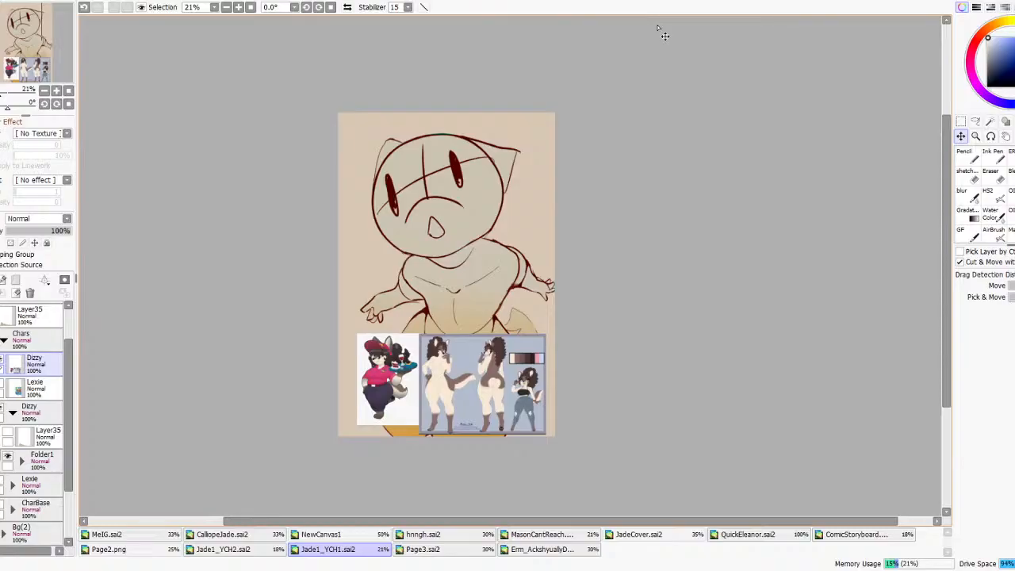
- Look over the Jade1_YCH2.sai2 cover, return to Jade1_YCH1.sai2 and examine its base sketch and character references
click(227, 553)
click(228, 554)
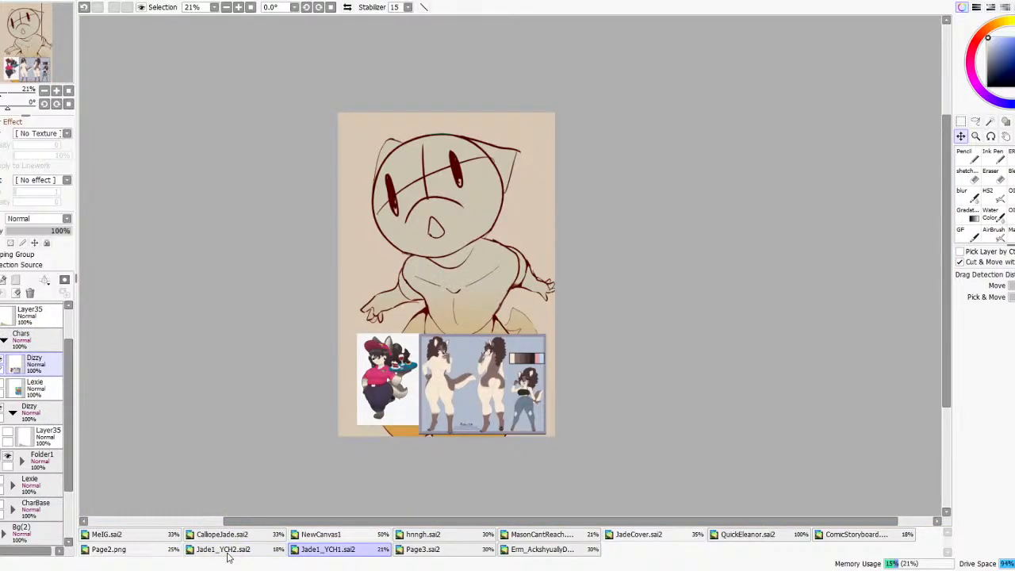
click(228, 555)
scroll(450, 323, up, 2)
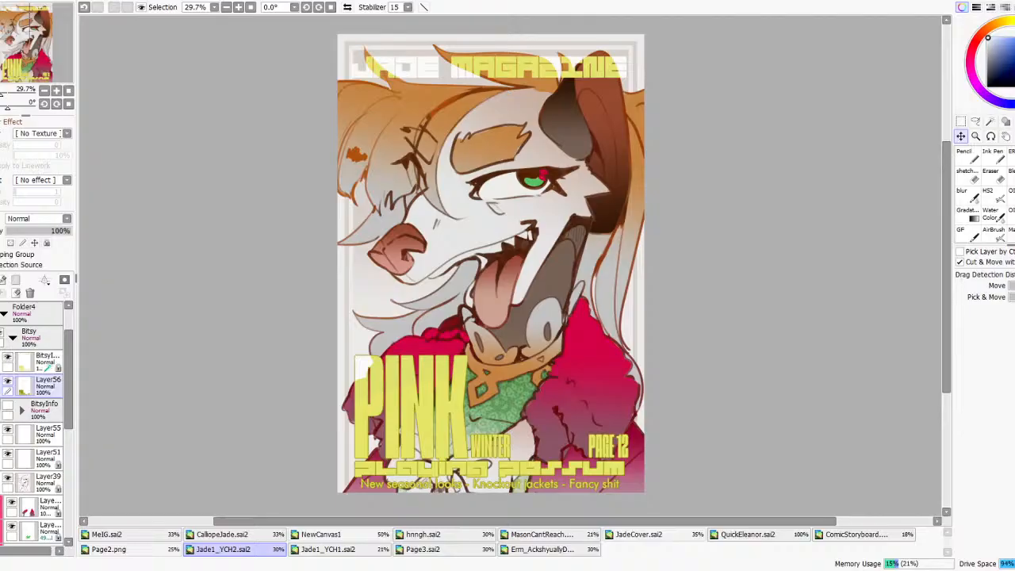
click(325, 548)
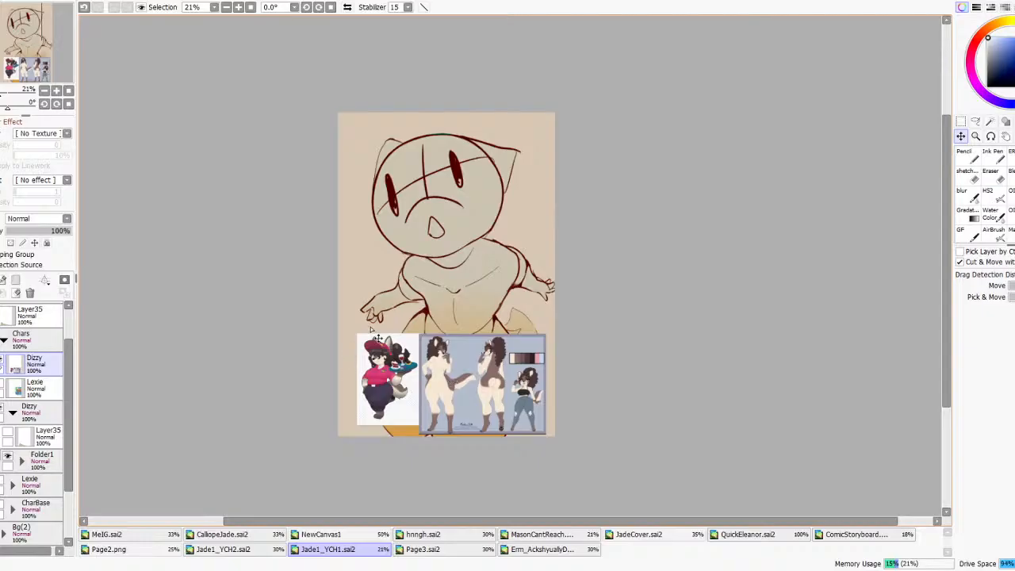
scroll(374, 334, up, 1)
scroll(418, 229, up, 1)
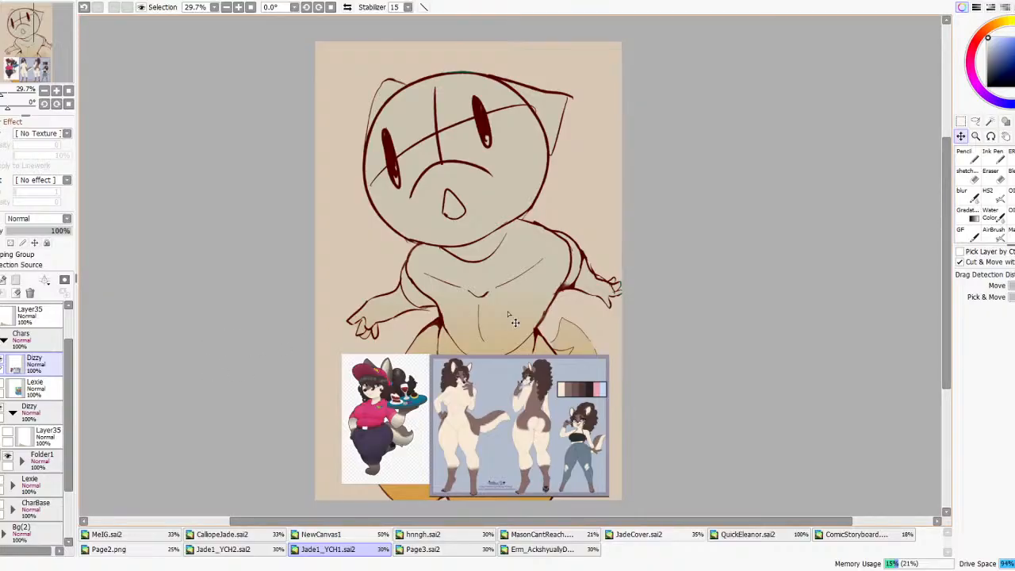
scroll(697, 301, down, 1)
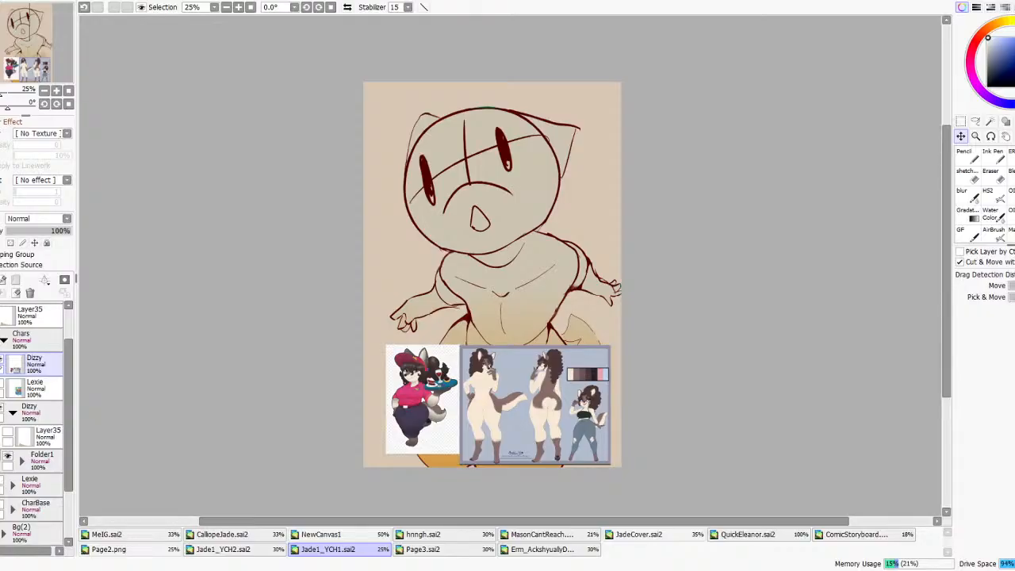
scroll(333, 344, up, 2)
scroll(381, 356, down, 1)
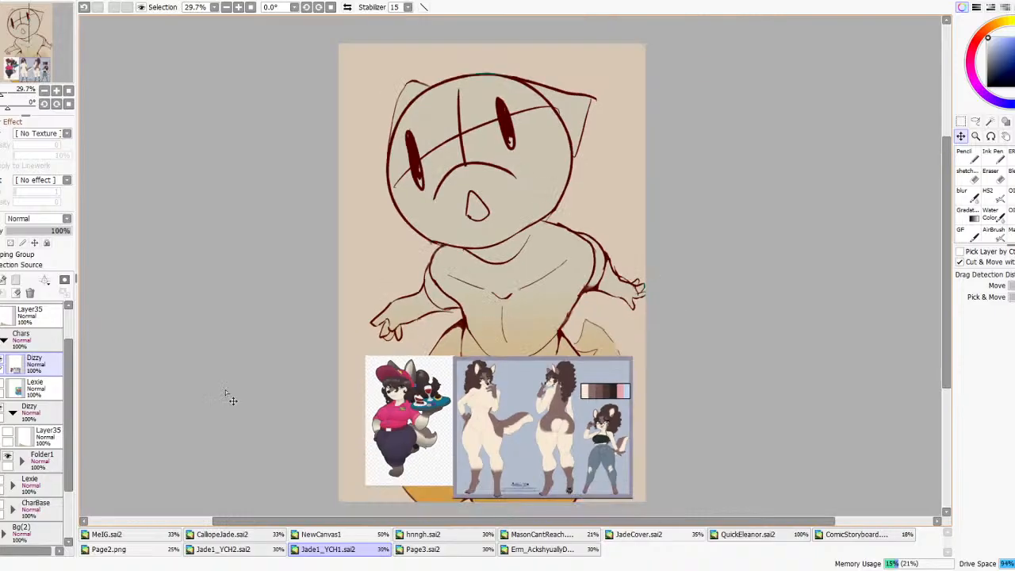
- Toggle the visibility of Folder1 in the Dizzy group to check which artwork it holds, leaving it shown
click(29, 385)
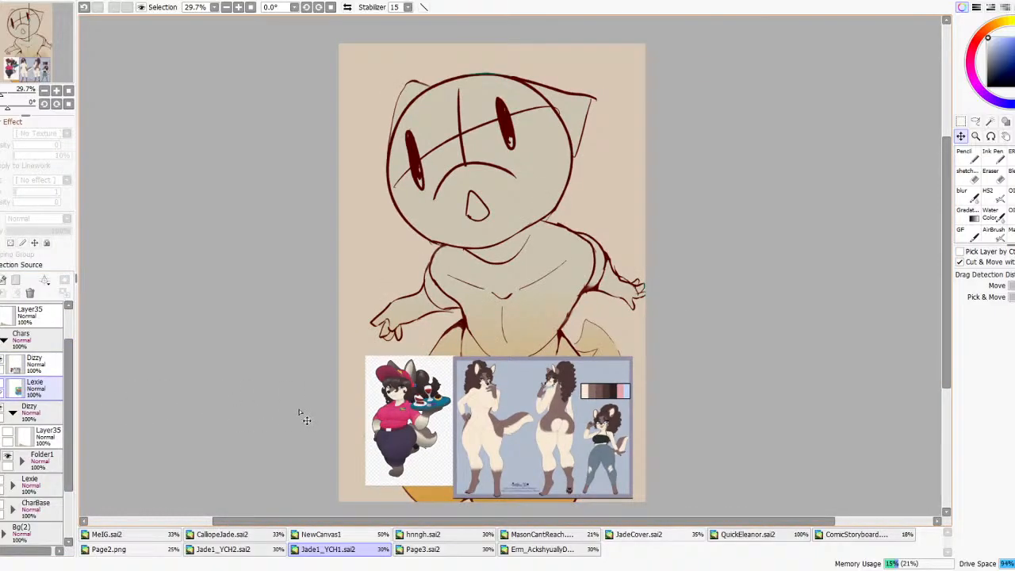
scroll(462, 399, up, 3)
scroll(454, 305, down, 4)
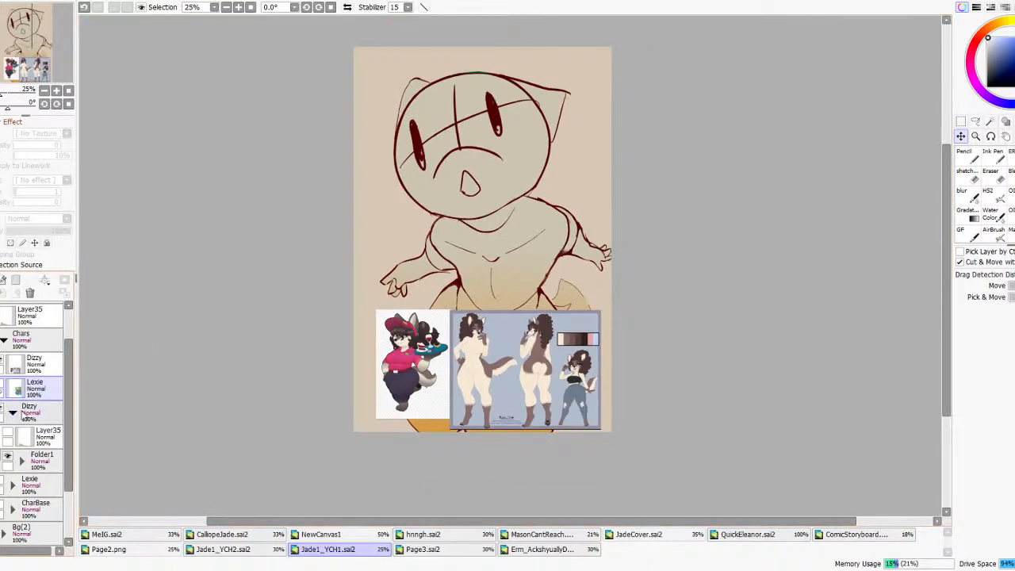
scroll(26, 418, down, 2)
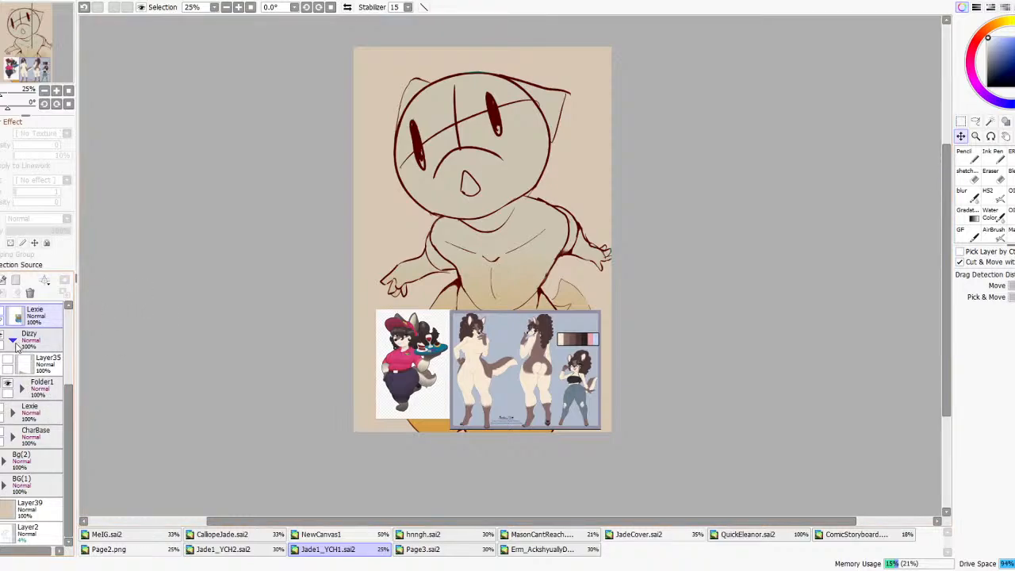
click(29, 387)
click(7, 382)
click(7, 383)
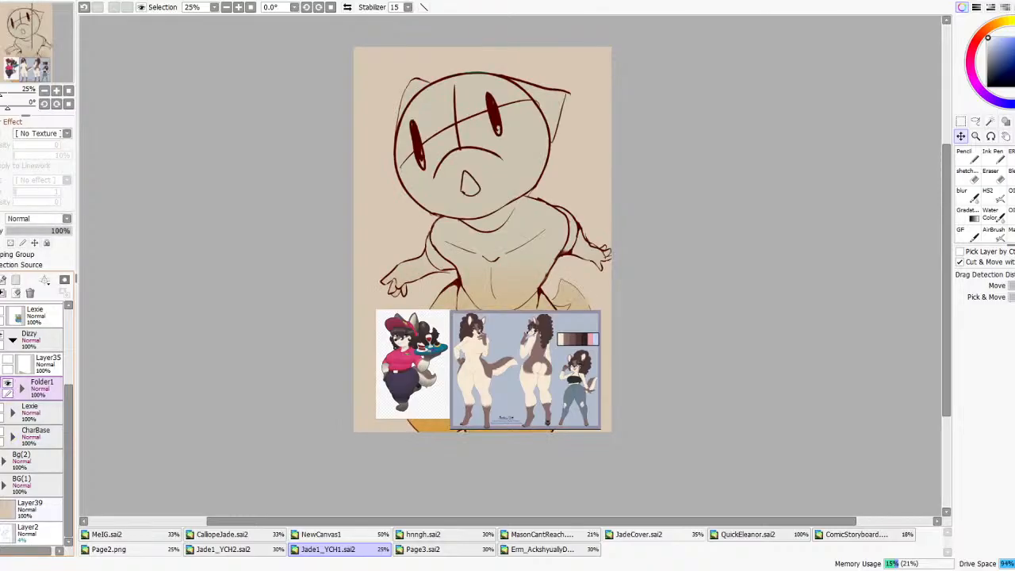
click(7, 385)
click(0, 456)
click(0, 456)
click(0, 480)
click(0, 480)
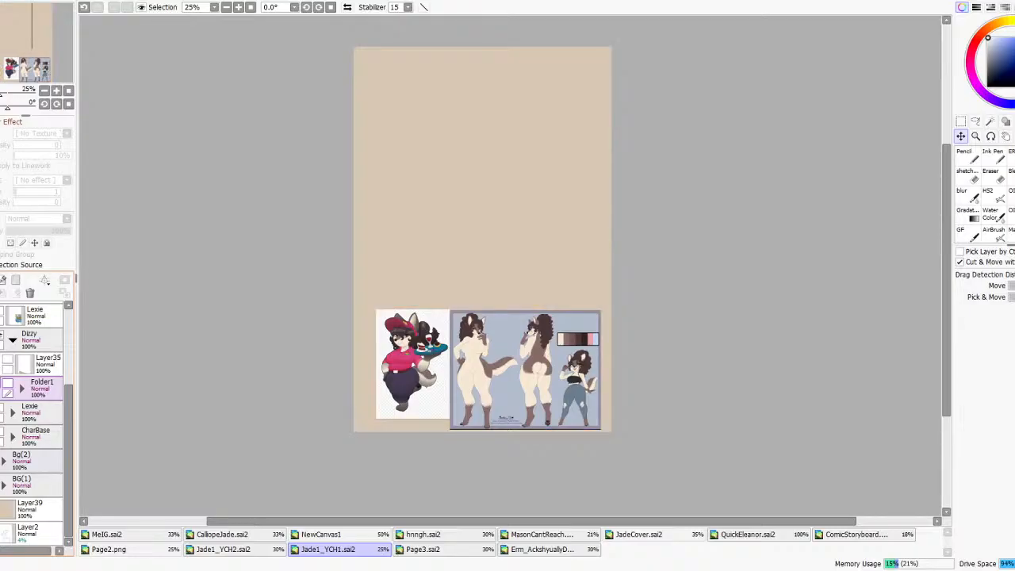
click(8, 386)
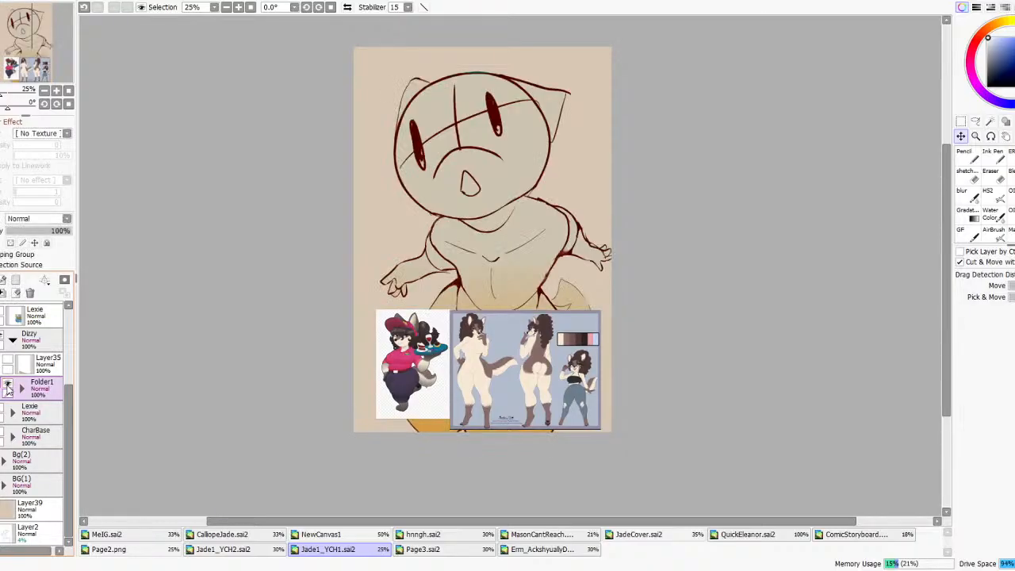
scroll(18, 373, up, 3)
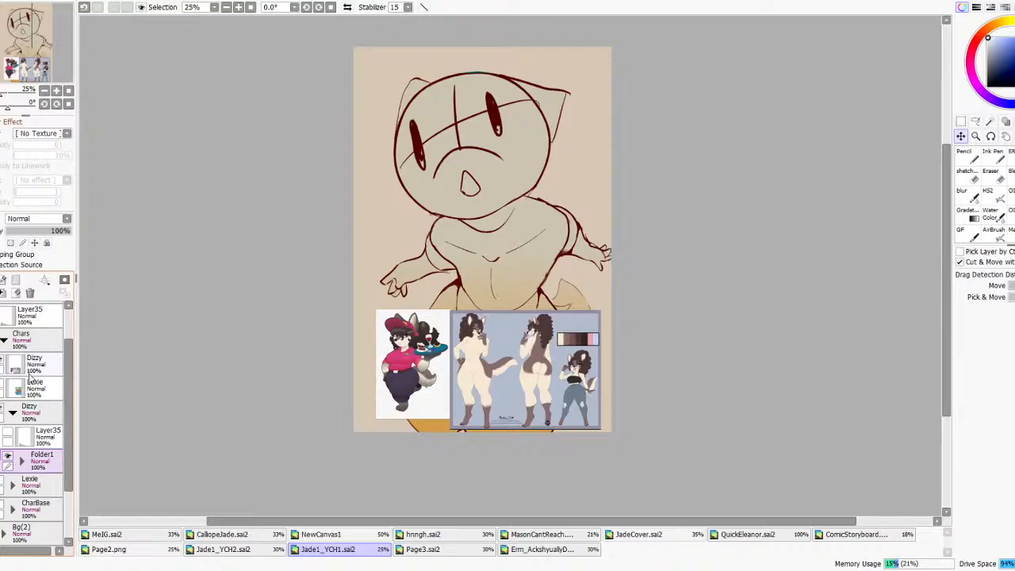
- Hide the Dizzy reference layer to uncover the lower body of the base sketch
click(31, 364)
key(ctrl+plus)
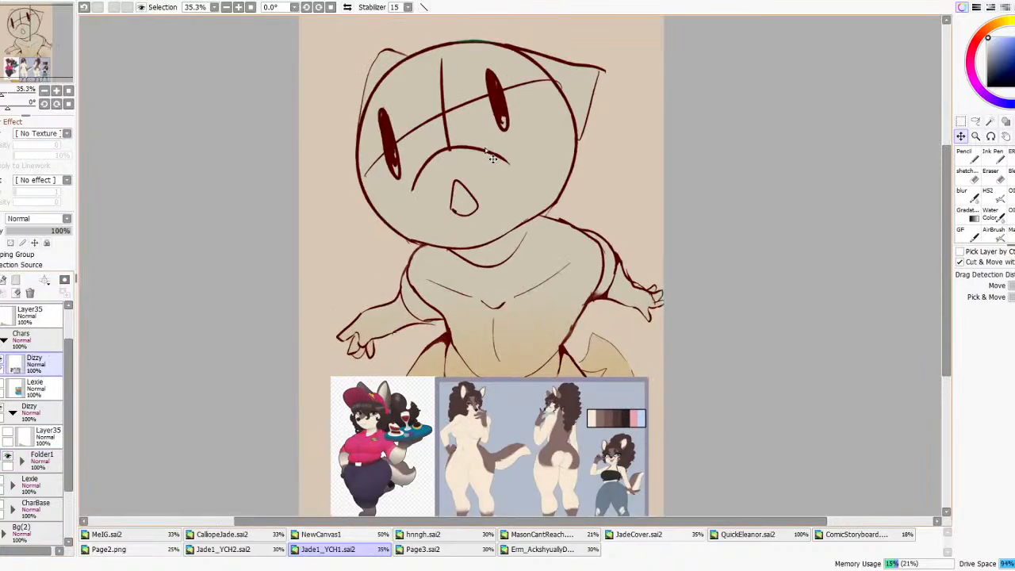
click(4, 363)
scroll(367, 288, down, 4)
scroll(430, 293, up, 3)
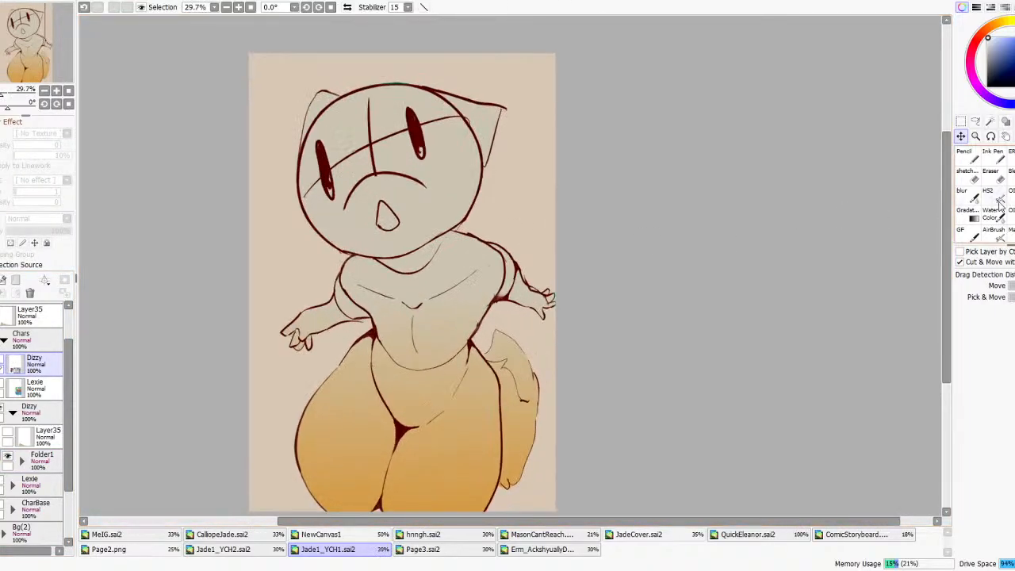
- Choose the HS2 brush and sample the dark red line colour from the sketch near the arm
click(999, 200)
scroll(460, 335, up, 2)
scroll(463, 336, up, 1)
alt+click(519, 277)
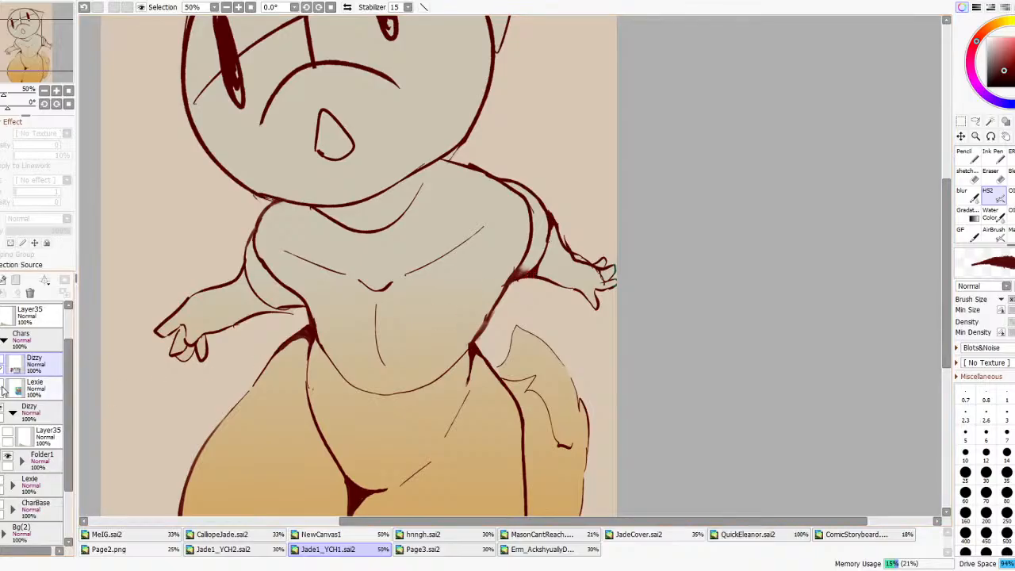
- Lower the opacity of Folder1 in the Dizzy group to 12% to fade the base sketch
click(44, 434)
click(41, 459)
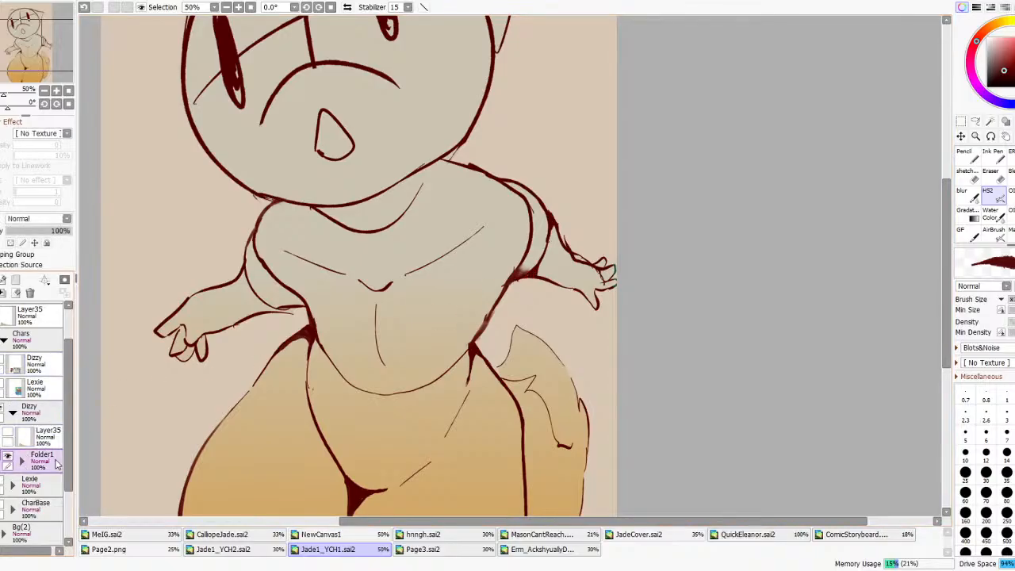
click(11, 231)
drag(12, 231, 14, 231)
scroll(328, 285, down, 3)
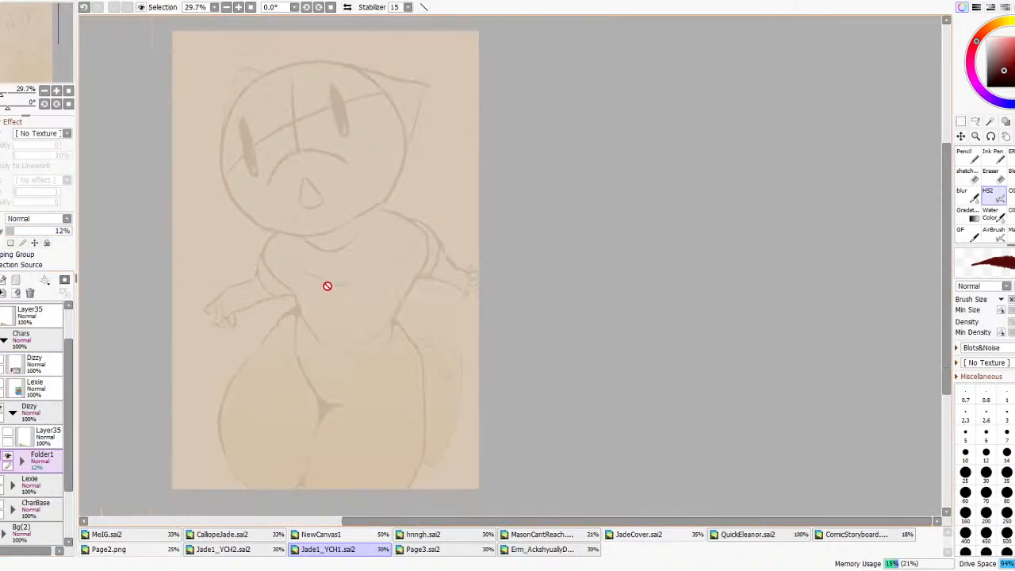
- Expand Folder1 and show the Dizzy reference layer again, viewing the character references up close
click(22, 461)
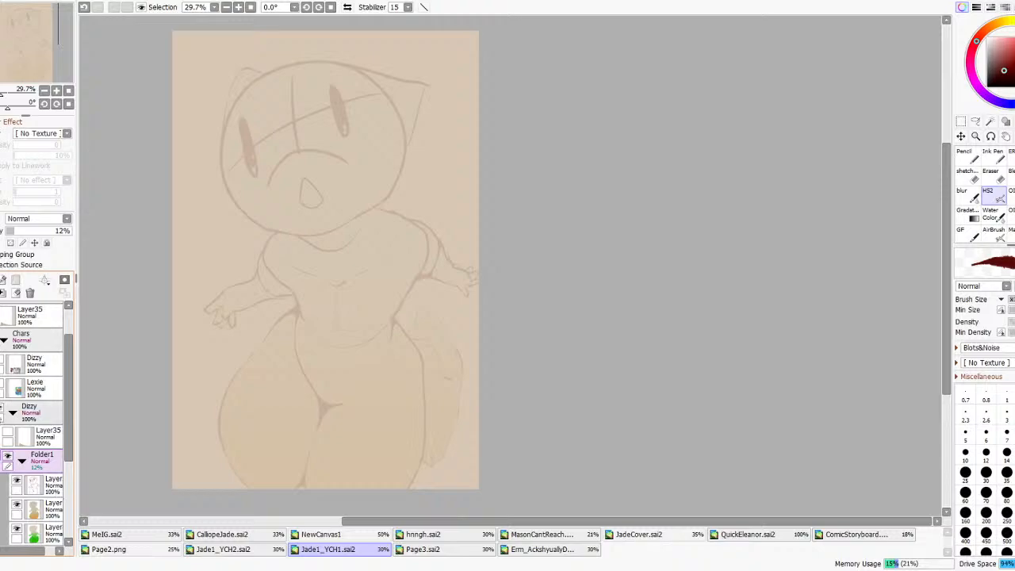
click(2, 364)
scroll(281, 397, up, 6)
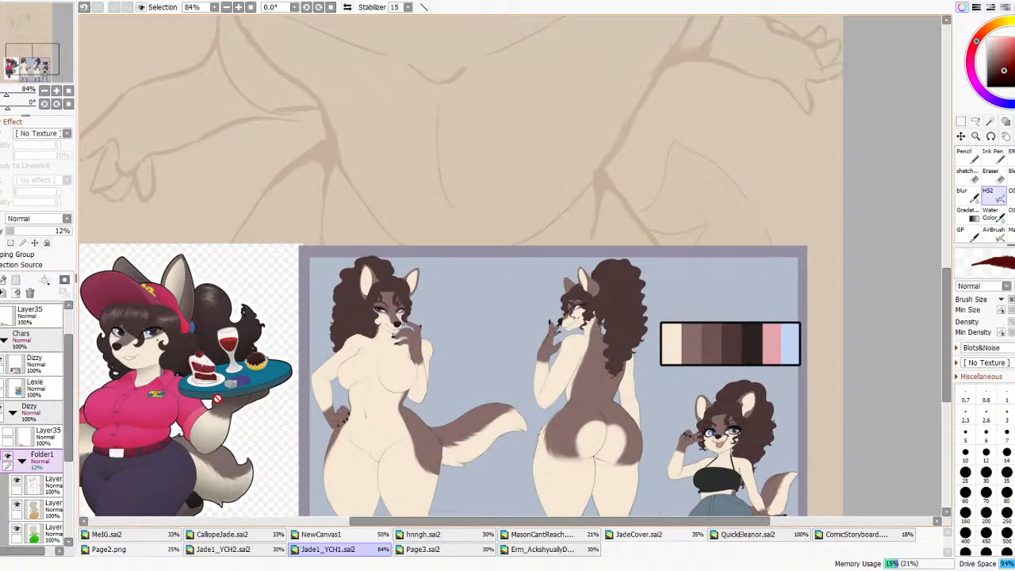
scroll(347, 371, down, 8)
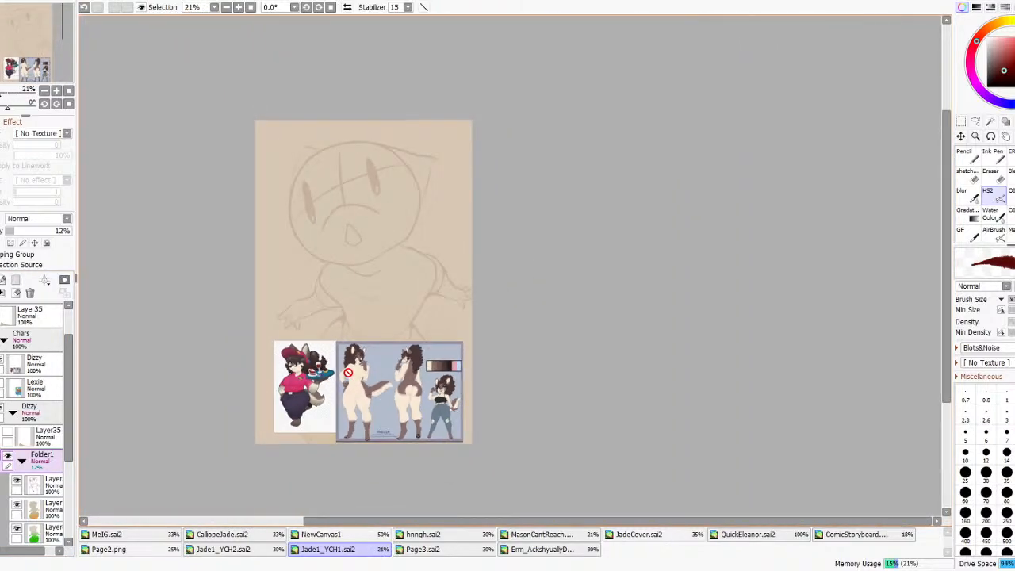
- Add an empty layer directly above Folder1 inside the Dizzy group
scroll(281, 407, up, 1)
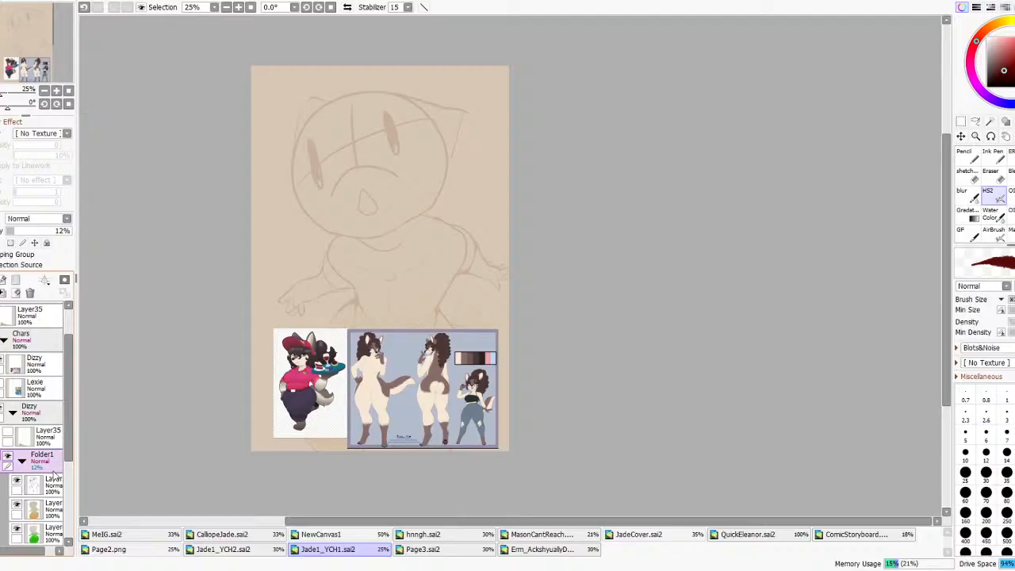
click(53, 480)
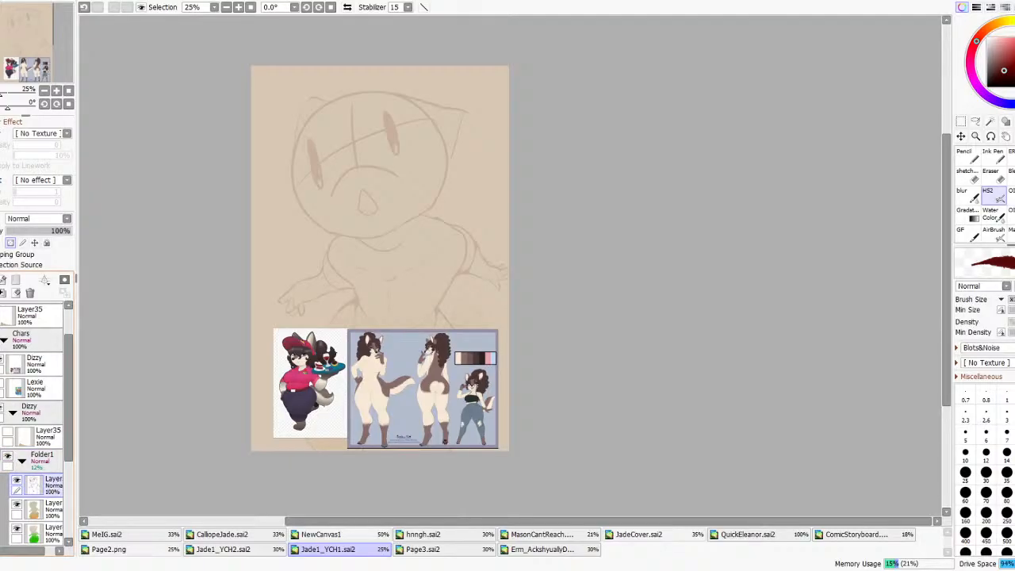
drag(36, 482, 47, 446)
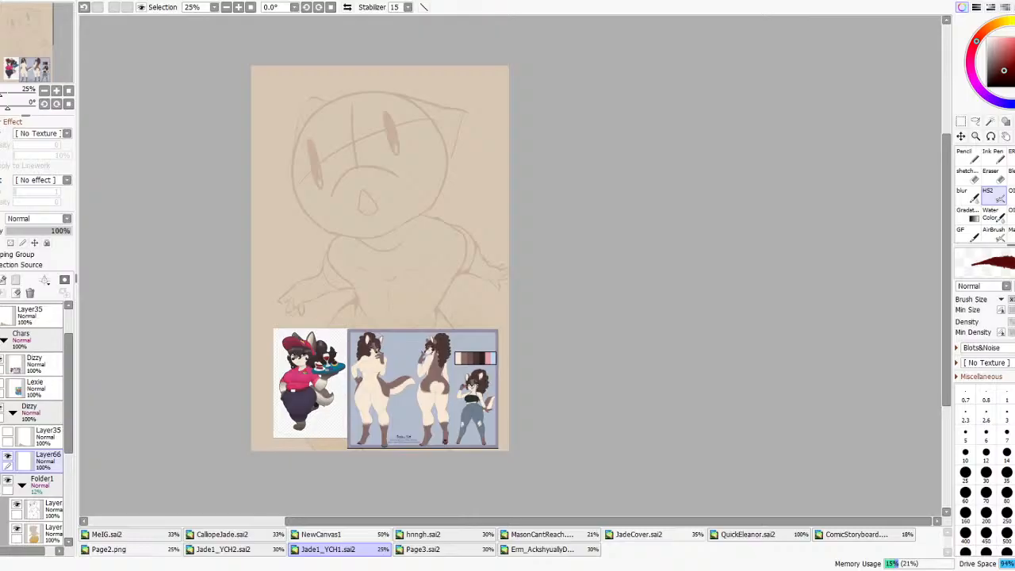
- Review the Jade1_YCH2.sai2 cover and the coloured Jade1_GReady cover, then close the latter and return to Jade1_YCH1.sai2
click(230, 551)
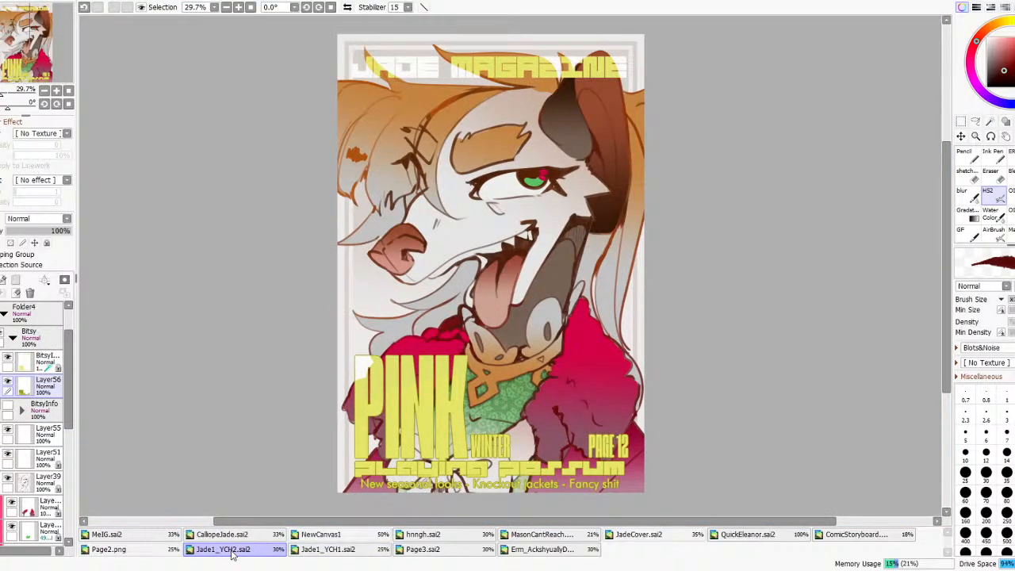
key(ctrl+Tab)
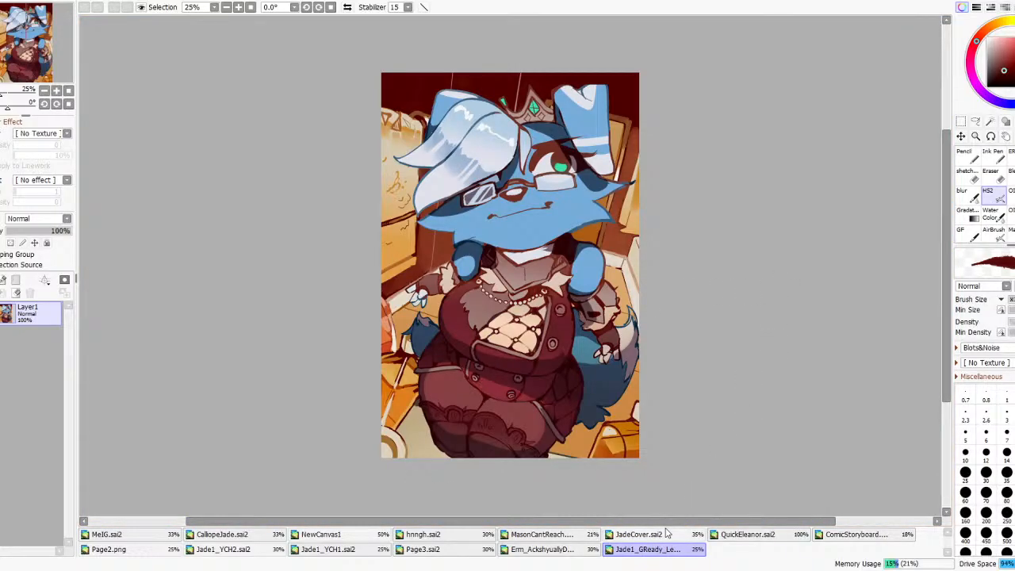
key(ctrl+w)
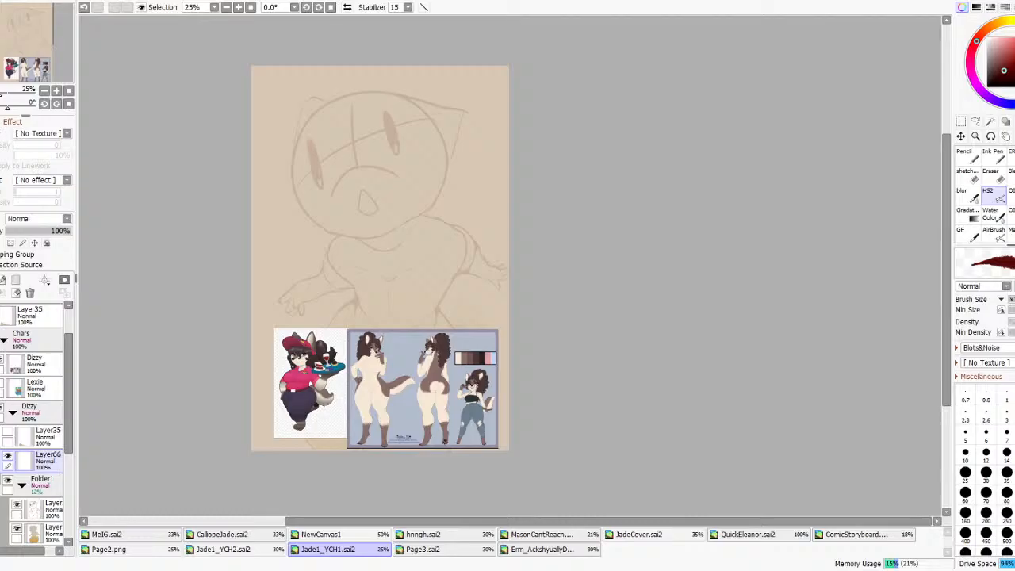
- Check the faded sketch against the references and make the empty layer above Folder1 the active drawing layer
scroll(238, 308, up, 3)
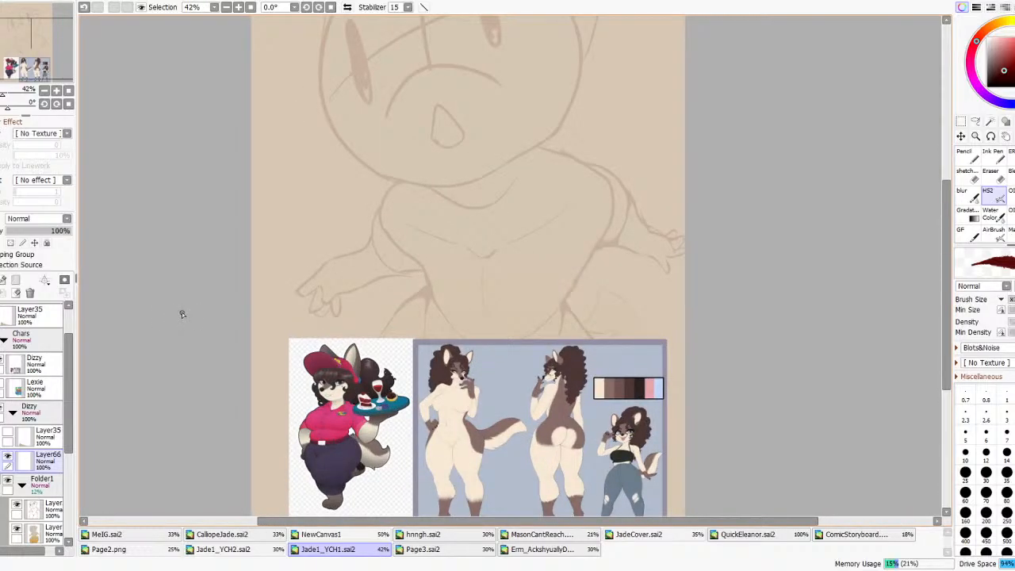
scroll(544, 198, down, 2)
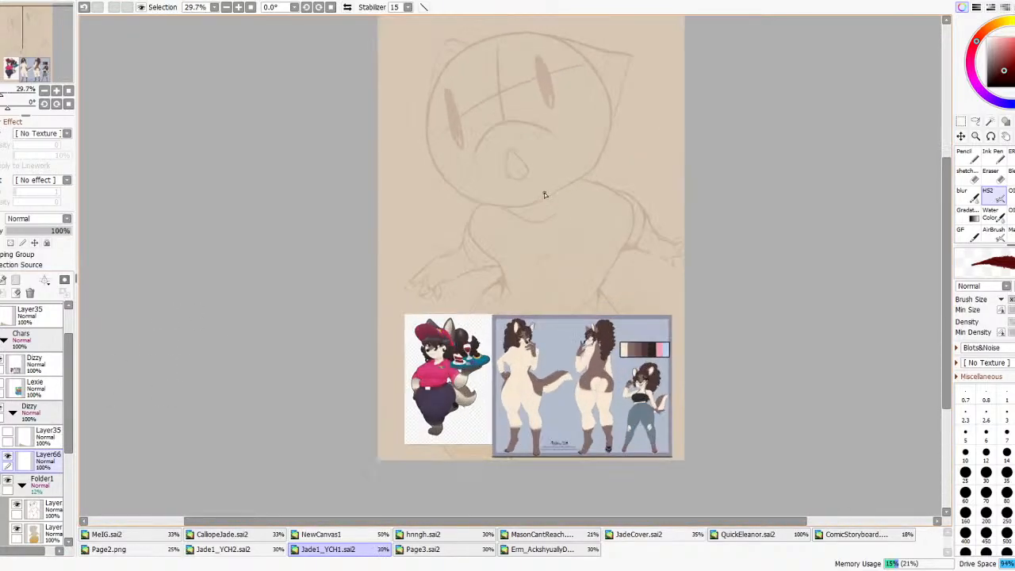
scroll(544, 195, up, 2)
scroll(379, 321, down, 2)
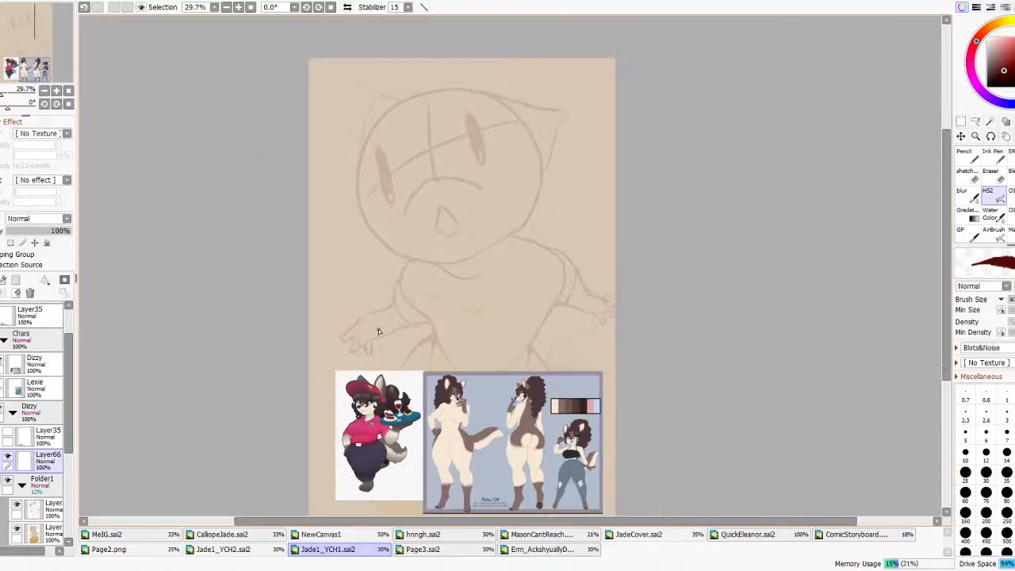
scroll(50, 492, down, 2)
click(46, 463)
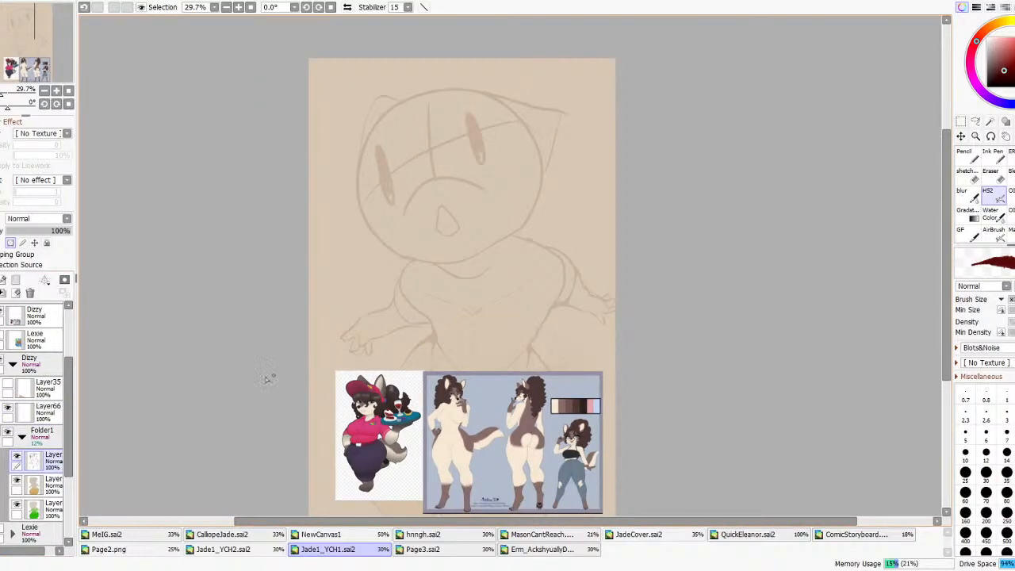
click(29, 415)
scroll(282, 378, up, 1)
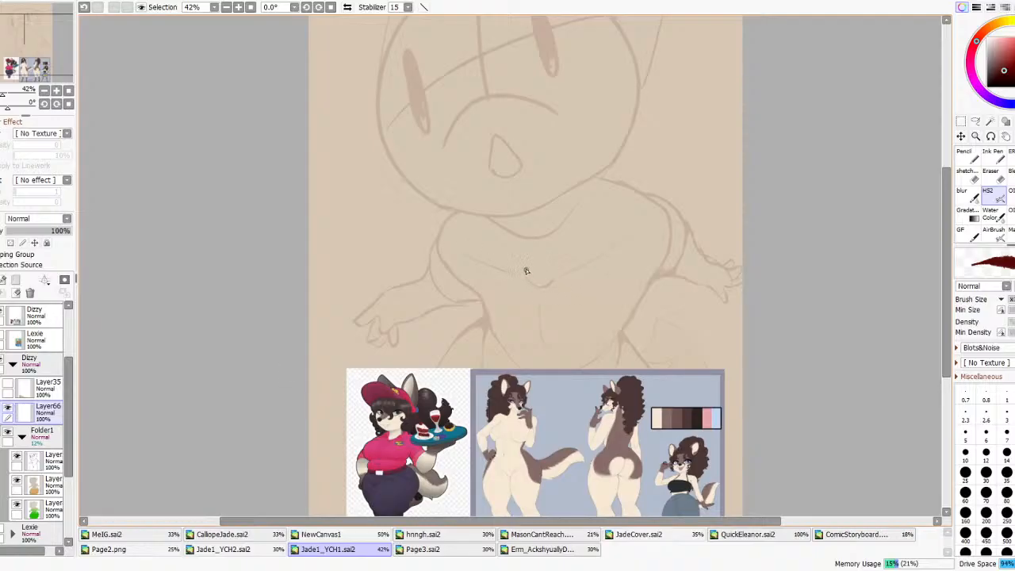
drag(541, 284, 532, 243)
key(ctrl+z)
mouse_move(536, 291)
mouse_down()
mouse_move(537, 246)
mouse_move(554, 283)
mouse_up()
key(ctrl+z)
- Draw a dark red teardrop outline at the centre of the chest over the faded base sketch
scroll(475, 356, up, 2)
scroll(328, 437, up, 4)
scroll(329, 437, down, 3)
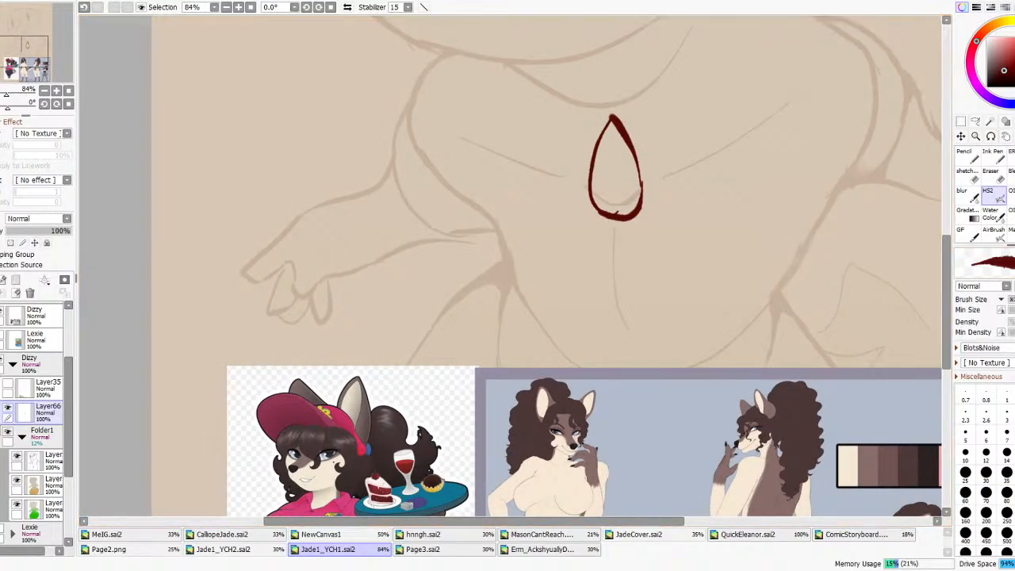
scroll(695, 211, down, 3)
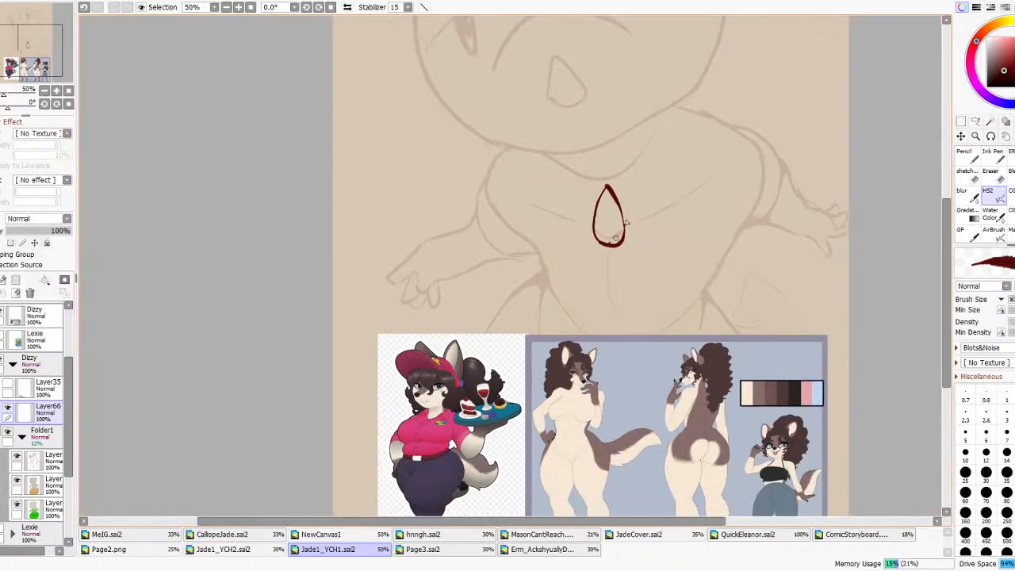
scroll(670, 140, up, 2)
drag(578, 288, 612, 260)
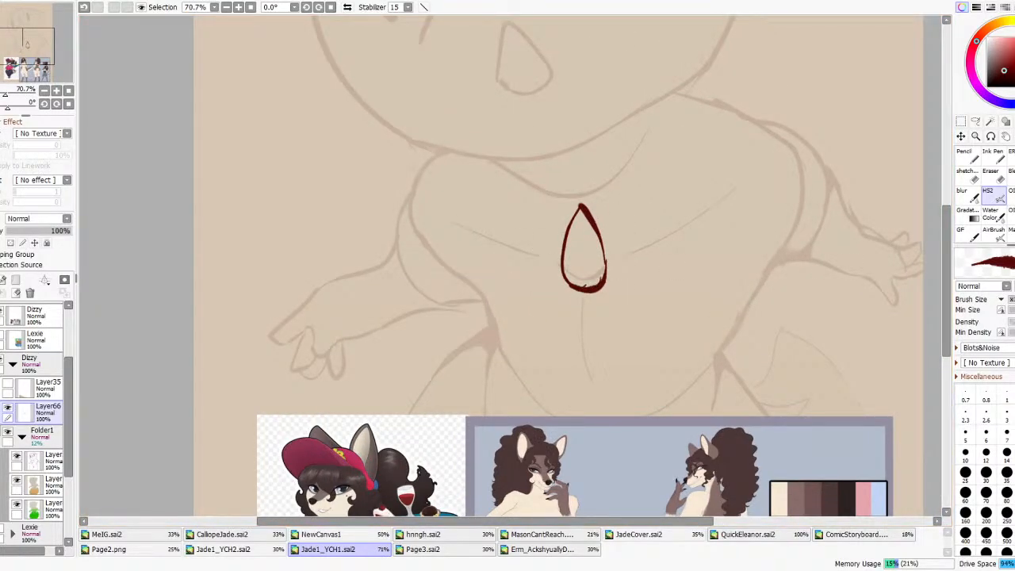
- Draw a smaller dark red teardrop inside the pendant outline on the chest
drag(583, 279, 572, 274)
click(1009, 196)
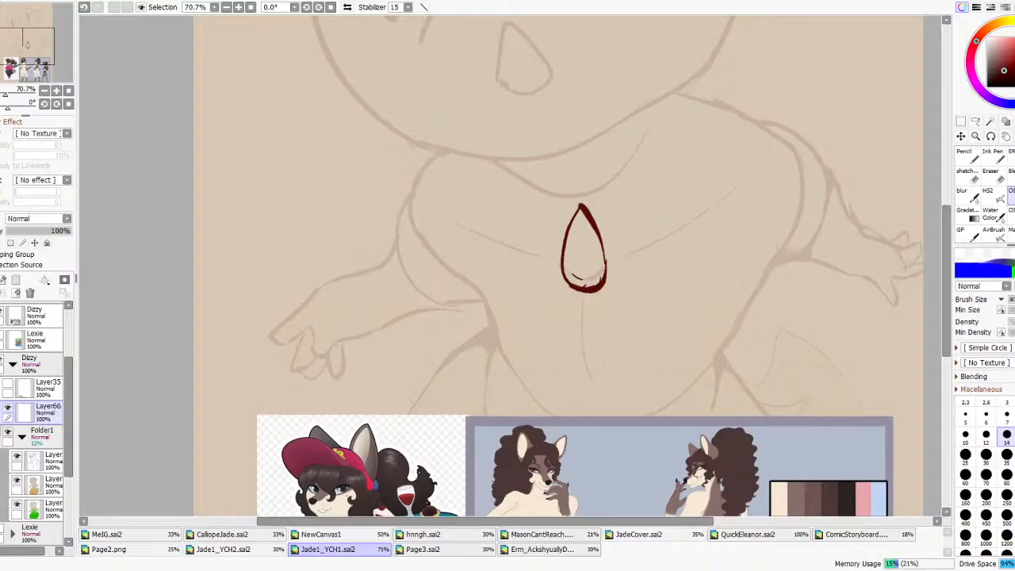
key(ctrl+z)
mouse_move(593, 278)
mouse_down()
mouse_move(579, 258)
mouse_move(582, 276)
mouse_move(594, 276)
mouse_move(577, 265)
mouse_move(577, 276)
mouse_move(578, 252)
mouse_move(577, 278)
mouse_move(576, 244)
mouse_move(582, 278)
mouse_move(573, 268)
mouse_move(579, 225)
mouse_move(600, 271)
mouse_move(592, 279)
mouse_move(596, 258)
mouse_move(596, 270)
mouse_move(580, 226)
mouse_move(581, 277)
mouse_move(572, 269)
mouse_move(575, 232)
mouse_up()
key(ctrl+z)
key(ctrl+z)
key(ctrl+z)
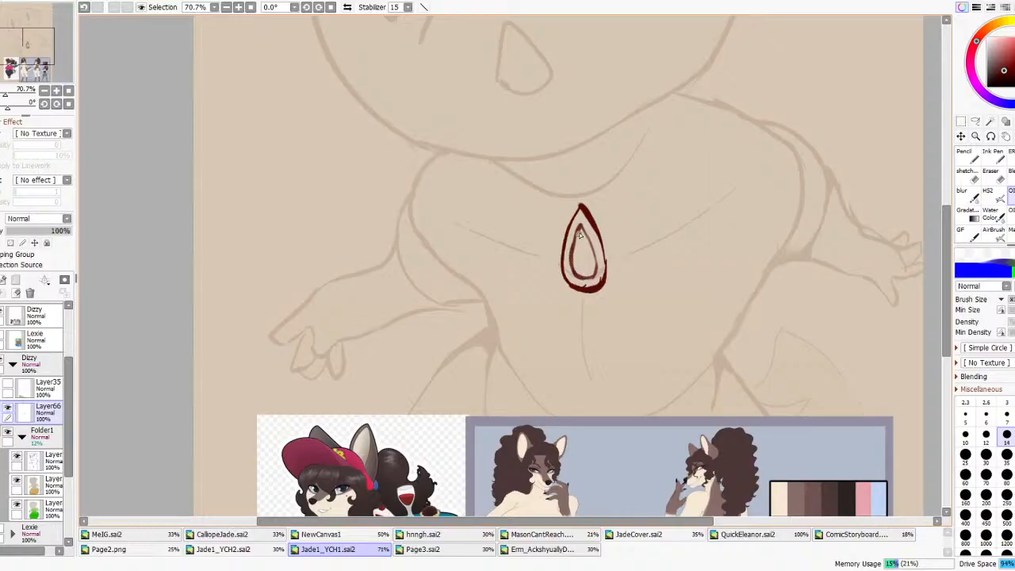
drag(596, 271, 582, 278)
- Sketch a small clasp of two upright tabs on the tip of the teardrop pendant, erasing and redrawing the second tab
drag(579, 207, 576, 192)
drag(576, 212, 570, 187)
key(ctrl+z)
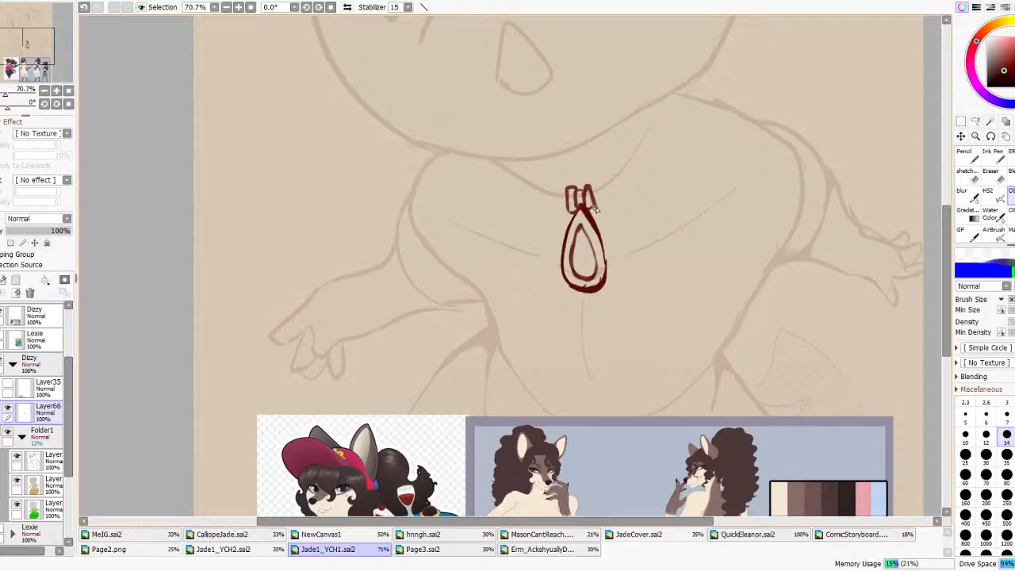
key(ctrl+z)
key(e)
drag(594, 210, 589, 187)
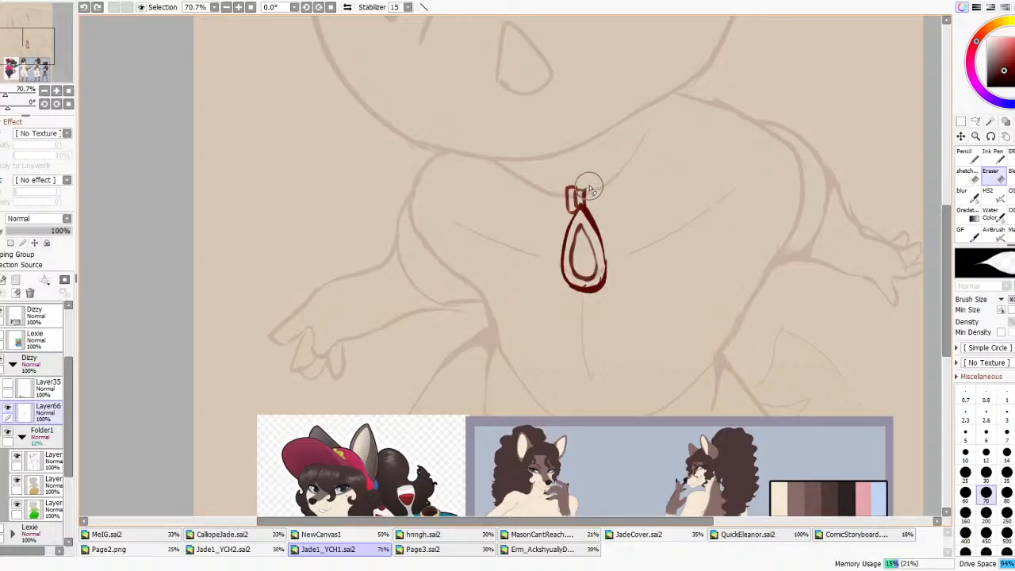
key(b)
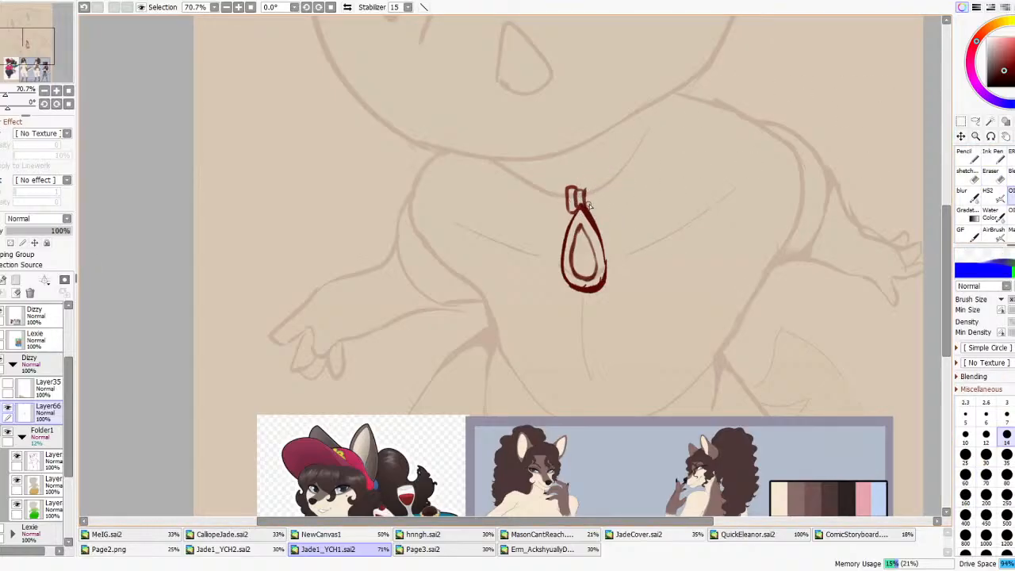
drag(586, 207, 594, 208)
- Compare the clasp's earlier and later versions and step back its strokes to a single small rectangular loop
scroll(589, 263, down, 4)
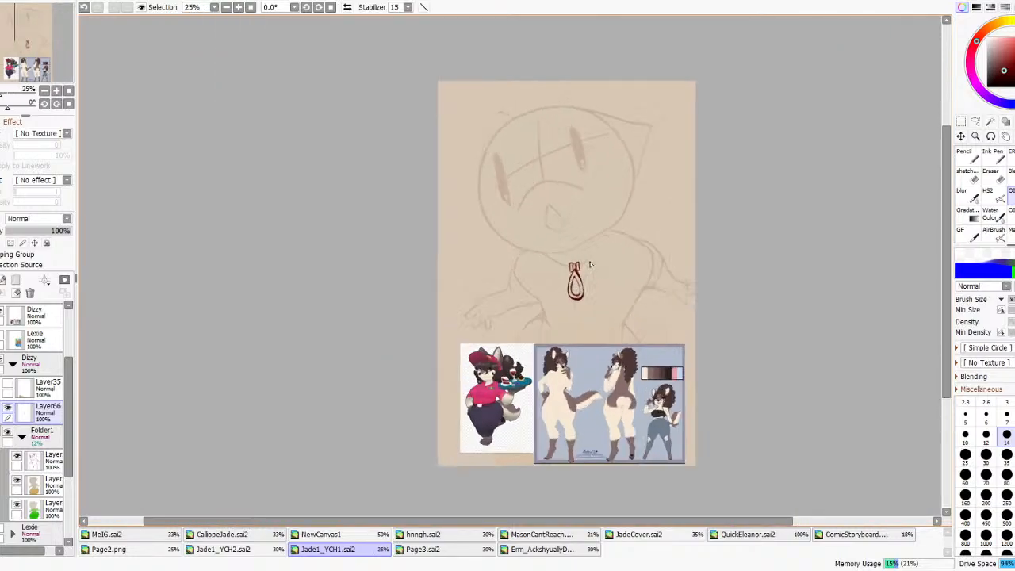
scroll(589, 264, up, 1)
scroll(449, 482, up, 2)
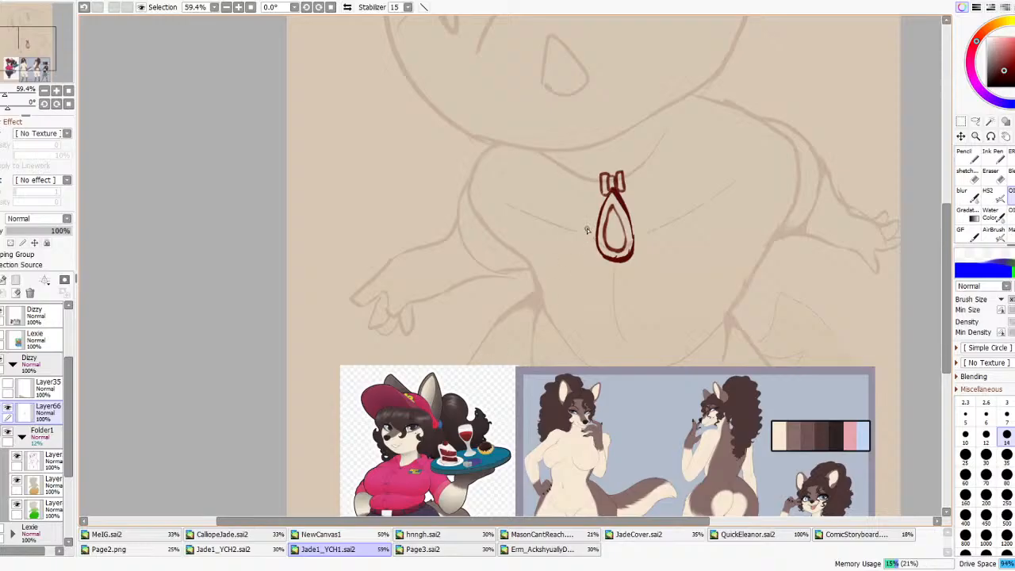
key(ctrl+z)
key(ctrl+z)
key(ctrl+z)
key(ctrl+z)
key(ctrl+z)
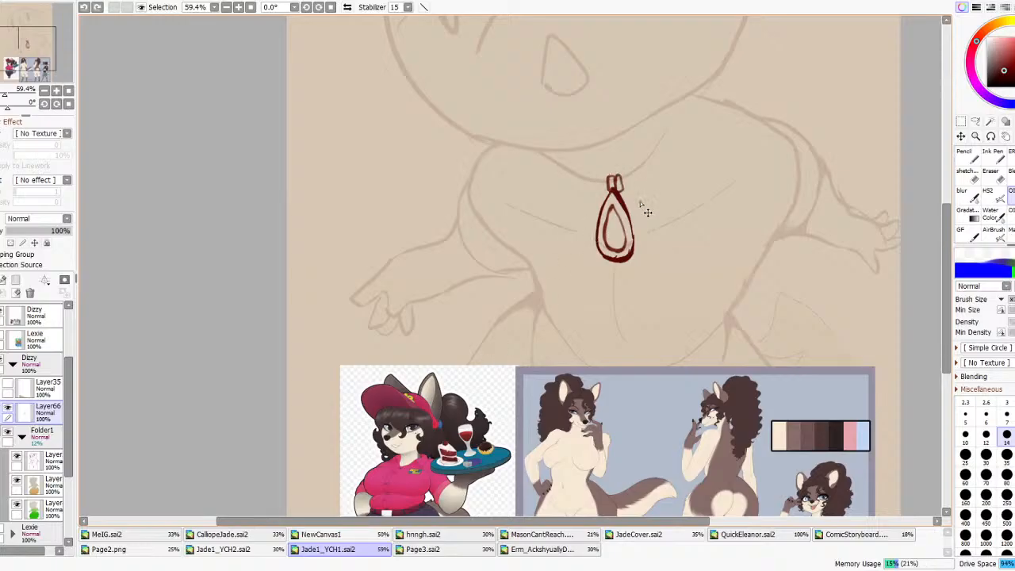
key(ctrl+y)
key(ctrl+y)
key(ctrl+y)
key(ctrl+y)
key(ctrl+y)
key(ctrl+z)
- Try a first pair of small leaves branching from the clasp toward the shoulder on the canvas's right
mouse_move(627, 185)
mouse_down()
mouse_move(645, 151)
mouse_move(639, 186)
mouse_move(651, 177)
mouse_move(650, 152)
mouse_up()
key(ctrl+z)
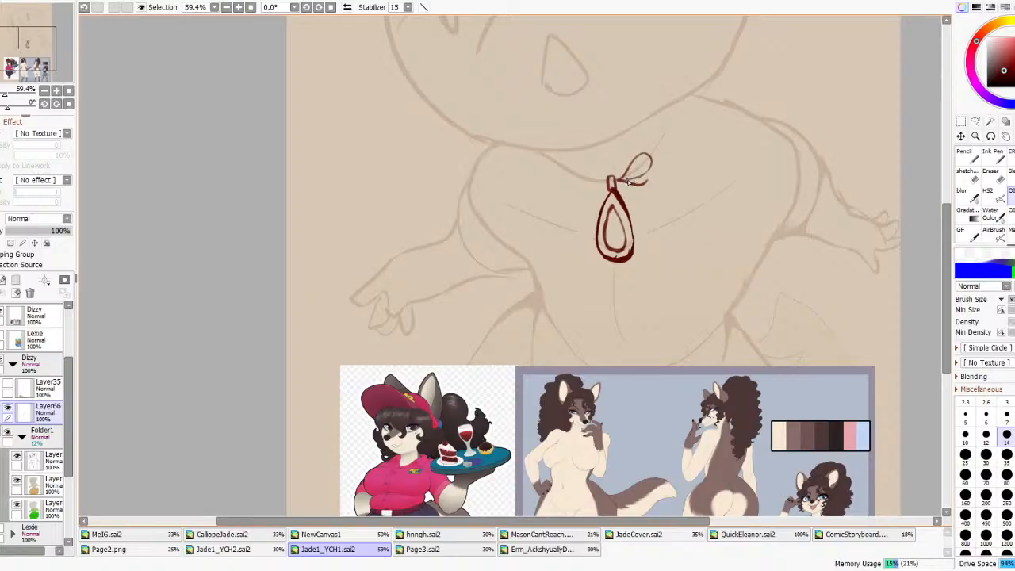
drag(645, 179, 632, 181)
mouse_move(658, 174)
mouse_down()
mouse_move(639, 180)
mouse_move(656, 181)
mouse_move(673, 146)
mouse_move(670, 162)
mouse_move(661, 171)
mouse_move(670, 136)
mouse_move(658, 149)
mouse_up()
key(ctrl+z)
key(ctrl+z)
key(ctrl+z)
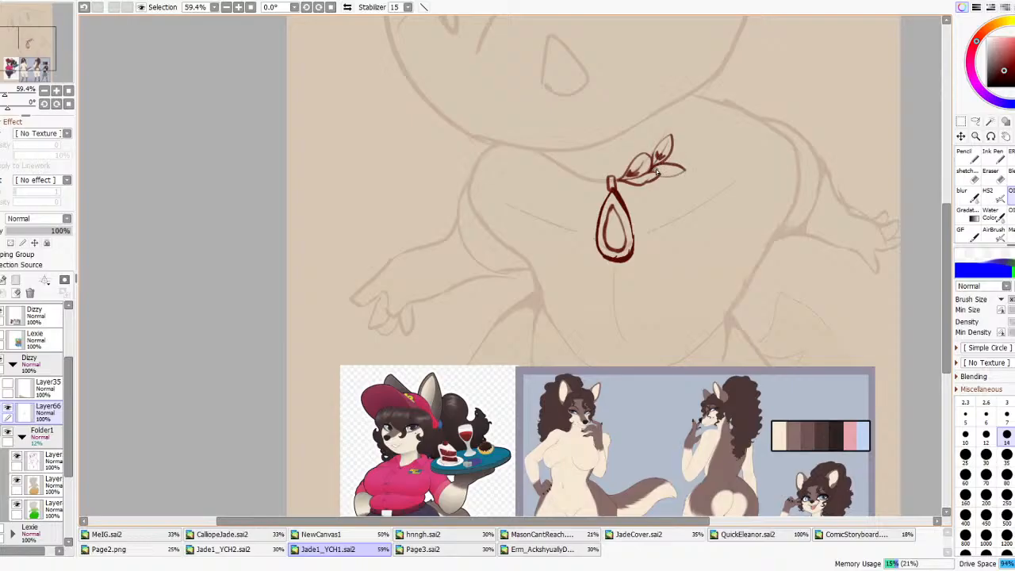
- Extend the small leaves into a layered leaf branch running up toward the shoulder
key(ctrl+z)
drag(653, 173, 683, 168)
mouse_move(650, 156)
mouse_down()
mouse_move(653, 133)
mouse_move(657, 153)
mouse_move(698, 145)
mouse_move(687, 158)
mouse_move(690, 133)
mouse_move(693, 151)
mouse_move(674, 161)
mouse_move(702, 161)
mouse_move(680, 131)
mouse_move(673, 145)
mouse_move(694, 119)
mouse_move(696, 131)
mouse_move(694, 120)
mouse_move(719, 127)
mouse_move(699, 149)
mouse_move(706, 122)
mouse_move(697, 149)
mouse_move(715, 155)
mouse_up()
key(ctrl+z)
key(ctrl+z)
key(ctrl+z)
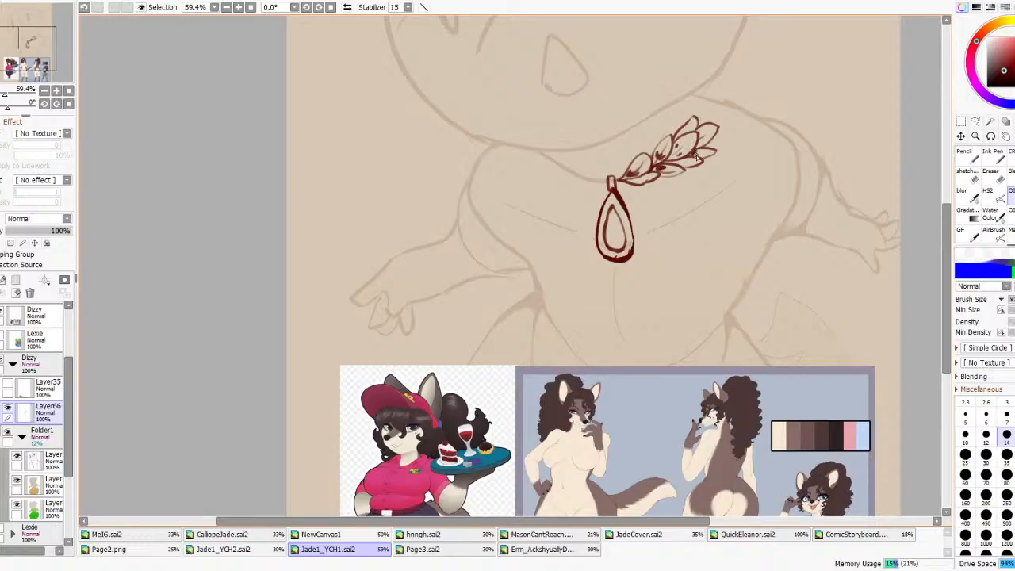
mouse_move(696, 151)
mouse_down()
mouse_move(712, 151)
mouse_move(673, 167)
mouse_up()
key(ctrl+z)
key(ctrl+z)
drag(676, 165, 701, 158)
- Check the leaf branch in a mirrored view and from a distance, and undo its leaves
scroll(704, 111, down, 5)
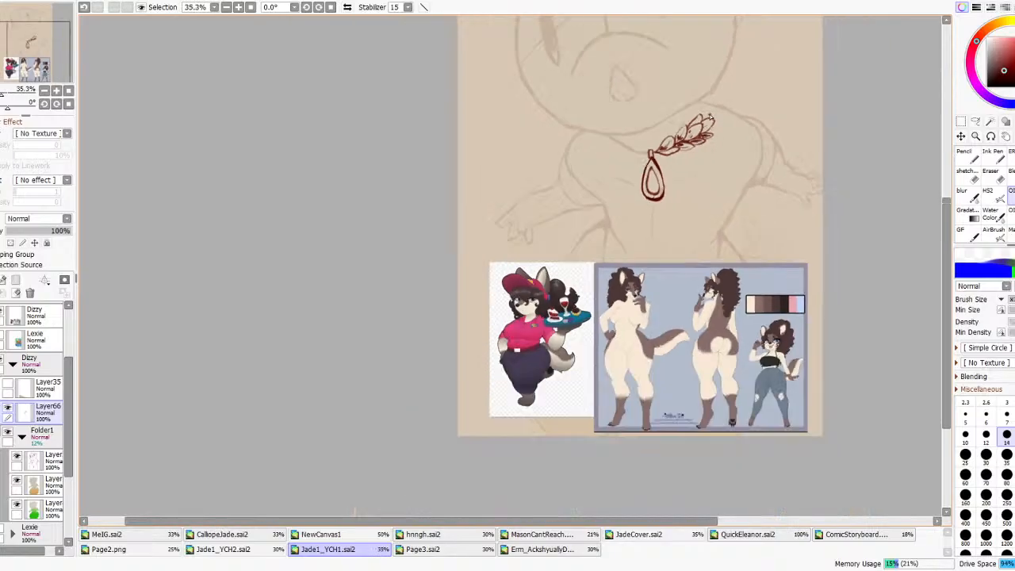
click(348, 7)
click(347, 7)
scroll(621, 227, down, 3)
scroll(651, 161, up, 8)
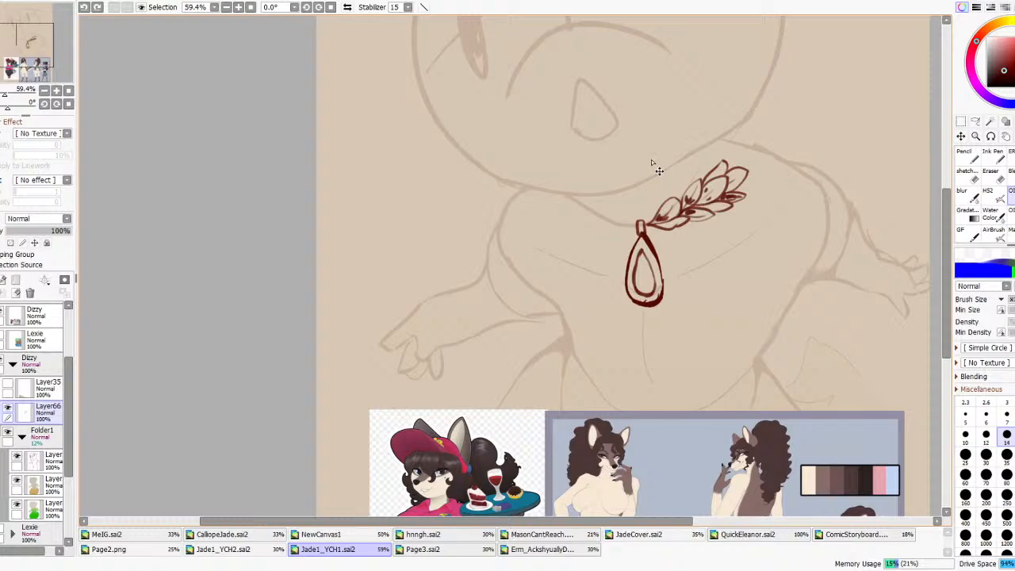
key(ctrl+z)
key(ctrl+z)
key(ctrl+z)
key(ctrl+z)
key(ctrl+z)
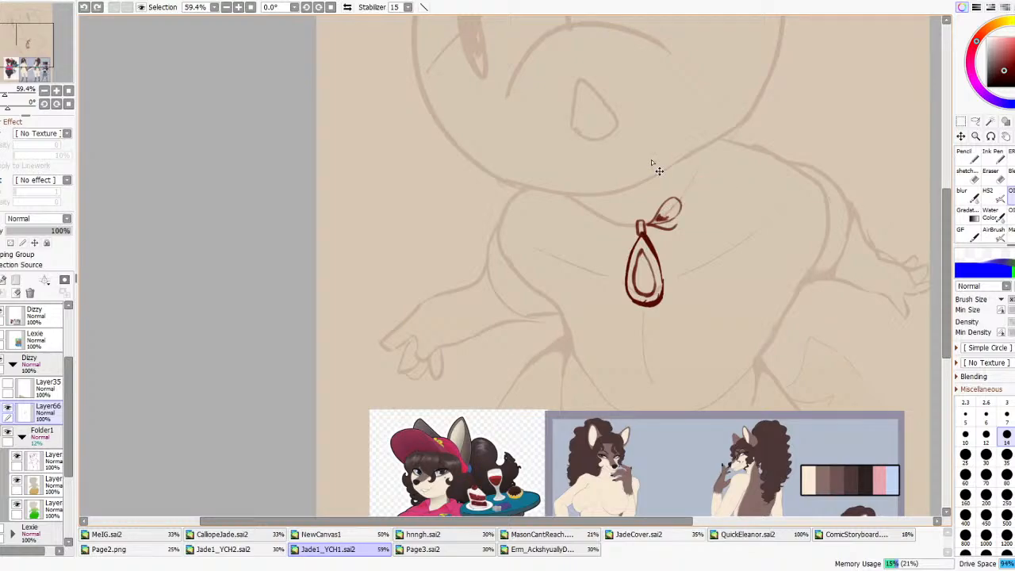
key(ctrl+z)
- Draw one large leaf rising from the clasp toward the shoulder, with two upright leaves above its far end
mouse_move(645, 224)
mouse_down()
mouse_move(677, 184)
mouse_move(700, 187)
mouse_move(689, 251)
mouse_move(653, 230)
mouse_move(675, 200)
mouse_move(713, 203)
mouse_move(679, 232)
mouse_move(650, 227)
mouse_move(678, 211)
mouse_move(650, 216)
mouse_move(667, 229)
mouse_move(720, 172)
mouse_up()
key(ctrl+z)
key(ctrl+z)
key(ctrl+z)
mouse_move(690, 205)
mouse_down()
mouse_move(731, 160)
mouse_move(714, 212)
mouse_move(724, 166)
mouse_move(709, 205)
mouse_move(688, 187)
mouse_move(695, 175)
mouse_move(695, 193)
mouse_up()
key(ctrl+z)
key(ctrl+z)
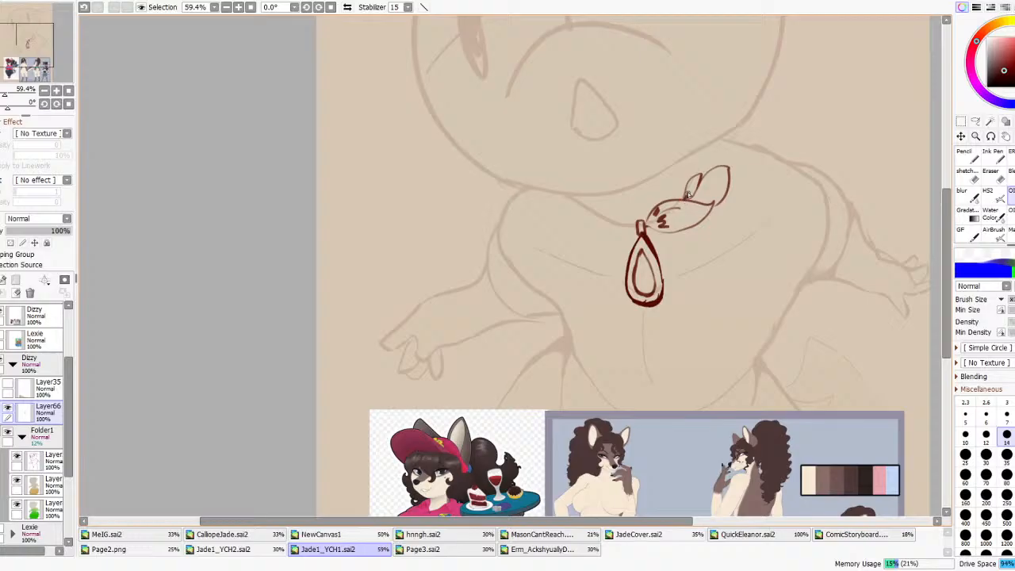
- Refine the two upright leaves with dark shading marks and outline a small leaf at the large leaf's tip
key(ctrl+z)
drag(704, 196, 728, 169)
key(ctrl+z)
key(ctrl+z)
mouse_move(716, 205)
mouse_down()
mouse_move(744, 207)
mouse_move(718, 219)
mouse_up()
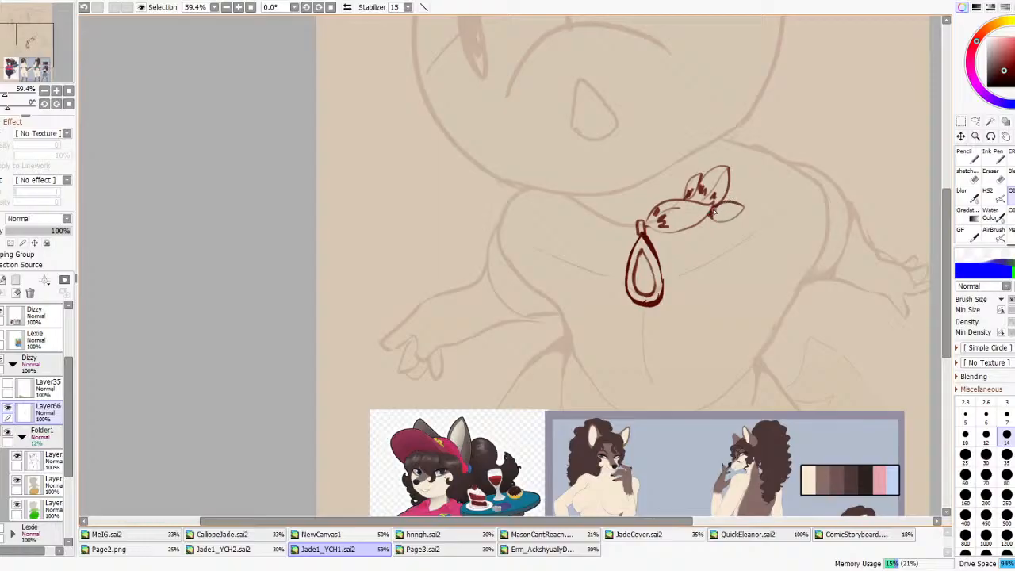
- Redraw the base of the small tip leaf and add another leaf beneath the large one beside the pendant
key(ctrl+z)
mouse_move(712, 207)
mouse_down()
mouse_move(713, 218)
mouse_move(725, 211)
mouse_up()
mouse_move(666, 235)
mouse_down()
mouse_move(697, 252)
mouse_move(651, 247)
mouse_move(648, 225)
mouse_up()
scroll(648, 226, down, 3)
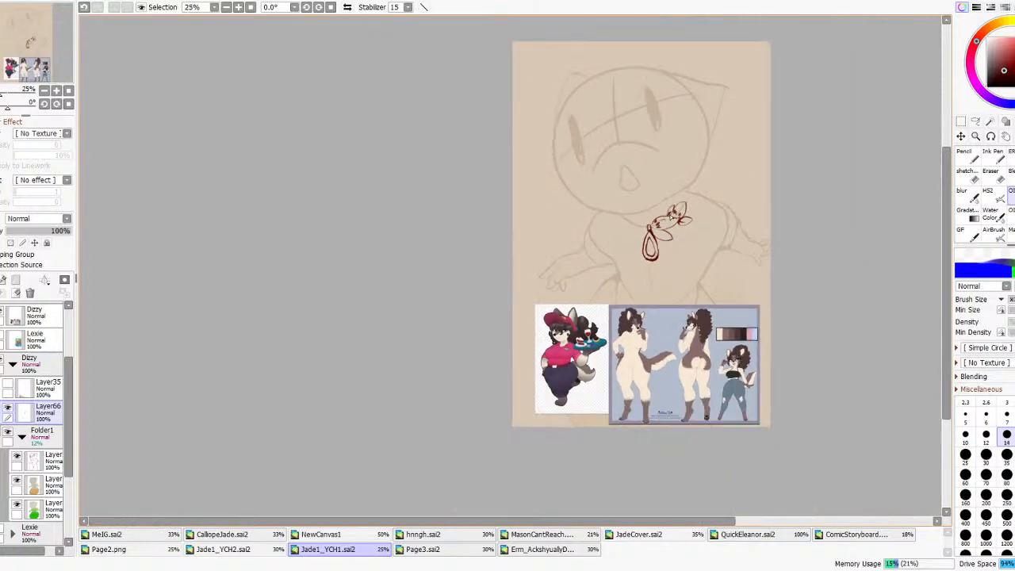
scroll(666, 230, up, 5)
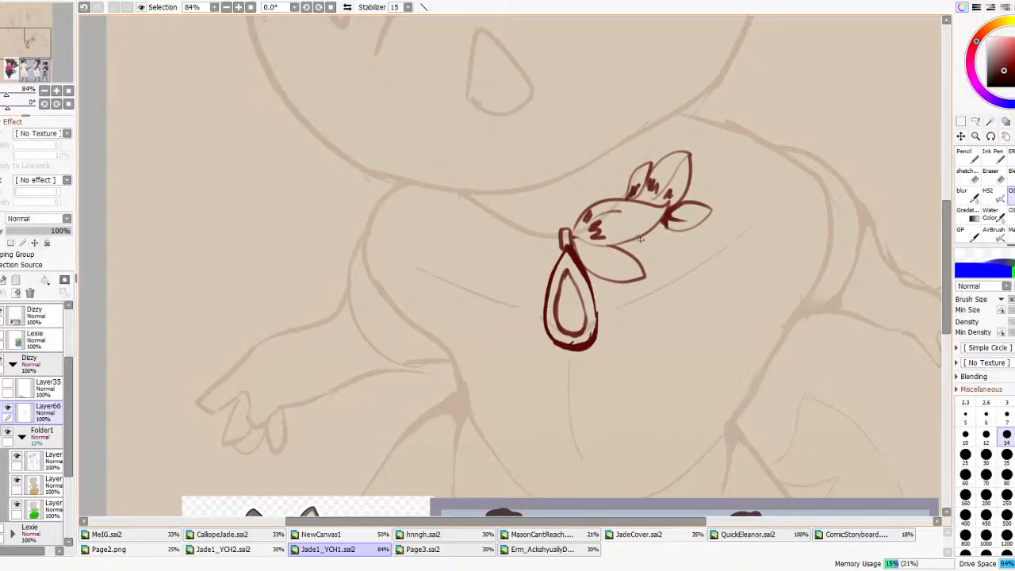
- Draw two small round beads along the underside of the large leaf
mouse_move(633, 254)
mouse_down()
mouse_move(665, 238)
mouse_move(640, 239)
mouse_move(644, 260)
mouse_move(620, 250)
mouse_move(644, 259)
mouse_move(632, 248)
mouse_up()
key(ctrl+z)
key(ctrl+z)
key(ctrl+z)
key(ctrl+z)
key(ctrl+z)
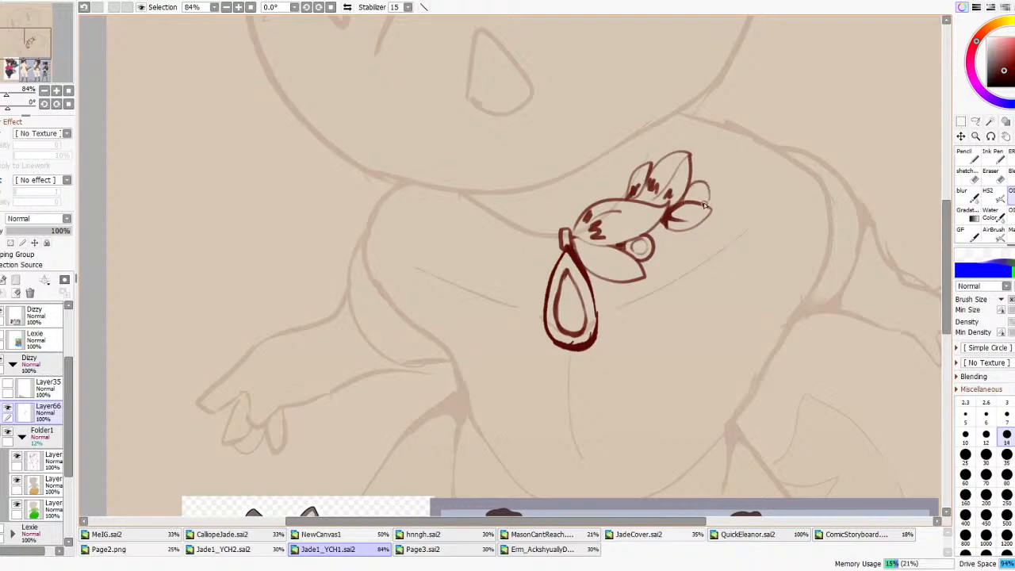
key(ctrl+z)
mouse_move(653, 239)
mouse_down()
mouse_move(676, 230)
mouse_move(653, 237)
mouse_up()
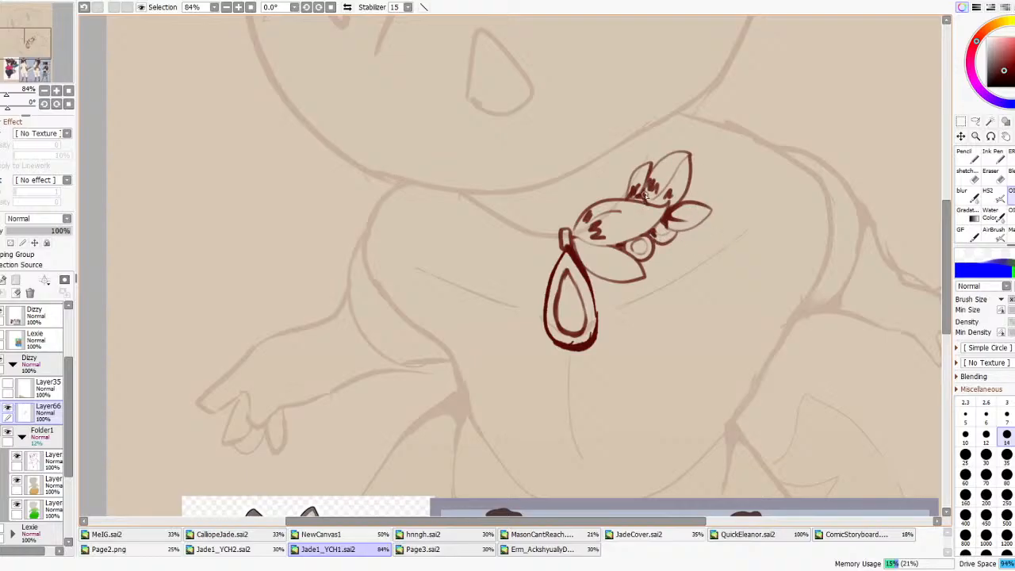
- Draw a pointed leaf with dark shading marks on the opposite side of the clasp
scroll(651, 198, down, 3)
scroll(663, 234, down, 2)
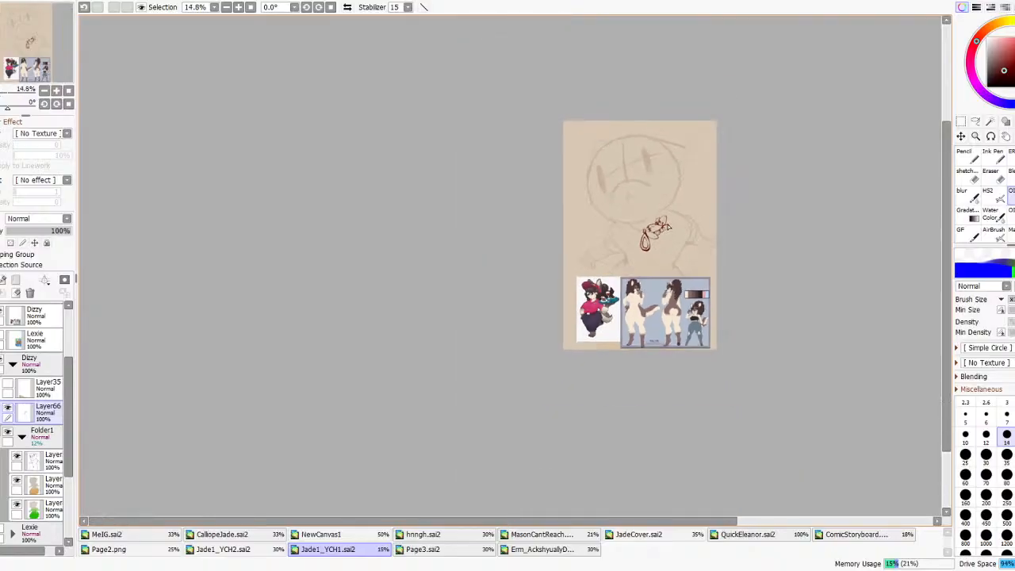
scroll(663, 234, up, 5)
mouse_move(568, 252)
mouse_down()
mouse_move(540, 240)
mouse_move(485, 247)
mouse_move(528, 268)
mouse_move(552, 259)
mouse_move(482, 246)
mouse_move(543, 279)
mouse_move(570, 264)
mouse_move(555, 246)
mouse_move(566, 261)
mouse_move(500, 258)
mouse_move(545, 271)
mouse_up()
key(ctrl+z)
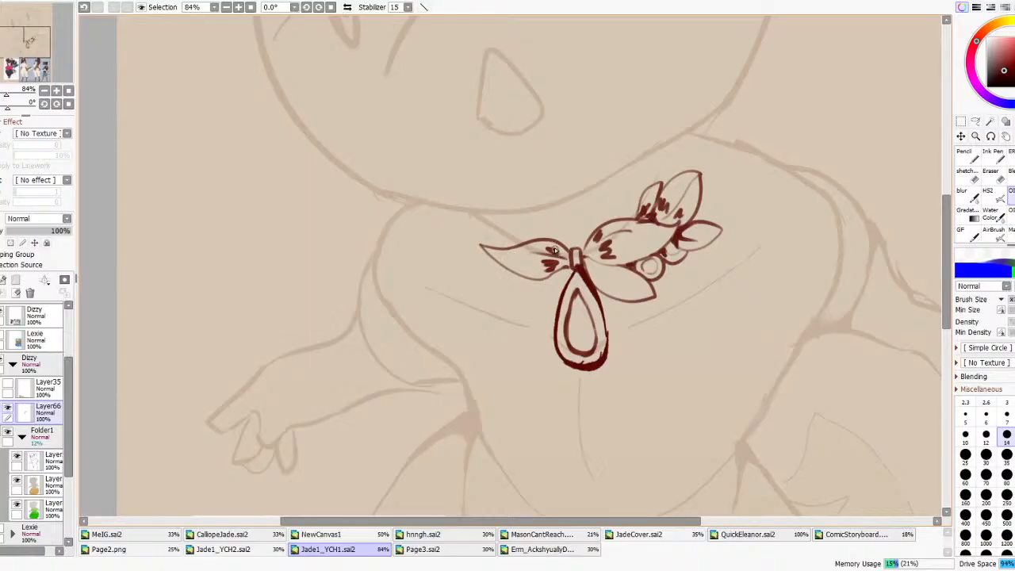
- Fill a small dark shape in the lower part of the pendant's inner teardrop
scroll(561, 277, down, 6)
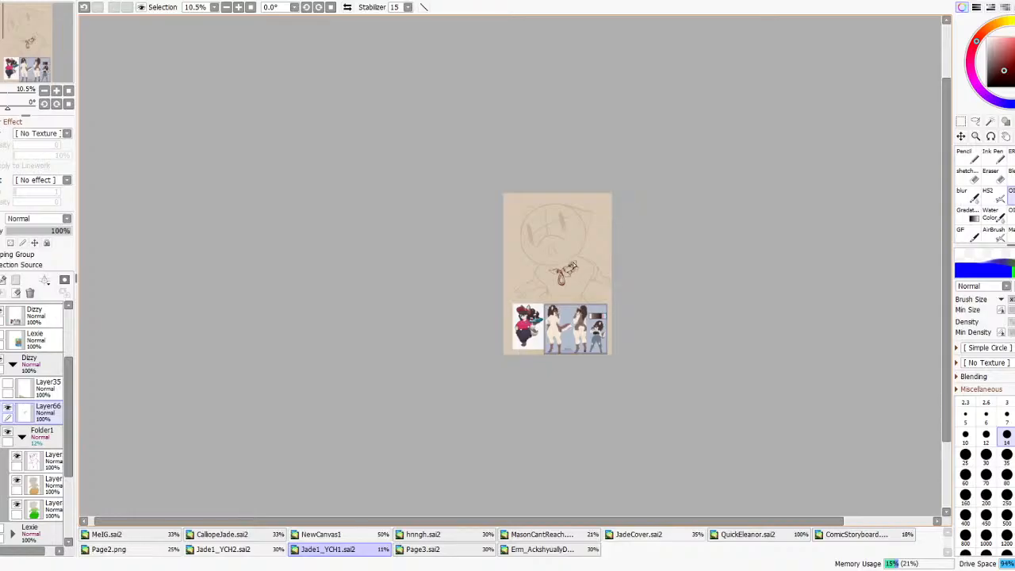
scroll(561, 277, up, 6)
mouse_move(557, 326)
mouse_down()
mouse_move(552, 333)
mouse_move(551, 314)
mouse_up()
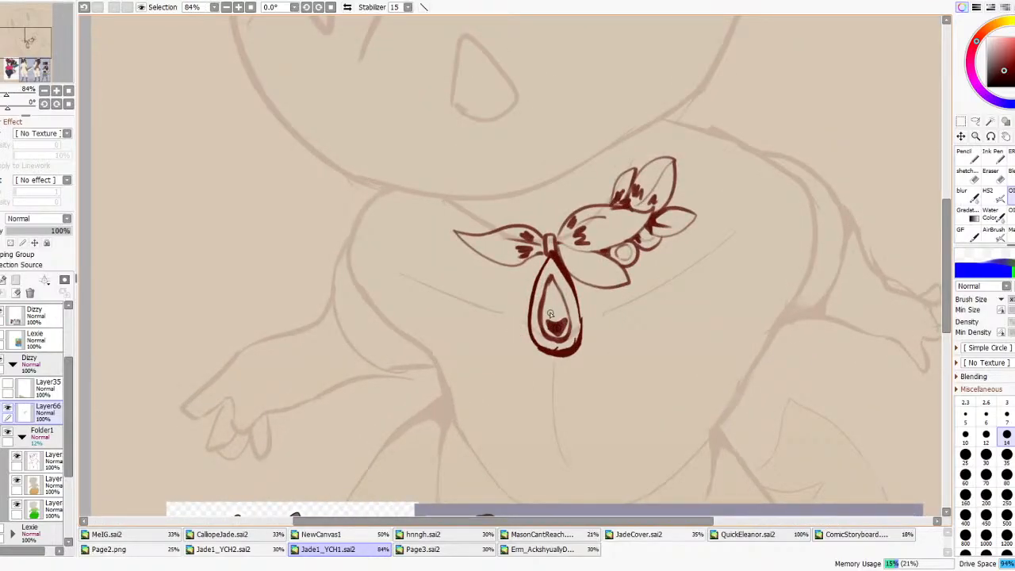
scroll(556, 321, down, 5)
scroll(578, 293, up, 4)
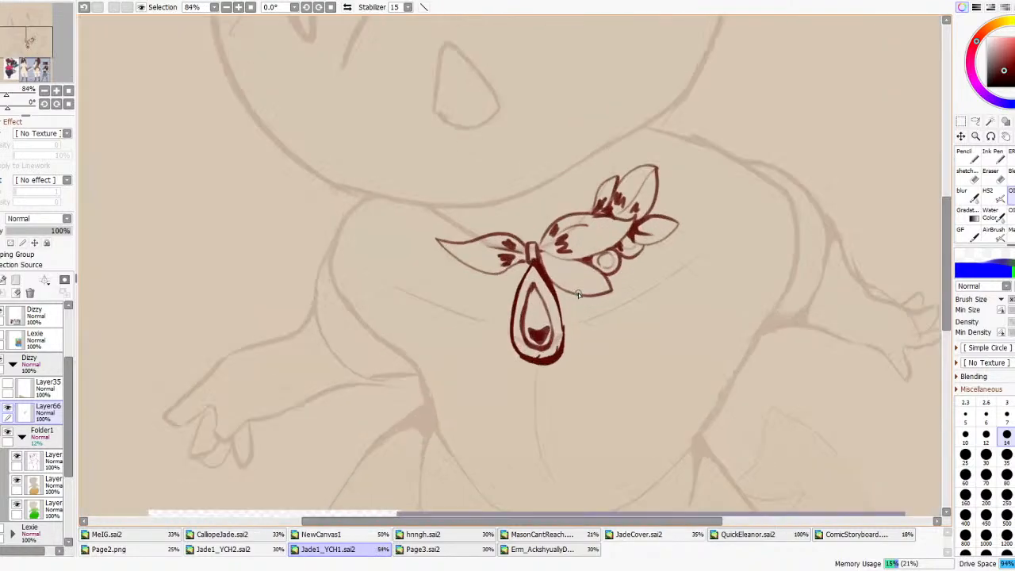
- Try thickening the outlines of the leaves beside the clasp with the HS2 brush
click(989, 198)
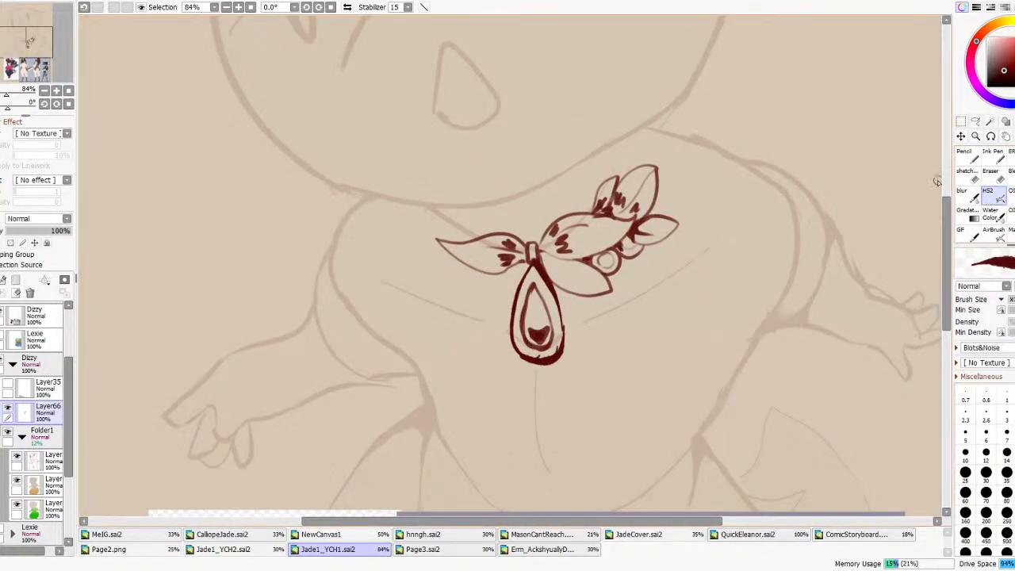
mouse_move(658, 190)
mouse_down()
mouse_move(693, 168)
mouse_move(669, 212)
mouse_up()
key(ctrl+z)
key(ctrl+z)
drag(546, 234, 611, 210)
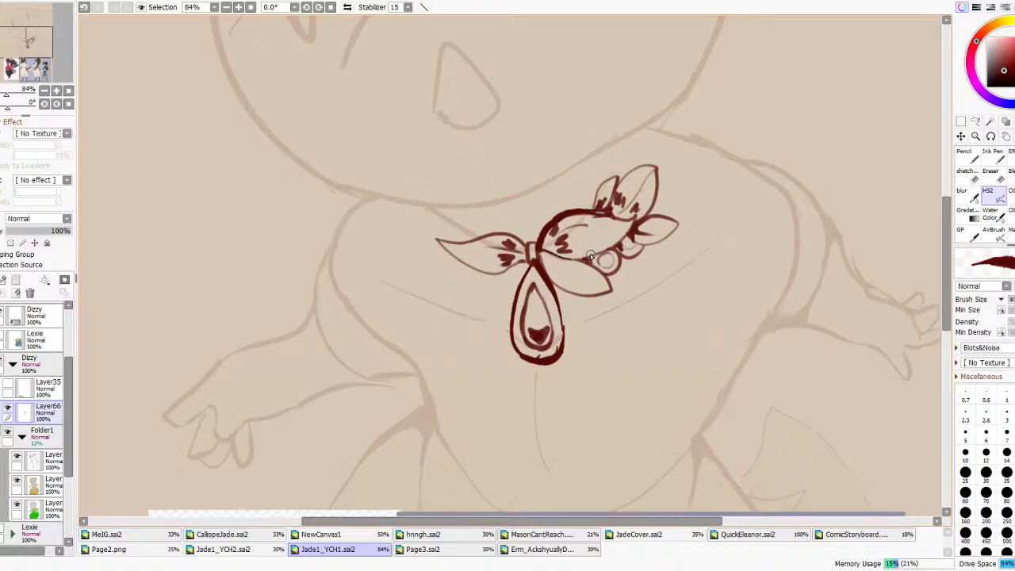
mouse_move(529, 245)
mouse_down()
mouse_move(479, 234)
mouse_move(454, 242)
mouse_up()
scroll(536, 249, down, 8)
key(ctrl+z)
scroll(548, 234, up, 5)
scroll(547, 235, up, 1)
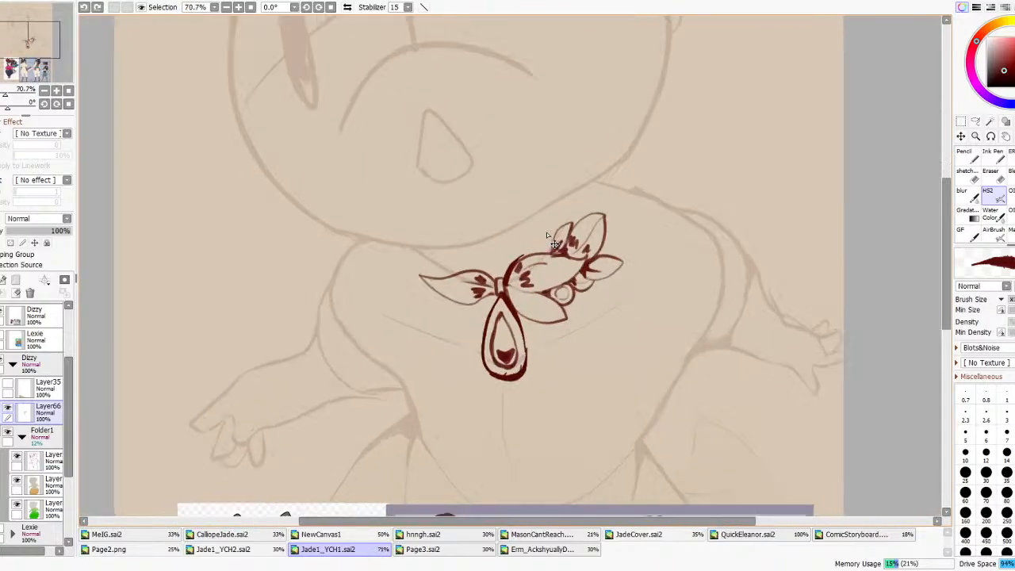
- Thicken the lower leaf's outline with the HS2 brush and add hatching beneath the large leaf
drag(506, 296, 559, 318)
key(ctrl+z)
mouse_move(505, 296)
mouse_down()
mouse_move(552, 325)
mouse_move(565, 319)
mouse_up()
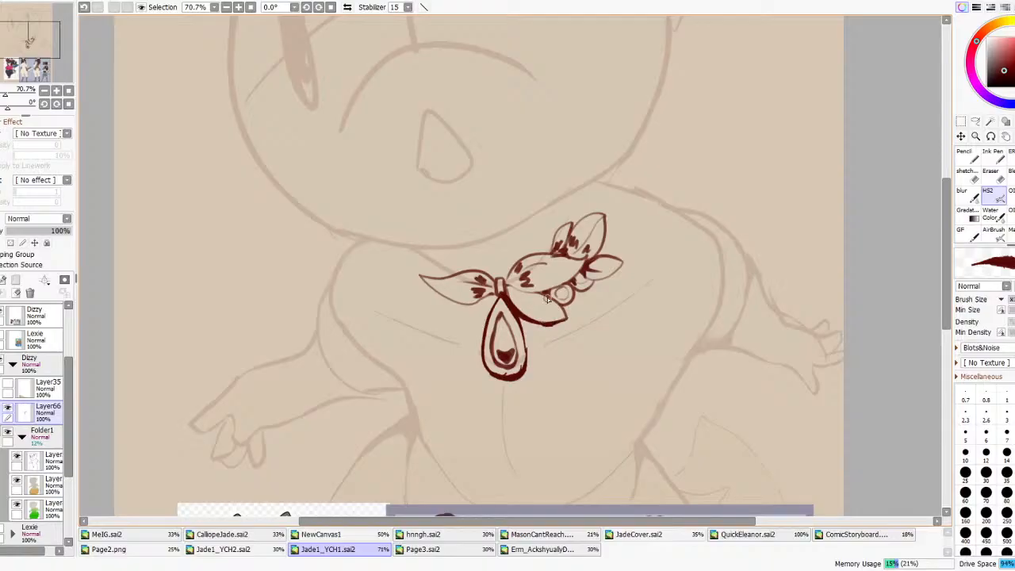
drag(505, 287, 557, 312)
drag(510, 295, 511, 306)
mouse_move(515, 296)
mouse_down()
mouse_move(540, 297)
mouse_move(526, 294)
mouse_move(554, 299)
mouse_move(525, 296)
mouse_move(541, 303)
mouse_move(568, 293)
mouse_up()
key(ctrl+z)
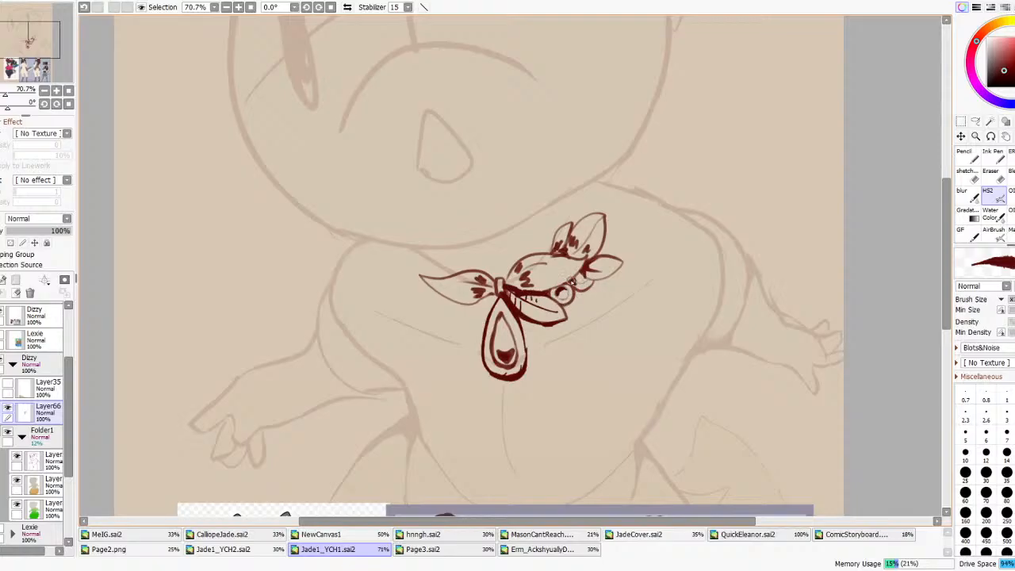
- Add a small bead beside the pendant under the leaf left of the clasp, and check the necklace at several zoom levels
mouse_move(490, 313)
mouse_down()
mouse_move(489, 301)
mouse_move(474, 310)
mouse_move(492, 306)
mouse_up()
key(ctrl+z)
scroll(533, 277, down, 1)
scroll(535, 282, down, 8)
scroll(586, 281, up, 8)
scroll(586, 281, down, 5)
scroll(606, 258, up, 4)
scroll(631, 246, down, 4)
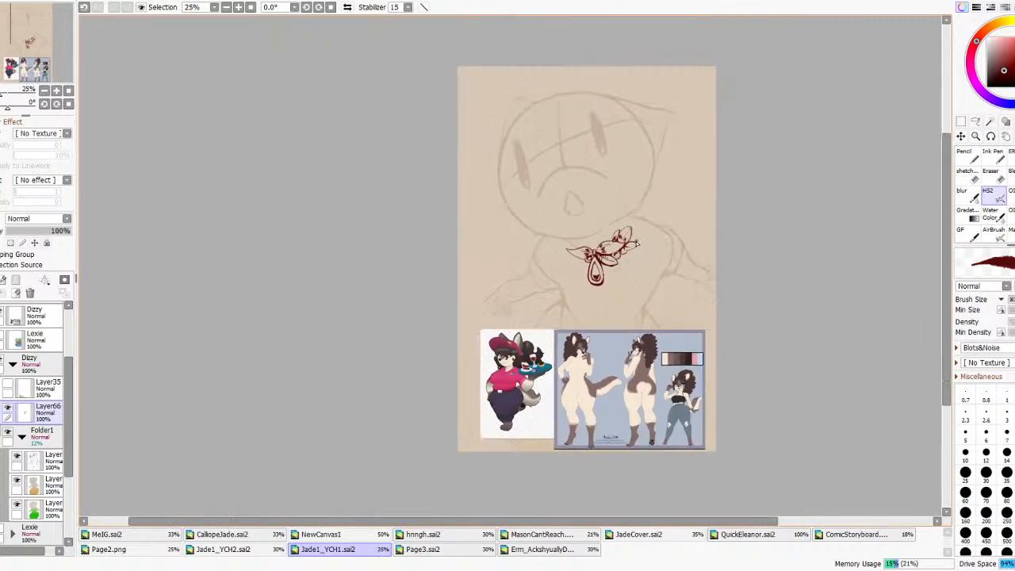
scroll(637, 243, up, 2)
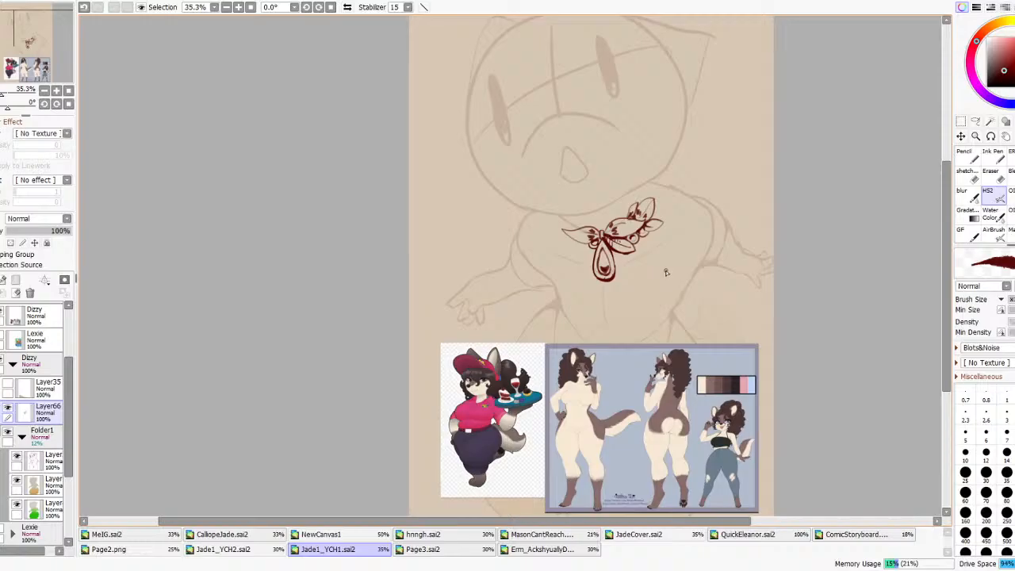
scroll(666, 272, up, 2)
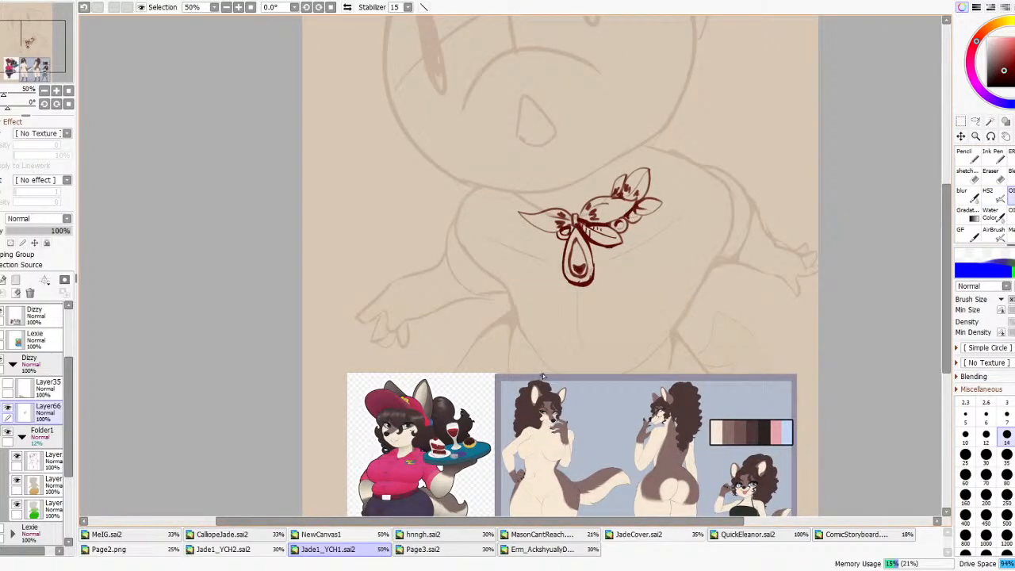
- Try several long curved strokes across the belly below the pendant
mouse_move(531, 335)
mouse_down()
mouse_move(654, 293)
mouse_move(685, 333)
mouse_up()
key(ctrl+z)
key(ctrl+z)
mouse_move(512, 325)
mouse_down()
mouse_move(573, 313)
mouse_move(554, 324)
mouse_move(598, 297)
mouse_up()
key(ctrl+z)
key(ctrl+z)
mouse_move(554, 323)
mouse_down()
mouse_move(591, 309)
mouse_move(648, 351)
mouse_up()
key(ctrl+z)
mouse_move(578, 306)
mouse_down()
mouse_move(648, 347)
mouse_move(682, 331)
mouse_move(666, 335)
mouse_up()
key(ctrl+z)
key(ctrl+z)
key(ctrl+z)
key(ctrl+z)
- Draw a dark red curve from the waist down around the hip on the canvas's left side
drag(467, 372, 506, 270)
scroll(370, 164, down, 5)
scroll(412, 155, up, 3)
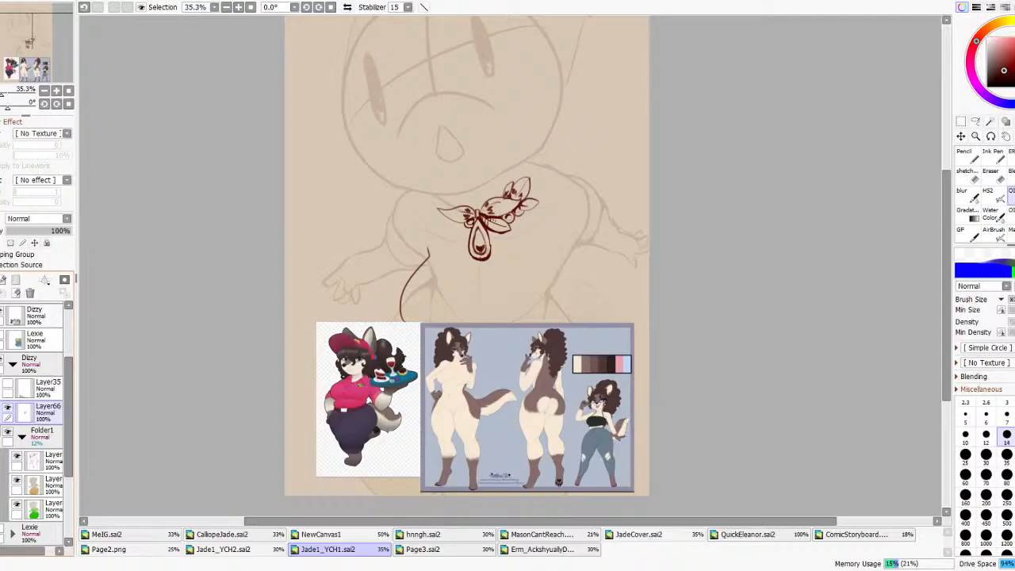
- Hide the Dizzy reference sheet layer, check Layer66 against the faded base sketch, and make Layer66 the active layer
click(36, 316)
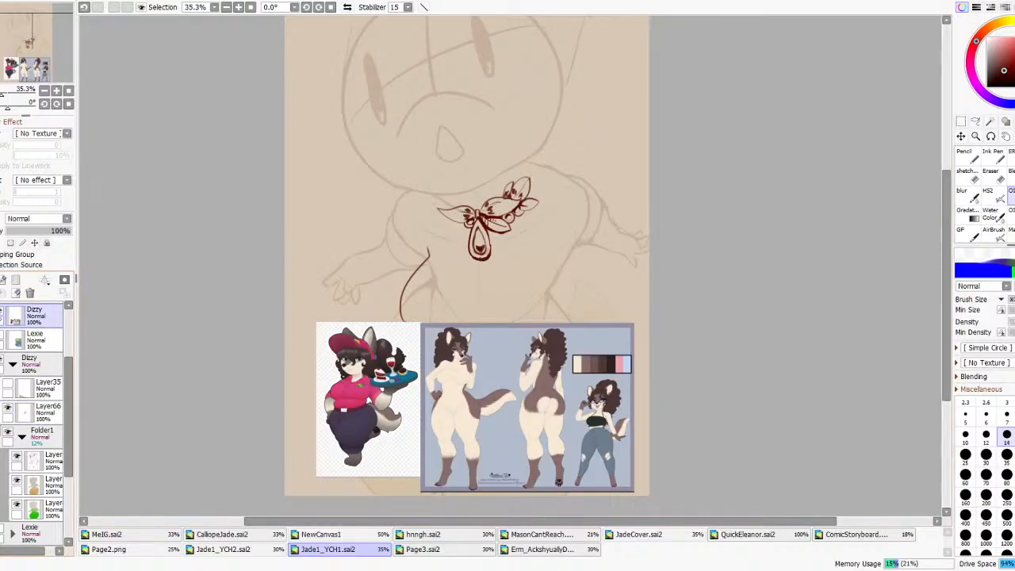
click(7, 315)
scroll(449, 248, up, 1)
scroll(449, 248, up, 1)
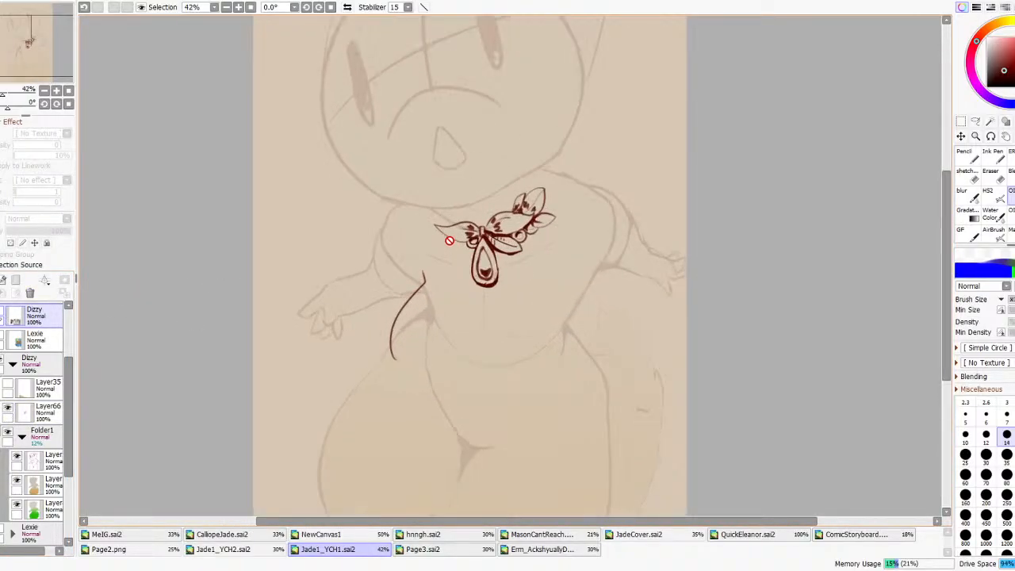
click(44, 460)
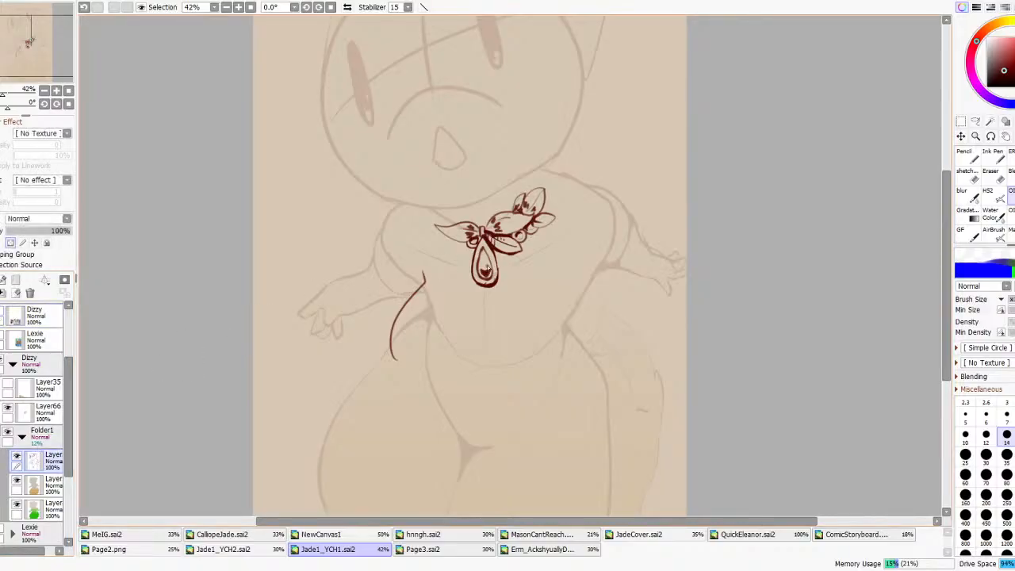
click(8, 407)
click(8, 408)
click(27, 414)
- Replace the single side curve with a wide rounded bust outline running below the pendant and up to the opposite armpit
key(ctrl+z)
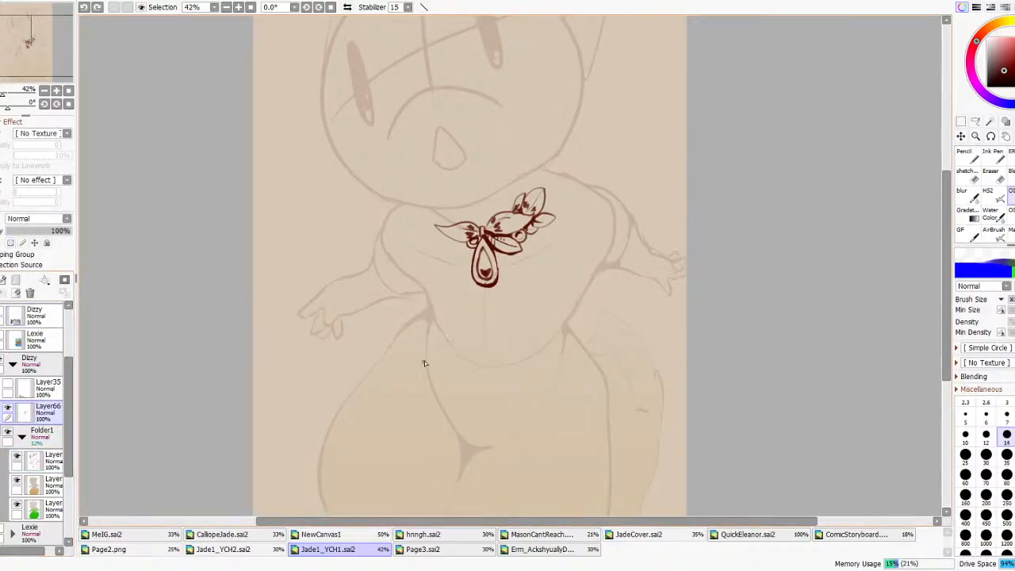
key(ctrl+y)
drag(399, 385, 548, 392)
mouse_move(477, 405)
mouse_down()
mouse_move(529, 423)
mouse_move(592, 409)
mouse_move(603, 360)
mouse_up()
key(ctrl+z)
mouse_move(566, 423)
mouse_down()
mouse_move(605, 308)
mouse_move(614, 336)
mouse_move(598, 287)
mouse_up()
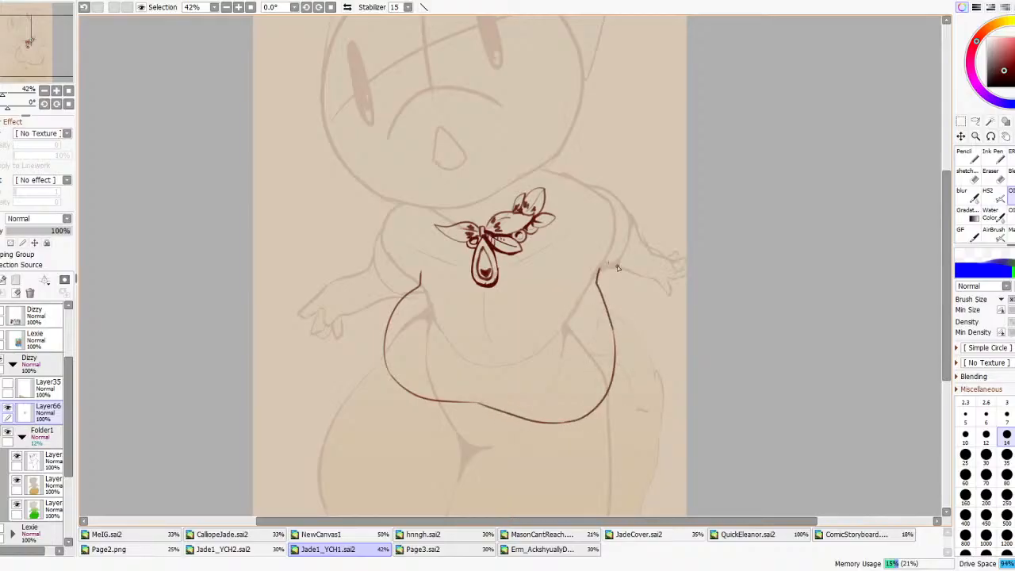
scroll(520, 284, down, 8)
scroll(489, 305, up, 9)
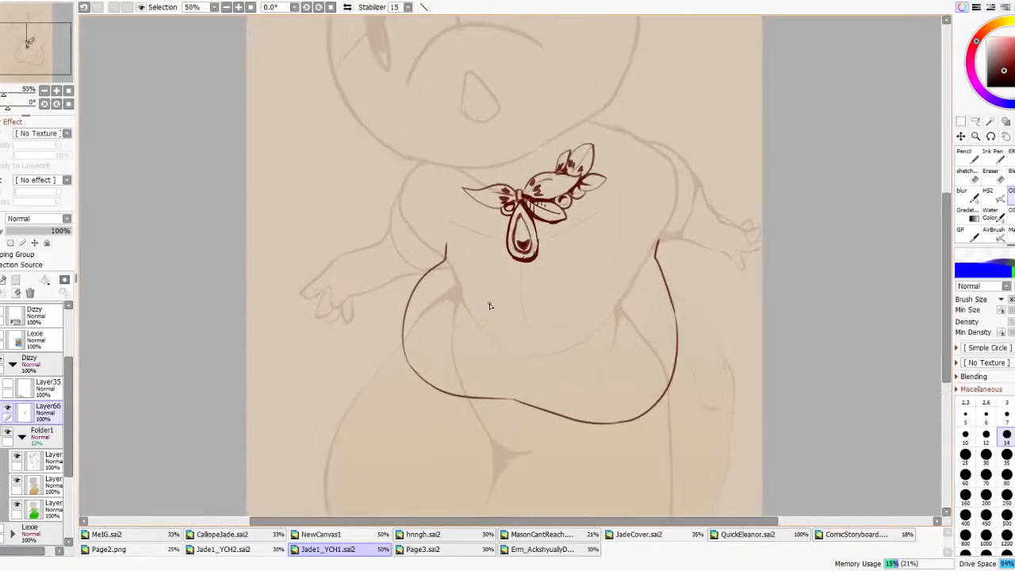
- Lasso the bust outline, scale it down slightly and move it up closer to the necklace with a freeform transform
click(975, 122)
mouse_move(450, 227)
mouse_down()
mouse_move(615, 290)
mouse_move(538, 512)
mouse_move(341, 160)
mouse_up()
key(ctrl+t)
drag(678, 422, 664, 411)
drag(609, 367, 600, 349)
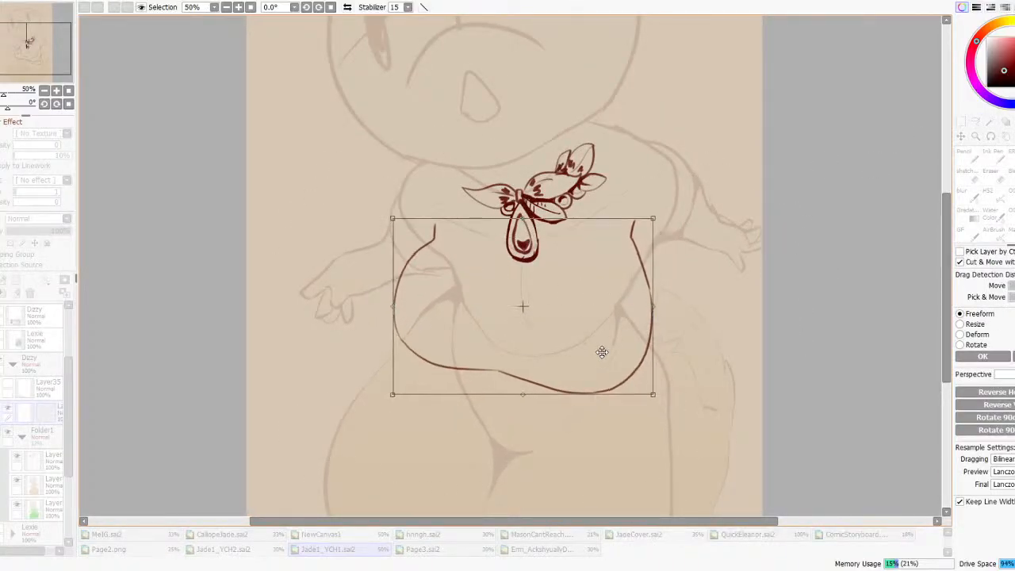
drag(663, 309, 667, 309)
scroll(546, 313, down, 2)
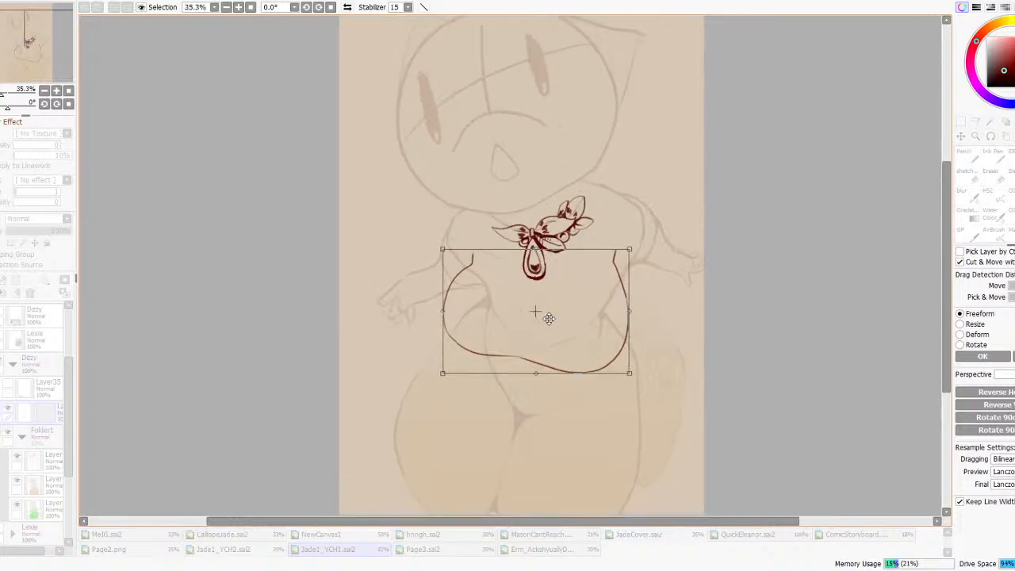
click(992, 357)
scroll(632, 297, down, 2)
scroll(632, 296, up, 2)
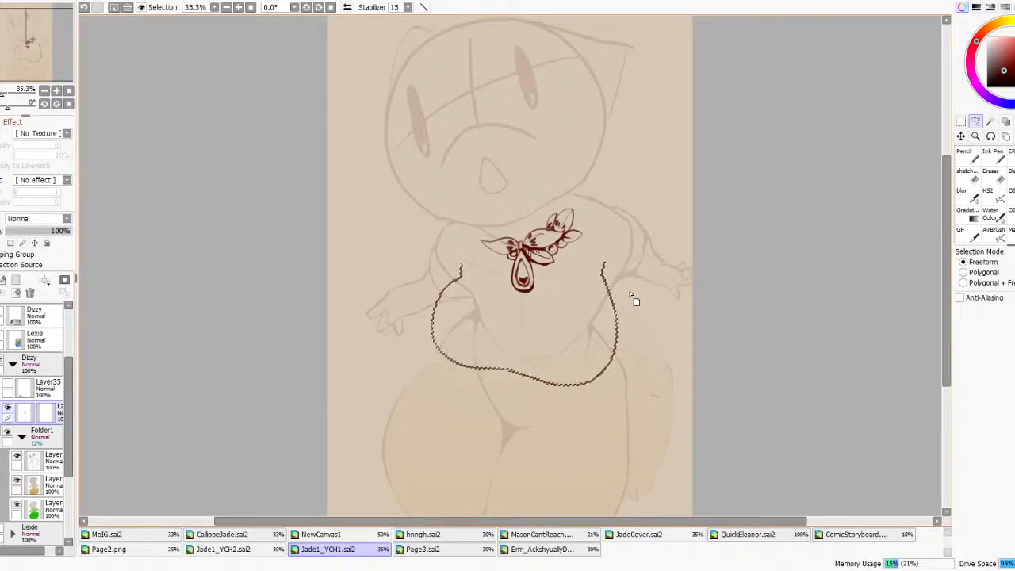
- Check the pose mirrored, lower the bust outline's right side with a Deform transform, deselect it, and pick the HS2 brush
scroll(547, 293, down, 2)
click(347, 7)
click(346, 7)
scroll(593, 341, up, 3)
mouse_move(415, 229)
mouse_down()
mouse_move(464, 294)
mouse_move(647, 205)
mouse_move(409, 212)
mouse_up()
key(ctrl+t)
click(973, 336)
drag(610, 242, 610, 262)
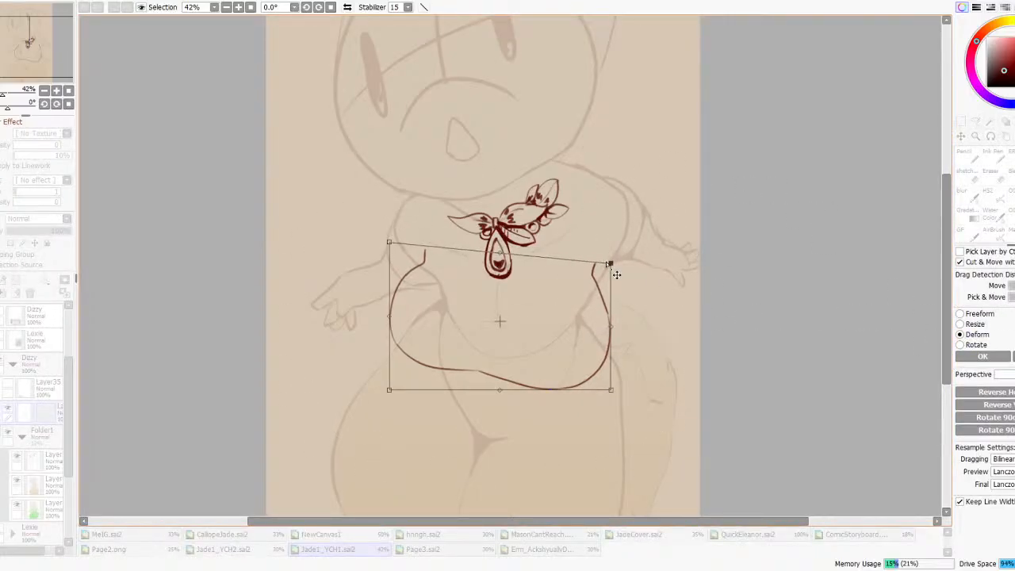
key(Return)
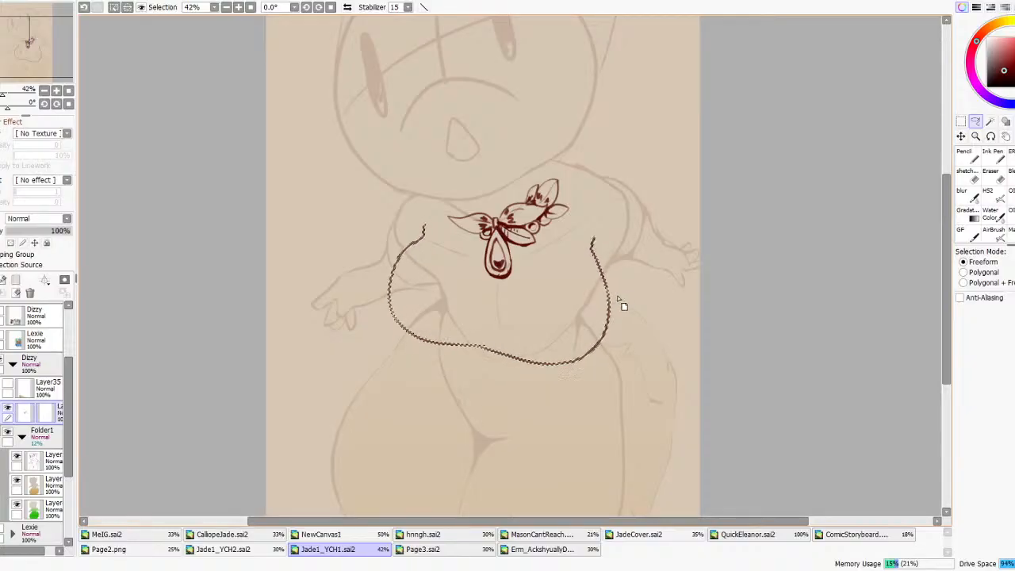
key(ctrl+d)
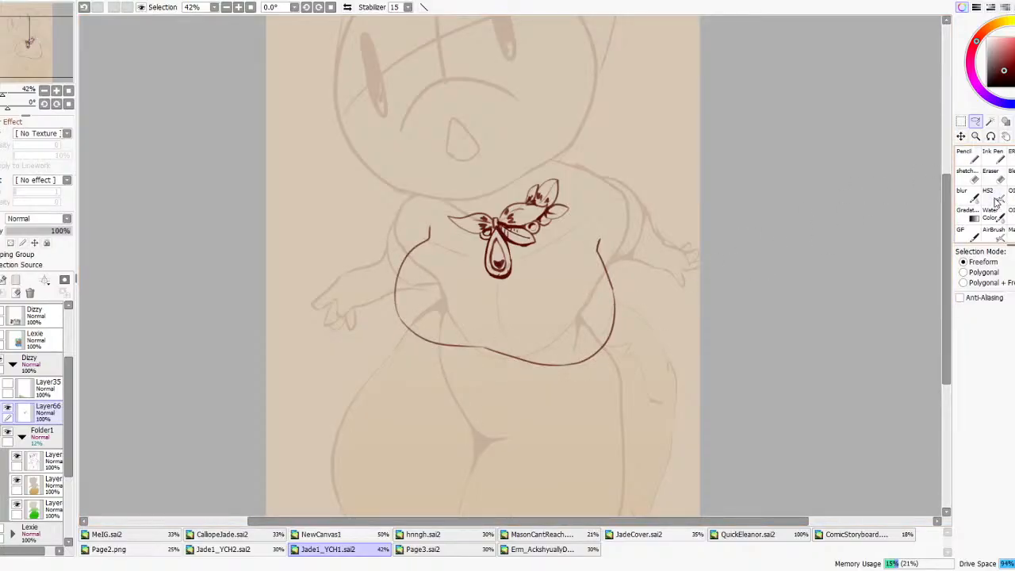
click(991, 194)
- Try a crossed wrap neckline inside the bust outline with a thick strap stub on the right, and check it mirrored
shift+click(509, 347)
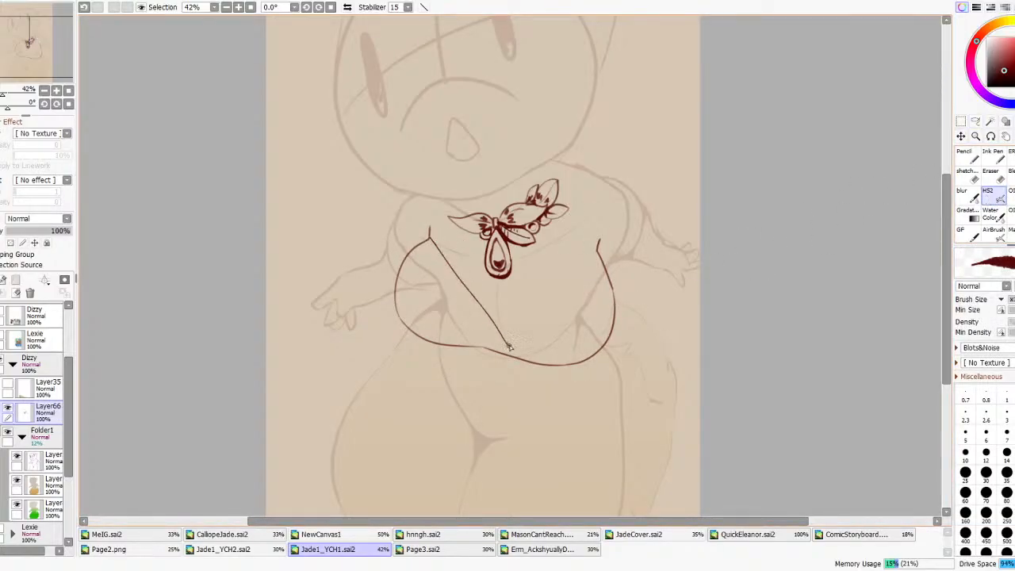
key(ctrl+z)
mouse_move(416, 249)
mouse_down()
mouse_move(479, 309)
mouse_move(513, 363)
mouse_up()
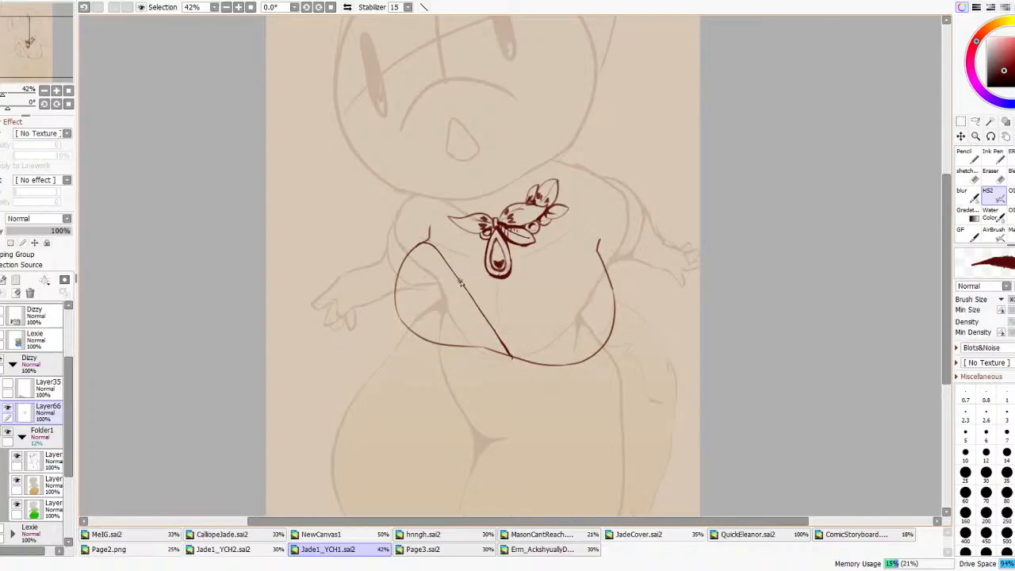
mouse_move(469, 297)
mouse_down()
mouse_move(515, 302)
mouse_move(599, 234)
mouse_up()
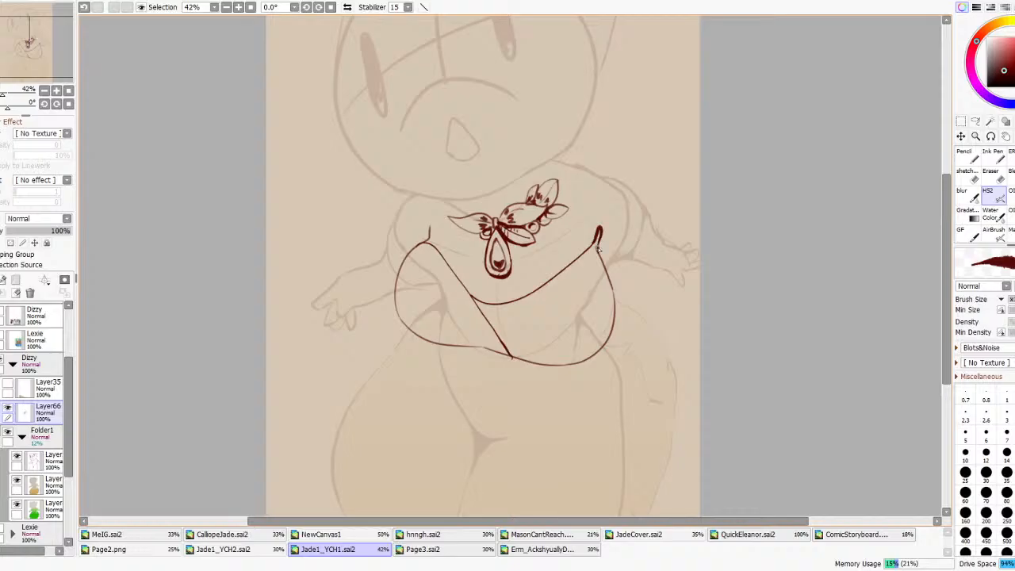
scroll(588, 250, down, 6)
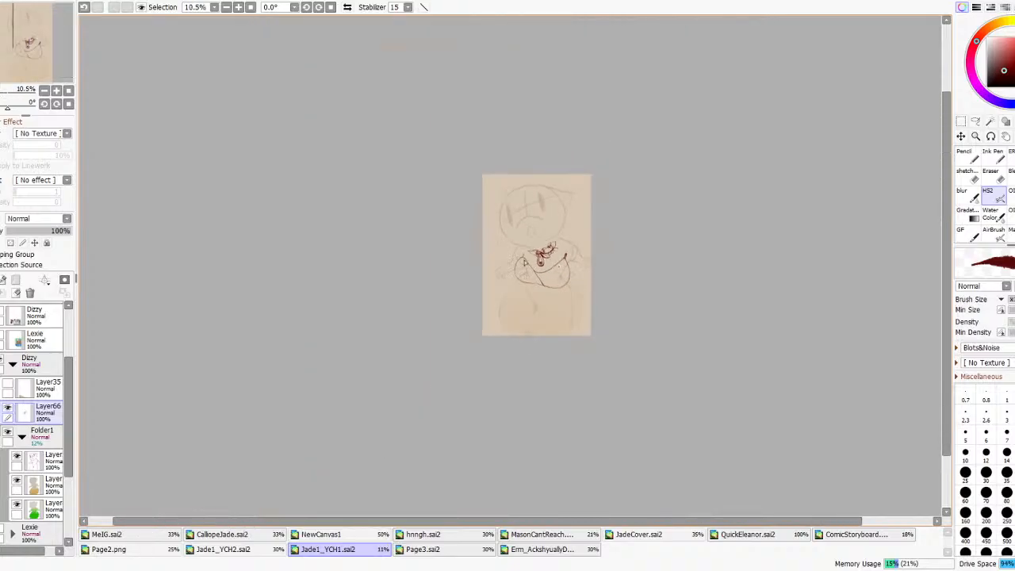
click(347, 6)
click(346, 6)
scroll(571, 273, up, 6)
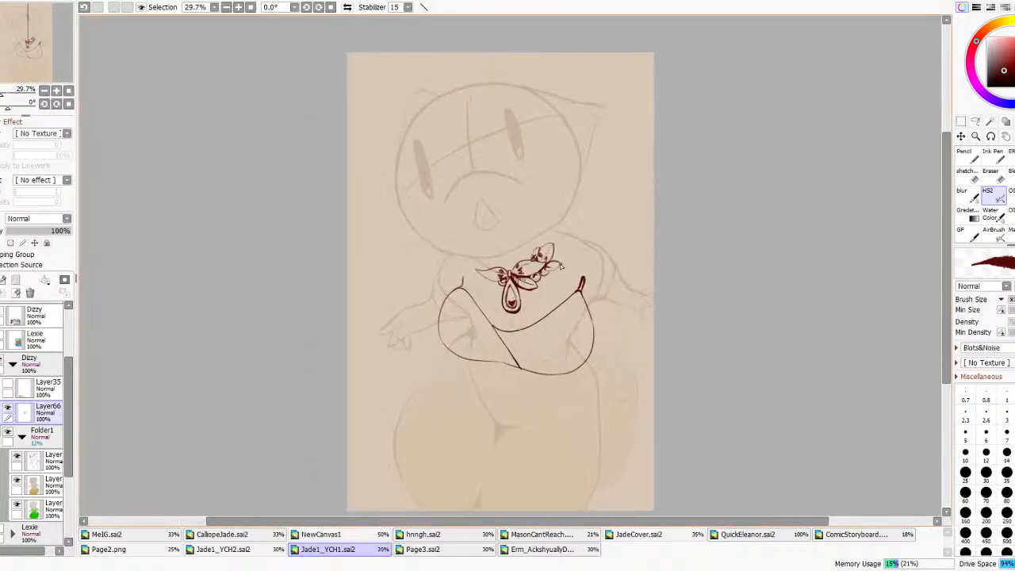
key(ctrl+z)
- Review the neckline zoomed out, try a short shoulder stroke, and undo the crossed neckline strokes back to the bust outline
scroll(575, 241, down, 6)
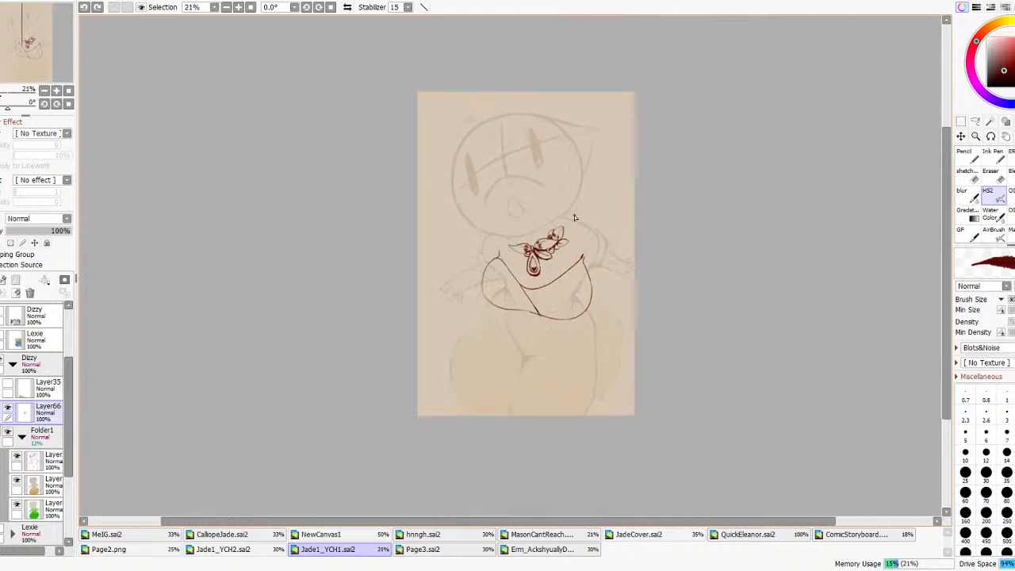
scroll(546, 277, up, 6)
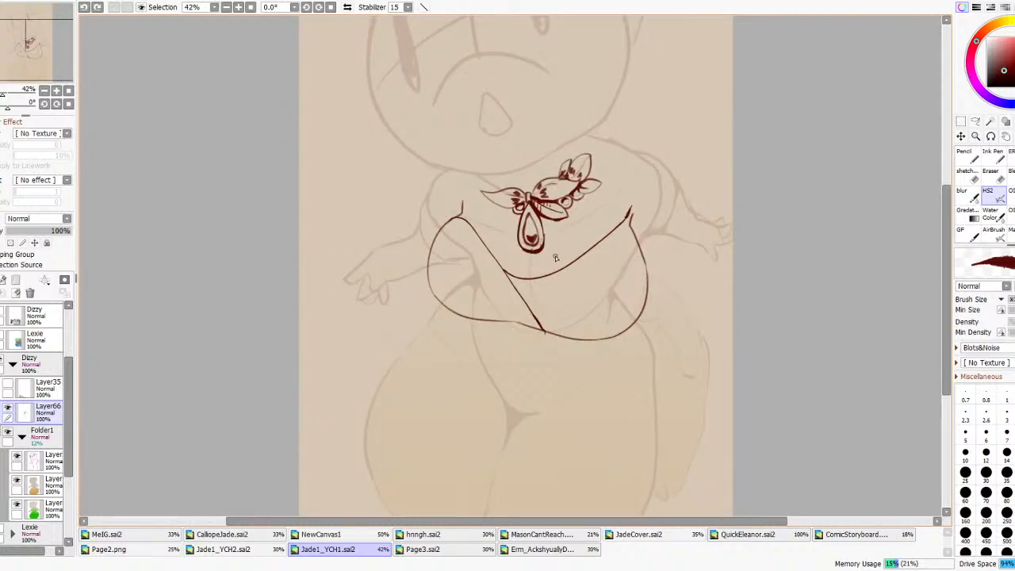
drag(664, 142, 659, 153)
key(ctrl+z)
key(ctrl+z)
key(ctrl+z)
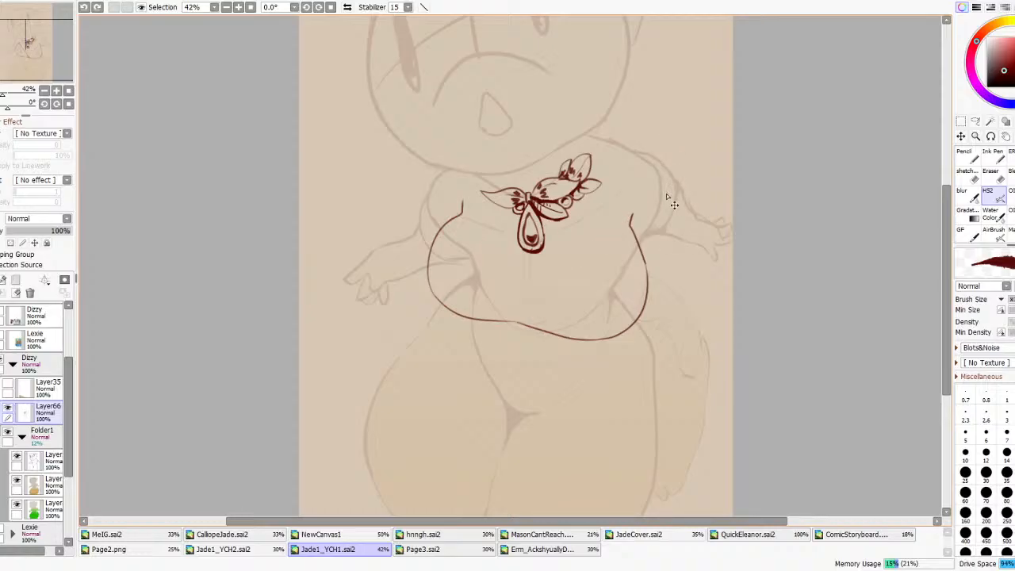
- Try a neckline made of two straight crossing lines below the pendant
mouse_move(444, 222)
mouse_down()
mouse_move(451, 265)
mouse_move(638, 279)
mouse_up()
key(ctrl+z)
drag(459, 214, 555, 340)
drag(514, 290, 616, 217)
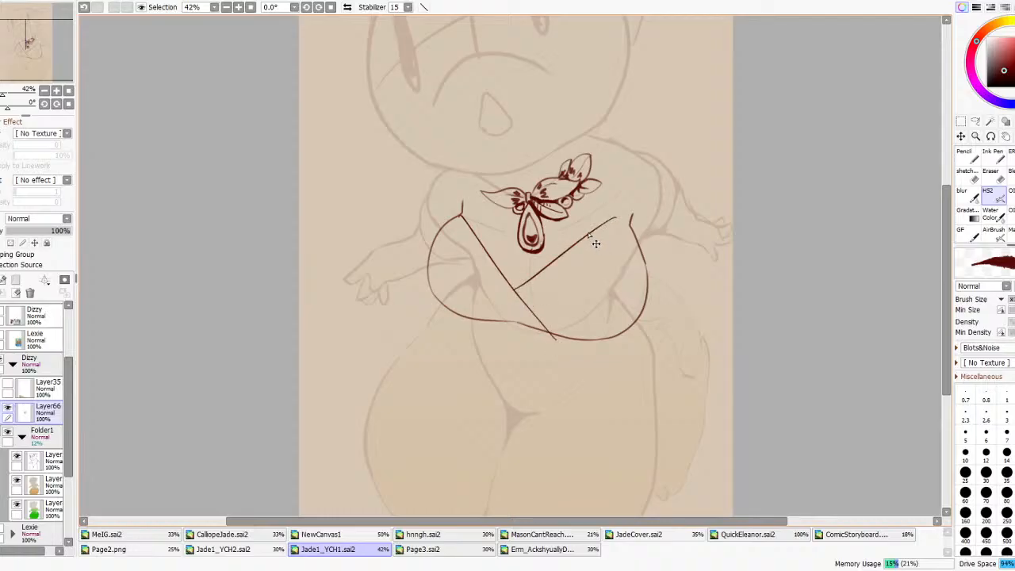
key(ctrl+z)
key(ctrl+z)
- Draw a straight diagonal from the bust outline's upper left end to its lower edge, trying crossing lines toward the right shoulder
drag(463, 213, 569, 332)
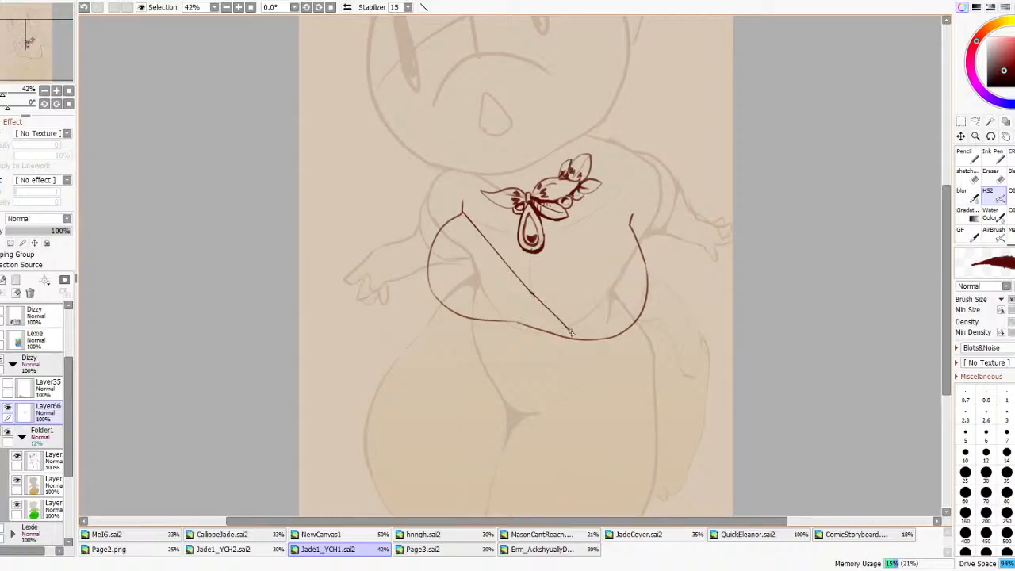
drag(525, 285, 629, 213)
drag(627, 212, 637, 177)
key(ctrl+z)
drag(601, 235, 615, 180)
key(ctrl+z)
key(ctrl+z)
- Draw a sagging curve from the middle of the diagonal up to the bust outline's upper right end
mouse_move(529, 290)
mouse_down()
mouse_move(589, 251)
mouse_move(630, 165)
mouse_up()
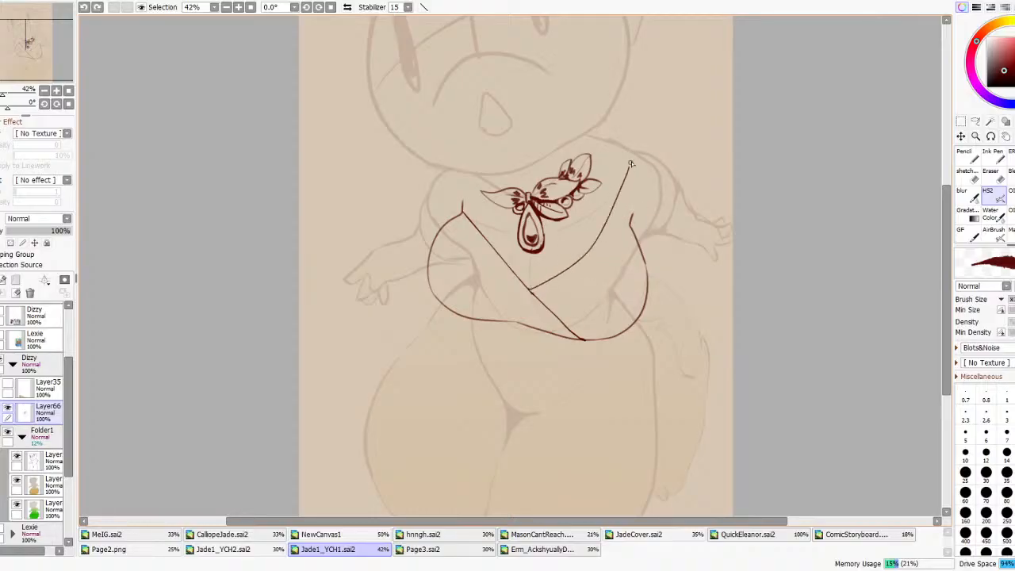
key(ctrl+z)
drag(529, 290, 626, 228)
key(ctrl+z)
drag(530, 290, 628, 239)
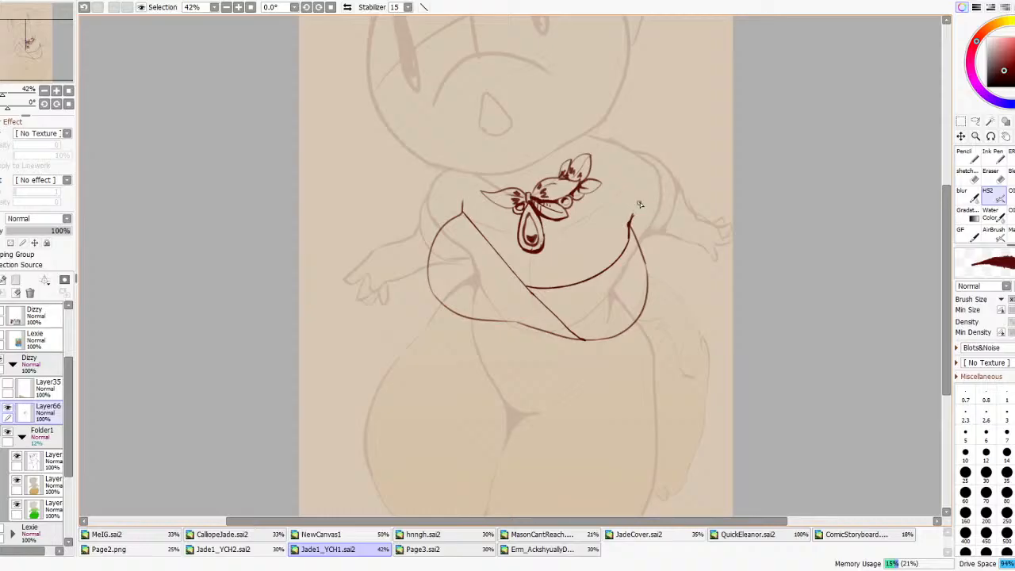
- Try a thick angular strap rising from the neckline's right end to the shoulder, and check it at different zoom levels
mouse_move(622, 214)
mouse_down()
mouse_move(634, 157)
mouse_move(652, 157)
mouse_move(651, 195)
mouse_up()
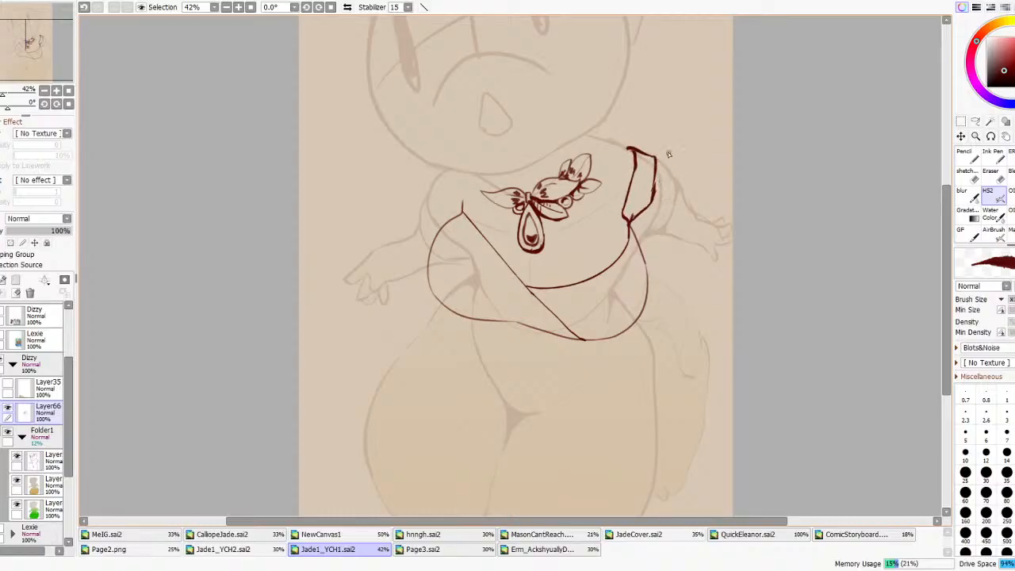
scroll(671, 190, down, 5)
scroll(684, 197, up, 5)
scroll(688, 214, down, 5)
scroll(684, 228, up, 5)
- Add two small leaves to the necklace, one below and one above the large leaf left of the clasp
scroll(525, 204, up, 3)
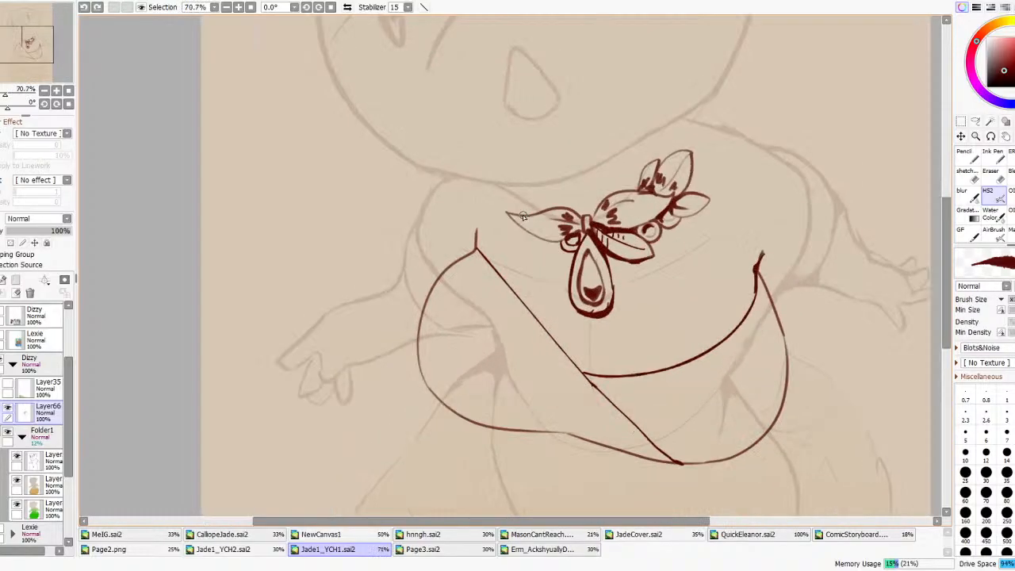
mouse_move(534, 238)
mouse_down()
mouse_move(519, 252)
mouse_move(560, 249)
mouse_move(552, 241)
mouse_up()
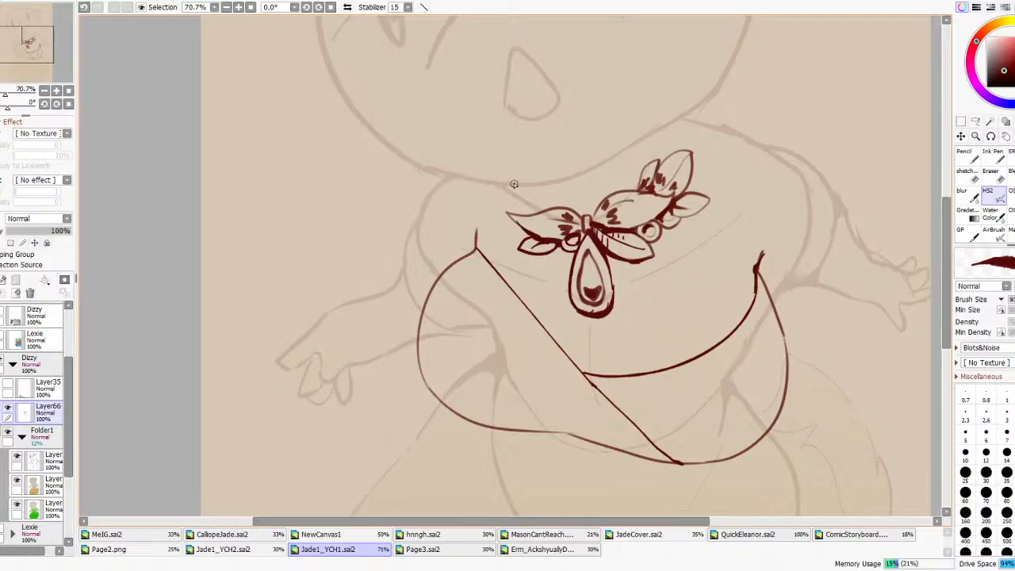
drag(561, 210, 523, 193)
scroll(464, 295, down, 3)
scroll(484, 277, down, 1)
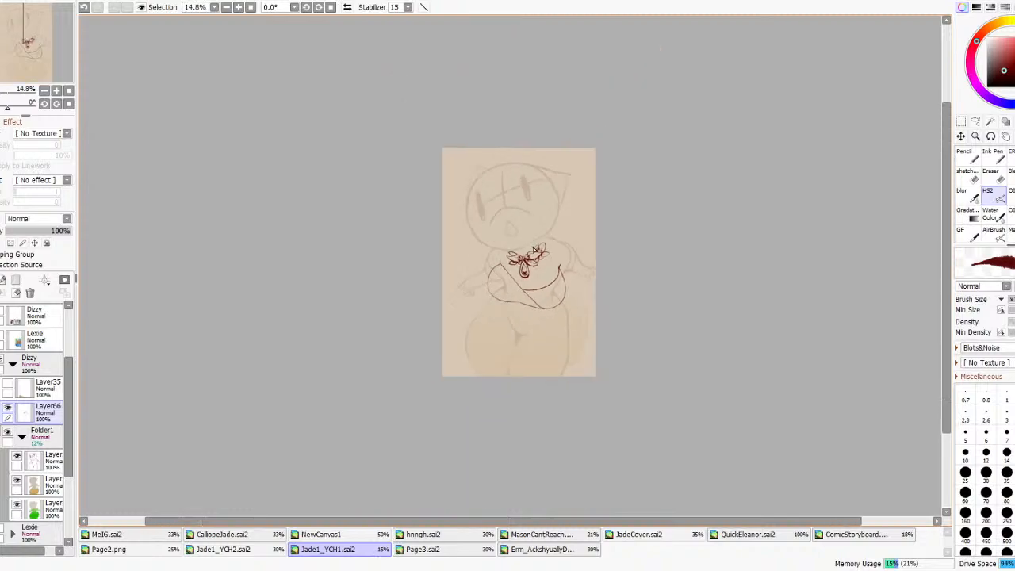
scroll(486, 268, up, 4)
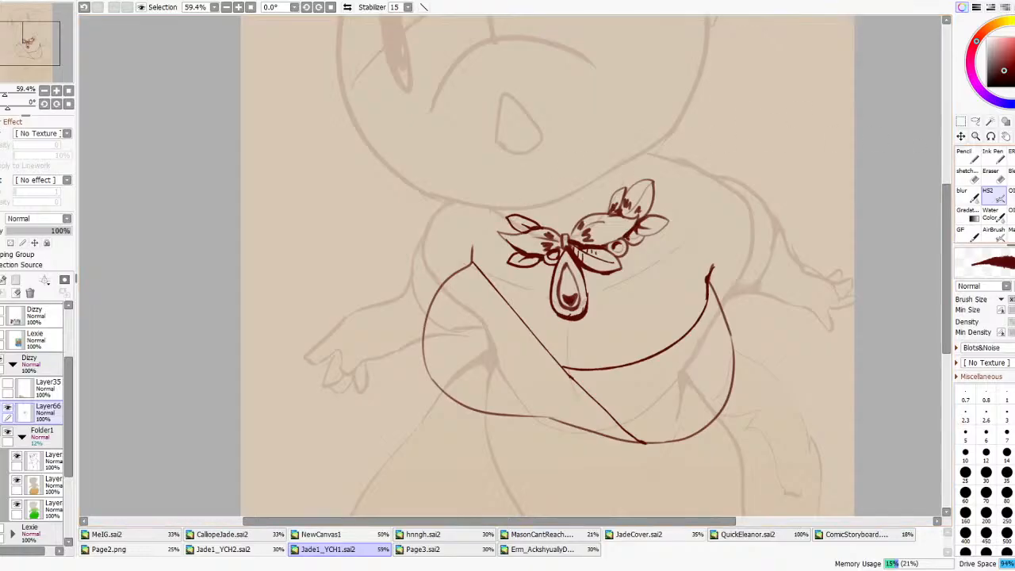
- Draw an outer leaf at the necklace's left end with a size 14 brush, reworking it to sit closer to its neighbours
key(c)
key(v)
mouse_move(505, 235)
mouse_down()
mouse_move(478, 225)
mouse_move(474, 211)
mouse_move(503, 215)
mouse_up()
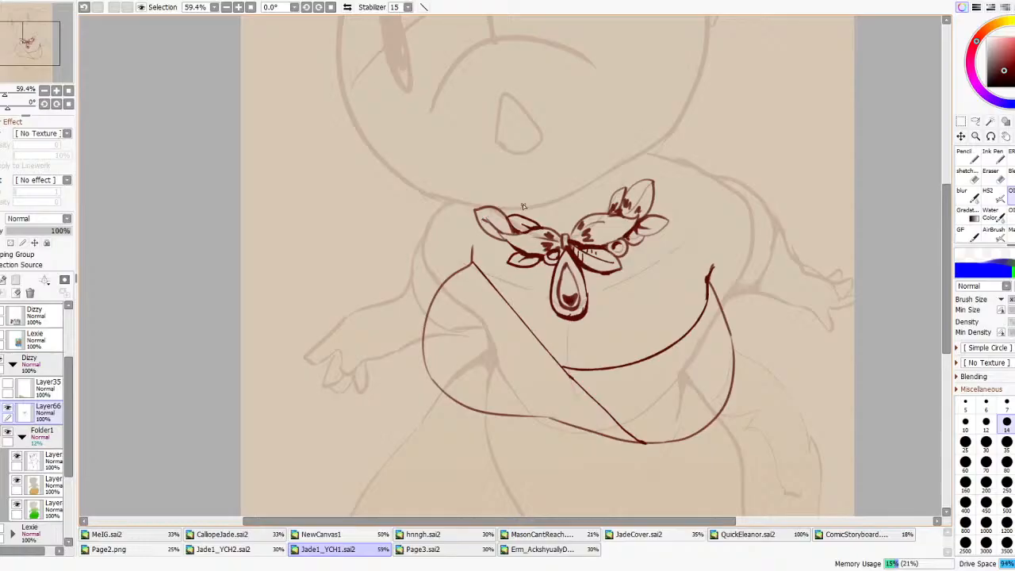
drag(506, 217, 512, 221)
scroll(563, 212, down, 7)
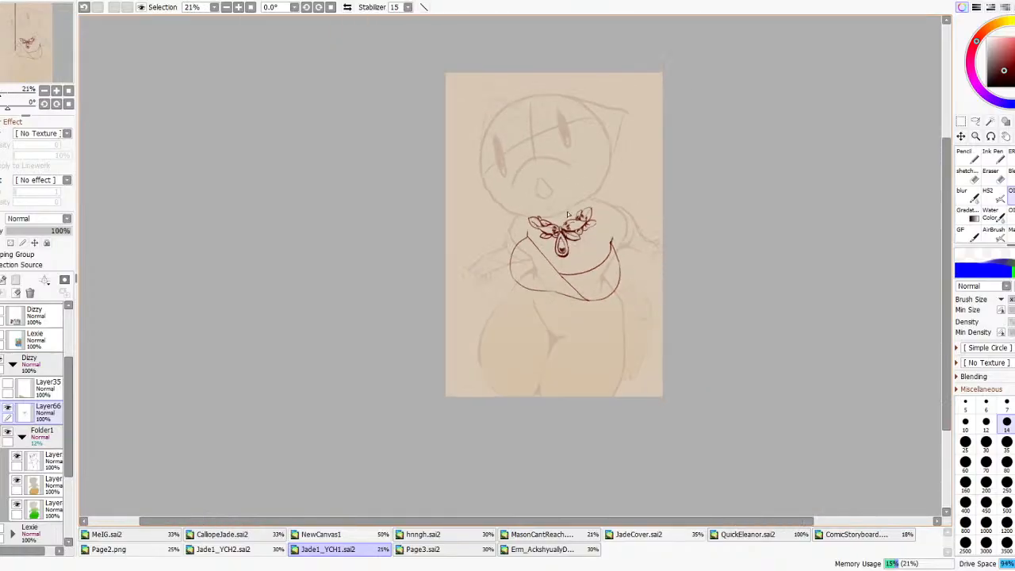
scroll(578, 192, up, 7)
key(ctrl+z)
scroll(584, 197, up, 1)
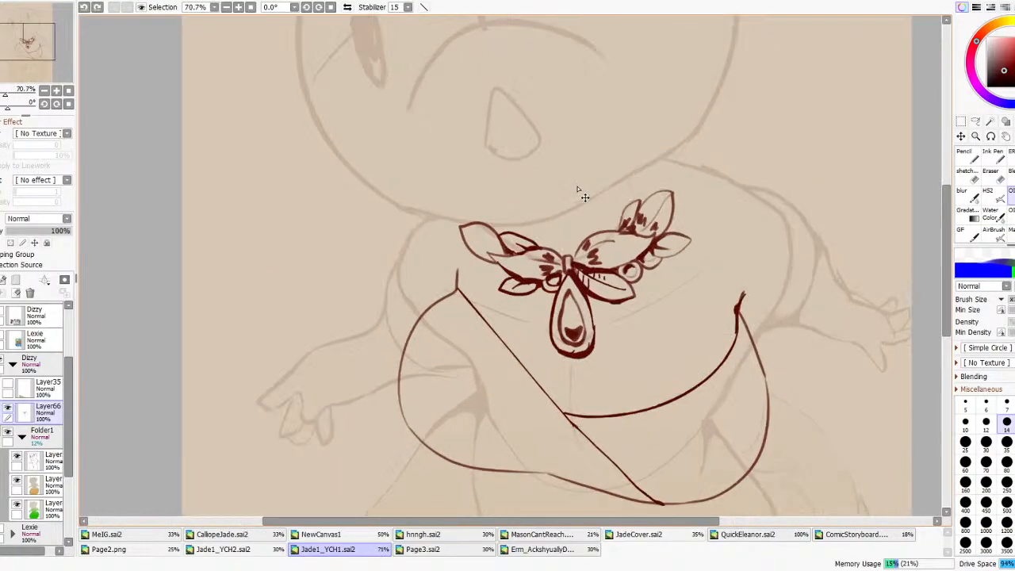
mouse_move(498, 250)
mouse_down()
mouse_move(471, 224)
mouse_move(486, 219)
mouse_move(504, 235)
mouse_move(483, 236)
mouse_move(501, 256)
mouse_up()
key(ctrl+z)
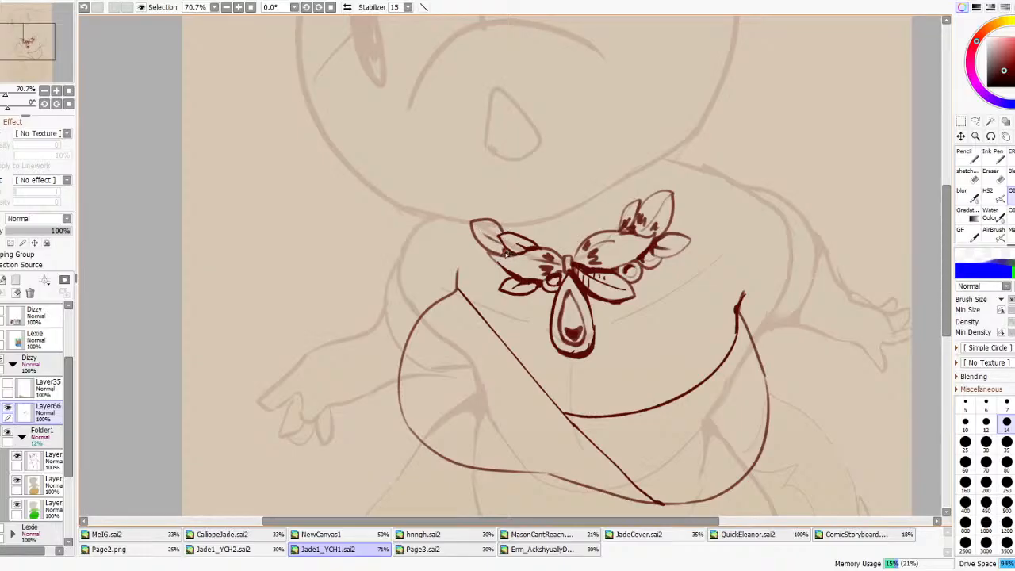
- Add a small leaf with short hatching marks beneath the outer leaf on the necklace's left end
mouse_move(489, 262)
mouse_down()
mouse_move(454, 262)
mouse_move(512, 275)
mouse_up()
mouse_move(511, 281)
mouse_down()
mouse_move(477, 266)
mouse_move(495, 267)
mouse_up()
scroll(575, 263, down, 9)
scroll(587, 258, up, 11)
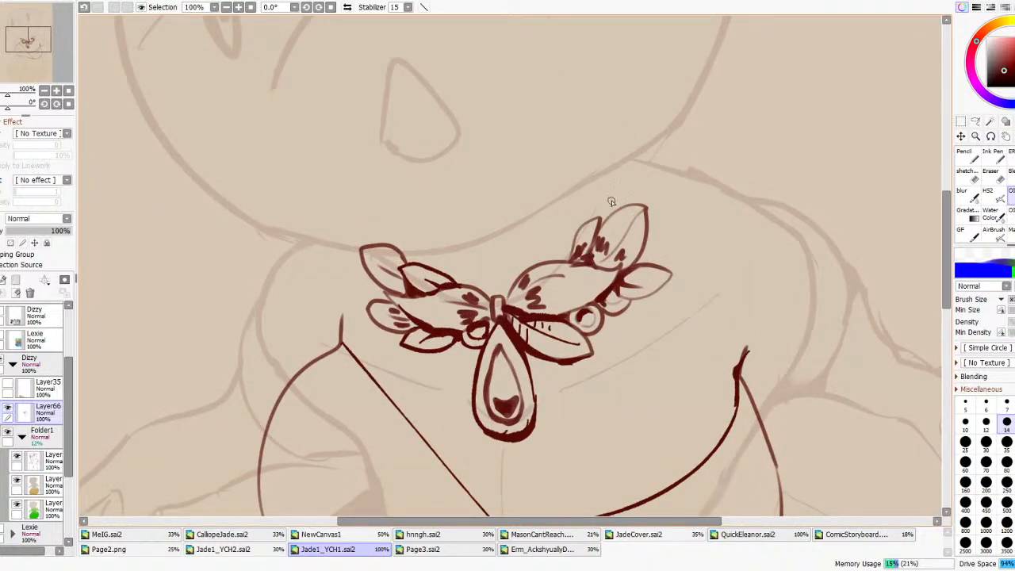
- Try a line rising from the necklace's upper right leaf toward the neck, and switch to the HS2 brush
drag(598, 215, 630, 153)
scroll(637, 158, down, 6)
click(991, 200)
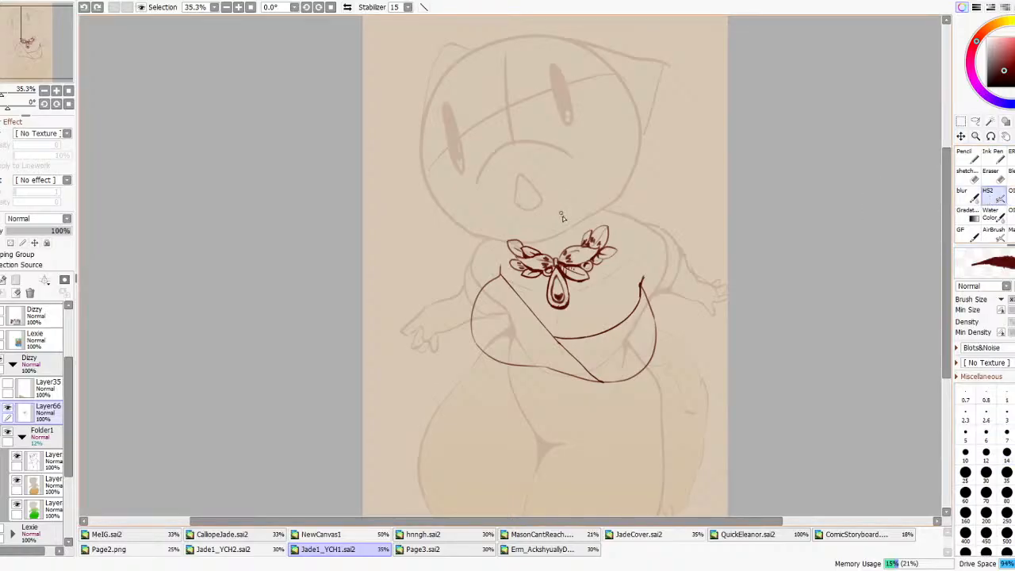
- Show the Dizzy reference images beneath the sketch and examine the characters' designs and outfits
scroll(578, 293, up, 3)
mouse_move(739, 164)
mouse_down()
mouse_move(709, 222)
mouse_move(745, 198)
mouse_move(739, 164)
mouse_up()
key(ctrl+z)
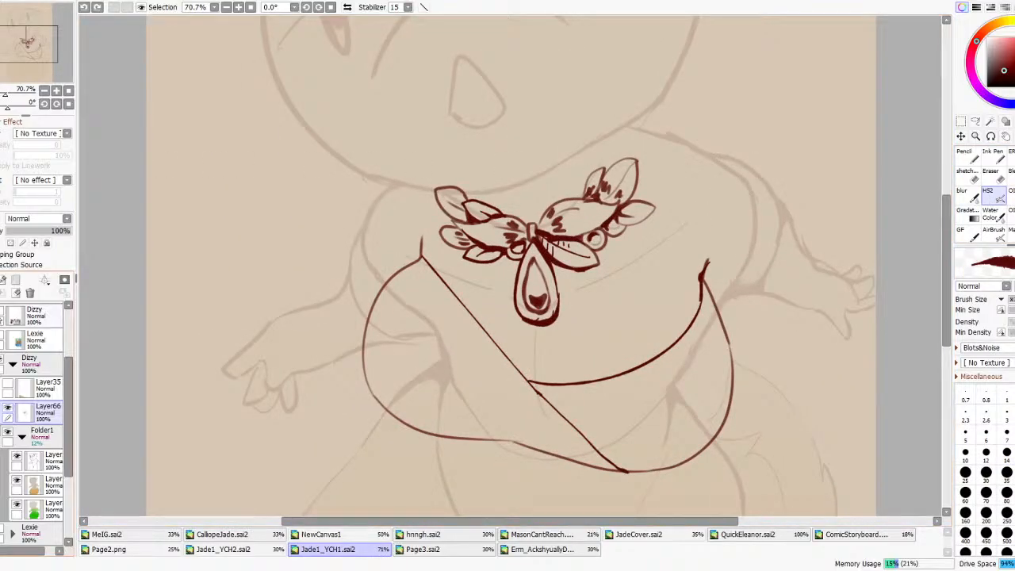
click(2, 311)
scroll(450, 434, down, 3)
scroll(450, 434, up, 2)
scroll(457, 429, down, 2)
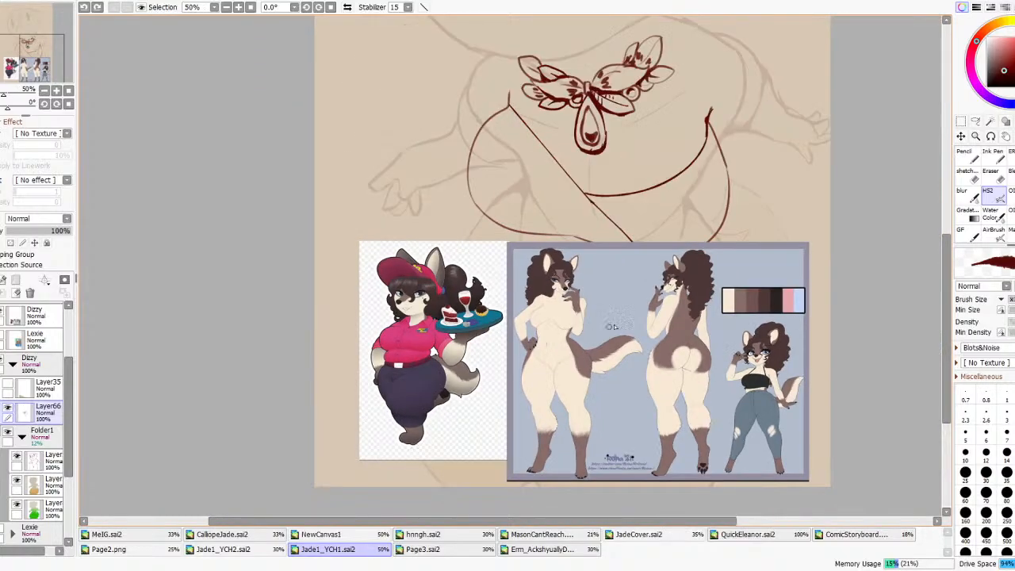
scroll(590, 334, up, 3)
scroll(581, 291, down, 1)
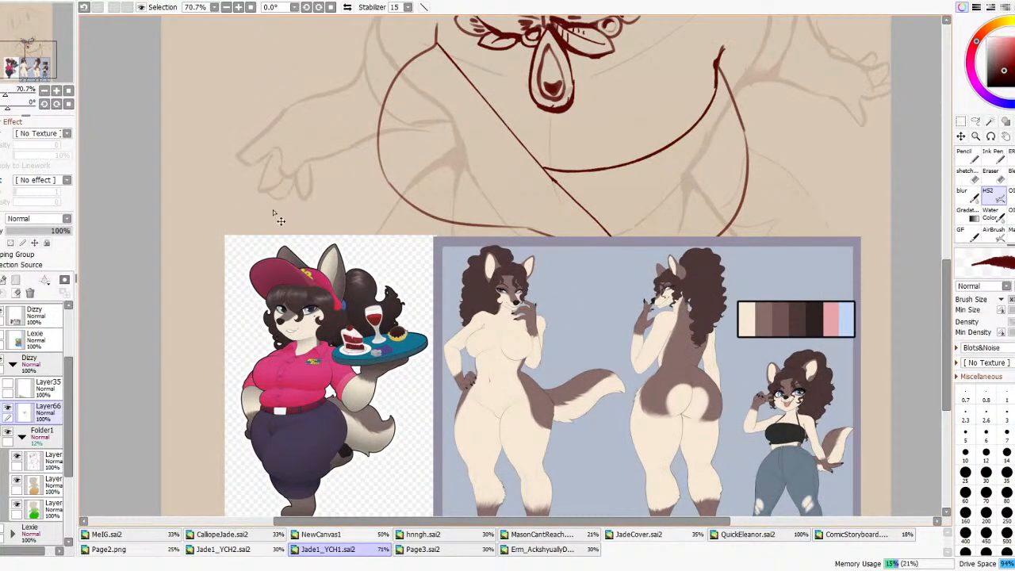
- Try small doodles of a crescent cup shape and a rounded square beside the left hand
mouse_move(228, 153)
mouse_down()
mouse_move(214, 178)
mouse_move(184, 166)
mouse_move(242, 183)
mouse_move(233, 158)
mouse_up()
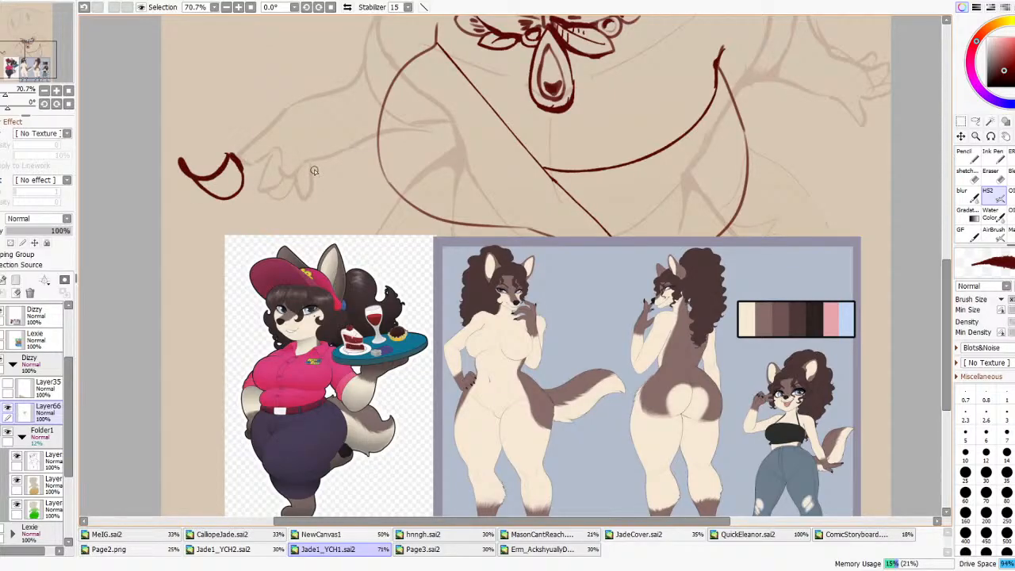
mouse_move(264, 192)
mouse_down()
mouse_move(265, 135)
mouse_move(341, 190)
mouse_move(257, 190)
mouse_up()
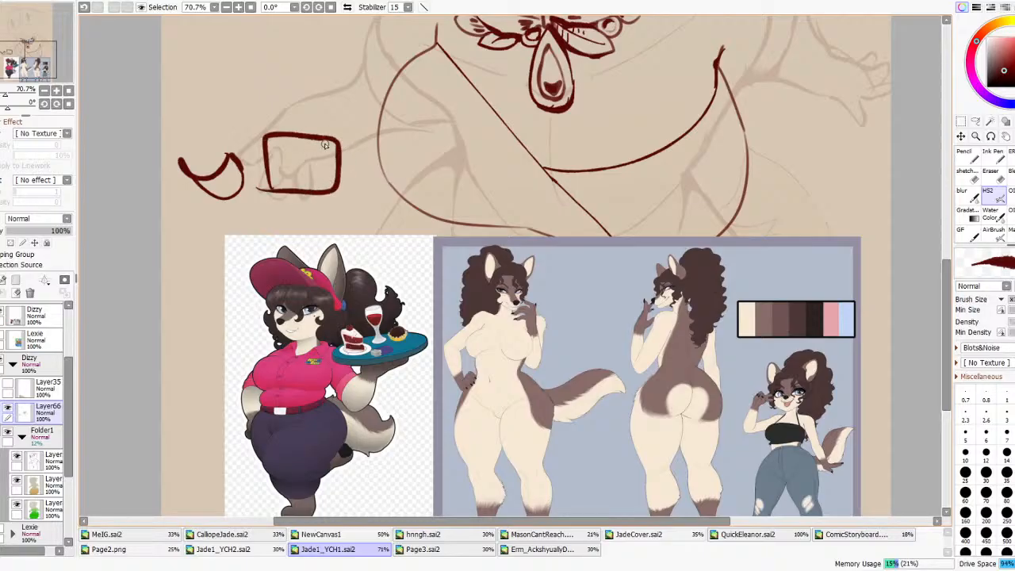
mouse_move(237, 57)
mouse_down()
mouse_move(229, 147)
mouse_move(223, 127)
mouse_move(228, 151)
mouse_up()
key(ctrl+z)
mouse_move(309, 42)
mouse_down()
mouse_move(288, 99)
mouse_move(308, 123)
mouse_up()
key(ctrl+z)
key(ctrl+z)
key(ctrl+z)
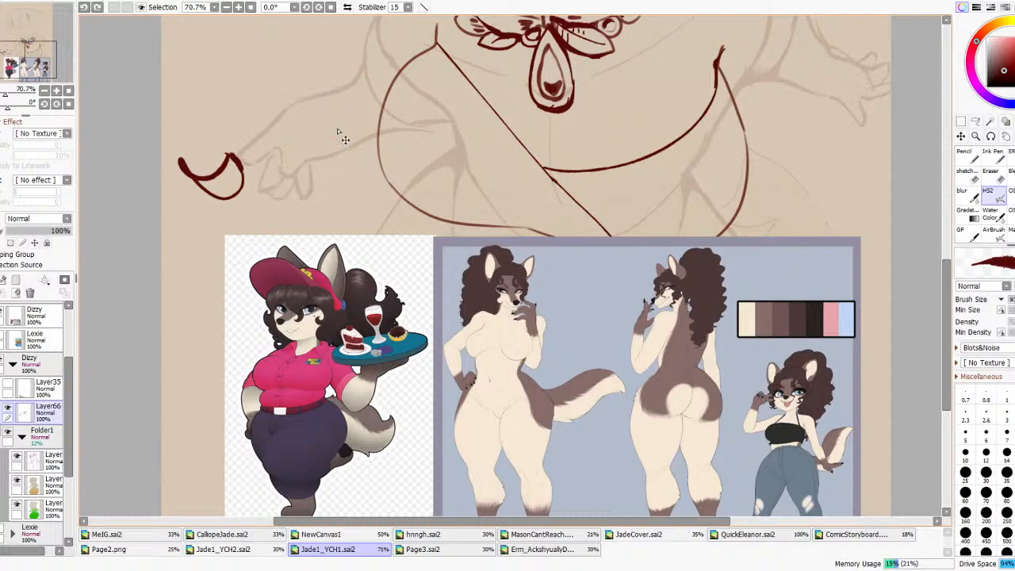
- Compare the sketch with the Dizzy reference images, and hide the references
scroll(225, 269, down, 5)
scroll(236, 262, up, 4)
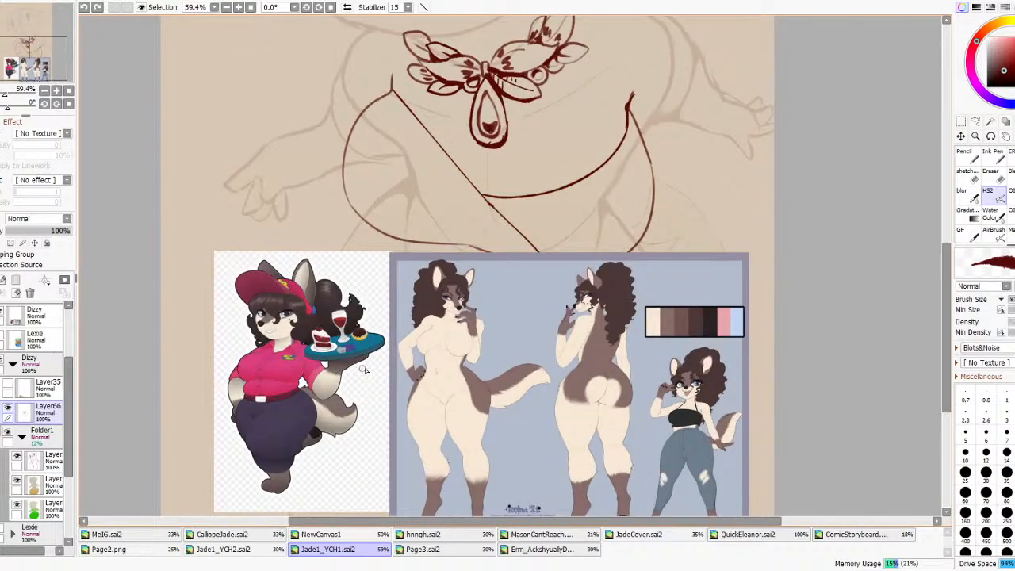
scroll(366, 366, down, 4)
scroll(413, 239, up, 2)
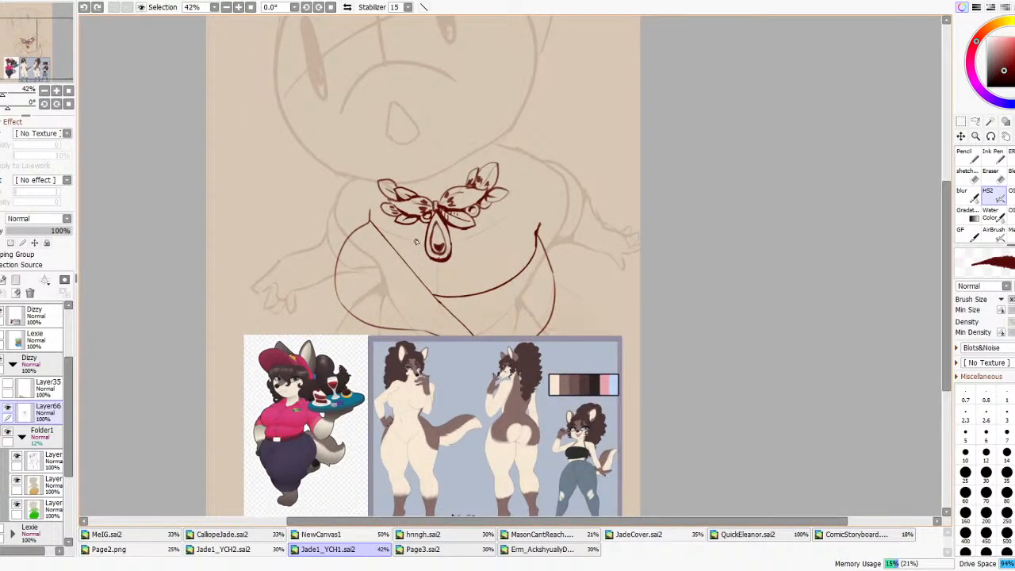
click(2, 310)
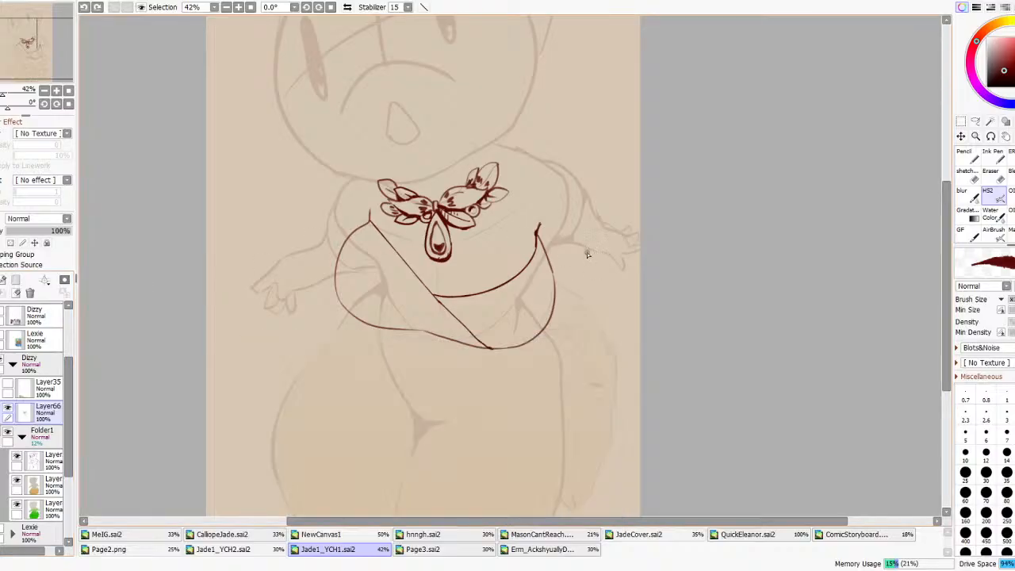
- Try two short strokes near the shoulder on the right side of the figure
scroll(587, 254, down, 3)
scroll(436, 175, up, 3)
mouse_move(667, 150)
mouse_down()
mouse_move(622, 182)
mouse_move(616, 222)
mouse_up()
mouse_move(622, 179)
mouse_down()
mouse_move(629, 221)
mouse_move(642, 213)
mouse_up()
key(ctrl+z)
key(ctrl+z)
- Erase the diagonal wrap line and the curved neckline inside the bust outline on Layer66
key(e)
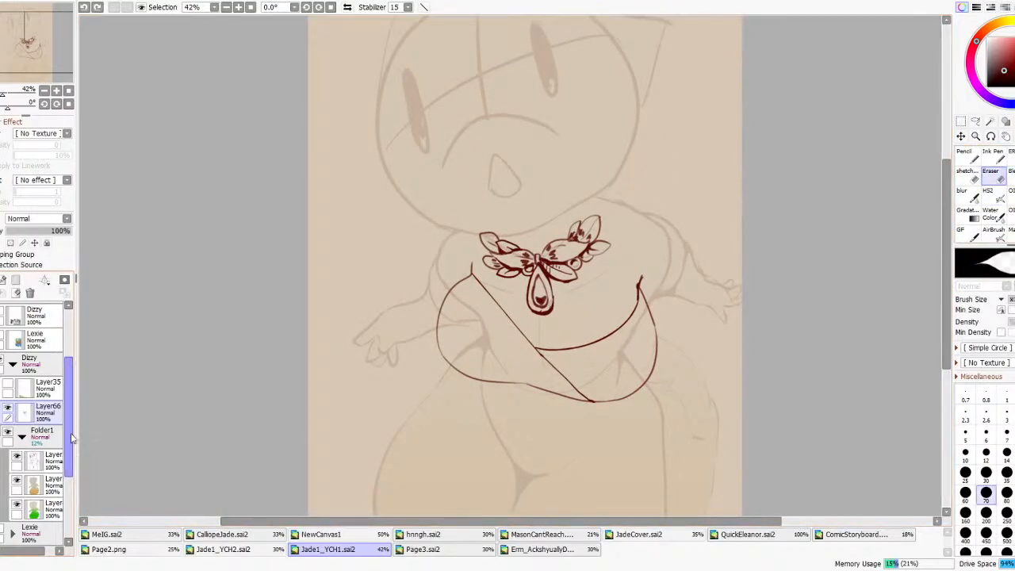
click(39, 461)
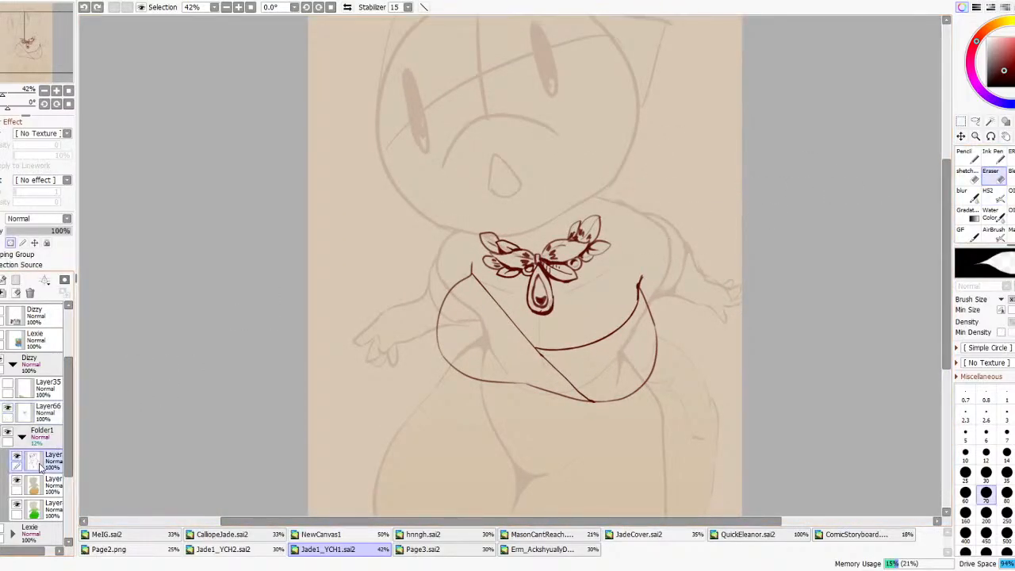
click(44, 410)
mouse_move(530, 298)
mouse_down()
mouse_move(547, 361)
mouse_move(530, 339)
mouse_move(591, 398)
mouse_up()
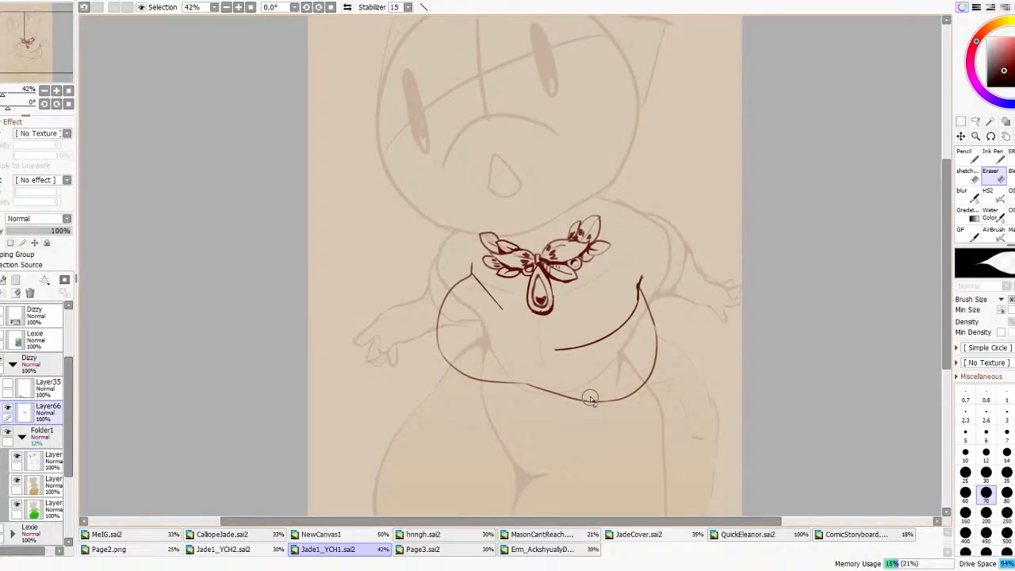
mouse_move(556, 355)
mouse_down()
mouse_move(600, 351)
mouse_move(573, 352)
mouse_move(602, 346)
mouse_move(631, 287)
mouse_up()
mouse_move(504, 308)
mouse_down()
mouse_move(480, 284)
mouse_move(481, 234)
mouse_up()
- Draw the top's left edge from the bust outline up to the neck with HS2, and trim the outline's upper right tip
click(991, 193)
key(ctrl+z)
key(ctrl+z)
drag(636, 291, 640, 246)
key(ctrl+z)
drag(639, 290, 641, 215)
key(ctrl+z)
key(ctrl+z)
key(ctrl+z)
key(ctrl+y)
click(986, 177)
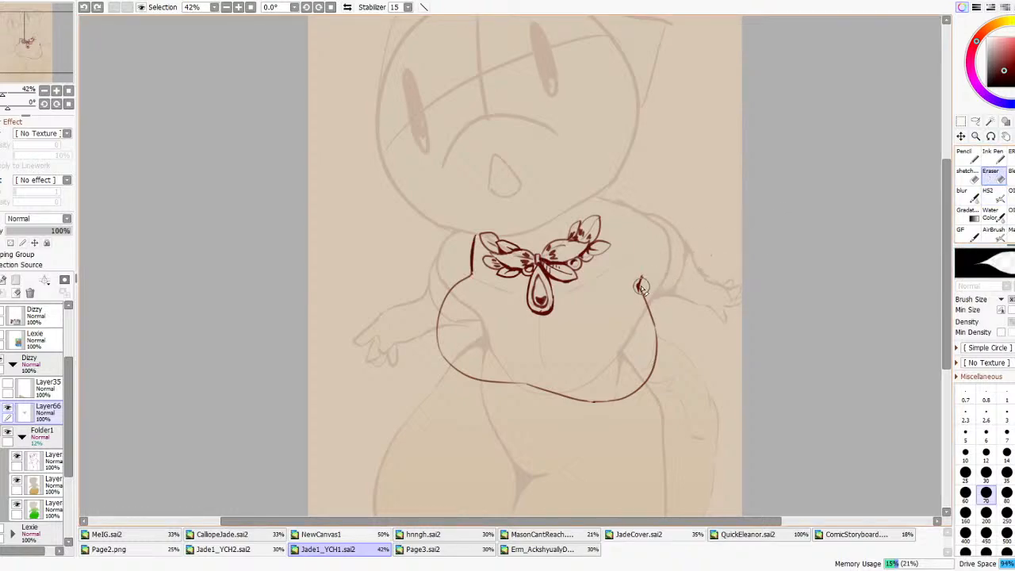
- Redraw the left side of the bust outline with a thicker HS2 stroke meeting the top's left edge
click(987, 196)
mouse_move(471, 275)
mouse_down()
mouse_move(441, 311)
mouse_move(465, 279)
mouse_up()
key(ctrl+z)
key(ctrl+z)
drag(440, 353, 474, 269)
key(ctrl+z)
key(ctrl+z)
key(ctrl+z)
key(ctrl+z)
drag(444, 300, 472, 278)
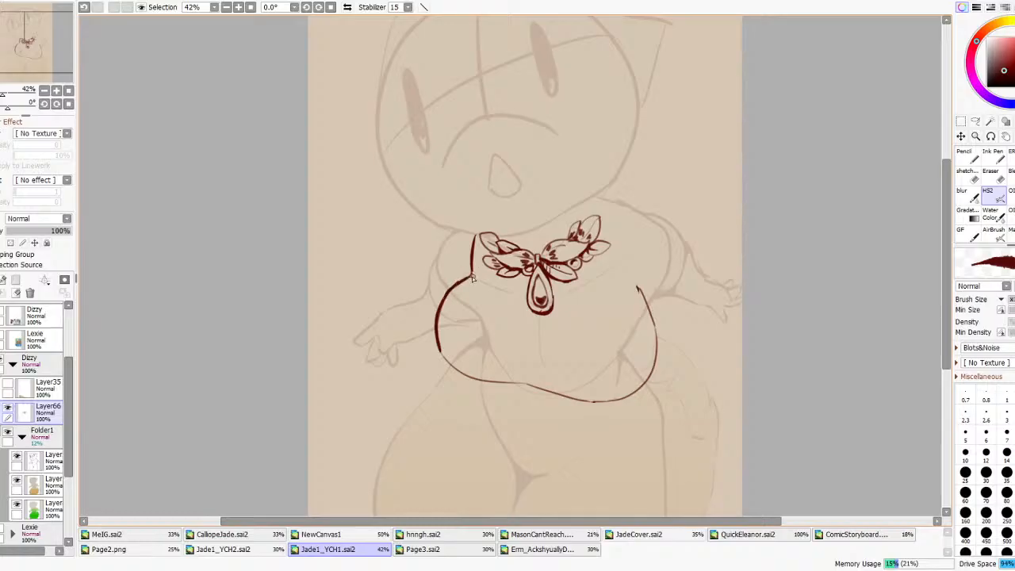
- Try a right edge line rising from the bust outline, with an angled stroke across the shoulder to the neck
mouse_move(641, 289)
mouse_down()
mouse_move(630, 239)
mouse_move(627, 259)
mouse_move(630, 228)
mouse_move(646, 221)
mouse_move(604, 196)
mouse_up()
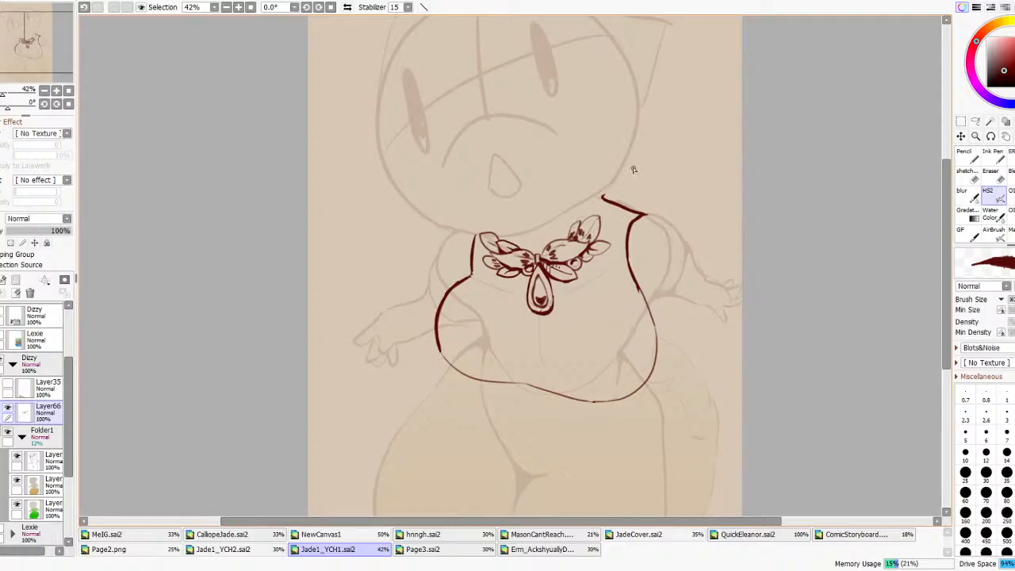
scroll(647, 212, down, 5)
key(ctrl+z)
key(ctrl+z)
key(ctrl+z)
scroll(618, 235, up, 5)
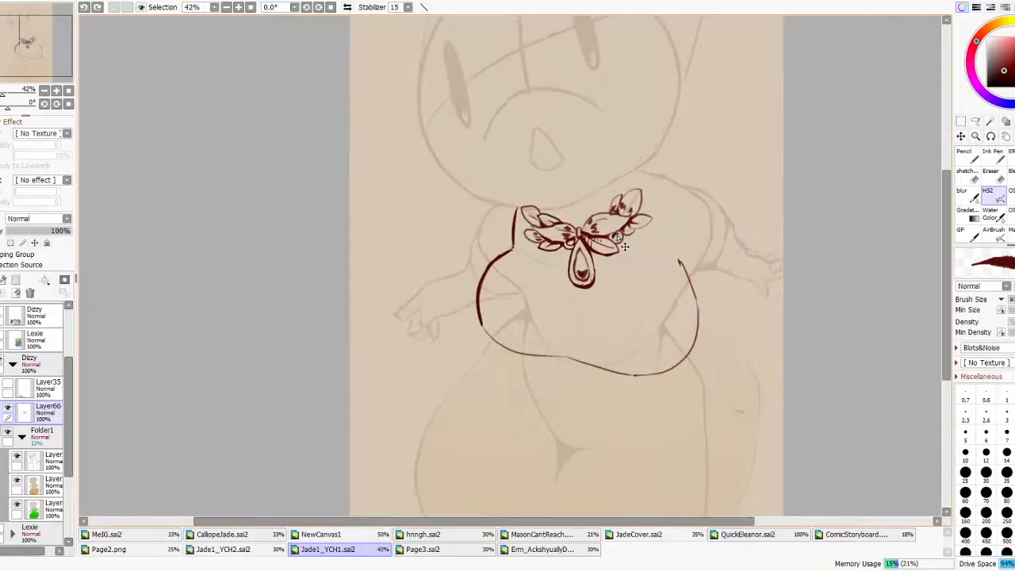
- Thicken the upper right side of the bust outline, and erase the trial edge line rising above it
mouse_move(696, 306)
mouse_down()
mouse_move(674, 257)
mouse_move(680, 203)
mouse_up()
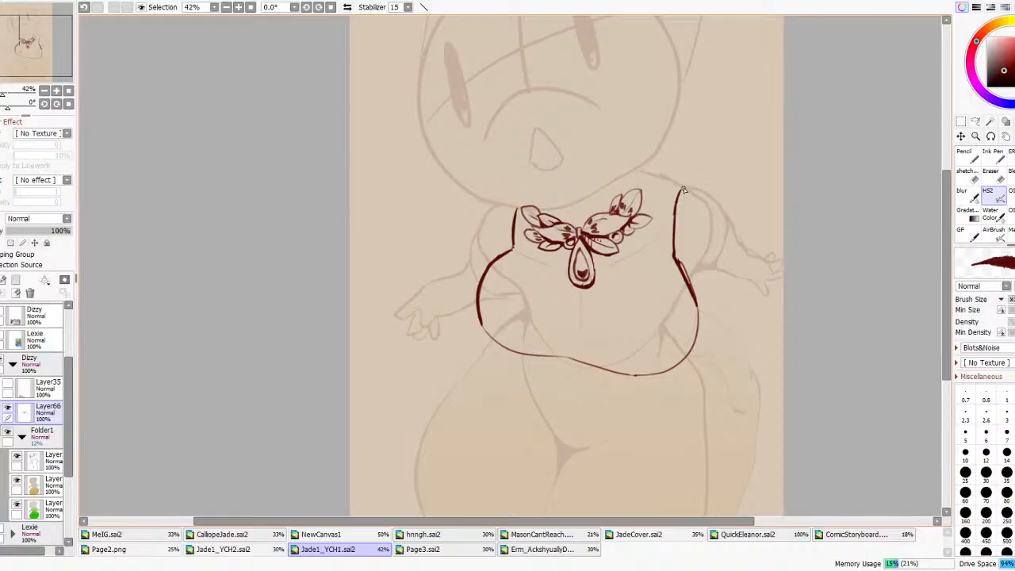
key(ctrl+z)
drag(674, 256, 668, 179)
key(ctrl+z)
key(e)
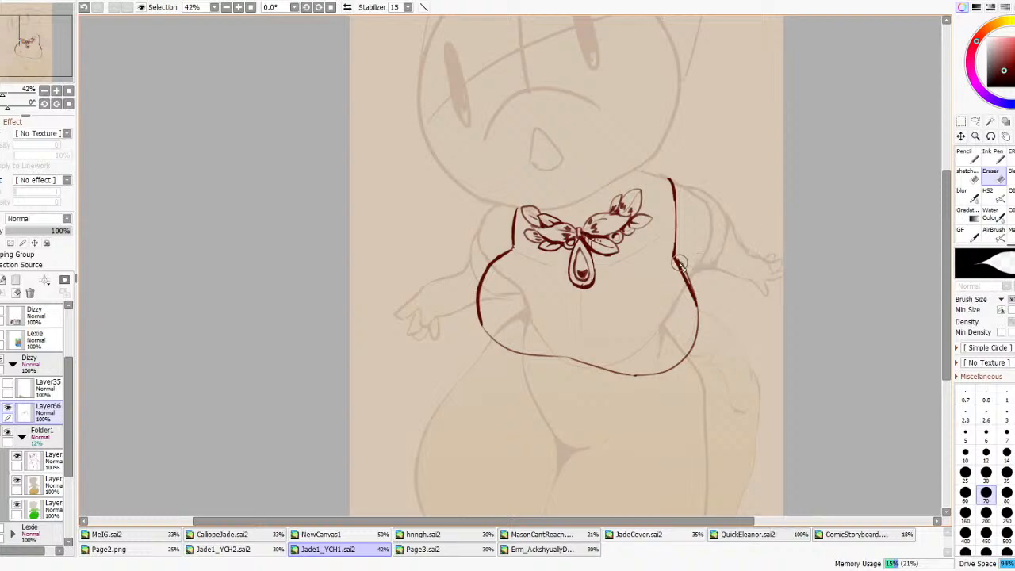
drag(674, 202, 675, 246)
drag(671, 176, 676, 205)
key(b)
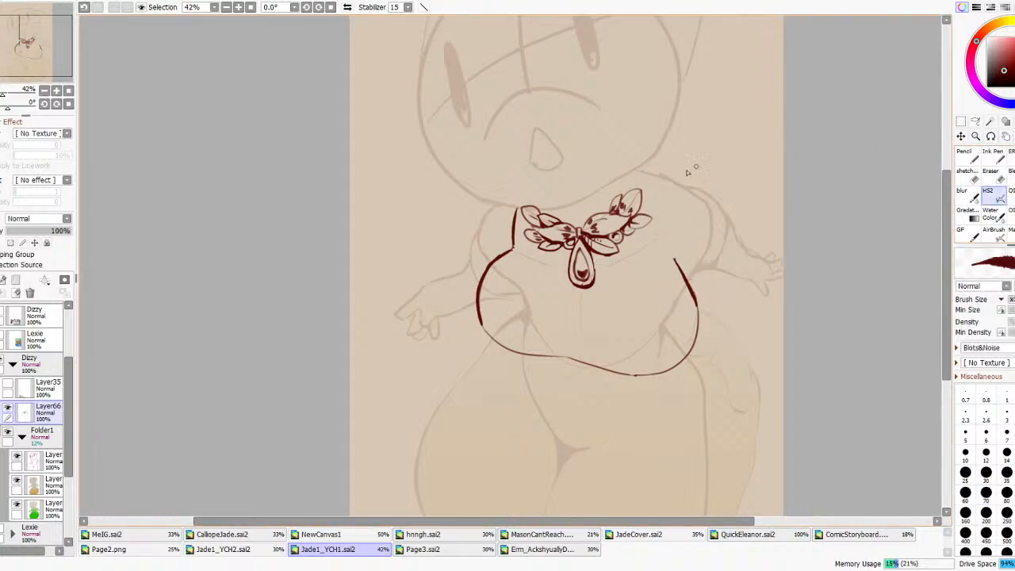
- Draw the top's right edge from the bust outline curving up to the neck, and check the sketch in mirrored view
mouse_move(675, 255)
mouse_down()
mouse_move(659, 179)
mouse_move(669, 183)
mouse_move(665, 214)
mouse_move(668, 194)
mouse_move(652, 176)
mouse_move(666, 186)
mouse_move(634, 168)
mouse_up()
scroll(547, 196, down, 7)
click(347, 10)
click(347, 9)
click(347, 9)
click(348, 10)
scroll(457, 173, up, 5)
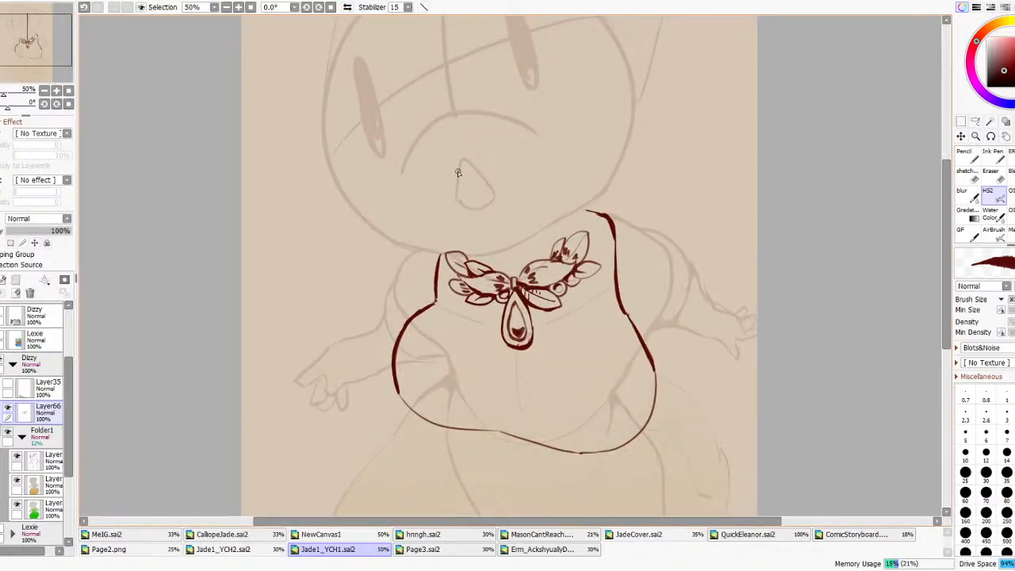
scroll(458, 173, down, 2)
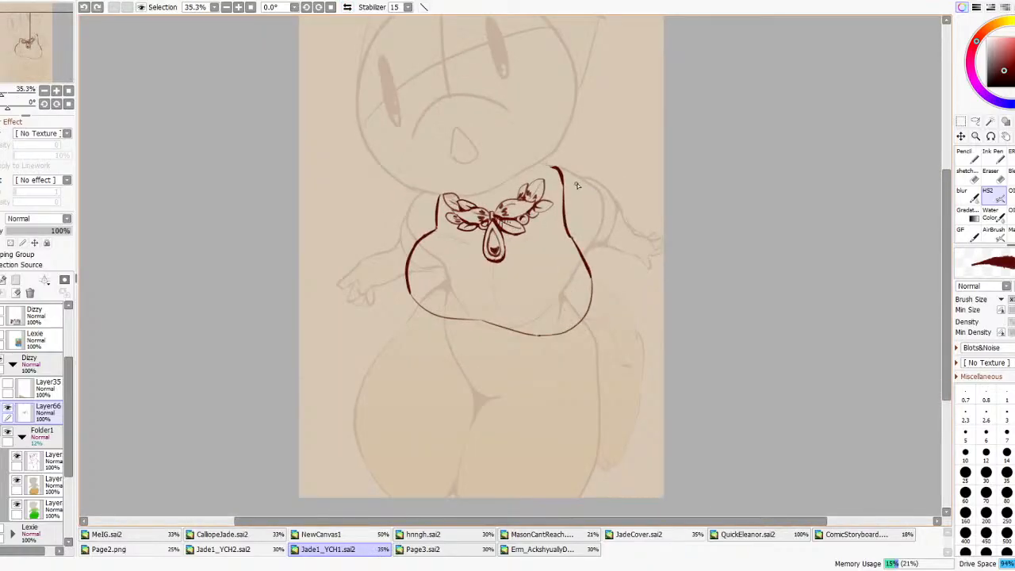
click(347, 8)
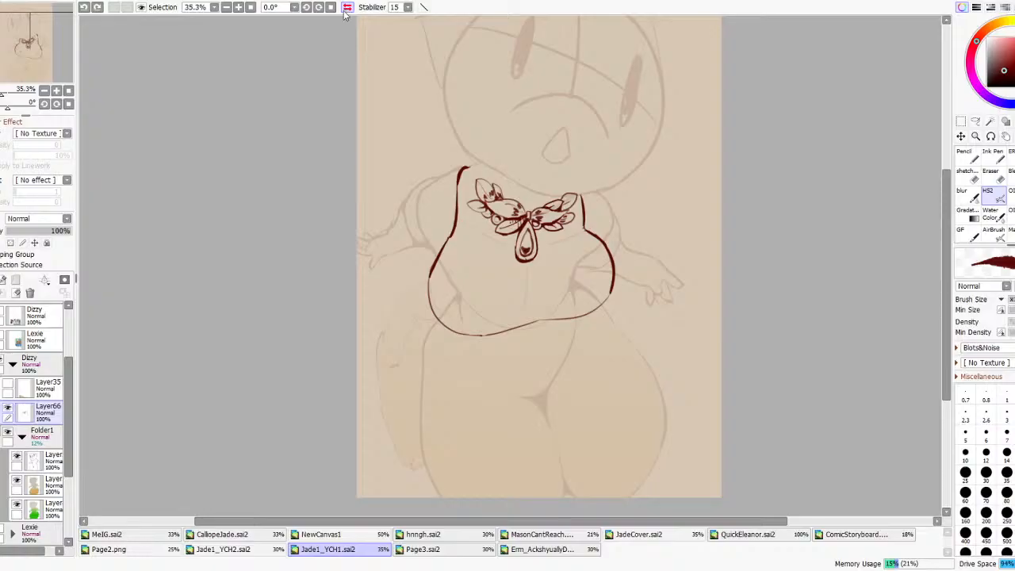
click(347, 7)
- Lasso the right part of the bust outline, pull its lower right corner inward with Deform, and check it mirrored
key(a)
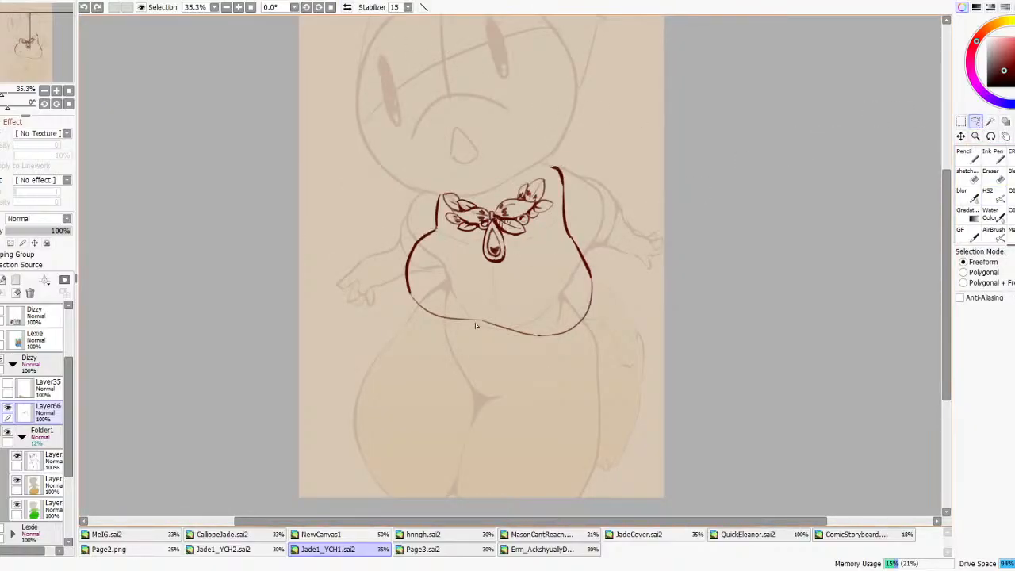
mouse_move(545, 242)
mouse_down()
mouse_move(556, 190)
mouse_move(591, 329)
mouse_move(605, 336)
mouse_move(589, 322)
mouse_move(581, 329)
mouse_up()
key(ctrl+t)
click(960, 334)
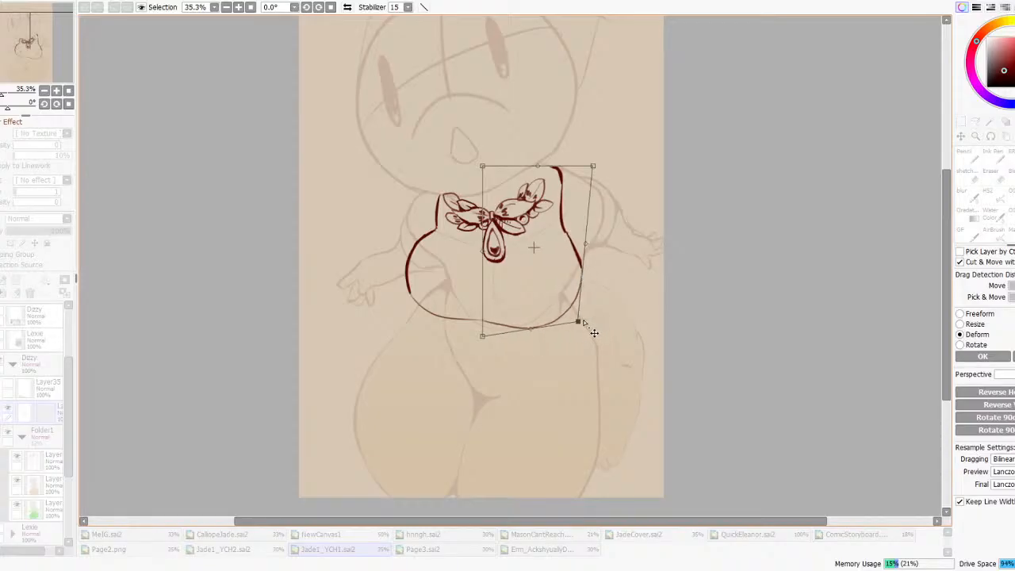
click(990, 359)
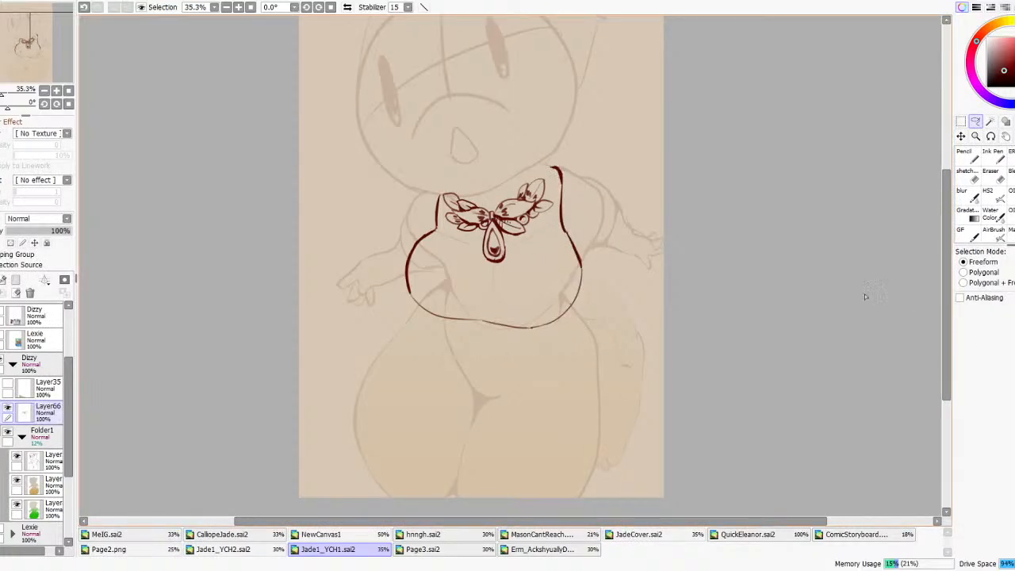
scroll(574, 305, down, 3)
click(347, 7)
click(348, 7)
scroll(574, 329, up, 7)
- Move the Layer66 sketch slightly down, erase the right edge's hooked tip, and extend both upper edges to the neck
click(986, 193)
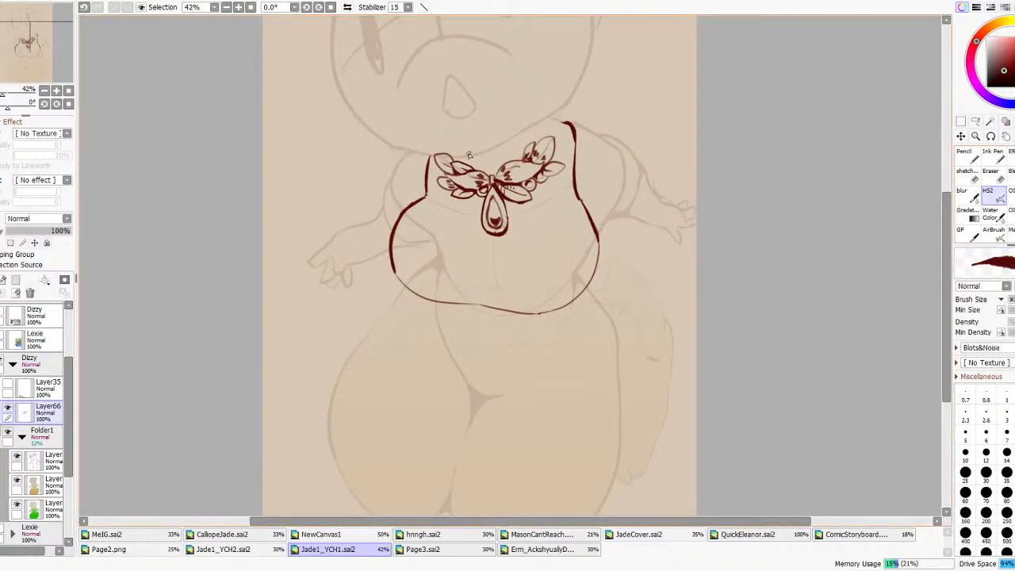
drag(491, 169, 520, 184)
key(e)
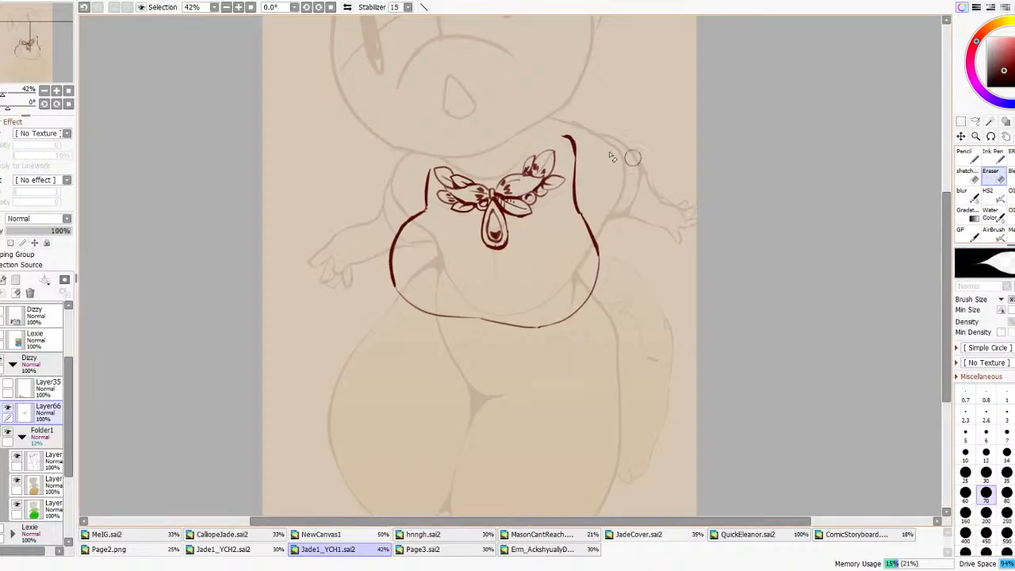
drag(564, 132, 569, 138)
key(b)
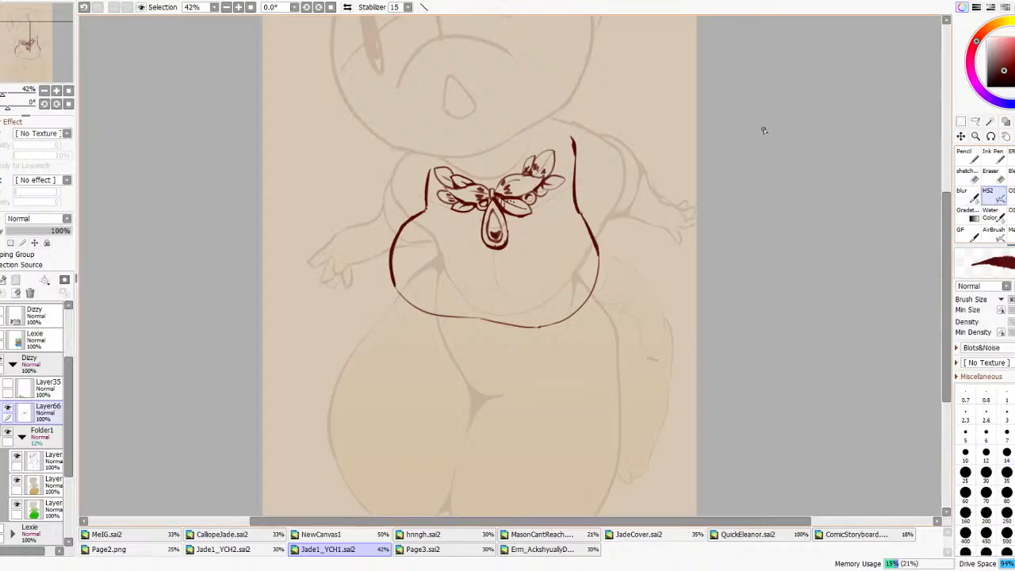
drag(575, 152, 572, 127)
drag(428, 182, 429, 165)
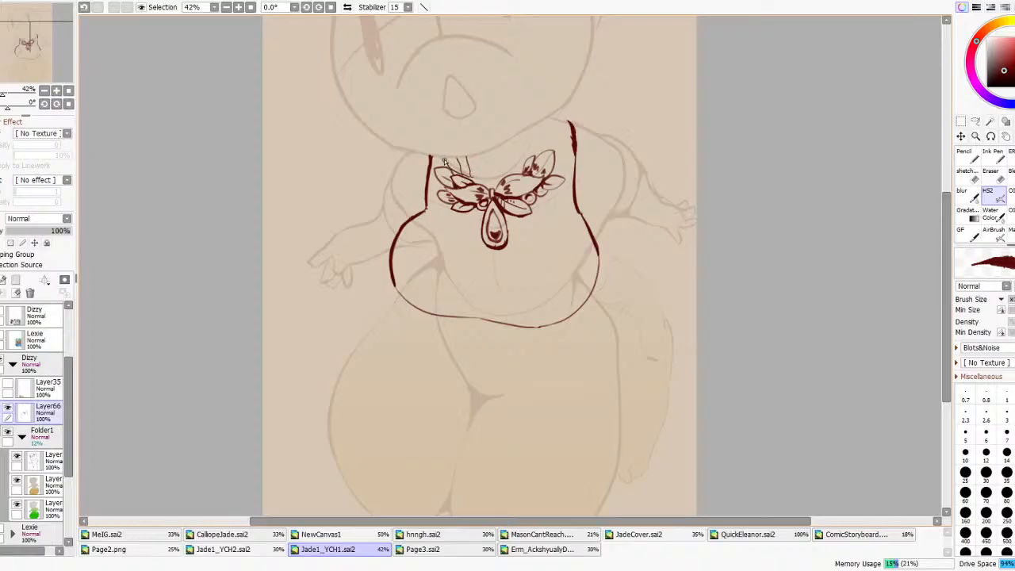
- Try a ribbed collar band of short vertical strokes across the neck above the necklace
key(ctrl+z)
mouse_move(446, 158)
mouse_down()
mouse_move(483, 160)
mouse_move(478, 176)
mouse_move(487, 173)
mouse_move(481, 157)
mouse_move(483, 176)
mouse_move(503, 150)
mouse_move(494, 173)
mouse_move(507, 165)
mouse_move(455, 171)
mouse_up()
drag(445, 157, 468, 164)
scroll(476, 147, down, 4)
scroll(491, 226, up, 4)
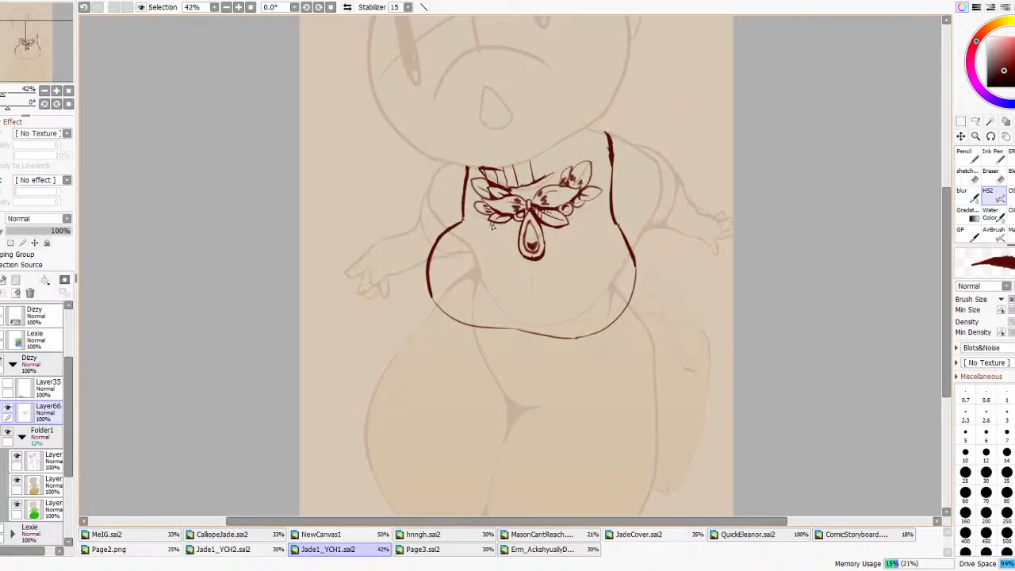
drag(544, 180, 584, 147)
key(ctrl+z)
key(ctrl+z)
key(ctrl+z)
key(ctrl+z)
key(ctrl+z)
key(ctrl+z)
key(ctrl+z)
key(ctrl+z)
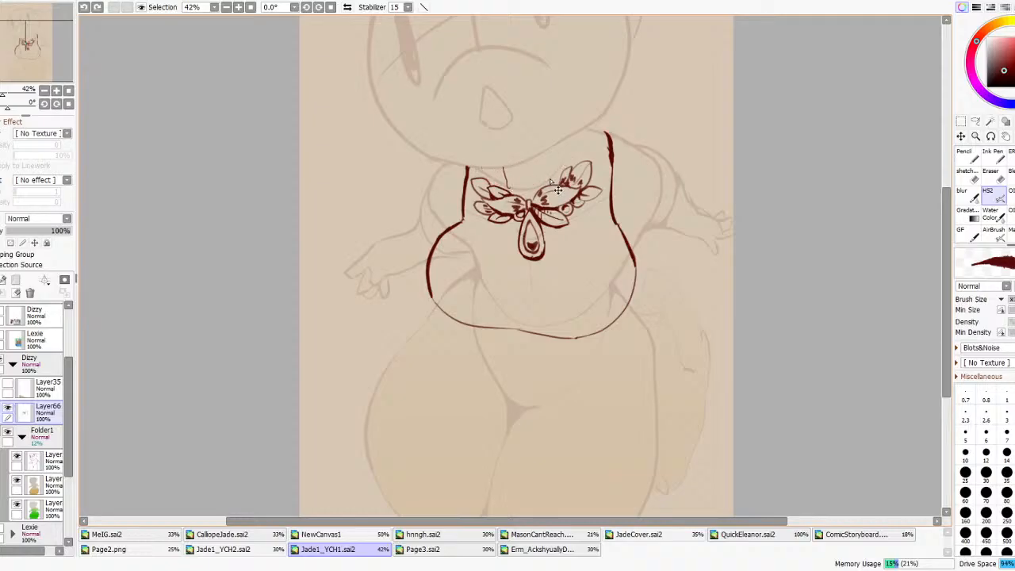
- Sketch faint vertical collar lines across the neck on the top line layer in Folder1, and switch to the size 14 brush
click(49, 461)
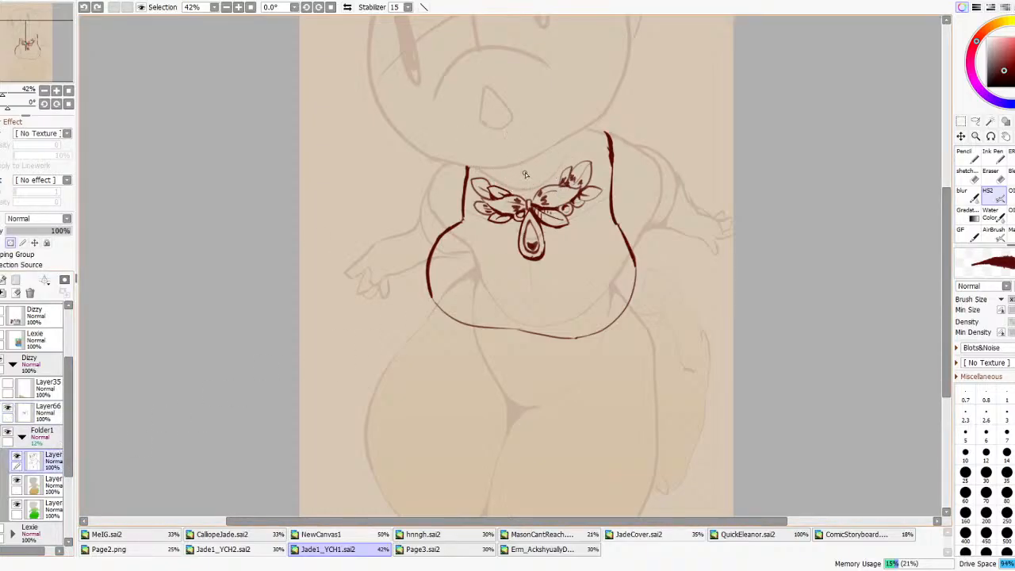
drag(528, 181, 529, 183)
key(ctrl+z)
drag(523, 184, 524, 177)
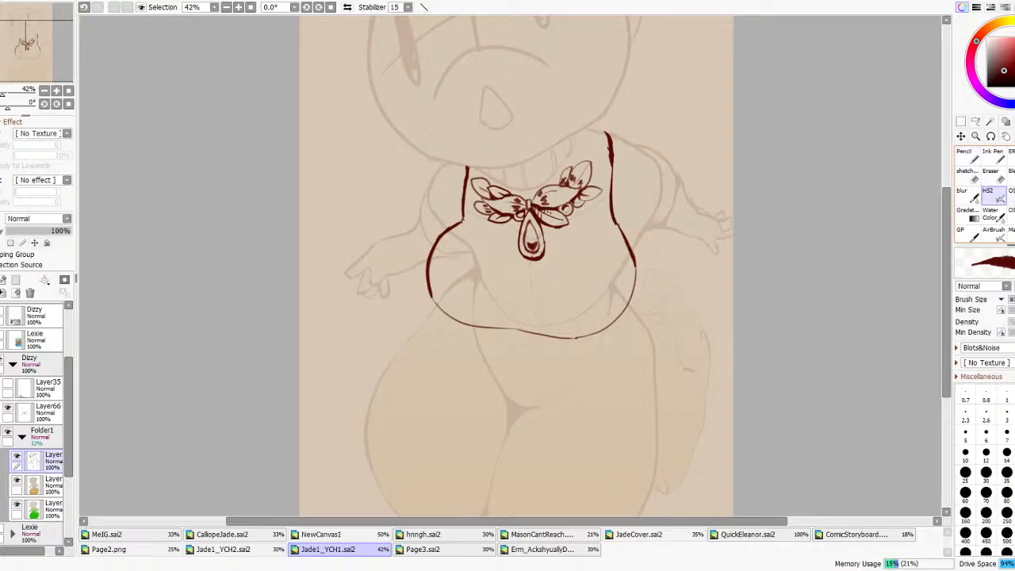
click(1011, 198)
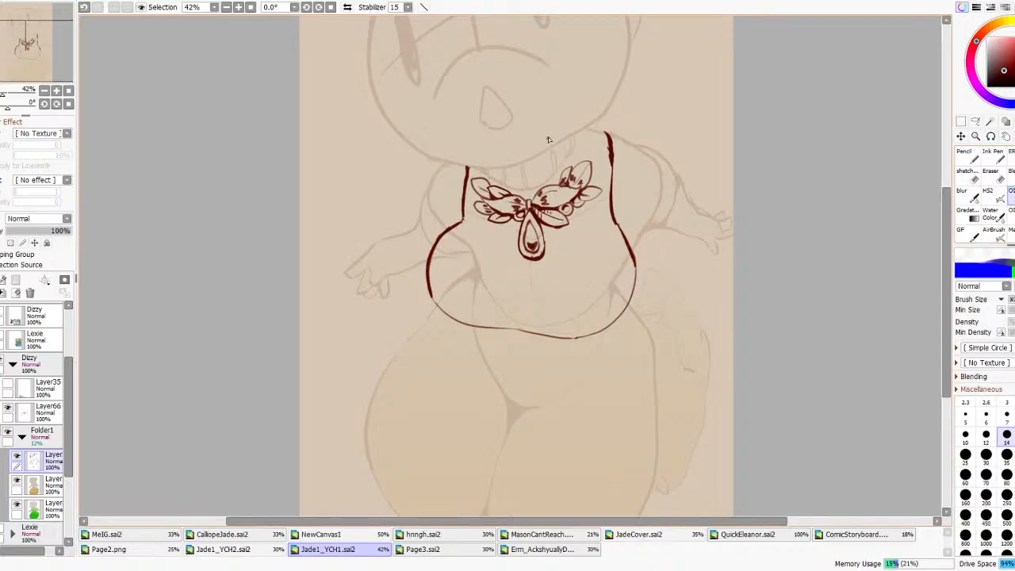
scroll(548, 170, down, 6)
scroll(530, 154, up, 8)
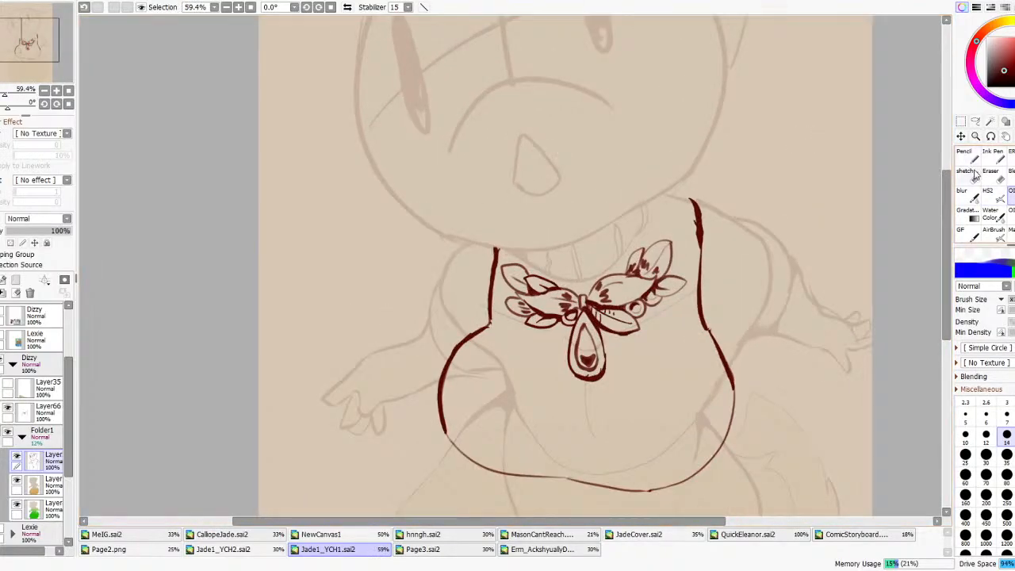
- Lasso and delete the stray faded lines below the necklace on Folder1's top line layer
click(975, 122)
mouse_move(489, 323)
mouse_down()
mouse_move(474, 289)
mouse_move(665, 287)
mouse_move(640, 409)
mouse_move(541, 379)
mouse_up()
key(Delete)
key(ctrl+d)
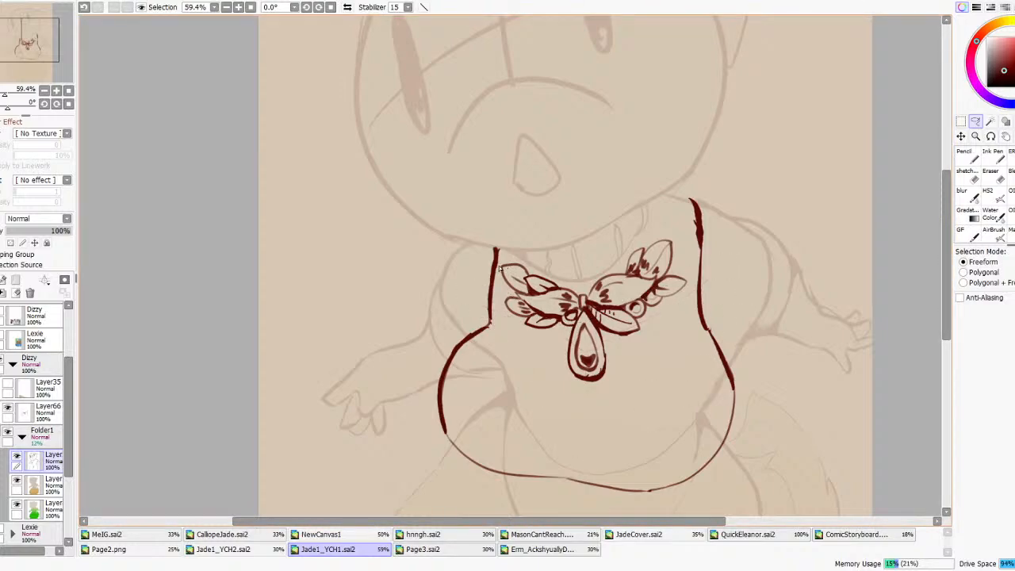
- Cut the collar lines out of Folder1's top line layer, paste them above Layer66, and merge them into Layer66
mouse_move(497, 247)
mouse_down()
mouse_move(664, 193)
mouse_move(634, 328)
mouse_up()
key(ctrl+x)
click(49, 409)
key(ctrl+v)
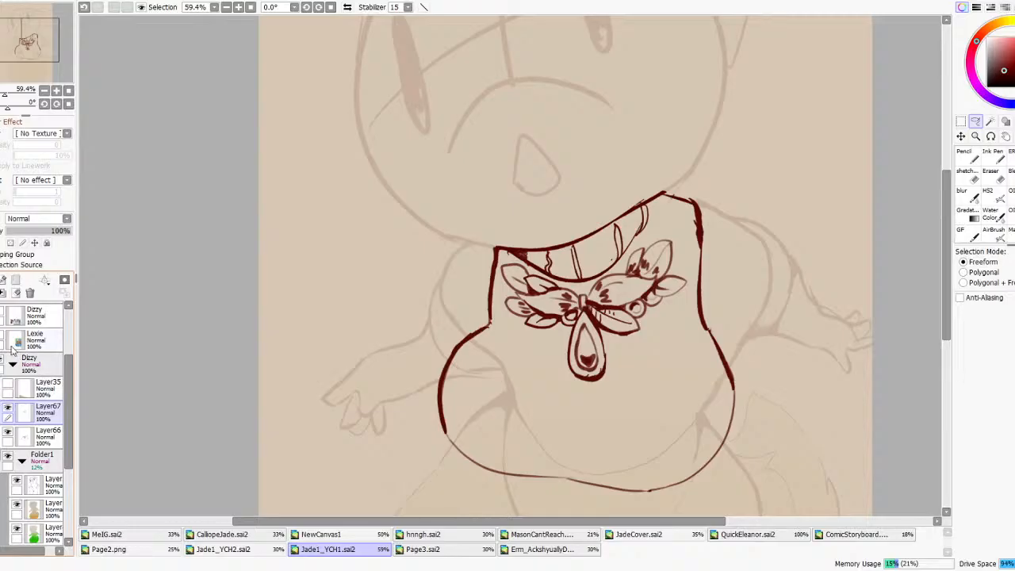
click(3, 294)
scroll(493, 151, down, 9)
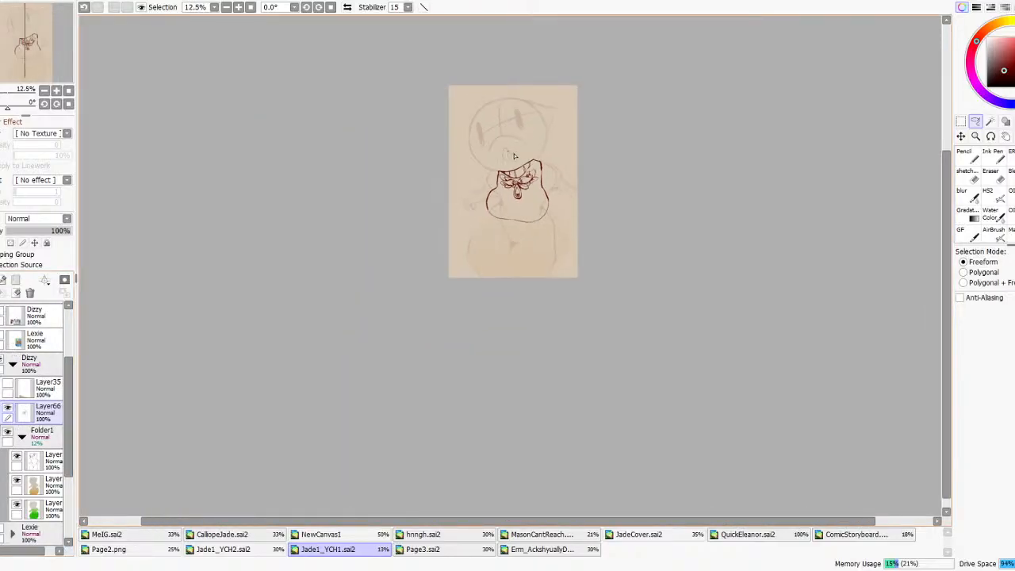
- Shade both ends of the collar's lower rim with dark strokes using the size 14 brush
scroll(517, 161, up, 9)
key(b)
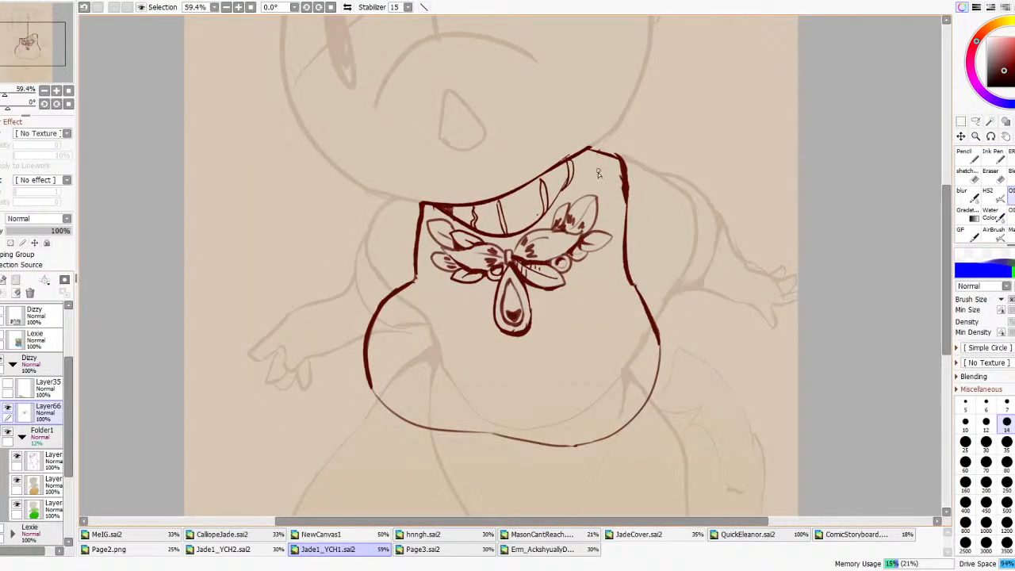
mouse_move(562, 191)
mouse_down()
mouse_move(581, 162)
mouse_move(569, 161)
mouse_move(572, 180)
mouse_up()
key(ctrl+z)
mouse_move(455, 232)
mouse_down()
mouse_move(466, 219)
mouse_move(477, 238)
mouse_up()
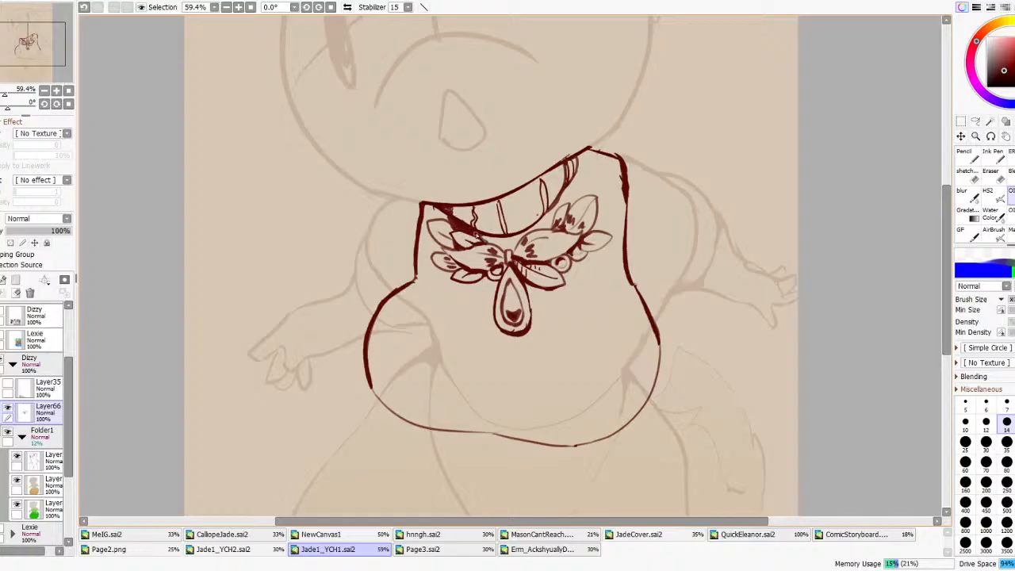
scroll(496, 225, down, 5)
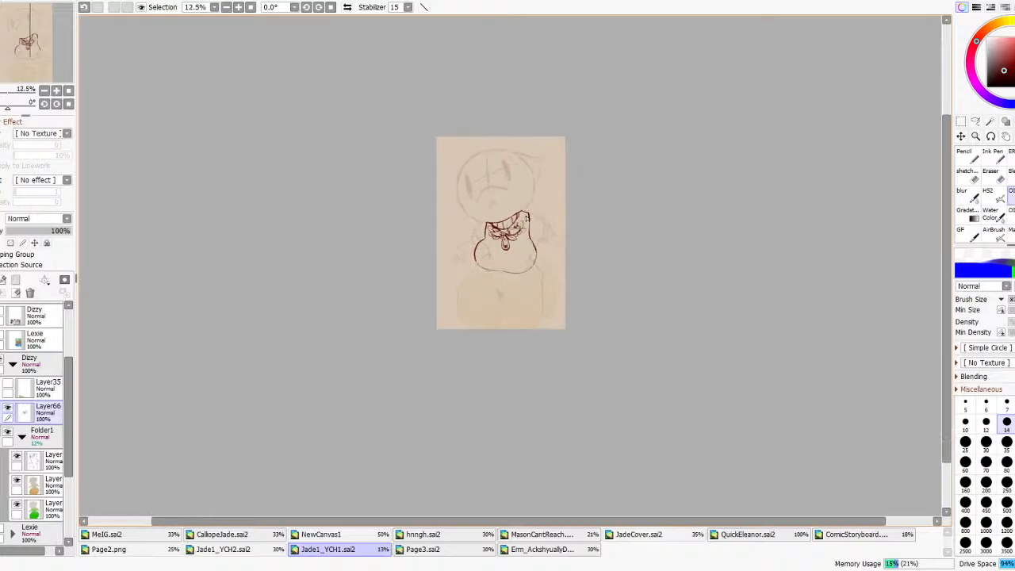
scroll(515, 226, up, 5)
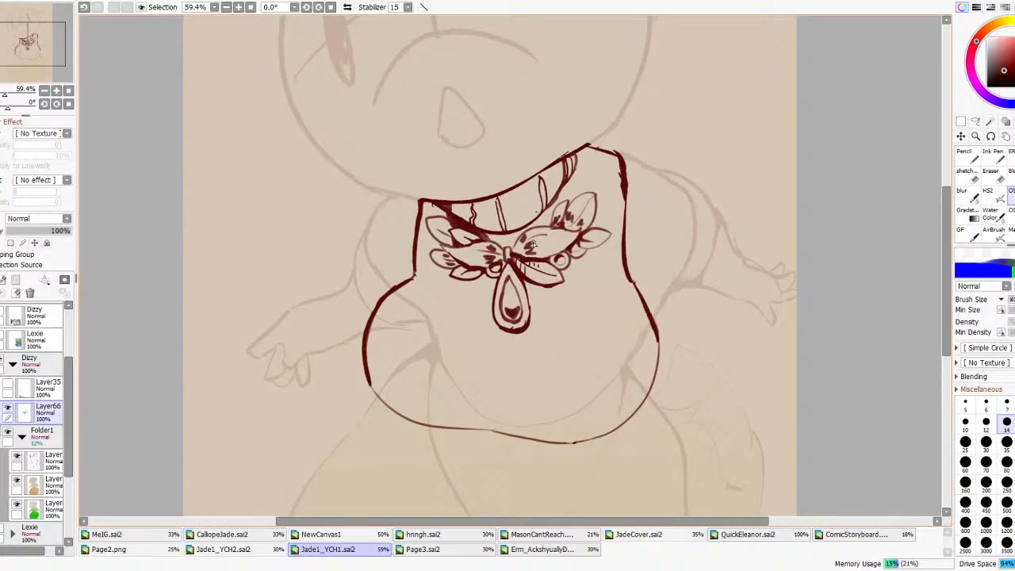
- Try small rectangular chain links with the HS2 brush between the necklace's upper right leaf and the shoulder
click(988, 198)
drag(590, 194, 596, 174)
key(ctrl+z)
key(ctrl+z)
key(ctrl+z)
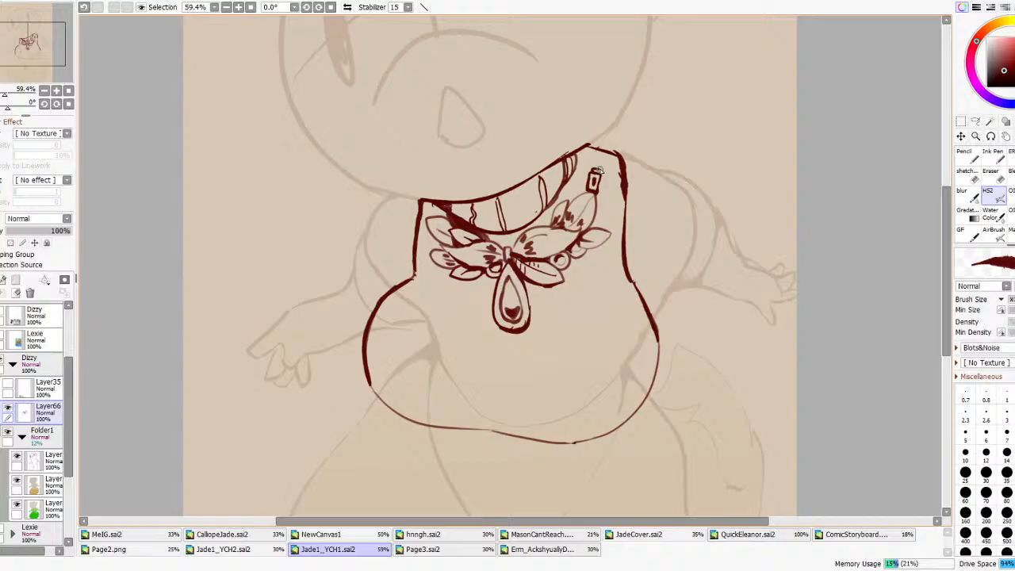
key(ctrl+z)
mouse_move(593, 151)
mouse_down()
mouse_move(604, 150)
mouse_move(598, 163)
mouse_up()
scroll(607, 149, down, 5)
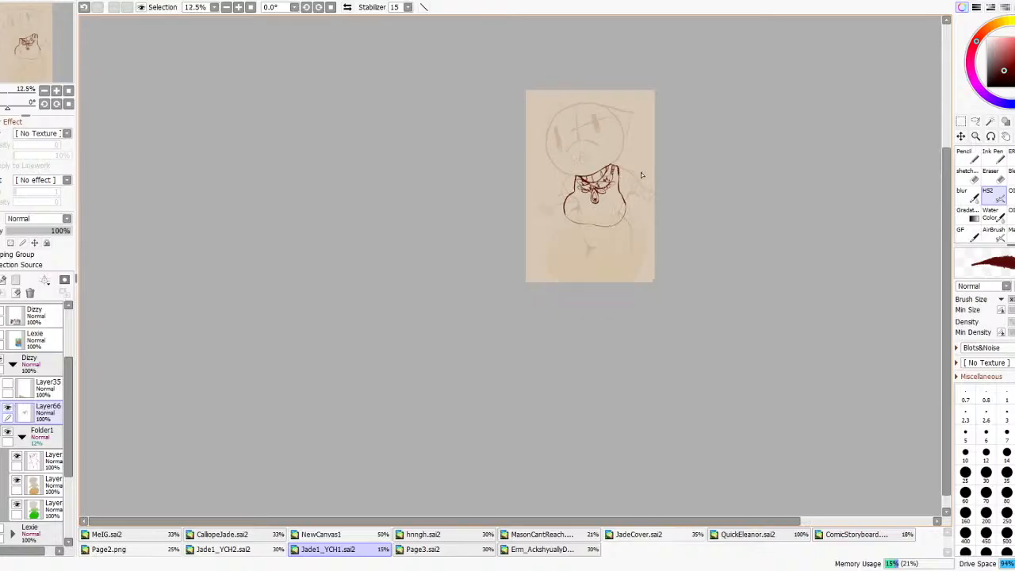
scroll(619, 183, down, 1)
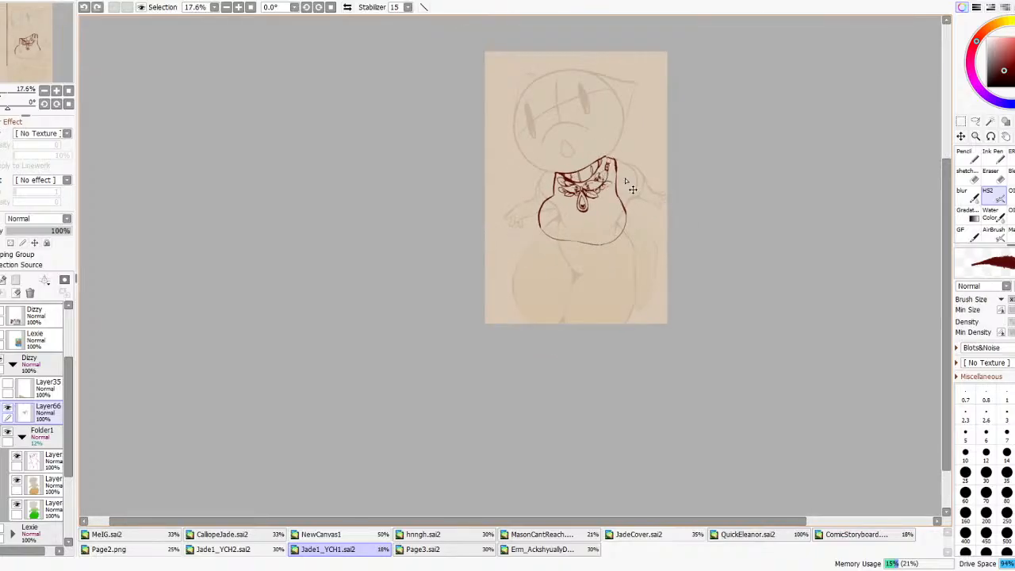
scroll(622, 186, up, 3)
key(ctrl+z)
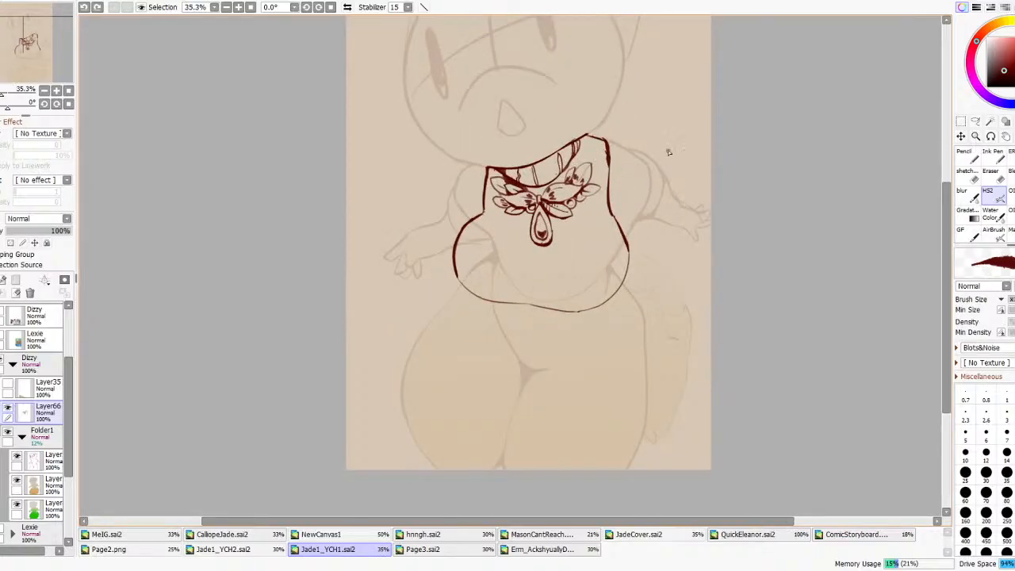
- Sketch curved shoulder and upper arm lines on both sides of the bust with the HS2 brush
drag(601, 141, 657, 191)
drag(463, 220, 469, 173)
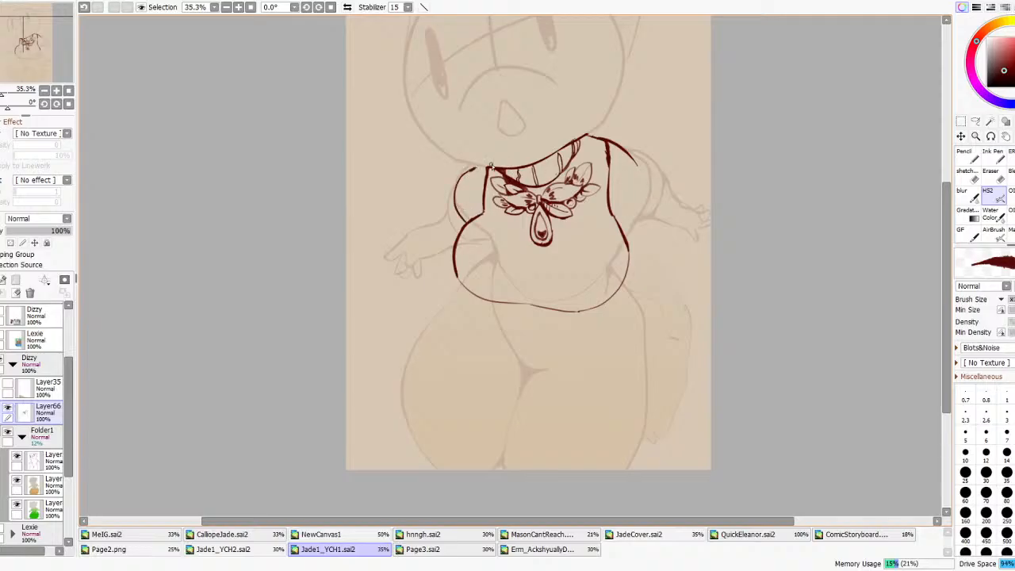
scroll(521, 161, down, 5)
scroll(529, 149, up, 5)
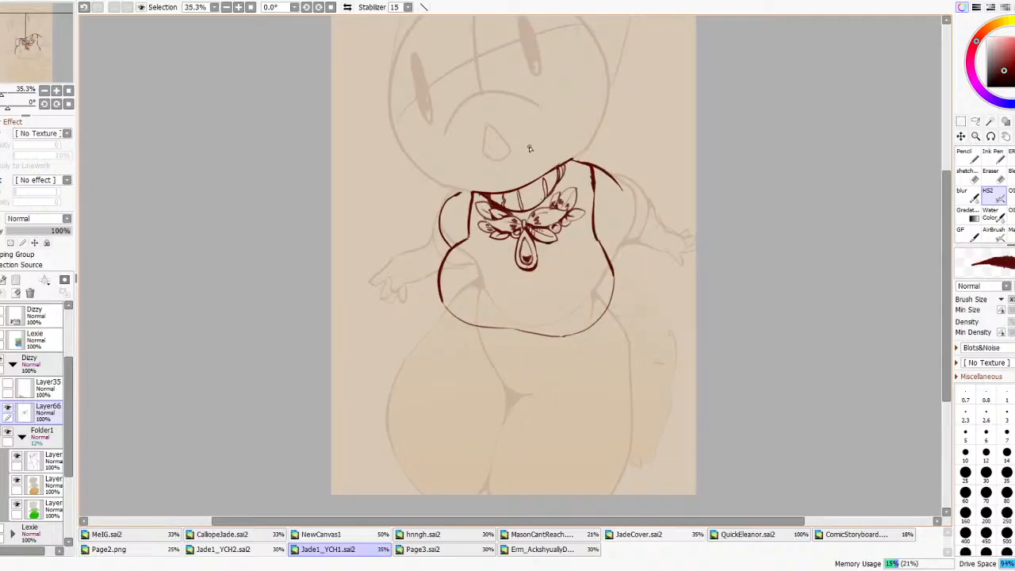
- Sketch wide, flowing sleeve outlines around both arms, extending the right sleeve to the canvas edge
mouse_move(617, 260)
mouse_down()
mouse_move(638, 195)
mouse_move(621, 173)
mouse_move(635, 147)
mouse_move(697, 232)
mouse_up()
mouse_move(419, 270)
mouse_down()
mouse_move(388, 250)
mouse_move(431, 181)
mouse_up()
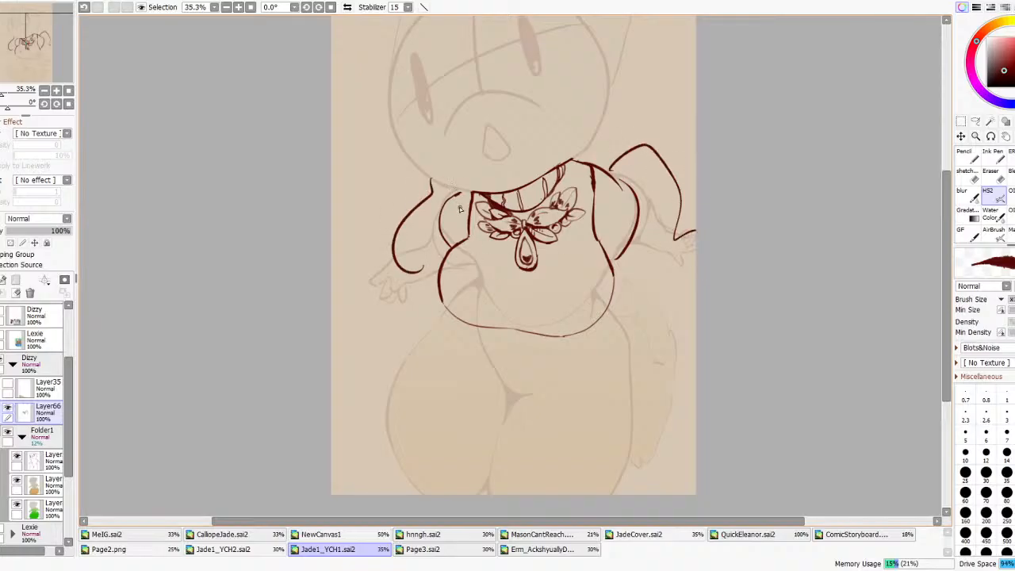
mouse_move(616, 276)
mouse_down()
mouse_move(663, 286)
mouse_move(698, 271)
mouse_up()
drag(674, 236, 696, 232)
- Try a wide V-shaped garment edge running from below the bust down to the crotch and back up
mouse_move(432, 317)
mouse_down()
mouse_move(518, 428)
mouse_move(656, 339)
mouse_up()
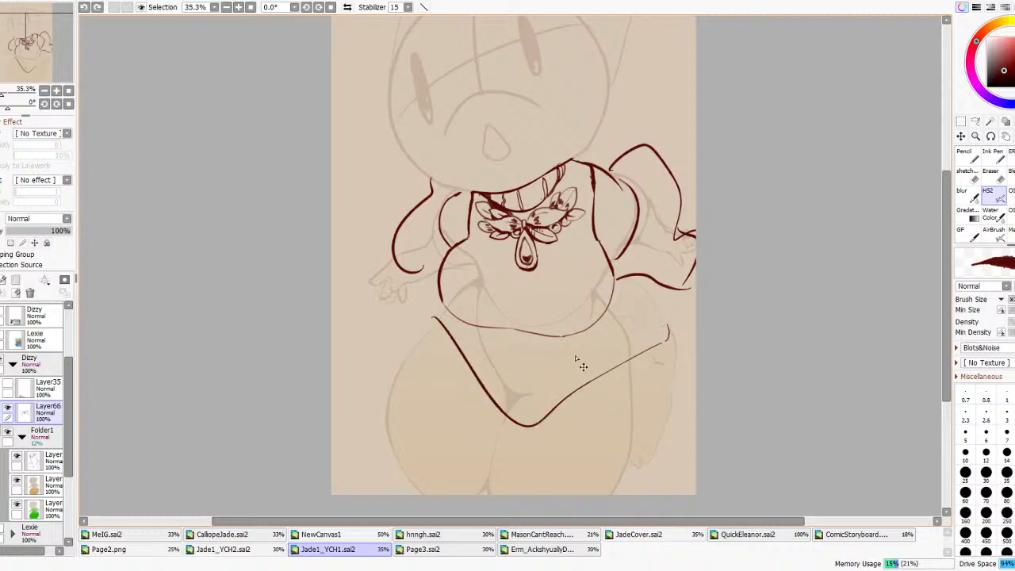
key(ctrl+z)
mouse_move(580, 335)
mouse_down()
mouse_move(636, 371)
mouse_move(622, 296)
mouse_up()
key(ctrl+z)
mouse_move(452, 329)
mouse_down()
mouse_move(584, 356)
mouse_move(612, 282)
mouse_up()
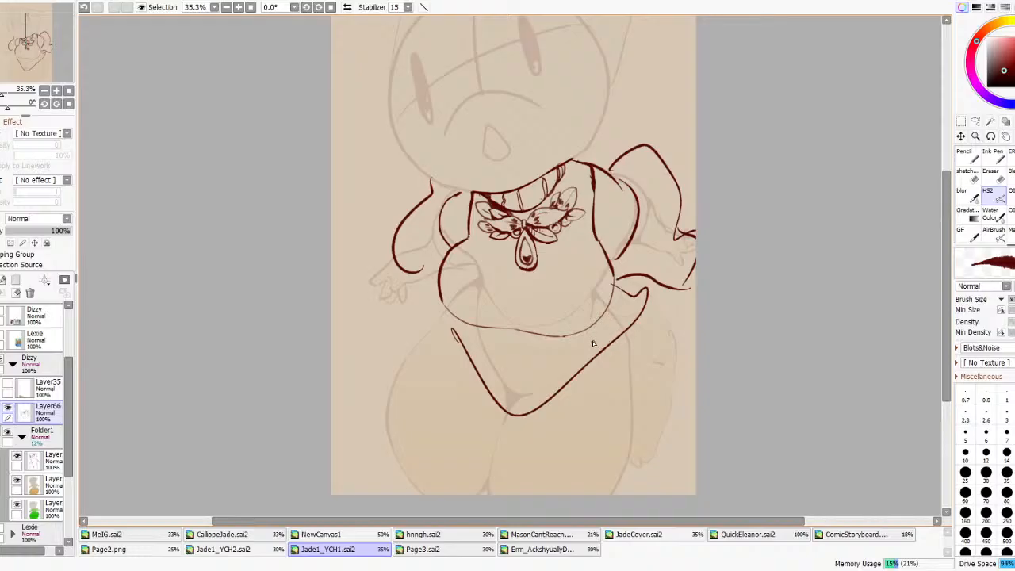
key(ctrl+z)
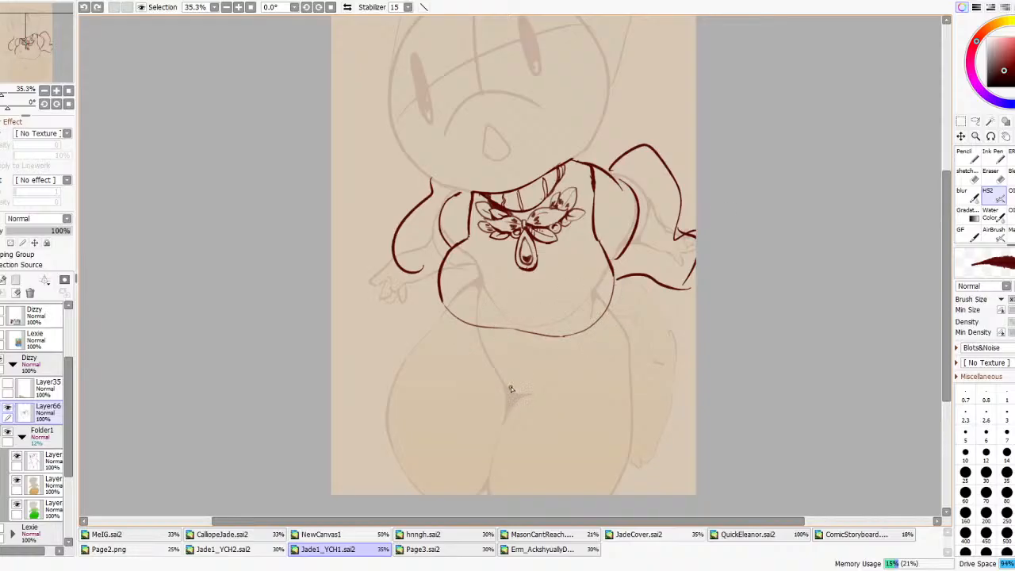
- Lasso the waist and crotch lines on Folder1's top line layer, paste them above Layer66, and merge them into it
click(976, 122)
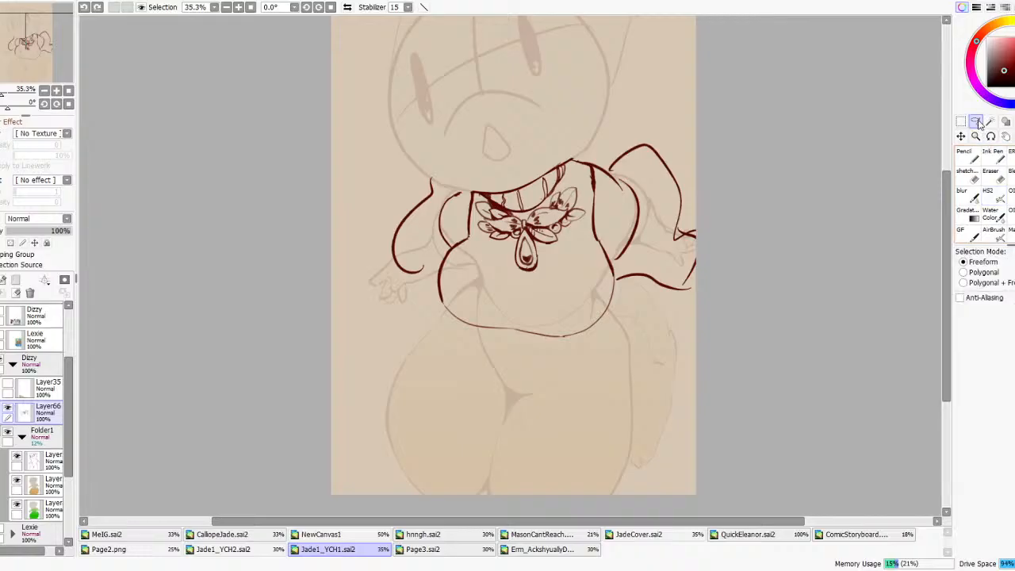
click(47, 462)
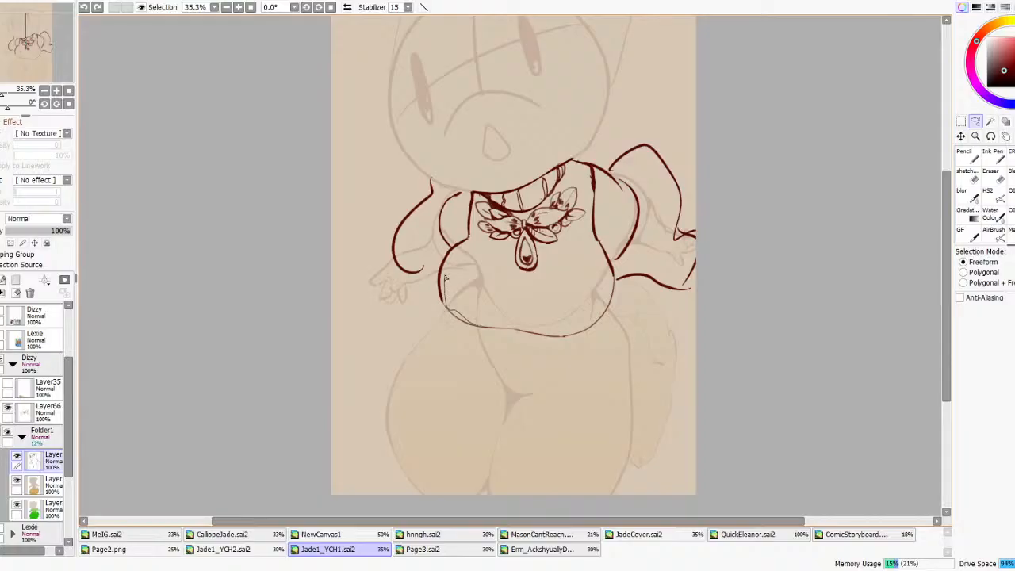
drag(457, 248, 474, 252)
key(ctrl+d)
mouse_move(478, 328)
mouse_down()
mouse_move(571, 348)
mouse_move(607, 411)
mouse_move(485, 436)
mouse_move(470, 331)
mouse_up()
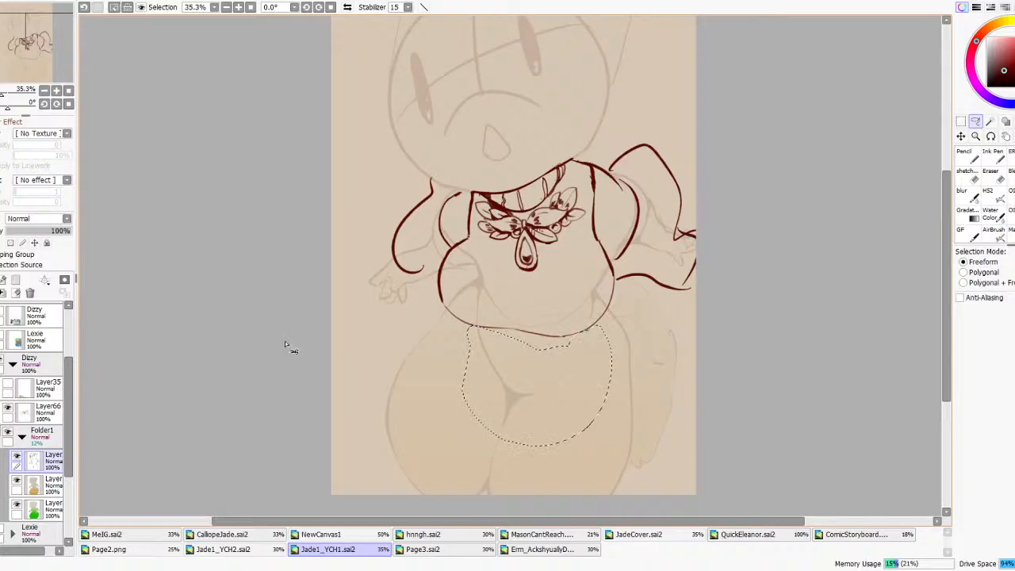
click(33, 418)
key(ctrl+v)
click(3, 293)
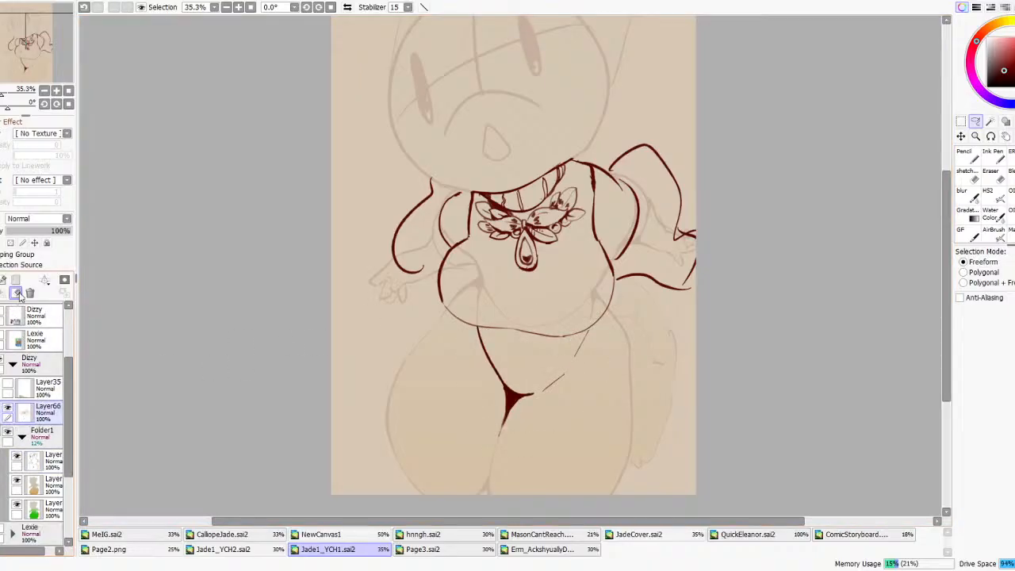
- Try a few HS2 strokes across the right hip, and mark the navel with a small dash
click(985, 196)
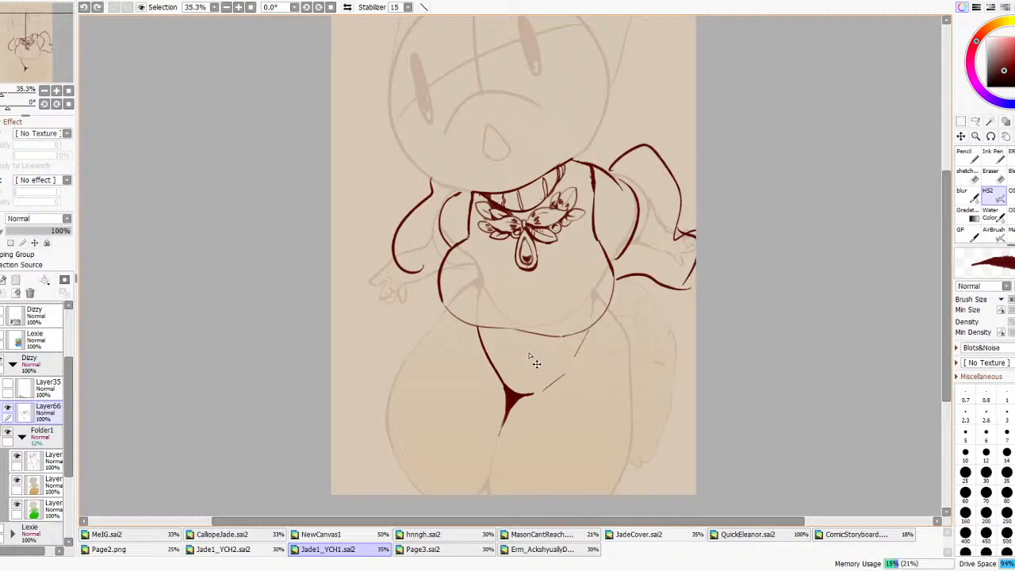
drag(670, 308, 592, 358)
drag(610, 321, 616, 367)
drag(591, 359, 616, 368)
key(ctrl+z)
key(ctrl+z)
key(ctrl+z)
- Try straight diagonal garment lines rising from the crotch to both hips
drag(540, 396, 638, 337)
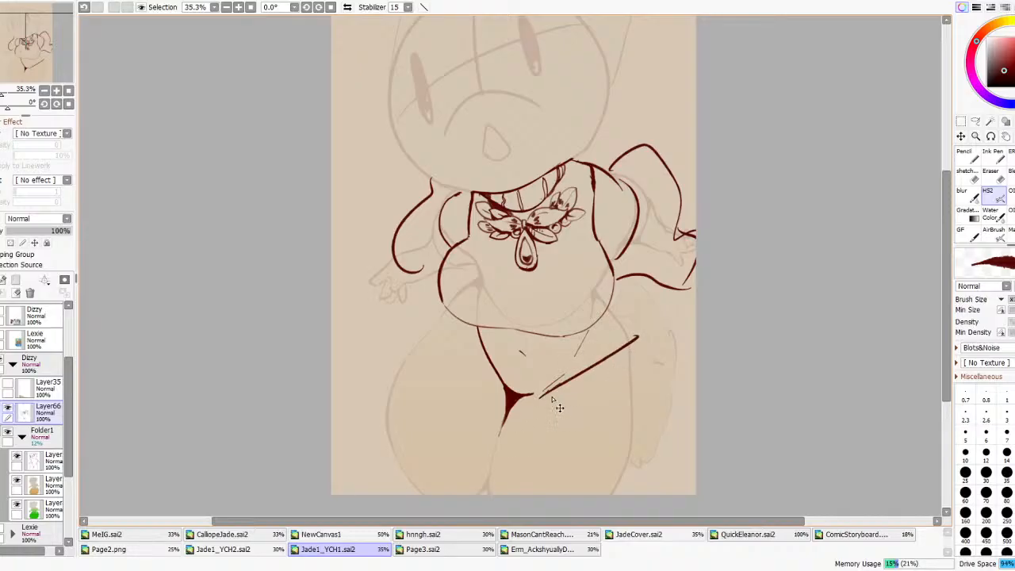
key(ctrl+z)
mouse_move(541, 396)
mouse_down()
mouse_move(647, 337)
mouse_move(625, 331)
mouse_move(636, 328)
mouse_move(659, 377)
mouse_move(661, 409)
mouse_move(564, 439)
mouse_move(521, 402)
mouse_move(445, 411)
mouse_move(387, 352)
mouse_move(403, 330)
mouse_move(452, 325)
mouse_up()
key(ctrl+z)
key(ctrl+z)
key(ctrl+z)
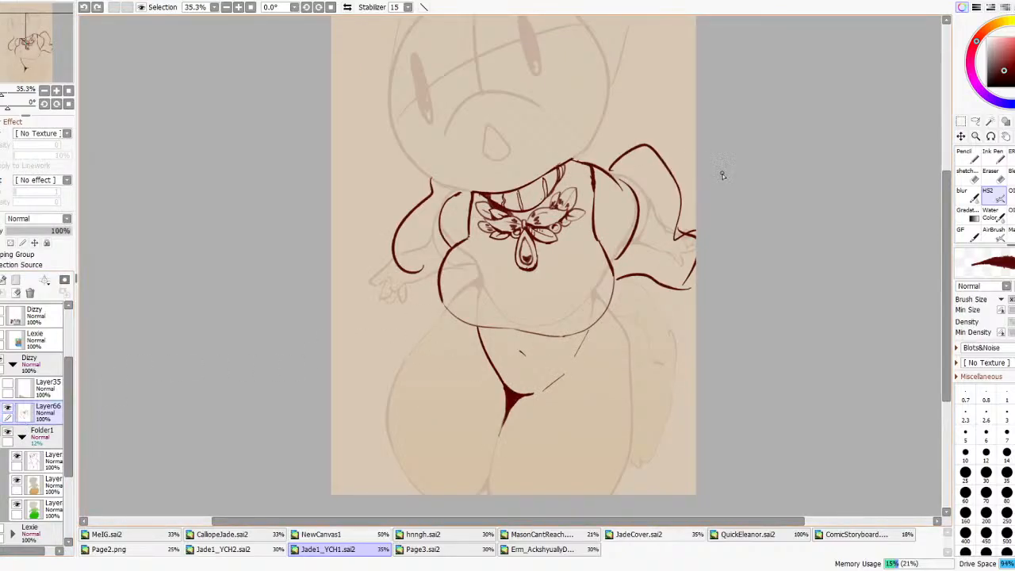
- Lasso and delete the long sleeve curve around the left arm
key(e)
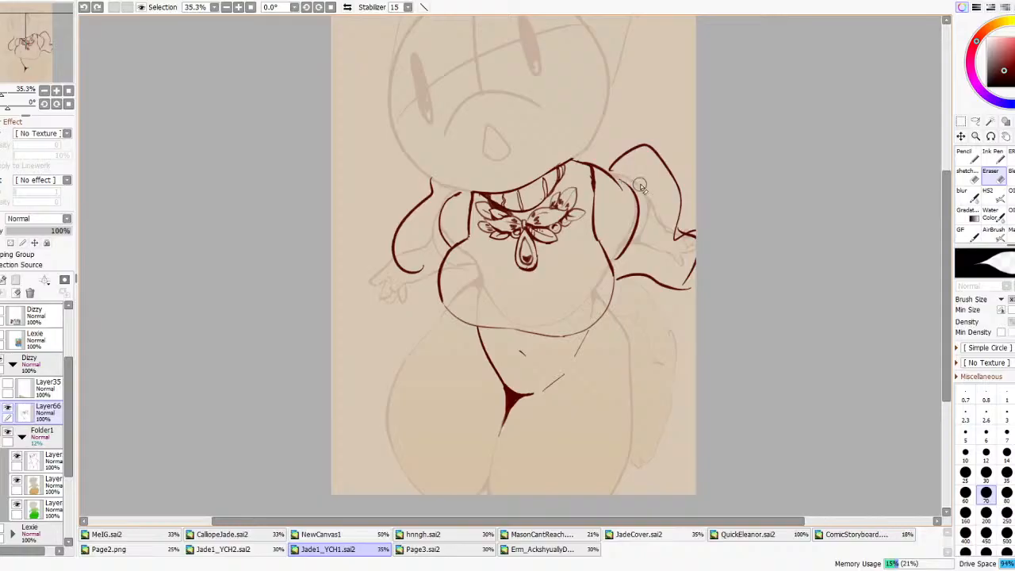
click(974, 121)
mouse_move(448, 170)
mouse_down()
mouse_move(432, 265)
mouse_move(458, 163)
mouse_up()
key(Delete)
key(ctrl+d)
key(b)
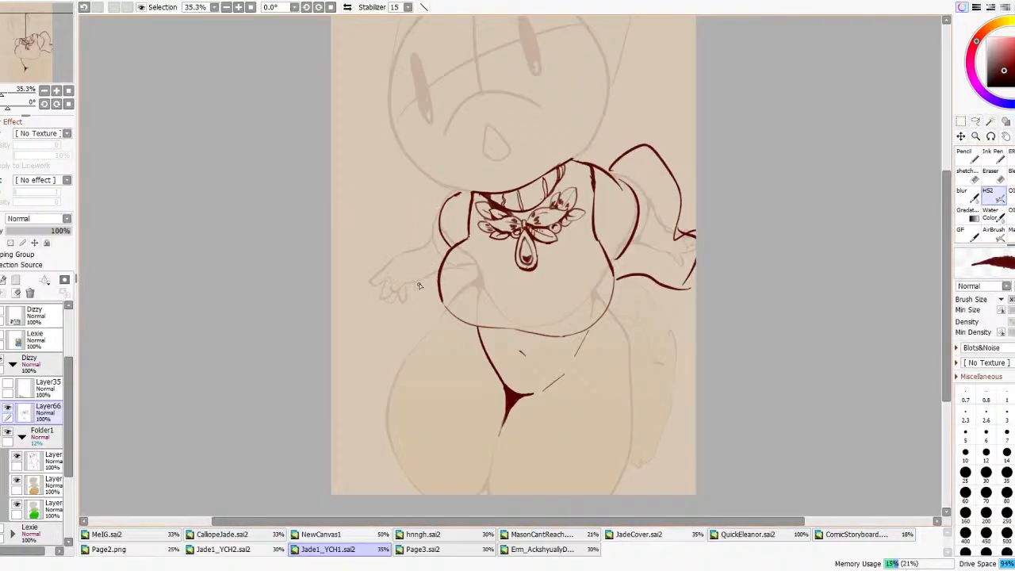
- Try a new left sleeve and cuff with the size 14 brush, and undo back to the lassoed sleeve curve
mouse_move(400, 254)
mouse_down()
mouse_move(402, 268)
mouse_move(409, 259)
mouse_move(429, 281)
mouse_up()
key(ctrl+z)
click(1011, 195)
key(ctrl+z)
click(1013, 436)
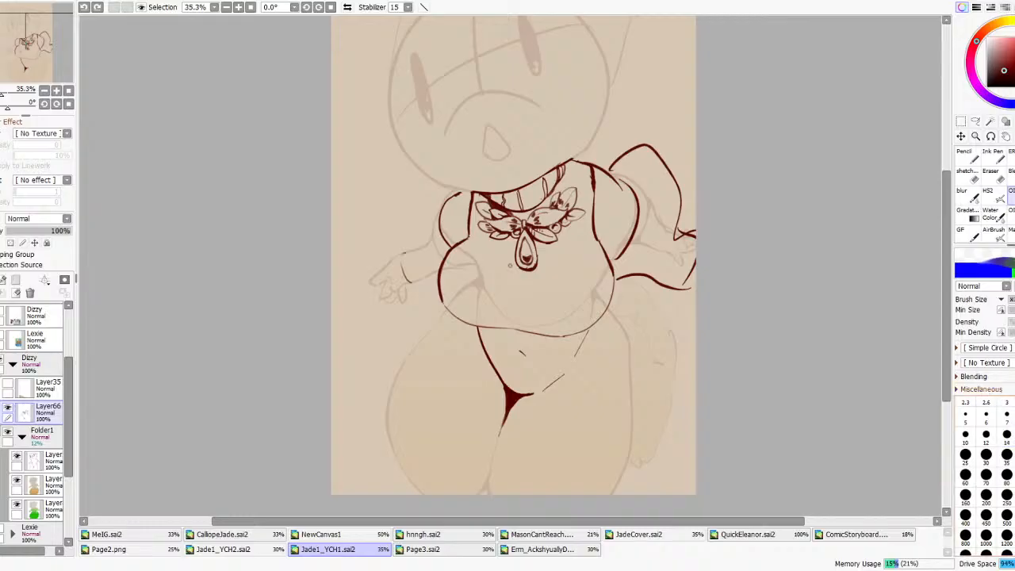
mouse_move(398, 256)
mouse_down()
mouse_move(431, 277)
mouse_move(410, 286)
mouse_move(400, 258)
mouse_move(413, 253)
mouse_move(400, 264)
mouse_move(416, 271)
mouse_move(403, 277)
mouse_move(422, 280)
mouse_move(408, 283)
mouse_move(427, 252)
mouse_move(412, 252)
mouse_move(410, 208)
mouse_move(418, 194)
mouse_move(456, 201)
mouse_up()
key(ctrl+z)
key(ctrl+z)
key(ctrl+z)
key(ctrl+z)
key(ctrl+z)
key(ctrl+z)
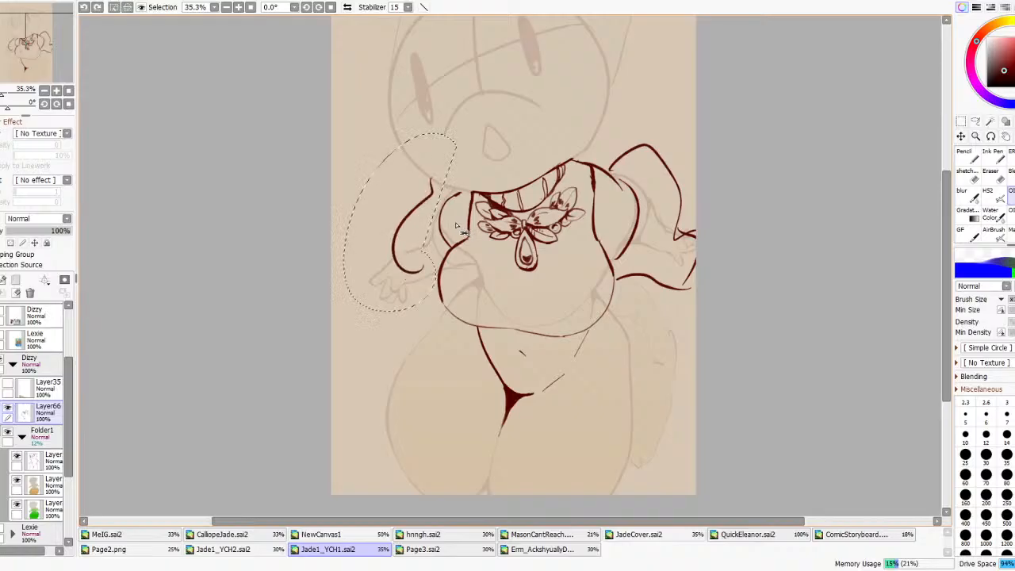
- Delete the lassoed left sleeve curve and redraw it as a loose, puffed sleeve with a folded cuff at the wrist
key(Delete)
key(ctrl+d)
mouse_move(424, 262)
mouse_down()
mouse_move(412, 250)
mouse_move(426, 270)
mouse_up()
key(e)
mouse_move(413, 240)
mouse_down()
mouse_move(425, 258)
mouse_move(399, 244)
mouse_move(413, 214)
mouse_up()
key(b)
key(ctrl+z)
mouse_move(433, 272)
mouse_down()
mouse_move(400, 237)
mouse_move(419, 219)
mouse_move(424, 193)
mouse_move(457, 188)
mouse_move(433, 251)
mouse_move(447, 257)
mouse_move(463, 240)
mouse_move(440, 257)
mouse_move(419, 217)
mouse_move(416, 251)
mouse_up()
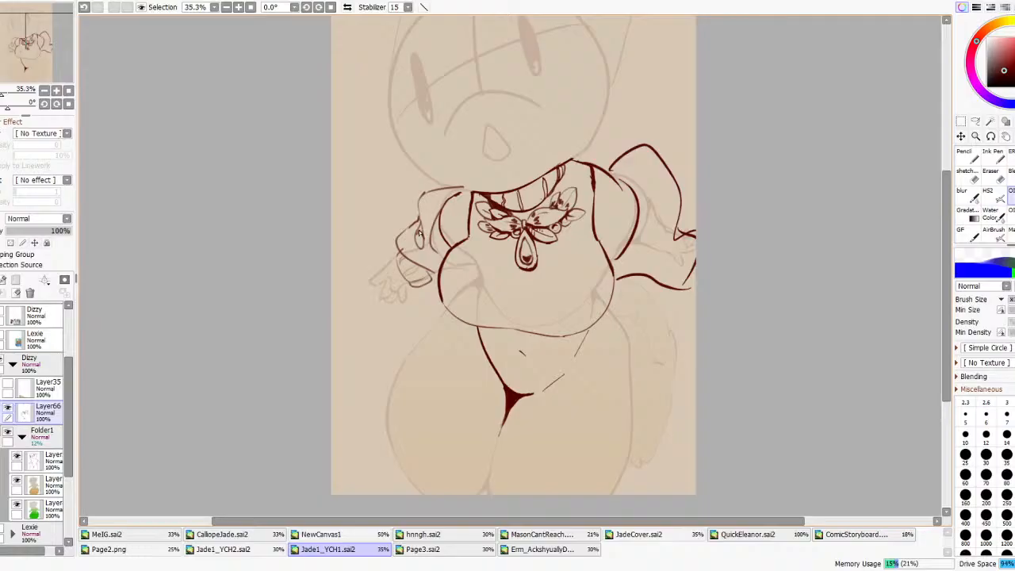
- Check the sketch mirrored, and darken the inner fold of the left sleeve beside the bust
scroll(432, 177, down, 2)
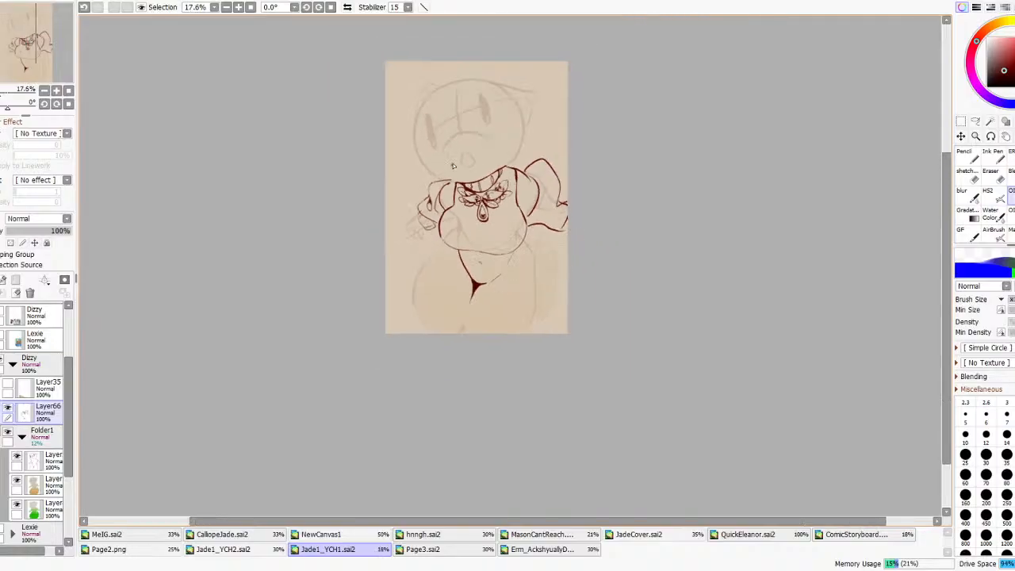
click(348, 9)
click(348, 9)
scroll(416, 147, up, 3)
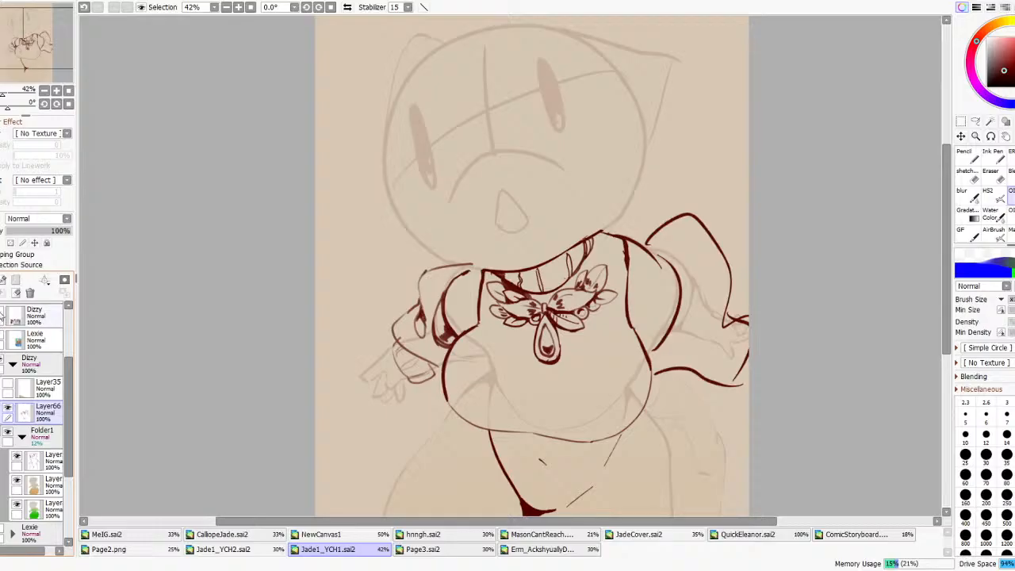
- Show the Dizzy reference layer, examine the character's design on the reference images, and switch to the Eraser
click(2, 316)
scroll(463, 447, up, 5)
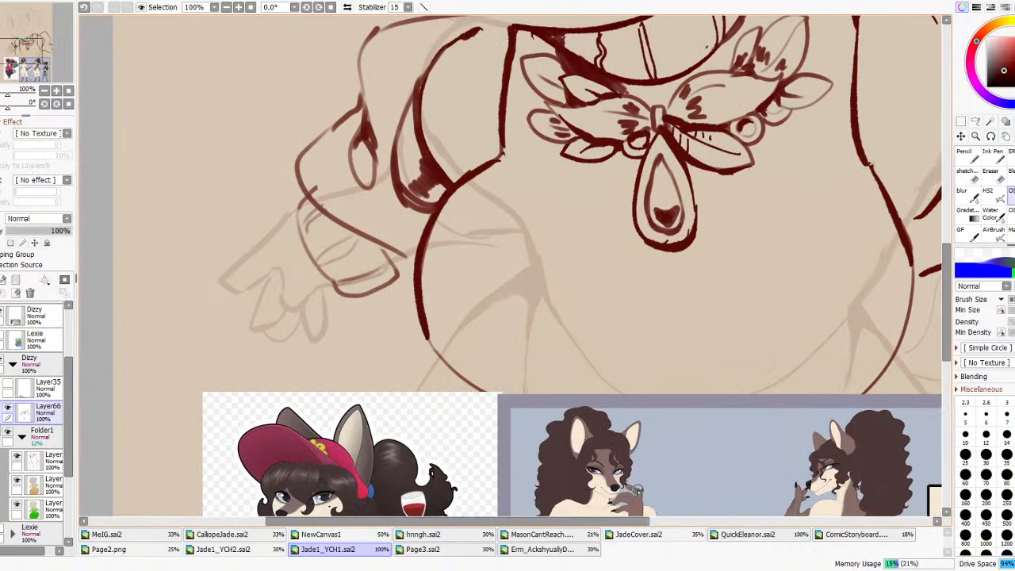
scroll(635, 495, up, 5)
drag(581, 480, 489, 404)
scroll(489, 403, down, 10)
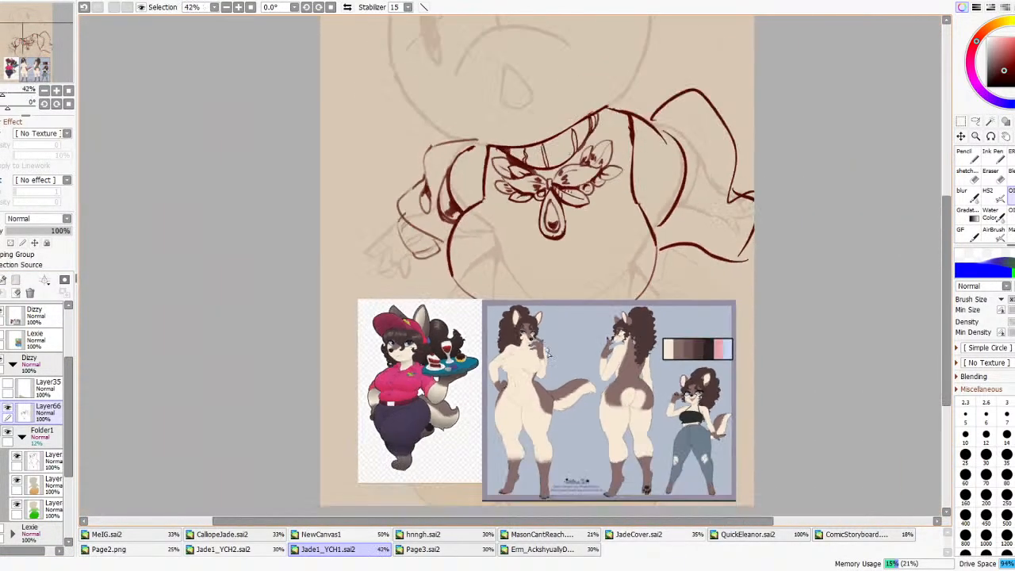
scroll(545, 348, down, 2)
scroll(545, 349, up, 1)
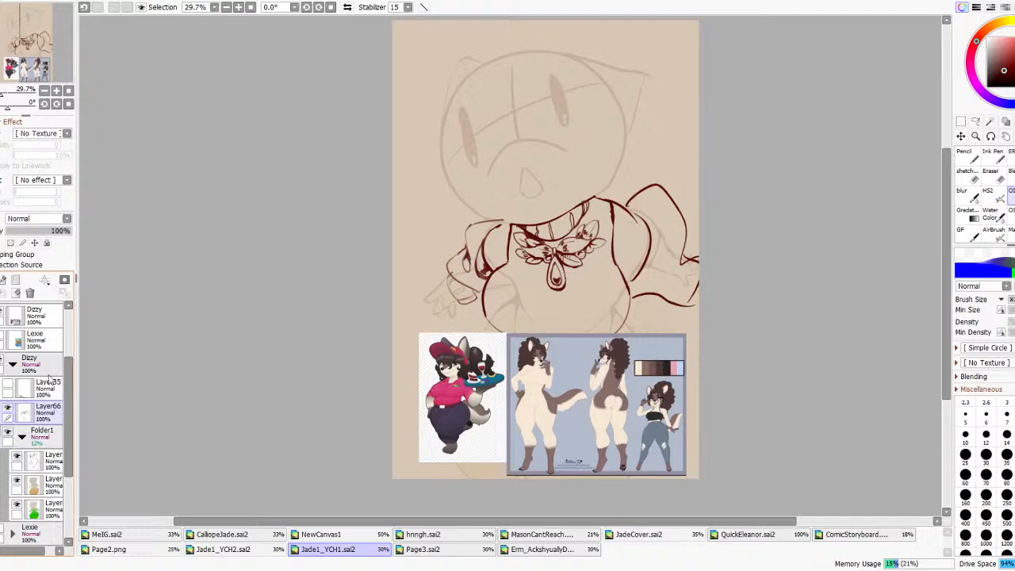
key(e)
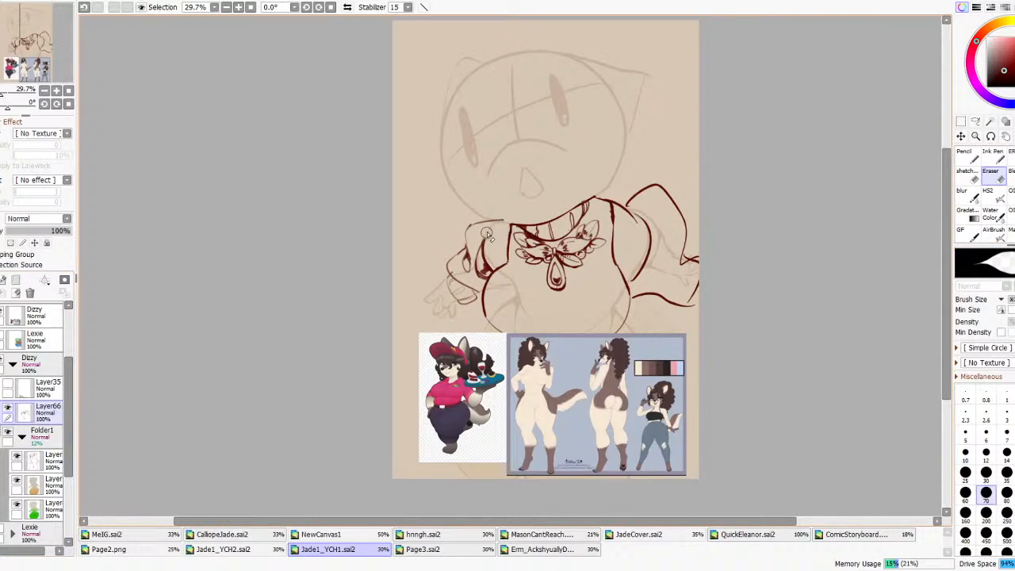
- Redraw the top of the left sleeve with a short pointed fold at the shoulder, checking it in the mirrored view
key(b)
mouse_move(511, 226)
mouse_down()
mouse_move(476, 230)
mouse_move(485, 242)
mouse_up()
scroll(501, 236, down, 5)
scroll(497, 228, up, 5)
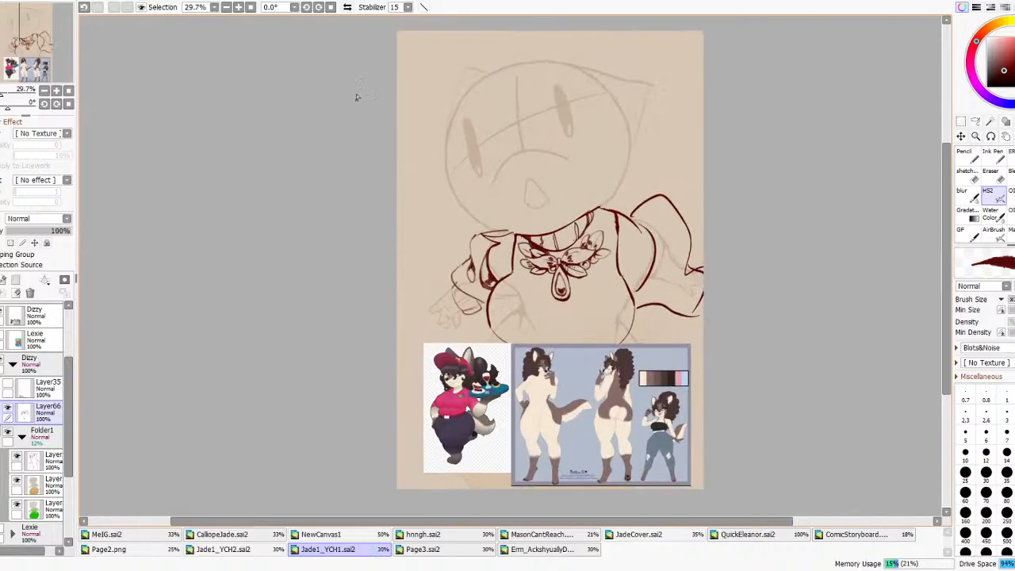
click(347, 7)
scroll(401, 268, up, 4)
key(ctrl+z)
mouse_move(609, 206)
mouse_down()
mouse_move(641, 193)
mouse_move(664, 211)
mouse_up()
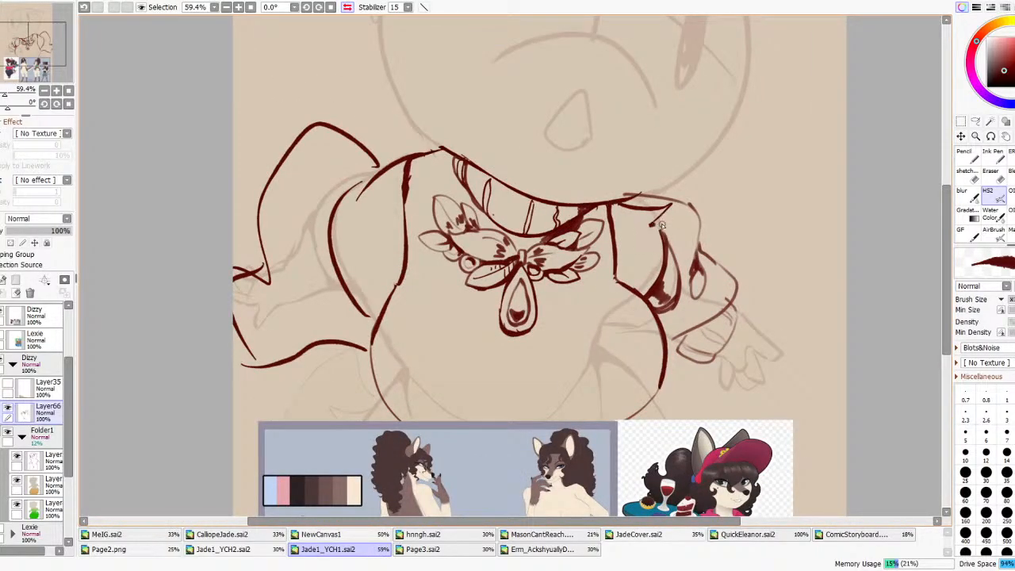
scroll(670, 220, down, 3)
scroll(670, 221, down, 1)
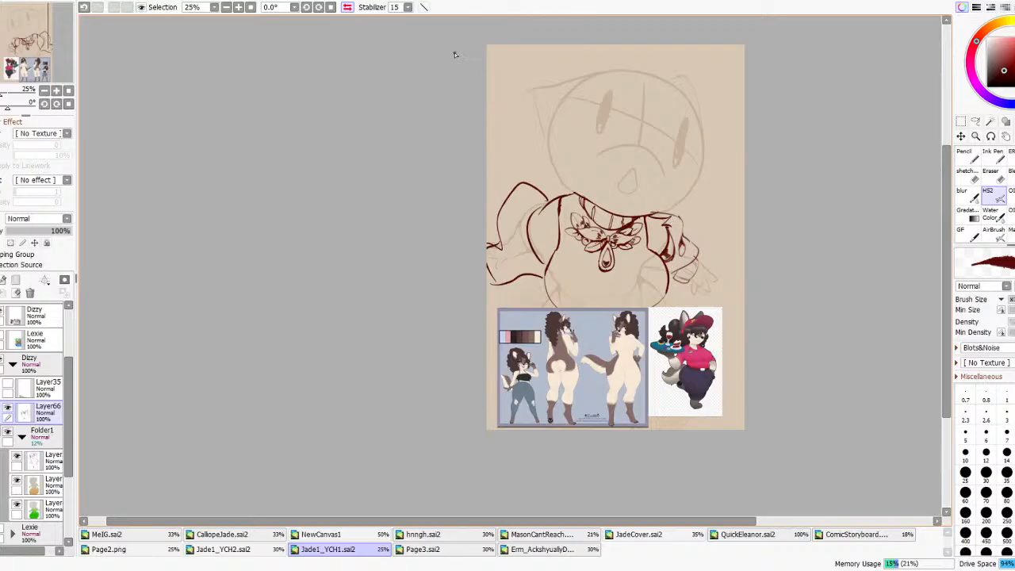
click(347, 7)
- Erase the upper end of the right sleeve's inner curve and draw short fold strokes across the shoulder with the HS2 brush
scroll(516, 259, down, 3)
scroll(457, 254, up, 4)
scroll(458, 255, up, 4)
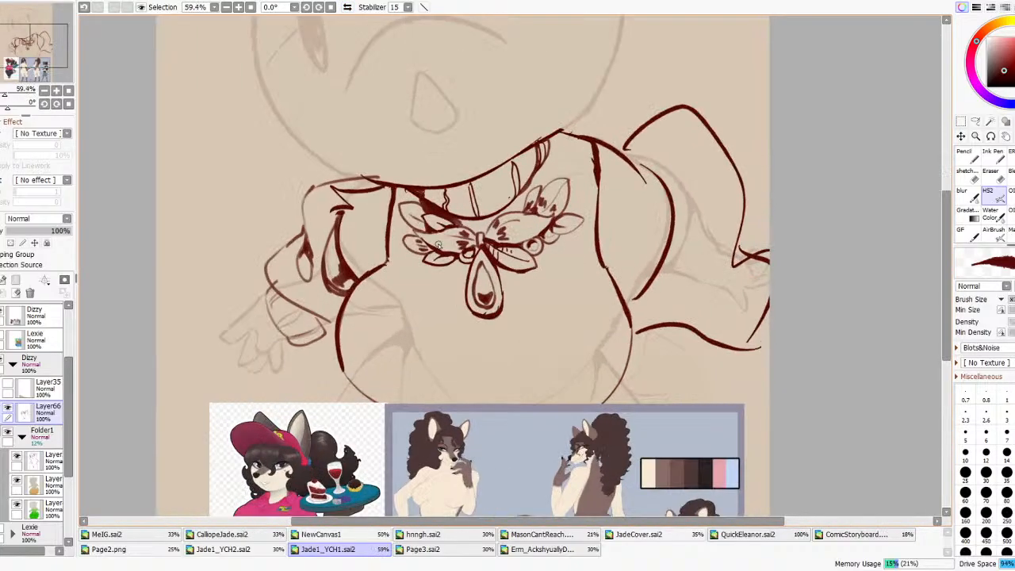
key(e)
mouse_move(648, 188)
mouse_down()
mouse_move(611, 151)
mouse_move(652, 192)
mouse_up()
click(986, 192)
mouse_move(596, 147)
mouse_down()
mouse_move(658, 139)
mouse_move(627, 161)
mouse_move(651, 161)
mouse_move(635, 152)
mouse_move(651, 151)
mouse_move(635, 159)
mouse_move(670, 169)
mouse_up()
key(ctrl+z)
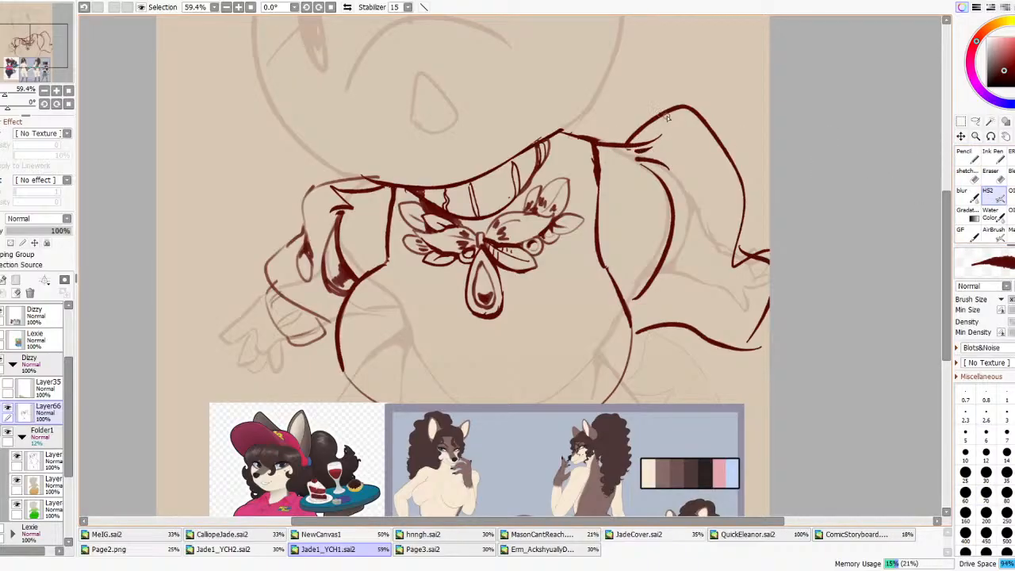
- Compare the canvas with and without the sketch layer, and hide the Dizzy reference layer
scroll(662, 117, down, 6)
scroll(707, 111, up, 3)
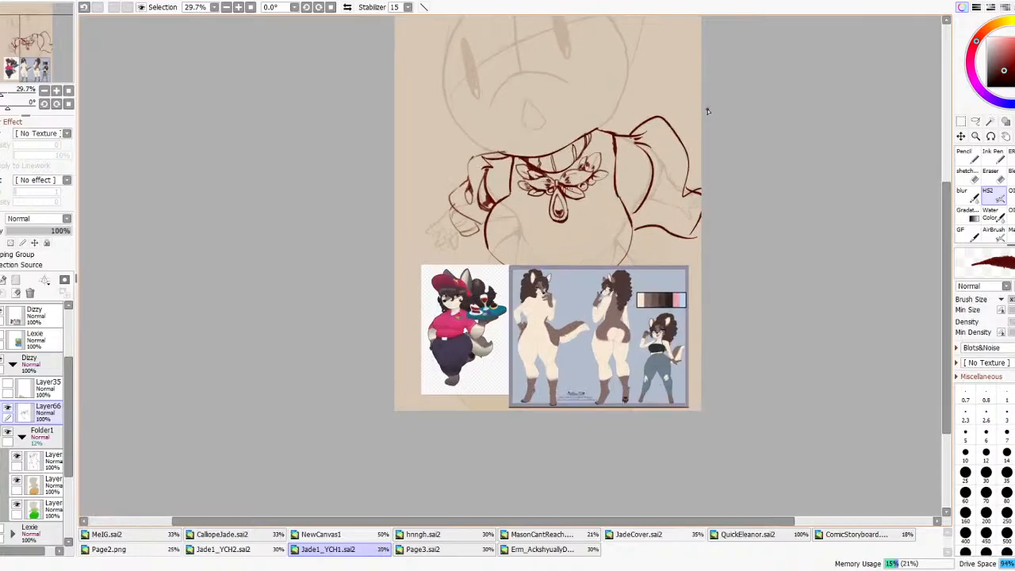
click(8, 408)
click(8, 407)
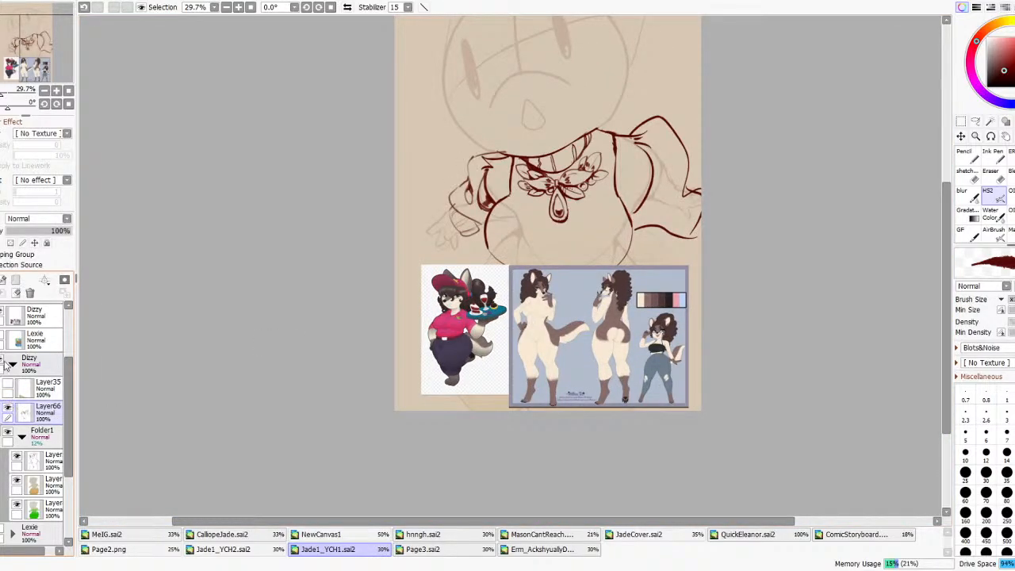
click(4, 317)
scroll(700, 307, down, 4)
scroll(644, 257, up, 7)
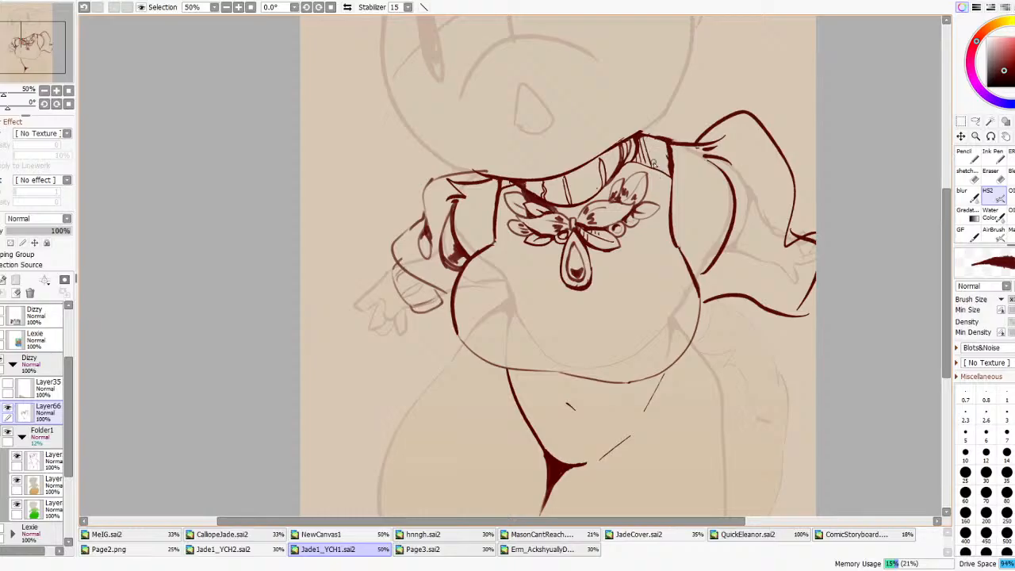
- Hatch the collar panel at the right shoulder, check the sketch mirrored, and darken the collar's left end
mouse_move(648, 141)
mouse_down()
mouse_move(654, 169)
mouse_move(671, 160)
mouse_up()
scroll(726, 153, down, 4)
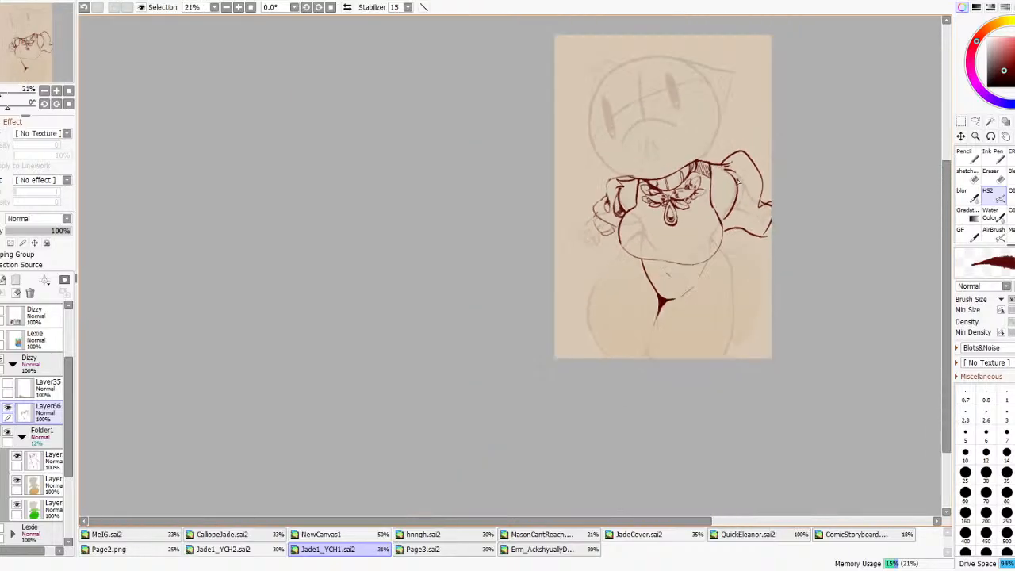
click(347, 8)
click(346, 7)
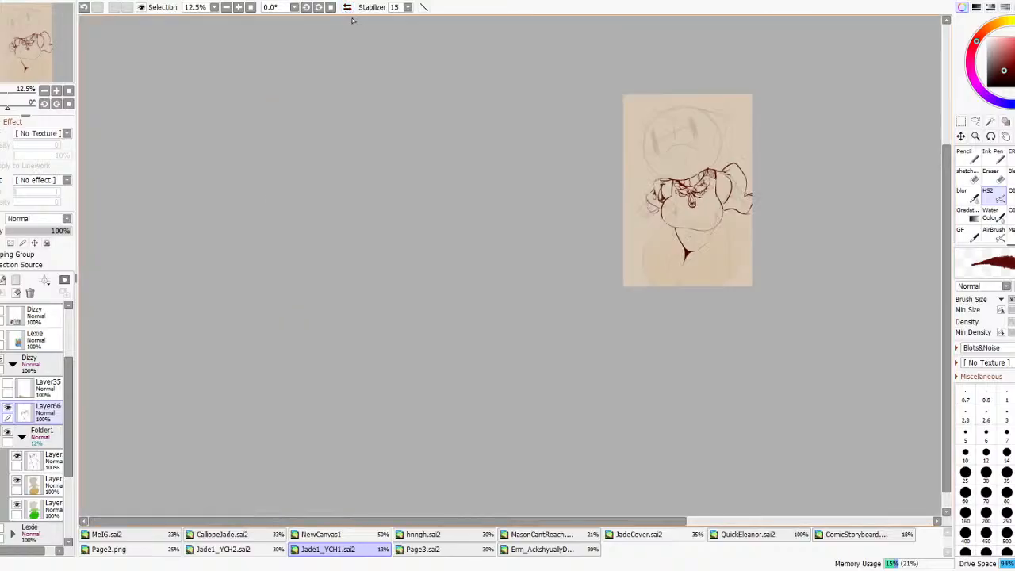
scroll(725, 157, up, 4)
mouse_move(593, 127)
mouse_down()
mouse_move(611, 129)
mouse_move(595, 127)
mouse_up()
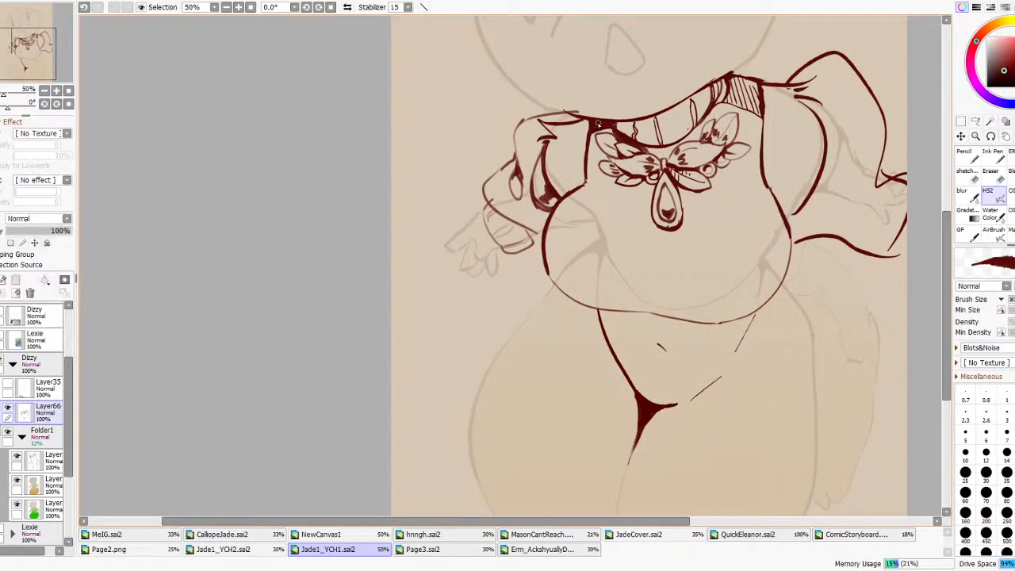
- Draw small bead circles joining the necklace's right wing to the collar
scroll(596, 127, down, 9)
scroll(630, 156, up, 5)
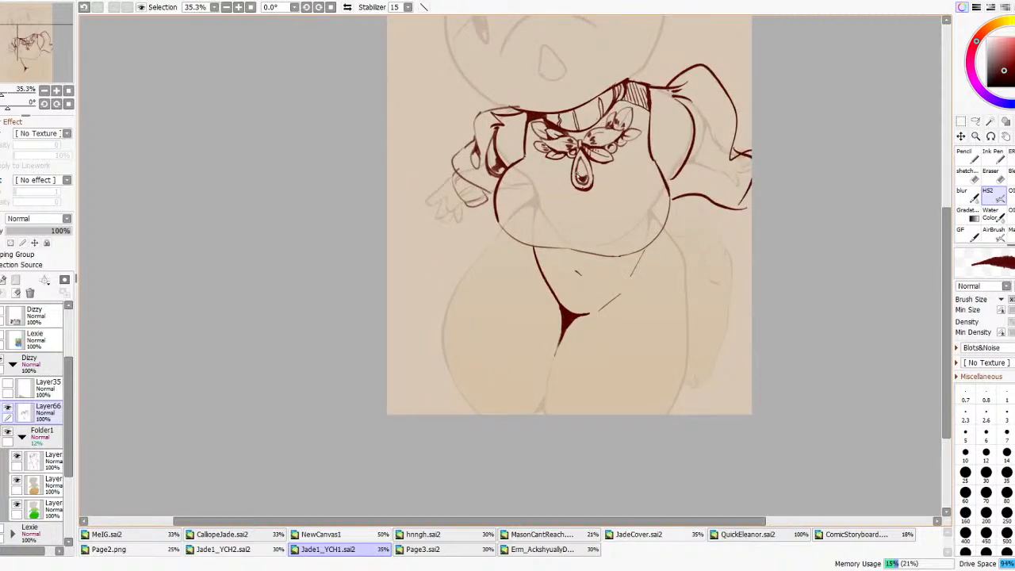
scroll(579, 176, down, 3)
scroll(620, 232, up, 3)
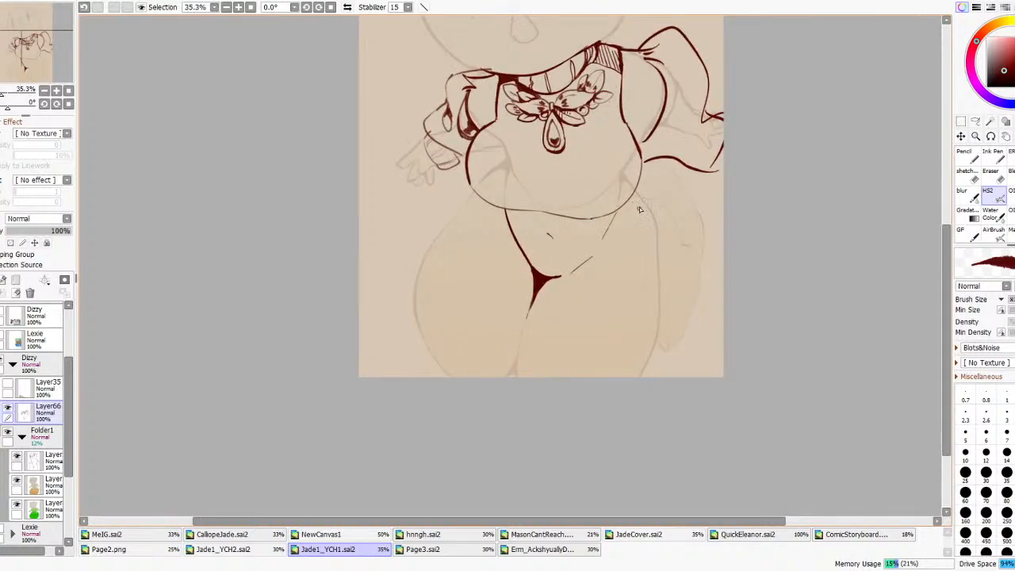
key(ctrl+z)
drag(590, 69, 592, 70)
- Carve light bead dots into the dark left collar end with the size 12 sketch eraser, and hatch above the bow
click(972, 178)
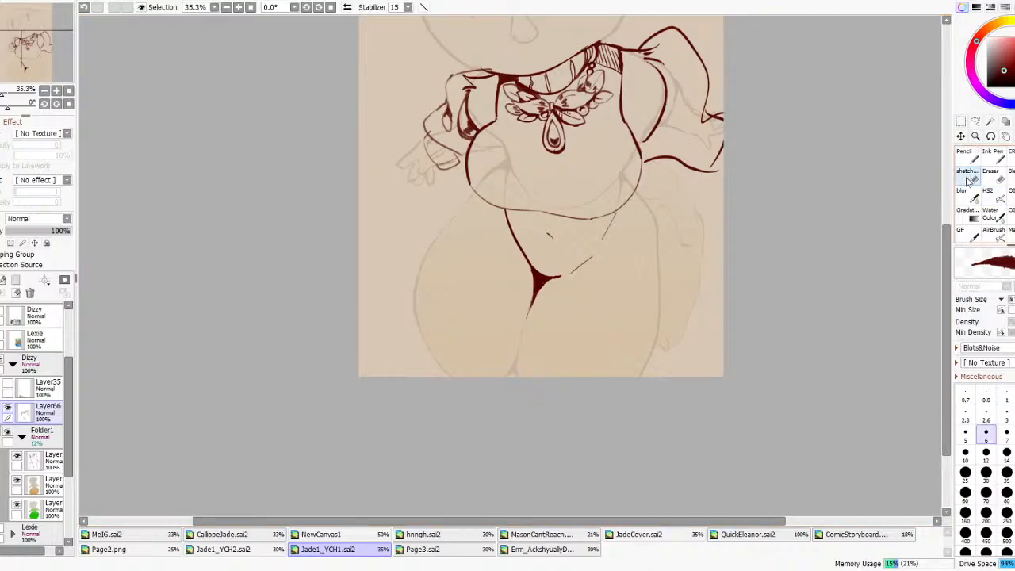
key(ctrl+z)
click(985, 454)
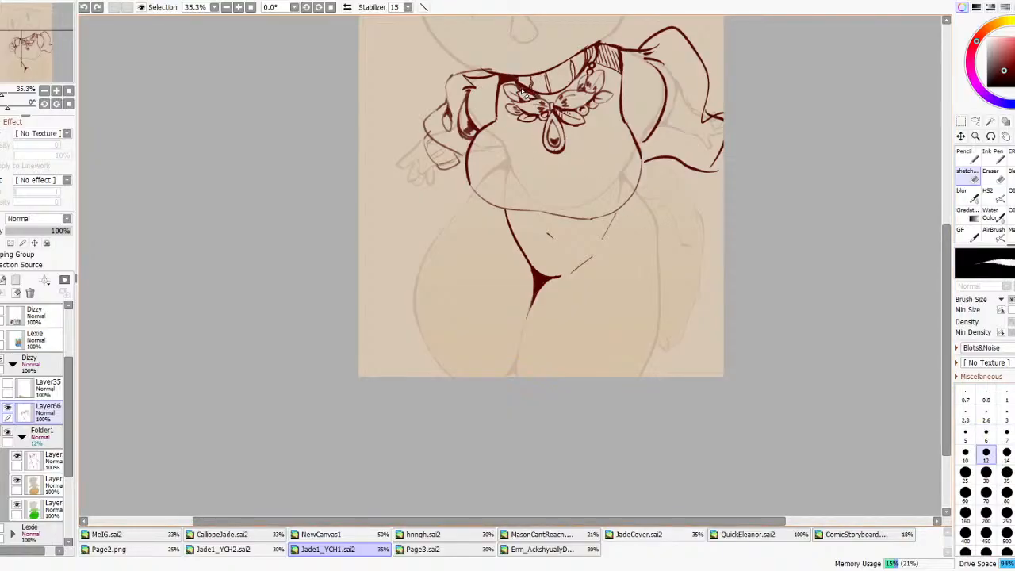
drag(518, 85, 523, 88)
key(ctrl+z)
drag(515, 85, 512, 82)
click(988, 190)
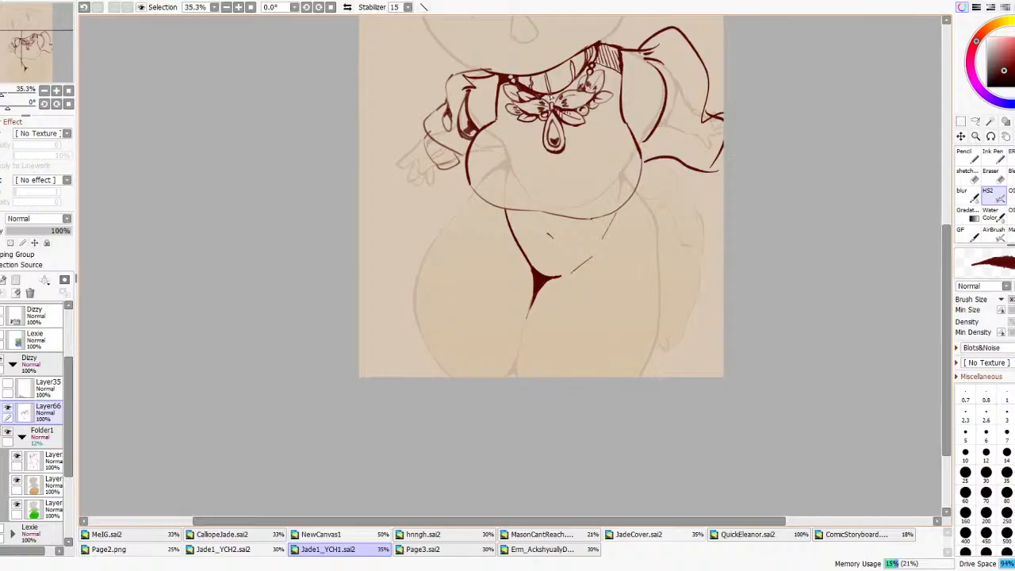
click(1008, 192)
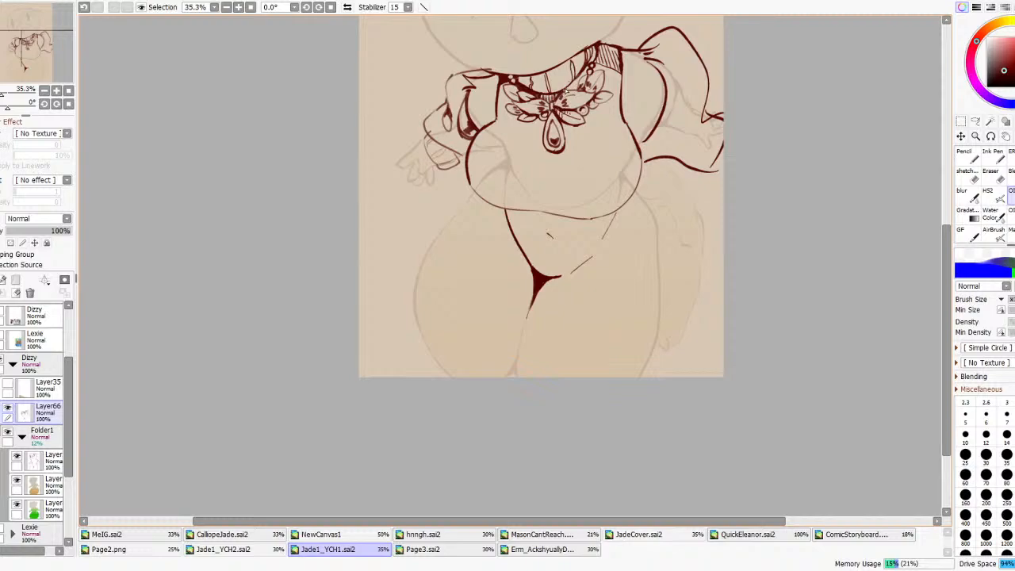
- Strengthen the collar's lower edge beside the necklace, and undo the extra stroke across the hatched panel
scroll(576, 79, down, 4)
scroll(588, 53, up, 5)
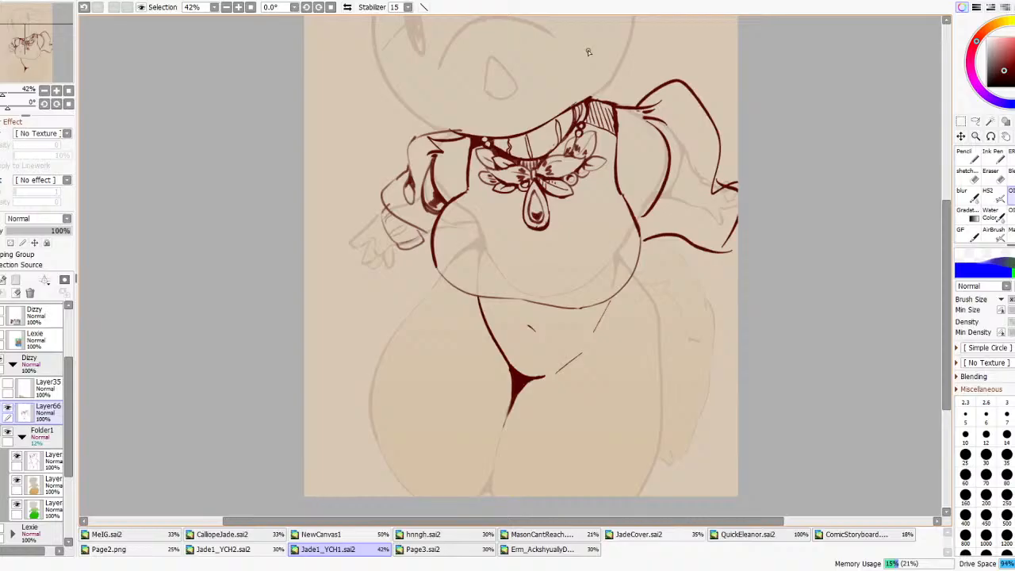
mouse_move(559, 145)
mouse_down()
mouse_move(583, 124)
mouse_move(544, 161)
mouse_up()
drag(589, 124, 616, 137)
key(ctrl+z)
scroll(607, 103, down, 5)
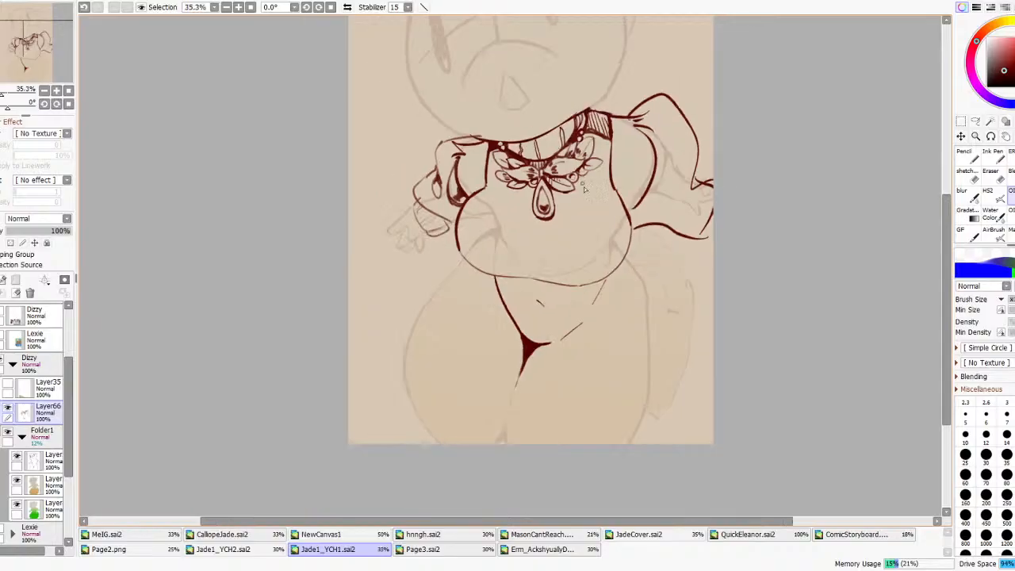
- Check the proportions of the sketch in the mirrored view and at different magnifications
click(346, 8)
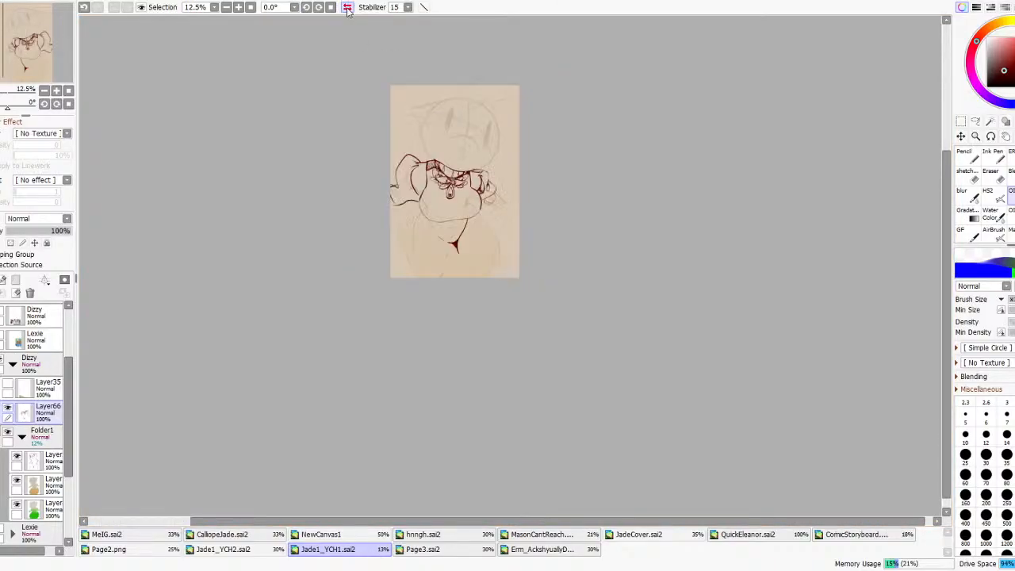
click(347, 8)
scroll(503, 197, up, 6)
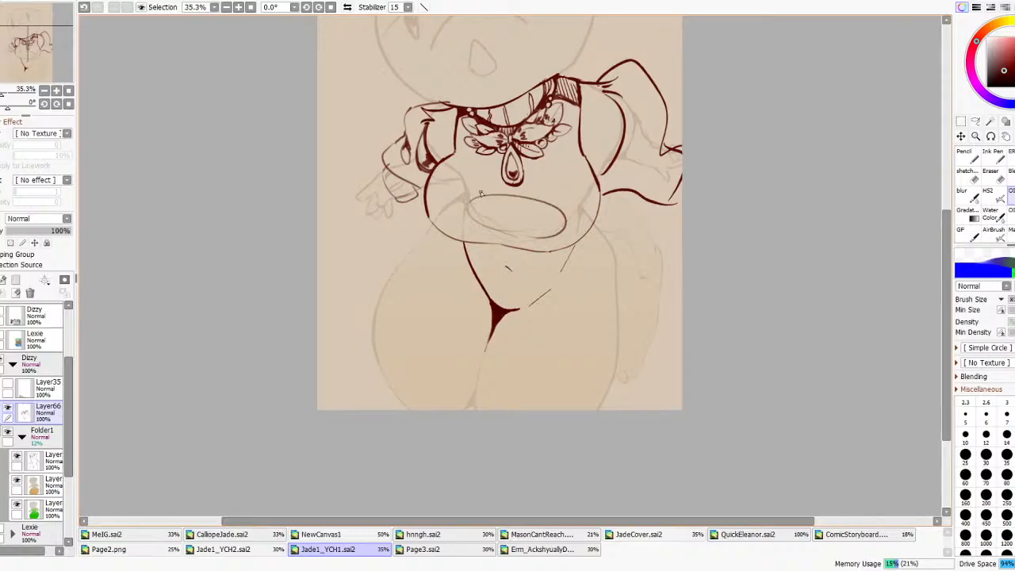
scroll(468, 233, down, 1)
scroll(468, 233, down, 5)
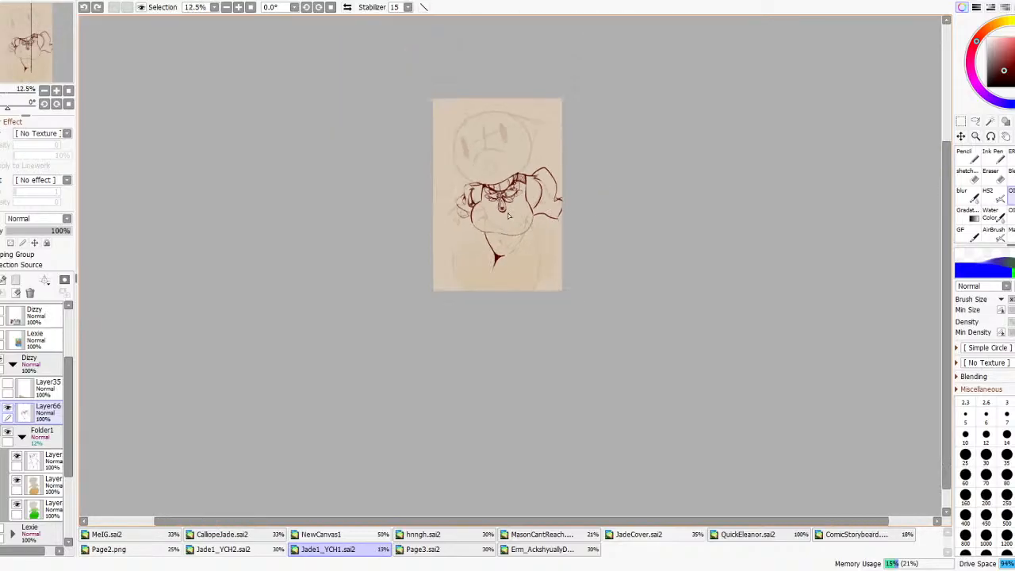
scroll(509, 212, up, 6)
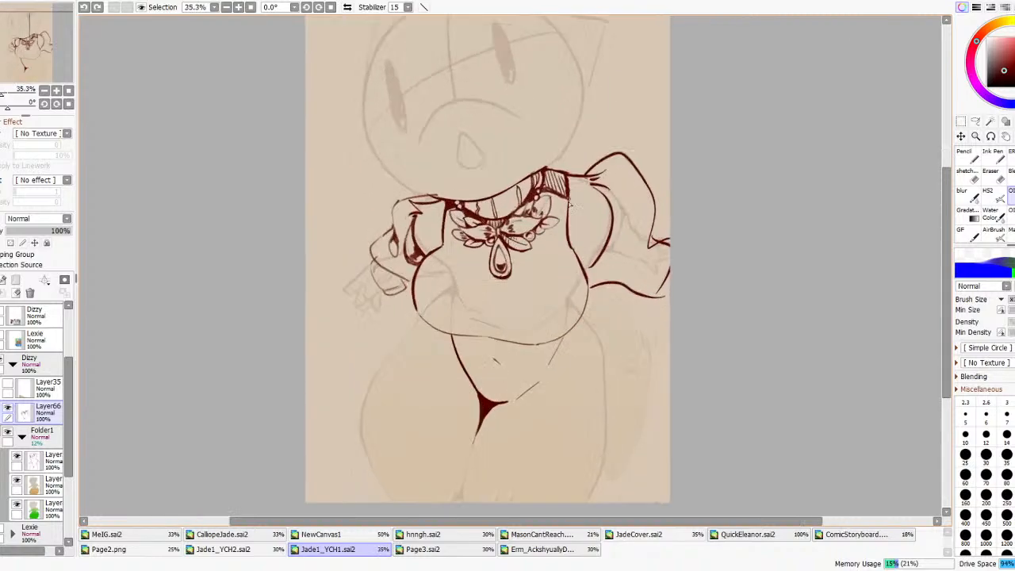
scroll(568, 208, down, 6)
scroll(458, 226, up, 6)
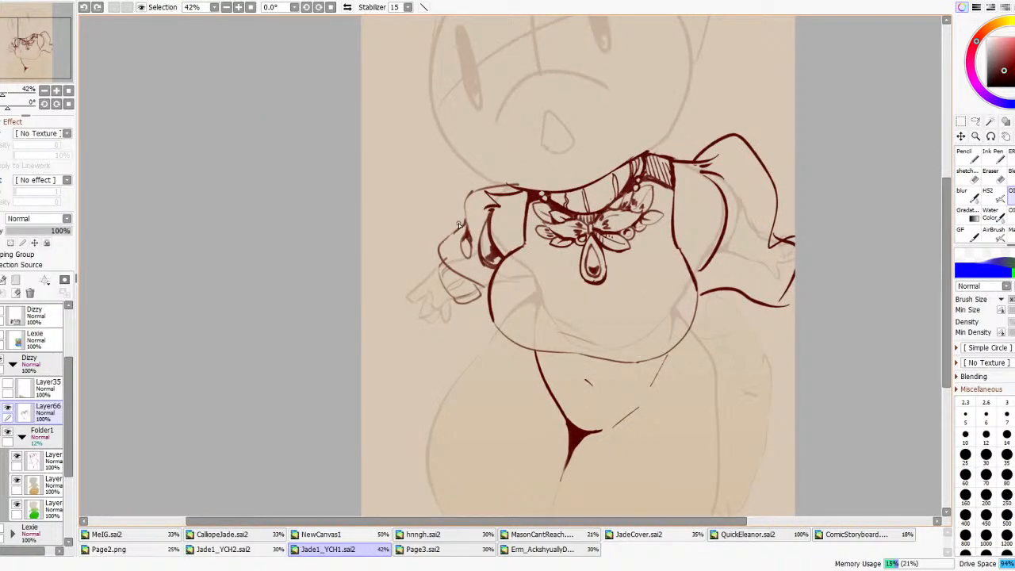
- Erase the lower end of the right sleeve's inner curve and redraw it to meet the side of the bust
click(994, 179)
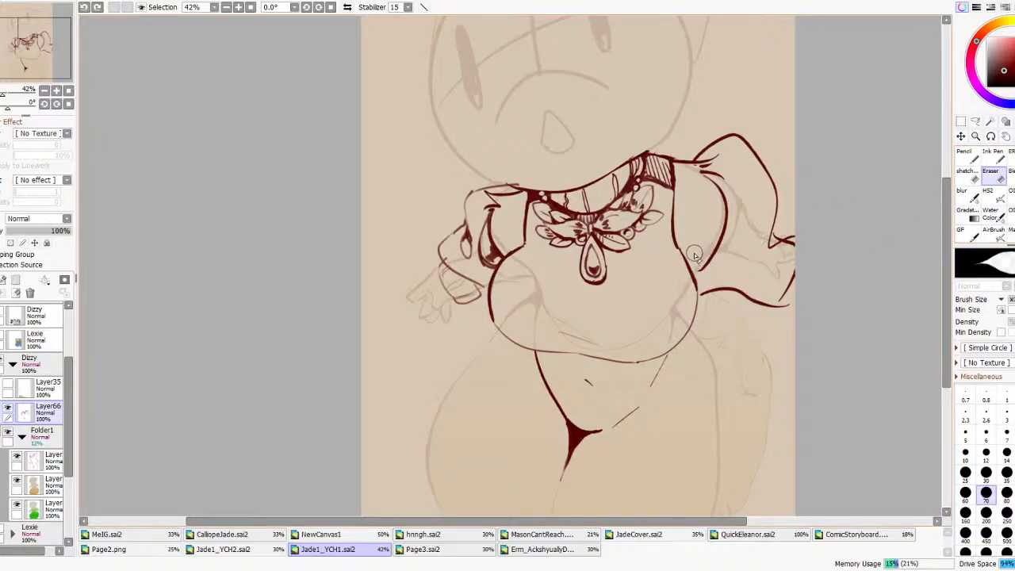
mouse_move(711, 257)
mouse_down()
mouse_move(726, 236)
mouse_move(719, 239)
mouse_move(722, 221)
mouse_up()
click(1010, 196)
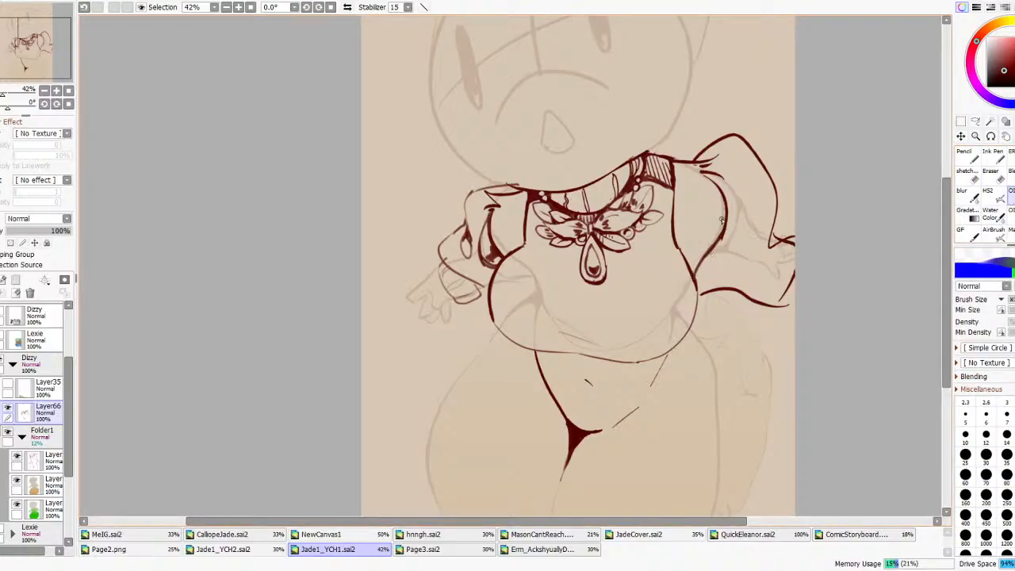
- Draw a second curve outside the right sleeve's inner line to form a thick rounded fold
drag(707, 178, 745, 216)
key(ctrl+z)
mouse_move(702, 173)
mouse_down()
mouse_move(743, 196)
mouse_move(751, 218)
mouse_move(745, 202)
mouse_move(742, 234)
mouse_move(720, 256)
mouse_up()
key(ctrl+z)
mouse_move(721, 257)
mouse_down()
mouse_move(702, 264)
mouse_move(718, 239)
mouse_up()
key(ctrl+z)
drag(711, 257, 718, 241)
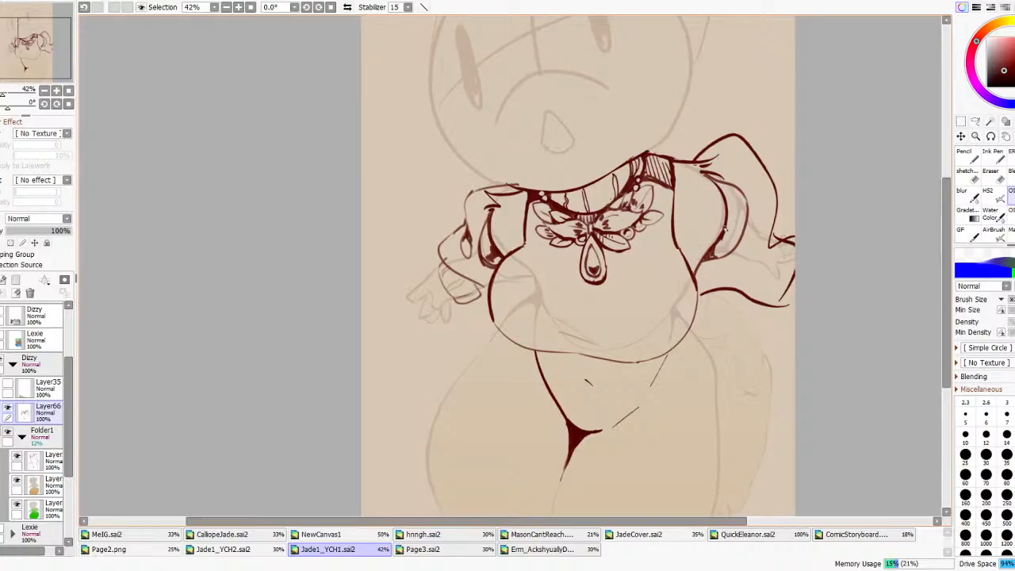
- Check the sketch mirrored, and fill the corner between the right sleeve and the bust with dark shading
scroll(590, 212, down, 3)
scroll(589, 220, up, 1)
click(346, 7)
click(346, 7)
scroll(632, 235, up, 4)
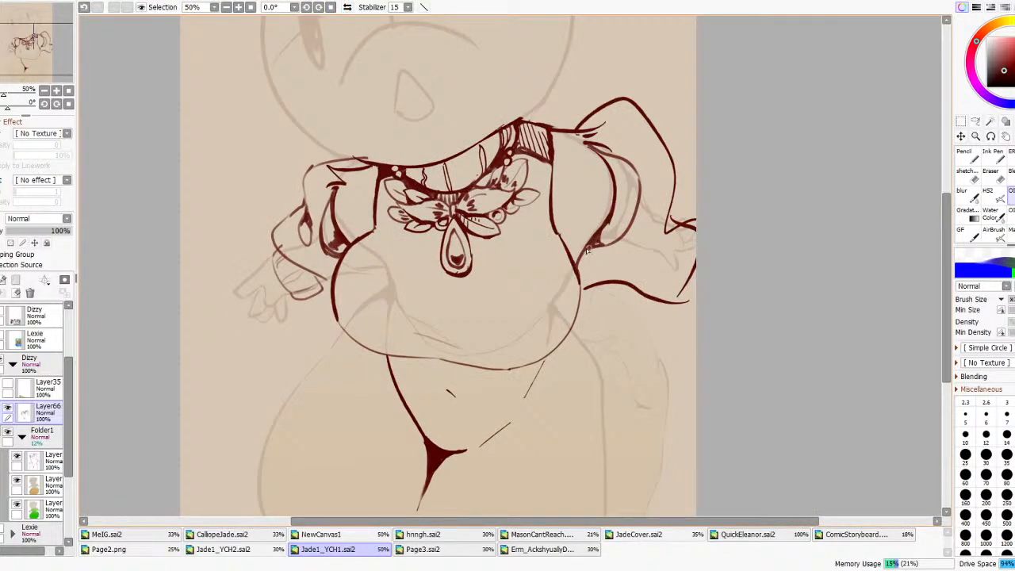
mouse_move(576, 267)
mouse_down()
mouse_move(568, 224)
mouse_move(581, 239)
mouse_move(560, 220)
mouse_up()
key(ctrl+z)
key(ctrl+z)
mouse_move(606, 226)
mouse_down()
mouse_move(559, 242)
mouse_move(576, 237)
mouse_move(598, 254)
mouse_move(604, 229)
mouse_move(560, 235)
mouse_move(577, 264)
mouse_move(568, 247)
mouse_move(575, 256)
mouse_move(588, 231)
mouse_up()
key(ctrl+z)
scroll(620, 223, down, 9)
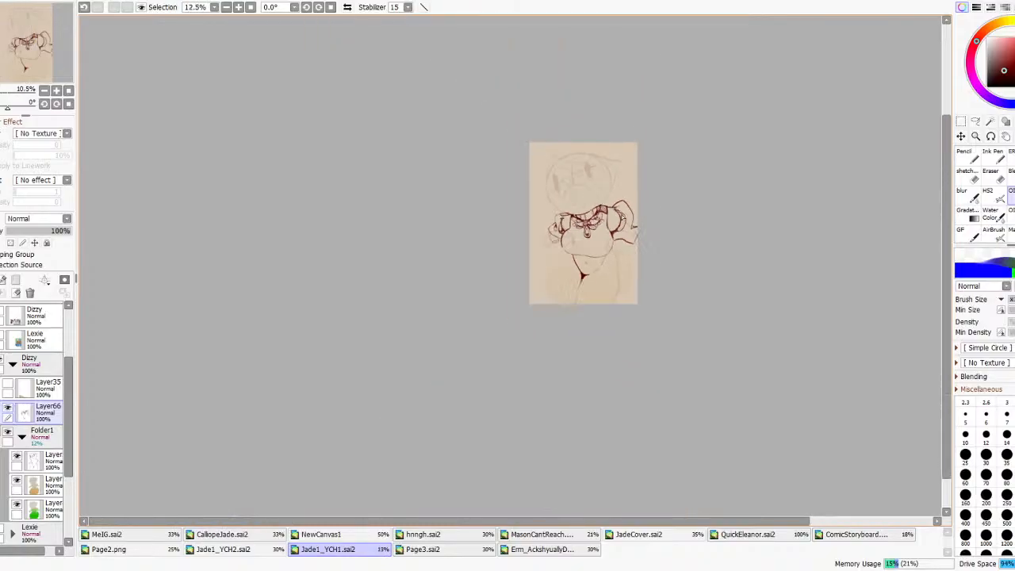
scroll(616, 209, up, 10)
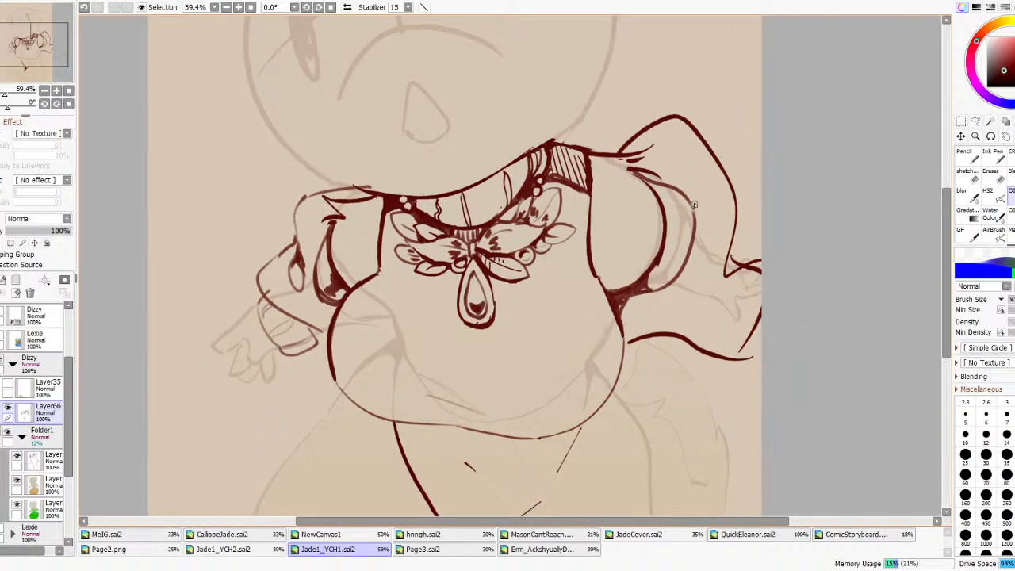
- Undo the last stroke and try an extra curve outside the right sleeve's rounded fold
key(ctrl+z)
mouse_move(696, 236)
mouse_down()
mouse_move(677, 158)
mouse_move(701, 239)
mouse_up()
scroll(712, 248, down, 3)
scroll(708, 244, up, 2)
- Erase the right sleeve's lower line, and lasso and delete its large outer puff
key(e)
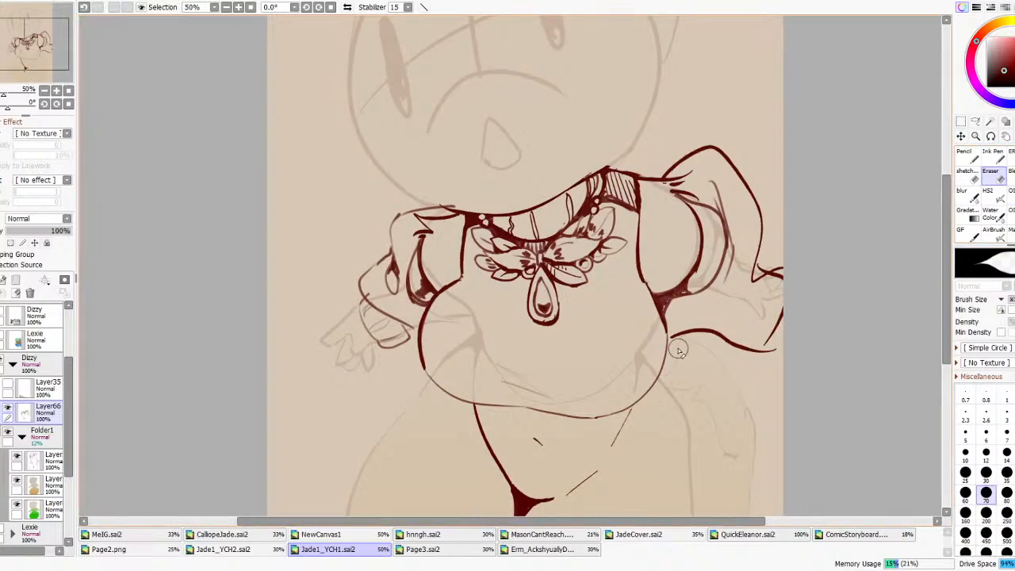
mouse_move(676, 337)
mouse_down()
mouse_move(714, 334)
mouse_move(773, 362)
mouse_move(702, 335)
mouse_up()
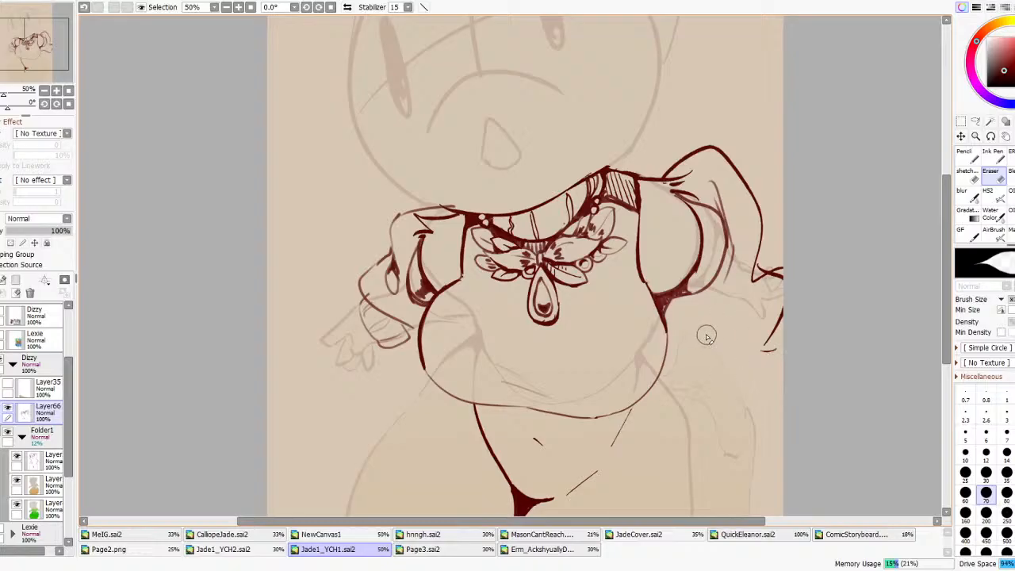
click(975, 121)
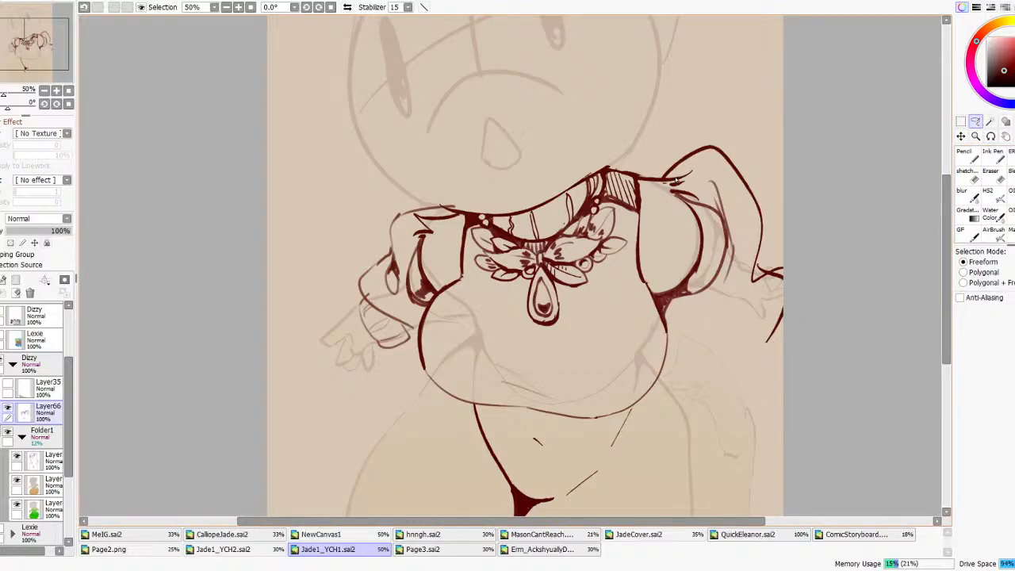
mouse_move(669, 181)
mouse_down()
mouse_move(714, 104)
mouse_move(847, 225)
mouse_move(780, 354)
mouse_move(736, 315)
mouse_move(745, 288)
mouse_move(720, 290)
mouse_move(728, 241)
mouse_move(689, 164)
mouse_up()
key(Delete)
- Redraw the outer curve of the right sleeve's rounded fold as a cleaner line, and switch to the Eraser
click(1011, 196)
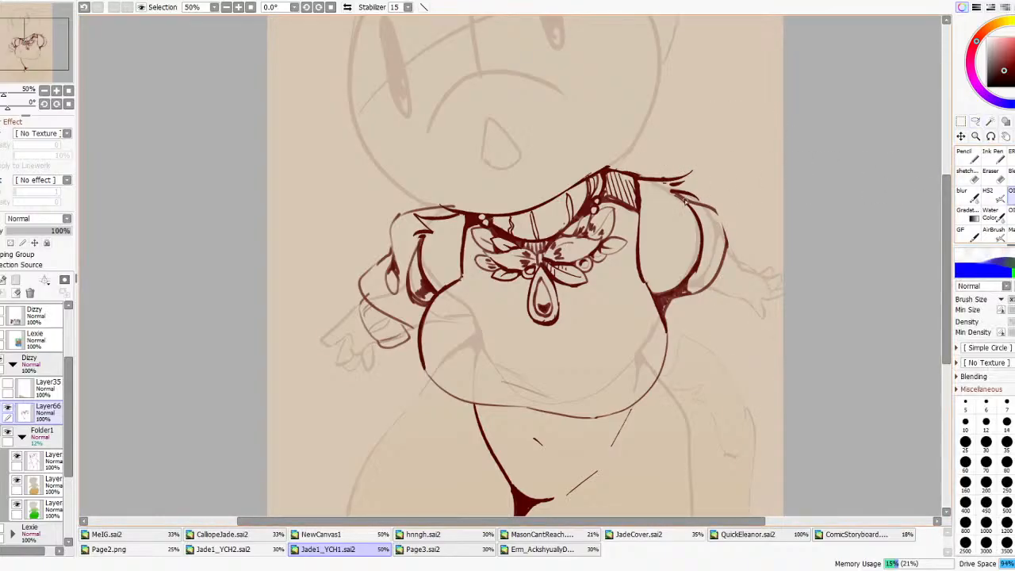
mouse_move(692, 204)
mouse_down()
mouse_move(727, 231)
mouse_move(729, 249)
mouse_up()
key(ctrl+z)
key(ctrl+z)
drag(702, 206, 727, 253)
key(ctrl+z)
mouse_move(698, 205)
mouse_down()
mouse_move(727, 258)
mouse_move(710, 210)
mouse_move(721, 217)
mouse_move(682, 202)
mouse_move(726, 212)
mouse_up()
click(998, 175)
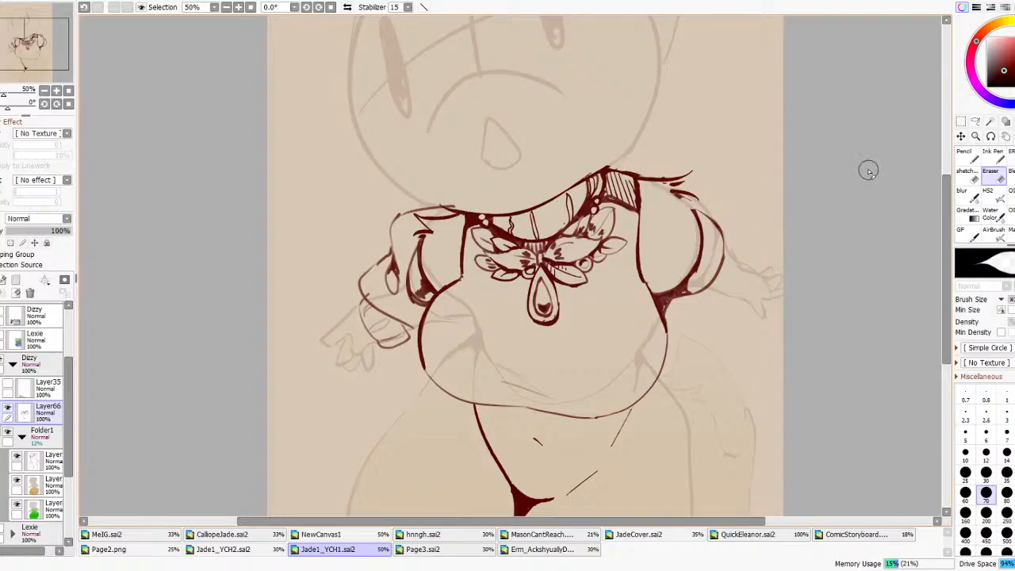
- Undo the last change to the right sleeve and try a short line along the upper edge of its rounded fold
scroll(779, 195, down, 5)
scroll(779, 195, up, 5)
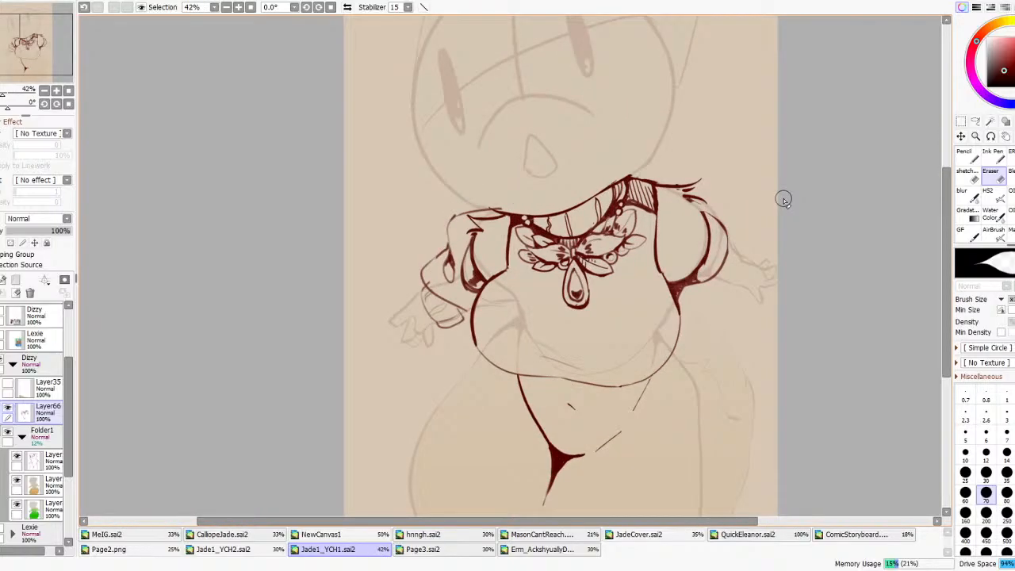
click(1008, 195)
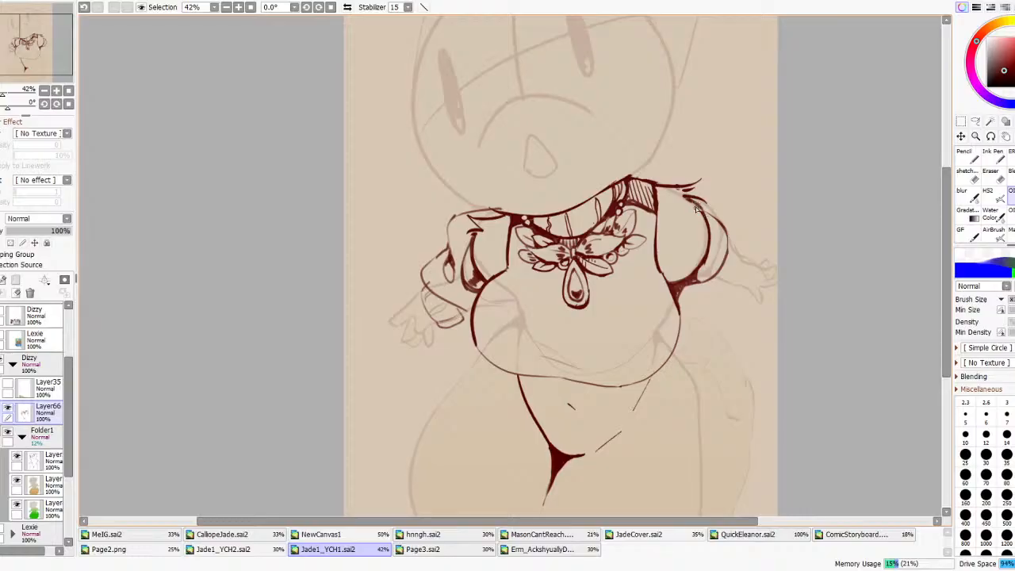
key(ctrl+z)
drag(707, 215, 722, 226)
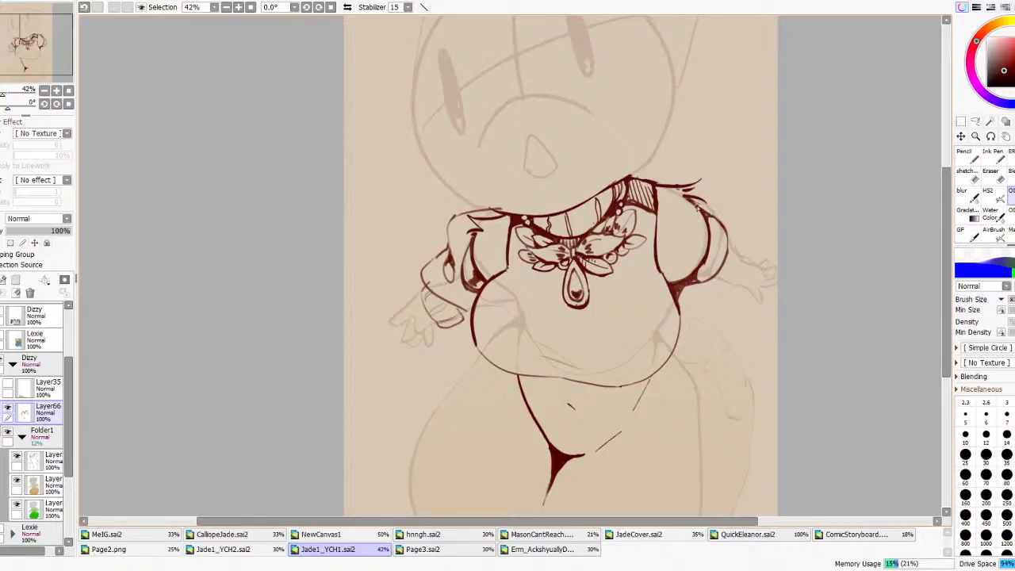
- Lasso the right arm and hand on the faded base pose's top sketch layer in Folder1
click(975, 121)
click(46, 461)
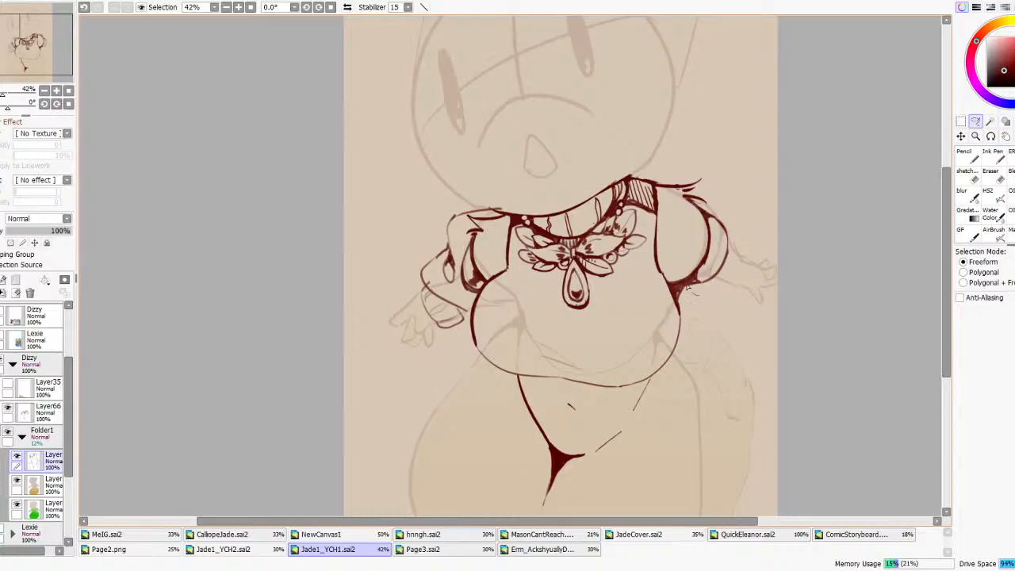
drag(678, 210, 721, 268)
mouse_move(679, 267)
mouse_down()
mouse_move(662, 183)
mouse_move(781, 198)
mouse_move(757, 335)
mouse_up()
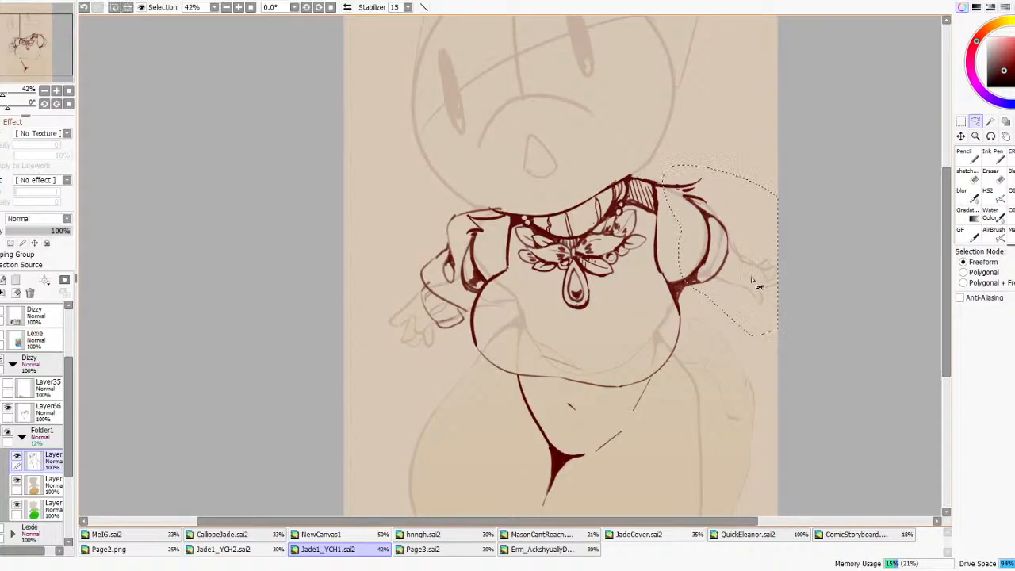
- Erase the right sleeve's outer curve on Layer66, and paste the copied base-pose arm and hand as a new layer above it
click(39, 411)
key(e)
mouse_move(701, 276)
mouse_down()
mouse_move(717, 325)
mouse_move(744, 295)
mouse_up()
click(1006, 535)
key(ctrl+d)
key(ctrl+v)
scroll(657, 228, down, 7)
scroll(679, 236, up, 2)
scroll(680, 236, up, 2)
scroll(539, 235, up, 2)
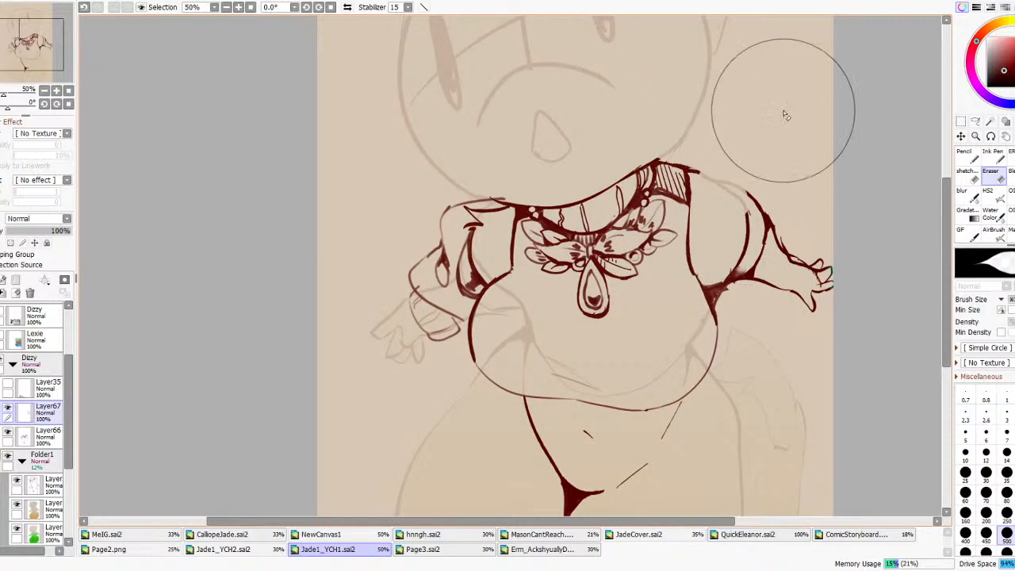
- Redraw the right shoulder's upper edge as a pointed ruffle with the HS2 brush, and darken the fold below it
click(997, 198)
drag(690, 170, 745, 164)
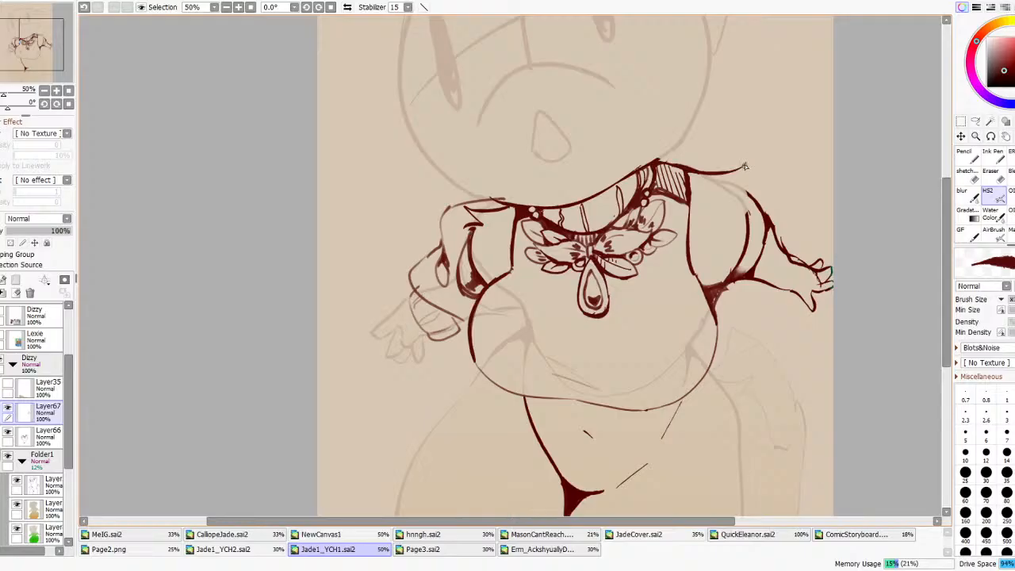
scroll(752, 203, down, 4)
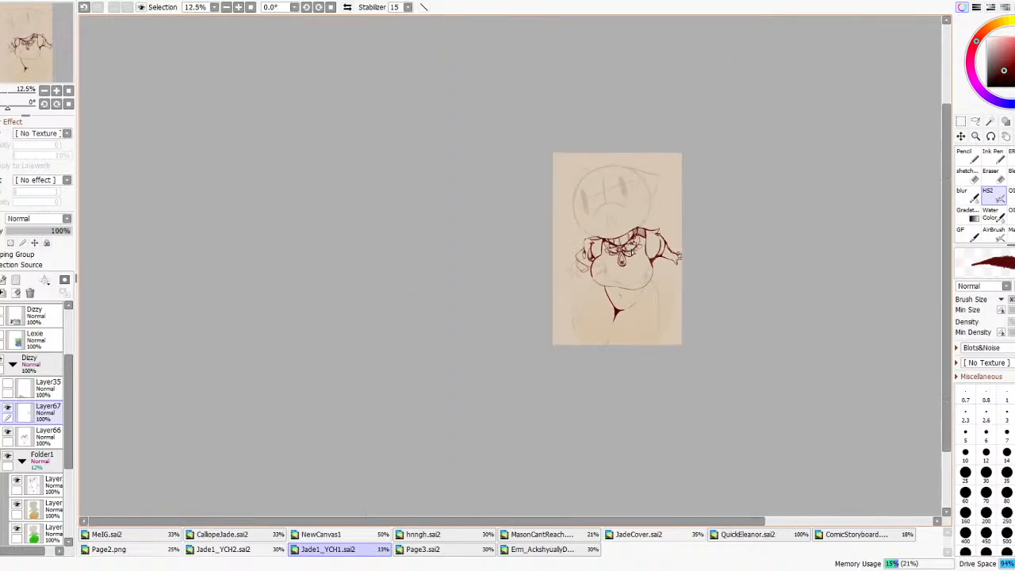
click(346, 7)
click(347, 7)
scroll(612, 245, up, 3)
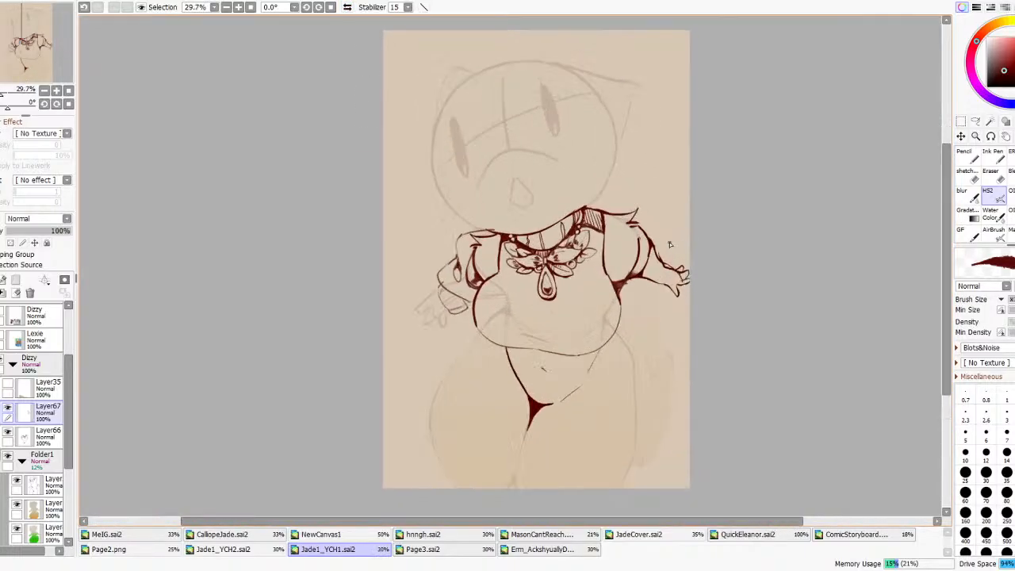
mouse_move(644, 237)
mouse_down()
mouse_move(642, 226)
mouse_move(647, 233)
mouse_up()
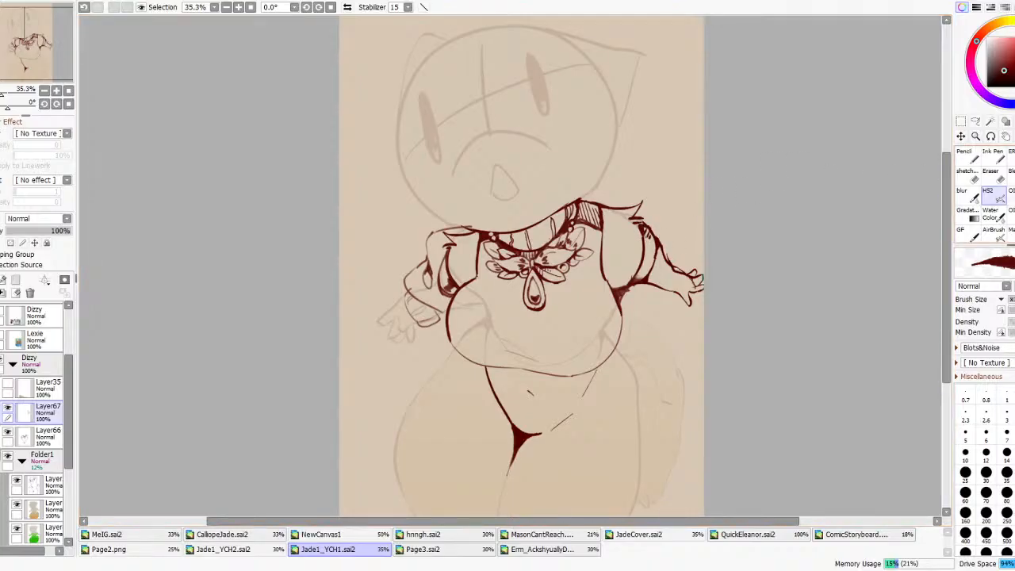
- Outline a large rounded puff around the right forearm, with an arched upper curve and a lower curve reaching the wrist
click(1010, 196)
mouse_move(605, 206)
mouse_down()
mouse_move(689, 252)
mouse_move(661, 293)
mouse_up()
drag(623, 328, 689, 283)
key(ctrl+z)
mouse_move(623, 316)
mouse_down()
mouse_move(651, 313)
mouse_move(678, 248)
mouse_up()
- Erase the forearm lines that show inside the right sleeve's puff, and return to the drawing brush
key(e)
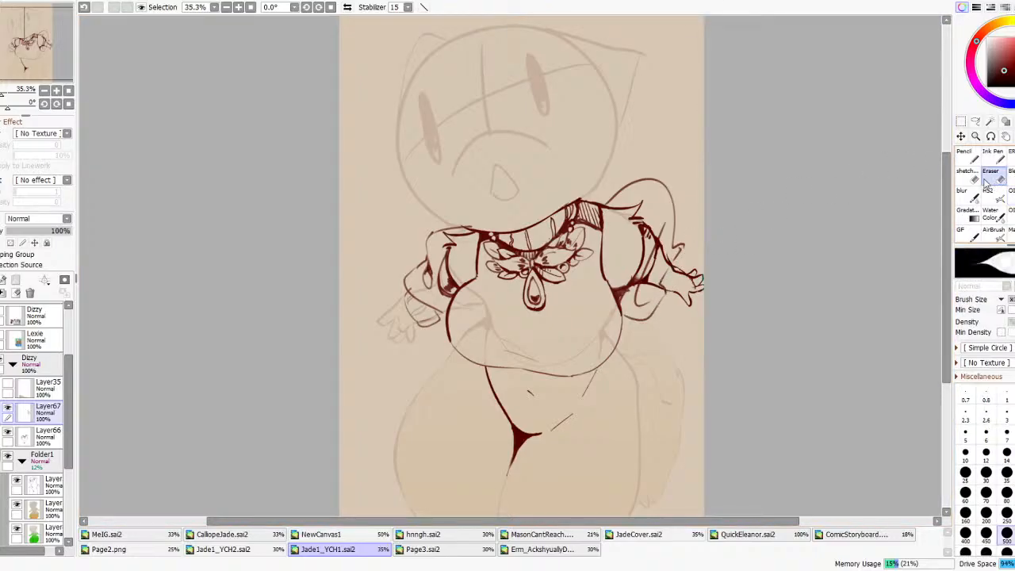
mouse_move(654, 285)
mouse_down()
mouse_move(662, 250)
mouse_move(657, 287)
mouse_move(681, 266)
mouse_up()
key(ctrl+z)
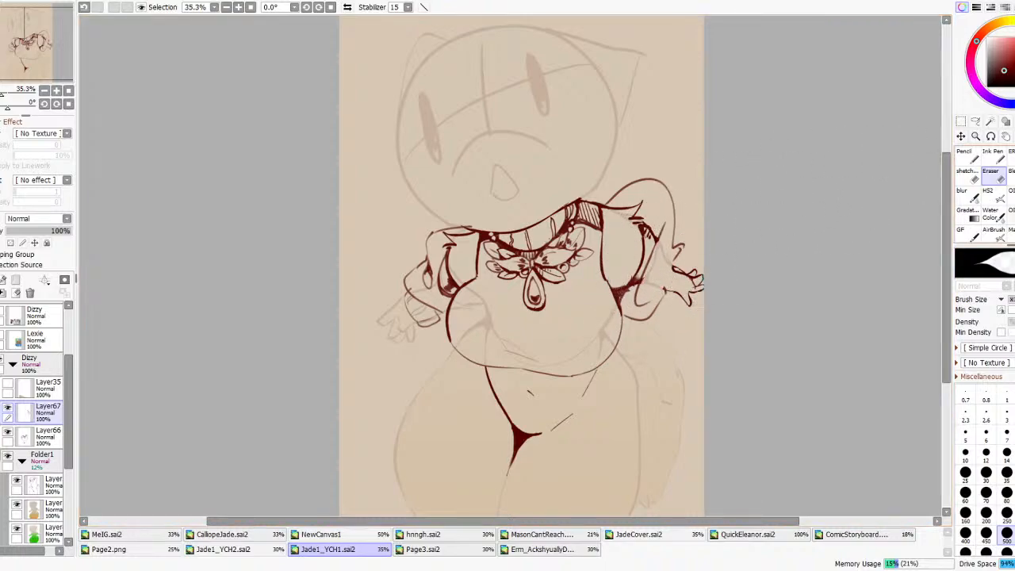
key(b)
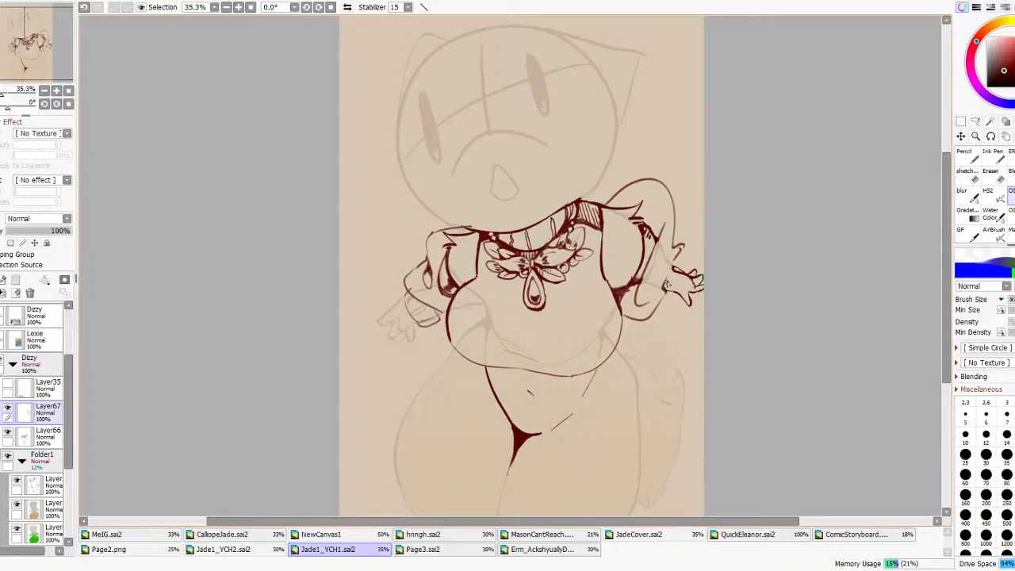
- Sketch a banded cuff at the right wrist and an inner contour line along the sleeve's puff
key(ctrl+z)
drag(672, 293, 676, 273)
drag(667, 222, 652, 188)
key(ctrl+z)
drag(670, 233, 650, 192)
mouse_move(669, 250)
mouse_down()
mouse_move(655, 279)
mouse_move(670, 253)
mouse_up()
- Erase the banded cuff, redraw it as a plain pointed cuff with a narrow inner fold, and check the sketch mirrored
key(e)
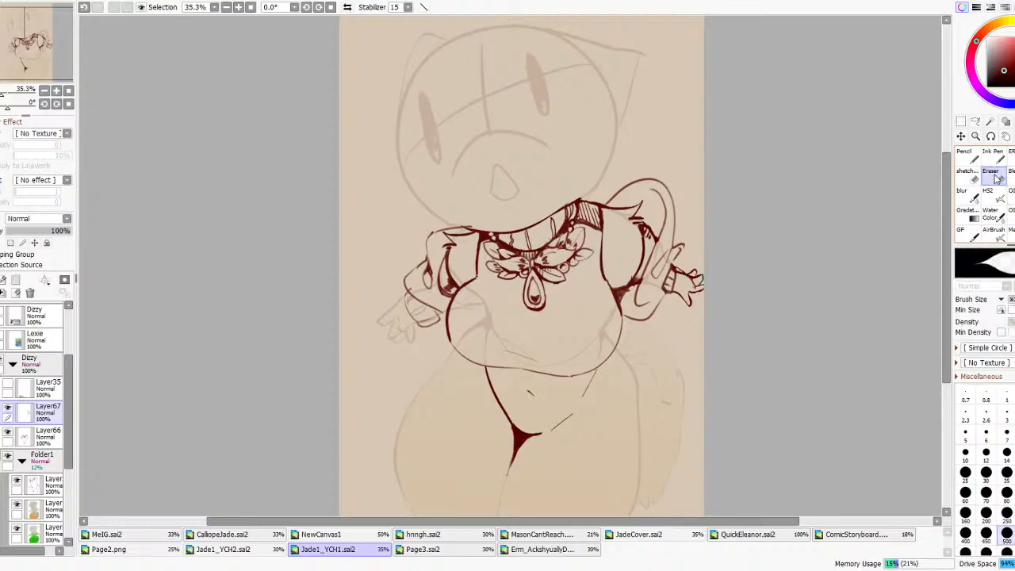
key(ctrl+z)
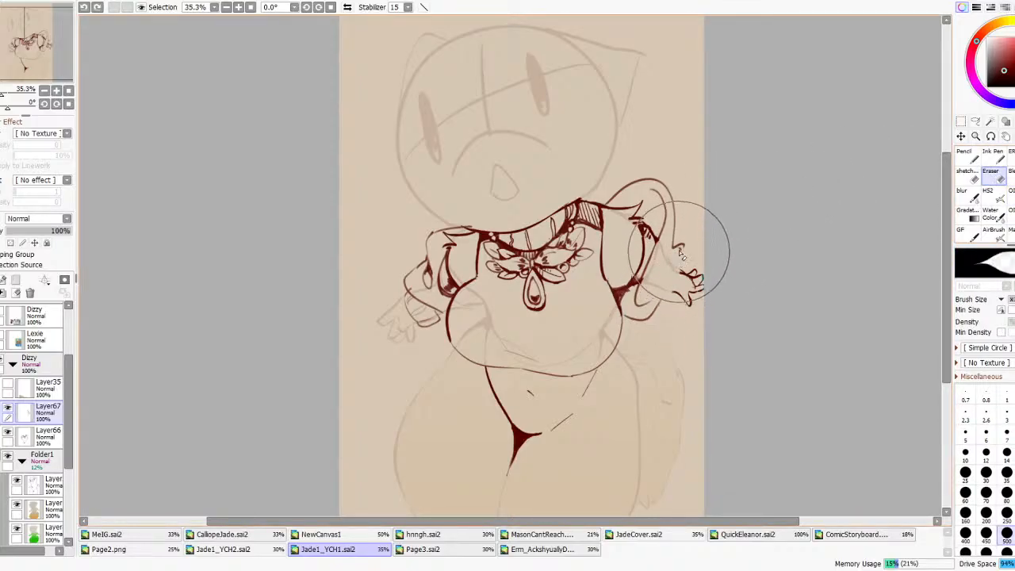
click(1009, 196)
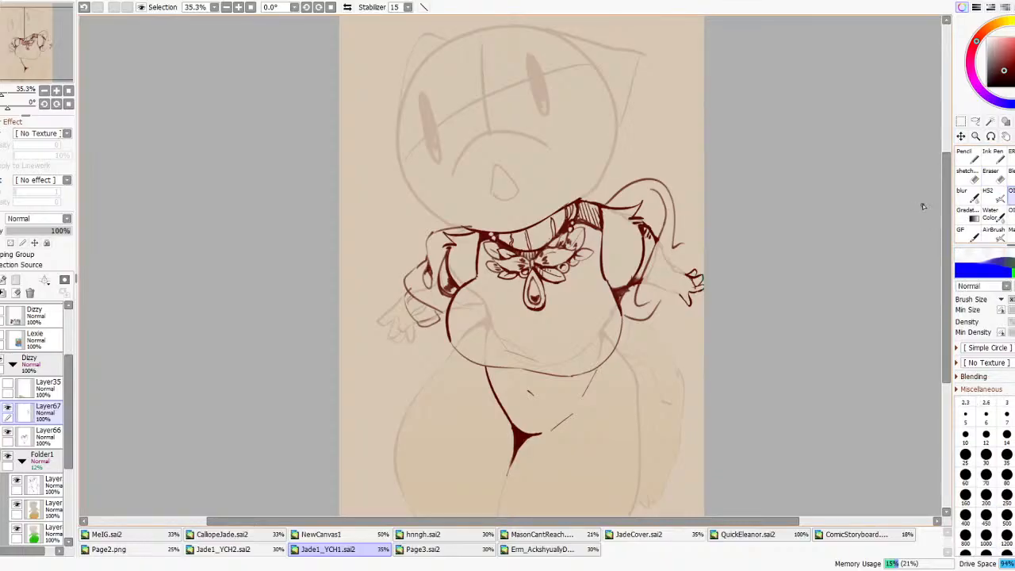
mouse_move(656, 310)
mouse_down()
mouse_move(681, 295)
mouse_move(678, 245)
mouse_move(653, 279)
mouse_move(672, 250)
mouse_up()
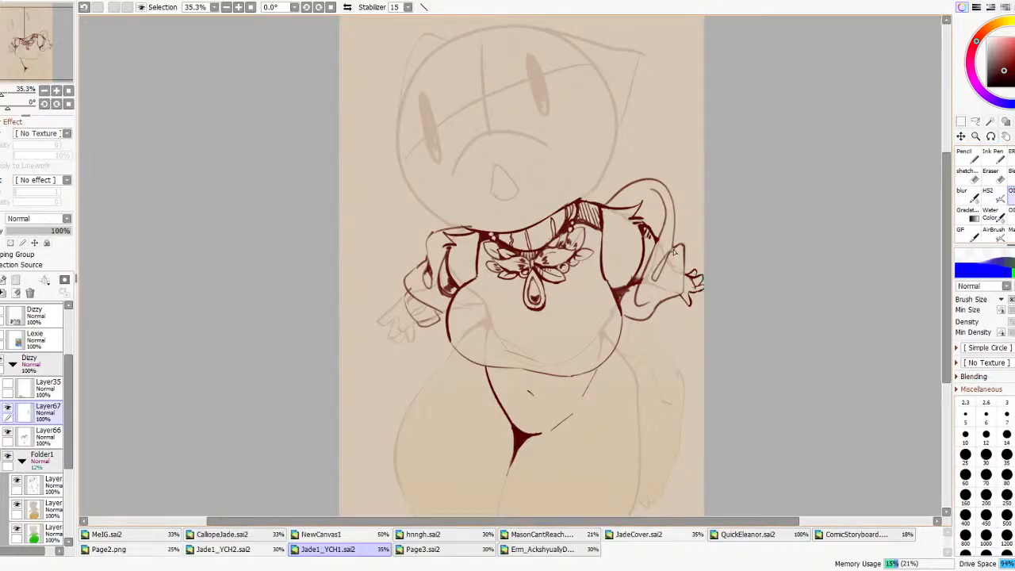
scroll(684, 237, down, 5)
click(348, 7)
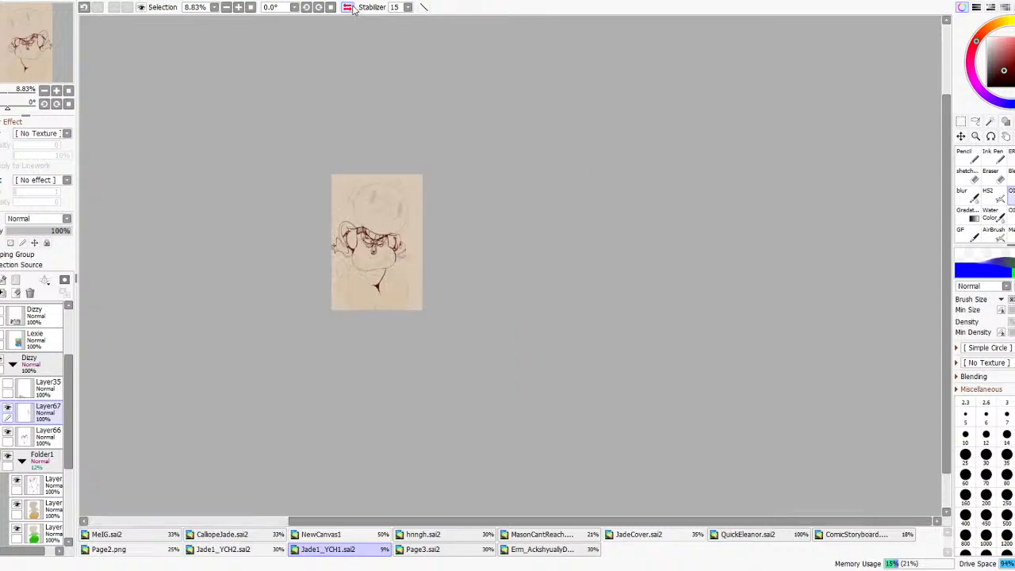
click(347, 7)
scroll(678, 253, up, 5)
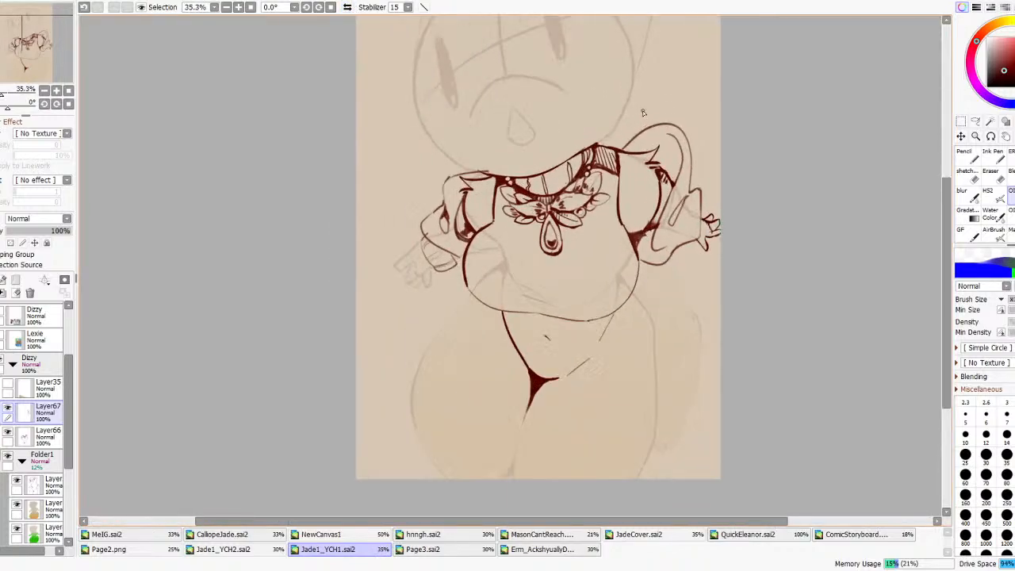
- Erase the arched top of the right sleeve's puff and redraw it as a lower, squarer outline
key(e)
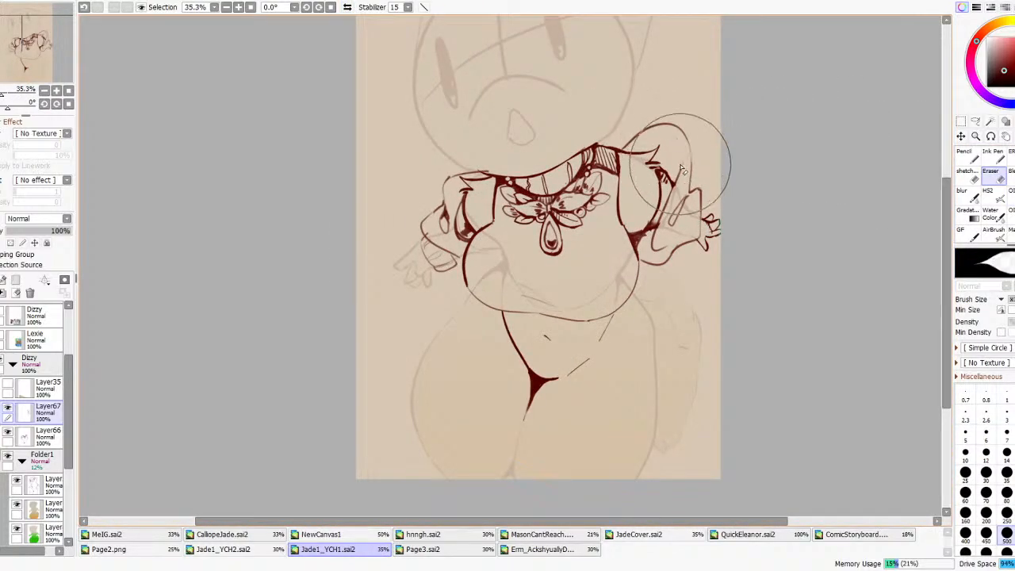
mouse_move(683, 184)
mouse_down()
mouse_move(725, 164)
mouse_move(691, 124)
mouse_move(625, 147)
mouse_up()
click(1010, 195)
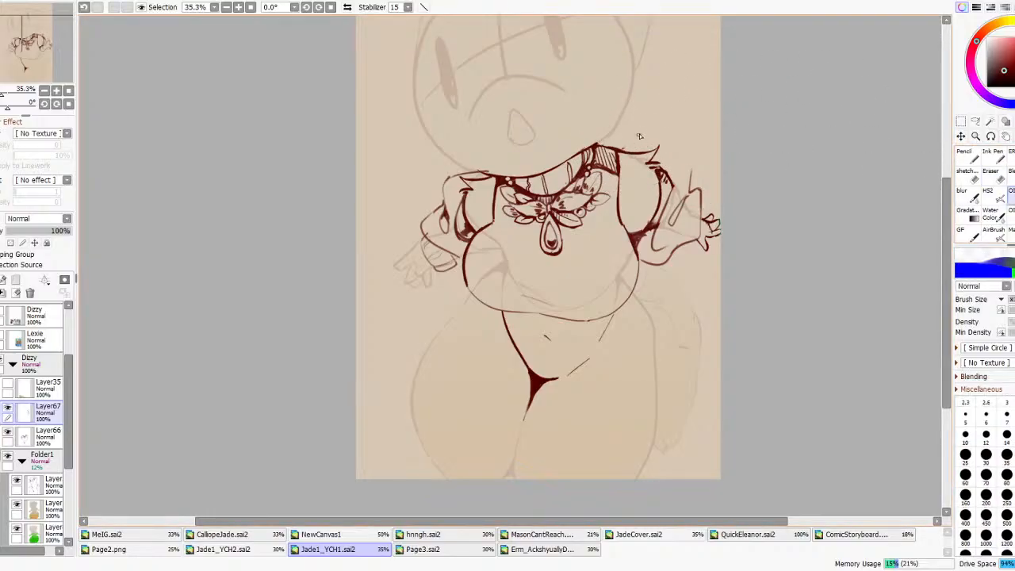
drag(676, 128, 700, 154)
key(ctrl+z)
mouse_move(694, 191)
mouse_down()
mouse_move(688, 155)
mouse_move(656, 154)
mouse_up()
- Erase the wavy lower edge of the right sleeve and redraw it as a straighter line to the wrist
key(e)
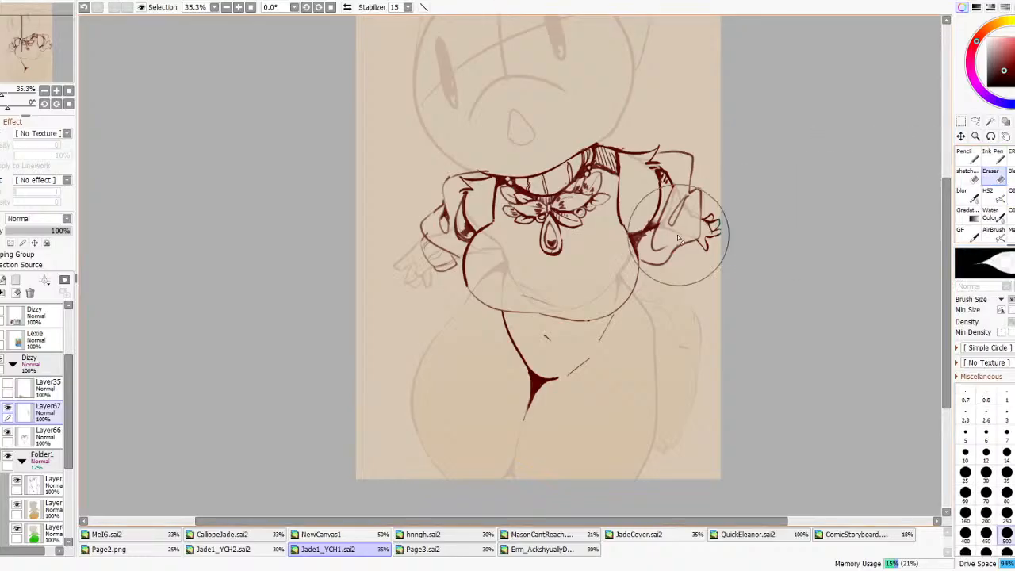
mouse_move(664, 268)
mouse_down()
mouse_move(657, 234)
mouse_move(647, 243)
mouse_move(650, 272)
mouse_move(645, 255)
mouse_move(684, 245)
mouse_move(639, 256)
mouse_up()
click(1010, 196)
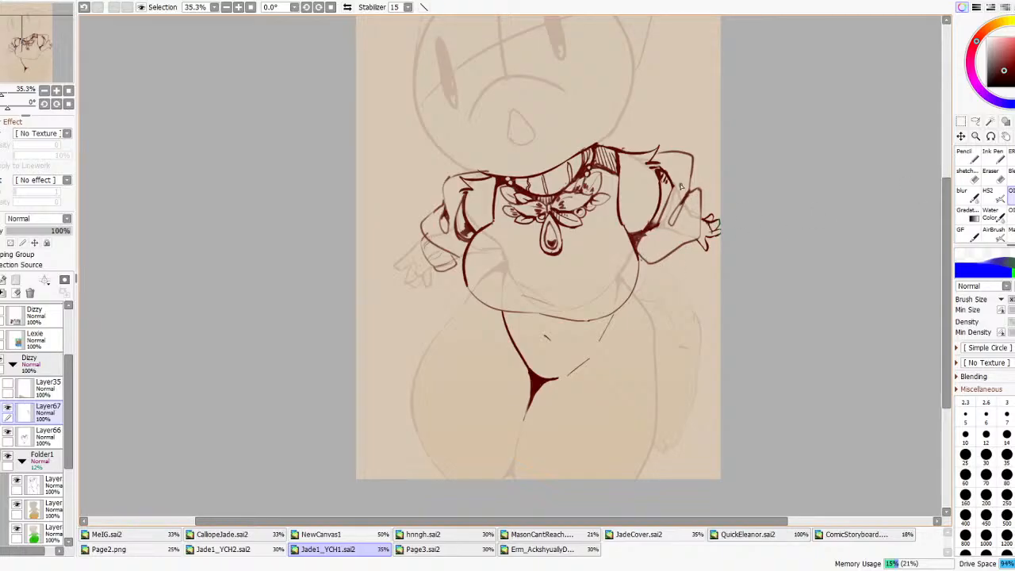
- Compare the right sleeve in mirrored view, and reshape the cuff edge closer to the hand by redrawing and erasing it
mouse_move(689, 199)
mouse_down()
mouse_move(686, 221)
mouse_move(691, 200)
mouse_up()
click(347, 9)
click(347, 10)
key(ctrl+z)
click(347, 9)
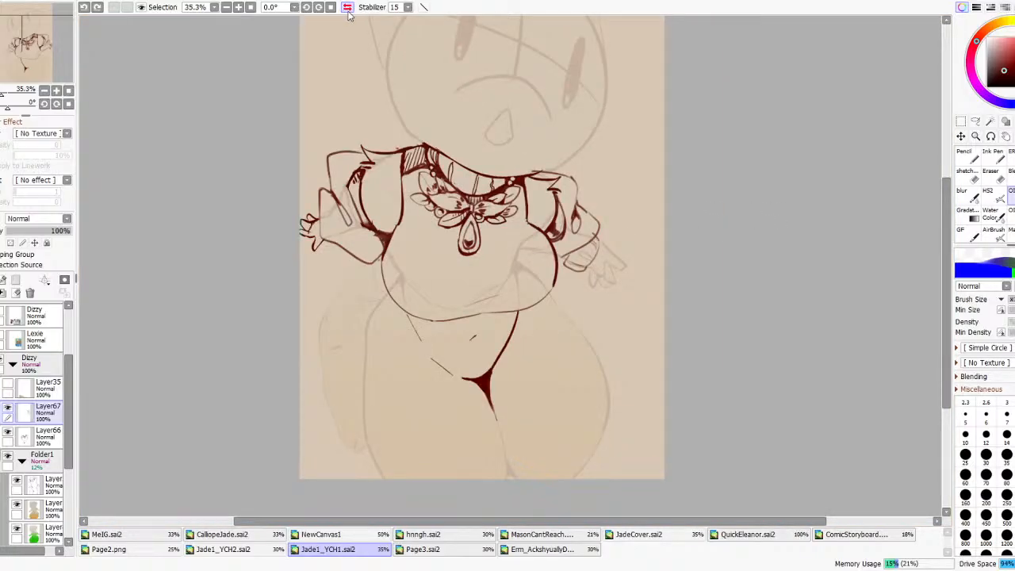
click(347, 9)
drag(703, 224, 688, 192)
key(ctrl+z)
click(996, 179)
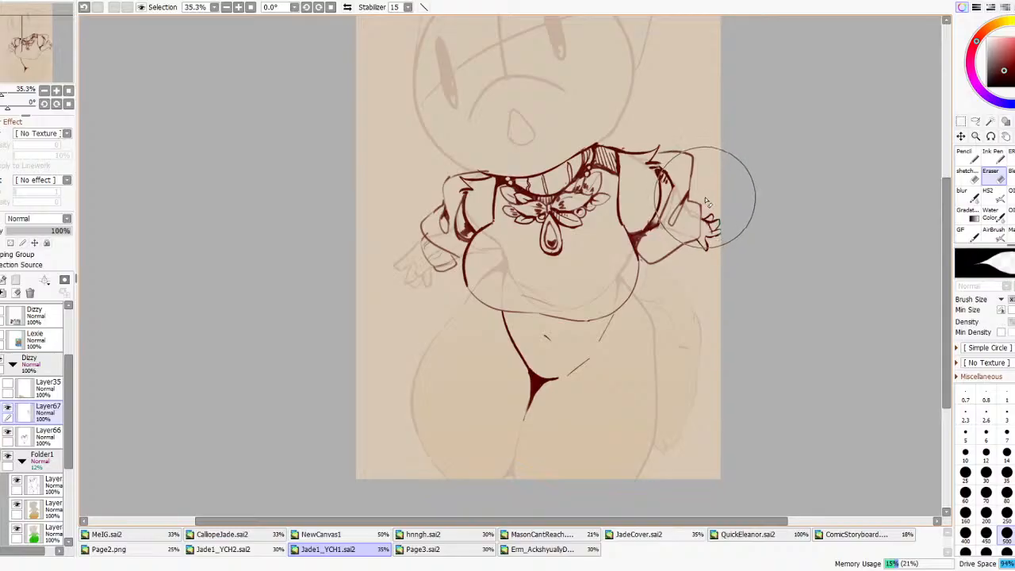
- Add a thick dark curve outside the right sleeve's rounded fold, and check the sketch mirrored
click(1010, 196)
mouse_move(643, 238)
mouse_down()
mouse_move(669, 203)
mouse_move(668, 184)
mouse_up()
key(ctrl+z)
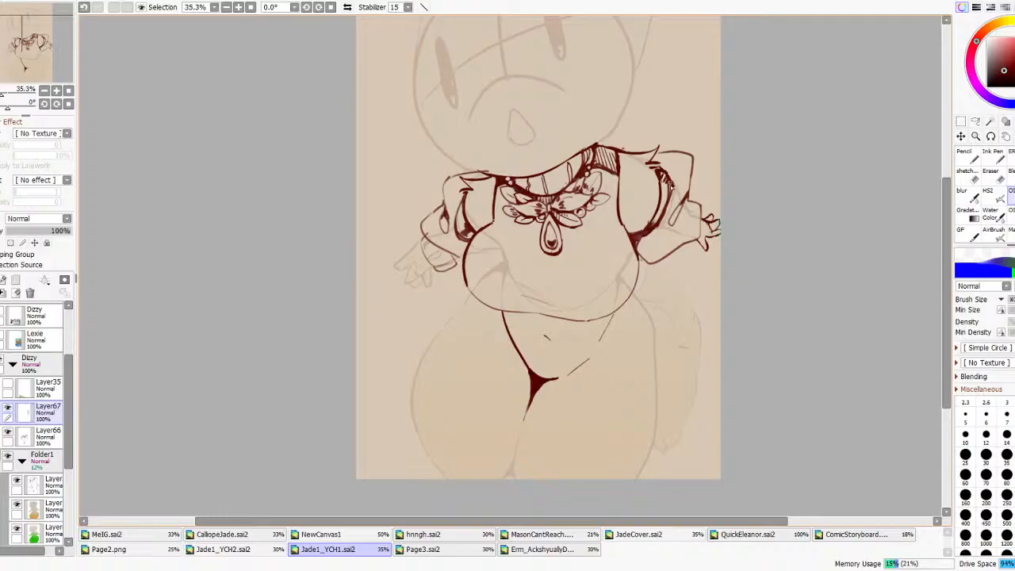
scroll(688, 167, down, 5)
click(347, 7)
click(346, 8)
scroll(682, 138, up, 5)
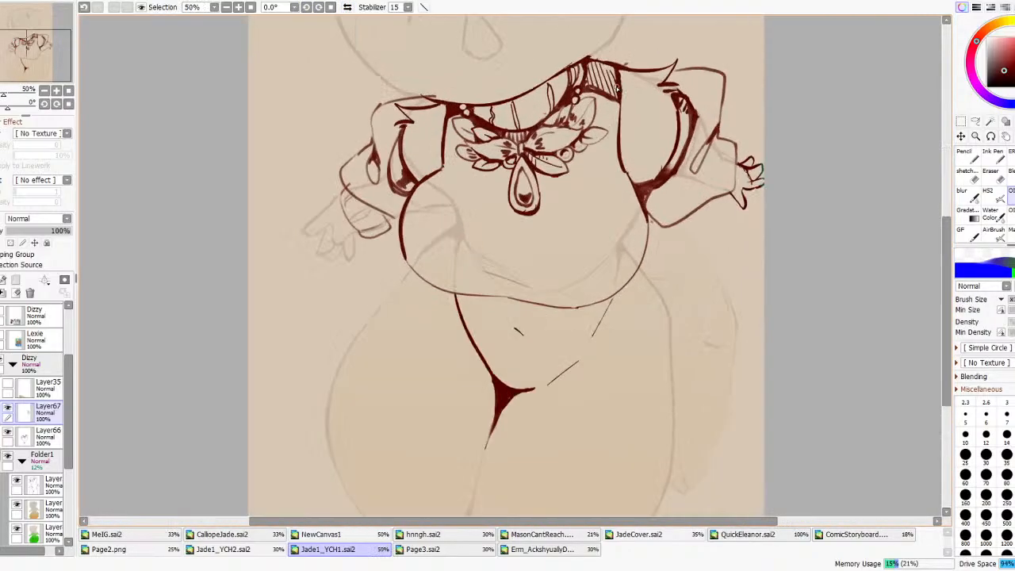
- Erase the narrow looped fold inside the right sleeve and replace it with a single crease line near the cuff
key(e)
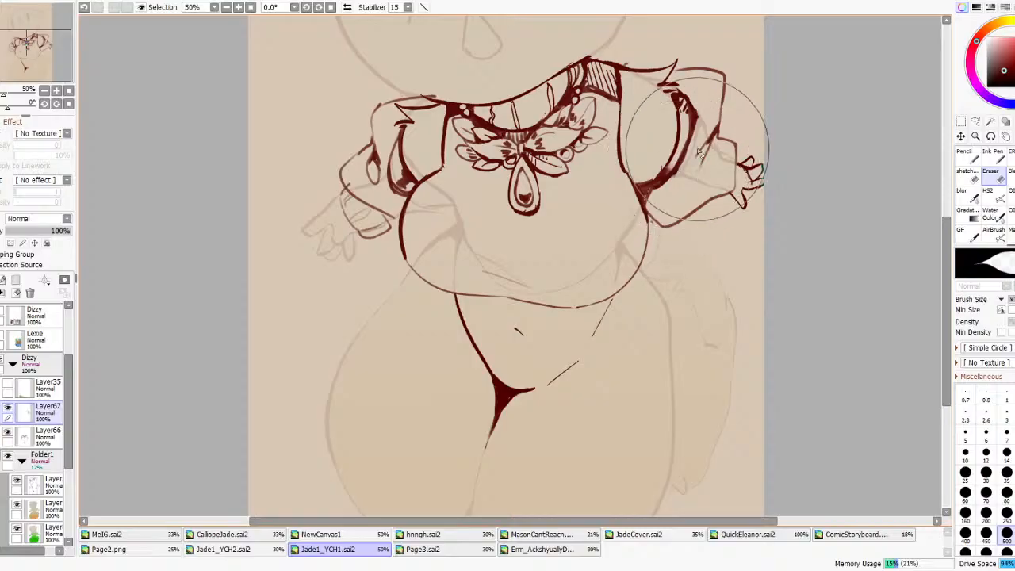
drag(707, 142, 712, 124)
click(1009, 196)
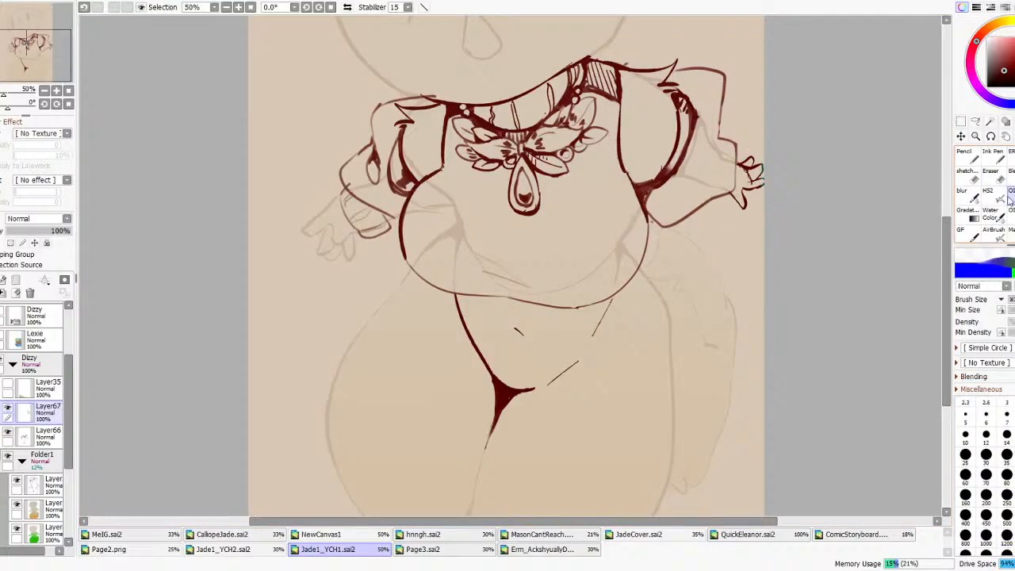
mouse_move(693, 184)
mouse_down()
mouse_move(715, 136)
mouse_move(719, 146)
mouse_up()
- Thicken the crease where the right sleeve's outer edge meets the cuff
scroll(696, 261, down, 10)
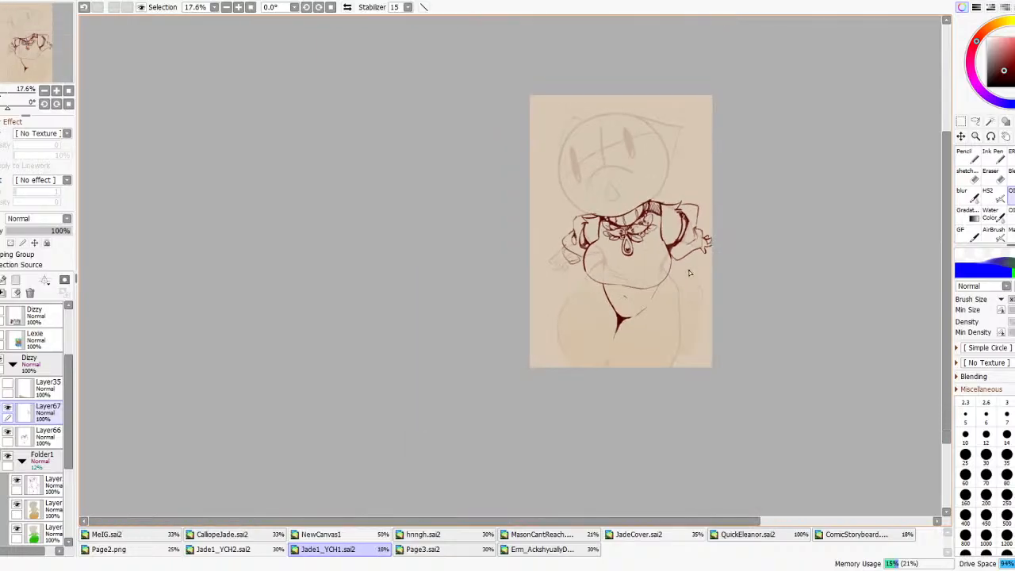
scroll(702, 264, up, 10)
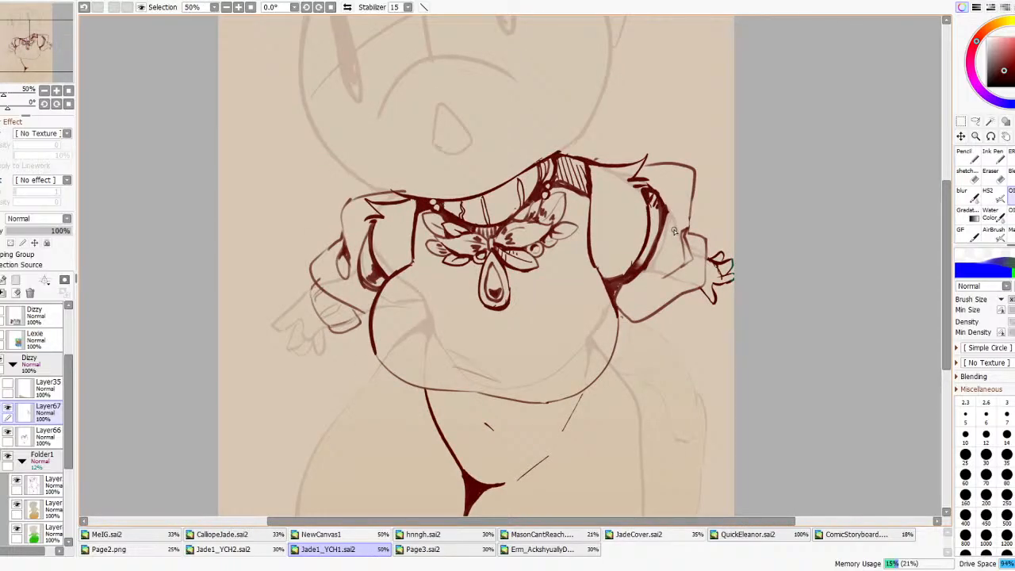
drag(683, 235, 690, 213)
scroll(703, 175, down, 2)
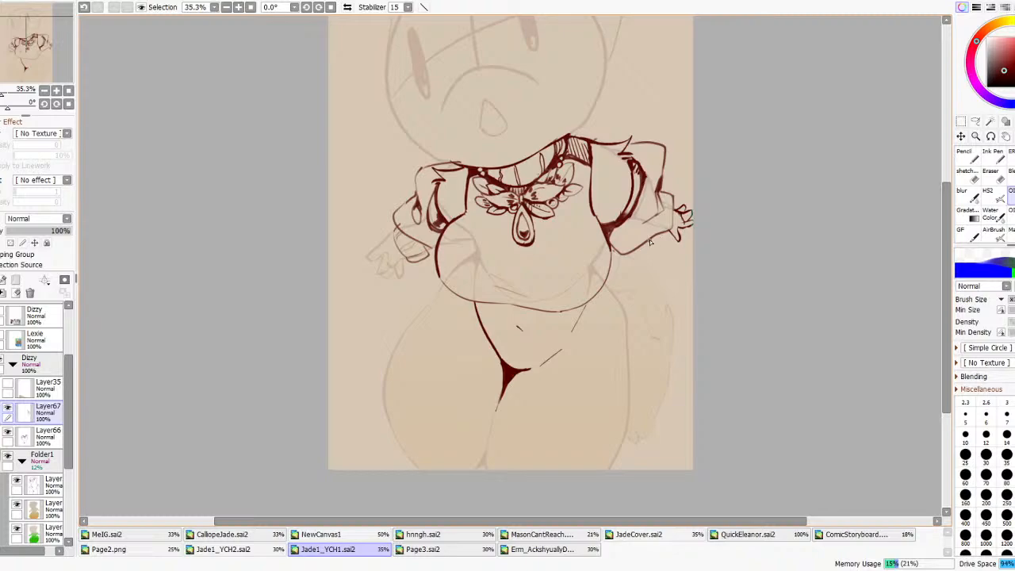
- Rework the lower corner of the right cuff with short strokes, erase the excess, and switch to the HS2 brush
key(ctrl+z)
drag(667, 242, 674, 236)
key(ctrl+z)
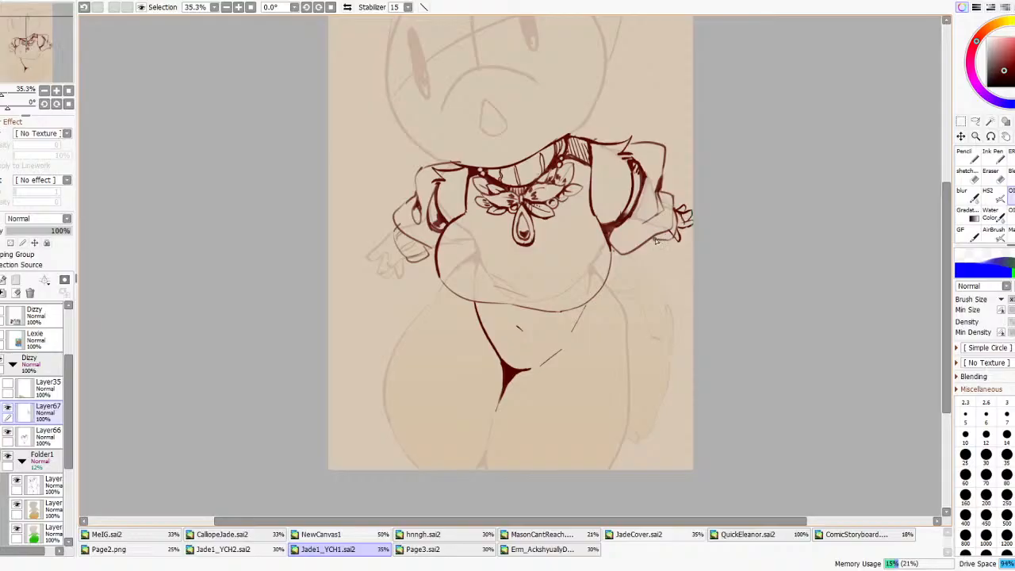
key(e)
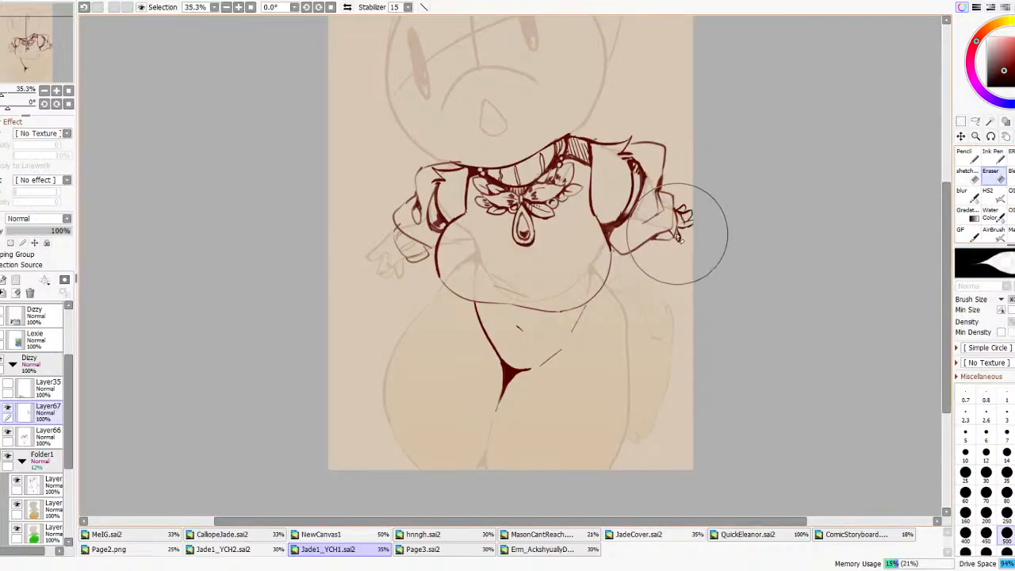
drag(671, 235, 675, 228)
click(990, 197)
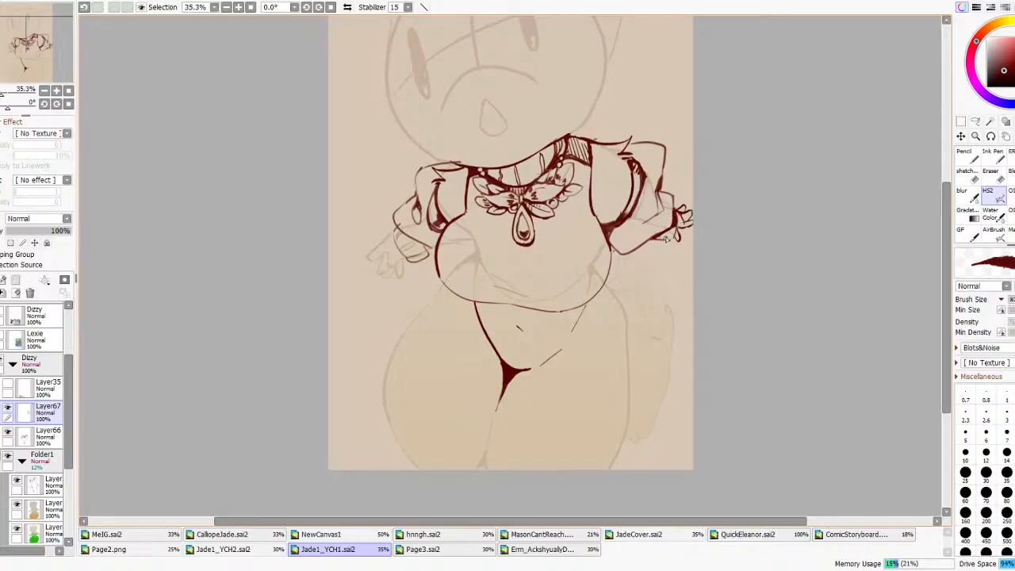
- Merge the sleeve detail layer into the sketch layer below and erase the dark fold lines inside the right sleeve
scroll(689, 246, down, 6)
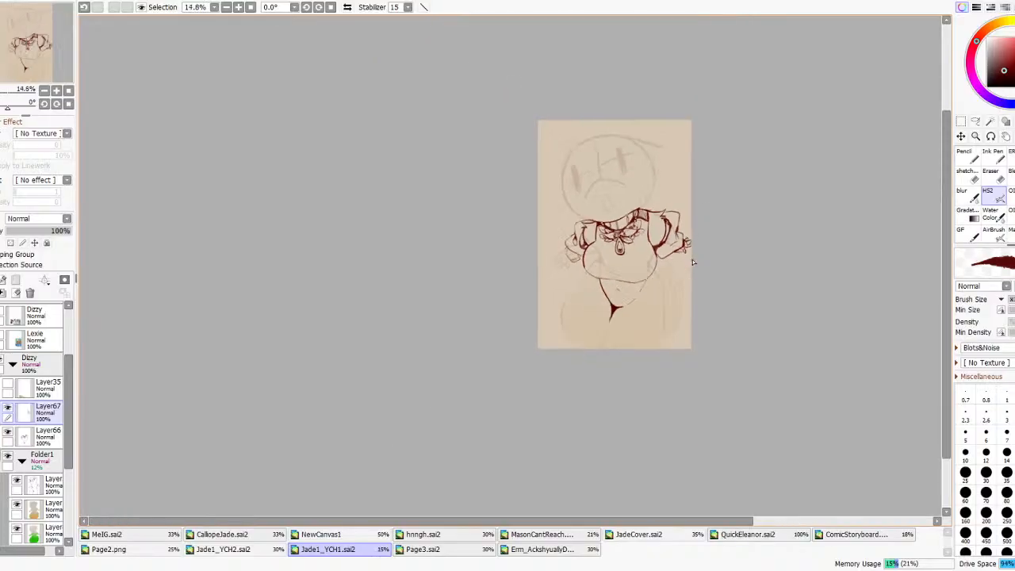
scroll(656, 215, up, 5)
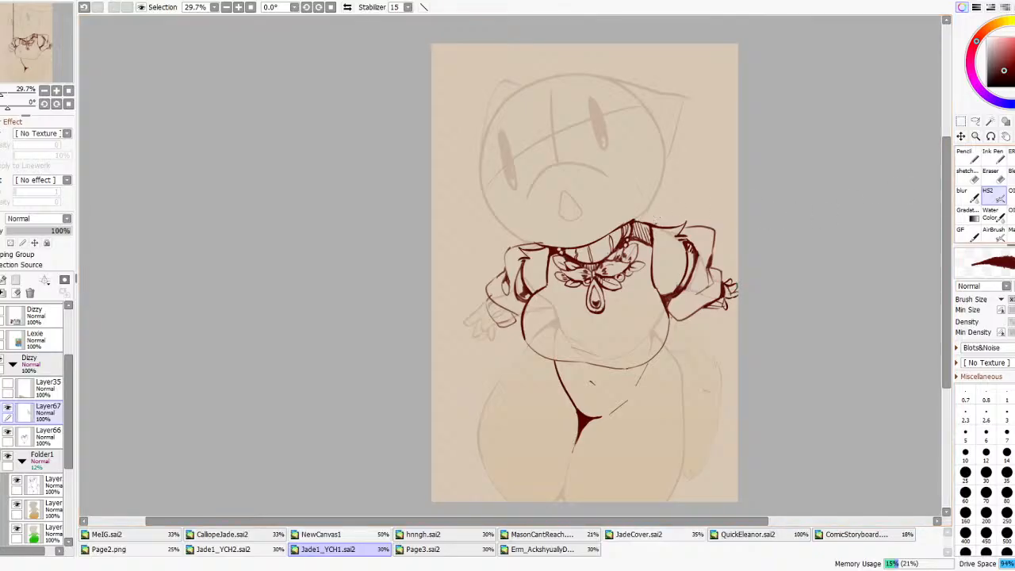
key(e)
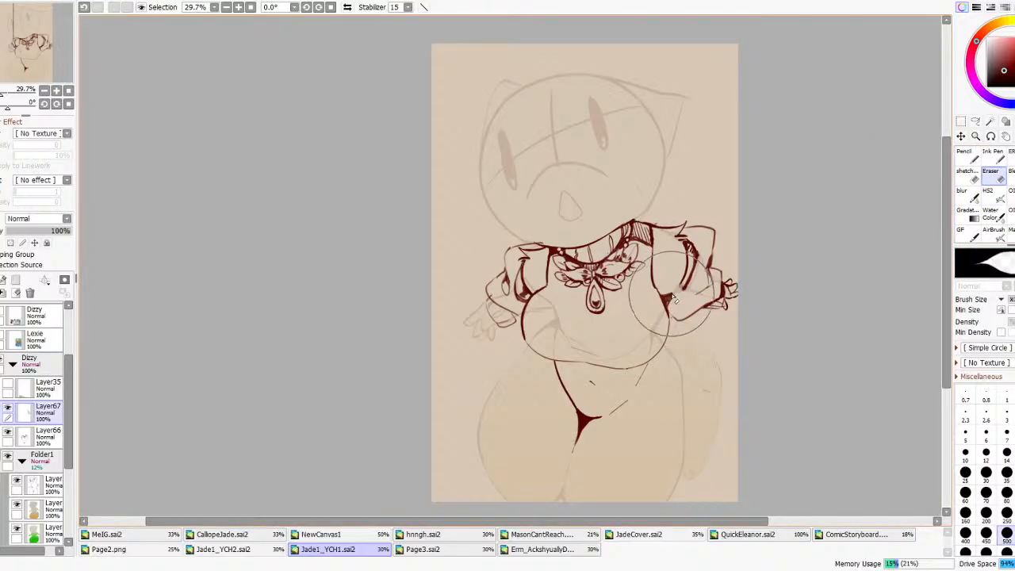
key(ctrl+e)
mouse_move(673, 290)
mouse_down()
mouse_move(688, 279)
mouse_move(692, 246)
mouse_move(666, 288)
mouse_move(679, 293)
mouse_up()
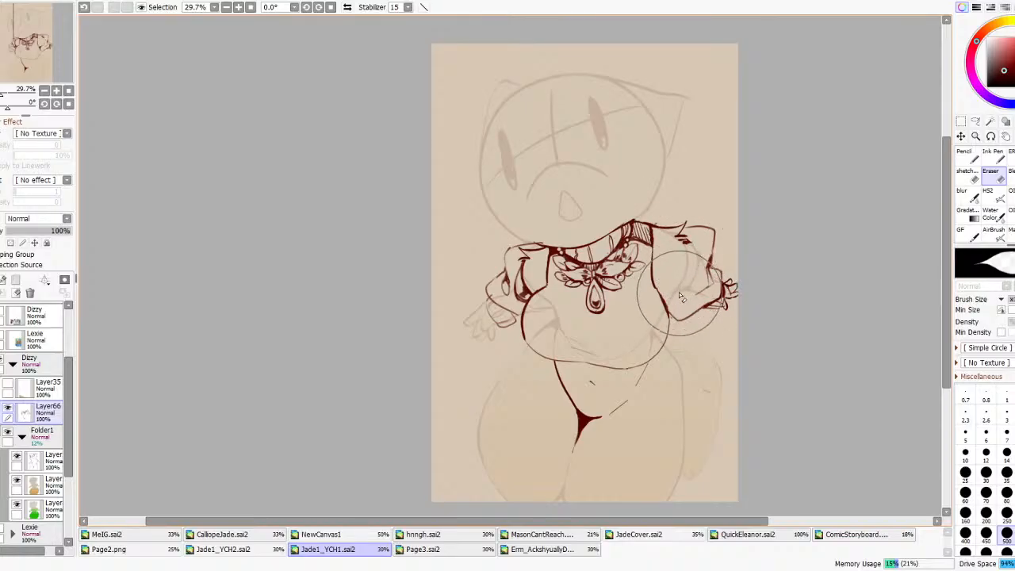
- Redraw the right sleeve's rounded opening with the HS2 brush as a curve sweeping down to the bust outline
click(996, 199)
drag(686, 244, 692, 283)
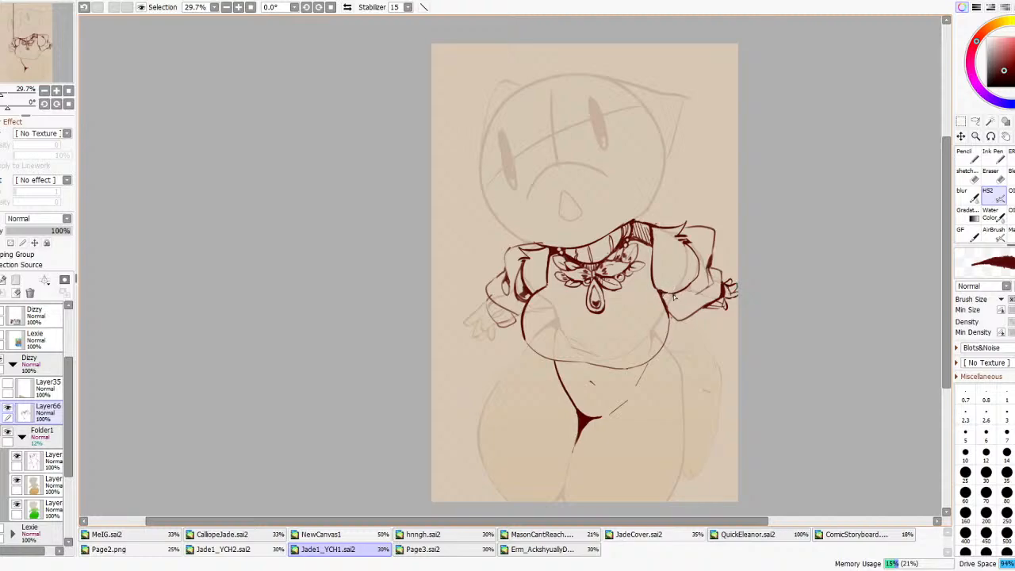
key(ctrl+z)
drag(689, 250, 687, 242)
key(ctrl+z)
drag(655, 287, 690, 252)
- Add crease strokes below the right sleeve's rounded fold with another brush, and check the sketch mirrored
click(1009, 194)
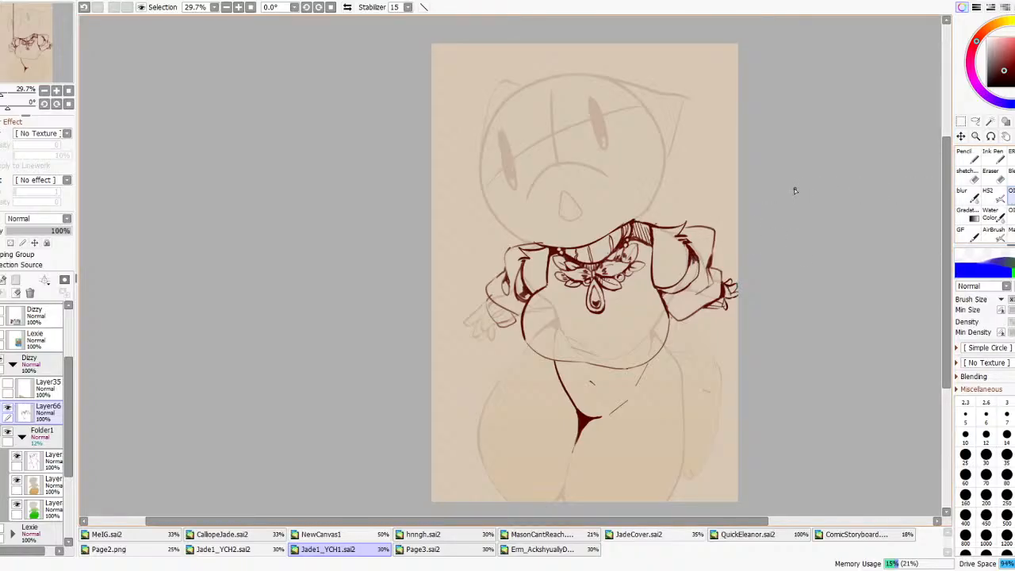
scroll(856, 237, down, 2)
scroll(788, 260, up, 2)
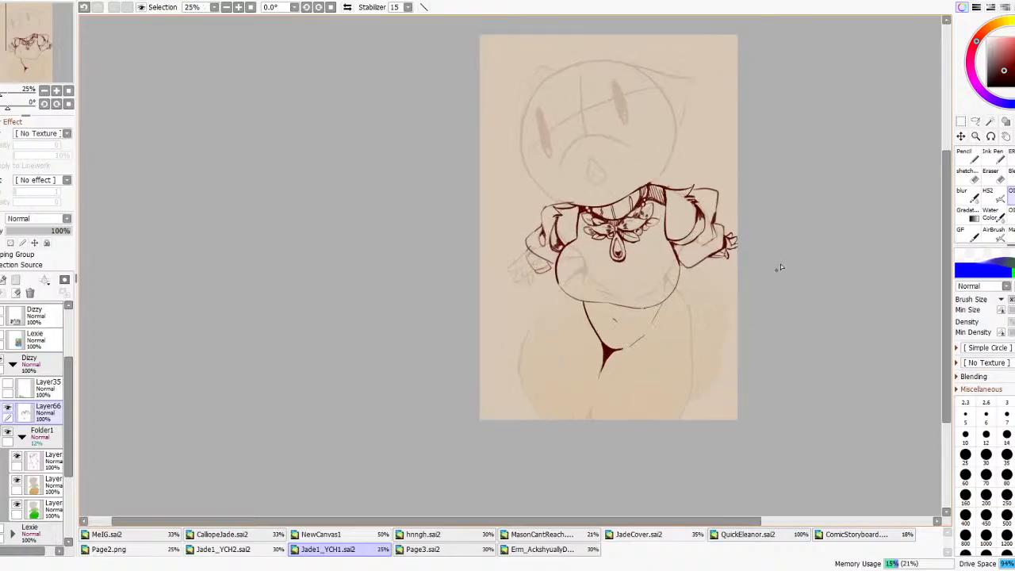
scroll(726, 233, up, 3)
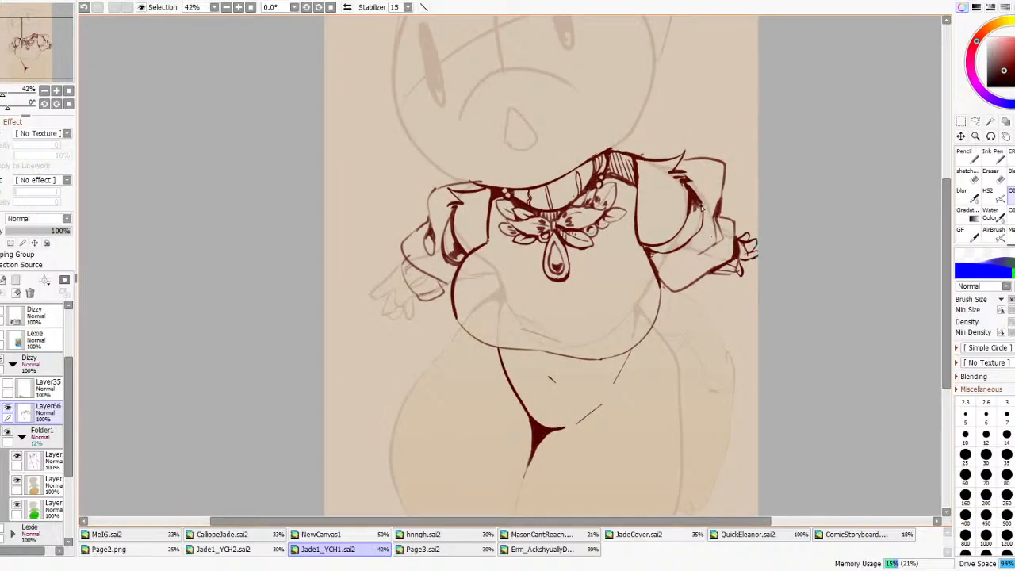
drag(701, 229, 675, 276)
scroll(708, 222, down, 5)
click(346, 7)
click(346, 7)
scroll(663, 220, up, 4)
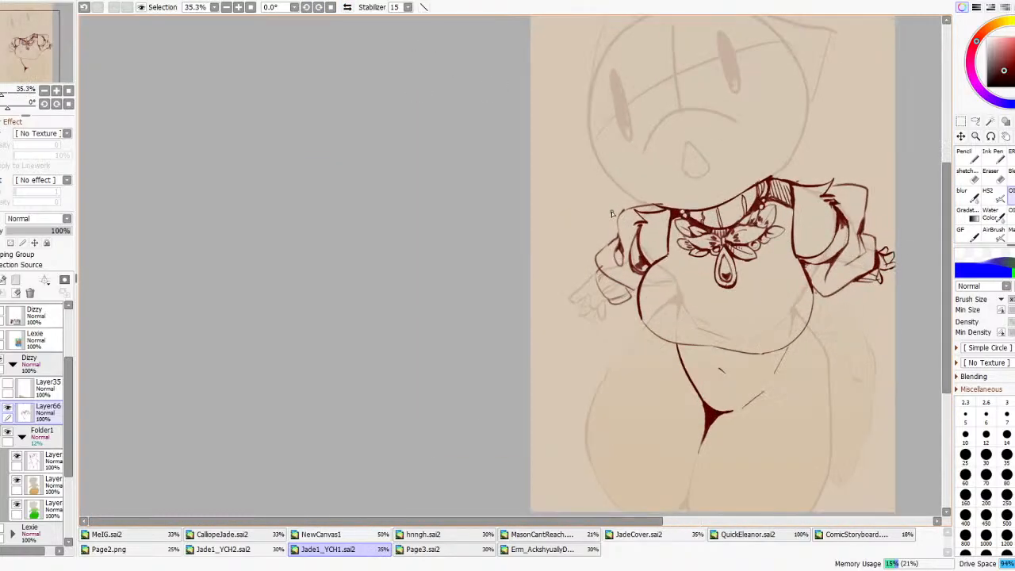
click(990, 173)
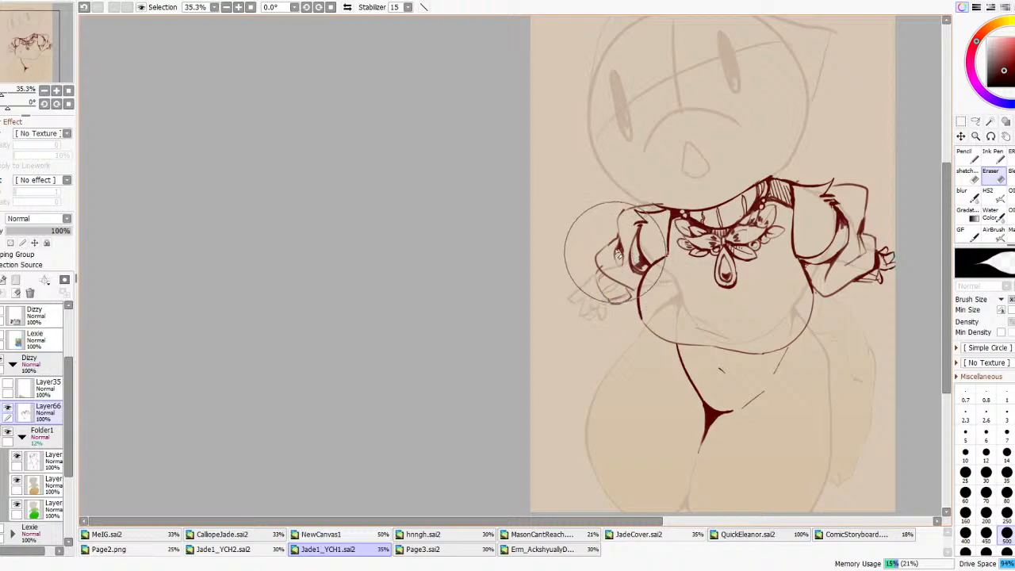
drag(615, 244, 617, 226)
key(ctrl+z)
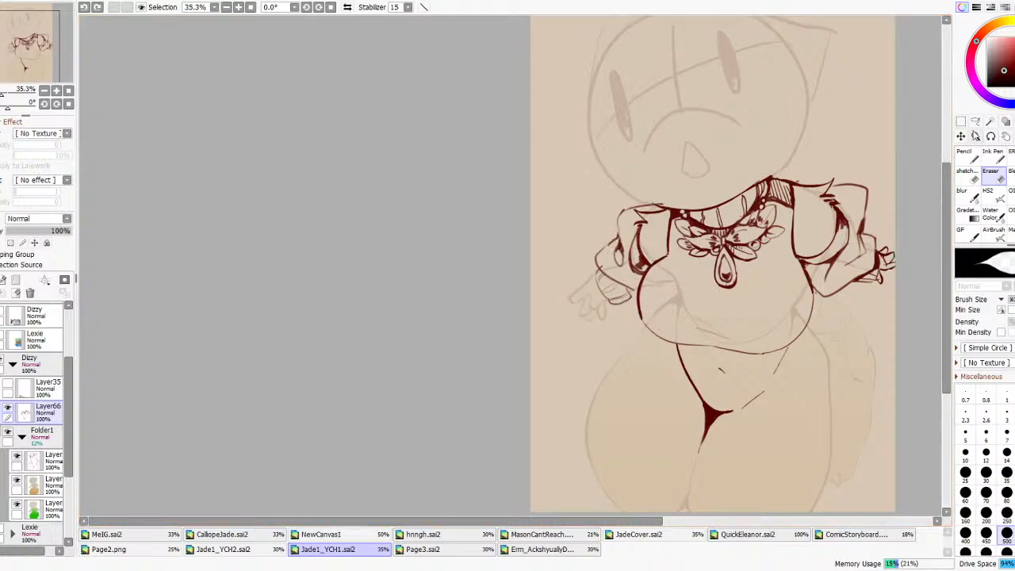
- Lasso the left sleeve and cuff and transform them slightly outward from the body
click(975, 121)
mouse_move(648, 187)
mouse_down()
mouse_move(666, 202)
mouse_move(653, 208)
mouse_up()
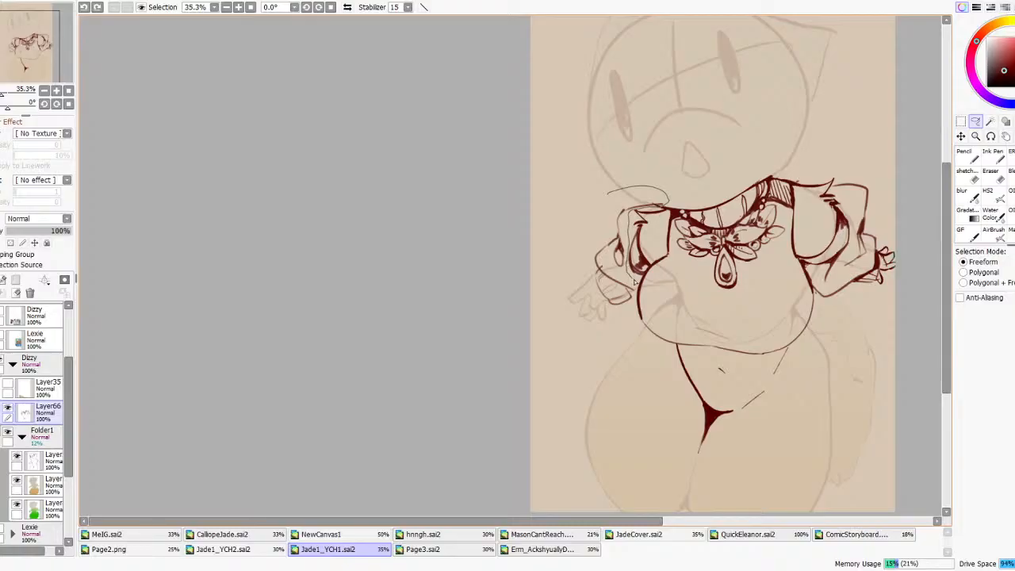
drag(628, 329, 585, 189)
key(ctrl+t)
drag(700, 220, 767, 247)
scroll(757, 253, down, 3)
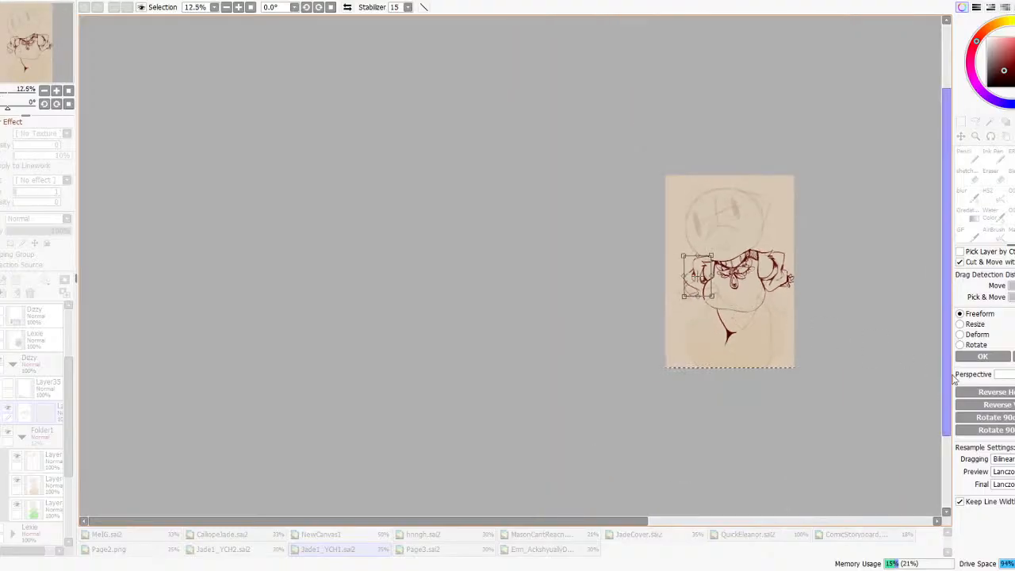
click(983, 358)
- Erase the left cuff and the lower part of the left sleeve
scroll(692, 289, up, 3)
key(e)
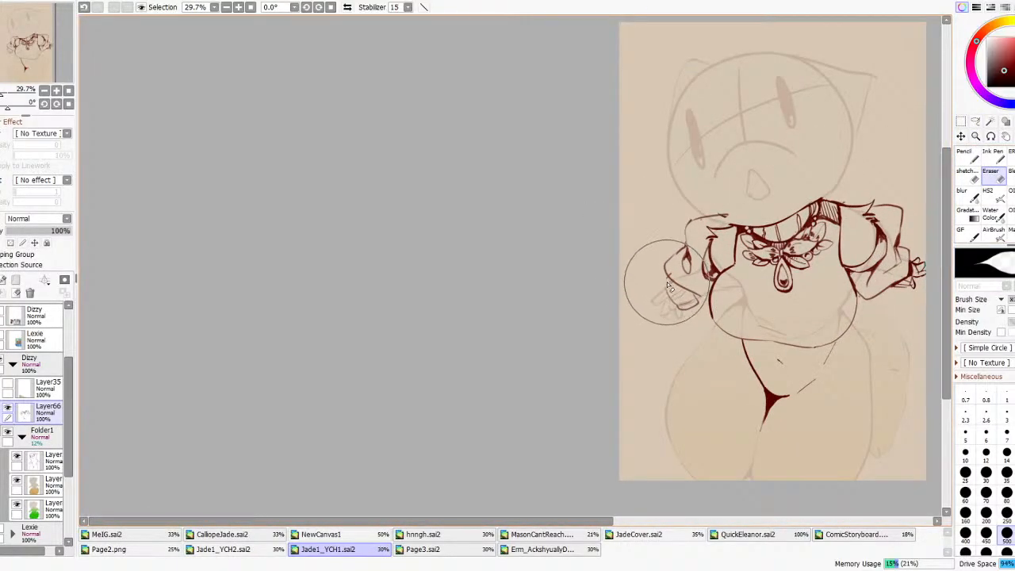
drag(691, 302, 696, 299)
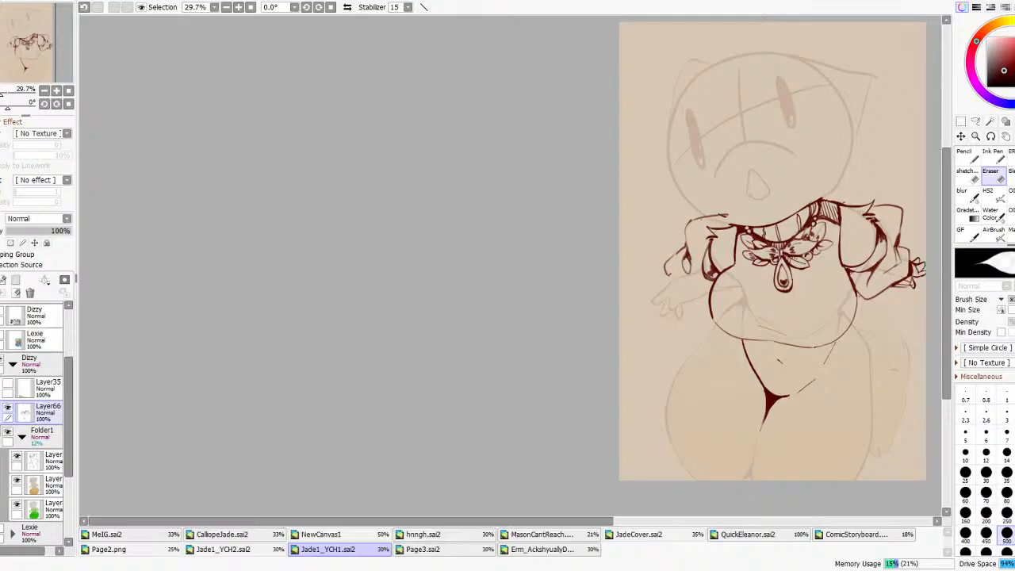
scroll(630, 193, down, 2)
scroll(768, 254, up, 4)
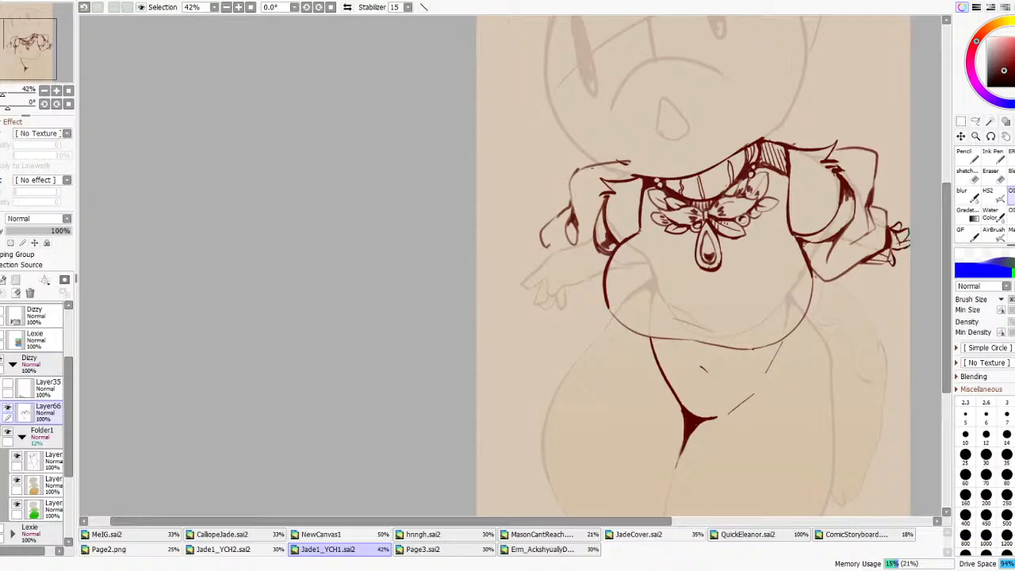
- Erase the top line of the left sleeve and redraw it with the HS2 brush as a rounded shoulder puff
click(991, 176)
drag(620, 163, 582, 169)
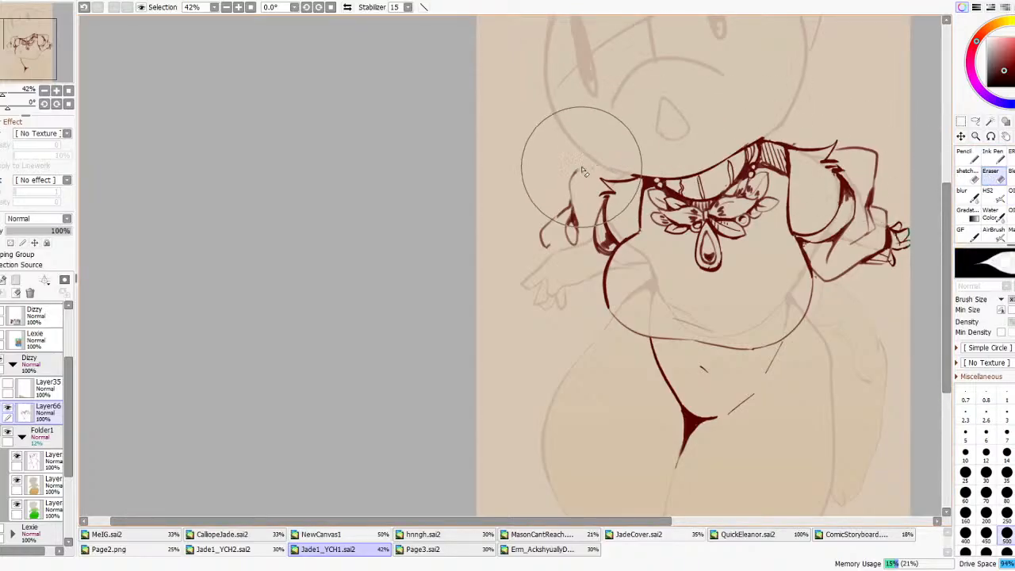
click(989, 193)
drag(574, 173, 621, 166)
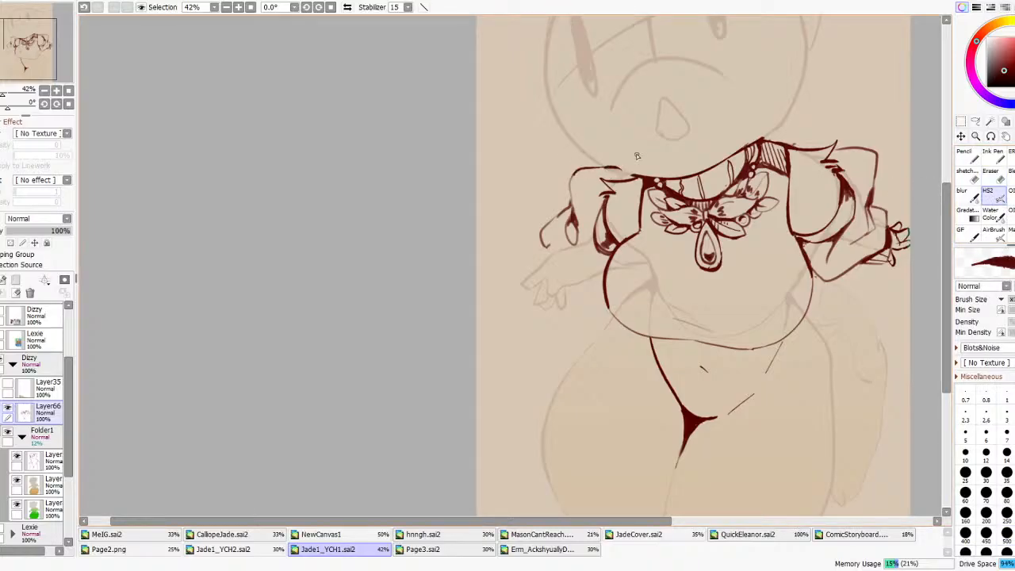
- Draw the left sleeve's lower edge running diagonally down and curving in to the bust outline
drag(572, 206, 598, 255)
key(ctrl+z)
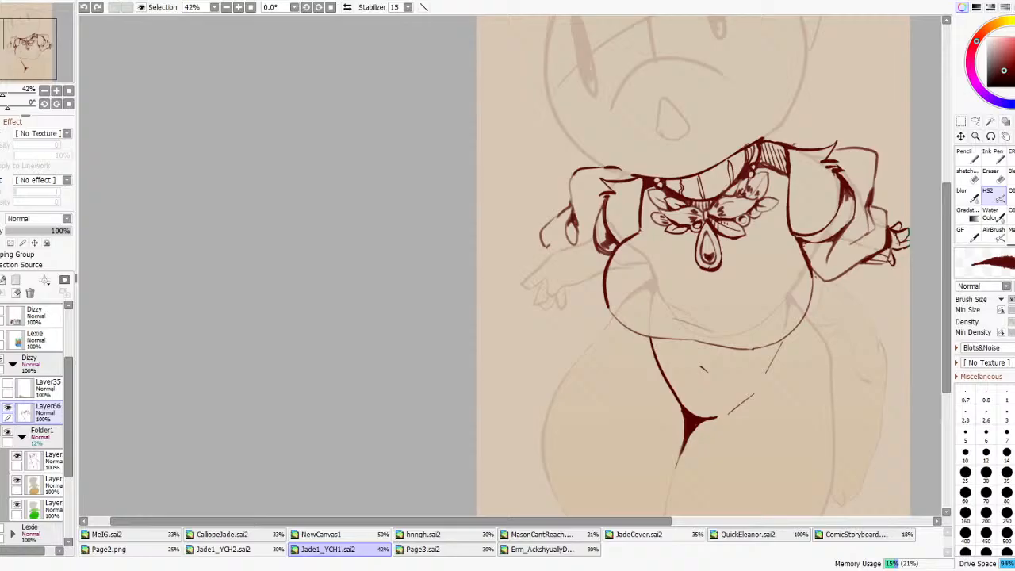
scroll(475, 287, down, 2)
scroll(663, 263, up, 3)
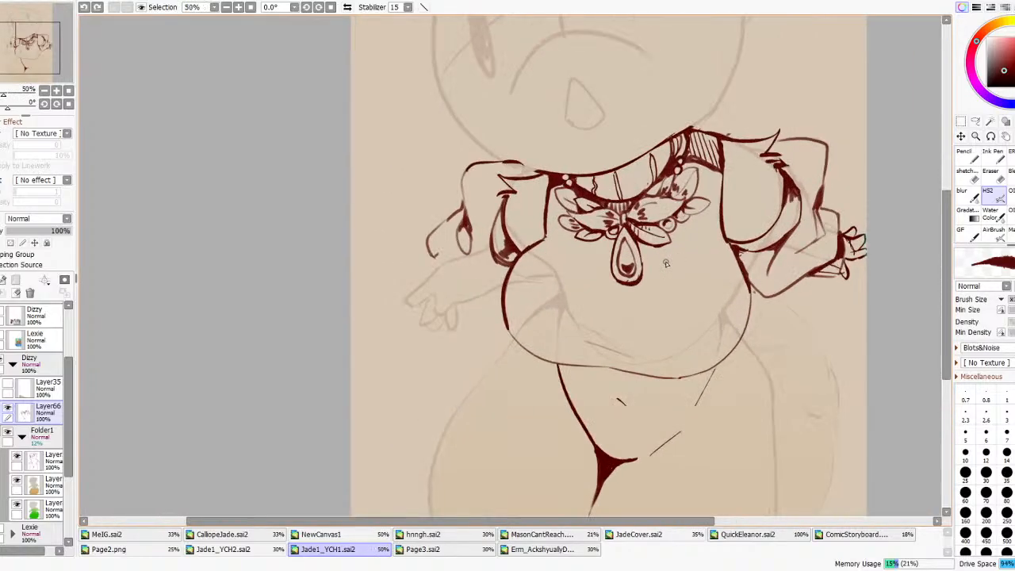
drag(428, 252, 485, 292)
key(ctrl+z)
mouse_move(430, 256)
mouse_down()
mouse_move(479, 317)
mouse_move(510, 300)
mouse_up()
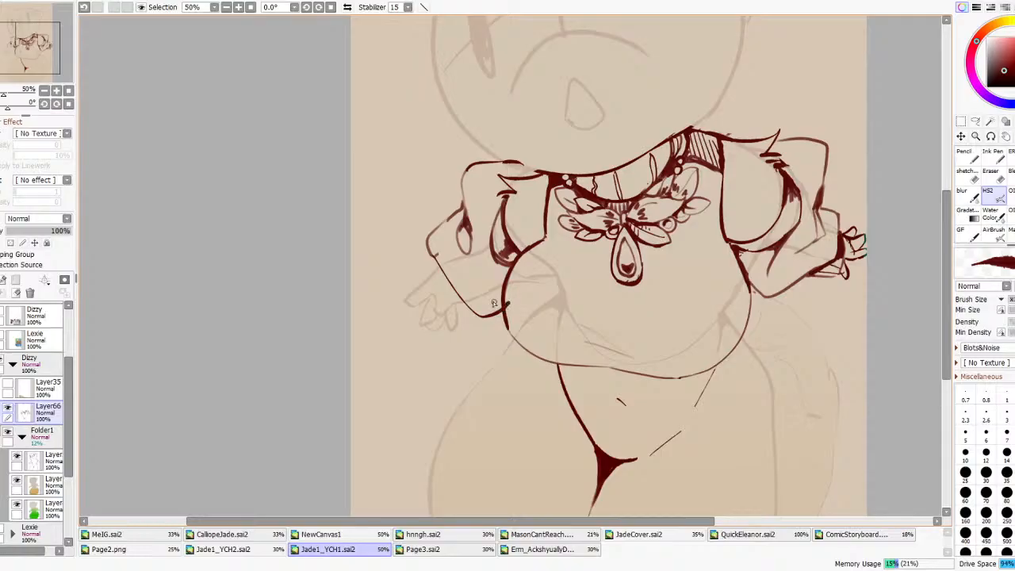
- Sketch a narrow banded cuff along the left sleeve's lower edge
mouse_move(437, 264)
mouse_down()
mouse_move(449, 306)
mouse_move(471, 311)
mouse_move(452, 312)
mouse_move(432, 283)
mouse_move(434, 266)
mouse_move(434, 294)
mouse_move(445, 280)
mouse_move(443, 299)
mouse_move(466, 304)
mouse_up()
key(ctrl+z)
scroll(483, 277, down, 8)
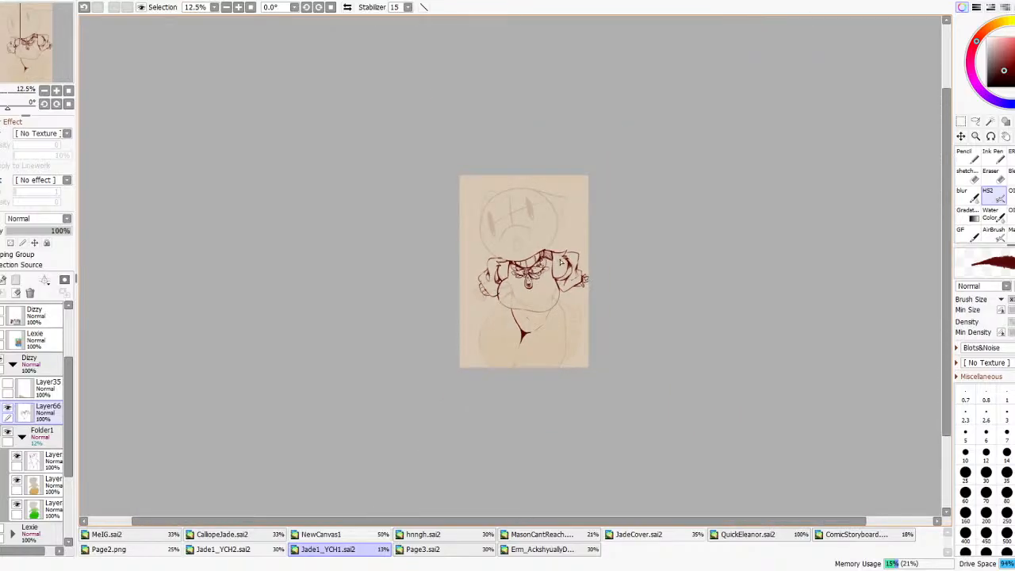
scroll(561, 263, up, 3)
scroll(513, 281, down, 3)
scroll(517, 279, up, 4)
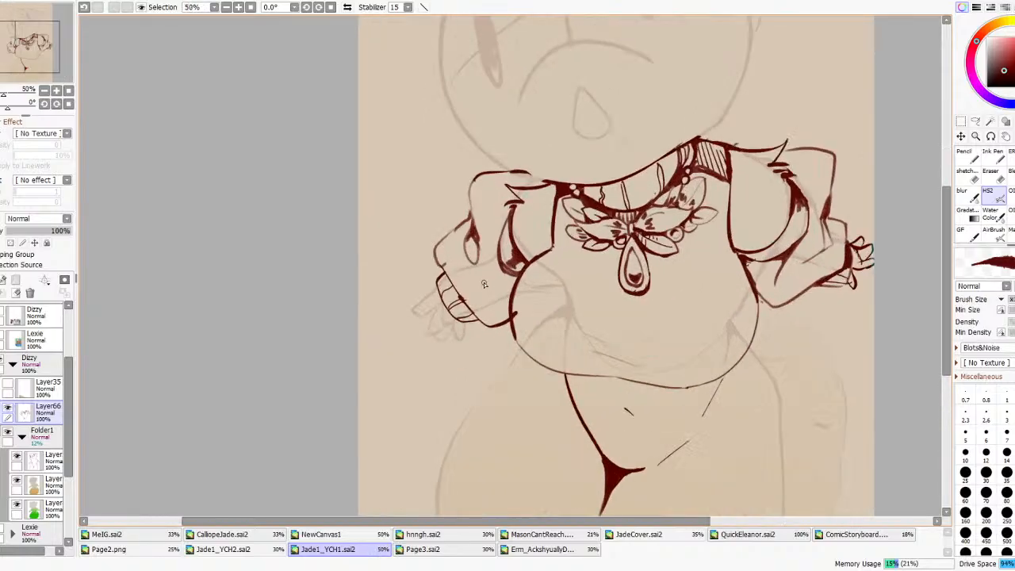
- Erase the left sleeve's looped fold and outer bend, and redraw them as a puffed edge with a long vertical fold
key(e)
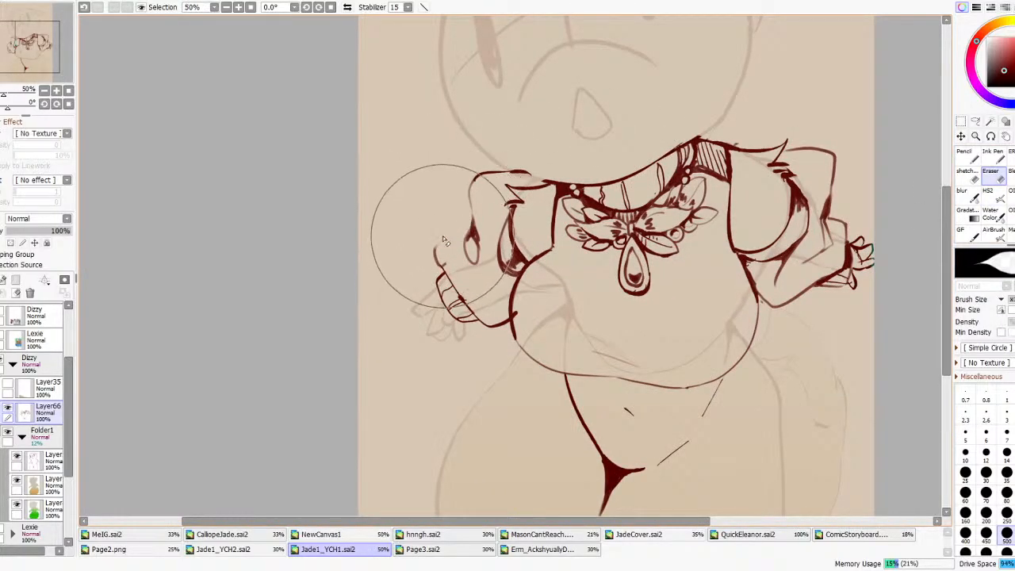
mouse_move(478, 264)
mouse_down()
mouse_move(495, 179)
mouse_move(476, 271)
mouse_move(473, 231)
mouse_up()
key(n)
mouse_move(442, 271)
mouse_down()
mouse_move(435, 251)
mouse_move(472, 231)
mouse_move(476, 215)
mouse_up()
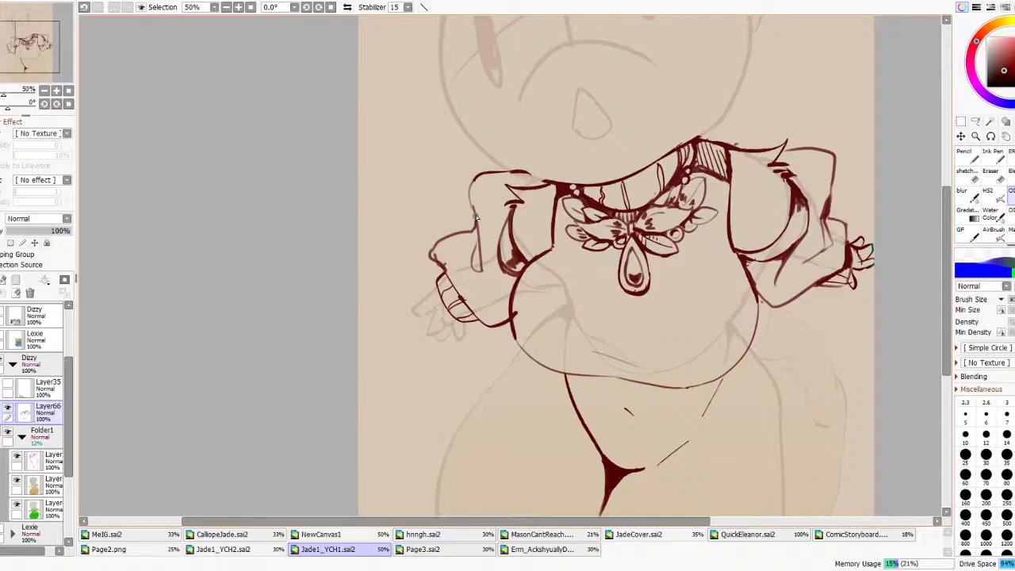
- Draw an angled crease above the left cuff and shade the gap beneath the sleeve's dark inner fold
drag(510, 298, 479, 290)
scroll(493, 251, down, 10)
scroll(476, 256, up, 11)
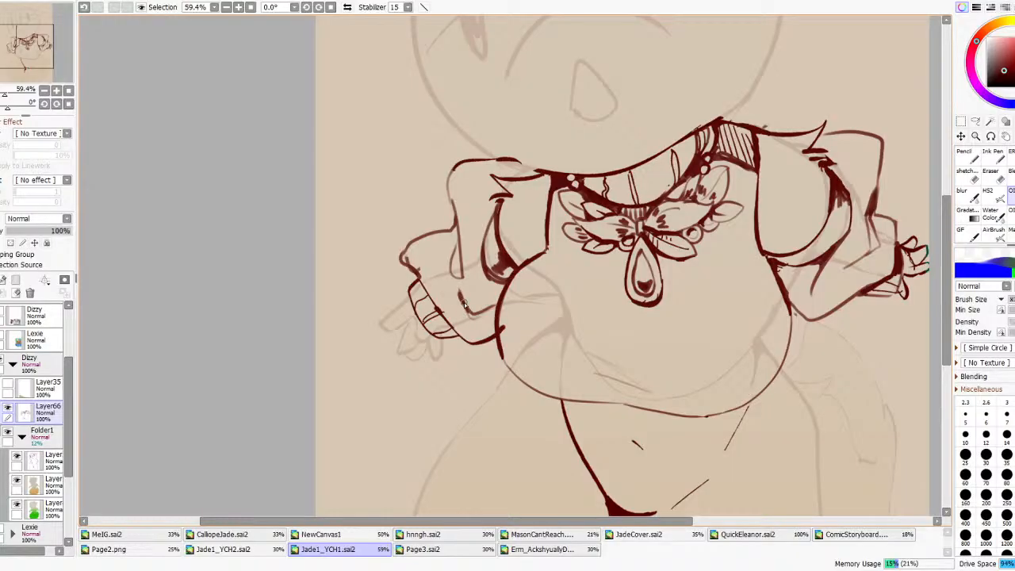
mouse_move(458, 291)
mouse_down()
mouse_move(468, 314)
mouse_move(498, 306)
mouse_move(456, 286)
mouse_up()
mouse_move(481, 250)
mouse_down()
mouse_move(483, 288)
mouse_move(478, 259)
mouse_move(485, 292)
mouse_move(487, 276)
mouse_move(497, 292)
mouse_move(501, 281)
mouse_move(488, 274)
mouse_move(502, 283)
mouse_move(486, 265)
mouse_move(495, 261)
mouse_move(487, 274)
mouse_move(480, 258)
mouse_move(492, 224)
mouse_move(481, 262)
mouse_up()
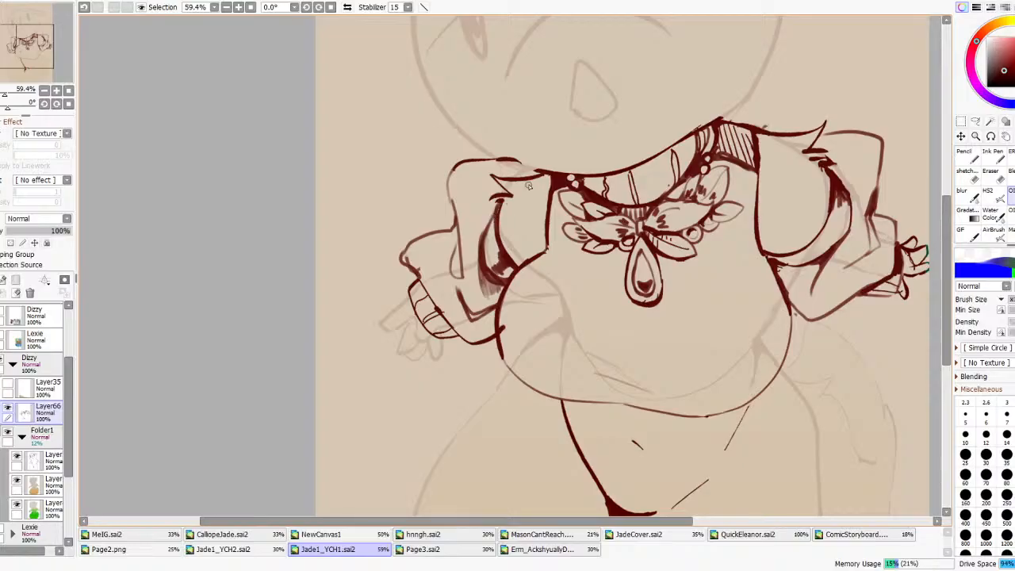
scroll(547, 186, down, 8)
scroll(552, 185, up, 5)
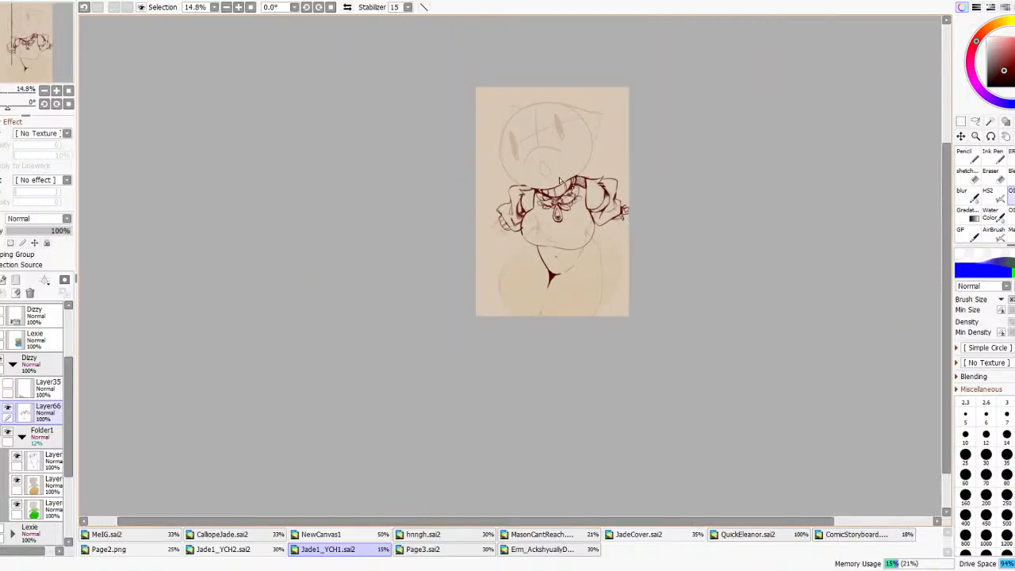
scroll(561, 198, down, 2)
scroll(585, 241, up, 2)
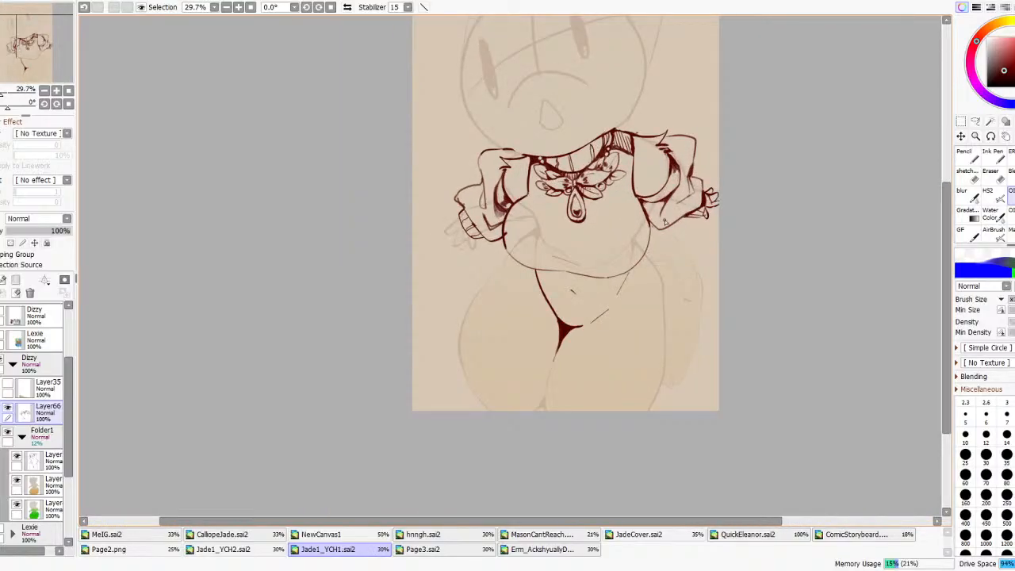
mouse_move(679, 229)
mouse_down()
mouse_move(713, 299)
mouse_move(664, 334)
mouse_up()
mouse_move(668, 240)
mouse_down()
mouse_move(656, 380)
mouse_move(678, 393)
mouse_move(702, 329)
mouse_up()
mouse_move(497, 262)
mouse_down()
mouse_move(463, 294)
mouse_move(424, 376)
mouse_move(472, 382)
mouse_up()
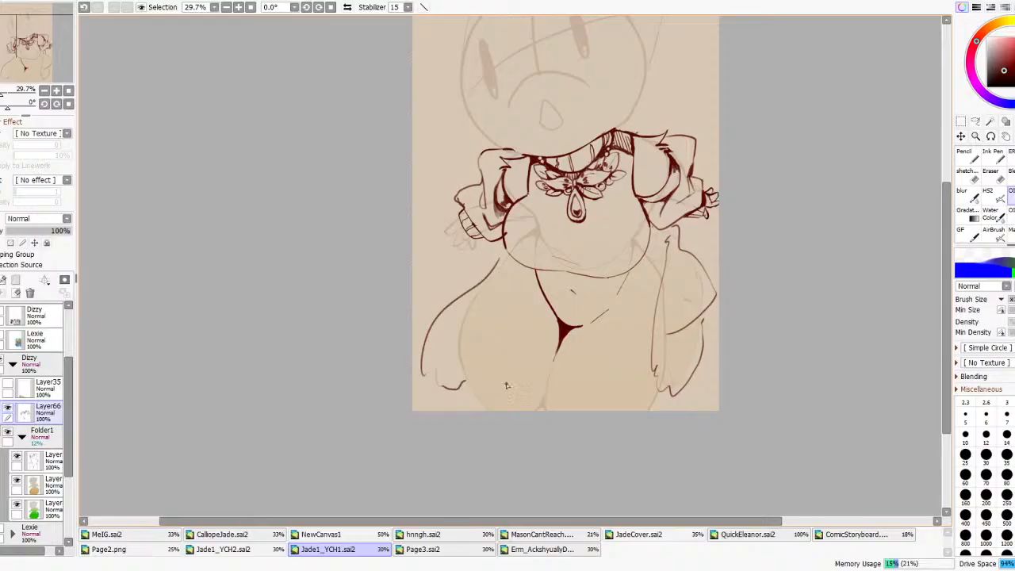
key(ctrl+z)
key(ctrl+z)
key(ctrl+z)
key(ctrl+z)
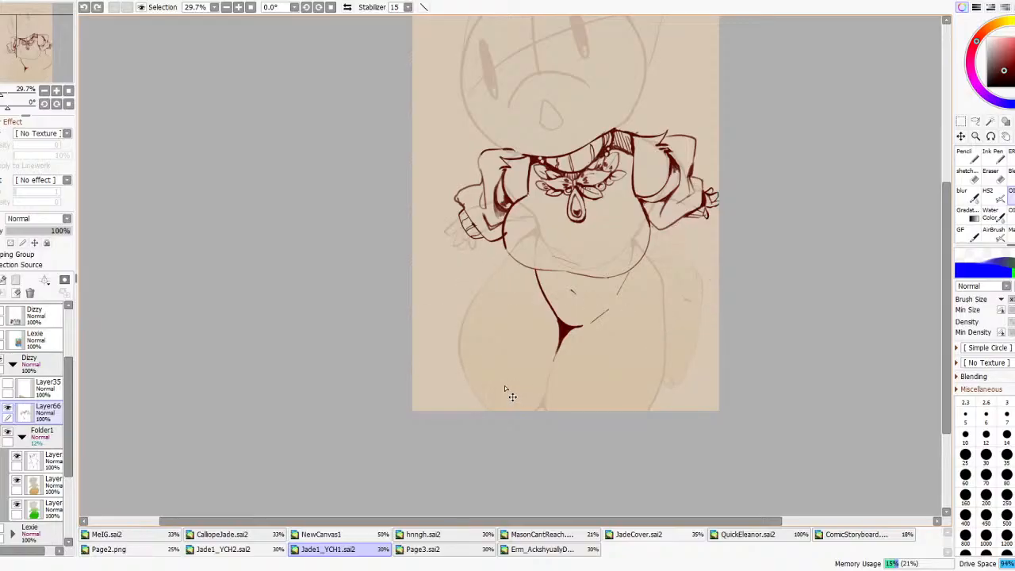
- Extend the waist line toward the right hip and sketch a tied knot with two flared cloth ends there
mouse_move(615, 303)
mouse_down()
mouse_move(676, 360)
mouse_move(661, 421)
mouse_move(616, 430)
mouse_up()
key(ctrl+z)
mouse_move(618, 303)
mouse_down()
mouse_move(656, 290)
mouse_move(668, 266)
mouse_move(658, 251)
mouse_move(674, 286)
mouse_move(662, 311)
mouse_up()
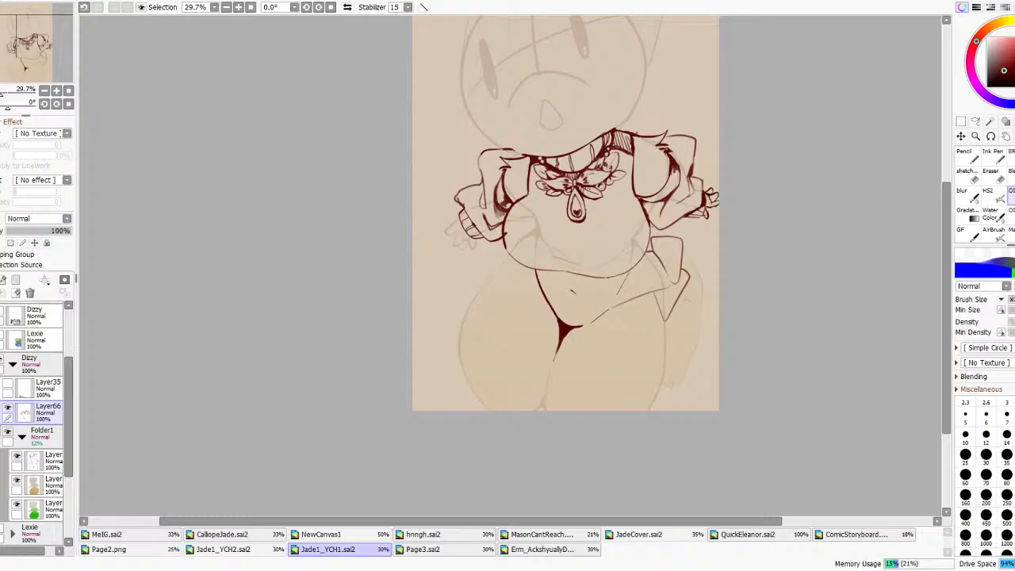
scroll(553, 108, up, 3)
scroll(525, 282, down, 4)
scroll(546, 272, up, 2)
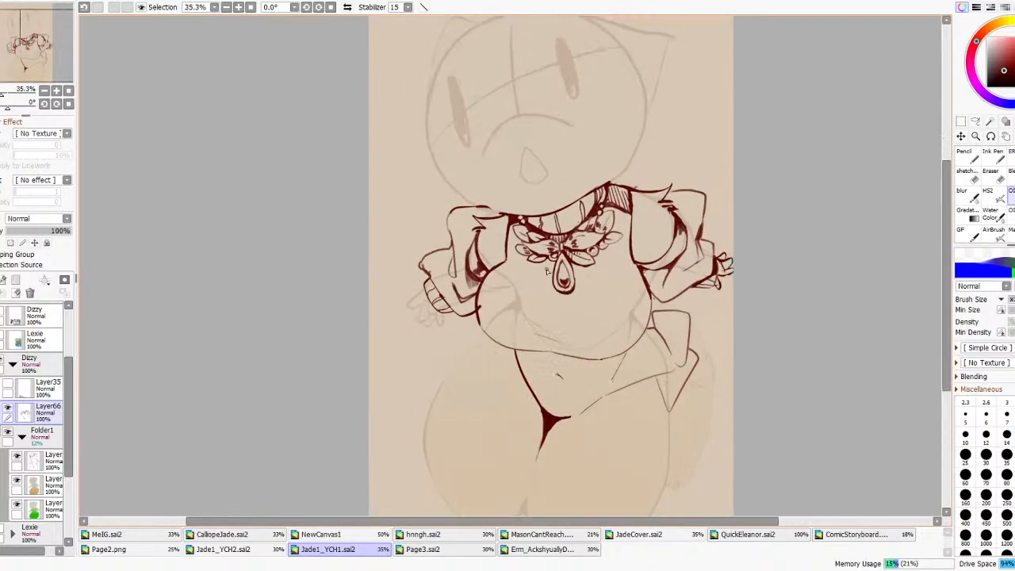
- Show the Dizzy reference images over the canvas and examine the character's body and outfit up close
click(1, 310)
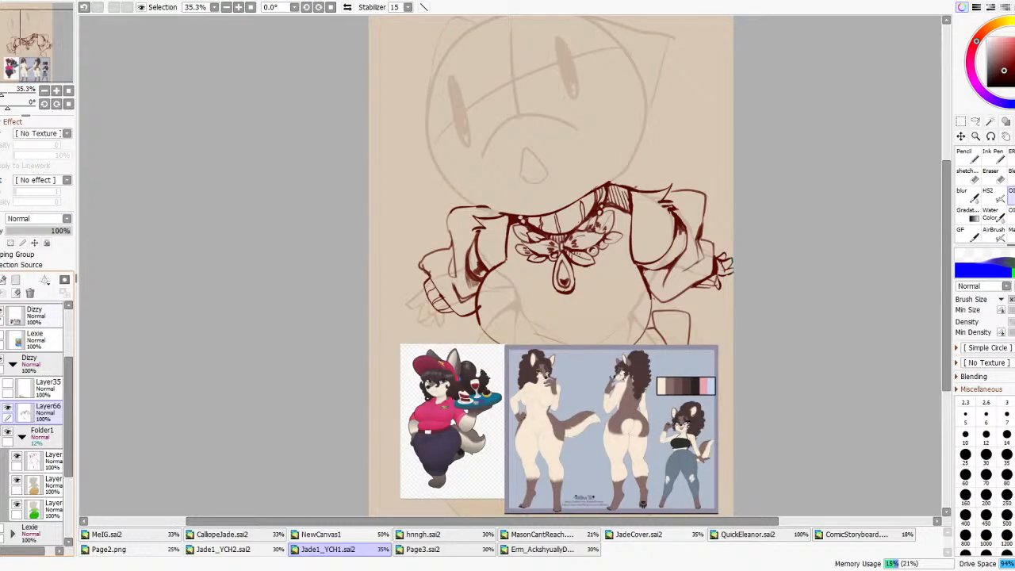
scroll(568, 448, up, 3)
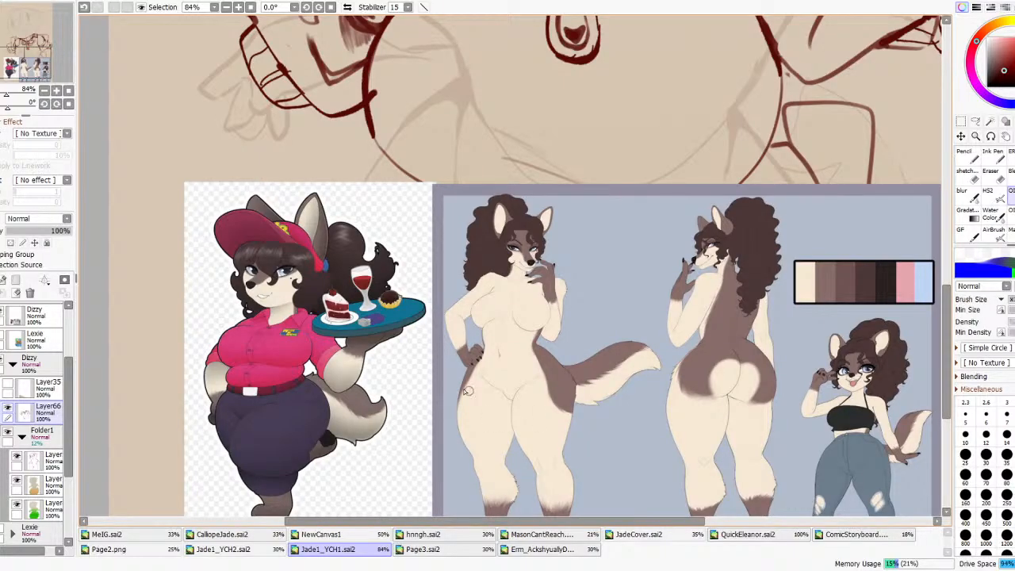
- Hide and reshow Layer66 to compare the clothing sketch with the faded base pose beneath it
scroll(504, 406, down, 5)
scroll(508, 177, up, 2)
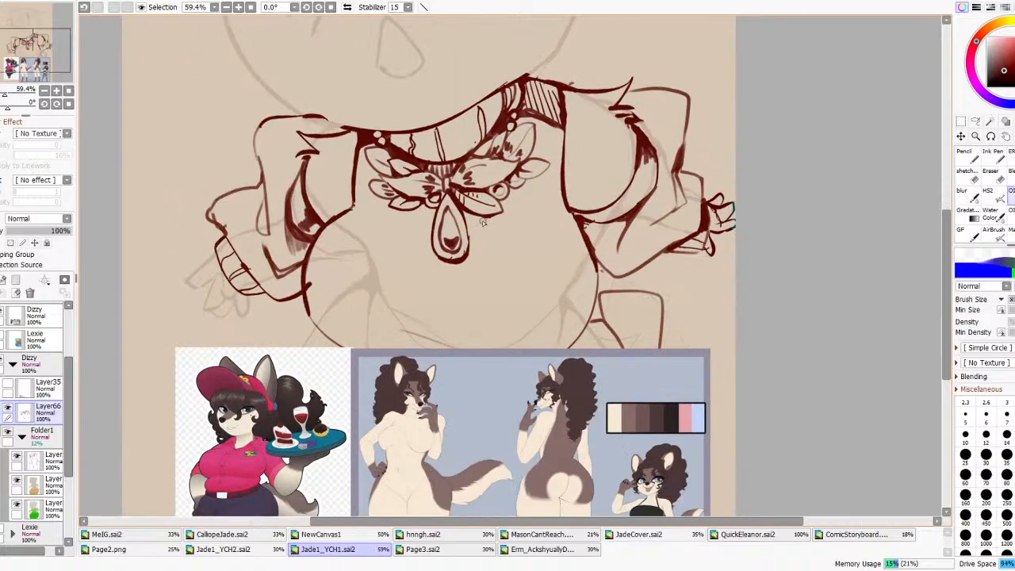
click(7, 410)
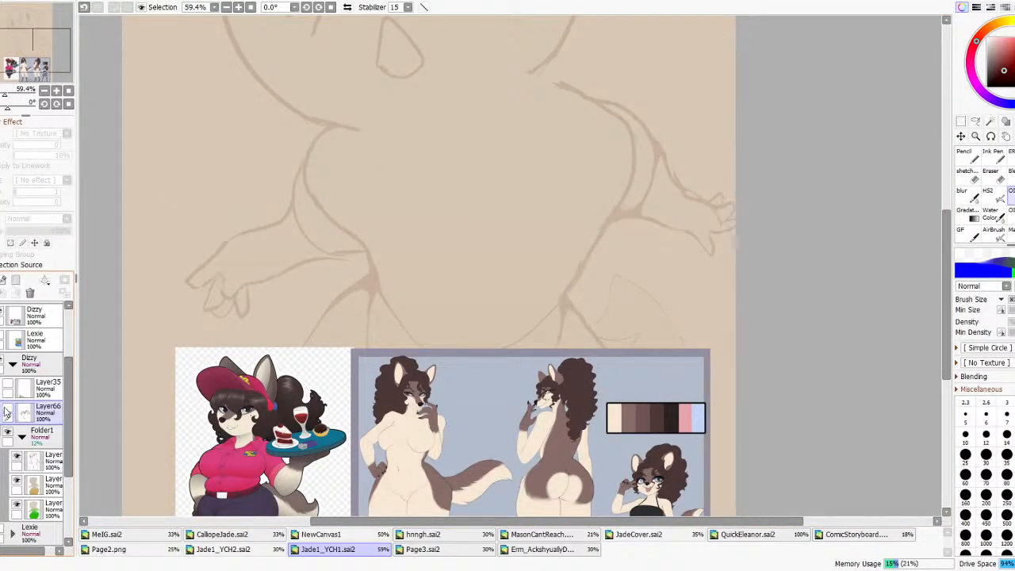
click(7, 409)
scroll(545, 400, down, 2)
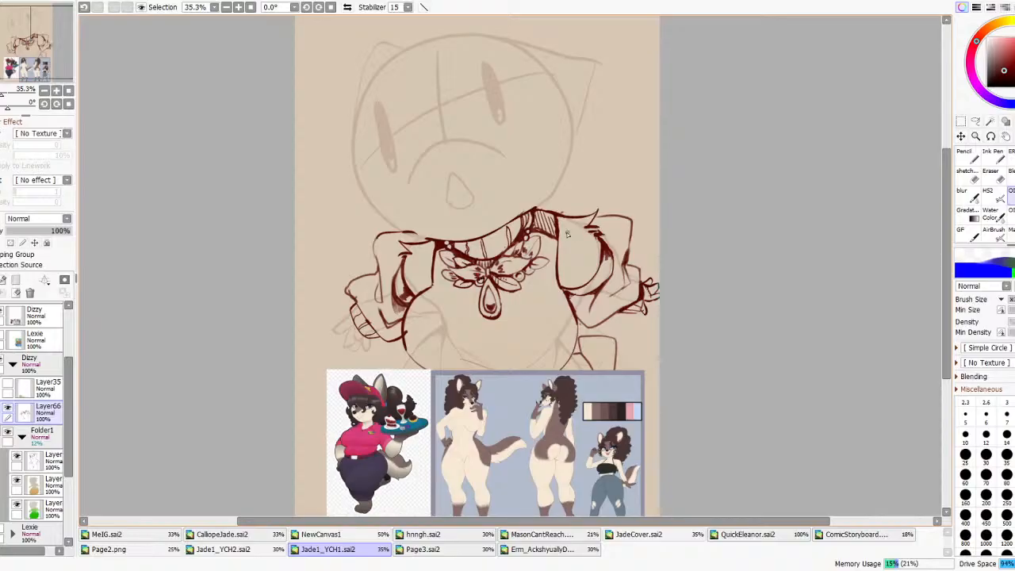
- Add a new layer above the clothing sketch and draw a broad animal nose with a centre line on the face
click(4, 279)
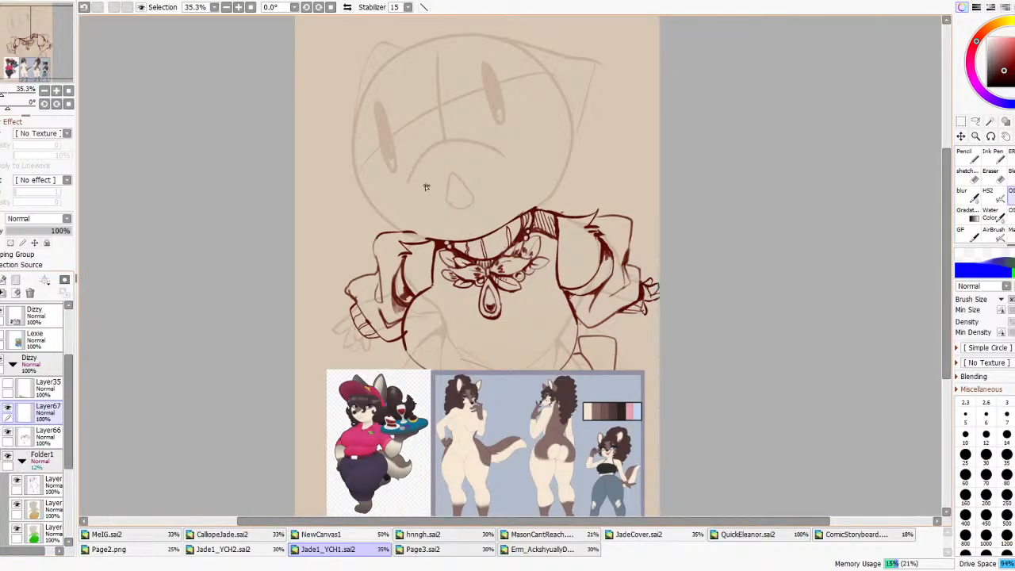
mouse_move(409, 177)
mouse_down()
mouse_move(442, 152)
mouse_move(469, 167)
mouse_move(432, 187)
mouse_move(464, 162)
mouse_move(448, 180)
mouse_up()
key(ctrl+z)
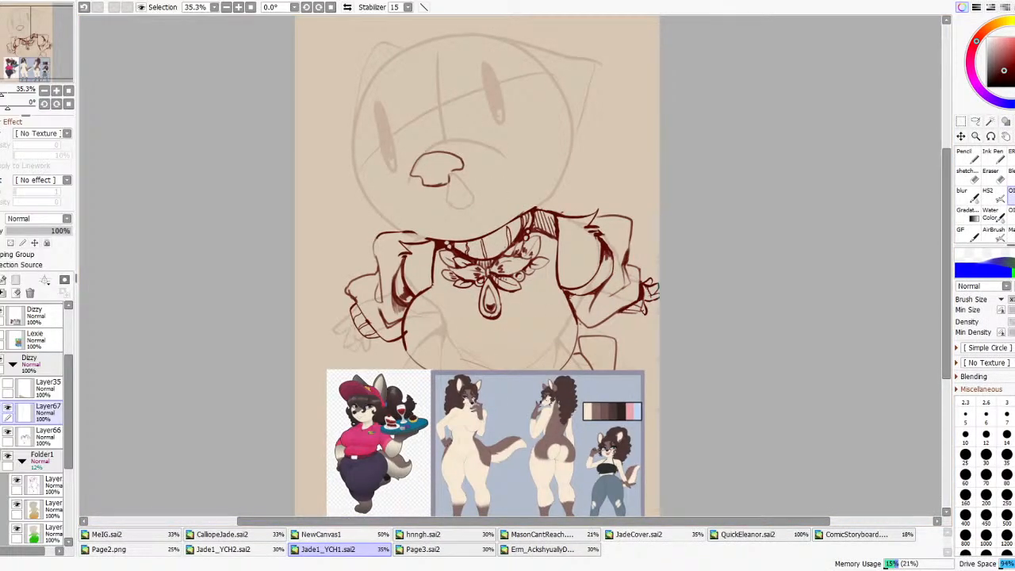
scroll(470, 222, up, 1)
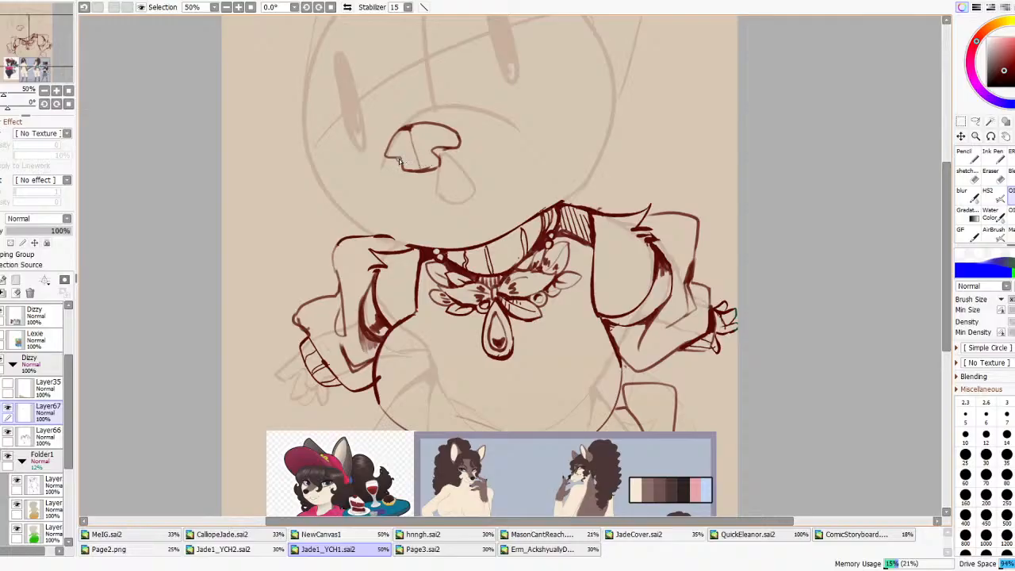
scroll(501, 151, down, 4)
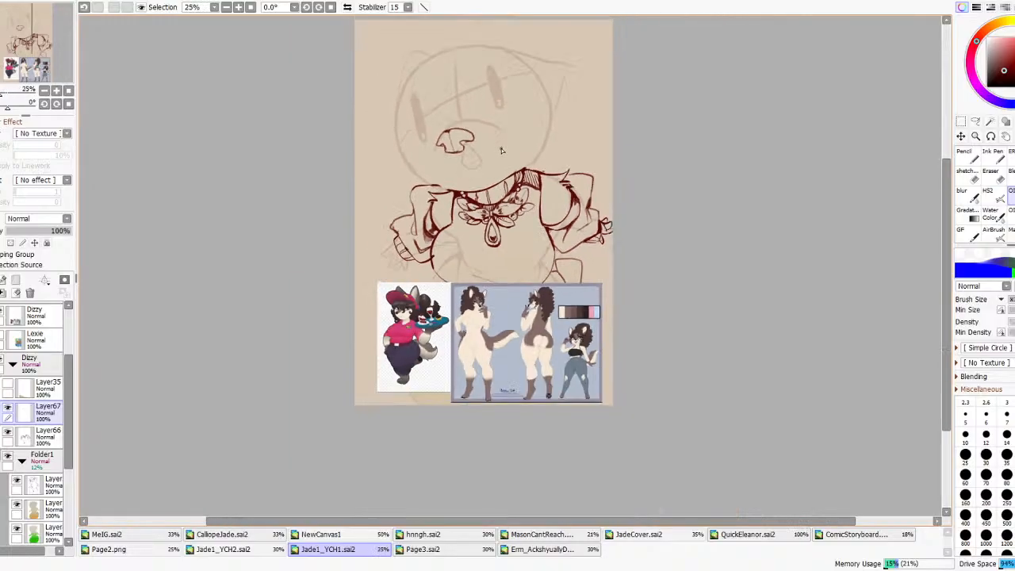
- Enlarge the nose sketch slightly with a freeform transform and apply it
scroll(412, 127, up, 2)
key(ctrl+t)
mouse_move(537, 132)
mouse_down()
mouse_move(550, 106)
mouse_move(521, 129)
mouse_up()
scroll(537, 121, down, 7)
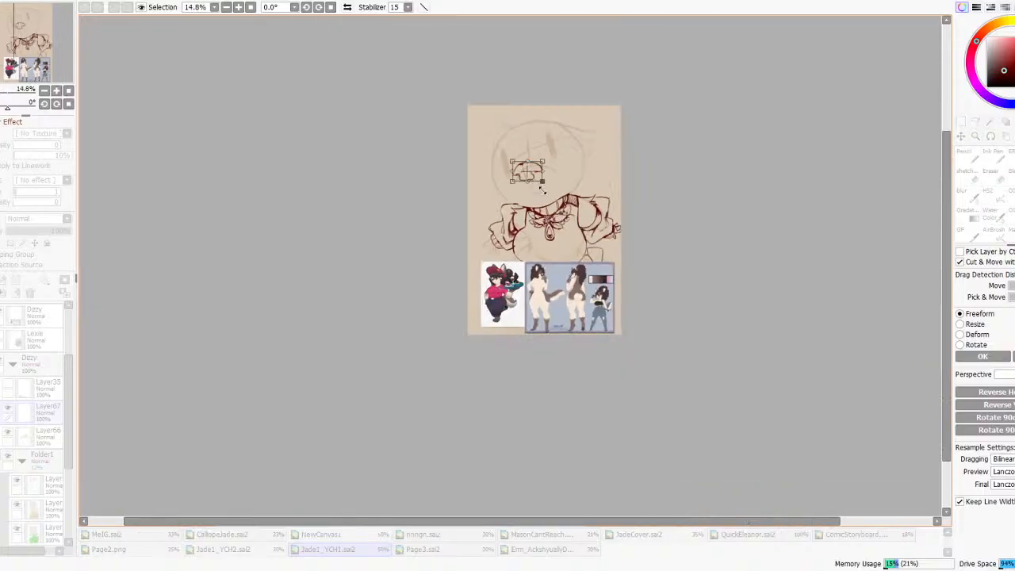
scroll(524, 182, up, 5)
key(Return)
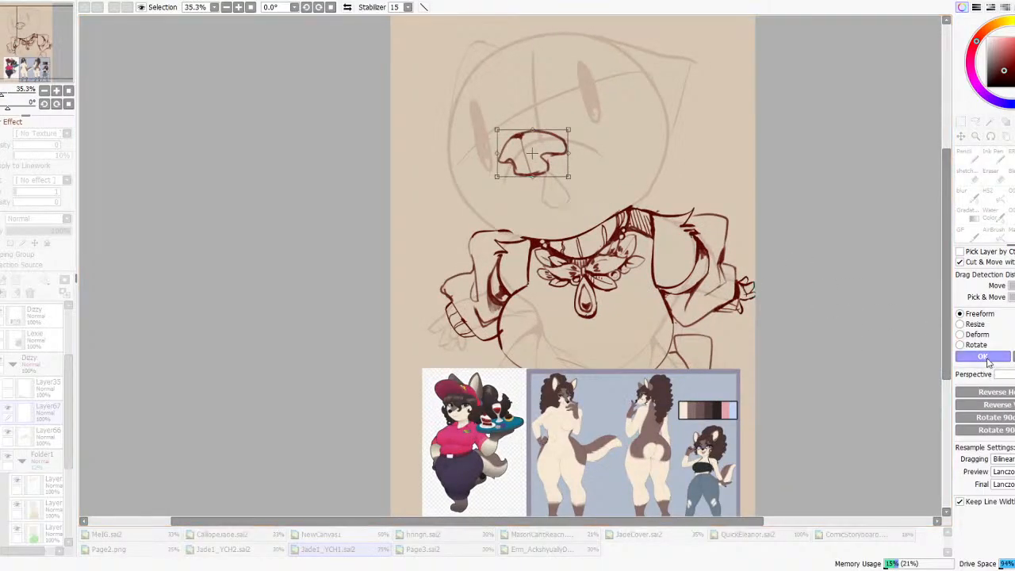
scroll(571, 157, up, 3)
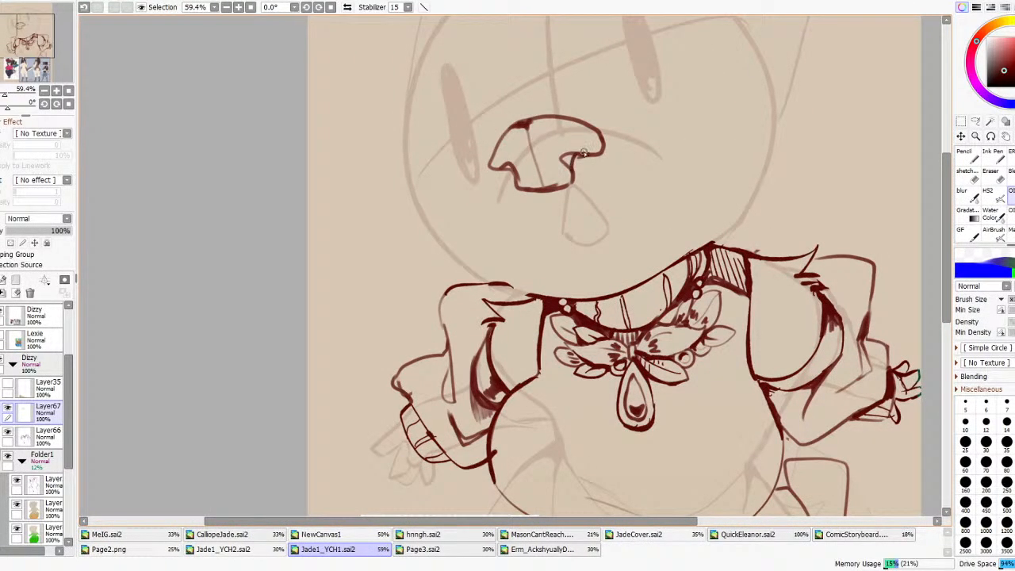
- Darken the right nostril notch and thicken the outline along the nose's left side
key(ctrl+z)
key(ctrl+y)
mouse_move(563, 158)
mouse_down()
mouse_move(576, 159)
mouse_move(567, 158)
mouse_up()
mouse_move(518, 185)
mouse_down()
mouse_move(504, 157)
mouse_move(499, 169)
mouse_move(501, 141)
mouse_move(491, 164)
mouse_move(506, 132)
mouse_up()
scroll(551, 139, down, 9)
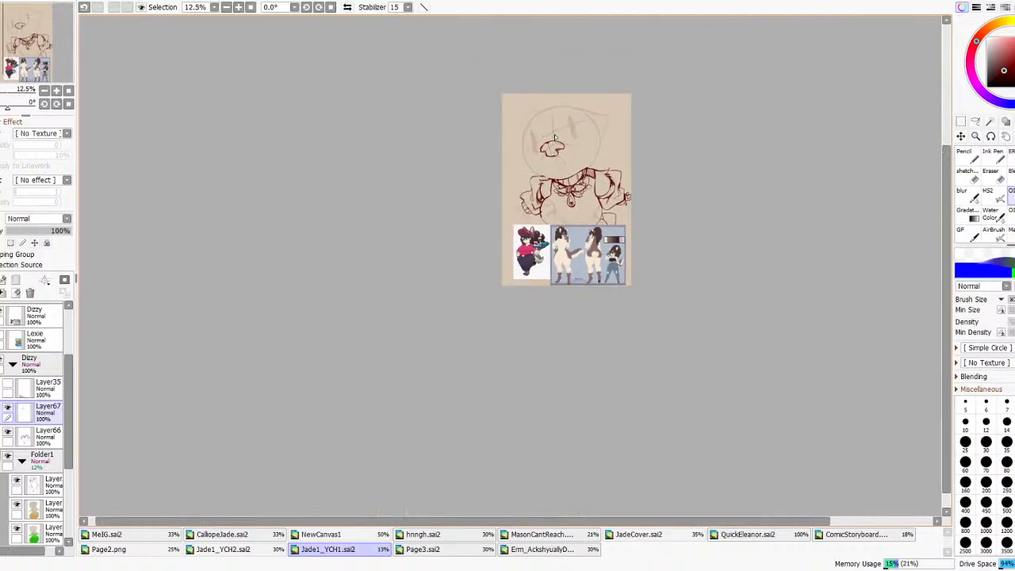
scroll(547, 116, up, 5)
scroll(580, 266, up, 3)
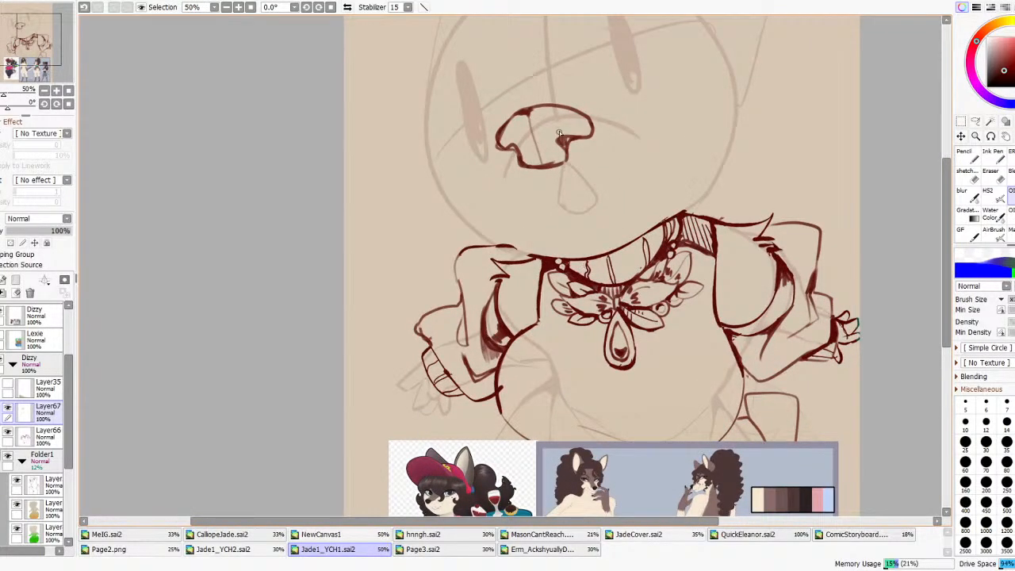
- Sketch a slanted, slightly open mouth below the nose with an upturned right end and an accented left corner
mouse_move(547, 195)
mouse_down()
mouse_move(561, 180)
mouse_move(600, 180)
mouse_move(562, 208)
mouse_move(597, 191)
mouse_up()
key(ctrl+z)
key(ctrl+z)
mouse_move(526, 209)
mouse_down()
mouse_move(557, 182)
mouse_move(590, 191)
mouse_up()
mouse_move(527, 210)
mouse_down()
mouse_move(572, 206)
mouse_move(551, 207)
mouse_move(596, 186)
mouse_move(547, 208)
mouse_move(570, 207)
mouse_move(625, 171)
mouse_up()
key(ctrl+z)
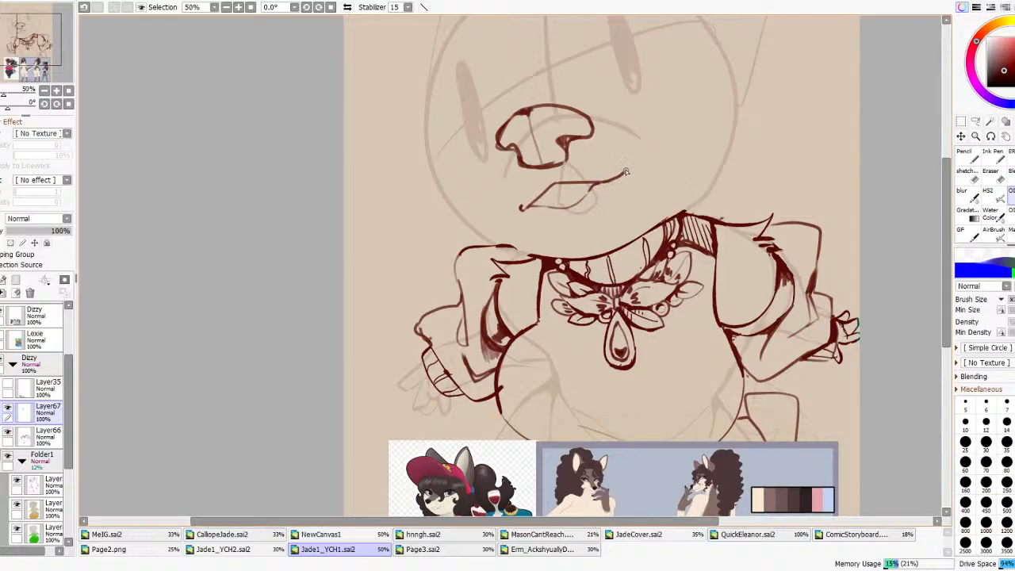
drag(518, 208, 513, 211)
- Draw a short curved muzzle line descending from the nose's left edge
drag(496, 140, 496, 186)
key(ctrl+z)
key(ctrl+z)
drag(576, 110, 640, 121)
key(ctrl+z)
mouse_move(571, 110)
mouse_down()
mouse_move(639, 113)
mouse_move(602, 117)
mouse_move(594, 133)
mouse_move(604, 103)
mouse_move(559, 95)
mouse_move(539, 104)
mouse_move(593, 122)
mouse_up()
key(ctrl+z)
key(ctrl+z)
key(ctrl+z)
mouse_move(527, 112)
mouse_down()
mouse_move(554, 103)
mouse_move(581, 115)
mouse_move(573, 105)
mouse_move(592, 127)
mouse_up()
key(ctrl+z)
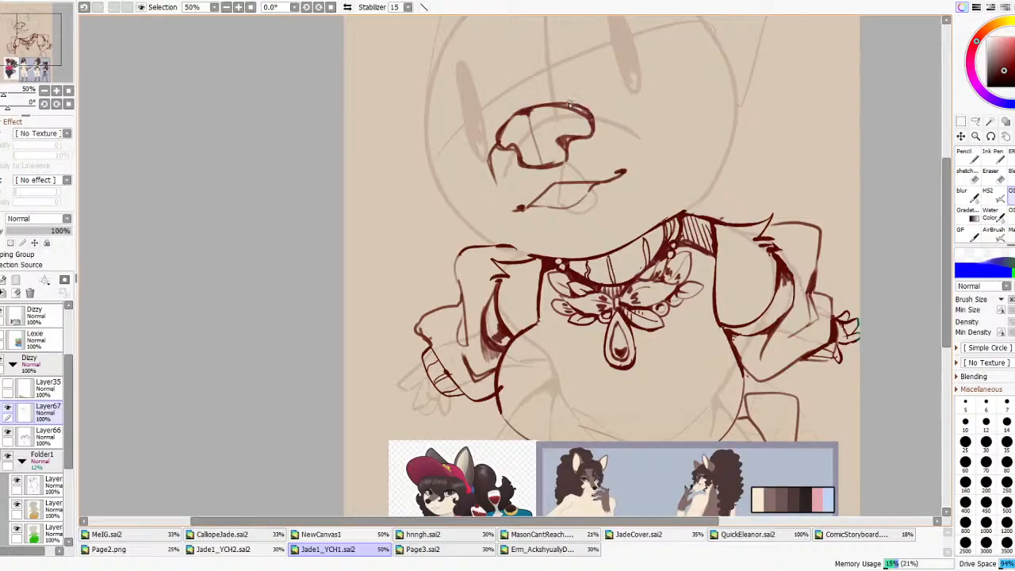
- Extend the nose's top edge into a dark pointed tip toward the right cheek
mouse_move(586, 109)
mouse_down()
mouse_move(626, 106)
mouse_move(639, 120)
mouse_up()
key(ctrl+z)
key(ctrl+z)
mouse_move(571, 105)
mouse_down()
mouse_move(623, 109)
mouse_move(597, 120)
mouse_move(607, 105)
mouse_move(572, 106)
mouse_move(629, 106)
mouse_up()
key(ctrl+z)
key(ctrl+z)
scroll(598, 161, down, 6)
scroll(599, 161, up, 5)
drag(589, 171, 613, 167)
key(ctrl+z)
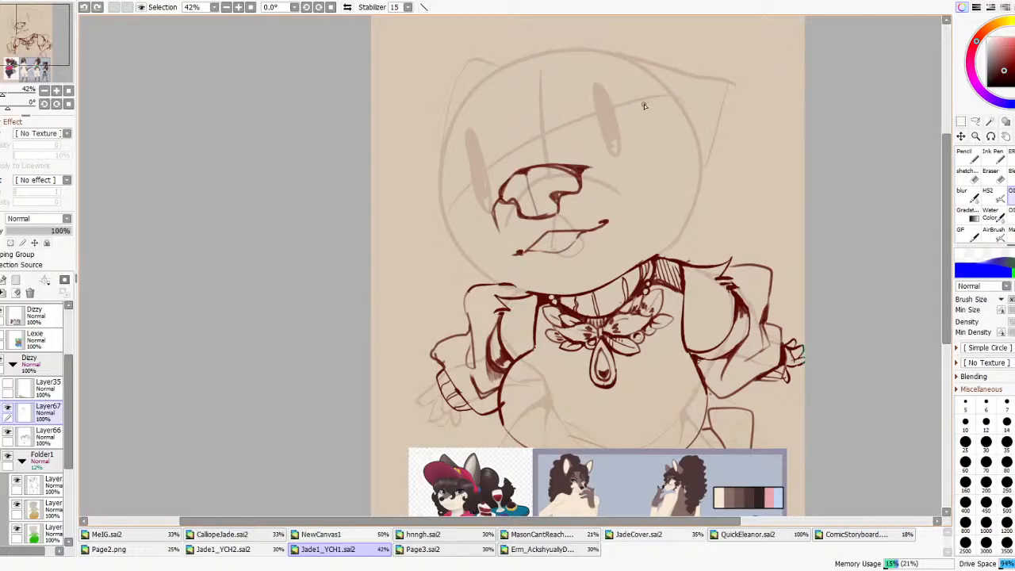
mouse_move(653, 123)
mouse_down()
mouse_move(684, 88)
mouse_move(759, 68)
mouse_up()
mouse_move(650, 119)
mouse_down()
mouse_move(652, 49)
mouse_move(773, 53)
mouse_move(752, 117)
mouse_move(710, 175)
mouse_up()
key(ctrl+z)
key(ctrl+z)
key(ctrl+z)
scroll(622, 222, down, 4)
scroll(634, 279, up, 4)
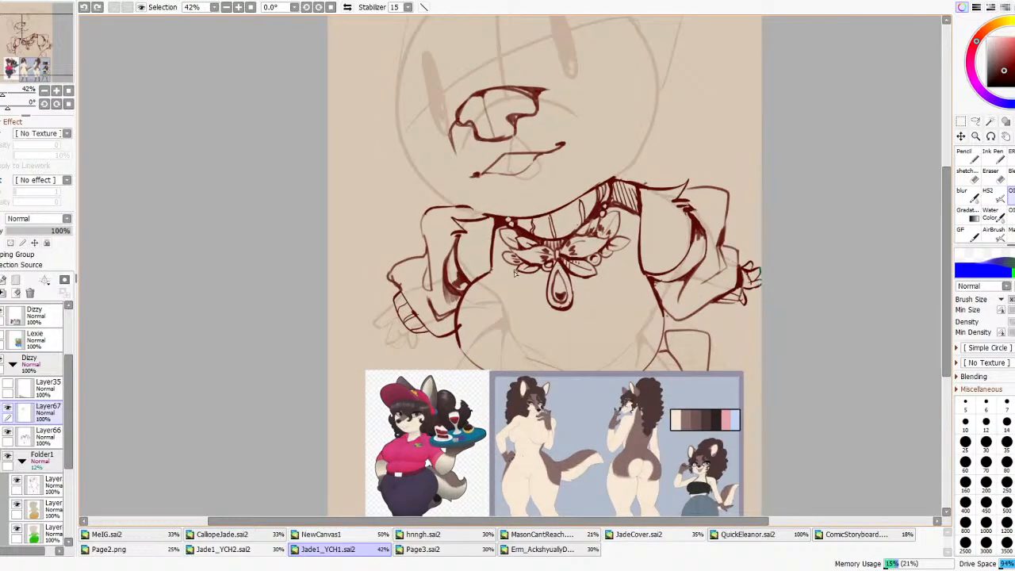
scroll(503, 277, up, 1)
scroll(503, 276, down, 5)
scroll(473, 181, up, 2)
scroll(473, 181, up, 1)
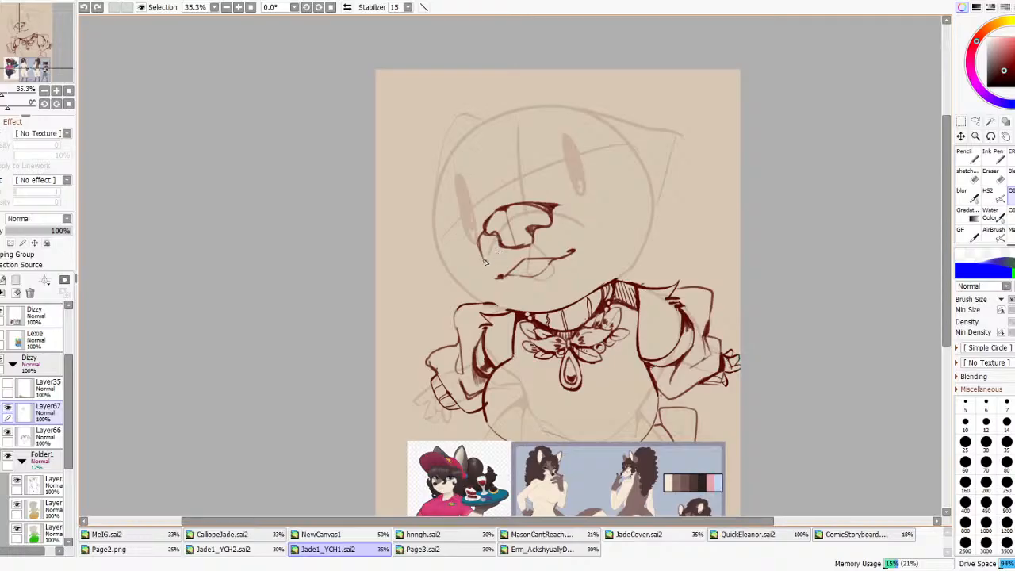
- Erase the heavy left corner of the mouth and redraw it as a clean tapered line
drag(495, 275, 505, 278)
click(993, 177)
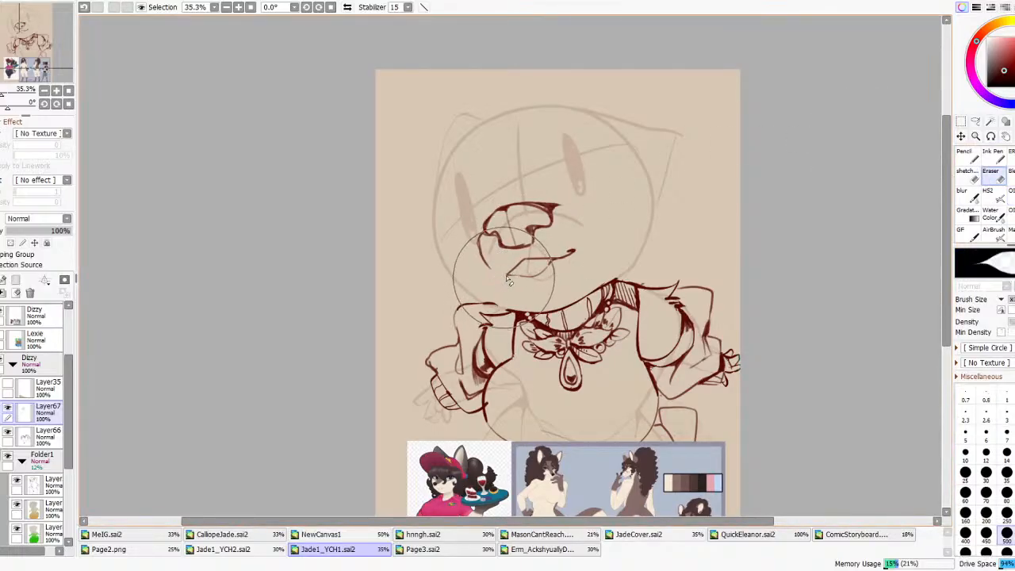
click(989, 192)
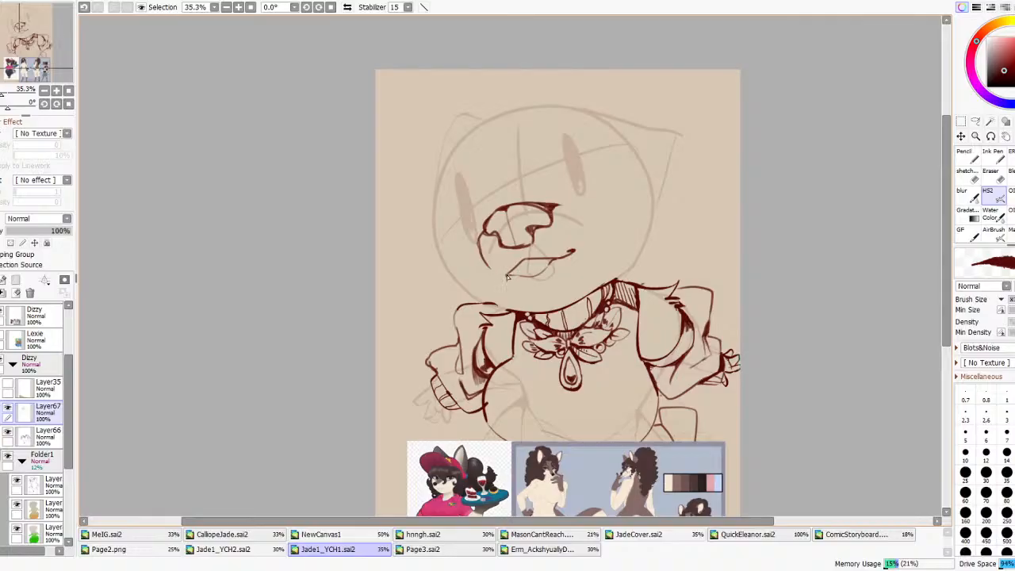
key(ctrl+z)
drag(501, 277, 525, 272)
click(1011, 195)
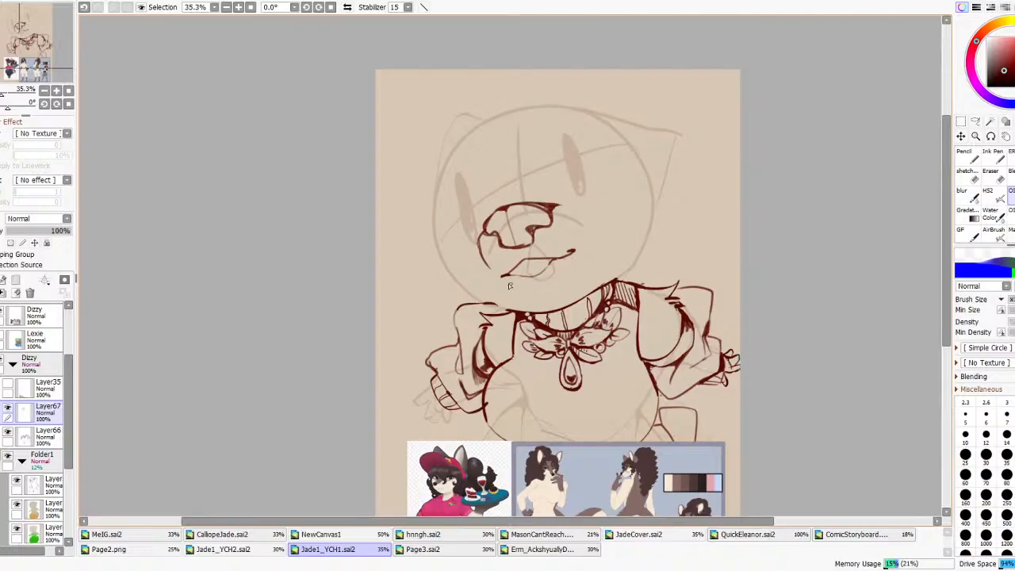
key(ctrl+z)
- Draw the left jawline from the collar up to the cheek and add pointed fur tufts, checking the character reference
mouse_move(517, 309)
mouse_down()
mouse_move(461, 279)
mouse_move(433, 238)
mouse_up()
drag(563, 418, 543, 285)
scroll(543, 285, down, 1)
scroll(597, 357, up, 8)
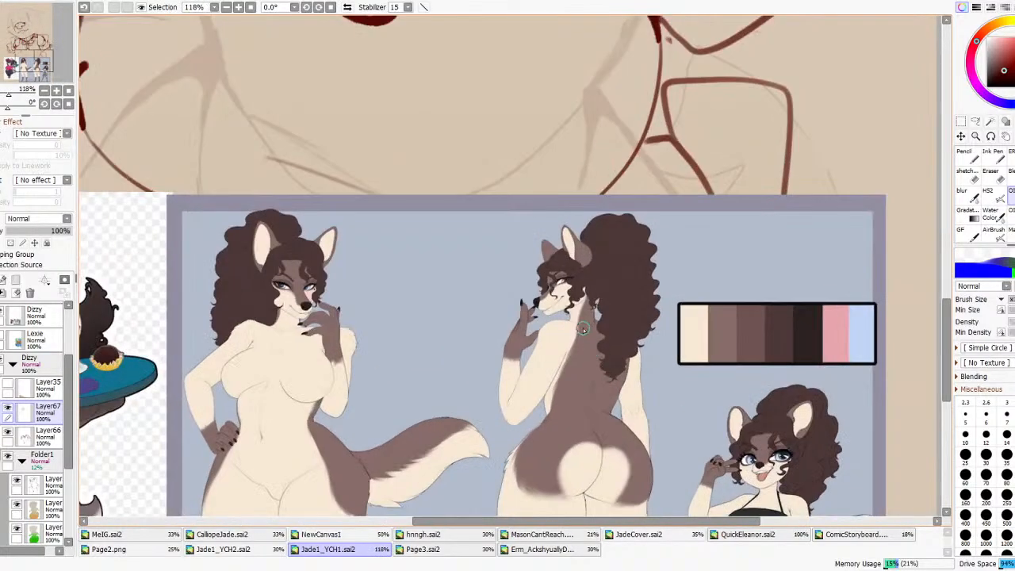
scroll(590, 402, down, 7)
scroll(579, 150, down, 2)
scroll(585, 81, up, 2)
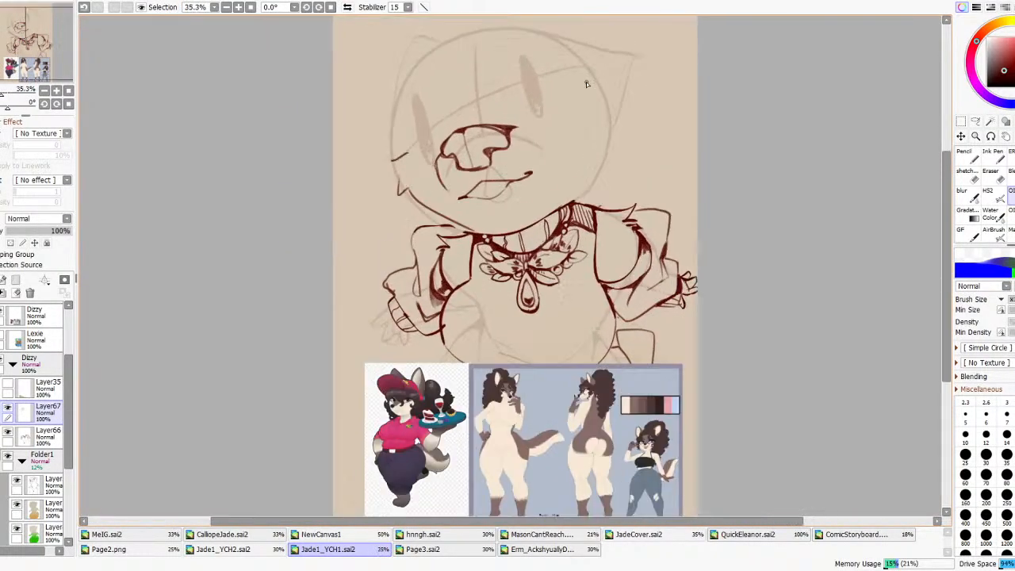
drag(391, 168, 400, 186)
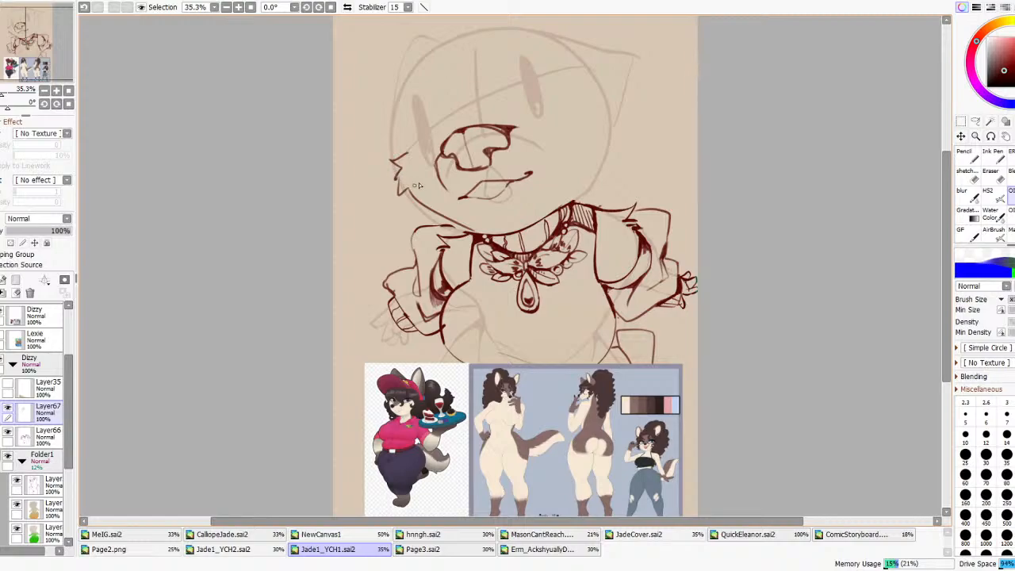
- Draw jagged fur tufts on the right cheek and a jawline running from them down to the collar
mouse_move(589, 117)
mouse_down()
mouse_move(620, 127)
mouse_move(601, 162)
mouse_up()
key(ctrl+z)
key(ctrl+z)
key(ctrl+z)
mouse_move(601, 145)
mouse_down()
mouse_move(607, 157)
mouse_move(576, 199)
mouse_up()
key(ctrl+z)
mouse_move(587, 181)
mouse_down()
mouse_move(580, 208)
mouse_move(562, 214)
mouse_up()
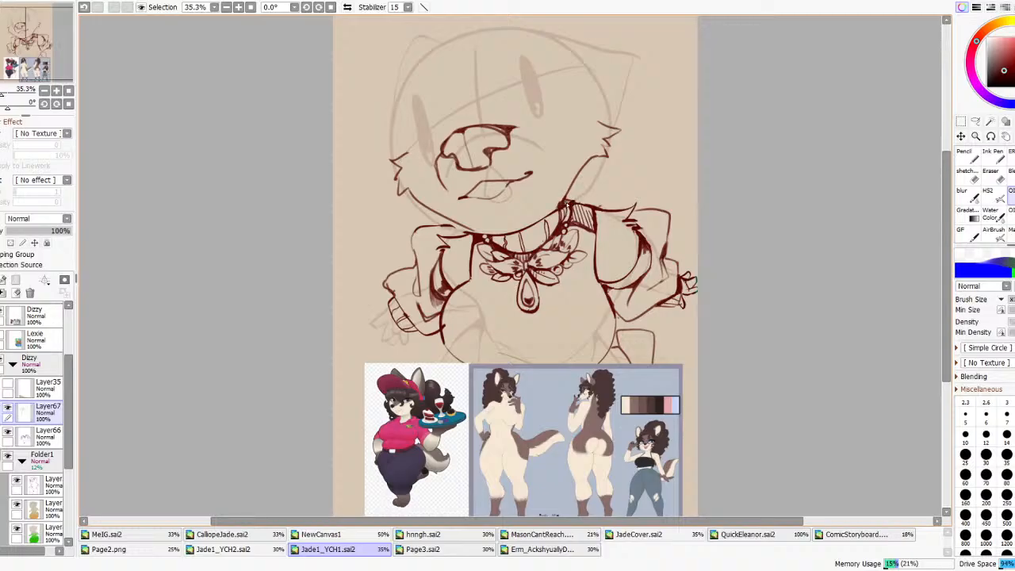
- Redraw the right jawline as a smoother curve from the collar to the lowest cheek tuft
scroll(578, 151, down, 4)
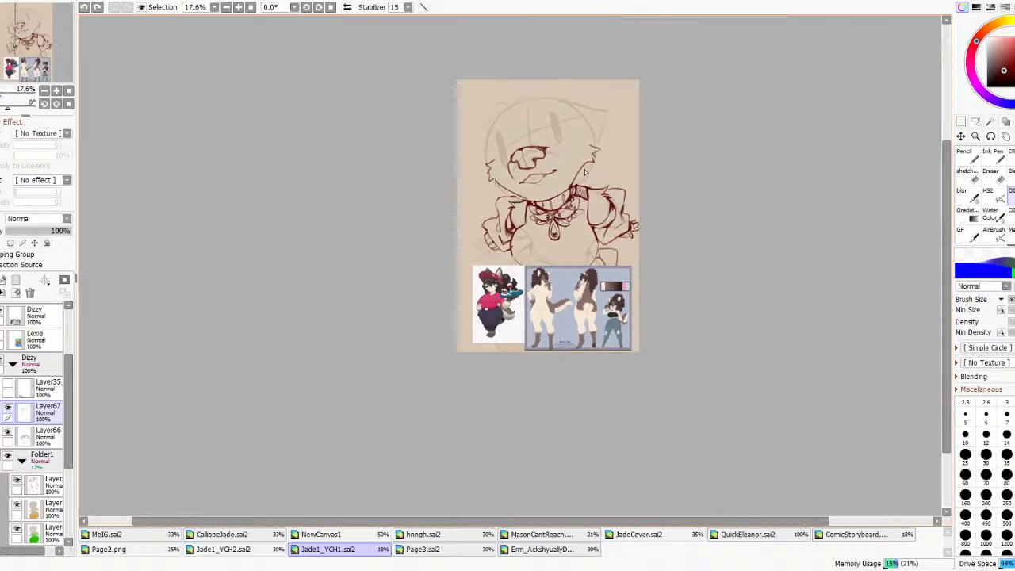
scroll(578, 151, up, 3)
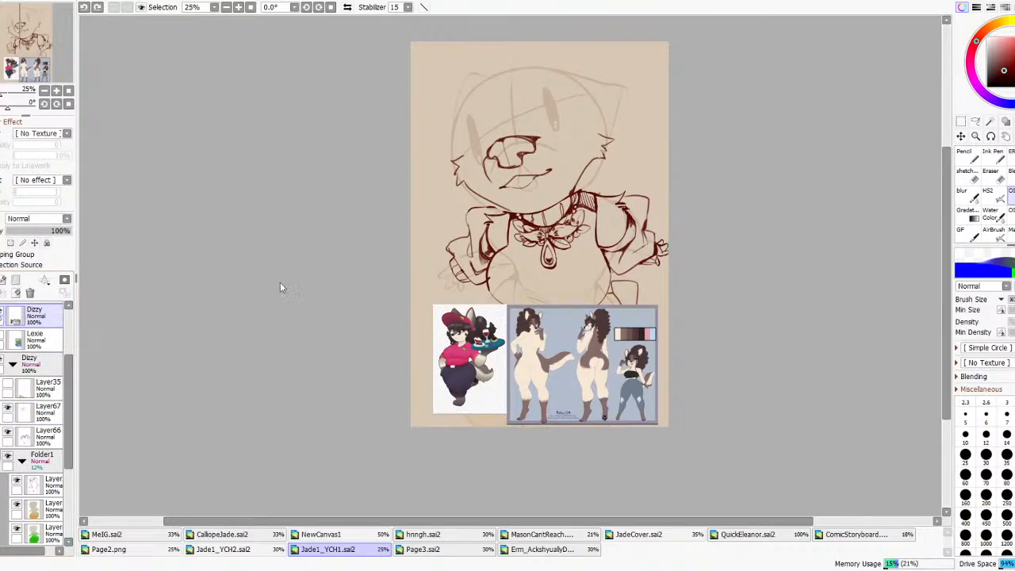
scroll(609, 168, up, 2)
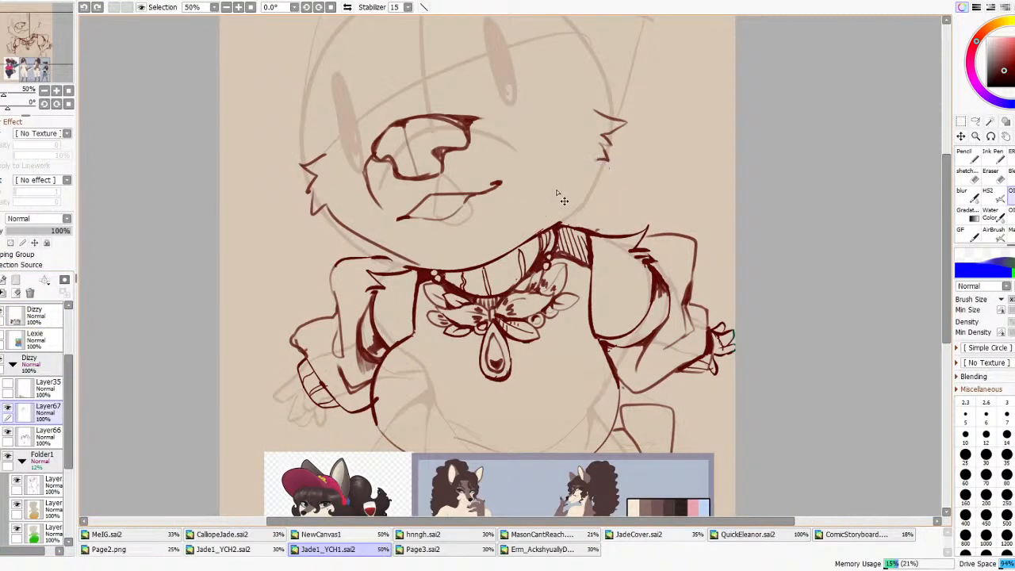
drag(545, 233, 600, 157)
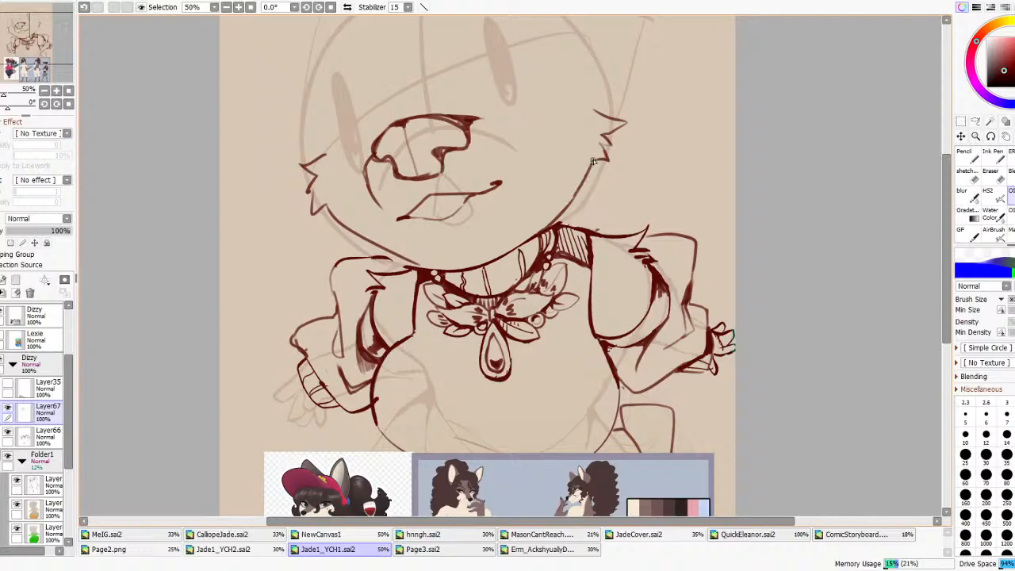
key(ctrl+z)
drag(577, 193, 606, 158)
mouse_move(560, 215)
mouse_down()
mouse_move(550, 233)
mouse_move(577, 194)
mouse_up()
- Try short strokes where the left jawline meets the shoulder and along the left sleeve
mouse_move(387, 260)
mouse_down()
mouse_move(454, 274)
mouse_move(402, 249)
mouse_move(448, 271)
mouse_move(407, 259)
mouse_up()
key(ctrl+z)
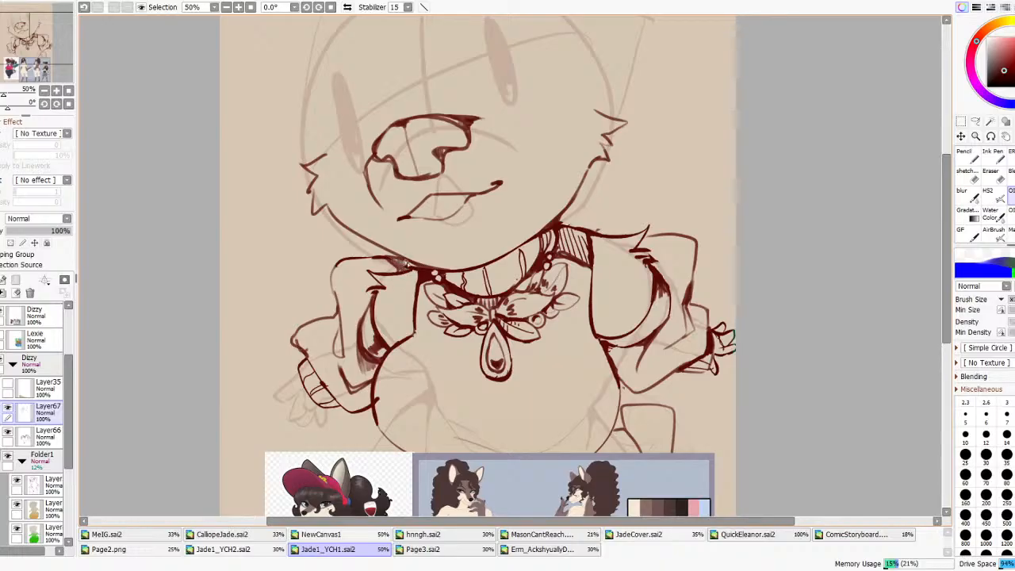
key(ctrl+z)
key(ctrl+z)
drag(355, 278, 352, 306)
scroll(378, 274, down, 7)
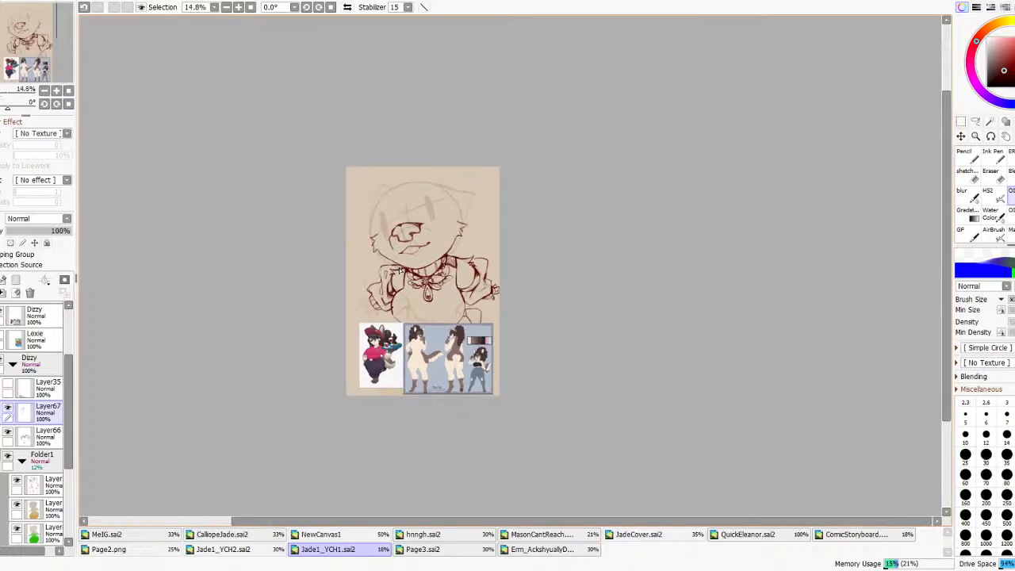
scroll(383, 287, up, 4)
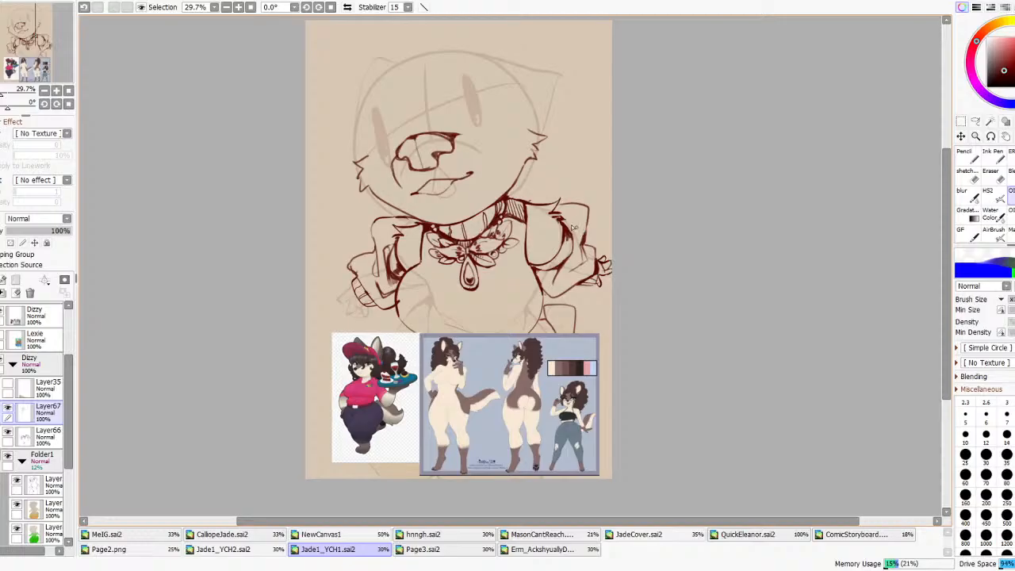
scroll(577, 229, down, 3)
scroll(467, 278, up, 5)
scroll(551, 231, down, 5)
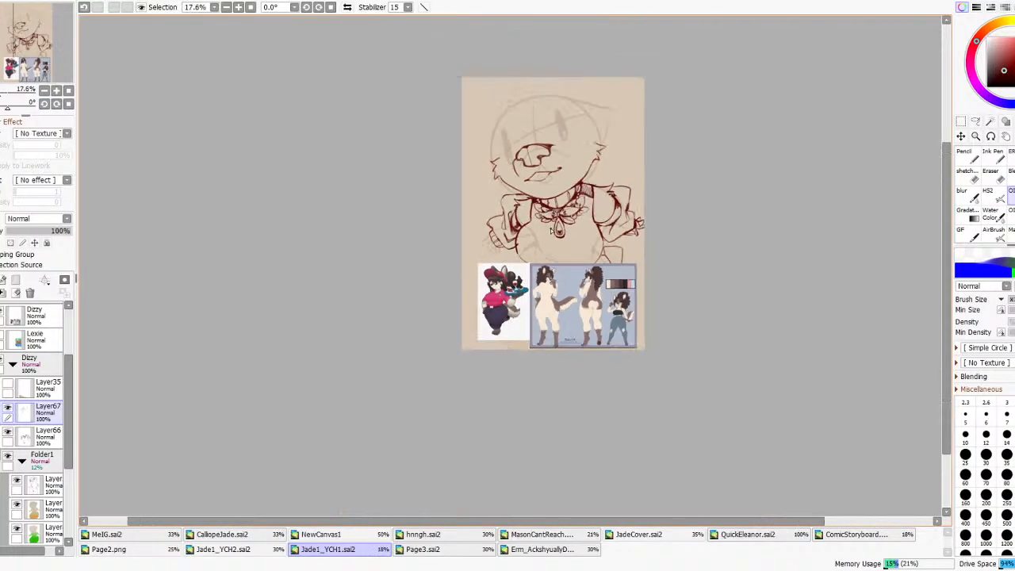
scroll(560, 222, up, 2)
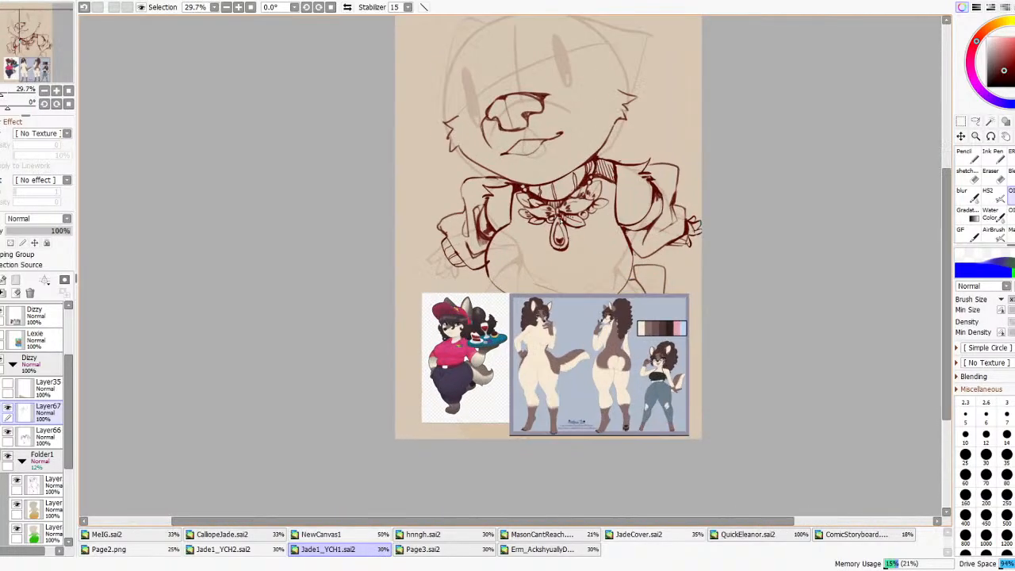
- Lasso the left hand on the base pose's line layer in Folder1 and place it on its own layer
click(43, 488)
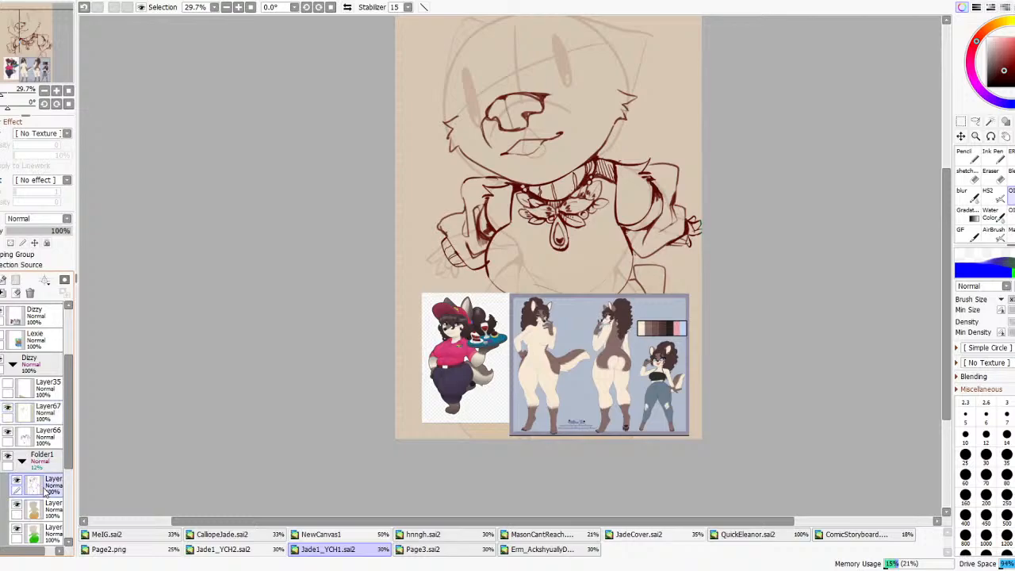
scroll(315, 188, up, 2)
click(976, 122)
mouse_move(443, 263)
mouse_down()
mouse_move(525, 286)
mouse_move(442, 263)
mouse_up()
key(ctrl+d)
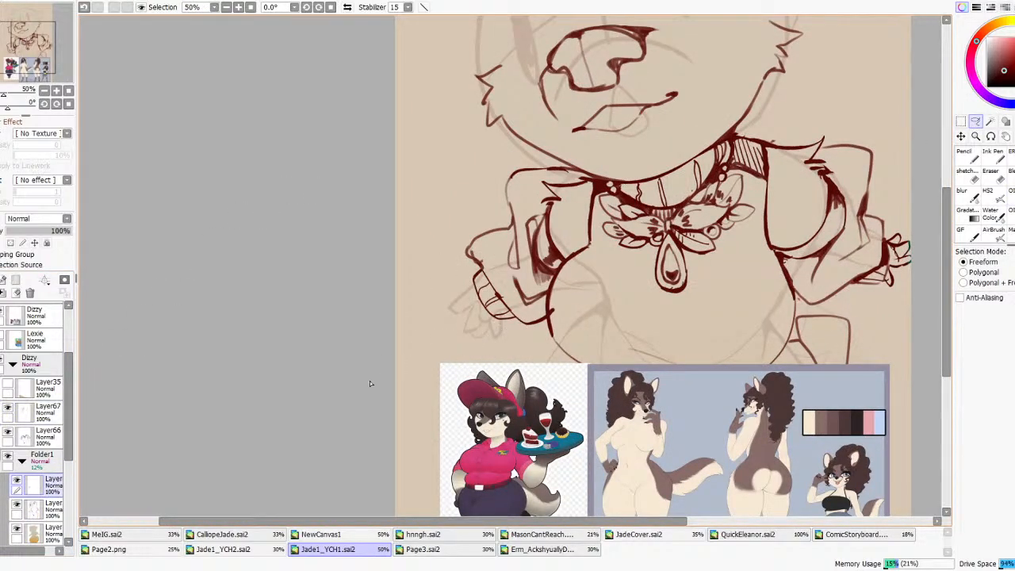
- Move the copied left hand's layer out of Folder1 to above Layer66, position the hand at the cuff and merge it into Layer66
drag(50, 432, 49, 432)
mouse_move(544, 300)
mouse_down()
mouse_move(520, 325)
mouse_move(500, 308)
mouse_move(492, 271)
mouse_up()
click(991, 176)
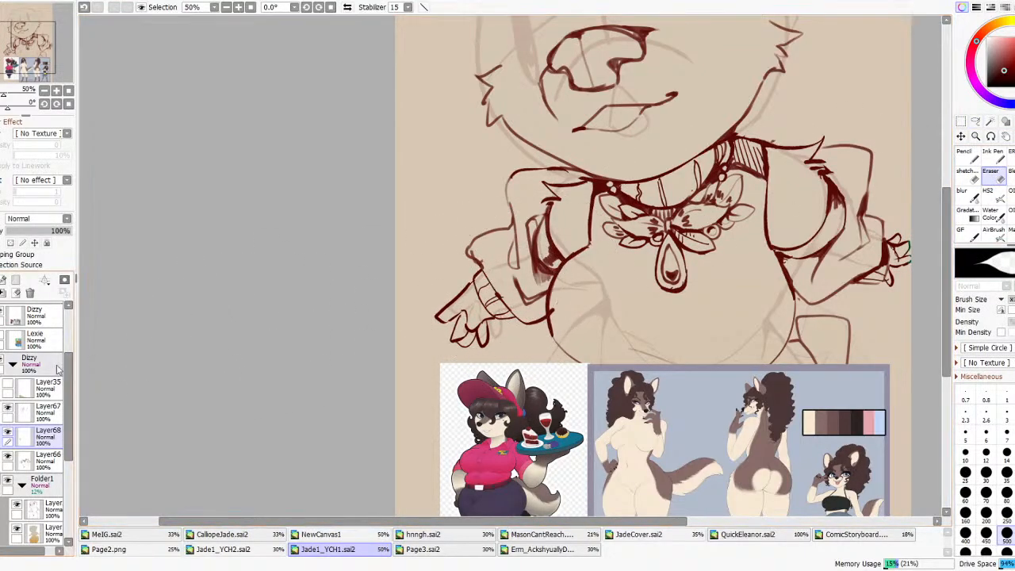
click(4, 293)
- Lasso the whole left arm, from the shoulder and sleeve down to the hand, on Layer66
click(974, 121)
mouse_move(508, 373)
mouse_down()
mouse_move(375, 320)
mouse_move(487, 180)
mouse_move(527, 167)
mouse_move(578, 177)
mouse_up()
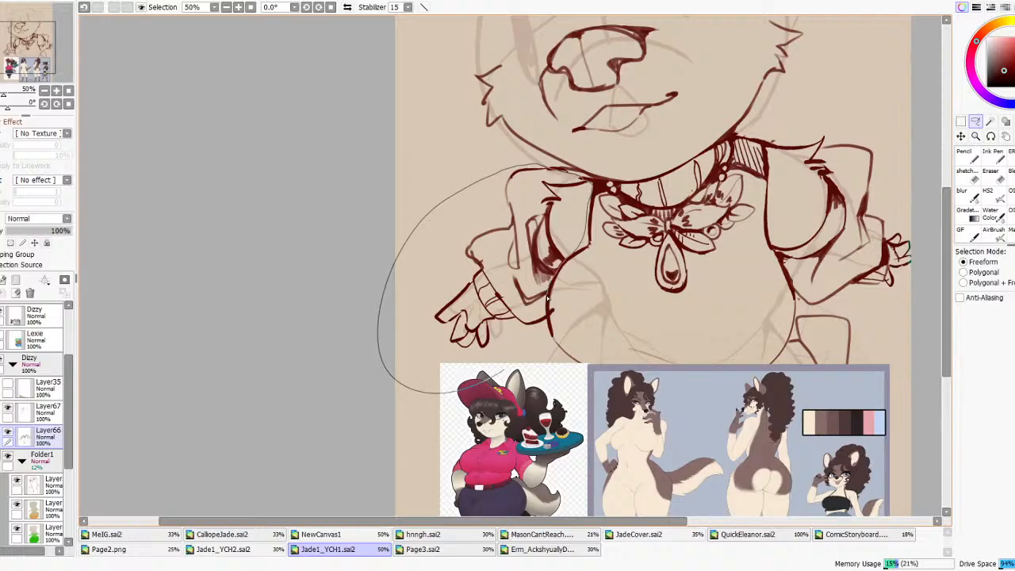
drag(547, 318, 548, 332)
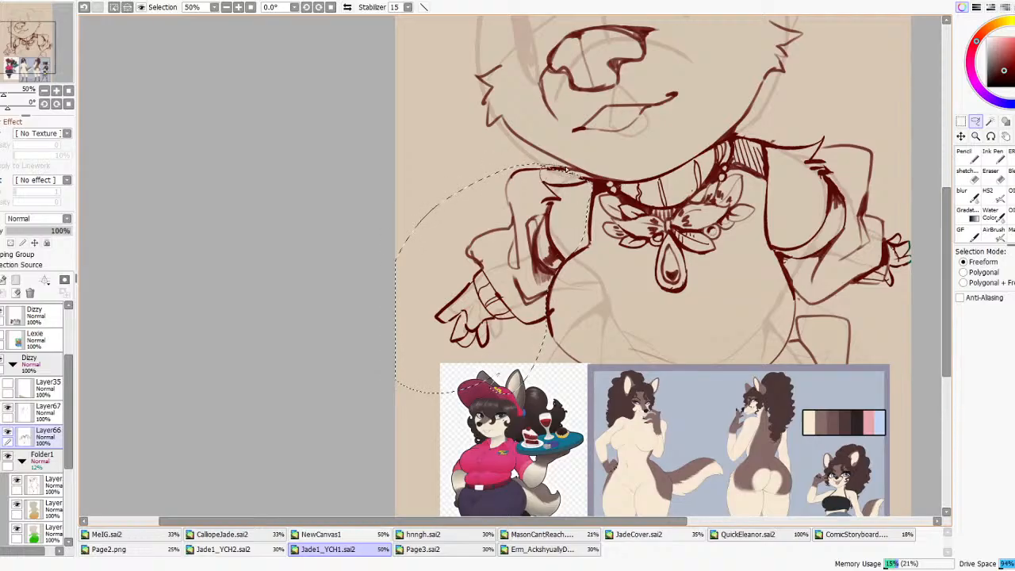
key(ctrl+t)
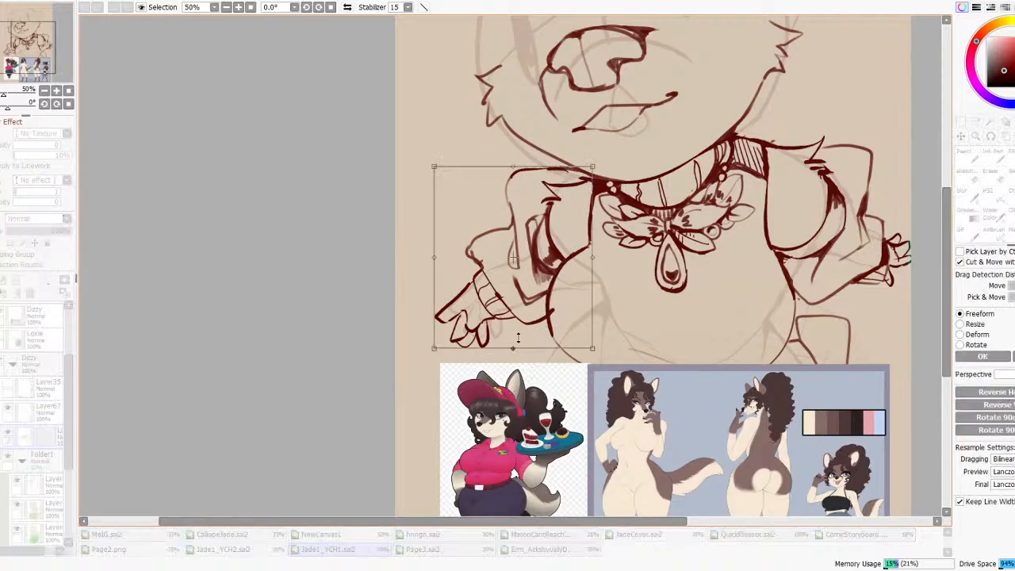
drag(433, 347, 425, 362)
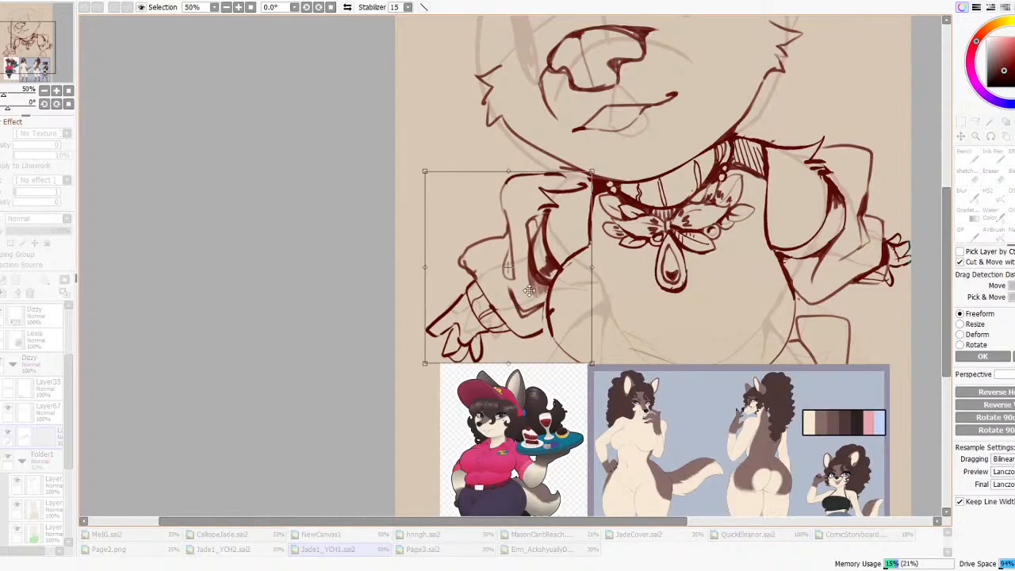
click(1007, 356)
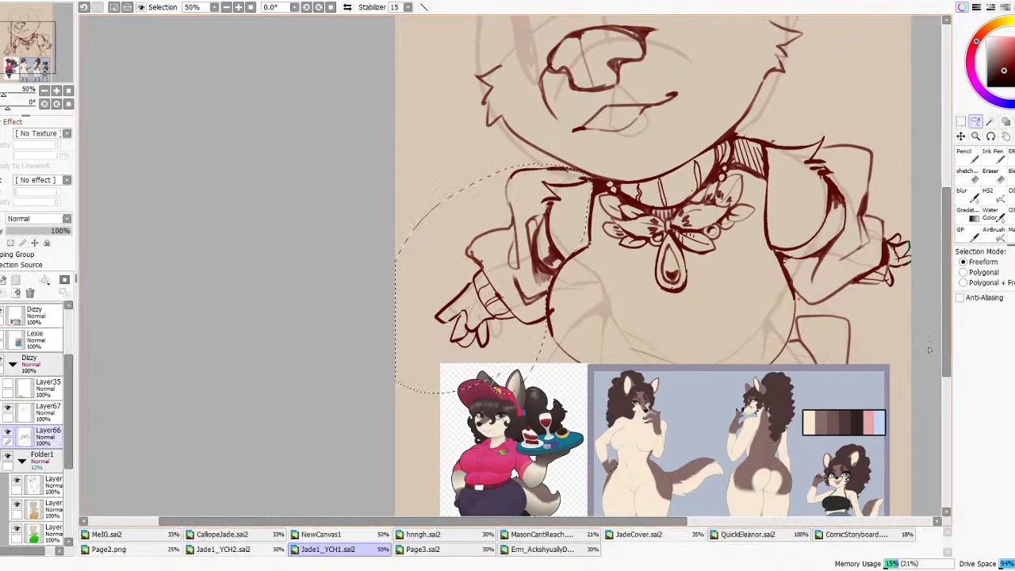
- Merge Layer67 with Layer66, then enlarge the lassoed left arm outward and downward and clear the selection
click(27, 414)
key(ctrl+e)
key(ctrl+t)
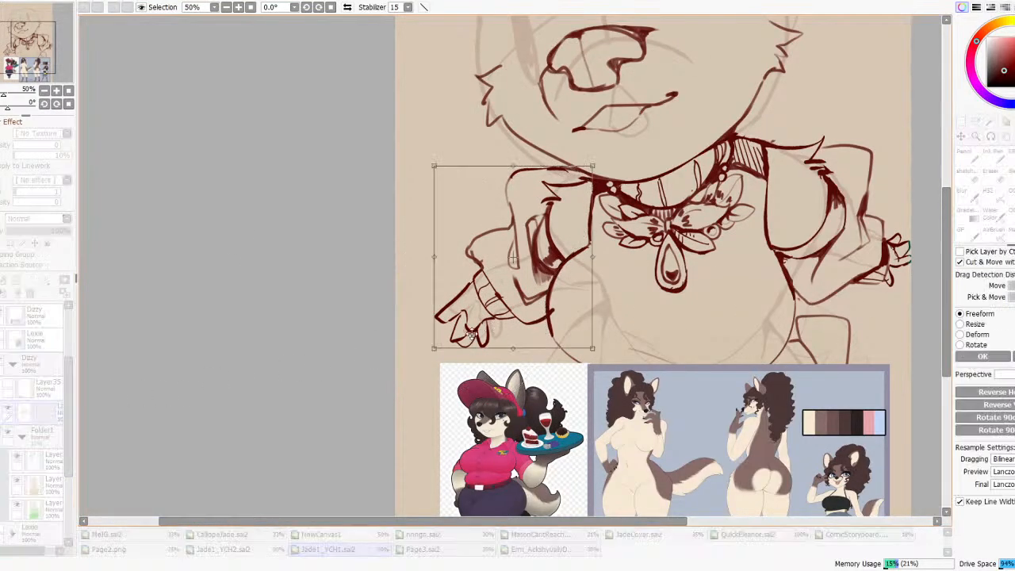
drag(433, 346, 422, 362)
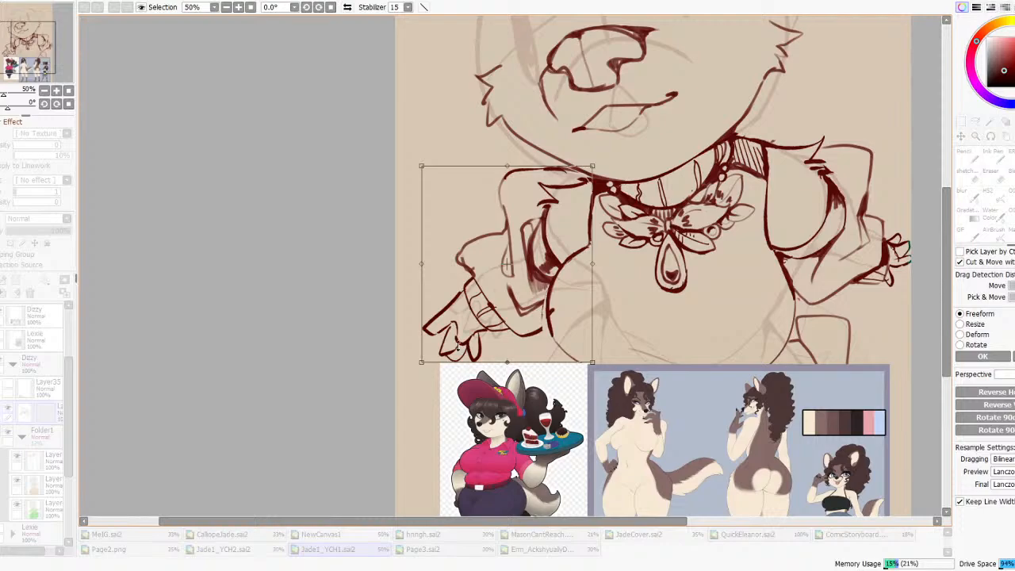
scroll(704, 208, down, 4)
scroll(738, 214, up, 2)
click(988, 358)
key(ctrl+d)
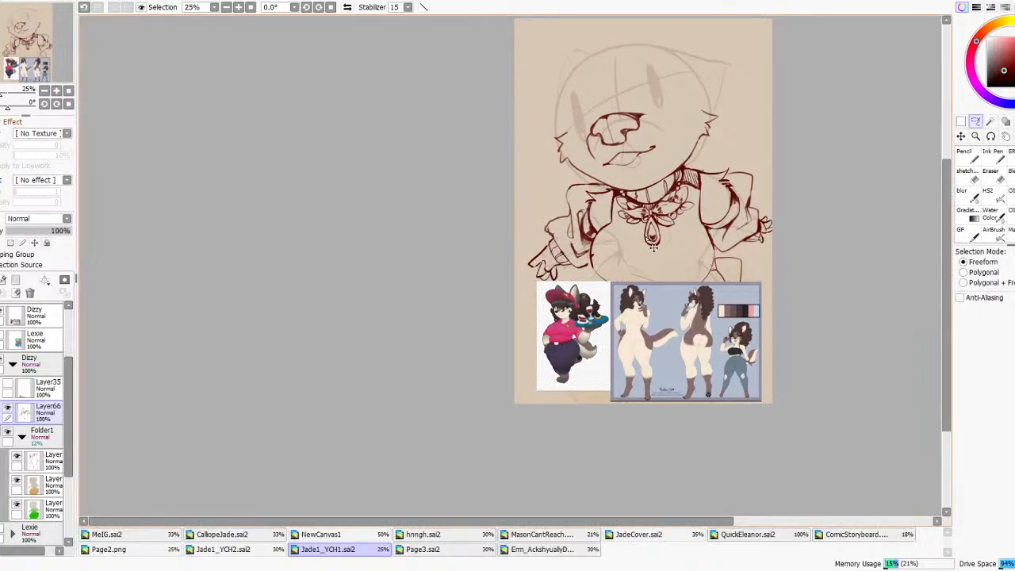
- Close the gap and darken the line where the left sleeve's lower edge meets the torso
scroll(653, 248, down, 3)
scroll(570, 234, up, 6)
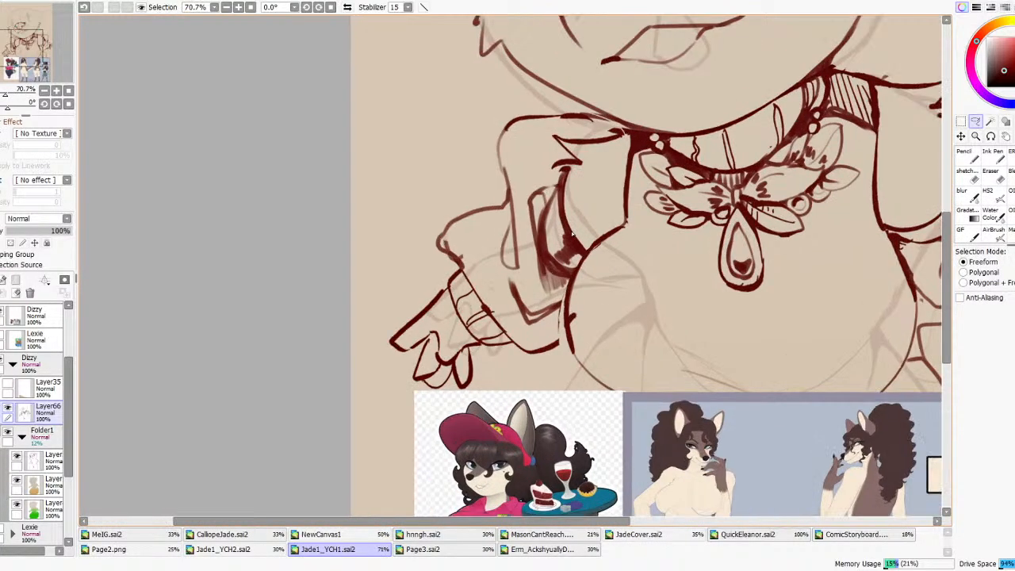
click(1009, 192)
mouse_move(553, 345)
mouse_down()
mouse_move(569, 294)
mouse_move(550, 350)
mouse_move(566, 336)
mouse_move(569, 347)
mouse_move(563, 335)
mouse_up()
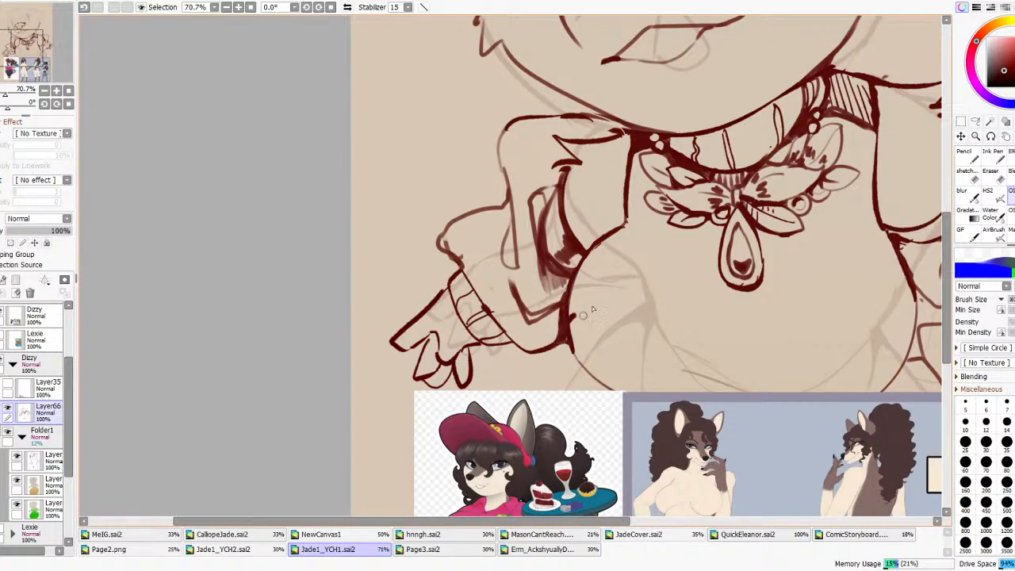
- Hide the reference images and erase the boxy outlines beside the right hip
click(995, 176)
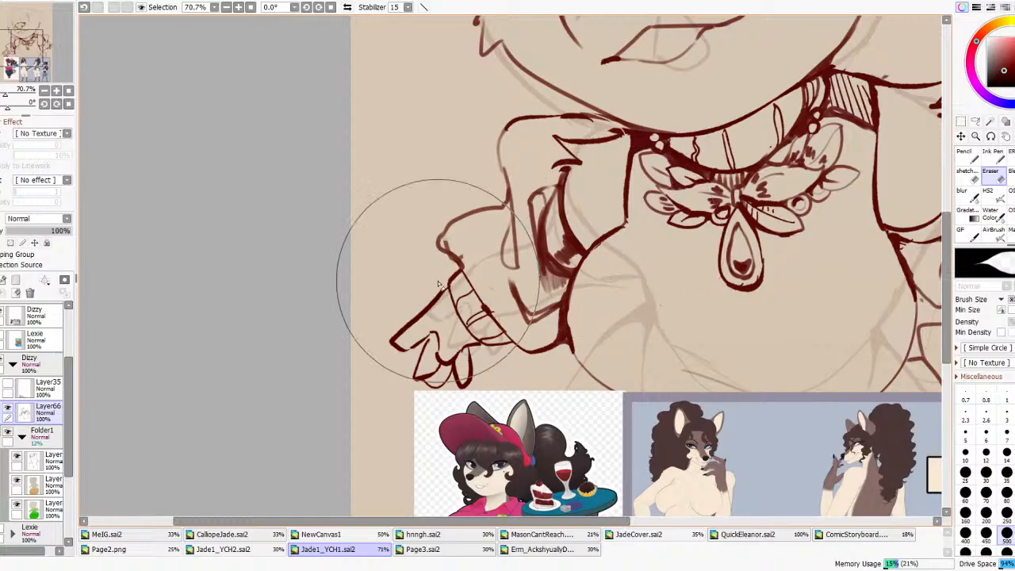
scroll(437, 283, down, 5)
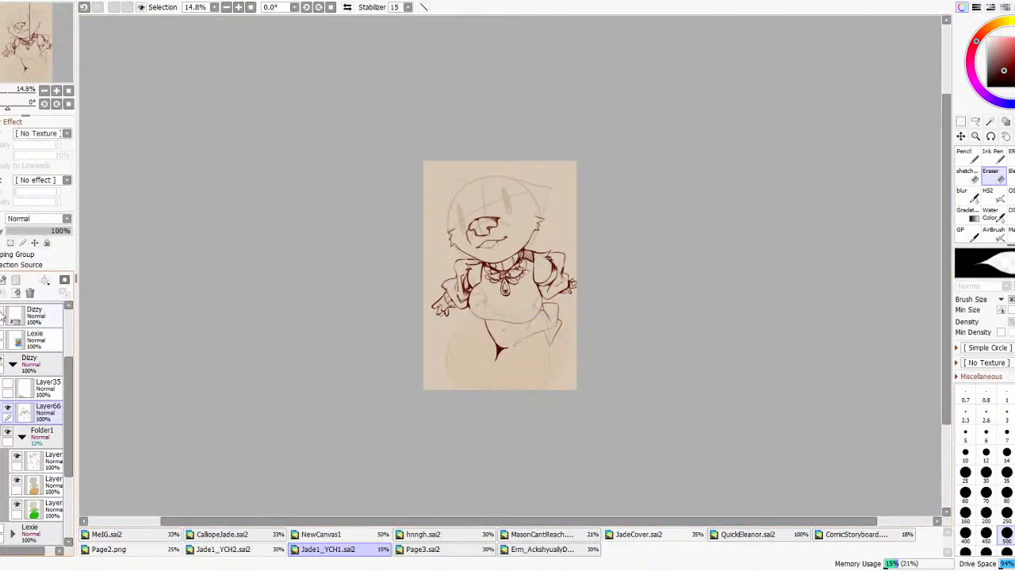
scroll(524, 282, up, 3)
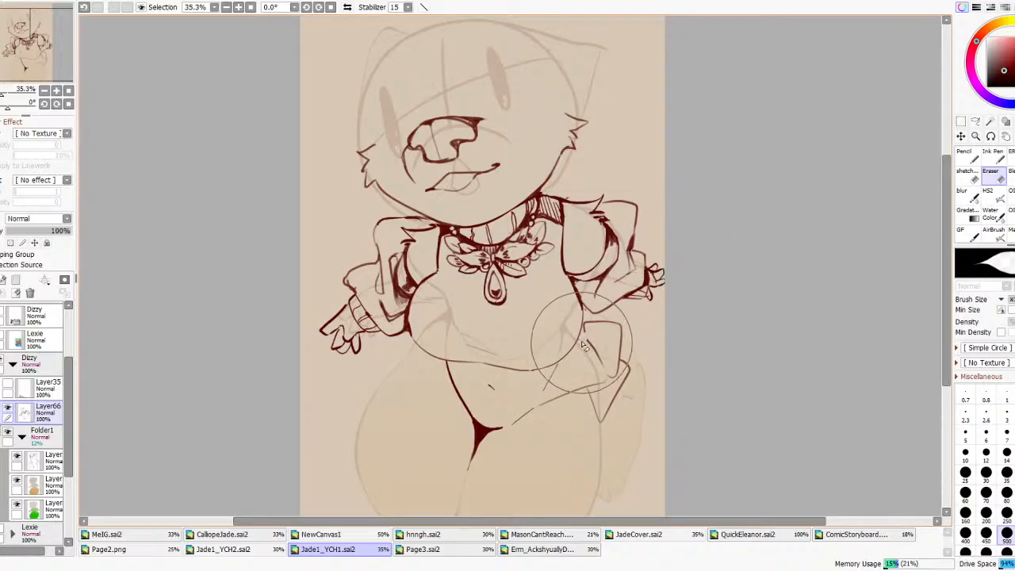
mouse_move(590, 329)
mouse_down()
mouse_move(614, 349)
mouse_move(622, 393)
mouse_move(567, 414)
mouse_move(553, 412)
mouse_move(557, 396)
mouse_up()
scroll(571, 212, down, 7)
scroll(558, 254, up, 8)
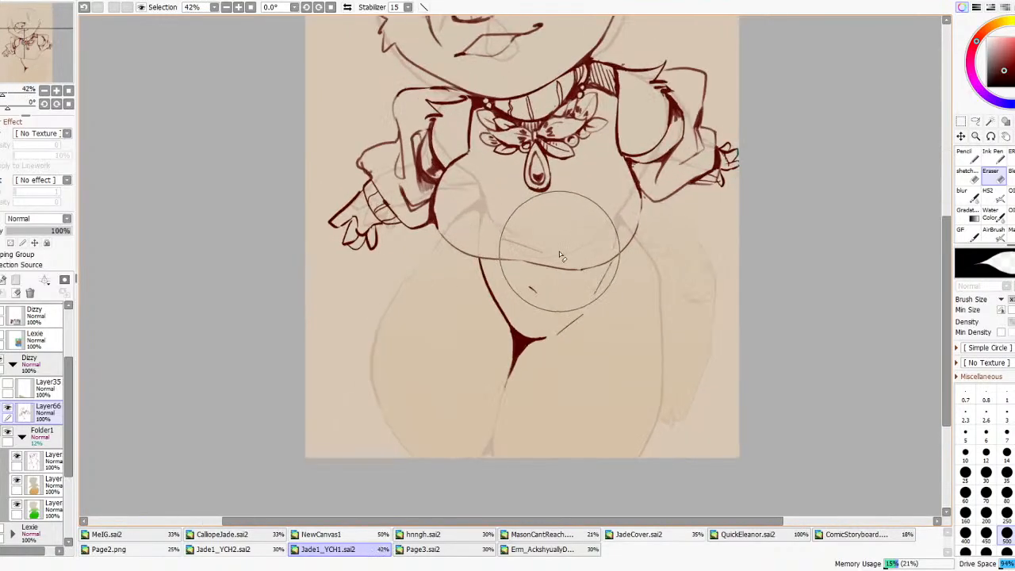
- Draw short curved garment edges below both sleeves, one on each side of the waist
click(1010, 195)
mouse_move(684, 187)
mouse_down()
mouse_move(674, 244)
mouse_move(648, 249)
mouse_up()
drag(427, 256, 395, 232)
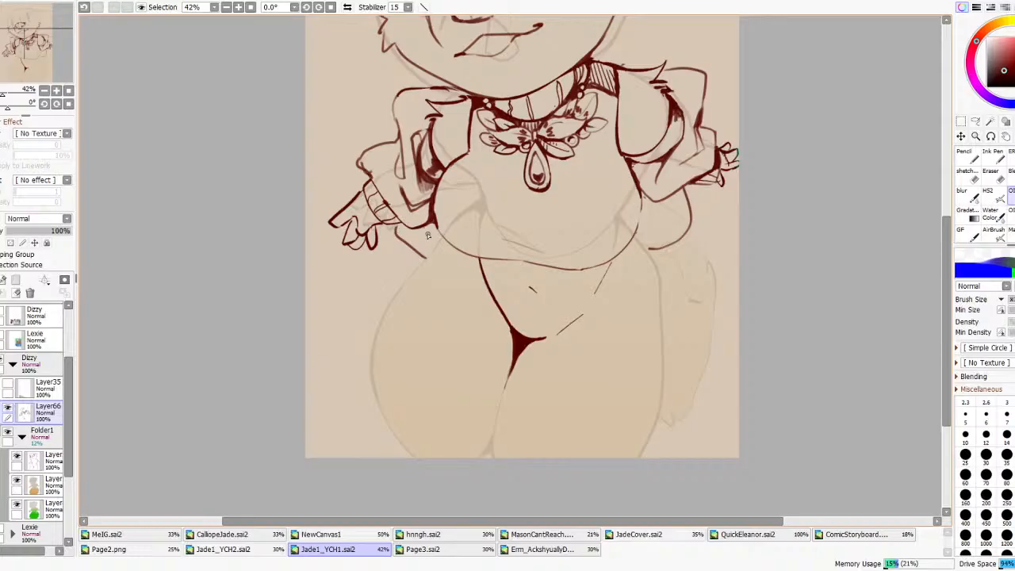
key(ctrl+z)
drag(399, 238, 405, 228)
mouse_move(577, 321)
mouse_down()
mouse_move(697, 321)
mouse_move(684, 275)
mouse_move(654, 259)
mouse_up()
key(ctrl+z)
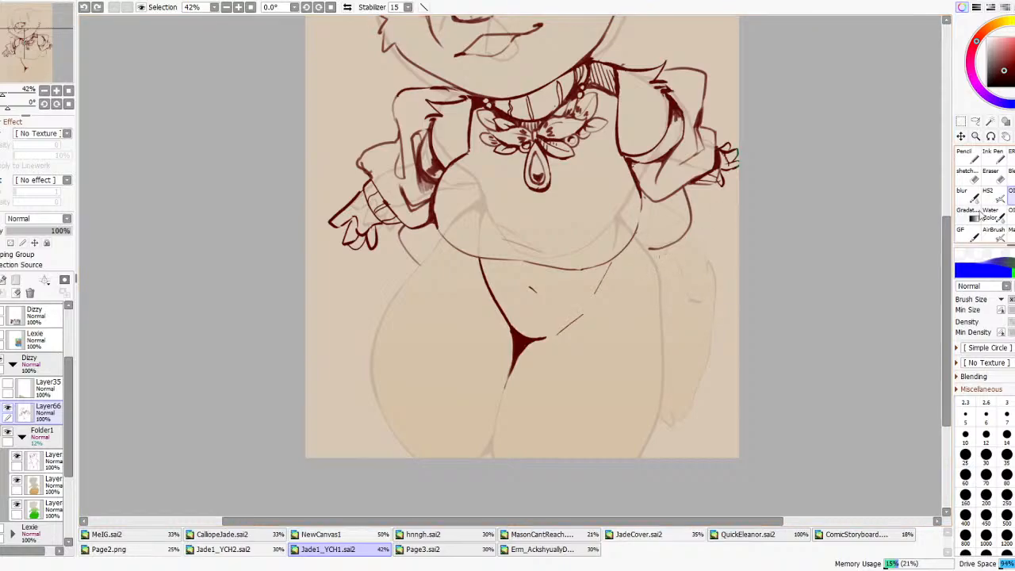
- Trim the curve below the right sleeve and draw a bag flap with a rounded top and slanted side at the right hip
key(e)
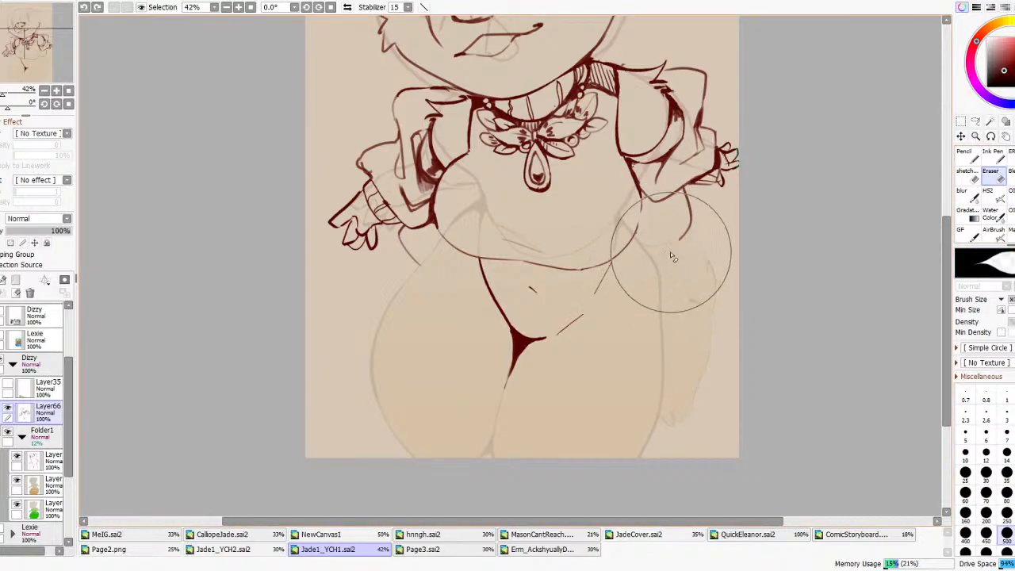
mouse_move(673, 239)
mouse_down()
mouse_move(691, 222)
mouse_move(662, 226)
mouse_move(714, 293)
mouse_up()
click(1009, 195)
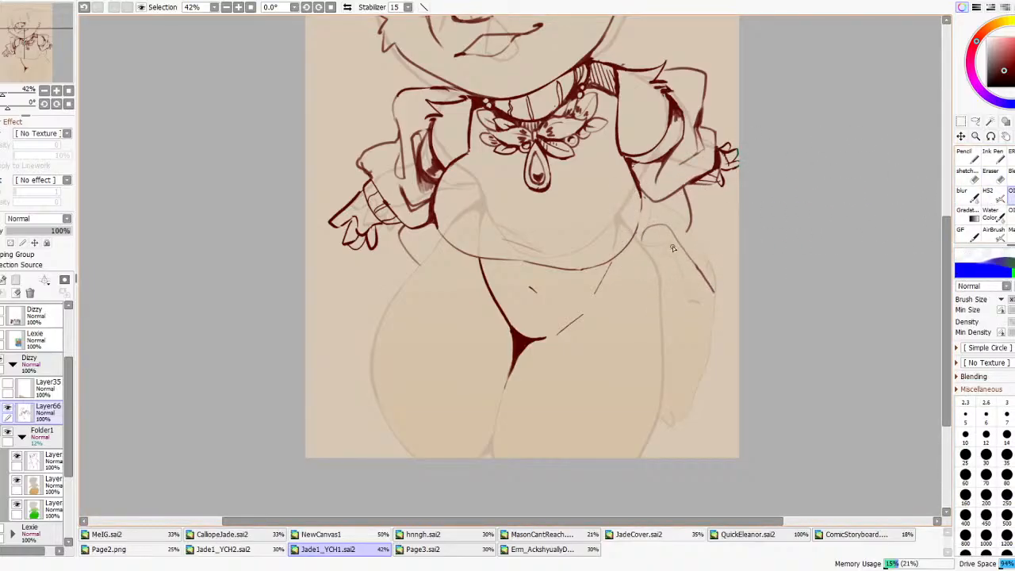
mouse_move(643, 240)
mouse_down()
mouse_move(659, 231)
mouse_move(685, 259)
mouse_move(679, 246)
mouse_move(716, 312)
mouse_up()
key(ctrl+z)
key(ctrl+z)
mouse_move(662, 332)
mouse_down()
mouse_move(725, 318)
mouse_move(713, 310)
mouse_move(722, 322)
mouse_move(663, 329)
mouse_up()
key(ctrl+z)
key(ctrl+z)
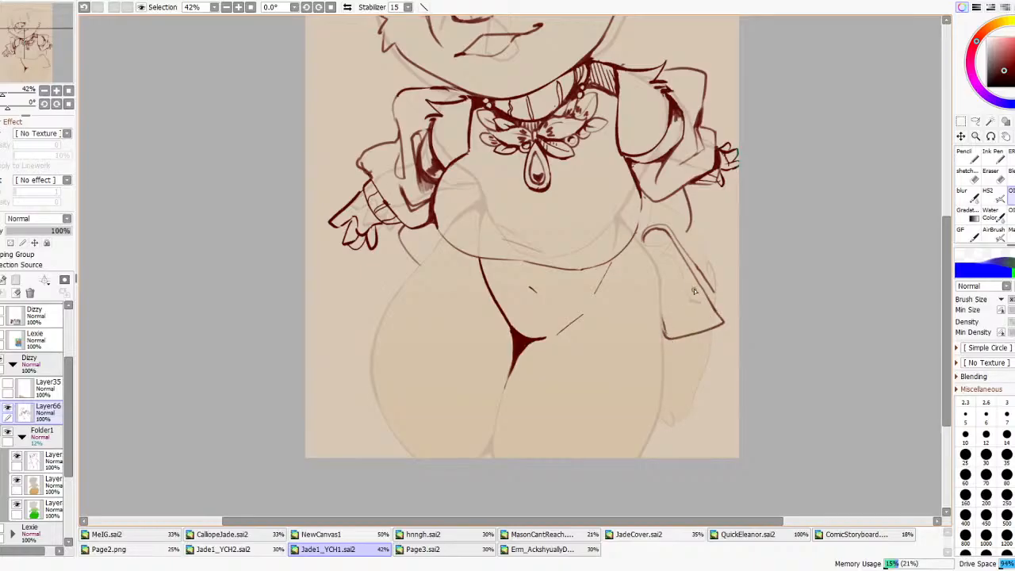
- Draw the bag's lower body beneath the flap, with an angled outer side and a short bottom edge
scroll(695, 291, down, 2)
scroll(721, 314, up, 2)
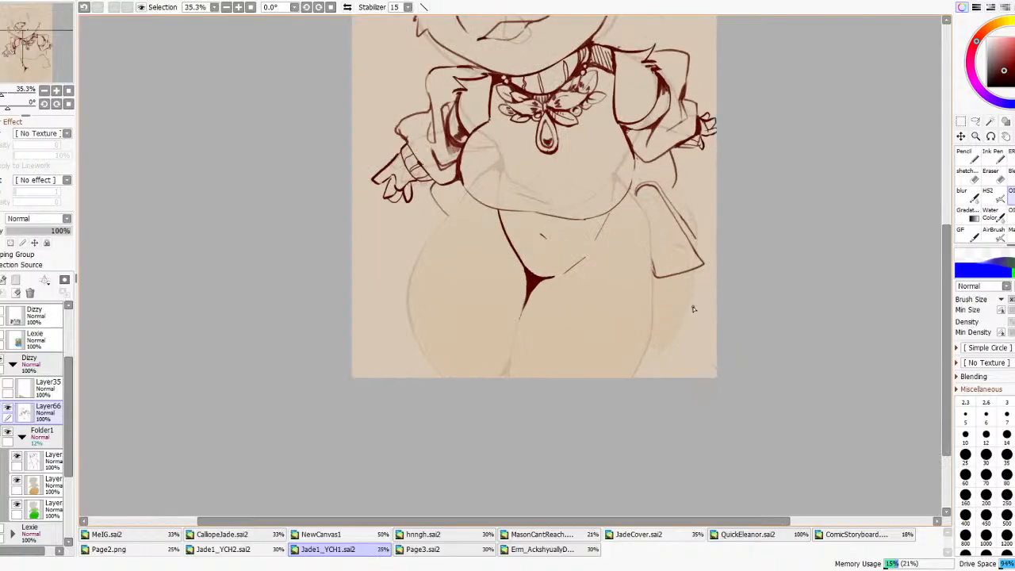
mouse_move(679, 306)
mouse_down()
mouse_move(651, 320)
mouse_move(655, 276)
mouse_move(652, 265)
mouse_up()
drag(654, 278, 652, 245)
key(ctrl+z)
key(ctrl+z)
mouse_move(695, 239)
mouse_down()
mouse_move(699, 251)
mouse_move(664, 190)
mouse_up()
key(ctrl+z)
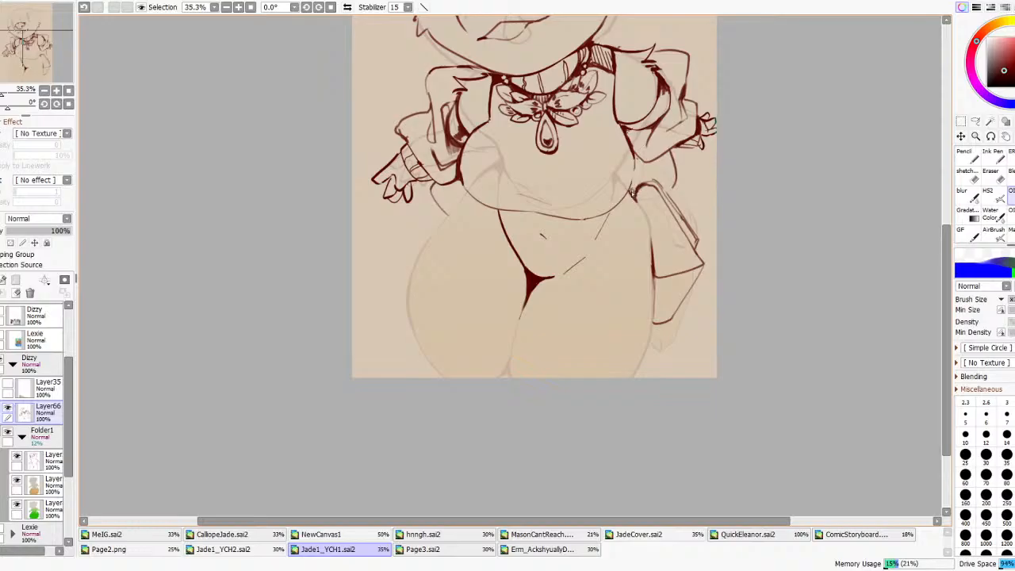
key(ctrl+z)
key(ctrl+z)
- Retrace the bag flap's rounded top and slanted outer edge with a heavier double line
mouse_move(652, 181)
mouse_down()
mouse_move(643, 186)
mouse_move(660, 187)
mouse_move(680, 211)
mouse_move(649, 189)
mouse_move(676, 217)
mouse_up()
key(ctrl+z)
key(ctrl+z)
key(ctrl+z)
drag(676, 256, 676, 266)
key(ctrl+z)
mouse_move(644, 207)
mouse_down()
mouse_move(654, 199)
mouse_move(662, 214)
mouse_up()
scroll(724, 227, down, 5)
scroll(724, 227, up, 4)
scroll(719, 217, down, 3)
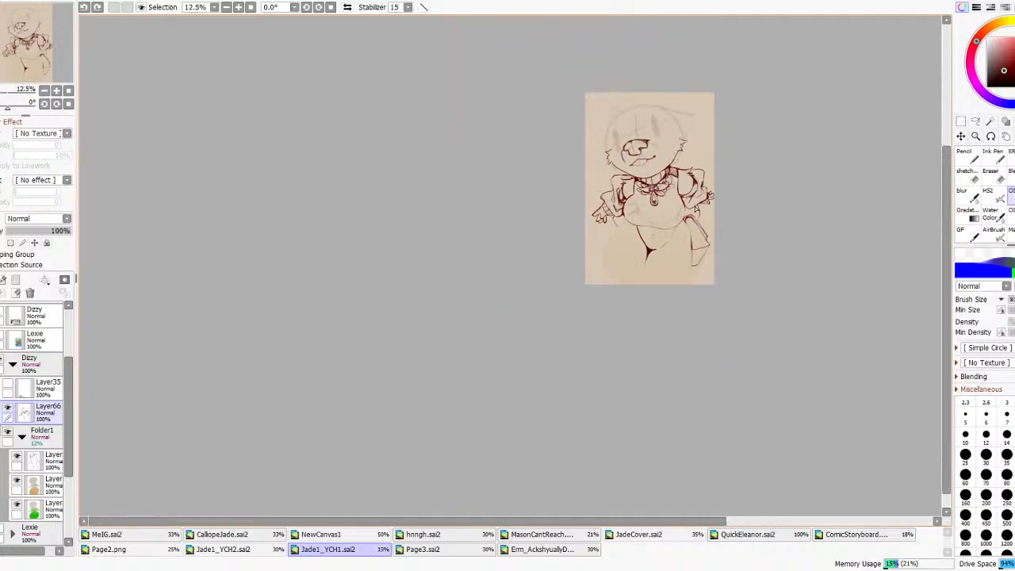
scroll(719, 217, up, 4)
- Erase the heavy lines at the flap's rounded top and redraw the curve where the bag meets the torso
key(e)
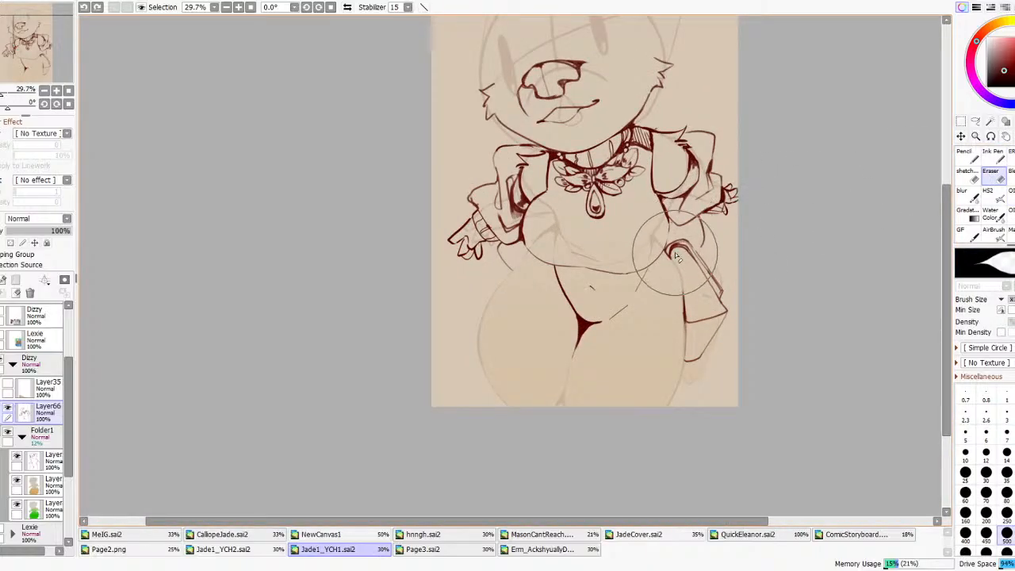
mouse_move(672, 249)
mouse_down()
mouse_move(706, 233)
mouse_move(692, 260)
mouse_up()
key(b)
key(ctrl+z)
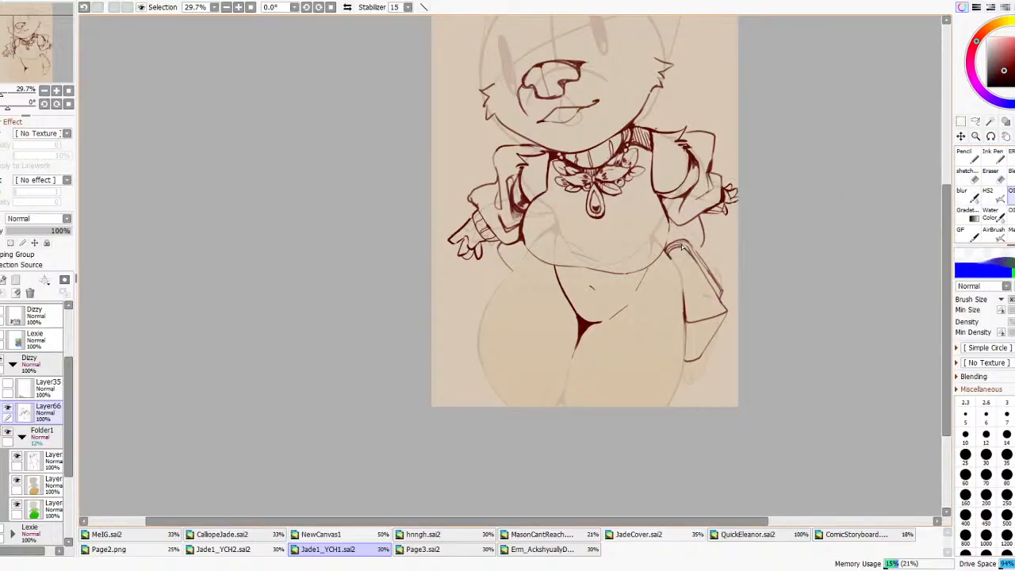
key(e)
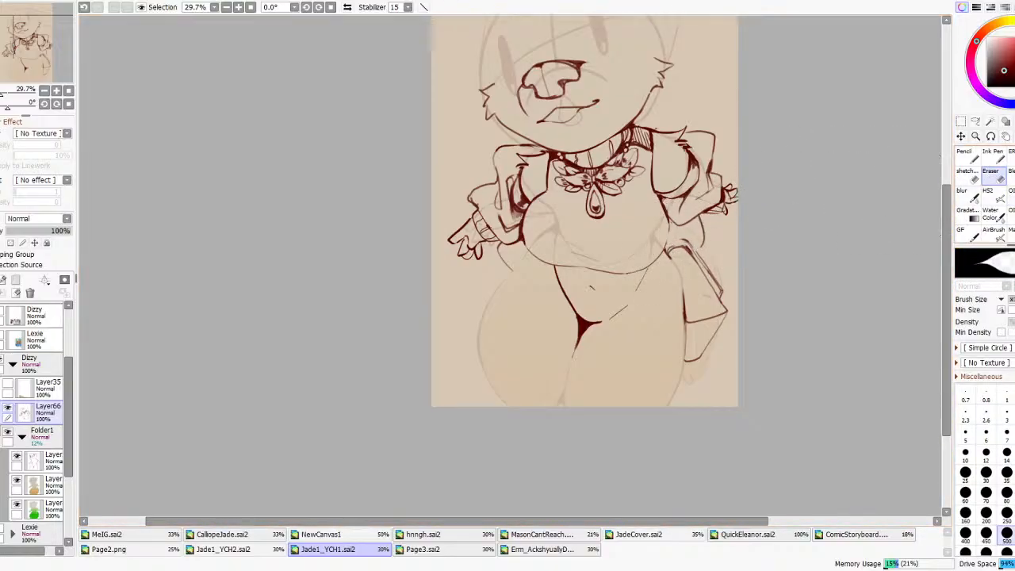
click(1011, 196)
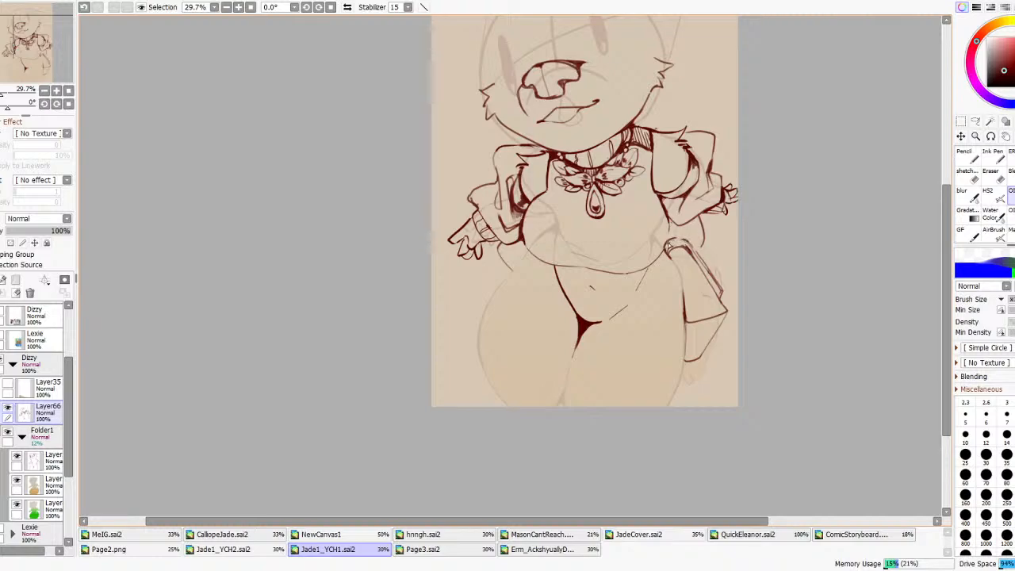
key(ctrl+z)
drag(668, 248, 690, 246)
key(ctrl+z)
- Add a small clasp on the bag's lower outer edge and a strap fastening beneath its rounded top
drag(715, 338, 722, 333)
key(ctrl+z)
mouse_move(685, 251)
mouse_down()
mouse_move(678, 261)
mouse_move(690, 261)
mouse_up()
key(ctrl+z)
key(ctrl+z)
key(ctrl+z)
- Erase the bag's rounded top and draw a shoulder strap running from the right side of the collar to the fastening
key(e)
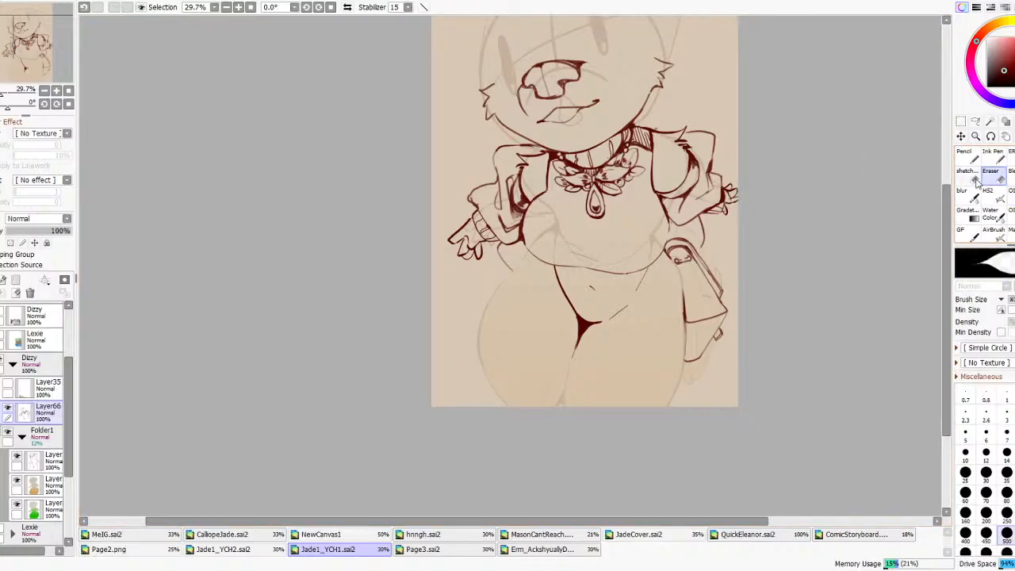
drag(677, 248, 678, 241)
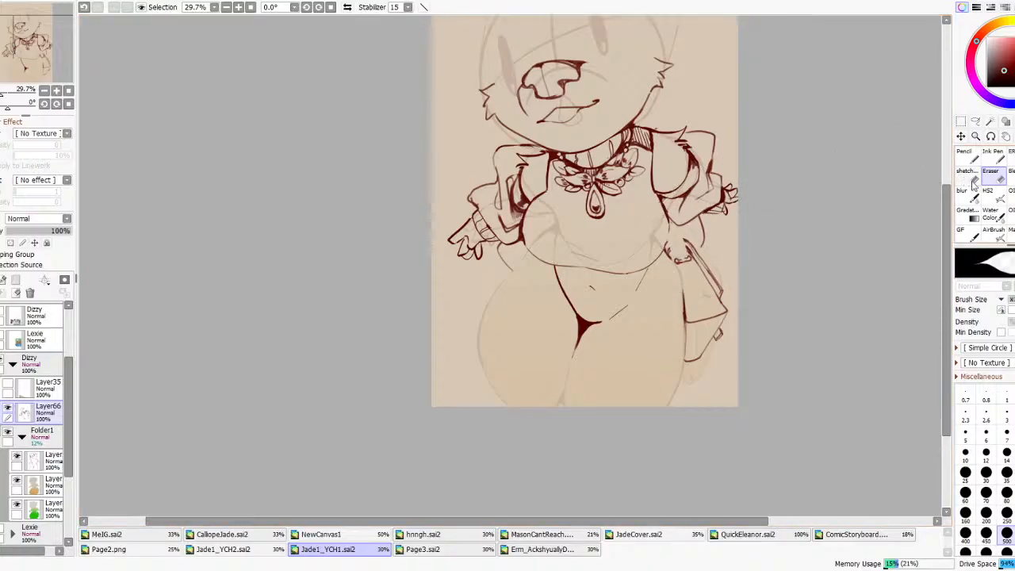
key(b)
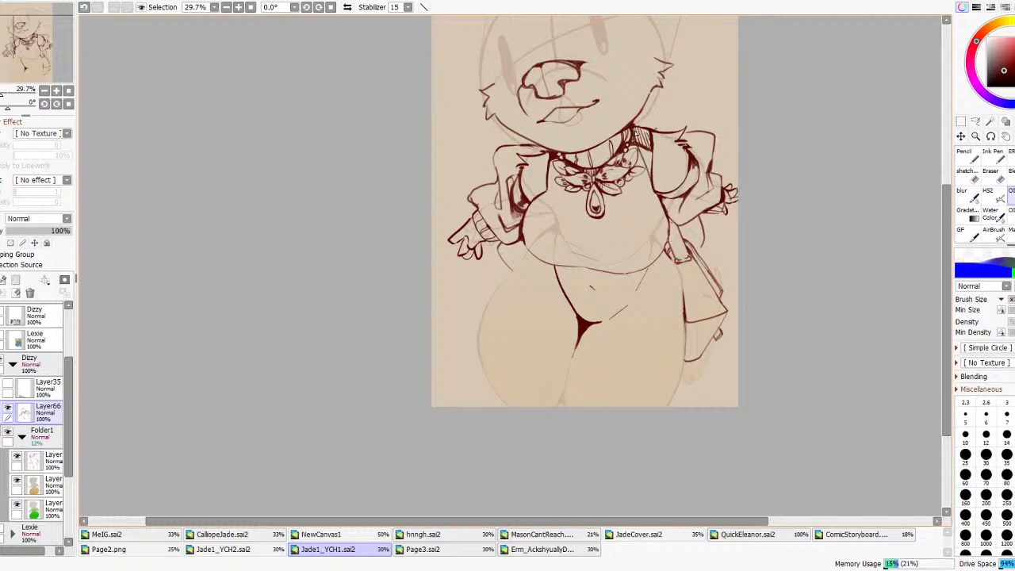
drag(638, 139, 641, 148)
drag(642, 139, 645, 154)
drag(537, 191, 548, 149)
key(ctrl+z)
drag(679, 226, 647, 138)
- Erase stray lines around the shoulder strap and check the whole sketch in a mirrored view
click(996, 175)
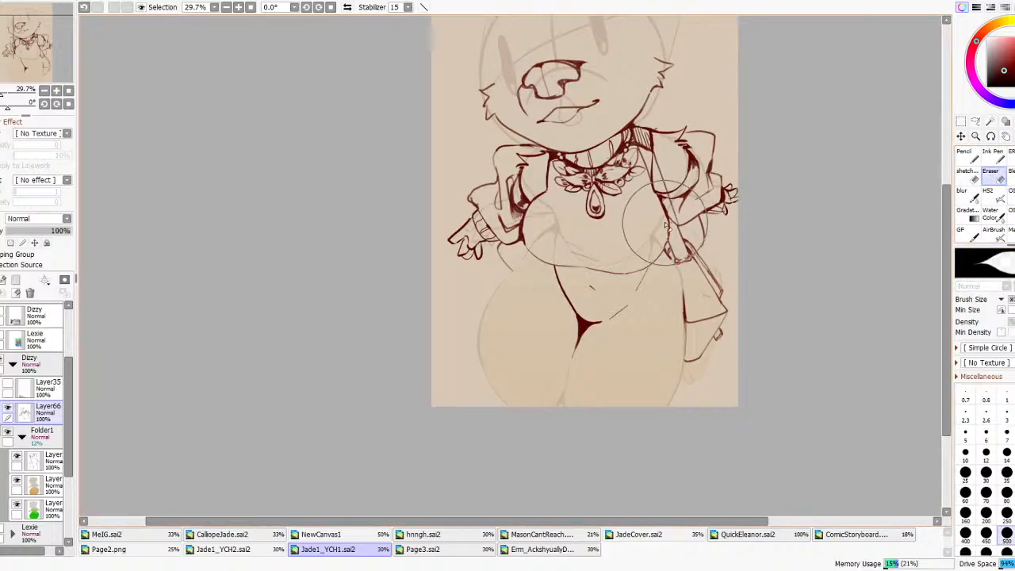
scroll(658, 184, down, 4)
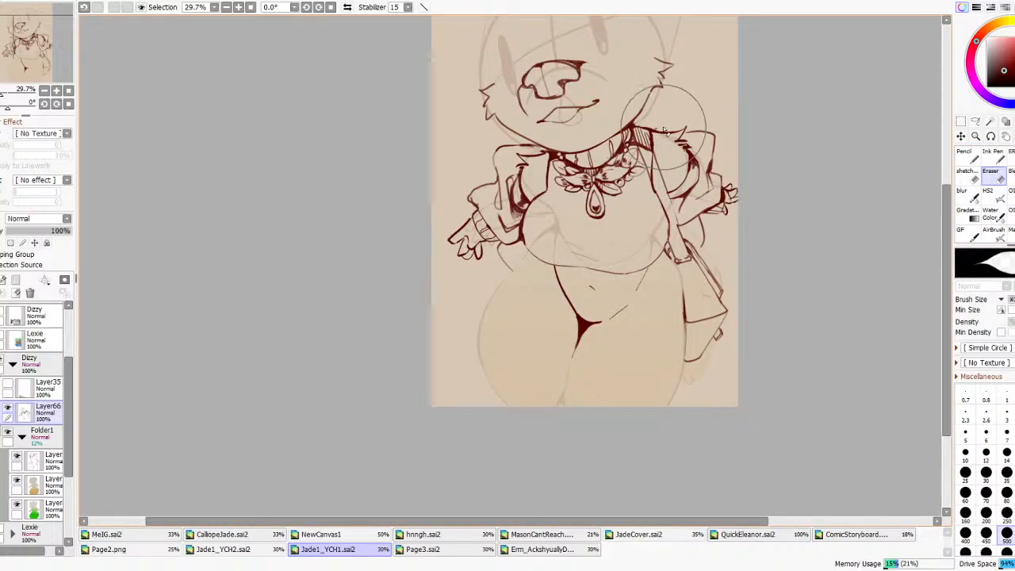
click(347, 7)
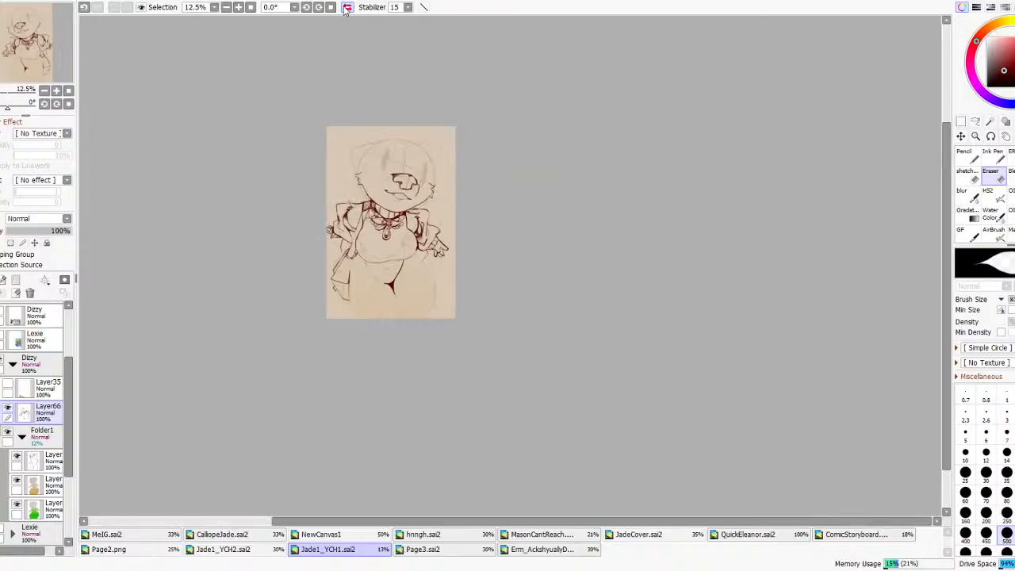
click(347, 7)
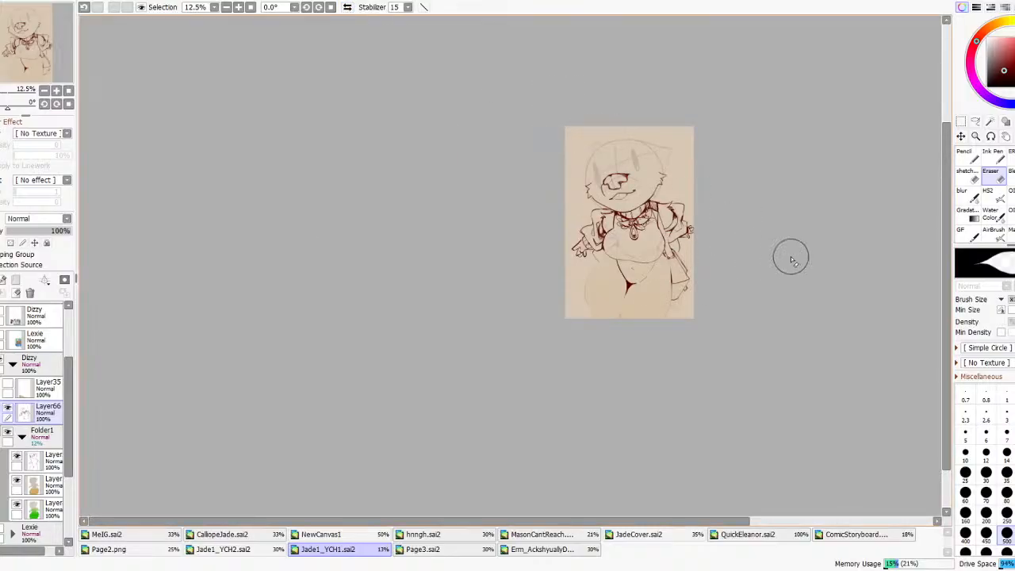
scroll(673, 237, up, 4)
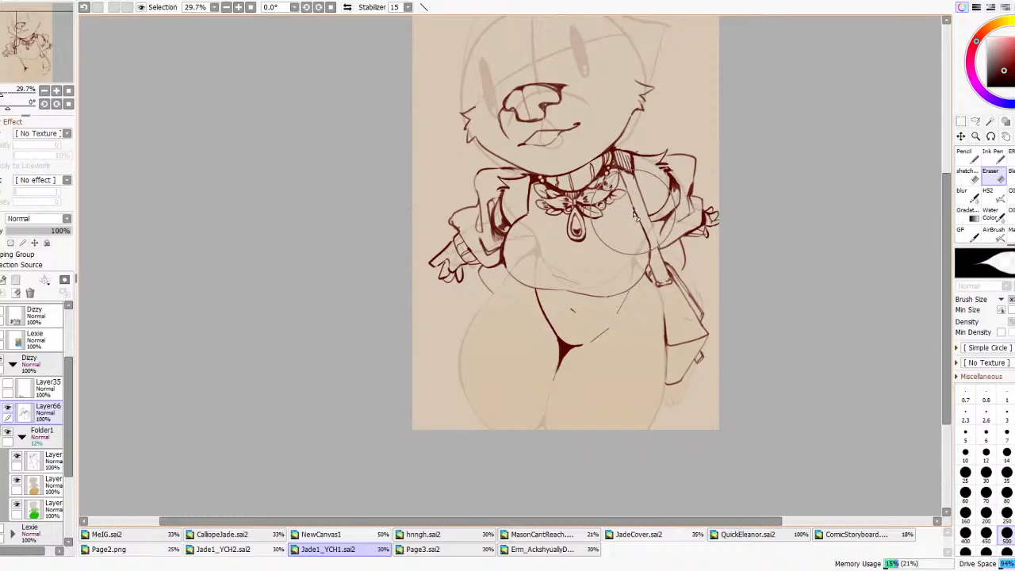
- Select the shoulder bag with a freeform outline, scale it down closer to the hip, and check its proportions against the whole figure
click(975, 121)
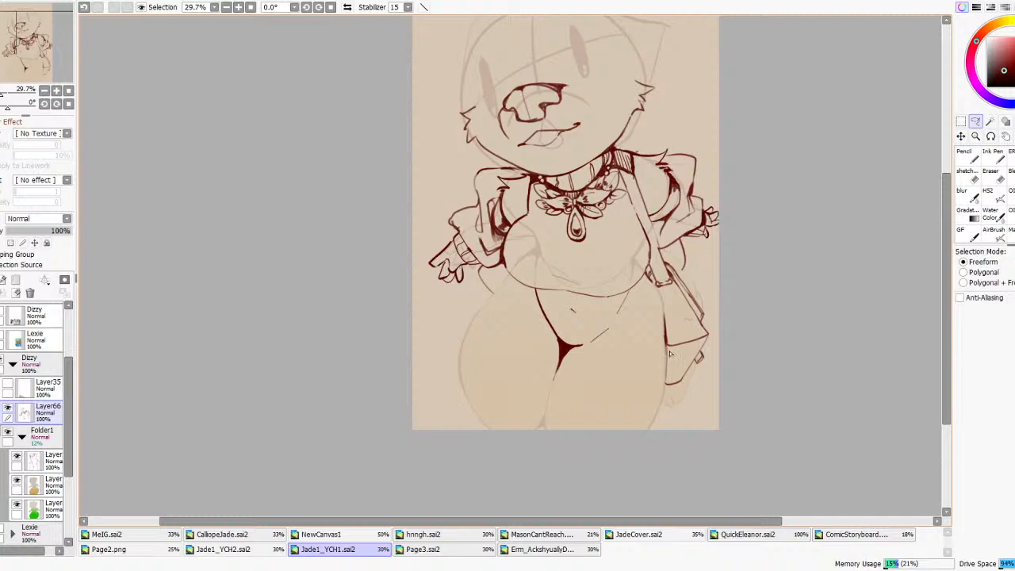
mouse_move(658, 384)
mouse_down()
mouse_move(650, 284)
mouse_move(675, 286)
mouse_move(683, 261)
mouse_move(683, 441)
mouse_move(622, 416)
mouse_up()
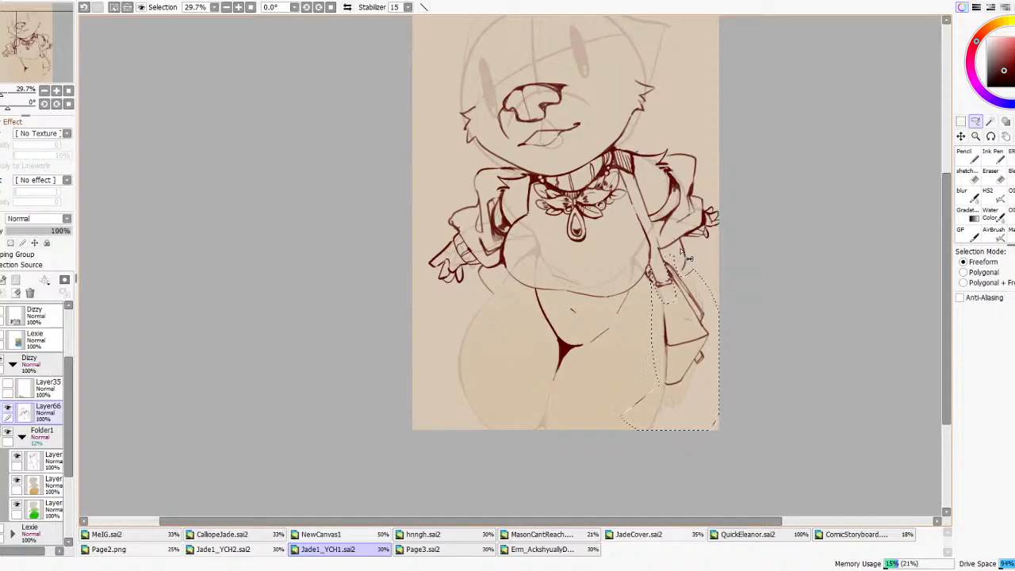
key(ctrl+t)
drag(709, 385, 696, 360)
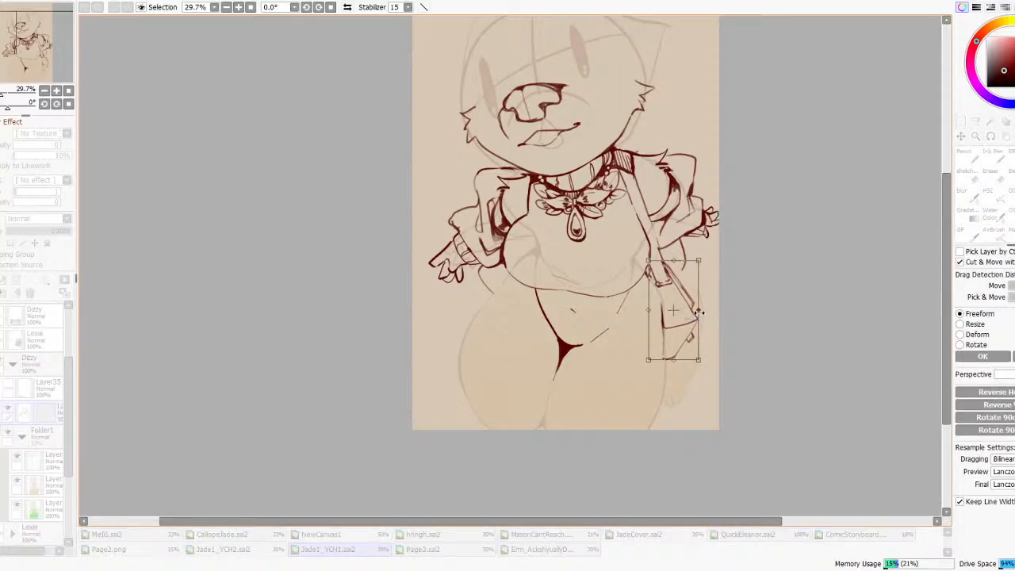
drag(697, 311, 706, 315)
scroll(705, 263, down, 5)
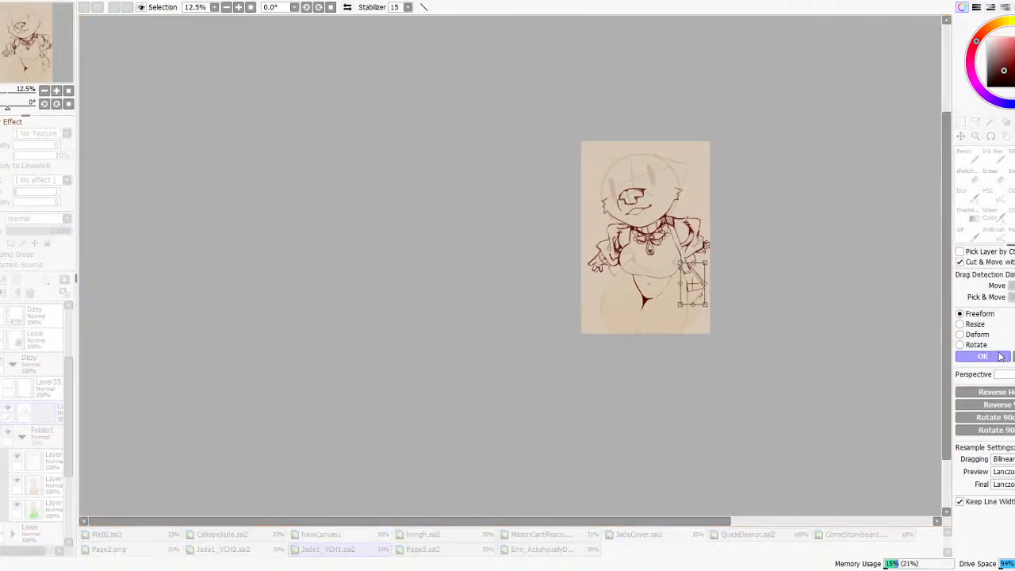
key(Return)
scroll(706, 263, up, 2)
scroll(663, 254, down, 4)
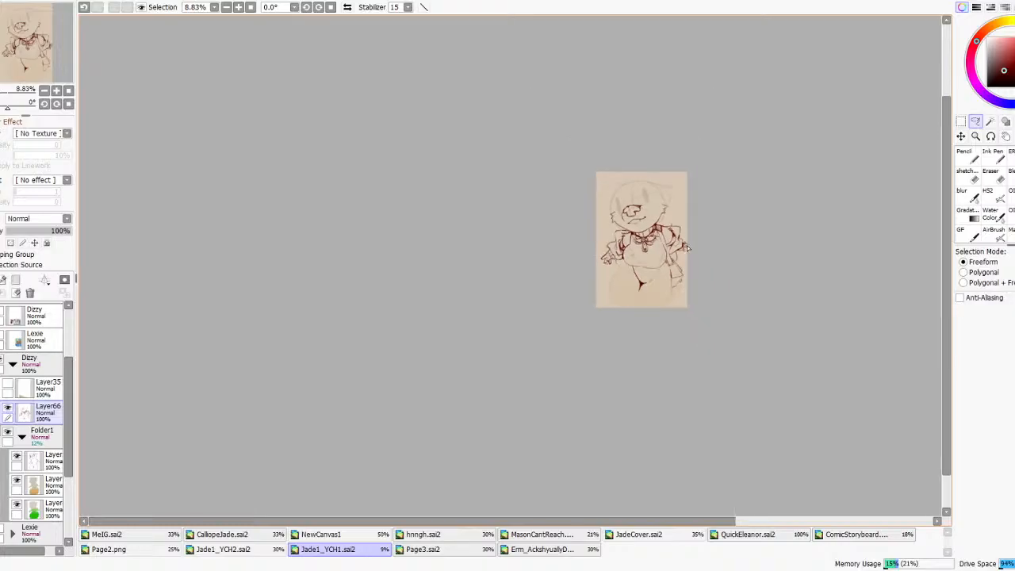
scroll(687, 248, up, 3)
scroll(687, 248, up, 3)
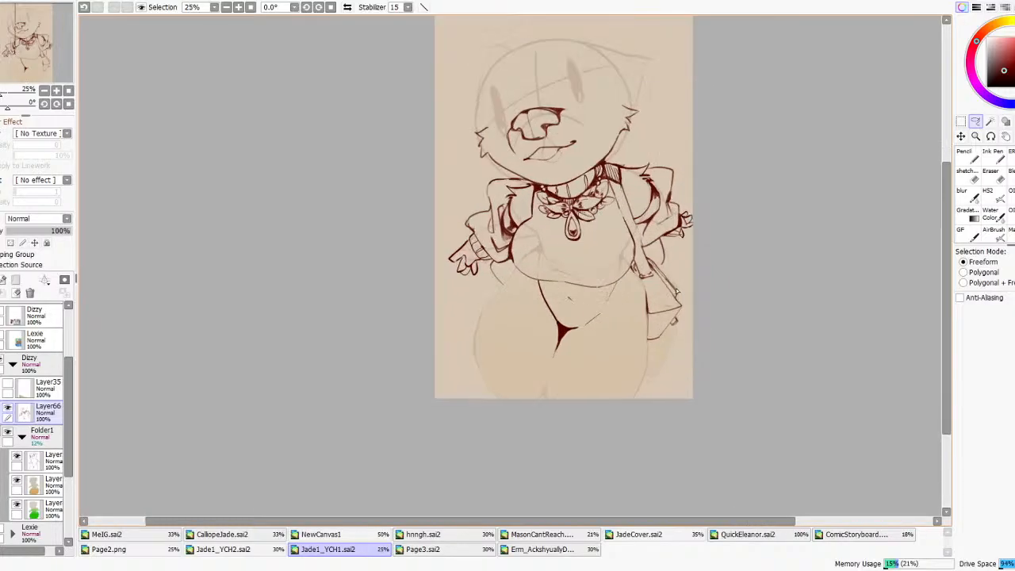
scroll(678, 290, down, 4)
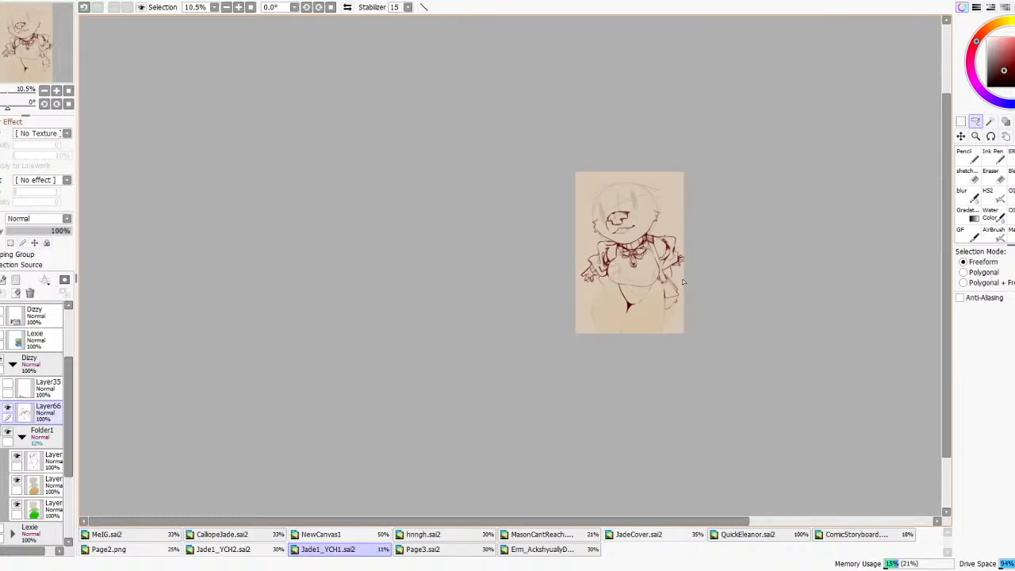
scroll(682, 281, up, 3)
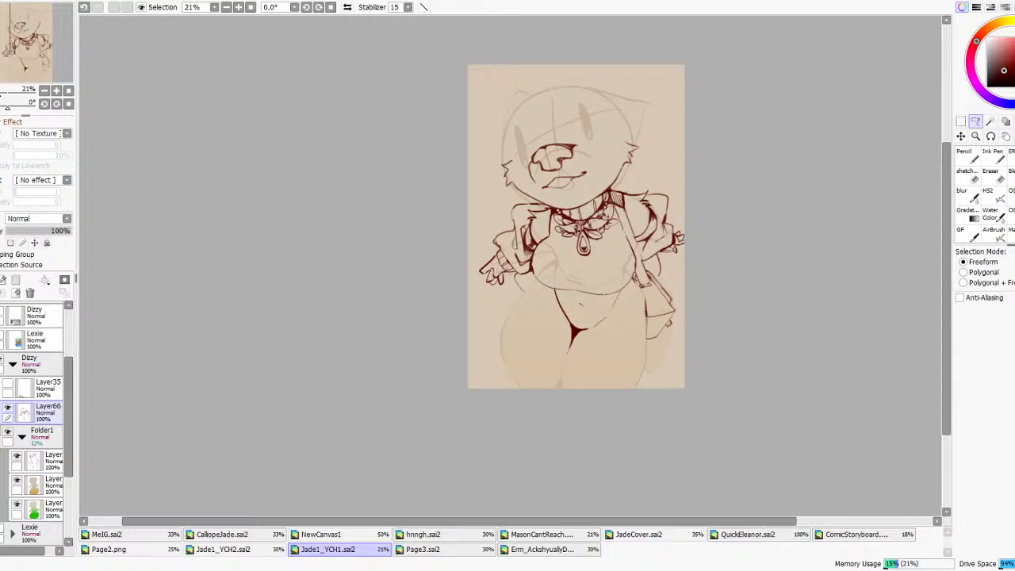
- Erase the shoulder bag and its fastening, keeping the strap section that crosses the chest
scroll(749, 296, up, 2)
key(e)
mouse_move(624, 276)
mouse_down()
mouse_move(678, 318)
mouse_move(666, 355)
mouse_move(656, 352)
mouse_move(664, 308)
mouse_move(676, 318)
mouse_move(634, 263)
mouse_up()
key(b)
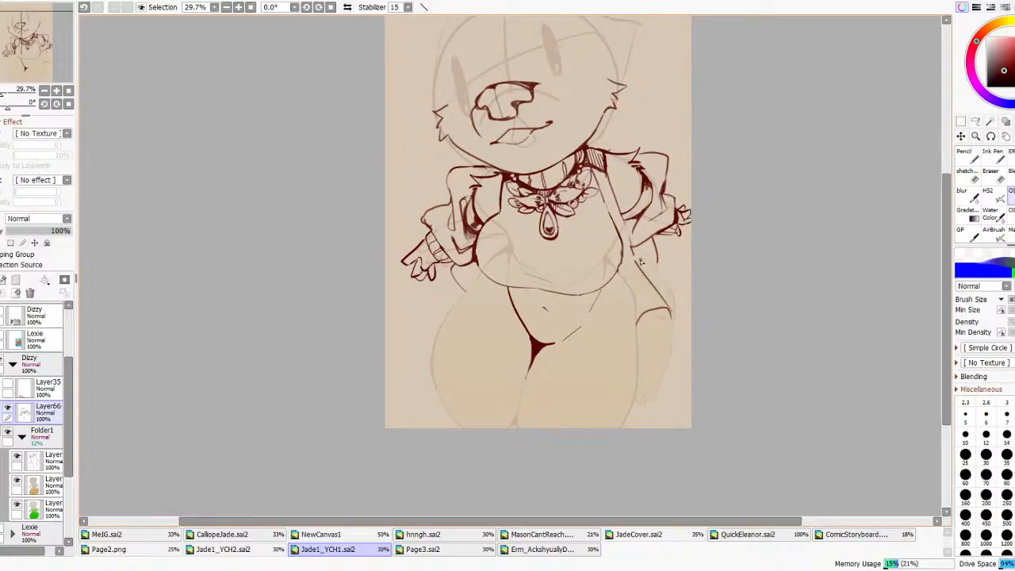
- Try several sloping lines extending the strap from beneath the arm down beside the hip
key(ctrl+z)
drag(630, 243, 653, 303)
key(ctrl+z)
drag(631, 243, 670, 324)
key(ctrl+z)
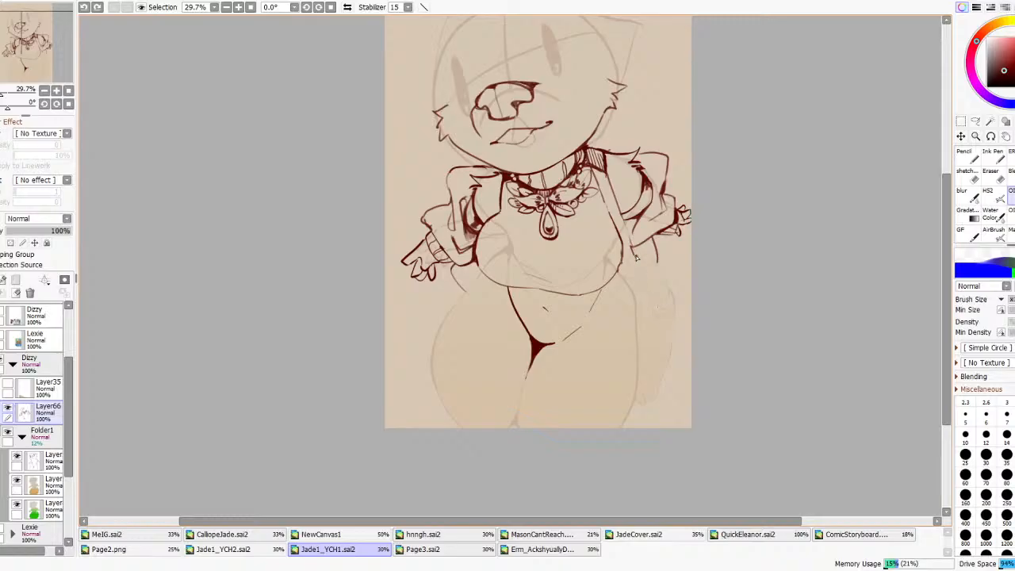
drag(631, 246, 666, 323)
key(ctrl+z)
key(ctrl+z)
- Draw the strap's straight lower section down beside the hip with a small end band, and redraw its edge up to the collar
mouse_move(631, 245)
mouse_down()
mouse_move(654, 319)
mouse_move(643, 321)
mouse_move(627, 267)
mouse_up()
key(ctrl+z)
drag(656, 318, 623, 257)
key(ctrl+z)
drag(636, 292, 624, 252)
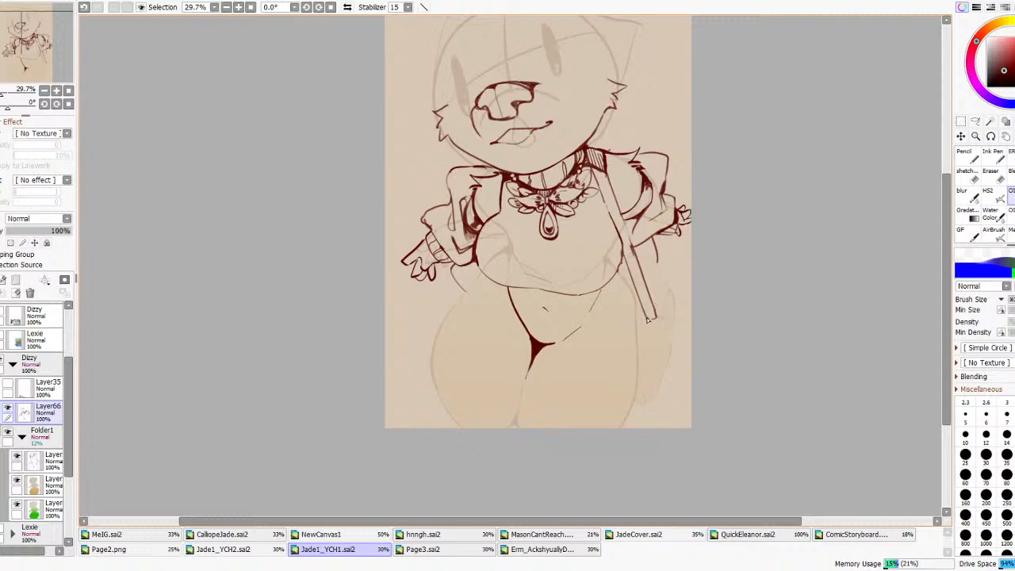
key(ctrl+z)
drag(655, 318, 645, 319)
key(ctrl+z)
drag(632, 252, 597, 168)
- Try erasing the lines where the strap meets the collar and retouching the strap's upper end
click(990, 172)
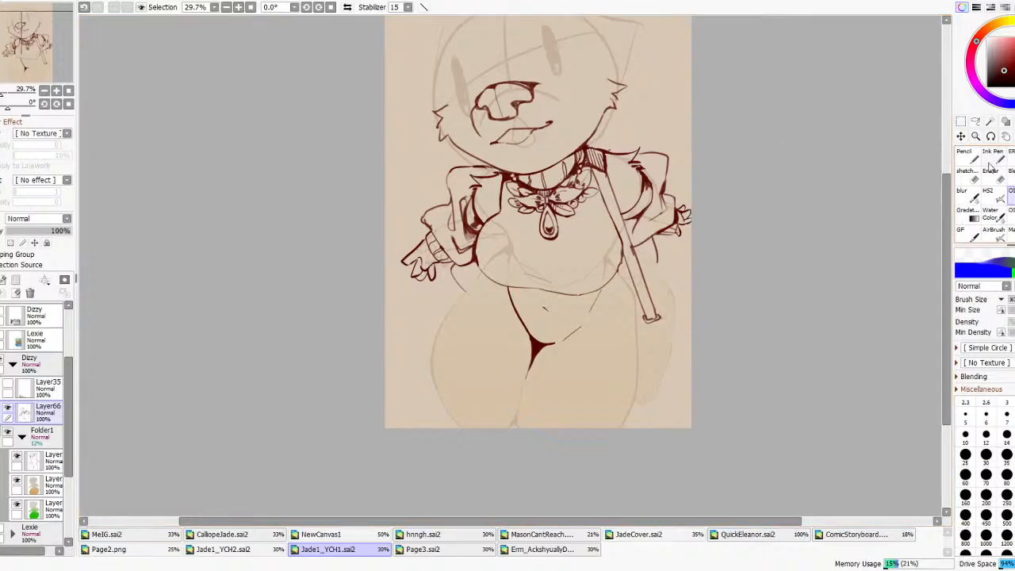
mouse_move(595, 163)
mouse_down()
mouse_move(600, 176)
mouse_move(595, 143)
mouse_up()
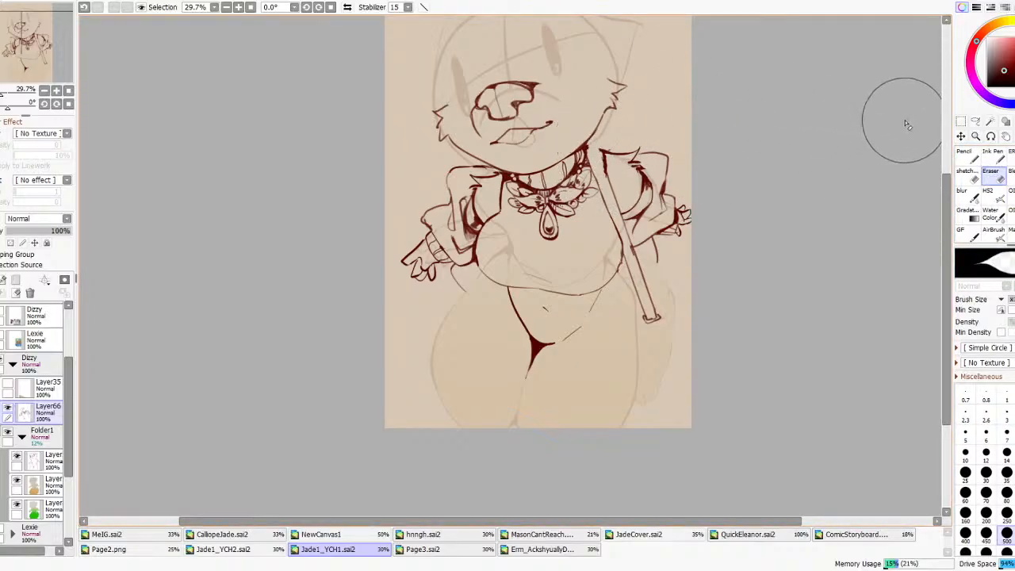
key(ctrl+z)
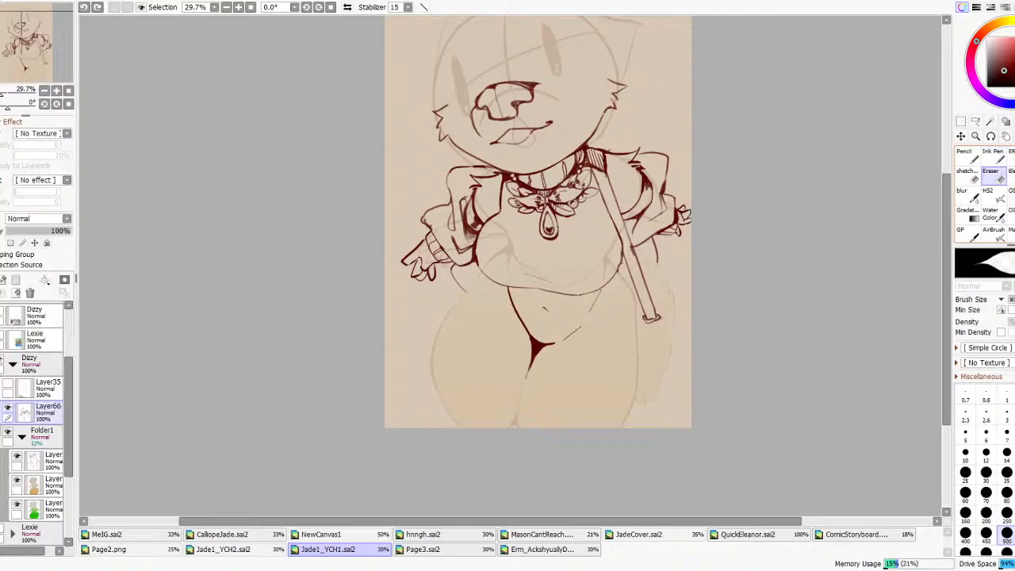
click(1009, 192)
drag(597, 180, 600, 171)
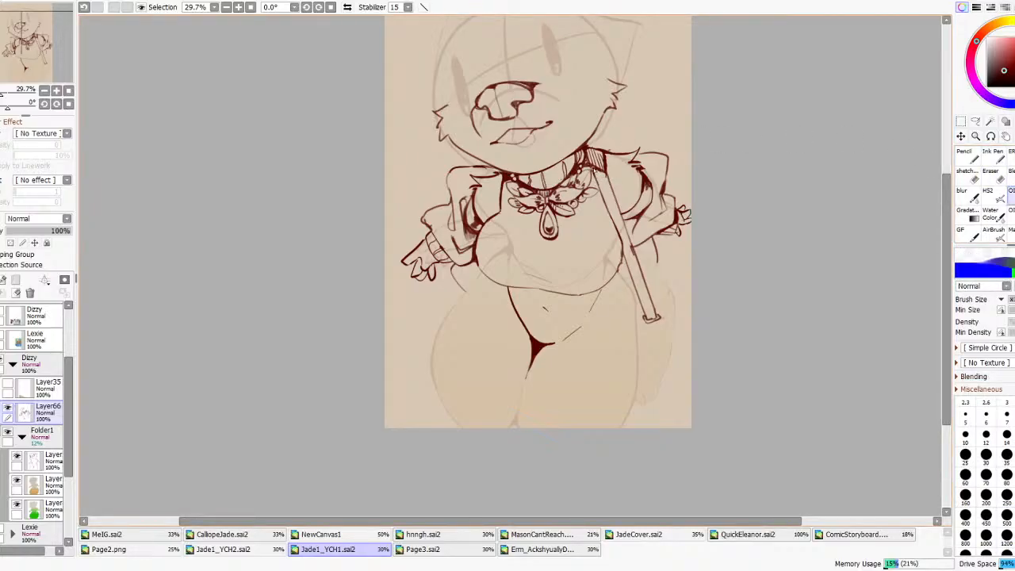
key(ctrl+z)
- Add small detail marks just above the band at the strap's lower end
scroll(664, 140, down, 3)
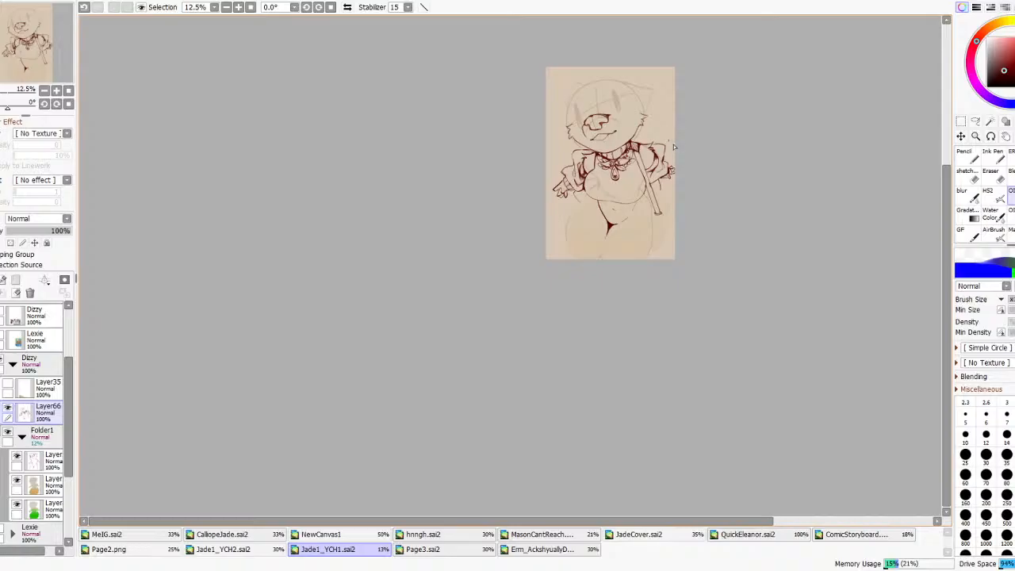
scroll(667, 169, up, 1)
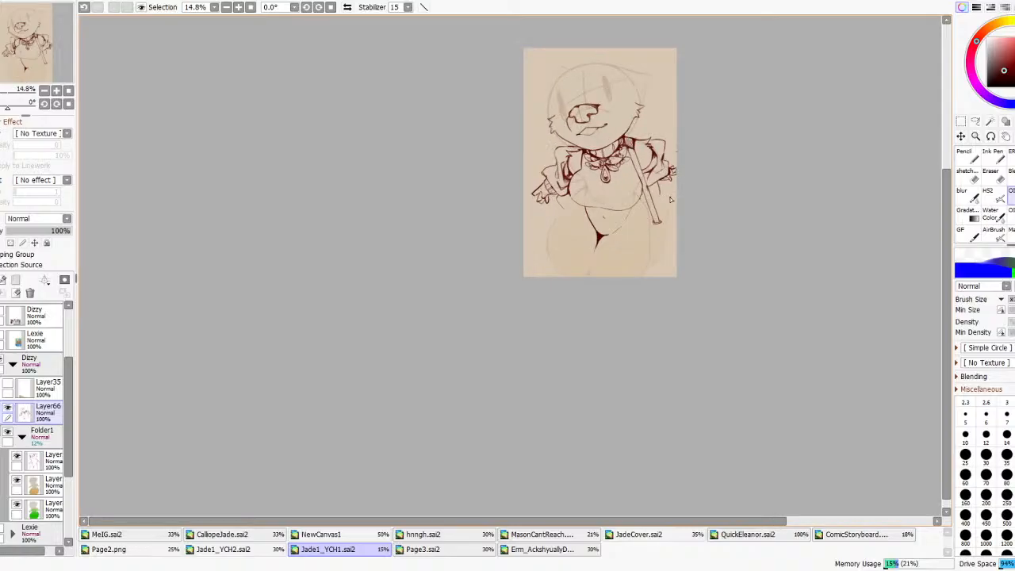
scroll(685, 175, up, 6)
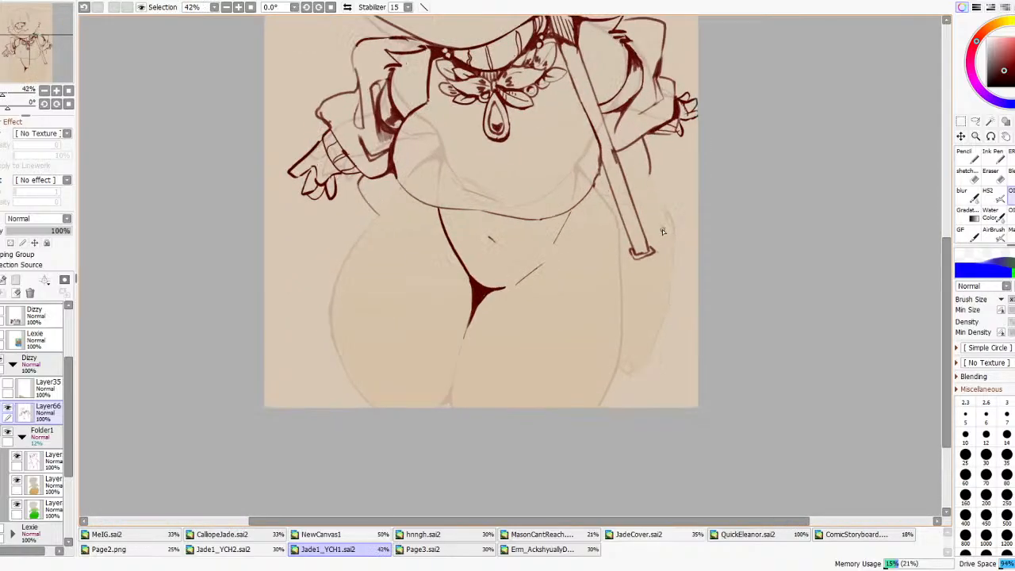
click(978, 171)
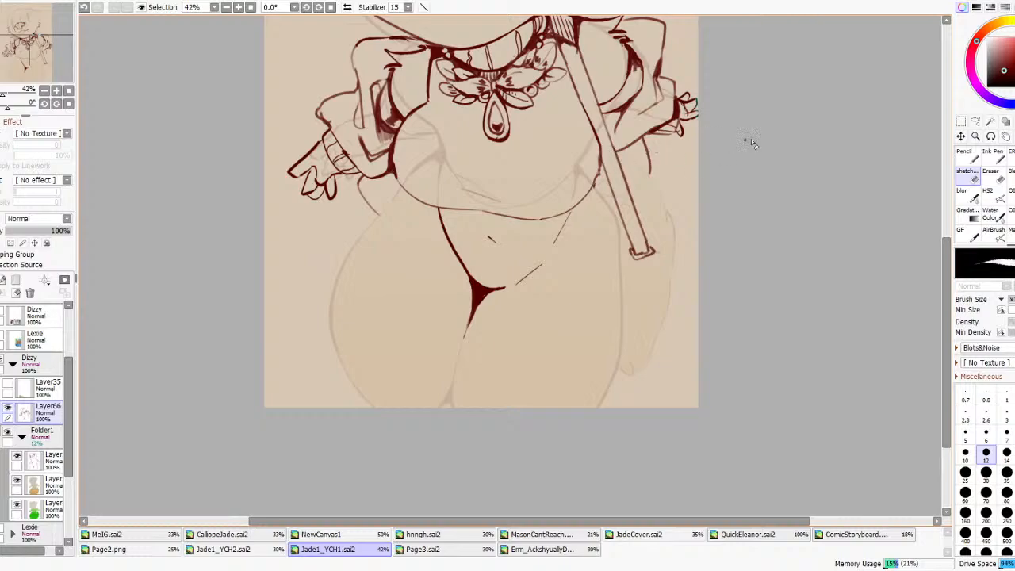
click(1008, 197)
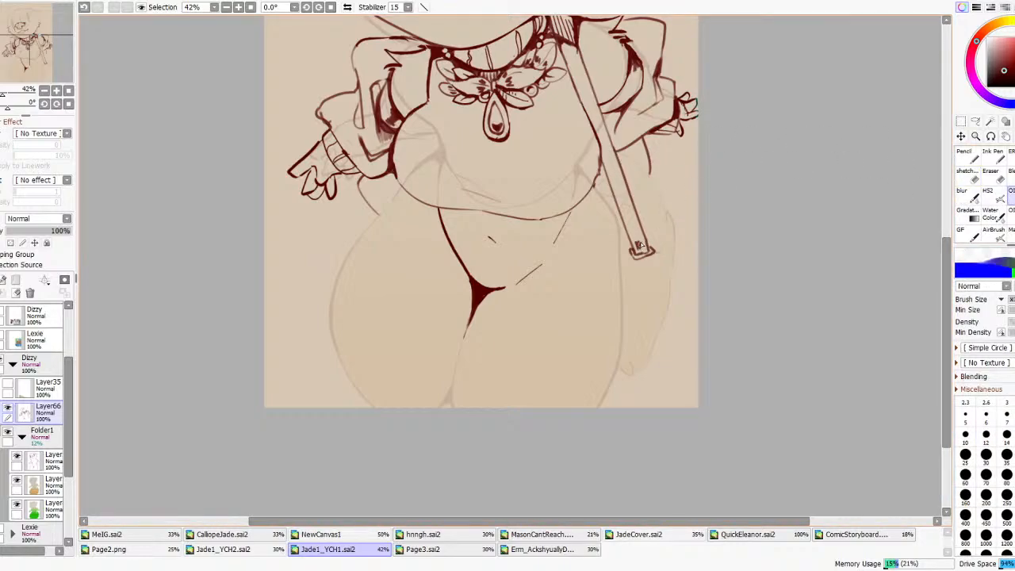
- Ink the far edge of the shoulder strap and the upper edge of the bag below it
mouse_move(629, 277)
mouse_down()
mouse_move(672, 255)
mouse_move(676, 283)
mouse_move(674, 256)
mouse_move(626, 194)
mouse_up()
key(ctrl+z)
mouse_move(673, 254)
mouse_down()
mouse_move(621, 165)
mouse_move(602, 170)
mouse_up()
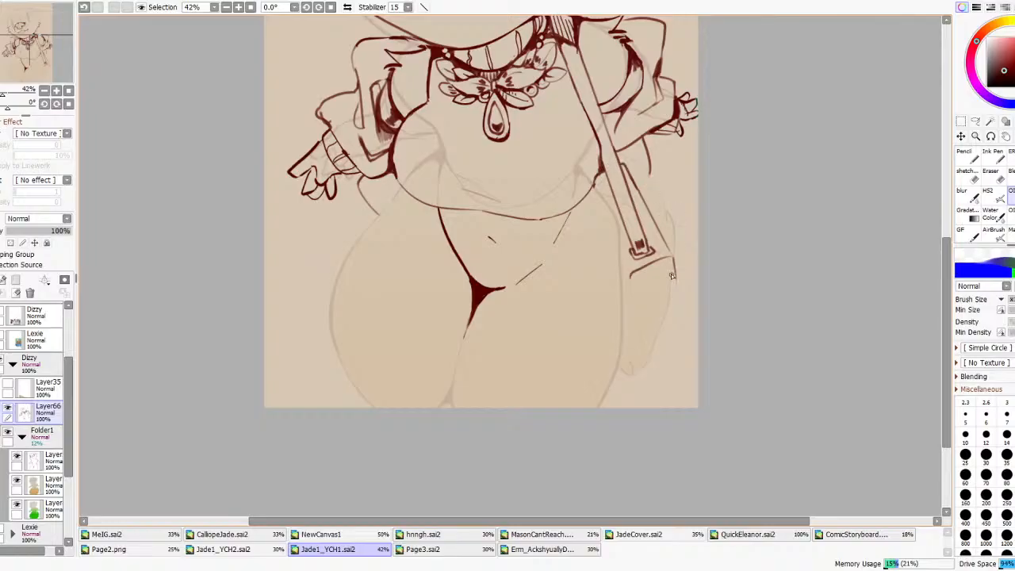
- Ink the bag's side edge and tapered front panel, and check the drawing in mirrored view
drag(673, 264, 678, 307)
click(990, 173)
drag(675, 288, 683, 259)
click(1010, 195)
mouse_move(636, 284)
mouse_down()
mouse_move(645, 309)
mouse_move(666, 301)
mouse_move(671, 252)
mouse_move(665, 291)
mouse_up()
key(ctrl+z)
scroll(666, 230, down, 4)
scroll(695, 205, down, 1)
click(347, 7)
click(347, 7)
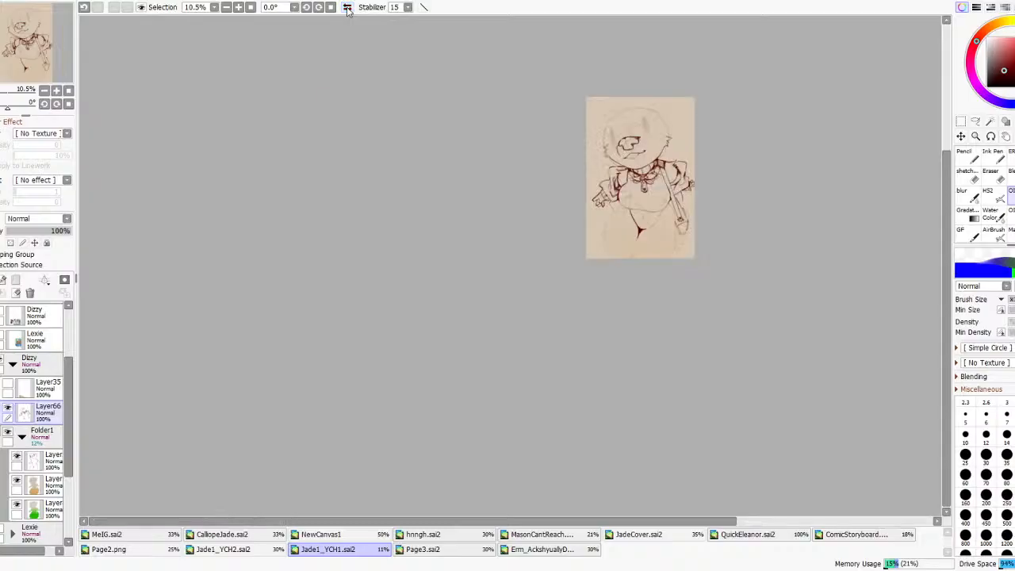
scroll(691, 206, up, 4)
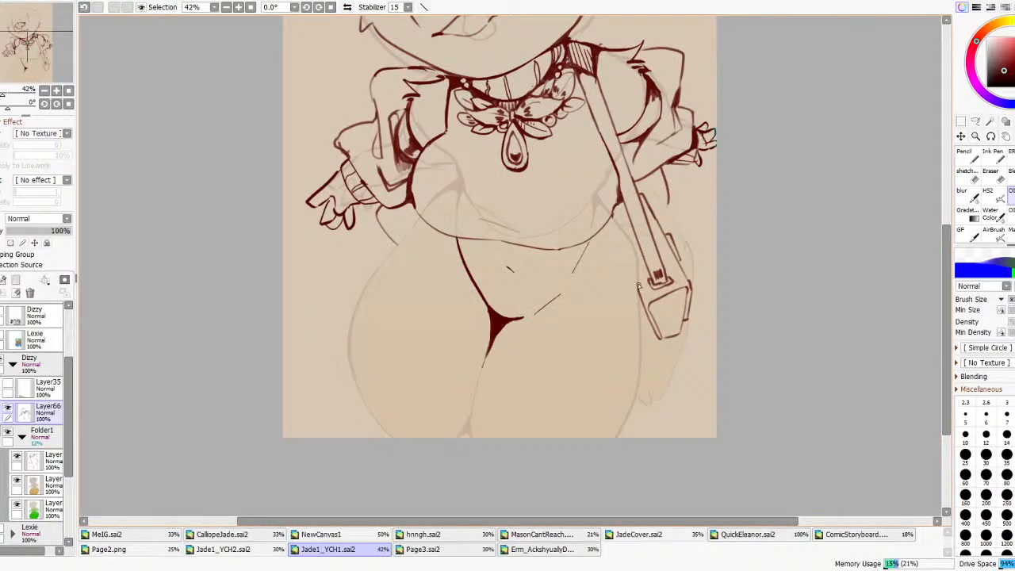
- Replace the buckle at the strap's lower end with a small hand-drawn leaf-and-berry ornament
key(ctrl+z)
key(e)
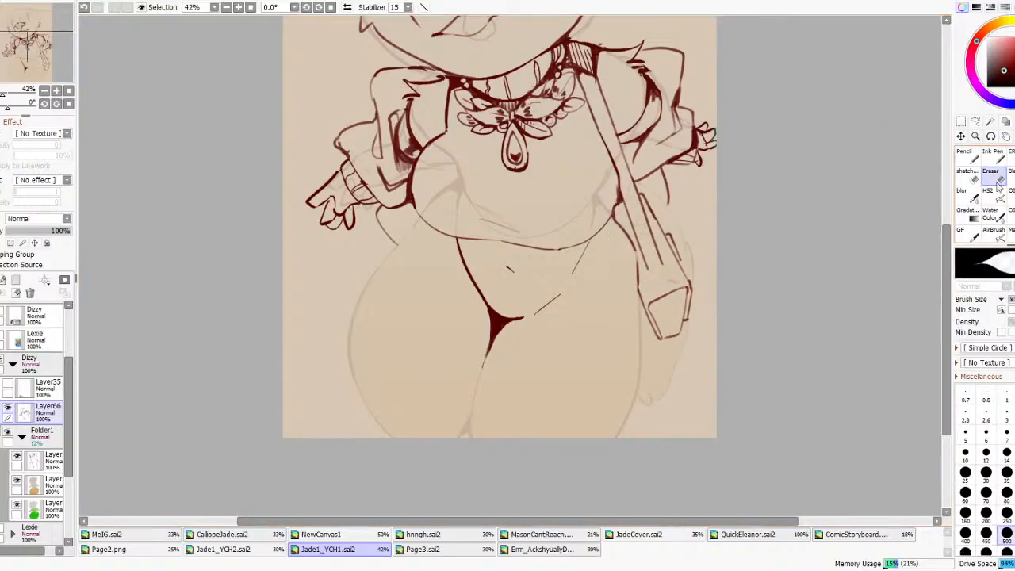
click(989, 196)
mouse_move(657, 286)
mouse_down()
mouse_move(645, 283)
mouse_move(660, 284)
mouse_move(654, 258)
mouse_move(664, 283)
mouse_move(674, 271)
mouse_move(670, 287)
mouse_move(651, 264)
mouse_move(659, 271)
mouse_up()
key(ctrl+z)
key(ctrl+z)
key(ctrl+z)
key(ctrl+z)
key(ctrl+z)
key(ctrl+z)
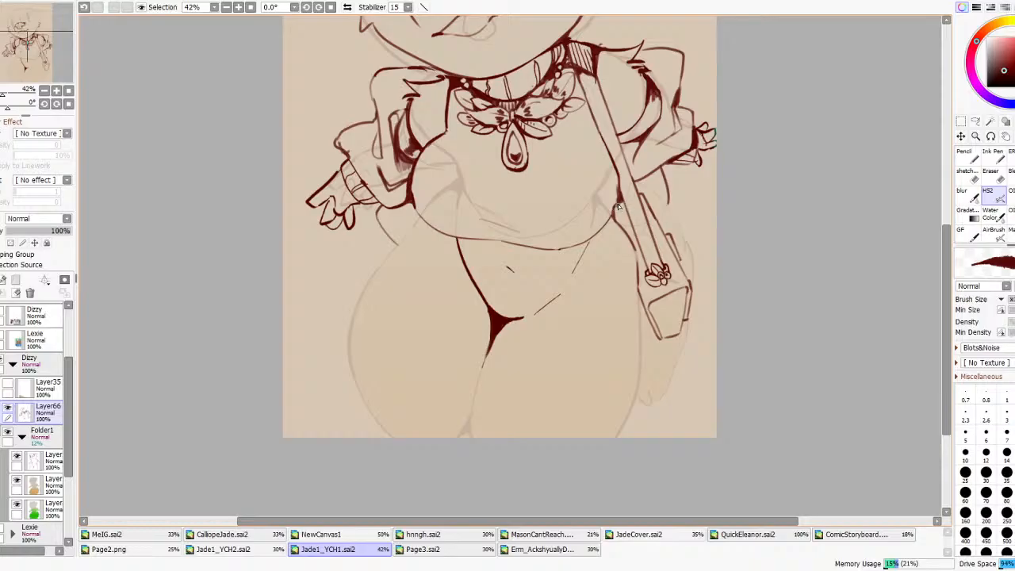
key(ctrl+z)
- Thicken the upper edge of the bag's front panel into a bold dark line
drag(663, 338, 684, 331)
key(ctrl+z)
mouse_move(652, 310)
mouse_down()
mouse_move(686, 290)
mouse_move(665, 303)
mouse_move(685, 308)
mouse_move(685, 294)
mouse_move(674, 294)
mouse_move(685, 288)
mouse_up()
key(ctrl+z)
key(ctrl+z)
click(1010, 195)
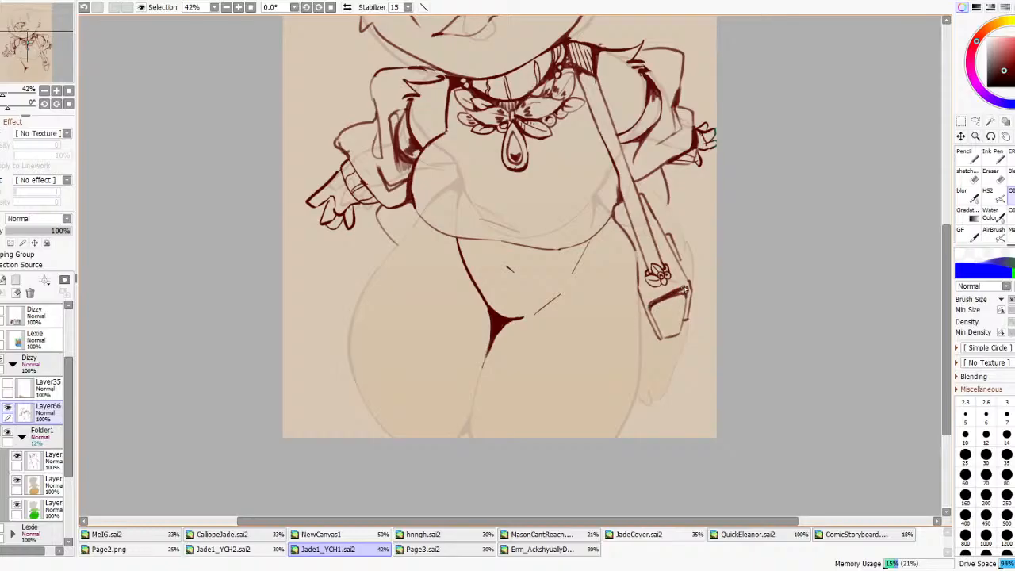
- Refine the narrow side tab along the bag's outer edge, undoing unsuitable strokes
scroll(703, 262, down, 7)
scroll(700, 255, up, 10)
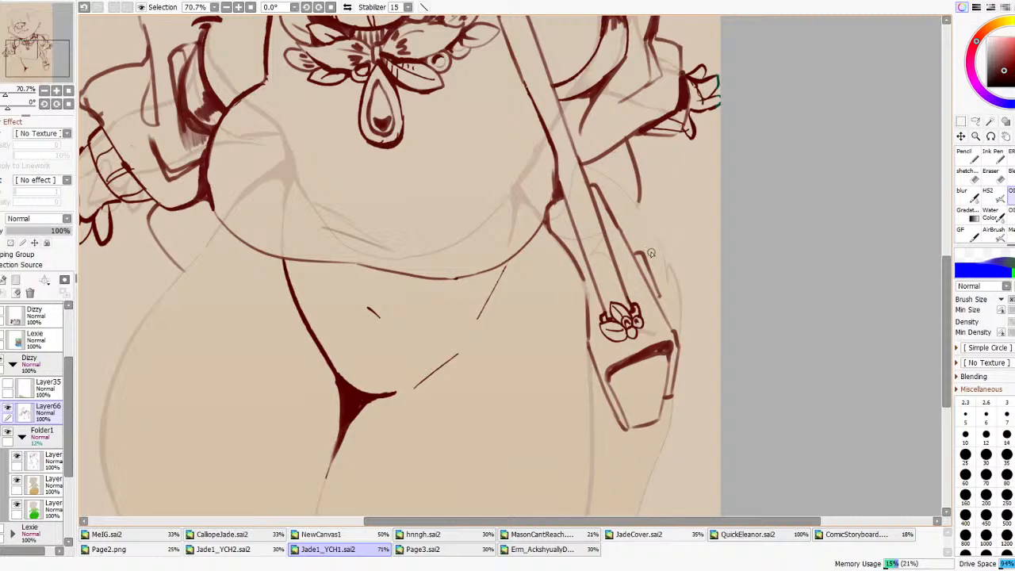
mouse_move(646, 260)
mouse_down()
mouse_move(663, 205)
mouse_move(677, 273)
mouse_move(657, 288)
mouse_move(686, 279)
mouse_up()
key(ctrl+z)
key(ctrl+z)
key(ctrl+z)
mouse_move(638, 253)
mouse_down()
mouse_move(649, 215)
mouse_move(663, 291)
mouse_move(637, 251)
mouse_move(636, 210)
mouse_move(665, 264)
mouse_move(674, 301)
mouse_up()
key(ctrl+z)
key(ctrl+z)
- Ink the rounded contour behind the strap below the character's arm and check the whole figure
mouse_move(585, 165)
mouse_down()
mouse_move(589, 181)
mouse_move(586, 169)
mouse_move(630, 160)
mouse_move(620, 153)
mouse_move(632, 164)
mouse_up()
key(ctrl+z)
scroll(625, 250, down, 7)
scroll(626, 256, down, 2)
scroll(627, 255, up, 6)
scroll(630, 251, up, 1)
scroll(634, 245, down, 5)
scroll(635, 252, up, 1)
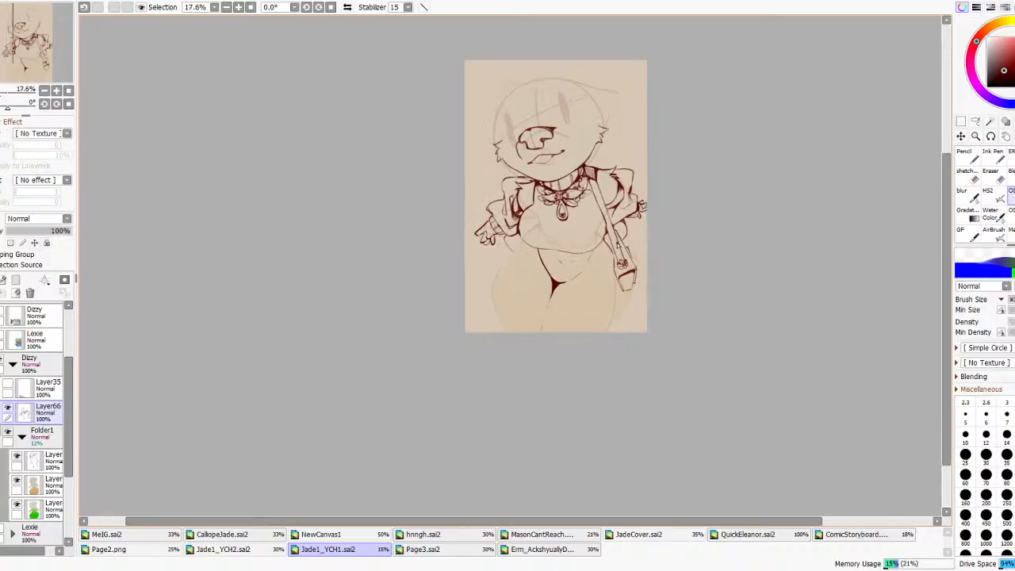
scroll(622, 248, up, 4)
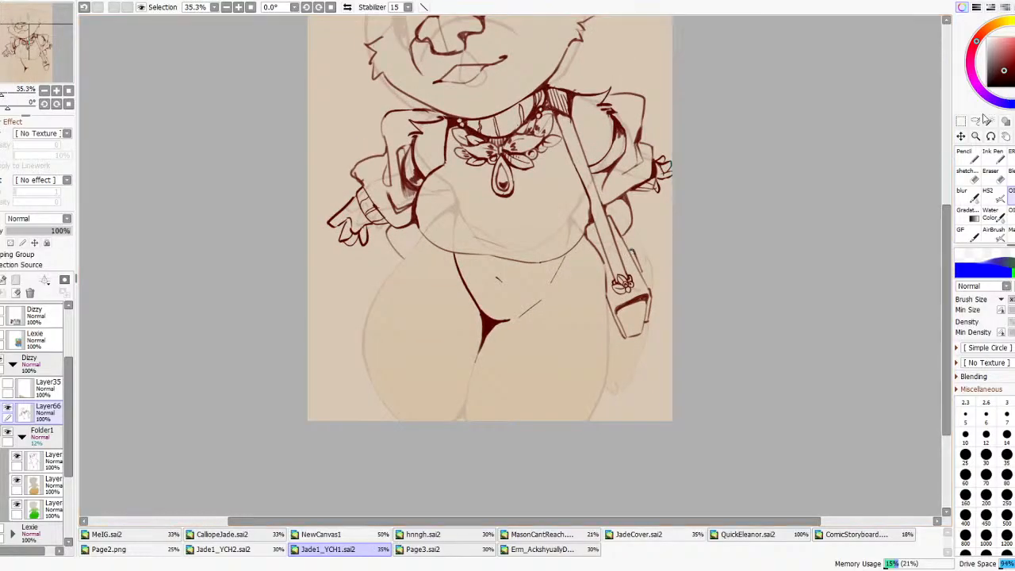
- Select the bag and its ornament with a freeform lasso, enlarge and reposition them slightly, and deselect
key(a)
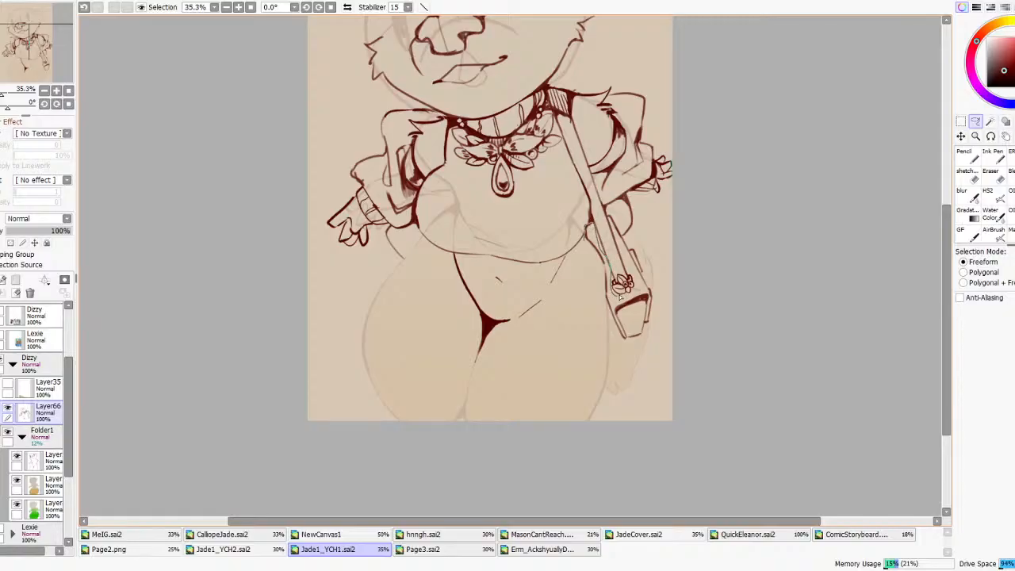
mouse_move(637, 293)
mouse_down()
mouse_move(611, 212)
mouse_move(626, 242)
mouse_move(658, 263)
mouse_move(679, 326)
mouse_move(597, 394)
mouse_move(579, 327)
mouse_up()
key(ctrl+t)
drag(657, 345, 664, 359)
drag(635, 312, 649, 290)
scroll(672, 299, down, 4)
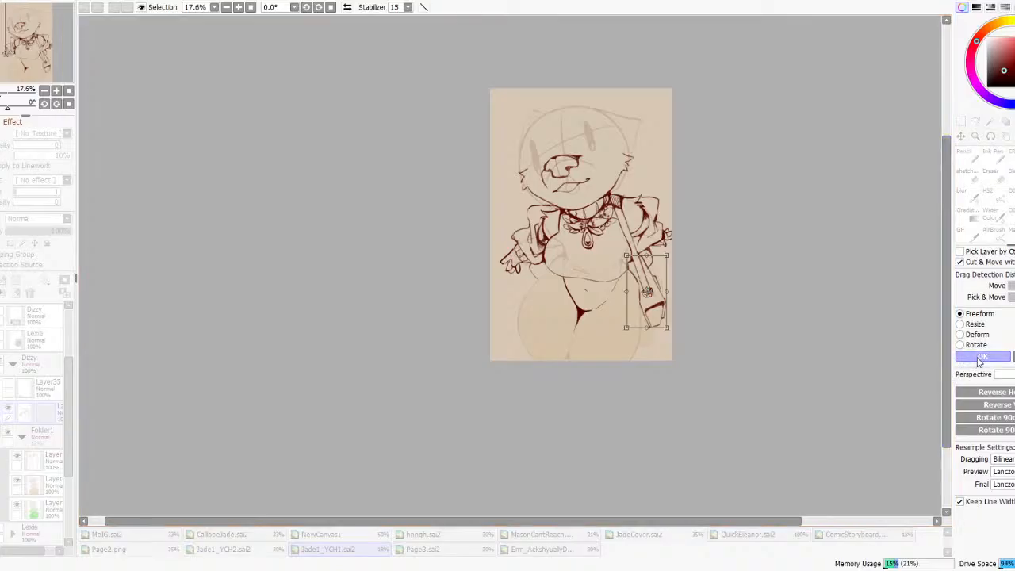
click(982, 358)
key(ctrl+d)
- Draw a scalloped trim band across the bag just above its front panel
scroll(712, 304, up, 3)
scroll(673, 303, up, 3)
key(b)
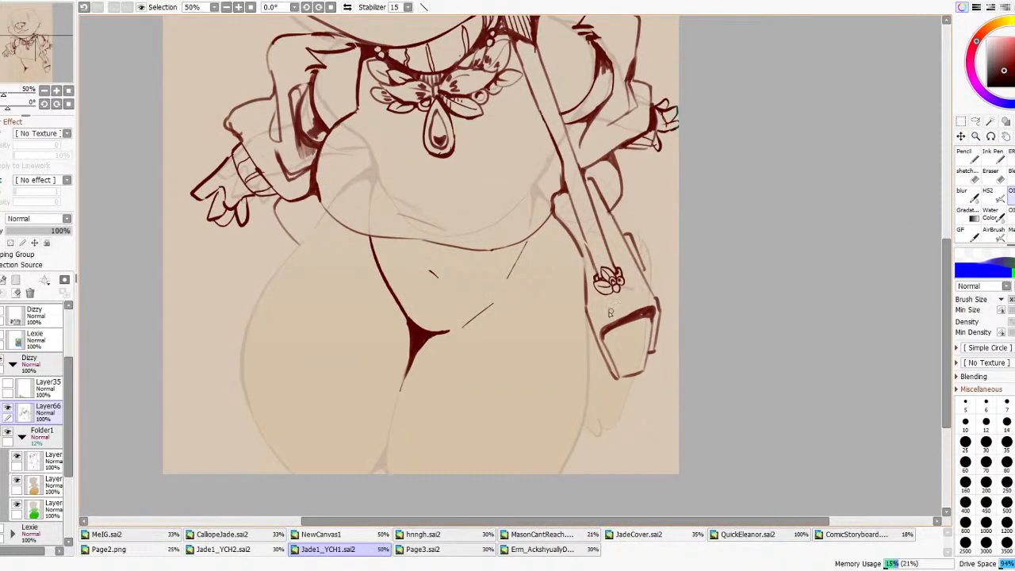
mouse_move(591, 309)
mouse_down()
mouse_move(642, 286)
mouse_move(655, 299)
mouse_up()
key(ctrl+z)
mouse_move(594, 320)
mouse_down()
mouse_move(617, 305)
mouse_move(593, 328)
mouse_move(598, 312)
mouse_move(626, 312)
mouse_move(598, 325)
mouse_up()
key(ctrl+z)
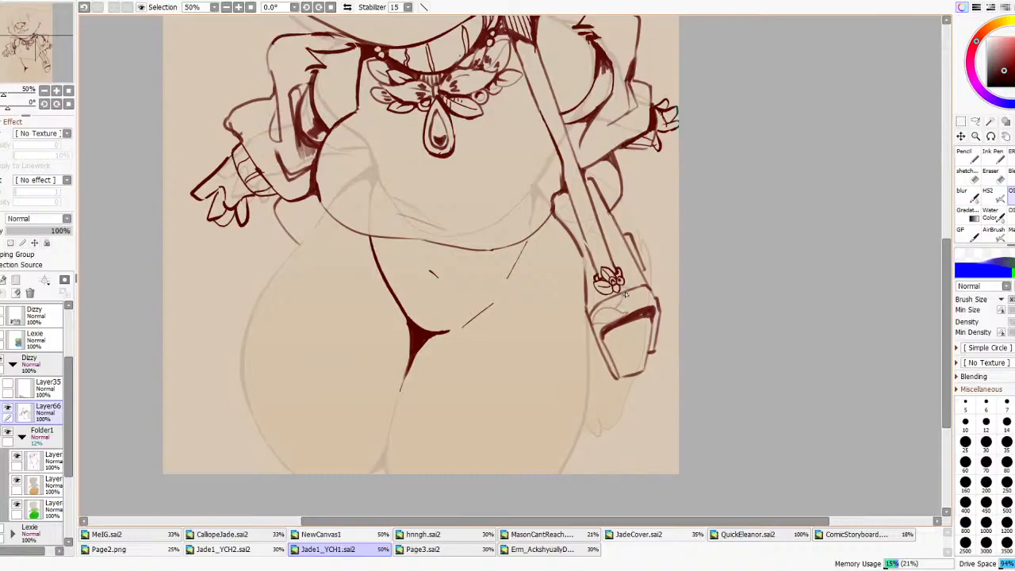
key(ctrl+z)
mouse_move(636, 291)
mouse_down()
mouse_move(607, 307)
mouse_move(649, 303)
mouse_up()
key(ctrl+z)
- Thicken the front panel's outer edge and ink the bag's upper corner and side tab
mouse_move(647, 358)
mouse_down()
mouse_move(650, 324)
mouse_move(649, 359)
mouse_up()
drag(652, 319, 641, 375)
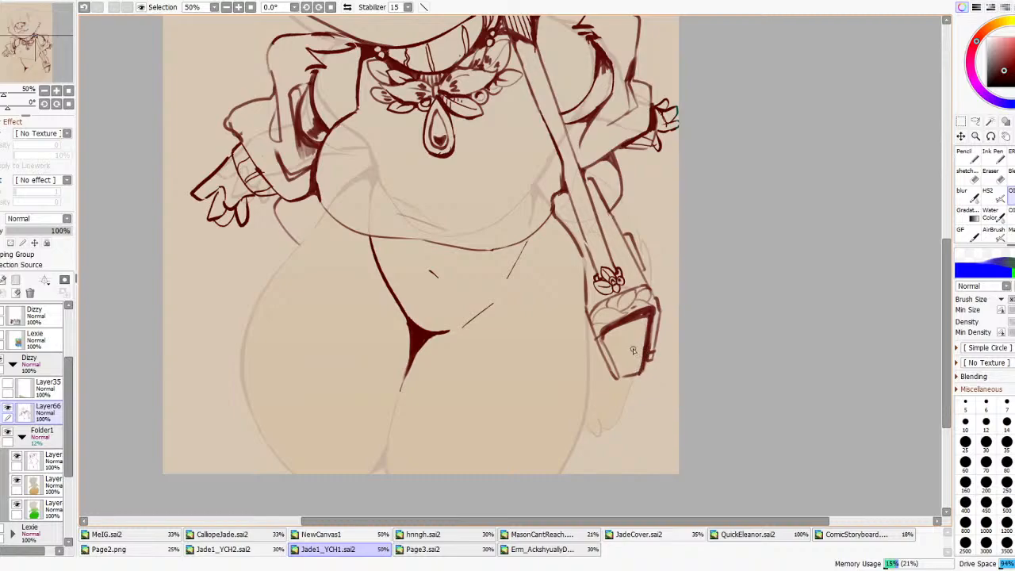
scroll(633, 352, down, 4)
scroll(651, 326, up, 5)
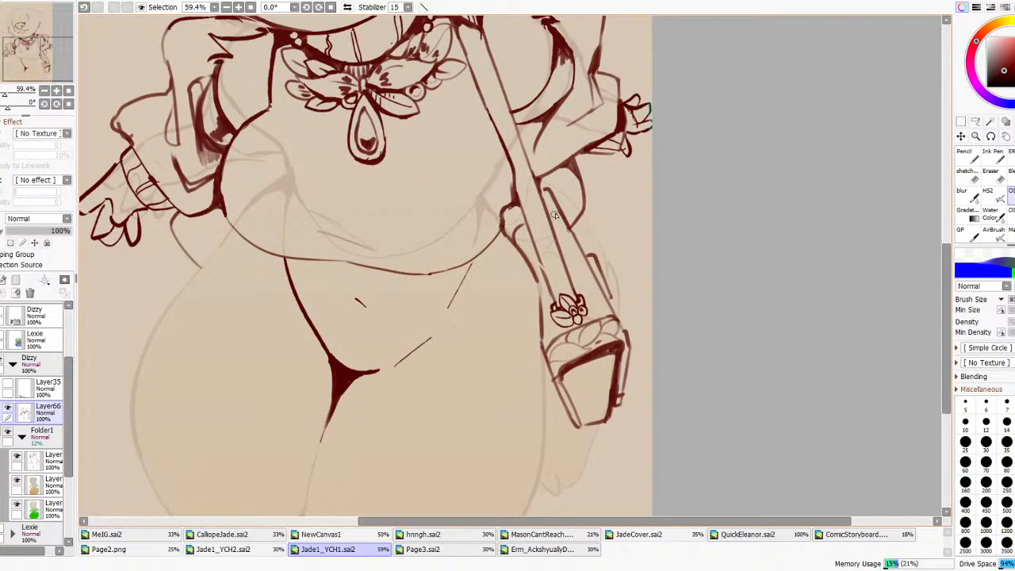
mouse_move(512, 207)
mouse_down()
mouse_move(506, 230)
mouse_move(553, 200)
mouse_up()
drag(609, 282, 609, 304)
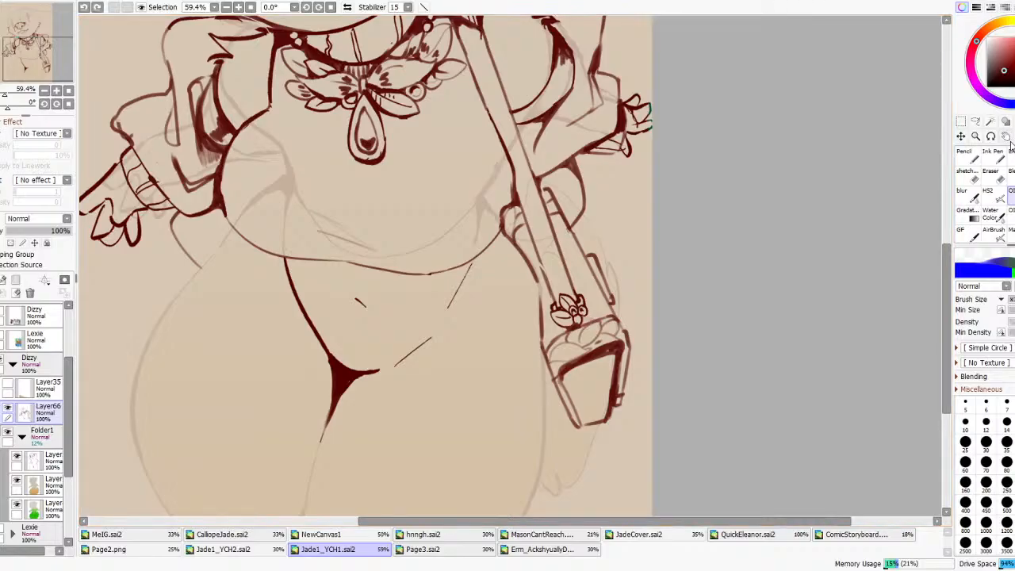
- Lasso the leaf-and-berry ornament on the strap and transform it to a slightly larger size
click(974, 121)
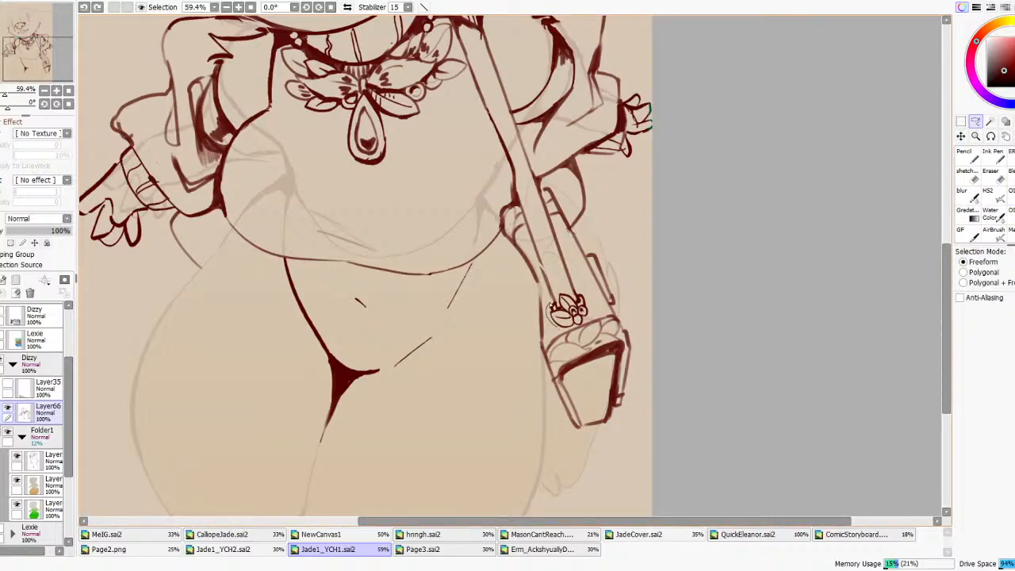
mouse_move(583, 292)
mouse_down()
mouse_move(592, 325)
mouse_move(562, 333)
mouse_move(549, 295)
mouse_move(588, 304)
mouse_move(577, 295)
mouse_up()
key(ctrl+t)
click(975, 356)
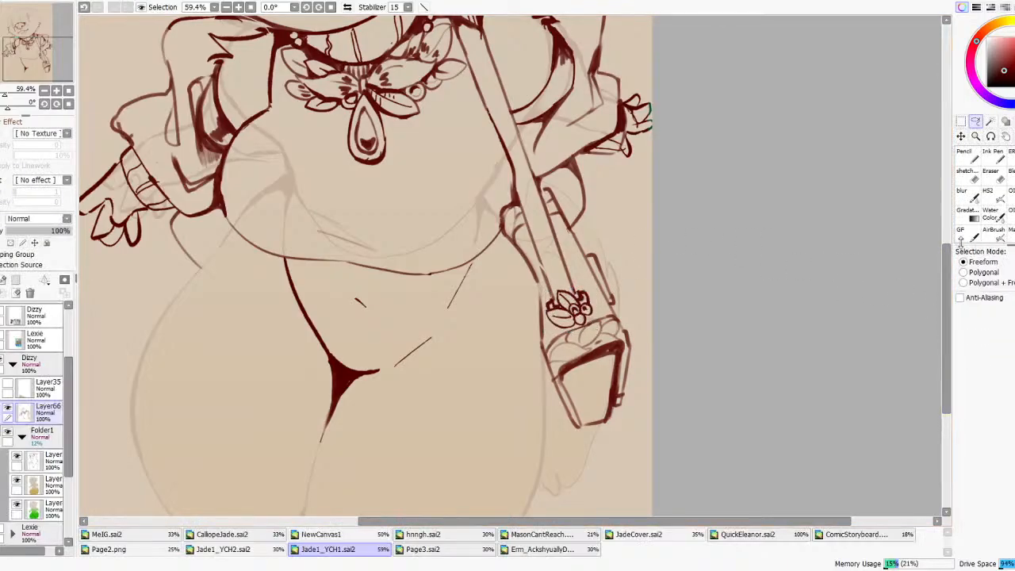
click(1009, 196)
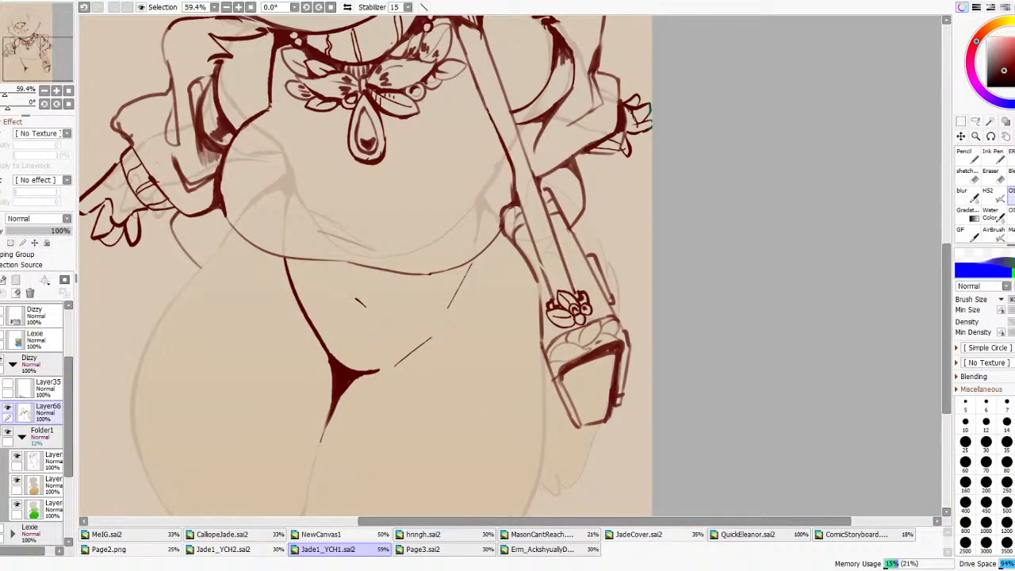
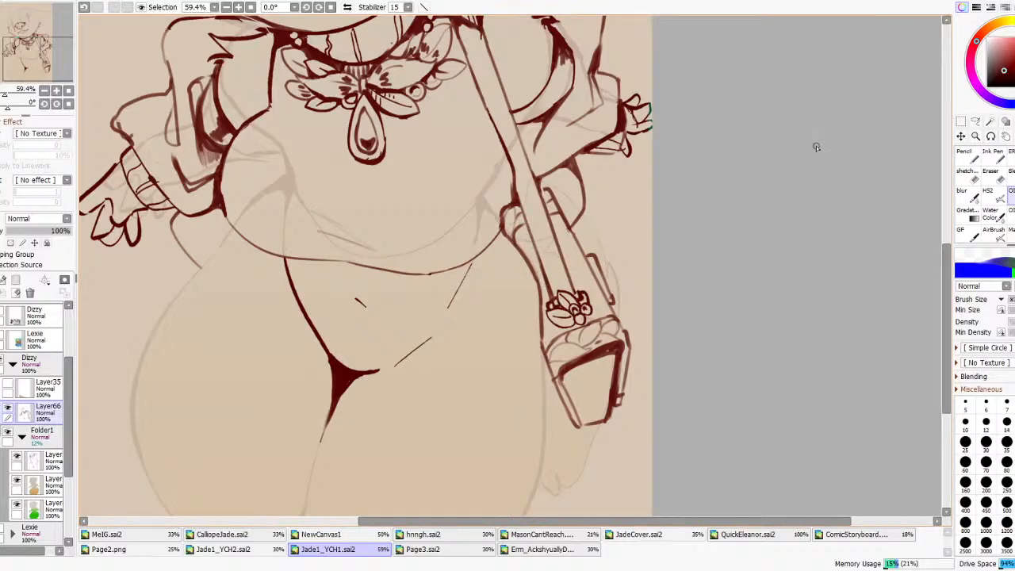
- Try to ink the hip and thigh contours over the faint body sketch
scroll(684, 212, down, 3)
scroll(684, 212, up, 1)
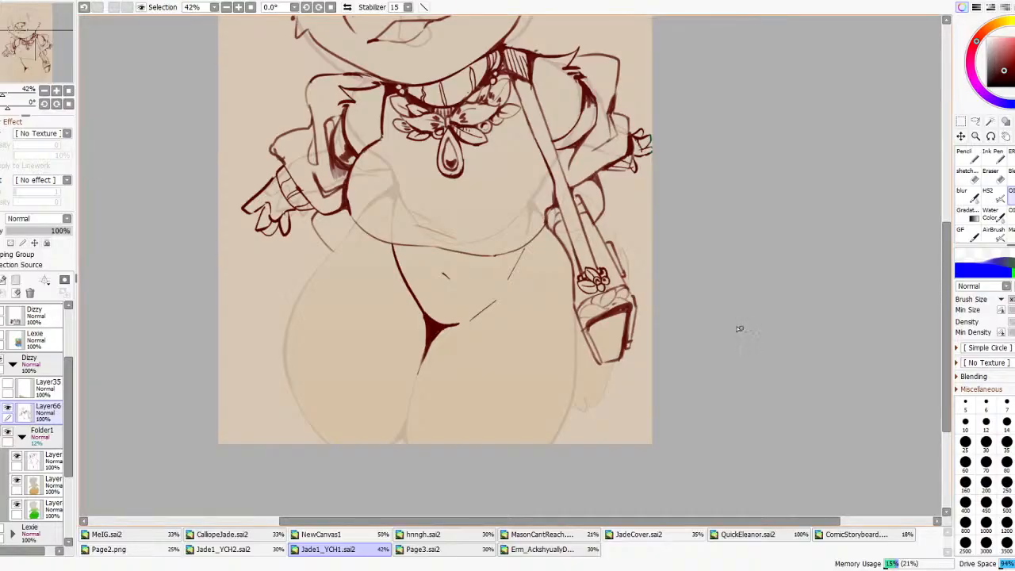
scroll(642, 320, down, 5)
scroll(611, 244, up, 3)
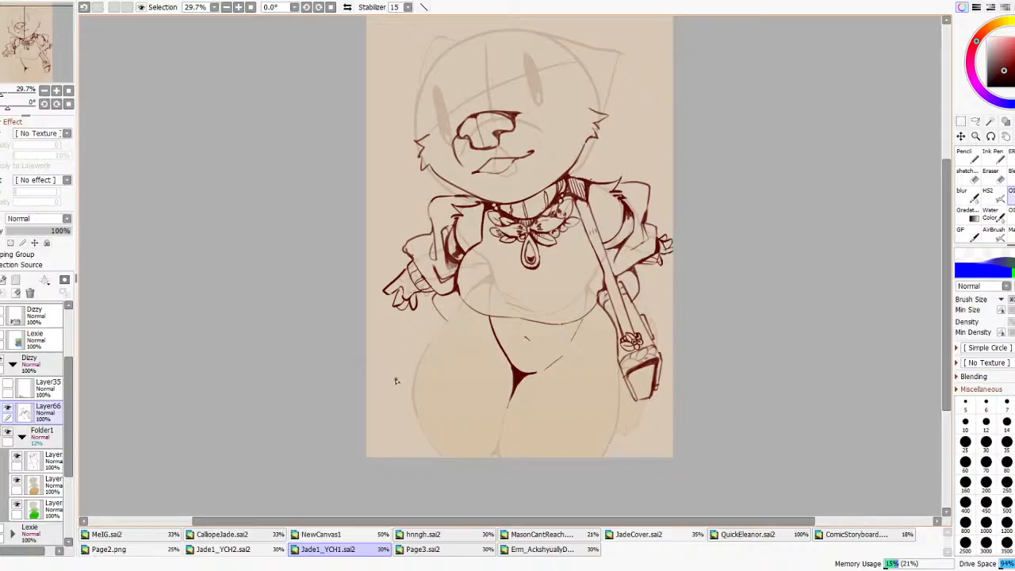
mouse_move(566, 367)
mouse_down()
mouse_move(605, 353)
mouse_move(631, 365)
mouse_move(566, 376)
mouse_move(548, 369)
mouse_move(588, 352)
mouse_move(616, 367)
mouse_up()
key(ctrl+z)
key(ctrl+z)
key(ctrl+z)
mouse_move(421, 347)
mouse_down()
mouse_move(504, 375)
mouse_move(624, 393)
mouse_up()
drag(527, 397, 604, 373)
key(ctrl+z)
key(ctrl+z)
mouse_move(548, 371)
mouse_down()
mouse_move(606, 356)
mouse_move(635, 407)
mouse_move(612, 451)
mouse_up()
key(ctrl+z)
drag(457, 307, 472, 314)
- Add a new layer above the body lineart and show the Dizzy reference images to study the character's face
click(4, 279)
click(32, 432)
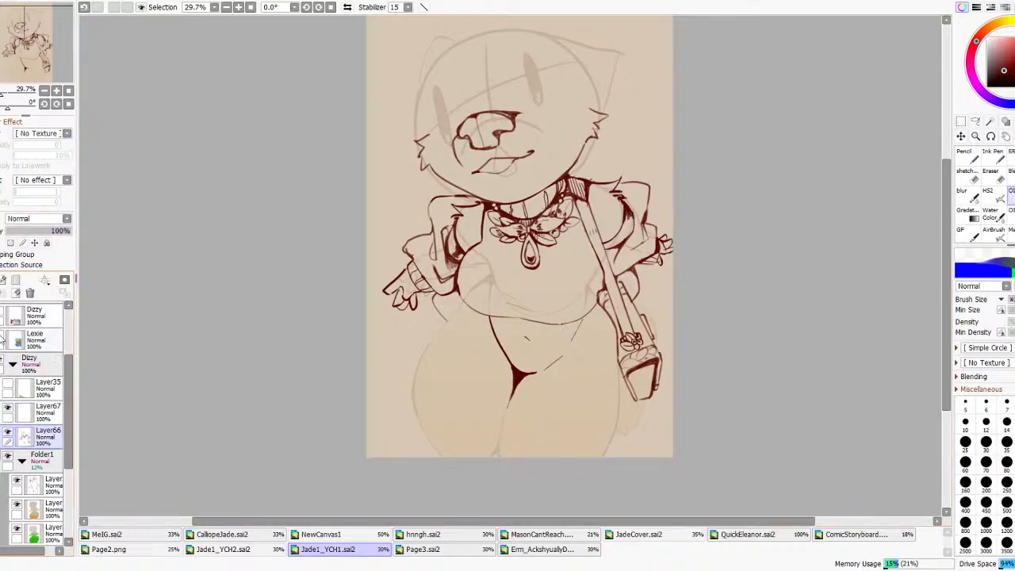
key(ctrl+v)
scroll(397, 348, up, 5)
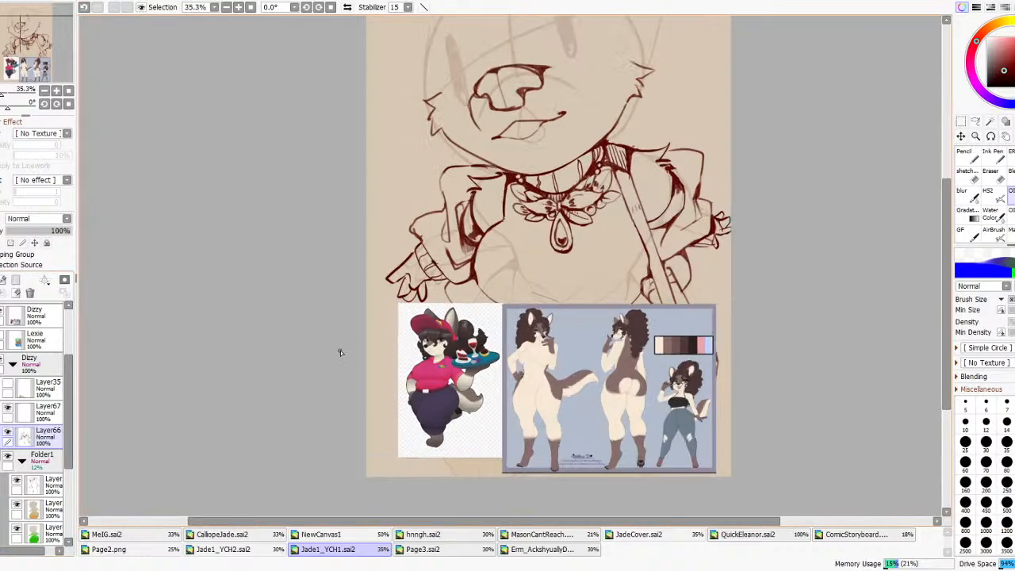
scroll(428, 331, down, 4)
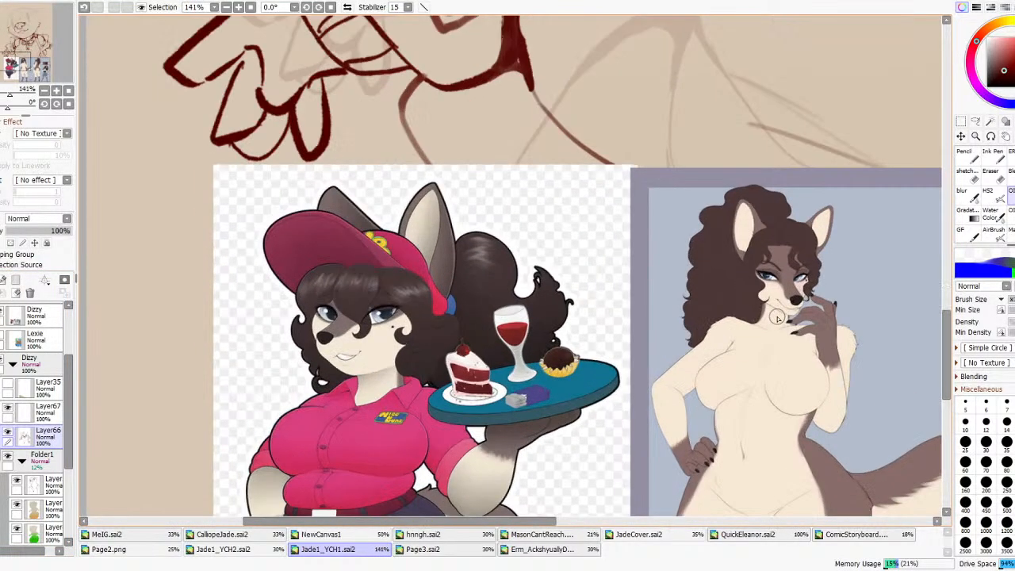
scroll(553, 349, up, 5)
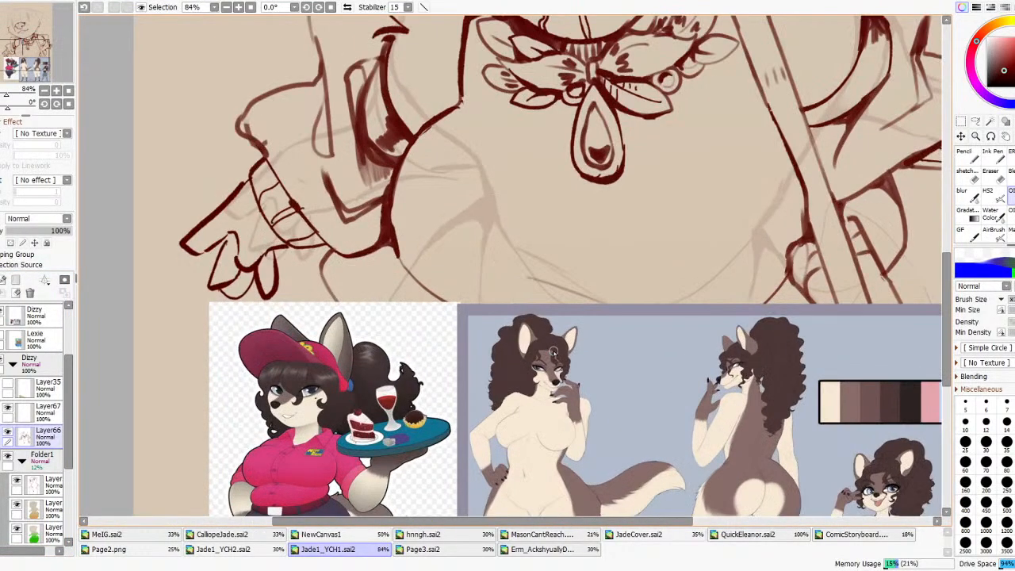
scroll(573, 388, down, 3)
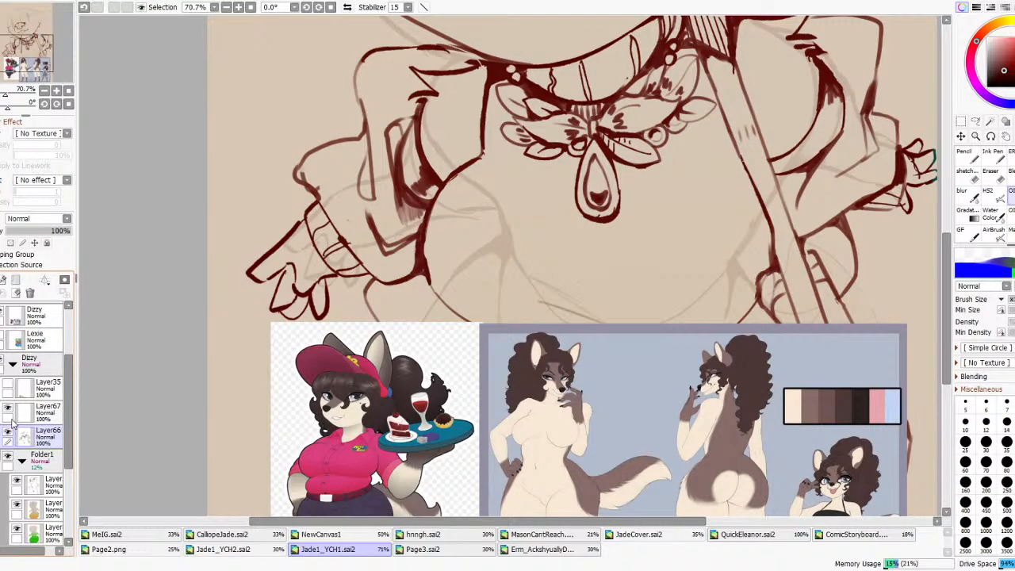
- Hide the Dizzy reference layer and make the new empty layer active for drawing on the face
click(3, 313)
click(23, 412)
scroll(555, 317, down, 5)
scroll(599, 103, up, 1)
scroll(555, 119, up, 2)
- Try blocking in one eye as a solid dark shape with the Ink Pen at size 70, and clear the layer
key(n)
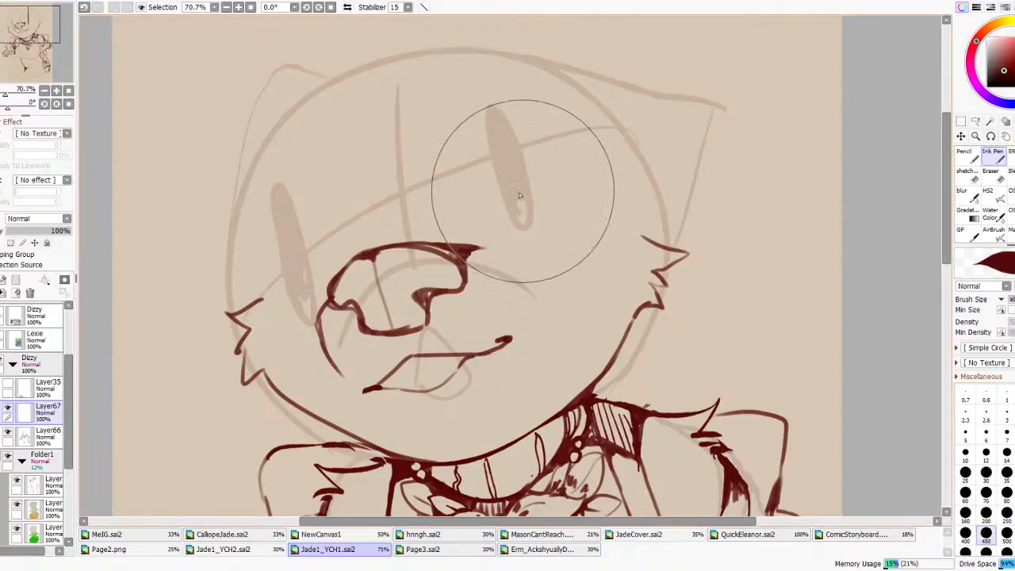
click(985, 493)
mouse_move(527, 201)
mouse_down()
mouse_move(495, 222)
mouse_move(584, 179)
mouse_up()
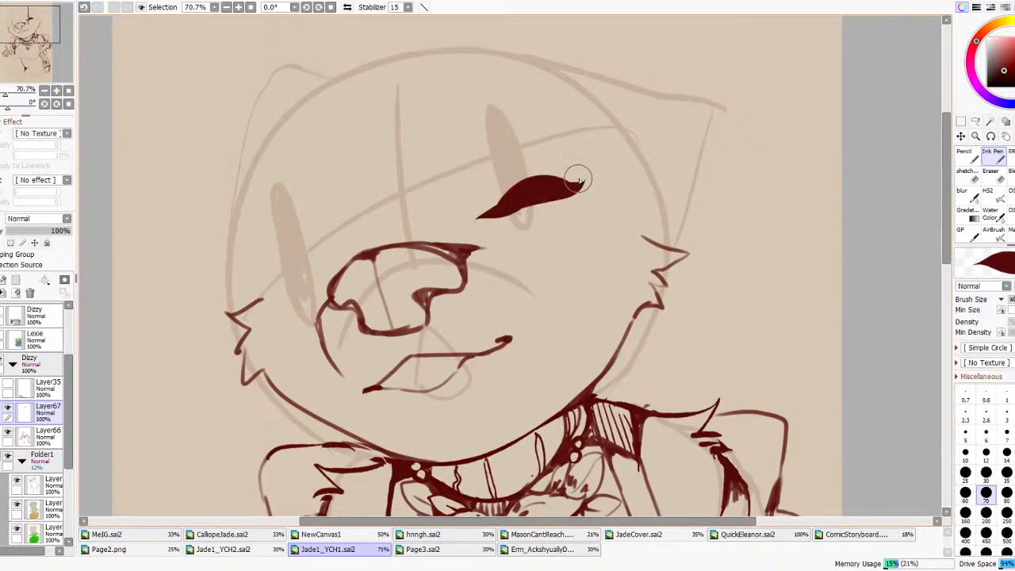
key(ctrl+z)
key(ctrl+z)
key(ctrl+z)
key(ctrl+z)
mouse_move(512, 181)
mouse_down()
mouse_move(451, 220)
mouse_move(485, 210)
mouse_move(500, 189)
mouse_move(472, 211)
mouse_move(509, 211)
mouse_move(505, 192)
mouse_move(481, 204)
mouse_move(551, 170)
mouse_move(597, 190)
mouse_up()
key(ctrl+z)
drag(504, 212, 584, 196)
drag(509, 205, 560, 185)
scroll(612, 205, down, 8)
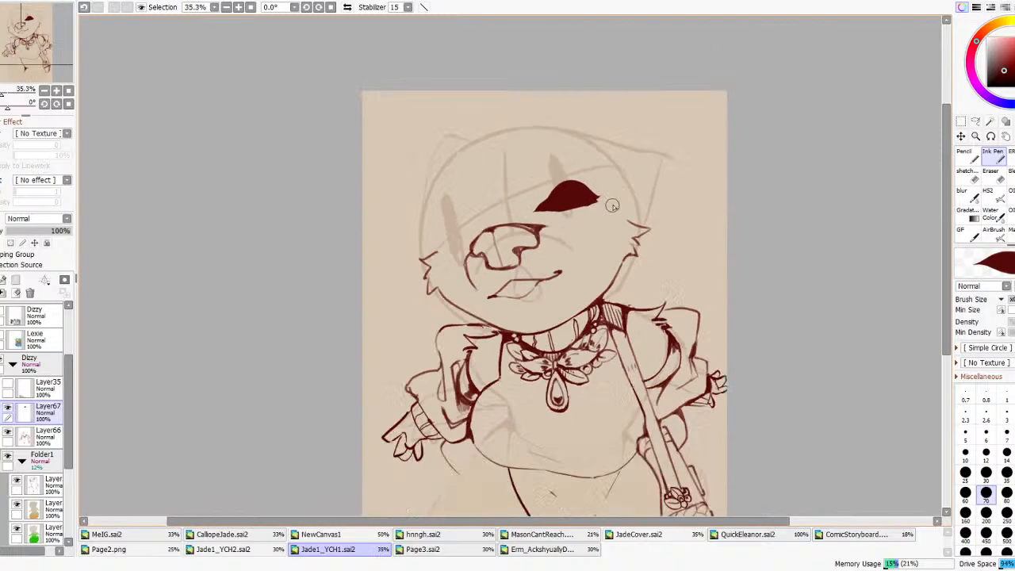
scroll(607, 197, up, 5)
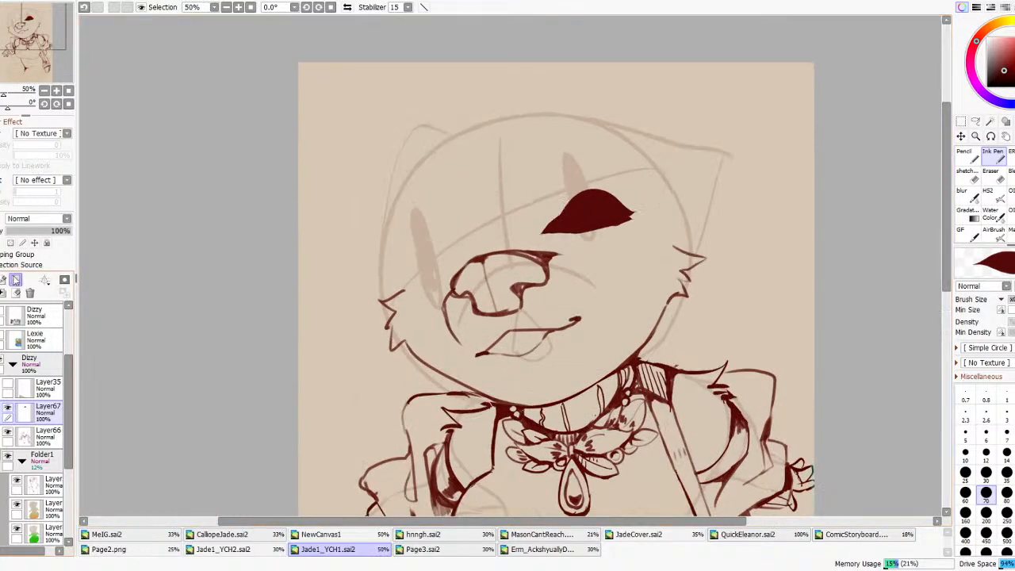
click(17, 293)
- Draw the upper and lower lid outlines of the eye beside the muzzle, redoing unsuitable strokes
click(1010, 196)
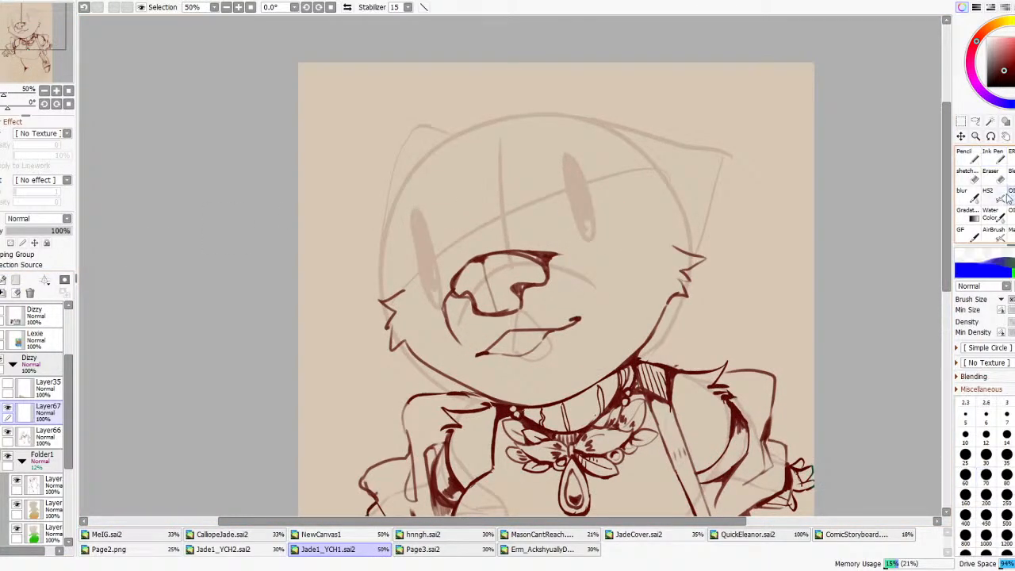
mouse_move(546, 225)
mouse_down()
mouse_move(578, 189)
mouse_move(621, 196)
mouse_up()
mouse_move(544, 224)
mouse_down()
mouse_move(573, 232)
mouse_move(559, 224)
mouse_move(565, 202)
mouse_move(551, 225)
mouse_move(570, 223)
mouse_move(545, 224)
mouse_move(585, 225)
mouse_move(619, 194)
mouse_up()
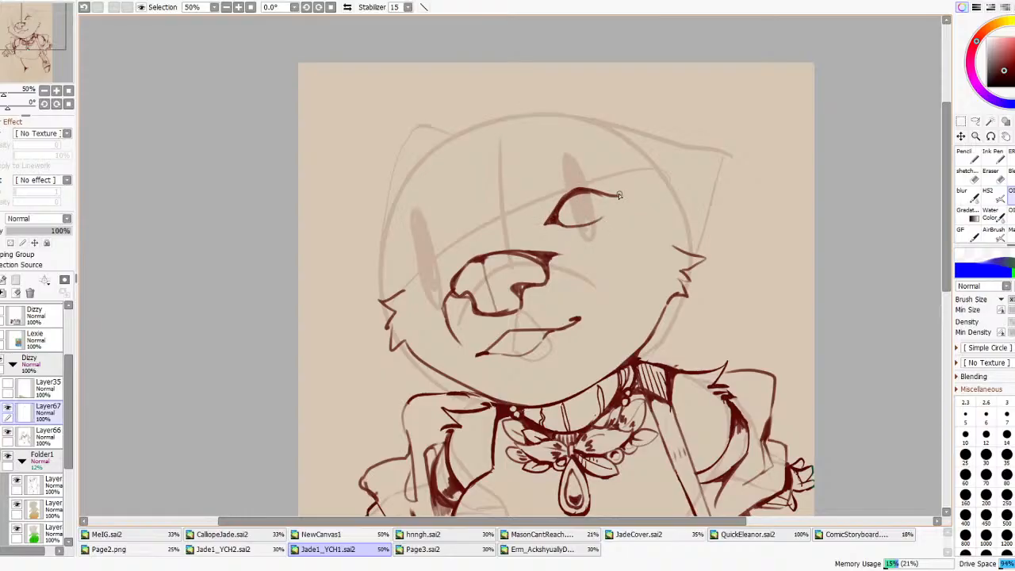
key(ctrl+z)
mouse_move(560, 225)
mouse_down()
mouse_move(604, 225)
mouse_move(626, 204)
mouse_move(528, 197)
mouse_up()
key(ctrl+z)
mouse_move(622, 183)
mouse_down()
mouse_move(547, 186)
mouse_move(600, 206)
mouse_move(584, 222)
mouse_move(603, 196)
mouse_move(637, 188)
mouse_up()
key(ctrl+z)
key(ctrl+z)
key(ctrl+z)
key(ctrl+z)
key(ctrl+z)
- Thicken the upper lid with the Ink Pen into a bold lash line that flicks out at the outer corner
click(993, 157)
drag(568, 202, 650, 184)
key(ctrl+z)
key(ctrl+z)
drag(577, 198, 640, 187)
drag(582, 200, 663, 184)
key(ctrl+z)
drag(607, 197, 657, 174)
key(ctrl+z)
- Refine the inner corner of the eye where the upper and lower lids meet
click(1010, 196)
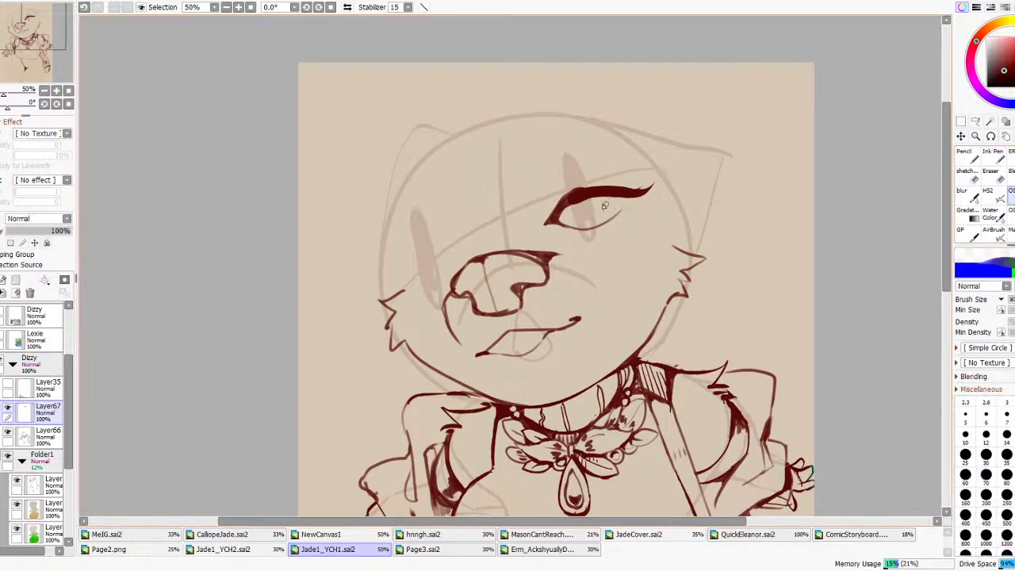
mouse_move(565, 225)
mouse_down()
mouse_move(576, 198)
mouse_move(609, 191)
mouse_move(568, 193)
mouse_up()
key(ctrl+z)
key(e)
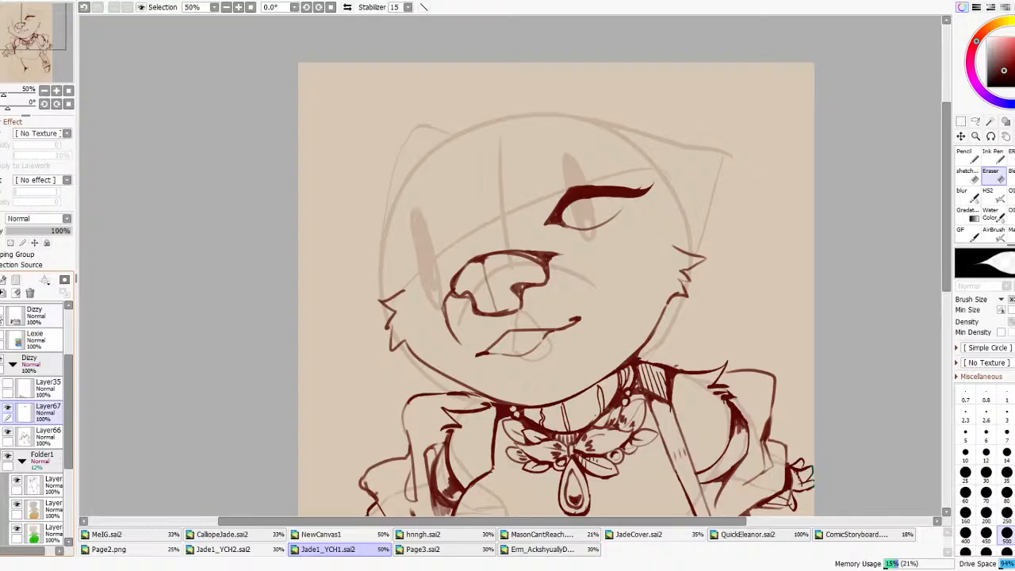
- Show the hidden character reference images and compare their eyes with the inked eye
click(4, 319)
scroll(617, 156, down, 6)
scroll(598, 341, up, 7)
scroll(421, 296, up, 4)
scroll(422, 301, down, 6)
scroll(573, 349, up, 3)
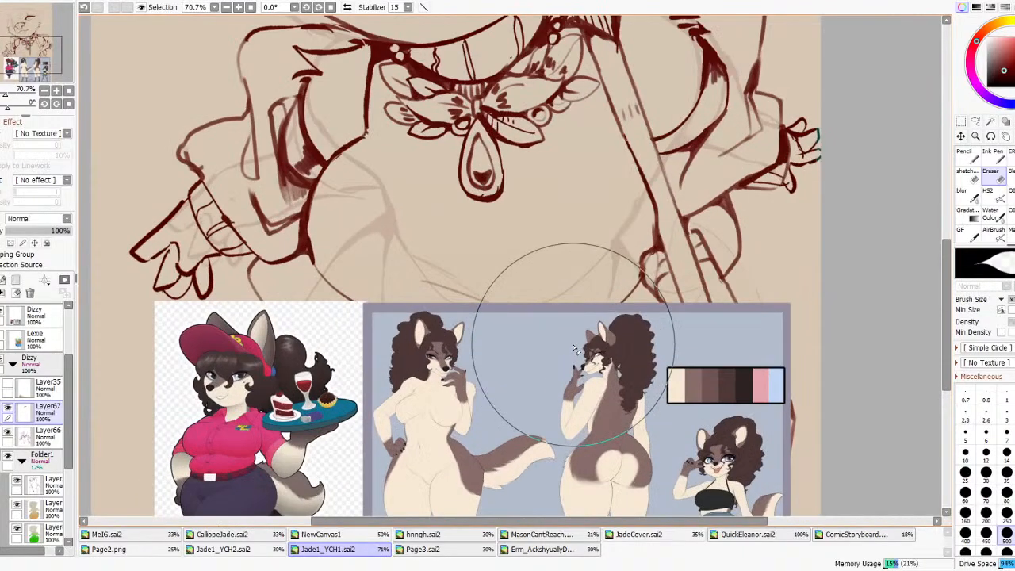
scroll(574, 348, down, 7)
scroll(514, 184, up, 5)
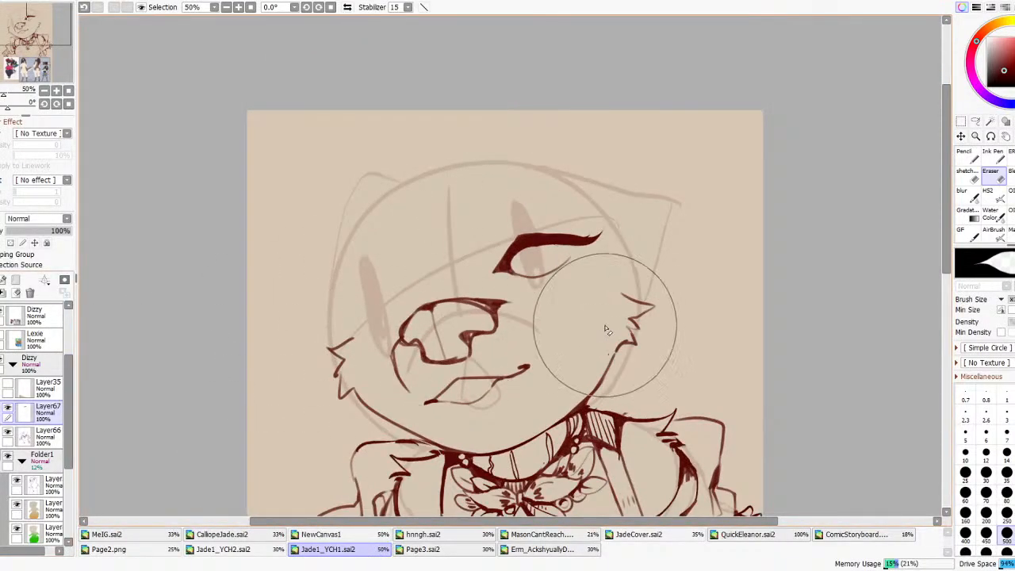
- Transform the inked eye on Layer67, widening it slightly in Freeform mode and adjusting its shape in Deform mode
scroll(606, 325, up, 2)
key(ctrl+t)
drag(447, 265, 433, 273)
mouse_move(573, 255)
mouse_down()
mouse_move(587, 252)
mouse_move(553, 259)
mouse_up()
scroll(558, 255, down, 5)
click(959, 334)
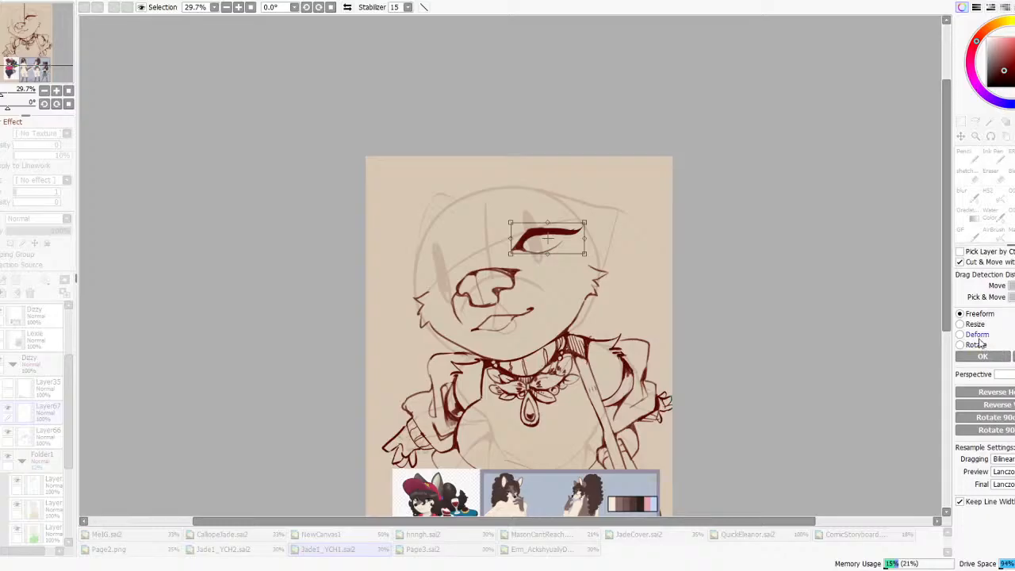
scroll(510, 240, up, 3)
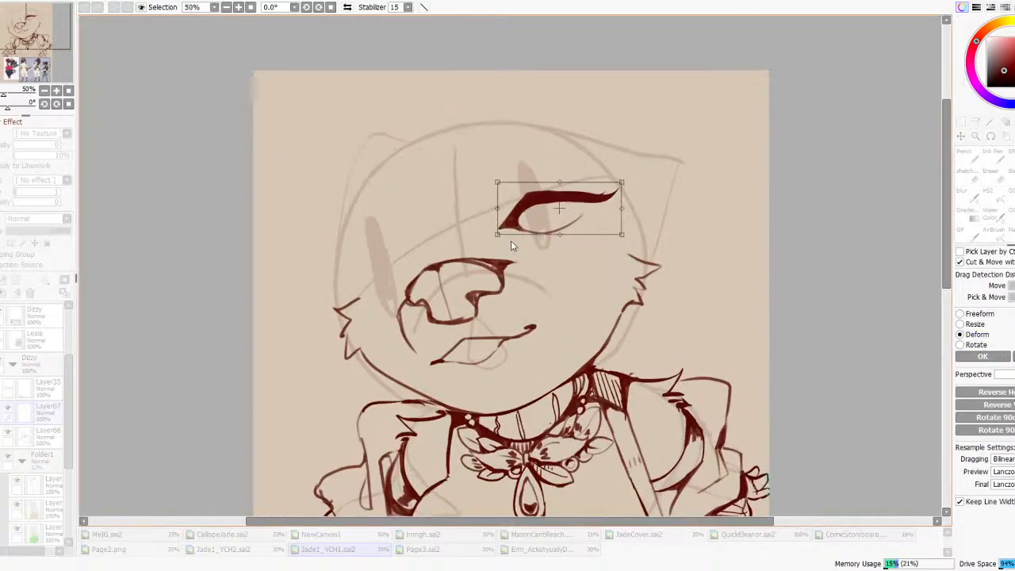
click(982, 356)
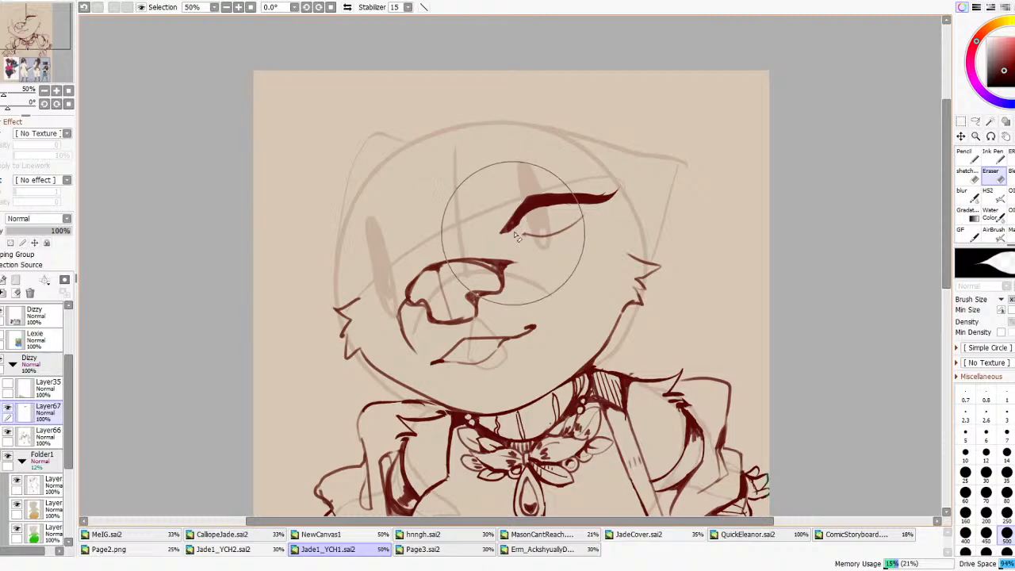
- Erase the eye's lower lid and redraw it with a lining brush, undoing unsuitable strokes
mouse_move(465, 226)
mouse_down()
mouse_move(475, 218)
mouse_move(577, 225)
mouse_up()
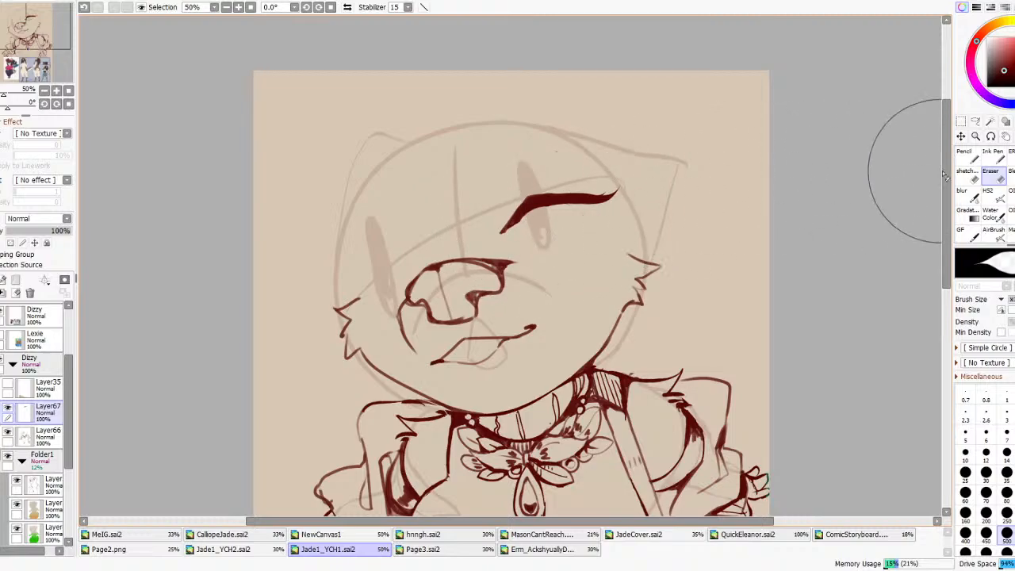
click(1010, 192)
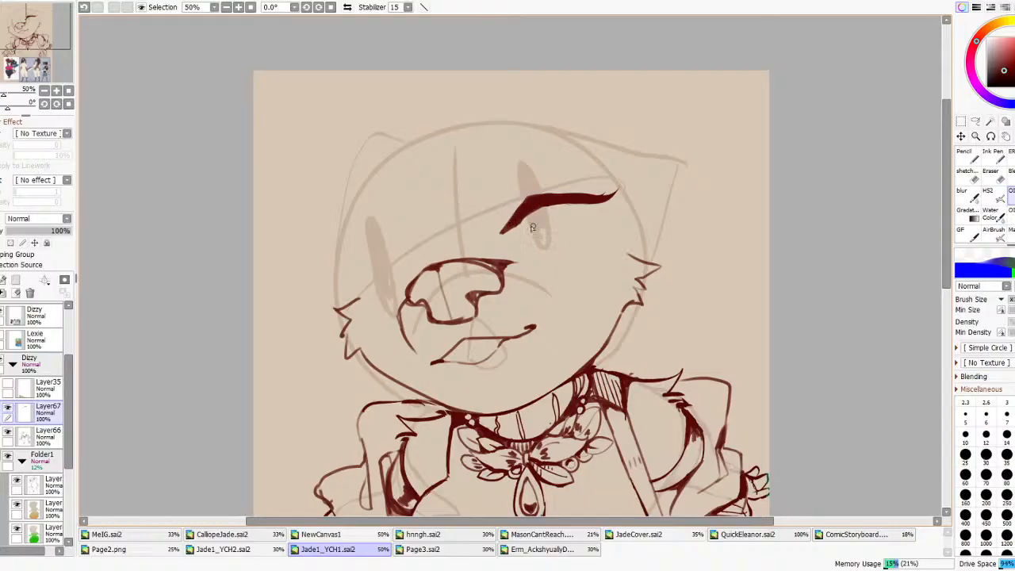
mouse_move(505, 230)
mouse_down()
mouse_move(559, 224)
mouse_move(535, 232)
mouse_move(565, 235)
mouse_move(600, 203)
mouse_move(580, 210)
mouse_move(504, 181)
mouse_up()
key(ctrl+z)
key(ctrl+z)
key(ctrl+z)
- Draw a thin hooked brow line above the upper lash, consulting the reference images
drag(579, 180, 498, 180)
scroll(502, 157, down, 4)
scroll(491, 399, up, 4)
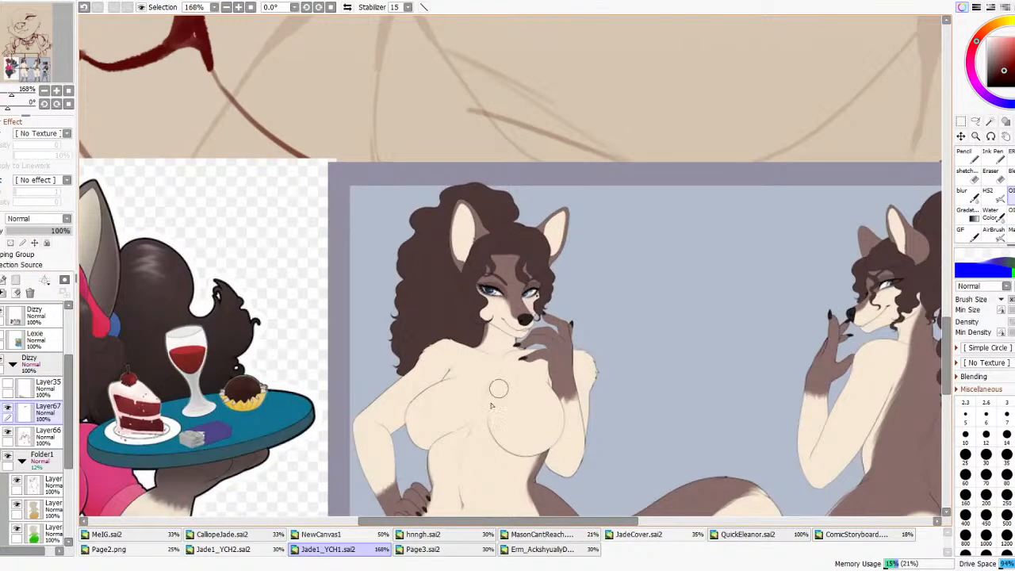
scroll(491, 399, down, 4)
scroll(491, 399, down, 1)
scroll(505, 184, up, 5)
key(ctrl+z)
mouse_move(466, 236)
mouse_down()
mouse_move(549, 229)
mouse_move(461, 230)
mouse_up()
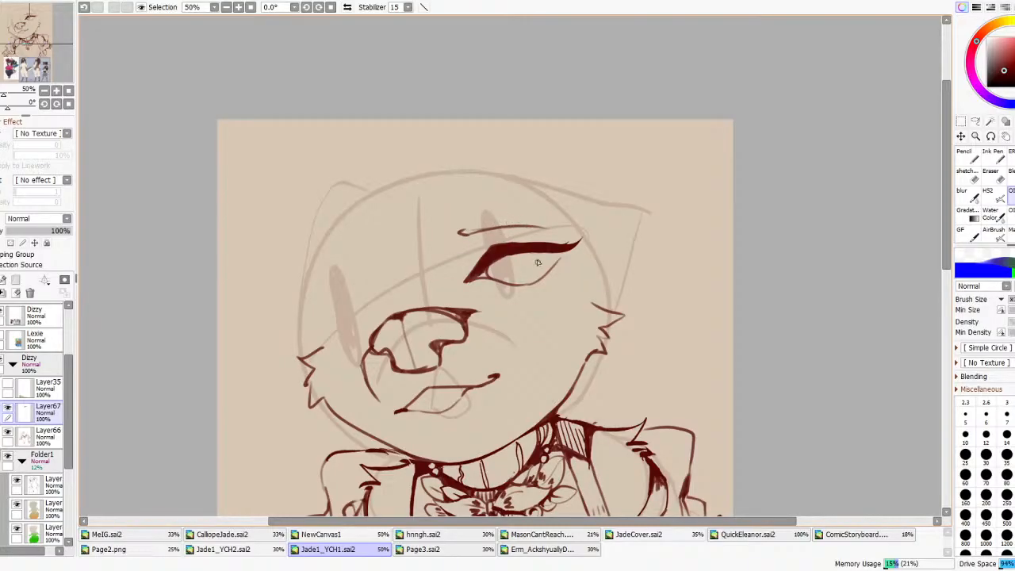
- Outline the iris under the upper lid, redoing unsuitable strokes, and fill it solid dark with the Ink Pen
drag(486, 273, 558, 258)
key(ctrl+z)
mouse_move(485, 273)
mouse_down()
mouse_move(577, 251)
mouse_move(530, 249)
mouse_move(543, 268)
mouse_move(553, 254)
mouse_move(544, 275)
mouse_move(556, 254)
mouse_move(530, 274)
mouse_move(538, 267)
mouse_move(523, 262)
mouse_move(544, 260)
mouse_move(526, 269)
mouse_move(538, 265)
mouse_move(520, 261)
mouse_up()
key(ctrl+z)
key(ctrl+z)
key(ctrl+z)
key(ctrl+z)
click(994, 157)
- Extend the upper lash line with the Ink Pen into longer pointed flicks at the eye's outer corner
scroll(565, 222, down, 9)
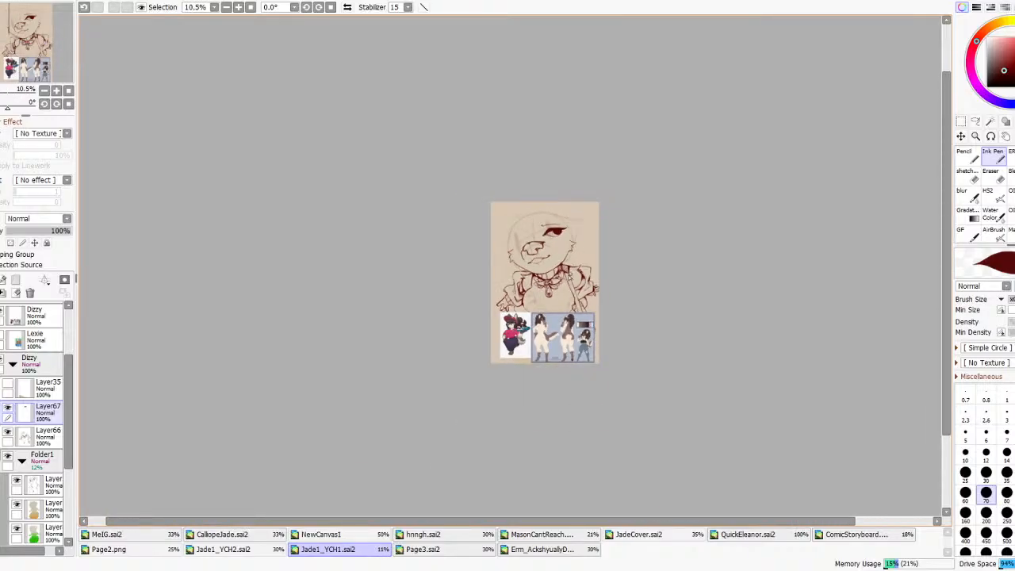
scroll(572, 273, up, 12)
scroll(568, 388, down, 2)
scroll(568, 388, down, 6)
scroll(605, 145, up, 6)
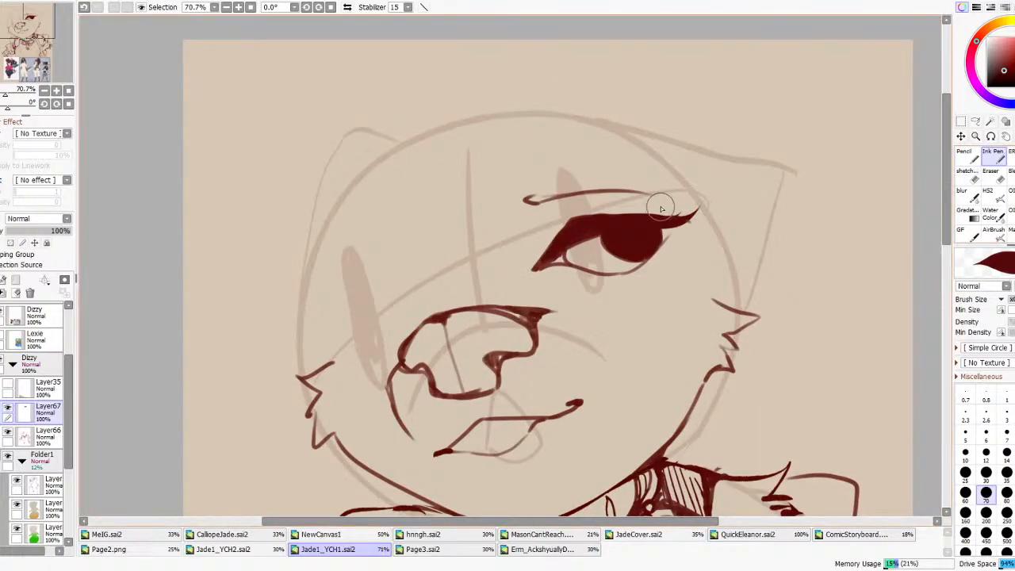
drag(592, 222, 716, 198)
drag(607, 222, 685, 195)
drag(551, 264, 596, 238)
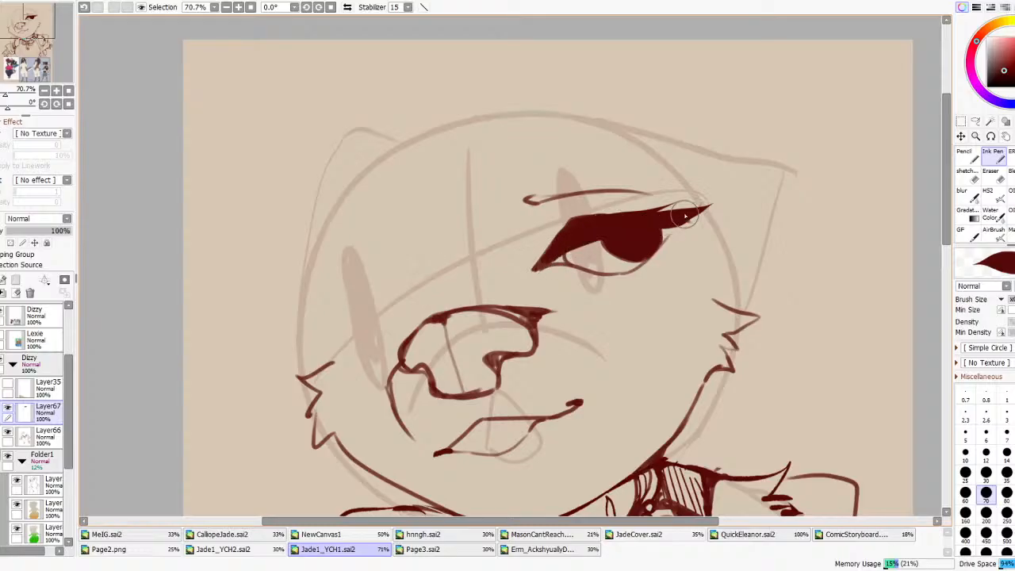
- Erase the mouth on Layer66 and redraw it as a wider closed smile with a curled corner
click(990, 176)
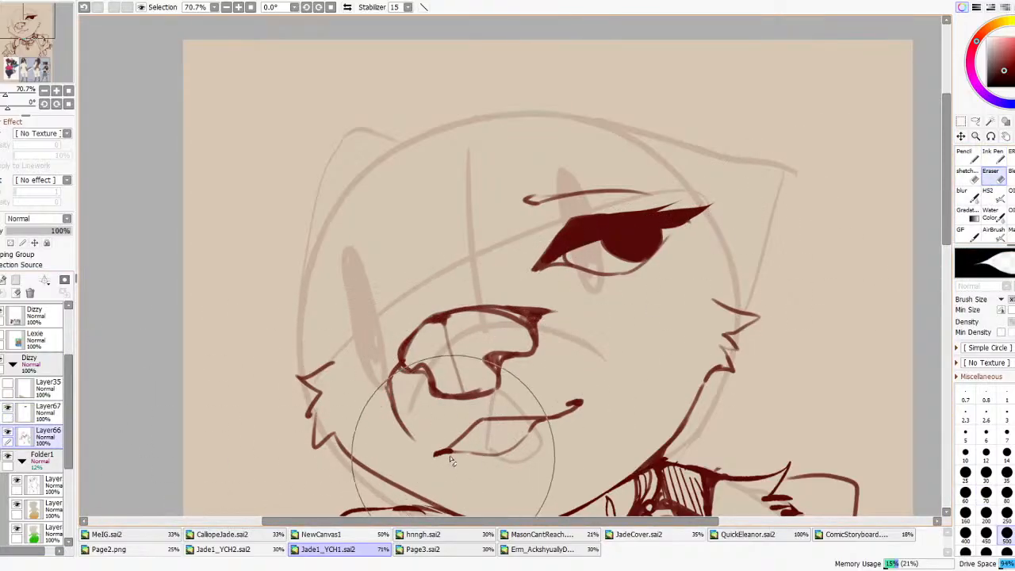
drag(456, 459, 579, 408)
click(1010, 194)
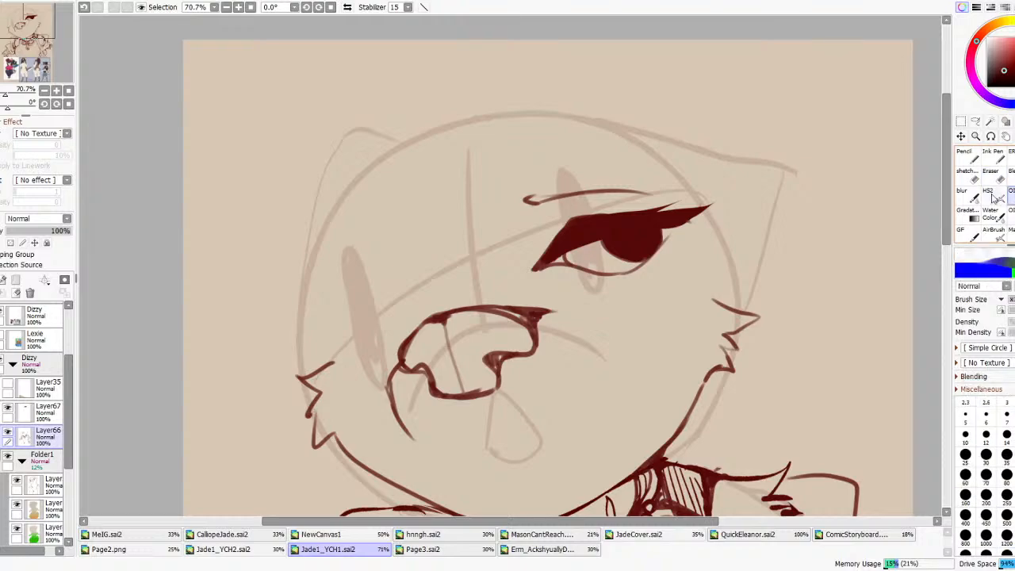
drag(428, 453, 443, 447)
mouse_move(454, 438)
mouse_down()
mouse_move(613, 384)
mouse_move(601, 377)
mouse_up()
mouse_move(440, 450)
mouse_down()
mouse_move(482, 462)
mouse_move(570, 409)
mouse_up()
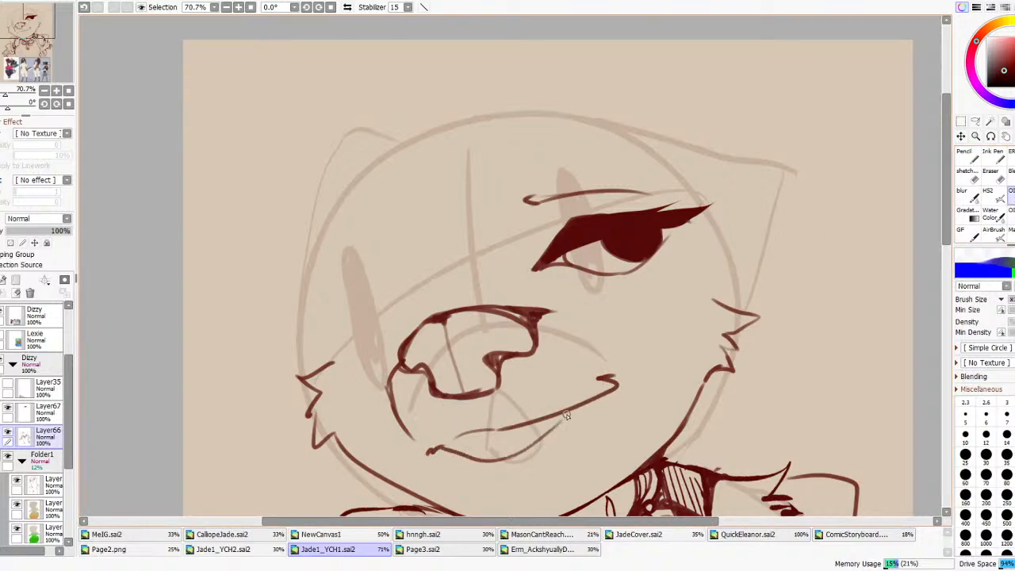
drag(454, 445, 559, 417)
- Erase the brow line on Layer67 and redraw it higher above the eye, slanting down toward the outer corner
scroll(541, 205, down, 11)
scroll(545, 212, up, 8)
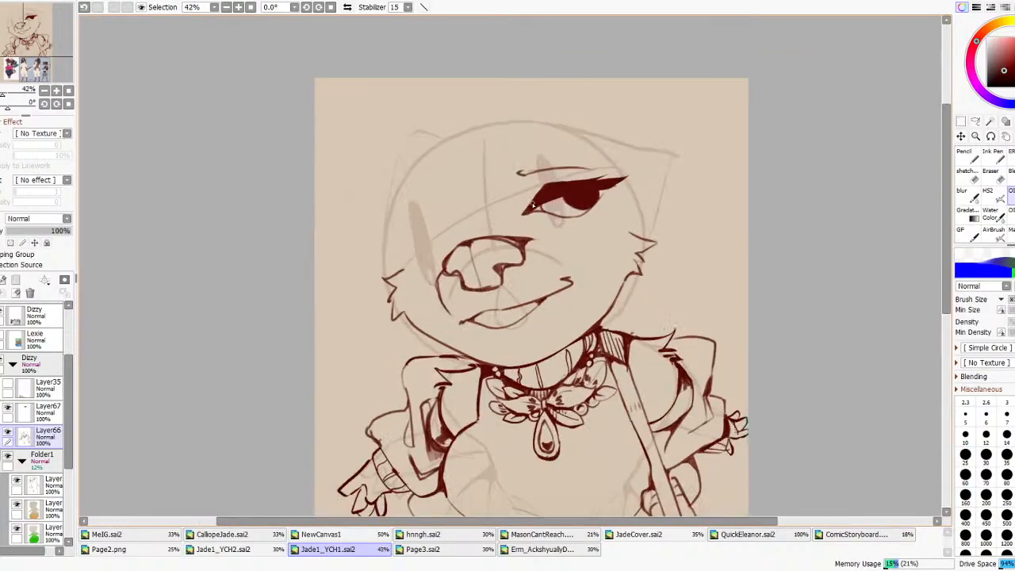
click(40, 410)
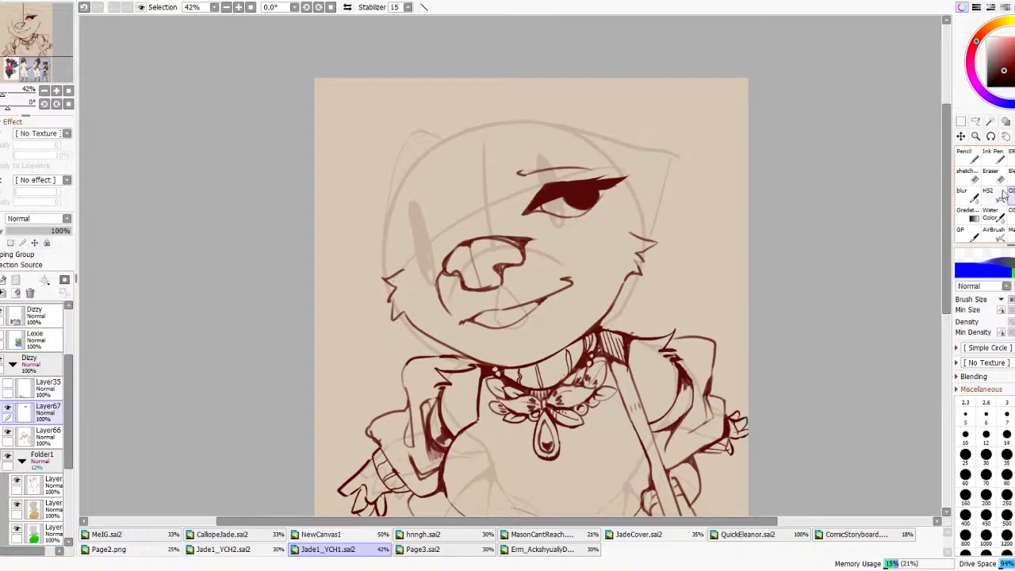
key(e)
drag(589, 166, 513, 173)
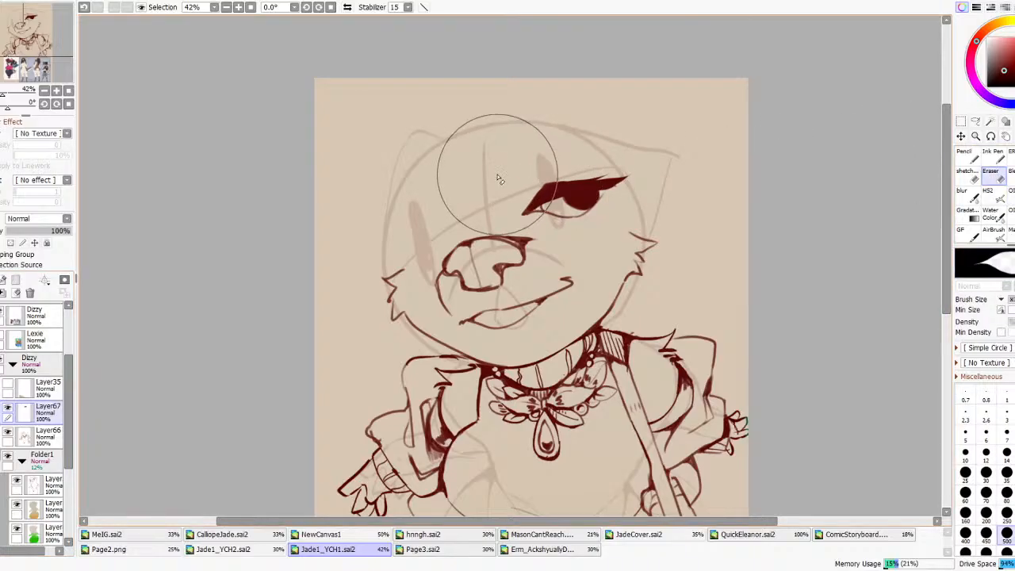
click(1010, 196)
mouse_move(593, 167)
mouse_down()
mouse_move(556, 173)
mouse_move(512, 180)
mouse_up()
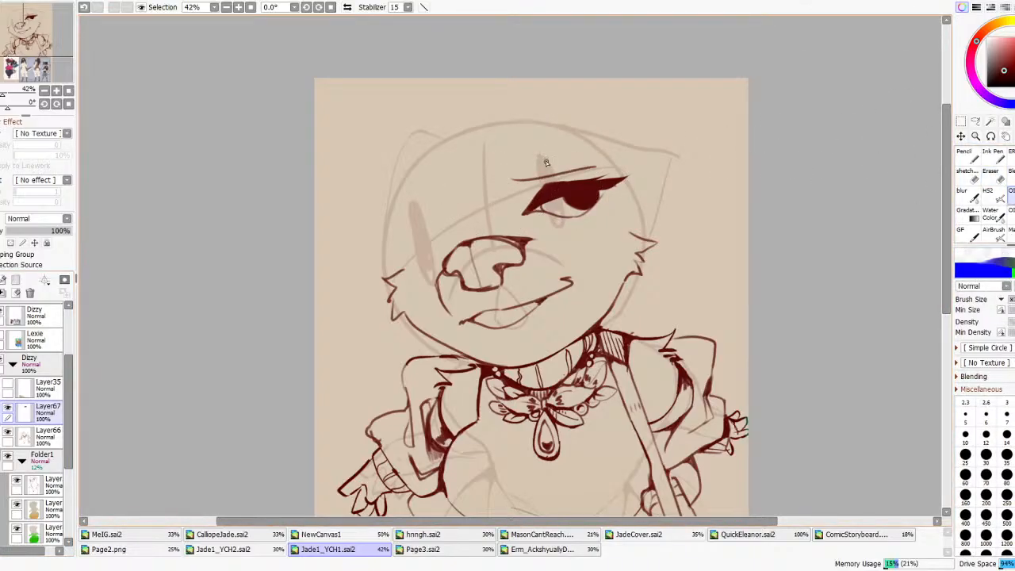
key(ctrl+z)
key(ctrl+y)
key(ctrl+z)
drag(589, 168, 523, 162)
drag(483, 167, 560, 219)
key(ctrl+z)
- Erase the whole mouth on Layer66, keeping the nose and muzzle outline
click(990, 173)
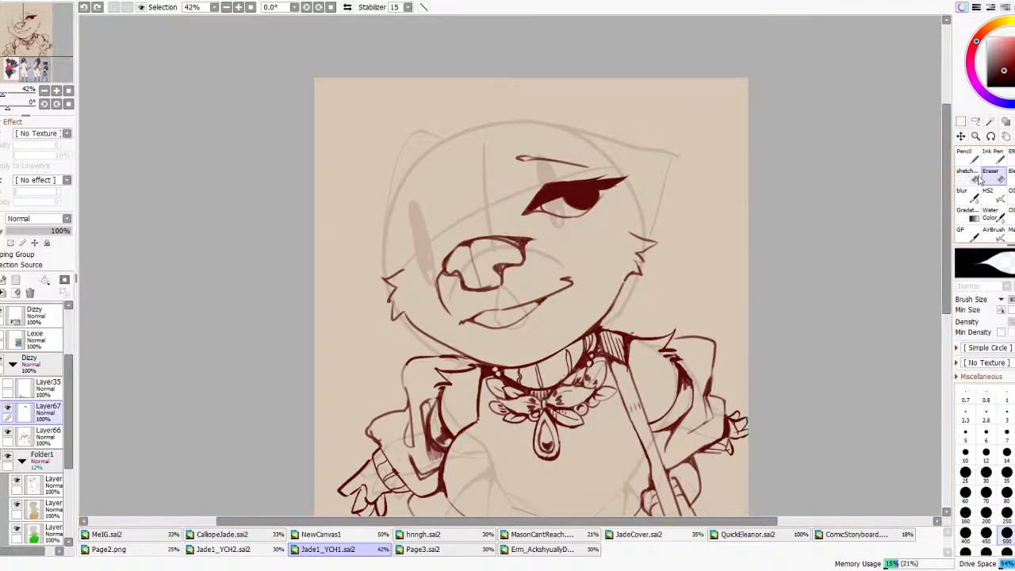
click(44, 435)
mouse_move(464, 329)
mouse_down()
mouse_move(507, 306)
mouse_move(575, 309)
mouse_up()
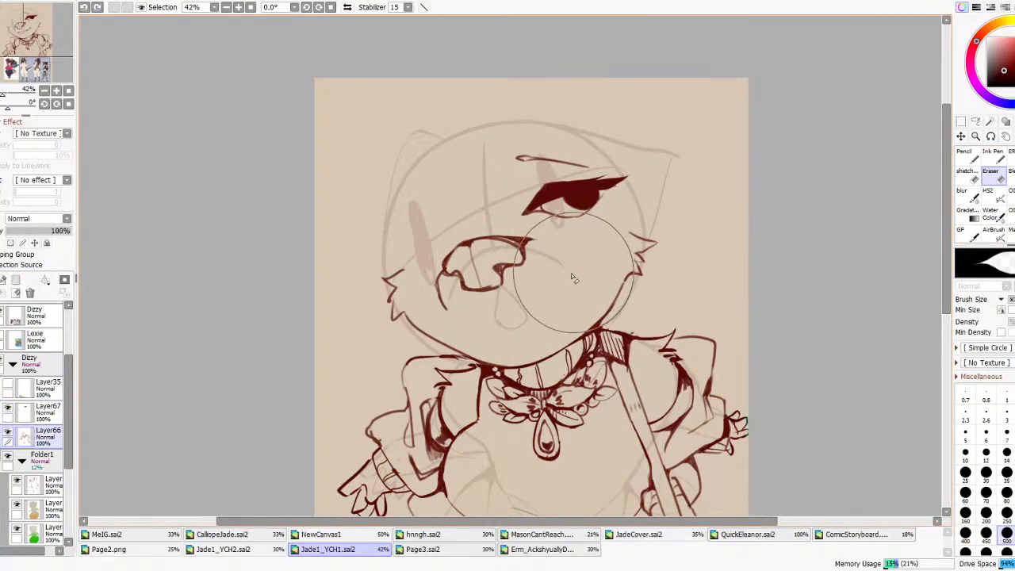
click(961, 196)
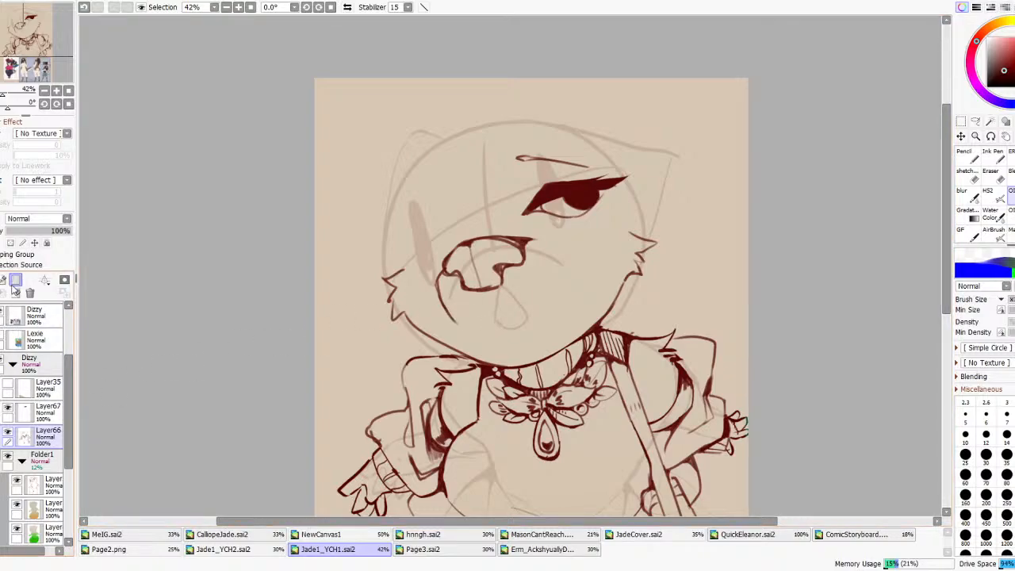
- Study the reference faces and redraw the upper mouth line on Layer66 as a raised smile, undoing unsuitable strokes
scroll(436, 227, up, 1)
scroll(566, 230, down, 5)
scroll(564, 423, up, 7)
scroll(508, 368, up, 1)
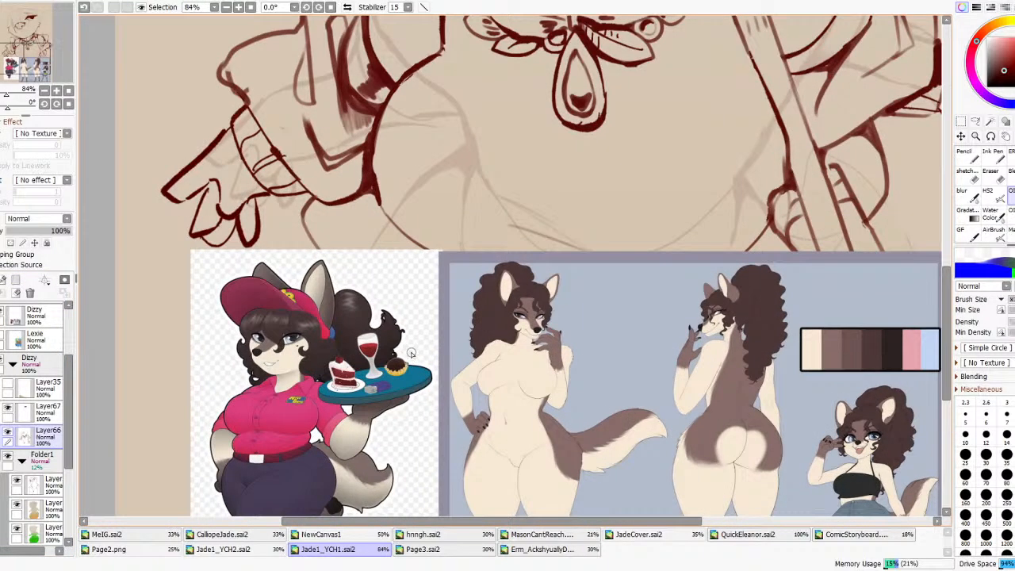
scroll(621, 408, down, 7)
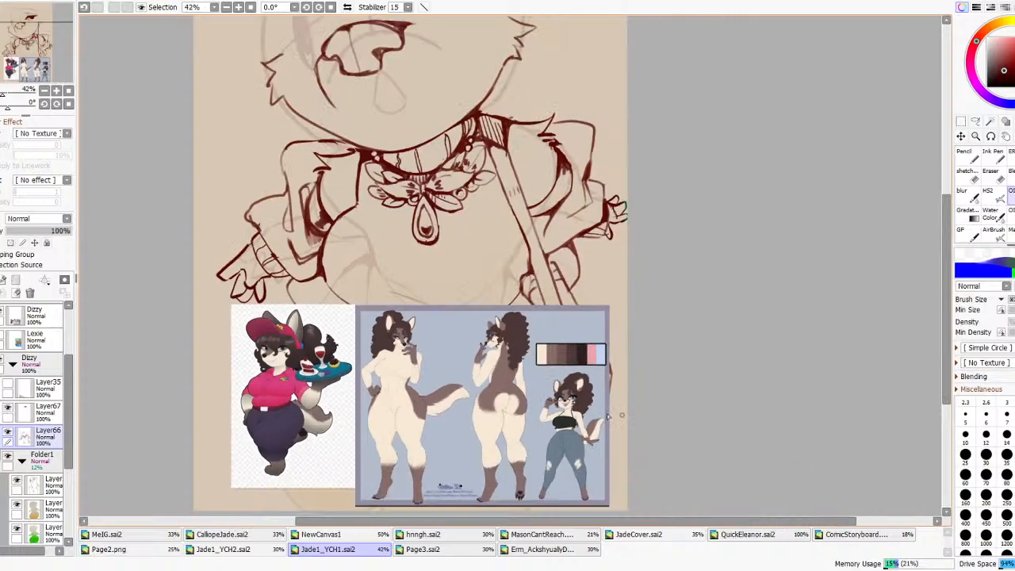
scroll(621, 396, up, 3)
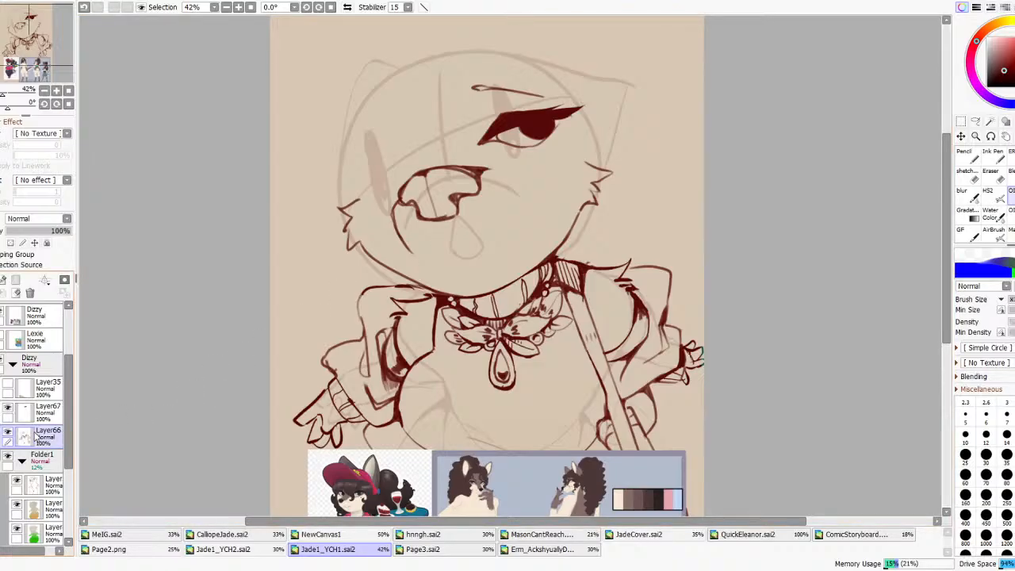
mouse_move(438, 253)
mouse_down()
mouse_move(510, 225)
mouse_move(527, 206)
mouse_move(505, 278)
mouse_up()
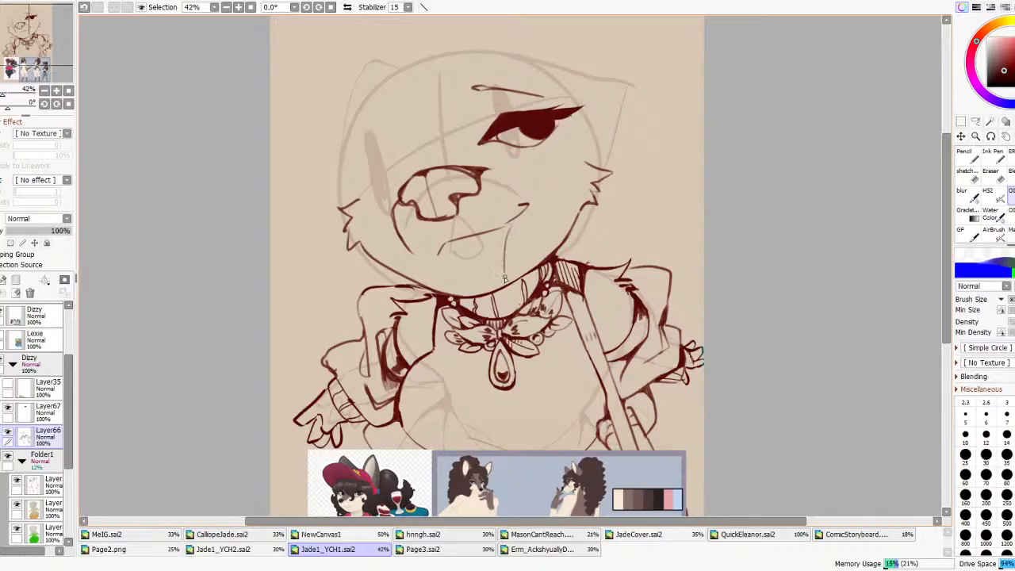
key(ctrl+z)
drag(441, 256, 502, 238)
key(ctrl+z)
mouse_move(482, 246)
mouse_down()
mouse_move(433, 254)
mouse_move(445, 259)
mouse_move(442, 245)
mouse_up()
key(ctrl+z)
- Draw the lower jaw curve of the open mouth beneath the smile line
scroll(516, 208, down, 6)
scroll(533, 200, up, 5)
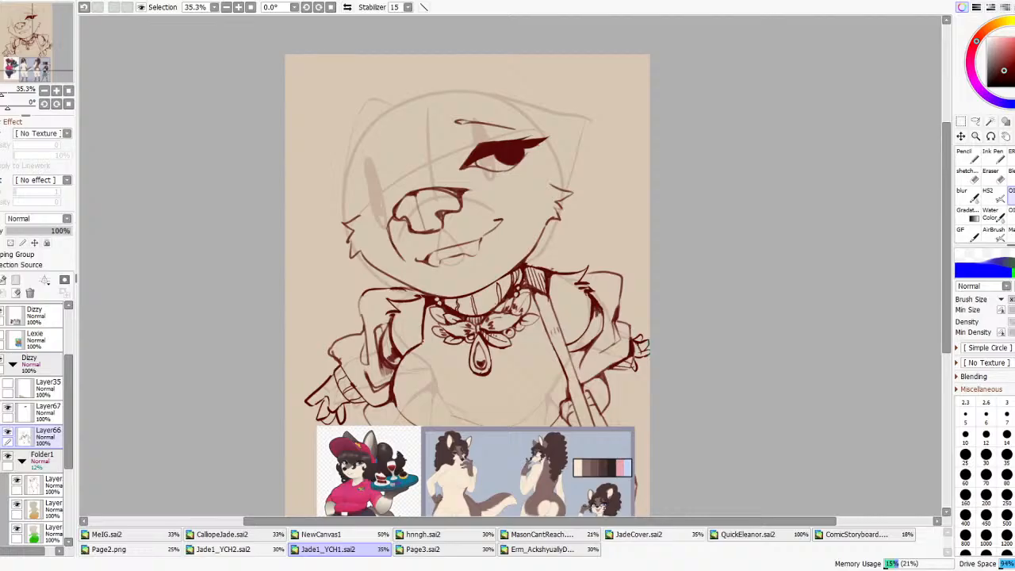
scroll(656, 167, down, 5)
scroll(624, 175, up, 5)
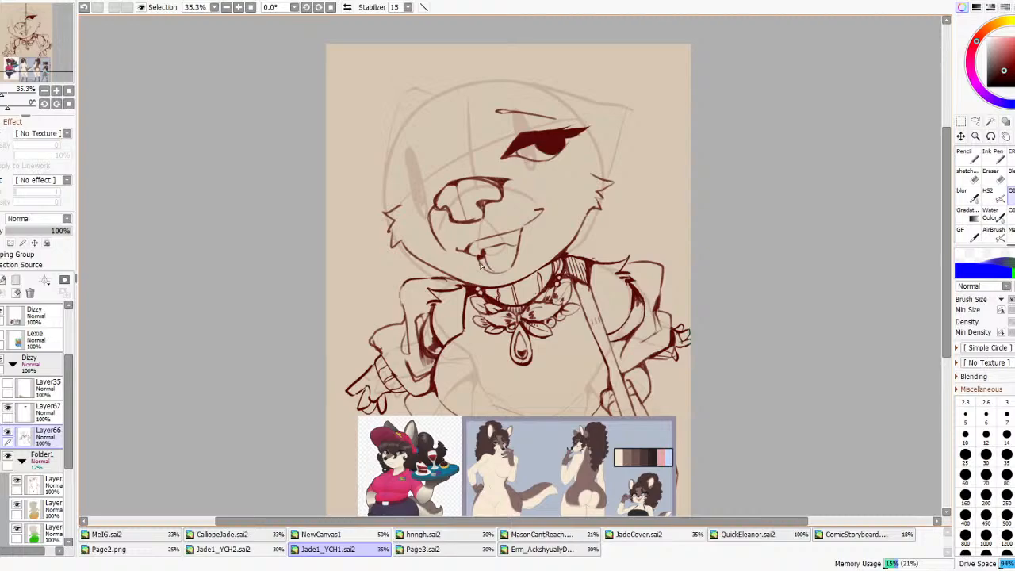
- Draw the tongue inside the open mouth and add a small beauty mark below the eye's outer corner
key(ctrl+z)
drag(481, 260, 481, 259)
key(ctrl+z)
key(ctrl+z)
drag(508, 278, 519, 259)
drag(516, 167, 537, 163)
key(ctrl+z)
key(ctrl+z)
drag(485, 251, 491, 255)
- Erase the end of the smile line that extends past the open mouth's outer corner on Layer66
scroll(562, 238, down, 5)
scroll(547, 246, up, 4)
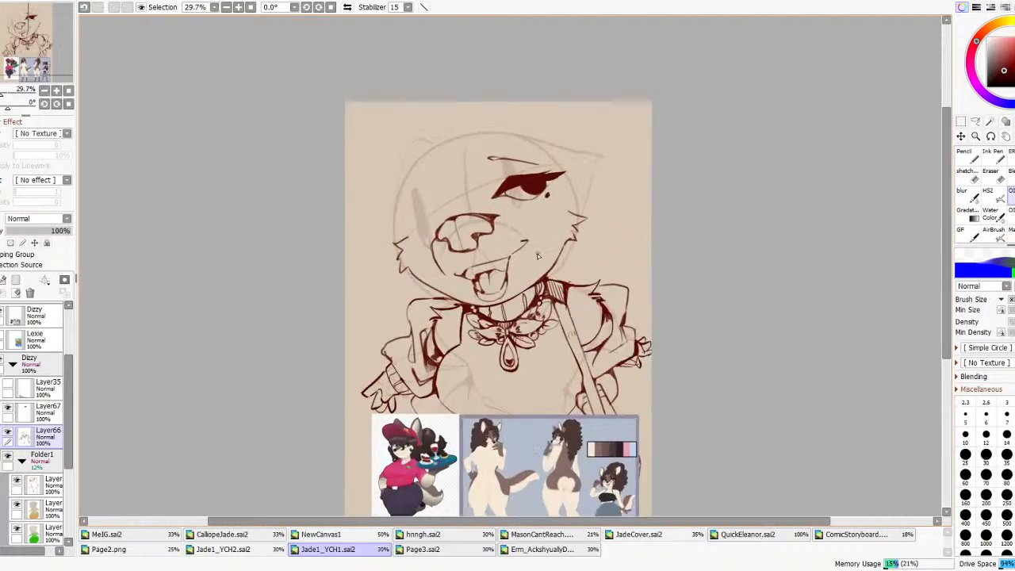
scroll(419, 458, up, 6)
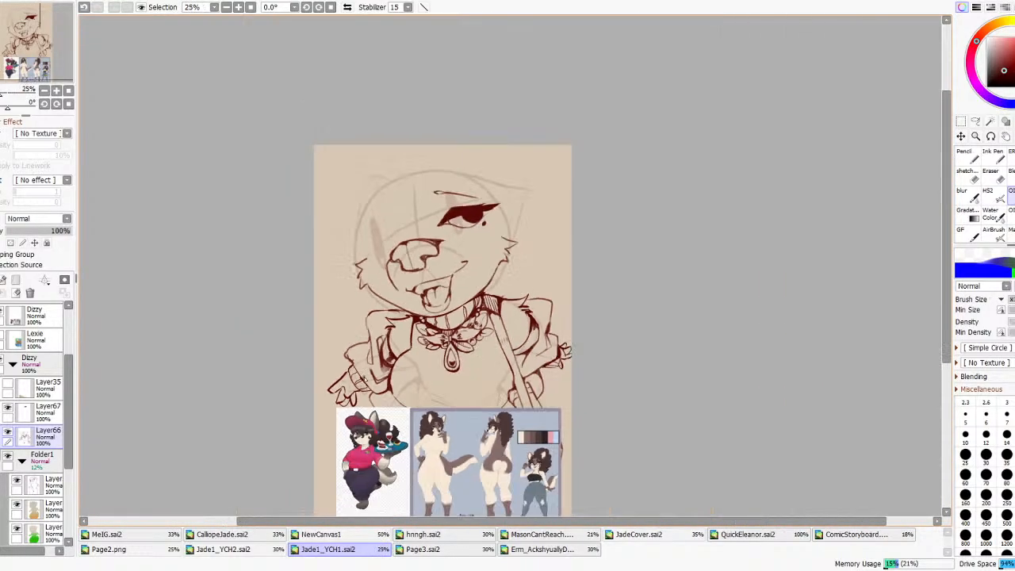
scroll(372, 426, down, 5)
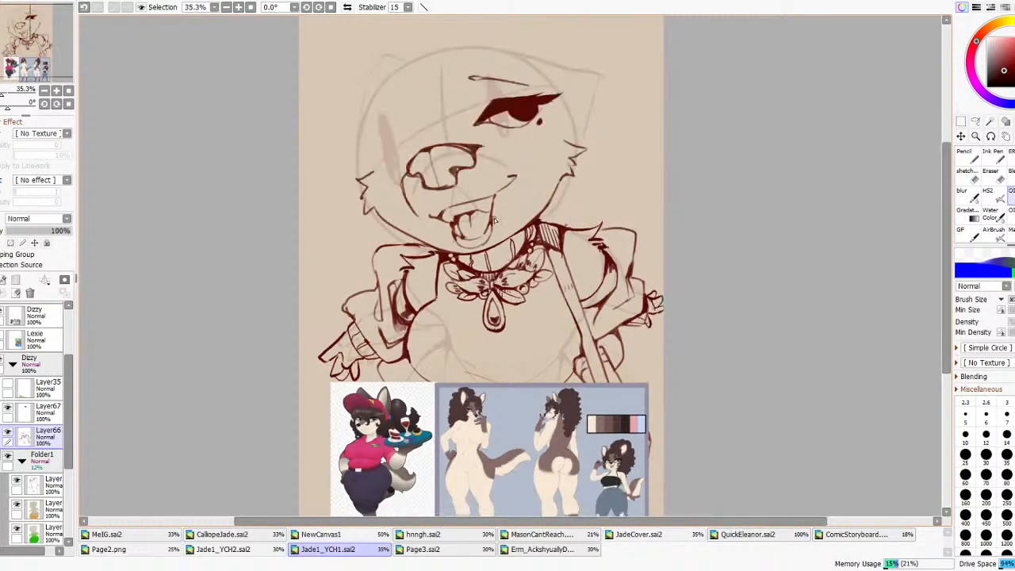
scroll(493, 221, up, 2)
scroll(487, 214, down, 4)
scroll(481, 206, up, 2)
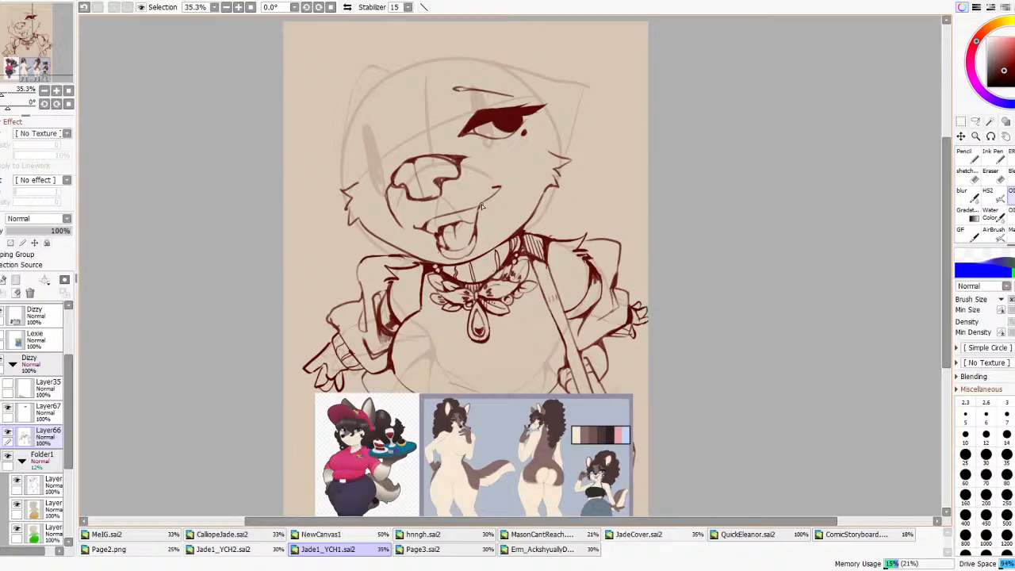
click(990, 172)
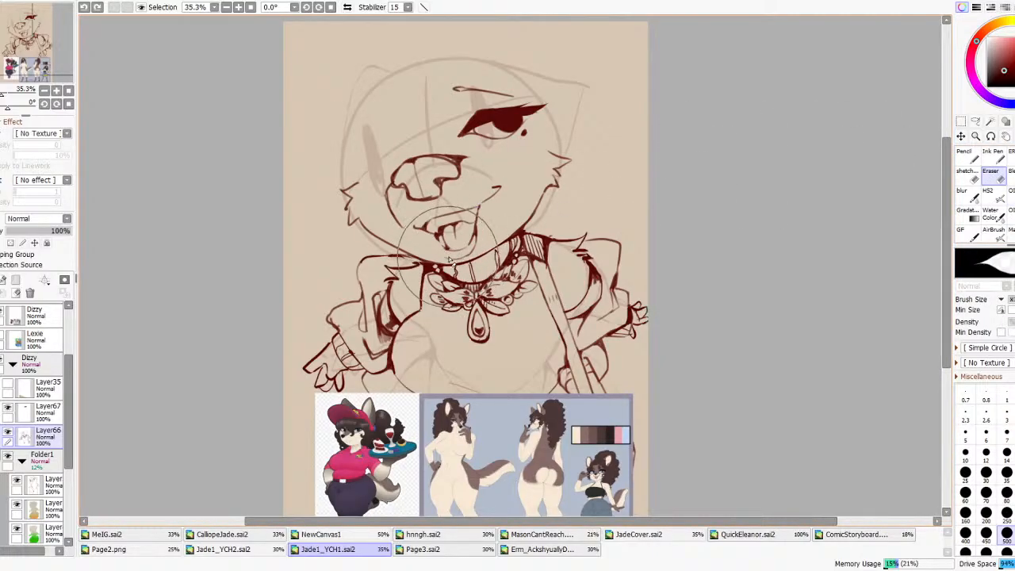
click(1010, 193)
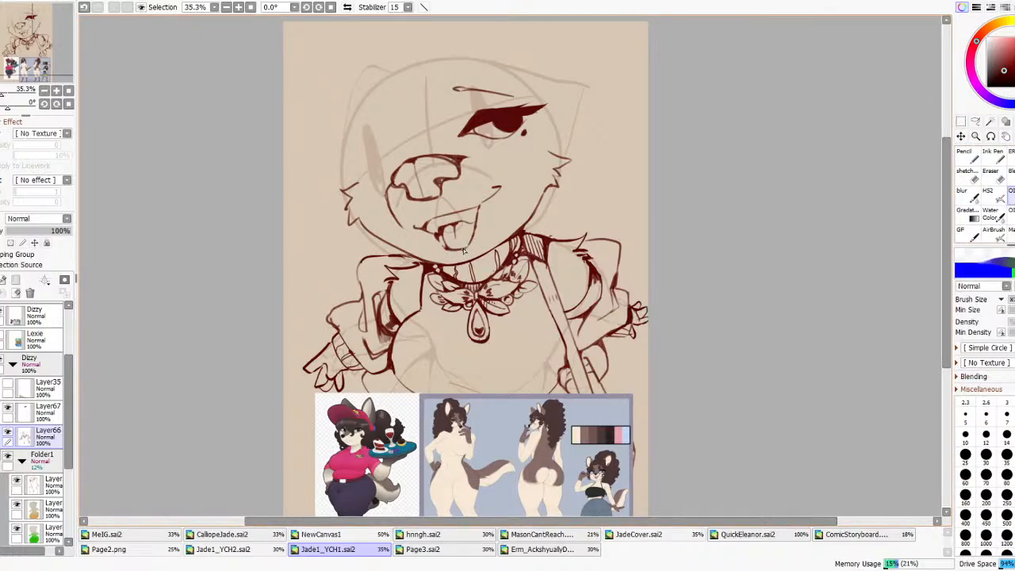
key(e)
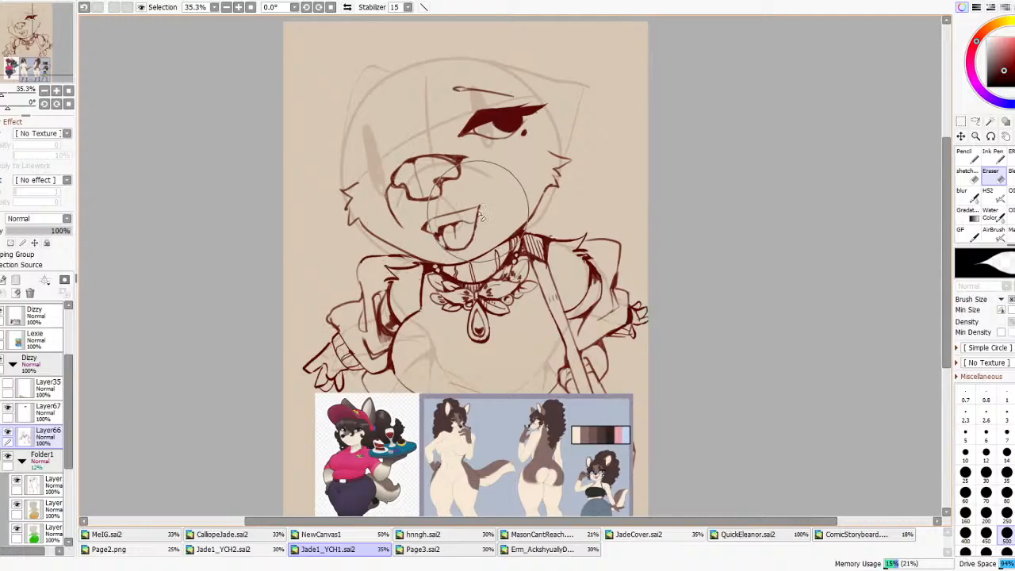
- Lasso the open mouth, widen it upward toward the cheek with a freeform transform, and redraw the lip corners
key(a)
mouse_move(414, 234)
mouse_down()
mouse_move(505, 226)
mouse_move(419, 247)
mouse_up()
key(ctrl+t)
drag(505, 219, 505, 212)
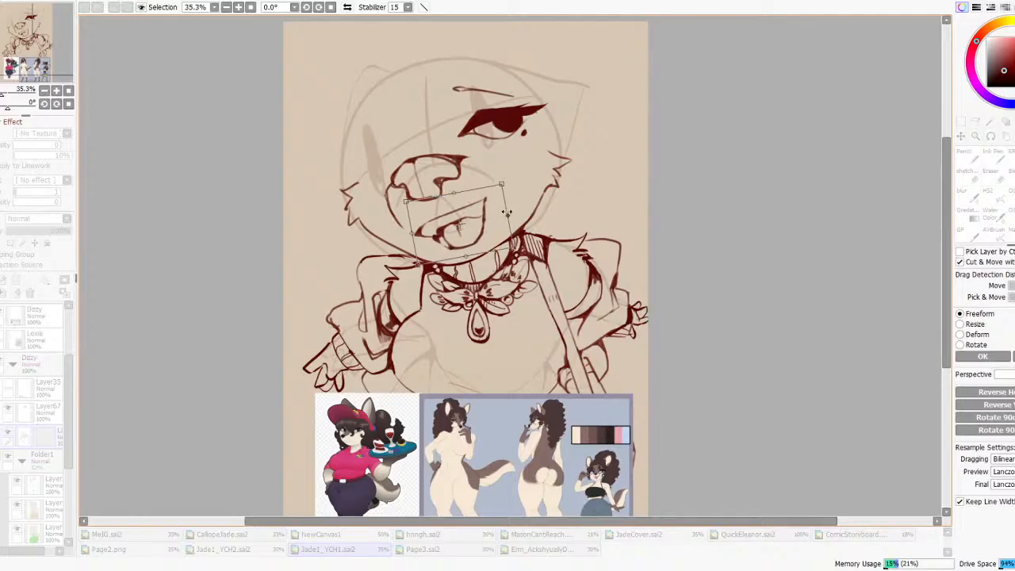
click(984, 356)
key(ctrl+d)
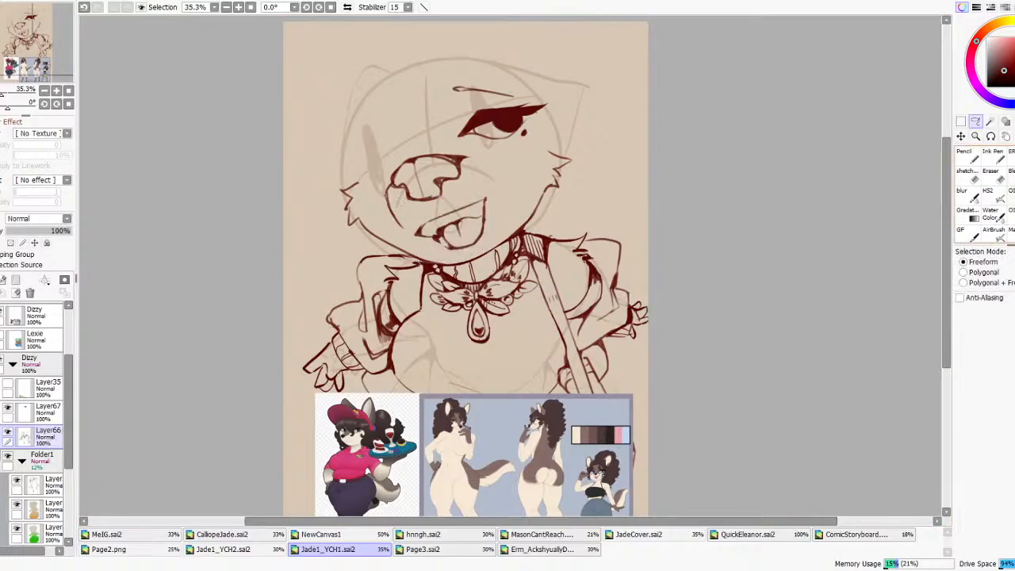
click(1009, 196)
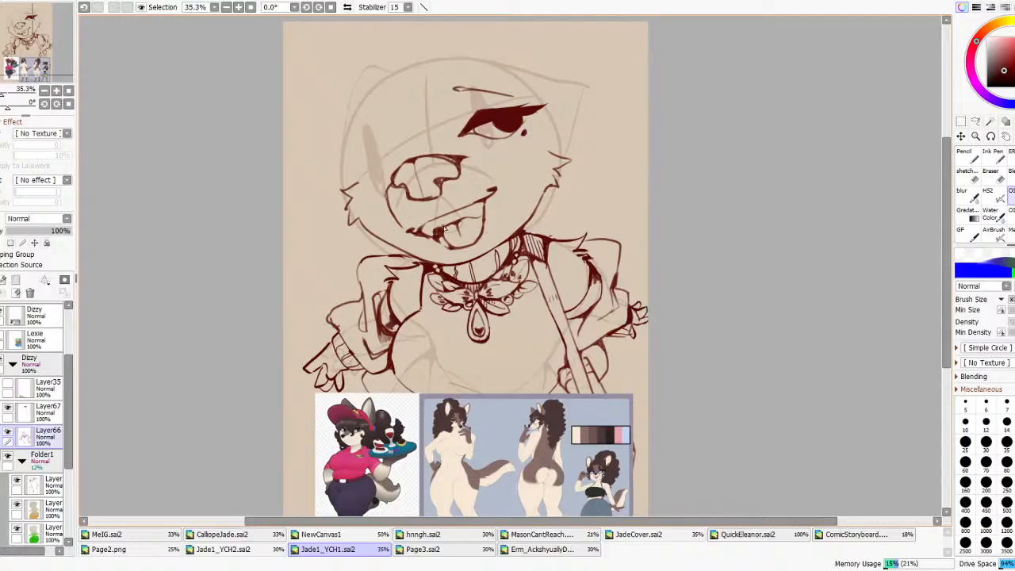
key(ctrl+z)
- Merge Layer67 into Layer66, then lasso the eye, brow and beauty mark and widen them slightly with a freeform transform
key(a)
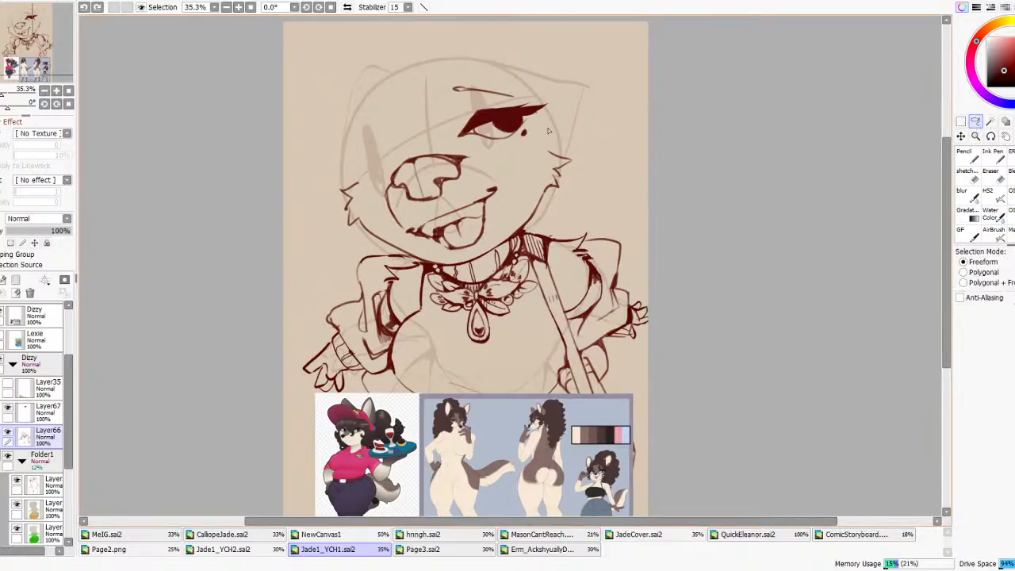
click(31, 412)
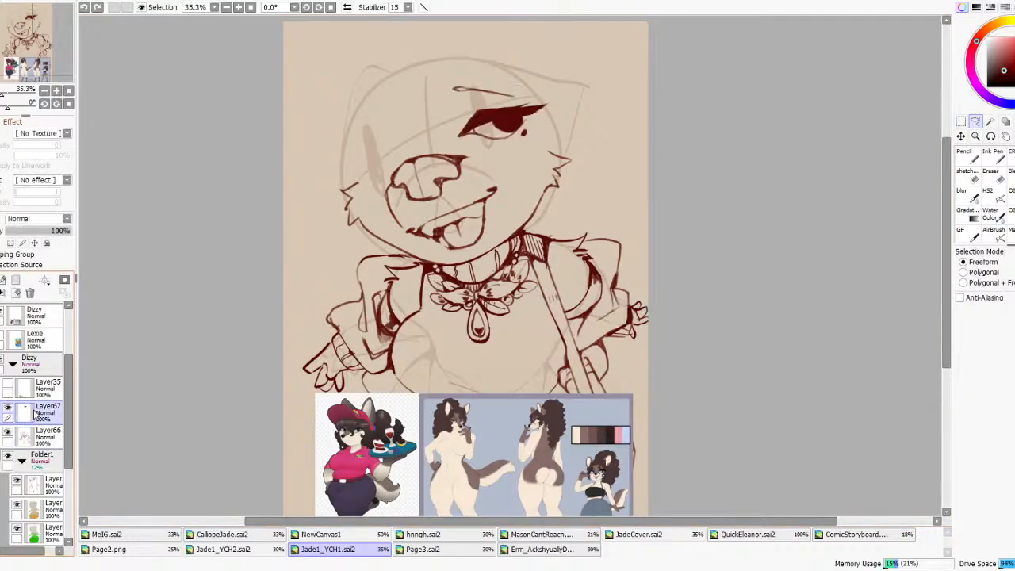
click(30, 292)
mouse_move(460, 149)
mouse_down()
mouse_move(441, 65)
mouse_move(585, 110)
mouse_move(521, 160)
mouse_move(560, 148)
mouse_up()
key(ctrl+t)
click(982, 356)
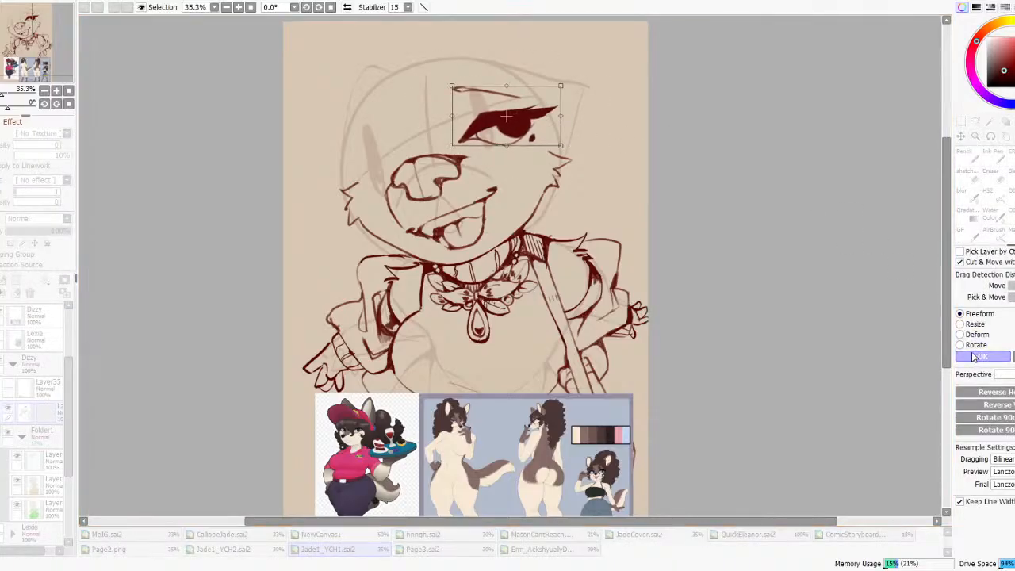
- Draw a short slanted guide stroke for the second eye beside the nose bridge and mirror the canvas view
click(1010, 196)
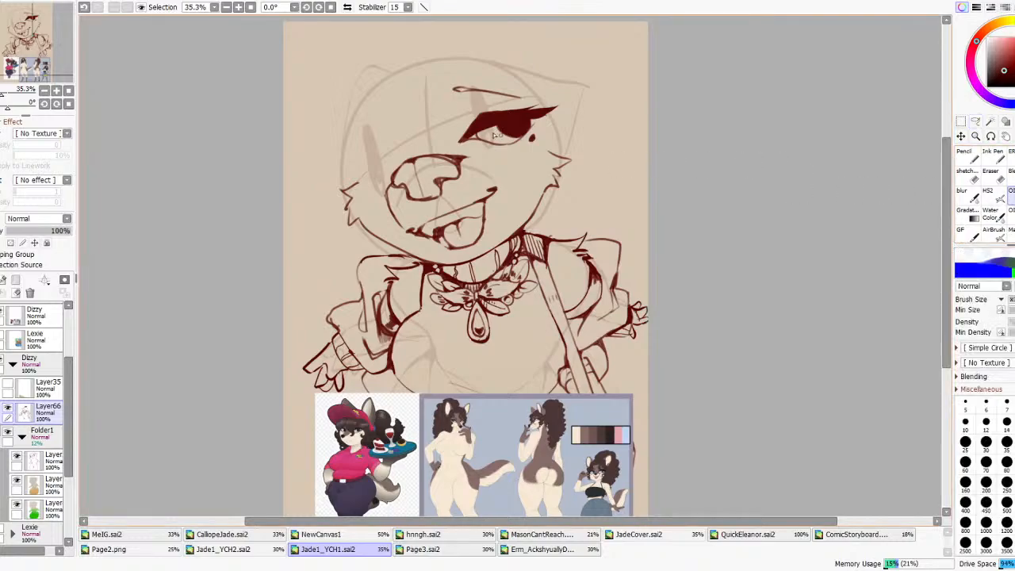
drag(365, 151, 395, 165)
scroll(515, 140, down, 1)
scroll(514, 140, down, 3)
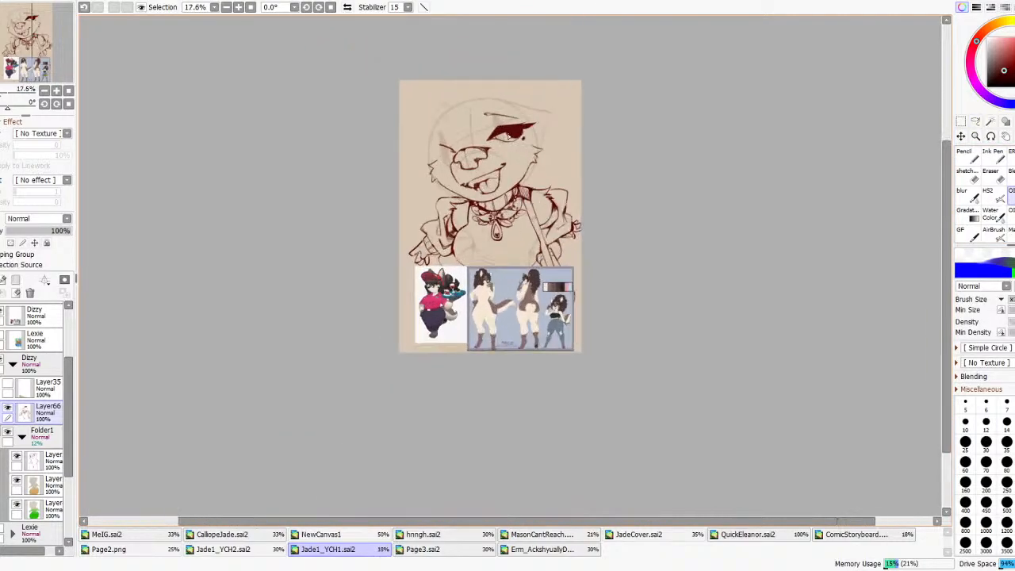
click(347, 7)
scroll(501, 136, up, 4)
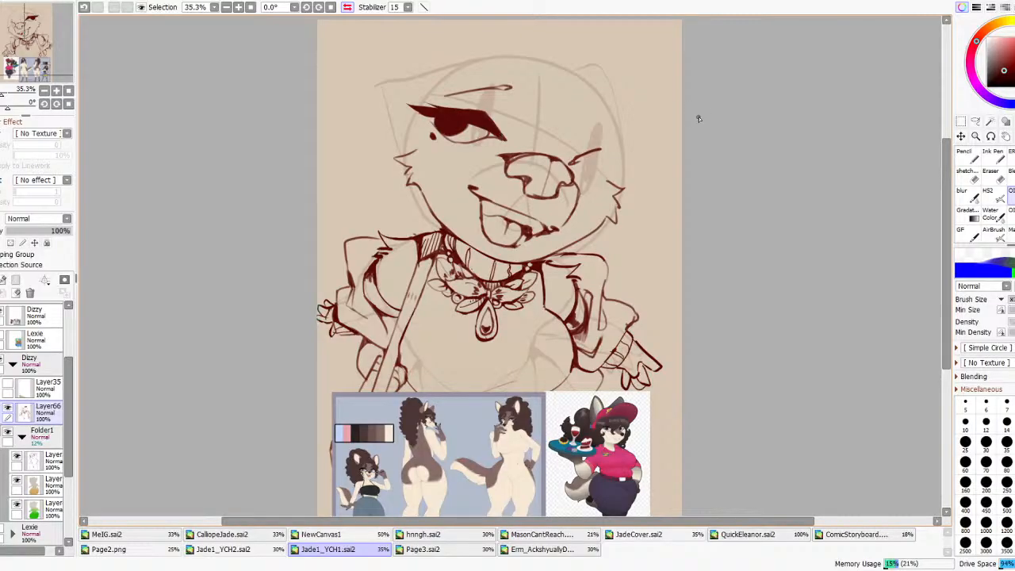
- Copy the finished eye and brow to a new layer, reverse and rotate the copy, and place it across the nose
click(976, 122)
mouse_move(526, 135)
mouse_down()
mouse_move(448, 167)
mouse_move(397, 122)
mouse_move(567, 91)
mouse_up()
key(ctrl+c)
key(ctrl+v)
mouse_move(589, 147)
mouse_down()
mouse_move(641, 144)
mouse_move(696, 160)
mouse_move(607, 291)
mouse_move(654, 239)
mouse_up()
key(ctrl+t)
click(994, 391)
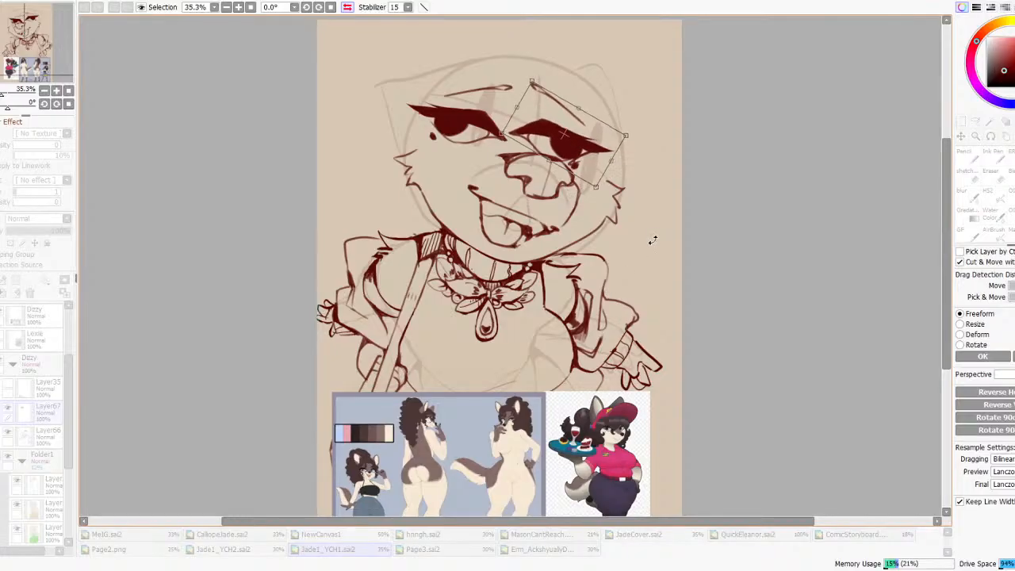
drag(612, 158, 642, 188)
click(982, 361)
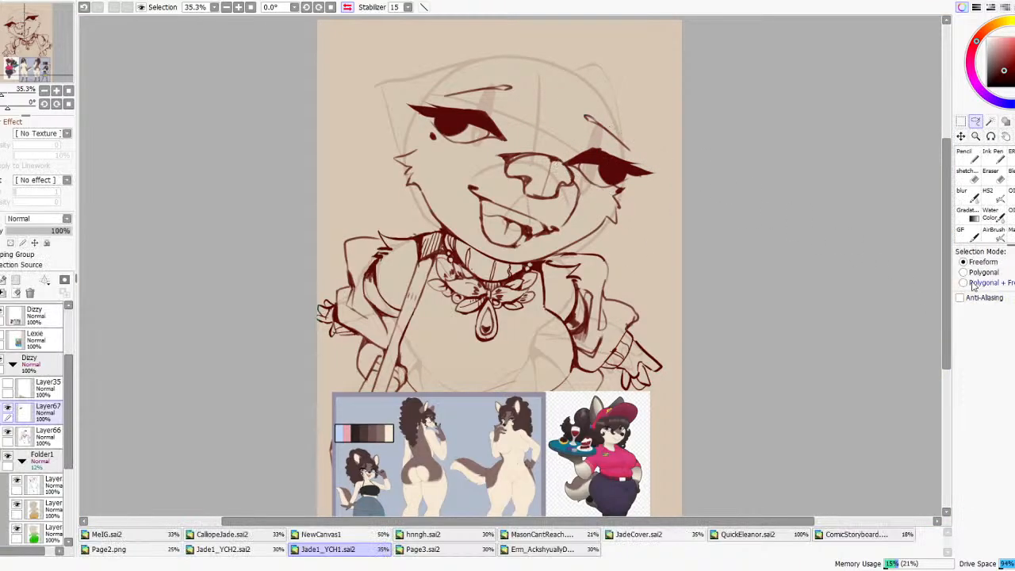
- Erase the copied eye's iris and lower lid, and ink the iris again closer to the nose
key(e)
drag(623, 183, 592, 168)
click(992, 156)
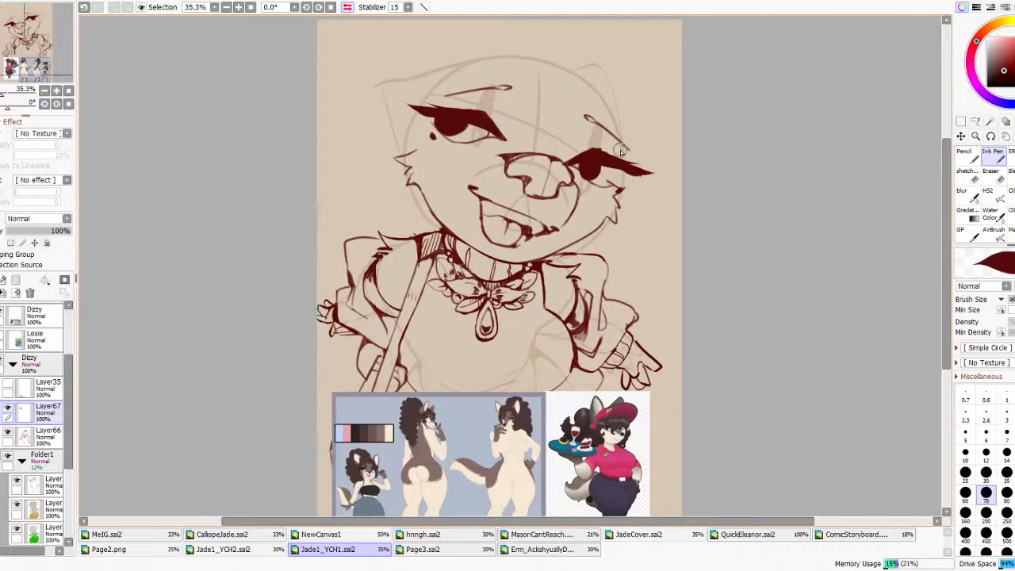
- Restore the unmirrored view, then rotate the second eye and narrow it to fit the far side of the face
click(347, 7)
key(ctrl+t)
drag(520, 192, 526, 177)
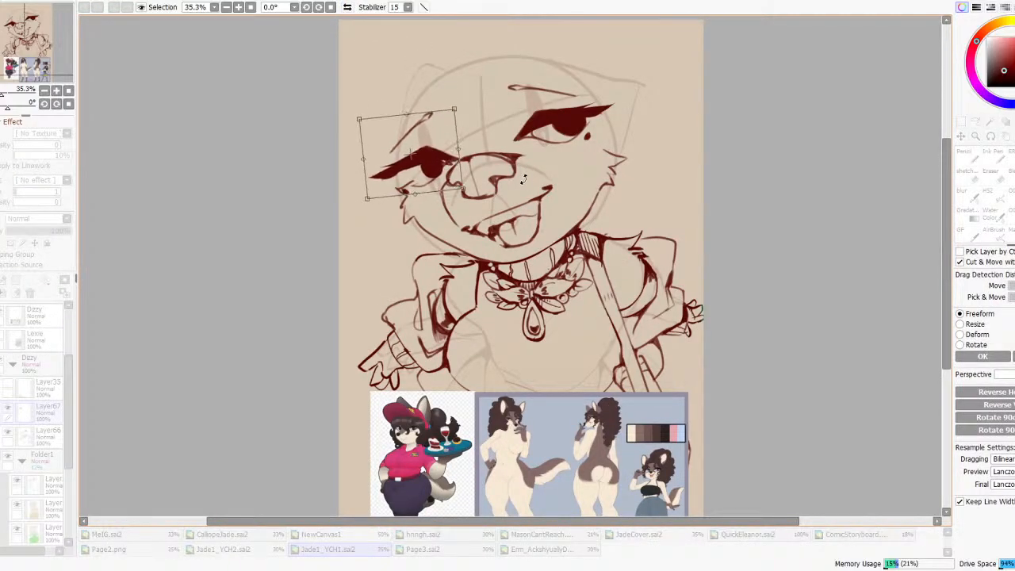
drag(364, 161, 398, 159)
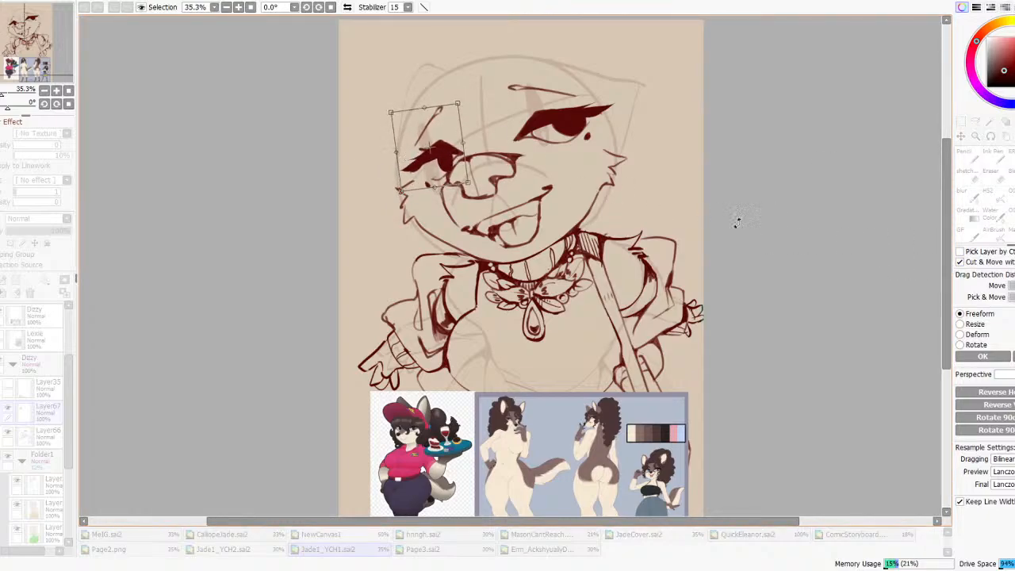
click(982, 356)
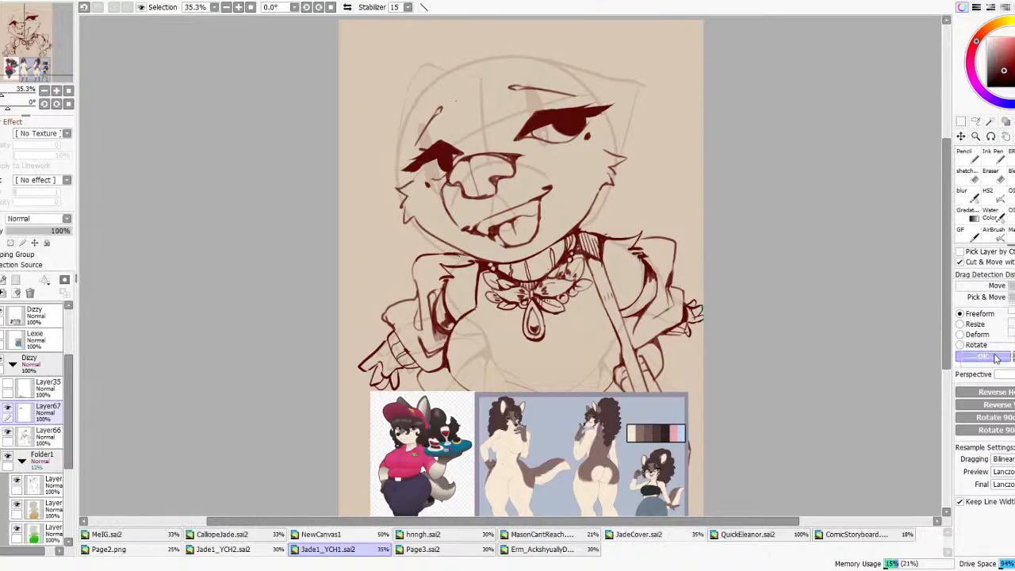
- Clean up the second eye beside the muzzle, ink its lower lid, and merge Layer67 down into Layer66
click(53, 436)
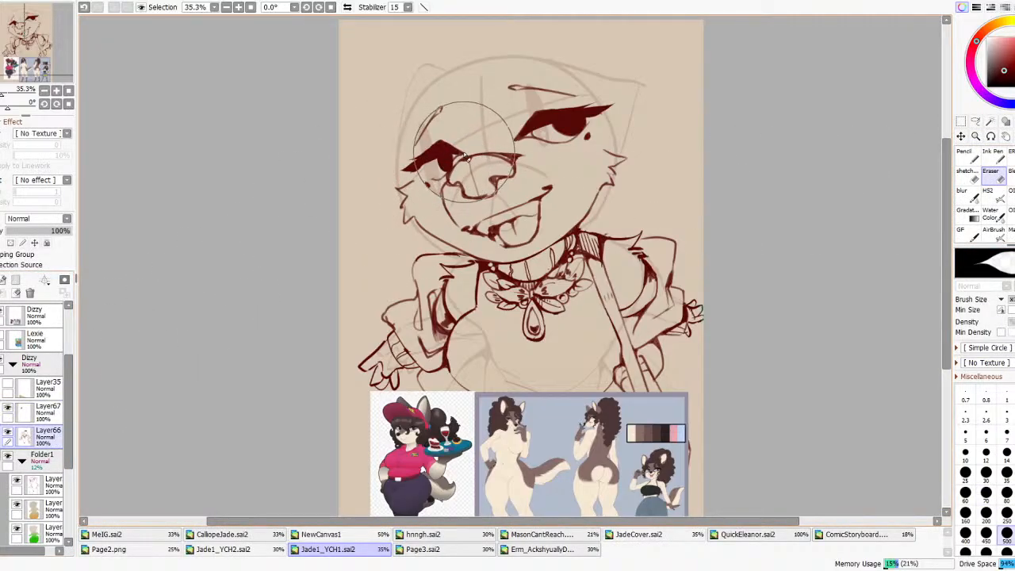
click(39, 389)
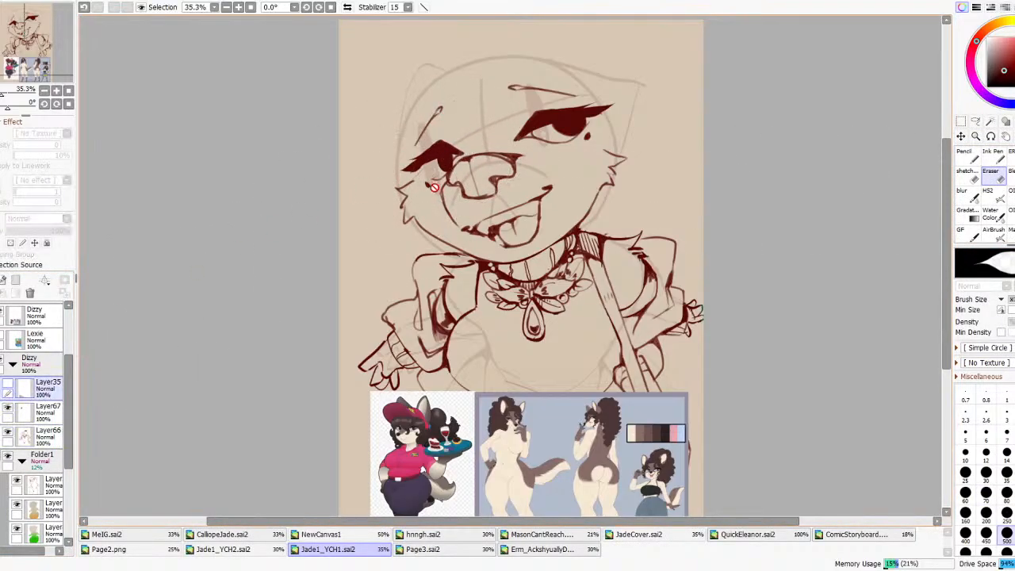
click(48, 411)
click(1011, 195)
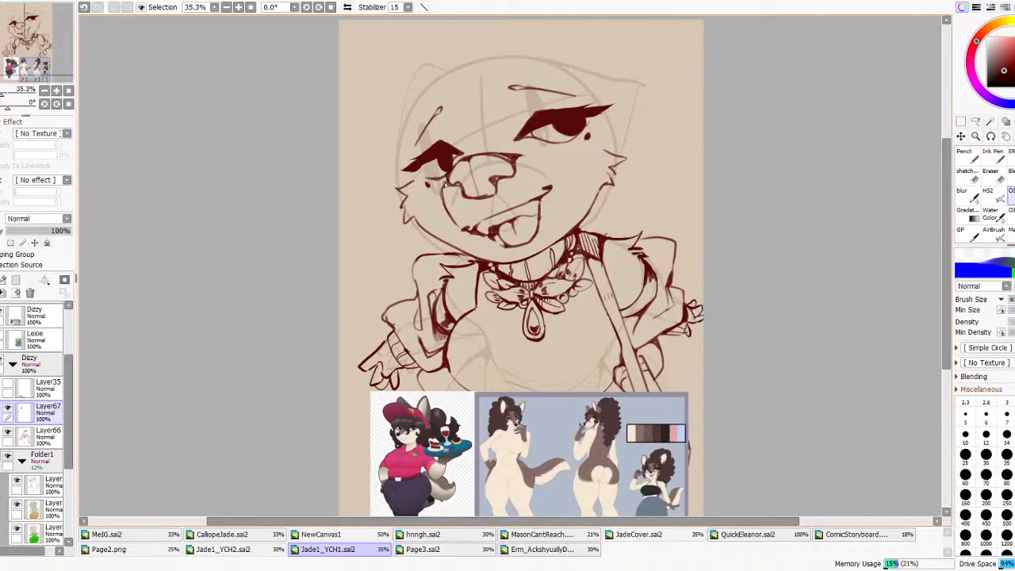
scroll(592, 152, down, 3)
scroll(583, 142, up, 5)
click(3, 292)
scroll(571, 266, down, 2)
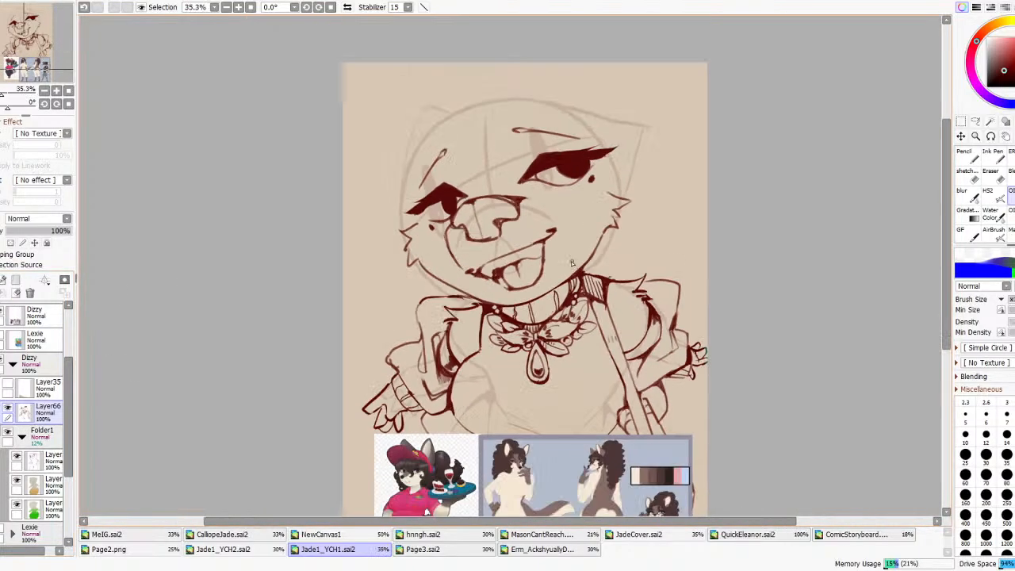
scroll(445, 238, up, 4)
mouse_move(454, 261)
mouse_down()
mouse_move(458, 215)
mouse_move(444, 235)
mouse_move(483, 216)
mouse_move(470, 220)
mouse_move(448, 201)
mouse_up()
scroll(482, 196, down, 5)
scroll(483, 195, down, 3)
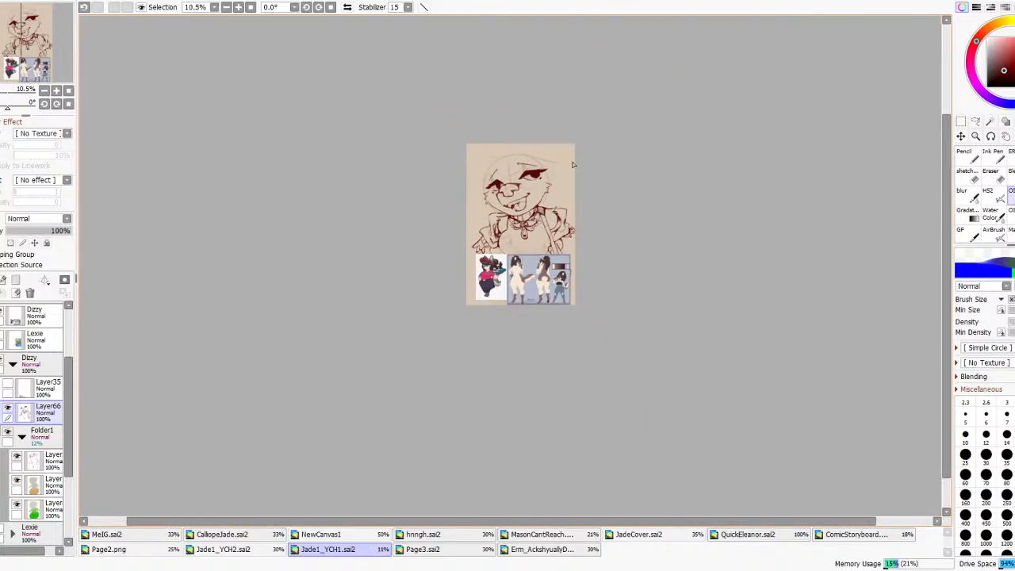
scroll(560, 168, up, 4)
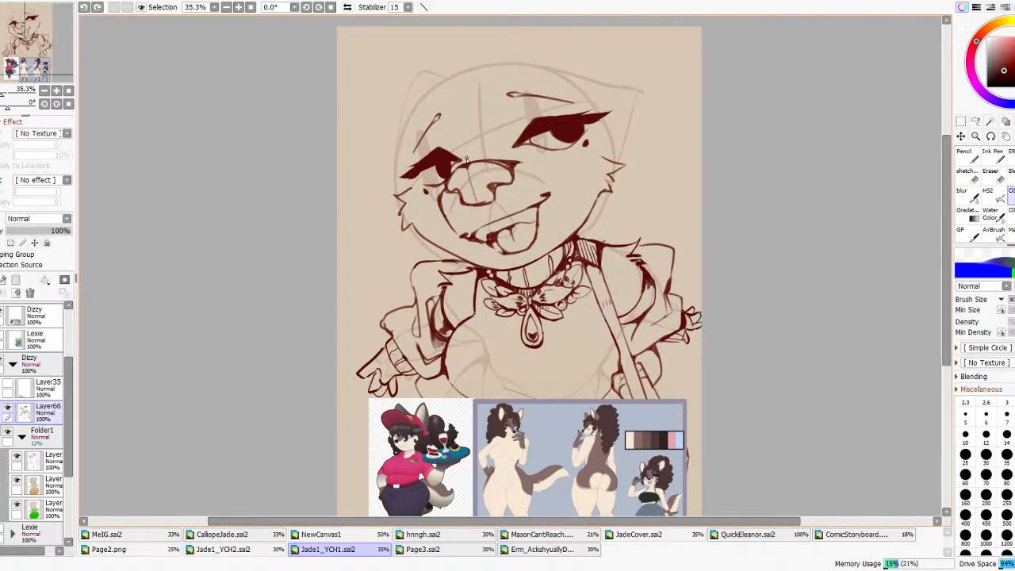
- Ink the outer outline of the near-side ear as one long curve from the head's top to the cheek fur
scroll(466, 159, down, 2)
scroll(540, 120, up, 4)
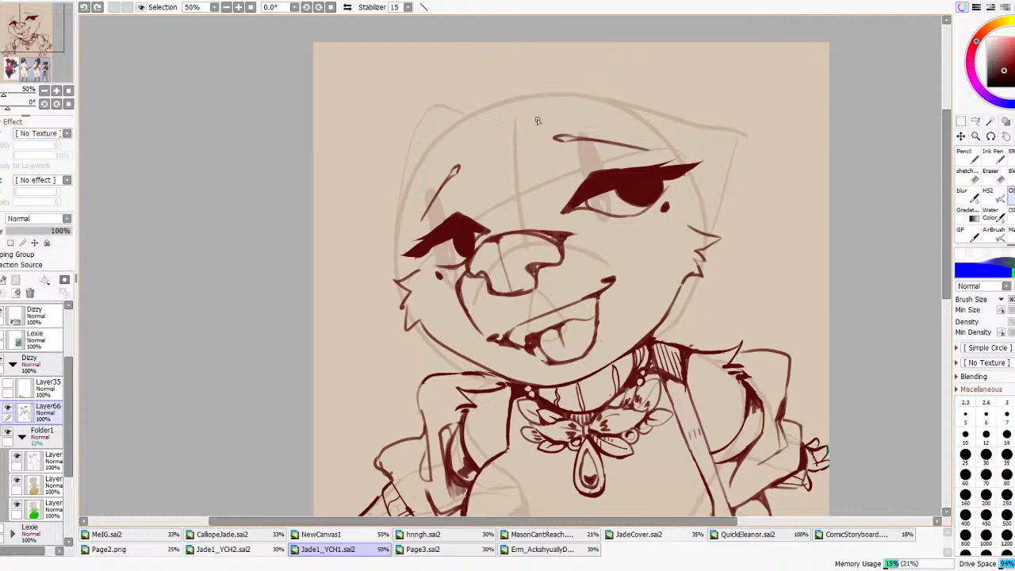
mouse_move(631, 104)
mouse_down()
mouse_move(741, 232)
mouse_move(694, 233)
mouse_up()
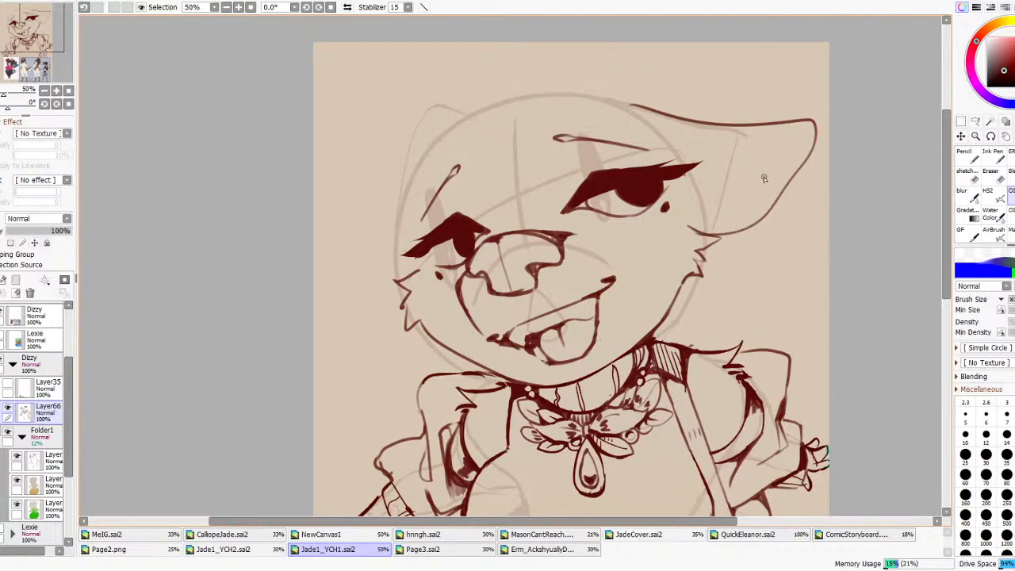
- Ink the near-side ear's inner edge from its base toward the tip, undoing unsuitable strokes, and add small lines at the base
scroll(763, 179, down, 3)
scroll(711, 131, up, 2)
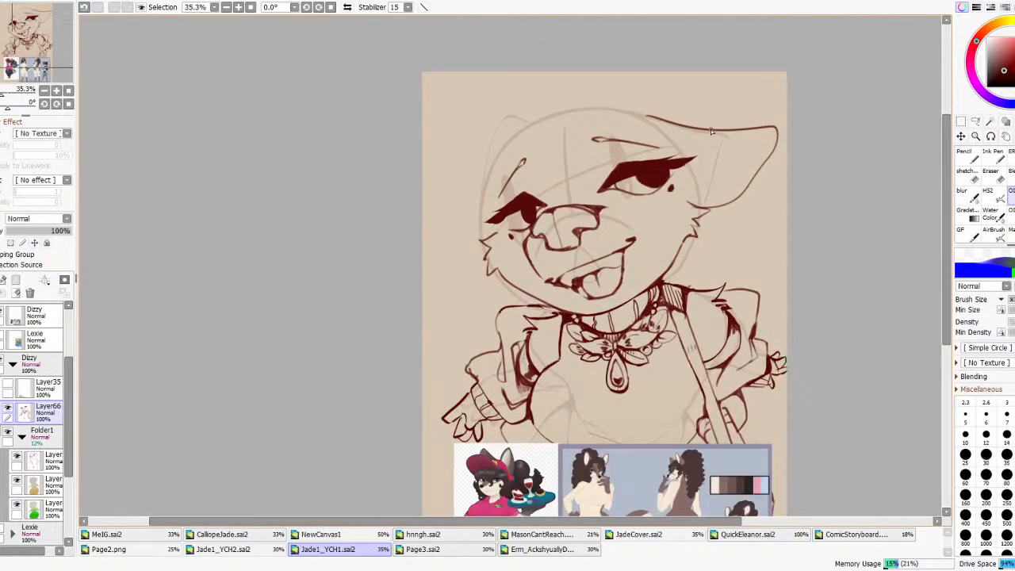
mouse_move(688, 201)
mouse_down()
mouse_move(698, 180)
mouse_move(755, 132)
mouse_up()
key(ctrl+z)
mouse_move(688, 200)
mouse_down()
mouse_move(719, 150)
mouse_move(749, 133)
mouse_up()
key(ctrl+z)
mouse_move(687, 200)
mouse_down()
mouse_move(726, 142)
mouse_move(764, 130)
mouse_up()
scroll(631, 176, down, 6)
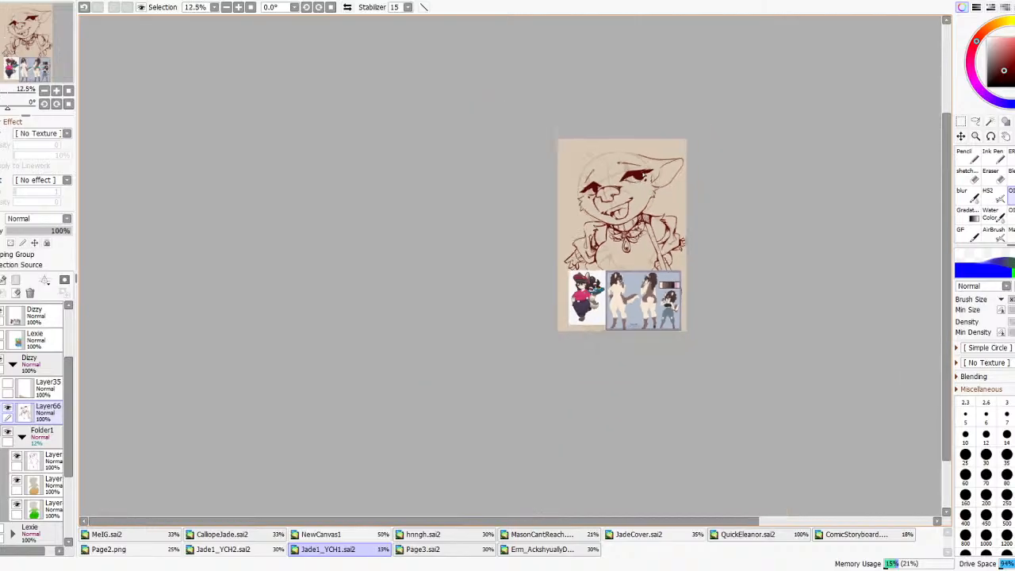
scroll(657, 165, up, 2)
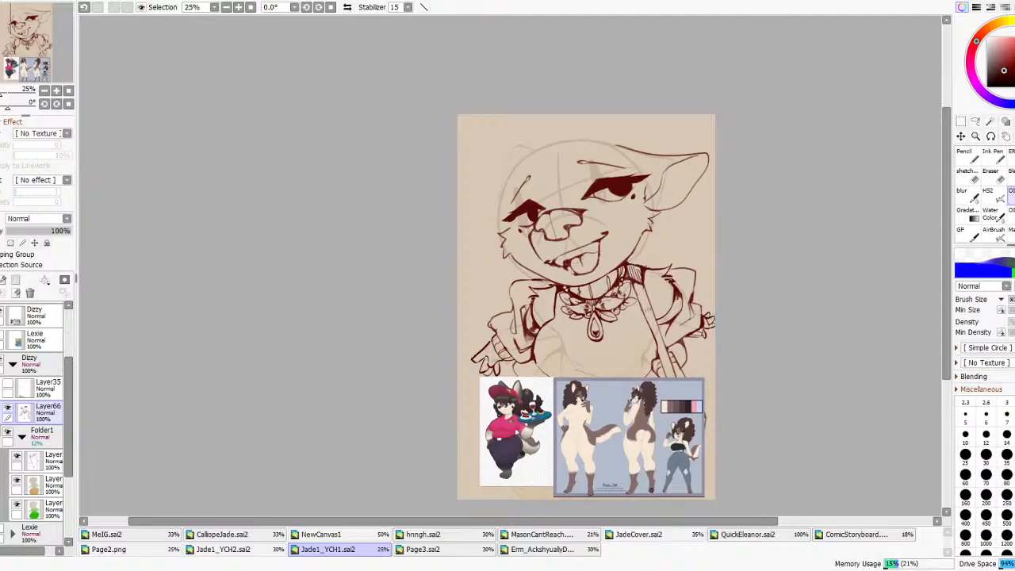
scroll(658, 202, up, 3)
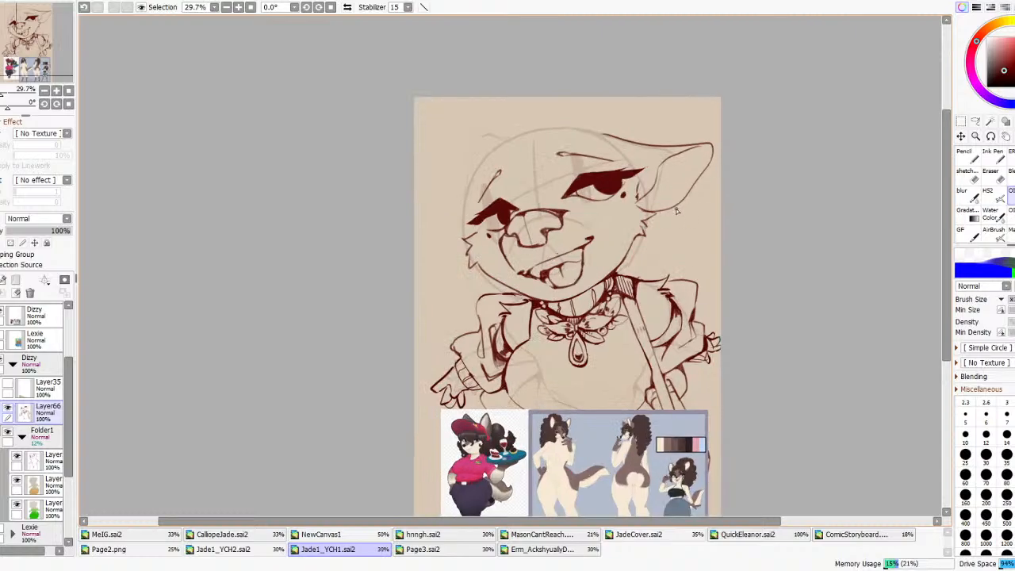
scroll(632, 313, down, 1)
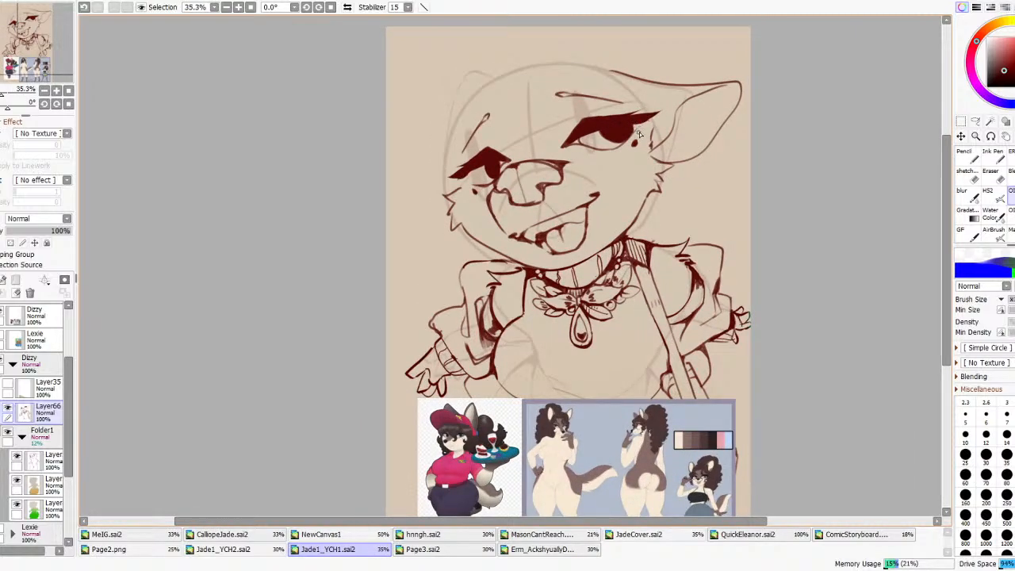
- Erase the lower part of the near-side ear's inner edge and try a small round earring at its base
key(e)
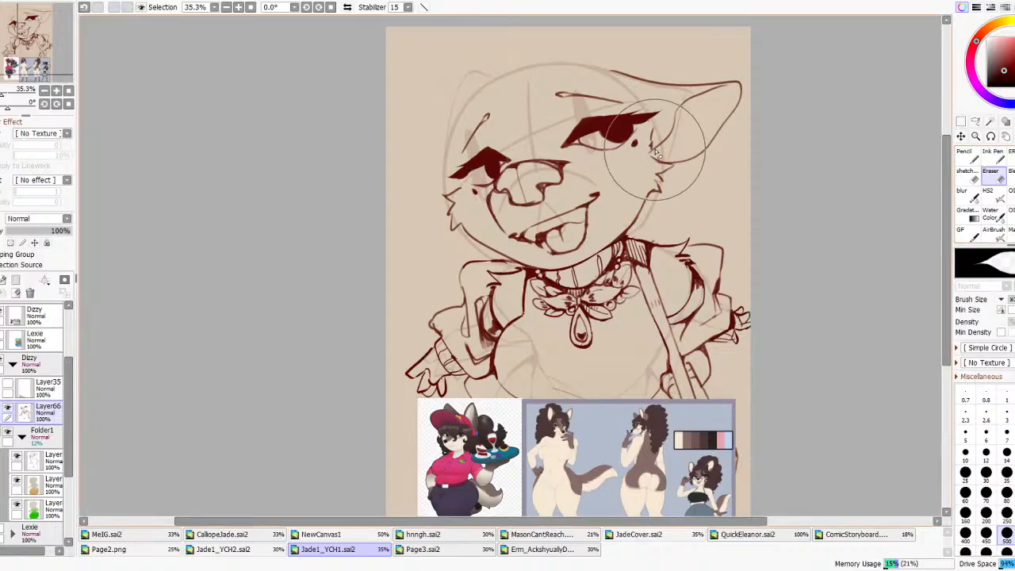
mouse_move(671, 137)
mouse_down()
mouse_move(676, 125)
mouse_move(666, 125)
mouse_move(663, 143)
mouse_up()
key(b)
key(ctrl+z)
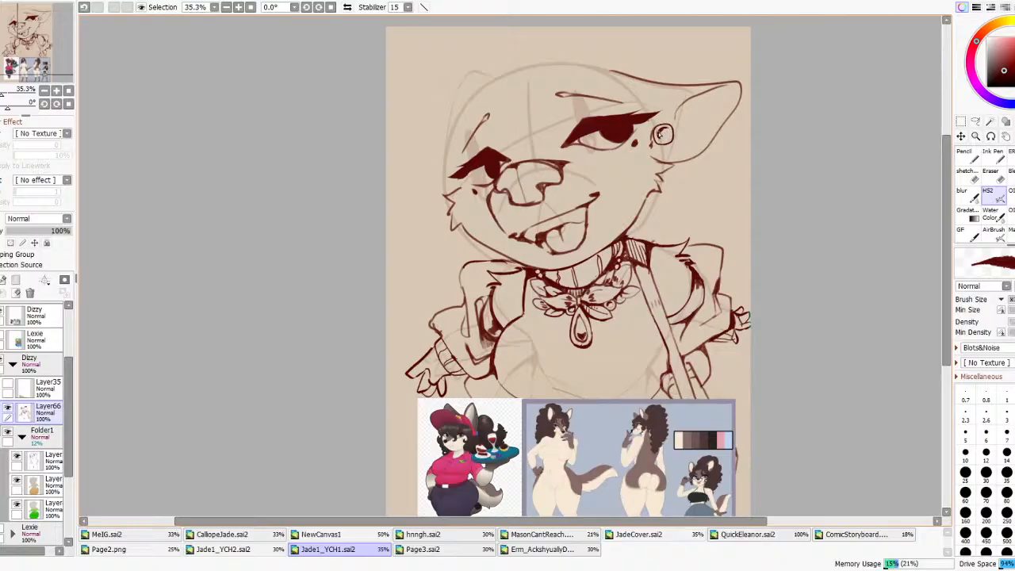
key(ctrl+z)
drag(657, 143, 662, 134)
key(ctrl+z)
key(ctrl+z)
key(ctrl+z)
- Ink a teardrop earring with a smaller drop inside it at the base of the near-side ear, undoing unsuitable strokes
mouse_move(672, 130)
mouse_down()
mouse_move(704, 115)
mouse_move(677, 136)
mouse_up()
key(ctrl+z)
mouse_move(685, 130)
mouse_down()
mouse_move(689, 141)
mouse_move(666, 125)
mouse_move(672, 156)
mouse_up()
key(ctrl+z)
key(ctrl+z)
key(ctrl+z)
drag(659, 116, 672, 149)
key(ctrl+z)
key(ctrl+z)
drag(663, 133, 669, 147)
scroll(675, 136, down, 5)
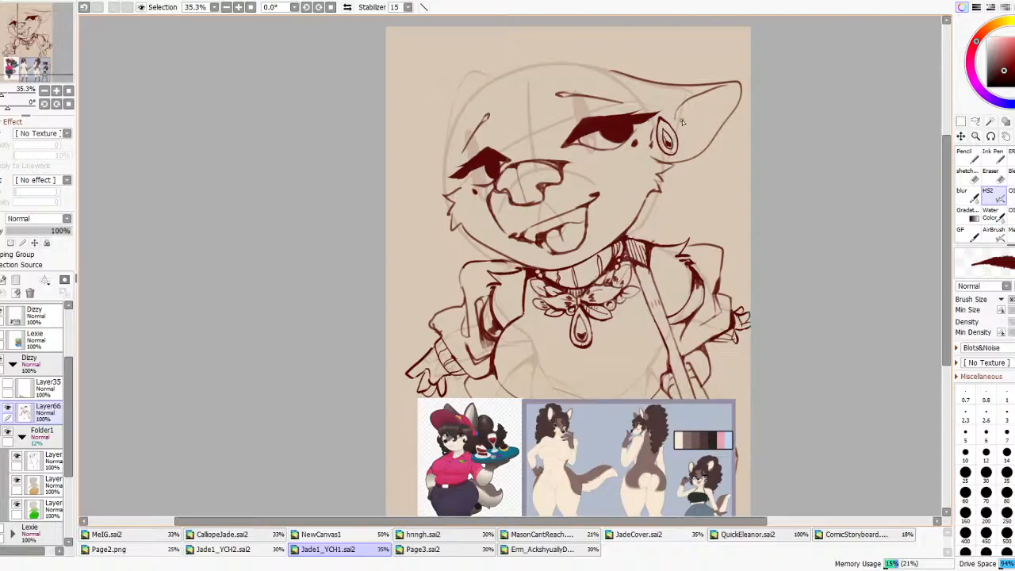
scroll(705, 134, up, 5)
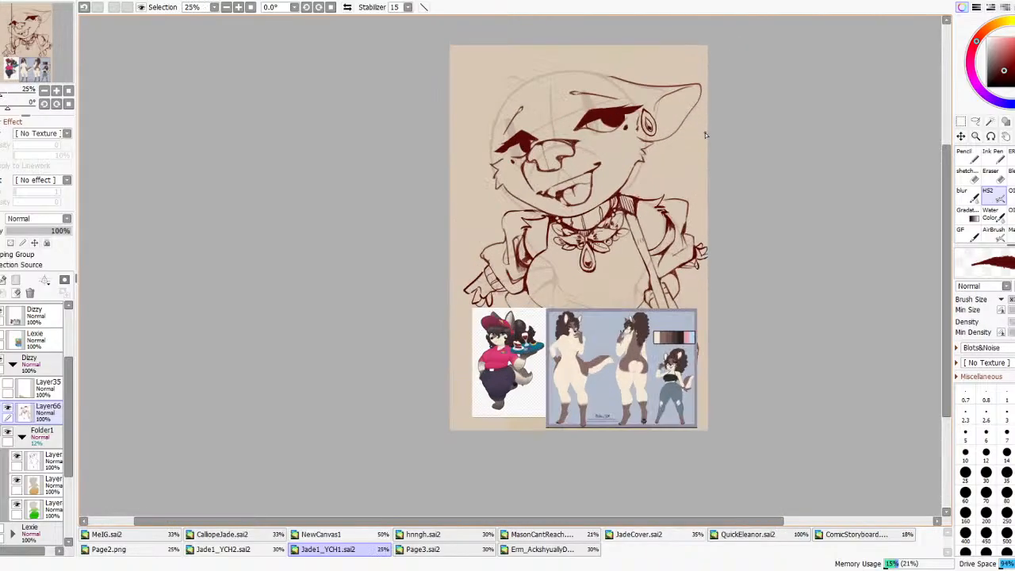
- Move the teardrop earring with a freeform selection onto the near-side ear's lower outer edge and erase the ear line inside it
click(974, 122)
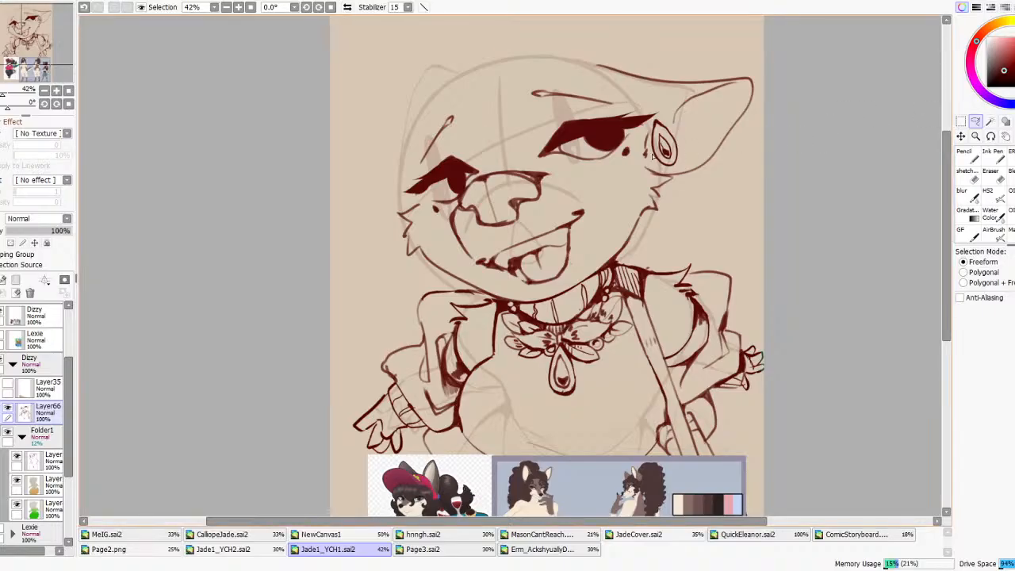
mouse_move(652, 120)
mouse_down()
mouse_move(682, 147)
mouse_move(652, 123)
mouse_up()
drag(675, 159, 723, 180)
key(ctrl+d)
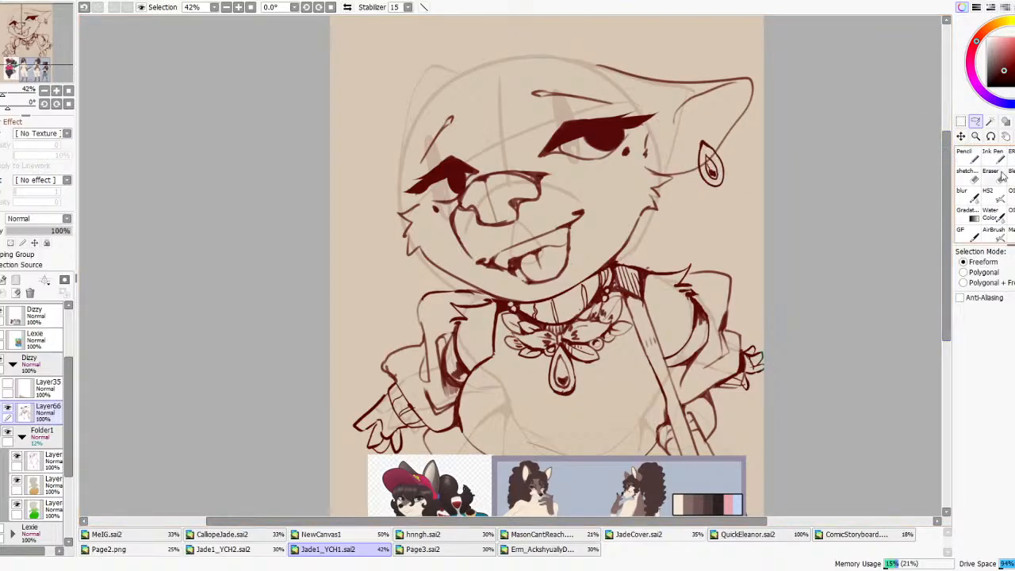
key(e)
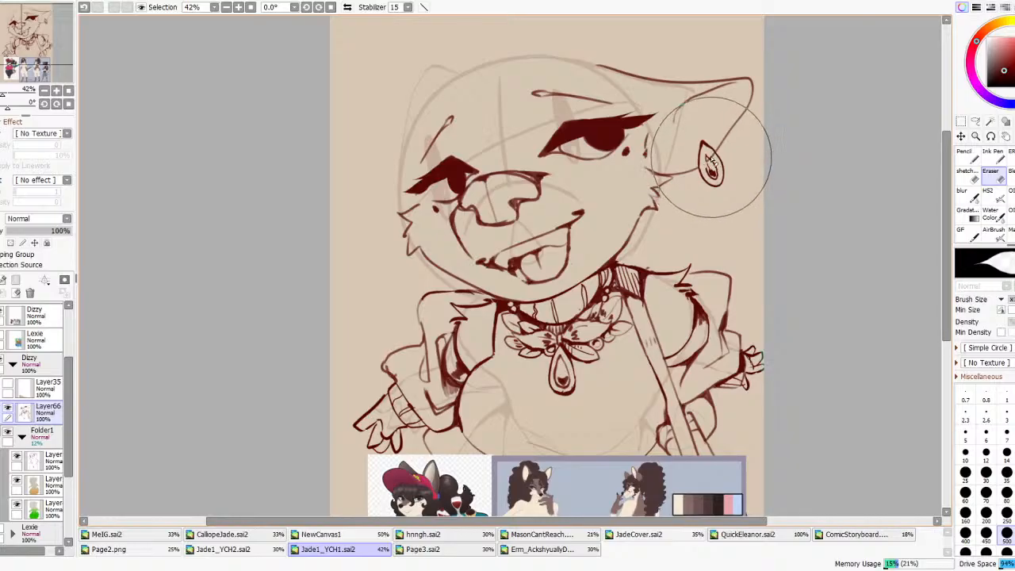
click(988, 191)
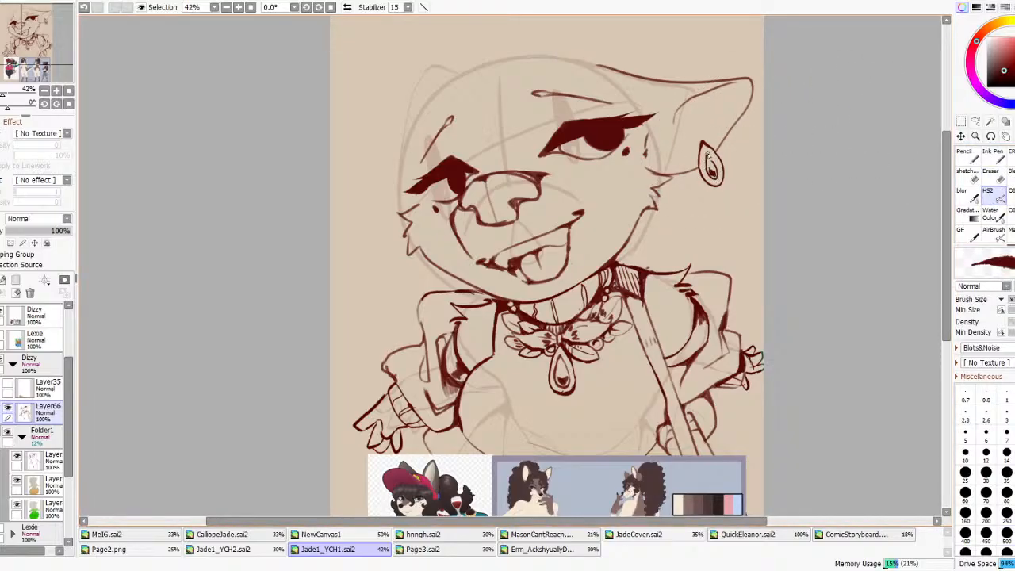
- Ink the bar piercing the near-side ear and leaf-shaped charms beside the teardrop, undoing unsuitable strokes
mouse_move(712, 158)
mouse_down()
mouse_move(713, 171)
mouse_move(707, 142)
mouse_up()
key(ctrl+z)
drag(691, 149, 713, 140)
key(ctrl+z)
key(ctrl+z)
mouse_move(648, 133)
mouse_down()
mouse_move(670, 176)
mouse_move(663, 128)
mouse_move(682, 198)
mouse_move(704, 159)
mouse_move(729, 151)
mouse_move(692, 179)
mouse_move(736, 157)
mouse_up()
key(ctrl+z)
key(ctrl+z)
scroll(758, 169, up, 1)
scroll(826, 231, down, 8)
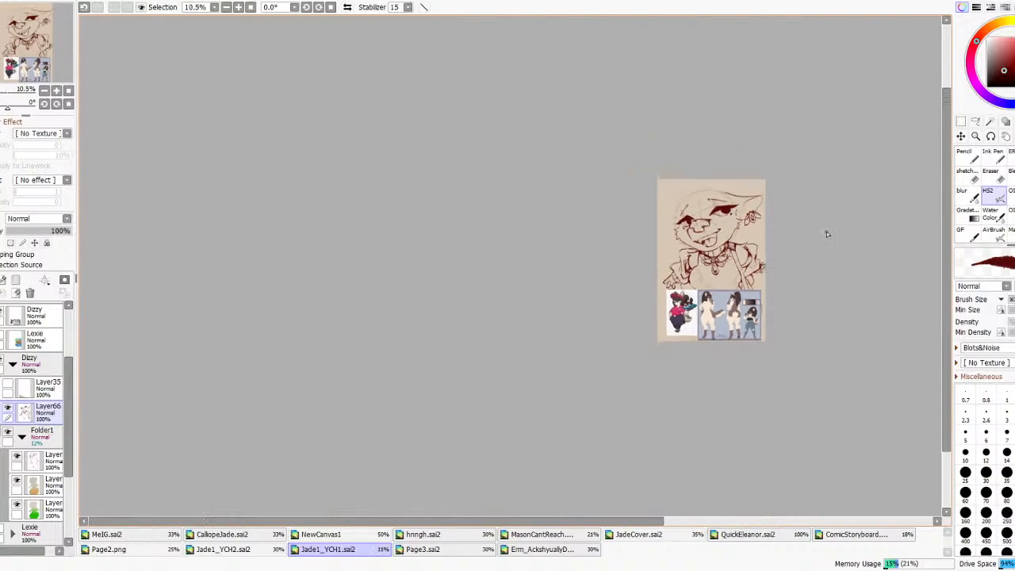
scroll(757, 224, up, 8)
- Clean up the overlapping lines around the leaf charms and refine the large leaf's inner line and joint with the earring
key(e)
mouse_move(779, 197)
mouse_down()
mouse_move(754, 214)
mouse_move(786, 202)
mouse_move(746, 194)
mouse_move(763, 232)
mouse_move(758, 210)
mouse_up()
key(ctrl+z)
click(993, 196)
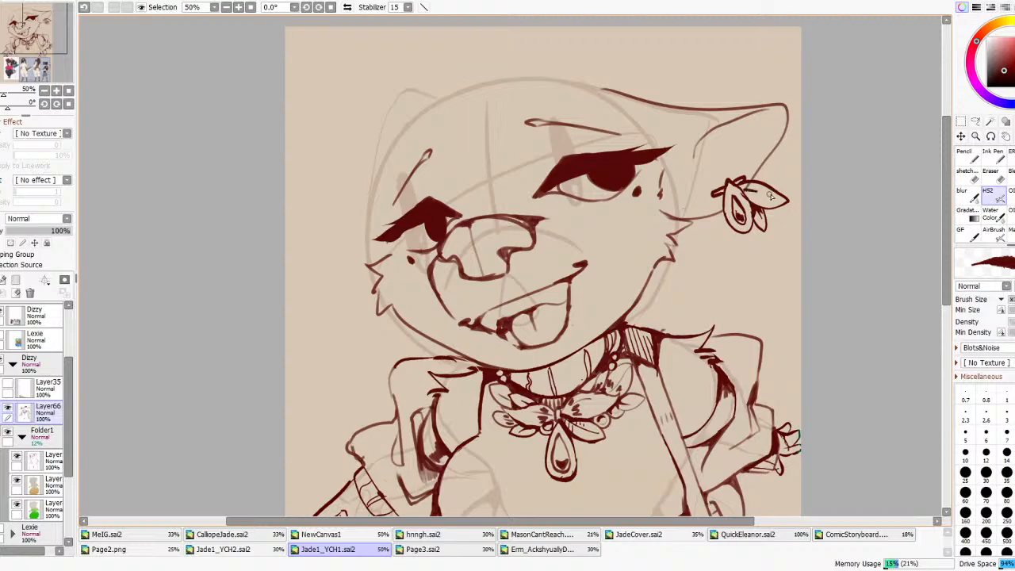
key(e)
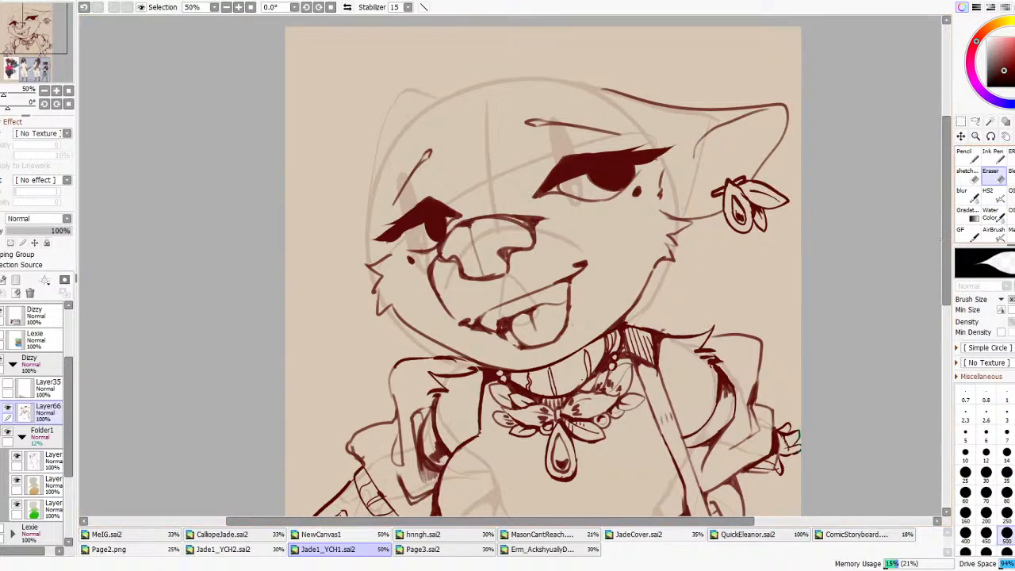
key(e)
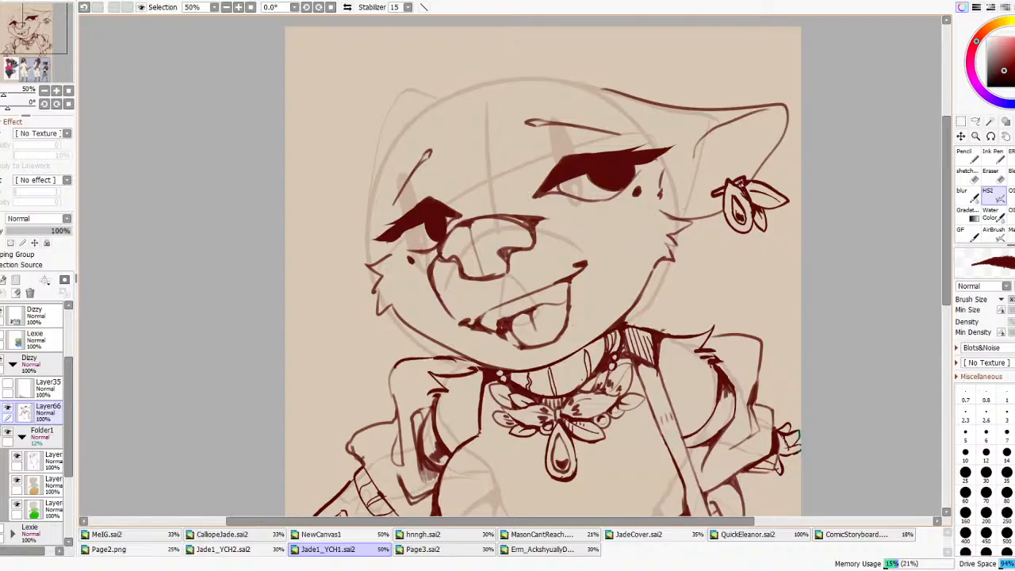
key(ctrl+z)
mouse_move(732, 187)
mouse_down()
mouse_move(742, 197)
mouse_move(755, 189)
mouse_up()
scroll(781, 158, down, 5)
scroll(781, 158, up, 3)
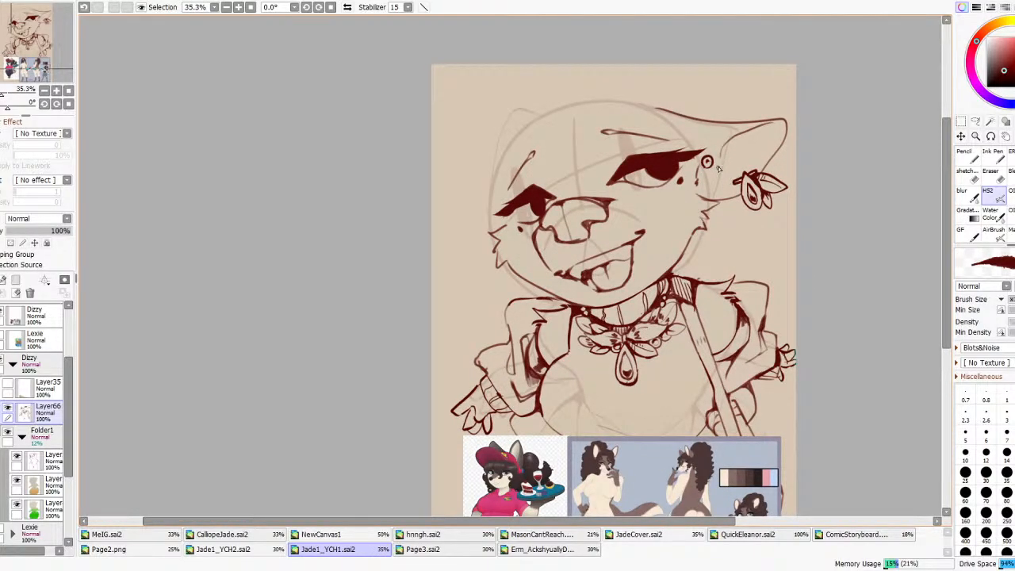
- Ink a double-ringed round stud at the near-side ear's base, with small curved fur lines beneath it
key(ctrl+z)
key(ctrl+z)
mouse_move(708, 158)
mouse_down()
mouse_move(701, 165)
mouse_move(711, 169)
mouse_move(700, 167)
mouse_move(711, 163)
mouse_up()
key(ctrl+z)
key(ctrl+z)
key(ctrl+z)
mouse_move(743, 133)
mouse_down()
mouse_move(729, 180)
mouse_move(696, 189)
mouse_up()
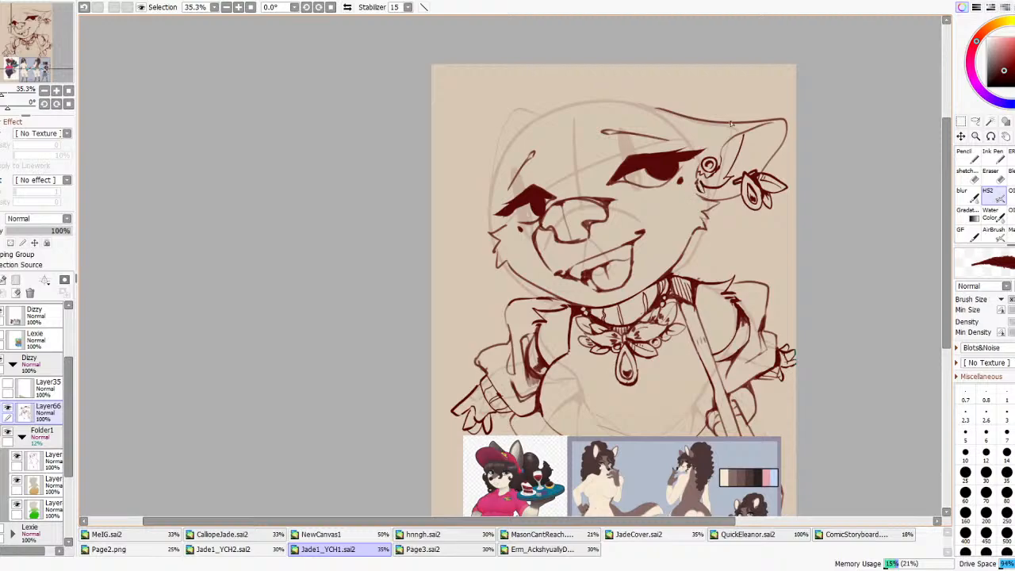
- Ink the far ear's outer outline as one curve from the side of the head over the tip to the crown
mouse_move(493, 229)
mouse_down()
mouse_move(476, 147)
mouse_move(521, 86)
mouse_up()
key(ctrl+z)
mouse_move(496, 176)
mouse_down()
mouse_move(532, 88)
mouse_move(580, 96)
mouse_up()
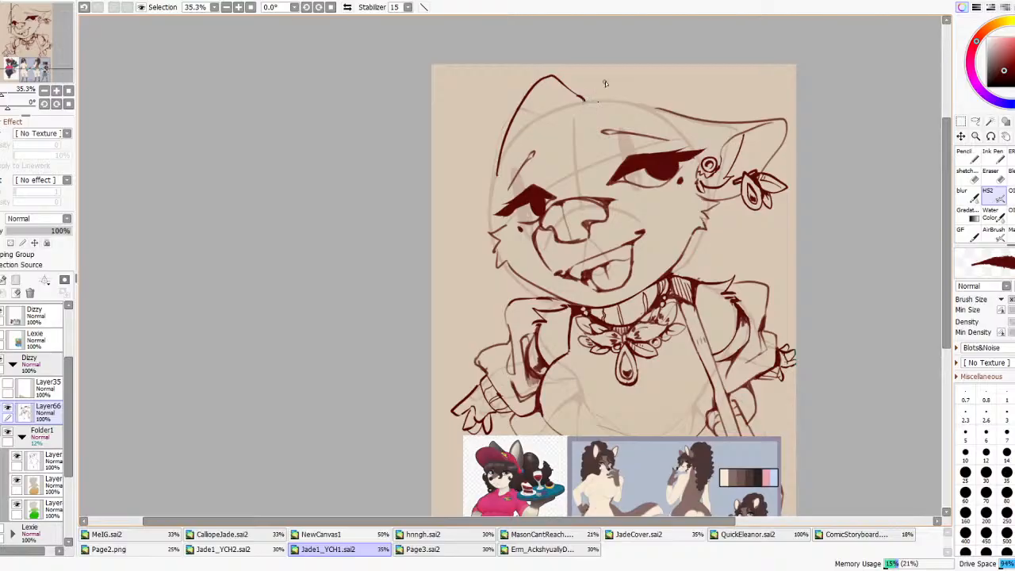
scroll(639, 145, down, 5)
scroll(639, 144, up, 6)
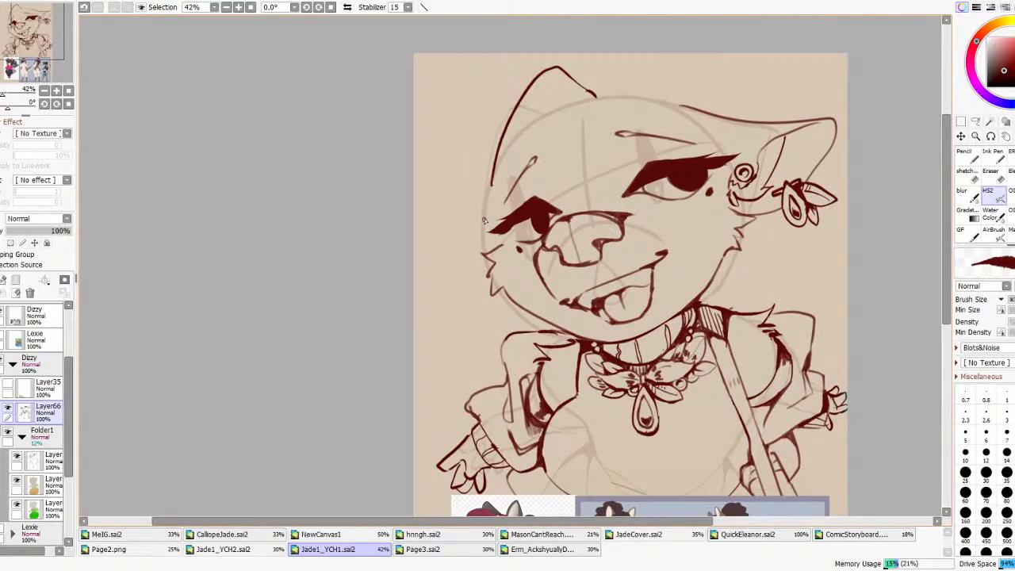
- Ink a small band and a pointed leaf-shaped charm hanging from the far ear's outer edge
mouse_move(499, 164)
mouse_down()
mouse_move(454, 178)
mouse_move(474, 191)
mouse_move(469, 213)
mouse_move(493, 179)
mouse_up()
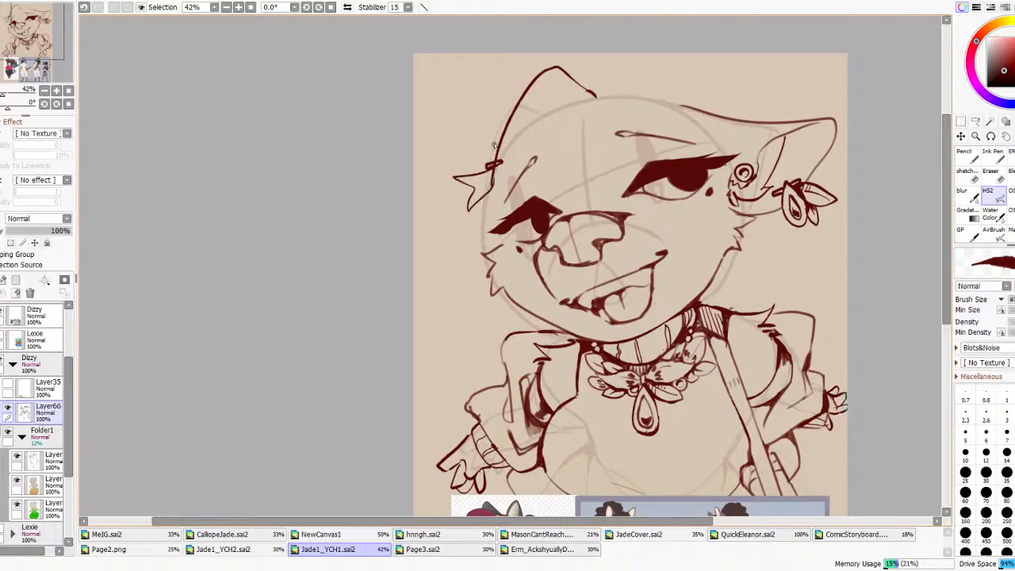
scroll(526, 182, down, 7)
scroll(579, 181, up, 2)
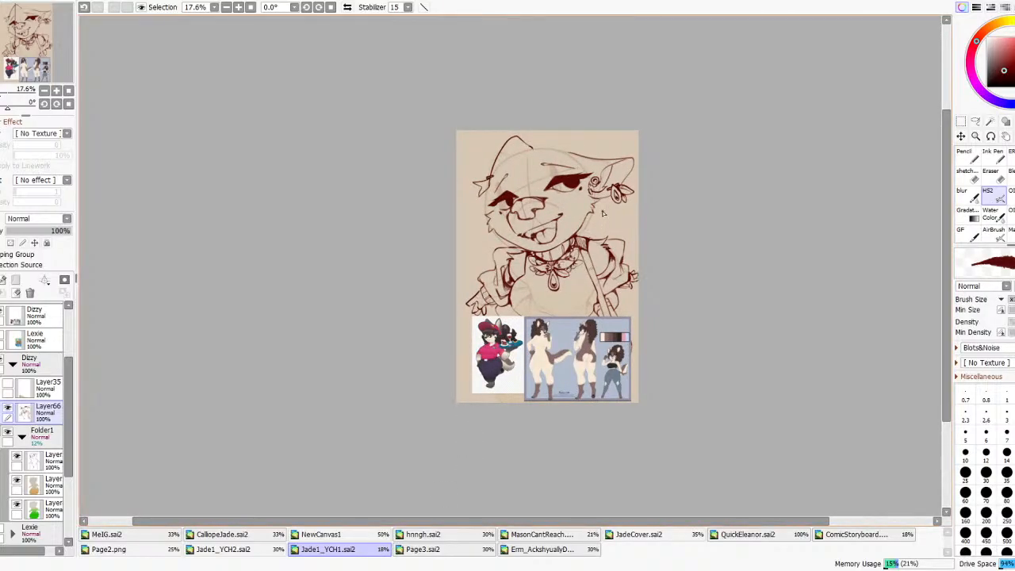
scroll(605, 205, up, 2)
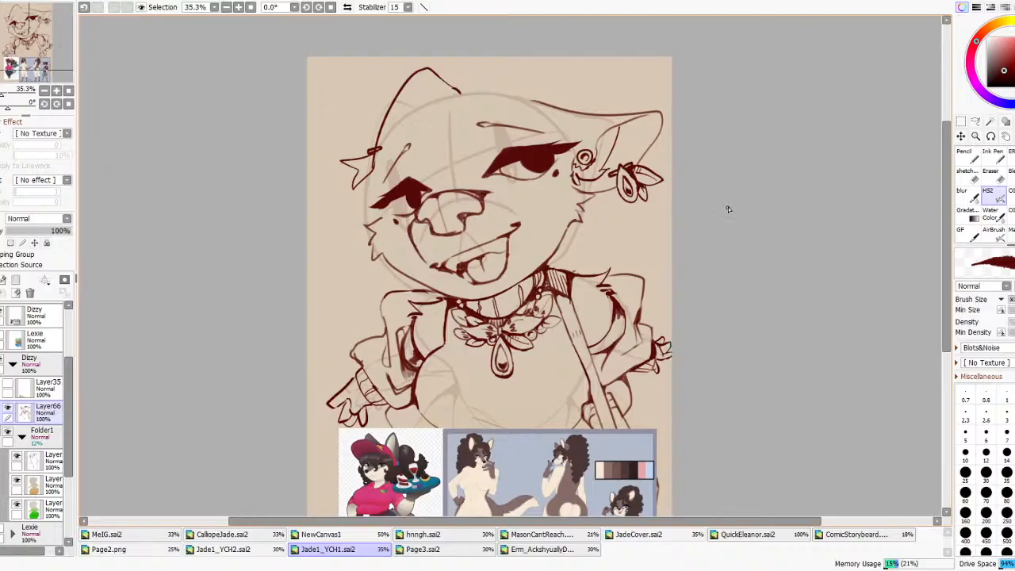
- Add a new layer above Layer66, lower Layer66's opacity to 33% and Folder1's to 5%, and make the new layer active
click(8, 409)
click(8, 410)
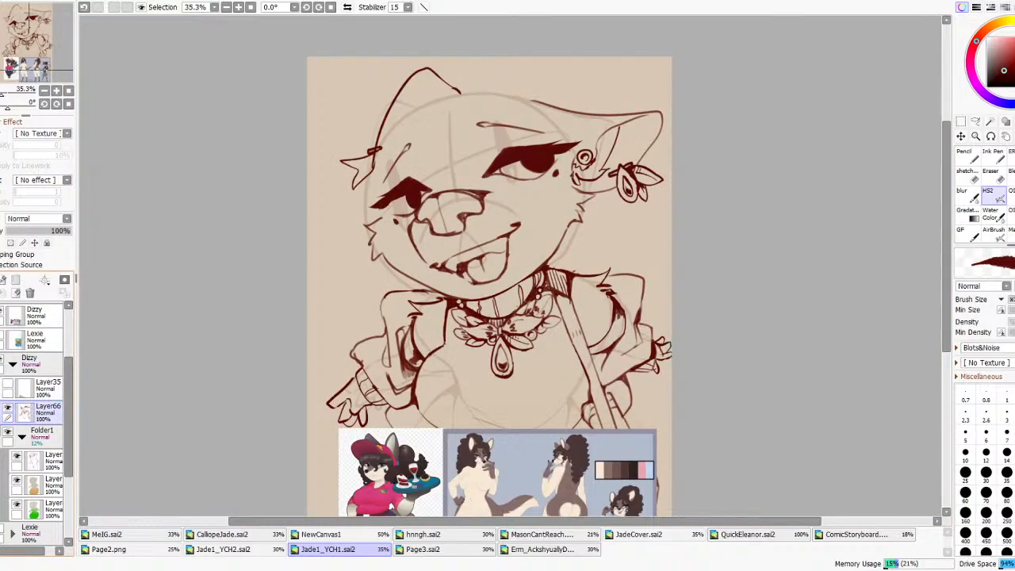
click(1, 279)
click(29, 432)
drag(26, 230, 14, 230)
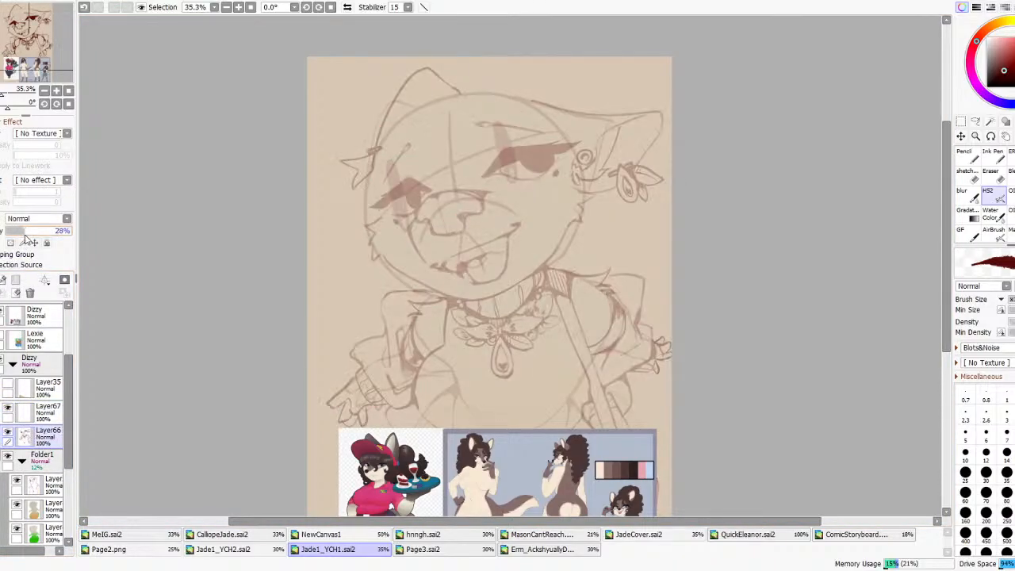
click(42, 454)
click(9, 231)
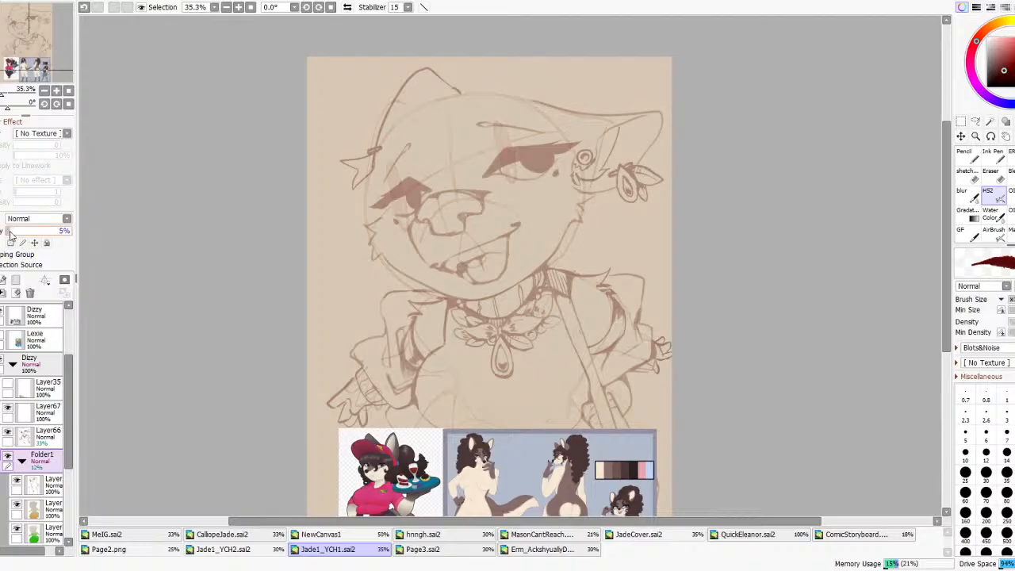
click(32, 411)
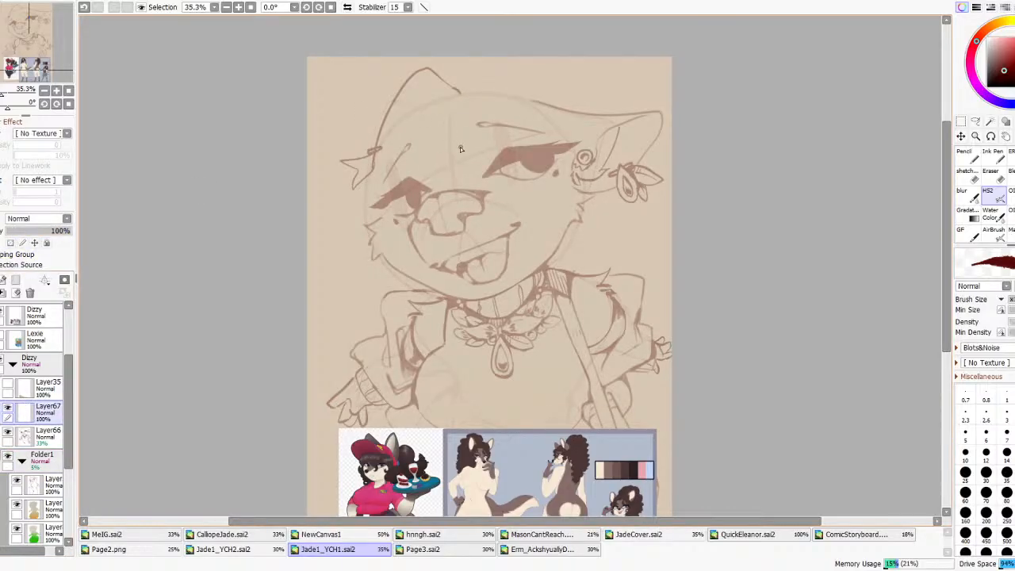
- Examine the character's curly hairstyle in the reference images below the drawing
scroll(459, 501, up, 5)
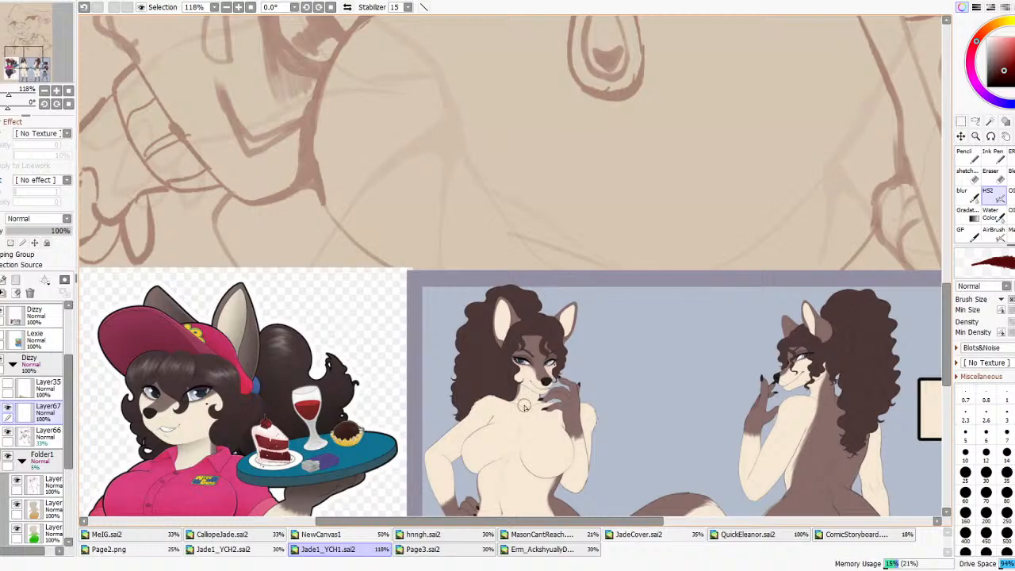
key(ctrl+z)
scroll(600, 336, down, 5)
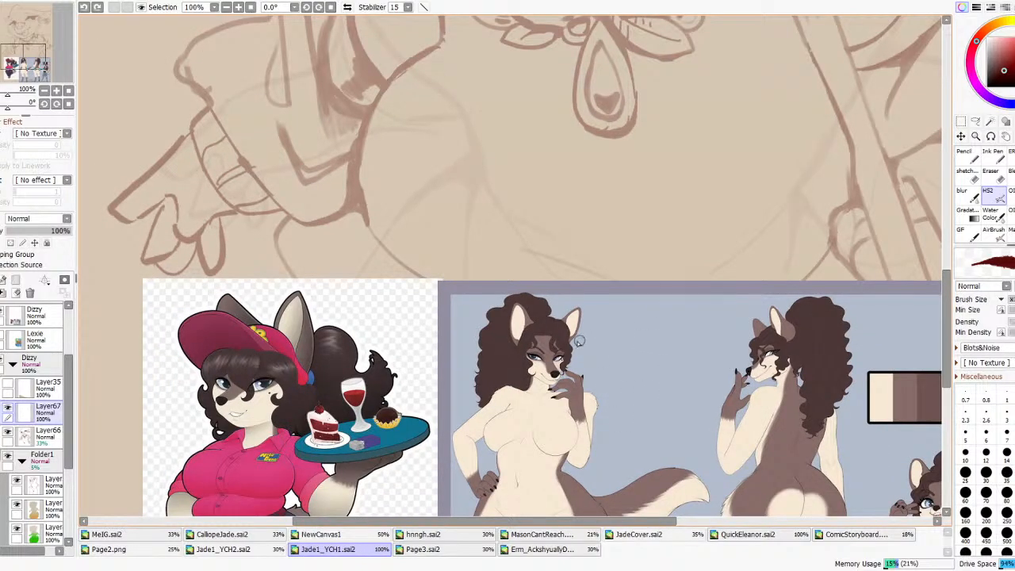
scroll(512, 294, up, 2)
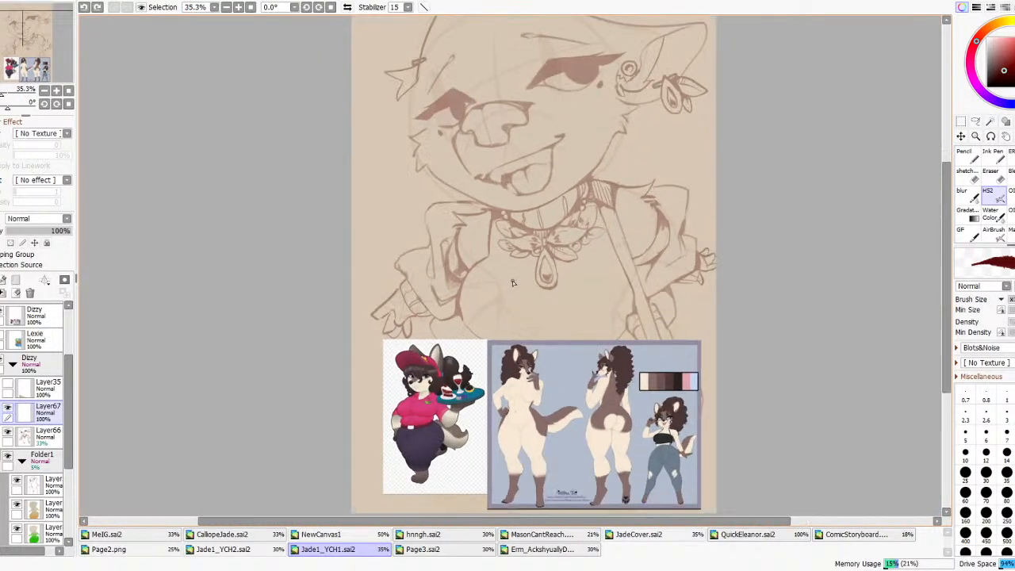
scroll(493, 198, down, 4)
scroll(495, 74, up, 1)
mouse_move(475, 94)
mouse_down()
mouse_move(512, 136)
mouse_move(509, 108)
mouse_move(493, 135)
mouse_move(510, 91)
mouse_up()
scroll(532, 381, up, 6)
scroll(533, 380, down, 7)
scroll(510, 181, up, 2)
scroll(554, 413, up, 1)
key(ctrl+z)
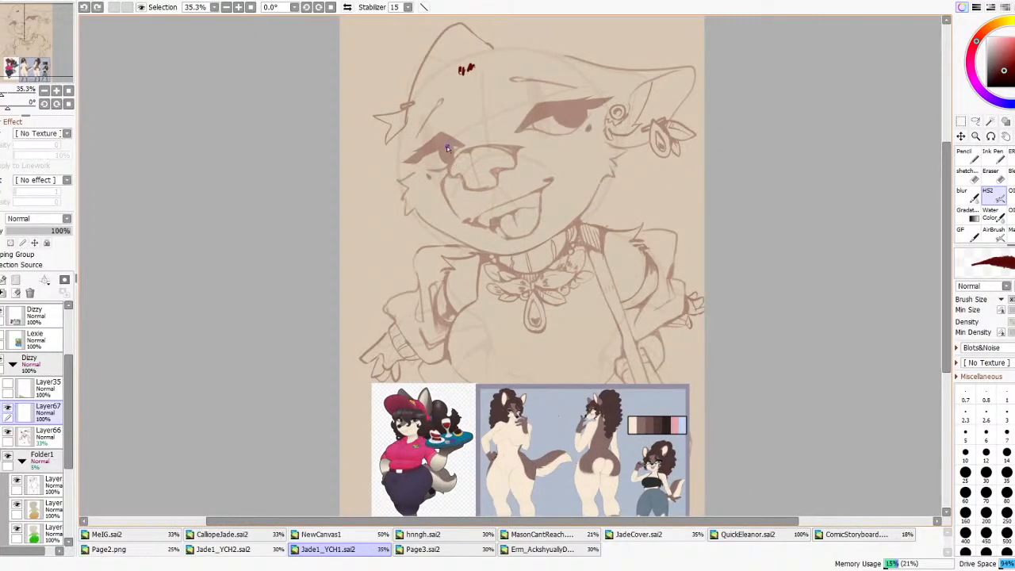
key(ctrl+z)
mouse_move(609, 135)
mouse_down()
mouse_move(578, 157)
mouse_move(596, 176)
mouse_move(582, 194)
mouse_move(572, 186)
mouse_move(596, 210)
mouse_move(617, 195)
mouse_move(623, 178)
mouse_move(616, 182)
mouse_move(608, 140)
mouse_move(652, 170)
mouse_move(642, 226)
mouse_move(622, 164)
mouse_move(641, 222)
mouse_up()
key(ctrl+z)
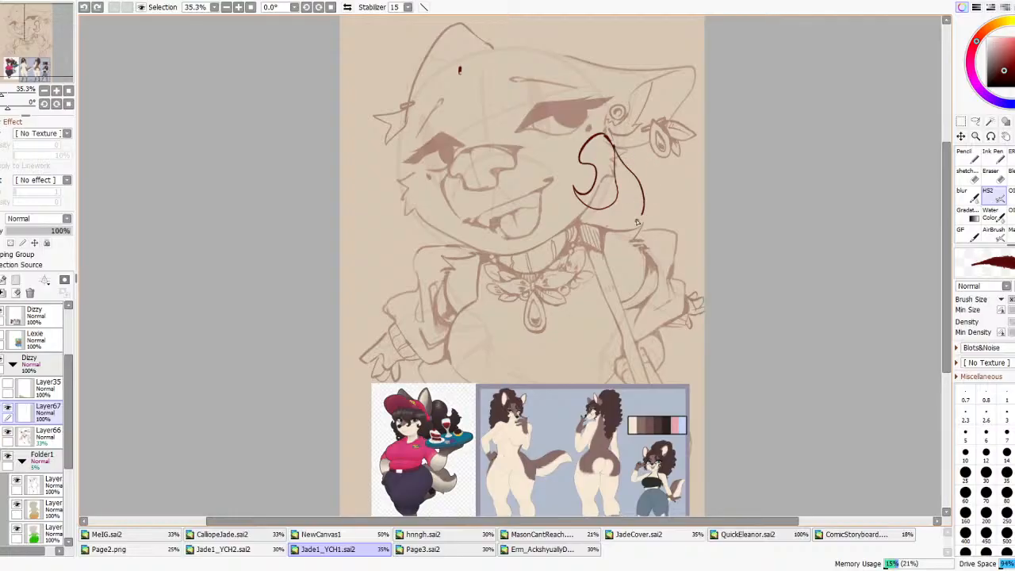
key(ctrl+z)
key(ctrl+z)
- Try curled hair locks beside both cheeks, checking them against the reference hairstyle, and clear the layer
scroll(522, 413, up, 5)
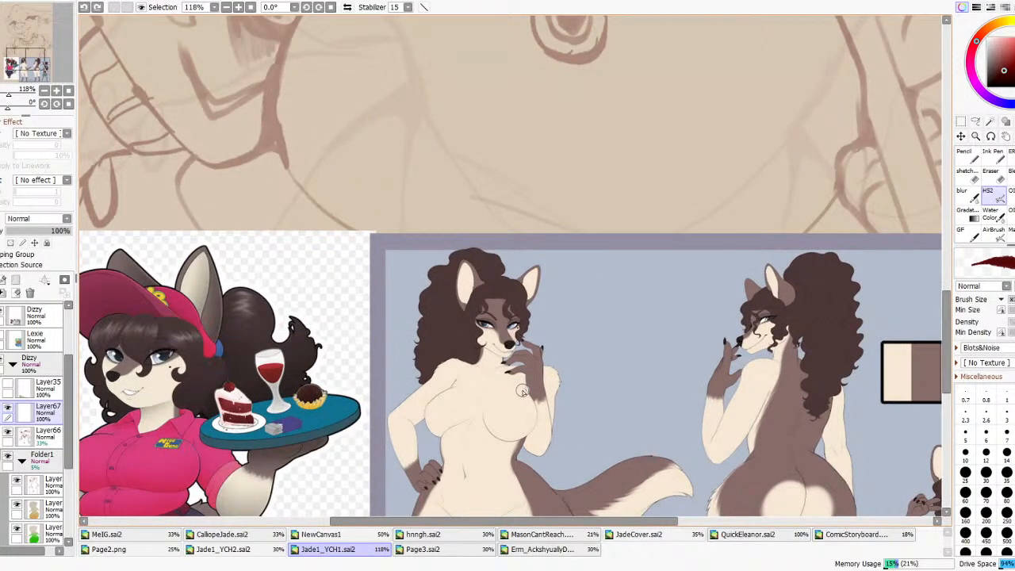
scroll(523, 391, down, 5)
scroll(531, 205, up, 2)
mouse_move(615, 154)
mouse_down()
mouse_move(601, 203)
mouse_move(616, 227)
mouse_move(586, 232)
mouse_move(591, 223)
mouse_move(599, 243)
mouse_move(623, 234)
mouse_move(628, 212)
mouse_move(611, 204)
mouse_move(623, 208)
mouse_move(629, 177)
mouse_move(644, 240)
mouse_up()
key(ctrl+z)
mouse_move(642, 189)
mouse_down()
mouse_move(647, 239)
mouse_move(636, 249)
mouse_move(632, 218)
mouse_up()
mouse_move(402, 265)
mouse_down()
mouse_move(391, 293)
mouse_move(363, 287)
mouse_up()
mouse_move(413, 307)
mouse_down()
mouse_move(411, 270)
mouse_move(399, 262)
mouse_up()
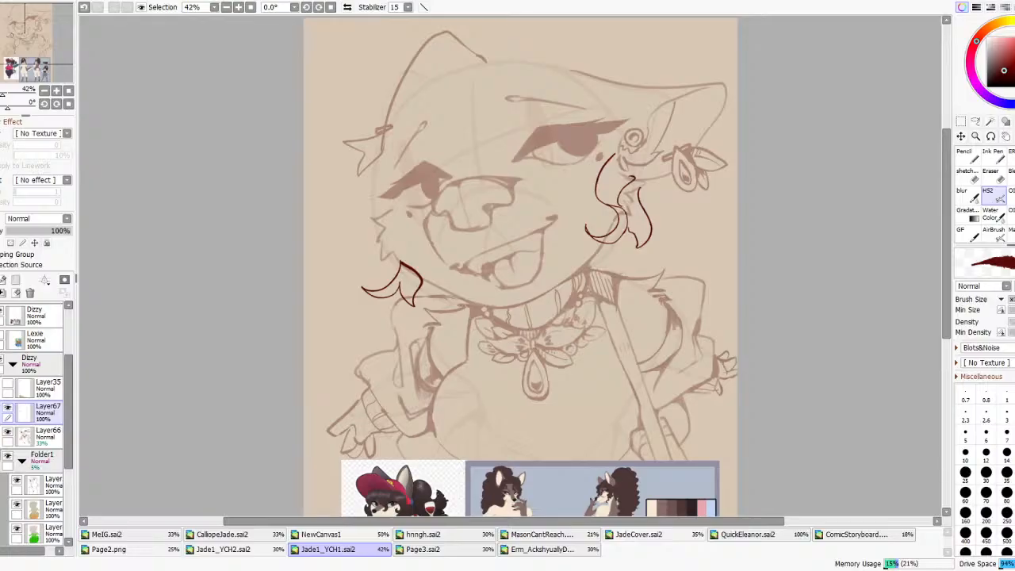
scroll(571, 188, down, 3)
scroll(572, 188, up, 2)
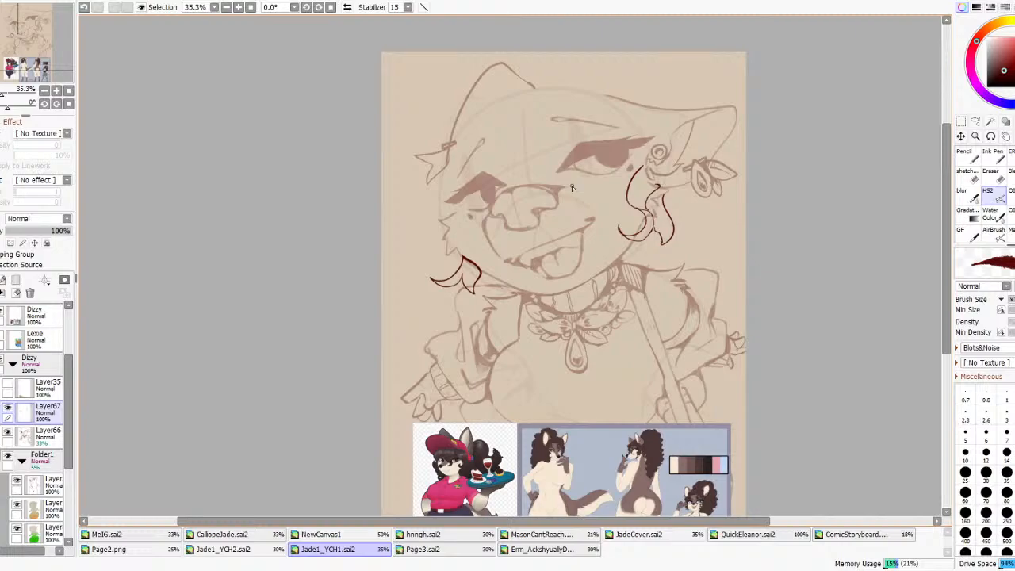
click(16, 293)
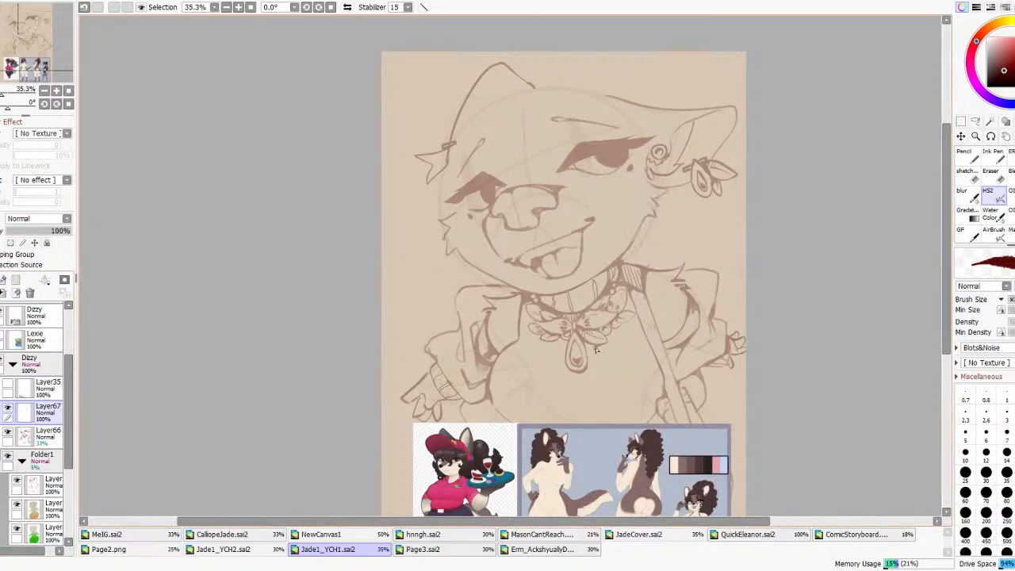
- Try loose, sweeping hair strokes over the far ear and beside both cheeks, and undo them
scroll(575, 343, up, 1)
scroll(569, 333, down, 1)
scroll(564, 321, up, 1)
scroll(557, 309, down, 1)
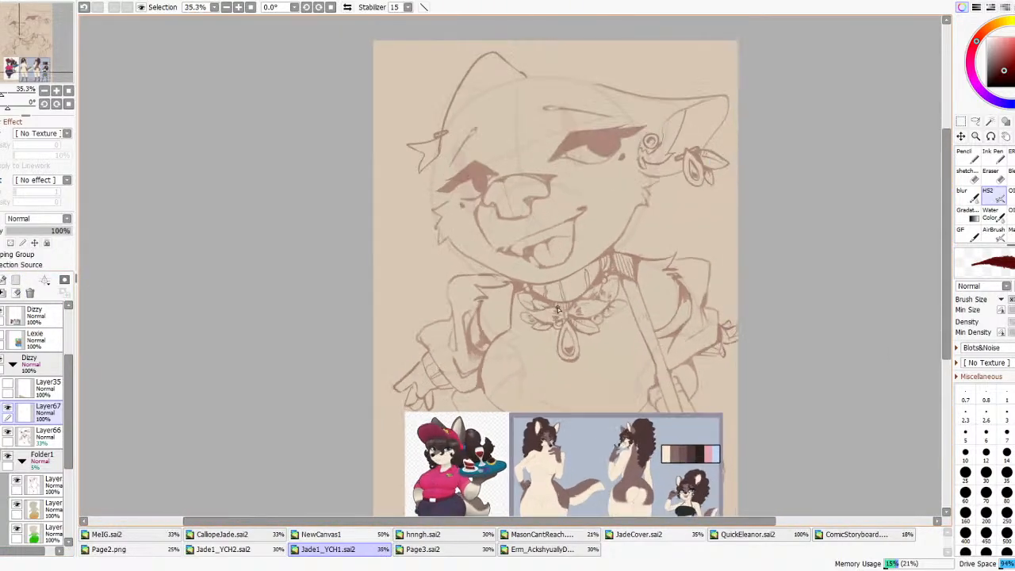
mouse_move(637, 159)
mouse_down()
mouse_move(561, 200)
mouse_move(616, 222)
mouse_move(626, 247)
mouse_move(662, 176)
mouse_move(634, 160)
mouse_up()
mouse_move(413, 213)
mouse_down()
mouse_move(391, 274)
mouse_move(493, 313)
mouse_up()
mouse_move(502, 118)
mouse_down()
mouse_move(479, 79)
mouse_move(492, 153)
mouse_move(593, 101)
mouse_up()
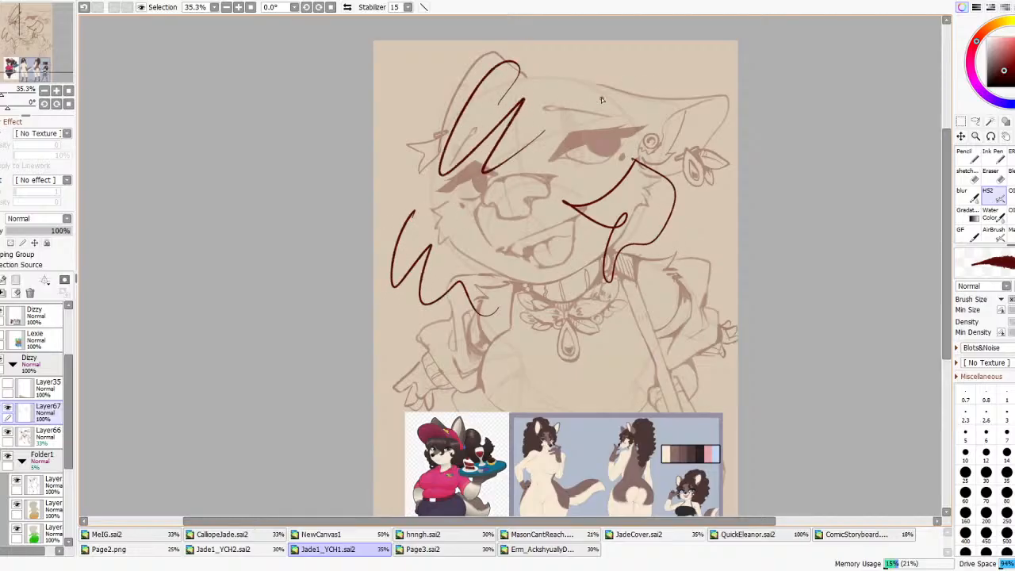
key(ctrl+z)
key(ctrl+z)
key(ctrl+z)
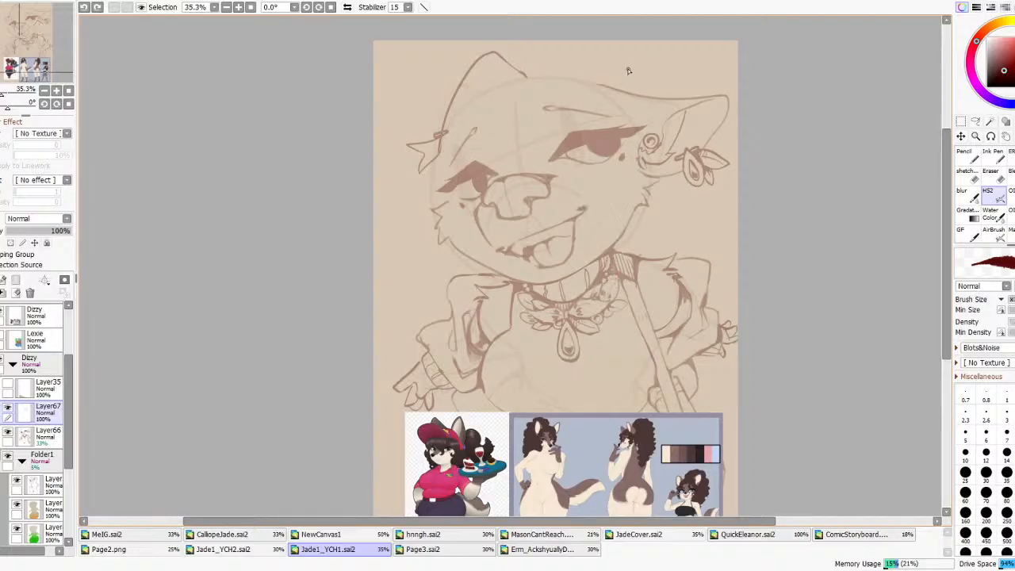
- Sketch a parted fringe sweeping across the forehead and wavy locks beside both cheeks on Layer67
mouse_move(522, 97)
mouse_down()
mouse_move(480, 102)
mouse_move(485, 73)
mouse_move(519, 65)
mouse_up()
mouse_move(543, 65)
mouse_down()
mouse_move(600, 114)
mouse_move(519, 99)
mouse_up()
drag(657, 177, 608, 204)
key(ctrl+z)
mouse_move(657, 159)
mouse_down()
mouse_move(637, 230)
mouse_move(609, 252)
mouse_move(664, 192)
mouse_move(612, 225)
mouse_move(627, 230)
mouse_move(616, 191)
mouse_move(663, 200)
mouse_move(624, 241)
mouse_up()
key(ctrl+z)
key(ctrl+z)
mouse_move(446, 225)
mouse_down()
mouse_move(430, 269)
mouse_move(453, 244)
mouse_up()
- Try hair strokes rising above the parting and over the far ear, and undo them
drag(525, 68, 537, 42)
drag(648, 42, 673, 98)
drag(508, 62, 554, 36)
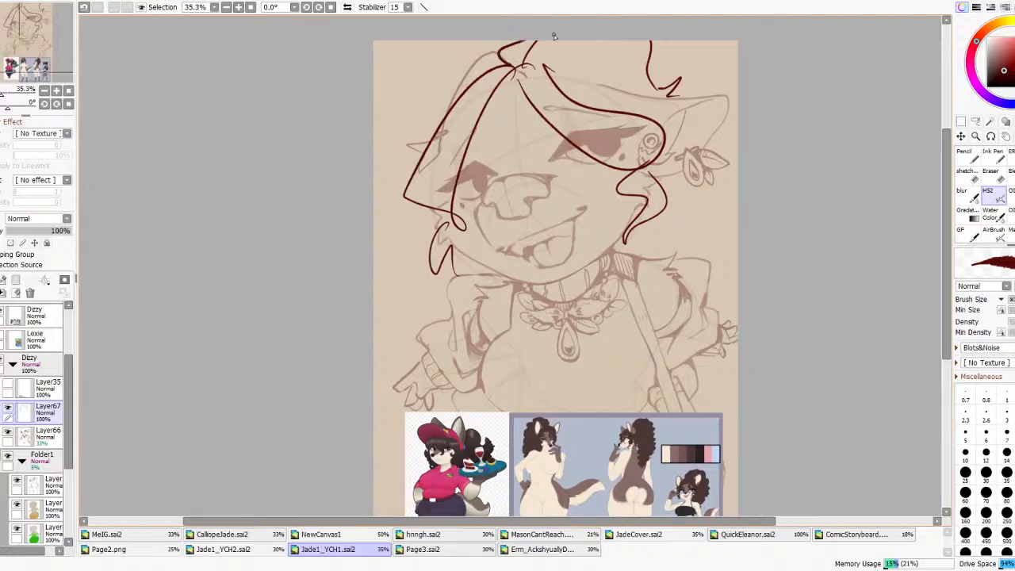
key(ctrl+z)
key(ctrl+z)
key(ctrl+z)
key(ctrl+z)
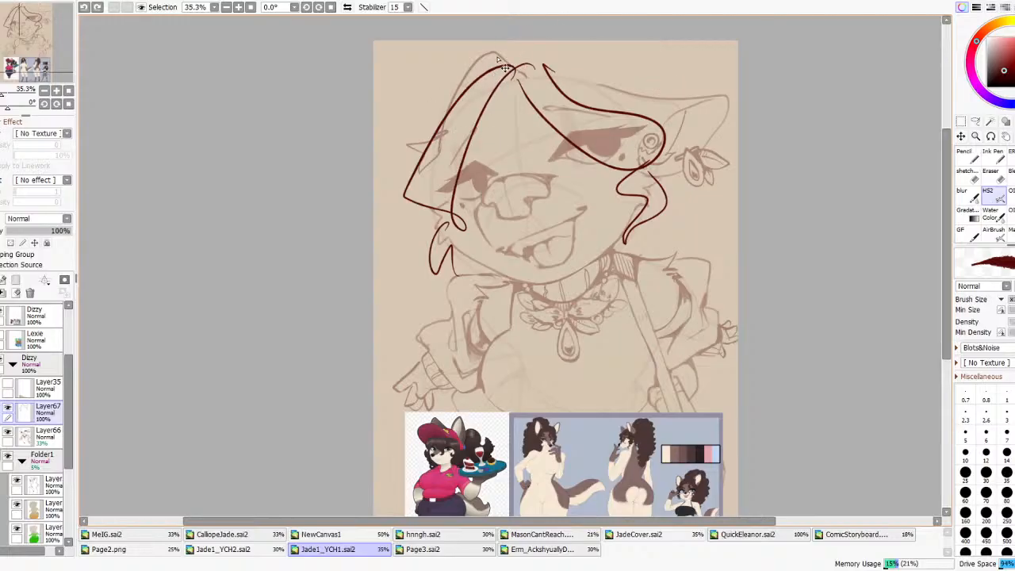
- Sketch the rounded hair volume above the head with flicked ends by the far ear, plus light curls falling beside the far cheek
mouse_move(457, 93)
mouse_down()
mouse_move(614, 94)
mouse_move(655, 75)
mouse_move(685, 117)
mouse_up()
drag(670, 175, 693, 254)
key(ctrl+z)
click(1009, 196)
mouse_move(667, 182)
mouse_down()
mouse_move(682, 248)
mouse_move(705, 249)
mouse_up()
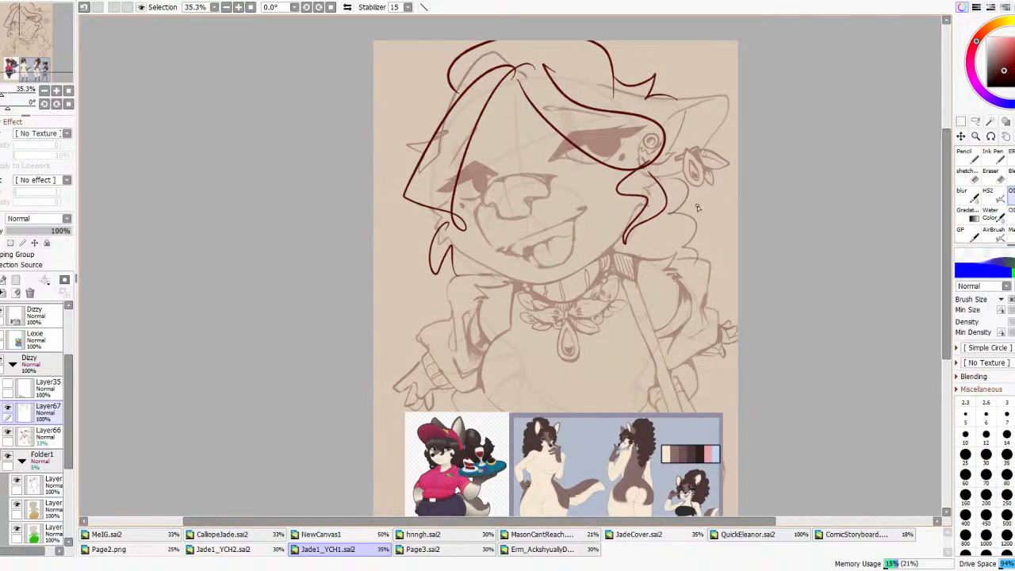
- Lasso the sketched hair, stretch it slightly wider past the near cheek with a freeform transform, apply it and deselect
scroll(696, 210, down, 4)
scroll(674, 230, up, 4)
click(975, 120)
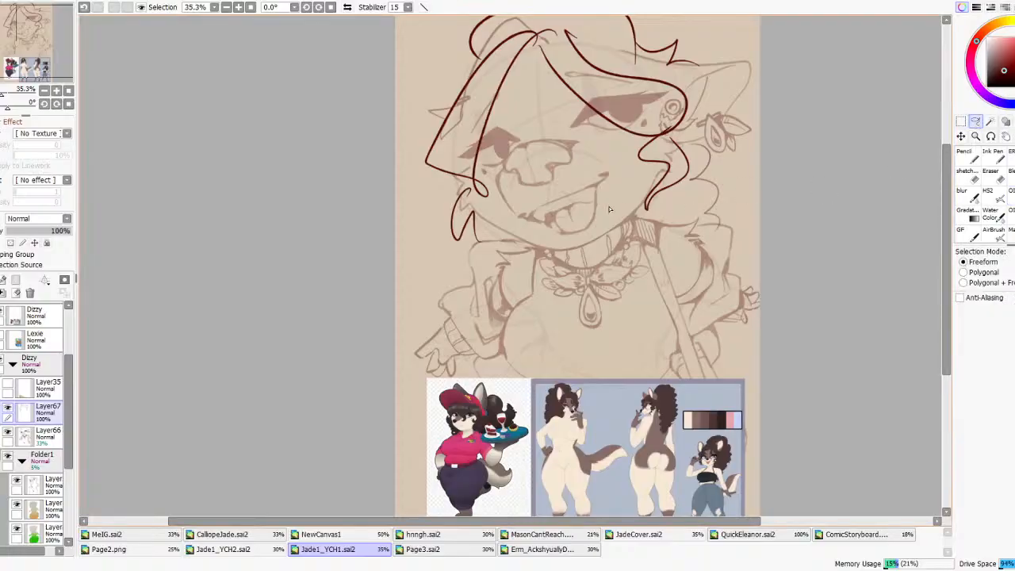
scroll(608, 183, down, 1)
mouse_move(649, 205)
mouse_down()
mouse_move(651, 233)
mouse_move(680, 186)
mouse_move(671, 164)
mouse_move(734, 103)
mouse_move(626, 0)
mouse_move(309, 135)
mouse_move(502, 290)
mouse_move(661, 239)
mouse_up()
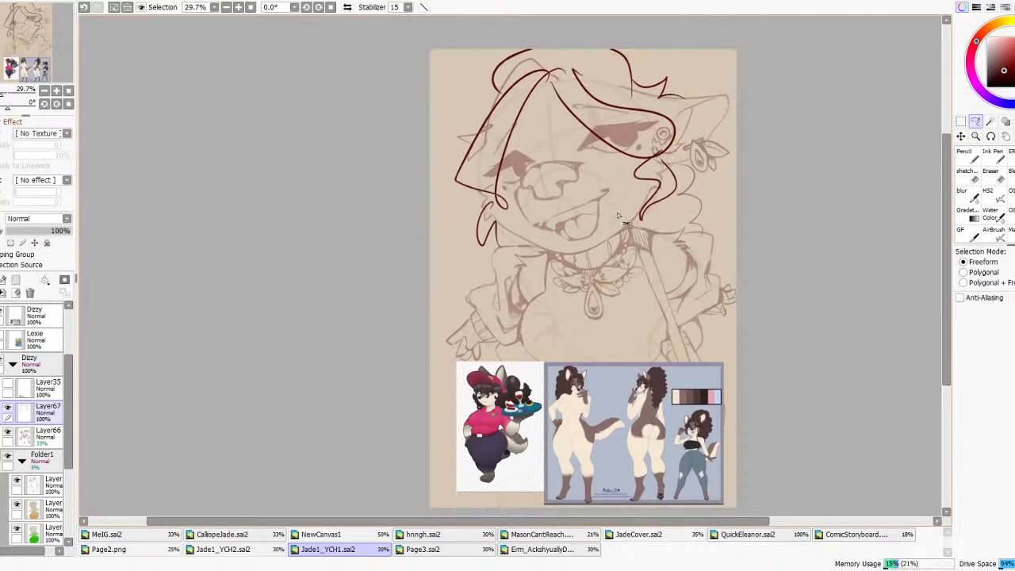
key(ctrl+t)
drag(454, 244, 446, 252)
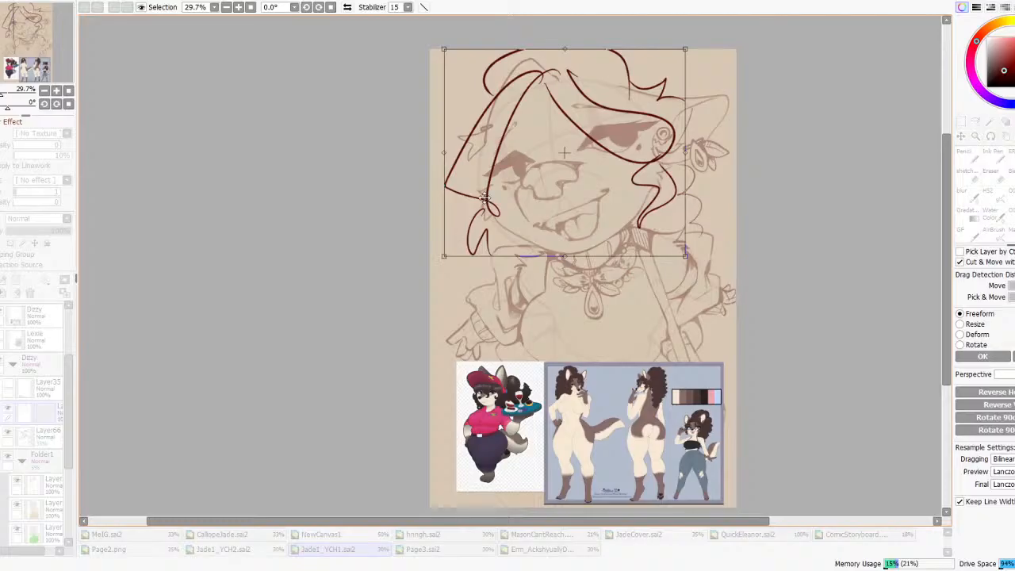
scroll(421, 193, down, 2)
scroll(479, 189, up, 1)
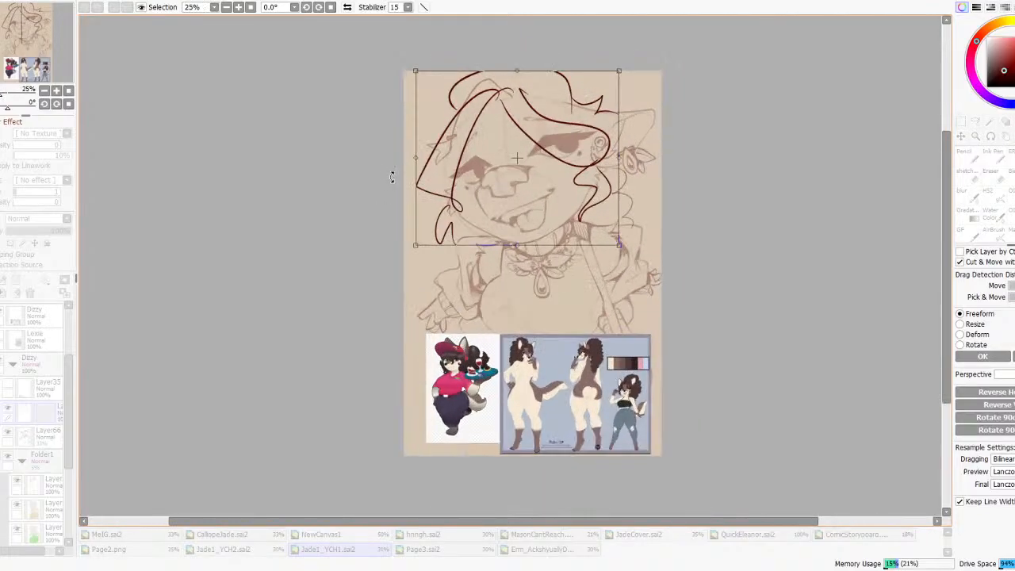
click(982, 355)
click(1009, 196)
scroll(587, 138, up, 1)
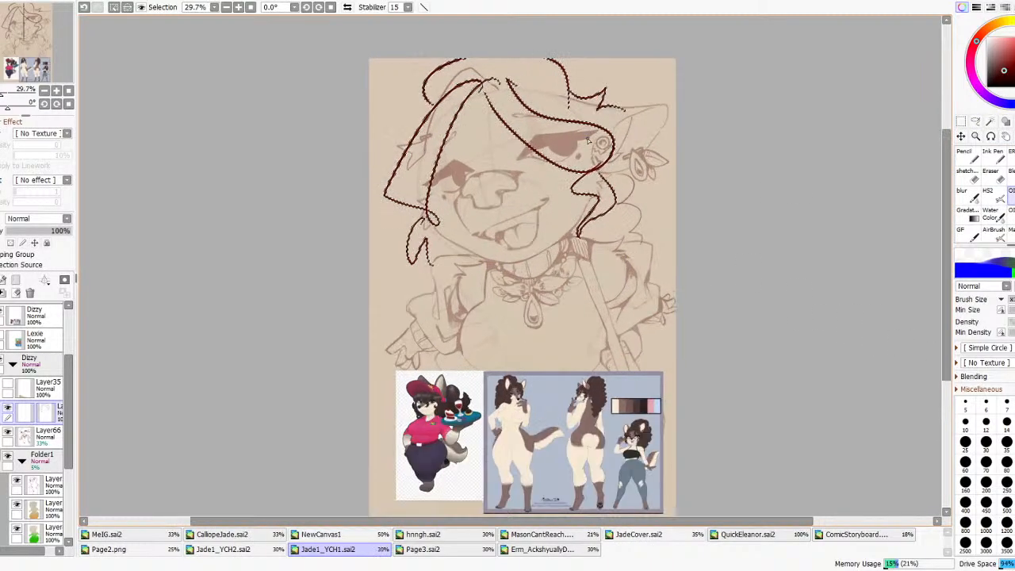
key(ctrl+d)
- Erase the upper part of the inner fringe line and redraw it with short curved strands over the forehead
click(1010, 178)
click(1000, 179)
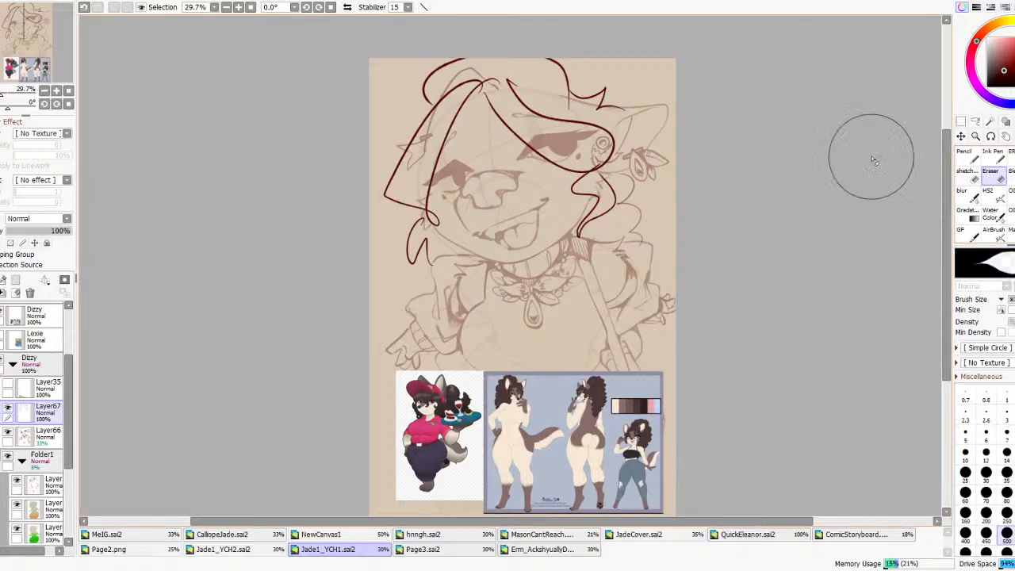
click(1010, 192)
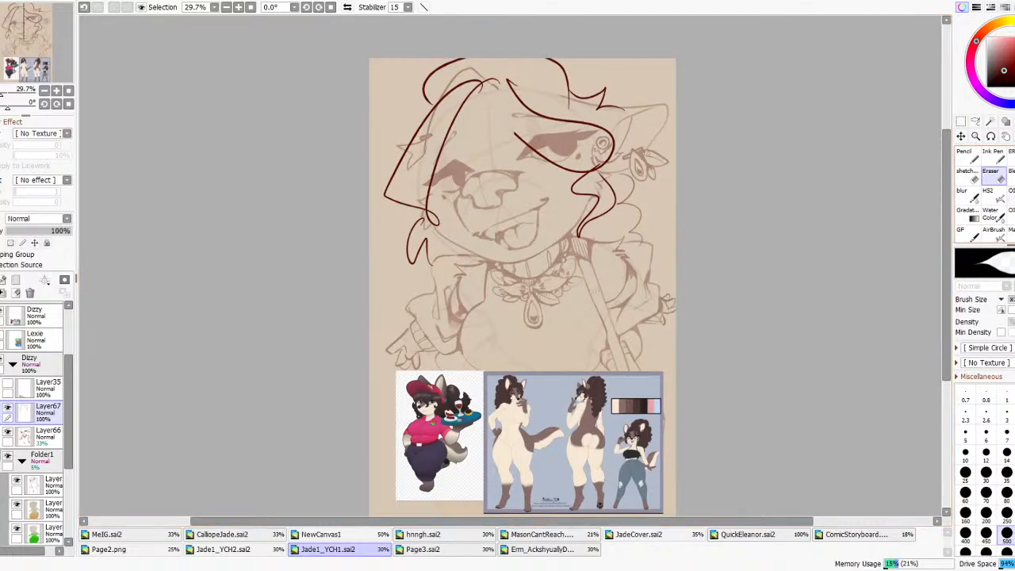
mouse_move(489, 110)
mouse_down()
mouse_move(524, 148)
mouse_move(498, 119)
mouse_move(469, 134)
mouse_move(512, 98)
mouse_move(470, 128)
mouse_move(467, 145)
mouse_move(459, 119)
mouse_move(471, 162)
mouse_move(449, 125)
mouse_up()
key(ctrl+z)
key(ctrl+z)
key(ctrl+z)
key(ctrl+z)
key(ctrl+z)
mouse_move(512, 100)
mouse_down()
mouse_move(508, 165)
mouse_move(515, 106)
mouse_up()
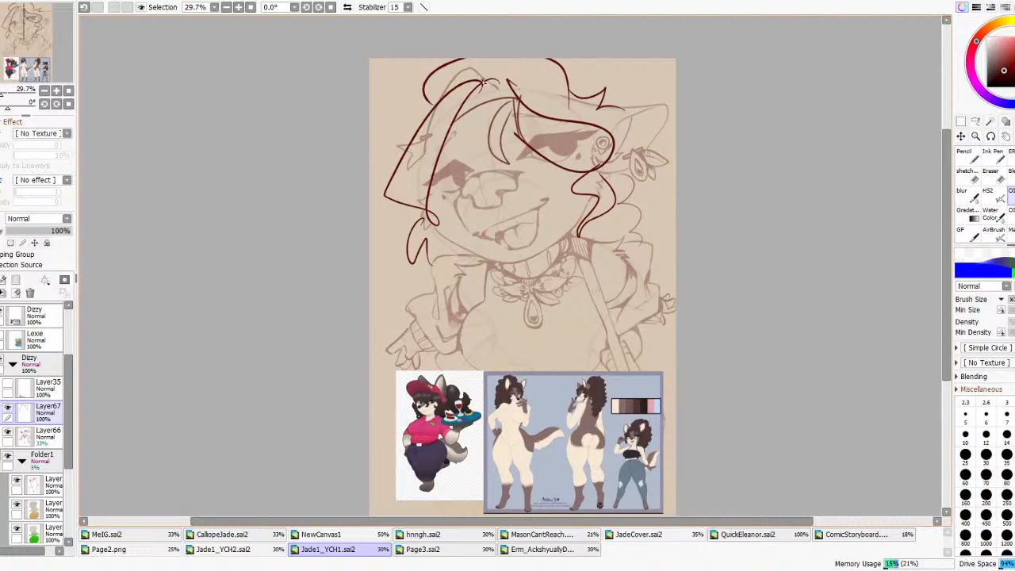
- Check the drawing mirrored, then sketch a fuller outer hair contour bulging past the near ear and cheek
scroll(485, 82, down, 2)
click(346, 7)
click(346, 7)
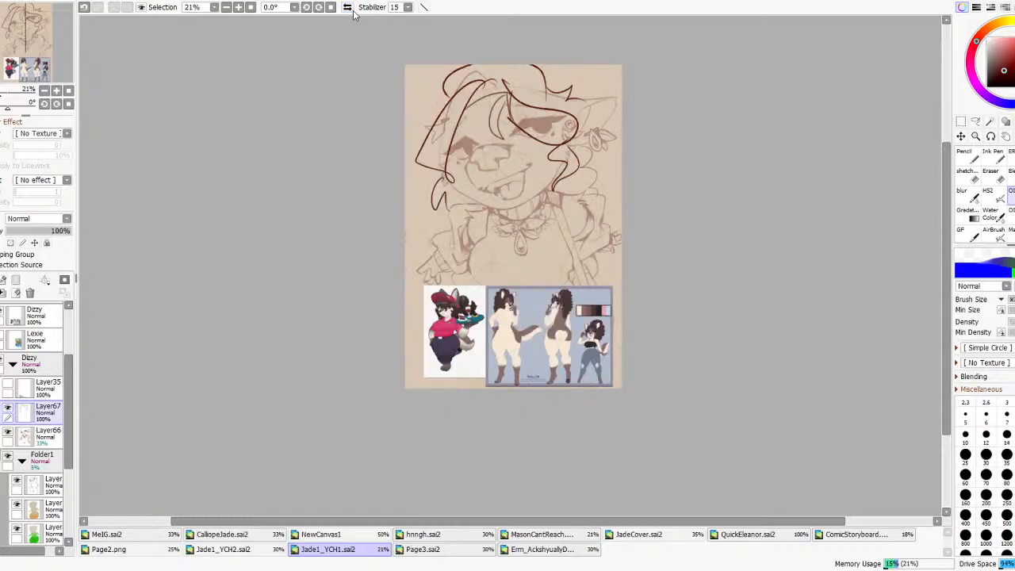
scroll(432, 131, up, 2)
drag(443, 194, 387, 188)
drag(387, 136, 476, 88)
key(ctrl+z)
key(ctrl+z)
mouse_move(452, 195)
mouse_down()
mouse_move(415, 184)
mouse_move(469, 92)
mouse_up()
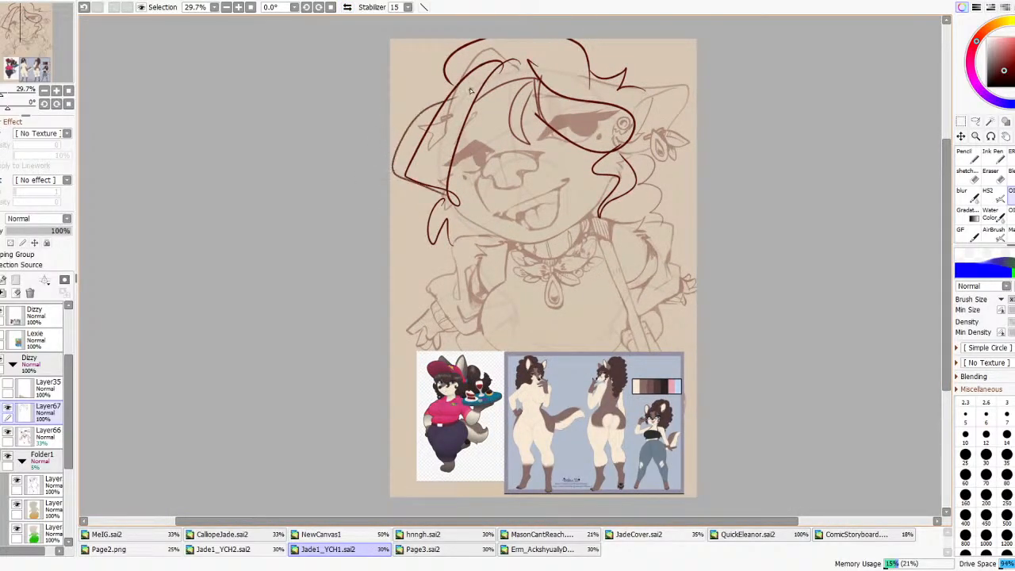
- Lower Layer67's opacity to 19%, add a new layer above it and choose the HS2 brush
scroll(468, 119, down, 7)
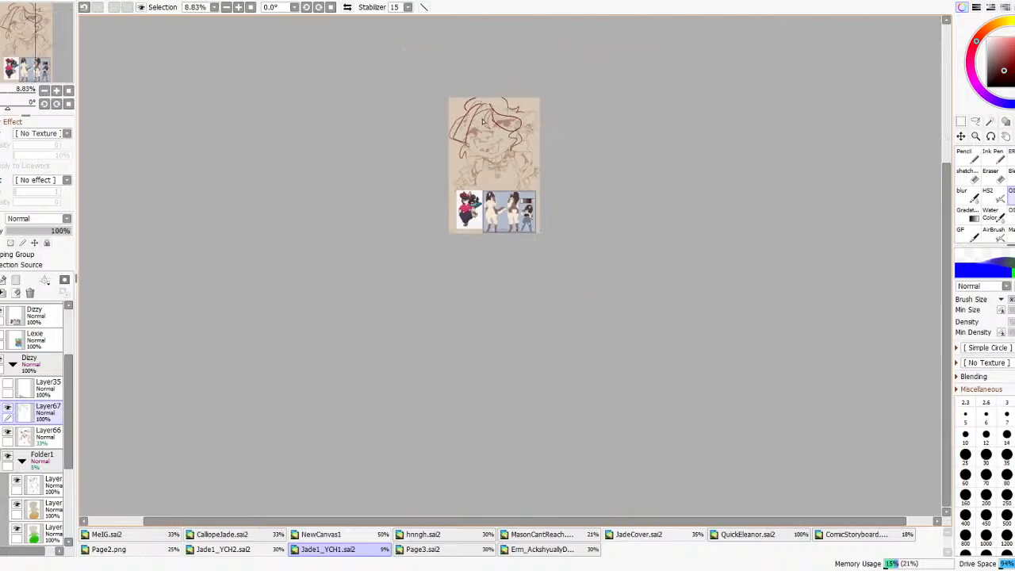
scroll(473, 118, up, 4)
click(23, 232)
drag(23, 232, 14, 231)
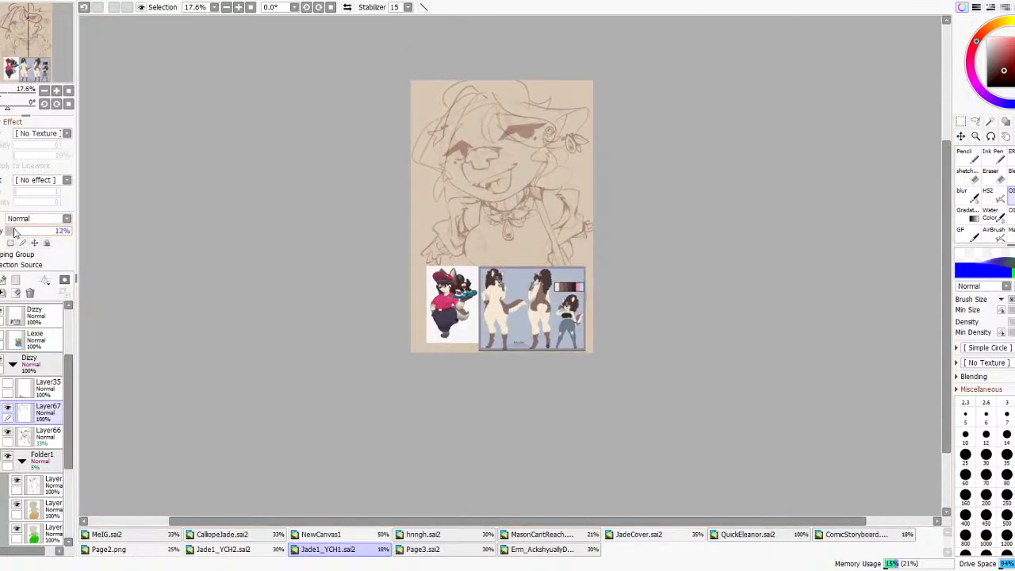
click(2, 280)
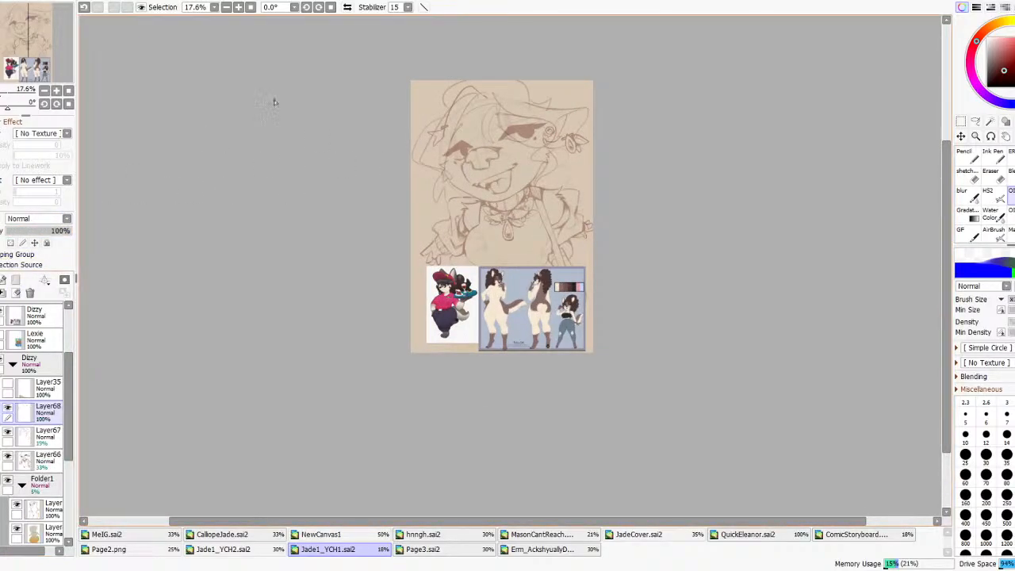
scroll(451, 81, up, 2)
click(990, 195)
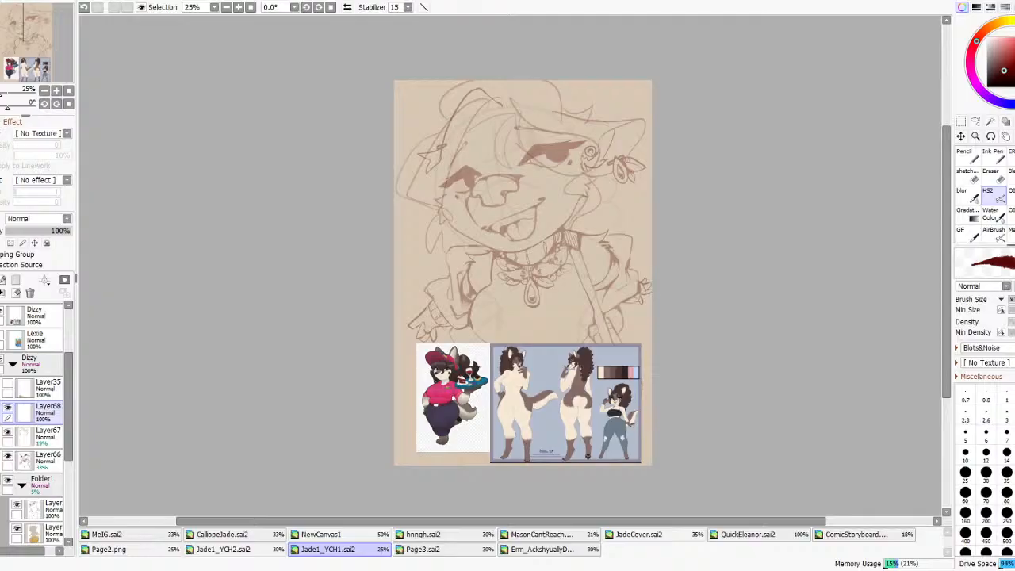
- Examine the curly fringe and hair volume in the reference images, comparing them with the sketched hair
scroll(436, 119, up, 2)
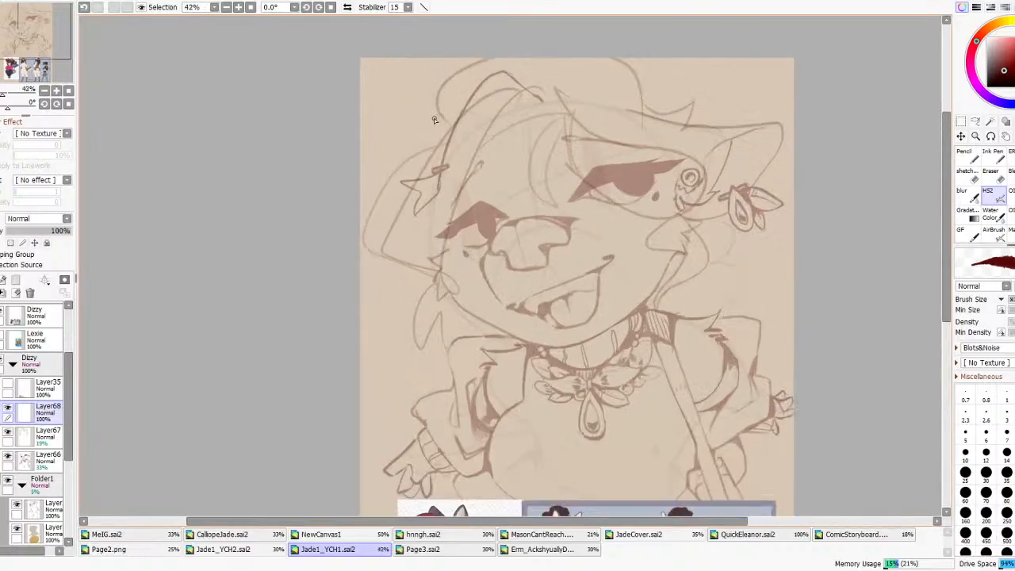
scroll(412, 110, down, 3)
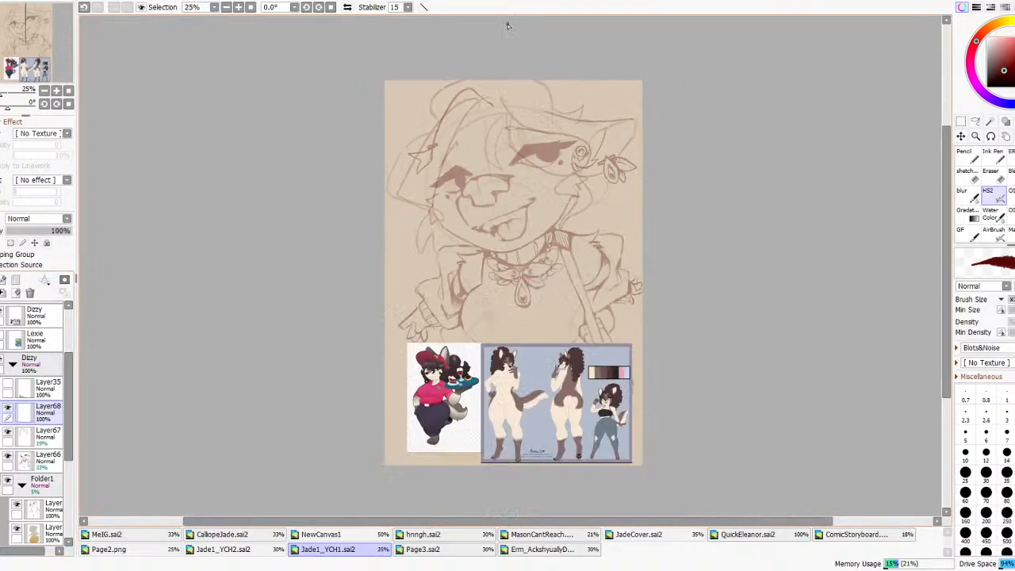
scroll(518, 380, up, 5)
scroll(435, 383, up, 5)
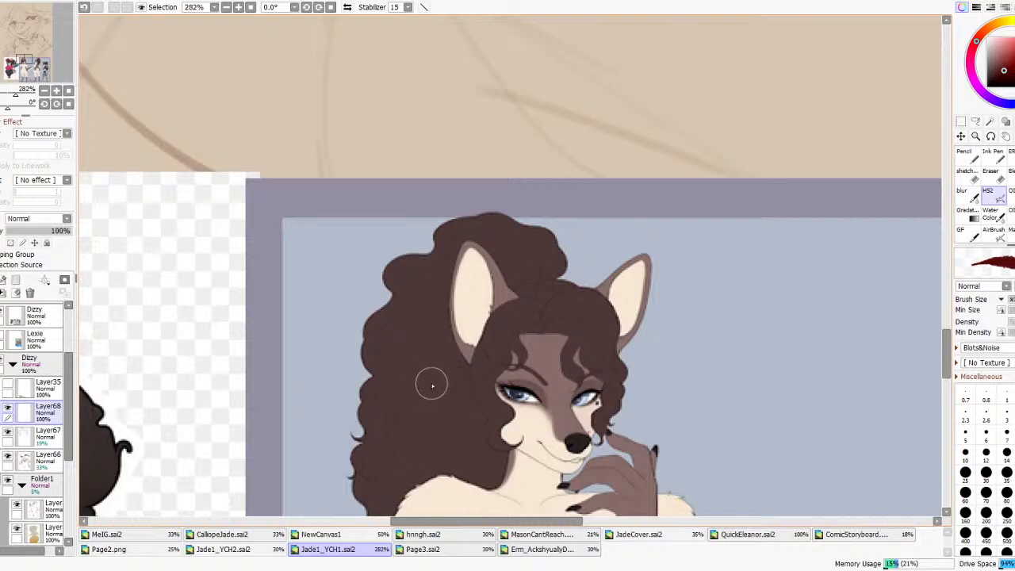
scroll(420, 373, down, 3)
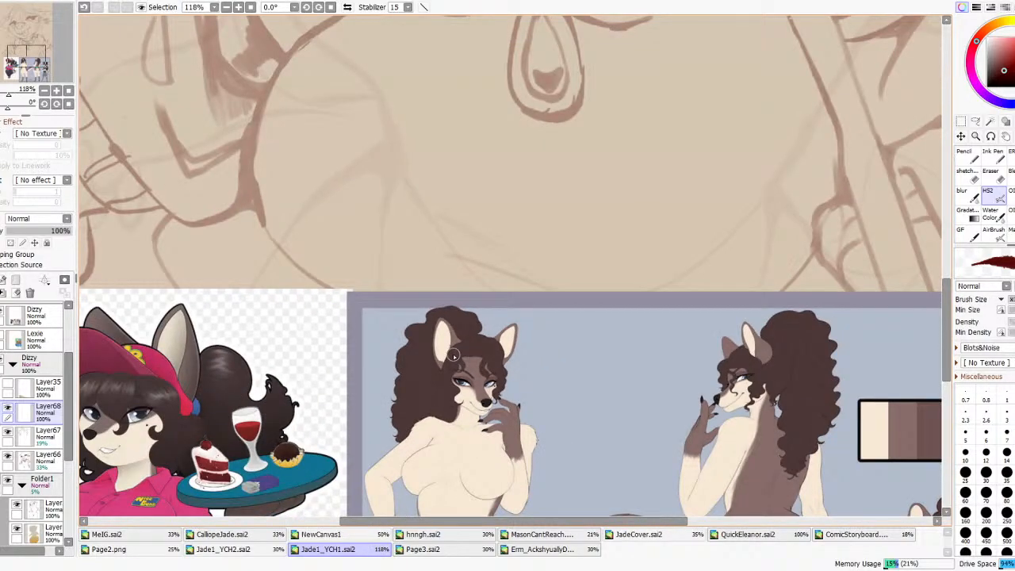
scroll(454, 356, down, 2)
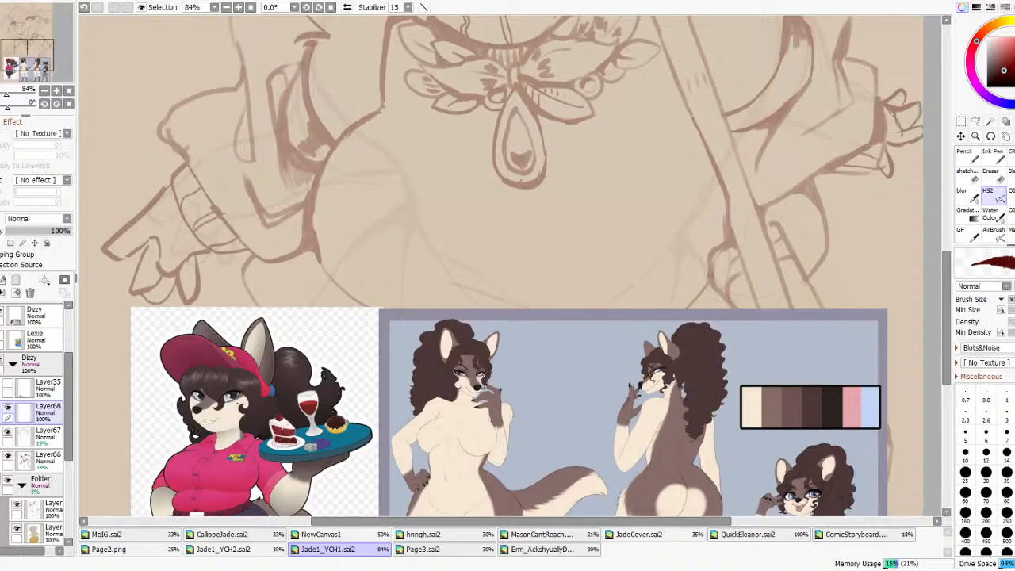
scroll(462, 241, down, 5)
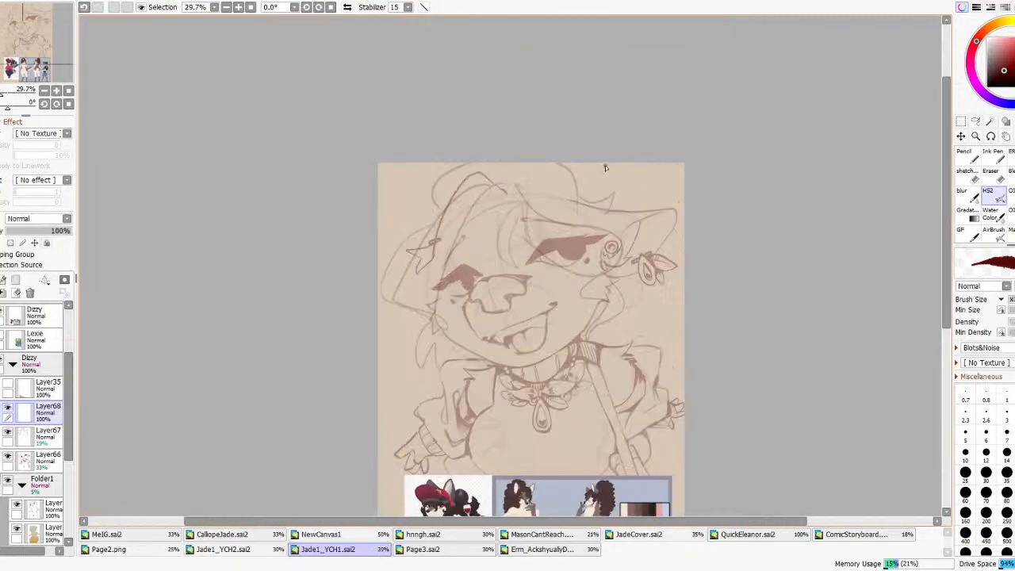
scroll(462, 241, up, 2)
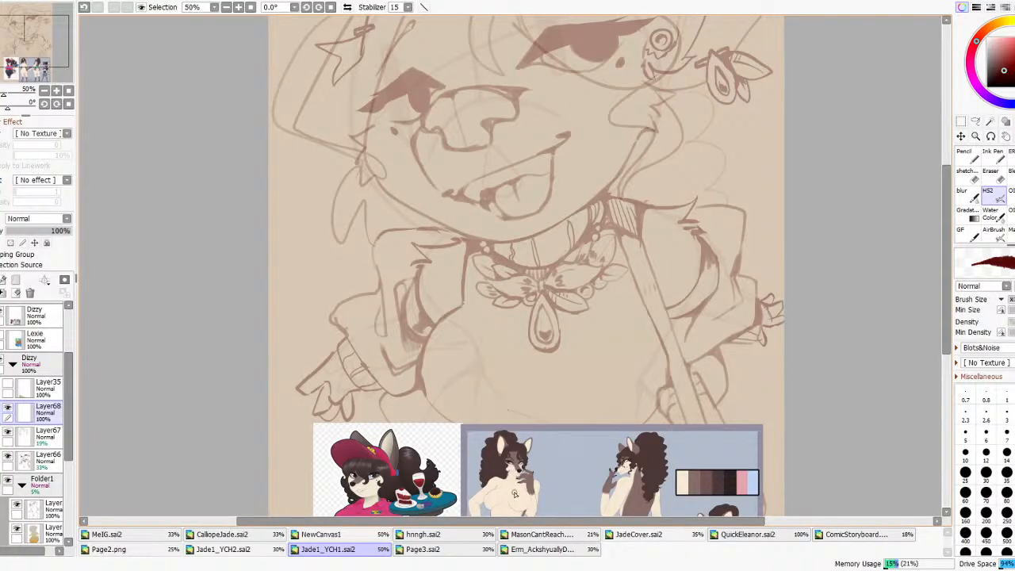
scroll(515, 493, up, 4)
scroll(510, 454, down, 2)
scroll(512, 454, down, 3)
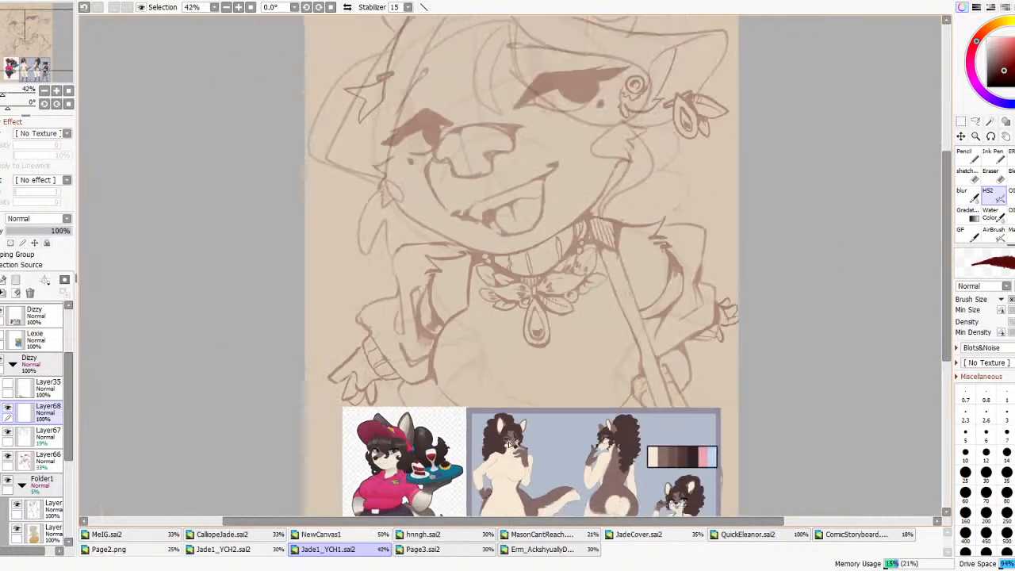
- Make Layer66 active and touch up the fingertip outlines of the hand above the cap-wearing reference figure with the HS2 brush
click(46, 440)
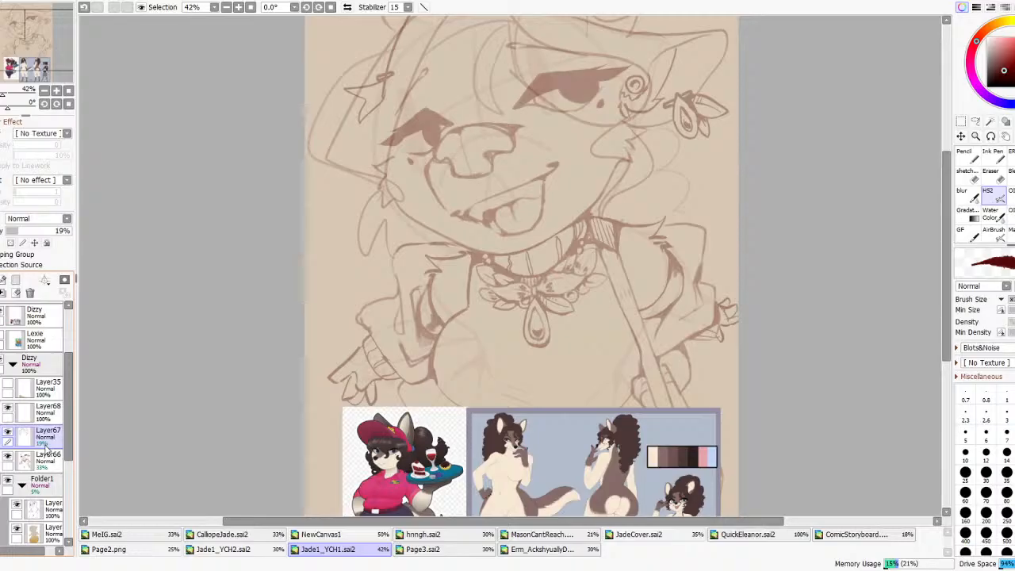
key(e)
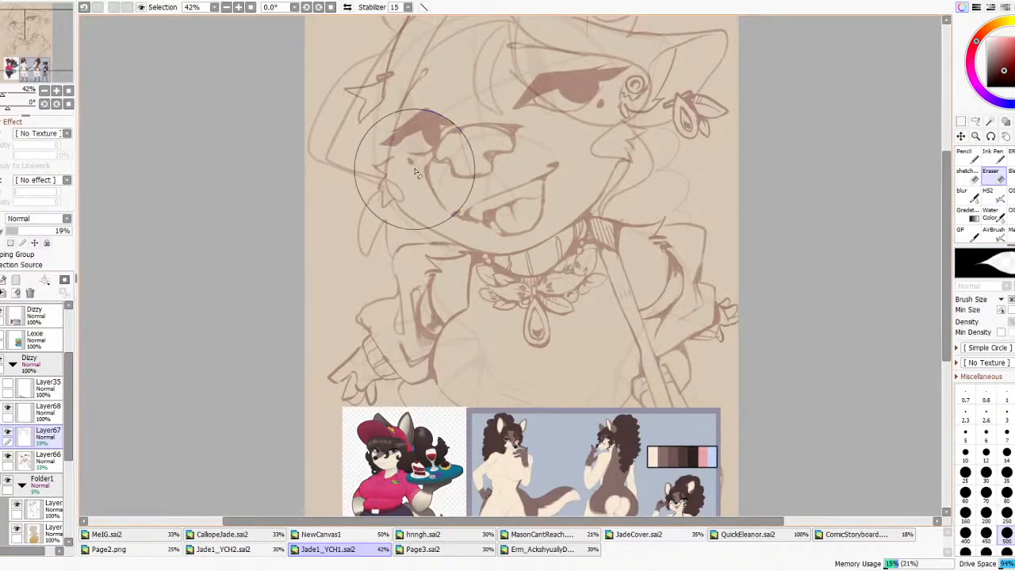
click(46, 458)
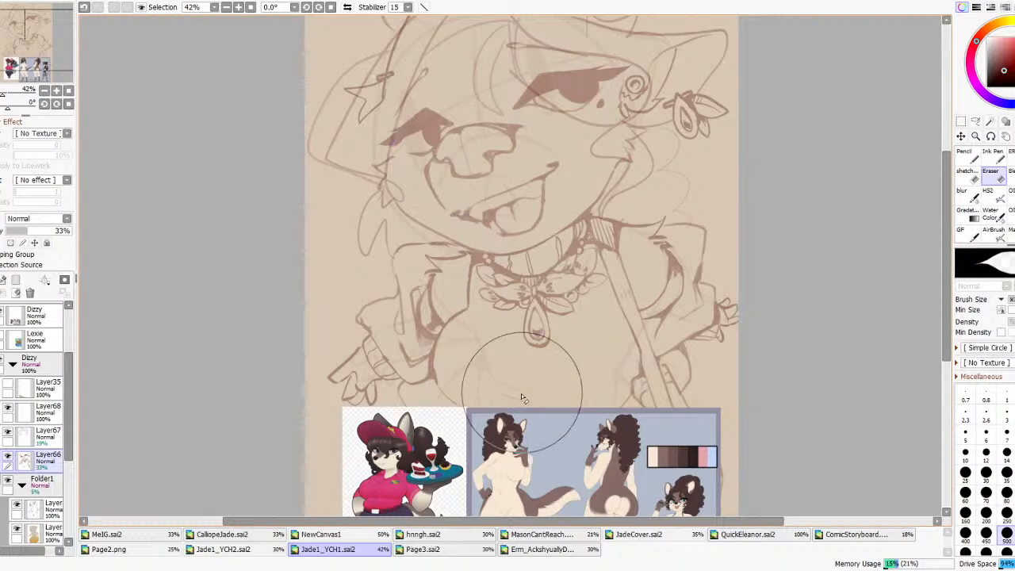
scroll(505, 470, up, 7)
scroll(505, 470, down, 8)
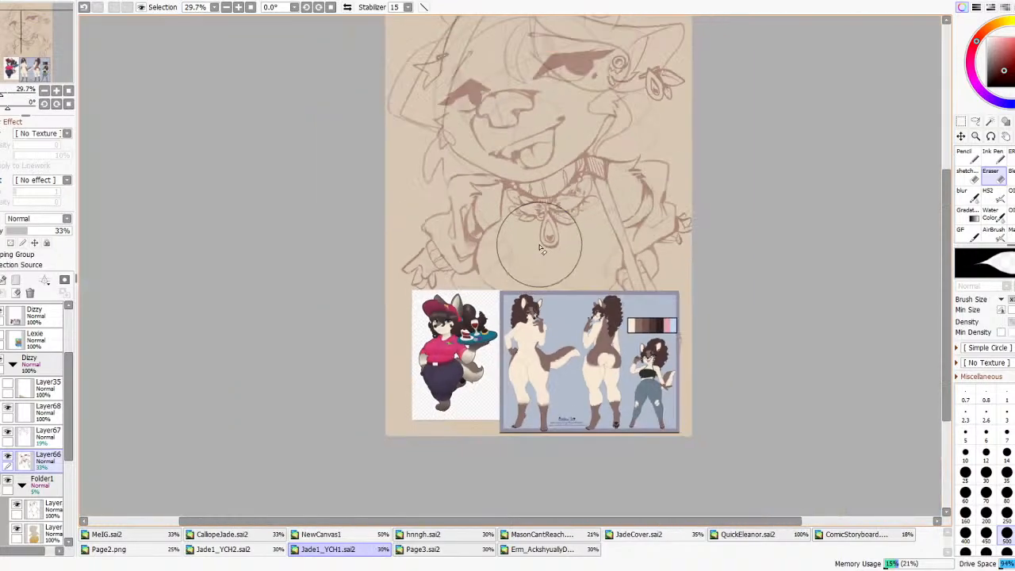
scroll(388, 300, up, 3)
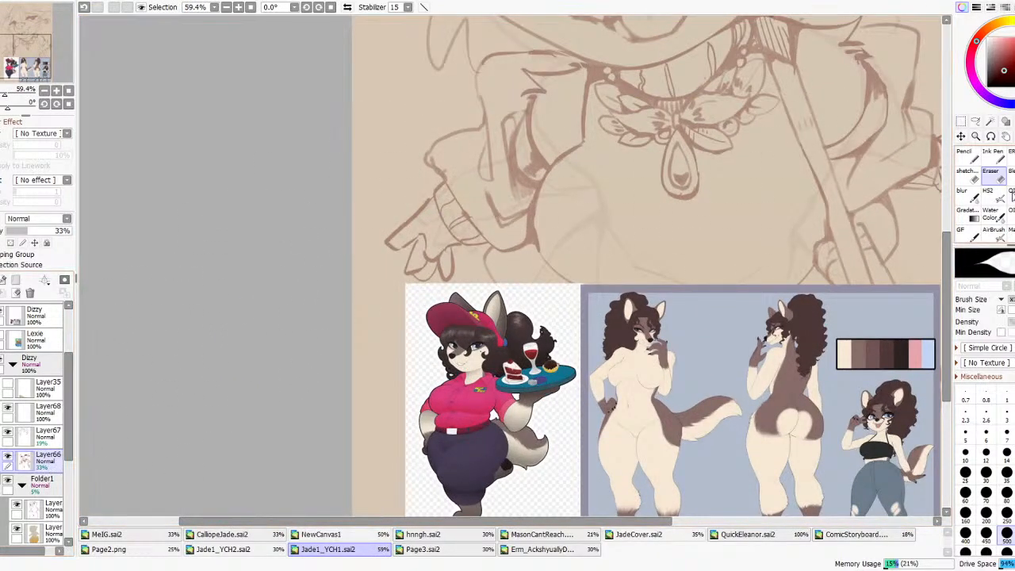
click(986, 193)
scroll(449, 240, up, 3)
drag(338, 239, 321, 268)
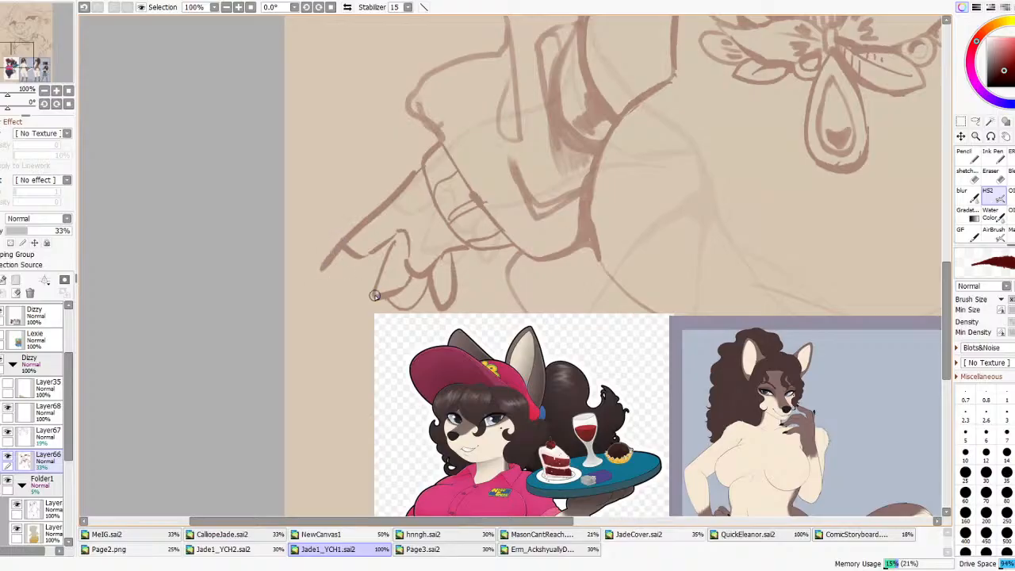
key(ctrl+z)
drag(350, 232, 343, 244)
drag(374, 291, 369, 305)
- Try small touch-up strokes on the fingers of both hands, and undo them
scroll(328, 198, down, 4)
scroll(339, 223, up, 3)
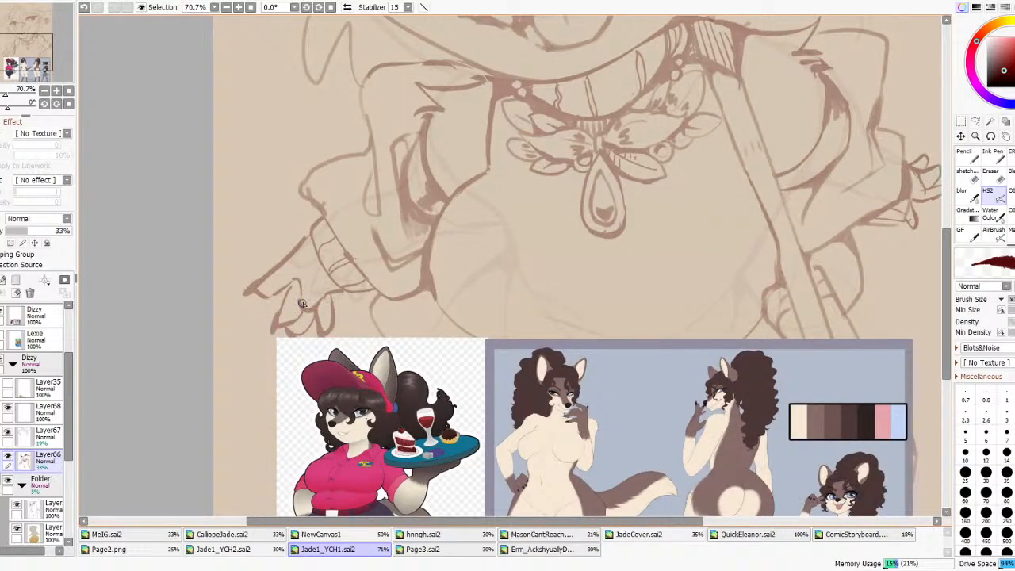
mouse_move(307, 304)
mouse_down()
mouse_move(302, 316)
mouse_move(306, 302)
mouse_up()
key(ctrl+z)
scroll(461, 252, down, 4)
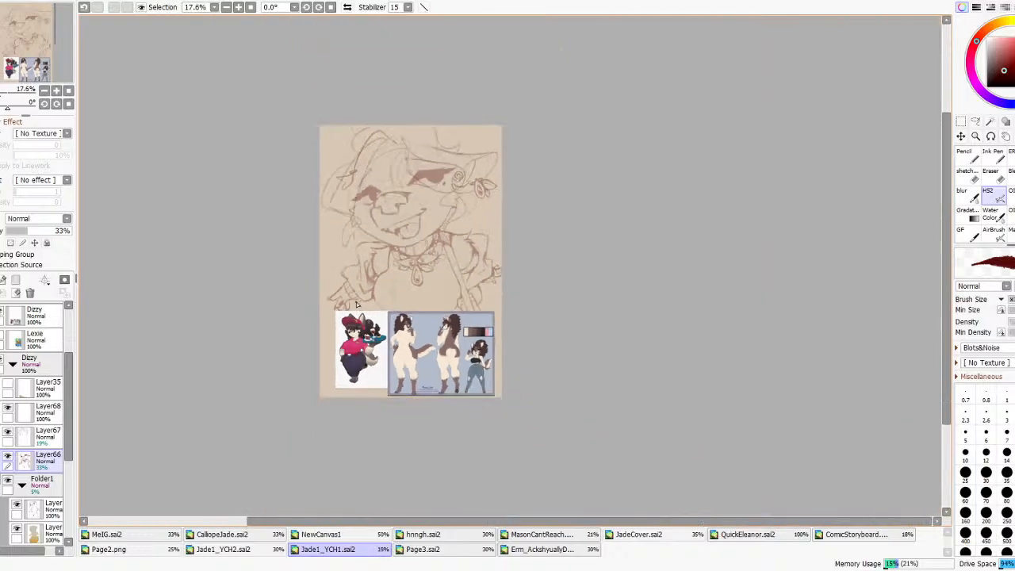
scroll(461, 252, up, 3)
drag(547, 282, 559, 276)
key(ctrl+z)
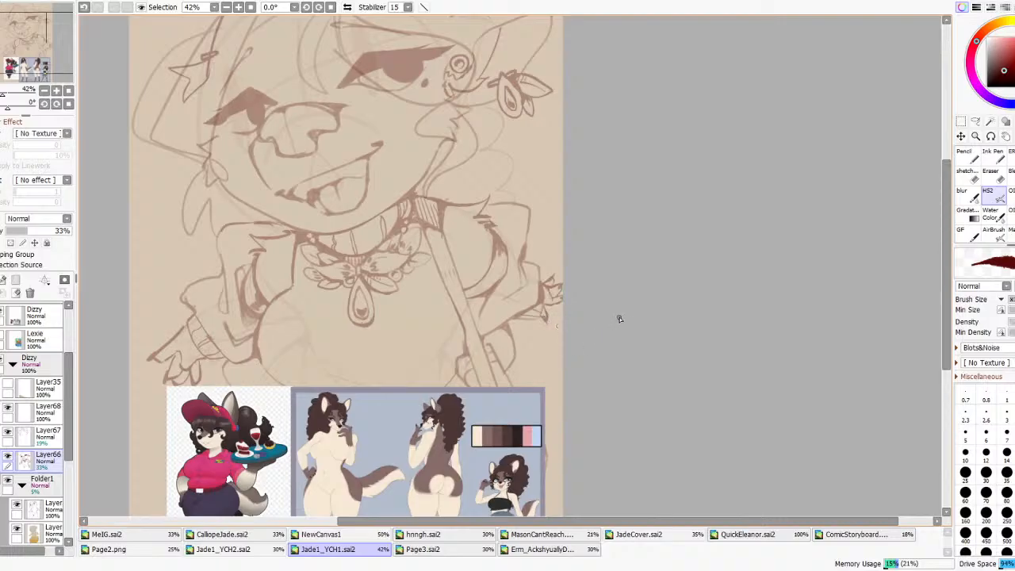
scroll(617, 321, down, 7)
scroll(517, 257, up, 4)
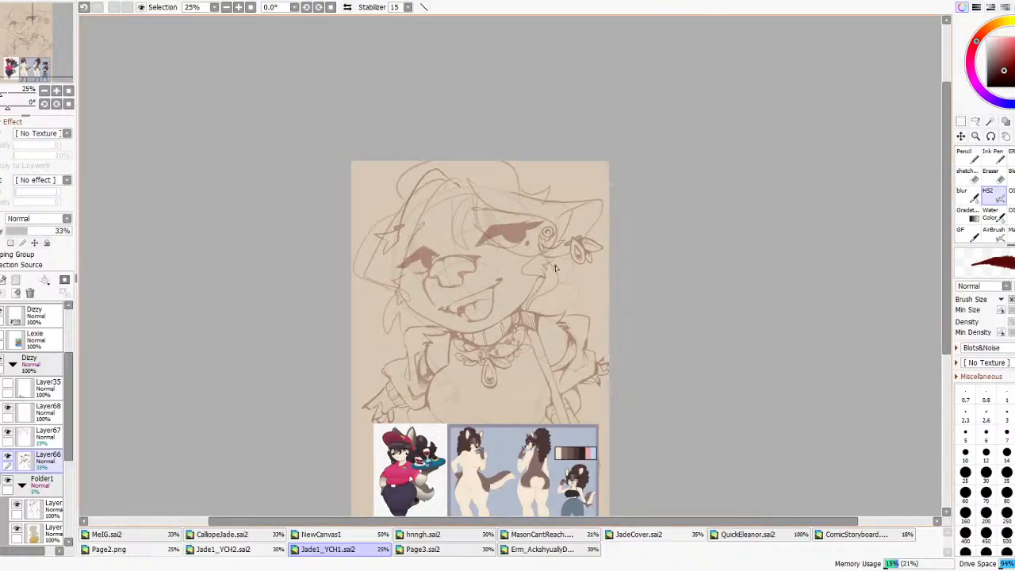
- On Layer68, ink the long wavy front lock from the crown over the eye down to a small curl beside the cheek
scroll(615, 321, up, 3)
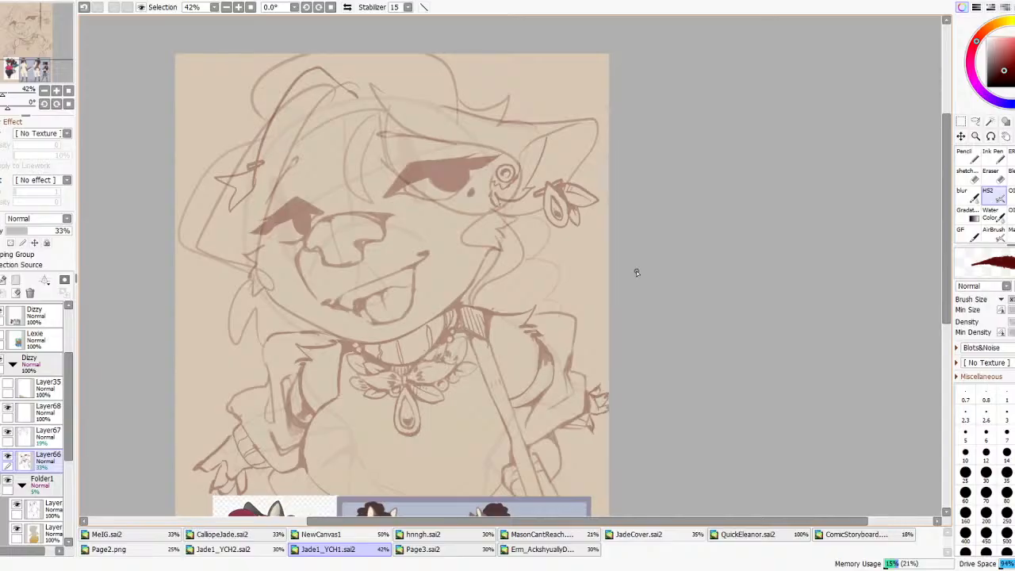
scroll(635, 270, down, 2)
scroll(465, 426, up, 5)
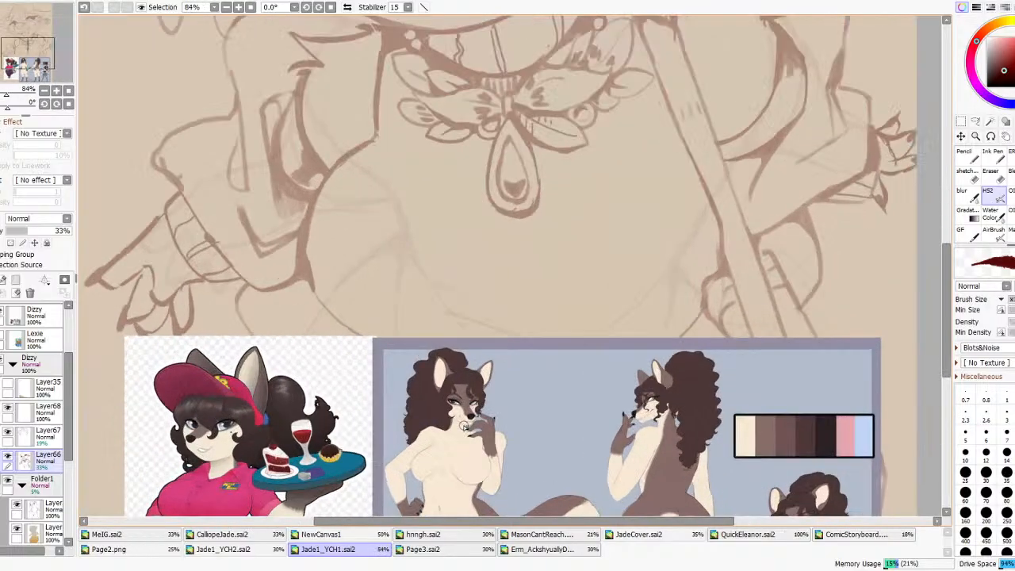
scroll(463, 426, up, 2)
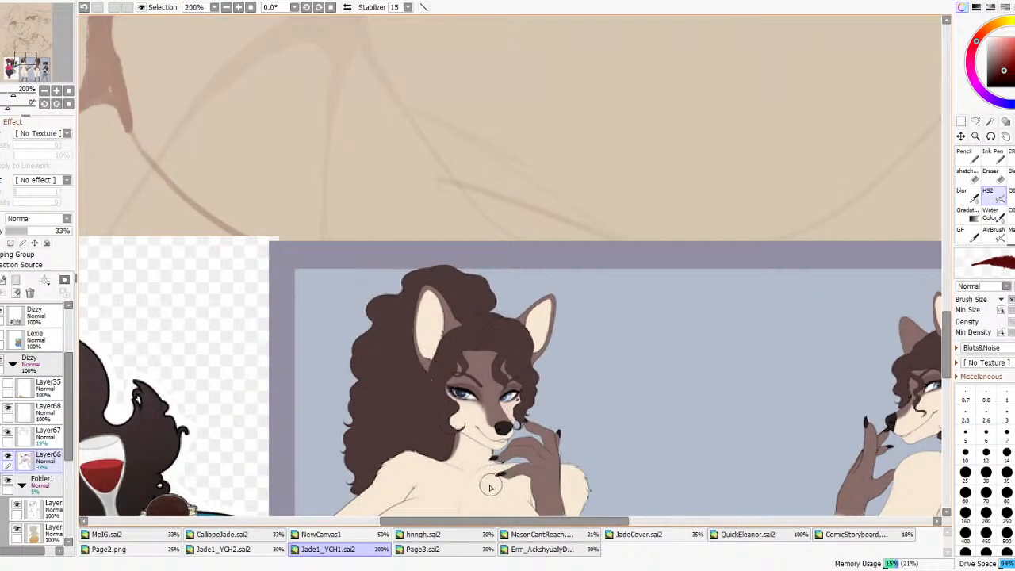
scroll(487, 475, down, 5)
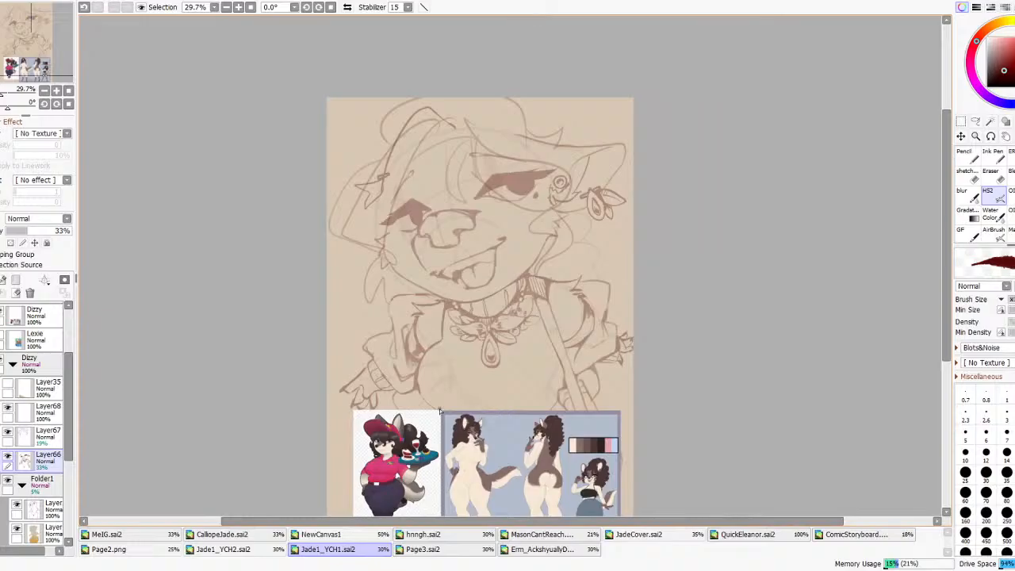
click(41, 436)
click(40, 412)
scroll(444, 171, up, 2)
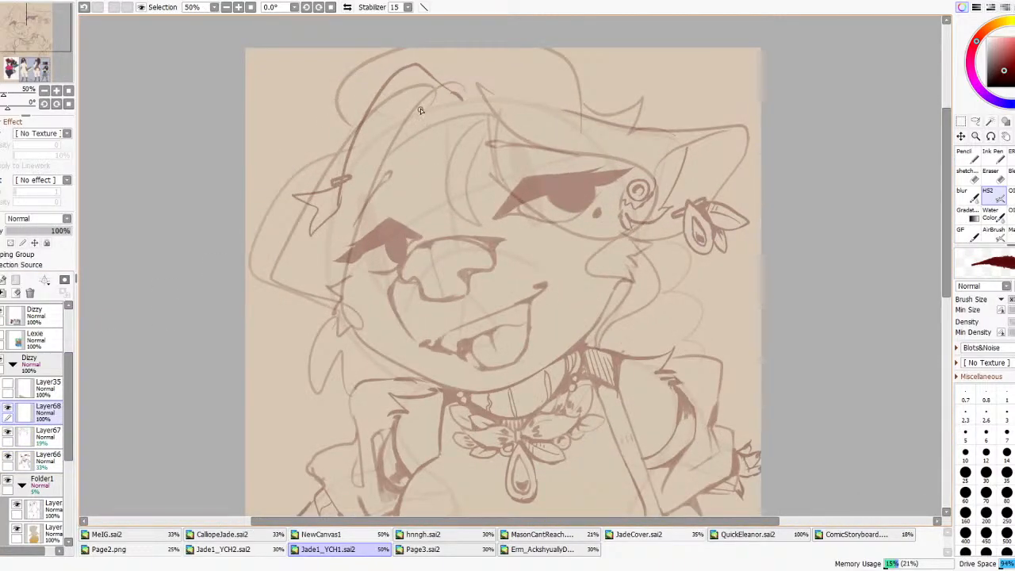
mouse_move(432, 98)
mouse_down()
mouse_move(334, 312)
mouse_move(357, 335)
mouse_move(304, 323)
mouse_move(330, 342)
mouse_move(345, 335)
mouse_move(330, 291)
mouse_move(338, 313)
mouse_move(290, 259)
mouse_up()
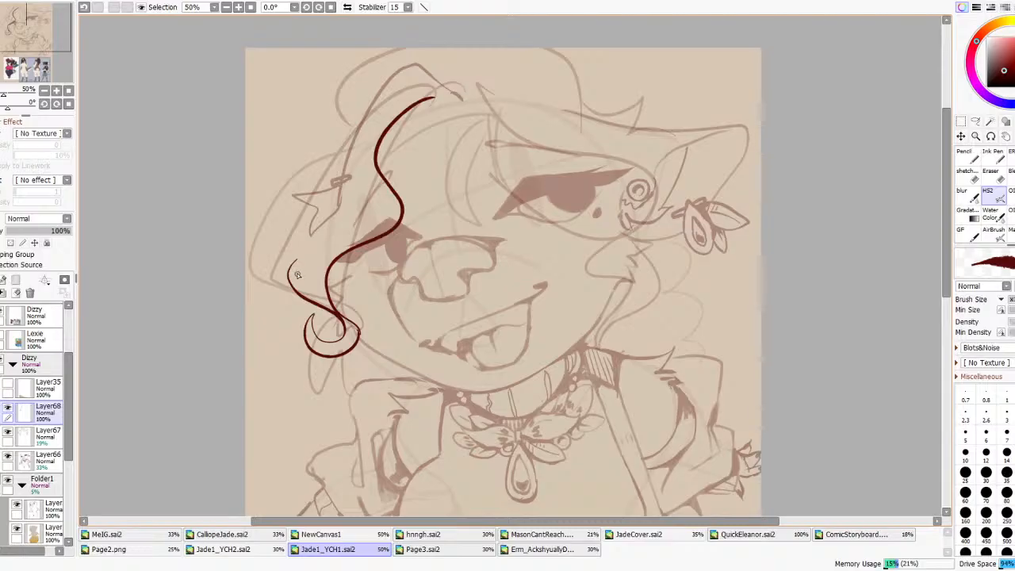
mouse_move(338, 315)
mouse_down()
mouse_move(357, 334)
mouse_move(348, 339)
mouse_up()
- Ink the wavy lock's outer contour up to a flicked tip near the crown and thicken its bulging outer edge
drag(289, 271, 346, 198)
key(ctrl+z)
mouse_move(298, 293)
mouse_down()
mouse_move(276, 268)
mouse_move(321, 210)
mouse_up()
key(ctrl+z)
drag(298, 293, 286, 230)
mouse_move(317, 212)
mouse_down()
mouse_move(273, 150)
mouse_move(365, 96)
mouse_move(446, 100)
mouse_move(303, 55)
mouse_up()
key(ctrl+z)
key(ctrl+z)
mouse_move(441, 95)
mouse_down()
mouse_move(360, 84)
mouse_move(299, 54)
mouse_up()
key(ctrl+z)
mouse_move(438, 94)
mouse_down()
mouse_move(296, 57)
mouse_move(290, 102)
mouse_move(309, 103)
mouse_move(265, 176)
mouse_move(304, 221)
mouse_move(312, 215)
mouse_move(298, 198)
mouse_move(311, 209)
mouse_up()
click(1011, 192)
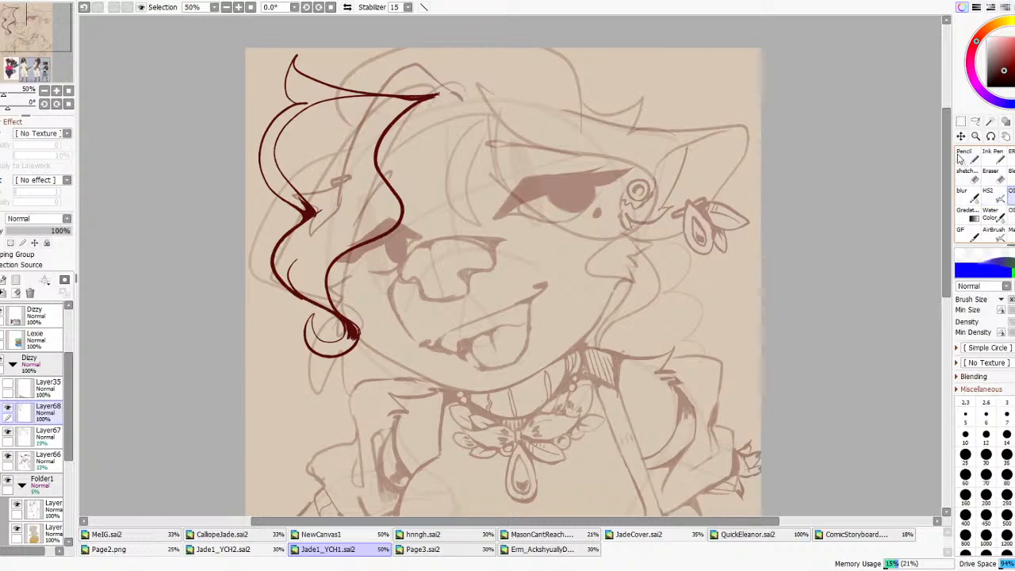
mouse_move(304, 212)
mouse_down()
mouse_move(262, 151)
mouse_move(279, 191)
mouse_move(260, 182)
mouse_move(263, 144)
mouse_up()
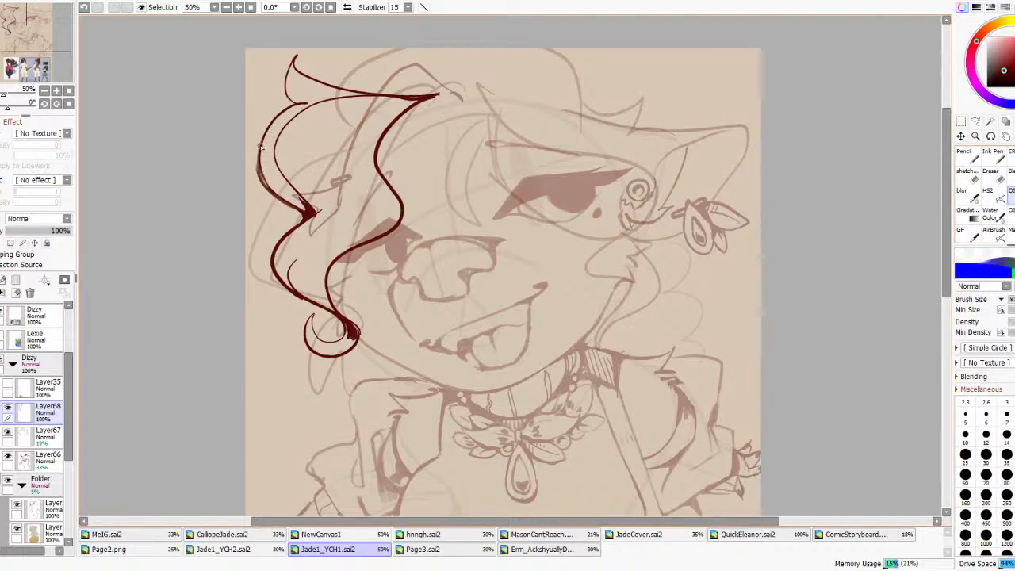
- Add a thin wavy inner strand rising from the lock's lower bend and thicken the lines around its base
mouse_move(317, 219)
mouse_down()
mouse_move(298, 239)
mouse_move(307, 238)
mouse_up()
key(ctrl+z)
drag(297, 293, 297, 247)
key(ctrl+z)
mouse_move(290, 286)
mouse_down()
mouse_move(292, 261)
mouse_move(289, 282)
mouse_move(333, 236)
mouse_up()
key(ctrl+z)
mouse_move(291, 284)
mouse_down()
mouse_move(297, 255)
mouse_move(364, 206)
mouse_move(292, 276)
mouse_move(329, 233)
mouse_up()
key(ctrl+z)
drag(295, 292, 300, 256)
key(ctrl+z)
mouse_move(297, 295)
mouse_down()
mouse_move(311, 245)
mouse_move(295, 277)
mouse_move(296, 261)
mouse_move(339, 220)
mouse_up()
drag(307, 250, 360, 197)
key(ctrl+z)
mouse_move(325, 238)
mouse_down()
mouse_move(353, 209)
mouse_move(320, 157)
mouse_up()
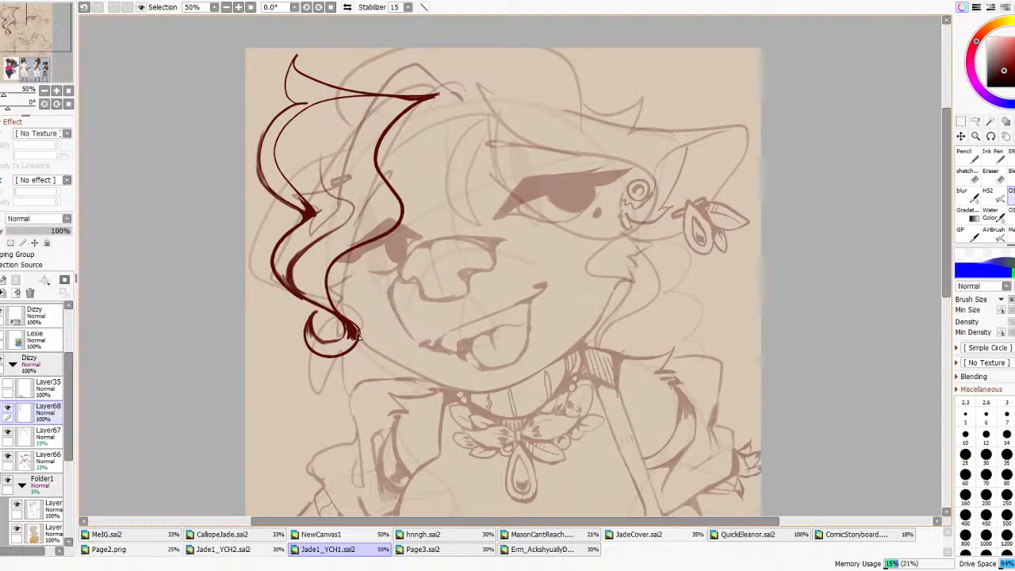
mouse_move(324, 362)
mouse_down()
mouse_move(297, 381)
mouse_move(327, 376)
mouse_move(350, 403)
mouse_up()
key(ctrl+z)
key(ctrl+z)
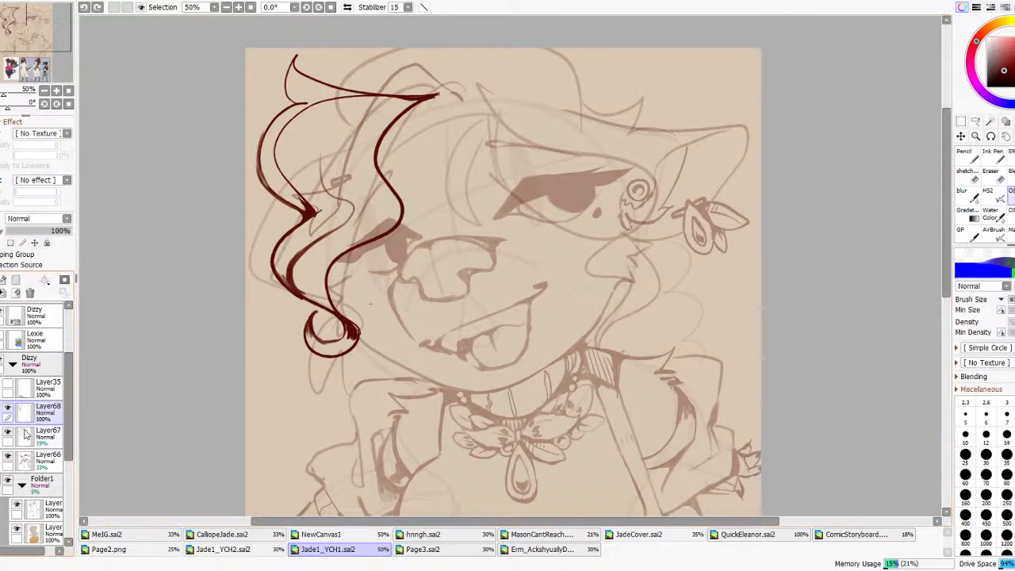
- Lower Layer66's opacity to 20% and Layer67's opacity to 11%
click(24, 460)
click(17, 230)
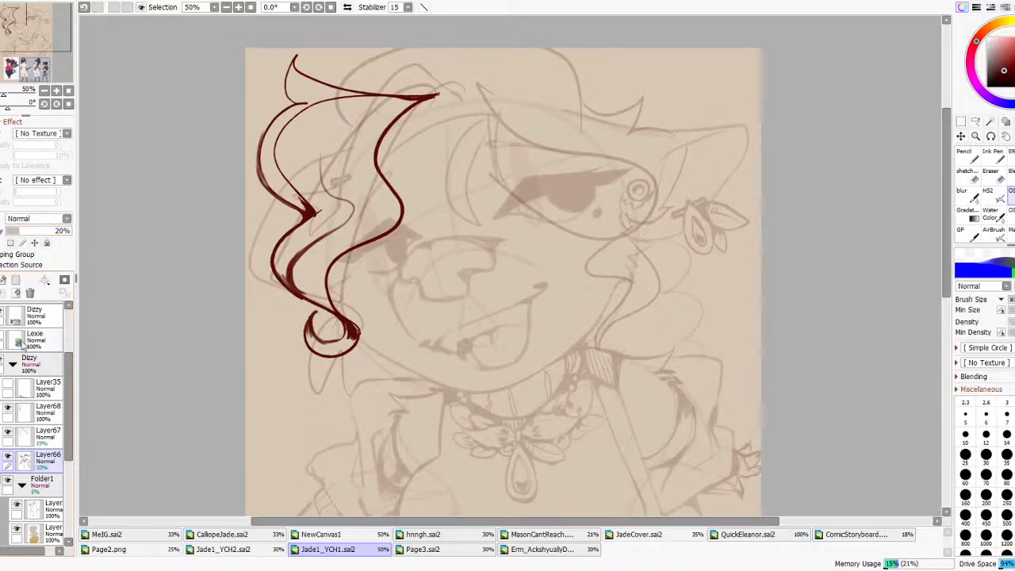
click(24, 436)
click(11, 230)
click(13, 232)
scroll(263, 313, down, 4)
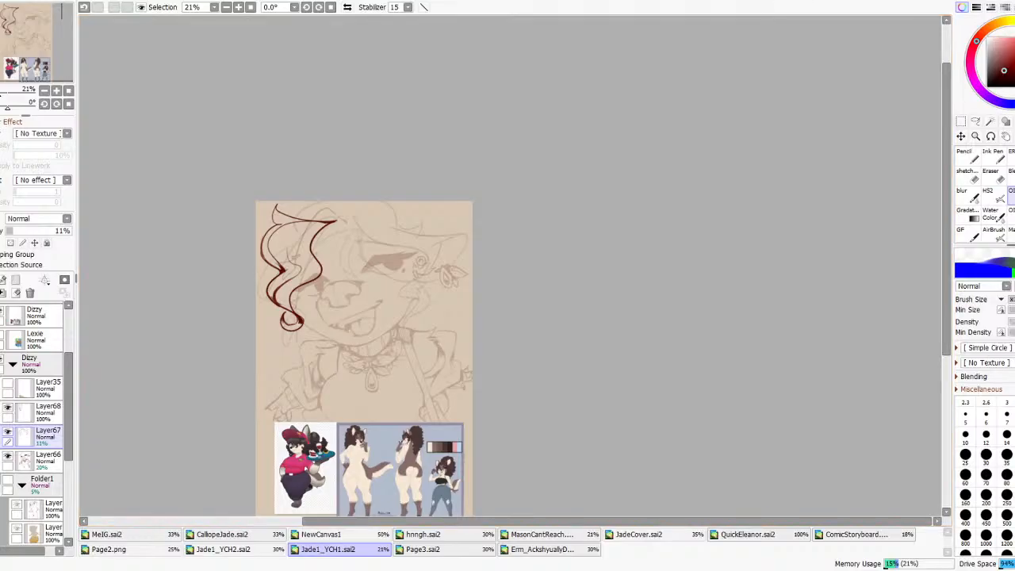
scroll(211, 341, up, 4)
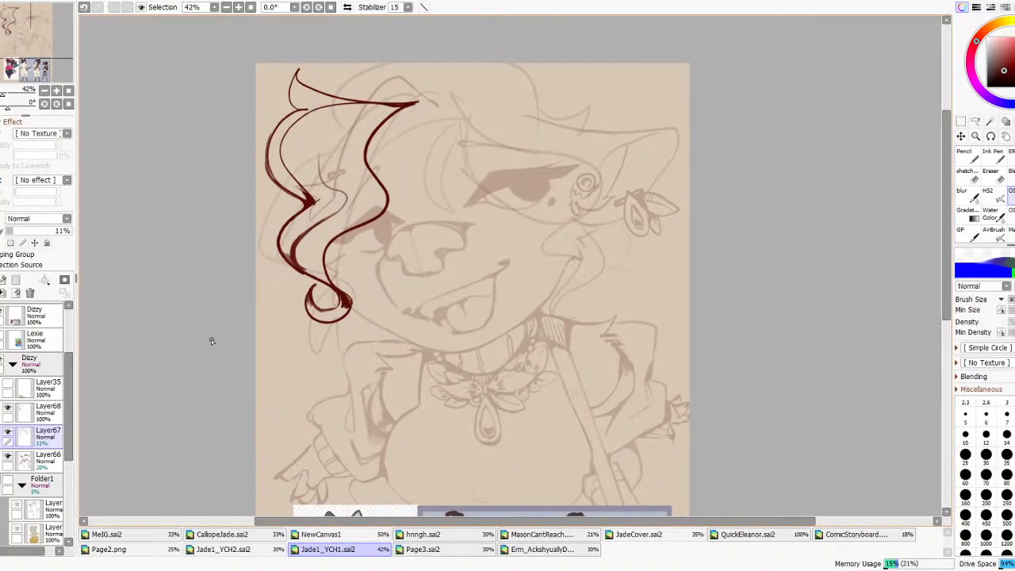
click(9, 433)
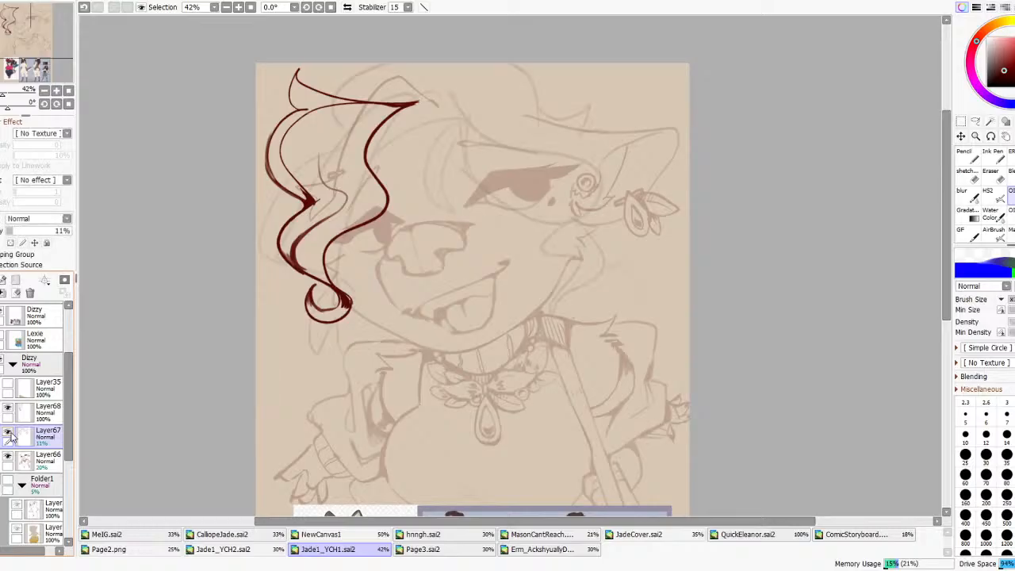
- On Layer68, extend the fringe's top edge across the forehead and ink a short spiral curl and jagged hairline beneath it
click(24, 411)
drag(412, 104, 481, 113)
key(ctrl+z)
drag(407, 103, 464, 108)
drag(368, 169, 411, 139)
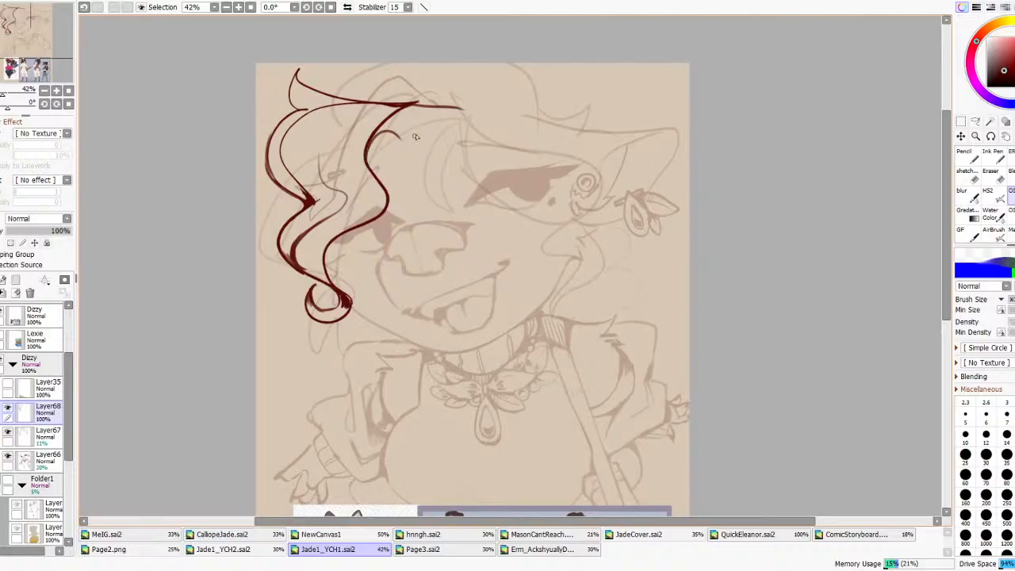
key(ctrl+z)
mouse_move(371, 174)
mouse_down()
mouse_move(391, 140)
mouse_move(383, 148)
mouse_move(456, 118)
mouse_move(434, 212)
mouse_up()
key(ctrl+z)
key(ctrl+z)
mouse_move(448, 124)
mouse_down()
mouse_move(437, 195)
mouse_move(479, 184)
mouse_move(451, 180)
mouse_move(464, 191)
mouse_move(455, 182)
mouse_move(453, 196)
mouse_move(441, 177)
mouse_move(465, 144)
mouse_up()
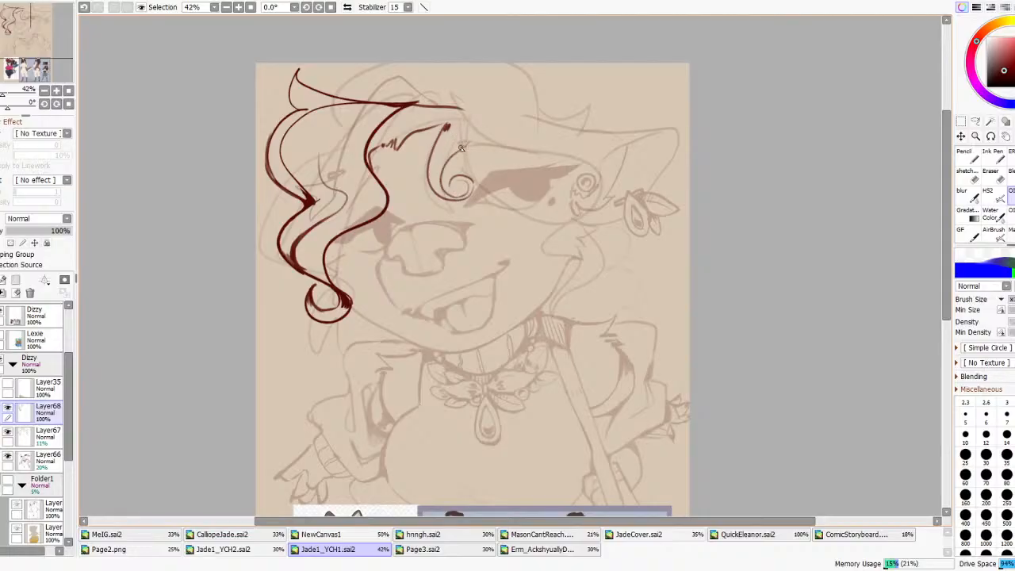
mouse_move(467, 145)
mouse_down()
mouse_move(467, 115)
mouse_move(446, 126)
mouse_move(466, 108)
mouse_up()
- Try an extra outer wave with hatching beside the lower bend of the wavy lock, and undo it
mouse_move(295, 271)
mouse_down()
mouse_move(256, 228)
mouse_move(302, 196)
mouse_up()
key(ctrl+z)
mouse_move(290, 267)
mouse_down()
mouse_move(264, 226)
mouse_move(303, 195)
mouse_up()
key(ctrl+z)
mouse_move(296, 270)
mouse_down()
mouse_move(269, 255)
mouse_move(267, 228)
mouse_move(298, 205)
mouse_up()
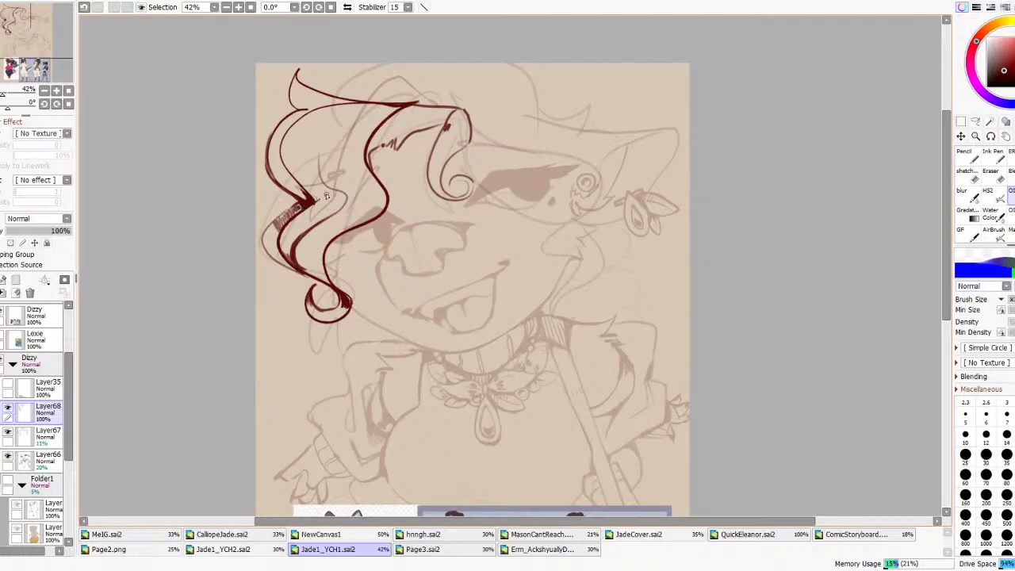
key(ctrl+z)
mouse_move(298, 210)
mouse_down()
mouse_move(266, 229)
mouse_move(286, 211)
mouse_up()
key(ctrl+z)
drag(263, 247, 293, 209)
drag(269, 223, 298, 206)
scroll(327, 186, down, 5)
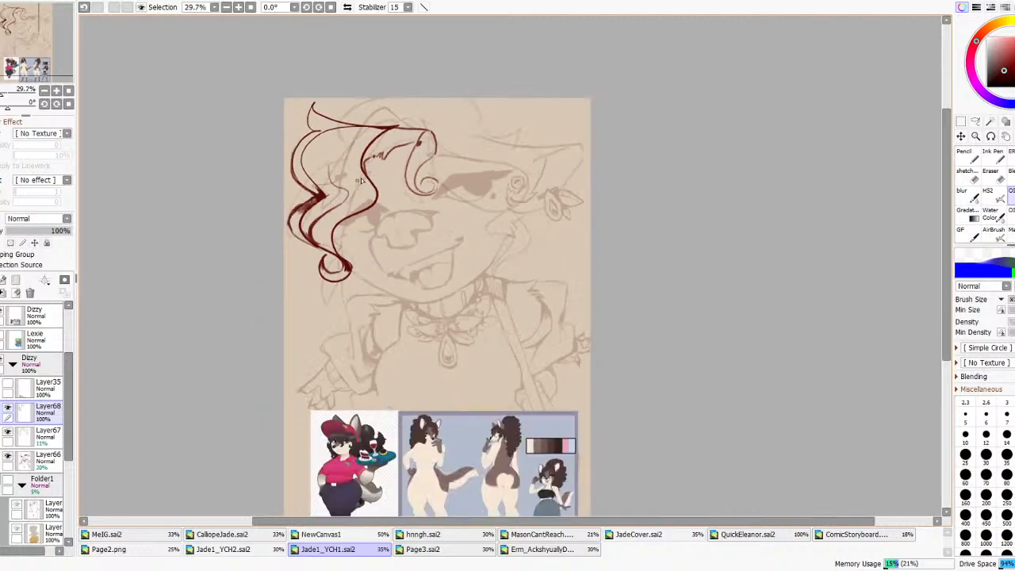
scroll(359, 194, up, 3)
key(ctrl+z)
key(ctrl+z)
key(ctrl+z)
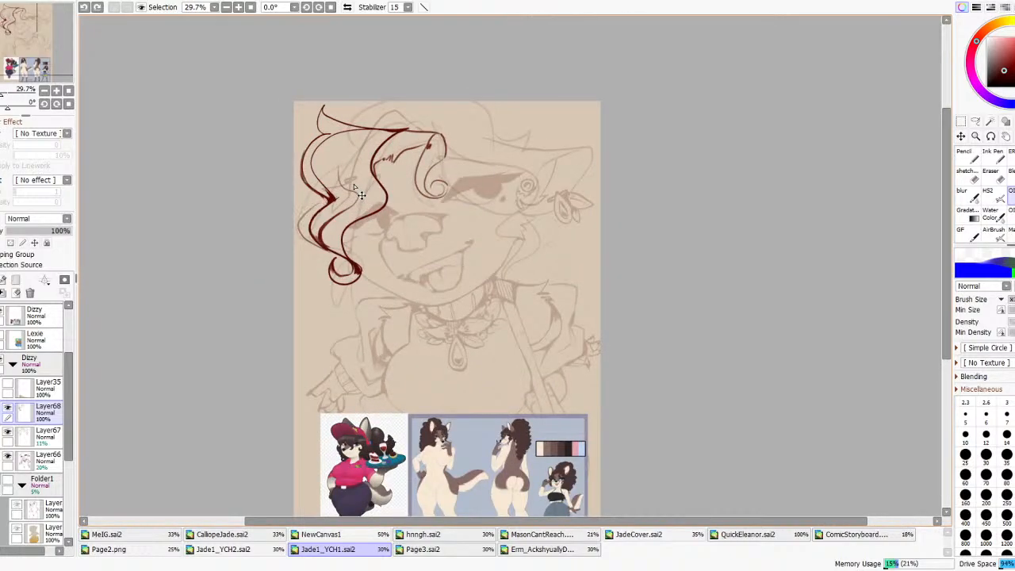
- Try another outer strand and dark filled patches between the wavy lock's strands, and undo them
scroll(352, 186, up, 2)
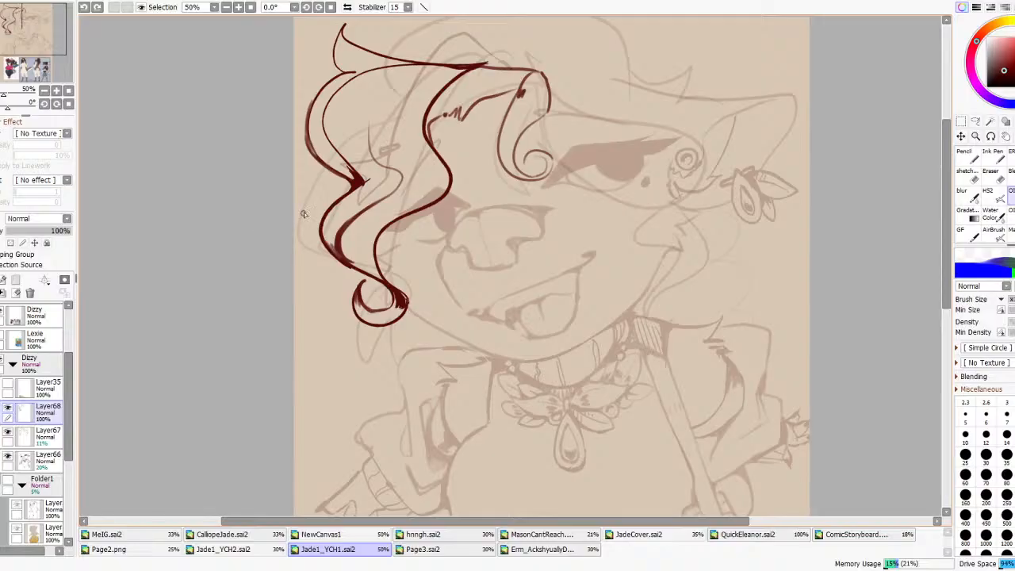
mouse_move(307, 240)
mouse_down()
mouse_move(307, 195)
mouse_move(334, 172)
mouse_up()
key(ctrl+z)
mouse_move(319, 223)
mouse_down()
mouse_move(329, 170)
mouse_move(347, 182)
mouse_move(324, 194)
mouse_move(349, 203)
mouse_move(334, 222)
mouse_move(371, 244)
mouse_move(354, 240)
mouse_up()
key(ctrl+z)
key(ctrl+z)
click(1013, 197)
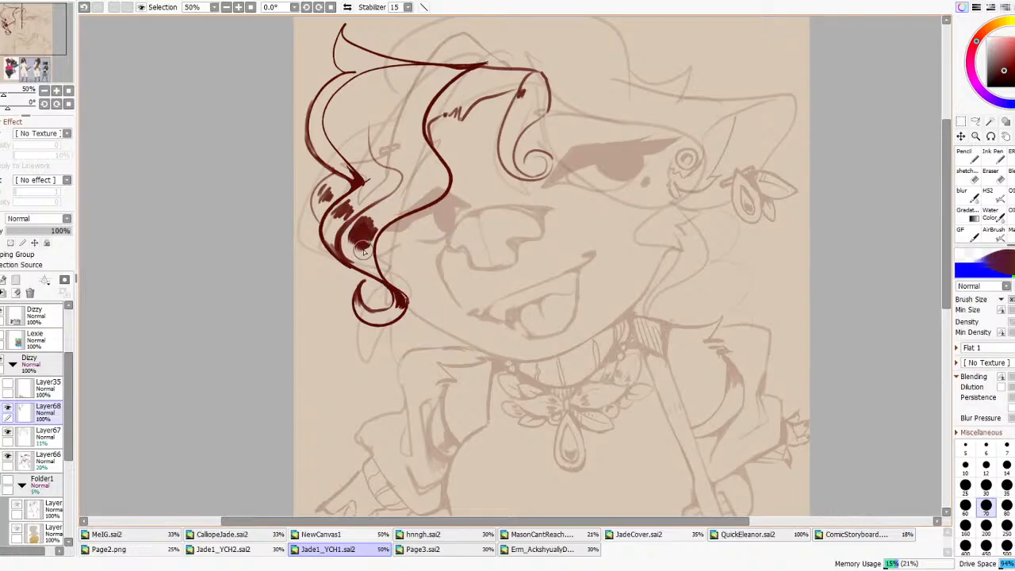
key(ctrl+z)
- Mirror the canvas view and flip it back to check the shape of the inked hair
scroll(446, 204, down, 8)
scroll(465, 189, up, 3)
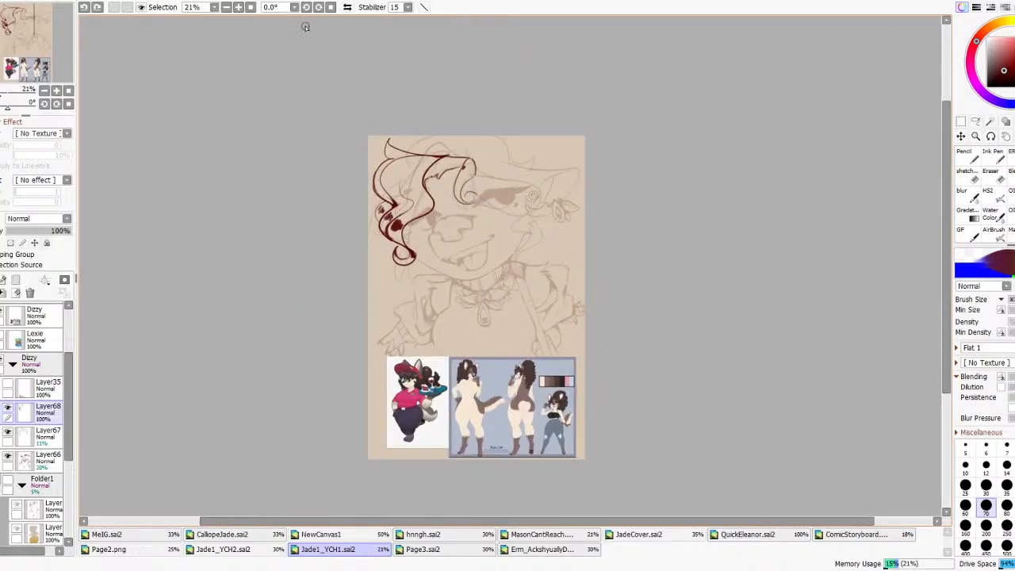
click(346, 7)
click(347, 7)
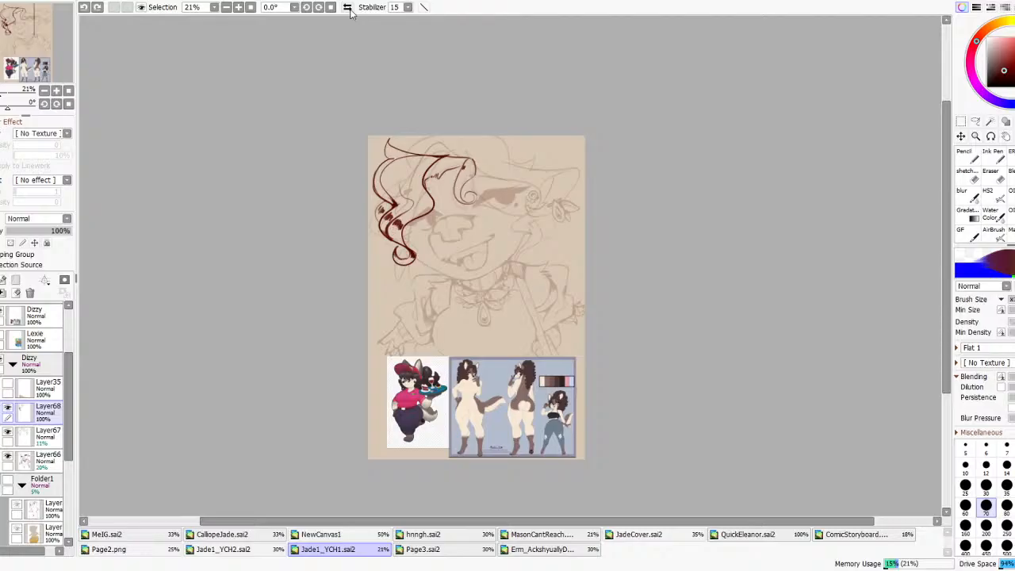
scroll(385, 140, up, 3)
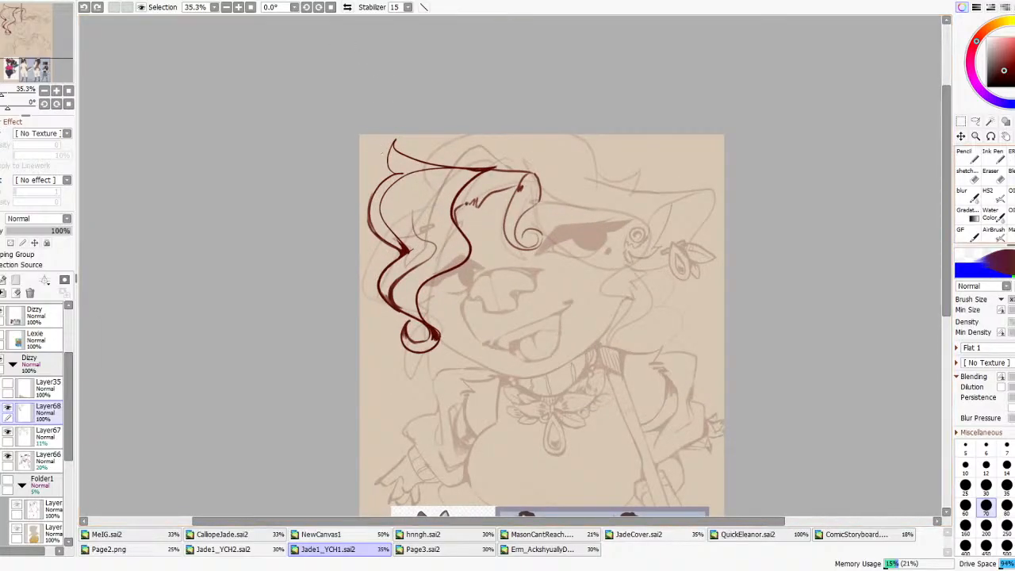
- Switch back to the line brush and hatch a small dark shadow between the strands just above the lock's end curl
click(1010, 195)
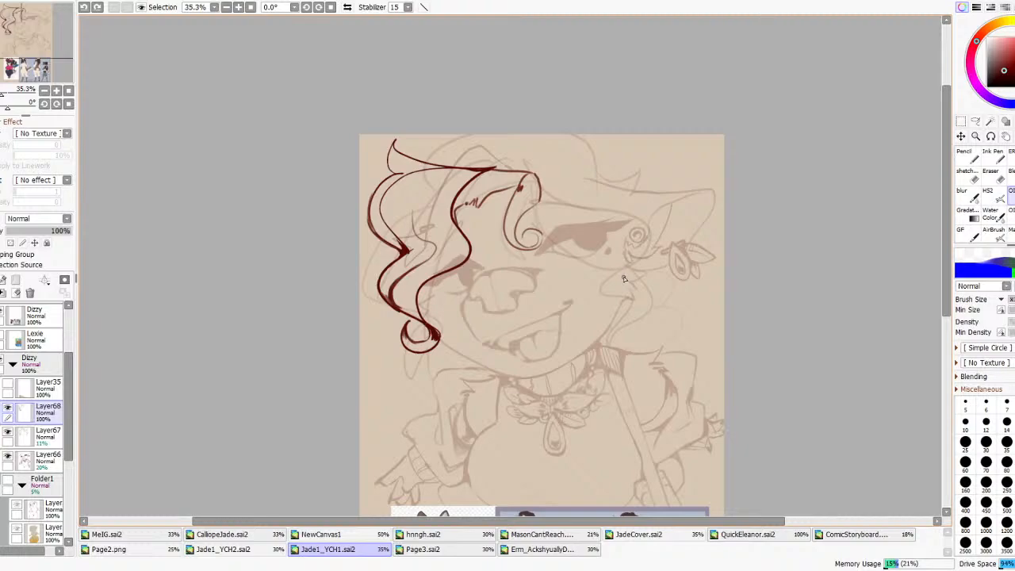
scroll(593, 275, down, 2)
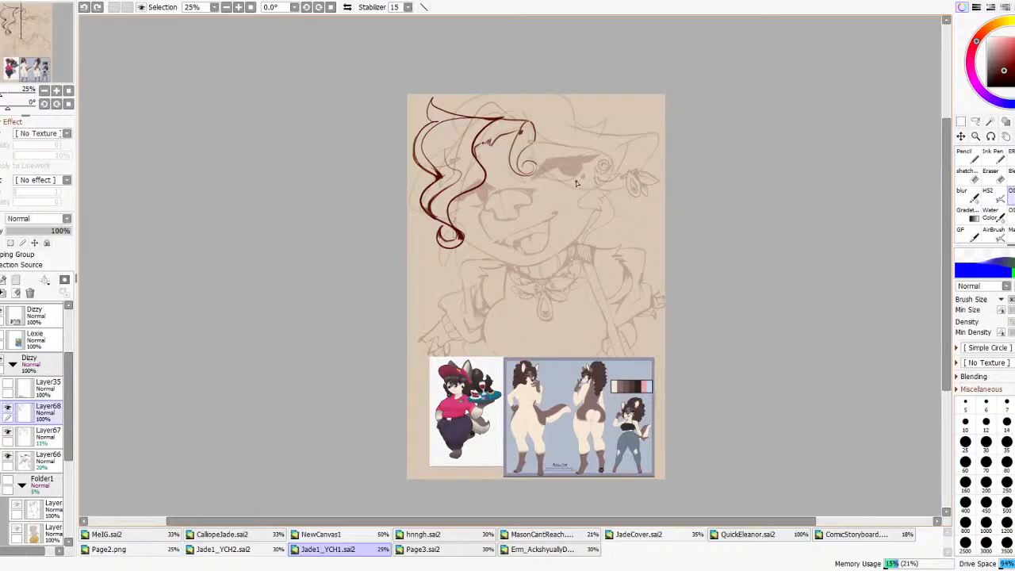
scroll(577, 178, up, 1)
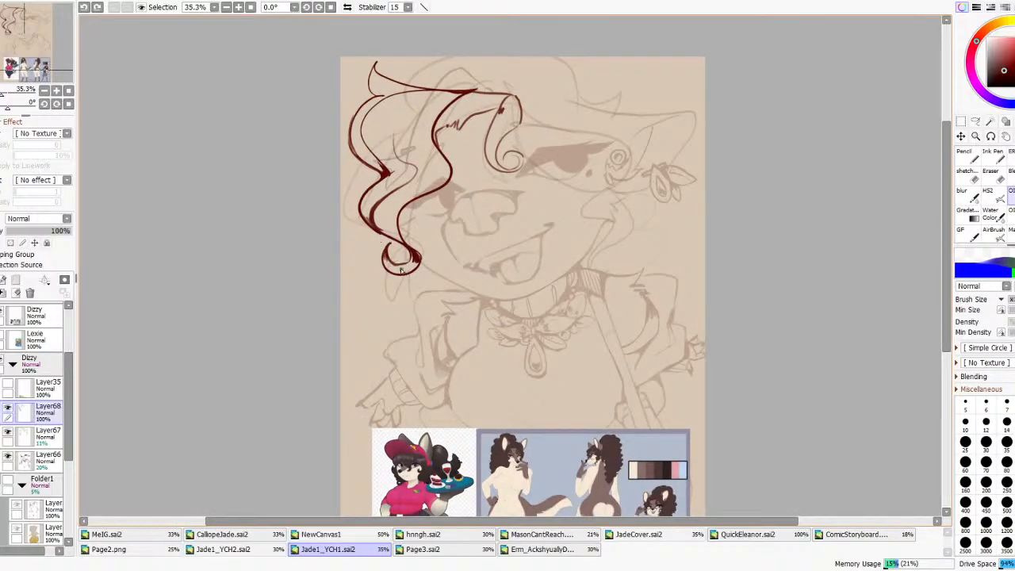
drag(389, 252, 404, 254)
key(ctrl+z)
drag(376, 226, 385, 234)
drag(385, 227, 391, 229)
scroll(503, 230, down, 3)
scroll(505, 224, up, 3)
- Try erasing and redrawing the junction between the wavy lock and its end curl with the HS2 brush, and undo it
key(e)
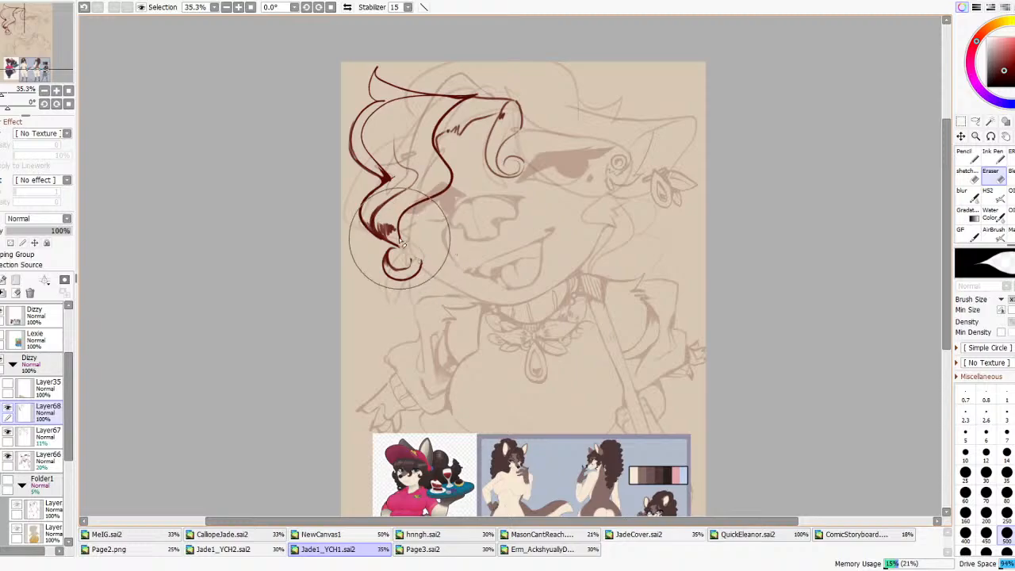
click(993, 201)
drag(392, 246, 409, 261)
key(ctrl+z)
key(ctrl+z)
key(ctrl+z)
key(ctrl+z)
drag(392, 243, 420, 259)
key(ctrl+z)
key(ctrl+z)
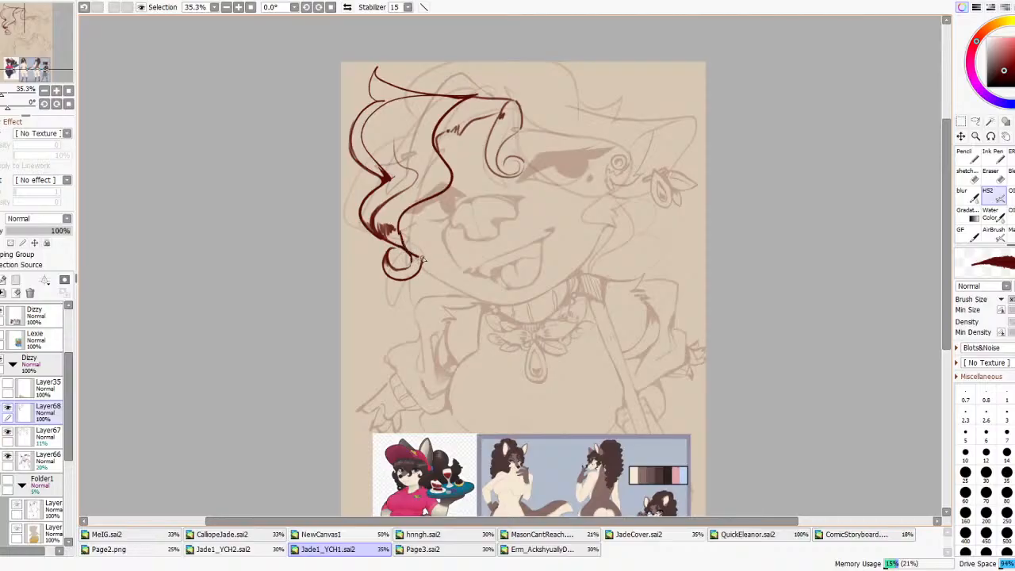
key(ctrl+z)
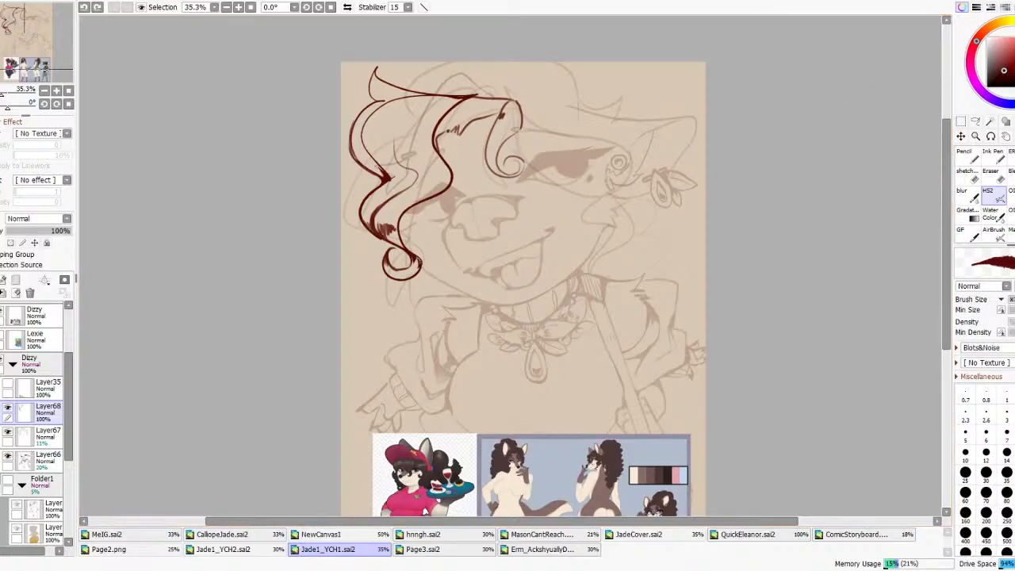
- Raise Layer67's opacity to 100% briefly to inspect the rough hair sketch, and restore it to 11%
click(46, 432)
drag(13, 231, 63, 231)
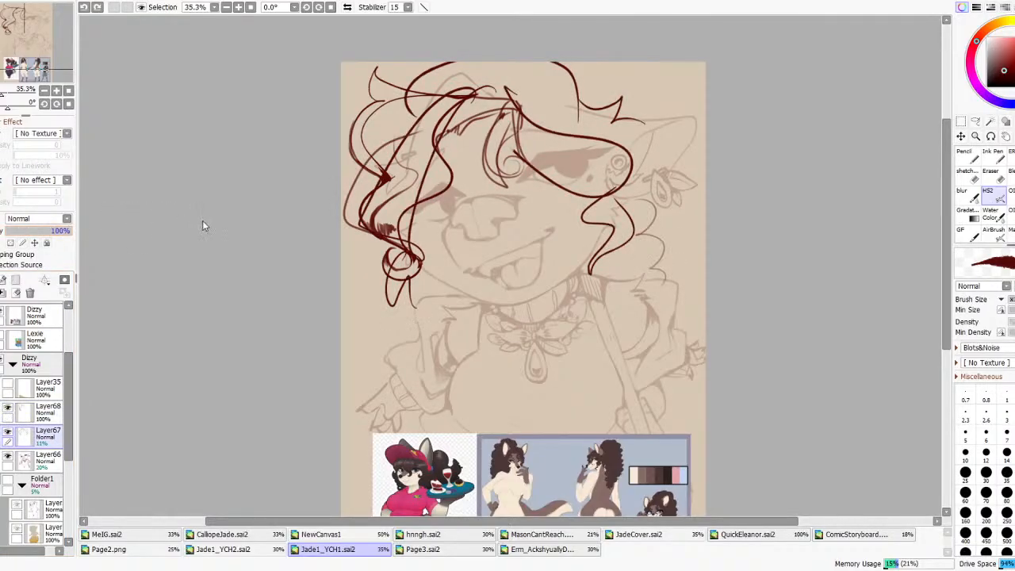
key(ctrl+z)
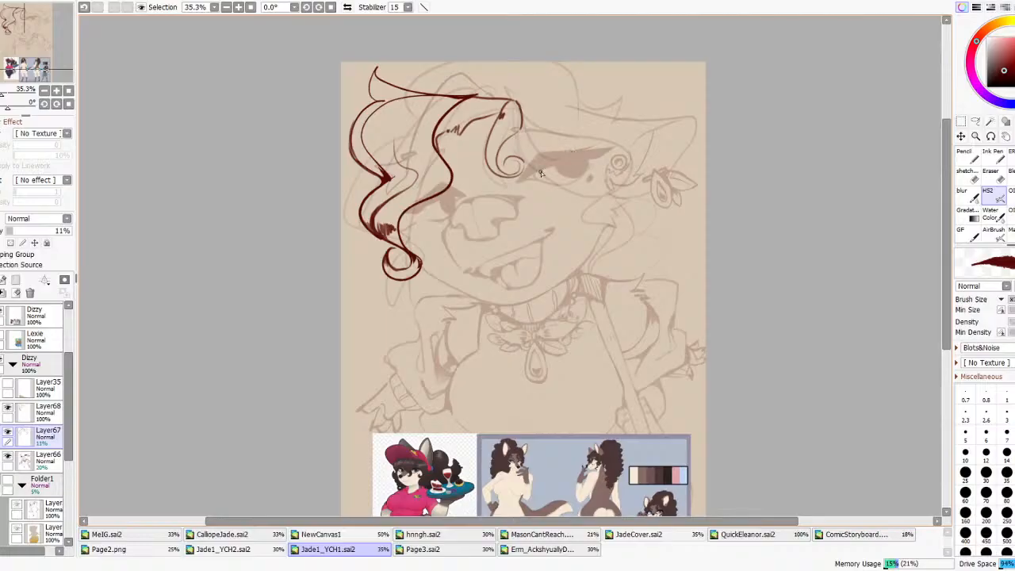
- On Layer68, ink a curved strand from the fringe's peak over the eye beside the spiral curl and reinforce the fringe's top edge
click(40, 417)
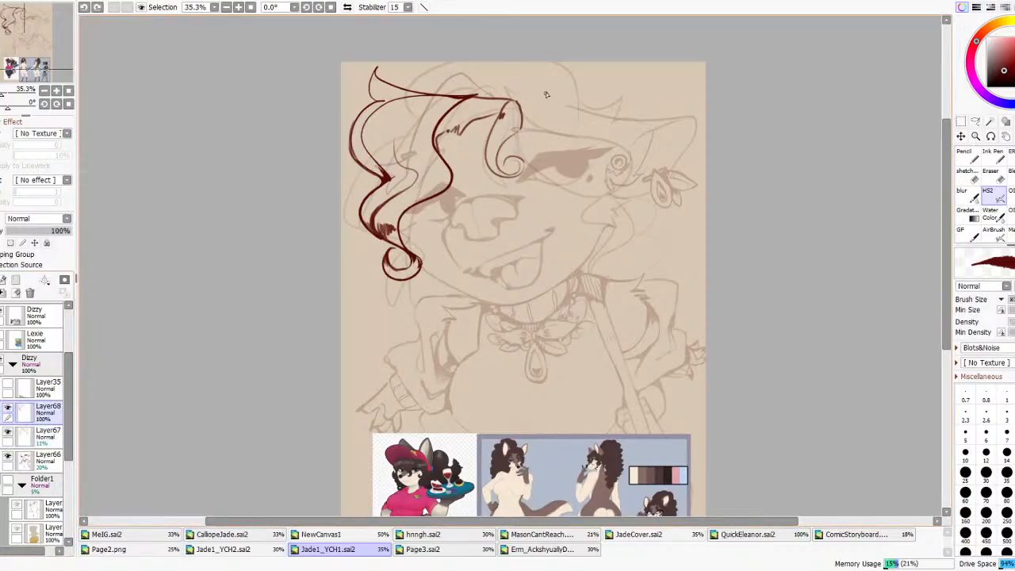
mouse_move(518, 103)
mouse_down()
mouse_move(535, 157)
mouse_move(582, 175)
mouse_up()
key(ctrl+z)
drag(518, 103, 599, 136)
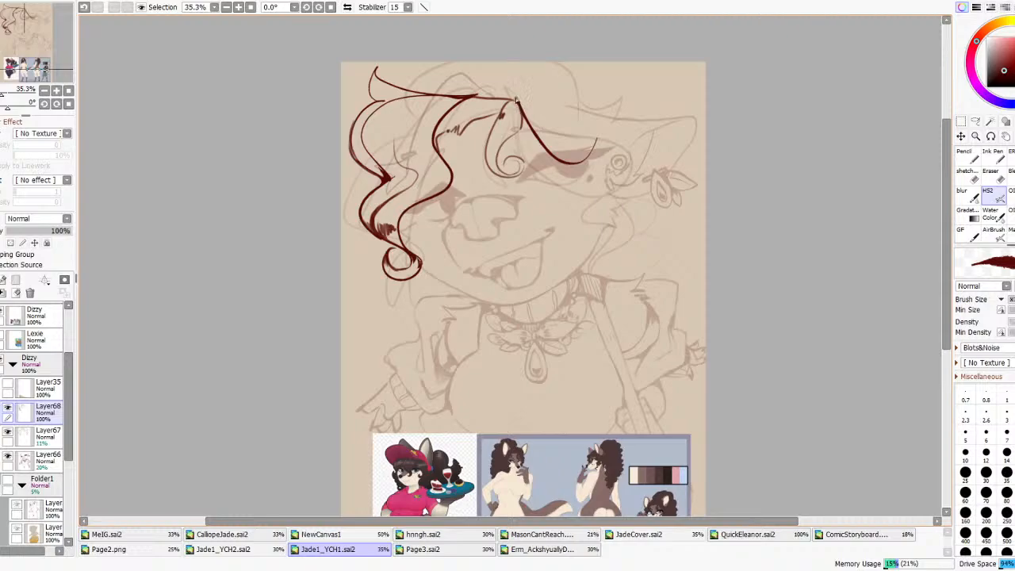
drag(476, 97, 515, 98)
mouse_move(465, 121)
mouse_down()
mouse_move(489, 116)
mouse_move(484, 99)
mouse_move(495, 114)
mouse_move(512, 98)
mouse_up()
key(ctrl+z)
scroll(519, 100, down, 4)
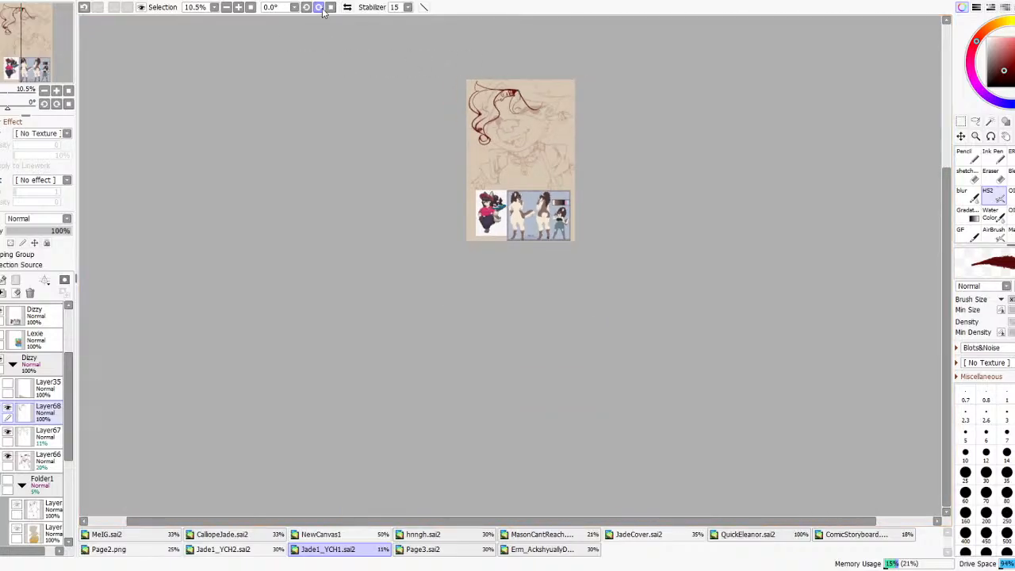
- Check the canvas mirrored and try inking a wavy lock with an end curl hanging over the cheek beside the ear
click(347, 7)
click(347, 8)
scroll(536, 77, up, 4)
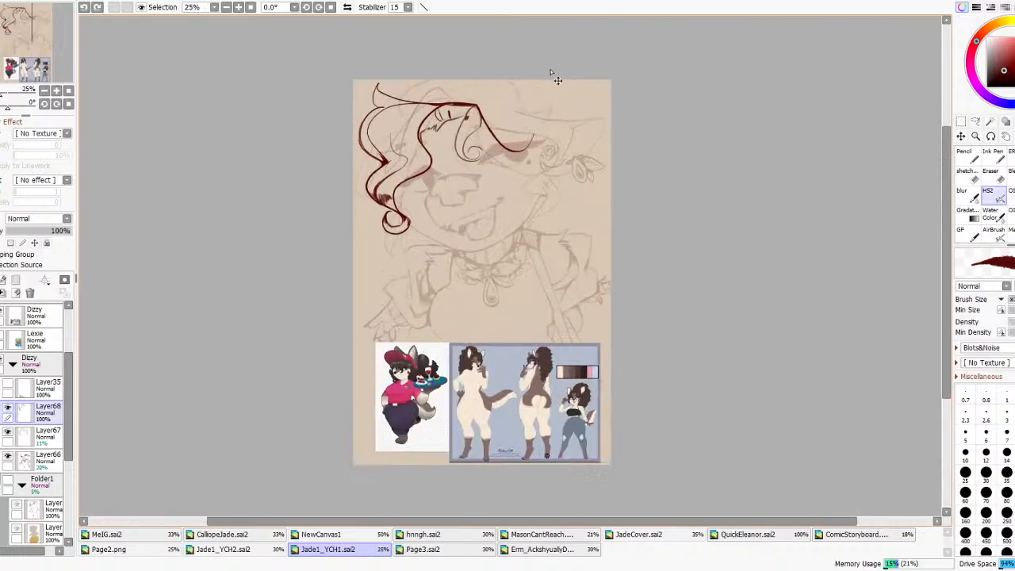
mouse_move(523, 172)
mouse_down()
mouse_move(546, 146)
mouse_move(529, 153)
mouse_move(534, 123)
mouse_move(548, 152)
mouse_move(508, 216)
mouse_up()
key(ctrl+z)
mouse_move(529, 168)
mouse_down()
mouse_move(516, 222)
mouse_move(547, 229)
mouse_move(529, 264)
mouse_move(516, 238)
mouse_move(528, 254)
mouse_move(510, 252)
mouse_move(516, 262)
mouse_move(569, 258)
mouse_move(572, 231)
mouse_move(531, 200)
mouse_move(540, 162)
mouse_move(567, 208)
mouse_up()
key(ctrl+z)
mouse_move(539, 157)
mouse_down()
mouse_move(563, 222)
mouse_move(533, 195)
mouse_move(534, 181)
mouse_move(546, 200)
mouse_move(534, 171)
mouse_up()
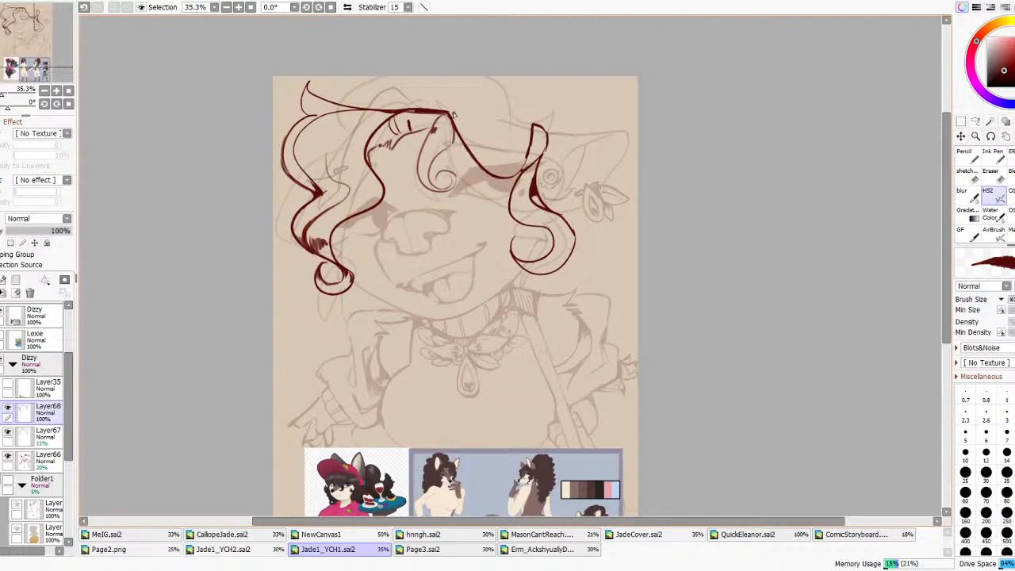
- Try inking a rounded crown contour arching from the fringe to the wavy lock beside the ear, and undo it
mouse_move(400, 112)
mouse_down()
mouse_move(434, 88)
mouse_move(532, 118)
mouse_up()
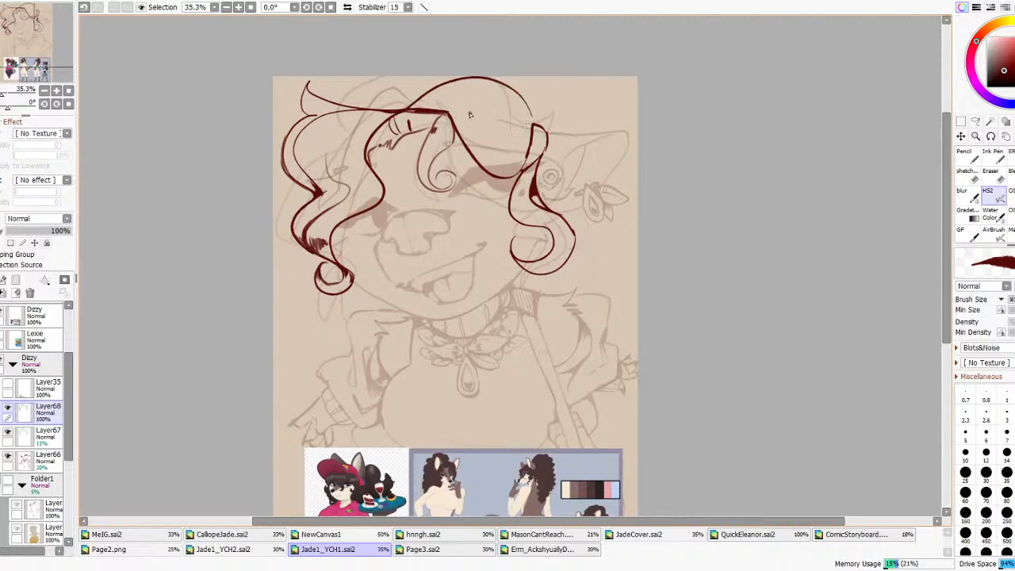
key(ctrl+z)
mouse_move(411, 108)
mouse_down()
mouse_move(527, 85)
mouse_move(524, 130)
mouse_move(542, 127)
mouse_move(405, 110)
mouse_up()
key(ctrl+z)
key(ctrl+z)
- Compare the drawing with its mirrored view and undo the ear-side wavy lock and the curved strand over the eye
scroll(465, 103, down, 5)
scroll(434, 98, up, 2)
click(349, 8)
click(349, 9)
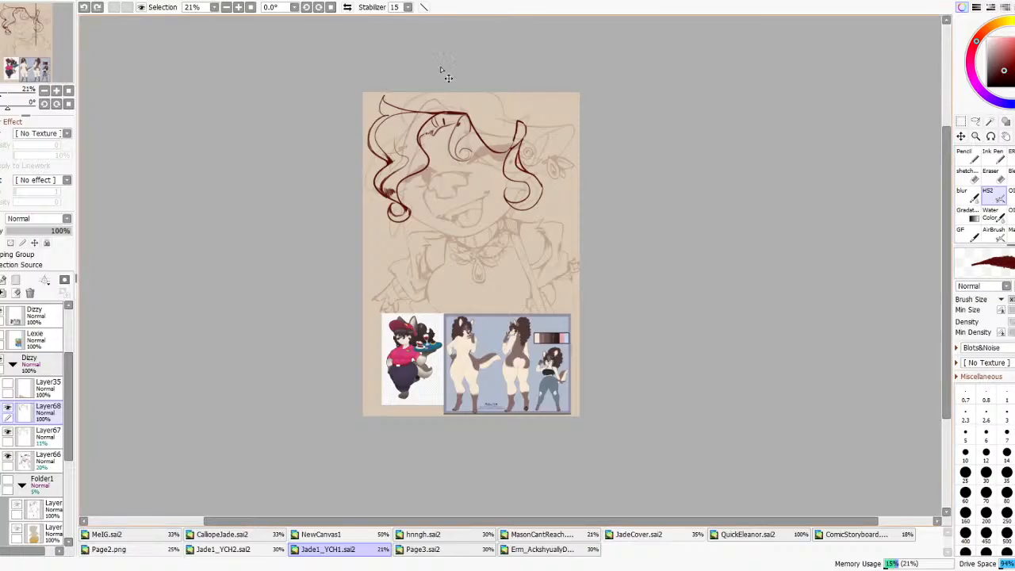
key(ctrl+z)
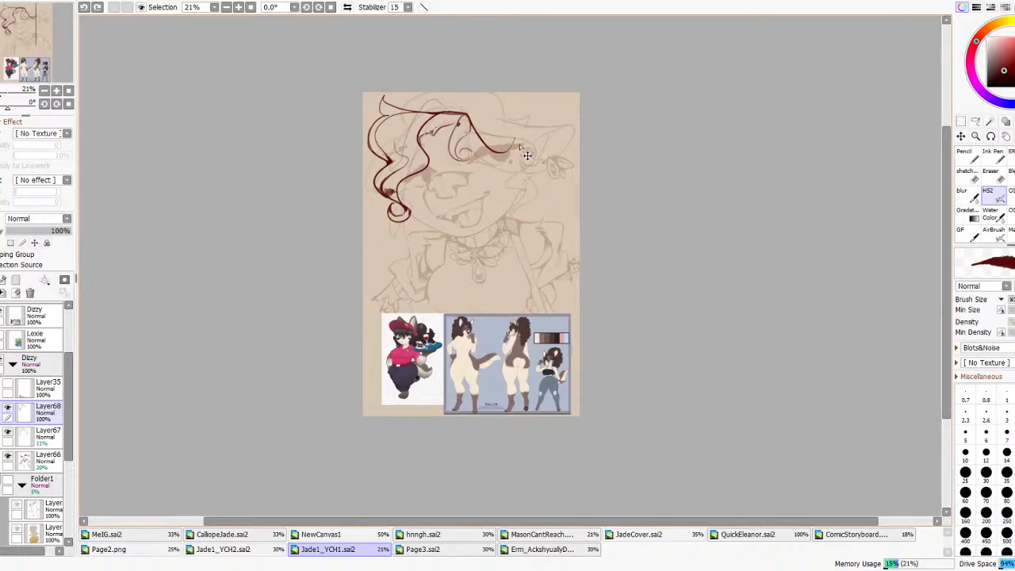
key(ctrl+z)
- Erase the spiral curl over the brow and the tip of the fringe's peak on Layer68
scroll(515, 146, up, 1)
scroll(395, 99, up, 1)
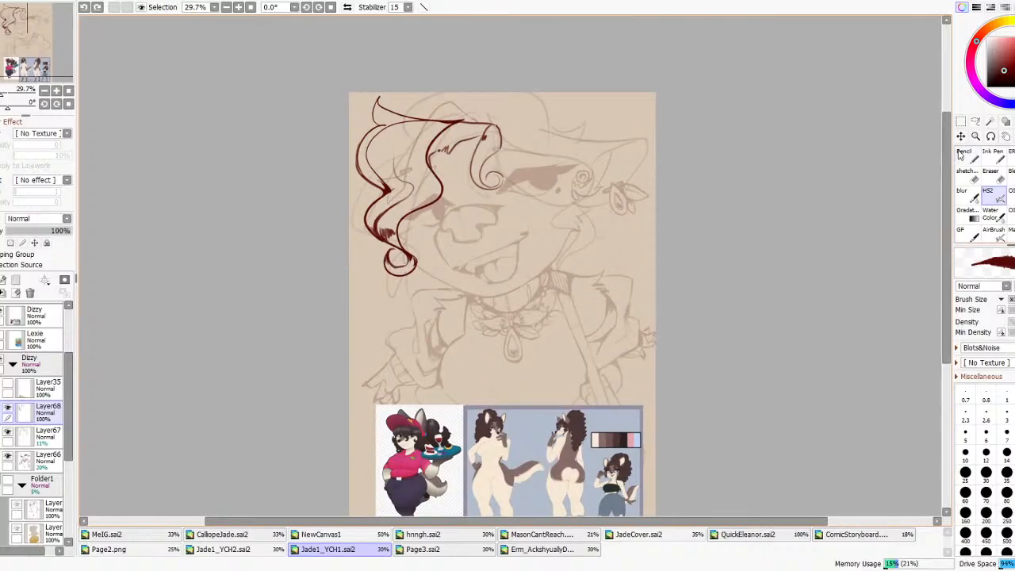
click(990, 175)
mouse_move(498, 156)
mouse_down()
mouse_move(503, 129)
mouse_move(494, 168)
mouse_move(523, 109)
mouse_up()
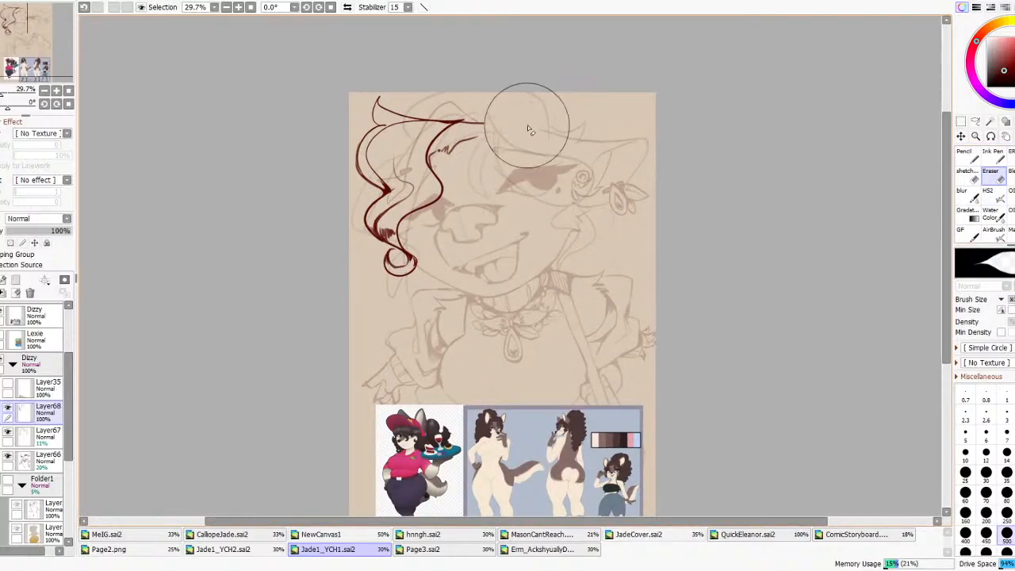
- Try inking a strand with the HS2 brush, sweeping from the fringe across the eye into a wavy lock beside the cheek
click(1001, 199)
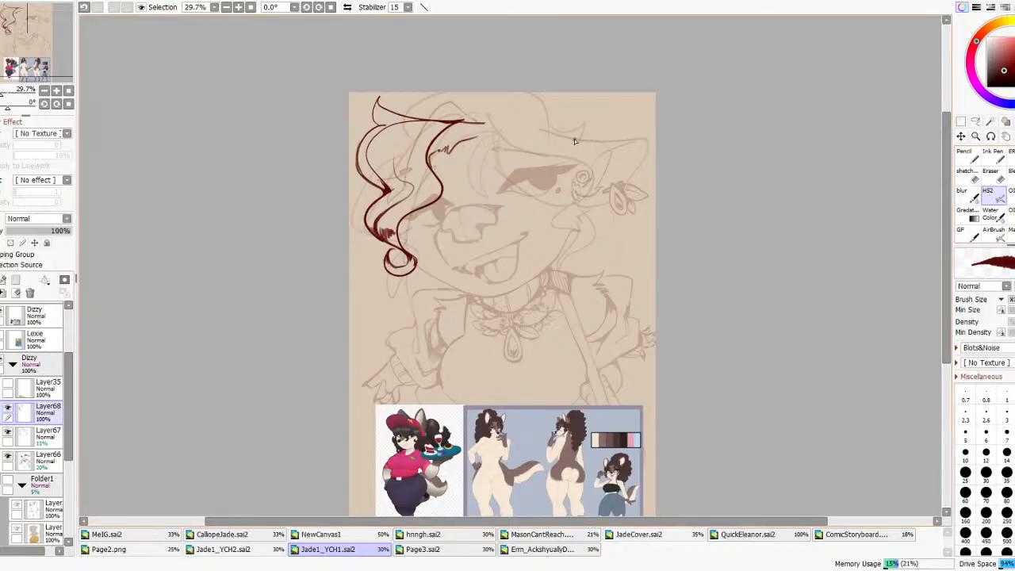
mouse_move(495, 125)
mouse_down()
mouse_move(520, 190)
mouse_move(568, 197)
mouse_up()
key(ctrl+z)
mouse_move(495, 119)
mouse_down()
mouse_move(500, 165)
mouse_move(581, 179)
mouse_move(591, 171)
mouse_move(555, 236)
mouse_move(555, 264)
mouse_move(589, 265)
mouse_move(600, 252)
mouse_move(571, 225)
mouse_move(590, 187)
mouse_up()
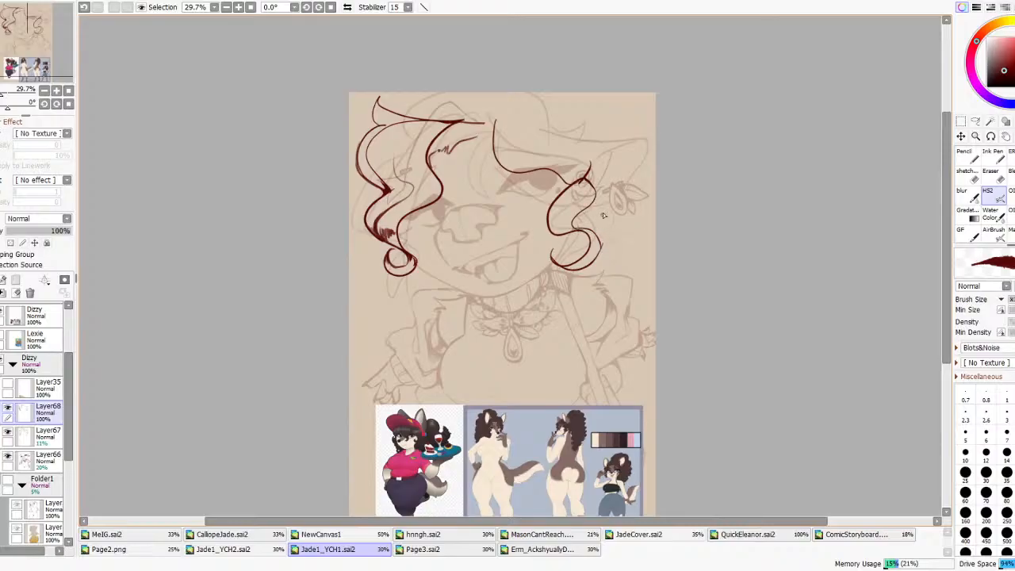
drag(590, 208, 604, 244)
key(ctrl+z)
- Hatch a dark shadow inside the lower bend of the cheek-side lock and retouch its upper edge
key(e)
drag(560, 233, 566, 226)
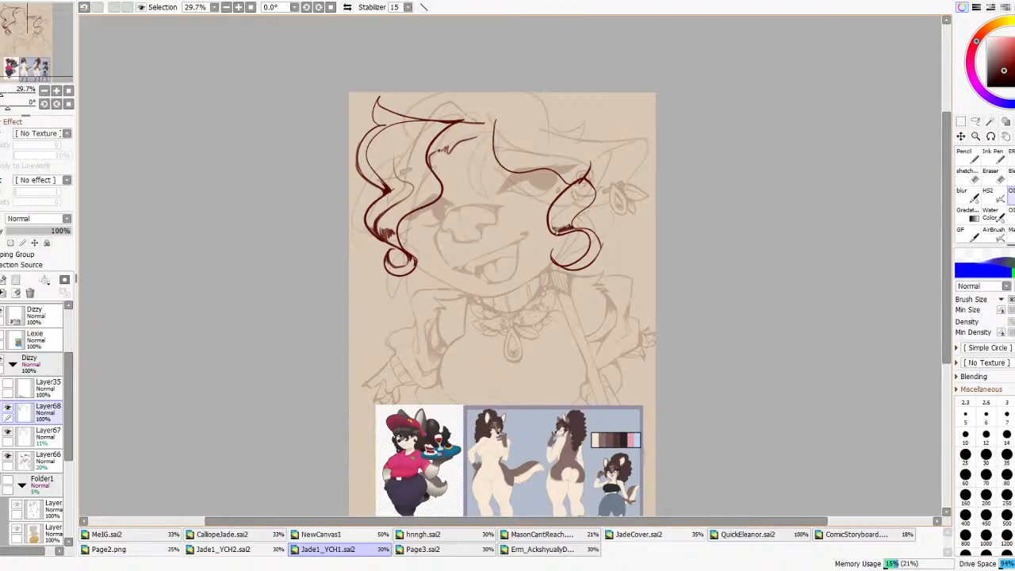
drag(557, 233, 551, 220)
key(ctrl+z)
drag(588, 183, 595, 204)
- Erase the cheek-side lock's end curl and try redrawing it as a shorter curved tip
key(e)
drag(572, 258, 577, 247)
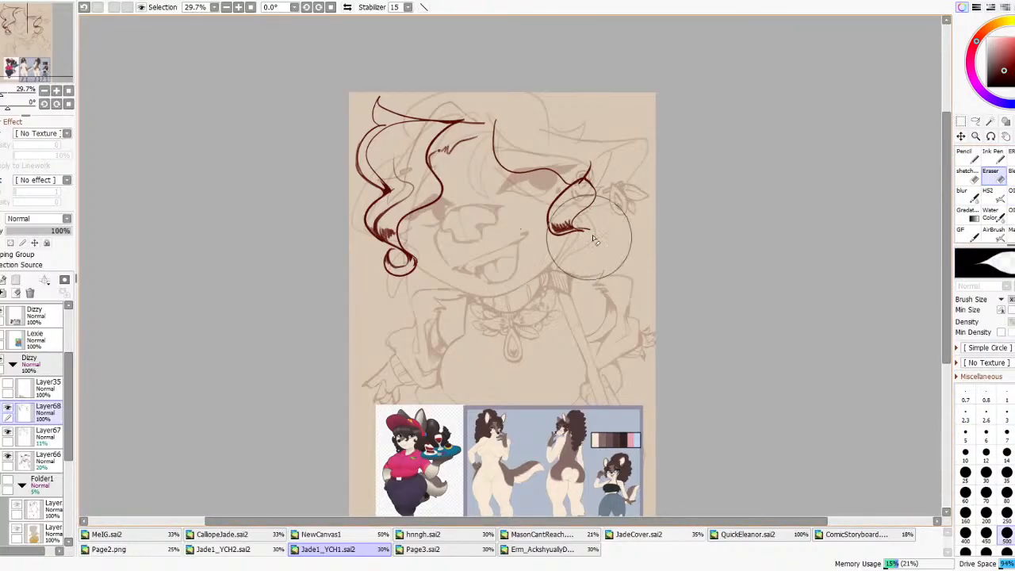
click(1007, 194)
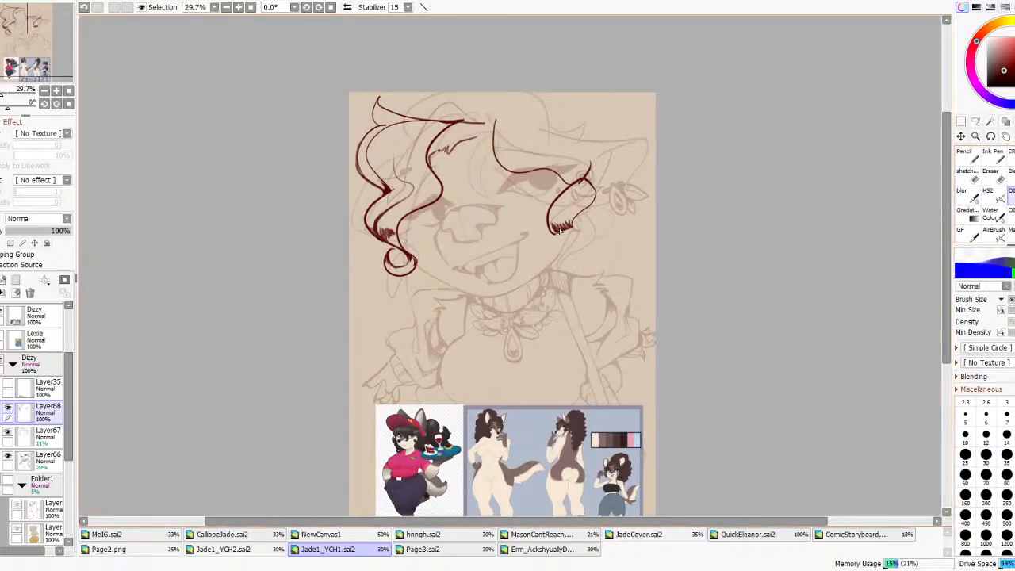
mouse_move(563, 260)
mouse_down()
mouse_move(579, 231)
mouse_move(578, 252)
mouse_move(516, 262)
mouse_up()
key(ctrl+z)
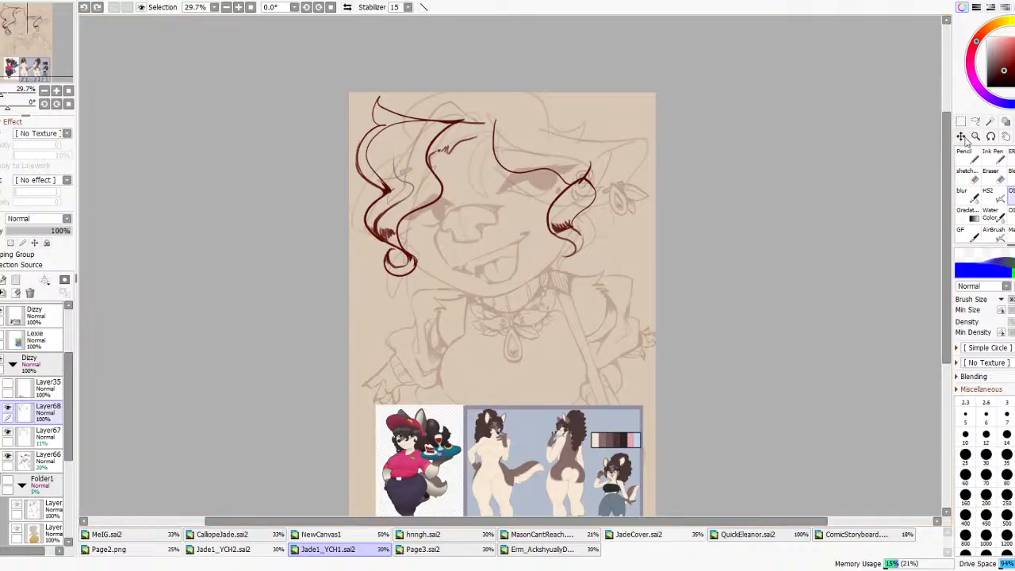
- Select the area around the strand and cheek-side lock and delete their lines from Layer68
key(ctrl+t)
drag(490, 125, 662, 276)
key(Delete)
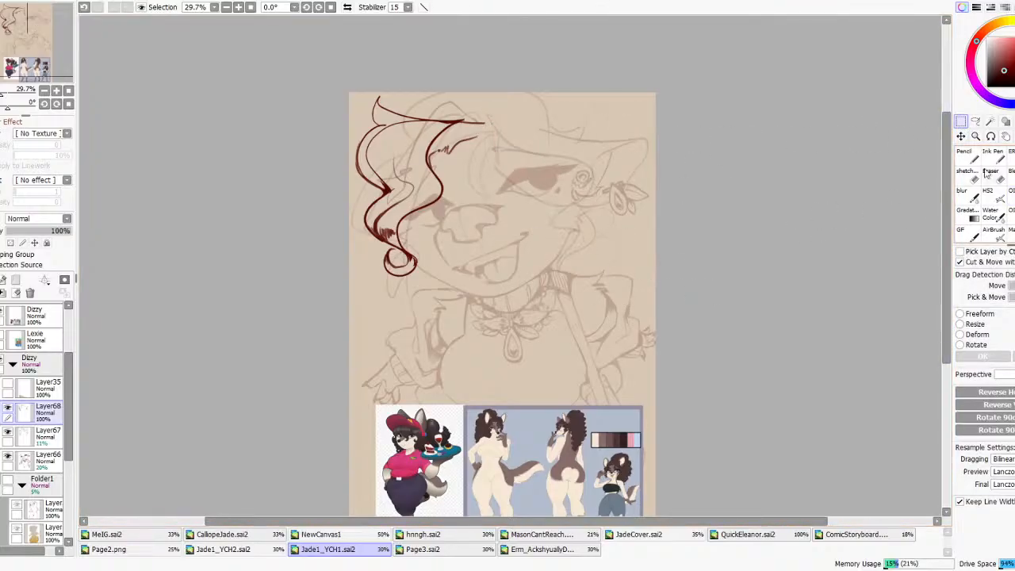
- Ink a small forked lock with two curled ends below the round ear stud, redrawing its strokes until they fit
click(1011, 195)
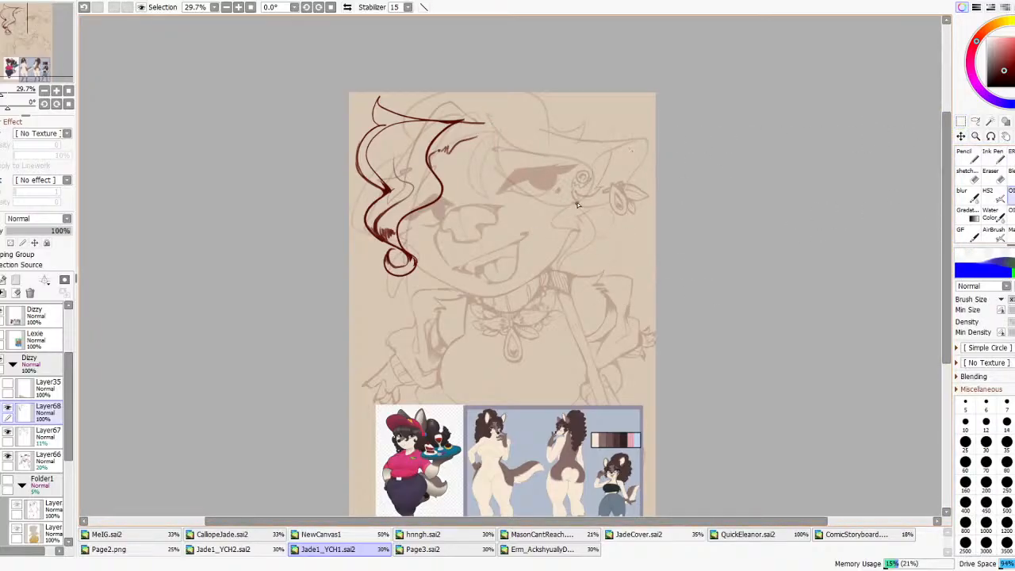
drag(587, 178, 561, 227)
key(ctrl+z)
mouse_move(583, 183)
mouse_down()
mouse_move(548, 231)
mouse_move(578, 233)
mouse_move(552, 243)
mouse_move(587, 232)
mouse_move(569, 207)
mouse_move(580, 189)
mouse_move(609, 215)
mouse_move(590, 253)
mouse_up()
key(ctrl+z)
click(576, 254)
key(ctrl+z)
key(ctrl+z)
mouse_move(587, 209)
mouse_down()
mouse_move(595, 249)
mouse_move(581, 252)
mouse_up()
key(ctrl+z)
mouse_move(585, 208)
mouse_down()
mouse_move(585, 234)
mouse_move(610, 224)
mouse_move(600, 228)
mouse_move(615, 235)
mouse_move(594, 235)
mouse_move(603, 218)
mouse_move(620, 239)
mouse_move(588, 249)
mouse_move(590, 237)
mouse_move(602, 241)
mouse_move(601, 223)
mouse_move(611, 220)
mouse_move(618, 243)
mouse_move(594, 253)
mouse_move(608, 219)
mouse_move(616, 226)
mouse_move(612, 249)
mouse_move(586, 252)
mouse_move(620, 246)
mouse_move(580, 249)
mouse_up()
key(ctrl+z)
key(ctrl+z)
key(ctrl+z)
key(ctrl+z)
key(ctrl+z)
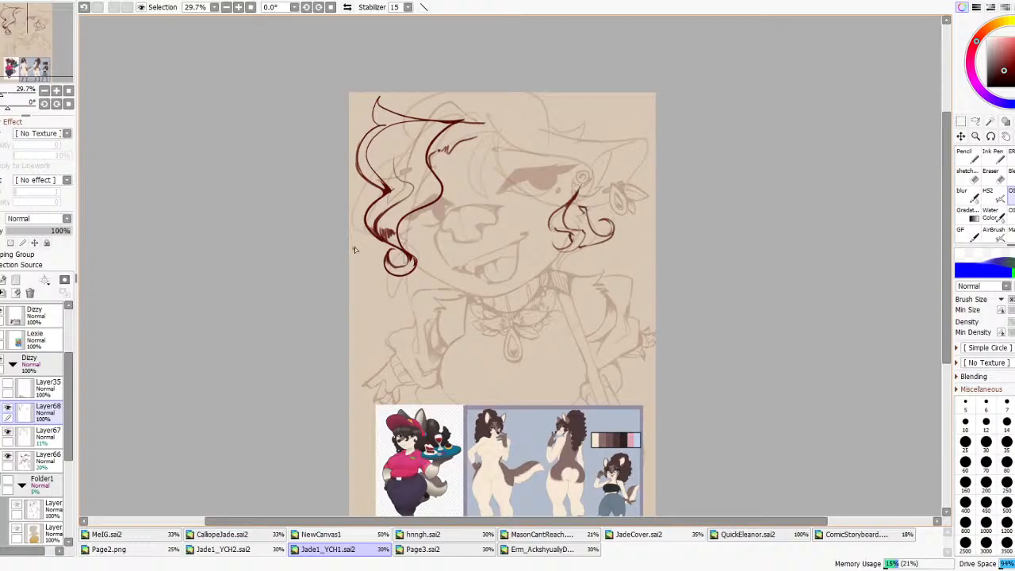
- Try inking a small flick on the outer edge of the large wavy lock, and undo it
mouse_move(372, 207)
mouse_down()
mouse_move(350, 191)
mouse_move(369, 214)
mouse_up()
key(ctrl+z)
key(ctrl+y)
key(ctrl+z)
key(ctrl+y)
mouse_move(354, 205)
mouse_down()
mouse_move(358, 221)
mouse_move(370, 223)
mouse_move(356, 202)
mouse_move(360, 228)
mouse_move(377, 240)
mouse_up()
key(ctrl+z)
- Ink a small pointed flick outside the large wavy lock at its inward bend
scroll(420, 222, down, 5)
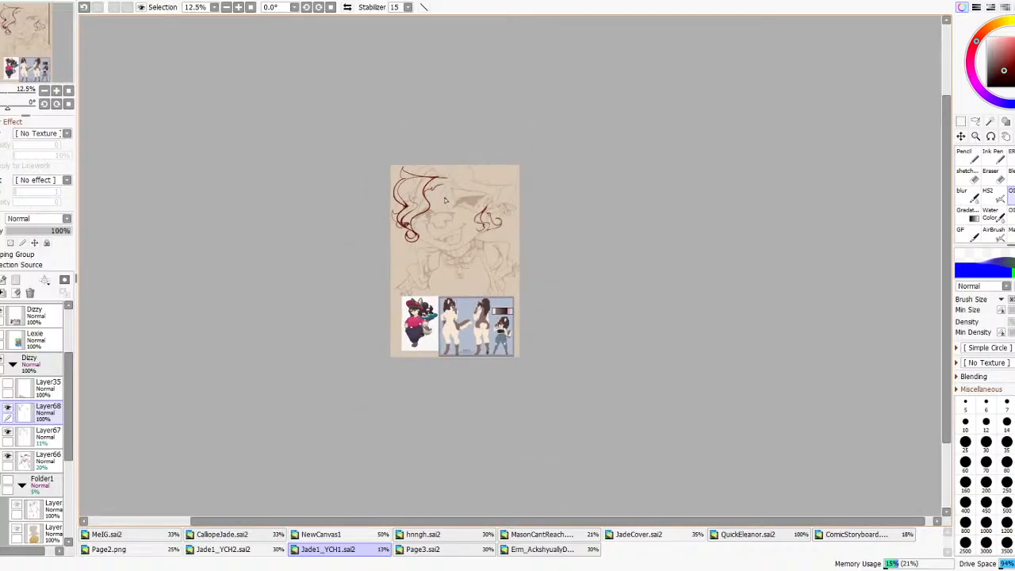
scroll(392, 219, up, 4)
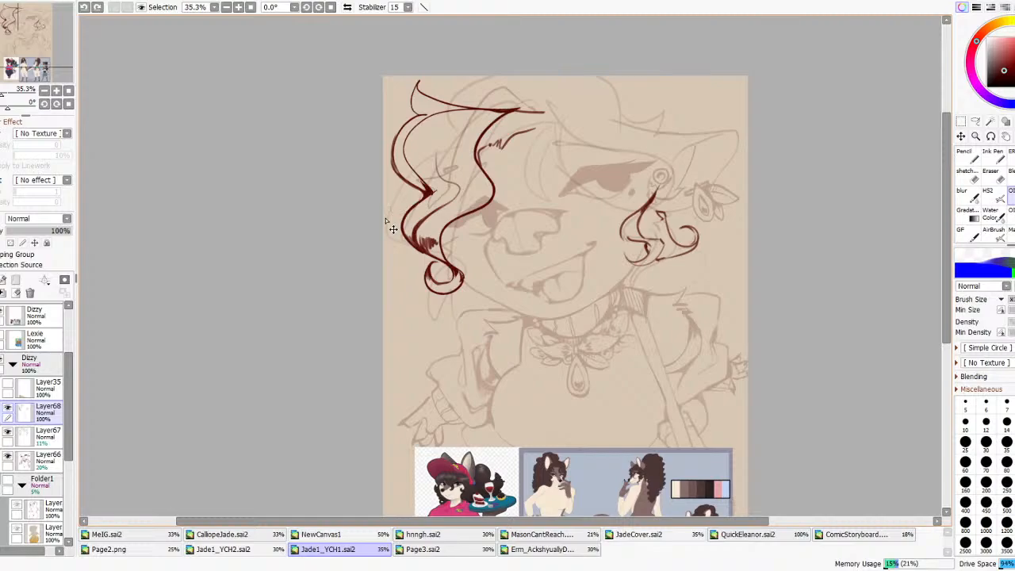
mouse_move(409, 187)
mouse_down()
mouse_move(390, 206)
mouse_move(414, 207)
mouse_move(411, 194)
mouse_up()
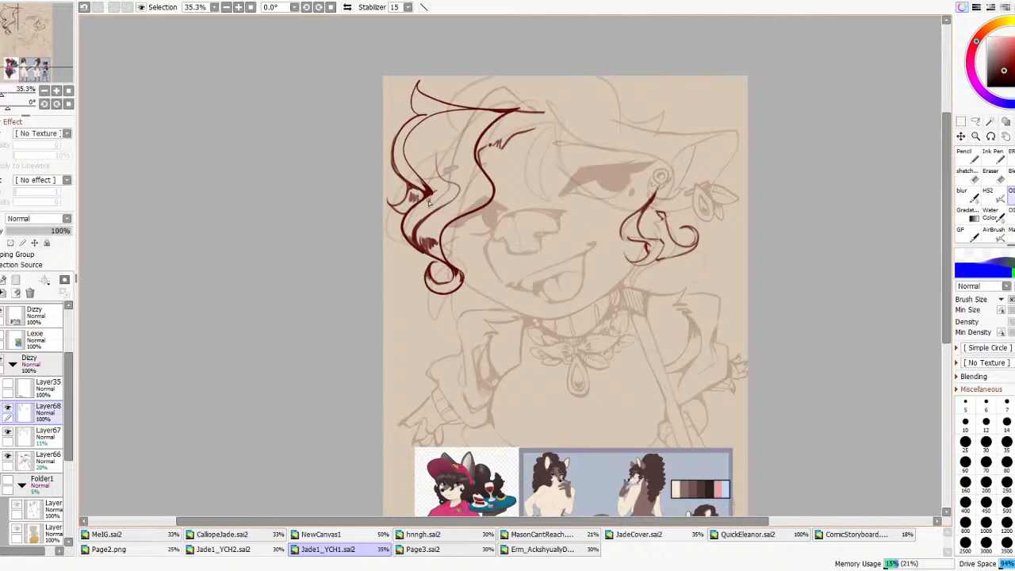
scroll(368, 183, down, 3)
key(ctrl+z)
scroll(345, 171, up, 4)
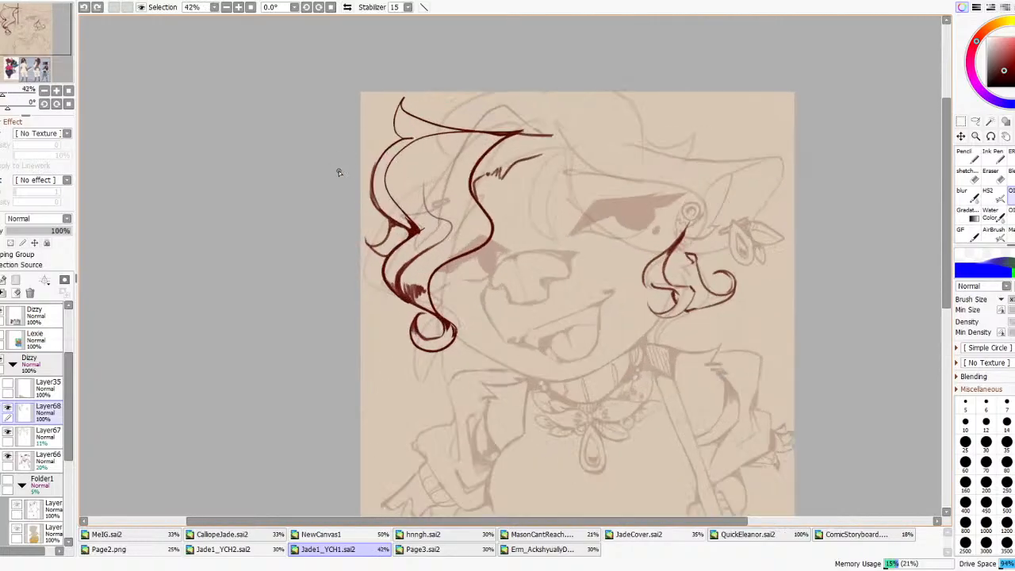
- Ink a thin inner strand curving from the middle of the large lock up to the fringe's top edge
mouse_move(413, 222)
mouse_down()
mouse_move(384, 186)
mouse_move(399, 170)
mouse_move(430, 210)
mouse_move(419, 183)
mouse_move(461, 135)
mouse_up()
key(ctrl+z)
mouse_move(428, 209)
mouse_down()
mouse_move(424, 156)
mouse_move(473, 136)
mouse_up()
key(ctrl+z)
mouse_move(424, 202)
mouse_down()
mouse_move(447, 136)
mouse_move(472, 129)
mouse_up()
key(ctrl+z)
mouse_move(424, 198)
mouse_down()
mouse_move(462, 133)
mouse_move(474, 130)
mouse_up()
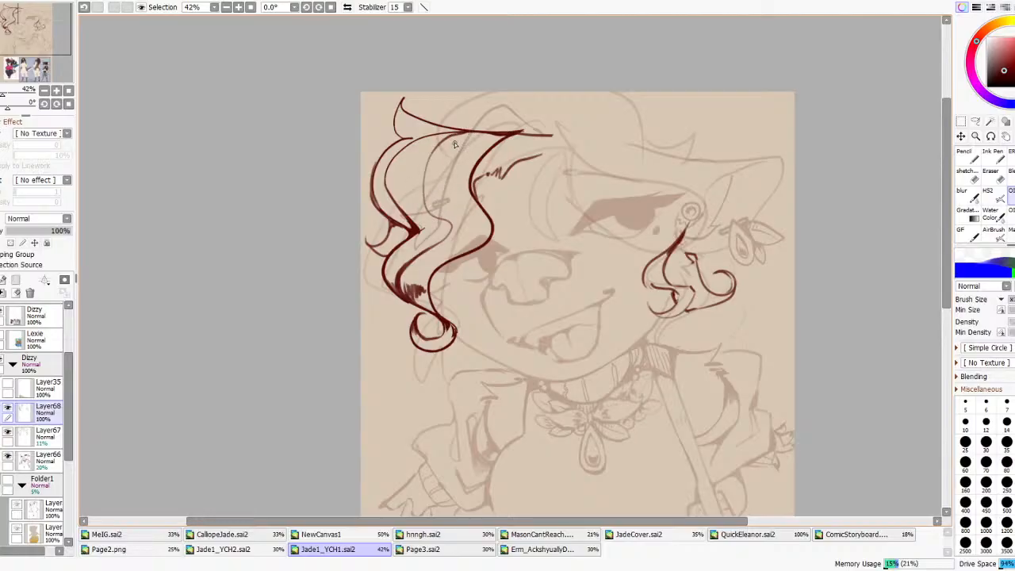
- Thicken the large lock's outer contour where it curves up into the fringe's top edge
mouse_move(375, 166)
mouse_down()
mouse_move(407, 138)
mouse_move(431, 137)
mouse_up()
key(ctrl+z)
mouse_move(372, 202)
mouse_down()
mouse_move(371, 166)
mouse_move(426, 140)
mouse_move(417, 139)
mouse_move(462, 134)
mouse_up()
key(ctrl+z)
drag(388, 153, 478, 132)
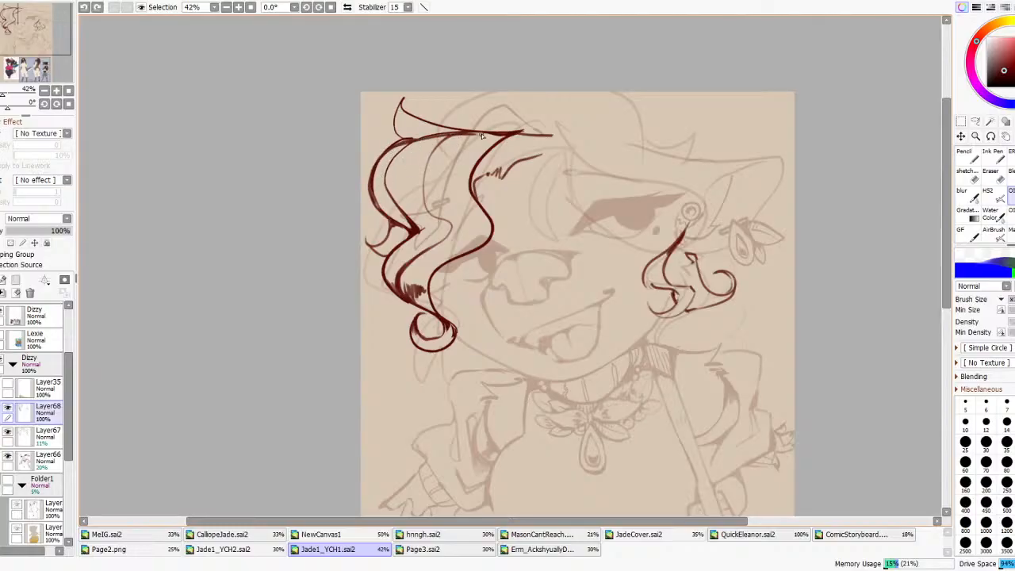
drag(403, 142, 480, 133)
mouse_move(405, 140)
mouse_down()
mouse_move(468, 131)
mouse_move(434, 134)
mouse_up()
mouse_move(389, 153)
mouse_down()
mouse_move(408, 137)
mouse_move(371, 181)
mouse_move(385, 161)
mouse_move(378, 155)
mouse_move(403, 143)
mouse_up()
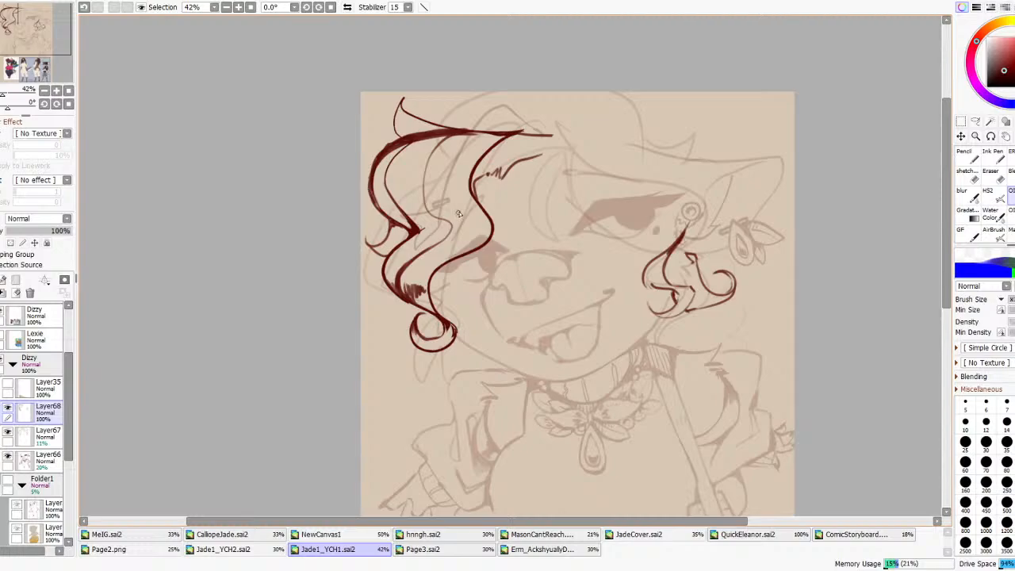
- Try inking a hatched hair tuft beneath the large lock's end curl and shading it with a size 200 brush
scroll(517, 217, down, 5)
scroll(517, 216, up, 2)
scroll(518, 216, up, 2)
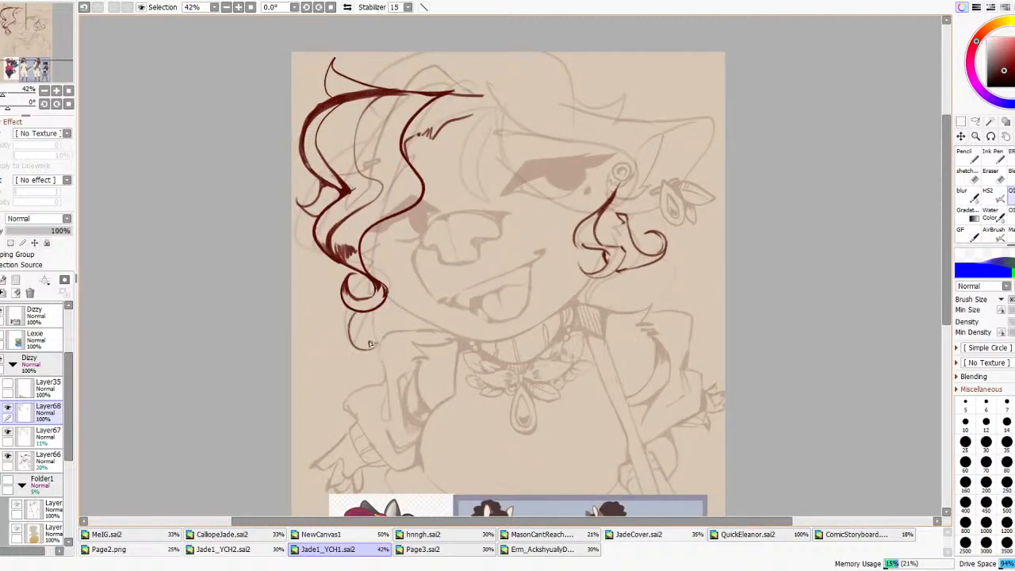
key(ctrl+z)
mouse_move(360, 311)
mouse_down()
mouse_move(361, 345)
mouse_move(374, 345)
mouse_move(371, 315)
mouse_move(372, 334)
mouse_move(410, 310)
mouse_move(429, 311)
mouse_move(394, 332)
mouse_move(378, 320)
mouse_move(392, 334)
mouse_move(383, 318)
mouse_move(418, 330)
mouse_move(408, 316)
mouse_move(420, 333)
mouse_move(408, 312)
mouse_move(443, 332)
mouse_up()
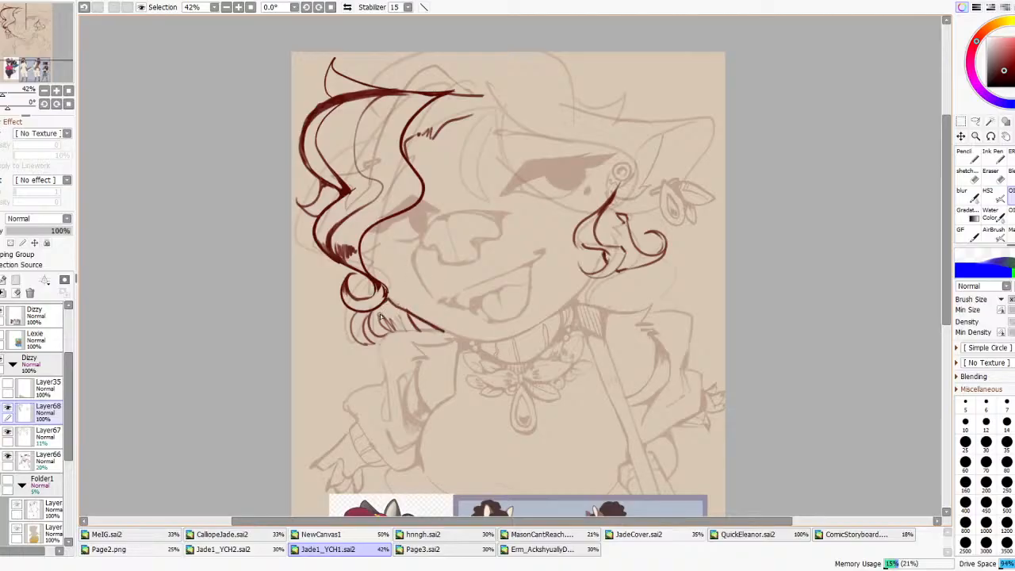
key(ctrl+z)
click(987, 488)
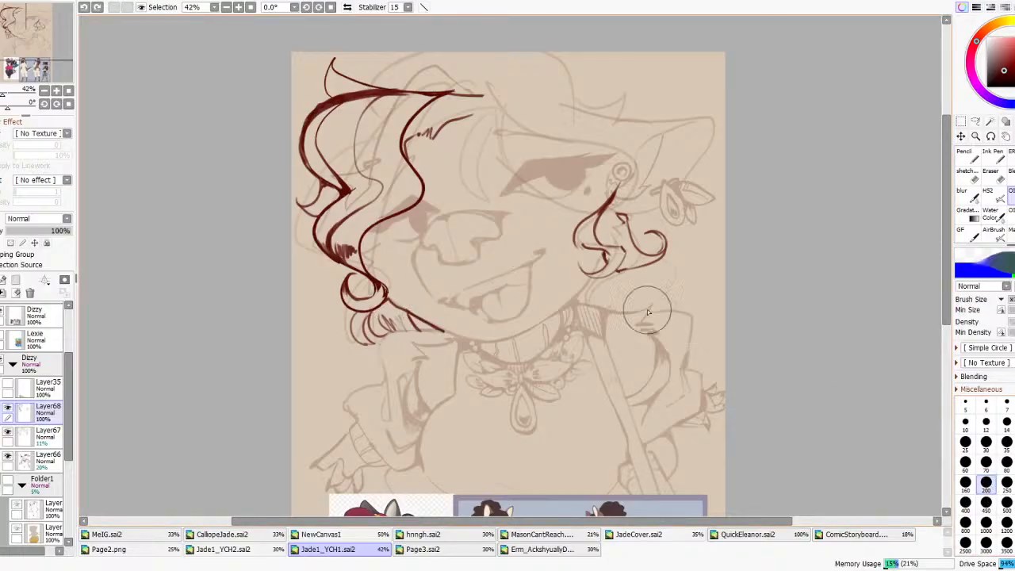
mouse_move(390, 317)
mouse_down()
mouse_move(387, 309)
mouse_move(381, 319)
mouse_move(397, 317)
mouse_move(391, 332)
mouse_up()
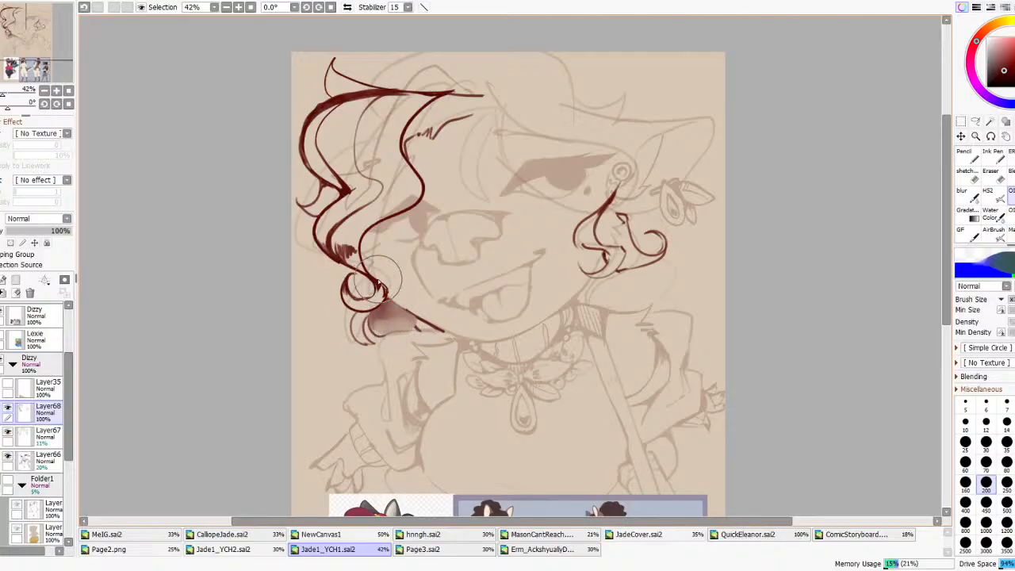
- Check the canvas mirrored, undo the shaded tuft beneath the end curl, and return the brush size to 30
scroll(411, 271, down, 8)
click(348, 8)
click(351, 8)
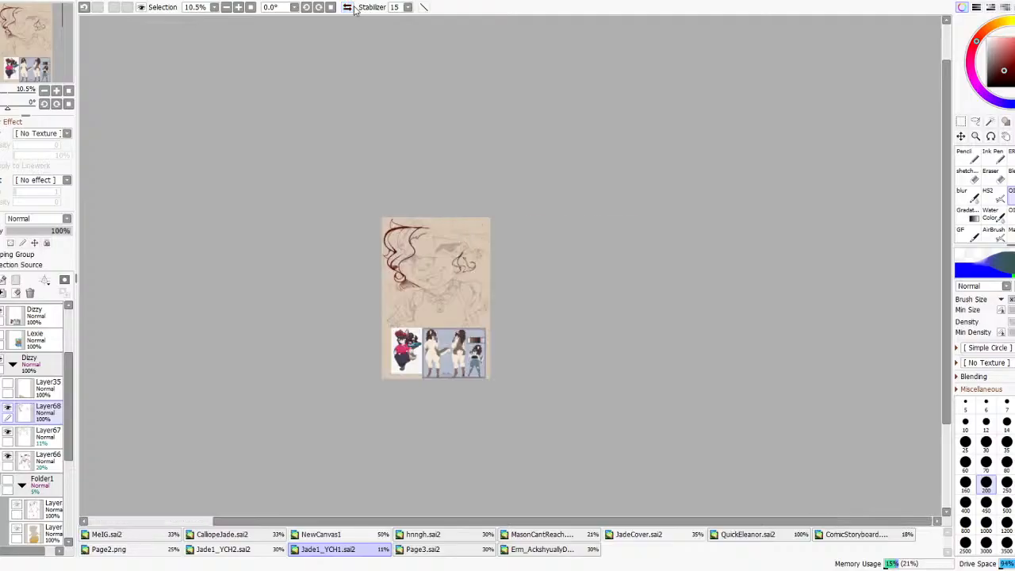
scroll(400, 262, up, 5)
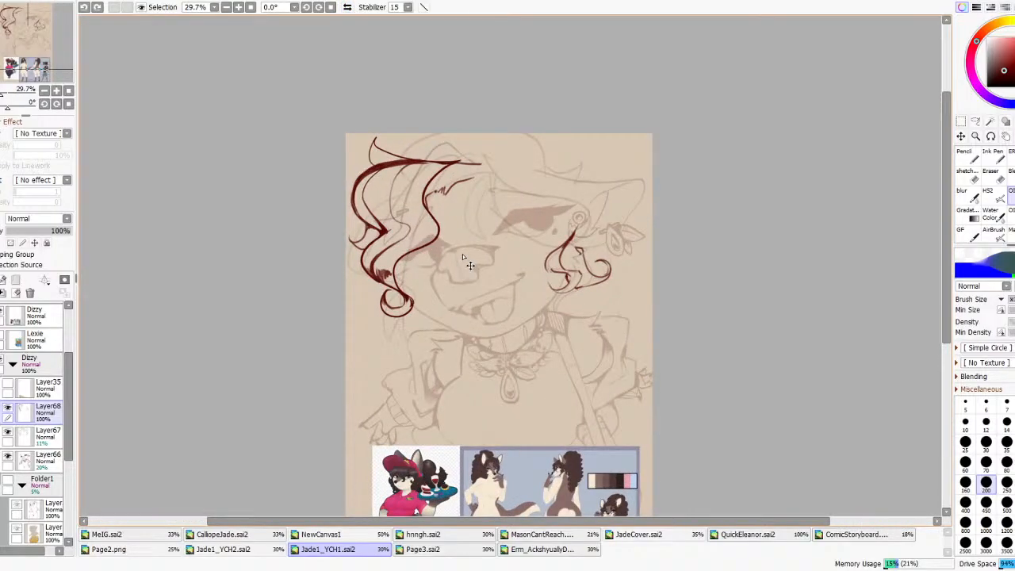
scroll(503, 222, down, 4)
scroll(487, 216, up, 4)
click(986, 441)
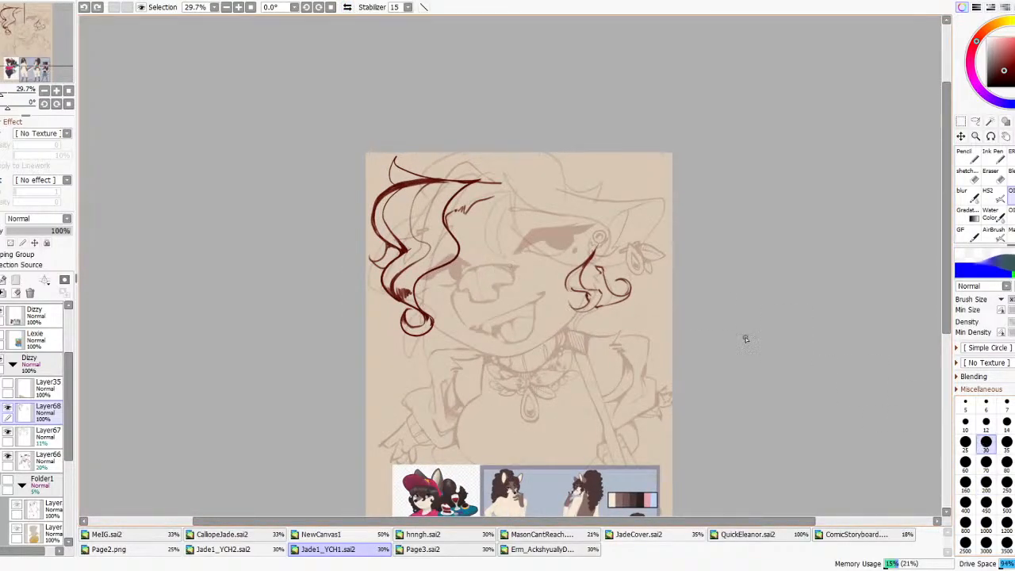
- Try inking the crown contour from the fringe down to the ear stud, check it mirrored, and undo it
scroll(536, 235, up, 1)
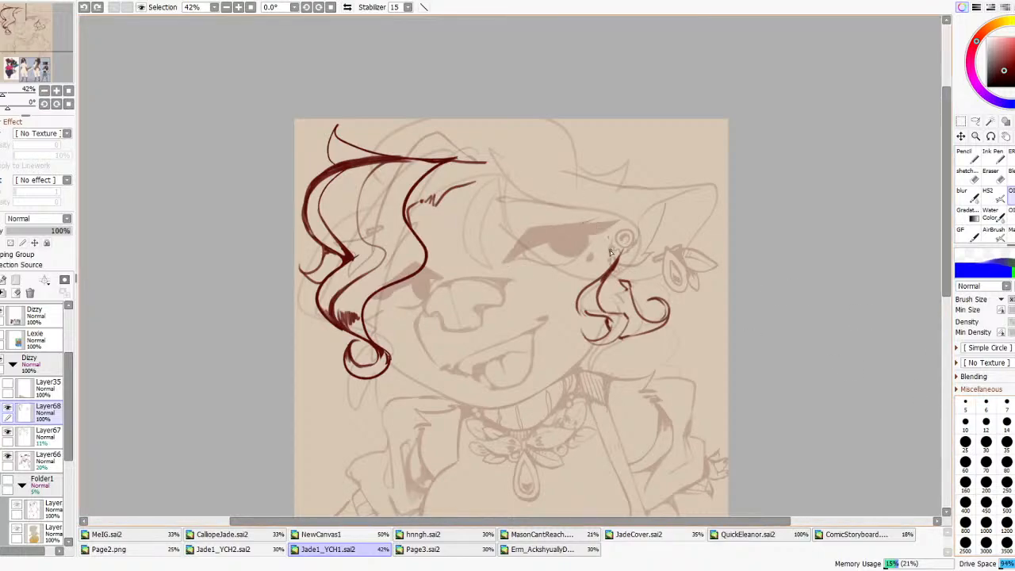
mouse_move(620, 252)
mouse_down()
mouse_move(522, 222)
mouse_move(492, 166)
mouse_move(583, 146)
mouse_move(621, 216)
mouse_up()
key(ctrl+z)
key(h)
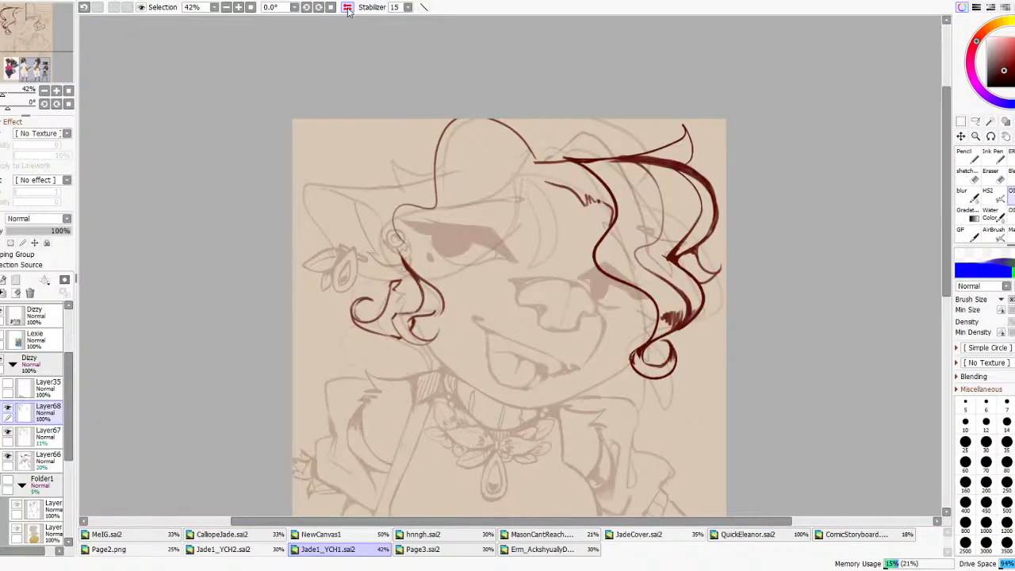
key(h)
key(ctrl+z)
- Ink a thin strand dipping from the fringe across the eye to the forked lock, and check it in mirrored view
mouse_move(473, 184)
mouse_down()
mouse_move(497, 241)
mouse_move(548, 231)
mouse_move(584, 279)
mouse_move(611, 270)
mouse_up()
key(ctrl+z)
mouse_move(481, 182)
mouse_down()
mouse_move(574, 229)
mouse_move(621, 255)
mouse_up()
mouse_move(478, 179)
mouse_down()
mouse_move(543, 128)
mouse_move(617, 173)
mouse_up()
key(ctrl+z)
click(348, 9)
click(347, 10)
scroll(652, 138, down, 7)
scroll(649, 143, up, 4)
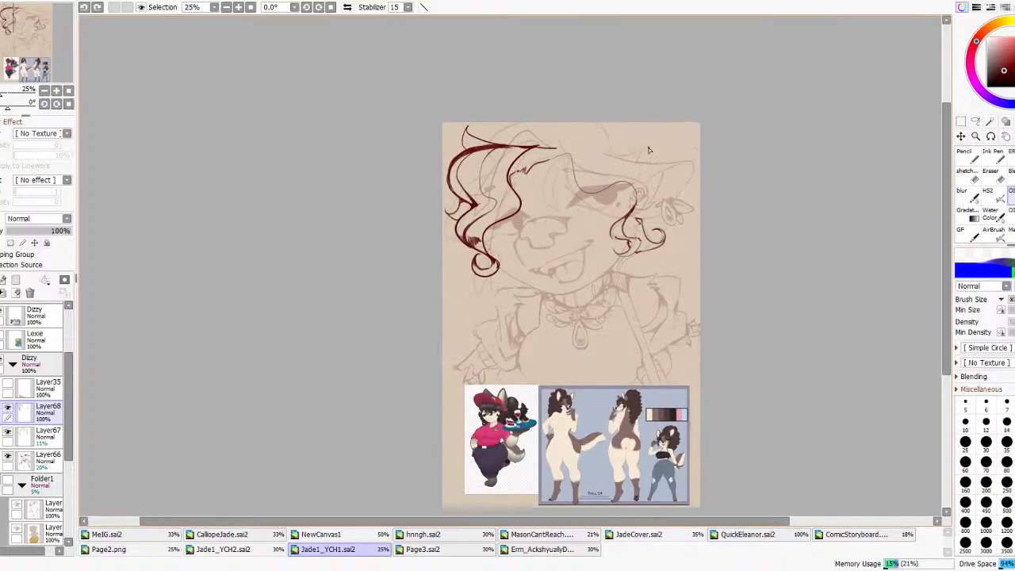
- Consult the character references and ink a rounded hair contour rising above the fringe and sweeping down past the ear stud to the forked lock
scroll(616, 489, up, 6)
scroll(485, 204, up, 5)
scroll(485, 203, down, 8)
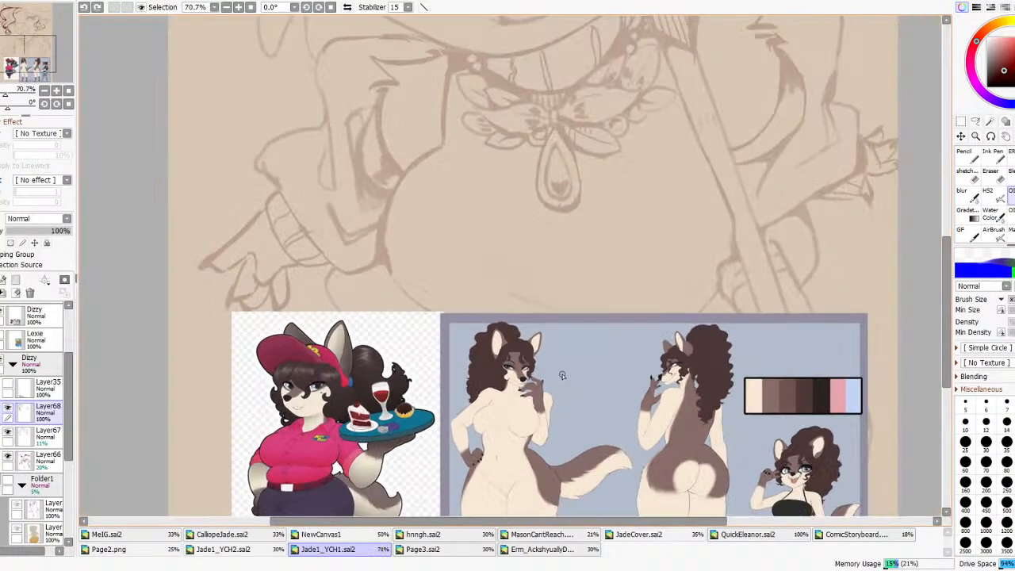
scroll(556, 114, up, 2)
mouse_move(548, 143)
mouse_down()
mouse_move(539, 81)
mouse_move(520, 94)
mouse_move(587, 65)
mouse_move(654, 162)
mouse_move(695, 194)
mouse_move(701, 237)
mouse_up()
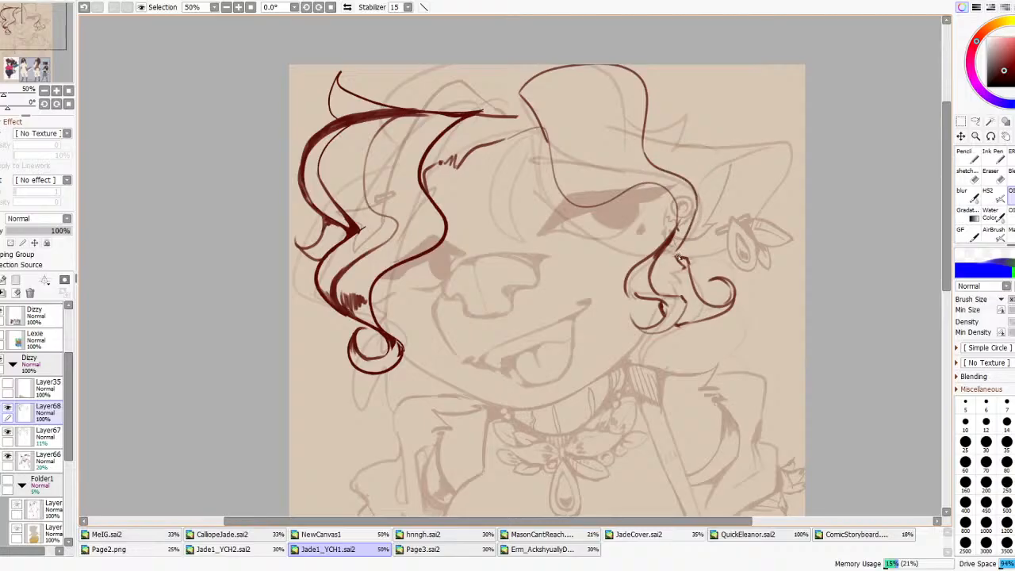
- Ink an inner strand line from the crest of the rounded hair contour curving down toward the eye
key(ctrl+z)
drag(672, 189, 700, 197)
key(ctrl+z)
drag(572, 129, 576, 119)
key(ctrl+z)
mouse_move(609, 178)
mouse_down()
mouse_move(595, 121)
mouse_move(568, 76)
mouse_up()
key(ctrl+z)
mouse_move(617, 188)
mouse_down()
mouse_move(580, 69)
mouse_move(597, 106)
mouse_move(592, 77)
mouse_up()
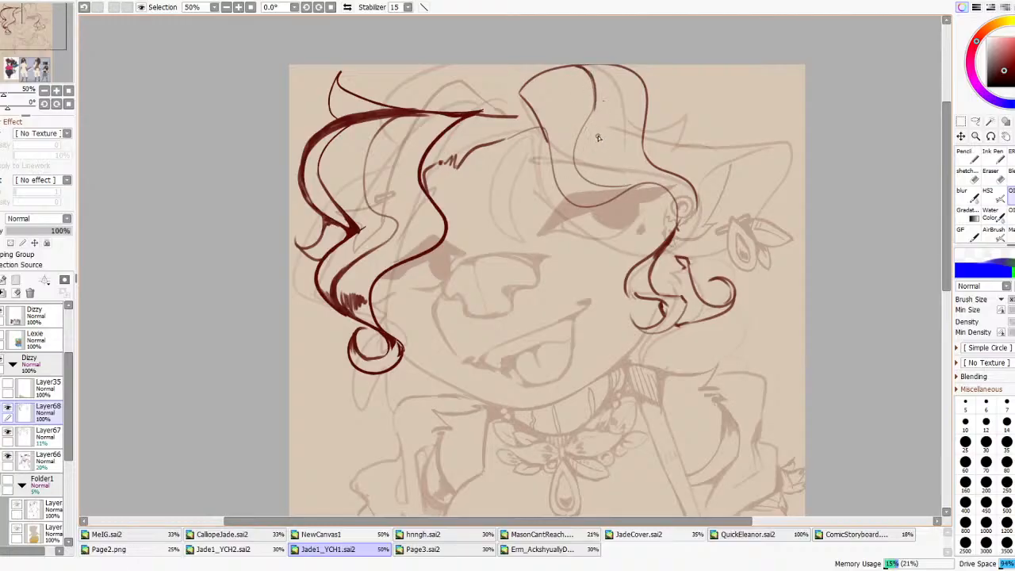
- Rework the rounded lock's inner strand into an S-curve that bends inward before reaching the eye
drag(593, 117, 577, 156)
key(ctrl+z)
key(ctrl+z)
key(ctrl+z)
mouse_move(624, 188)
mouse_down()
mouse_move(587, 83)
mouse_move(563, 72)
mouse_move(598, 111)
mouse_move(584, 180)
mouse_move(594, 183)
mouse_move(581, 176)
mouse_up()
key(ctrl+z)
key(ctrl+z)
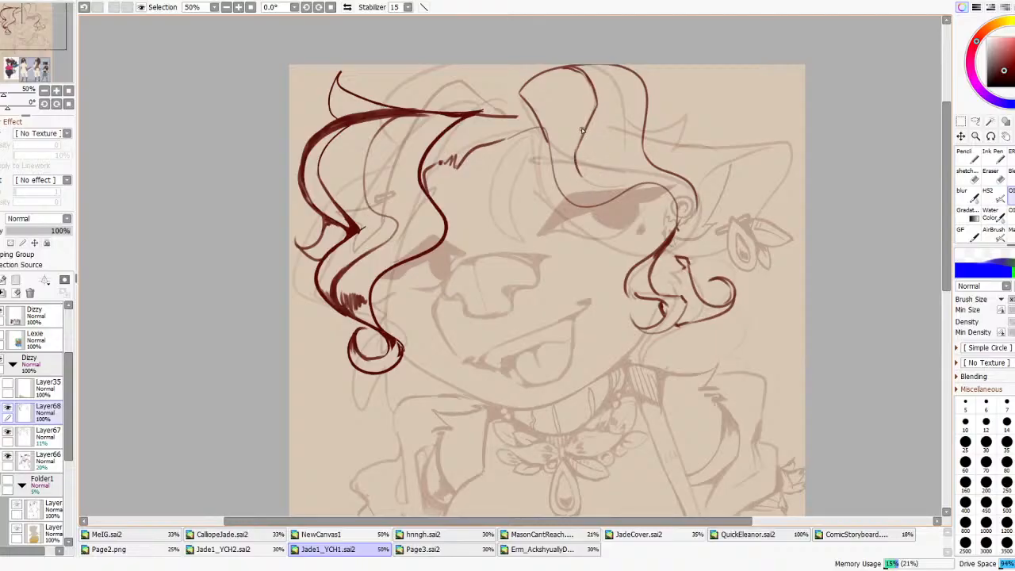
- Erase the fringe strands between the front curl and the rounded lock, including the front curl's upper inner edge
mouse_move(520, 96)
mouse_down()
mouse_move(522, 113)
mouse_move(547, 135)
mouse_move(541, 152)
mouse_move(525, 116)
mouse_move(488, 112)
mouse_move(508, 106)
mouse_up()
key(ctrl+z)
click(996, 175)
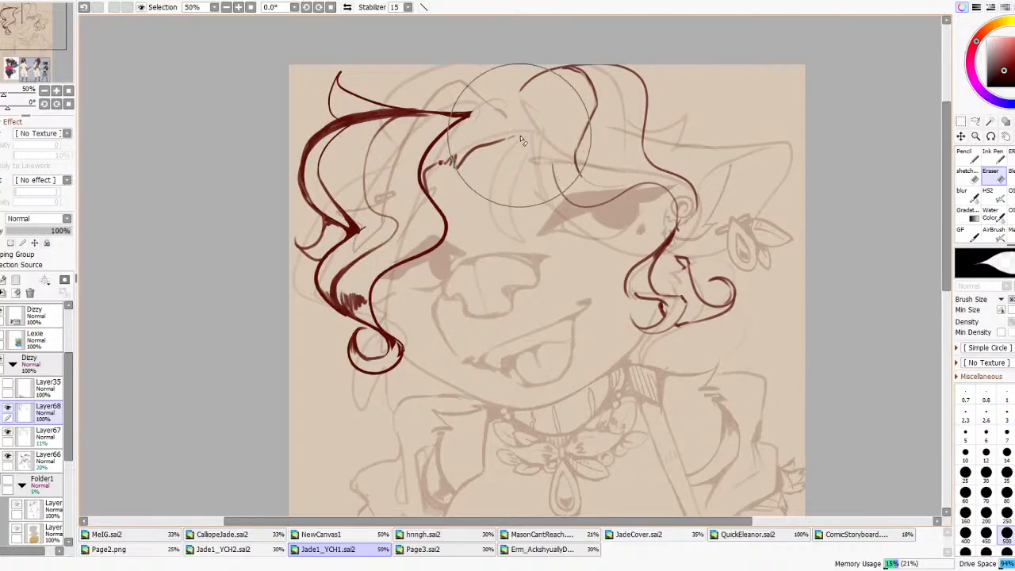
mouse_move(513, 157)
mouse_down()
mouse_move(463, 171)
mouse_move(466, 162)
mouse_move(468, 177)
mouse_move(460, 159)
mouse_move(431, 171)
mouse_move(442, 222)
mouse_move(442, 125)
mouse_up()
- Re-ink the front curl's inner edge as a thin line from above the cheek up to the fringe's point
click(1008, 195)
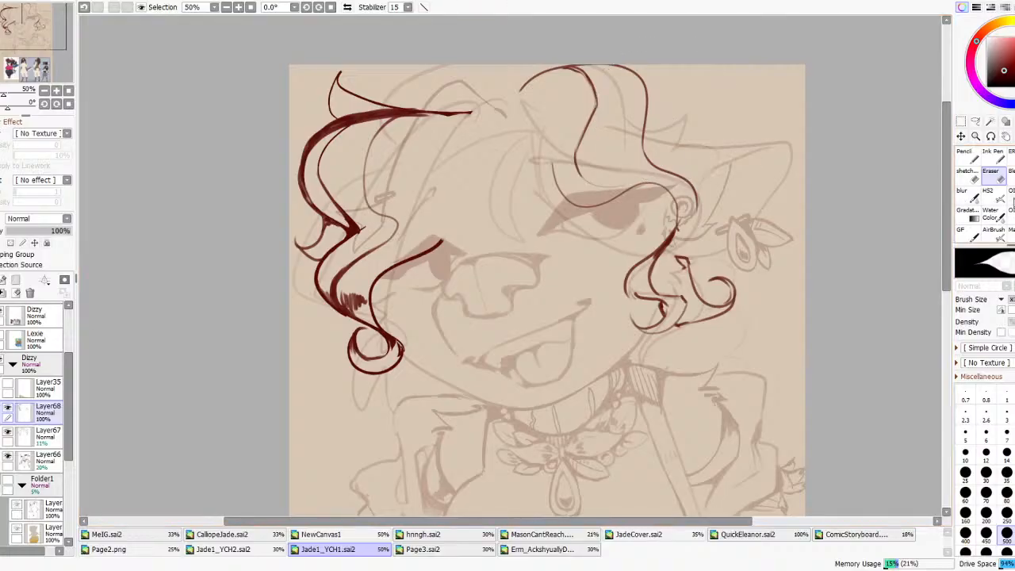
drag(443, 242, 417, 176)
key(ctrl+z)
key(ctrl+z)
mouse_move(440, 243)
mouse_down()
mouse_move(428, 138)
mouse_move(468, 114)
mouse_up()
key(ctrl+z)
key(ctrl+z)
drag(420, 148, 477, 114)
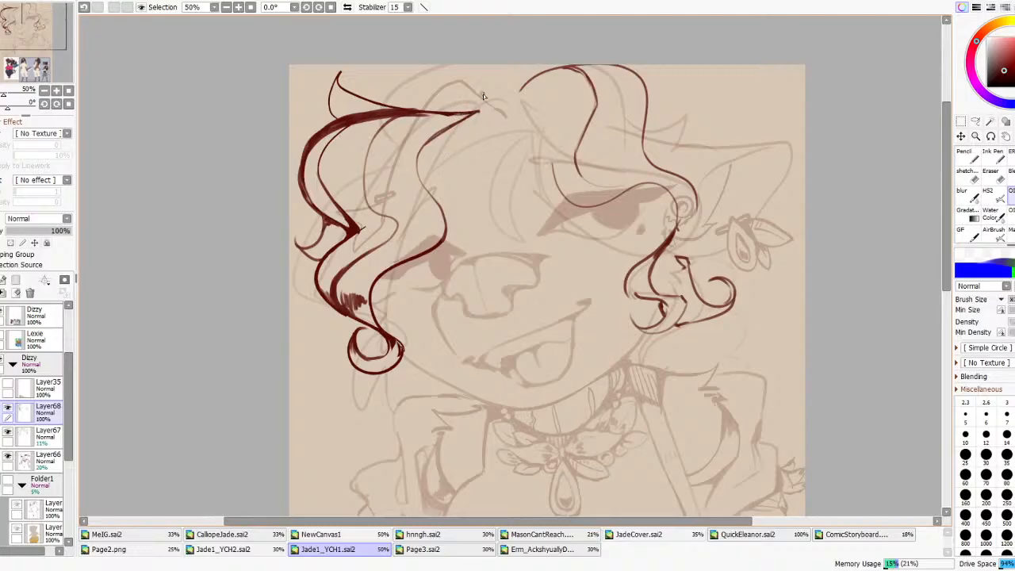
- Ink the rounded lock's front edge from beside the eye up to its tip
scroll(514, 83, down, 5)
scroll(569, 207, up, 4)
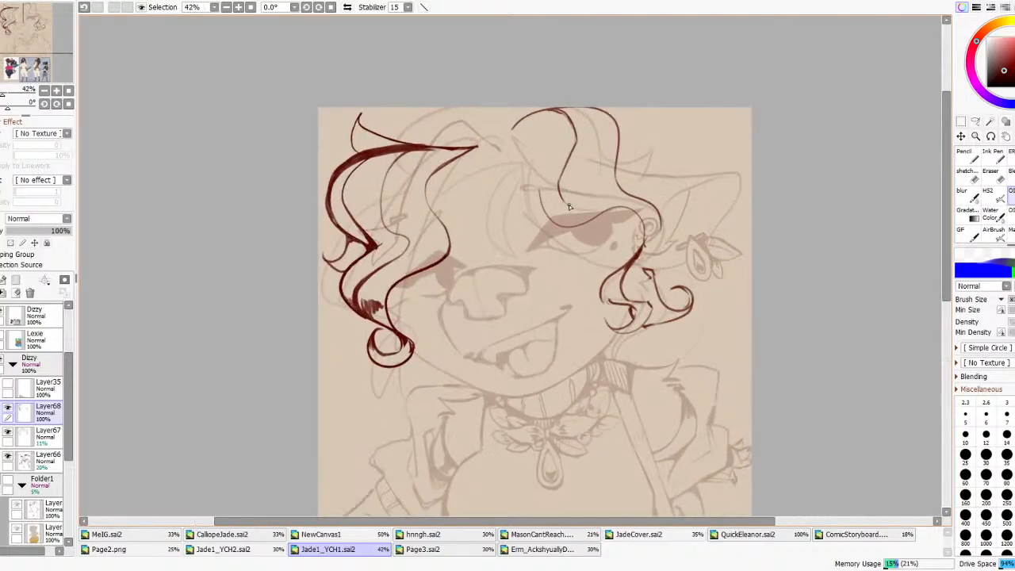
key(ctrl+z)
mouse_move(544, 200)
mouse_down()
mouse_move(531, 136)
mouse_move(514, 127)
mouse_up()
key(ctrl+z)
key(ctrl+z)
key(ctrl+z)
key(ctrl+y)
key(ctrl+y)
- Lasso the rounded lock with the forked lock, move them slightly up and outward, and deselect
click(975, 121)
mouse_move(514, 194)
mouse_down()
mouse_move(727, 156)
mouse_move(534, 214)
mouse_up()
drag(607, 181, 609, 190)
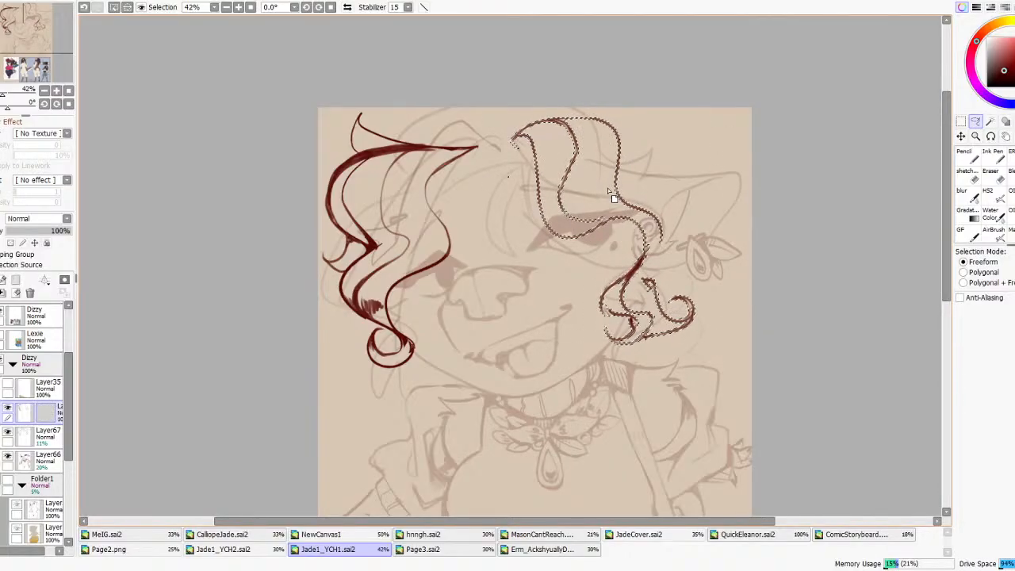
drag(649, 219, 654, 214)
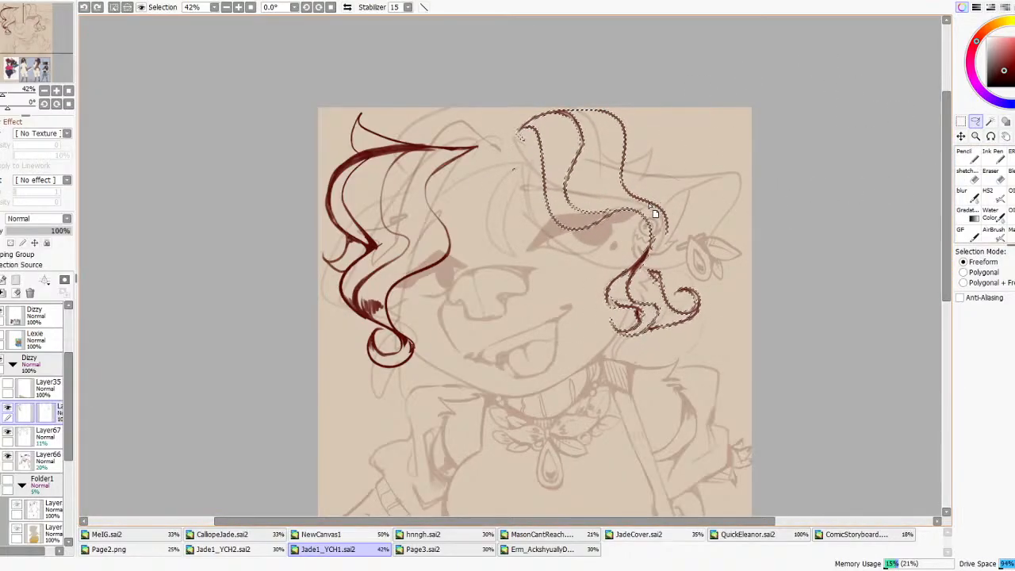
key(ctrl+d)
- Close and shade the rounded lock's tip, and ink a strand dropping from the front curl's point onto the forehead
click(1011, 196)
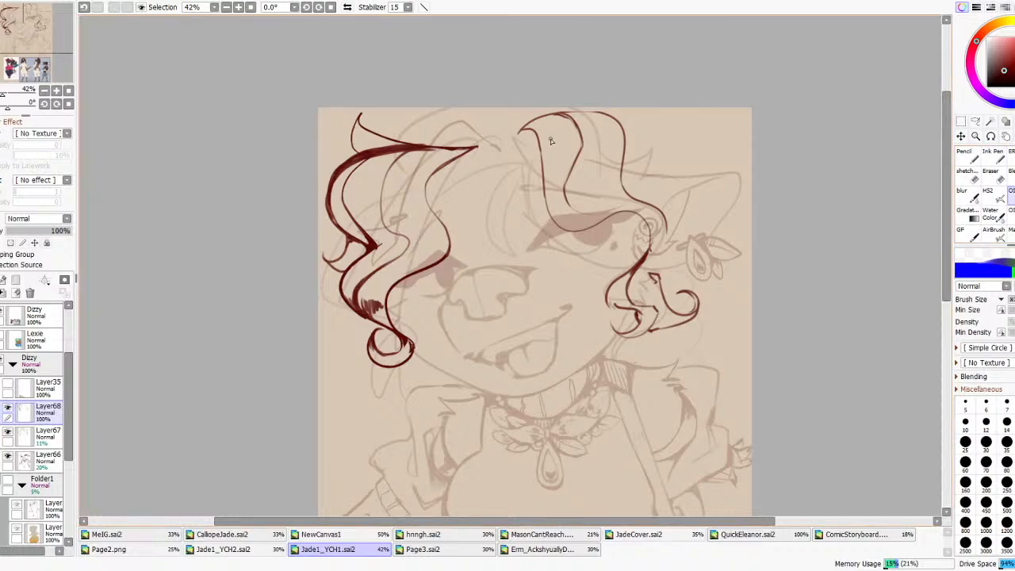
drag(516, 142, 535, 141)
drag(477, 149, 468, 198)
key(ctrl+z)
mouse_move(477, 148)
mouse_down()
mouse_move(515, 220)
mouse_move(491, 154)
mouse_up()
key(ctrl+z)
key(ctrl+z)
- Ink the lower curve of the forehead strand so it swings up to a point beside the rounded lock
mouse_move(512, 220)
mouse_down()
mouse_move(530, 212)
mouse_move(487, 157)
mouse_up()
key(ctrl+z)
key(ctrl+z)
mouse_move(512, 220)
mouse_down()
mouse_move(496, 202)
mouse_move(493, 151)
mouse_move(494, 165)
mouse_move(478, 146)
mouse_move(504, 194)
mouse_move(532, 202)
mouse_up()
key(ctrl+z)
key(ctrl+z)
key(ctrl+z)
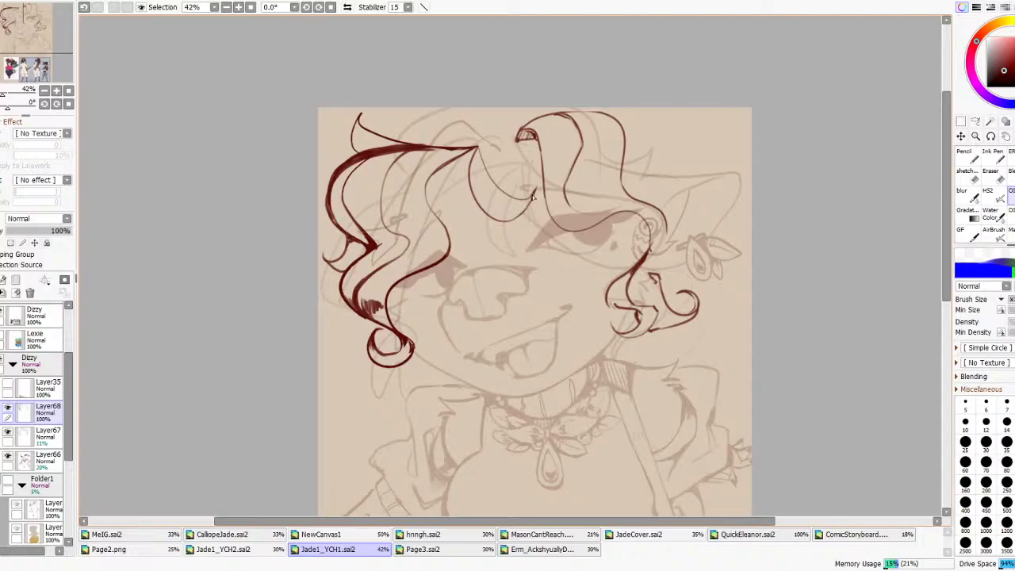
mouse_move(519, 141)
mouse_down()
mouse_move(468, 120)
mouse_move(421, 126)
mouse_move(495, 221)
mouse_up()
key(ctrl+z)
key(ctrl+z)
- Ink a hairline with a small shaded corner between the front curl and the forehead strand, and check it mirrored
drag(426, 199, 446, 174)
key(ctrl+z)
mouse_move(444, 228)
mouse_down()
mouse_move(431, 190)
mouse_move(464, 190)
mouse_move(471, 165)
mouse_up()
drag(475, 149, 472, 173)
scroll(484, 143, down, 3)
scroll(475, 150, up, 2)
scroll(471, 156, down, 2)
scroll(471, 155, up, 1)
click(347, 7)
click(347, 8)
scroll(489, 184, down, 2)
scroll(490, 183, up, 4)
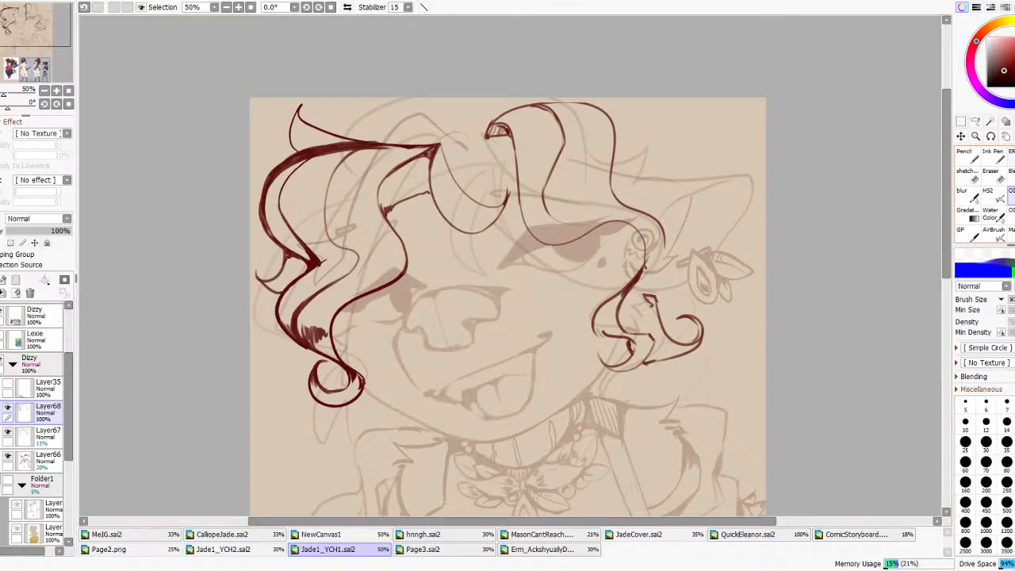
- Erase the hair lines around the ear stud that join the rounded lock to the forked lock
click(992, 176)
drag(650, 261, 657, 235)
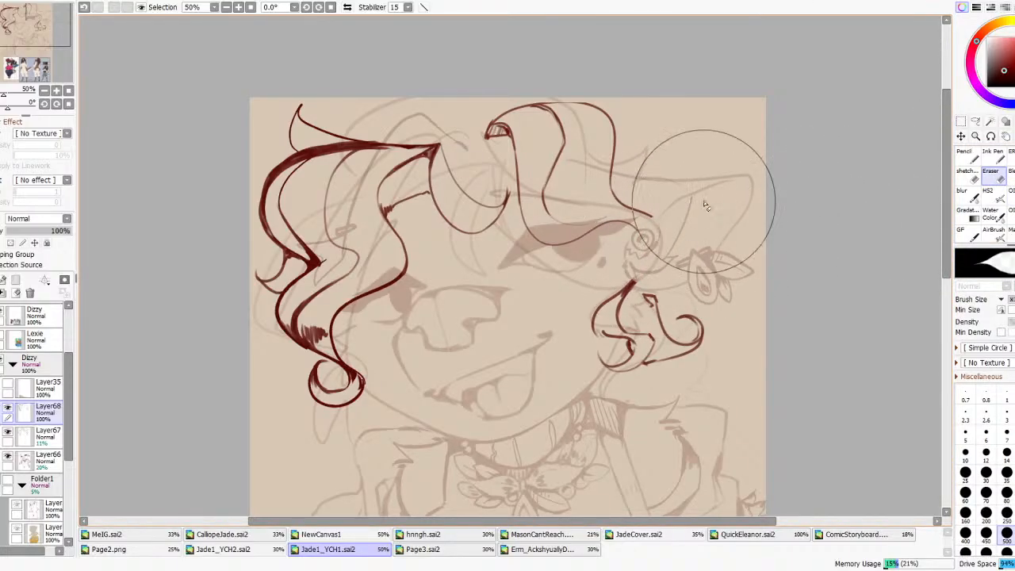
scroll(706, 206, down, 3)
scroll(624, 237, up, 3)
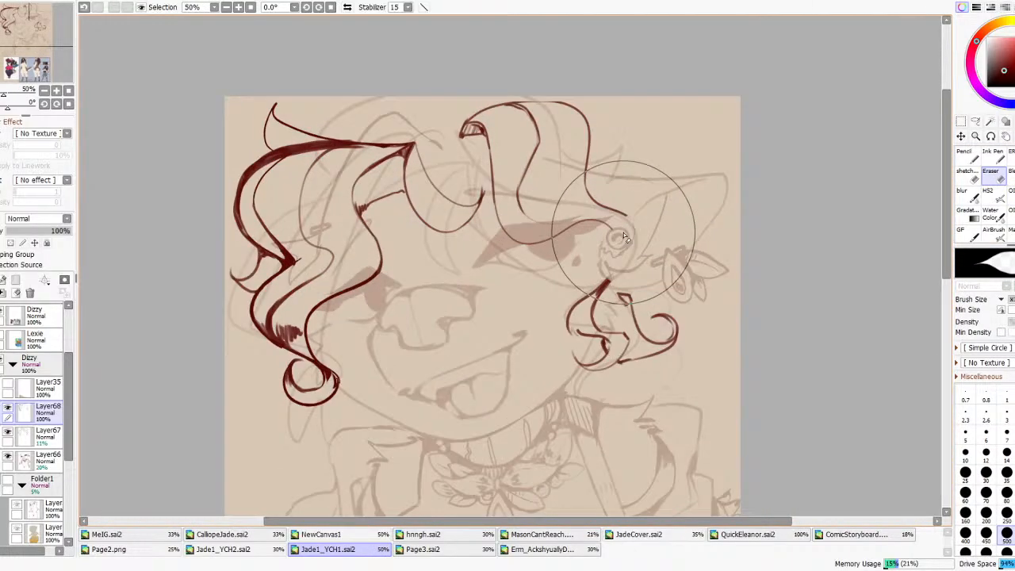
- Thicken the front curl's inner edge below the fringe's point with HS2, trim it, and add short strand lines inside
click(1010, 195)
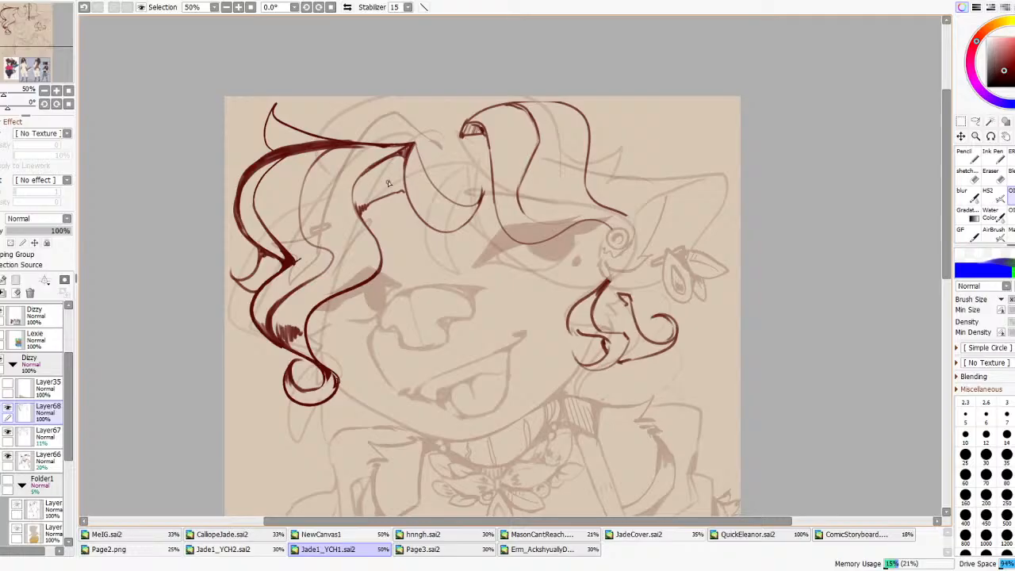
mouse_move(361, 211)
mouse_down()
mouse_move(366, 178)
mouse_move(376, 200)
mouse_up()
key(ctrl+z)
key(ctrl+z)
key(ctrl+z)
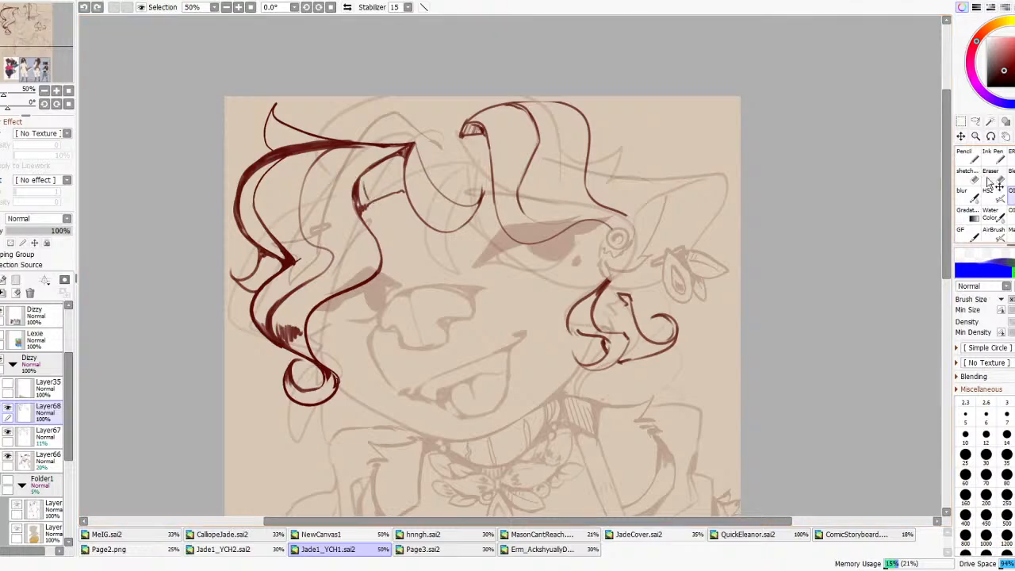
click(991, 198)
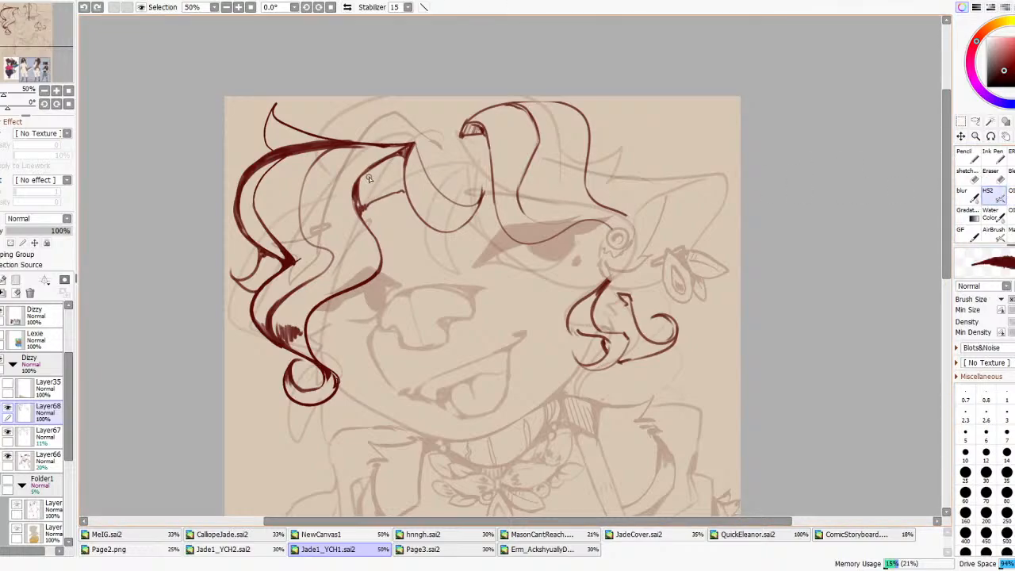
drag(364, 175, 406, 149)
key(e)
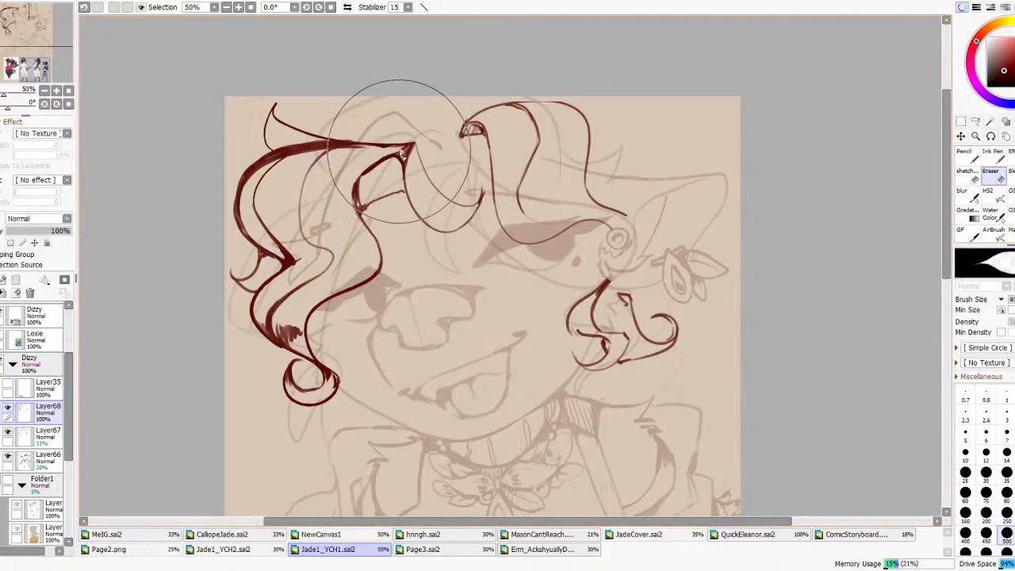
mouse_move(404, 150)
mouse_down()
mouse_move(403, 162)
mouse_move(412, 143)
mouse_move(406, 191)
mouse_move(385, 188)
mouse_up()
click(991, 197)
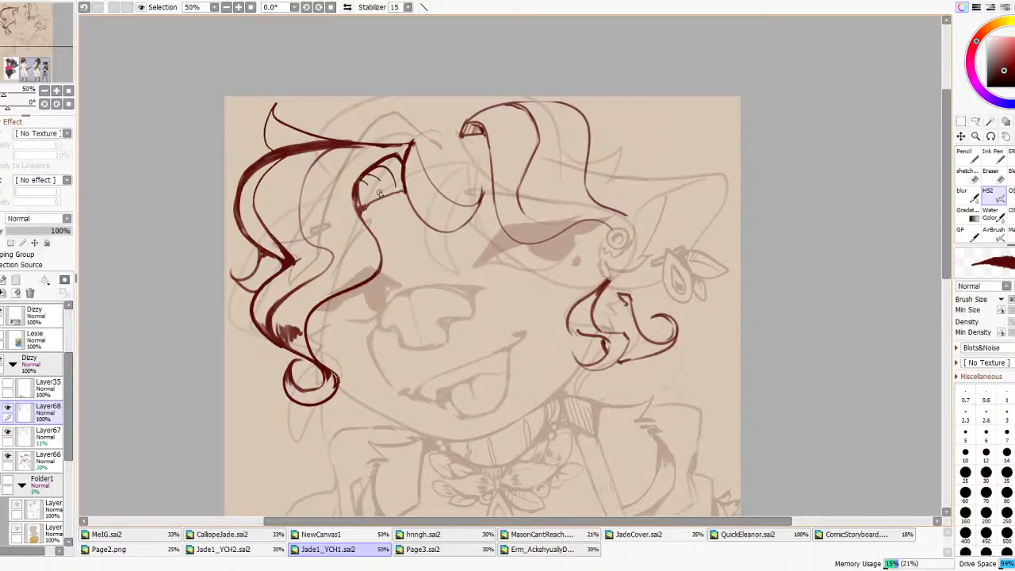
- Erase the flat hairline below the fringe's point, re-ink it as a jagged edge with a small tuft, and check it mirrored
scroll(416, 204, down, 7)
scroll(364, 189, up, 4)
key(e)
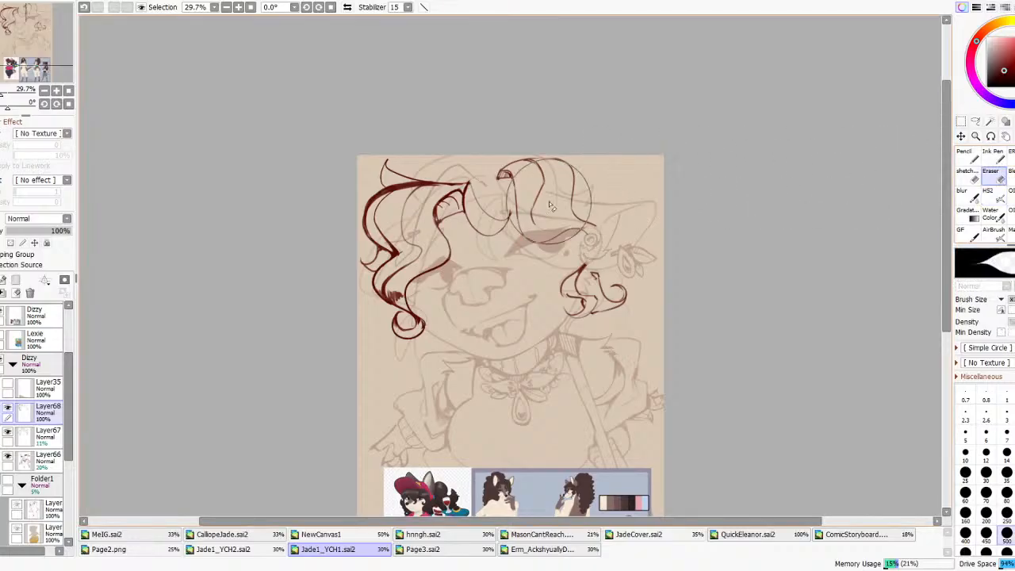
drag(447, 225, 453, 216)
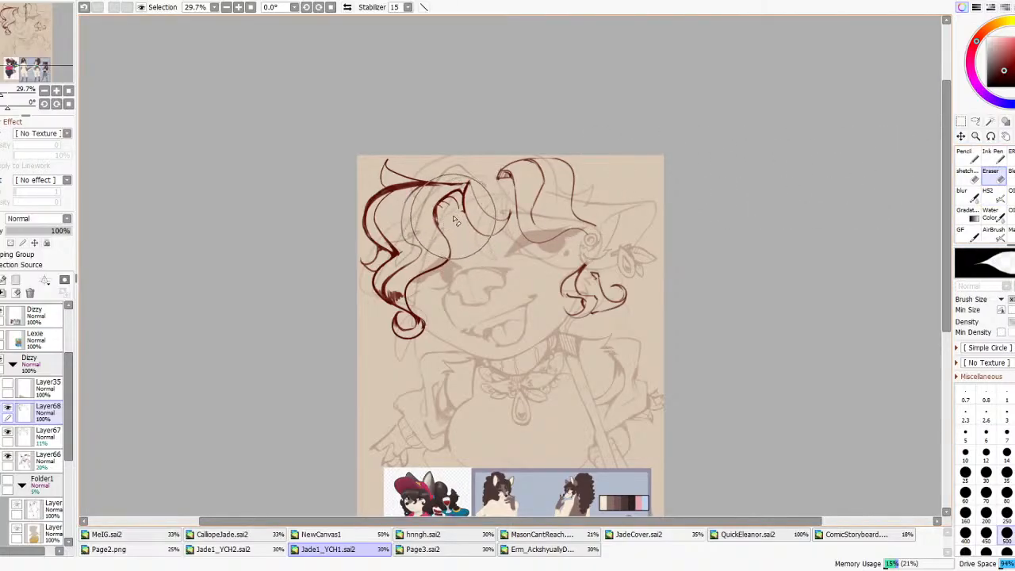
click(988, 200)
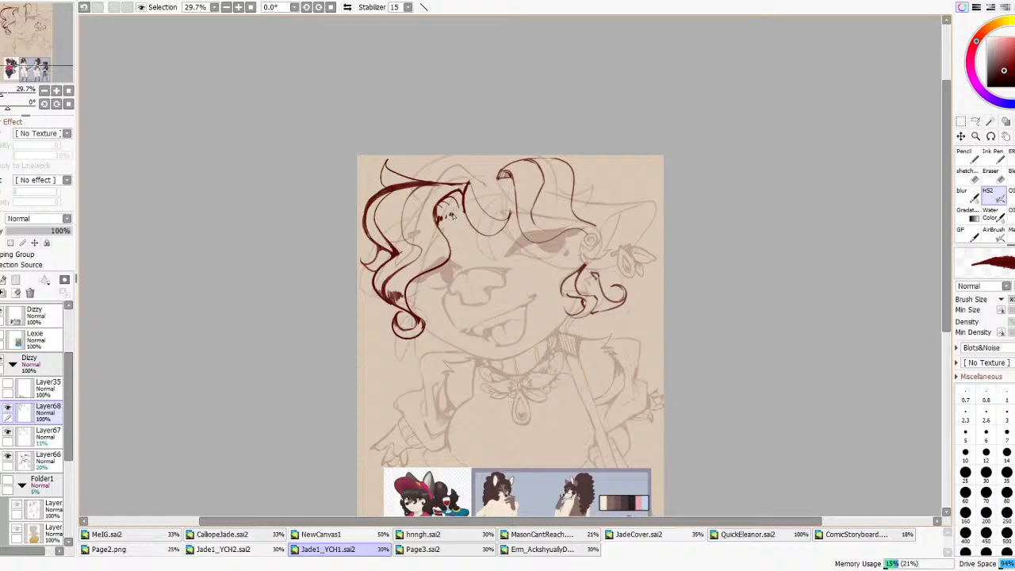
drag(447, 216, 451, 222)
scroll(496, 205, down, 5)
scroll(495, 204, up, 3)
click(347, 7)
click(346, 7)
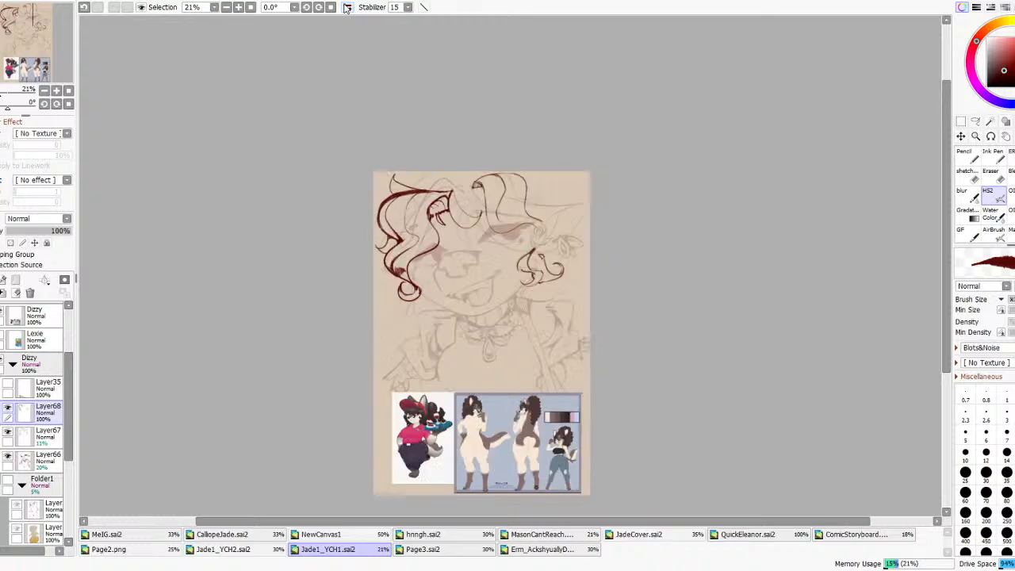
scroll(517, 191, up, 3)
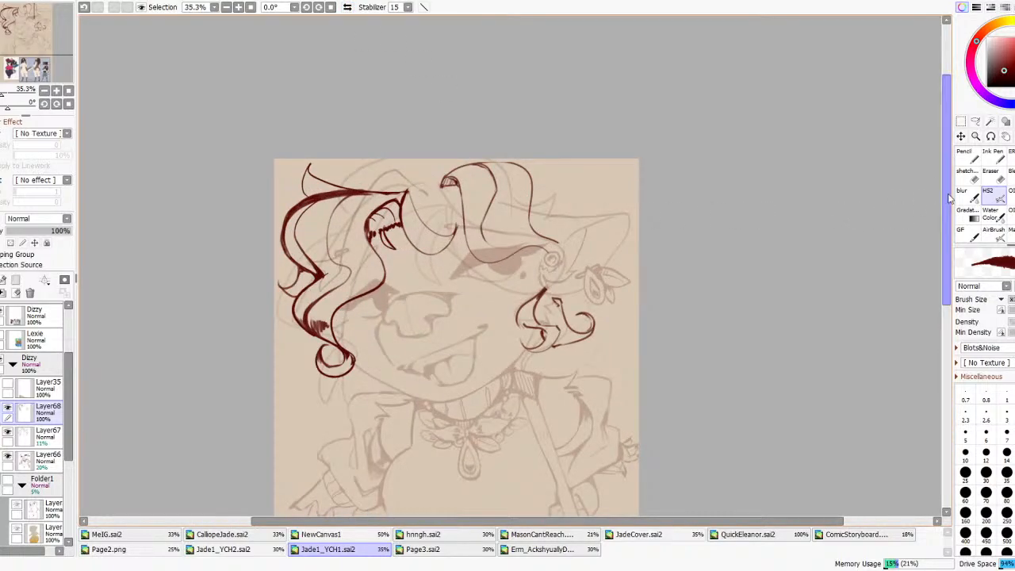
mouse_move(535, 246)
mouse_down()
mouse_move(507, 244)
mouse_move(520, 218)
mouse_move(518, 230)
mouse_up()
key(ctrl+z)
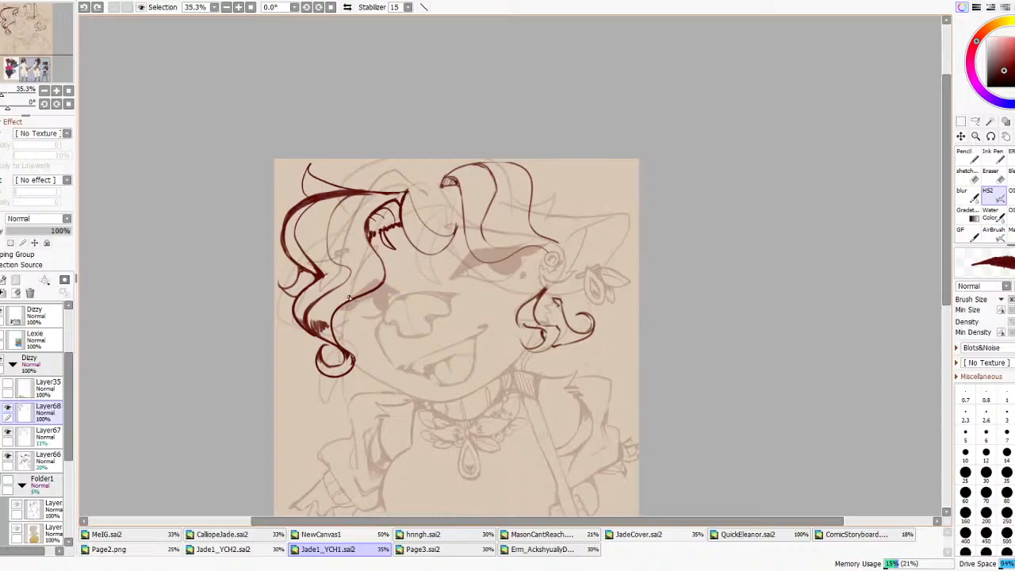
key(e)
drag(347, 363, 349, 353)
key(ctrl+z)
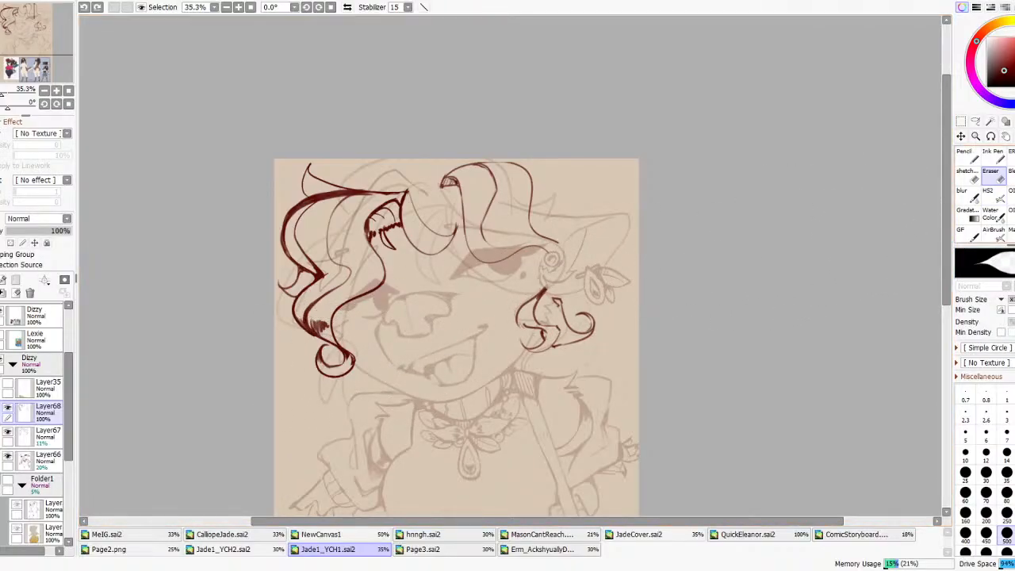
- Ink a short strand beneath the front hair's end curl and an outward curl beside the rounded lock
click(1011, 198)
mouse_move(354, 362)
mouse_down()
mouse_move(366, 389)
mouse_move(354, 361)
mouse_up()
scroll(448, 266, down, 8)
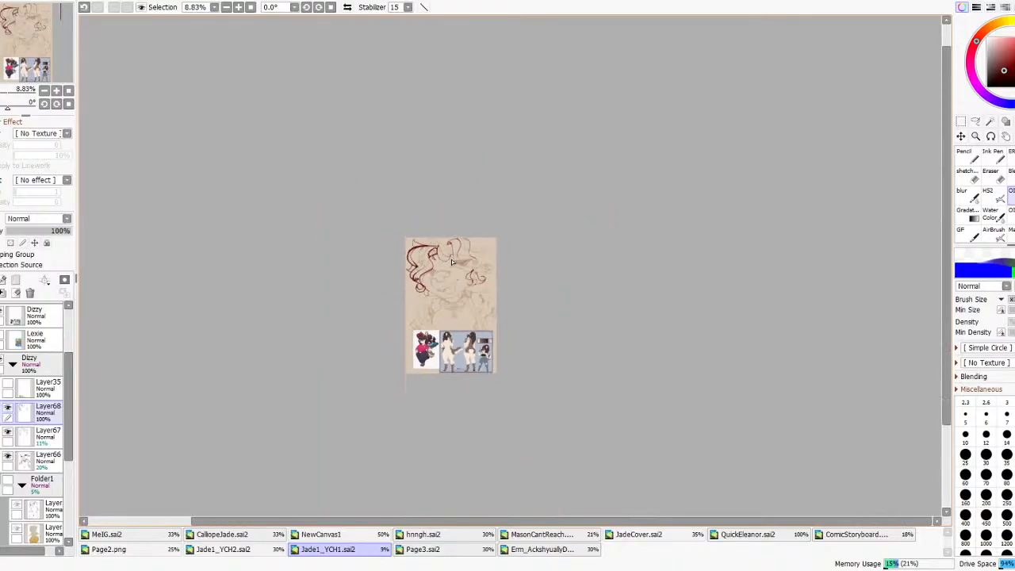
scroll(449, 268, up, 10)
mouse_move(602, 142)
mouse_down()
mouse_move(632, 109)
mouse_move(668, 112)
mouse_move(625, 115)
mouse_move(654, 105)
mouse_move(643, 155)
mouse_move(630, 157)
mouse_move(663, 169)
mouse_up()
- Consult the character references, and ink a short strand over the rounded lock's outer edge and a hairline across the forehead strand
scroll(730, 174, down, 4)
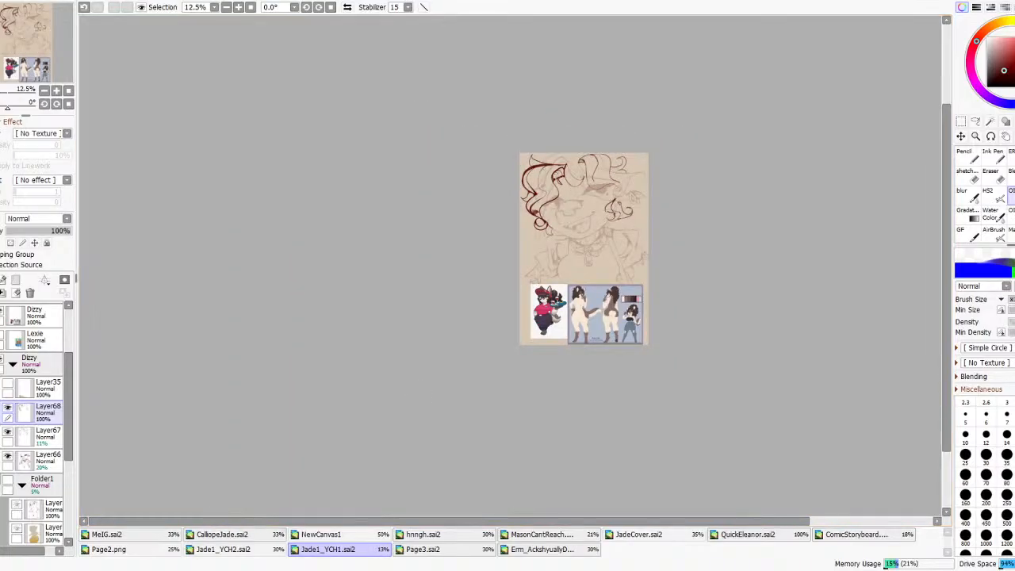
scroll(590, 295, up, 7)
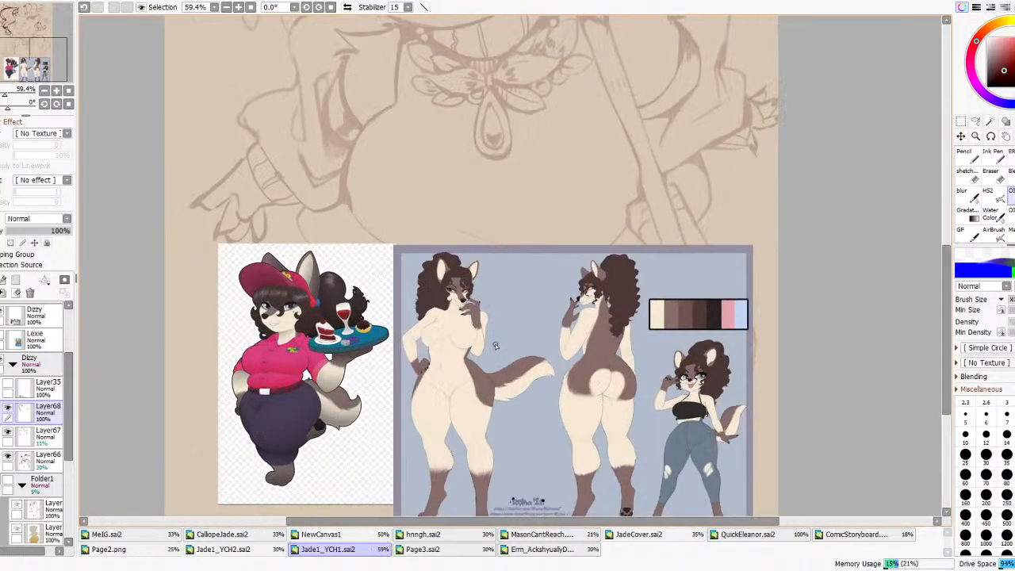
scroll(445, 274, down, 6)
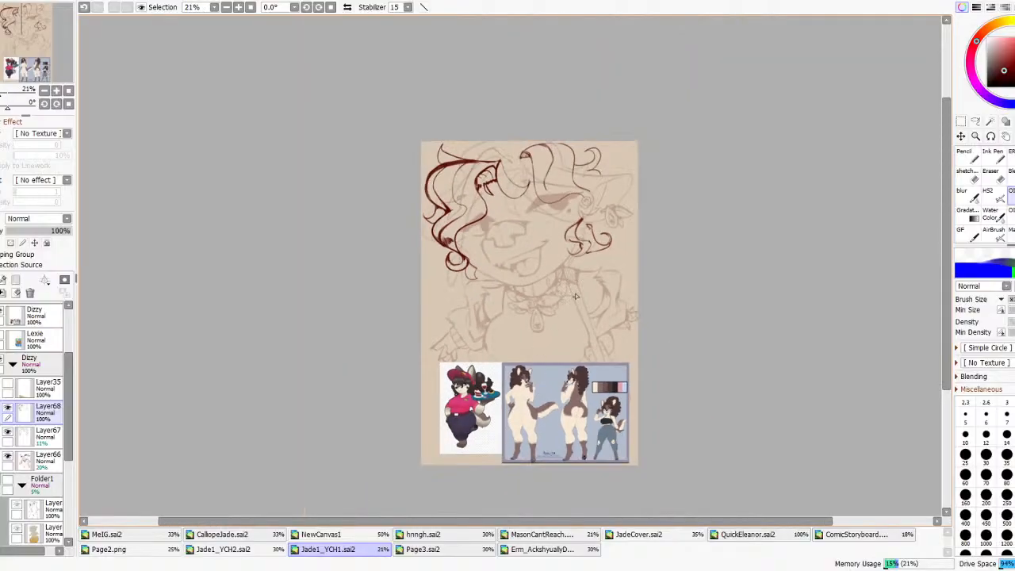
scroll(586, 123, up, 3)
drag(547, 111, 565, 153)
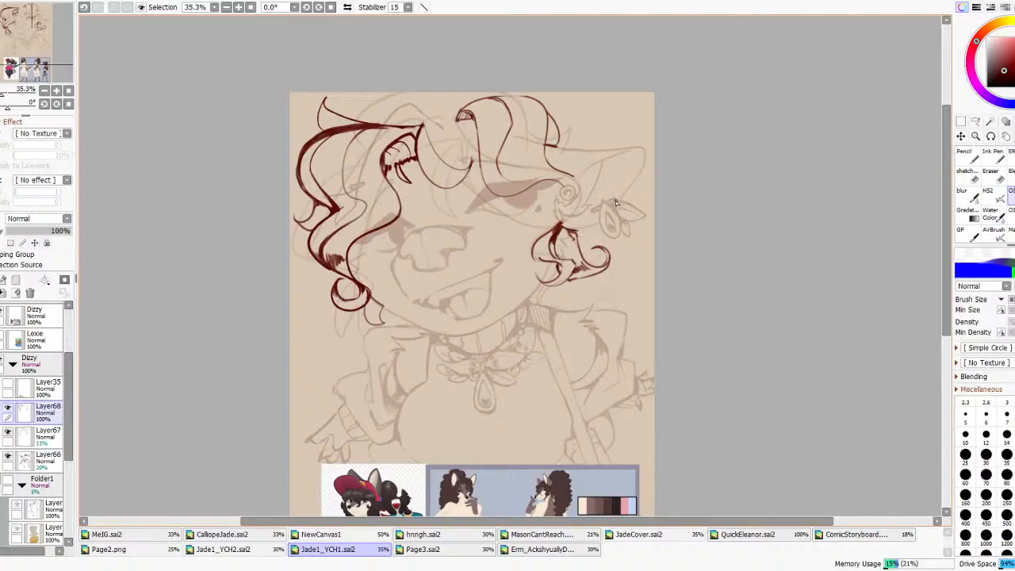
mouse_move(489, 187)
mouse_down()
mouse_move(476, 120)
mouse_move(416, 124)
mouse_move(474, 146)
mouse_up()
key(ctrl+z)
- Try inking crown strands above the front curl's top edge, and undo them
drag(373, 123, 369, 93)
key(ctrl+z)
drag(396, 126, 469, 106)
key(ctrl+z)
drag(386, 125, 455, 111)
key(ctrl+z)
mouse_move(381, 127)
mouse_down()
mouse_move(432, 130)
mouse_move(405, 129)
mouse_move(425, 127)
mouse_up()
key(ctrl+z)
key(ctrl+z)
key(ctrl+z)
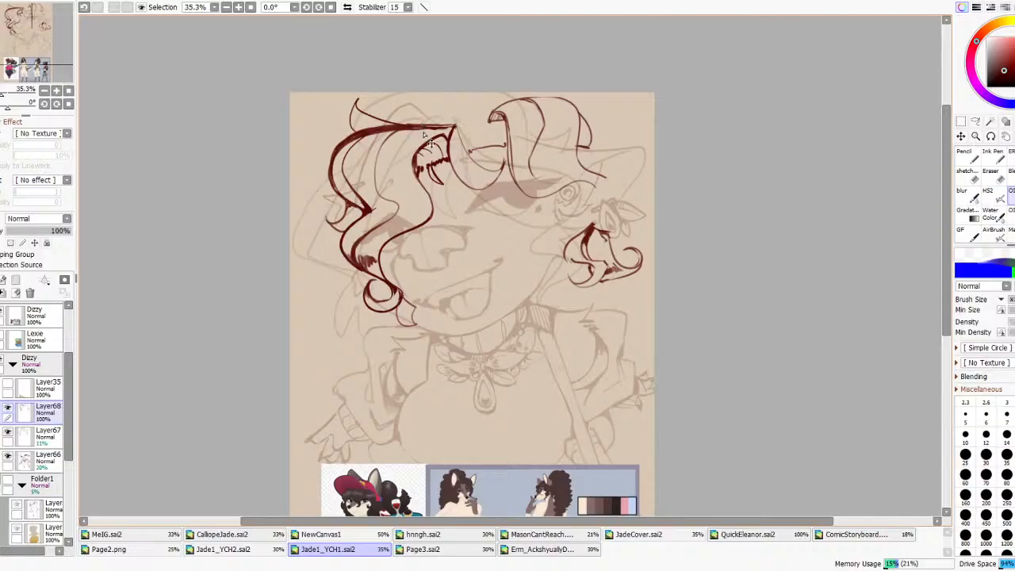
key(ctrl+z)
- Check the hair in mirrored view and erase the thick outer edge of the front curl up to the fringe's point
click(348, 7)
click(348, 7)
click(347, 7)
click(348, 7)
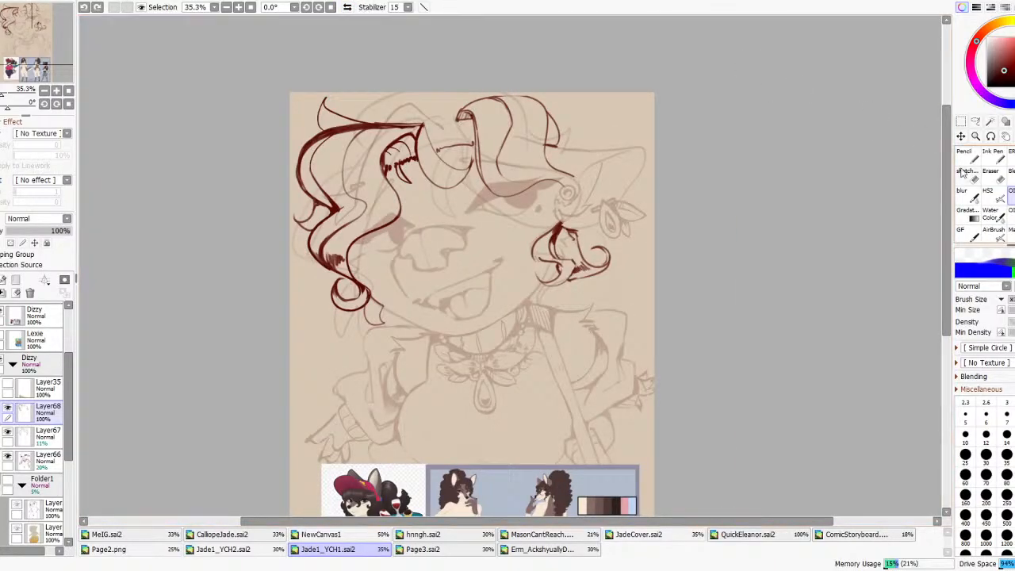
key(e)
mouse_move(302, 184)
mouse_down()
mouse_move(300, 152)
mouse_move(297, 166)
mouse_move(336, 134)
mouse_move(314, 140)
mouse_move(409, 122)
mouse_up()
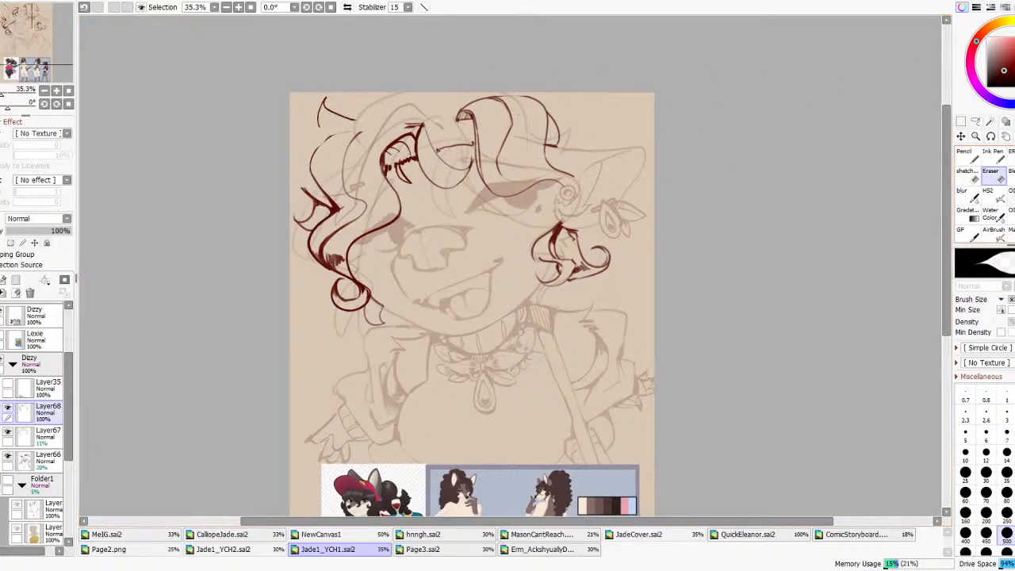
- Re-ink the front curl's outer edge as a thinner line sweeping up and across to the fringe's point
click(1009, 195)
mouse_move(304, 190)
mouse_down()
mouse_move(286, 168)
mouse_move(344, 155)
mouse_move(303, 176)
mouse_move(363, 132)
mouse_up()
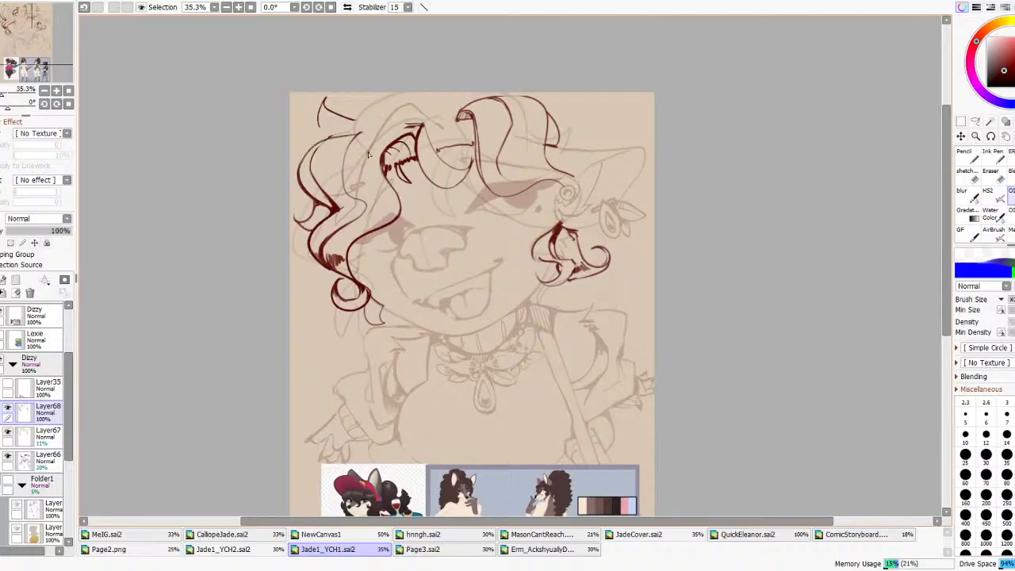
key(ctrl+z)
mouse_move(298, 169)
mouse_down()
mouse_move(321, 140)
mouse_move(386, 122)
mouse_up()
key(ctrl+z)
mouse_move(308, 149)
mouse_down()
mouse_move(424, 121)
mouse_move(341, 129)
mouse_move(428, 124)
mouse_move(435, 147)
mouse_up()
key(ctrl+z)
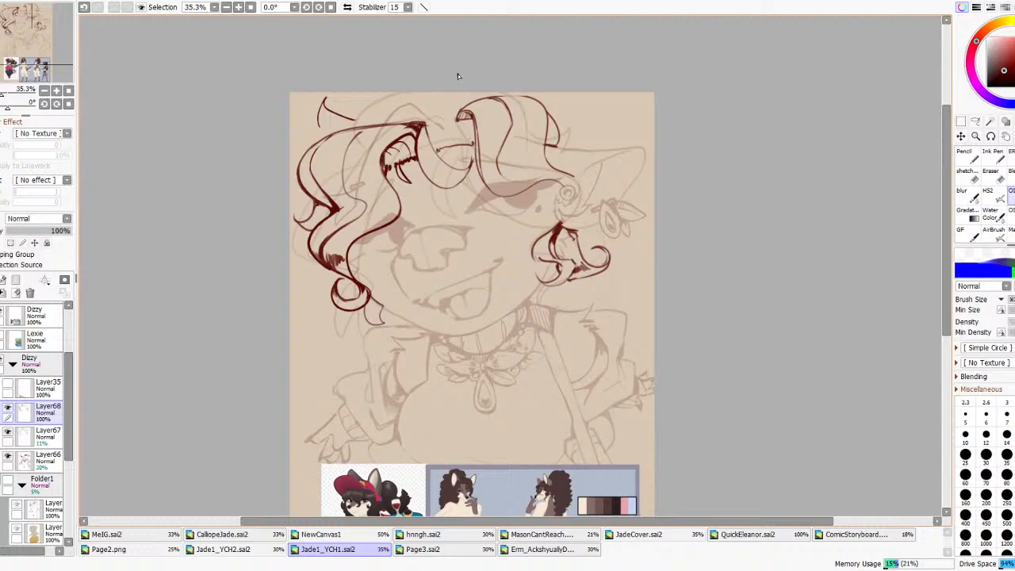
- Ink a long inner strand running down the middle of the tall curl beside the forehead gap
mouse_move(428, 291)
mouse_down()
mouse_move(460, 210)
mouse_move(471, 208)
mouse_up()
key(ctrl+z)
drag(500, 170, 511, 129)
key(ctrl+z)
drag(501, 163, 512, 110)
- Examine how the curly hair frames the ears and shoulders in the character references
drag(535, 499, 521, 404)
scroll(482, 392, up, 13)
scroll(567, 294, down, 6)
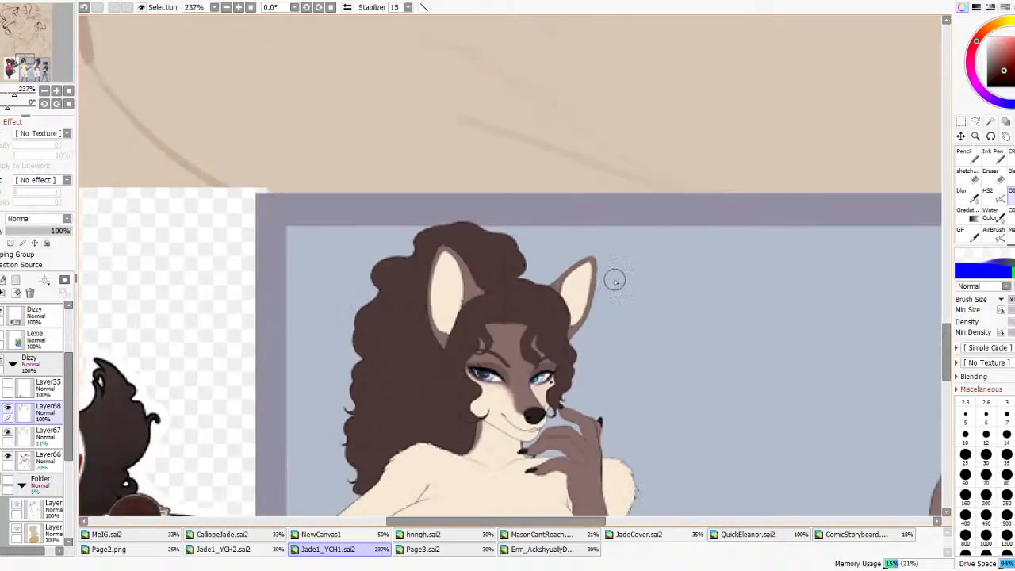
scroll(223, 415, up, 4)
scroll(222, 415, down, 6)
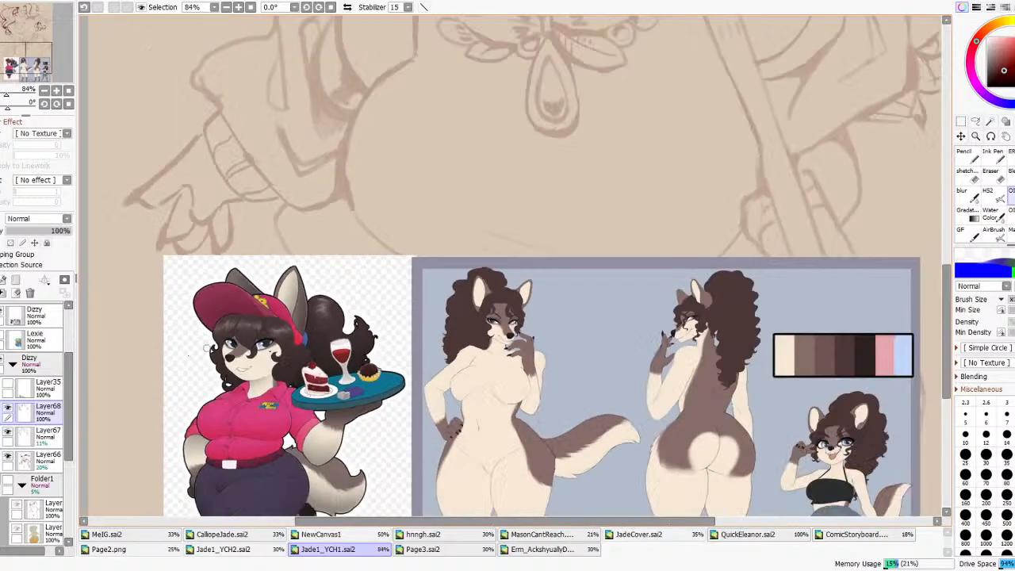
scroll(428, 412, down, 5)
scroll(439, 125, up, 2)
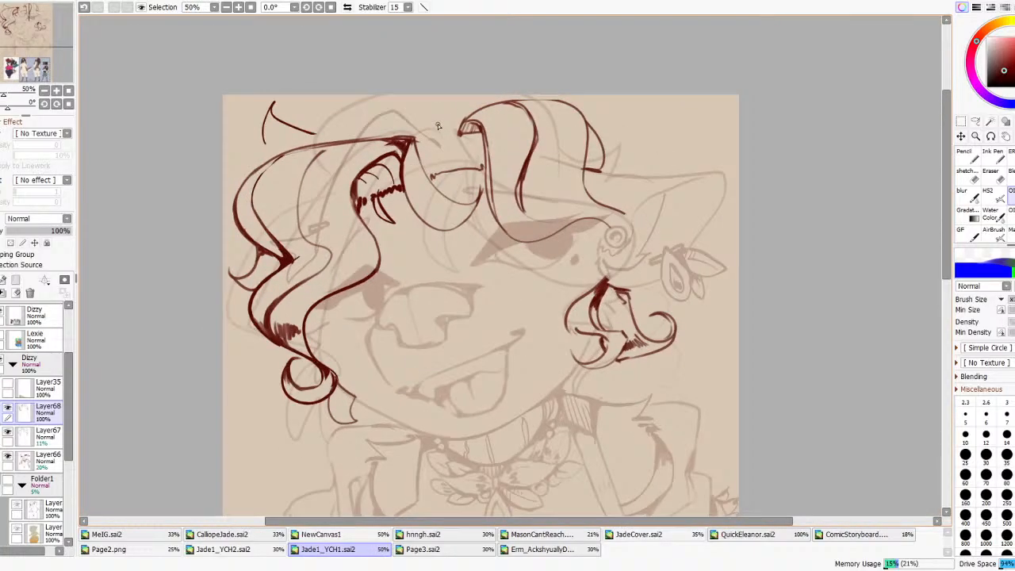
scroll(357, 271, down, 1)
drag(341, 404, 439, 206)
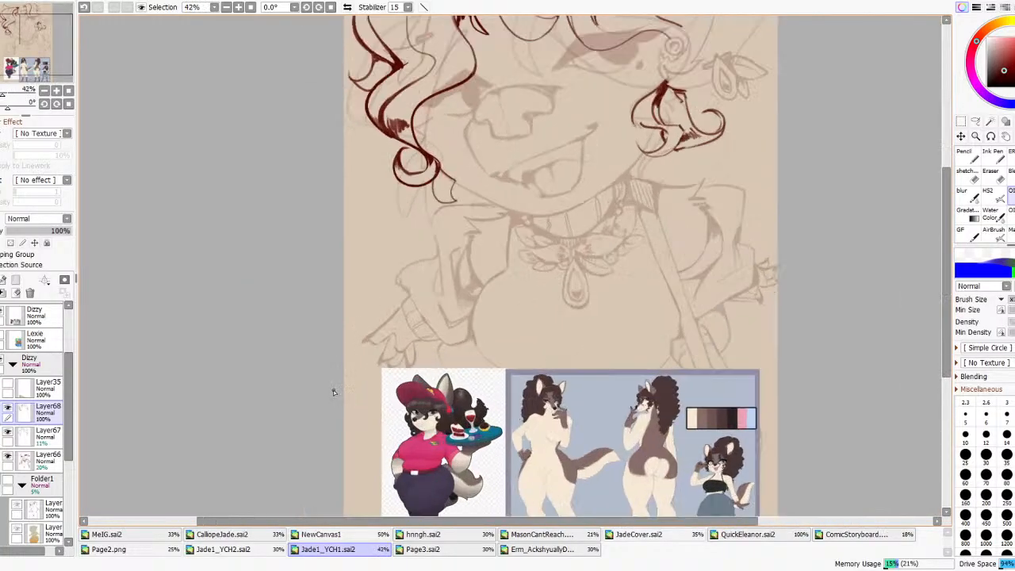
- Try inking strands falling from the curl below the ear and beneath the opposite lower curl, and undo them
drag(407, 260, 452, 202)
key(ctrl+z)
mouse_move(684, 93)
mouse_down()
mouse_move(718, 97)
mouse_move(710, 118)
mouse_up()
key(ctrl+z)
mouse_move(703, 113)
mouse_down()
mouse_move(696, 118)
mouse_move(718, 125)
mouse_move(731, 187)
mouse_up()
scroll(718, 130, down, 6)
scroll(727, 91, up, 5)
key(ctrl+z)
key(ctrl+z)
key(ctrl+z)
key(ctrl+z)
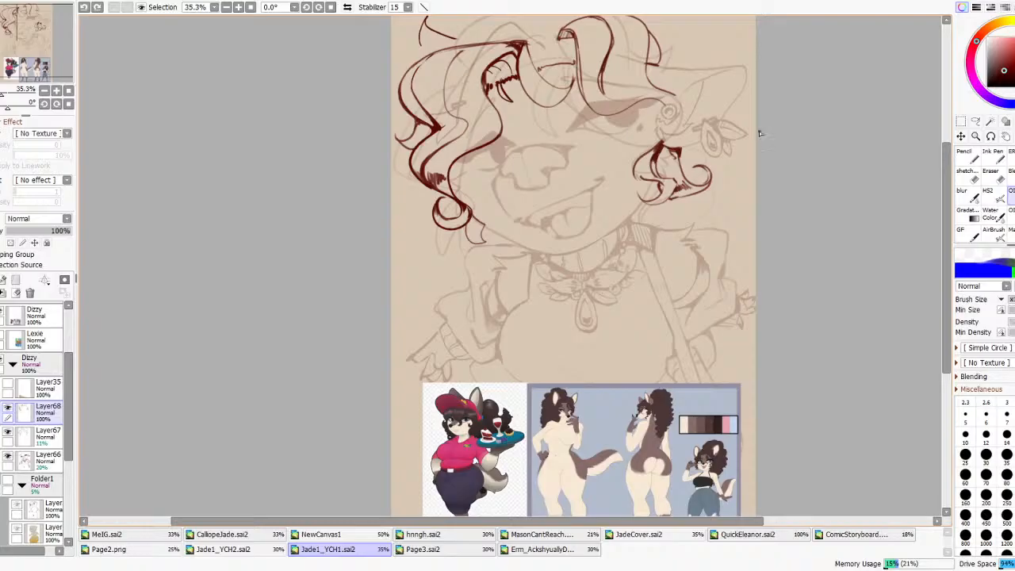
- Compare the drawing with Layer67 shown and hidden, and delete Layer67
scroll(527, 296, down, 5)
scroll(511, 292, up, 5)
click(10, 434)
click(10, 434)
click(9, 434)
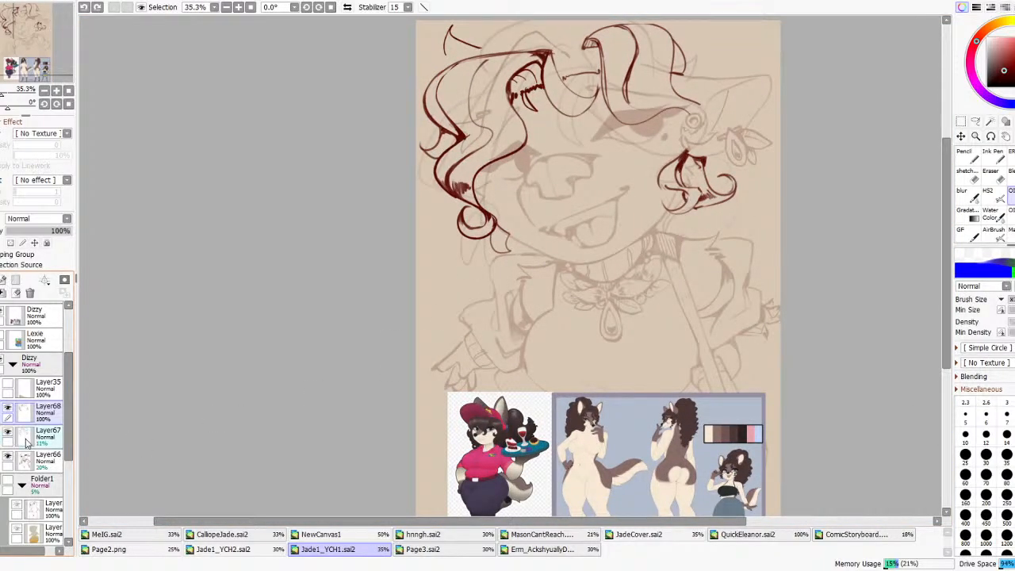
click(20, 438)
click(30, 291)
- Try raising Layer66 to full opacity to view the whole lineart, and undo the change
drag(20, 231, 89, 257)
scroll(545, 221, down, 7)
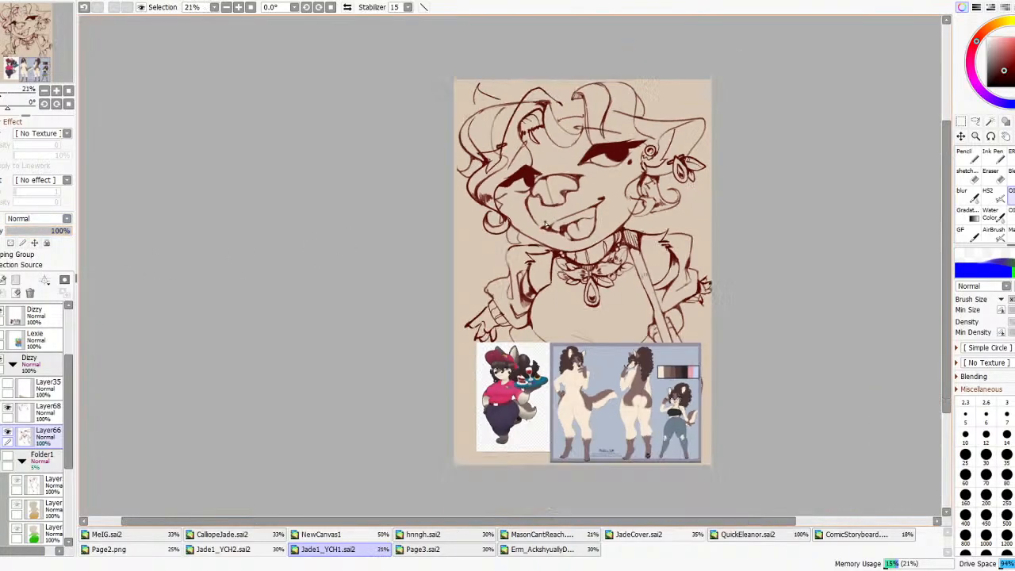
key(ctrl+z)
scroll(560, 203, up, 7)
key(e)
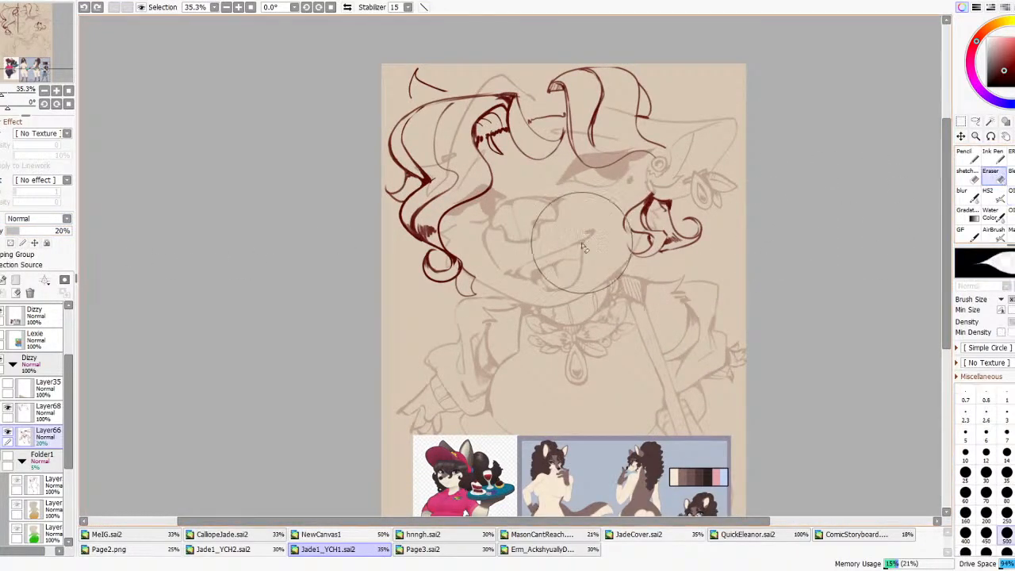
scroll(634, 154, down, 5)
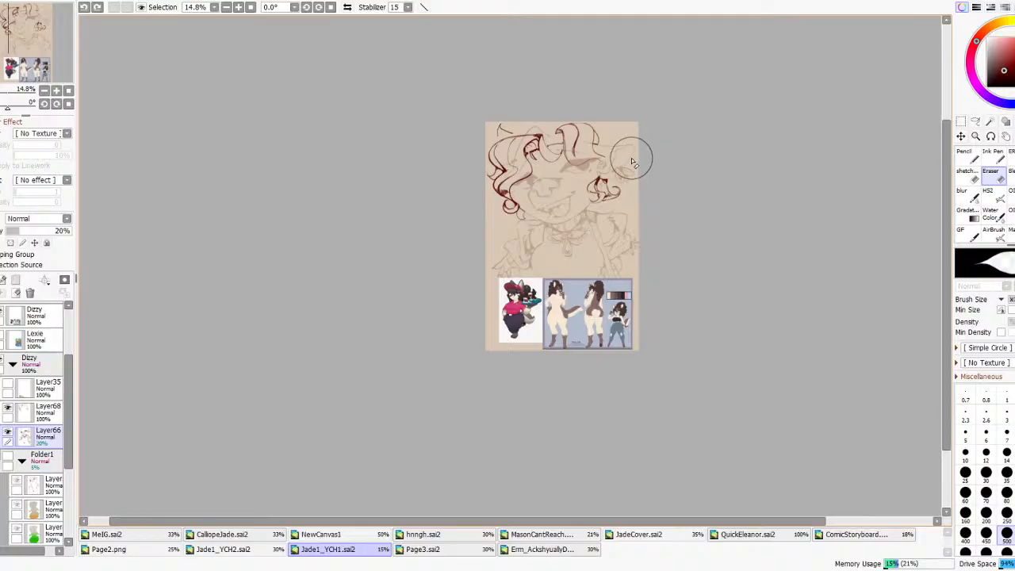
scroll(638, 158, up, 5)
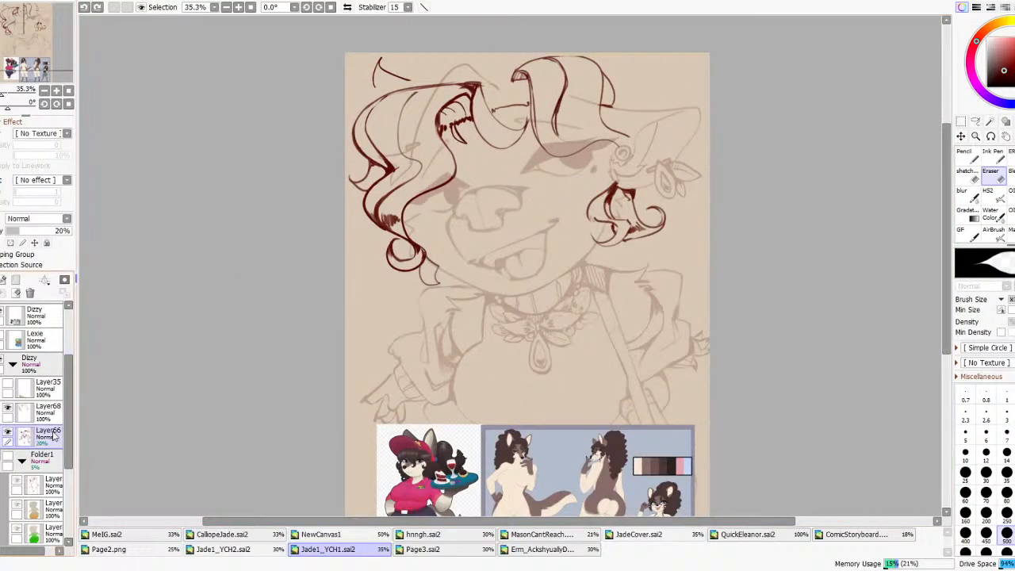
- Lasso the head on Layer66 and narrow it slightly with a free transform
click(974, 122)
mouse_move(398, 276)
mouse_down()
mouse_move(344, 113)
mouse_move(616, 17)
mouse_move(742, 156)
mouse_move(693, 225)
mouse_move(538, 284)
mouse_move(482, 293)
mouse_move(444, 283)
mouse_up()
key(ctrl+t)
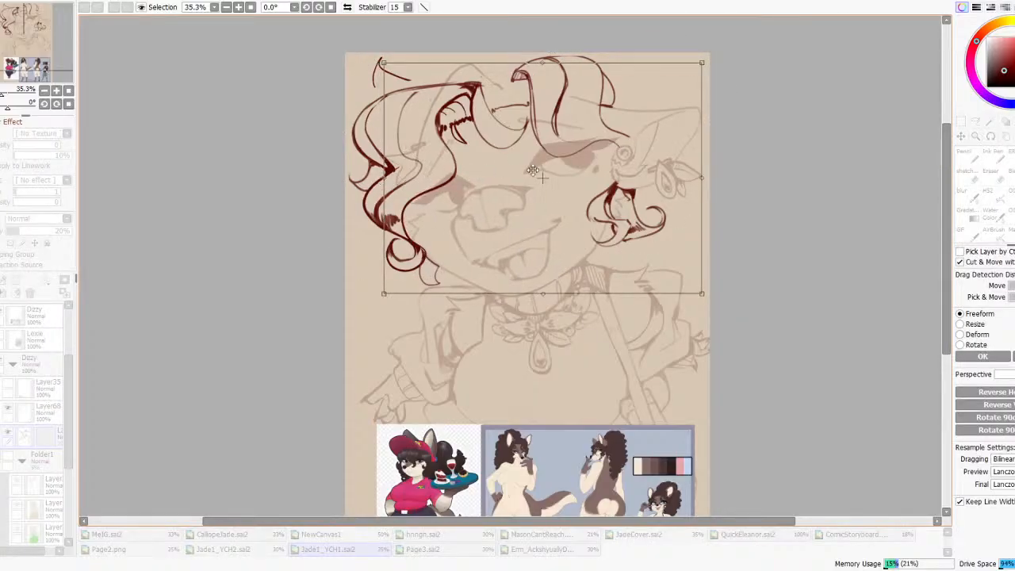
scroll(666, 171, down, 2)
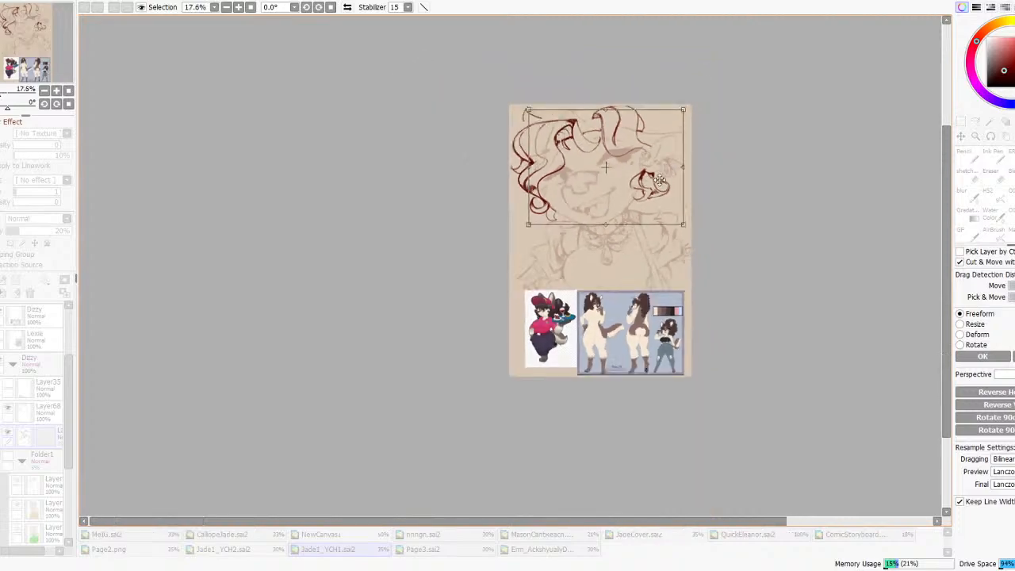
scroll(666, 171, down, 1)
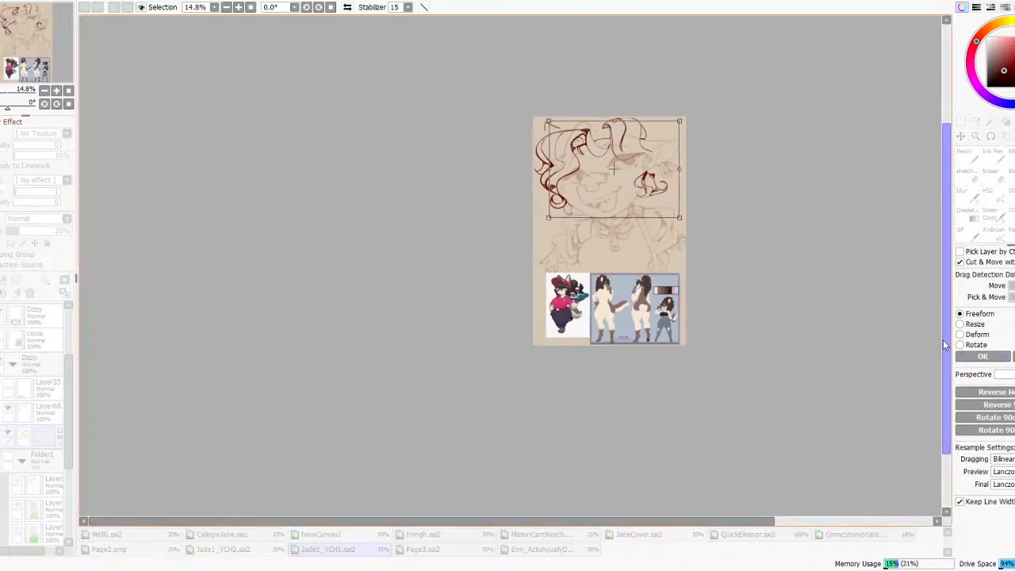
click(982, 356)
- Erase the leftover sketch hair lines around the front curl and forehead on Layer66
scroll(555, 244, up, 1)
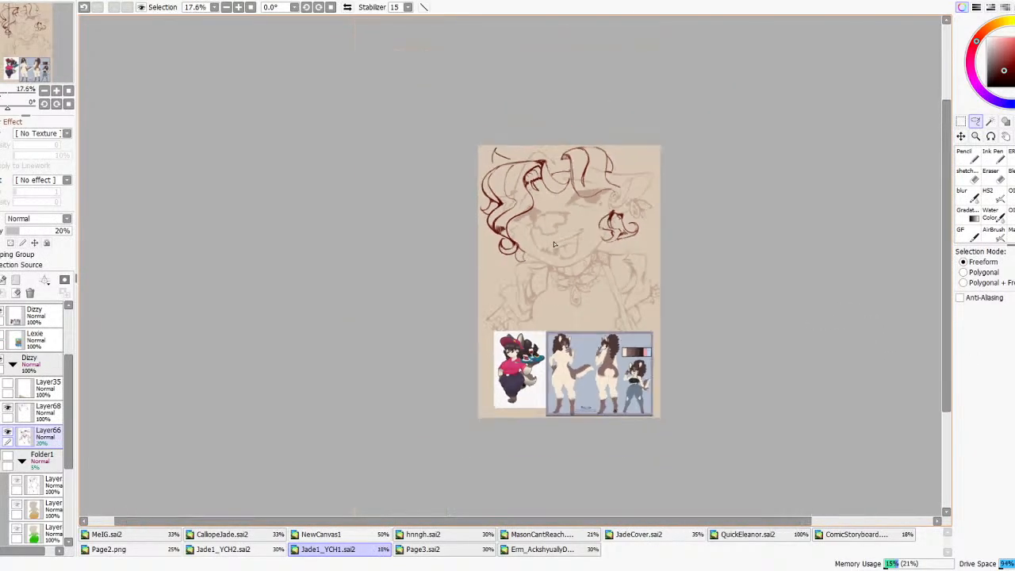
scroll(556, 245, up, 5)
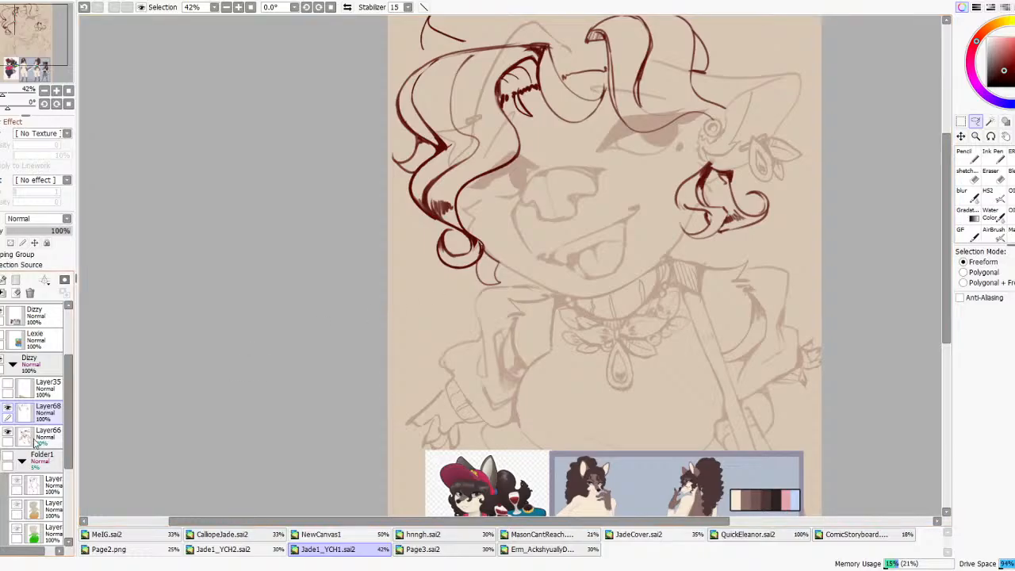
scroll(519, 196, down, 1)
key(e)
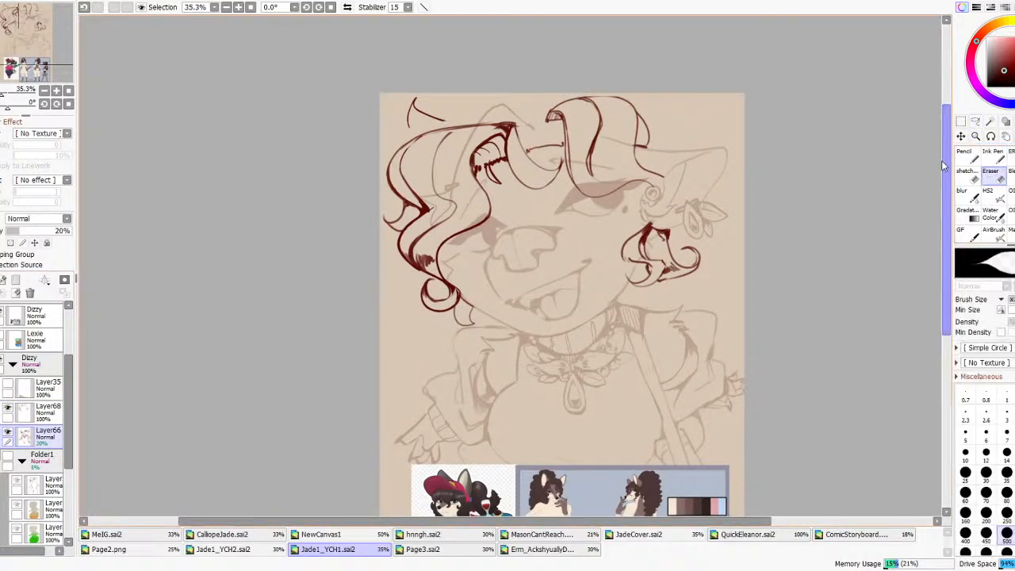
mouse_move(432, 212)
mouse_down()
mouse_move(458, 187)
mouse_move(514, 180)
mouse_move(501, 185)
mouse_move(478, 147)
mouse_up()
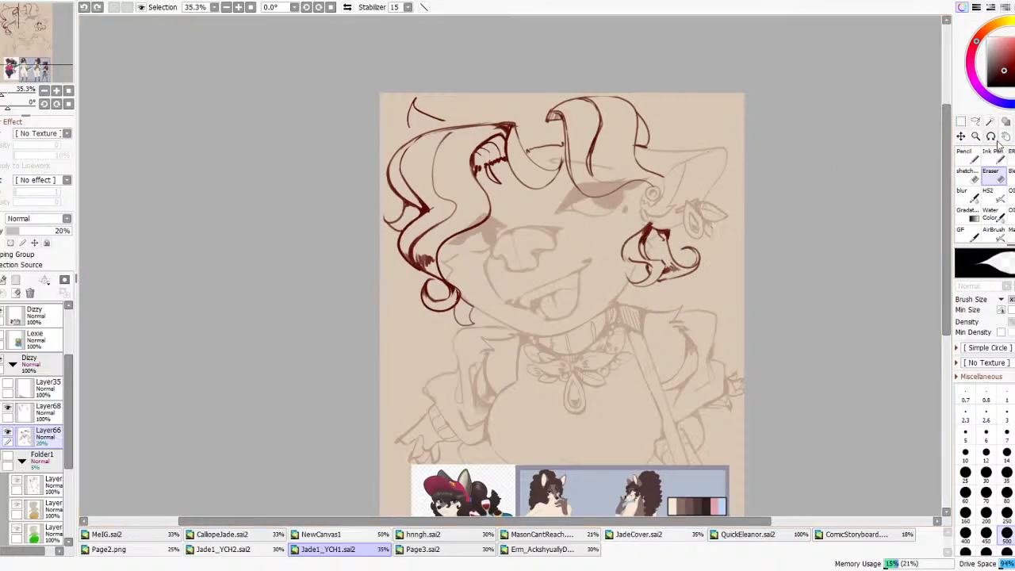
key(l)
mouse_move(647, 268)
mouse_down()
mouse_move(640, 233)
mouse_move(666, 263)
mouse_up()
key(ctrl+d)
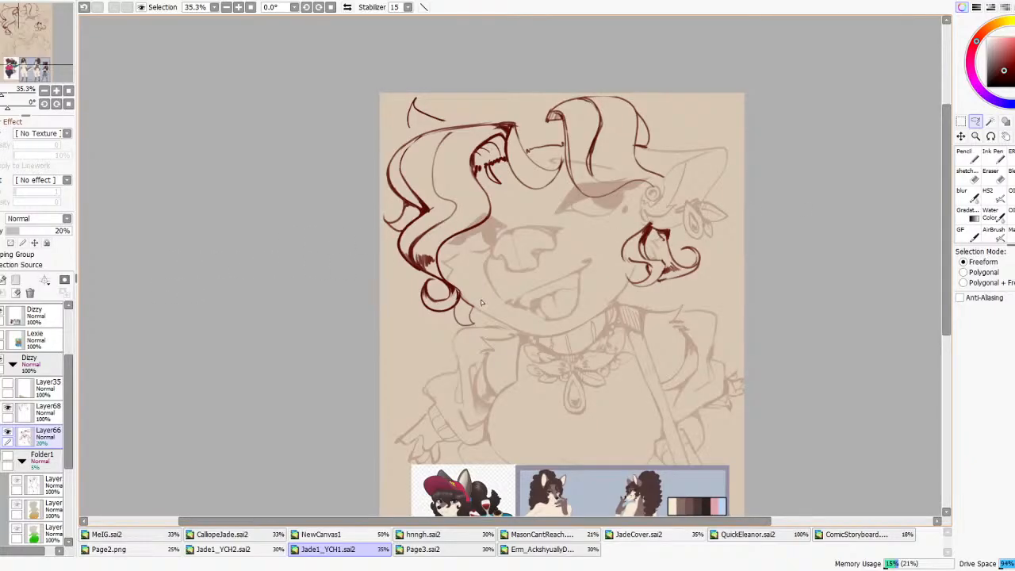
- Erase the Layer68 hair line where the lower curl overlaps the cheek fur
click(46, 412)
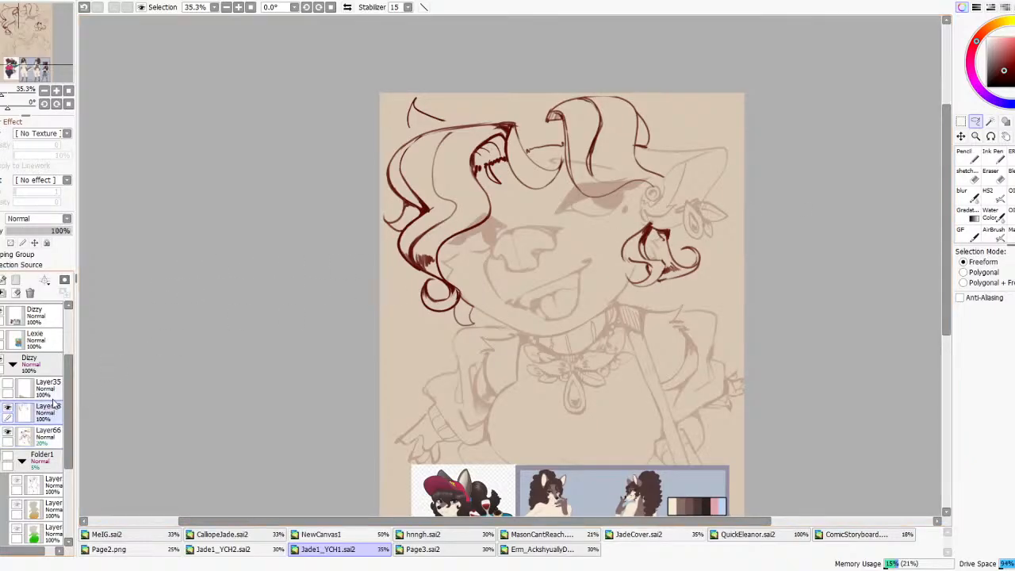
click(990, 177)
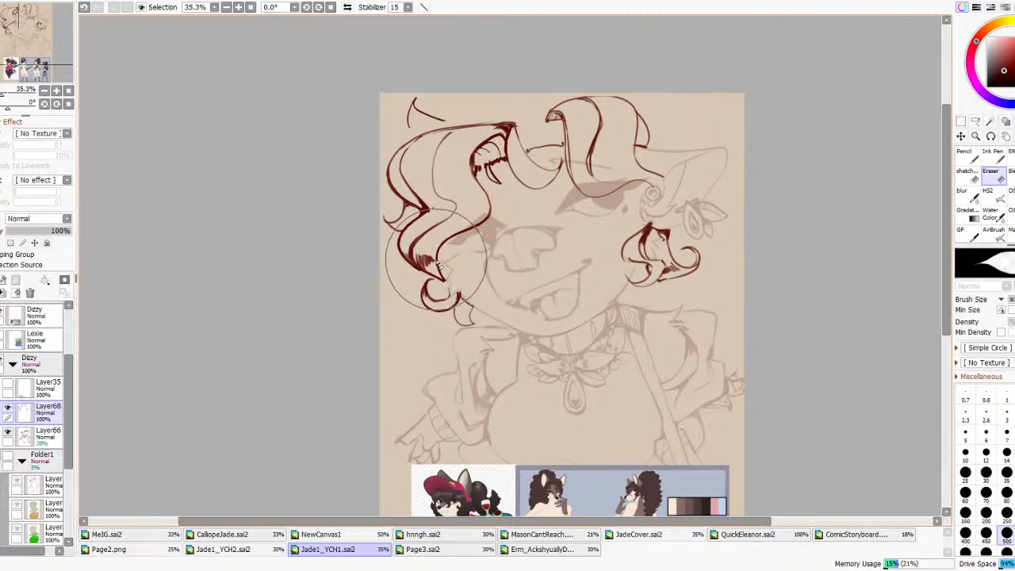
scroll(438, 260, down, 7)
scroll(470, 245, up, 4)
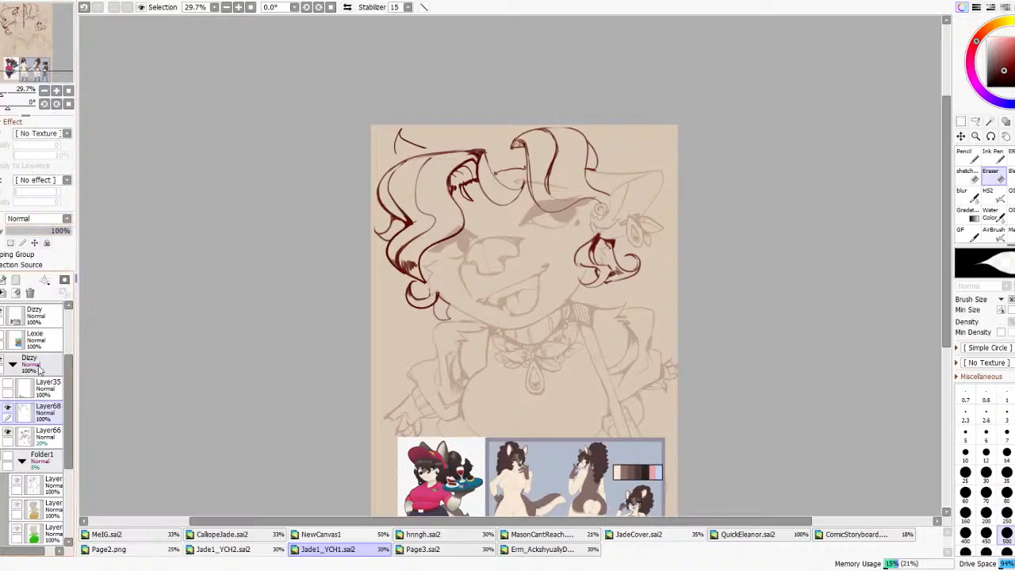
- Raise Layer66 to full opacity and merge Layer68 down into it
click(42, 432)
drag(48, 232, 119, 243)
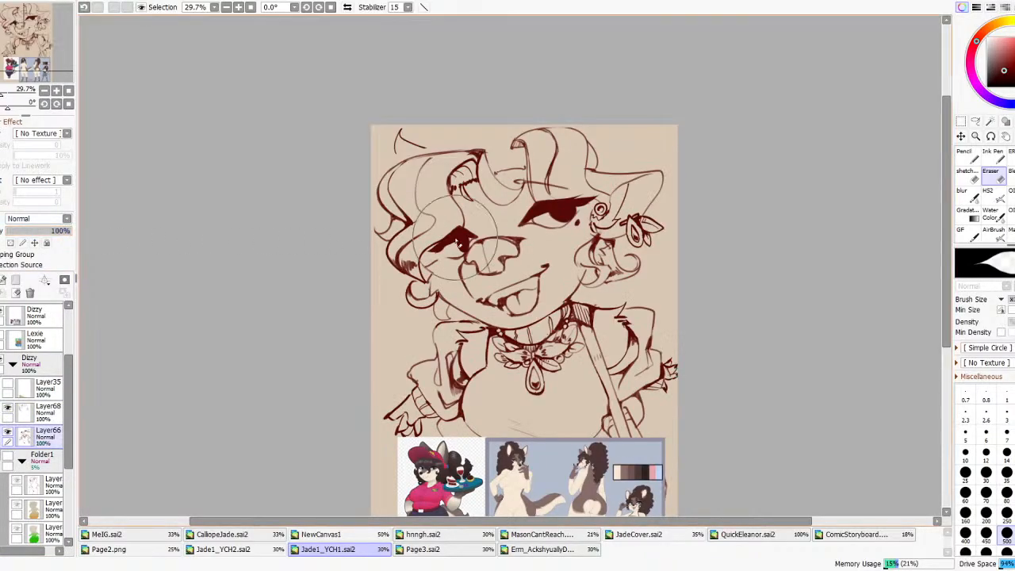
scroll(600, 211, down, 3)
scroll(594, 211, up, 3)
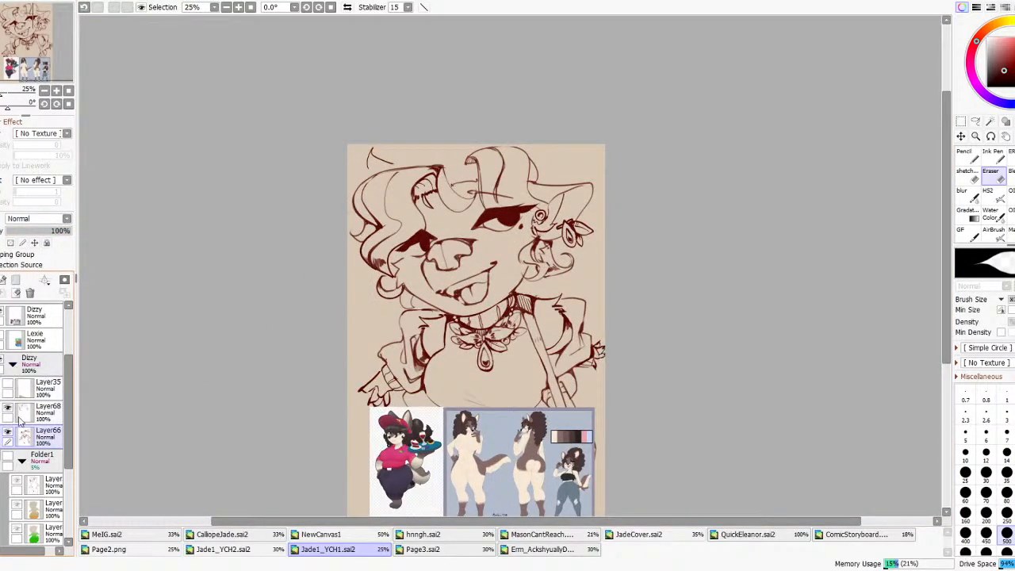
click(31, 415)
click(4, 294)
scroll(324, 215, up, 3)
scroll(324, 214, down, 4)
scroll(324, 214, up, 3)
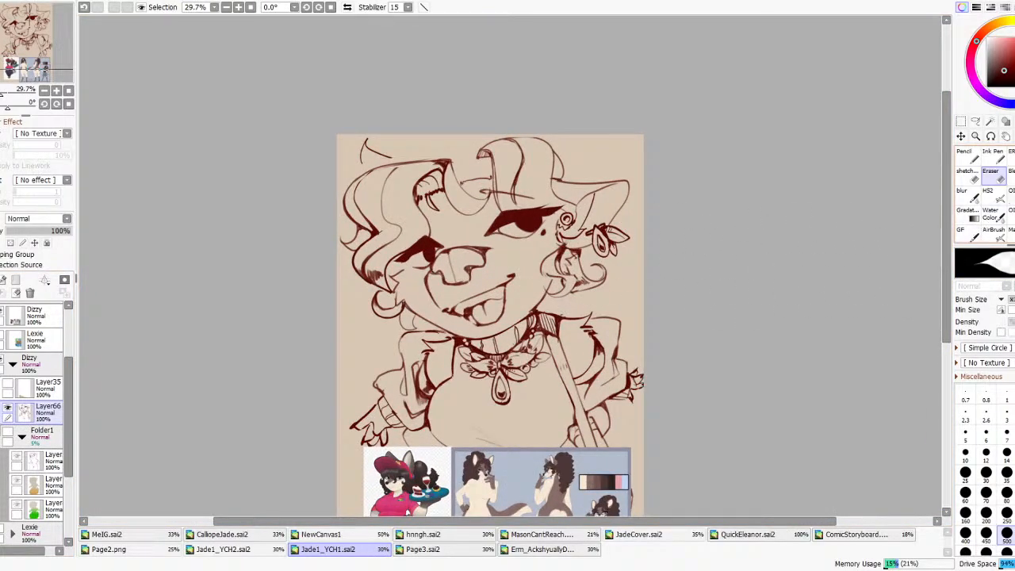
- Try inking and erasing a connecting line between the spiral earring and the curl below the ear, and undo it
click(1011, 195)
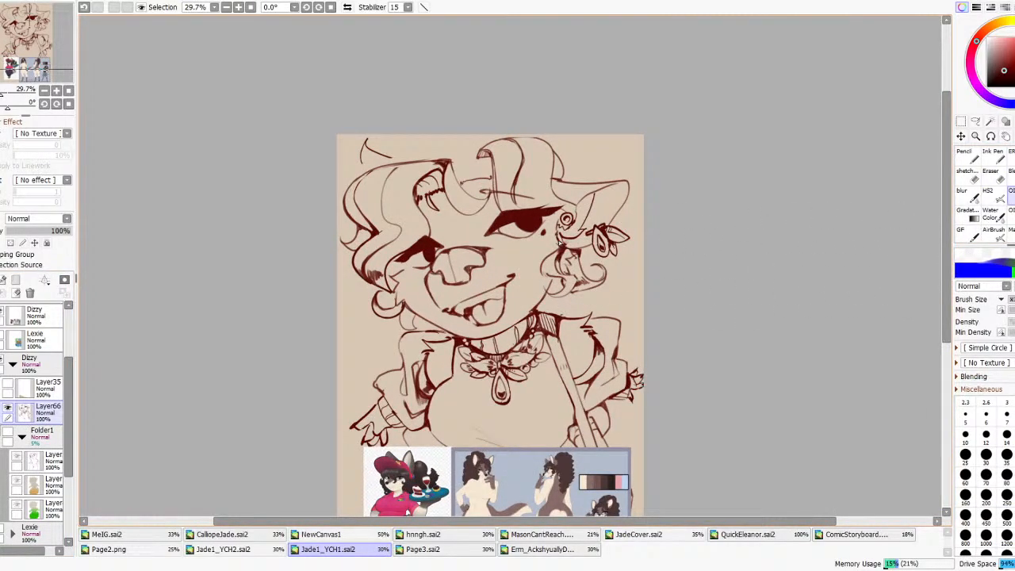
drag(558, 227, 560, 248)
key(ctrl+z)
key(e)
drag(567, 248, 559, 242)
click(1009, 196)
key(ctrl+z)
drag(560, 226, 556, 245)
key(ctrl+z)
- Try erasing the lines around the spiral earring and redrawing the ear's inner edge, and undo the changes
key(e)
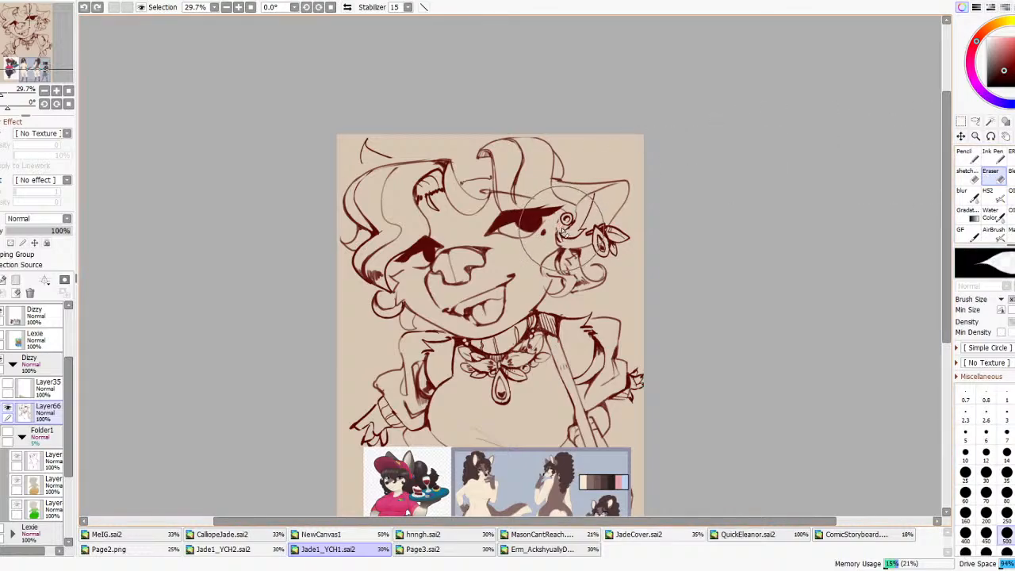
mouse_move(559, 224)
mouse_down()
mouse_move(564, 232)
mouse_move(576, 211)
mouse_up()
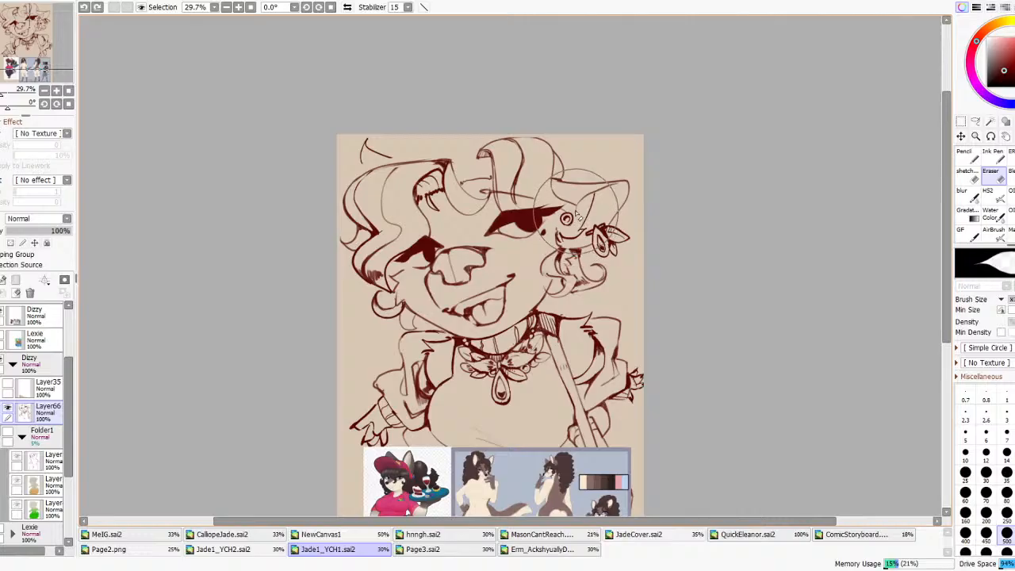
click(1010, 195)
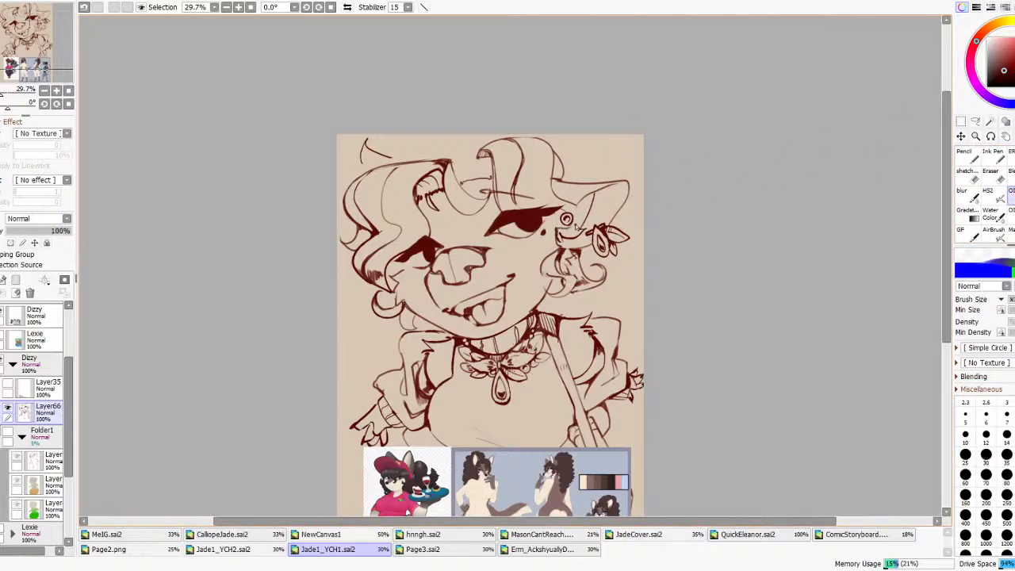
key(ctrl+z)
drag(561, 209, 579, 219)
key(ctrl+z)
key(ctrl+z)
- Try inking strokes at the ear tip and above the smaller eye, undo them, and check the layer's visibility
drag(594, 195, 626, 182)
key(ctrl+z)
drag(403, 239, 444, 225)
key(ctrl+z)
click(9, 407)
click(8, 406)
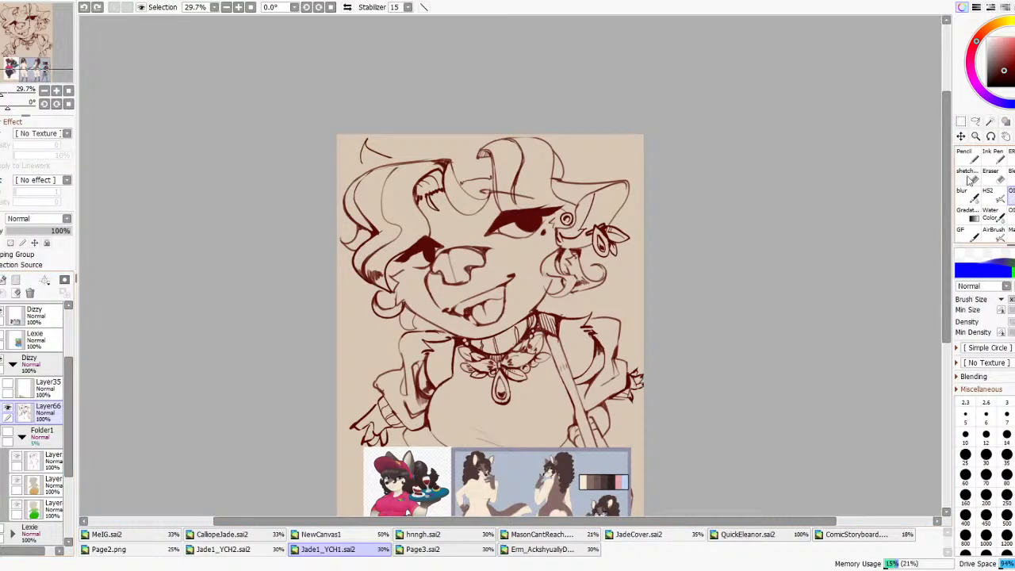
- Lasso the stray line crossing the base of the tall curl, paste it onto a new layer, and hide that layer
click(975, 121)
mouse_move(477, 192)
mouse_down()
mouse_move(539, 198)
mouse_move(500, 194)
mouse_move(539, 196)
mouse_up()
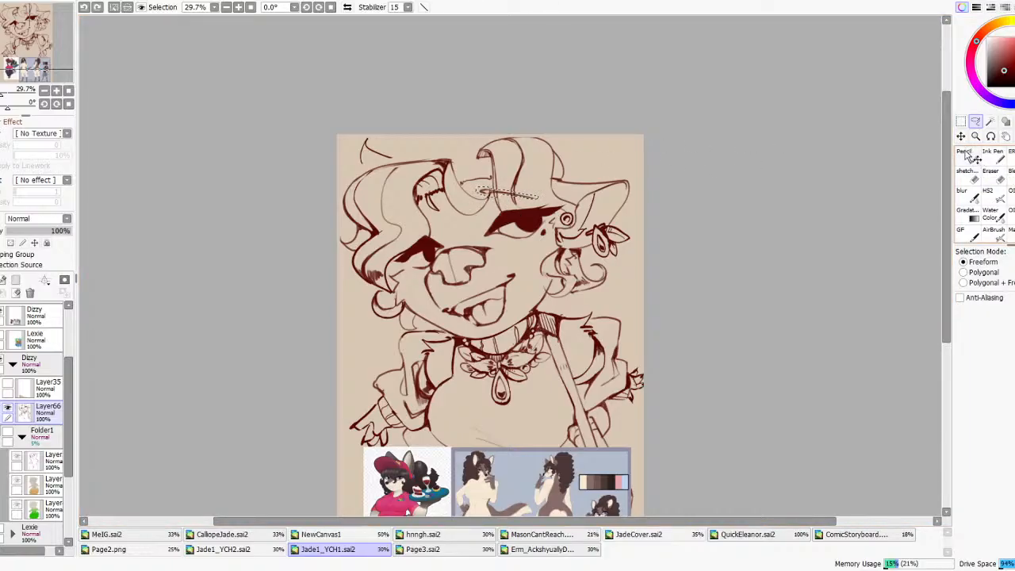
key(ctrl+v)
click(8, 407)
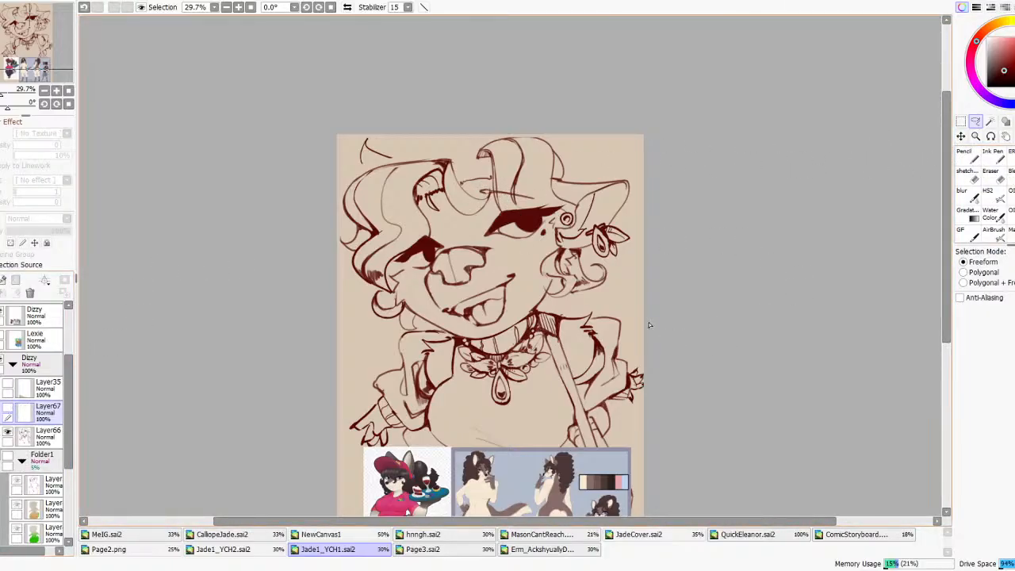
- Erase the remains of the stray line crossing the tall curl on Layer66
click(1000, 179)
click(43, 436)
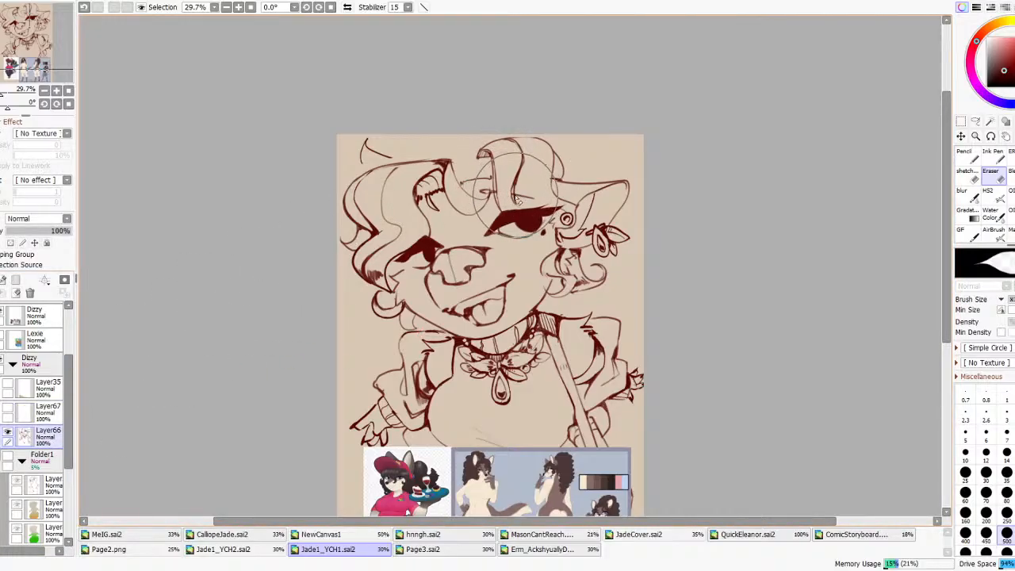
key(ctrl+z)
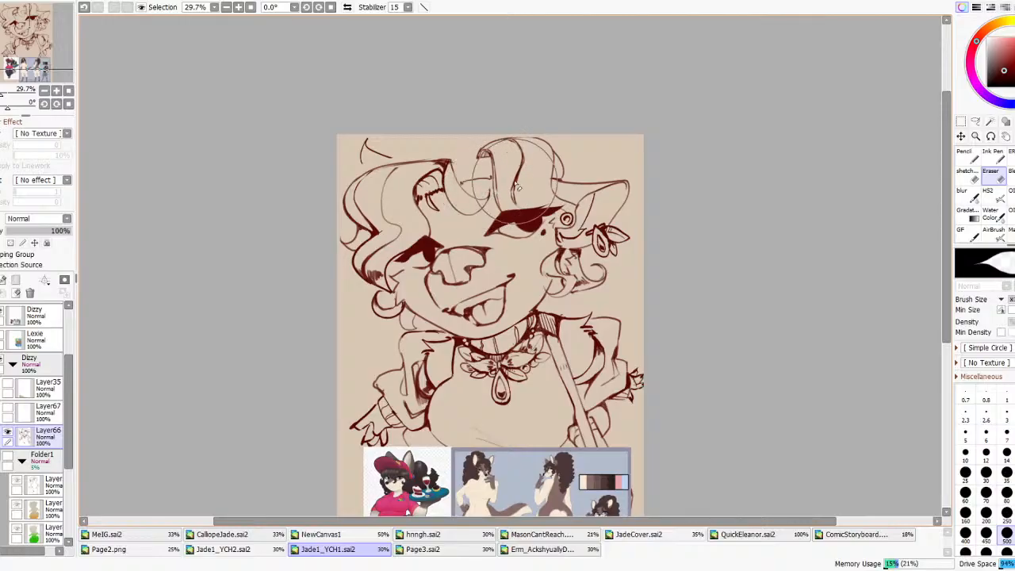
click(1010, 195)
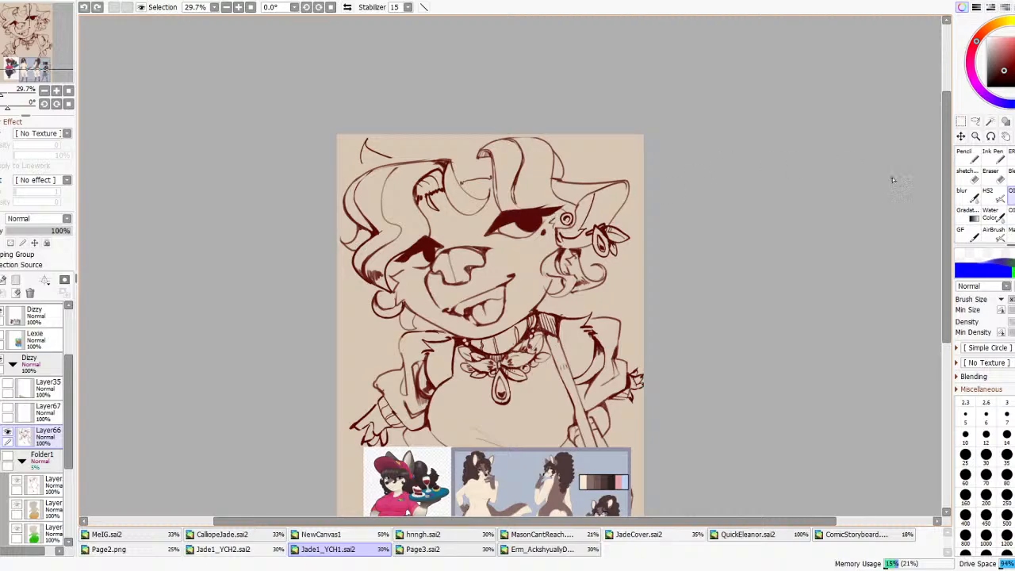
click(995, 178)
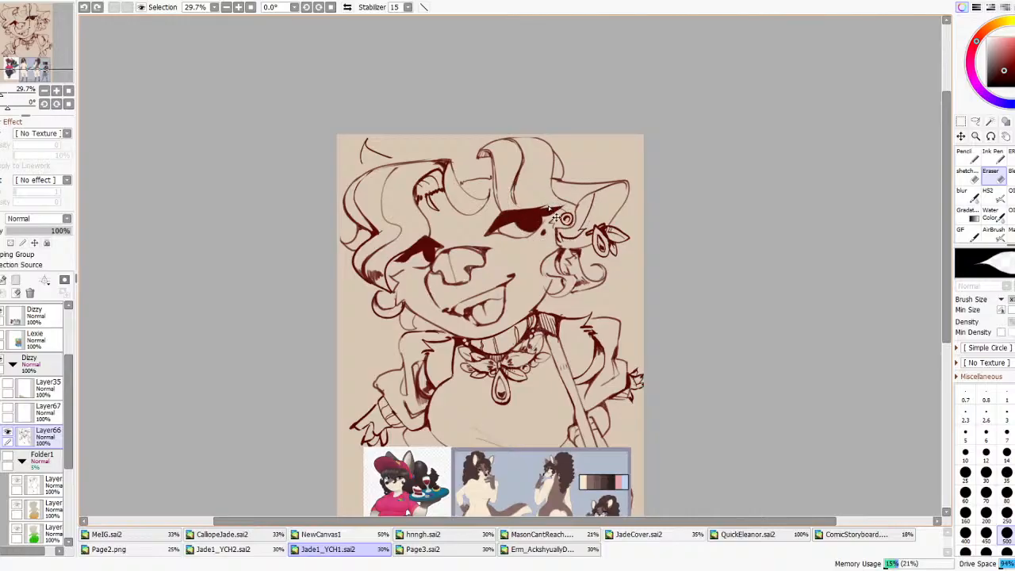
- Check the face in a mirrored view, and draw a hatched eyebrow stroke above the larger eye on a new layer above Layer66
scroll(520, 161, down, 3)
click(347, 8)
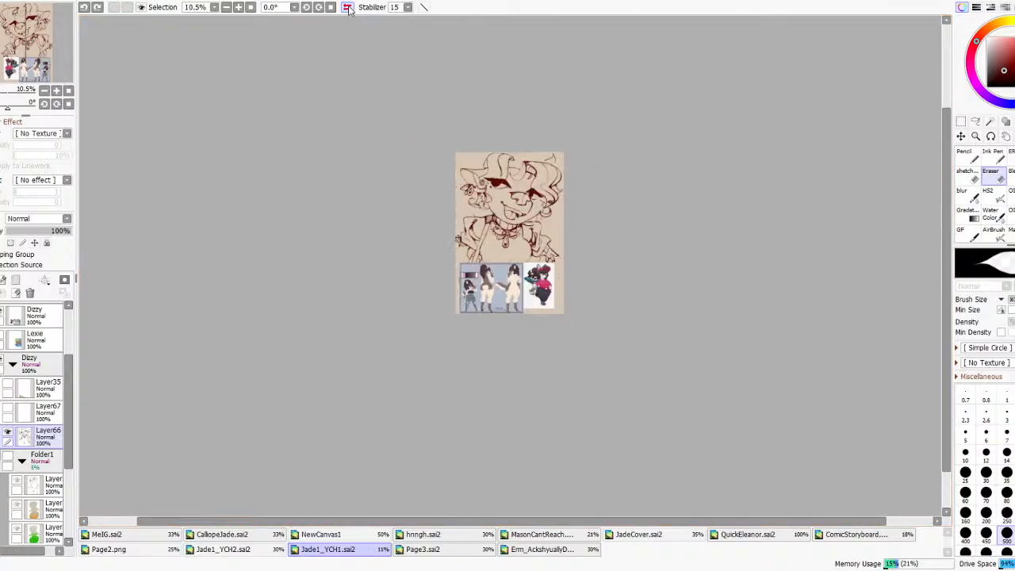
click(347, 8)
scroll(516, 132, up, 2)
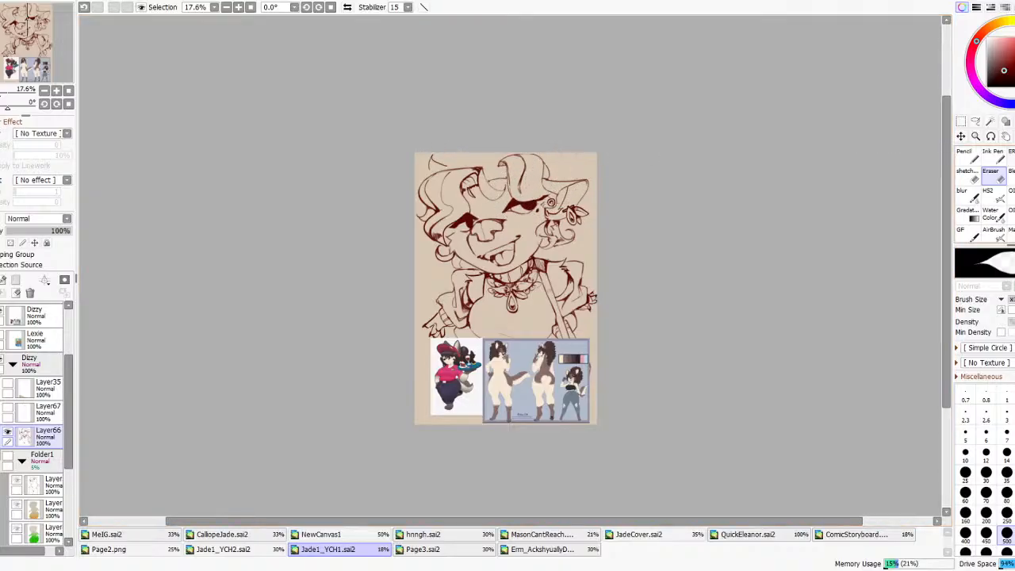
click(1009, 199)
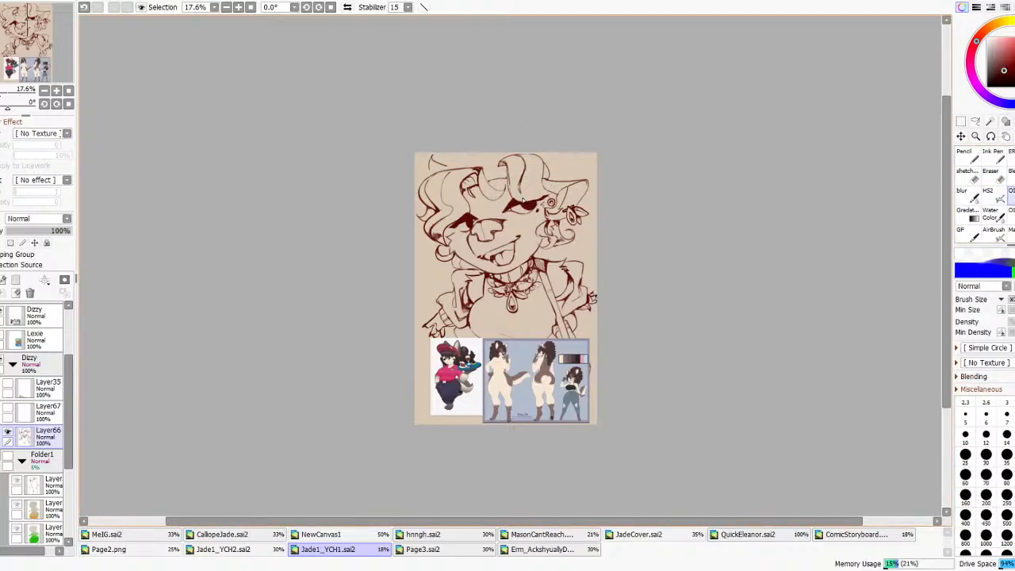
scroll(541, 151, up, 4)
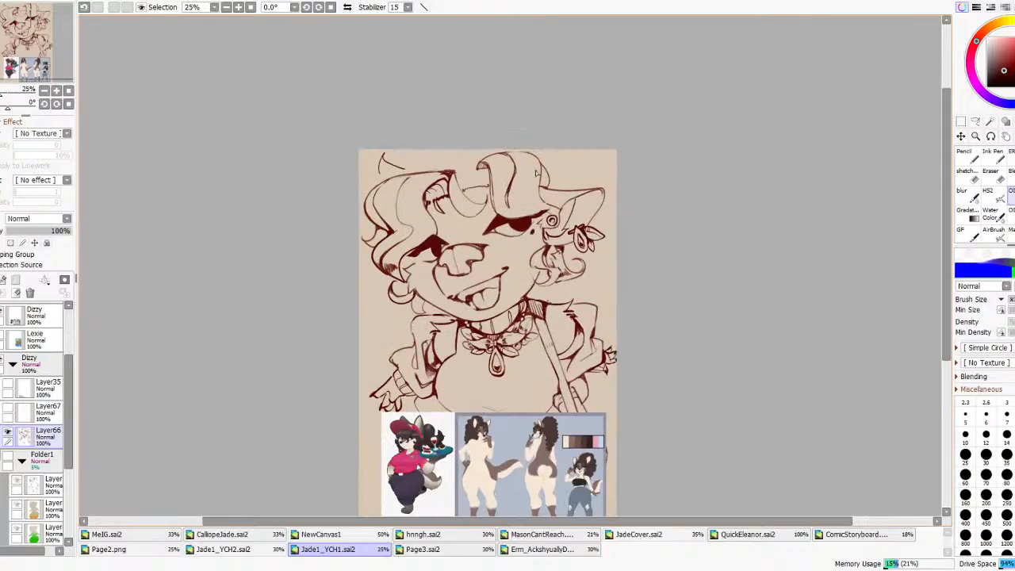
drag(500, 235, 552, 234)
key(ctrl+z)
key(ctrl+z)
key(ctrl+shift+n)
scroll(535, 172, down, 3)
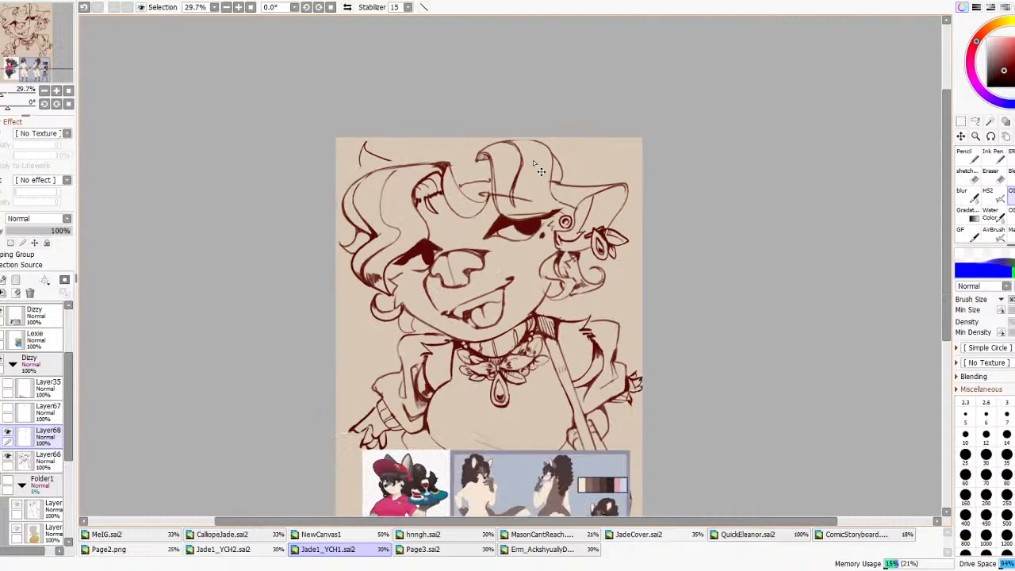
- Paste a copy of the eyebrow onto its own layer, then move and rotate it into place above the smaller eye
scroll(539, 168, down, 2)
scroll(539, 168, up, 1)
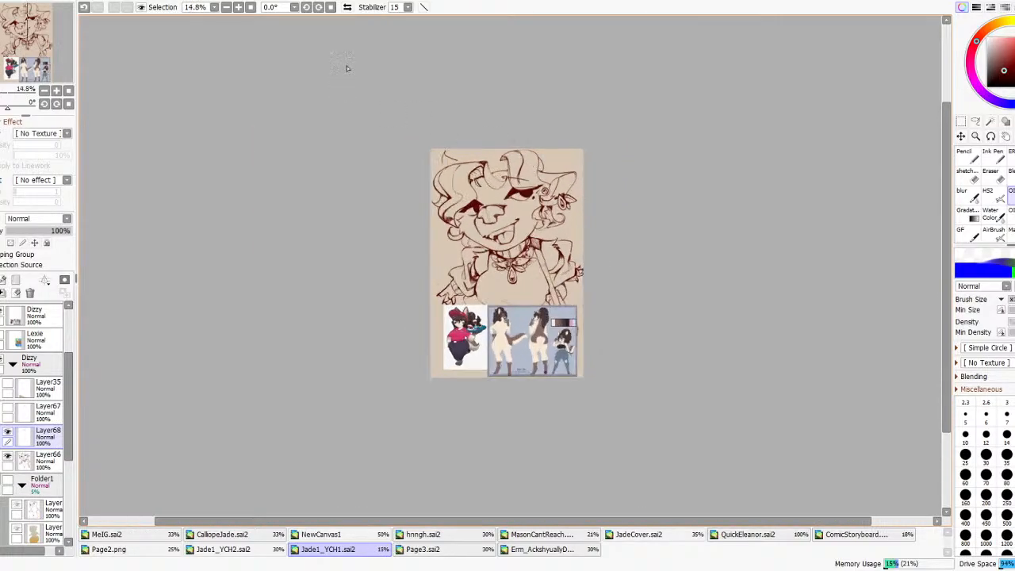
click(347, 8)
click(347, 7)
scroll(490, 168, up, 3)
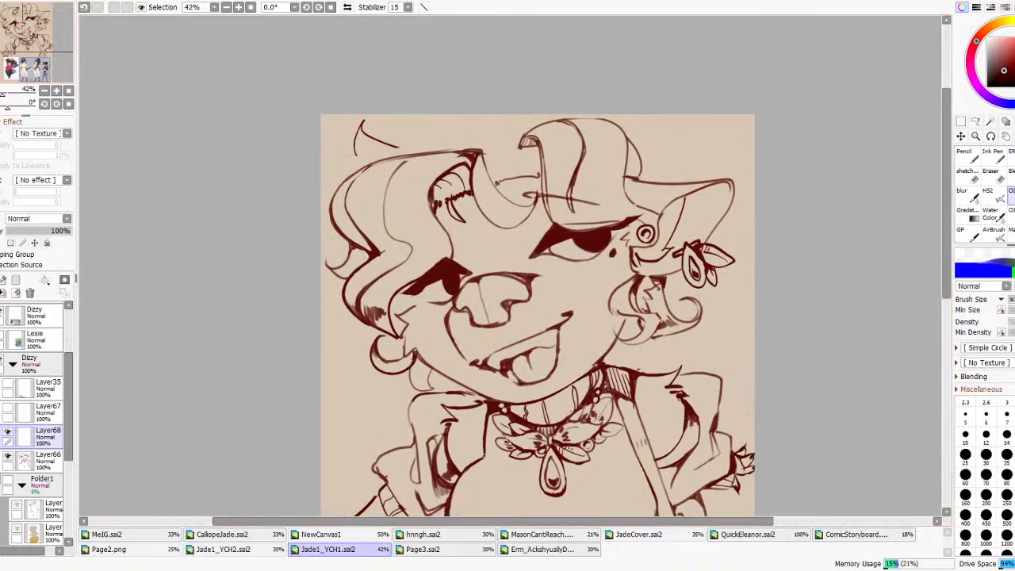
key(ctrl+v)
drag(561, 199, 423, 255)
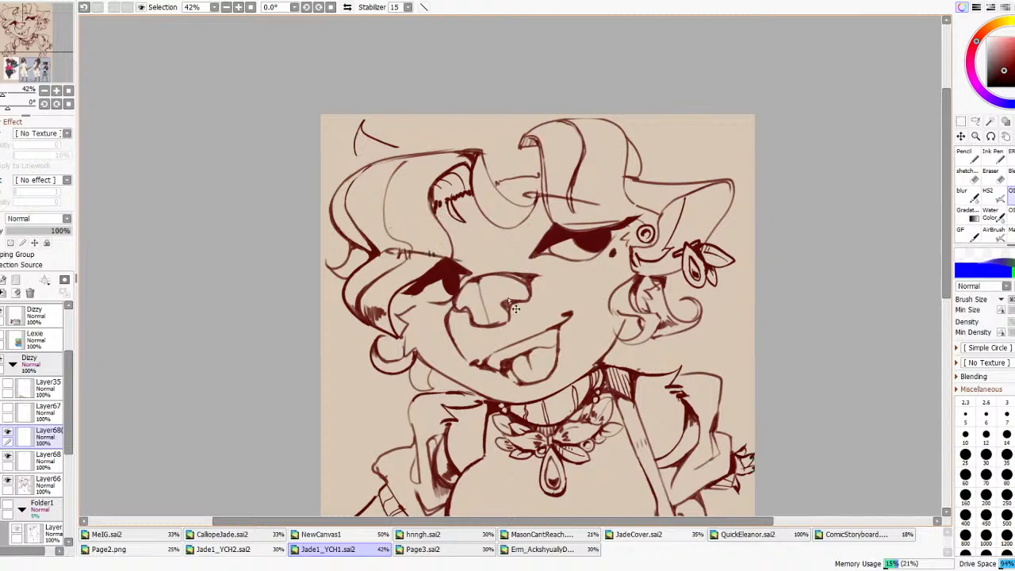
key(ctrl+t)
click(977, 393)
drag(652, 306, 636, 186)
click(980, 357)
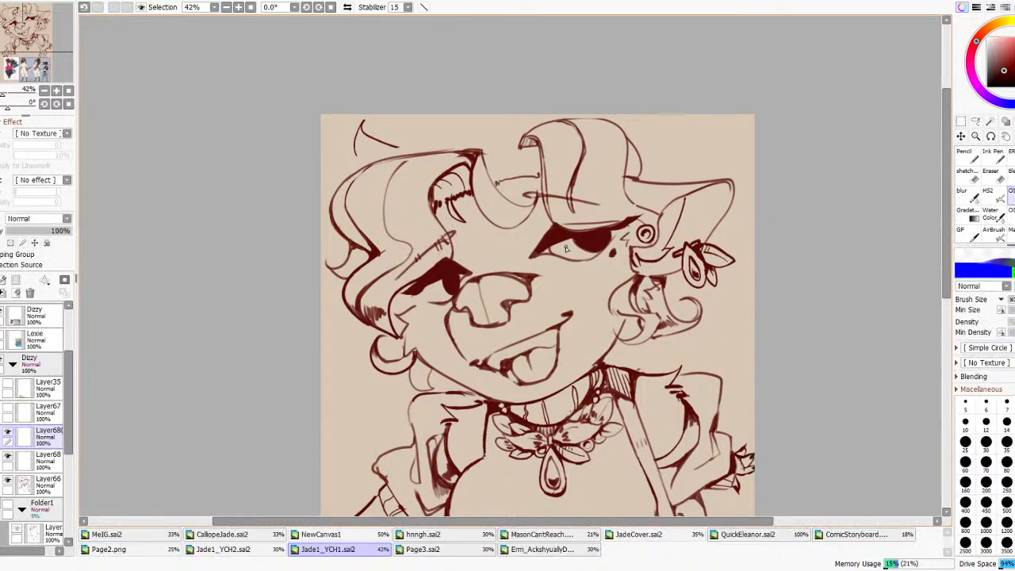
- Trim the copied eyebrow above the smaller eye with the Eraser
scroll(503, 222, down, 4)
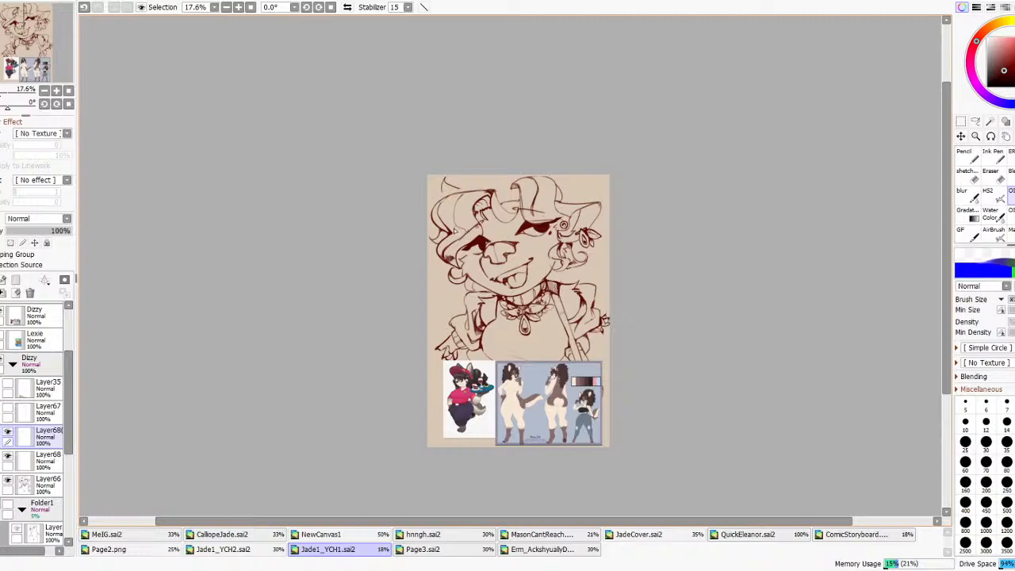
scroll(440, 233, up, 3)
key(e)
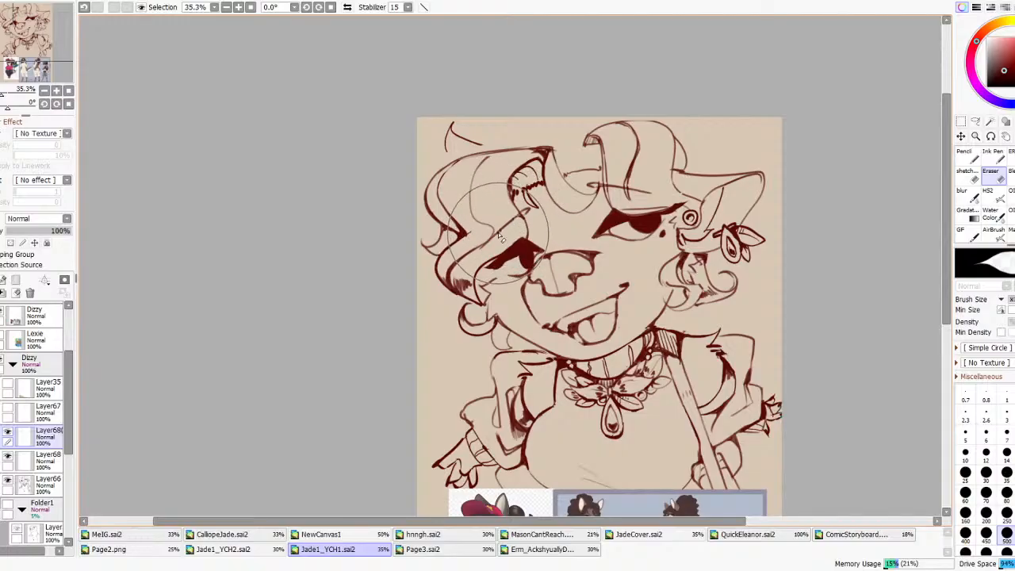
click(1011, 192)
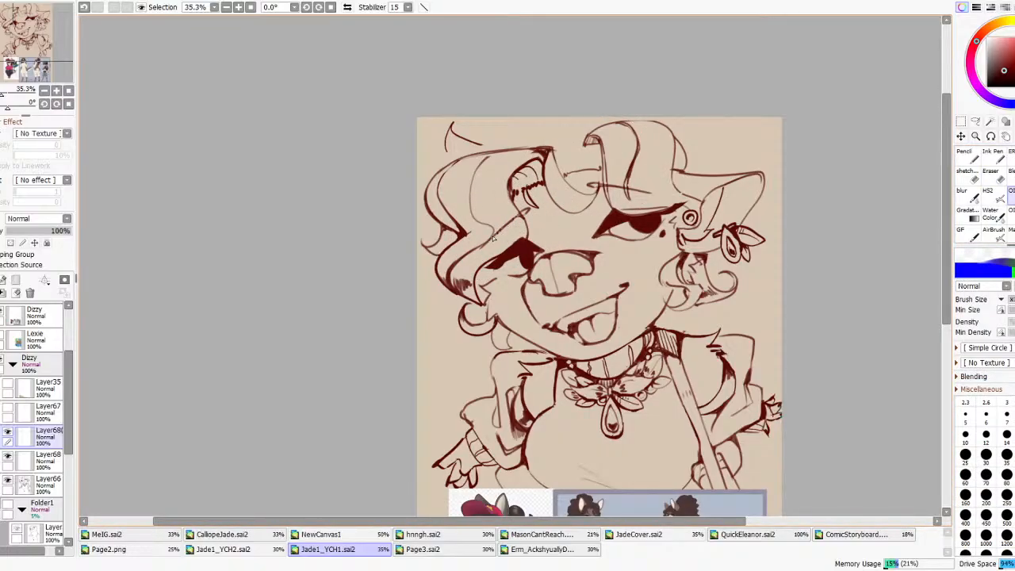
key(ctrl+z)
scroll(554, 192, up, 2)
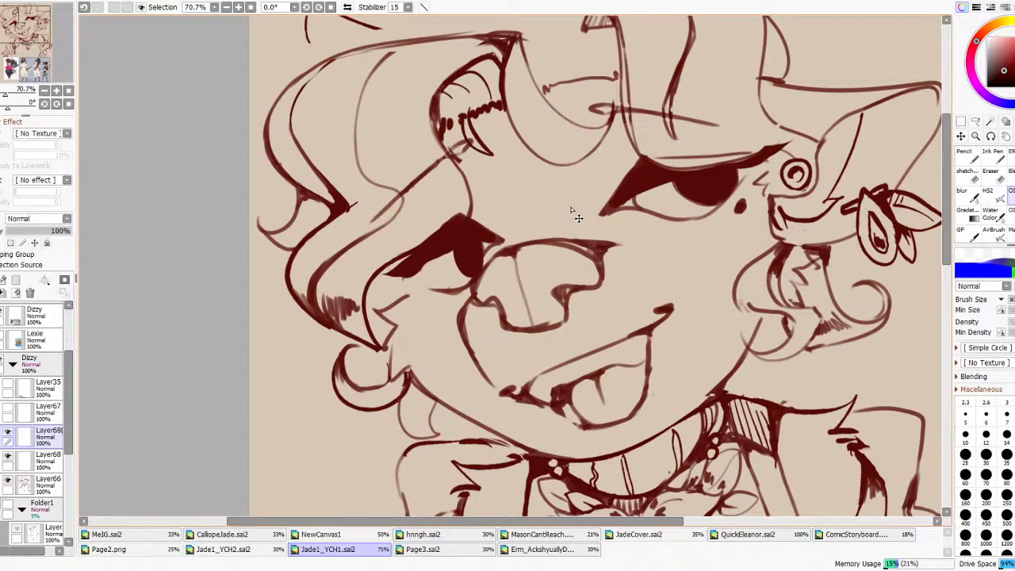
- Check the balance of both eyebrows in a mirrored view and examine the character references below the drawing
scroll(571, 221, down, 5)
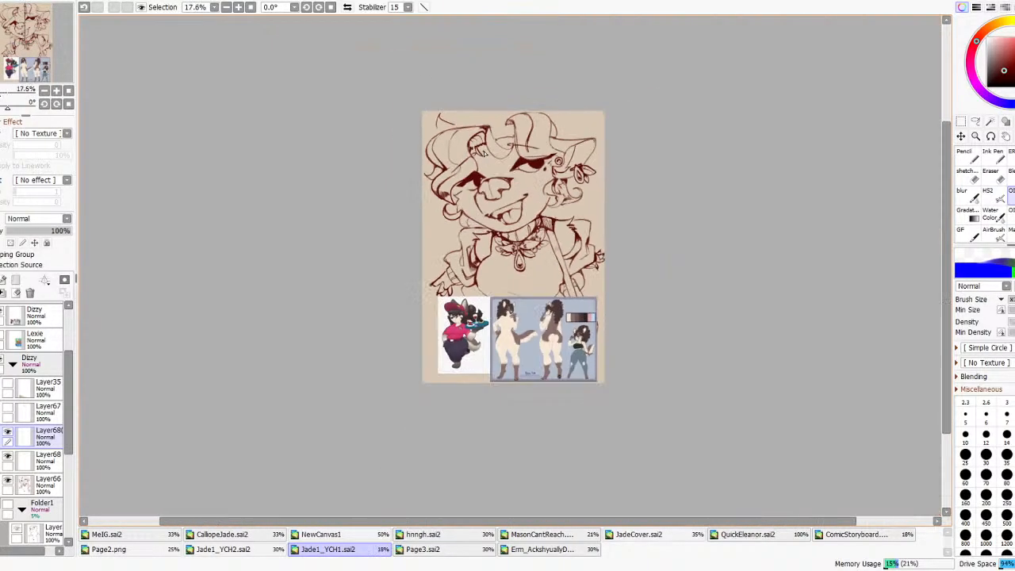
scroll(495, 143, up, 1)
click(347, 8)
click(347, 7)
scroll(509, 146, up, 2)
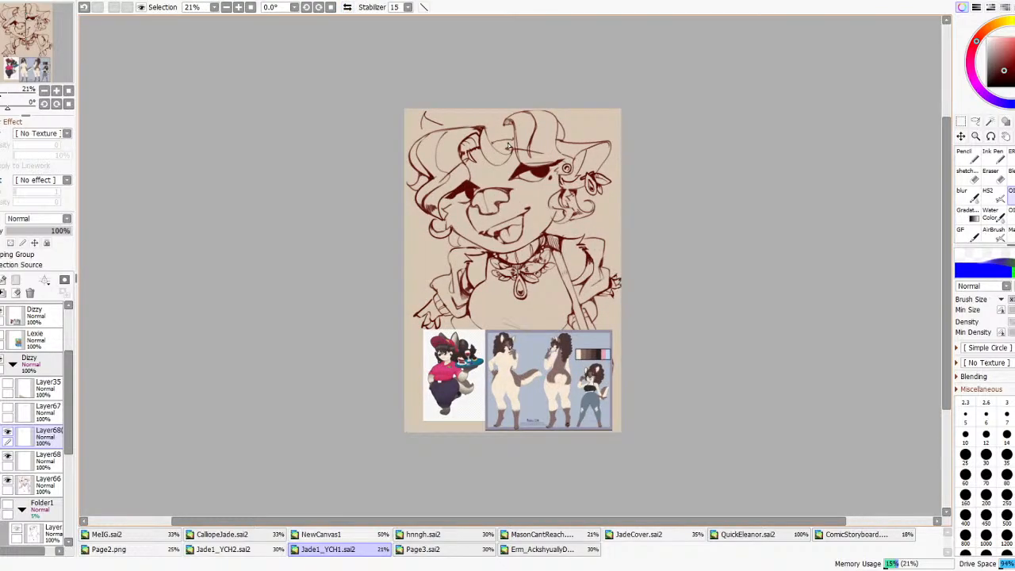
scroll(548, 333, up, 5)
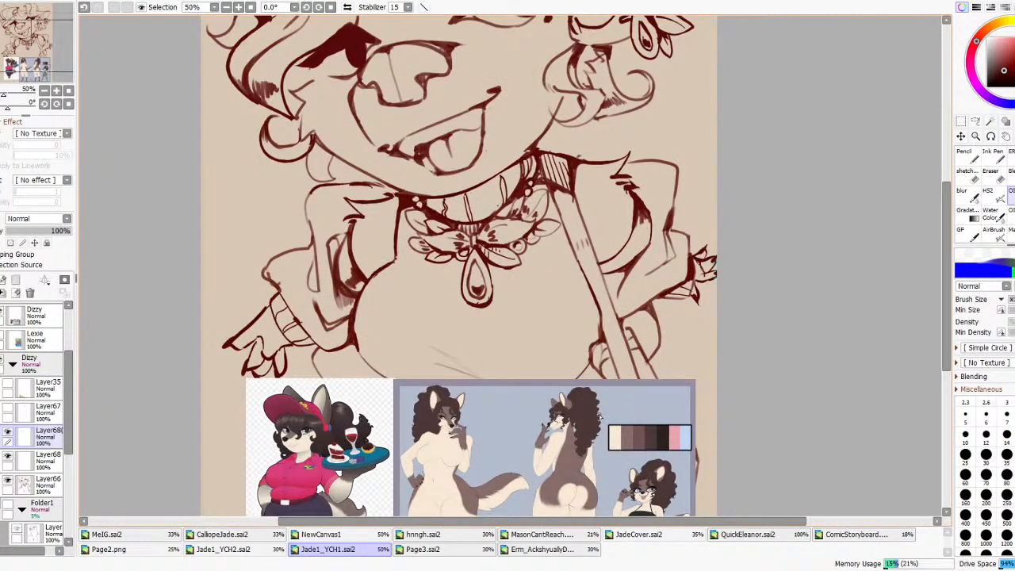
scroll(552, 262, down, 5)
scroll(443, 98, up, 1)
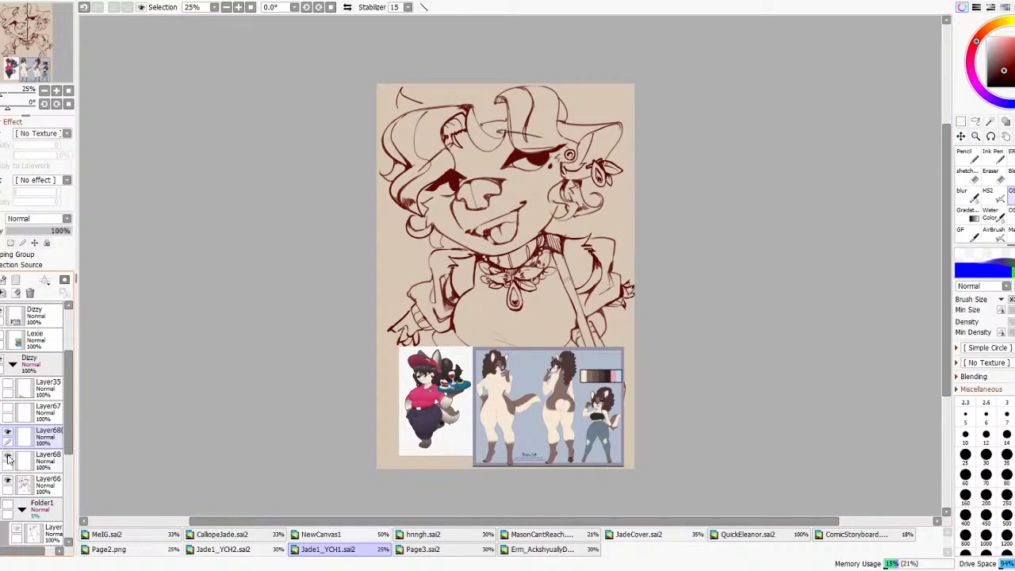
- Merge the copied eyebrow down into Layer68, check that layer's visibility, and make Layer66 active
click(17, 292)
click(7, 456)
click(8, 457)
click(36, 458)
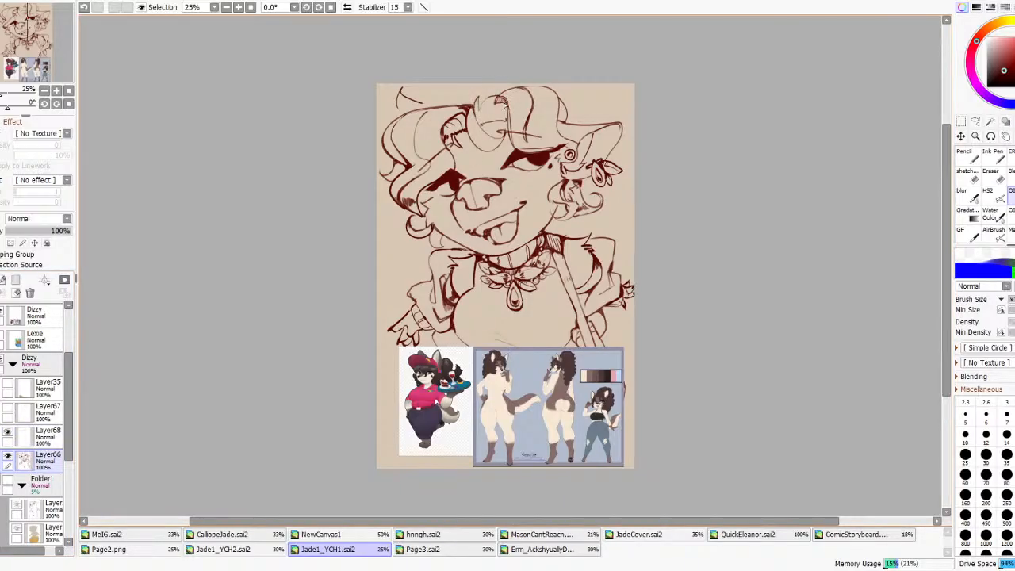
- Extend the top hair outline on Layer66 across to the tall curl, and check the drawing without the Dizzy reference layer
key(ctrl+z)
mouse_move(493, 103)
mouse_down()
mouse_move(484, 94)
mouse_move(436, 111)
mouse_up()
key(ctrl+z)
drag(441, 107, 503, 98)
key(ctrl+z)
scroll(634, 162, down, 6)
scroll(642, 178, up, 6)
click(1, 314)
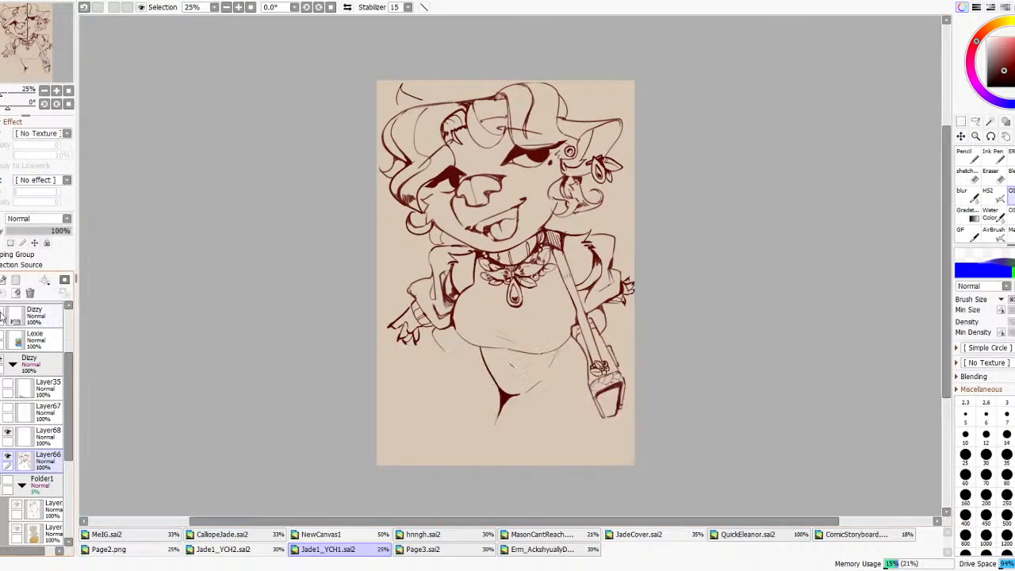
click(2, 315)
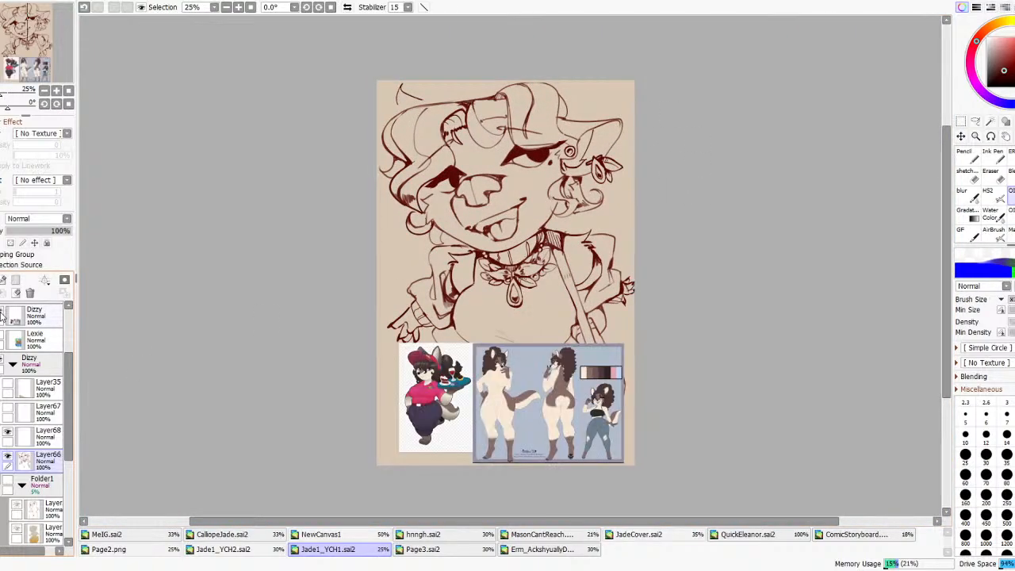
- Add a new layer above Layer66, lower Layer66's opacity to 29%, show Folder1, and make the new layer active
scroll(459, 156, up, 3)
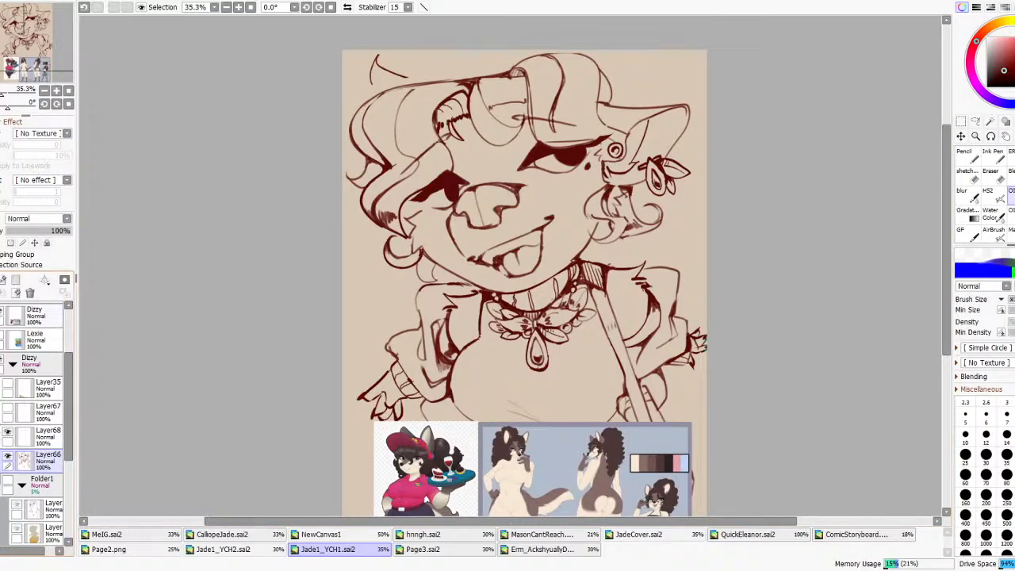
click(2, 279)
click(51, 484)
drag(16, 230, 25, 230)
click(8, 505)
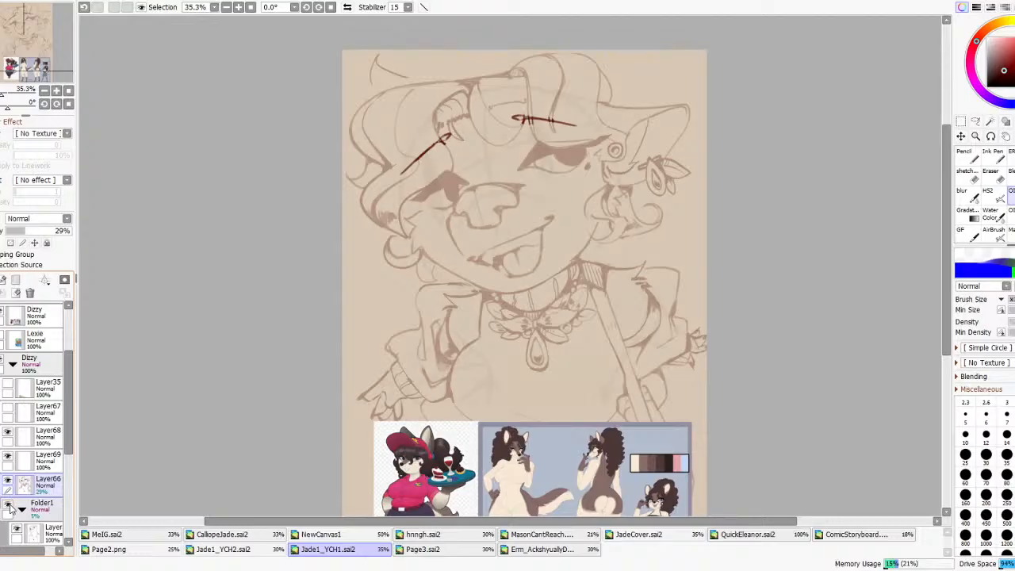
click(36, 460)
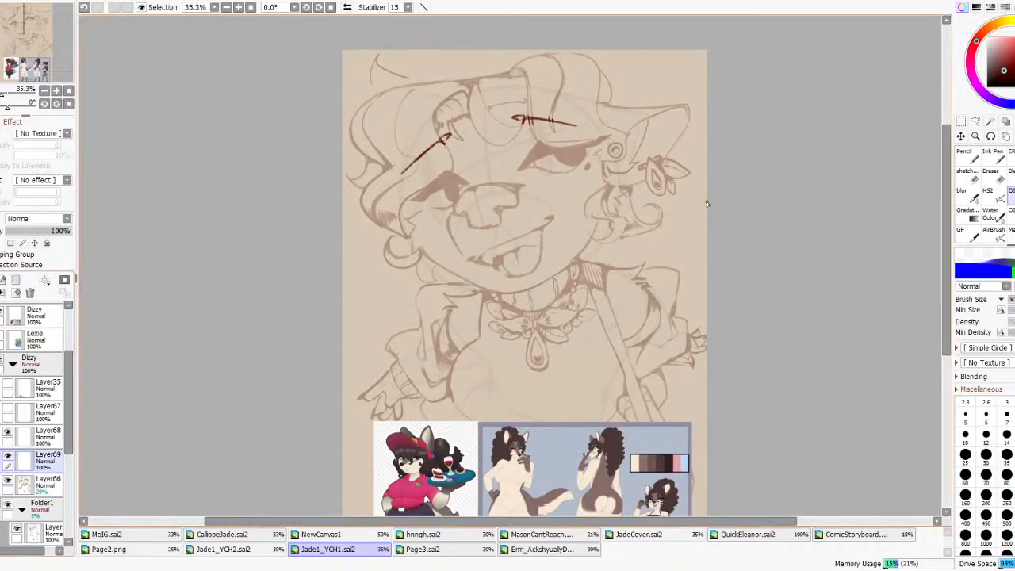
- Try inking a wavy hair stroke below the pendant earring and a curved one beside the opposite sleeve on Layer69
mouse_move(628, 188)
mouse_down()
mouse_move(629, 241)
mouse_move(636, 269)
mouse_up()
mouse_move(397, 293)
mouse_down()
mouse_move(428, 295)
mouse_move(369, 336)
mouse_move(390, 341)
mouse_move(371, 379)
mouse_up()
key(ctrl+z)
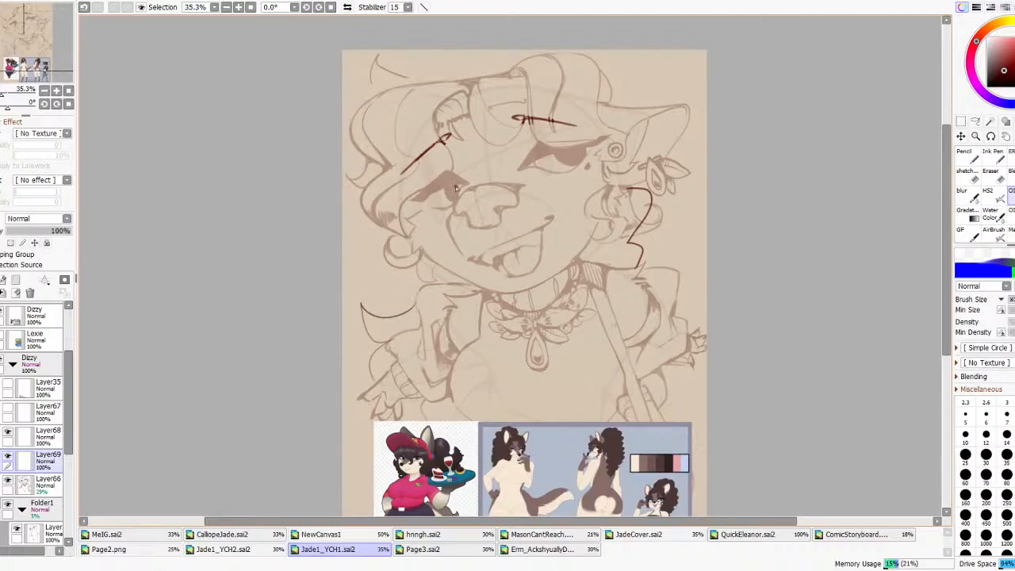
scroll(505, 123, down, 4)
key(ctrl+z)
scroll(494, 147, up, 3)
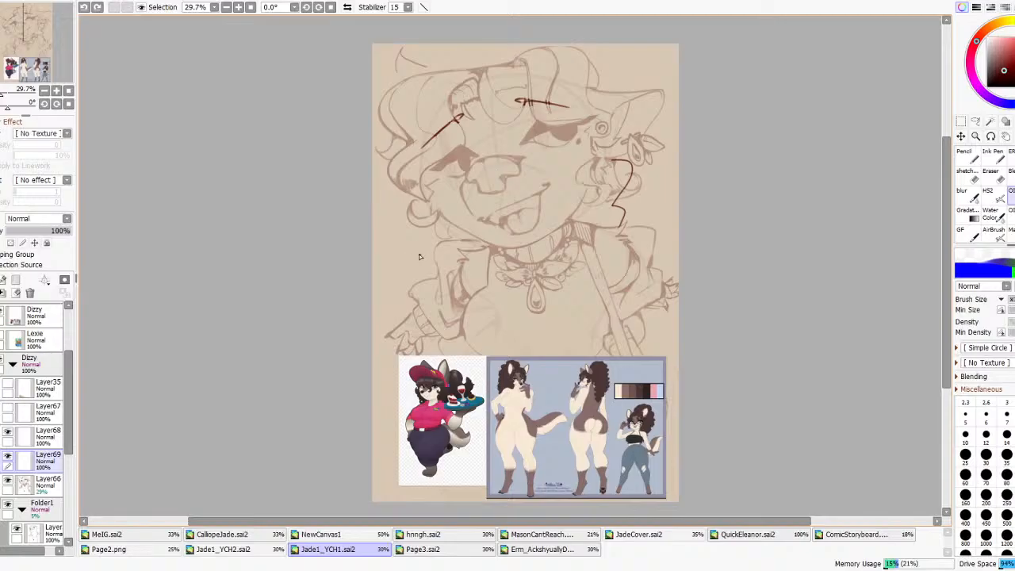
drag(423, 231, 434, 253)
key(ctrl+z)
scroll(380, 162, down, 4)
scroll(398, 181, up, 3)
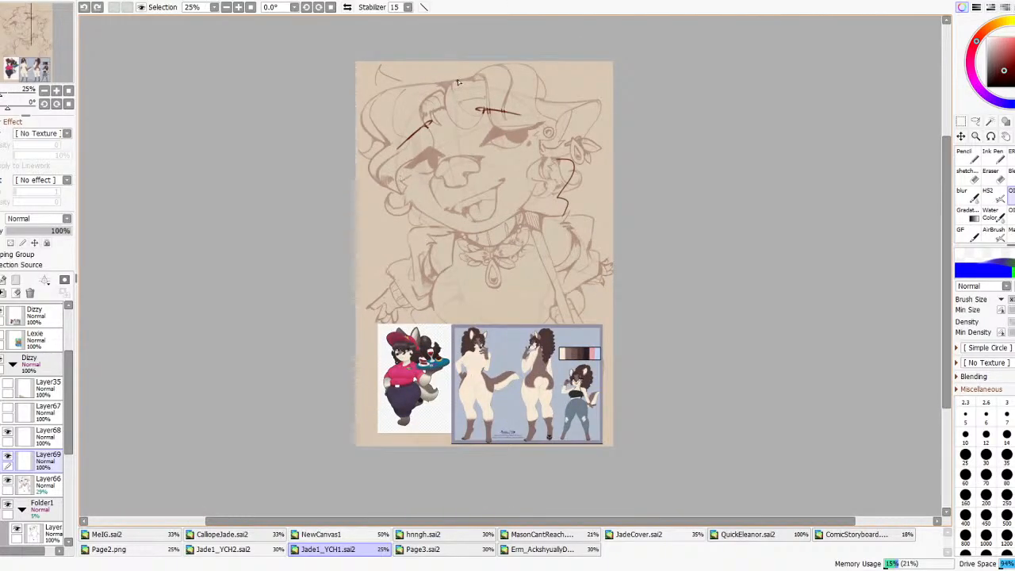
- Try several curved hair strokes above the head, and undo them along with the wavy stroke below the earring
drag(425, 62, 421, 80)
key(ctrl+z)
mouse_move(410, 87)
mouse_down()
mouse_move(427, 55)
mouse_move(447, 55)
mouse_move(416, 77)
mouse_move(426, 59)
mouse_up()
key(ctrl+z)
key(ctrl+z)
drag(525, 59, 528, 72)
key(ctrl+z)
key(ctrl+z)
mouse_move(413, 84)
mouse_down()
mouse_move(416, 65)
mouse_move(451, 63)
mouse_up()
key(ctrl+z)
drag(443, 55, 444, 63)
key(ctrl+z)
drag(544, 82, 522, 64)
mouse_move(415, 83)
mouse_down()
mouse_move(411, 53)
mouse_move(431, 46)
mouse_move(409, 62)
mouse_up()
key(ctrl+z)
key(ctrl+z)
scroll(453, 46, down, 2)
scroll(453, 64, up, 2)
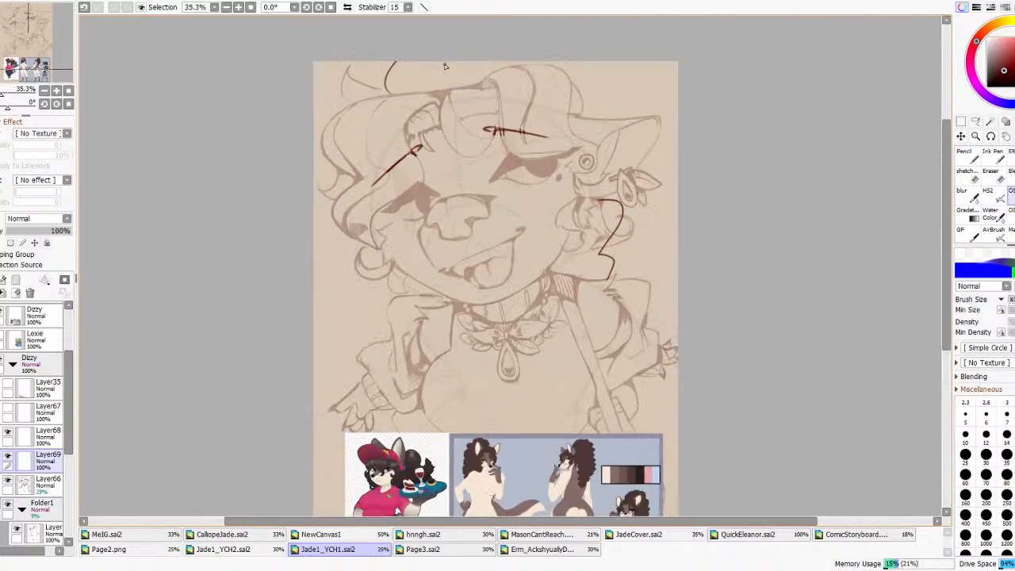
key(ctrl+z)
key(ctrl+z)
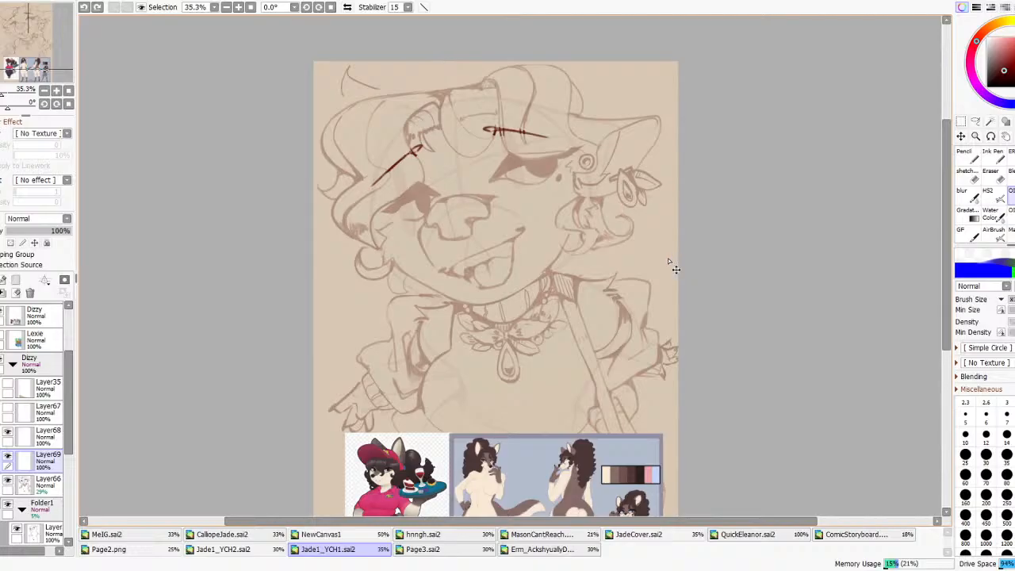
- Try a wavy hair lock with dark filled accents below the pendant earring, plus short strokes at both sleeves
mouse_move(606, 206)
mouse_down()
mouse_move(598, 247)
mouse_move(618, 250)
mouse_move(611, 275)
mouse_move(620, 275)
mouse_move(625, 210)
mouse_move(605, 254)
mouse_move(609, 284)
mouse_up()
key(ctrl+z)
drag(608, 247, 606, 278)
key(ctrl+z)
mouse_move(608, 205)
mouse_down()
mouse_move(613, 225)
mouse_move(589, 266)
mouse_move(605, 286)
mouse_up()
key(ctrl+z)
mouse_move(601, 248)
mouse_down()
mouse_move(600, 279)
mouse_move(575, 237)
mouse_up()
key(ctrl+z)
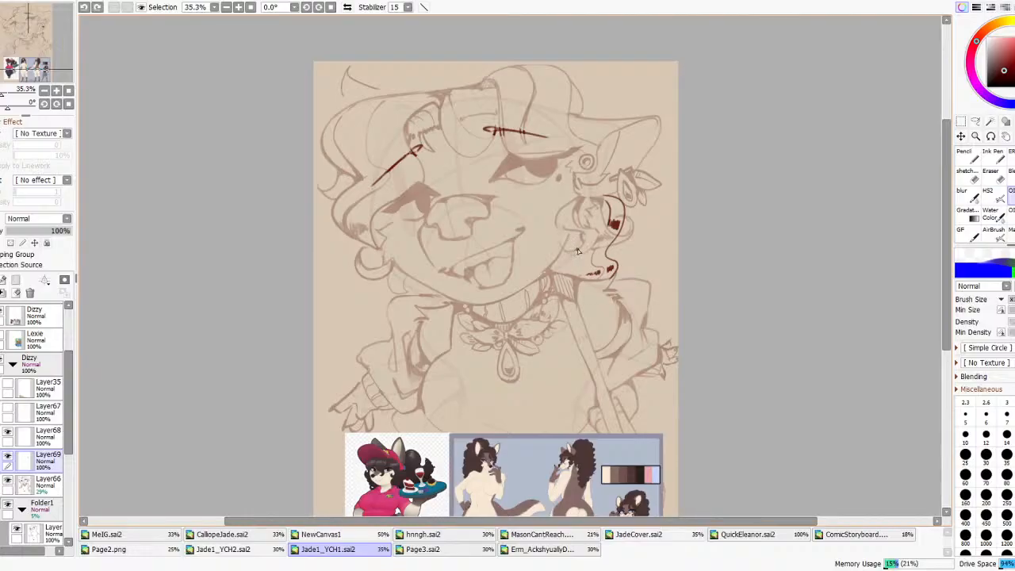
mouse_move(646, 314)
mouse_down()
mouse_move(660, 319)
mouse_move(654, 331)
mouse_up()
drag(354, 319, 374, 330)
- Examine the hair on the character reference sheet, and undo the hair lock and sleeve strokes on Layer69
scroll(424, 317, down, 3)
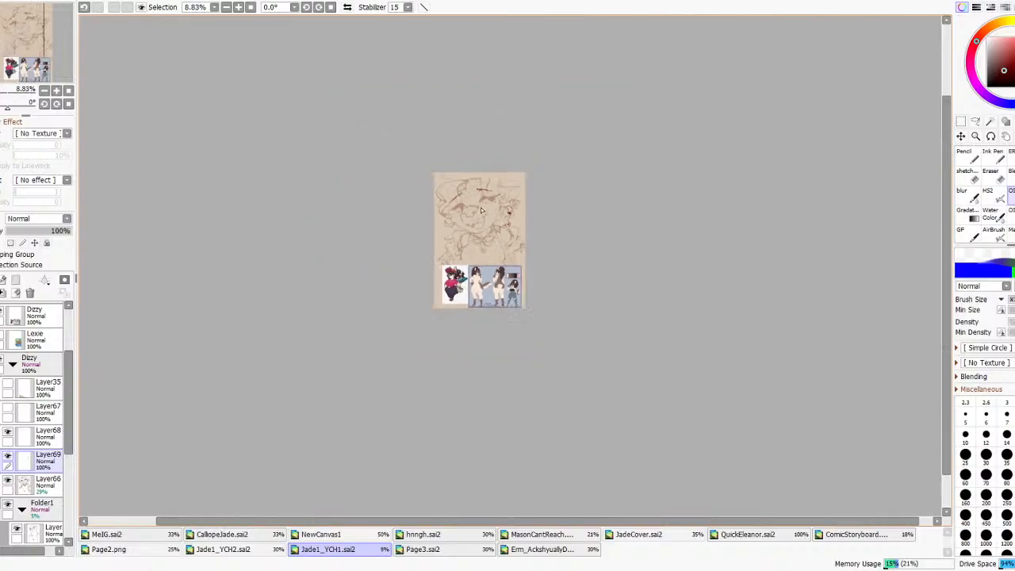
scroll(547, 449, up, 5)
scroll(567, 310, up, 4)
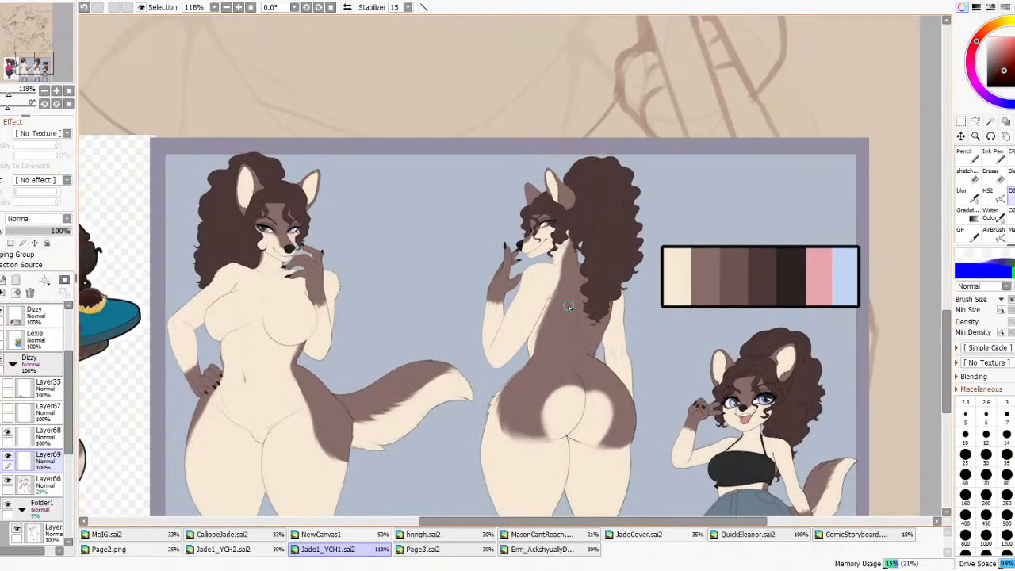
scroll(569, 306, down, 8)
key(ctrl+z)
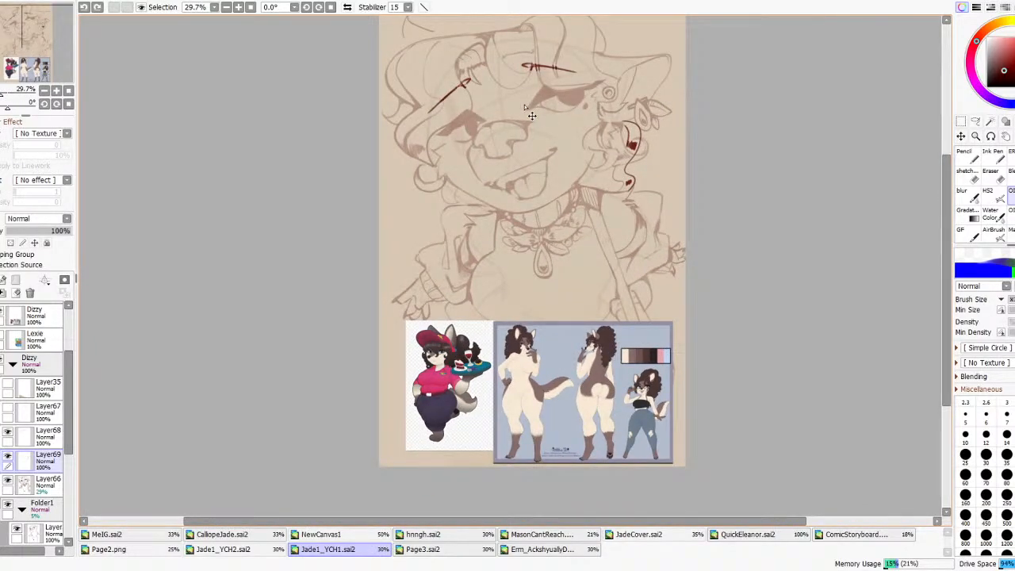
key(ctrl+z)
key(ctrl+z)
key(ctrl+z)
key(ctrl+z)
key(ctrl+z)
key(ctrl+z)
key(ctrl+y)
key(ctrl+y)
key(ctrl+y)
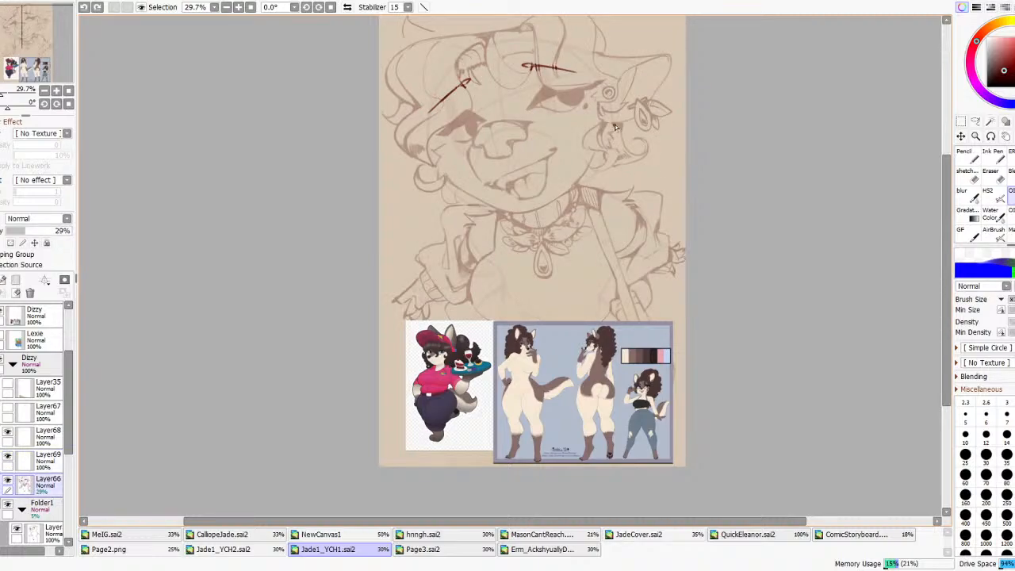
key(ctrl+y)
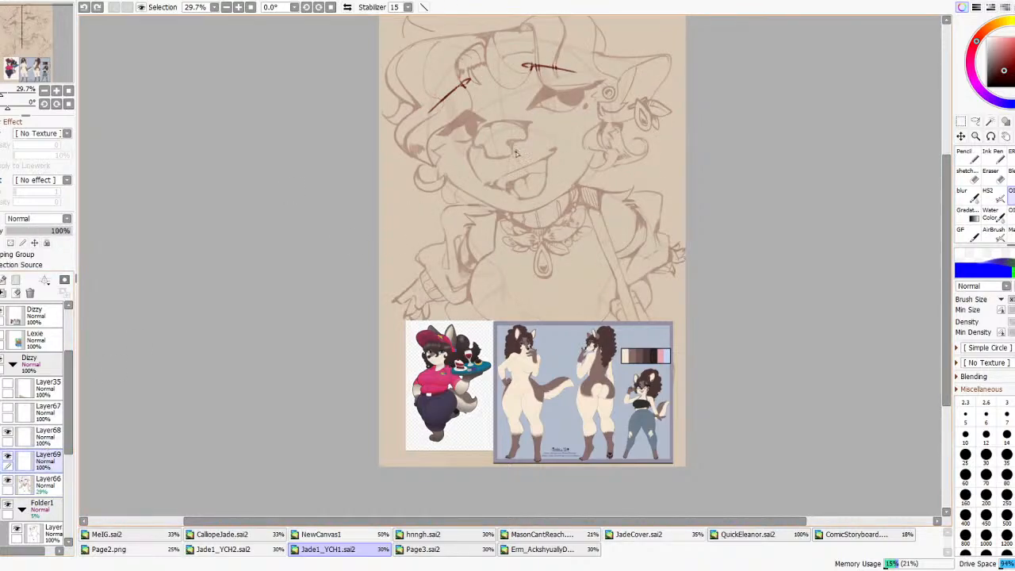
scroll(448, 80, up, 2)
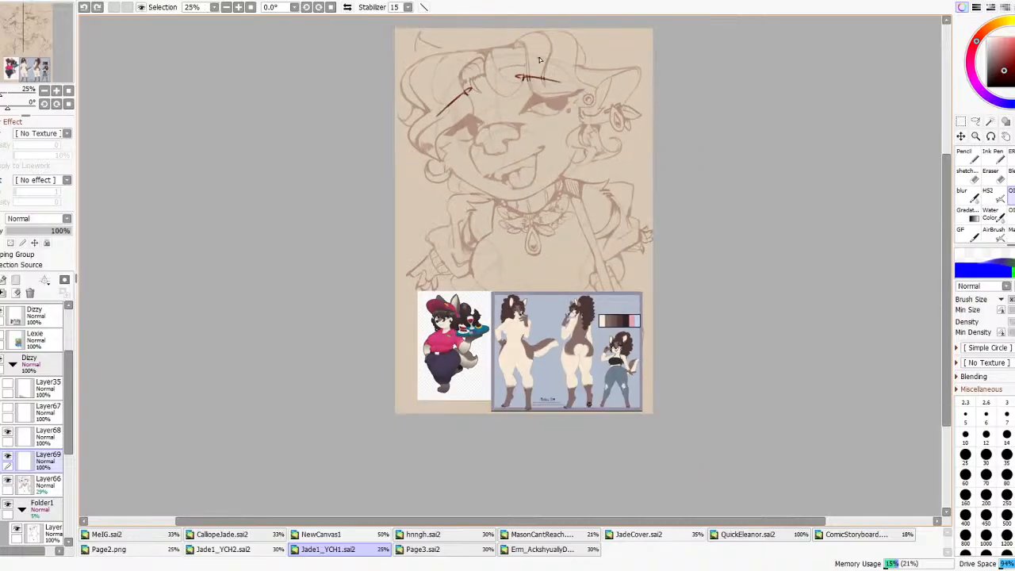
- Sketch a rounded side-view shape over the necklace and a stick figure with a triangular sightline beside the cheek on Layer69
scroll(457, 137, down, 3)
scroll(476, 162, up, 2)
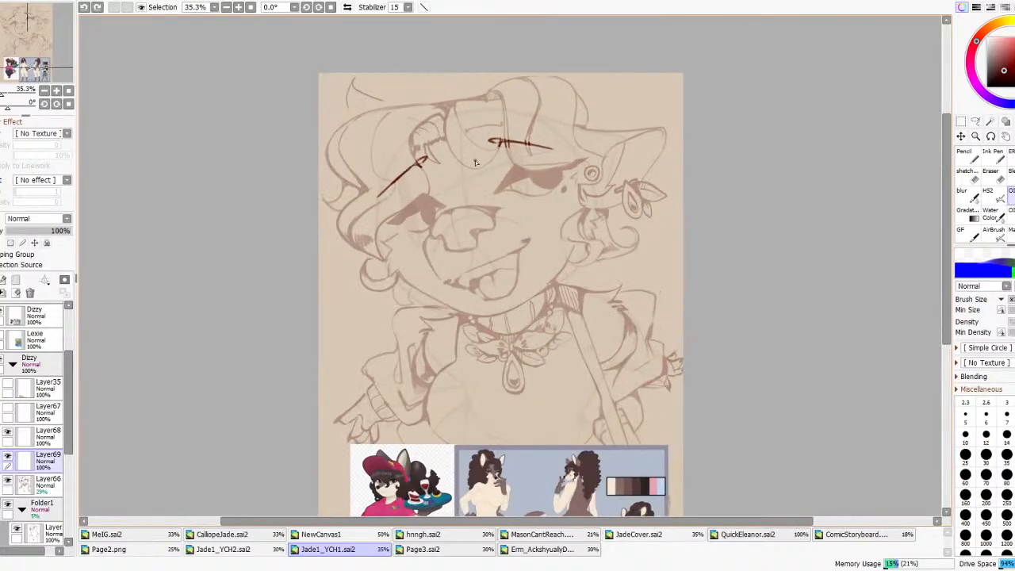
mouse_move(442, 361)
mouse_down()
mouse_move(473, 339)
mouse_move(495, 377)
mouse_move(460, 375)
mouse_up()
drag(366, 301, 446, 251)
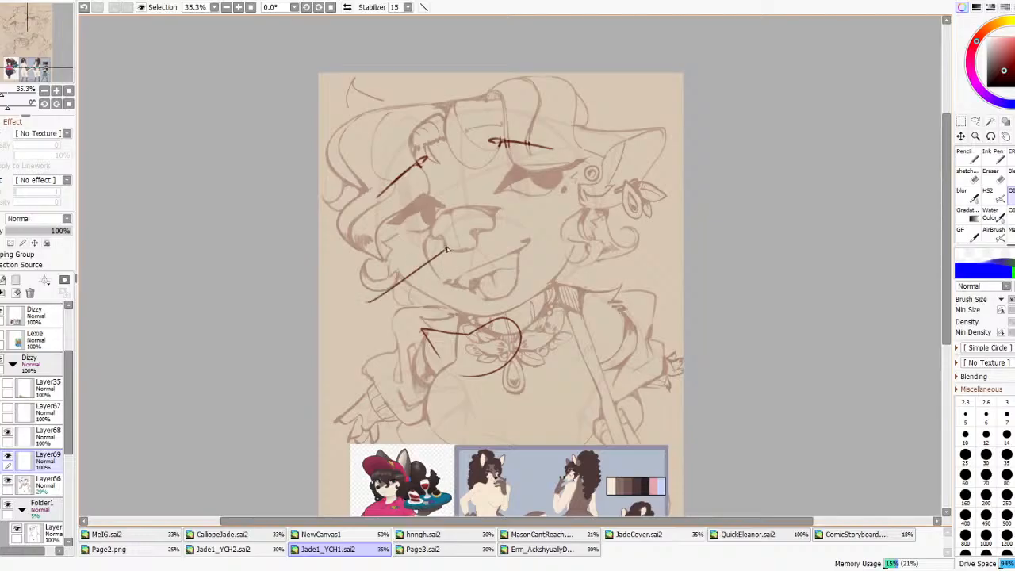
mouse_move(367, 301)
mouse_down()
mouse_move(354, 224)
mouse_move(445, 250)
mouse_up()
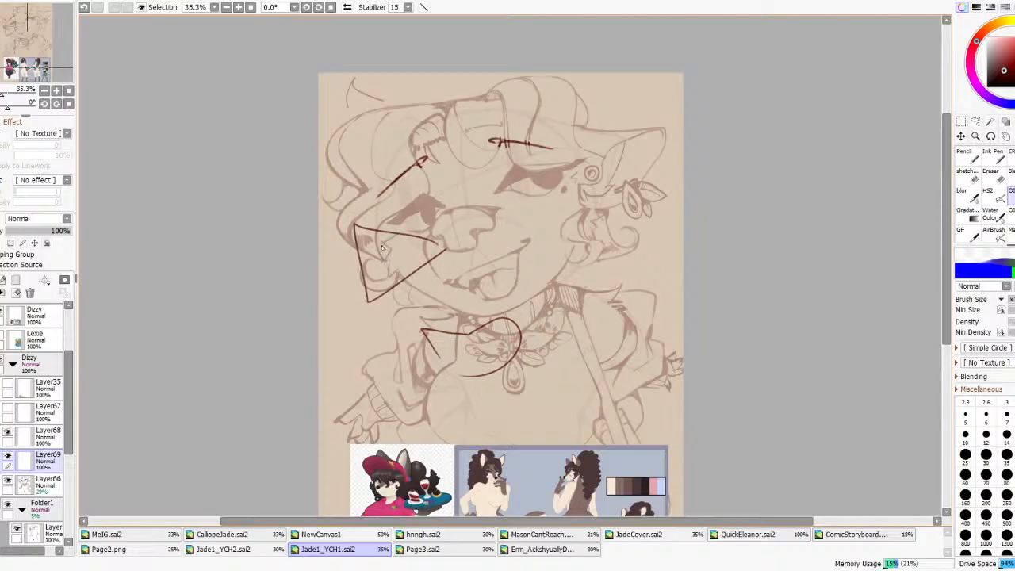
mouse_move(362, 221)
mouse_down()
mouse_move(346, 209)
mouse_move(336, 246)
mouse_move(354, 217)
mouse_up()
click(350, 212)
click(354, 212)
mouse_move(464, 254)
mouse_down()
mouse_move(492, 296)
mouse_move(474, 312)
mouse_move(503, 318)
mouse_up()
key(ctrl+z)
mouse_move(427, 336)
mouse_down()
mouse_move(419, 319)
mouse_move(428, 335)
mouse_up()
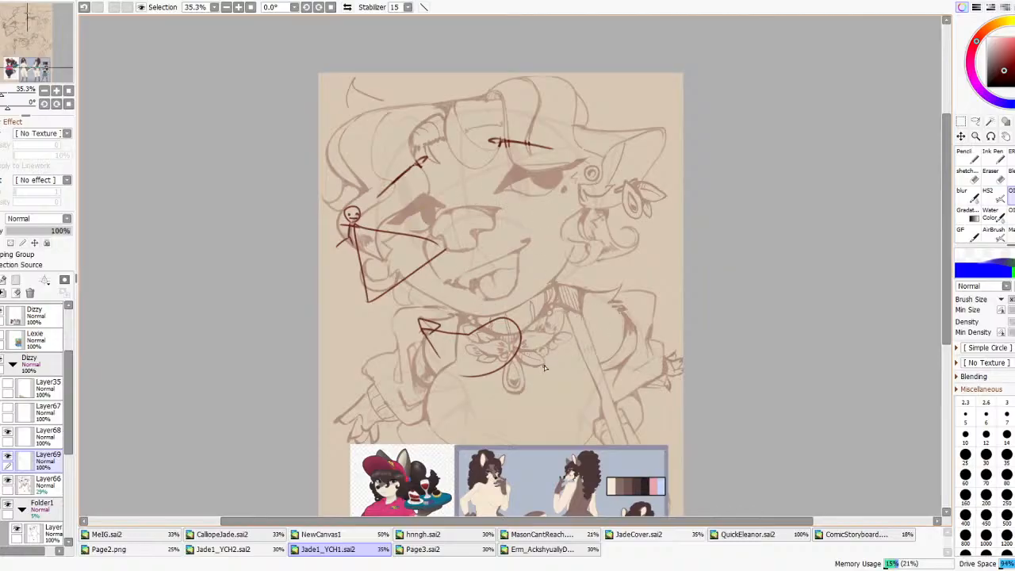
- Try a few curved strokes beside the necklace, and clear all the doodles from Layer69
drag(536, 372, 573, 326)
key(ctrl+z)
mouse_move(528, 363)
mouse_down()
mouse_move(540, 328)
mouse_move(534, 365)
mouse_move(586, 344)
mouse_up()
mouse_move(543, 389)
mouse_down()
mouse_move(589, 425)
mouse_move(589, 371)
mouse_up()
drag(379, 194, 599, 148)
click(17, 292)
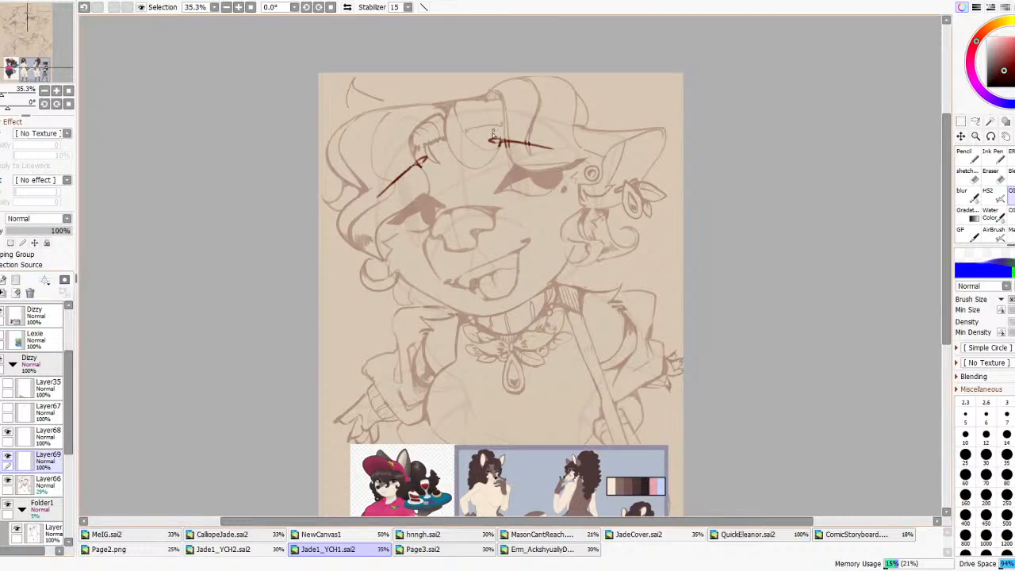
- Try a large construction circle around the forehead, joined by straight lines to a small circle at the neck
mouse_move(454, 218)
mouse_down()
mouse_move(389, 199)
mouse_move(433, 73)
mouse_move(576, 99)
mouse_move(566, 184)
mouse_move(443, 242)
mouse_up()
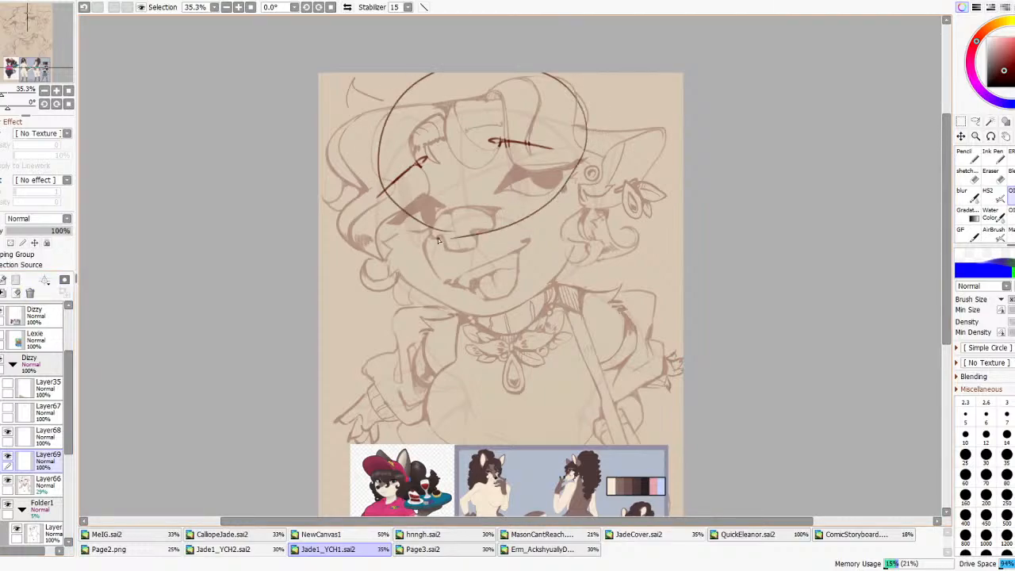
mouse_move(545, 287)
mouse_down()
mouse_move(559, 256)
mouse_move(542, 286)
mouse_move(581, 263)
mouse_move(563, 292)
mouse_move(548, 294)
mouse_move(583, 133)
mouse_move(446, 238)
mouse_up()
key(ctrl+z)
key(ctrl+z)
key(ctrl+z)
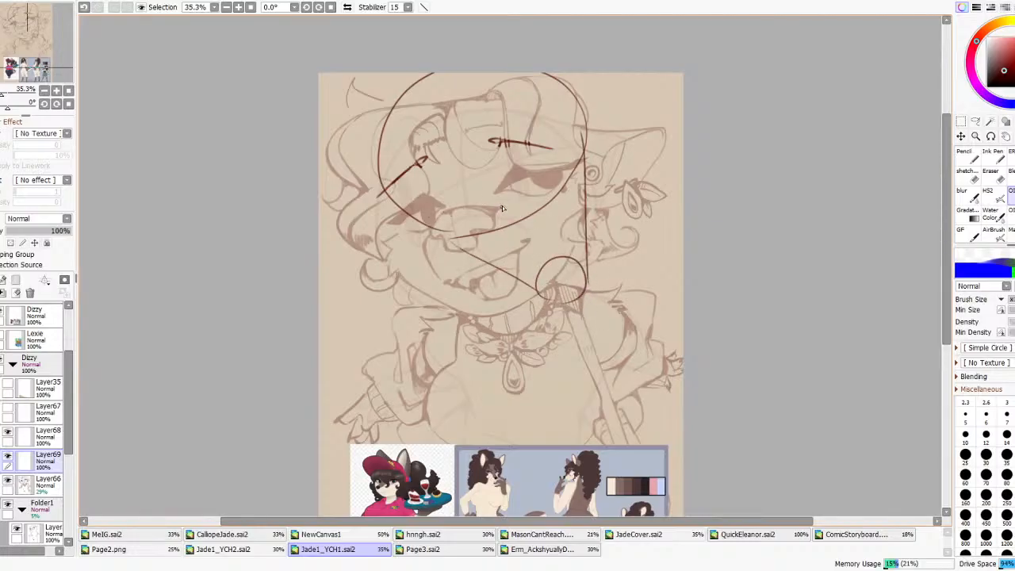
- Create a new layer above Layer69 for the hair strokes and hide Layer69
click(8, 457)
click(8, 456)
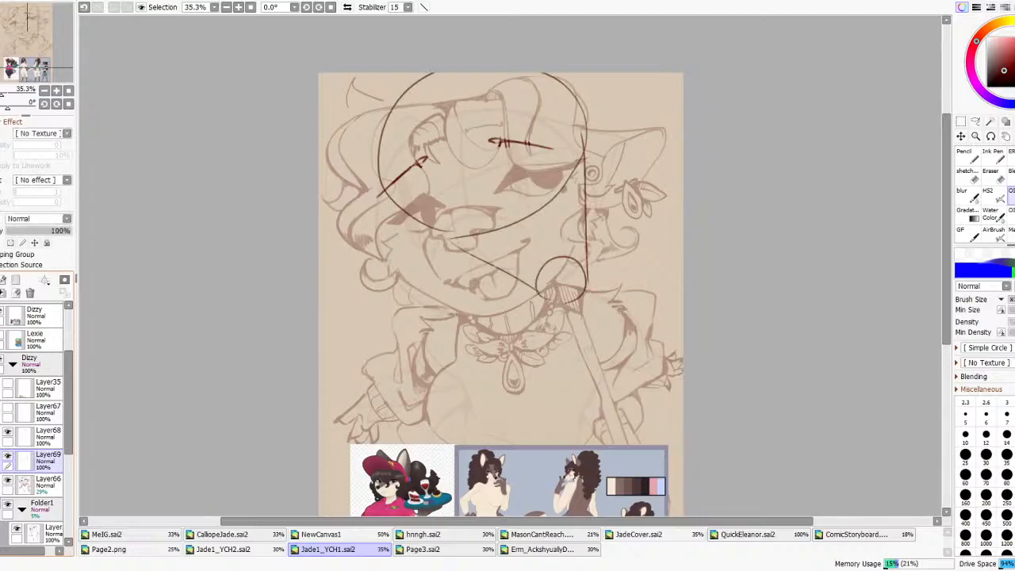
key(ctrl+shift+n)
click(8, 480)
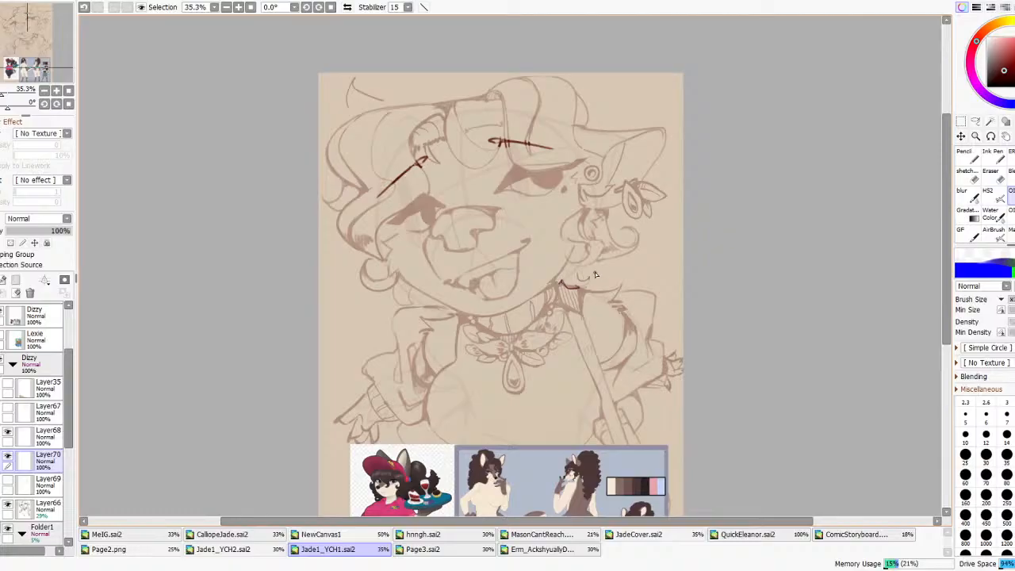
- Try short wavy hair strokes below the pendant earring and above the shoulder on Layer70
drag(581, 270, 606, 263)
key(ctrl+z)
key(ctrl+y)
key(ctrl+z)
drag(616, 209, 615, 207)
drag(607, 270, 614, 269)
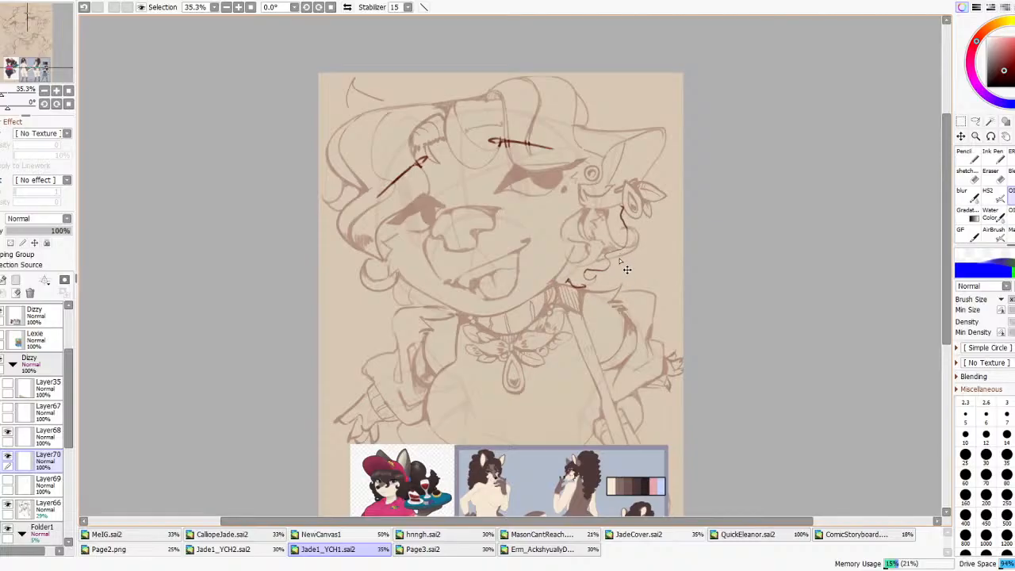
key(ctrl+z)
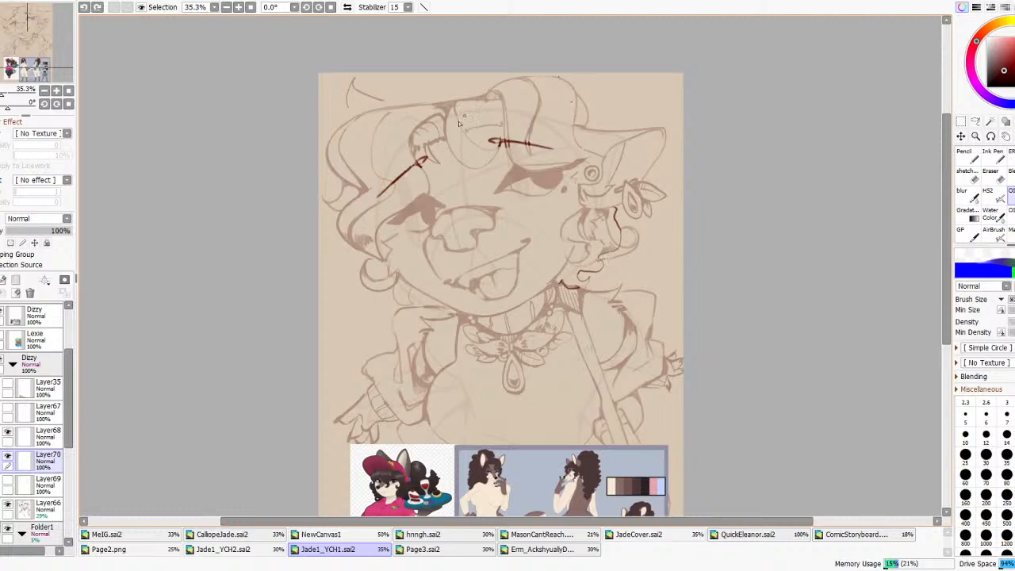
- Delete Layer69 with its construction circles and make Layer70 the active layer
click(8, 480)
click(8, 480)
click(8, 480)
click(9, 479)
click(29, 481)
click(30, 293)
click(31, 456)
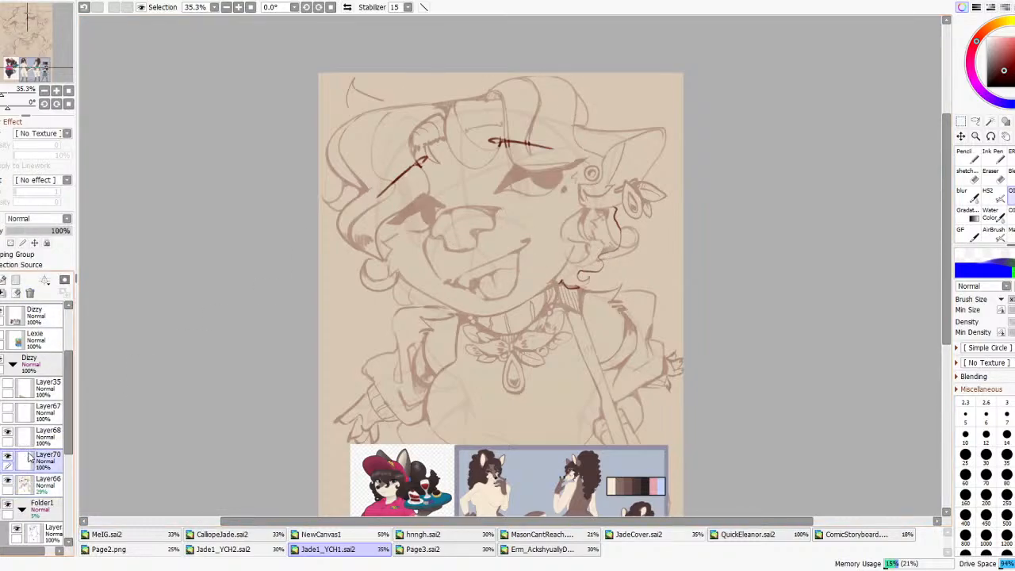
- Try a short curved hair stroke above the head and outlines curving down toward the ear
mouse_move(412, 107)
mouse_down()
mouse_move(406, 92)
mouse_move(423, 73)
mouse_up()
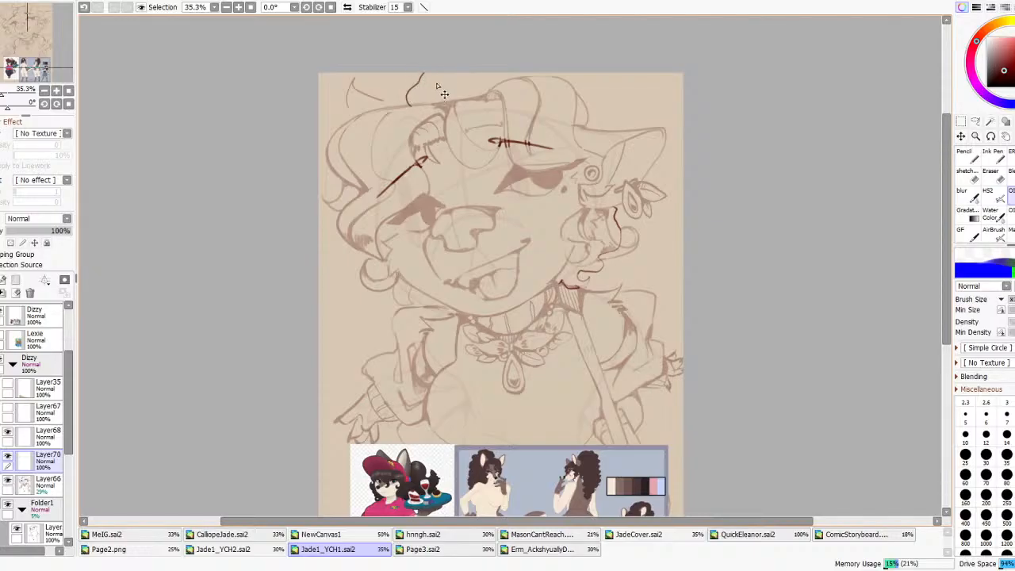
drag(580, 73, 604, 138)
key(ctrl+z)
mouse_move(563, 77)
mouse_down()
mouse_move(602, 91)
mouse_move(619, 134)
mouse_up()
key(ctrl+z)
mouse_move(567, 84)
mouse_down()
mouse_move(533, 61)
mouse_move(578, 91)
mouse_up()
key(ctrl+z)
- Try an arched hair stroke across the top of the head, running to the central hair parting
mouse_move(406, 106)
mouse_down()
mouse_move(384, 86)
mouse_move(418, 70)
mouse_up()
mouse_move(414, 106)
mouse_down()
mouse_move(445, 84)
mouse_move(499, 95)
mouse_up()
key(ctrl+z)
drag(412, 104, 498, 94)
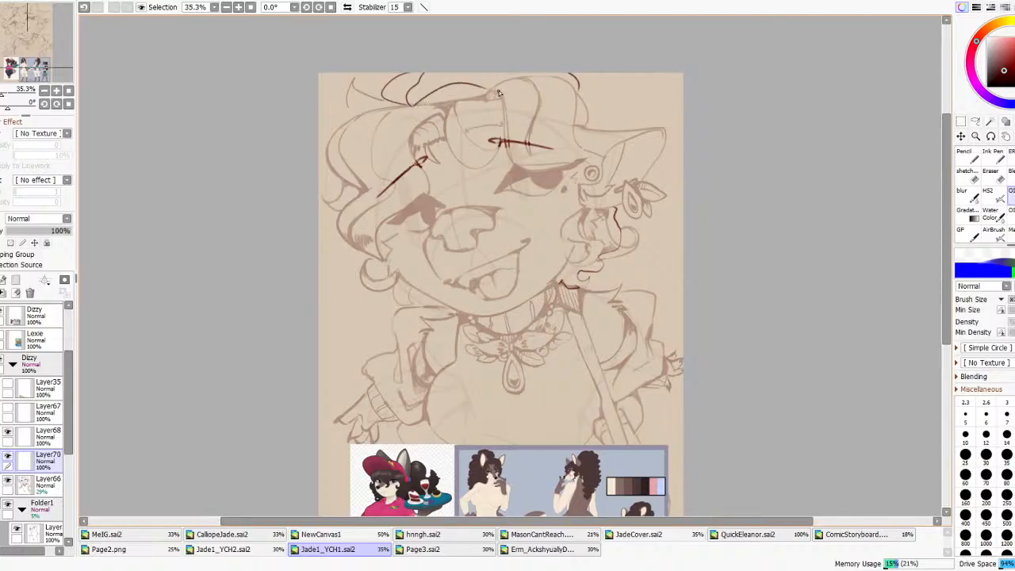
key(ctrl+z)
drag(409, 104, 504, 89)
- Remove the short hair strokes below the pendant earring and redraw them as a longer wavy lock reaching the shoulder
scroll(337, 78, down, 2)
click(346, 7)
click(346, 7)
scroll(419, 225, up, 2)
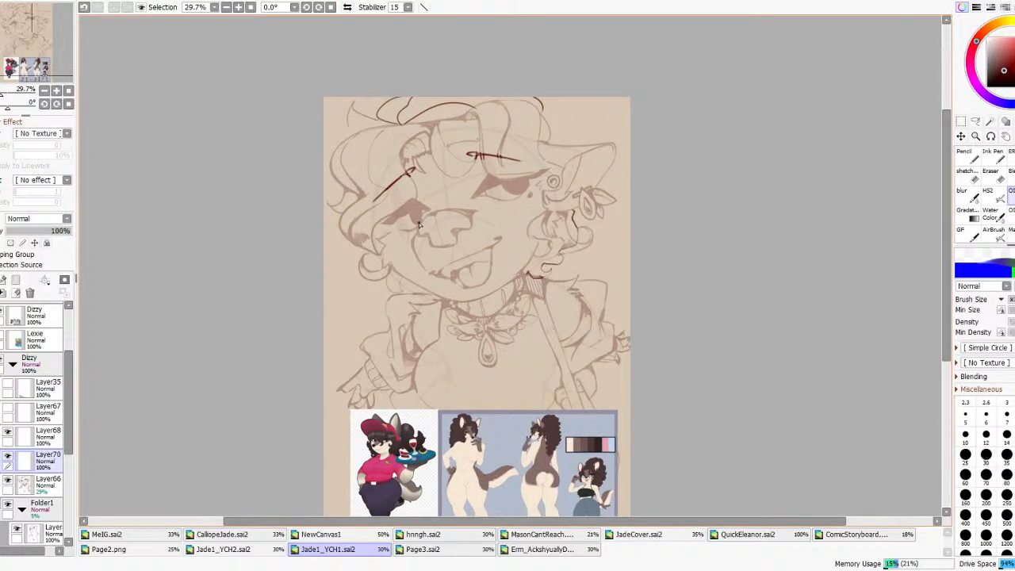
click(975, 121)
mouse_move(535, 196)
mouse_down()
mouse_move(507, 276)
mouse_move(580, 225)
mouse_move(600, 239)
mouse_move(601, 271)
mouse_move(597, 250)
mouse_move(608, 264)
mouse_move(593, 281)
mouse_move(591, 237)
mouse_move(530, 263)
mouse_move(559, 273)
mouse_move(535, 267)
mouse_up()
key(ctrl+x)
click(1010, 196)
key(ctrl+z)
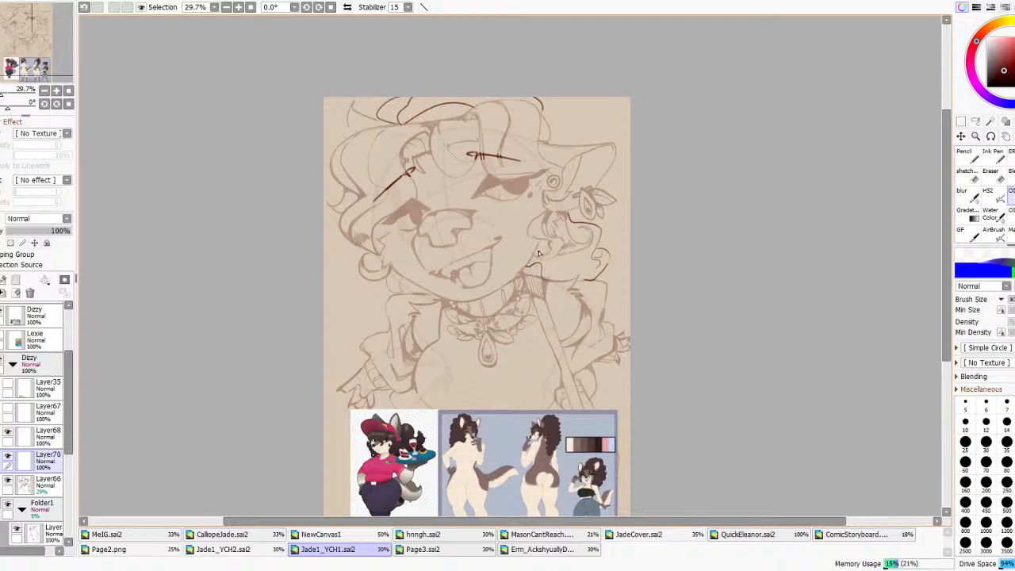
- Erase the hair curves above the head on Layer70 and redraw the top of the hair with rounded arcs
key(a)
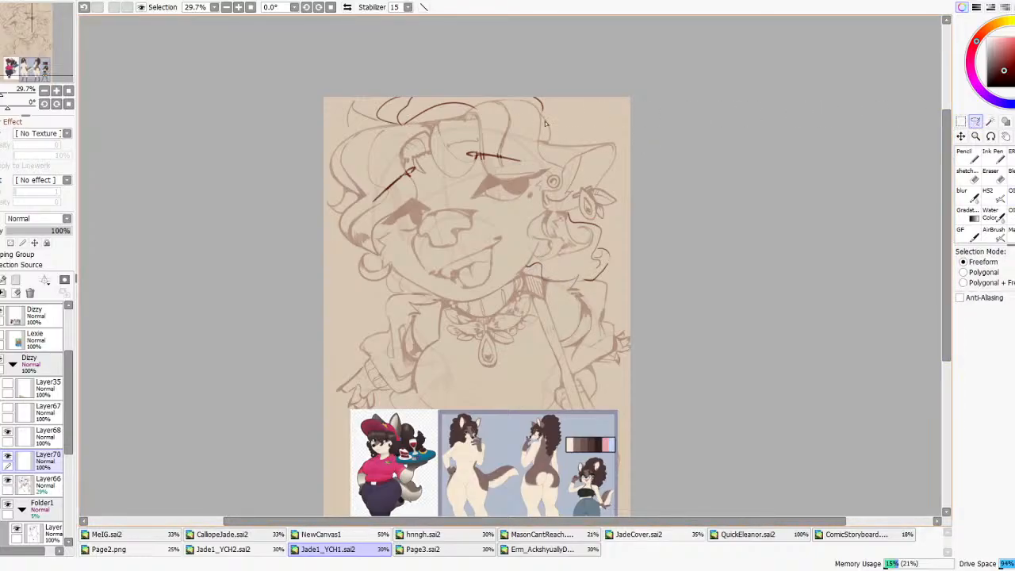
mouse_move(611, 136)
mouse_down()
mouse_move(446, 137)
mouse_move(643, 102)
mouse_up()
key(Delete)
key(ctrl+d)
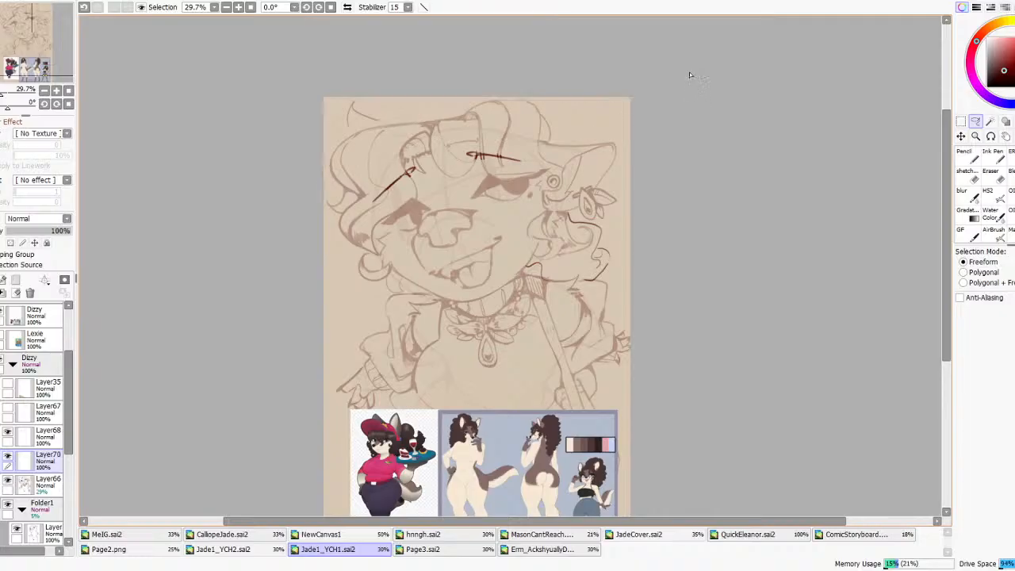
click(1010, 192)
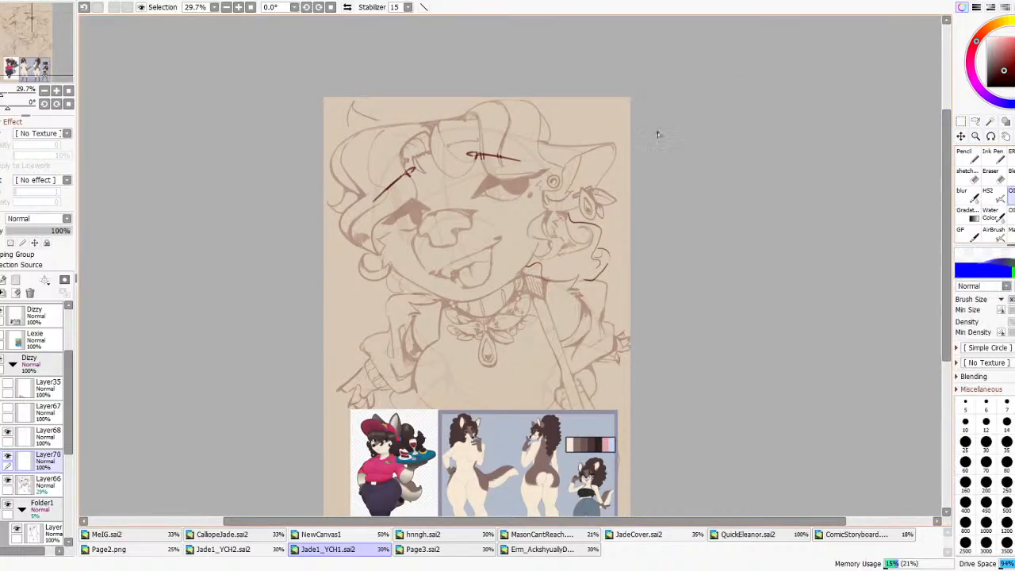
drag(411, 124, 486, 111)
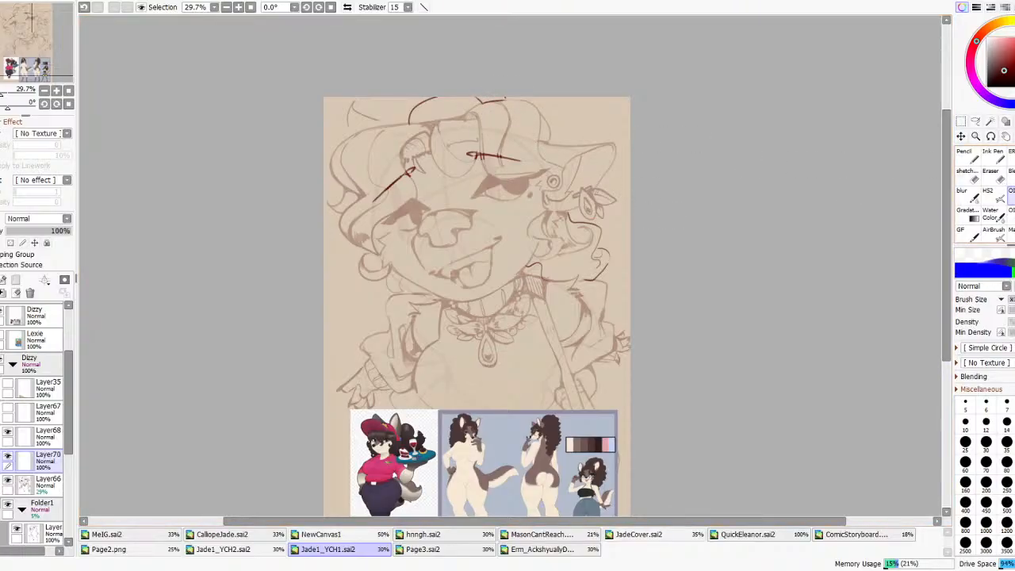
- Fill the inside of the hair curl beside the cheek with solid dark shading on Layer66, using the HS2 brush
scroll(474, 275, up, 2)
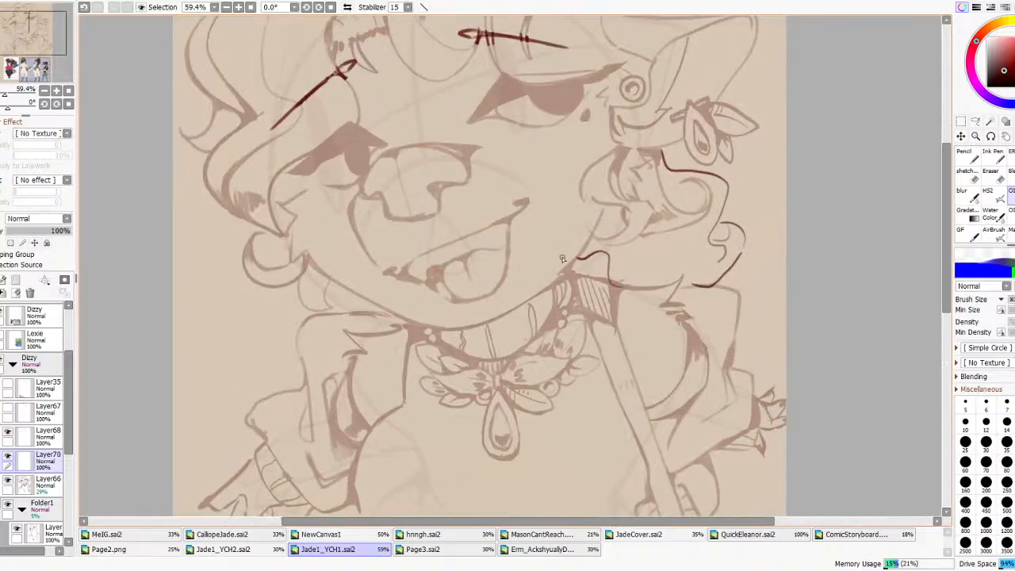
click(35, 479)
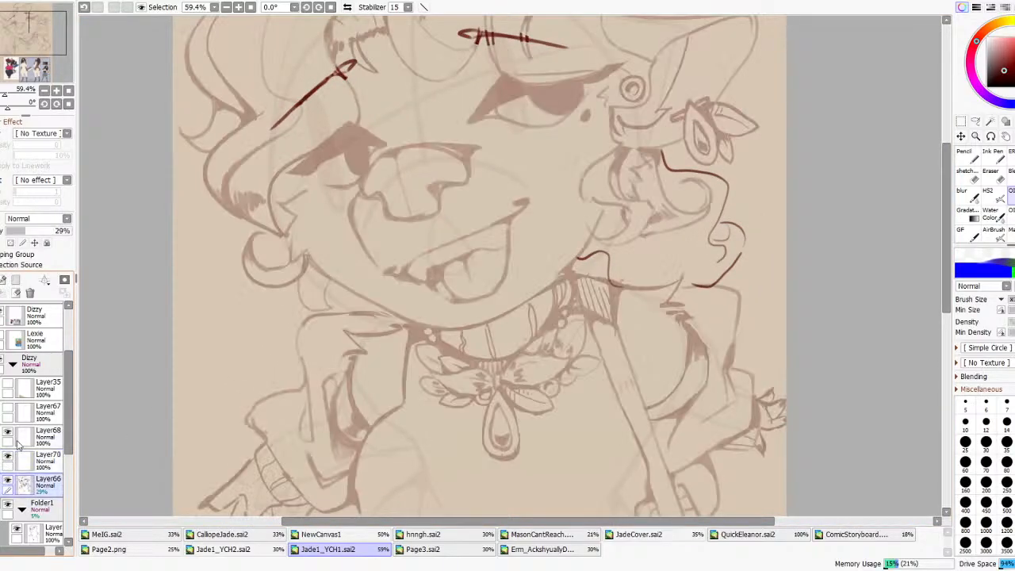
click(984, 194)
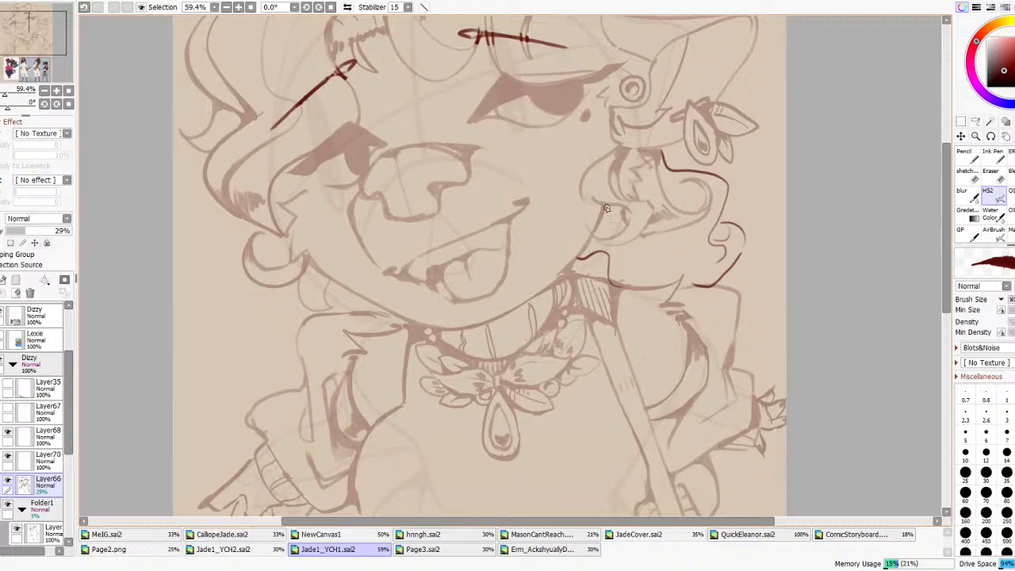
mouse_move(622, 217)
mouse_down()
mouse_move(620, 235)
mouse_move(602, 236)
mouse_move(609, 216)
mouse_move(620, 233)
mouse_move(619, 203)
mouse_up()
- Set Layer66's opacity to 100% and extend the dark hair shading down along the jaw
scroll(619, 202, down, 6)
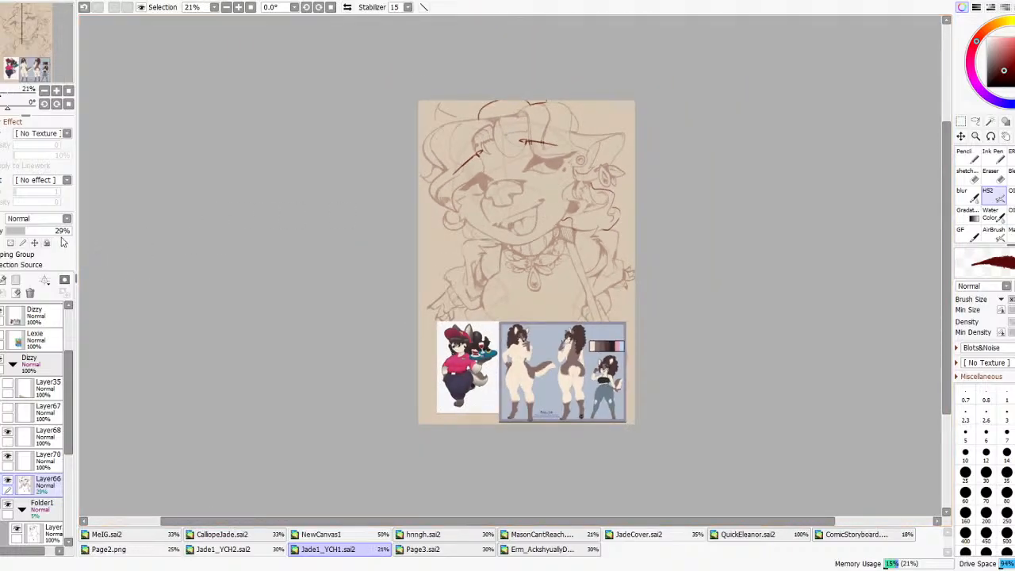
scroll(438, 232, down, 2)
scroll(510, 236, up, 8)
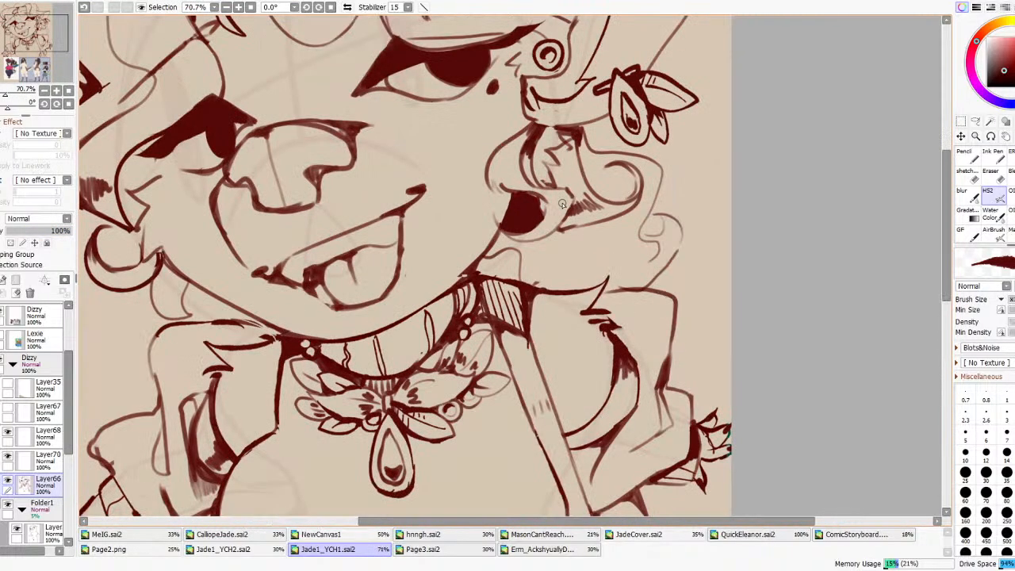
mouse_move(519, 252)
mouse_down()
mouse_move(501, 236)
mouse_move(487, 256)
mouse_up()
mouse_move(518, 249)
mouse_down()
mouse_move(499, 242)
mouse_move(511, 241)
mouse_move(510, 252)
mouse_move(491, 253)
mouse_move(512, 221)
mouse_up()
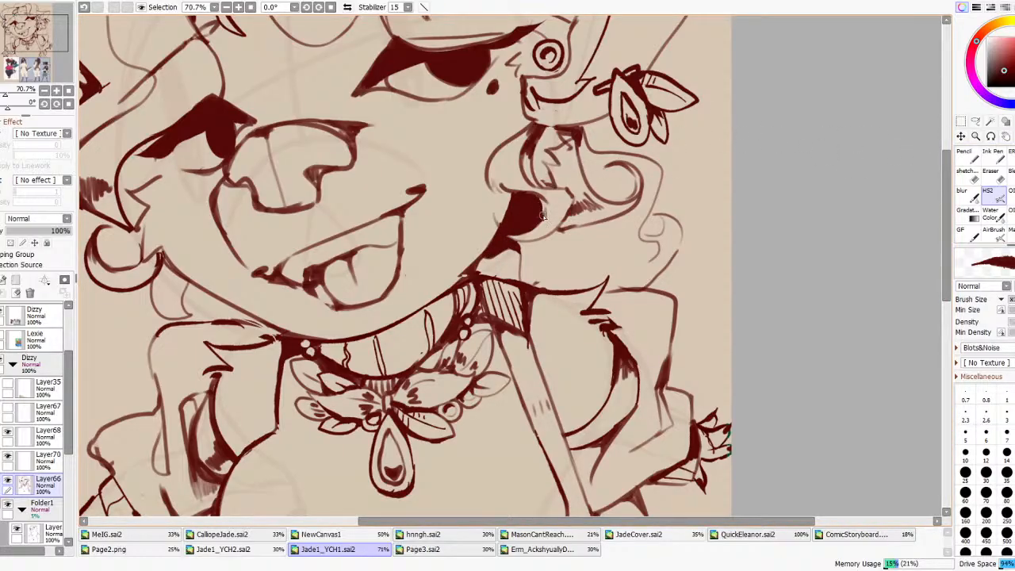
- Ink heavy shadow strokes inside the hair curl beneath the earring ear, undoing and redrawing the strokes that miss
drag(534, 179, 529, 148)
scroll(530, 148, down, 5)
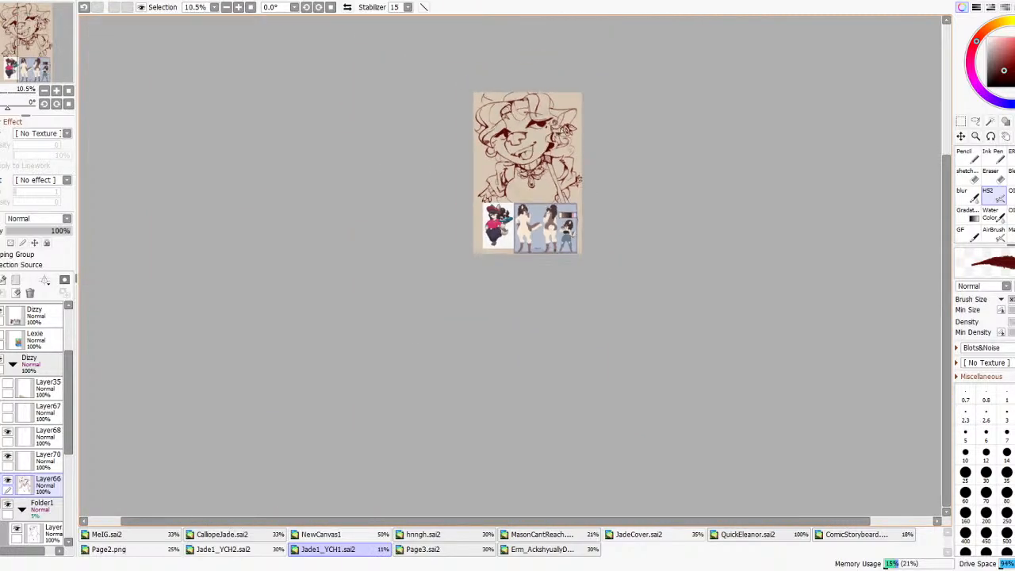
scroll(559, 131, up, 8)
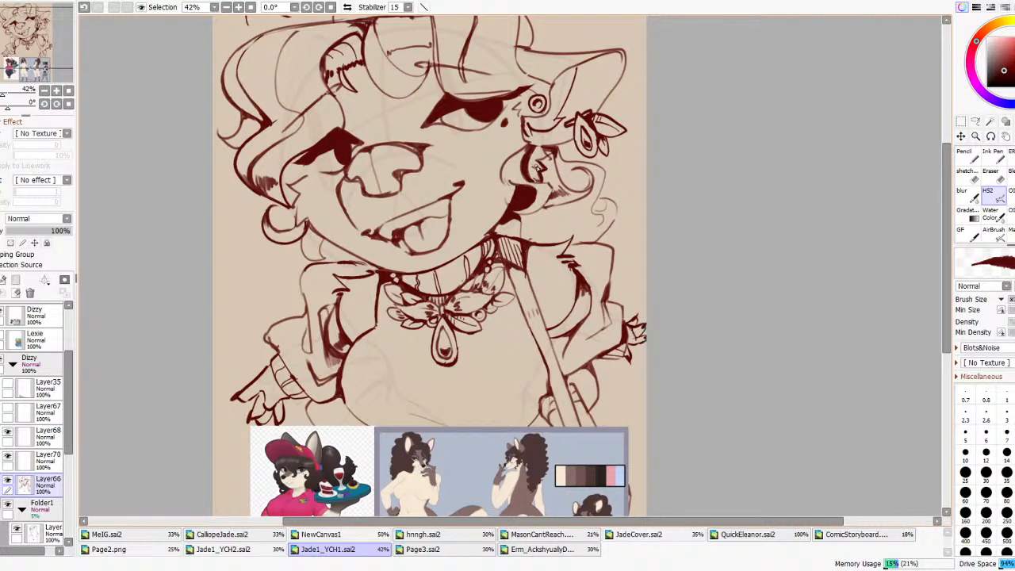
key(ctrl+z)
drag(540, 161, 543, 174)
key(ctrl+z)
- Clean the hair curl's interior with the Eraser and ink fine hatching and an inner curl line with the HS2 brush
click(990, 171)
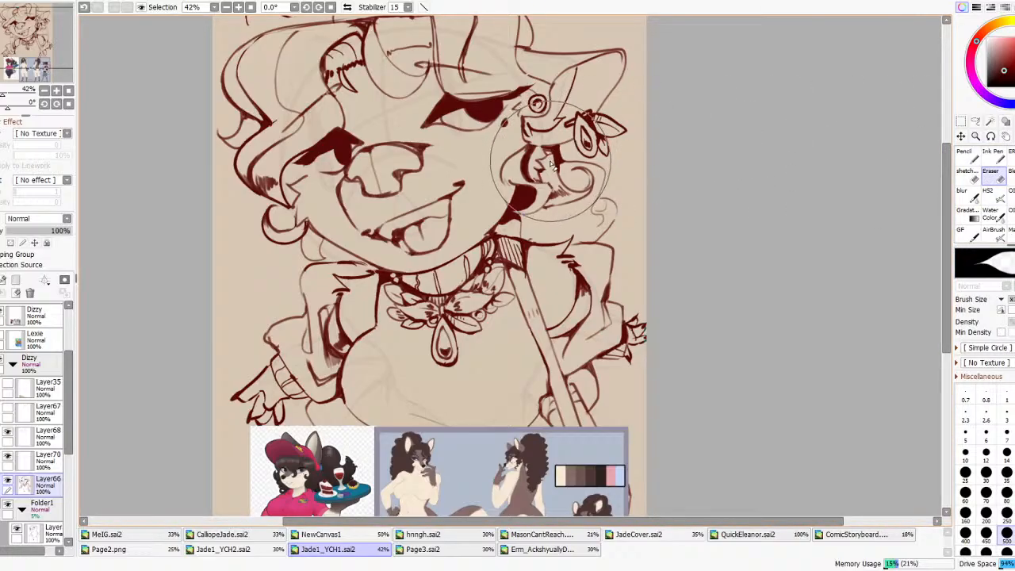
click(997, 196)
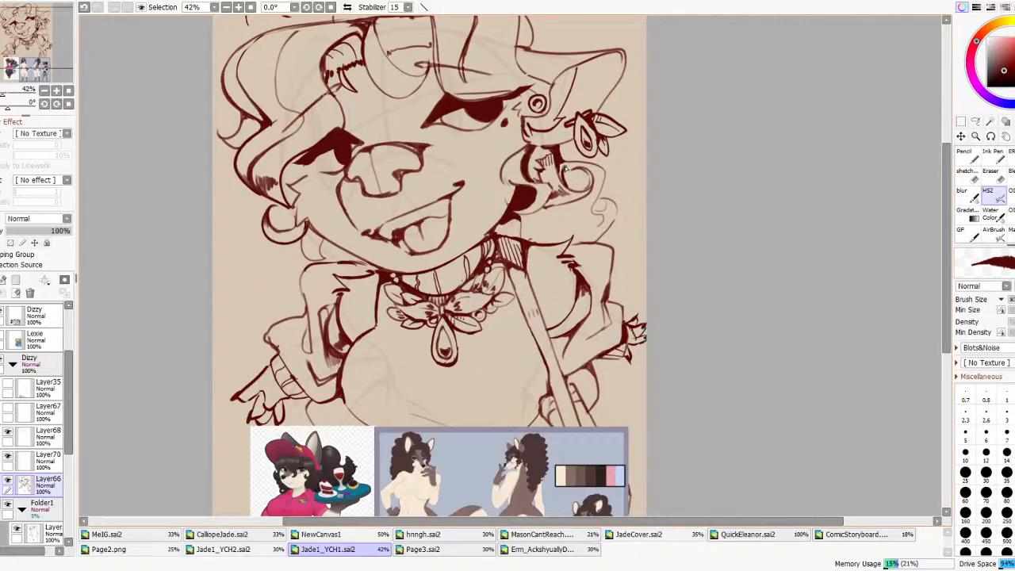
key(ctrl+z)
mouse_move(583, 168)
mouse_down()
mouse_move(560, 171)
mouse_move(589, 165)
mouse_up()
- Thicken the dark lines between the hair curls below the ear to deepen their shadow
scroll(600, 160, down, 7)
scroll(599, 161, up, 5)
scroll(596, 160, down, 4)
scroll(577, 158, up, 7)
mouse_move(562, 195)
mouse_down()
mouse_move(582, 185)
mouse_move(558, 193)
mouse_move(574, 198)
mouse_up()
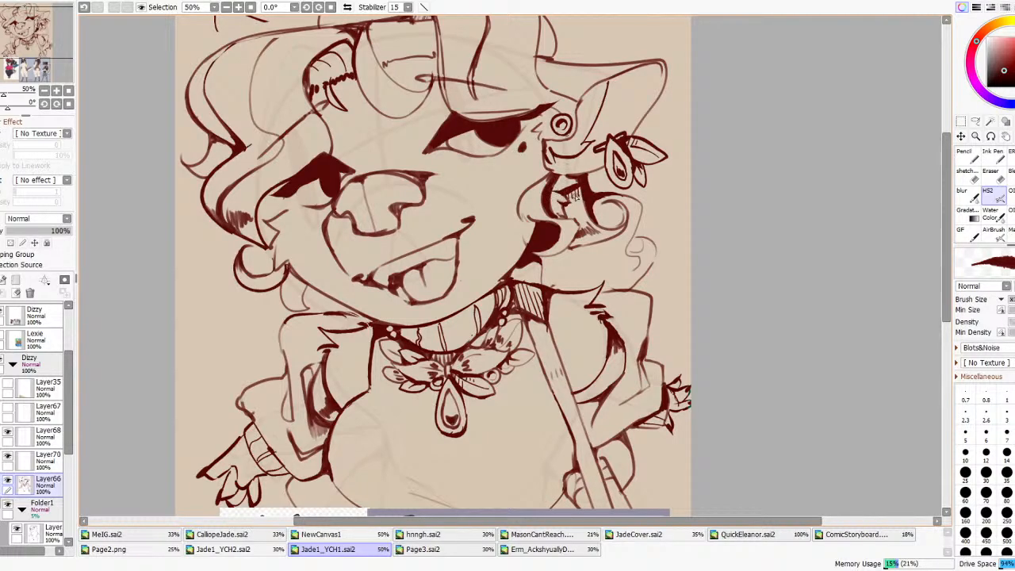
scroll(593, 137, down, 4)
scroll(653, 216, up, 4)
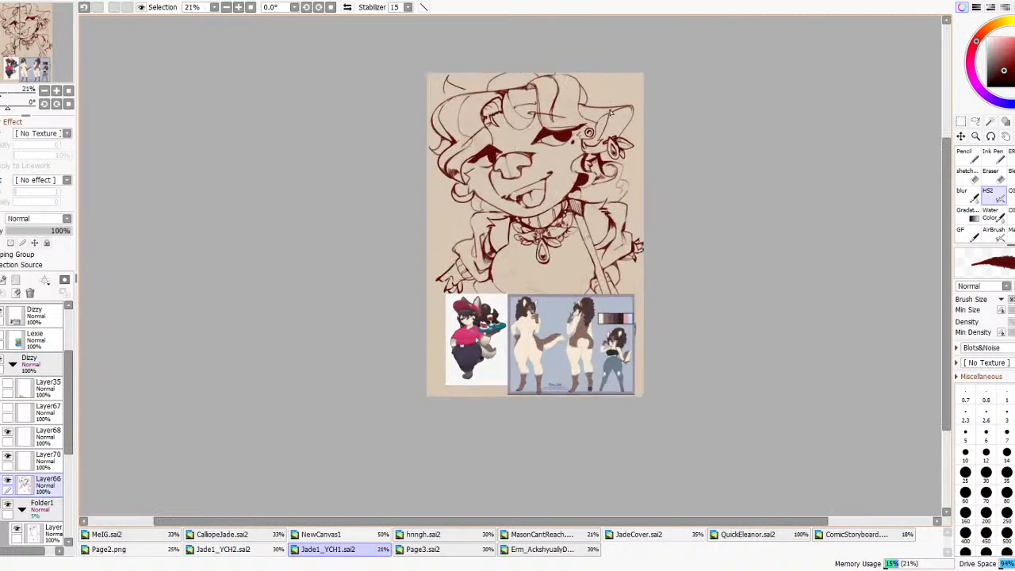
- Ink the small strand beside the collar and add short hatch marks to the hair below the curl
drag(485, 187, 503, 167)
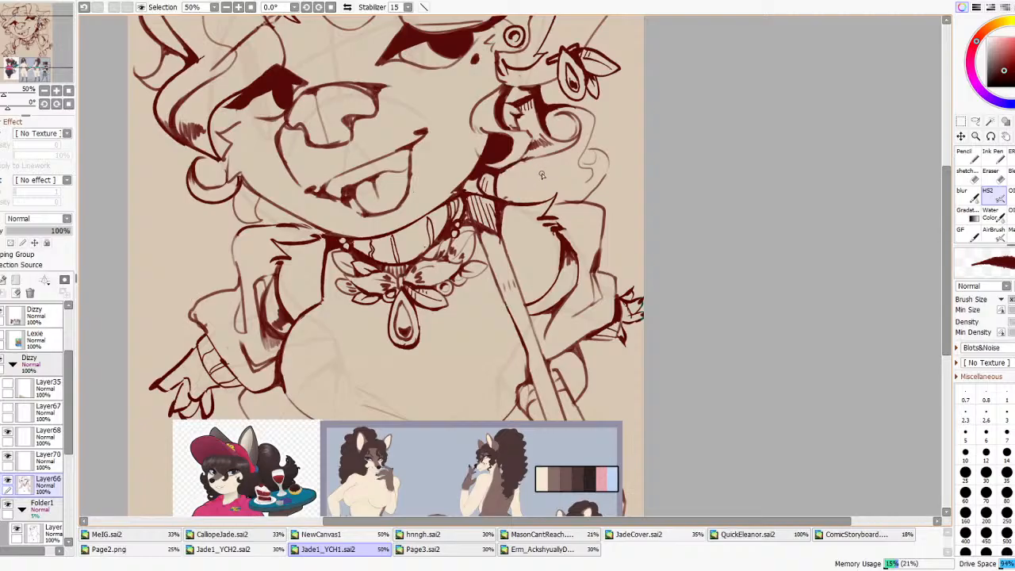
key(ctrl+z)
mouse_move(509, 169)
mouse_down()
mouse_move(516, 195)
mouse_move(514, 183)
mouse_move(531, 189)
mouse_move(503, 182)
mouse_move(513, 195)
mouse_move(522, 186)
mouse_up()
key(ctrl+z)
drag(560, 155, 571, 205)
key(ctrl+z)
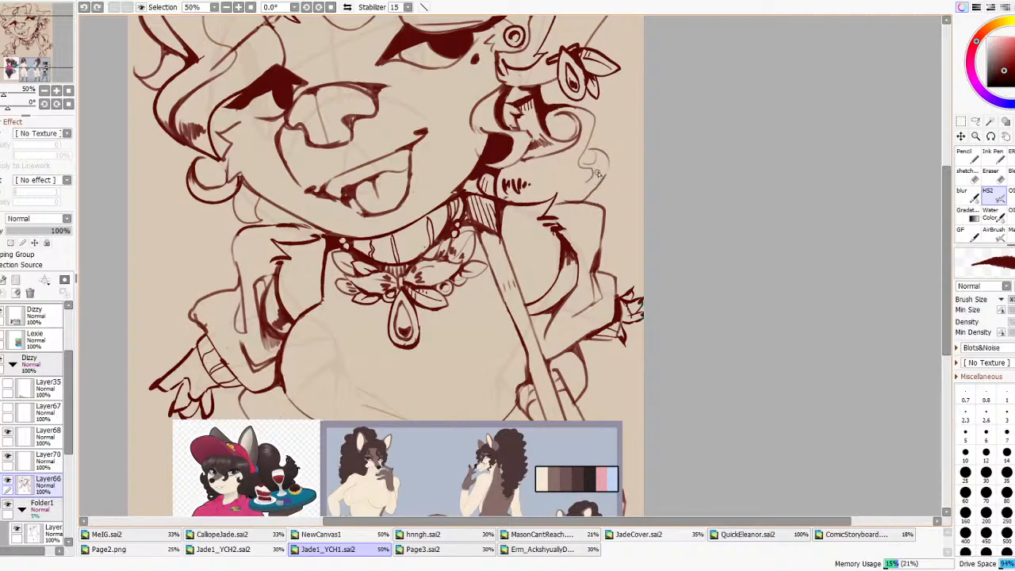
- Ink the flowing strand lines running from the hair curl down towards the shoulder
mouse_move(589, 166)
mouse_down()
mouse_move(590, 136)
mouse_move(577, 160)
mouse_move(594, 186)
mouse_up()
scroll(600, 157, down, 3)
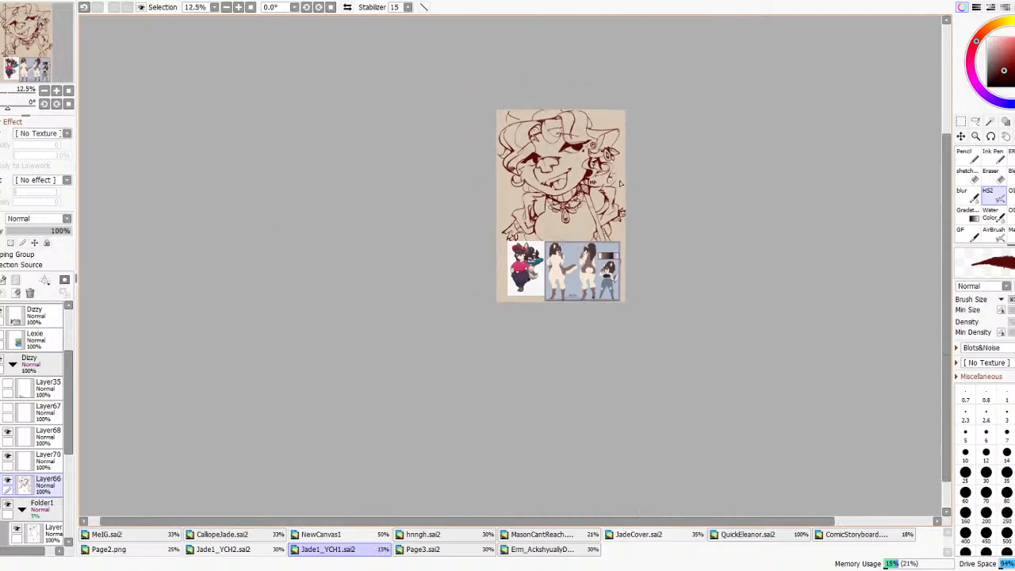
scroll(623, 164, up, 2)
scroll(675, 202, down, 2)
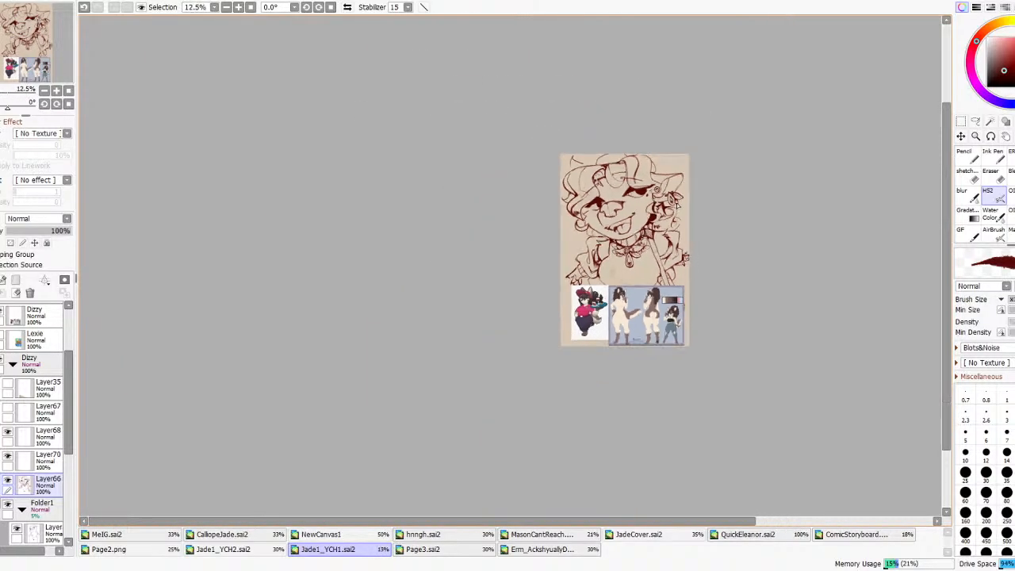
scroll(680, 210, up, 3)
drag(639, 261, 648, 230)
key(ctrl+z)
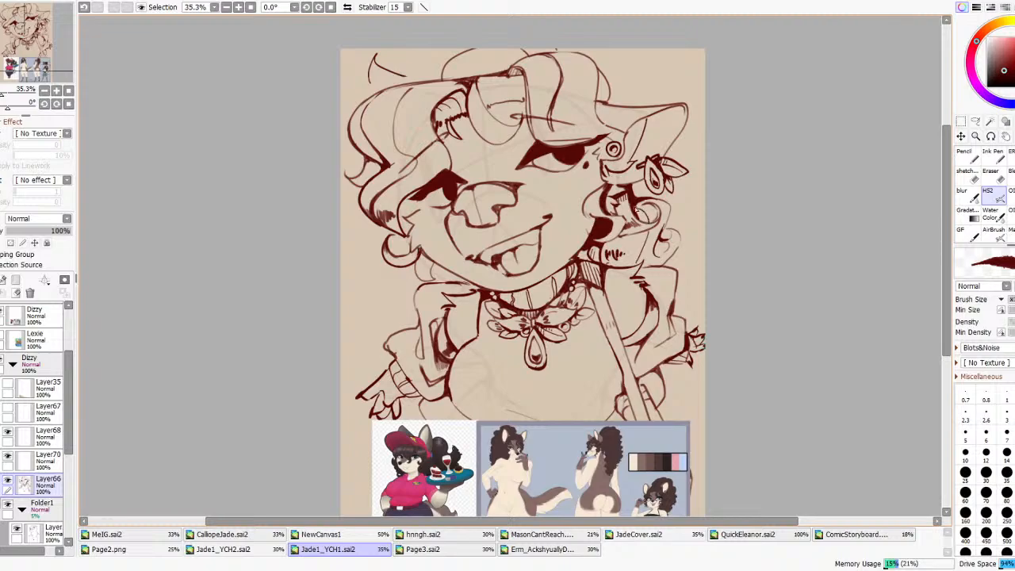
drag(650, 230, 639, 257)
scroll(688, 204, down, 5)
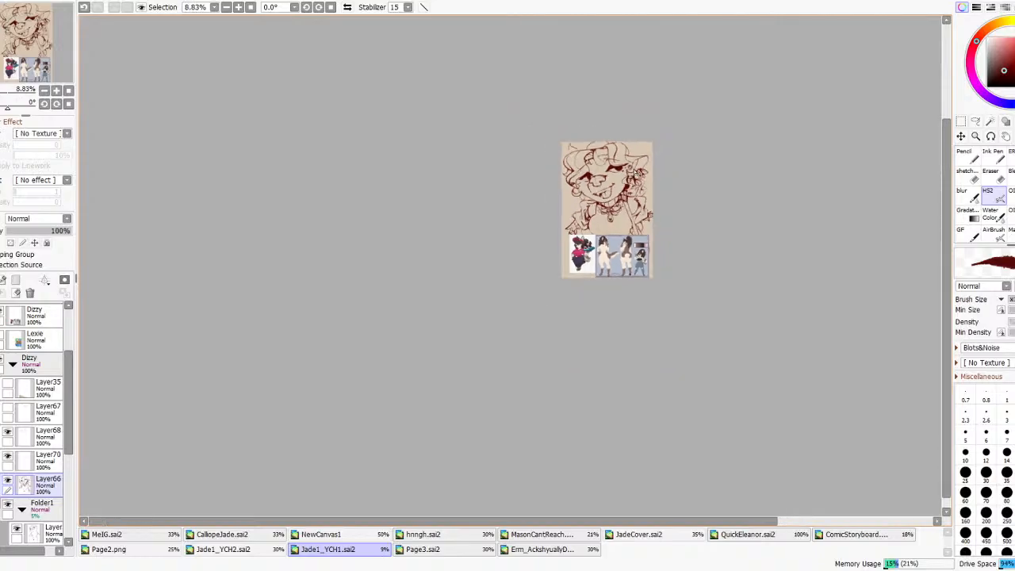
- Refine the dark hair shadow beside the cheek, trimming its stray edge with the sketch eraser before returning to the HS2 brush
scroll(615, 248, up, 7)
scroll(615, 247, up, 3)
mouse_move(705, 223)
mouse_down()
mouse_move(590, 269)
mouse_move(622, 261)
mouse_move(534, 270)
mouse_up()
click(967, 172)
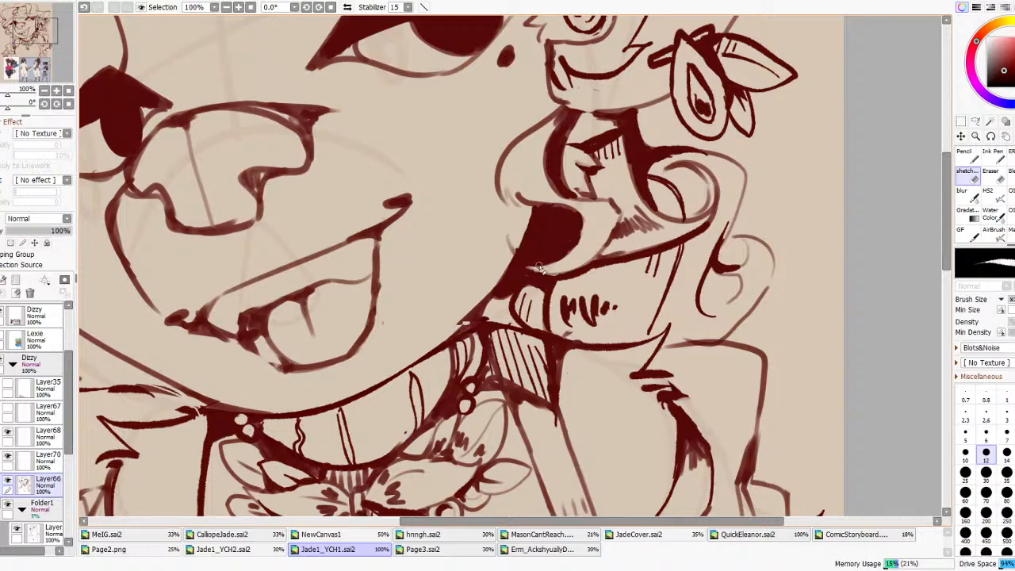
mouse_move(514, 253)
mouse_down()
mouse_move(525, 262)
mouse_move(507, 235)
mouse_up()
click(992, 196)
key(ctrl+z)
scroll(531, 156, down, 10)
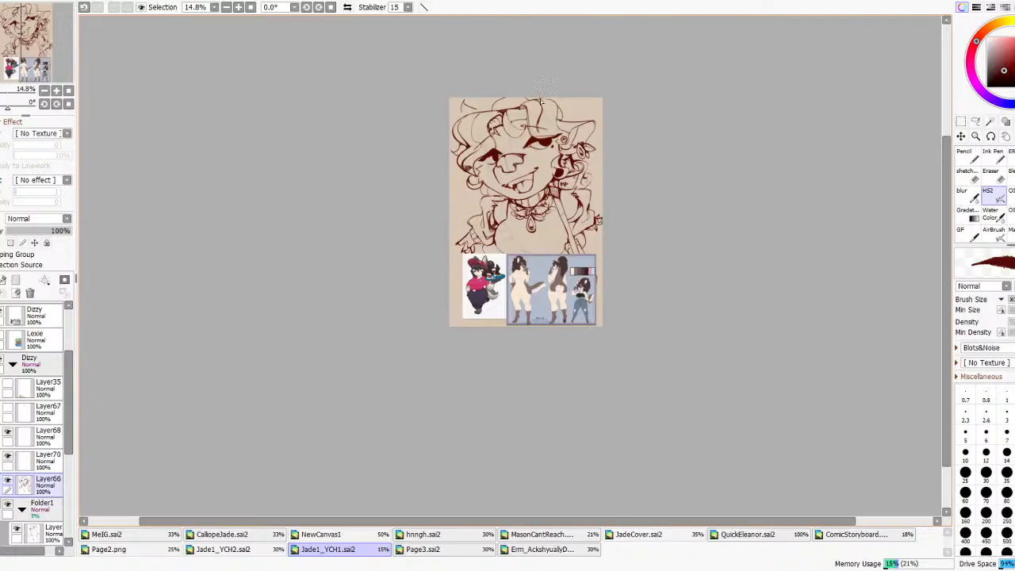
- Ink the short hair strand under the hoop earring behind the jaw, and check the drawing in mirrored view
scroll(540, 96, down, 2)
scroll(555, 158, up, 8)
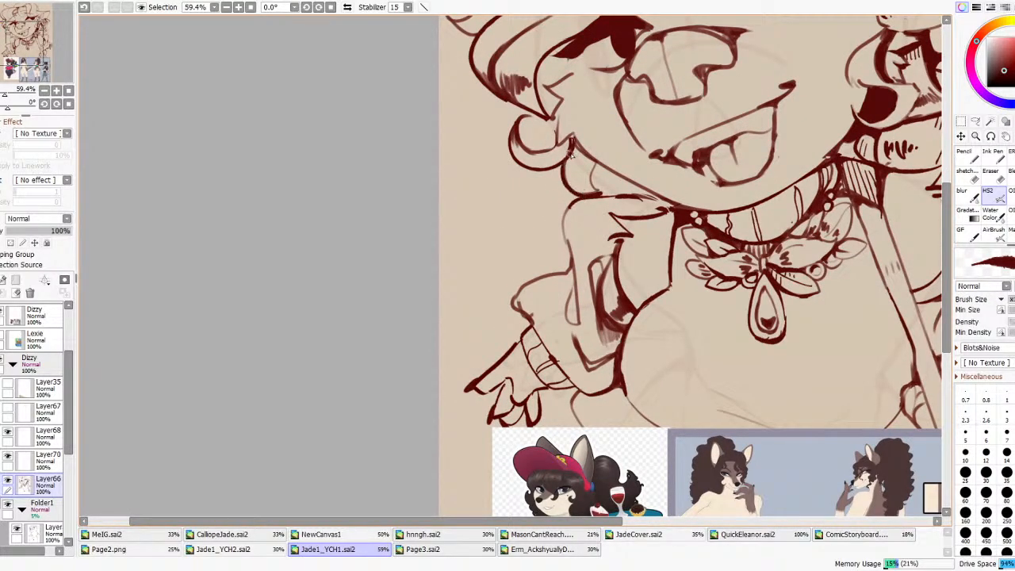
scroll(584, 145, down, 2)
scroll(584, 144, down, 4)
scroll(565, 95, up, 1)
click(348, 7)
click(348, 7)
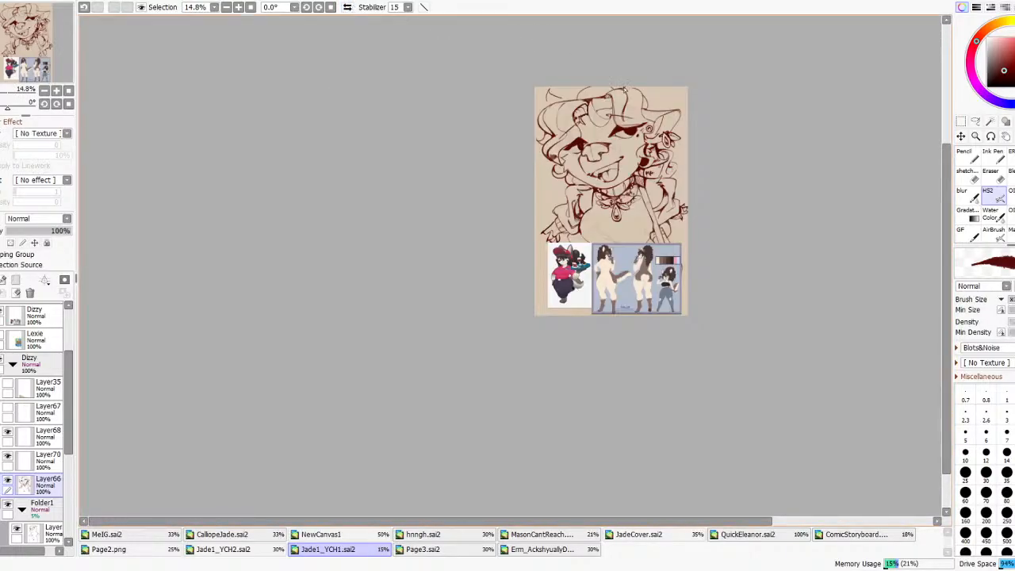
- Ink the tip of the hair lock where it meets the shoulder, and check the drawing in mirrored view
scroll(607, 72, up, 3)
mouse_move(657, 227)
mouse_down()
mouse_move(669, 226)
mouse_move(669, 241)
mouse_move(652, 231)
mouse_up()
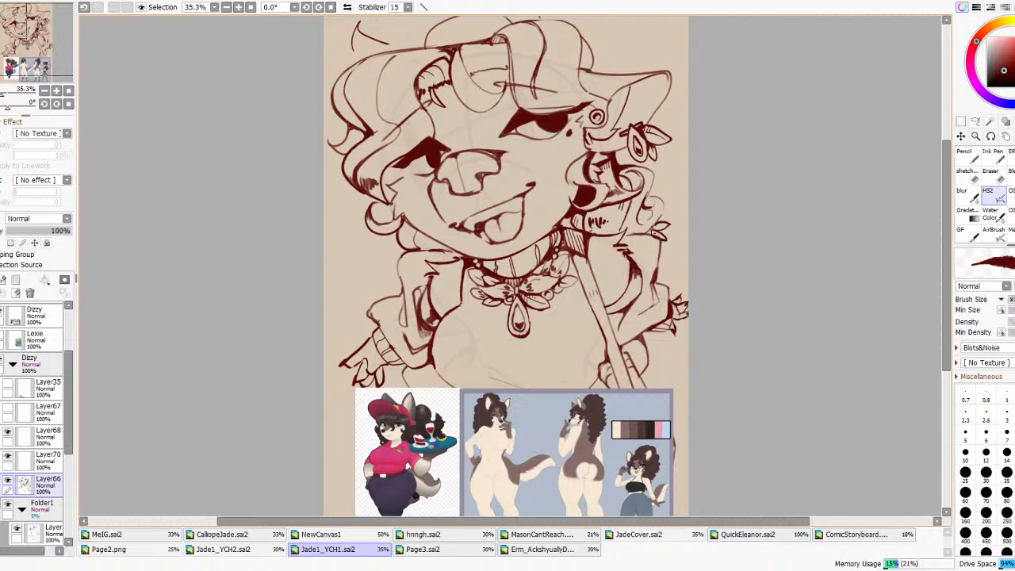
key(ctrl+z)
key(ctrl+z)
drag(662, 233, 656, 229)
key(ctrl+z)
drag(657, 232, 659, 227)
scroll(680, 197, down, 4)
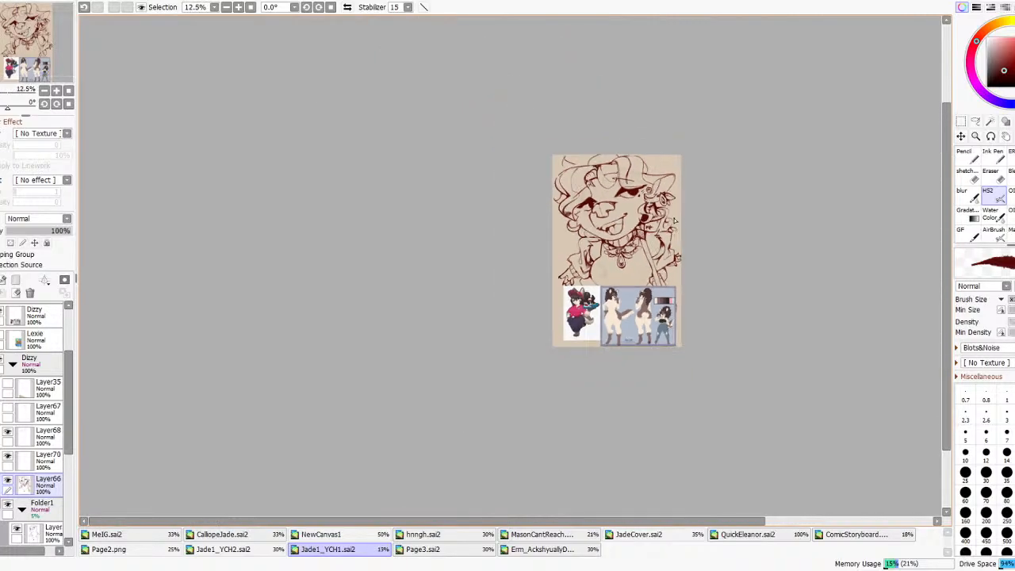
click(347, 8)
click(347, 8)
click(348, 8)
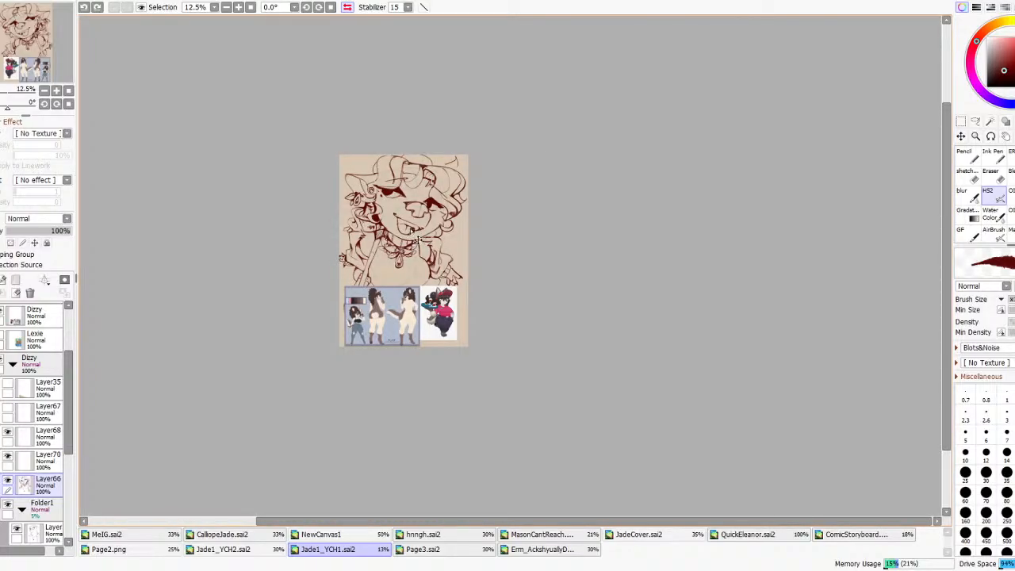
click(347, 8)
- Fill the gap between the ear and the hair curl with dark red, and undo the fill that spills over the background
scroll(751, 189, up, 4)
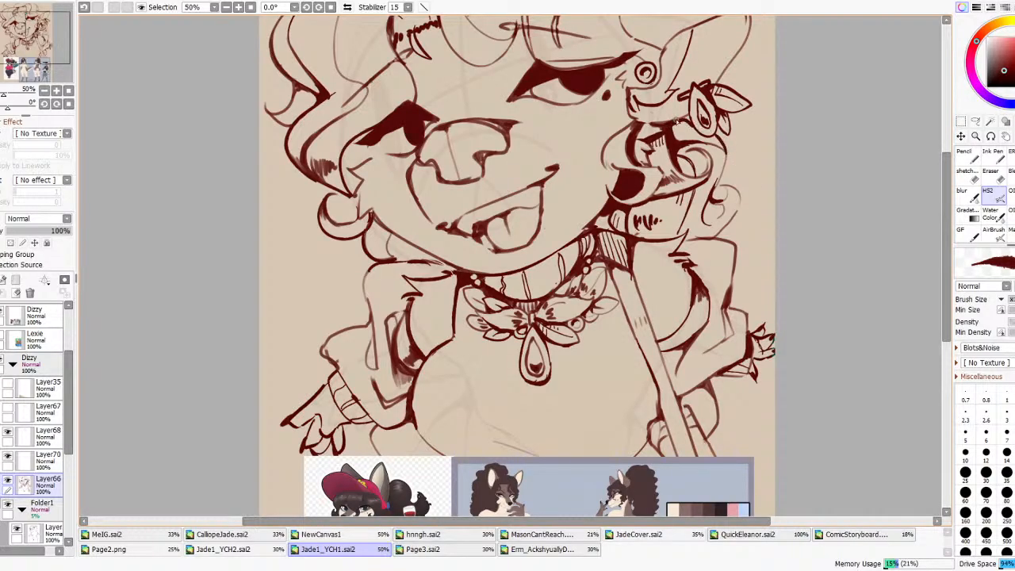
key(w)
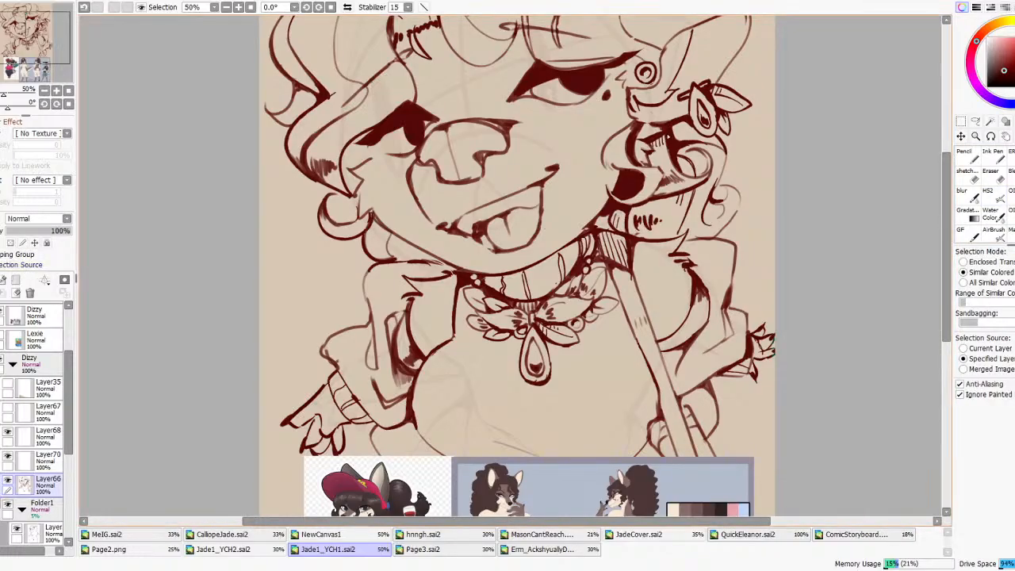
click(686, 145)
click(721, 144)
scroll(696, 194, down, 5)
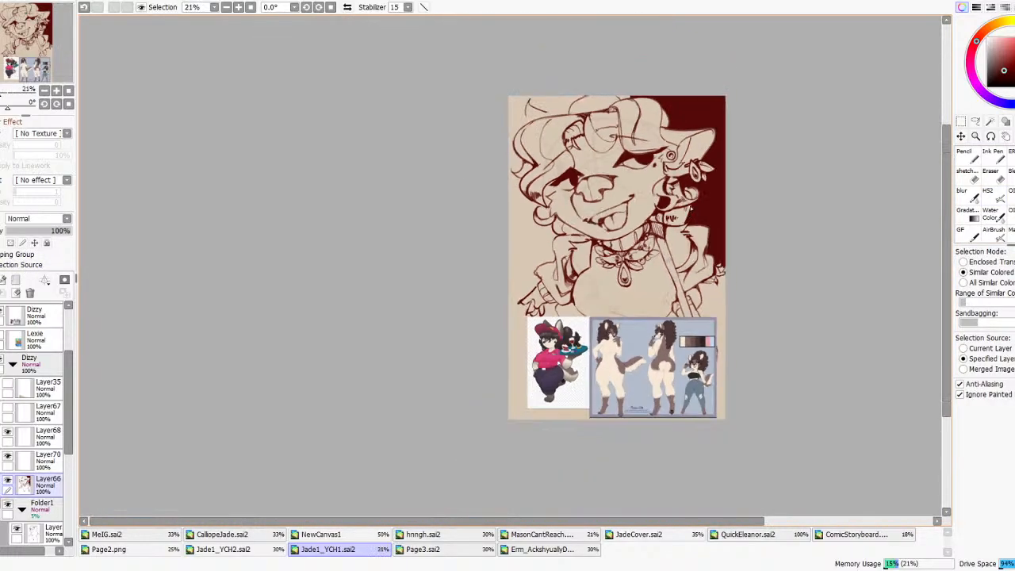
scroll(702, 186, up, 4)
key(ctrl+z)
scroll(709, 194, down, 7)
scroll(716, 192, down, 2)
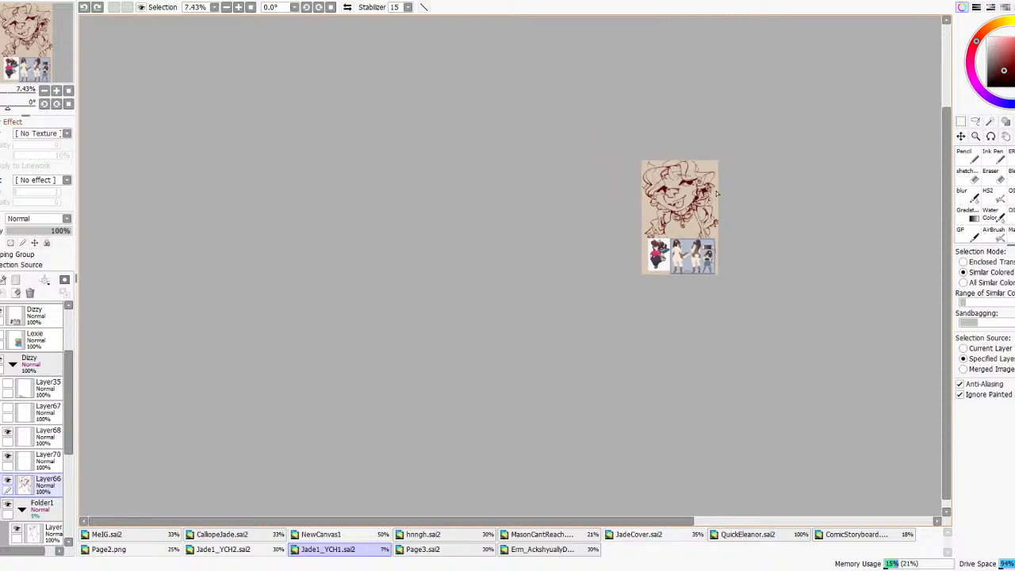
scroll(716, 193, up, 5)
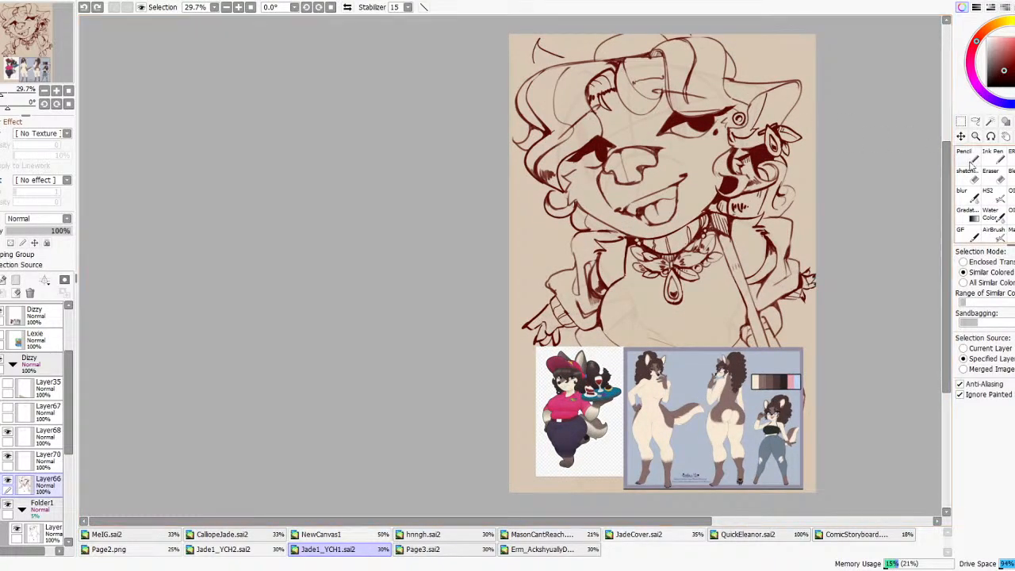
- Darken the hair shadow above the hoop earring with the HS2 brush, and check the drawing in mirrored view
key(b)
drag(569, 201, 558, 192)
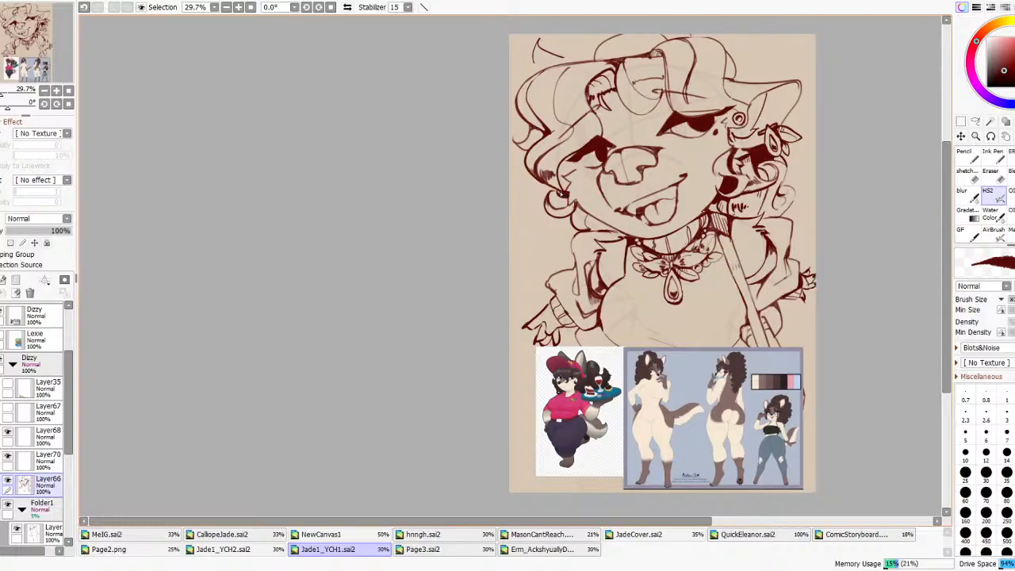
scroll(557, 177, down, 4)
click(347, 8)
click(347, 8)
scroll(638, 149, up, 7)
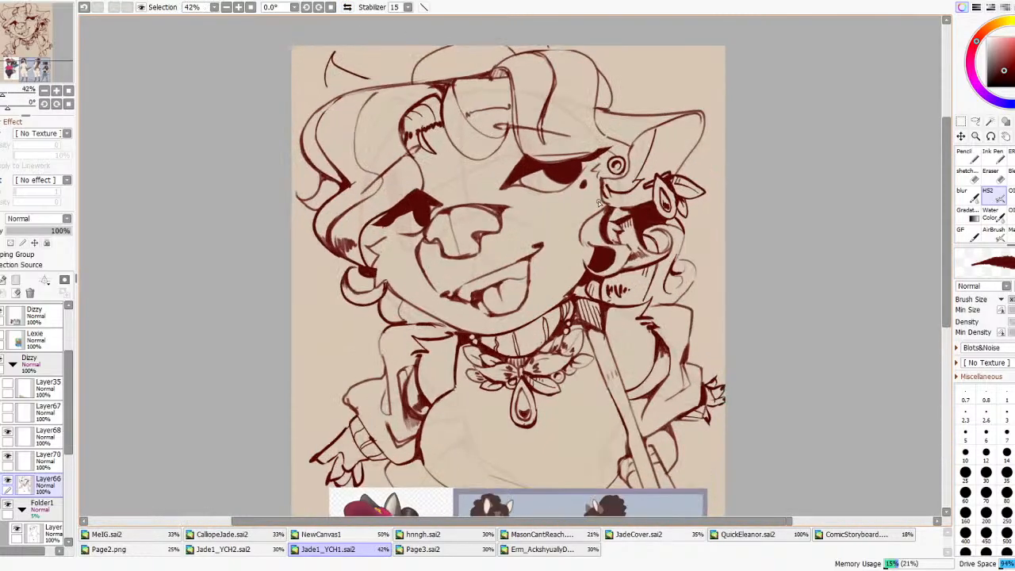
- Erase the excess dark fill under the ear and ink the hair curl's outer strand on Layer70
key(e)
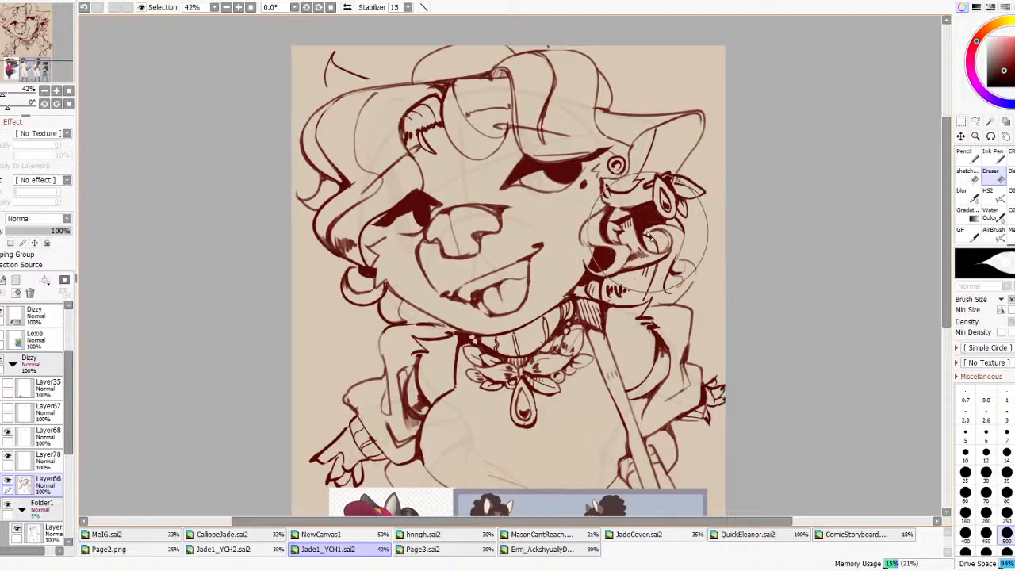
mouse_move(639, 222)
mouse_down()
mouse_move(666, 227)
mouse_move(658, 225)
mouse_up()
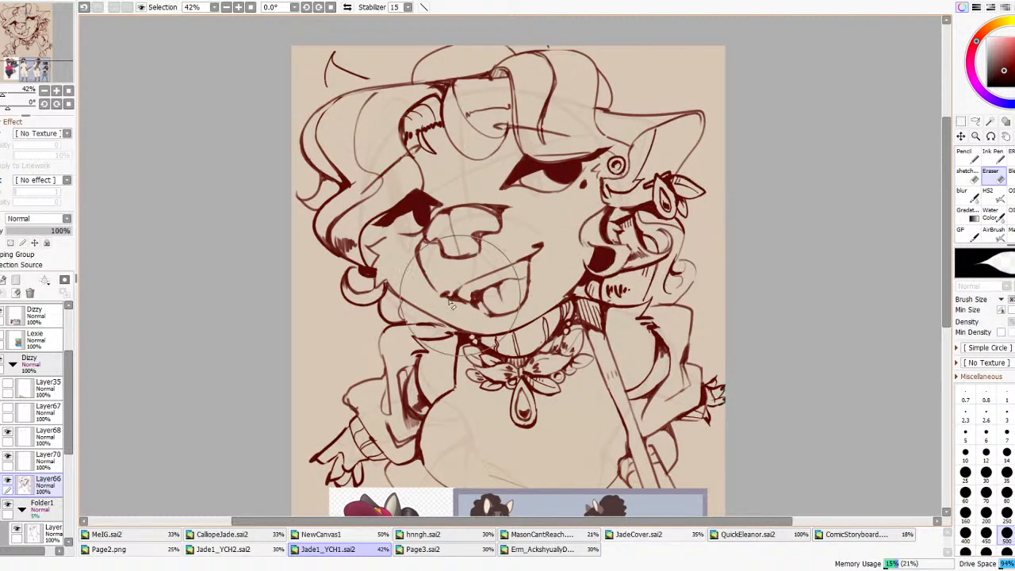
click(21, 460)
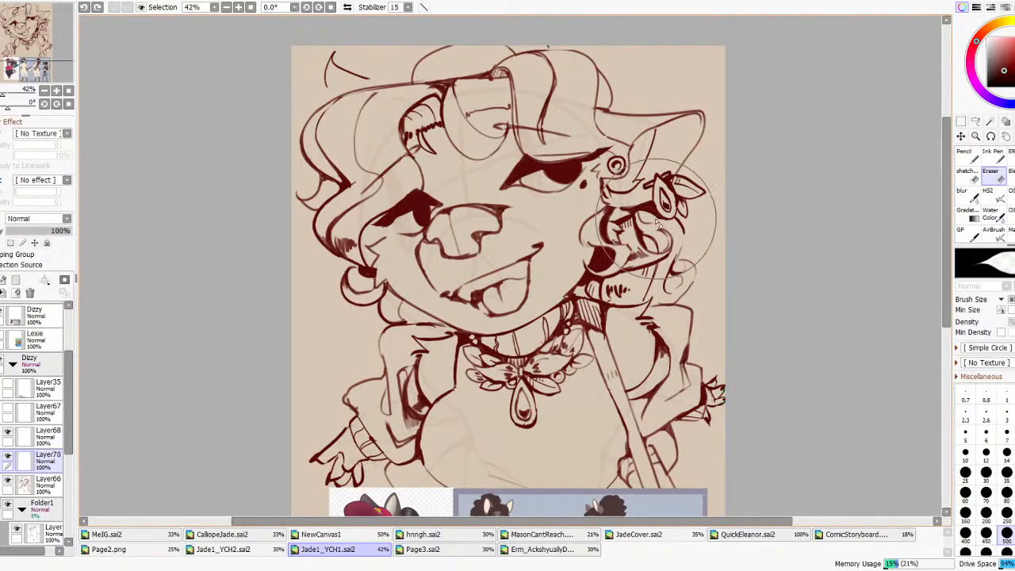
scroll(646, 200, down, 5)
scroll(763, 174, up, 1)
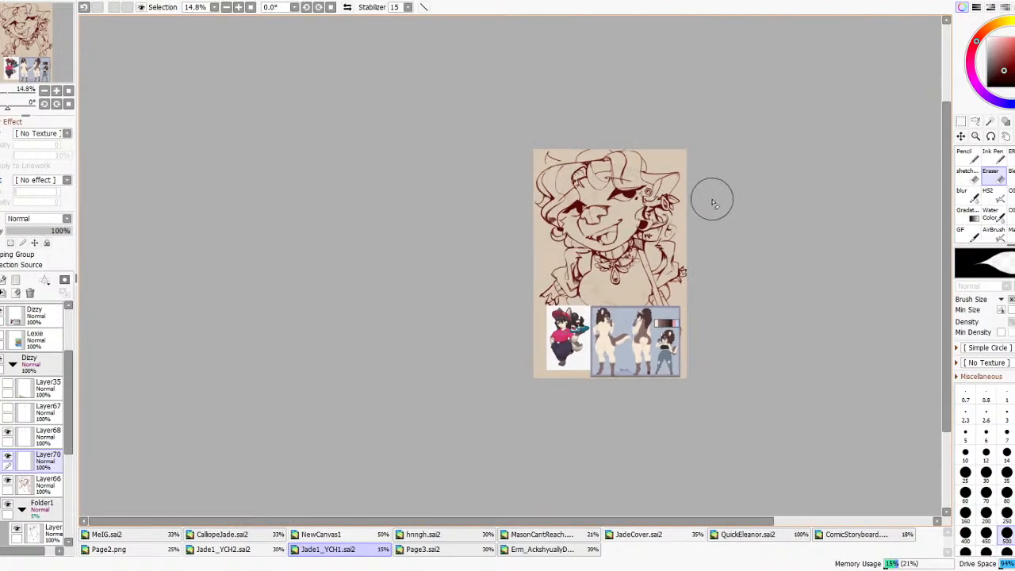
scroll(714, 200, up, 3)
click(991, 194)
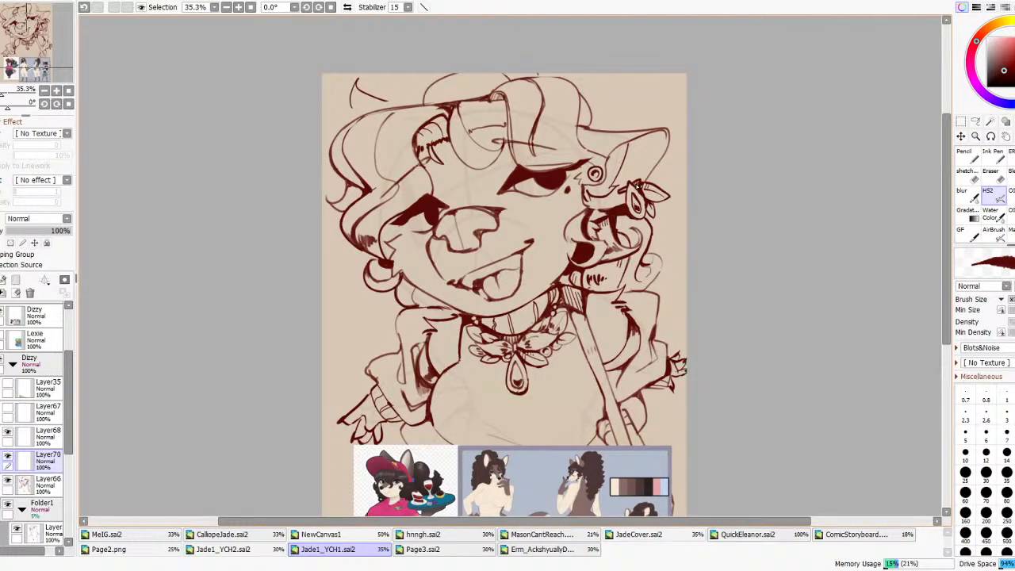
- Check the drawing in mirrored view and merge Layer70 down into Layer66
scroll(647, 186, down, 4)
click(347, 7)
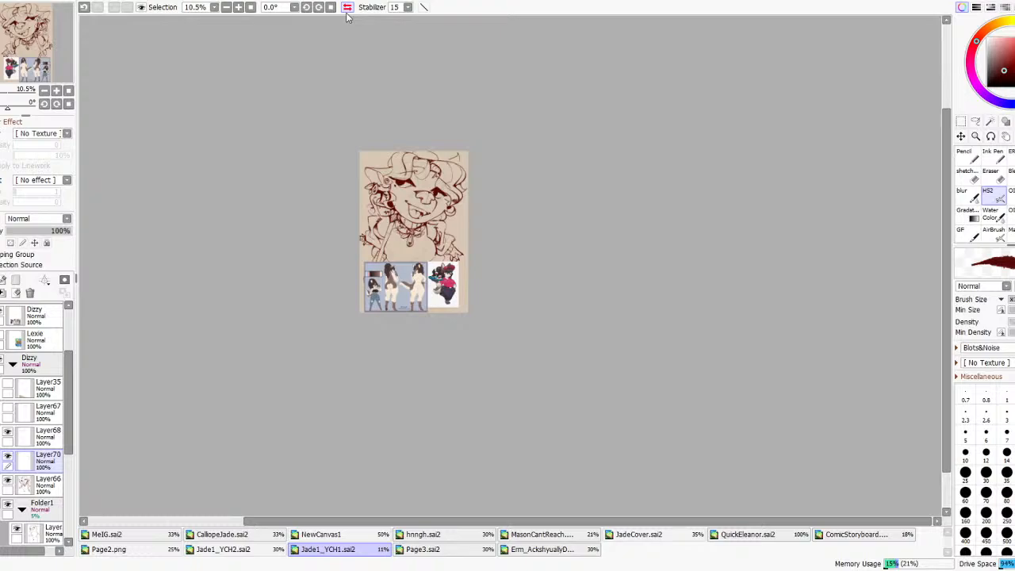
click(347, 8)
scroll(677, 241, up, 4)
scroll(559, 294, down, 2)
click(4, 296)
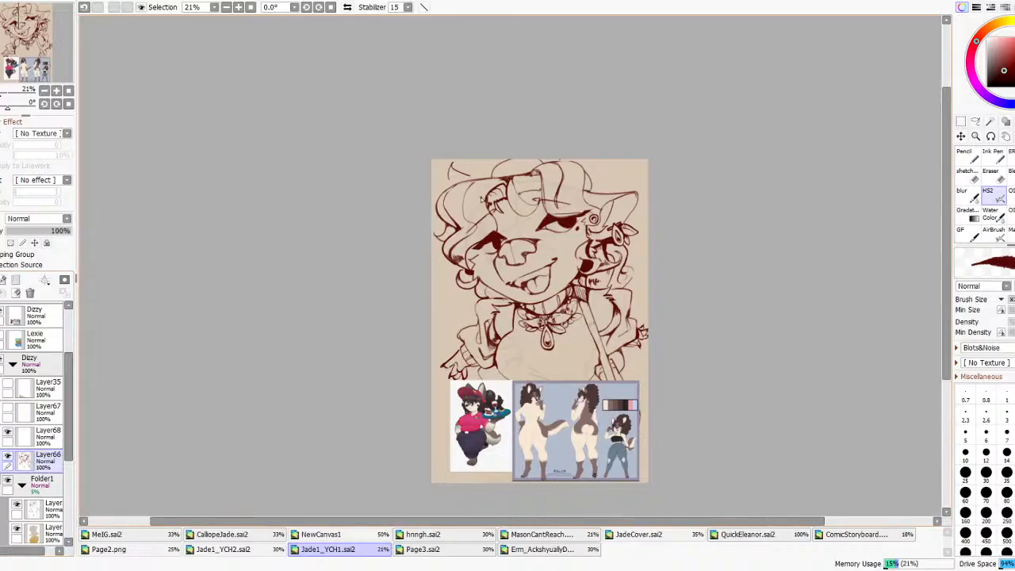
- Ink the curved lines at the top of the head on Layer66, undoing and redrawing the first attempt
scroll(516, 179, up, 2)
mouse_move(464, 178)
mouse_down()
mouse_move(513, 136)
mouse_move(483, 147)
mouse_move(554, 134)
mouse_move(602, 149)
mouse_move(553, 147)
mouse_move(501, 148)
mouse_up()
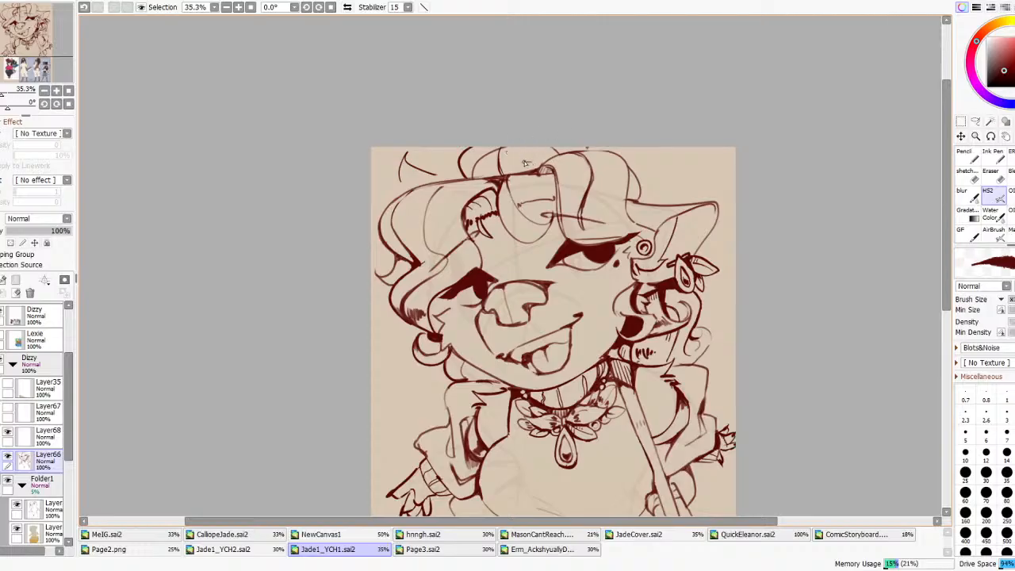
key(ctrl+z)
key(ctrl+z)
mouse_move(473, 176)
mouse_down()
mouse_move(478, 150)
mouse_move(511, 152)
mouse_up()
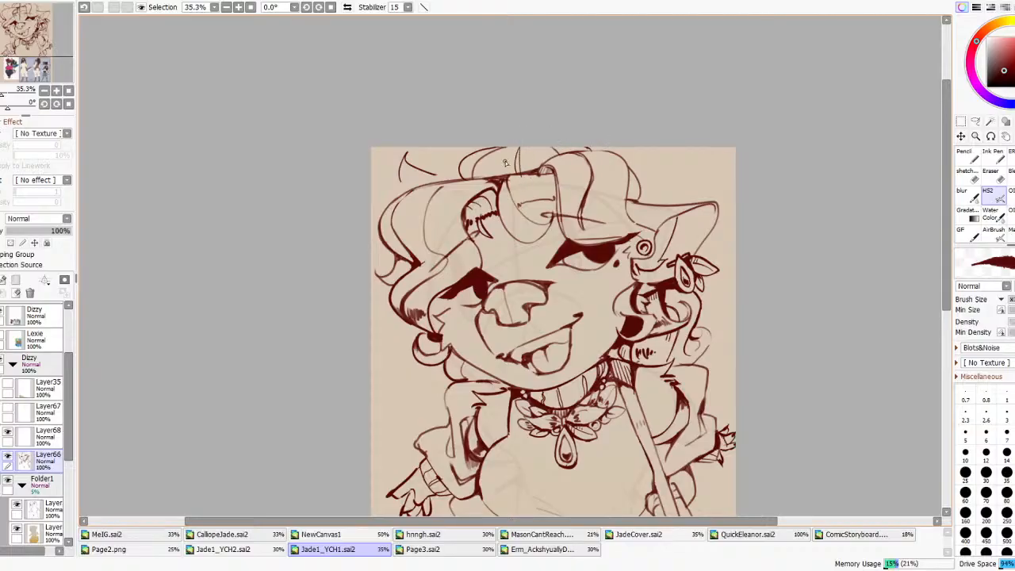
- Ink an arched line over the hair parting at the top of the head, redrawing the first attempt
drag(485, 179, 547, 170)
key(ctrl+z)
mouse_move(485, 179)
mouse_down()
mouse_move(517, 162)
mouse_move(549, 168)
mouse_up()
key(e)
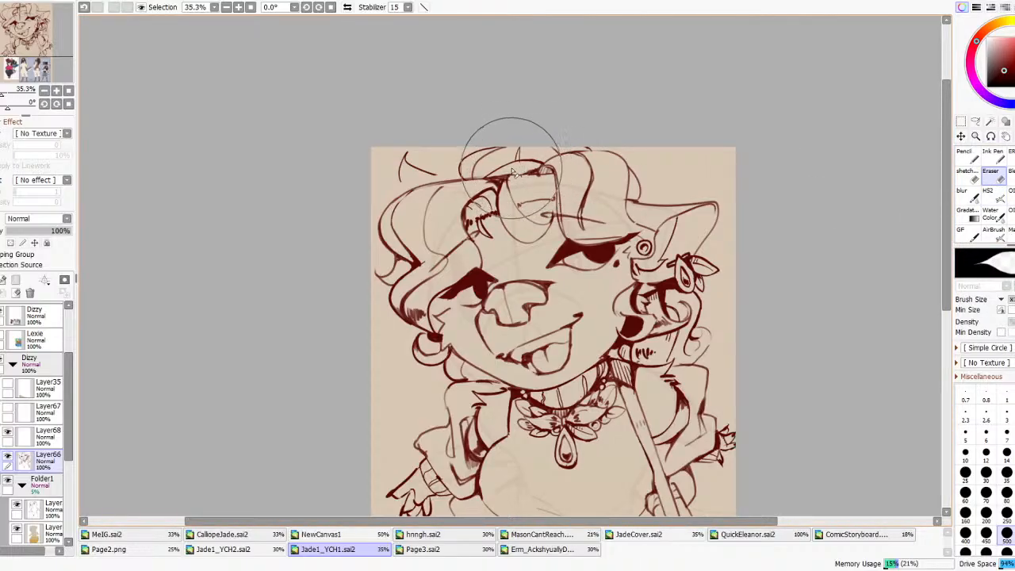
- Ink a small leaf cluster at the hair parting with the HS2 brush and erase the old hair lines beside it
click(991, 196)
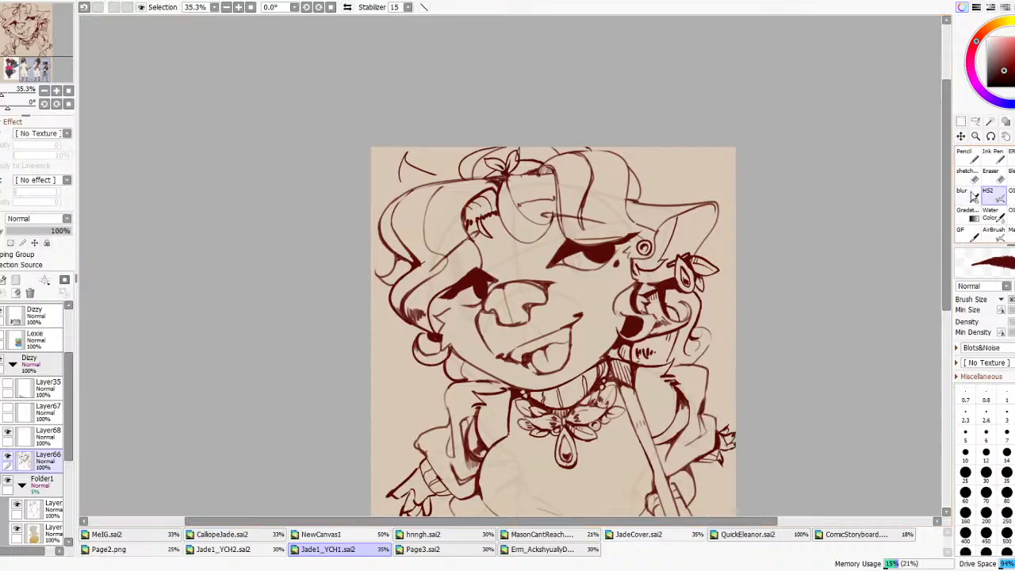
click(1010, 196)
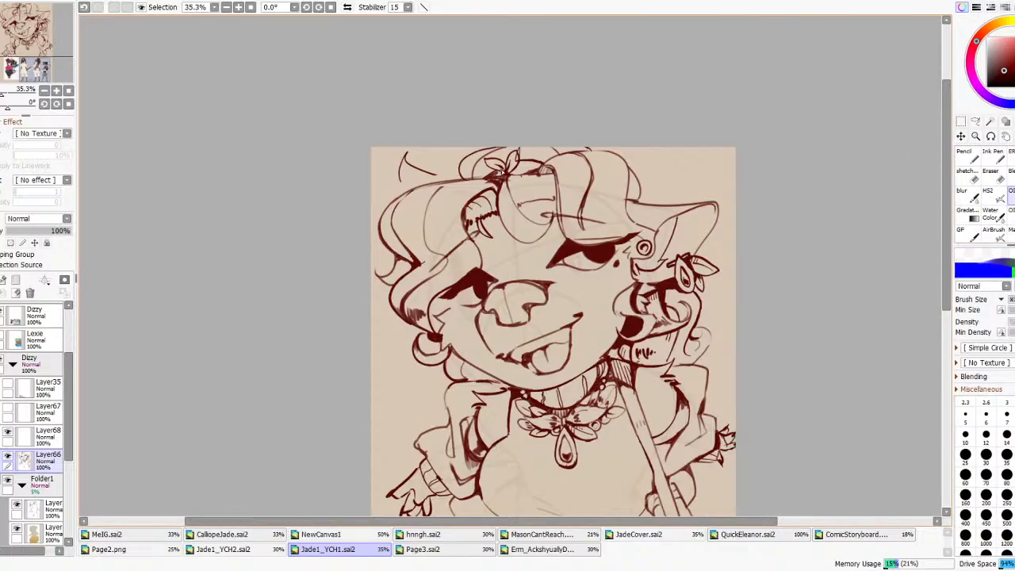
key(e)
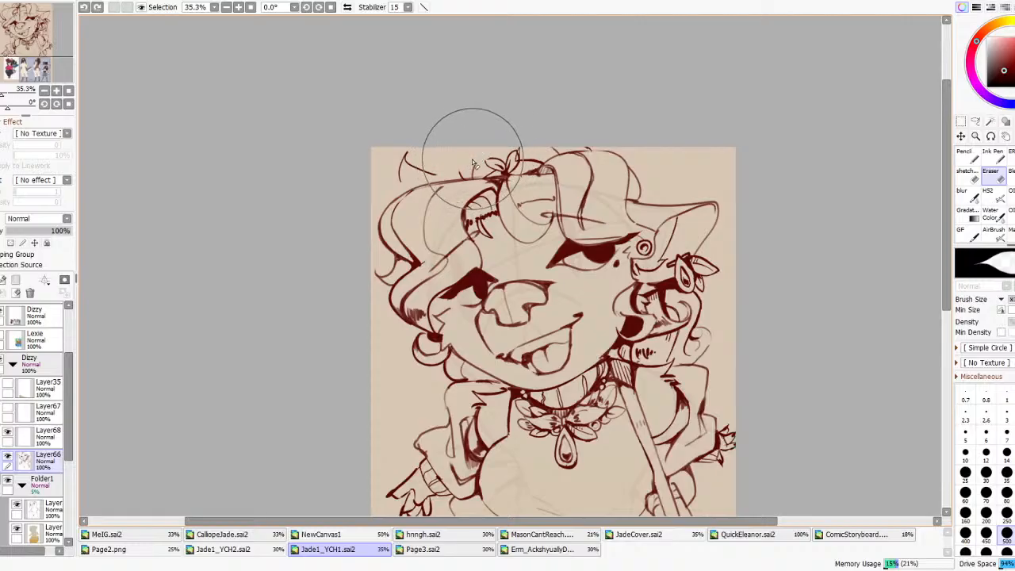
- Redraw the looping hair lines beside the leaf cluster at the top of the head, undoing the stray strokes
click(1010, 196)
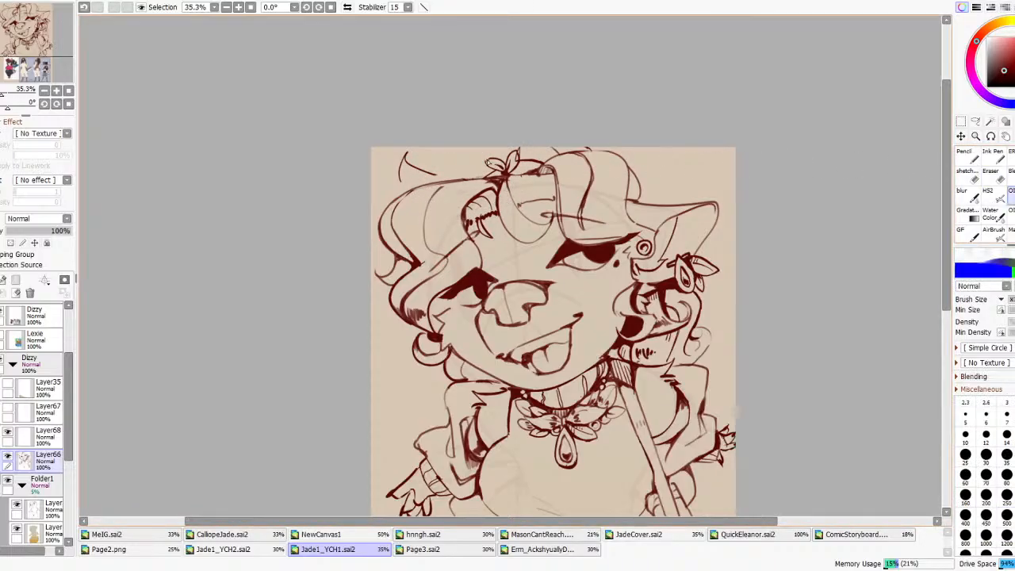
drag(463, 175, 489, 149)
mouse_move(439, 173)
mouse_down()
mouse_move(470, 148)
mouse_move(475, 182)
mouse_move(470, 149)
mouse_move(496, 149)
mouse_up()
key(ctrl+z)
drag(430, 174, 476, 148)
key(ctrl+z)
key(ctrl+z)
mouse_move(482, 186)
mouse_down()
mouse_move(471, 147)
mouse_move(482, 153)
mouse_move(461, 181)
mouse_move(438, 176)
mouse_move(483, 150)
mouse_up()
key(ctrl+z)
- Try to erase and redraw part of the hair curl beside the cheek, below the ear, on Layer66
key(e)
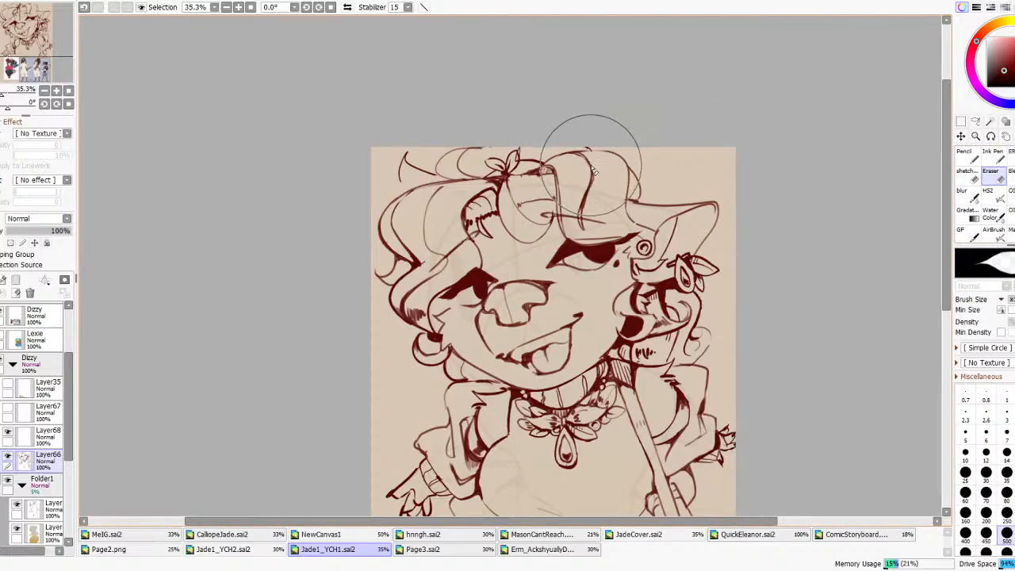
mouse_move(625, 349)
mouse_down()
mouse_move(634, 317)
mouse_move(627, 333)
mouse_move(638, 325)
mouse_move(646, 341)
mouse_move(602, 341)
mouse_move(628, 371)
mouse_up()
click(1010, 196)
key(ctrl+z)
mouse_move(615, 304)
mouse_down()
mouse_move(612, 351)
mouse_move(642, 365)
mouse_up()
key(ctrl+z)
key(ctrl+z)
key(ctrl+z)
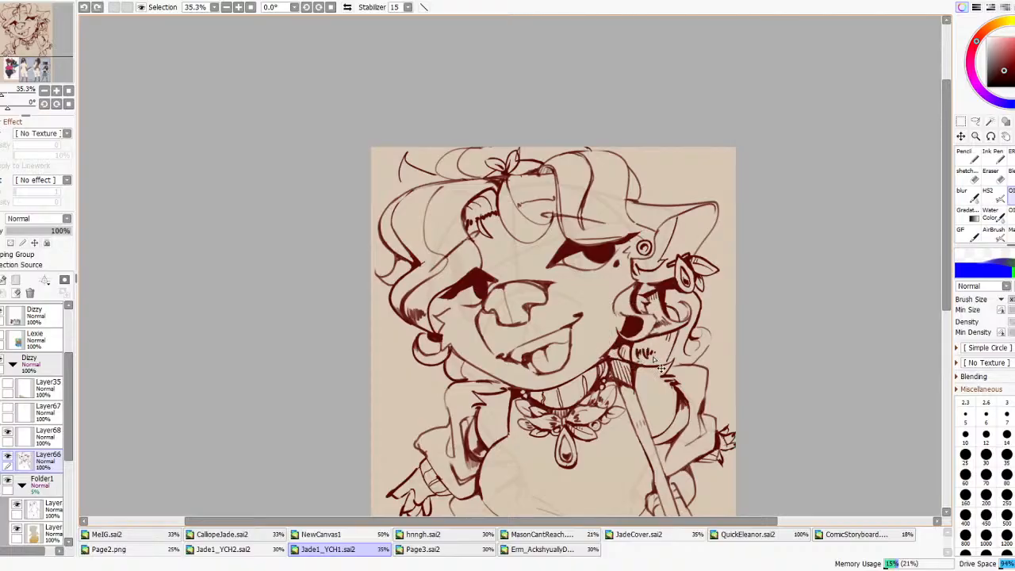
- Check the whole portrait in mirrored view
scroll(565, 321, down, 3)
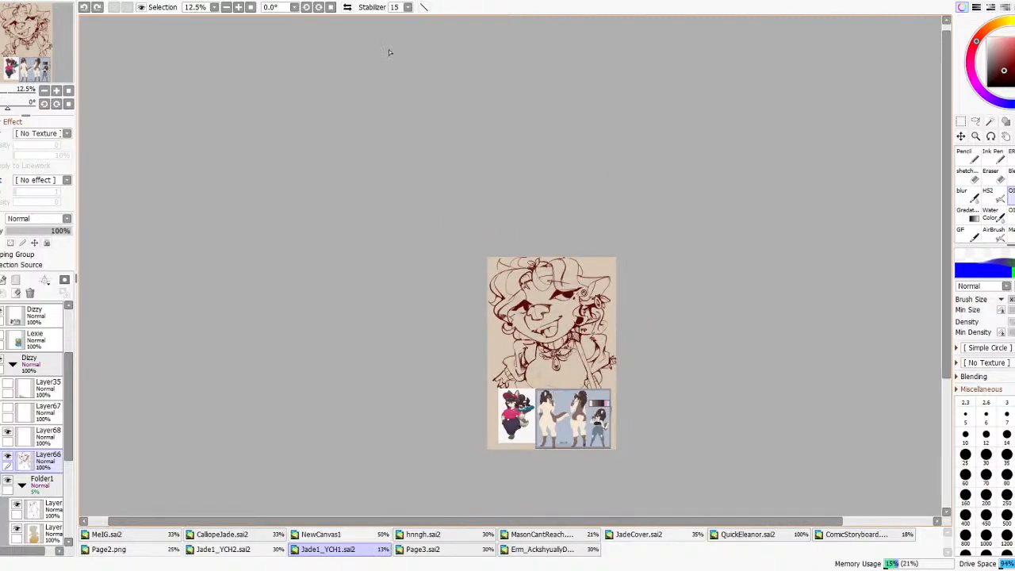
click(347, 6)
click(347, 7)
scroll(566, 319, down, 2)
scroll(567, 318, up, 5)
scroll(443, 288, down, 2)
scroll(444, 287, up, 3)
mouse_move(412, 215)
mouse_down()
mouse_move(447, 288)
mouse_move(443, 340)
mouse_move(403, 246)
mouse_up()
key(ctrl+z)
mouse_move(434, 295)
mouse_down()
mouse_move(449, 336)
mouse_move(454, 307)
mouse_move(445, 299)
mouse_up()
key(ctrl+z)
- Fade Layer66 to 33% opacity and sketch a wavy hair strand on each side of the face on a new layer above it
drag(68, 231, 28, 231)
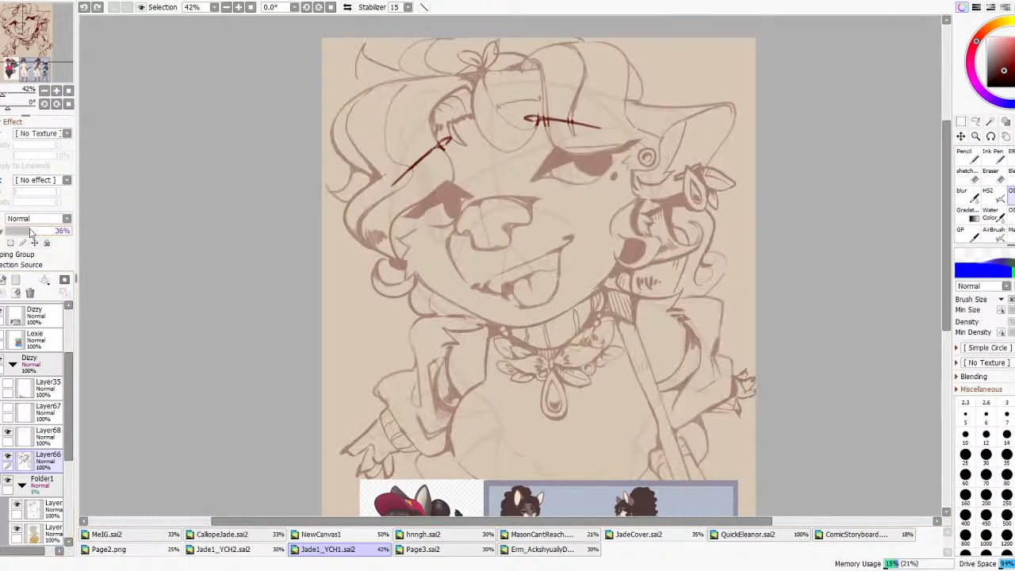
click(1, 280)
mouse_move(593, 233)
mouse_down()
mouse_move(631, 270)
mouse_move(632, 308)
mouse_move(617, 323)
mouse_move(657, 294)
mouse_move(643, 254)
mouse_move(657, 228)
mouse_move(634, 199)
mouse_up()
key(ctrl+z)
drag(608, 306, 613, 321)
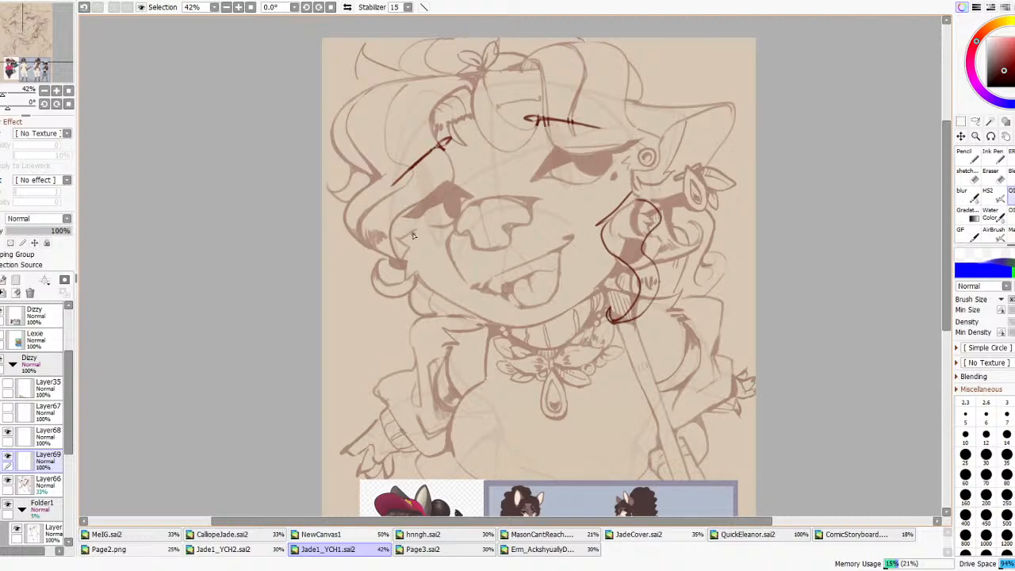
mouse_move(407, 215)
mouse_down()
mouse_move(431, 346)
mouse_move(443, 263)
mouse_move(404, 247)
mouse_move(409, 209)
mouse_move(404, 250)
mouse_move(407, 210)
mouse_up()
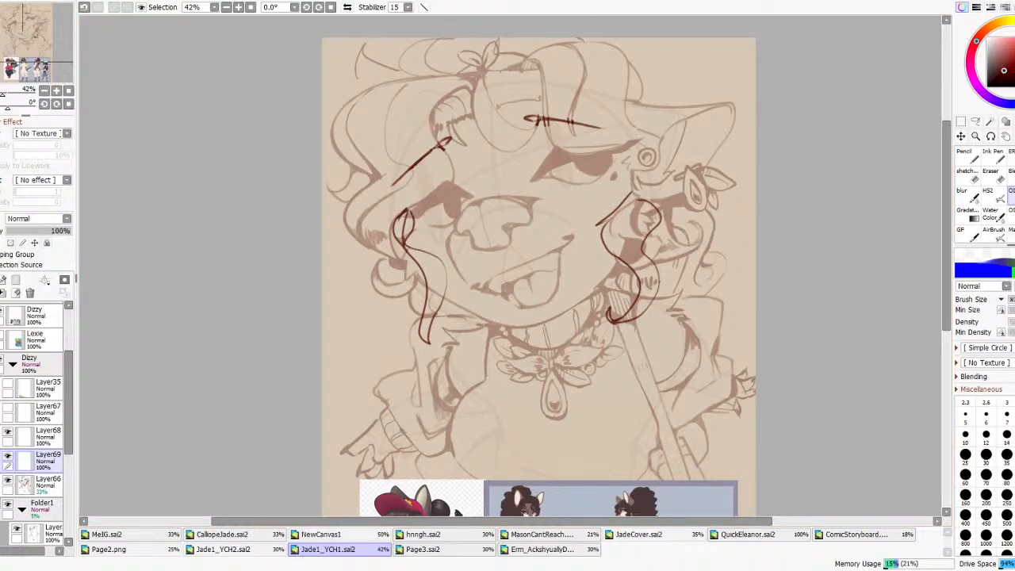
- Check the new strands in mirrored view, redraw the one below the hoop earring shorter, and thicken the opposite strand's tip
scroll(446, 153, down, 3)
click(347, 7)
click(347, 7)
scroll(470, 91, up, 2)
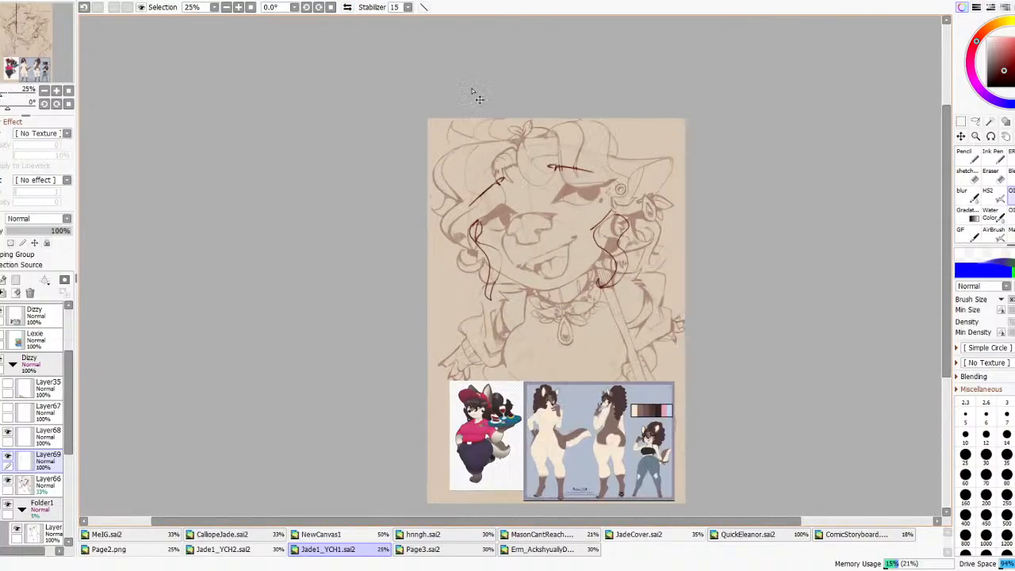
mouse_move(480, 261)
mouse_down()
mouse_move(487, 307)
mouse_move(502, 291)
mouse_move(483, 265)
mouse_move(507, 283)
mouse_up()
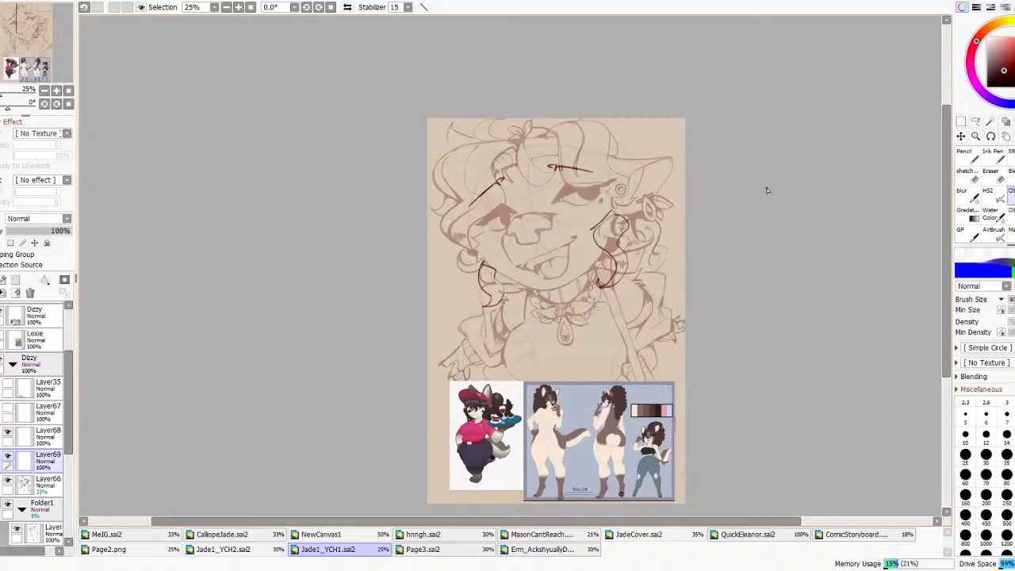
scroll(667, 196, up, 3)
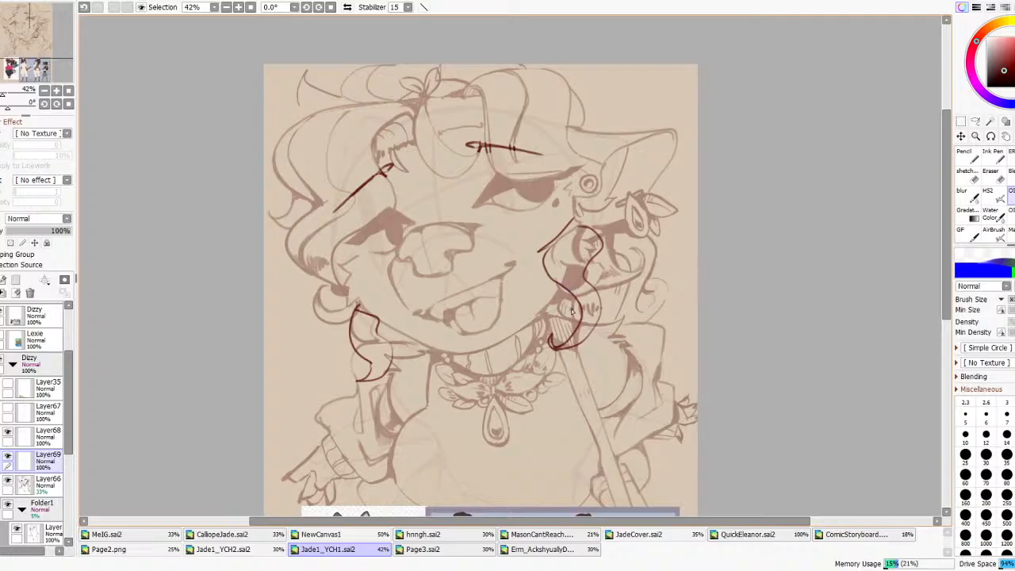
drag(555, 349, 553, 342)
- Erase the Layer66 lines overlapped by the new cheek strand and check the drawing in mirrored view
key(e)
click(44, 485)
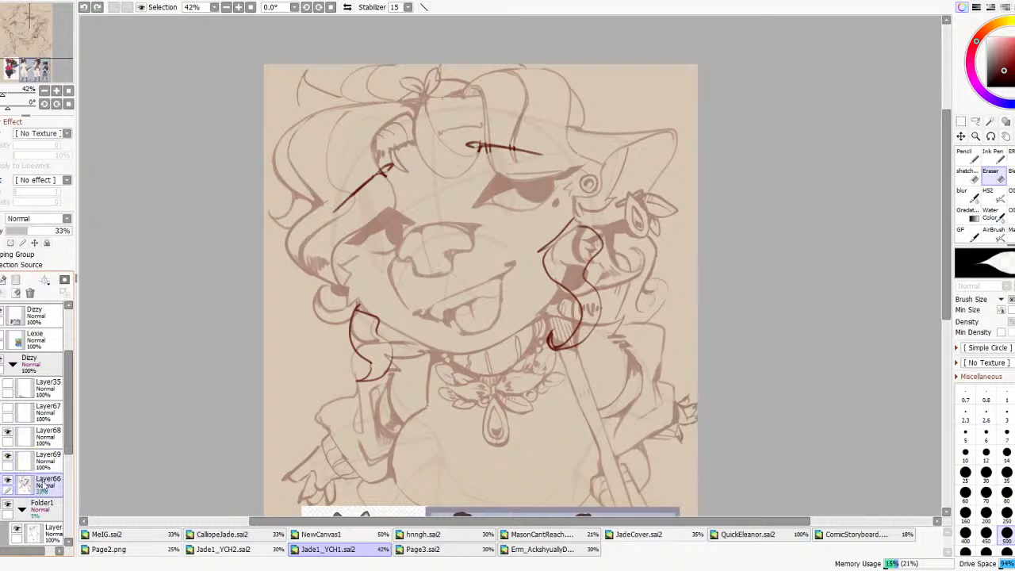
key(ctrl+z)
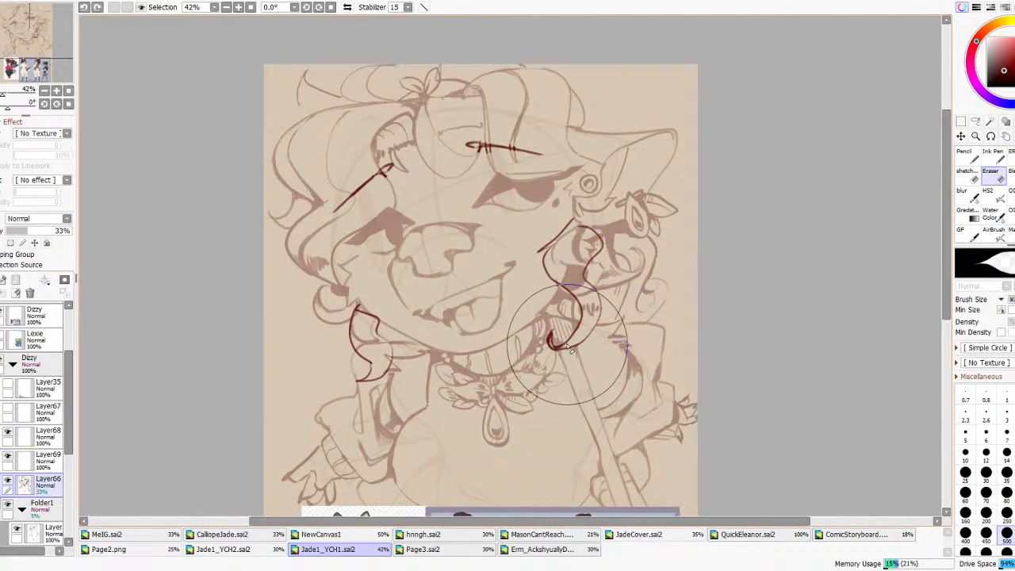
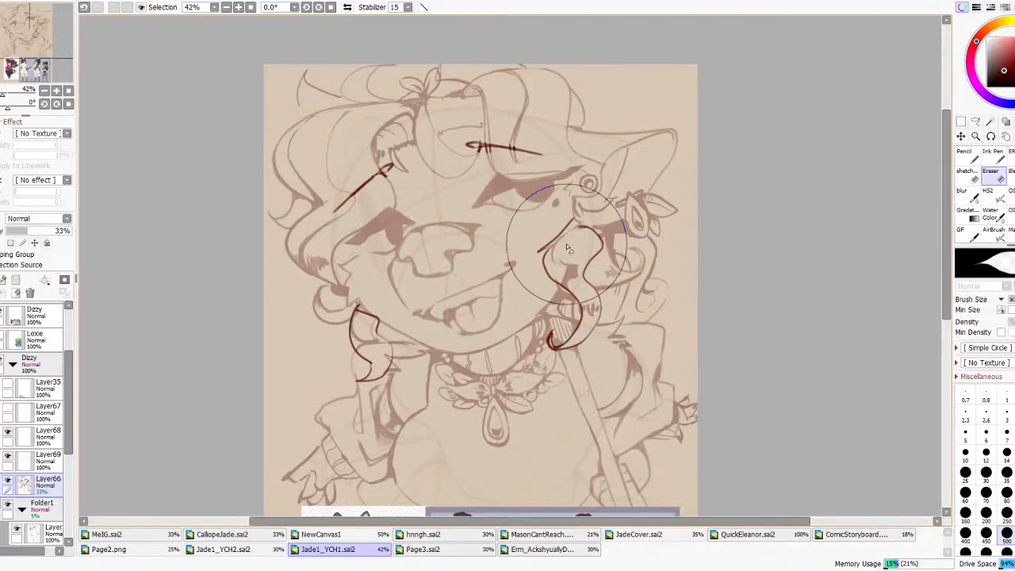
scroll(597, 195, down, 6)
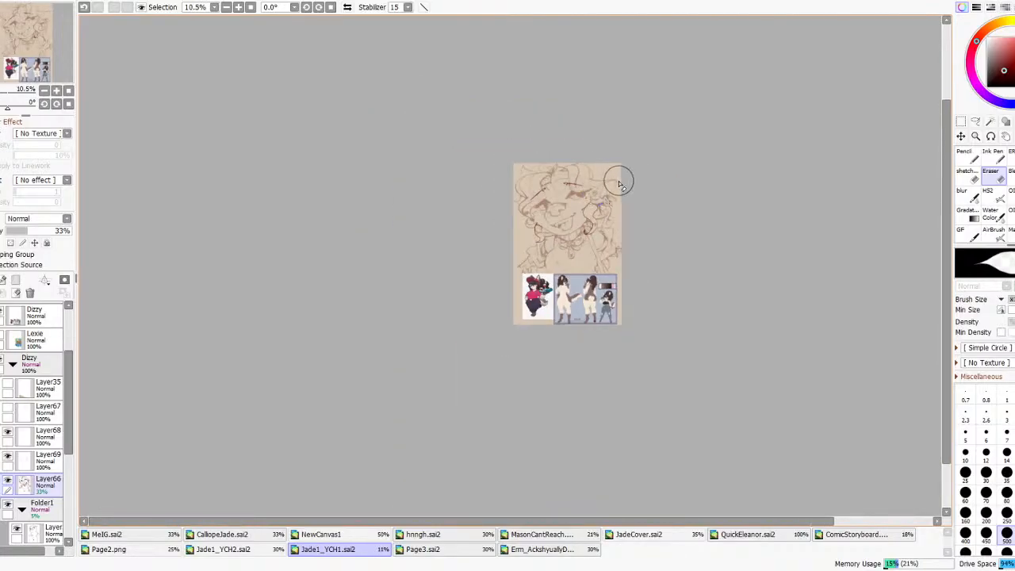
key(h)
key(h)
scroll(582, 150, up, 3)
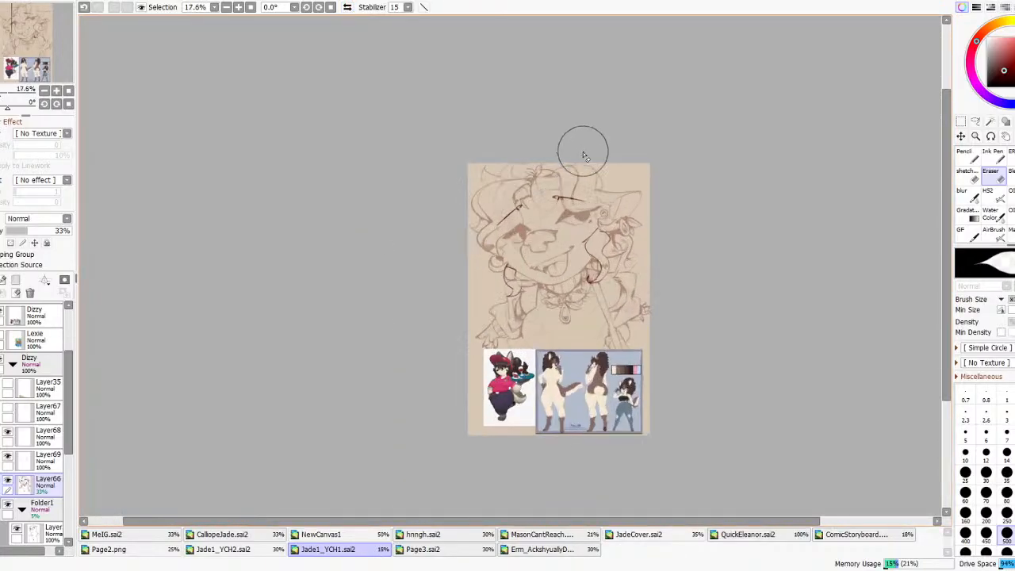
scroll(651, 245, up, 4)
- Remove the short strand below the hoop earring from Layer69 and compare the drawing with the layer hidden and shown
click(1009, 197)
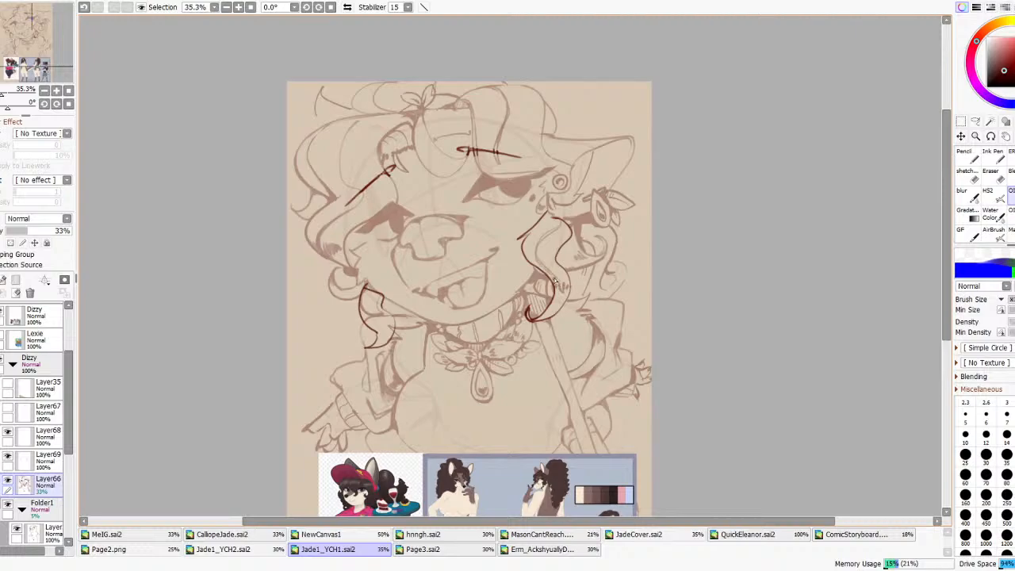
key(ctrl+z)
drag(541, 266, 553, 274)
key(ctrl+z)
click(975, 121)
click(8, 458)
click(8, 458)
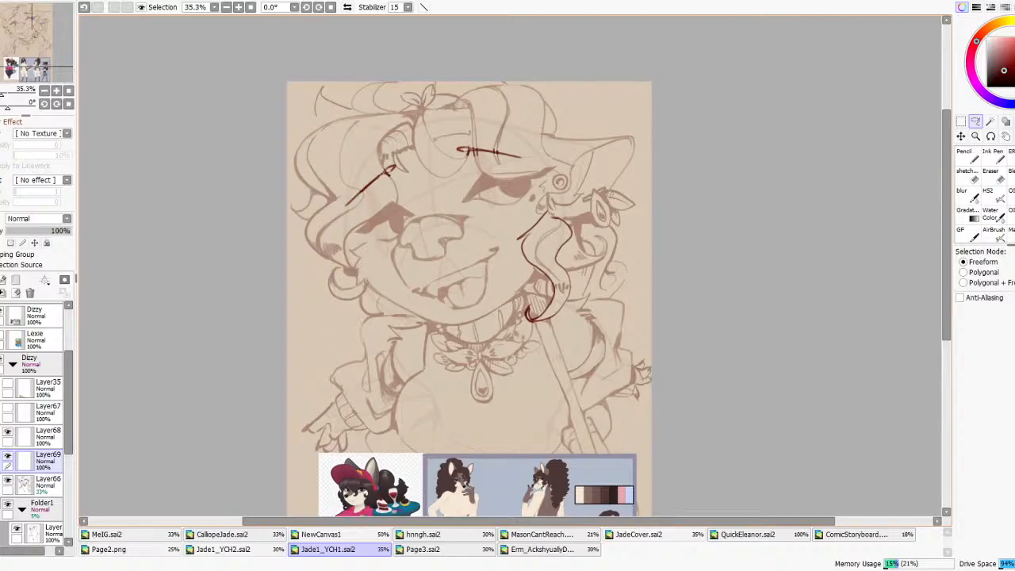
- Set Layer66's opacity back to 100% and view the whole portrait
click(44, 481)
drag(49, 231, 72, 230)
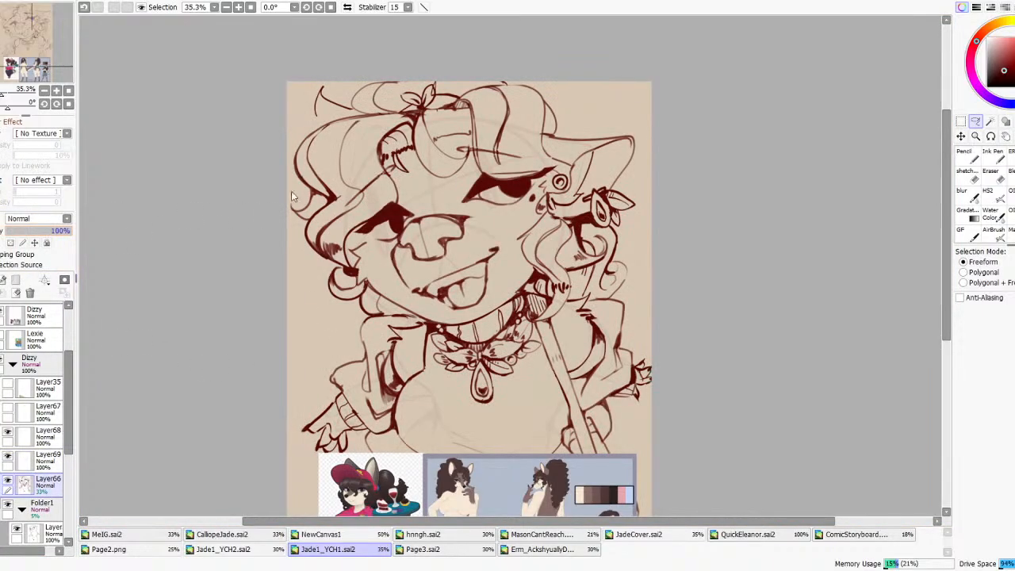
scroll(662, 255, down, 5)
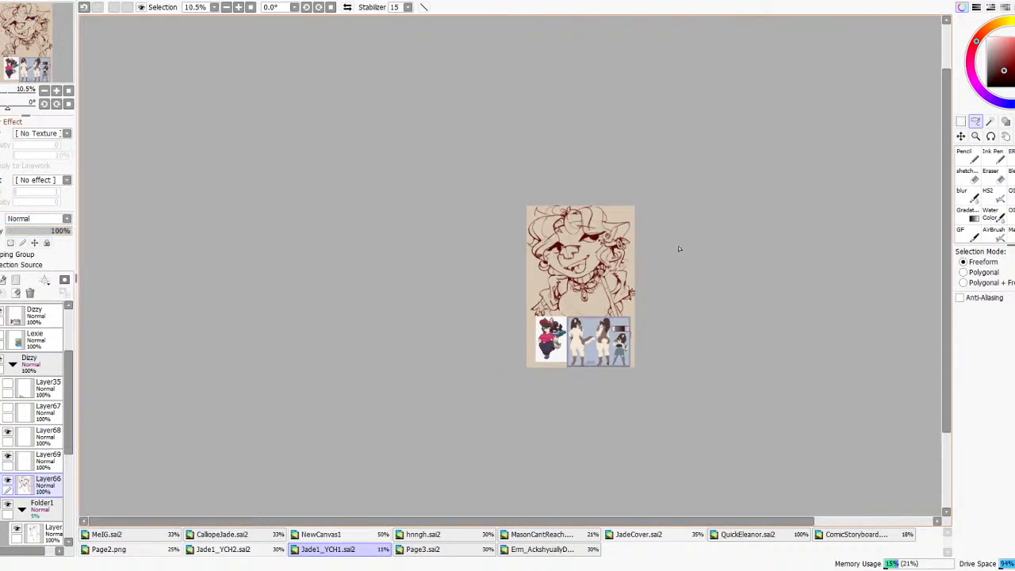
scroll(675, 254, up, 3)
- Compare the portrait with and without the new cheek strand by undoing and redoing the recent changes
key(ctrl+z)
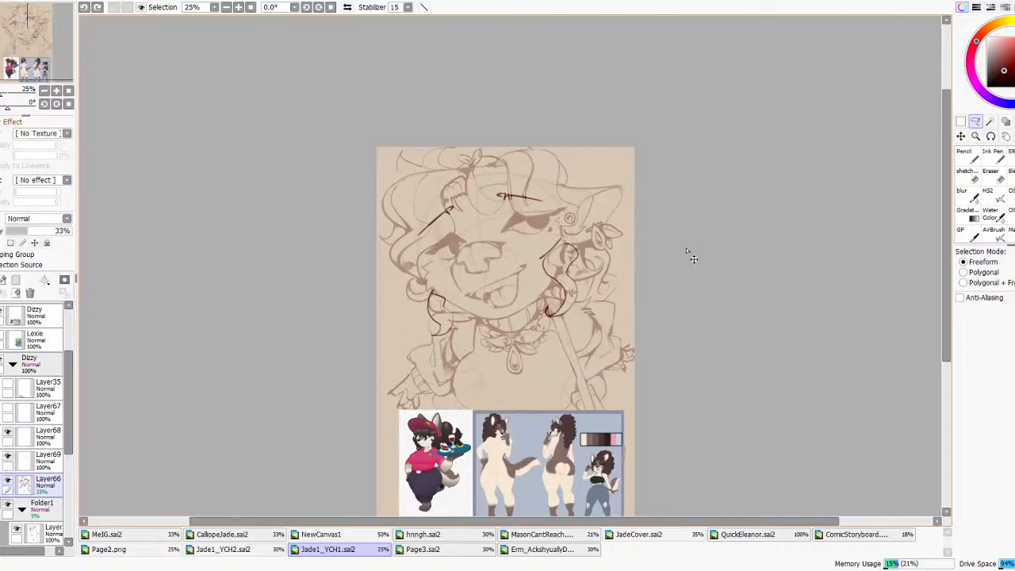
key(ctrl+z)
key(ctrl+z)
scroll(682, 246, down, 3)
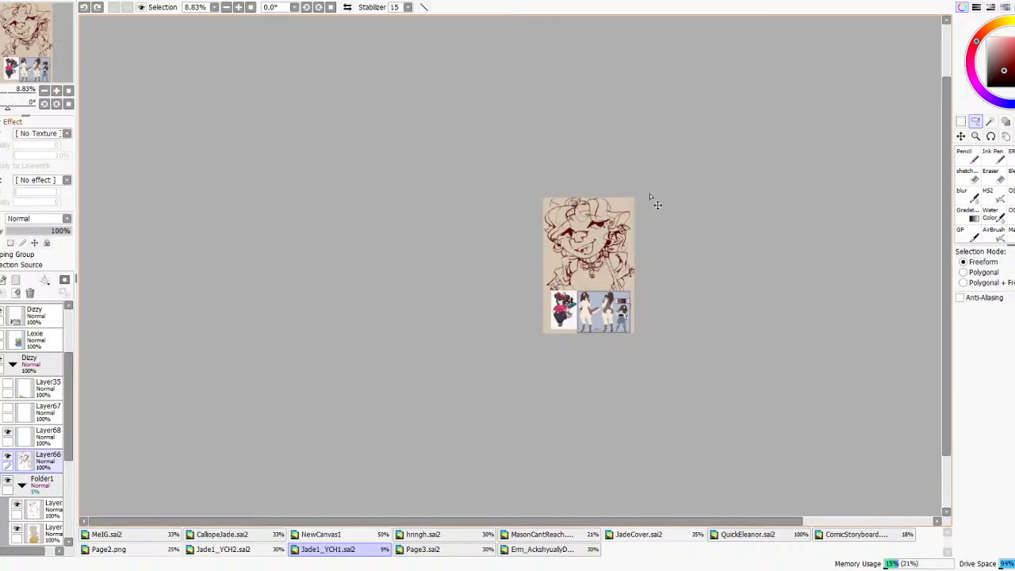
key(ctrl+y)
key(ctrl+y)
key(ctrl+y)
key(ctrl+y)
scroll(623, 235, up, 1)
scroll(628, 243, up, 2)
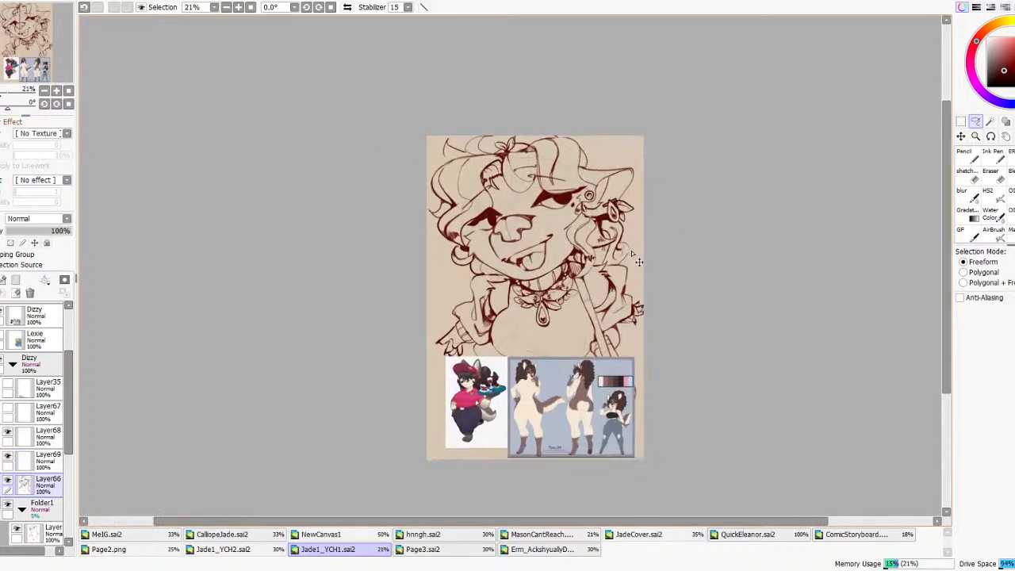
- Check the portrait with the cheek strand in mirrored view and look at the reference pictures below it
click(347, 7)
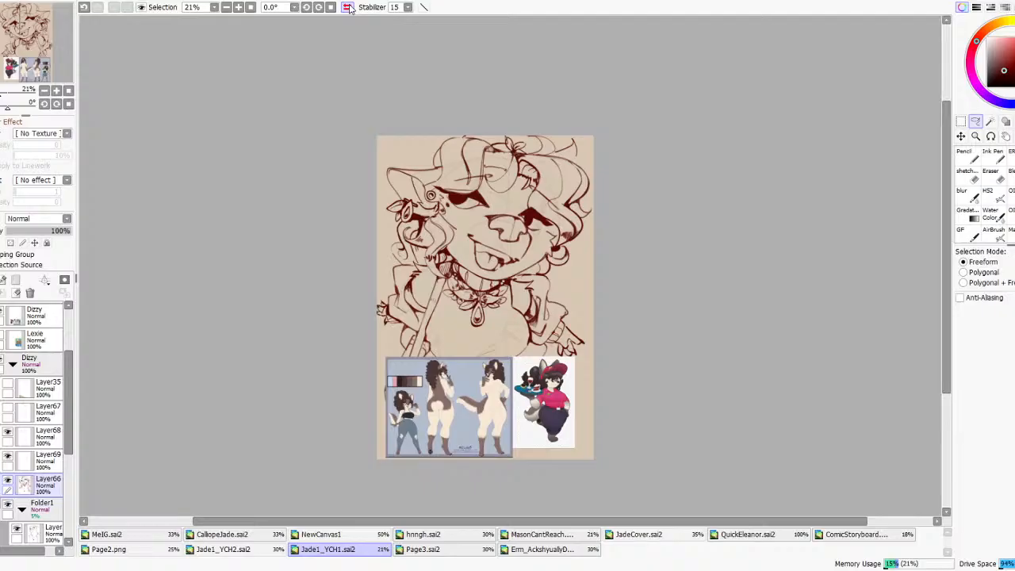
click(347, 7)
scroll(632, 346, up, 3)
scroll(490, 438, up, 2)
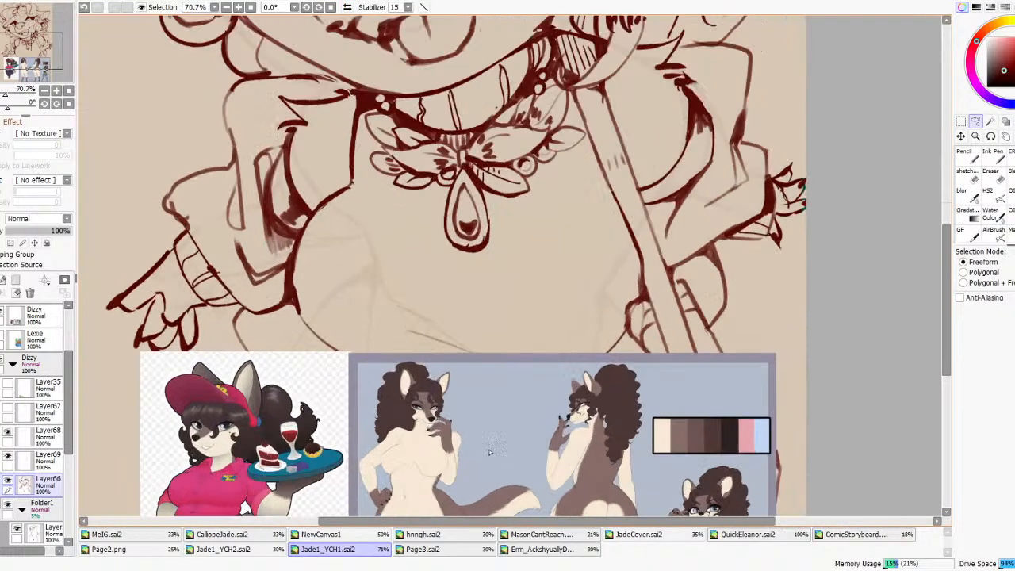
scroll(490, 437, down, 4)
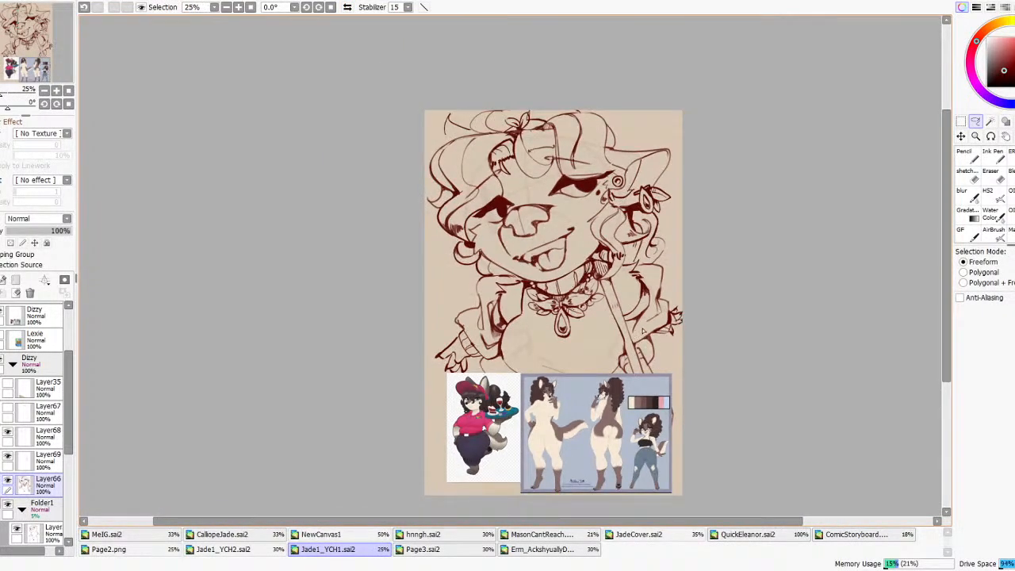
- Undo the Layer66 opacity changes, erasing and added strands back to the line art before Layer69
key(ctrl+z)
key(ctrl+z)
key(ctrl+z)
key(ctrl+z)
key(ctrl+z)
key(ctrl+z)
key(ctrl+z)
key(ctrl+z)
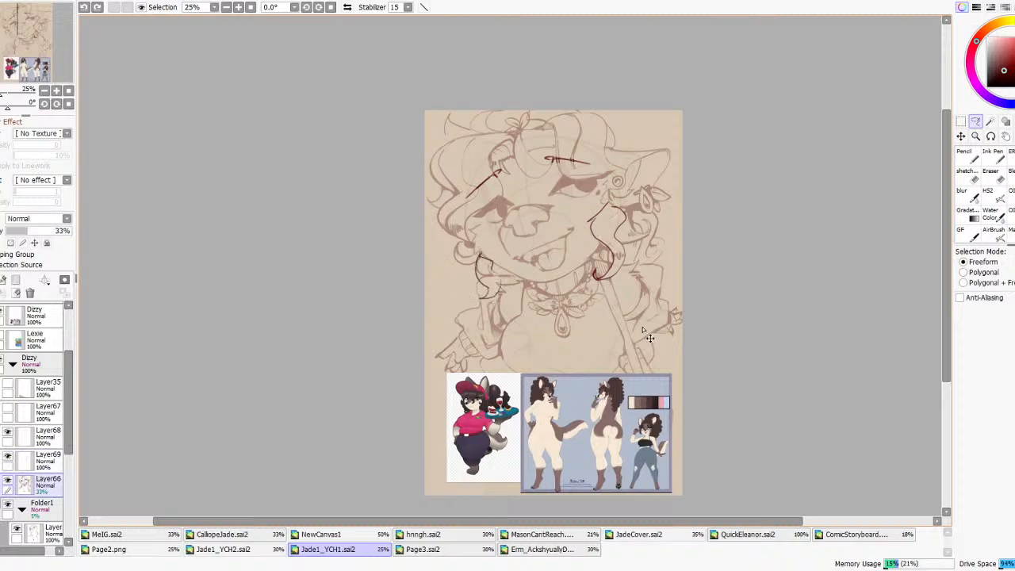
scroll(647, 175, down, 3)
key(ctrl+z)
key(ctrl+z)
key(ctrl+z)
key(ctrl+z)
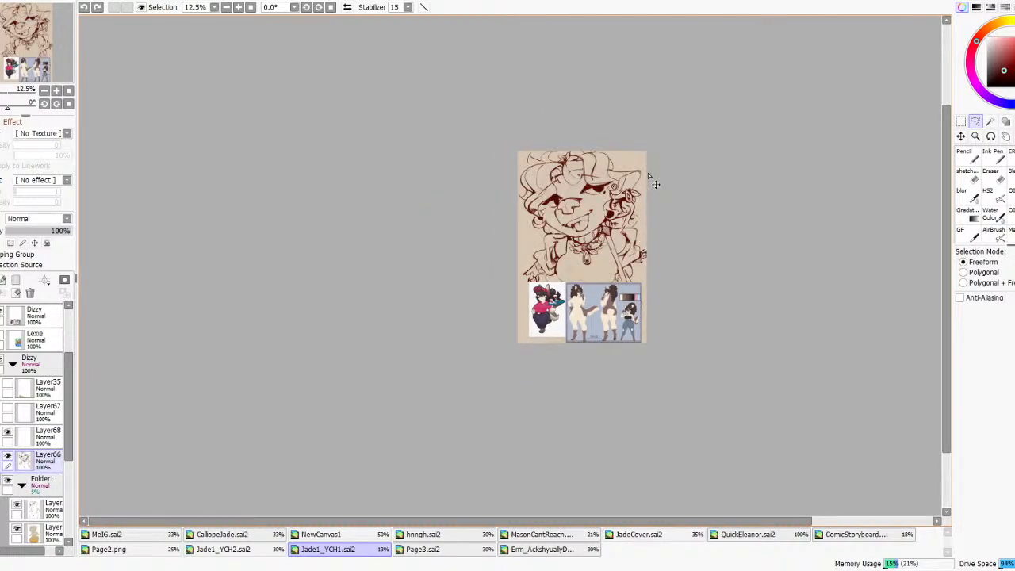
key(ctrl+z)
key(ctrl+z)
- Step back and forth through the strand edits to compare both versions of the hair, finishing by redoing them
key(ctrl+y)
key(ctrl+y)
key(ctrl+y)
key(ctrl+z)
key(ctrl+z)
key(ctrl+y)
key(ctrl+y)
key(ctrl+y)
key(ctrl+y)
key(ctrl+y)
key(ctrl+y)
key(ctrl+y)
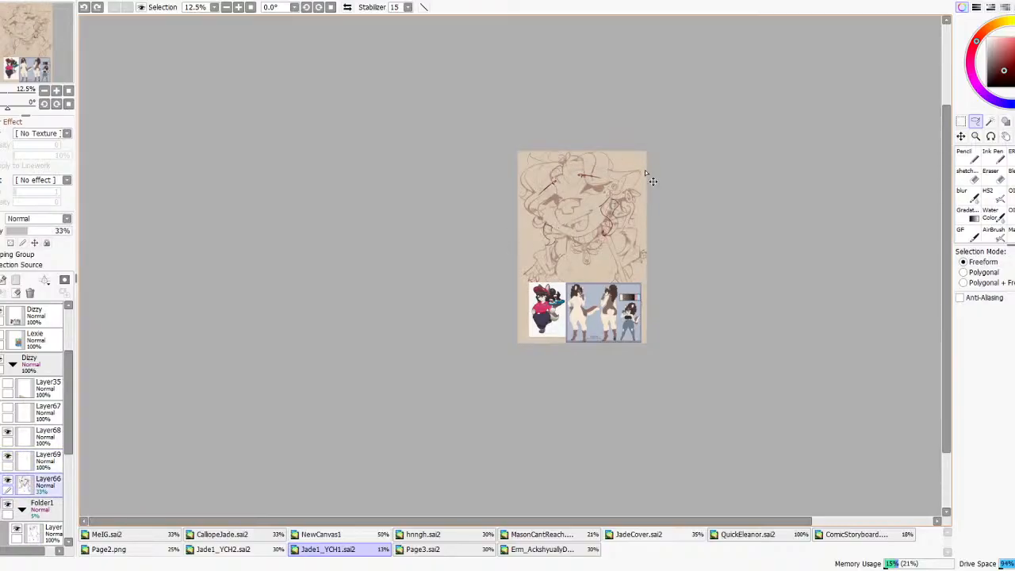
- Undo the added strands and Layer69 again, and examine the character's hair in the reference pictures
key(ctrl+z)
scroll(615, 210, up, 2)
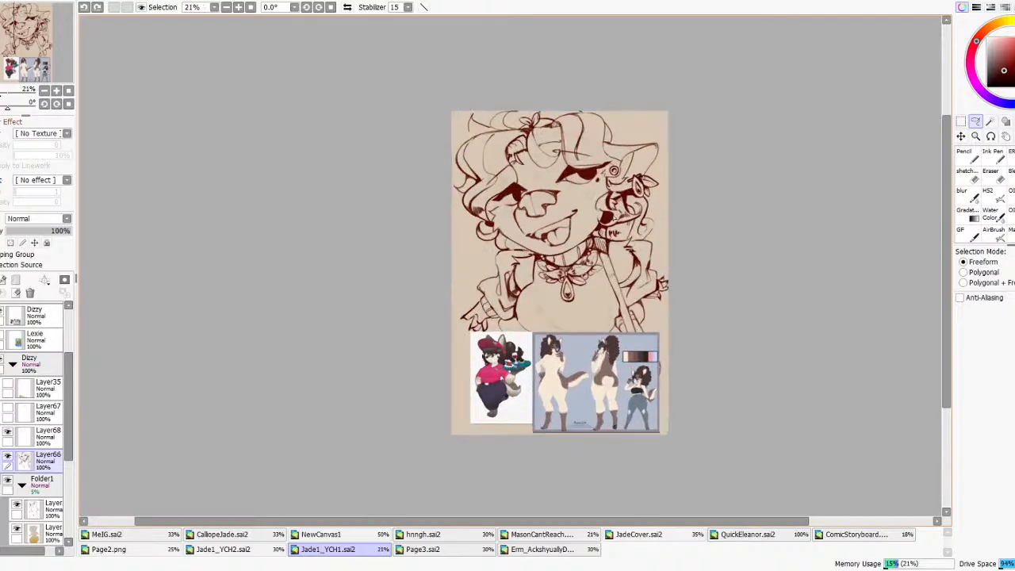
scroll(570, 311, up, 2)
scroll(559, 269, down, 3)
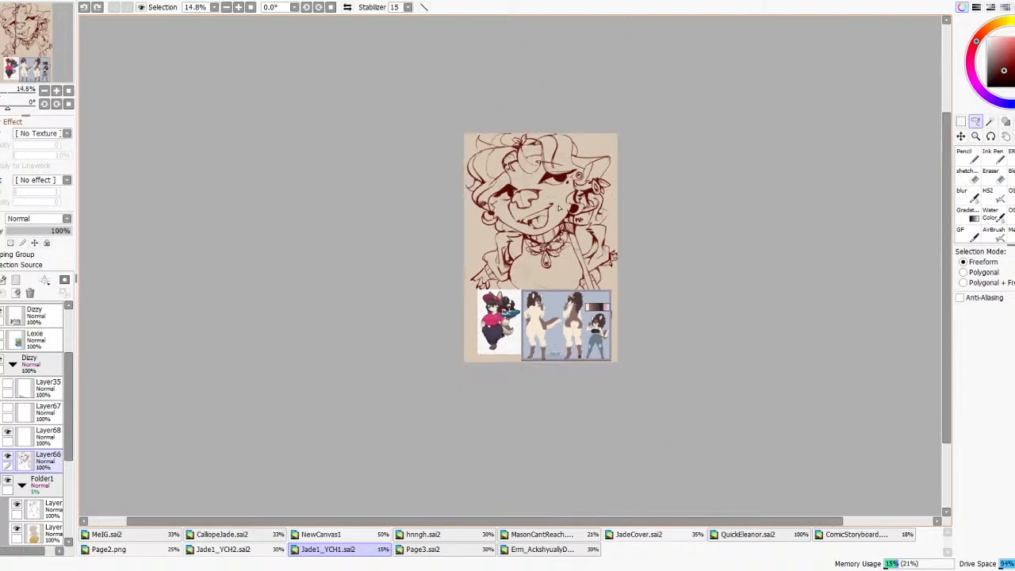
scroll(552, 239, up, 2)
scroll(493, 356, up, 4)
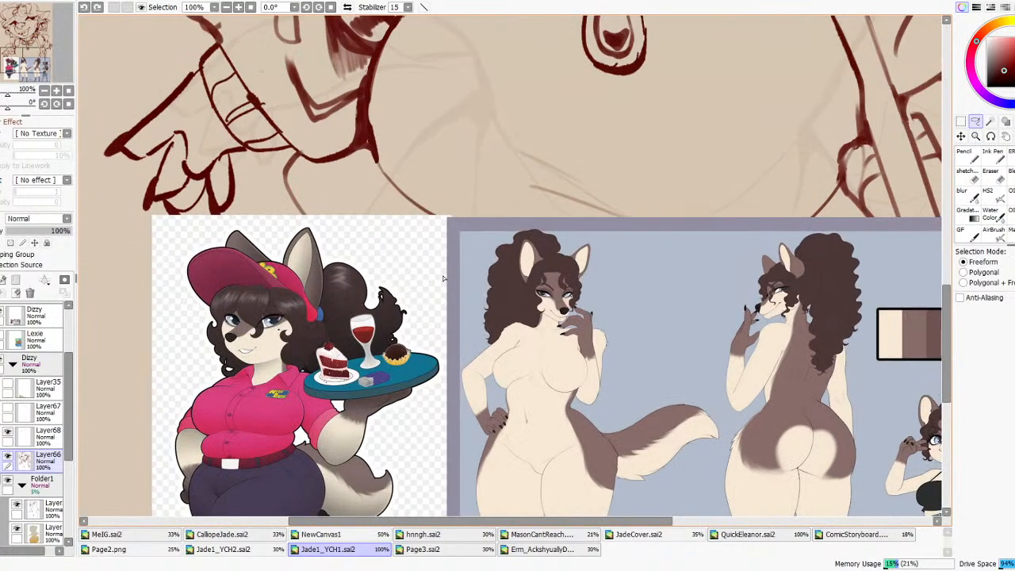
- Ink the pointed strand at the crown beside the hair bow, closing its lower edge toward the curls, guided by the reference pictures
scroll(530, 287, up, 4)
scroll(575, 340, down, 5)
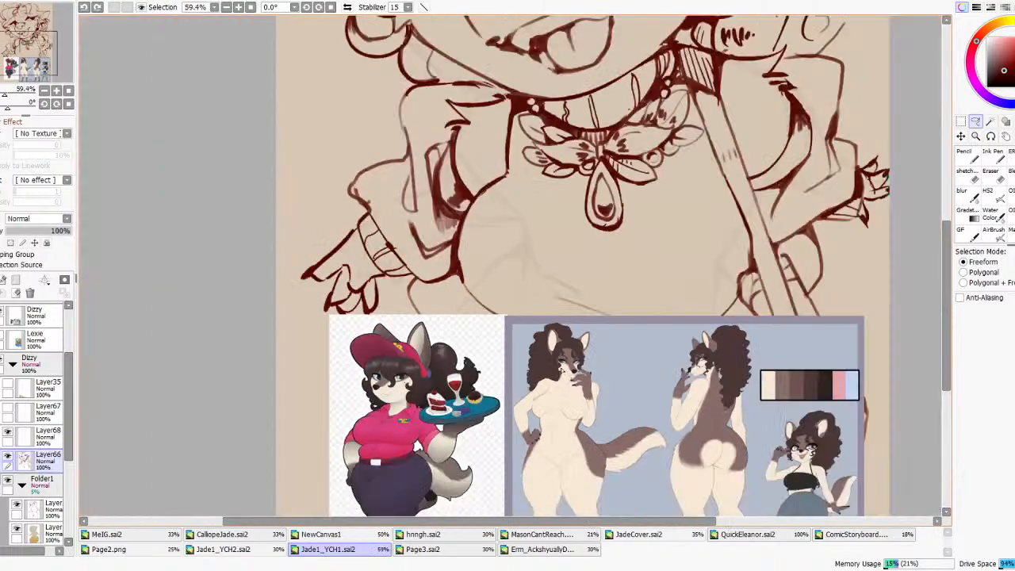
scroll(583, 392, up, 3)
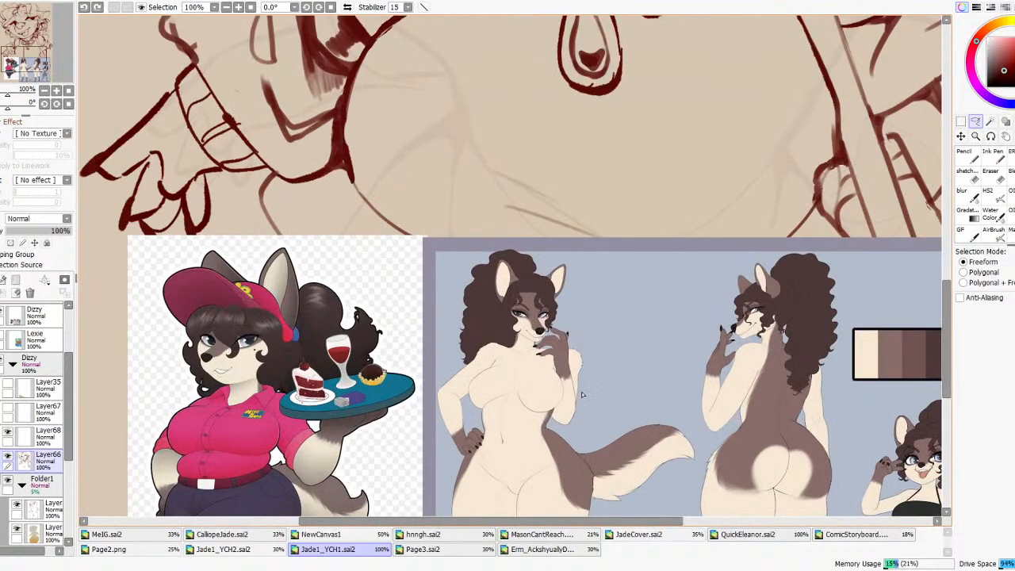
scroll(582, 394, down, 8)
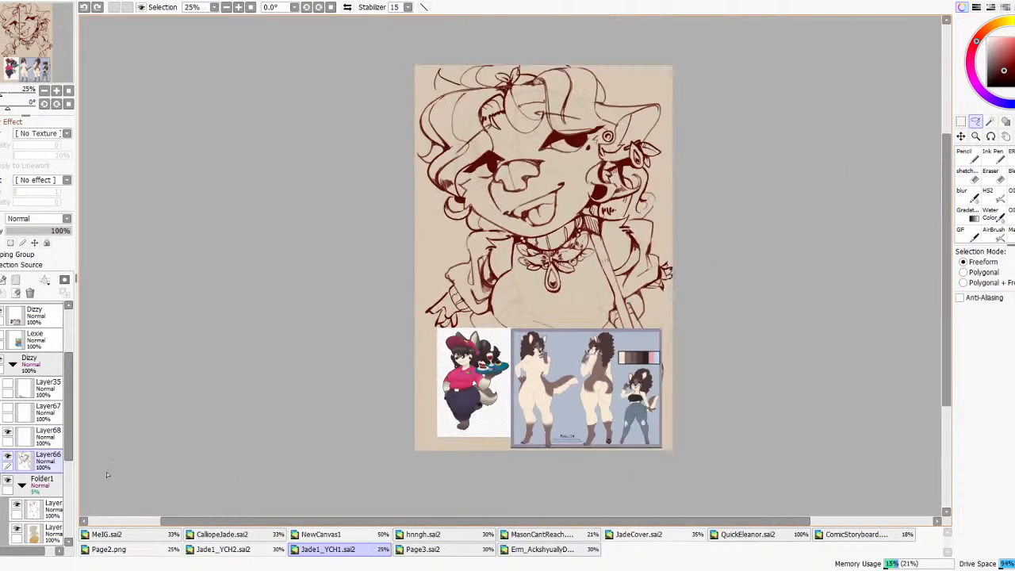
scroll(579, 82, up, 2)
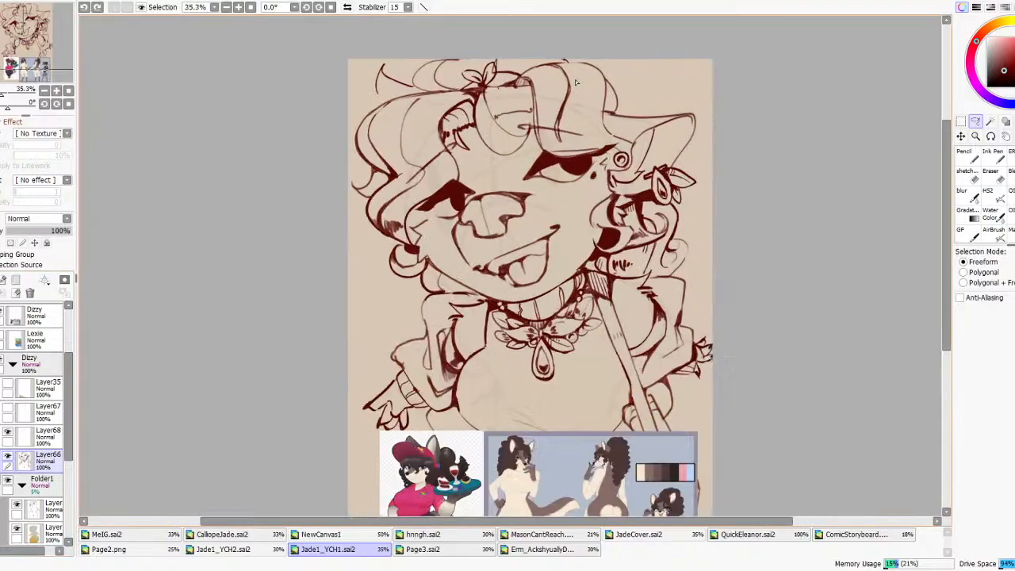
key(b)
drag(459, 63, 484, 56)
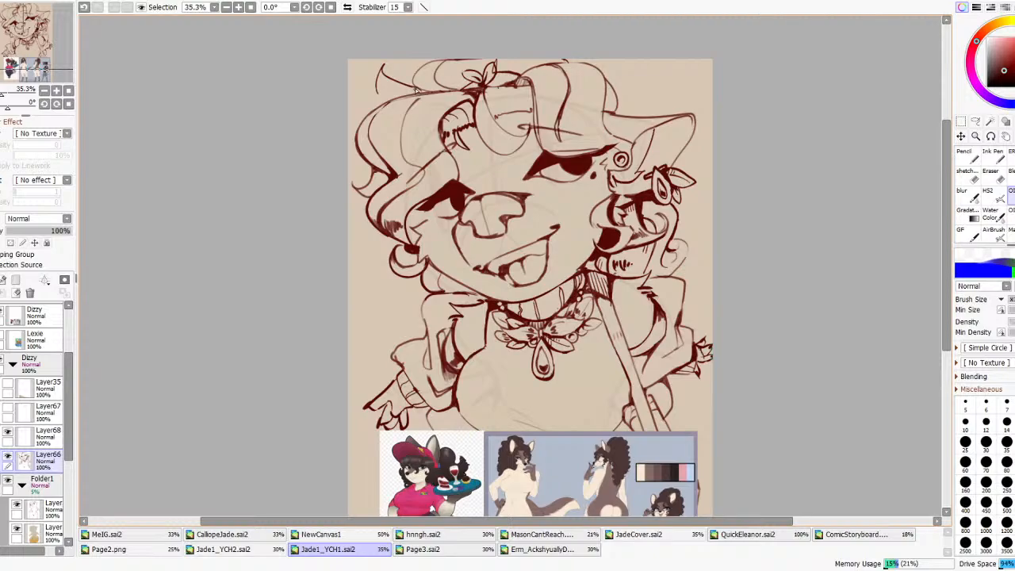
key(ctrl+z)
drag(415, 88, 427, 94)
scroll(542, 166, down, 4)
scroll(532, 164, up, 3)
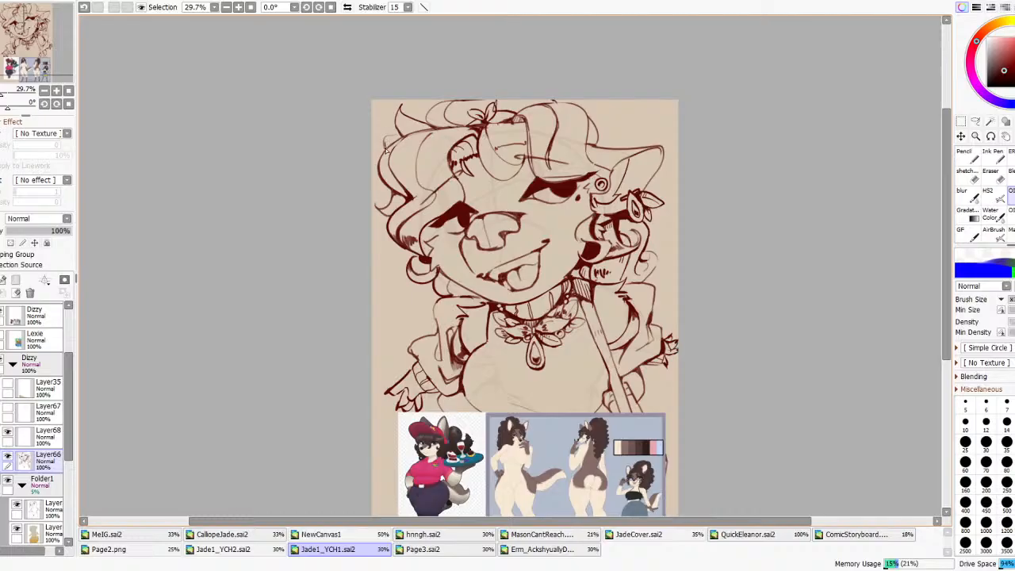
- Add a small curl on the outer edge of the hair just beneath the pointed crown strand and compare the portrait without it
key(ctrl+z)
drag(385, 149, 404, 135)
key(ctrl+z)
key(ctrl+y)
scroll(473, 94, down, 5)
scroll(490, 214, up, 5)
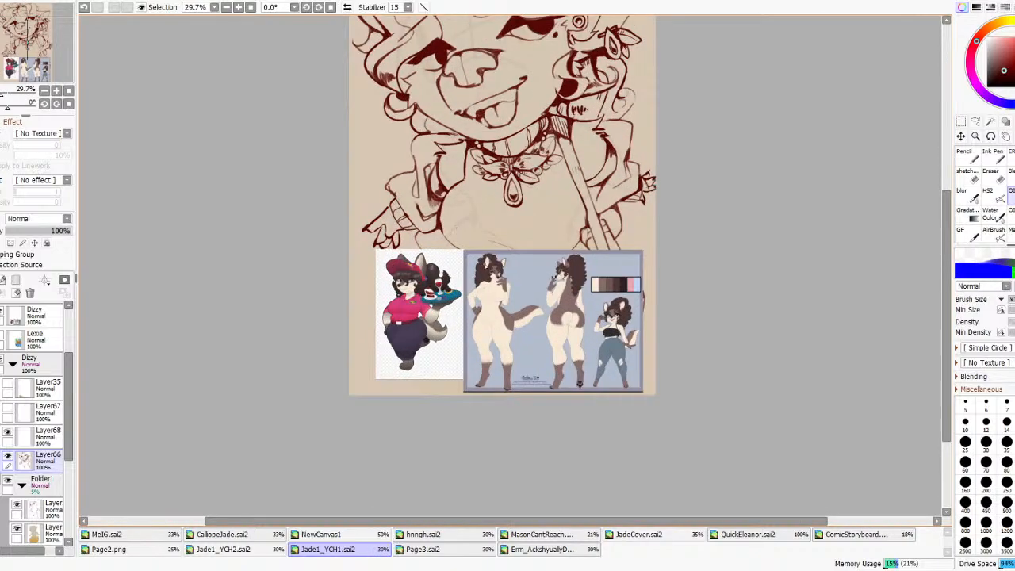
scroll(477, 284, down, 4)
scroll(438, 167, up, 4)
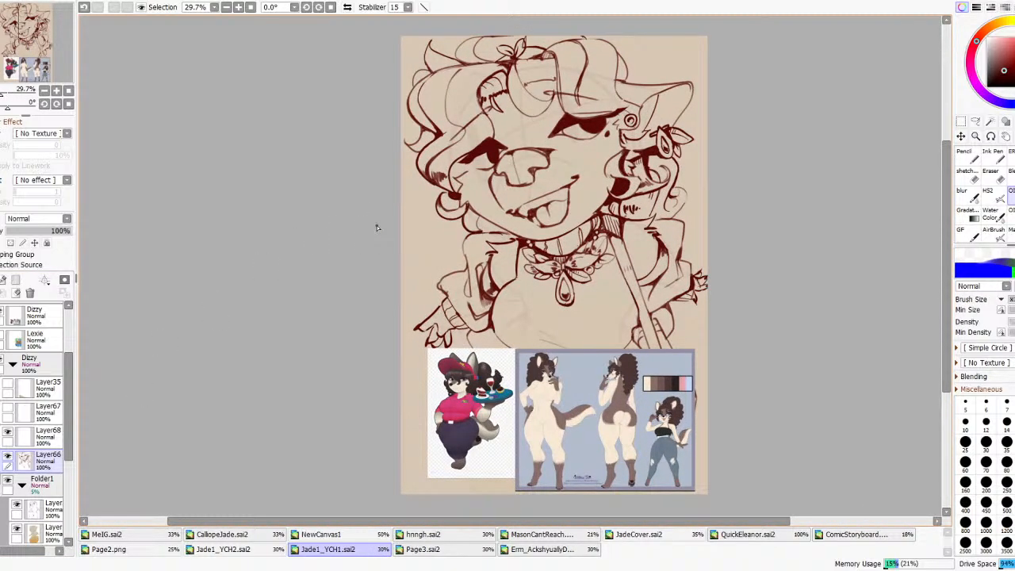
- Fill the gap between the hair and the cheek fur beside the eye with dark red and check the portrait in mirrored view
key(w)
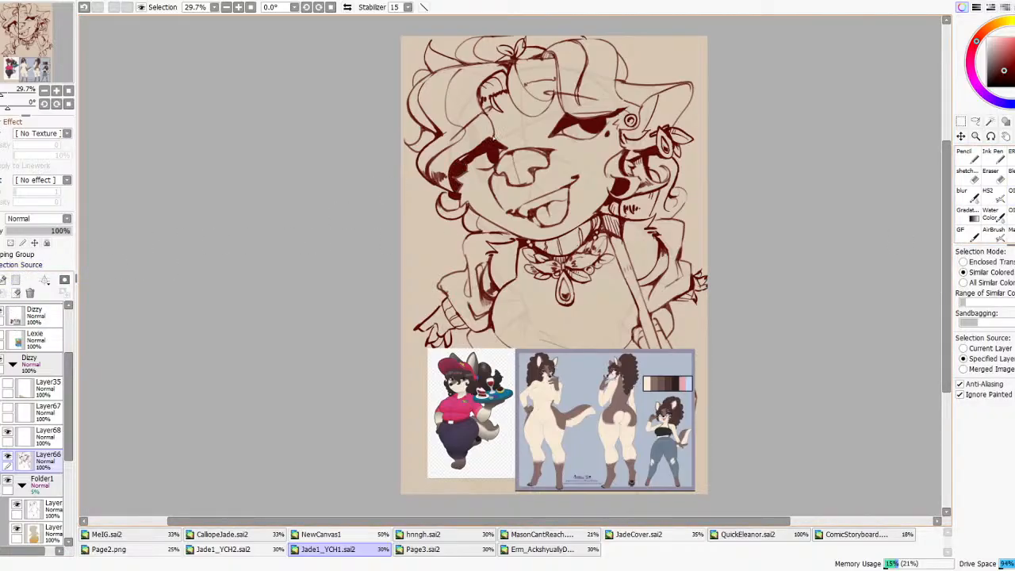
scroll(512, 134, down, 3)
click(348, 7)
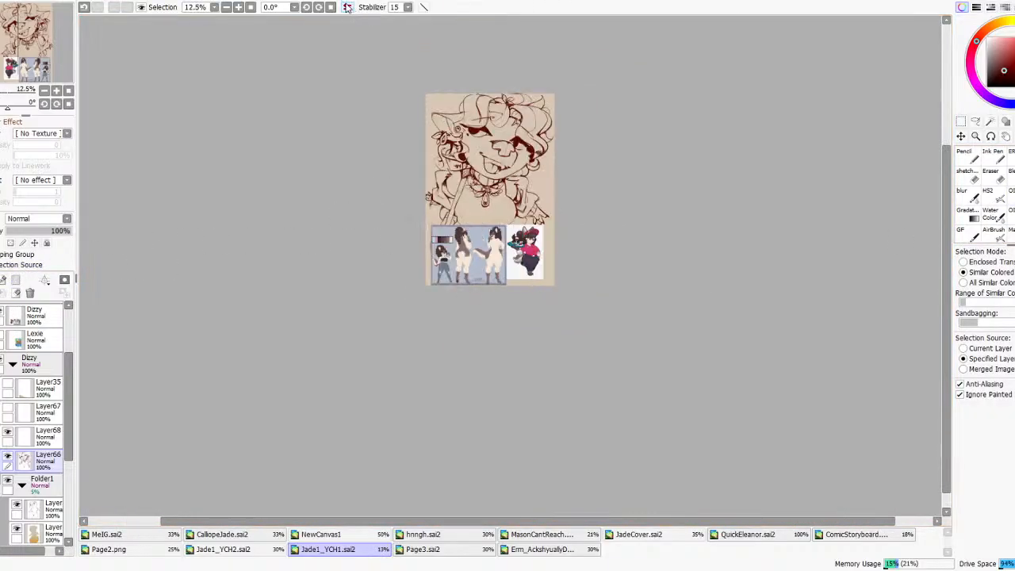
click(348, 7)
scroll(482, 138, up, 9)
scroll(521, 181, down, 7)
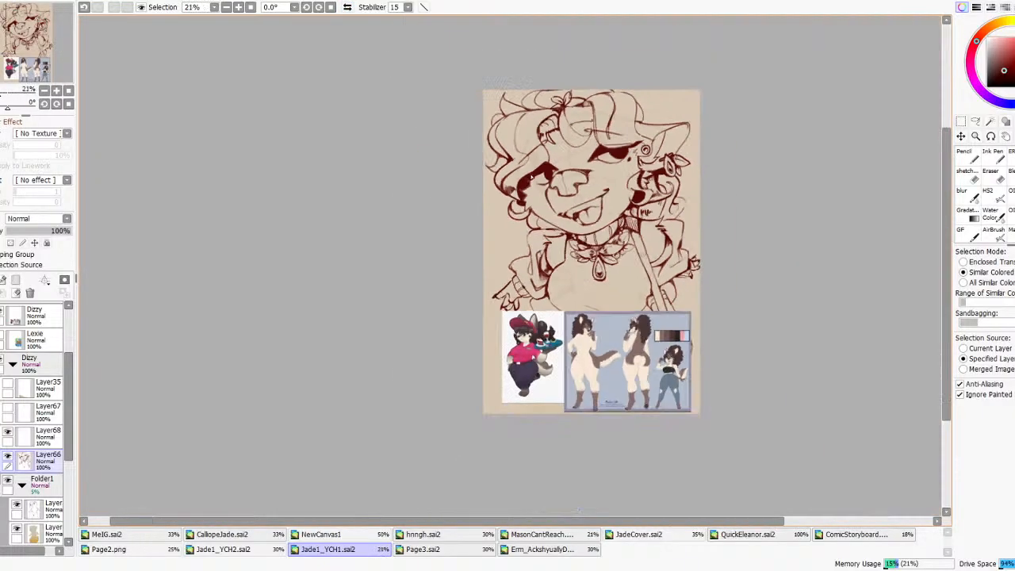
scroll(561, 177, up, 5)
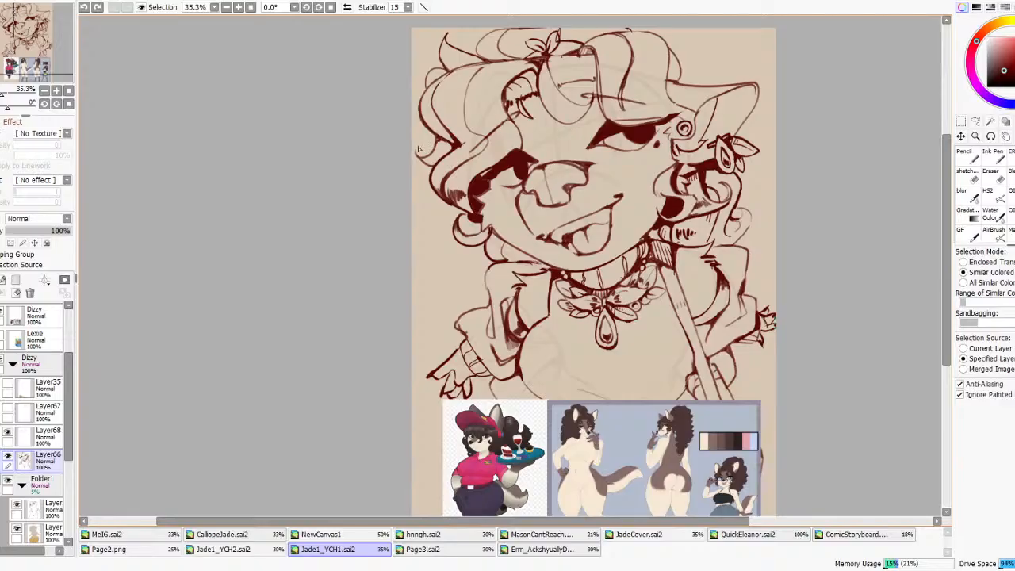
scroll(449, 181, up, 8)
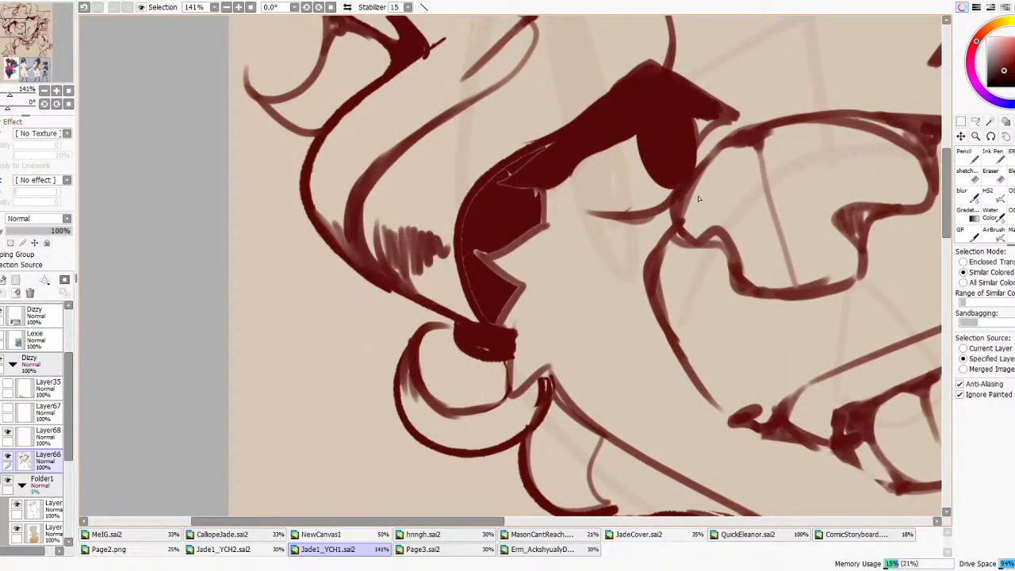
scroll(590, 146, down, 7)
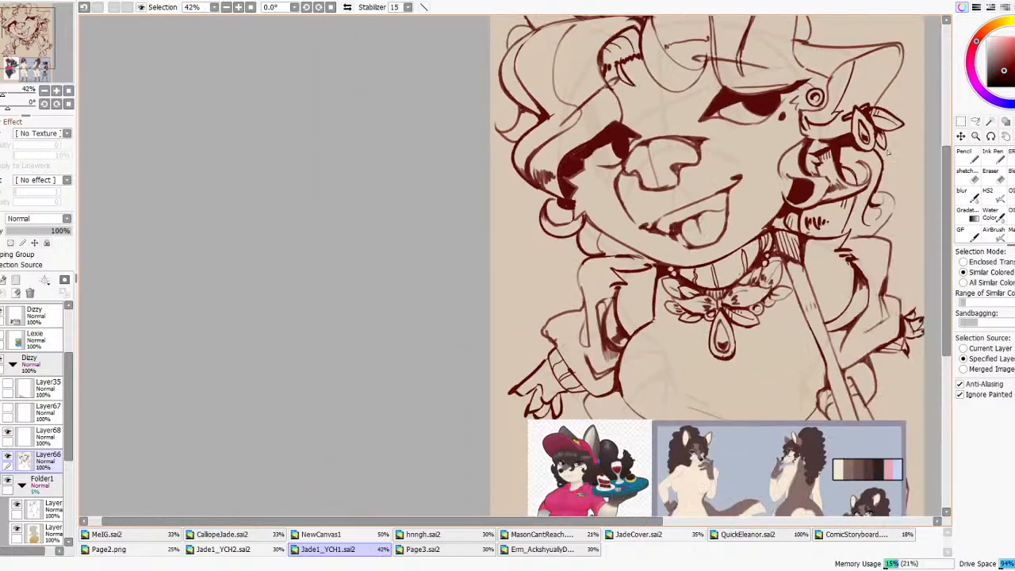
- Erase a thin gap between the eyelash wing and the filled shadow beside the cheek using the size 12 sketch eraser
click(967, 176)
scroll(520, 138, up, 4)
mouse_move(622, 176)
mouse_down()
mouse_move(645, 168)
mouse_move(630, 173)
mouse_move(630, 188)
mouse_move(627, 172)
mouse_move(646, 157)
mouse_move(638, 185)
mouse_move(621, 179)
mouse_move(653, 157)
mouse_move(622, 180)
mouse_move(648, 185)
mouse_up()
key(ctrl+z)
key(ctrl+z)
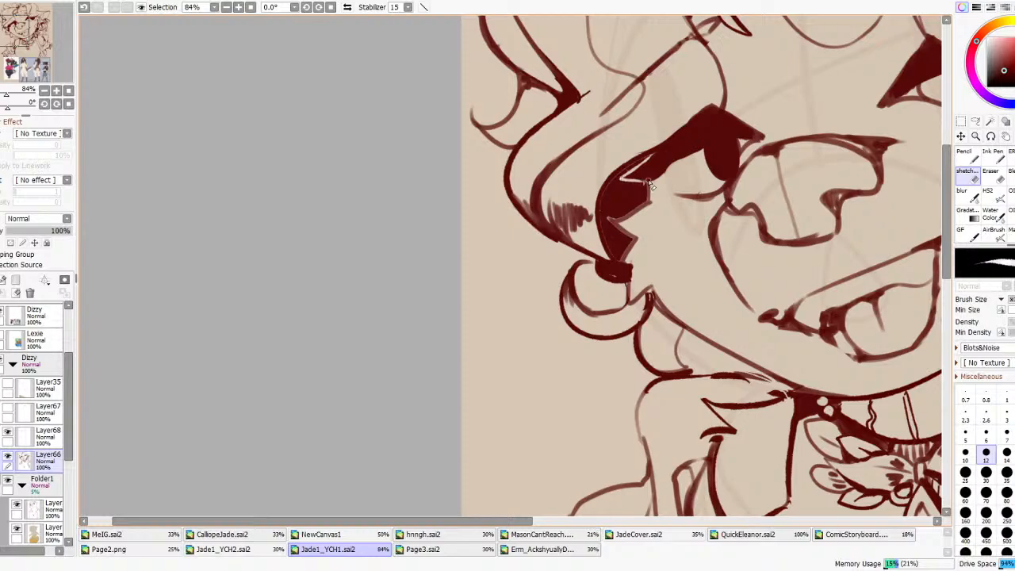
scroll(653, 175, down, 12)
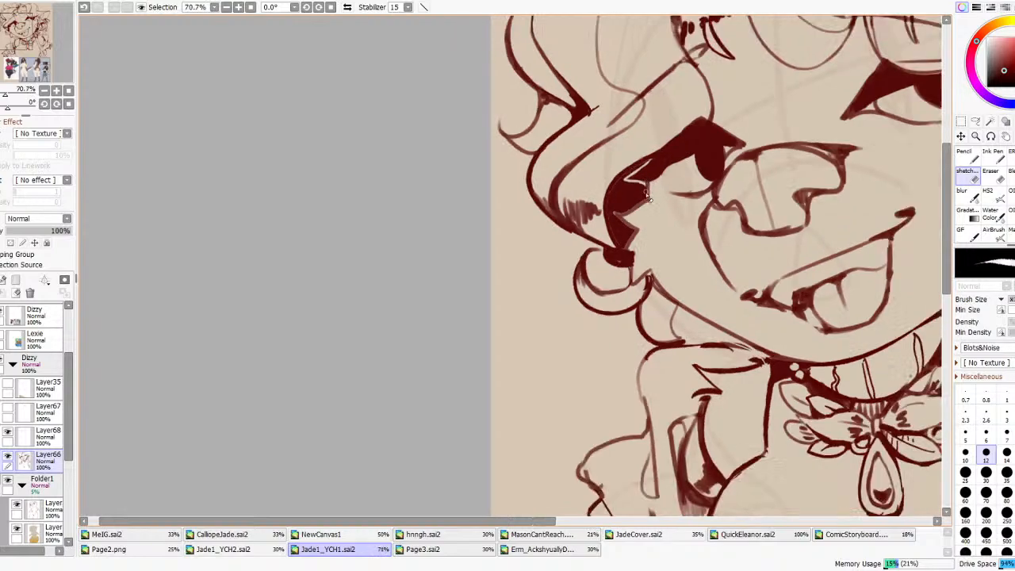
- Touch up the filled shadow between the hair and the cheek fur tufts with the HS2 brush in dark red
click(989, 195)
scroll(448, 158, up, 12)
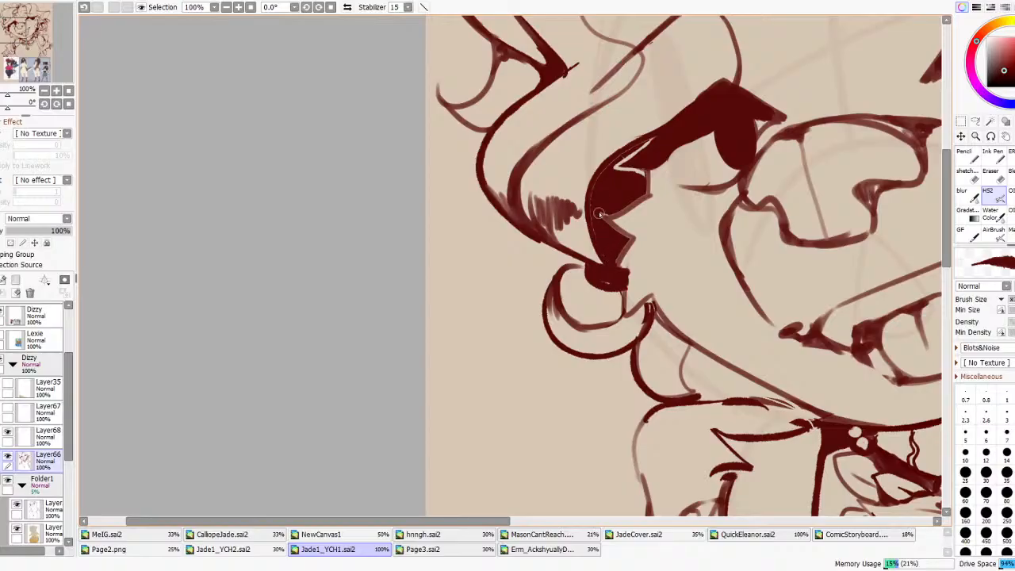
mouse_move(588, 209)
mouse_down()
mouse_move(629, 152)
mouse_move(648, 168)
mouse_up()
key(ctrl+z)
mouse_move(605, 216)
mouse_down()
mouse_move(647, 192)
mouse_move(600, 219)
mouse_move(629, 238)
mouse_move(617, 274)
mouse_up()
scroll(610, 205, down, 5)
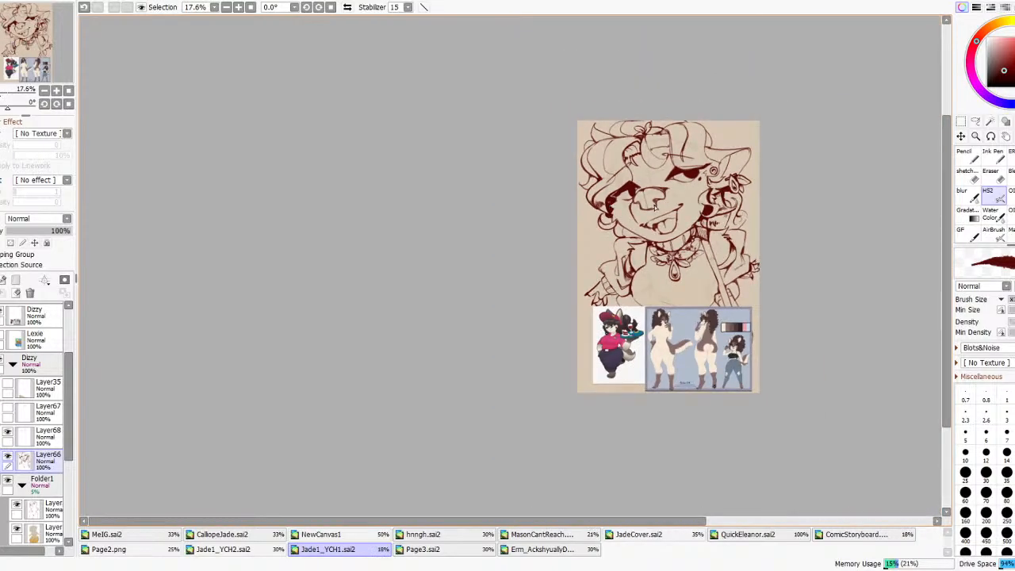
- Examine the whole portrait's line art against the reference pictures at close and distant views
scroll(655, 209, down, 2)
scroll(654, 208, up, 3)
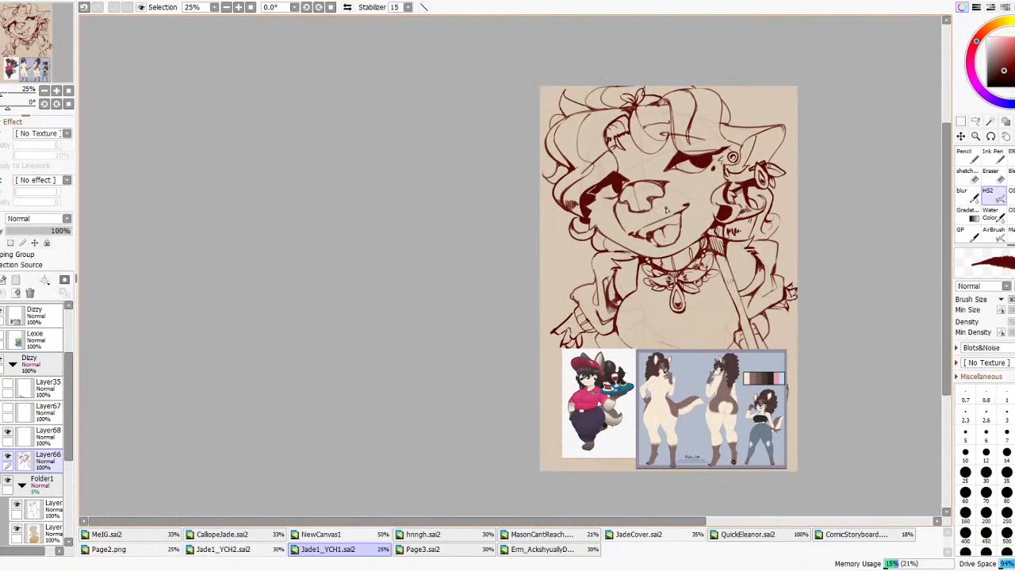
scroll(687, 208, up, 2)
scroll(651, 168, down, 2)
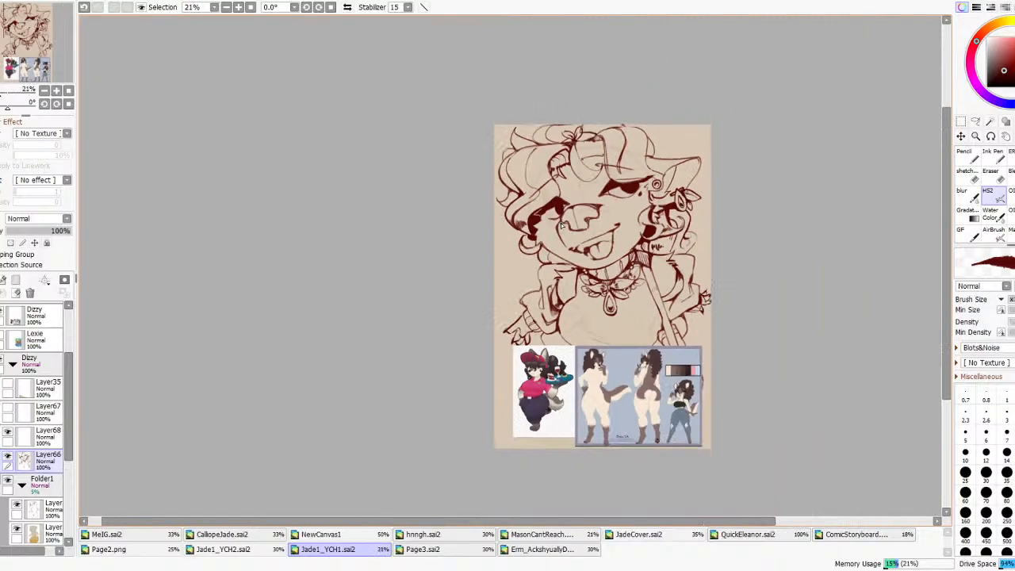
scroll(611, 224, up, 2)
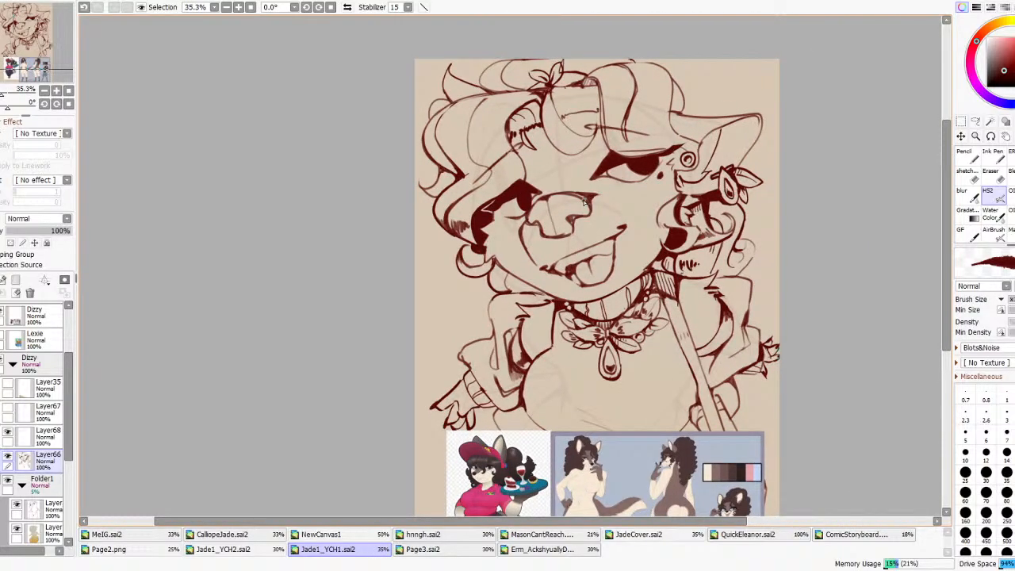
scroll(515, 184, up, 1)
scroll(516, 184, down, 2)
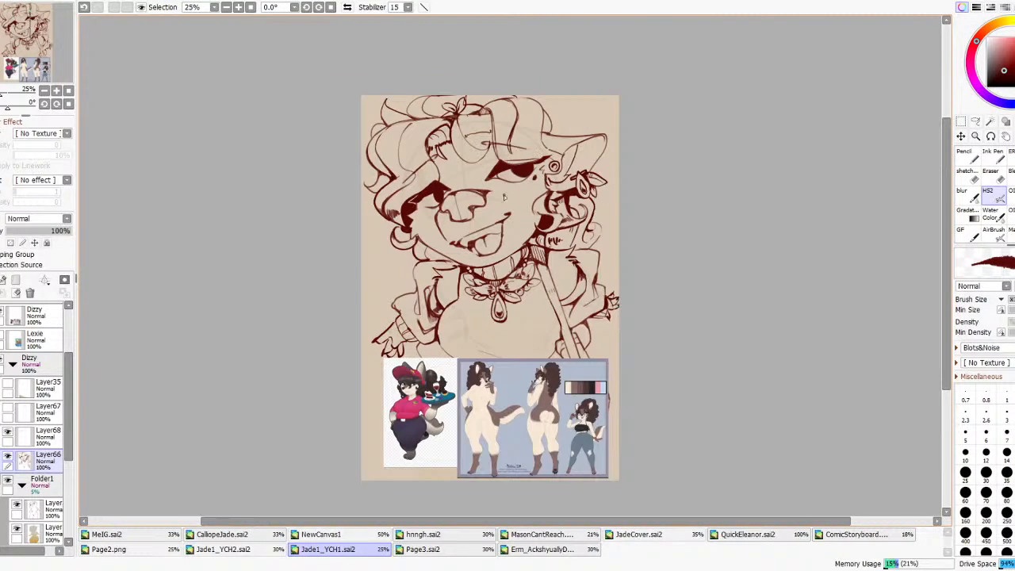
scroll(519, 179, up, 1)
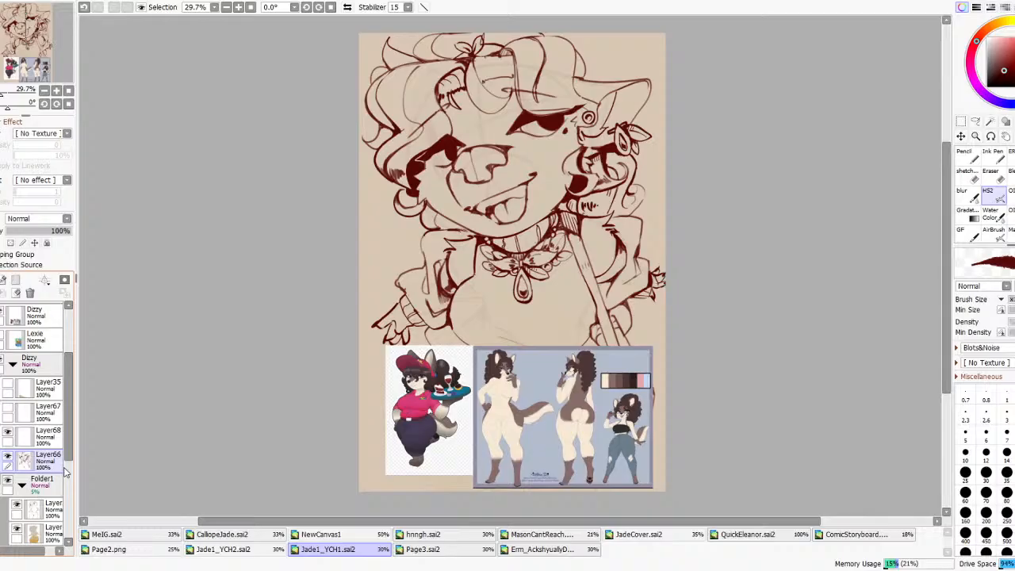
scroll(312, 276, down, 2)
scroll(357, 352, up, 1)
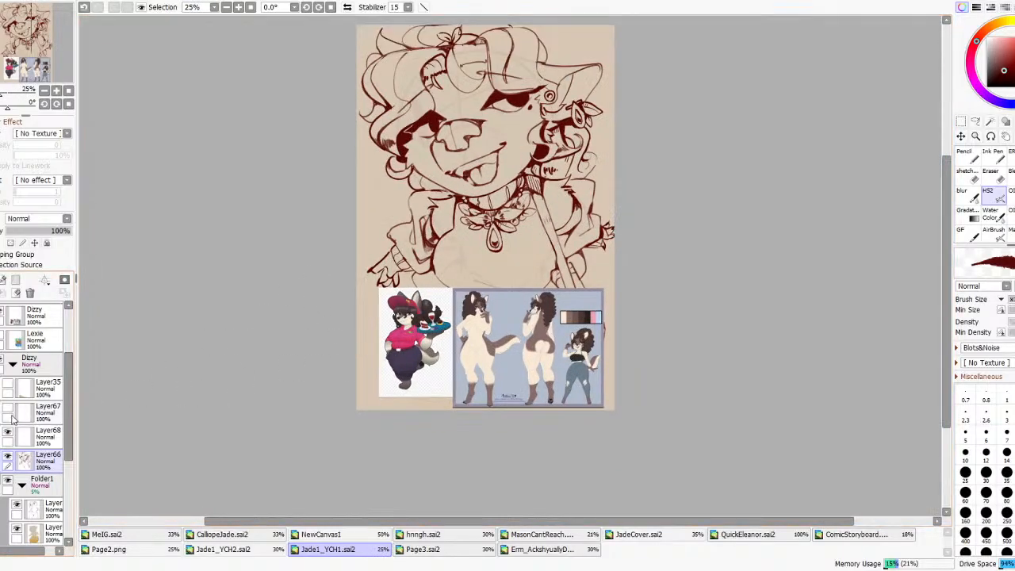
- Hide the Dizzy reference picture layer to uncover the hips and handbag in the lower part of the canvas
scroll(11, 435, up, 2)
click(7, 365)
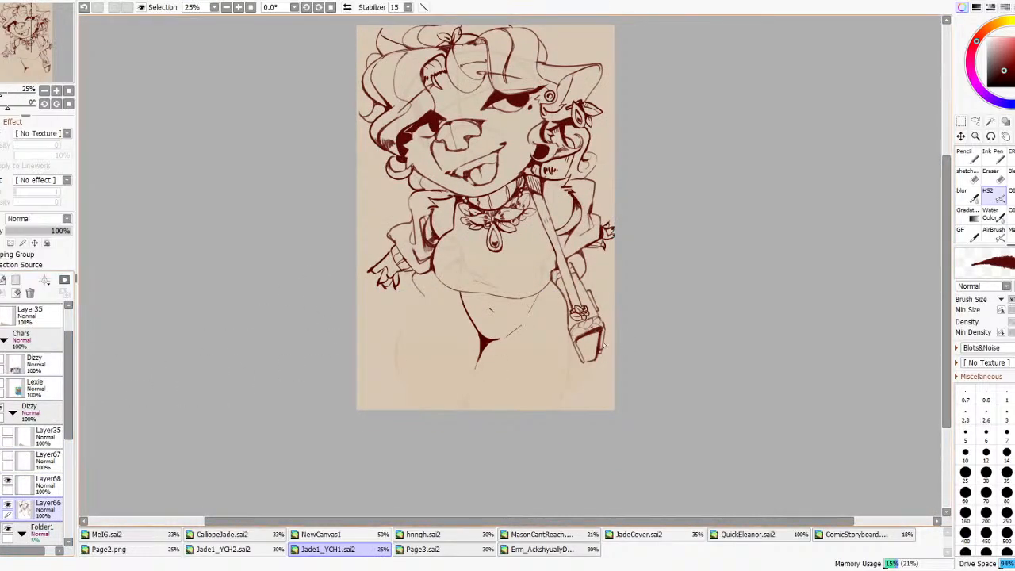
scroll(546, 374, up, 1)
scroll(32, 412, down, 2)
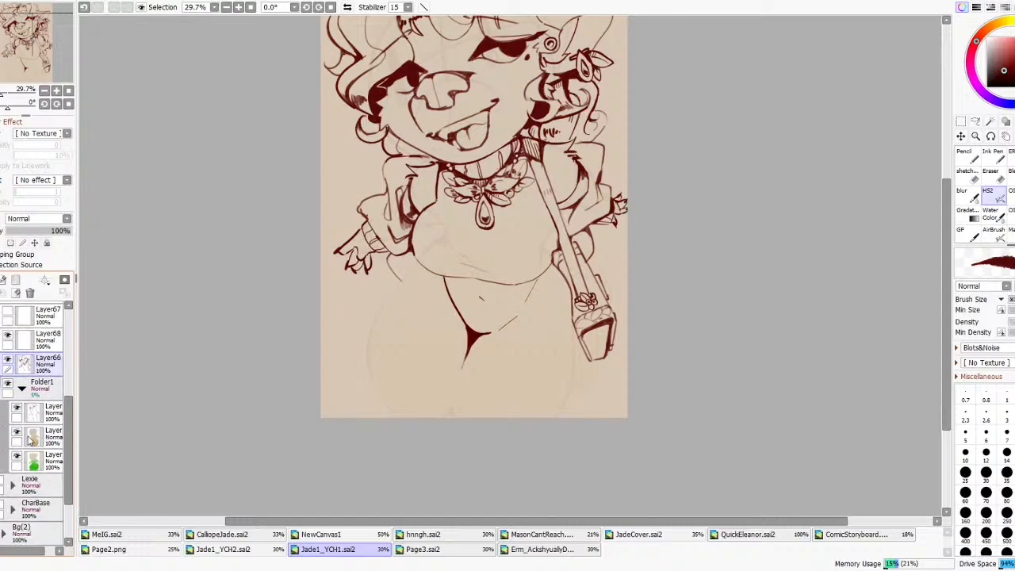
- Toggle the visibility of Layer66, Layer68 and Layer67 to examine what each layer contributes to the line art
click(37, 388)
click(8, 363)
click(8, 363)
click(44, 372)
click(8, 337)
click(8, 337)
click(9, 312)
scroll(16, 341, up, 3)
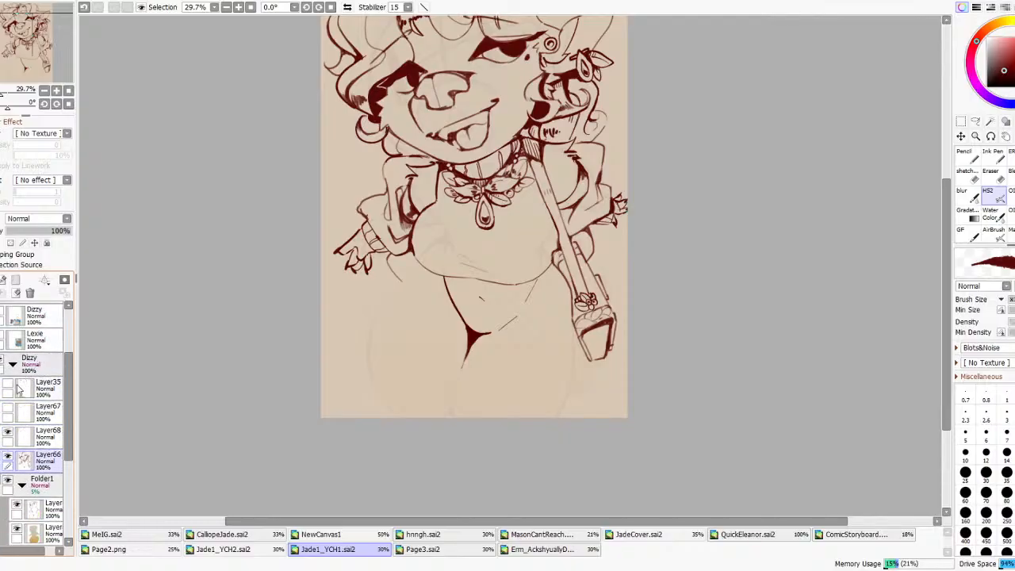
scroll(434, 381, down, 2)
scroll(434, 381, up, 3)
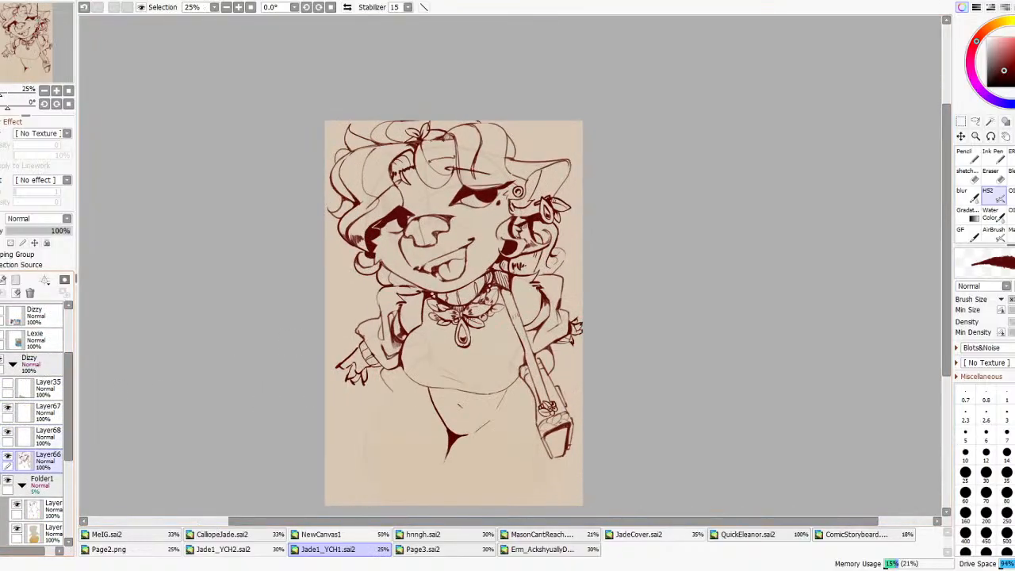
- Compare the drawing with and without Layer67 and delete that layer
click(26, 407)
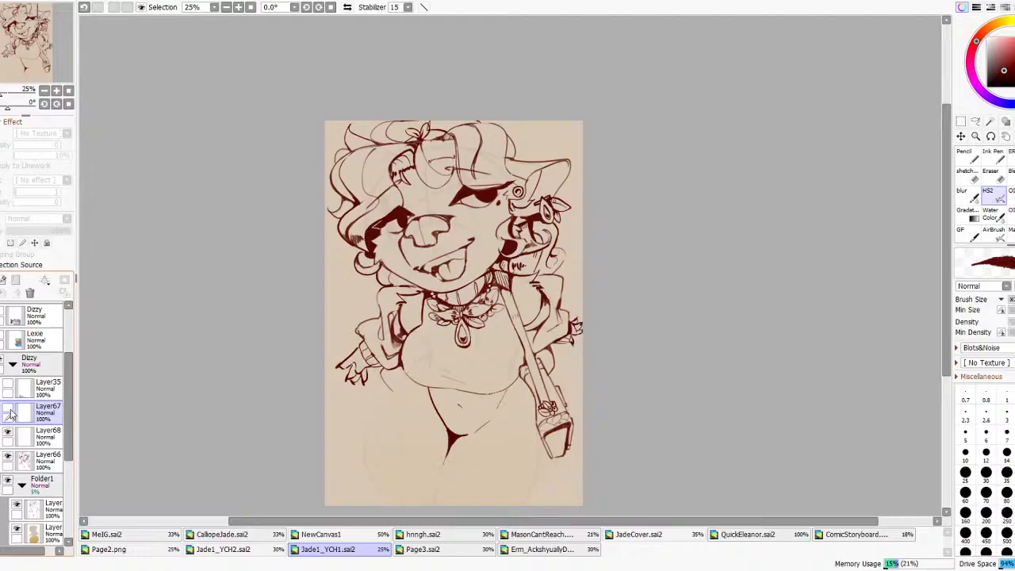
click(8, 408)
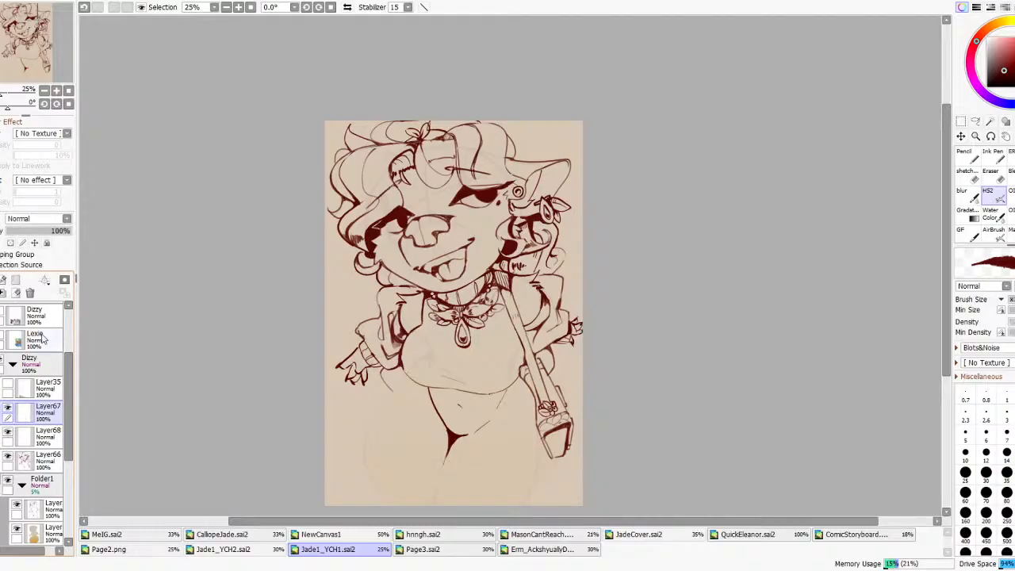
click(30, 292)
scroll(489, 255, down, 3)
scroll(498, 348, up, 3)
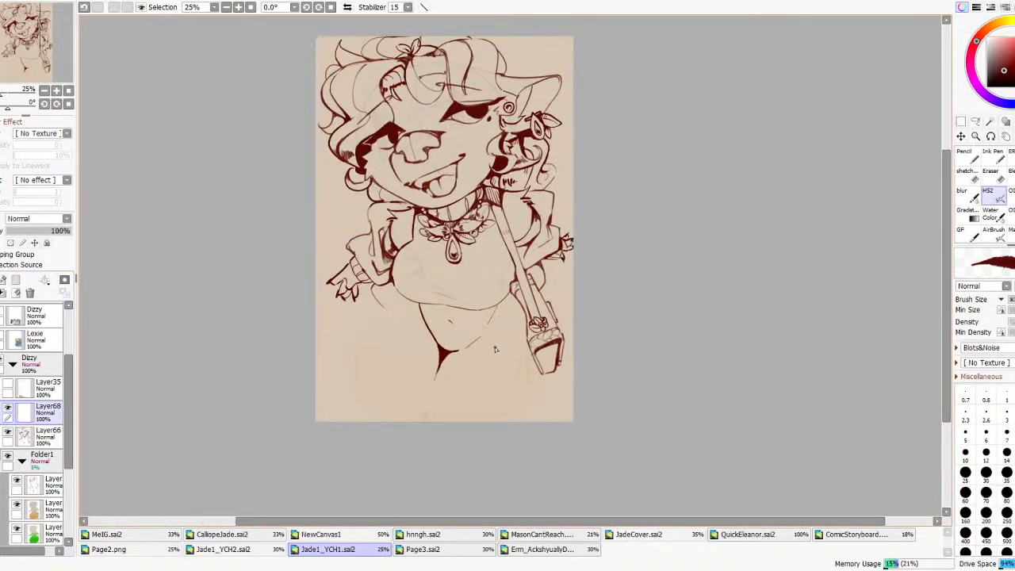
- Set the opacity of the Folder1 sketch folder to 6% and select Layer68 for drawing
scroll(40, 404, down, 1)
click(48, 408)
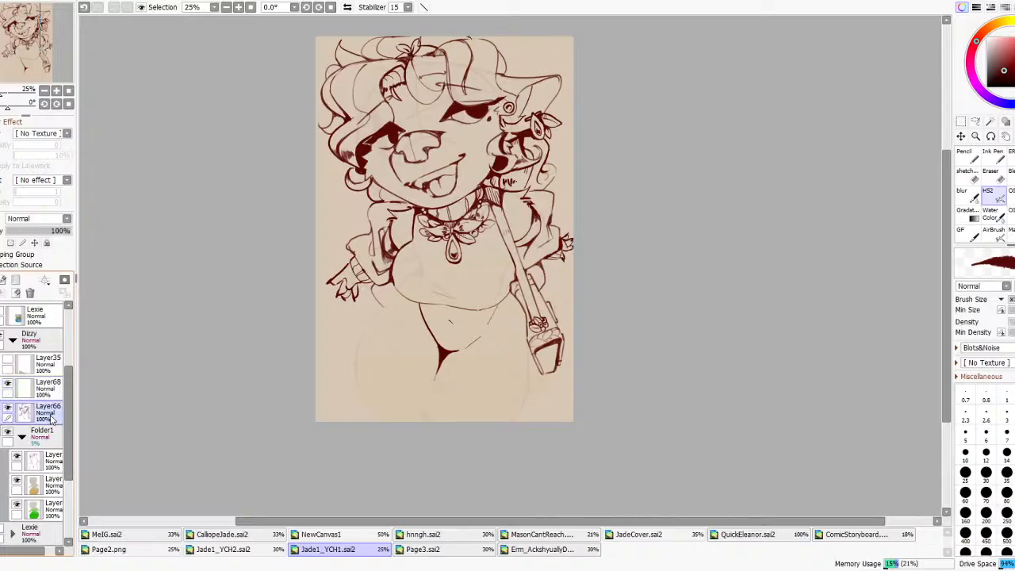
click(42, 431)
click(18, 231)
drag(17, 232, 10, 231)
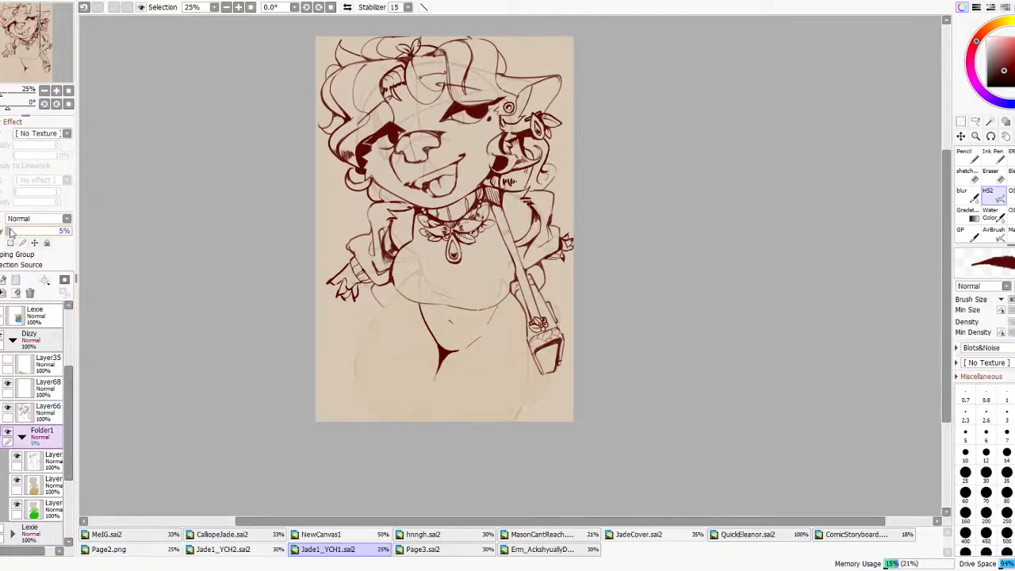
click(44, 386)
- Try long curved lines running outward from where the thighs meet toward both hips on Layer68, and undo them
scroll(255, 375, up, 1)
mouse_move(472, 358)
mouse_down()
mouse_move(593, 352)
mouse_move(565, 358)
mouse_up()
drag(454, 345, 377, 280)
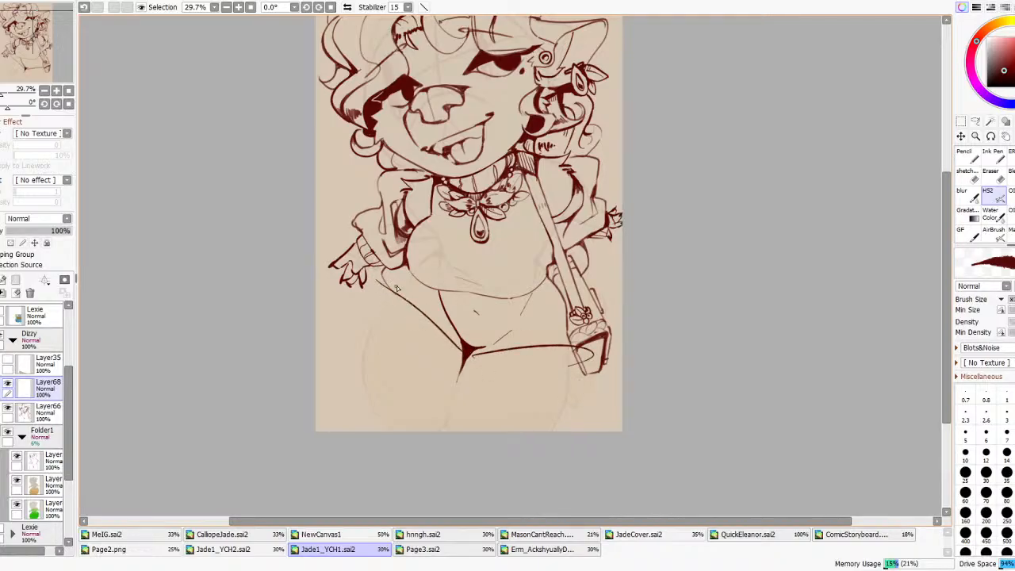
key(ctrl+z)
drag(474, 354, 349, 350)
key(ctrl+z)
key(ctrl+z)
- Try a small rough sketch of hips and legs with a diagonal band beside the left-hand hip on Layer68, and undo it
mouse_move(385, 414)
mouse_down()
mouse_move(419, 407)
mouse_move(422, 422)
mouse_up()
mouse_move(401, 377)
mouse_down()
mouse_move(391, 313)
mouse_move(415, 328)
mouse_move(414, 317)
mouse_move(400, 360)
mouse_up()
mouse_move(371, 310)
mouse_down()
mouse_move(348, 329)
mouse_move(380, 338)
mouse_up()
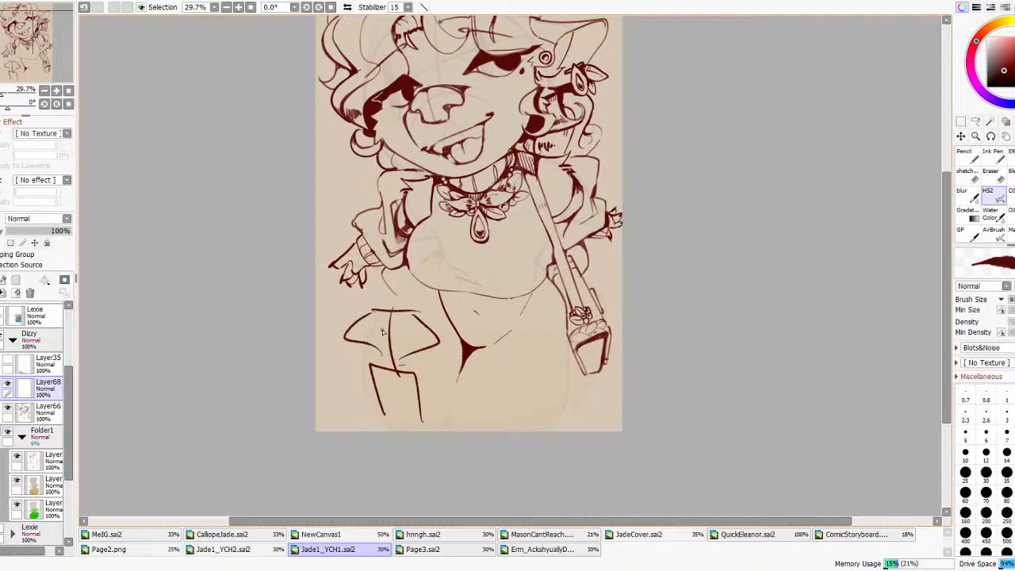
drag(361, 387, 441, 365)
mouse_move(380, 366)
mouse_down()
mouse_move(410, 343)
mouse_move(405, 363)
mouse_move(419, 364)
mouse_move(412, 325)
mouse_up()
drag(382, 363, 373, 325)
drag(366, 398, 444, 374)
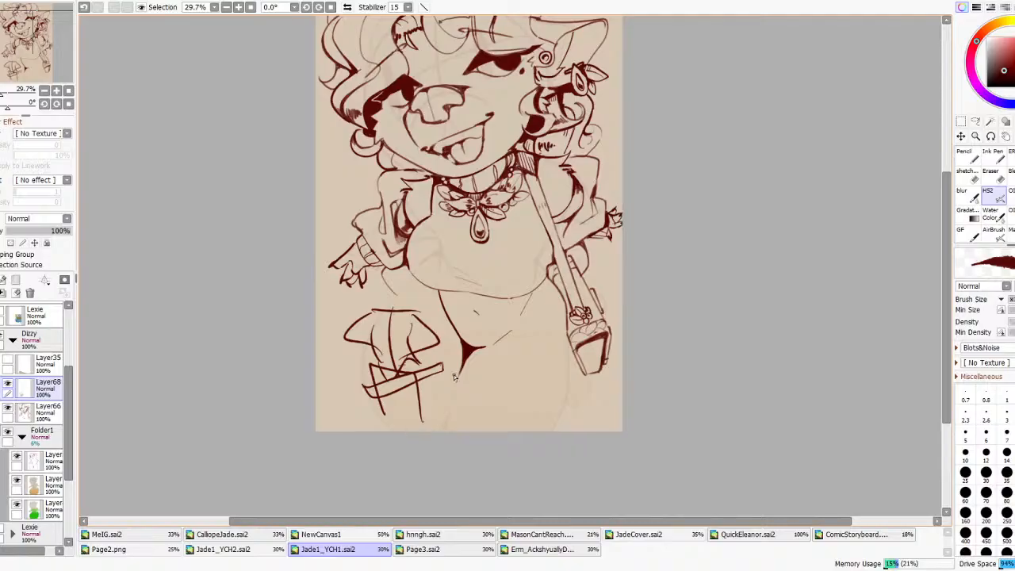
drag(371, 370, 354, 379)
key(ctrl+z)
key(ctrl+z)
key(ctrl+z)
key(ctrl+z)
key(ctrl+z)
key(ctrl+z)
key(ctrl+z)
key(ctrl+z)
key(ctrl+z)
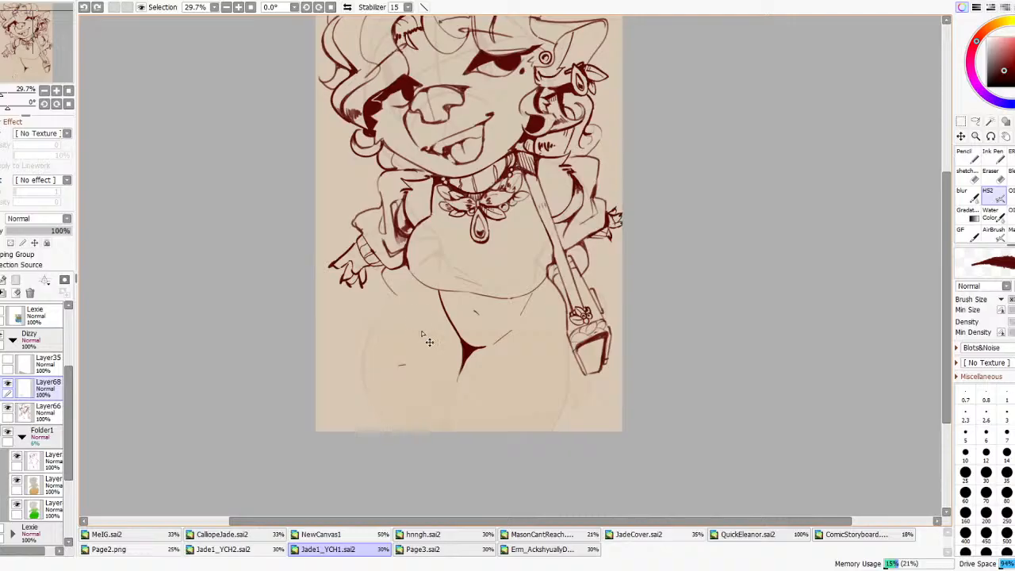
key(ctrl+z)
- Try several continuous waistline curves sweeping from one hip to the other across the point where the thighs meet, and undo them
mouse_move(378, 315)
mouse_down()
mouse_move(514, 328)
mouse_move(571, 321)
mouse_up()
key(ctrl+z)
mouse_move(370, 334)
mouse_down()
mouse_move(468, 348)
mouse_move(566, 322)
mouse_up()
key(ctrl+z)
key(ctrl+z)
mouse_move(369, 336)
mouse_down()
mouse_move(386, 309)
mouse_move(465, 363)
mouse_move(512, 358)
mouse_move(588, 320)
mouse_up()
key(ctrl+z)
mouse_move(378, 316)
mouse_down()
mouse_move(404, 352)
mouse_move(582, 316)
mouse_move(446, 363)
mouse_move(567, 339)
mouse_up()
key(ctrl+z)
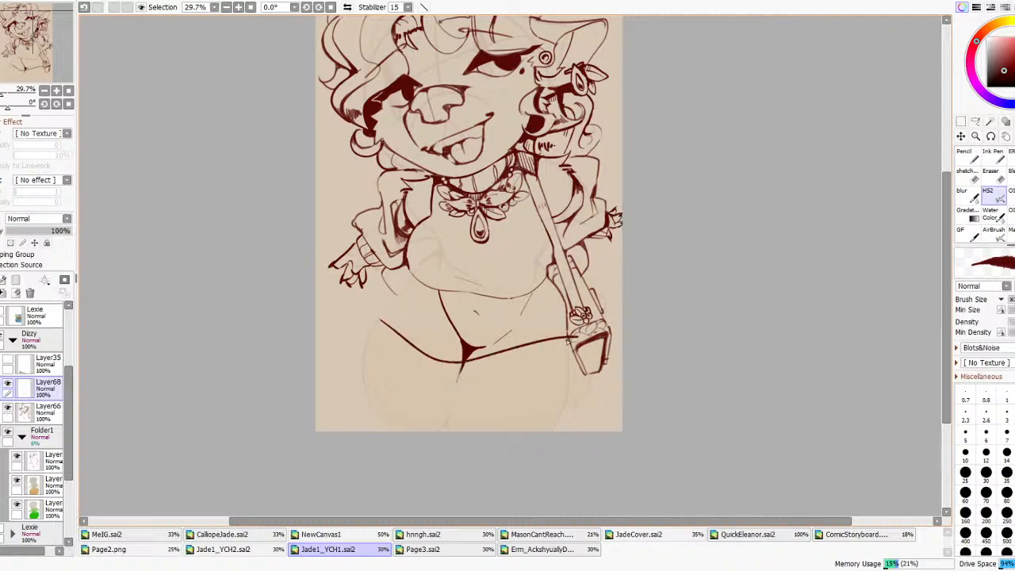
key(ctrl+z)
mouse_move(389, 316)
mouse_down()
mouse_move(462, 355)
mouse_move(571, 318)
mouse_up()
key(ctrl+z)
key(ctrl+z)
mouse_move(382, 324)
mouse_down()
mouse_move(486, 342)
mouse_move(570, 314)
mouse_up()
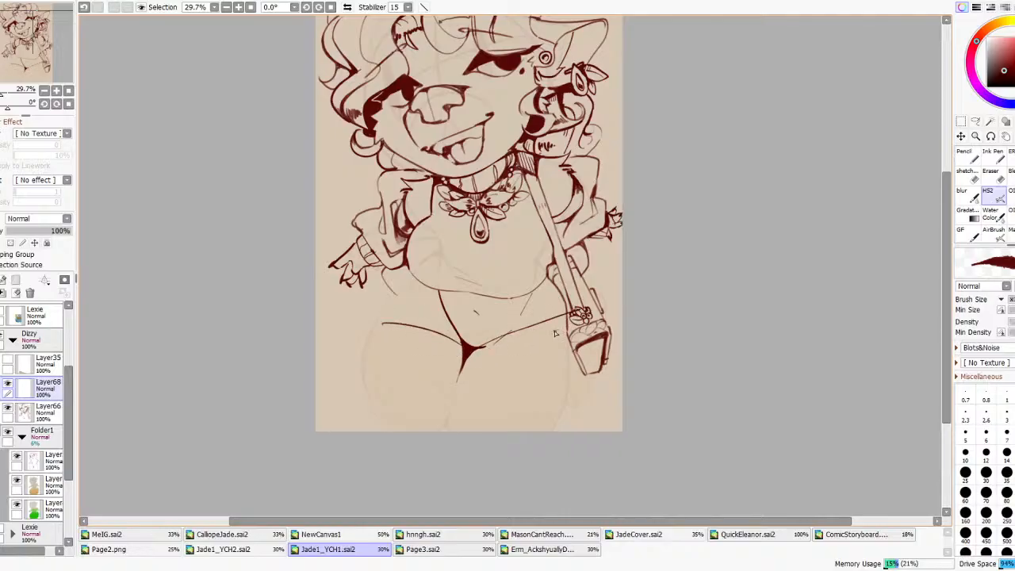
key(ctrl+z)
- Try bikini-bottom edge lines running from the point where the thighs meet out to the right-hand and left-hand hips
drag(467, 350, 562, 332)
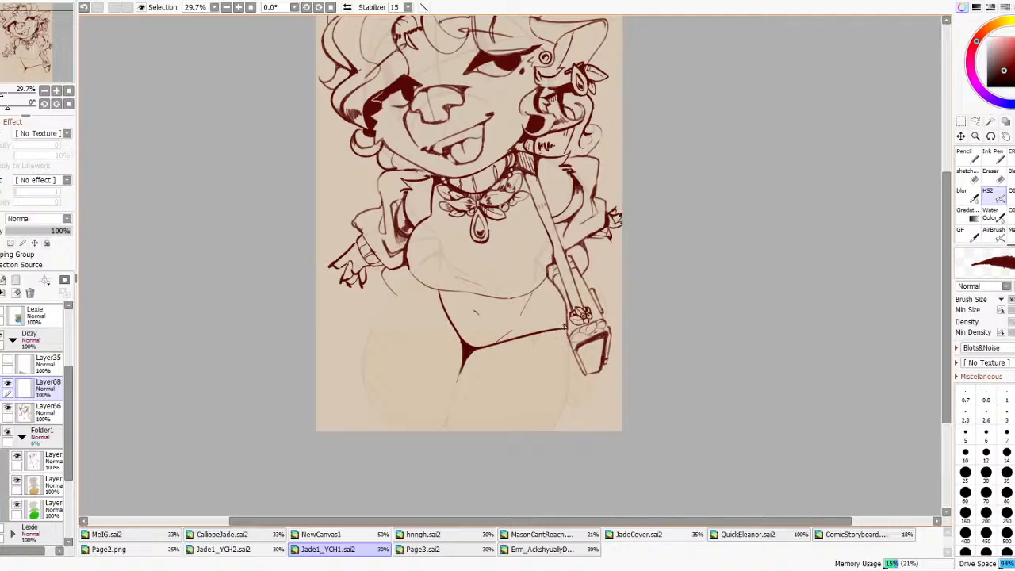
mouse_move(463, 350)
mouse_down()
mouse_move(432, 346)
mouse_move(382, 306)
mouse_up()
key(ctrl+z)
drag(463, 348, 377, 309)
key(ctrl+z)
mouse_move(463, 349)
mouse_down()
mouse_move(370, 342)
mouse_move(371, 331)
mouse_move(456, 348)
mouse_move(383, 321)
mouse_move(383, 312)
mouse_up()
key(ctrl+z)
key(ctrl+z)
key(ctrl+y)
- Try a side-tie bow with loops and hanging ends at the left-hand hip
mouse_move(383, 313)
mouse_down()
mouse_move(344, 327)
mouse_move(340, 302)
mouse_move(388, 309)
mouse_move(359, 296)
mouse_move(374, 281)
mouse_move(382, 310)
mouse_move(367, 296)
mouse_move(365, 283)
mouse_move(383, 310)
mouse_up()
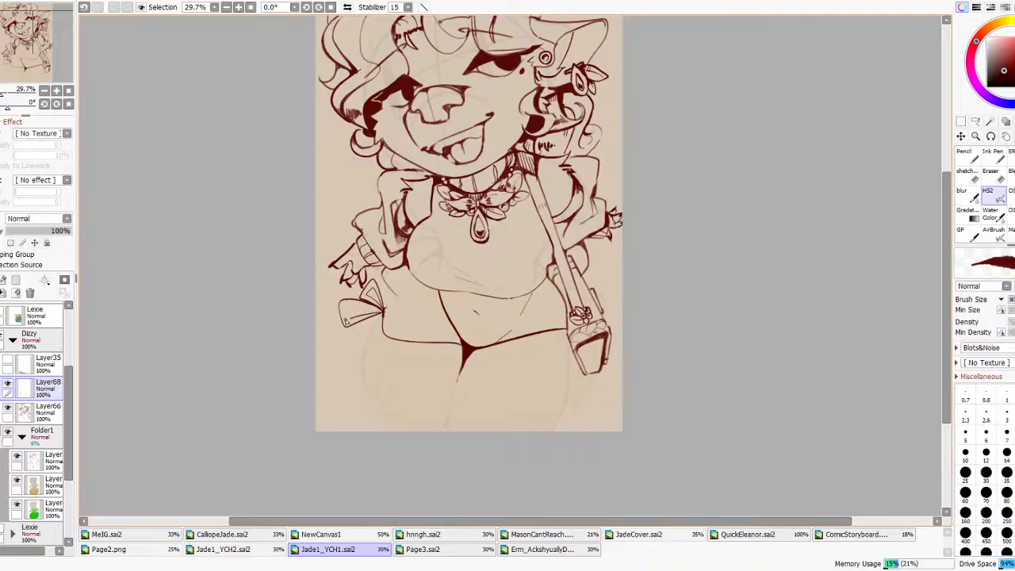
key(ctrl+z)
drag(384, 309, 383, 317)
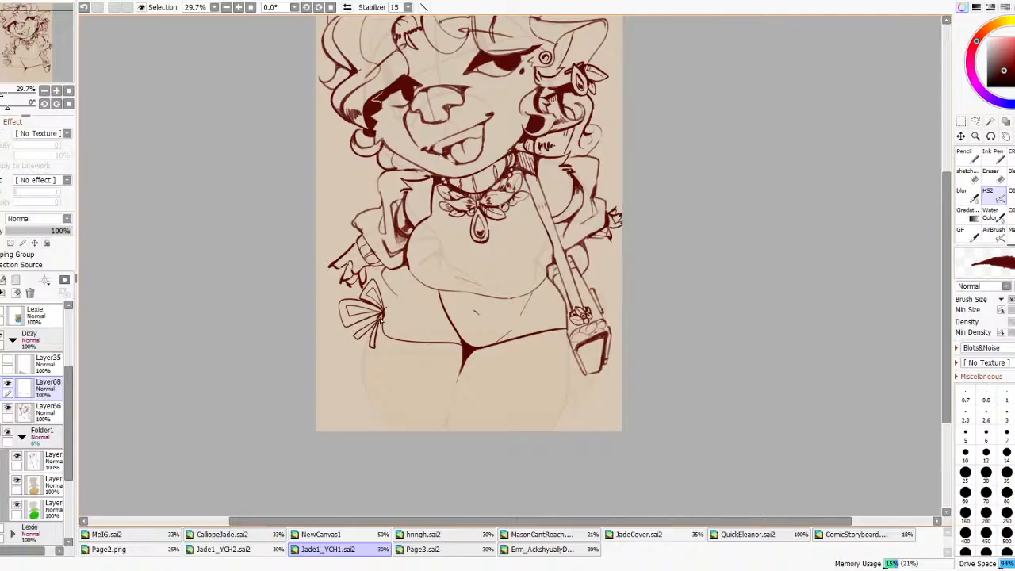
key(ctrl+z)
key(ctrl+z)
mouse_move(381, 318)
mouse_down()
mouse_move(367, 341)
mouse_move(409, 367)
mouse_up()
key(ctrl+z)
key(ctrl+z)
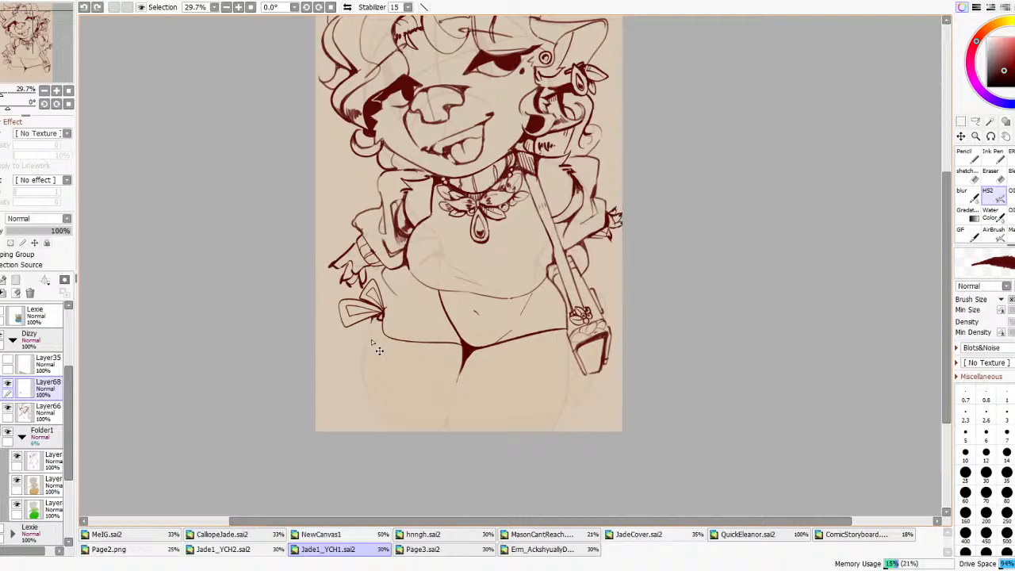
drag(366, 326, 361, 312)
mouse_move(365, 340)
mouse_down()
mouse_move(375, 355)
mouse_move(364, 348)
mouse_move(374, 355)
mouse_move(377, 317)
mouse_up()
key(ctrl+z)
- Try a second edge line lower across the thighs, and undo it together with the hip bow and the bikini edge lines
drag(381, 359, 464, 369)
key(ctrl+z)
key(ctrl+z)
key(ctrl+z)
mouse_move(378, 346)
mouse_down()
mouse_move(380, 307)
mouse_move(389, 327)
mouse_move(374, 314)
mouse_move(389, 296)
mouse_move(379, 349)
mouse_move(446, 360)
mouse_move(523, 334)
mouse_move(572, 351)
mouse_up()
key(ctrl+z)
key(ctrl+z)
key(ctrl+z)
key(ctrl+z)
key(ctrl+z)
key(ctrl+z)
key(ctrl+z)
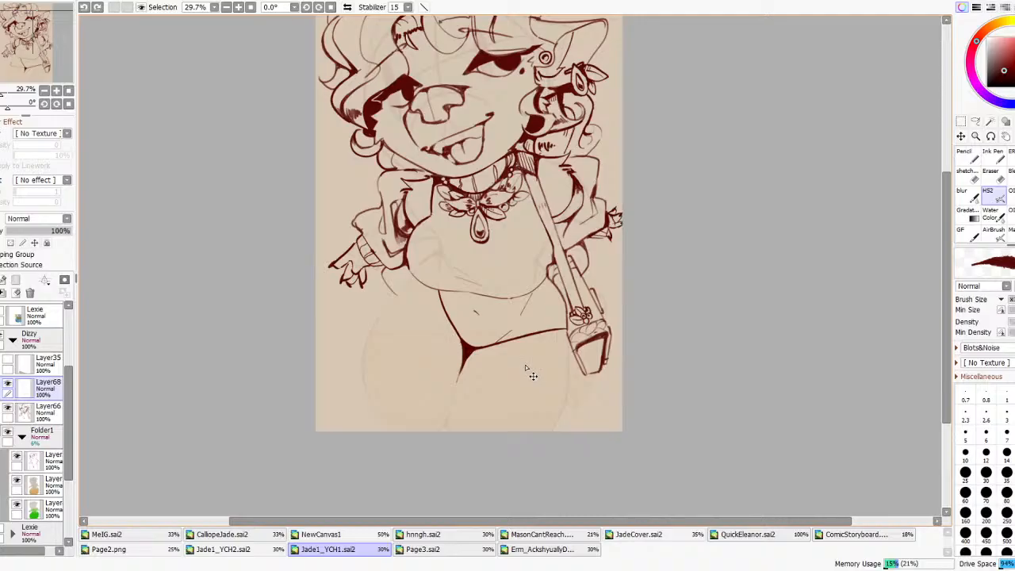
drag(463, 366, 561, 350)
key(ctrl+z)
drag(464, 366, 560, 351)
key(ctrl+z)
key(ctrl+z)
- Try an angular flared garment outline around the left-hand hip with a V-shaped edge across the thighs, and undo it
mouse_move(386, 427)
mouse_down()
mouse_move(352, 385)
mouse_move(331, 322)
mouse_move(388, 299)
mouse_move(367, 312)
mouse_move(463, 388)
mouse_move(564, 334)
mouse_up()
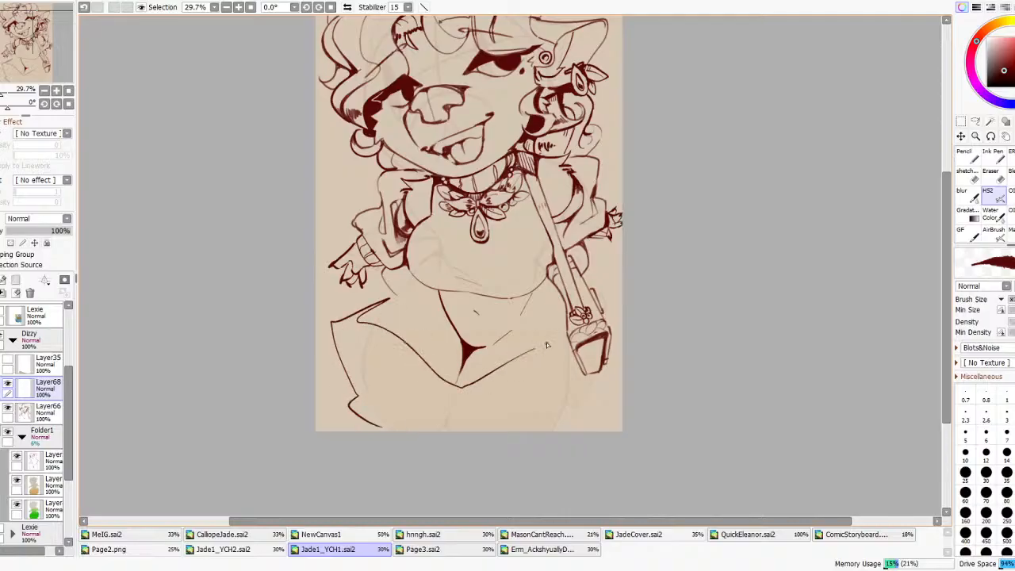
key(ctrl+z)
key(ctrl+z)
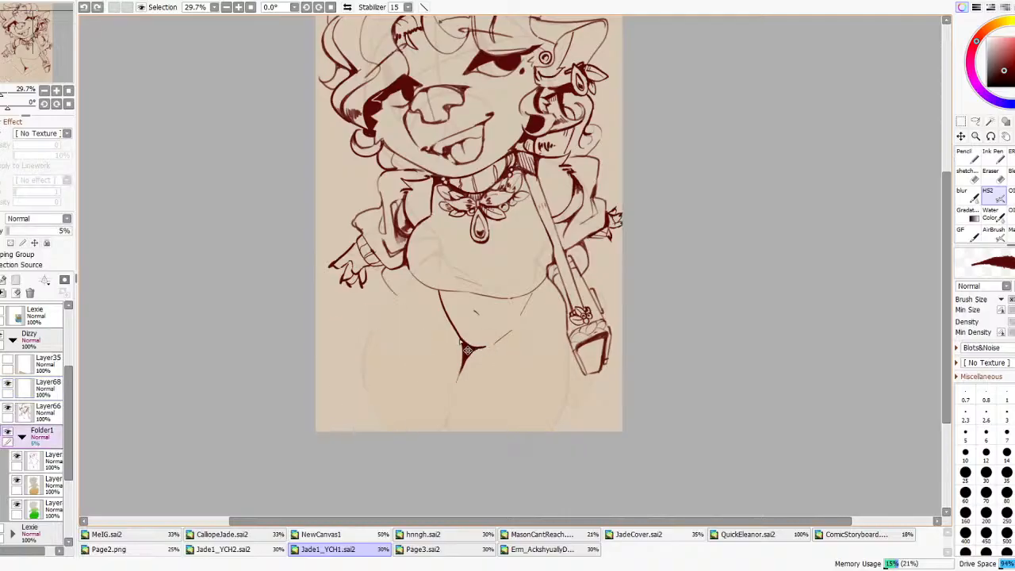
key(ctrl+y)
key(ctrl+y)
key(ctrl+z)
key(ctrl+z)
- Draw the rounded left-hand hip outline and one long curved line across the upper thighs on Layer68
mouse_move(370, 429)
mouse_down()
mouse_move(340, 316)
mouse_move(385, 290)
mouse_up()
mouse_move(359, 339)
mouse_down()
mouse_move(520, 402)
mouse_move(591, 336)
mouse_up()
key(ctrl+z)
key(ctrl+z)
drag(368, 351, 577, 317)
mouse_move(388, 341)
mouse_down()
mouse_move(378, 302)
mouse_move(358, 321)
mouse_move(391, 433)
mouse_move(401, 427)
mouse_move(386, 305)
mouse_up()
key(ctrl+z)
key(ctrl+z)
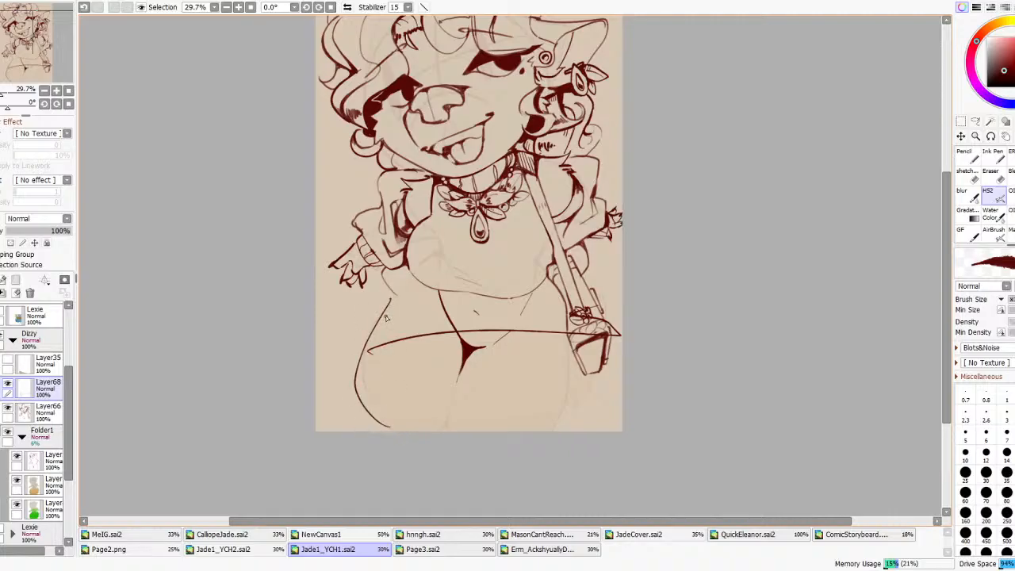
- Cut the hip and thigh curve sketch from Layer68 onto its own hidden layer and add an empty layer above it
click(7, 384)
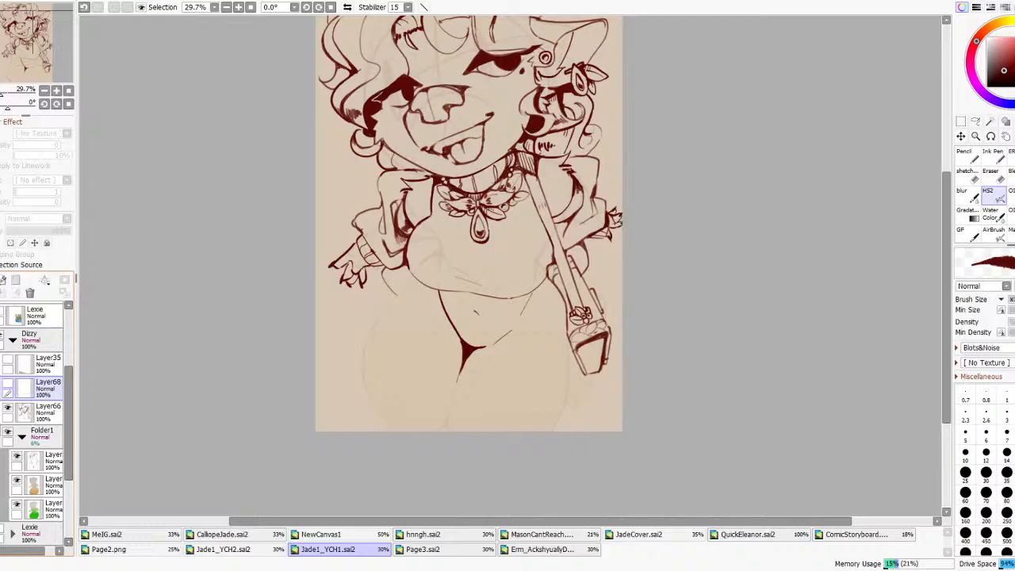
click(7, 385)
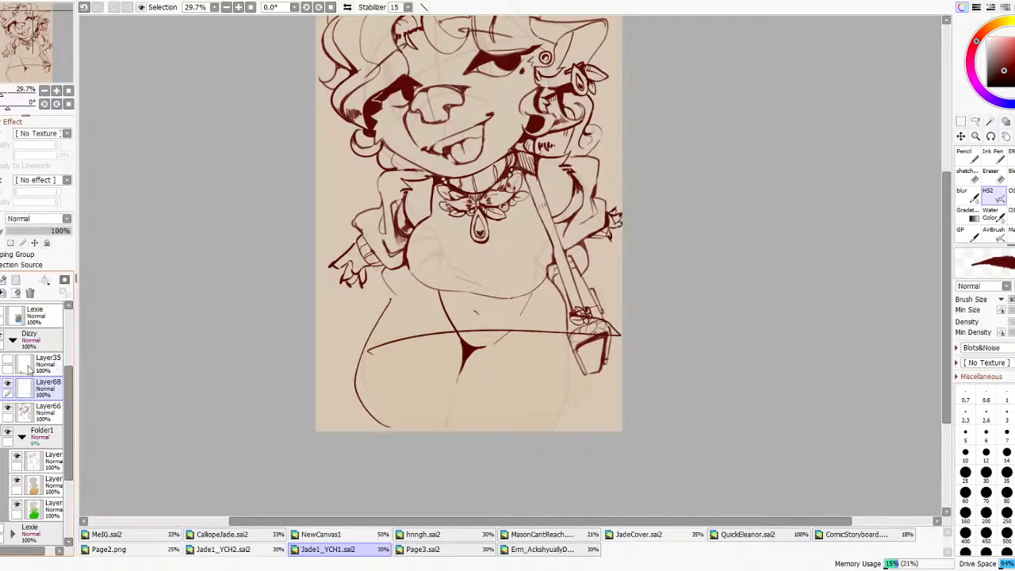
key(ctrl+t)
drag(628, 478, 633, 507)
key(ctrl+x)
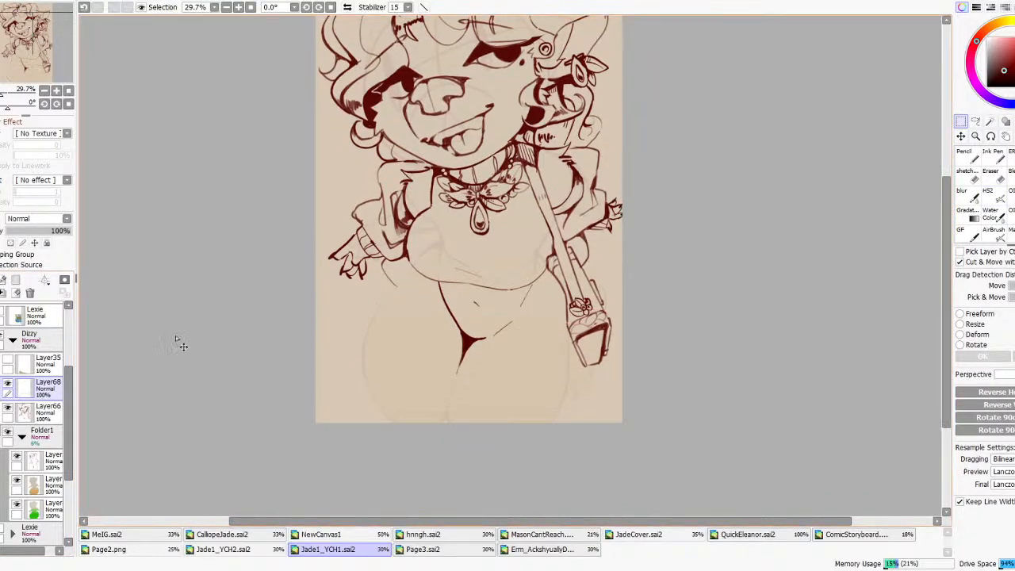
key(ctrl+v)
click(7, 384)
click(2, 279)
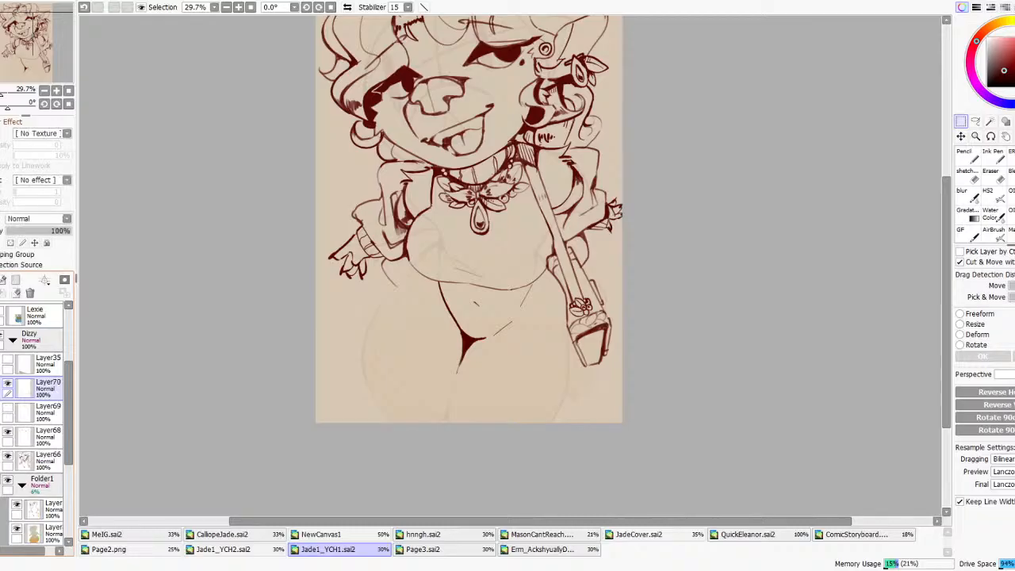
- Try wavy open skirt panels hanging from both sides of the waist with the HS2 brush, and undo them
click(994, 199)
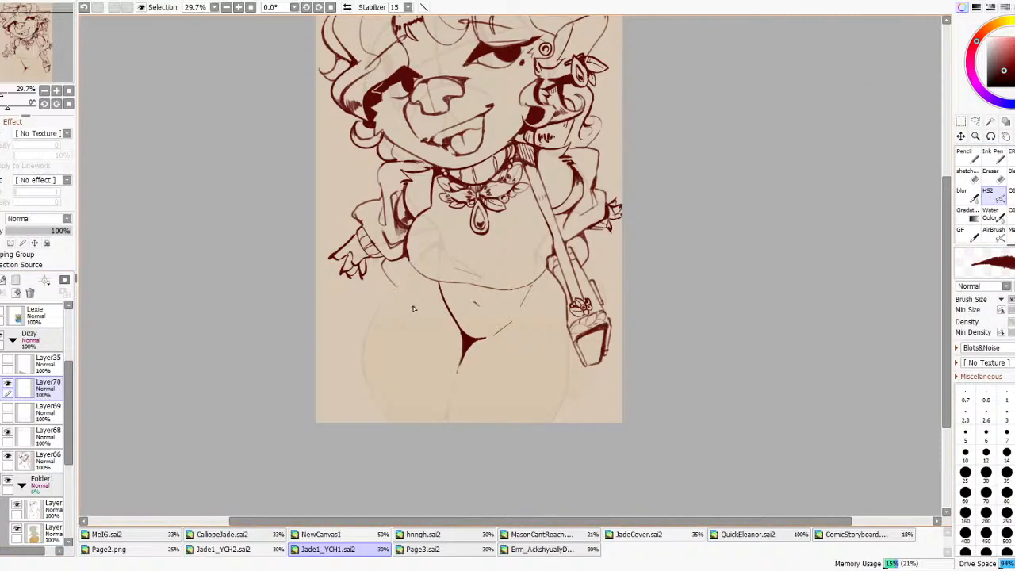
mouse_move(413, 276)
mouse_down()
mouse_move(360, 347)
mouse_move(451, 392)
mouse_move(530, 361)
mouse_up()
key(ctrl+z)
mouse_move(519, 332)
mouse_down()
mouse_move(522, 364)
mouse_move(562, 397)
mouse_move(604, 373)
mouse_up()
mouse_move(432, 287)
mouse_down()
mouse_move(381, 361)
mouse_move(369, 354)
mouse_move(364, 367)
mouse_move(341, 342)
mouse_move(415, 264)
mouse_up()
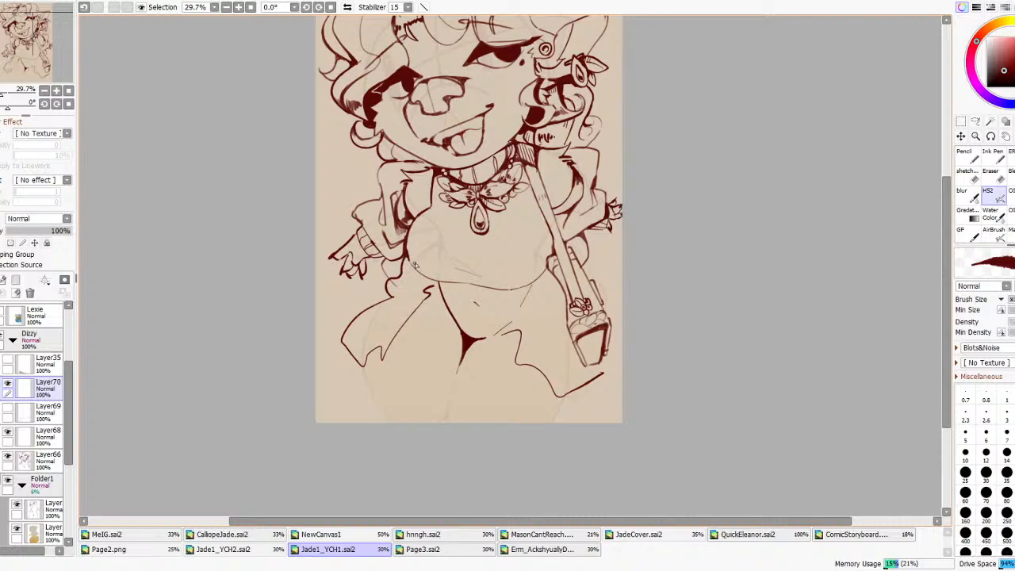
key(ctrl+z)
key(ctrl+z)
key(ctrl+z)
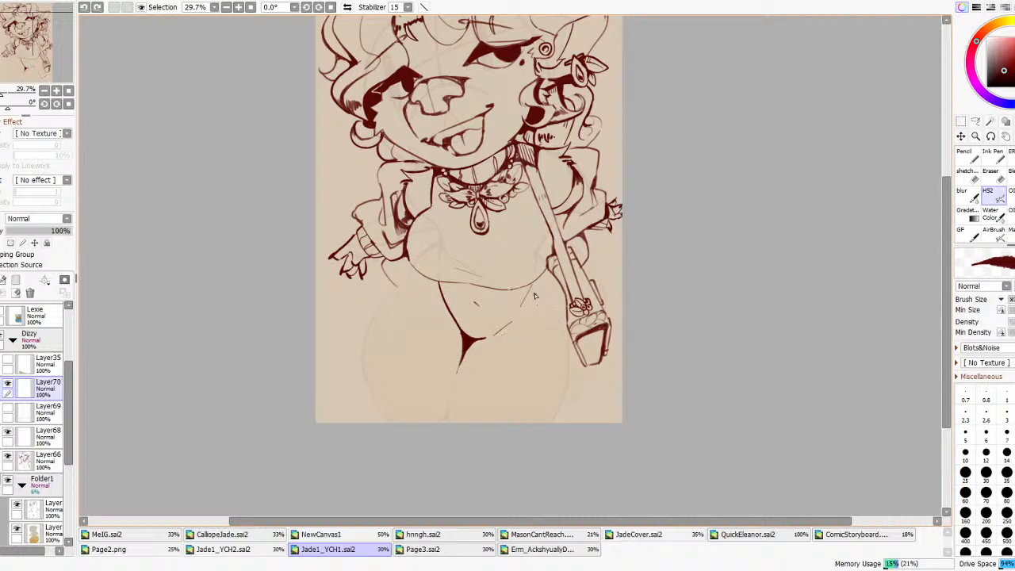
- Draw a ragged-edged panel down the right-hand thigh and a matching outer outline along the left-hand hip on Layer70
mouse_move(532, 290)
mouse_down()
mouse_move(524, 372)
mouse_move(535, 380)
mouse_move(528, 302)
mouse_move(521, 382)
mouse_move(556, 420)
mouse_move(592, 382)
mouse_move(586, 365)
mouse_up()
key(ctrl+z)
mouse_move(371, 401)
mouse_down()
mouse_move(350, 364)
mouse_move(348, 337)
mouse_move(400, 275)
mouse_up()
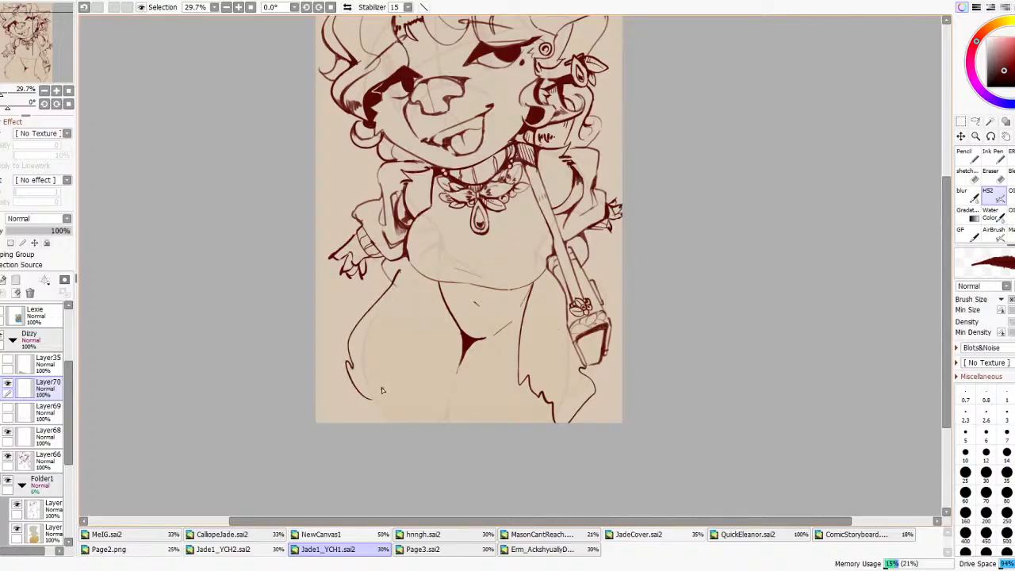
mouse_move(376, 401)
mouse_down()
mouse_move(415, 316)
mouse_move(413, 263)
mouse_up()
key(ctrl+z)
- Check the whole portrait in mirrored view, hide Layer70 and add an empty layer above it
scroll(435, 255, down, 7)
scroll(442, 218, up, 4)
click(346, 8)
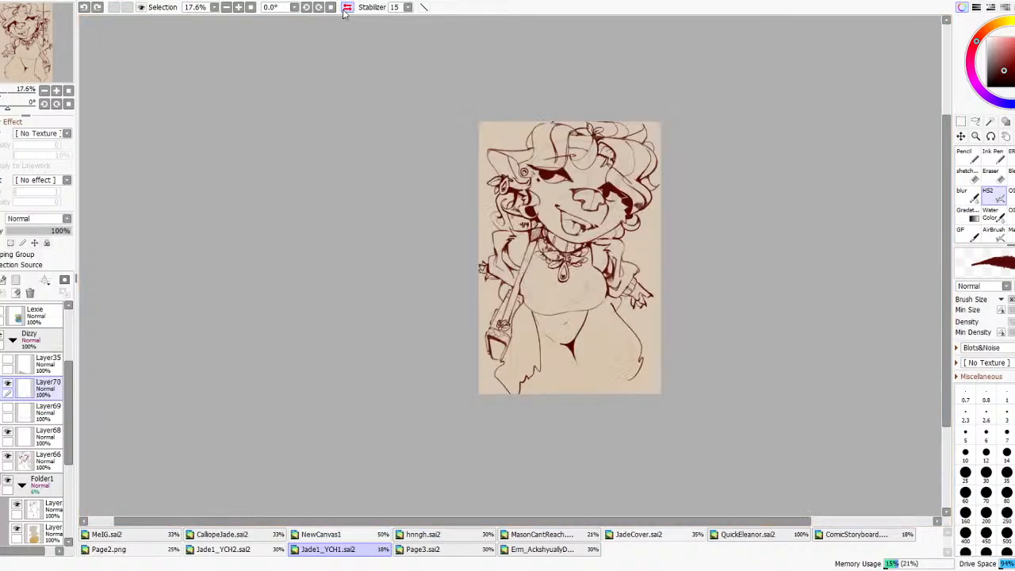
click(345, 9)
click(8, 383)
click(2, 279)
scroll(429, 351, up, 3)
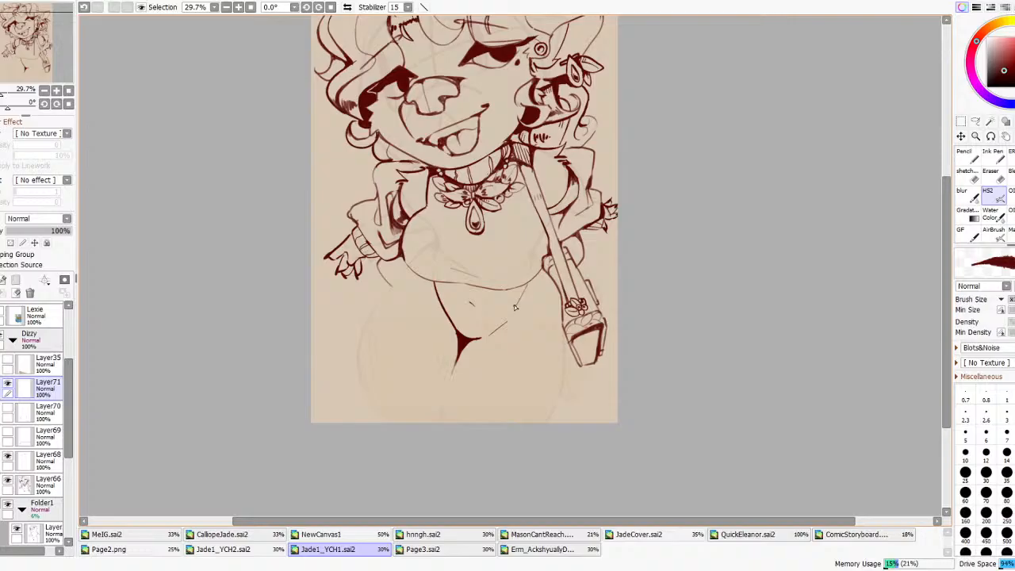
- Ink the upper edge of the shorts on Layer71, curving from the crotch out to both hips, with a corner at the left-hand hip
drag(489, 335, 579, 325)
drag(457, 339, 361, 326)
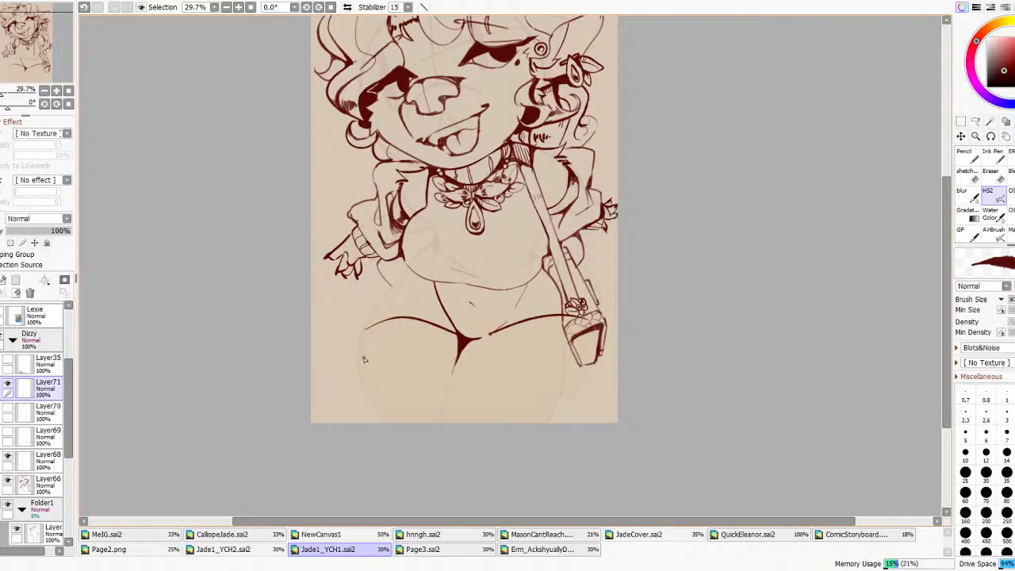
mouse_move(358, 353)
mouse_down()
mouse_move(359, 317)
mouse_move(385, 313)
mouse_up()
key(ctrl+z)
drag(370, 327, 374, 318)
- Ink the lower edge of the shorts' band across both thighs, parallel to the upper edge and meeting at the crotch
mouse_move(357, 352)
mouse_down()
mouse_move(440, 359)
mouse_move(381, 347)
mouse_move(436, 349)
mouse_up()
key(ctrl+z)
key(ctrl+z)
mouse_move(360, 350)
mouse_down()
mouse_move(400, 343)
mouse_move(454, 358)
mouse_move(433, 343)
mouse_move(466, 364)
mouse_move(448, 351)
mouse_move(457, 357)
mouse_move(548, 333)
mouse_up()
key(ctrl+z)
key(ctrl+z)
key(ctrl+z)
key(ctrl+z)
drag(470, 357, 572, 341)
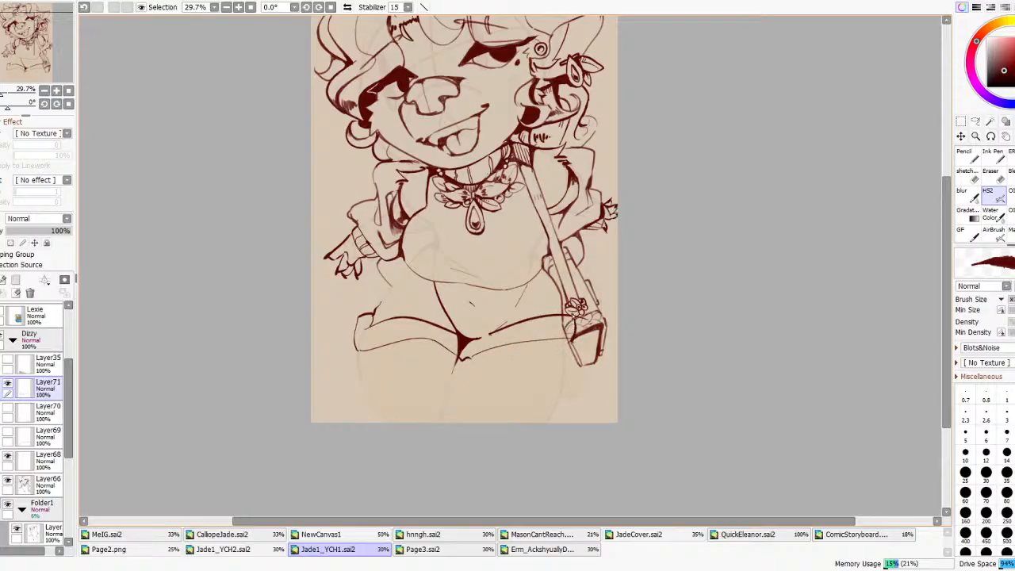
- Ink the crotch fold lines and the outer edge of the left-hand leg down to the bottom of the canvas
key(e)
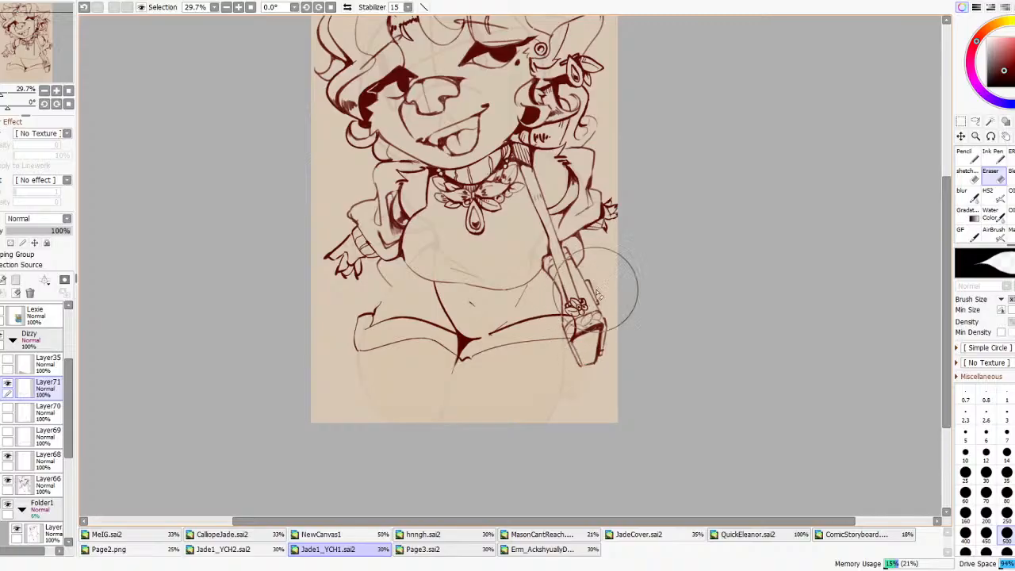
click(994, 197)
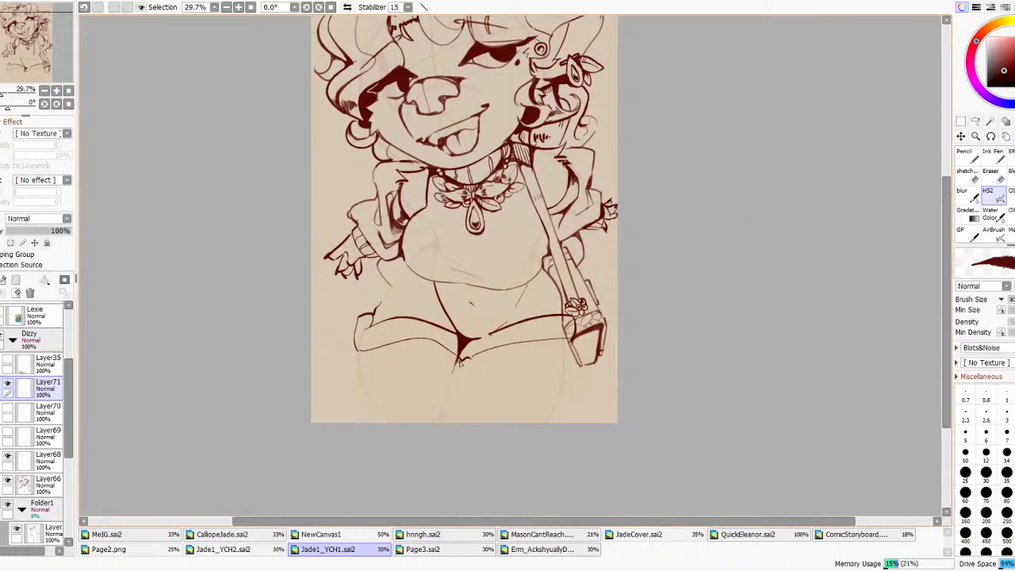
mouse_move(451, 366)
mouse_down()
mouse_move(424, 364)
mouse_move(446, 356)
mouse_up()
mouse_move(355, 349)
mouse_down()
mouse_move(365, 402)
mouse_move(382, 422)
mouse_up()
key(ctrl+z)
drag(356, 350, 371, 420)
- Ink the tapered inner-thigh line from the bottom of the canvas up to the crotch
drag(437, 426, 456, 369)
key(ctrl+z)
drag(434, 427, 448, 390)
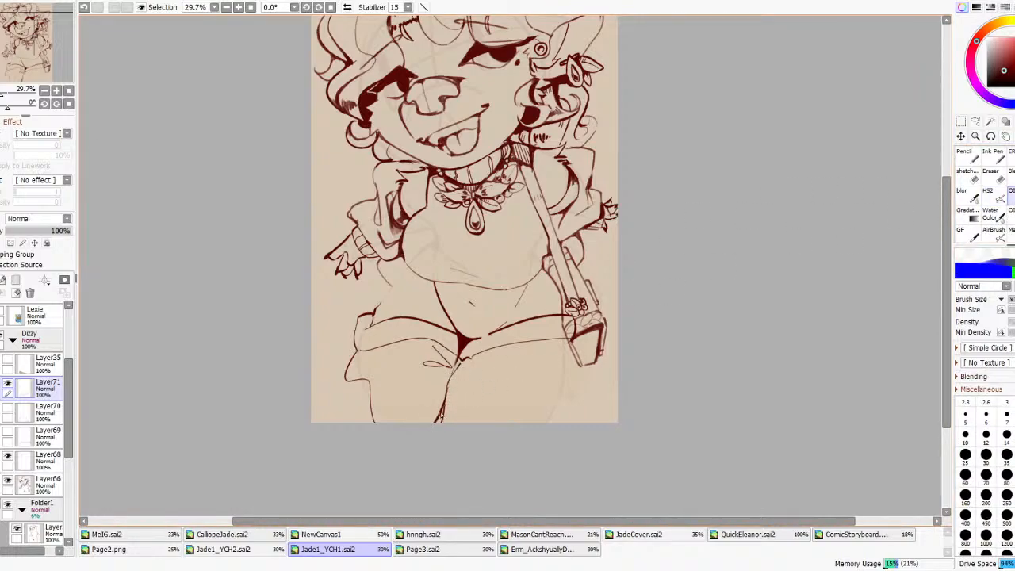
drag(445, 395, 460, 364)
key(ctrl+z)
key(ctrl+z)
drag(448, 389, 456, 370)
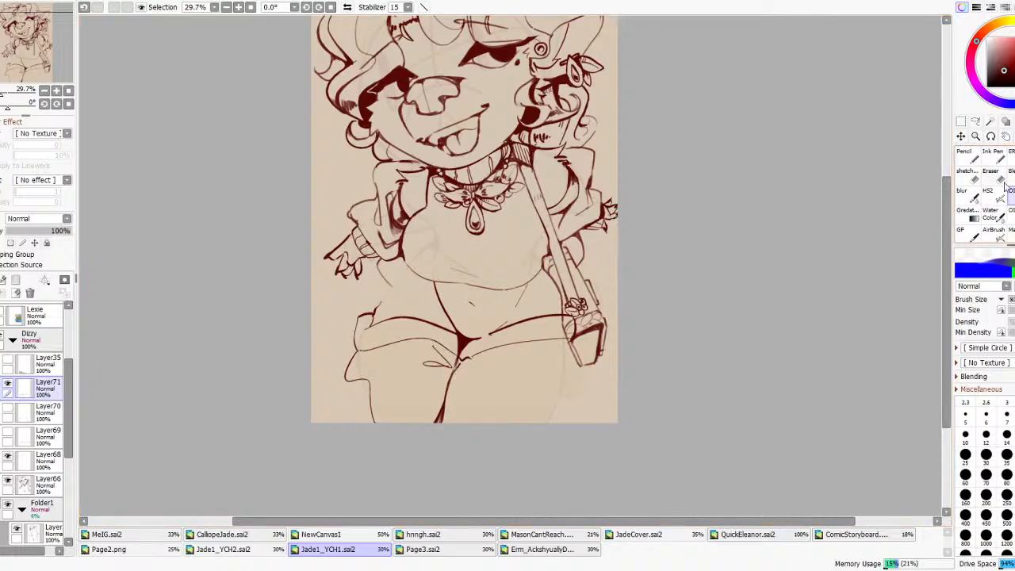
- Erase the filled triangle and inner-thigh stroke at the crotch on Layer66
key(e)
click(8, 457)
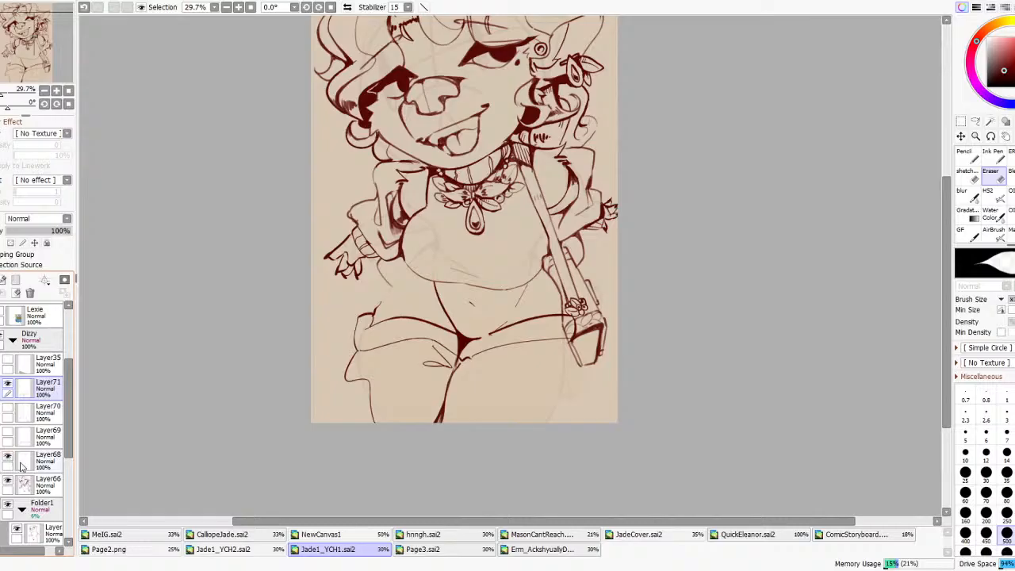
click(44, 483)
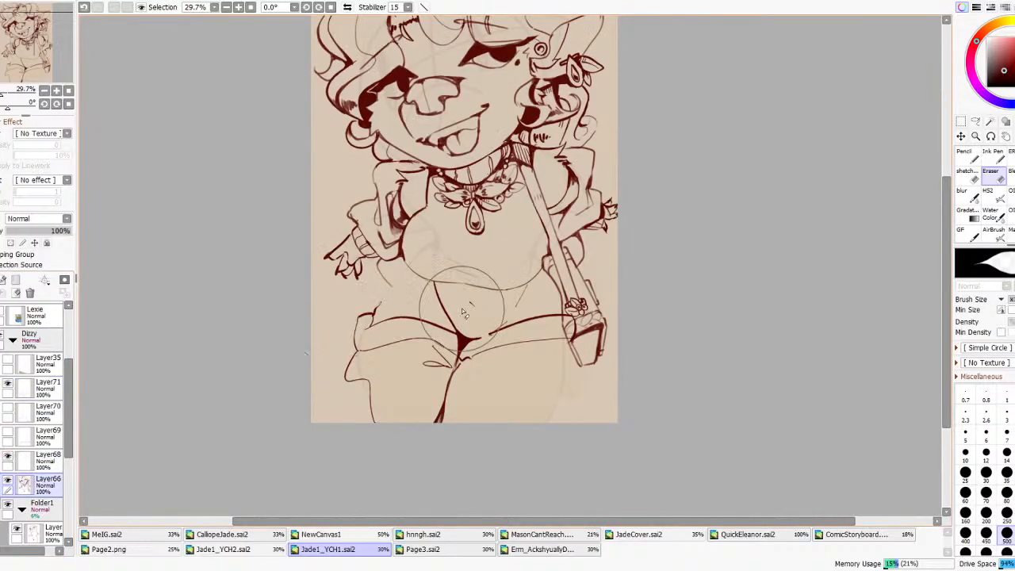
mouse_move(482, 351)
mouse_down()
mouse_move(448, 340)
mouse_move(470, 349)
mouse_up()
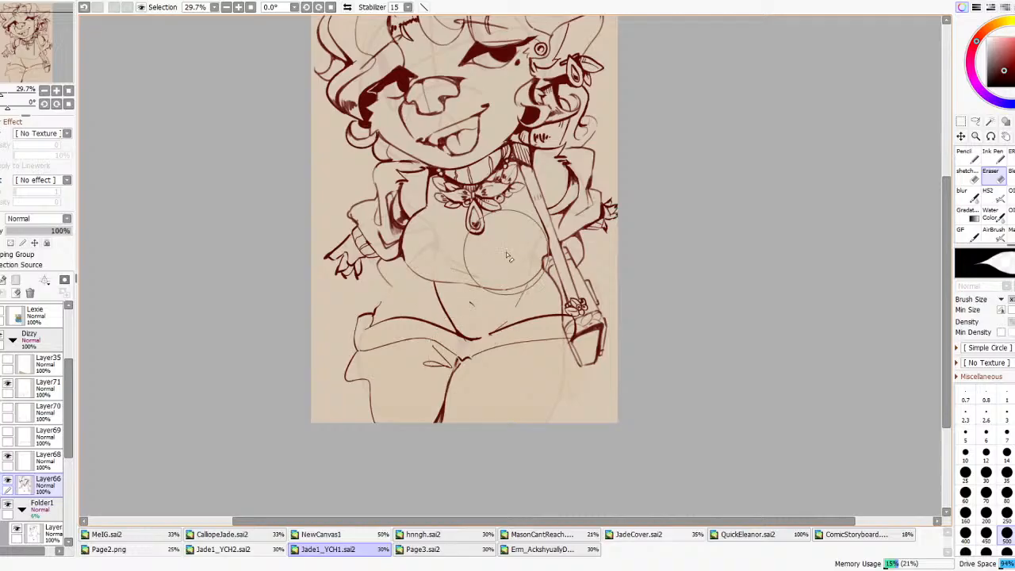
- Erase the shorts' band lines across the right-hand thigh on Layer71
scroll(507, 253, down, 4)
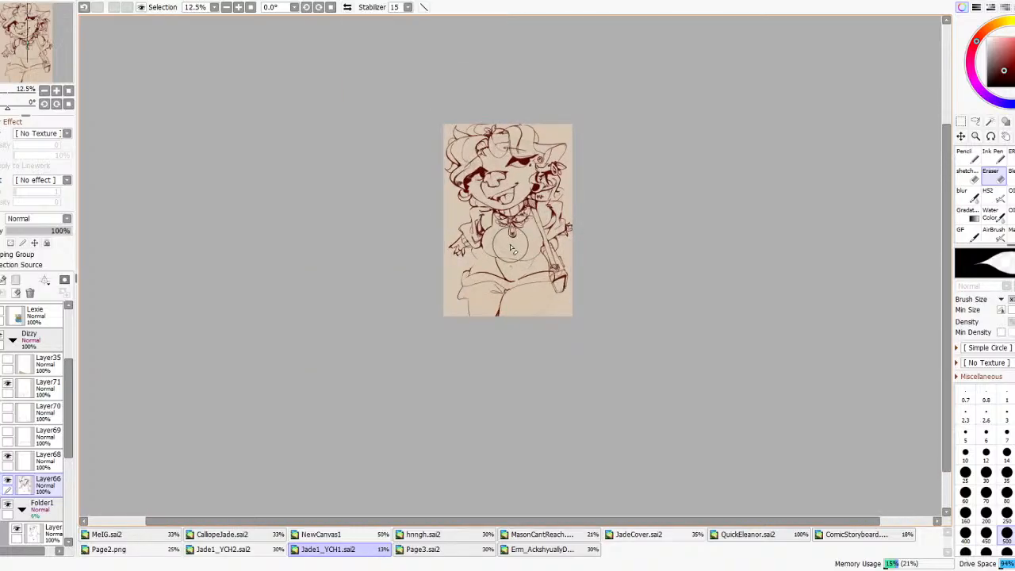
scroll(512, 248, up, 2)
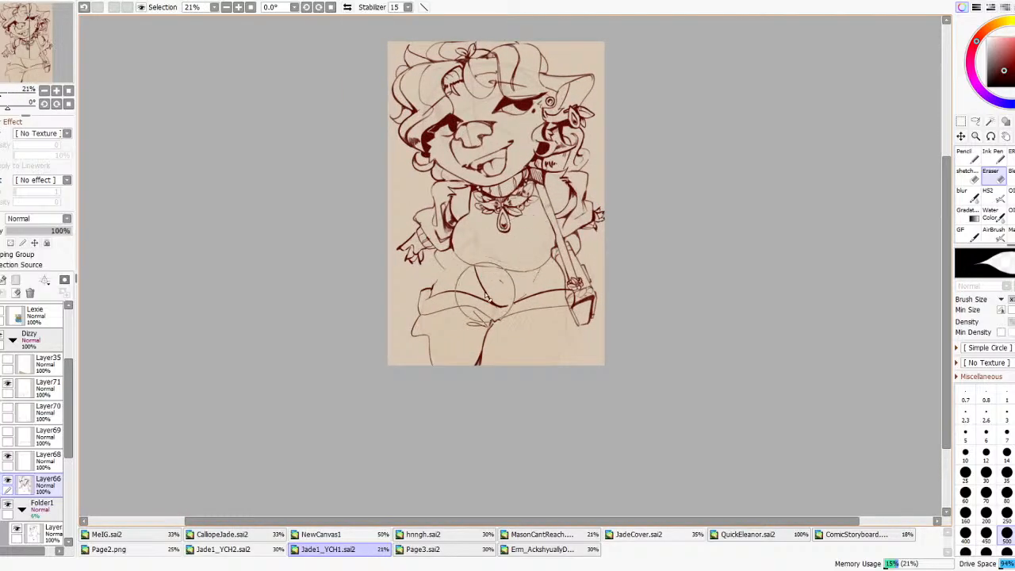
click(42, 467)
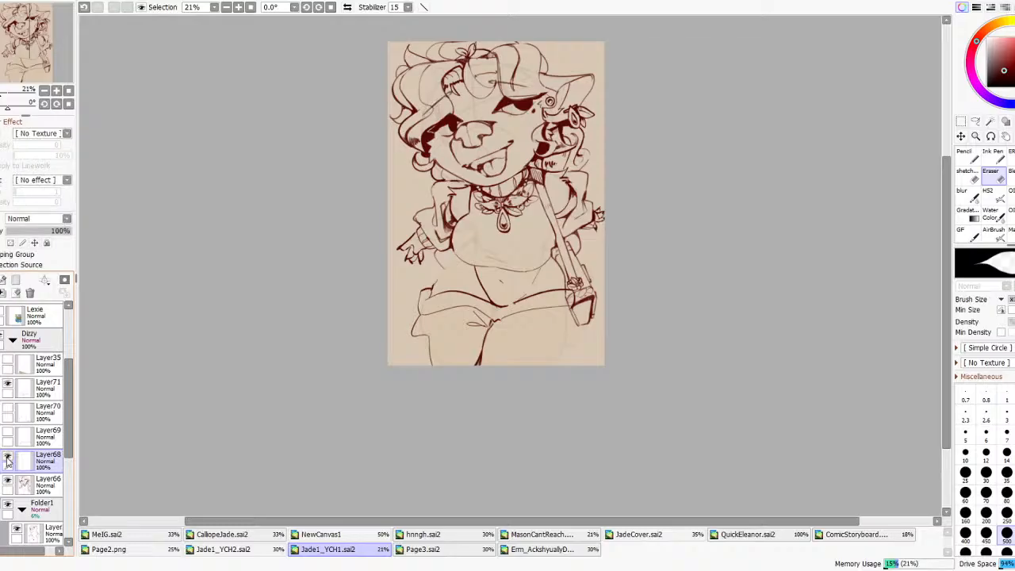
click(20, 397)
scroll(388, 250, up, 1)
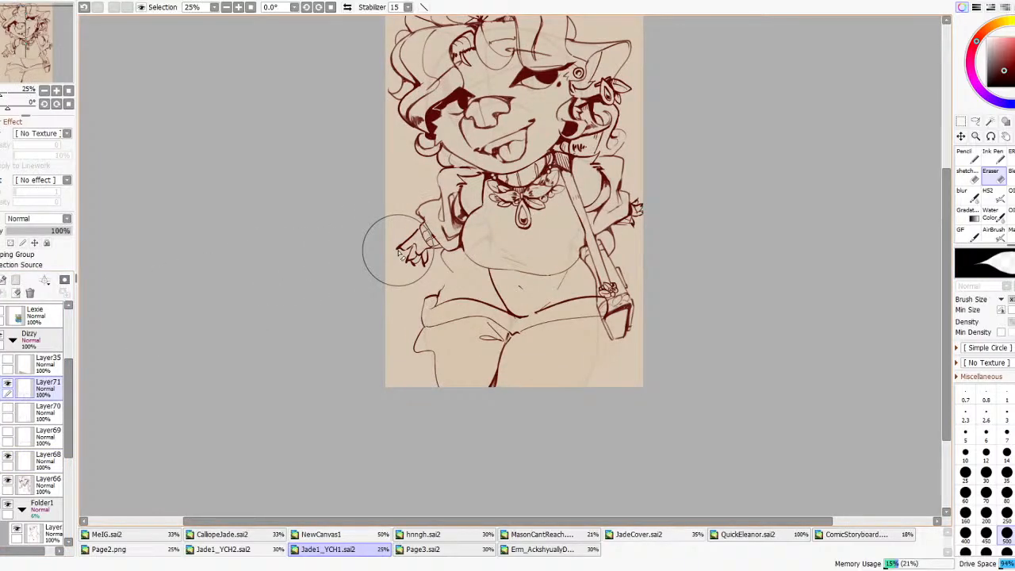
drag(535, 313, 595, 318)
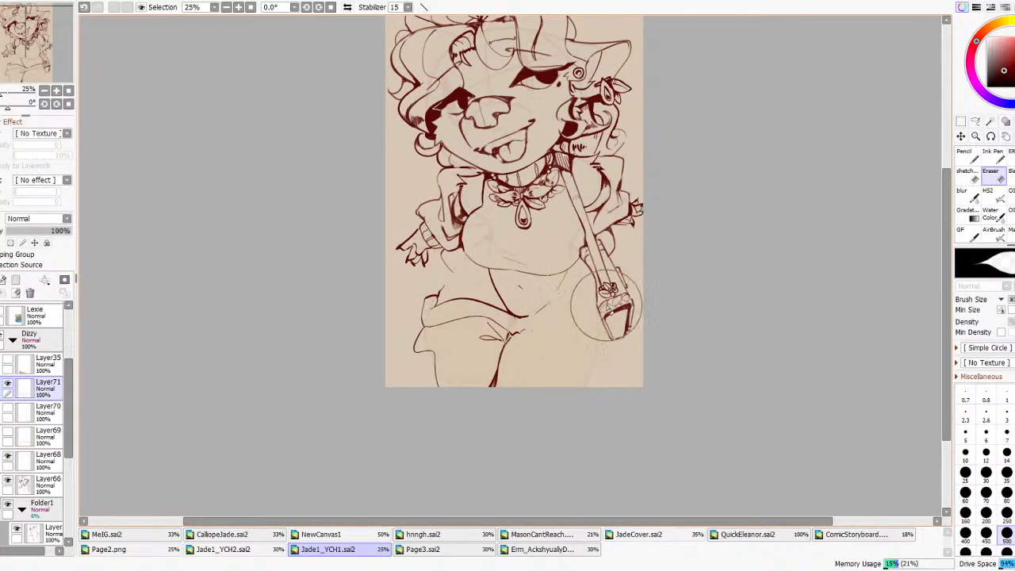
- Re-ink the upper and lower edges of the shorts' band on the right-hand thigh, from the crotch to the bag
click(1009, 197)
drag(524, 317, 602, 282)
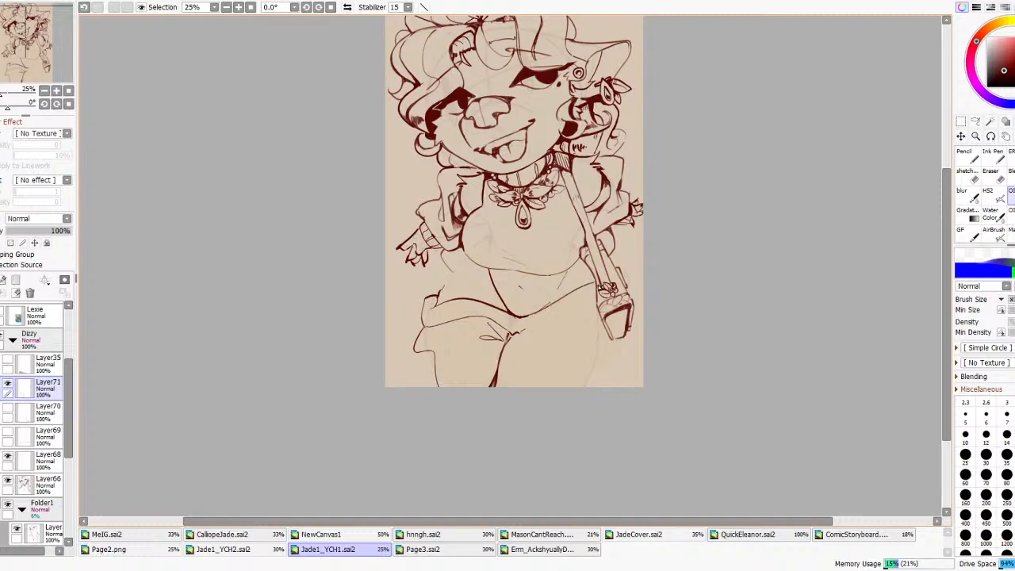
key(ctrl+z)
drag(516, 315, 613, 266)
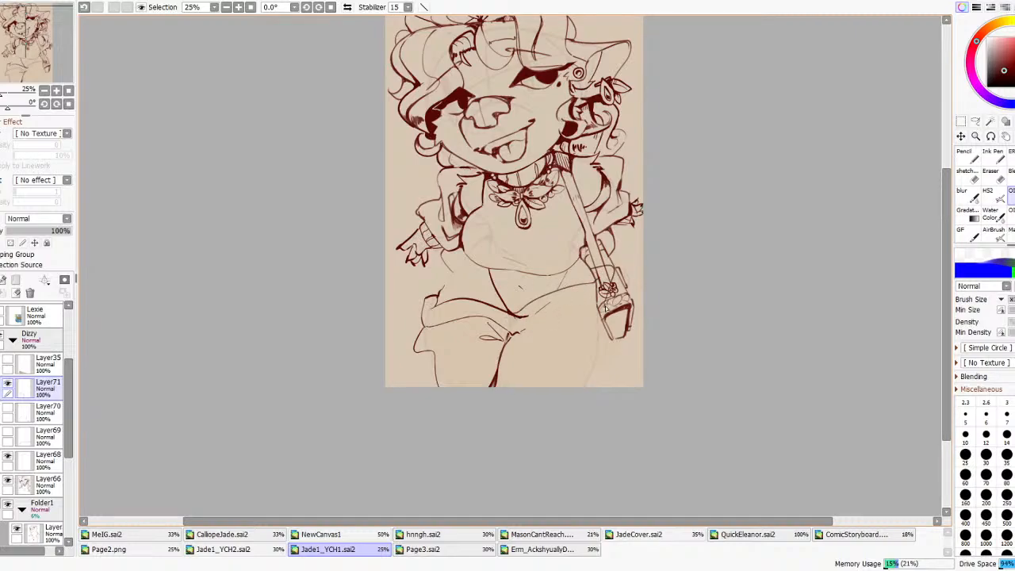
drag(605, 305, 555, 320)
key(ctrl+z)
mouse_move(589, 271)
mouse_down()
mouse_move(594, 310)
mouse_move(528, 329)
mouse_up()
- Erase the inner end of the right-hand band's upper edge and try re-inking it from the crotch
key(e)
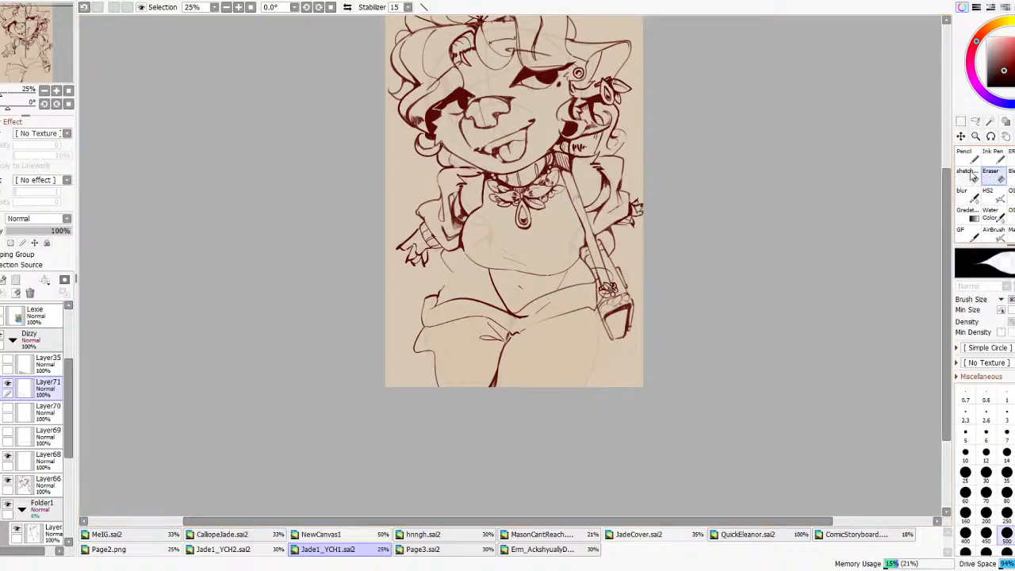
key(ctrl+z)
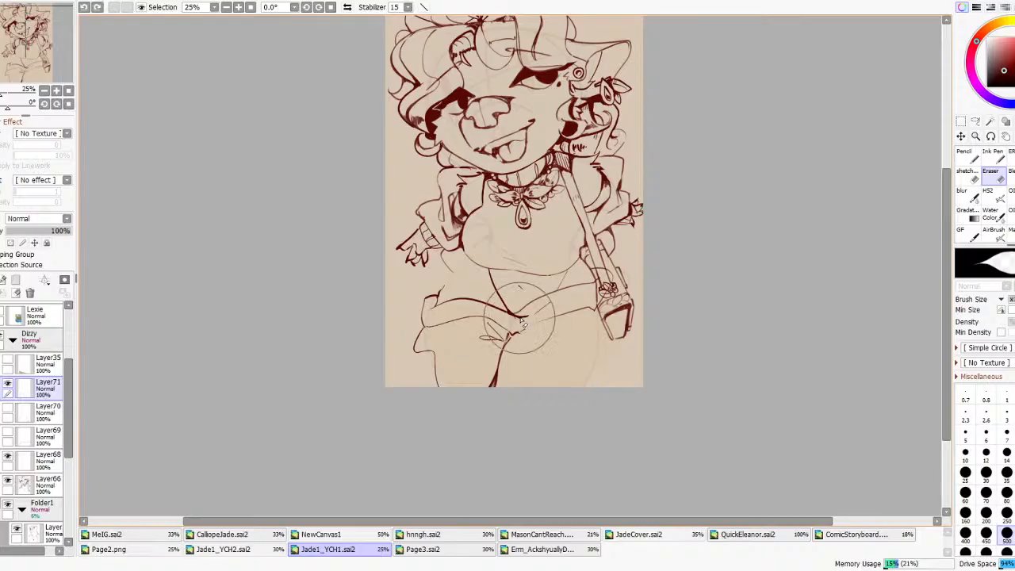
drag(520, 311, 555, 290)
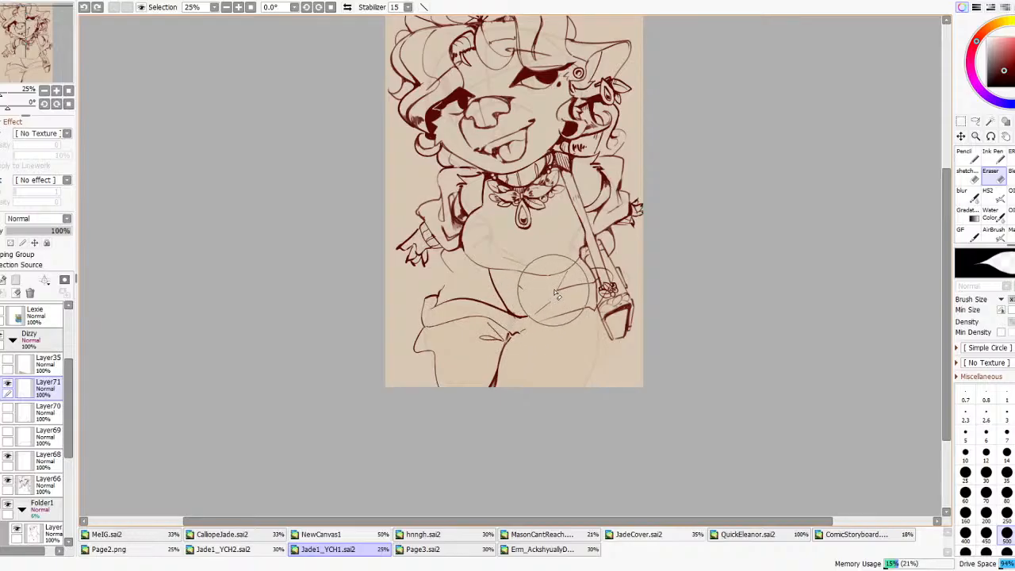
click(1010, 196)
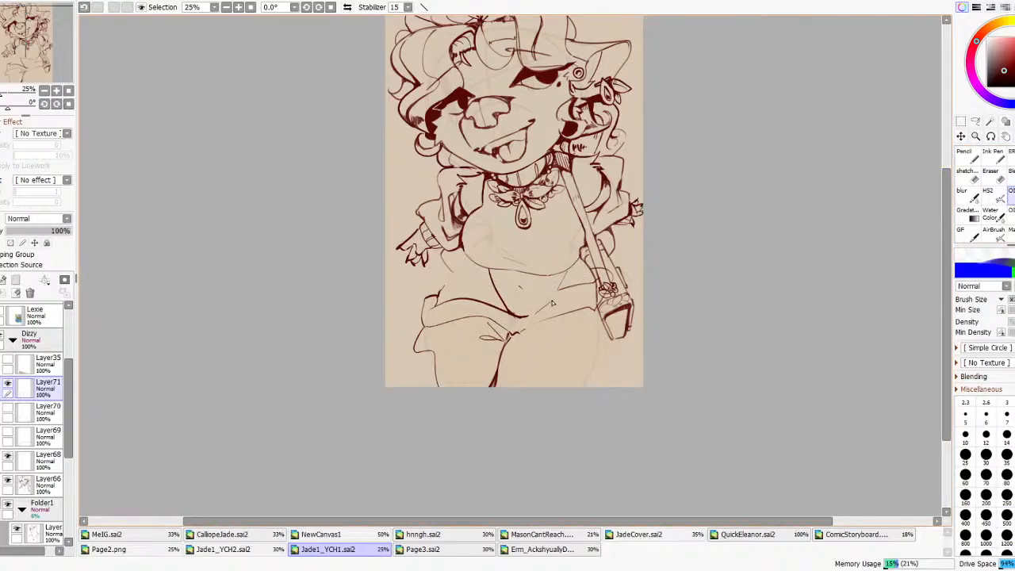
drag(512, 314, 559, 294)
key(ctrl+z)
- Check the drawing mirrored, then undo the right-hand band rework, the leg lines and the crotch erasure
scroll(650, 256, down, 5)
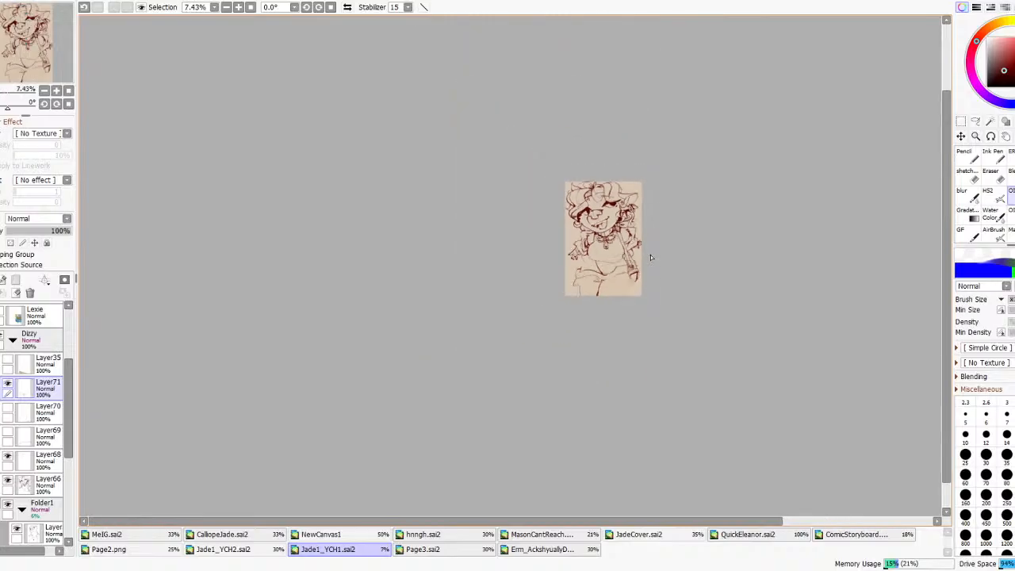
click(348, 7)
click(349, 8)
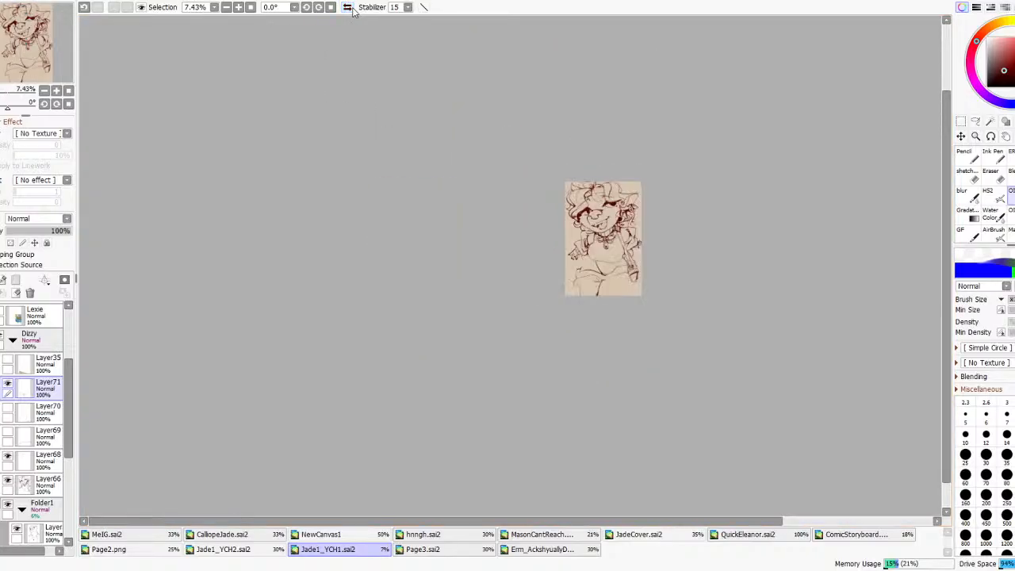
scroll(606, 294, up, 5)
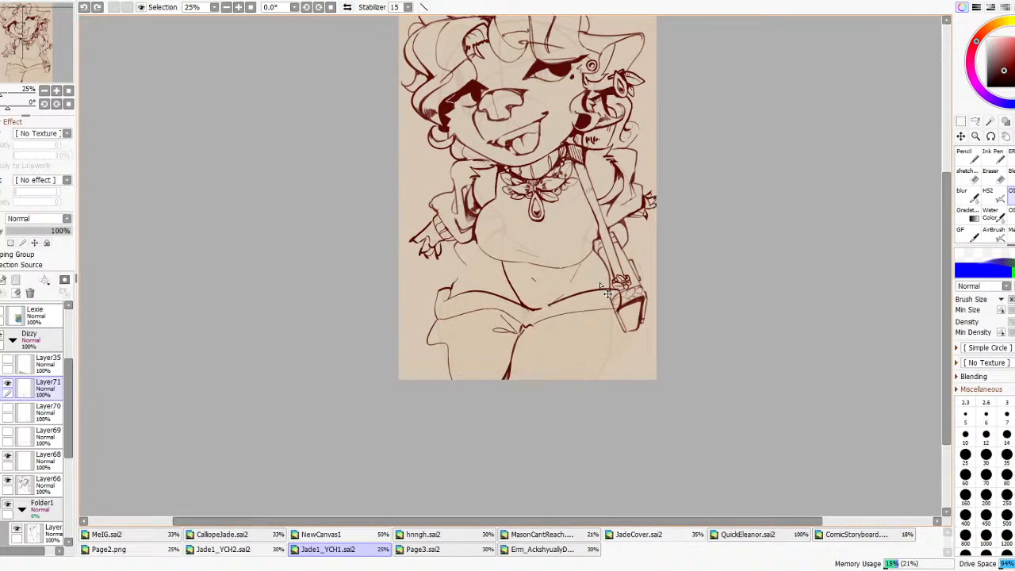
key(ctrl+z)
key(ctrl+z)
key(ctrl+z)
key(ctrl+z)
key(ctrl+z)
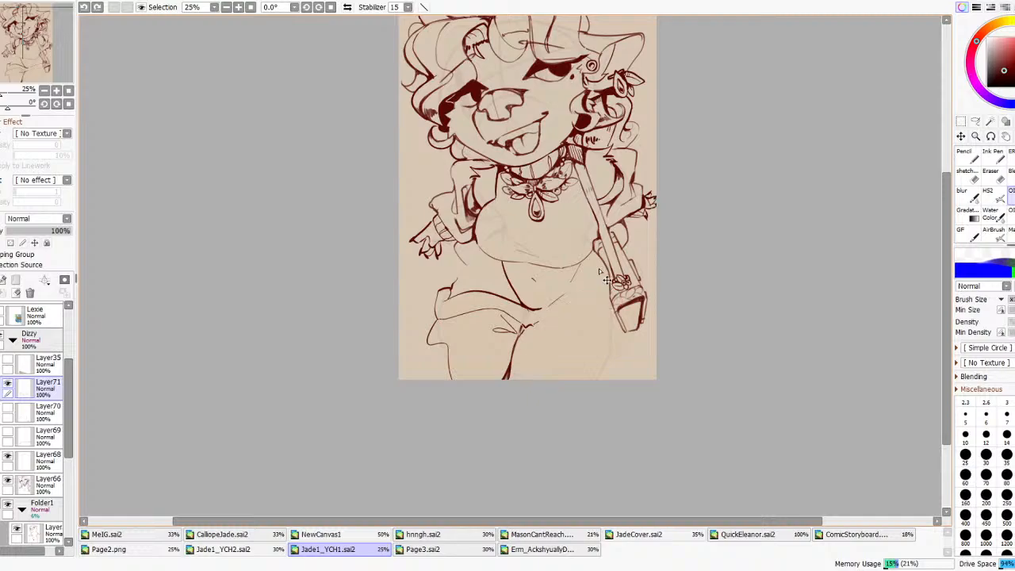
key(ctrl+y)
key(ctrl+y)
key(ctrl+y)
key(ctrl+y)
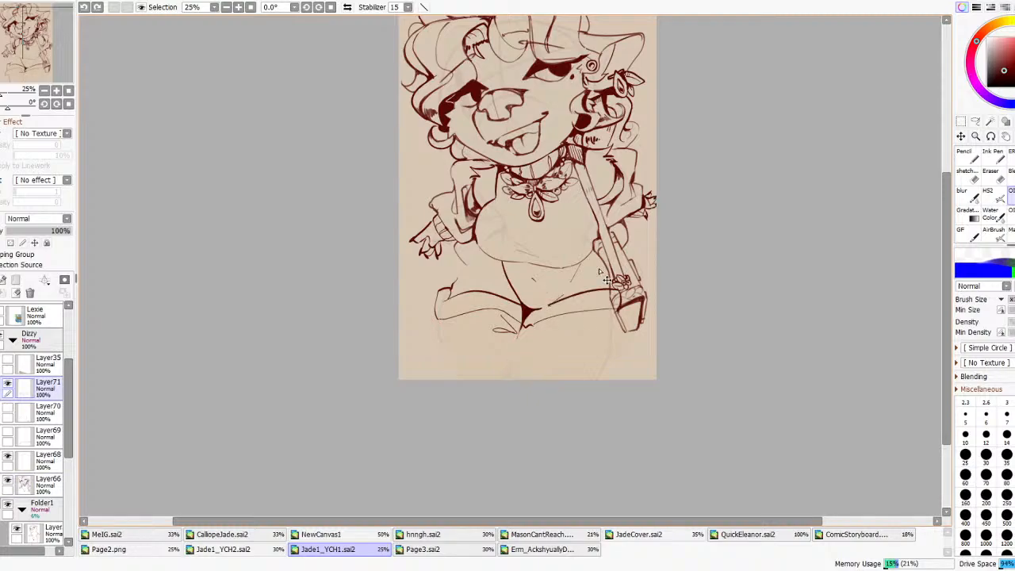
- Hide Layer71 and add a new layer above it for another clothing design
click(7, 385)
click(6, 386)
click(7, 386)
click(2, 280)
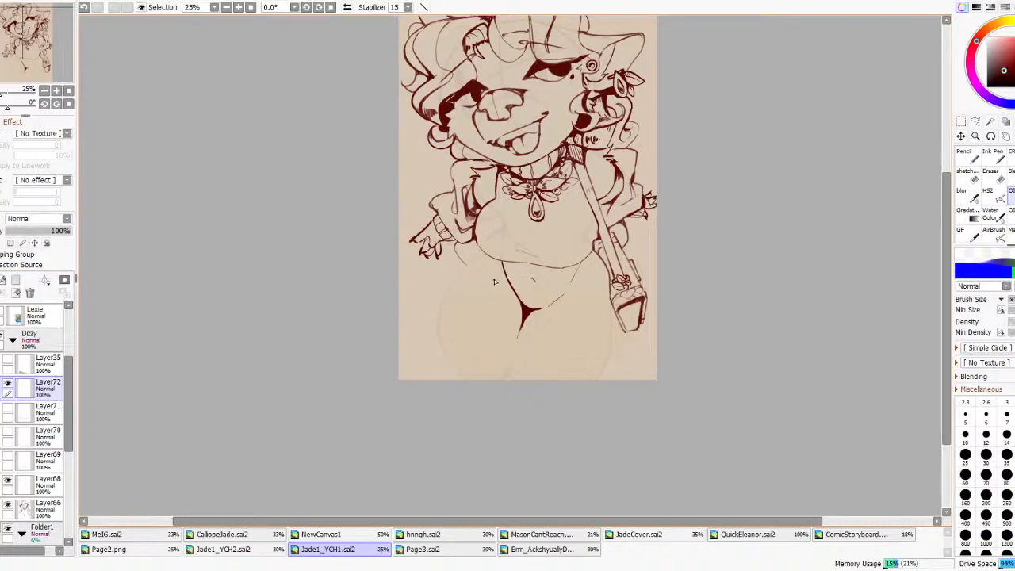
- Ink the curved upper edge of a waistband across the hips, from the left-hand waist to the bag strap
mouse_move(504, 294)
mouse_down()
mouse_move(474, 291)
mouse_move(476, 254)
mouse_up()
mouse_move(512, 295)
mouse_down()
mouse_move(555, 299)
mouse_move(592, 283)
mouse_move(596, 294)
mouse_up()
key(ctrl+z)
drag(535, 300, 606, 274)
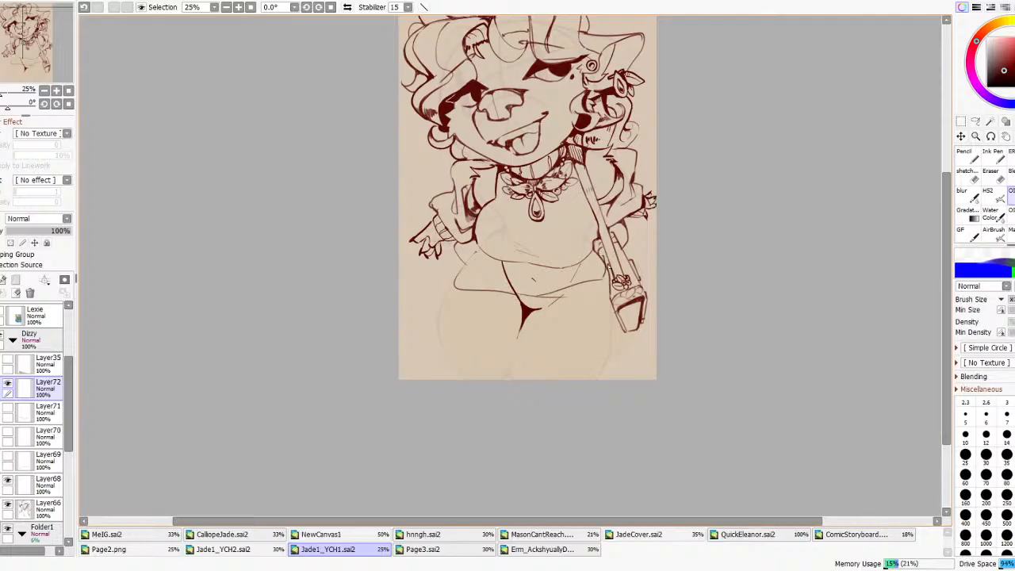
key(ctrl+z)
drag(536, 299, 609, 264)
- Ink the waistband's lower edge across both hips, running just below and parallel to the upper edge
drag(443, 279, 470, 262)
drag(449, 309, 520, 306)
key(ctrl+z)
key(ctrl+z)
drag(449, 290, 469, 260)
key(ctrl+z)
drag(544, 302, 618, 290)
key(ctrl+z)
mouse_move(600, 256)
mouse_down()
mouse_move(617, 271)
mouse_move(589, 300)
mouse_move(537, 307)
mouse_up()
mouse_move(511, 306)
mouse_down()
mouse_move(447, 302)
mouse_move(519, 312)
mouse_up()
key(ctrl+z)
key(ctrl+z)
drag(458, 299, 520, 306)
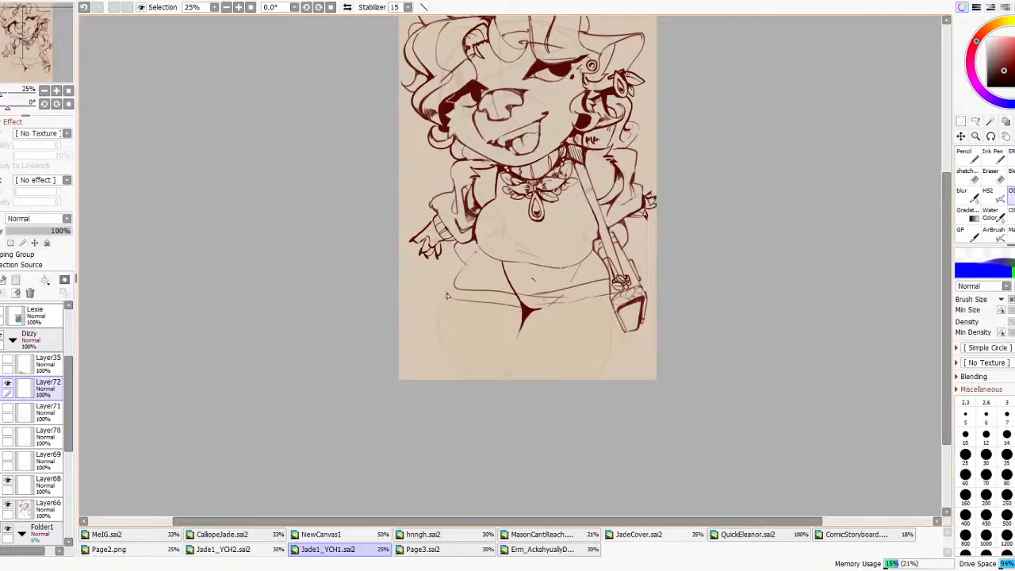
- Ink the angled outer end of the waistband at the left-hand hip, undoing the surplus strokes
mouse_move(444, 289)
mouse_down()
mouse_move(463, 268)
mouse_move(441, 275)
mouse_move(477, 250)
mouse_up()
key(ctrl+z)
scroll(510, 242, down, 8)
scroll(511, 242, up, 7)
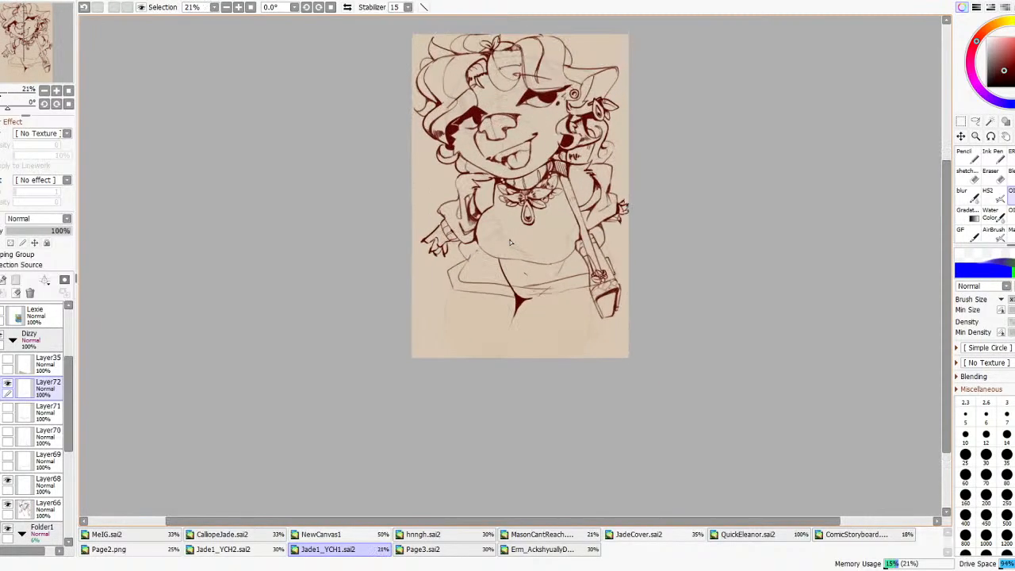
mouse_move(449, 292)
mouse_down()
mouse_move(440, 329)
mouse_move(444, 356)
mouse_move(472, 349)
mouse_move(470, 329)
mouse_move(460, 362)
mouse_move(443, 355)
mouse_move(457, 284)
mouse_up()
key(ctrl+z)
key(ctrl+z)
- Ink the baggy pants' outer leg outlines, inner-leg line and fabric folds down to the bottom of the canvas
mouse_move(575, 358)
mouse_down()
mouse_move(603, 332)
mouse_move(598, 306)
mouse_up()
drag(503, 358, 508, 331)
mouse_move(449, 358)
mouse_down()
mouse_move(440, 303)
mouse_move(451, 285)
mouse_up()
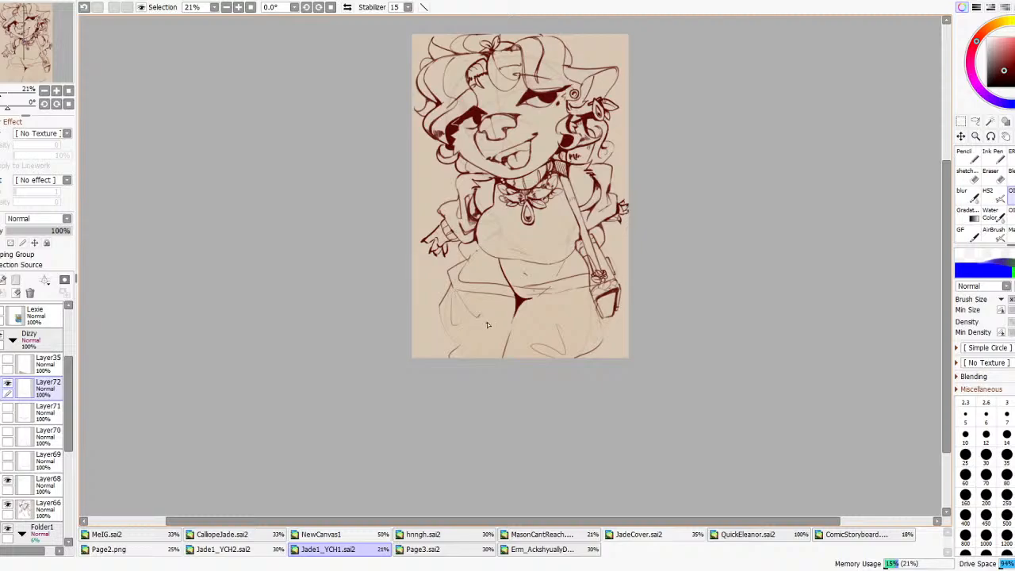
scroll(477, 309, down, 3)
click(347, 7)
click(346, 7)
scroll(505, 270, up, 3)
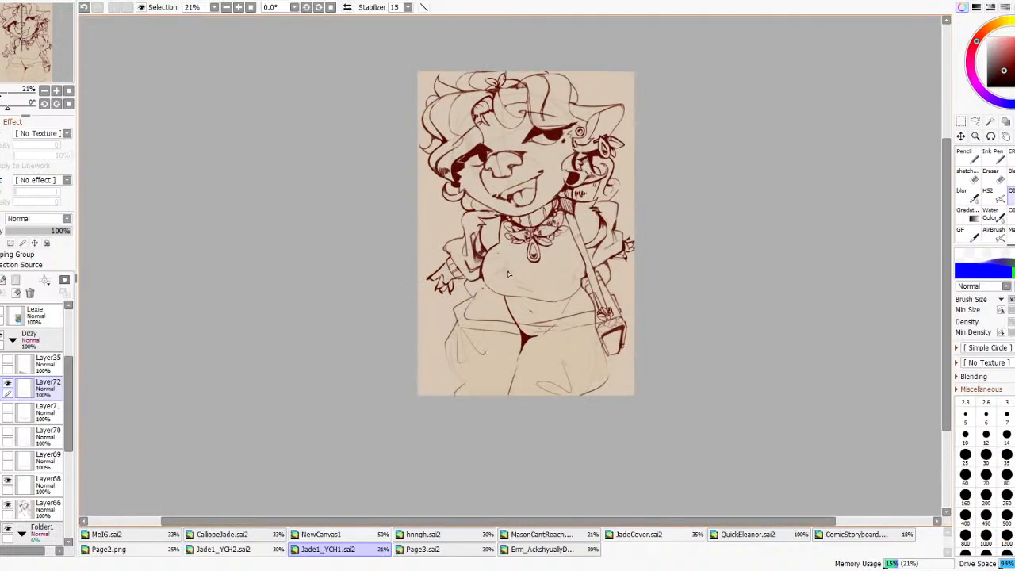
scroll(516, 296, up, 1)
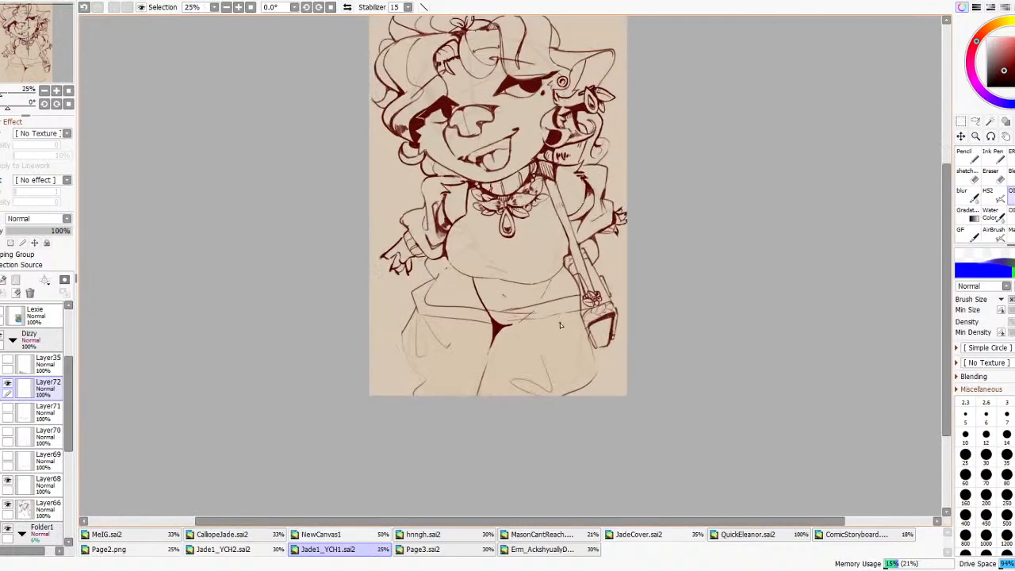
- Show and activate Layer71 in place of Layer72, and move the shorts' band slightly upward
click(8, 409)
click(34, 417)
click(8, 385)
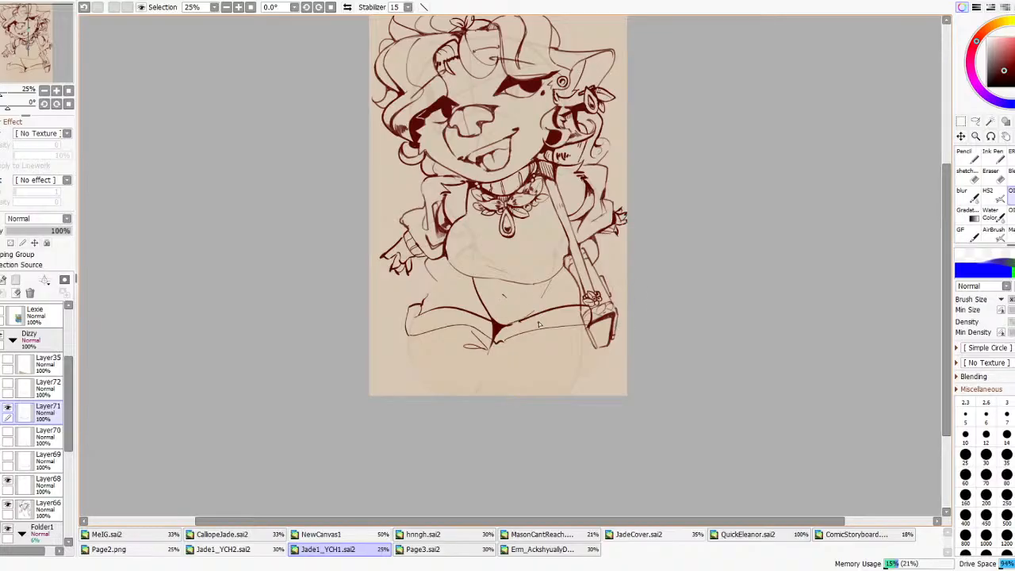
drag(591, 319, 593, 307)
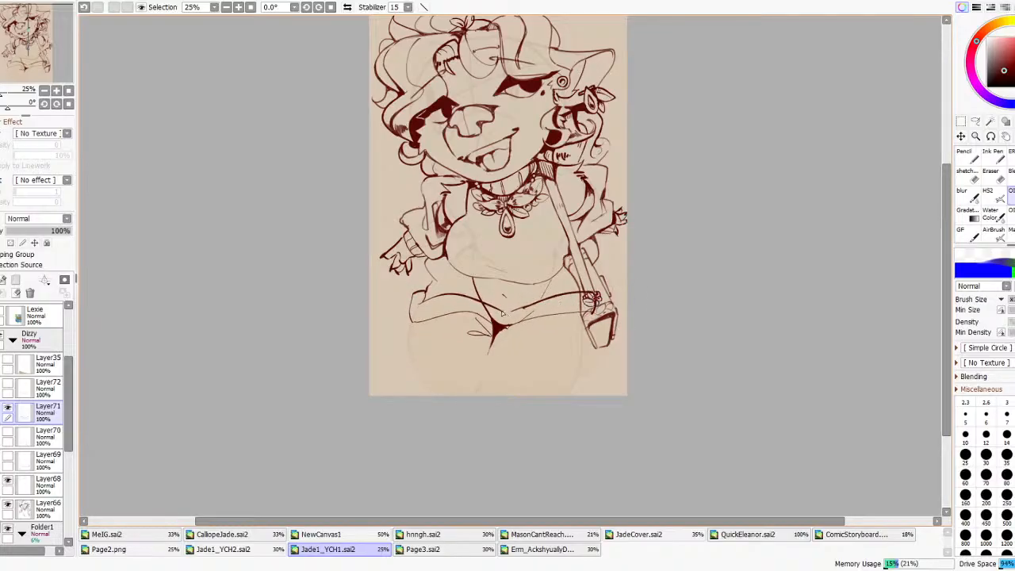
- Refine the join of the band's upper edge above the crotch and its left-hand end, undoing stray strokes
key(ctrl+z)
drag(500, 309, 521, 310)
key(ctrl+z)
drag(414, 295, 429, 288)
key(ctrl+z)
key(ctrl+z)
- Ink the rounded outer outlines of both thighs and the inner-thigh line up to the crotch on Layer71
drag(415, 328, 445, 396)
drag(432, 394, 438, 385)
mouse_move(589, 333)
mouse_down()
mouse_move(563, 399)
mouse_move(572, 413)
mouse_up()
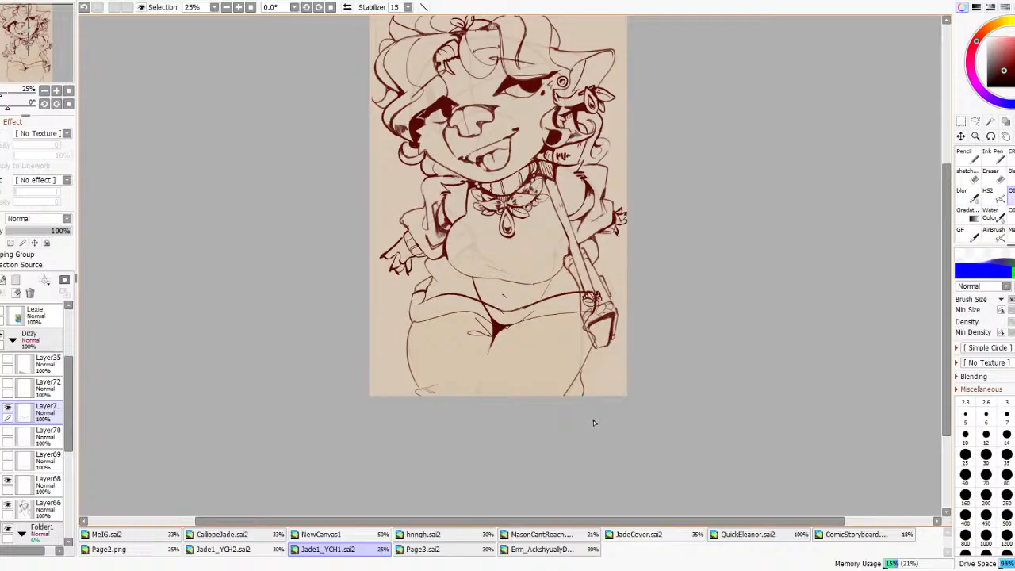
drag(479, 401, 492, 351)
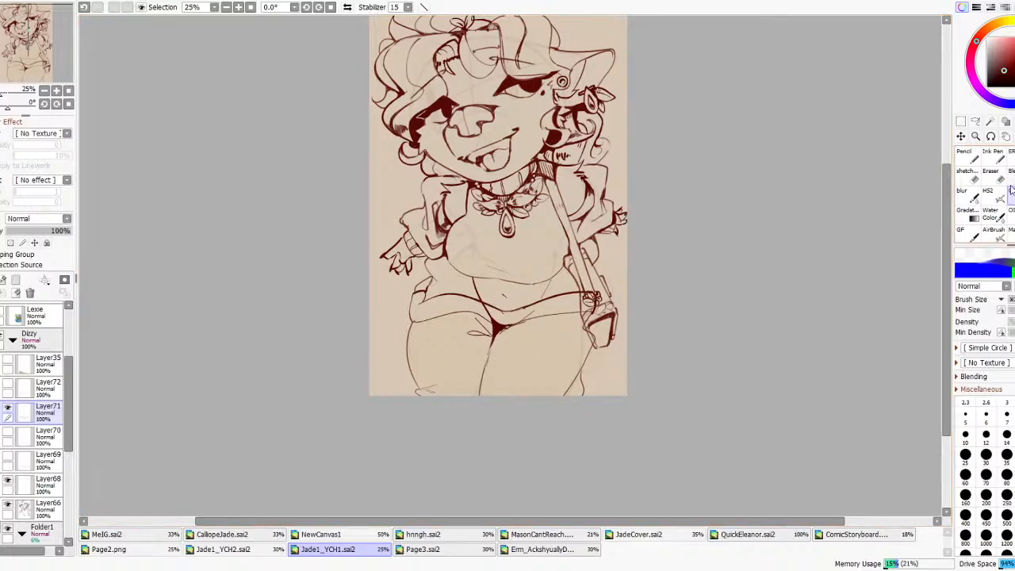
- Erase the hip crease on Layer66 where it crosses the shorts' band, and check the drawing mirrored
key(e)
click(49, 485)
click(38, 508)
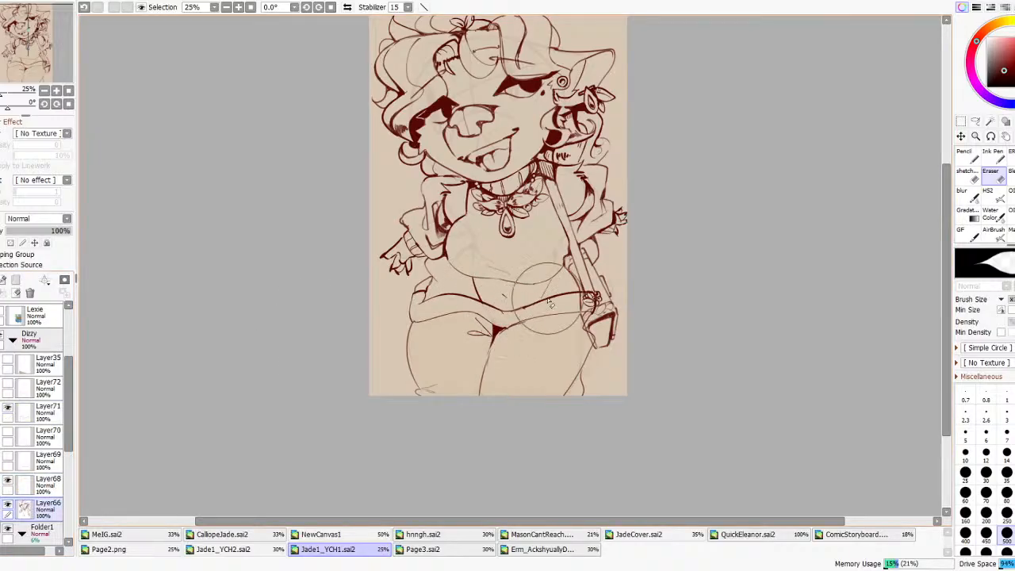
scroll(467, 285, down, 5)
click(346, 8)
click(346, 8)
click(346, 8)
click(347, 8)
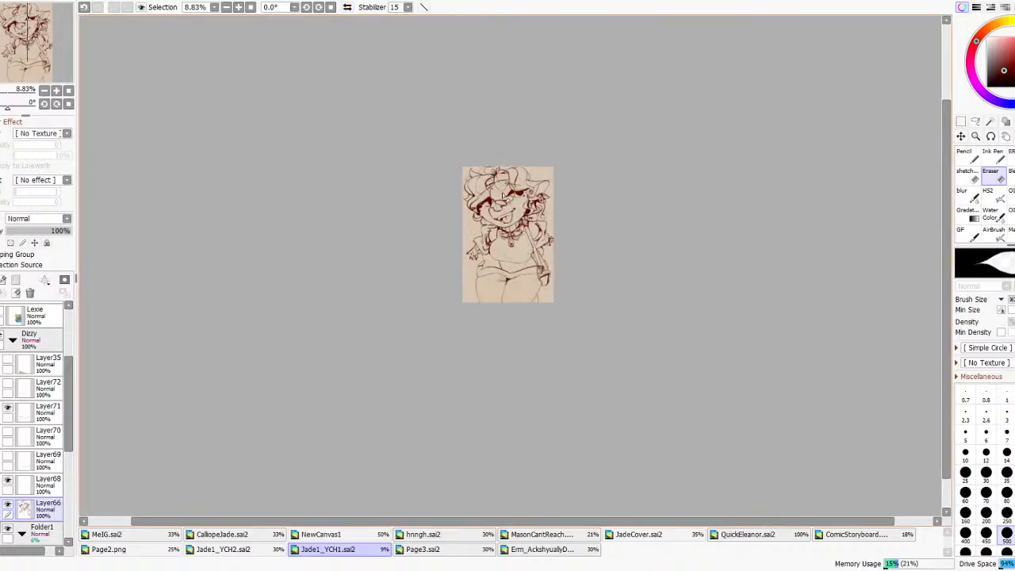
scroll(560, 256, up, 3)
- Show and activate Layer72 in place of Layer71, and try erasing the overlapping lines at the waistband's centre
click(10, 409)
click(7, 383)
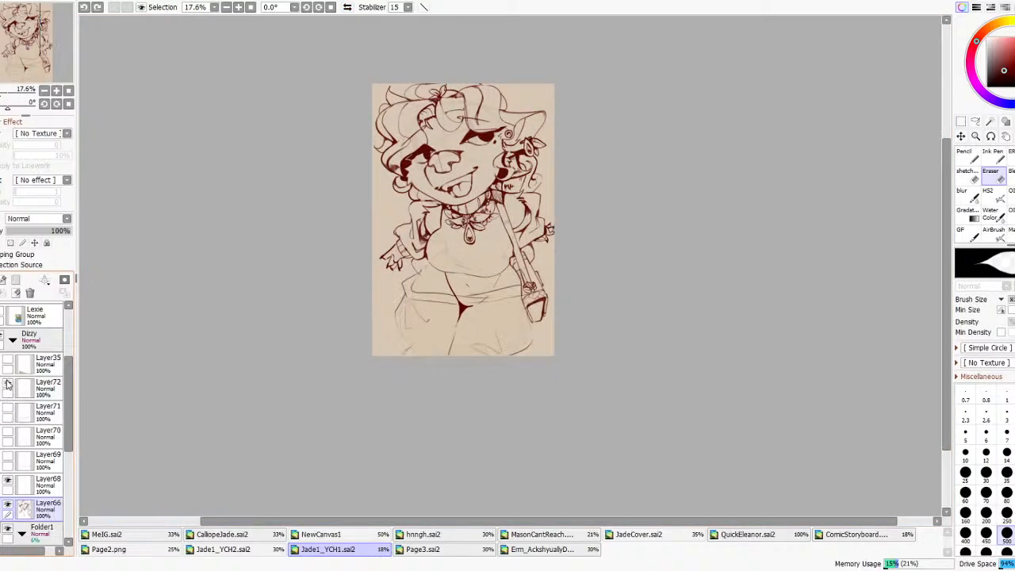
click(24, 390)
drag(463, 326, 444, 317)
scroll(444, 318, up, 2)
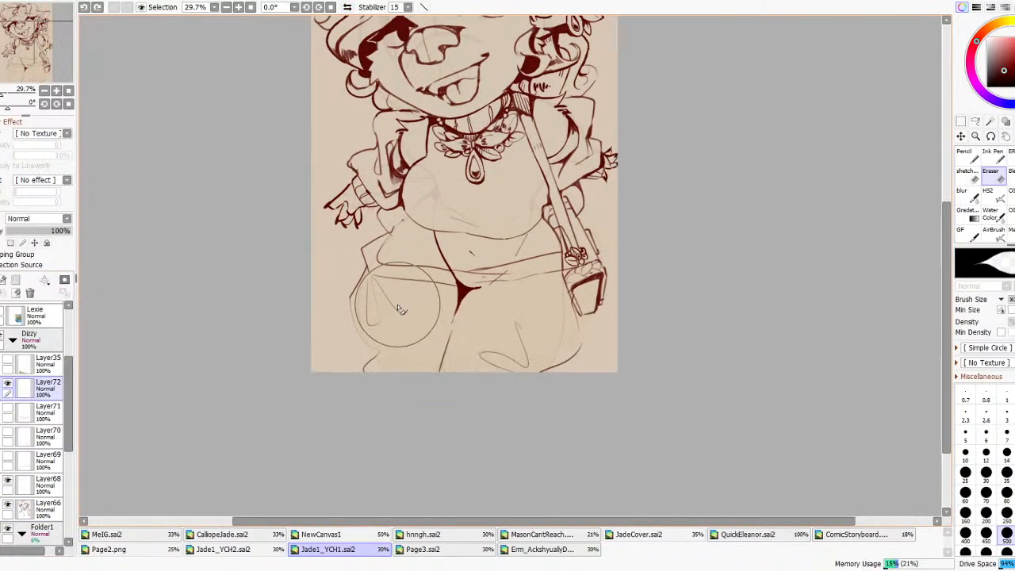
mouse_move(482, 275)
mouse_down()
mouse_move(525, 274)
mouse_move(497, 277)
mouse_move(515, 270)
mouse_move(523, 281)
mouse_move(505, 283)
mouse_up()
click(1008, 193)
key(ctrl+z)
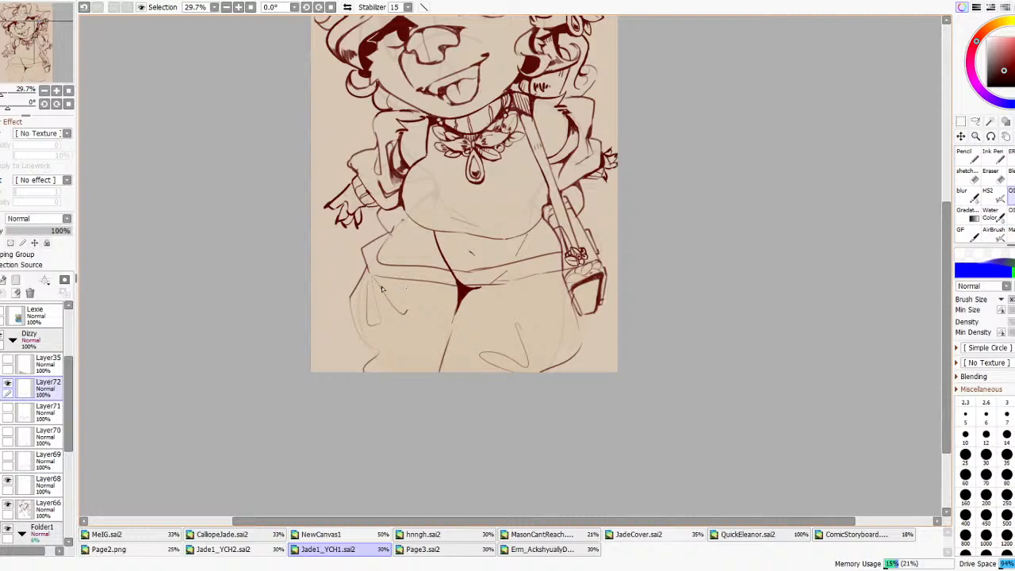
- Try inking loose fabric lines beside the left-hand hip and check the drawing mirrored
mouse_move(355, 333)
mouse_down()
mouse_move(316, 285)
mouse_move(350, 270)
mouse_move(367, 285)
mouse_move(364, 266)
mouse_move(328, 268)
mouse_move(340, 249)
mouse_move(371, 276)
mouse_up()
key(ctrl+z)
mouse_move(357, 230)
mouse_down()
mouse_move(365, 279)
mouse_move(347, 259)
mouse_move(364, 247)
mouse_move(357, 288)
mouse_move(356, 278)
mouse_move(343, 303)
mouse_up()
scroll(376, 287, down, 8)
scroll(433, 257, up, 1)
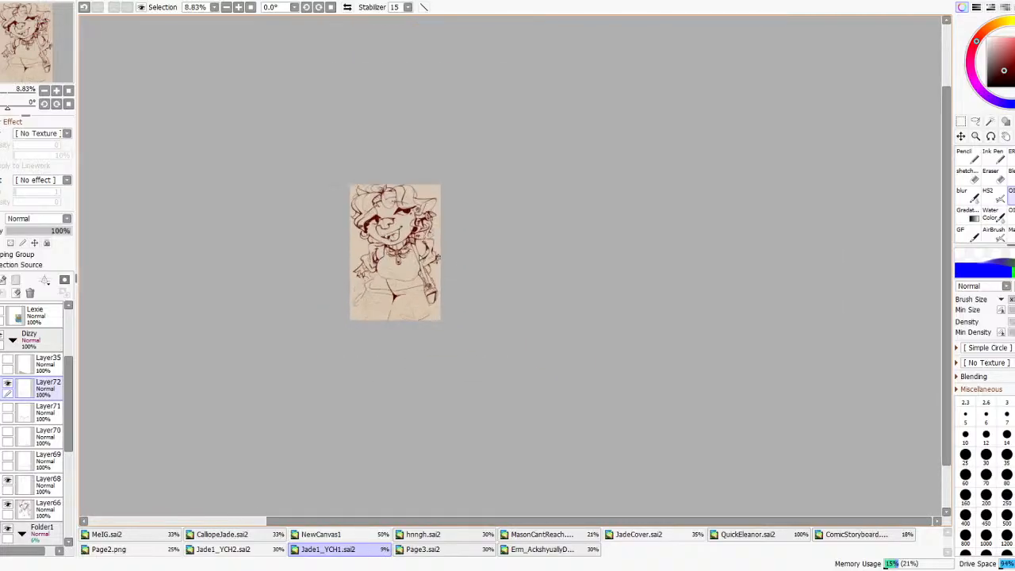
scroll(395, 252, up, 1)
click(347, 10)
click(346, 10)
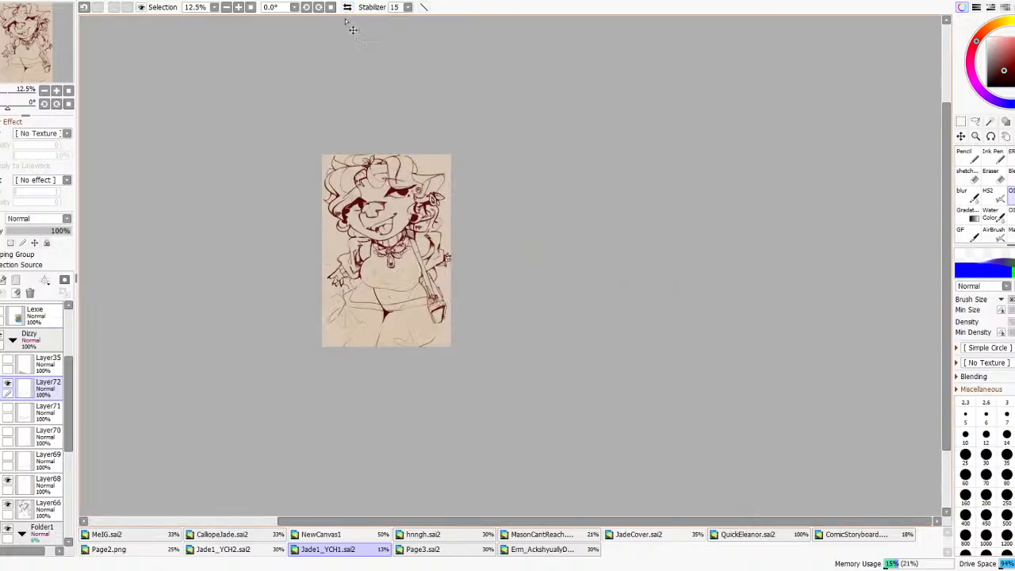
scroll(349, 300, up, 3)
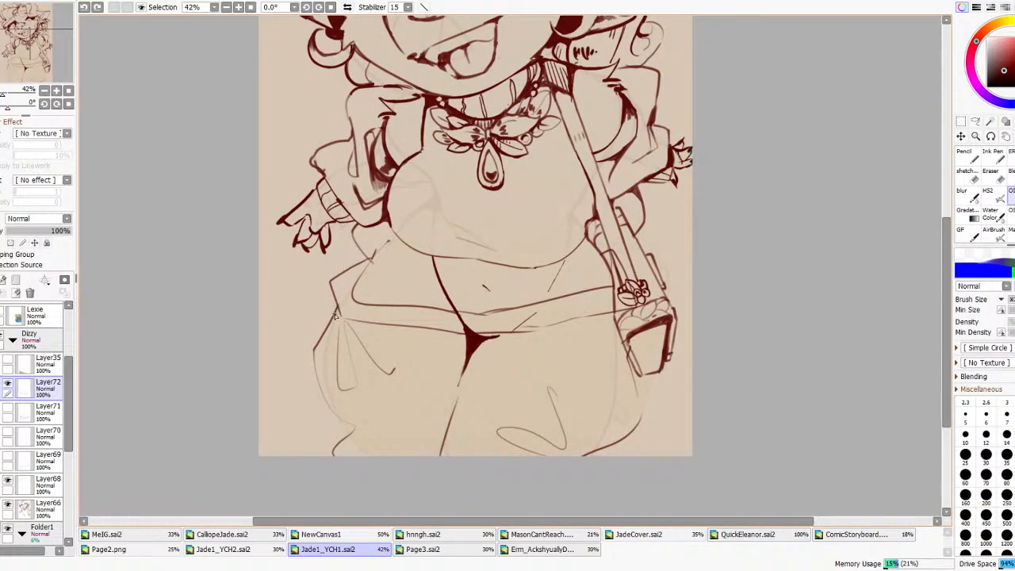
- Ink the loose fabric bulge outside the waistband's left-hand end on Layer72, and check the drawing mirrored
mouse_move(324, 327)
mouse_down()
mouse_move(303, 294)
mouse_move(366, 248)
mouse_move(375, 256)
mouse_up()
key(ctrl+z)
mouse_move(334, 316)
mouse_down()
mouse_move(291, 280)
mouse_move(333, 294)
mouse_move(306, 260)
mouse_move(331, 283)
mouse_up()
drag(327, 297, 295, 303)
drag(303, 320, 328, 297)
scroll(327, 297, down, 4)
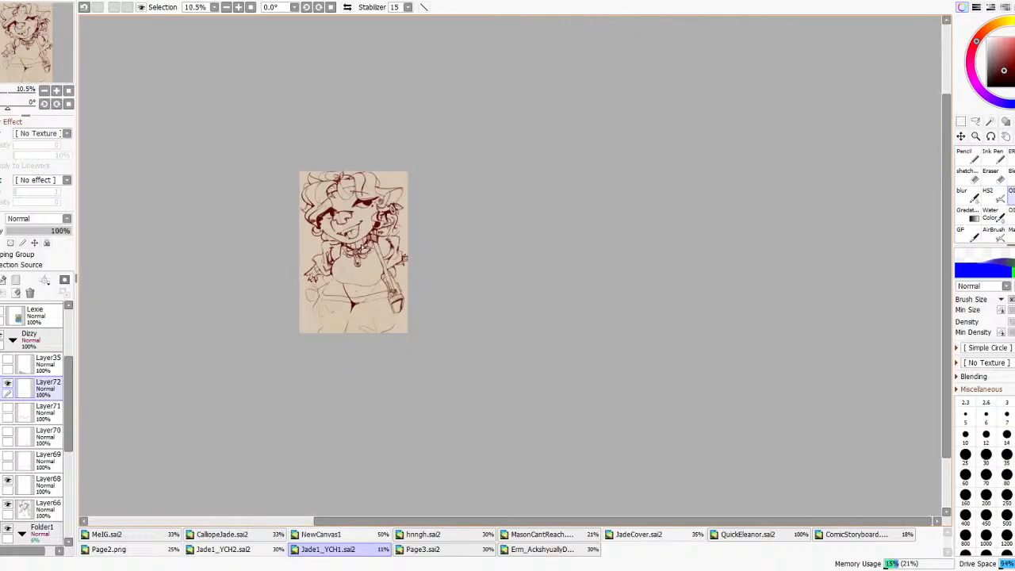
scroll(361, 249, up, 1)
click(346, 6)
click(347, 6)
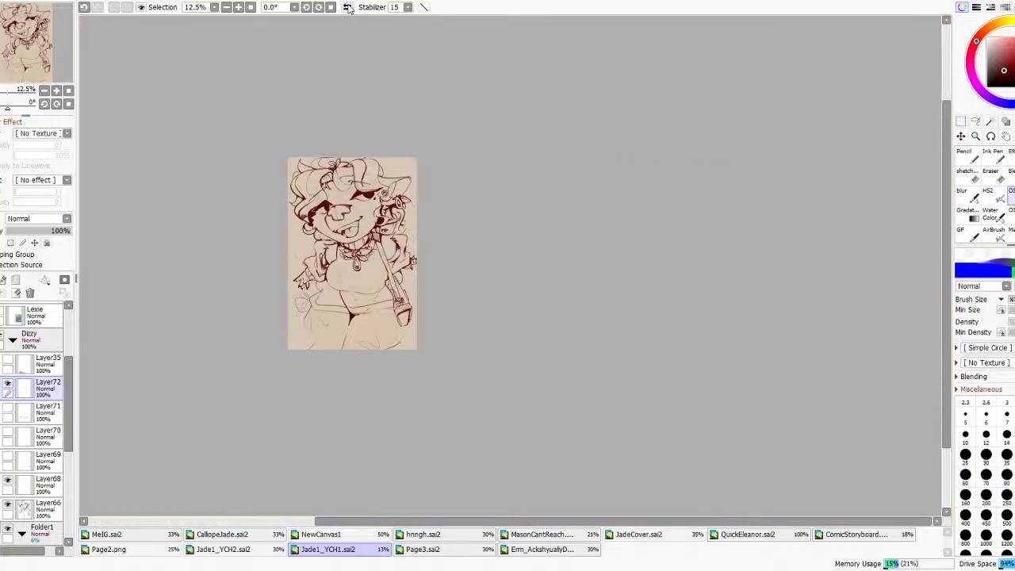
- Hide Layer72, compare the figure with and without Layer69, and show and activate Layer69
click(6, 386)
scroll(338, 338, up, 3)
click(8, 458)
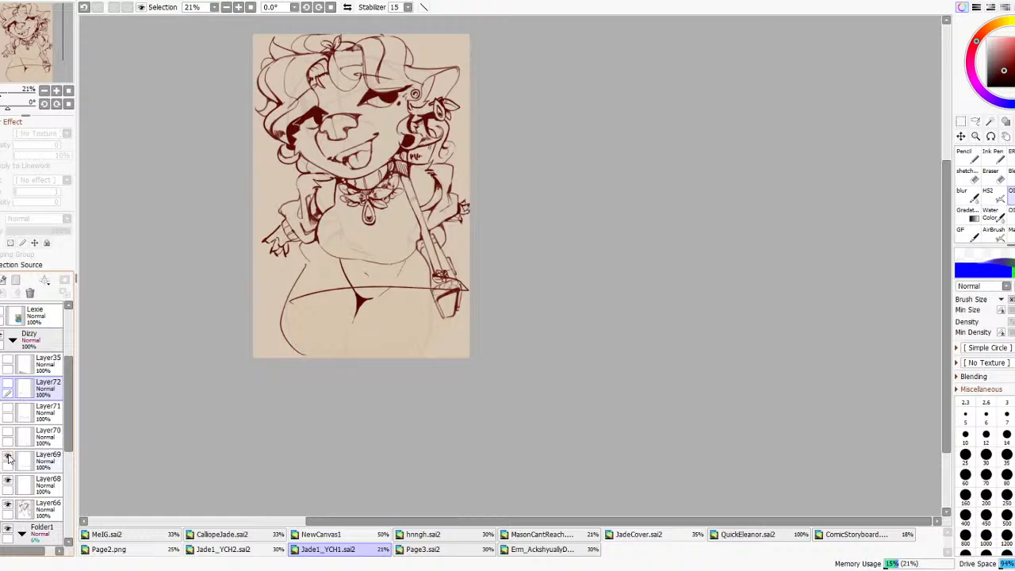
click(8, 458)
click(8, 458)
click(8, 458)
click(7, 458)
click(35, 466)
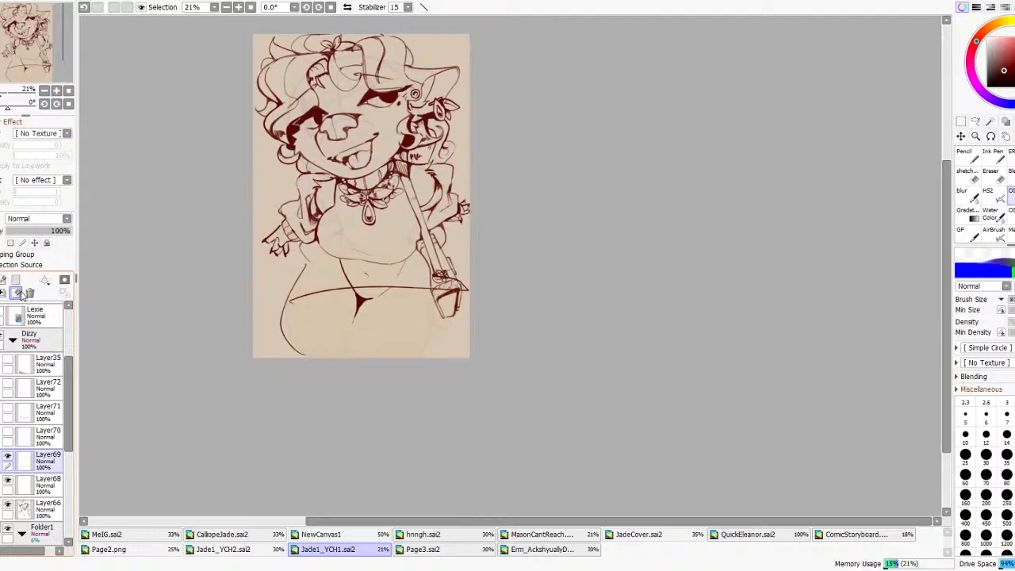
key(e)
mouse_move(384, 279)
mouse_down()
mouse_move(293, 309)
mouse_move(399, 297)
mouse_up()
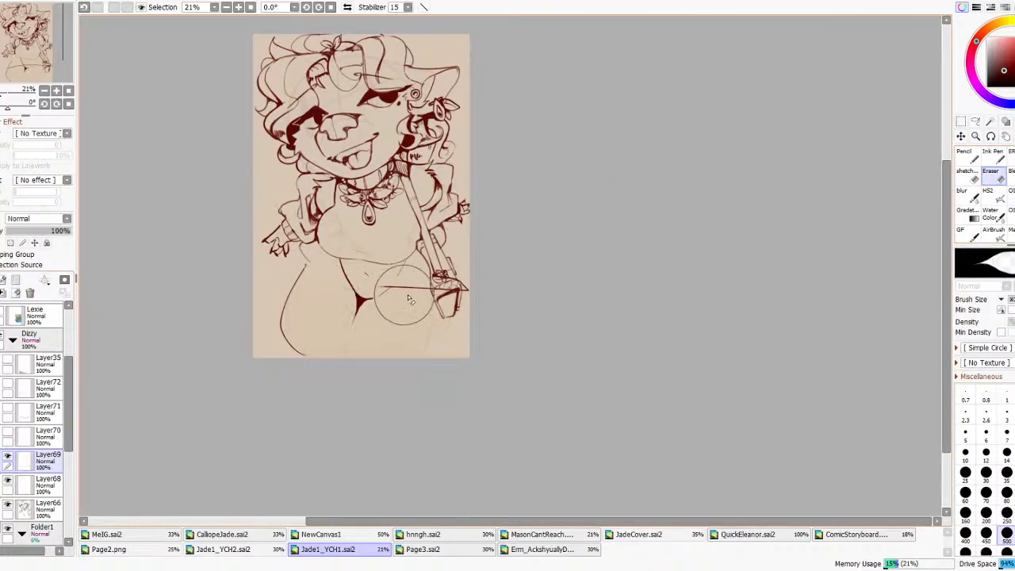
key(ctrl+z)
- Select the curved line across the hips on Layer69 with the freeform lasso
click(975, 121)
mouse_move(290, 301)
mouse_down()
mouse_move(500, 240)
mouse_move(420, 337)
mouse_up()
key(ctrl+z)
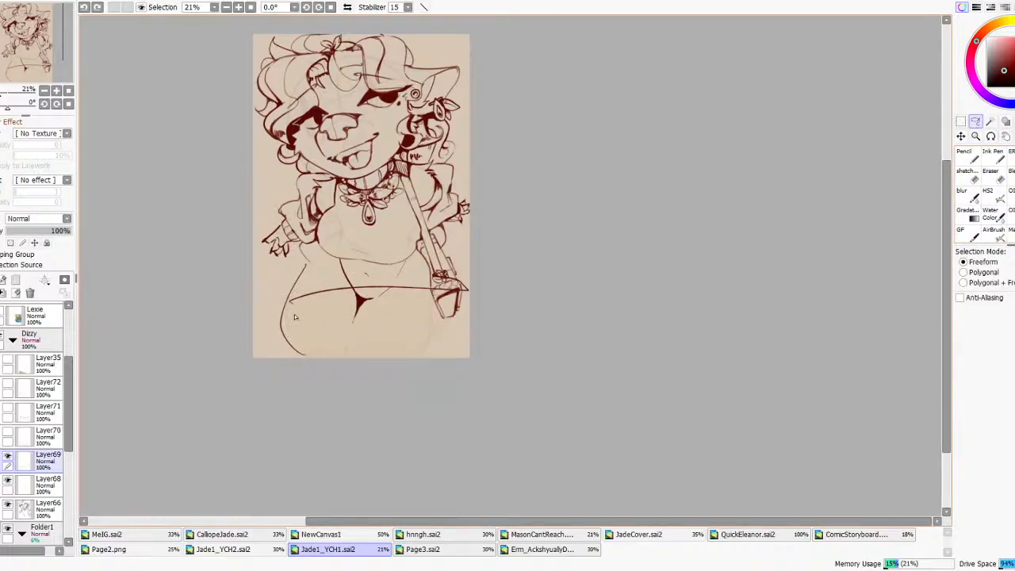
drag(289, 301, 293, 310)
key(ctrl+t)
drag(473, 291, 455, 292)
drag(356, 306, 355, 313)
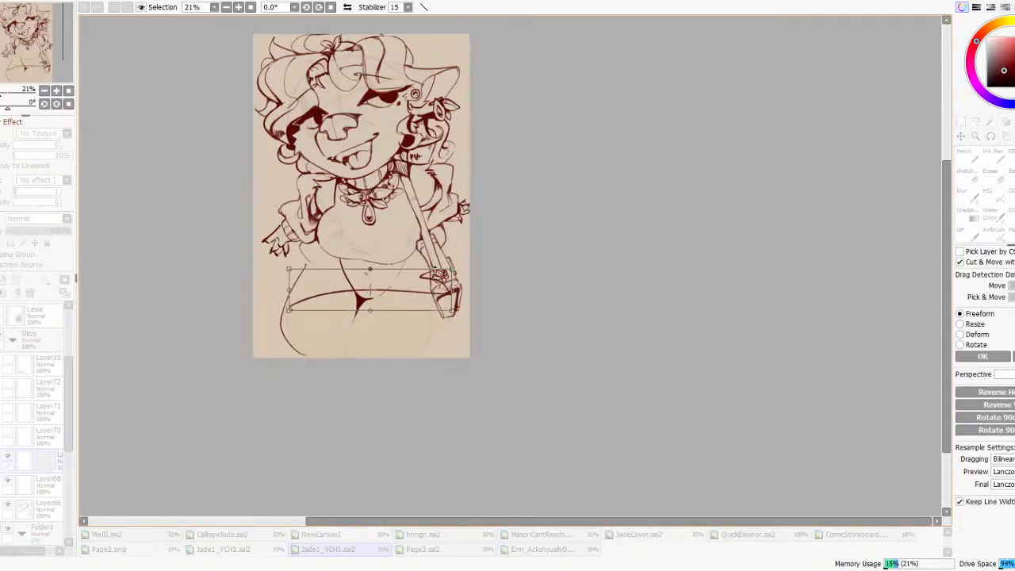
click(1014, 356)
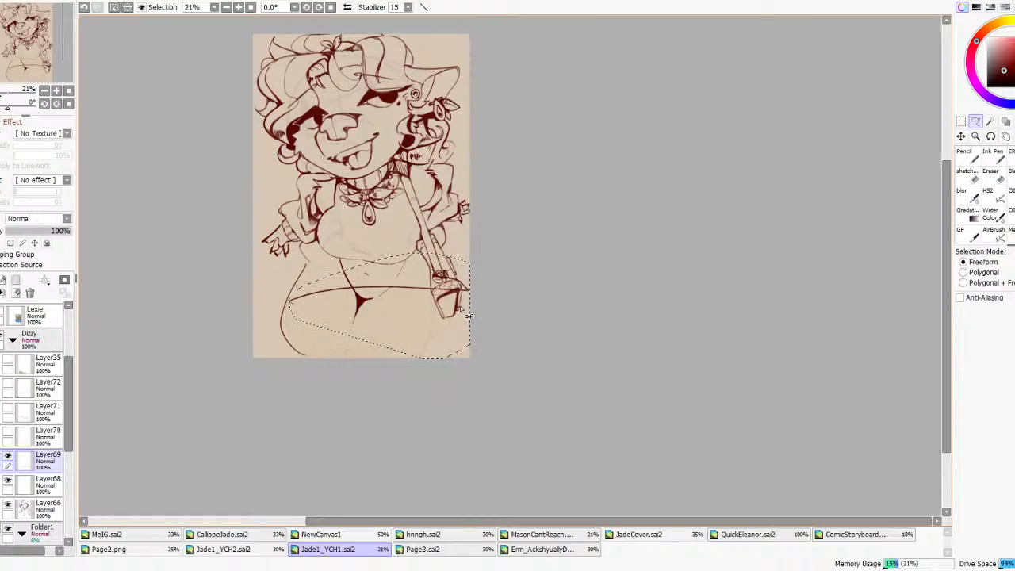
- Cut the selected hip line, paste it onto a new layer, and move it lower across the thighs
key(ctrl+x)
key(ctrl+v)
drag(405, 314, 400, 331)
- Try rotating the pasted line so it slopes down toward the bag, and trim its end beside the bag
key(ctrl+t)
drag(537, 297, 468, 330)
drag(415, 302, 415, 313)
key(Return)
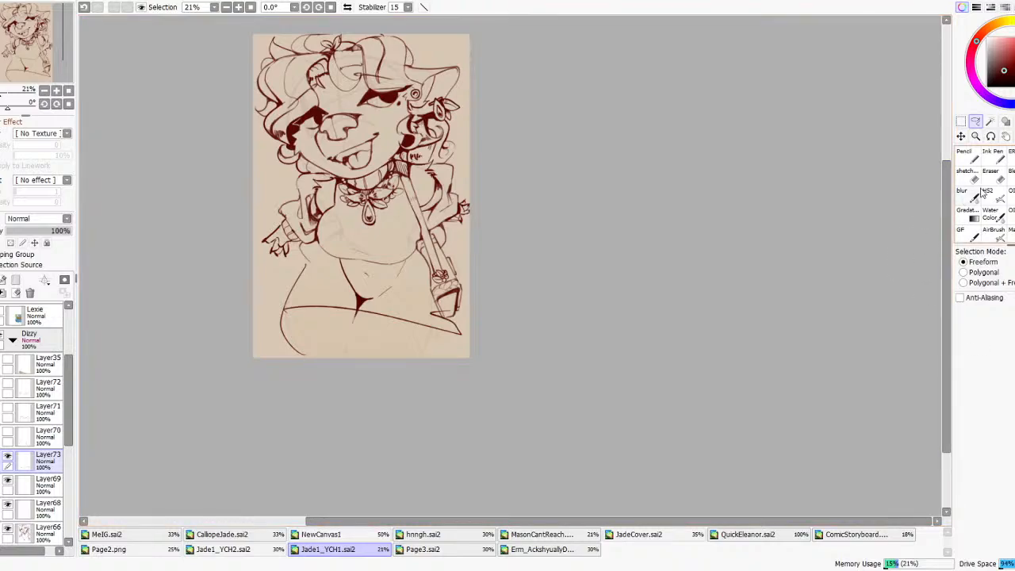
key(e)
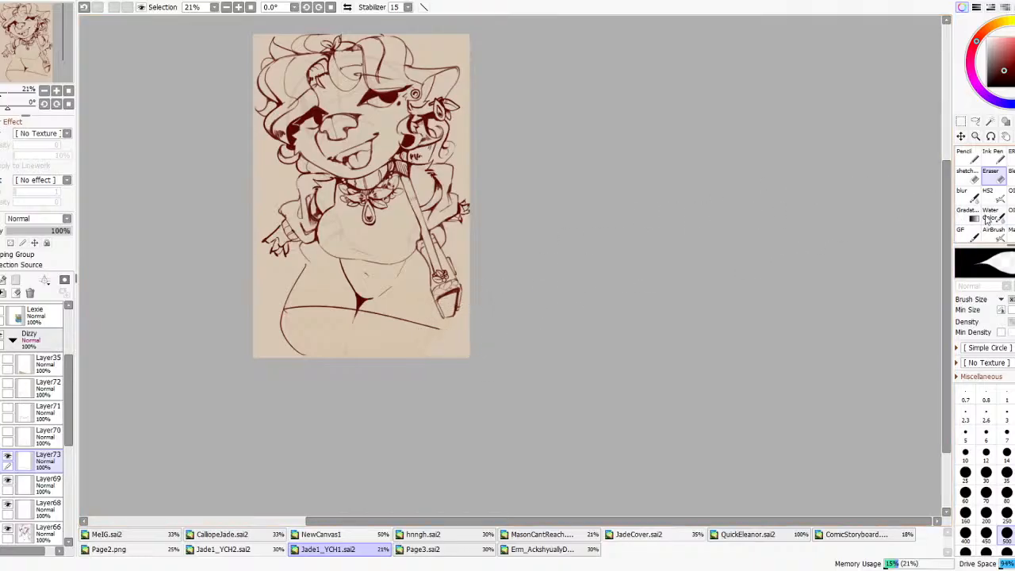
- Try inking the bag-side hip outline, and undo it together with the line's rotation and trimming
click(1009, 195)
drag(439, 328, 438, 274)
key(ctrl+z)
drag(438, 329, 432, 278)
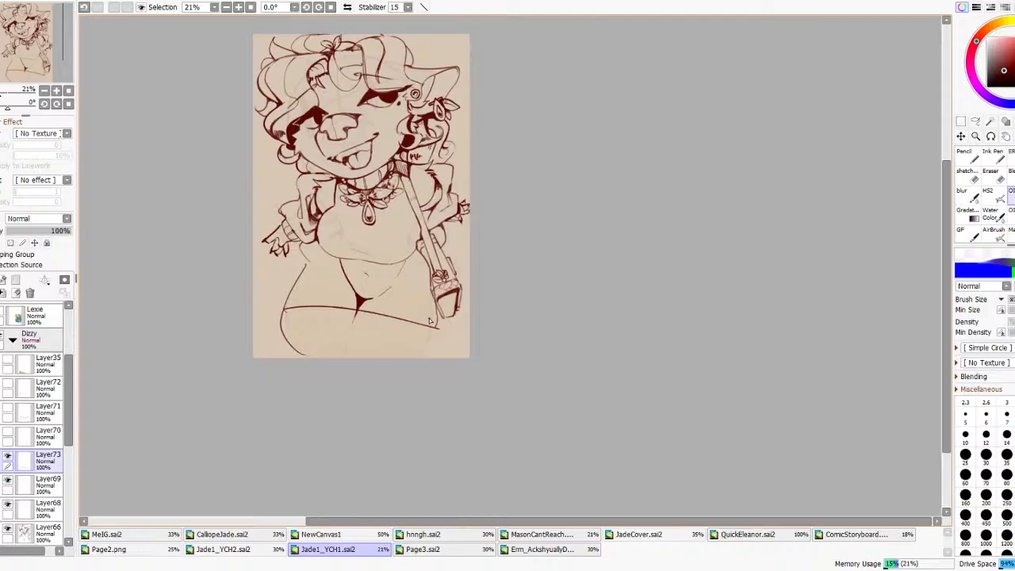
key(ctrl+z)
key(ctrl+z)
key(ctrl+z)
key(ctrl+z)
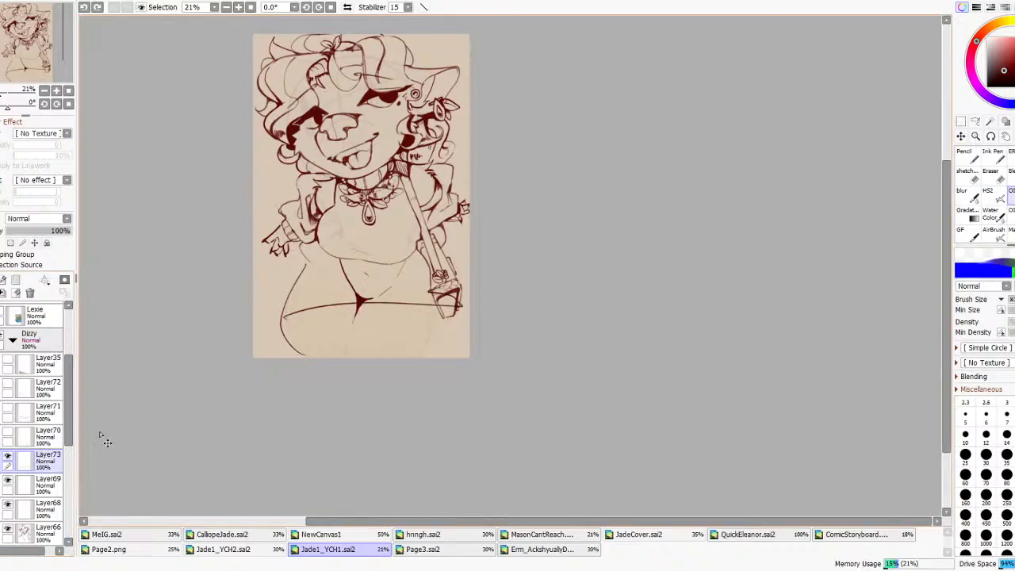
- Rotate the pasted line on Layer73 to slope gently down toward the bag, and erase its end past the hip
drag(392, 399, 390, 413)
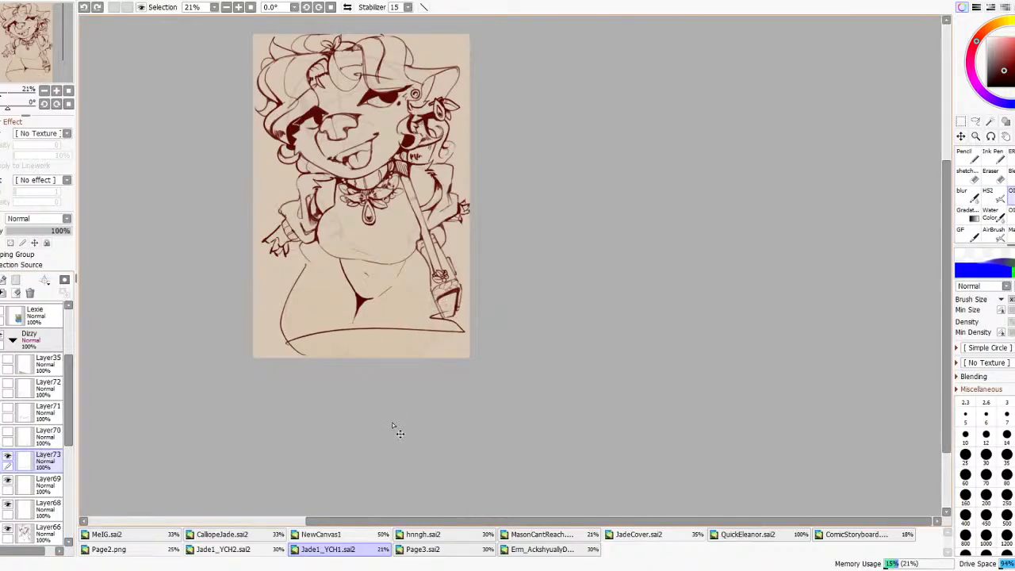
key(ctrl+z)
key(ctrl+t)
drag(518, 335, 499, 356)
mouse_move(407, 306)
mouse_down()
mouse_move(403, 320)
mouse_move(405, 306)
mouse_up()
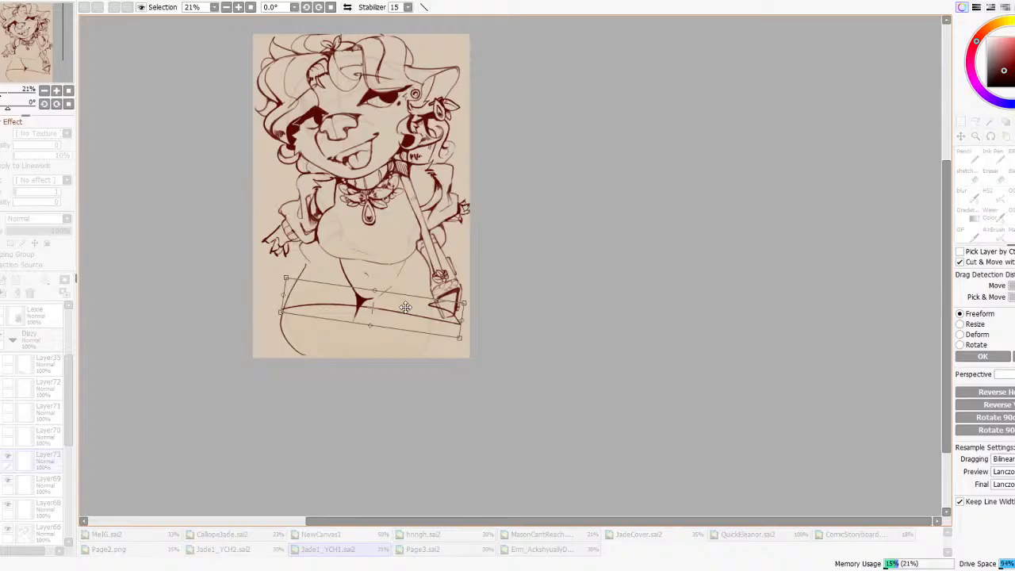
click(980, 356)
click(998, 176)
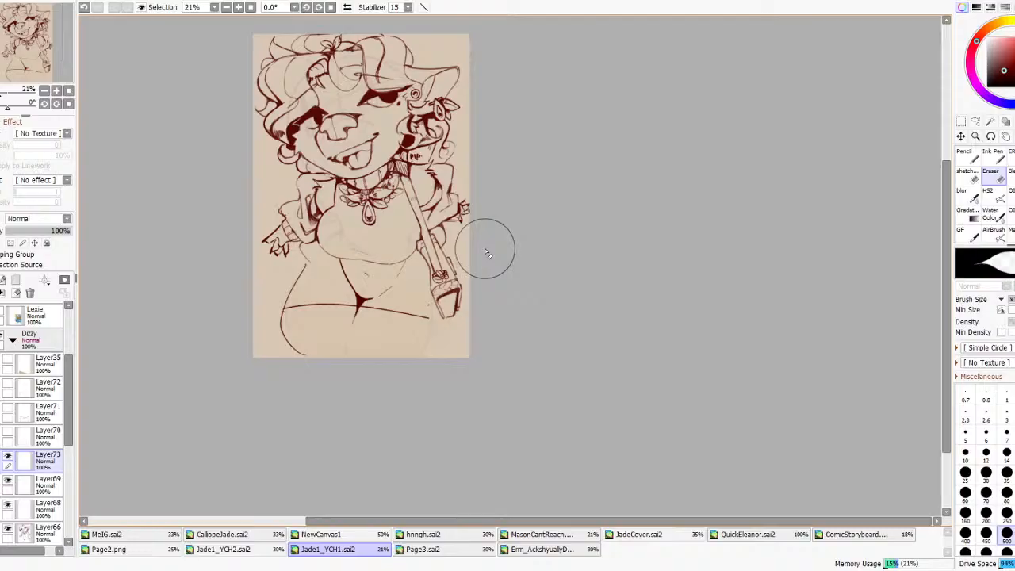
- Ink the bag-side hip and thigh outline and the inner-thigh line down to the canvas edge on Layer73
click(1010, 195)
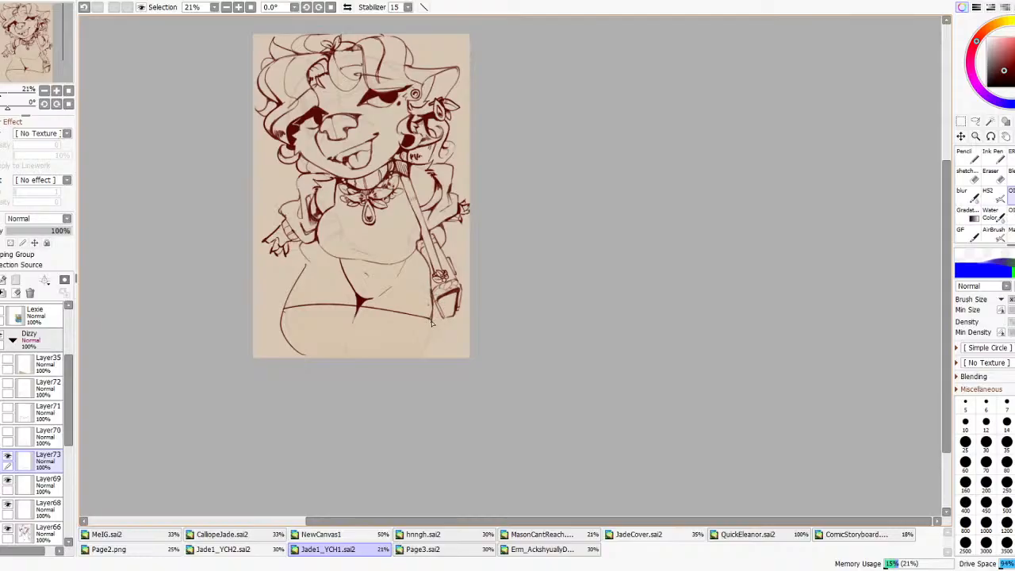
key(ctrl+z)
drag(432, 336, 429, 343)
mouse_move(434, 342)
mouse_down()
mouse_move(433, 320)
mouse_move(420, 359)
mouse_up()
key(ctrl+z)
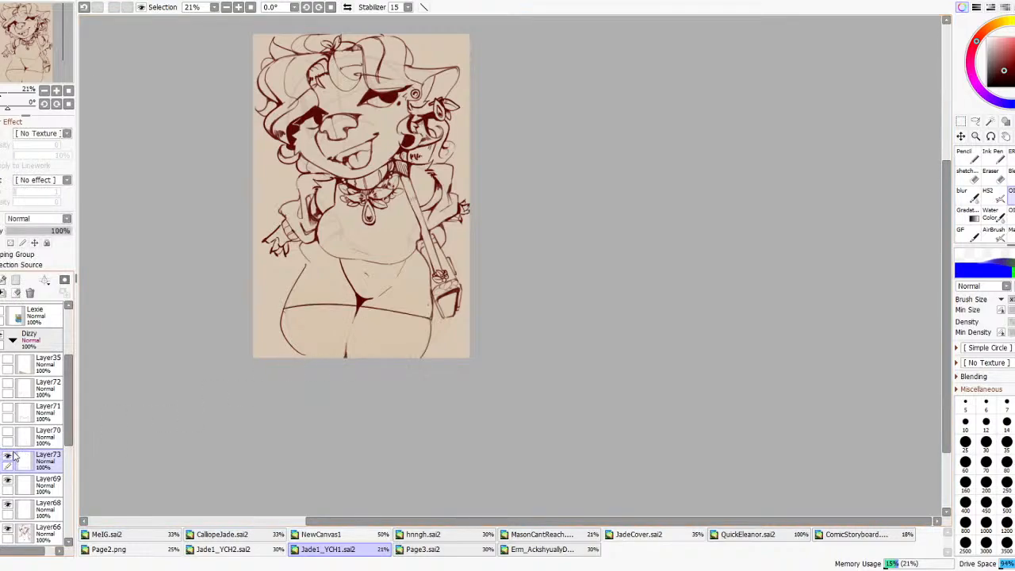
- Check Layer70 by toggling its visibility, and delete it
click(8, 432)
click(8, 432)
click(27, 436)
click(30, 294)
- Compare Layer73 and Layer69 by toggling their visibility, delete Layer69, and keep Layer73 shown
click(8, 455)
click(8, 455)
click(7, 432)
click(8, 432)
click(8, 455)
click(8, 456)
click(16, 457)
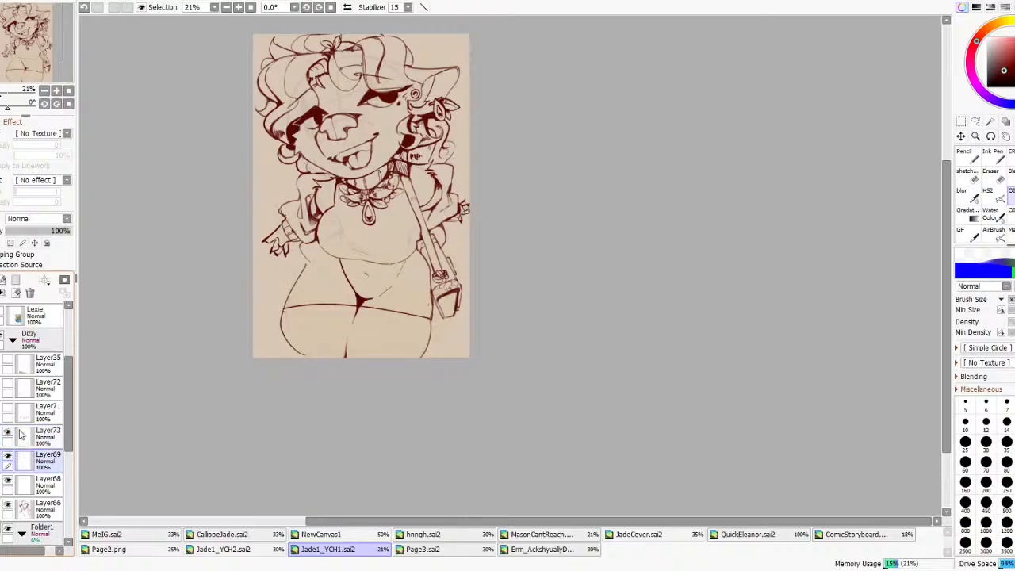
click(17, 294)
click(30, 292)
click(8, 433)
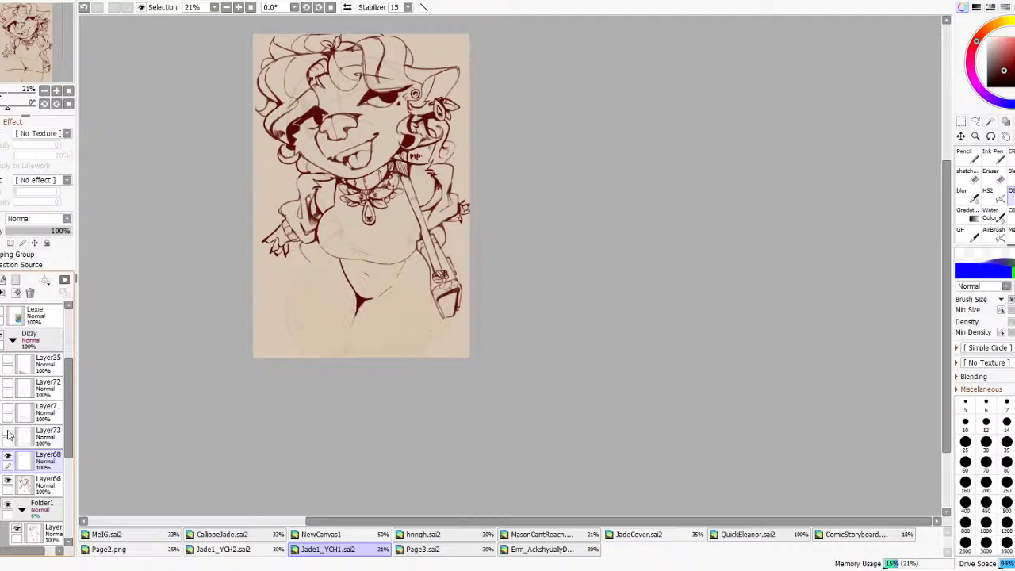
click(8, 433)
- Activate Layer73 and erase the sloping line across the thighs
click(39, 436)
click(990, 175)
mouse_move(384, 317)
mouse_down()
mouse_move(426, 316)
mouse_move(400, 309)
mouse_up()
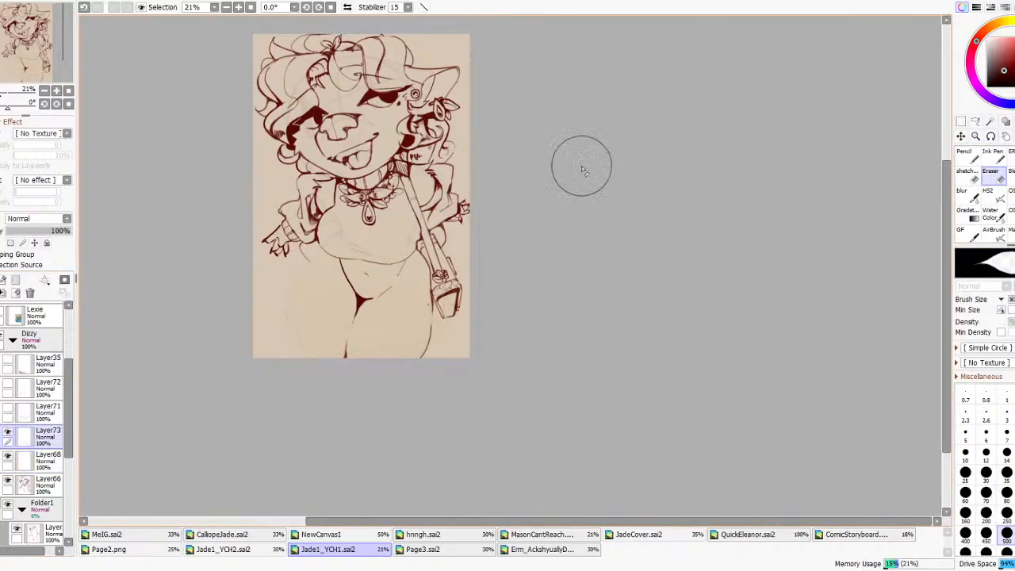
- Ink a steeper curved band line from the left-hand hip down across both thighs to the bag-side thigh outline
click(1009, 195)
mouse_move(293, 289)
mouse_down()
mouse_move(348, 322)
mouse_move(423, 334)
mouse_up()
key(ctrl+z)
mouse_move(291, 292)
mouse_down()
mouse_move(384, 332)
mouse_move(423, 334)
mouse_up()
key(ctrl+z)
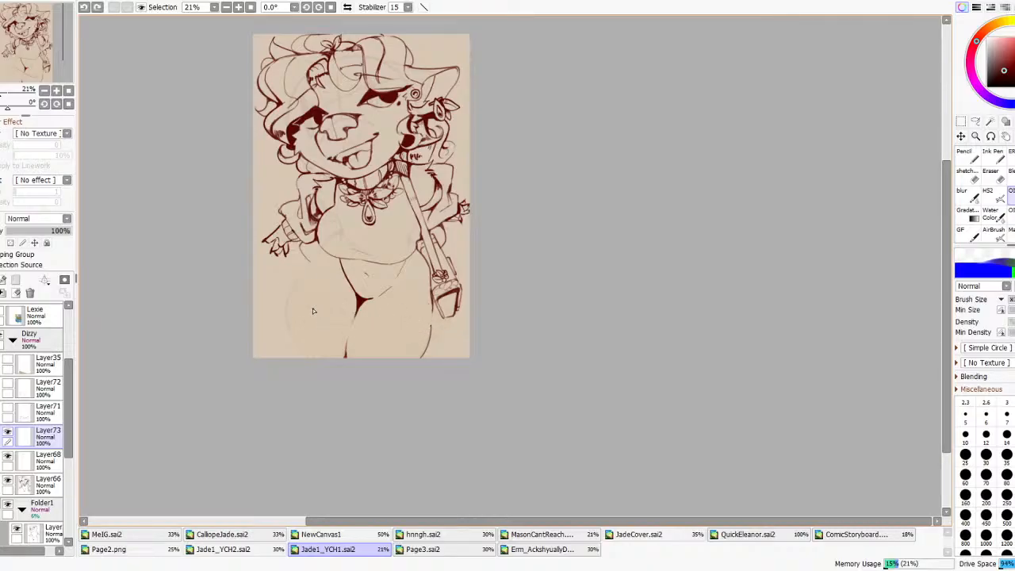
drag(290, 292, 401, 340)
key(ctrl+z)
drag(290, 297, 432, 336)
key(ctrl+z)
drag(287, 299, 424, 334)
- Ink a small teardrop loop above the band line's bag-side end
scroll(447, 309, up, 6)
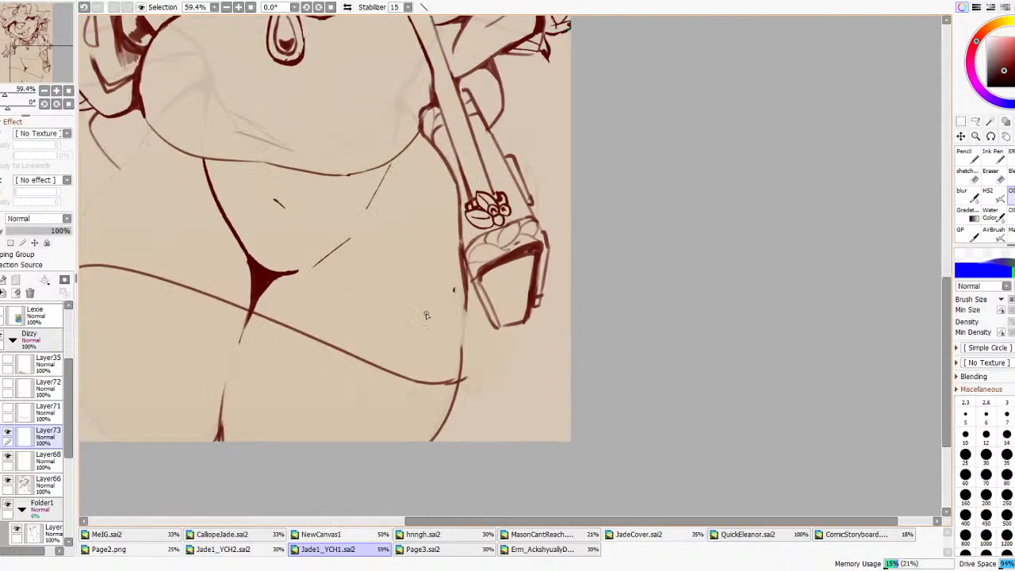
mouse_move(423, 383)
mouse_down()
mouse_move(419, 336)
mouse_move(427, 383)
mouse_move(445, 375)
mouse_move(420, 357)
mouse_move(428, 340)
mouse_up()
key(ctrl+z)
key(ctrl+z)
key(ctrl+z)
- Erase the overlapping lines beneath the teardrop and ink a short parallel edge between it and the thigh outline
click(966, 174)
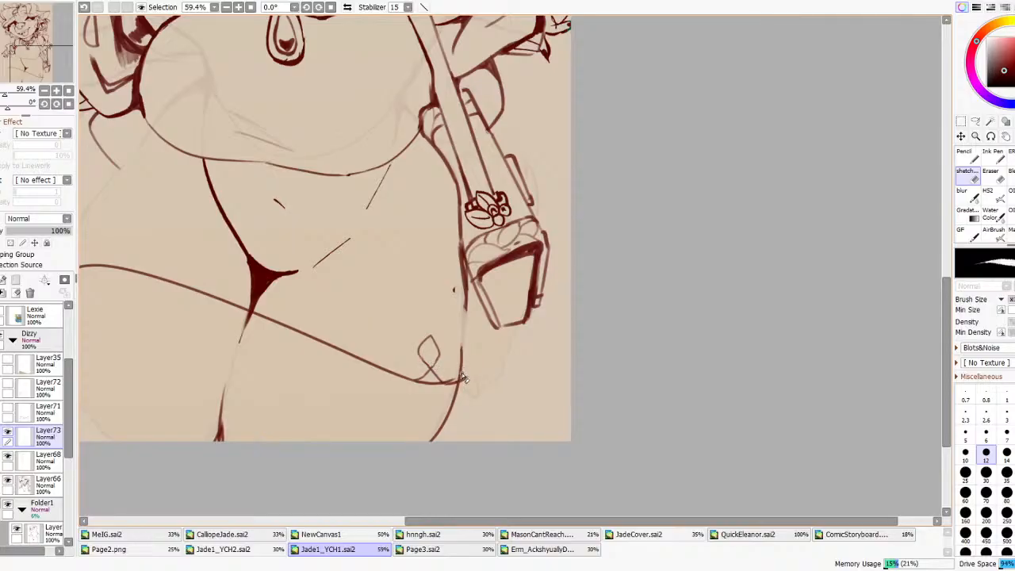
key(e)
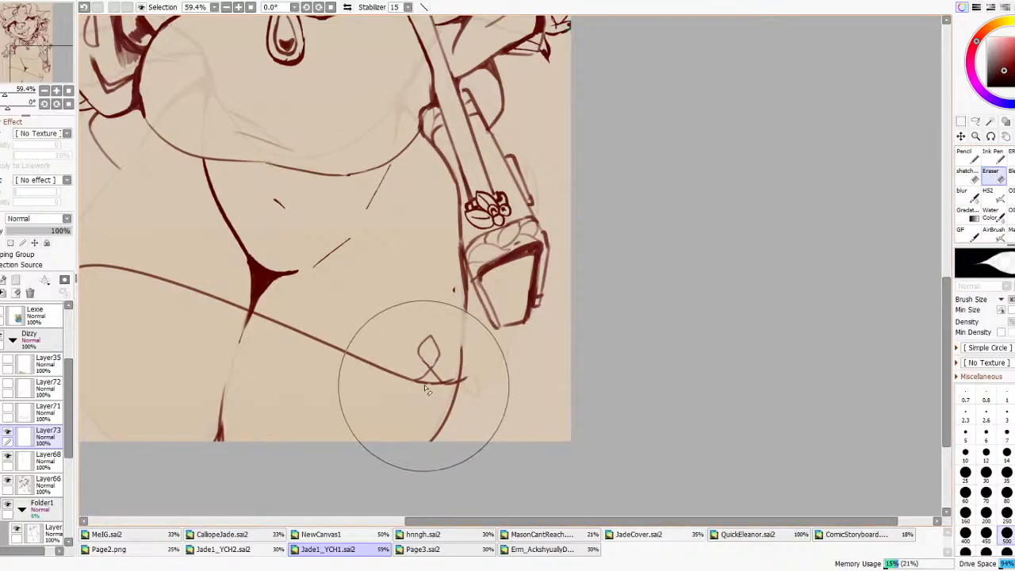
mouse_move(436, 390)
mouse_down()
mouse_move(453, 375)
mouse_move(466, 384)
mouse_move(450, 381)
mouse_move(459, 373)
mouse_up()
click(1009, 193)
key(ctrl+z)
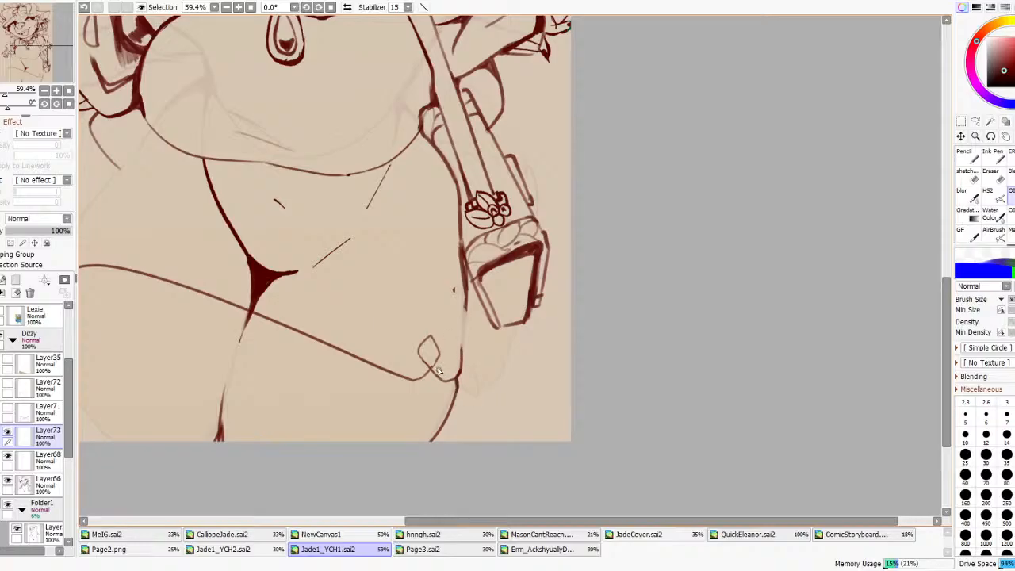
drag(441, 378, 458, 372)
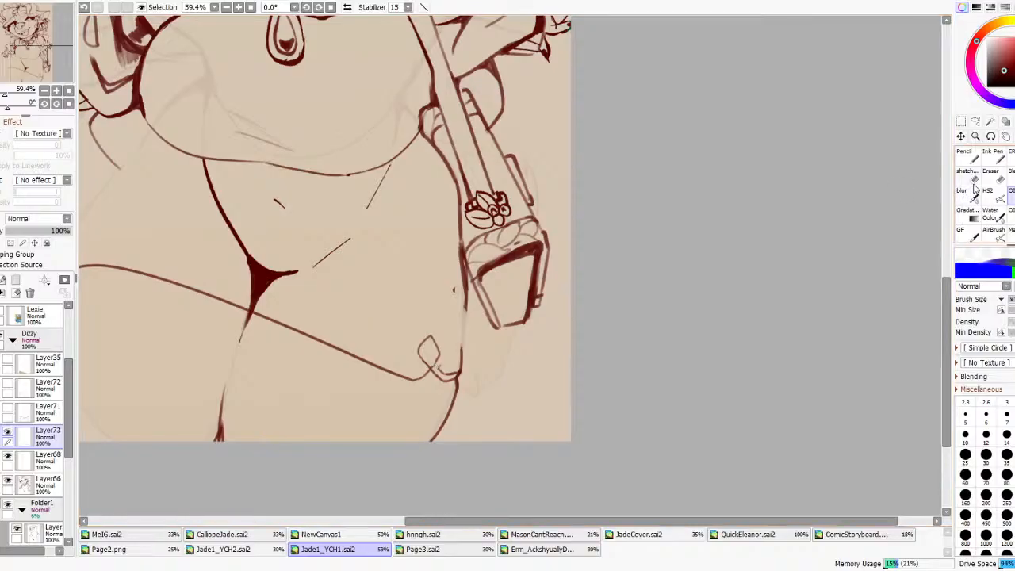
key(e)
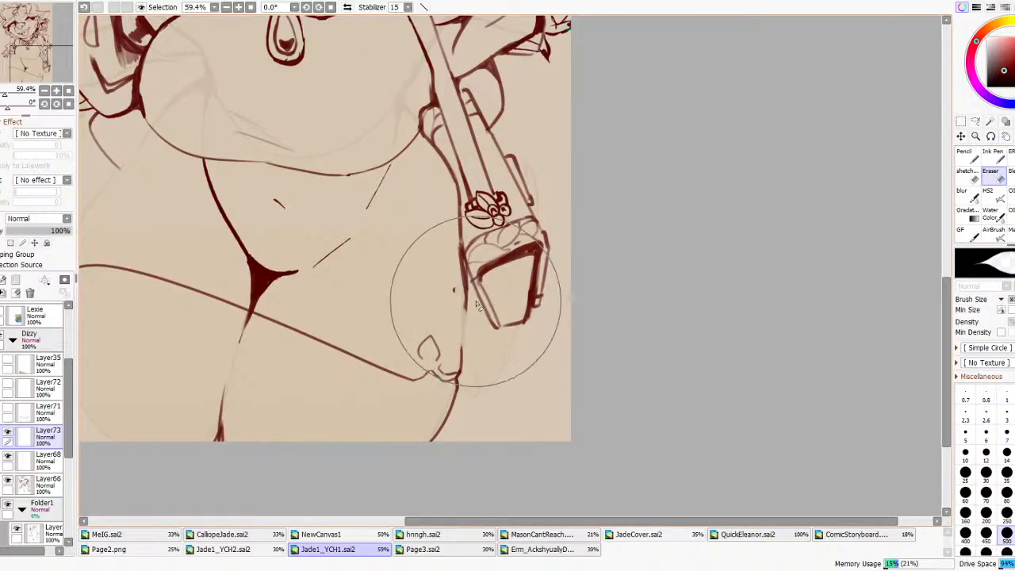
click(1009, 190)
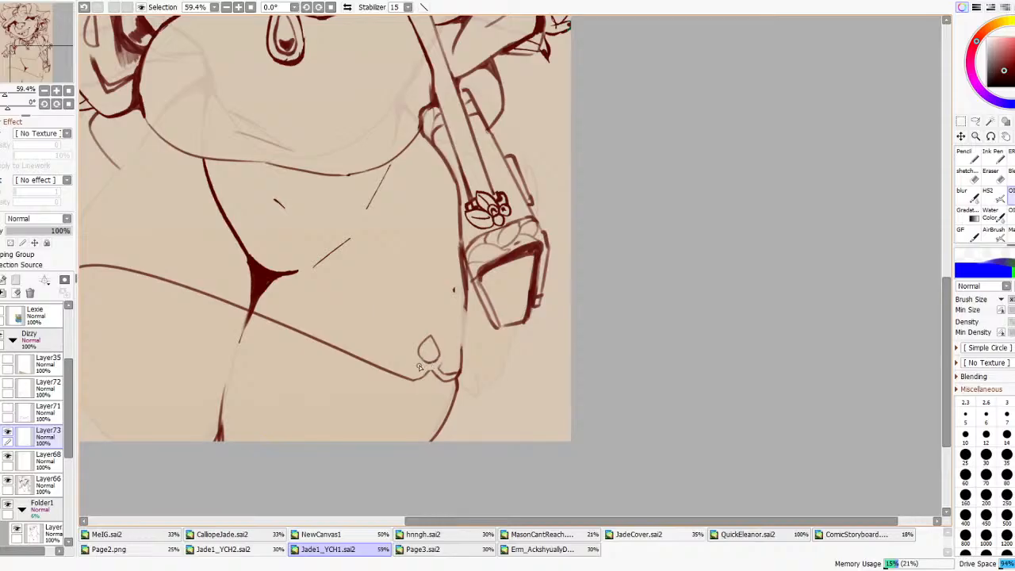
- Ink a pointed outer outline around the teardrop and mirror the view
mouse_move(413, 342)
mouse_down()
mouse_move(442, 343)
mouse_move(472, 340)
mouse_move(461, 348)
mouse_move(463, 299)
mouse_up()
scroll(422, 337, down, 5)
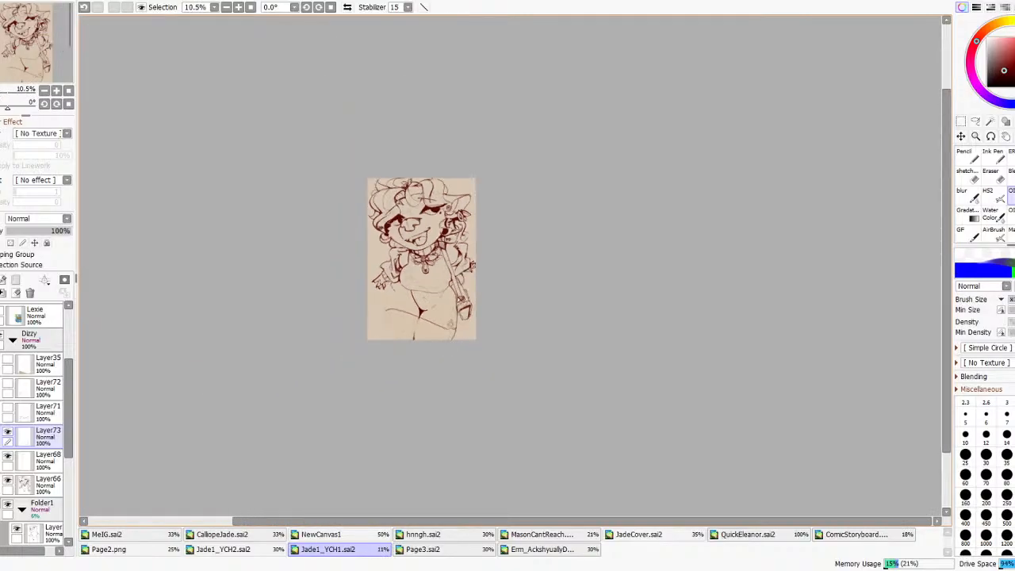
click(347, 7)
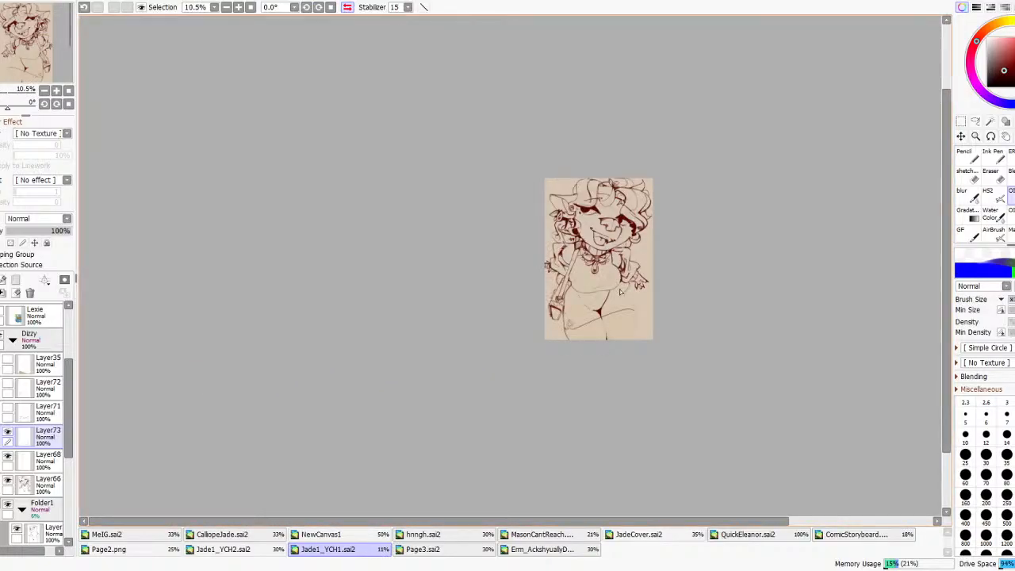
- Clean up the line ends where the teardrop's outer outline meets the band
scroll(591, 321, up, 6)
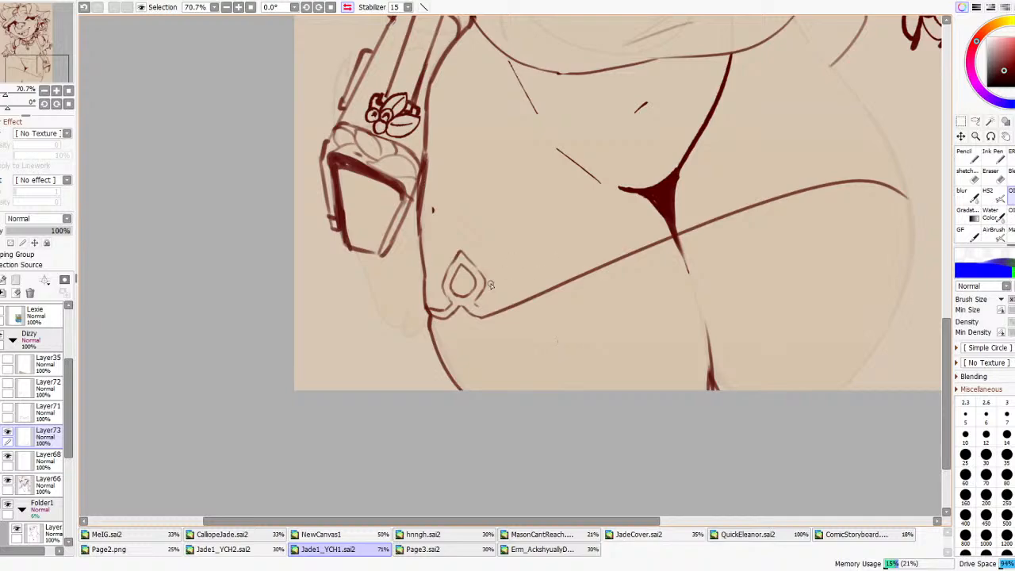
click(989, 174)
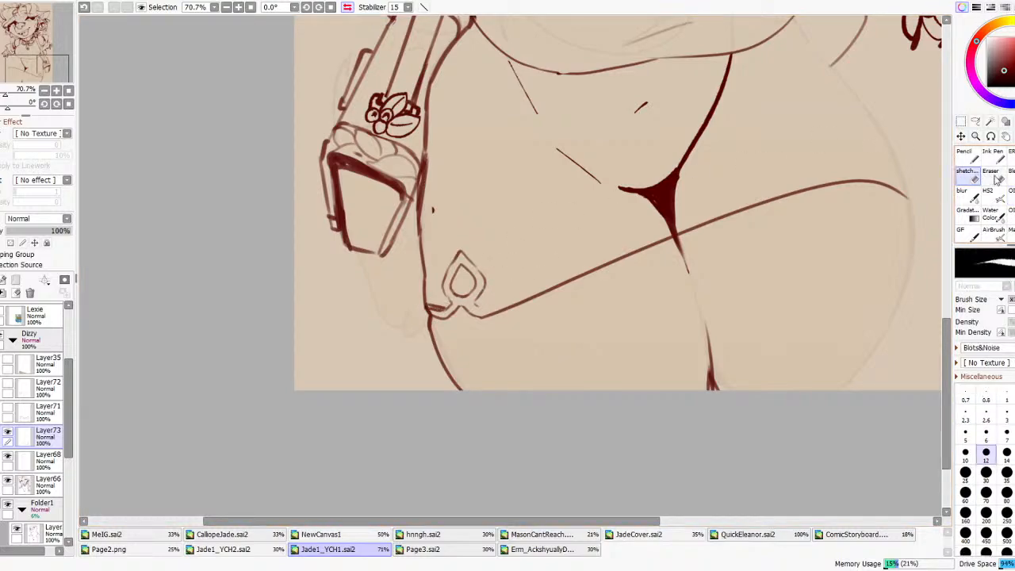
mouse_move(446, 313)
mouse_down()
mouse_move(435, 308)
mouse_move(482, 304)
mouse_up()
key(ctrl+z)
- Ink the band's upper edge parallel to its lower line, from the teardrop ornament across the thighs to the opposite hip
click(1009, 195)
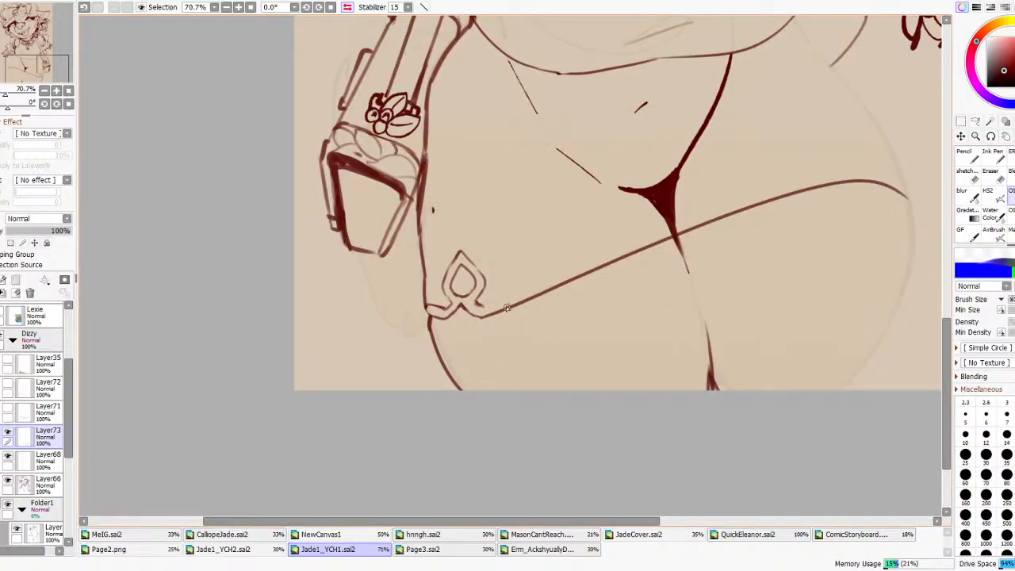
drag(478, 302, 658, 235)
key(ctrl+z)
drag(585, 264, 660, 230)
key(ctrl+z)
click(596, 260)
drag(596, 260, 664, 230)
key(ctrl+z)
mouse_move(594, 260)
mouse_down()
mouse_move(767, 187)
mouse_move(633, 244)
mouse_move(754, 185)
mouse_move(644, 240)
mouse_move(737, 200)
mouse_up()
key(ctrl+z)
key(ctrl+z)
key(ctrl+z)
mouse_move(651, 237)
mouse_down()
mouse_move(834, 173)
mouse_move(811, 179)
mouse_move(894, 183)
mouse_up()
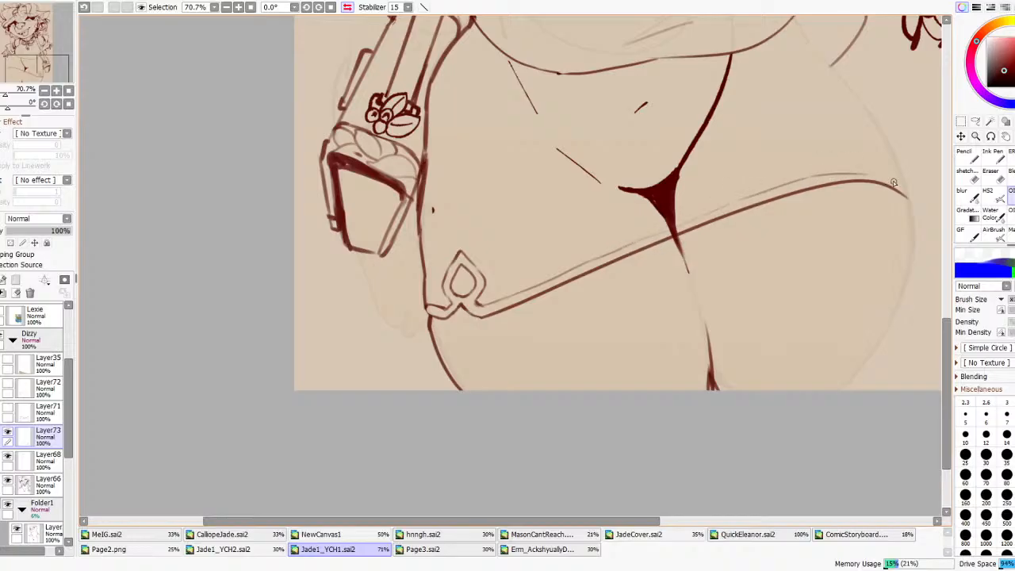
scroll(745, 263, down, 3)
scroll(737, 270, down, 5)
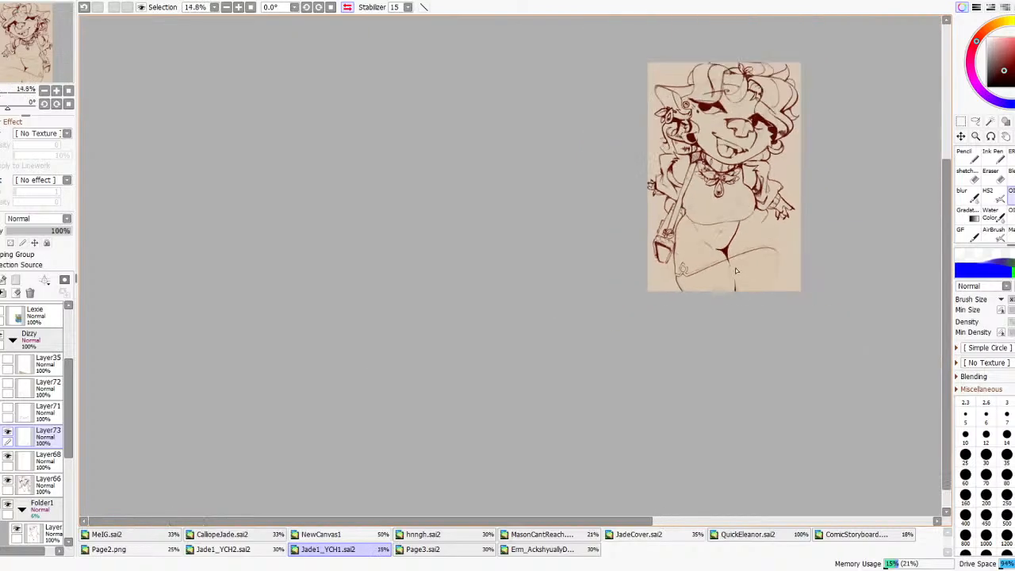
- Restore the unmirrored view and try single leaf shapes beside and above the teardrop ornament
click(346, 8)
scroll(297, 273, up, 8)
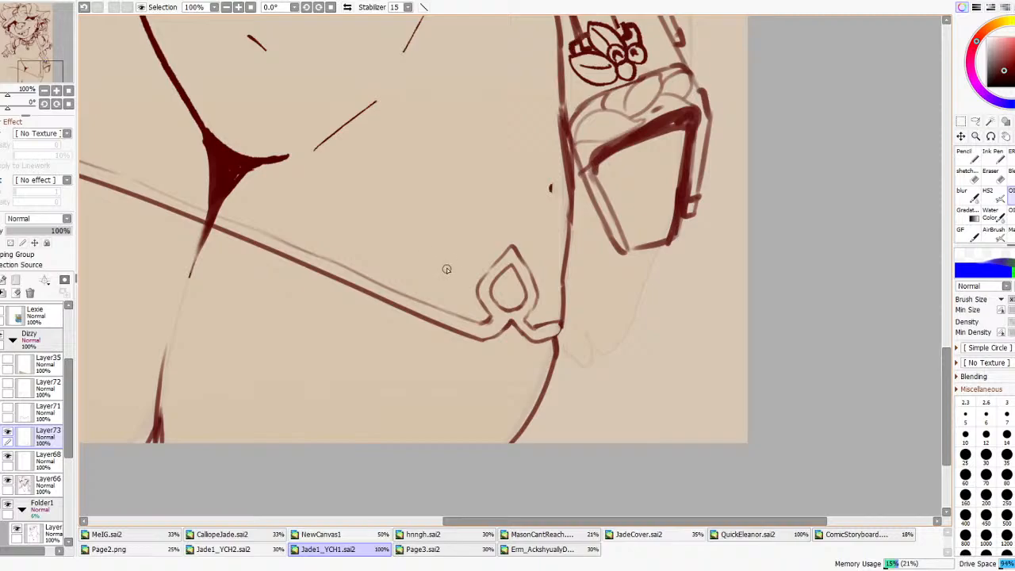
mouse_move(457, 307)
mouse_down()
mouse_move(437, 274)
mouse_move(476, 309)
mouse_up()
mouse_move(511, 234)
mouse_down()
mouse_move(505, 167)
mouse_move(511, 235)
mouse_up()
scroll(569, 232, down, 8)
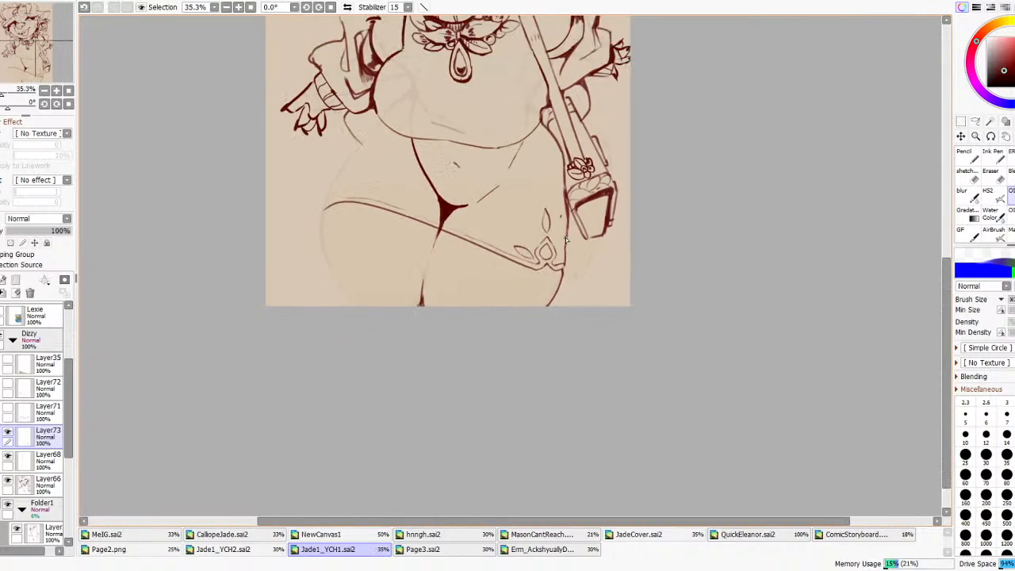
scroll(571, 230, up, 5)
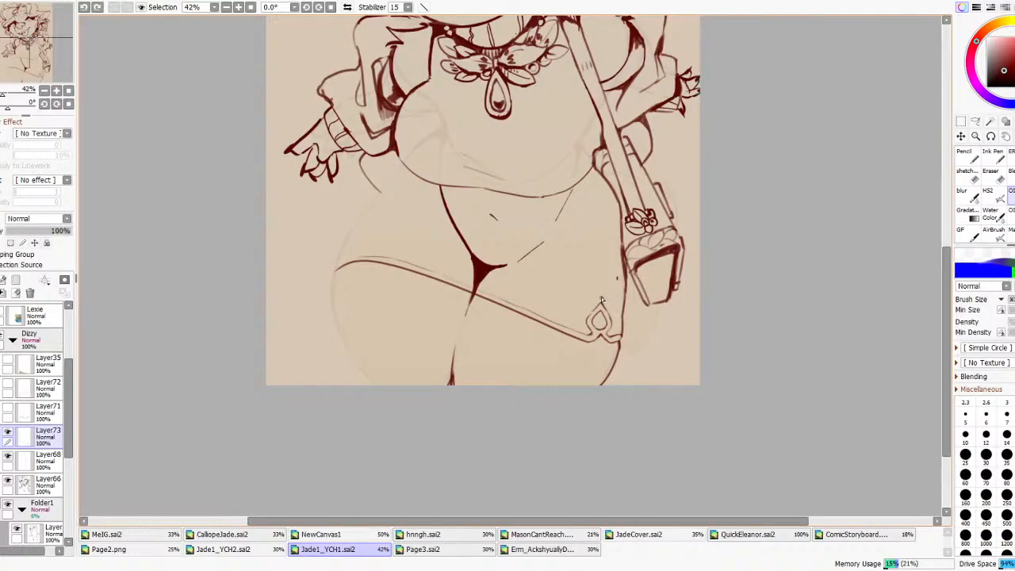
- Ink a small three-leaf sprig just above the teardrop ornament's tip
drag(595, 289, 602, 297)
scroll(632, 260, down, 5)
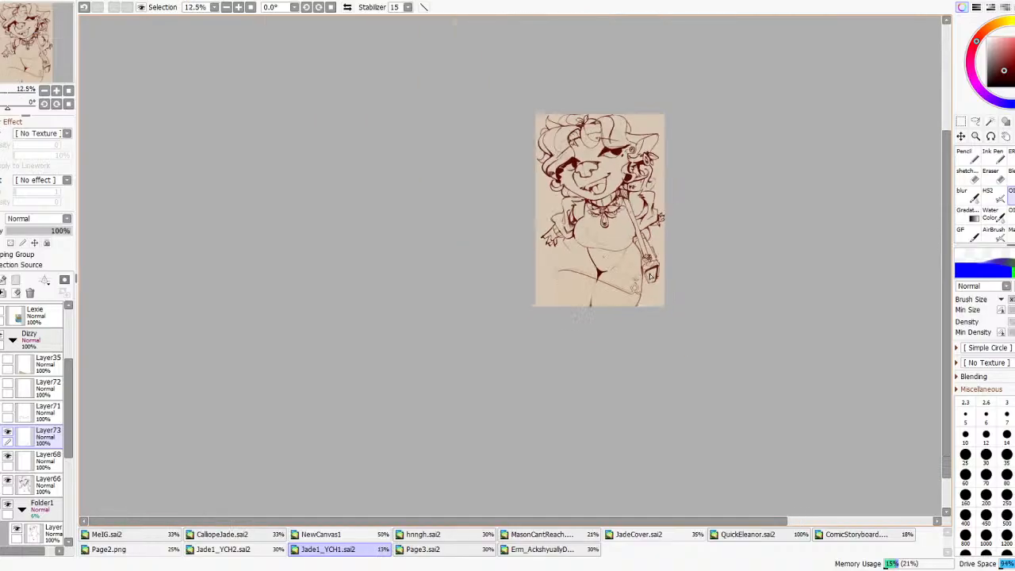
scroll(646, 271, up, 4)
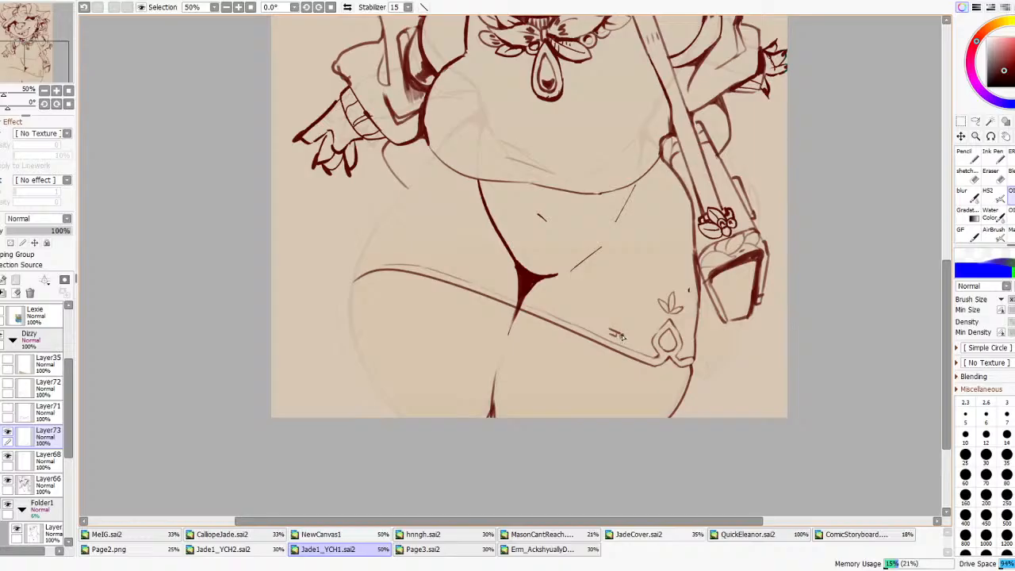
- Try short accent strokes above the sloping band next to the teardrop ornament
key(ctrl+z)
drag(615, 332, 644, 345)
key(ctrl+z)
key(ctrl+z)
drag(652, 350, 657, 359)
scroll(506, 345, down, 2)
scroll(507, 346, down, 1)
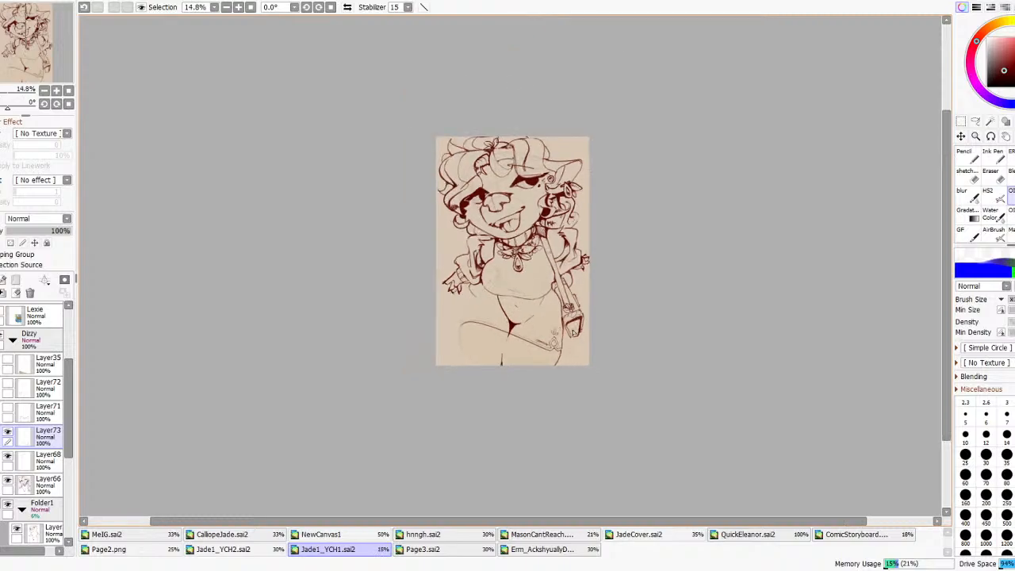
scroll(540, 345, up, 1)
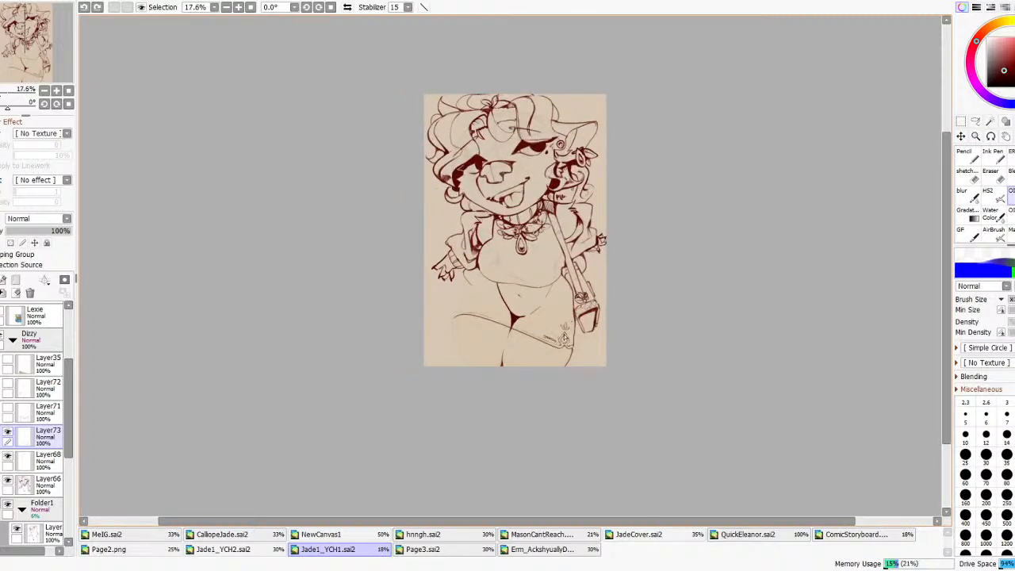
scroll(564, 338, up, 2)
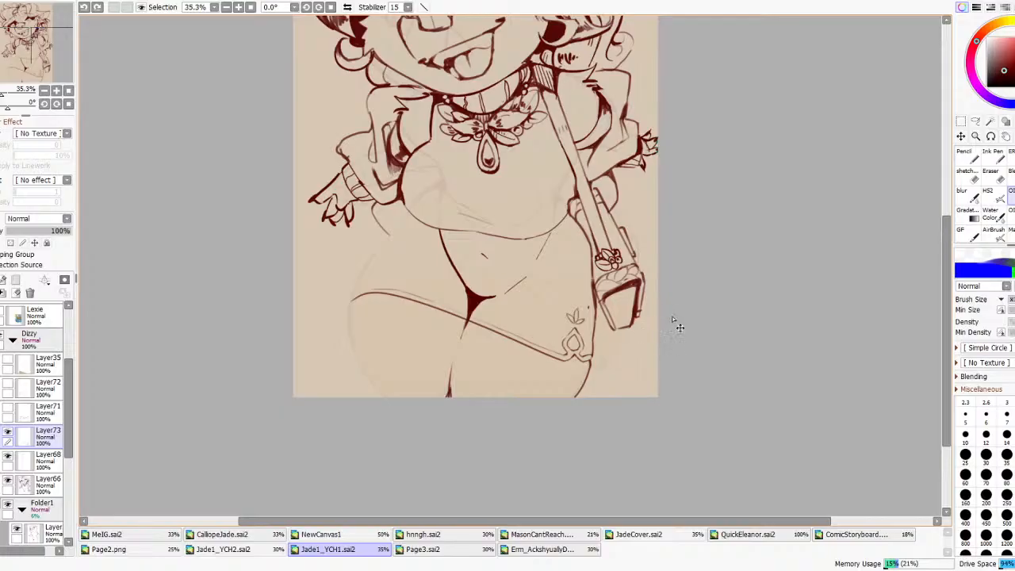
scroll(673, 319, up, 3)
drag(552, 299, 546, 279)
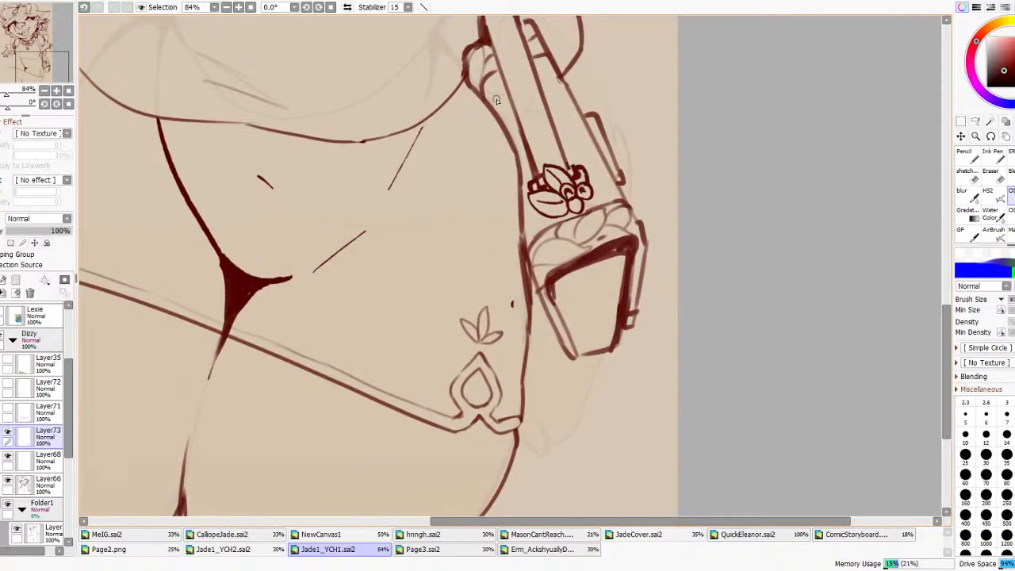
key(ctrl+z)
scroll(542, 117, down, 5)
scroll(531, 75, up, 4)
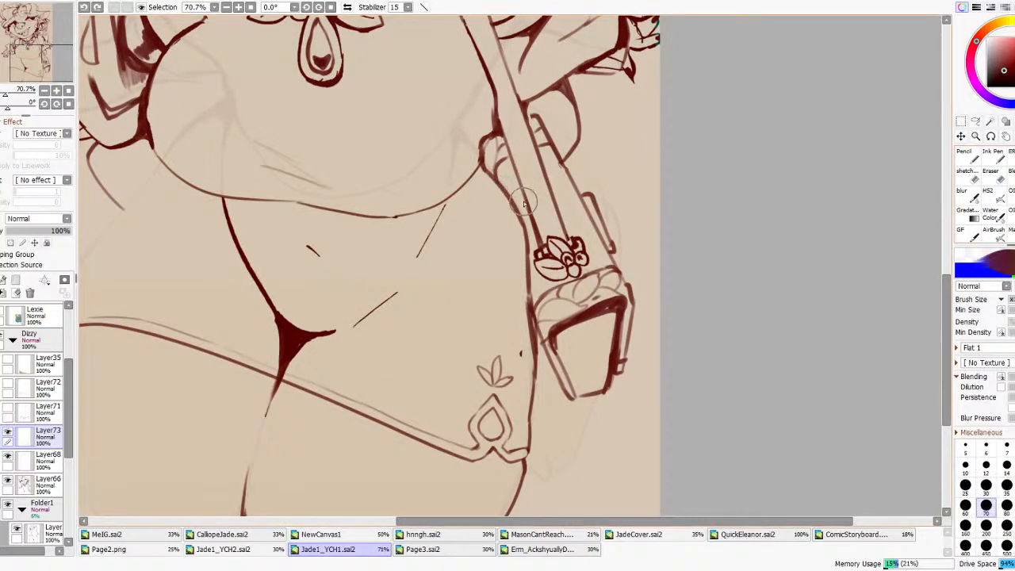
- Make Layer66 the active layer and set the Flat 1 brush size to 35
click(992, 505)
click(1006, 485)
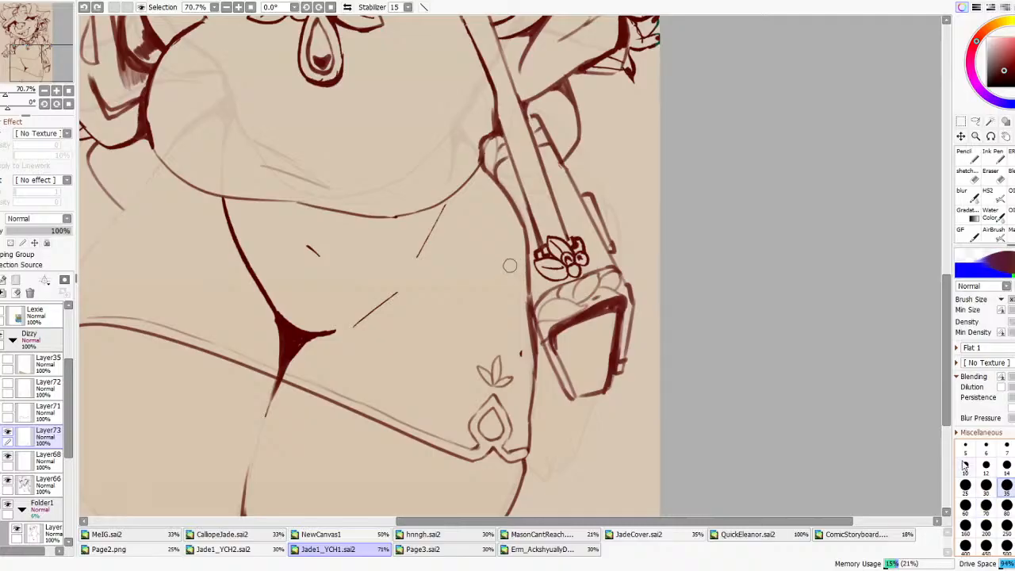
click(38, 483)
click(9, 479)
click(9, 480)
- Try bold block letters along the bag strap above the berry ornament, using brush size 30
mouse_move(537, 217)
mouse_down()
mouse_move(524, 191)
mouse_move(546, 186)
mouse_move(527, 193)
mouse_move(540, 178)
mouse_move(534, 162)
mouse_move(525, 178)
mouse_move(545, 201)
mouse_up()
key(ctrl+z)
key(bracketleft)
key(ctrl+z)
key(ctrl+z)
key(ctrl+z)
key(ctrl+y)
key(ctrl+y)
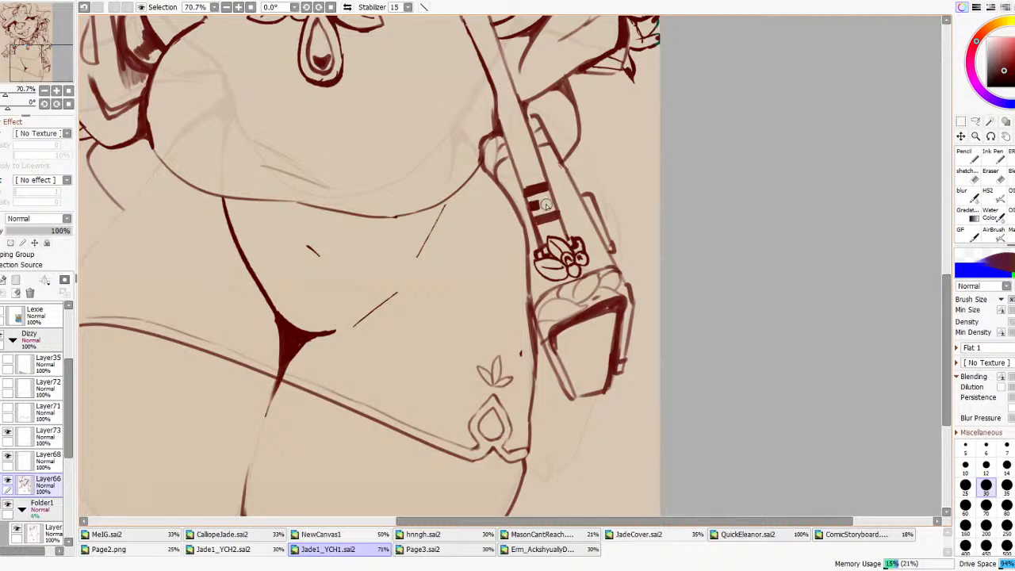
mouse_move(522, 177)
mouse_down()
mouse_move(539, 170)
mouse_move(530, 145)
mouse_move(509, 148)
mouse_move(517, 166)
mouse_up()
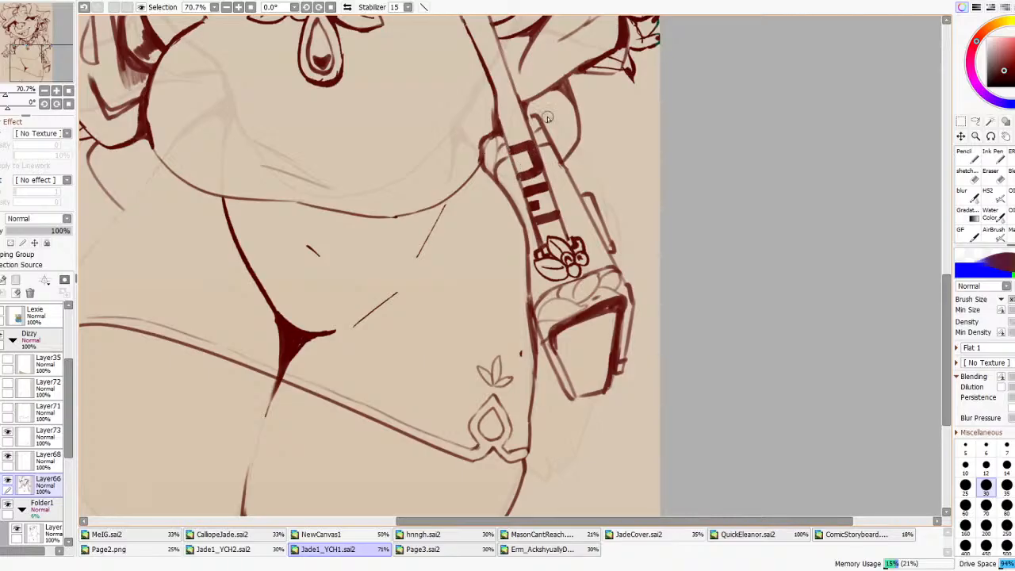
scroll(547, 117, down, 8)
scroll(526, 192, up, 7)
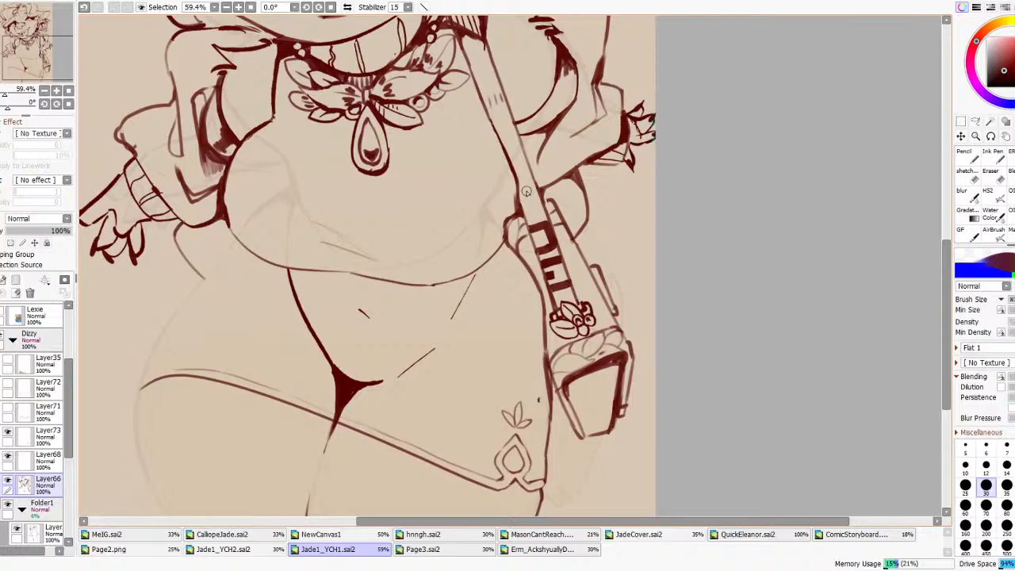
- Try extending the block lettering up the bag strap to spell JADE
drag(523, 209, 539, 204)
key(ctrl+z)
mouse_move(542, 213)
mouse_down()
mouse_move(523, 195)
mouse_move(533, 191)
mouse_move(536, 207)
mouse_move(547, 194)
mouse_up()
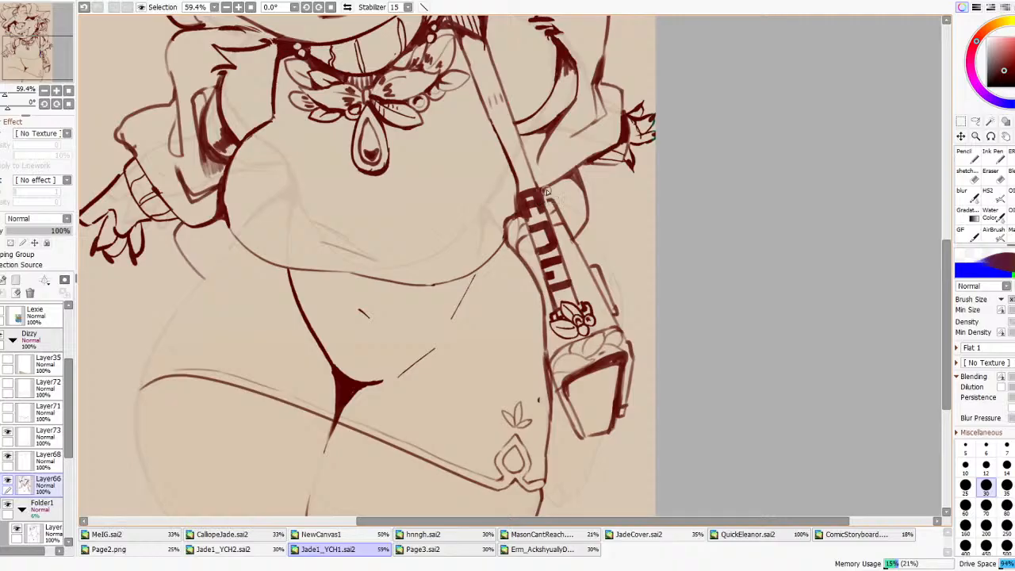
mouse_move(539, 250)
mouse_down()
mouse_move(532, 230)
mouse_move(554, 289)
mouse_move(556, 270)
mouse_up()
key(ctrl+z)
mouse_move(510, 161)
mouse_down()
mouse_move(525, 157)
mouse_move(527, 182)
mouse_move(525, 162)
mouse_up()
key(ctrl+z)
key(ctrl+z)
key(ctrl+z)
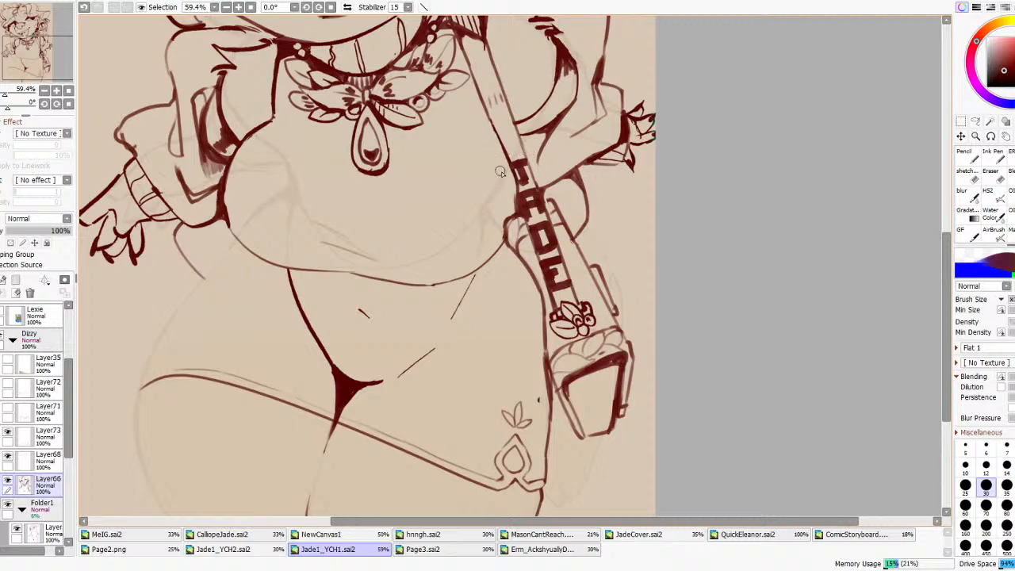
- Undo all the block lettering on the bag strap
scroll(511, 169, down, 5)
scroll(539, 176, up, 6)
key(ctrl+z)
key(ctrl+z)
key(ctrl+z)
key(ctrl+z)
key(ctrl+z)
key(ctrl+z)
key(ctrl+z)
key(ctrl+z)
key(ctrl+z)
scroll(491, 203, down, 3)
scroll(473, 211, up, 3)
key(ctrl+z)
key(ctrl+z)
- Switch to the HS2 brush at size 14 and ink a thin line across the bag strap below the arm
click(994, 198)
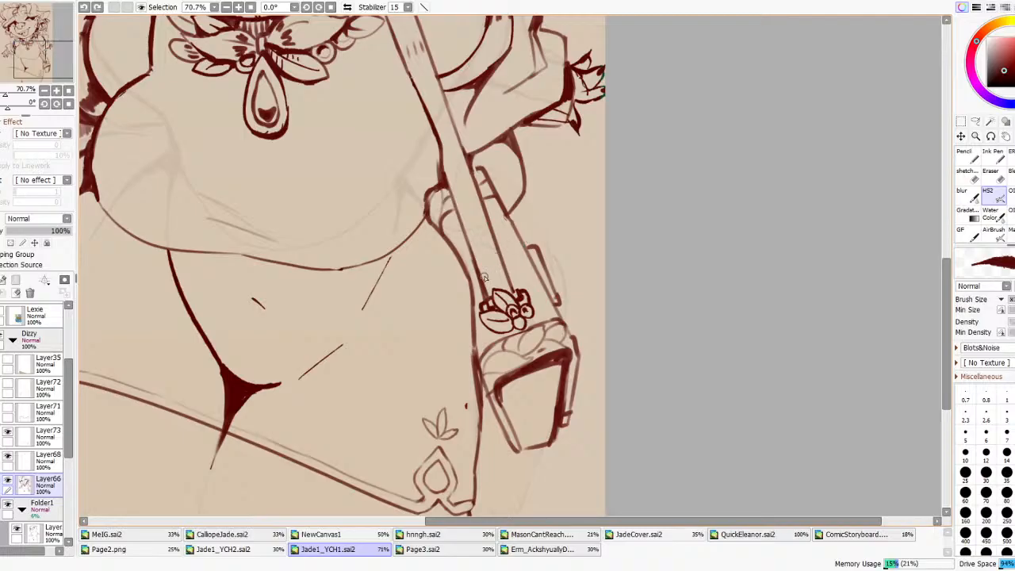
click(1006, 453)
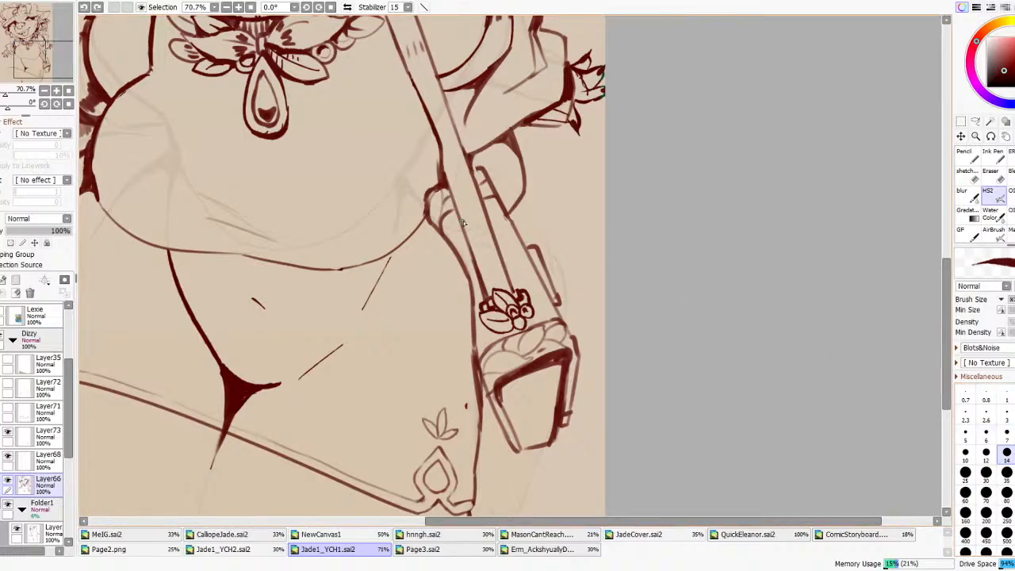
drag(481, 275, 501, 266)
key(ctrl+z)
drag(467, 165, 451, 182)
key(ctrl+z)
- Try a small squared key motif beneath the thin line on the bag strap
drag(455, 196, 463, 207)
key(ctrl+z)
drag(473, 195, 472, 203)
key(ctrl+z)
drag(450, 185, 468, 181)
key(ctrl+z)
key(ctrl+z)
key(ctrl+z)
drag(479, 186, 474, 195)
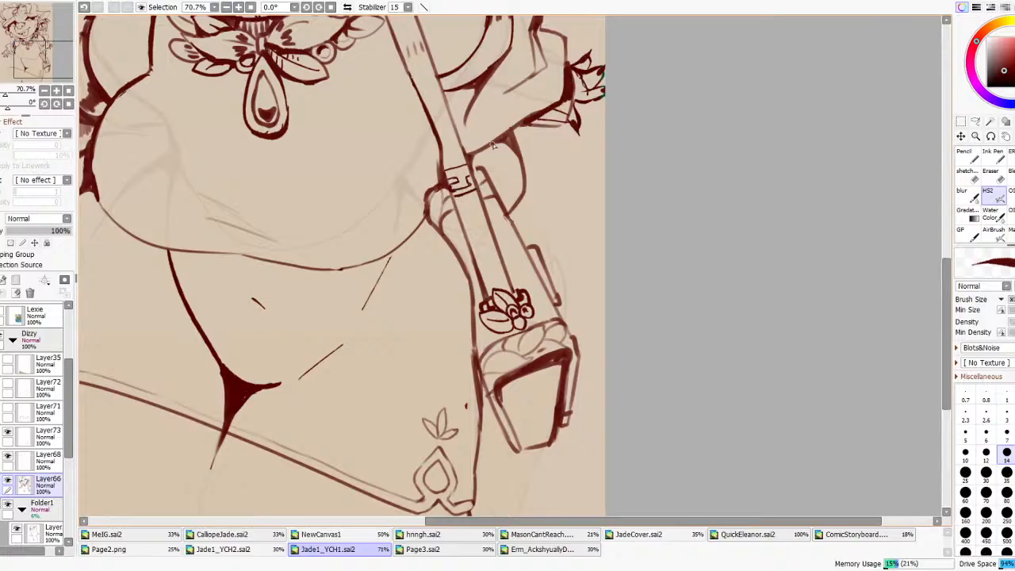
scroll(493, 145, down, 5)
scroll(478, 156, up, 4)
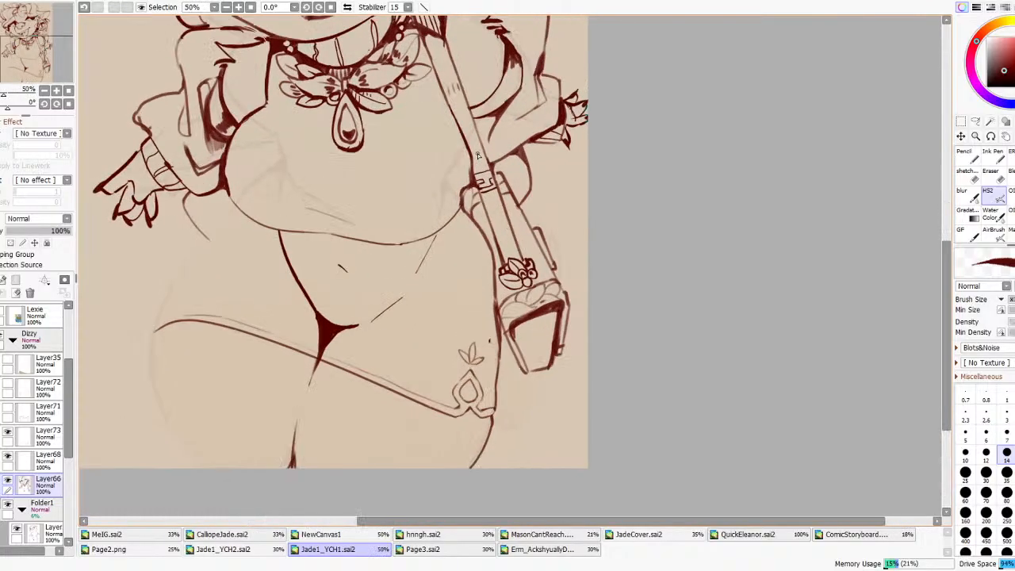
scroll(485, 184, down, 2)
scroll(485, 184, up, 3)
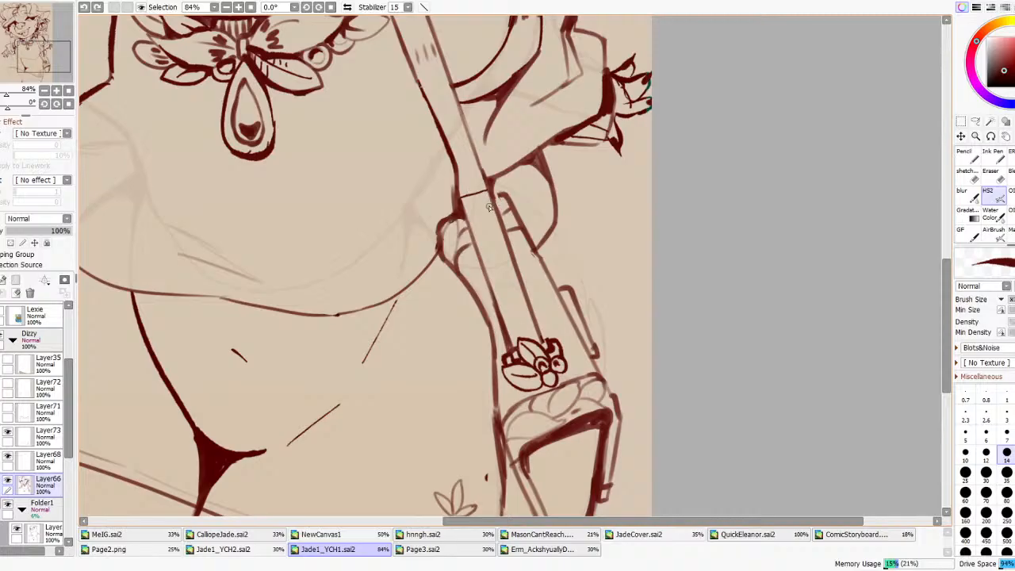
- Ink a second parallel line across the bag strap, then paste three copies of the pair and space them down the strap
key(ctrl+z)
drag(489, 206, 492, 203)
click(974, 120)
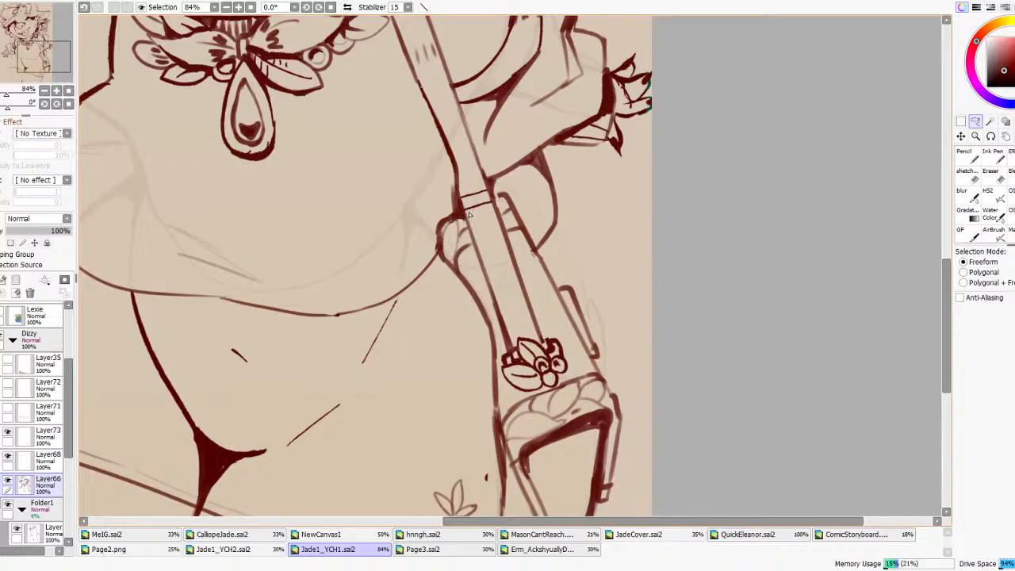
mouse_move(490, 202)
mouse_down()
mouse_move(479, 212)
mouse_move(513, 232)
mouse_move(535, 298)
mouse_up()
key(ctrl+c)
key(ctrl+v)
key(ctrl+v)
key(ctrl+v)
scroll(536, 257, up, 8)
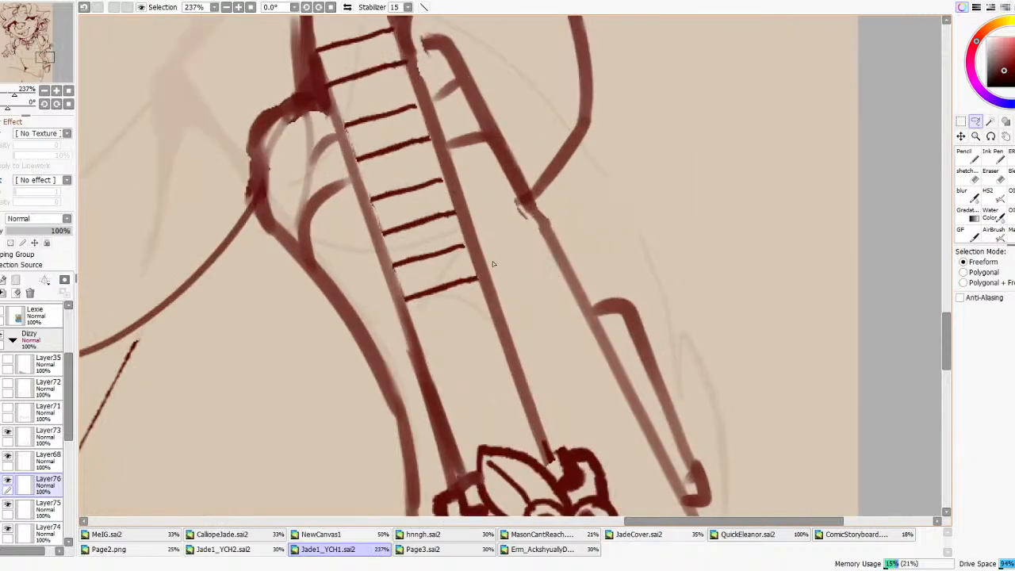
scroll(447, 295, down, 4)
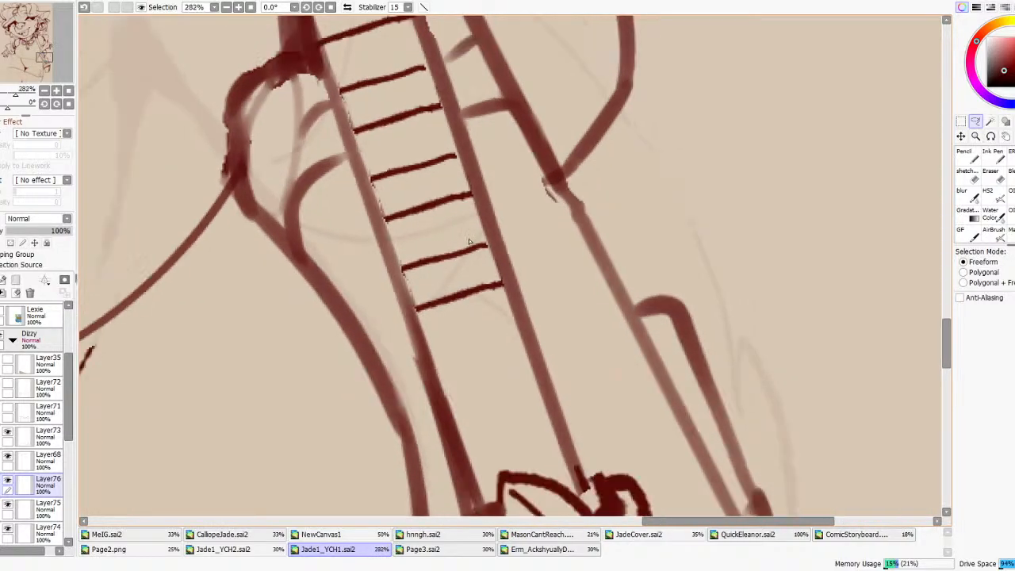
scroll(520, 264, up, 6)
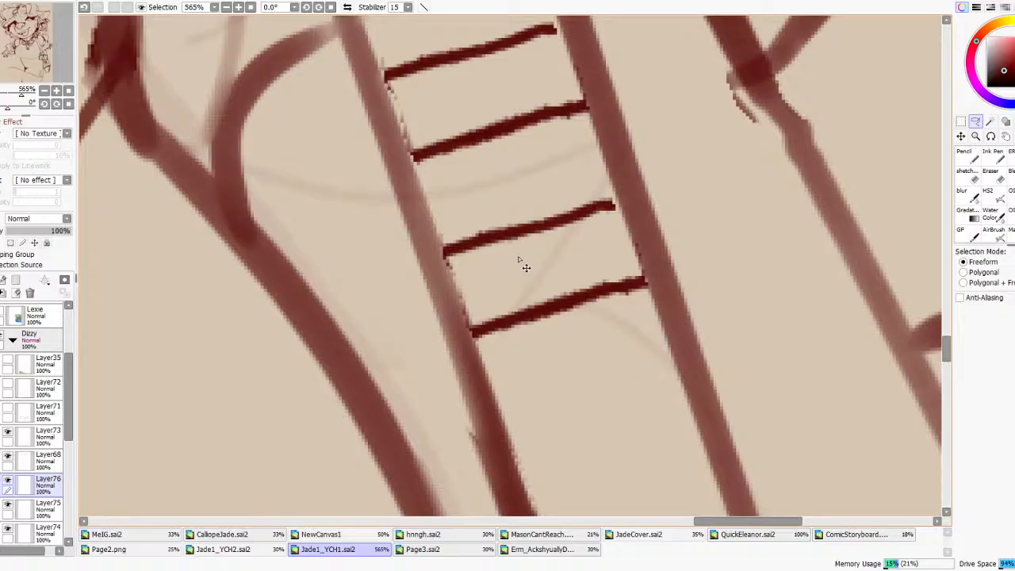
scroll(523, 267, down, 6)
- Merge the three pasted layers down into Layer66
click(3, 293)
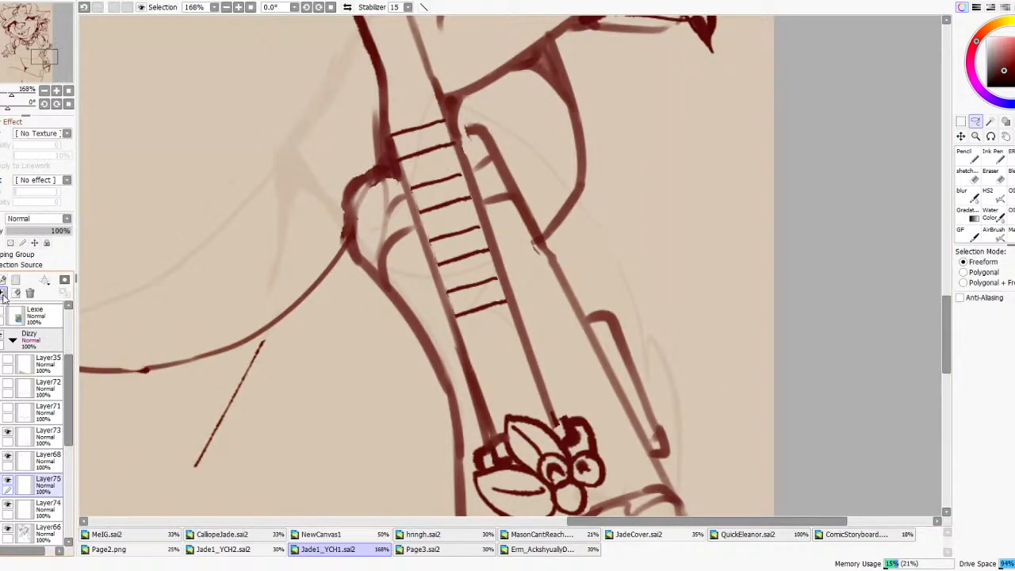
click(3, 295)
click(3, 294)
scroll(498, 329, down, 4)
- Ink a small stepped hook beneath the topmost line pair on the bag strap with the HS2 brush
click(992, 194)
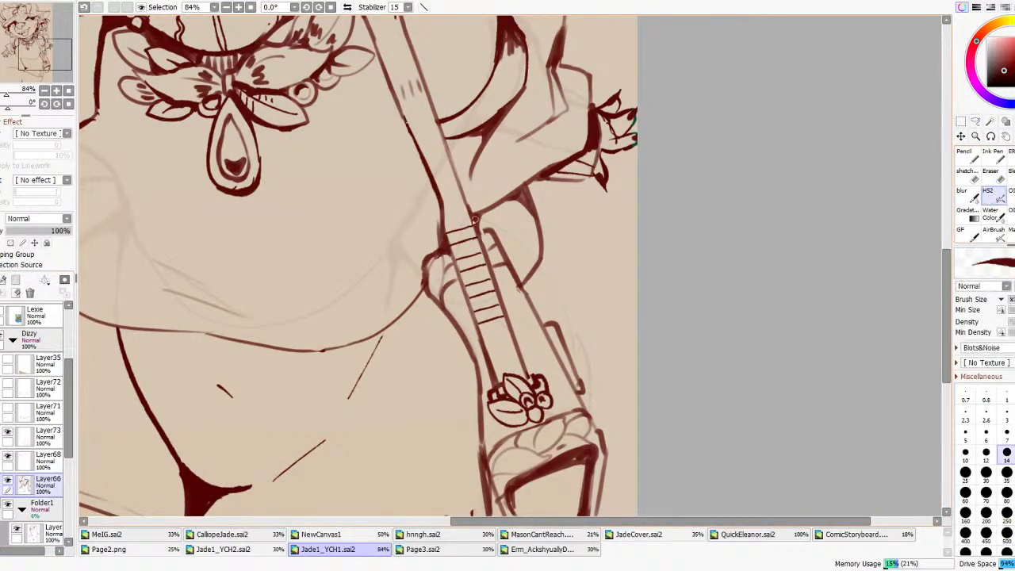
scroll(513, 216, up, 3)
drag(468, 252, 471, 264)
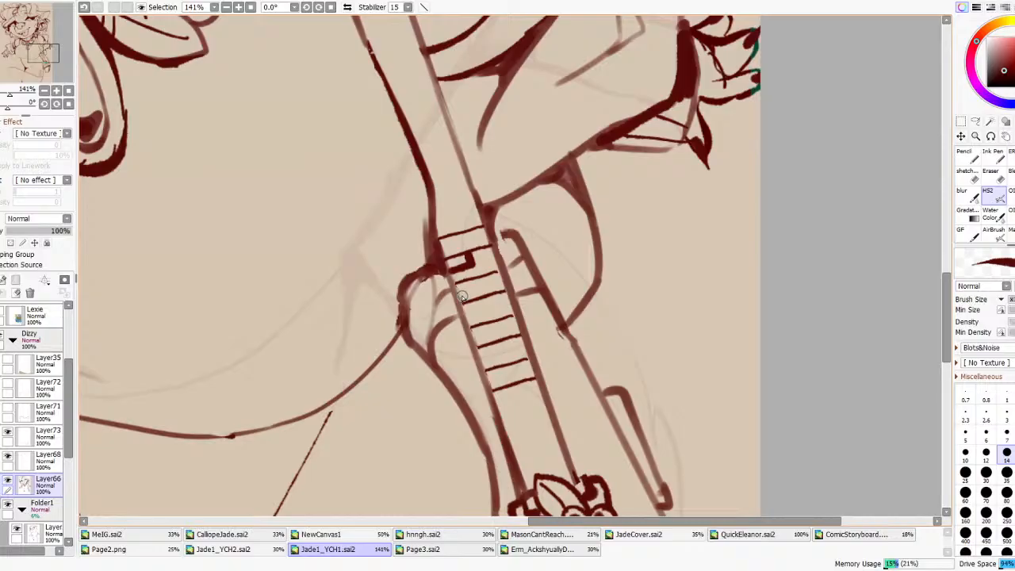
drag(458, 293, 500, 279)
key(ctrl+z)
key(ctrl+z)
- Ink thick connecting strokes at the ends of the lower crosslines along the strap's edges
drag(466, 311, 508, 295)
key(ctrl+z)
key(ctrl+z)
key(ctrl+y)
drag(518, 342, 478, 353)
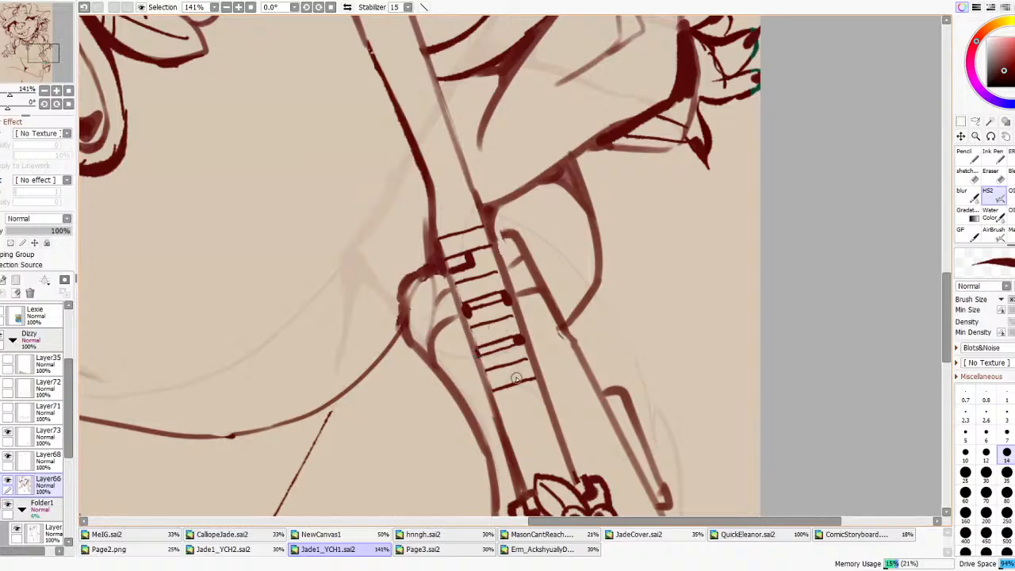
mouse_move(499, 402)
mouse_down()
mouse_move(542, 391)
mouse_move(493, 401)
mouse_up()
scroll(489, 348, down, 4)
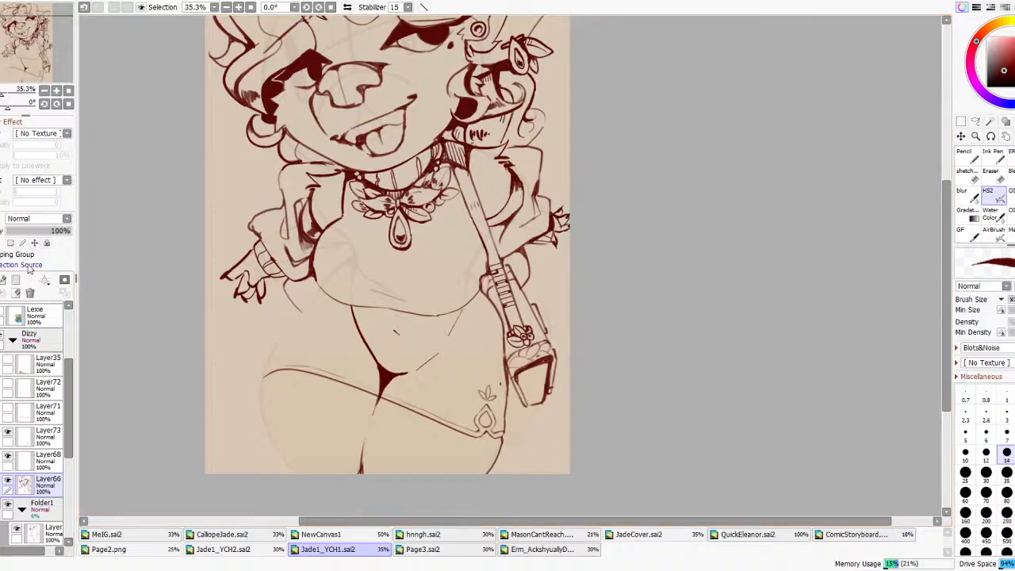
- Try filling the gaps between the strap's crosslines with solid dark red
scroll(788, 254, up, 2)
key(g)
scroll(525, 320, up, 2)
click(520, 283)
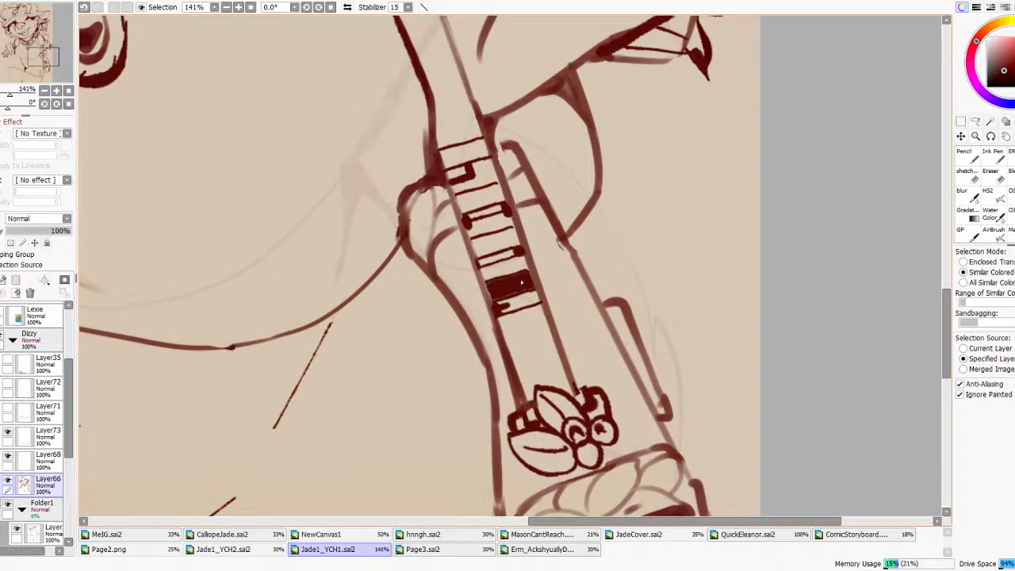
click(496, 246)
click(481, 195)
click(464, 154)
scroll(525, 233, down, 5)
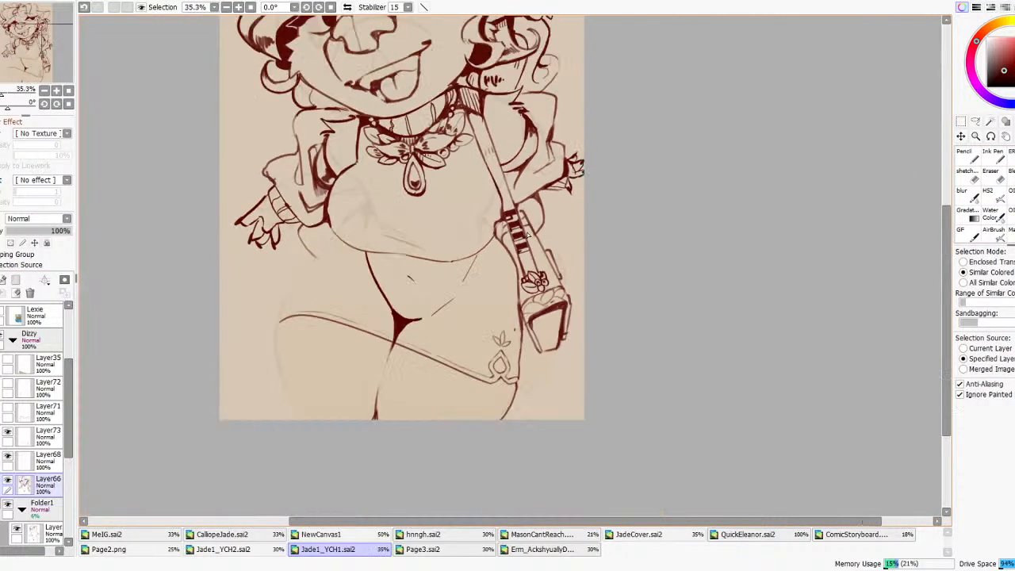
scroll(523, 229, up, 3)
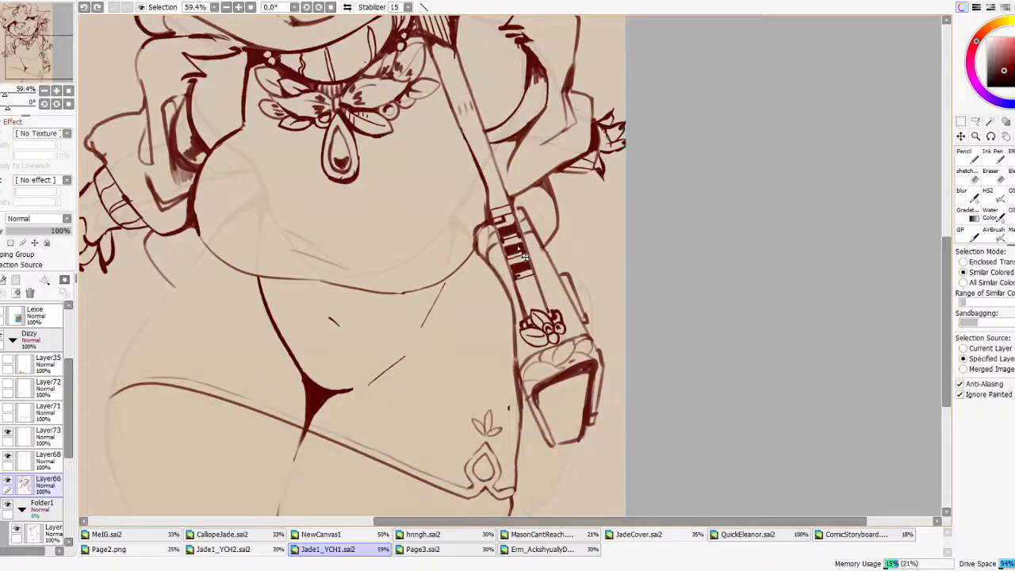
scroll(507, 254, up, 2)
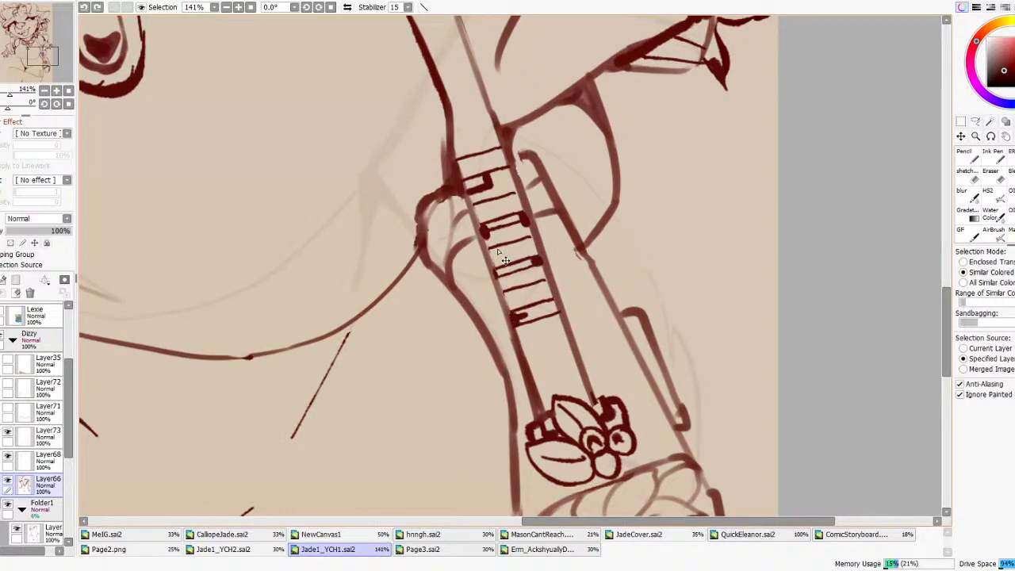
- Thicken the lowest crossline and ink connecting strokes between the lower crosslines of the bag strap with the HS2 brush
key(b)
mouse_move(513, 324)
mouse_down()
mouse_move(526, 292)
mouse_move(509, 297)
mouse_move(548, 284)
mouse_move(549, 302)
mouse_move(518, 329)
mouse_move(561, 314)
mouse_up()
key(ctrl+z)
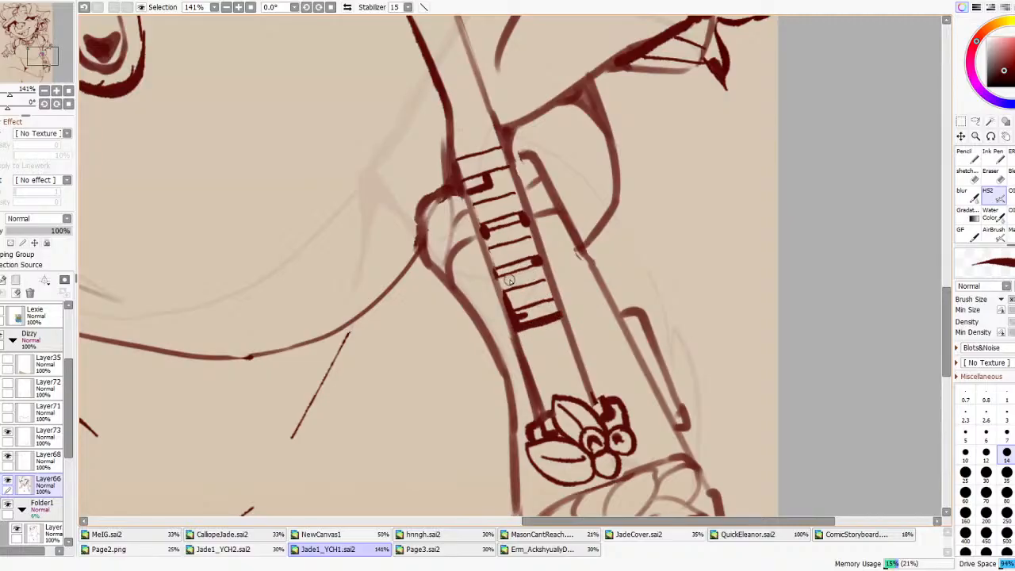
drag(501, 280, 534, 265)
key(ctrl+z)
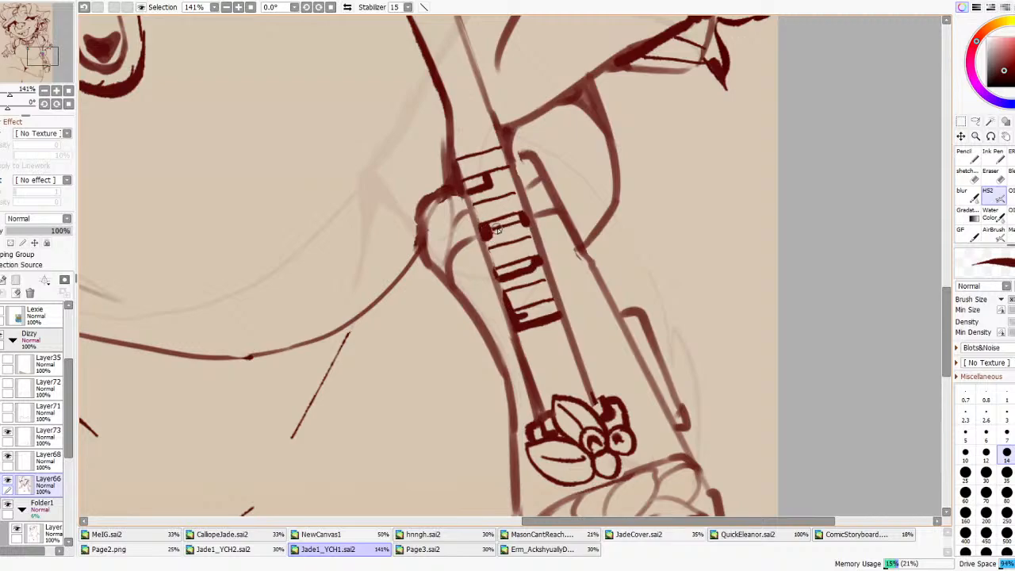
- Ink thick connecting strokes between the upper crosslines along the bag strap's edges
mouse_move(521, 229)
mouse_down()
mouse_move(490, 233)
mouse_move(523, 226)
mouse_move(496, 233)
mouse_move(499, 221)
mouse_move(513, 222)
mouse_move(483, 213)
mouse_move(481, 227)
mouse_move(472, 204)
mouse_move(520, 195)
mouse_up()
key(ctrl+z)
key(ctrl+z)
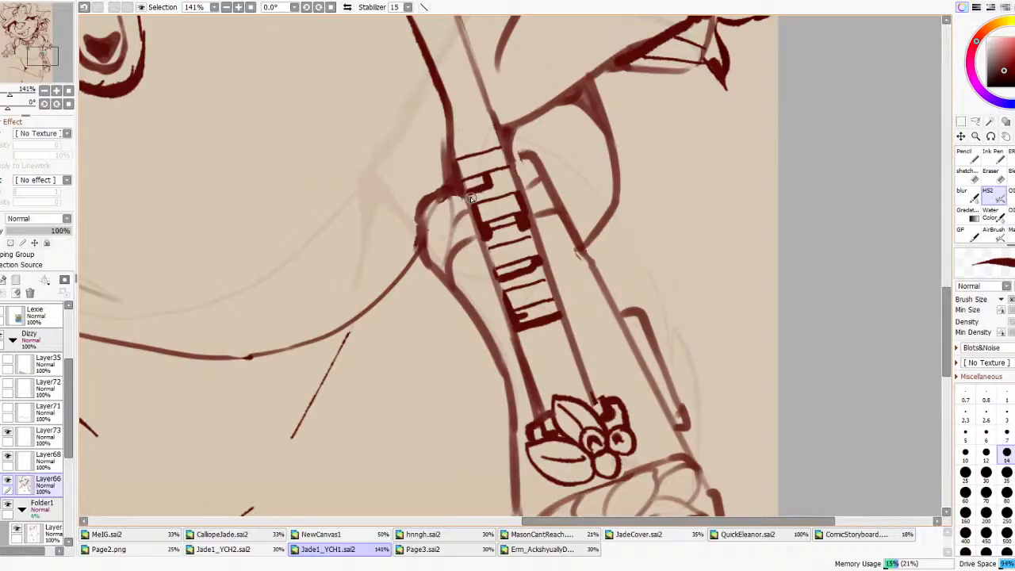
key(ctrl+z)
mouse_move(469, 195)
mouse_down()
mouse_move(496, 186)
mouse_move(495, 171)
mouse_up()
key(ctrl+z)
scroll(539, 175, down, 7)
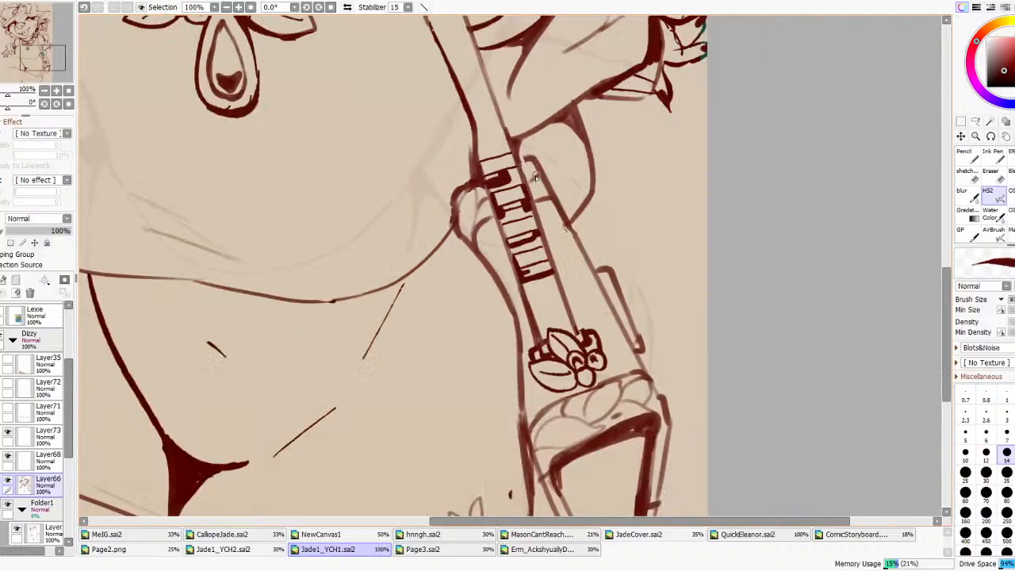
- Select the closed gaps between the strap's crosslines by similar color and fill them with dark red
click(989, 122)
scroll(488, 218, up, 5)
click(592, 202)
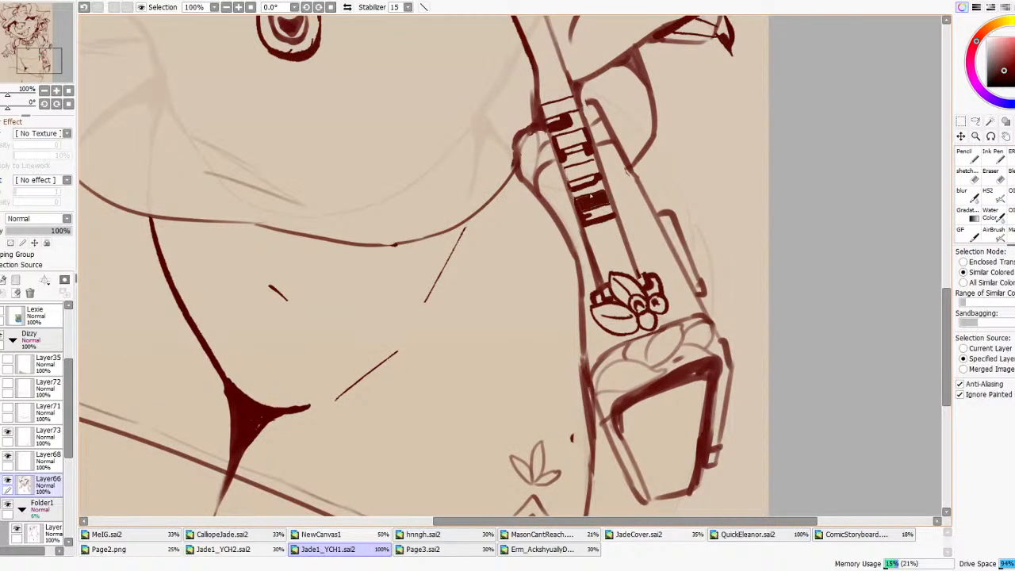
click(581, 170)
click(571, 138)
click(560, 106)
scroll(598, 199, down, 7)
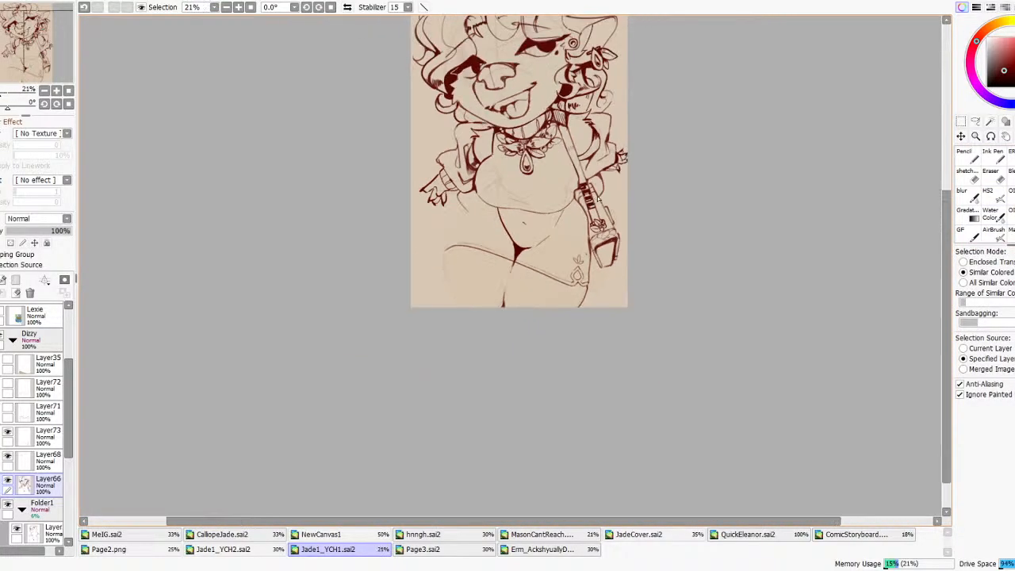
- Paint over the thin light seams around the filled strap blocks with the HS2 brush
scroll(590, 181, up, 14)
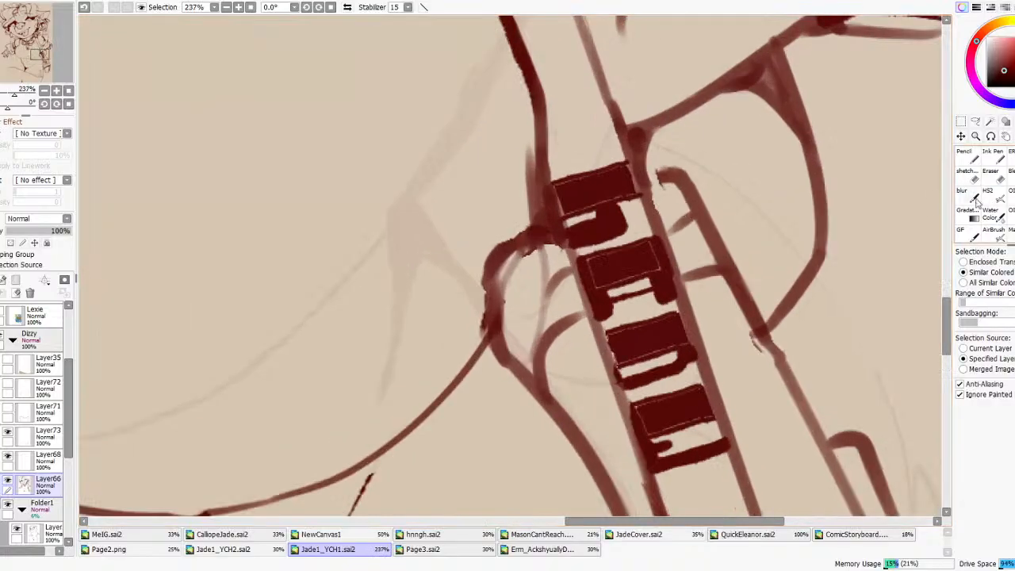
click(992, 197)
mouse_move(574, 212)
mouse_down()
mouse_move(568, 221)
mouse_move(630, 188)
mouse_move(634, 170)
mouse_move(571, 186)
mouse_move(564, 208)
mouse_up()
drag(586, 268, 657, 243)
mouse_move(621, 277)
mouse_down()
mouse_move(645, 268)
mouse_move(591, 280)
mouse_move(673, 265)
mouse_up()
mouse_move(617, 363)
mouse_down()
mouse_move(684, 339)
mouse_move(678, 319)
mouse_move(687, 333)
mouse_move(665, 322)
mouse_move(600, 344)
mouse_move(611, 360)
mouse_move(611, 348)
mouse_move(620, 356)
mouse_move(605, 335)
mouse_move(618, 389)
mouse_move(690, 364)
mouse_move(692, 337)
mouse_move(680, 326)
mouse_move(622, 301)
mouse_move(606, 307)
mouse_move(670, 287)
mouse_move(654, 315)
mouse_up()
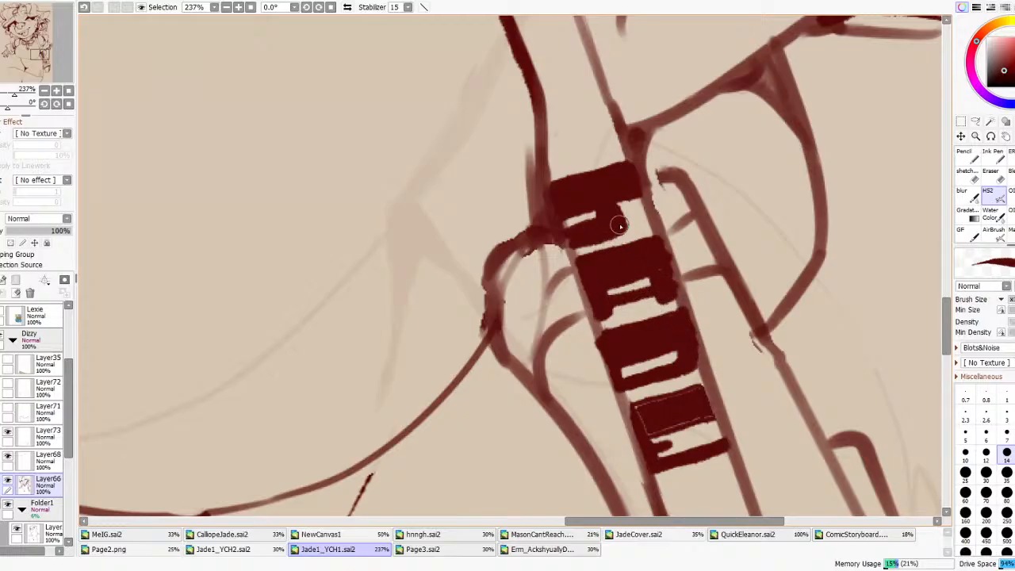
scroll(535, 212, down, 14)
scroll(474, 223, up, 2)
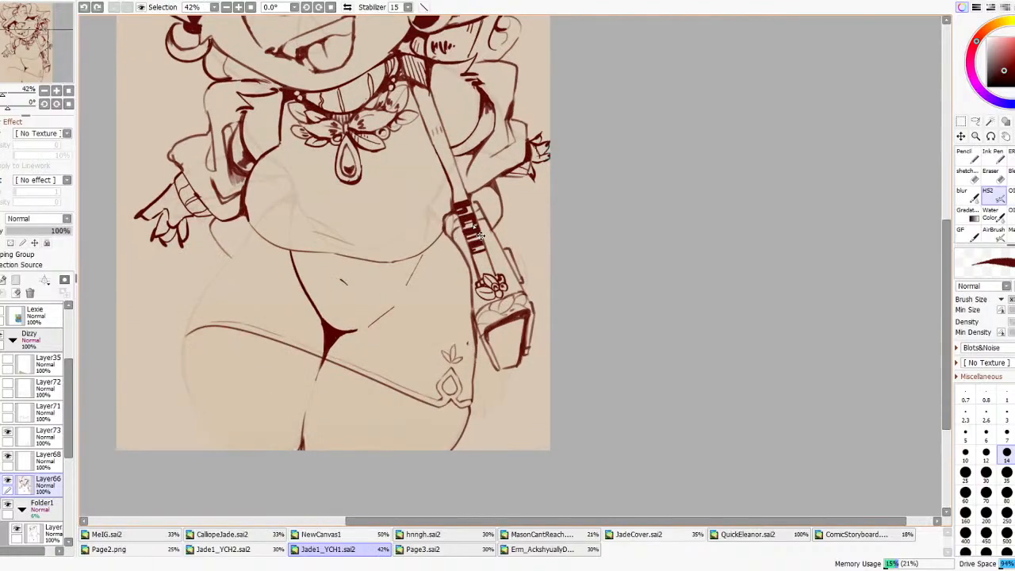
- Undo the crossline pattern and its fills on the bag strap
key(ctrl+z)
key(ctrl+z)
key(ctrl+z)
key(ctrl+z)
scroll(405, 200, up, 3)
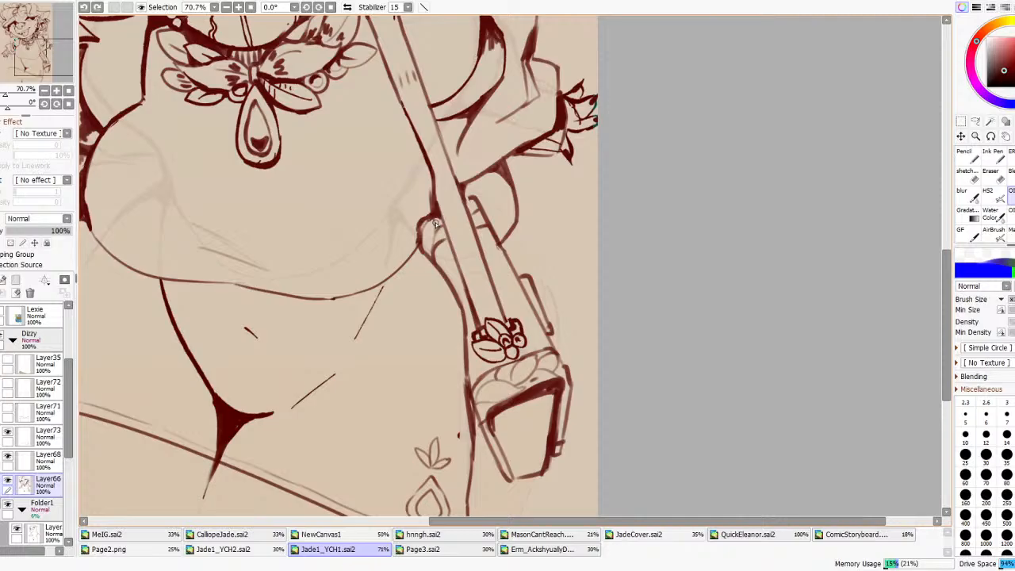
- Ink the first bold block shapes of the lettering across the upper part of the bag strap
click(1013, 175)
mouse_move(439, 197)
mouse_down()
mouse_move(459, 191)
mouse_move(437, 197)
mouse_move(466, 214)
mouse_move(449, 223)
mouse_move(471, 219)
mouse_move(459, 230)
mouse_up()
key(ctrl+z)
key(ctrl+z)
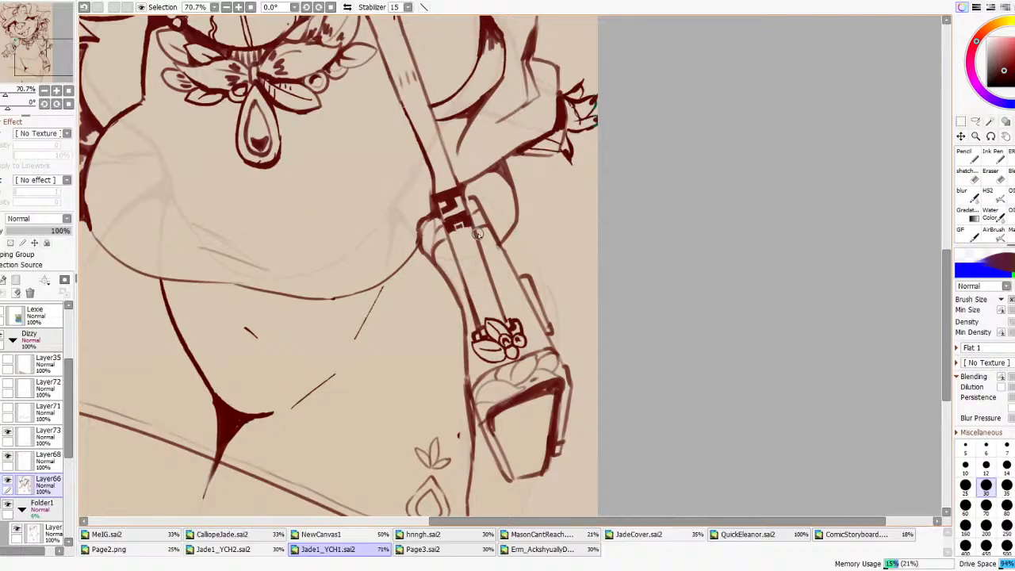
key(ctrl+z)
drag(448, 225, 454, 230)
key(ctrl+z)
- Try extending the block lettering farther down the bag strap with additional thick strokes
mouse_move(459, 229)
mouse_down()
mouse_move(458, 252)
mouse_move(471, 235)
mouse_move(475, 244)
mouse_move(461, 250)
mouse_up()
key(ctrl+z)
drag(459, 236, 470, 235)
key(ctrl+z)
click(991, 195)
key(ctrl+z)
click(968, 183)
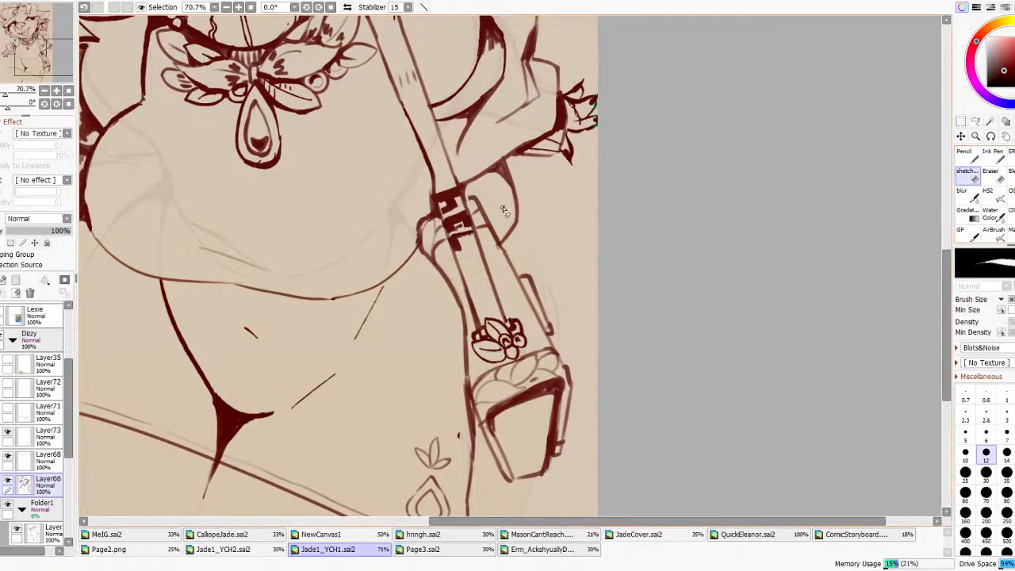
click(989, 192)
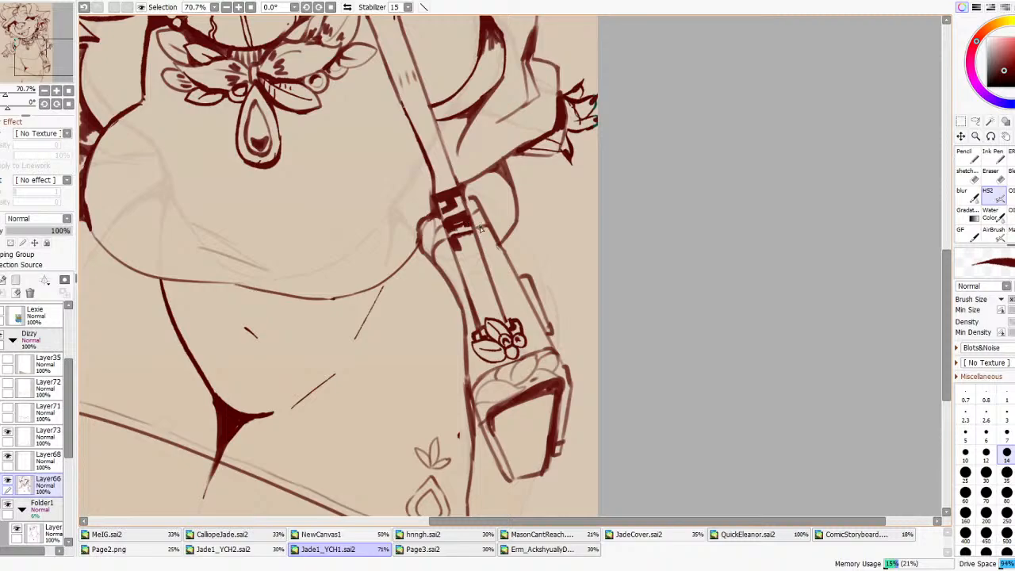
key(ctrl+z)
key(ctrl+z)
key(ctrl+z)
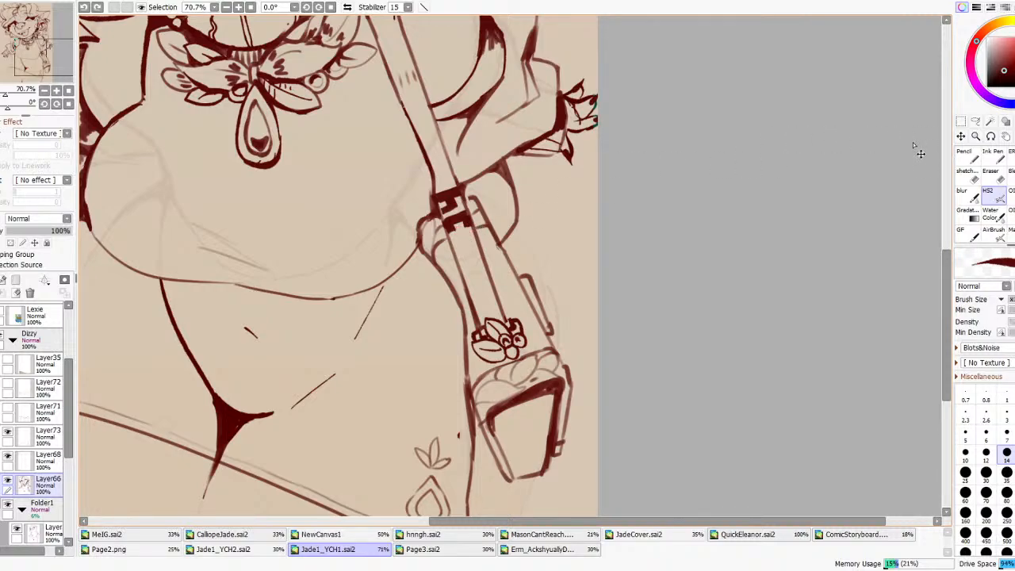
- Rework the lettering into the bold block letters J and A on the upper bag strap with the flat brush
click(1009, 176)
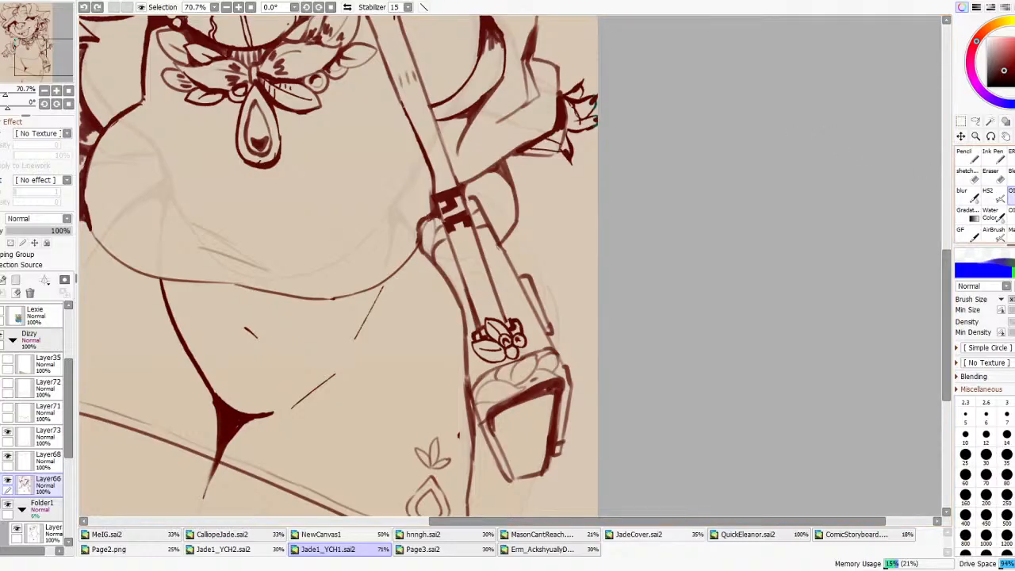
click(1009, 195)
mouse_move(449, 226)
mouse_down()
mouse_move(455, 239)
mouse_move(451, 200)
mouse_move(454, 236)
mouse_move(467, 225)
mouse_move(473, 252)
mouse_move(464, 247)
mouse_move(486, 248)
mouse_move(464, 266)
mouse_up()
key(ctrl+z)
key(ctrl+z)
key(ctrl+z)
key(ctrl+z)
key(ctrl+z)
- Ink the block letter D beneath the A on the bag strap
mouse_move(464, 265)
mouse_down()
mouse_move(490, 280)
mouse_move(480, 267)
mouse_move(475, 285)
mouse_move(484, 292)
mouse_move(467, 281)
mouse_move(484, 276)
mouse_move(482, 261)
mouse_move(469, 286)
mouse_move(465, 266)
mouse_move(467, 286)
mouse_move(482, 262)
mouse_up()
key(ctrl+z)
key(ctrl+z)
key(ctrl+z)
key(ctrl+z)
key(ctrl+z)
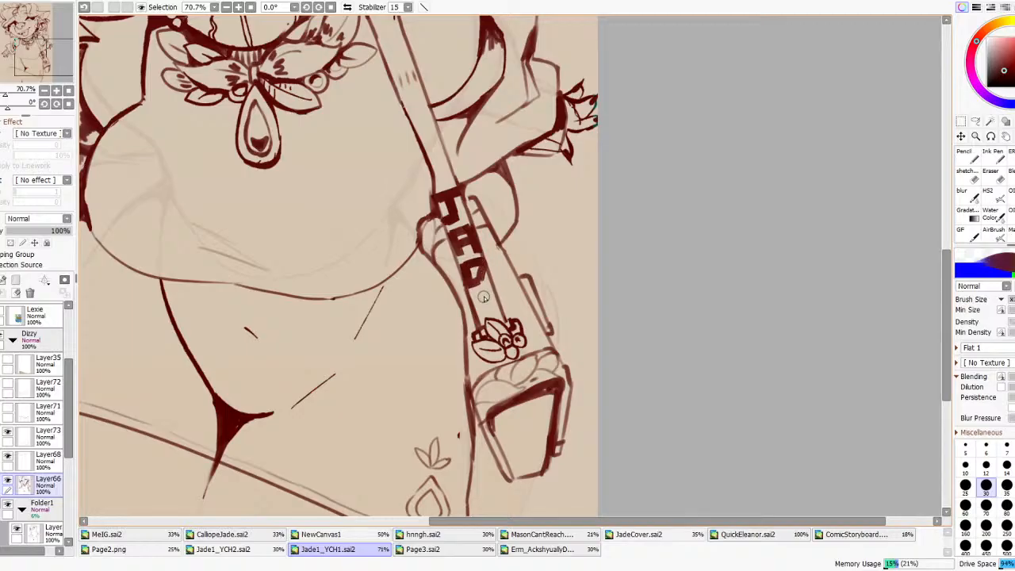
- Ink the block letter E beneath the D, just above the flower ornament on the strap
mouse_move(475, 298)
mouse_down()
mouse_move(480, 318)
mouse_move(501, 308)
mouse_move(490, 302)
mouse_up()
scroll(490, 303, down, 5)
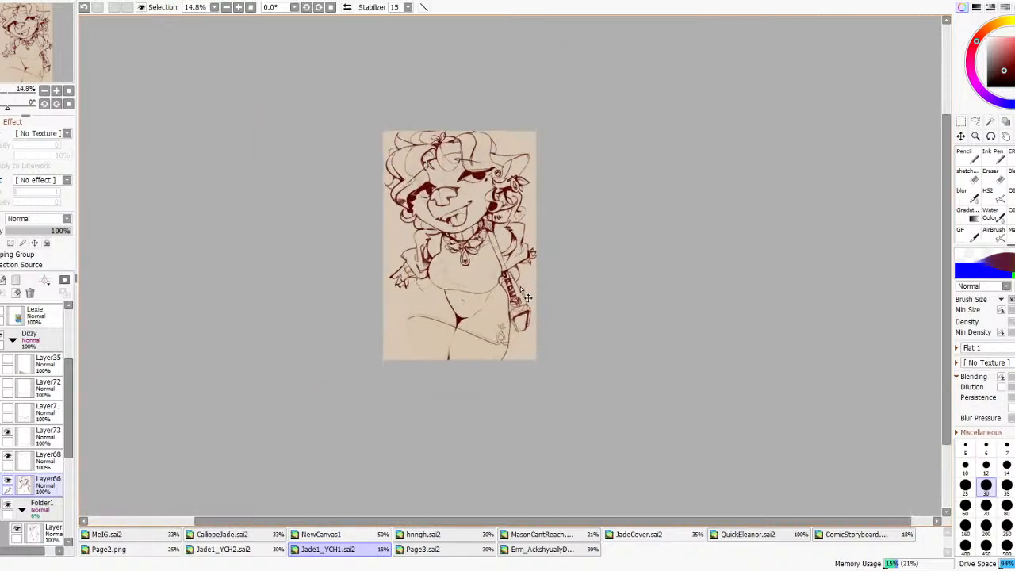
scroll(526, 298, up, 5)
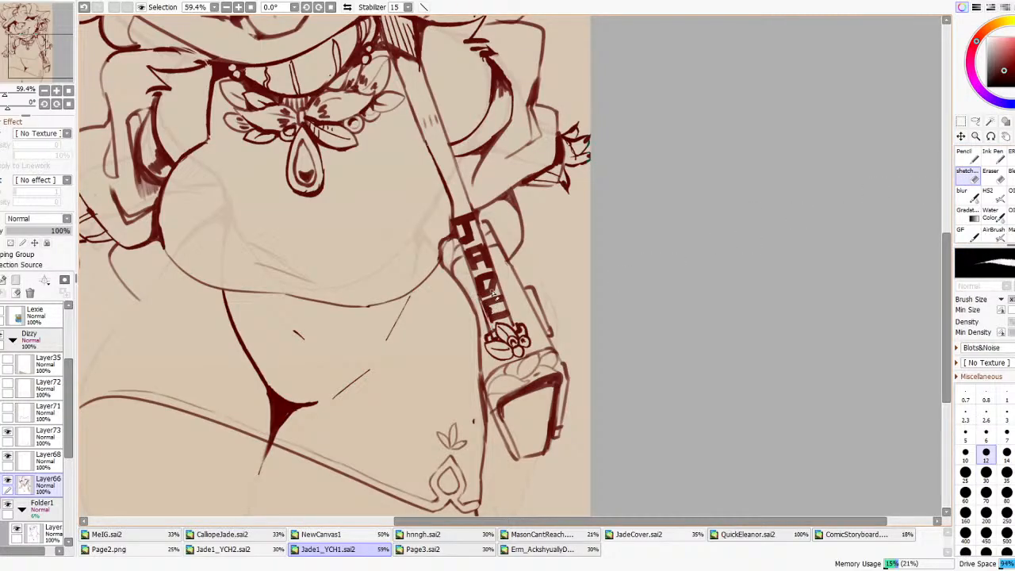
- Erase the strap's left edge beside the JADE lettering and clean up the letters' outer contours
key(ctrl+z)
mouse_move(457, 224)
mouse_down()
mouse_move(495, 294)
mouse_move(491, 321)
mouse_up()
key(ctrl+z)
key(ctrl+z)
key(ctrl+z)
mouse_move(467, 258)
mouse_down()
mouse_move(492, 308)
mouse_move(490, 331)
mouse_move(479, 301)
mouse_up()
key(ctrl+z)
key(ctrl+z)
mouse_move(457, 238)
mouse_down()
mouse_move(472, 269)
mouse_move(457, 228)
mouse_up()
- Ink a new edge line along the left side of the JADE lettering with the HS2 brush
click(991, 195)
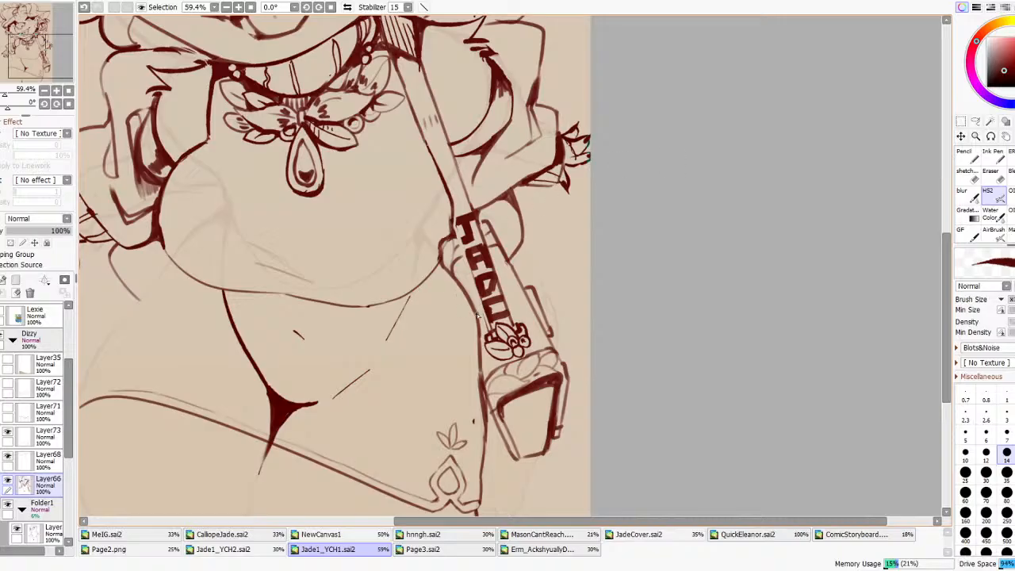
drag(487, 326, 474, 291)
key(ctrl+z)
drag(488, 327, 456, 237)
scroll(481, 192, down, 6)
scroll(424, 229, up, 7)
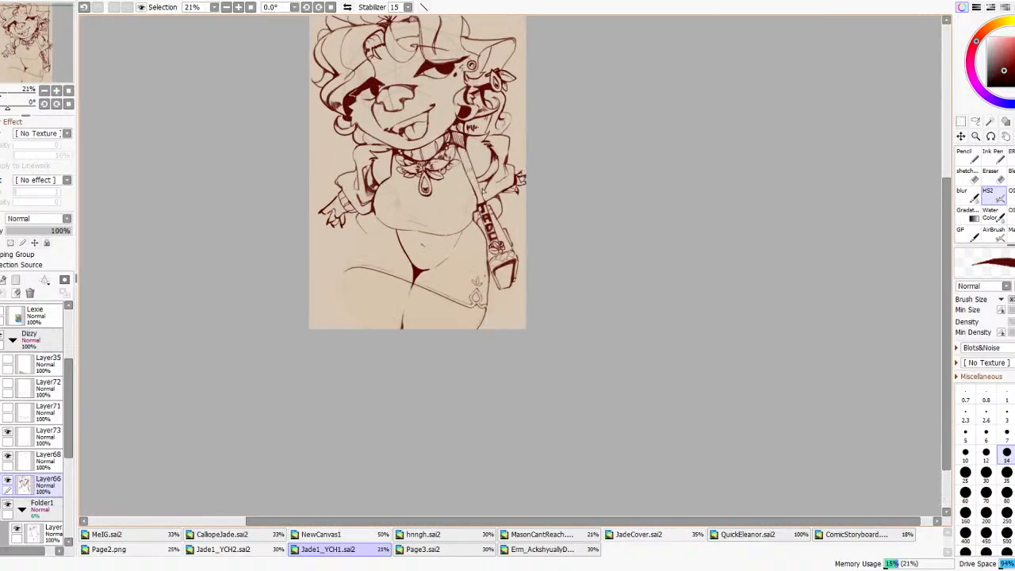
- Trim the ink between the new edge line and the JADE letters with the sketch eraser
click(974, 175)
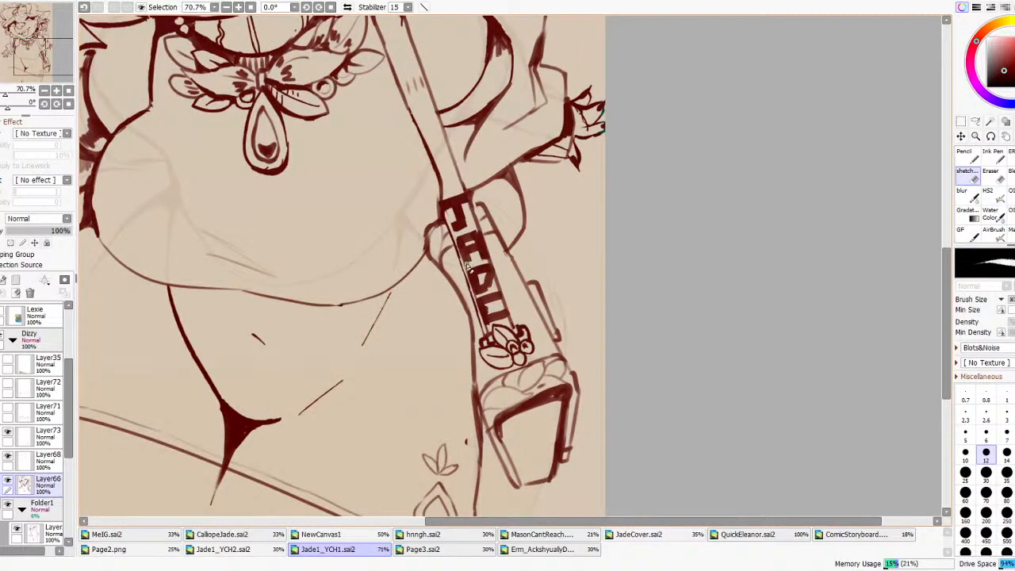
key(ctrl+z)
drag(466, 269, 451, 219)
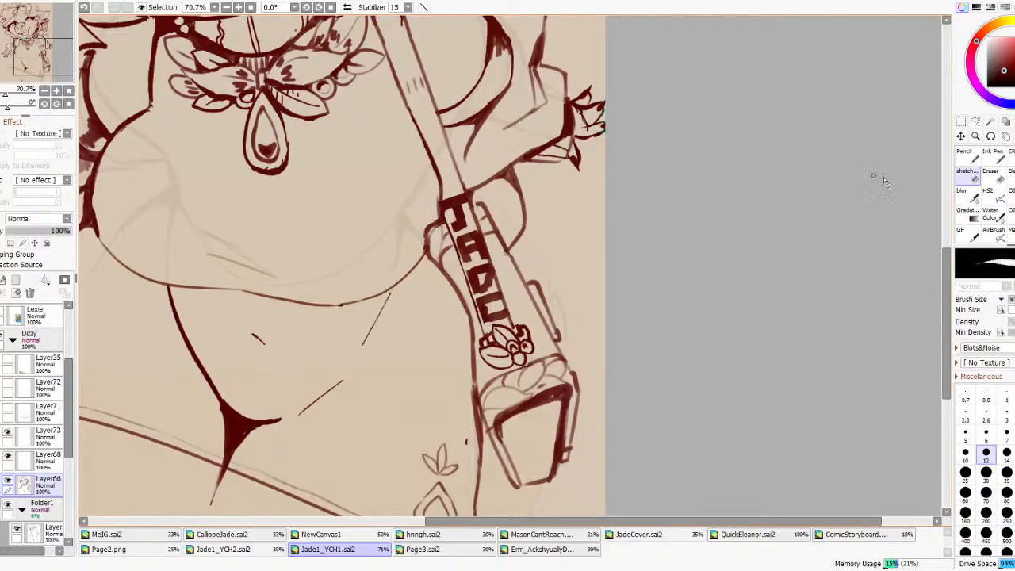
- Refine the strap's left edge line from the flower ornament up past the JADE letters
click(991, 197)
drag(488, 339, 475, 301)
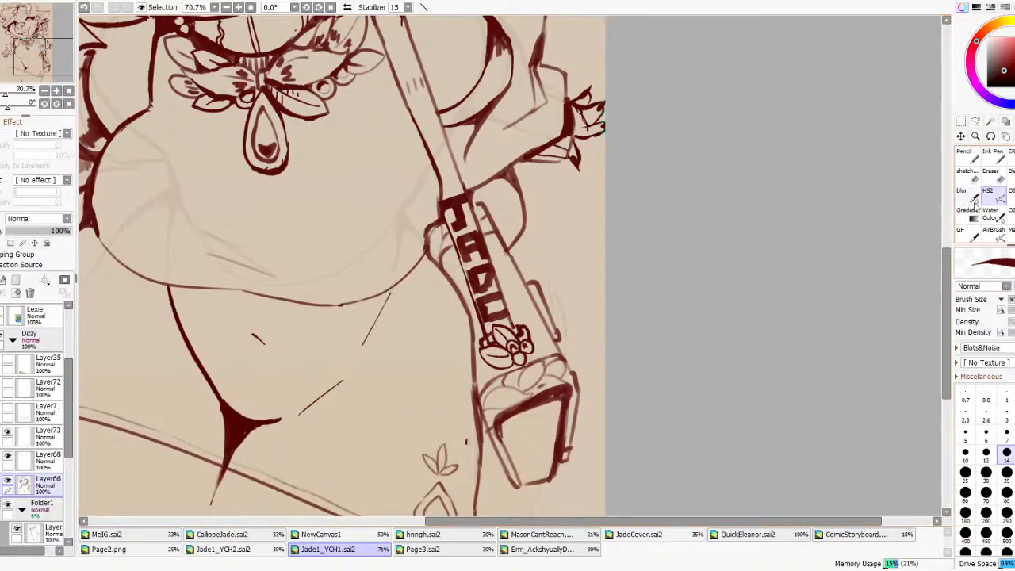
key(ctrl+z)
click(1009, 197)
drag(487, 336, 455, 255)
key(ctrl+z)
drag(477, 305, 448, 233)
key(ctrl+z)
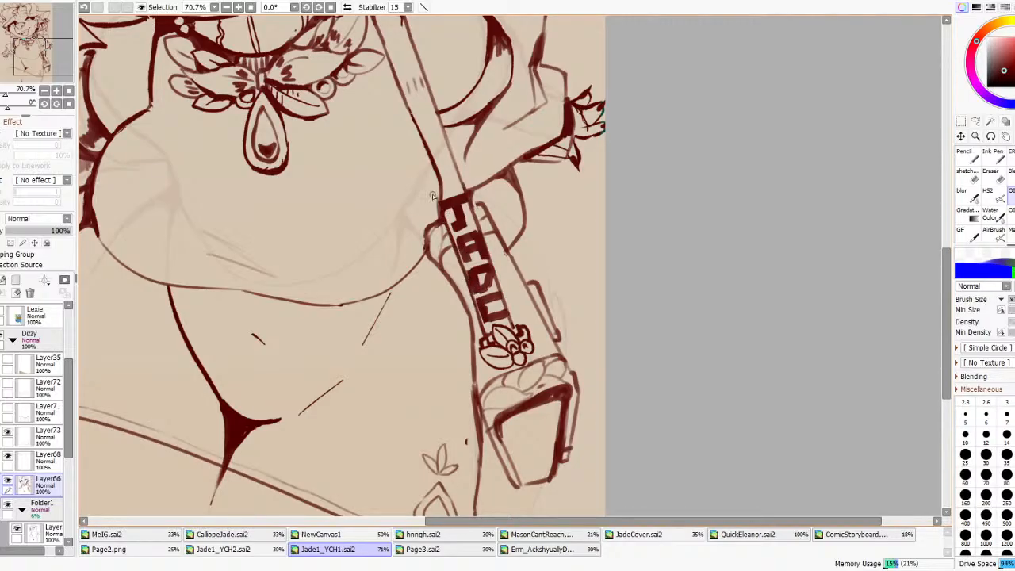
- Ink a small leaf-and-drop ornament on the strap just above the JADE lettering
scroll(463, 195, down, 5)
scroll(425, 170, up, 2)
scroll(543, 233, up, 2)
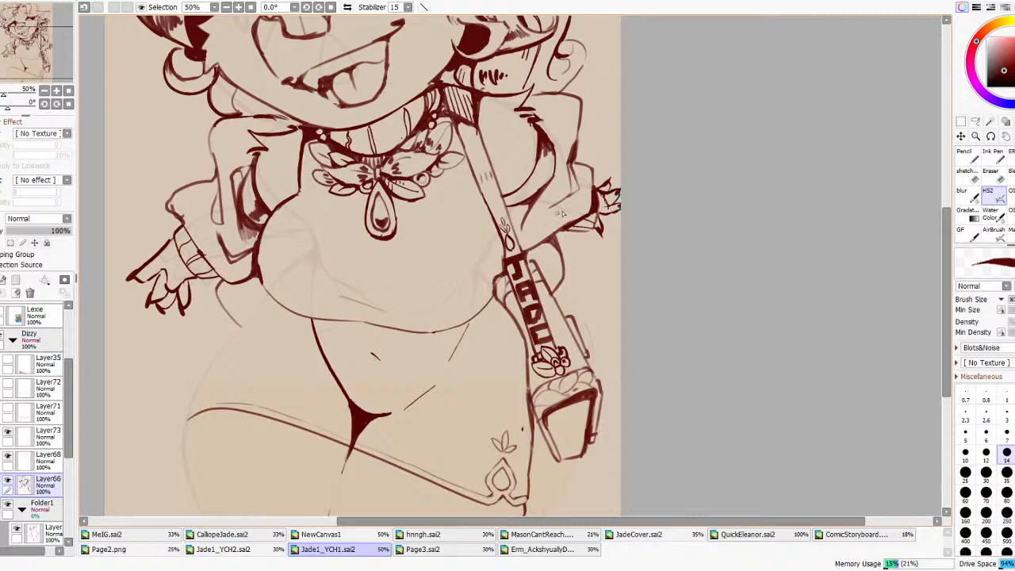
- Darken the outer left end of the thigh band's line with the HS2 brush
scroll(574, 208, down, 4)
scroll(506, 225, up, 2)
scroll(507, 225, down, 2)
scroll(507, 225, up, 1)
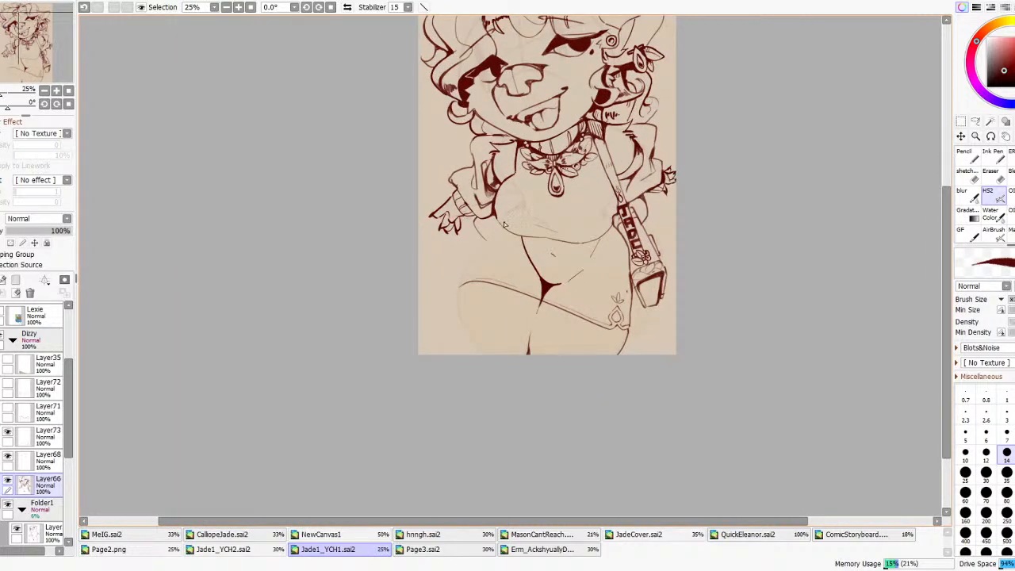
scroll(503, 225, down, 1)
scroll(504, 225, up, 2)
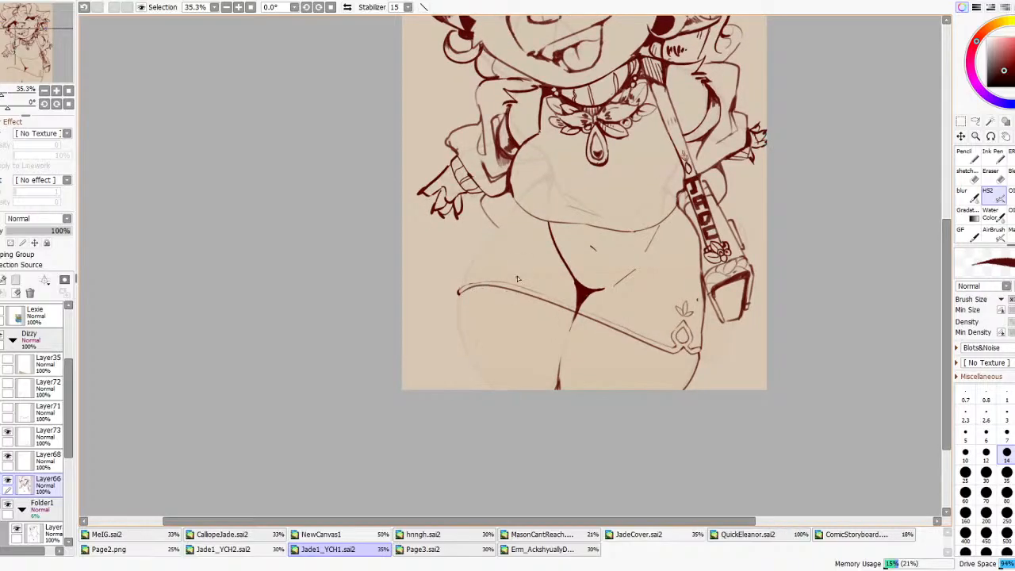
scroll(519, 282, down, 3)
scroll(586, 233, up, 2)
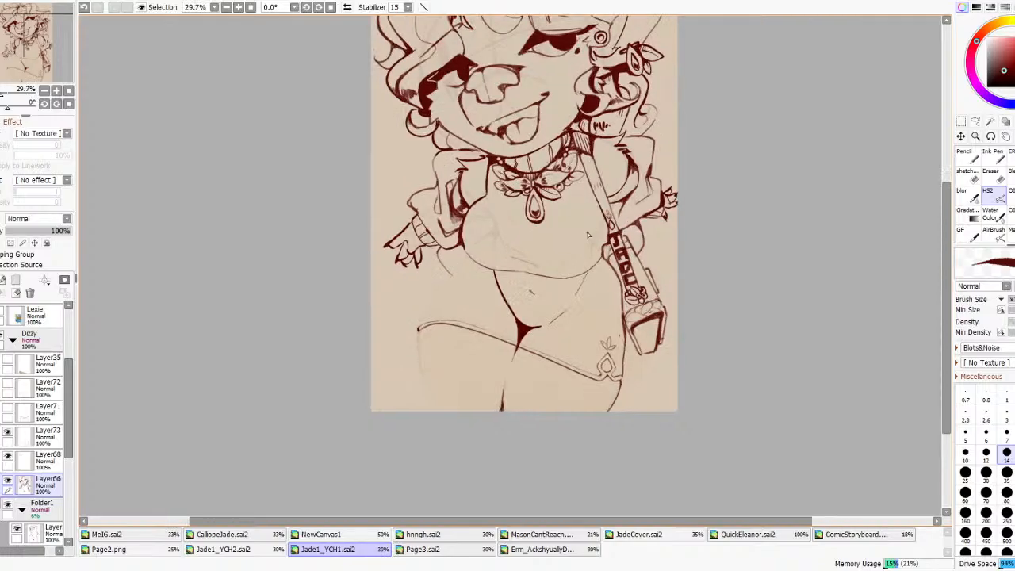
mouse_move(480, 204)
mouse_down()
mouse_move(529, 257)
mouse_move(590, 207)
mouse_up()
scroll(491, 234, down, 4)
scroll(527, 275, up, 2)
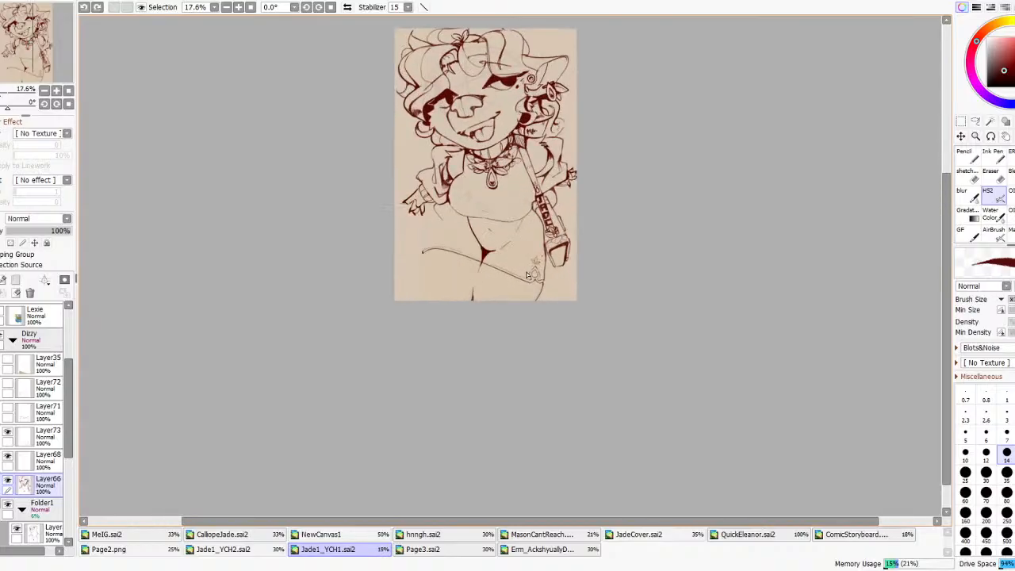
scroll(527, 257, up, 3)
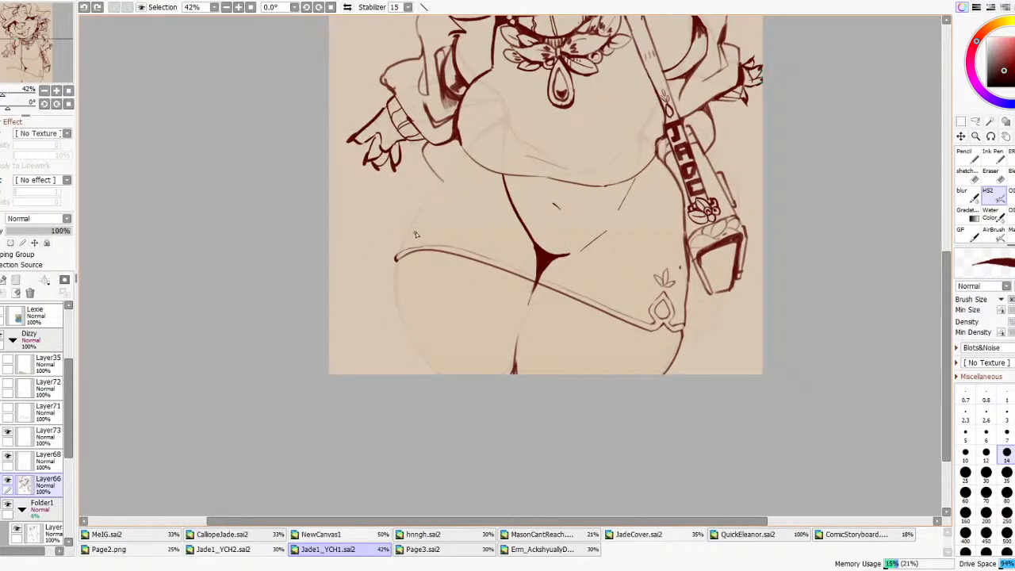
- Ink a short upward hip stroke from the outer left end of the thigh band
mouse_move(398, 254)
mouse_down()
mouse_move(403, 233)
mouse_move(409, 249)
mouse_move(405, 232)
mouse_move(400, 252)
mouse_up()
key(ctrl+z)
scroll(470, 183, down, 5)
scroll(527, 181, up, 3)
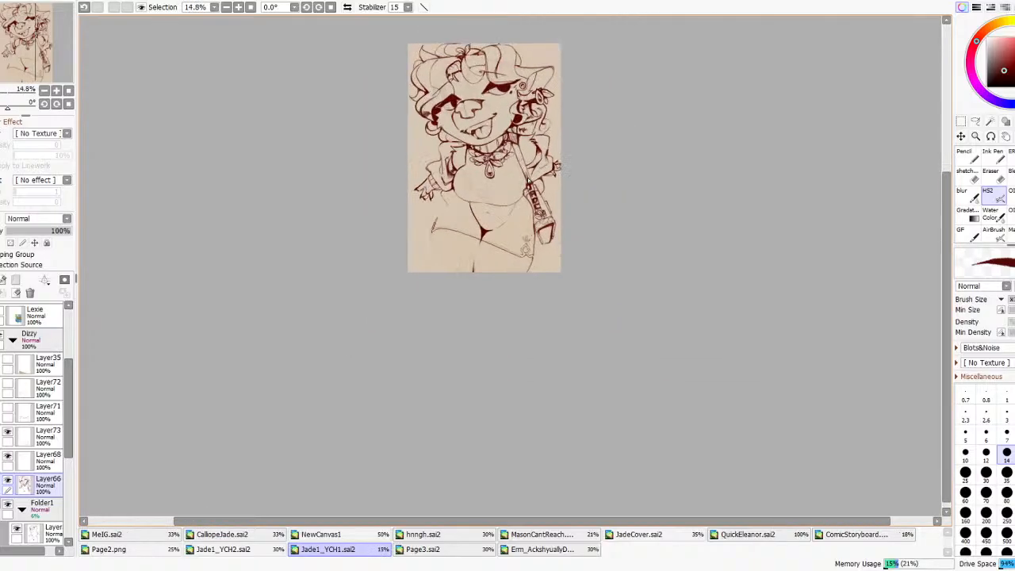
scroll(529, 181, down, 2)
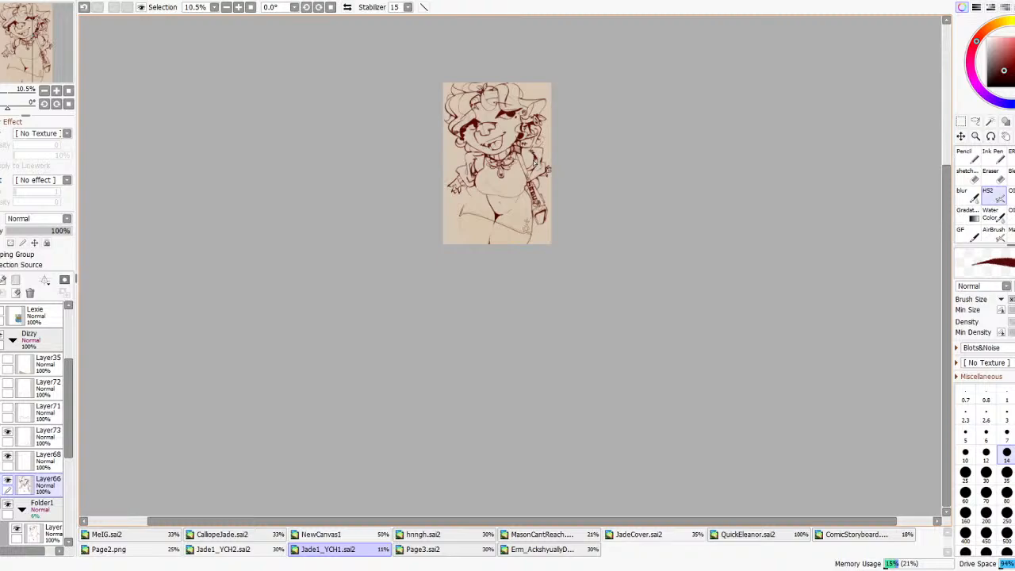
scroll(530, 162, up, 3)
scroll(523, 190, down, 2)
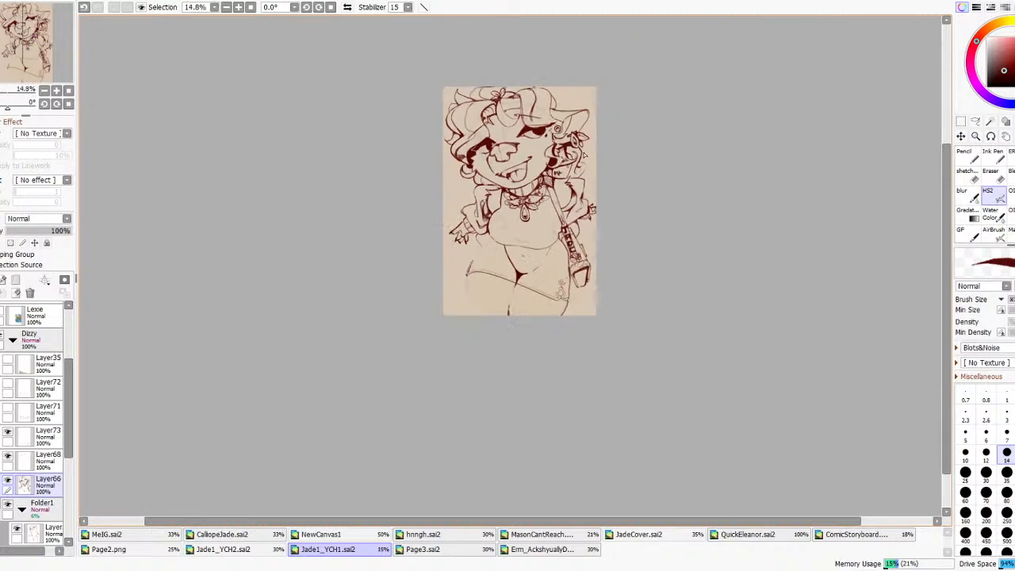
scroll(512, 236, up, 3)
- Try adding short crease strokes above and below the thigh band near the inner thigh
click(1011, 195)
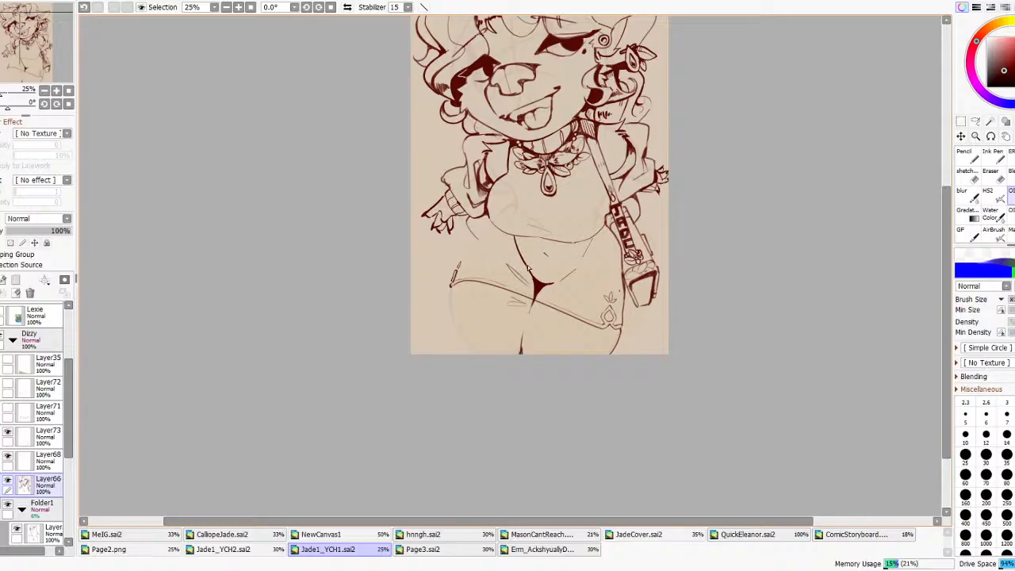
key(ctrl+z)
key(ctrl+z)
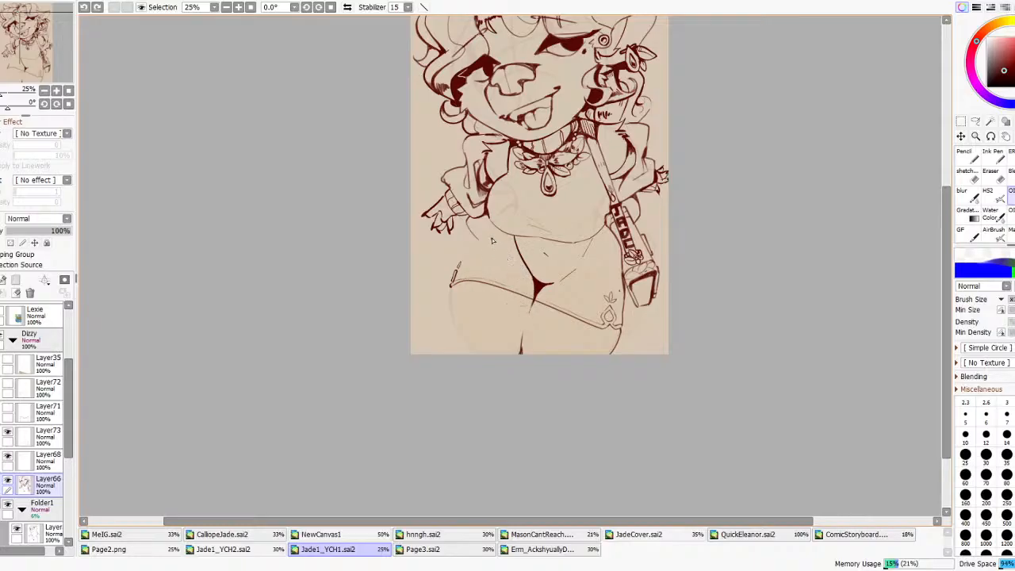
- Sketch small thin triangular marks on both hips above the thigh band
drag(499, 261, 499, 265)
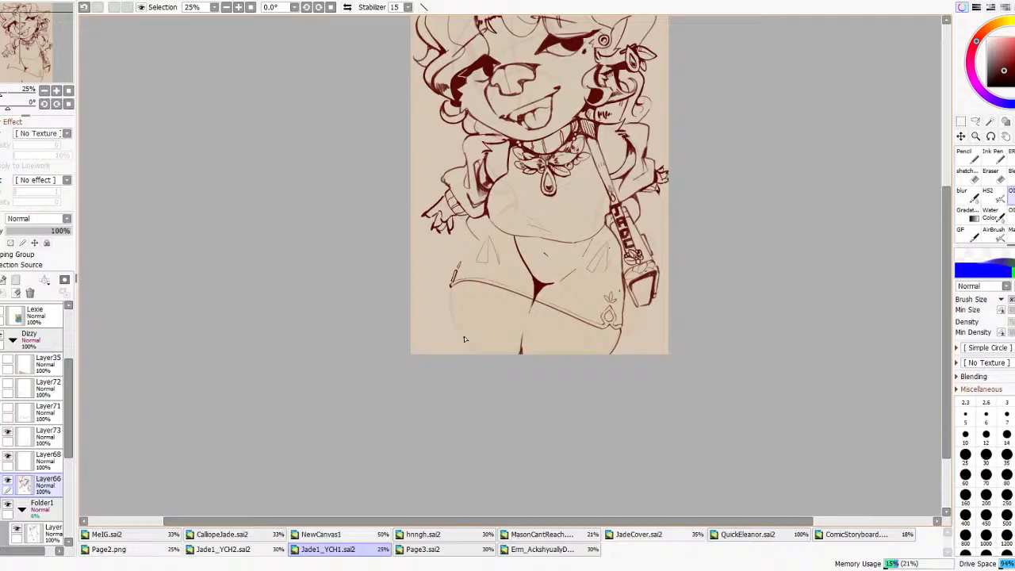
key(ctrl+z)
- Try a first tail stroke beside the outer left hip and check the figure in mirrored view
mouse_move(451, 304)
mouse_down()
mouse_move(488, 312)
mouse_move(494, 348)
mouse_move(479, 356)
mouse_move(446, 308)
mouse_move(491, 306)
mouse_up()
scroll(501, 261, down, 3)
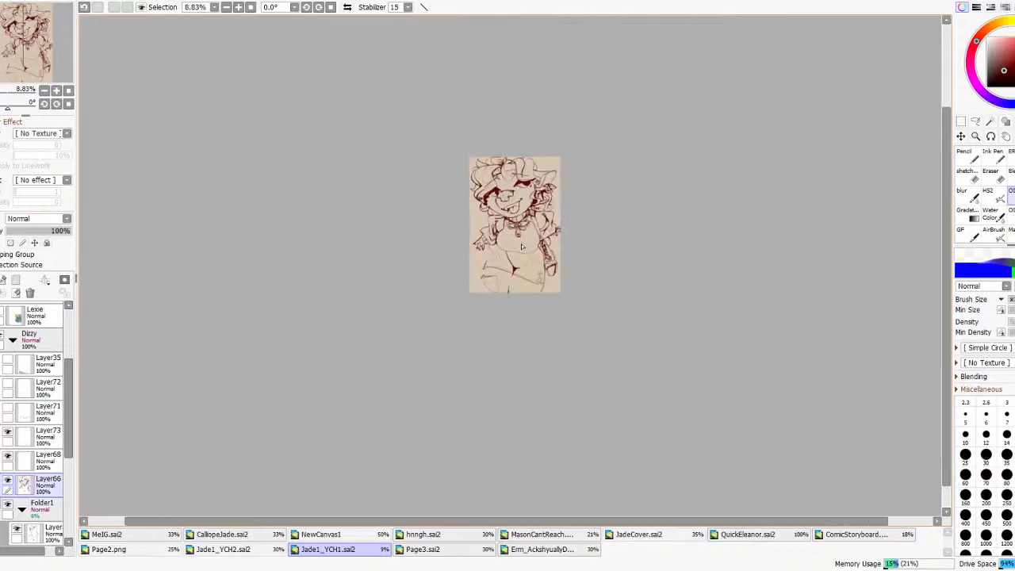
click(348, 8)
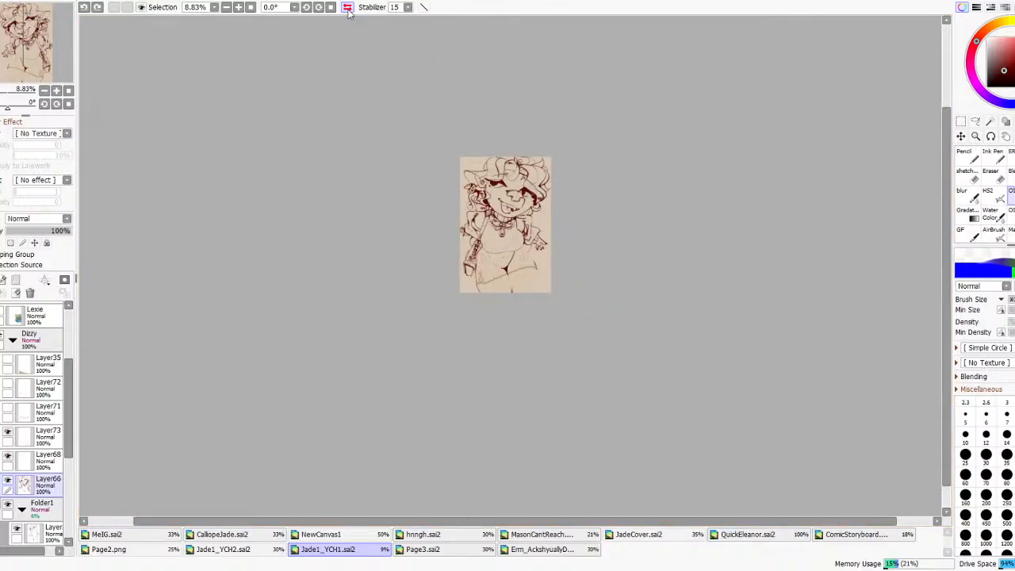
click(347, 8)
scroll(519, 246, up, 2)
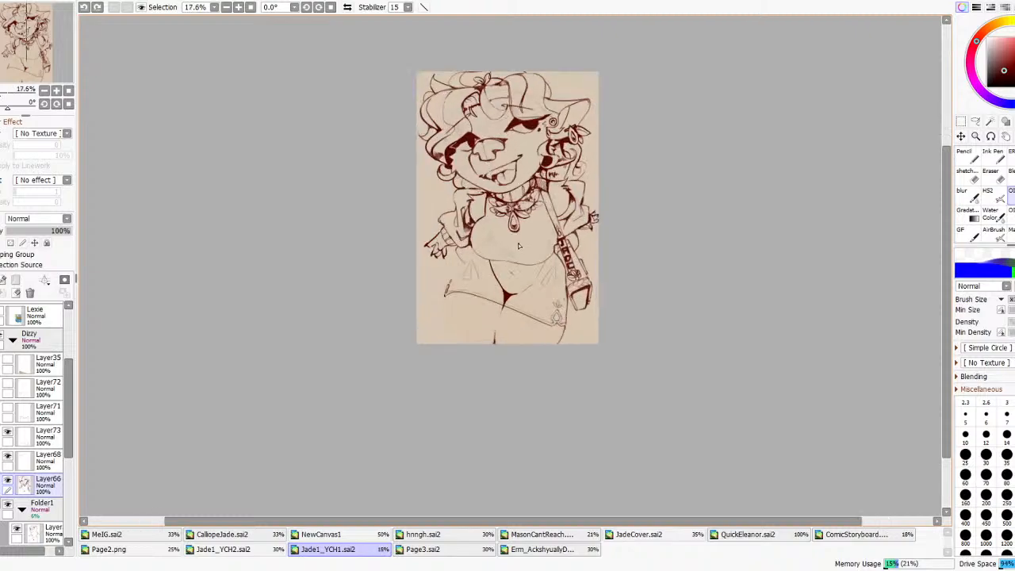
scroll(453, 319, up, 2)
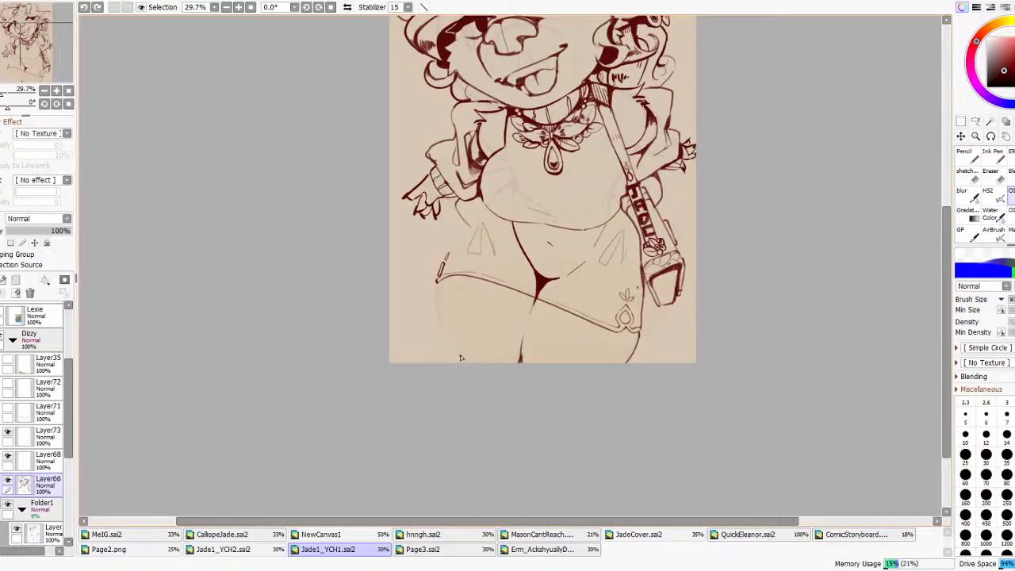
- Try sketching a broad, squared tail outline beside the outer left thigh, reaching from the hip to the lower thigh
drag(478, 304, 512, 356)
key(ctrl+z)
mouse_move(475, 348)
mouse_down()
mouse_move(405, 299)
mouse_move(401, 265)
mouse_move(460, 250)
mouse_up()
key(ctrl+z)
mouse_move(423, 346)
mouse_down()
mouse_move(407, 254)
mouse_move(458, 237)
mouse_up()
scroll(481, 260, down, 7)
scroll(498, 241, up, 4)
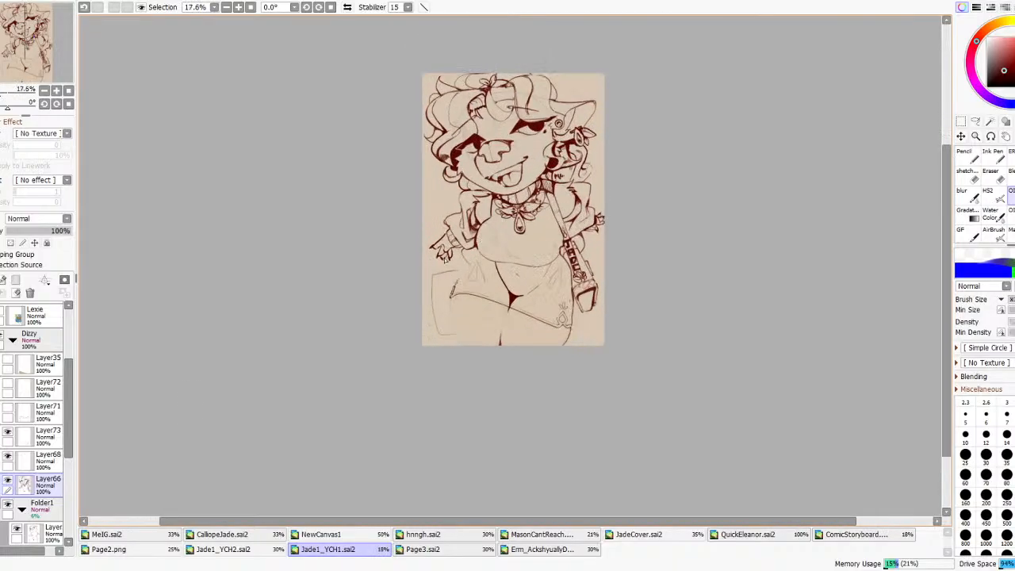
- Examine the composition with the Bg(2) background folder shown briefly and with the canvas view mirrored
scroll(32, 428, down, 5)
click(1, 483)
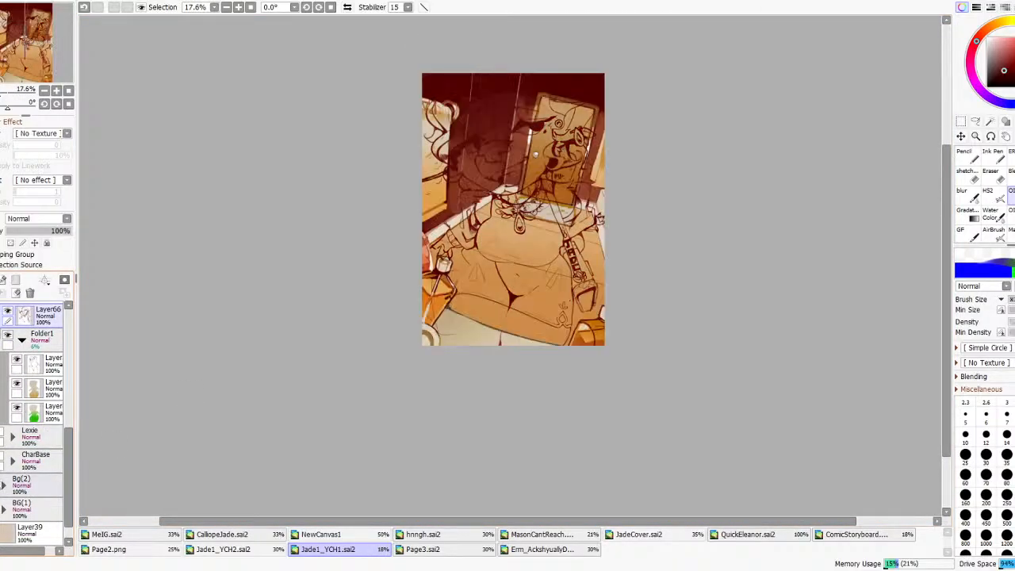
click(0, 483)
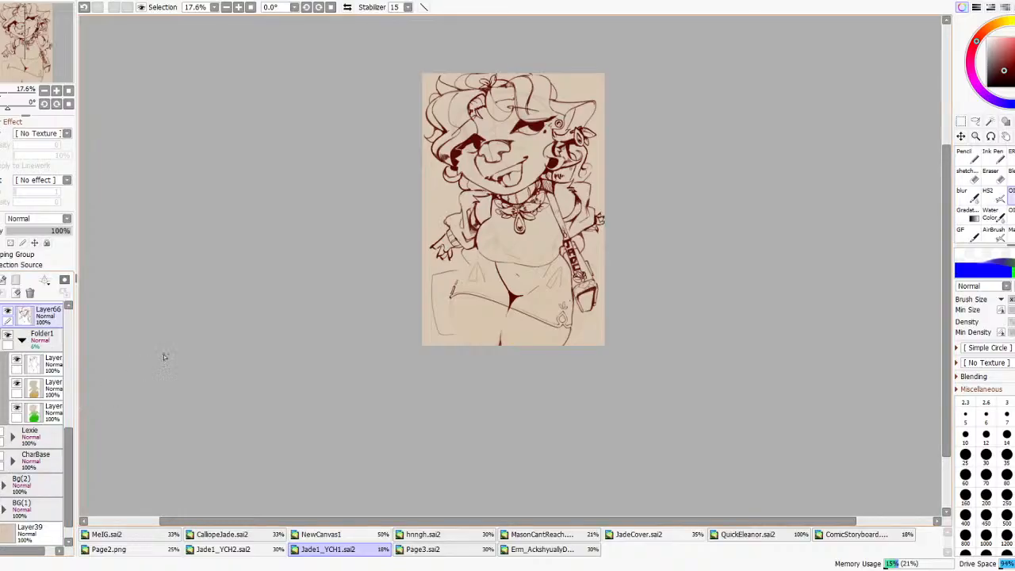
scroll(466, 320, down, 1)
click(347, 7)
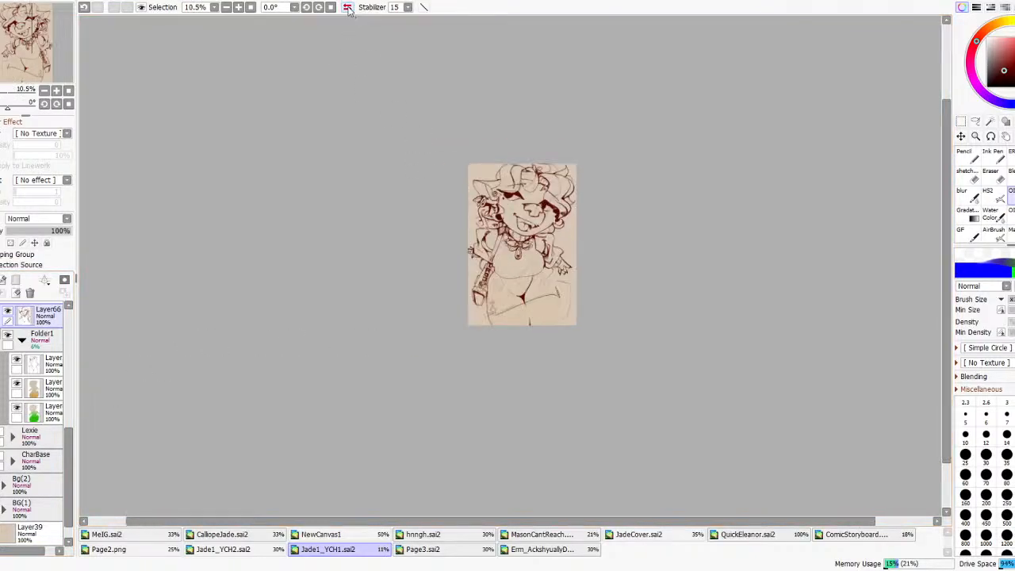
click(347, 8)
click(347, 7)
click(348, 7)
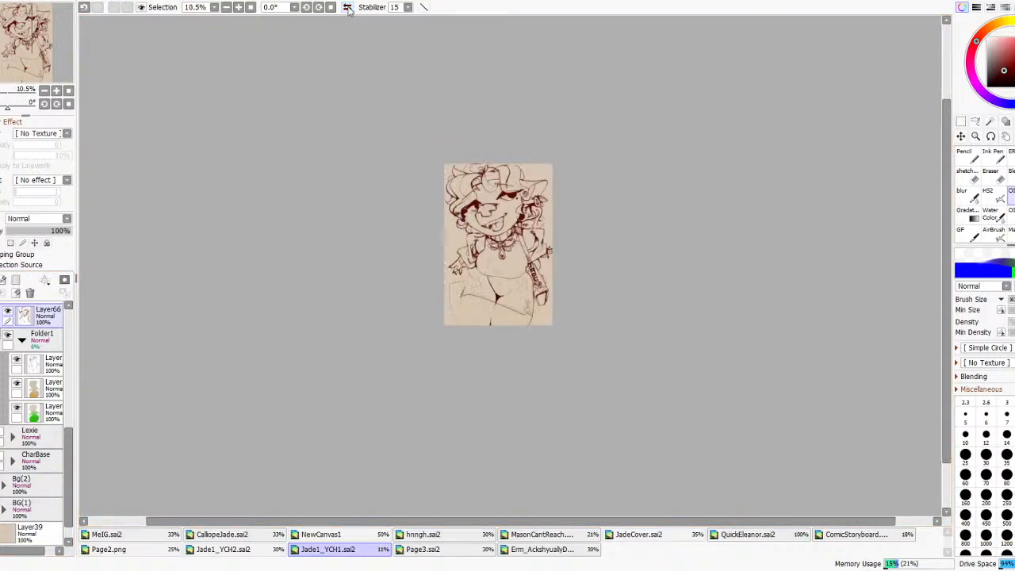
click(347, 7)
click(347, 7)
scroll(512, 335, up, 5)
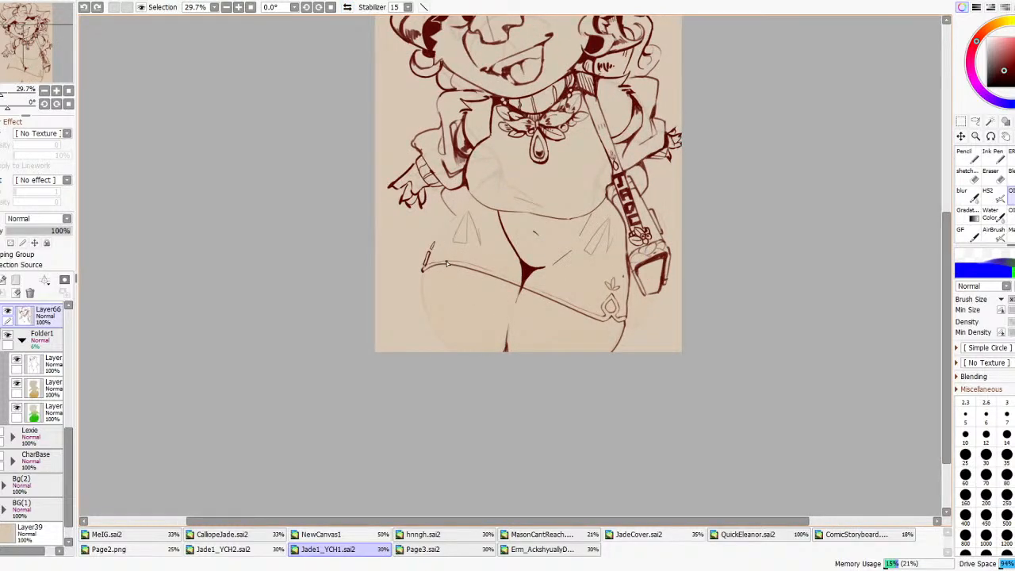
- Show the Dizzy reference layer in the Chars folder to examine the character's body and tail, and hide it again
scroll(32, 396, up, 10)
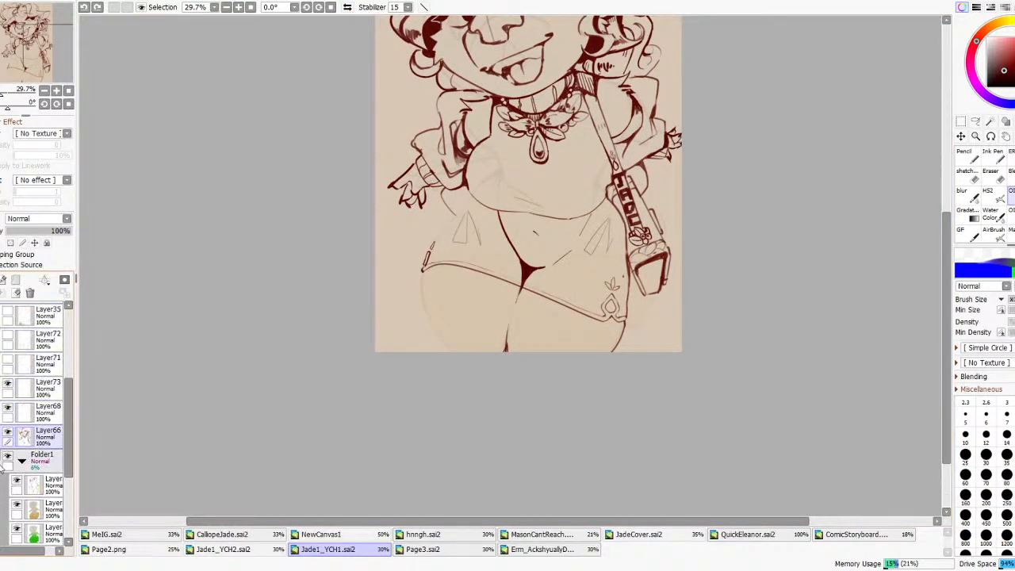
click(5, 407)
scroll(556, 261, up, 6)
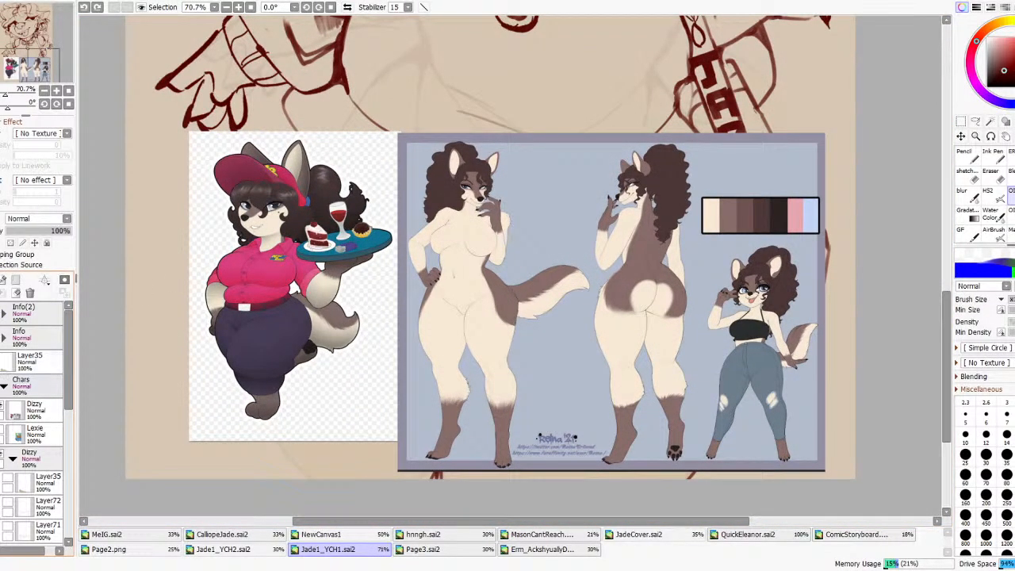
click(5, 411)
scroll(648, 361, down, 11)
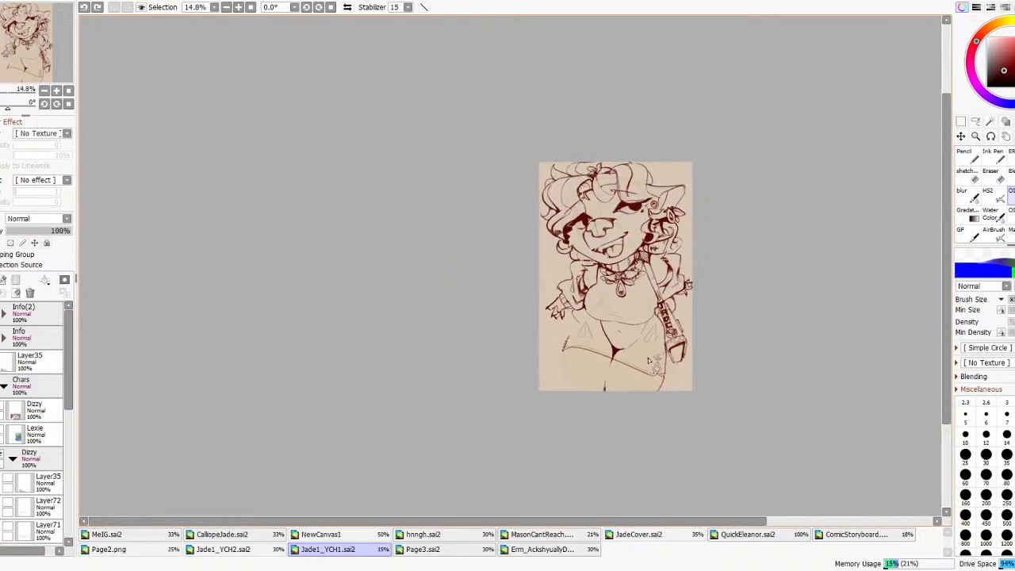
scroll(681, 375, up, 3)
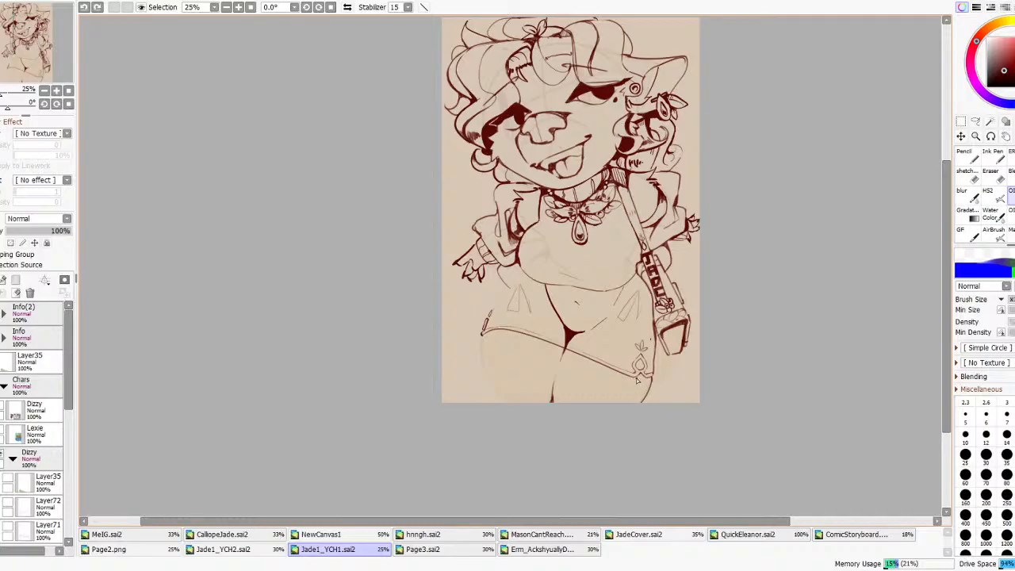
- Move Layer73 below Layer68 and merge it down into Layer66
scroll(43, 441, down, 3)
click(44, 434)
scroll(505, 303, up, 3)
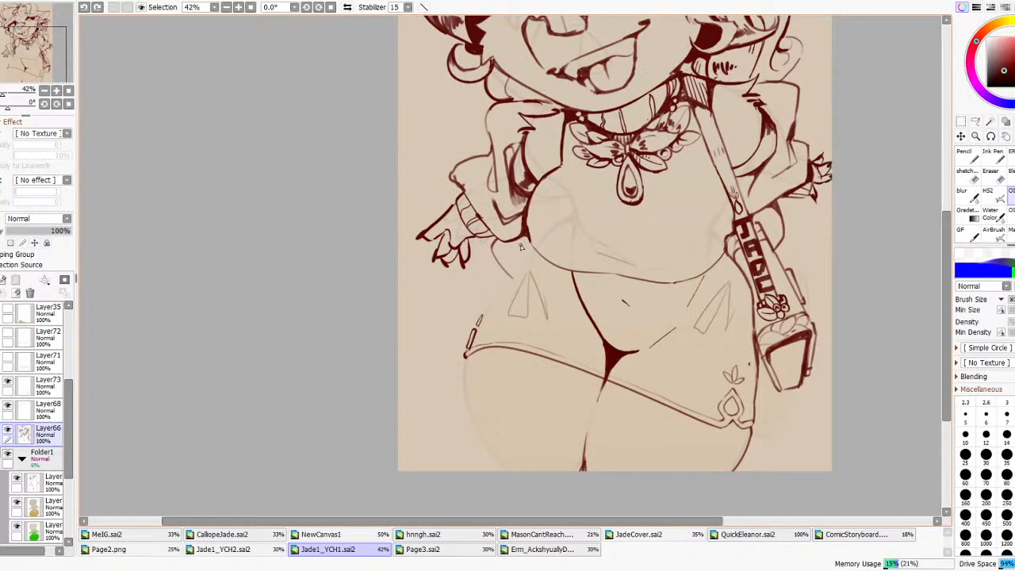
scroll(522, 247, down, 5)
click(7, 383)
click(7, 383)
drag(27, 387, 30, 416)
click(30, 415)
click(4, 292)
- Ink a bushy tail outline with a tufted lower edge behind the outer left hip, and check it in mirrored view
scroll(531, 322, up, 3)
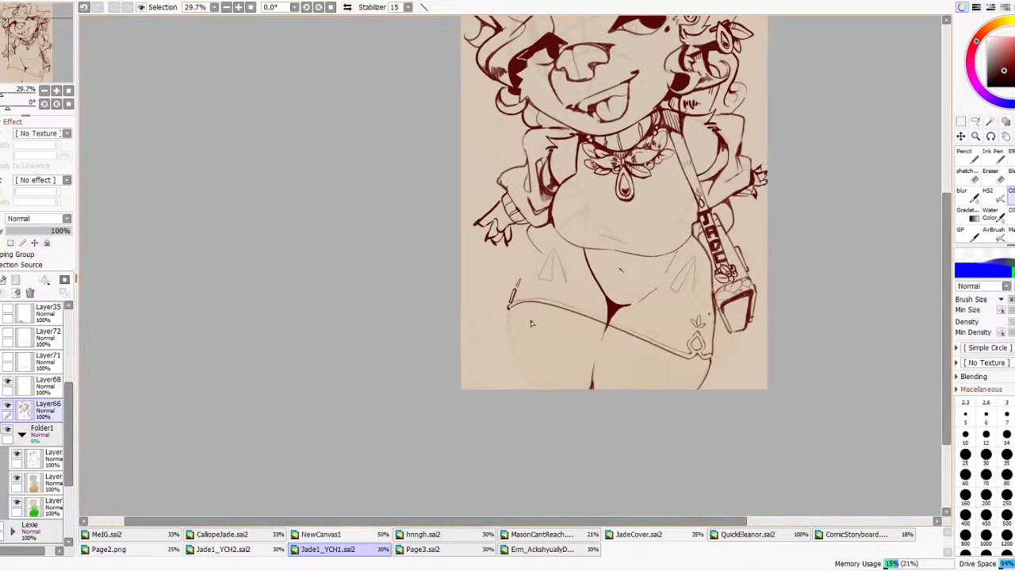
mouse_move(539, 253)
mouse_down()
mouse_move(477, 266)
mouse_move(470, 292)
mouse_move(501, 360)
mouse_up()
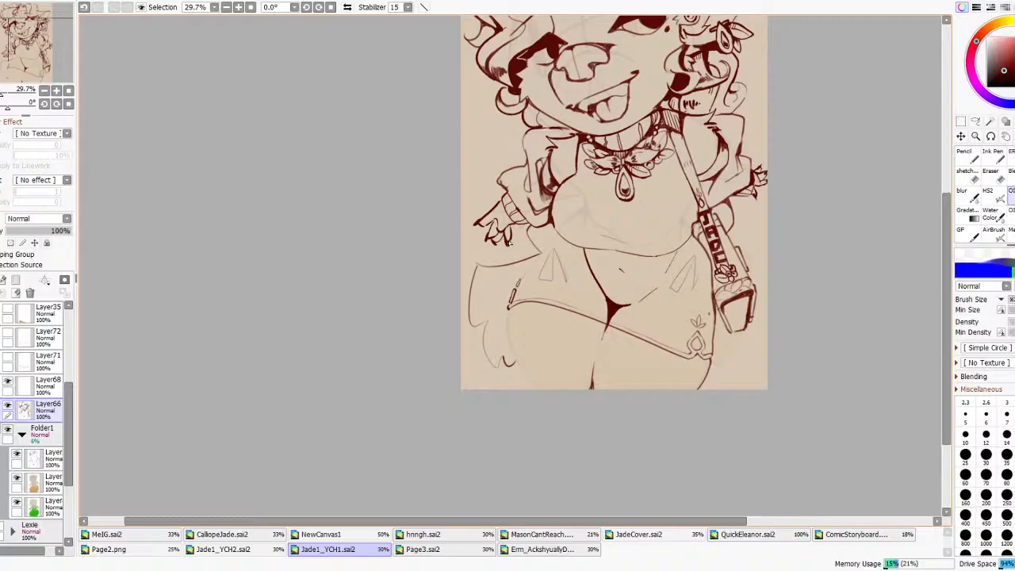
drag(471, 283, 506, 248)
key(ctrl+z)
drag(488, 253, 492, 264)
scroll(501, 254, down, 4)
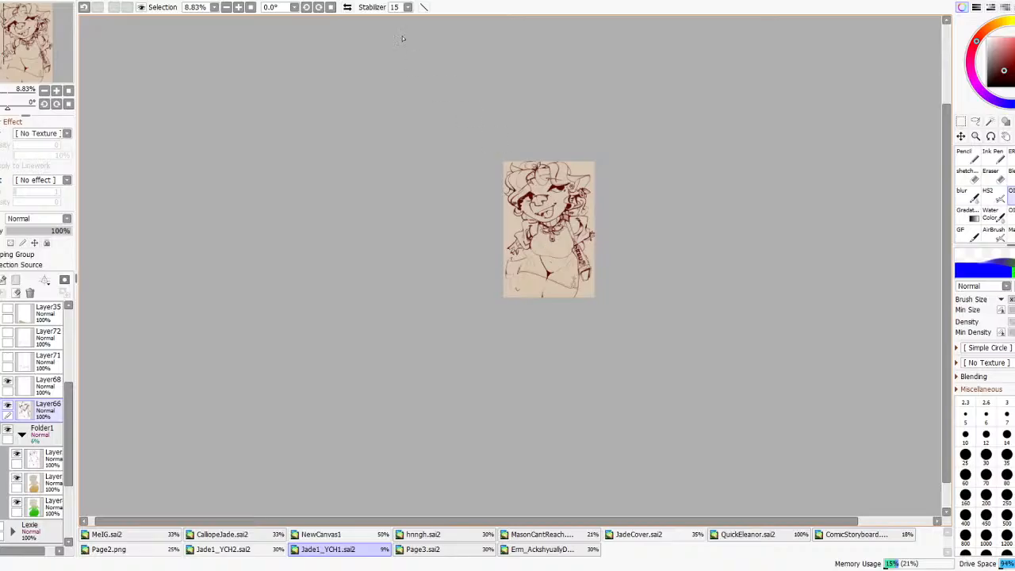
click(347, 7)
click(347, 7)
scroll(537, 320, up, 5)
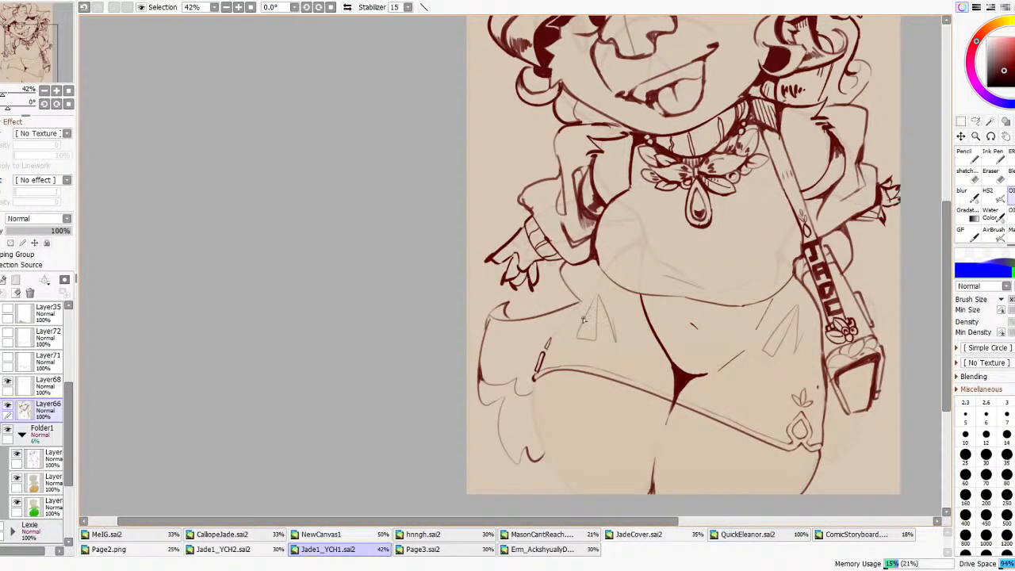
- Lasso the tufted lower end of the tail and transform it to sit higher beside the thigh
click(997, 173)
click(975, 121)
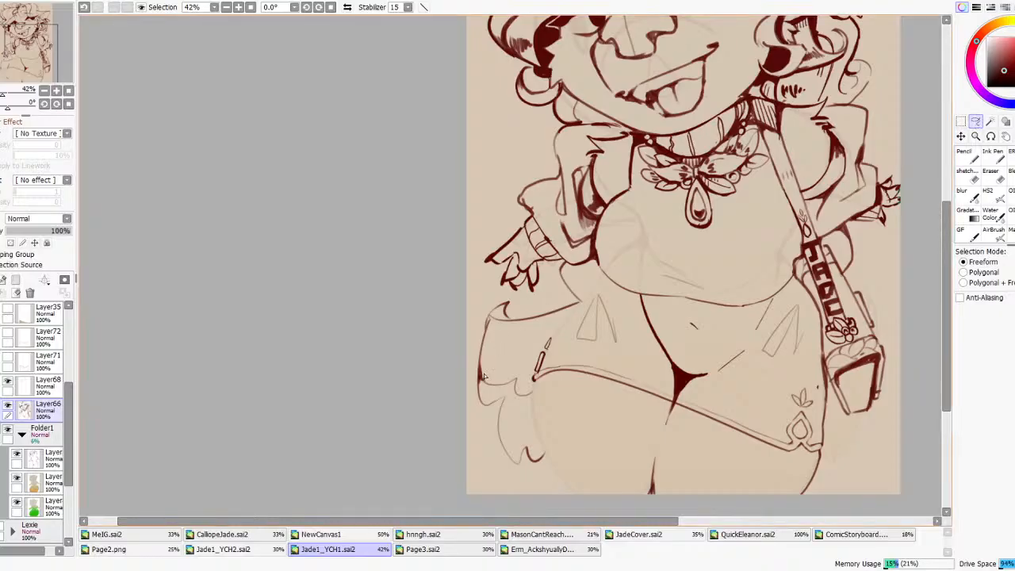
mouse_move(512, 399)
mouse_down()
mouse_move(574, 435)
mouse_move(445, 441)
mouse_up()
key(ctrl+t)
drag(509, 466, 510, 440)
scroll(467, 416, down, 3)
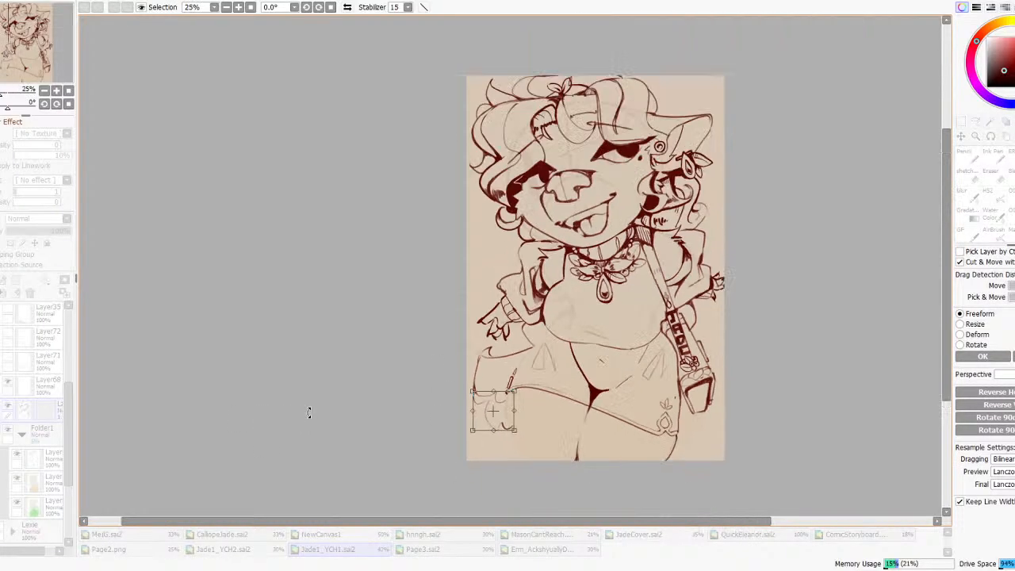
click(980, 356)
scroll(537, 413, down, 1)
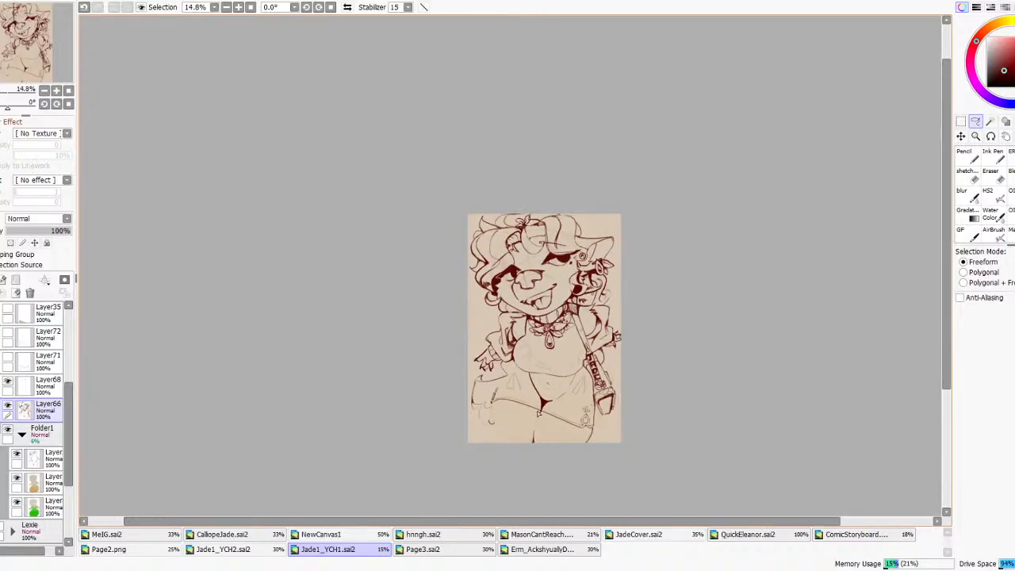
- Examine the adjusted tail and the overall pose in mirrored and normal view at several zoom levels
click(347, 7)
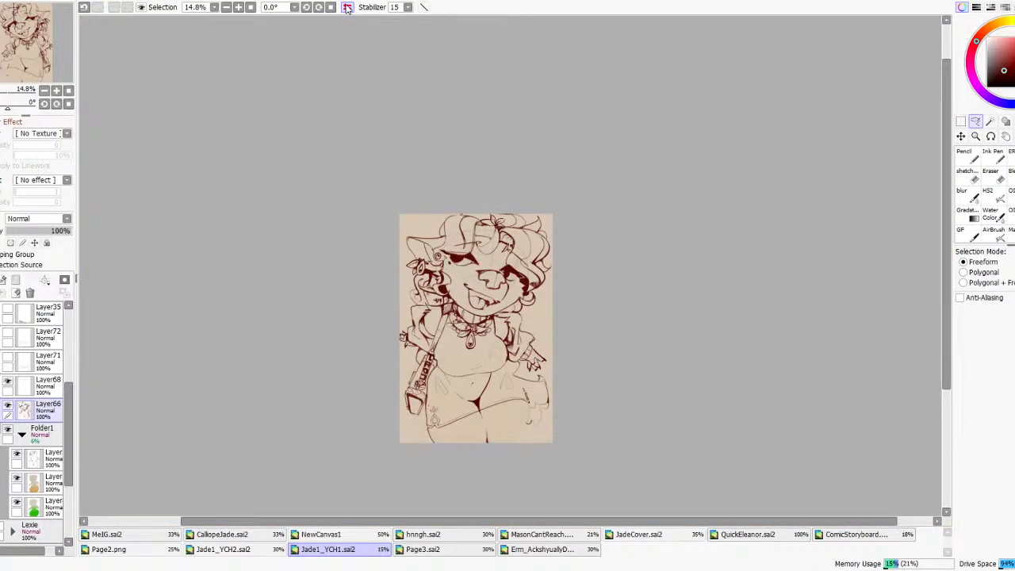
scroll(519, 423, up, 2)
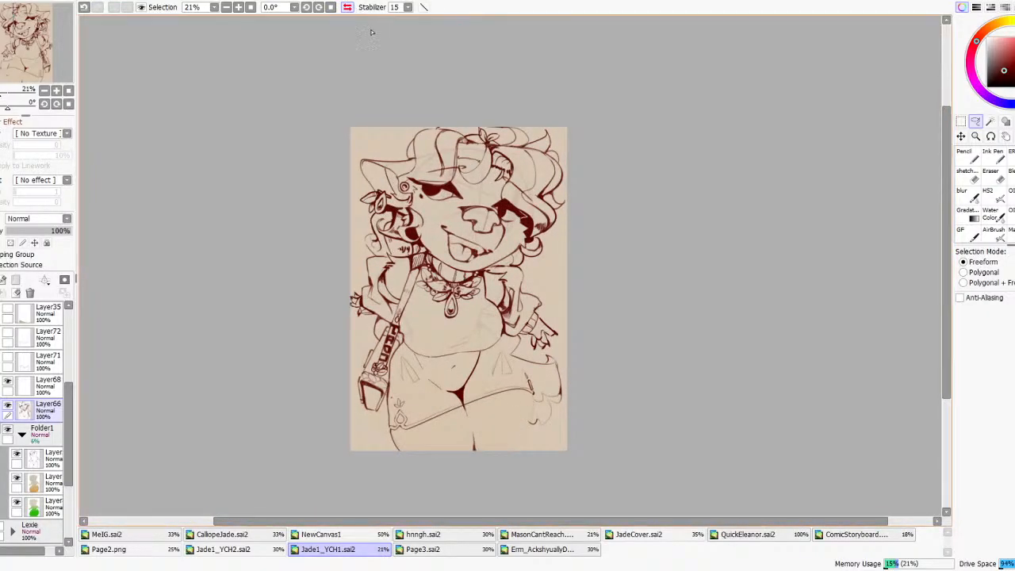
click(347, 7)
scroll(573, 305, down, 3)
scroll(573, 305, up, 3)
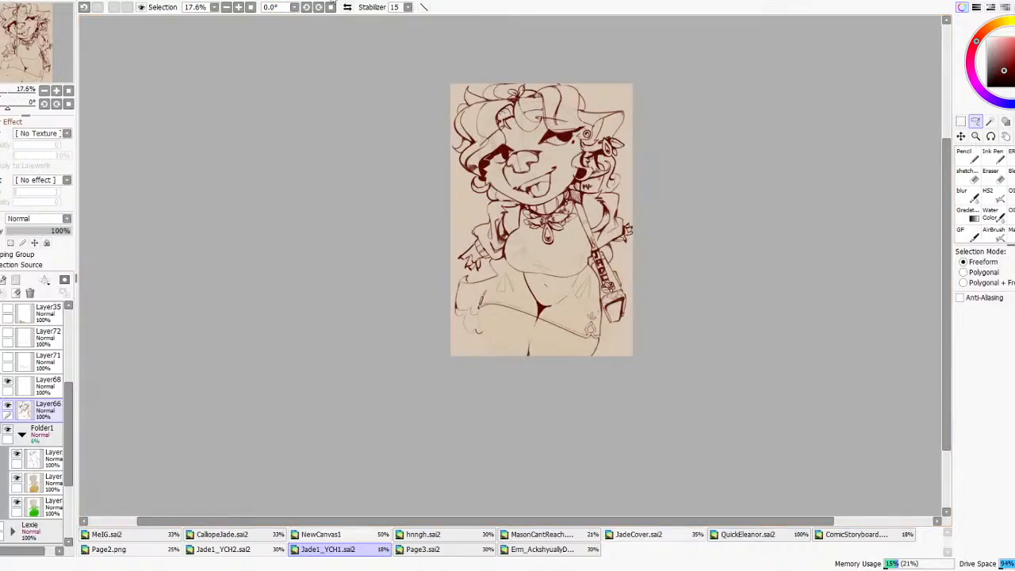
click(347, 7)
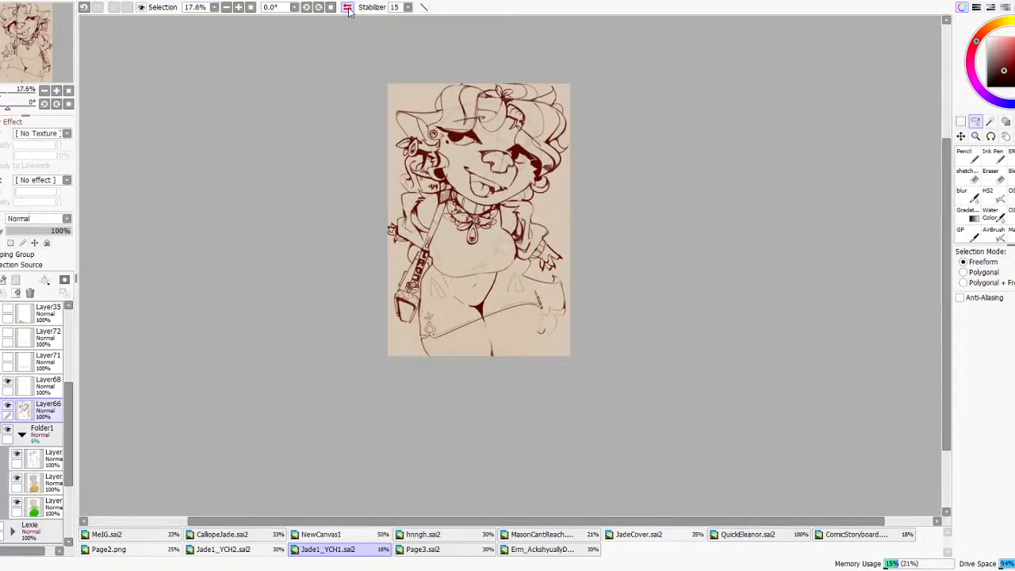
click(347, 7)
scroll(445, 220, up, 1)
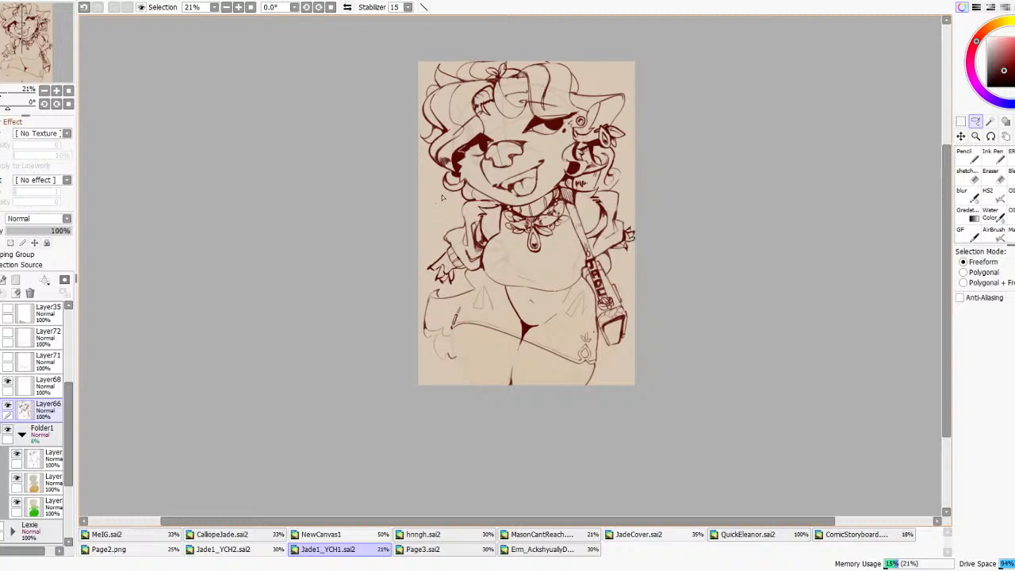
- Check what Layer68 contains by toggling its visibility, and link it to Layer66
mouse_move(442, 215)
mouse_down()
mouse_move(459, 210)
mouse_move(447, 218)
mouse_up()
key(ctrl+z)
click(8, 382)
click(8, 382)
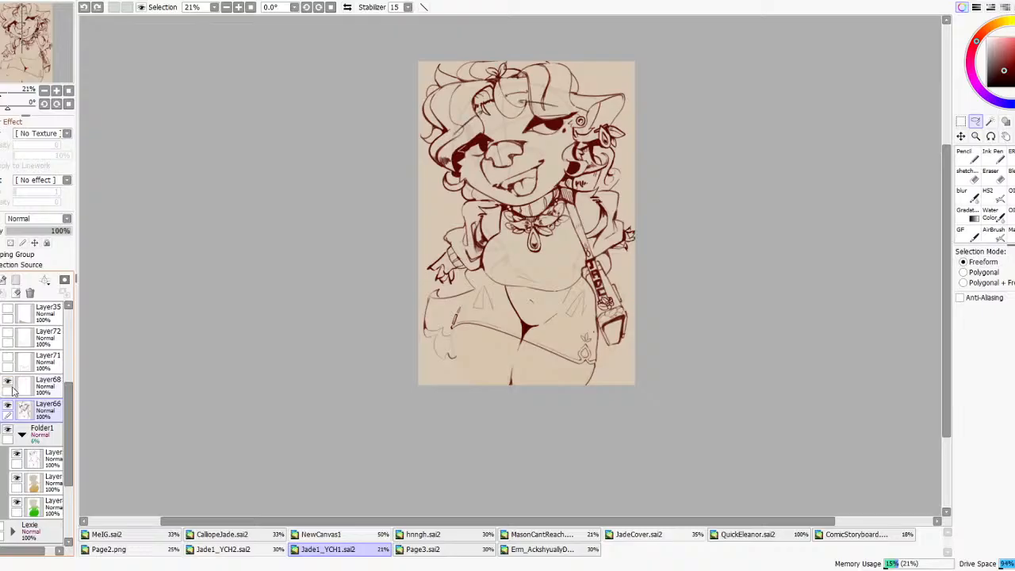
click(9, 391)
- Try rotating the linked line art layers slightly clockwise on the canvas
key(ctrl+t)
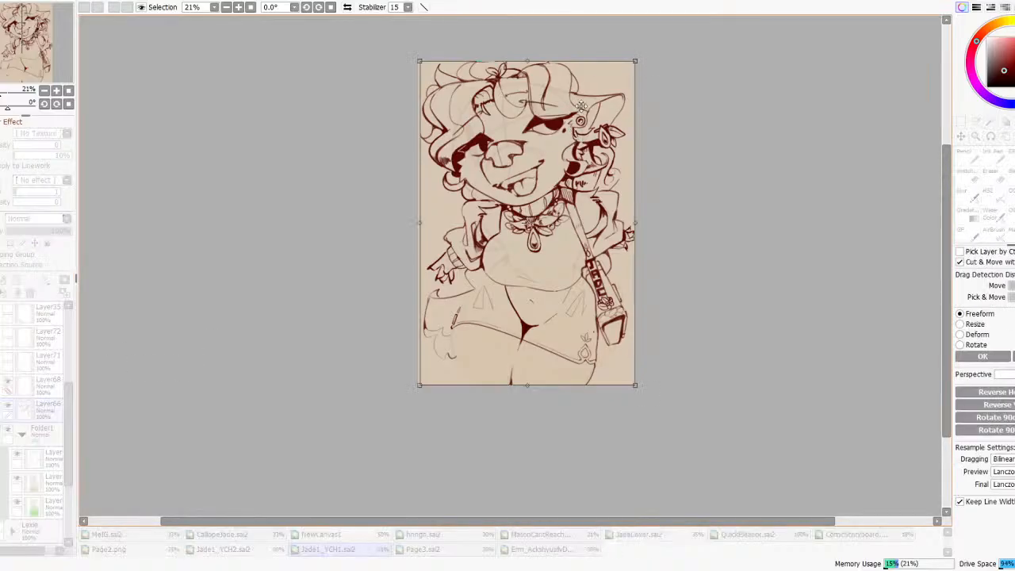
drag(655, 100, 669, 120)
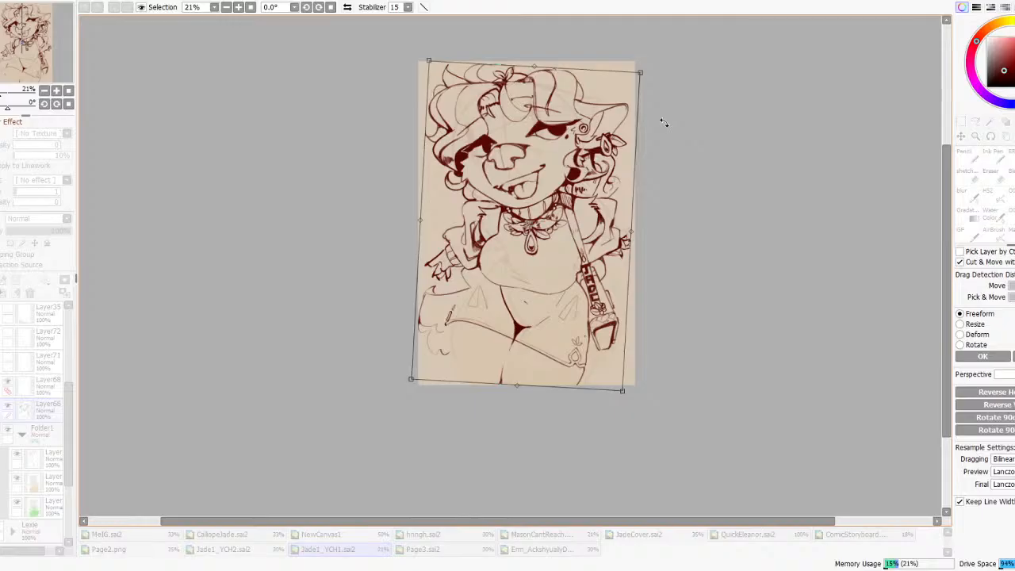
click(982, 355)
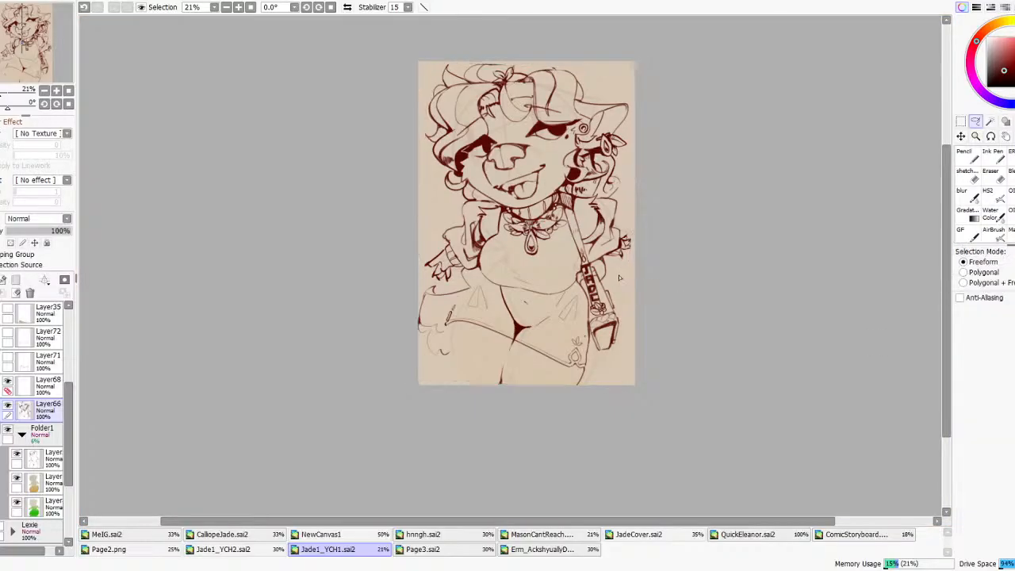
scroll(574, 276, down, 4)
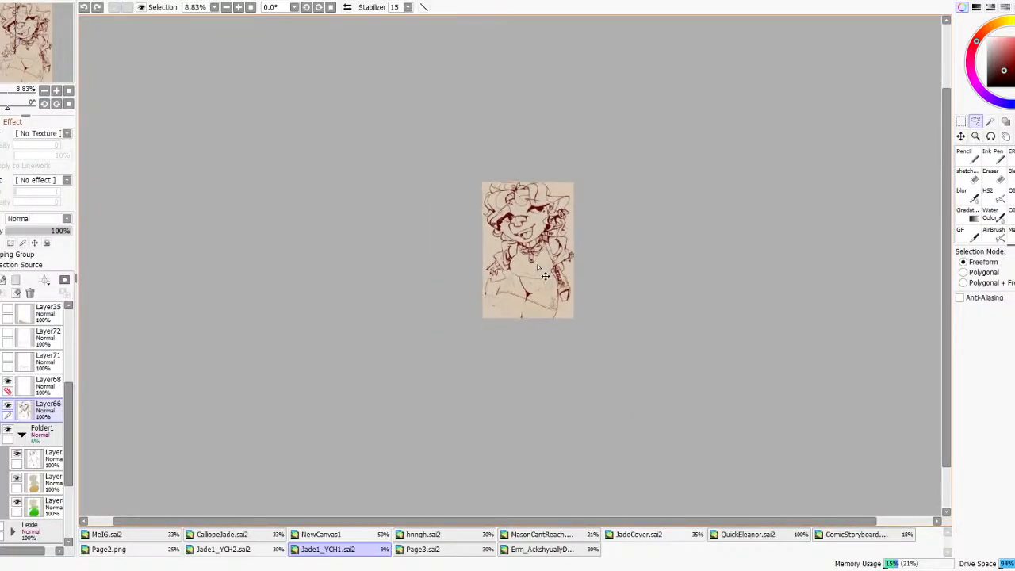
scroll(547, 261, up, 2)
scroll(547, 261, up, 1)
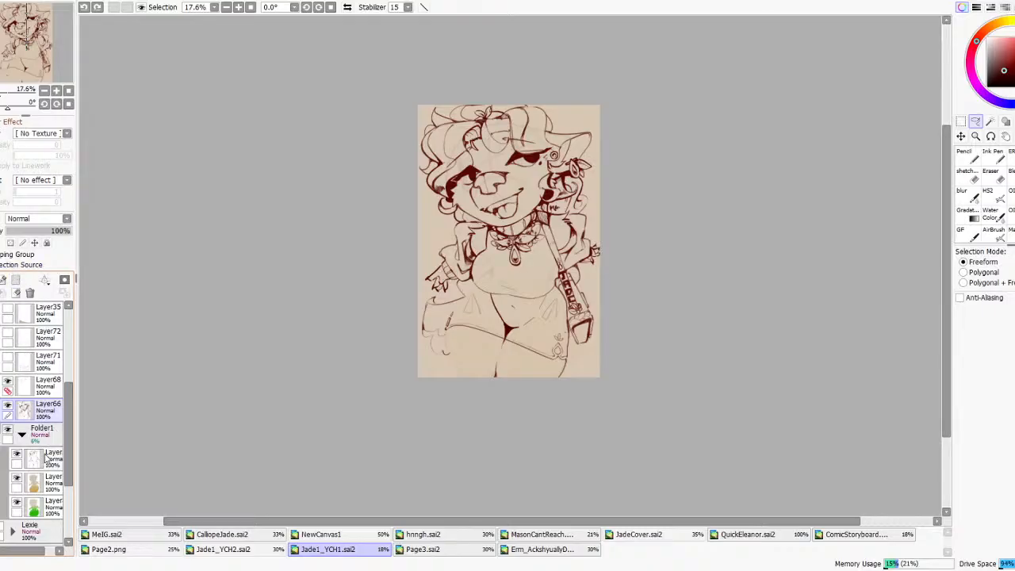
- Lasso the thigh beside the tail on the upper layer of Folder1 and delete everything outside that selection
click(19, 458)
scroll(566, 379, up, 1)
mouse_move(404, 401)
mouse_down()
mouse_move(368, 321)
mouse_move(403, 270)
mouse_up()
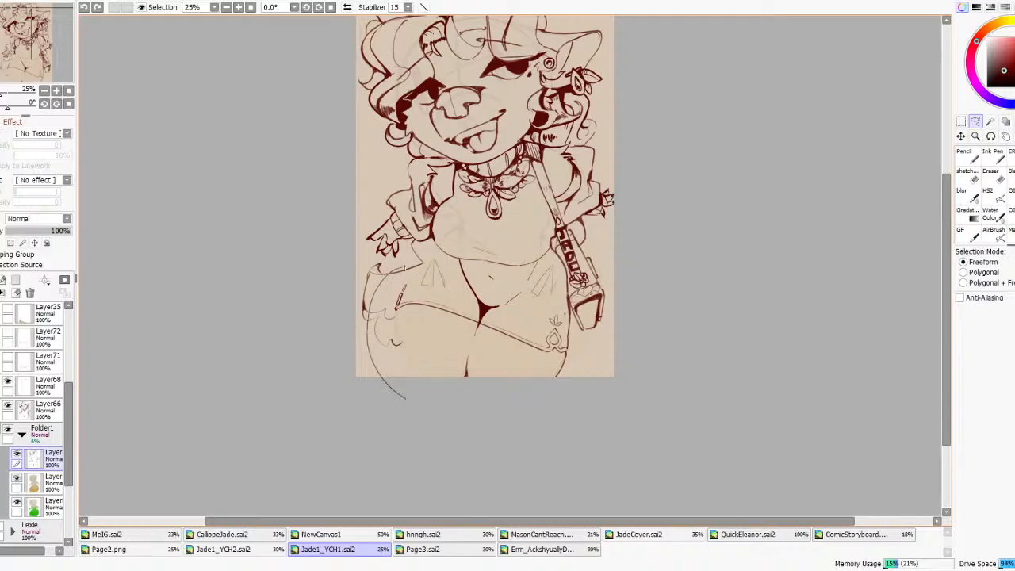
drag(447, 298, 468, 400)
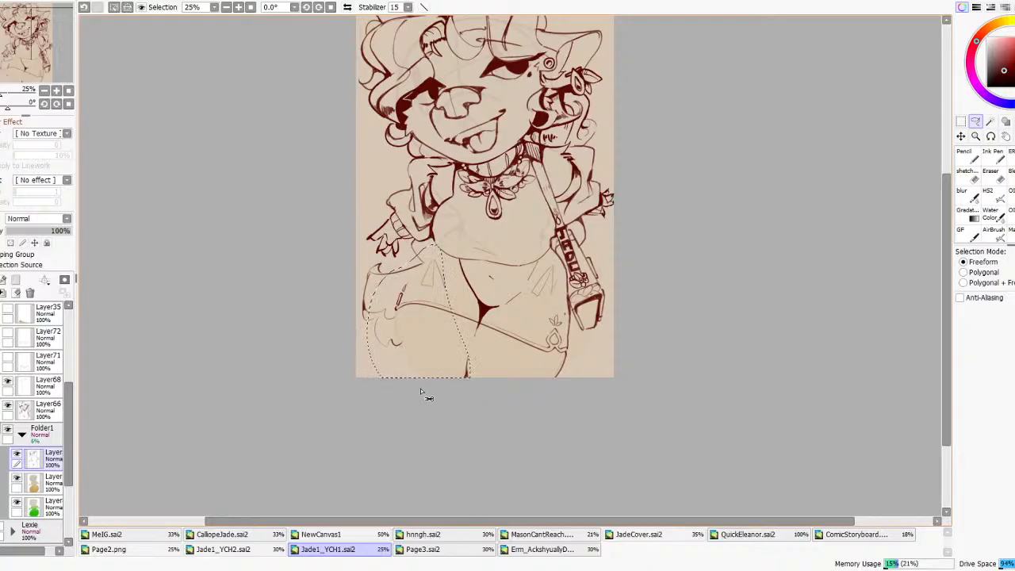
key(ctrl+d)
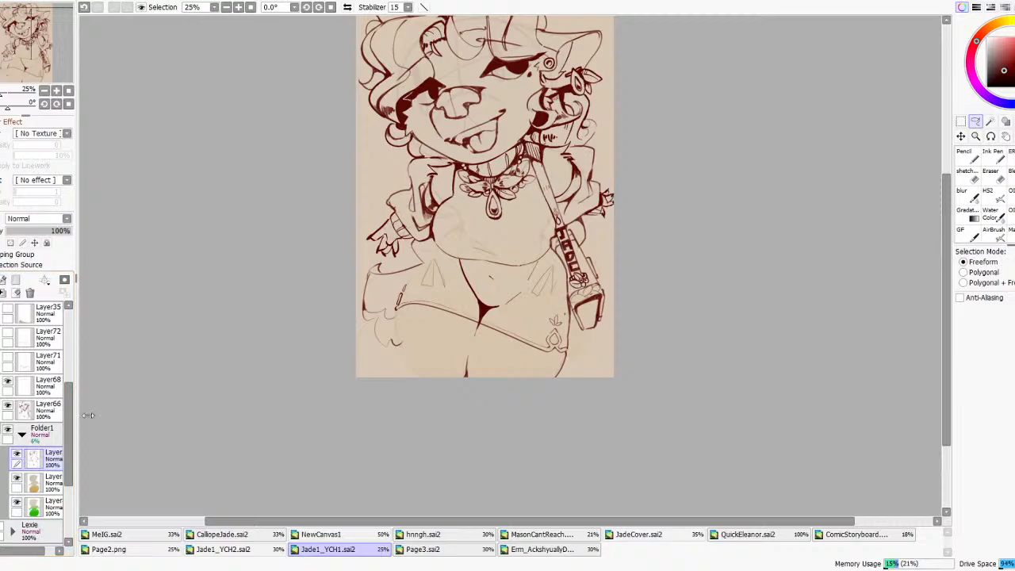
key(ctrl+z)
click(127, 7)
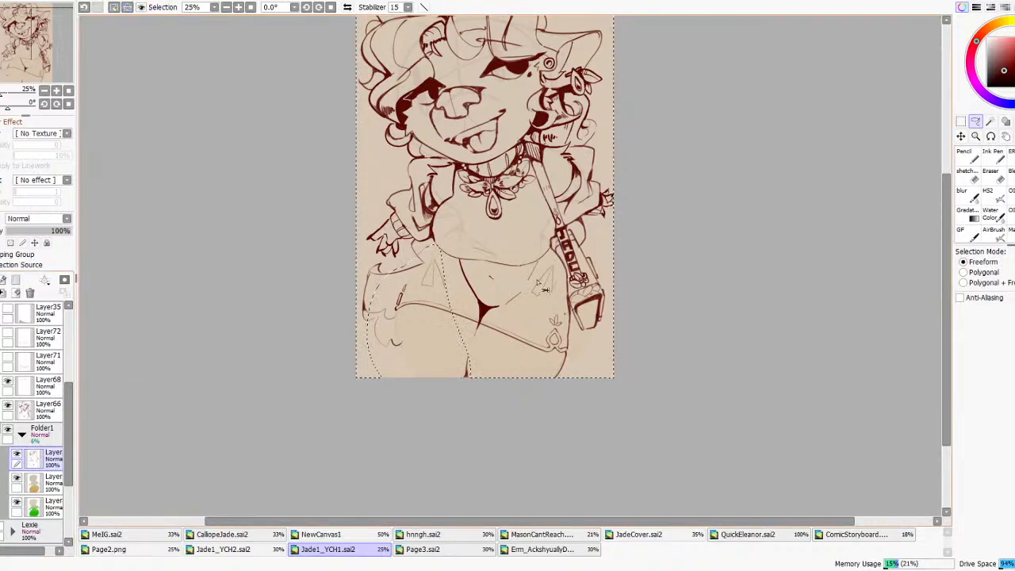
scroll(539, 357, down, 2)
scroll(493, 151, up, 3)
key(Delete)
key(ctrl+d)
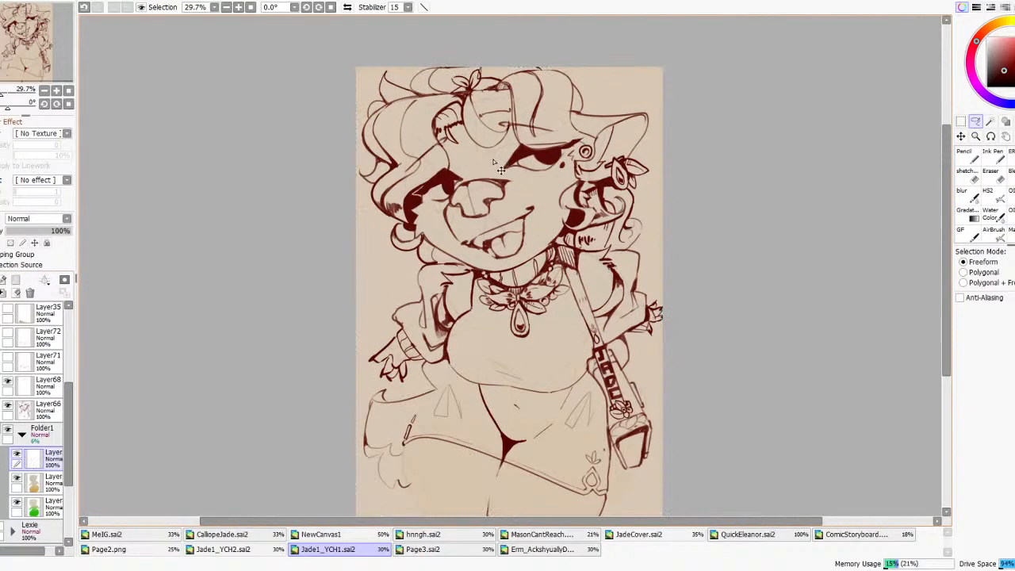
- Move the trimmed thigh outline layer out of Folder1 and merge it with Layer66
scroll(493, 163, down, 3)
scroll(489, 257, up, 3)
drag(41, 459, 38, 423)
click(37, 408)
click(17, 293)
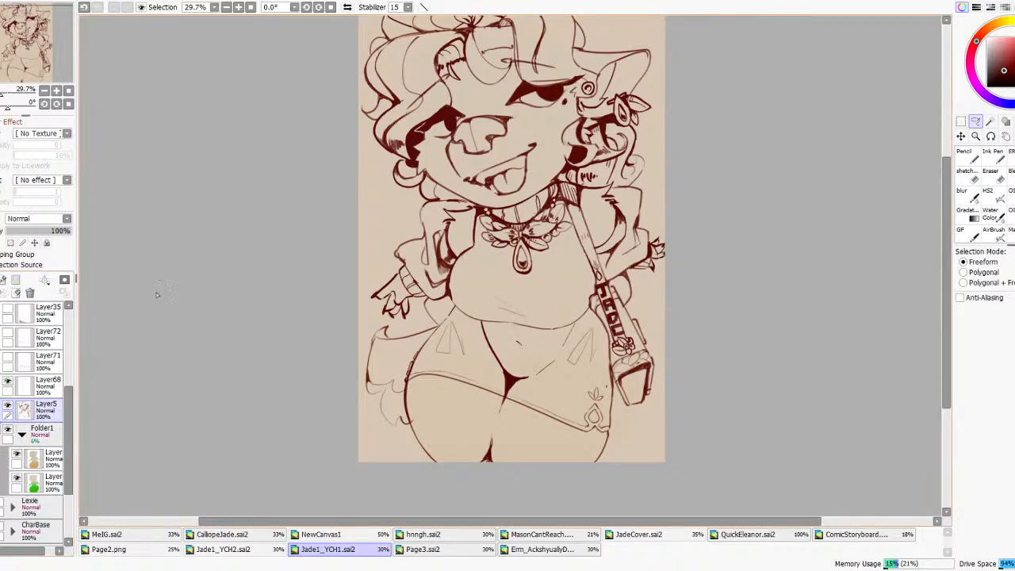
scroll(511, 317, down, 3)
scroll(517, 279, up, 2)
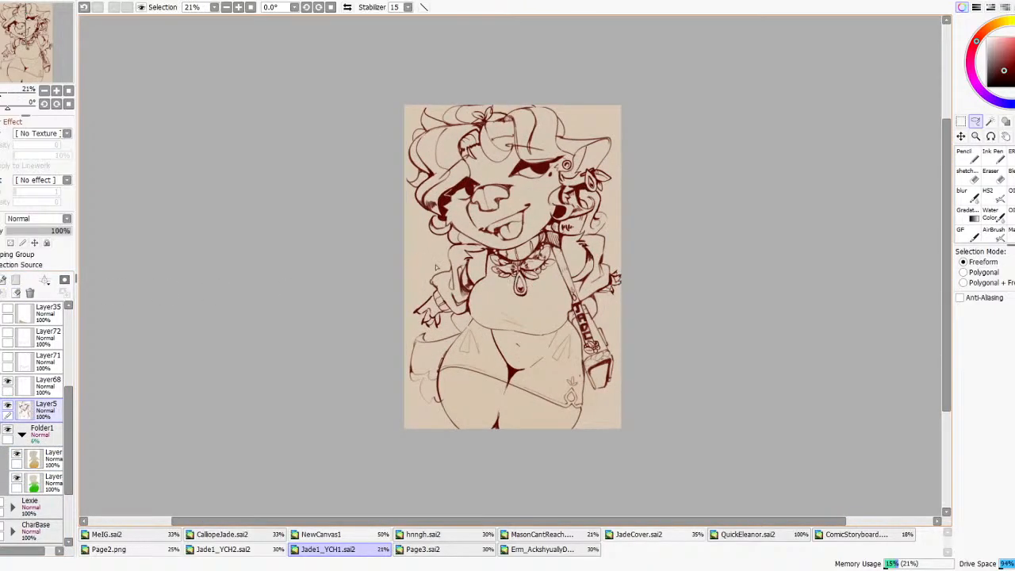
- Set the Magic Wand to the Similar Colored mode and add a new layer beneath the merged line art
click(989, 122)
click(963, 272)
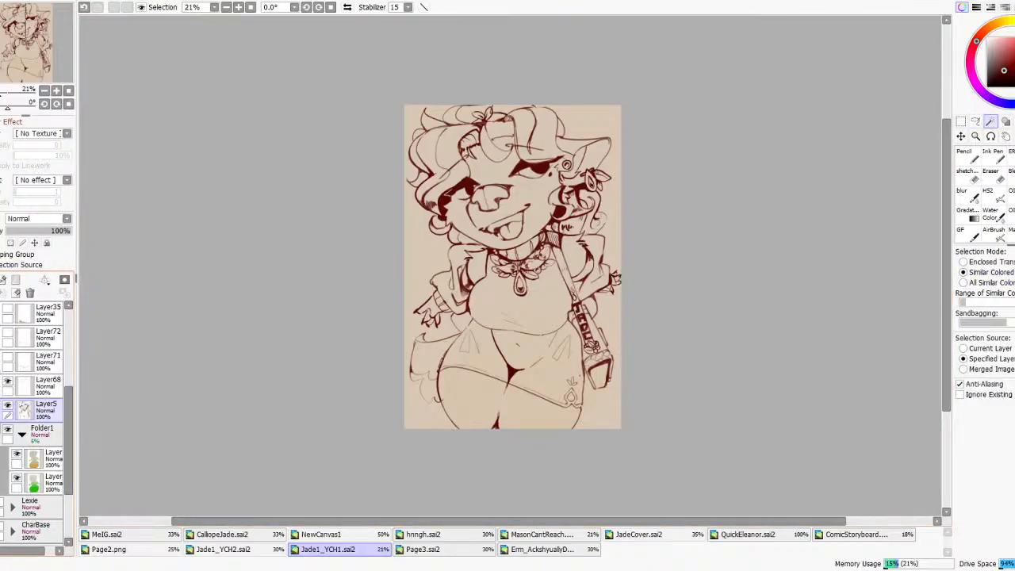
click(2, 280)
drag(23, 410, 26, 445)
scroll(559, 238, up, 2)
click(633, 209)
- Examine the outlines of the hair, ear, arms, tail and hips up close for gaps in the line art
click(1008, 195)
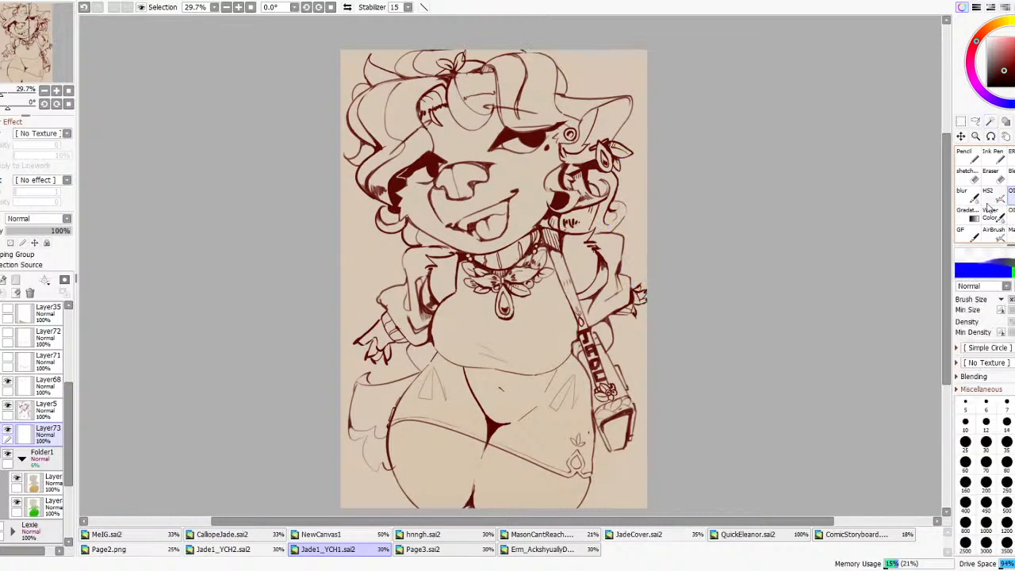
scroll(584, 222, up, 5)
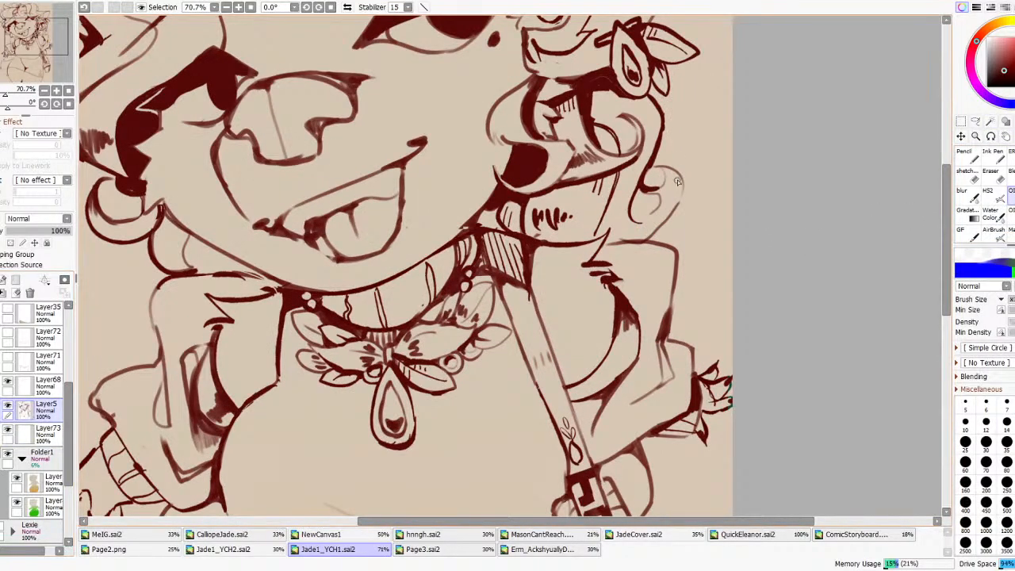
scroll(702, 148, down, 1)
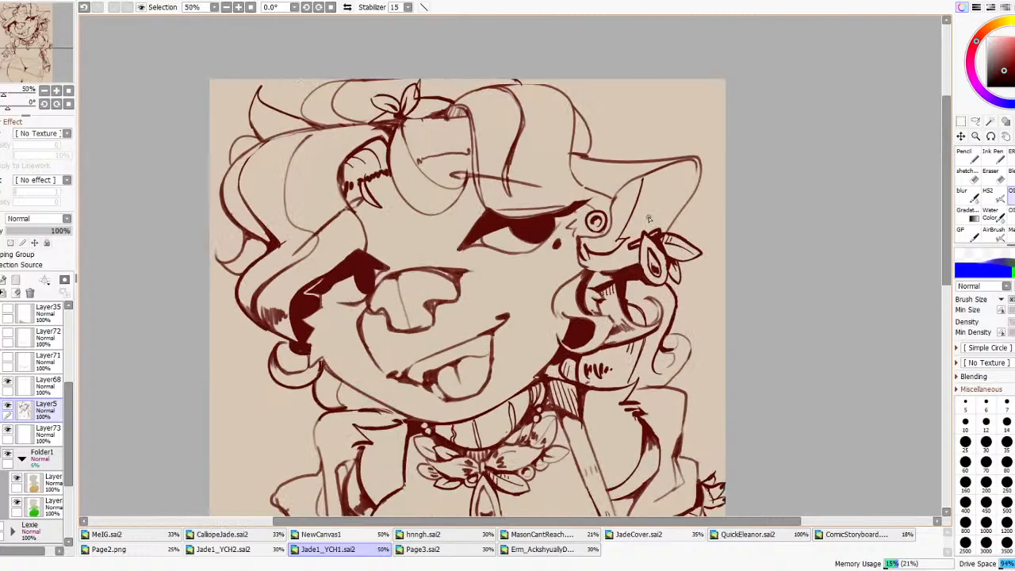
scroll(383, 106, up, 1)
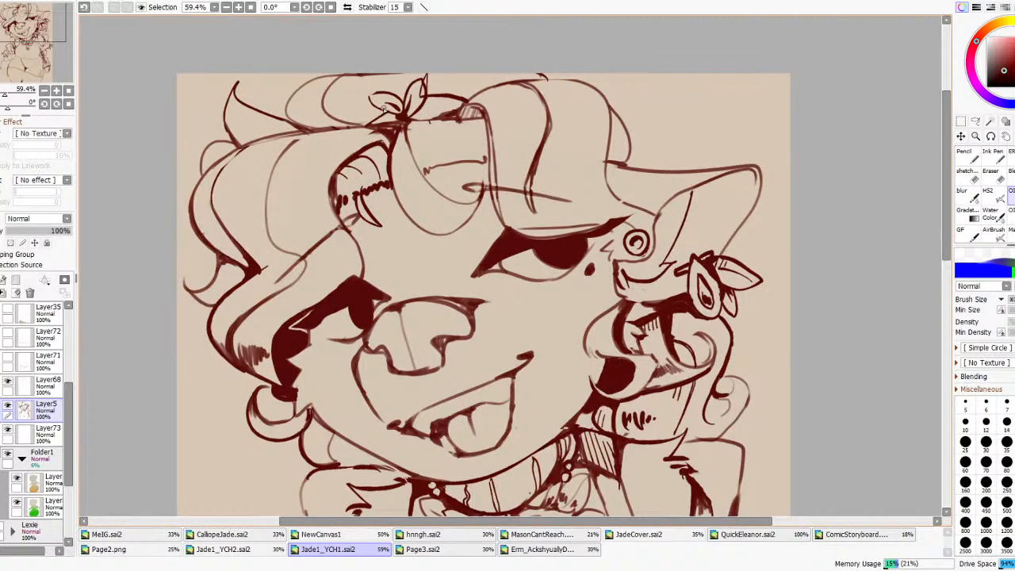
scroll(397, 60, down, 3)
scroll(299, 373, up, 2)
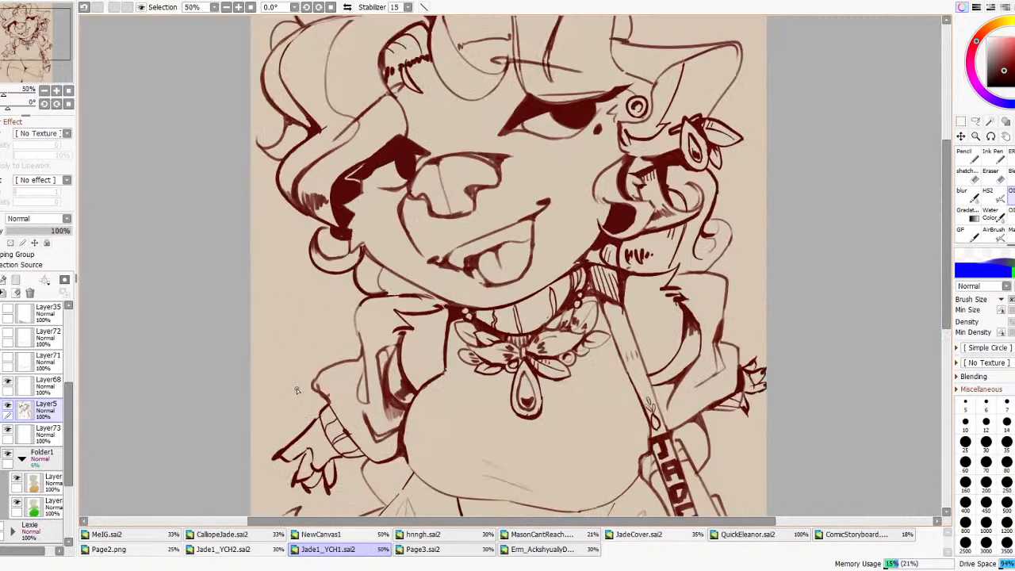
scroll(420, 127, down, 3)
scroll(369, 416, up, 4)
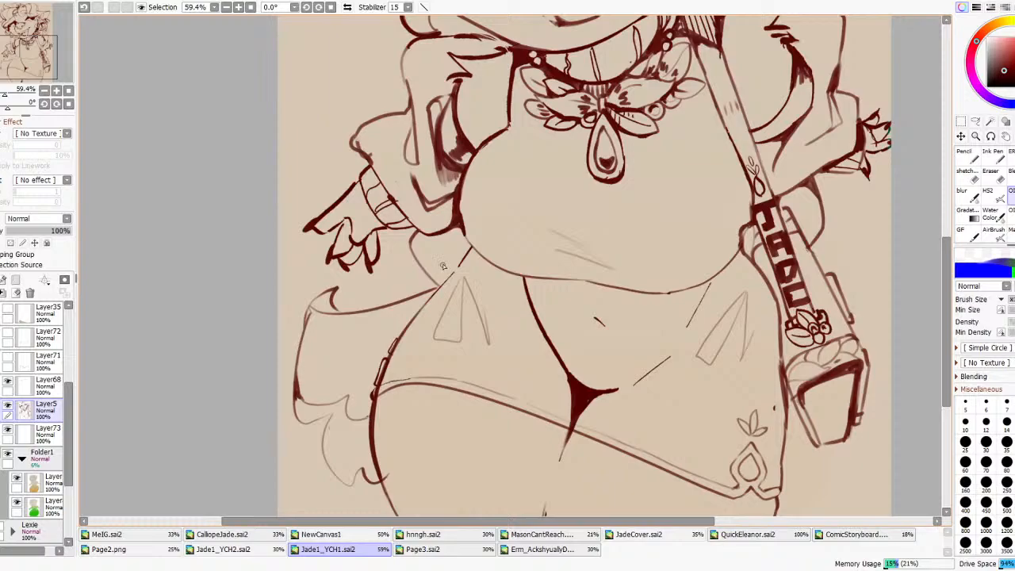
scroll(502, 279, down, 1)
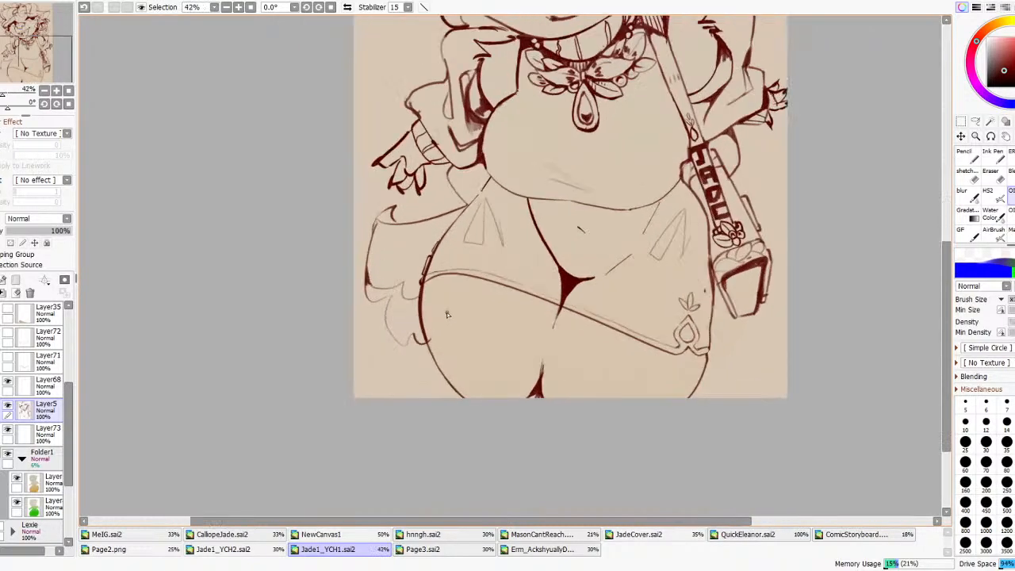
- Draw a brush stroke that extends the line between the thighs up toward the crotch on the line art layer
key(e)
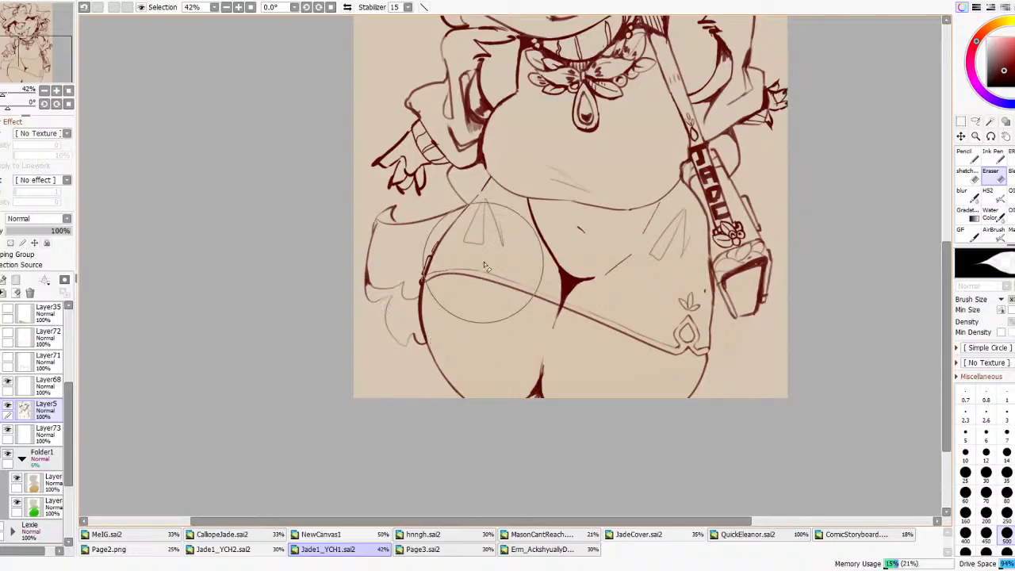
click(1010, 196)
drag(541, 372, 556, 325)
scroll(585, 280, down, 4)
scroll(656, 162, up, 3)
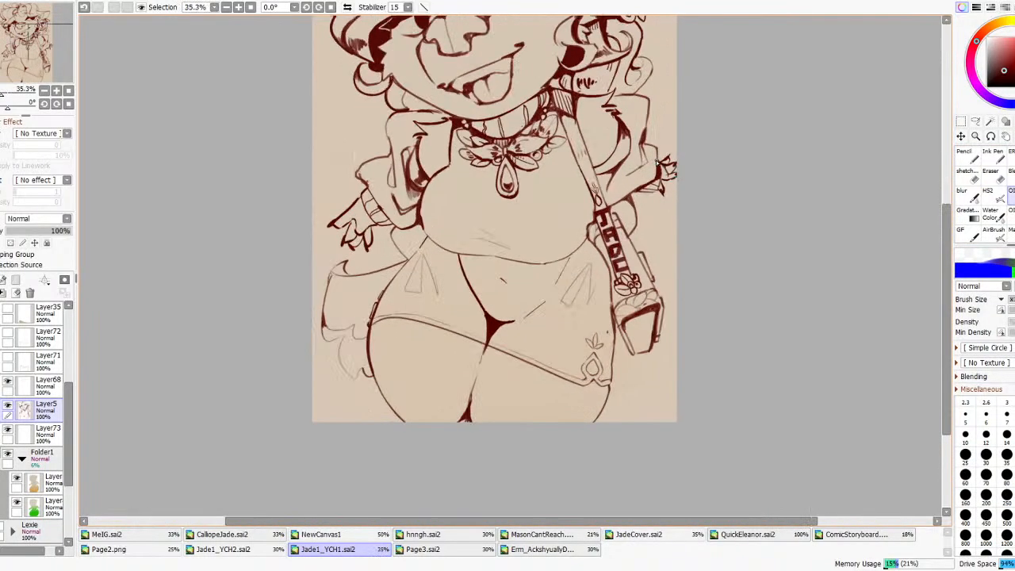
scroll(551, 193, up, 2)
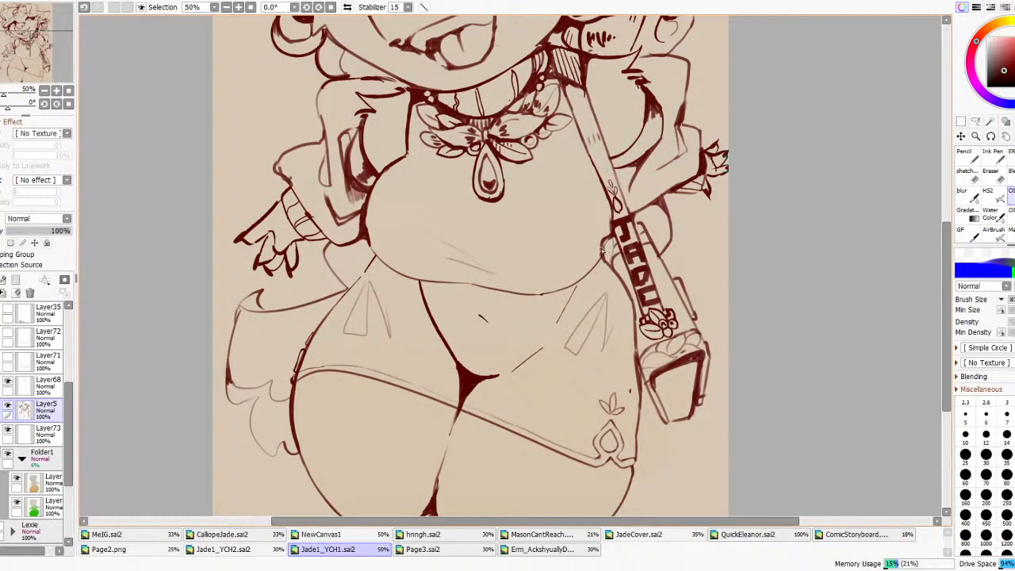
scroll(676, 124, down, 3)
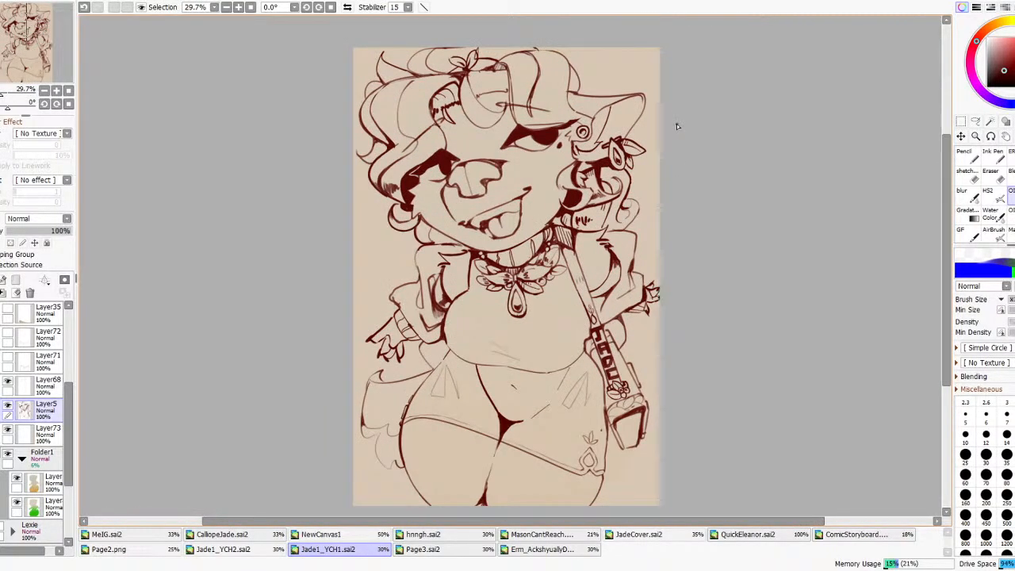
scroll(676, 124, down, 3)
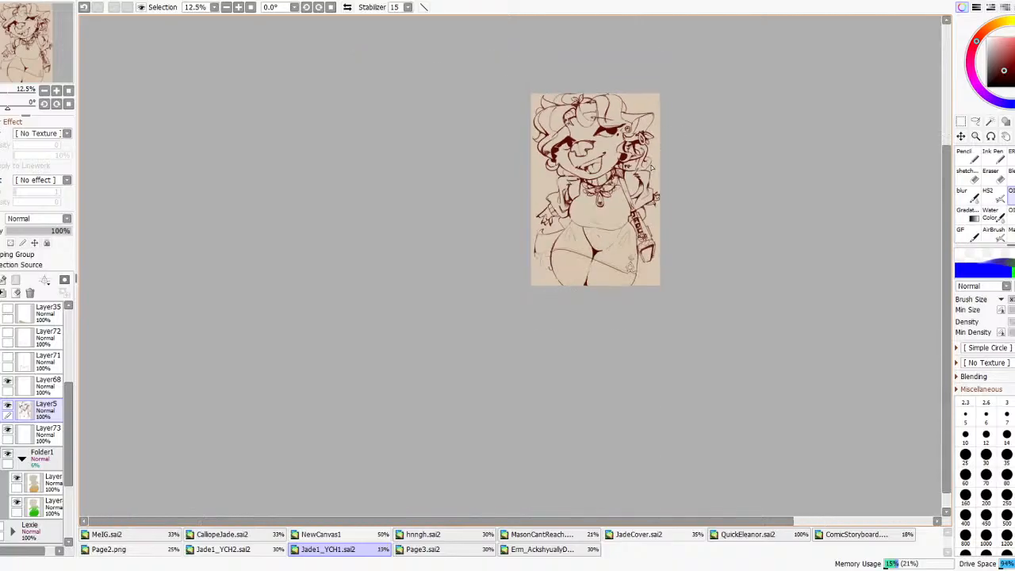
- Try to select the background on both sides of the figure with the Magic Wand
scroll(677, 124, up, 2)
click(990, 120)
click(633, 96)
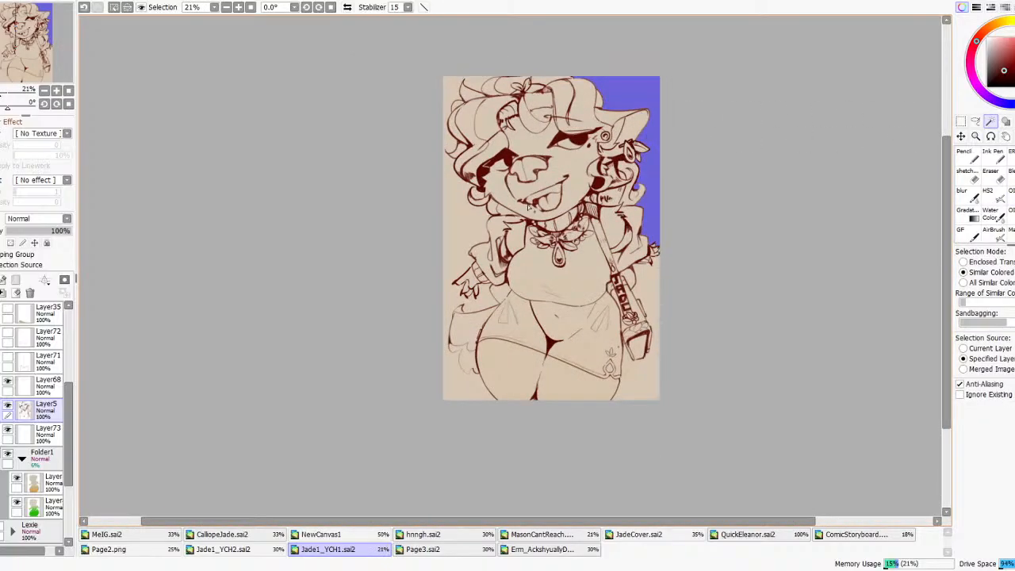
click(469, 221)
scroll(448, 349, up, 8)
key(ctrl+d)
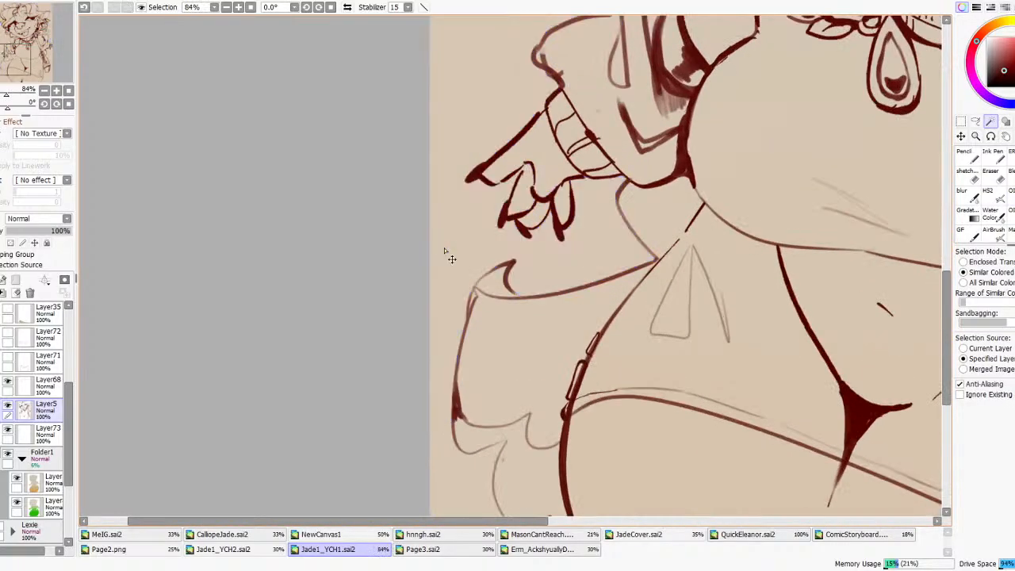
- Close the gap in the finger outline of the hand above the tail with the HS2 brush
click(996, 200)
mouse_move(494, 181)
mouse_down()
mouse_move(536, 161)
mouse_move(523, 168)
mouse_up()
scroll(569, 169, down, 5)
- Select the background on both sides of the figure with the Magic Wand, including the areas below the tail and bag
click(990, 121)
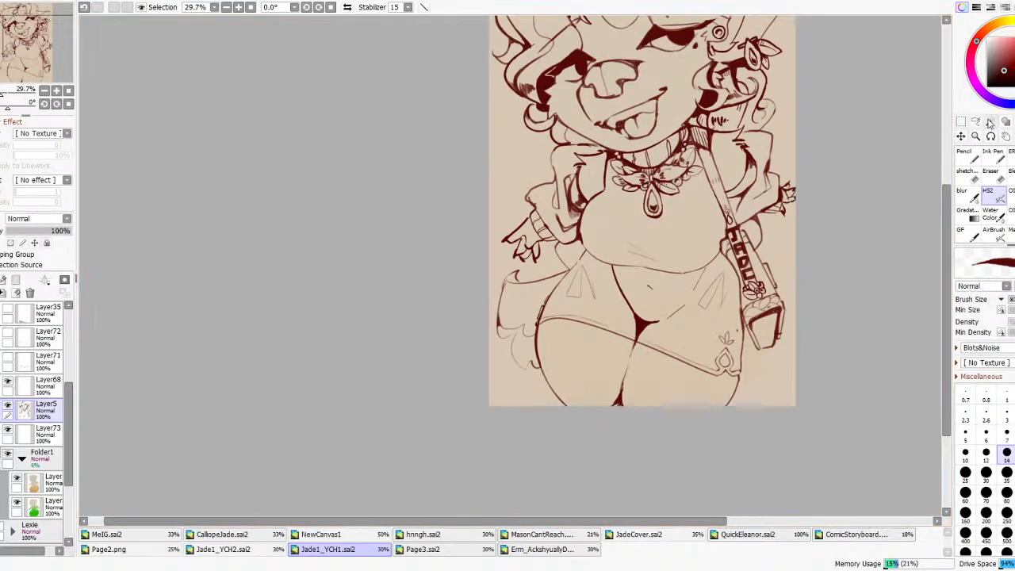
click(495, 171)
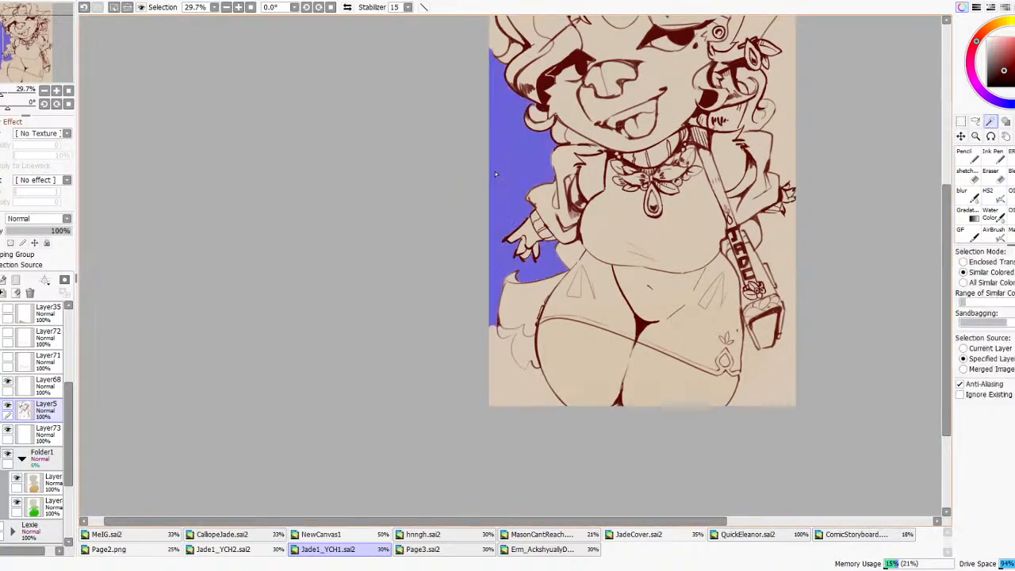
click(526, 339)
click(767, 386)
click(773, 172)
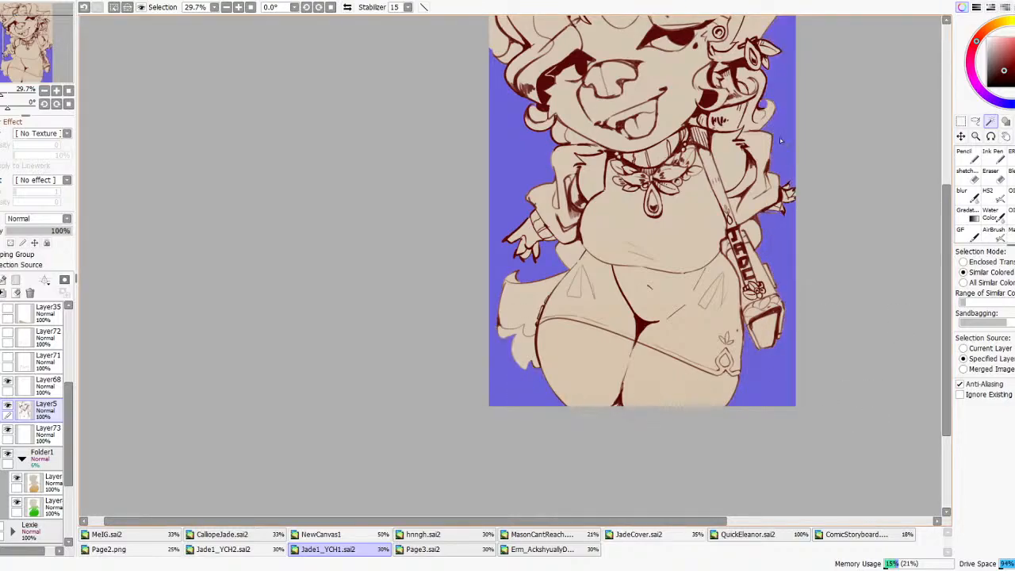
- Add the remaining background pockets around the hair to the selection, and invert it to select the whole figure
scroll(777, 172, down, 6)
scroll(778, 172, up, 5)
click(676, 210)
key(ctrl+z)
click(603, 216)
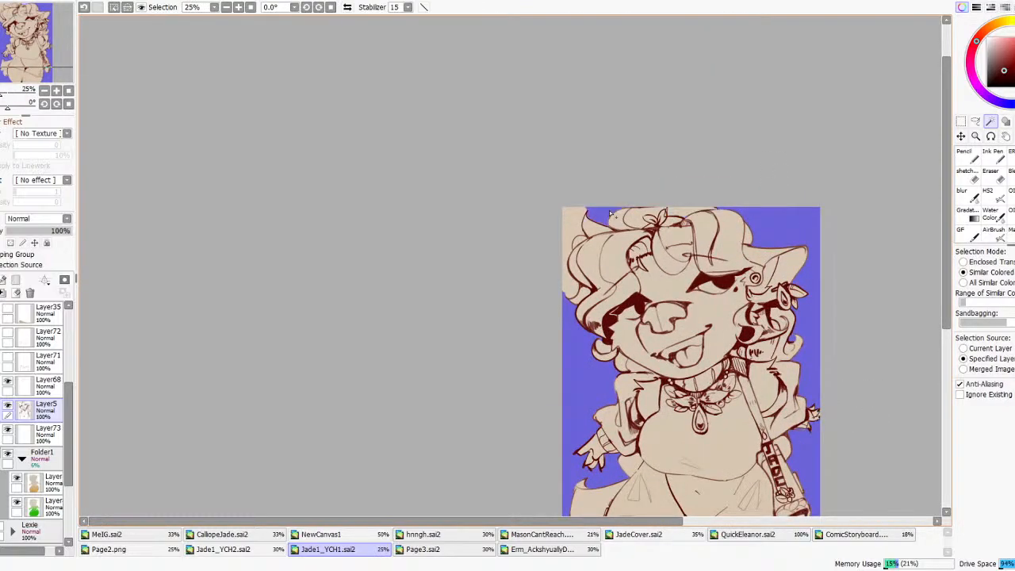
click(571, 230)
click(563, 278)
scroll(563, 279, down, 6)
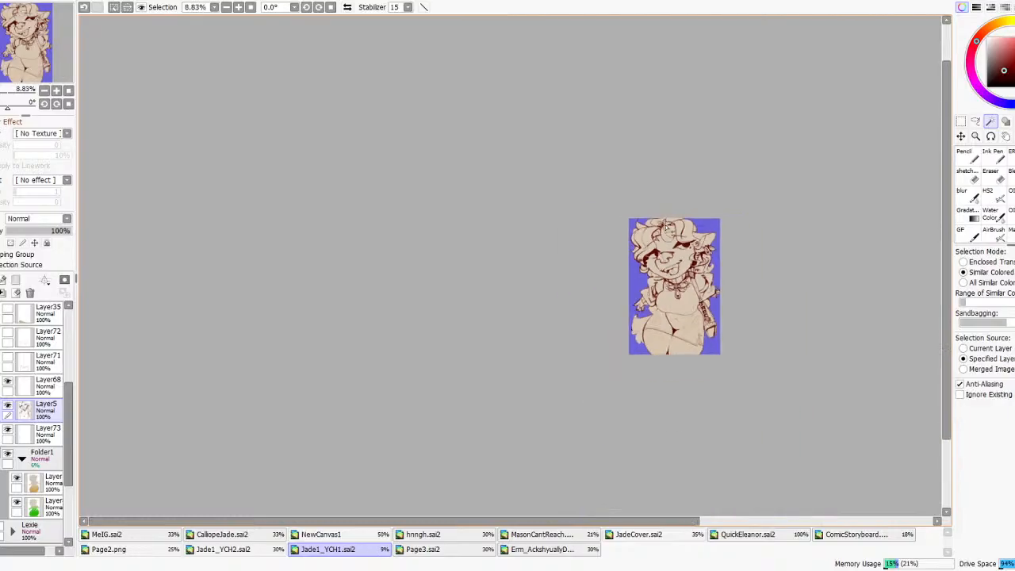
scroll(563, 278, up, 4)
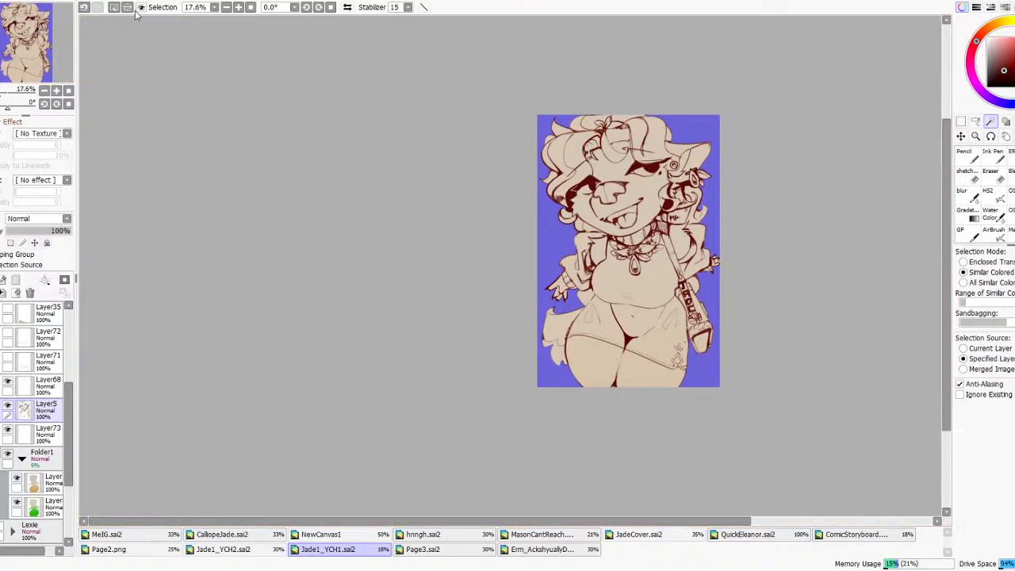
key(ctrl+i)
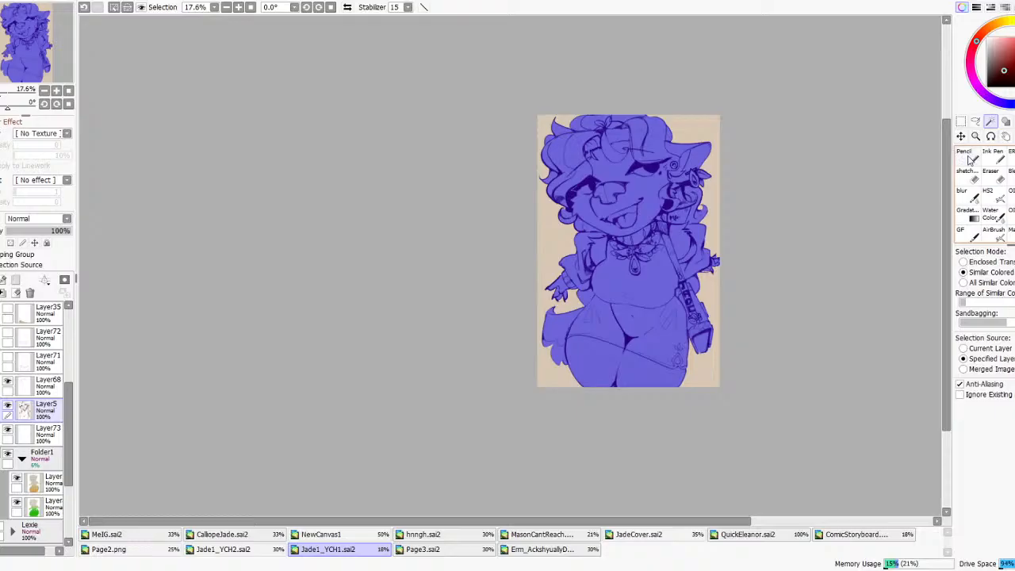
- Choose the straight Gradation tool and pick muted dark red tones for its foreground and background colours
click(964, 155)
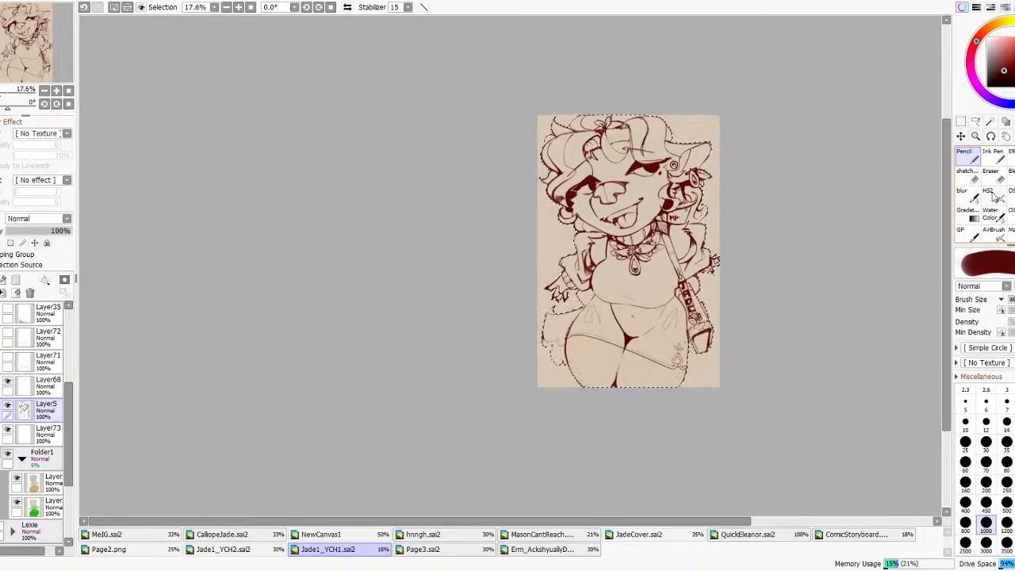
click(969, 214)
key(x)
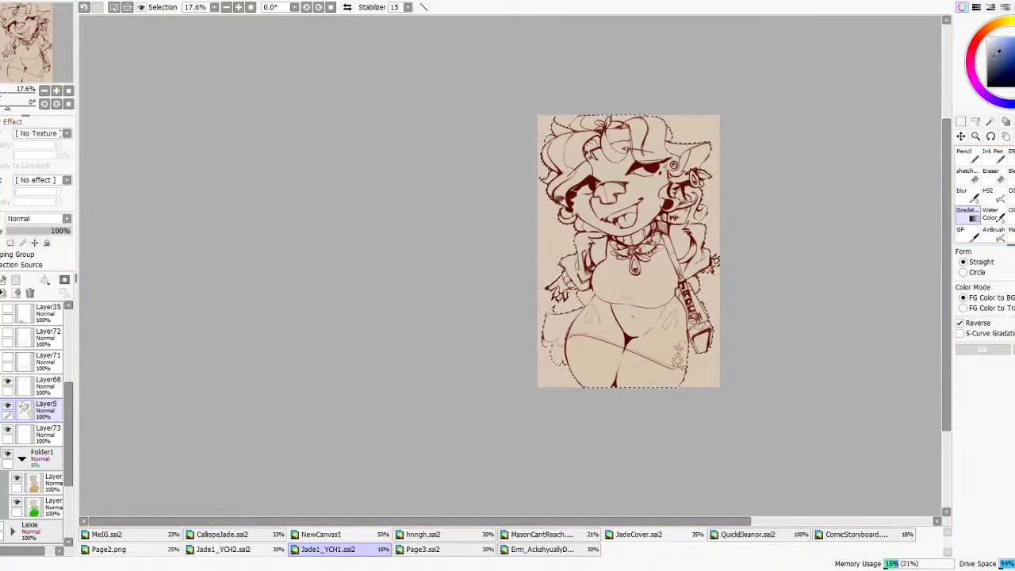
key(x)
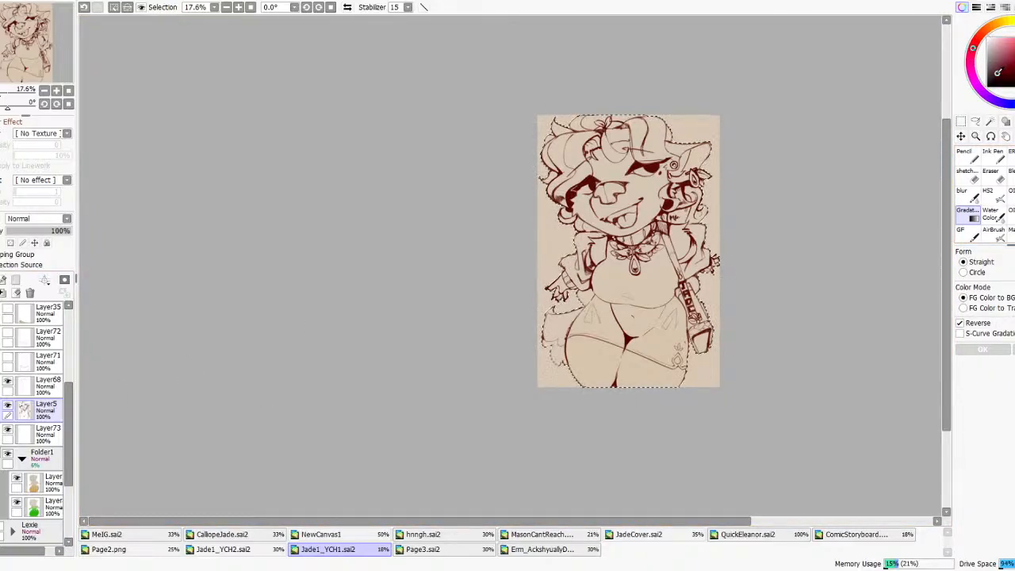
key(x)
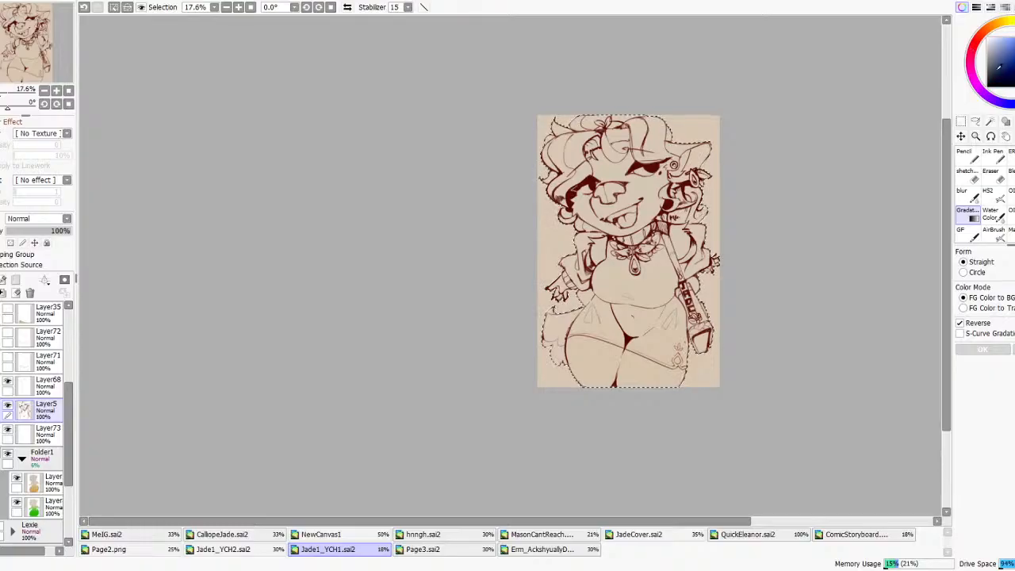
drag(971, 58, 973, 48)
- Fill the selected figure on the layer beneath the line art with a vertical muted dark red gradient
scroll(604, 351, up, 2)
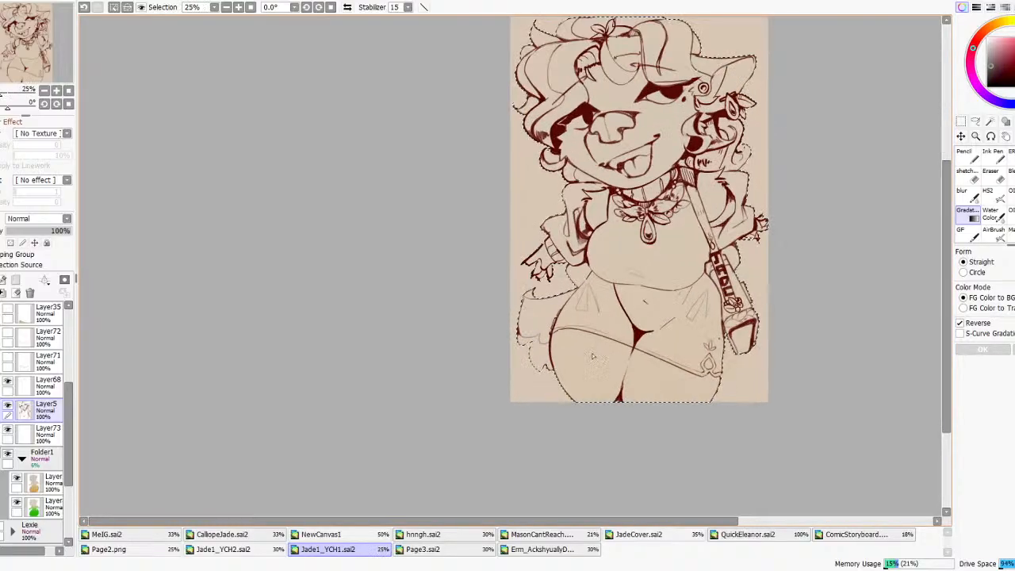
click(36, 434)
drag(696, 292, 699, 116)
scroll(698, 234, down, 2)
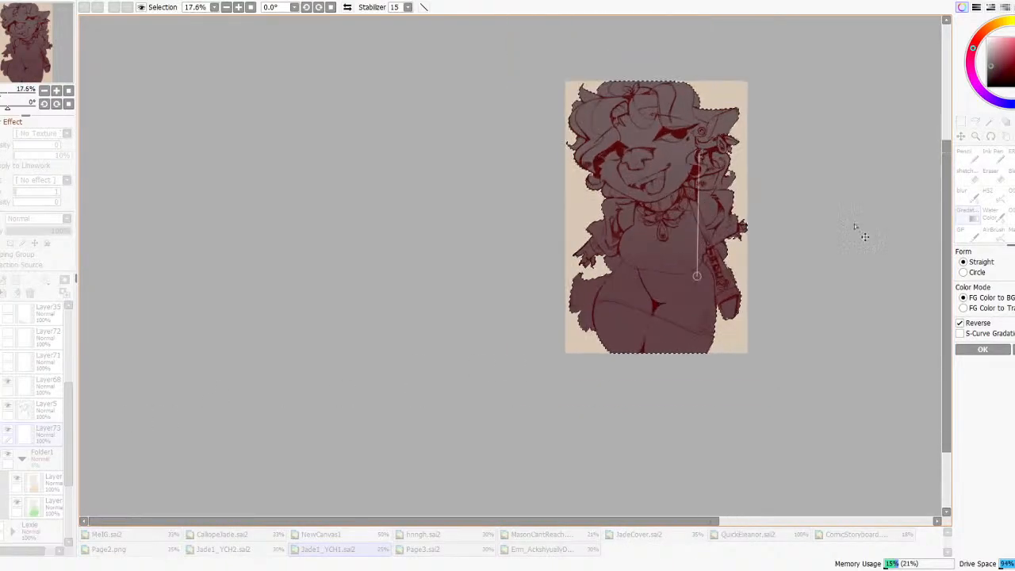
- Turn off the gradient's Reverse option, reposition its end points along the torso and legs, and apply it
click(981, 324)
drag(727, 279, 719, 328)
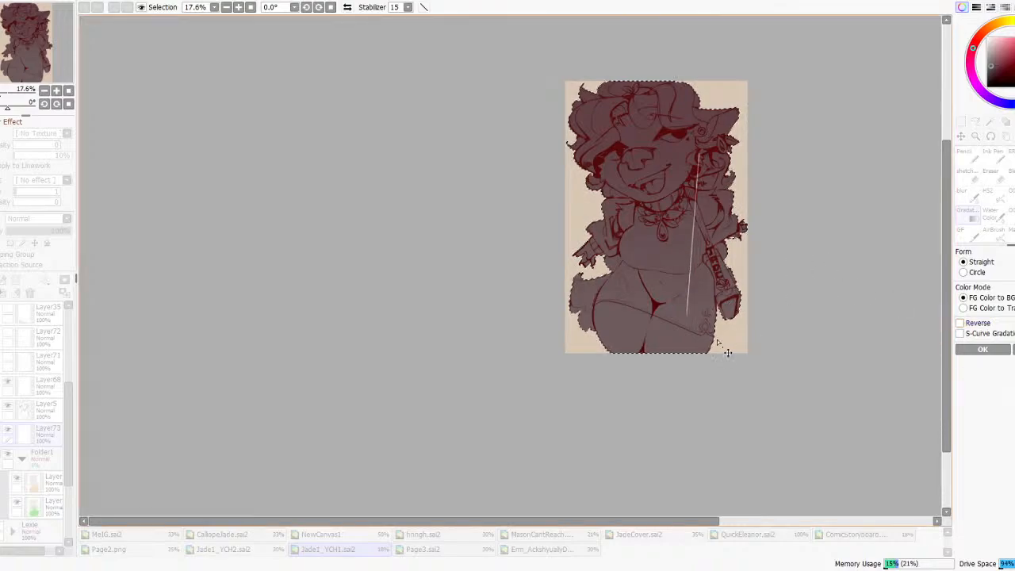
drag(728, 157, 721, 229)
drag(713, 328, 711, 297)
drag(721, 228, 721, 203)
scroll(741, 229, down, 4)
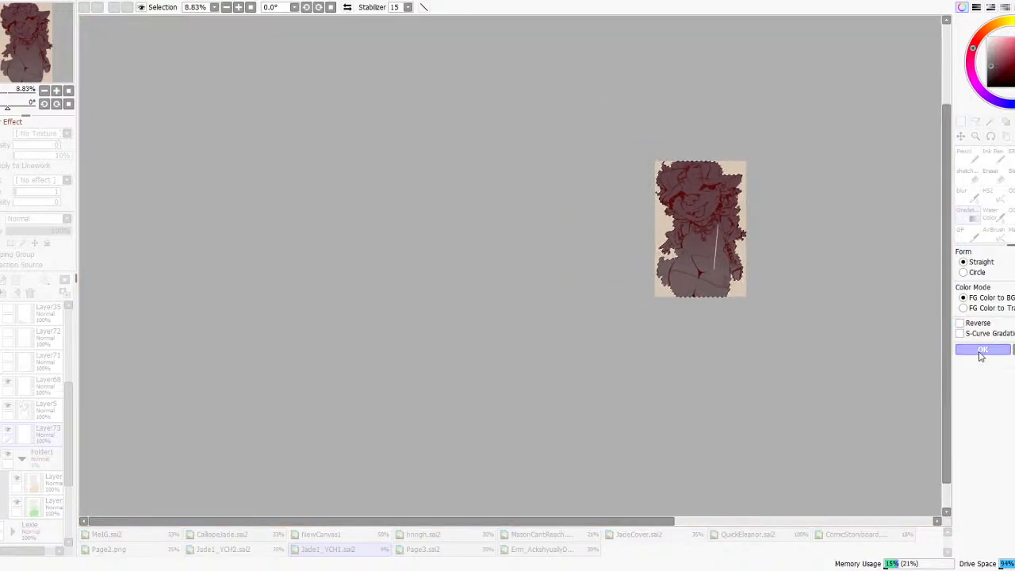
click(981, 352)
- Add a new layer clipped to the figure's base gradient, and clear the selection
scroll(814, 210, up, 5)
key(w)
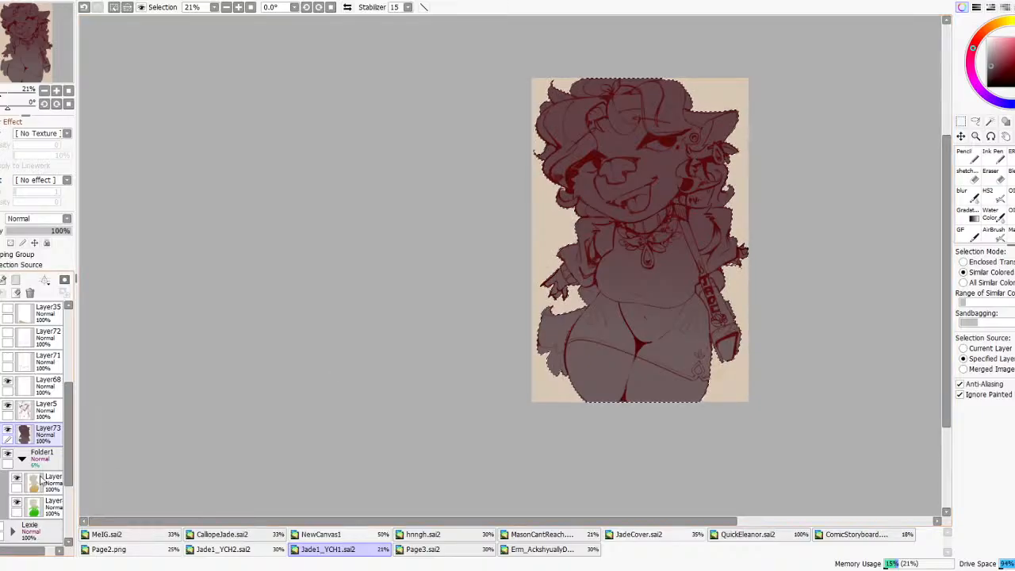
click(1, 280)
click(8, 254)
click(114, 7)
scroll(796, 222, up, 3)
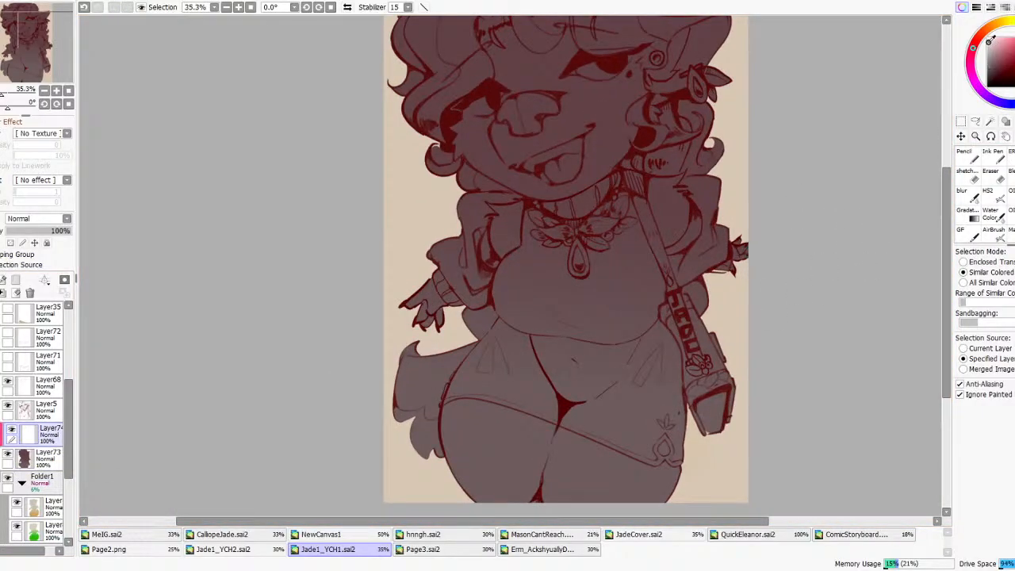
- Fill both thighs and the left hip panel, including its small triangle marking, with off-white on the clipped layer
click(516, 434)
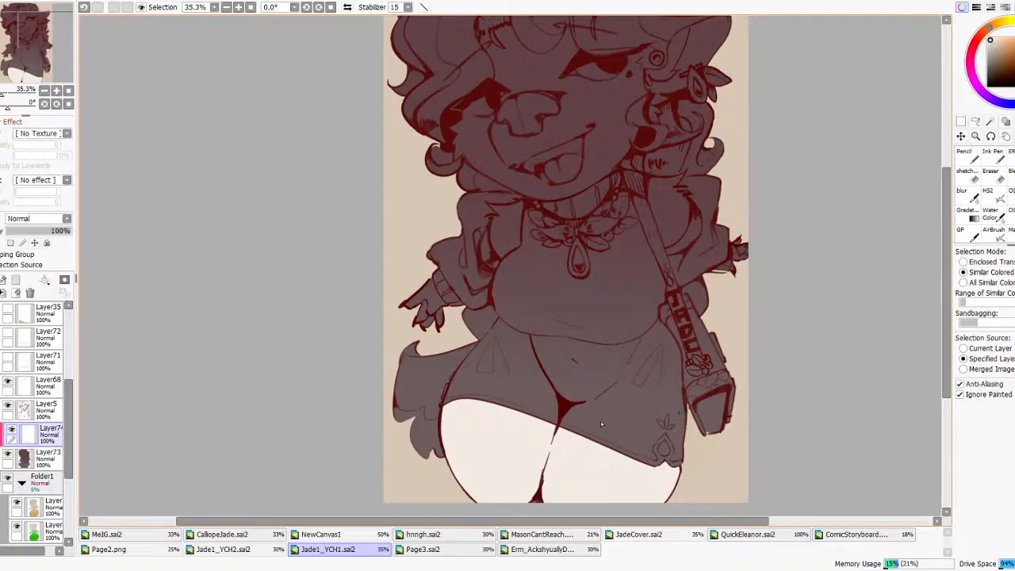
click(600, 421)
key(ctrl+z)
click(514, 388)
click(595, 409)
scroll(643, 327, up, 4)
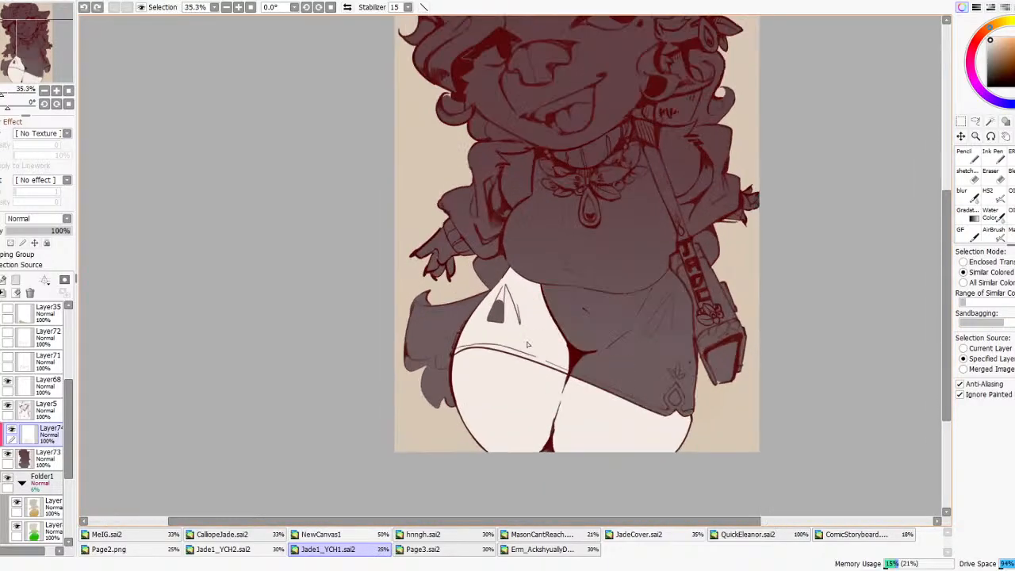
scroll(595, 318, down, 4)
scroll(595, 317, up, 2)
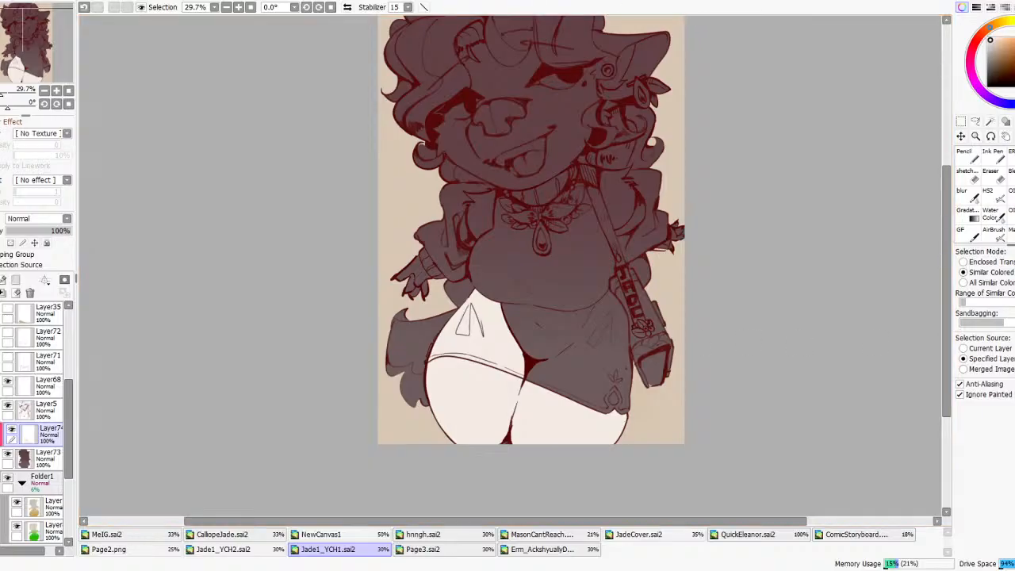
- Colour the shoulder strap off-white, painting around its lettering with the Ink Pen at size 70
drag(621, 271, 591, 187)
scroll(591, 190, down, 1)
click(995, 160)
scroll(646, 317, up, 2)
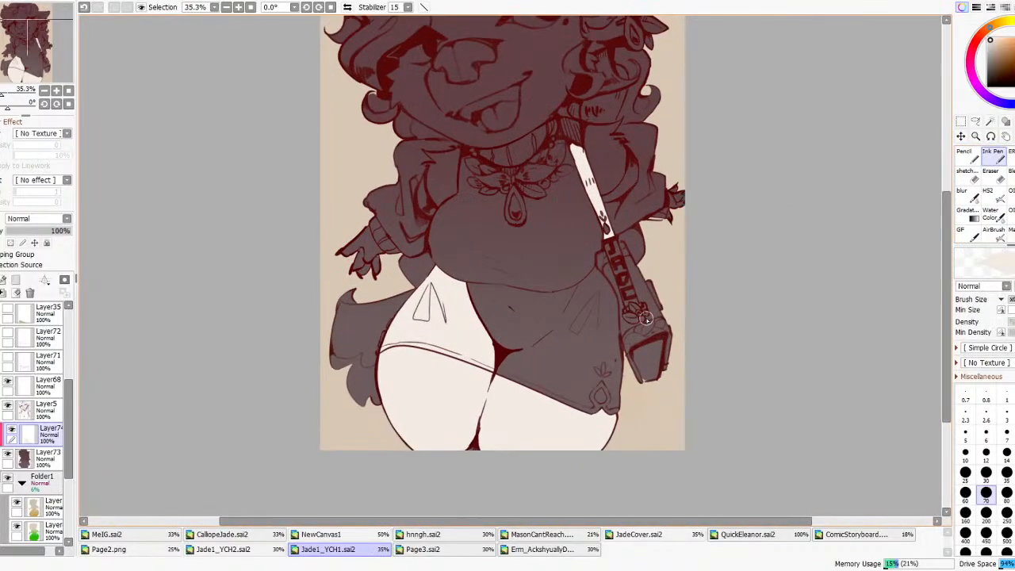
mouse_move(619, 265)
mouse_down()
mouse_move(600, 213)
mouse_move(634, 301)
mouse_move(624, 299)
mouse_move(629, 276)
mouse_up()
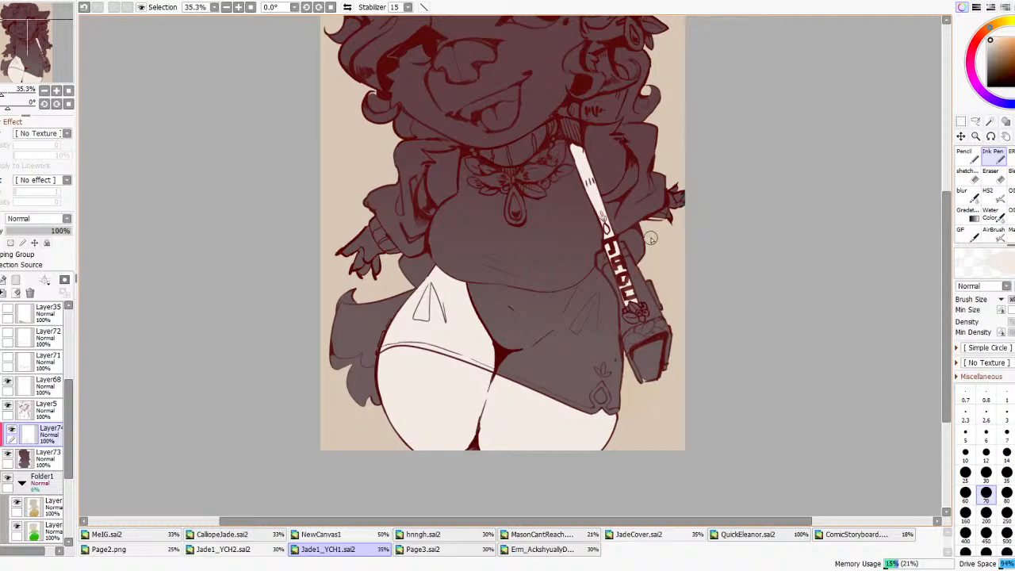
- Fill the lower belly and the right hip panel of the figure with the same off-white
key(w)
scroll(594, 321, down, 2)
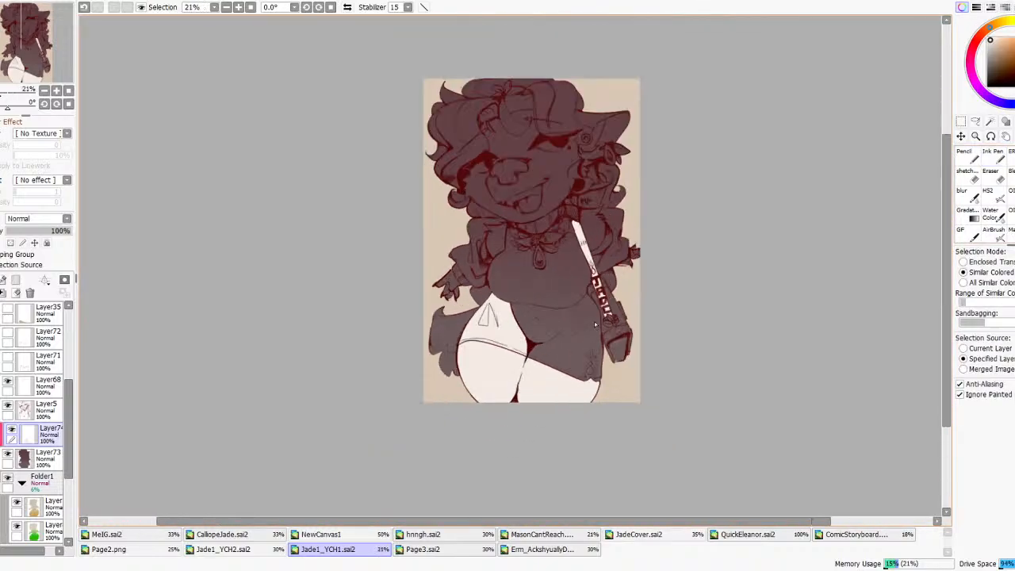
scroll(571, 365, up, 1)
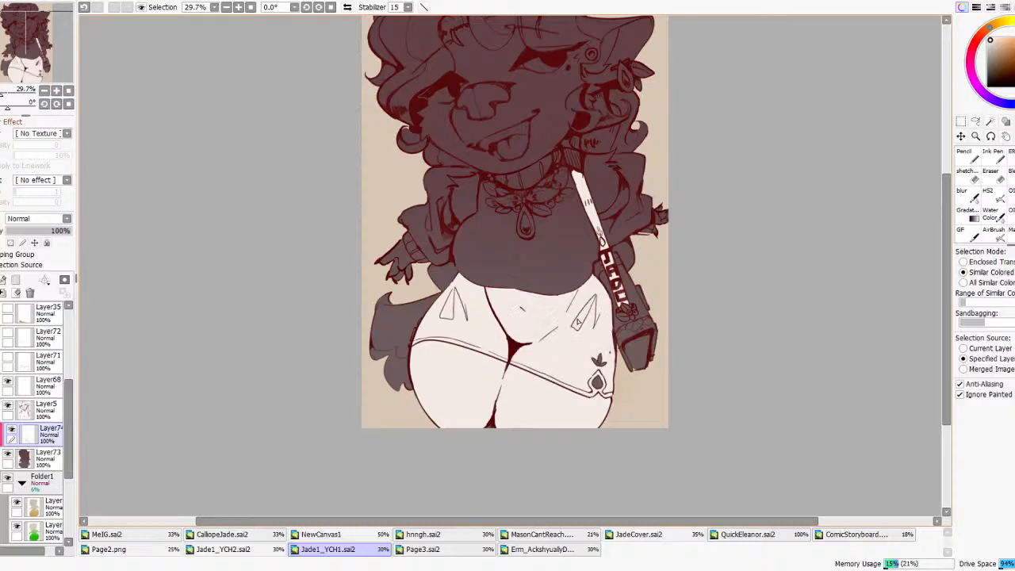
- Erase the off-white from the lower belly between the hip panels with the Eraser at size 200
key(e)
scroll(479, 300, up, 1)
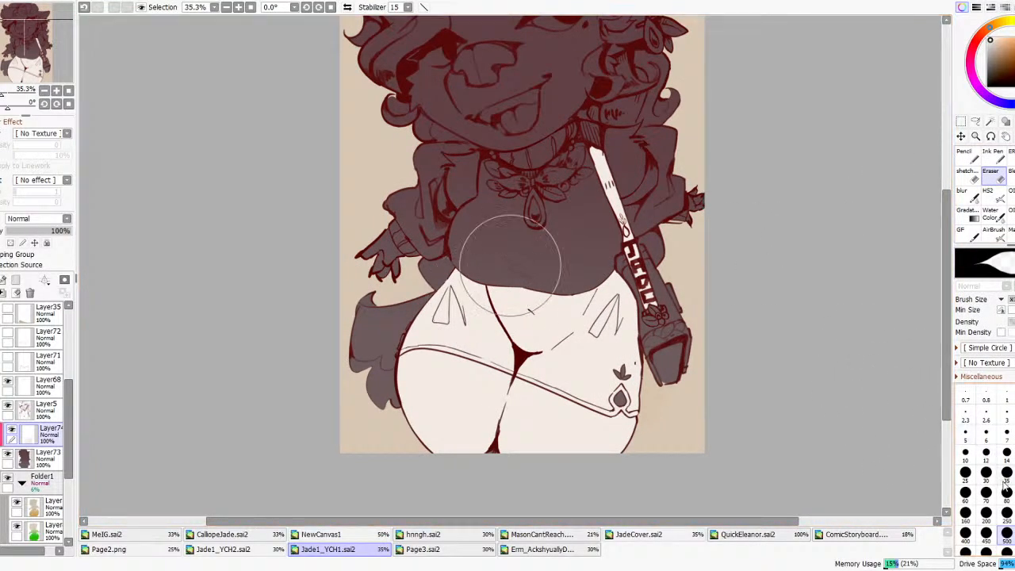
click(985, 512)
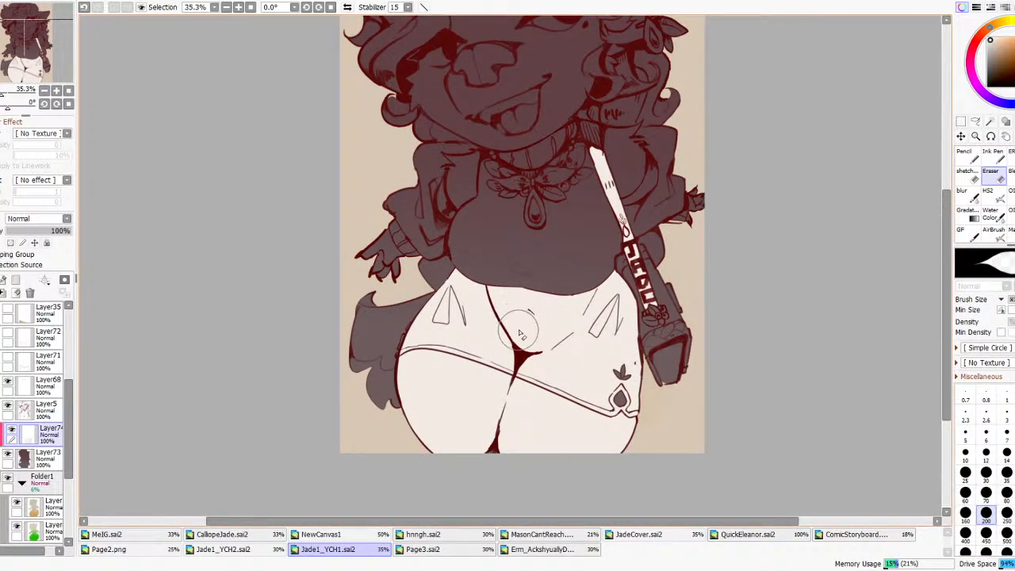
mouse_move(523, 339)
mouse_down()
mouse_move(502, 296)
mouse_move(527, 347)
mouse_move(486, 259)
mouse_move(514, 321)
mouse_move(508, 288)
mouse_move(524, 316)
mouse_move(531, 304)
mouse_move(538, 311)
mouse_move(538, 340)
mouse_move(545, 333)
mouse_move(532, 357)
mouse_move(522, 345)
mouse_move(578, 324)
mouse_move(538, 346)
mouse_move(575, 301)
mouse_move(547, 344)
mouse_move(571, 331)
mouse_move(575, 323)
mouse_move(557, 342)
mouse_move(587, 270)
mouse_move(565, 326)
mouse_move(595, 275)
mouse_move(565, 323)
mouse_move(582, 298)
mouse_move(526, 302)
mouse_move(517, 287)
mouse_move(536, 278)
mouse_move(506, 282)
mouse_move(508, 246)
mouse_up()
scroll(508, 250, down, 7)
scroll(537, 264, up, 6)
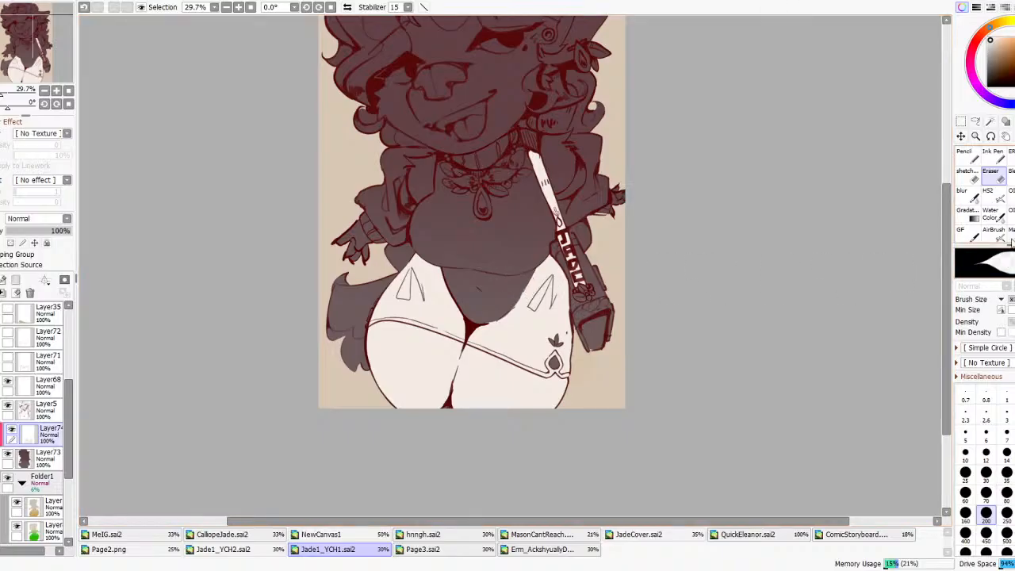
- Lock the off-white layer's opacity and draw a reversed straight gradient from the thighs up to the belly
click(968, 214)
click(1014, 138)
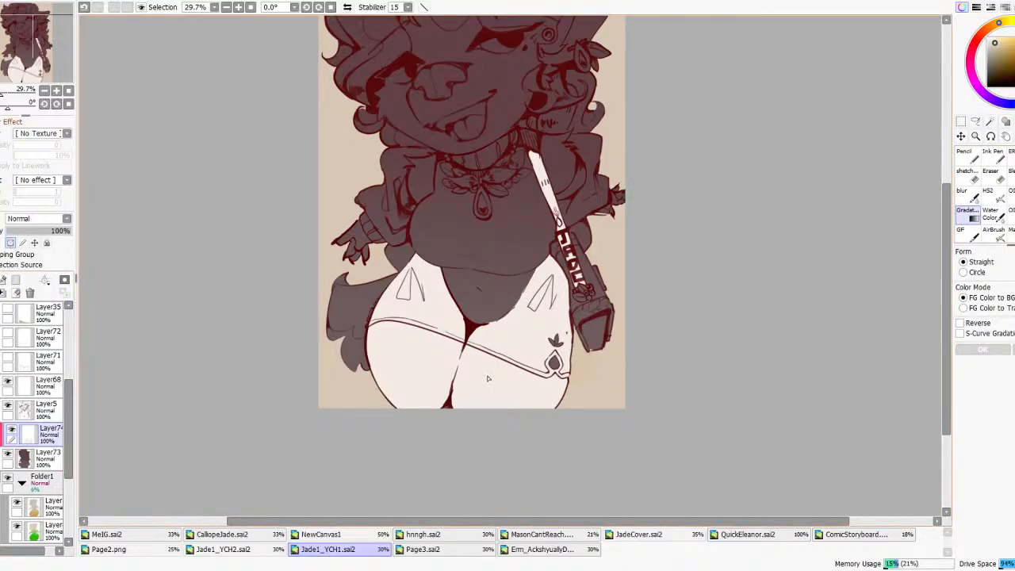
drag(476, 364, 483, 258)
scroll(623, 297, down, 3)
click(981, 324)
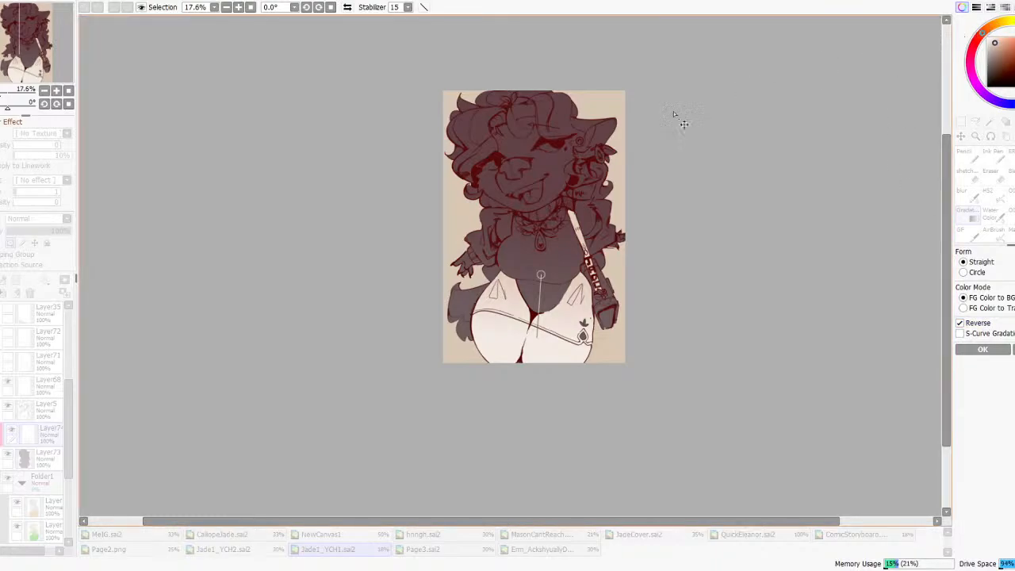
- Change the gradient's darker colour to a muted brown for the upper hips and strap
scroll(754, 95, up, 3)
mouse_move(986, 35)
mouse_down()
mouse_move(992, 26)
mouse_move(996, 49)
mouse_up()
scroll(668, 212, down, 5)
scroll(664, 212, up, 2)
click(995, 48)
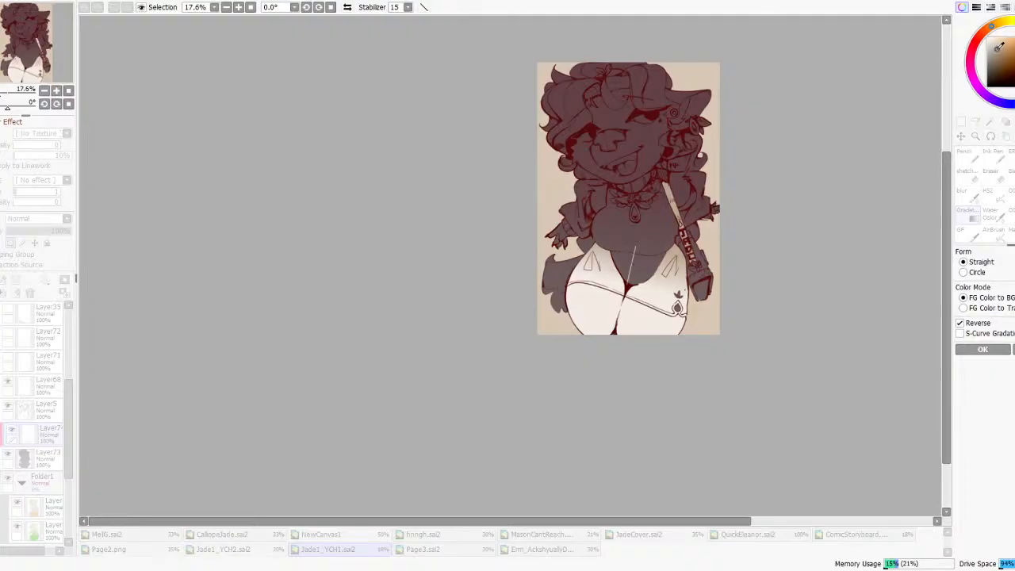
- Reposition the gradient's end points between the belly and thighs, and apply it to the off-white areas
drag(635, 246, 625, 233)
mouse_move(667, 317)
mouse_down()
mouse_move(649, 344)
mouse_move(719, 305)
mouse_up()
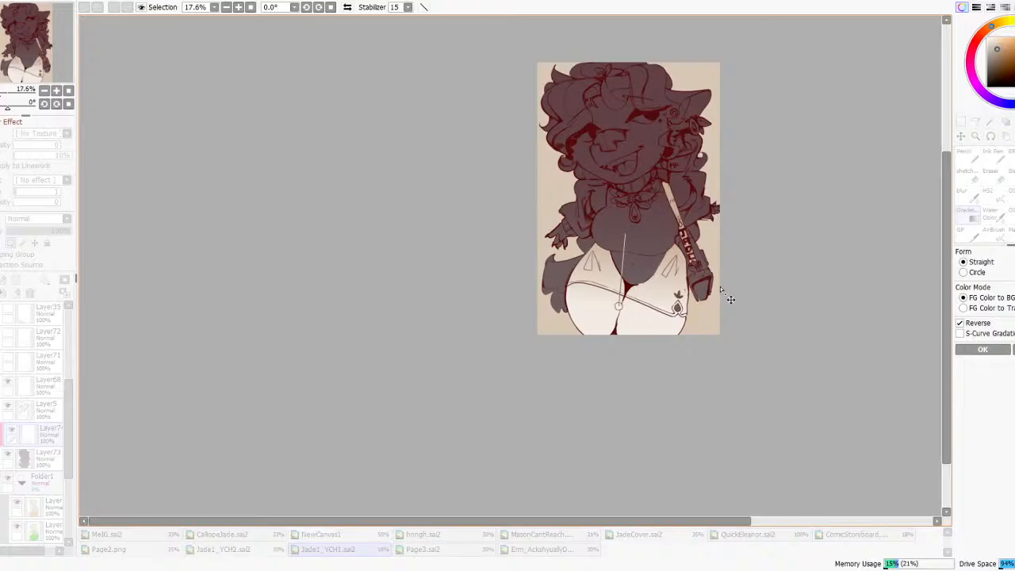
scroll(764, 288, up, 3)
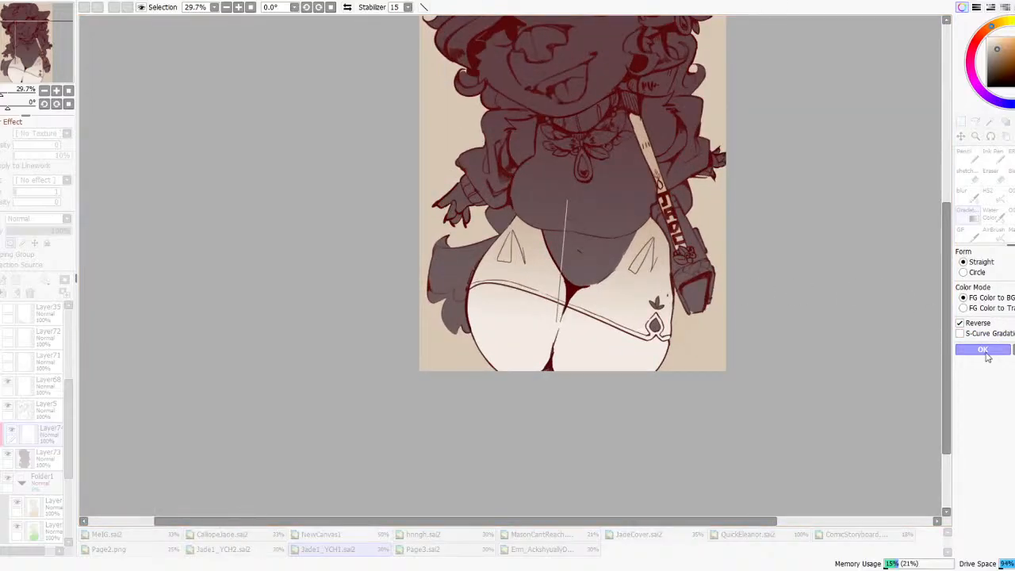
click(986, 353)
- Add another clipped layer directly above the figure's base gradient, below the off-white layer
scroll(726, 252, down, 3)
key(w)
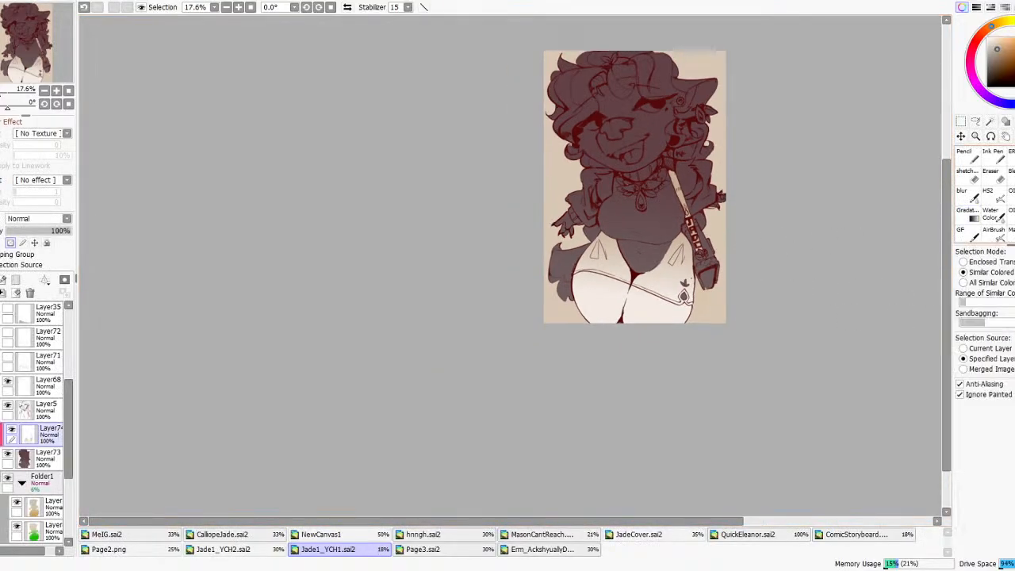
click(54, 455)
click(3, 291)
- Fill the jacket sleeves on both arms with beige, undoing the fill that goes wrong
scroll(598, 146, up, 4)
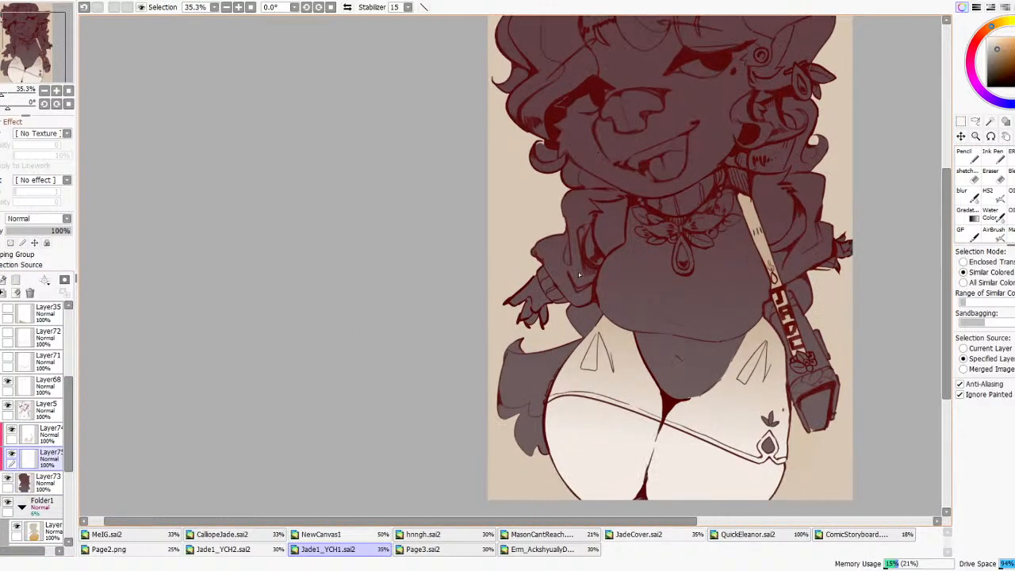
click(579, 275)
click(567, 264)
click(806, 247)
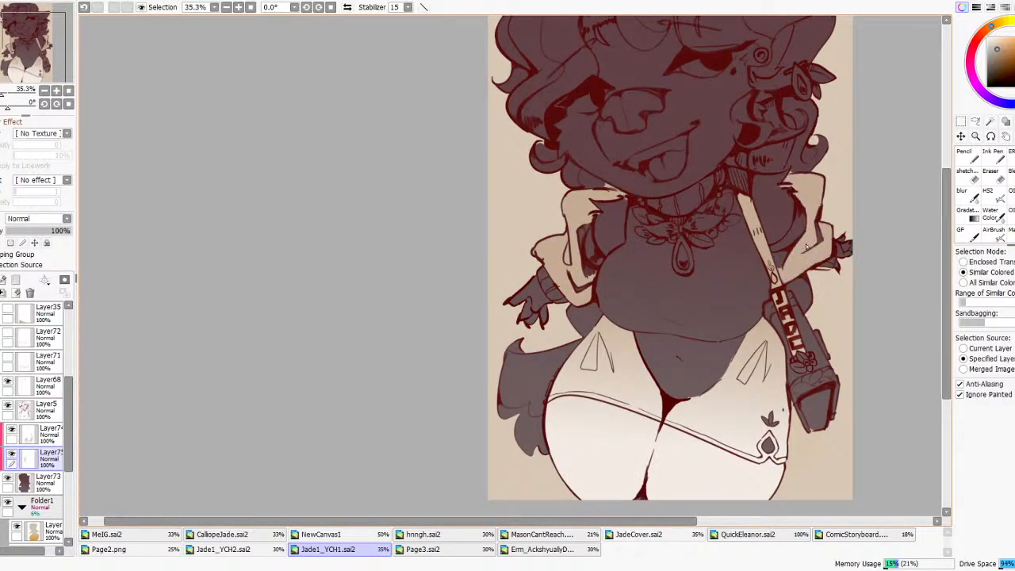
click(790, 236)
key(ctrl+z)
- Touch up the beige on the right jacket sleeve and cuff with the Ink Pen at size 70
scroll(606, 256, down, 3)
click(992, 156)
scroll(669, 268, up, 1)
scroll(669, 268, up, 1)
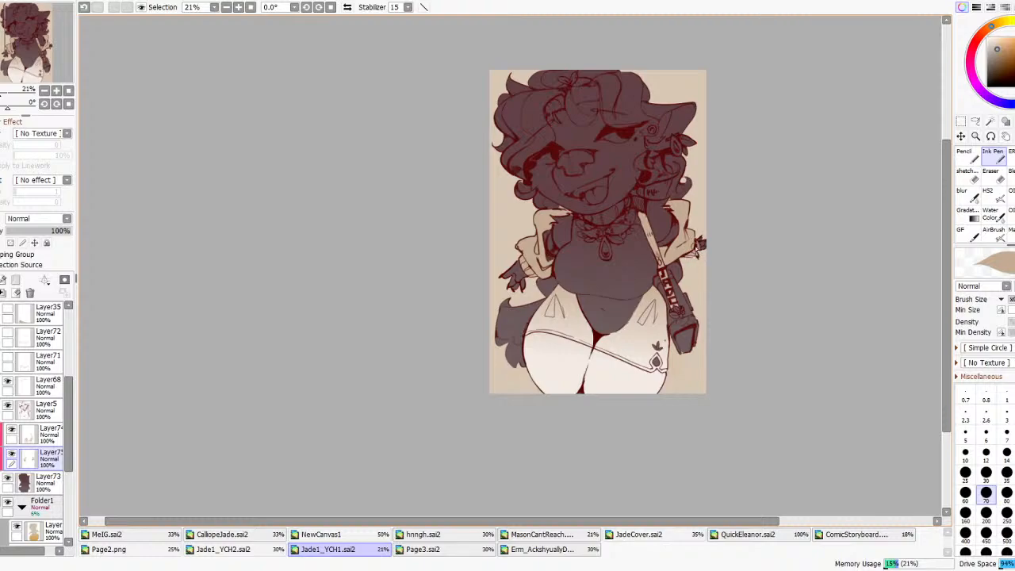
key(ctrl+z)
drag(685, 225, 689, 237)
- Lock the jacket layer's opacity and draw a reversed straight gradient up the sleeves to the neck
click(967, 215)
click(10, 242)
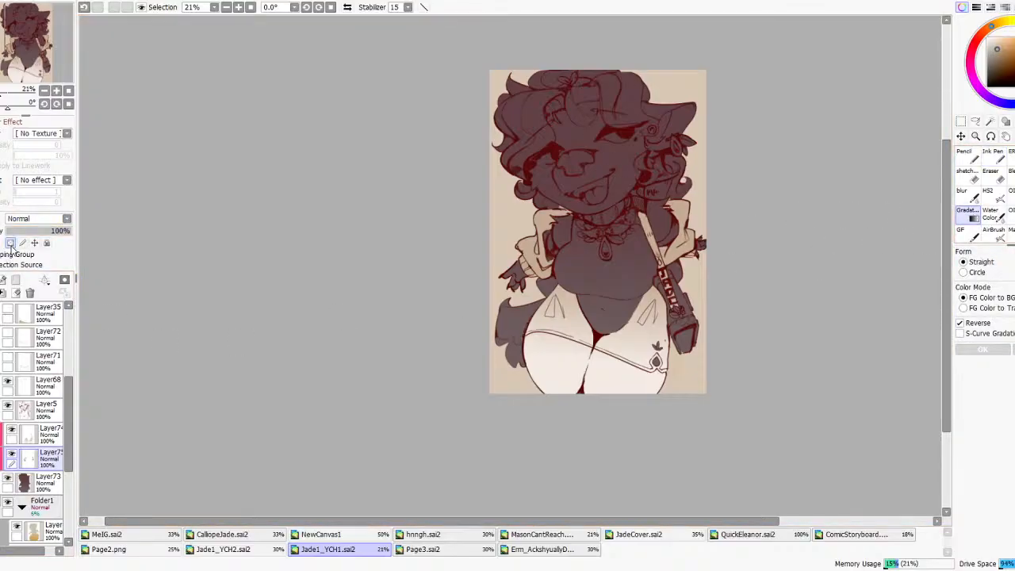
scroll(586, 232, up, 1)
drag(641, 274, 643, 205)
scroll(644, 202, down, 3)
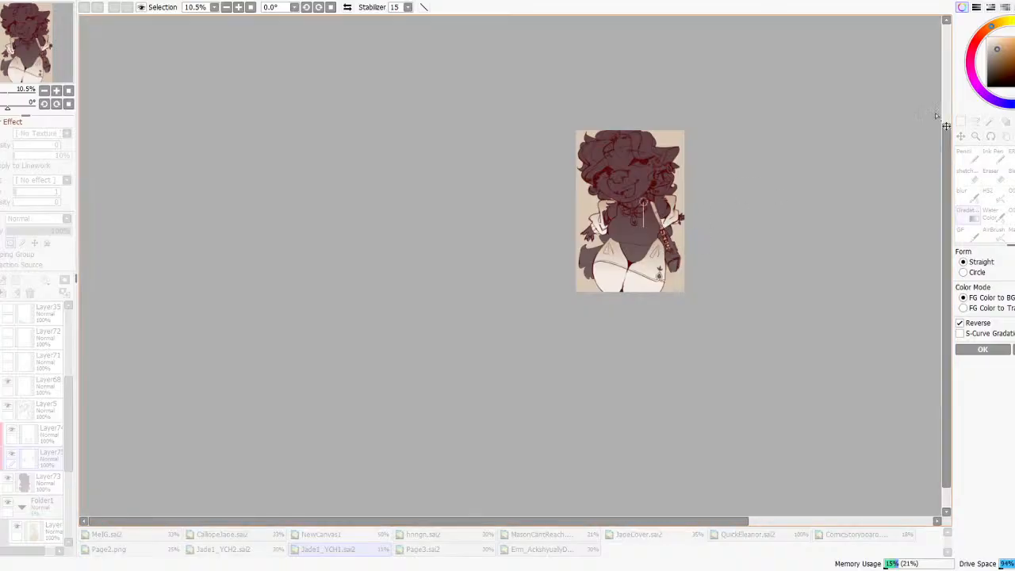
- Adjust the ends of the straight, reversed gradient on the jacket sleeves and apply it
scroll(683, 207, up, 2)
drag(650, 242, 650, 281)
drag(650, 200, 651, 183)
click(982, 349)
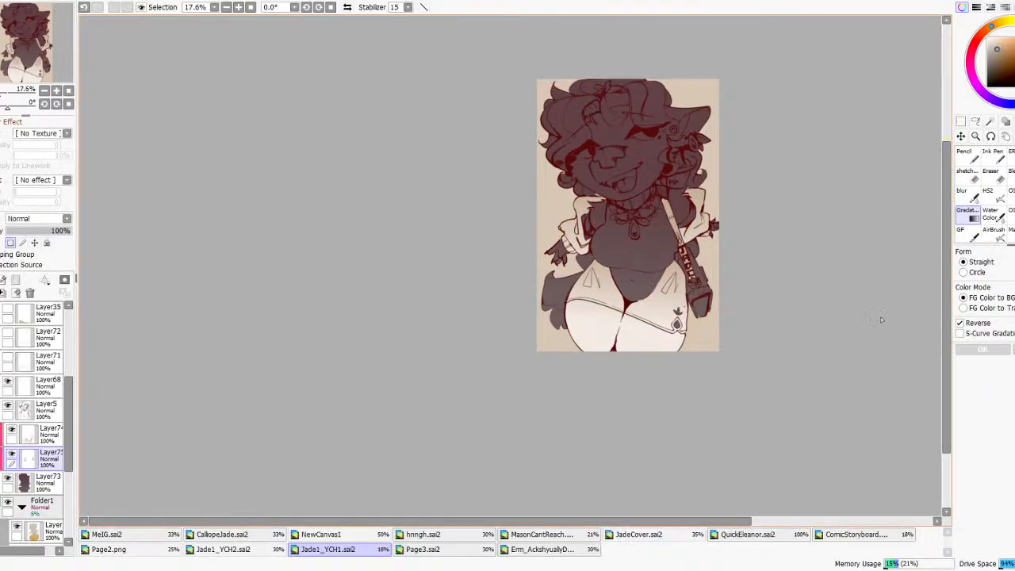
- Switch to the Ink Pen and turn off transparency protection on the jacket sleeve colour layer
scroll(680, 220, up, 2)
click(999, 152)
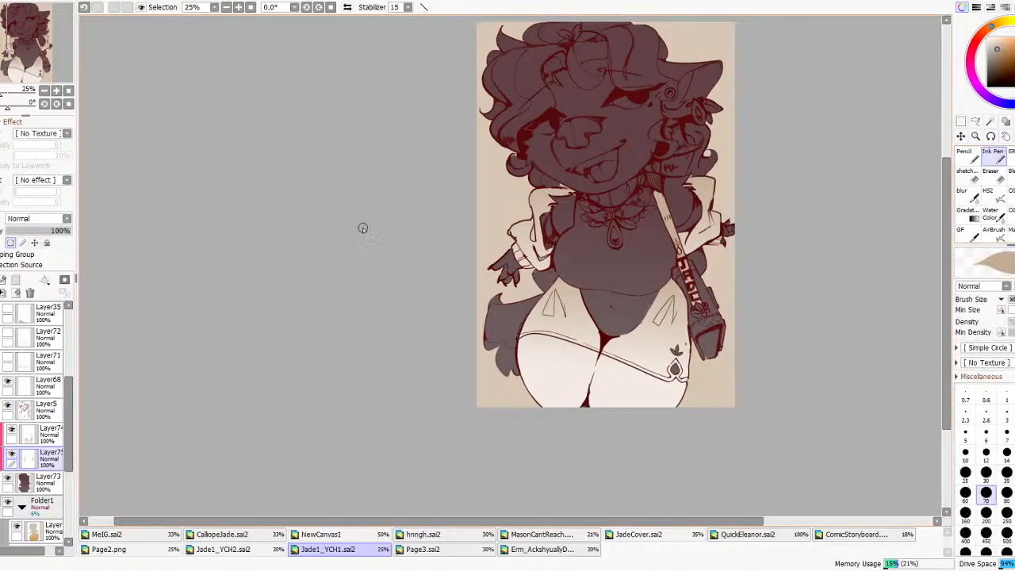
click(10, 243)
scroll(415, 226, up, 1)
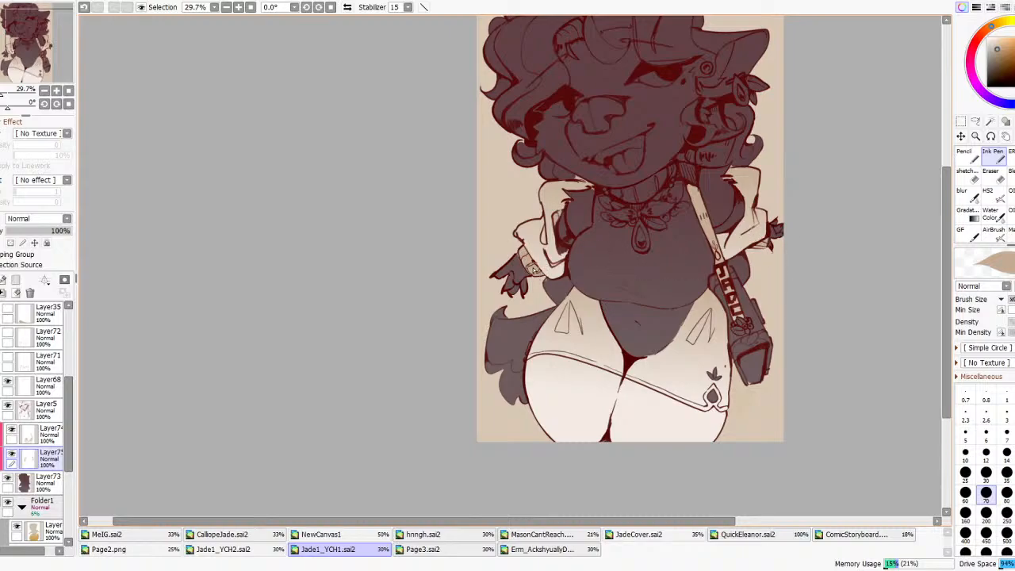
scroll(525, 223, down, 5)
scroll(615, 250, up, 2)
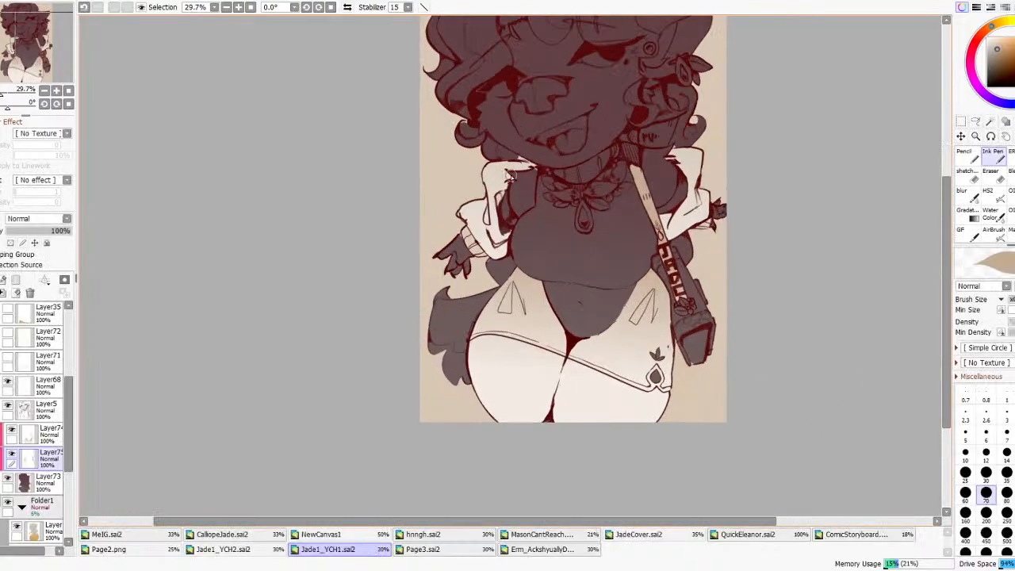
- Sample the pale sleeve colour and apply a straight gradient without Reverse over the shorts and thighs on Layer74
right_click(500, 167)
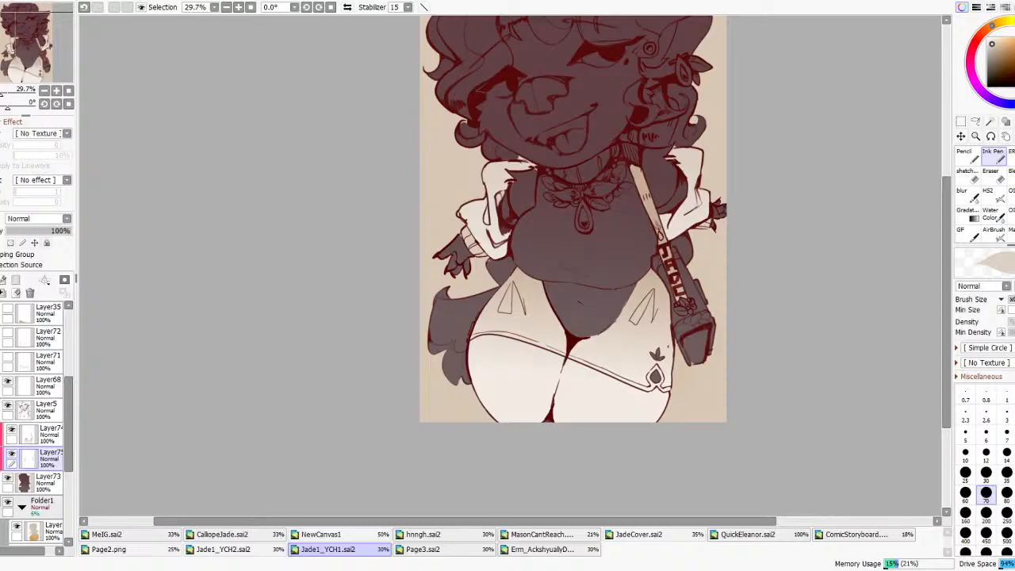
click(27, 438)
click(967, 212)
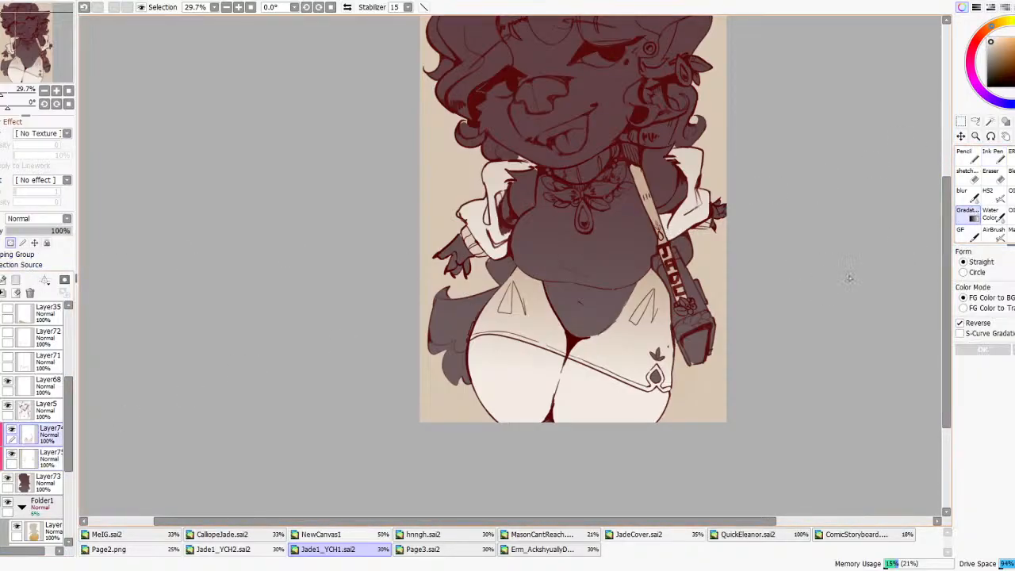
drag(543, 401, 555, 314)
scroll(631, 370, down, 3)
click(969, 326)
click(982, 349)
scroll(600, 299, down, 1)
scroll(600, 299, up, 2)
scroll(600, 299, up, 3)
scroll(600, 301, down, 4)
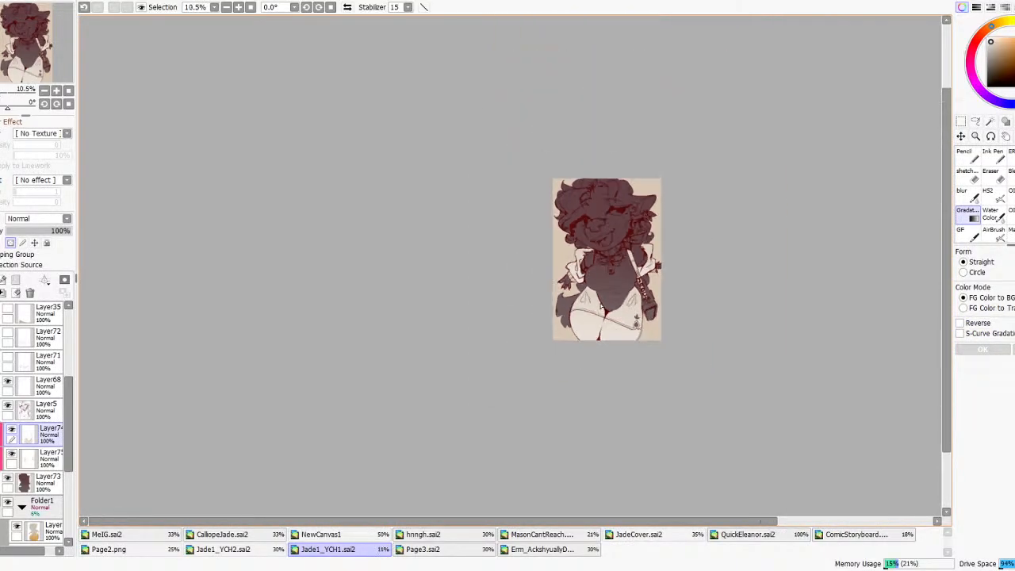
scroll(602, 305, up, 2)
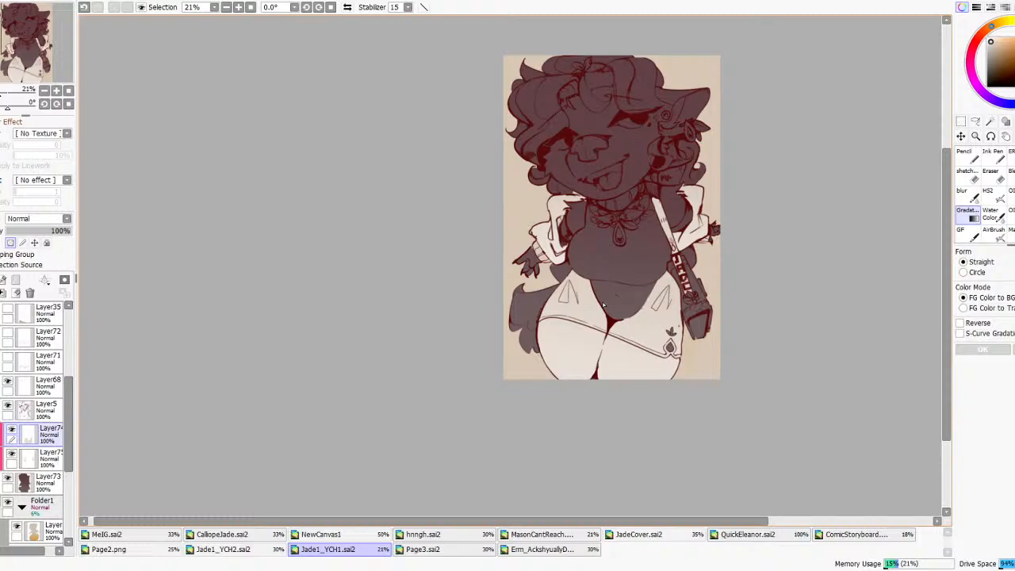
- Show the Dizzy reference layer, sample the cream fur colour from it, and hide the reference
key(w)
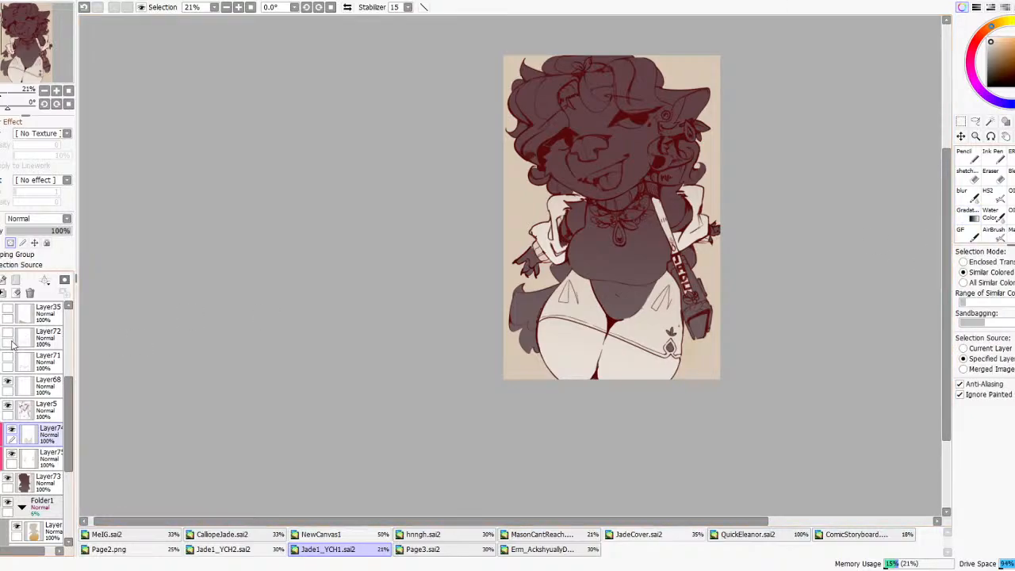
scroll(19, 358, up, 3)
key(ctrl+v)
scroll(586, 290, up, 10)
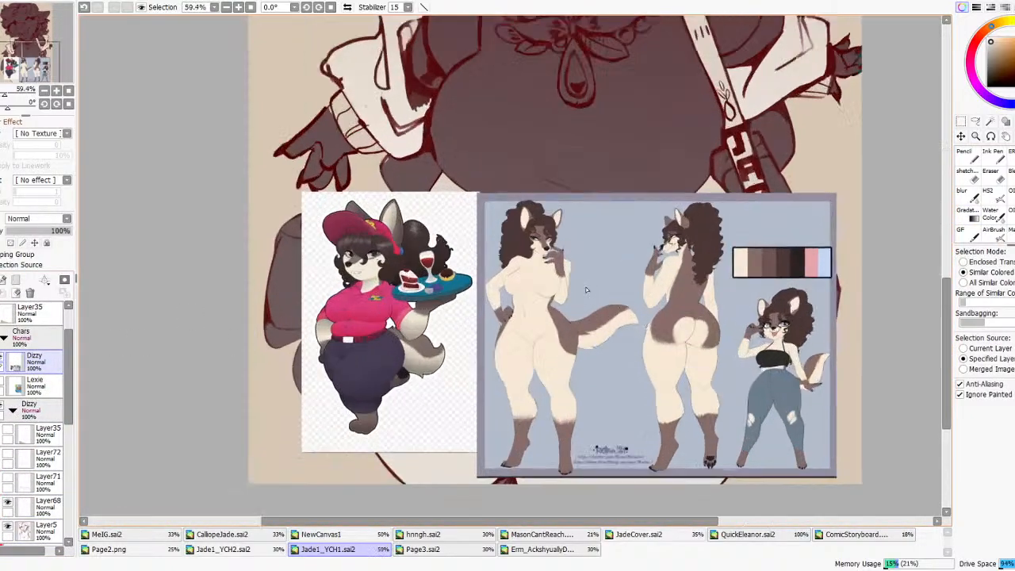
scroll(437, 352, down, 5)
click(3, 356)
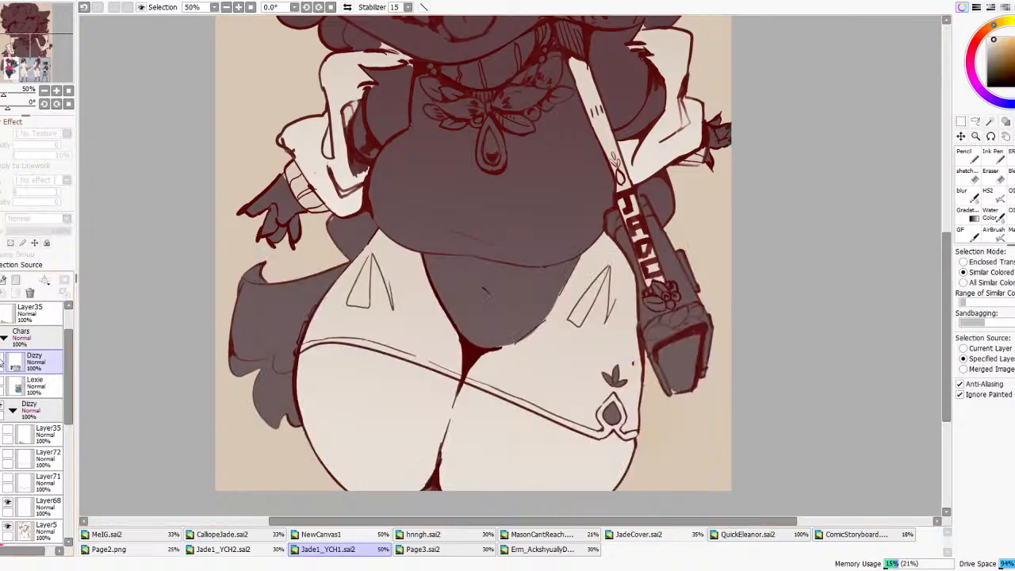
- Create a new layer directly above Layer74 for the cream fur
scroll(453, 441, down, 4)
scroll(28, 475, down, 3)
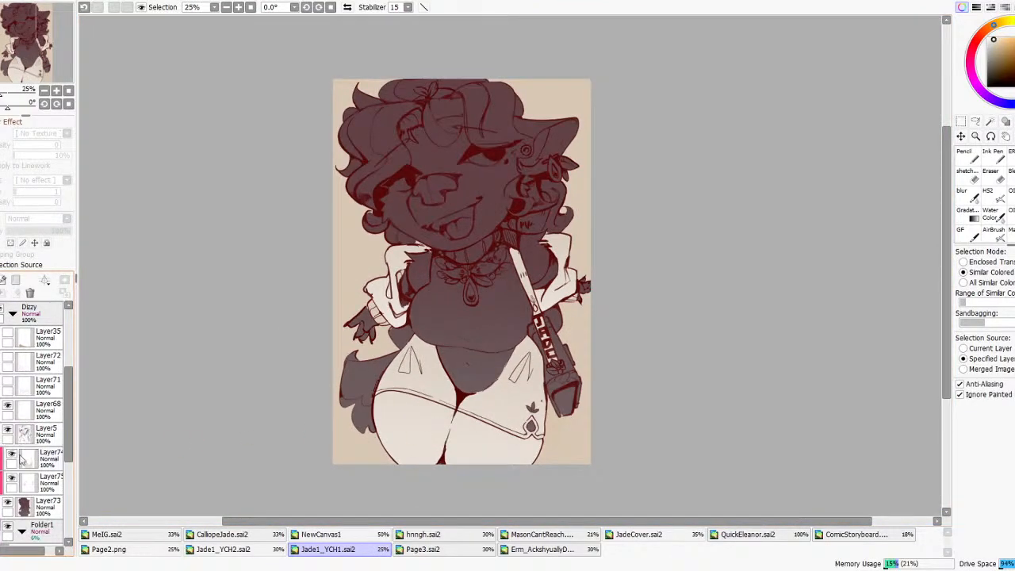
click(11, 456)
click(12, 456)
click(27, 460)
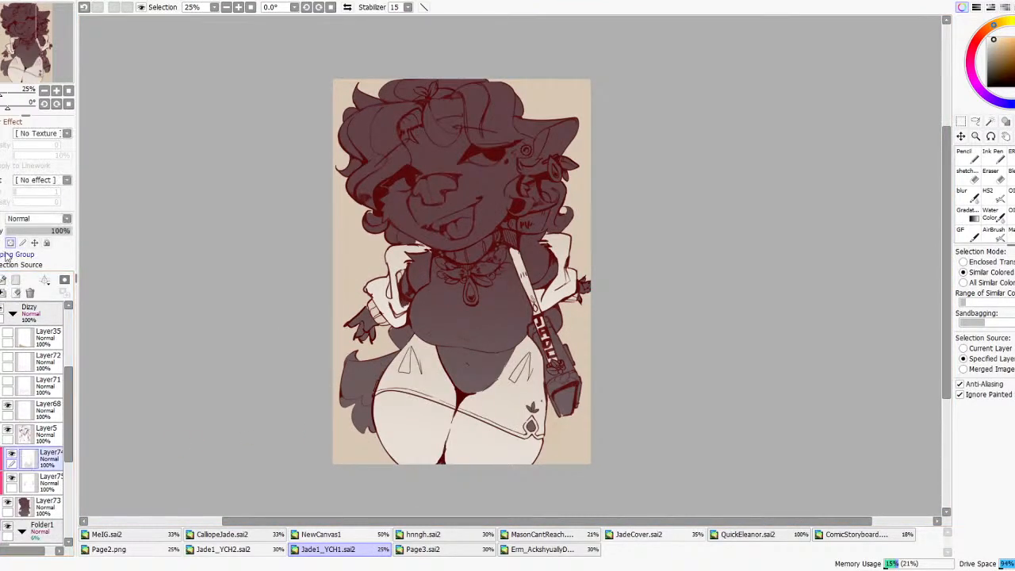
click(3, 280)
- Fill both upper arms and the face with the cream fur colour, using Magic Wand selections
scroll(432, 252, up, 2)
click(414, 270)
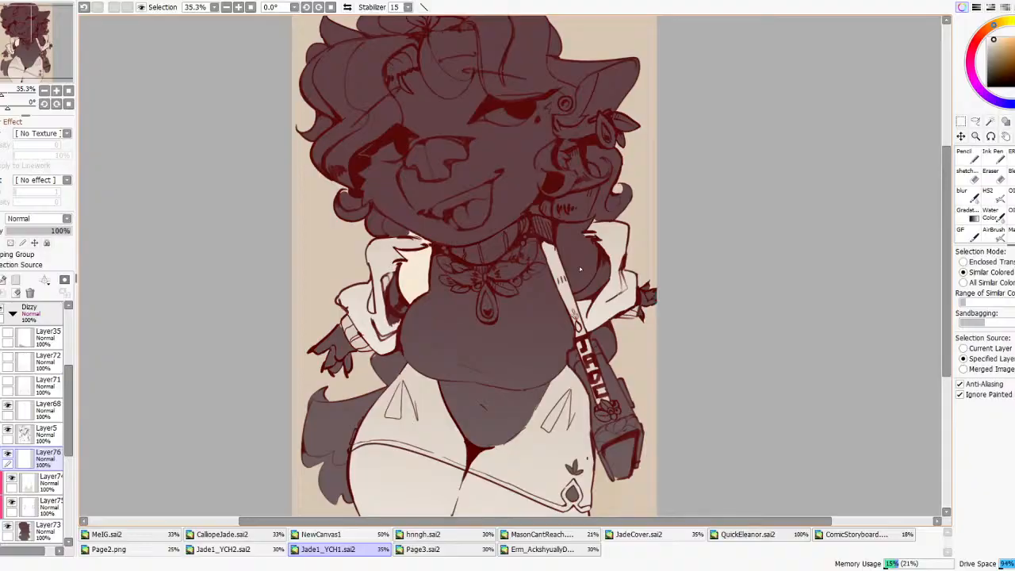
click(579, 270)
scroll(579, 270, down, 2)
scroll(570, 269, up, 2)
click(515, 237)
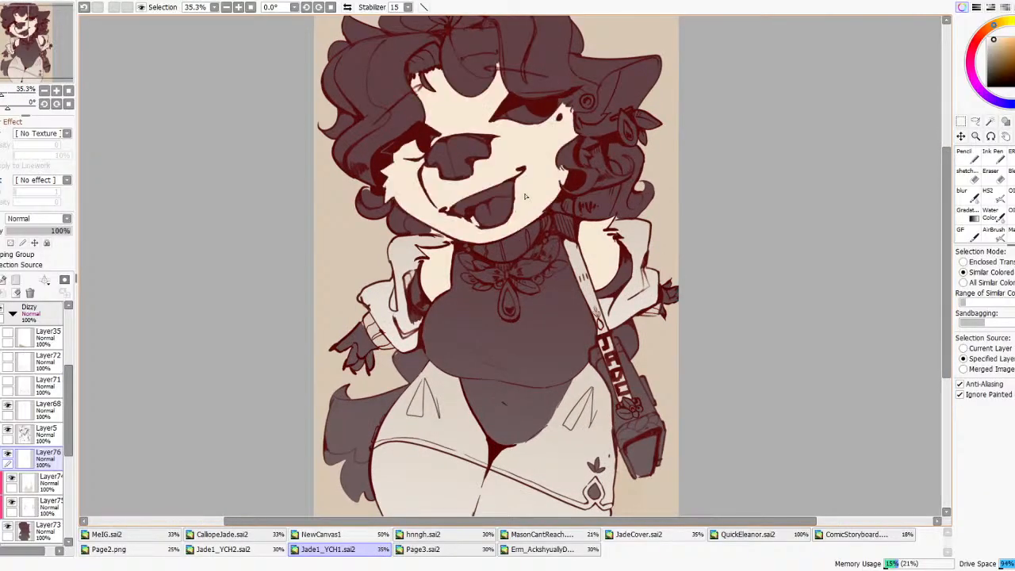
scroll(514, 236, down, 2)
scroll(32, 396, up, 3)
- Check the Dizzy reference, then fill the teeth, tongue and open eye with cream
click(3, 385)
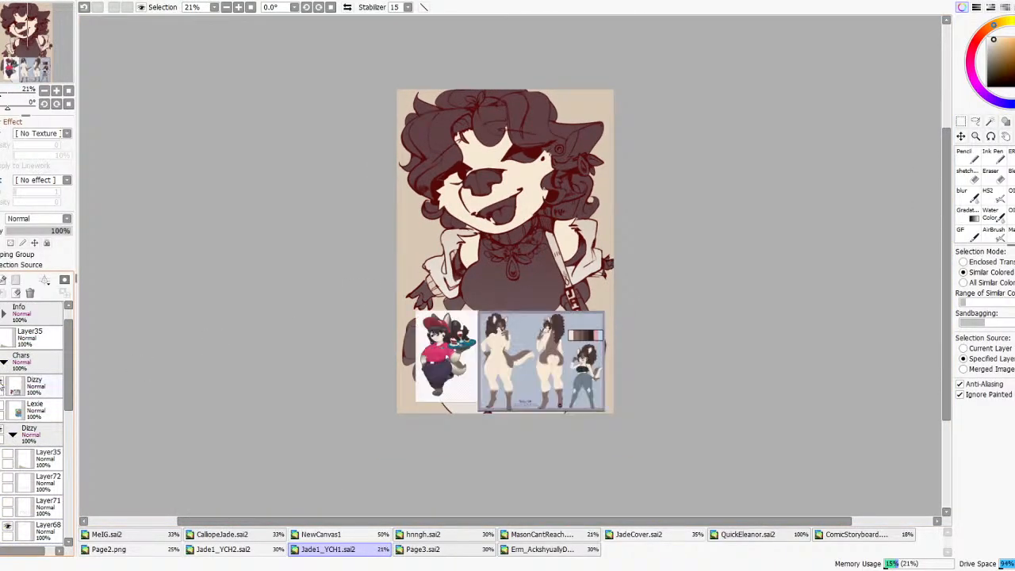
click(3, 385)
scroll(470, 157, up, 2)
click(501, 228)
click(517, 239)
scroll(555, 214, down, 4)
scroll(575, 207, up, 3)
click(567, 165)
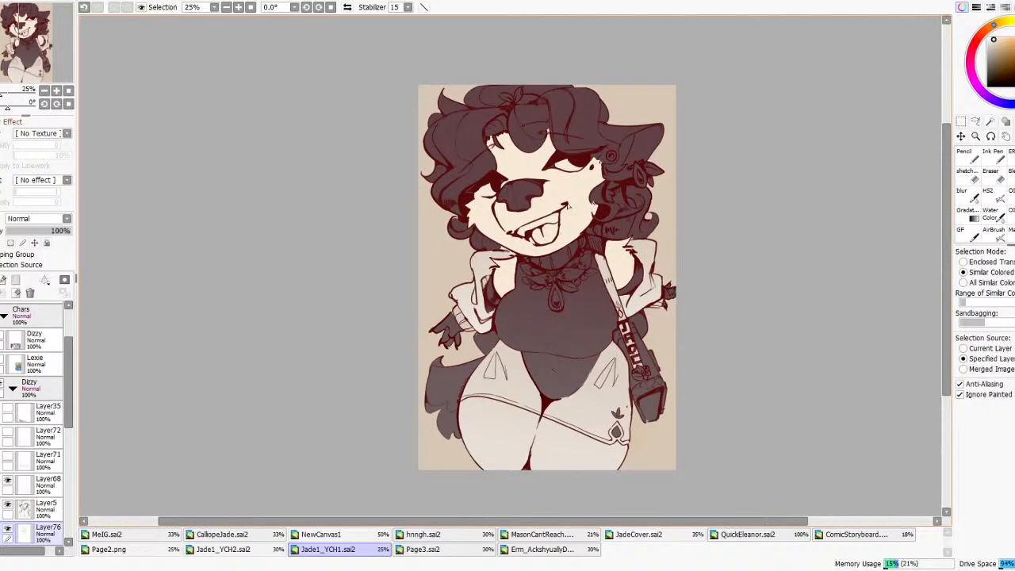
- Fill both ears with the cream fur colour on the same layer
scroll(547, 203, down, 5)
scroll(606, 195, up, 7)
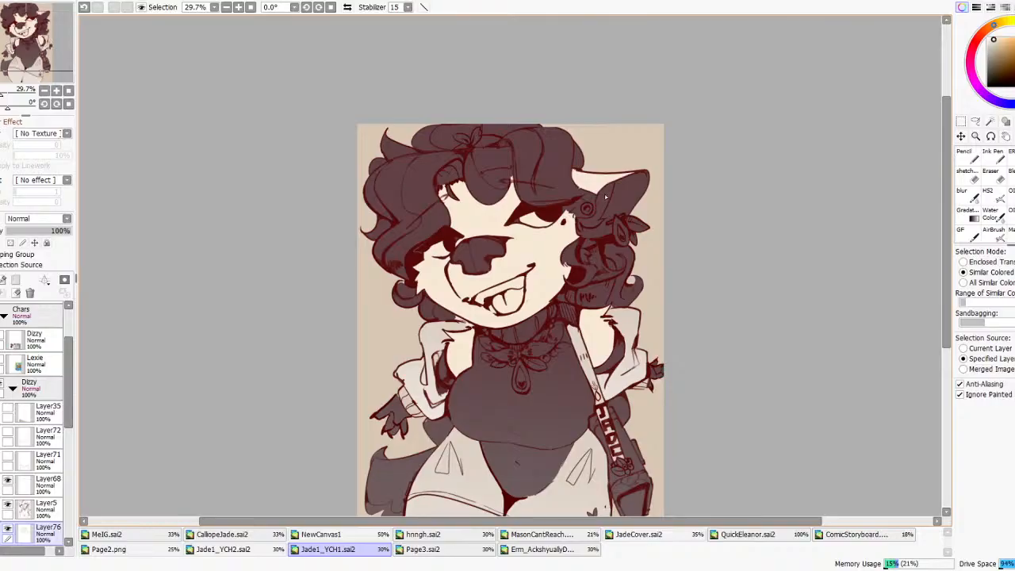
scroll(619, 202, down, 1)
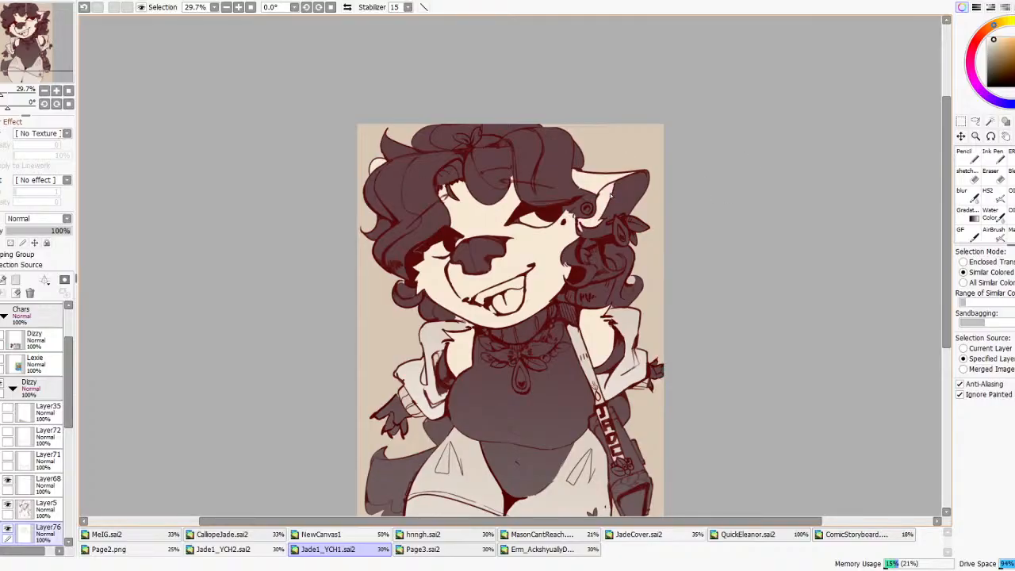
scroll(609, 209, down, 3)
scroll(605, 273, up, 4)
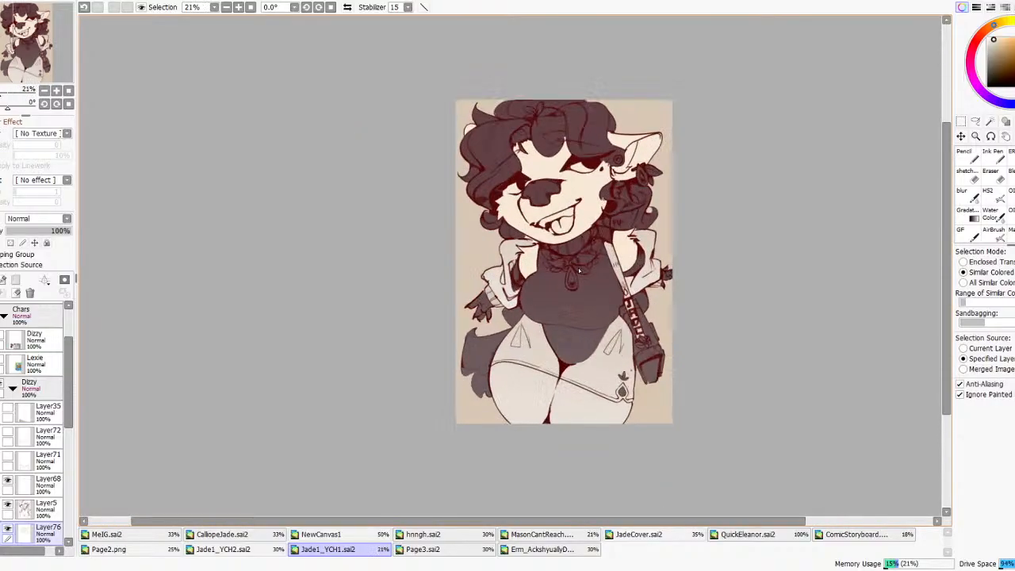
scroll(605, 274, down, 3)
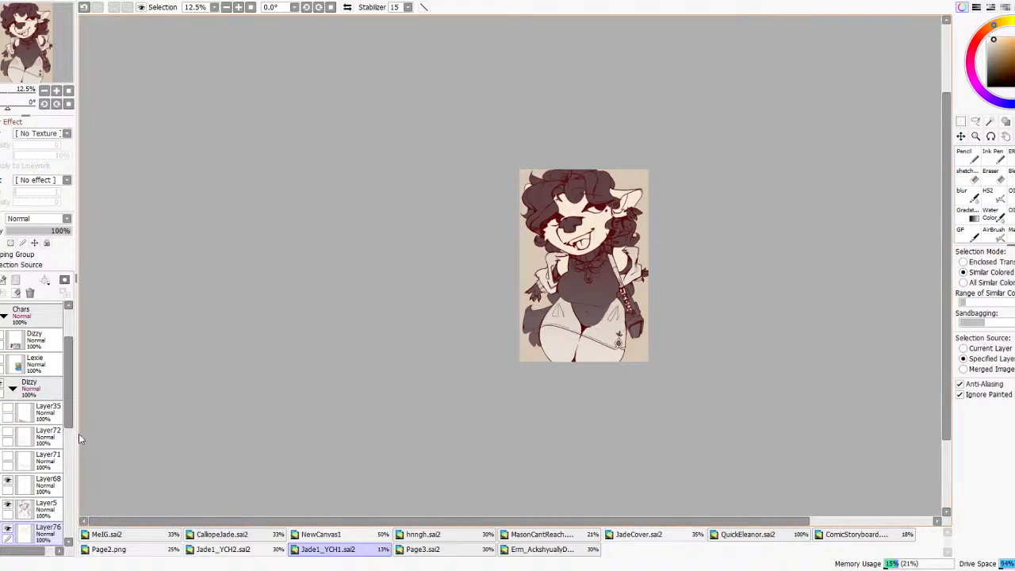
- Recolour the jacket sleeves on Layer75 to golden brown with a colour adjustment, and sample an orange-brown for the gradient
scroll(50, 451, down, 3)
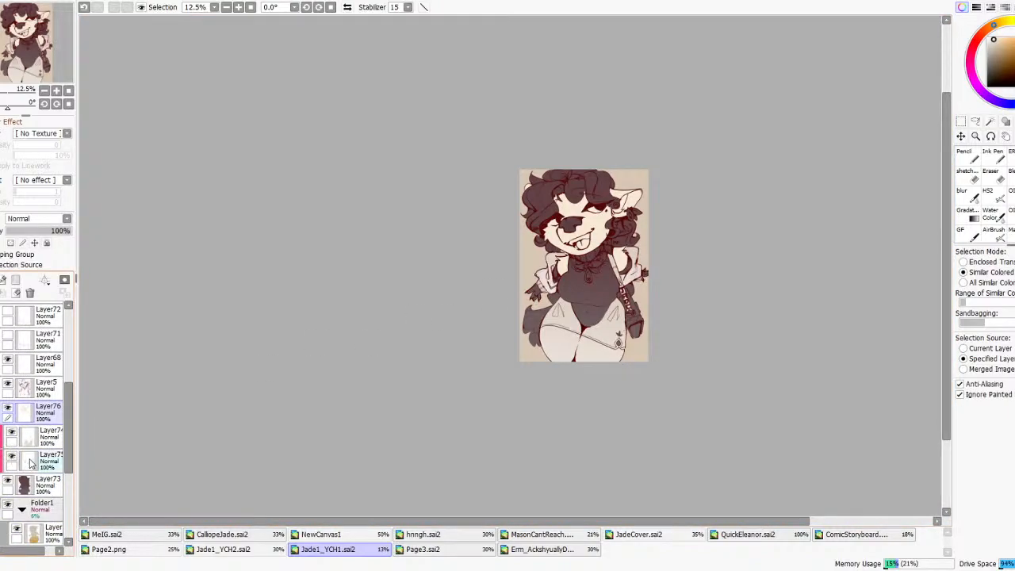
click(33, 462)
scroll(697, 236, up, 1)
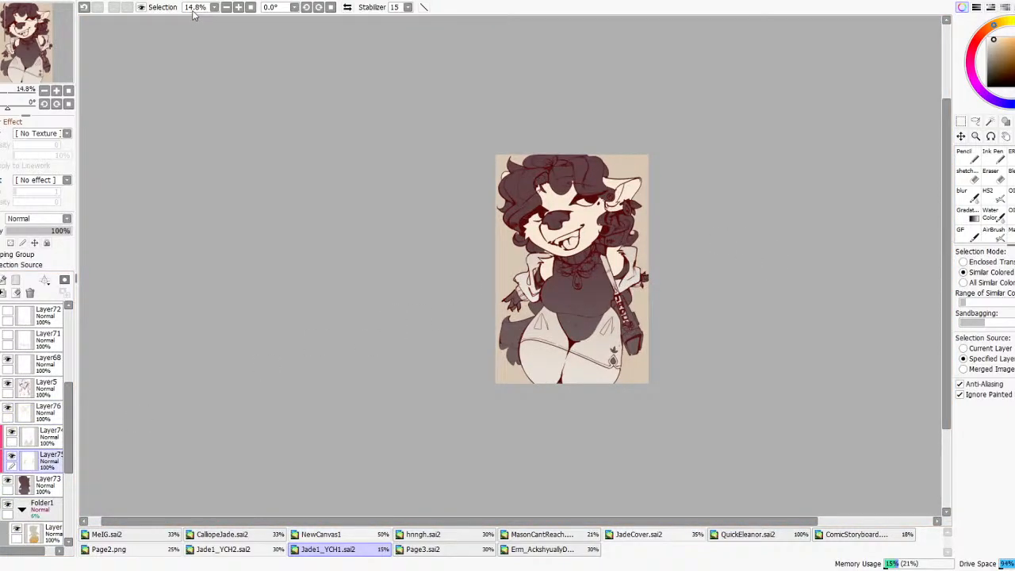
click(343, 4)
drag(773, 385, 768, 380)
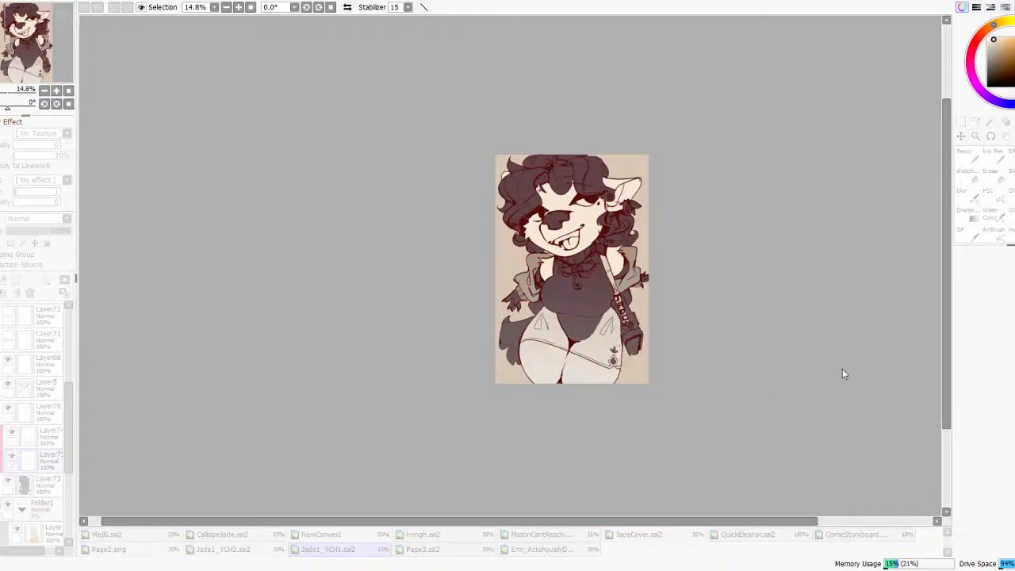
scroll(807, 363, up, 4)
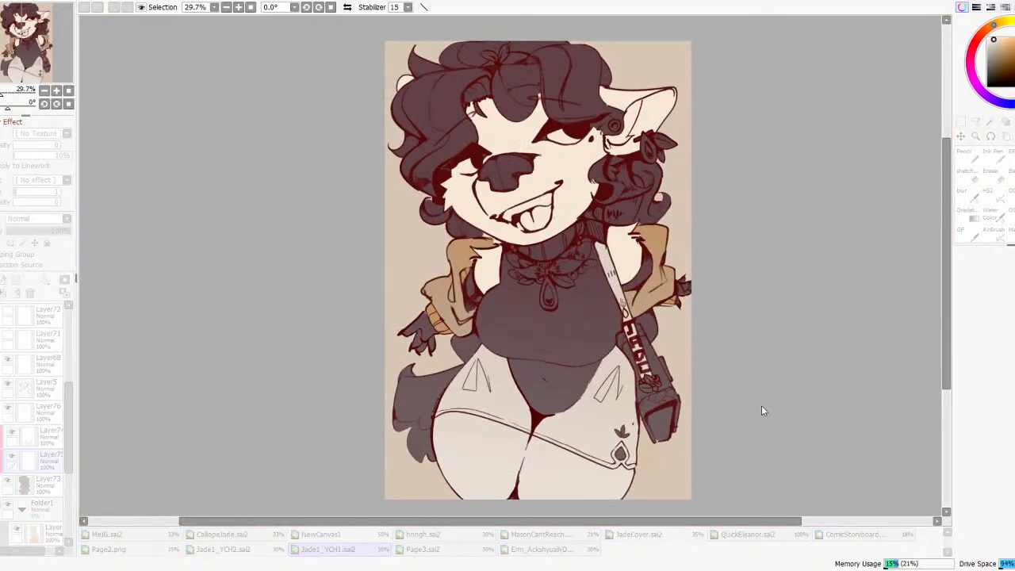
scroll(642, 259, down, 6)
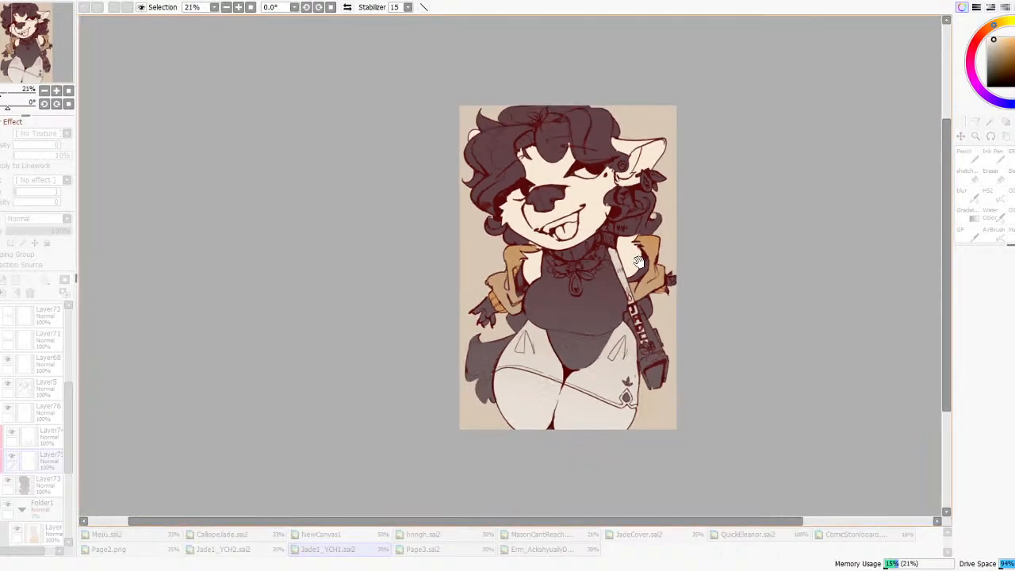
click(840, 420)
scroll(602, 240, up, 5)
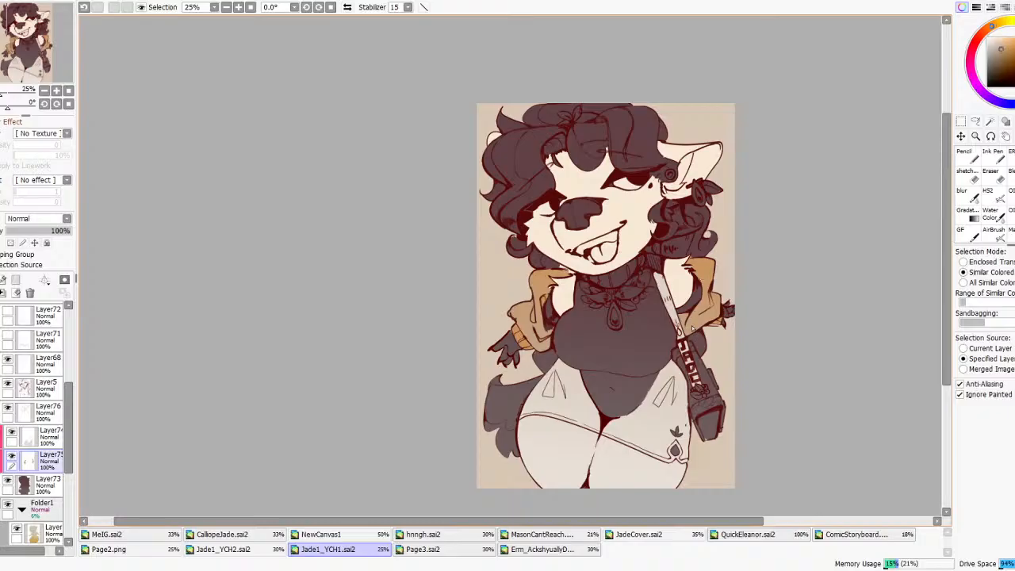
right_click(707, 238)
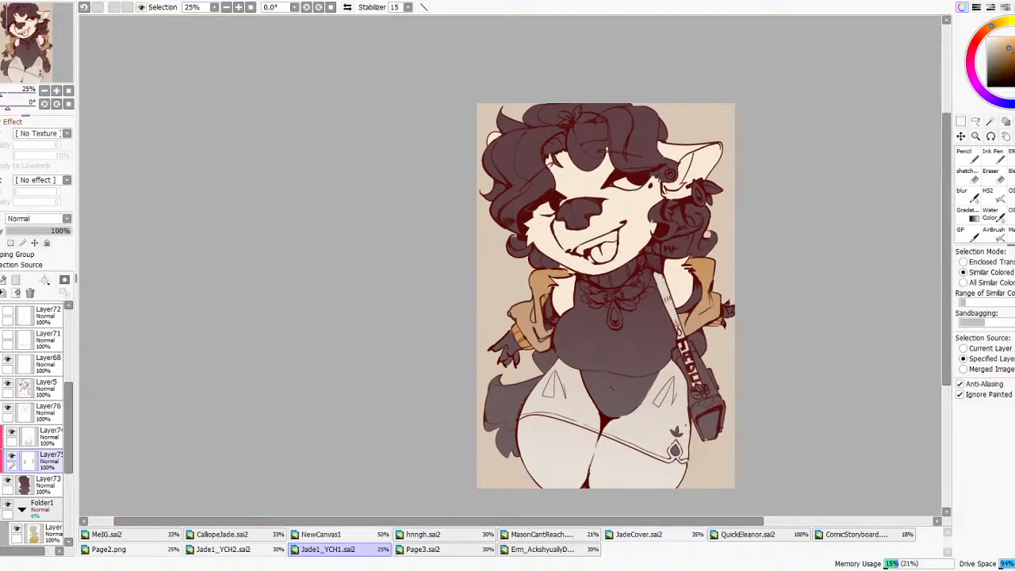
click(974, 215)
mouse_move(624, 291)
mouse_down()
mouse_move(623, 321)
mouse_move(640, 255)
mouse_move(635, 282)
mouse_up()
click(1013, 351)
scroll(644, 228, down, 3)
mouse_move(637, 223)
mouse_down()
mouse_move(640, 251)
mouse_move(640, 241)
mouse_up()
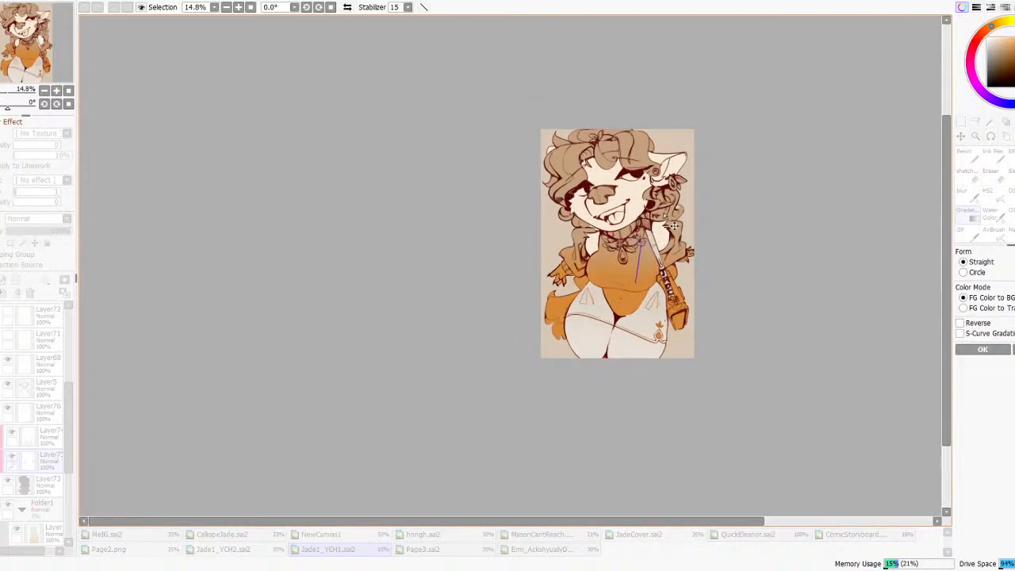
scroll(640, 252, up, 3)
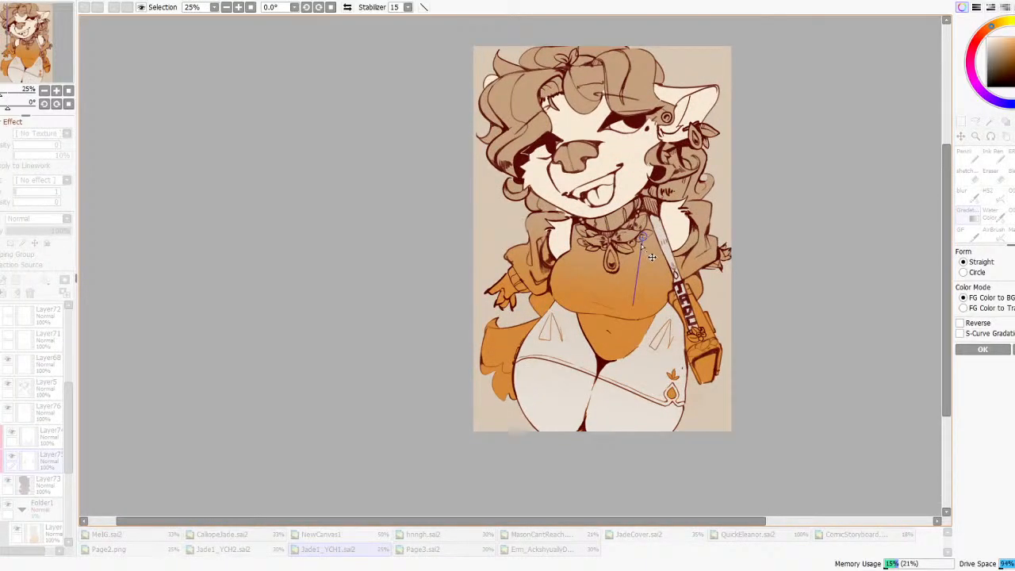
click(979, 323)
click(983, 326)
click(982, 349)
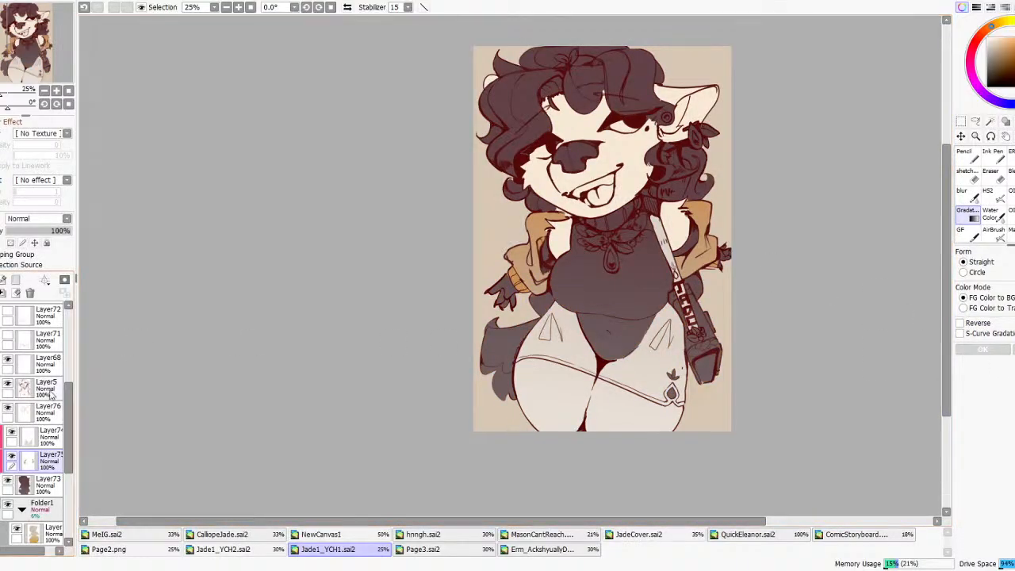
- Protect the transparent pixels of Layer75 and apply a straight, reversed orange-to-brown gradient down the jacket sleeves
click(8, 408)
click(8, 409)
click(12, 455)
click(12, 456)
click(11, 243)
drag(635, 262, 636, 225)
scroll(637, 225, down, 5)
click(973, 323)
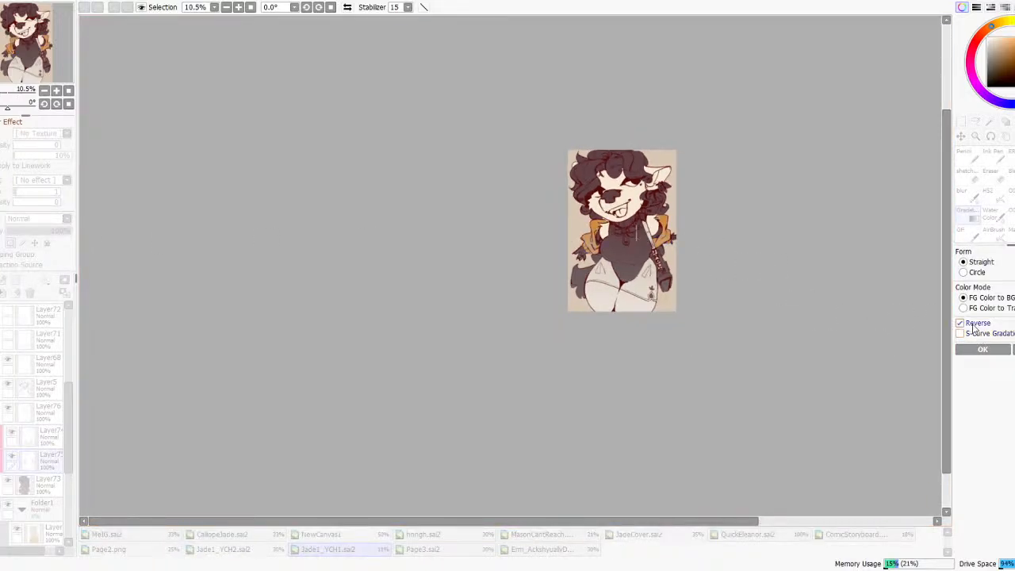
scroll(637, 208, up, 3)
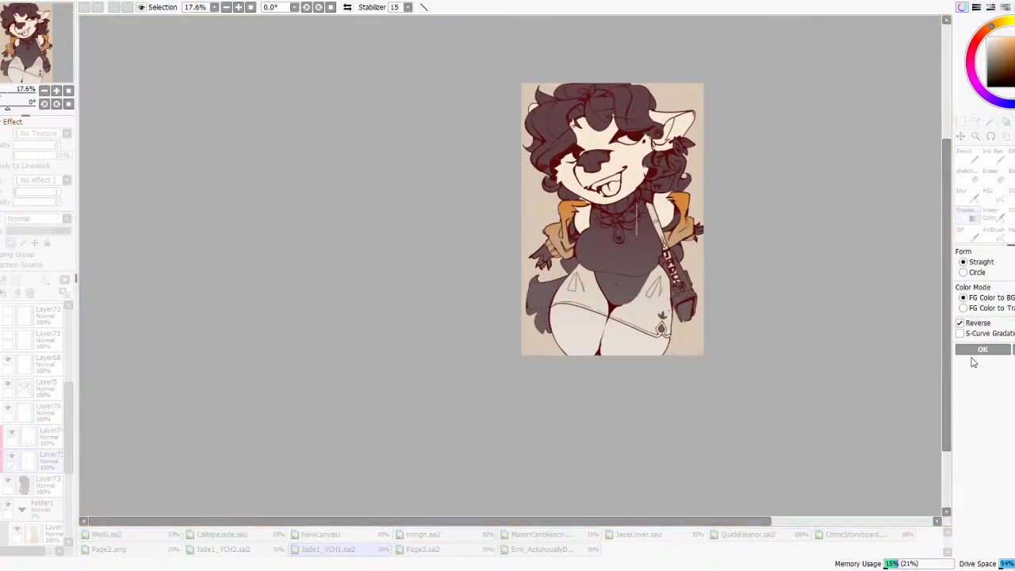
key(Return)
- Try a straight, reversed orange-to-tan gradient over the shorts and legs on Layer74 with its transparent pixels protected
click(12, 433)
click(12, 433)
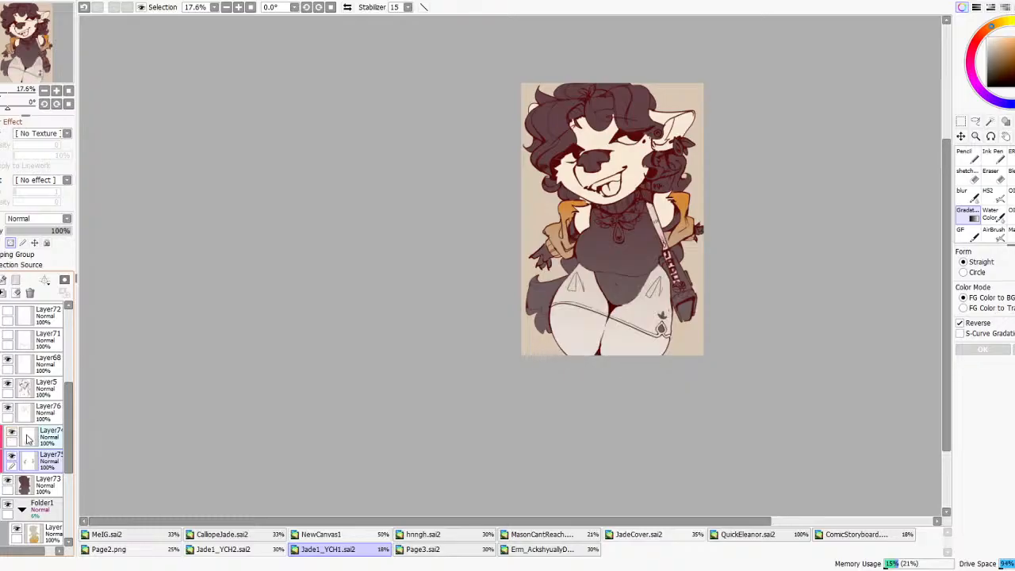
click(29, 438)
click(11, 243)
drag(595, 348, 607, 267)
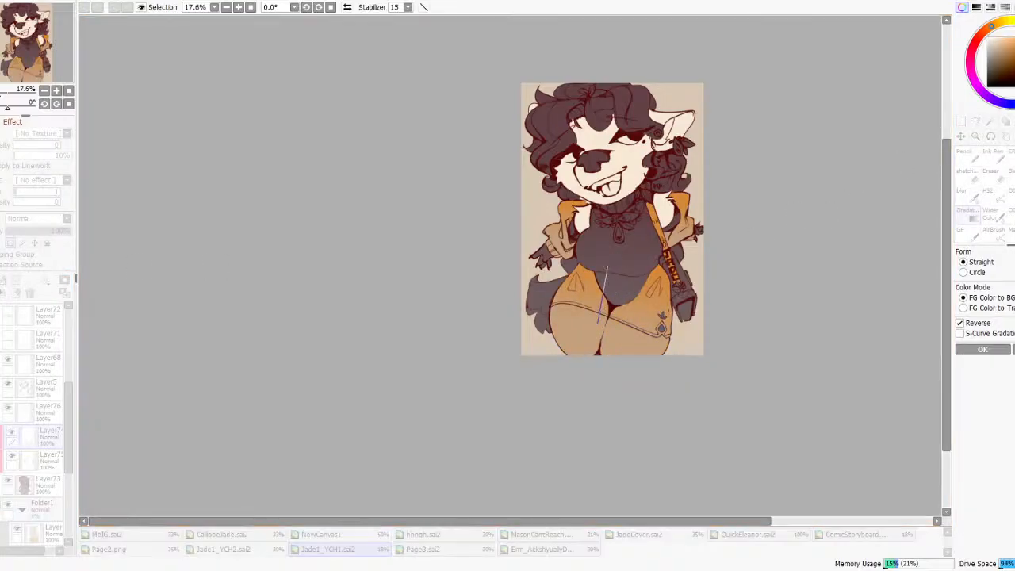
mouse_move(1014, 50)
mouse_down()
mouse_move(1013, 62)
mouse_move(995, 55)
mouse_move(1005, 61)
mouse_move(980, 35)
mouse_up()
scroll(651, 219, down, 3)
scroll(658, 182, up, 2)
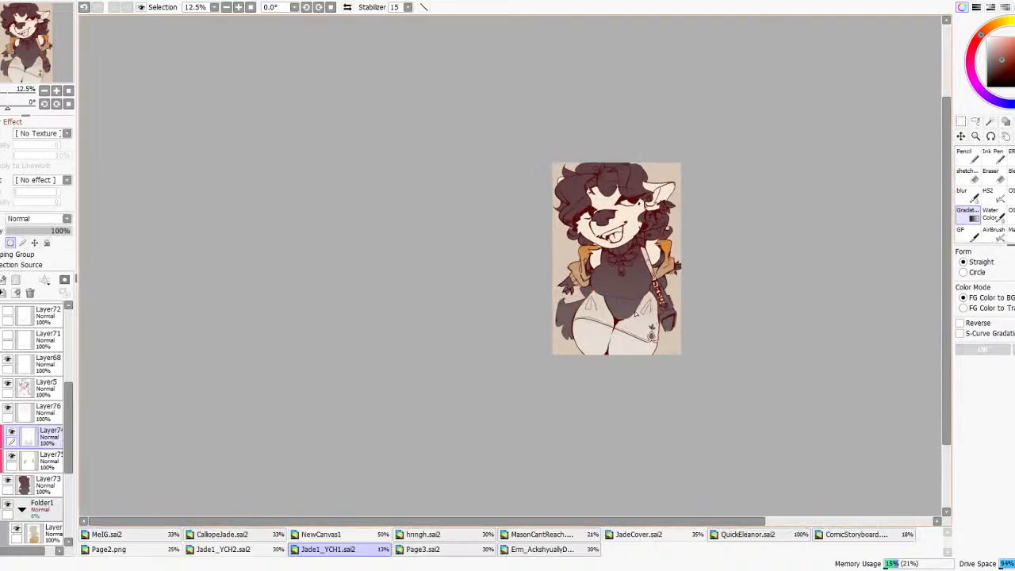
scroll(623, 312, up, 2)
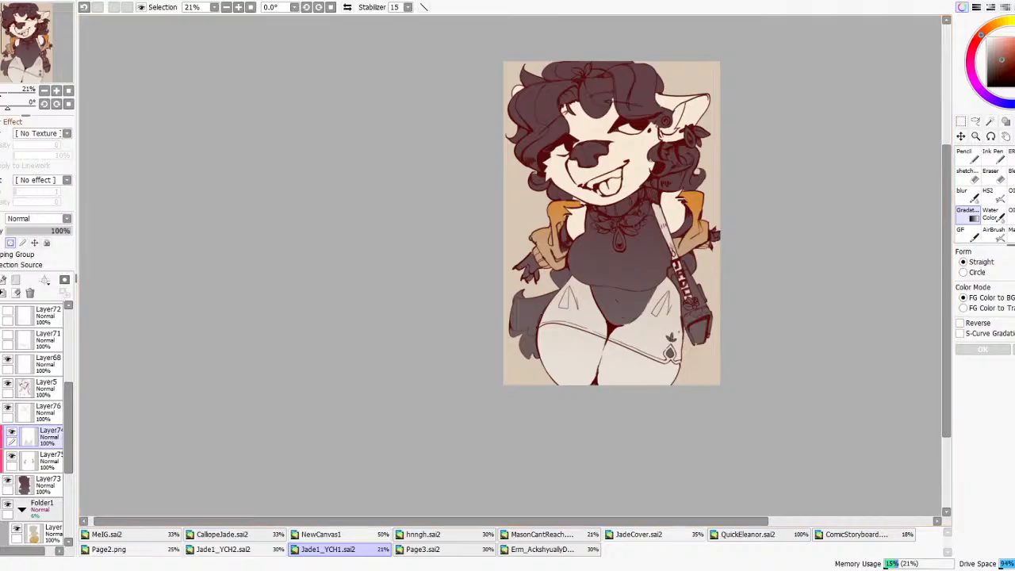
- Hide Layer74, then make Layer76 active and sample the cream fur colour from the face
click(11, 433)
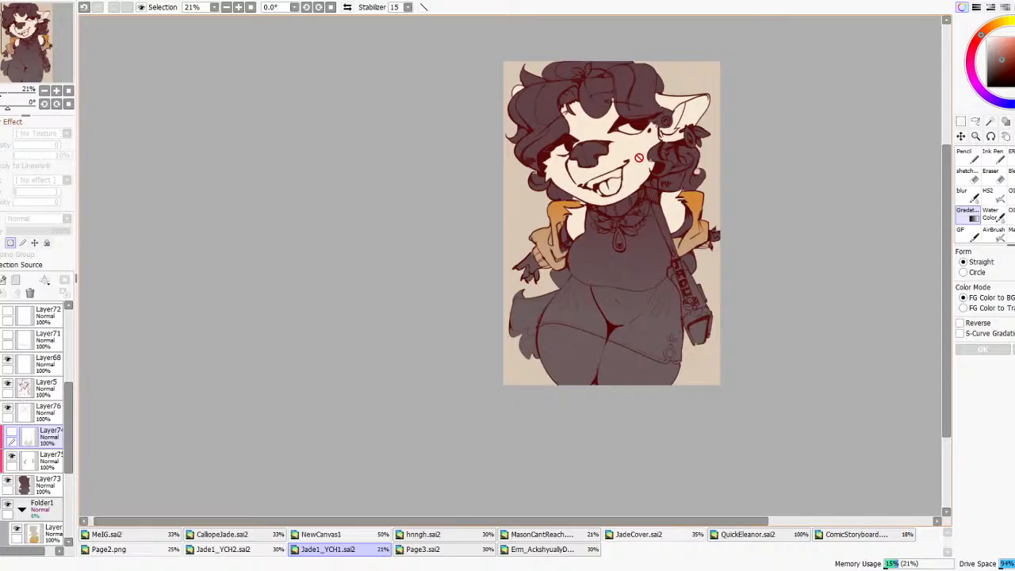
scroll(638, 158, up, 2)
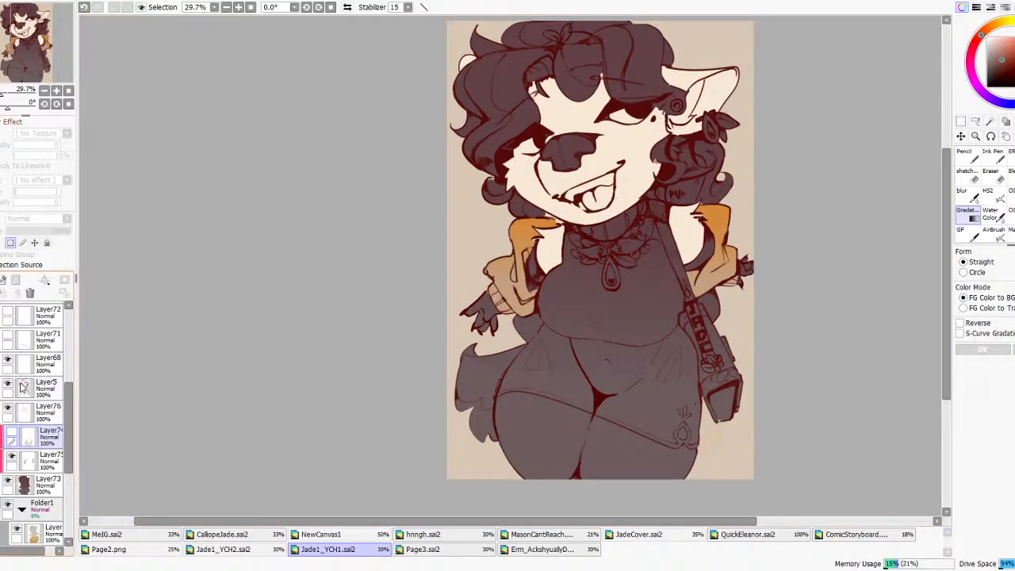
click(32, 411)
alt+click(641, 190)
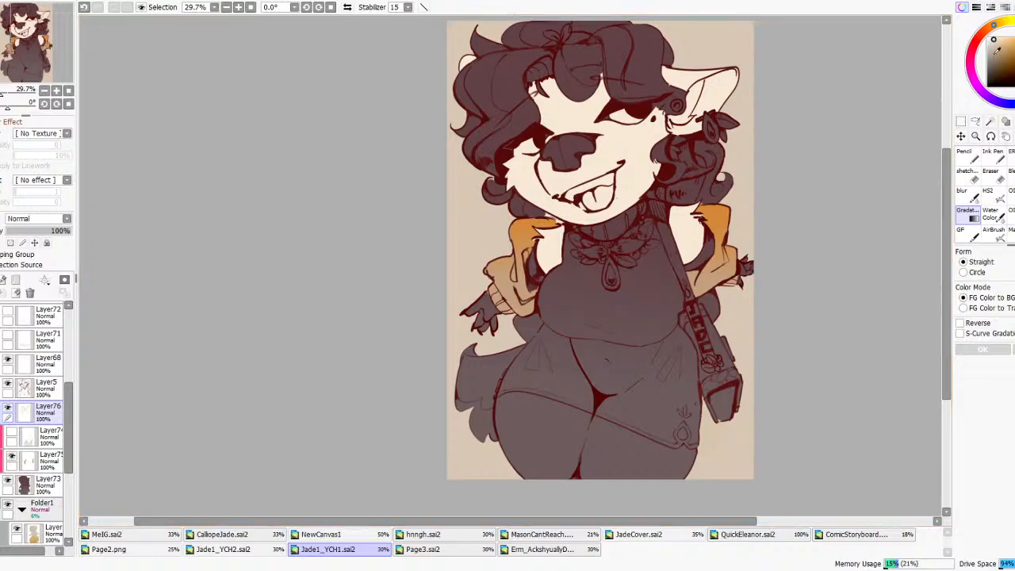
- Show the Dizzy reference to check the fur colours, then hide it again
scroll(14, 387, up, 2)
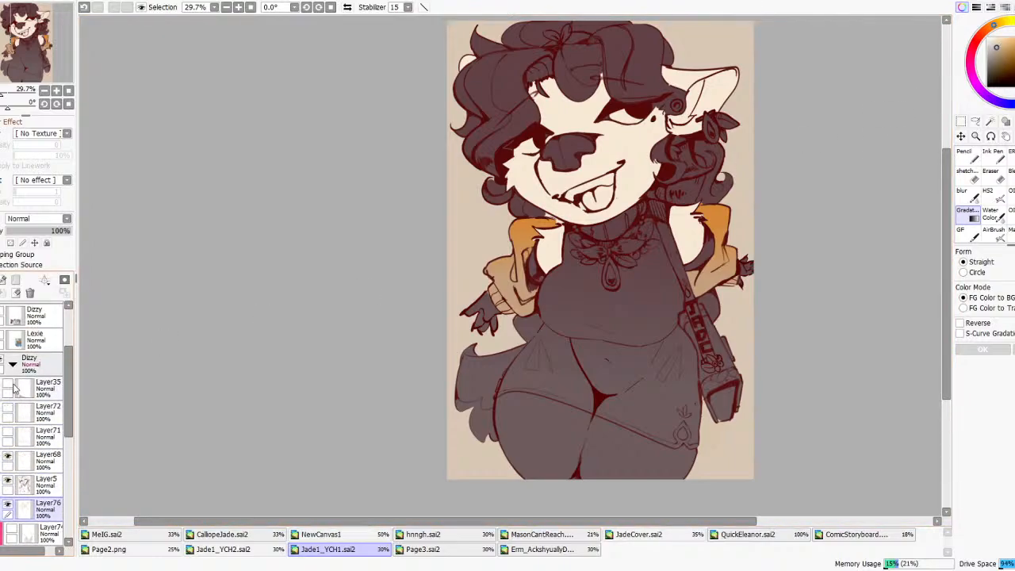
scroll(11, 345, up, 1)
click(4, 338)
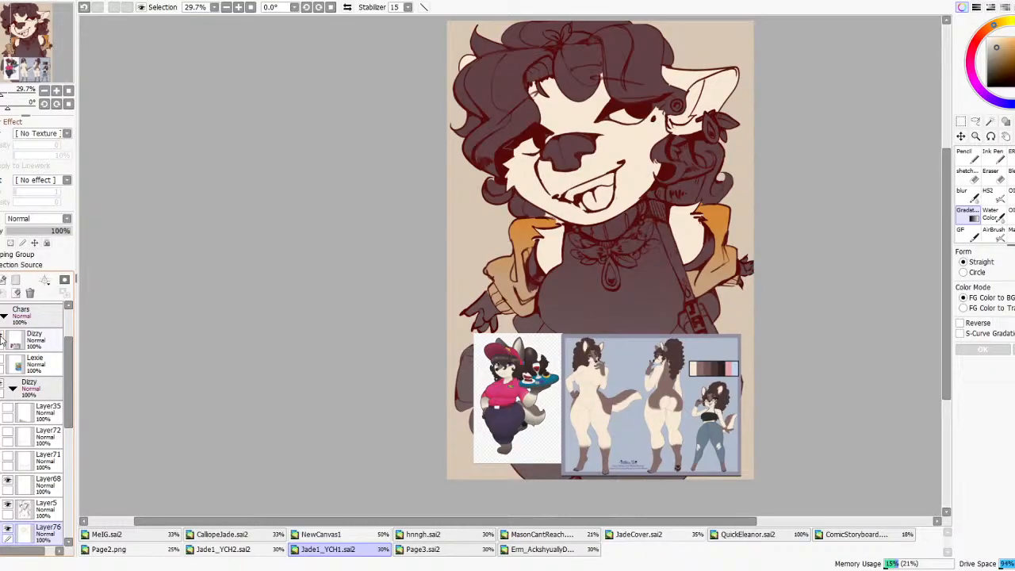
click(4, 339)
scroll(32, 452, down, 2)
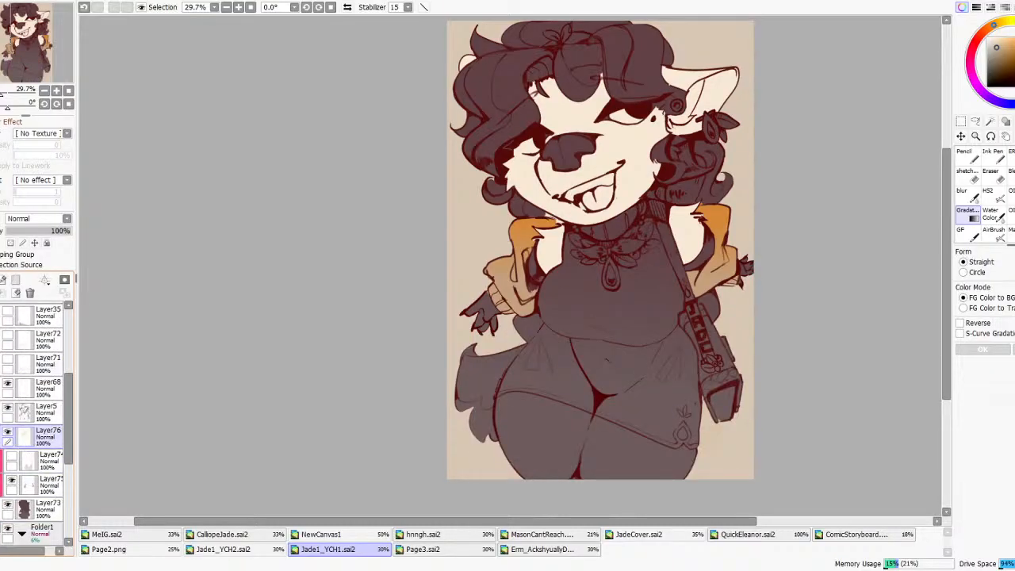
- Protect the transparent pixels of Layer76 and lay a straight, reversed gradient upward across the face
click(10, 243)
drag(556, 197, 557, 123)
scroll(697, 190, down, 2)
scroll(674, 161, up, 1)
click(979, 324)
drag(609, 155, 612, 119)
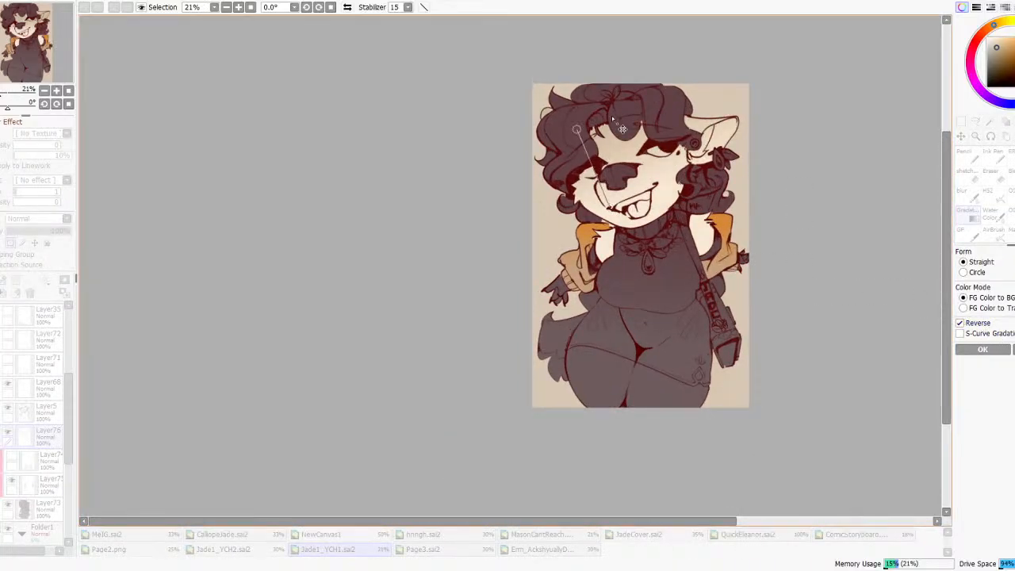
- Reposition the face gradient, adjust its darker colour to a soft beige and apply it
drag(1008, 46, 1001, 49)
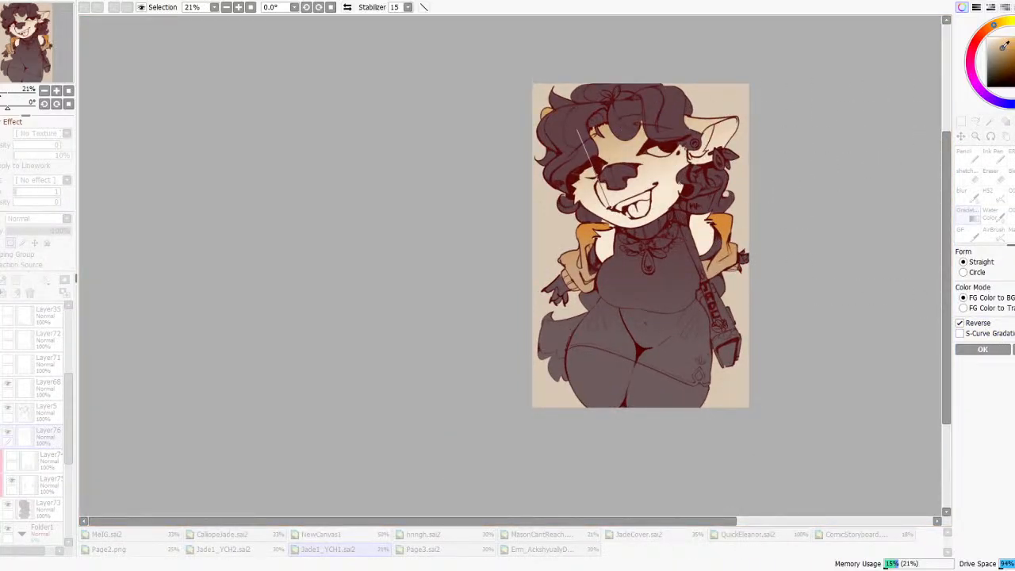
drag(609, 210, 619, 241)
mouse_move(579, 132)
mouse_down()
mouse_move(607, 184)
mouse_move(606, 154)
mouse_up()
click(993, 48)
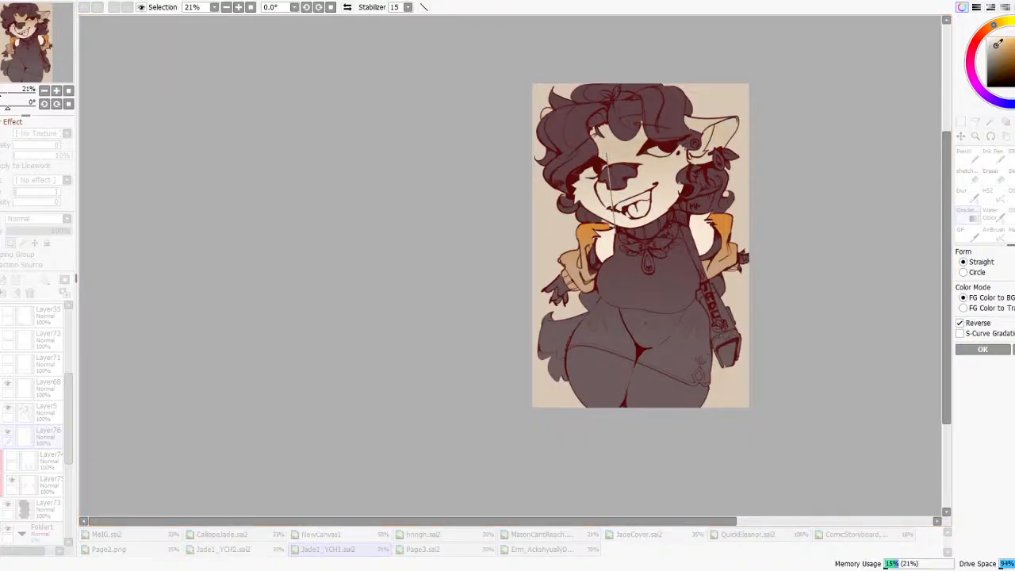
drag(998, 44, 993, 43)
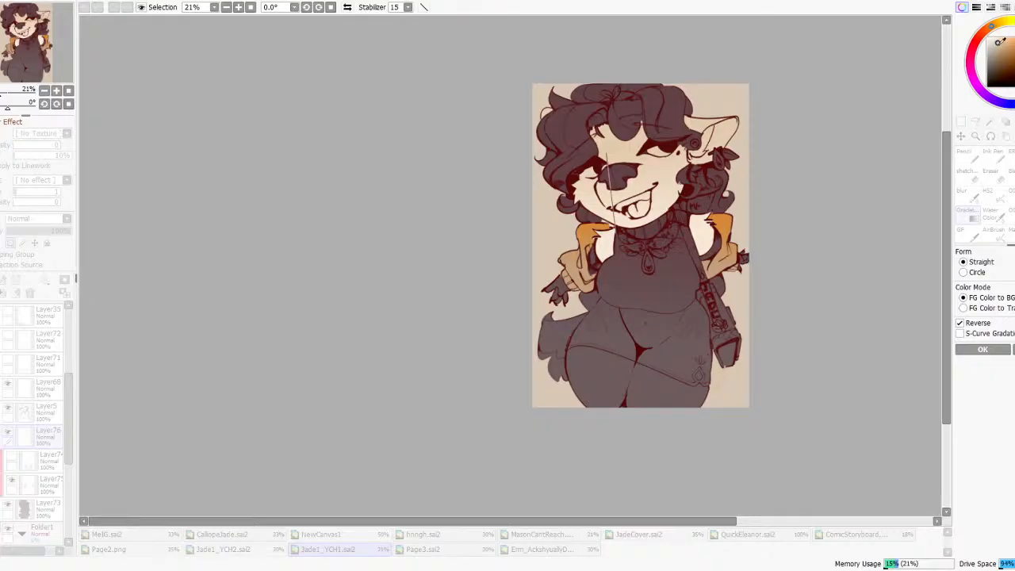
click(985, 351)
- Show the Dizzy reference, sample the brown-grey of the face markings, and hide the reference again
scroll(737, 108, up, 2)
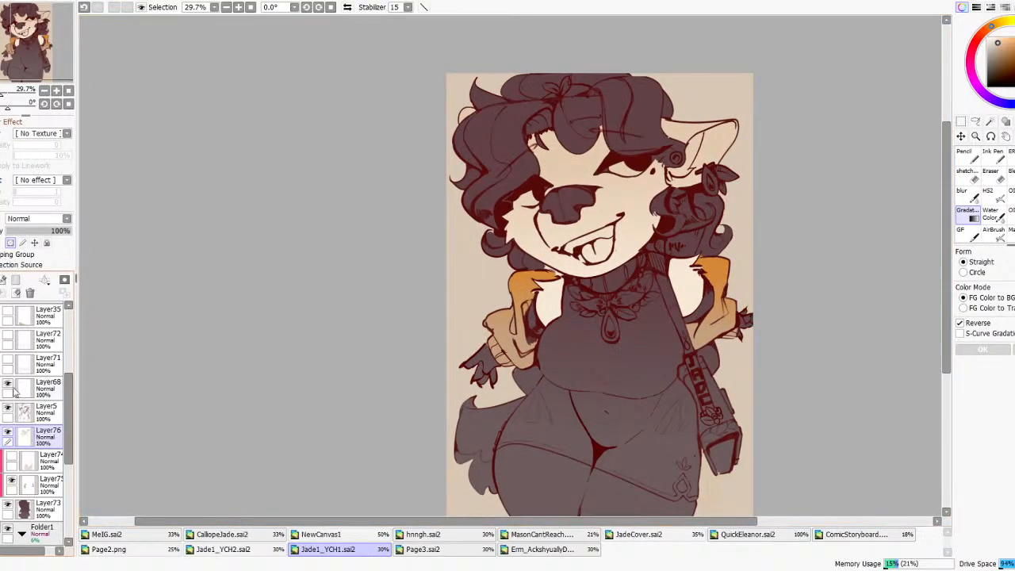
scroll(21, 366, up, 2)
click(10, 341)
click(2, 335)
scroll(578, 479, up, 8)
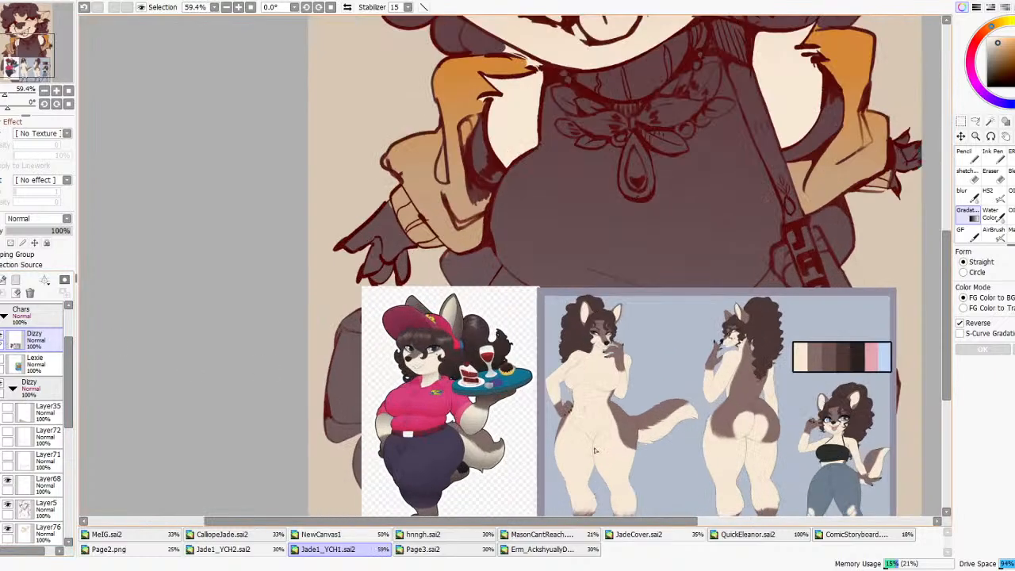
alt+click(580, 309)
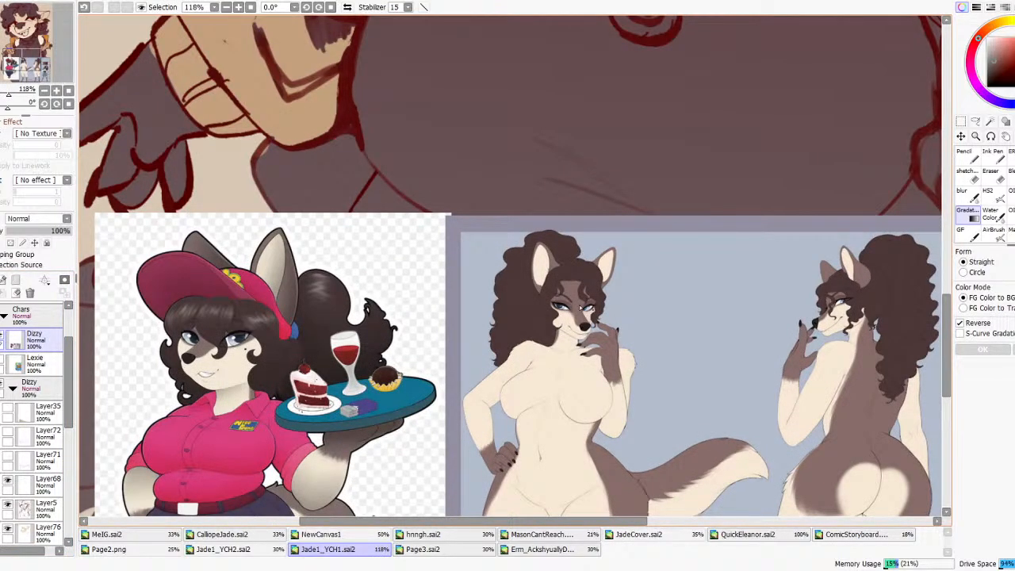
scroll(437, 319, down, 3)
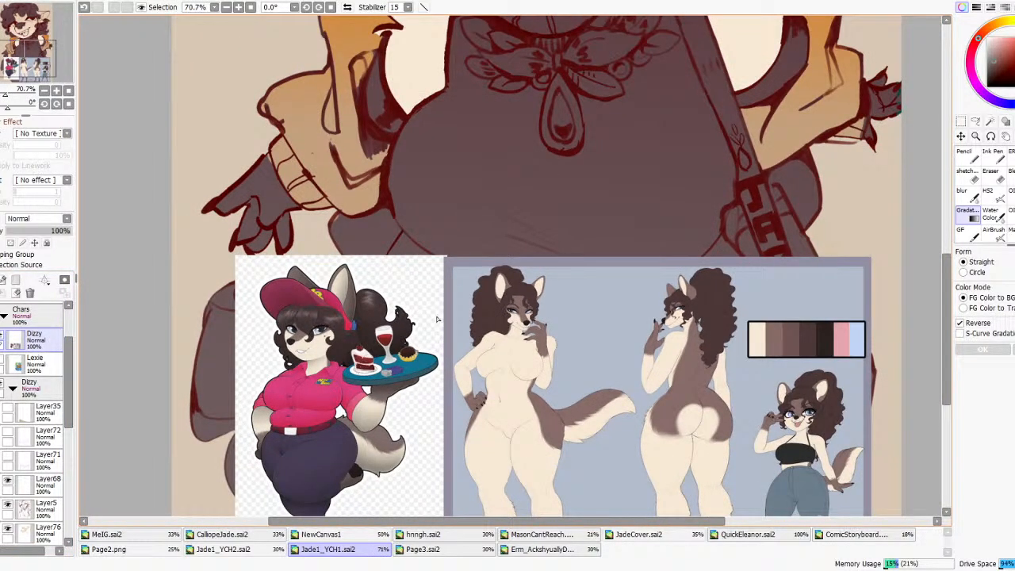
scroll(533, 317, up, 2)
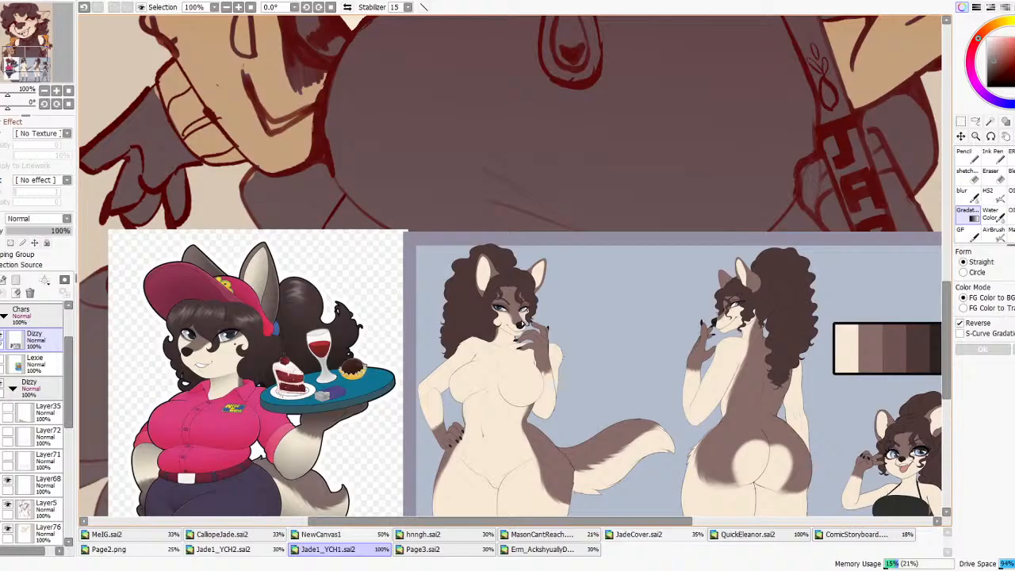
click(3, 336)
scroll(370, 349, down, 7)
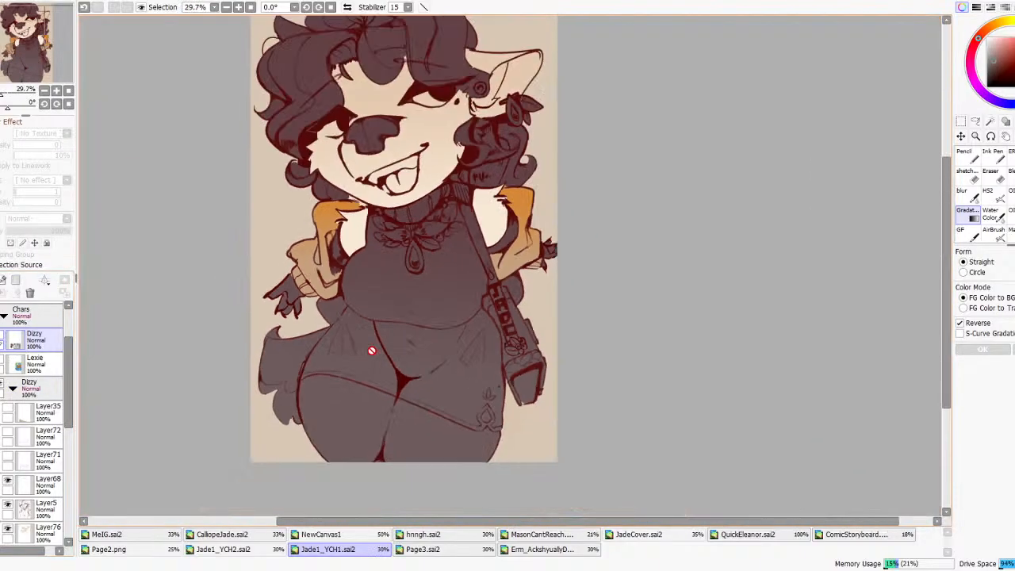
- Make Layer76 active and turn it into a clipping layer over the base fur
scroll(154, 450, down, 4)
scroll(44, 426, down, 5)
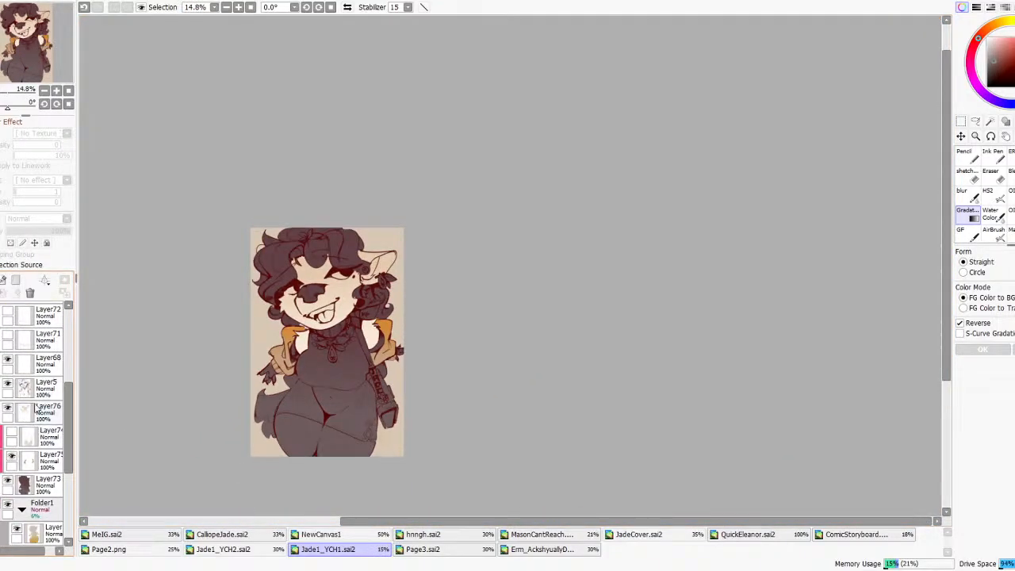
click(37, 409)
click(6, 256)
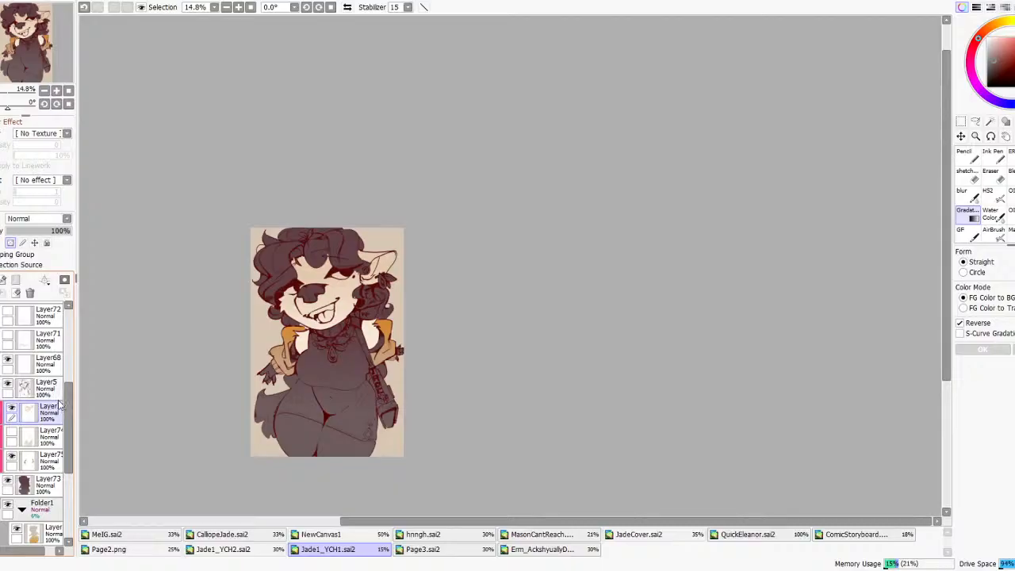
click(12, 408)
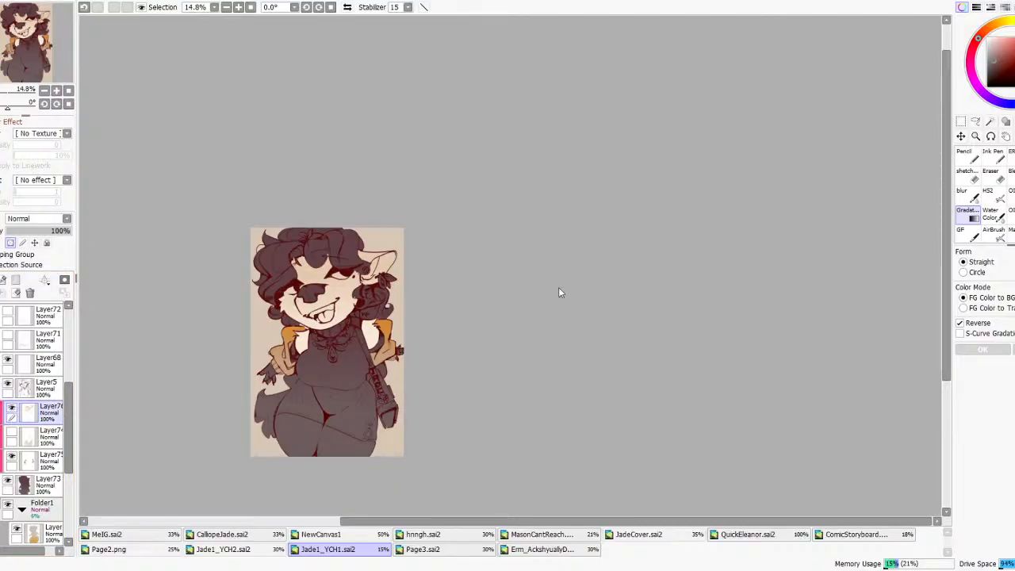
- Block in the brown-grey marking on the forehead above the nose with the Ink Pen at size 70
scroll(150, 351, up, 3)
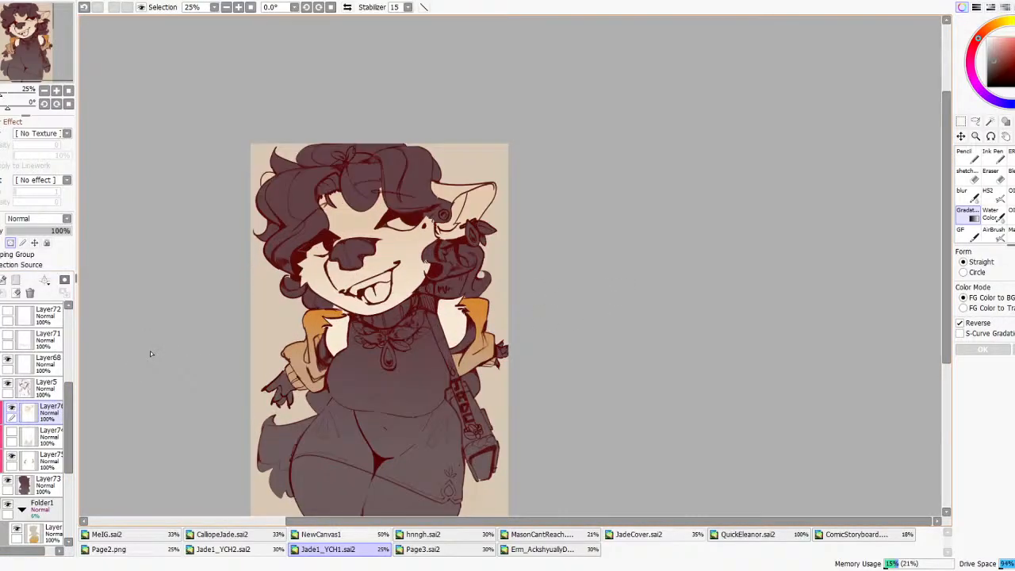
click(997, 160)
mouse_move(339, 235)
mouse_down()
mouse_move(341, 191)
mouse_move(333, 185)
mouse_move(354, 250)
mouse_move(352, 194)
mouse_move(371, 228)
mouse_up()
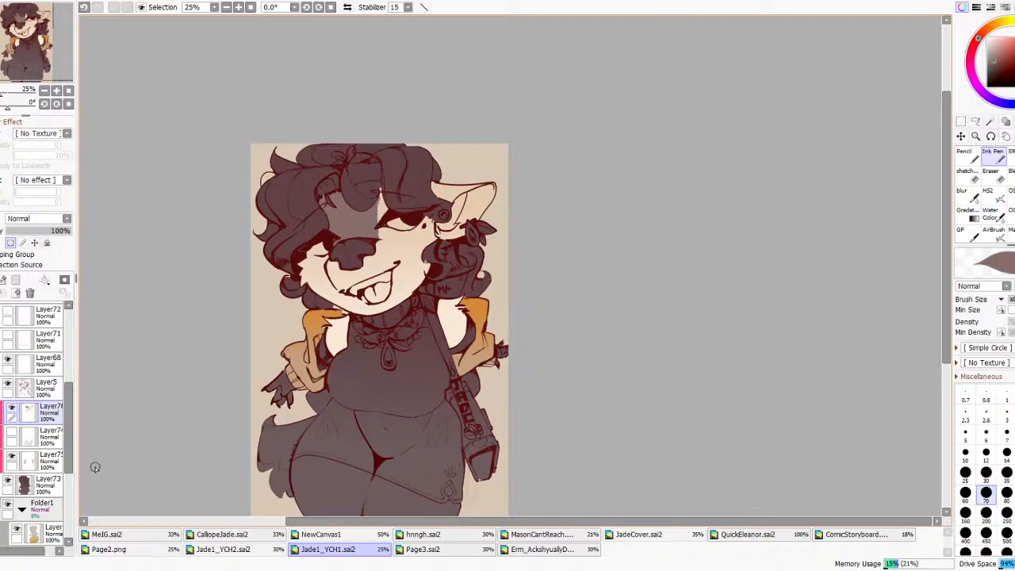
- Show the Dizzy reference to compare the shape of the face marking, then hide it
scroll(52, 358, up, 3)
click(2, 359)
scroll(392, 452, up, 4)
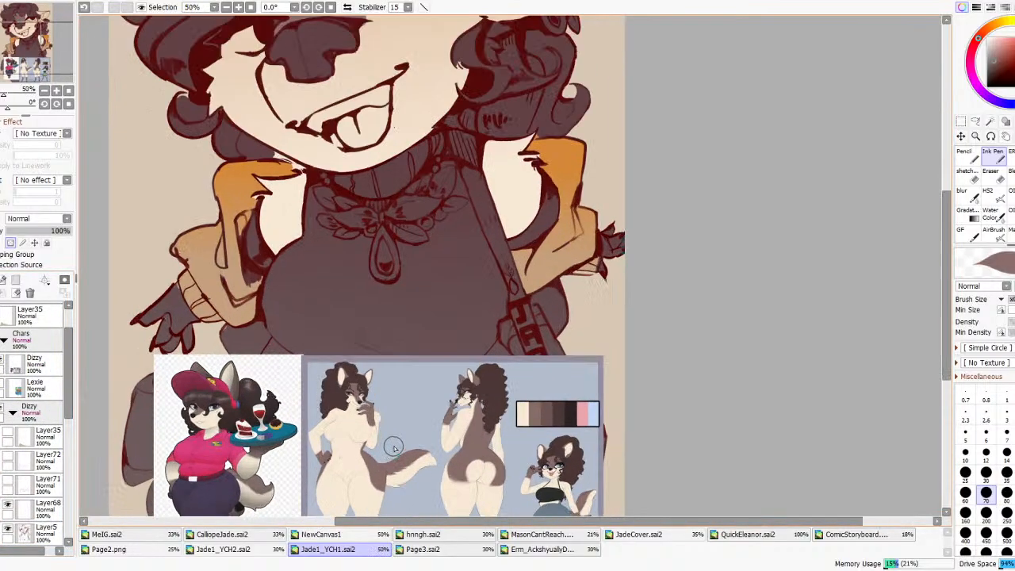
scroll(392, 452, up, 4)
click(7, 365)
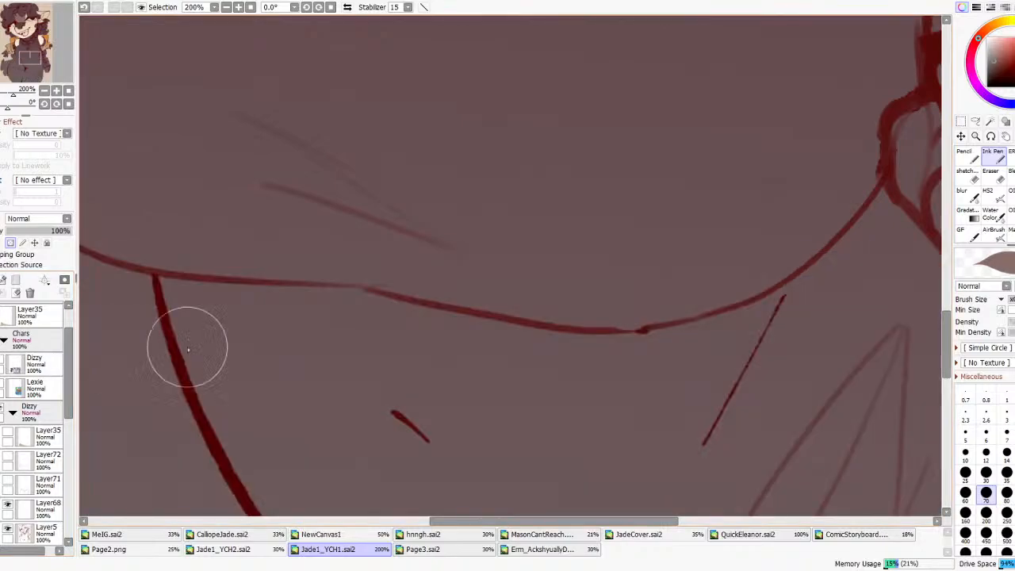
- Extend the brown-grey forehead marking down beside the nose, towards the open eye
scroll(476, 198, down, 8)
scroll(553, 79, up, 2)
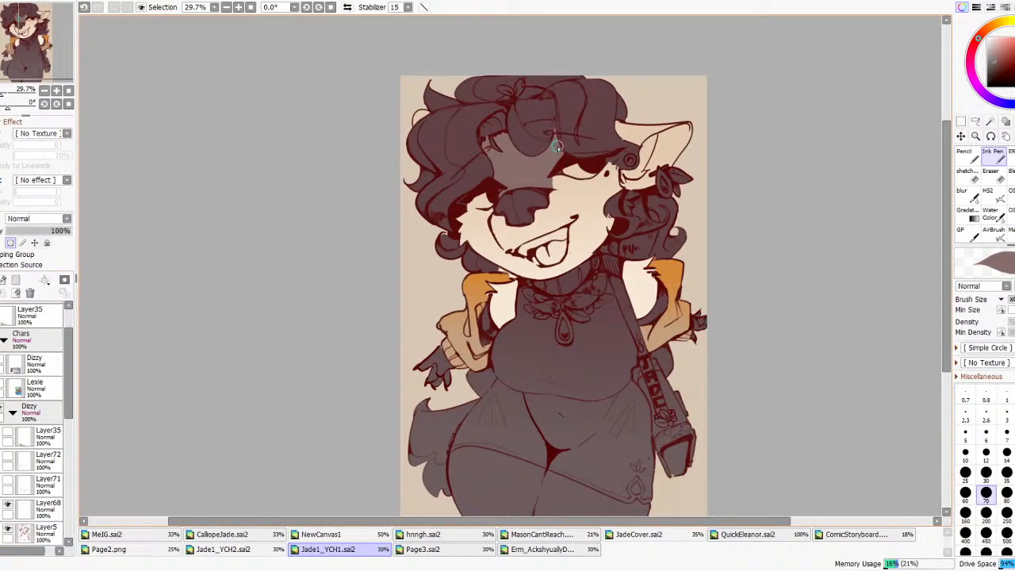
drag(554, 188, 549, 173)
- Bring the Dizzy reference back to study the face and ear markings against the painted face, then hide it
scroll(620, 210, down, 3)
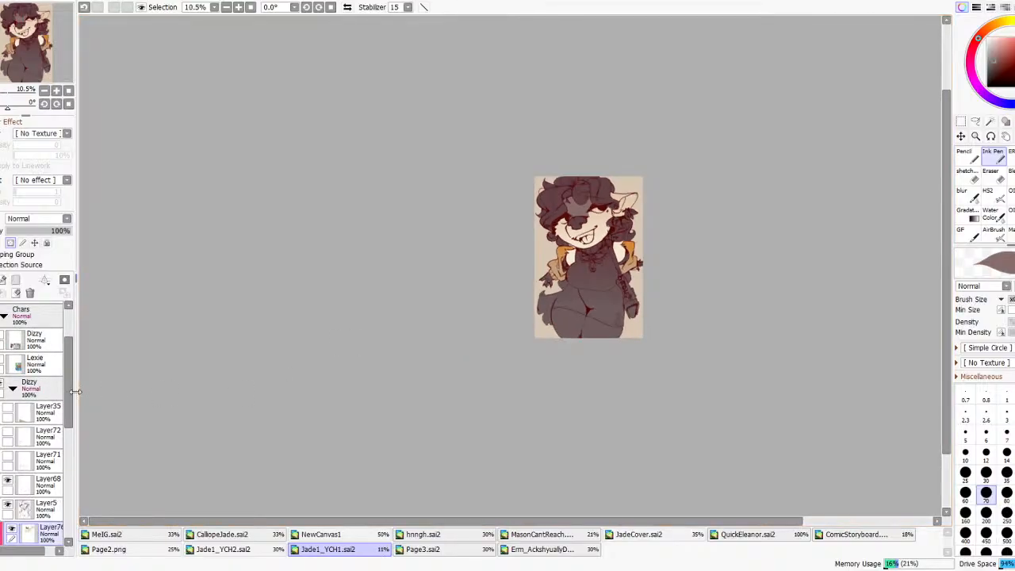
scroll(11, 400, up, 2)
click(2, 405)
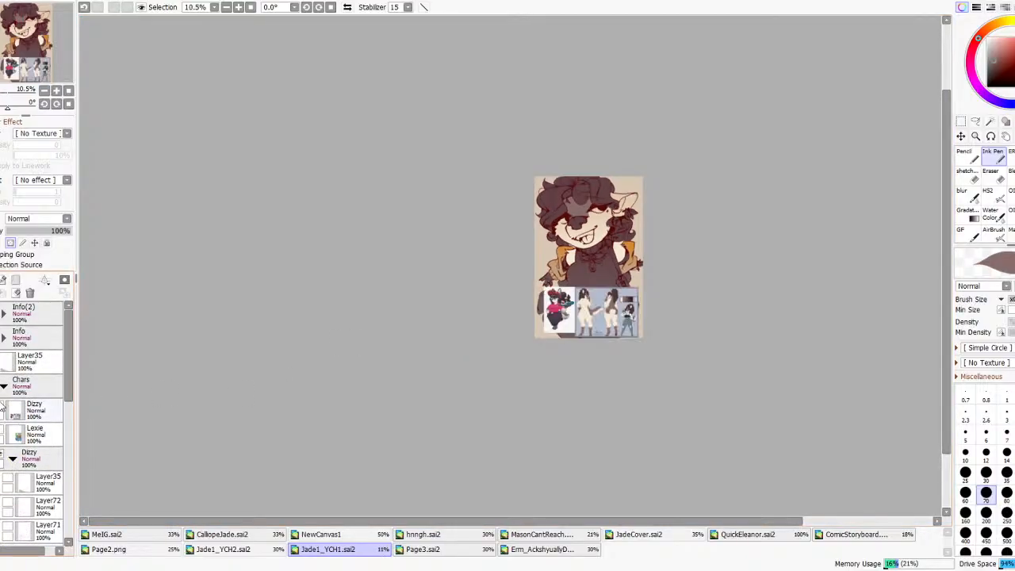
scroll(563, 302, up, 5)
scroll(634, 254, up, 2)
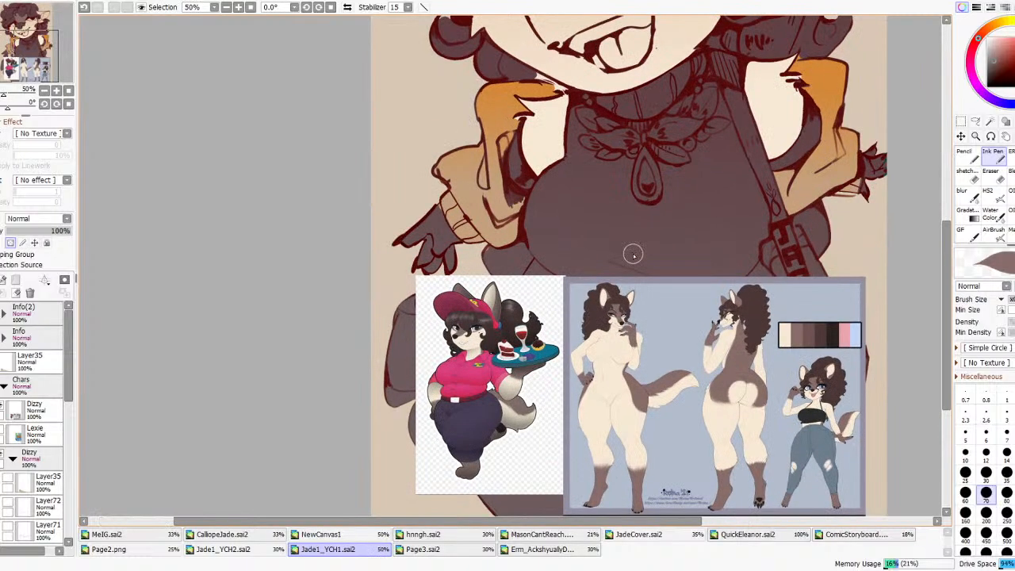
scroll(507, 317, down, 6)
scroll(547, 210, up, 3)
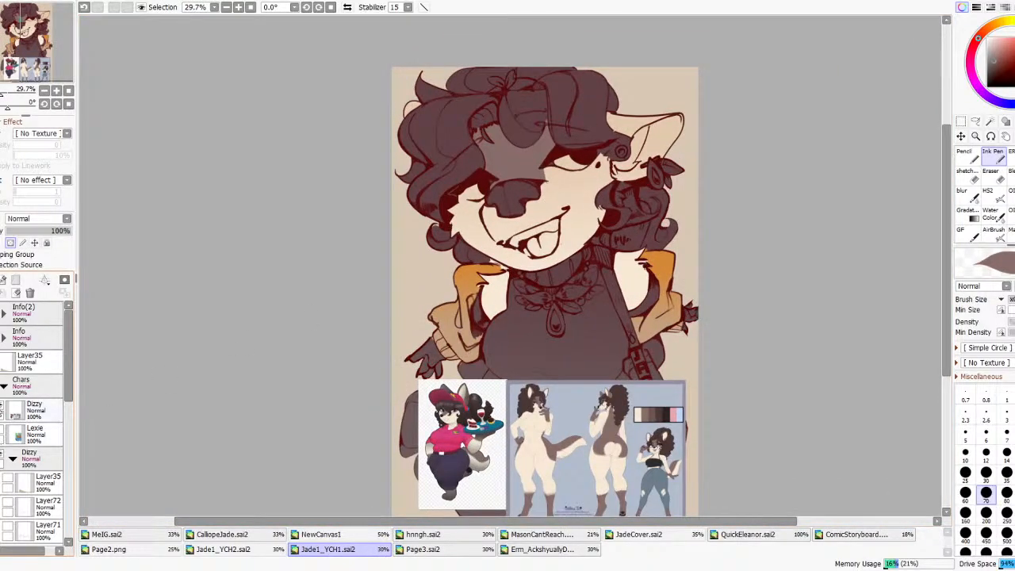
click(2, 409)
scroll(32, 428, down, 3)
scroll(568, 131, up, 5)
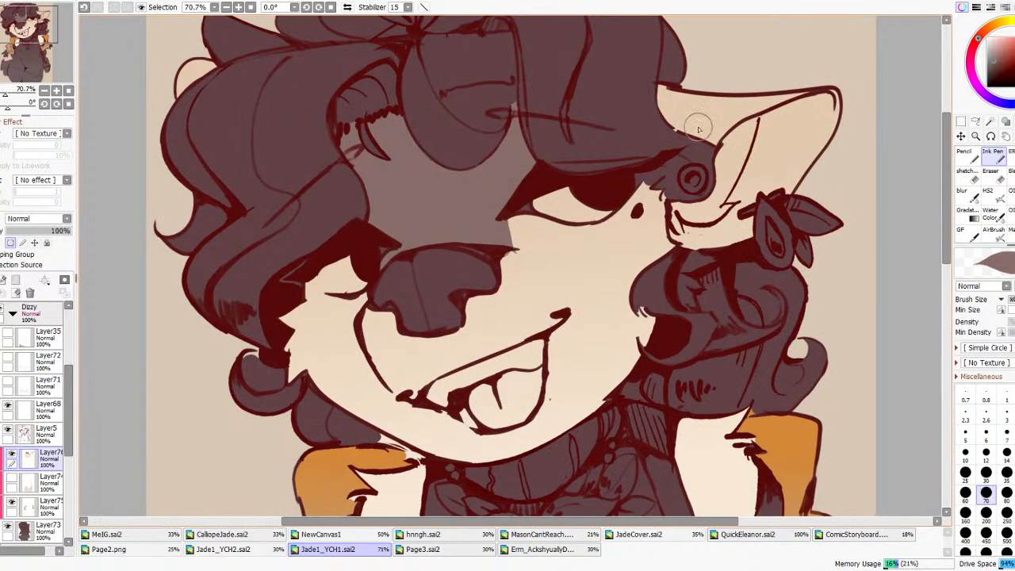
click(993, 67)
click(1011, 196)
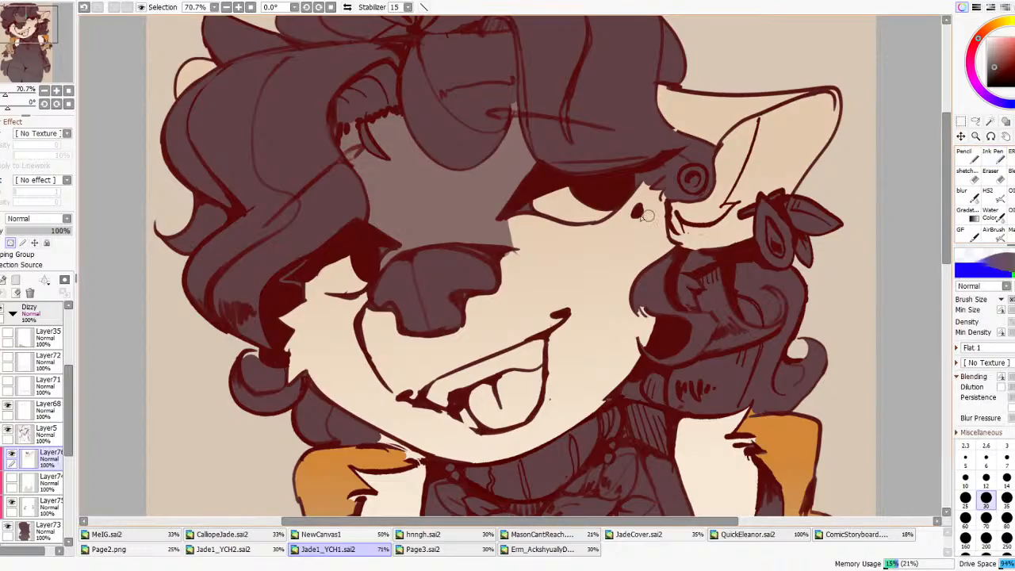
drag(500, 208, 480, 171)
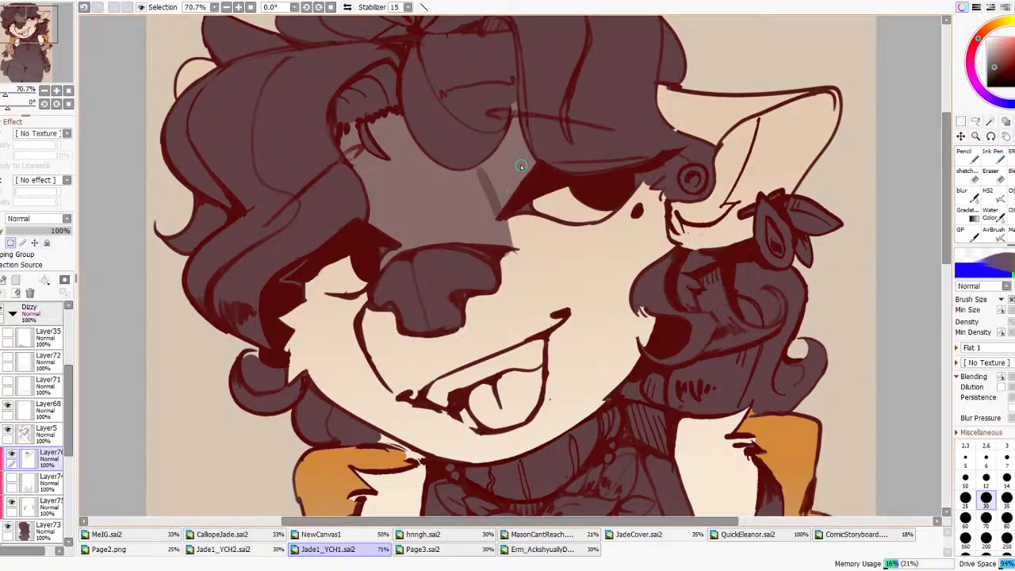
key(ctrl+z)
drag(1002, 68, 999, 64)
mouse_move(501, 214)
mouse_down()
mouse_move(492, 180)
mouse_move(544, 150)
mouse_up()
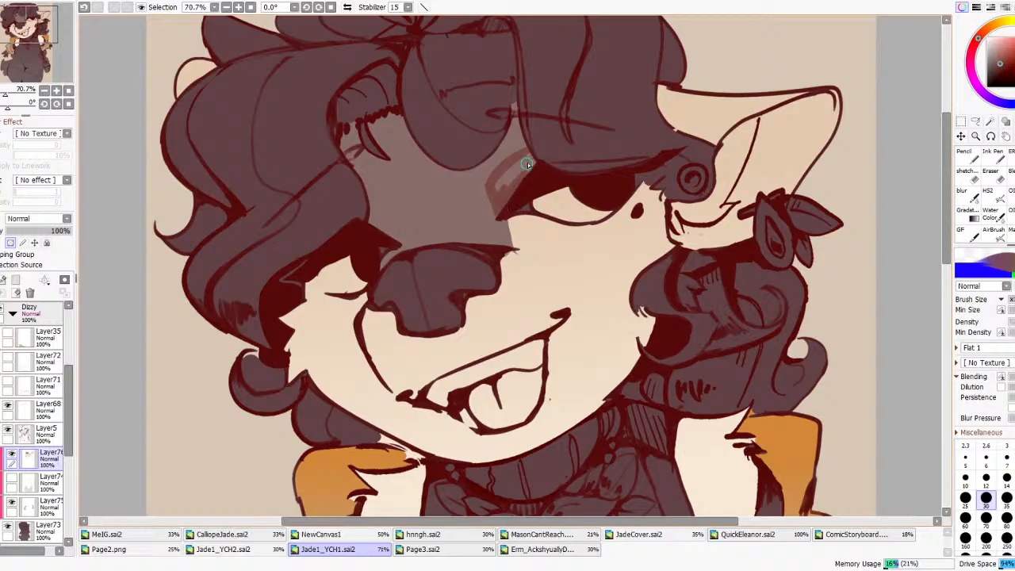
key(ctrl+z)
- Shade the edge of the forehead marking beside the open eye with the Water Color brush, checking it in mirrored view
click(987, 217)
mouse_move(498, 212)
mouse_down()
mouse_move(507, 208)
mouse_move(491, 157)
mouse_move(540, 149)
mouse_move(489, 159)
mouse_move(484, 199)
mouse_move(494, 135)
mouse_move(527, 170)
mouse_up()
scroll(487, 271, down, 8)
scroll(487, 272, down, 5)
scroll(604, 350, up, 6)
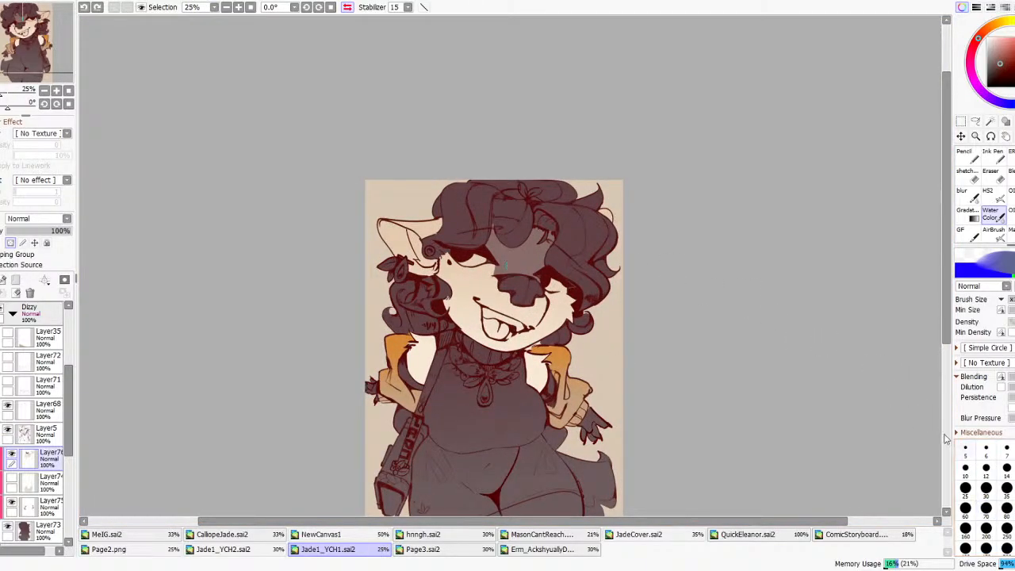
drag(492, 254, 495, 257)
key(ctrl+z)
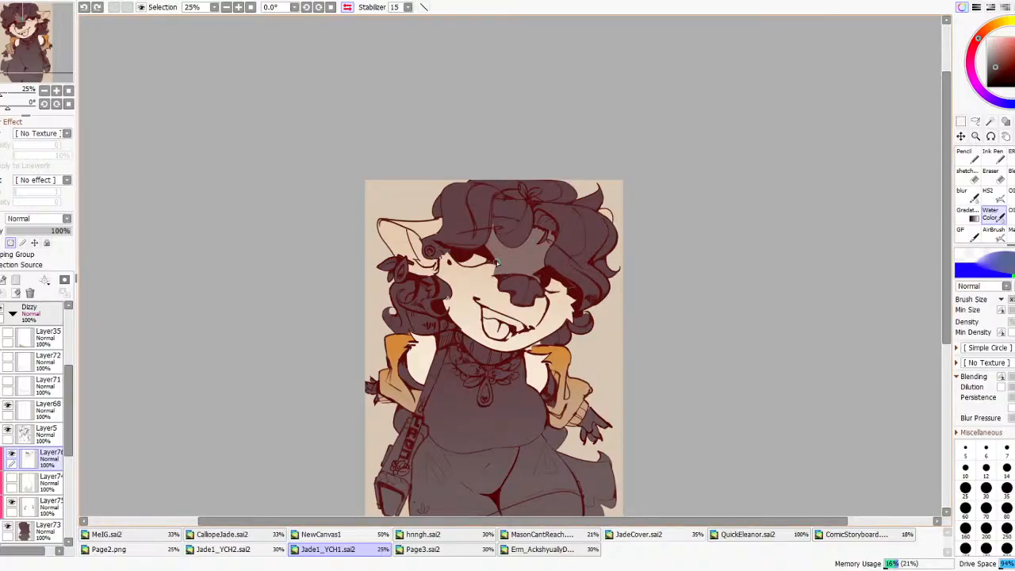
drag(492, 255, 491, 244)
key(h)
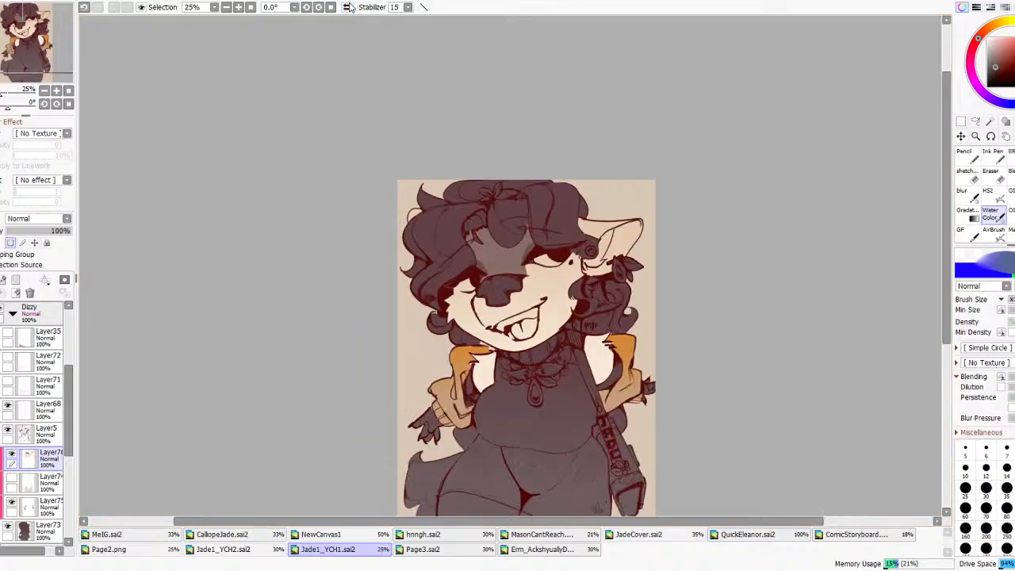
scroll(569, 159, down, 5)
scroll(575, 227, up, 6)
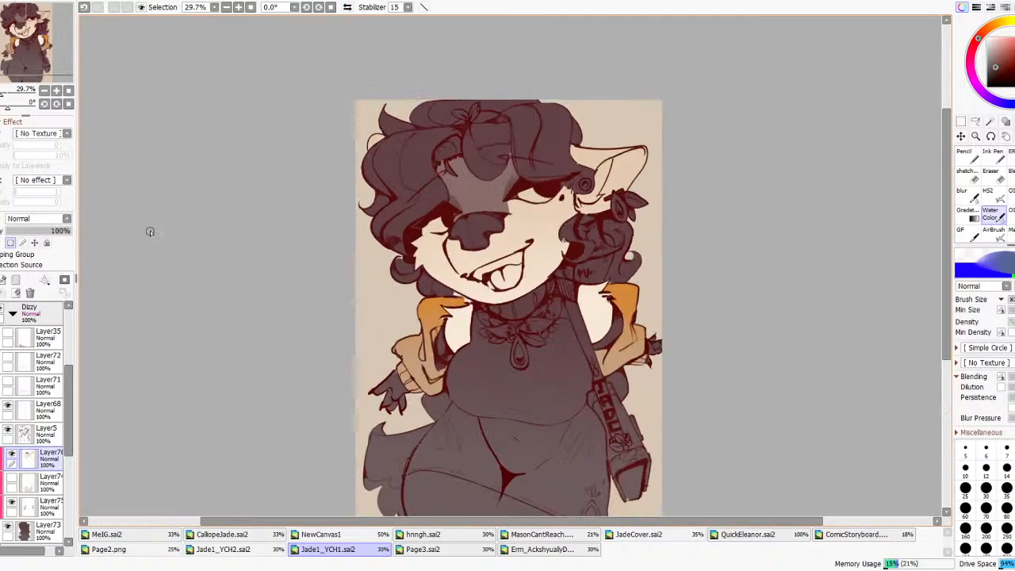
- Make the face-marking layer the selection source and select the brown-grey forehead marking with the Magic Wand
click(5, 266)
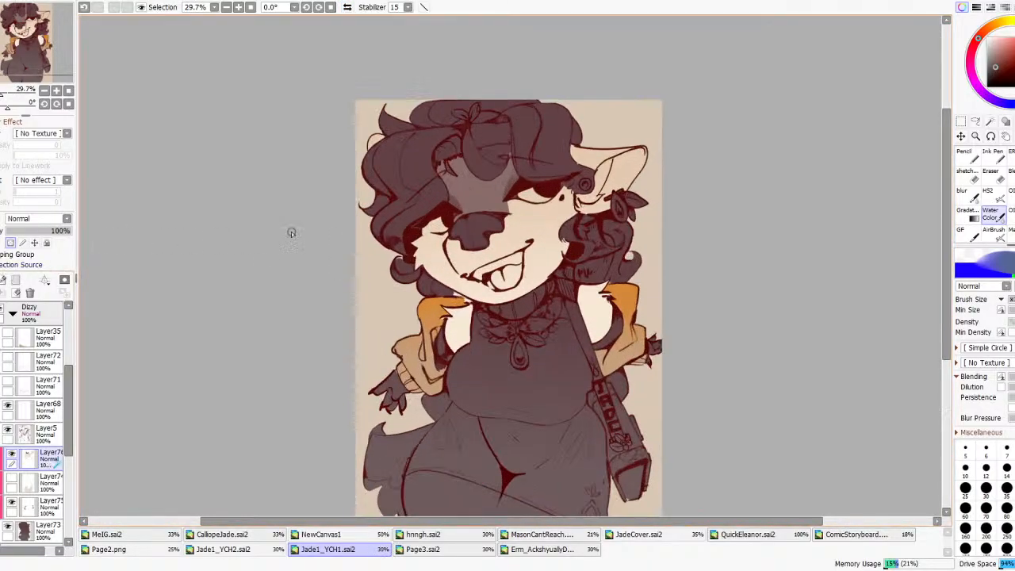
click(990, 121)
click(479, 196)
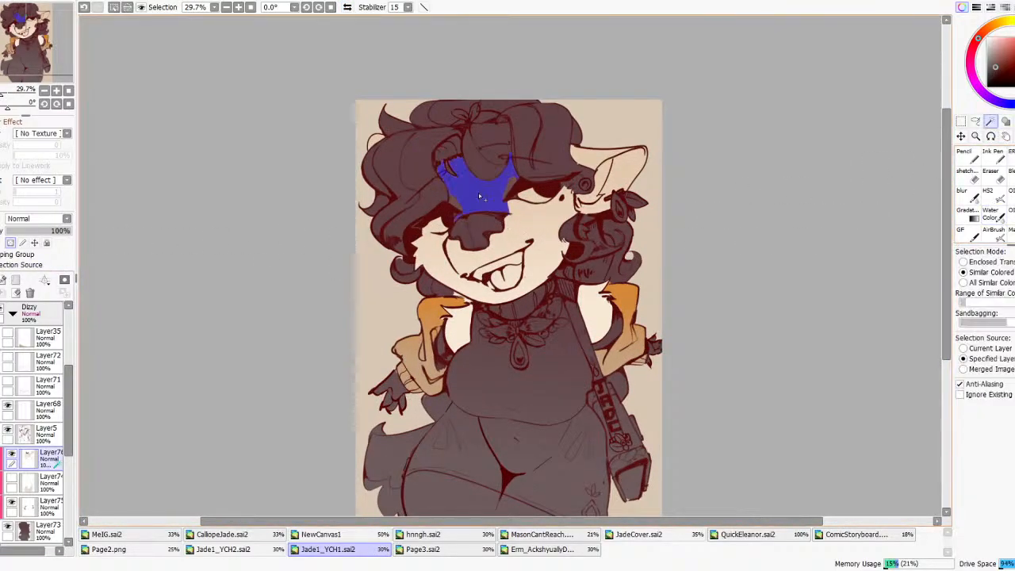
- Lay a straight, reversed foreground-to-background gradient over the selected forehead marking, running from the hairline down towards the nose
click(968, 214)
key(x)
scroll(513, 174, up, 4)
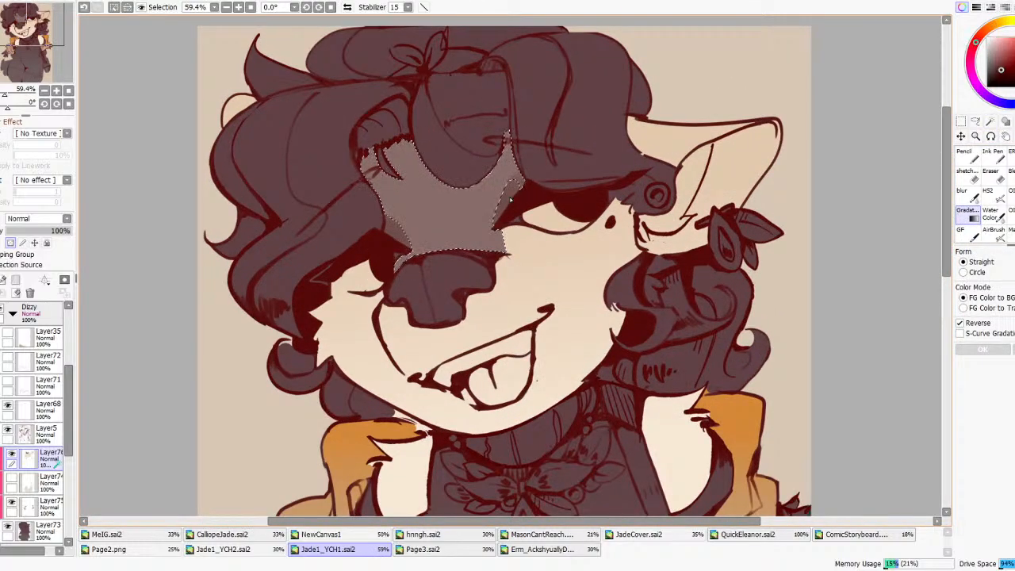
drag(440, 141, 456, 228)
scroll(447, 183, down, 3)
scroll(482, 161, down, 2)
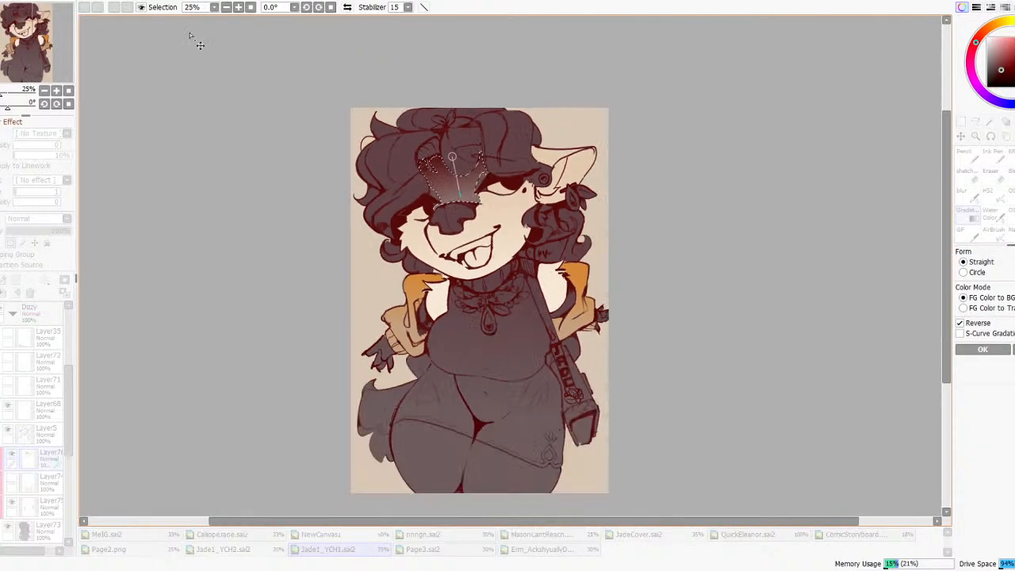
scroll(193, 39, down, 4)
scroll(192, 39, up, 4)
- Adjust the dark colour of the forehead gradient, shorten its reach towards the nose and apply it
click(996, 69)
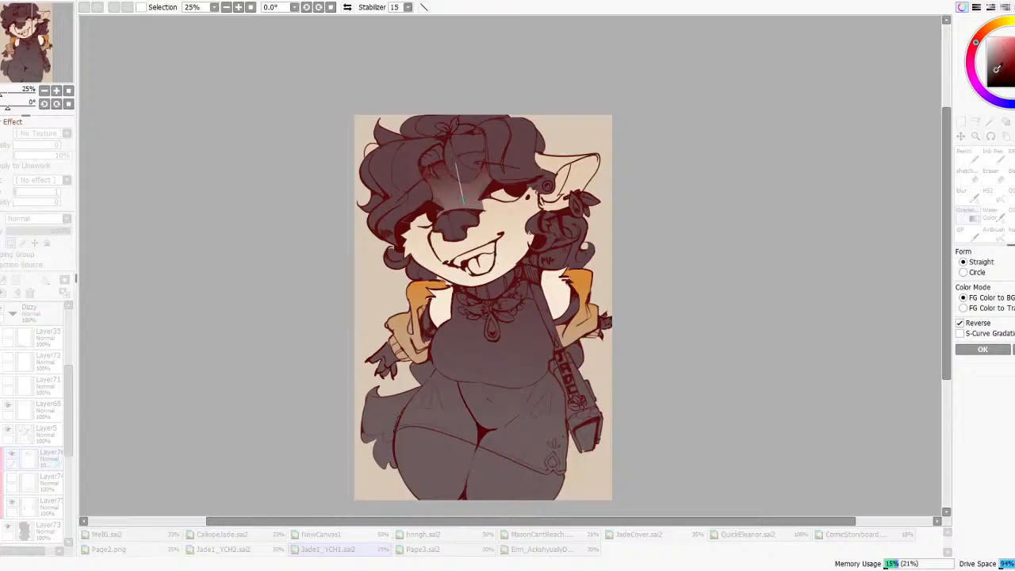
drag(516, 215, 511, 202)
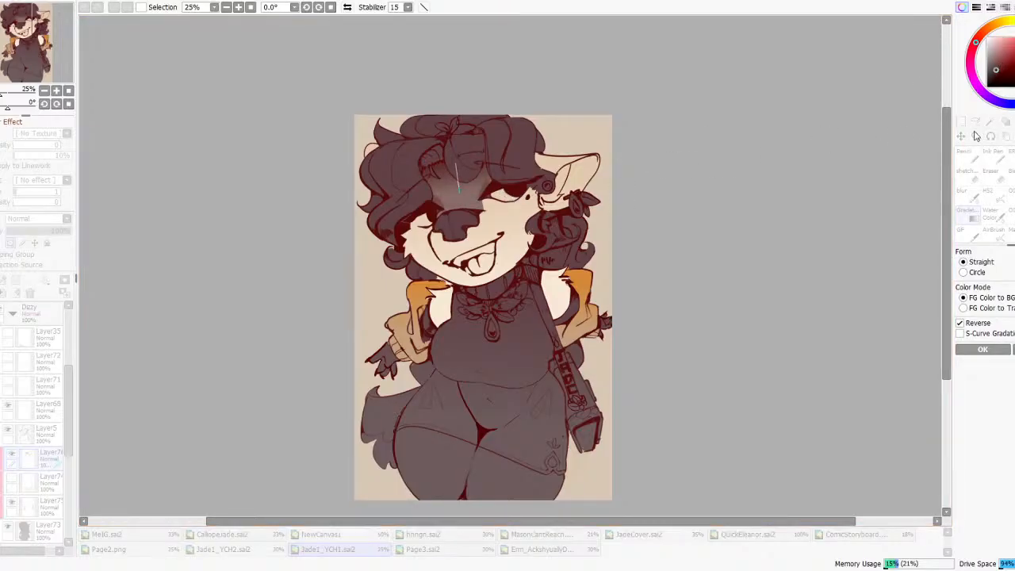
scroll(503, 212, down, 3)
scroll(417, 214, up, 2)
click(992, 350)
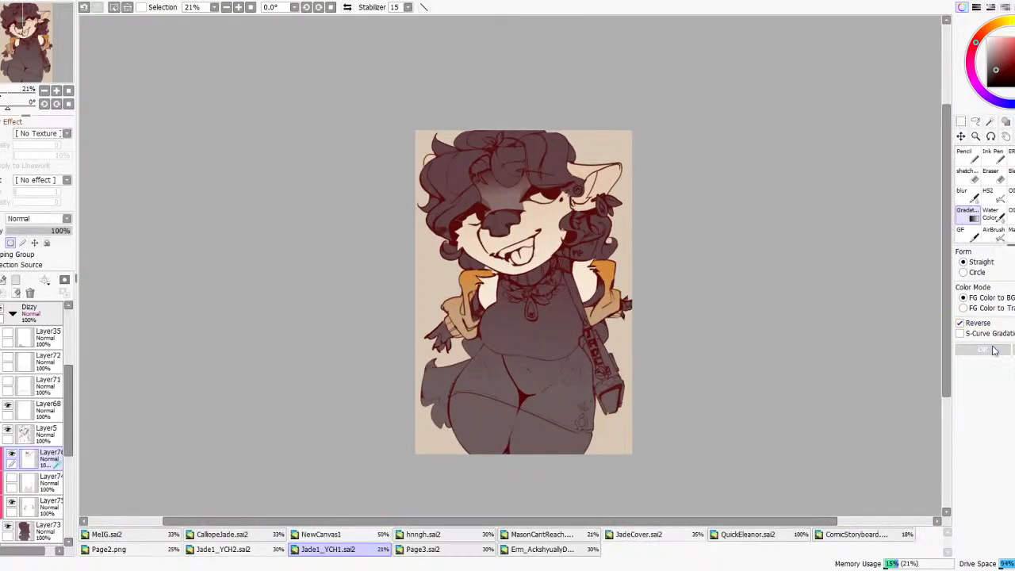
scroll(561, 235, up, 1)
- Add a clipped layer above Layer73 and sample the dark hair colour from the Dizzy reference, leaving the reference hidden
click(994, 155)
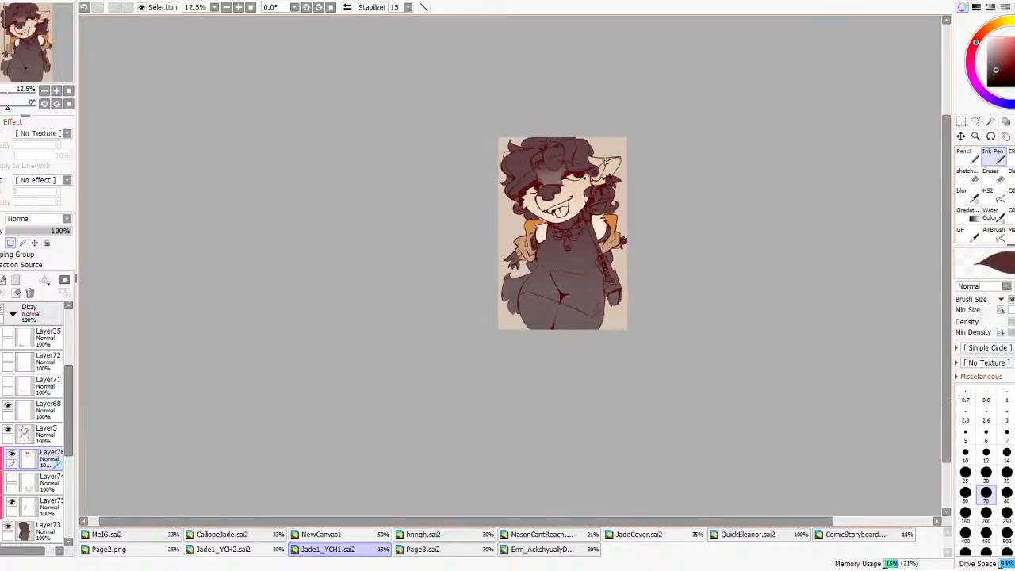
click(39, 529)
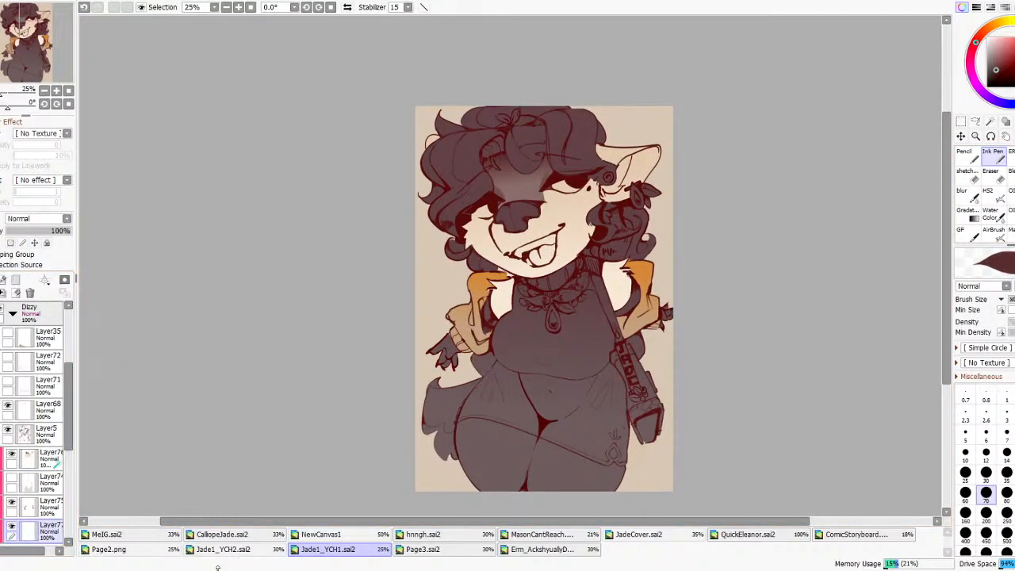
scroll(3, 356, up, 3)
click(2, 358)
scroll(524, 423, up, 2)
right_click(523, 355)
scroll(305, 436, down, 1)
click(4, 359)
scroll(4, 359, down, 3)
- Paint the curls and fringe dark brown on the new clipped layer with the Pencil at size 450
click(1, 279)
click(975, 155)
scroll(842, 234, down, 2)
mouse_move(635, 118)
mouse_down()
mouse_move(577, 115)
mouse_move(483, 136)
mouse_move(511, 164)
mouse_up()
key(ctrl+z)
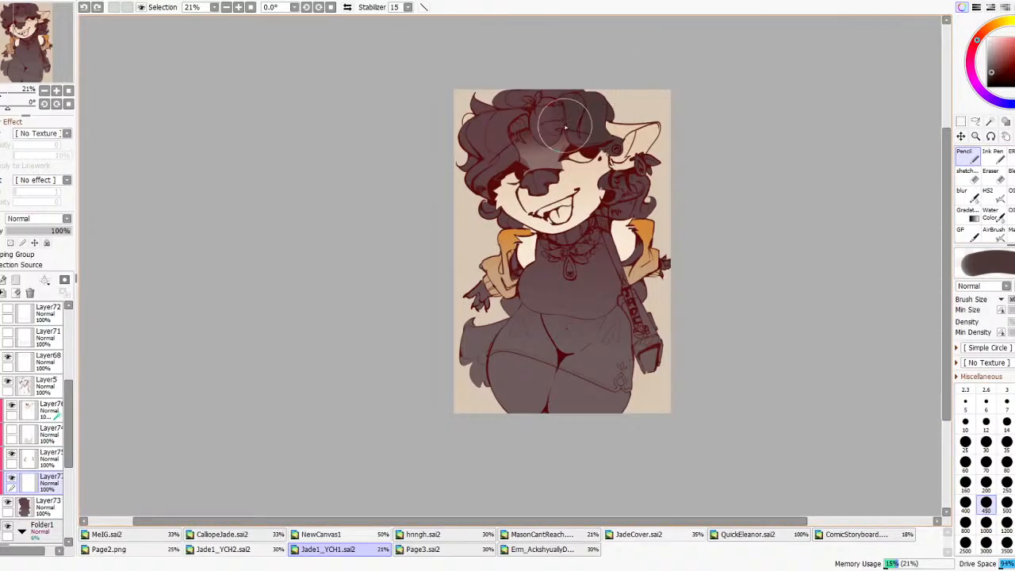
drag(475, 192, 493, 230)
mouse_move(629, 176)
mouse_down()
mouse_move(604, 186)
mouse_move(629, 194)
mouse_up()
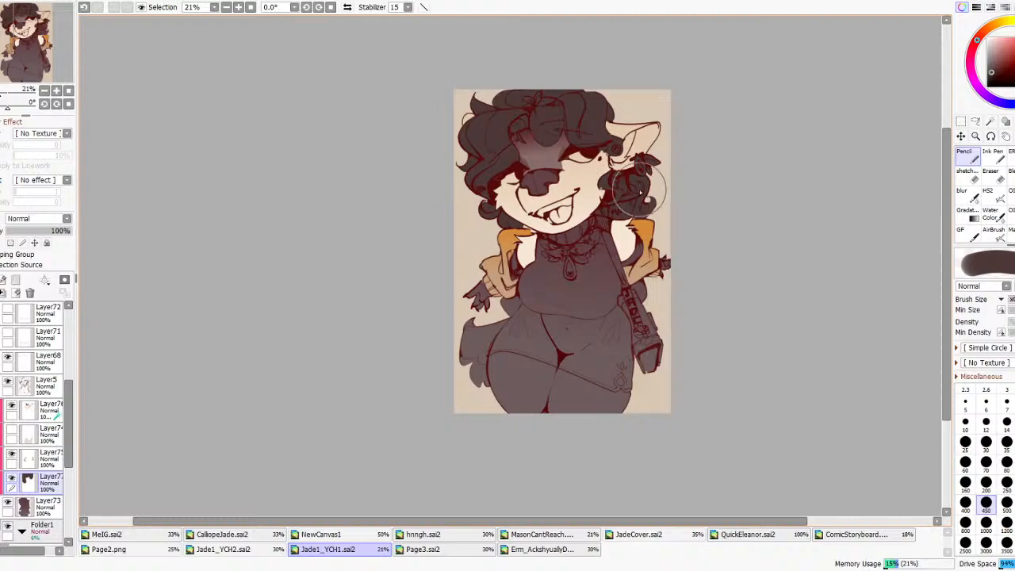
scroll(587, 170, up, 3)
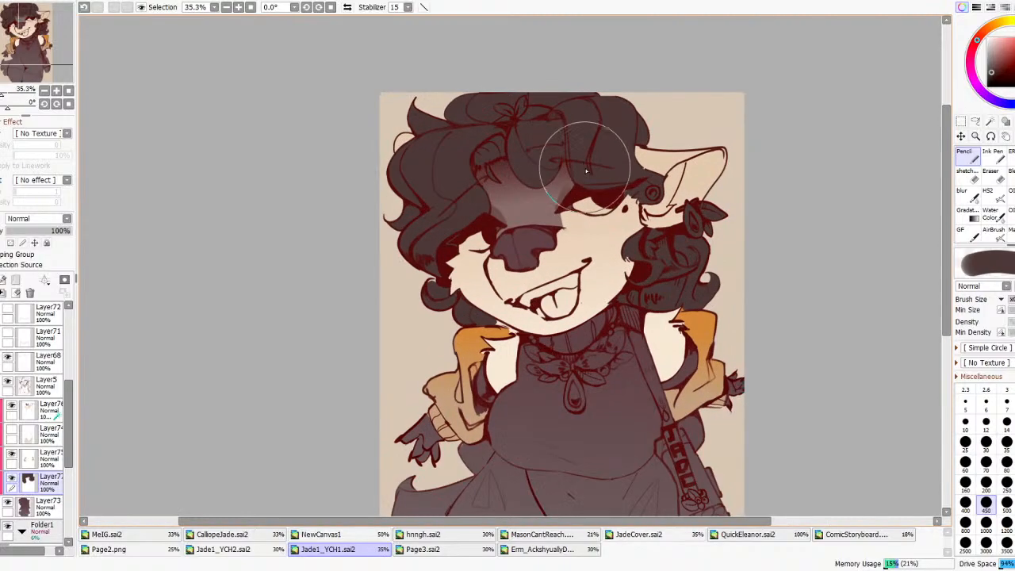
- Preserve the hair layer's opacity and lay a straight gradient across the hair between the top of the fringe and the nose
click(967, 213)
click(11, 242)
drag(552, 262, 529, 132)
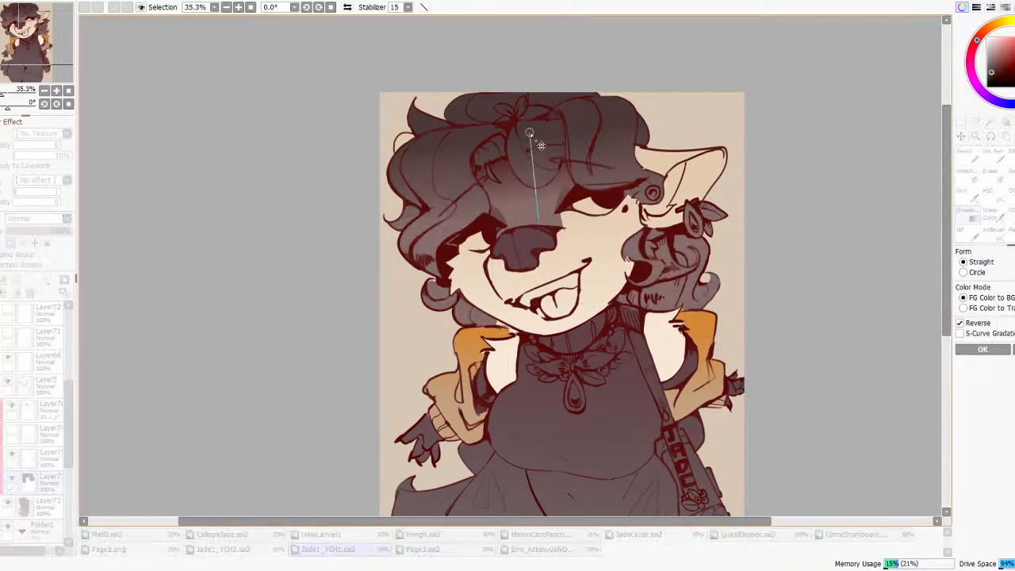
scroll(530, 134, down, 7)
scroll(587, 118, up, 3)
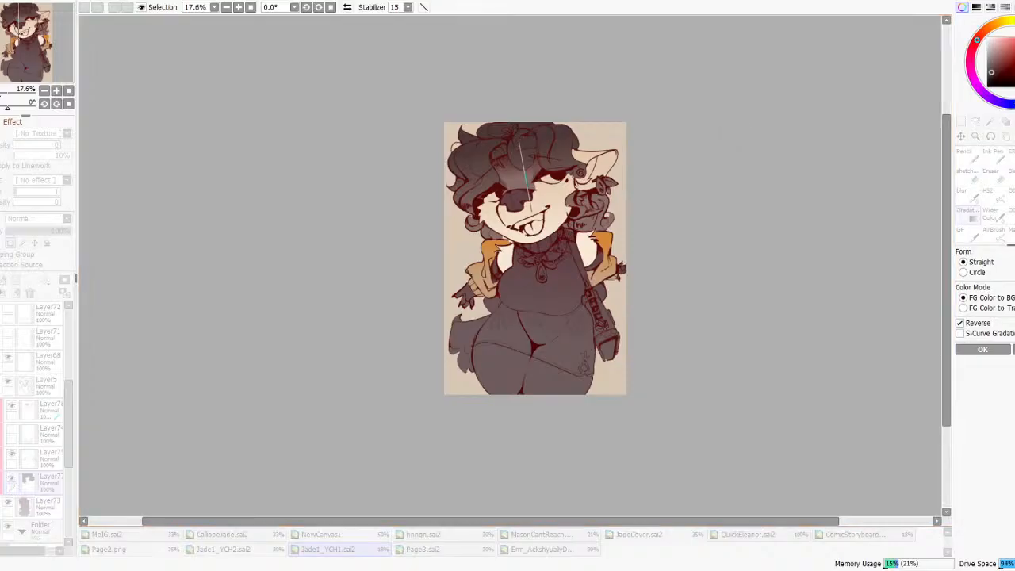
- Turn off Reverse for the hair gradient and shift its foreground colour to a warm dark brown
click(999, 66)
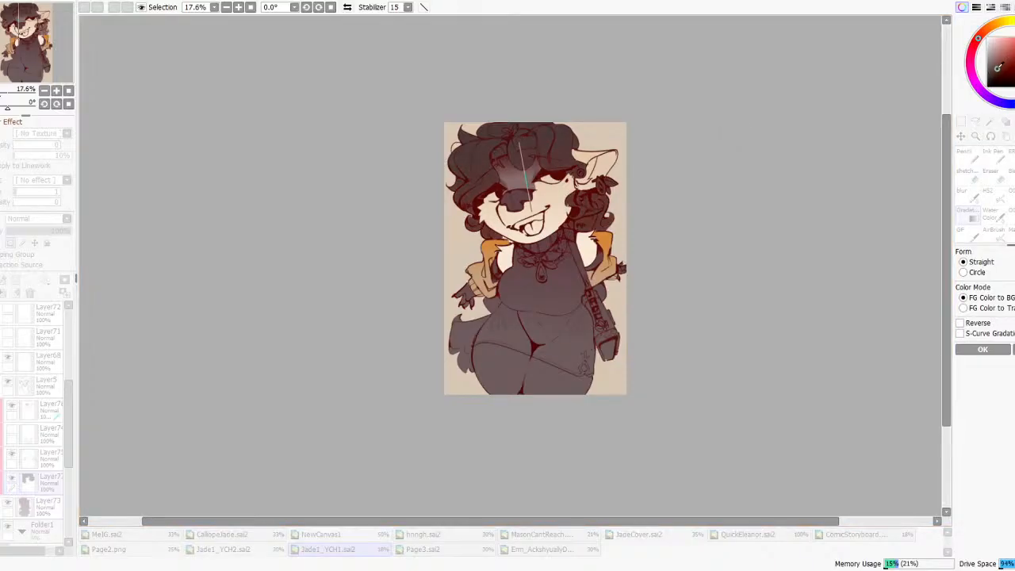
scroll(530, 199, down, 2)
scroll(529, 198, up, 3)
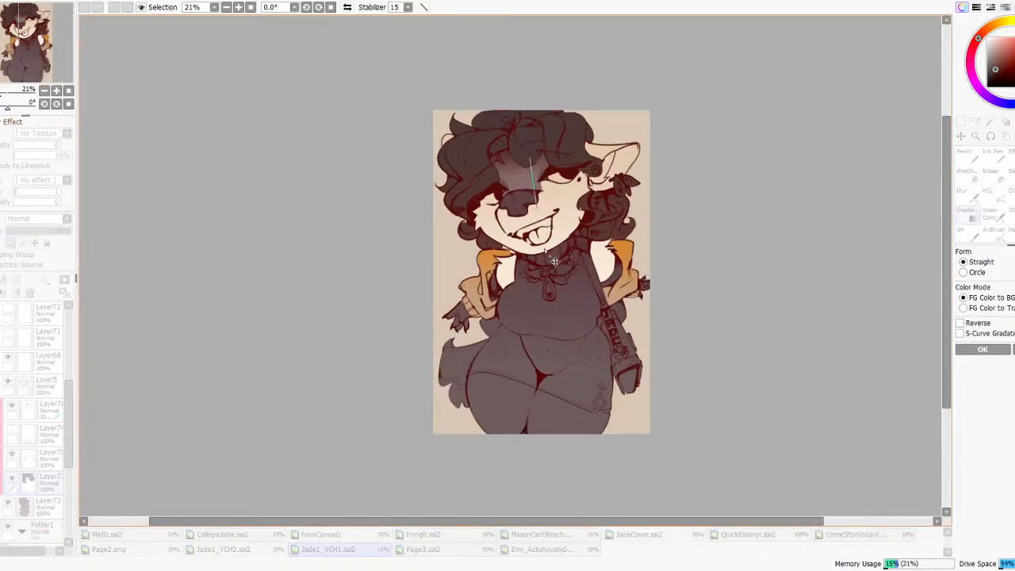
scroll(517, 134, up, 2)
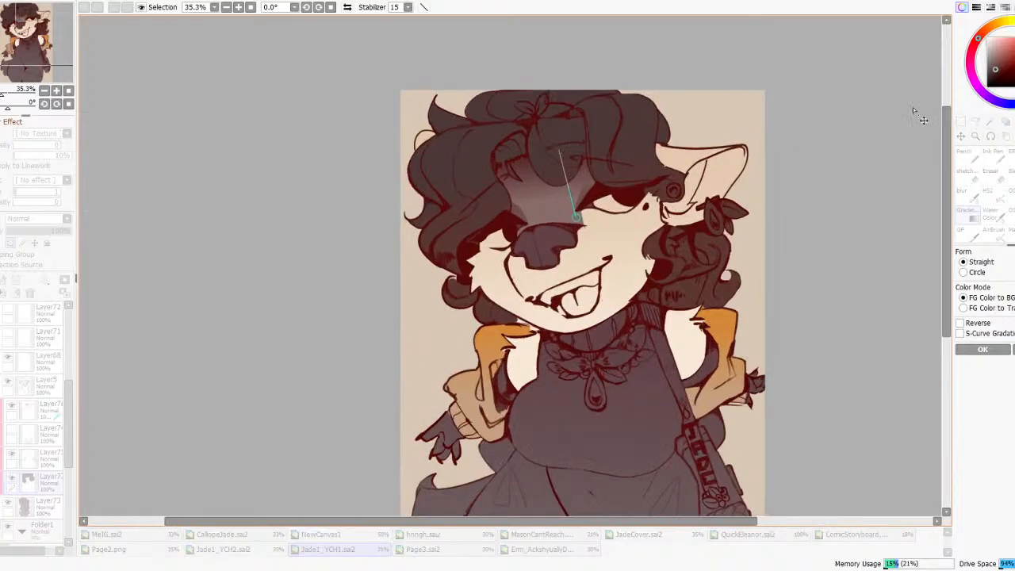
drag(997, 62, 1003, 69)
scroll(697, 165, down, 3)
scroll(658, 231, up, 1)
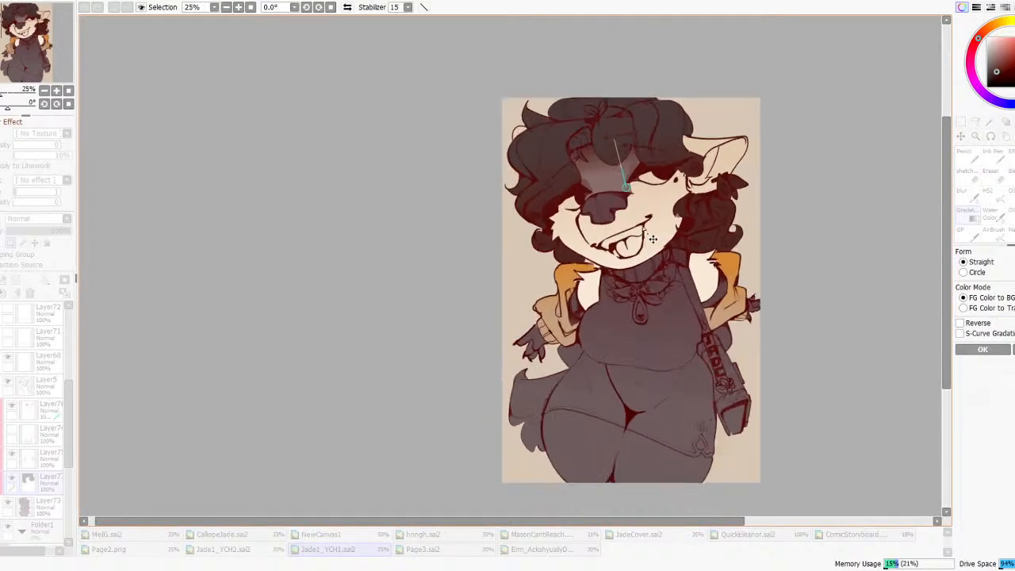
- Compare the hair gradient with and without Reverse and in mirrored view, and apply it unreversed
click(965, 325)
click(966, 326)
scroll(655, 208, down, 2)
scroll(650, 199, up, 1)
click(347, 8)
click(347, 9)
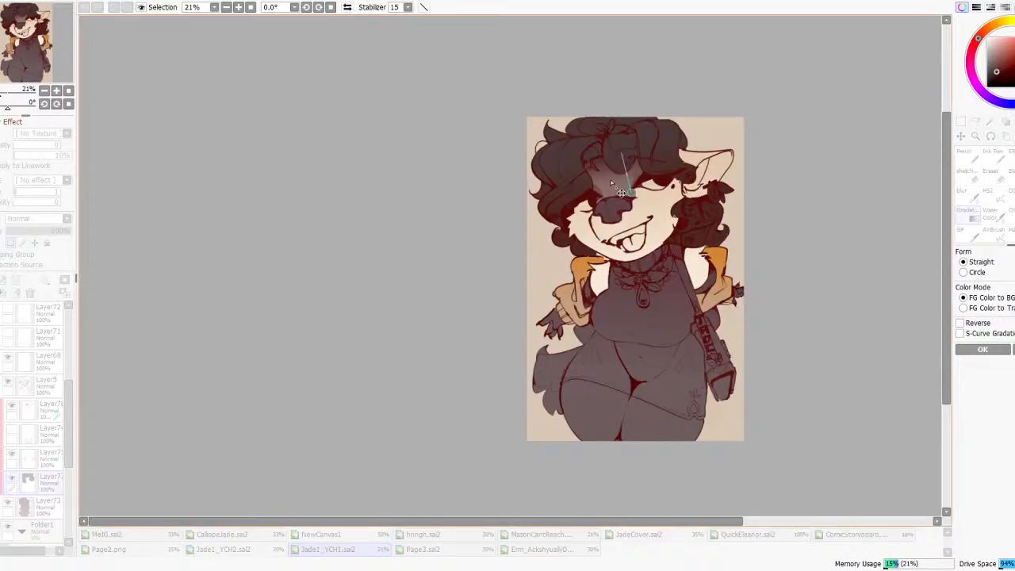
click(982, 324)
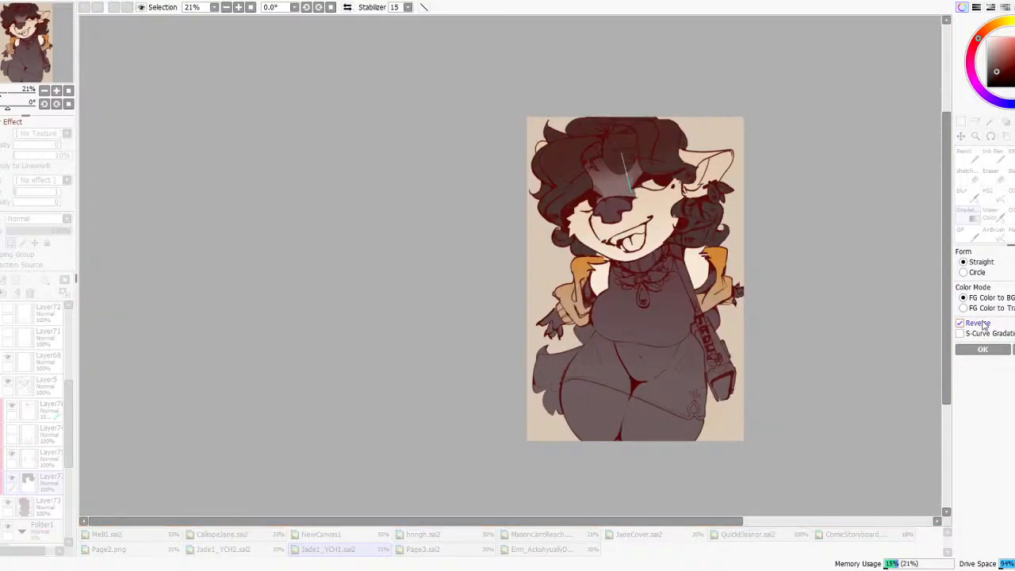
scroll(614, 251, down, 5)
scroll(638, 233, up, 5)
click(962, 323)
click(982, 350)
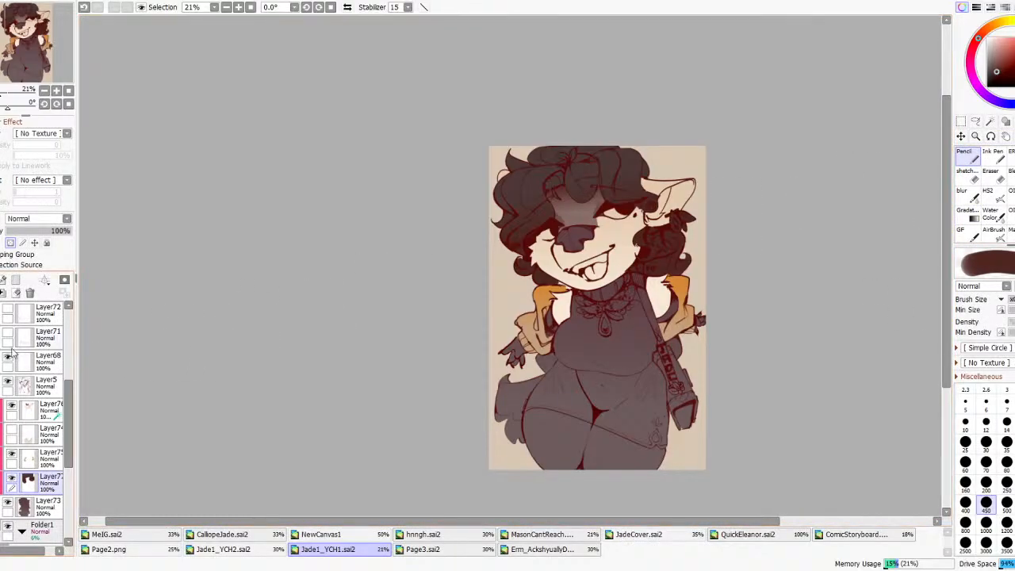
- Recolour the line art around the curls on Layer5 in a near-black brown with the Water Color brush at size 200
click(32, 388)
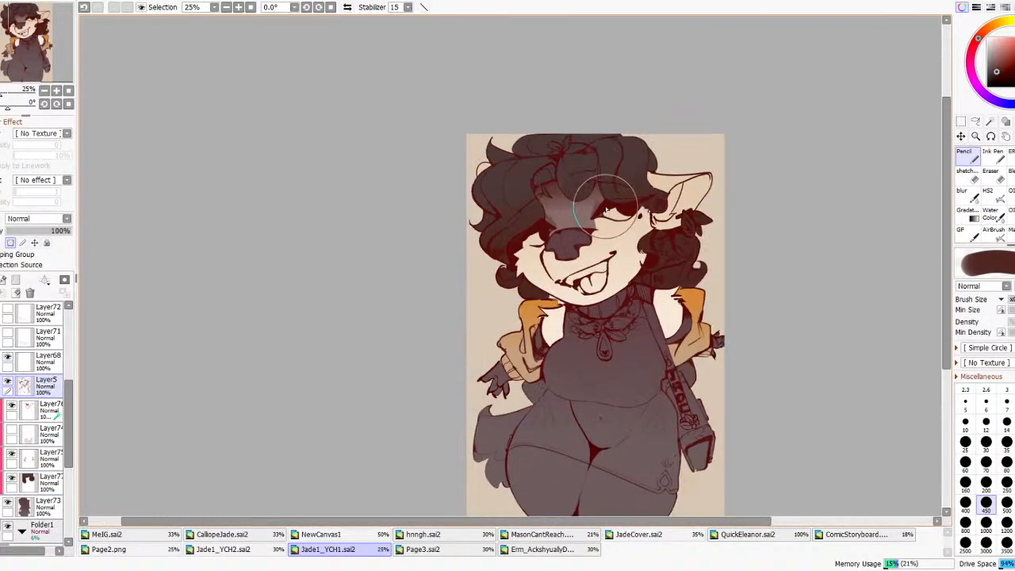
scroll(929, 107, up, 1)
click(990, 212)
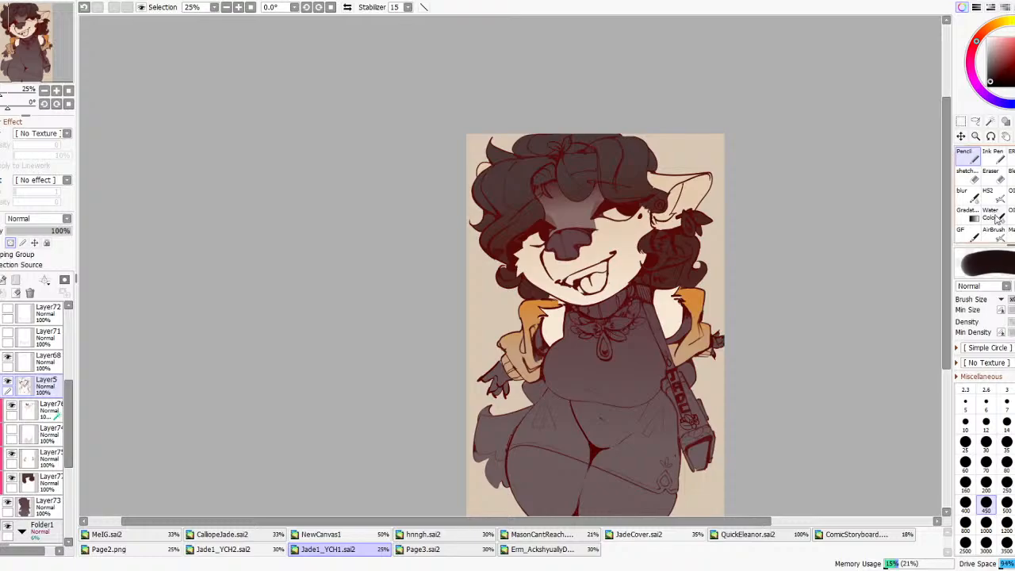
click(986, 537)
mouse_move(678, 258)
mouse_down()
mouse_move(696, 213)
mouse_move(730, 252)
mouse_move(706, 279)
mouse_move(708, 262)
mouse_move(634, 278)
mouse_up()
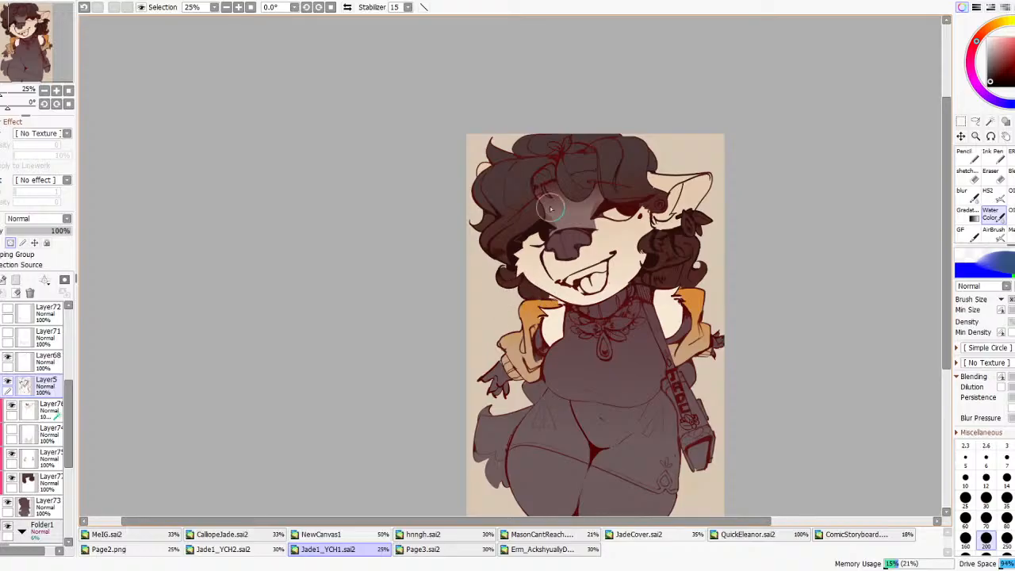
scroll(449, 120, down, 4)
scroll(448, 120, up, 4)
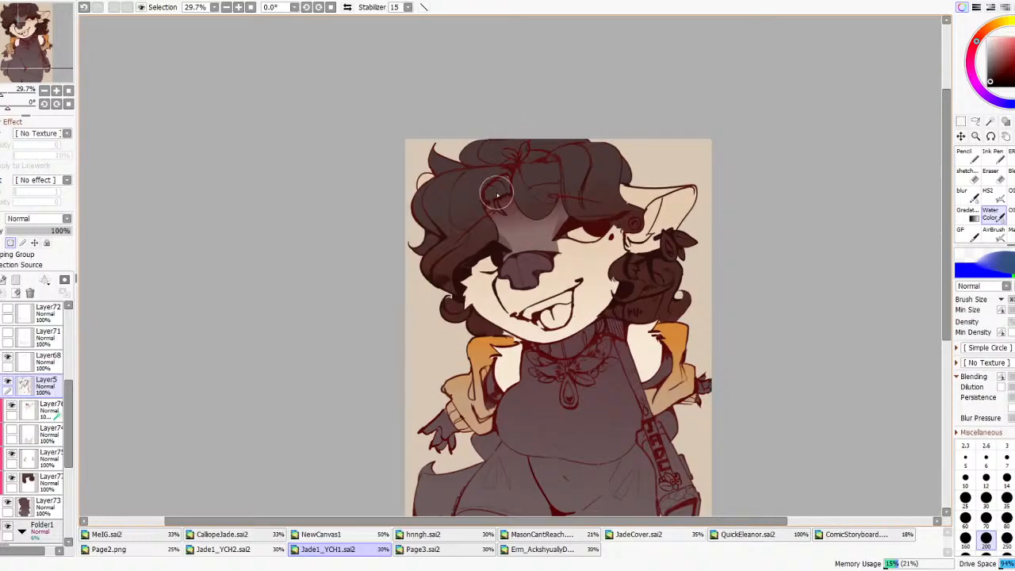
- Check Layer76 by toggling its visibility, and show the Dizzy reference layer for comparison before hiding it again
click(46, 358)
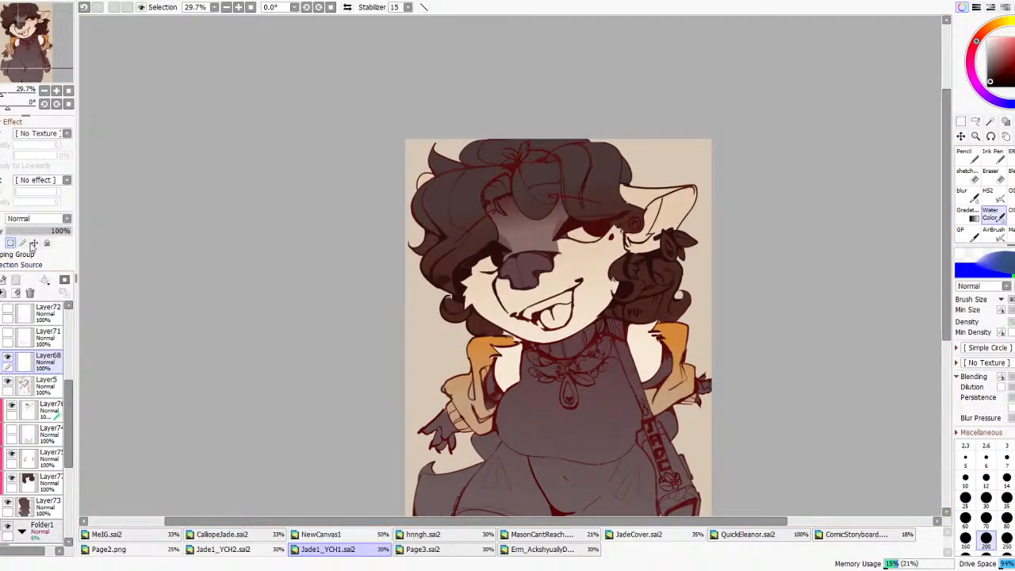
scroll(692, 193, down, 3)
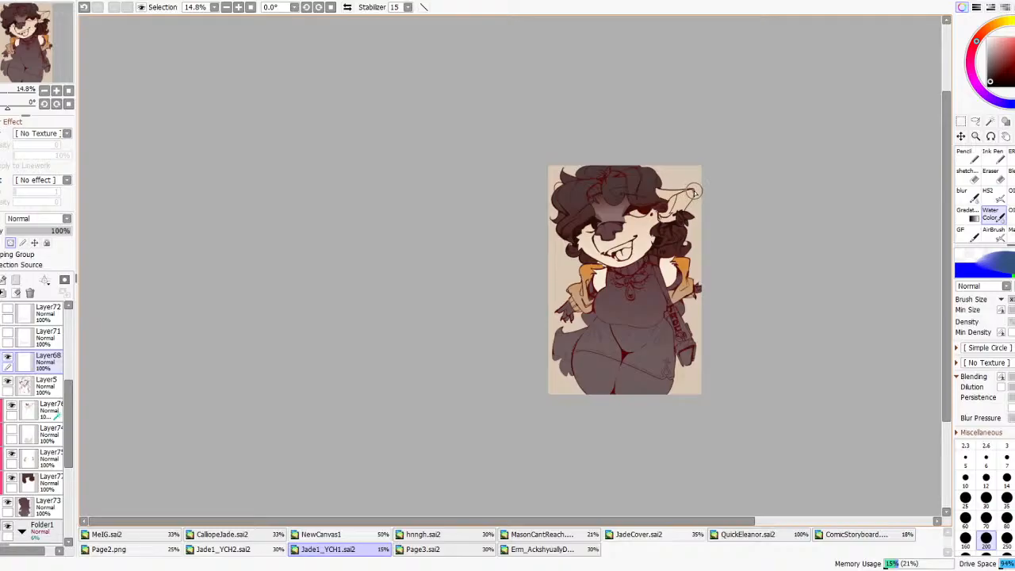
scroll(692, 193, up, 3)
click(12, 405)
click(12, 405)
click(26, 412)
scroll(12, 386, up, 2)
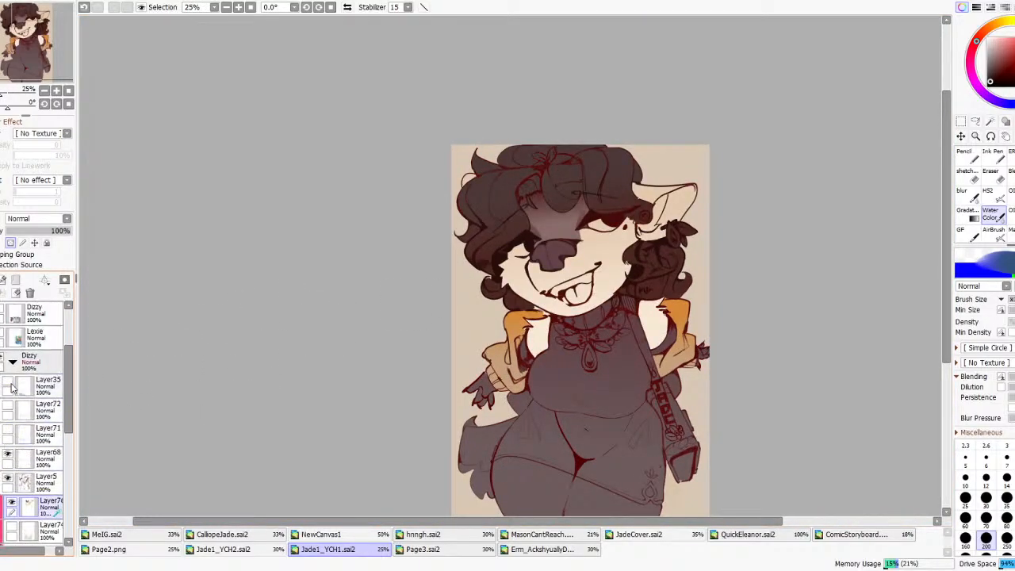
scroll(6, 358, up, 3)
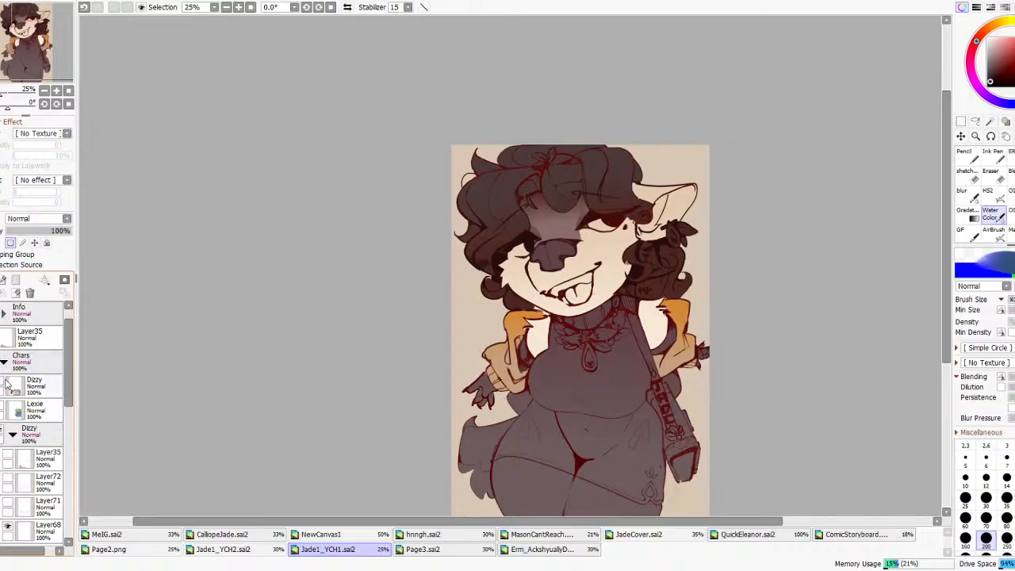
click(5, 384)
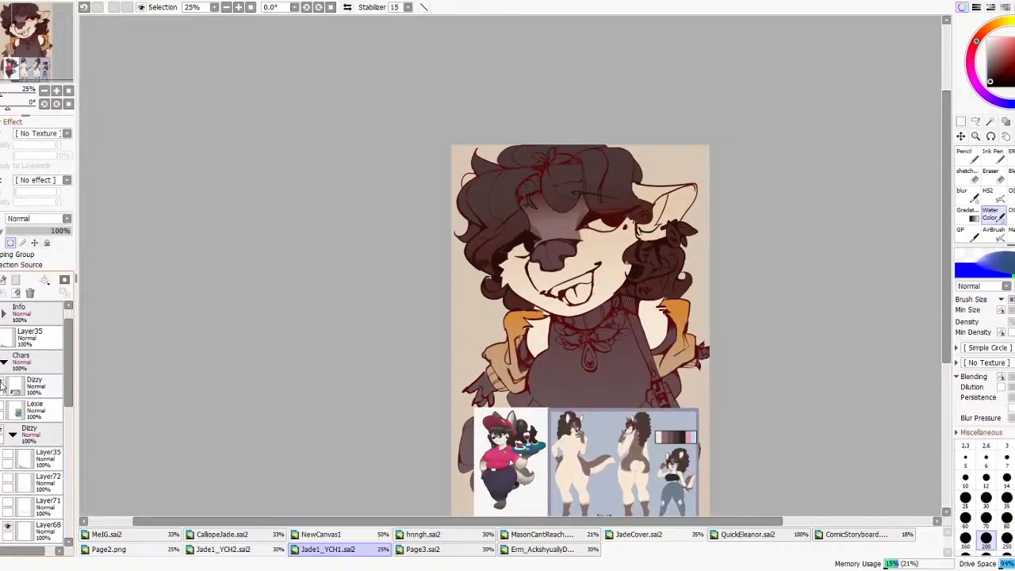
click(3, 384)
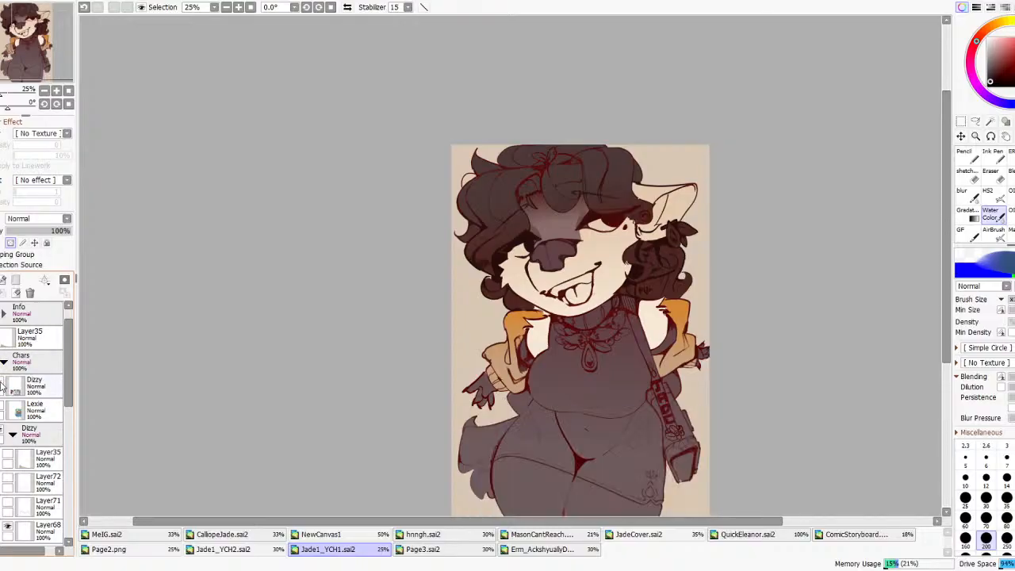
scroll(488, 262, down, 6)
scroll(508, 278, up, 7)
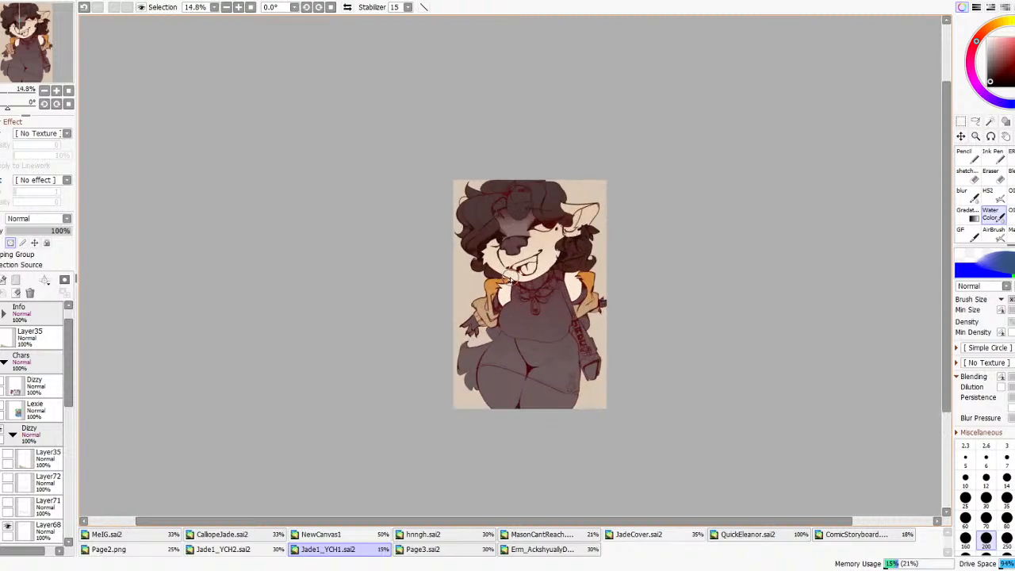
- With Layer5 as the selection source, fill the eye whites and teeth on Layer76 in pale grey-white, touching up the half-closed eye with the Ink Pen
click(990, 121)
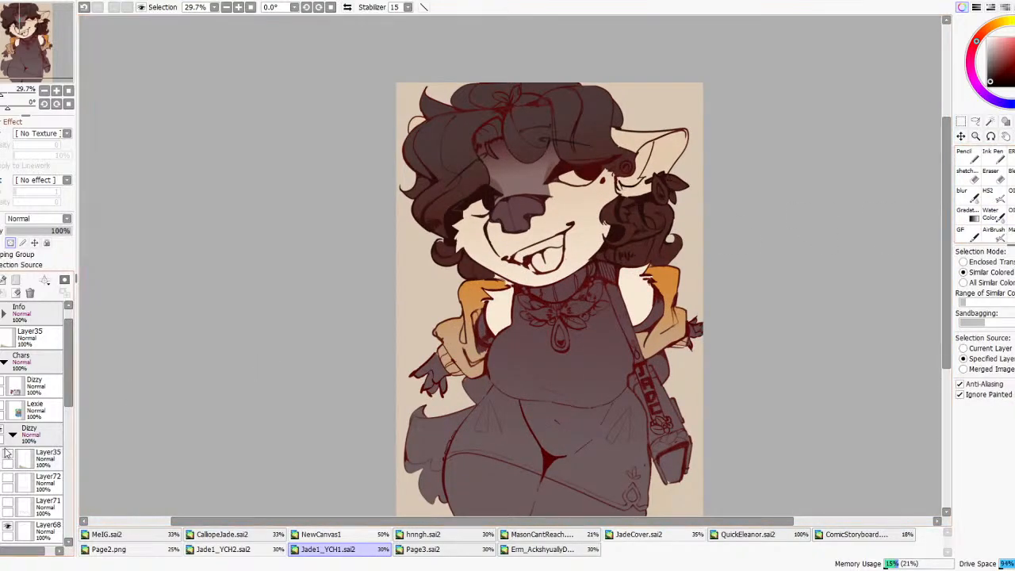
scroll(36, 420, down, 7)
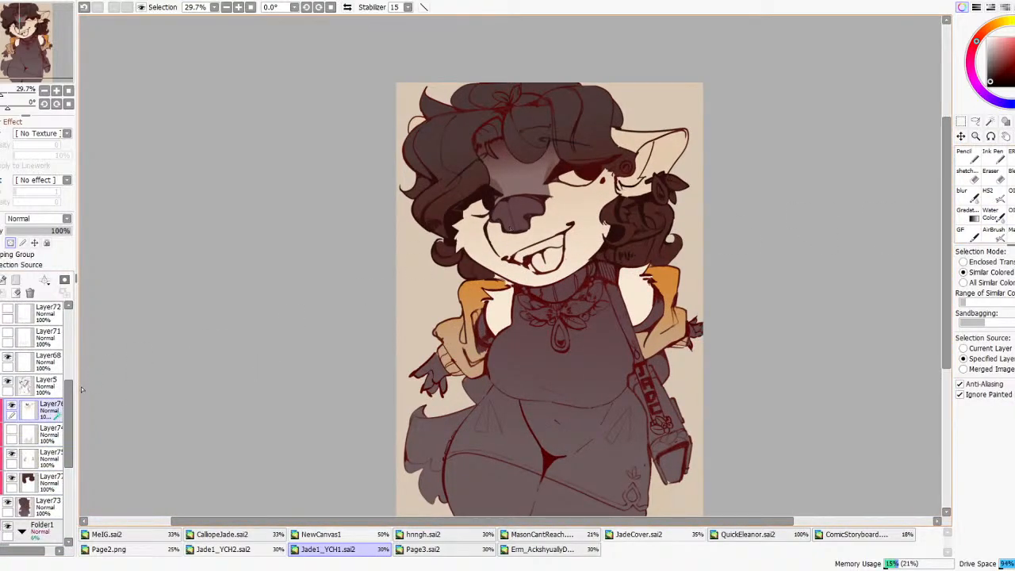
scroll(604, 166, up, 2)
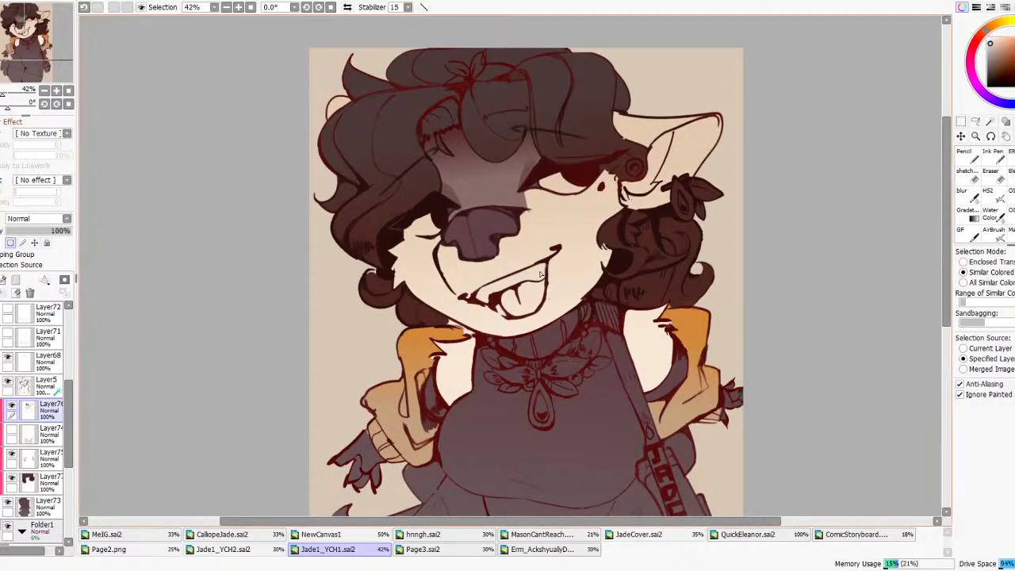
click(531, 216)
scroll(612, 194, down, 2)
scroll(386, 232, up, 2)
key(ctrl+z)
click(992, 162)
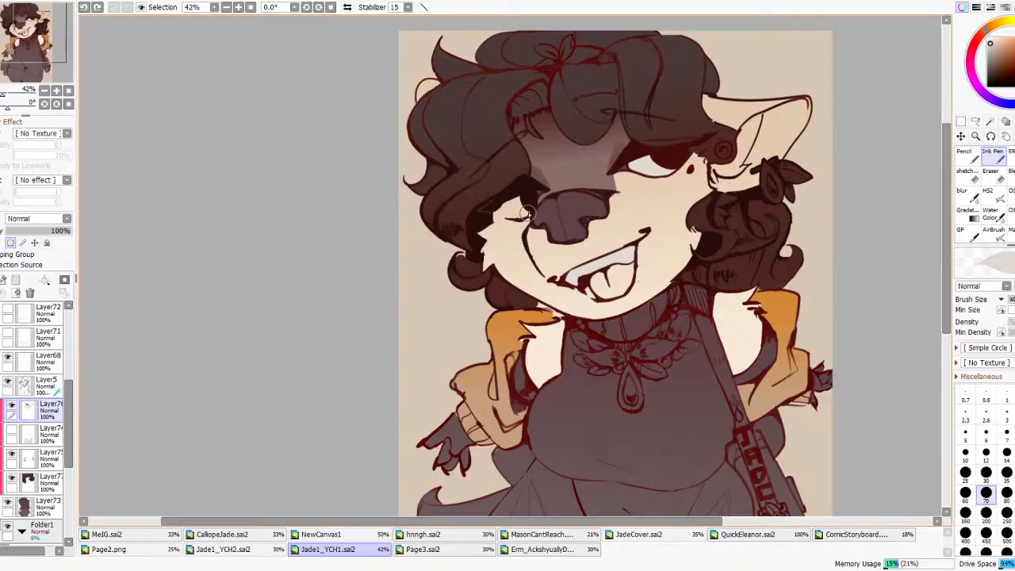
drag(514, 210, 507, 206)
- Fill the tongue with a muted coral red on Layer76 using the Magic Wand
click(977, 40)
drag(1011, 54, 1007, 47)
key(w)
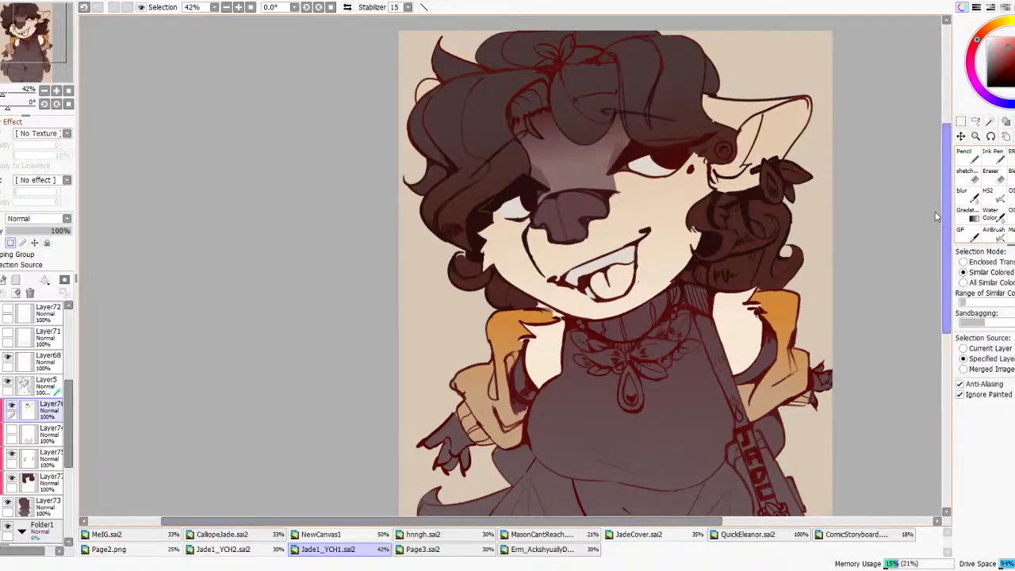
click(616, 290)
scroll(686, 213, down, 6)
scroll(720, 186, up, 5)
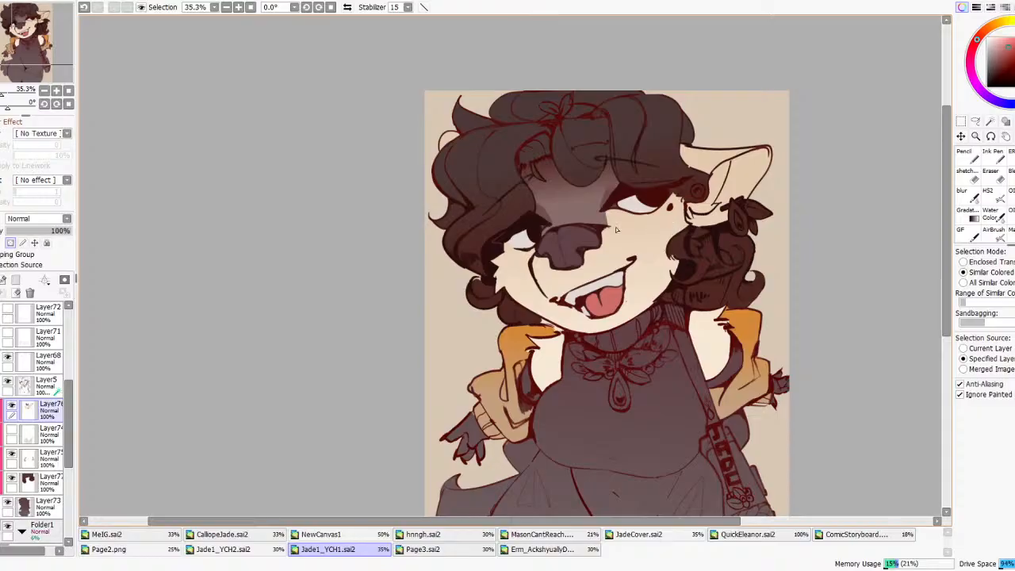
- Recolour the line art across the head on Layer5 in a very dark red-brown with the Pencil at size 450
scroll(616, 230, down, 4)
click(967, 157)
scroll(561, 191, up, 4)
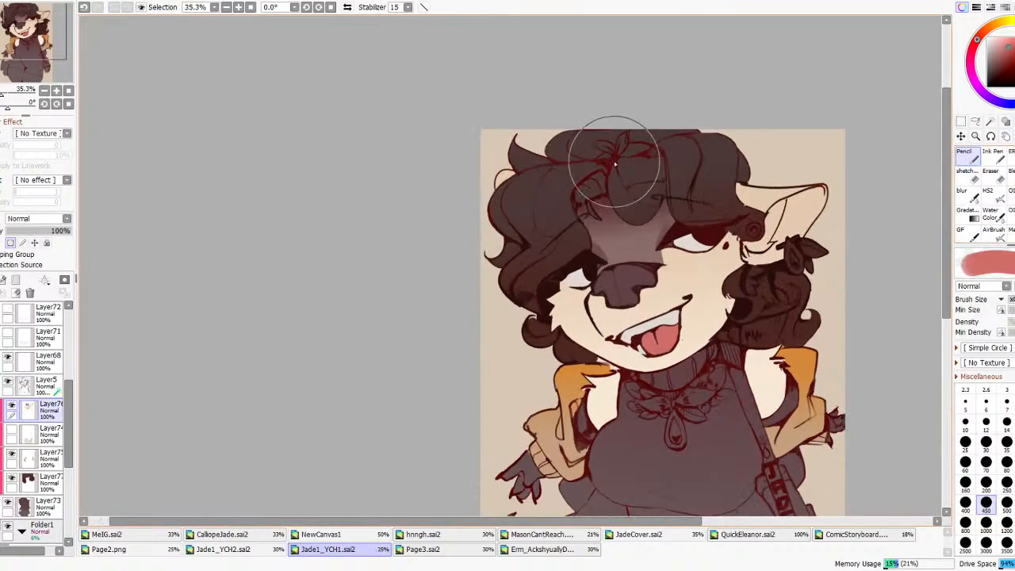
scroll(614, 164, up, 2)
right_click(608, 168)
click(21, 389)
scroll(445, 234, down, 2)
scroll(456, 235, down, 1)
mouse_move(629, 232)
mouse_down()
mouse_move(635, 252)
mouse_move(474, 271)
mouse_up()
click(999, 76)
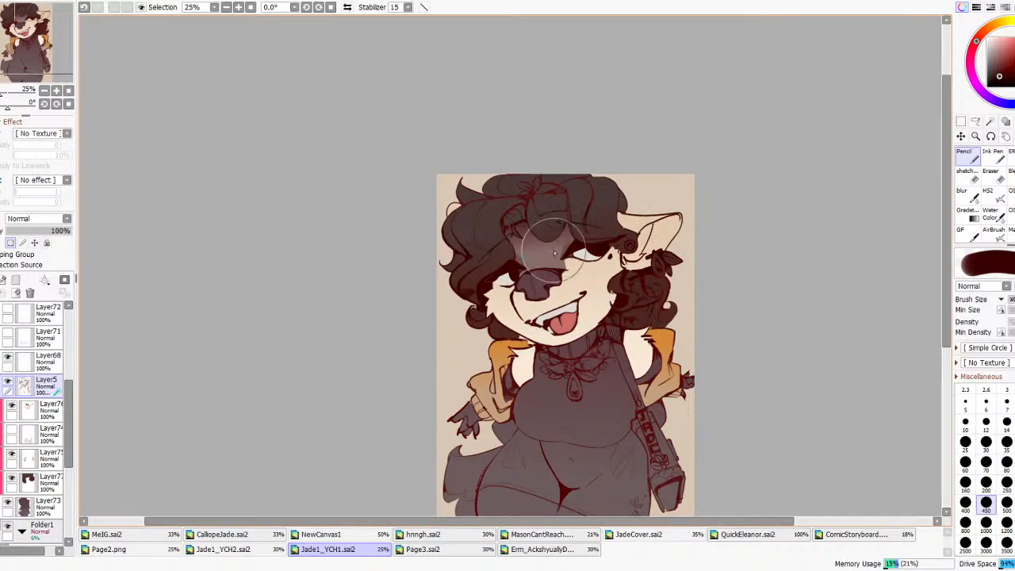
click(46, 359)
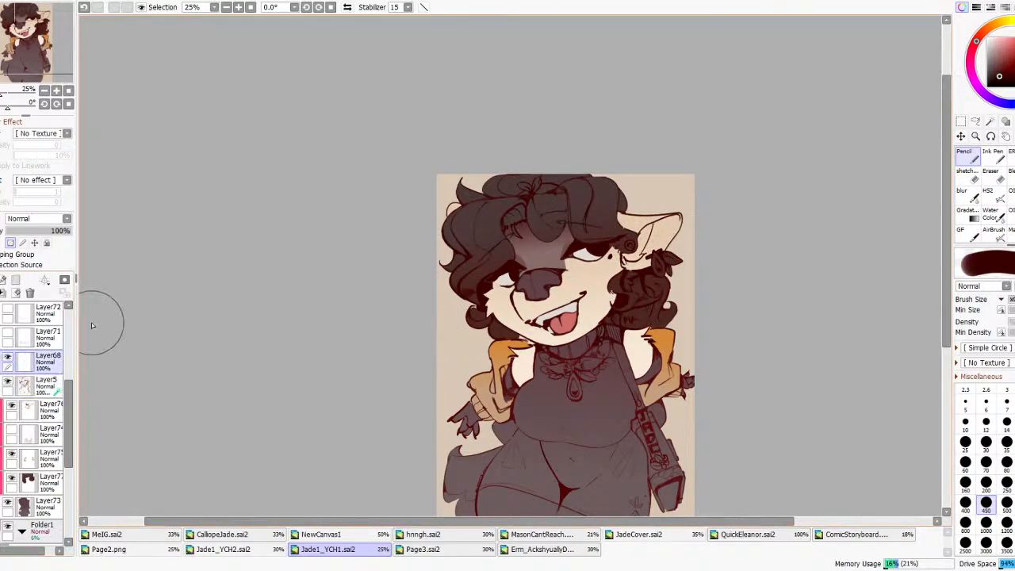
scroll(599, 241, down, 2)
scroll(604, 249, up, 2)
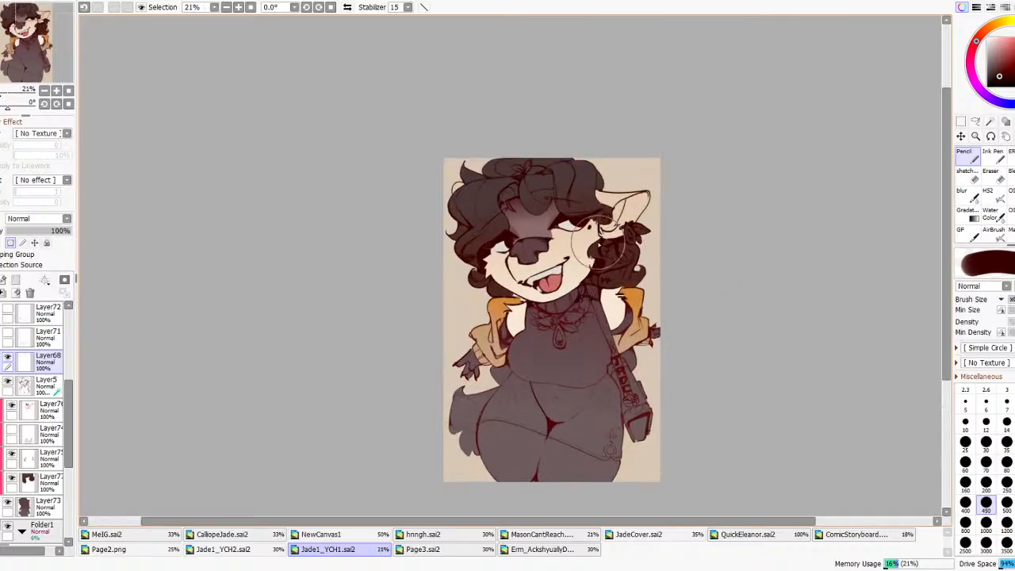
scroll(603, 246, up, 1)
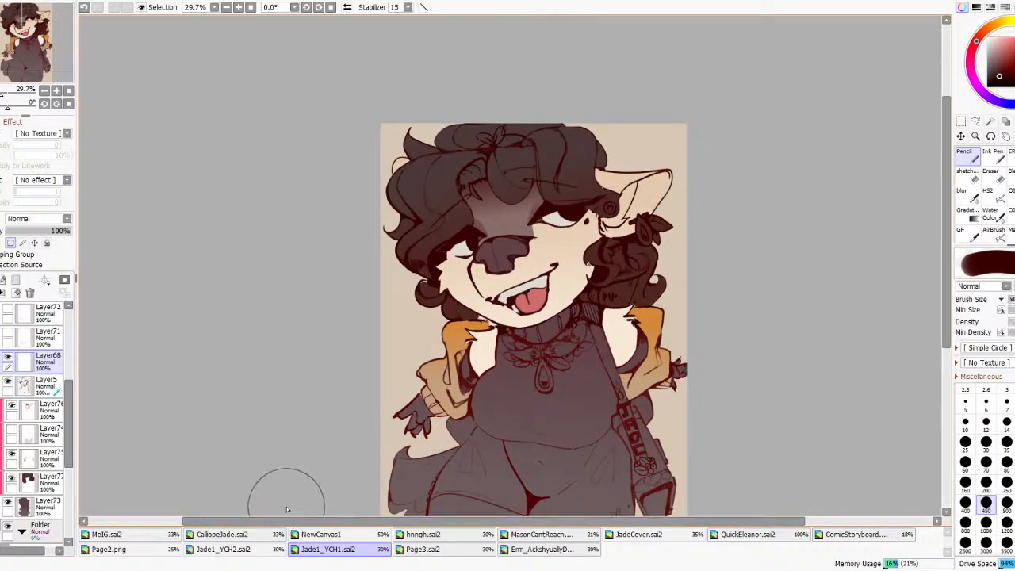
- Select Layer76 and show the Dizzy reference layer to study the facial markings, hiding it again when finished
click(26, 409)
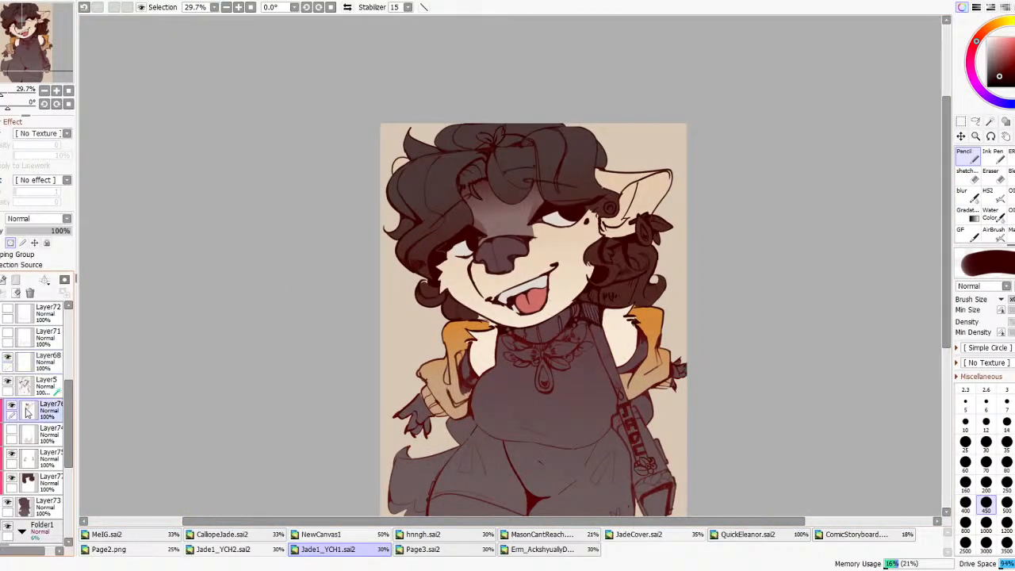
click(990, 122)
scroll(22, 454, up, 3)
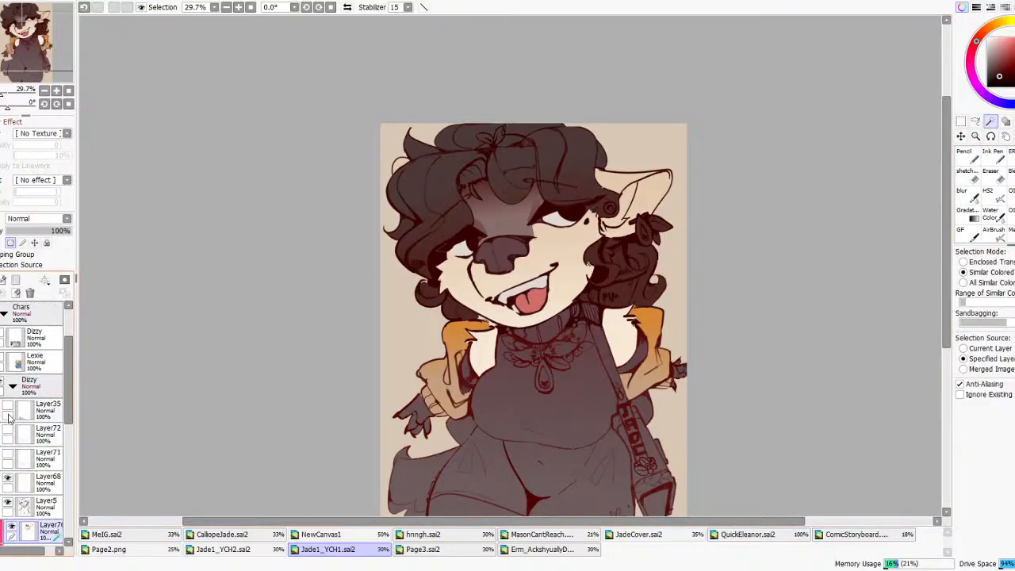
click(4, 337)
click(2, 337)
click(2, 337)
scroll(532, 460, up, 9)
click(3, 337)
scroll(441, 298, down, 5)
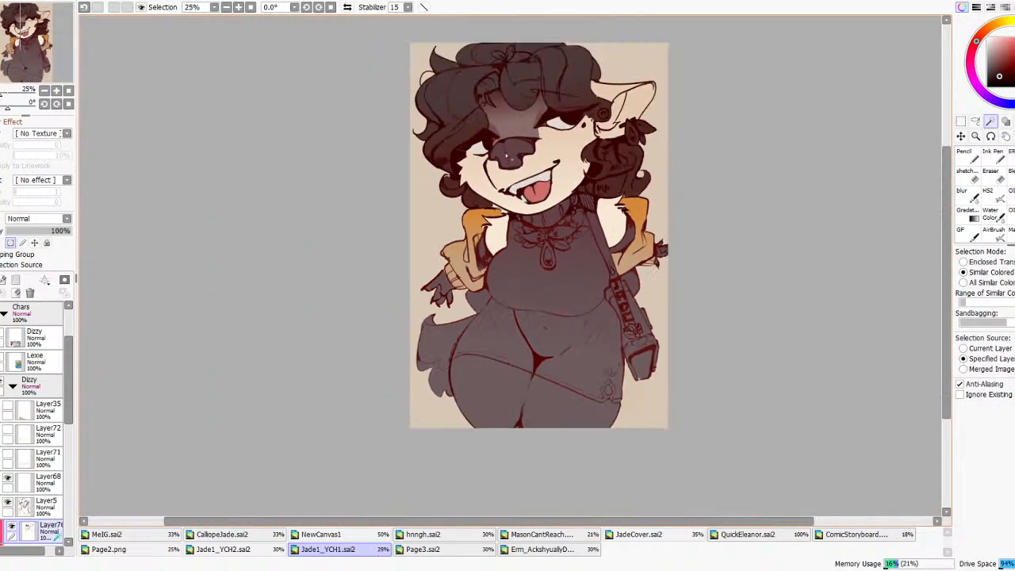
scroll(513, 102, up, 3)
- Try inking dark brown fur markings around the open eye with the Ink Pen at size 70, and undo the strokes
key(n)
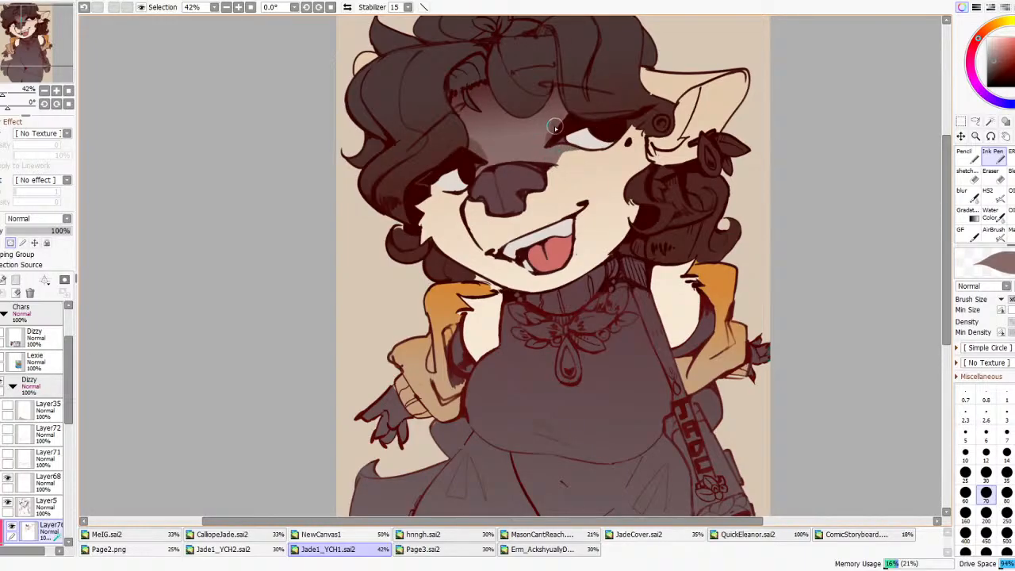
right_click(485, 94)
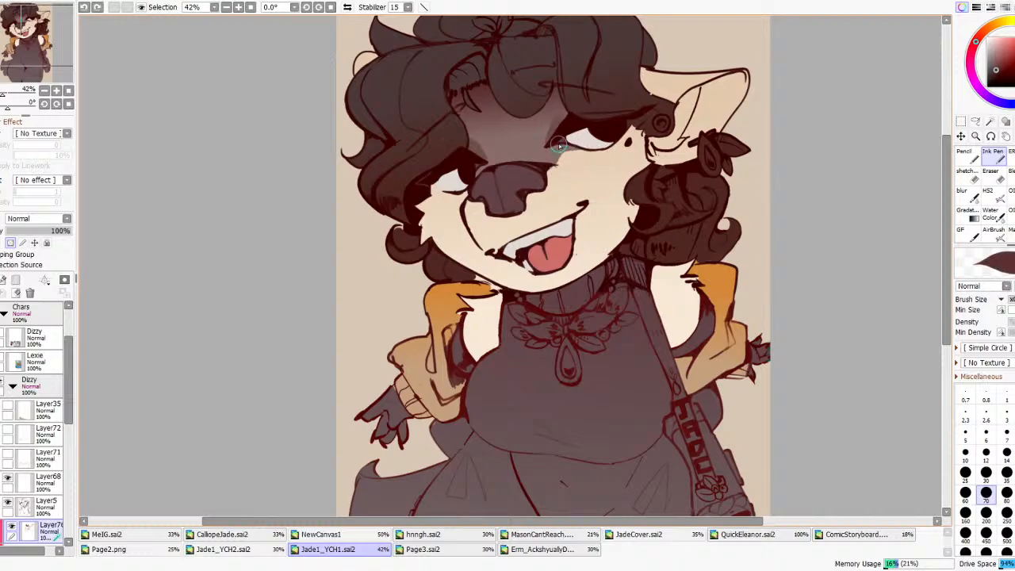
right_click(475, 152)
mouse_move(566, 146)
mouse_down()
mouse_move(599, 157)
mouse_move(584, 154)
mouse_move(609, 153)
mouse_move(637, 131)
mouse_move(601, 148)
mouse_move(606, 136)
mouse_up()
key(ctrl+z)
key(ctrl+z)
key(ctrl+z)
key(ctrl+z)
key(ctrl+z)
- In mirrored view, paint soft grey-brown shading under both eyes on Layer76 with the Ink Pen and the Water Color brush at size 35
scroll(536, 133, down, 5)
key(h)
scroll(542, 148, up, 4)
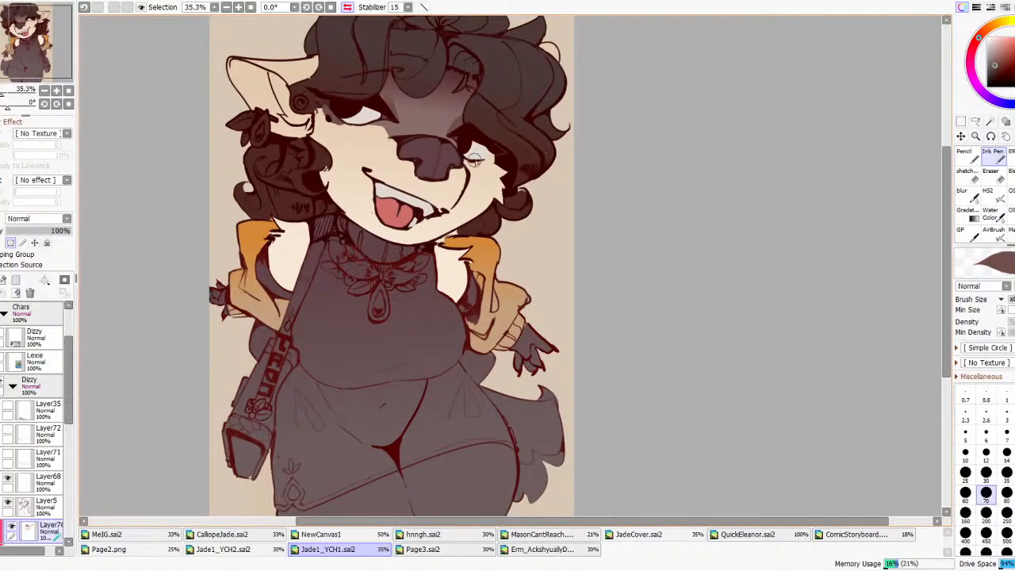
drag(491, 160, 494, 148)
click(990, 214)
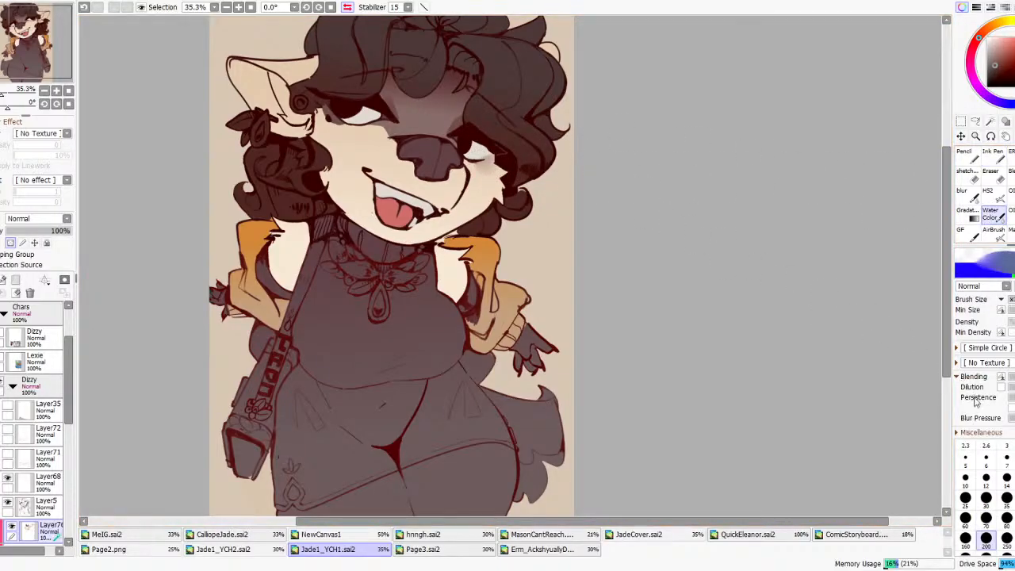
click(985, 520)
click(1006, 497)
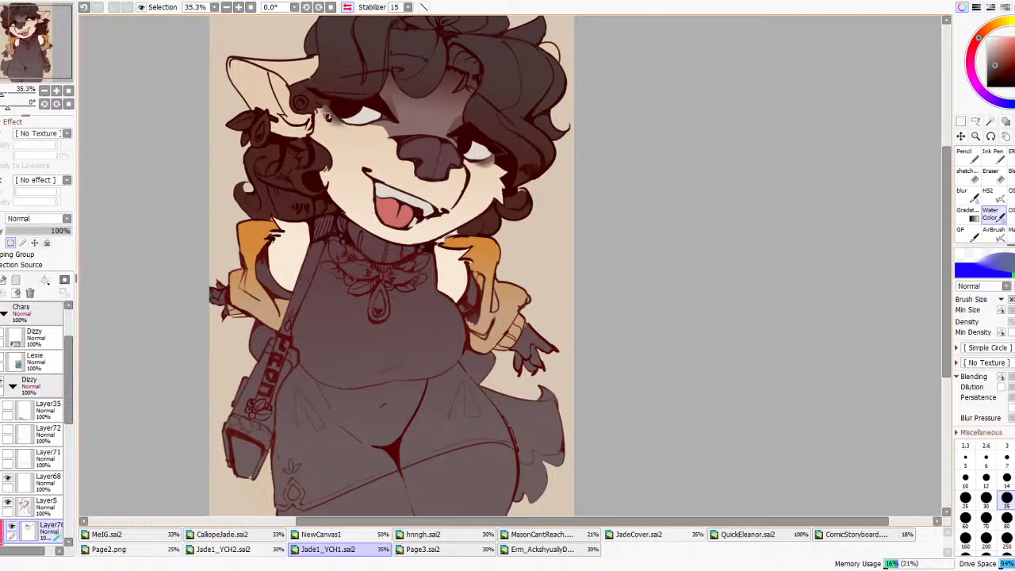
- Turn off the mirrored view and check the shading around both eyes from a distance and close up
scroll(361, 119, down, 2)
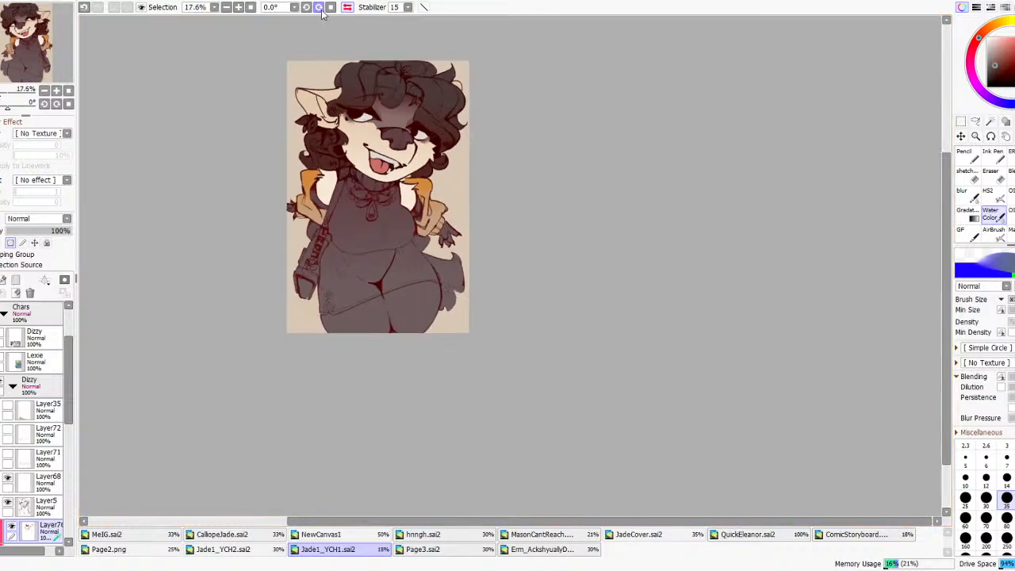
click(347, 8)
scroll(637, 97, up, 1)
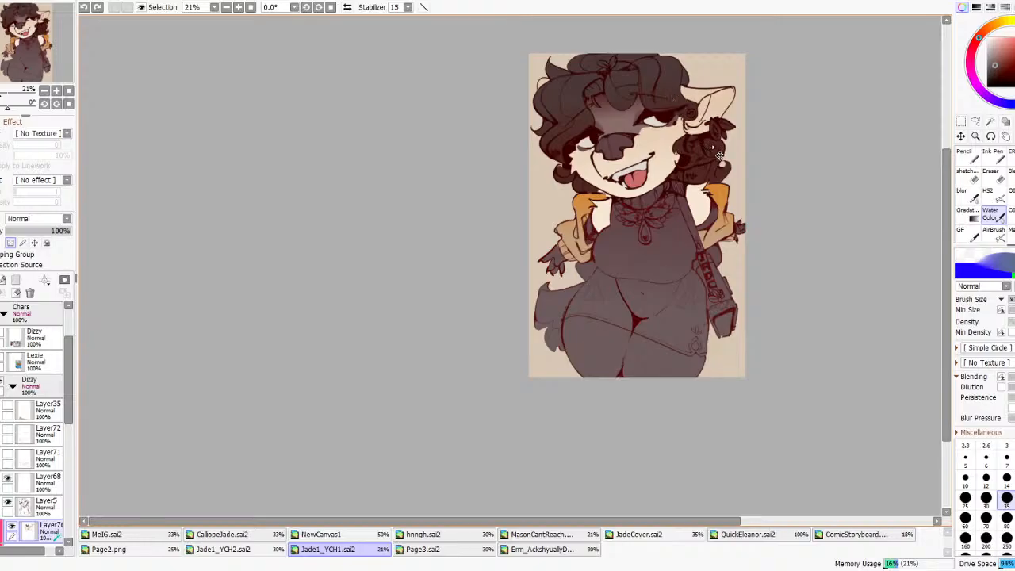
scroll(618, 182, down, 4)
scroll(643, 152, up, 6)
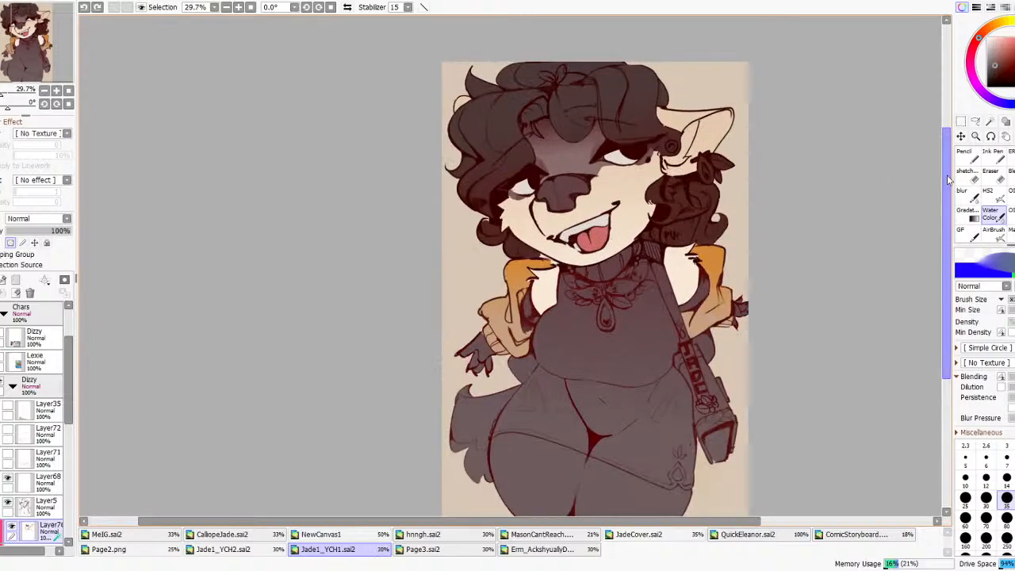
click(990, 122)
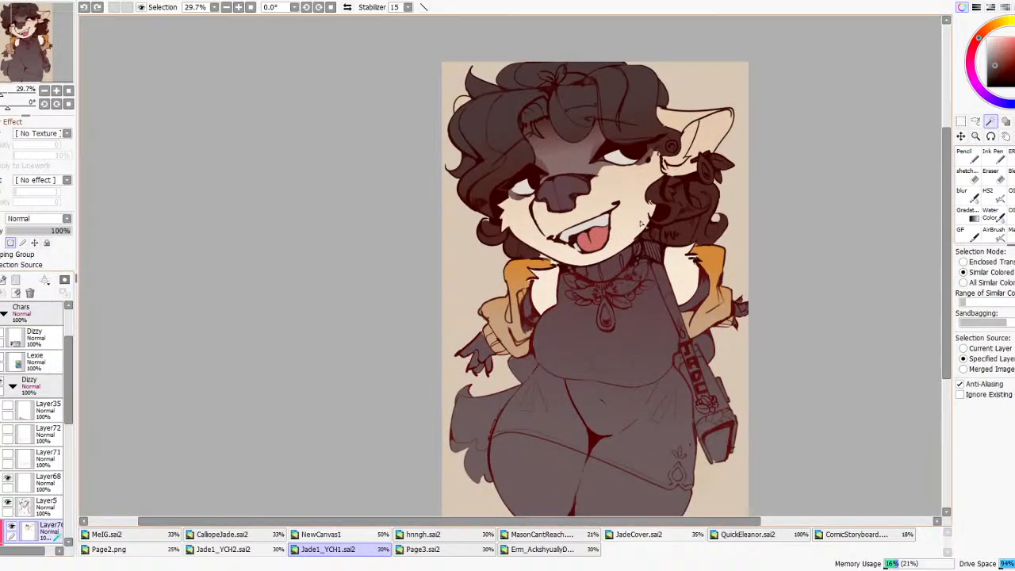
click(638, 190)
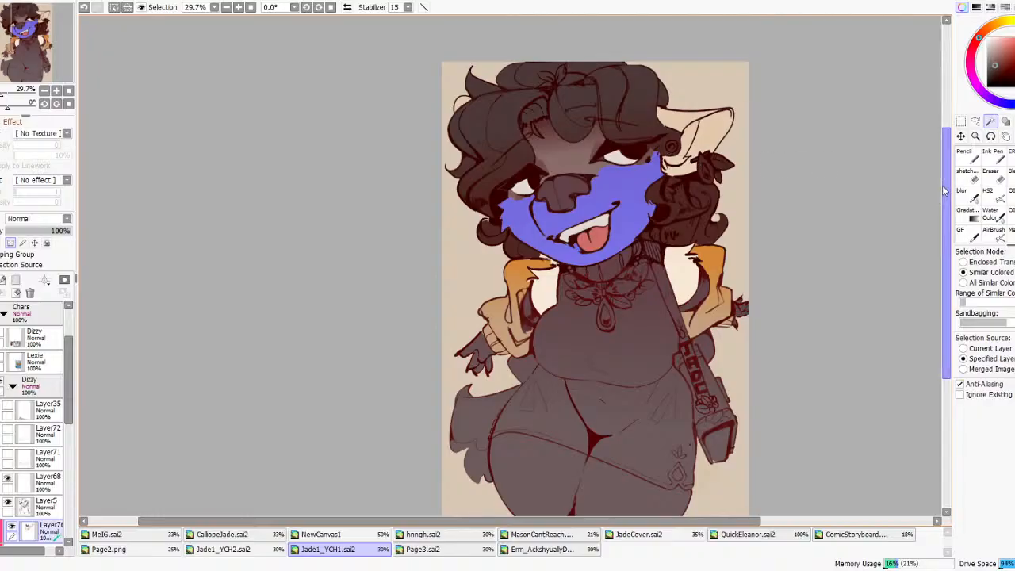
key(ctrl+d)
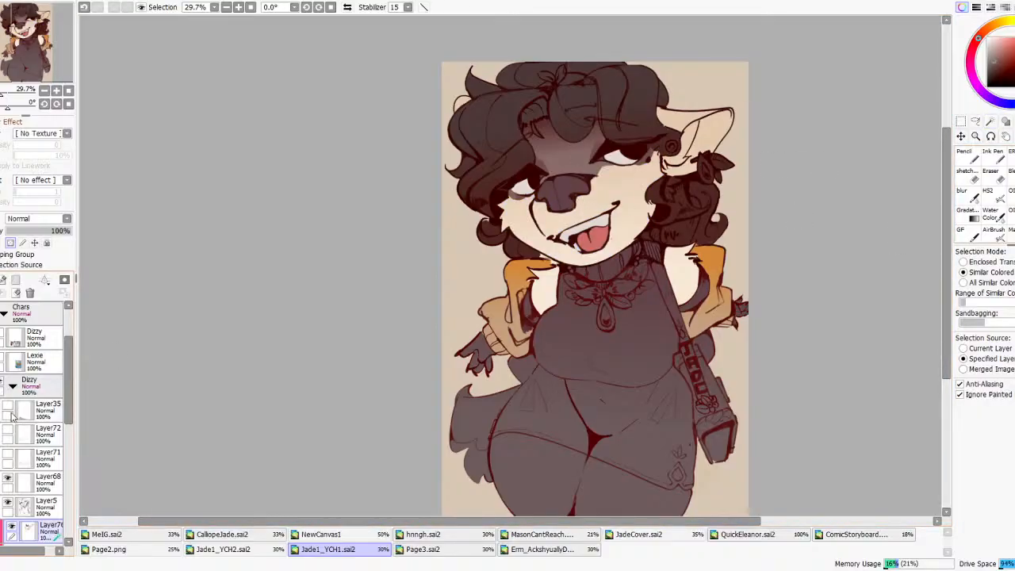
- Set Layer5 as the selection source and make Layer76 the active layer again
click(33, 503)
click(24, 265)
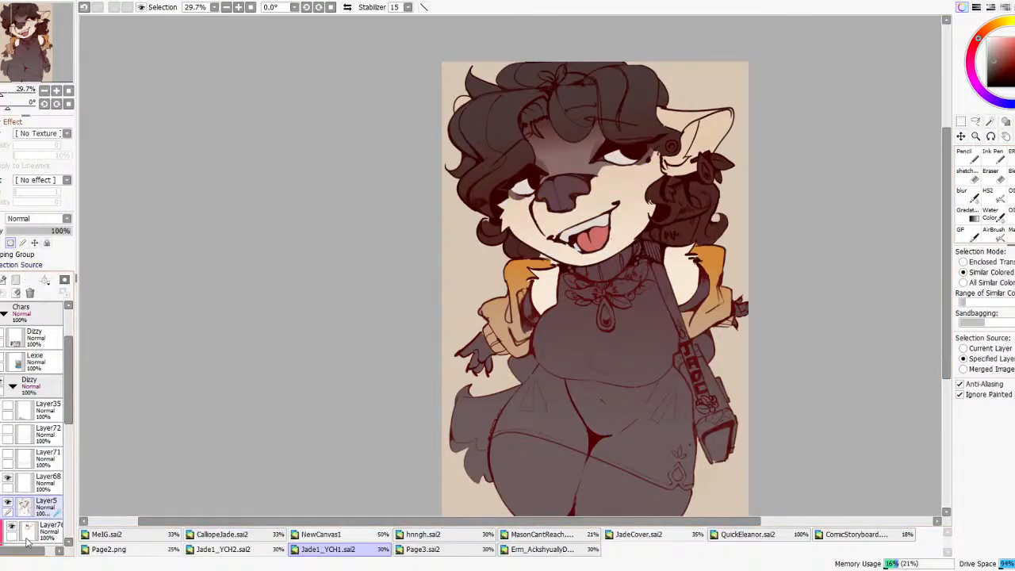
click(30, 526)
scroll(674, 117, up, 2)
scroll(728, 193, down, 5)
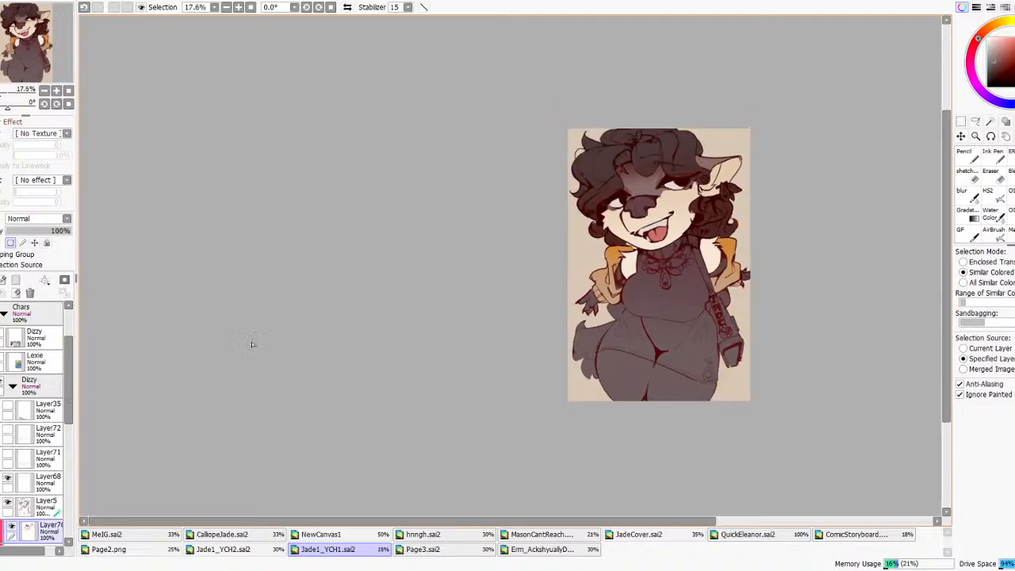
scroll(528, 186, up, 2)
scroll(713, 198, down, 3)
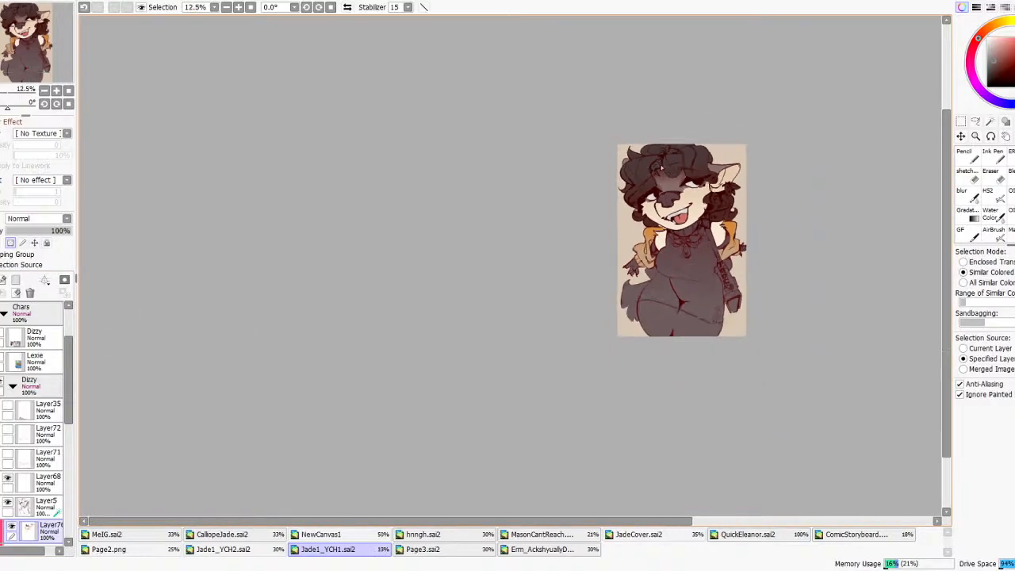
- Compare the character's face and fur colours with the Dizzy reference, and hide the reference
scroll(754, 205, up, 2)
scroll(755, 204, up, 3)
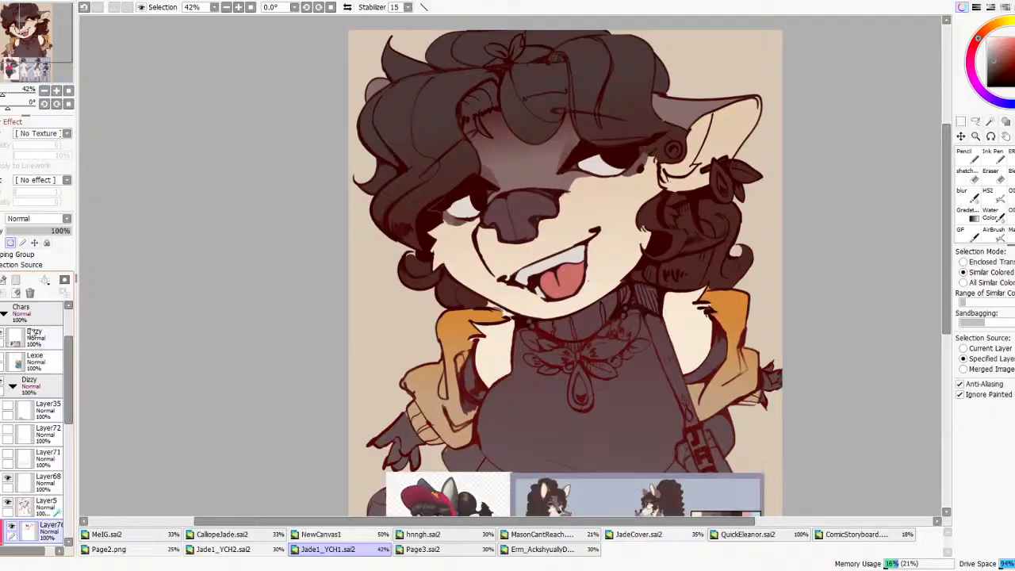
scroll(518, 439, up, 6)
scroll(422, 427, down, 4)
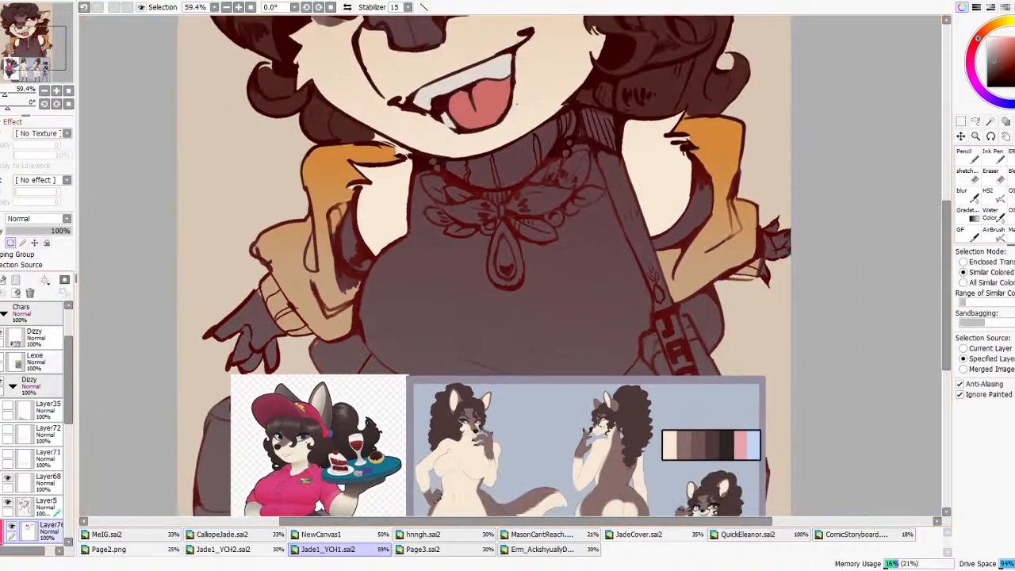
click(3, 334)
scroll(404, 325, down, 4)
scroll(542, 116, up, 1)
scroll(542, 117, up, 2)
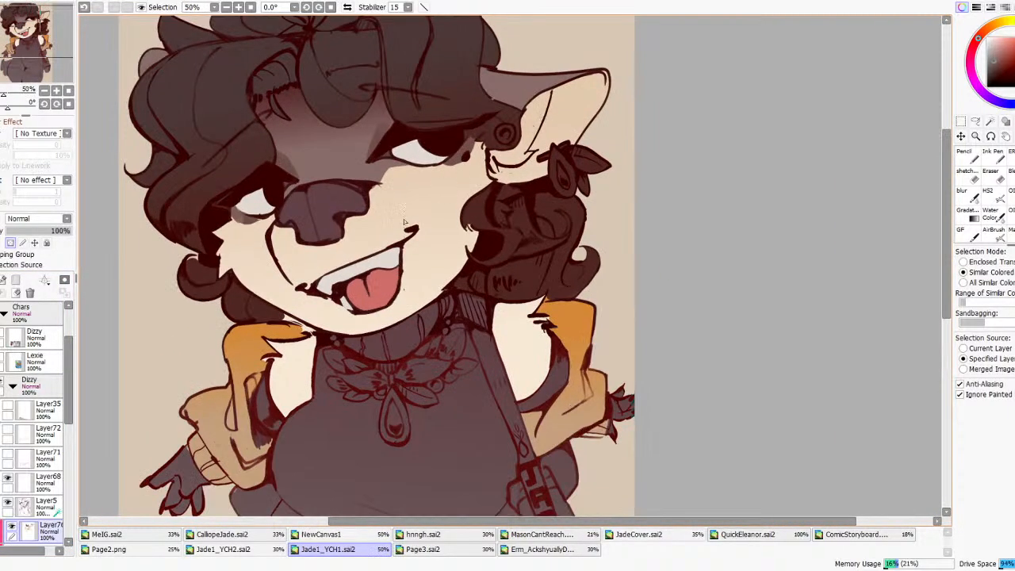
- Sample a light fur colour and select all the light fur areas with the magic wand set to all similar colours
right_click(422, 156)
click(520, 154)
scroll(675, 163, down, 6)
scroll(668, 164, up, 3)
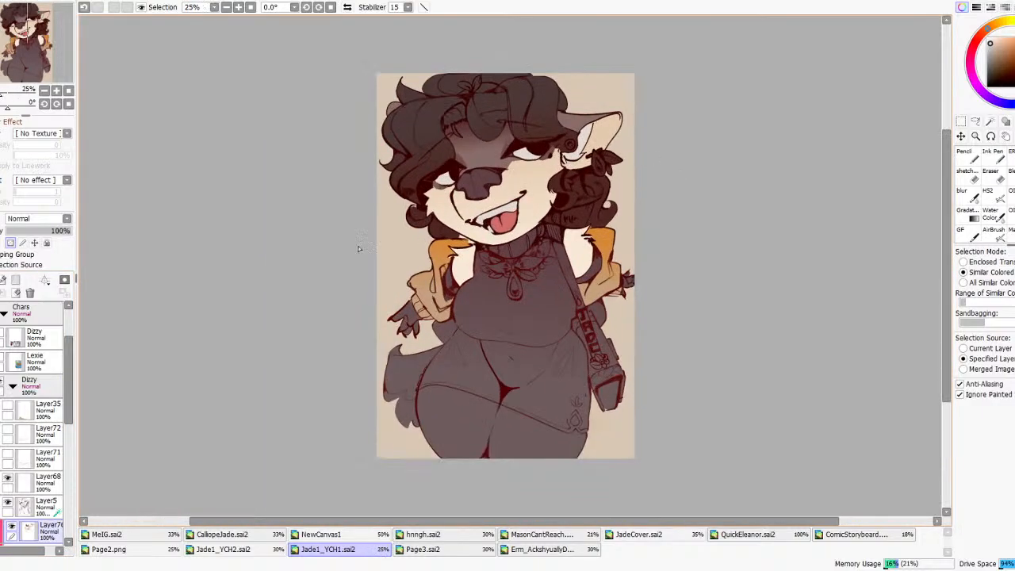
scroll(6, 404, down, 2)
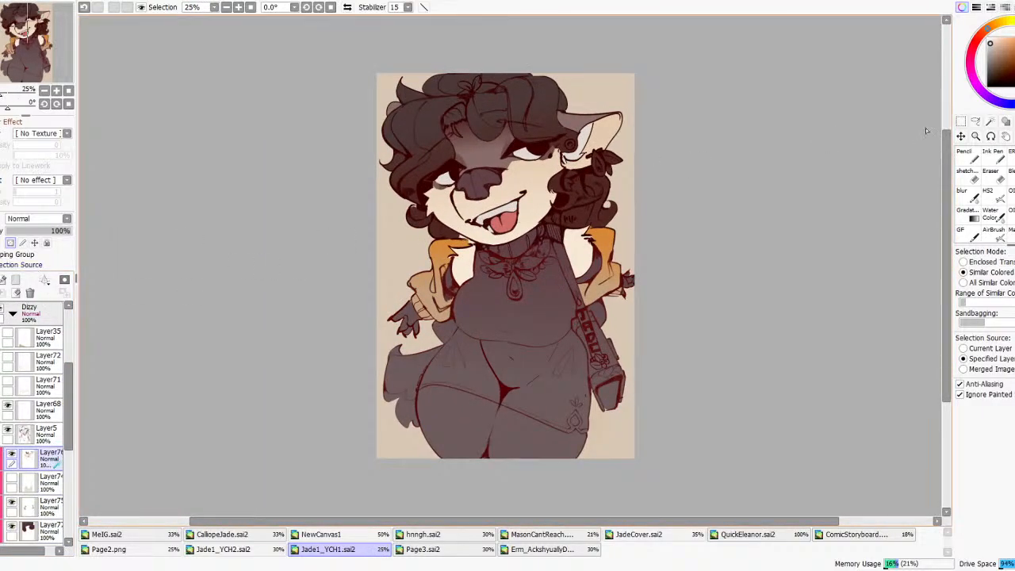
click(989, 123)
click(962, 282)
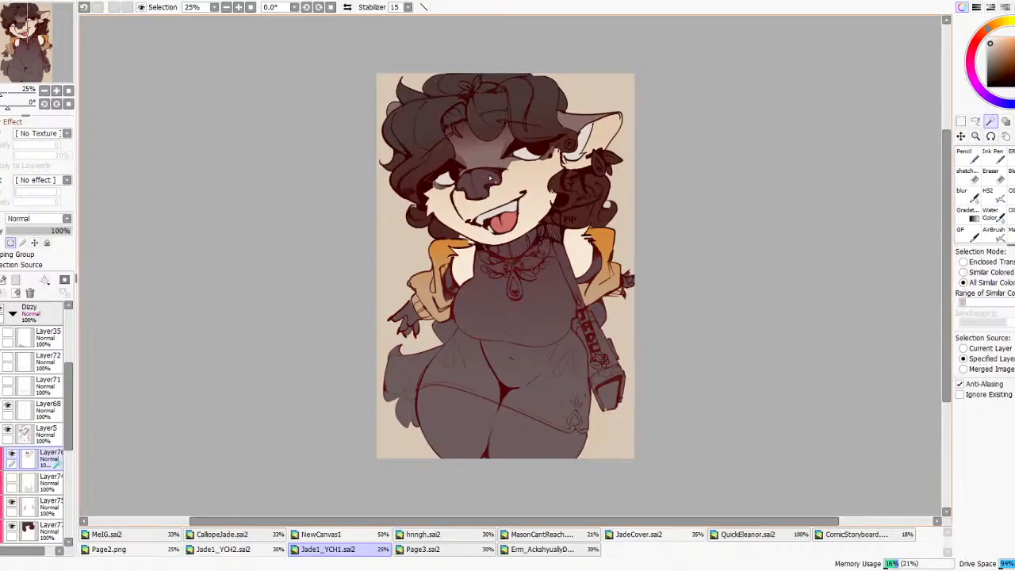
click(531, 186)
click(507, 242)
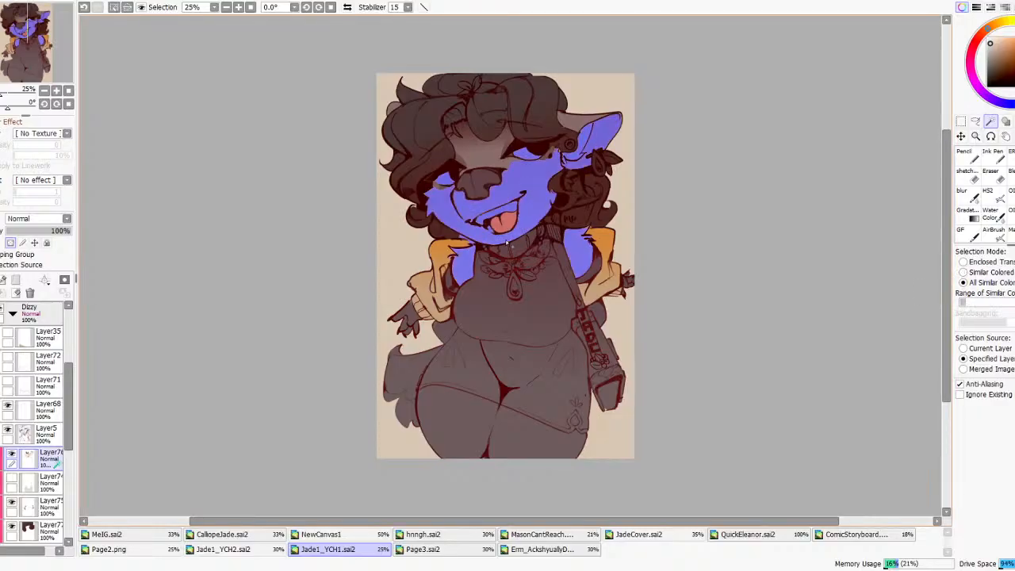
- Try to adjust the fur selection at the open eye's white with the magic wand, and undo it
click(967, 215)
scroll(499, 174, up, 2)
click(989, 122)
scroll(572, 132, up, 2)
click(527, 154)
key(ctrl+z)
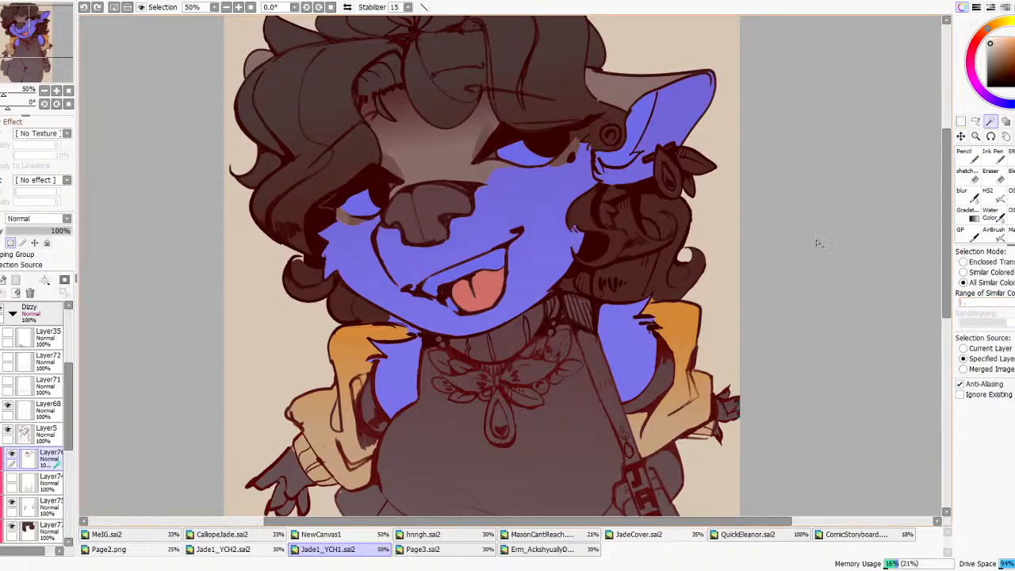
- Apply a straight, reversed pale brown gradient to the selected light fur across the cheek
scroll(557, 179, down, 4)
scroll(557, 179, up, 2)
click(967, 215)
scroll(507, 178, up, 2)
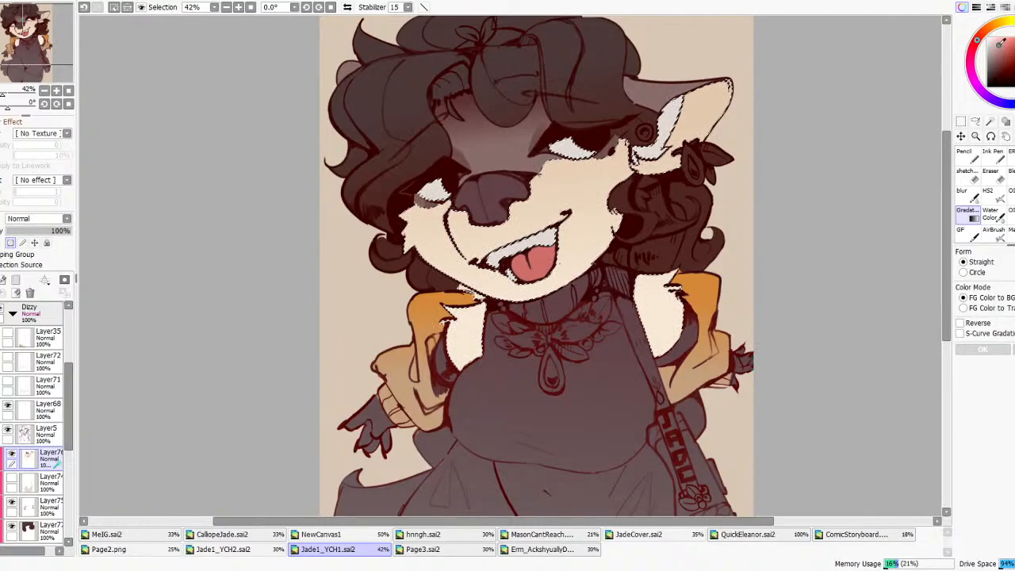
drag(617, 230, 601, 170)
scroll(690, 198, down, 2)
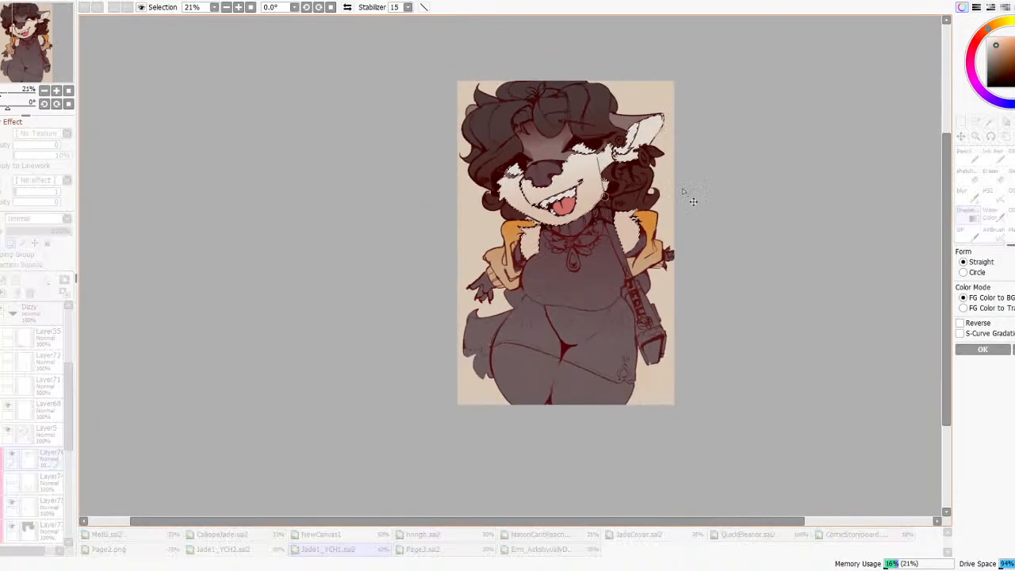
click(983, 324)
scroll(635, 221, up, 2)
scroll(635, 221, down, 5)
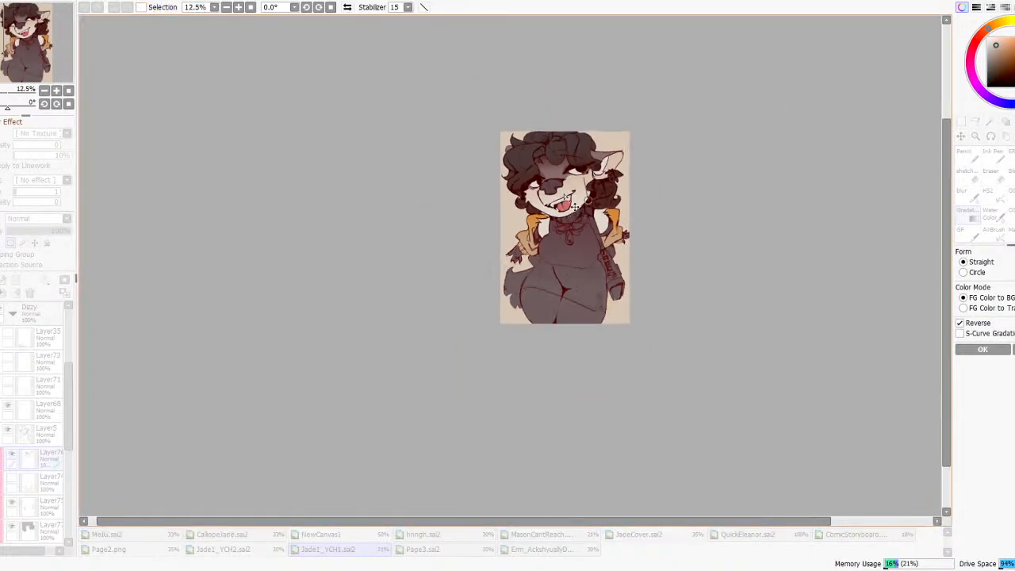
scroll(635, 221, up, 5)
scroll(634, 221, down, 2)
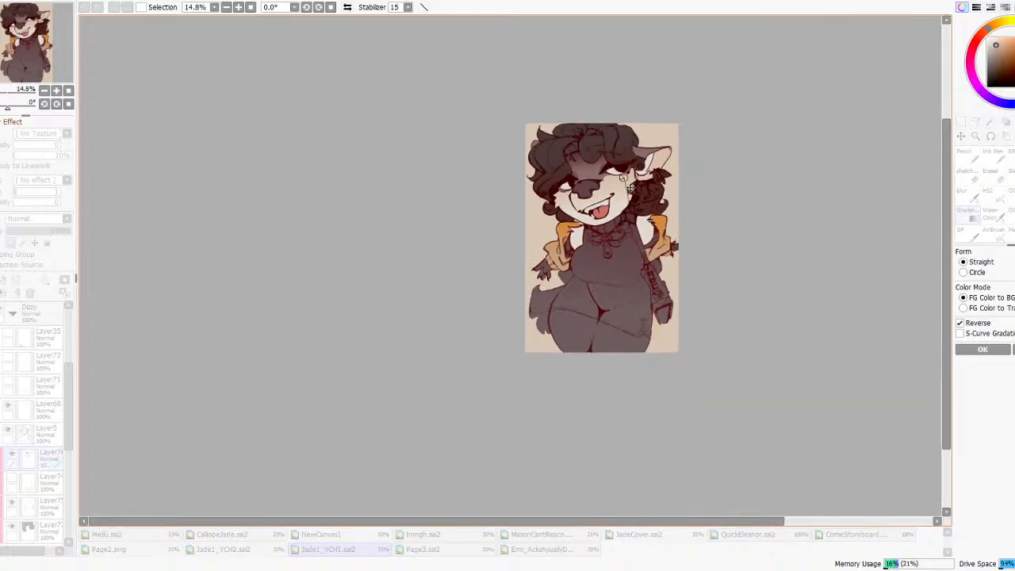
scroll(700, 182, up, 2)
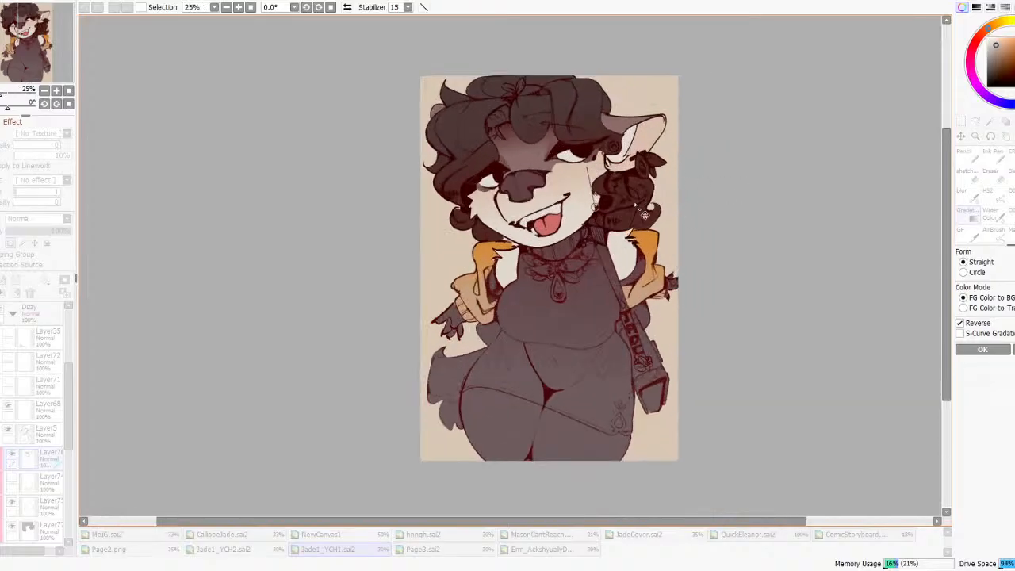
click(982, 350)
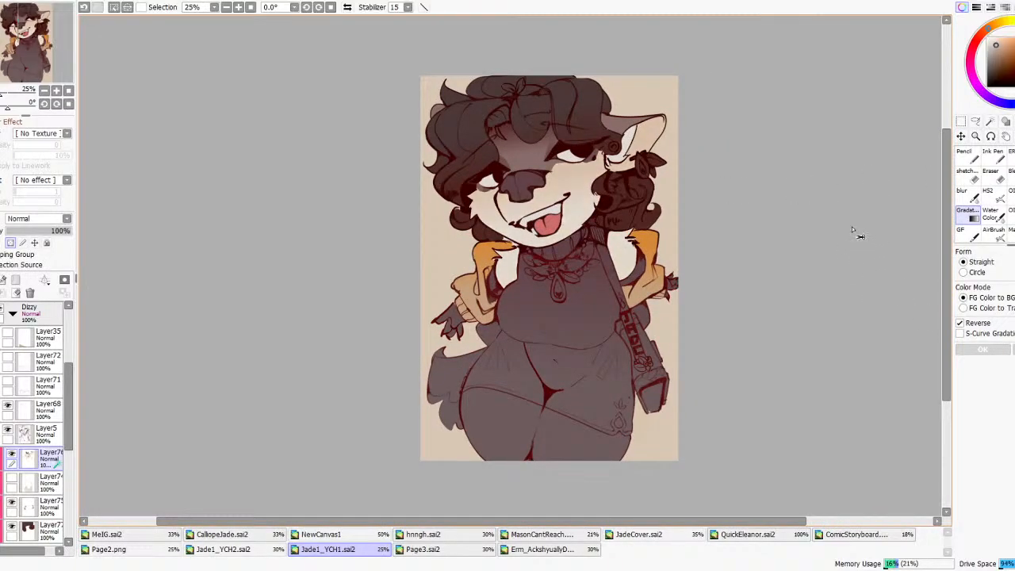
- Try outlining the head with a freeform lasso and adjusting the light fur's colour, and cancel the adjustment
scroll(847, 158, up, 1)
click(975, 122)
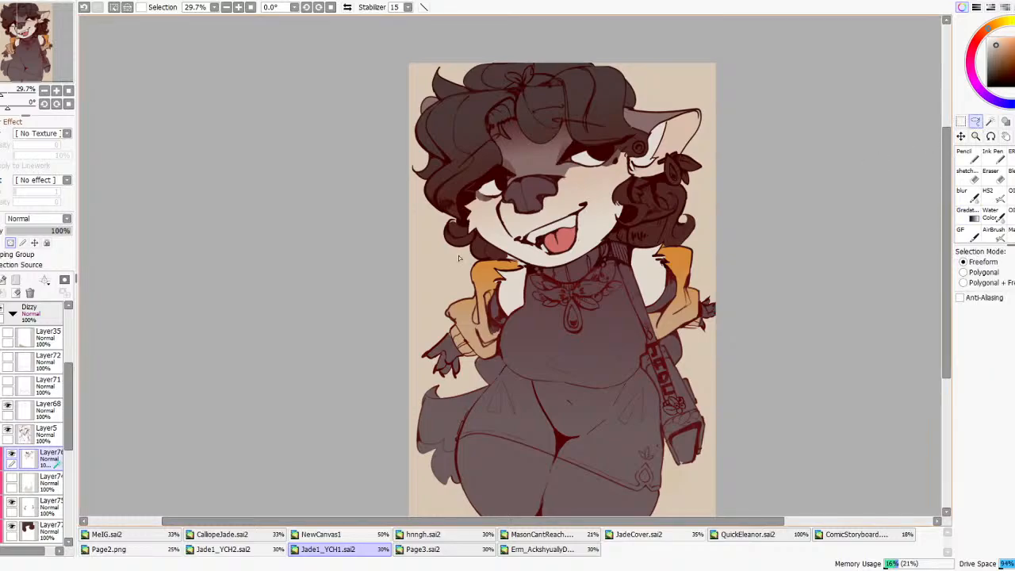
drag(432, 242, 611, 147)
drag(472, 128, 443, 179)
key(ctrl+d)
click(280, 7)
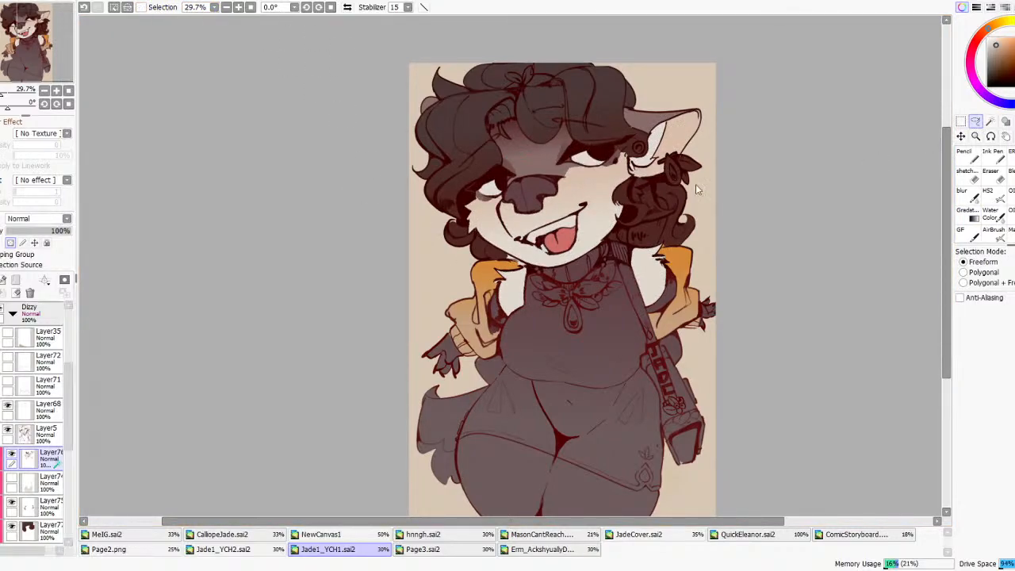
scroll(839, 373, down, 2)
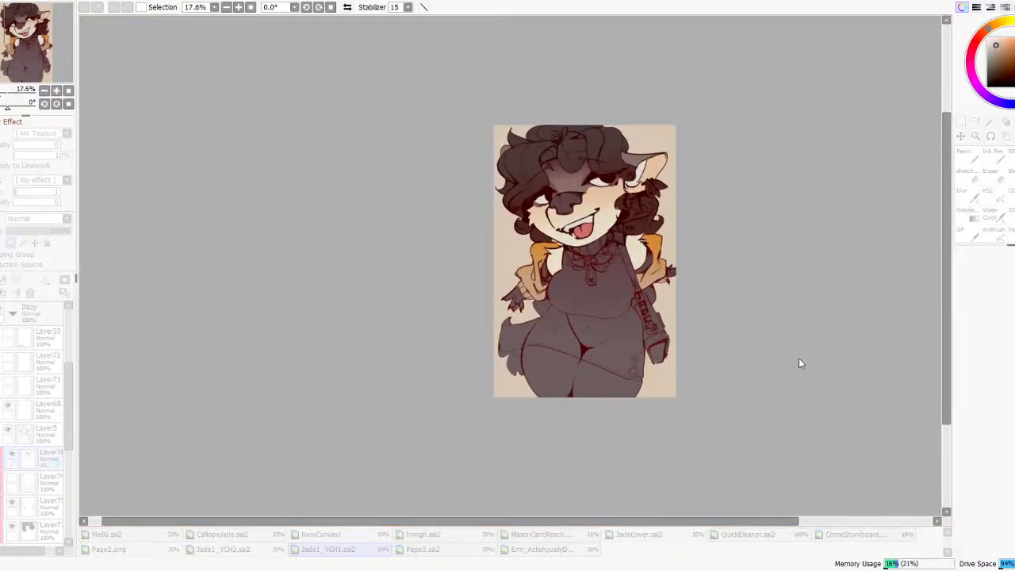
click(894, 424)
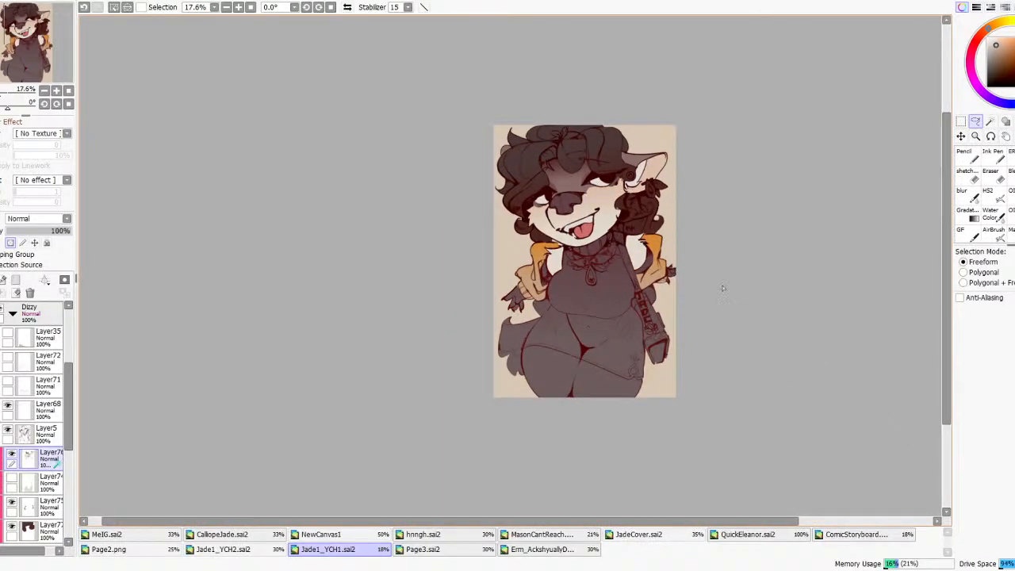
- Redo the light fur gradient as a straight, reversed blend from warm peach at the upper face to cream at the chin
scroll(664, 233, up, 2)
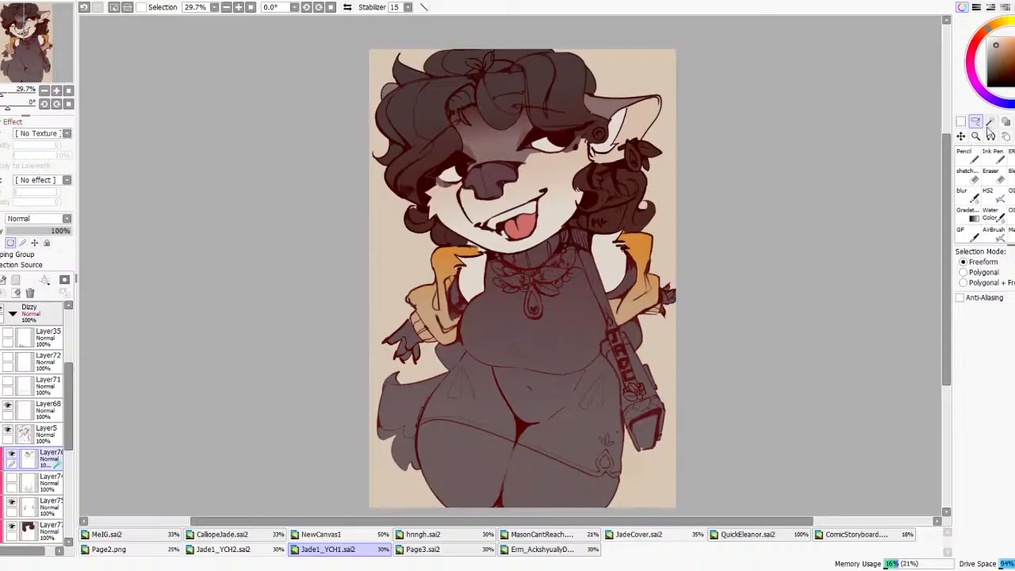
click(967, 213)
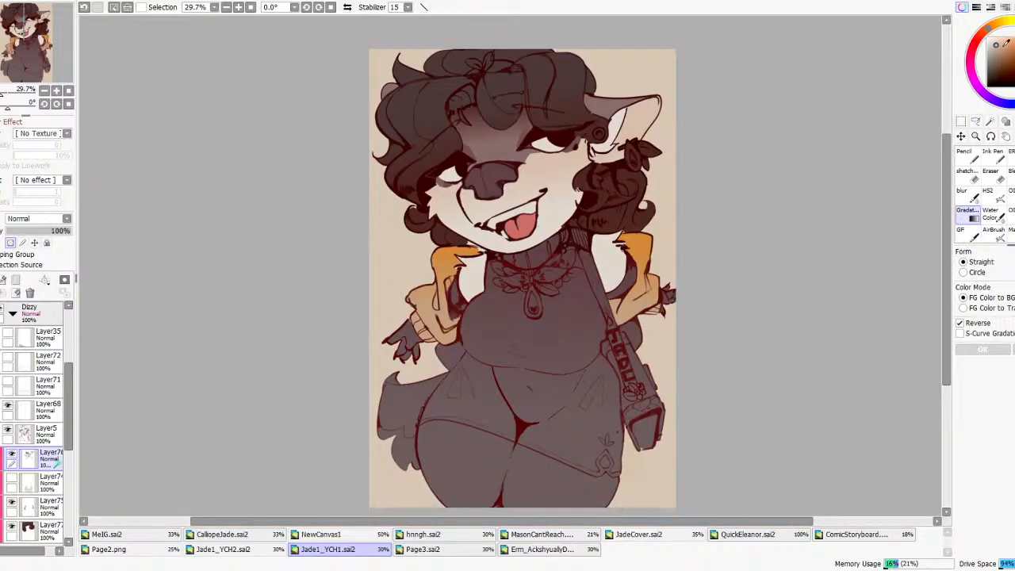
drag(534, 232, 535, 207)
drag(519, 155, 519, 156)
scroll(579, 172, down, 2)
scroll(591, 172, up, 1)
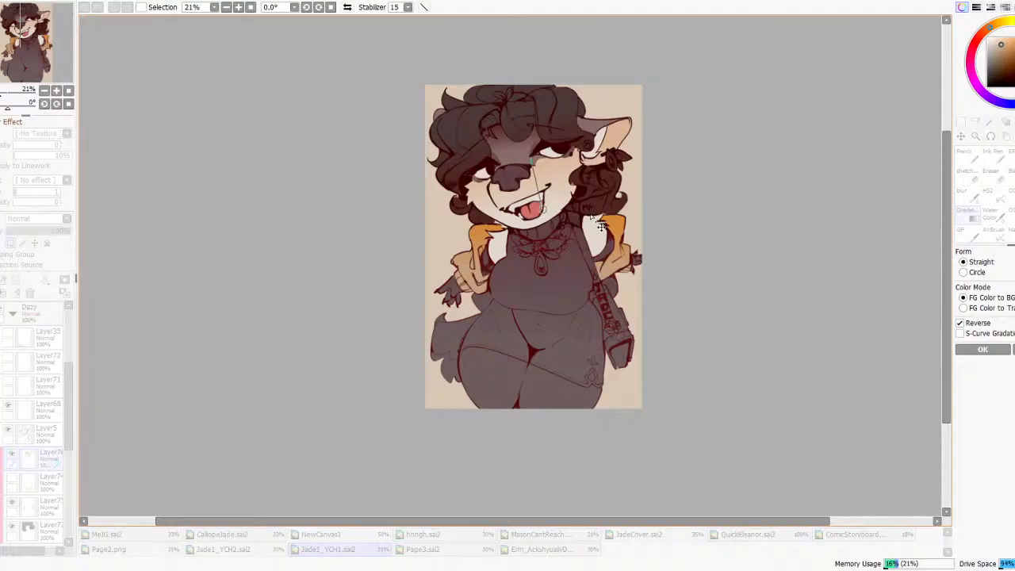
click(993, 351)
- Take the face out of the light fur selection with a freeform lasso, leaving the ear selected
scroll(565, 157, up, 1)
click(975, 121)
mouse_move(320, 207)
mouse_down()
mouse_move(496, 124)
mouse_move(556, 125)
mouse_up()
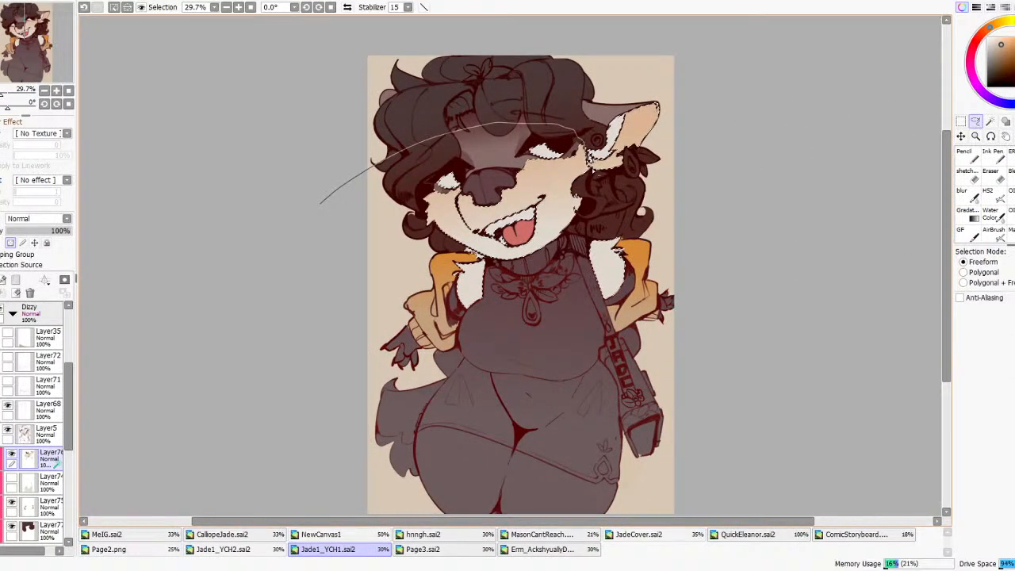
drag(565, 265, 322, 209)
- Try a straight peach gradient across the selected inner ear, and undo the deselection
click(971, 215)
drag(635, 164, 636, 125)
click(1004, 349)
key(ctrl+d)
scroll(604, 218, down, 5)
scroll(636, 199, up, 3)
key(ctrl+z)
key(x)
scroll(667, 178, up, 4)
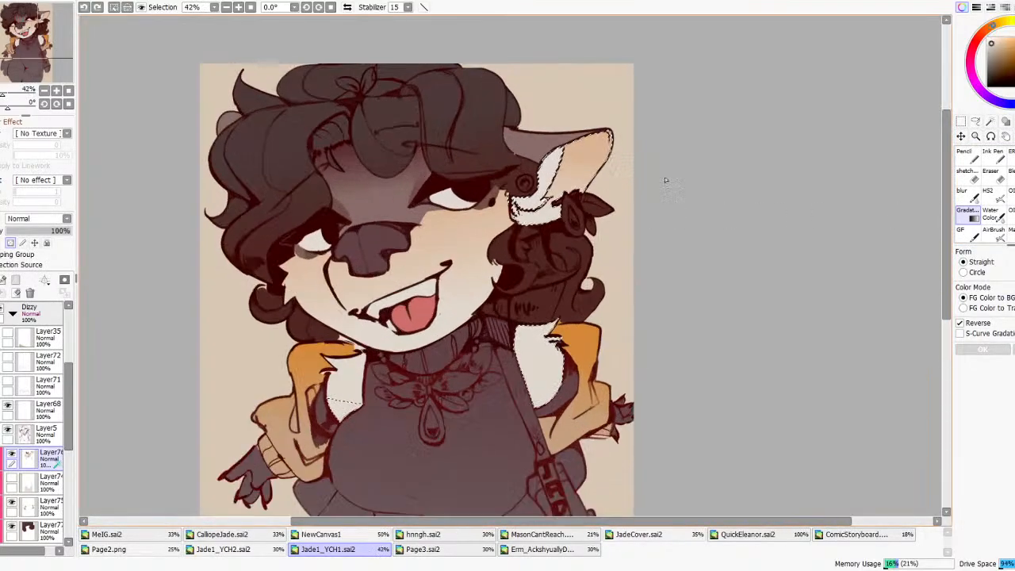
- Sample a light colour from the ear and apply a straight gradient up the inner ear with Reverse off, and deselect
right_click(552, 170)
drag(564, 209, 562, 158)
click(976, 323)
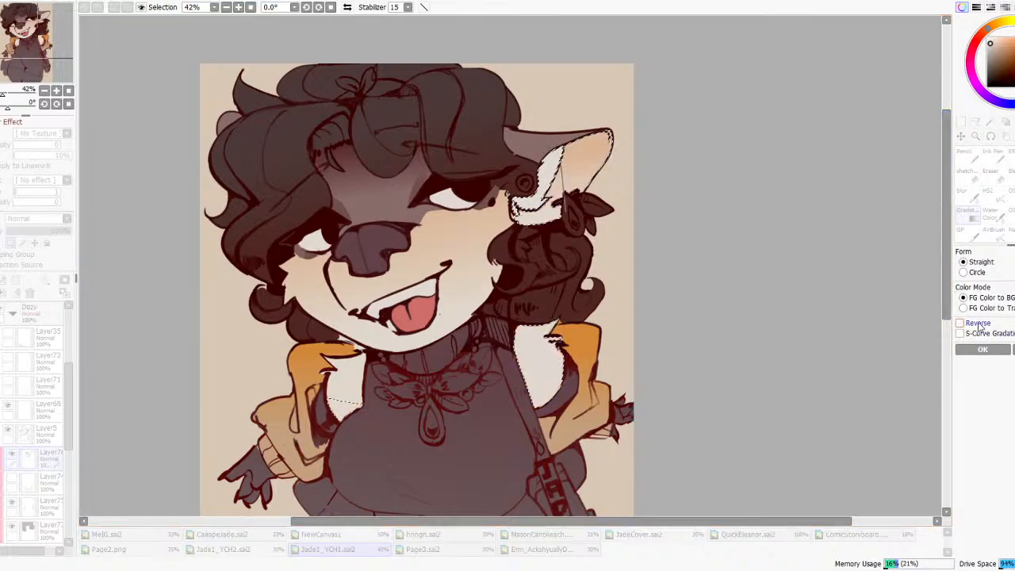
scroll(610, 184, down, 4)
click(981, 347)
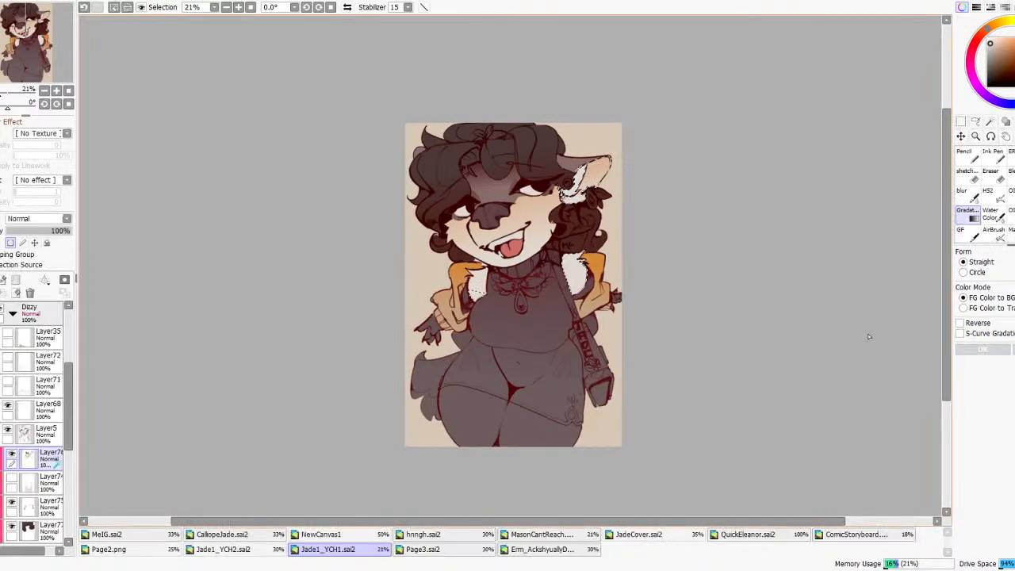
scroll(539, 239, up, 1)
key(n)
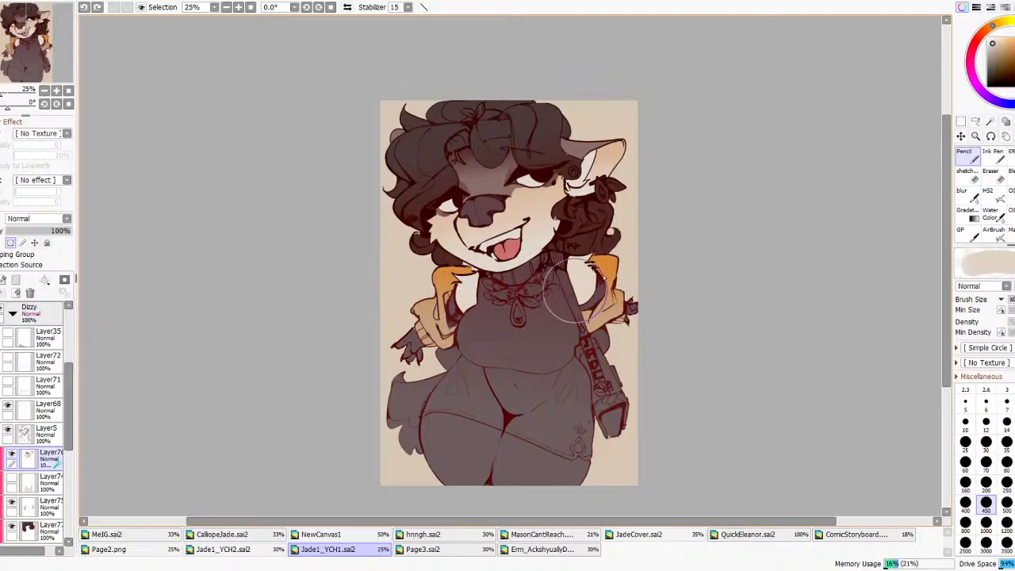
scroll(622, 278, down, 2)
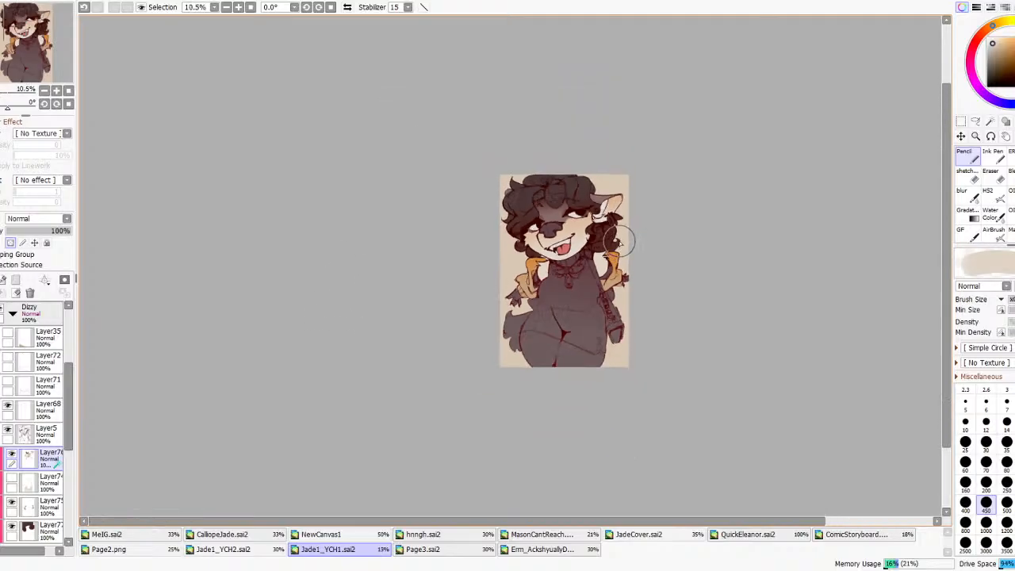
scroll(591, 260, up, 2)
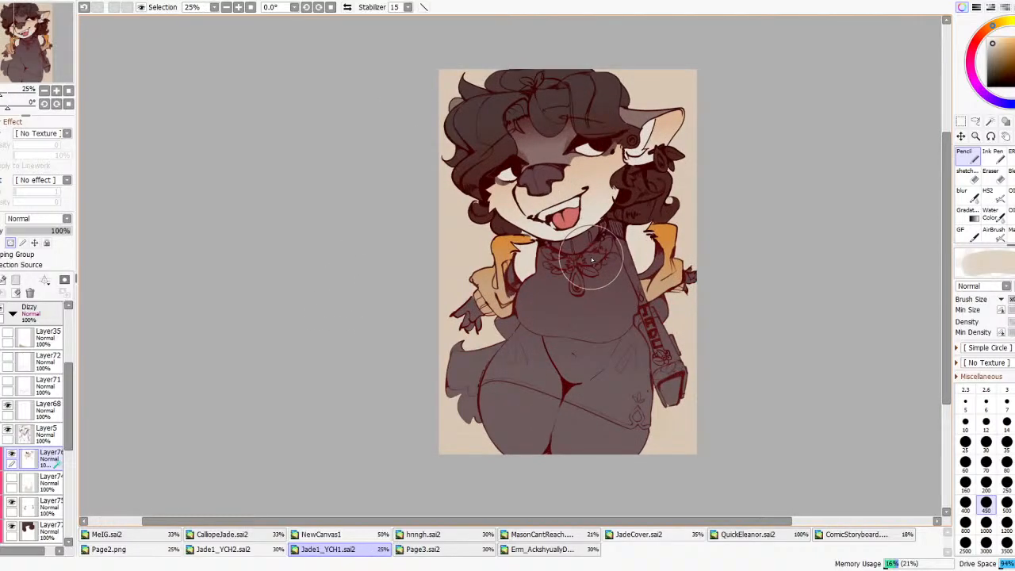
- Sample the dark hair colour, lock transparency on the front hair layer and draw a straight gradient up through the curls
click(46, 544)
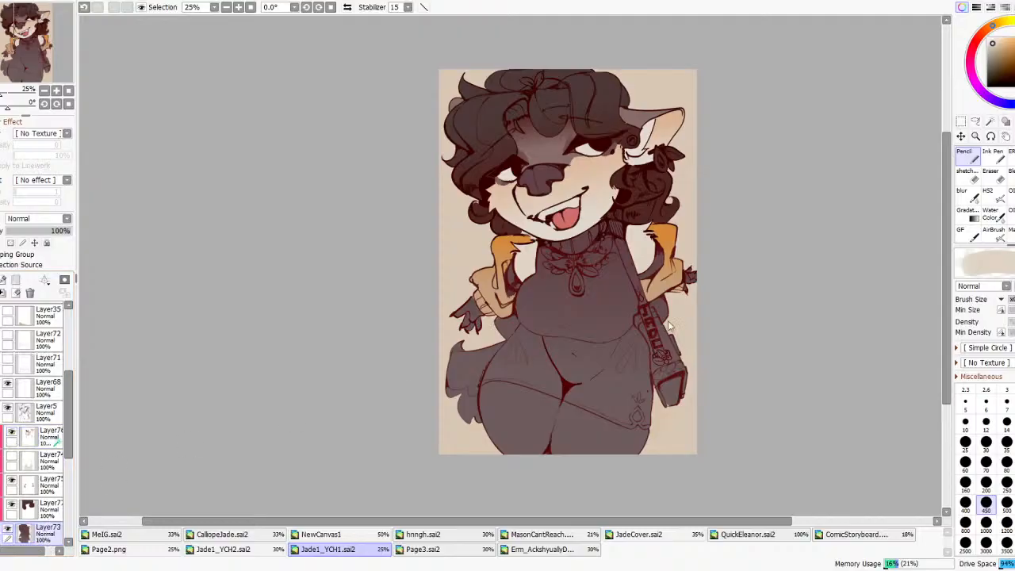
right_click(508, 83)
click(965, 213)
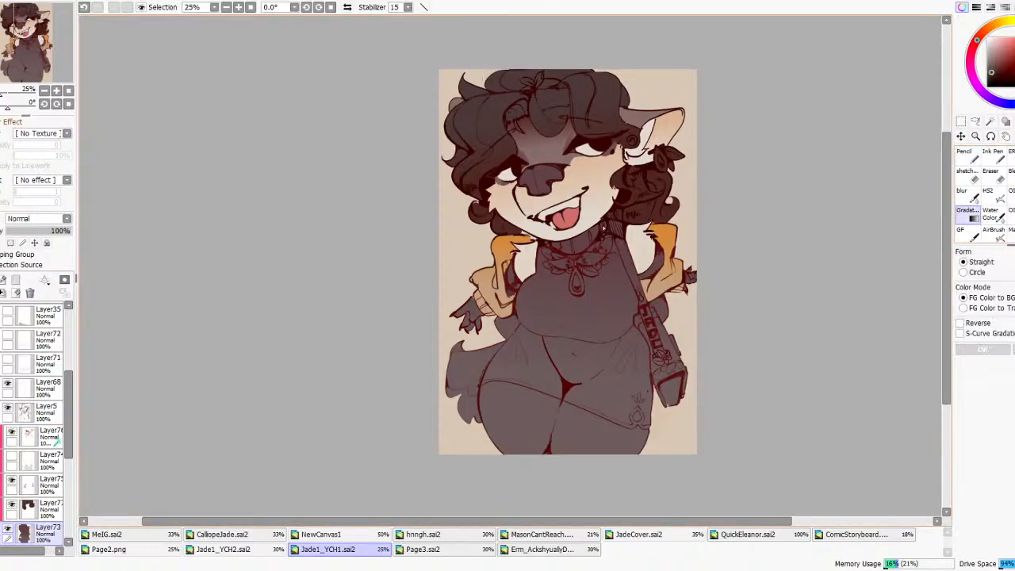
click(47, 508)
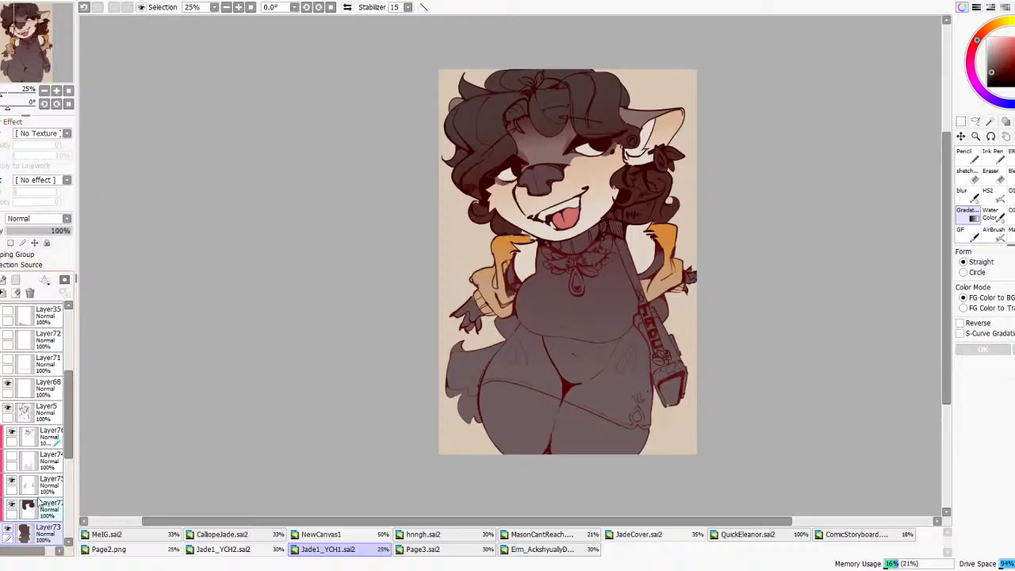
click(10, 243)
drag(523, 162, 514, 93)
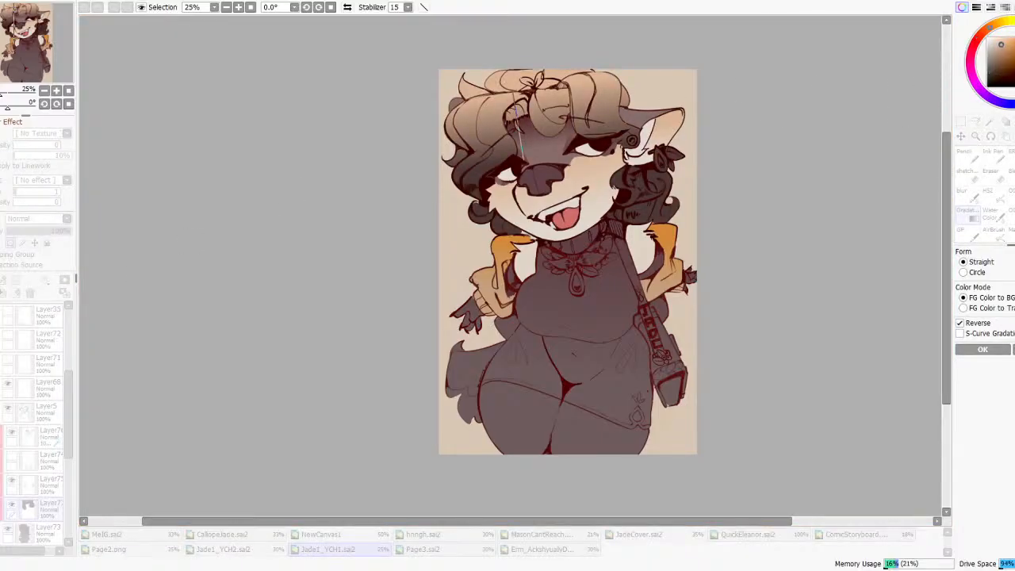
- Preview the straight hair gradient with Reverse on, turn Reverse off and set its colour to a dark reddish brown
click(959, 323)
scroll(623, 192, down, 3)
scroll(614, 183, down, 2)
drag(993, 77, 997, 68)
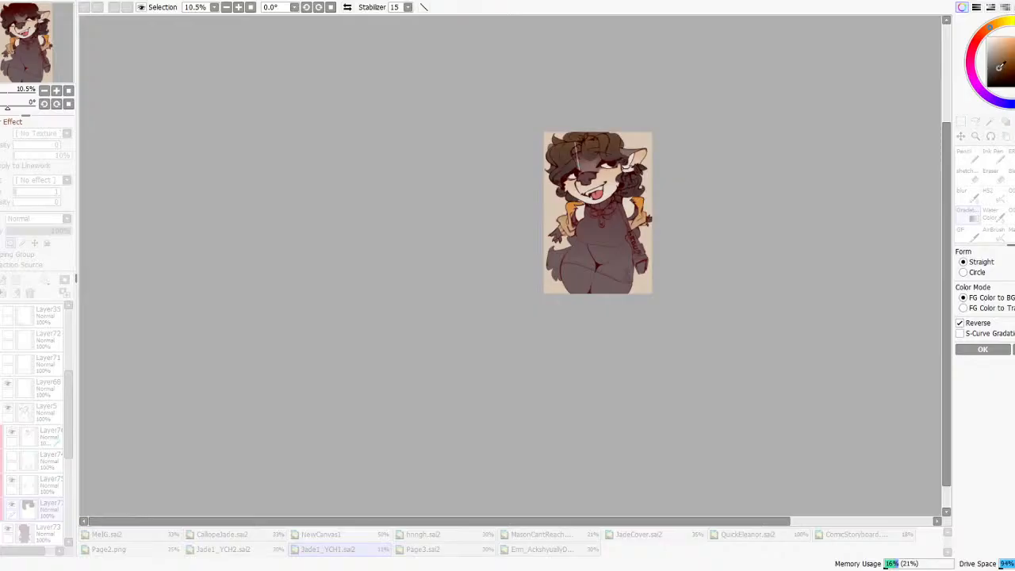
scroll(596, 175, up, 3)
click(960, 323)
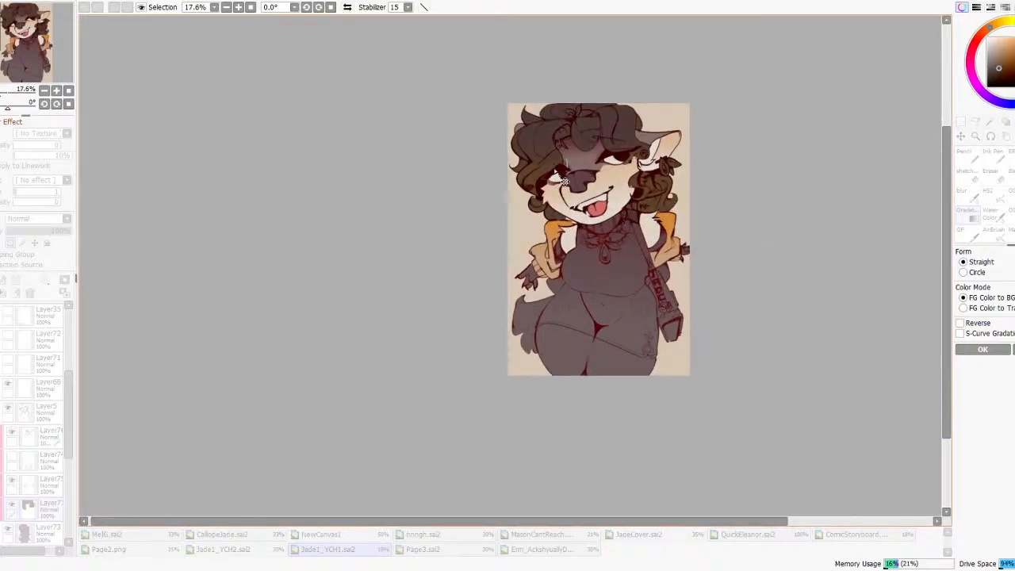
mouse_move(989, 78)
mouse_down()
mouse_move(996, 64)
mouse_move(983, 54)
mouse_up()
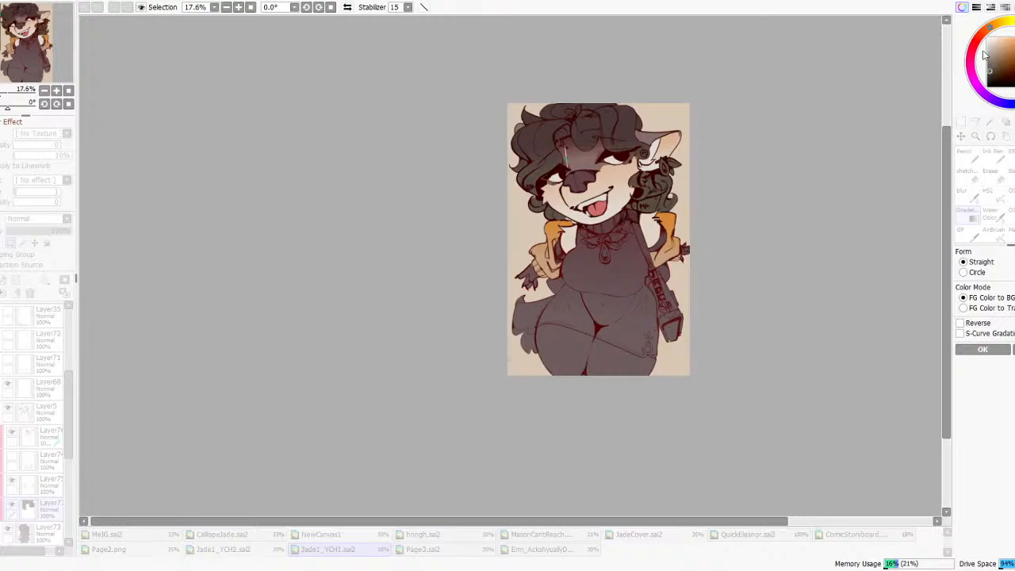
click(979, 30)
click(997, 69)
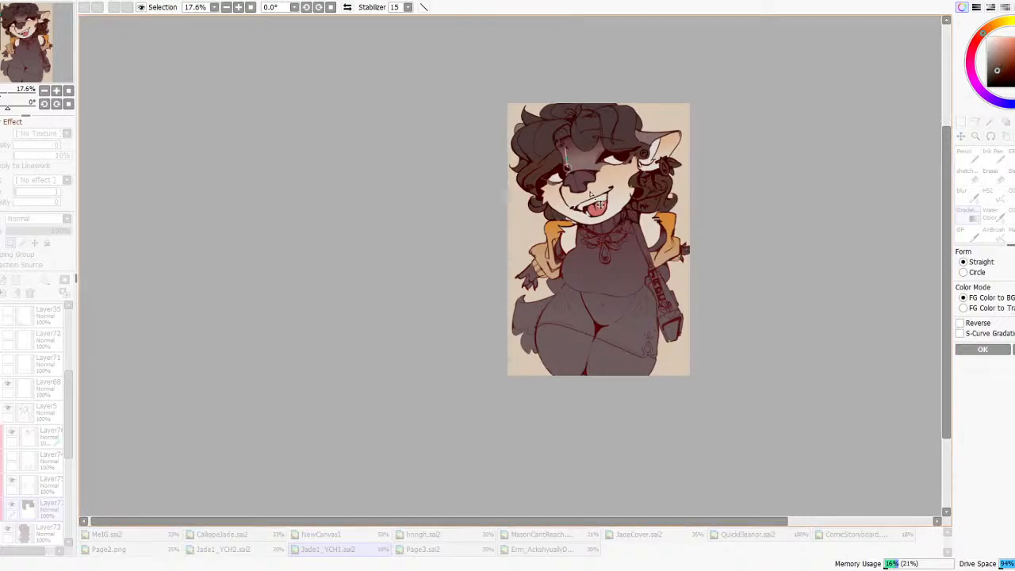
- Turn Reverse on, shift the gradient colour at the top of the hair to a dark purple, and apply the gradient
key(x)
click(989, 74)
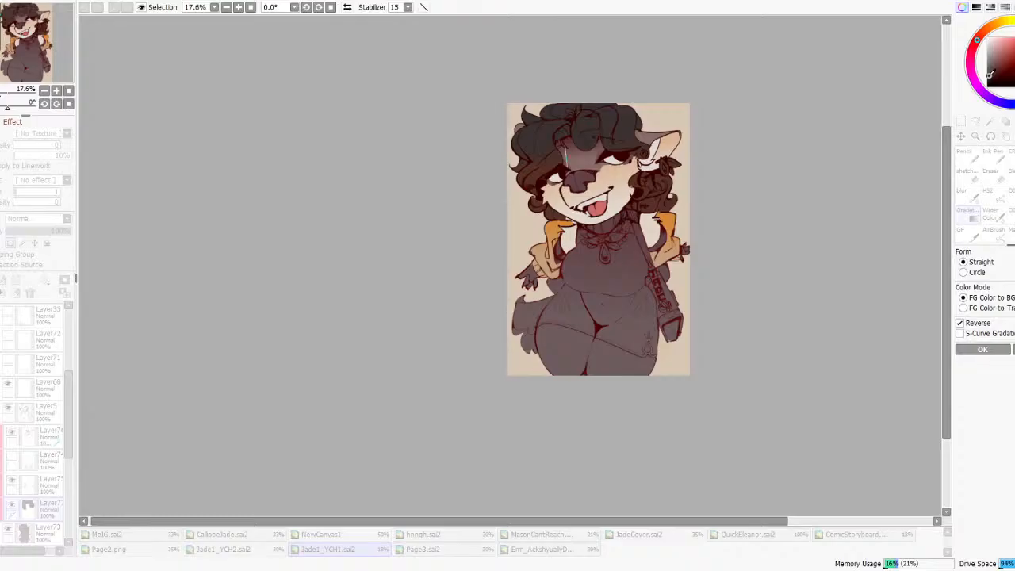
click(969, 80)
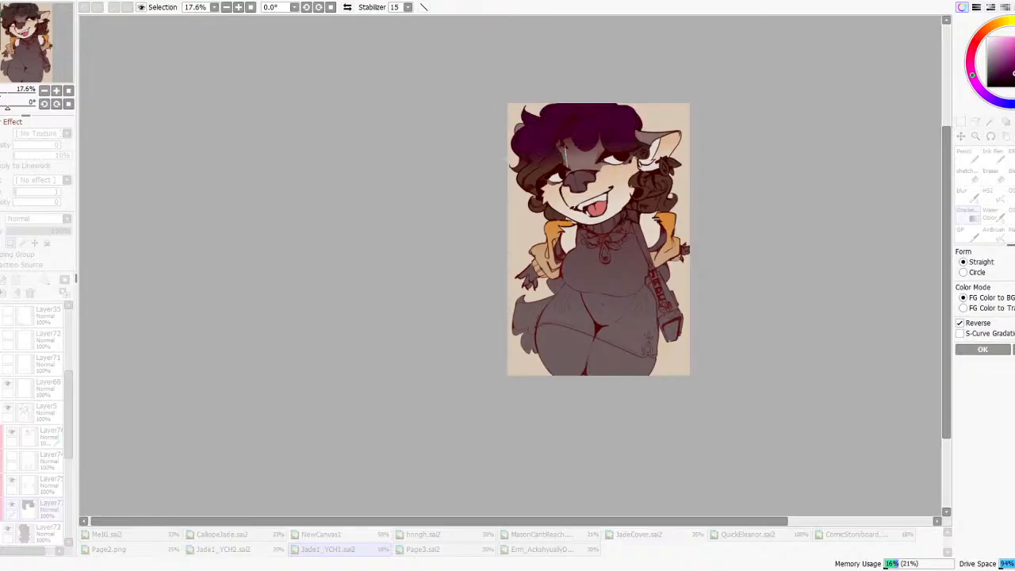
click(998, 77)
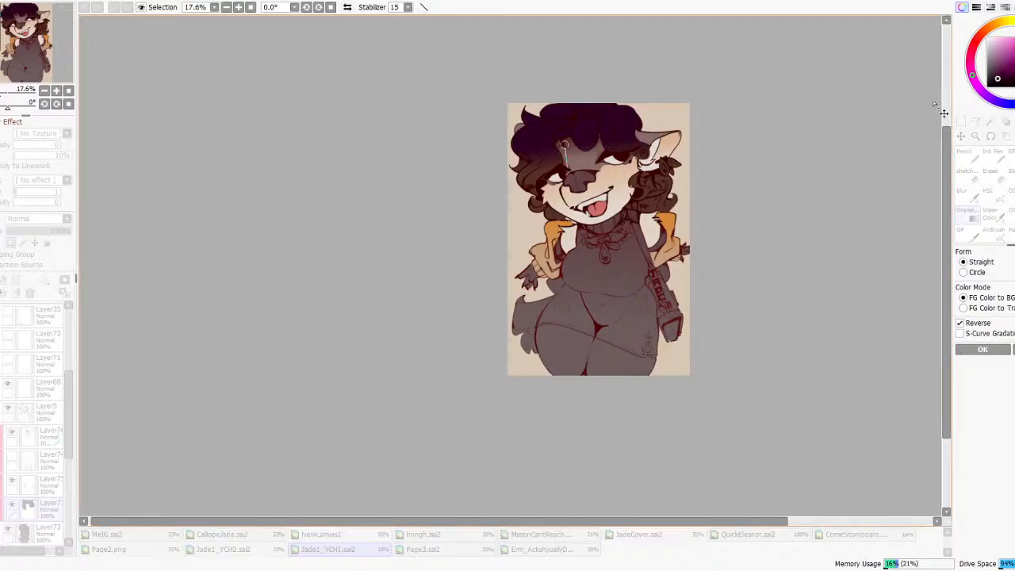
scroll(641, 200, up, 3)
scroll(607, 247, down, 4)
scroll(617, 257, down, 1)
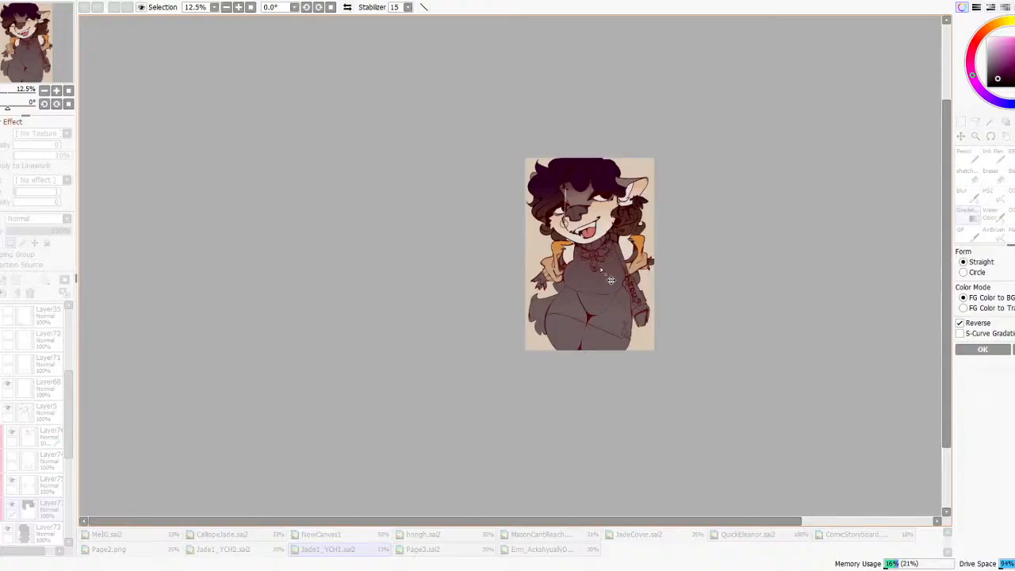
click(982, 349)
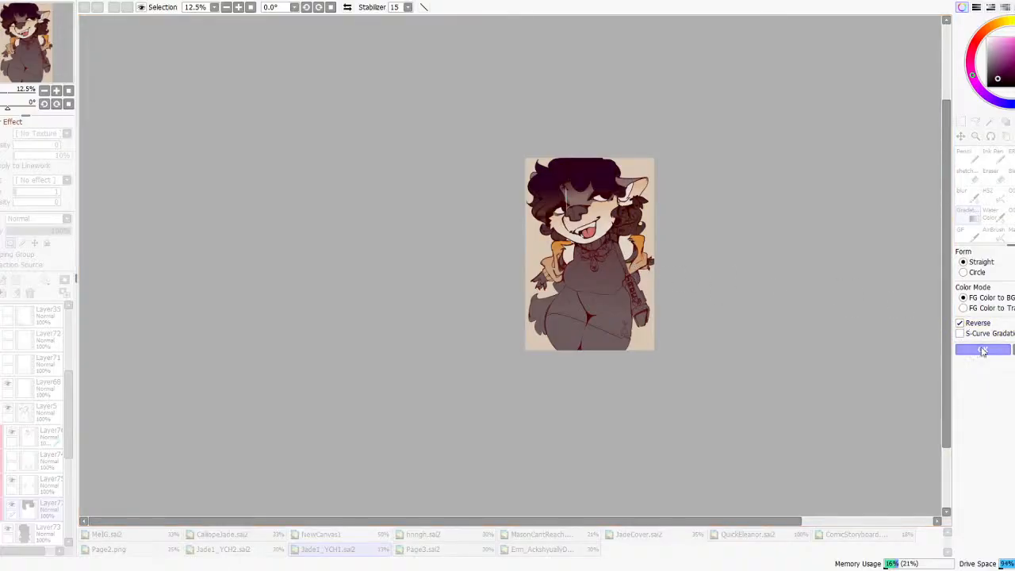
- Draw straight gradients down through the front hair in a darker, muted reddish tone with Reverse on, and apply them
scroll(580, 212, up, 4)
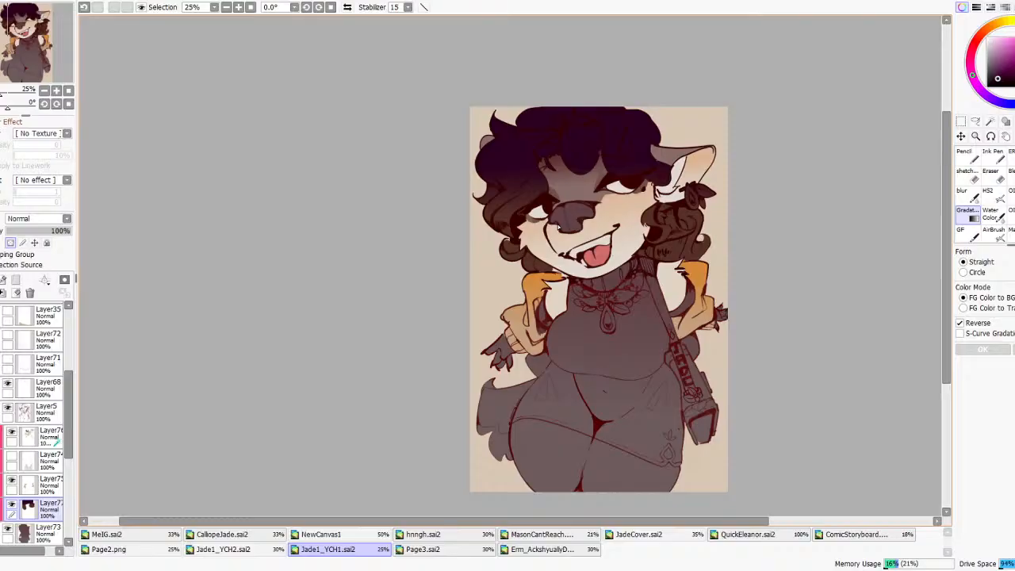
click(991, 77)
drag(593, 154, 604, 207)
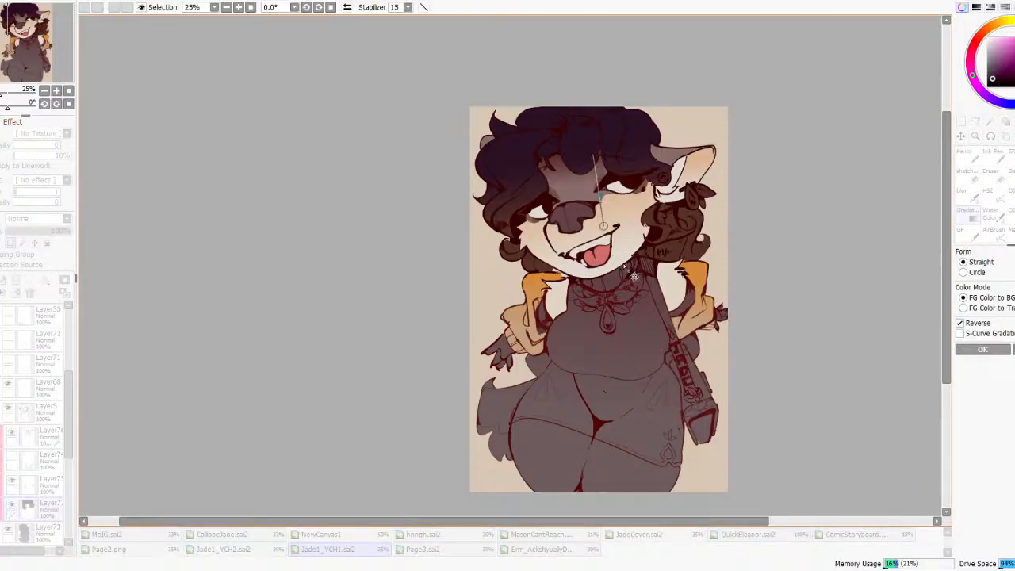
scroll(624, 267, down, 3)
scroll(664, 190, up, 3)
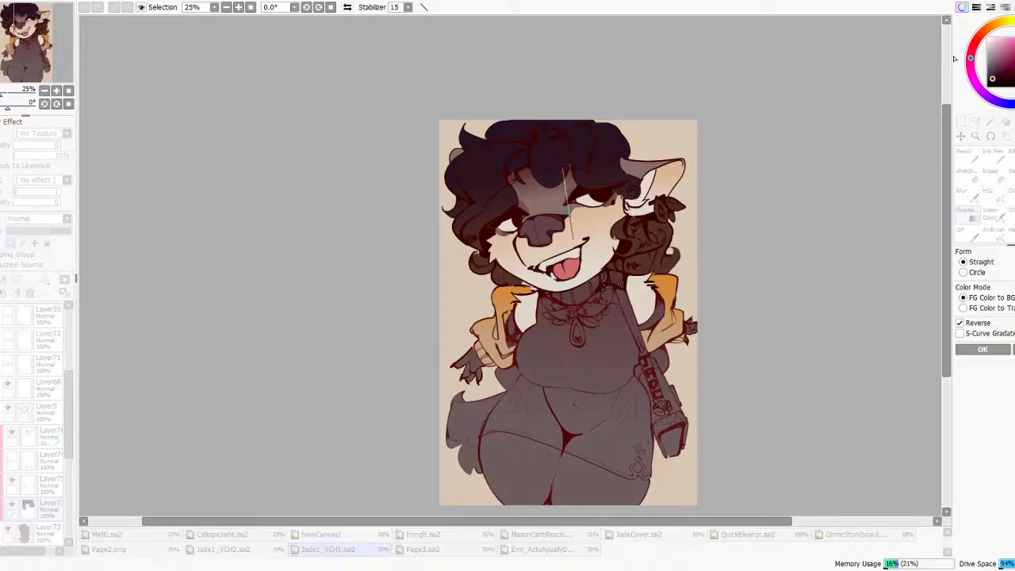
scroll(656, 240, down, 3)
key(Return)
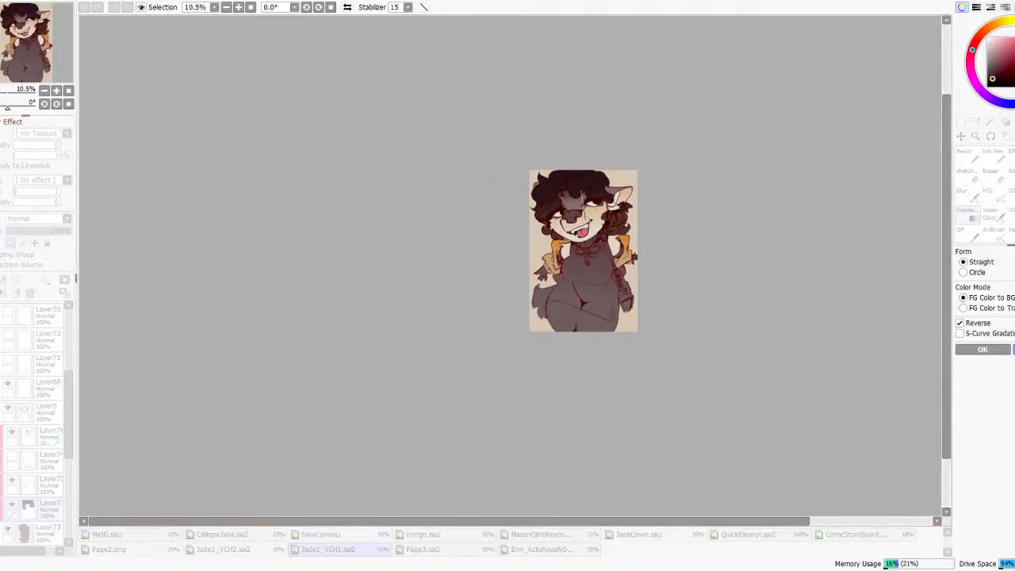
scroll(588, 206, up, 3)
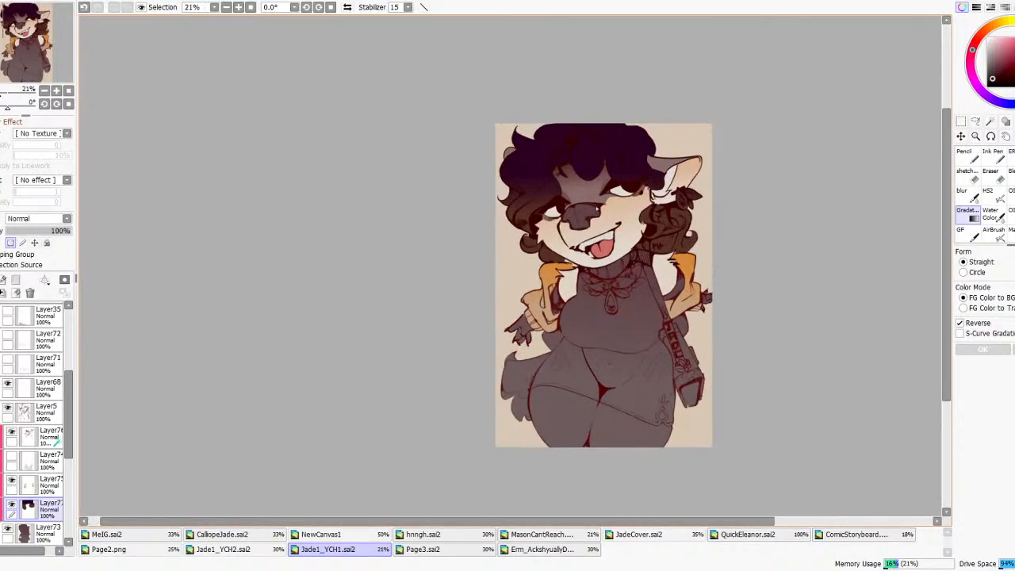
click(619, 182)
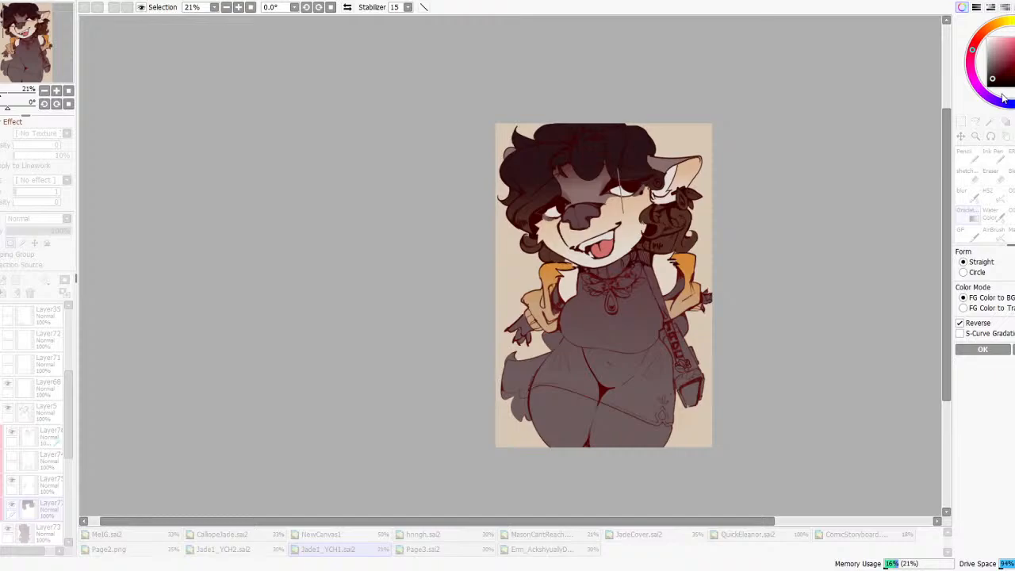
scroll(587, 171, up, 2)
scroll(622, 133, up, 2)
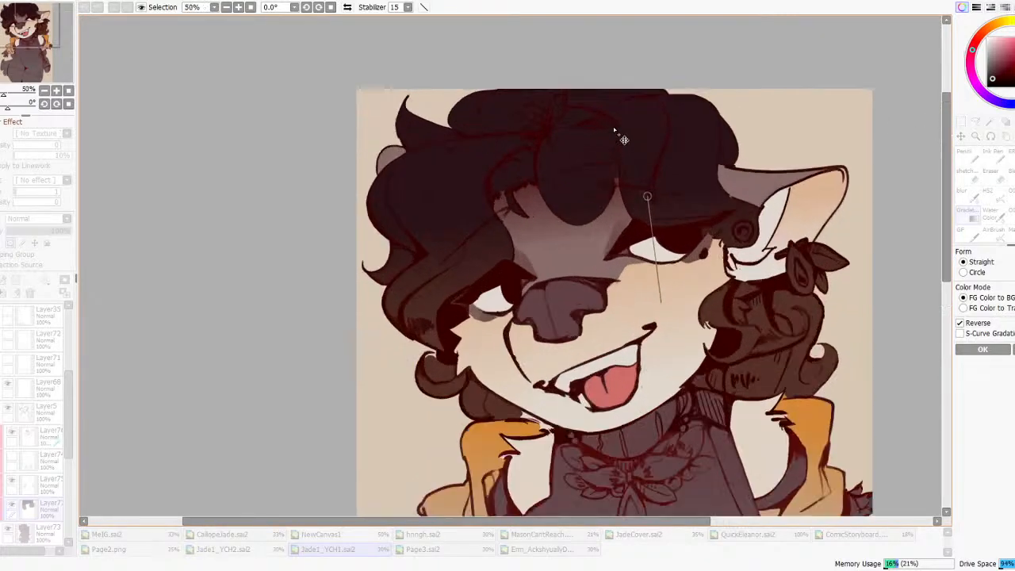
click(982, 349)
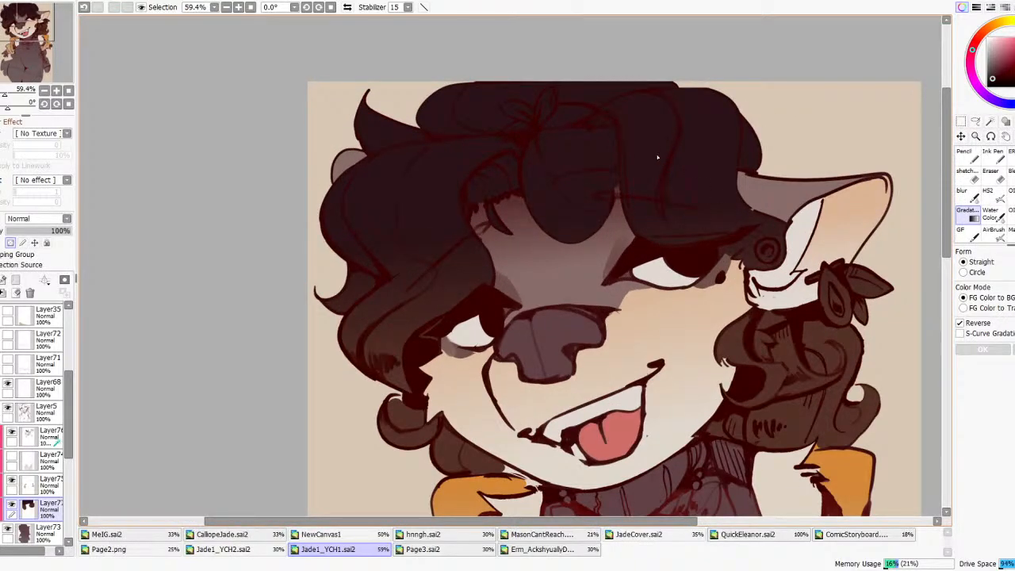
- Make the line art on Layer5 the selection source and add a new clipped layer directly below Layer76
scroll(658, 136, down, 7)
key(n)
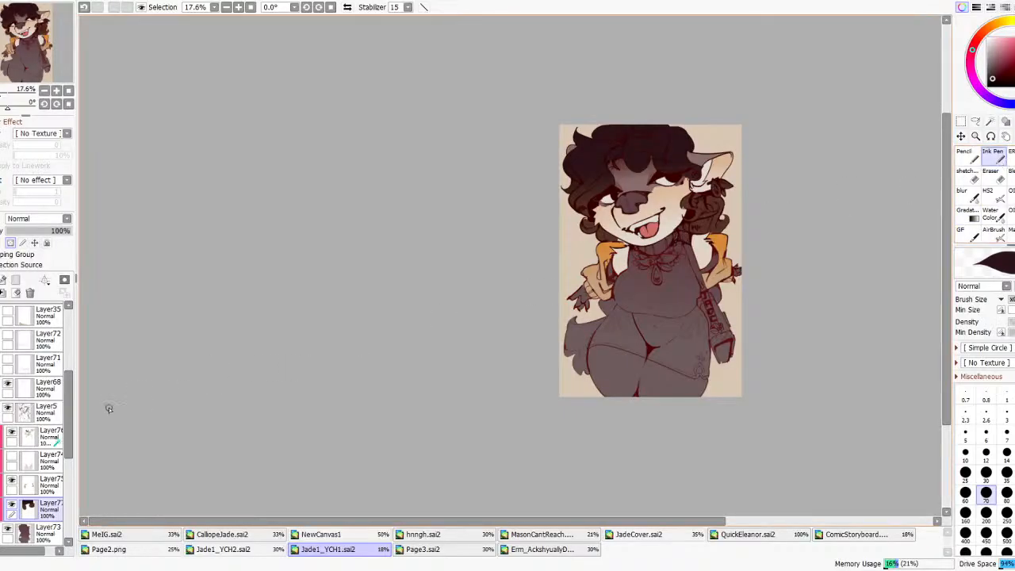
click(44, 441)
scroll(605, 148, up, 3)
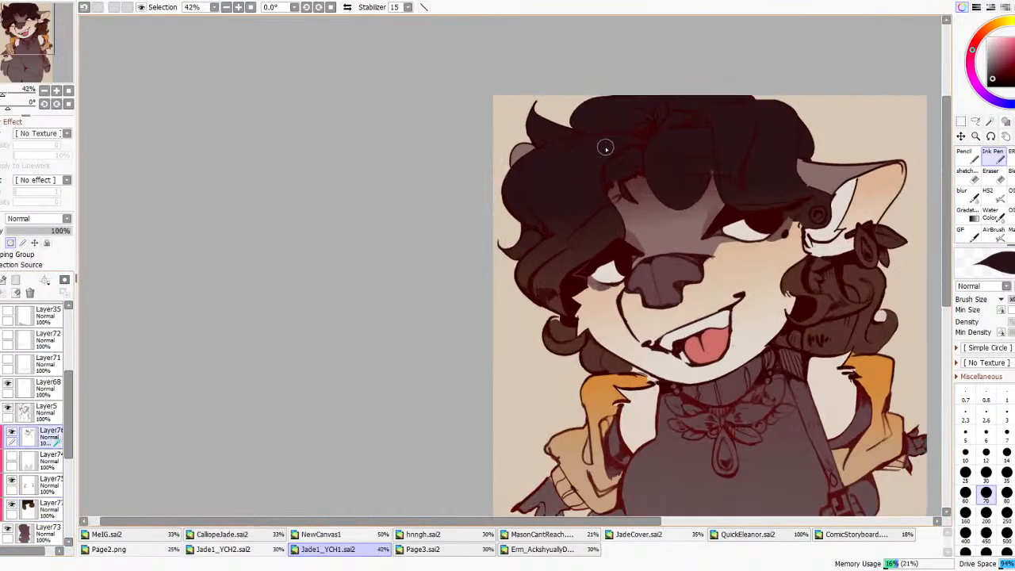
key(w)
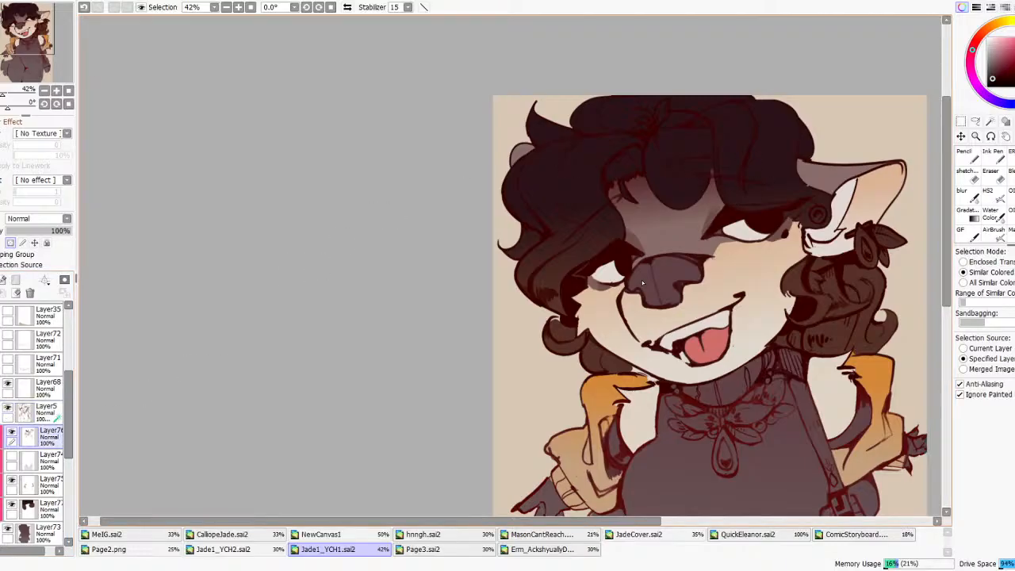
click(4, 280)
click(2, 255)
click(31, 423)
drag(33, 479, 33, 477)
click(970, 155)
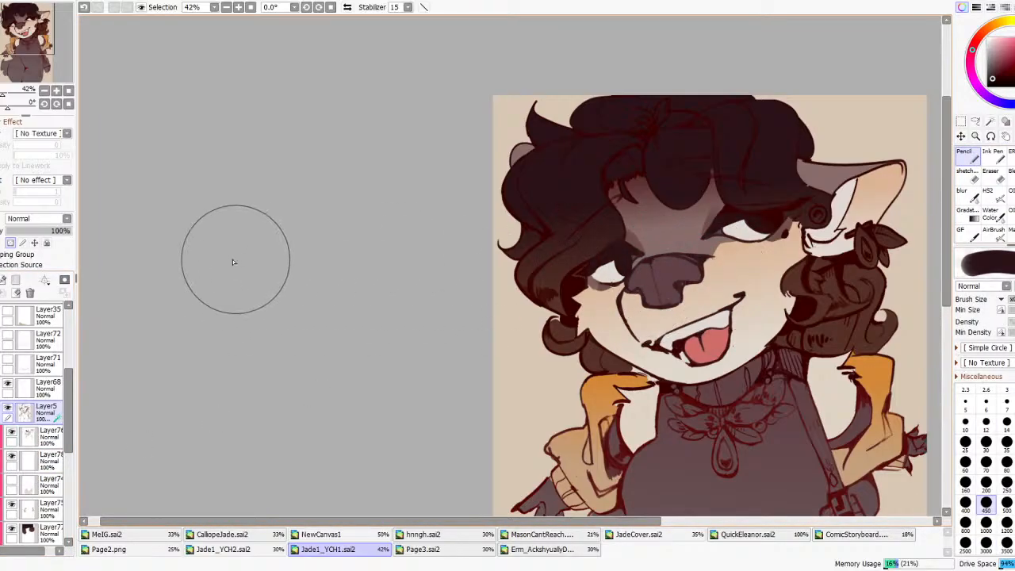
- Paint the nose dark with the Pencil on the new clipped layer, undoing the first stroke and repainting it
click(45, 462)
drag(675, 309, 700, 263)
key(ctrl+z)
mouse_move(687, 304)
mouse_down()
mouse_move(680, 287)
mouse_move(684, 304)
mouse_up()
scroll(775, 254, down, 5)
- Lock the nose layer's transparency, apply a straight gradient across the nose, and delete that layer
click(973, 215)
click(10, 244)
scroll(729, 277, up, 4)
drag(733, 255, 730, 230)
scroll(737, 239, down, 3)
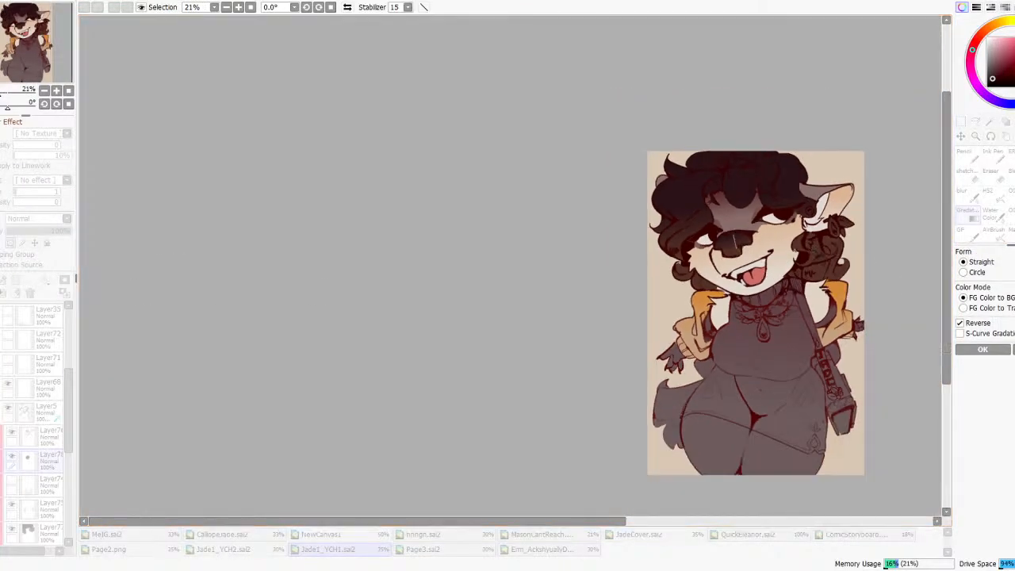
key(Return)
click(30, 294)
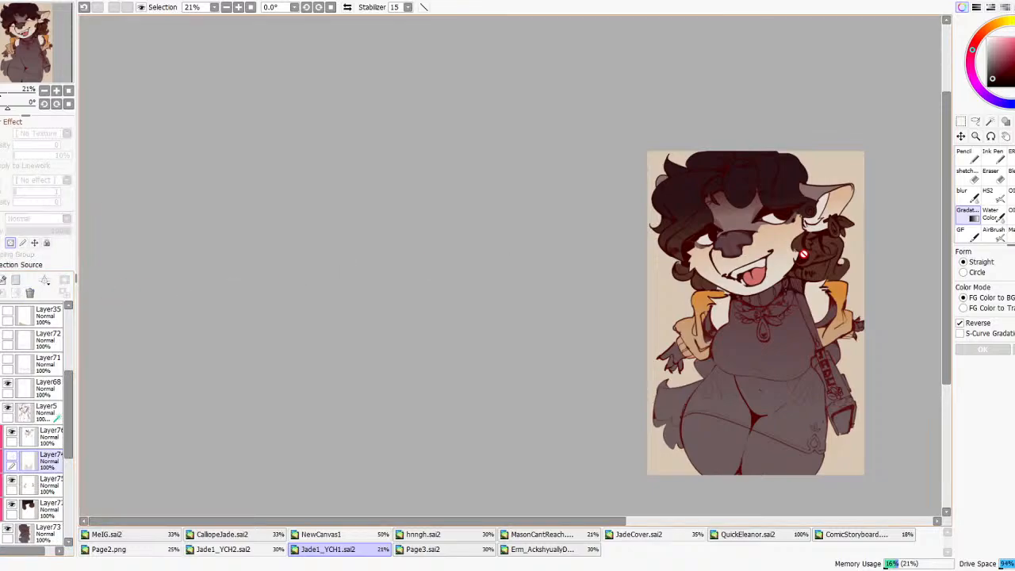
- Examine the colouring of the hair, face and body at several magnifications
scroll(803, 254, up, 4)
scroll(671, 226, down, 6)
scroll(598, 195, up, 4)
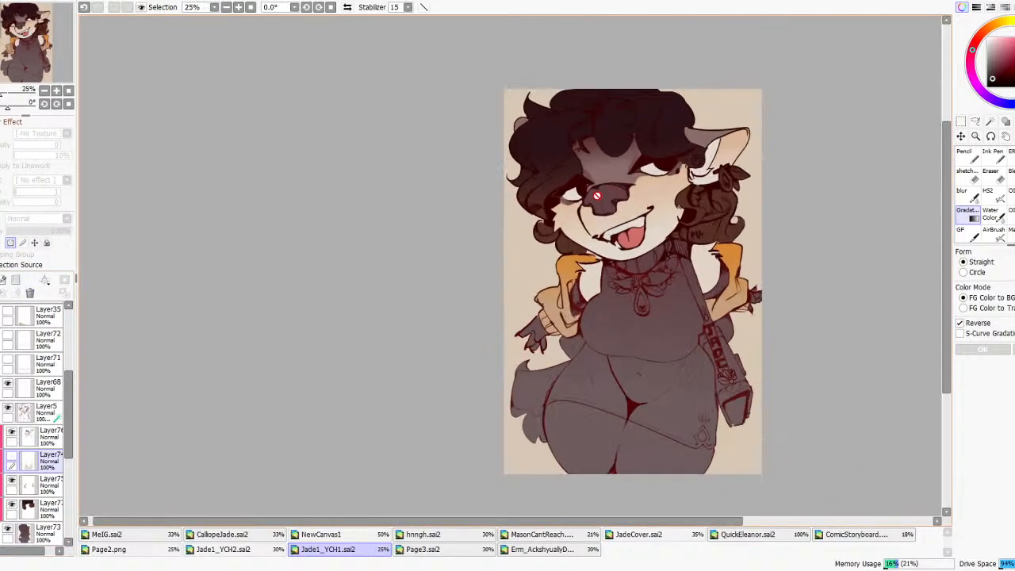
scroll(616, 185, down, 3)
scroll(616, 185, up, 1)
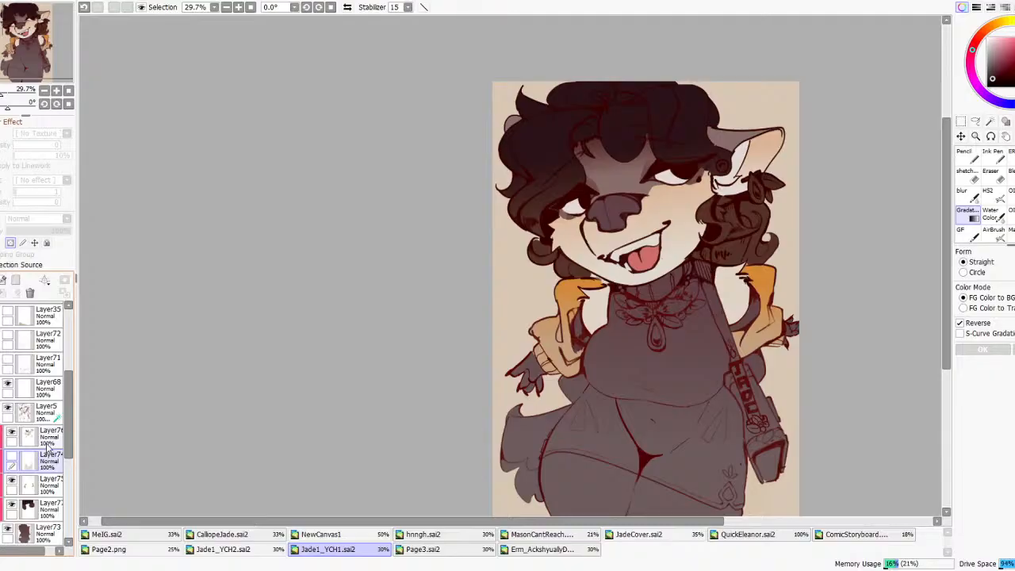
scroll(531, 173, down, 4)
scroll(531, 173, up, 3)
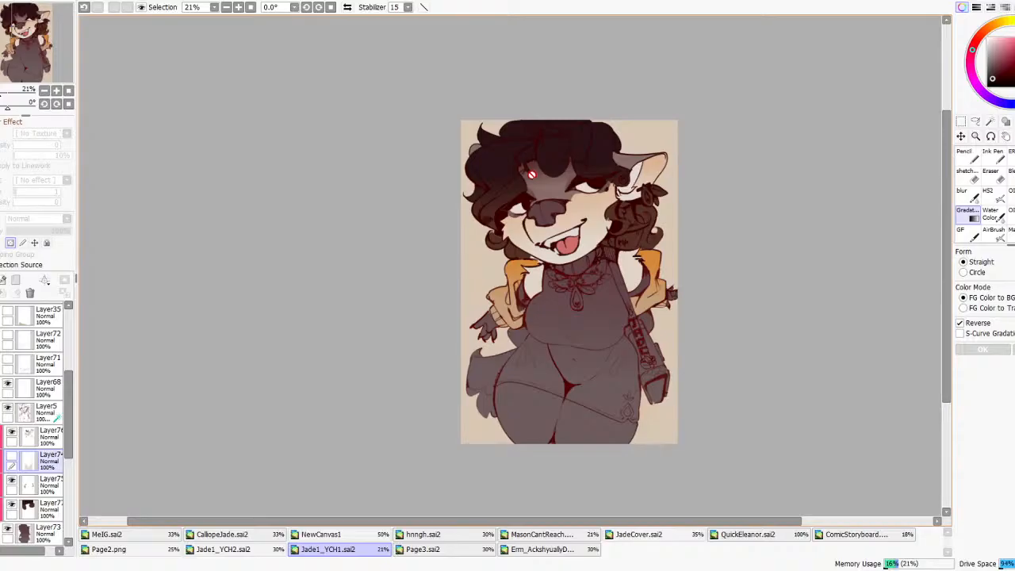
scroll(599, 284, up, 3)
scroll(599, 284, down, 2)
scroll(599, 284, up, 1)
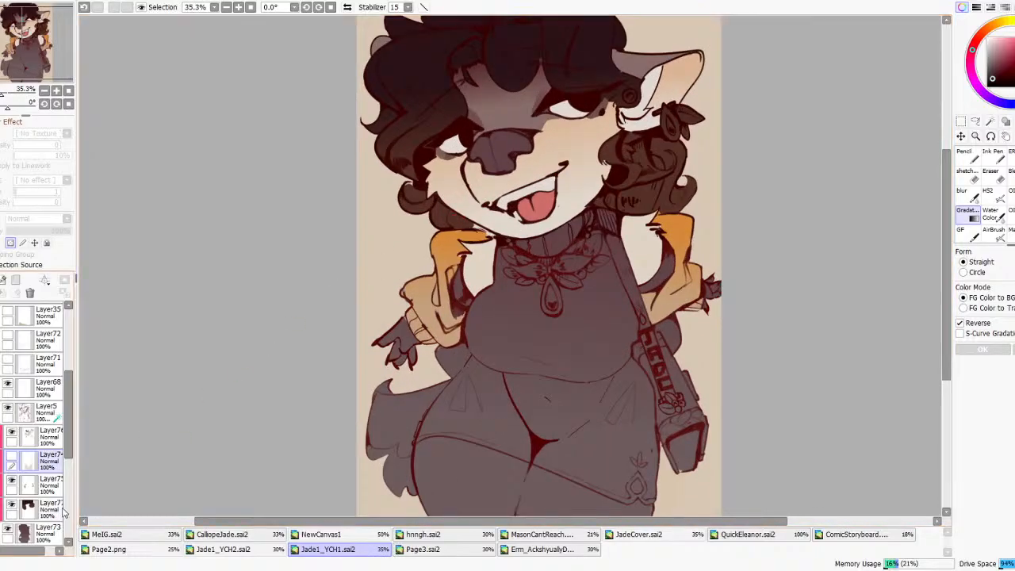
- Select the body on Layer73 with a freeform lasso and try a darker colour adjustment on it
click(52, 534)
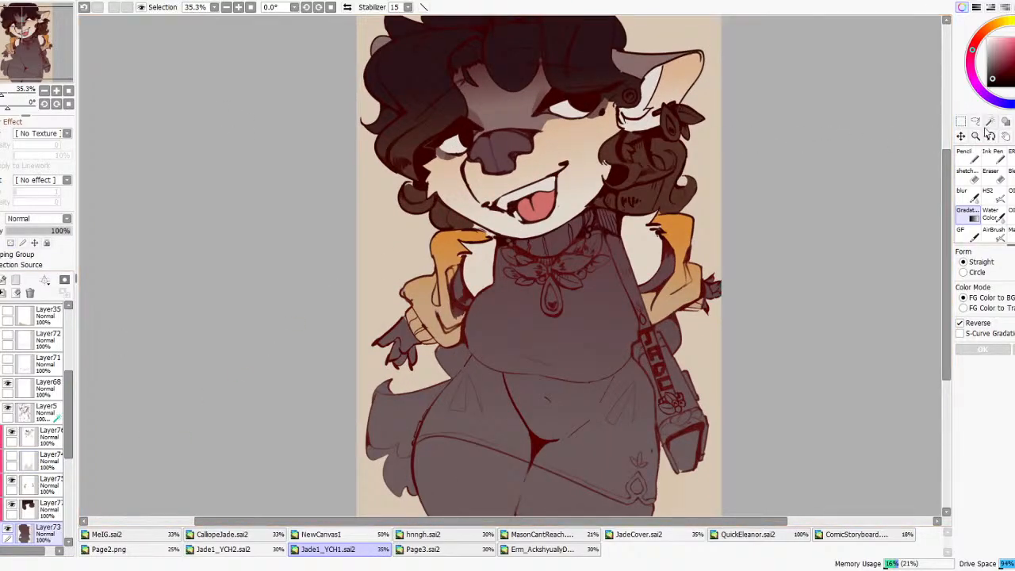
click(975, 122)
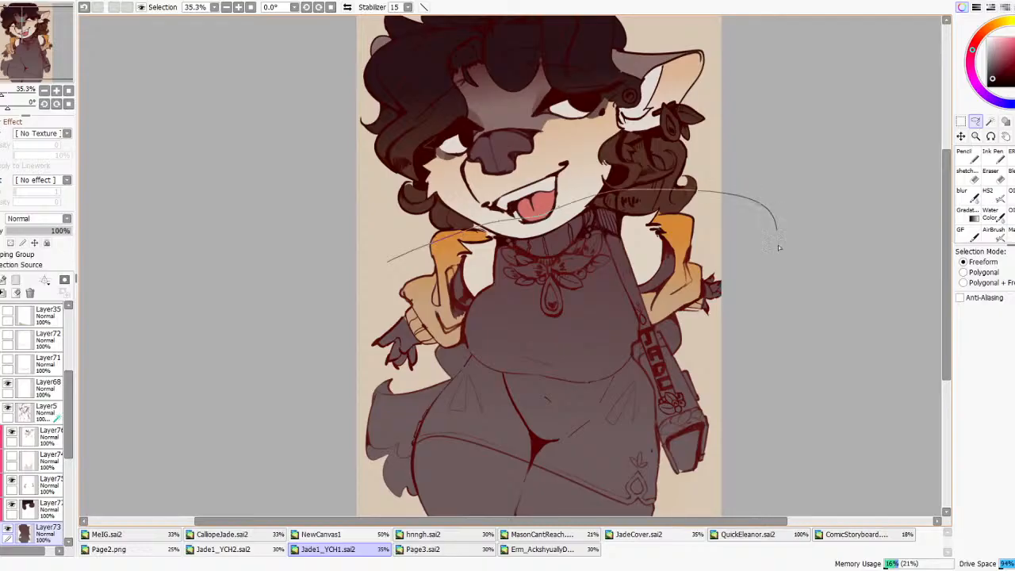
drag(566, 535, 306, 256)
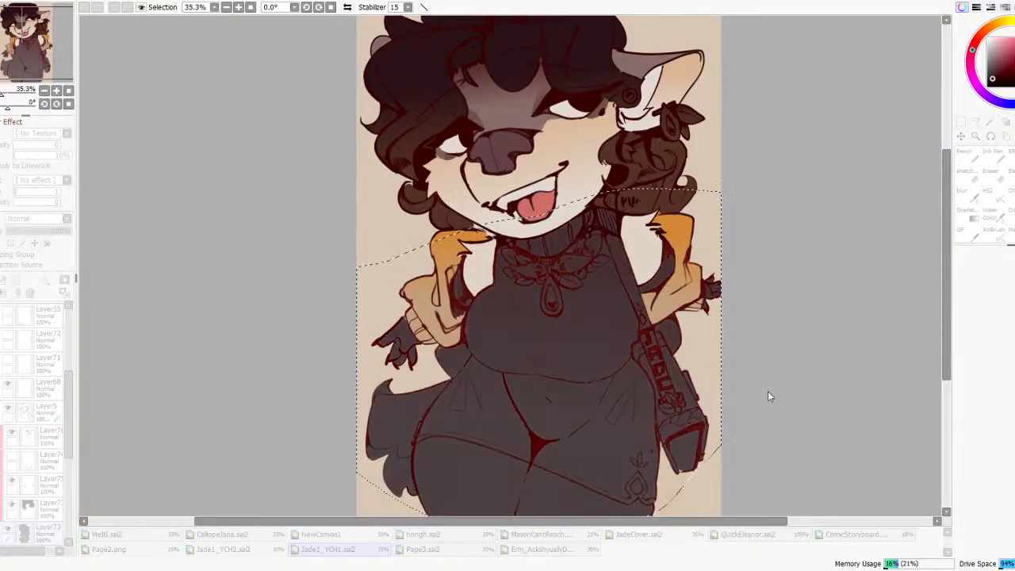
scroll(685, 240, down, 1)
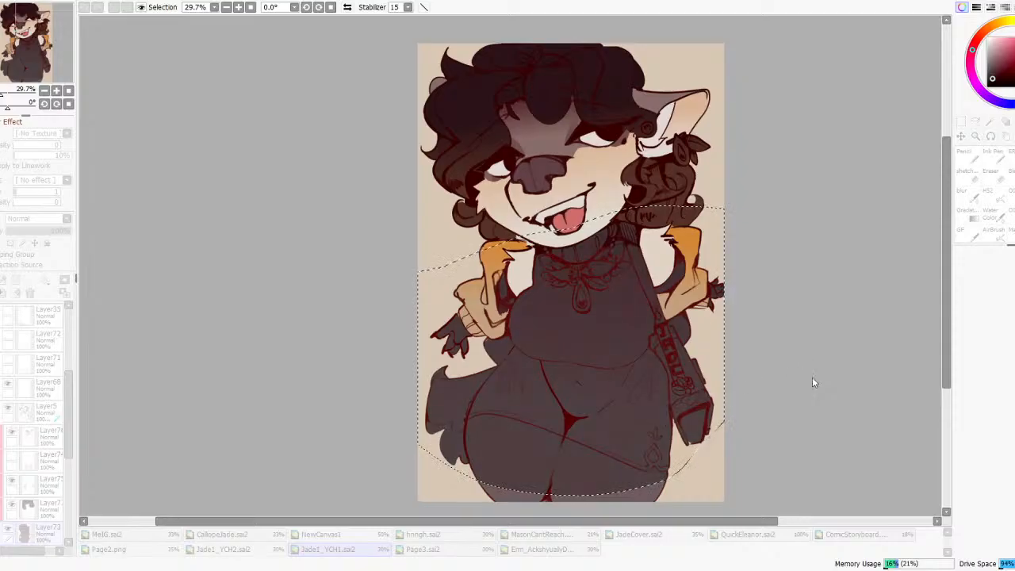
scroll(753, 385, down, 5)
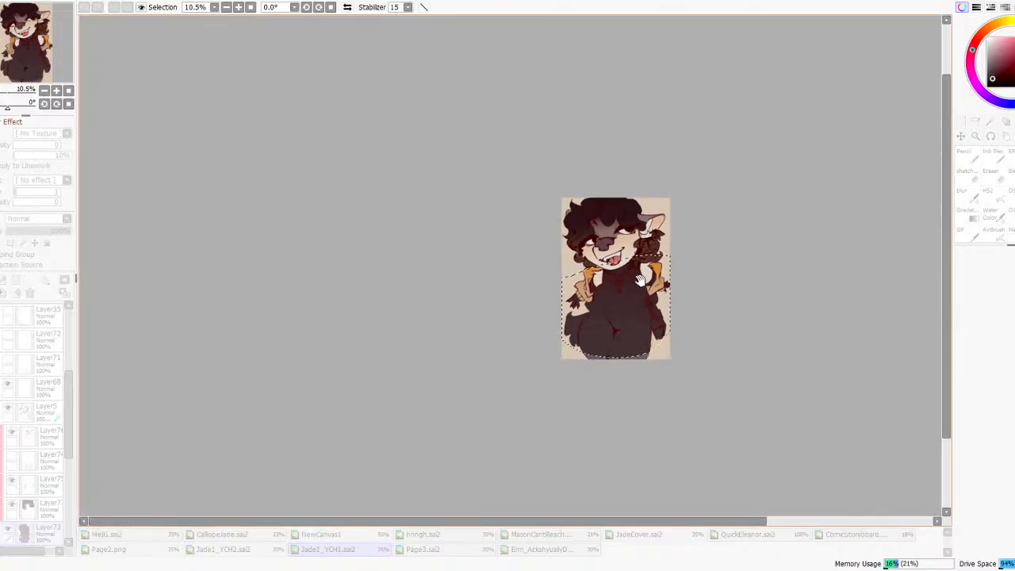
click(871, 443)
scroll(602, 236, up, 5)
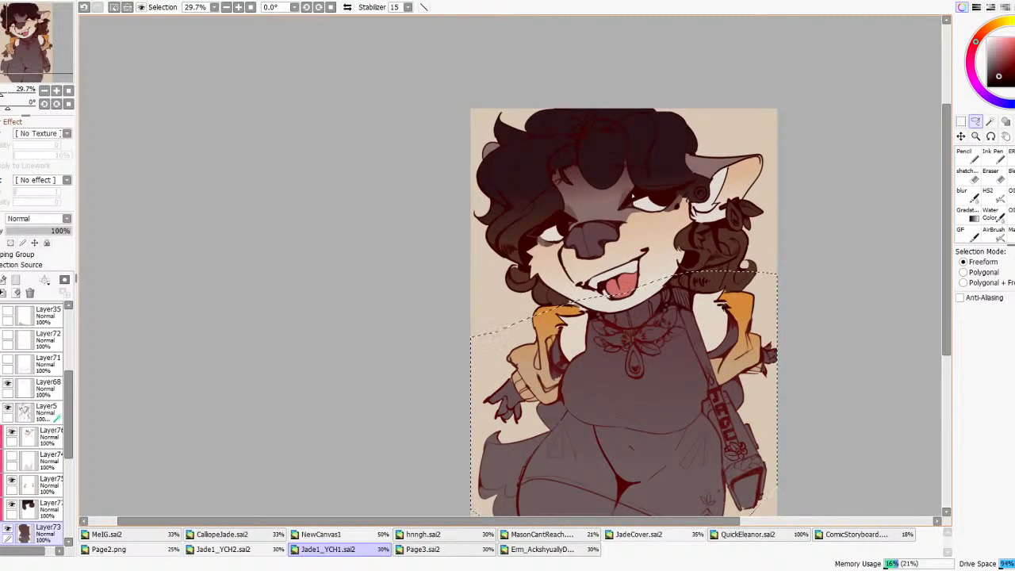
- Clear the selection, tint the line art on Layer5 dark brown with the Pencil at size 1200, and select the front hair layer
click(37, 404)
key(n)
scroll(692, 272, down, 3)
key(ctrl+d)
key(bracketright)
key(bracketright)
key(bracketright)
key(bracketright)
key(bracketright)
key(bracketright)
mouse_move(510, 265)
mouse_down()
mouse_move(713, 347)
mouse_move(594, 412)
mouse_move(772, 262)
mouse_up()
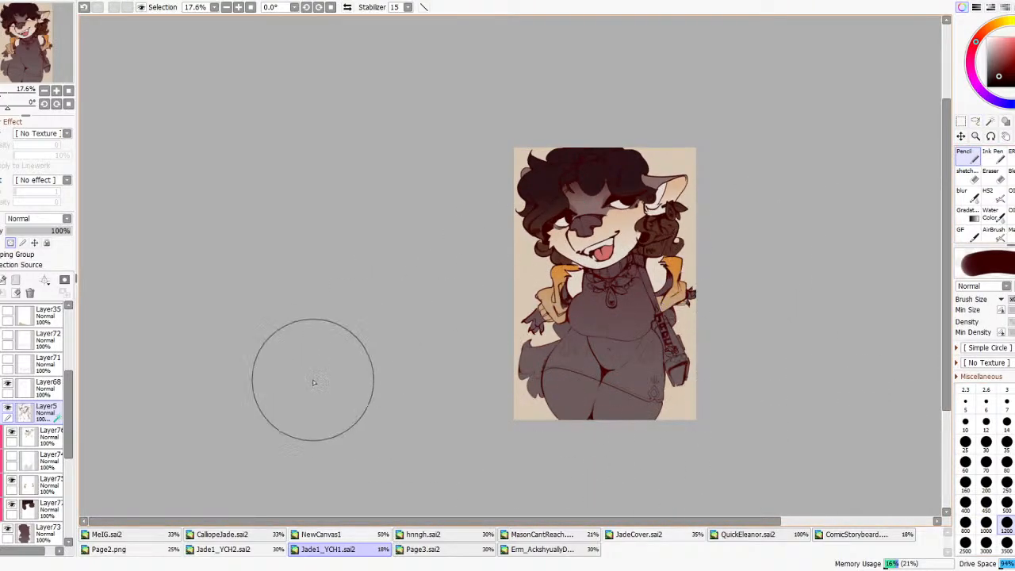
click(43, 507)
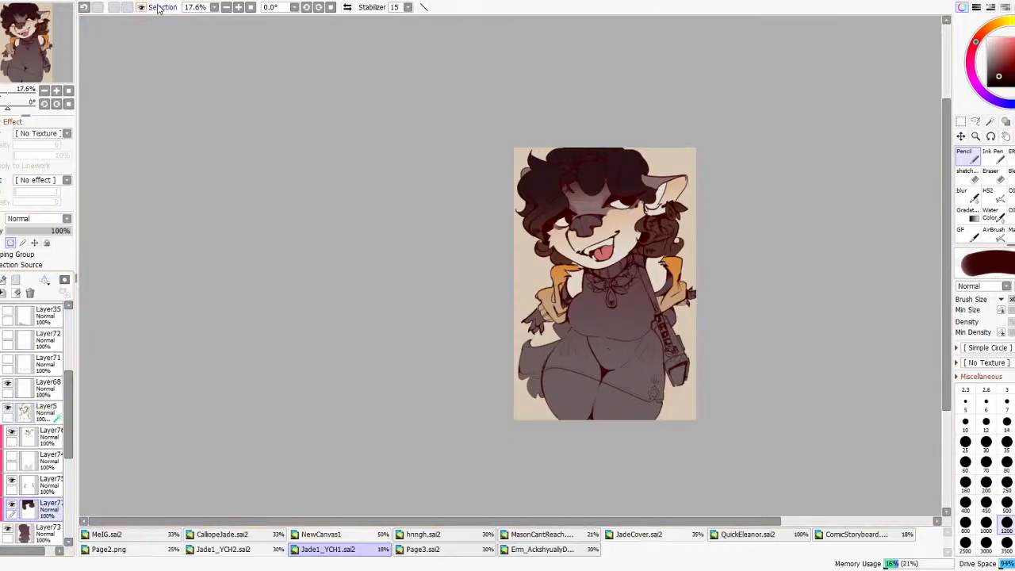
- Adjust the colouring of the front hair layer and of the facial details on Layer76
key(Tab)
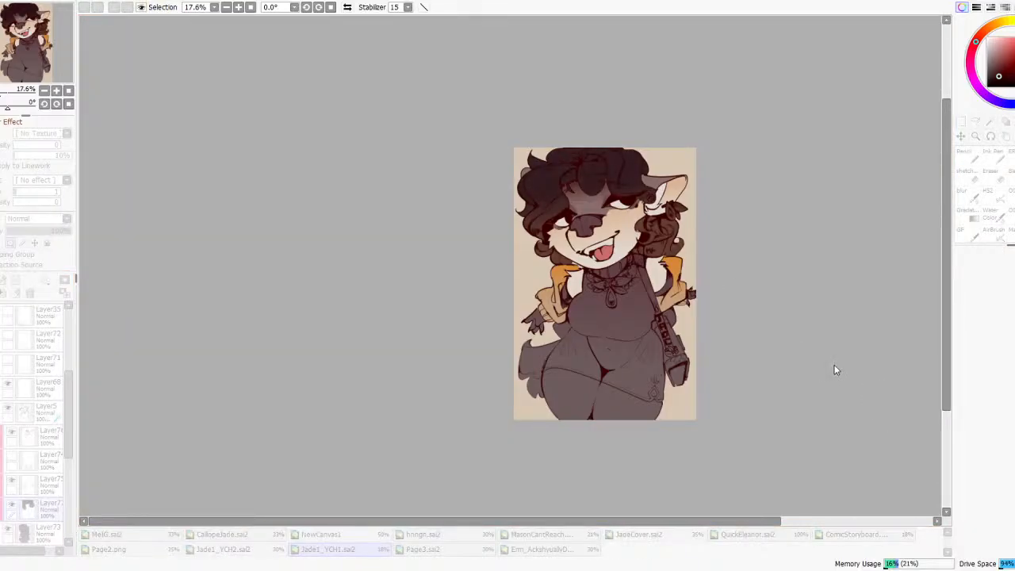
key(Tab)
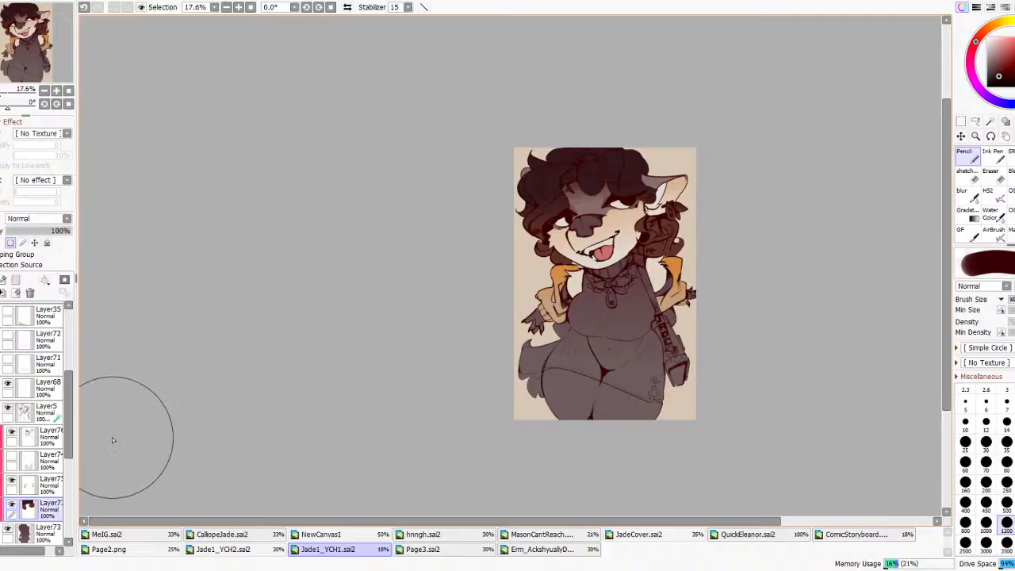
click(32, 435)
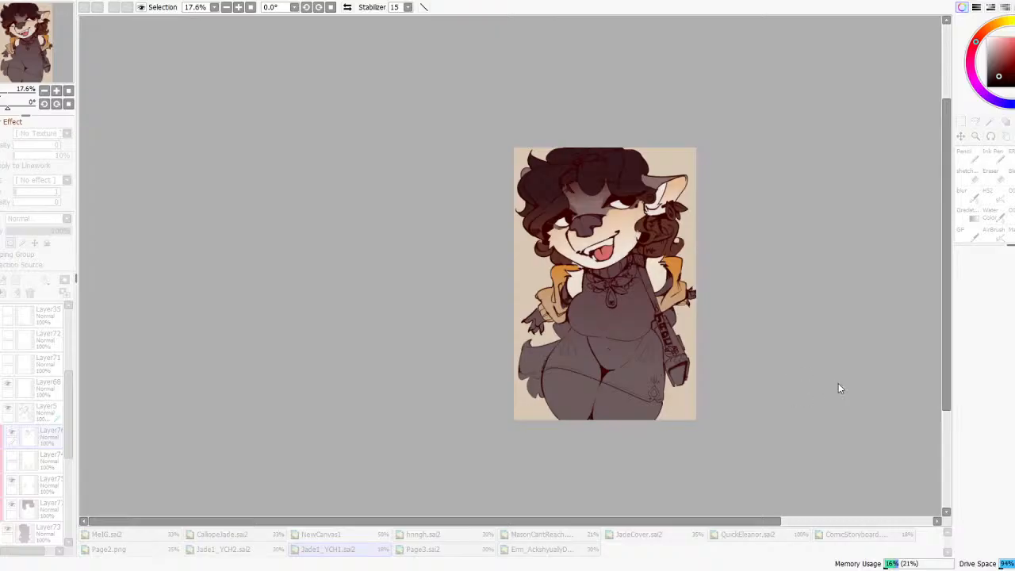
mouse_move(838, 383)
mouse_down()
mouse_move(841, 364)
mouse_move(823, 384)
mouse_move(872, 395)
mouse_move(854, 366)
mouse_move(706, 294)
mouse_move(886, 412)
mouse_move(850, 402)
mouse_move(845, 369)
mouse_move(833, 370)
mouse_up()
scroll(623, 209, up, 2)
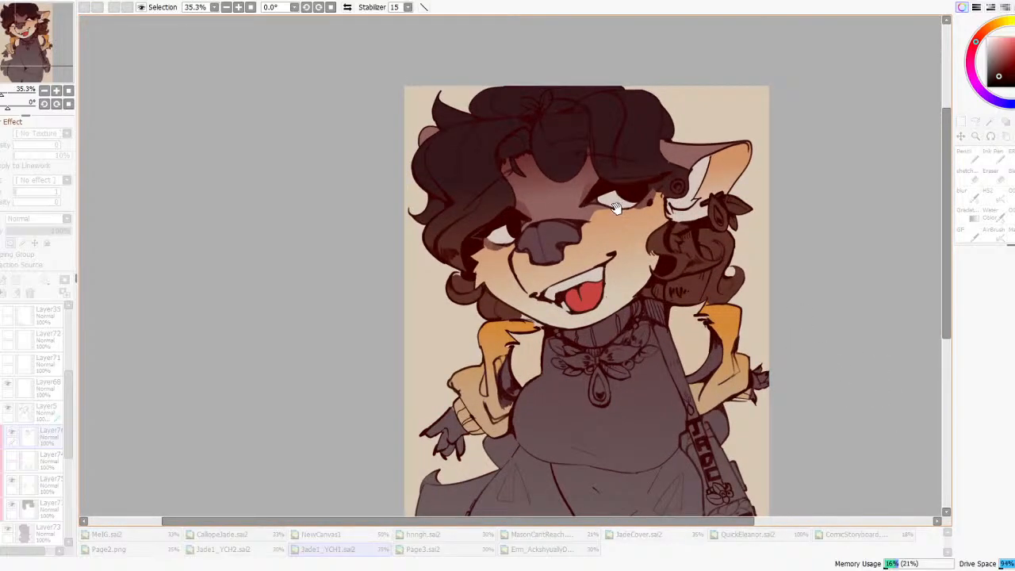
scroll(598, 214, down, 2)
click(859, 418)
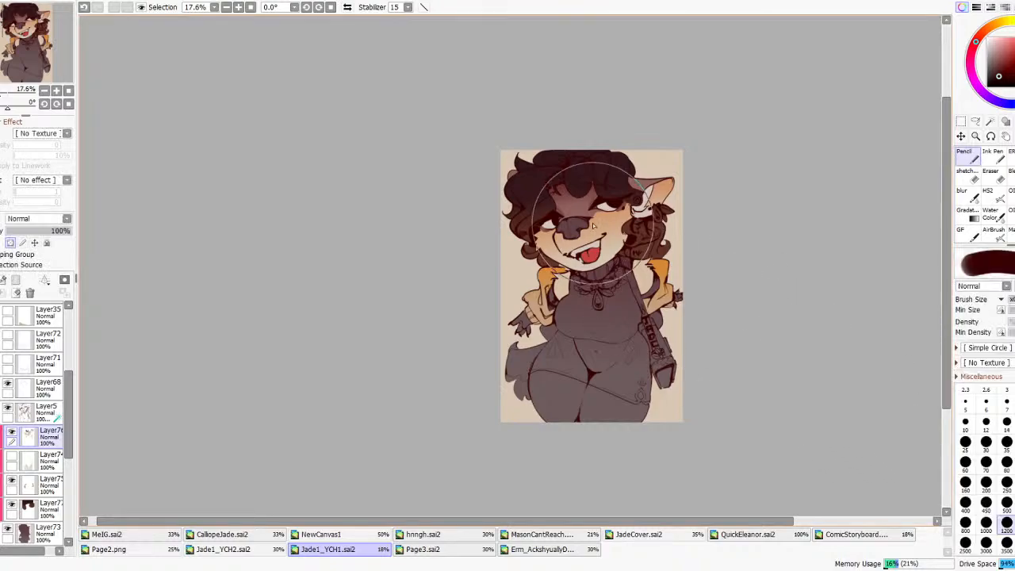
scroll(593, 222, down, 2)
scroll(647, 255, up, 5)
scroll(645, 255, down, 5)
scroll(644, 254, up, 3)
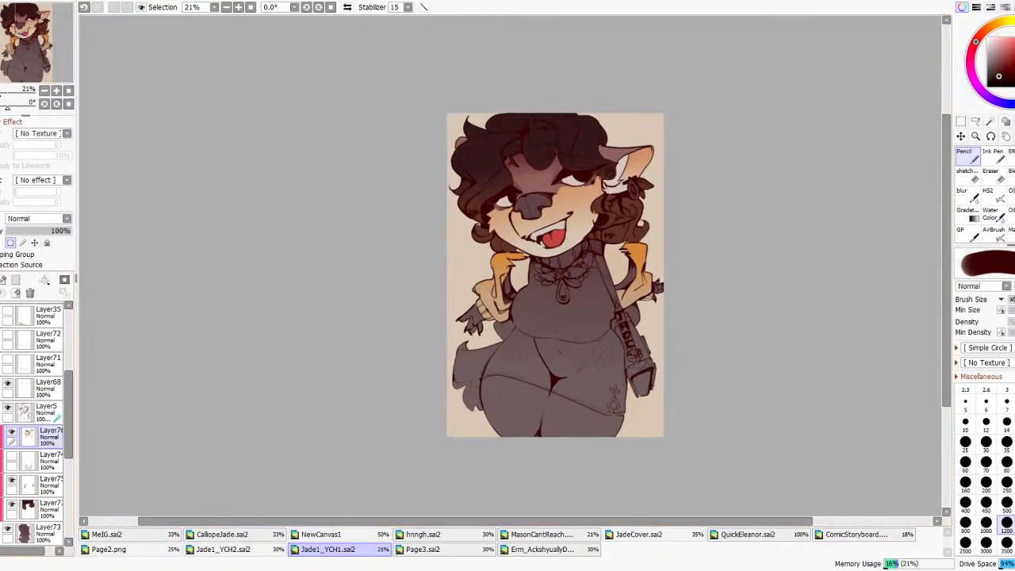
- Apply a straight red-to-orange gradient across both sleeves on Layer75
click(11, 480)
click(12, 480)
click(36, 485)
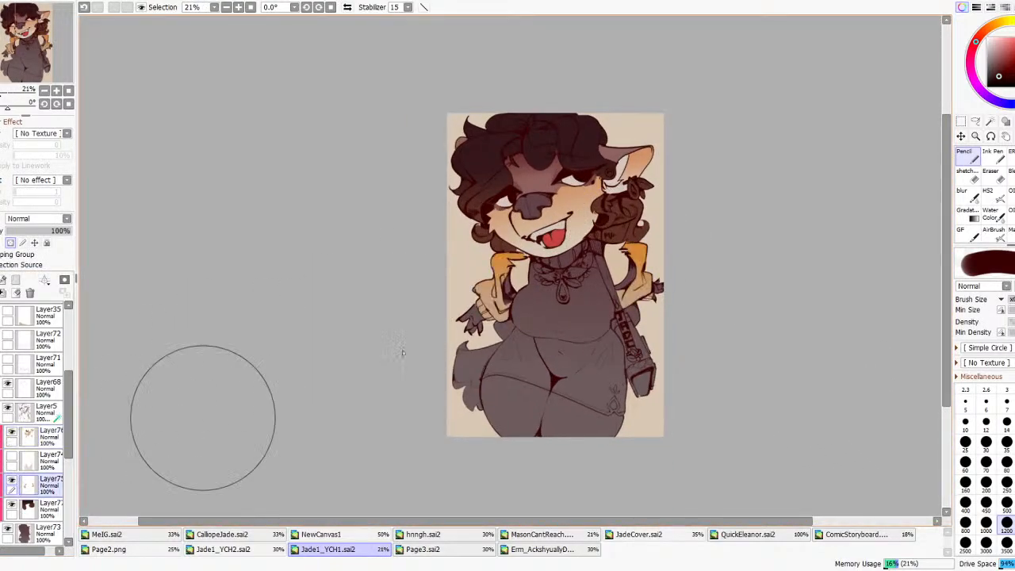
click(967, 215)
click(996, 70)
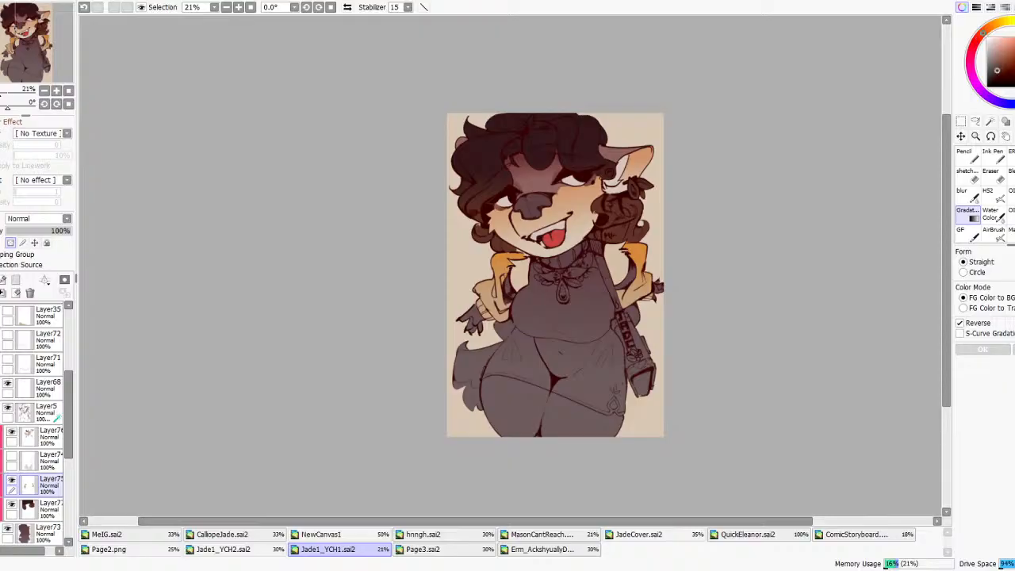
drag(660, 294, 657, 242)
scroll(661, 245, down, 4)
scroll(658, 250, up, 5)
drag(683, 302, 670, 249)
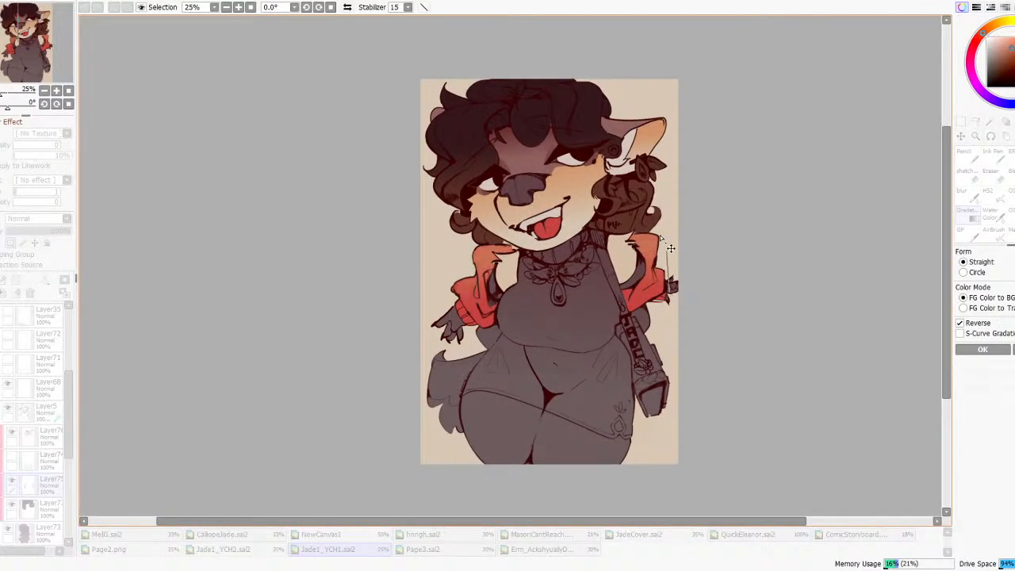
click(981, 349)
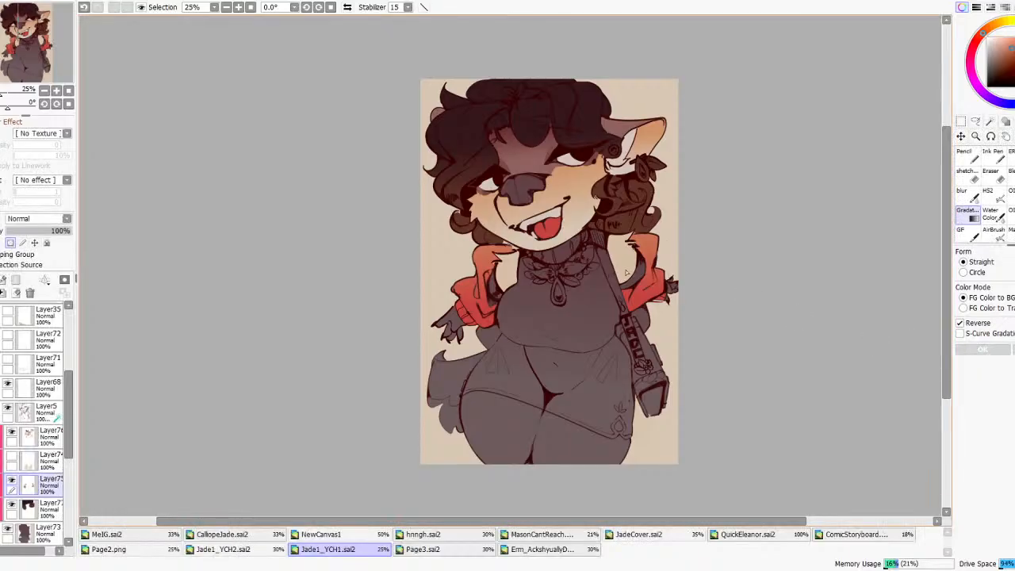
- Shift the body colour on Layer73 to a darker reddish brown with a colour adjustment
scroll(626, 271, down, 4)
scroll(626, 271, up, 3)
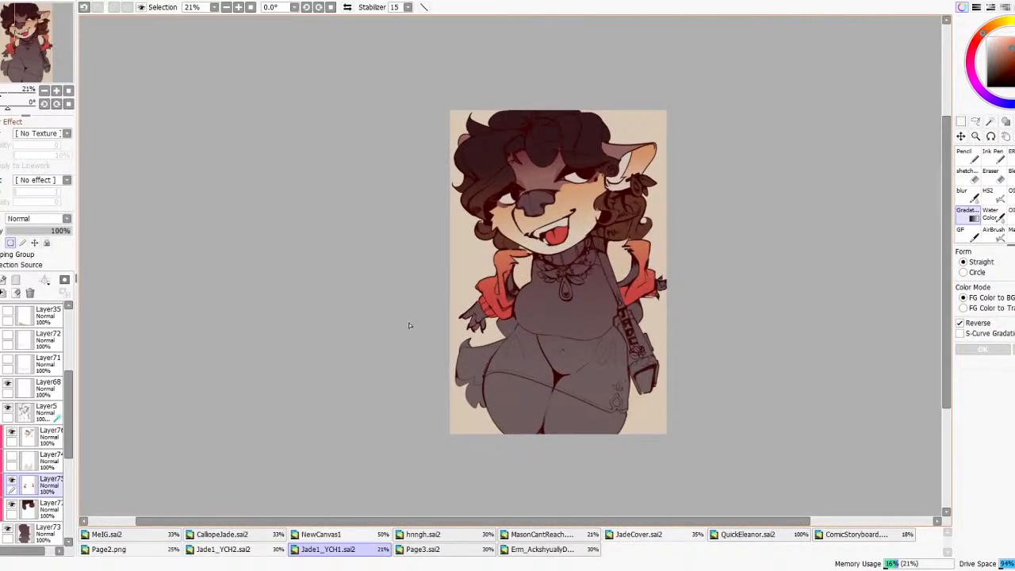
click(41, 533)
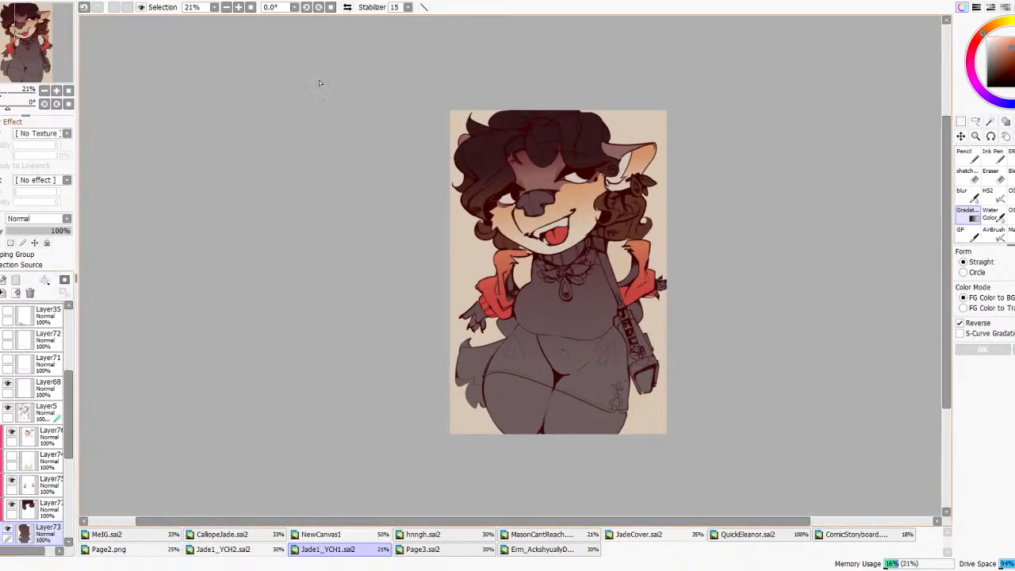
click(286, 12)
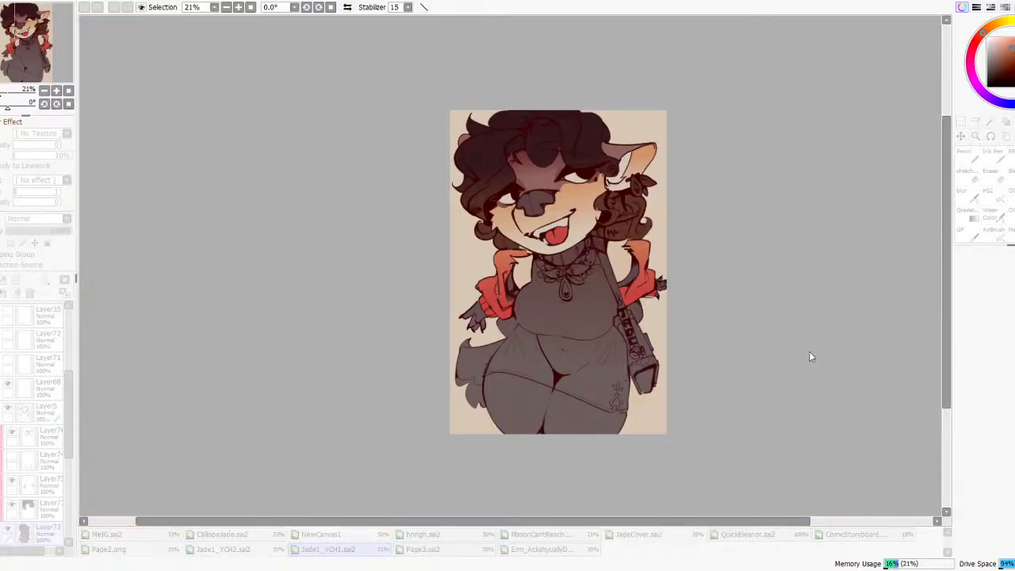
drag(810, 369, 772, 383)
scroll(548, 305, down, 2)
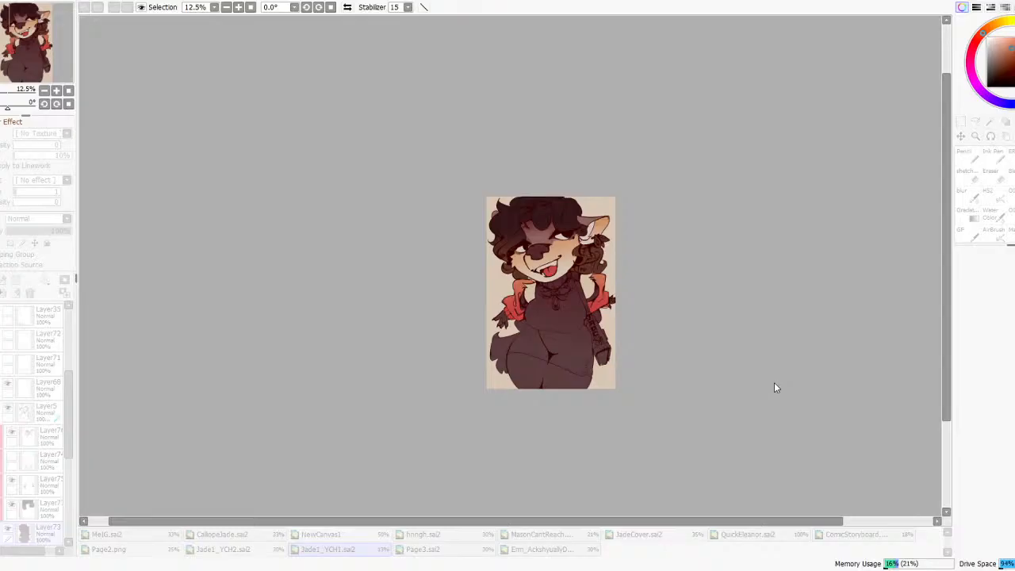
scroll(776, 388, up, 2)
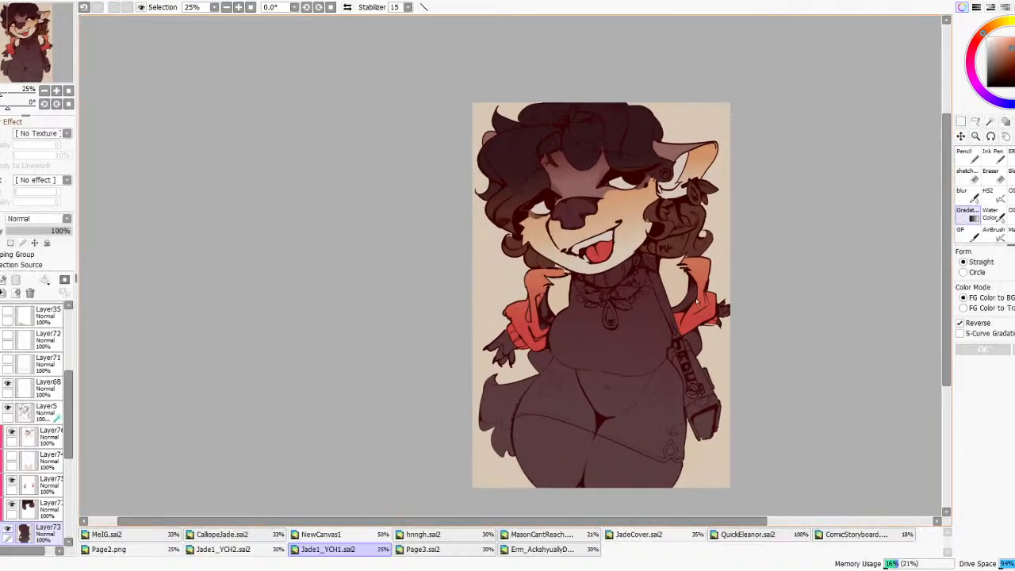
scroll(553, 232, up, 2)
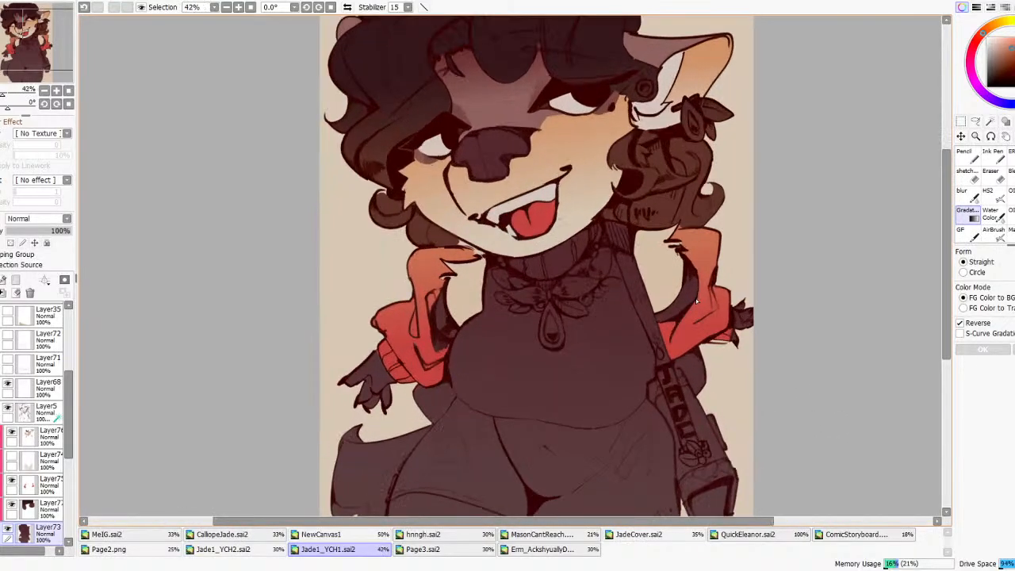
scroll(553, 232, down, 2)
scroll(553, 232, down, 3)
scroll(583, 248, up, 2)
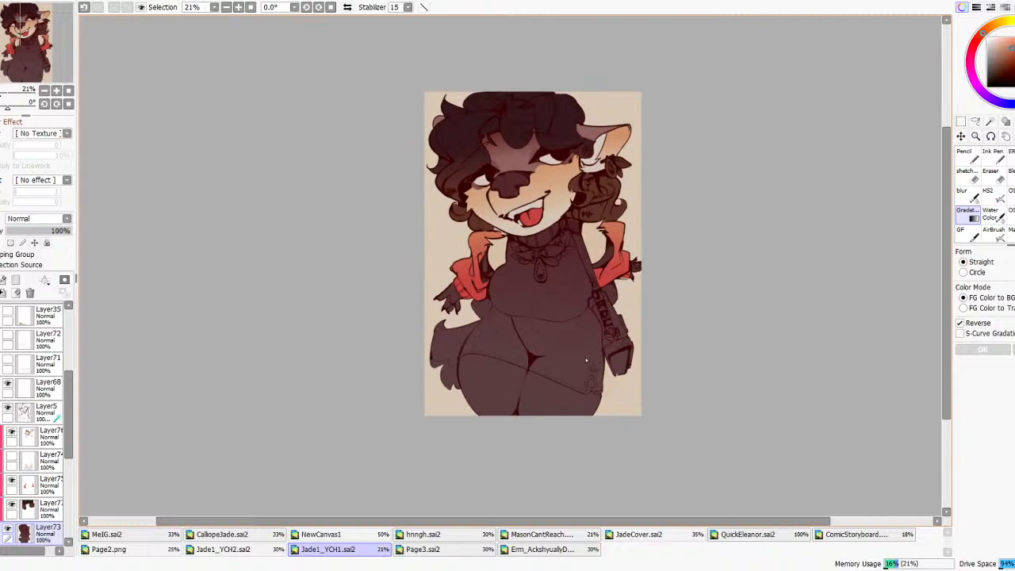
- Repaint the nose on Layer73 in its earlier lighter grey with the Pencil at size 200, keeping transparency locked
key(ctrl+z)
scroll(502, 172, up, 2)
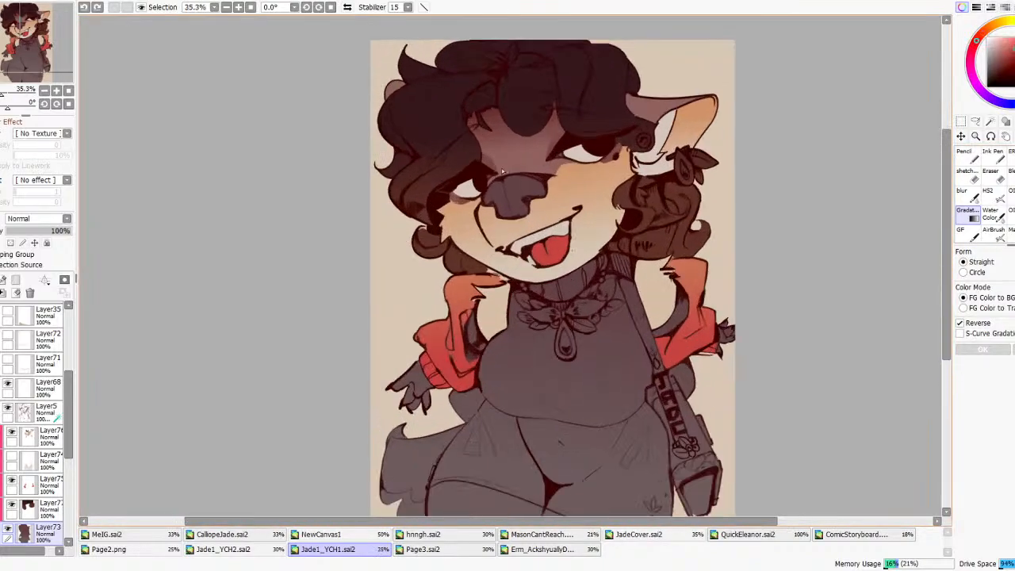
key(ctrl+y)
scroll(535, 188, down, 4)
key(n)
scroll(574, 163, up, 4)
mouse_move(388, 119)
mouse_down()
mouse_move(511, 134)
mouse_move(539, 170)
mouse_up()
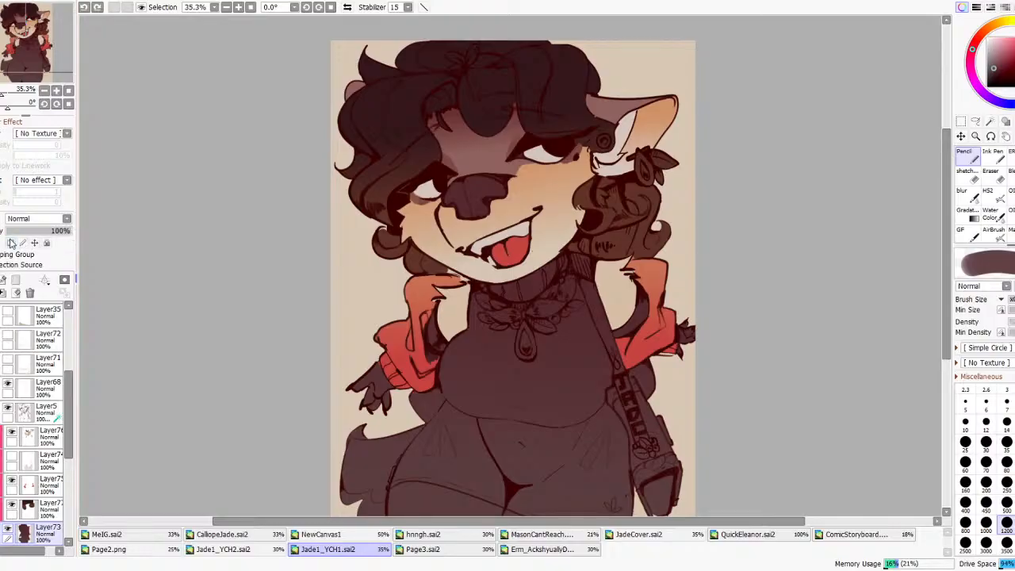
scroll(552, 166, down, 1)
scroll(552, 167, down, 1)
scroll(515, 204, up, 2)
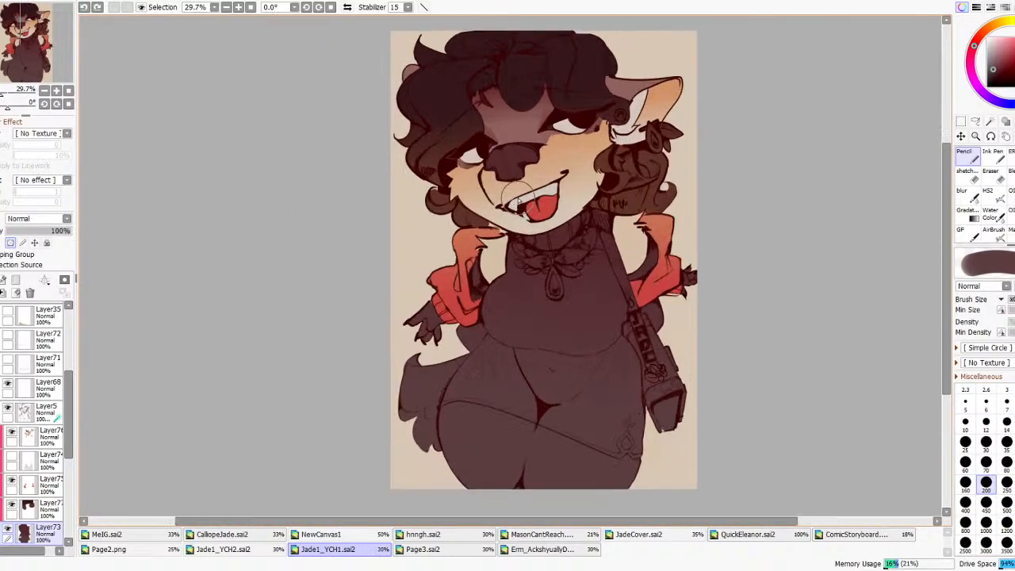
scroll(523, 194, down, 3)
scroll(592, 184, up, 2)
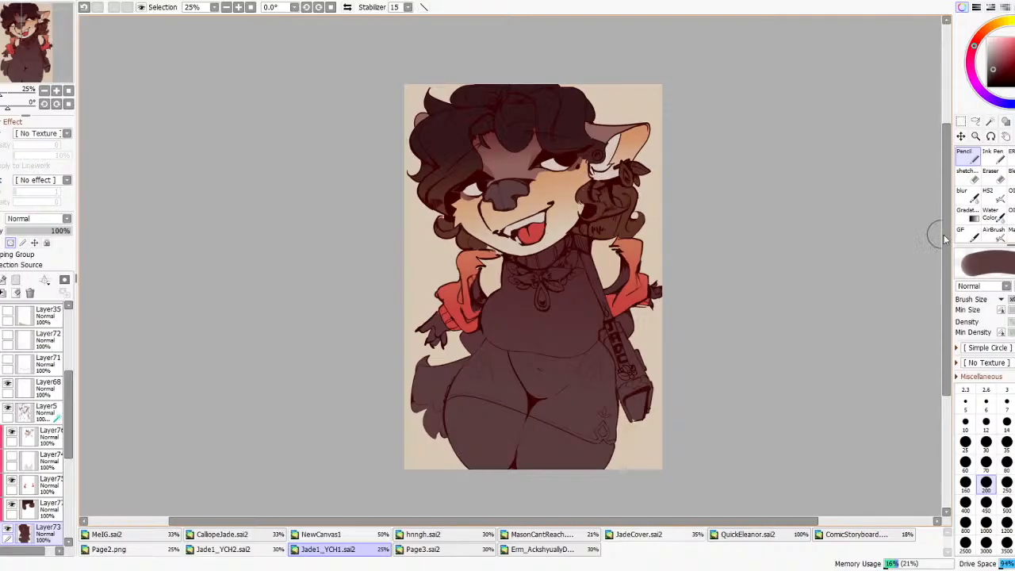
- Choose the Bucket with a pale cream colour and add a new layer above Layer76 as part of the clipping group
click(1012, 171)
right_click(650, 225)
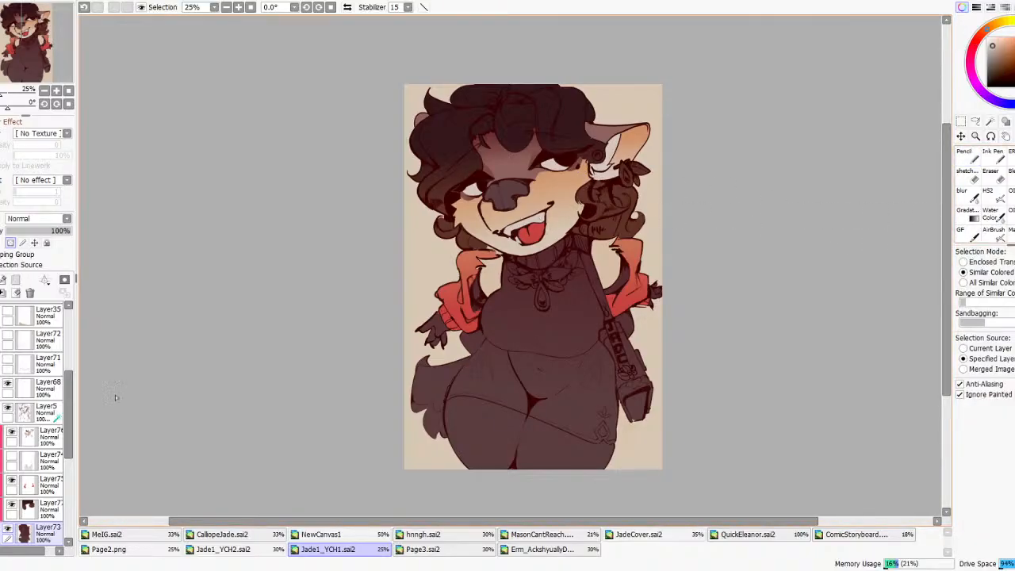
click(12, 434)
click(12, 434)
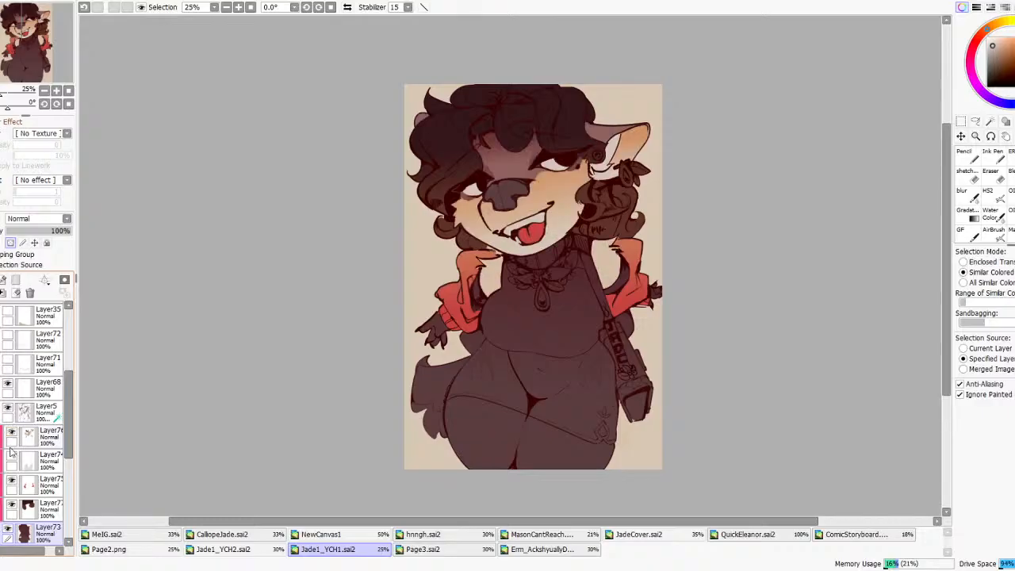
click(12, 457)
click(14, 456)
click(36, 443)
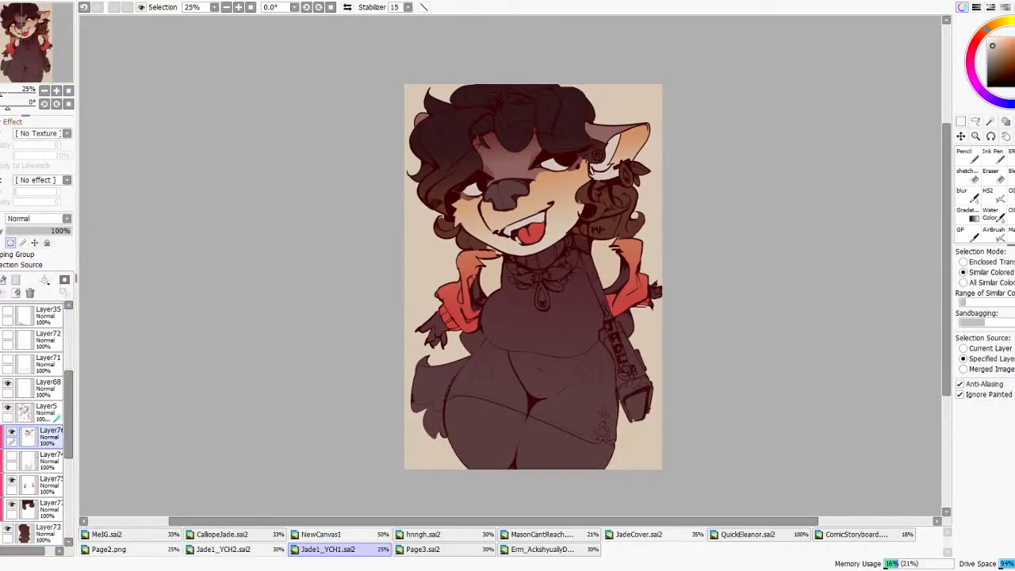
click(2, 279)
click(39, 256)
- Fill the necklace's leaves, small rings and teardrop pendant rim with pale cream
scroll(540, 266, up, 2)
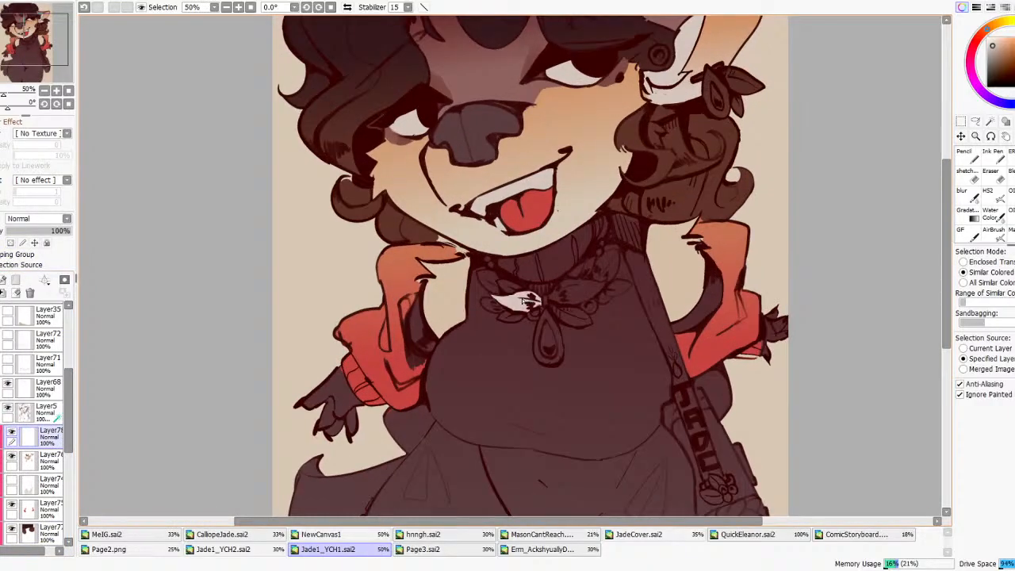
scroll(596, 272, up, 3)
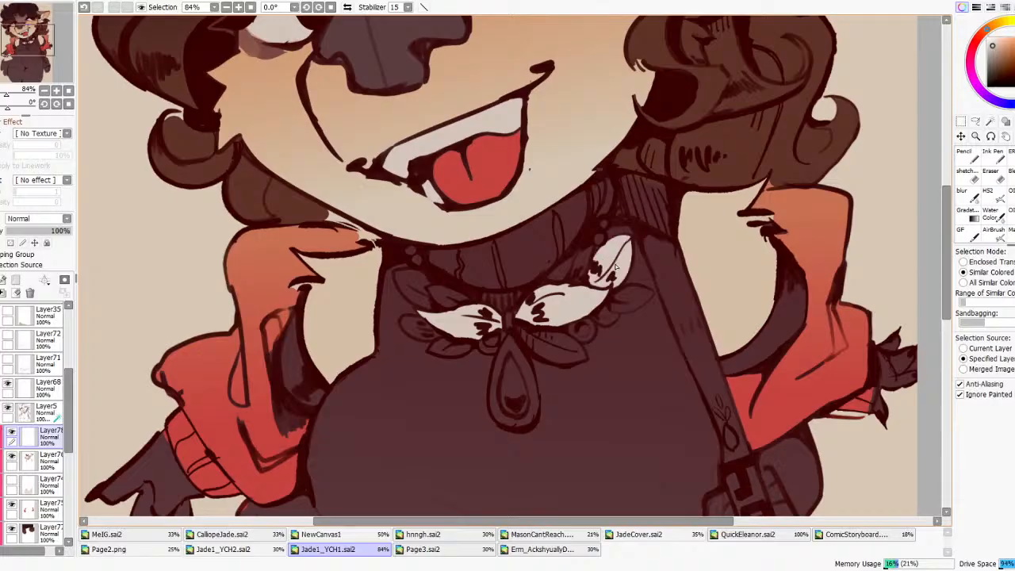
click(618, 300)
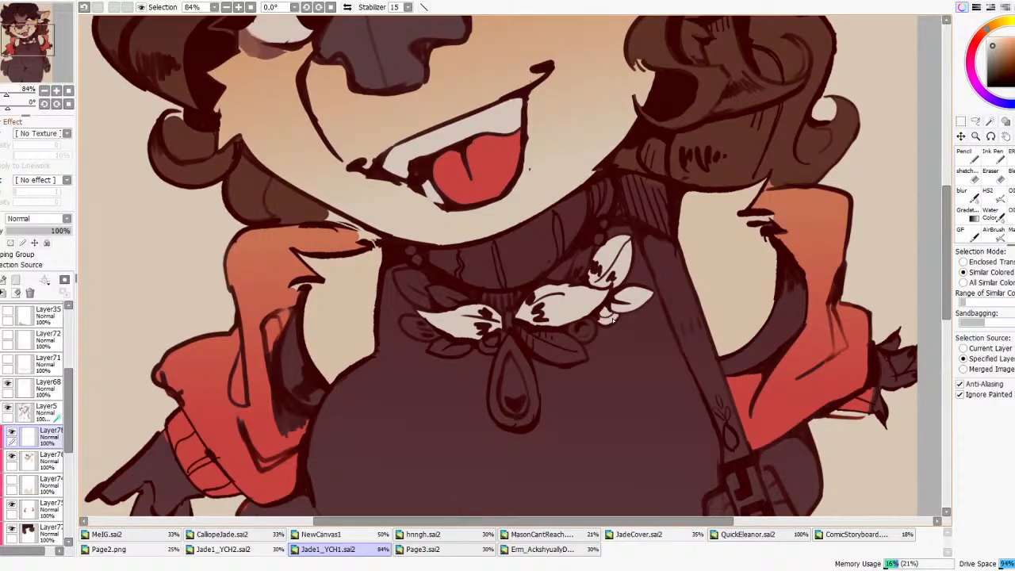
click(587, 338)
click(455, 350)
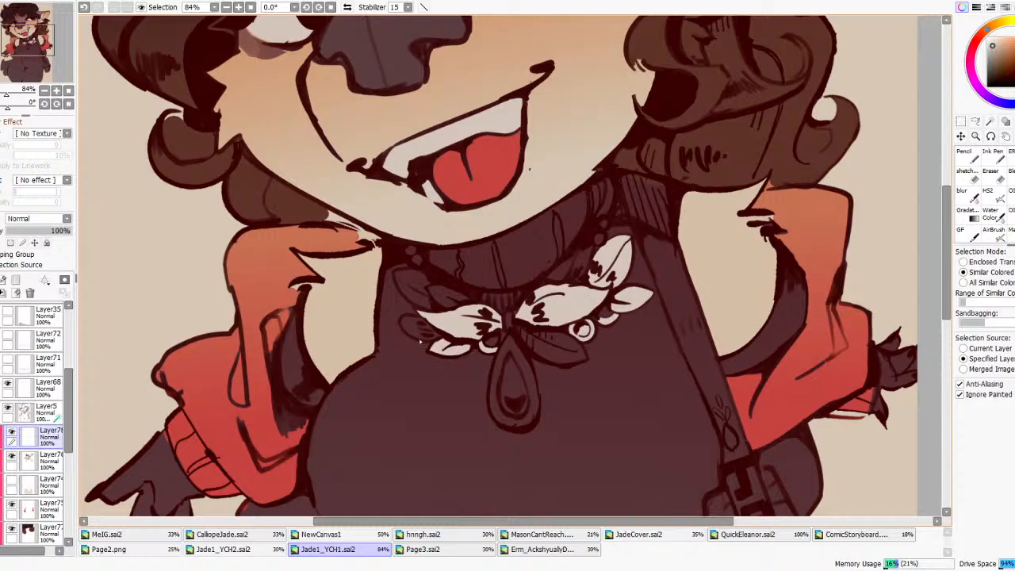
click(420, 331)
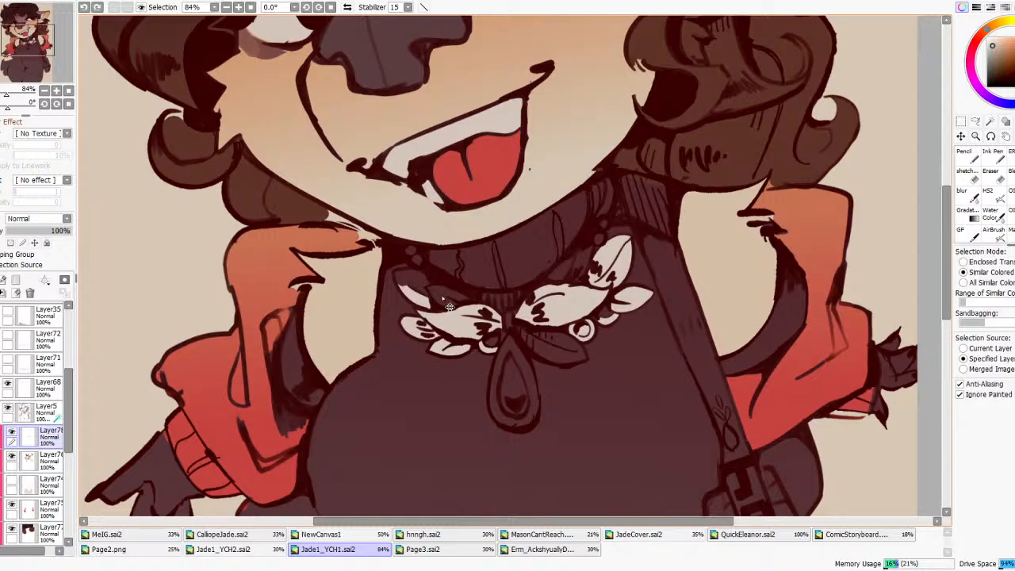
click(422, 281)
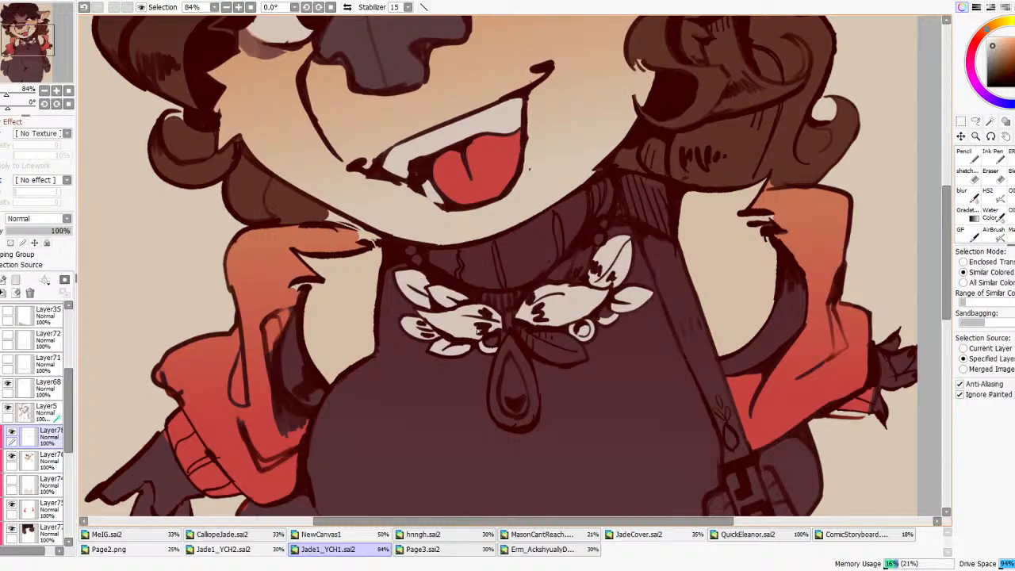
click(509, 353)
click(534, 337)
scroll(533, 333, up, 3)
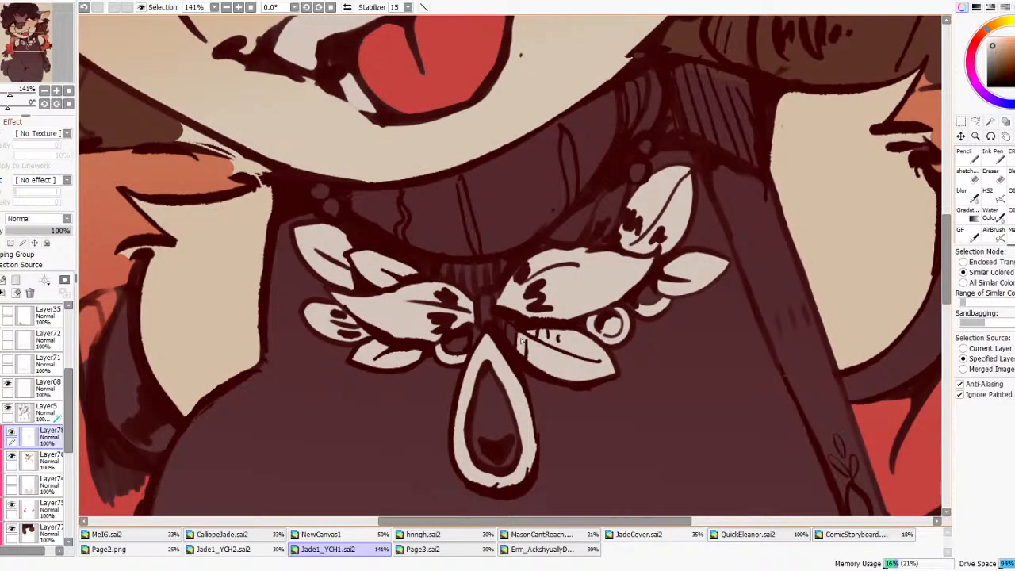
- Compare the artwork with the necklace fill on Layer78 hidden and shown, and reselect that layer
scroll(483, 307, down, 10)
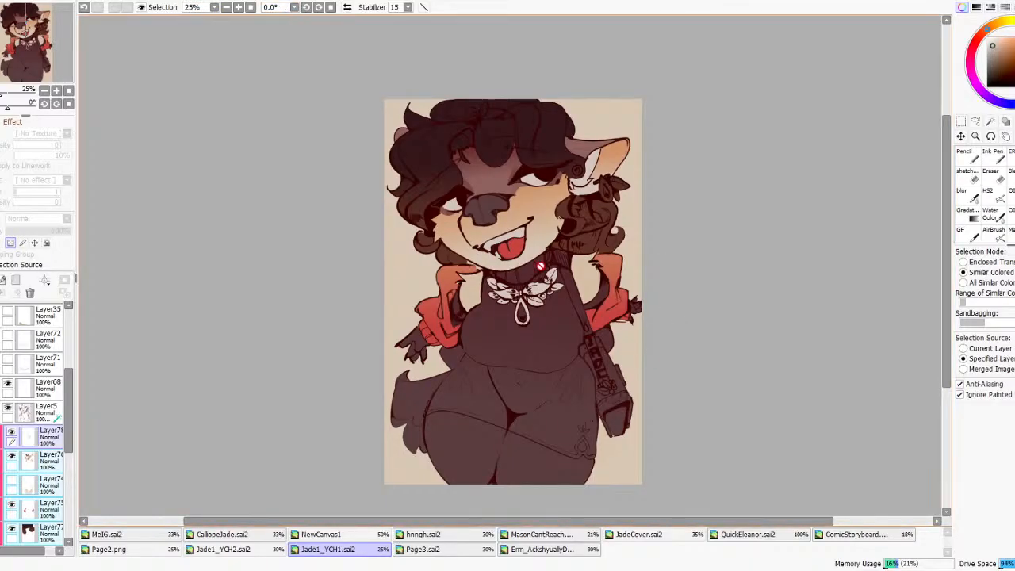
scroll(12, 454, down, 2)
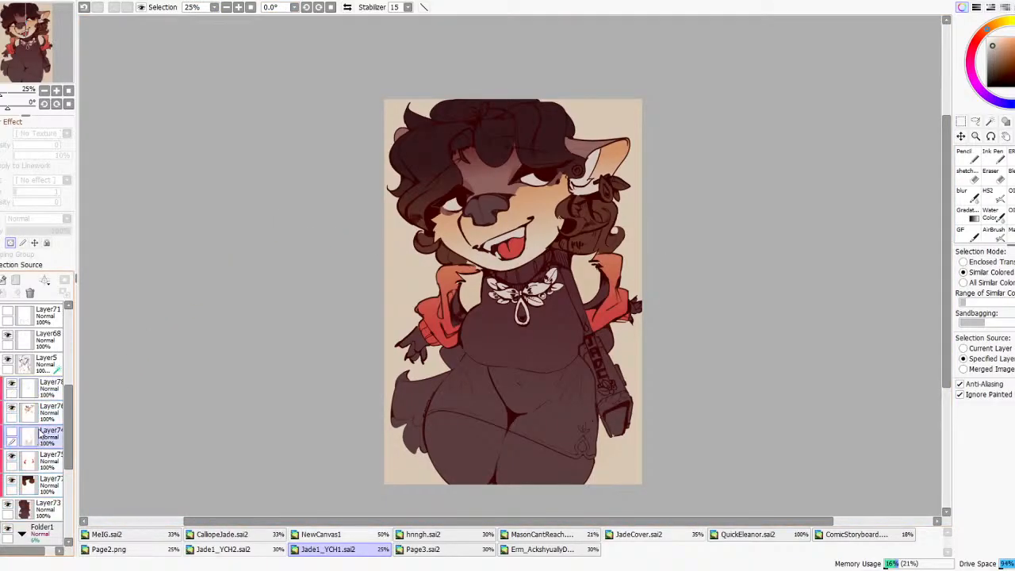
click(11, 385)
click(11, 385)
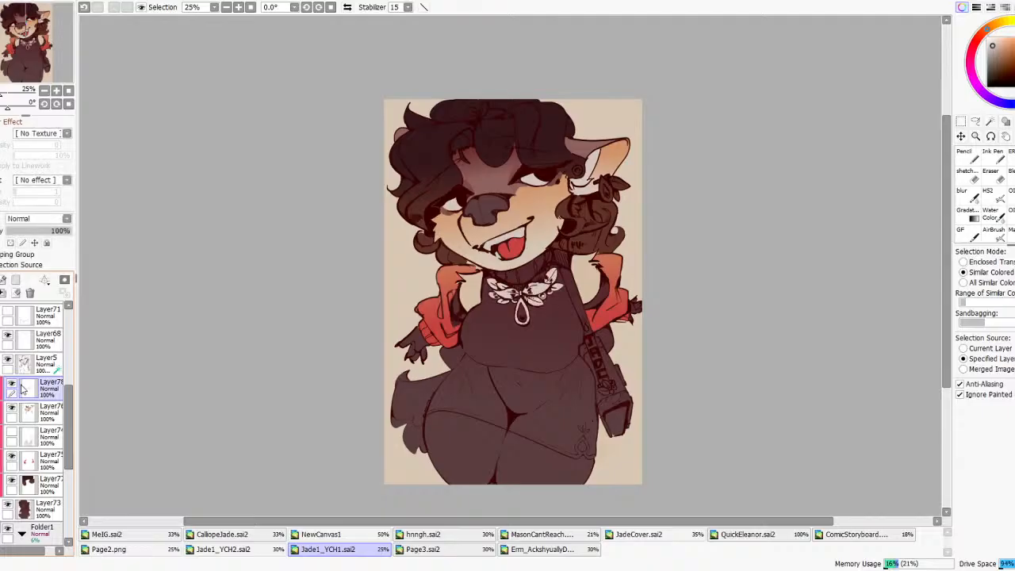
scroll(583, 257, up, 6)
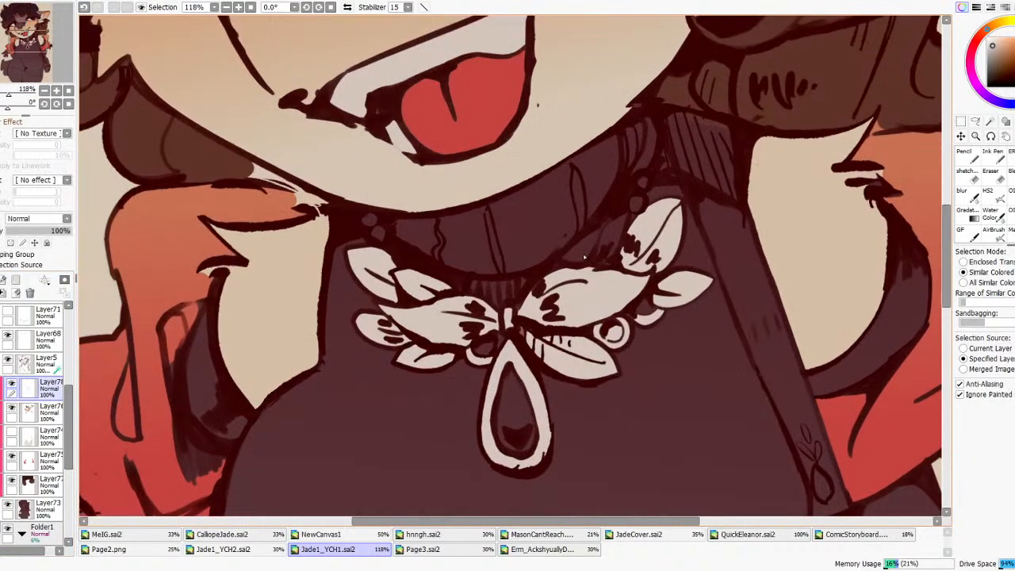
- Fill the necklace's remaining upper leaf, small beads and neck strand with pale cream
click(610, 237)
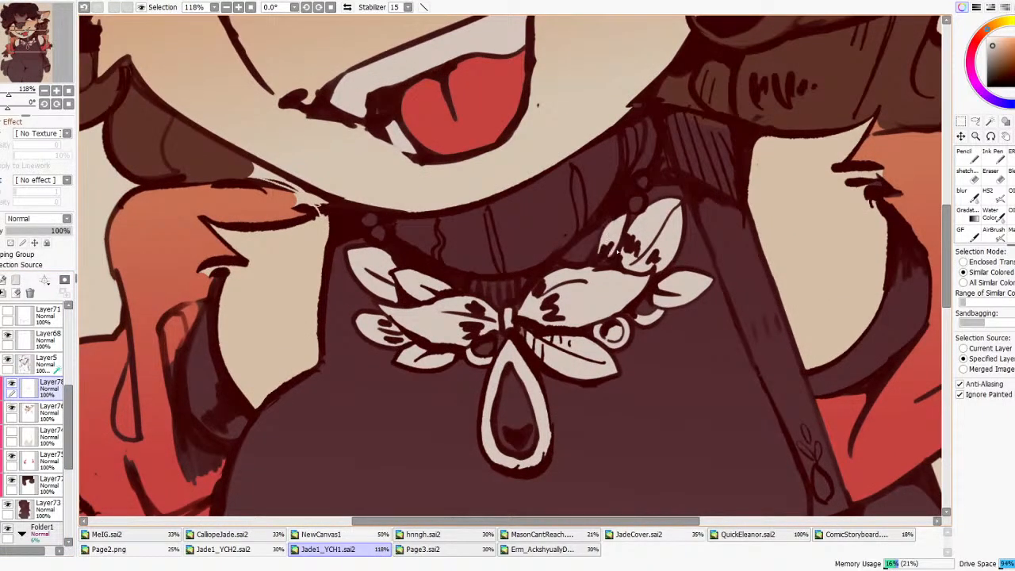
click(637, 205)
click(649, 188)
key(ctrl+z)
click(643, 182)
click(646, 150)
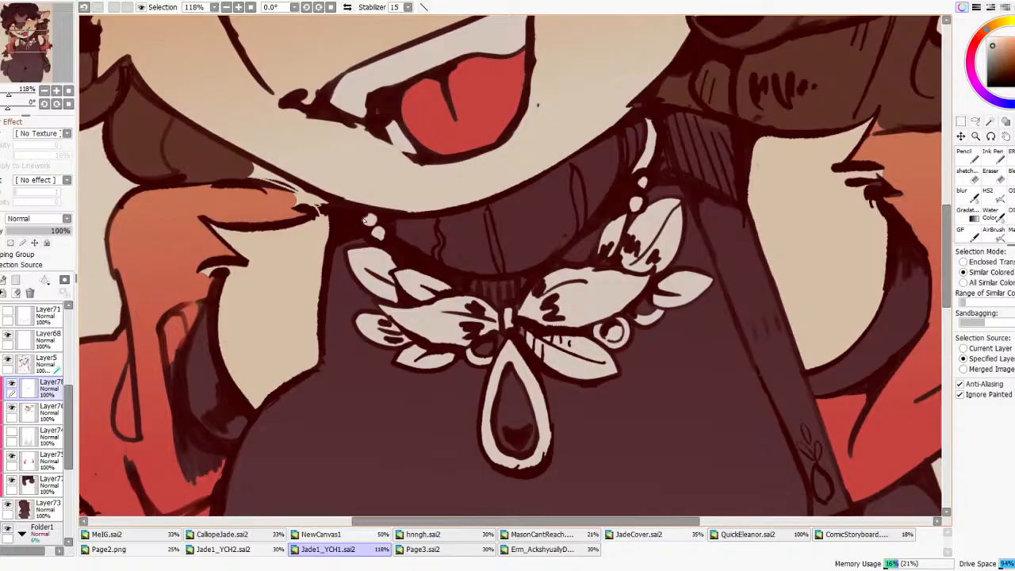
- Fill the round ear stud and the leaf earring with pale cream
scroll(365, 220, down, 8)
scroll(602, 201, up, 5)
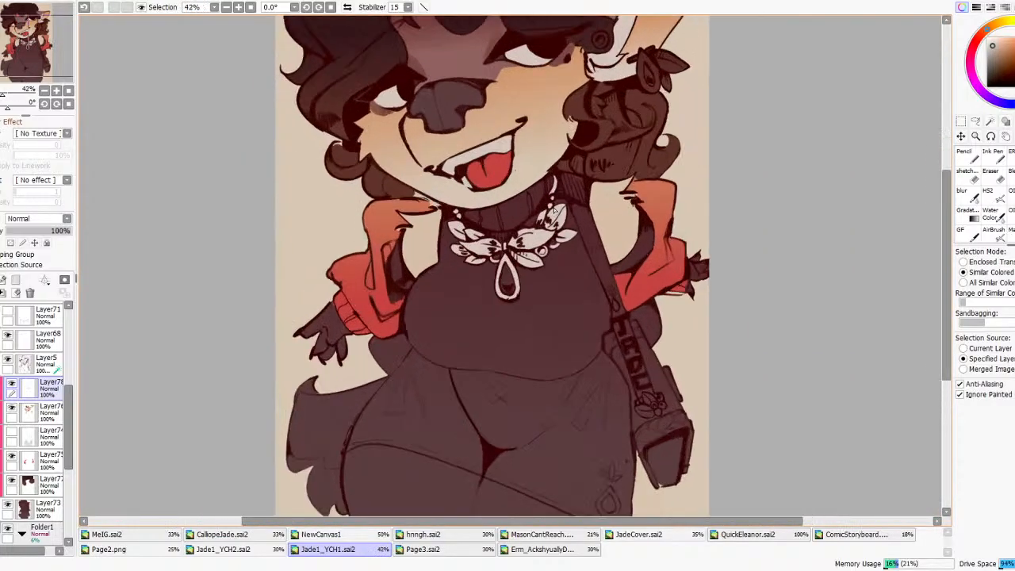
scroll(639, 159, down, 2)
scroll(641, 103, up, 3)
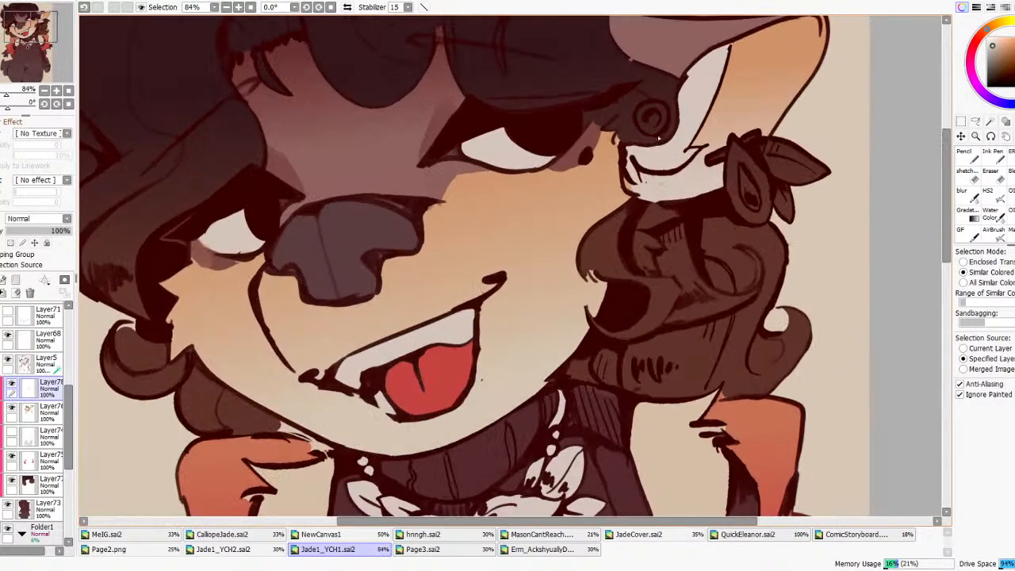
scroll(731, 179, down, 3)
scroll(729, 191, up, 2)
scroll(701, 181, down, 4)
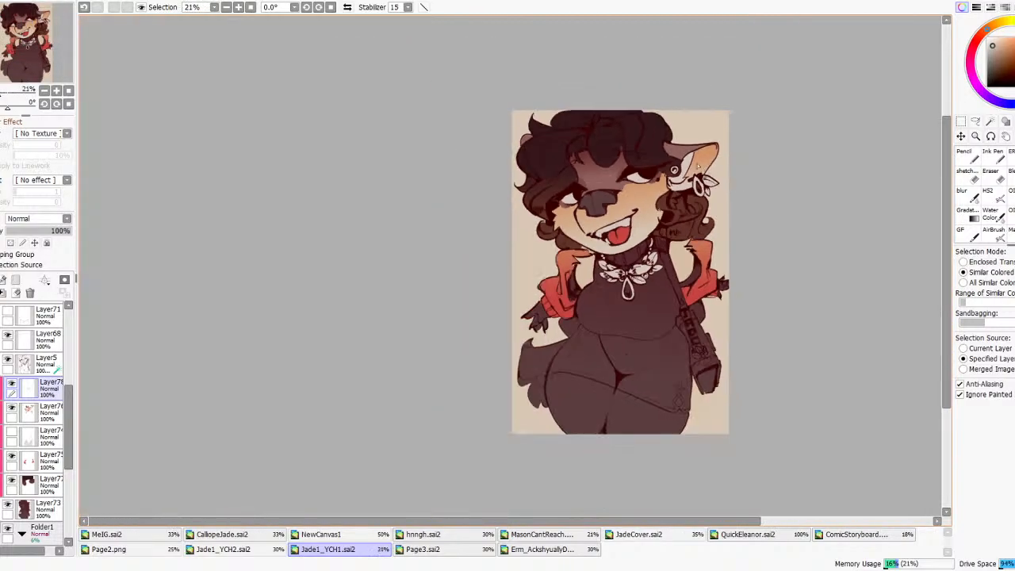
- Fill every leaf of the hair ornament at the top of the head with pale cream
scroll(577, 98, up, 5)
scroll(632, 164, down, 3)
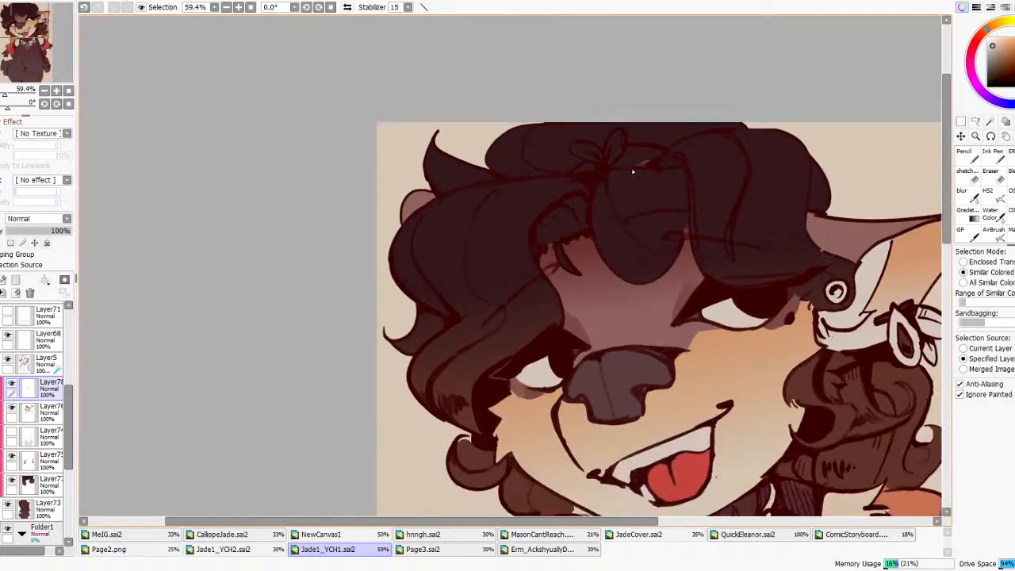
scroll(634, 171, up, 5)
click(634, 173)
click(526, 190)
click(523, 163)
click(505, 144)
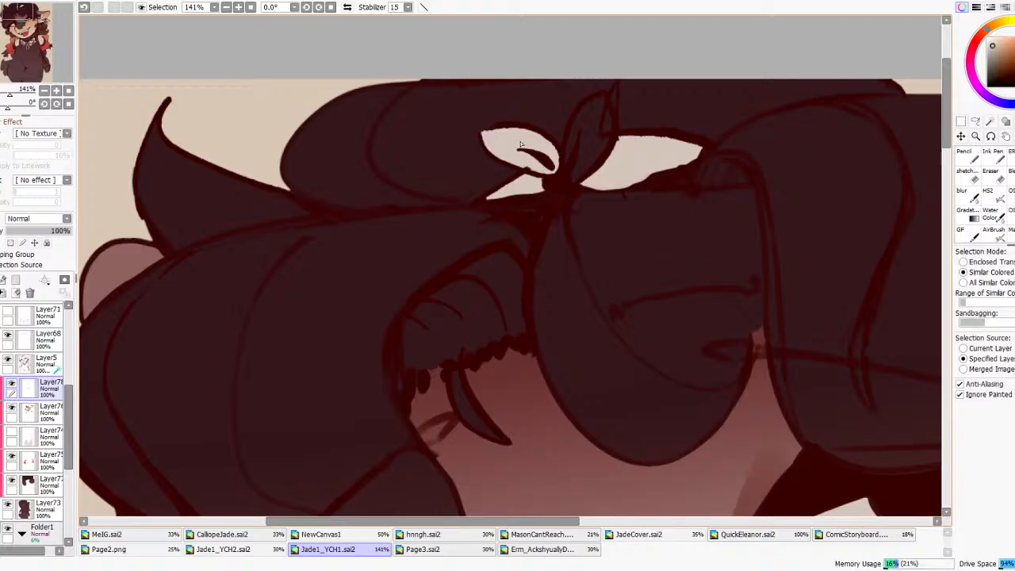
click(592, 146)
scroll(605, 125, down, 6)
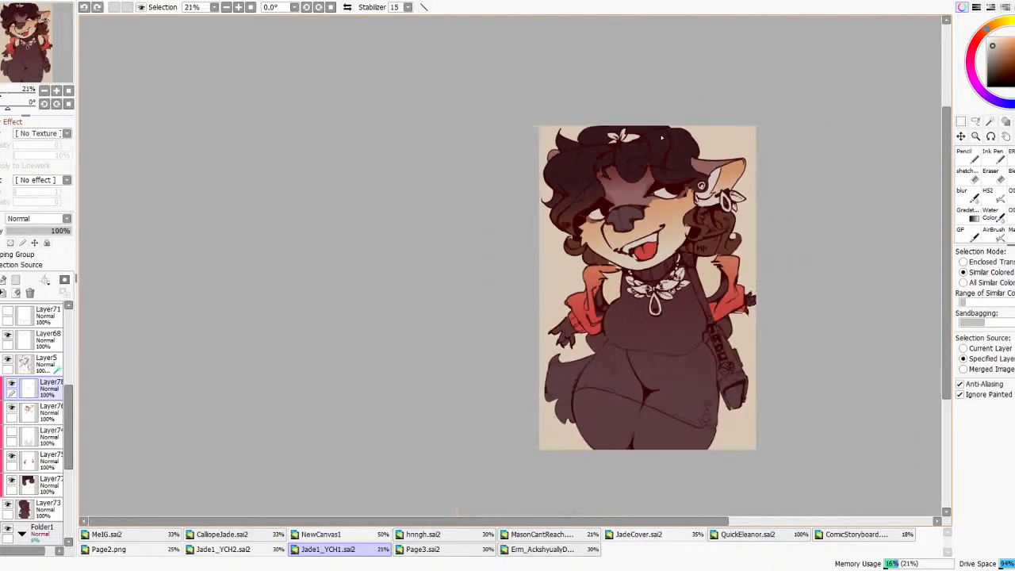
- Touch up the pale cream fill on the leaf earring and the hair ornament with the Ink Pen at size 70
key(n)
scroll(727, 193, up, 1)
scroll(727, 192, up, 1)
mouse_move(723, 218)
mouse_down()
mouse_move(715, 197)
mouse_move(726, 193)
mouse_up()
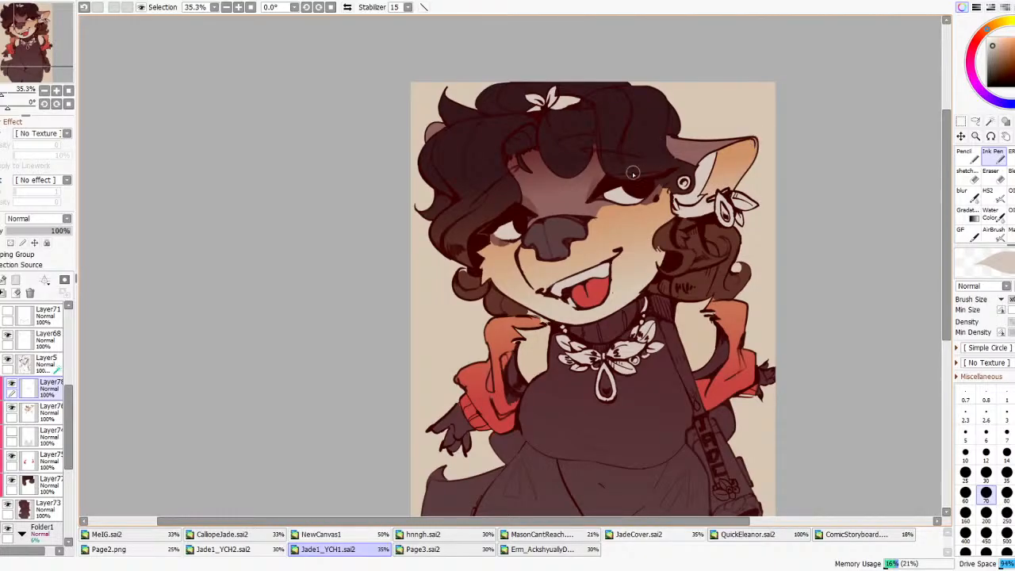
scroll(530, 90, up, 1)
mouse_move(566, 115)
mouse_down()
mouse_move(547, 113)
mouse_move(557, 109)
mouse_up()
scroll(566, 111, down, 5)
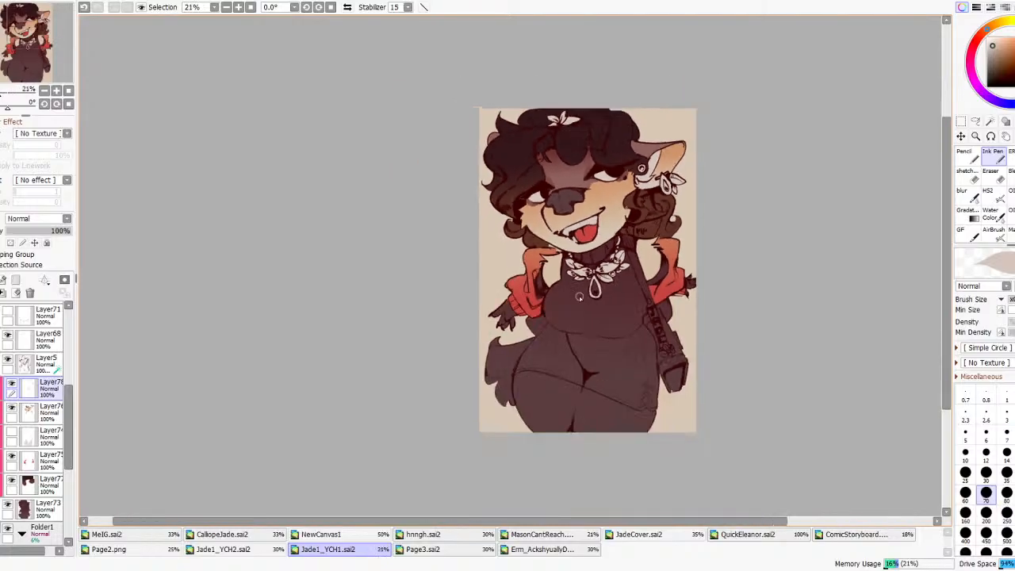
- Fill the leaves and berries of the charm below the JADE lettering on the bag with pale cream using the Bucket
scroll(594, 317, up, 2)
click(990, 121)
scroll(711, 381, up, 9)
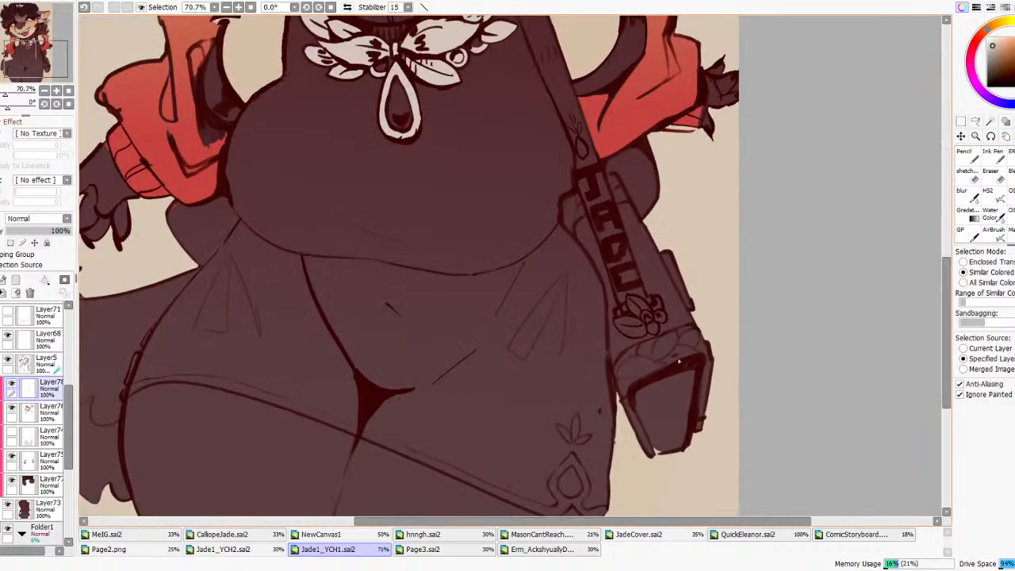
click(674, 329)
click(639, 331)
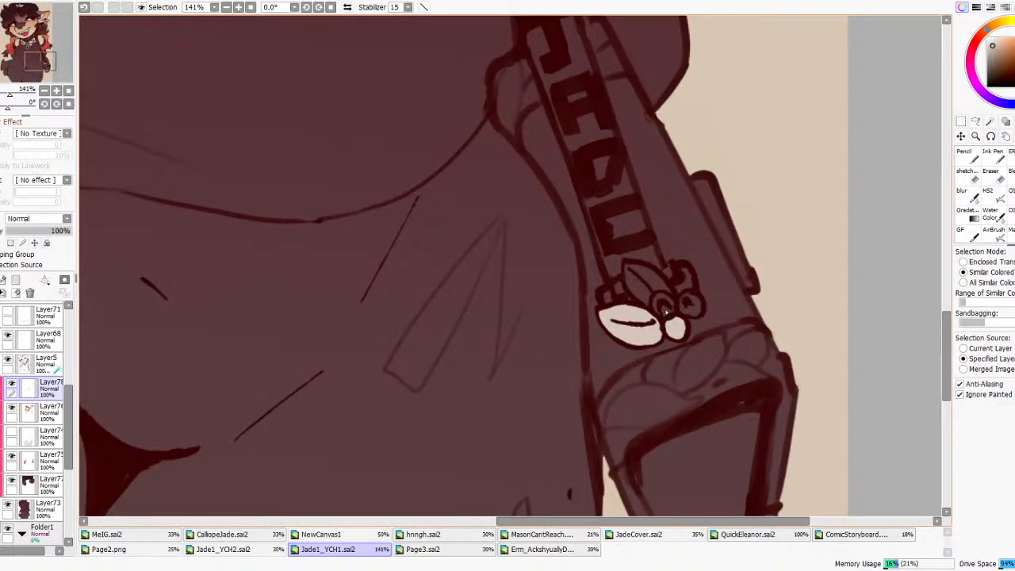
click(658, 305)
click(652, 291)
click(687, 311)
click(689, 284)
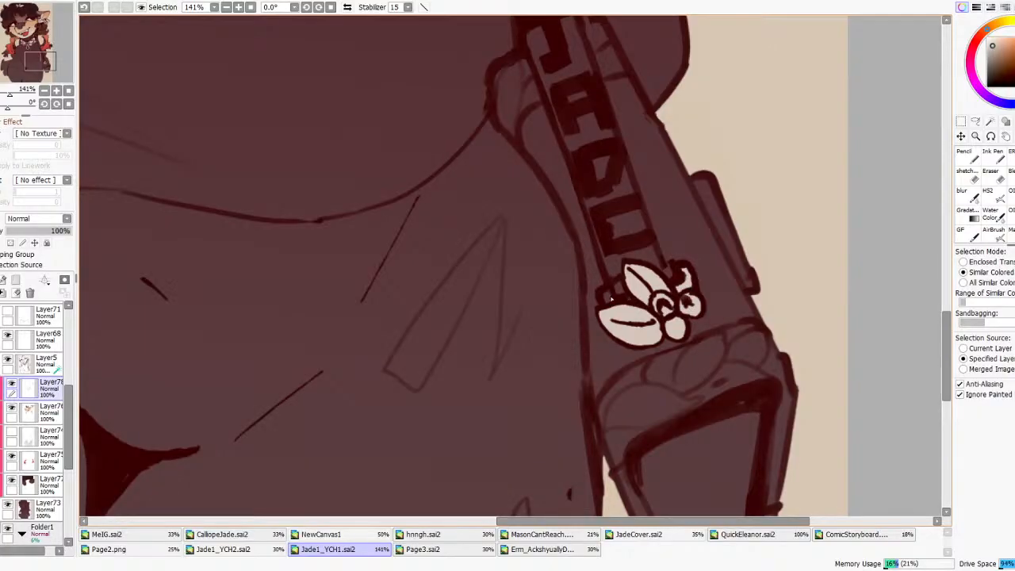
scroll(671, 301, down, 5)
scroll(679, 295, down, 5)
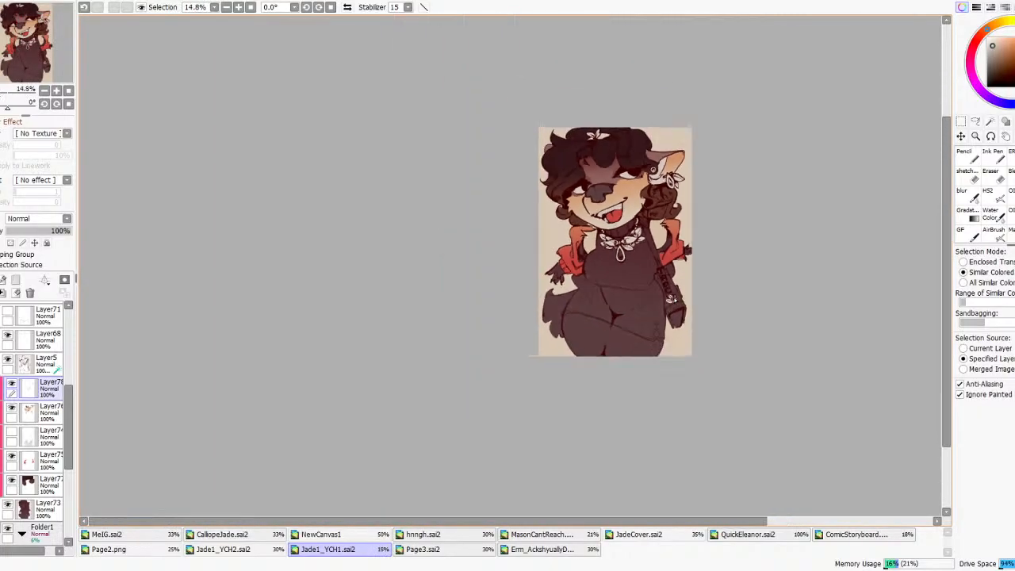
- Lock the accessory layer's transparency and draw a straight, reversed gradient between pale blue and cream over the necklace
scroll(664, 233, up, 4)
click(972, 217)
key(x)
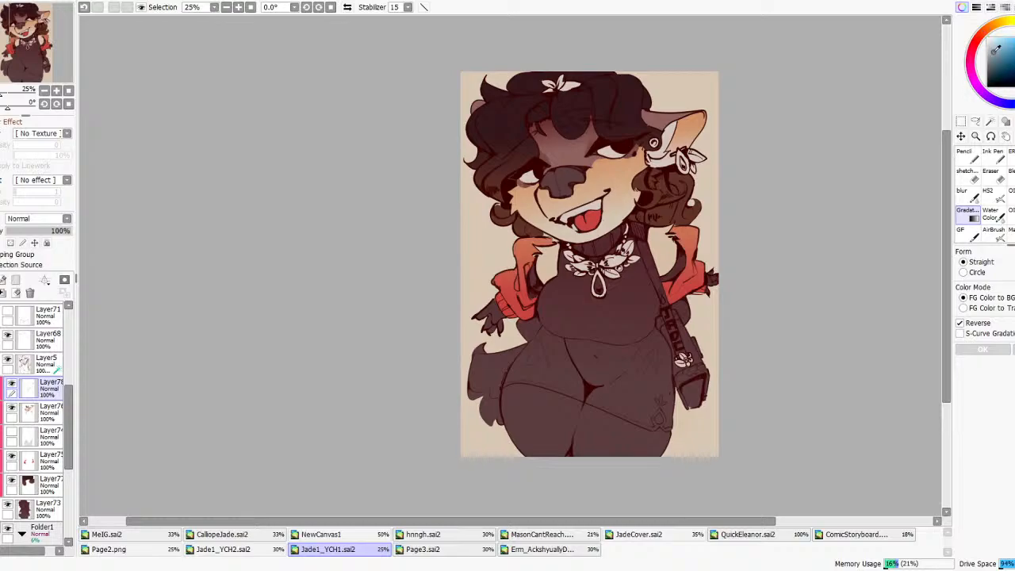
click(10, 243)
scroll(608, 239, up, 2)
drag(592, 287, 588, 265)
scroll(603, 246, down, 4)
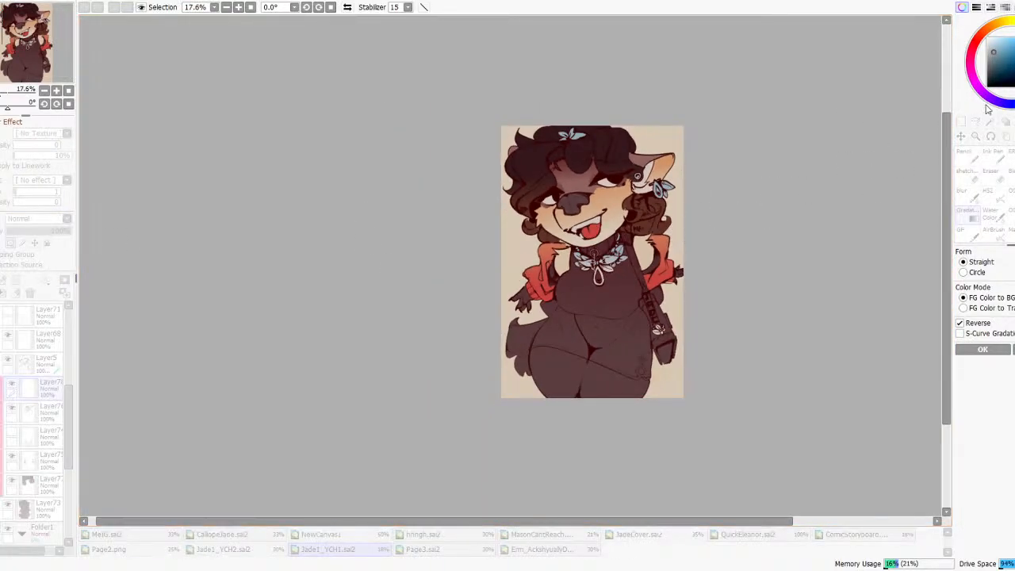
- Recolour the pending accessory gradient in muted pale grey tones with a slight magenta tint, keep Reverse on, and apply it
click(988, 46)
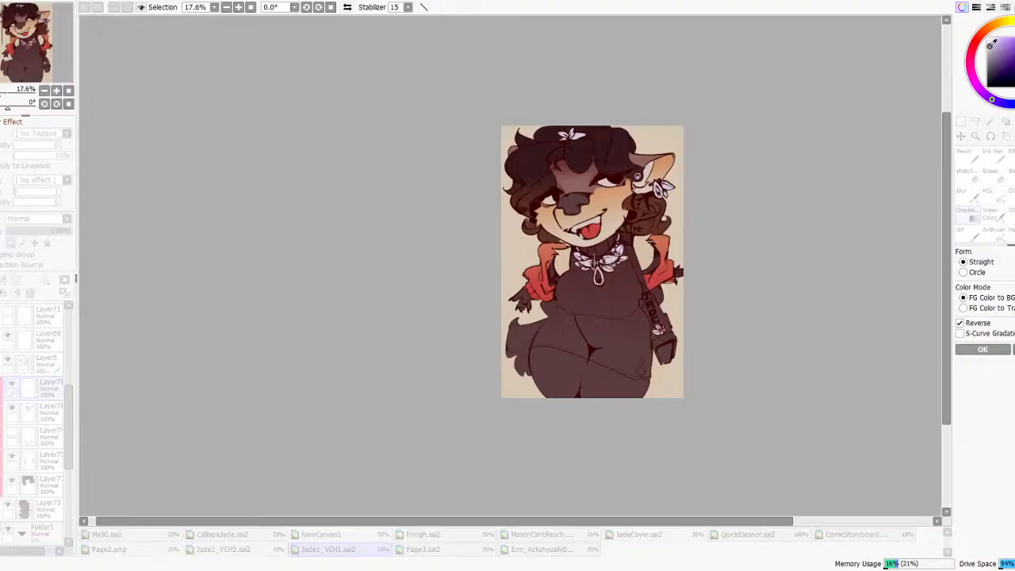
drag(992, 100, 969, 73)
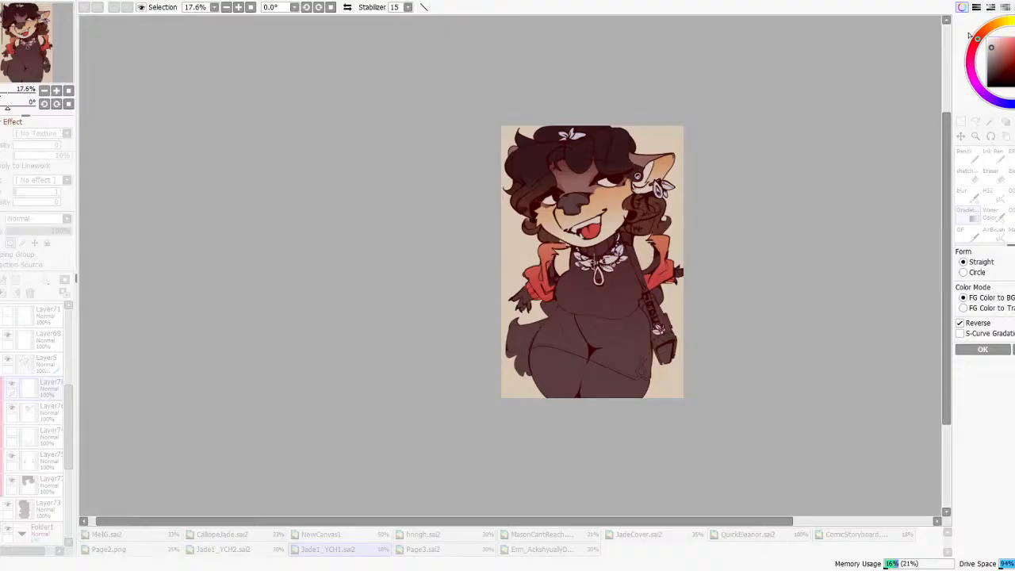
key(x)
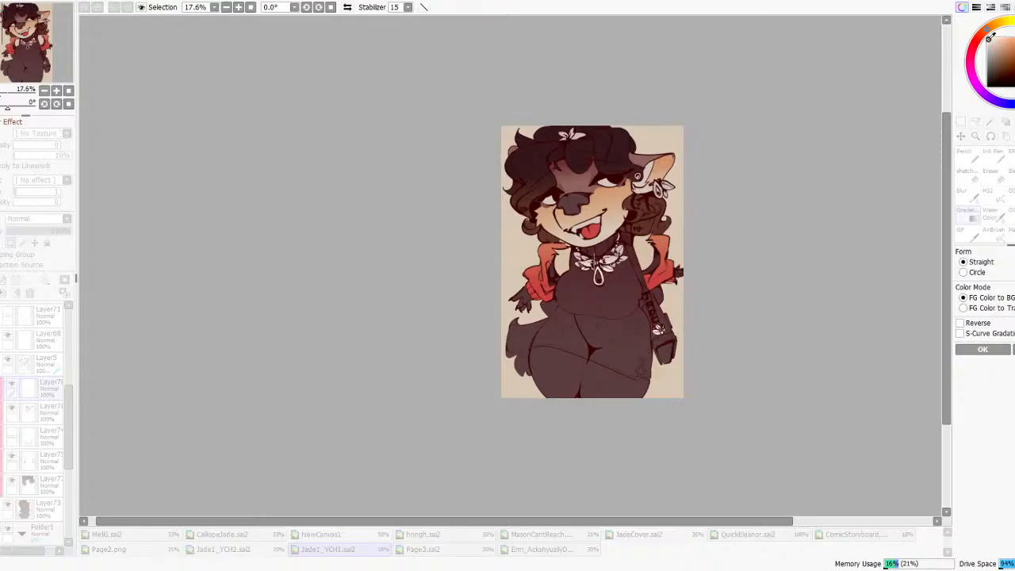
click(990, 51)
click(977, 325)
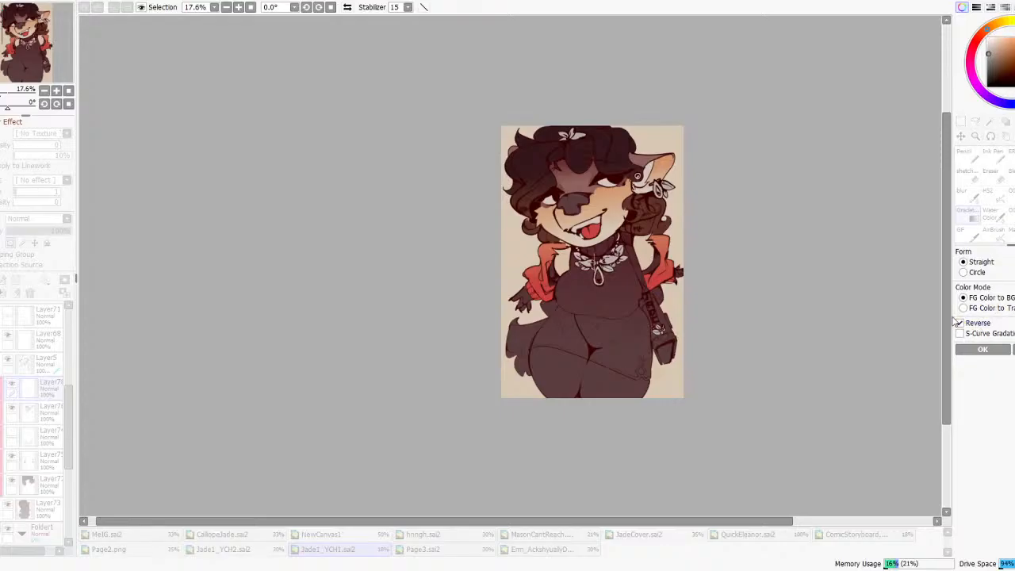
scroll(610, 282, up, 2)
click(973, 78)
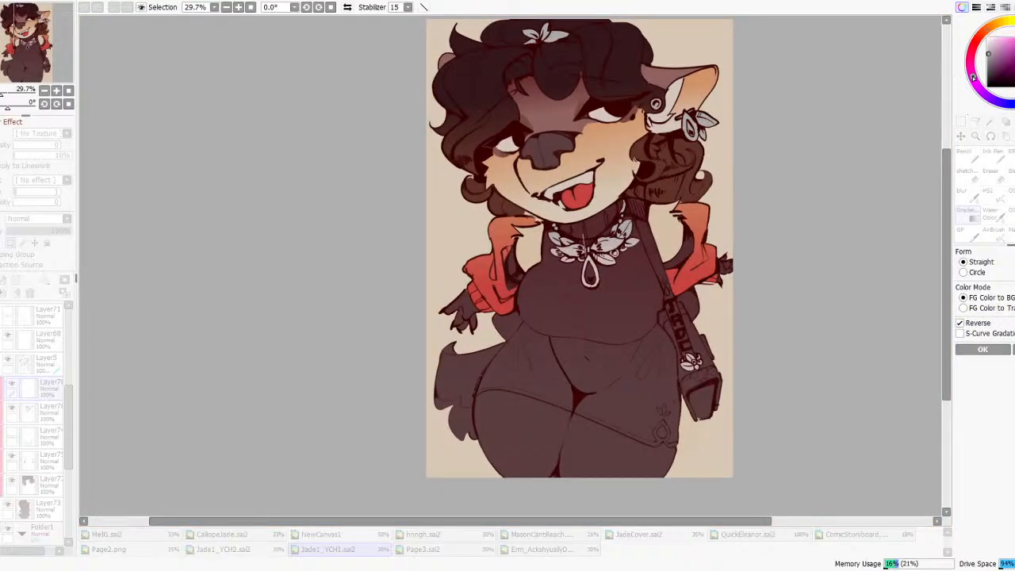
scroll(641, 198, down, 2)
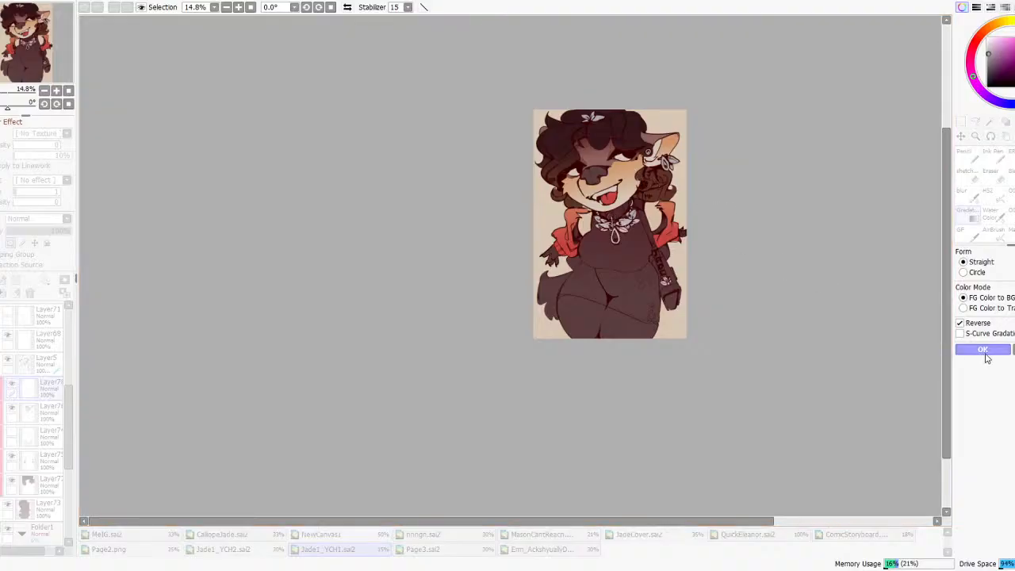
key(Return)
- Lasso the leaf earring and apply the same straight gradient upward inside the selection
scroll(653, 155, up, 2)
click(975, 122)
drag(714, 121, 720, 229)
click(968, 214)
scroll(675, 175, up, 3)
drag(676, 178, 675, 149)
click(969, 349)
- Replace the selection with a lasso around the hair ornament and apply the same upward gradient to it
scroll(714, 317, down, 4)
scroll(647, 226, up, 3)
key(ctrl+d)
click(975, 121)
mouse_move(625, 182)
mouse_down()
mouse_move(584, 188)
mouse_move(723, 116)
mouse_up()
click(967, 214)
scroll(545, 144, up, 2)
drag(545, 163, 549, 127)
scroll(680, 156, down, 3)
click(982, 349)
scroll(538, 190, down, 2)
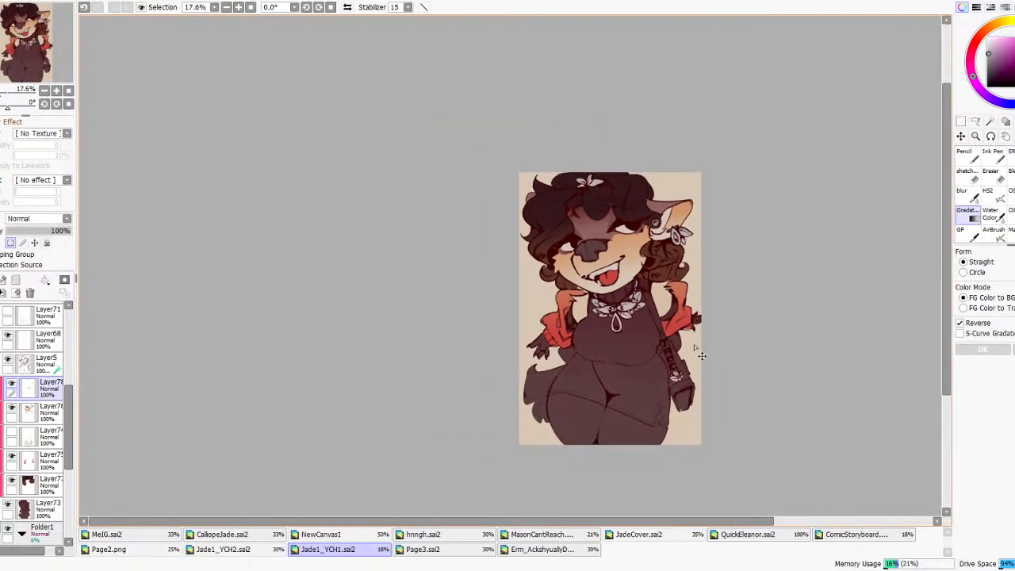
- Check Layer35 and Layer72 by toggling their visibility, and delete Layer72 and Layer71
scroll(658, 372, up, 4)
scroll(658, 373, up, 1)
scroll(658, 373, down, 5)
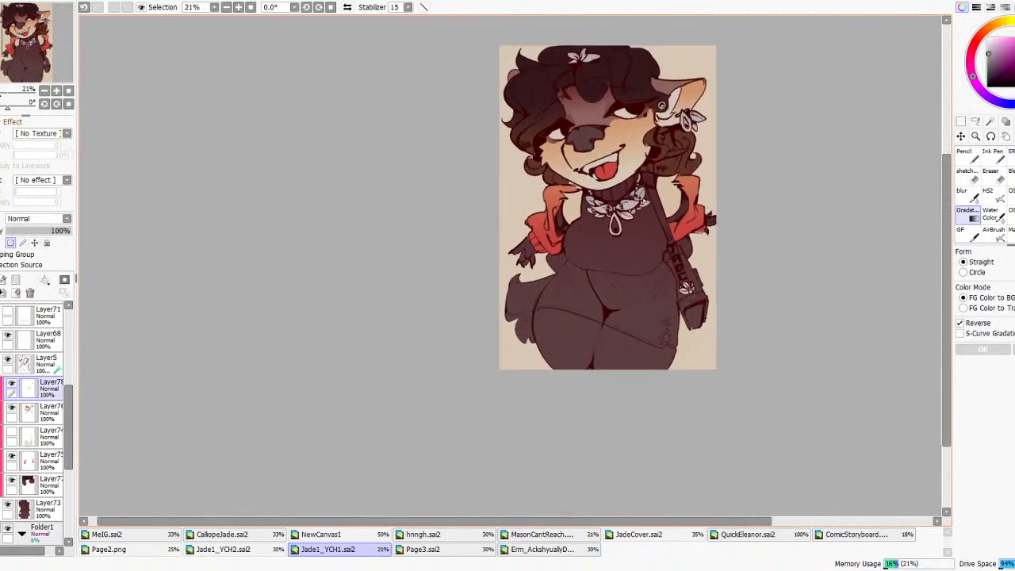
scroll(28, 364, up, 2)
scroll(28, 361, up, 5)
click(6, 433)
click(6, 432)
click(7, 456)
click(7, 456)
click(7, 456)
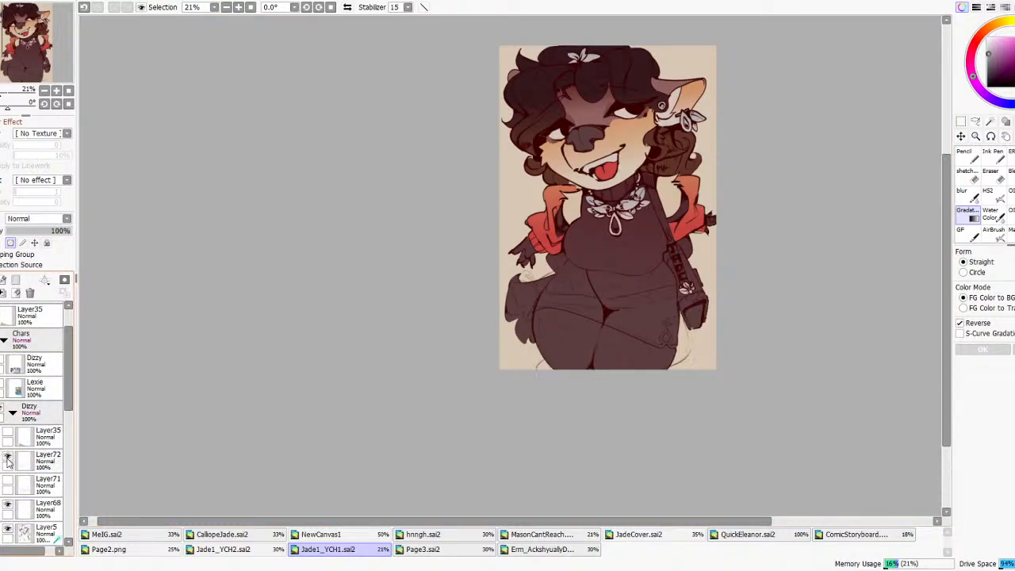
click(16, 461)
click(29, 293)
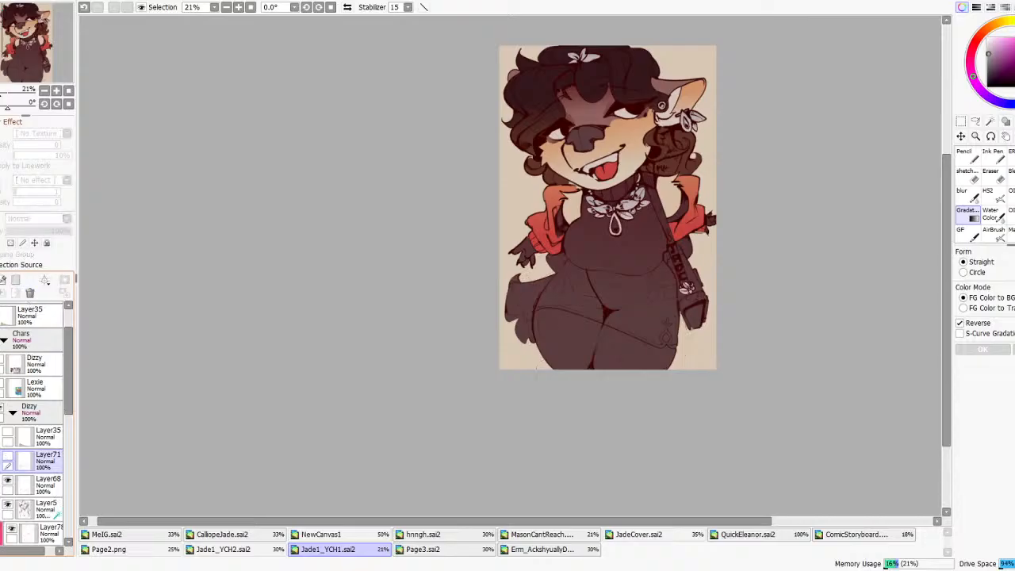
click(30, 293)
- Show the Dizzy reference, sample light blue from its colour palette, and hide the reference again
click(1, 409)
scroll(607, 323, up, 20)
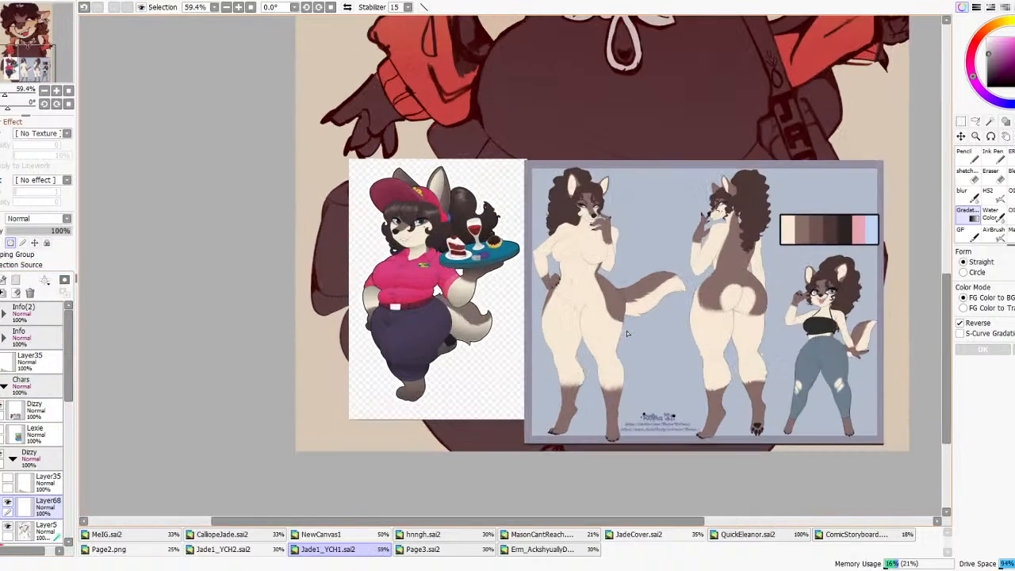
scroll(575, 202, down, 20)
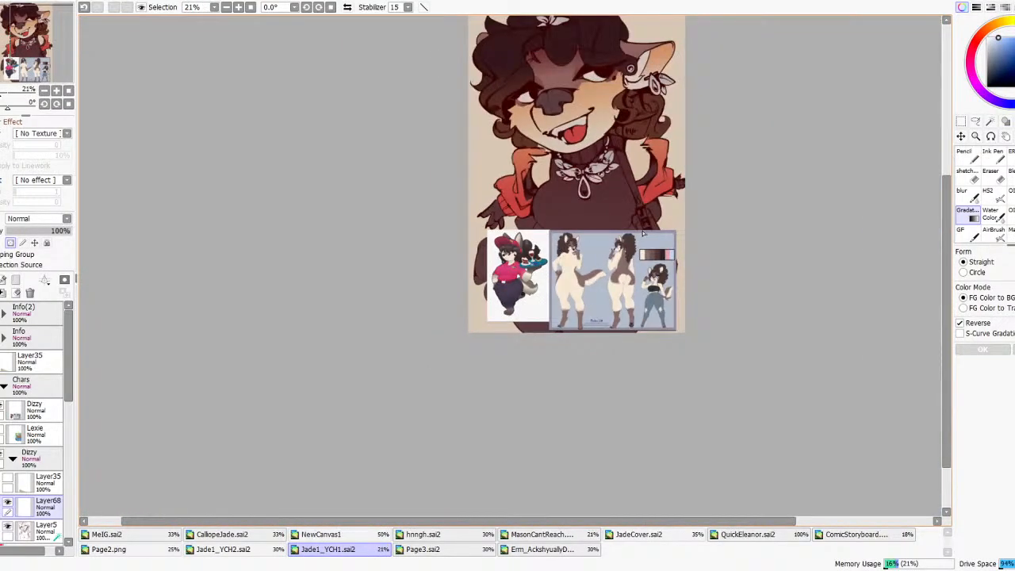
scroll(638, 233, up, 3)
click(15, 410)
click(0, 408)
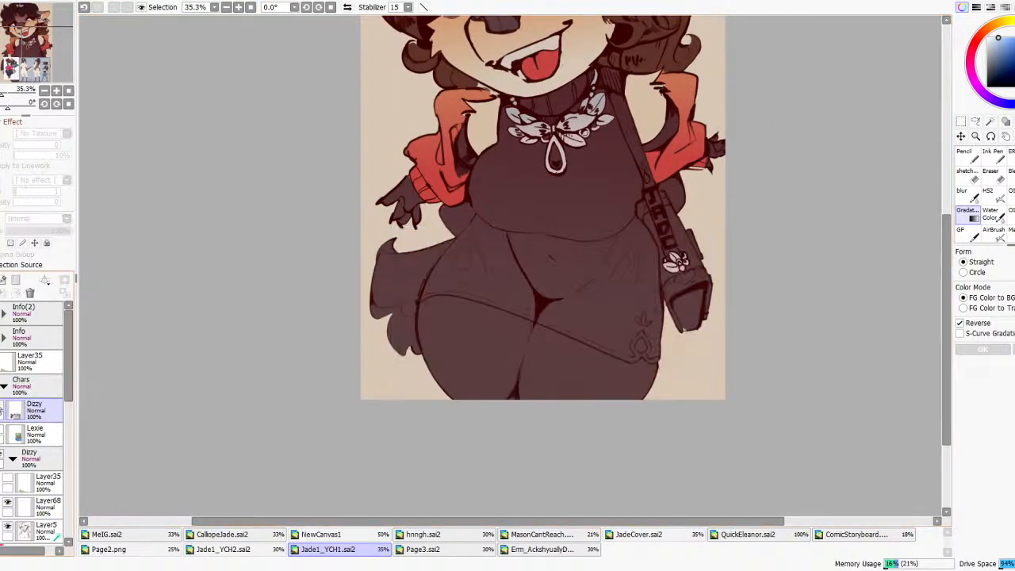
- Add a new layer directly above Layer5
scroll(12, 408, down, 3)
scroll(145, 362, down, 2)
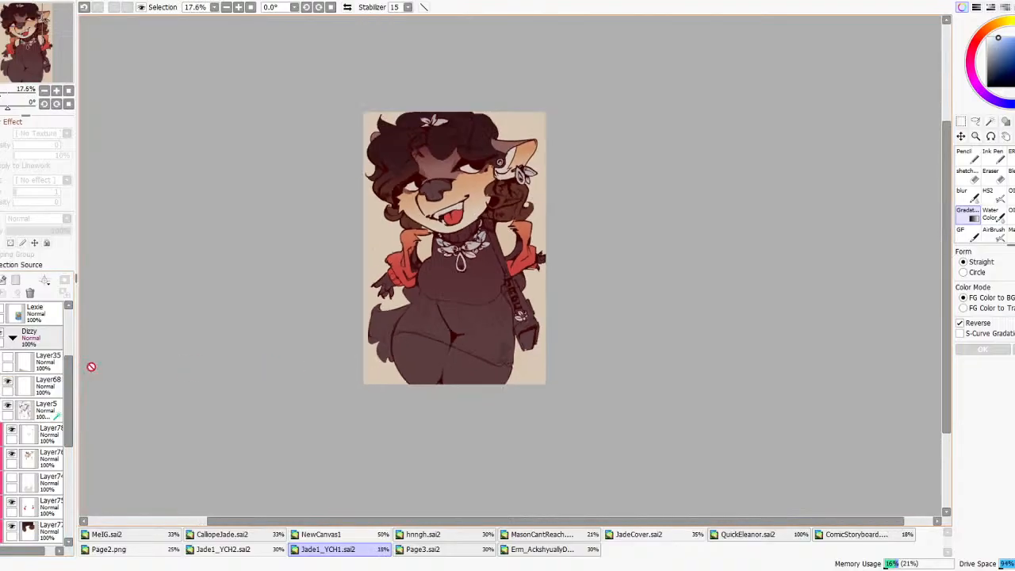
click(39, 413)
click(2, 280)
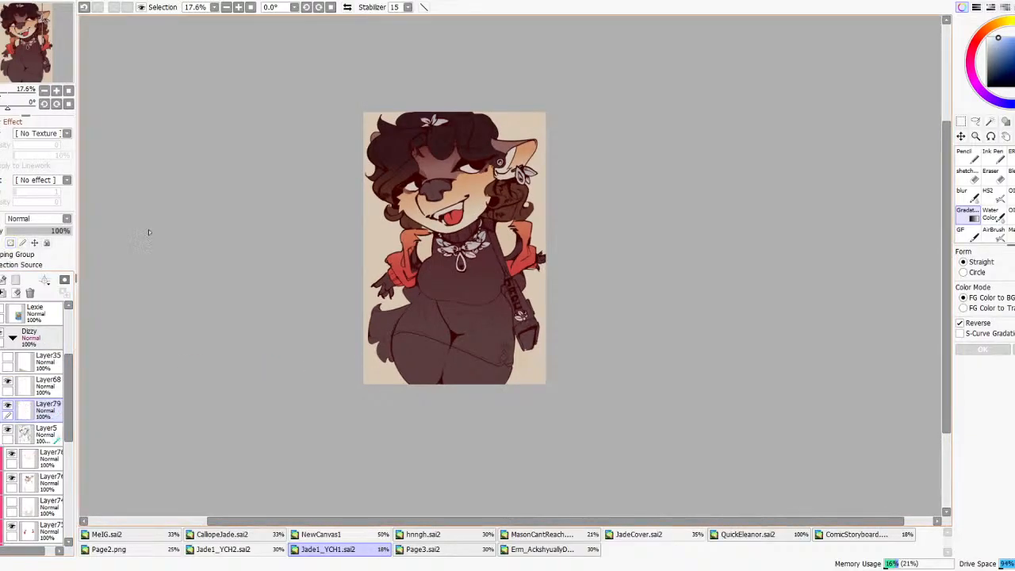
scroll(433, 148, up, 6)
click(1011, 196)
scroll(475, 213, up, 2)
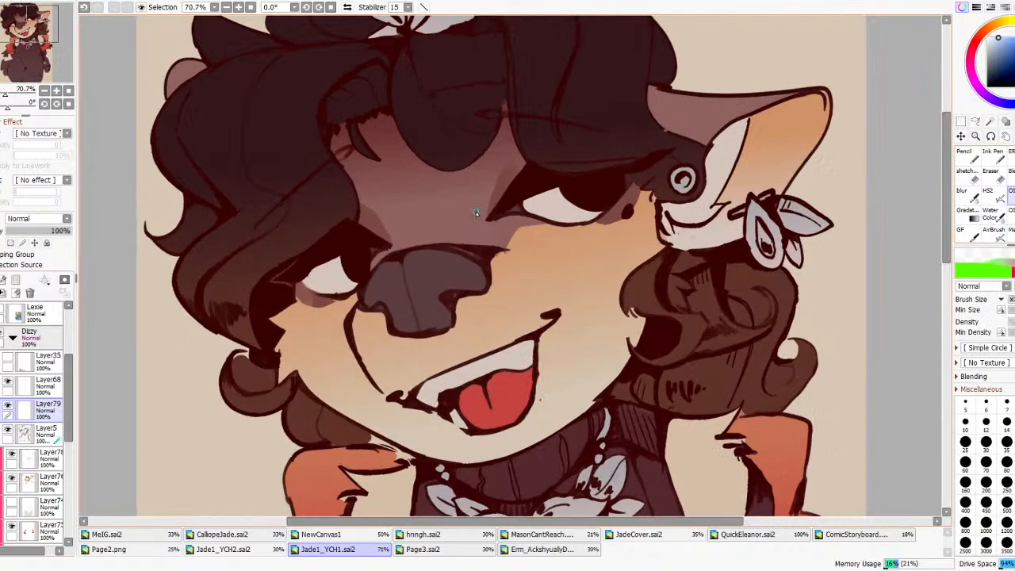
key(ctrl+z)
- Paint light-blue, heart-shaped irises in both eyes with the Ink Pen at size 70
click(992, 156)
drag(588, 199, 612, 194)
key(ctrl+z)
click(356, 273)
scroll(382, 241, down, 4)
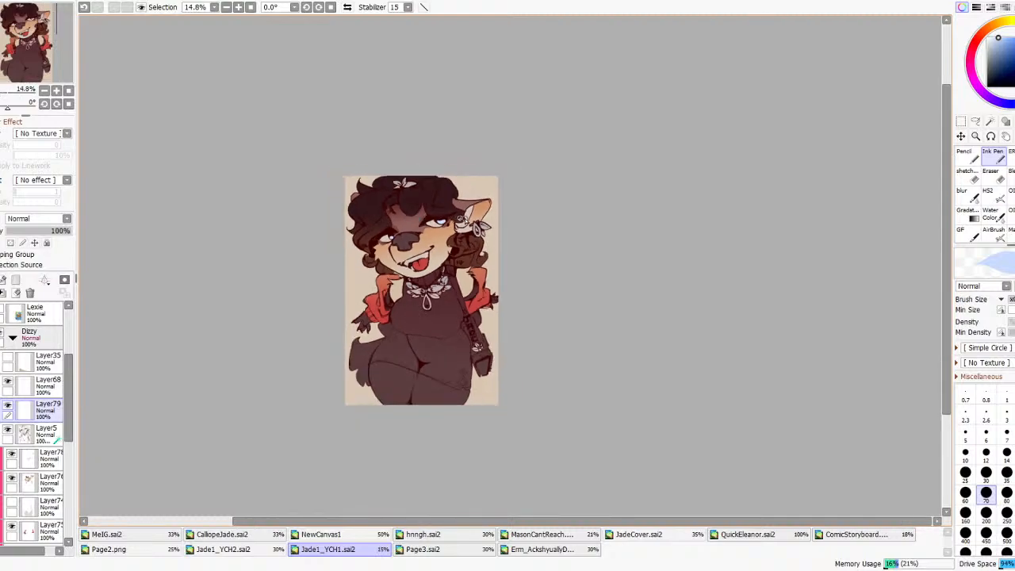
scroll(421, 225, up, 1)
scroll(421, 225, up, 5)
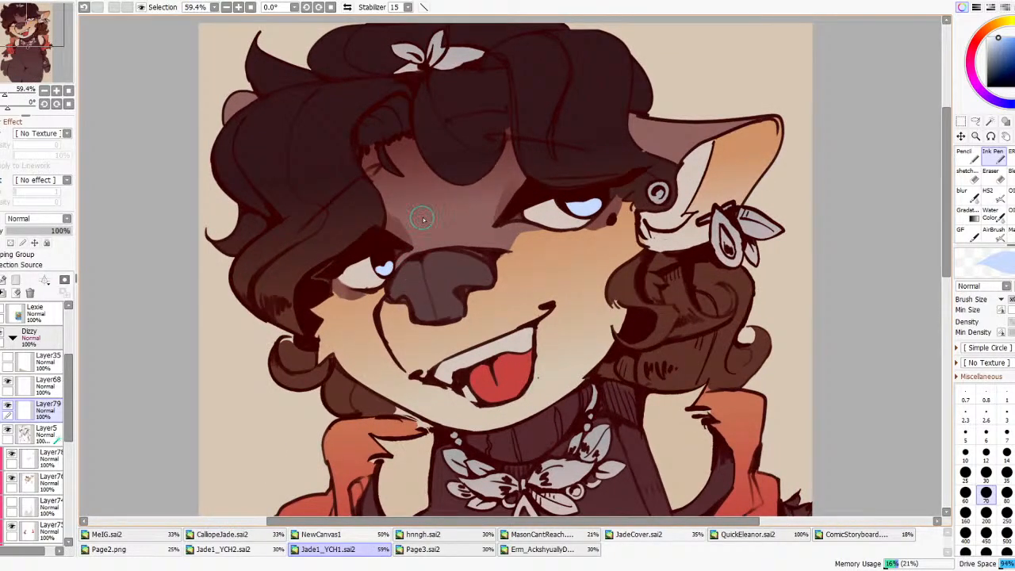
scroll(400, 237, down, 4)
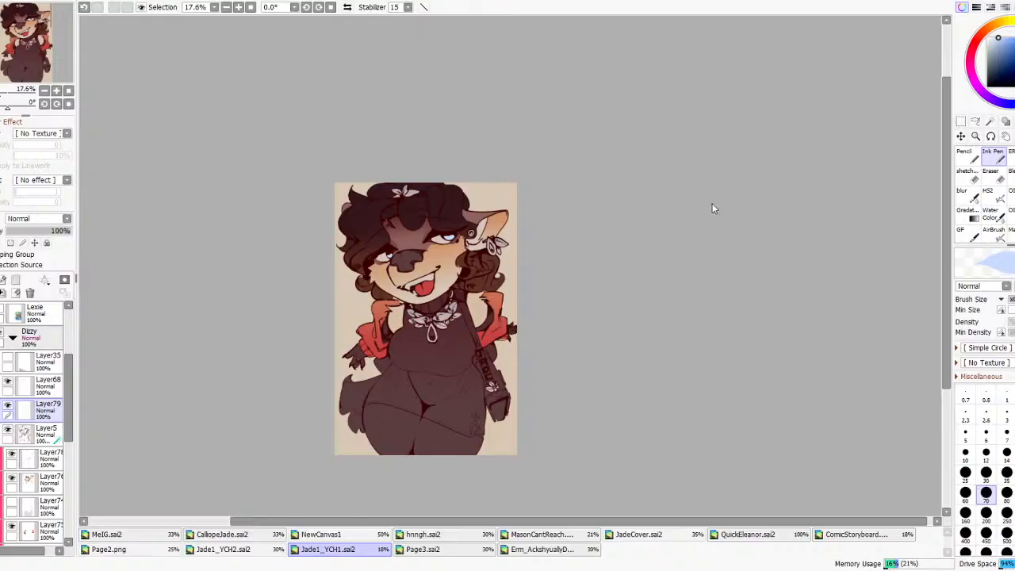
- Examine the heart-shaped eyes in the opened Sybil artwork and return to Jade1_YCH1.sai2
scroll(470, 133, up, 15)
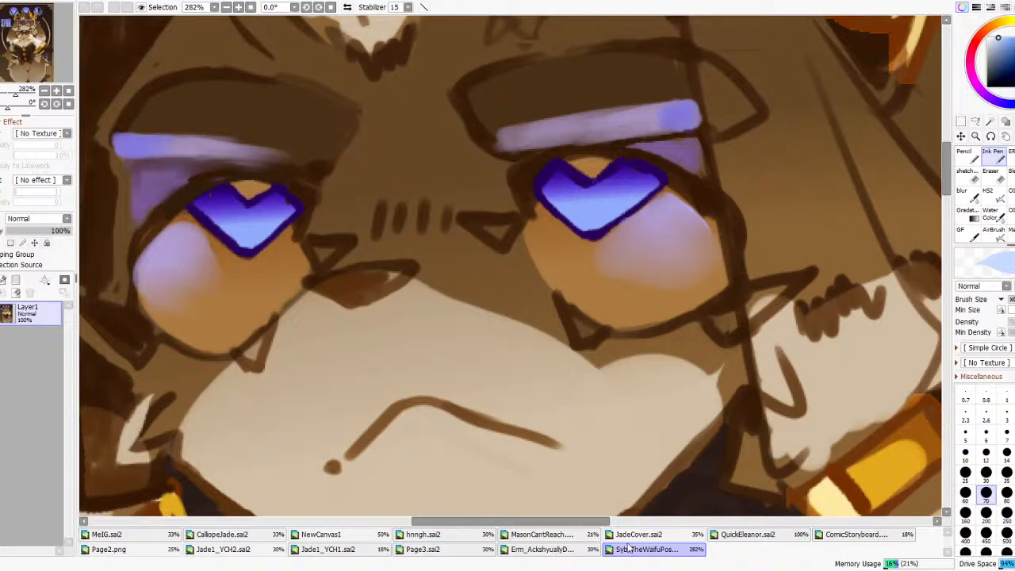
click(330, 549)
scroll(432, 190, up, 5)
scroll(473, 203, down, 4)
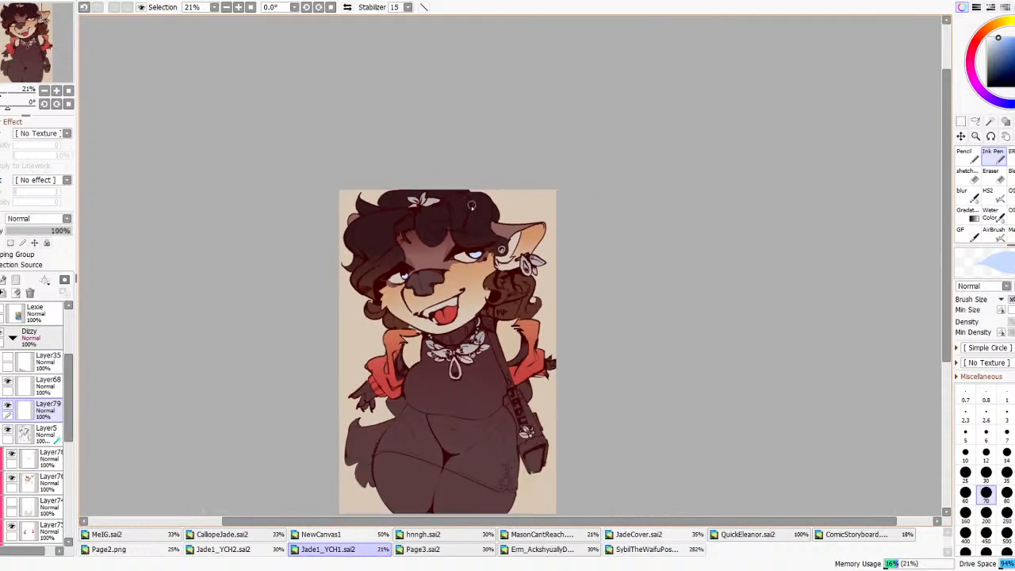
- Clear the previous irises and repaint light-blue hearts in both eyes with the Ink Pen at size 70
scroll(419, 314, up, 5)
scroll(425, 238, up, 1)
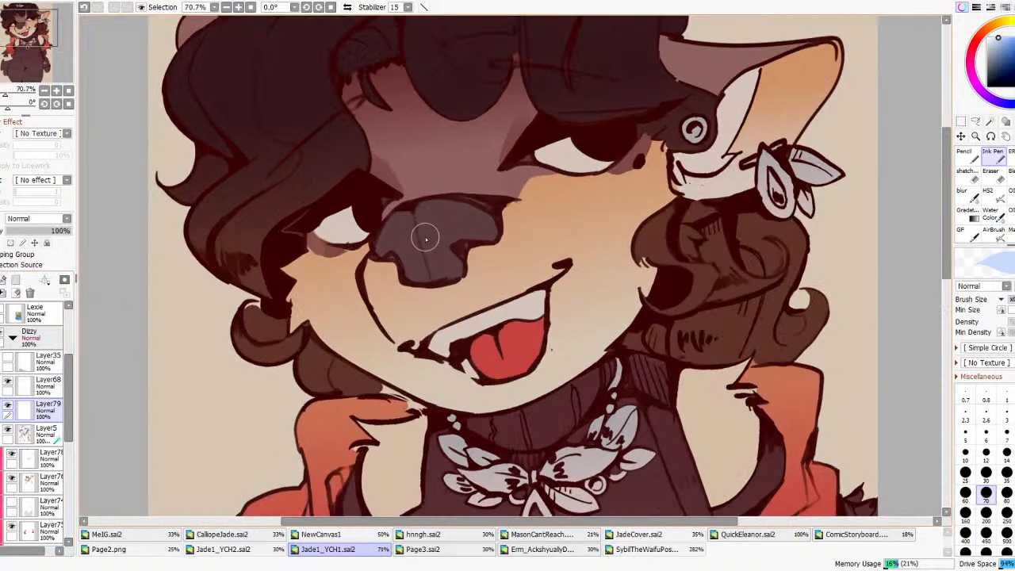
click(1009, 195)
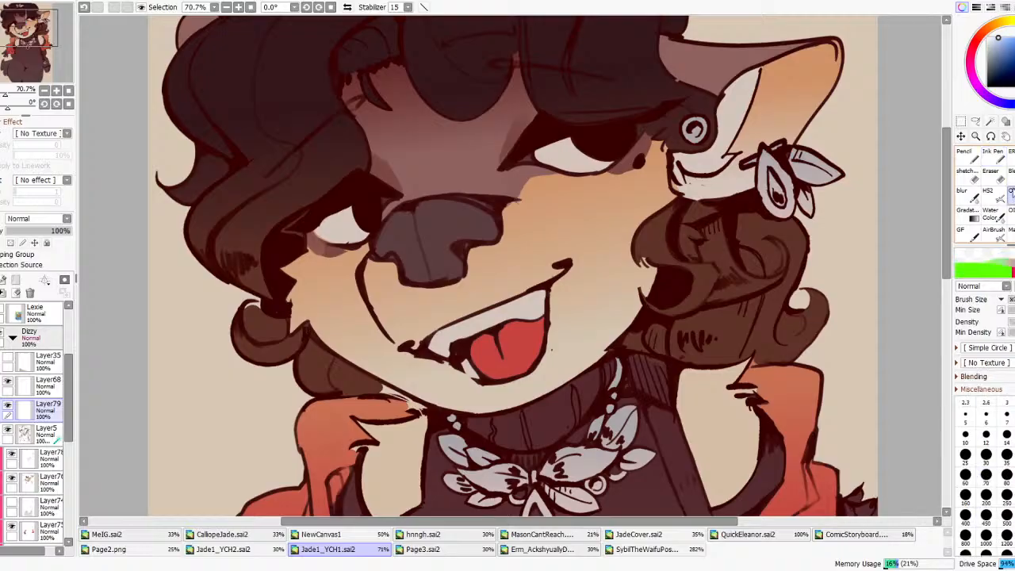
key(ctrl+z)
click(987, 162)
mouse_move(597, 150)
mouse_down()
mouse_move(625, 135)
mouse_move(610, 148)
mouse_move(611, 135)
mouse_move(621, 141)
mouse_move(590, 143)
mouse_up()
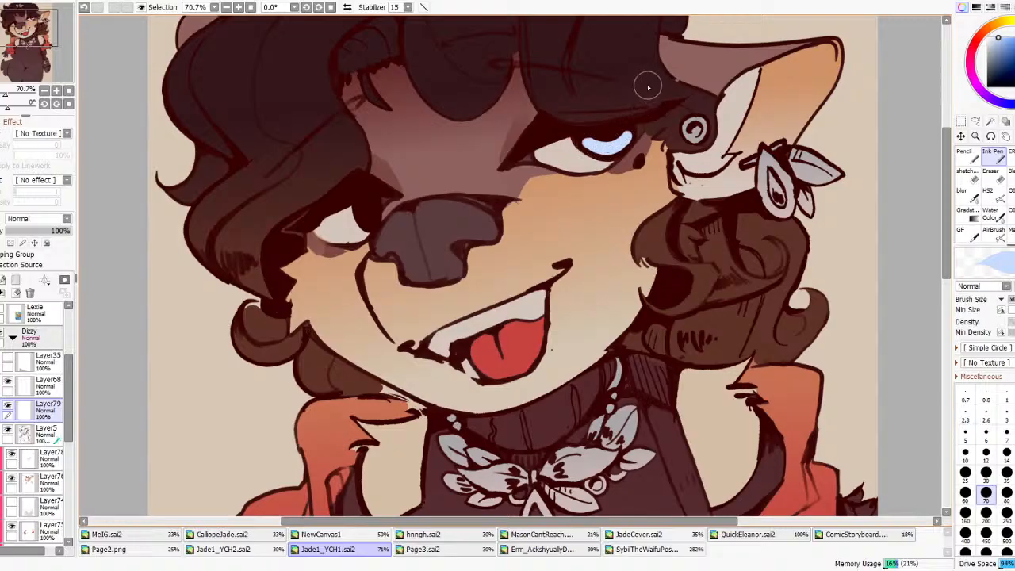
mouse_move(349, 214)
mouse_down()
mouse_move(369, 221)
mouse_move(391, 196)
mouse_up()
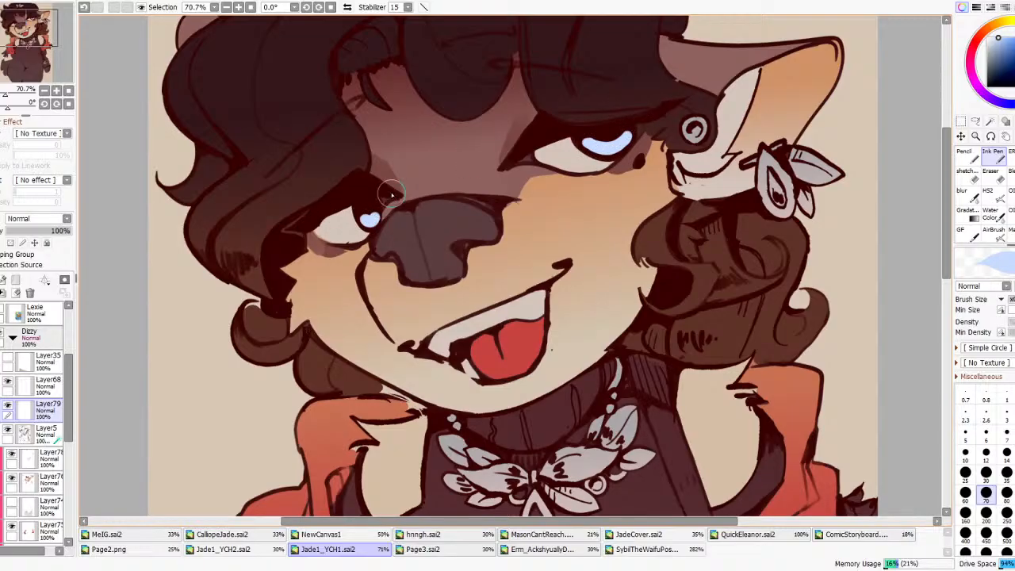
- Remove the light-blue shape from the larger eye and repaint it as a wider heart with the Ink Pen
scroll(466, 176, down, 10)
scroll(486, 127, up, 4)
key(ctrl+t)
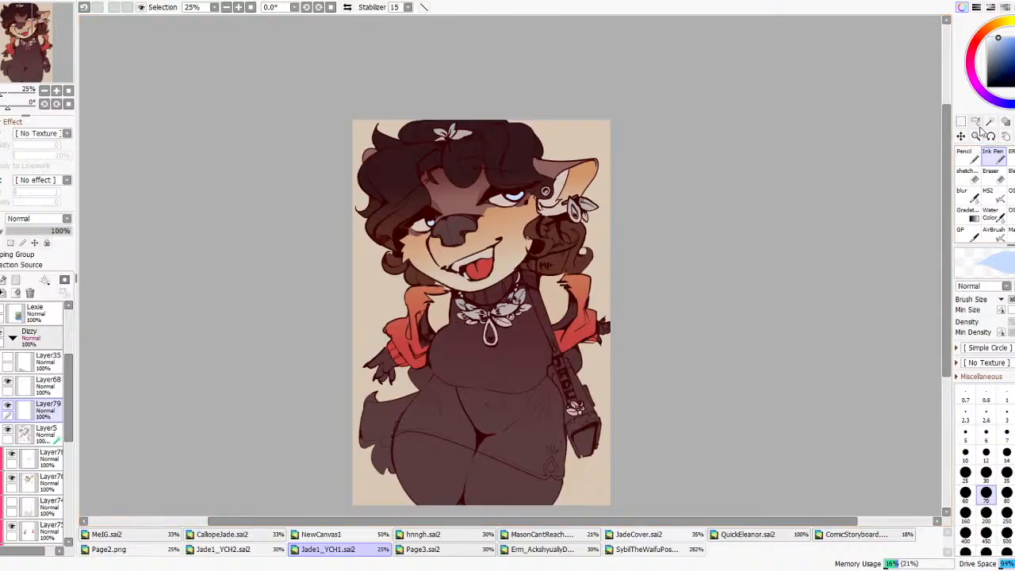
scroll(547, 184, up, 5)
scroll(365, 230, up, 3)
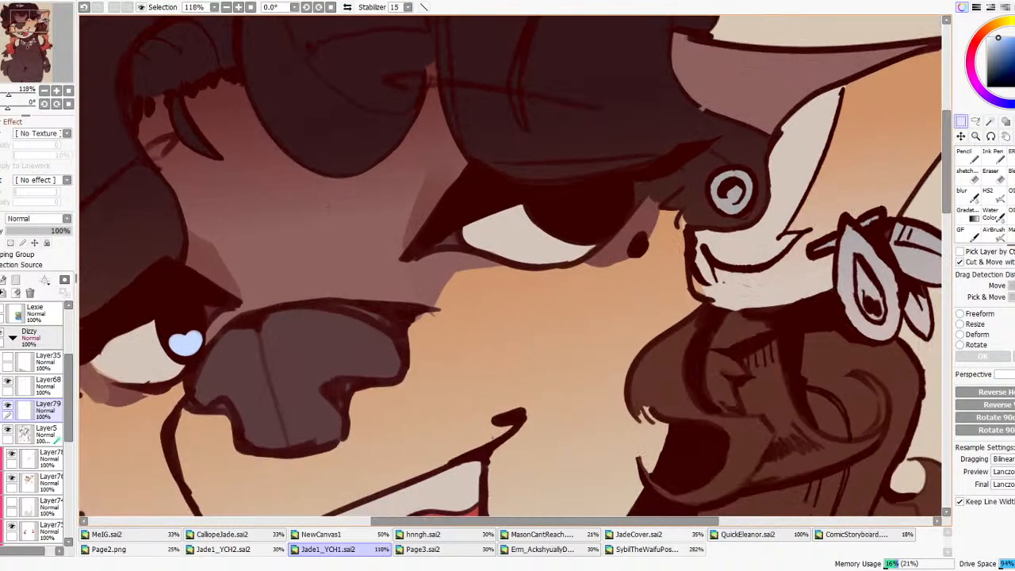
click(991, 168)
click(993, 159)
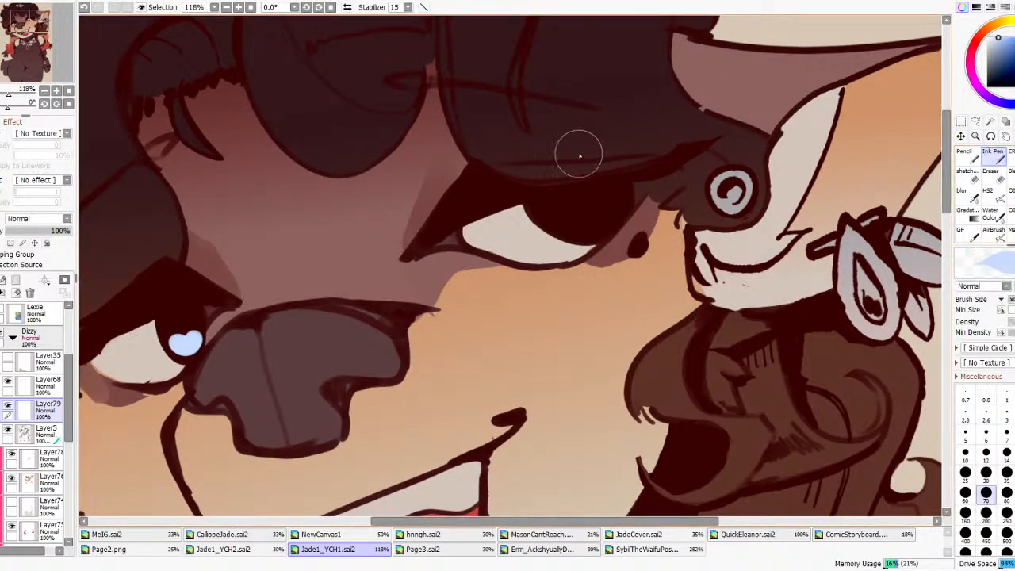
mouse_move(572, 212)
mouse_down()
mouse_move(596, 227)
mouse_move(610, 212)
mouse_move(565, 220)
mouse_move(615, 206)
mouse_up()
key(ctrl+z)
key(ctrl+z)
key(ctrl+z)
drag(565, 217, 597, 223)
scroll(637, 176, down, 11)
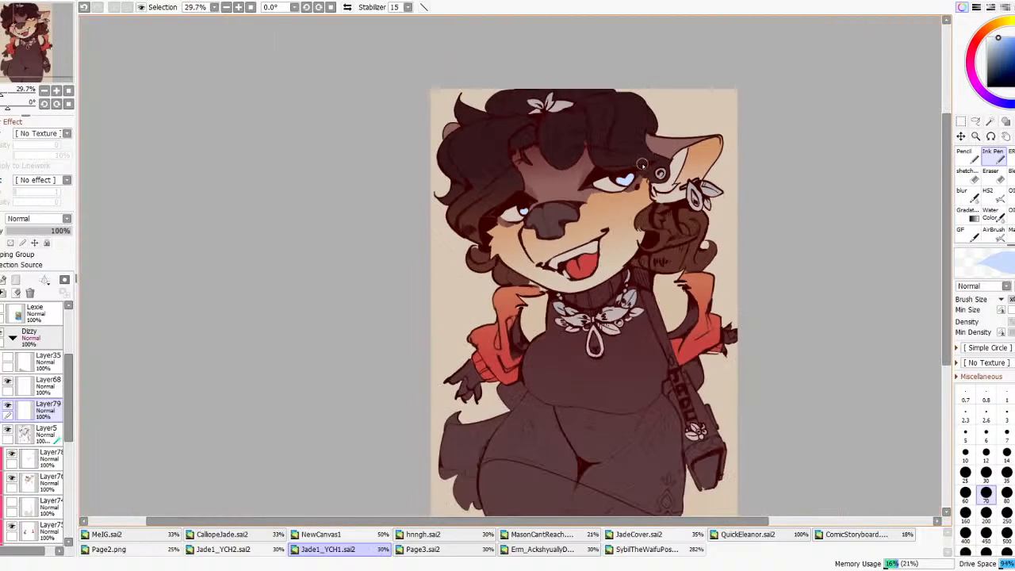
- Select the small heart in the eye beside the nose and transform it to suit the other heart
scroll(638, 176, up, 3)
click(960, 123)
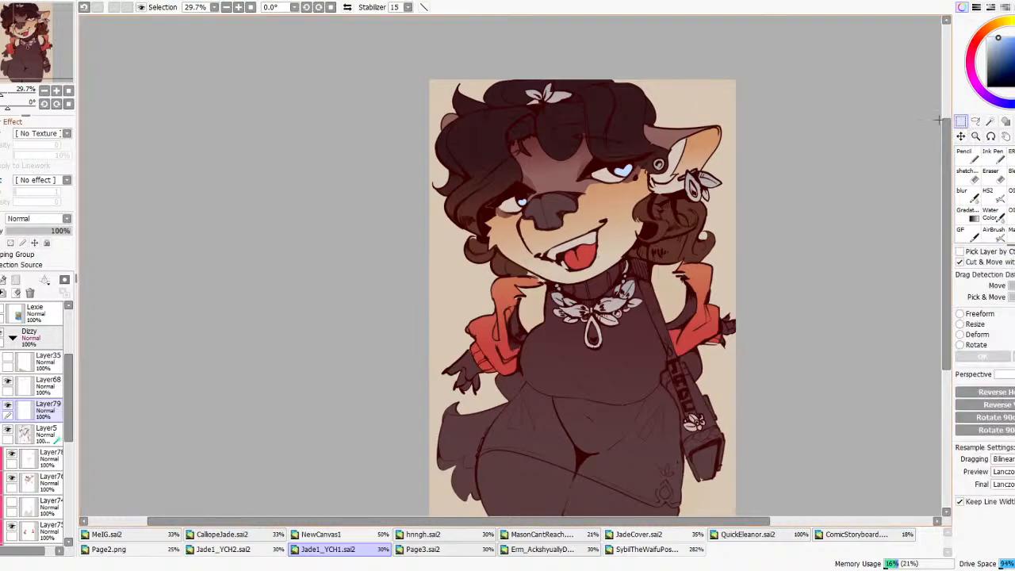
scroll(604, 170, up, 4)
drag(370, 206, 531, 292)
key(ctrl+x)
click(991, 155)
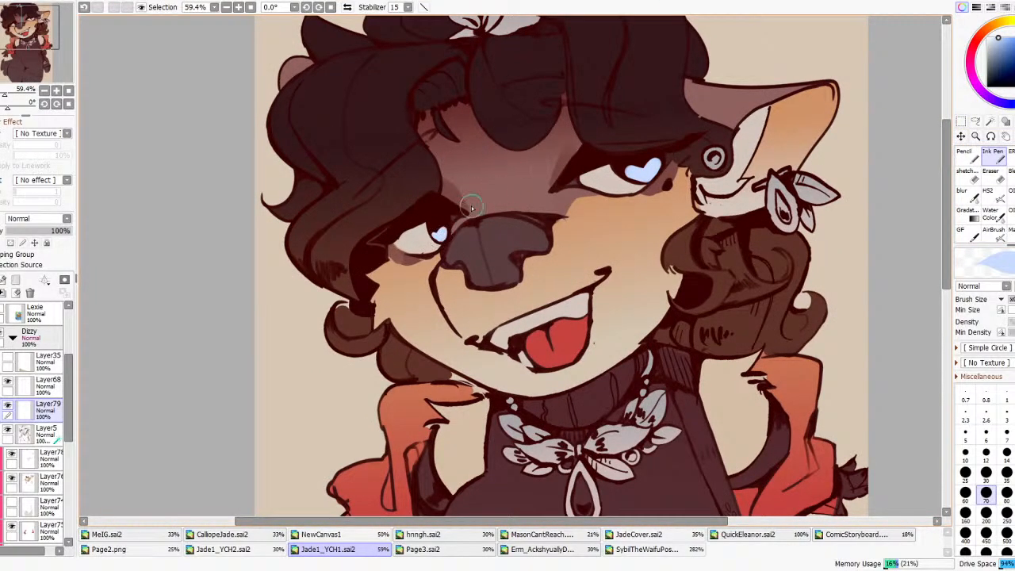
scroll(474, 188, down, 4)
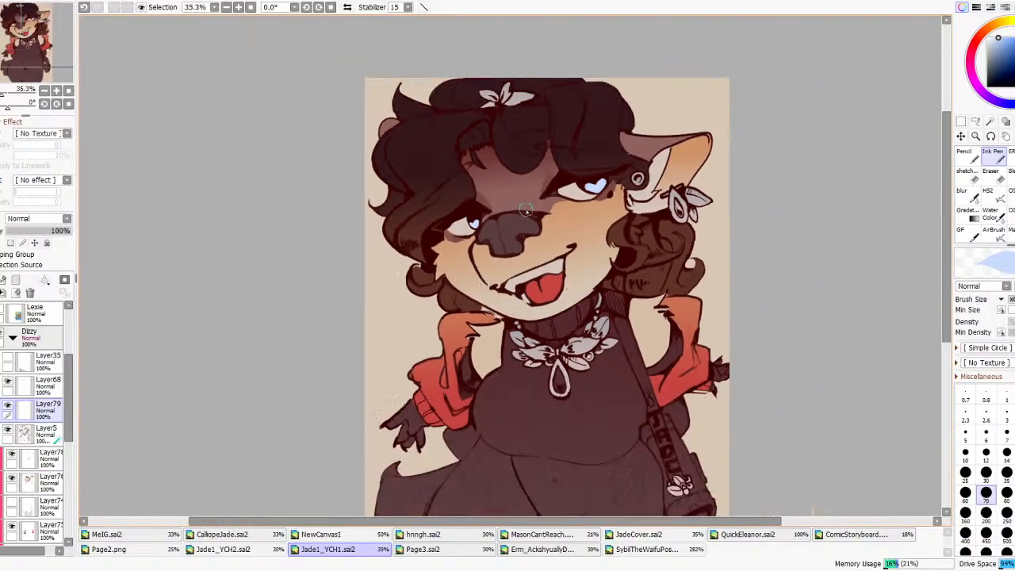
scroll(558, 205, up, 2)
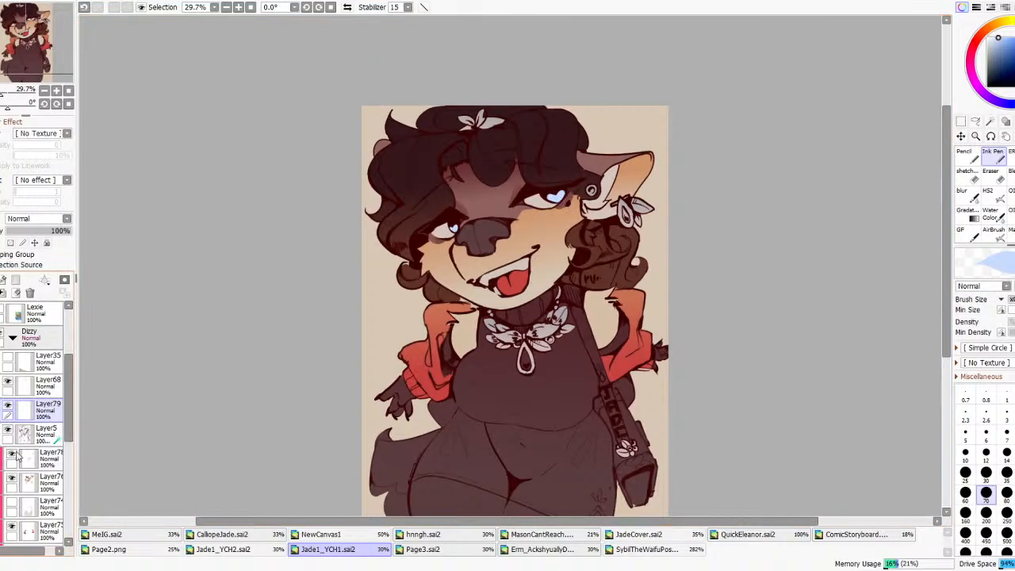
- Make the Layer5 line art active and sample the light blue of the larger eye's heart
click(43, 433)
scroll(510, 207, up, 3)
right_click(576, 180)
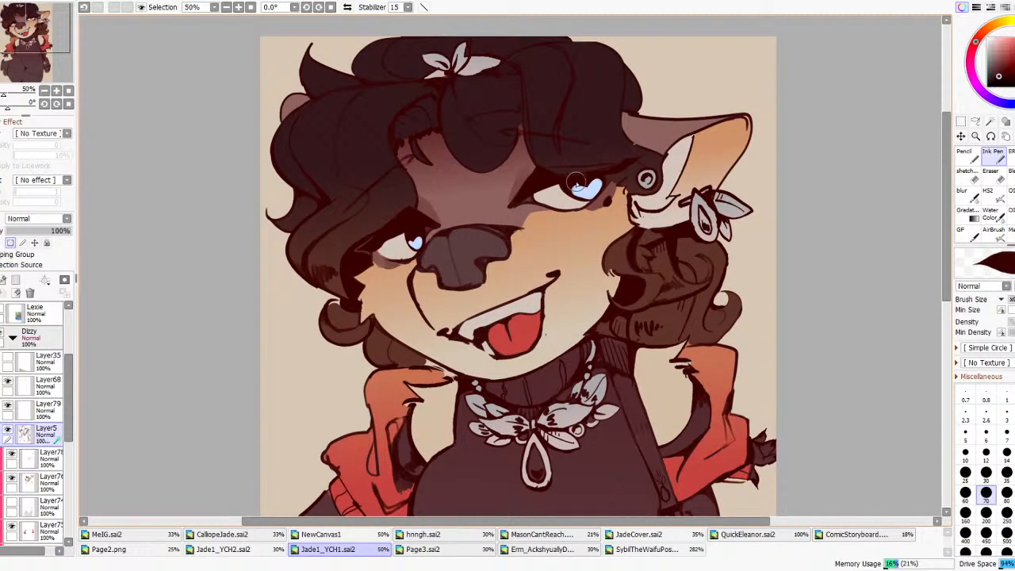
right_click(588, 190)
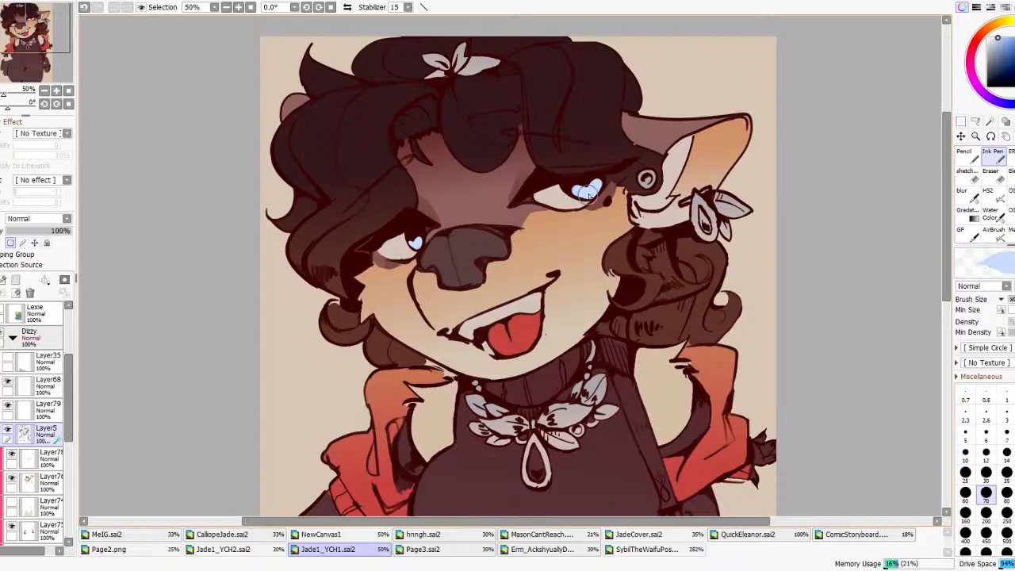
- Try tinting the dark iris around the larger eye's heart in dark blue-grey on Layer5
click(1006, 60)
drag(1007, 60, 990, 71)
mouse_move(578, 195)
mouse_down()
mouse_move(563, 189)
mouse_move(590, 183)
mouse_move(585, 191)
mouse_up()
key(ctrl+z)
drag(993, 74, 990, 74)
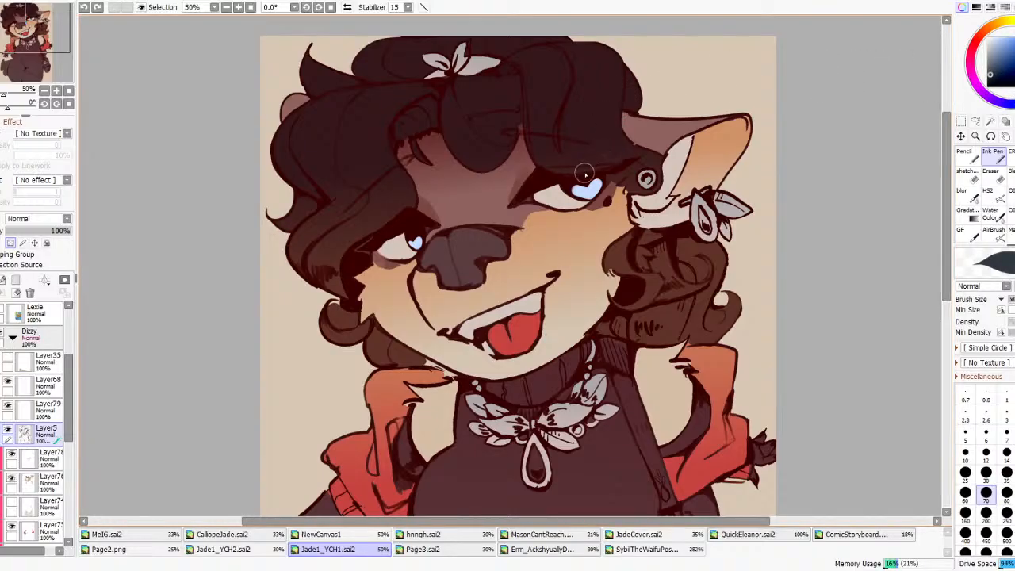
drag(560, 187, 574, 190)
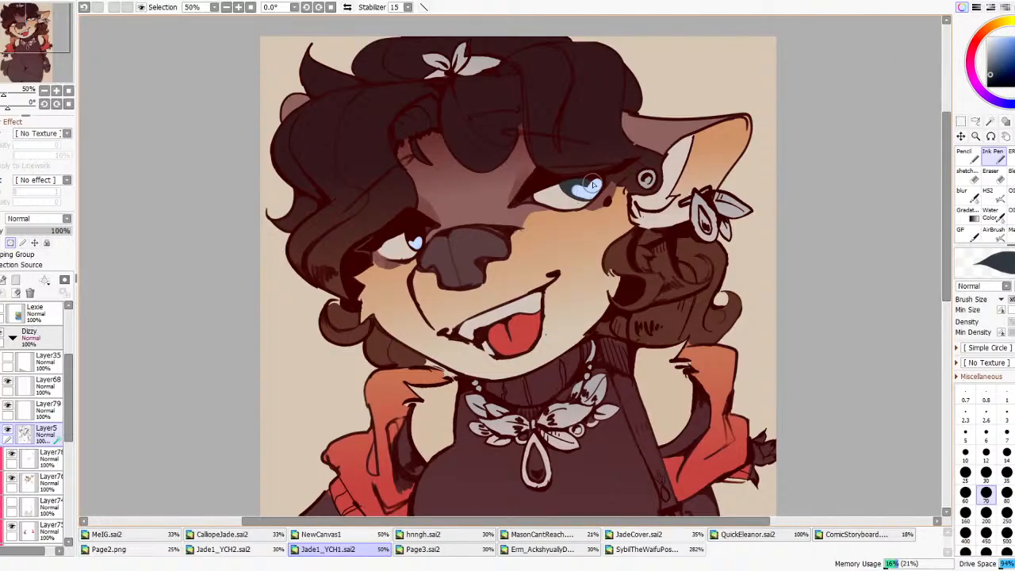
scroll(399, 198, down, 3)
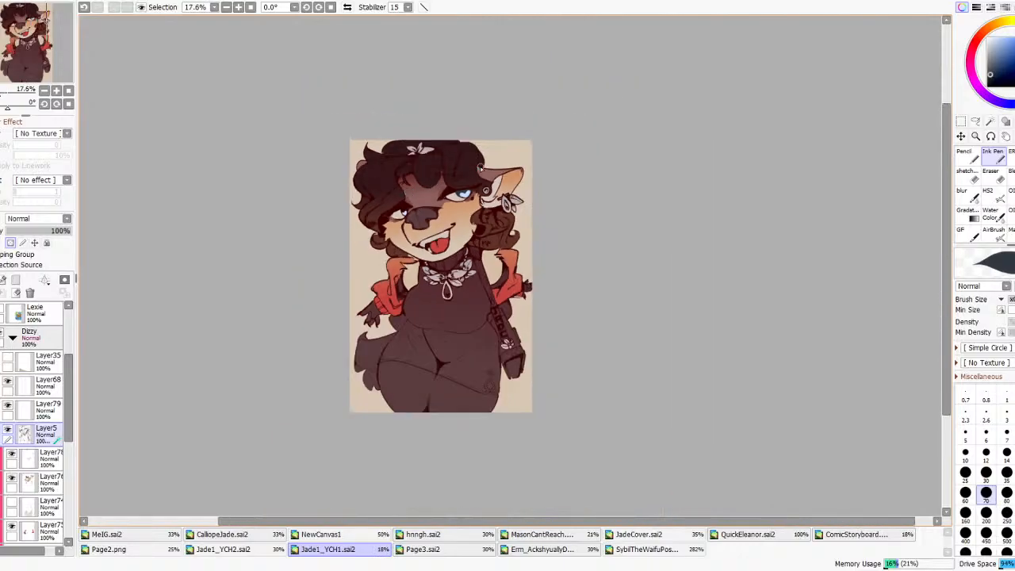
scroll(437, 191, up, 4)
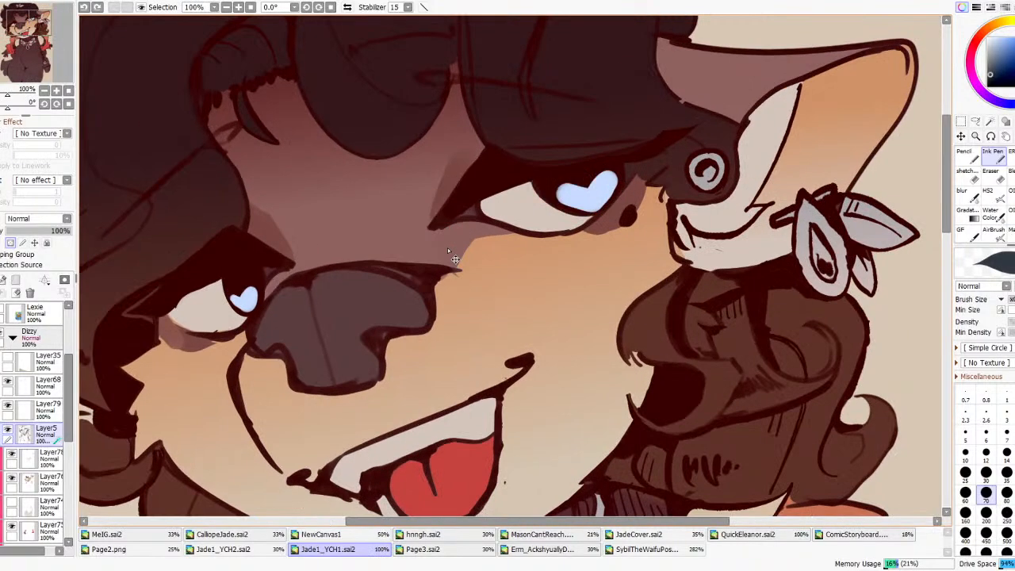
drag(558, 187, 593, 184)
key(ctrl+z)
- Tint the dark irises around both hearts deep purple on Layer5 with the Ink Pen
drag(997, 70, 1003, 77)
drag(550, 187, 614, 192)
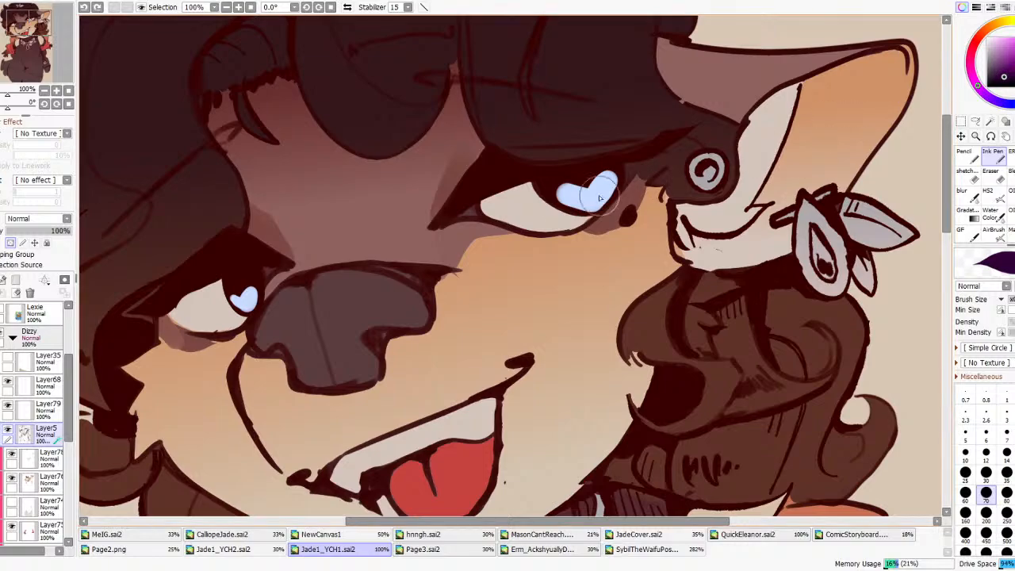
click(1006, 72)
key(ctrl+z)
mouse_move(543, 190)
mouse_down()
mouse_move(599, 187)
mouse_move(580, 209)
mouse_move(602, 176)
mouse_up()
mouse_move(228, 294)
mouse_down()
mouse_move(238, 300)
mouse_move(243, 267)
mouse_up()
scroll(301, 171, down, 10)
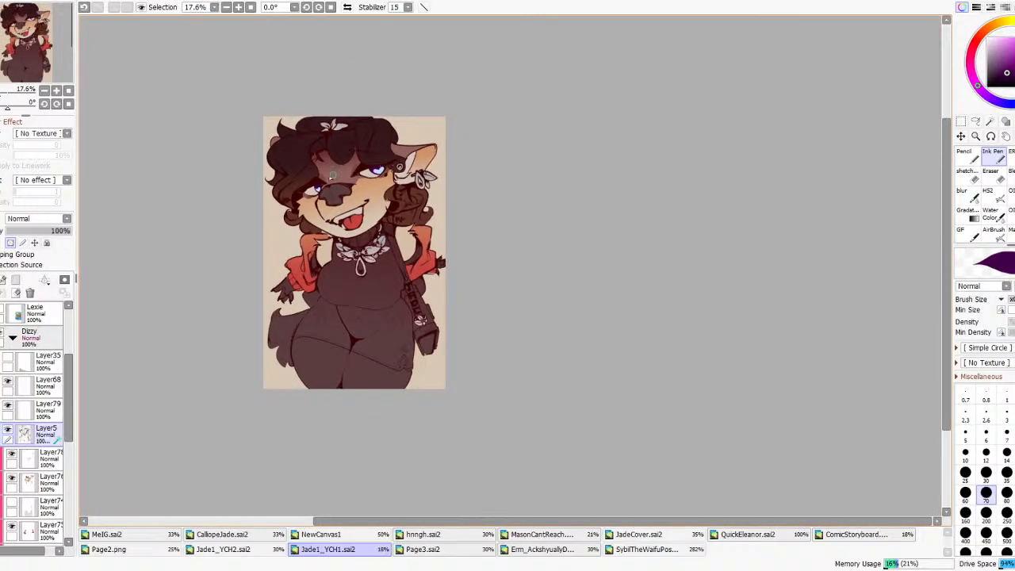
scroll(362, 171, up, 7)
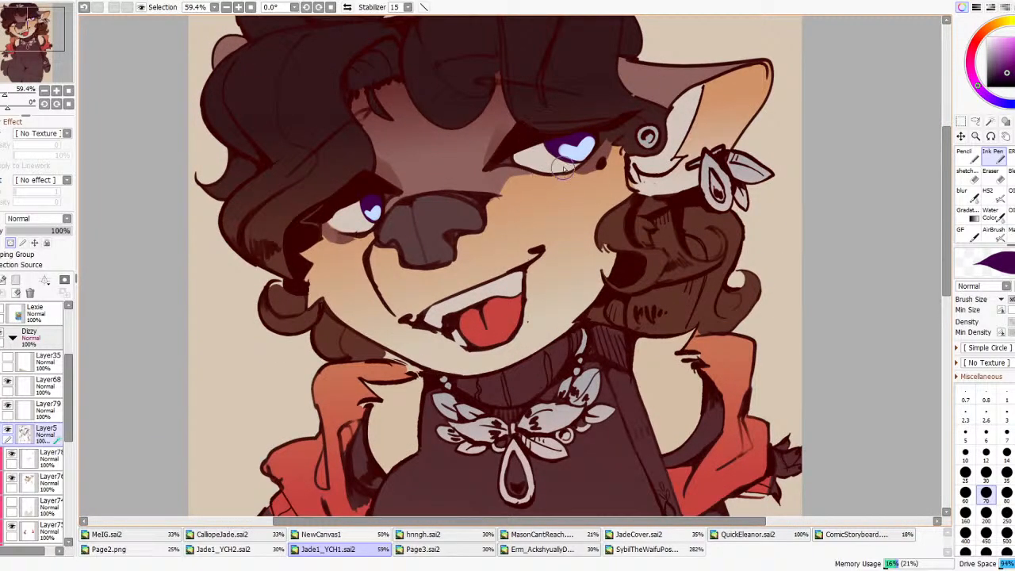
scroll(531, 142, down, 6)
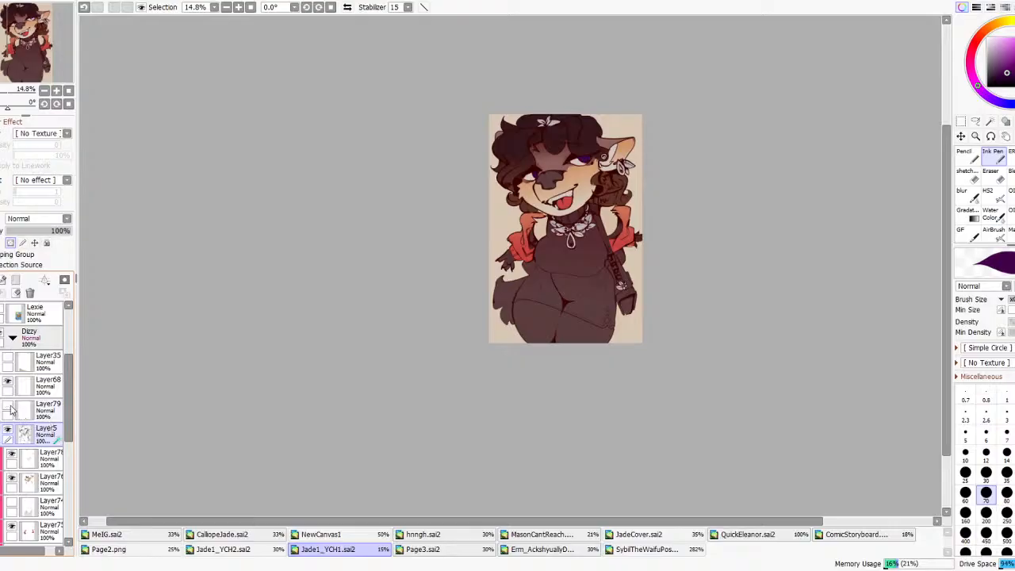
- Select the visible heart layer, Layer79, sample a light colour from the eye area, and lay a reversed straight gradient over it
click(12, 410)
scroll(539, 228, up, 8)
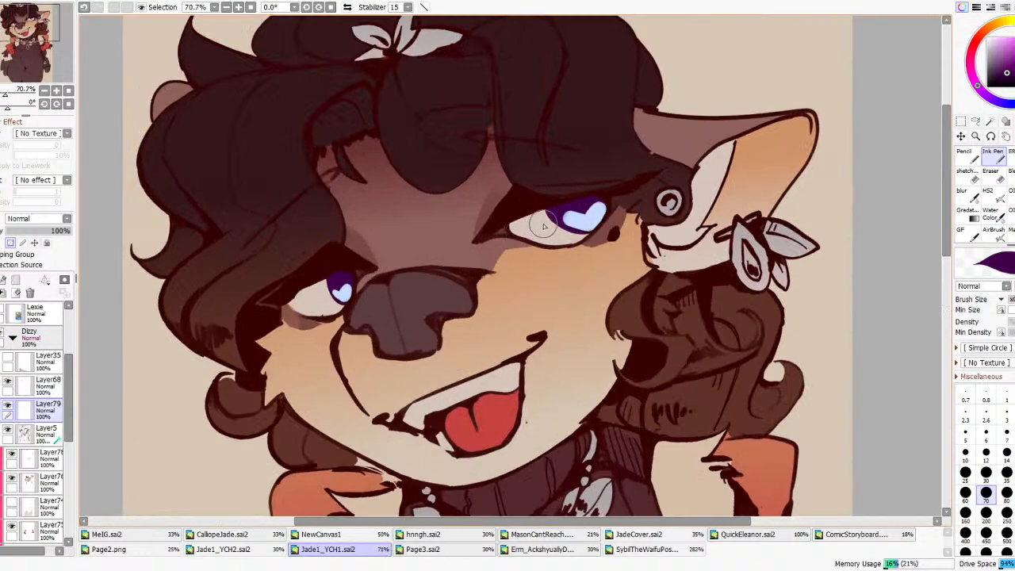
alt+click(579, 215)
scroll(605, 227, up, 3)
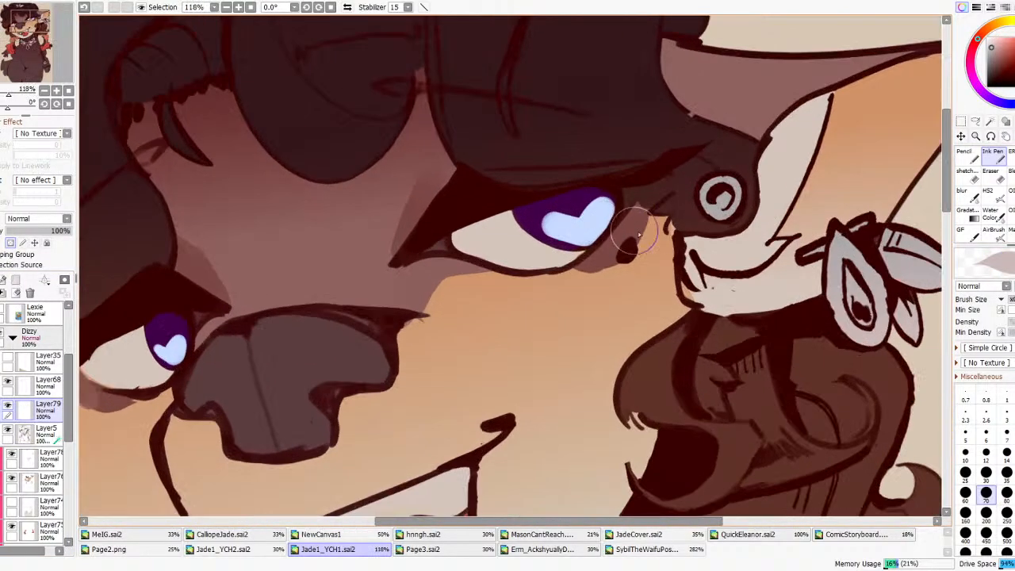
click(967, 212)
drag(377, 266, 376, 255)
scroll(474, 224, down, 8)
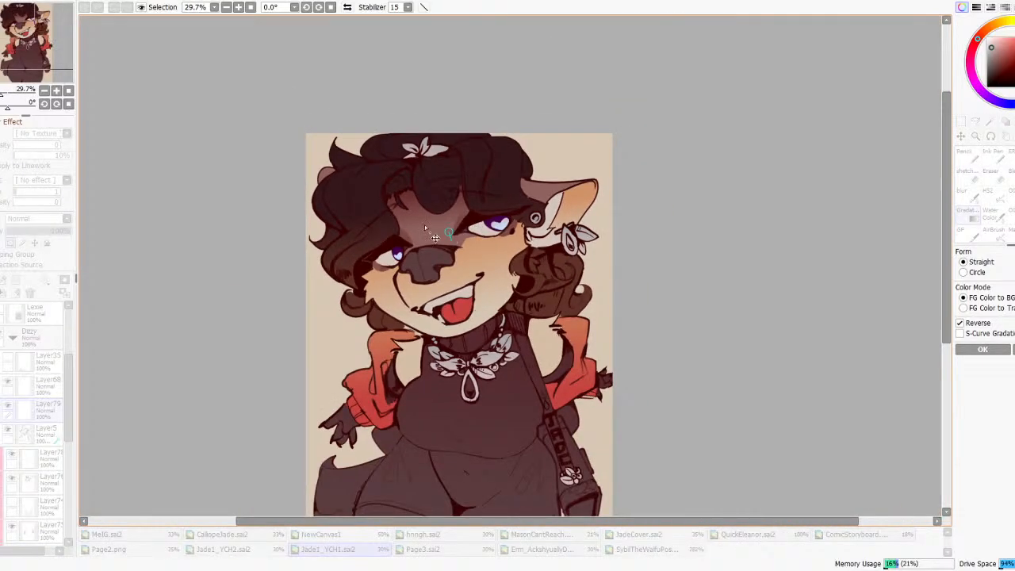
- Redraw the straight gradient above the nose and lighten its colour to near-white for the hearts
scroll(440, 237, up, 6)
drag(704, 310, 718, 343)
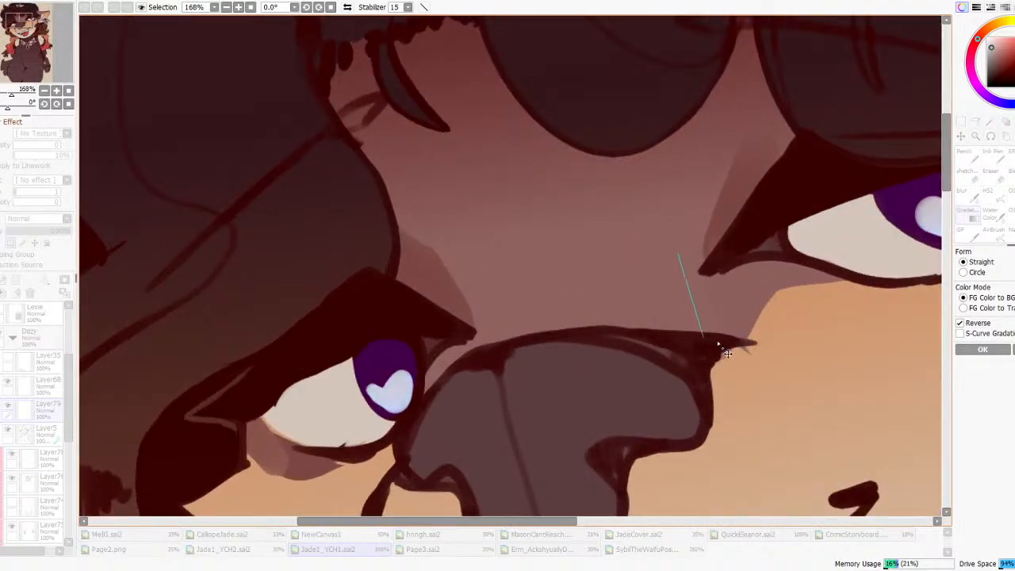
scroll(408, 239, down, 4)
drag(992, 47, 987, 38)
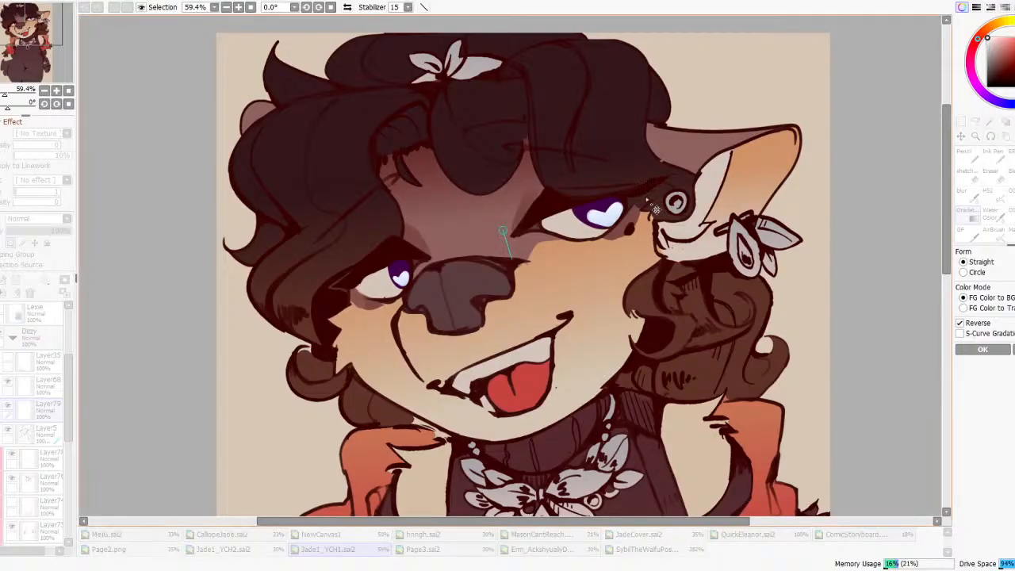
scroll(564, 234, up, 3)
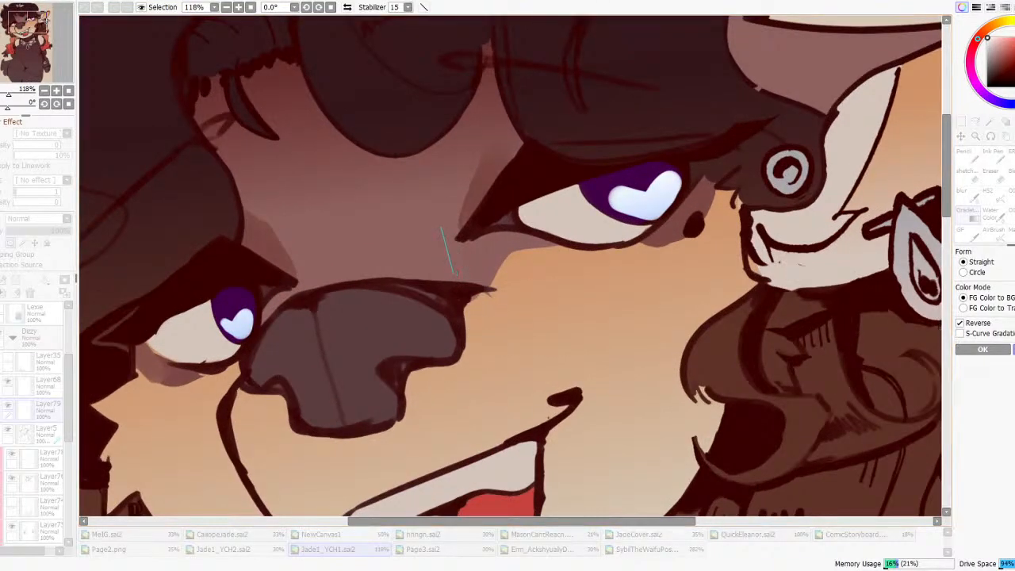
key(Return)
- Lay a short reversed straight gradient across the larger heart in pale pinkish purple and apply it to Layer79
drag(634, 193, 640, 210)
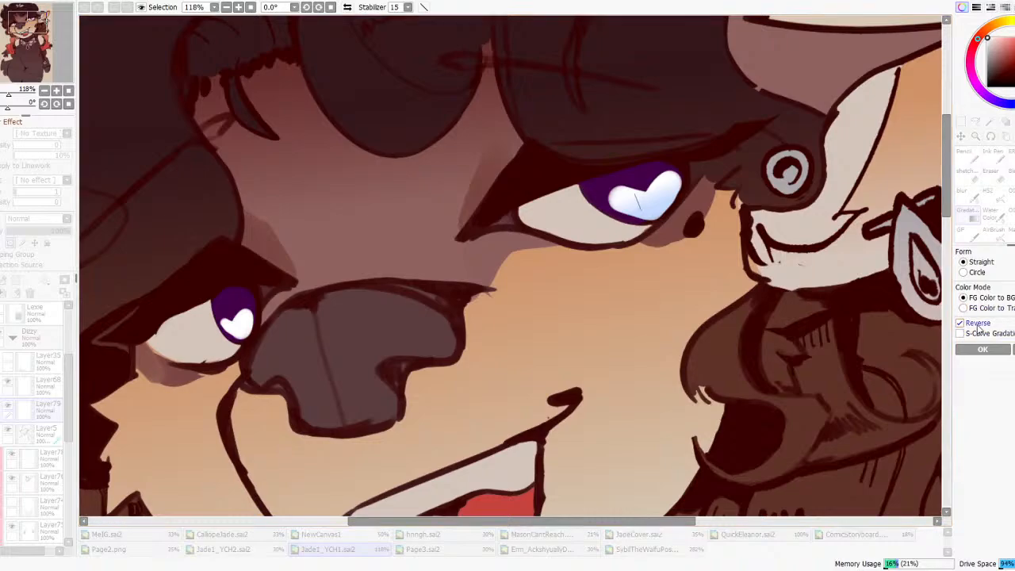
click(977, 325)
drag(997, 59, 989, 45)
click(1014, 104)
mouse_move(1014, 94)
mouse_down()
mouse_move(1011, 24)
mouse_move(903, 64)
mouse_up()
drag(994, 47, 990, 45)
click(962, 323)
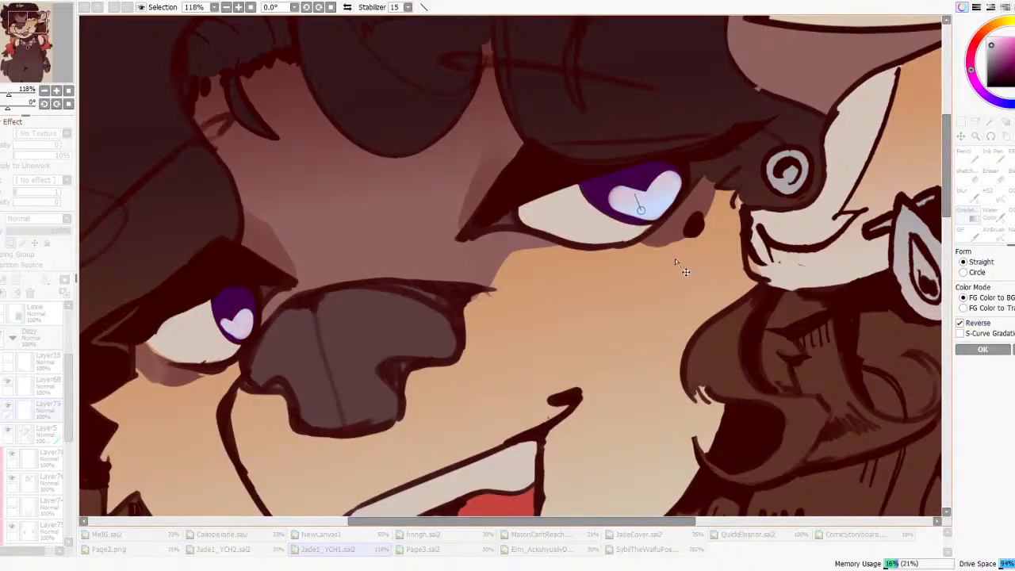
scroll(676, 259, down, 8)
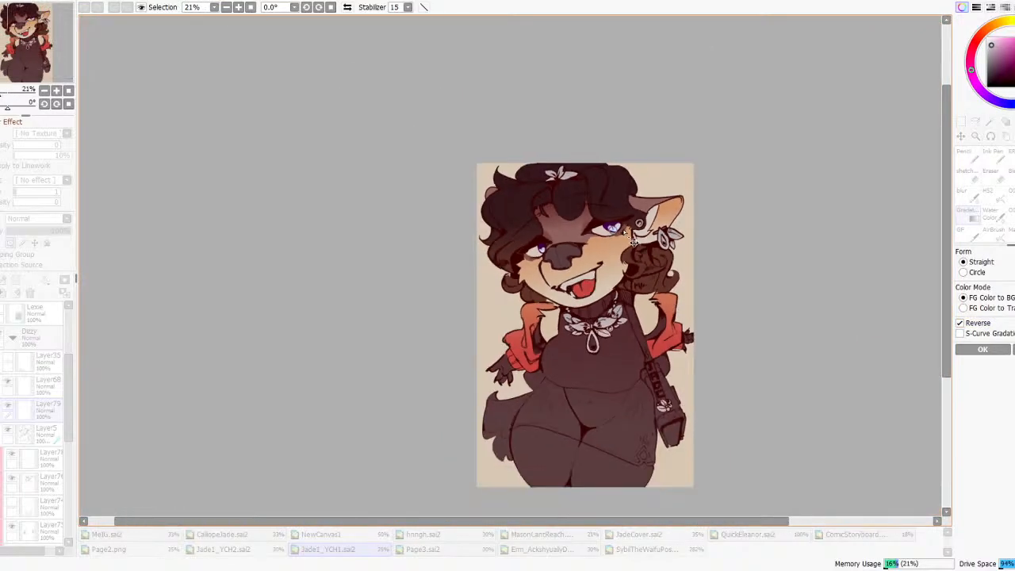
scroll(626, 237, up, 9)
scroll(572, 222, down, 10)
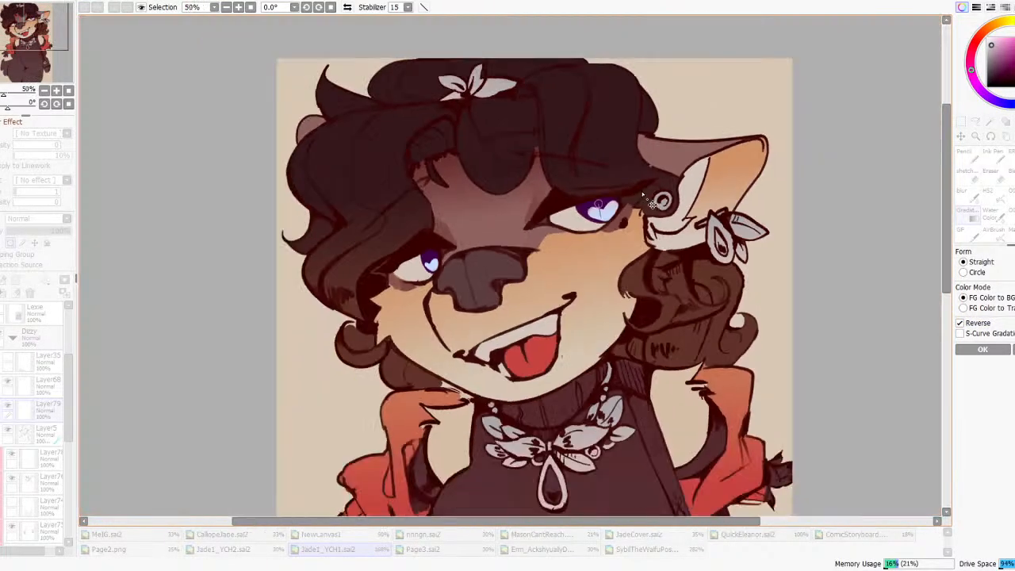
key(Return)
scroll(607, 227, up, 9)
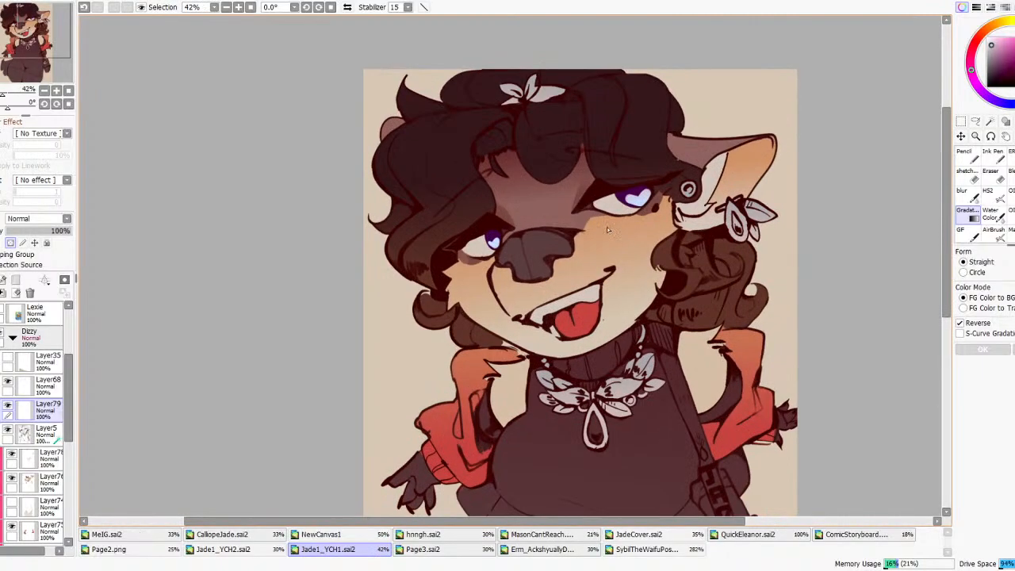
- Select a rectangle around the smaller eye and lay a short reversed straight gradient across its heart on Layer79
key(m)
drag(361, 235, 571, 367)
scroll(421, 297, up, 3)
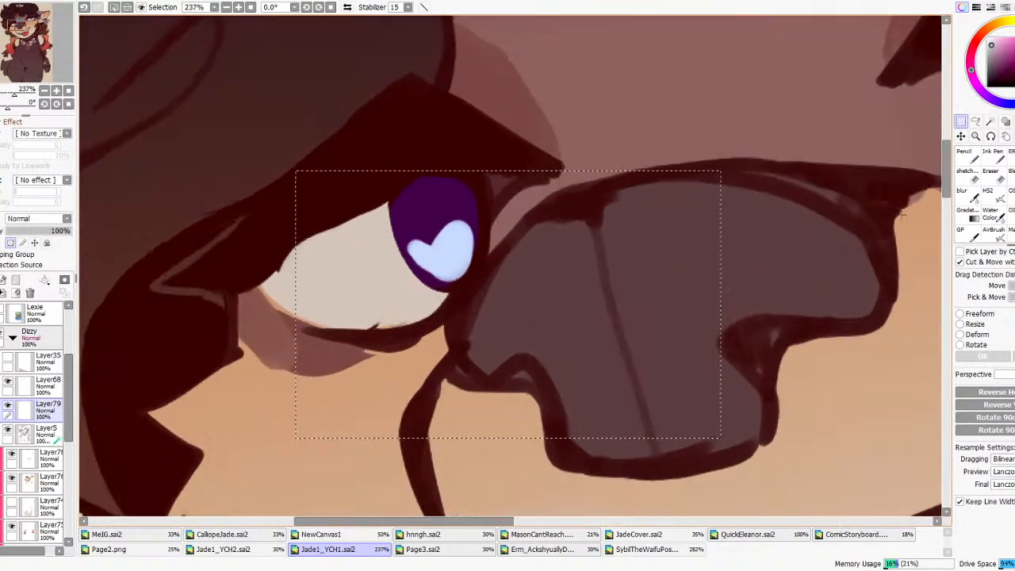
key(g)
scroll(451, 242, down, 8)
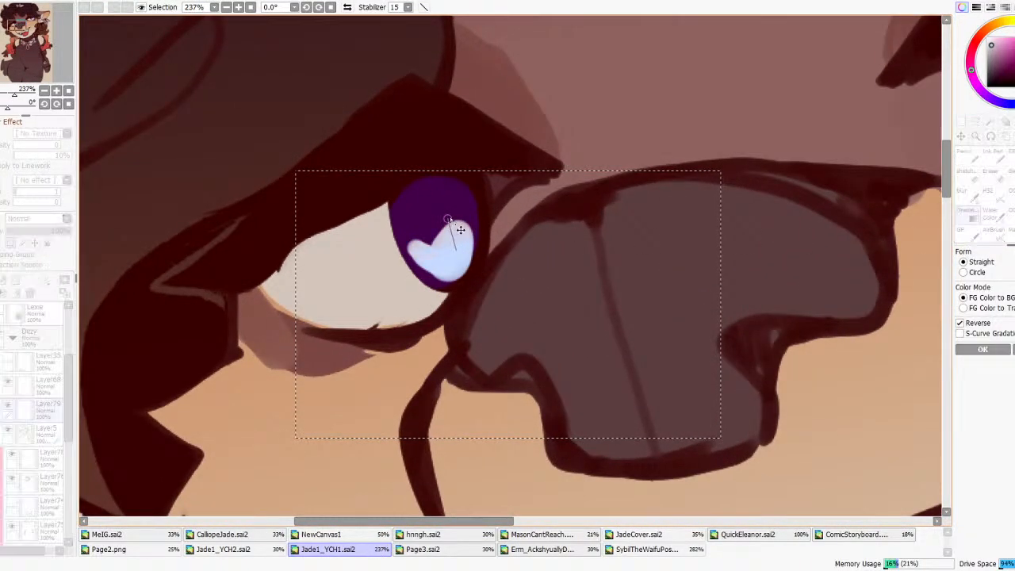
scroll(775, 271, down, 2)
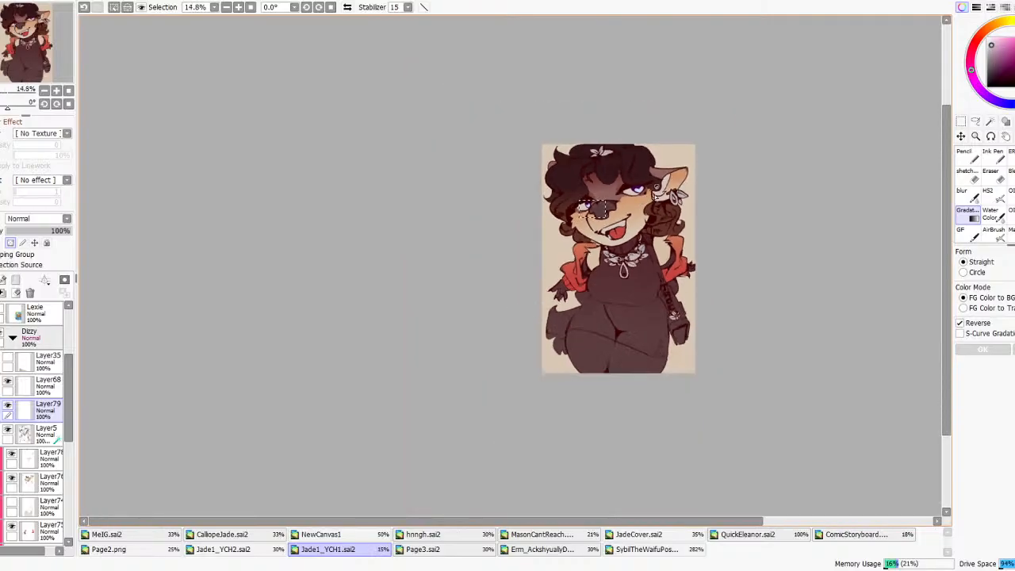
scroll(607, 200, up, 2)
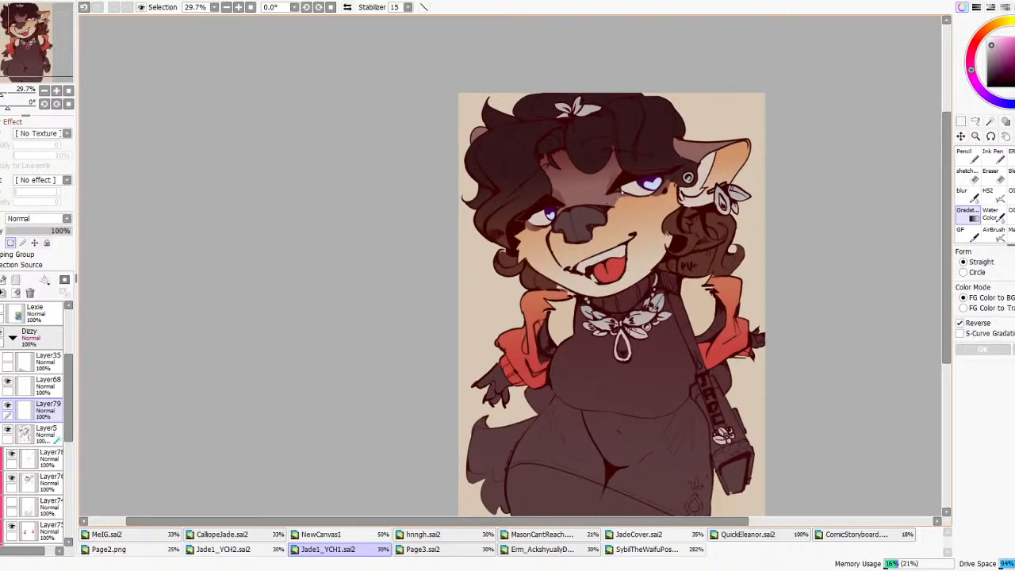
scroll(626, 181, up, 3)
scroll(699, 208, down, 4)
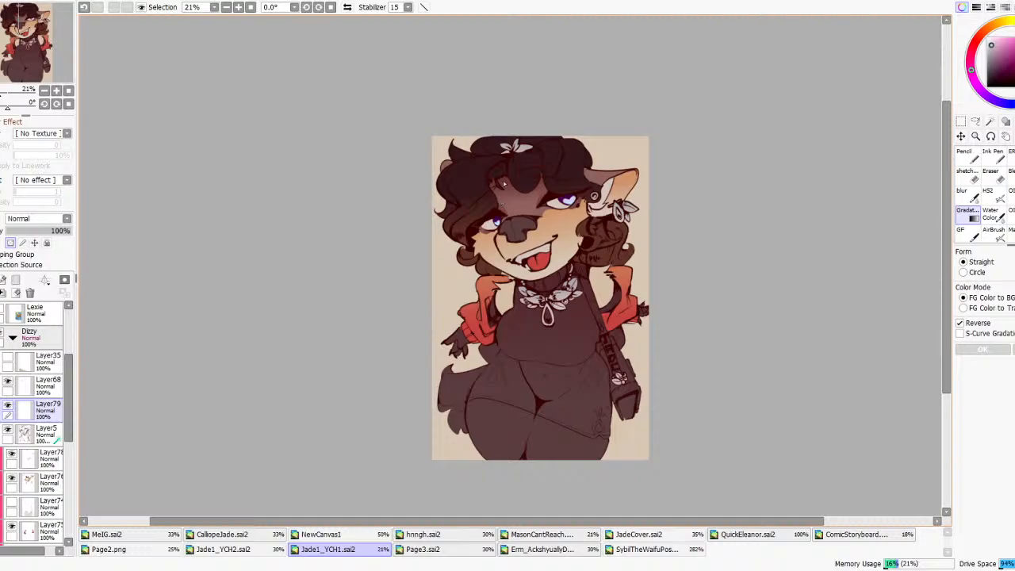
- Switch to the layer below Layer5 and try a muted blue Ink Pen stroke on the teardrop earring's gem
key(b)
scroll(555, 198, up, 3)
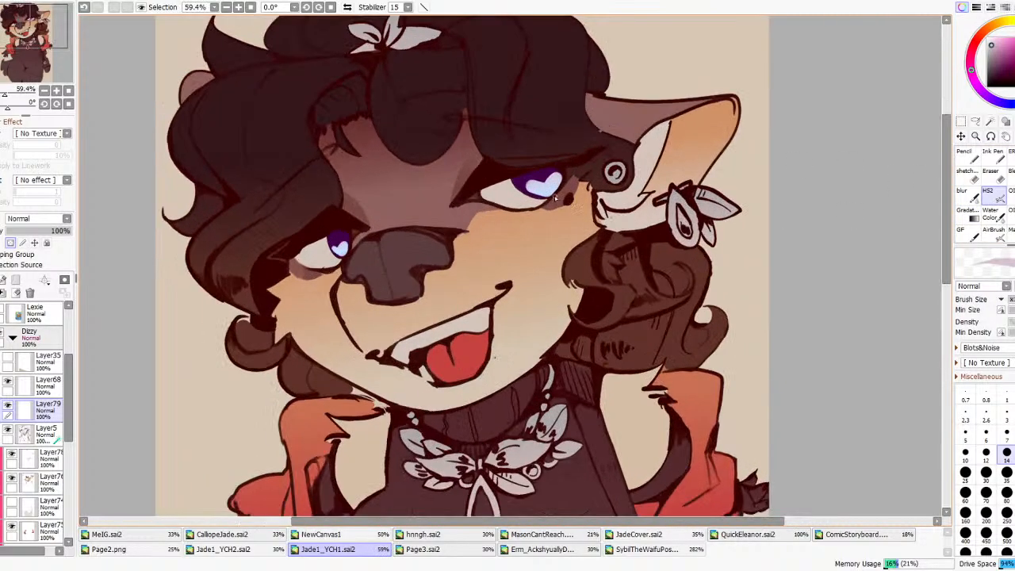
scroll(12, 417, down, 3)
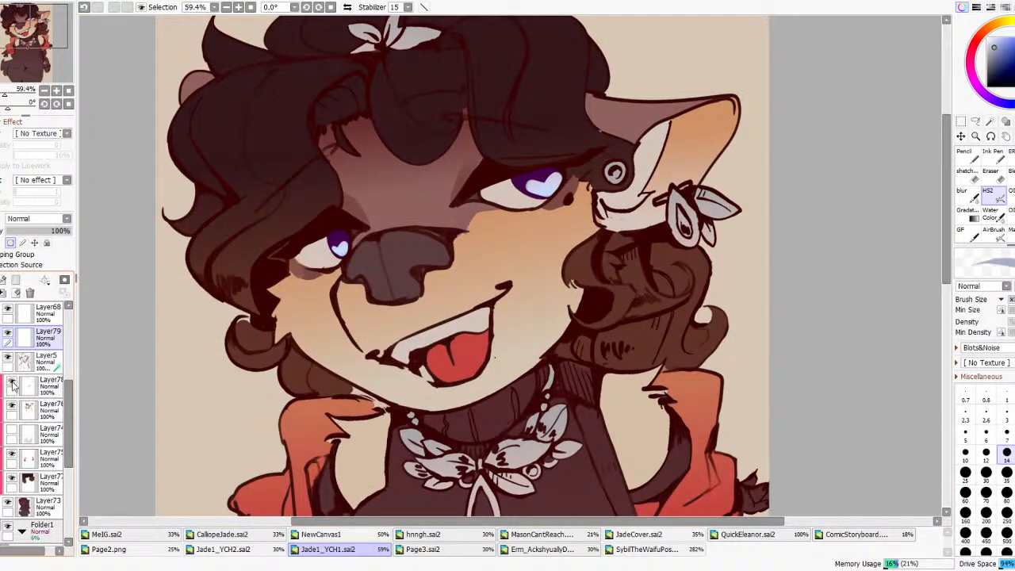
click(12, 385)
scroll(741, 183, up, 2)
key(n)
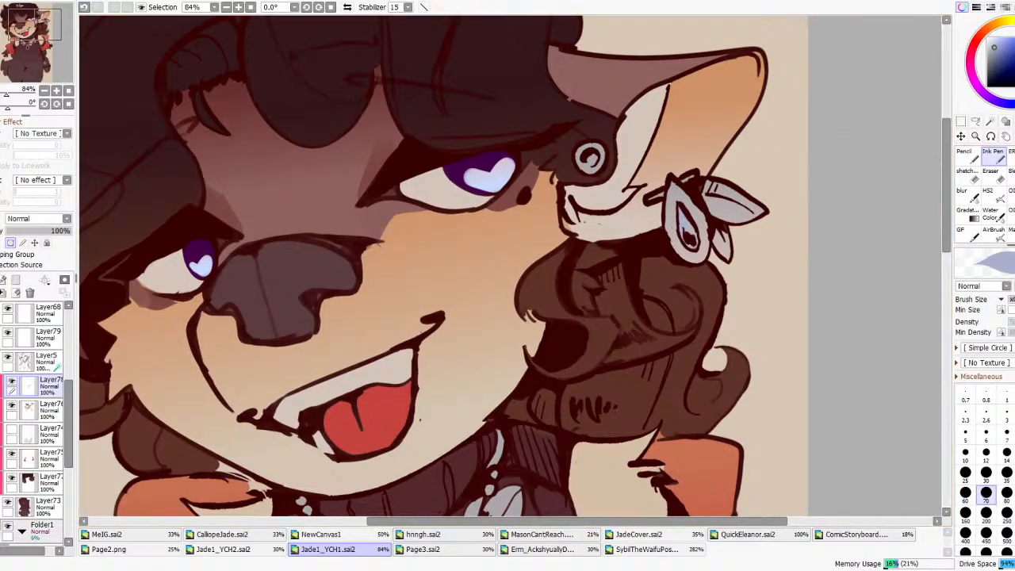
key(ctrl+z)
- Try a lighter blue Ink Pen stroke on the teardrop earring's gem, and undo it
click(998, 38)
mouse_move(683, 236)
mouse_down()
mouse_move(683, 214)
mouse_move(697, 224)
mouse_up()
key(ctrl+z)
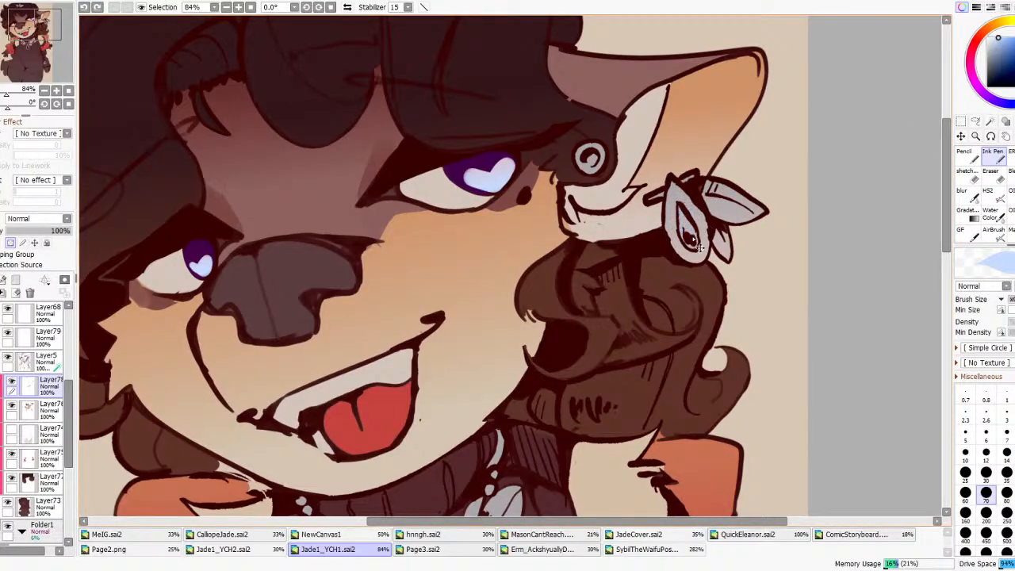
- Darken the blue slightly and colour the gems of the earring, ear stud, necklace and bag ornament with the Ink Pen
drag(998, 40, 998, 46)
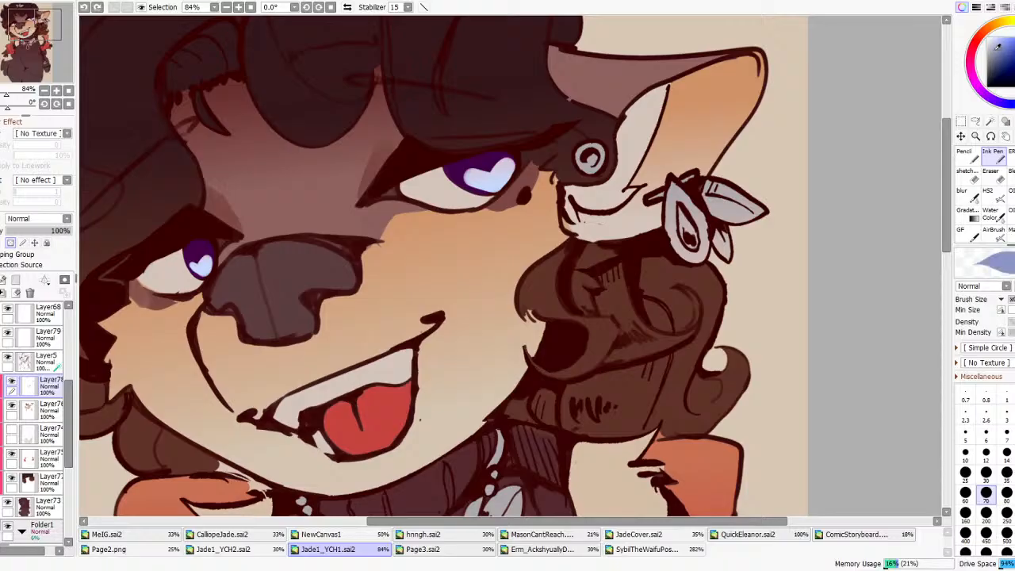
drag(684, 233, 679, 206)
key(ctrl+z)
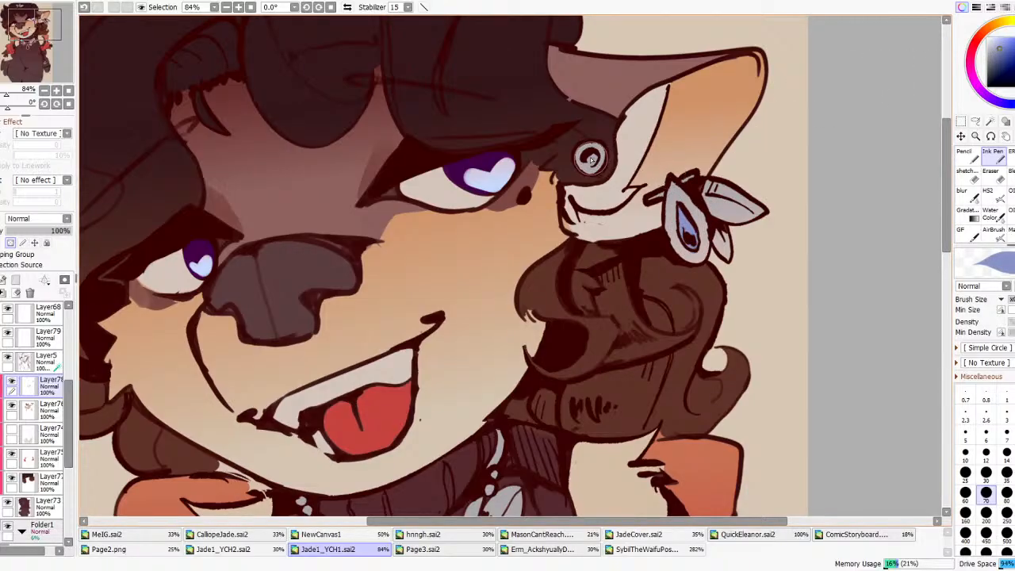
scroll(734, 138, down, 5)
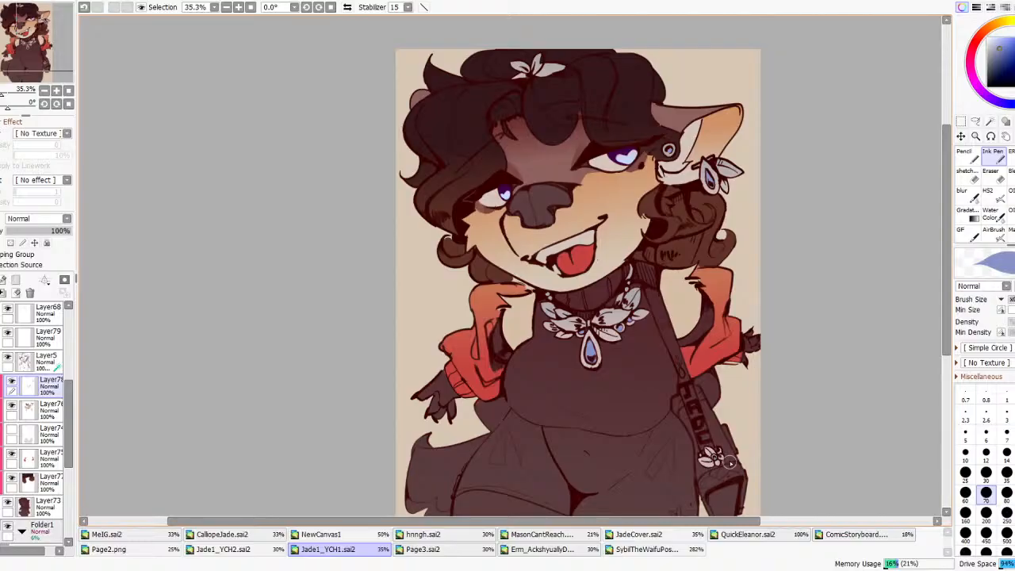
drag(713, 456, 720, 445)
scroll(487, 244, down, 7)
scroll(571, 264, up, 5)
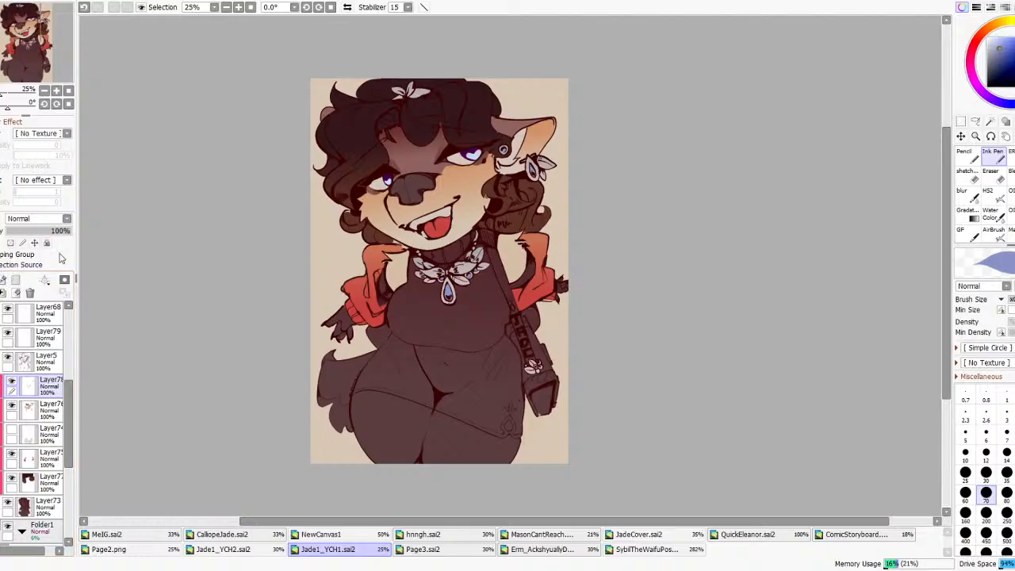
- Select the blue gem areas with the Magic Wand and lay a reversed straight gradient over the teardrop earring's gem
scroll(340, 117, up, 4)
click(990, 121)
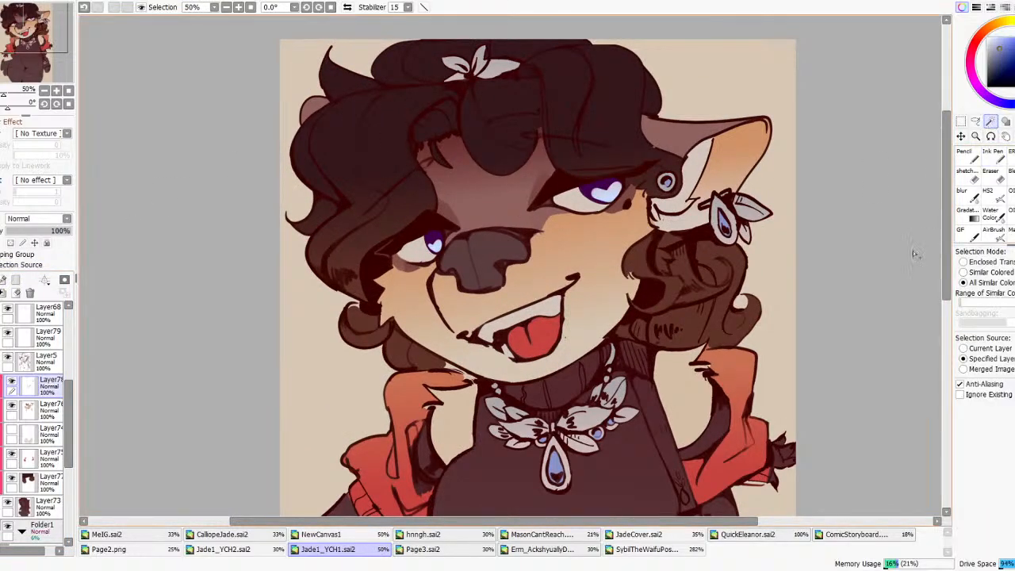
click(723, 221)
scroll(780, 191, up, 3)
click(972, 211)
scroll(695, 216, up, 3)
drag(683, 265, 672, 235)
scroll(672, 236, down, 5)
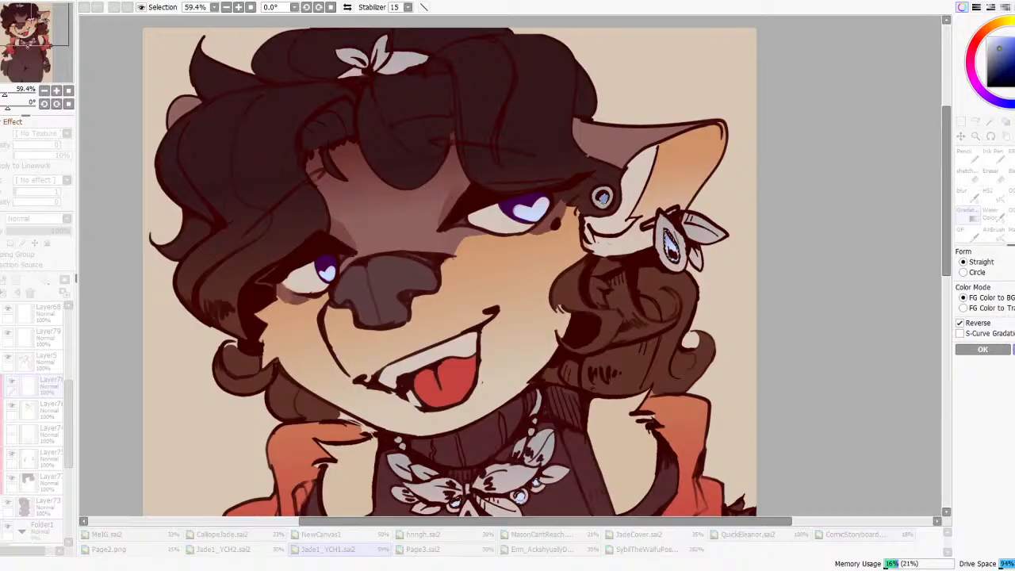
scroll(545, 201, up, 7)
scroll(539, 190, down, 3)
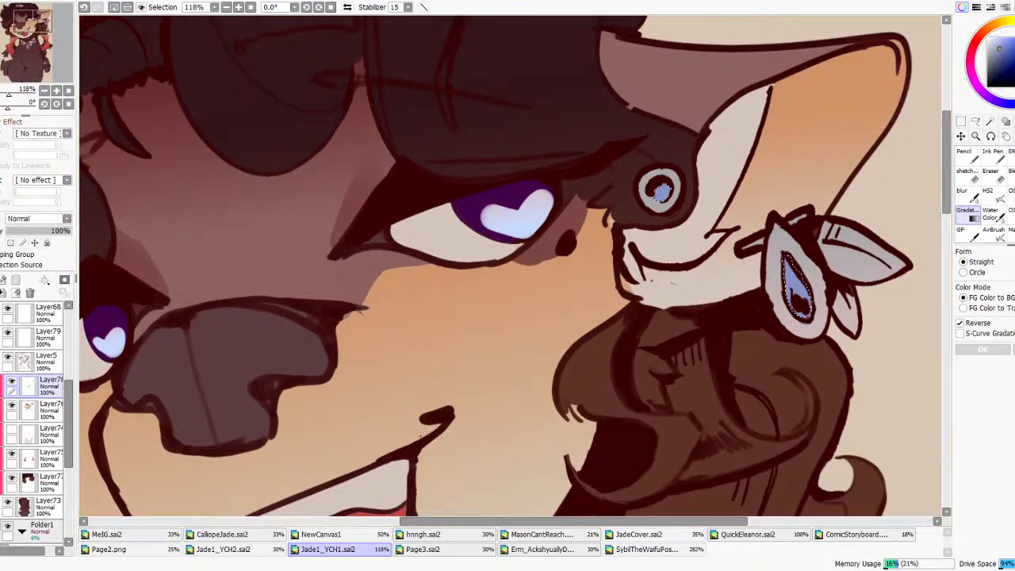
- Pick a more saturated blue and redraw the straight gradient upward across the teardrop earring's gem
click(1006, 46)
drag(801, 314, 804, 247)
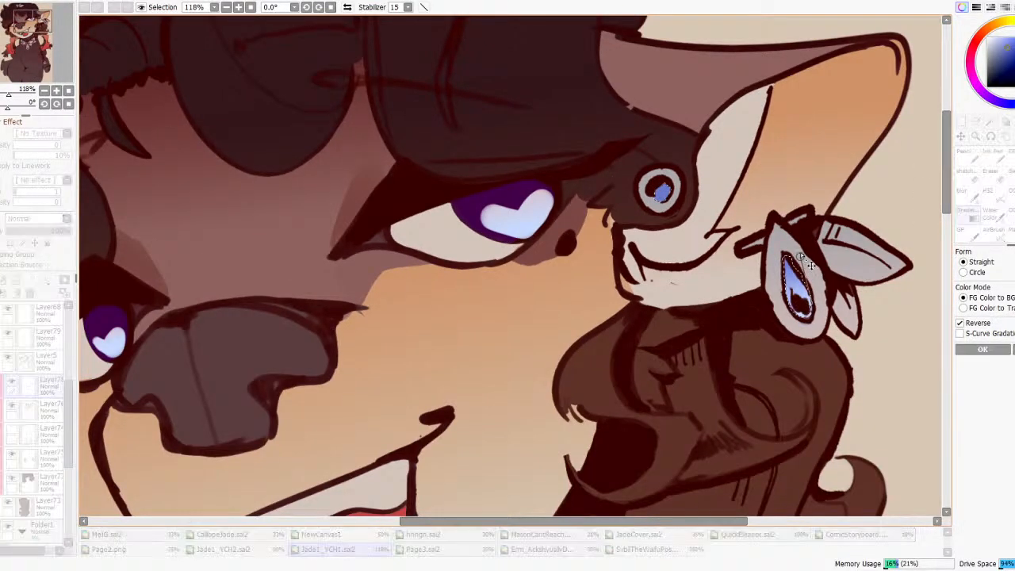
scroll(804, 246, down, 5)
scroll(835, 250, down, 2)
scroll(832, 252, up, 2)
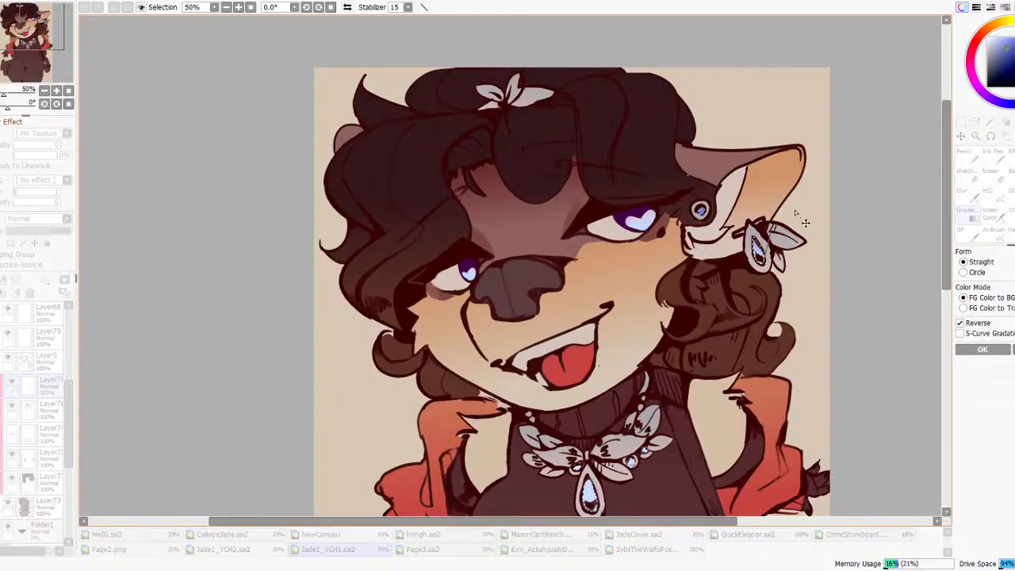
scroll(786, 219, up, 3)
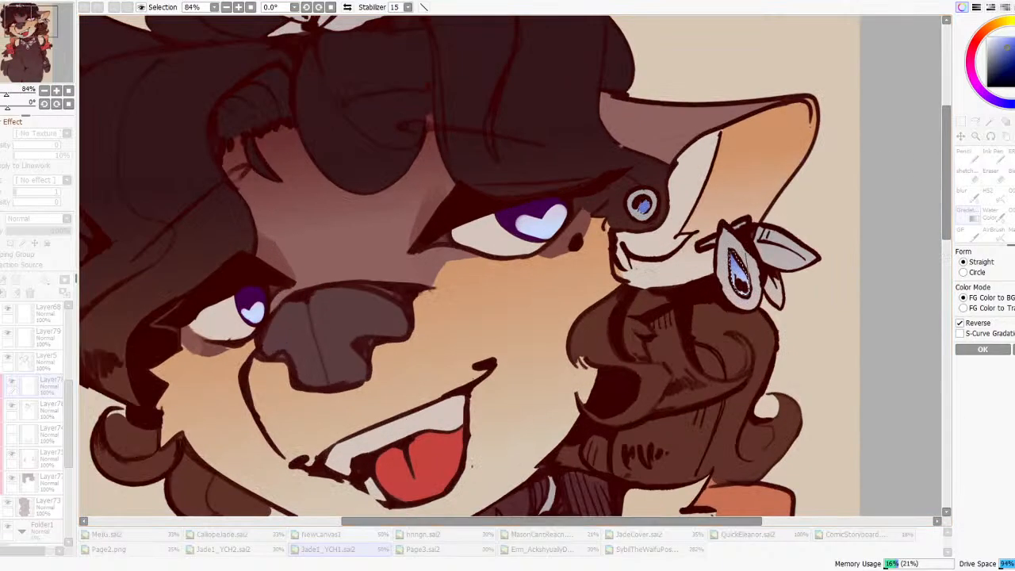
- Shift the gradient's colour from blue to violet and apply it to the gems
click(979, 90)
drag(979, 90, 982, 101)
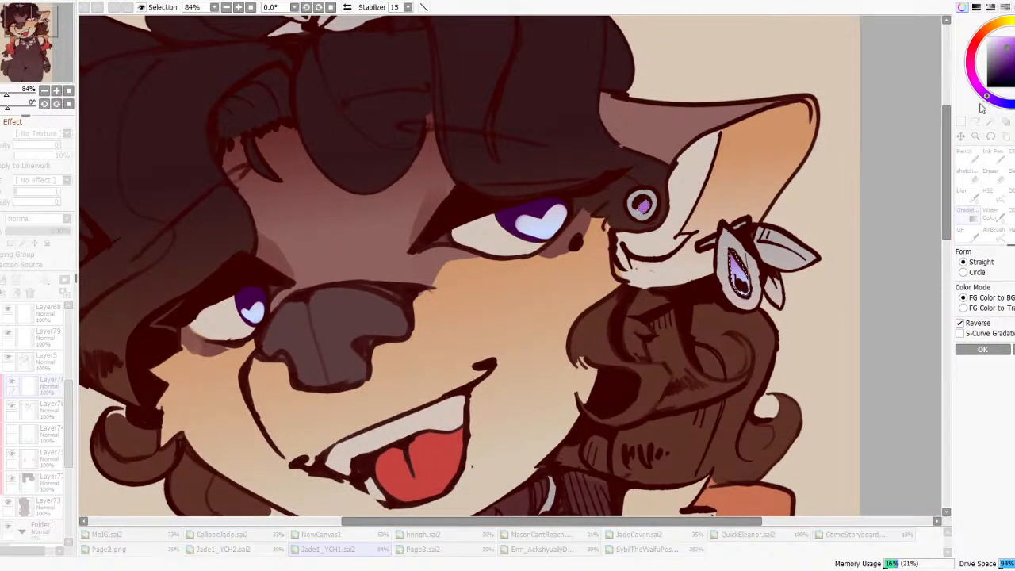
scroll(482, 156, down, 3)
scroll(481, 156, down, 2)
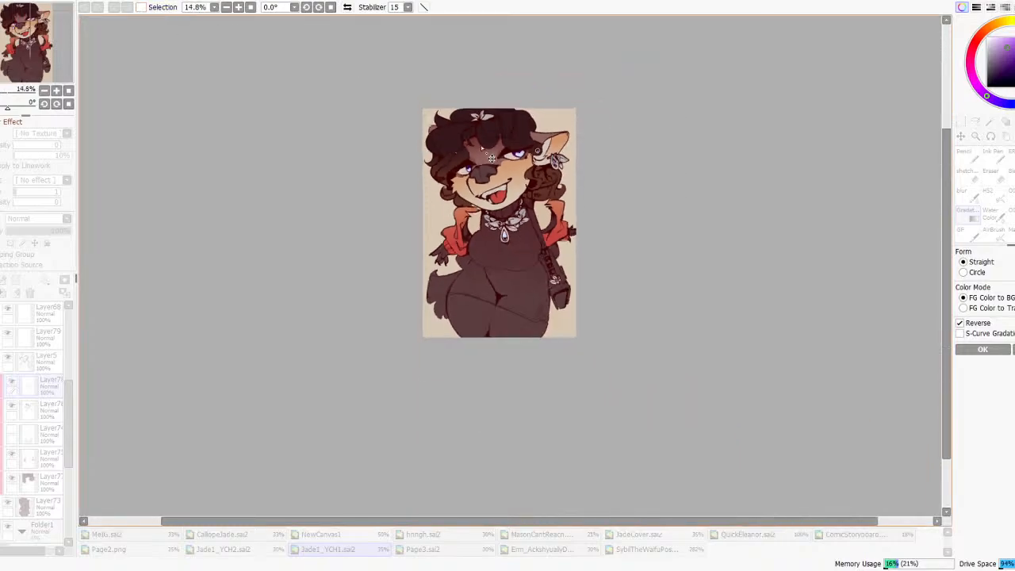
scroll(481, 156, up, 4)
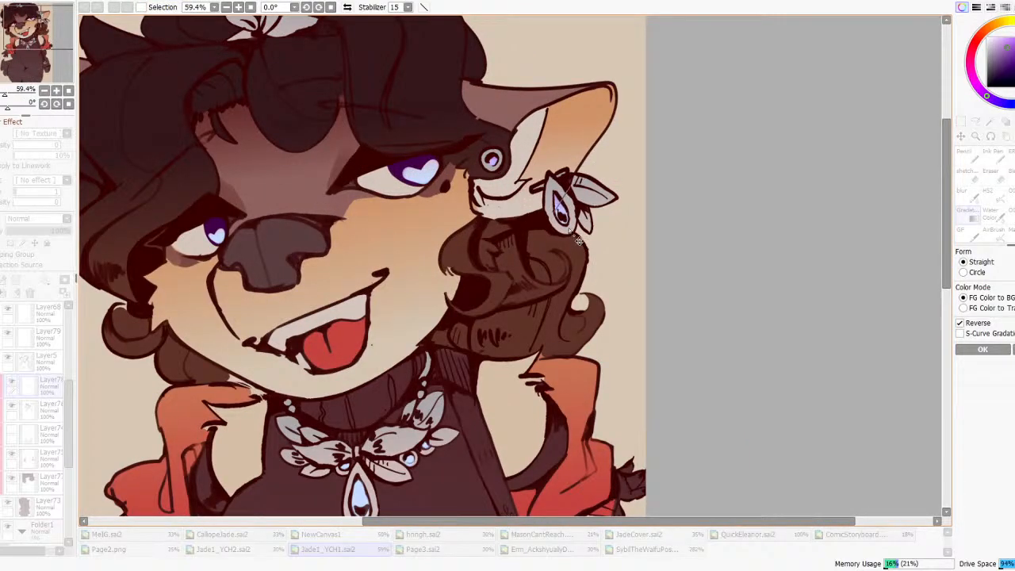
click(979, 348)
- Lasso the necklace's gems, lay a reversed straight gradient up the teardrop pendant in violet, and apply it
scroll(637, 254, down, 8)
scroll(587, 306, up, 10)
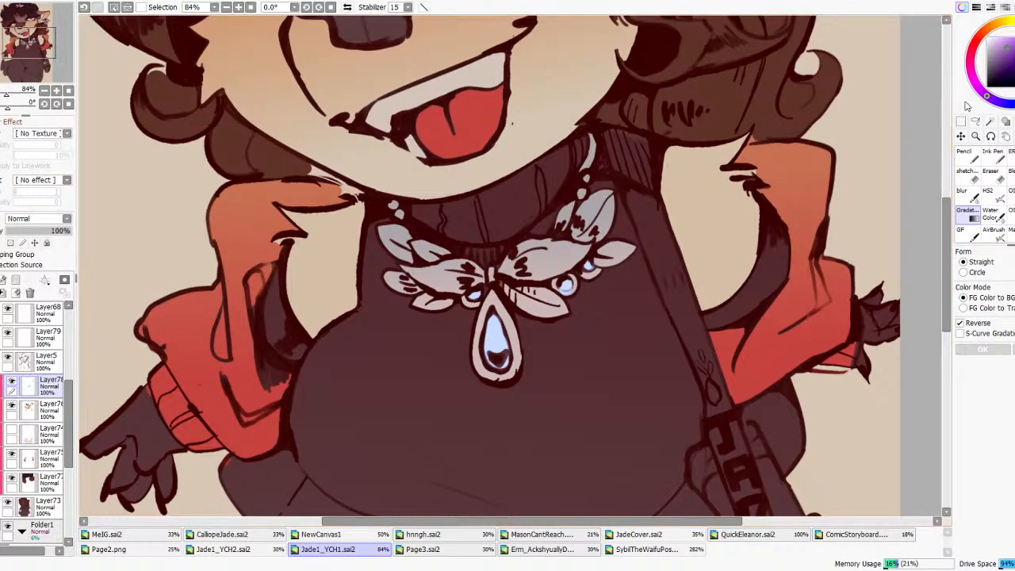
key(a)
scroll(556, 378, down, 4)
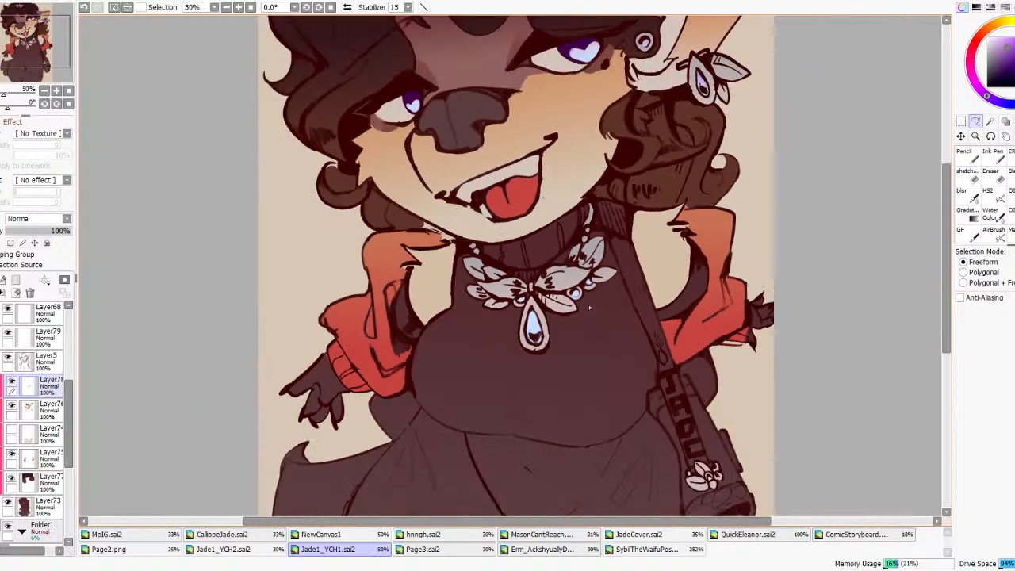
key(g)
scroll(582, 315, up, 2)
scroll(581, 315, up, 3)
drag(541, 333, 553, 268)
scroll(553, 269, down, 6)
click(967, 351)
scroll(611, 204, down, 3)
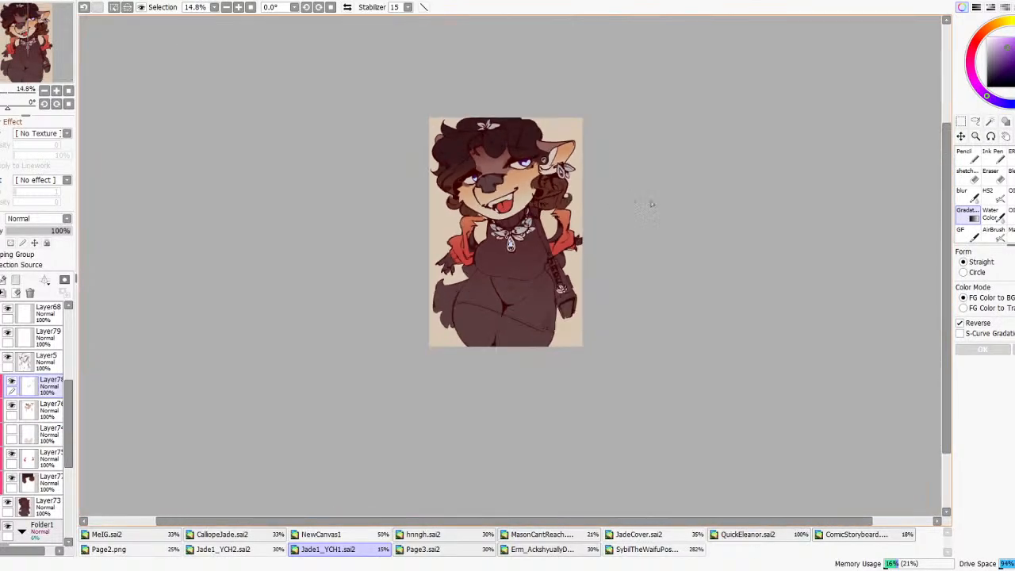
- Try to select the blue gem in the bag's flower ornament with the Magic Wand
key(a)
scroll(507, 245, up, 2)
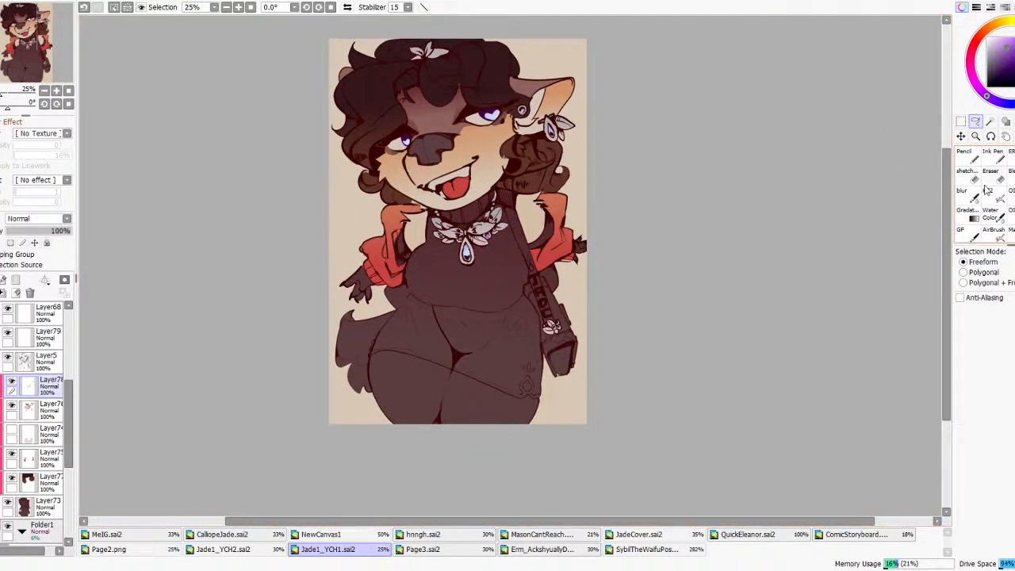
key(w)
scroll(591, 270, up, 2)
scroll(529, 376, up, 1)
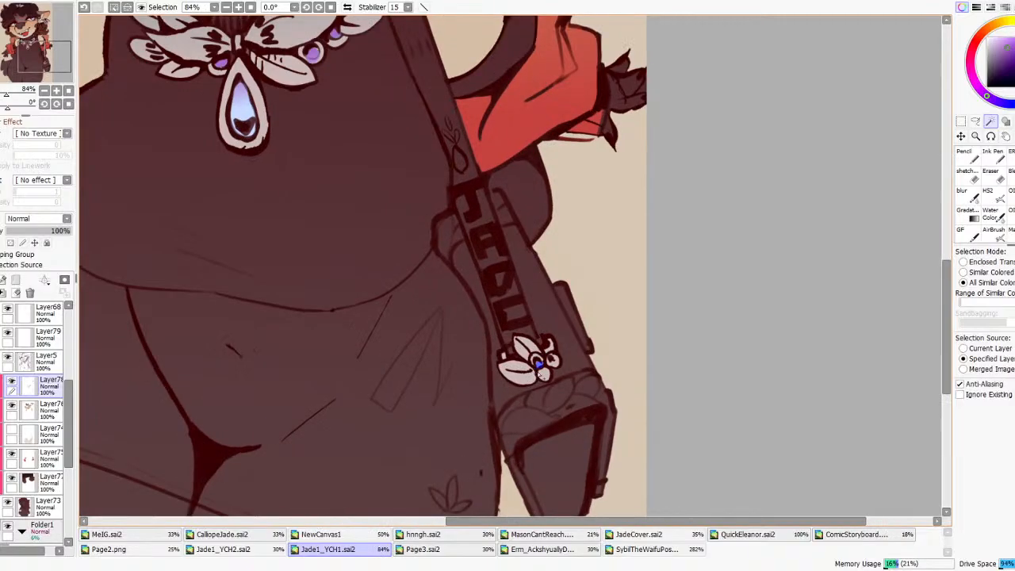
scroll(572, 336, down, 3)
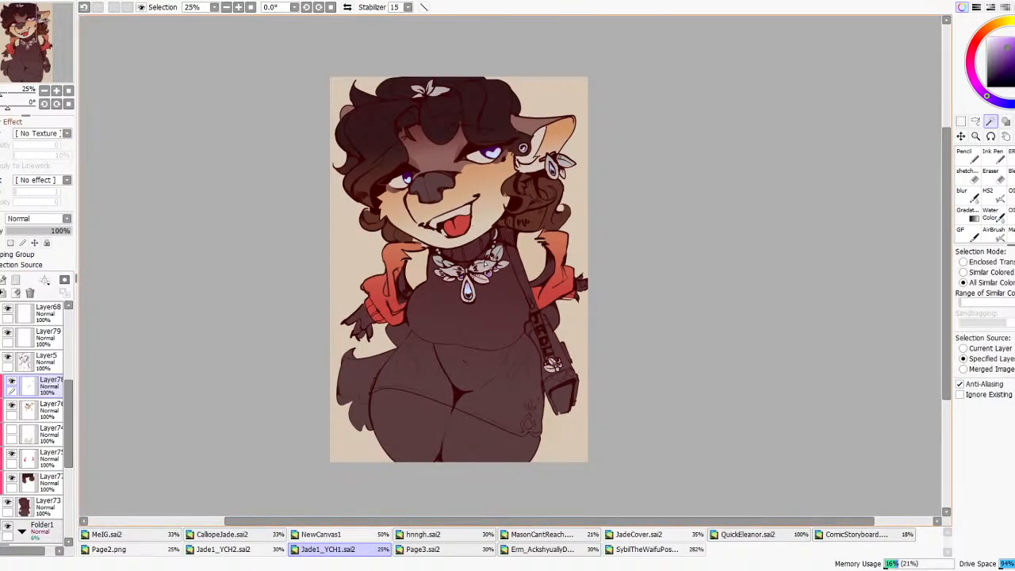
- Select all the silver leaf and metal parts of the jewellery with the Magic Wand and hide the selection display
scroll(481, 268, up, 2)
click(479, 265)
click(488, 271)
click(479, 276)
click(480, 276)
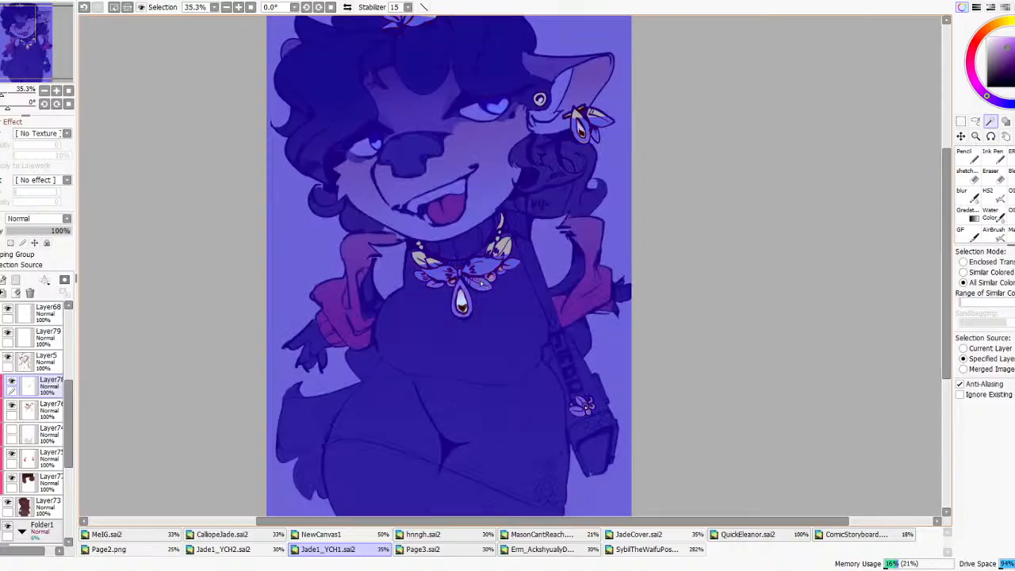
scroll(479, 276, up, 4)
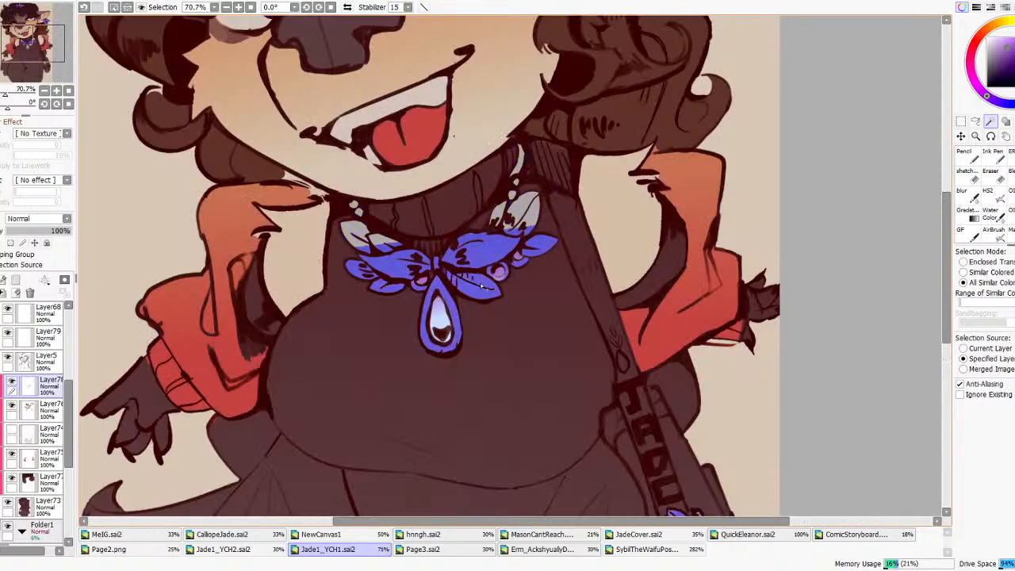
click(523, 210)
click(510, 231)
scroll(505, 235, down, 6)
scroll(493, 158, up, 1)
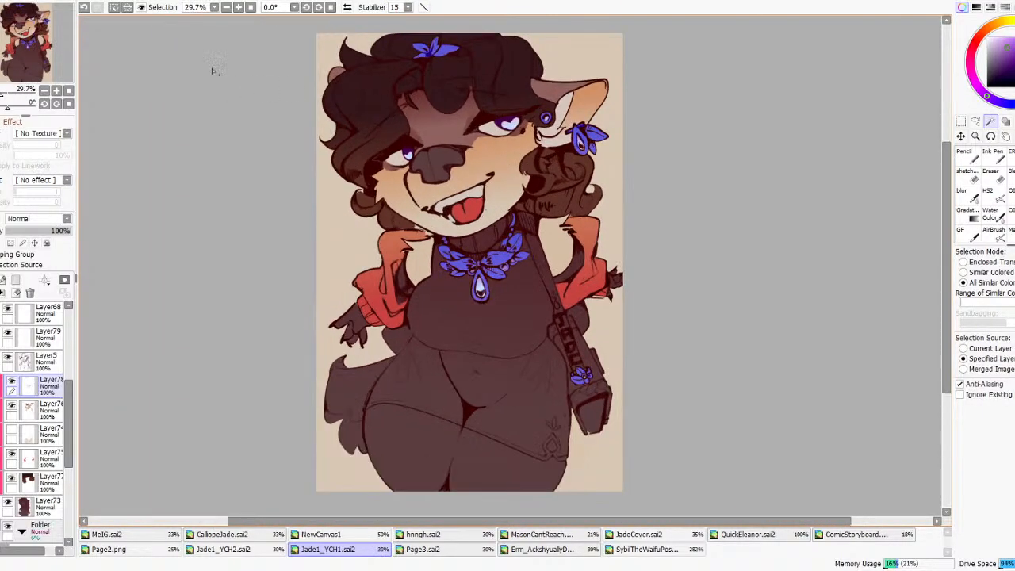
key(ctrl+d)
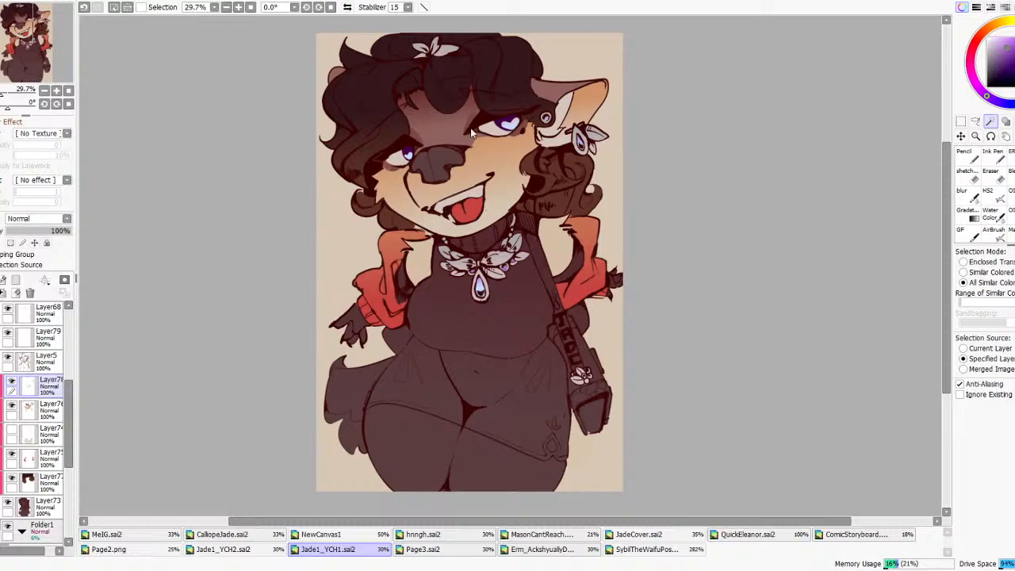
- Shift the selected silver leaf and metal jewellery parts to a pale lilac and deselect them
key(Tab)
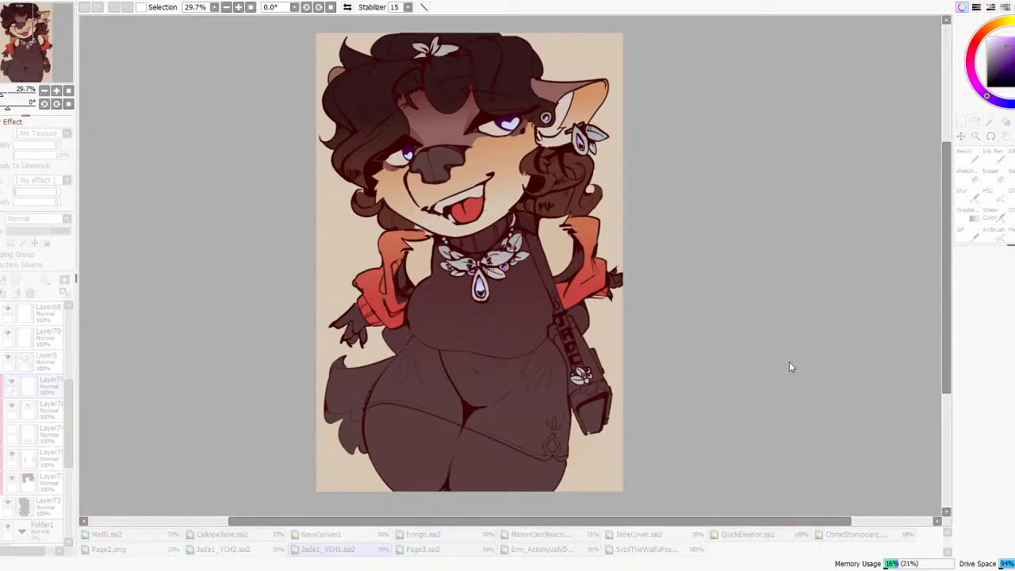
drag(798, 380, 842, 376)
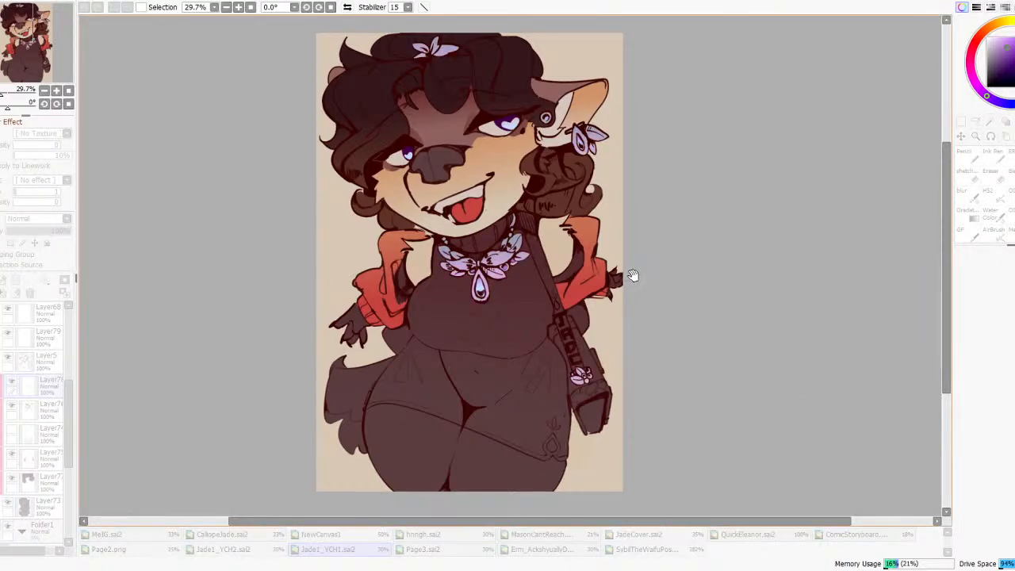
drag(632, 275, 715, 285)
scroll(716, 285, down, 1)
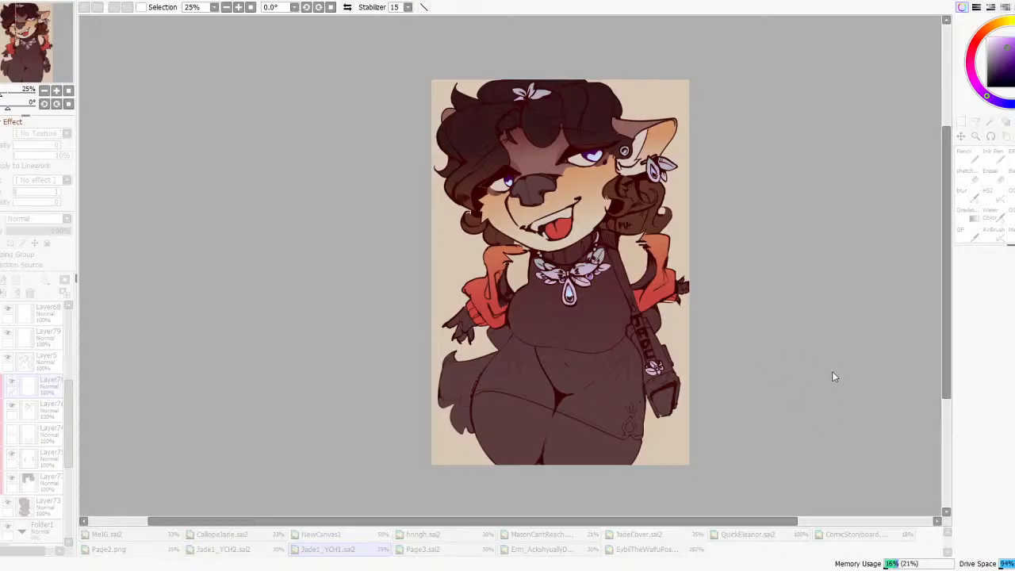
key(ctrl+d)
scroll(526, 254, down, 6)
scroll(543, 252, up, 5)
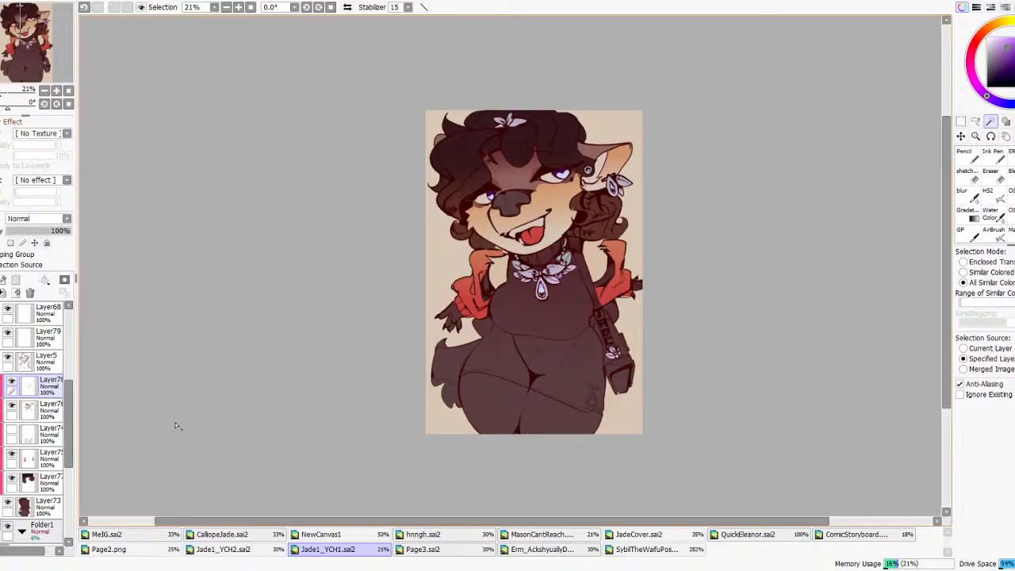
- Show the Dizzy reference image, examine the character's colours and markings, and hide it again
scroll(14, 394, up, 3)
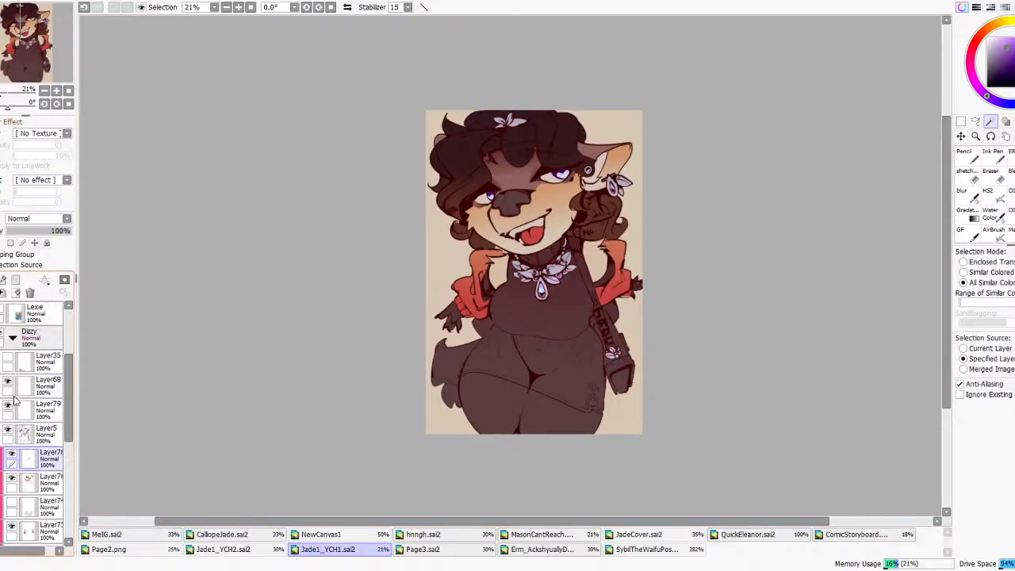
scroll(7, 396, down, 5)
scroll(12, 442, up, 10)
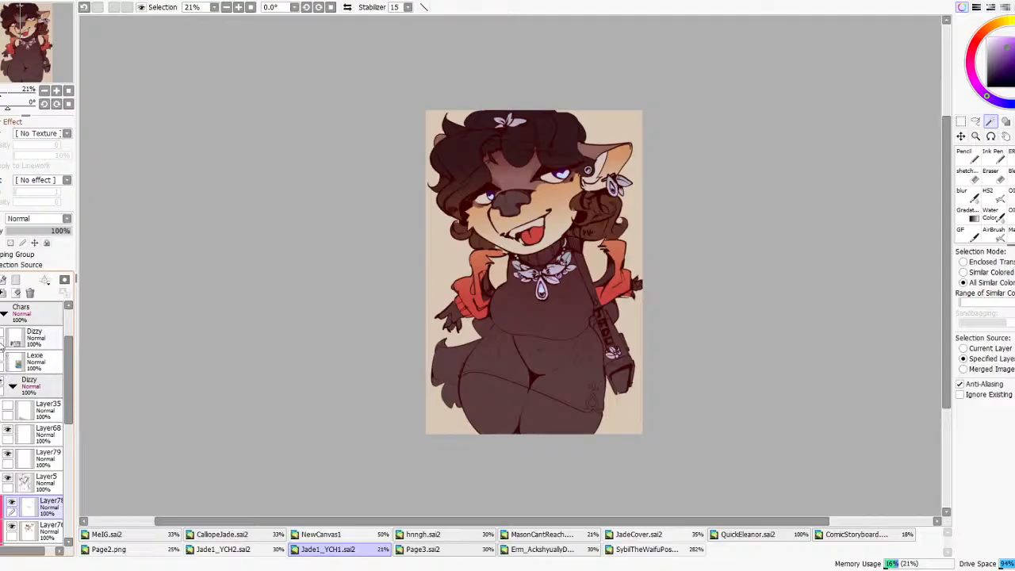
click(2, 336)
scroll(496, 400, up, 9)
scroll(422, 308, down, 4)
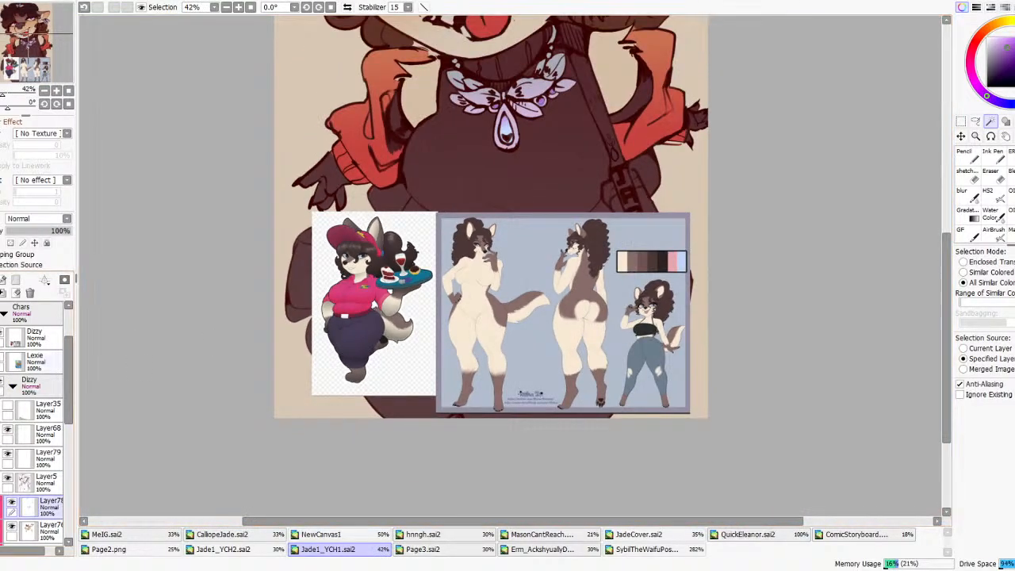
click(2, 335)
- Compare the artwork with and without Layer74's pale clothing colour, leave it hidden and select Layer73
scroll(32, 433, down, 5)
click(31, 433)
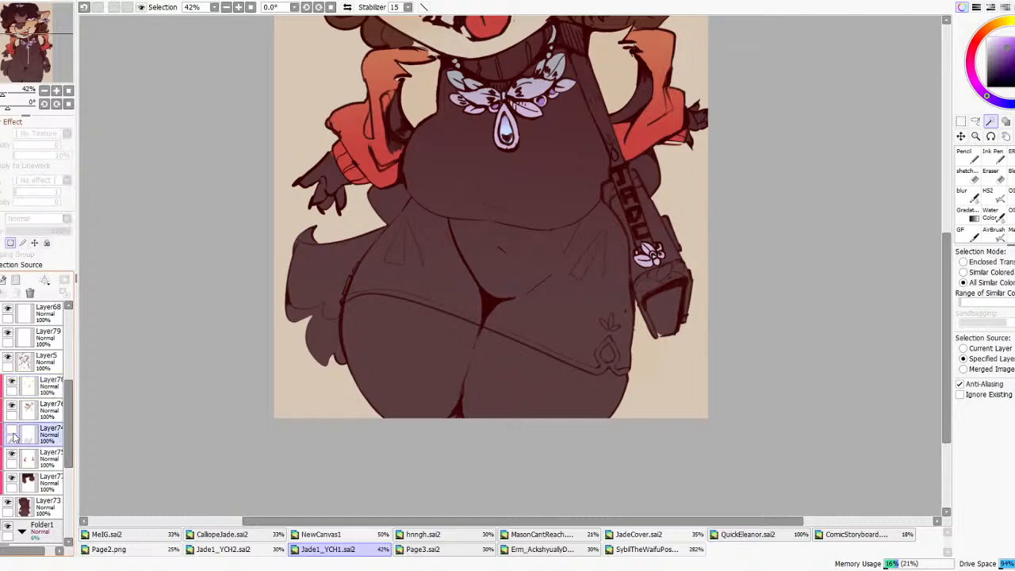
click(11, 432)
scroll(493, 322, down, 4)
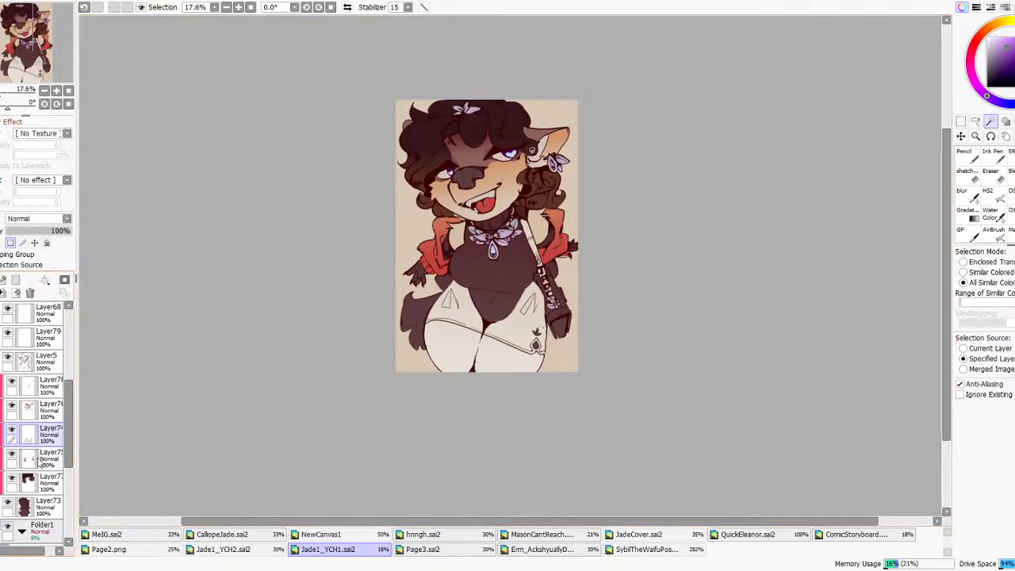
click(12, 433)
click(12, 433)
click(12, 432)
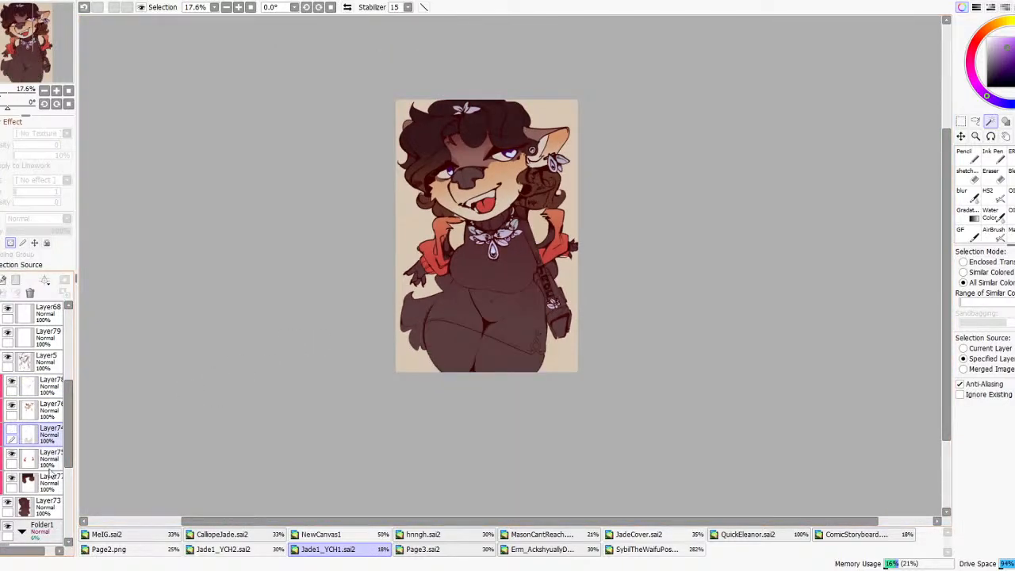
click(44, 511)
- Briefly recheck the Dizzy reference image for the hand and tail markings
scroll(486, 322, up, 1)
scroll(8, 349, up, 5)
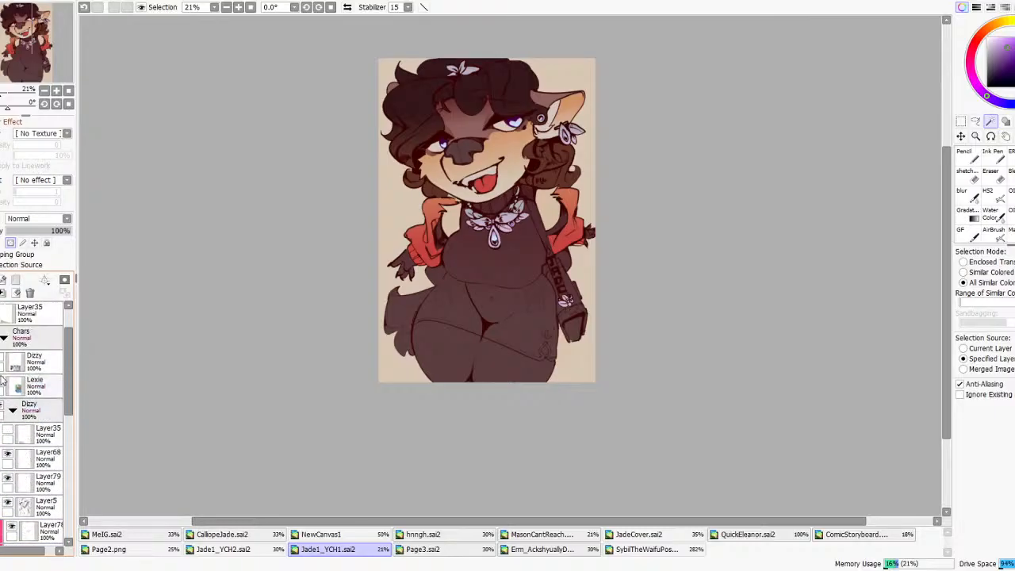
click(1, 359)
click(1, 358)
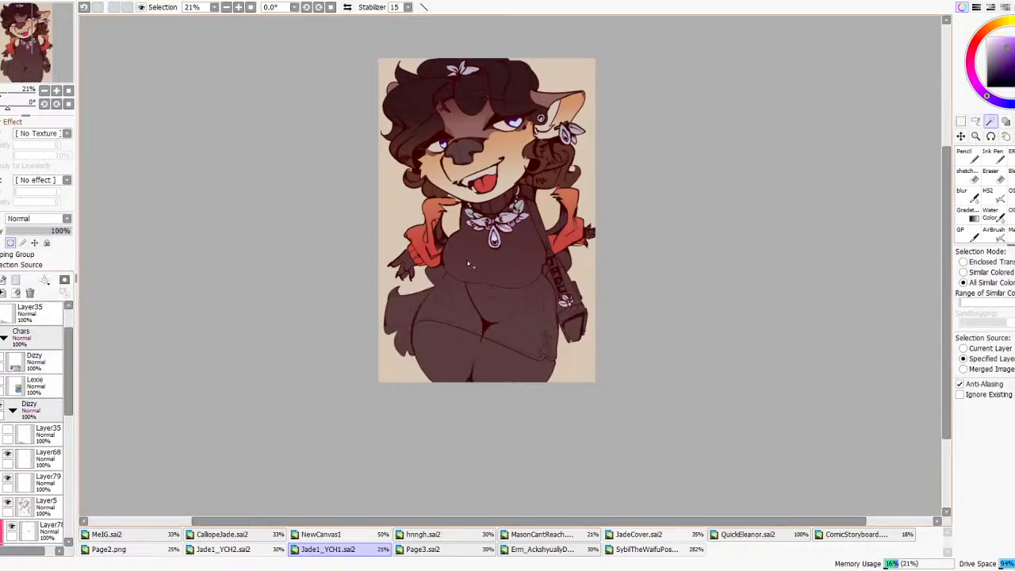
- Sample the forehead marking's brown, set Layer5 as the fill's selection source and make Layer76 the active layer
scroll(467, 260, up, 2)
scroll(36, 380, down, 4)
click(36, 458)
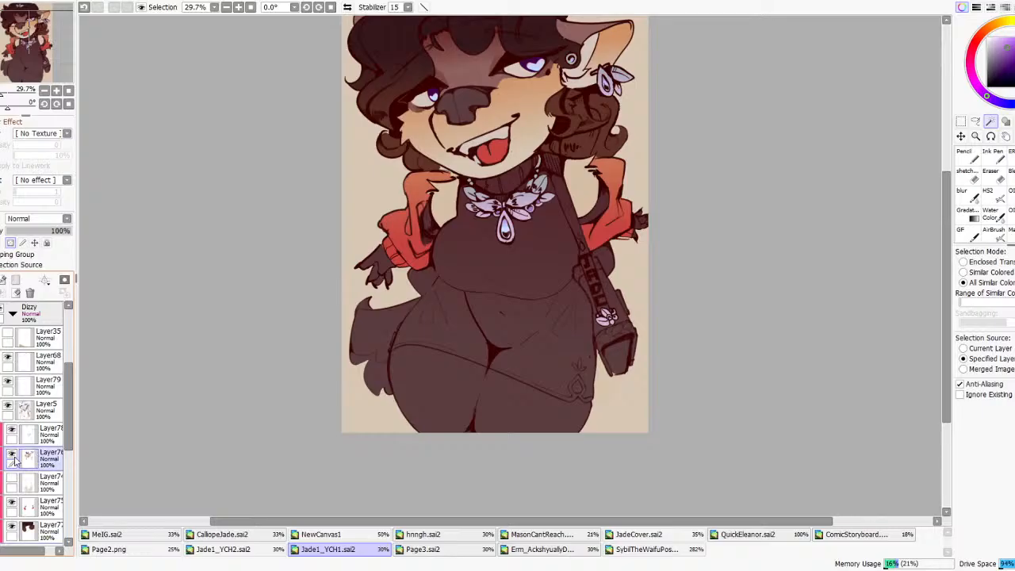
right_click(483, 164)
click(1012, 190)
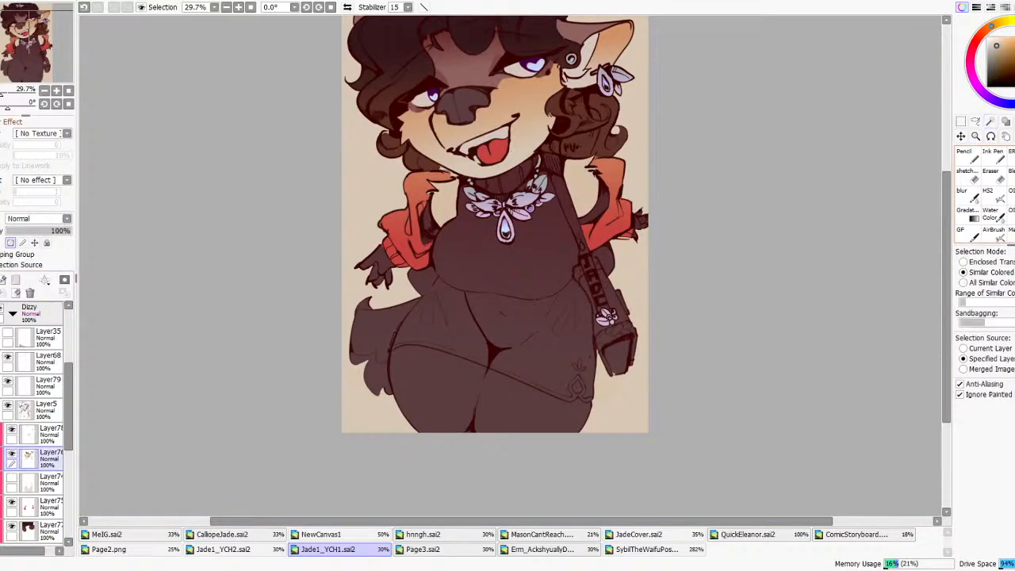
right_click(452, 68)
click(32, 408)
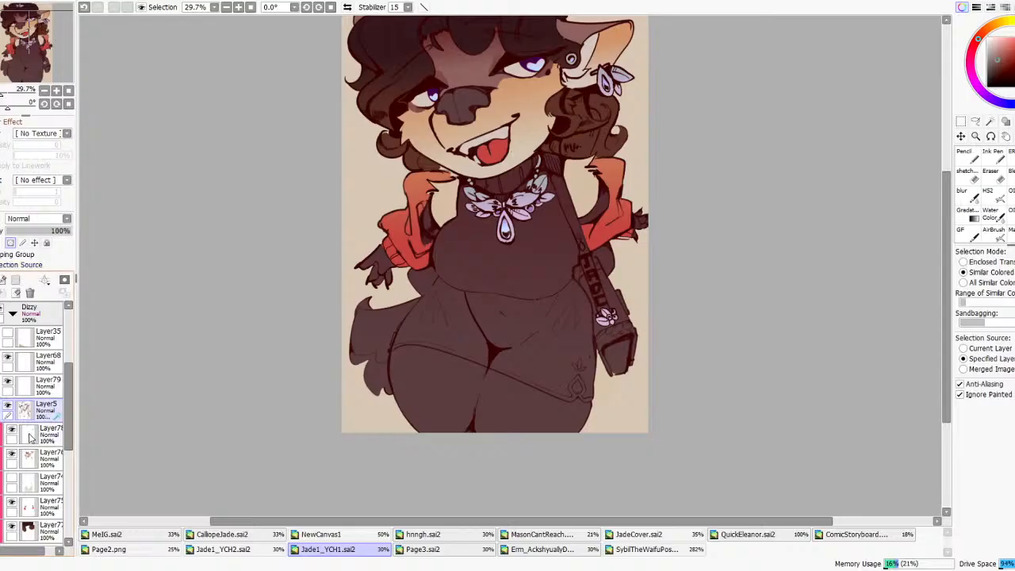
click(30, 458)
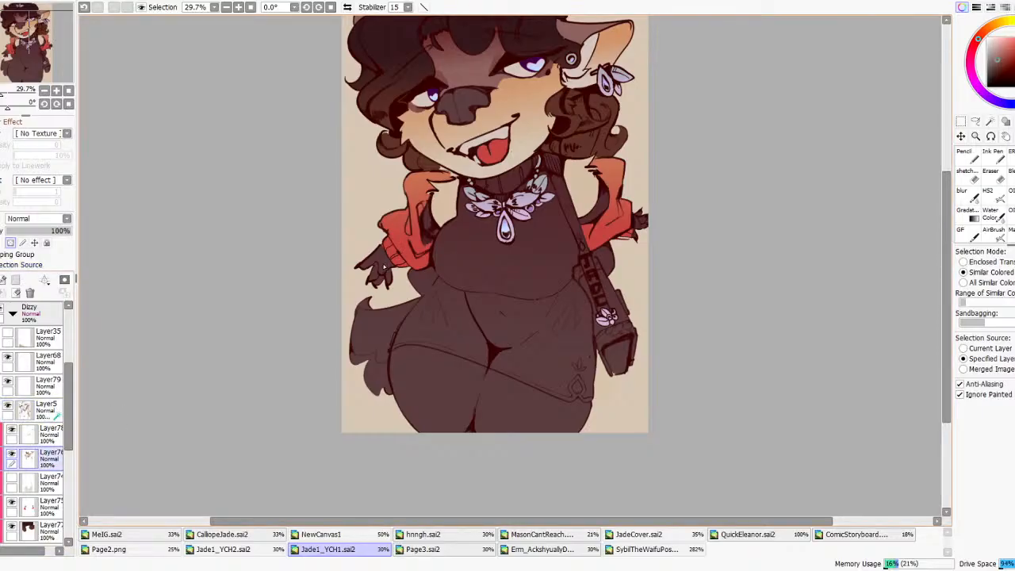
- Paint both hands brown on Layer76 with the Ink Pen at size 200
click(991, 156)
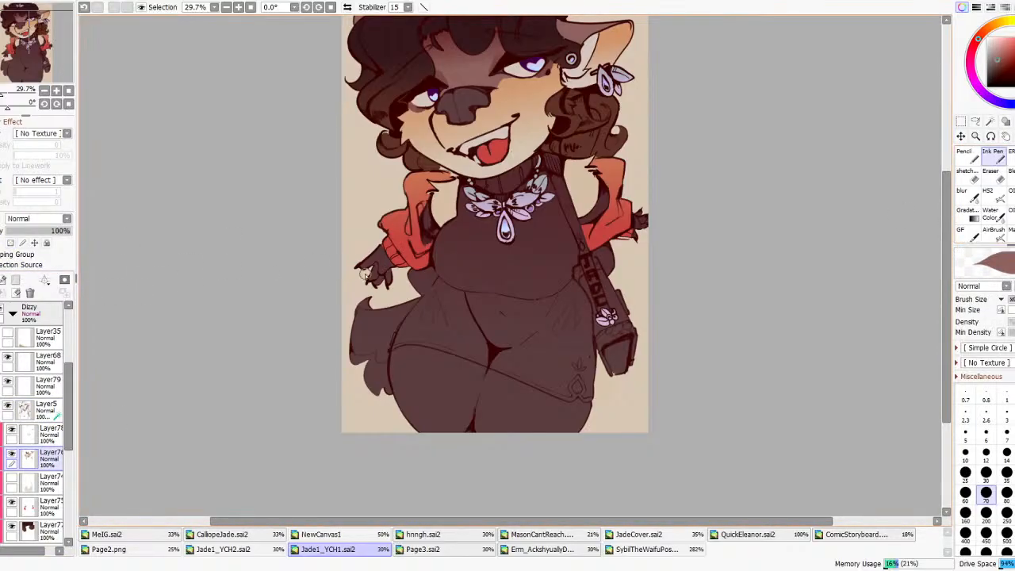
click(985, 516)
mouse_move(386, 266)
mouse_down()
mouse_move(389, 282)
mouse_move(390, 273)
mouse_up()
key(ctrl+z)
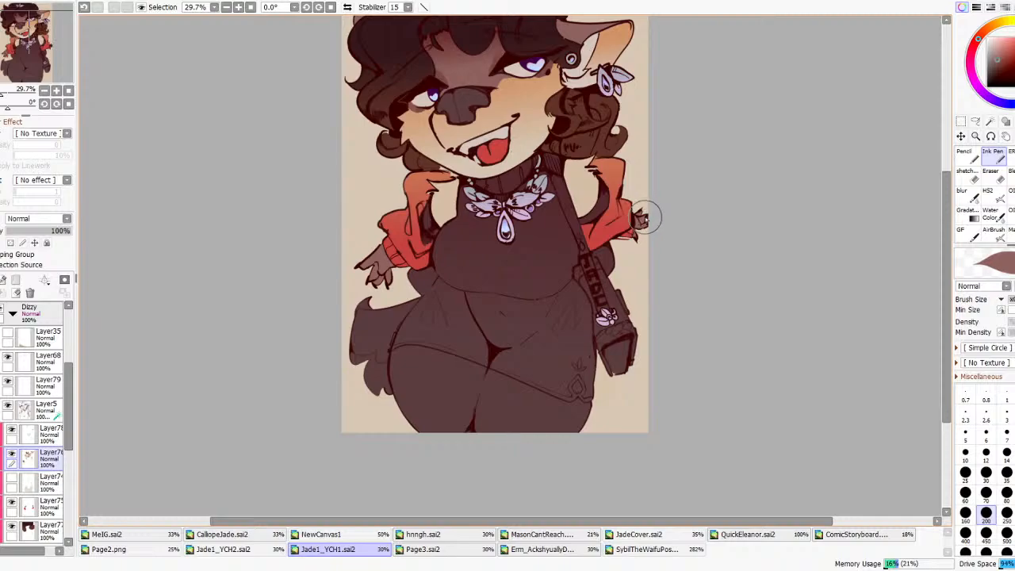
- Fill the tail with brown and its tip with cream on Layer76
key(w)
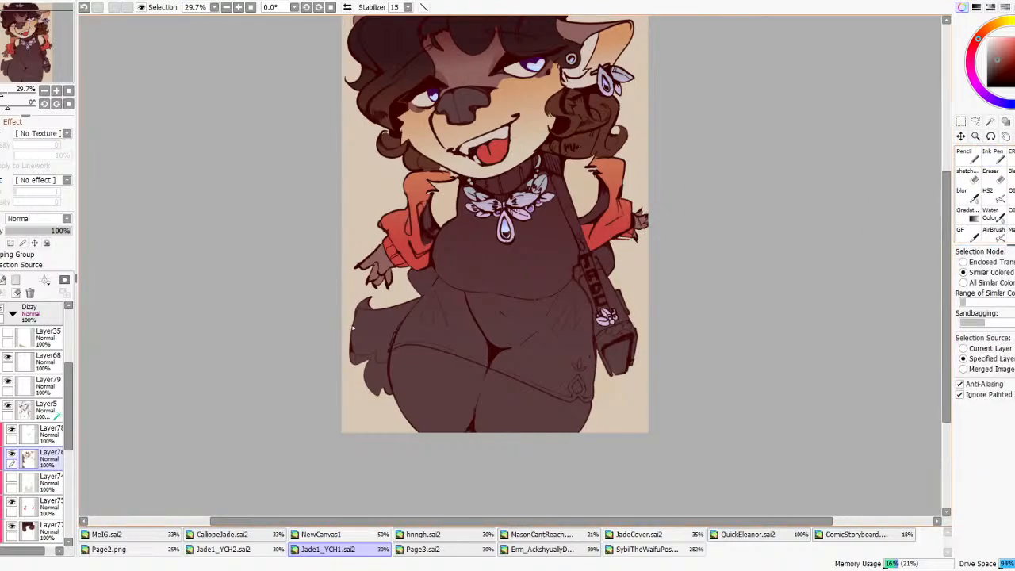
alt+click(442, 219)
click(367, 360)
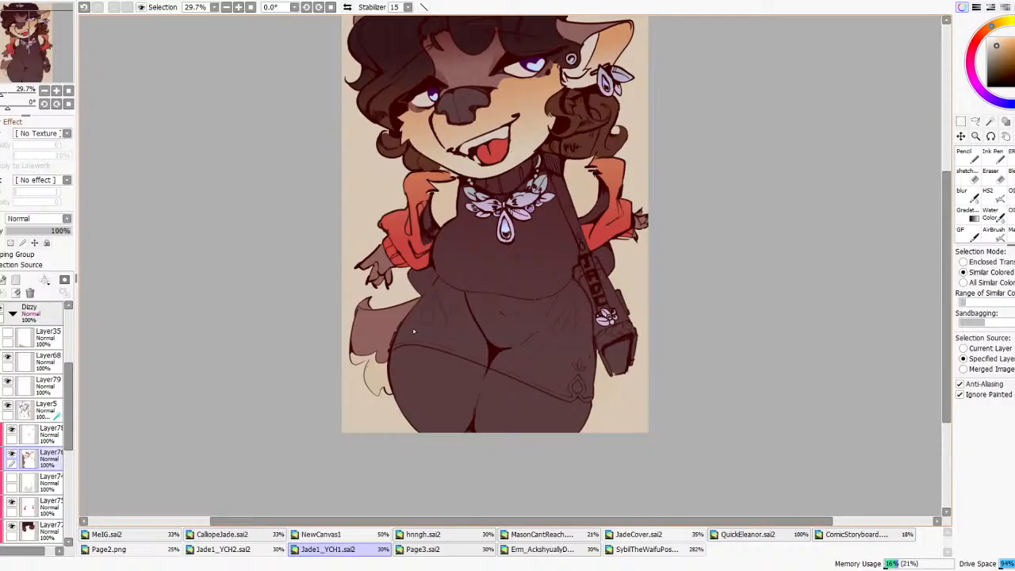
- Preview the Bg(2) and BG(1) background folders behind the character and hide both again
scroll(504, 317, down, 8)
scroll(533, 305, up, 3)
scroll(40, 441, down, 6)
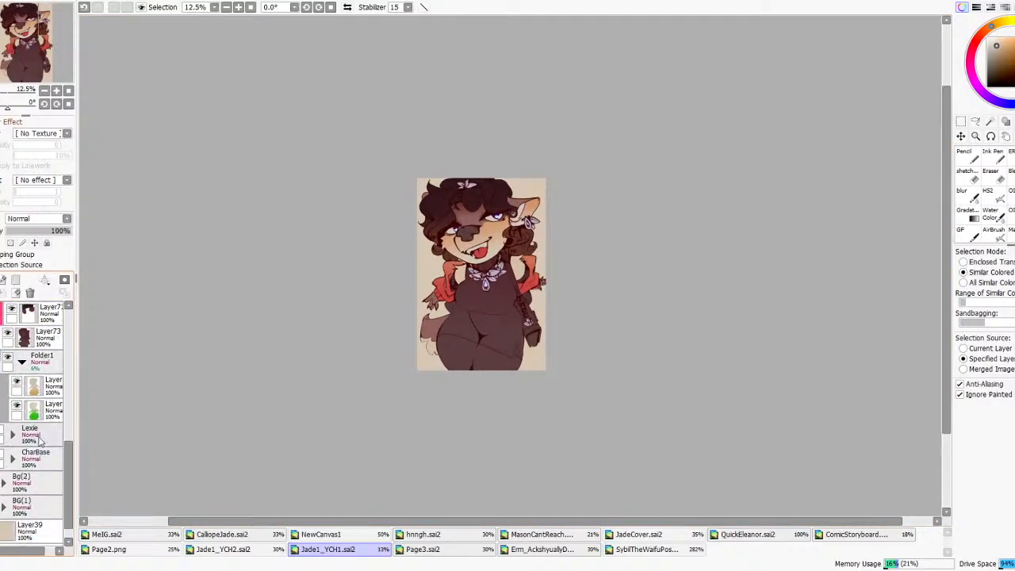
scroll(40, 441, down, 1)
click(0, 463)
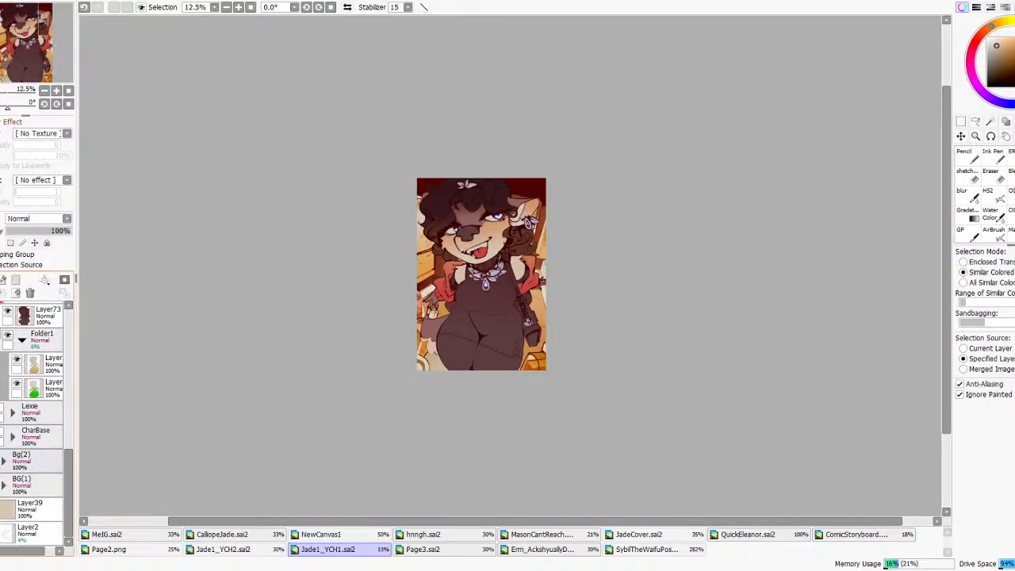
click(1, 457)
click(0, 481)
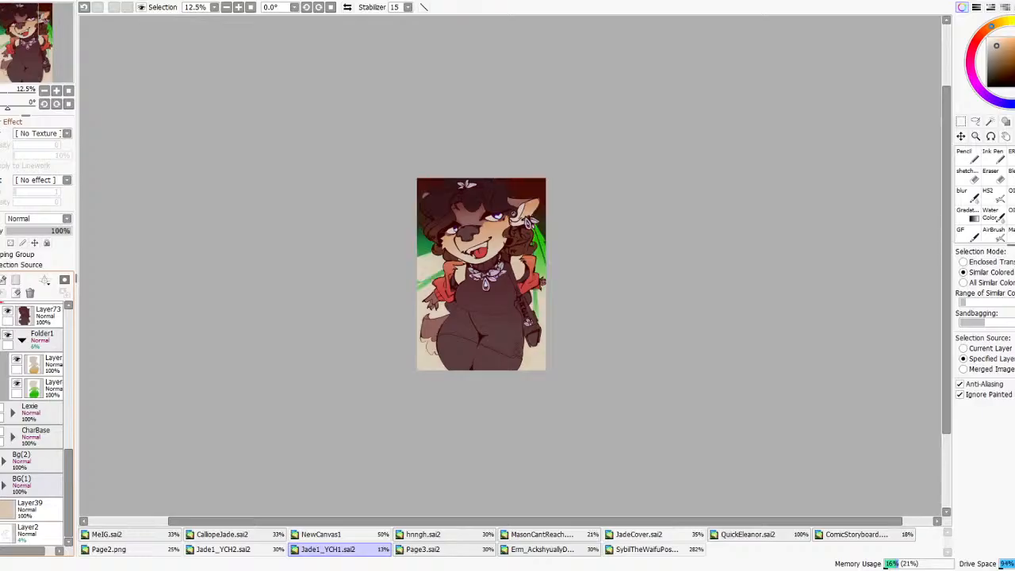
click(0, 481)
scroll(18, 451, up, 3)
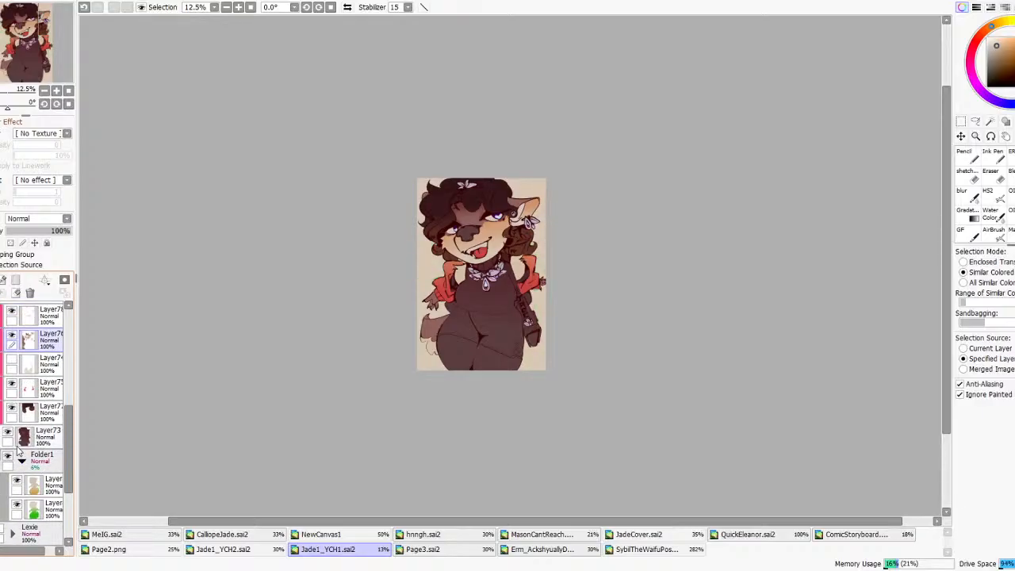
scroll(18, 451, up, 2)
scroll(545, 256, up, 2)
scroll(472, 283, down, 1)
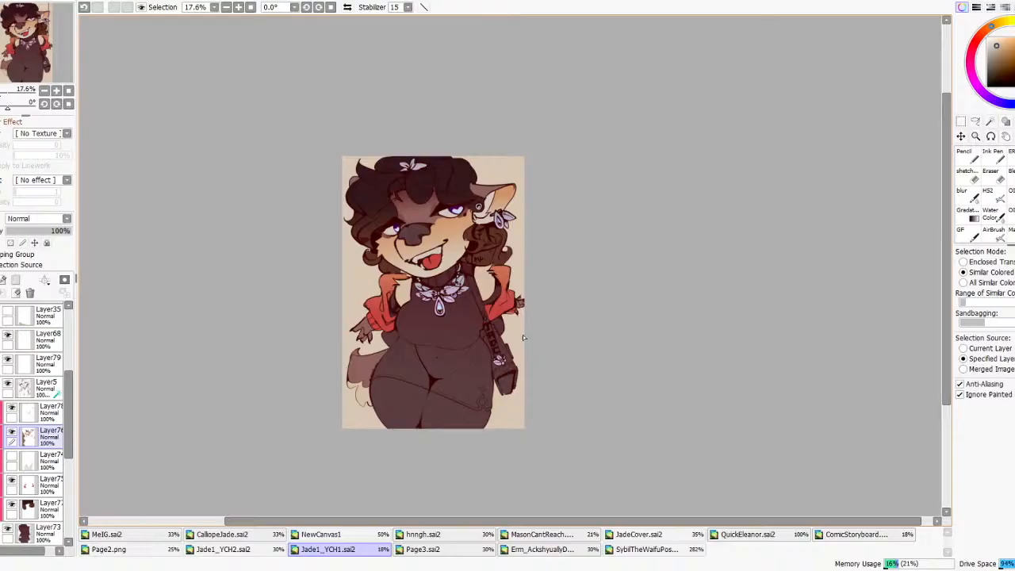
- Paint the clothing a very dark maroon on Layer73 with the Pencil at size 1200
scroll(457, 190, up, 2)
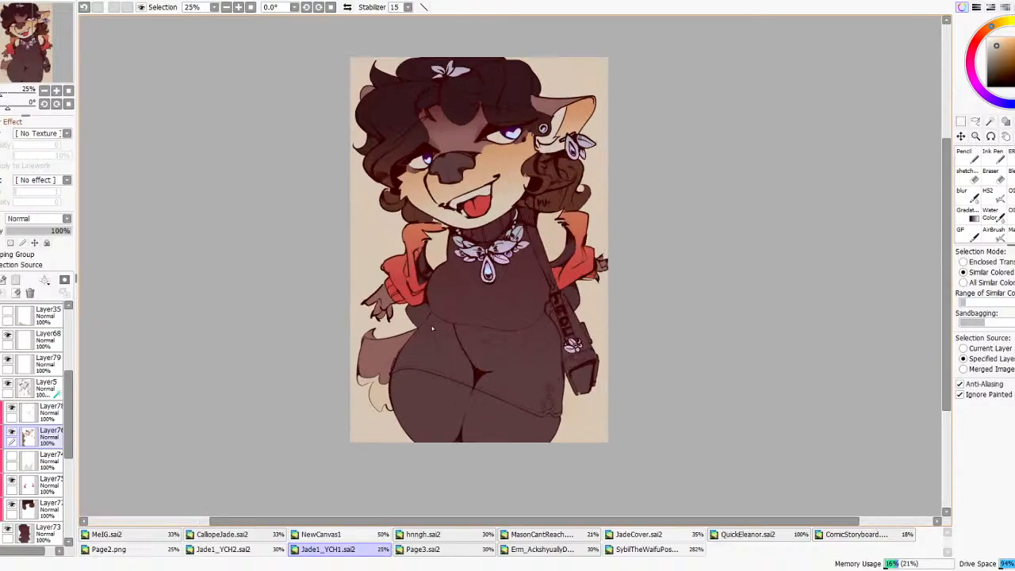
scroll(457, 191, up, 1)
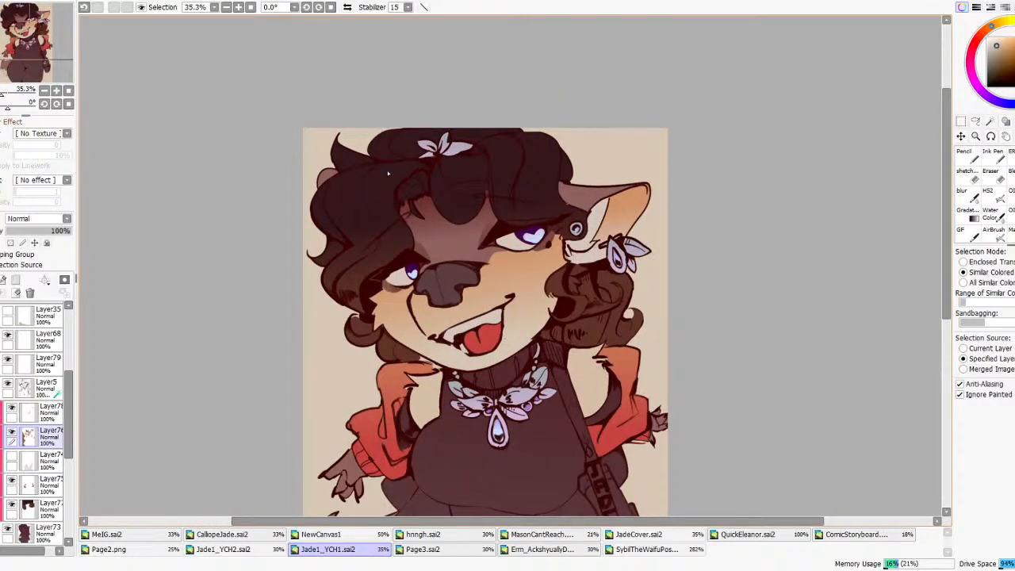
scroll(35, 396, down, 3)
click(44, 385)
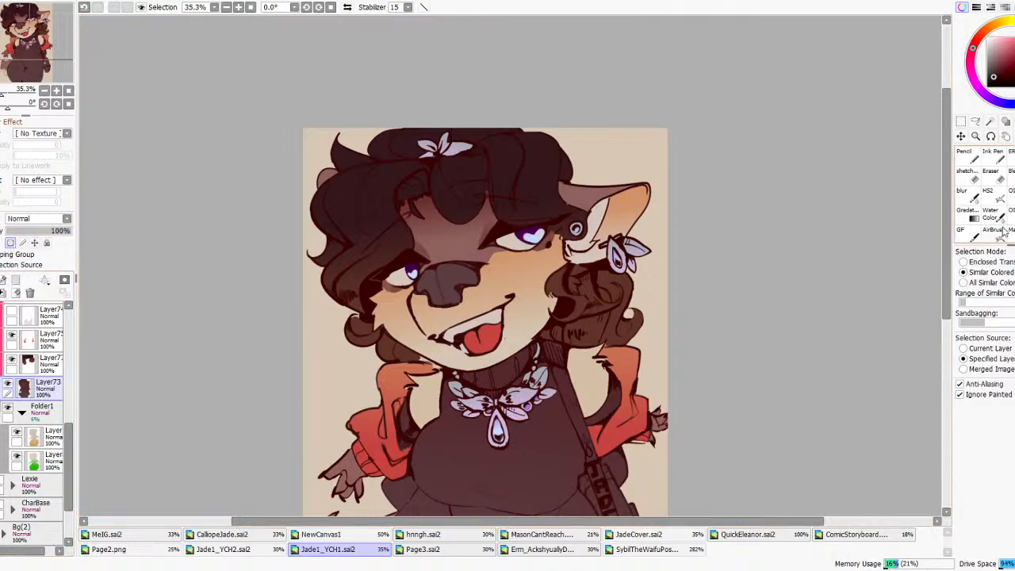
click(964, 155)
scroll(737, 191, down, 3)
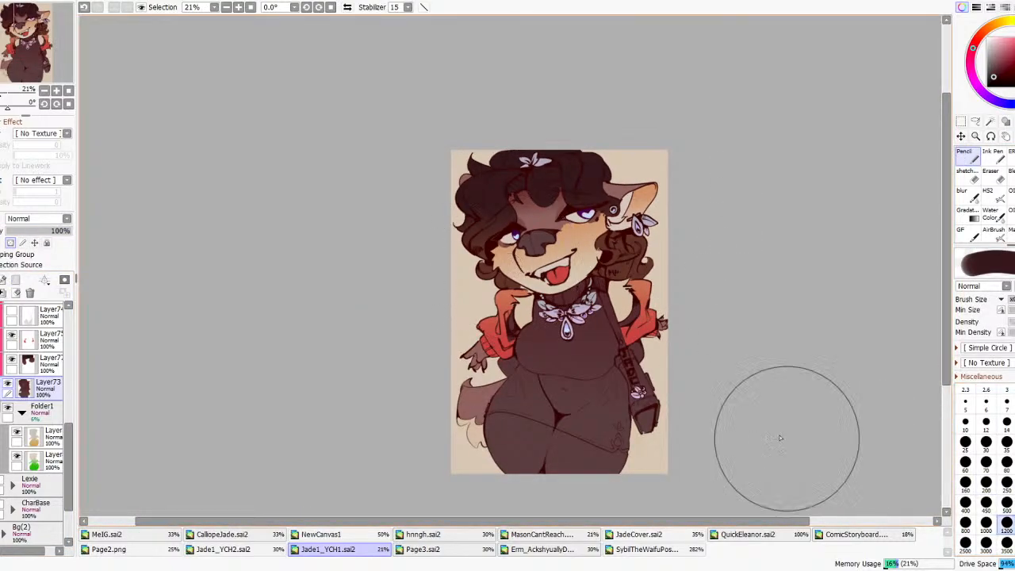
drag(813, 450, 407, 374)
- Lay a reversed straight gradient over the clothing on Layer73, from the hips up to the necklace's pendant
click(975, 214)
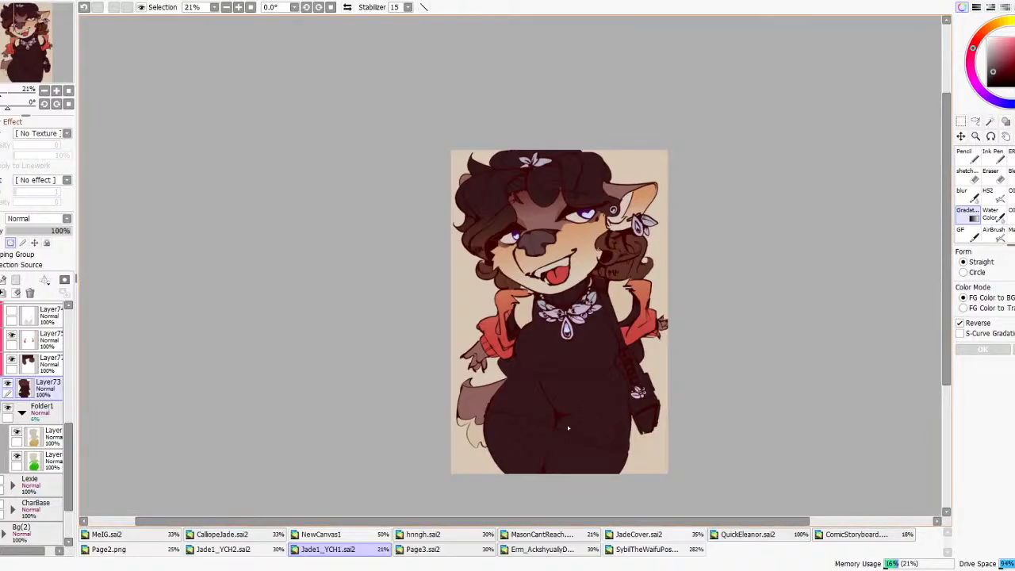
drag(564, 418, 568, 339)
click(978, 323)
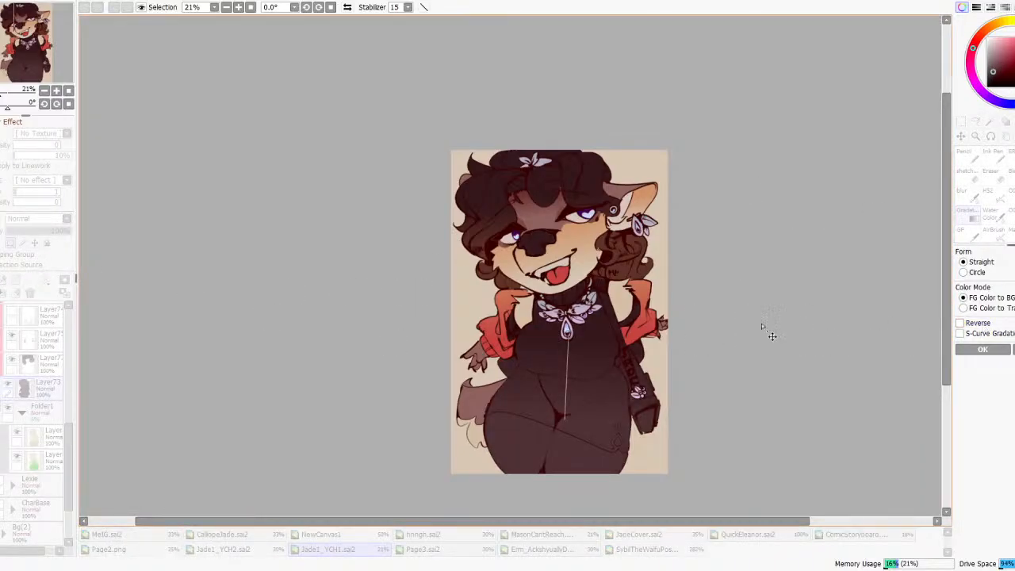
click(978, 324)
click(978, 323)
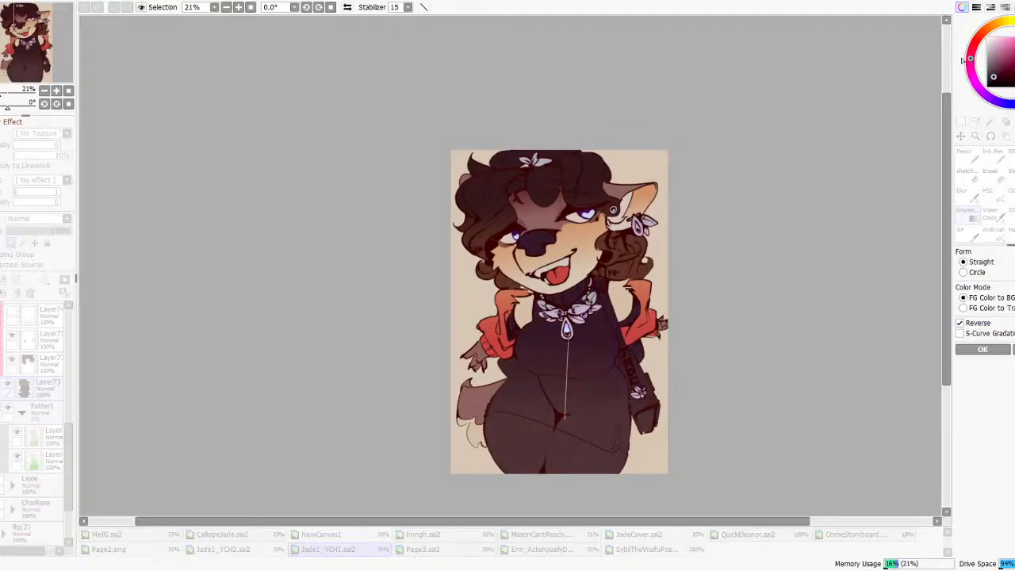
- Shade the character's dark outfit on Layer73 with reversed straight foreground-to-background gradients and apply them
click(978, 349)
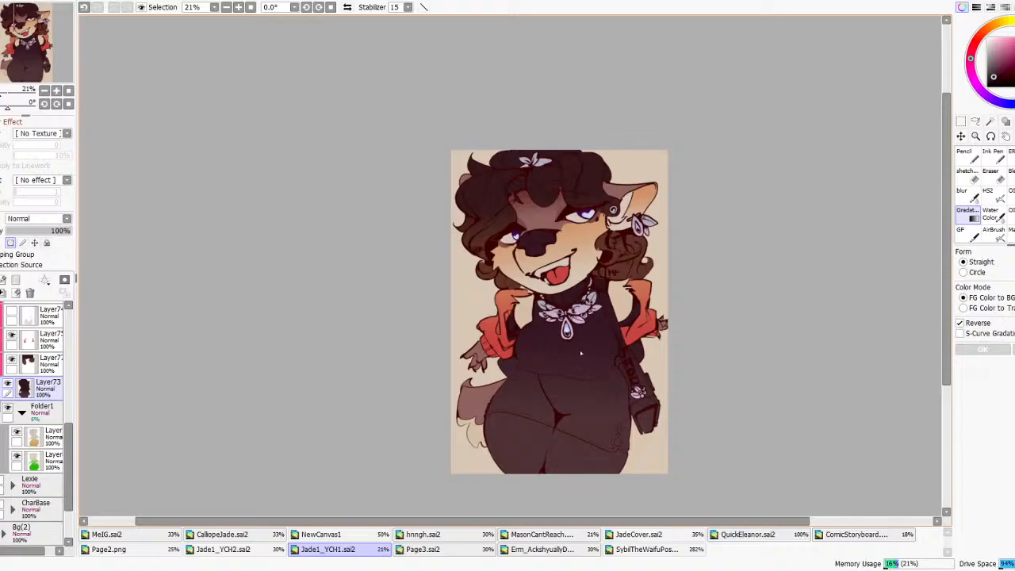
drag(581, 351, 579, 273)
drag(600, 392, 596, 414)
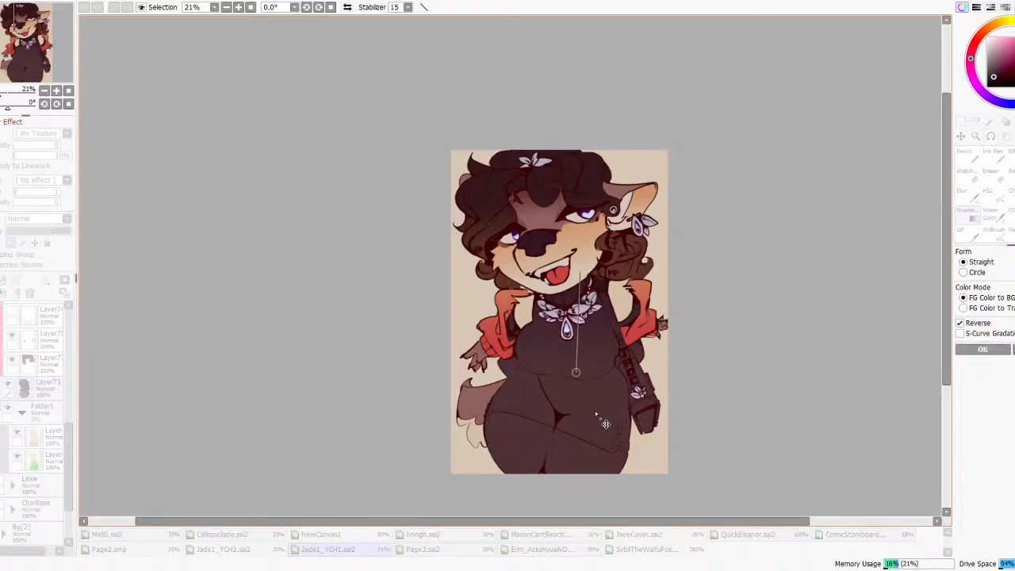
click(982, 350)
- Try shifting the hue of the red sleeves on Layer75 to purple
scroll(20, 416, up, 3)
click(23, 412)
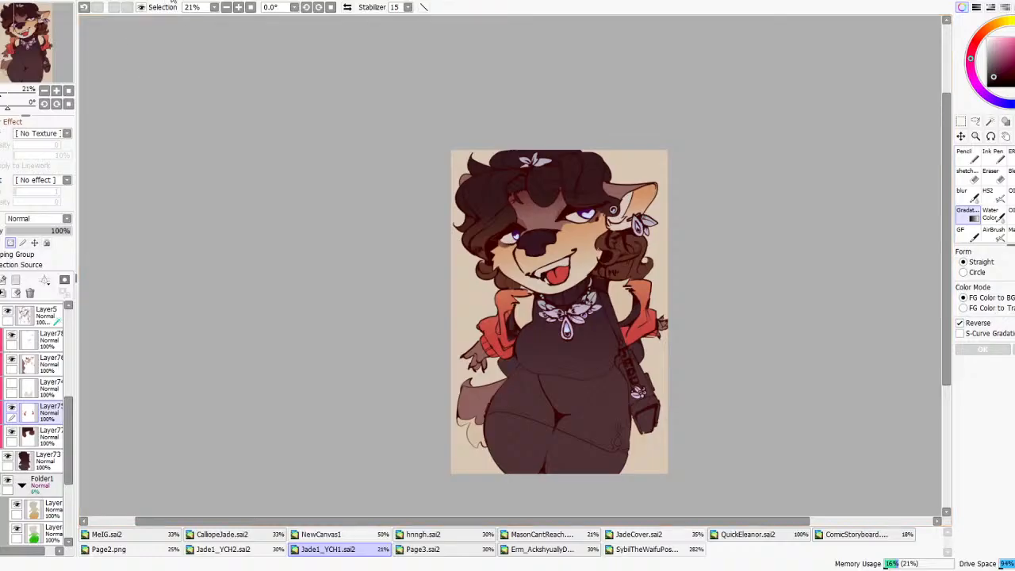
click(308, 11)
drag(790, 358, 767, 389)
scroll(574, 288, down, 5)
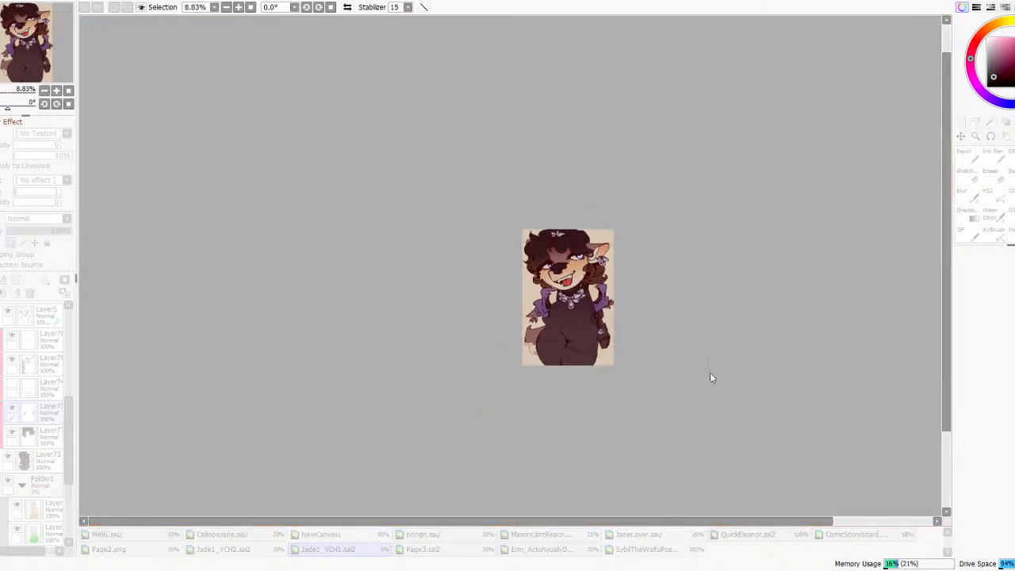
click(886, 420)
- Try recolouring the red sleeves pink with a smaller hue shift
scroll(595, 288, up, 5)
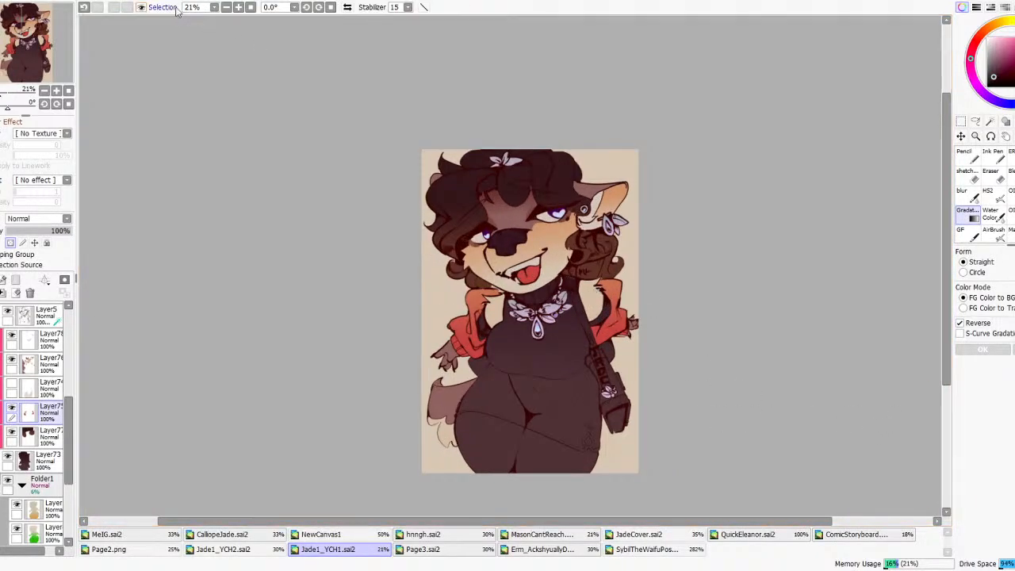
click(269, 9)
mouse_move(796, 361)
mouse_down()
mouse_move(816, 361)
mouse_move(780, 353)
mouse_move(790, 352)
mouse_up()
click(824, 420)
scroll(578, 247, down, 4)
scroll(578, 248, up, 3)
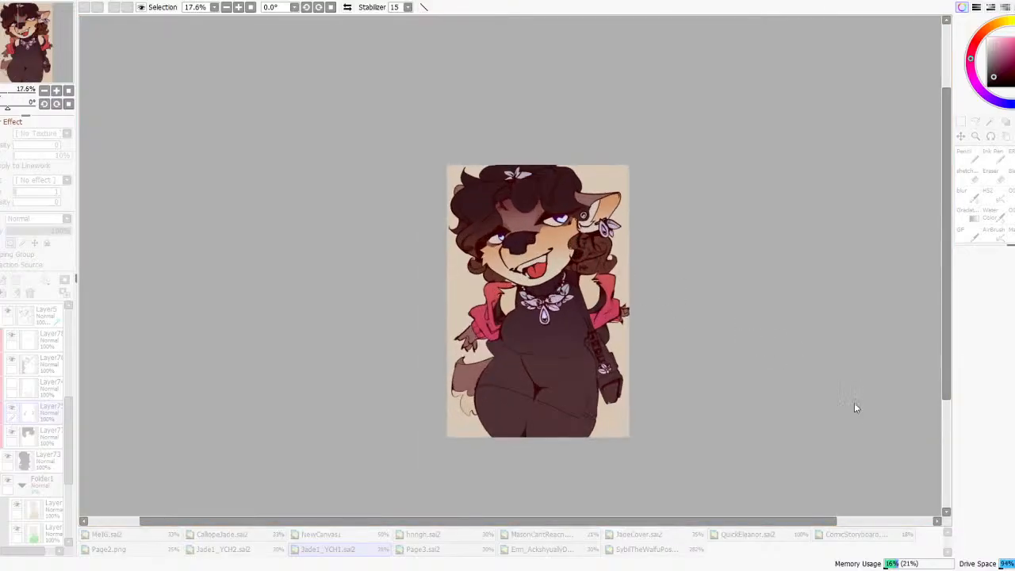
click(886, 433)
scroll(620, 309, down, 3)
scroll(574, 369, up, 4)
- Show Layer74, lasso the hips and legs, and paint the leggings area in the red of the sleeves
click(12, 384)
click(24, 387)
key(a)
scroll(479, 305, up, 2)
mouse_move(460, 312)
mouse_down()
mouse_move(539, 293)
mouse_move(632, 302)
mouse_up()
mouse_move(657, 349)
mouse_down()
mouse_move(672, 420)
mouse_move(314, 369)
mouse_up()
right_click(669, 257)
key(n)
mouse_move(772, 302)
mouse_down()
mouse_move(542, 361)
mouse_move(333, 458)
mouse_up()
scroll(598, 252, down, 4)
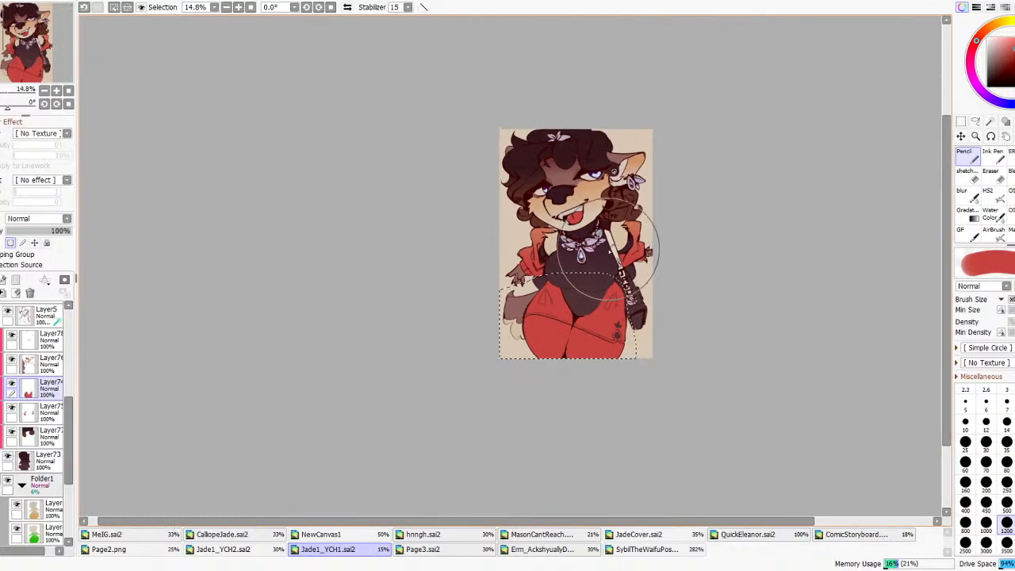
- Lay a straight gradient between a dark tone and red over the selected legs and adjust its colour
click(970, 214)
scroll(889, 124, up, 3)
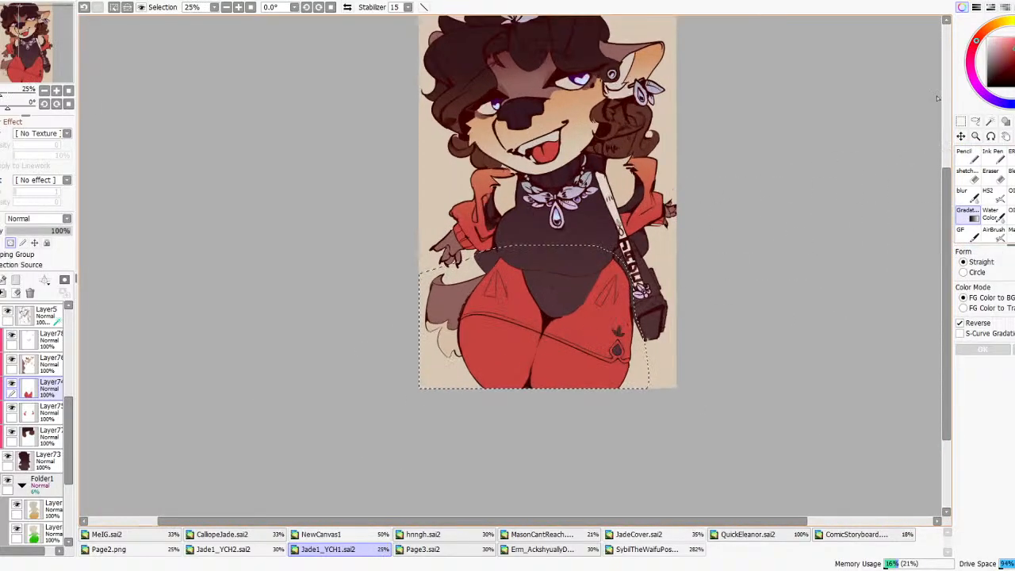
right_click(453, 298)
drag(569, 340, 577, 298)
scroll(596, 271, down, 4)
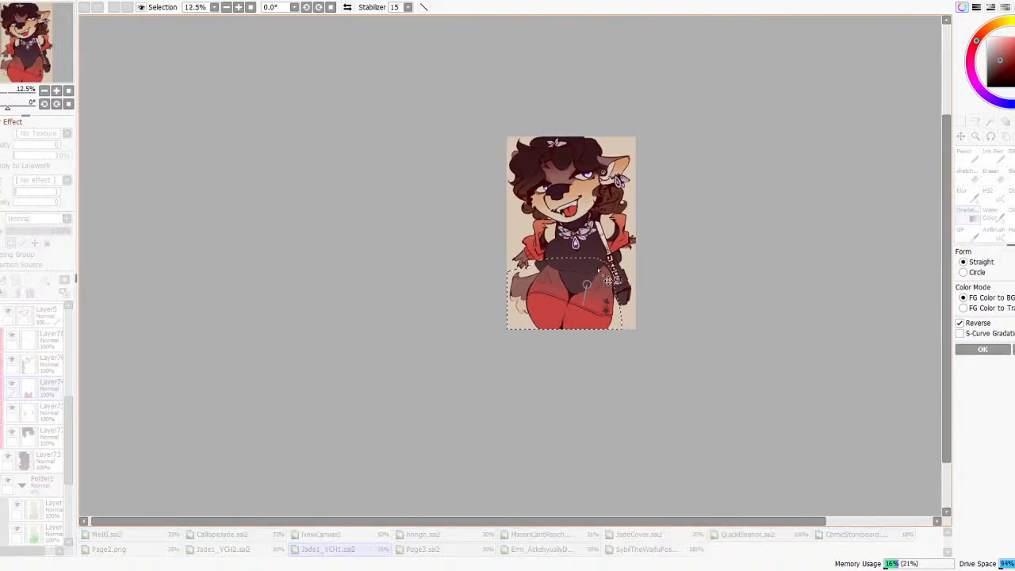
drag(998, 61, 997, 61)
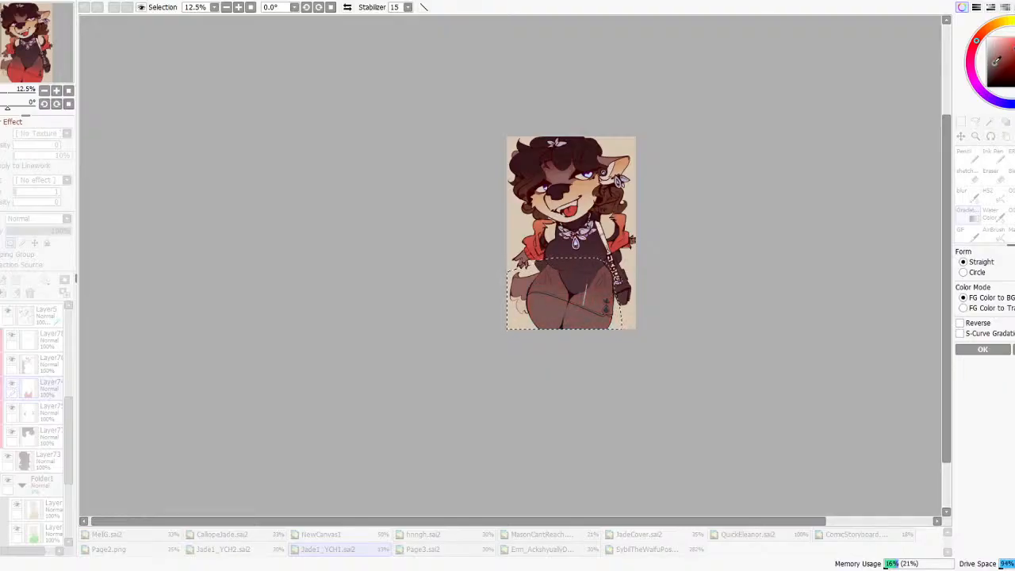
drag(982, 72, 1001, 65)
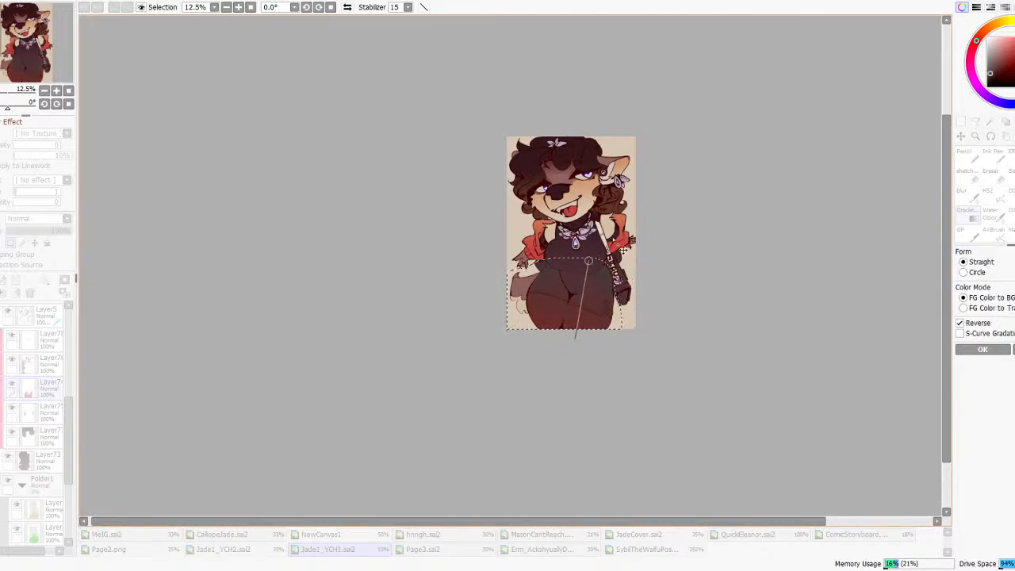
- Hide the selection outline, rework the leg gradient so red fades into dark towards the thighs, and apply it
click(164, 8)
scroll(598, 260, up, 4)
scroll(611, 275, down, 4)
scroll(606, 267, up, 2)
click(960, 322)
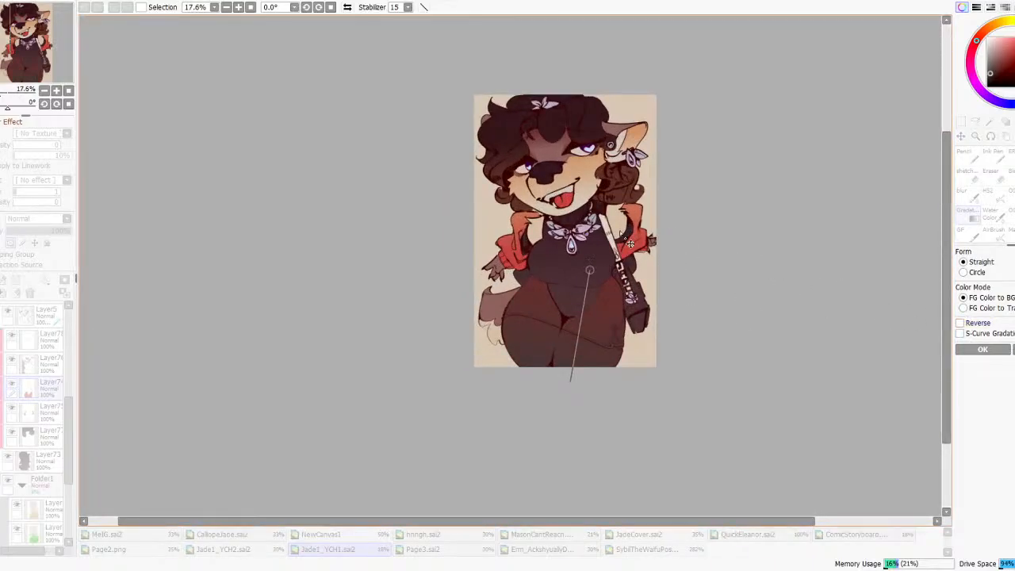
scroll(591, 246, down, 2)
scroll(591, 246, up, 1)
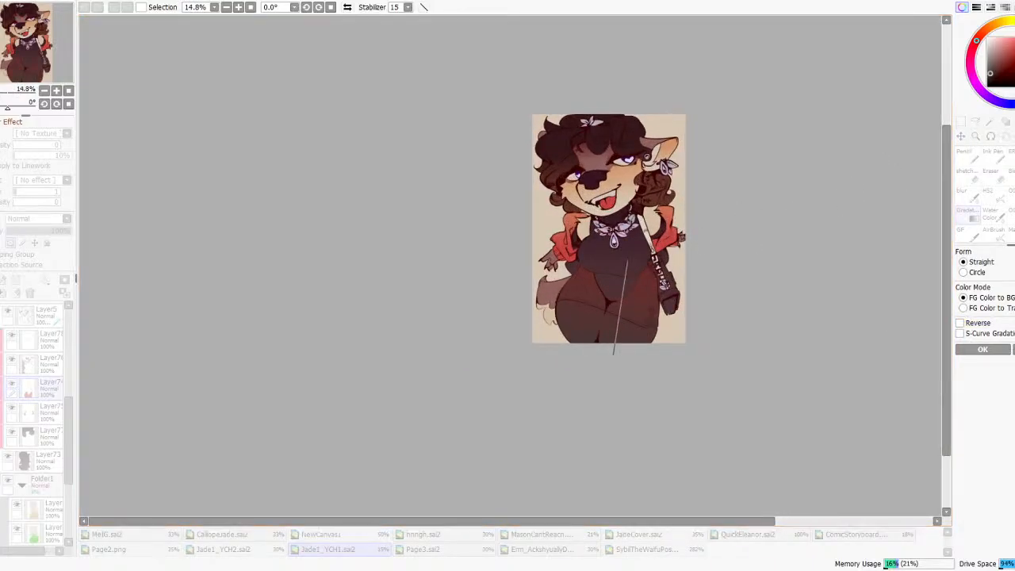
drag(1002, 66, 1007, 61)
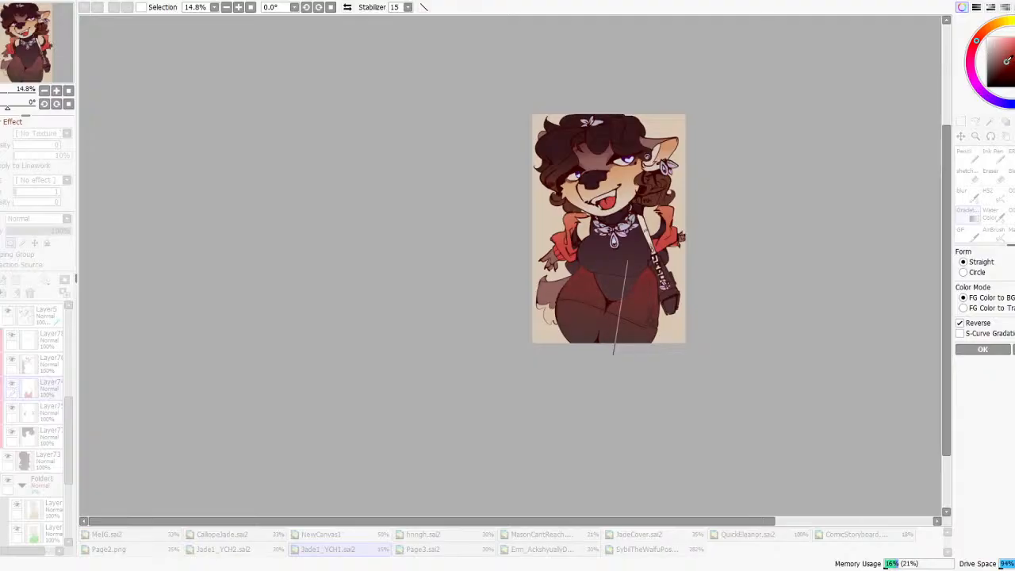
click(982, 350)
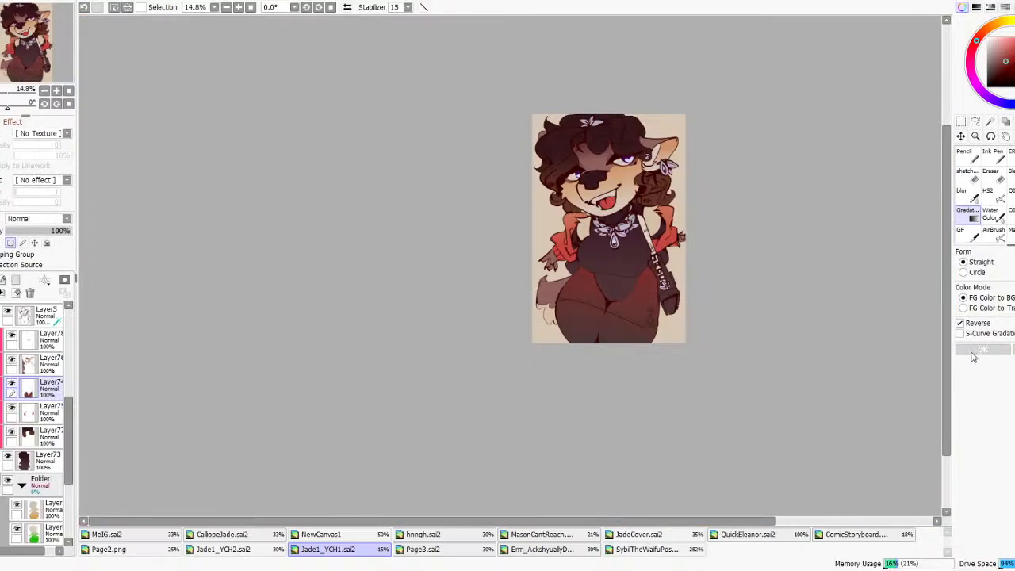
- Try colour adjustments on the dark outfit on Layer73 and check the result with the canvas mirrored
click(41, 467)
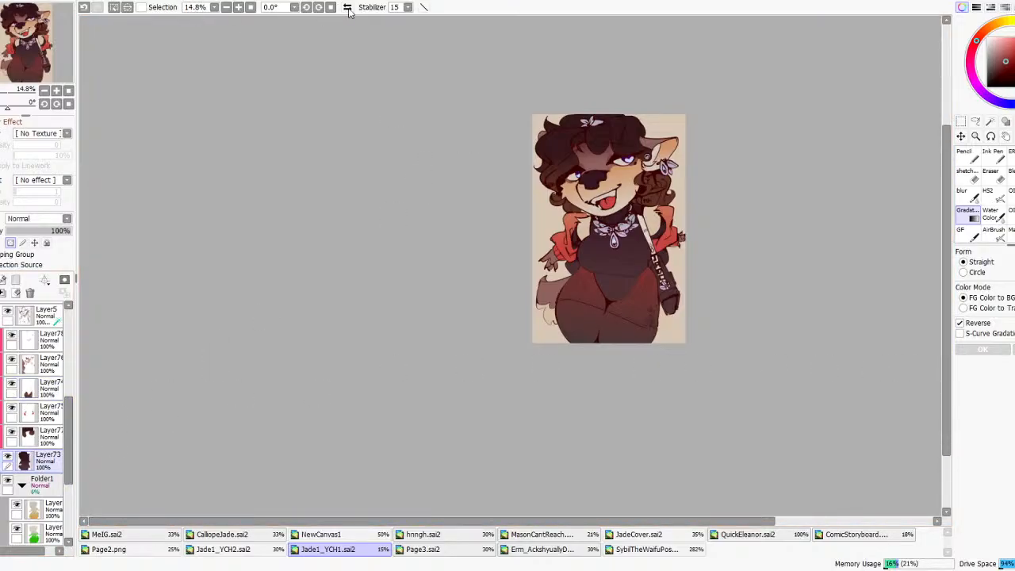
scroll(761, 267, up, 1)
drag(733, 355, 853, 395)
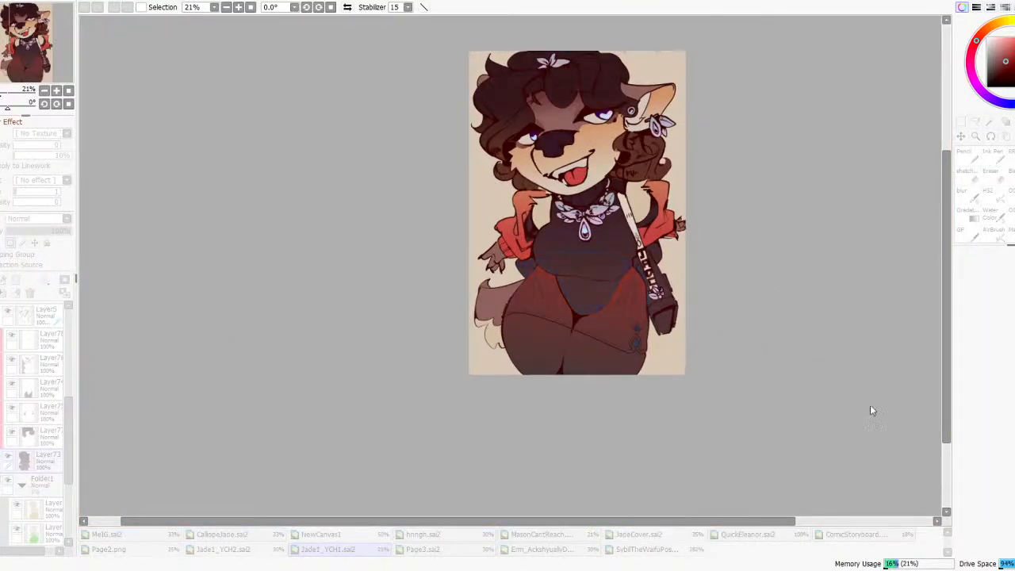
click(886, 431)
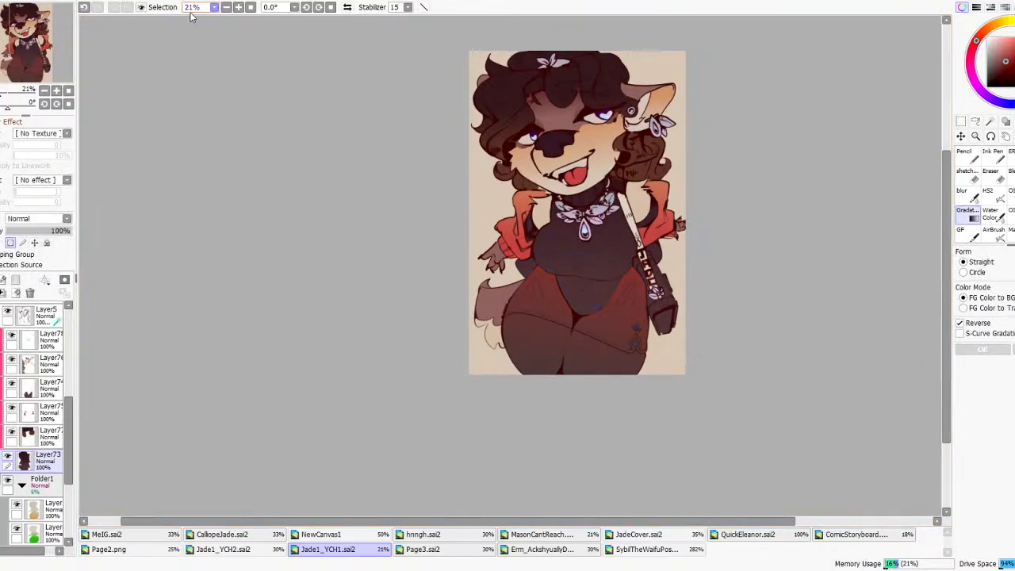
click(298, 9)
drag(734, 344, 803, 350)
scroll(650, 202, down, 2)
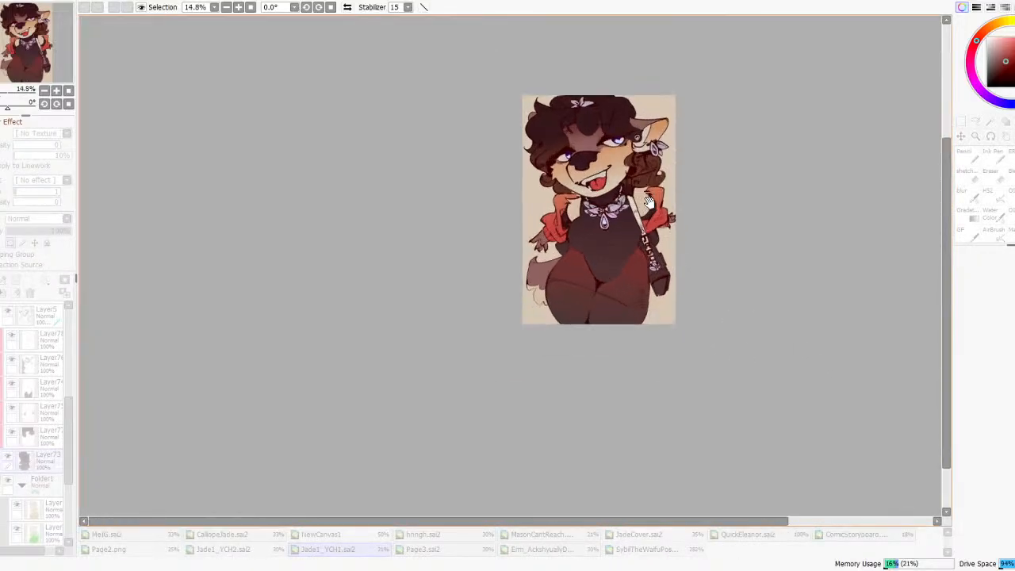
scroll(817, 384, down, 3)
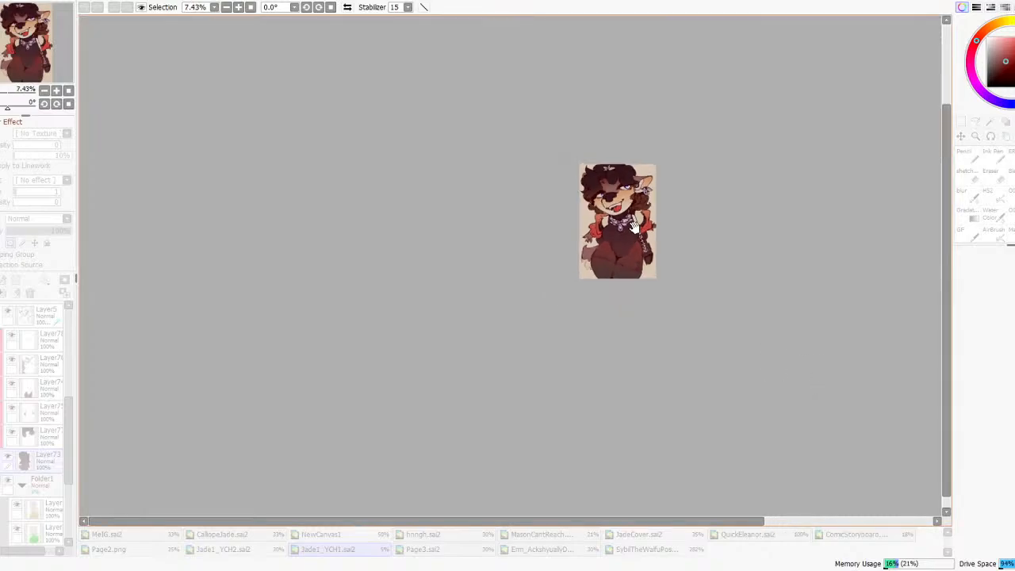
scroll(790, 400, up, 2)
scroll(780, 395, down, 2)
scroll(753, 365, up, 2)
drag(785, 395, 723, 342)
scroll(723, 343, down, 3)
click(346, 7)
click(346, 7)
scroll(621, 248, up, 3)
- Undo the leg fill, gradient and selection, and hide Layer74 again
key(ctrl+z)
key(ctrl+z)
key(ctrl+z)
key(ctrl+z)
key(ctrl+z)
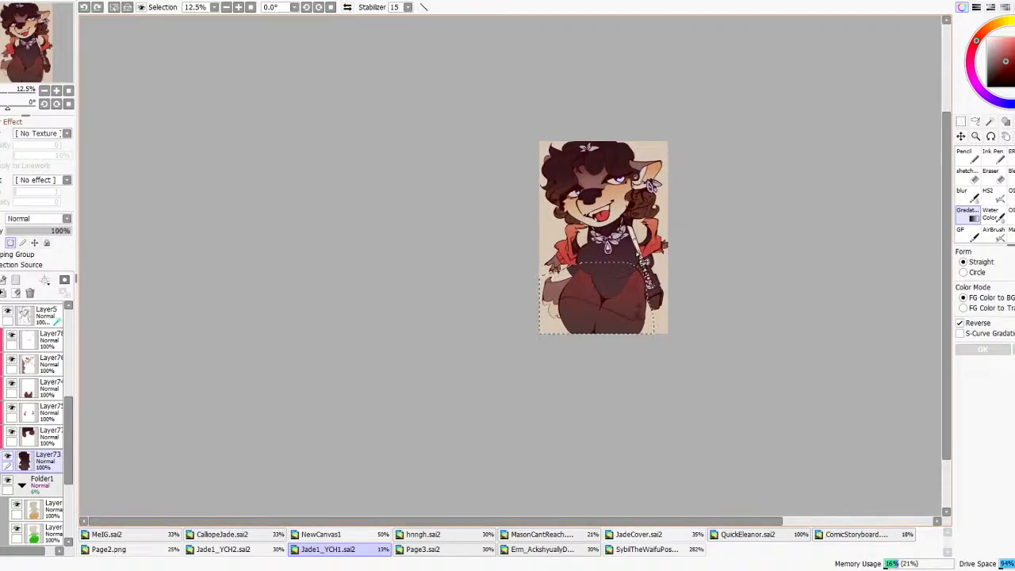
scroll(609, 262, up, 1)
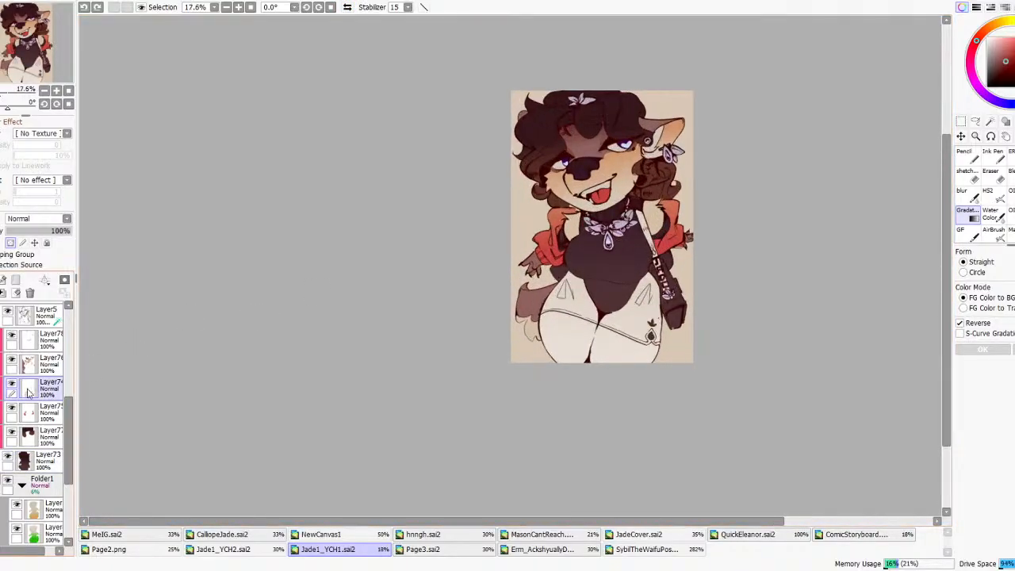
click(11, 384)
scroll(630, 160, up, 2)
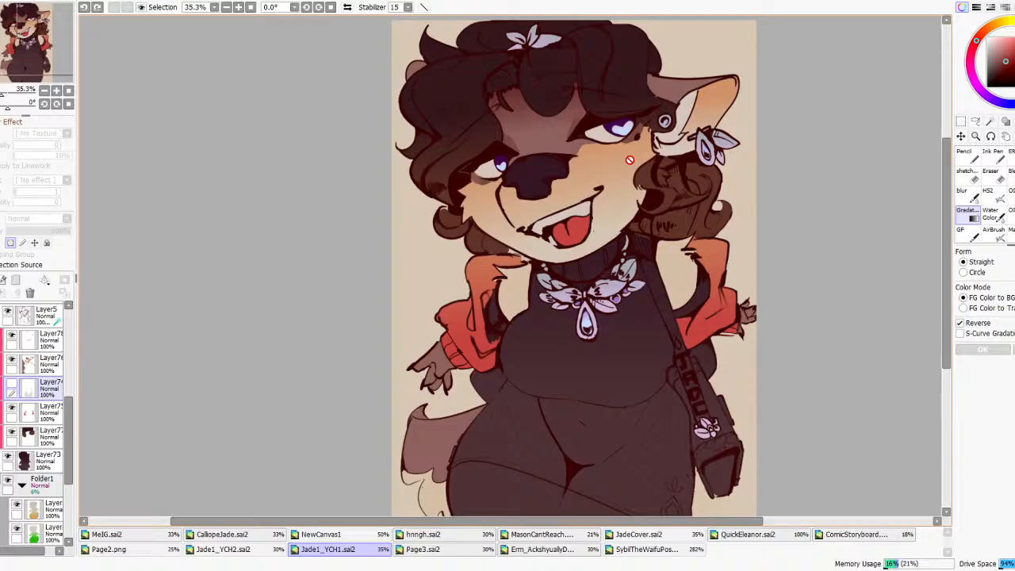
scroll(629, 160, down, 3)
scroll(599, 200, up, 2)
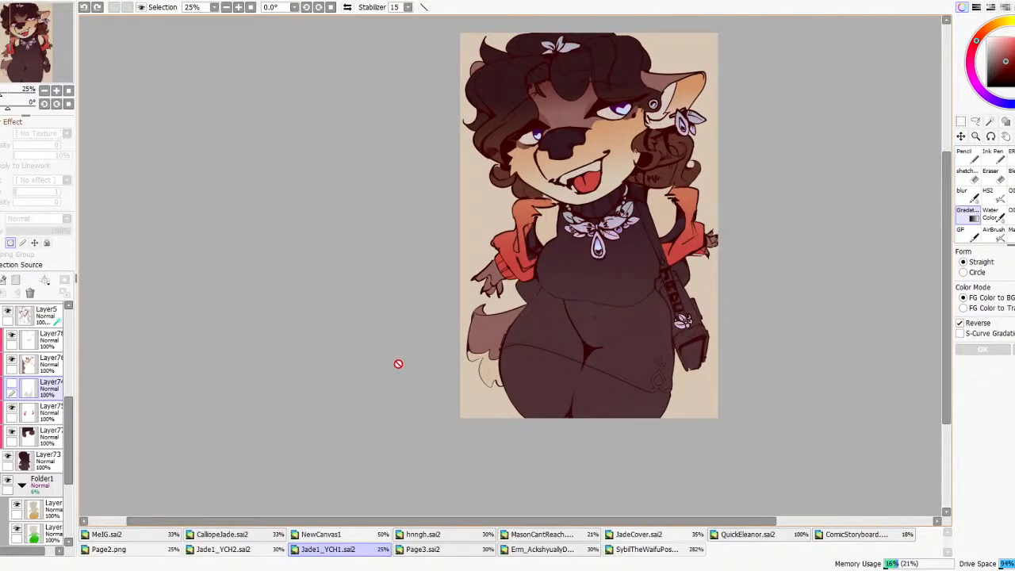
- On line-art Layer5, sketch a thin curved line in a dark red-brown across one thigh, below the existing hem line
click(1011, 197)
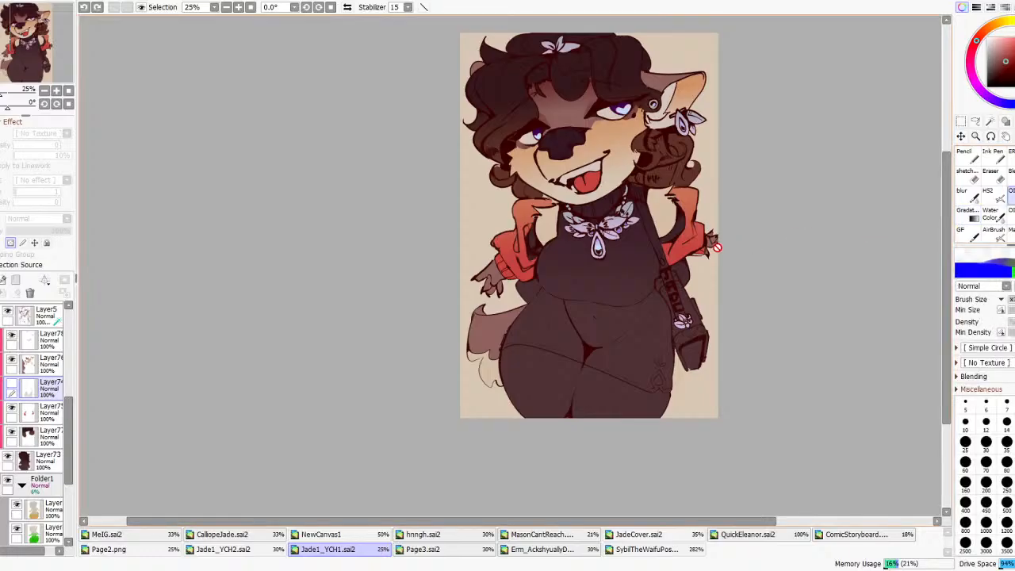
scroll(722, 246, up, 5)
right_click(603, 346)
scroll(475, 315, down, 5)
click(44, 315)
scroll(395, 427, up, 1)
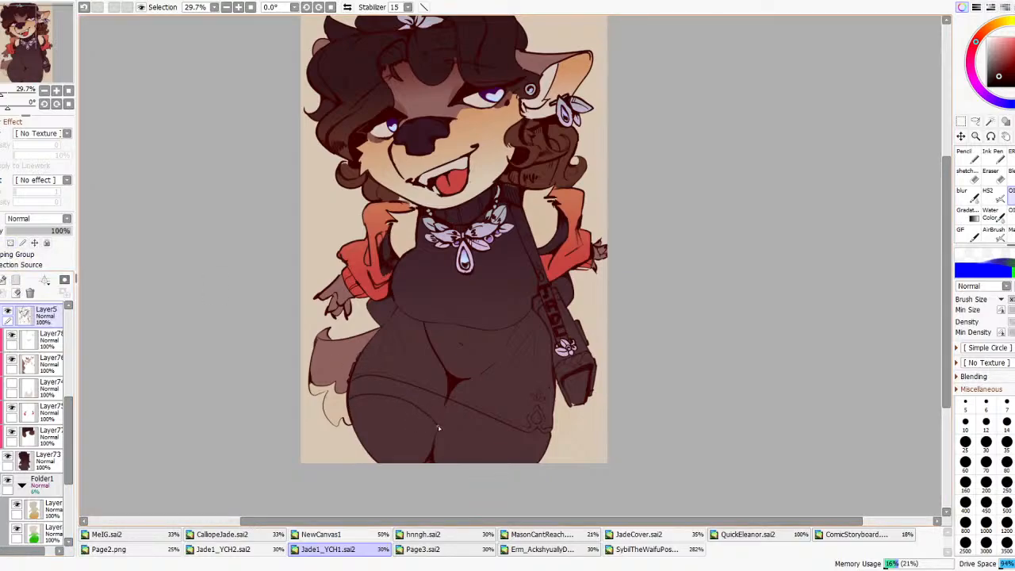
key(ctrl+z)
drag(437, 412, 442, 417)
key(ctrl+z)
- Continue the thin line across the other thigh out to its outer edge, undoing and redrawing strokes as needed
drag(490, 420, 508, 441)
key(ctrl+z)
drag(546, 447, 550, 449)
scroll(459, 394, down, 5)
scroll(481, 294, up, 5)
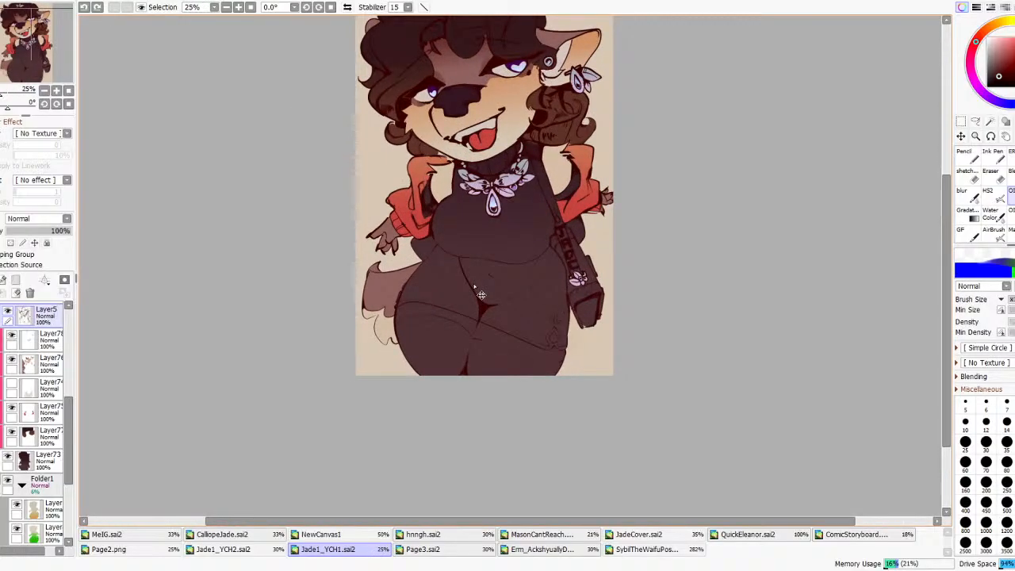
drag(444, 336, 493, 338)
key(ctrl+z)
key(ctrl+z)
drag(468, 338, 507, 333)
key(ctrl+z)
drag(558, 364, 565, 368)
scroll(508, 326, down, 6)
scroll(506, 329, up, 9)
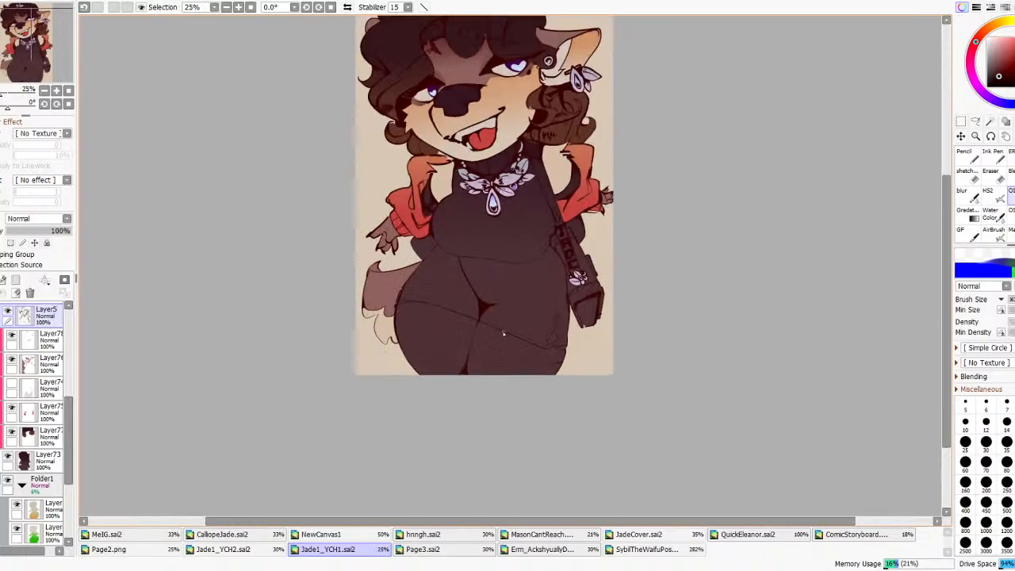
scroll(484, 337, down, 6)
scroll(482, 330, up, 6)
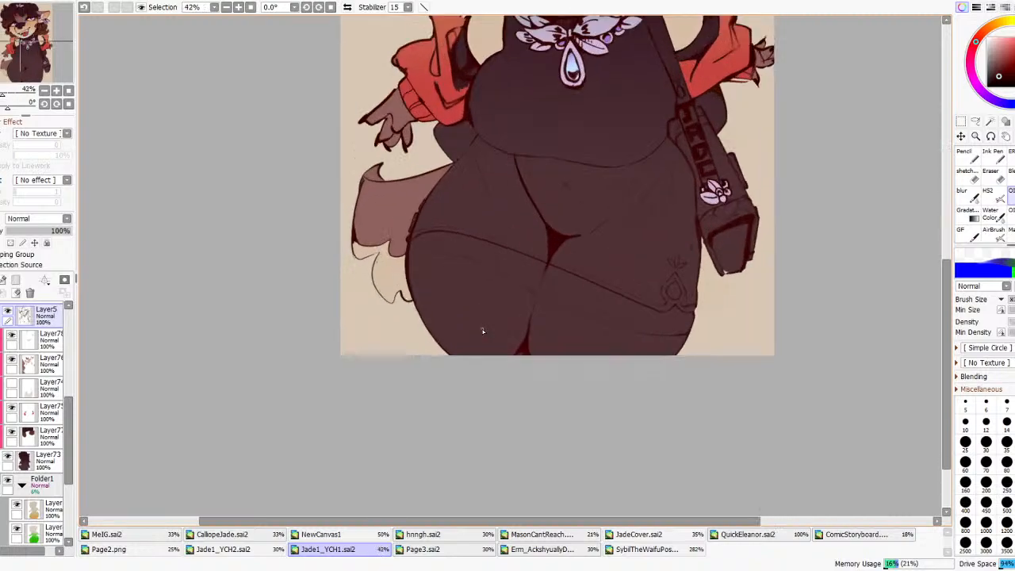
- Erase parts of the thin thigh line with the size 200 eraser and redraw them as jagged notches on both thighs
key(e)
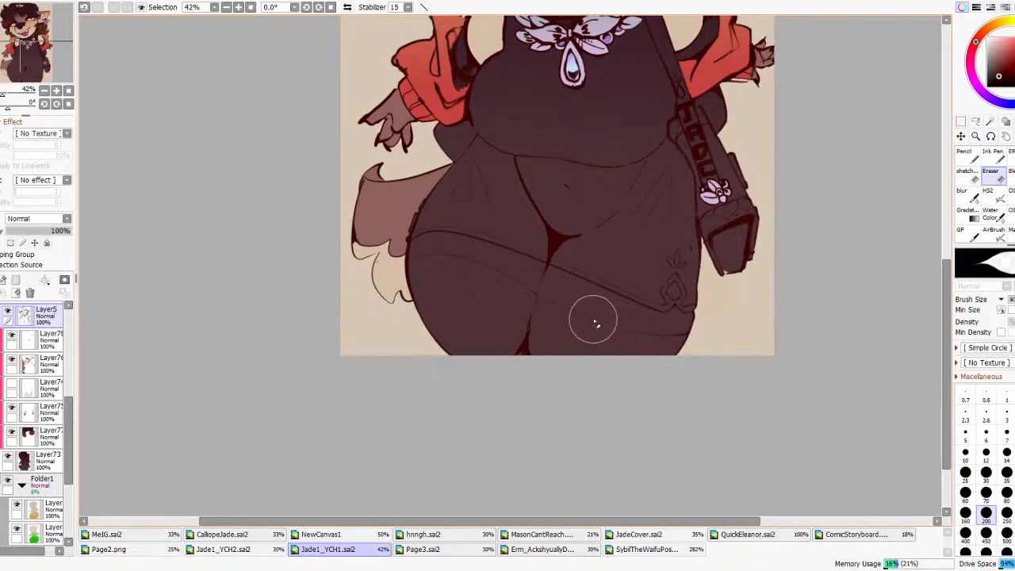
key(b)
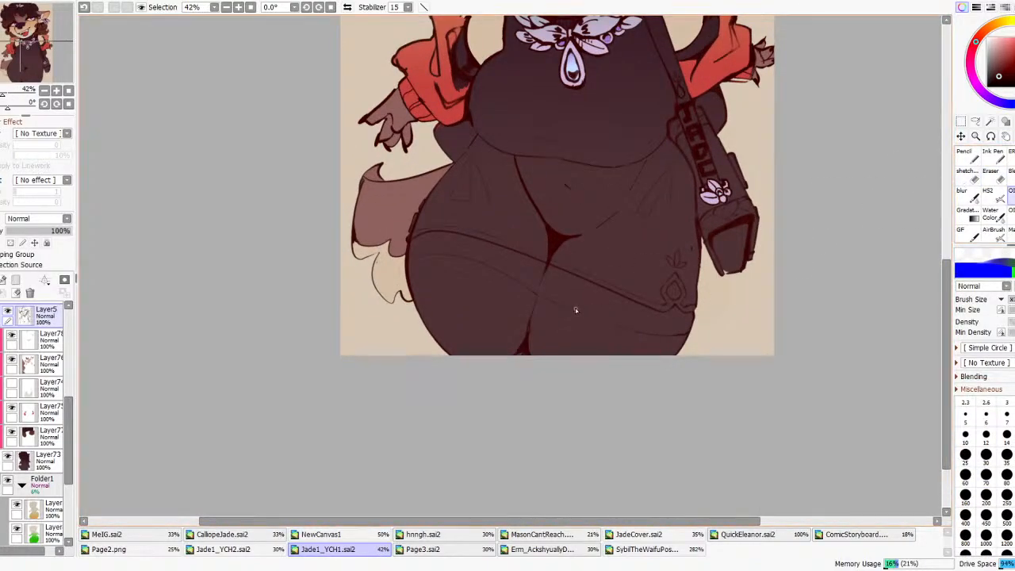
key(ctrl+z)
drag(582, 300, 575, 310)
key(ctrl+z)
key(e)
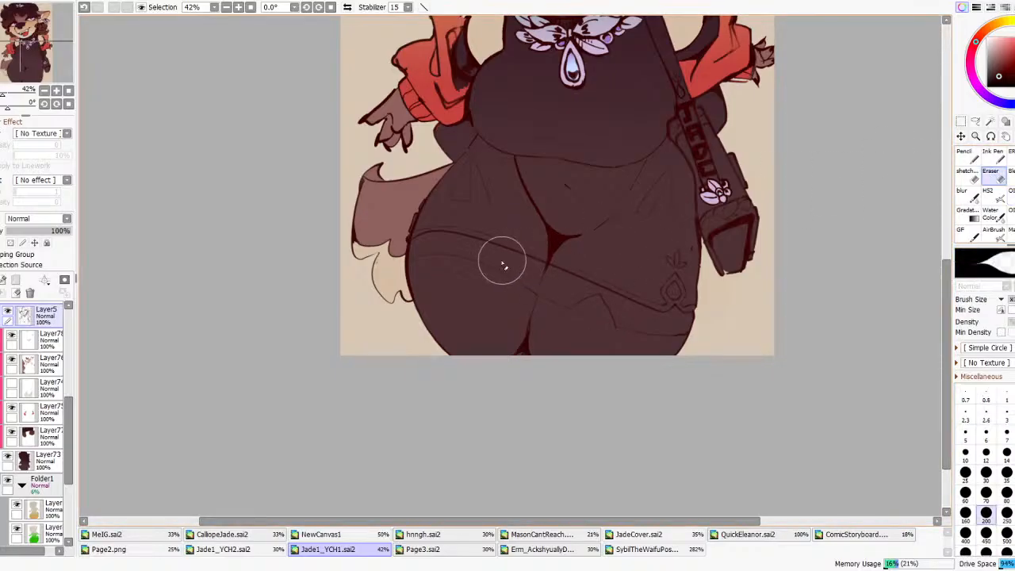
click(1010, 196)
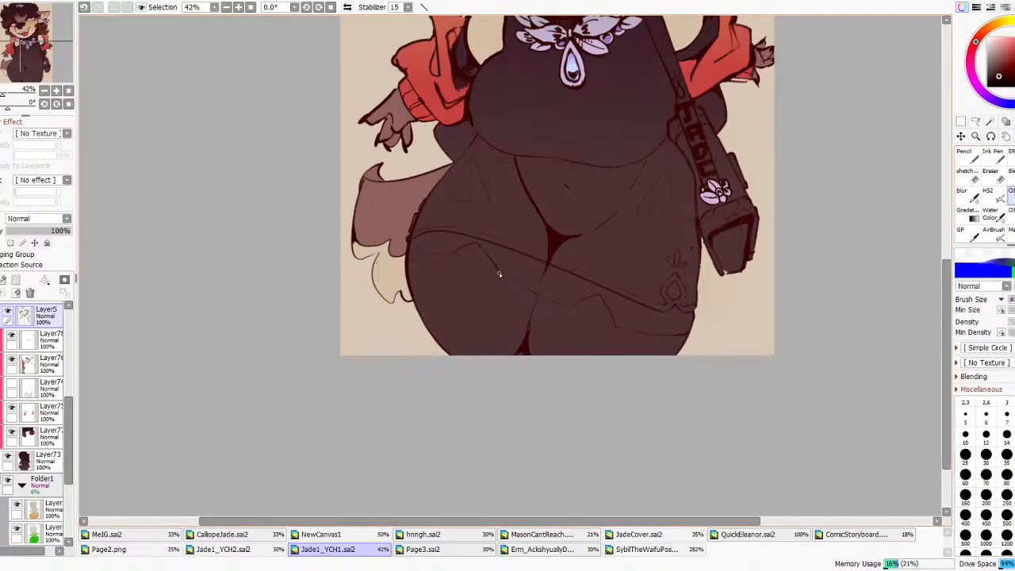
scroll(608, 260, down, 5)
scroll(615, 229, up, 3)
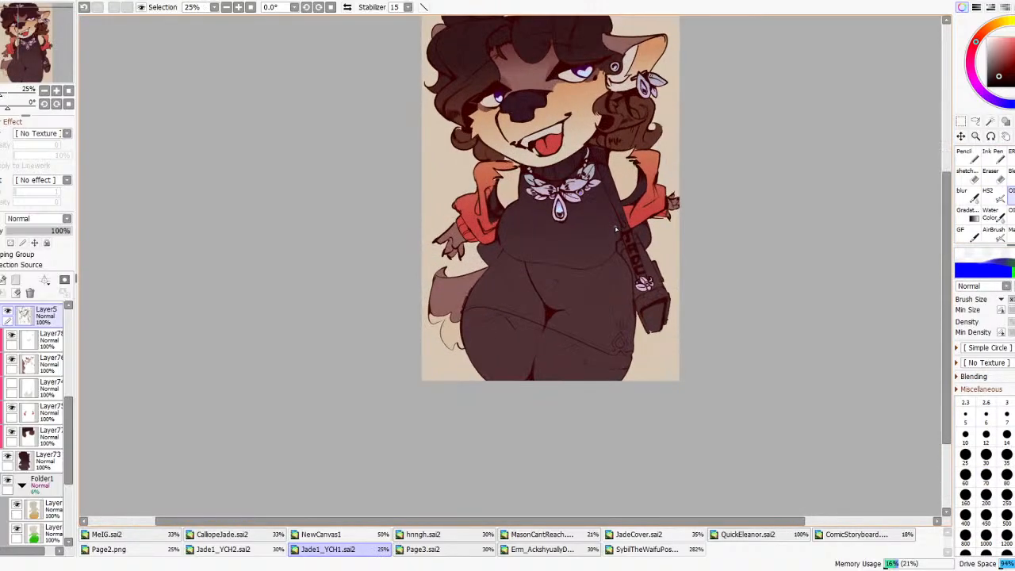
scroll(530, 283, up, 1)
scroll(604, 291, down, 4)
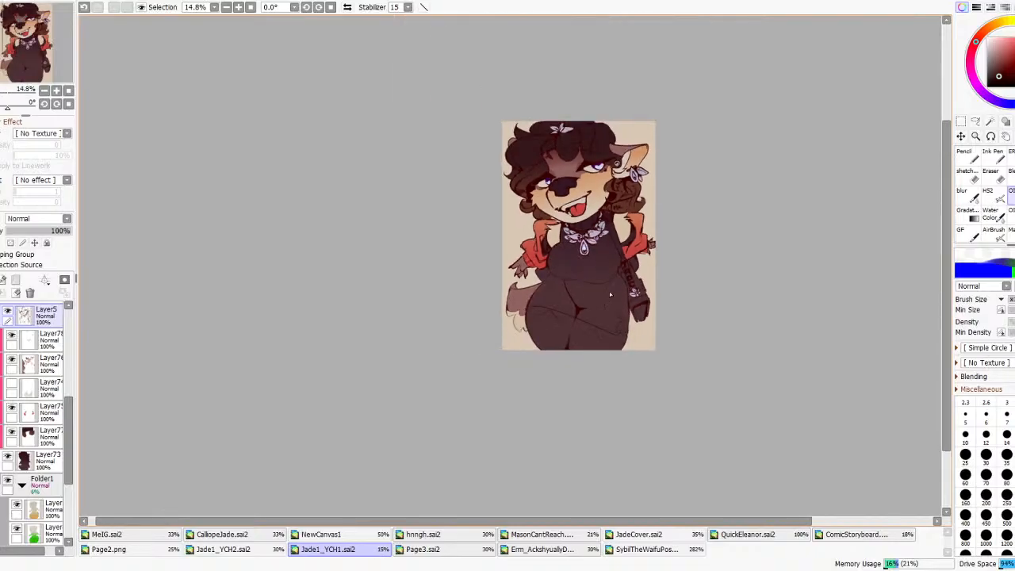
- Undo the last line-art stroke on Layer5
scroll(610, 289, up, 1)
key(ctrl+z)
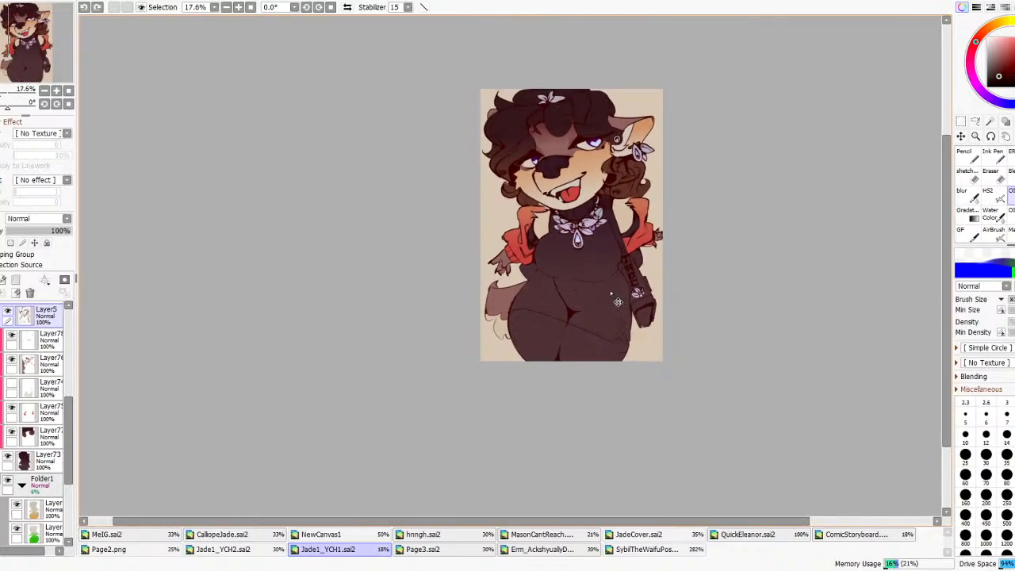
scroll(555, 337, up, 1)
scroll(610, 285, down, 1)
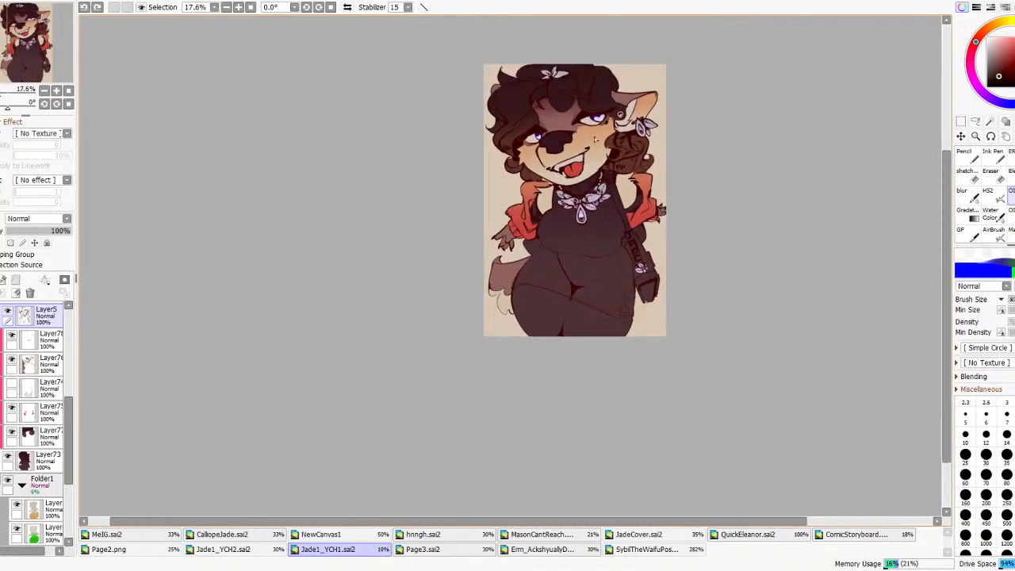
- On Layer76, try filling both legs below the hem with cream and tan, plus one shorts panel, using the Magic Wand selection
key(w)
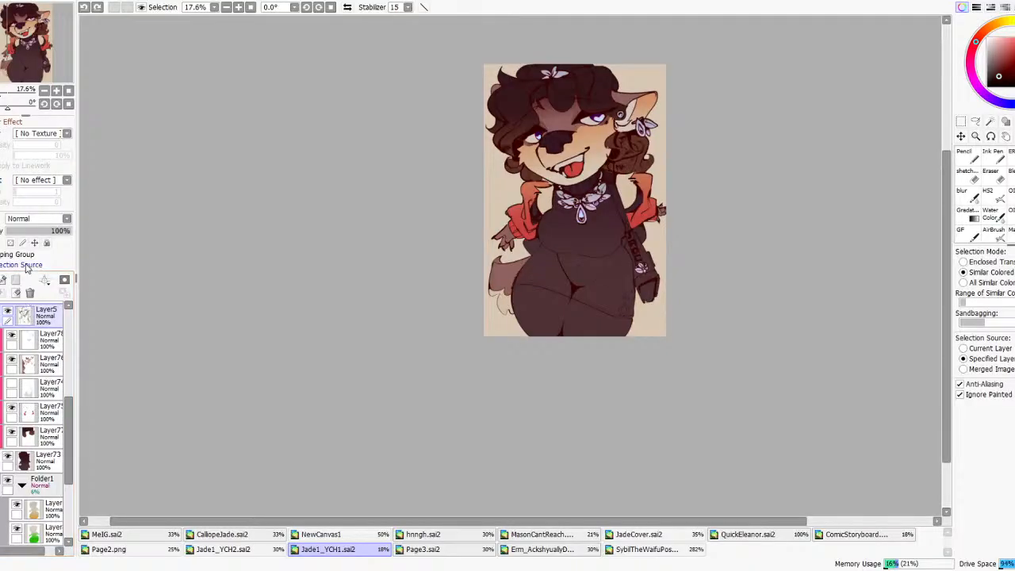
click(29, 363)
scroll(567, 183, up, 1)
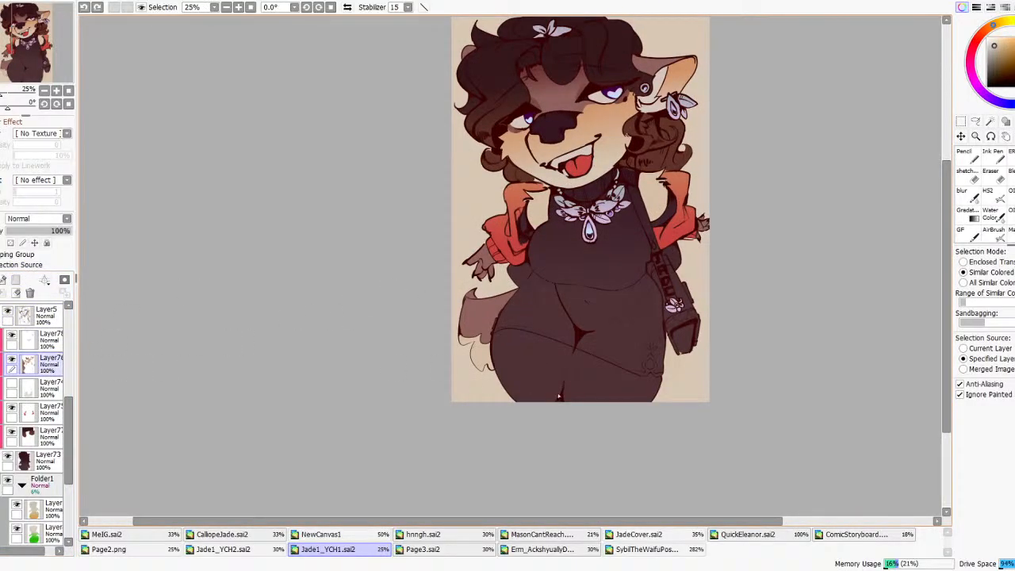
scroll(657, 300, down, 2)
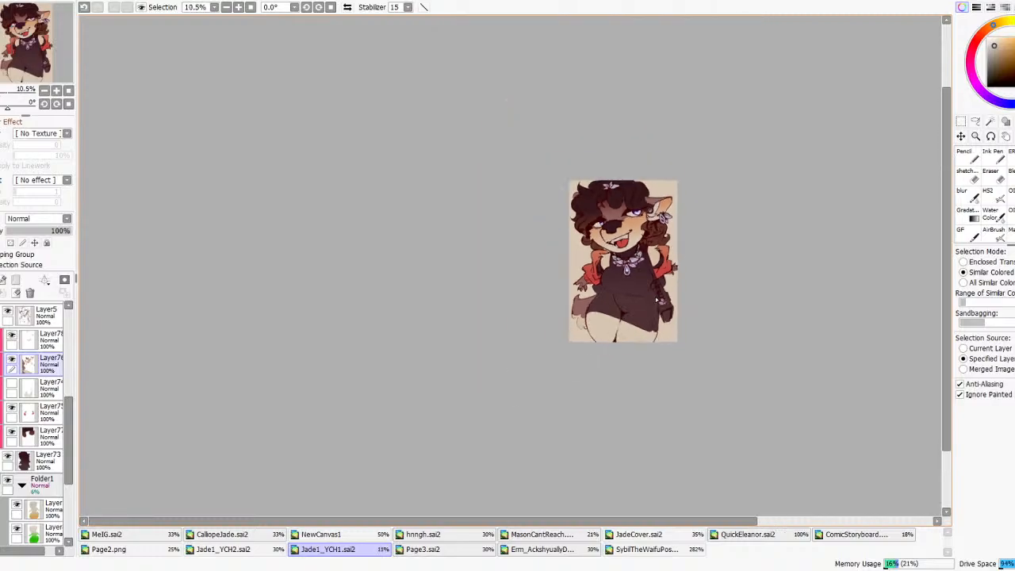
scroll(657, 300, up, 2)
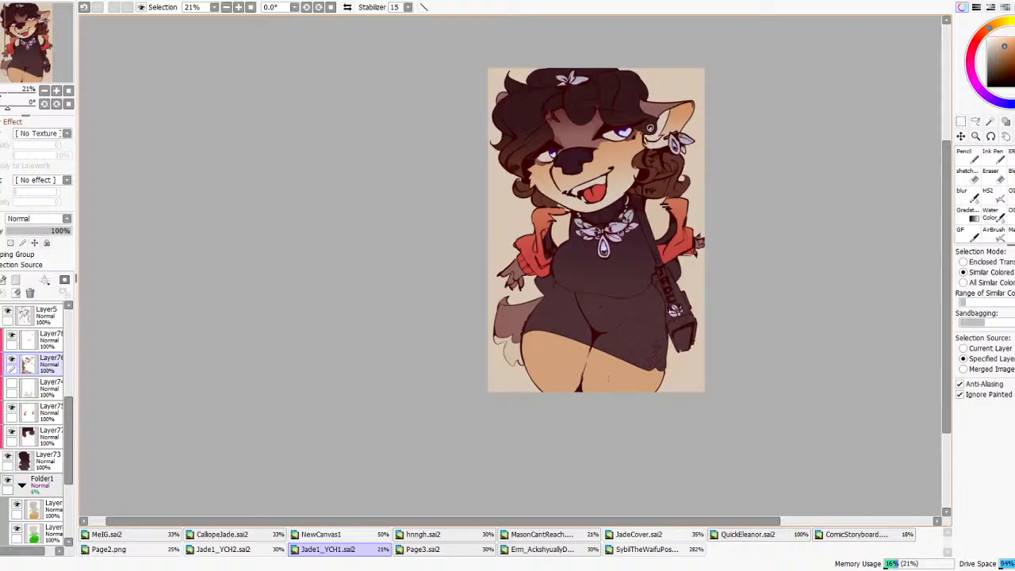
scroll(666, 318, up, 1)
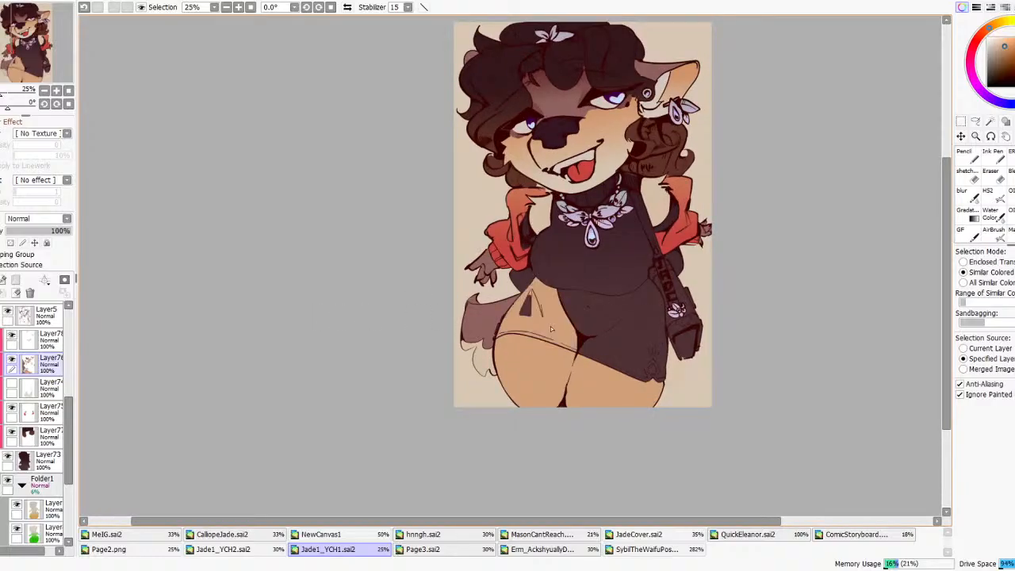
scroll(610, 320, down, 1)
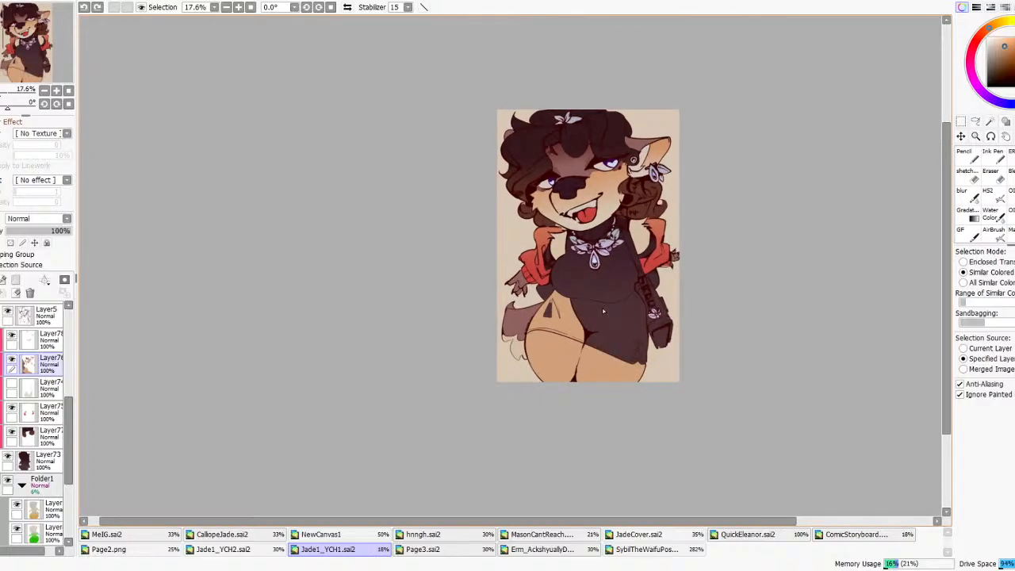
- Undo the trial leg and shorts fills on Layer76
scroll(603, 312, up, 1)
key(ctrl+z)
key(ctrl+z)
key(ctrl+z)
key(ctrl+z)
key(ctrl+z)
- Show Layer74, lock its opacity and recolour its cream areas tan with the size 1200 Pencil
click(11, 384)
click(28, 387)
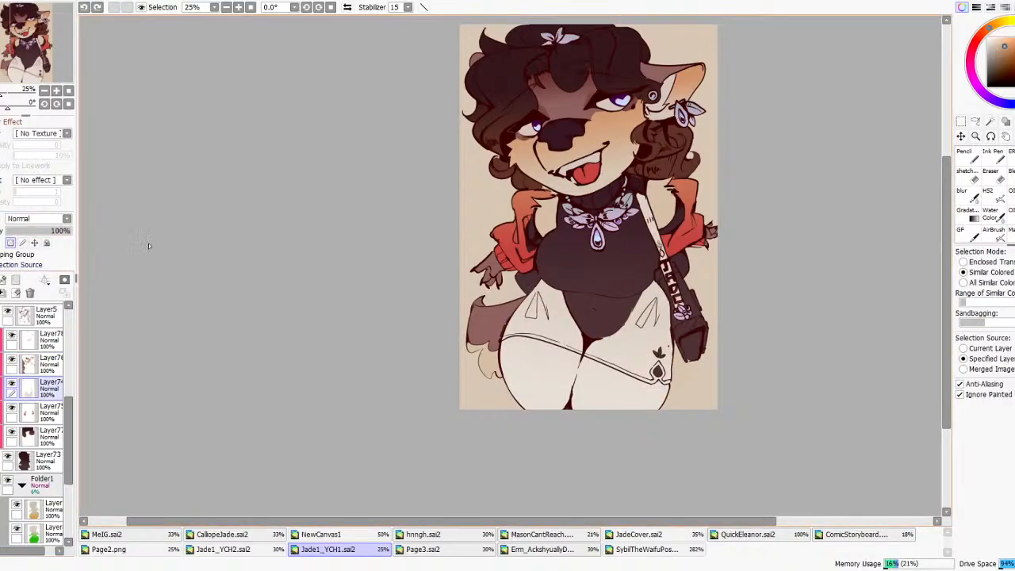
click(967, 156)
mouse_move(536, 374)
mouse_down()
mouse_move(713, 362)
mouse_move(806, 309)
mouse_move(776, 219)
mouse_up()
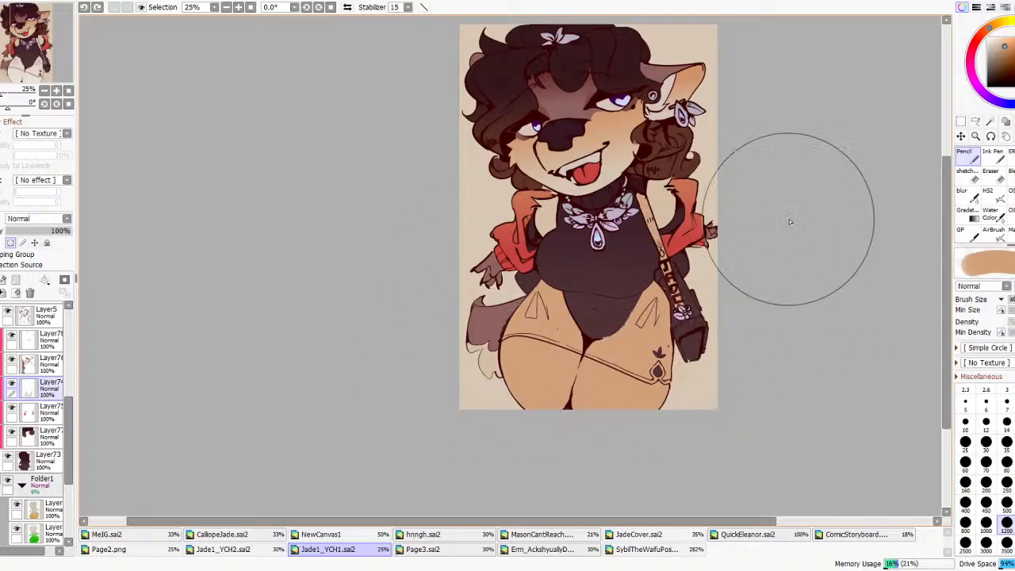
- Lasso the bag strap's tan fill on Layer74 with a freeform selection and move it onto a new layer directly above Layer77
click(972, 217)
click(975, 122)
scroll(633, 287, up, 2)
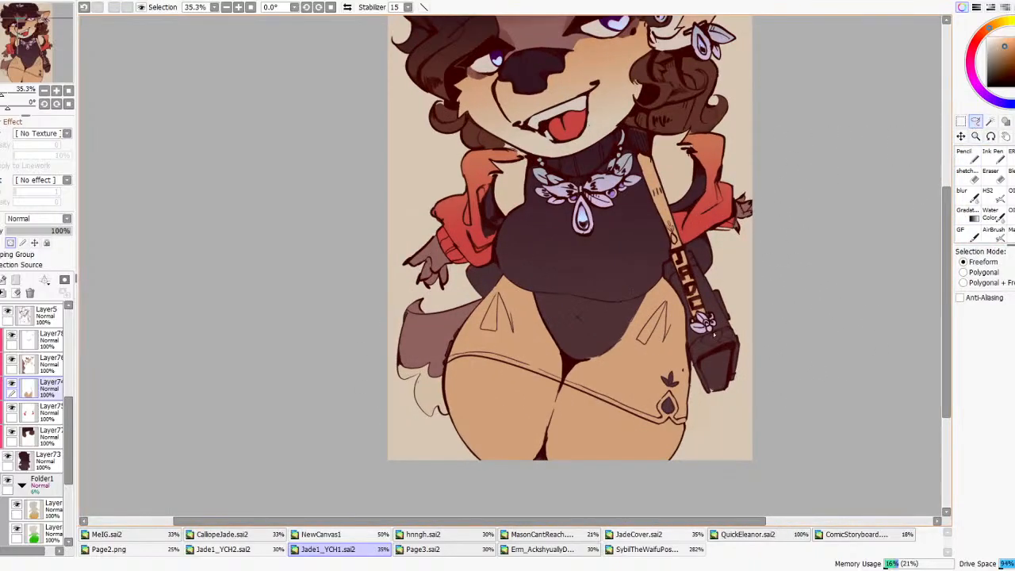
mouse_move(676, 284)
mouse_down()
mouse_move(634, 131)
mouse_move(777, 351)
mouse_up()
key(ctrl+x)
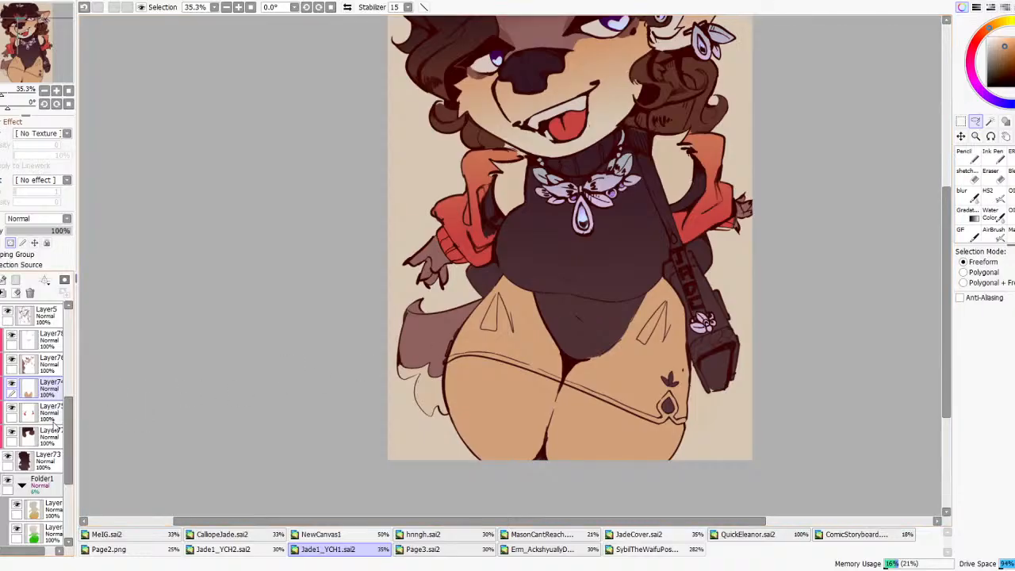
click(48, 415)
click(47, 433)
key(ctrl+v)
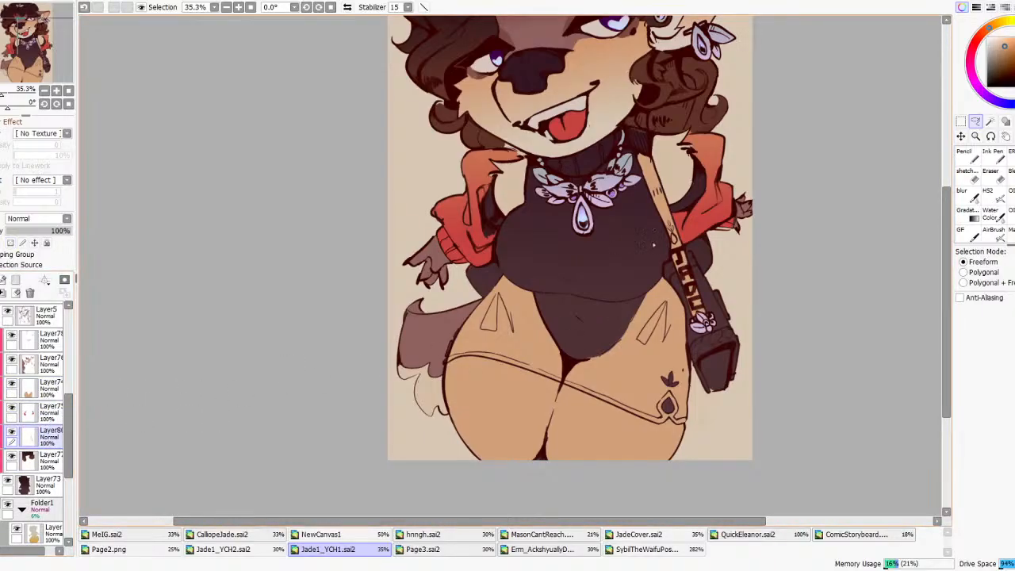
- Lock the strap layer's opacity and try the strap in red and a darker red with the size 1200 Pencil
click(961, 156)
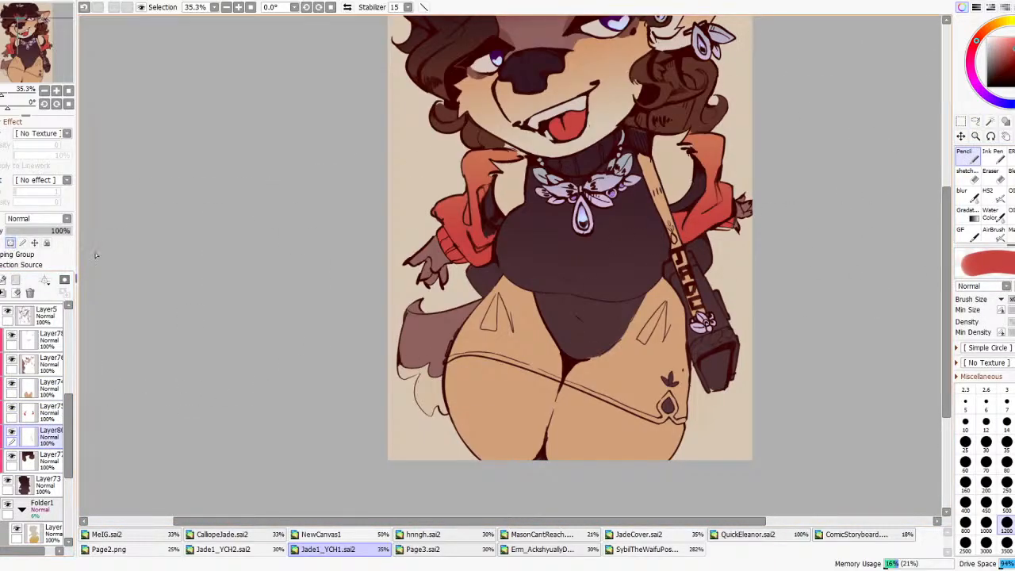
scroll(729, 247, down, 3)
scroll(736, 226, up, 2)
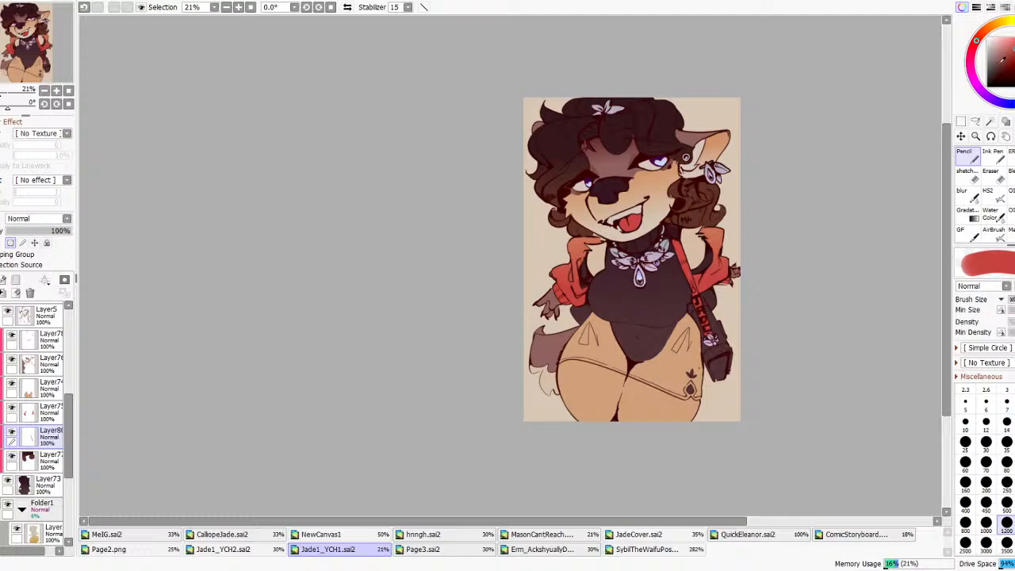
click(1005, 57)
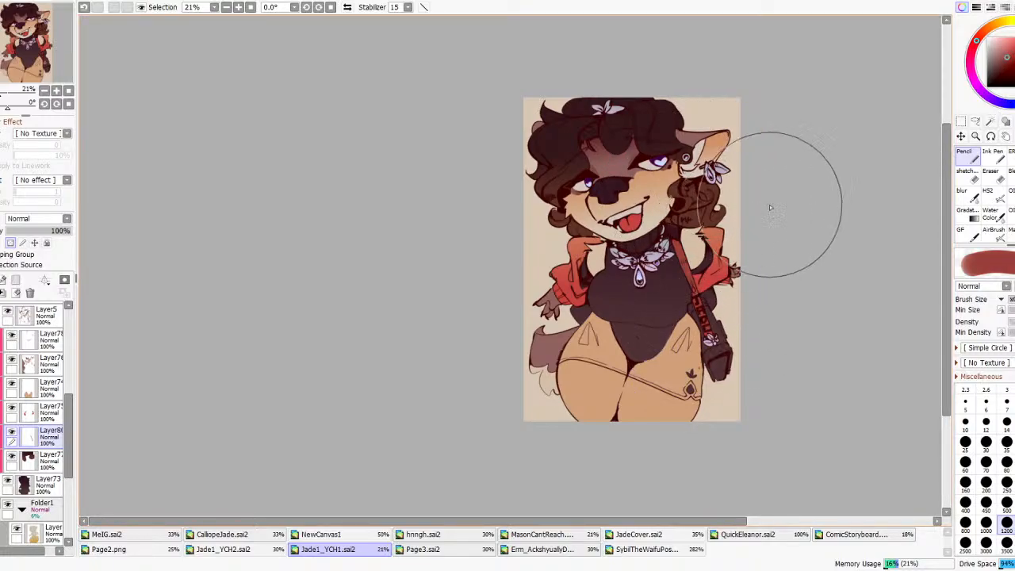
scroll(702, 175, down, 2)
scroll(730, 190, up, 2)
- Recolour the bag strap a pale warm grey with the size 1200 Pencil
drag(996, 40, 989, 46)
drag(664, 252, 646, 187)
scroll(720, 199, down, 3)
scroll(729, 182, up, 5)
scroll(720, 227, down, 3)
scroll(729, 232, up, 2)
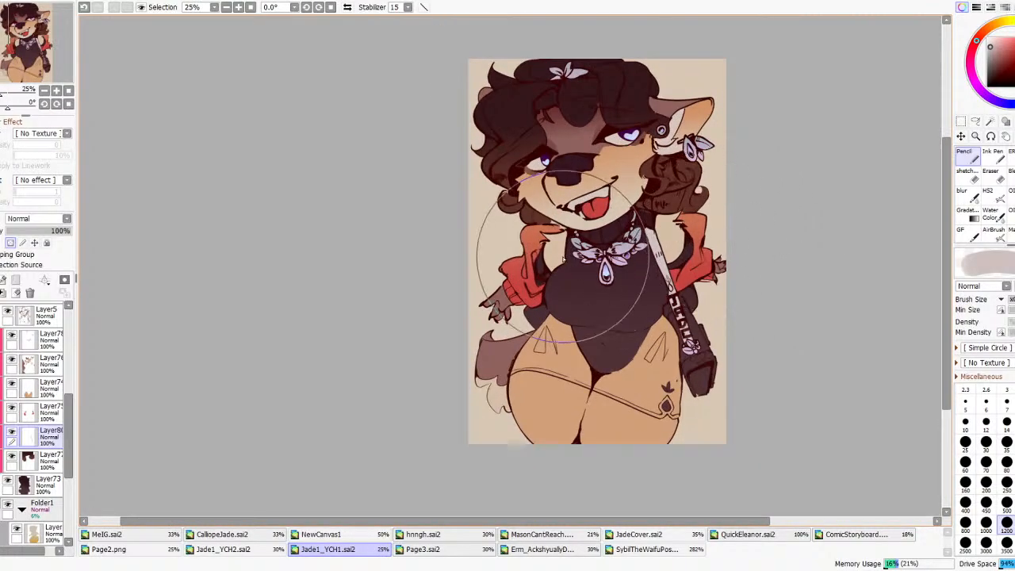
scroll(564, 259, down, 3)
scroll(646, 302, up, 3)
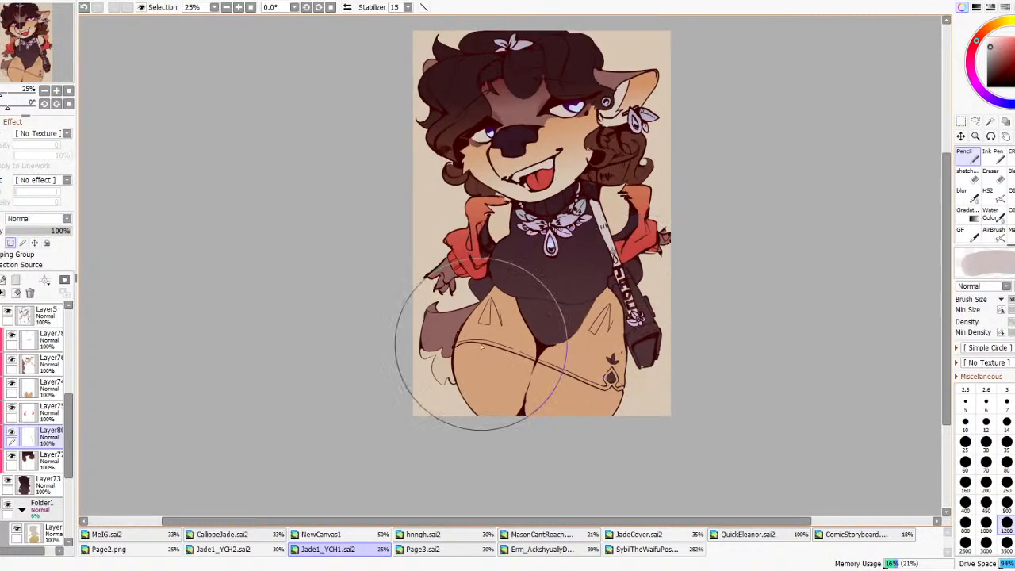
- On Layer74, apply a straight gradient with Reverse off, fading from tan at the hips to sampled cream down the thighs
click(21, 390)
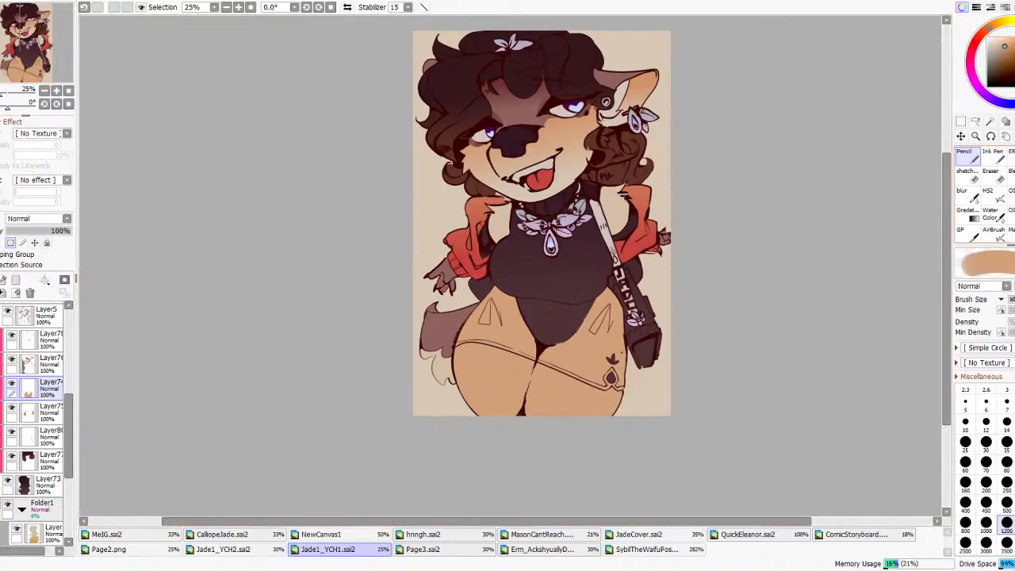
click(975, 214)
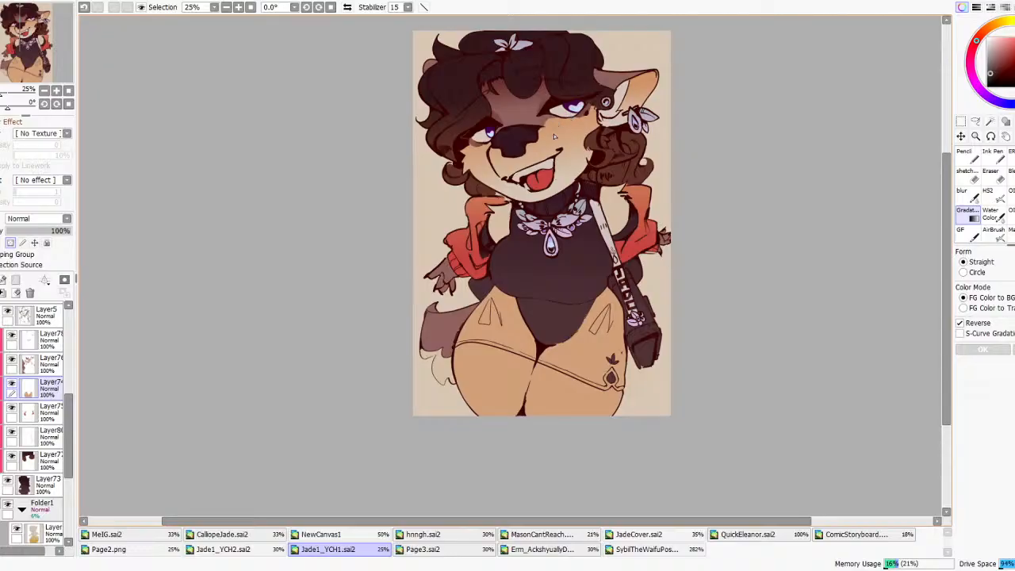
right_click(505, 217)
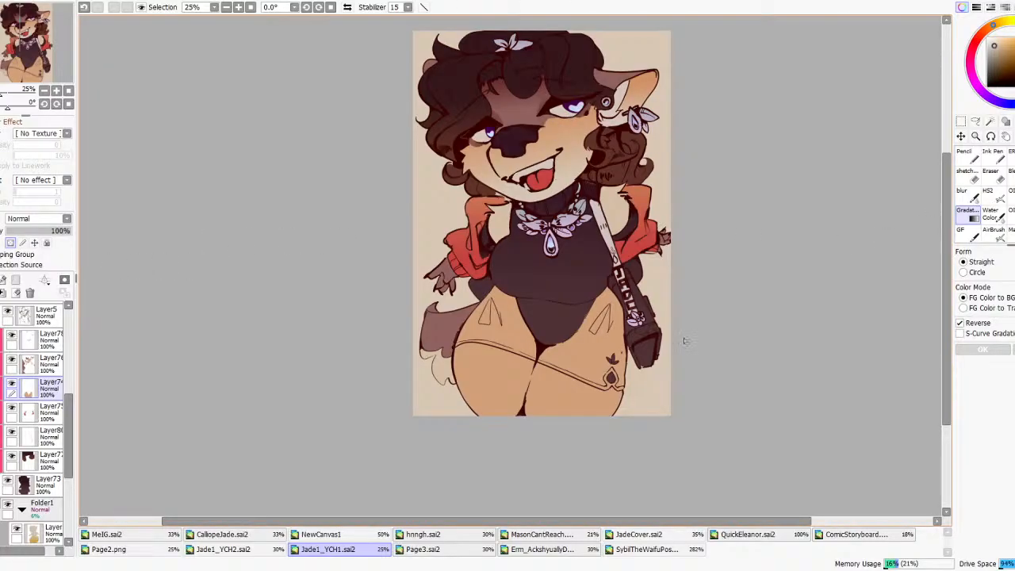
drag(539, 394, 553, 307)
click(959, 323)
scroll(694, 312, down, 4)
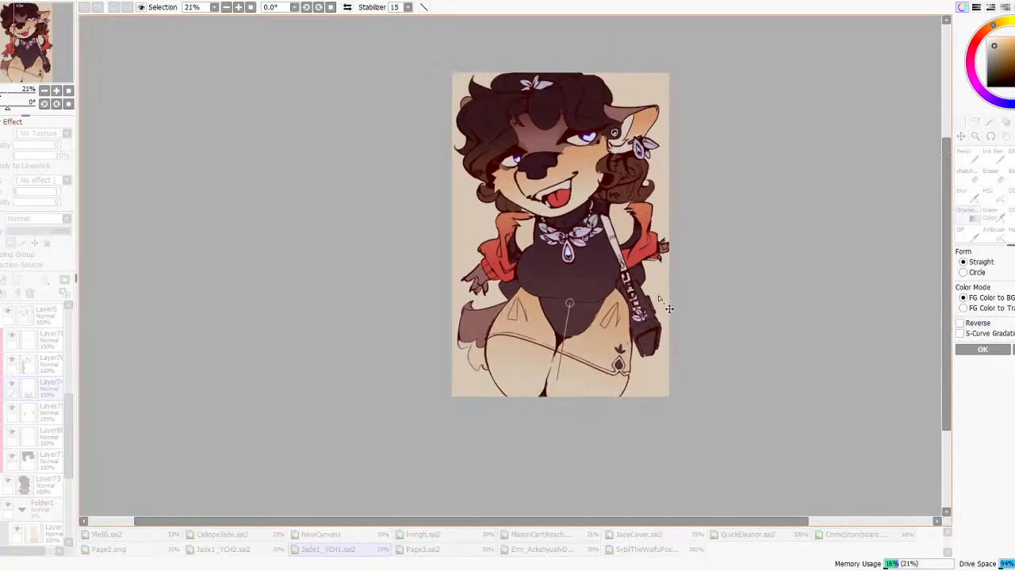
scroll(664, 300, up, 3)
click(1005, 347)
- Fill both shorts panels with cream on a new layer above Layer74 and set that layer's blending mode to Multiply
key(w)
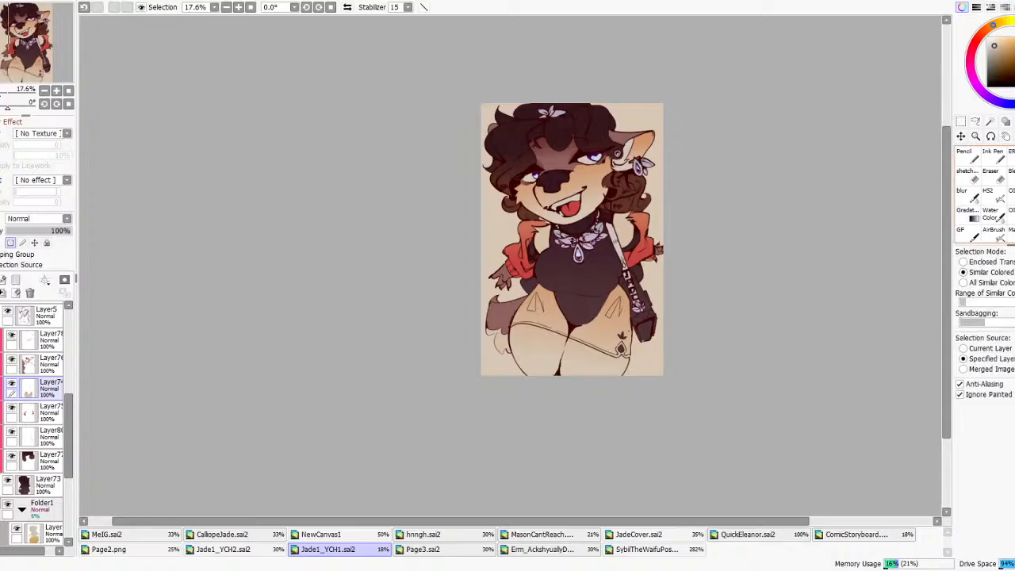
click(1, 280)
scroll(571, 297, up, 2)
click(530, 318)
click(615, 358)
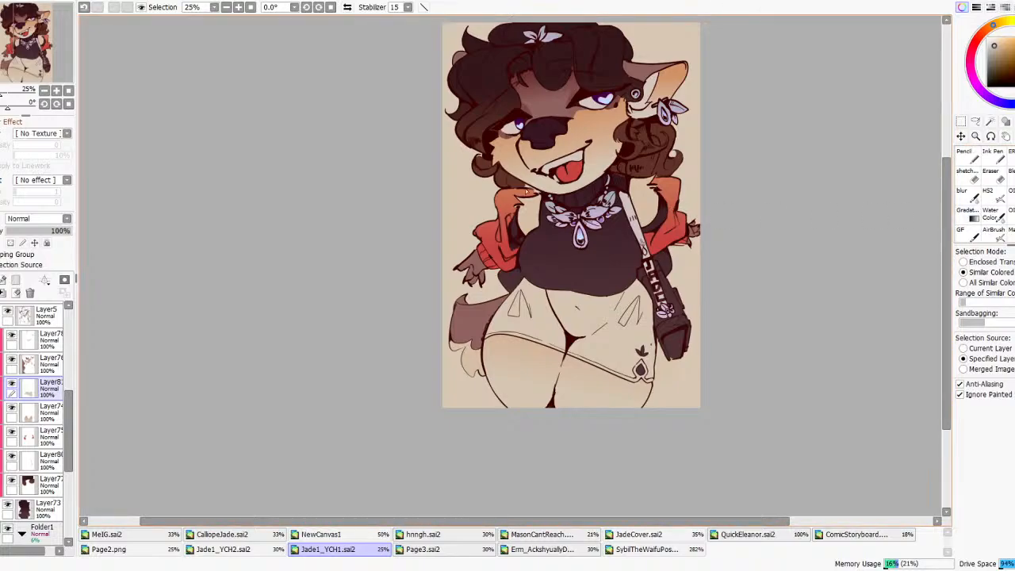
click(42, 219)
click(18, 240)
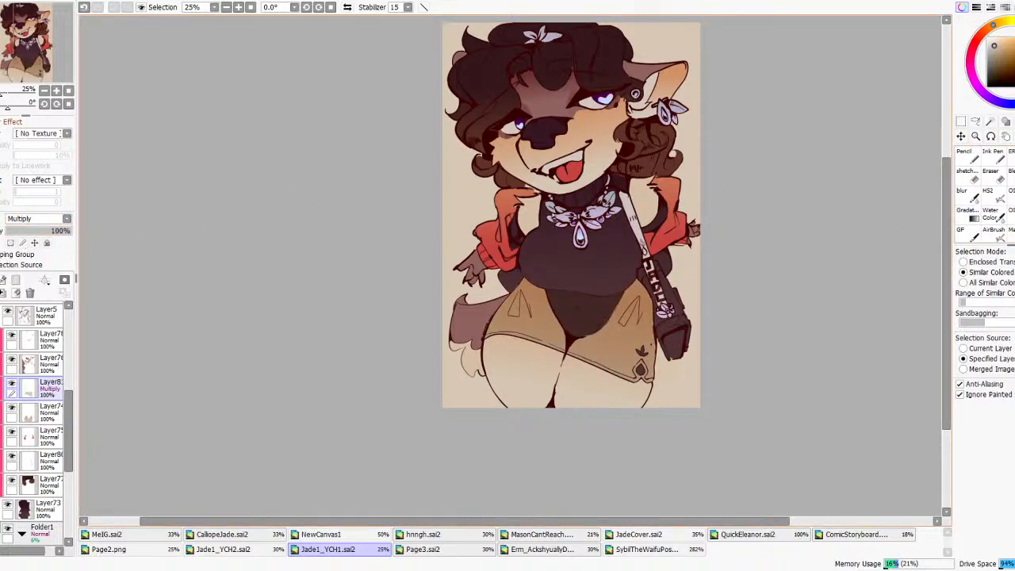
scroll(595, 214, down, 5)
scroll(600, 212, up, 2)
- Lock the Multiply layer's opacity and apply a straight, reversed gradient to the shorts, fading from muted red at the waist to beige at the hem
click(975, 217)
click(9, 243)
scroll(606, 279, up, 2)
drag(583, 295, 588, 252)
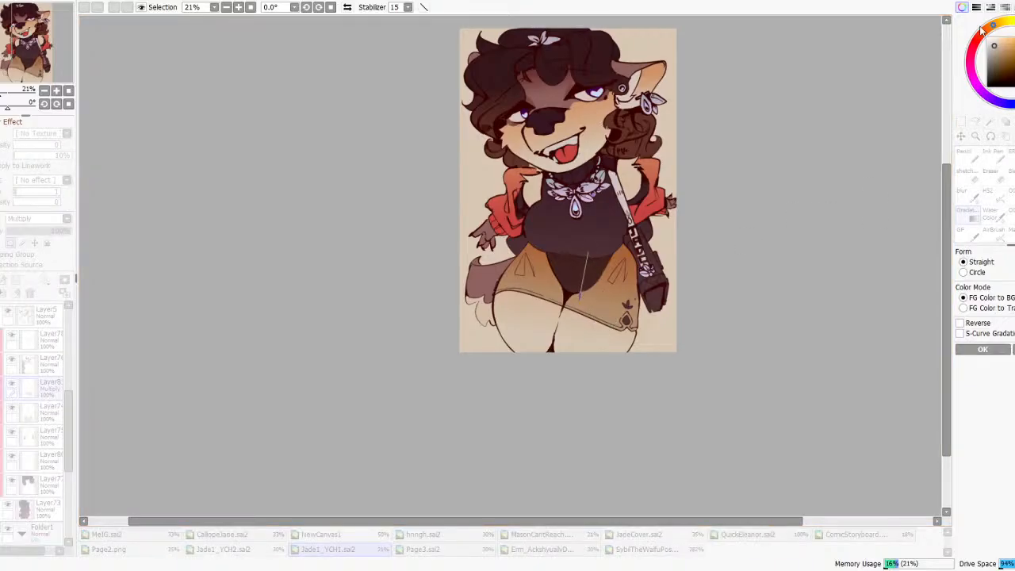
drag(975, 38, 973, 46)
click(960, 323)
click(1004, 46)
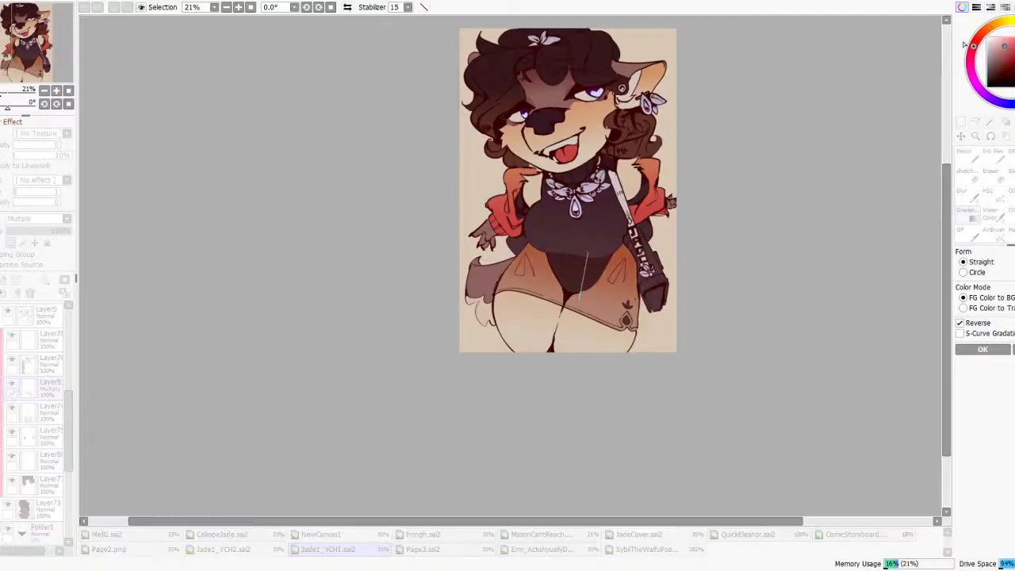
scroll(581, 238, down, 2)
scroll(581, 181, up, 3)
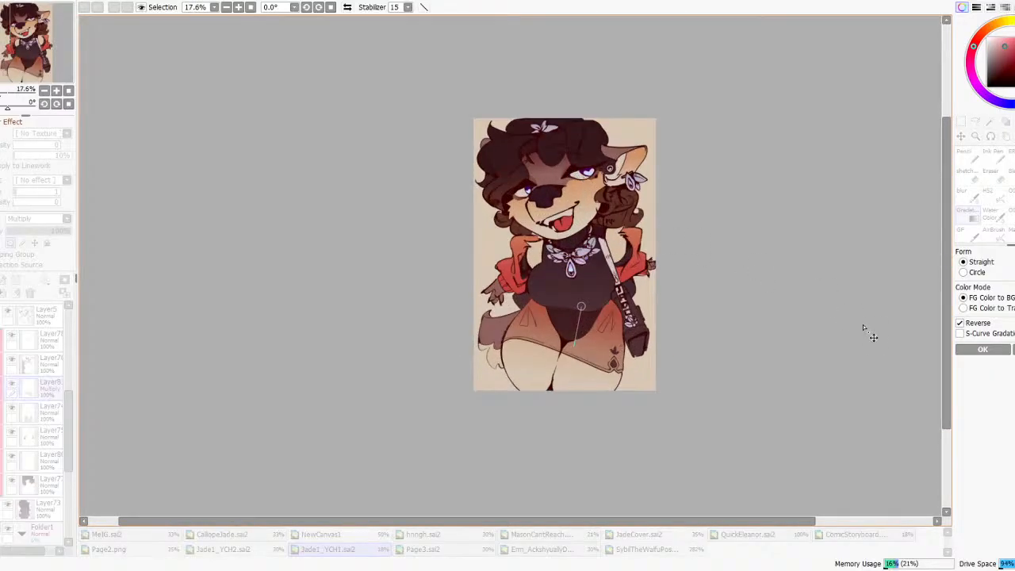
click(982, 349)
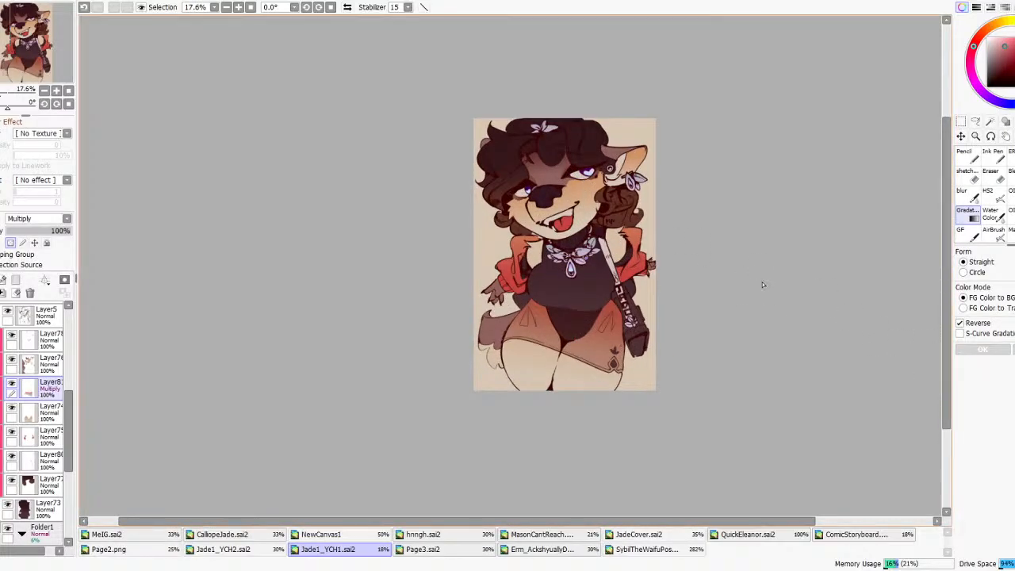
- Unlock Layer74's opacity, fill the spade shape at the shorts' hem with sampled cream, and toggle the layer's visibility to check it
key(e)
scroll(473, 380, up, 2)
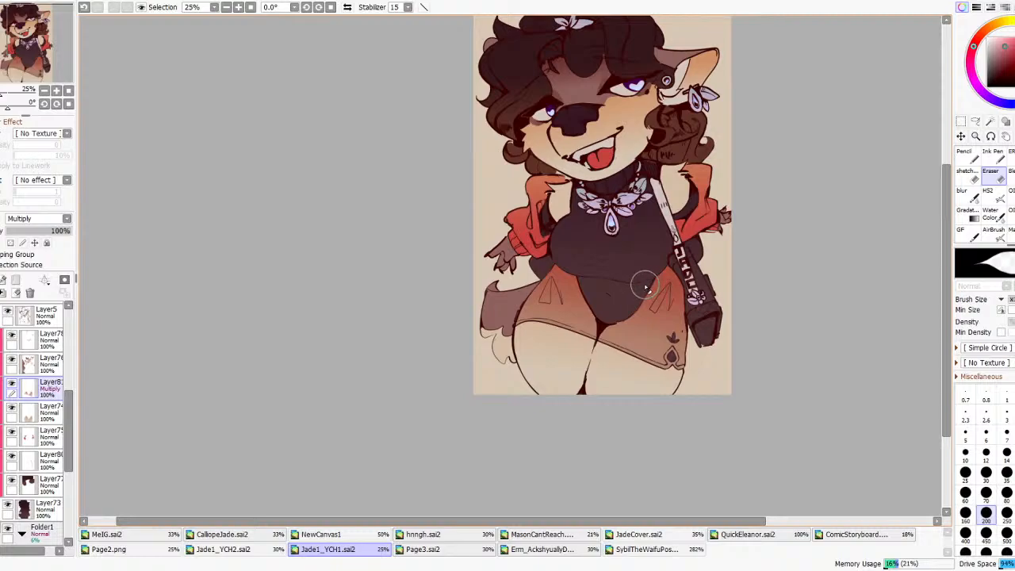
click(990, 122)
right_click(640, 390)
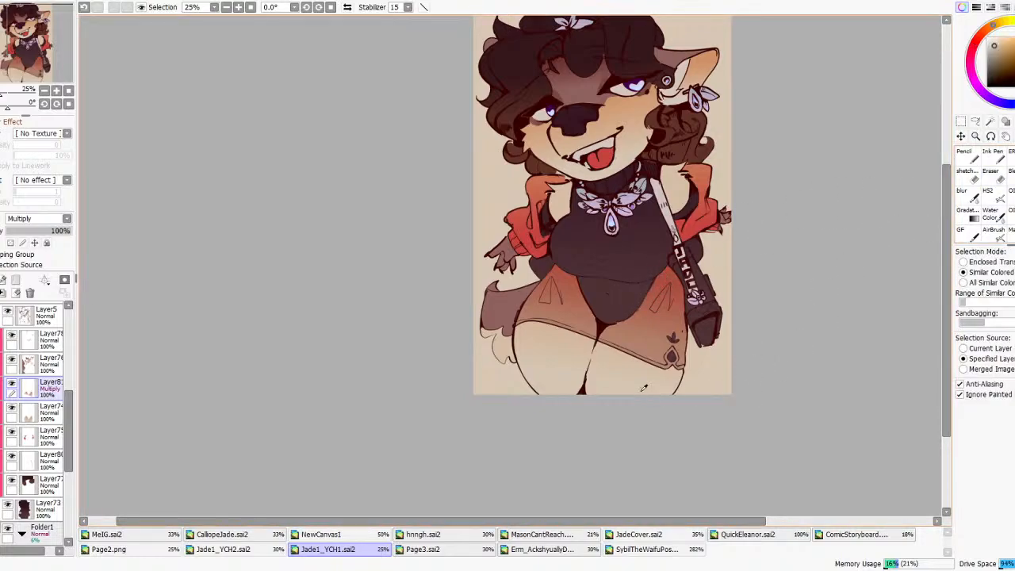
click(34, 408)
click(12, 243)
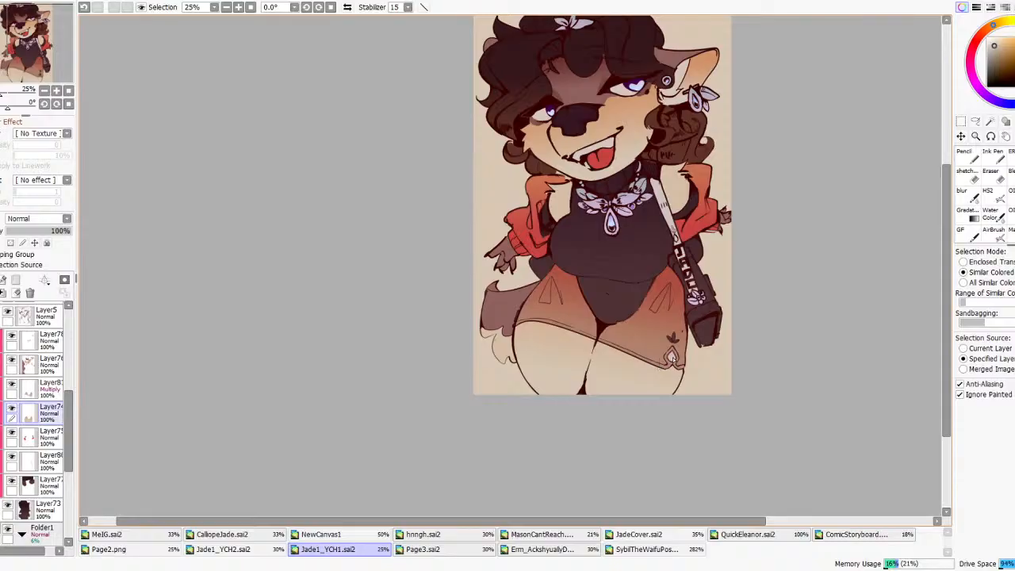
scroll(707, 349, down, 2)
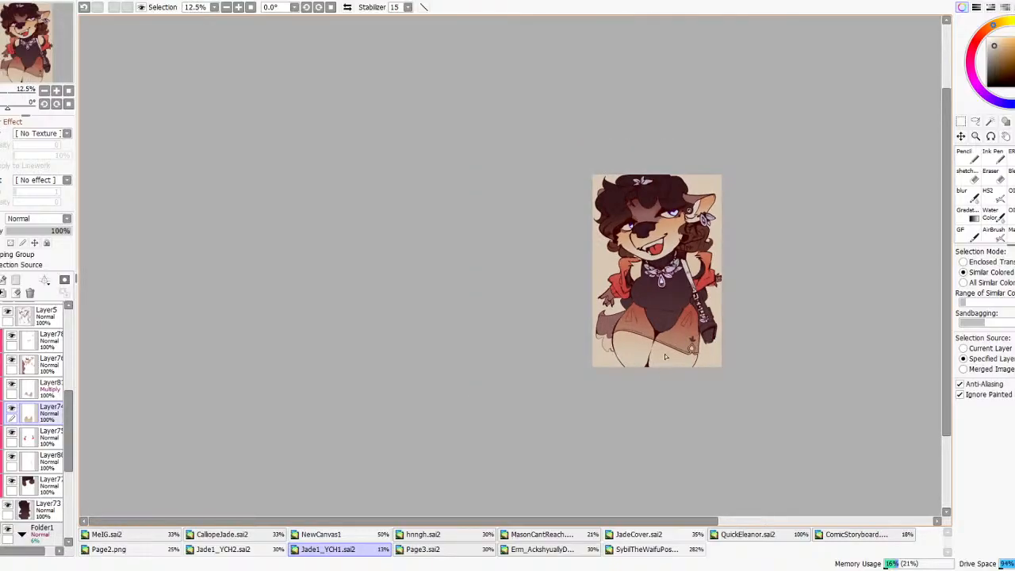
scroll(661, 298, up, 2)
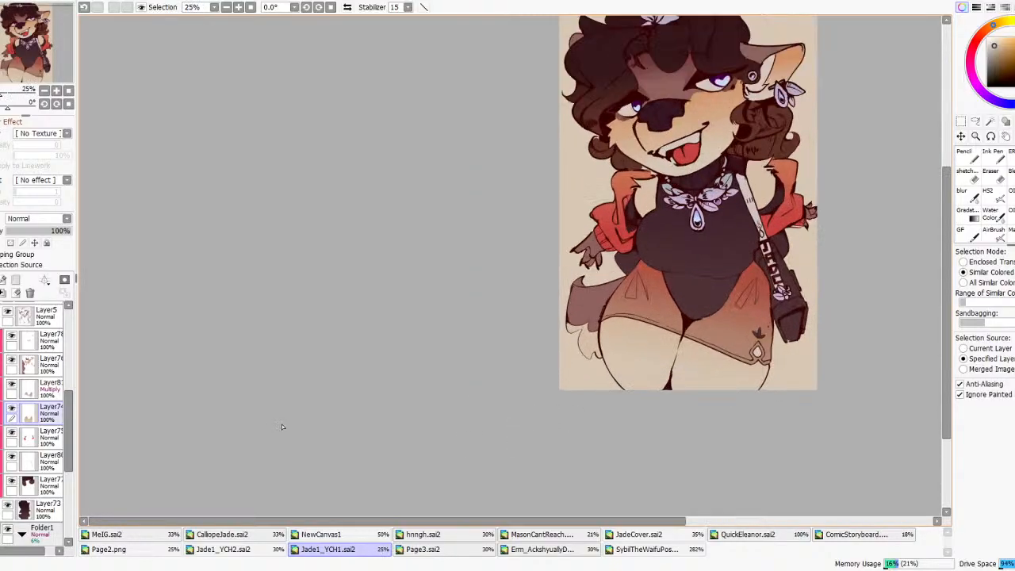
click(12, 409)
click(12, 409)
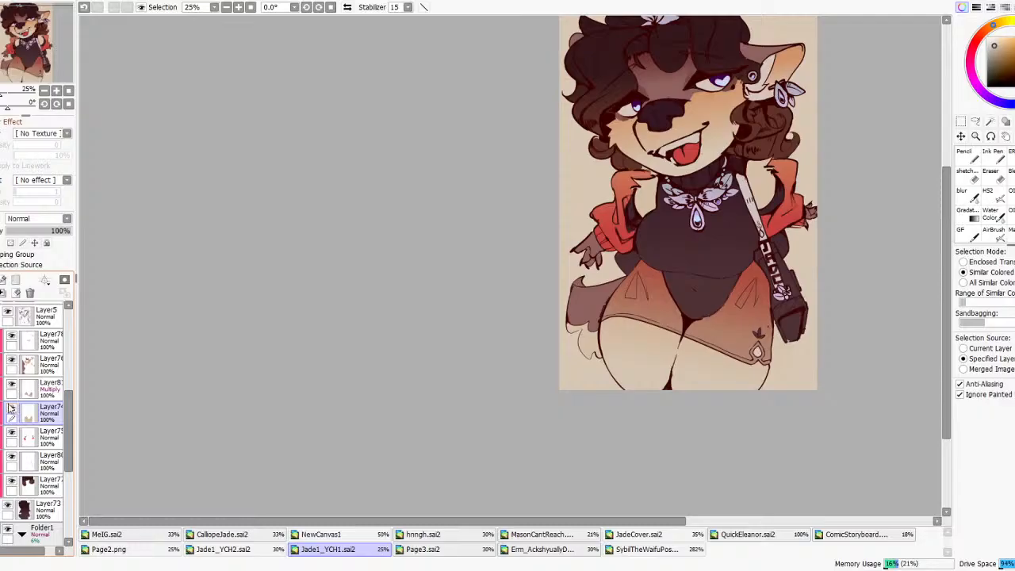
- Toggle Layer77 and Layer73 to check their contents, select Layer73 with its opacity locked, and sample the bodysuit's dark colour
click(11, 480)
click(11, 481)
click(9, 505)
click(10, 504)
click(36, 509)
drag(821, 226, 749, 246)
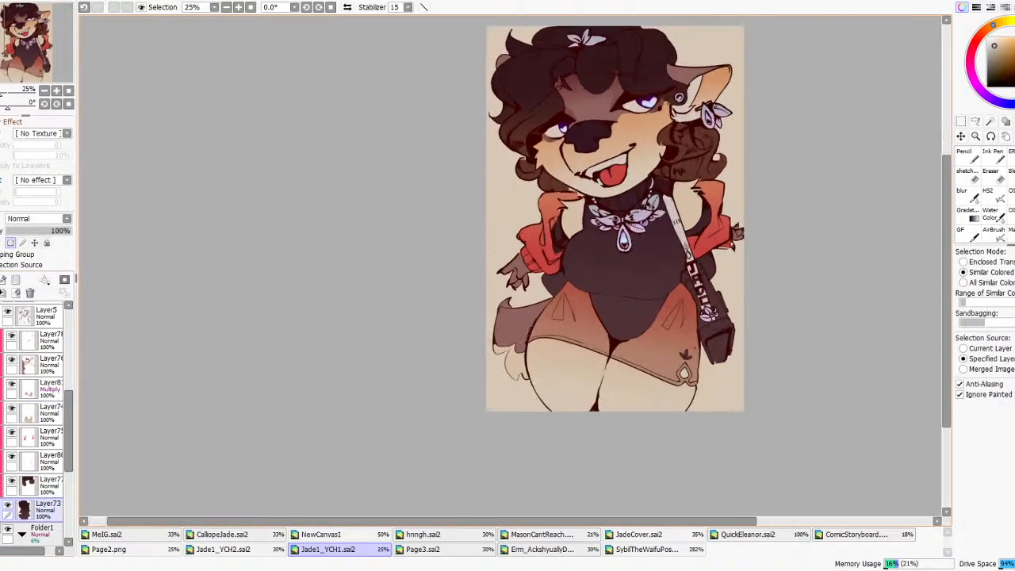
alt+click(630, 198)
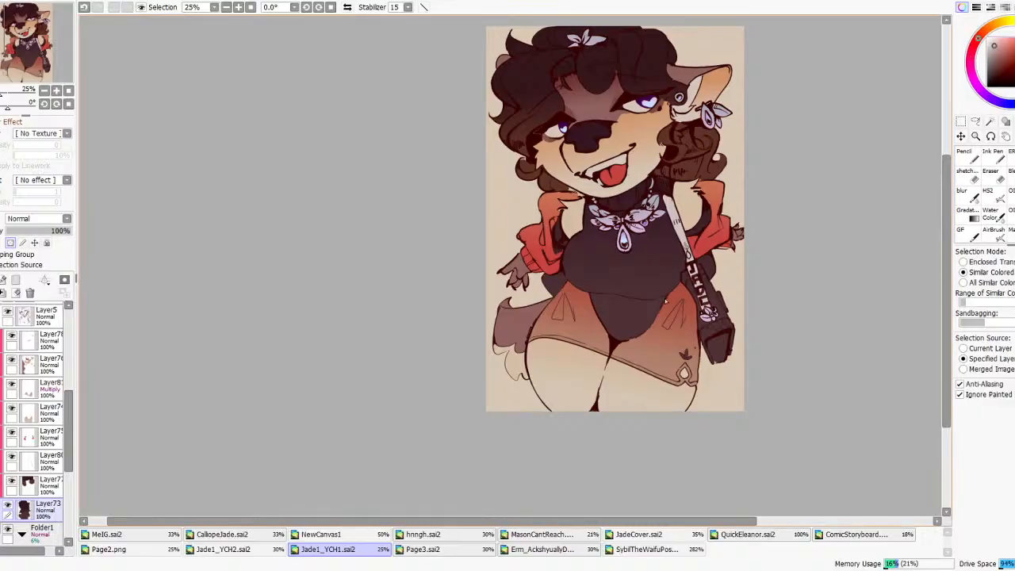
- Apply a straight, reversed gradient to the bodysuit on Layer73, fading from the dark colour at the hips to muted red at the neck
click(968, 213)
drag(651, 311, 647, 230)
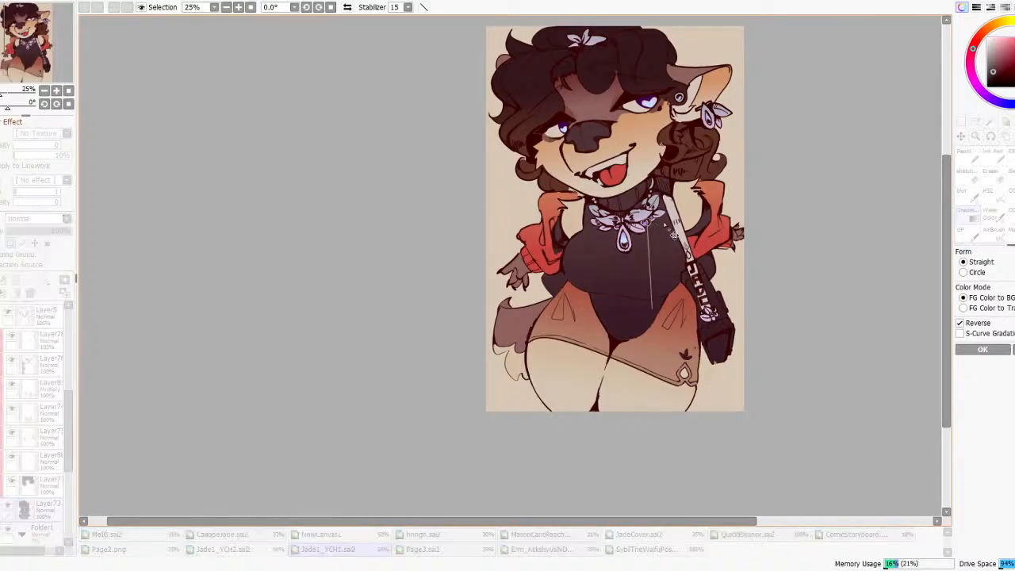
drag(1012, 57, 1002, 56)
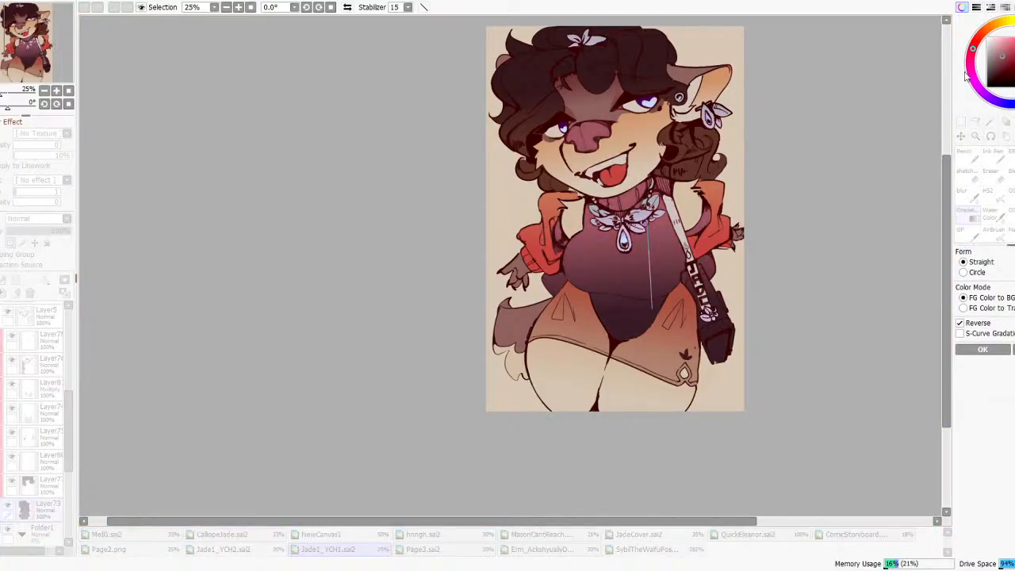
scroll(624, 201, down, 3)
scroll(630, 194, up, 1)
scroll(677, 170, up, 3)
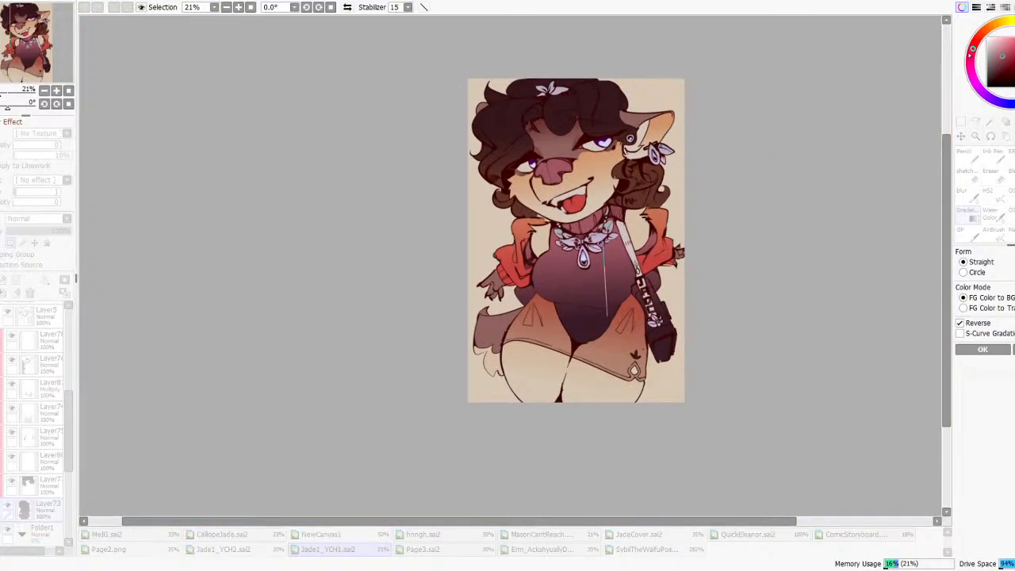
click(982, 349)
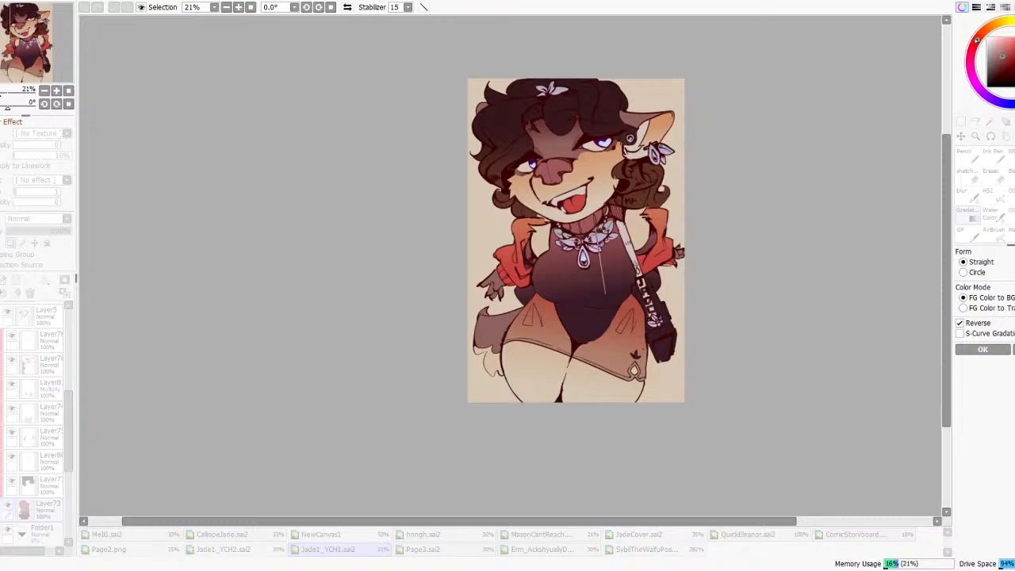
- Try other hues and gradient spans on the bodysuit, swapping the two colours and turning Reverse off
mouse_move(977, 40)
mouse_down()
mouse_move(986, 31)
mouse_move(974, 42)
mouse_up()
click(347, 7)
click(346, 7)
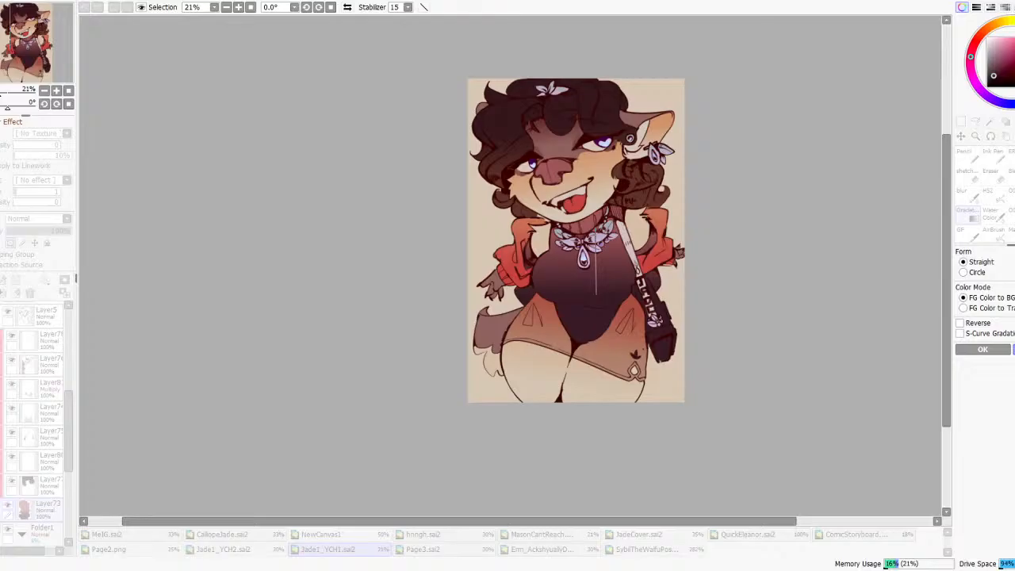
key(Return)
drag(602, 301, 603, 247)
key(Return)
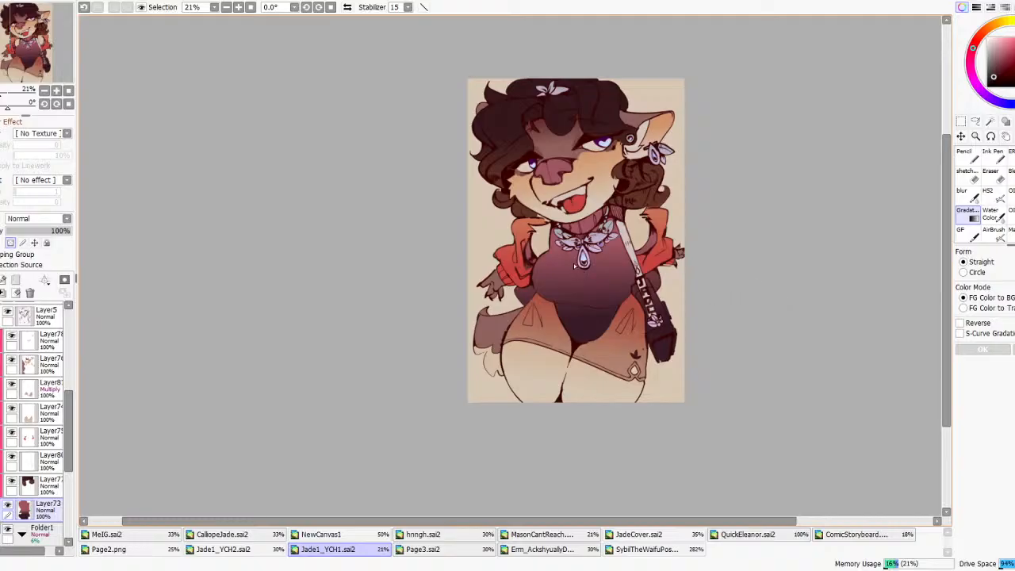
scroll(580, 266, up, 1)
drag(587, 302, 587, 200)
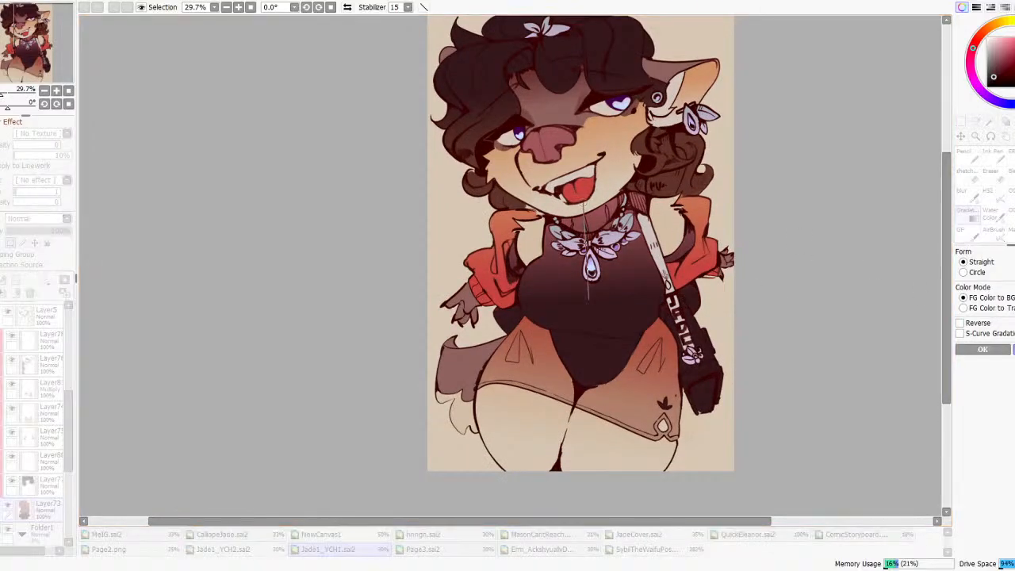
key(Return)
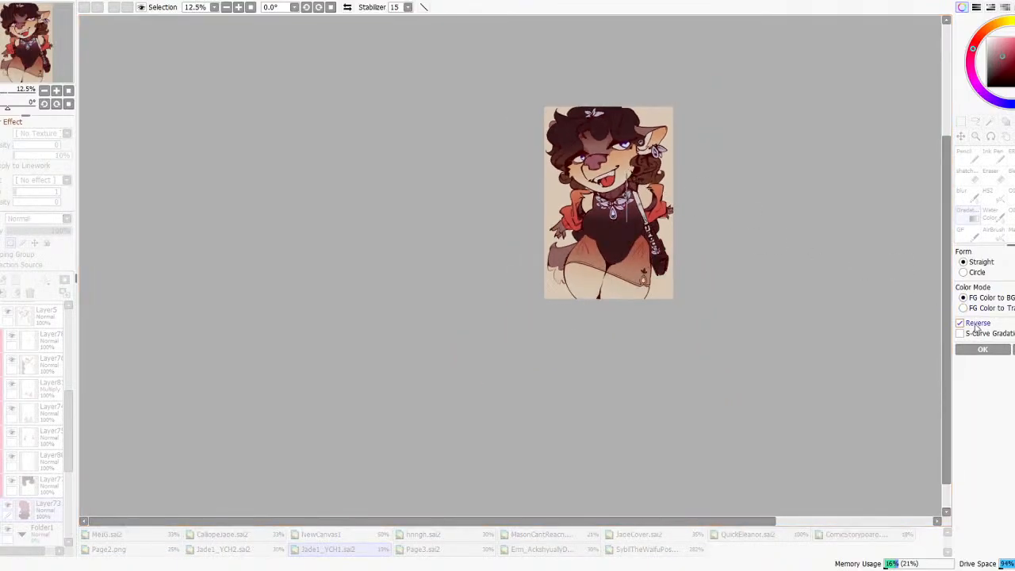
- Rework the bodysuit's straight gradient to run from deep maroon at the crotch to muted red at the neck, and apply it
scroll(655, 211, up, 3)
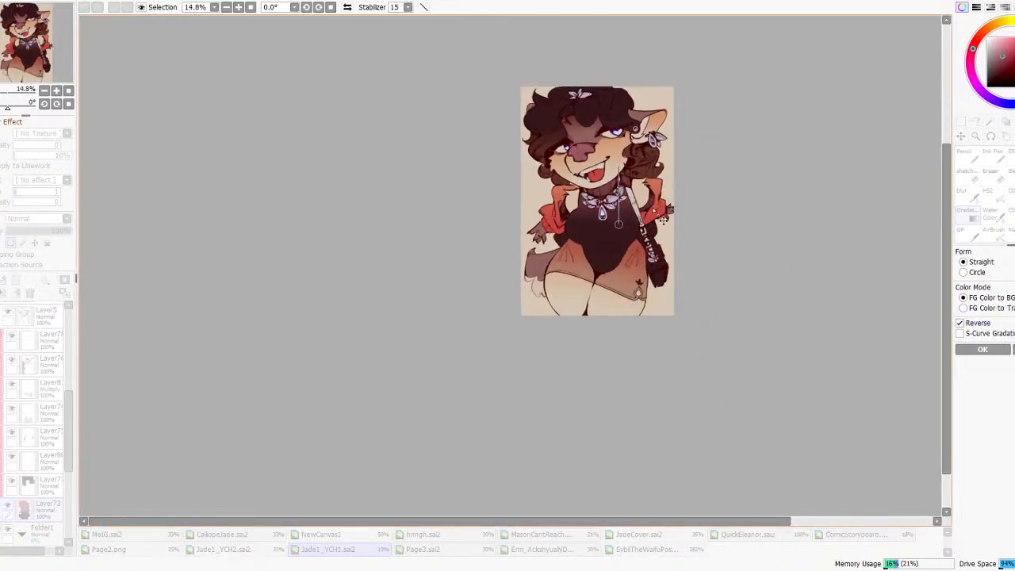
drag(619, 262, 617, 301)
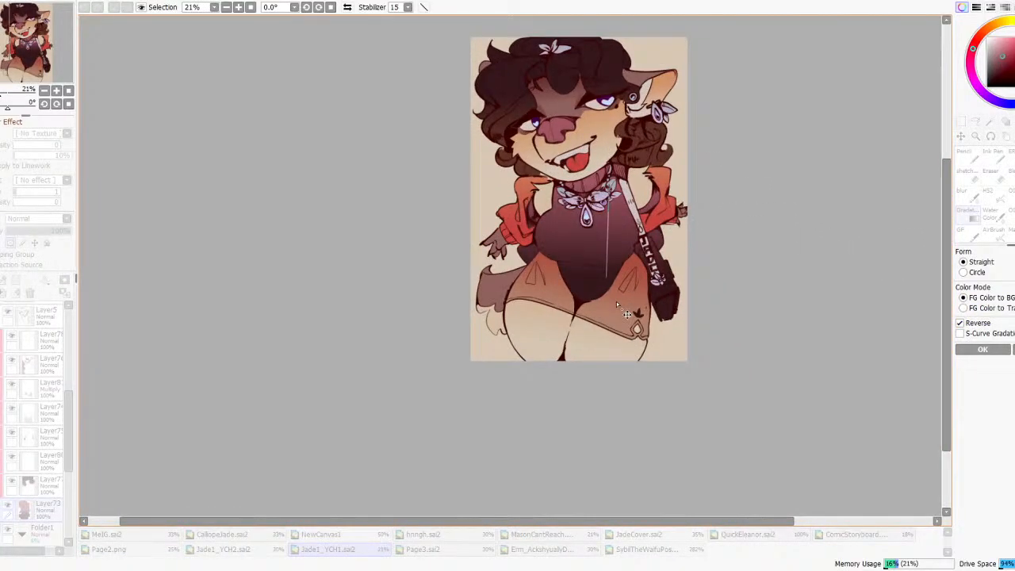
drag(992, 77, 1005, 77)
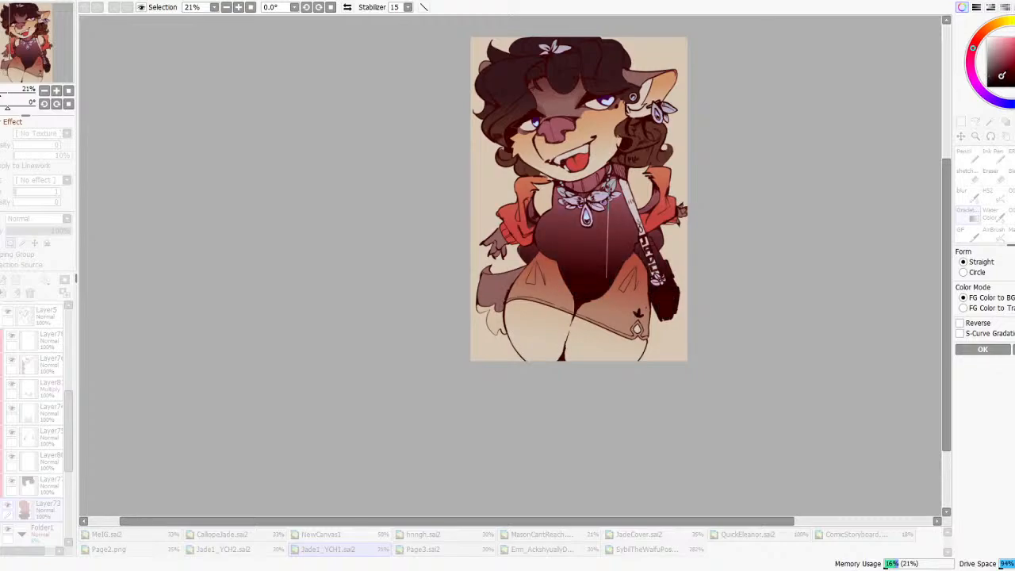
drag(611, 187, 606, 207)
scroll(640, 217, down, 5)
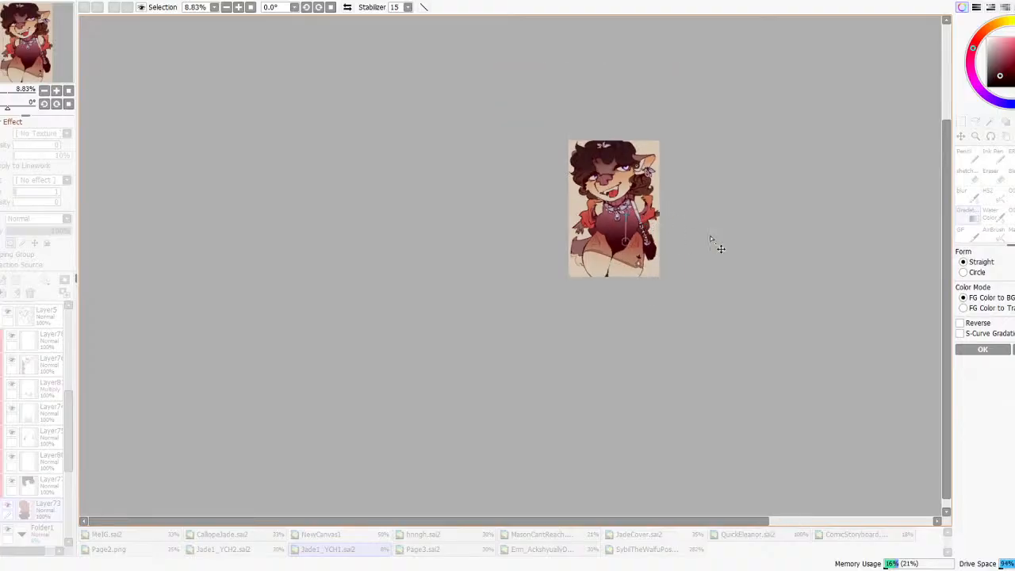
scroll(686, 230, up, 1)
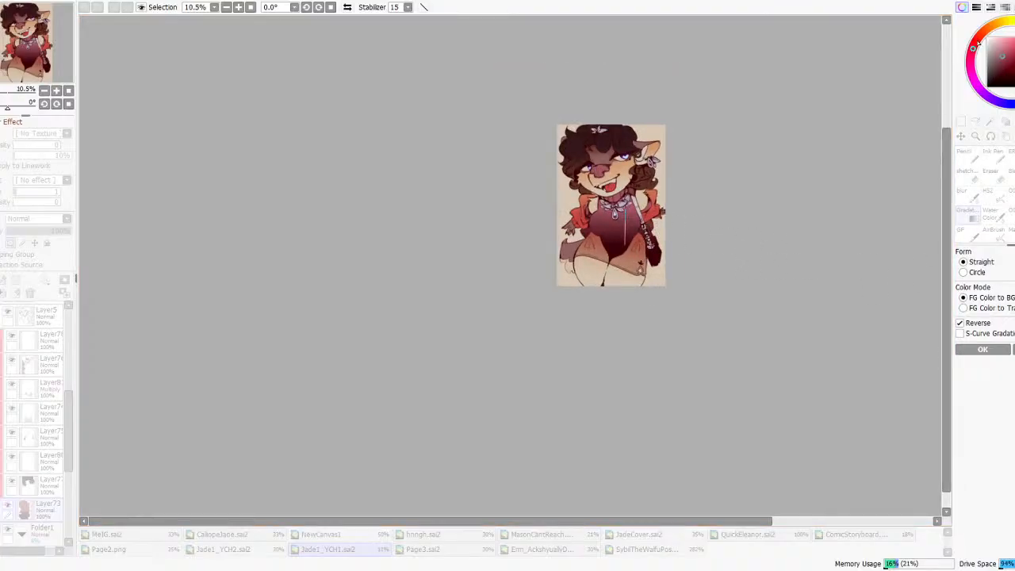
scroll(598, 210, up, 4)
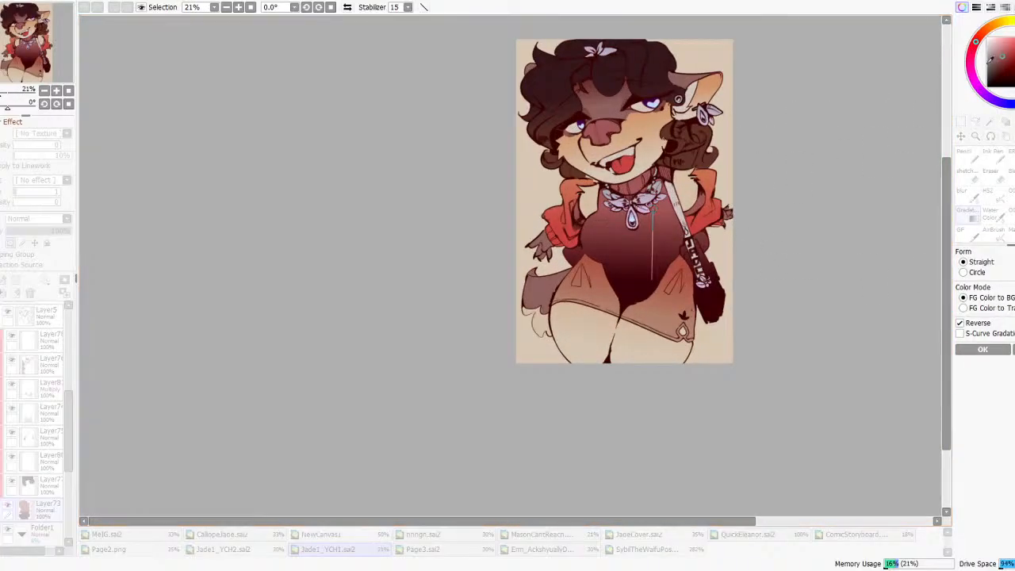
click(1010, 53)
click(982, 350)
- Try outlining the nose with a freeform lasso and painting it dark maroon with the Pencil
click(975, 121)
scroll(671, 159, up, 2)
mouse_move(698, 77)
mouse_down()
mouse_move(559, 154)
mouse_move(695, 77)
mouse_up()
click(967, 156)
key(ctrl+d)
click(975, 123)
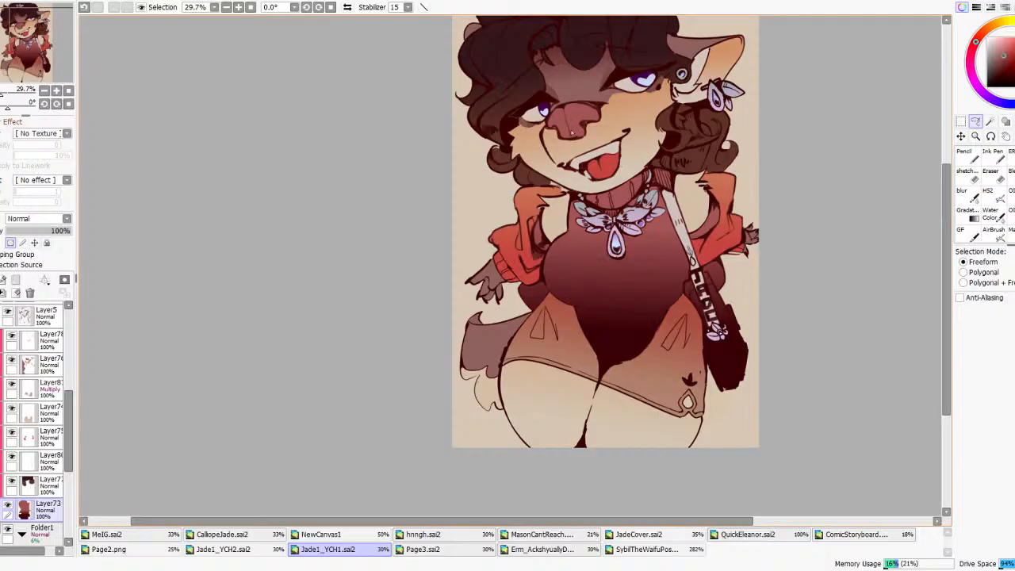
drag(641, 136, 625, 156)
click(967, 156)
drag(594, 121, 626, 91)
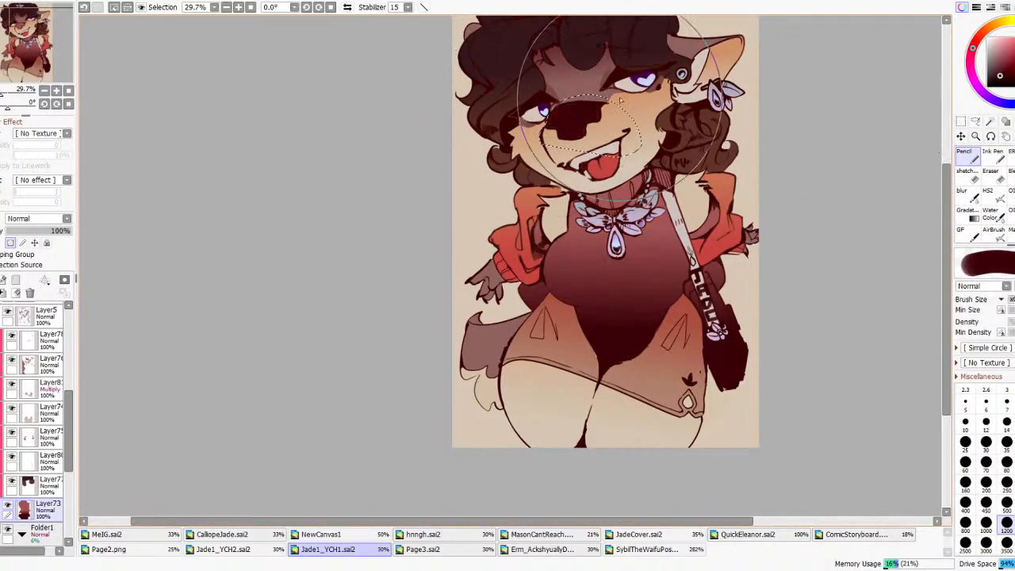
- Step back through the history to sample the original dark bodysuit colour, restore the gradient version, and undo the test paint on the face
key(ctrl+z)
key(ctrl+z)
key(ctrl+z)
key(ctrl+z)
key(ctrl+y)
key(ctrl+y)
key(ctrl+y)
key(ctrl+y)
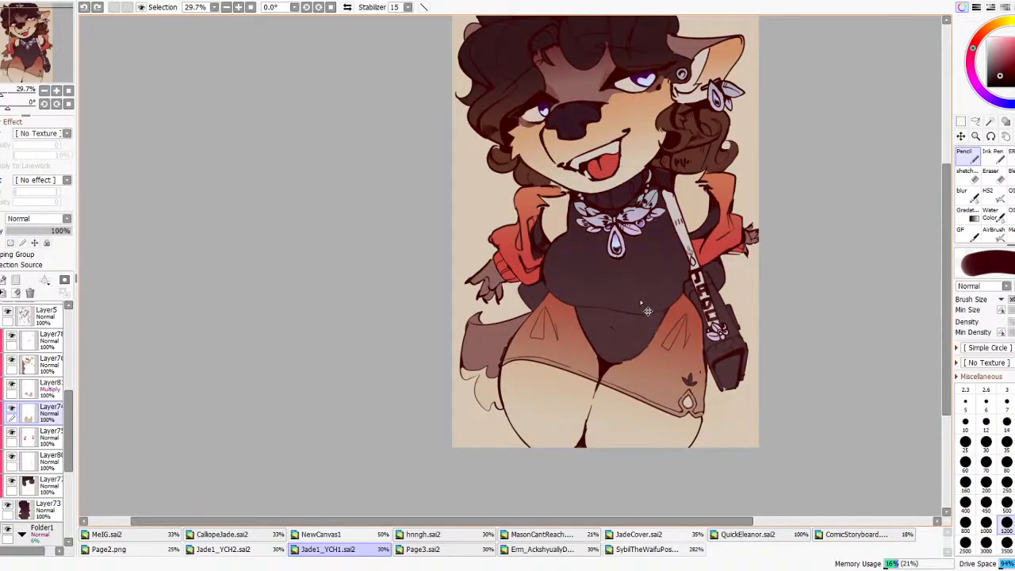
key(ctrl+z)
key(ctrl+z)
key(ctrl+z)
key(ctrl+y)
key(ctrl+z)
key(ctrl+y)
right_click(618, 326)
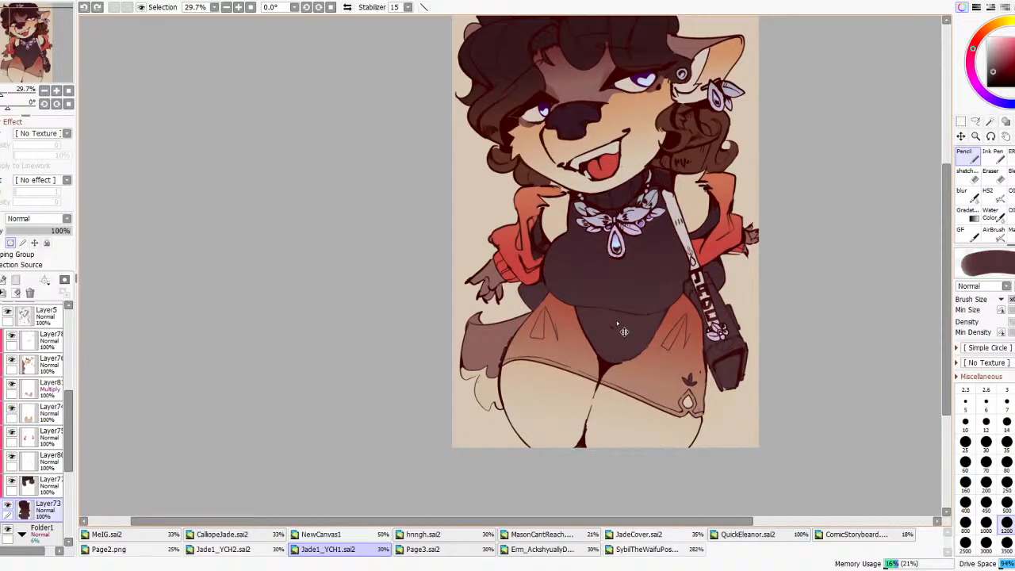
key(ctrl+y)
key(ctrl+y)
key(ctrl+y)
key(ctrl+y)
drag(607, 78, 639, 71)
key(ctrl+z)
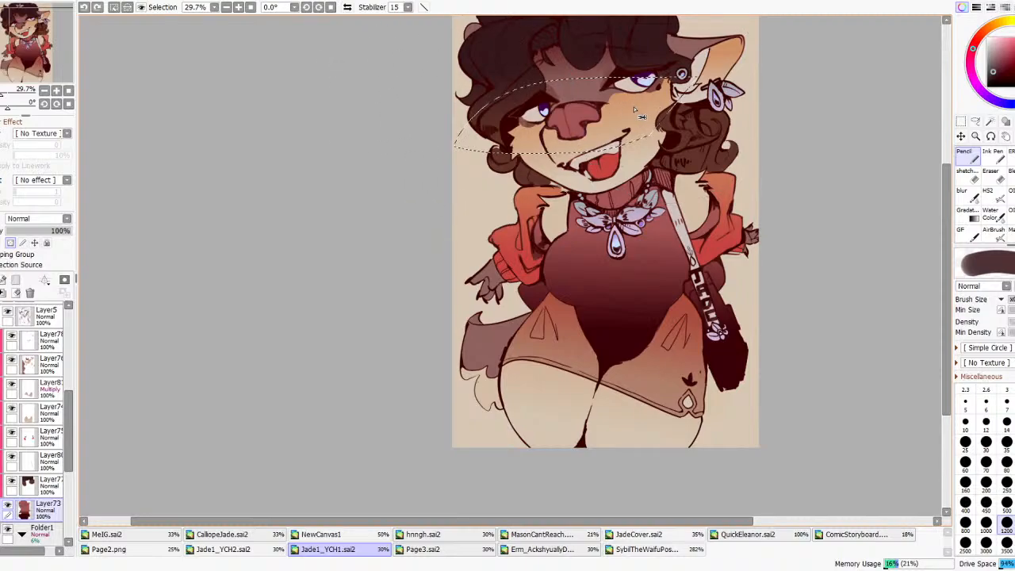
- Lasso the nose freehand and paint it with the sampled dark brown using the Pencil
click(975, 121)
key(ctrl+d)
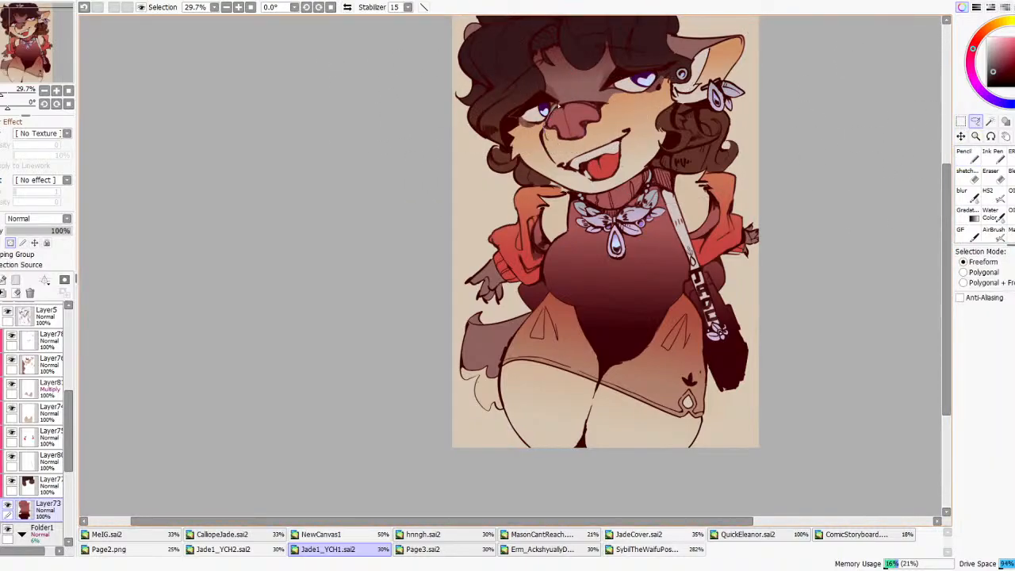
drag(613, 104, 547, 135)
click(967, 156)
drag(626, 113, 524, 107)
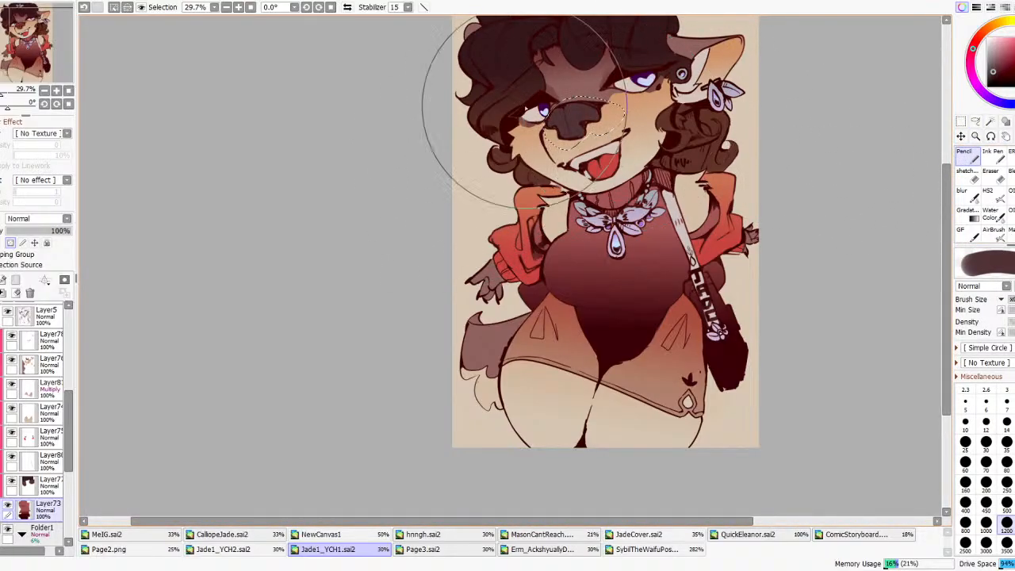
scroll(652, 267, down, 7)
scroll(661, 222, up, 6)
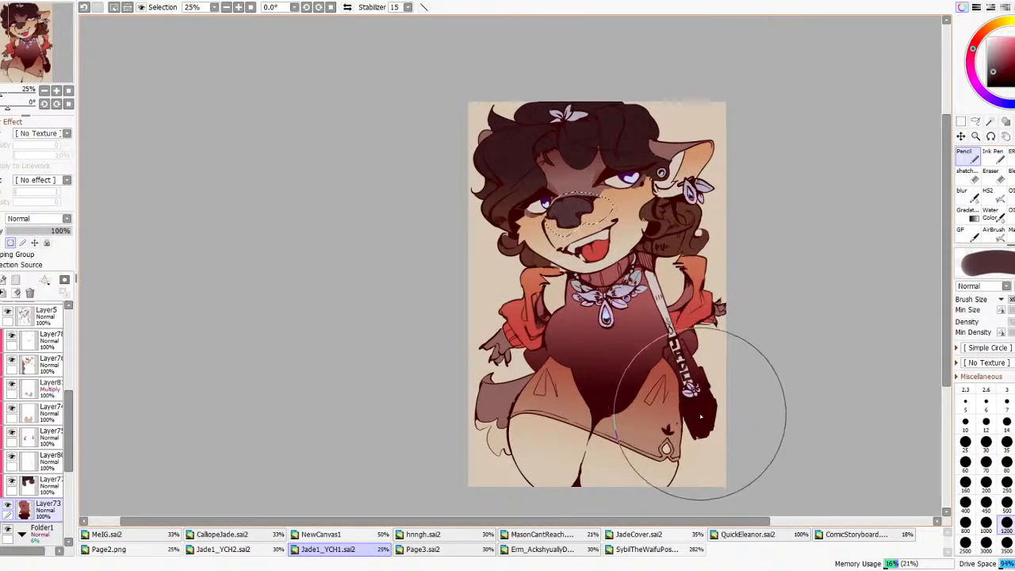
- Repaint the nose after trying a redder shade, settling on a warm dark brown, and clear the selection
click(998, 67)
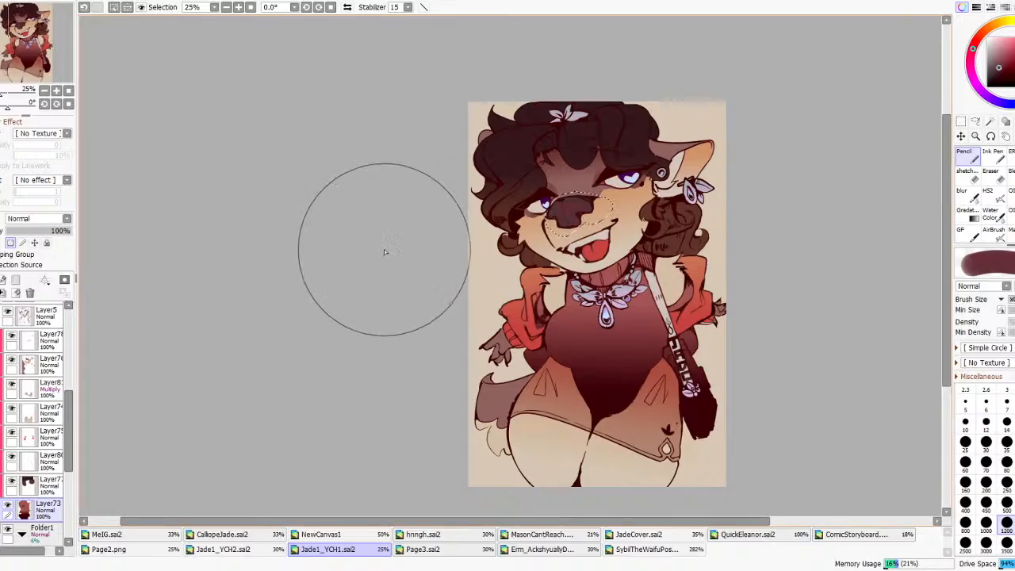
scroll(674, 180, down, 3)
scroll(674, 180, up, 3)
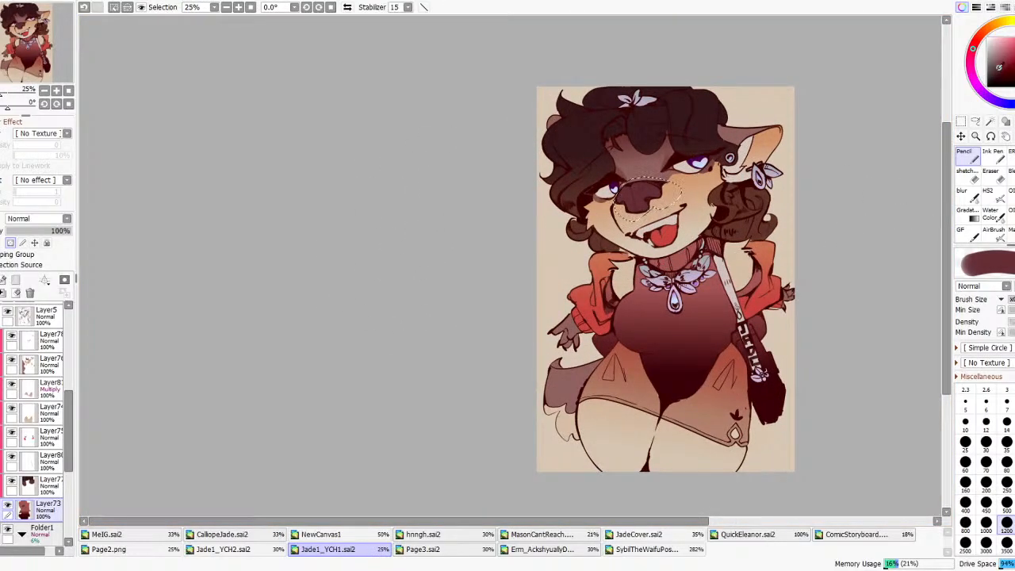
drag(997, 73, 994, 70)
drag(725, 178, 699, 158)
scroll(765, 162, down, 3)
scroll(766, 163, up, 4)
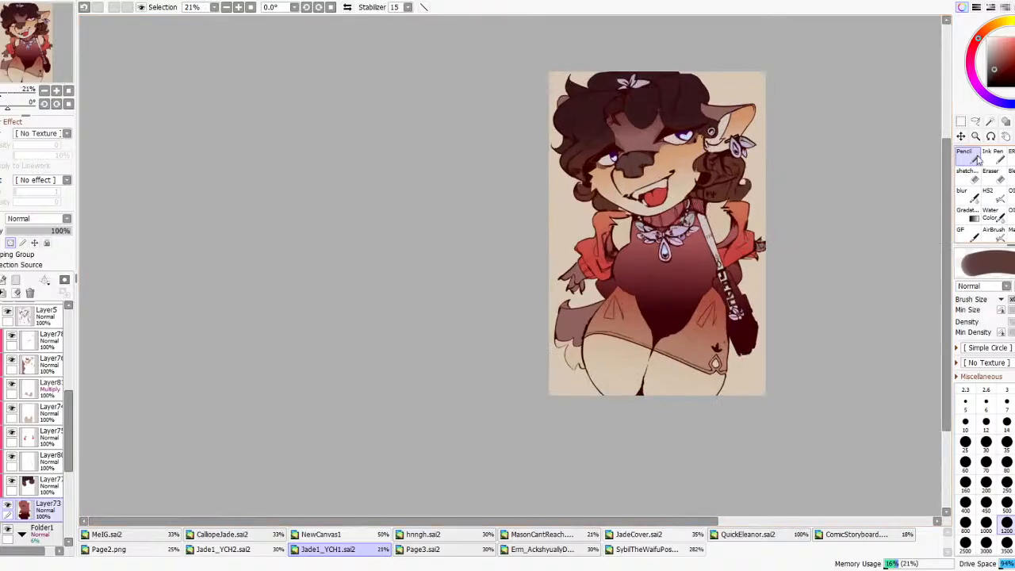
- Try painting the shorts dark brown on the Multiply layer with the Pencil, and undo it
click(992, 122)
scroll(646, 226, down, 4)
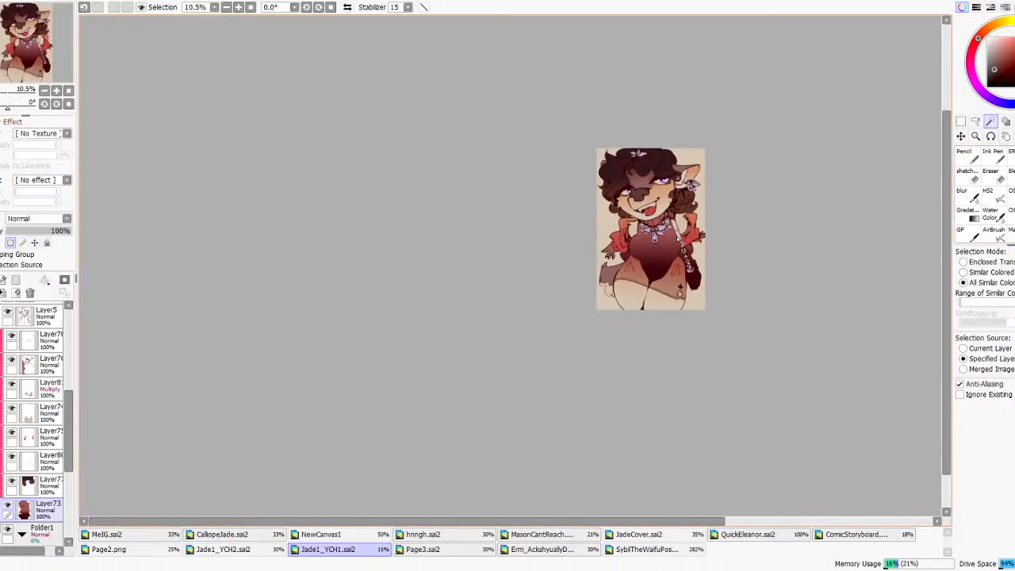
scroll(678, 242, up, 2)
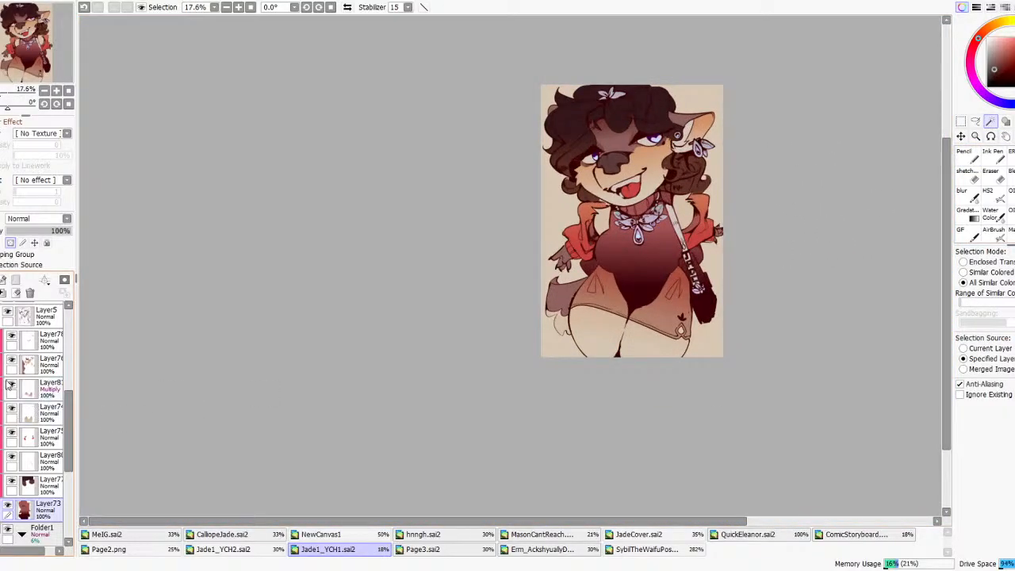
click(27, 387)
click(963, 157)
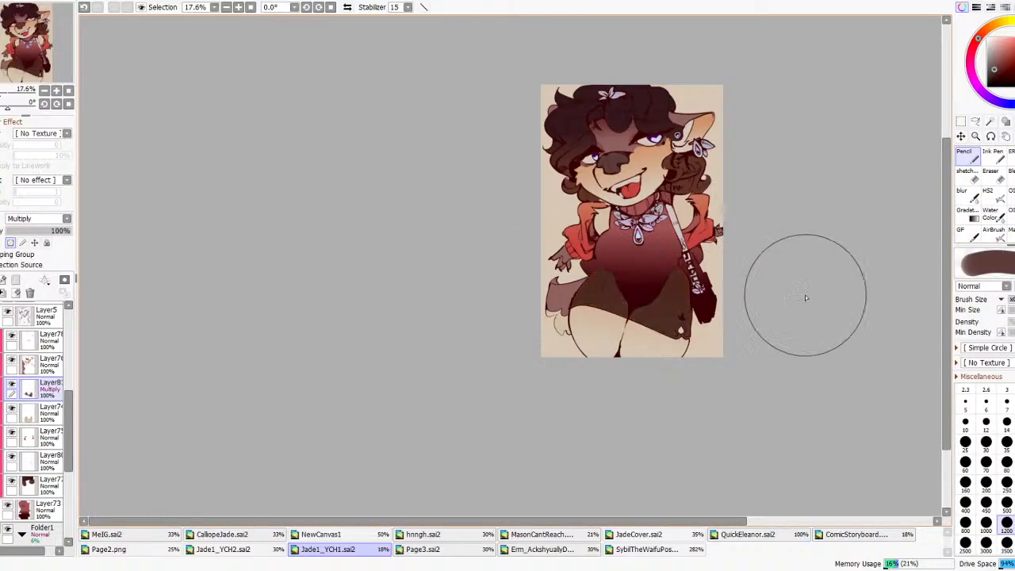
scroll(724, 213, down, 2)
scroll(741, 212, up, 3)
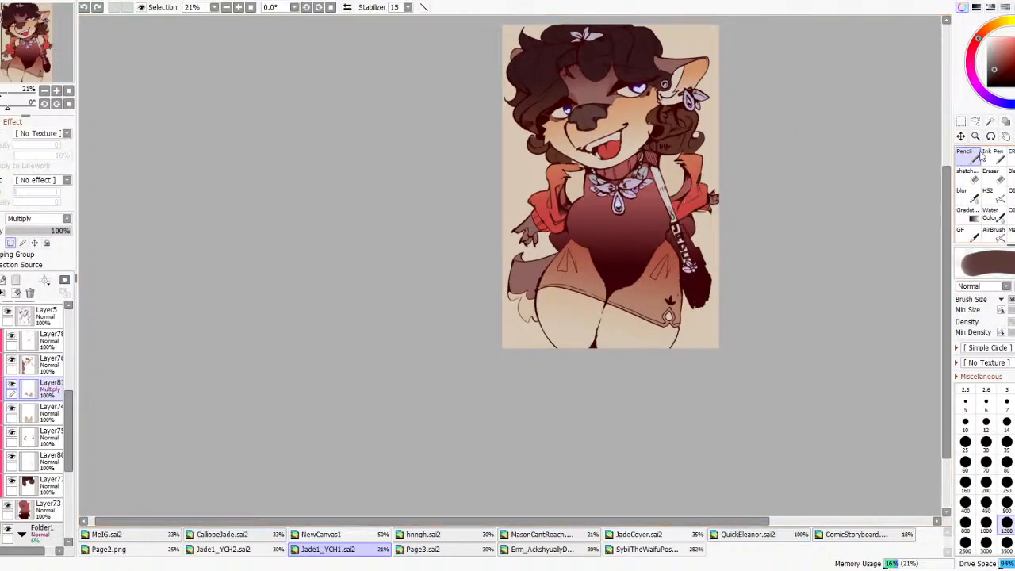
- Sample the collar's muted red and the lower bodysuit's dark brown on Layer73 for use with the Gradation tool
click(990, 121)
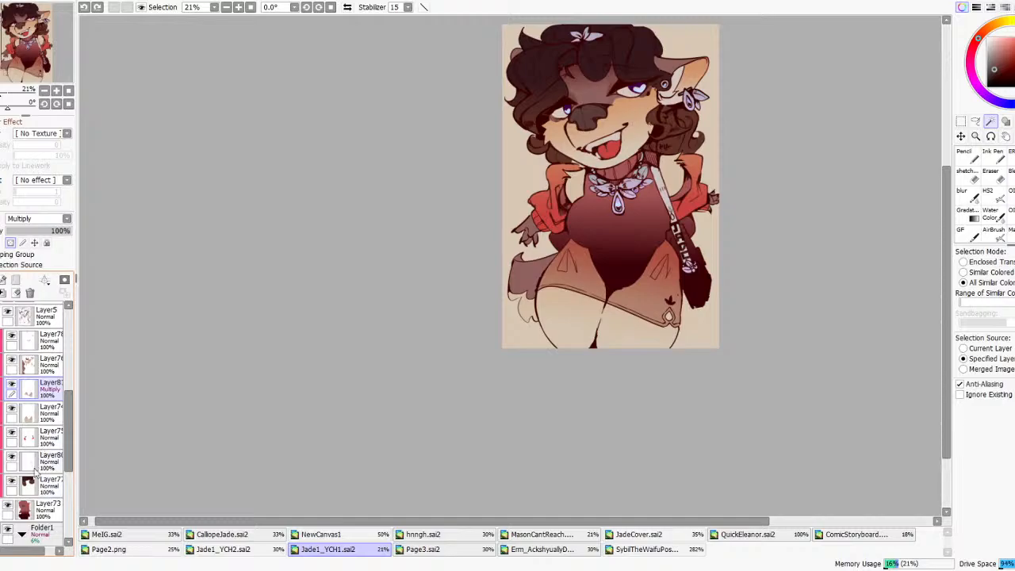
click(49, 505)
scroll(665, 275, up, 2)
right_click(624, 115)
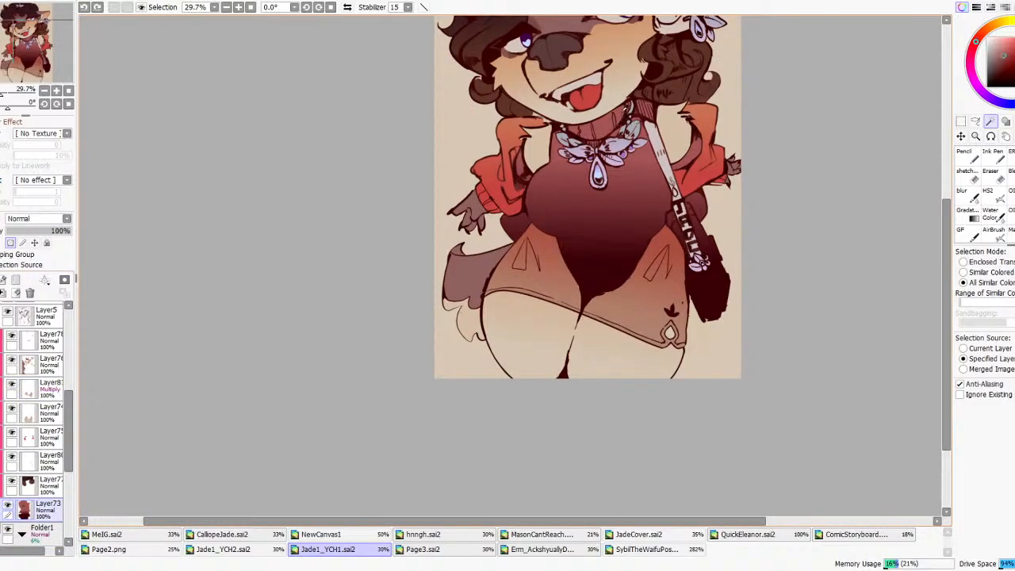
right_click(605, 284)
scroll(677, 217, down, 4)
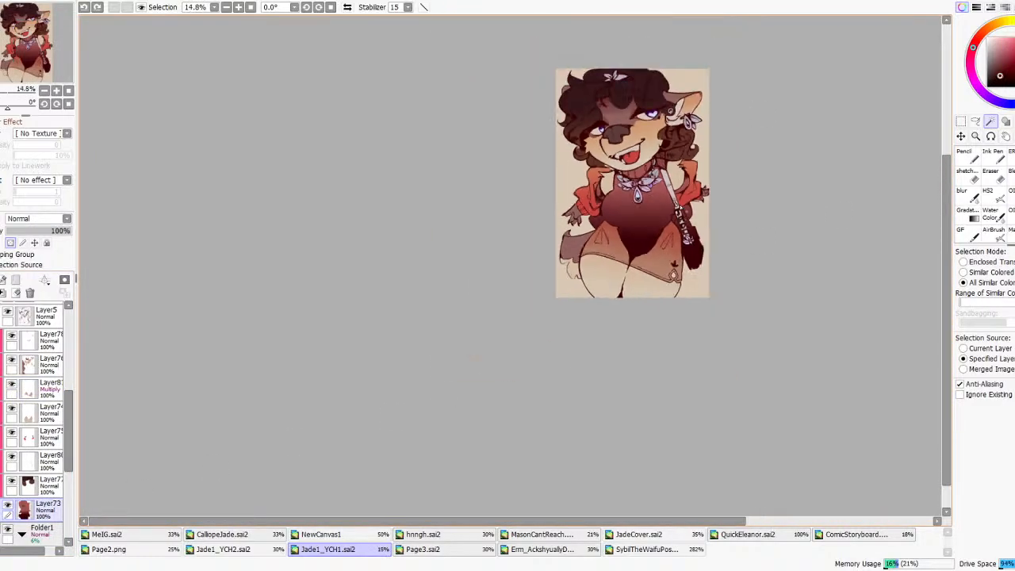
click(970, 218)
scroll(621, 74, up, 2)
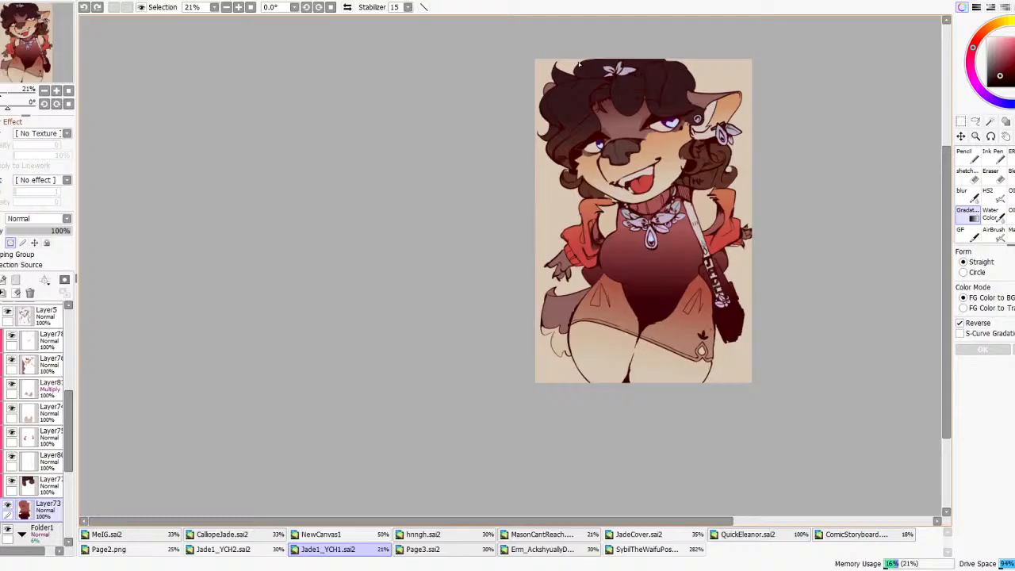
- Try a straight vertical gradient across the bodysuit with Reverse turned off
drag(666, 317, 666, 237)
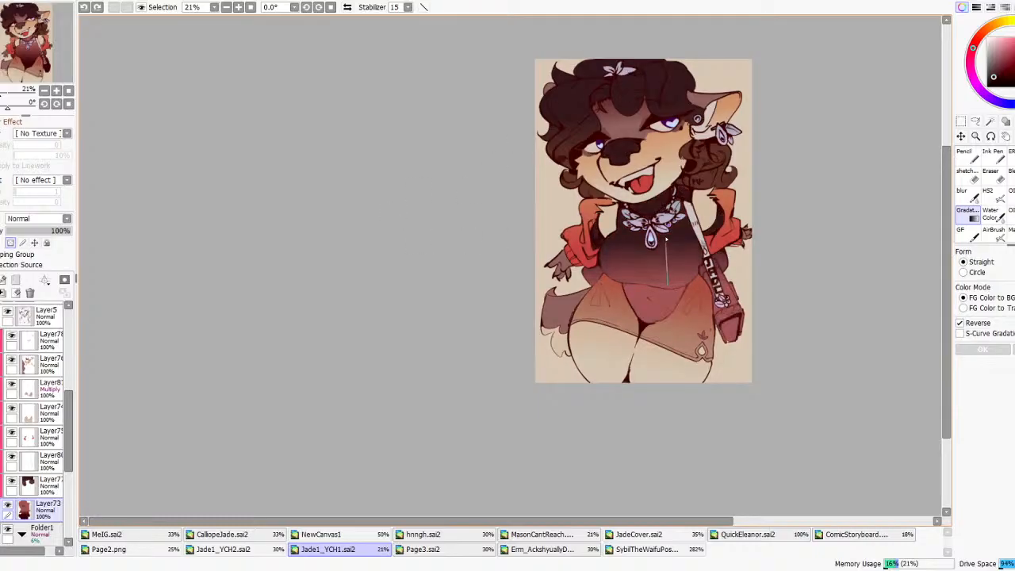
click(960, 323)
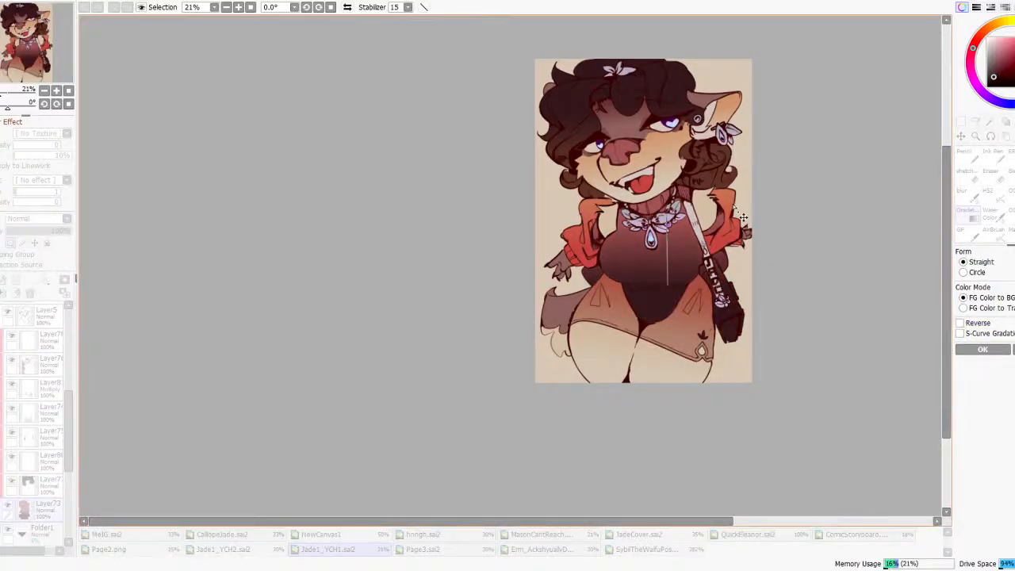
scroll(731, 204, down, 4)
scroll(731, 204, up, 4)
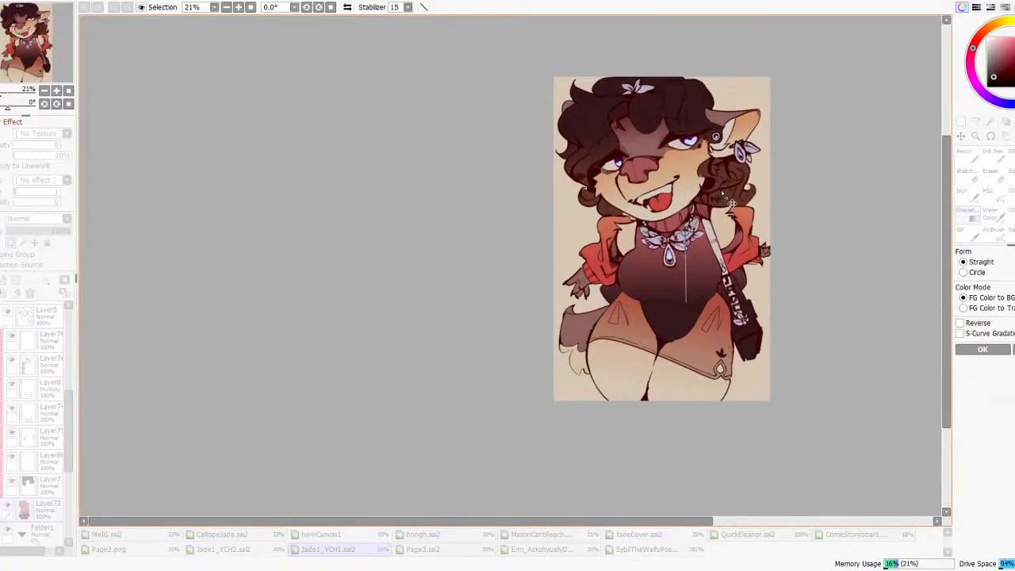
click(982, 348)
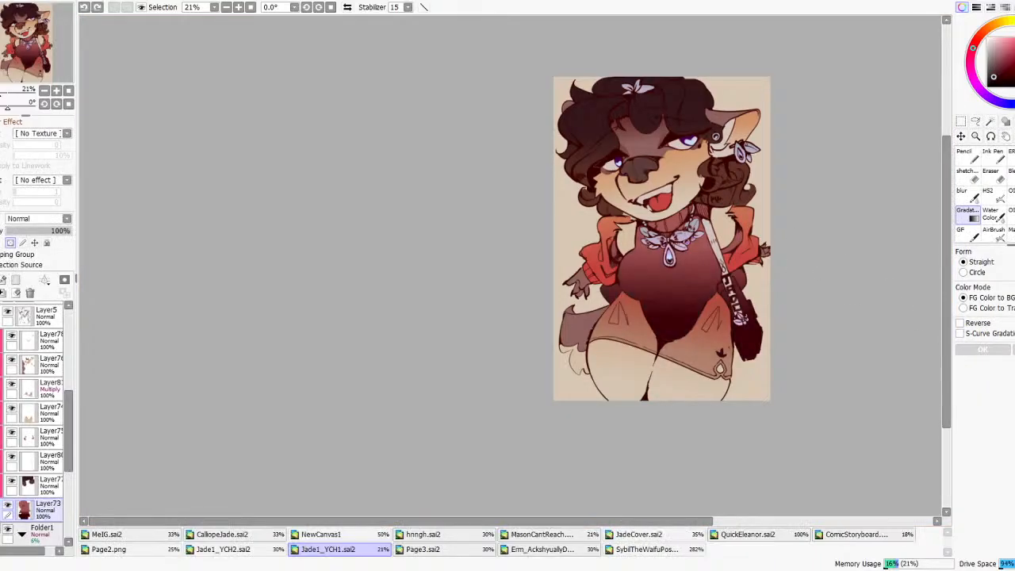
- Reapply the bodysuit's straight vertical gradient from muted red at the collar to dark purple-brown below the chest, adjusting its endpoints
drag(659, 291, 655, 240)
drag(681, 303, 678, 311)
mouse_move(679, 252)
mouse_down()
mouse_move(679, 211)
mouse_move(680, 233)
mouse_up()
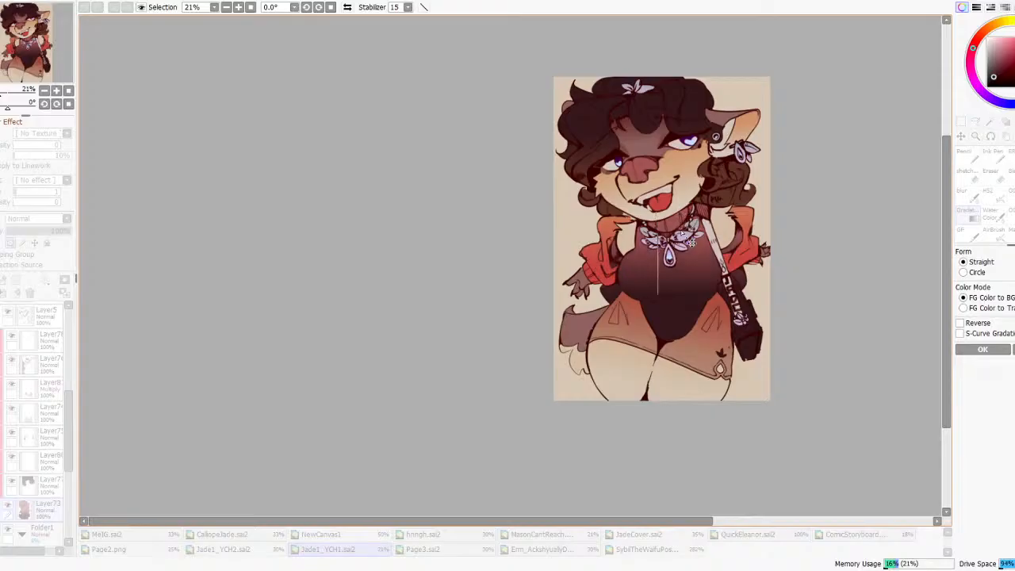
click(1002, 354)
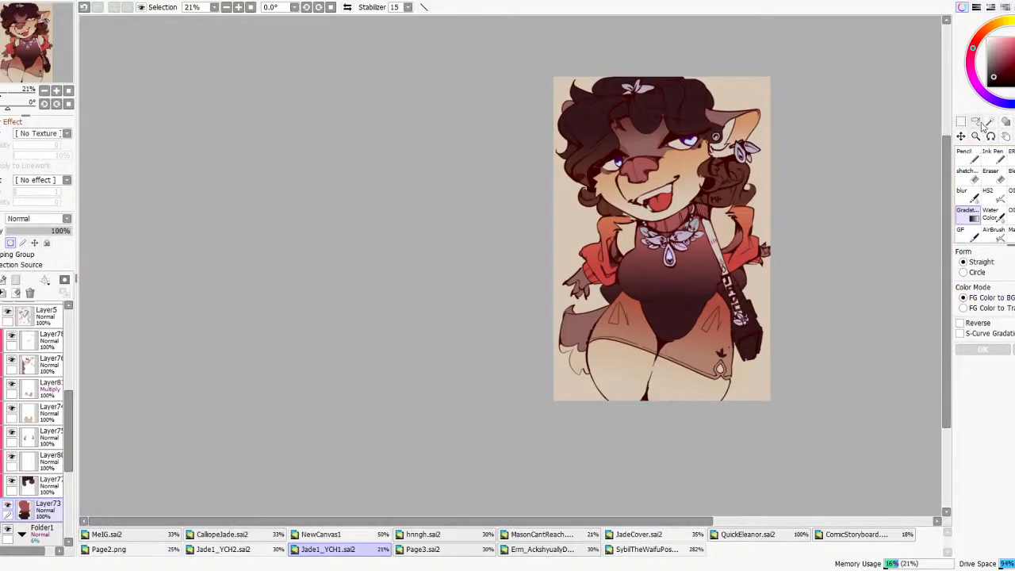
scroll(789, 330, up, 3)
click(966, 219)
drag(585, 239, 585, 271)
drag(583, 143, 584, 187)
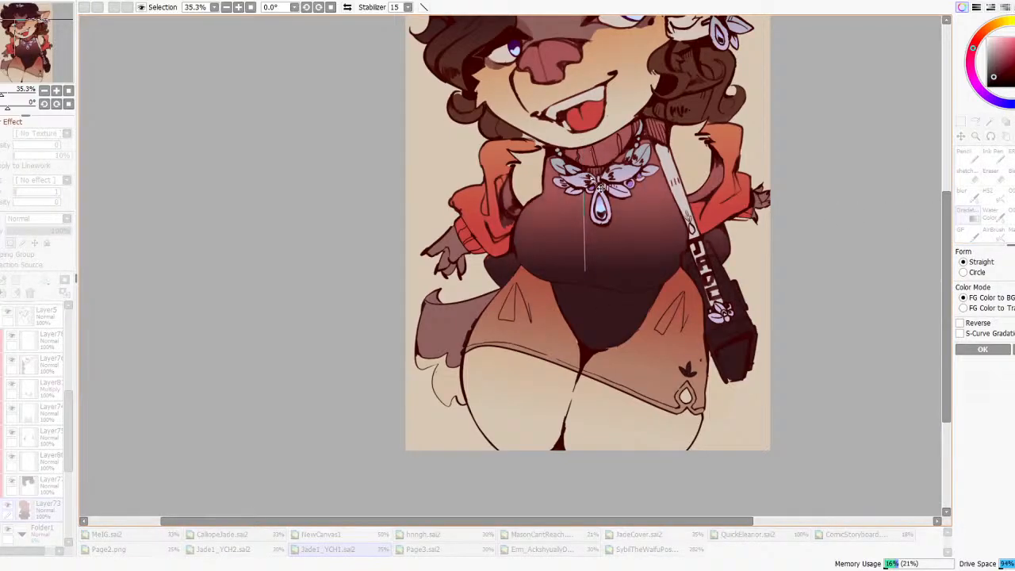
drag(587, 270, 582, 268)
key(Return)
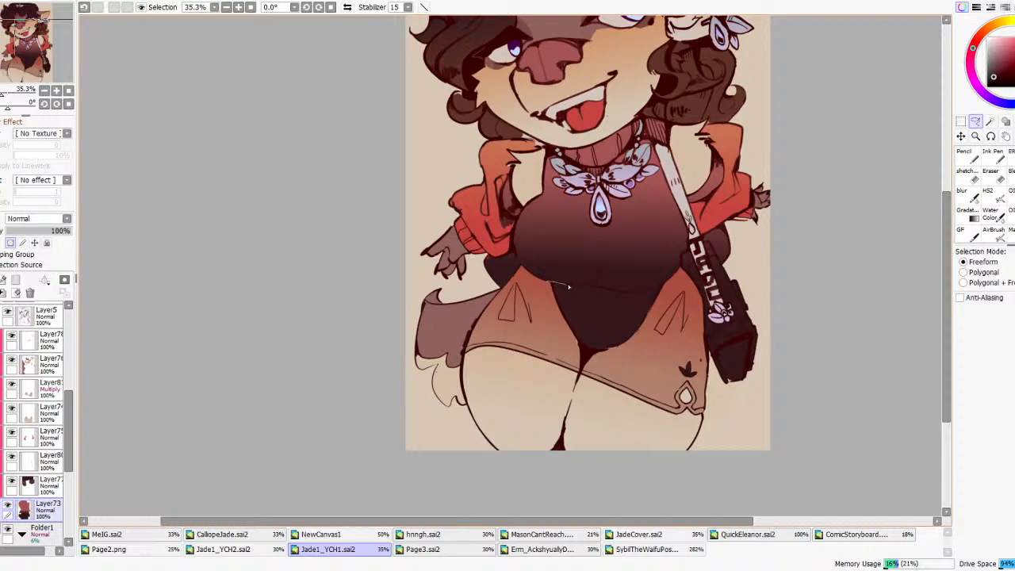
- Lasso the lower bodysuit freehand, fill it with a reversed vertical gradient, and clear the selection
drag(626, 368, 549, 282)
click(967, 216)
mouse_move(600, 325)
mouse_down()
mouse_move(602, 268)
mouse_move(618, 287)
mouse_move(611, 414)
mouse_up()
click(975, 325)
scroll(628, 279, down, 5)
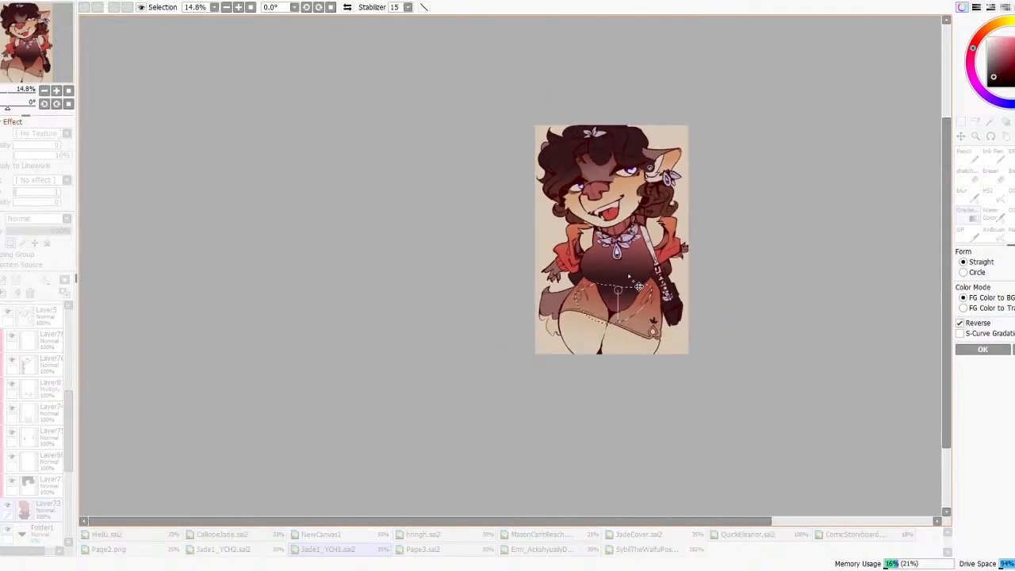
scroll(651, 272, up, 2)
click(986, 350)
key(ctrl+d)
scroll(657, 304, down, 4)
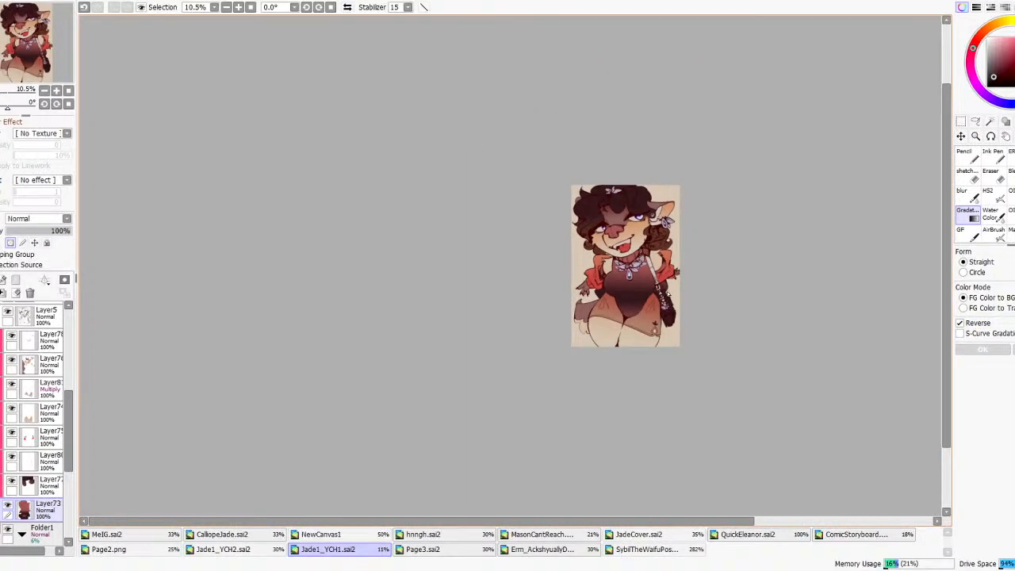
- Undo the lower bodysuit's gradient, reapply it with a longer vertical span reaching down to the thighs, and deselect the area
scroll(667, 291, up, 3)
scroll(629, 297, up, 4)
key(ctrl+z)
key(ctrl+z)
drag(579, 375, 582, 312)
drag(579, 375, 569, 435)
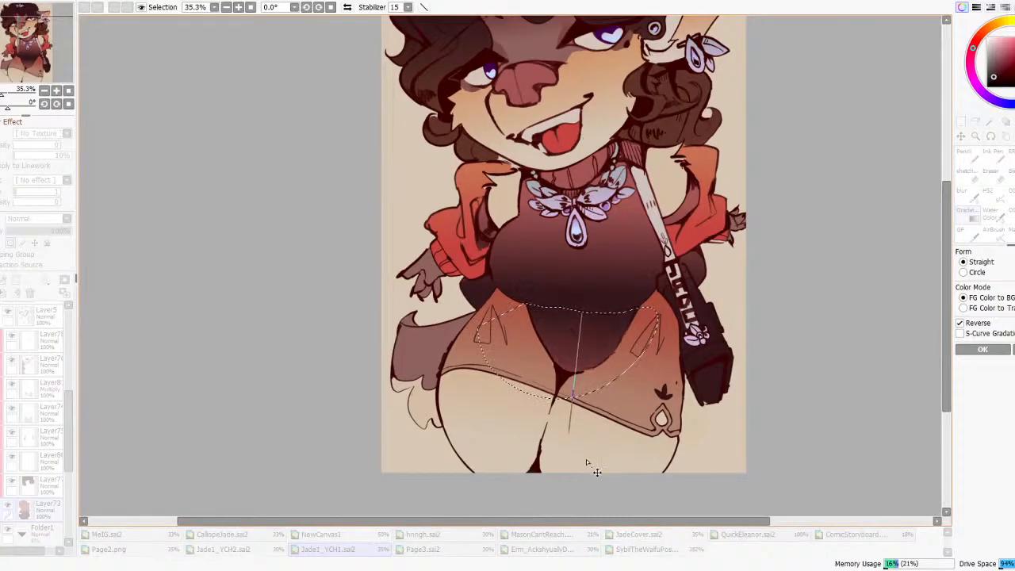
click(988, 353)
key(ctrl+d)
scroll(633, 311, down, 6)
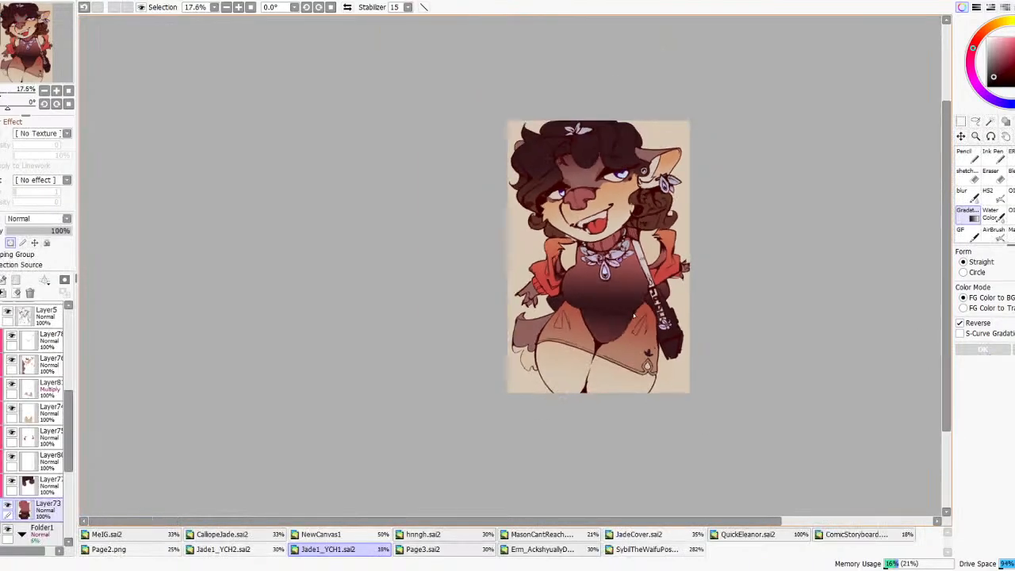
- Lasso the reddish nose freehand, adjust its colour to dark brown, and clear the selection
scroll(645, 251, up, 4)
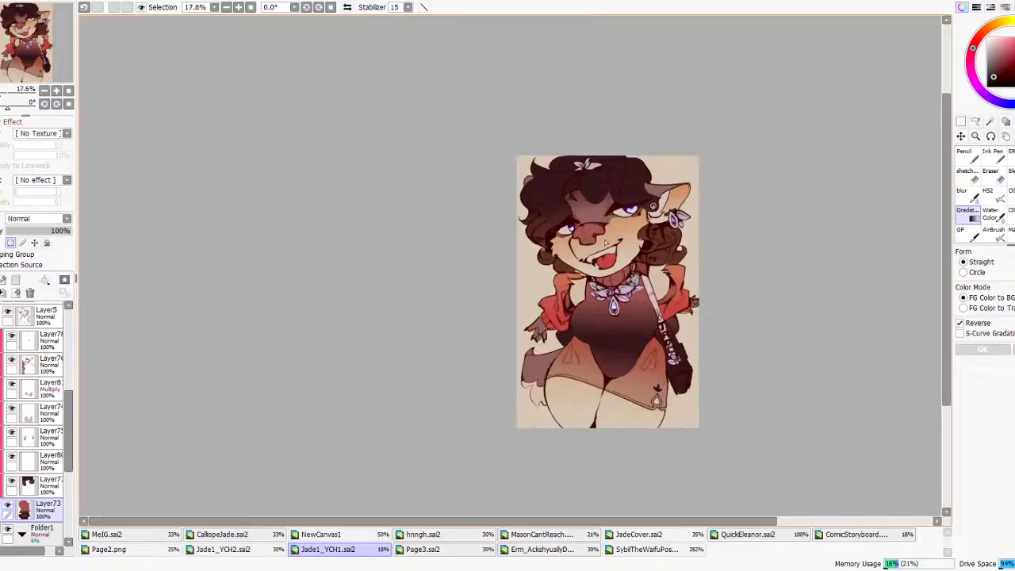
key(n)
scroll(552, 232, up, 1)
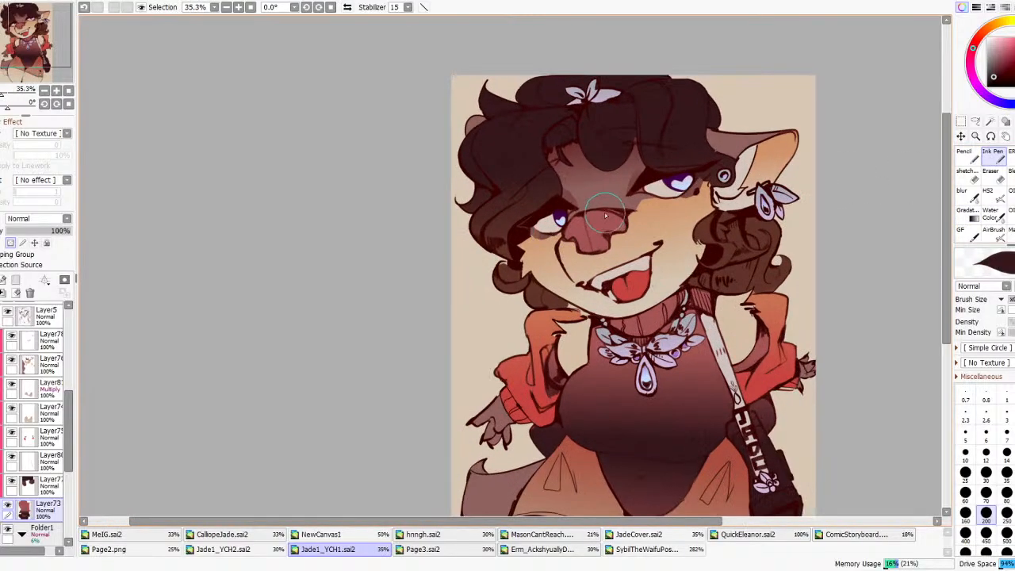
scroll(552, 230, down, 1)
right_click(609, 224)
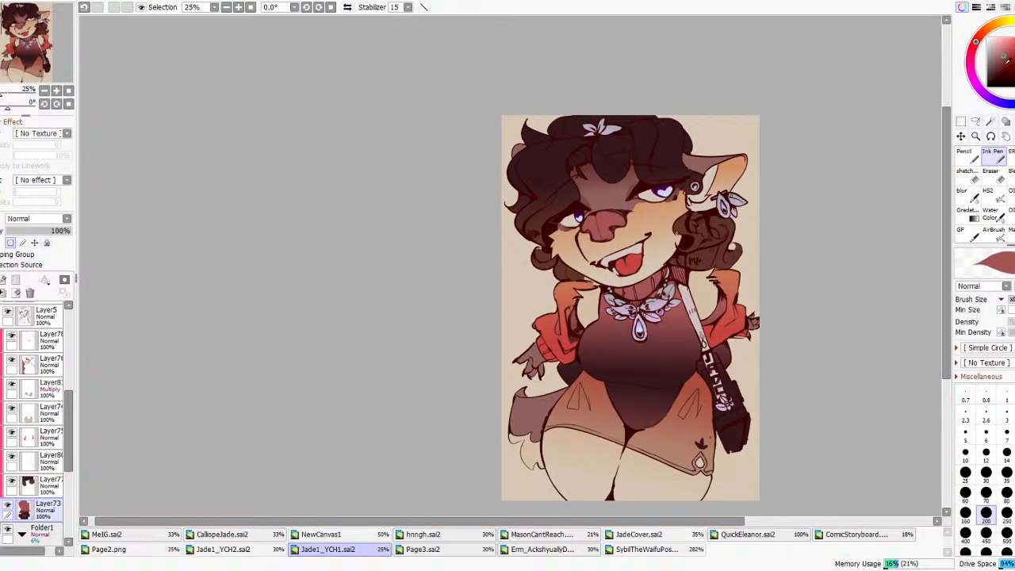
click(975, 121)
scroll(643, 242, up, 3)
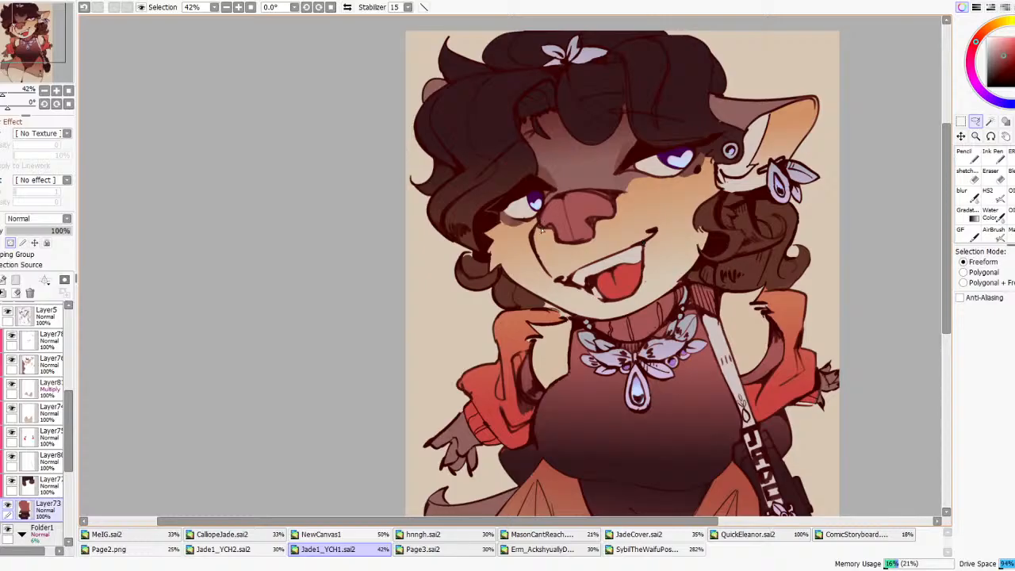
mouse_move(615, 251)
mouse_down()
mouse_move(567, 264)
mouse_move(538, 207)
mouse_up()
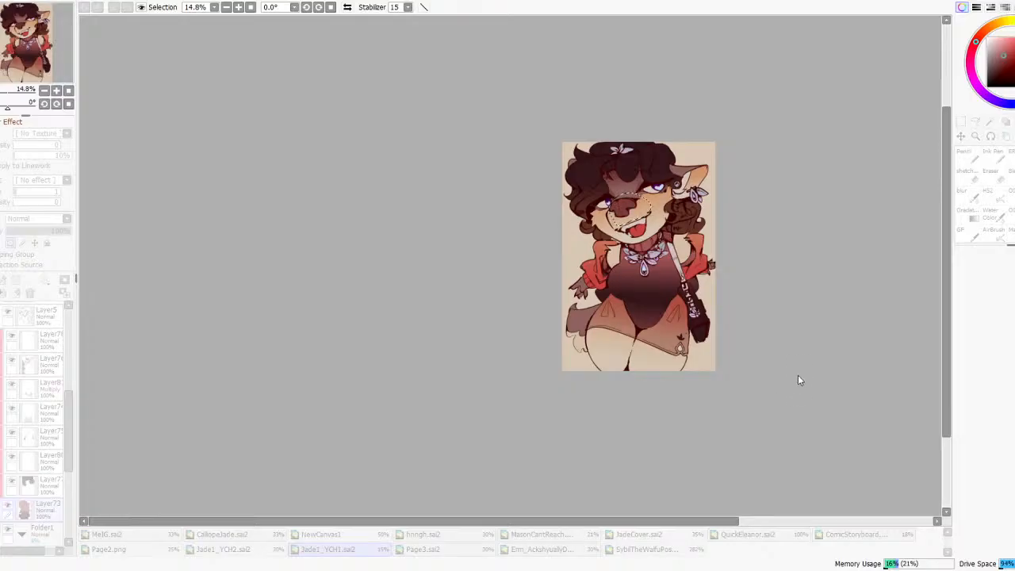
click(833, 437)
key(ctrl+d)
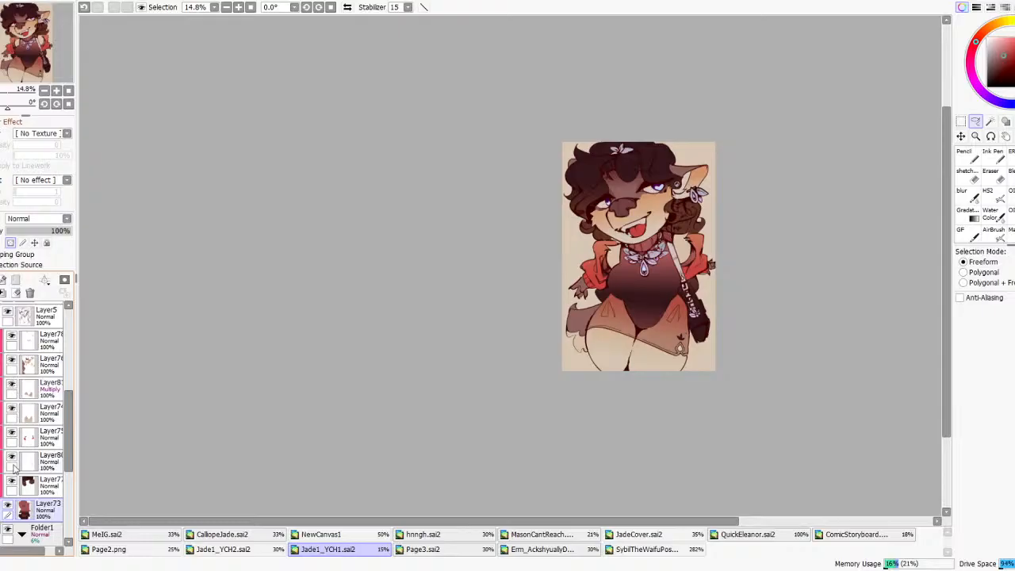
- Adjust the hair layer's colour from brown towards a dark purple
click(35, 486)
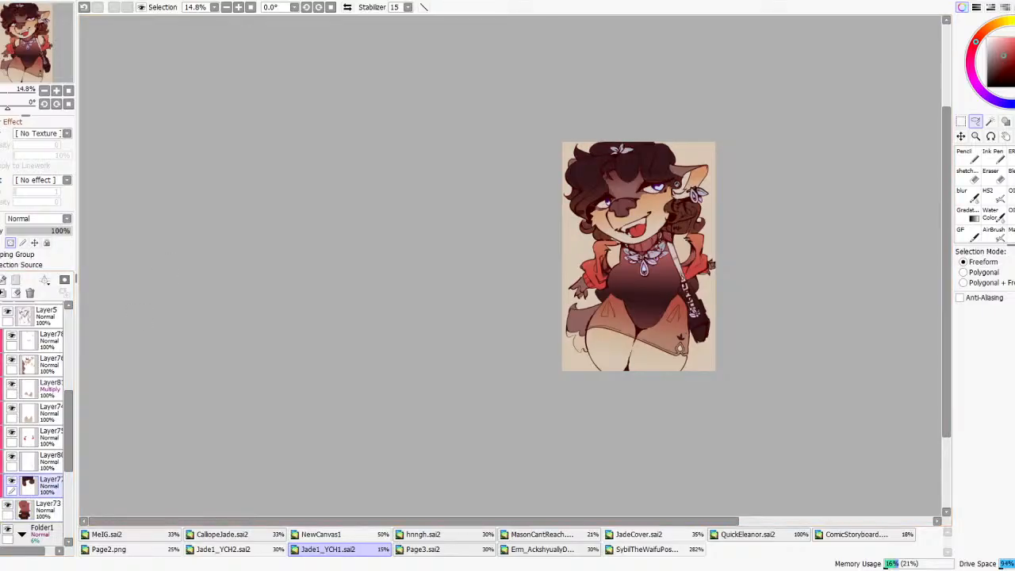
click(300, 10)
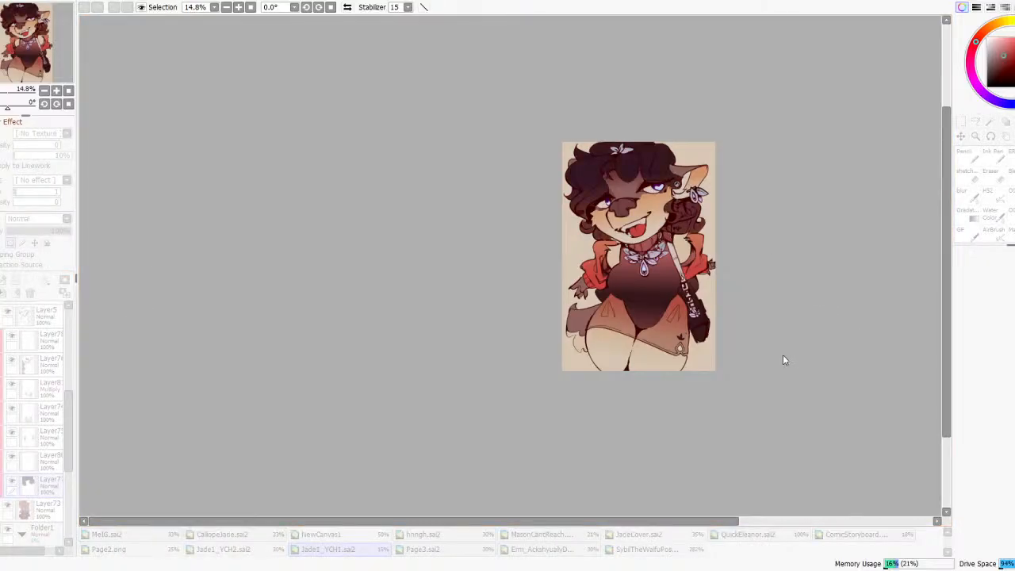
scroll(782, 360, up, 2)
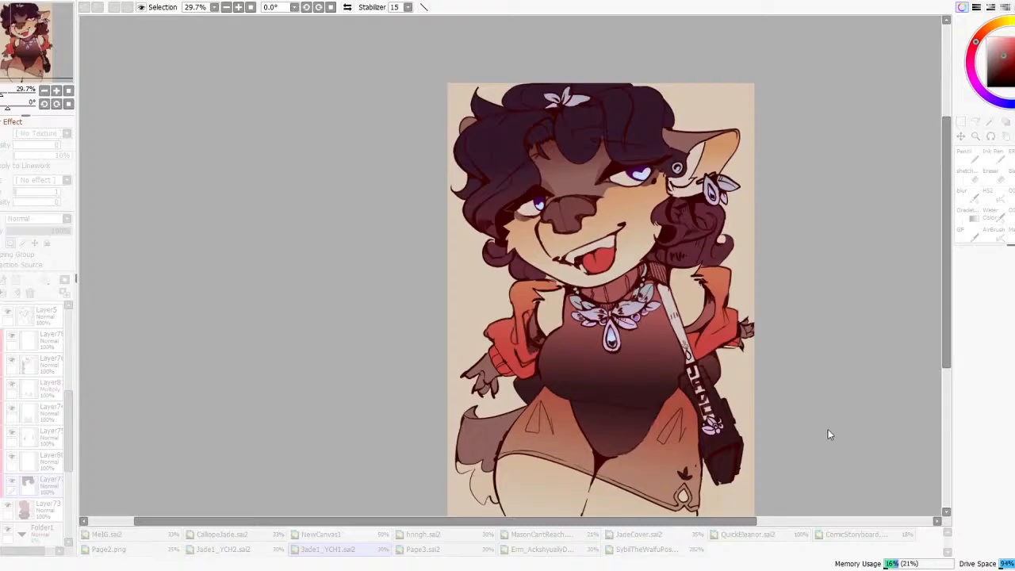
click(827, 429)
scroll(597, 229, down, 2)
scroll(619, 298, up, 3)
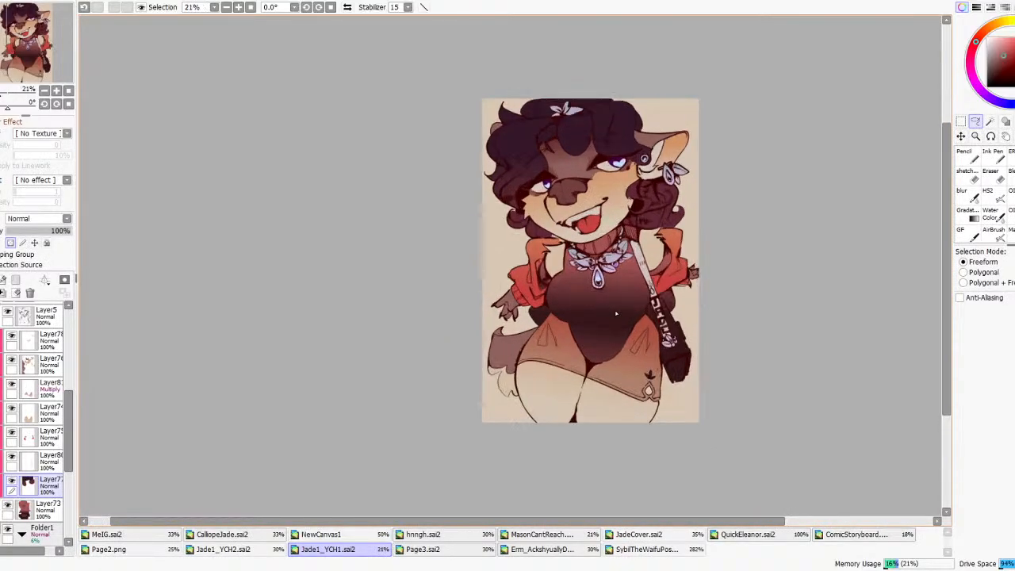
- Try shifting the flower jewellery's colour towards paler, warmer tones with a colour adjustment
click(20, 340)
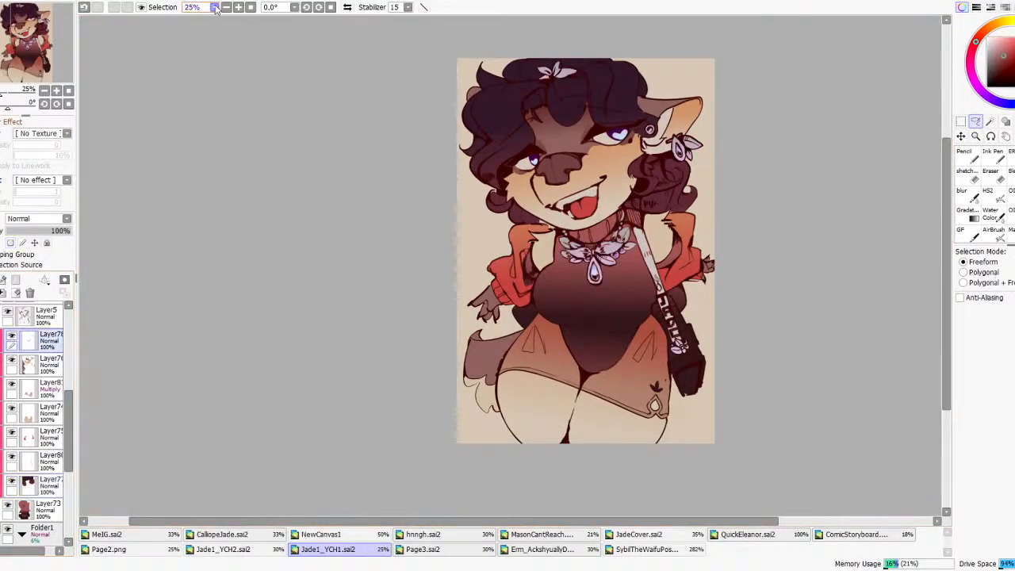
click(307, 9)
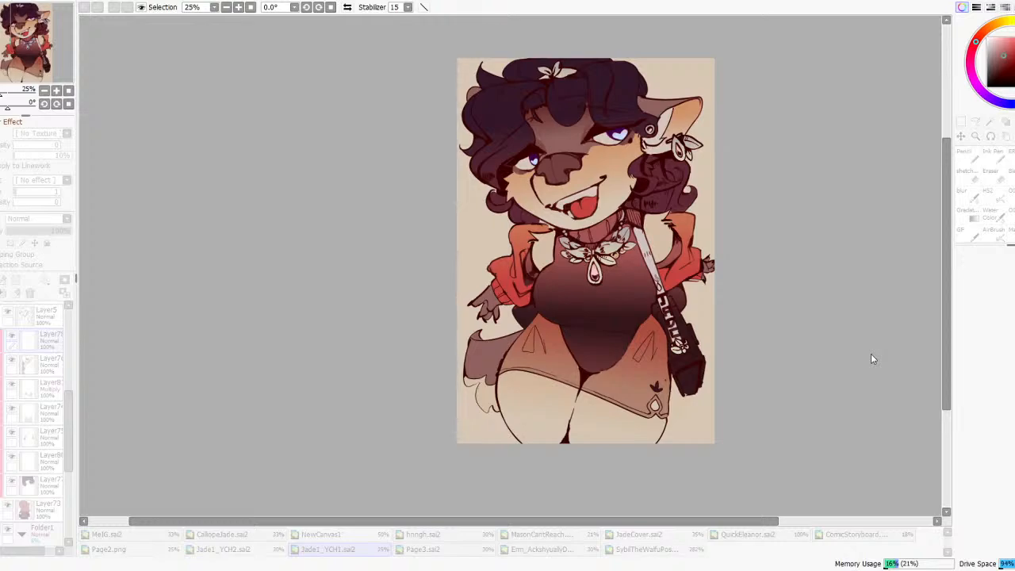
drag(867, 353, 722, 348)
drag(594, 348, 812, 358)
scroll(854, 378, down, 1)
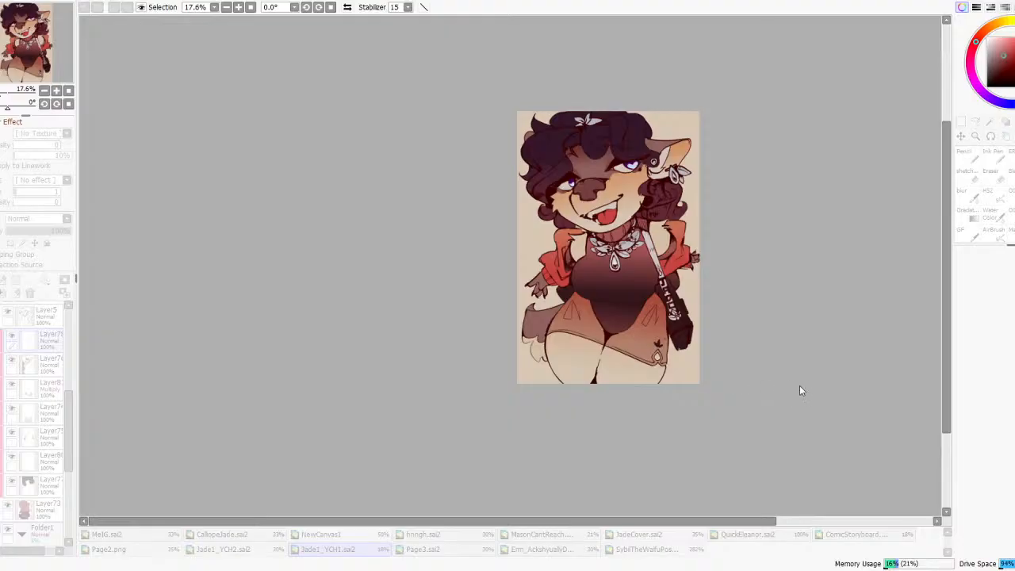
drag(796, 351, 863, 365)
scroll(683, 247, down, 3)
scroll(682, 238, up, 3)
click(876, 420)
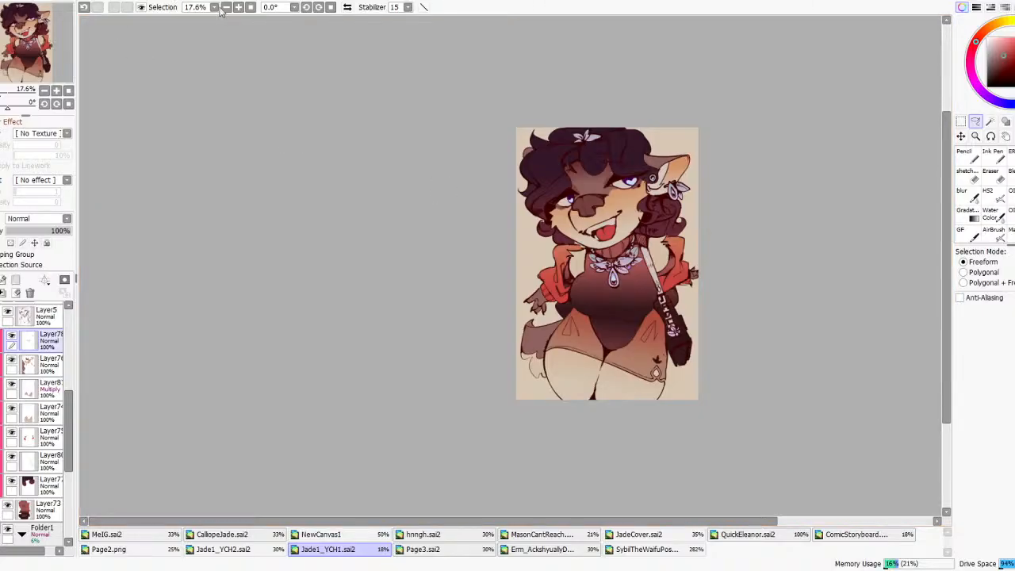
click(262, 11)
drag(763, 356, 864, 391)
scroll(696, 214, down, 4)
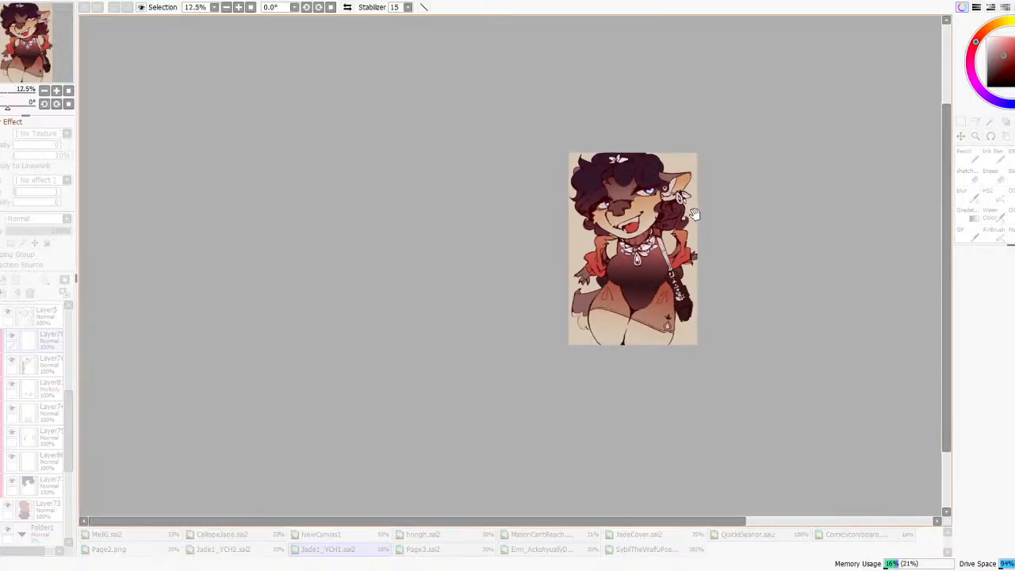
click(882, 422)
scroll(689, 227, up, 2)
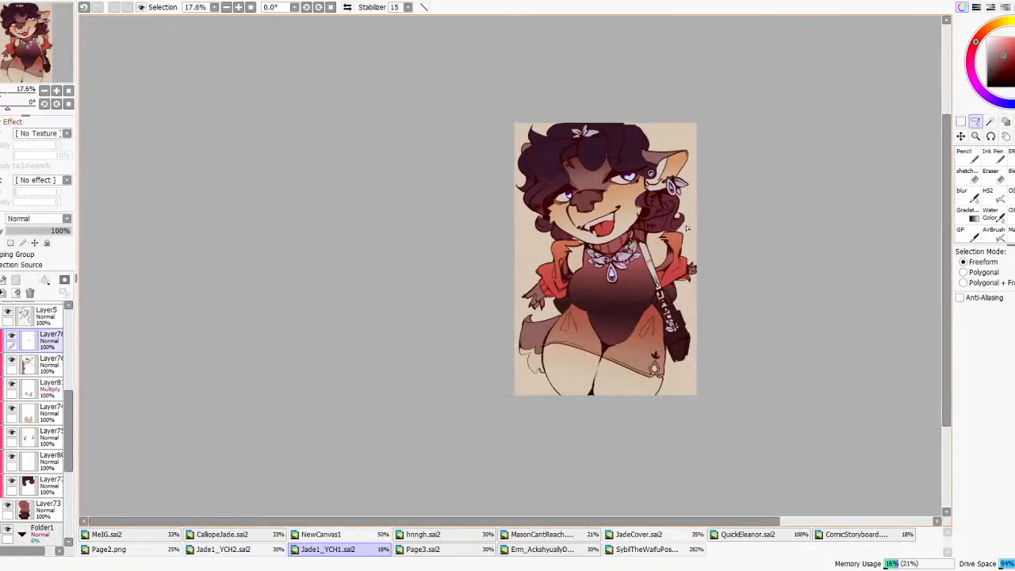
- Paint the bag strap purple on Layer80 with the Pencil, adjusting the sampled colour on the colour wheel
click(30, 468)
scroll(633, 249, up, 3)
right_click(610, 392)
scroll(725, 173, down, 3)
key(n)
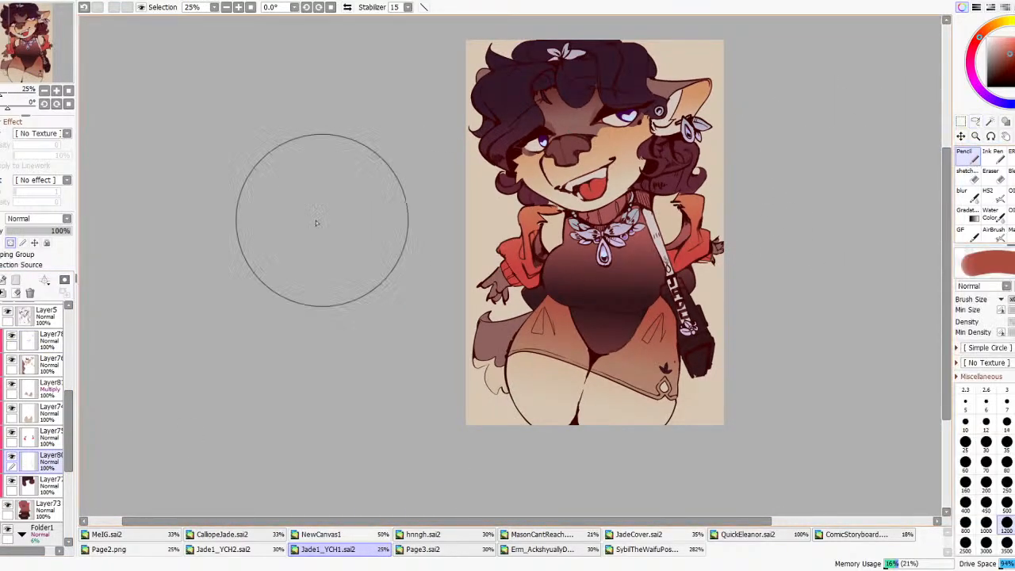
scroll(637, 114, up, 7)
right_click(593, 116)
scroll(591, 113, down, 7)
drag(600, 174, 703, 413)
click(1002, 60)
drag(575, 226, 637, 401)
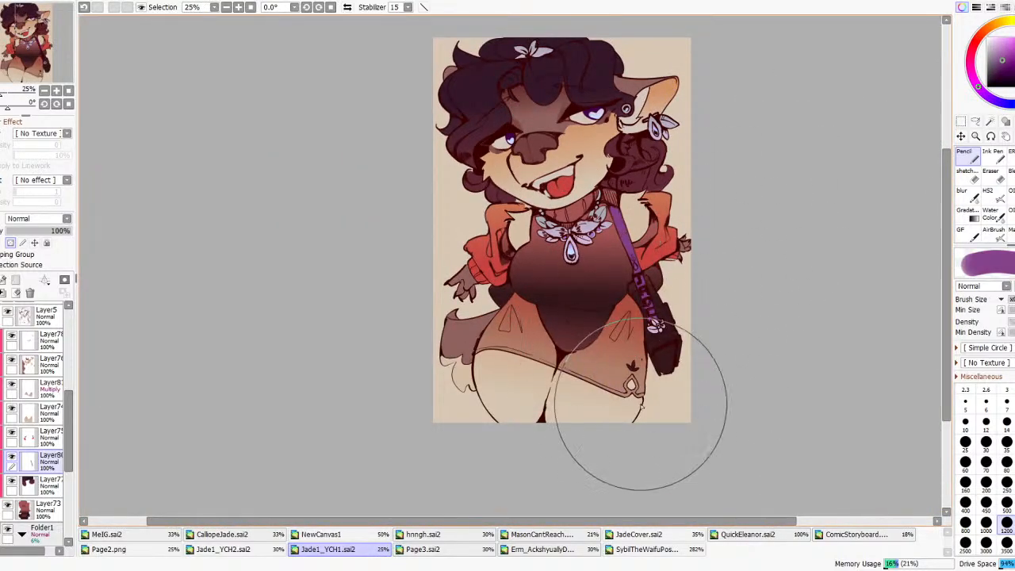
- Repaint the bag strap pale lavender on Layer80 by choosing a lighter, less saturated purple
scroll(689, 216, down, 4)
scroll(659, 189, up, 4)
scroll(659, 188, up, 1)
click(993, 52)
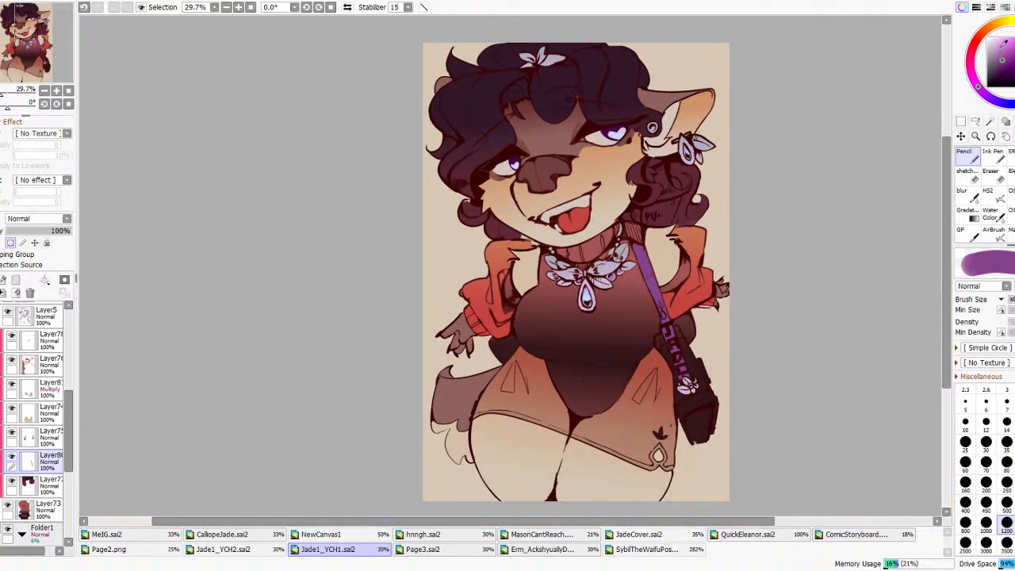
scroll(700, 159, down, 4)
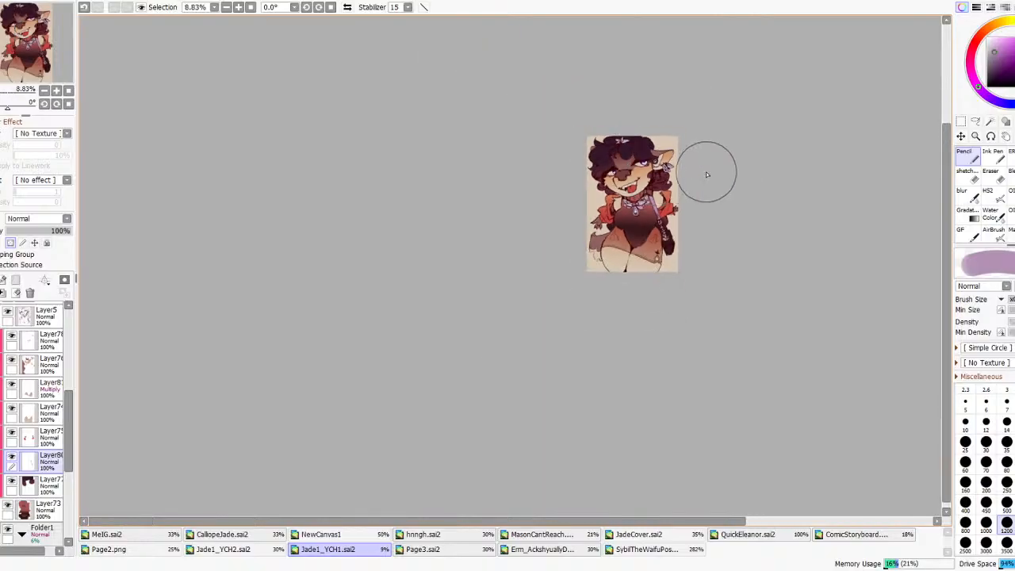
scroll(681, 178, up, 2)
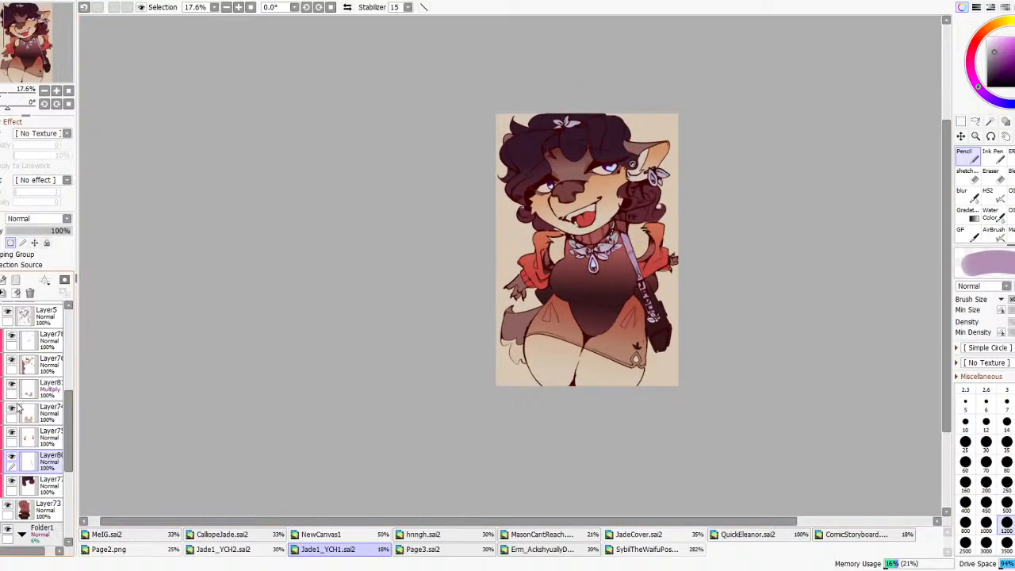
- Identify the jacket sleeve layer by toggling the visibility of Layer75, leave it visible, and make it the active layer
click(10, 434)
click(10, 433)
click(10, 433)
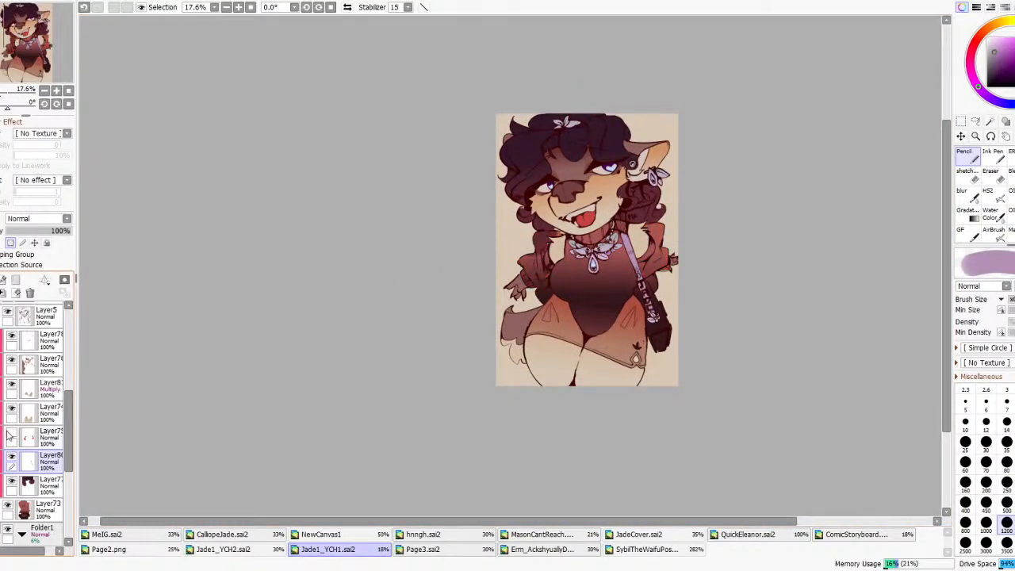
click(10, 434)
click(40, 436)
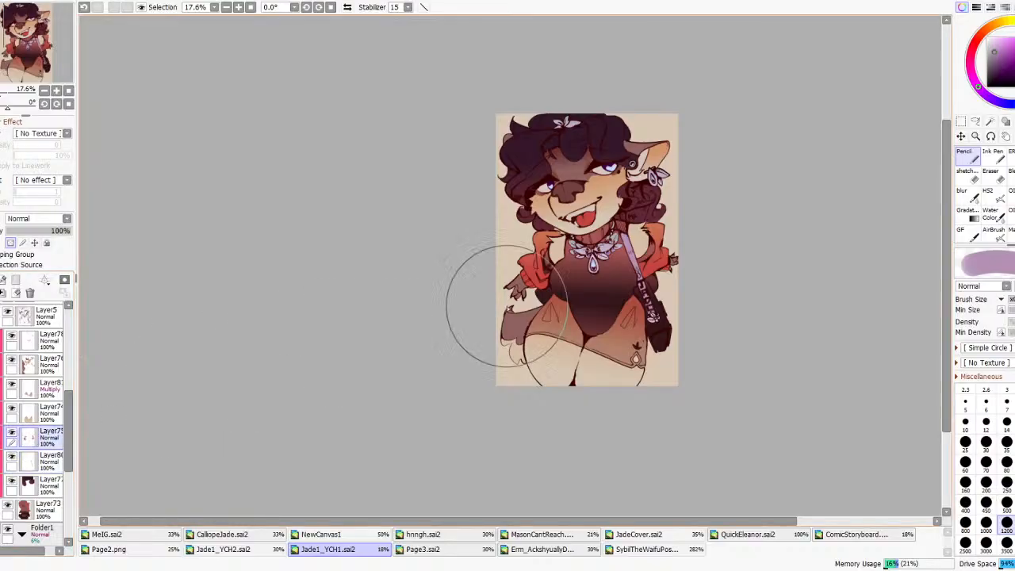
- Apply a straight, non-reversed gradient of two colours sampled from the artwork across the jacket sleeves on Layer75
click(967, 212)
scroll(651, 317, up, 2)
right_click(660, 315)
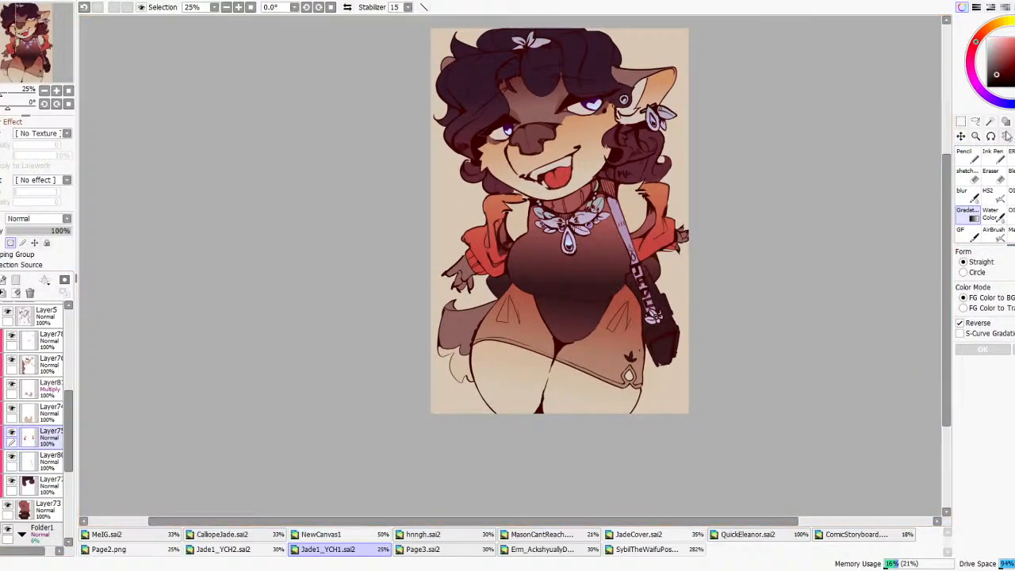
key(x)
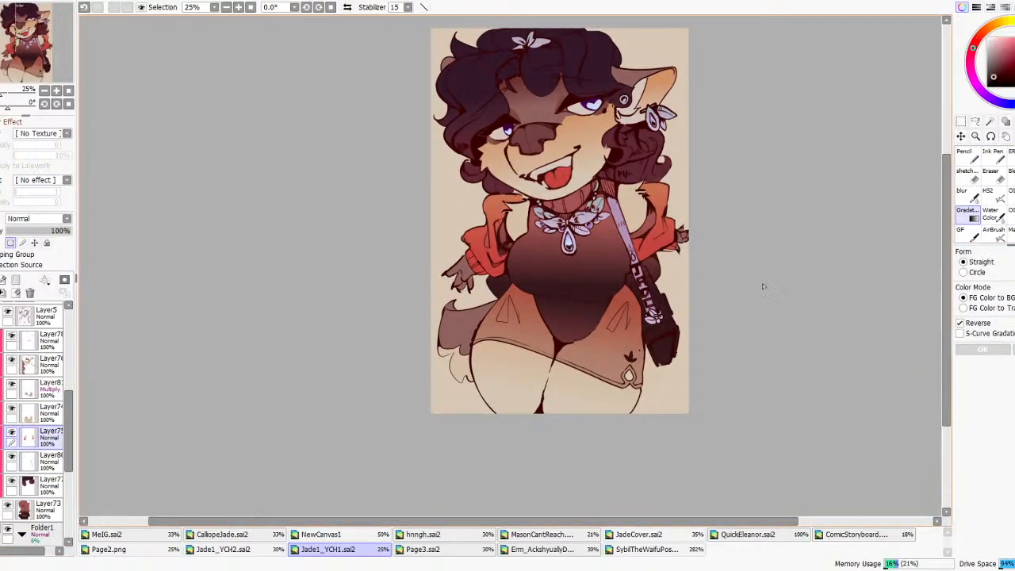
right_click(609, 369)
drag(592, 243, 589, 185)
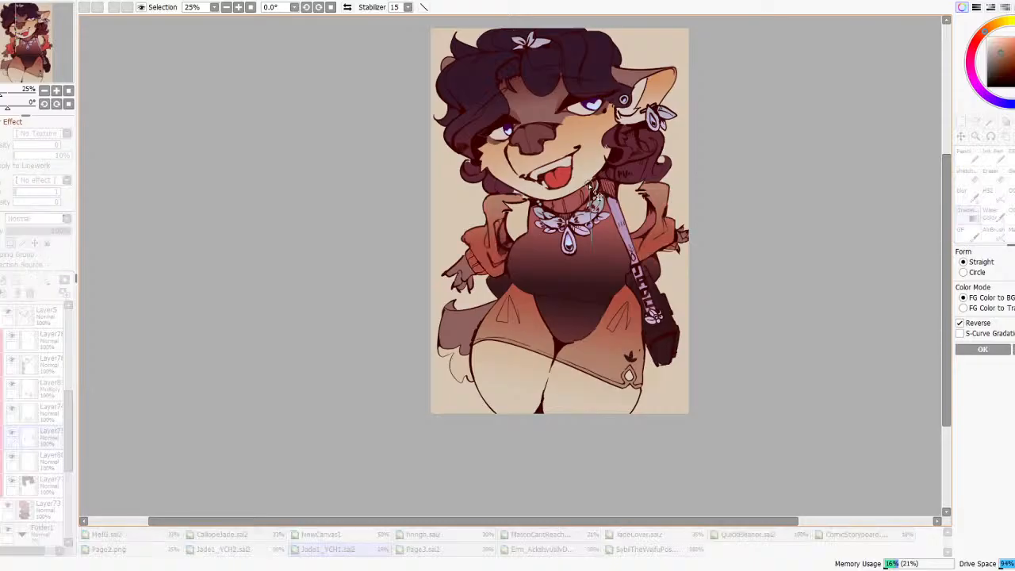
scroll(589, 185, down, 5)
click(974, 322)
scroll(569, 163, up, 3)
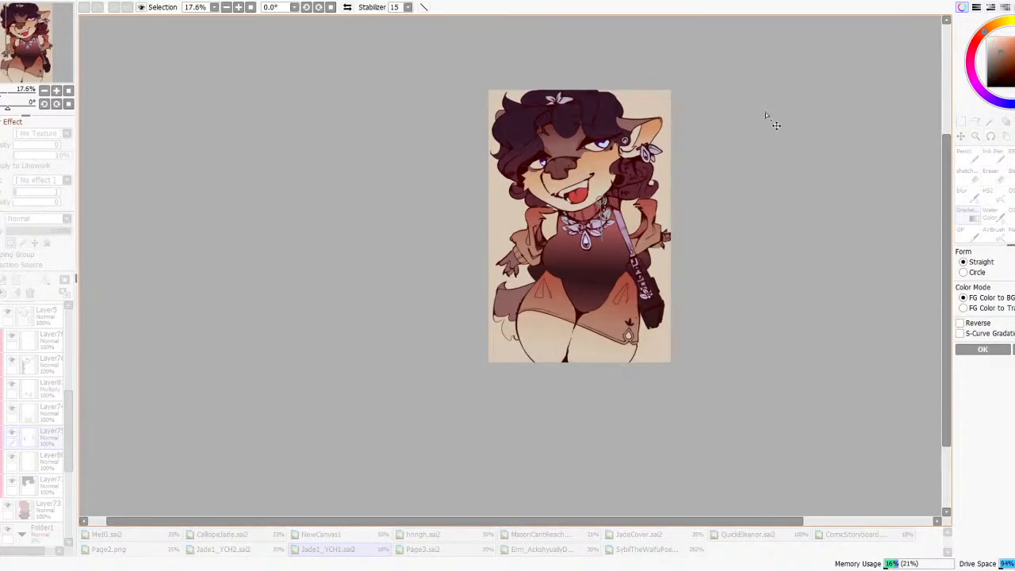
click(979, 350)
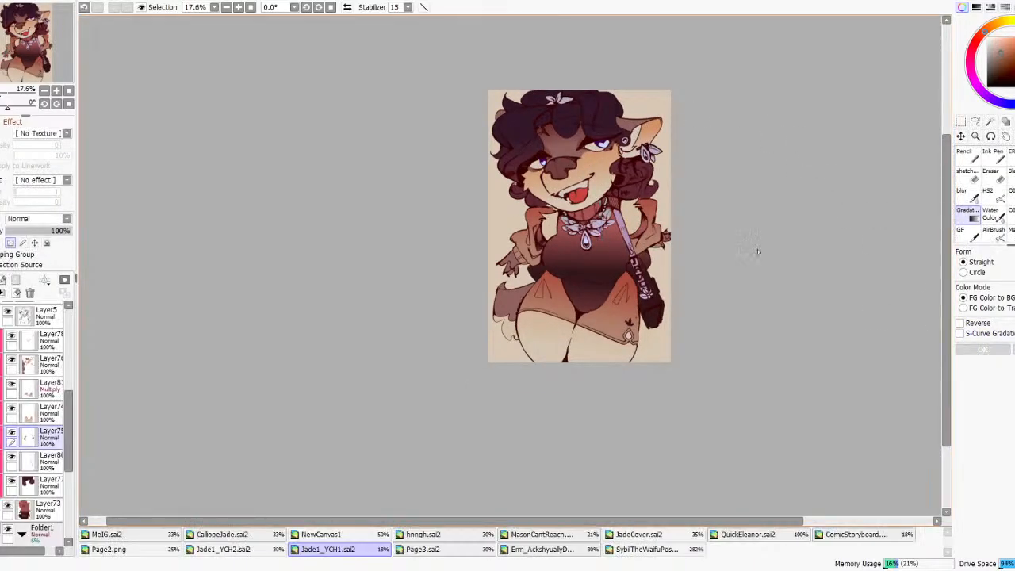
- Try turning the jacket sleeves pale with a colour adjustment, and undo the sleeves' brown gradient
click(281, 11)
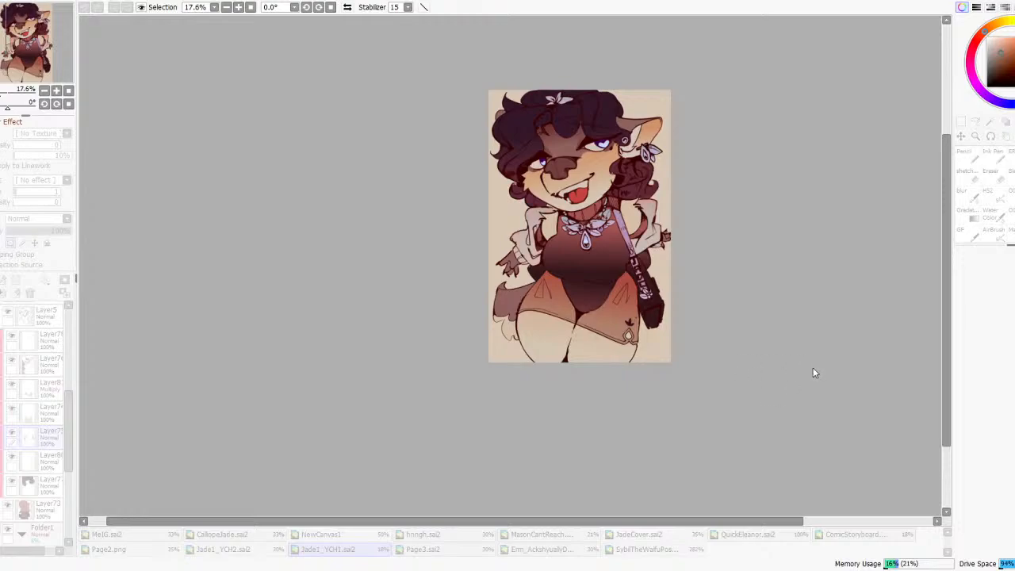
scroll(640, 212, down, 3)
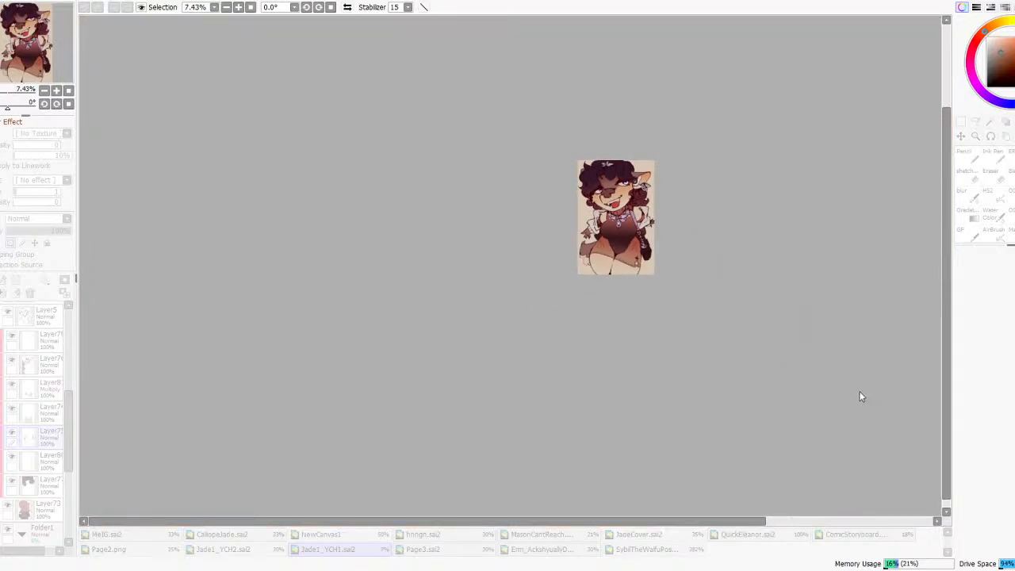
scroll(702, 291, up, 4)
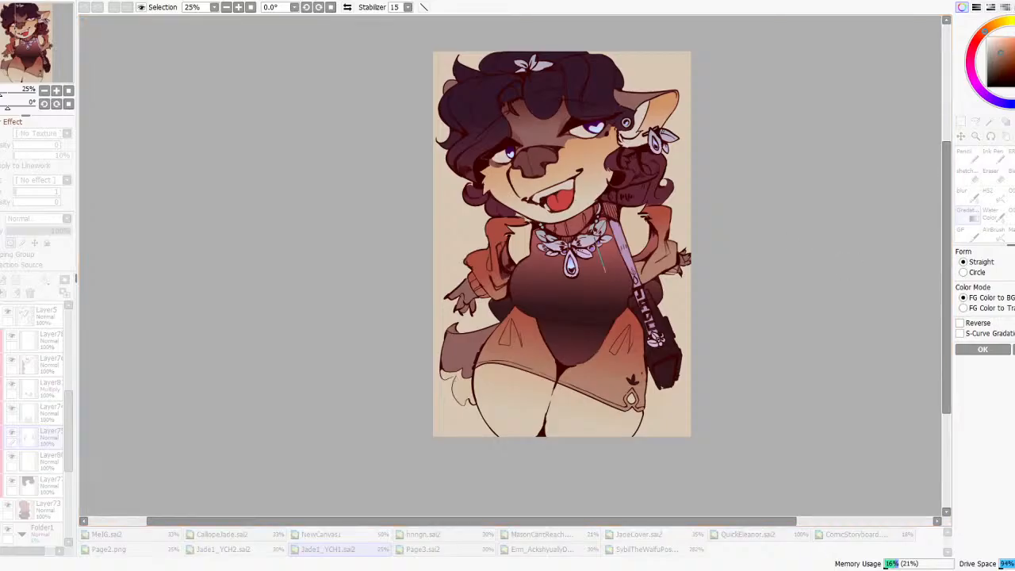
click(97, 8)
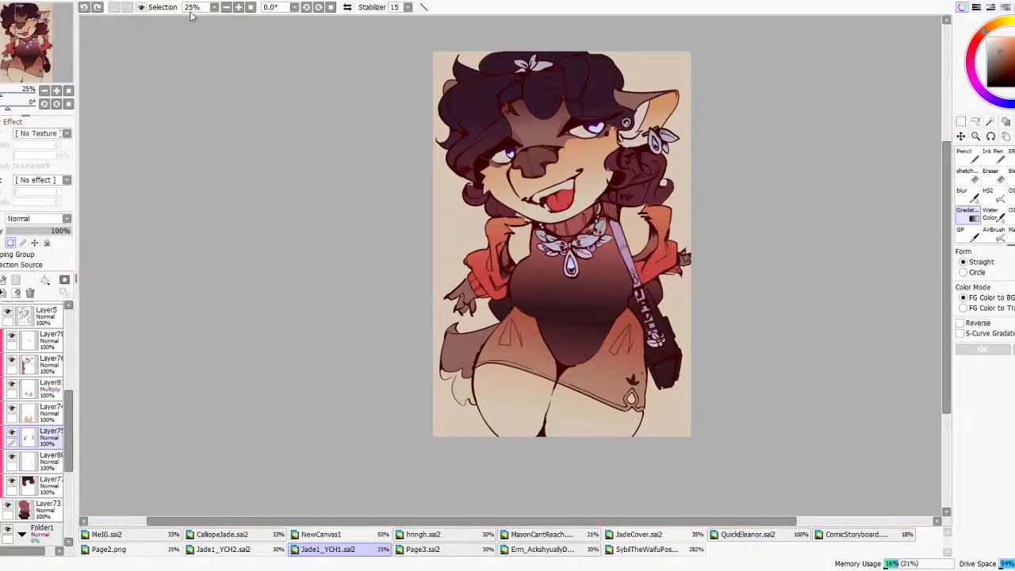
- Try shifting the red jacket sleeves to blue with a hue adjustment, and cancel the adjustment
click(319, 24)
drag(793, 358, 889, 362)
scroll(575, 235, down, 5)
scroll(574, 235, up, 2)
click(831, 354)
drag(672, 366, 706, 356)
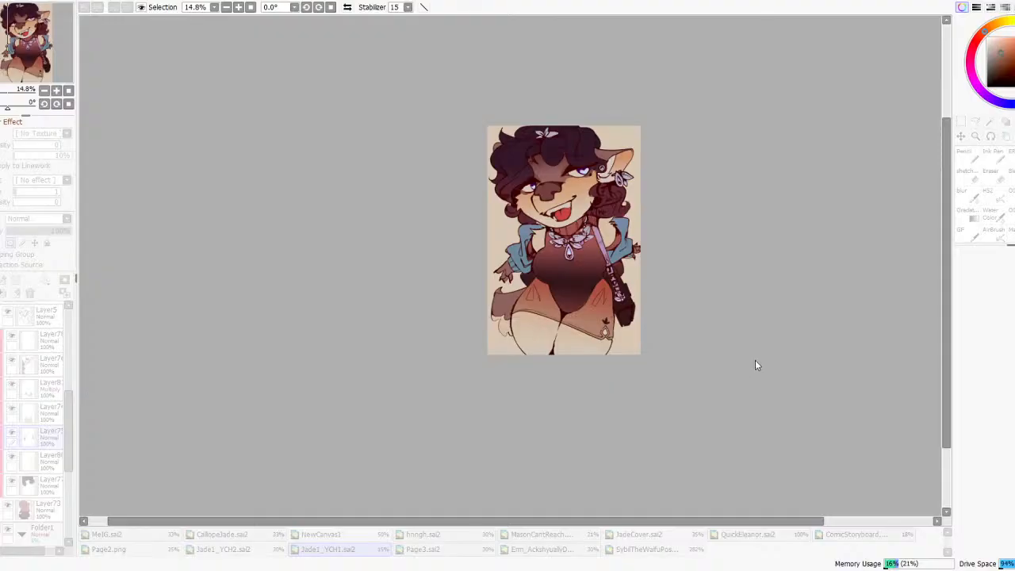
click(883, 425)
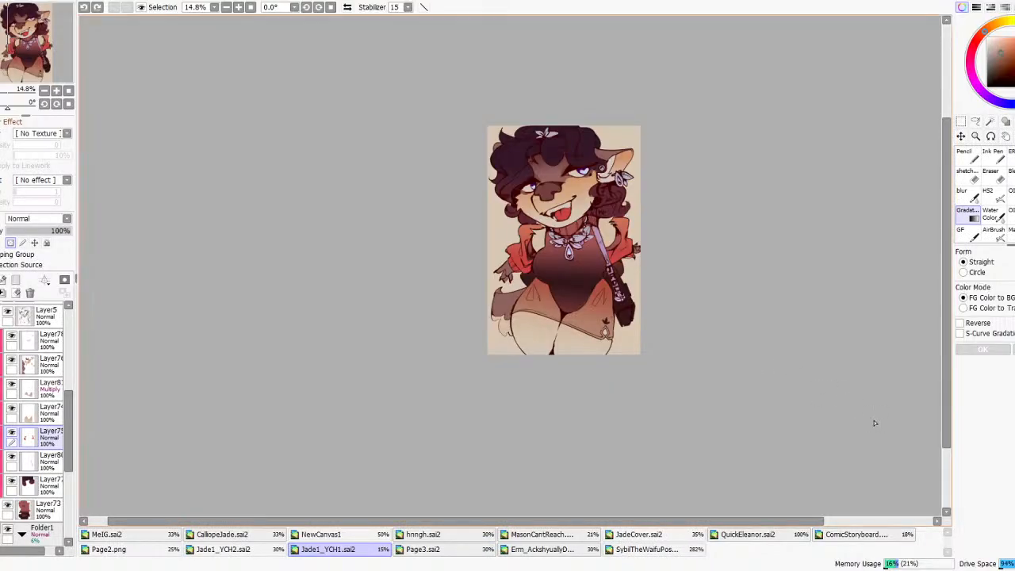
- Set Layer5 as the selection source and fill the jacket areas beside the waist with the sleeve red on Layer75
scroll(442, 278, up, 3)
click(26, 320)
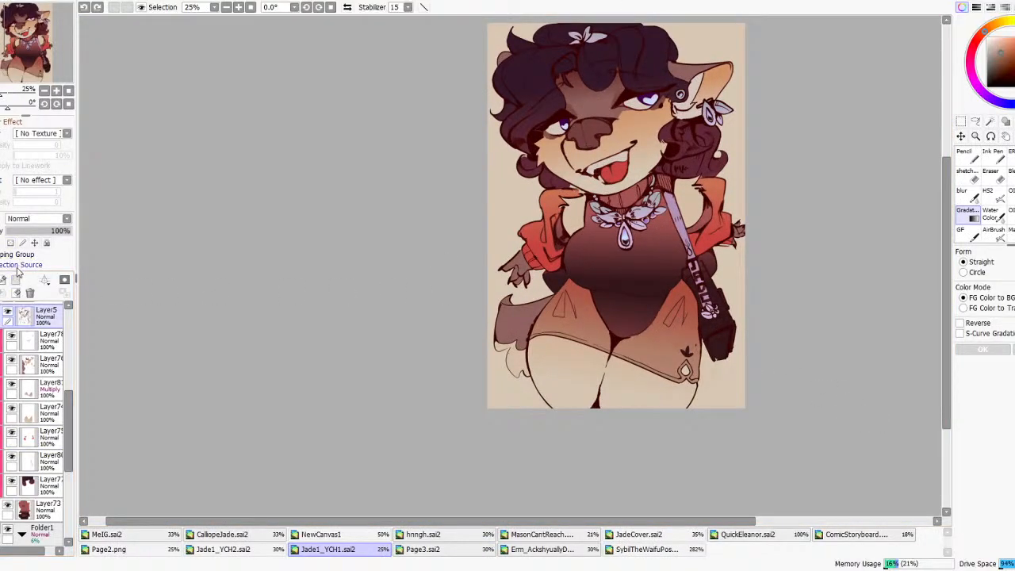
click(47, 440)
scroll(596, 297, up, 3)
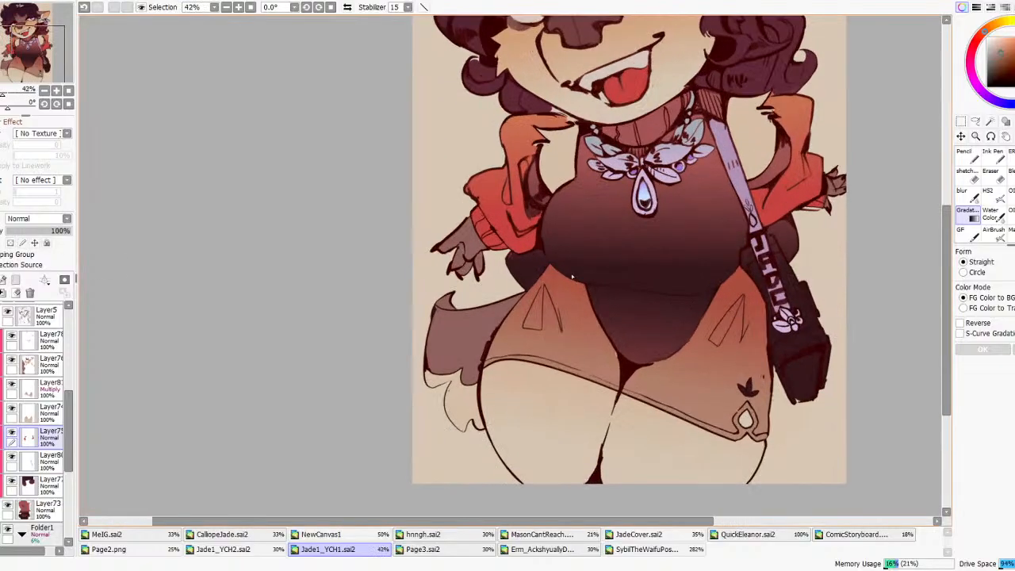
click(1012, 214)
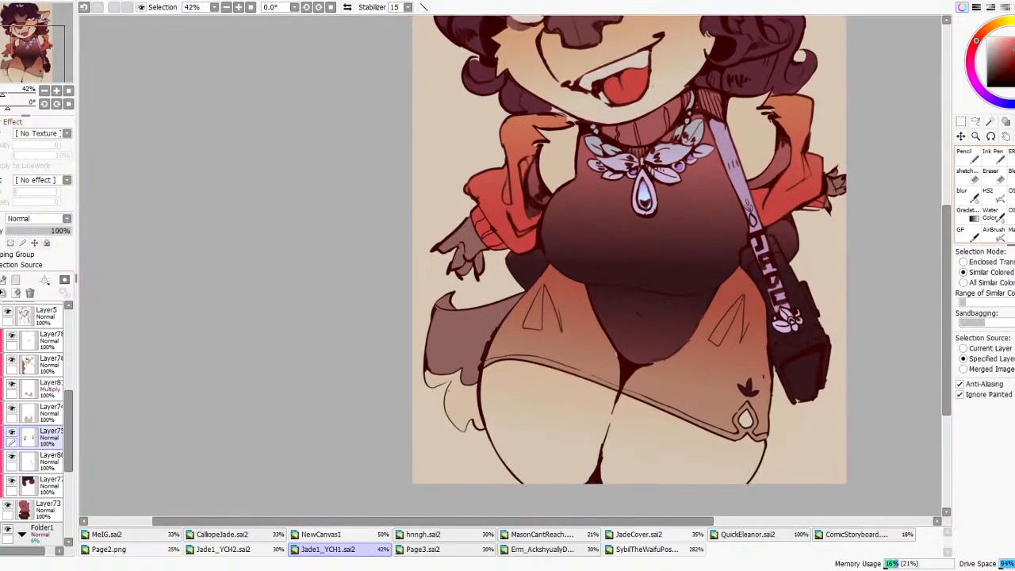
click(532, 265)
scroll(782, 235, up, 3)
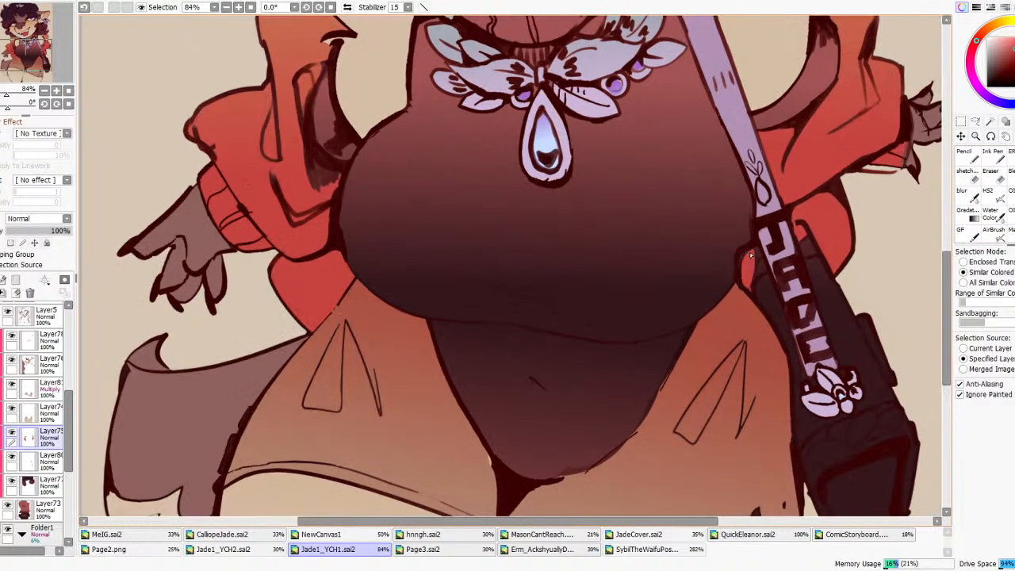
- Apply a straight red gradient vertically across the whole jacket on Layer75
scroll(773, 234, down, 8)
scroll(780, 238, up, 1)
scroll(777, 234, down, 2)
scroll(776, 234, up, 3)
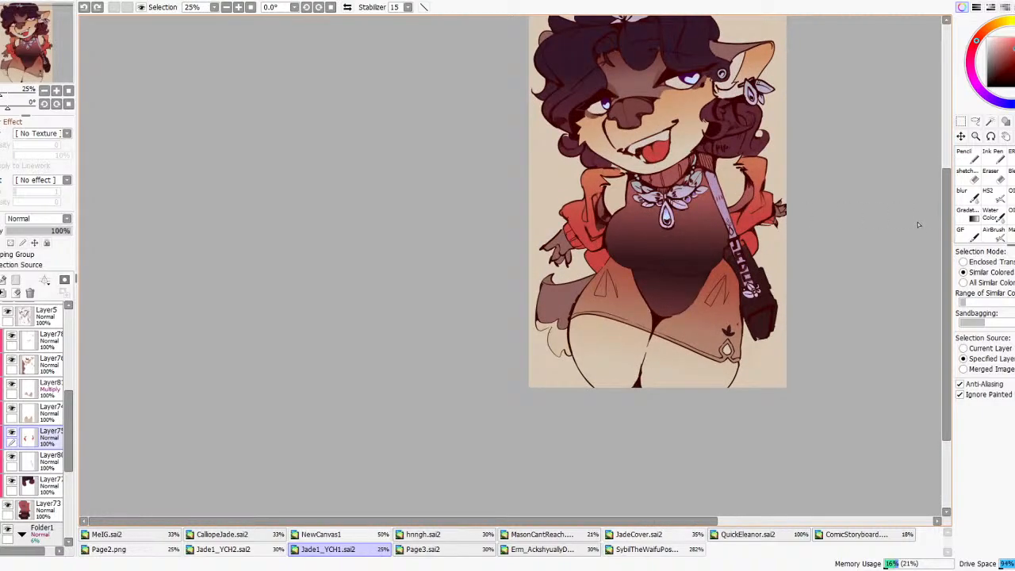
scroll(932, 227, down, 2)
scroll(932, 227, up, 1)
click(967, 216)
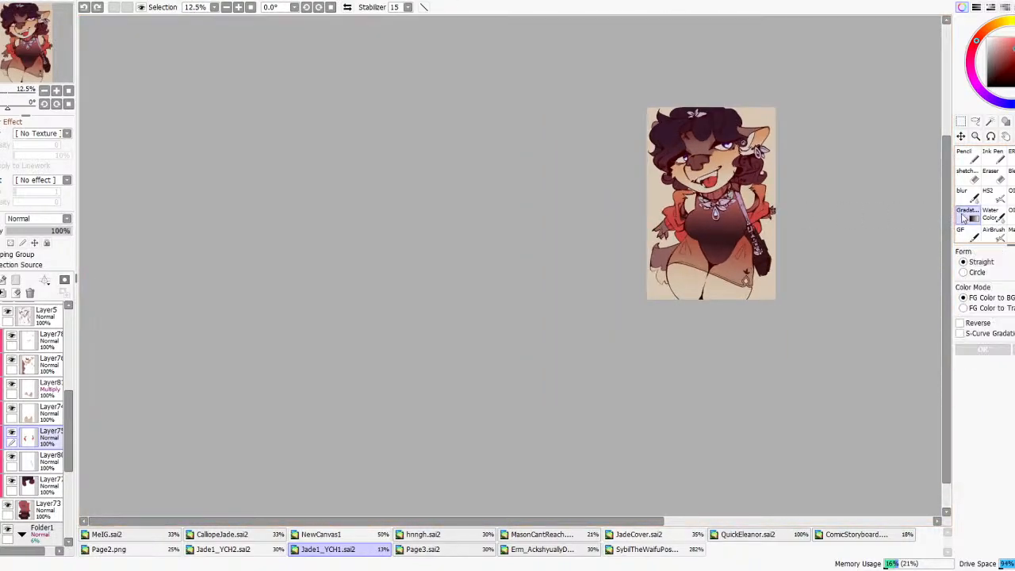
scroll(733, 215, up, 1)
drag(733, 215, 730, 188)
scroll(747, 187, down, 2)
key(Return)
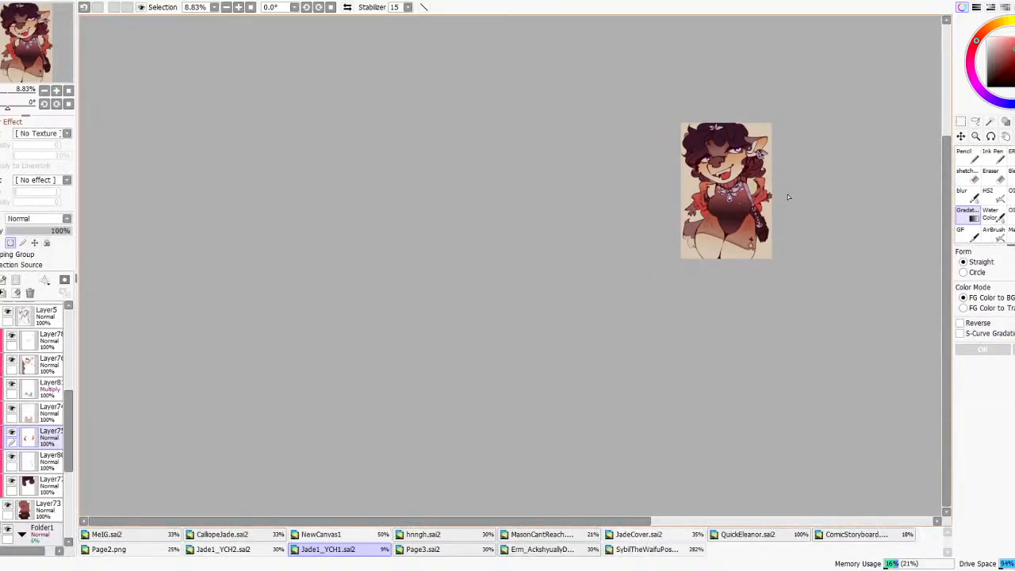
scroll(792, 198, up, 3)
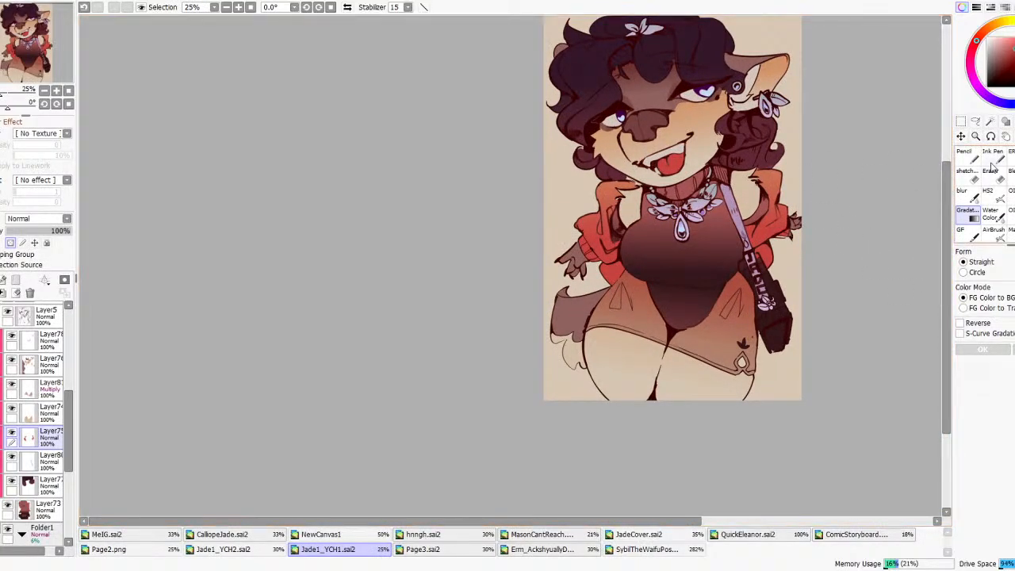
scroll(624, 138, down, 5)
scroll(678, 137, up, 4)
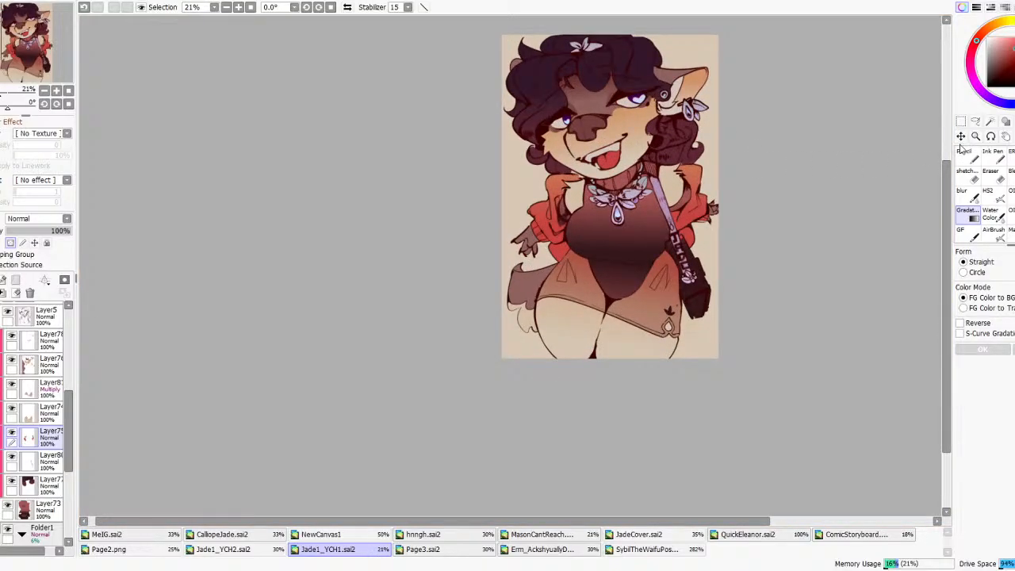
- Apply another straight gradient to the jacket with a sampled reddish brown, shifting its colour to deeper red and reversing it
scroll(670, 255, up, 2)
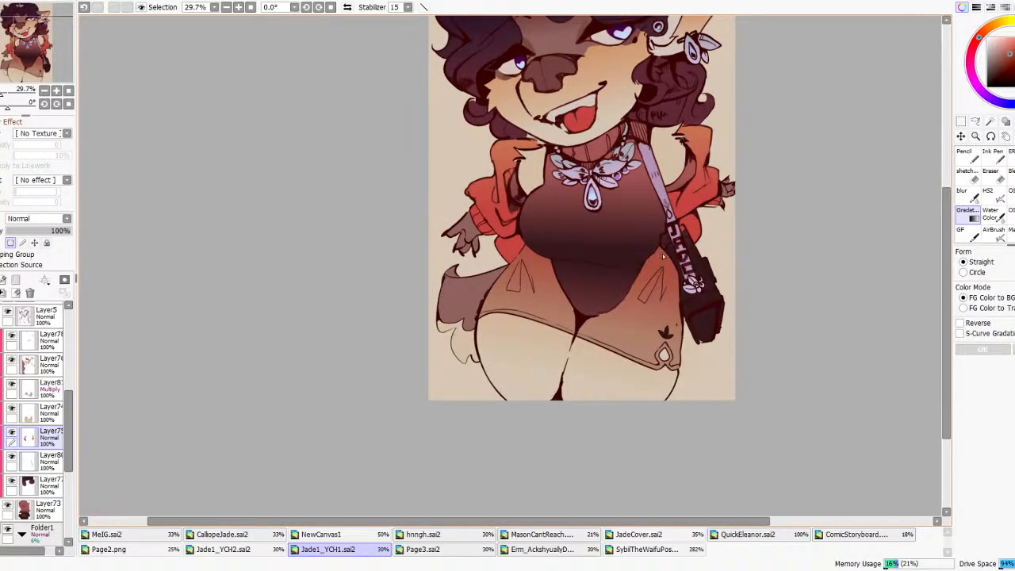
scroll(647, 228, down, 4)
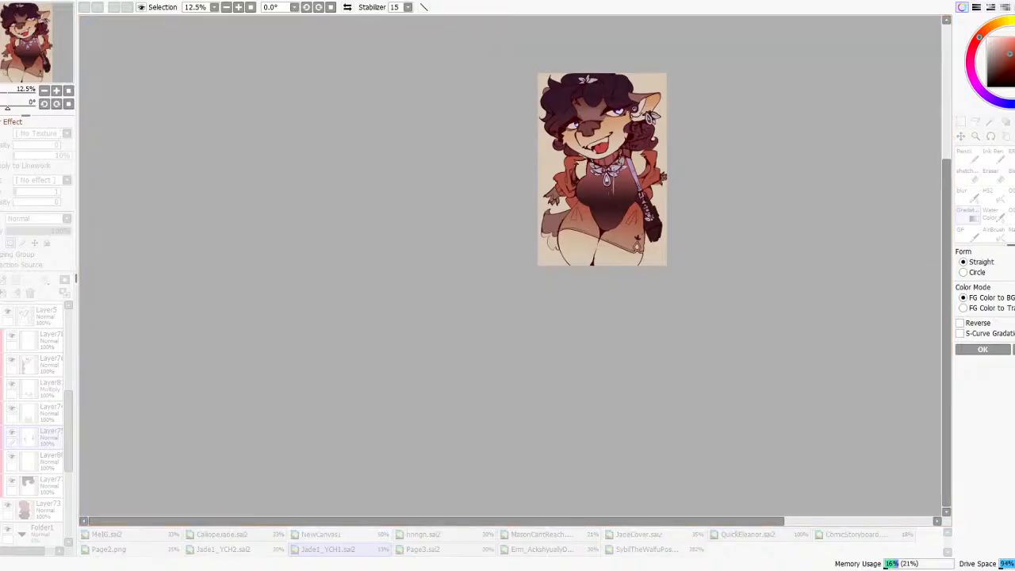
mouse_move(1009, 54)
mouse_down()
mouse_move(989, 66)
mouse_move(1013, 57)
mouse_up()
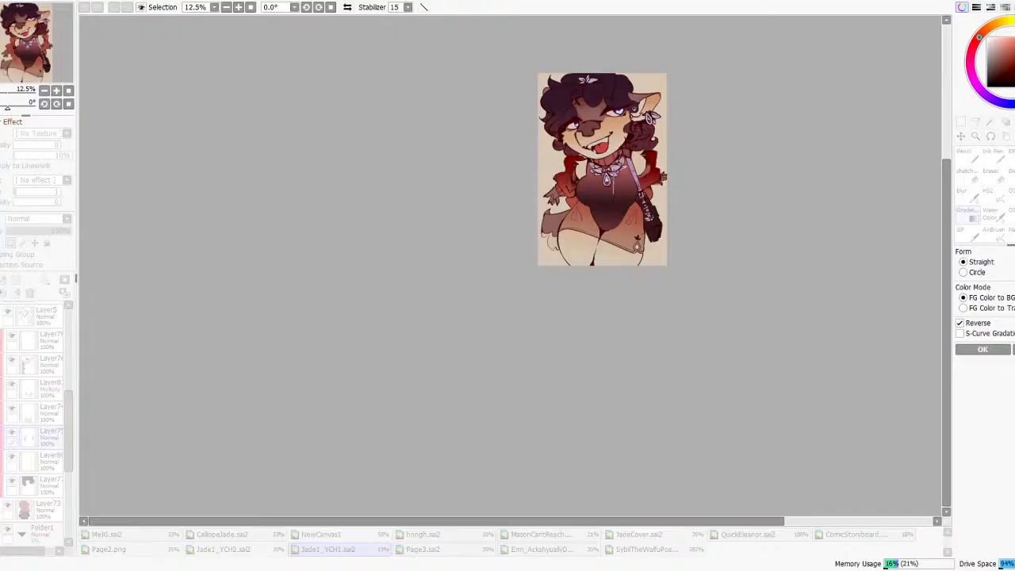
scroll(745, 179, down, 2)
key(Return)
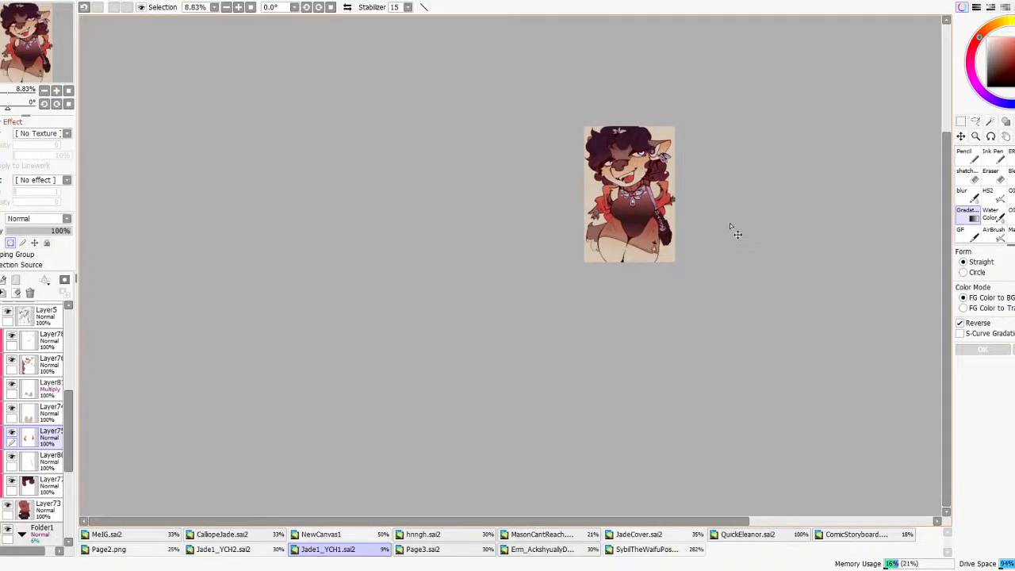
scroll(730, 199, up, 6)
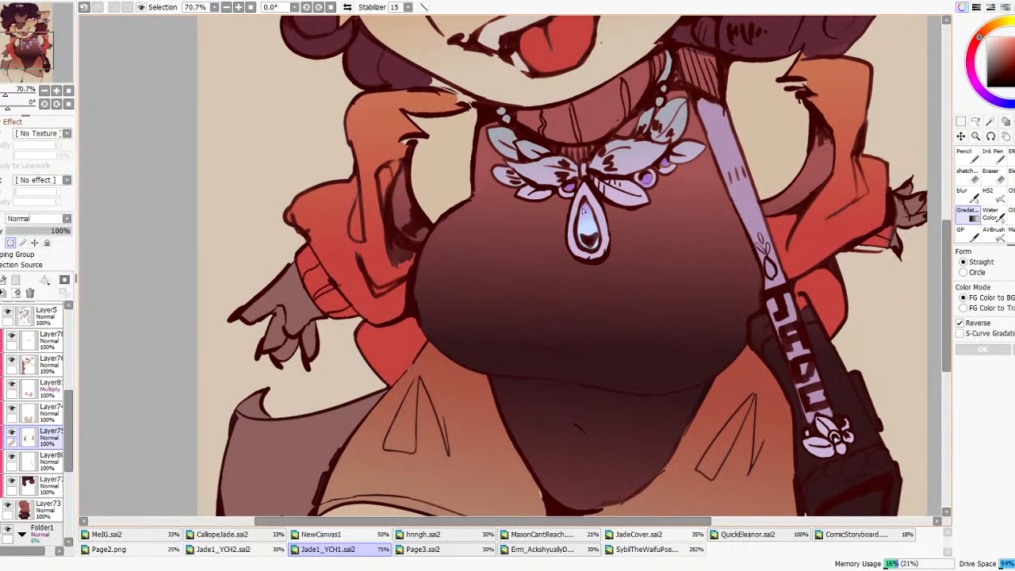
- Draw a straight, non-reversed gradient upward across the jacket and change its foreground colour to blue-violet
scroll(583, 210, up, 1)
scroll(582, 211, down, 4)
drag(626, 230, 631, 160)
scroll(631, 158, down, 5)
click(979, 37)
click(998, 54)
click(997, 102)
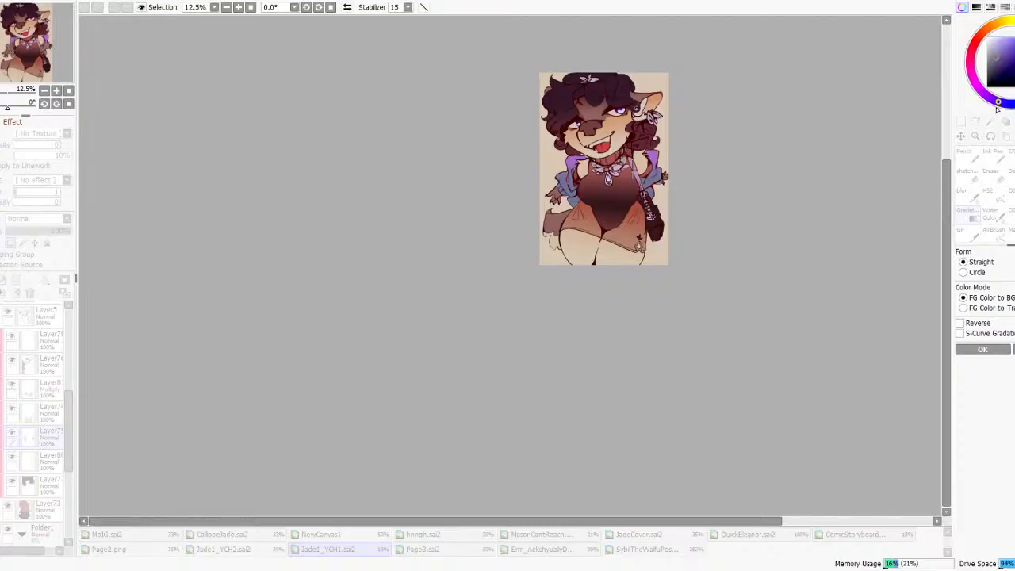
scroll(702, 143, down, 1)
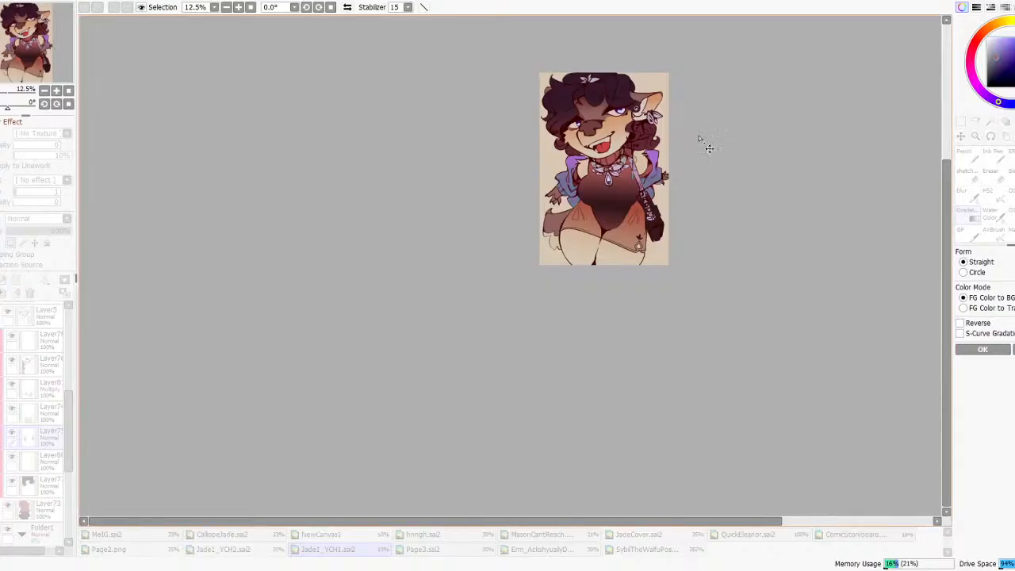
- Lighten the jacket gradient's colour to lavender, check it with the canvas view mirrored and restored, and apply the gradient
click(1001, 45)
scroll(683, 179, down, 2)
scroll(645, 136, up, 3)
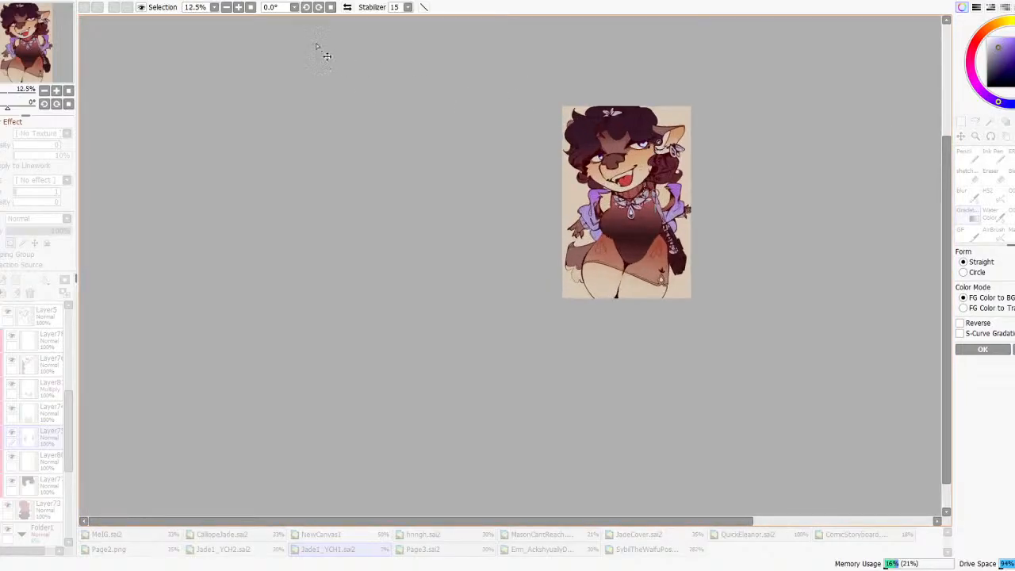
click(347, 7)
click(346, 7)
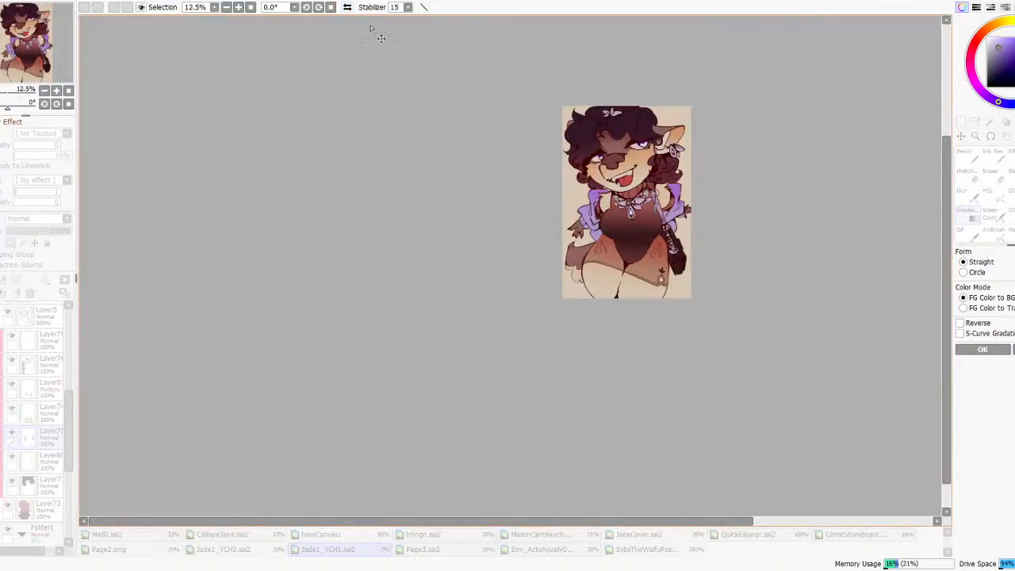
click(963, 350)
- Toggle the Multiply layer above Layer74 off and on to check its effect, and make it the active layer
click(54, 486)
click(13, 387)
click(13, 387)
click(40, 389)
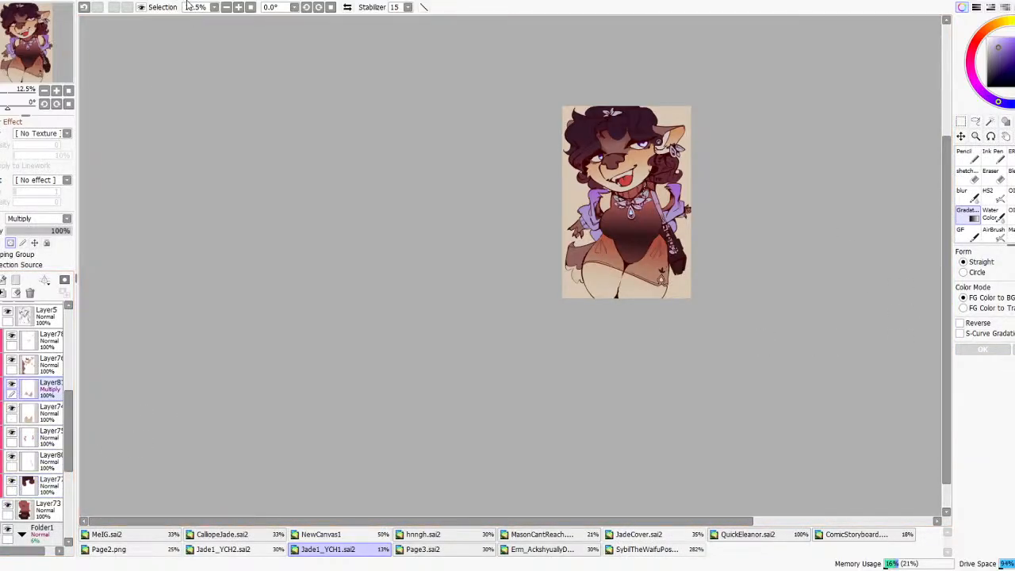
- Shift the skirt on the Multiply layer above Layer74 to a muted greyish purple and apply the colour adjustment
click(339, 19)
drag(796, 357, 742, 358)
scroll(657, 258, down, 4)
scroll(658, 227, up, 7)
scroll(657, 227, up, 1)
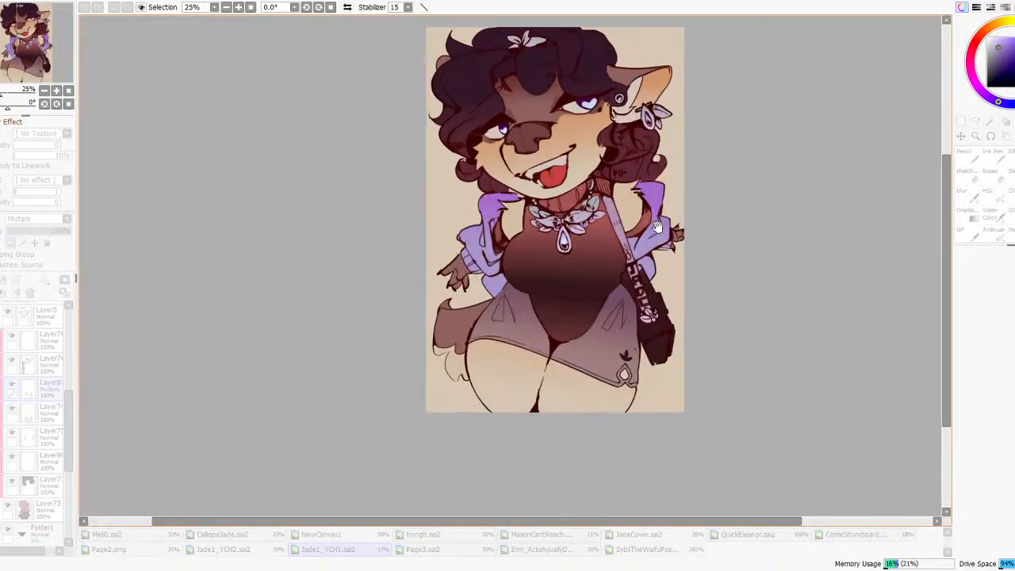
click(839, 424)
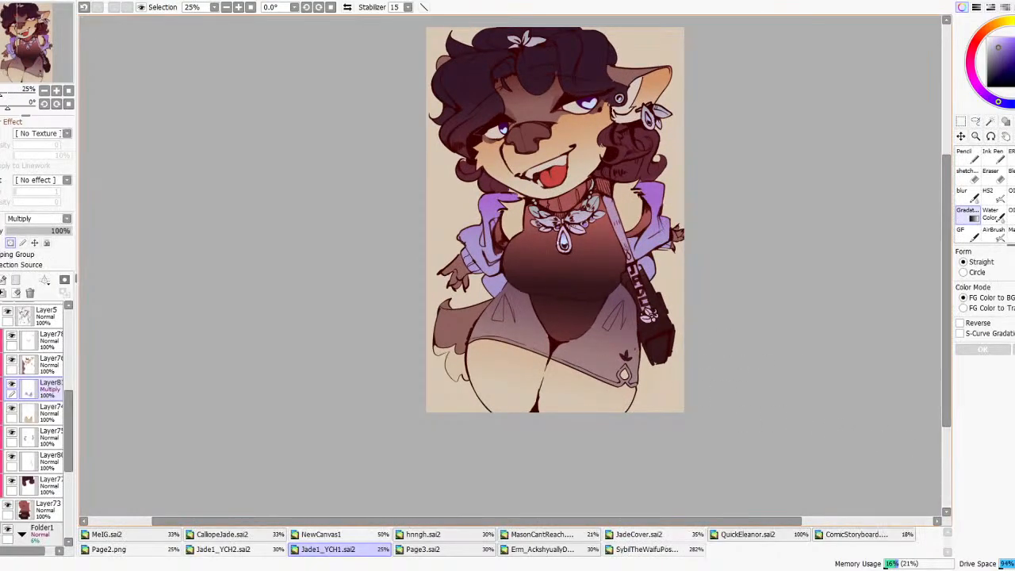
- Undo the skirt and jacket recolouring back to the red jacket, stepping back and forth to compare it with the purple version
key(ctrl+z)
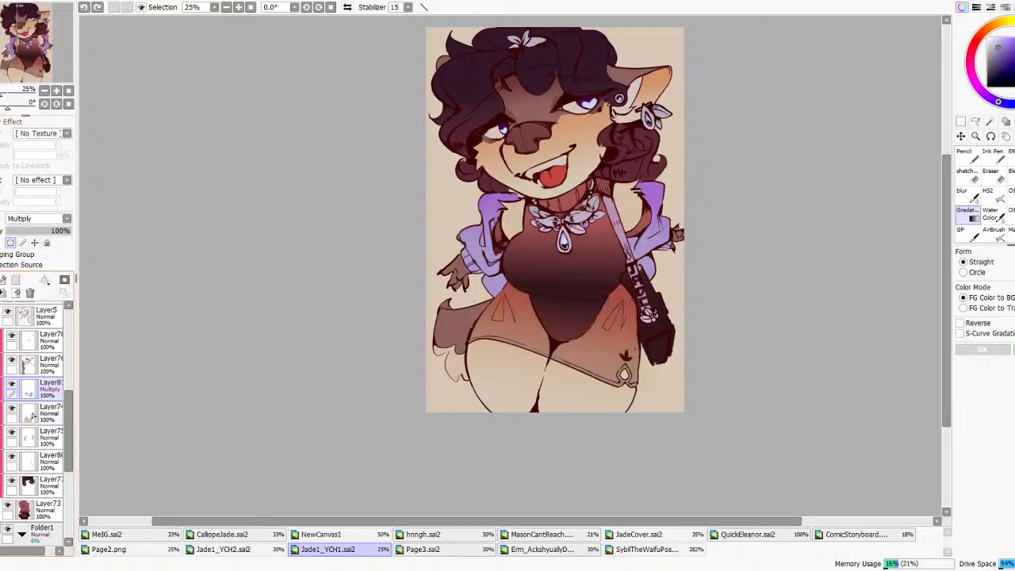
key(ctrl+z)
key(ctrl+y)
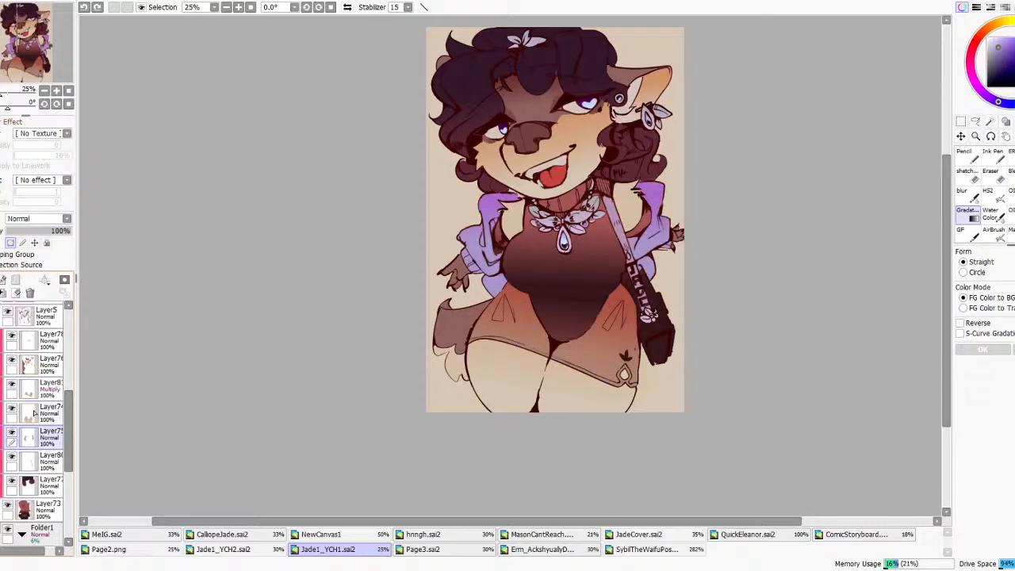
key(ctrl+z)
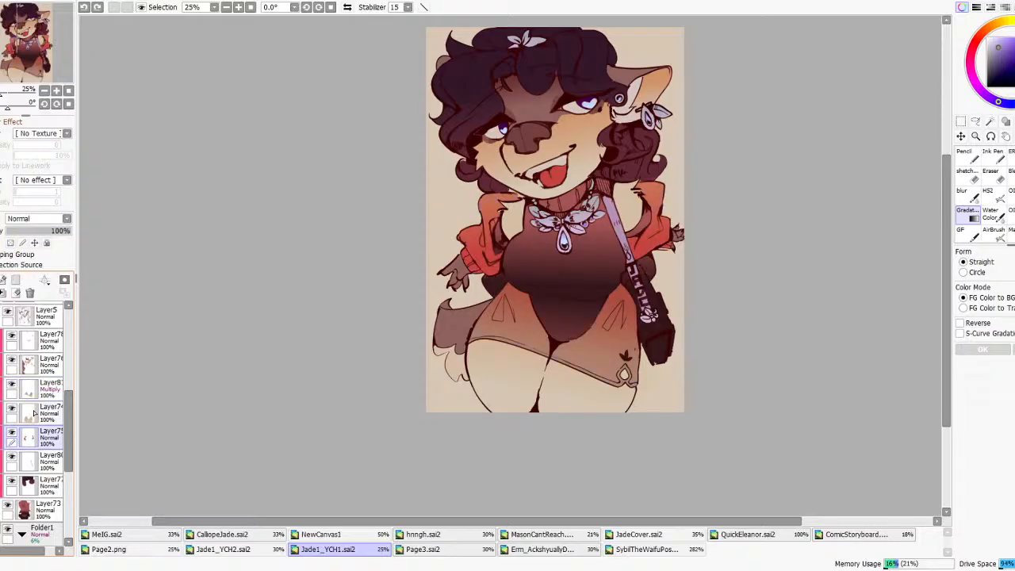
key(ctrl+y)
key(ctrl+z)
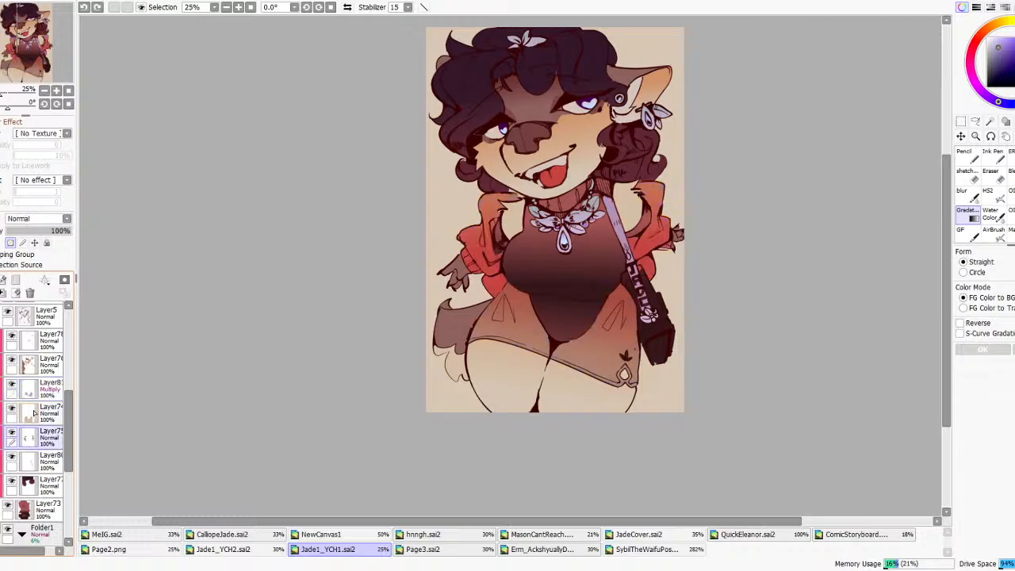
- Show the Bg(2) background folder, compare the purple and red clothing against it, and return to the red version
scroll(34, 411, down, 5)
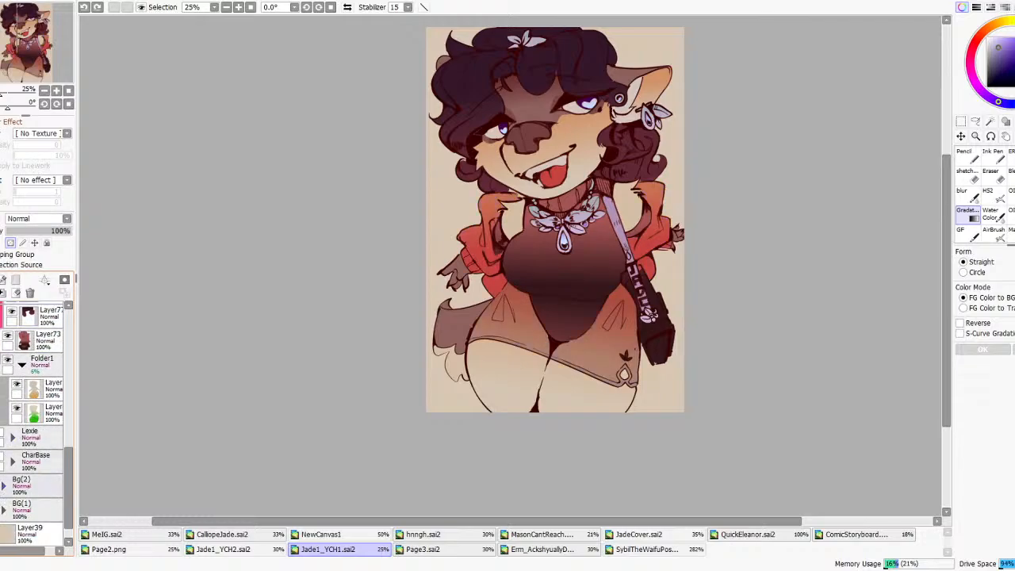
click(1, 485)
key(ctrl+y)
scroll(478, 328, down, 5)
scroll(484, 325, up, 4)
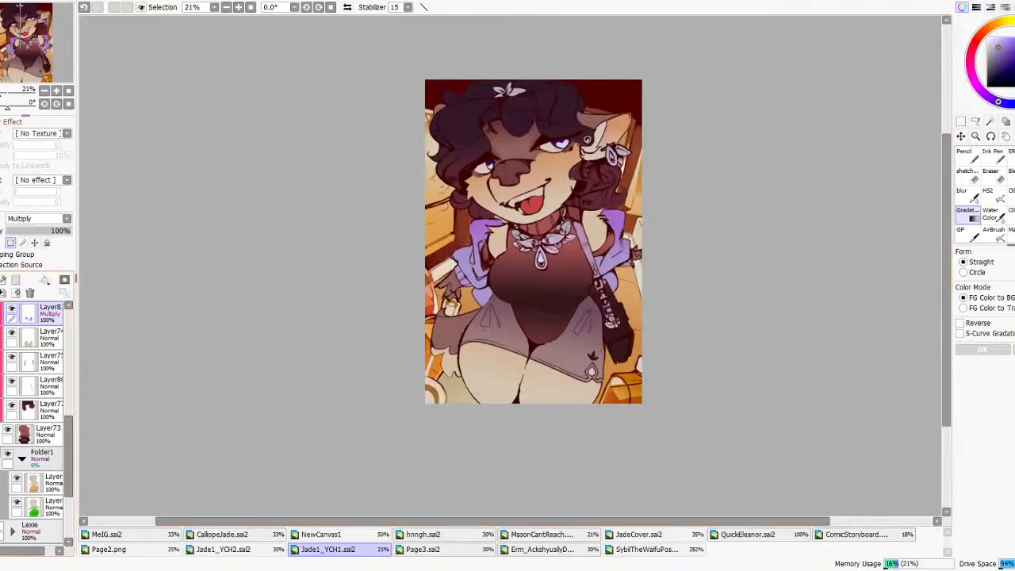
key(ctrl+z)
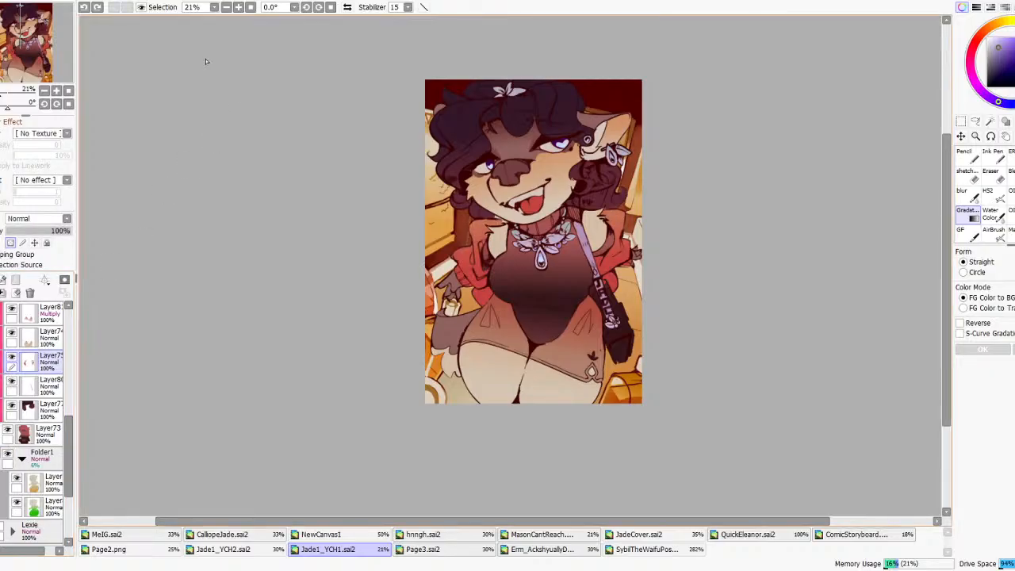
- Make the jacket on Layer75 a more saturated red and try a hue and saturation change on Layer73
click(295, 5)
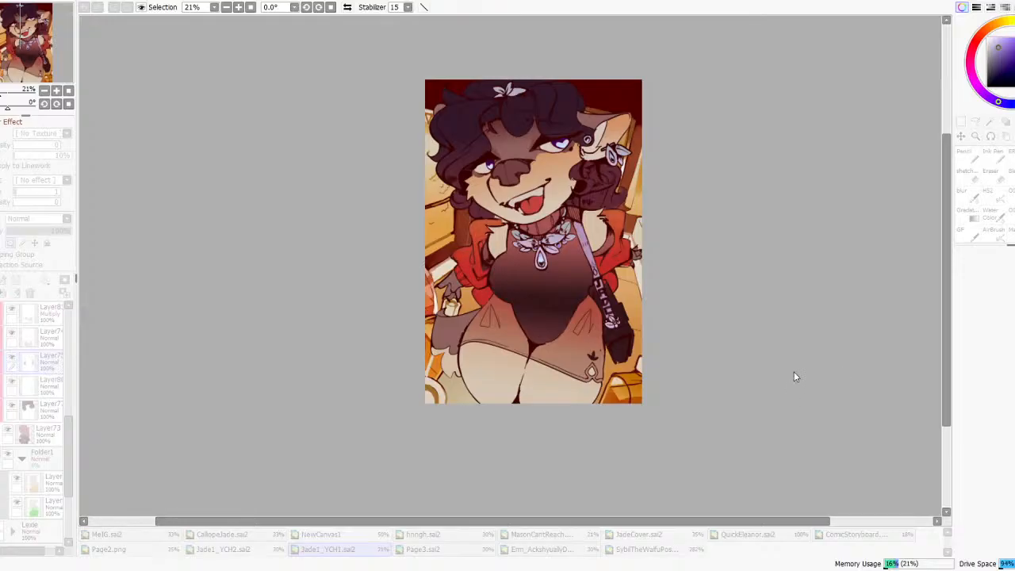
click(820, 425)
click(47, 434)
click(194, 3)
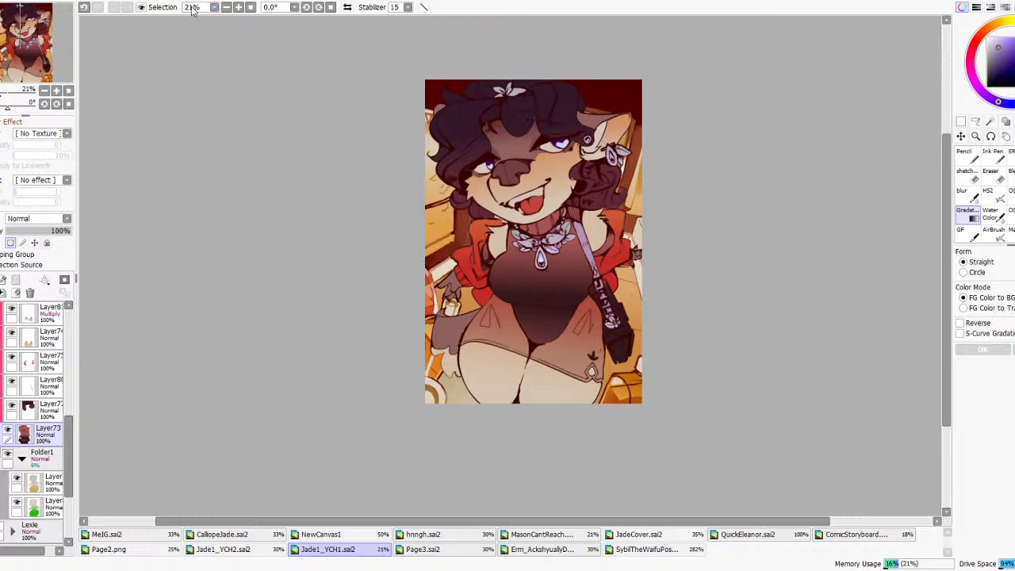
click(329, 10)
drag(781, 354, 753, 361)
click(886, 432)
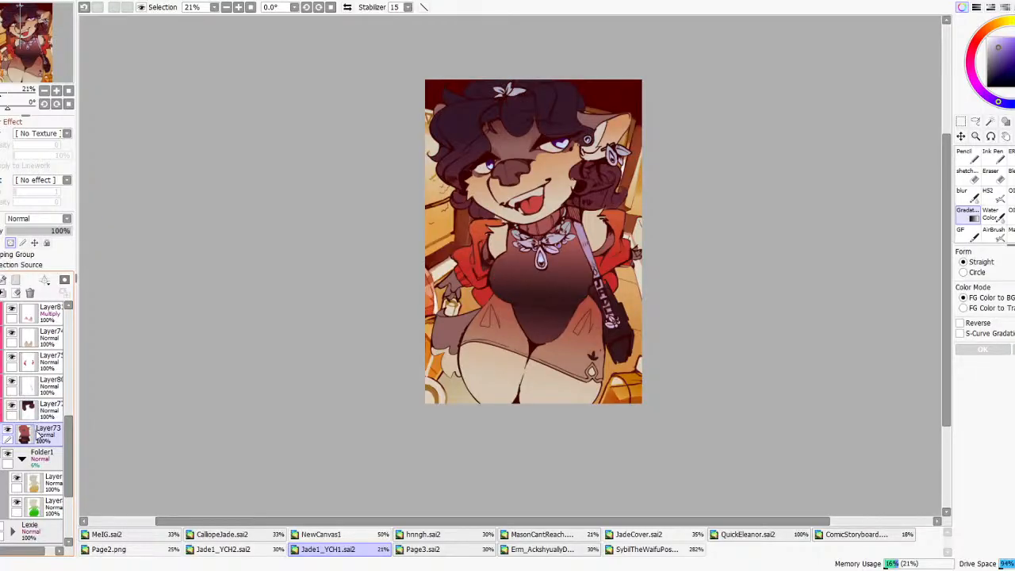
- Toggle Layer73, Layer77 and Layer80 off and on to check what each one contains
click(8, 432)
click(8, 433)
click(11, 405)
click(11, 405)
click(12, 382)
click(12, 382)
- Try a muted greyish purple on the skirt's Multiply layer above Layer74
scroll(33, 363, up, 3)
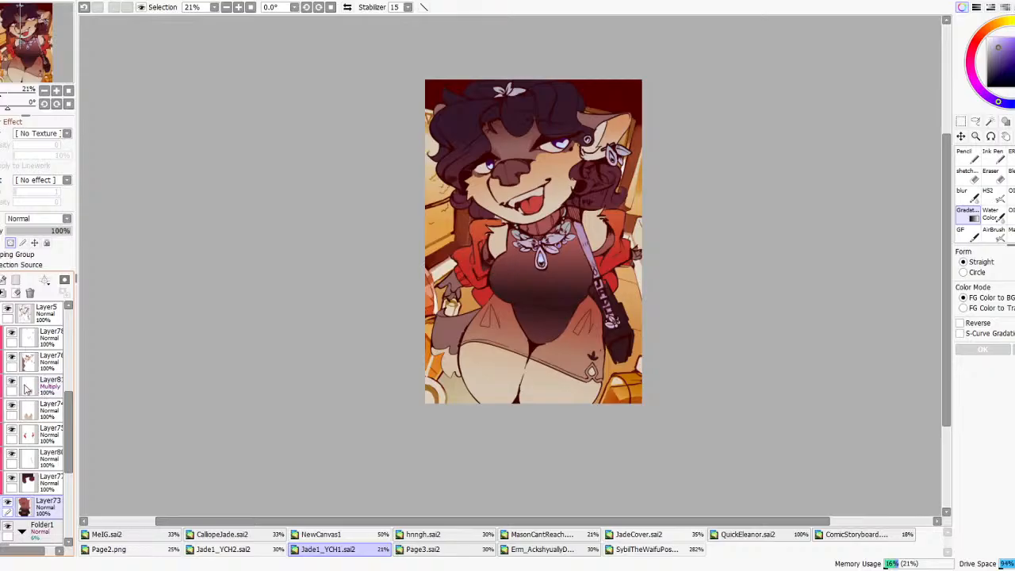
click(46, 379)
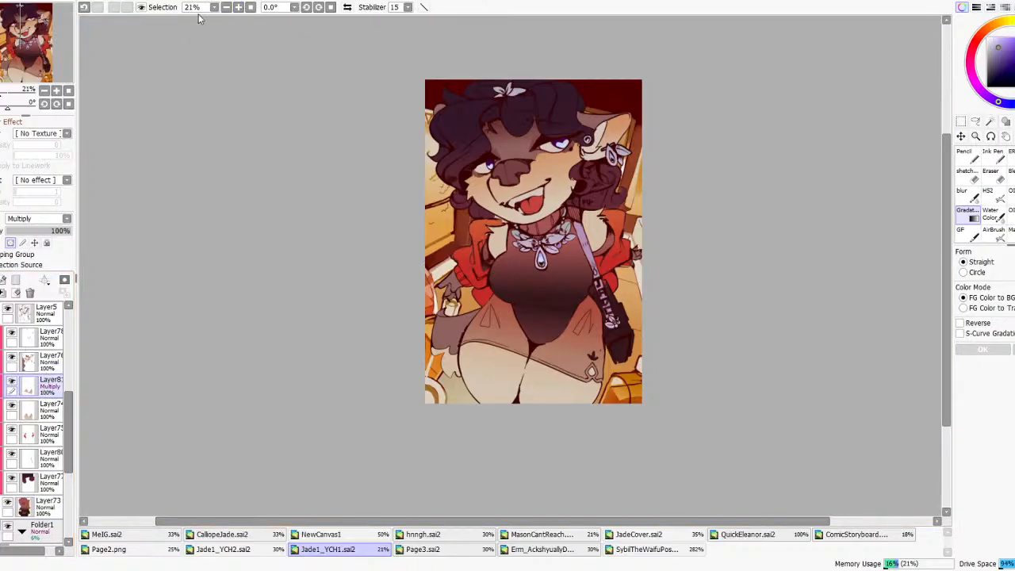
click(315, 9)
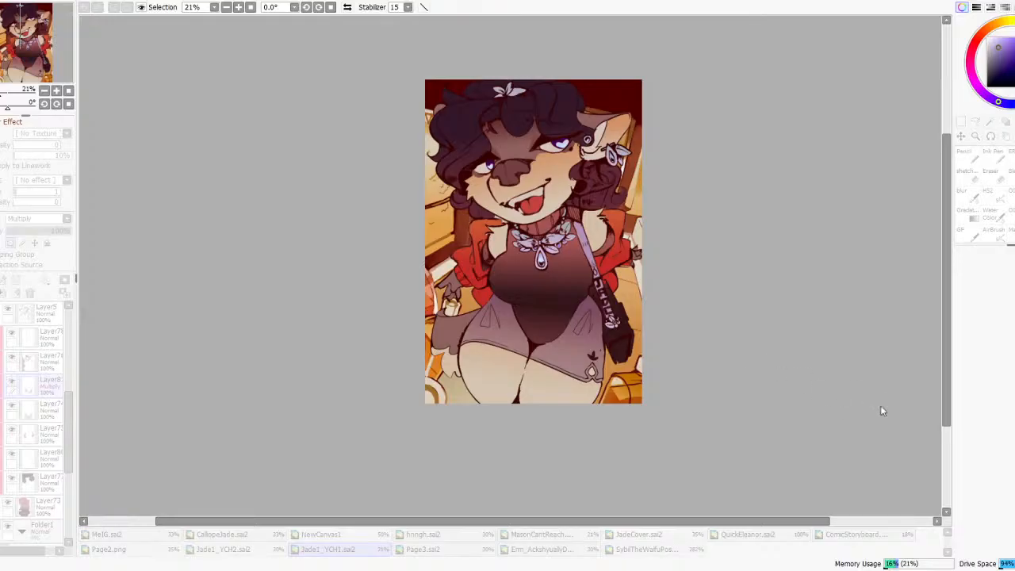
click(887, 428)
- Paint the jacket on Layer75 pale beige with the Pencil, using a colour sampled from the illustration
click(47, 435)
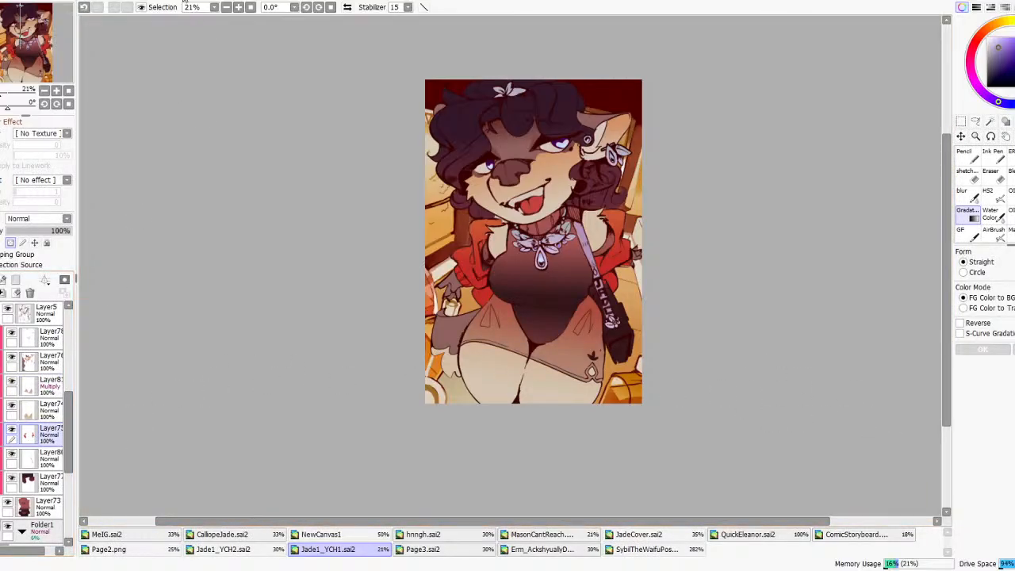
click(296, 9)
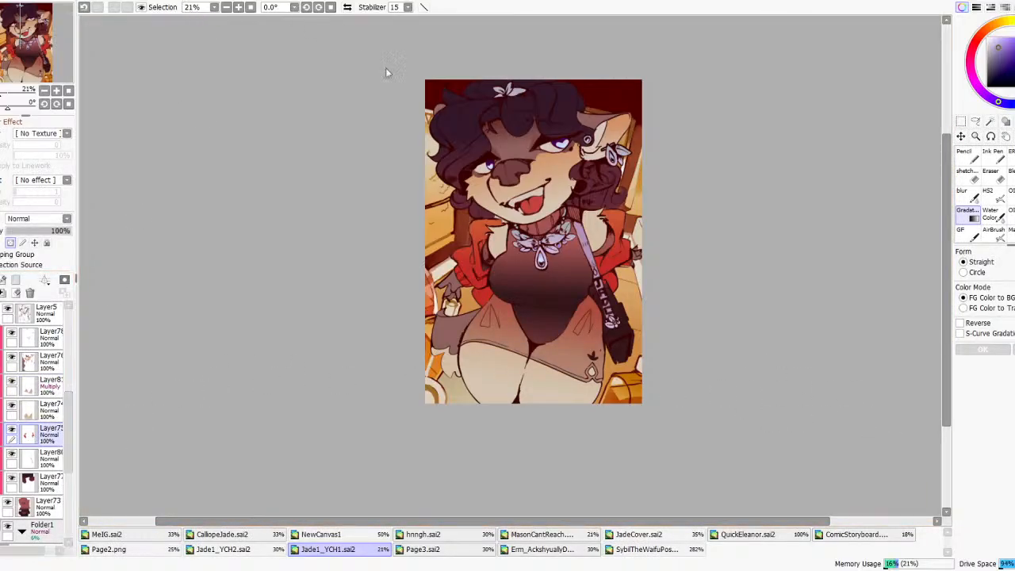
click(870, 427)
scroll(604, 194, up, 1)
right_click(584, 142)
click(976, 161)
scroll(655, 242, down, 2)
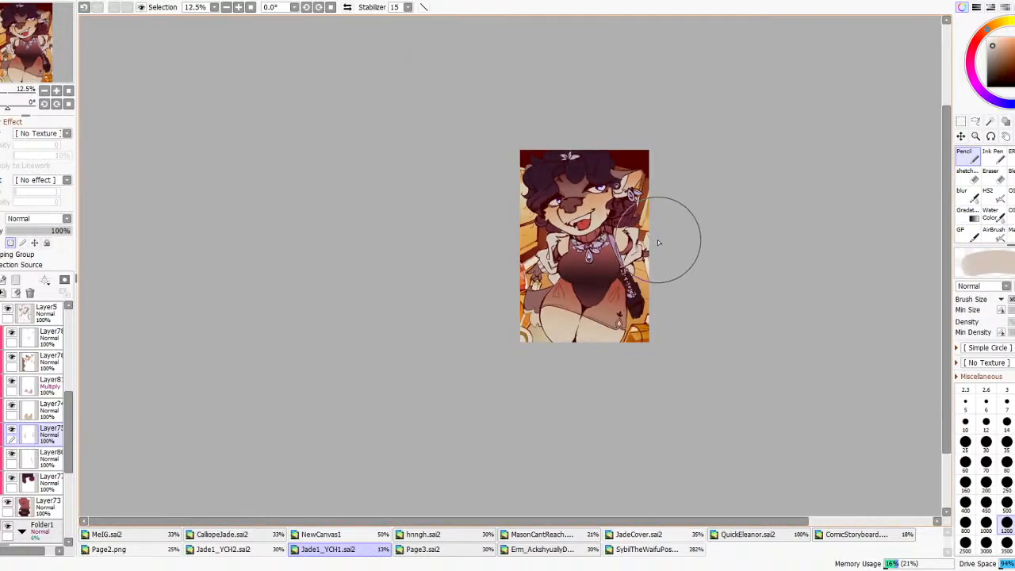
- Draw a straight gradient downward across the leotard and bag on Layer73, change its colour to a muted dark grey, and apply it
scroll(651, 240, up, 2)
click(50, 485)
click(49, 505)
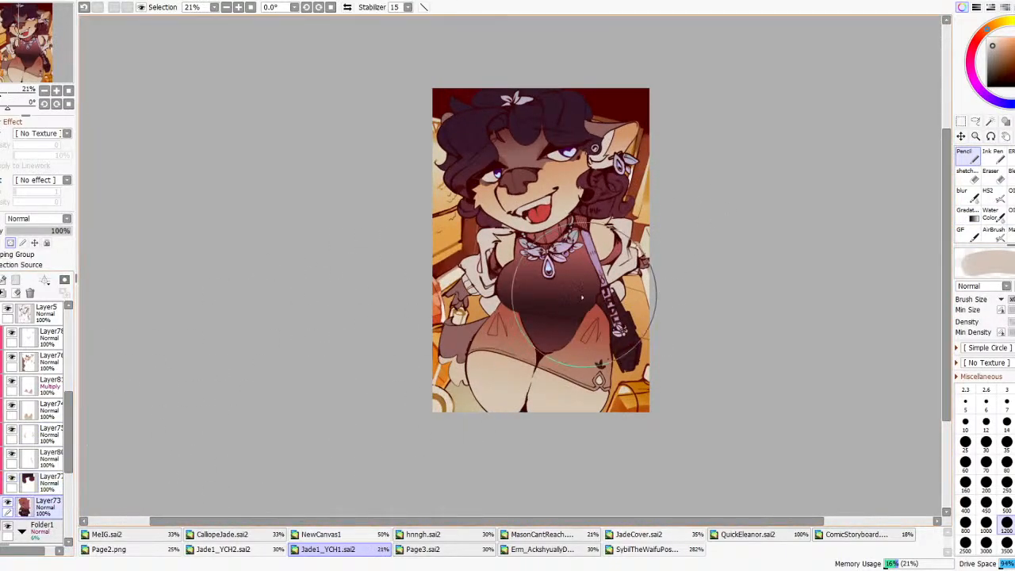
right_click(566, 312)
click(986, 96)
click(1007, 47)
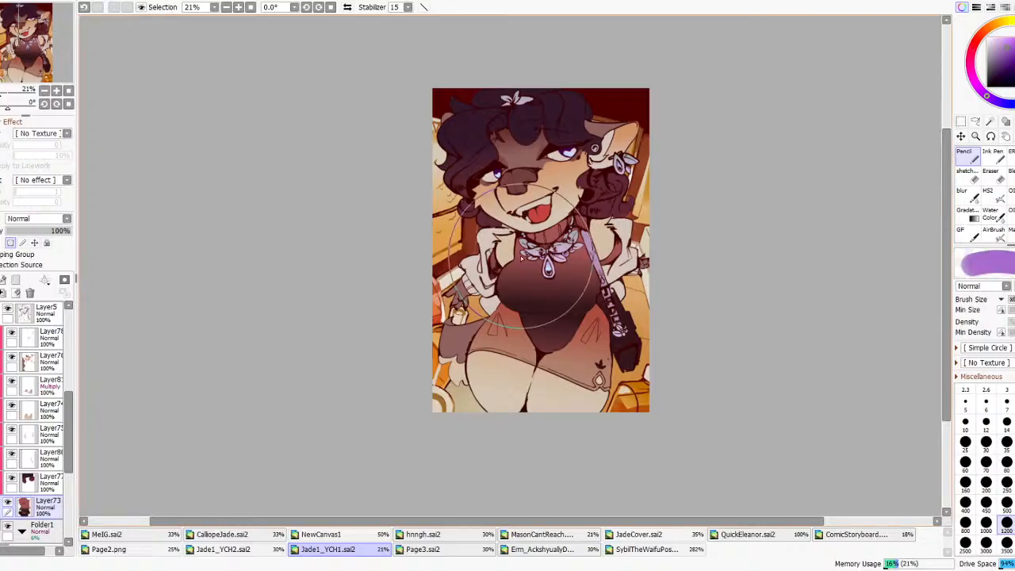
click(975, 219)
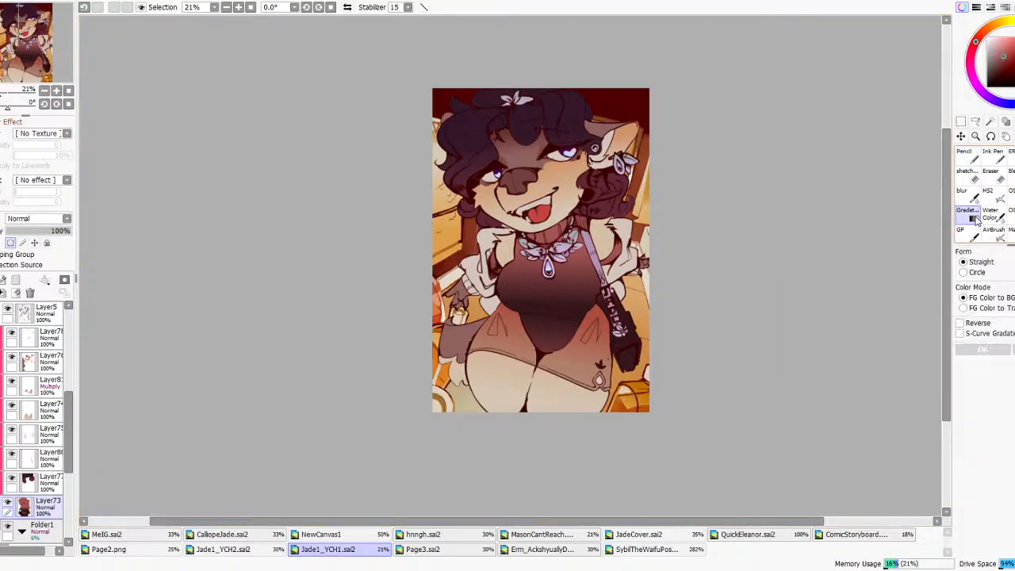
key(ctrl+z)
drag(557, 232, 557, 316)
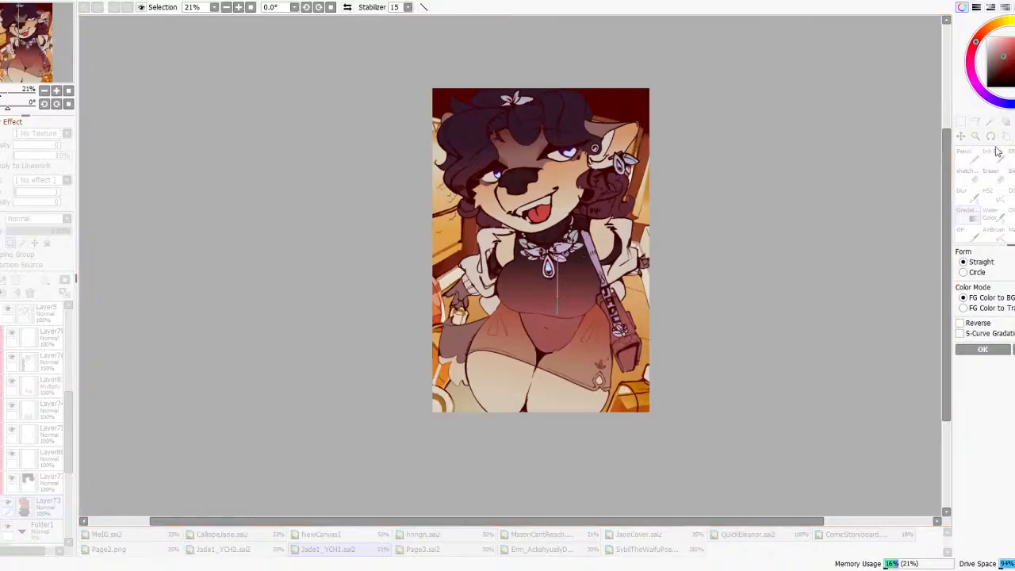
drag(997, 54, 993, 63)
click(972, 67)
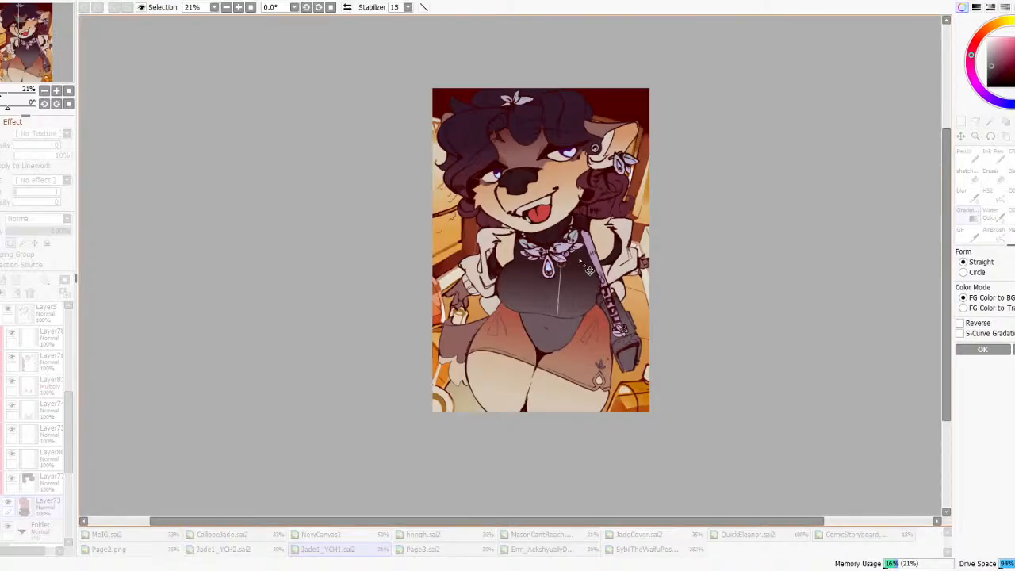
click(982, 348)
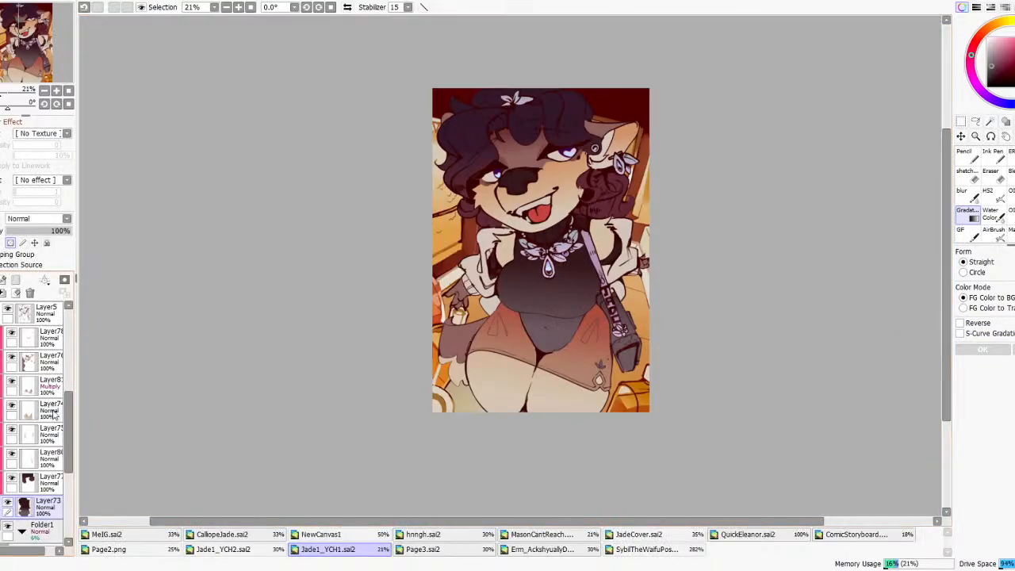
- Shift the hue of the skirt's Multiply layer above Layer74 to a saturated purple and apply the change
click(11, 481)
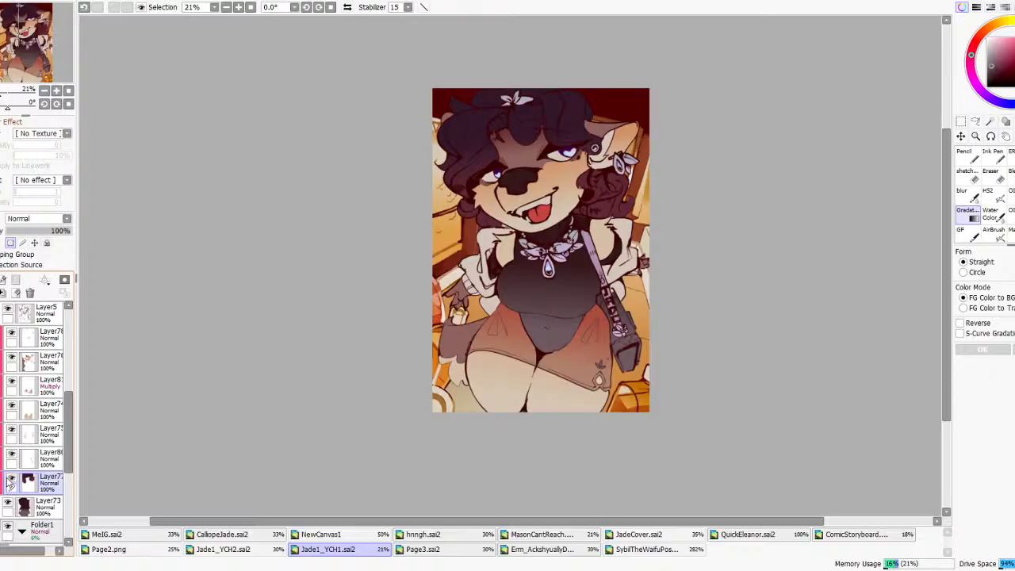
click(14, 386)
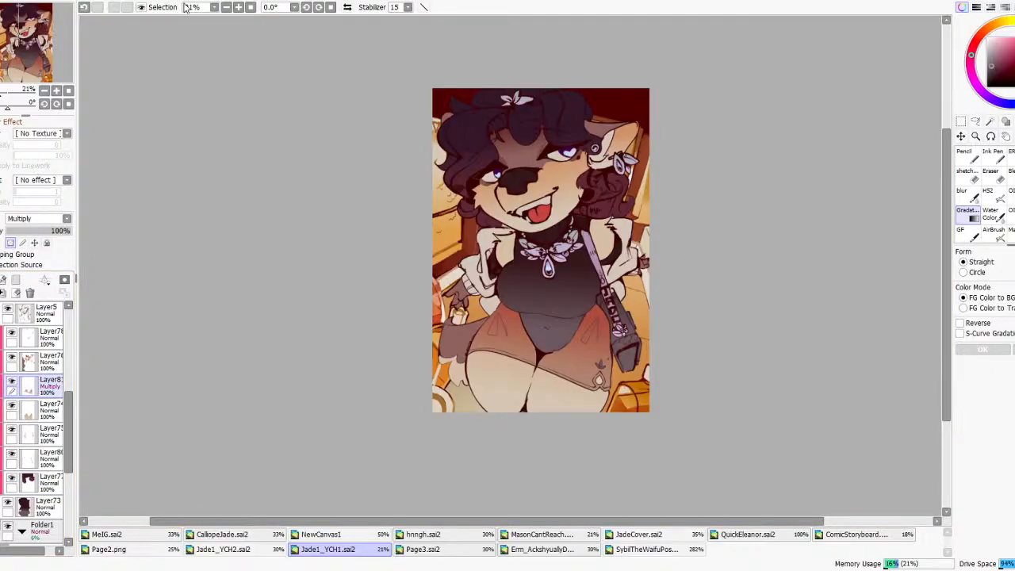
click(343, 22)
drag(798, 376, 885, 372)
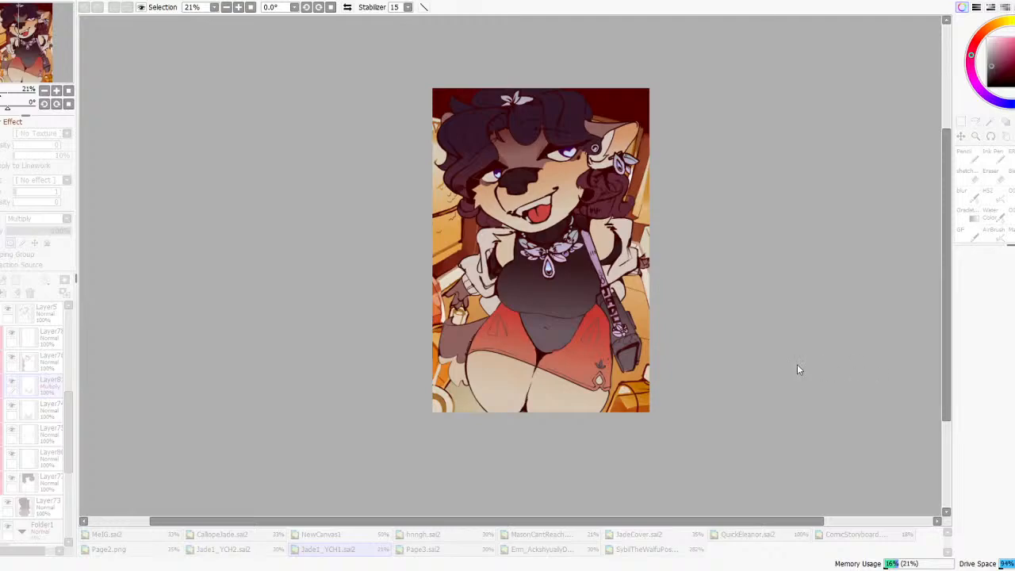
drag(806, 361, 926, 385)
drag(888, 357, 737, 362)
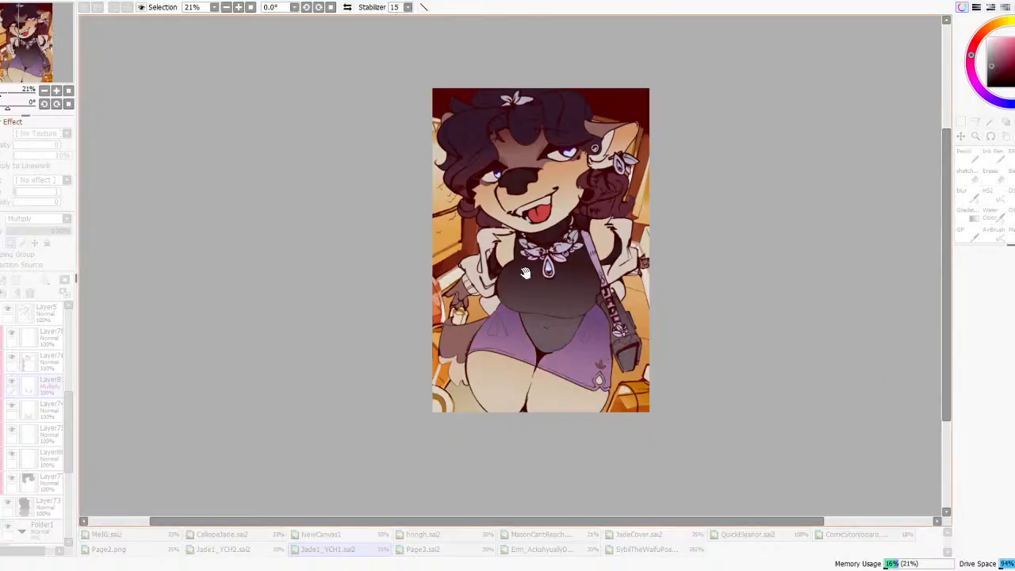
scroll(817, 440, down, 5)
key(Return)
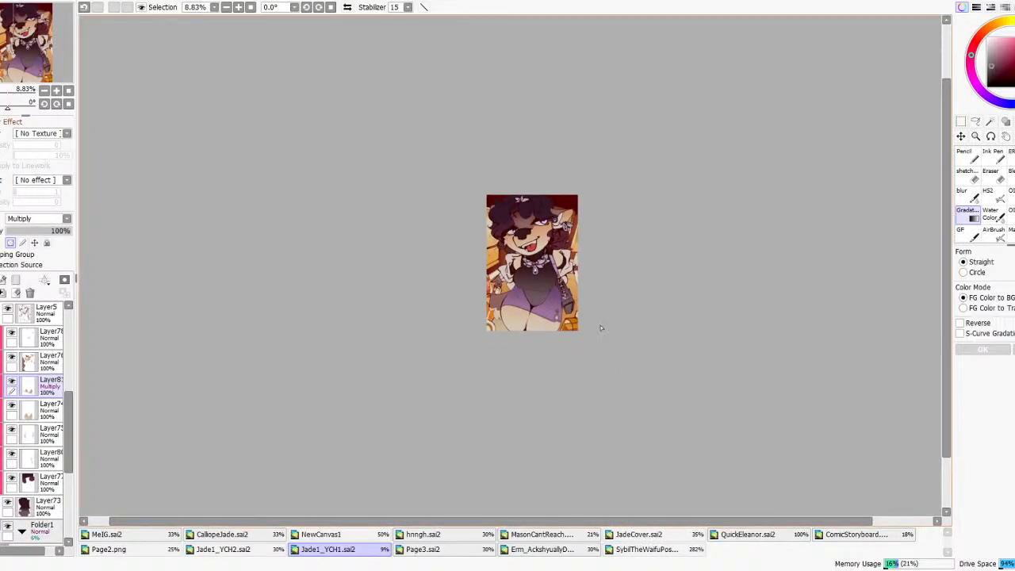
- Undo the purple skirt and adjust its Multiply layer to a muted greyish brown instead
scroll(521, 282, up, 5)
key(ctrl+z)
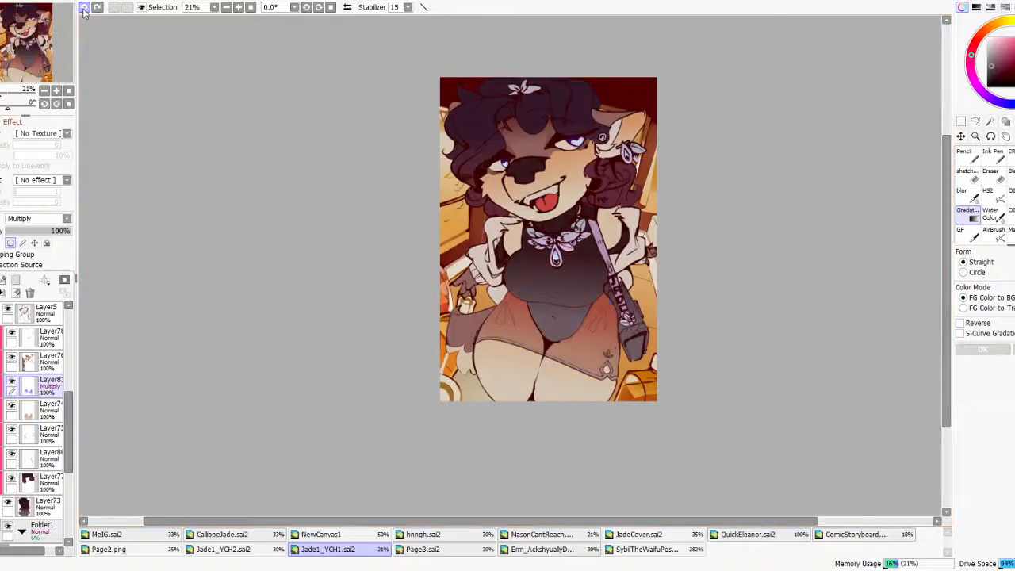
key(ctrl+u)
drag(807, 386, 780, 388)
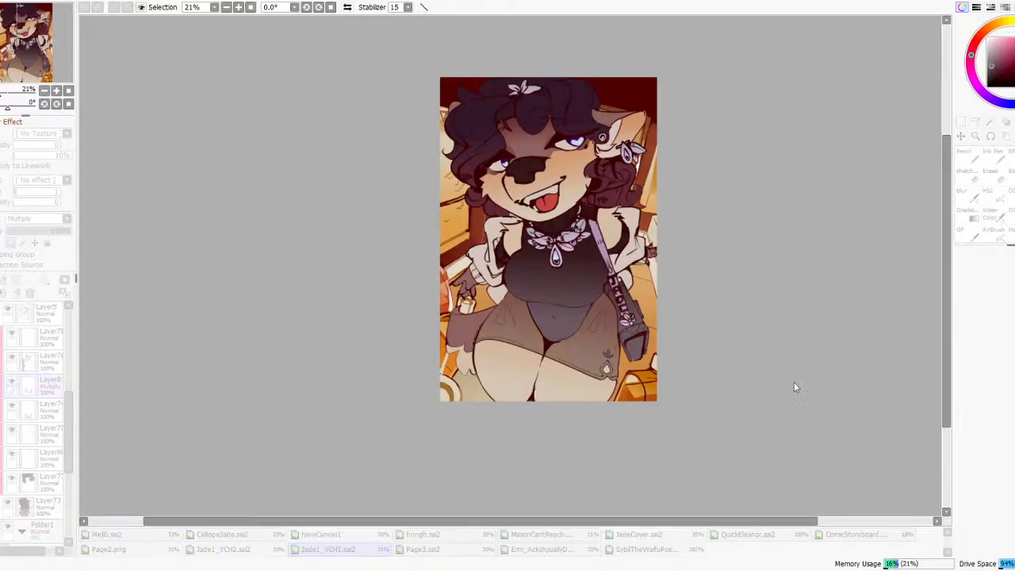
click(840, 429)
scroll(600, 388, down, 2)
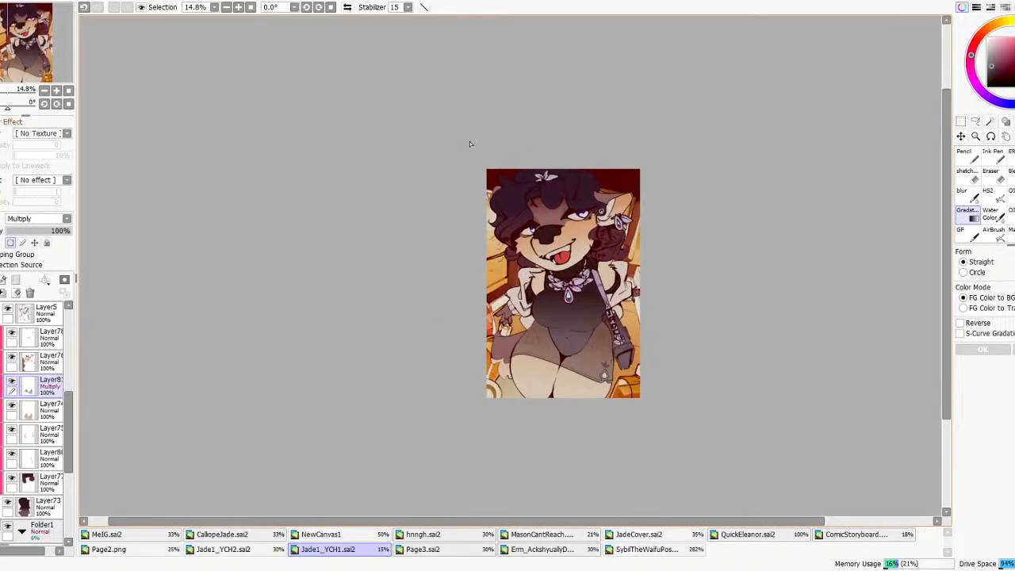
- Check the new clothing colours with the canvas view mirrored and restored, and make Layer75 the active layer
scroll(627, 227, up, 3)
click(347, 7)
click(346, 7)
scroll(645, 198, down, 2)
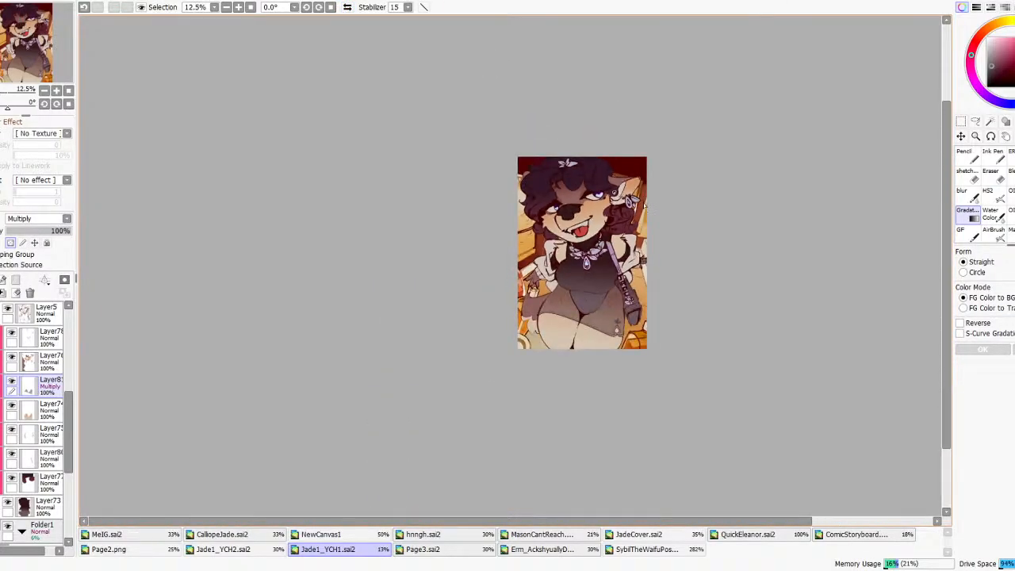
scroll(643, 205, up, 3)
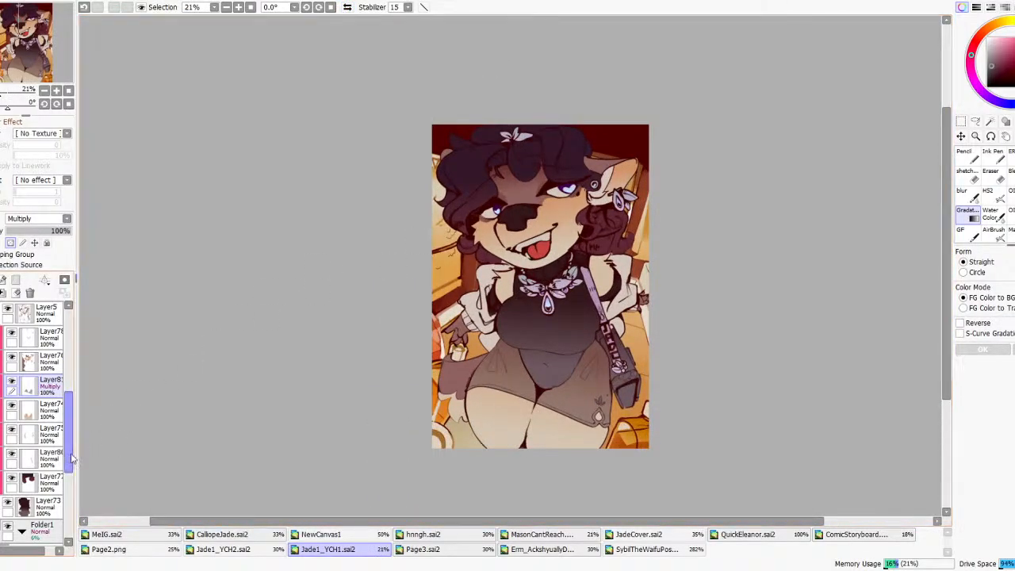
click(21, 433)
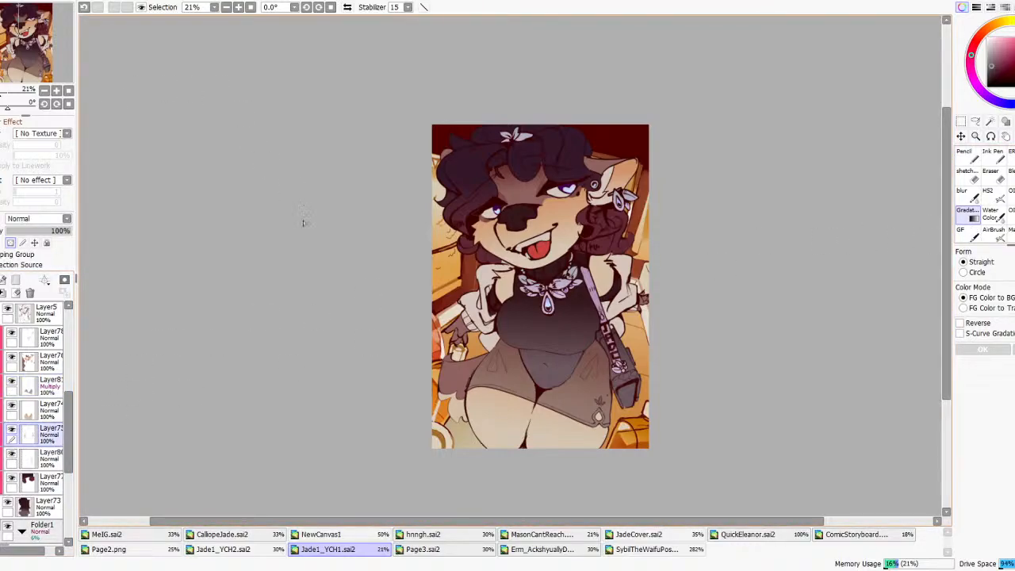
- Compare the earlier red outfit colours with the newer dark neutral version by stepping back and forth through the edit history
key(ctrl+z)
key(ctrl+z)
key(ctrl+z)
key(ctrl+z)
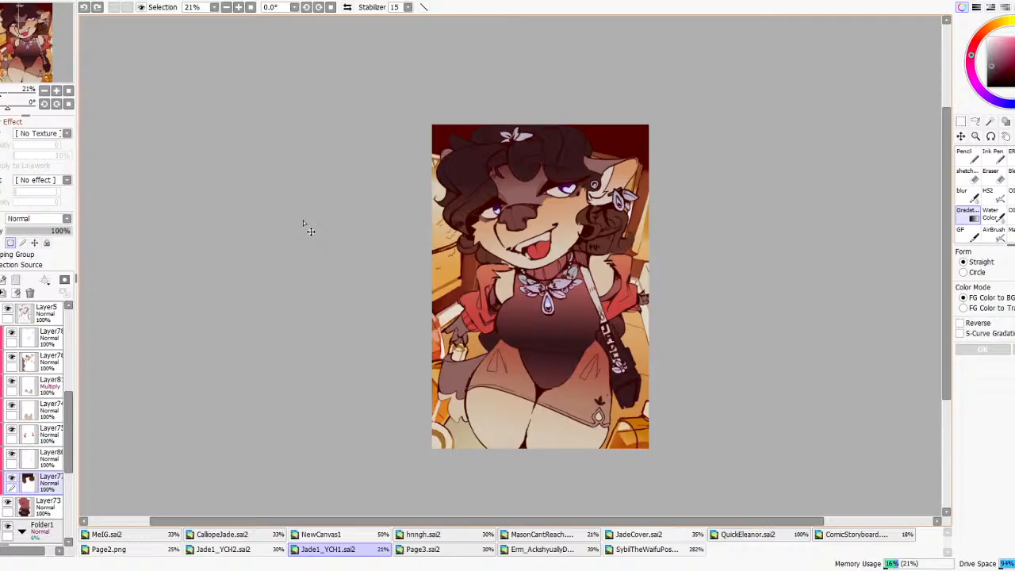
key(ctrl+y)
key(ctrl+y)
key(ctrl+y)
key(ctrl+y)
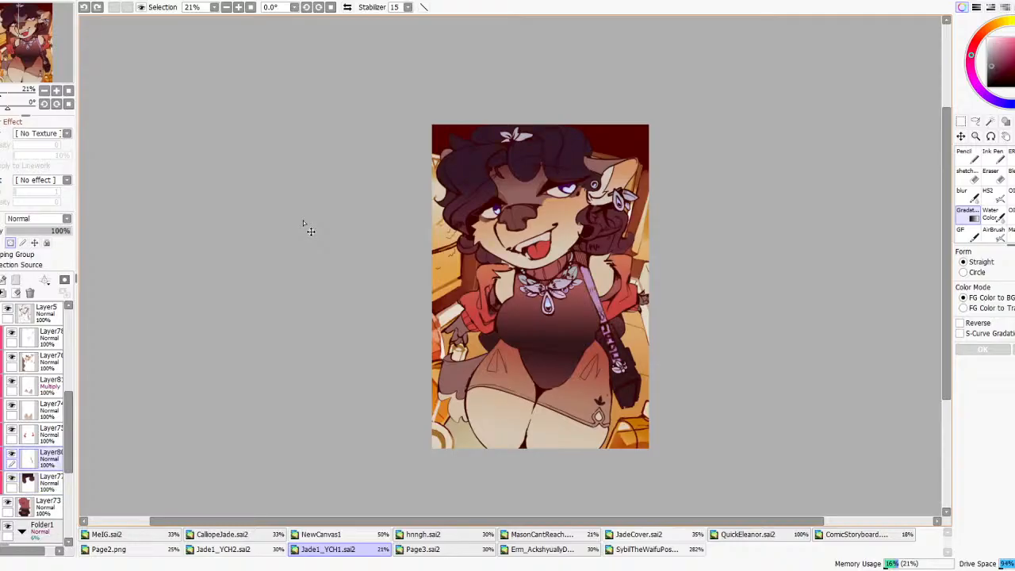
key(ctrl+y)
key(ctrl+y)
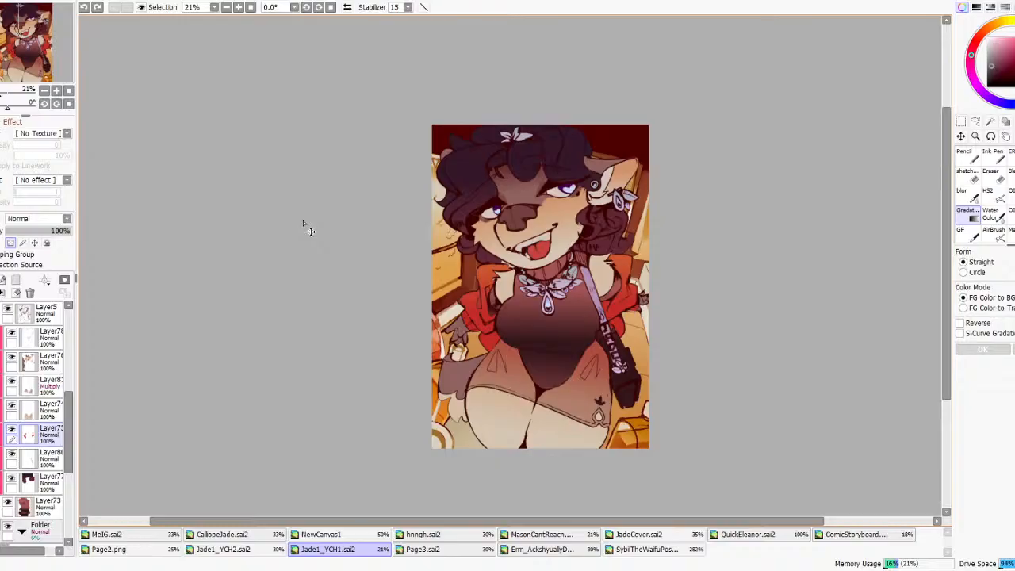
key(ctrl+z)
key(ctrl+z)
key(ctrl+z)
key(ctrl+z)
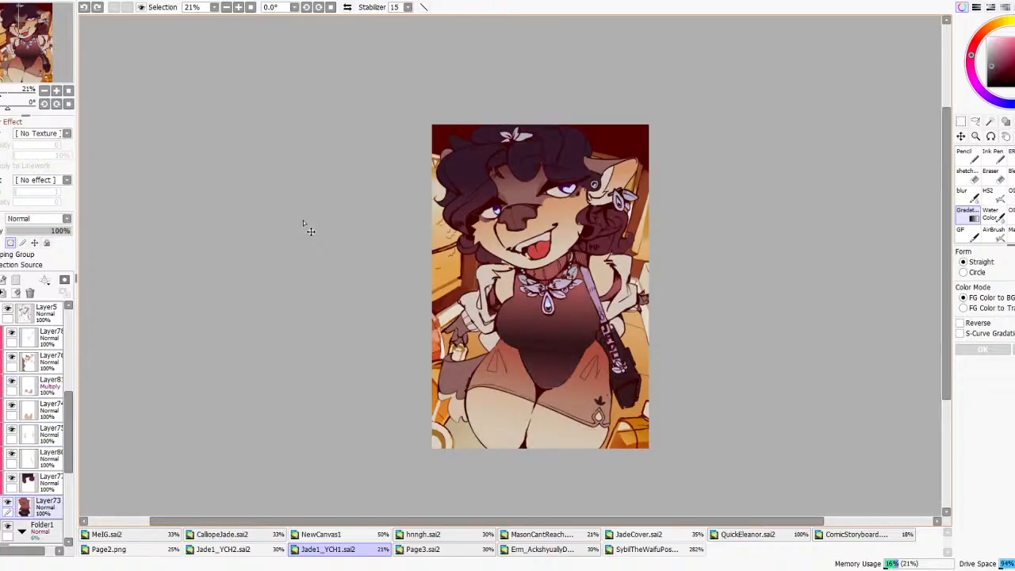
key(ctrl+y)
key(ctrl+y)
key(ctrl+z)
key(ctrl+z)
key(ctrl+z)
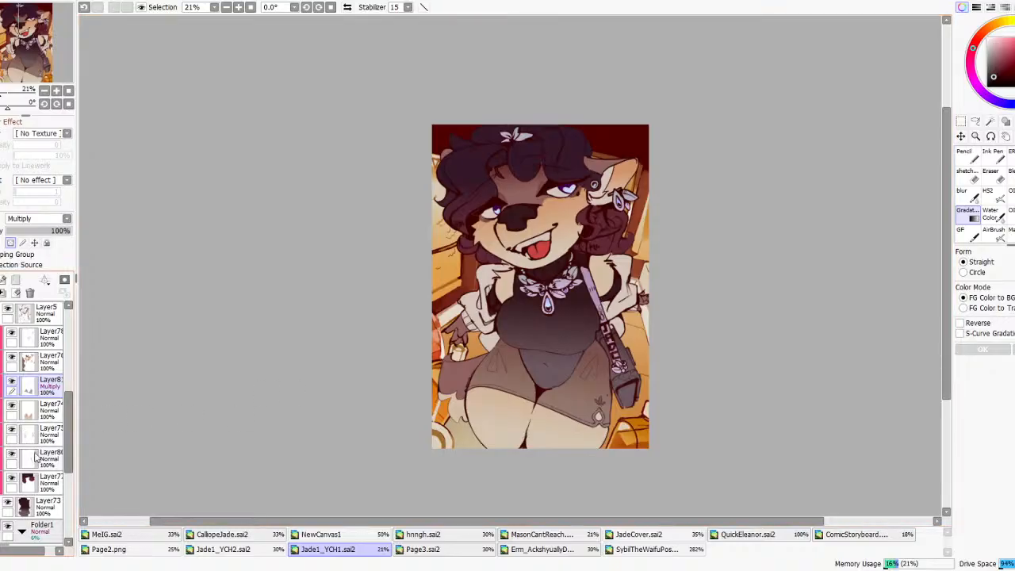
- Draw a straight gradient upward over the leotard on Layer73, reverse it, change its colour to a muted dark plum, and apply it
click(43, 482)
click(22, 504)
drag(559, 358, 559, 290)
scroll(596, 269, down, 4)
scroll(584, 272, up, 3)
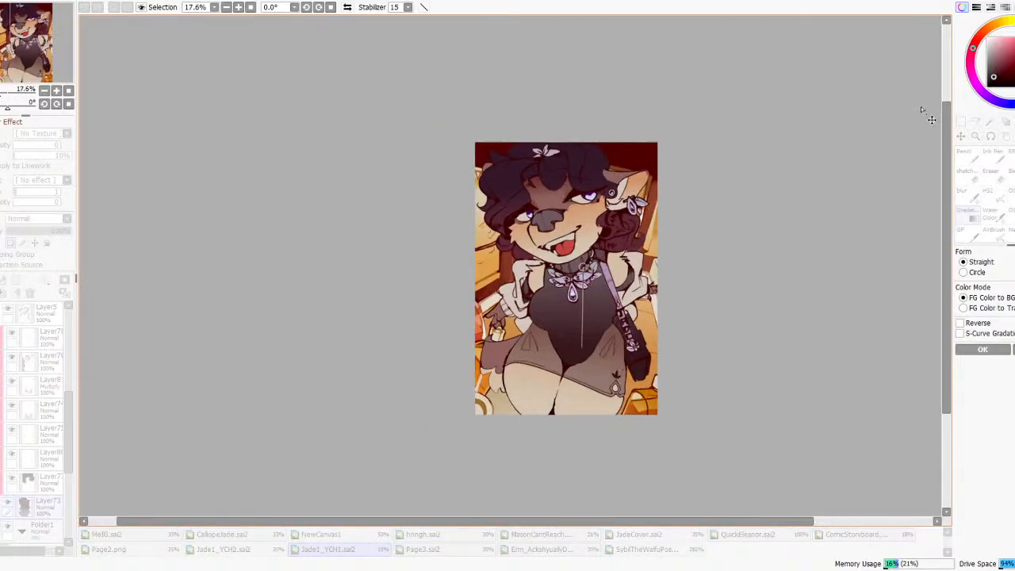
key(x)
click(996, 62)
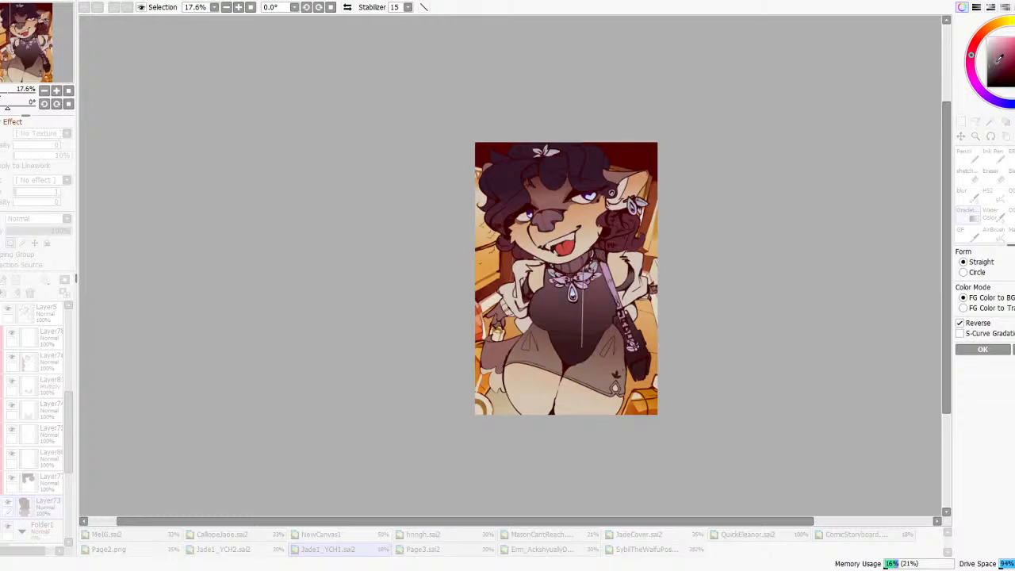
scroll(668, 150, down, 2)
scroll(670, 154, up, 2)
drag(1006, 60, 1001, 64)
click(981, 348)
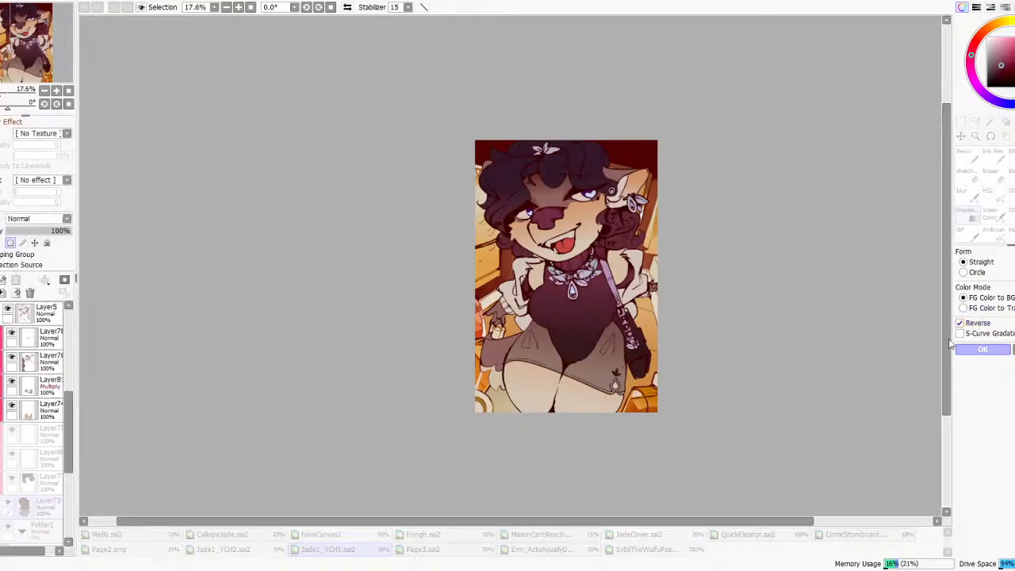
scroll(595, 229, up, 1)
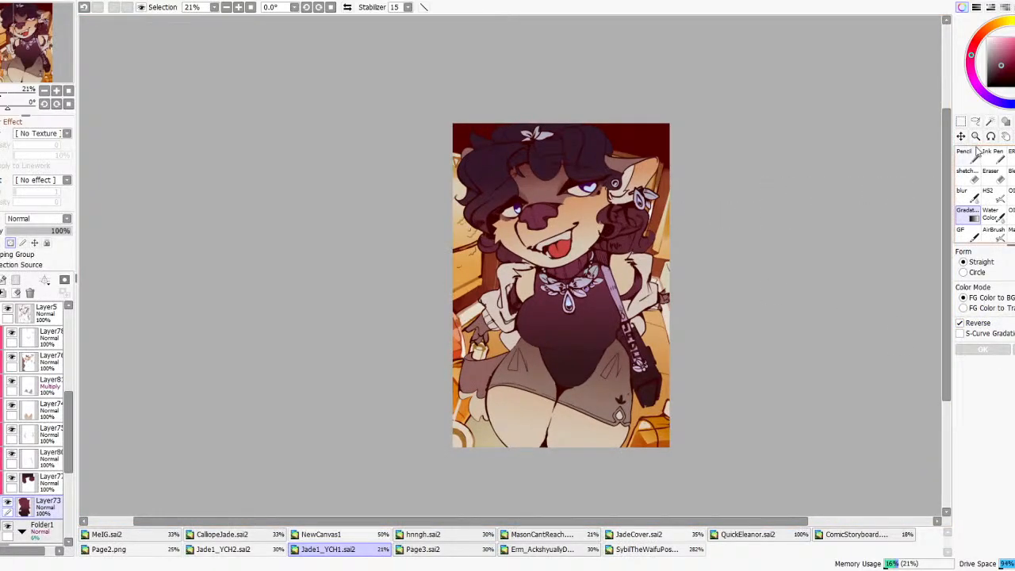
- Apply an unreversed dark plum gradient to the skirt's Multiply layer and lower the layer's opacity to 74%
click(36, 386)
drag(424, 316, 570, 454)
drag(583, 305, 583, 367)
click(978, 324)
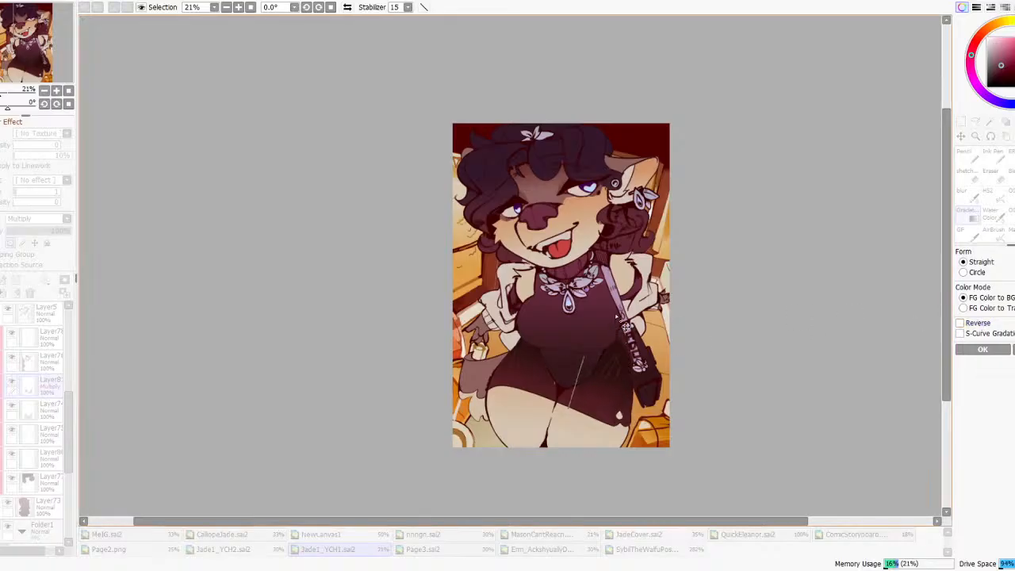
click(982, 350)
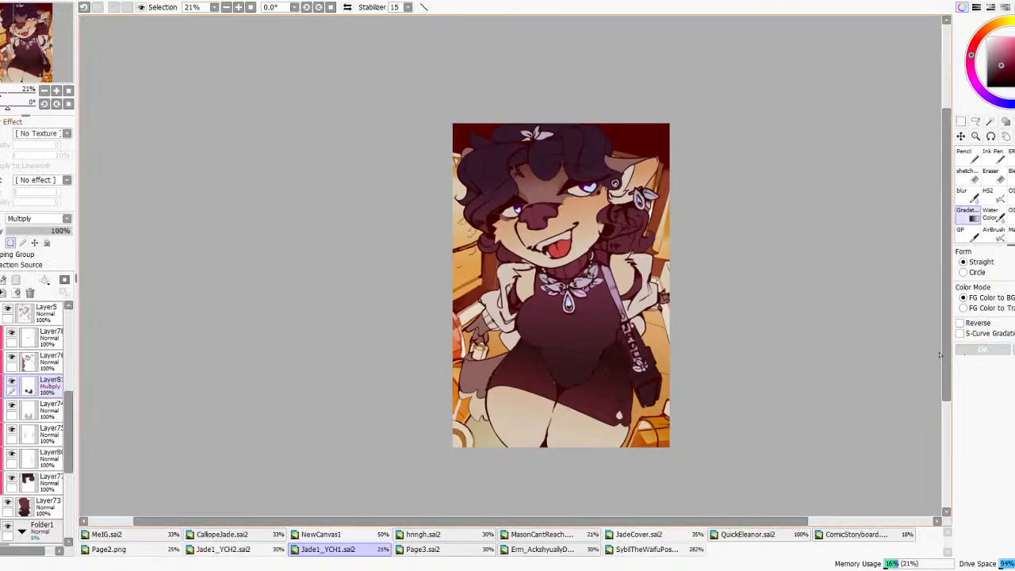
click(40, 230)
drag(40, 232, 54, 231)
scroll(584, 277, down, 6)
scroll(537, 276, up, 6)
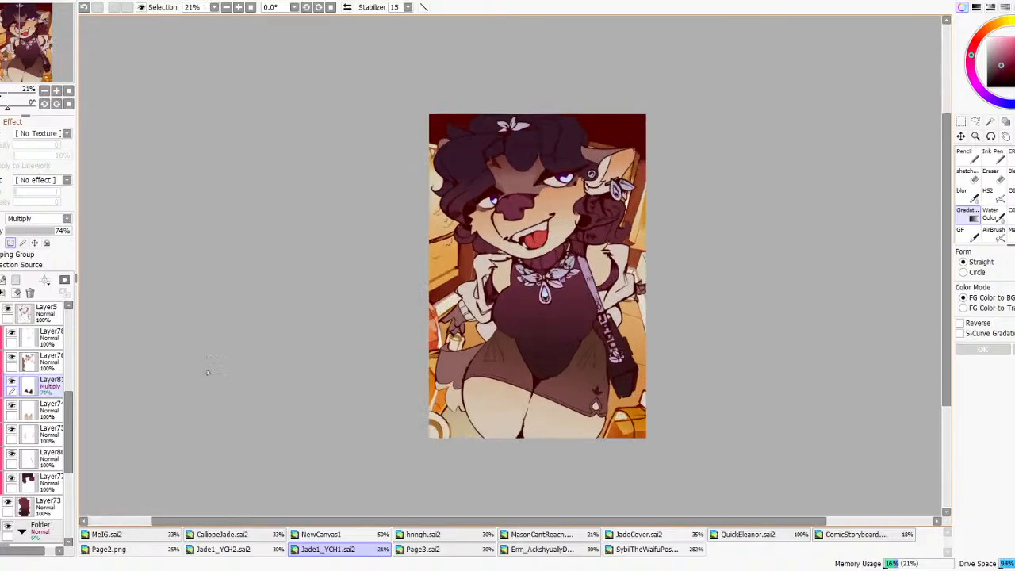
- Draw a straight gradient downward over the jacket on Layer75, change its colour to deep red without reversing it, and apply it
click(45, 363)
click(53, 433)
drag(576, 264, 575, 301)
click(986, 76)
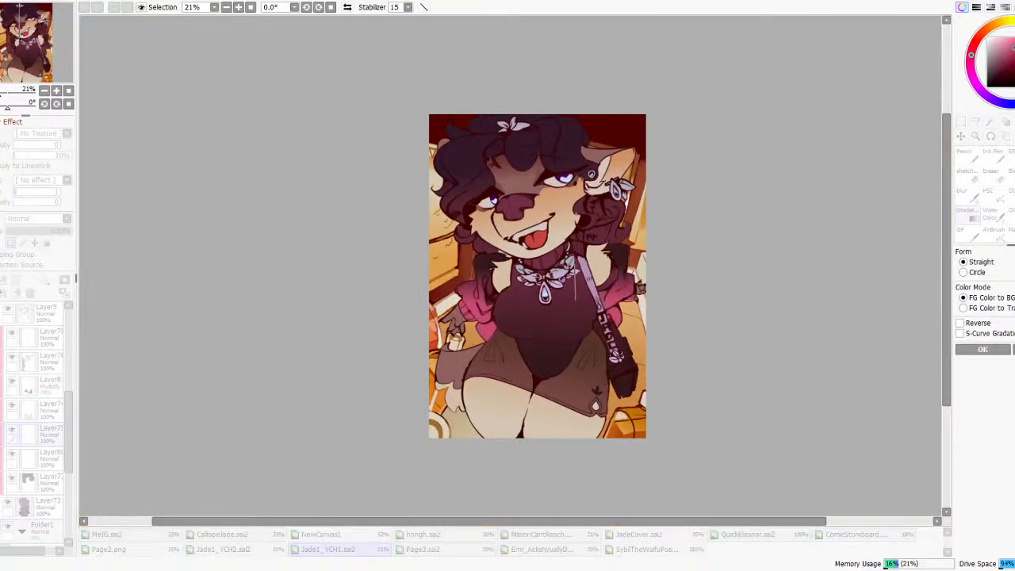
click(959, 323)
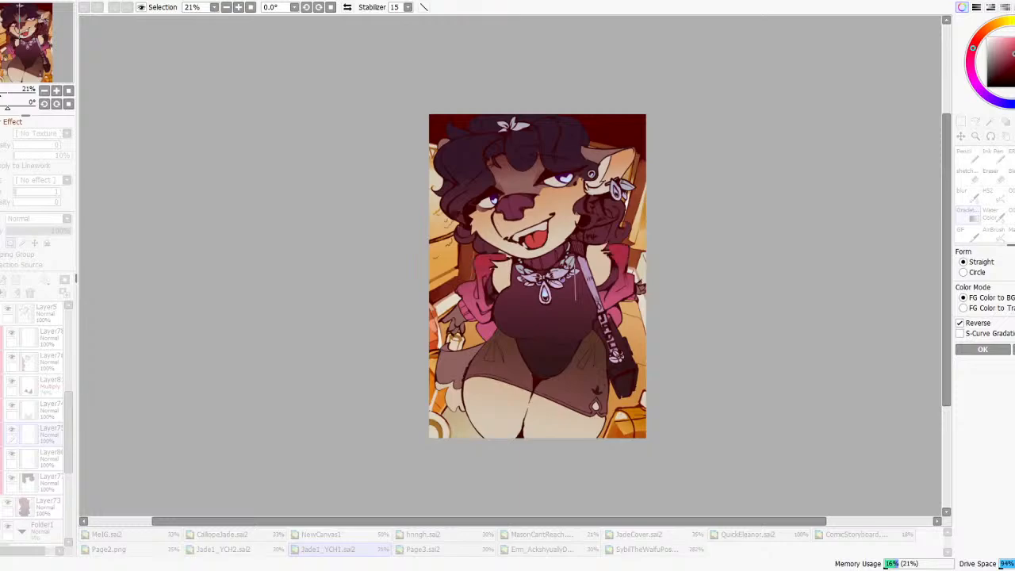
drag(1006, 57, 1009, 57)
click(977, 41)
key(x)
drag(1008, 47, 1014, 51)
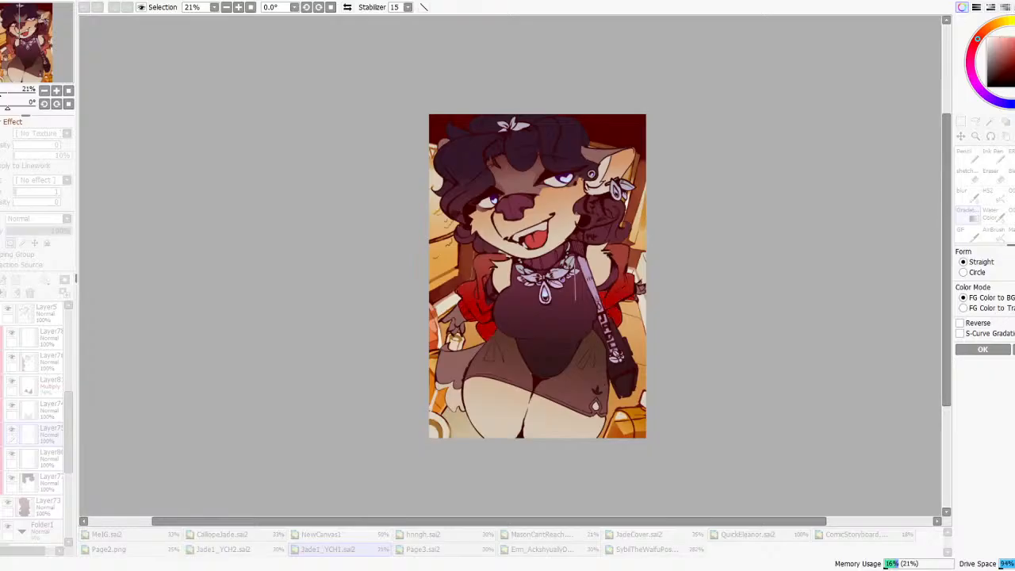
scroll(622, 248, down, 5)
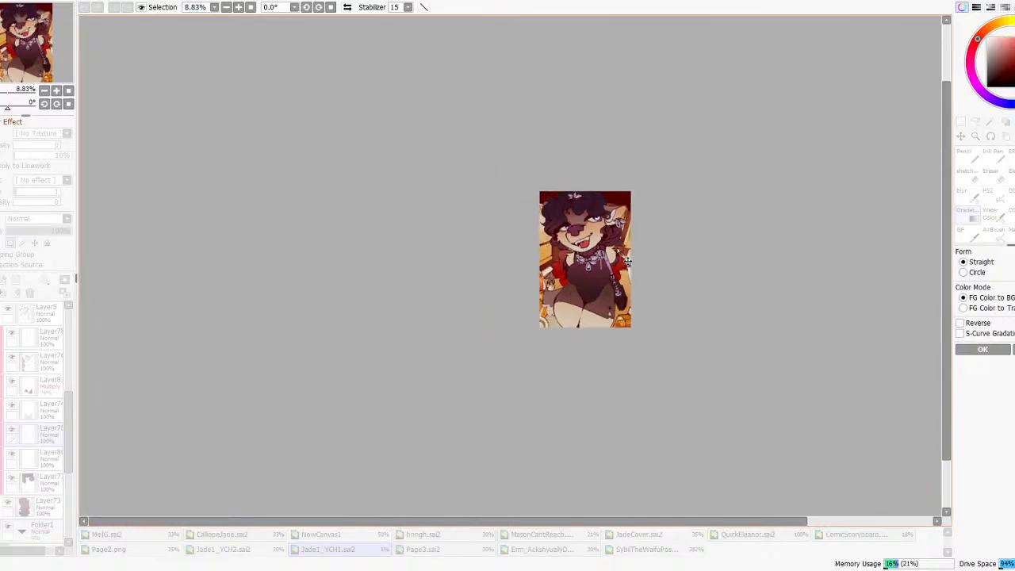
scroll(604, 249, up, 4)
click(982, 349)
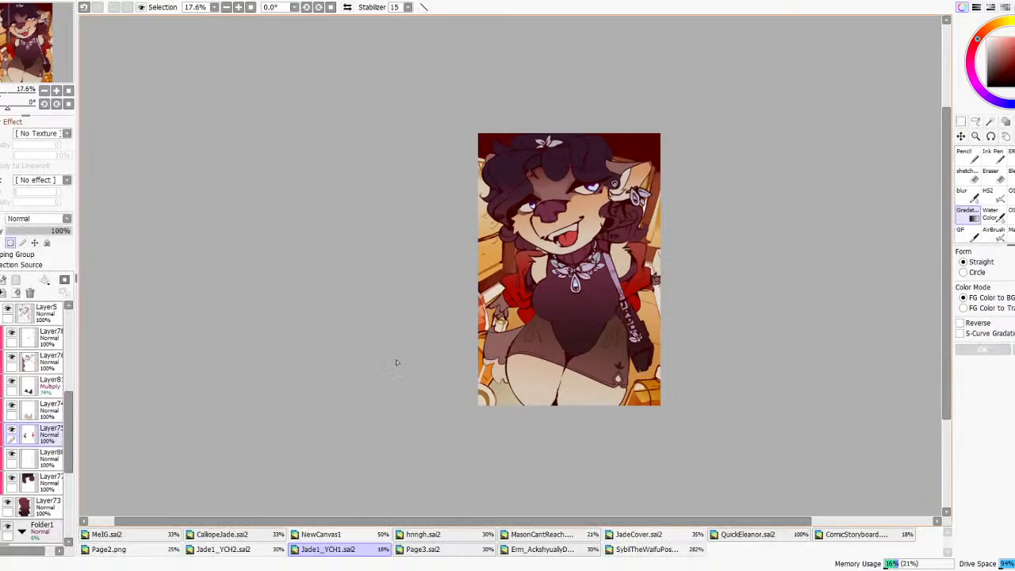
- Draw an upward gradient over the skirt's Multiply layer, shift its colour to a muted magenta without reversing it, and apply it
click(46, 387)
drag(598, 366, 602, 340)
click(968, 323)
click(969, 324)
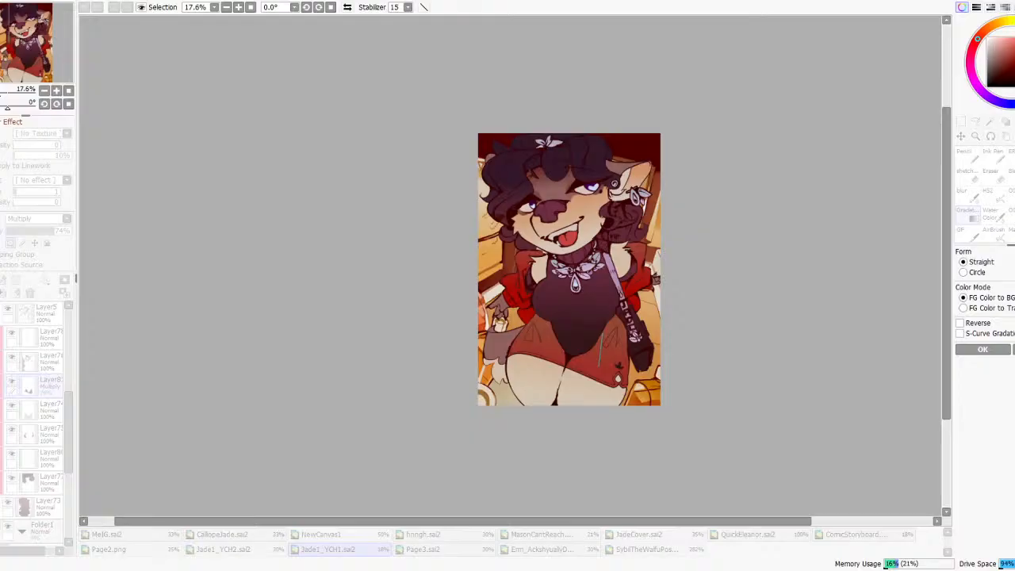
click(1004, 48)
click(1013, 55)
click(999, 56)
drag(972, 49, 964, 79)
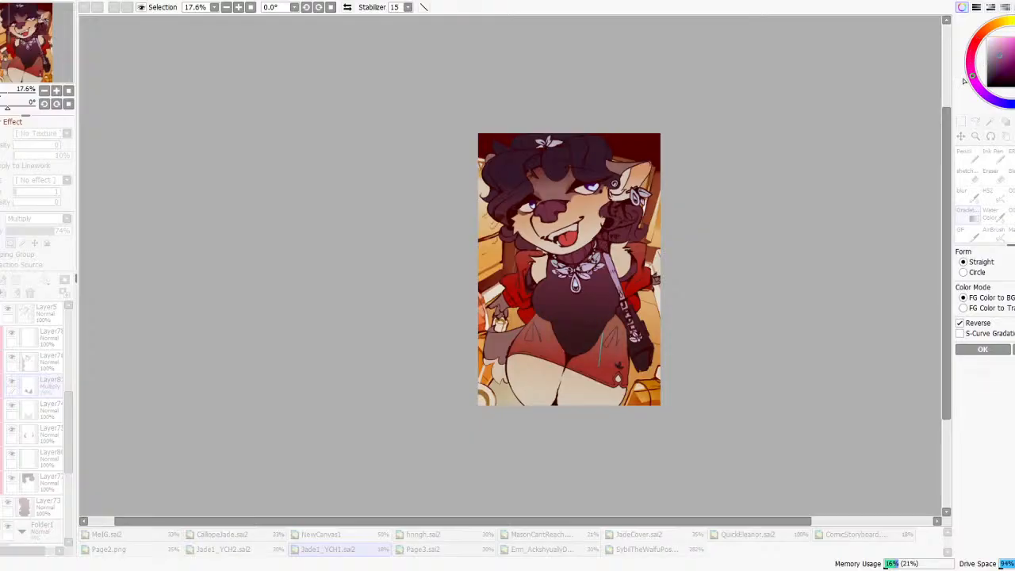
scroll(709, 214, down, 3)
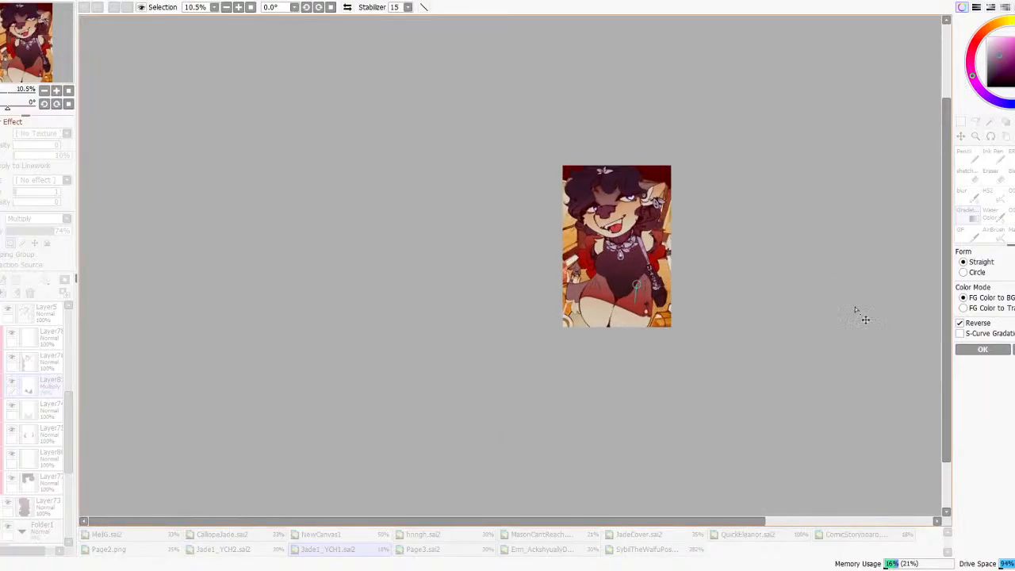
click(974, 324)
scroll(630, 272, up, 3)
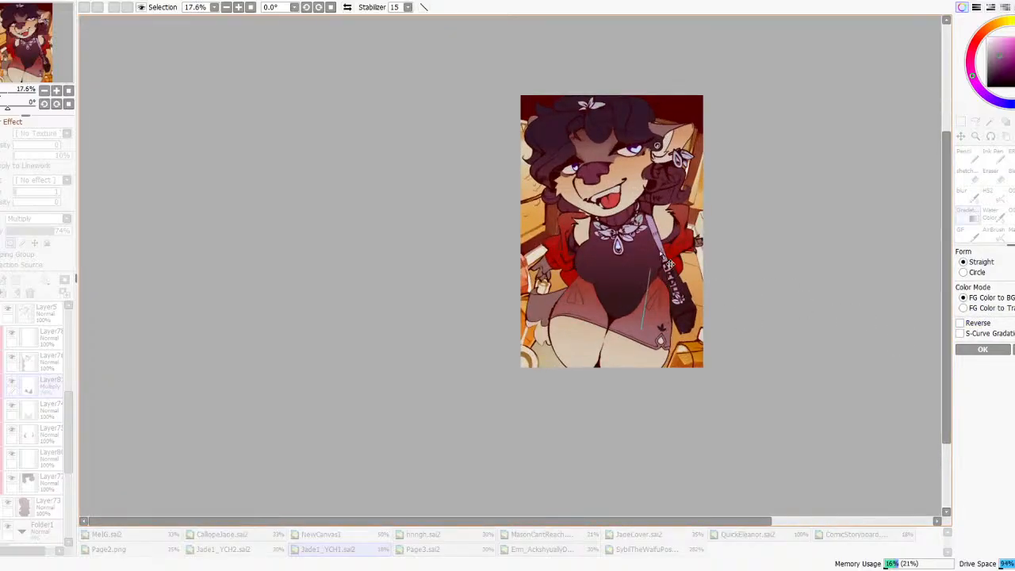
click(983, 350)
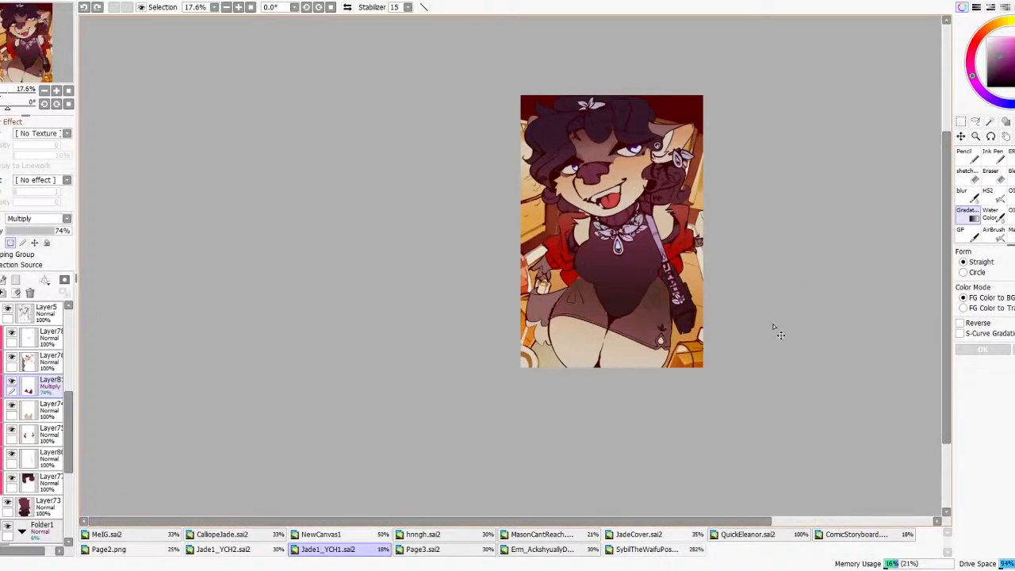
scroll(704, 272, down, 4)
scroll(704, 272, up, 5)
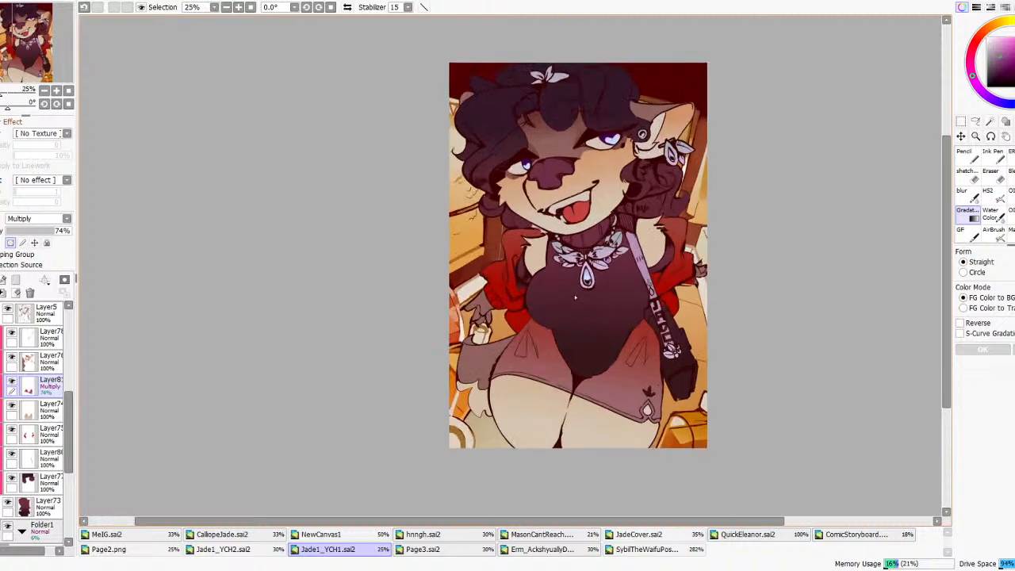
- Hide the BG(1) and Bg(2) layer groups to show the character on the plain beige backdrop
scroll(2, 425, down, 3)
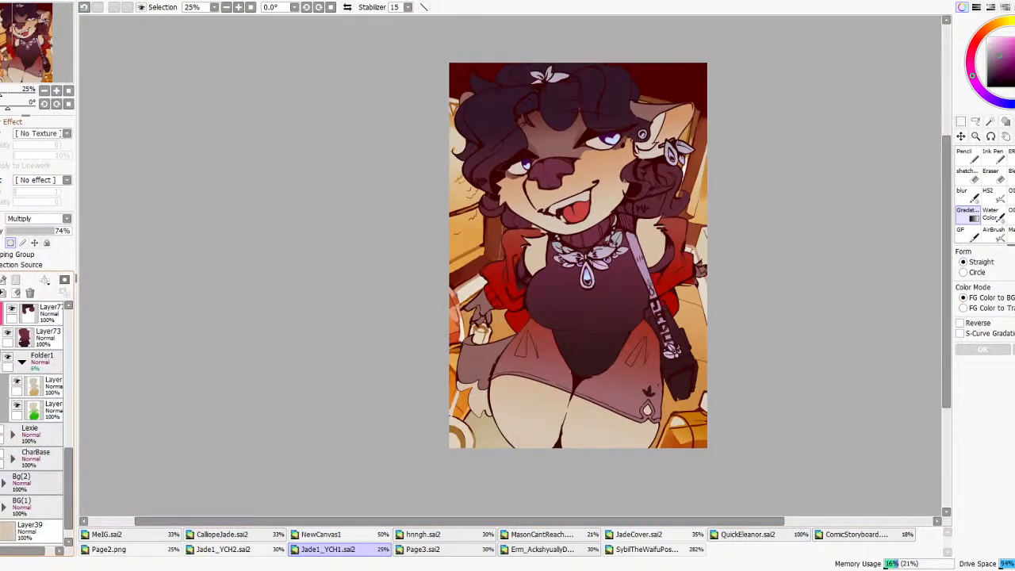
click(1, 501)
click(1, 478)
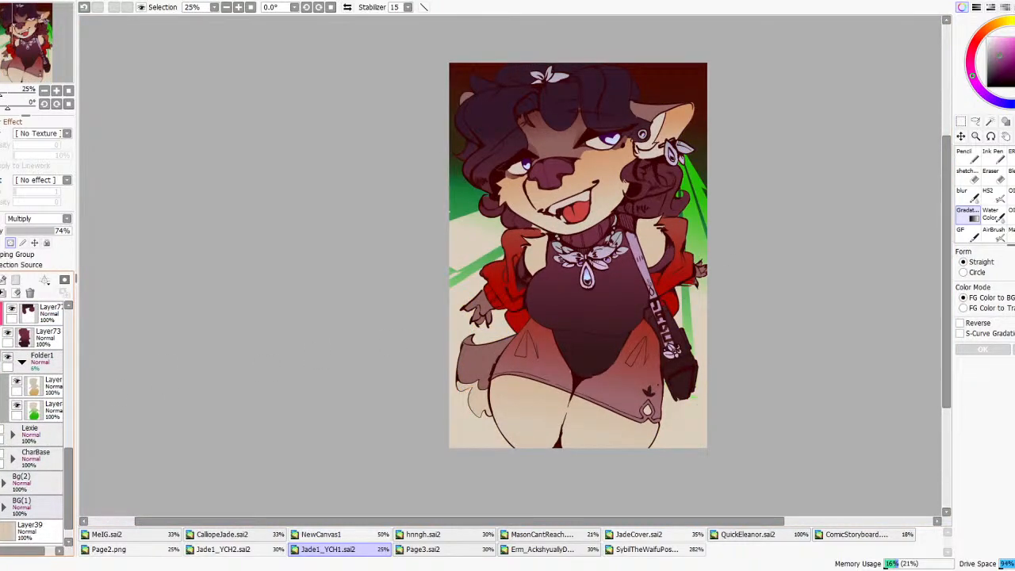
click(1, 478)
scroll(596, 235, down, 2)
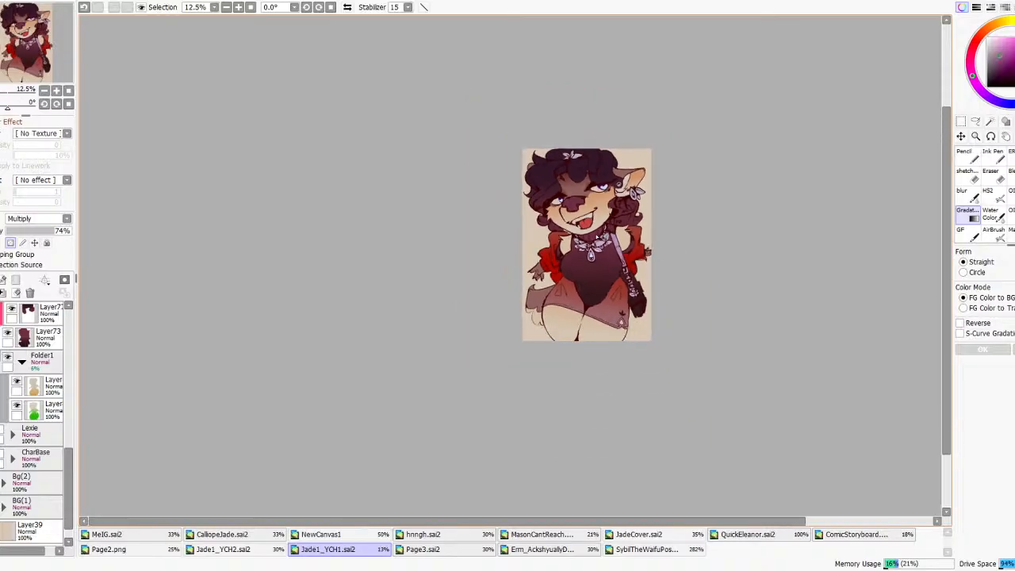
- Compare the outfit with and without the red jacket and skirt against the plain backdrop by undoing and restoring those edits
key(ctrl+z)
key(ctrl+z)
key(ctrl+z)
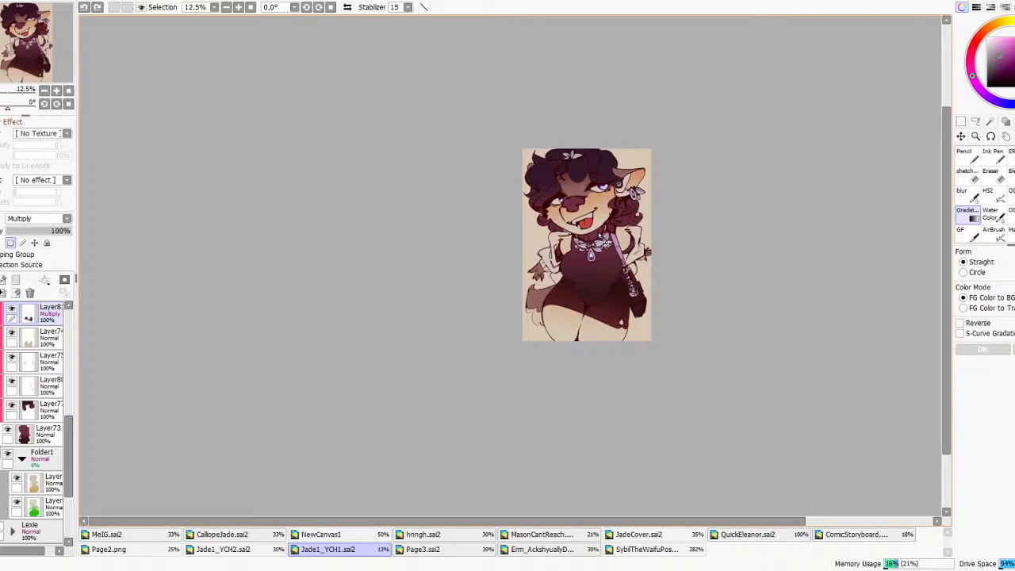
scroll(596, 236, up, 1)
scroll(598, 236, down, 1)
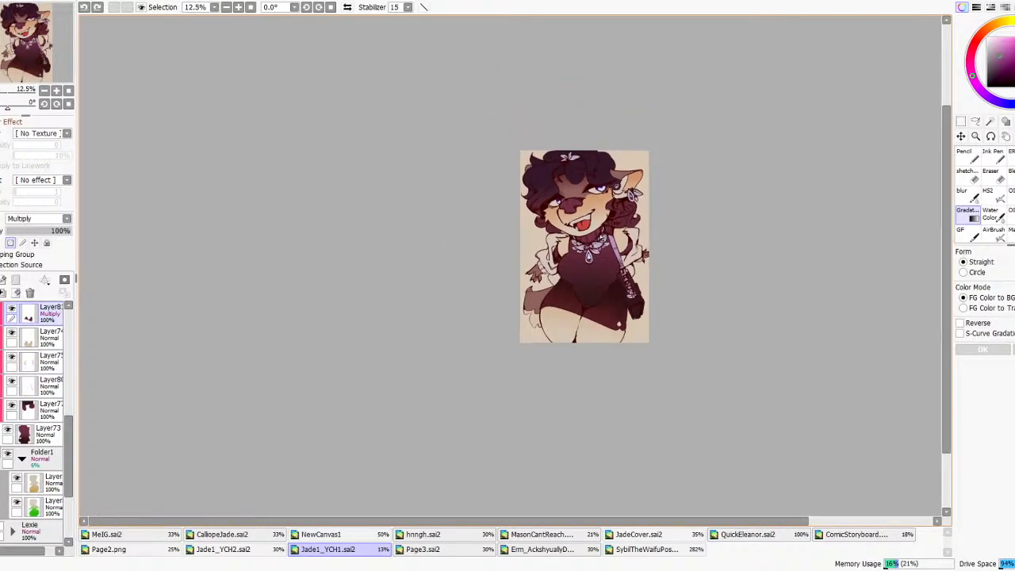
scroll(601, 238, up, 2)
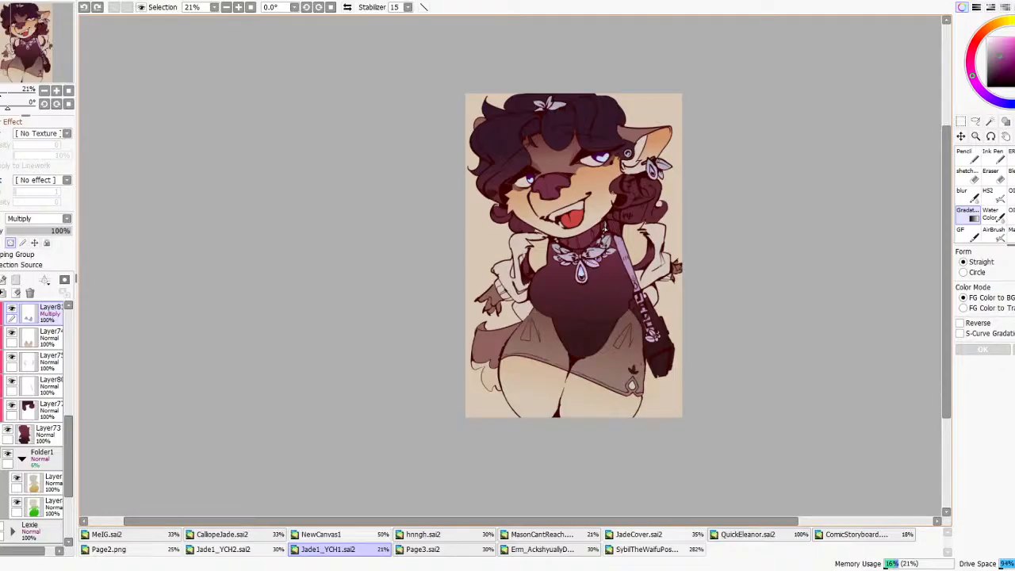
scroll(604, 226, up, 1)
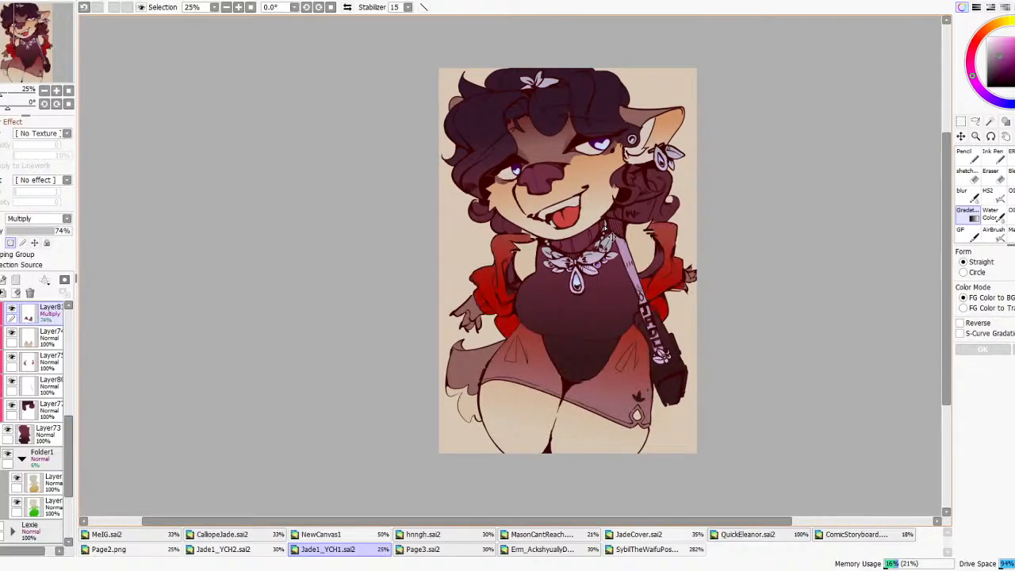
- Merge the clipped colour layers from Layer78 down to Layer73 into one layer and select the whole canvas
click(48, 428)
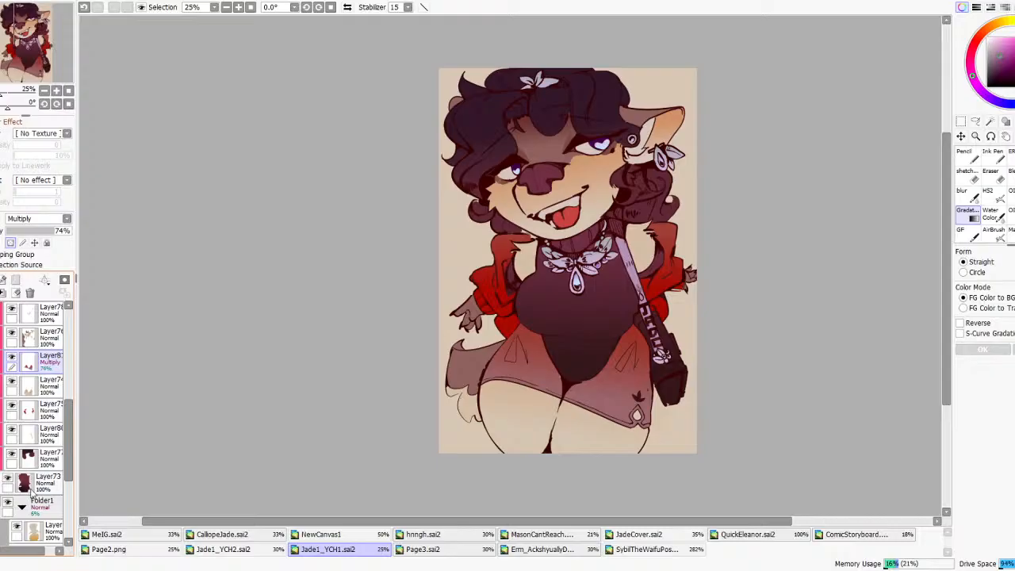
scroll(46, 428, up, 3)
shift+click(34, 365)
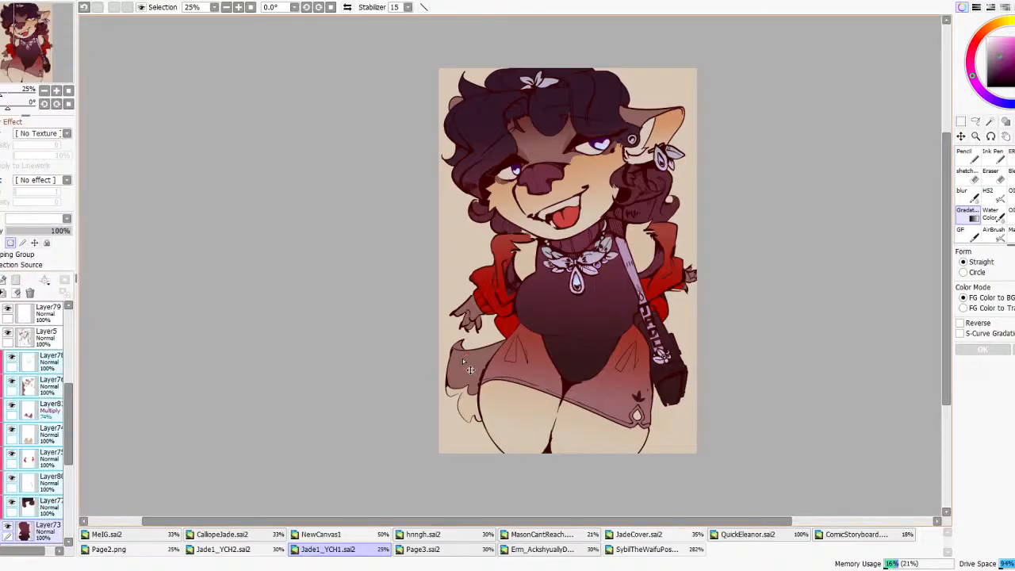
click(3, 293)
key(ctrl+a)
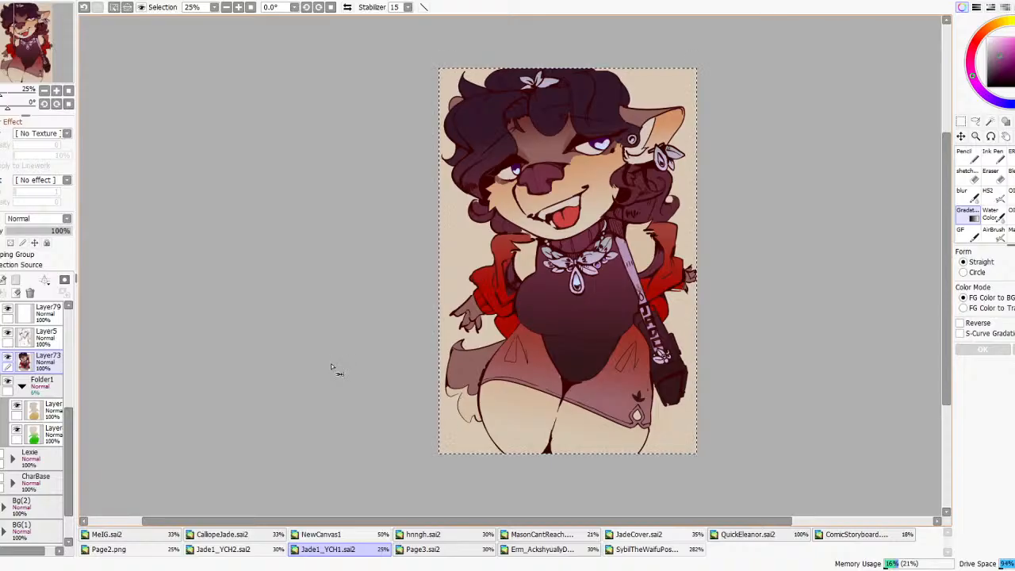
- Undo the layer merge and red outfit edits, and paste the copied red version as a new layer above Layer78
key(ctrl+z)
key(ctrl+z)
key(ctrl+z)
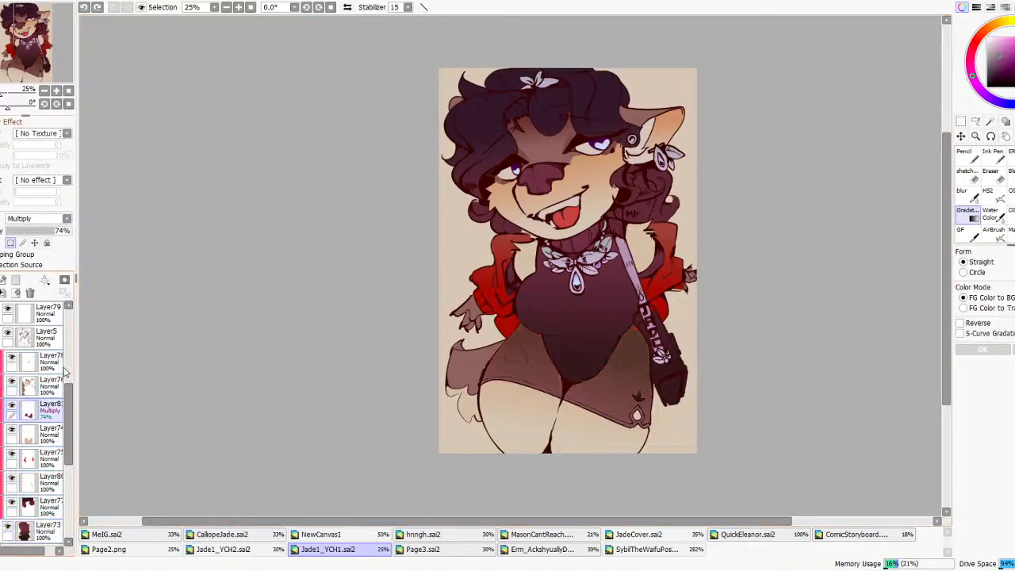
key(ctrl+z)
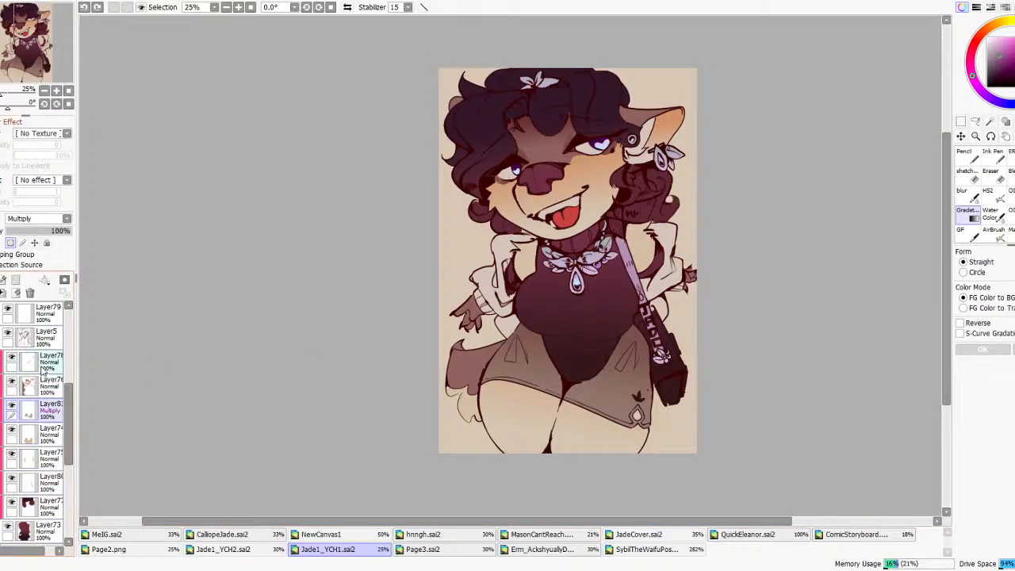
click(43, 370)
key(ctrl+v)
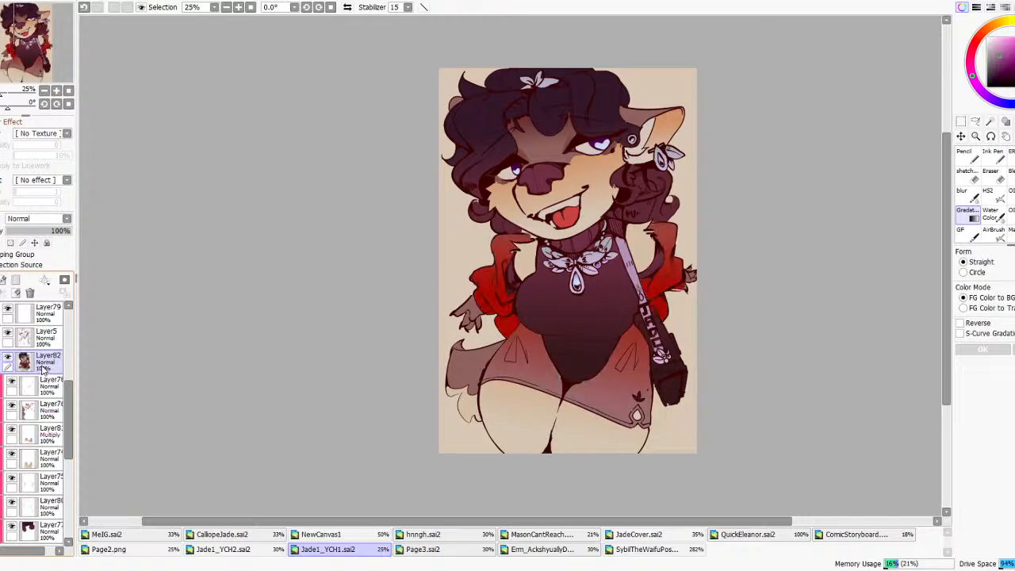
- Compare the red outfit with the uncoloured jacket and brown skirt by toggling the pasted layer's visibility
click(8, 359)
click(8, 358)
click(8, 358)
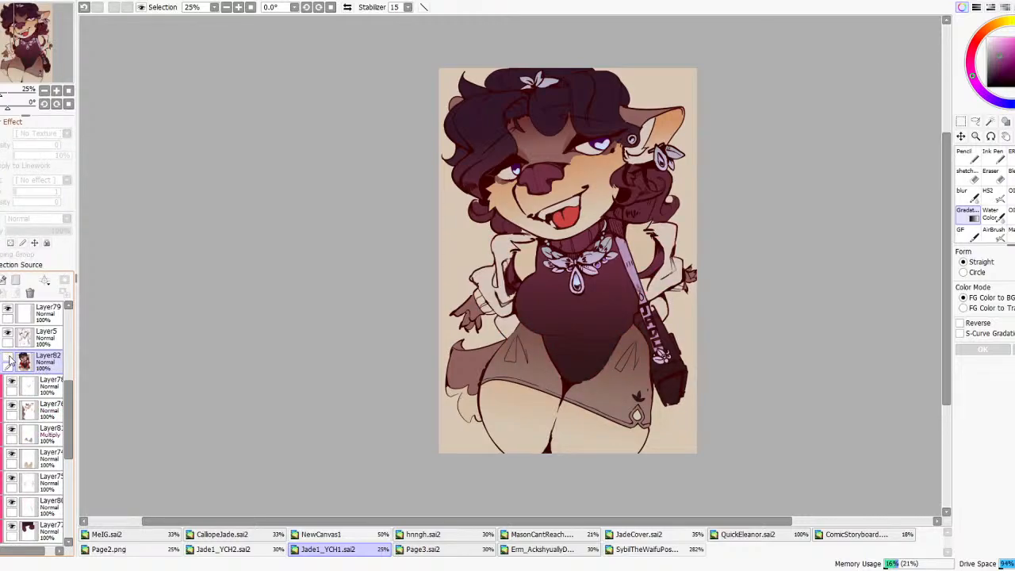
click(8, 358)
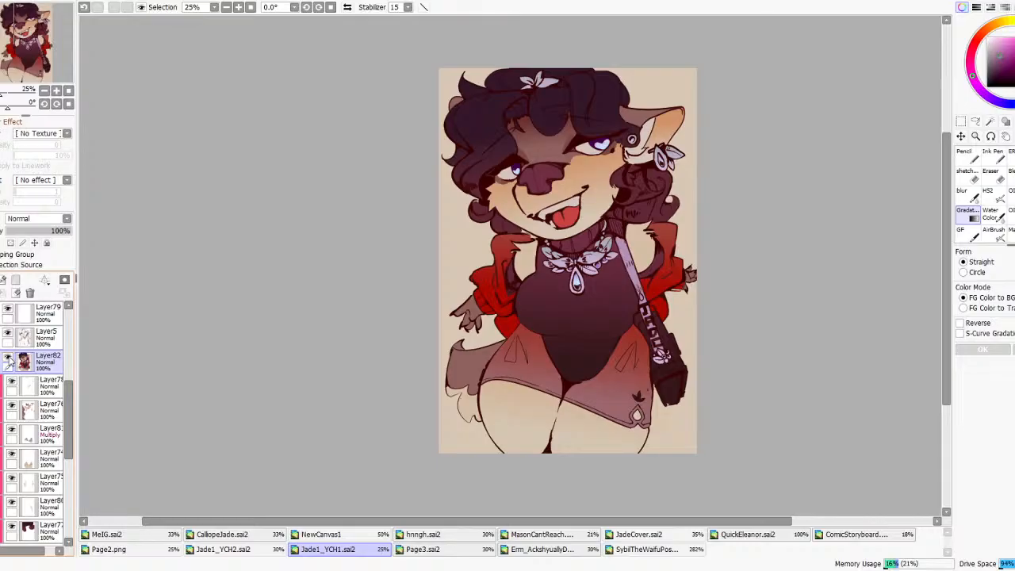
click(8, 358)
click(8, 358)
click(8, 358)
click(8, 358)
click(8, 359)
click(8, 358)
click(8, 358)
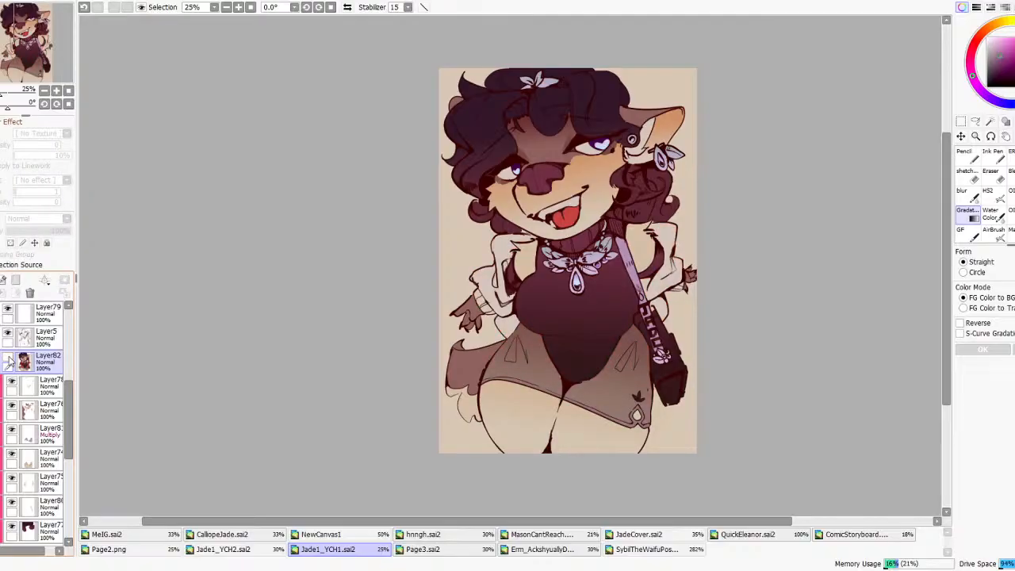
- Undo the pasted layer and step back through the edit history to the orange-red jacket and skirt version
key(ctrl+z)
key(ctrl+z)
key(ctrl+z)
key(ctrl+z)
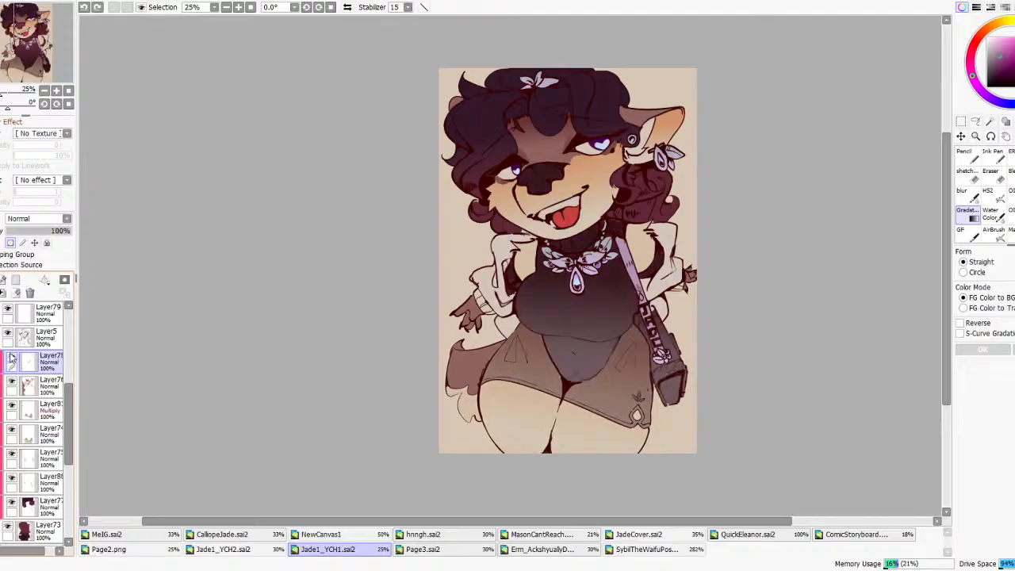
scroll(347, 299, down, 2)
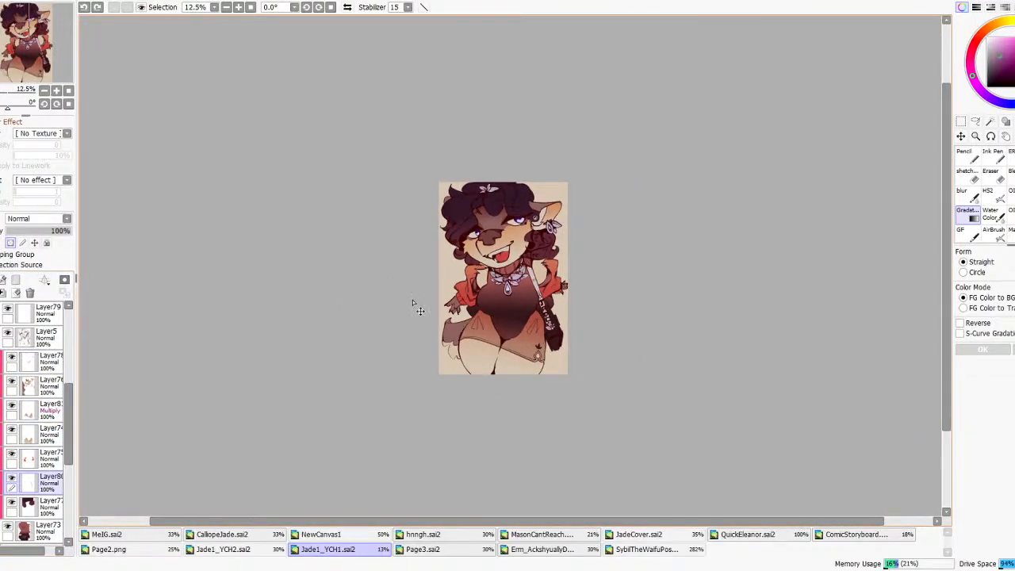
scroll(412, 303, up, 1)
key(ctrl+z)
key(ctrl+z)
key(ctrl+z)
key(ctrl+z)
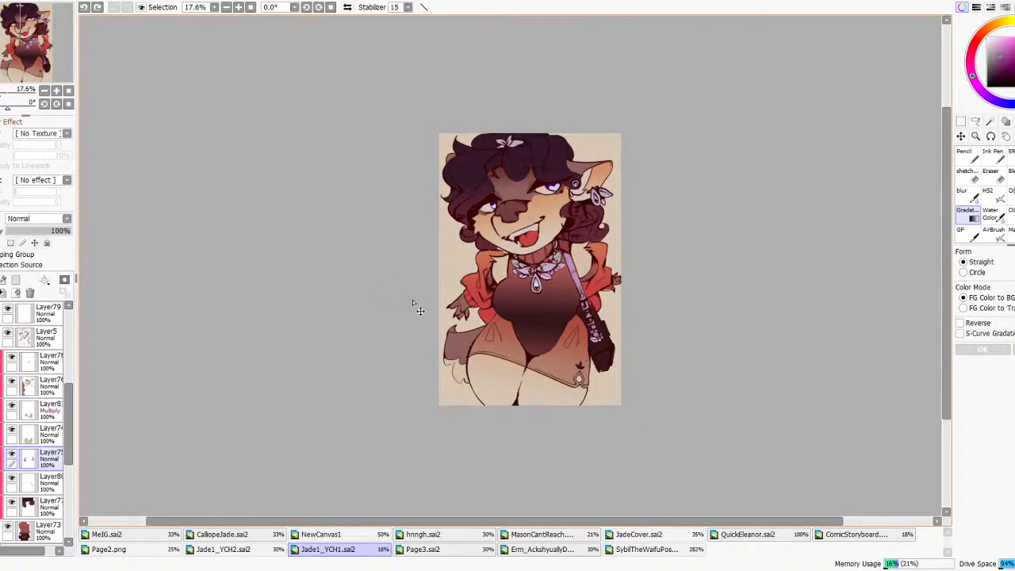
- Compare the outfit with and without the orange-red jacket colour by undoing and redoing the colour edits
key(ctrl+z)
key(ctrl+z)
key(ctrl+z)
key(ctrl+z)
key(ctrl+z)
key(ctrl+z)
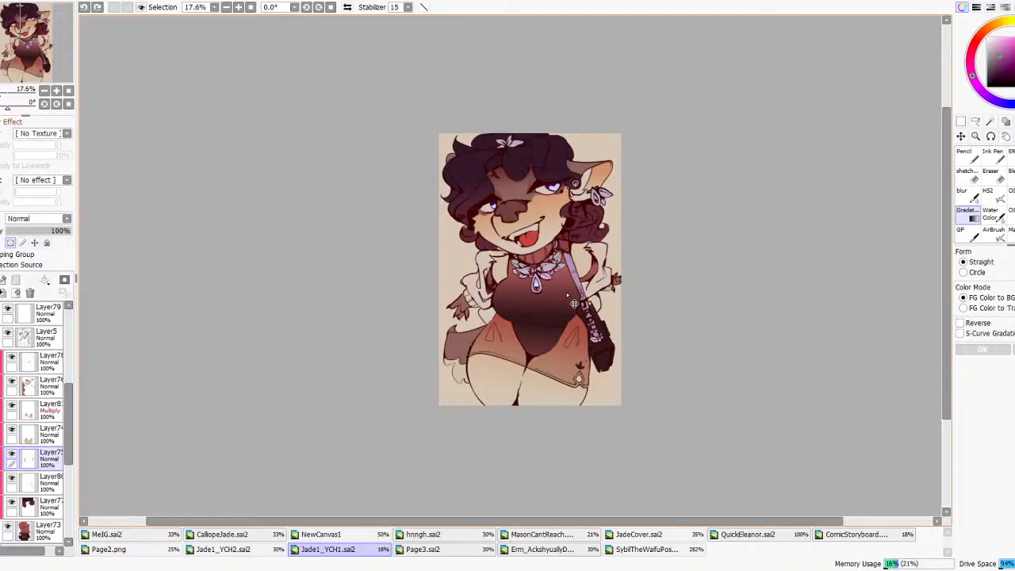
key(ctrl+y)
key(ctrl+y)
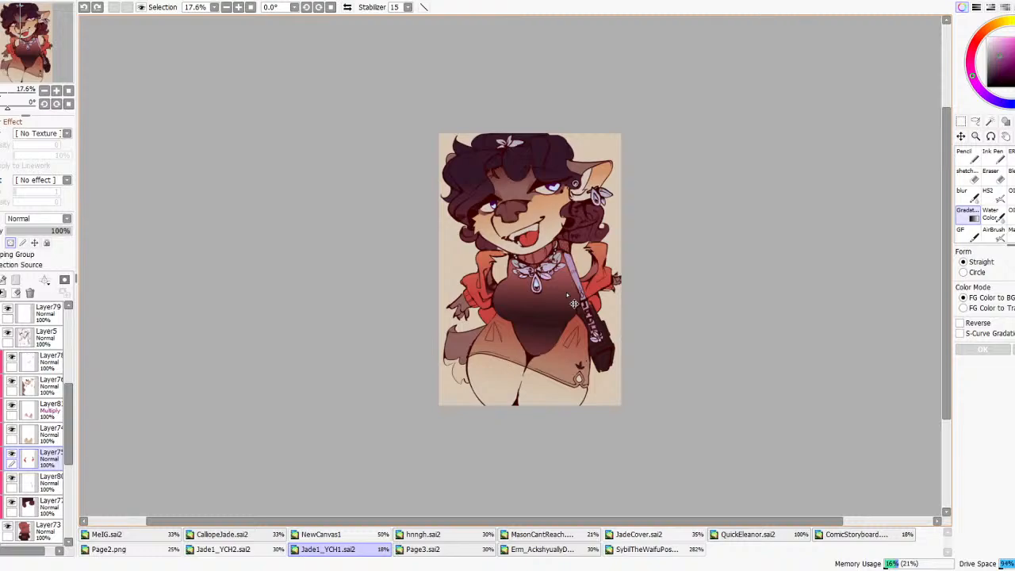
key(ctrl+z)
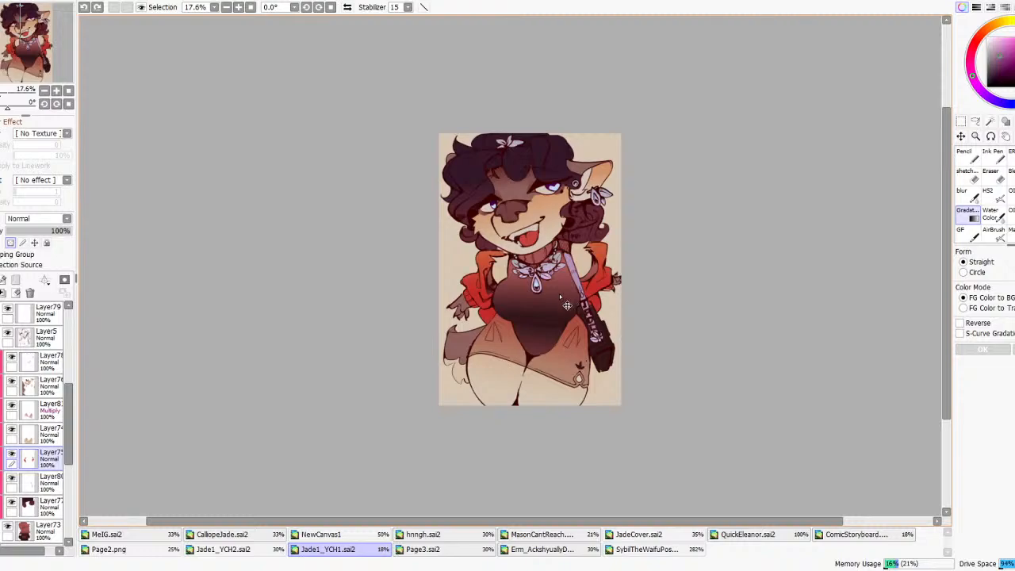
key(ctrl+z)
key(ctrl+z)
key(ctrl+z)
key(ctrl+z)
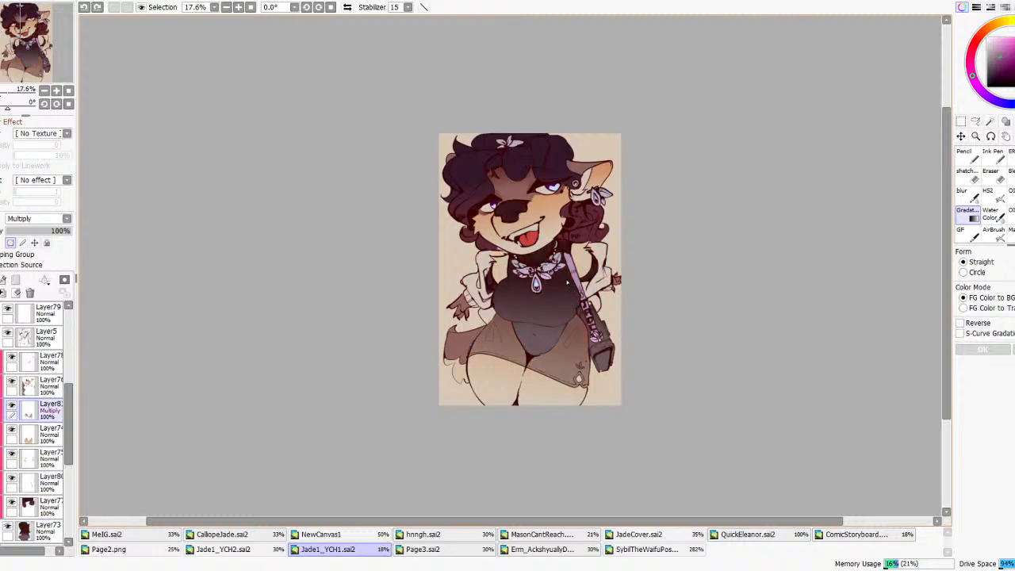
- Check the character in a mirrored view and redo the edits up to the red-brown leotard and orange skirt version
scroll(569, 295, down, 3)
scroll(568, 295, up, 2)
click(348, 8)
click(348, 8)
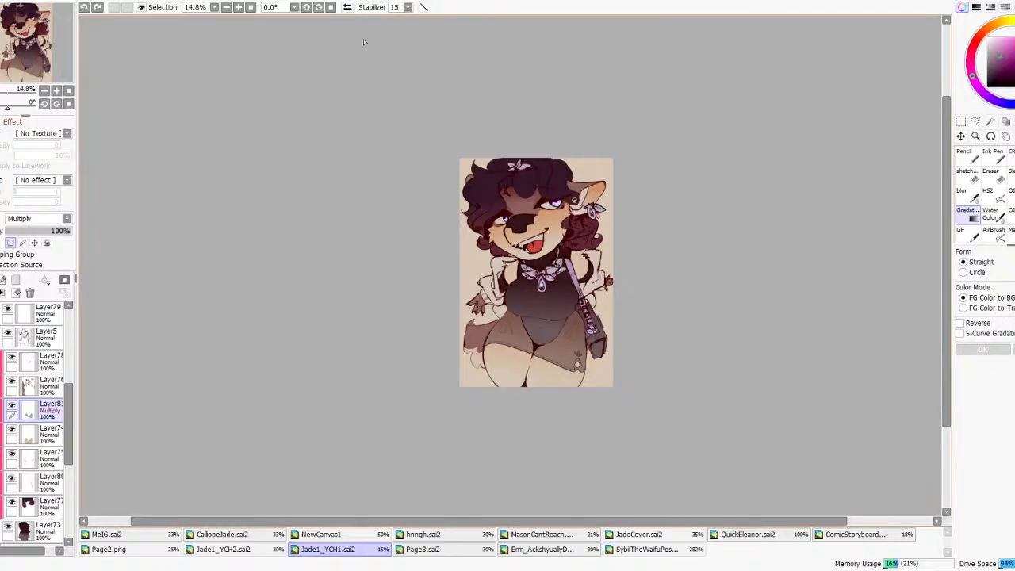
scroll(569, 335, up, 3)
key(ctrl+y)
key(ctrl+y)
key(ctrl+y)
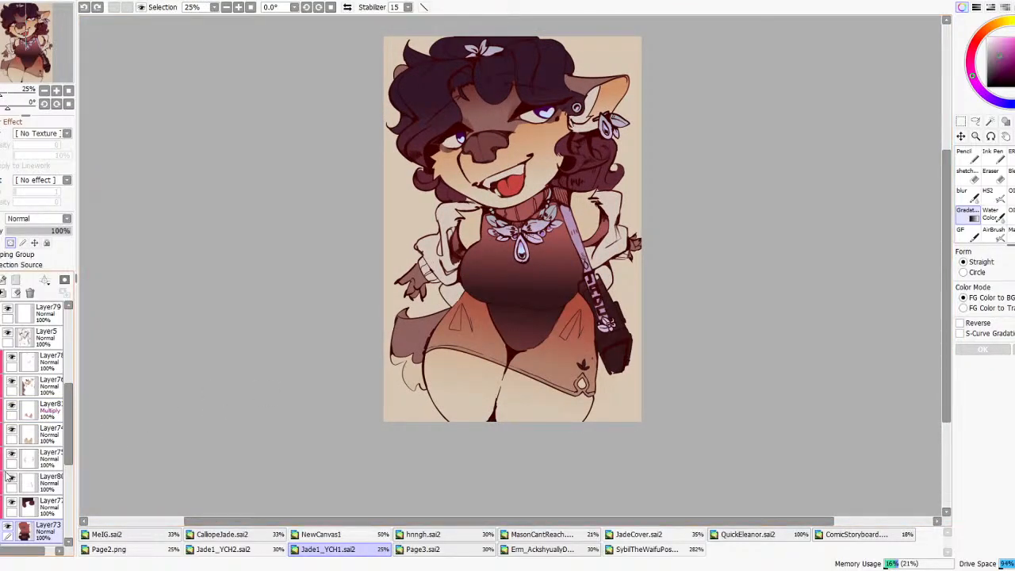
- Hide the skirt's Multiply layer and change the drawing colour's hue to orange
click(12, 407)
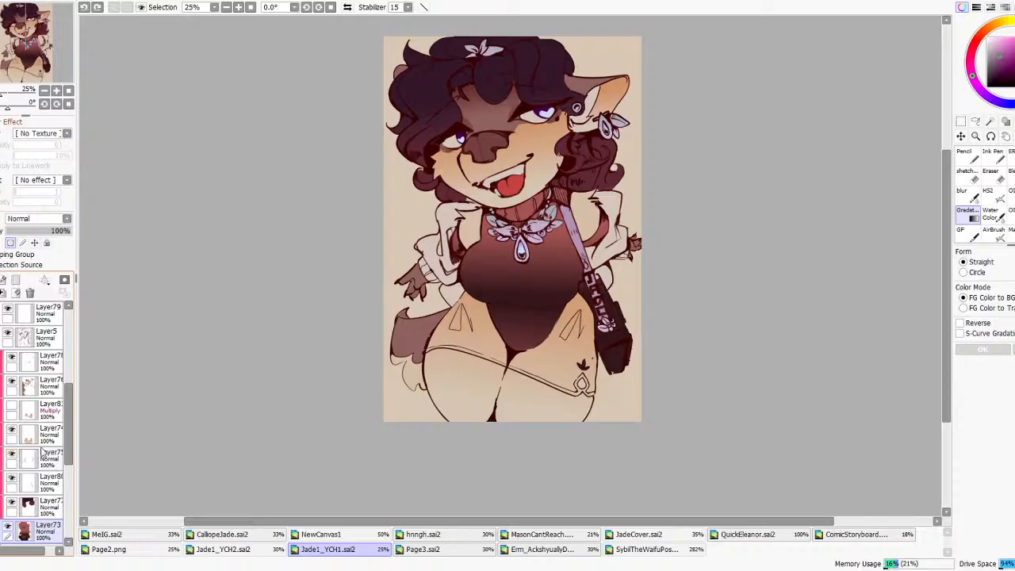
click(978, 40)
right_click(634, 226)
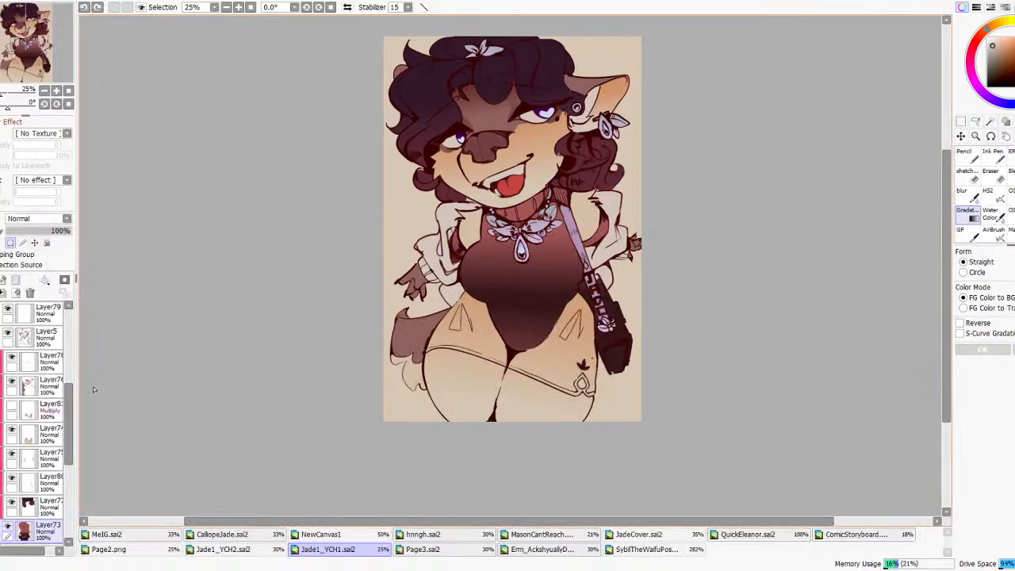
click(30, 363)
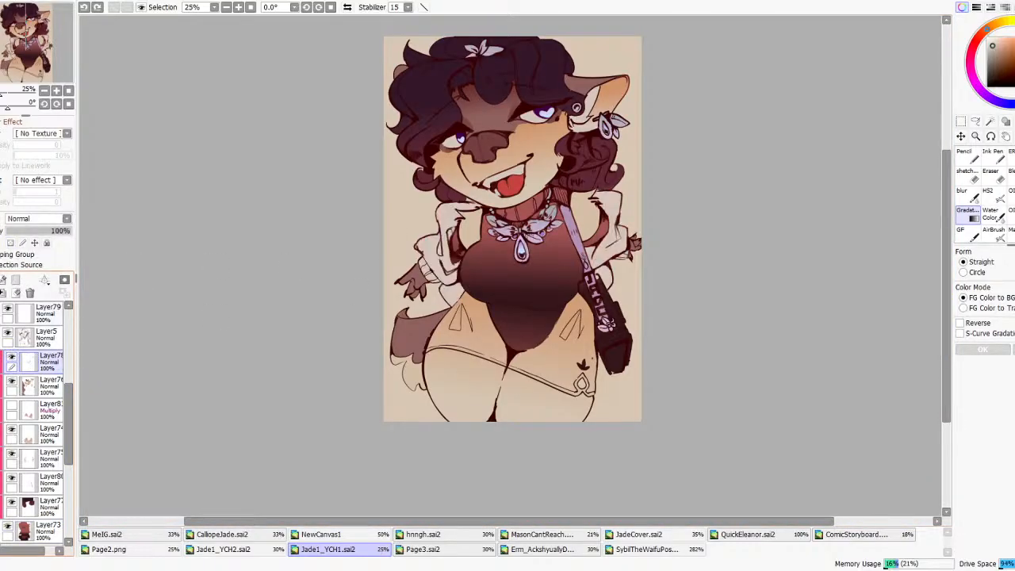
- Draw a short vertical gradient on Layer75 that shades the upper jacket sleeves purple, and apply it
click(39, 458)
drag(540, 260, 546, 193)
scroll(558, 203, down, 5)
scroll(560, 196, up, 5)
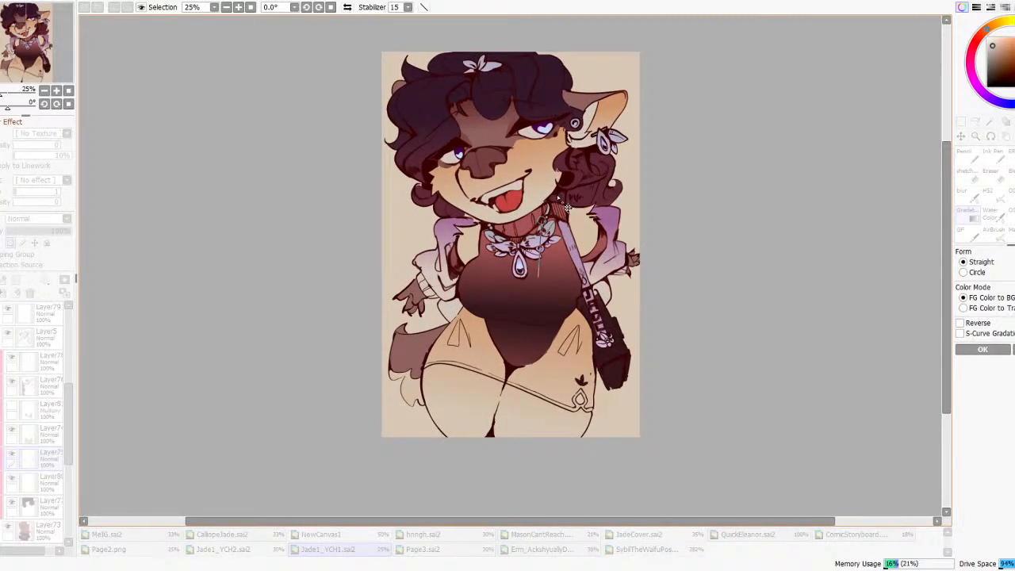
drag(541, 229, 544, 262)
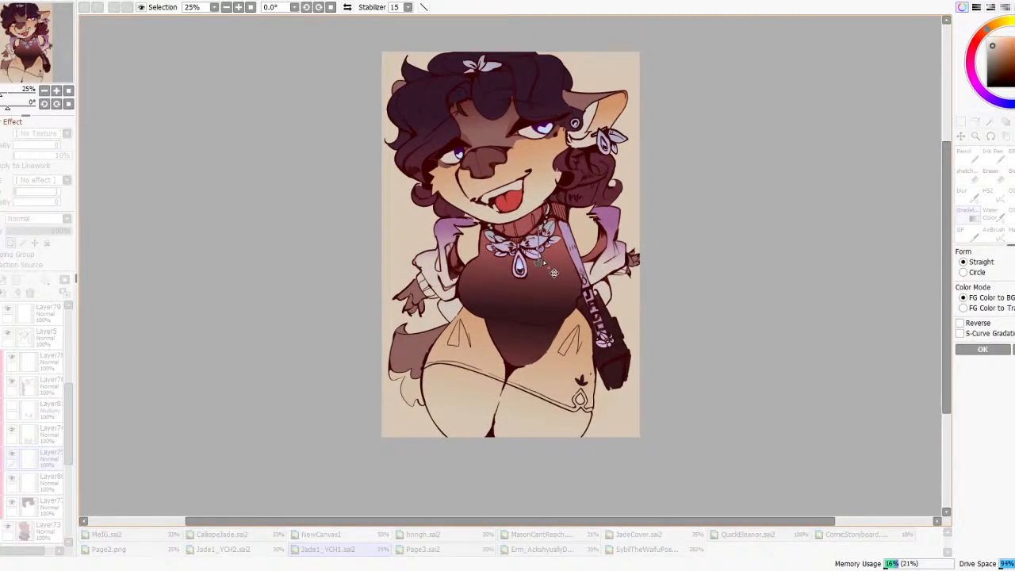
scroll(670, 261, down, 3)
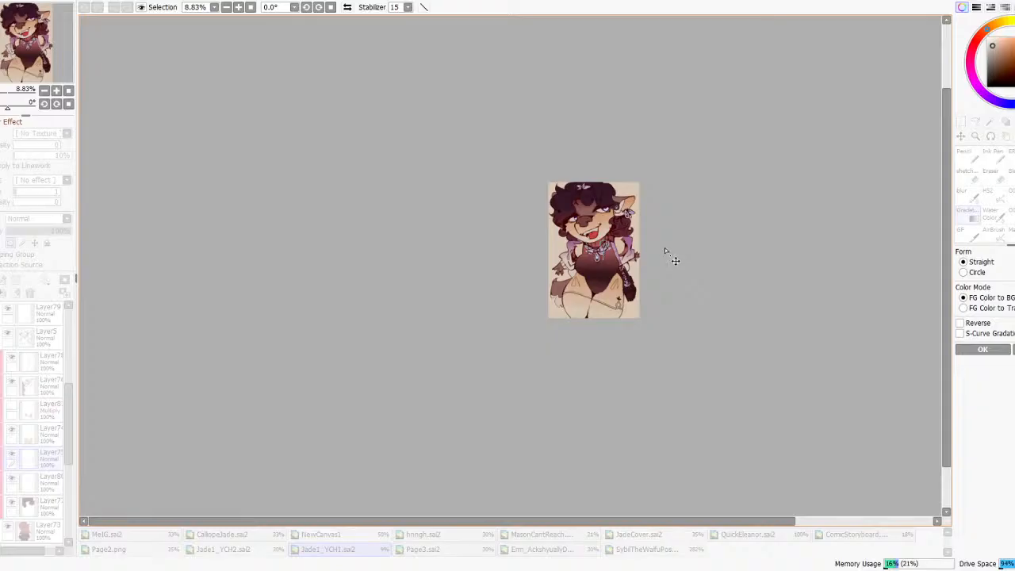
scroll(664, 247, up, 4)
key(Return)
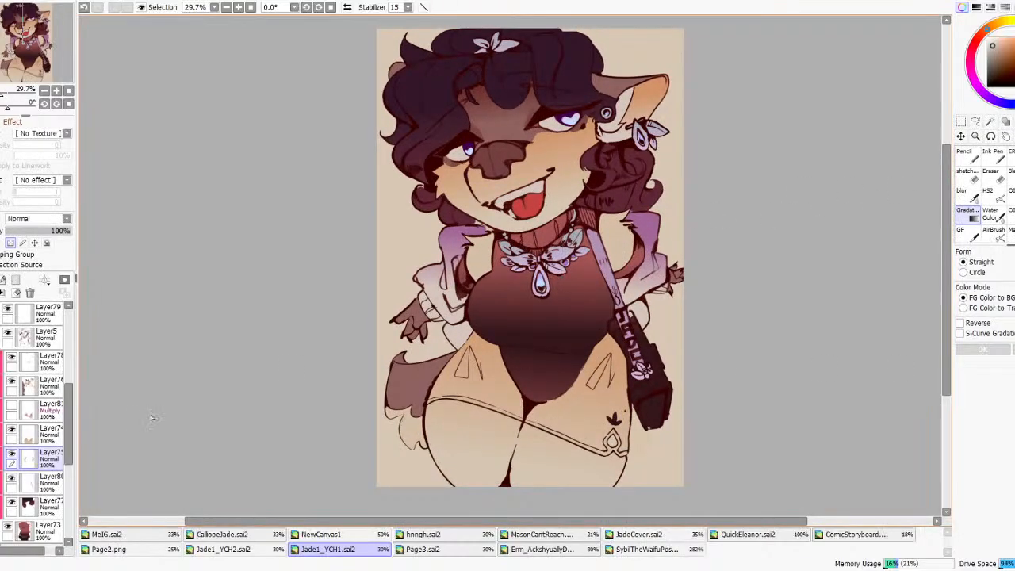
- Start a colour adjustment on the leotard's Layer73 and shift it to a saturated magenta
click(43, 505)
click(44, 529)
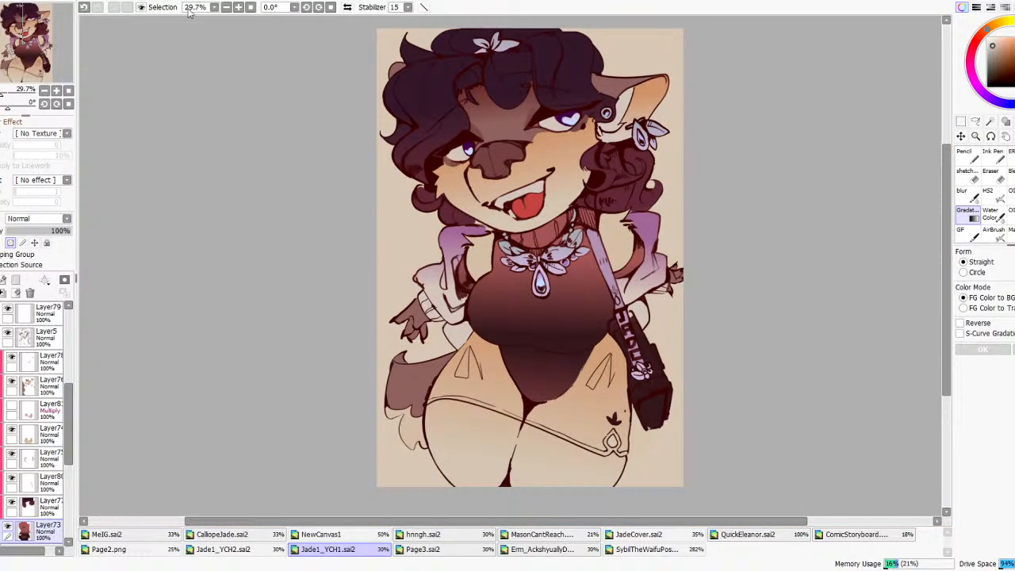
click(305, 11)
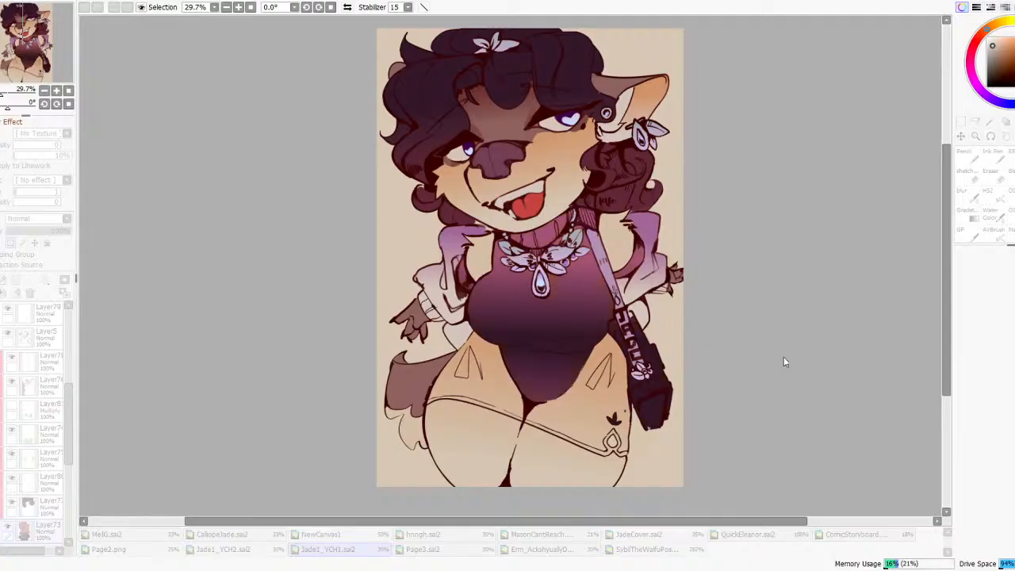
scroll(783, 361, down, 2)
drag(780, 358, 700, 378)
mouse_move(855, 371)
mouse_down()
mouse_move(896, 357)
mouse_move(754, 358)
mouse_move(782, 361)
mouse_move(732, 377)
mouse_move(855, 379)
mouse_up()
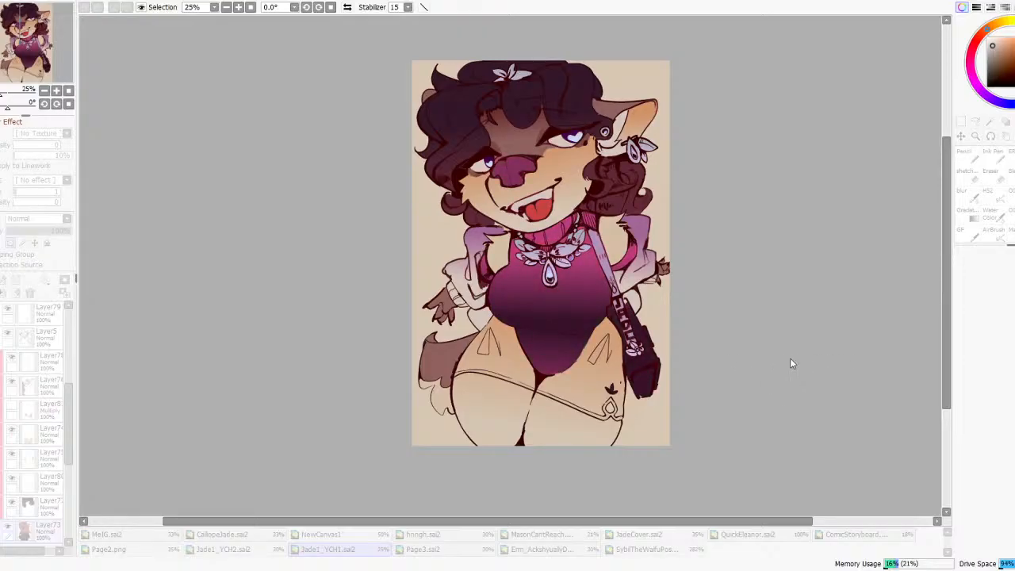
- Try less saturated magenta and near-black navy variants of the leotard colour, judging them against the whole figure
scroll(782, 362, down, 2)
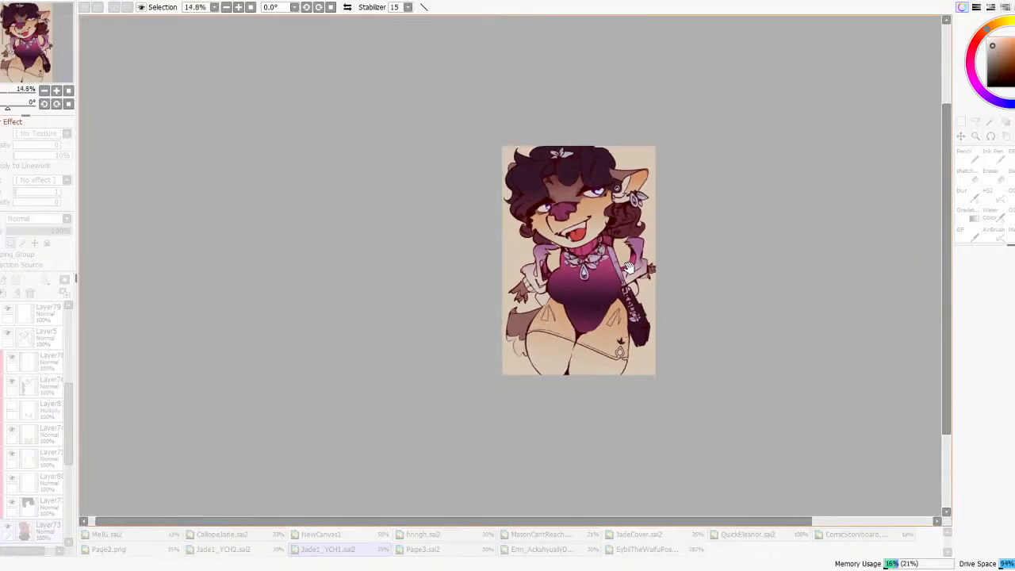
scroll(695, 330, up, 1)
drag(782, 390, 768, 389)
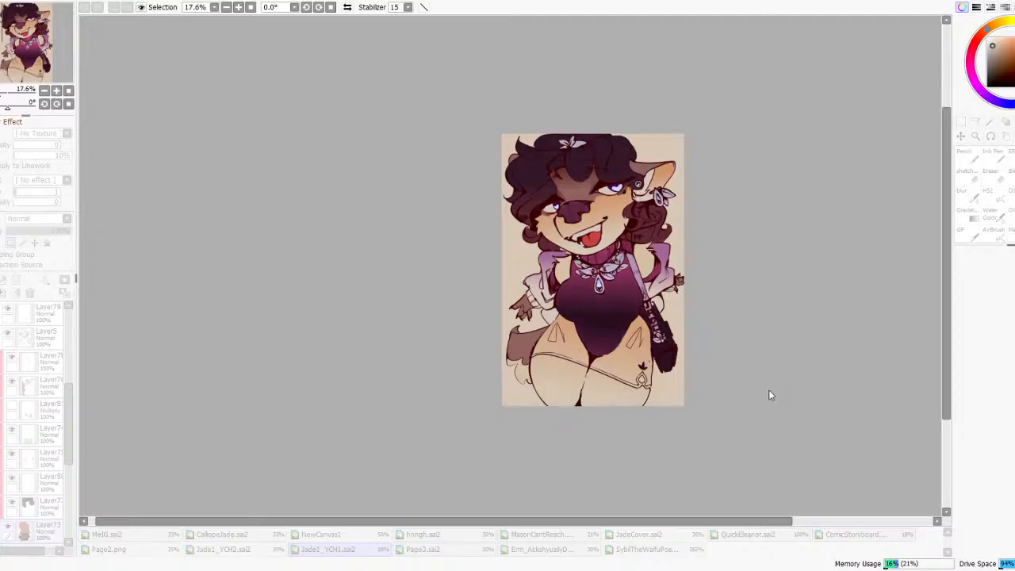
scroll(602, 268, down, 2)
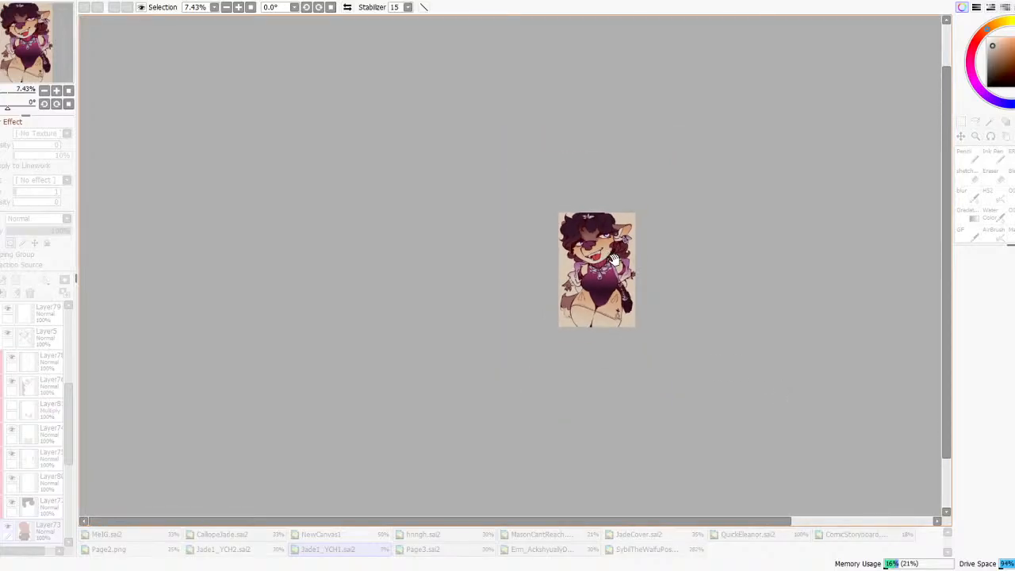
scroll(609, 272, up, 2)
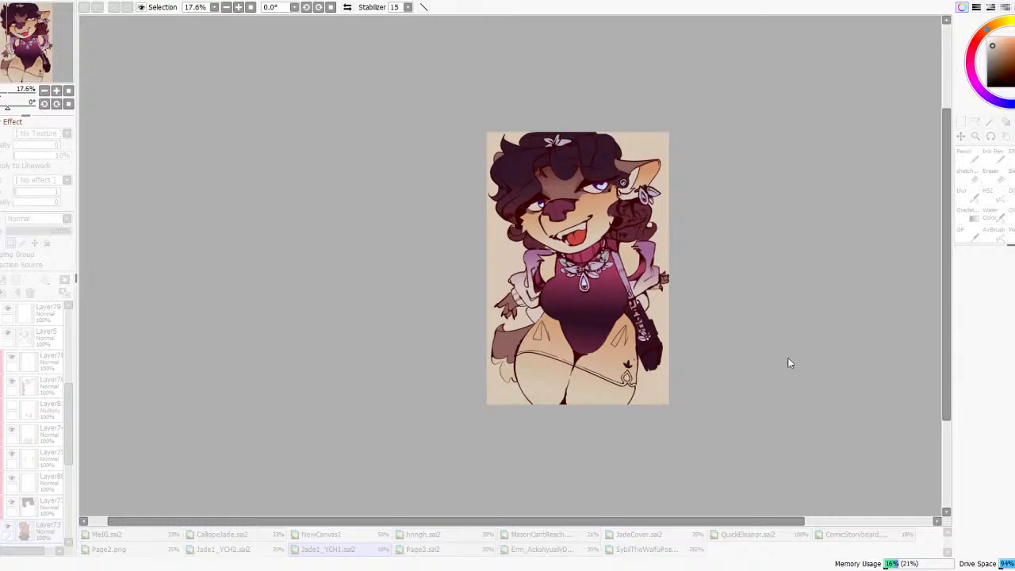
drag(806, 375, 747, 391)
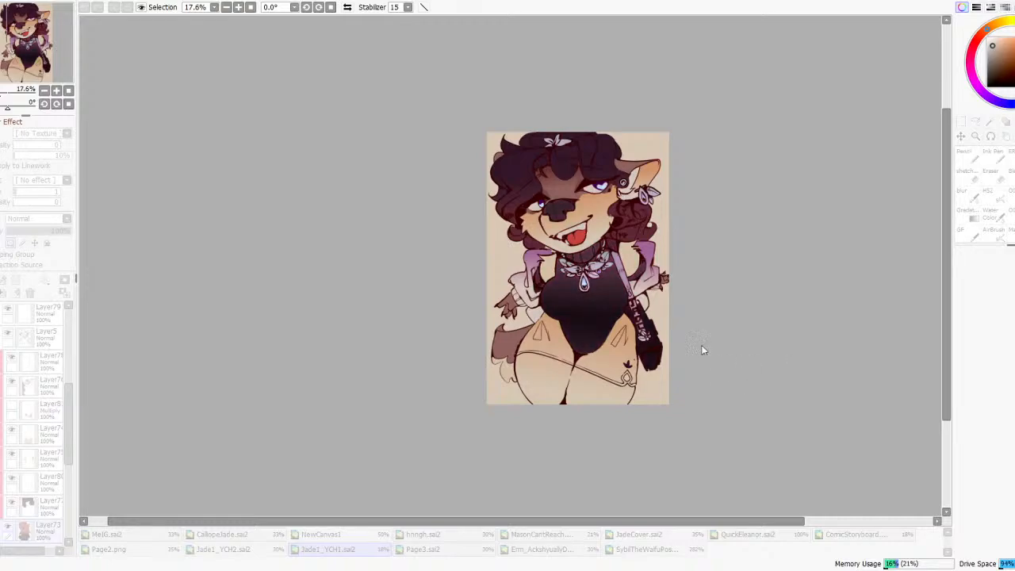
- Check the figure in a mirrored view and shift the leotard to a muted plum
scroll(610, 276, down, 4)
click(347, 8)
click(347, 8)
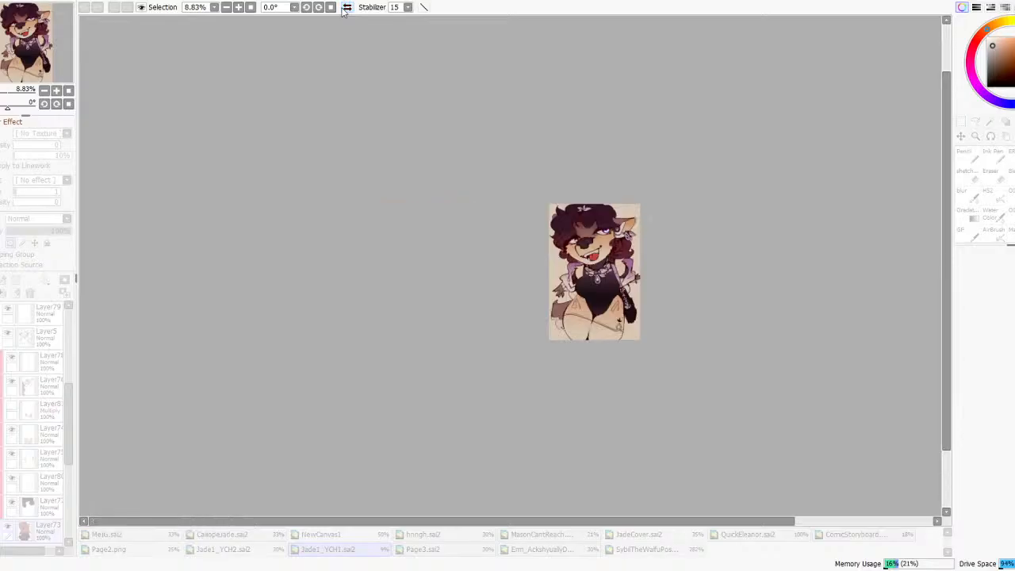
drag(780, 387, 793, 378)
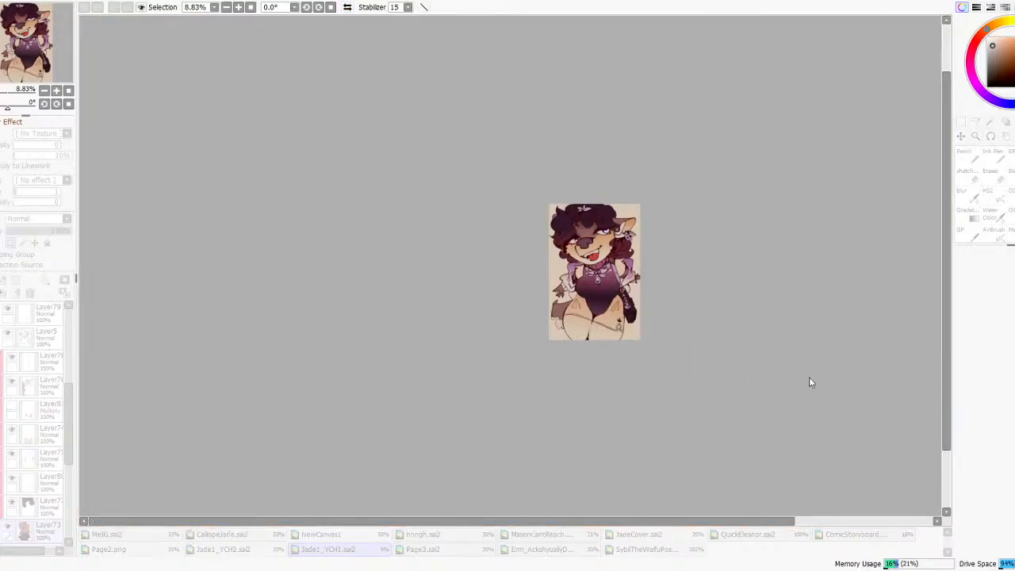
scroll(789, 379, up, 4)
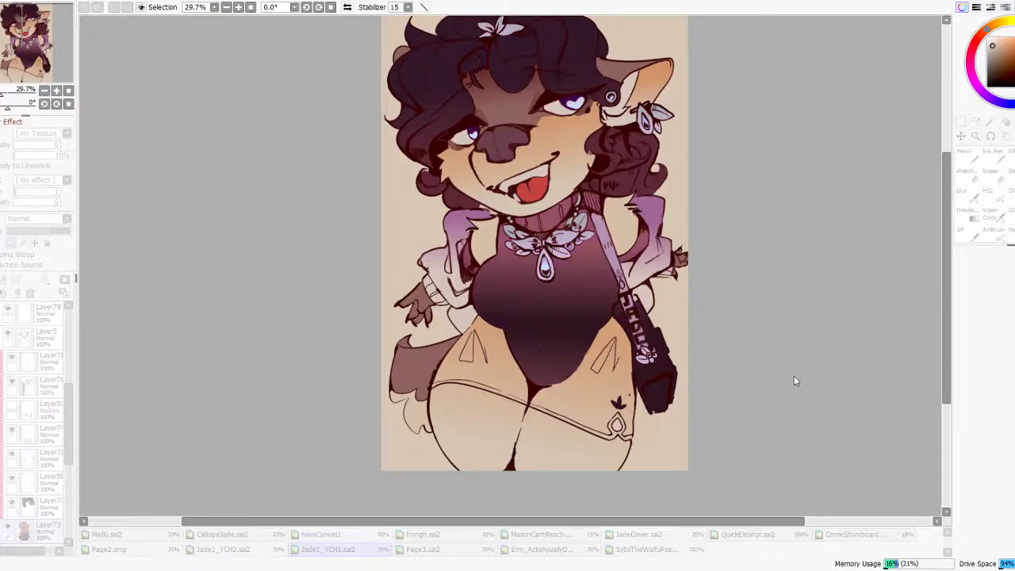
- Shift the leotard on Layer73 to a dark, muted maroon with a colour adjustment, judging it against the whole figure
click(190, 2)
click(277, 15)
mouse_move(754, 385)
mouse_down()
mouse_move(821, 378)
mouse_move(770, 386)
mouse_up()
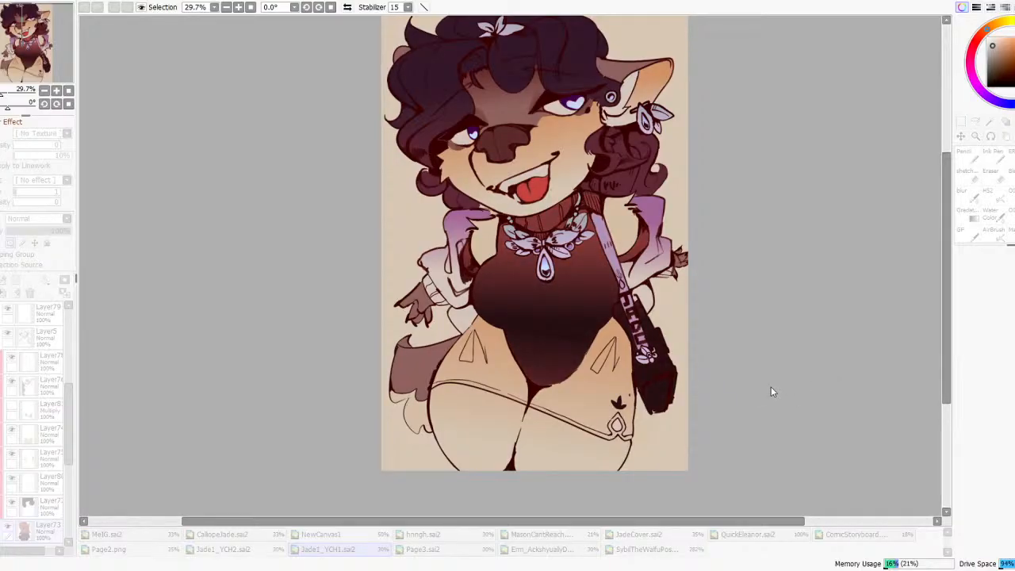
scroll(583, 260, down, 6)
scroll(597, 240, up, 3)
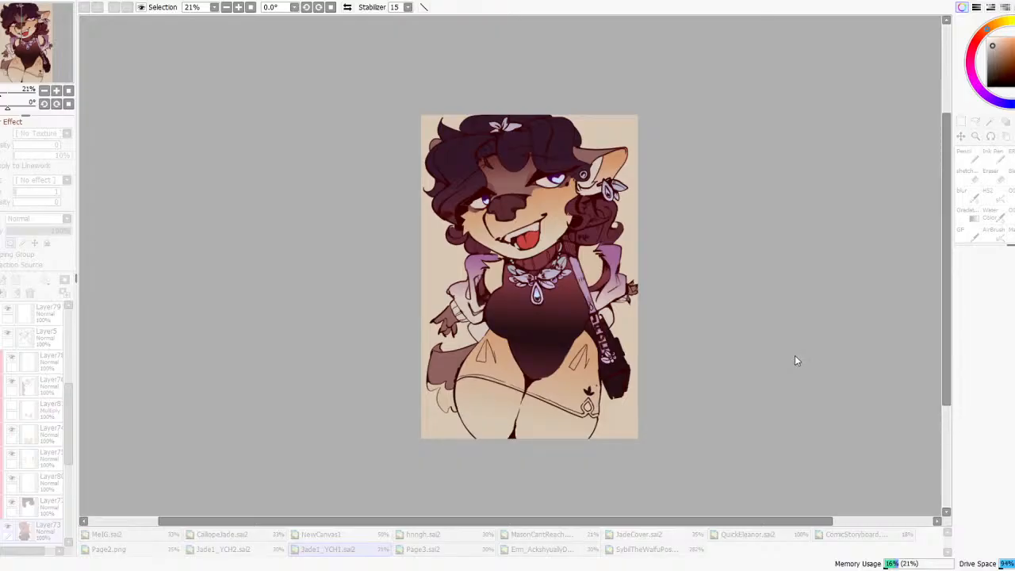
click(822, 427)
- Turn the skirt's Multiply layer back on so the orange-brown skirt shading shows over the thighs
scroll(24, 450, down, 2)
click(12, 382)
click(12, 382)
click(12, 359)
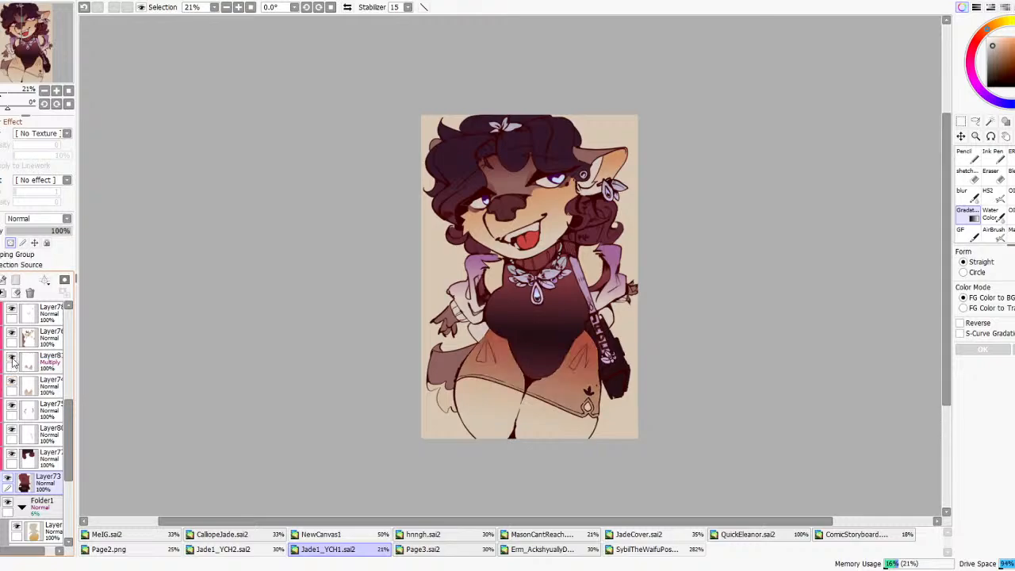
- Switch the skirt's Multiply layer to Hard Light and try a vertical gradient over the skirt in red and violet
click(28, 362)
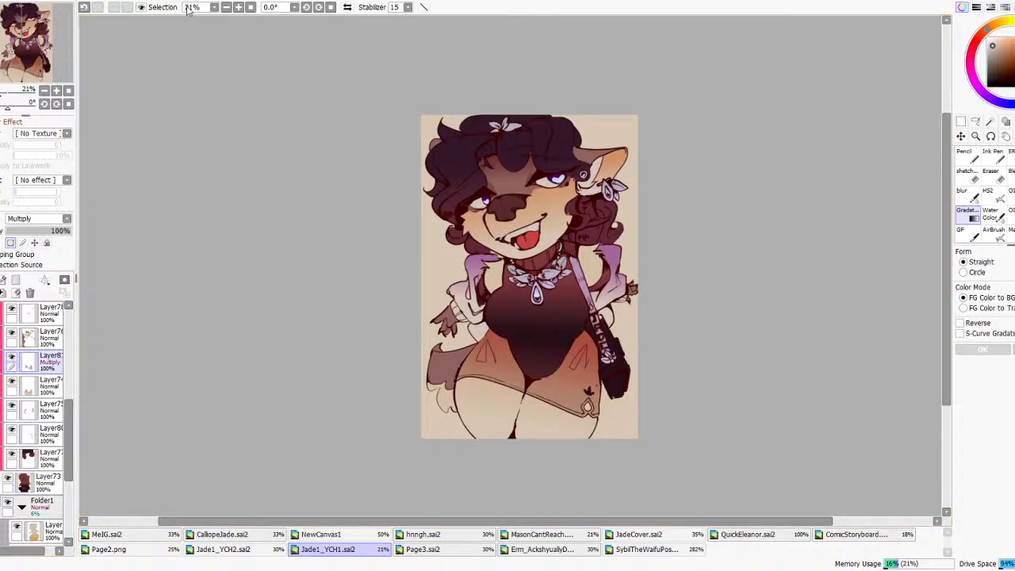
click(31, 221)
click(31, 366)
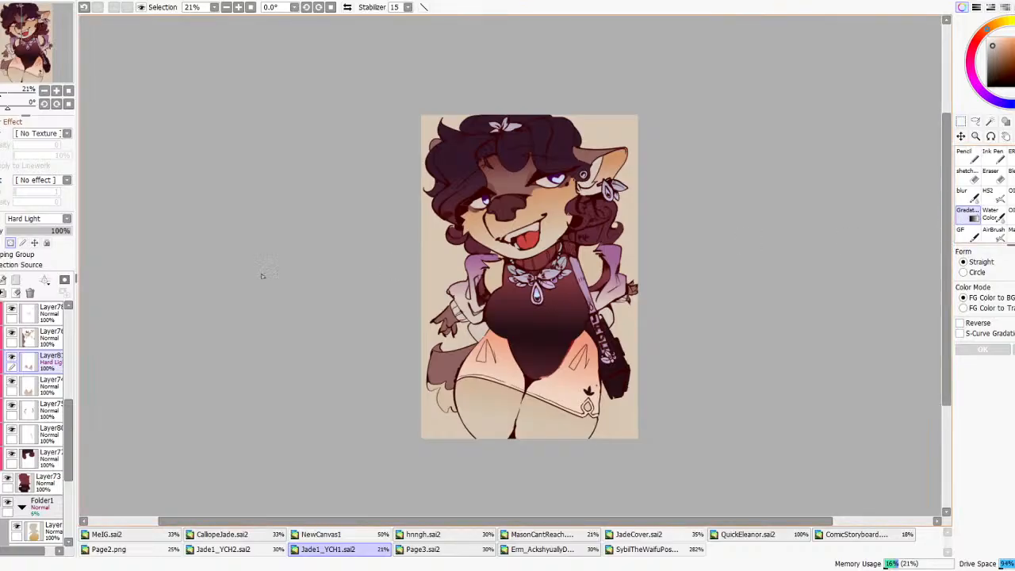
drag(569, 367, 568, 323)
drag(563, 431, 567, 320)
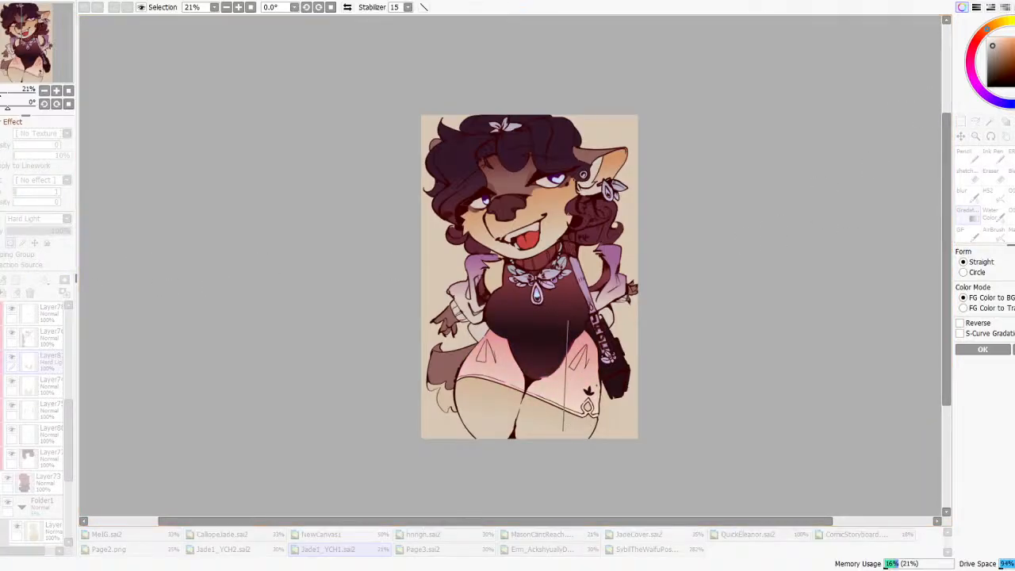
click(1014, 56)
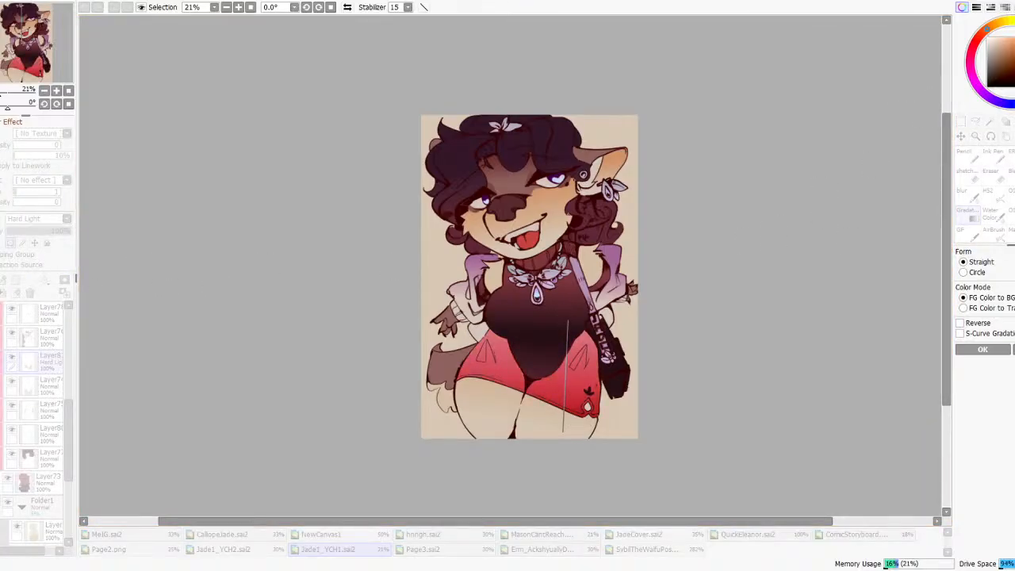
drag(1013, 57, 986, 95)
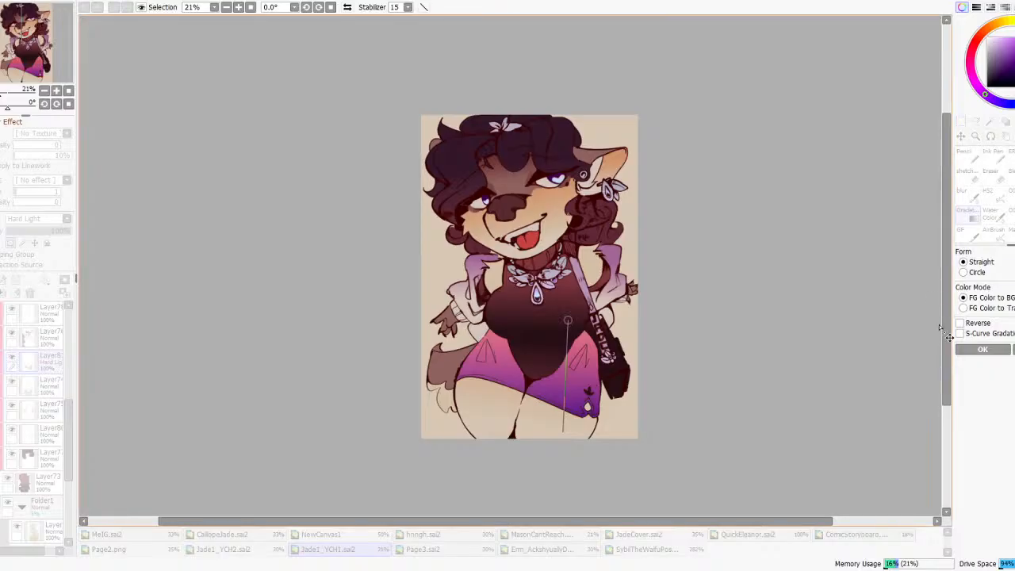
- Reverse the skirt gradient, redraw its line, mute it to a dark greyish purple and apply it
click(960, 323)
click(960, 324)
click(972, 76)
drag(988, 39, 974, 47)
scroll(644, 203, down, 5)
scroll(650, 225, up, 2)
drag(617, 345, 611, 372)
mouse_move(998, 56)
mouse_down()
mouse_move(988, 61)
mouse_move(1001, 59)
mouse_move(995, 73)
mouse_up()
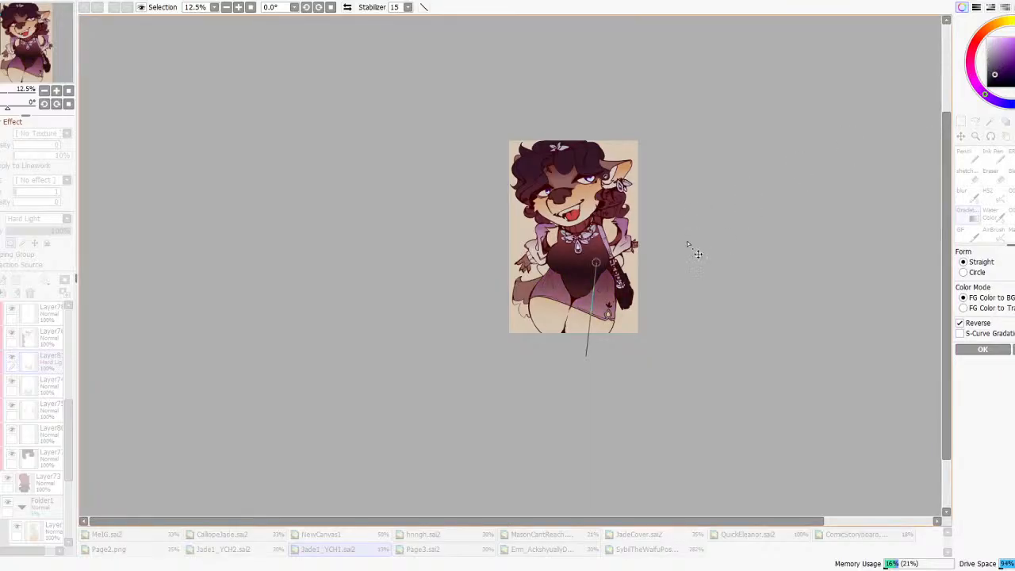
scroll(695, 245, up, 2)
click(1001, 355)
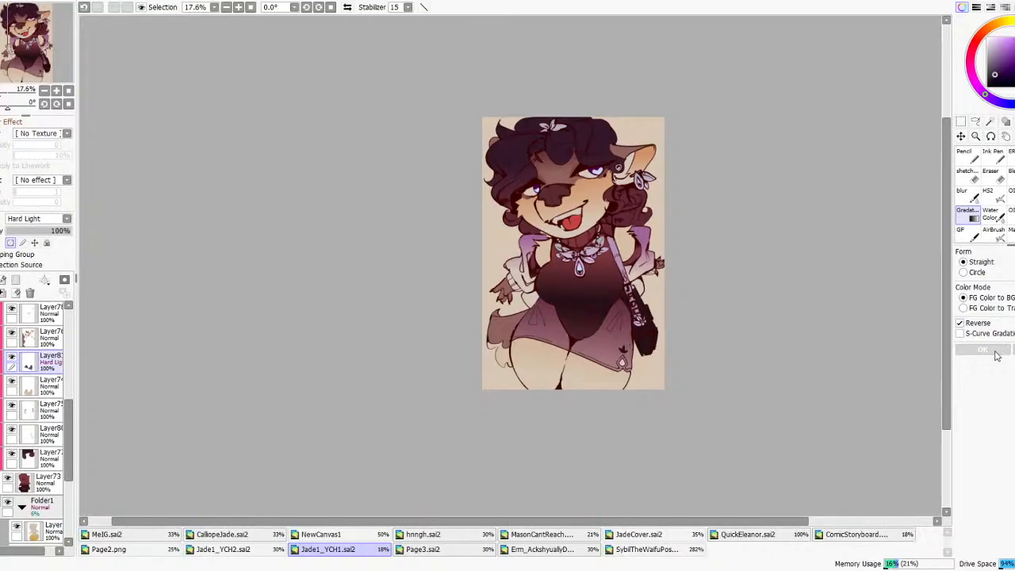
- Undo the purple skirt gradient and the Hard Light change, and compare the figure with Layer76 hidden and shown
scroll(118, 428, down, 3)
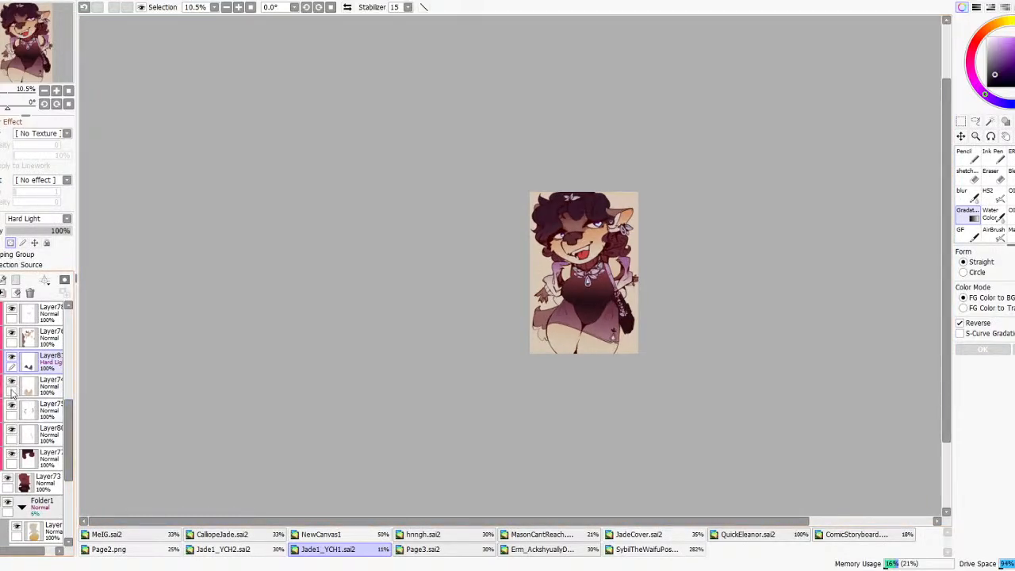
click(28, 408)
key(ctrl+z)
key(ctrl+z)
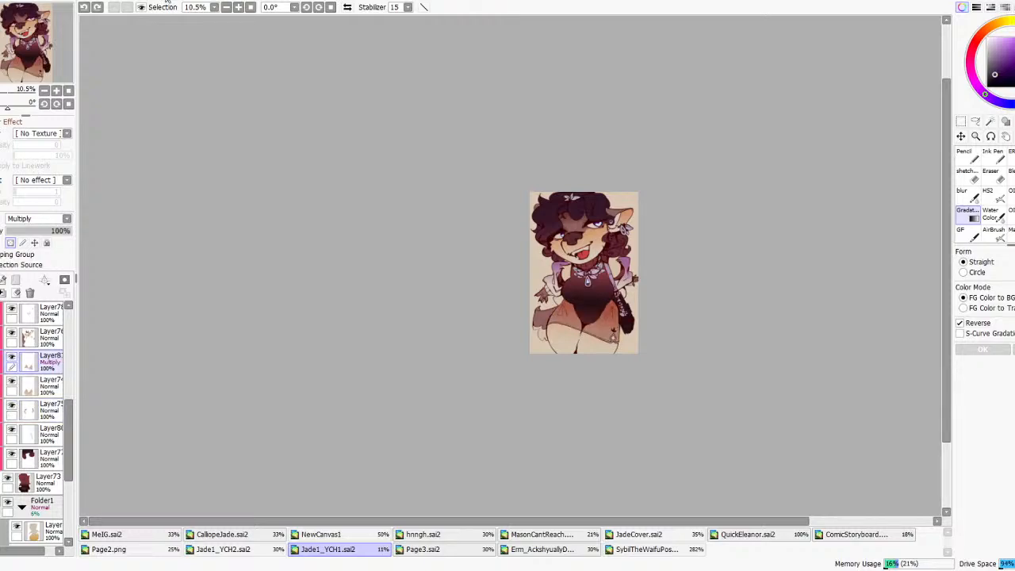
click(32, 340)
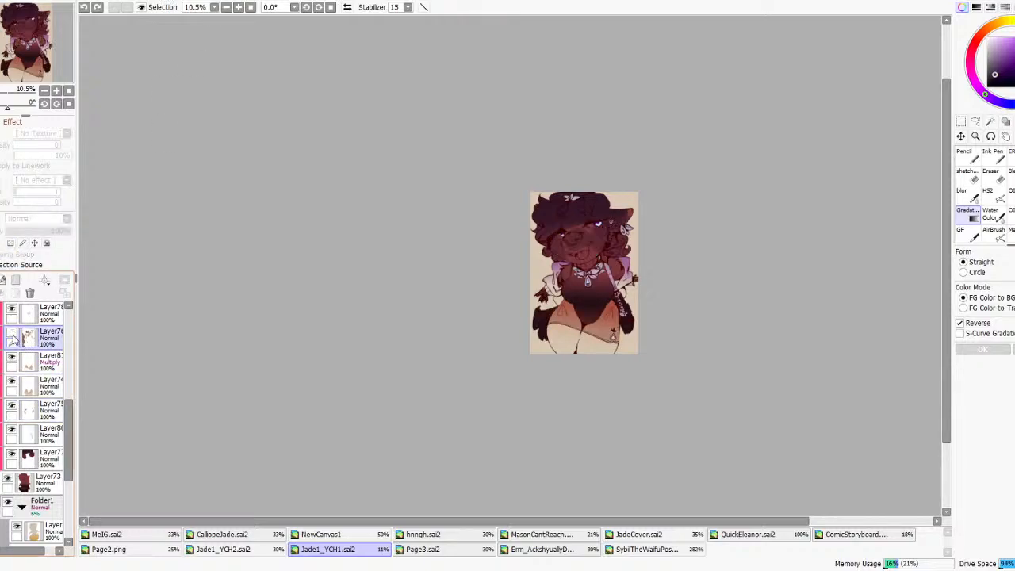
scroll(341, 319, up, 3)
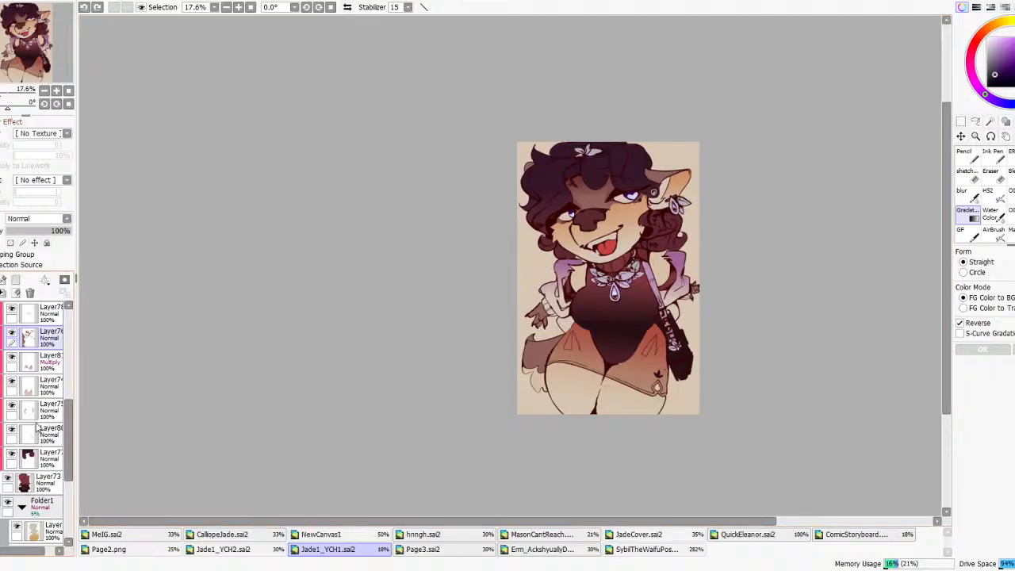
scroll(44, 412, up, 1)
- Try magenta, red and teal hue variants of the jacket sleeves on Layer75
click(40, 456)
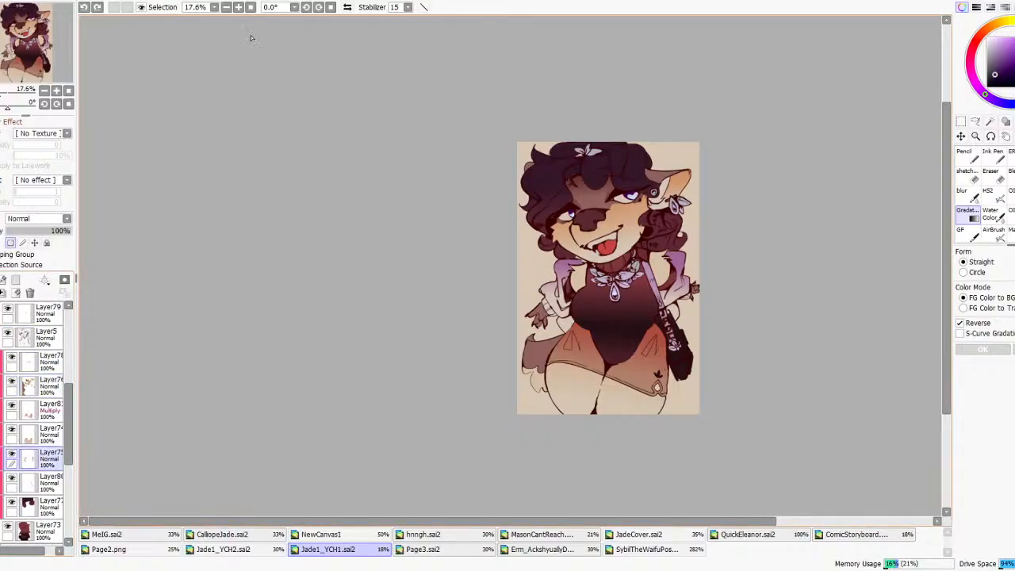
click(333, 17)
drag(810, 373, 840, 375)
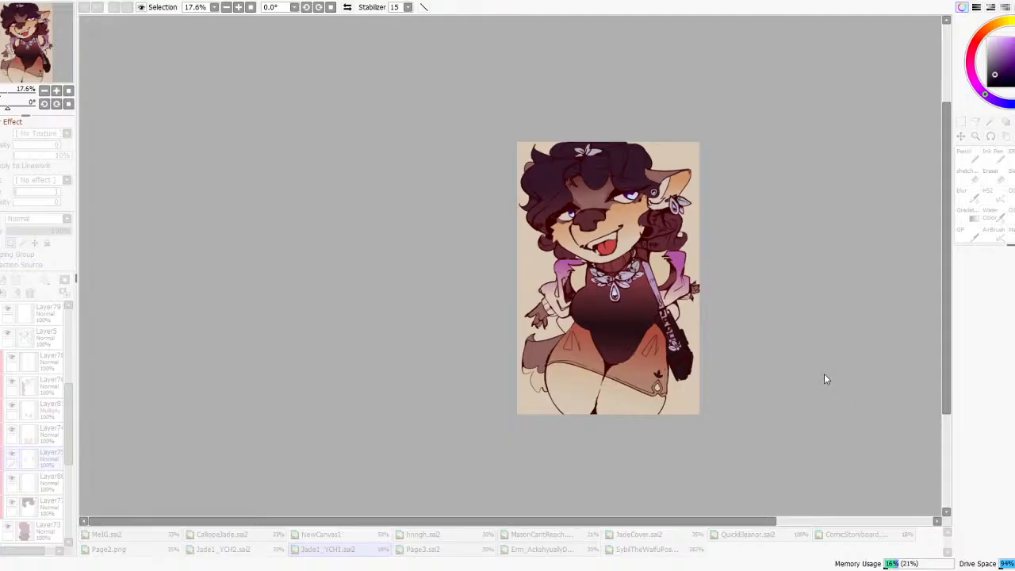
drag(792, 363, 826, 358)
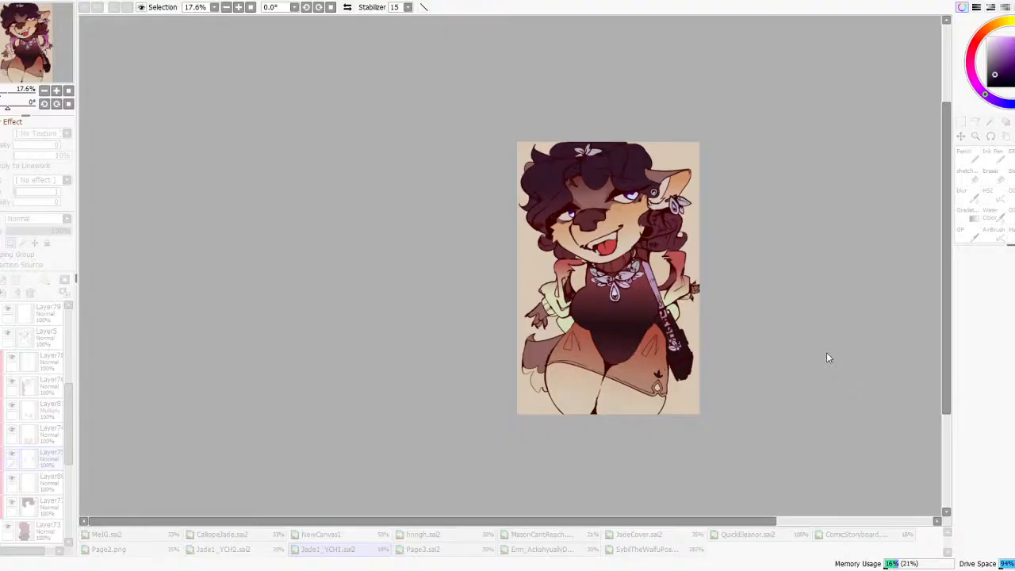
drag(826, 354, 713, 361)
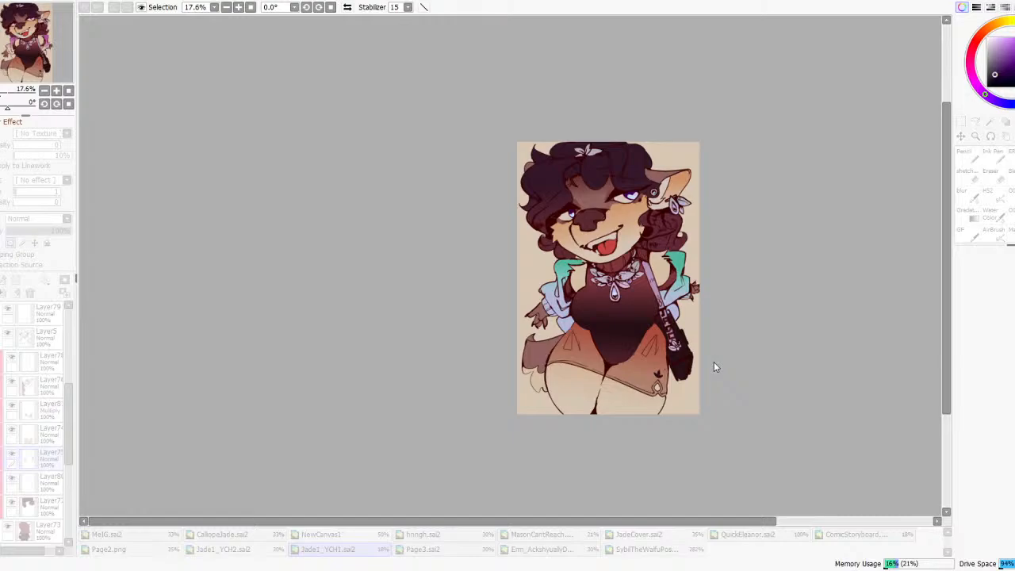
drag(714, 361, 783, 356)
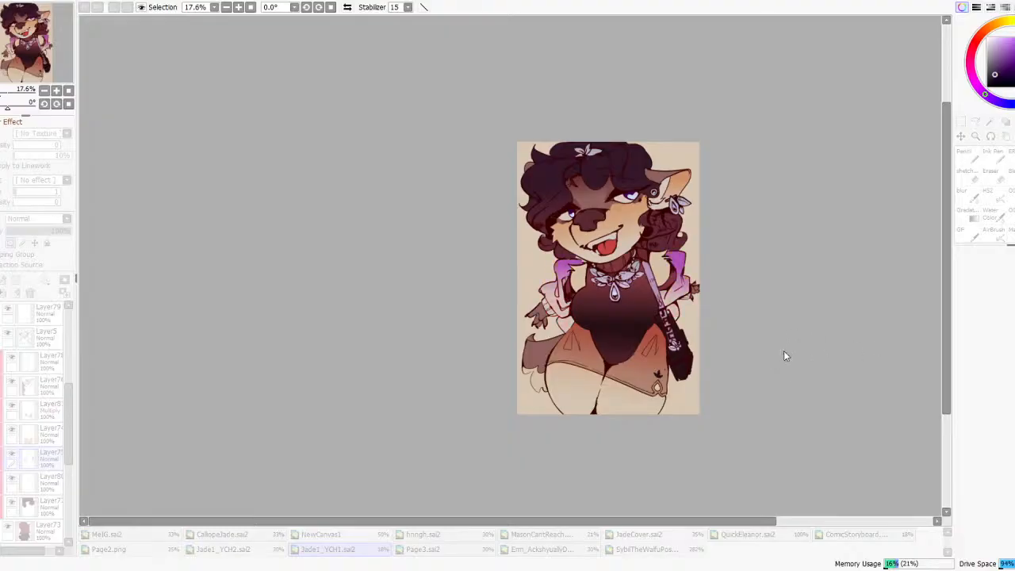
key(Return)
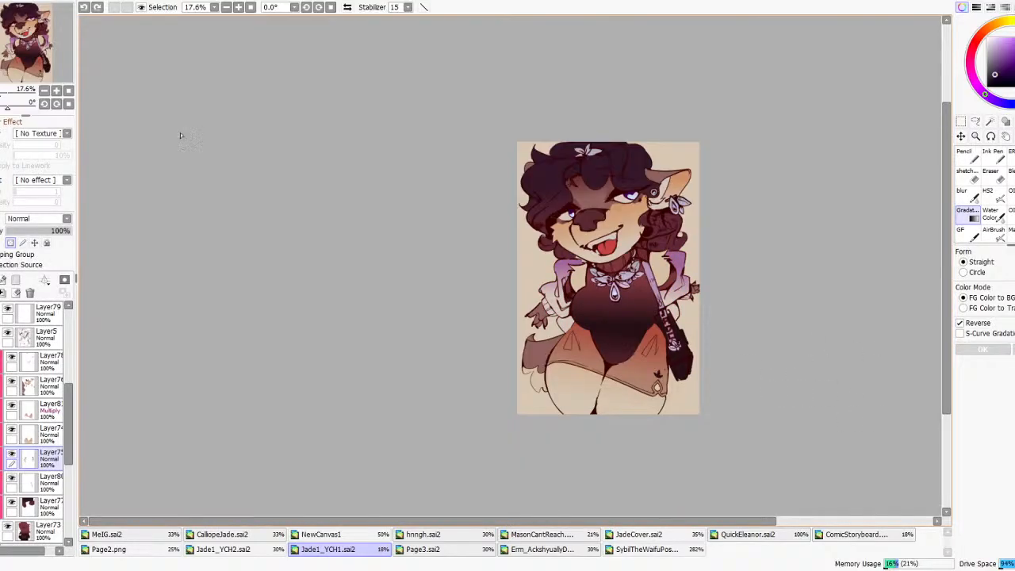
- Try a bright blue hue variant of the jacket sleeves on Layer75
click(324, 16)
drag(840, 371, 885, 423)
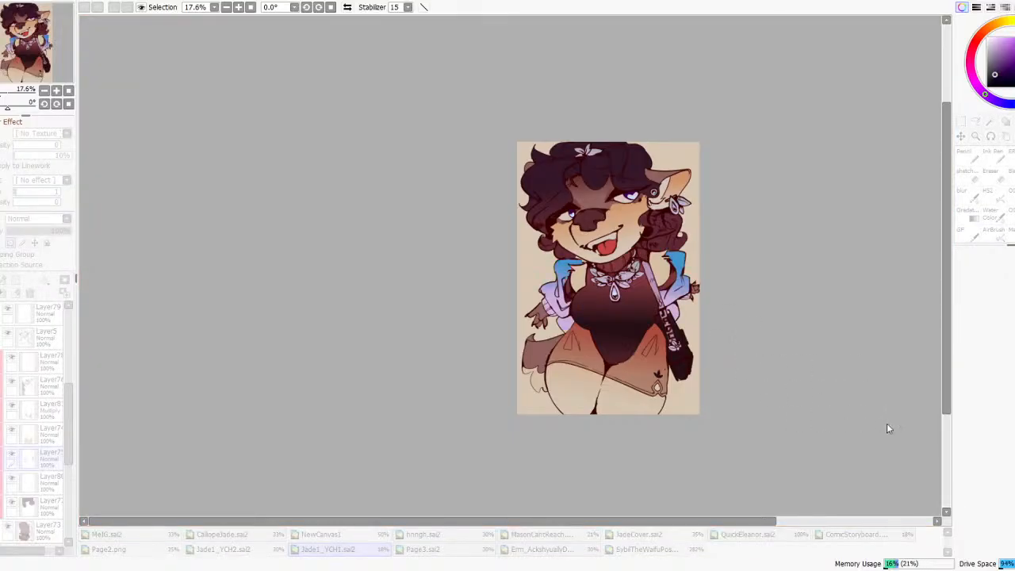
click(769, 410)
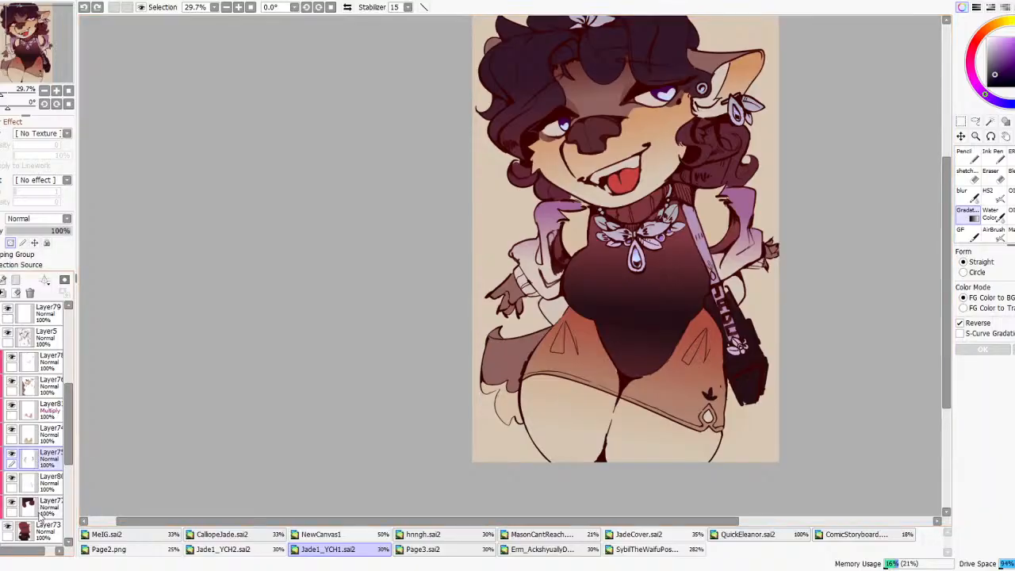
- Outline a freeform selection on Layer73 across the leotard just beneath the bust
click(37, 512)
click(38, 527)
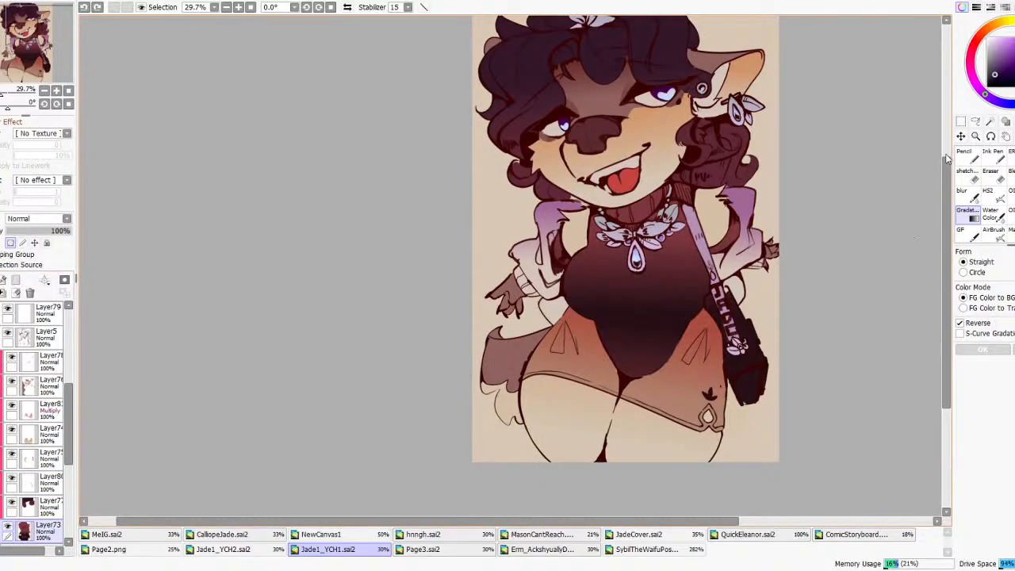
click(975, 122)
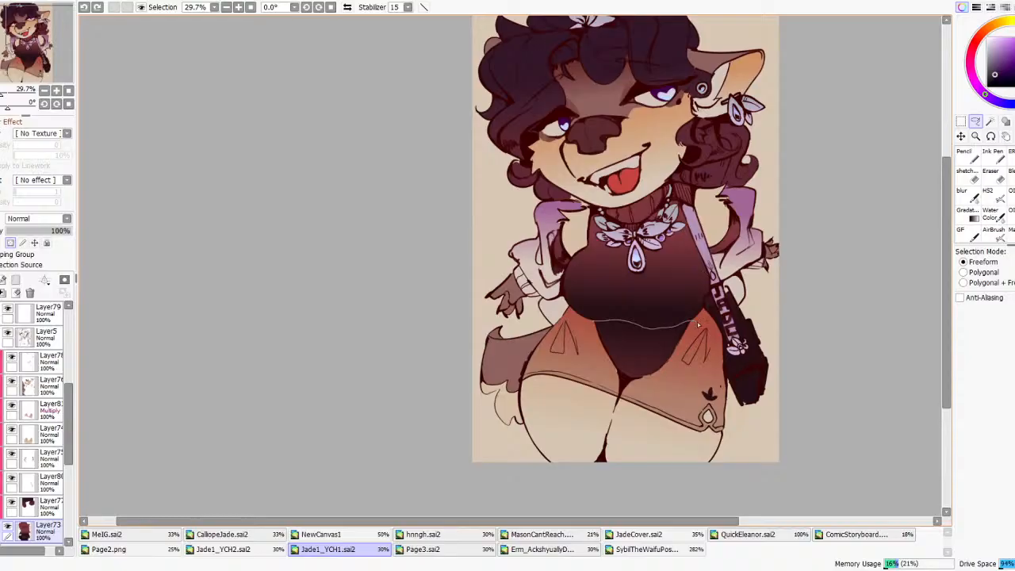
mouse_move(674, 343)
mouse_down()
mouse_move(631, 354)
mouse_move(585, 332)
mouse_up()
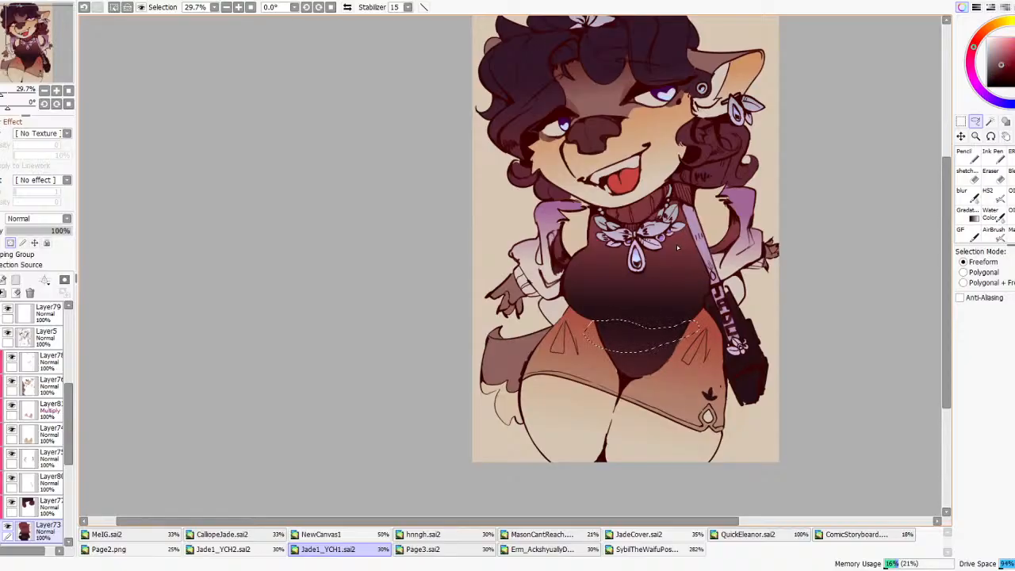
- Brush maroon into the selected area beneath the bust with the Water Color brush at size 250, and clear the selection
click(993, 215)
drag(645, 324, 617, 326)
drag(686, 323, 605, 319)
key(ctrl+z)
click(1006, 532)
mouse_move(731, 320)
mouse_down()
mouse_move(674, 336)
mouse_move(620, 326)
mouse_up()
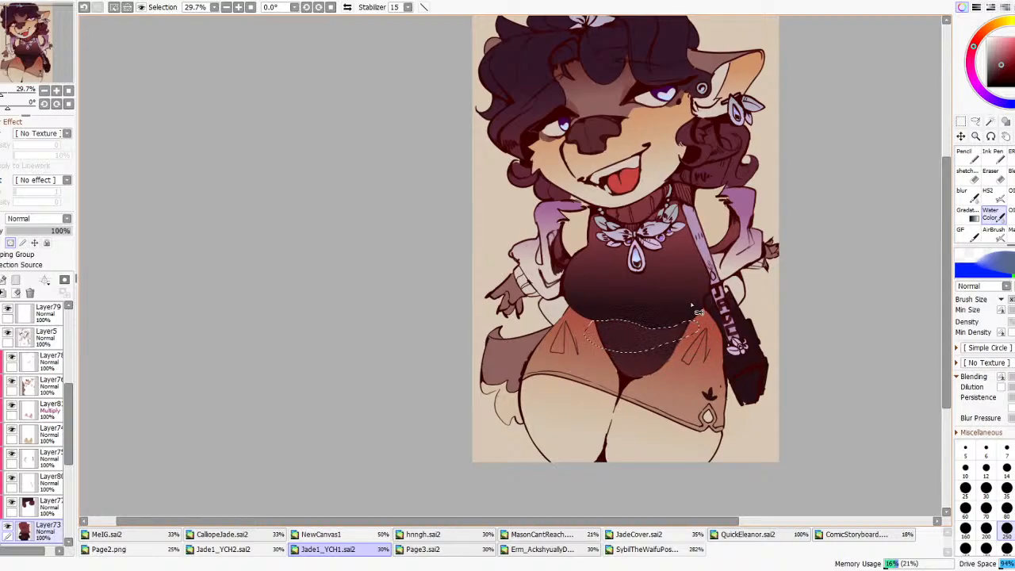
key(ctrl+d)
scroll(721, 313, down, 2)
scroll(713, 313, down, 1)
scroll(685, 315, up, 1)
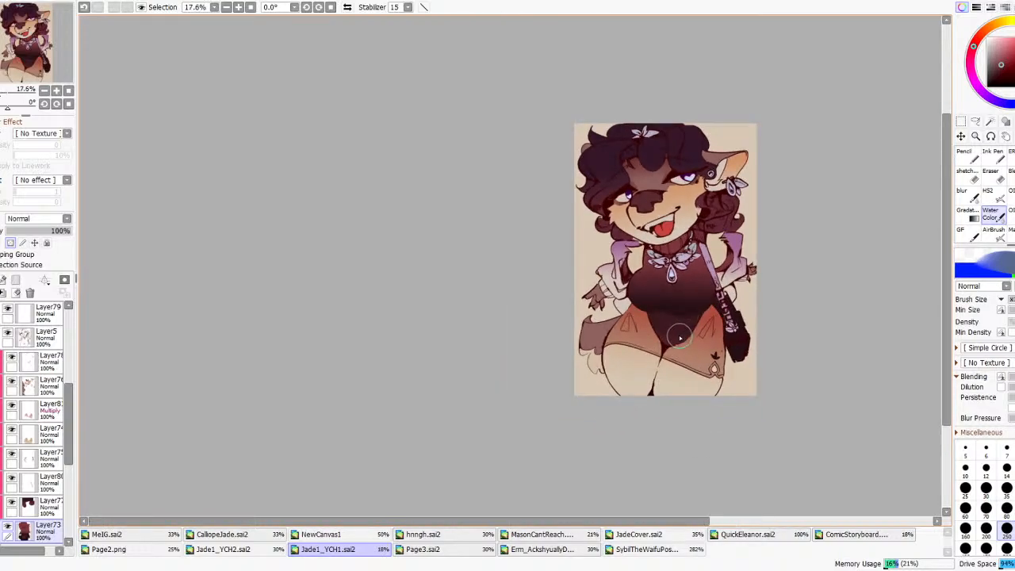
- Undo the last change, touch up the leotard's belly and paint the turtleneck collar a sampled darker maroon
key(ctrl+z)
drag(669, 325, 680, 328)
right_click(740, 335)
mouse_move(682, 238)
mouse_down()
mouse_move(668, 245)
mouse_move(683, 233)
mouse_up()
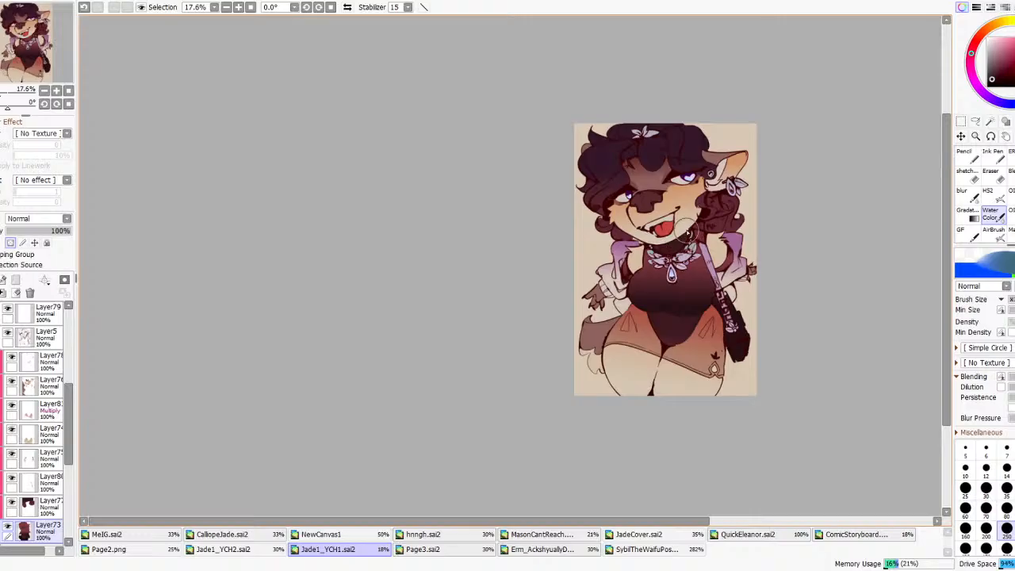
scroll(741, 199, down, 3)
scroll(745, 211, up, 2)
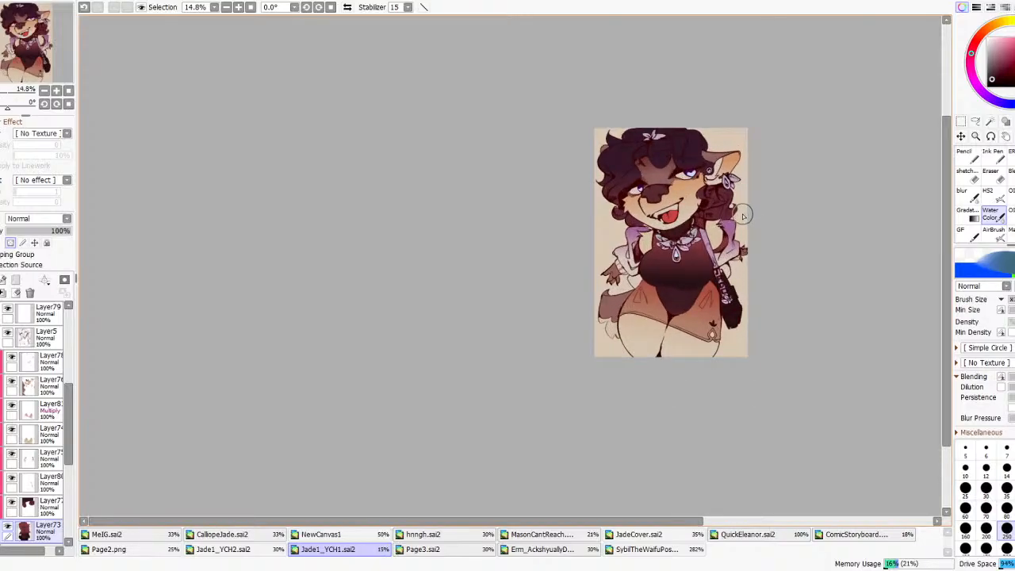
scroll(650, 215, up, 1)
scroll(674, 198, down, 2)
scroll(698, 261, up, 2)
scroll(697, 261, down, 1)
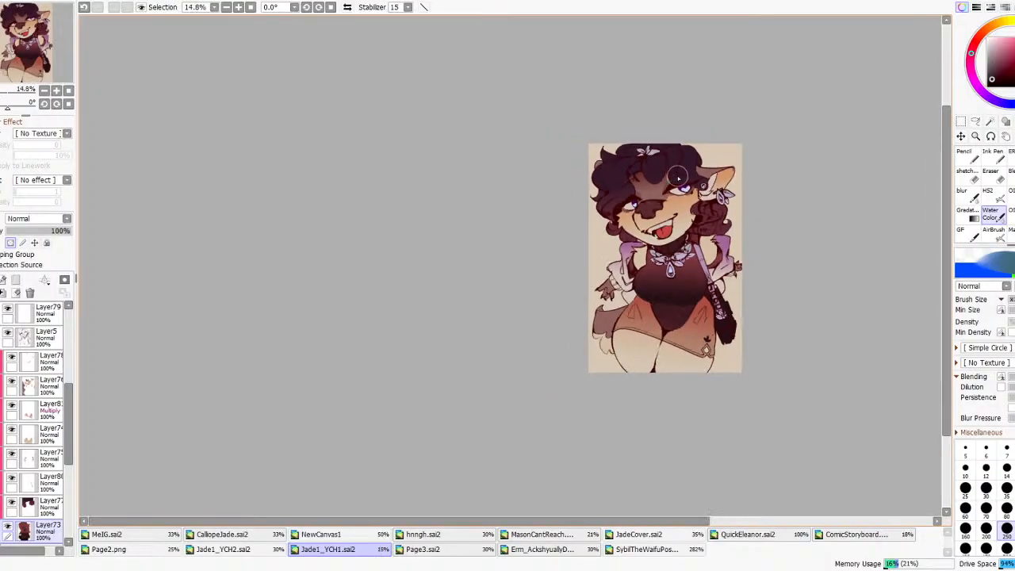
- Try a sampled lighter maroon on the turtleneck collar with the Water Color brush at size 80, and undo it
scroll(727, 341, up, 3)
right_click(722, 337)
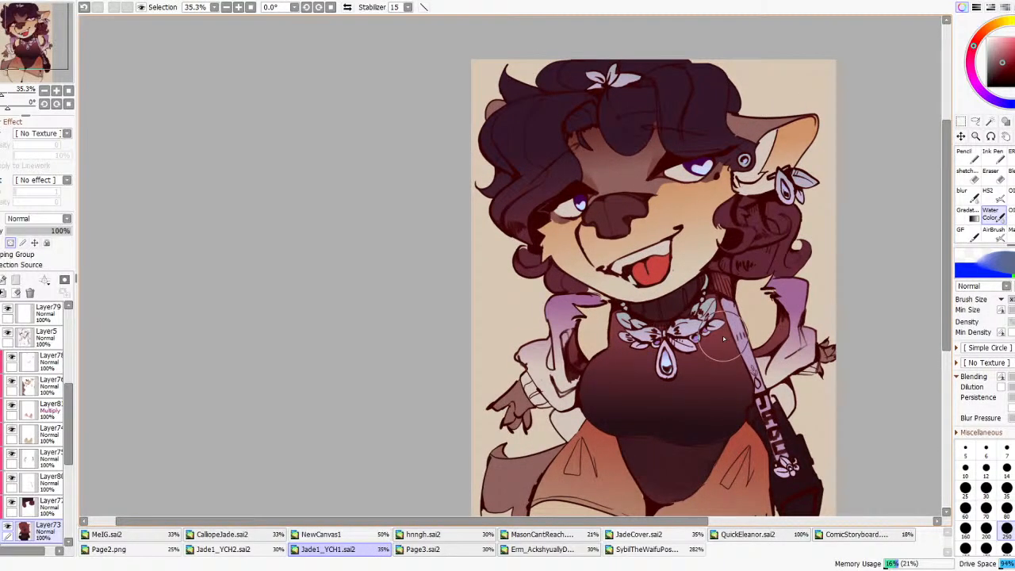
click(1006, 510)
mouse_move(649, 311)
mouse_down()
mouse_move(673, 320)
mouse_move(684, 311)
mouse_move(660, 314)
mouse_move(683, 310)
mouse_up()
key(ctrl+z)
key(ctrl+z)
key(ctrl+z)
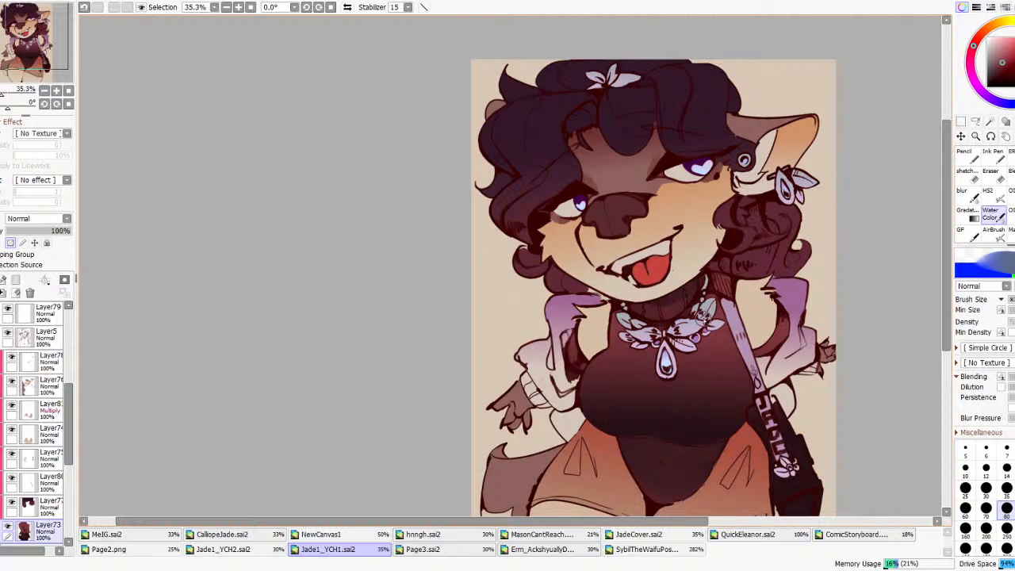
- Hide the clipped layers from Layer77 up to Layer78 above Layer73, and show the face and fur colours on Layer76 again
scroll(650, 360, down, 4)
scroll(669, 326, down, 3)
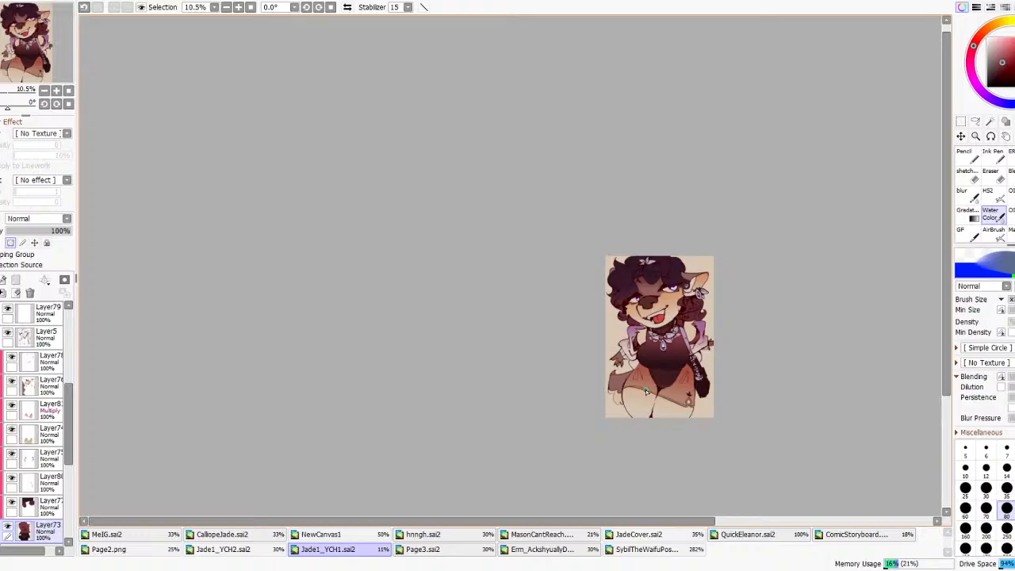
scroll(656, 399, up, 5)
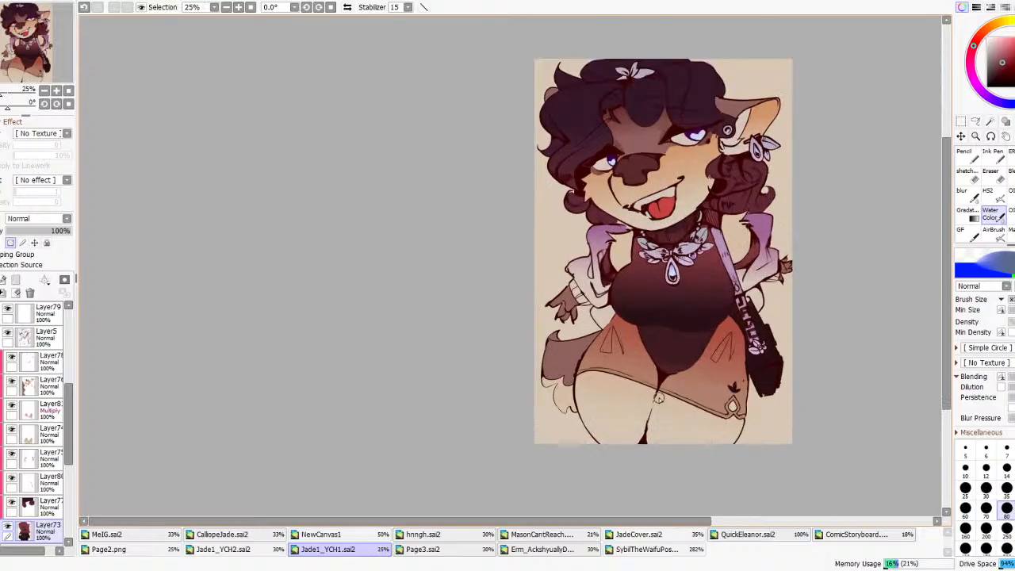
click(976, 212)
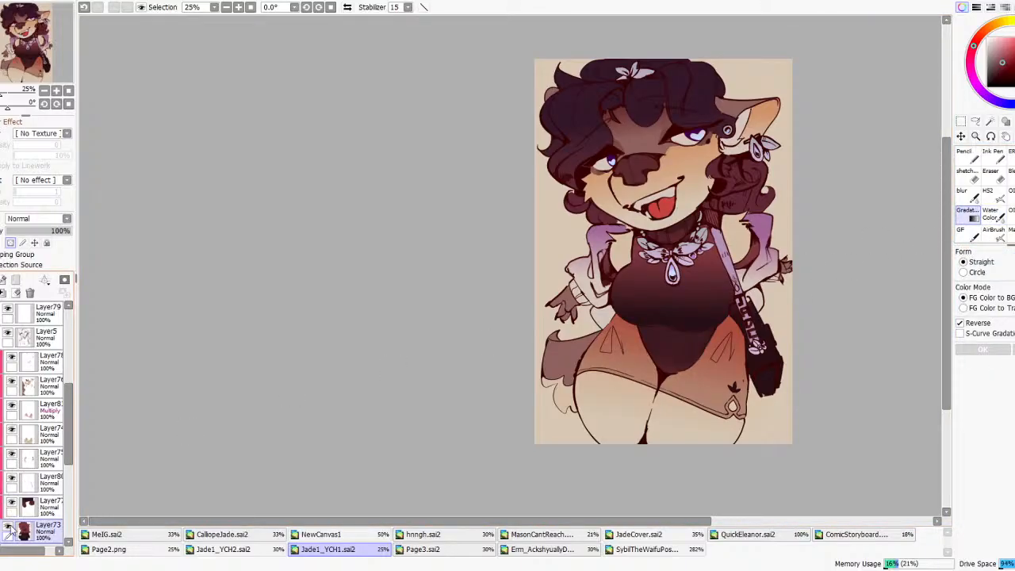
drag(12, 503, 17, 363)
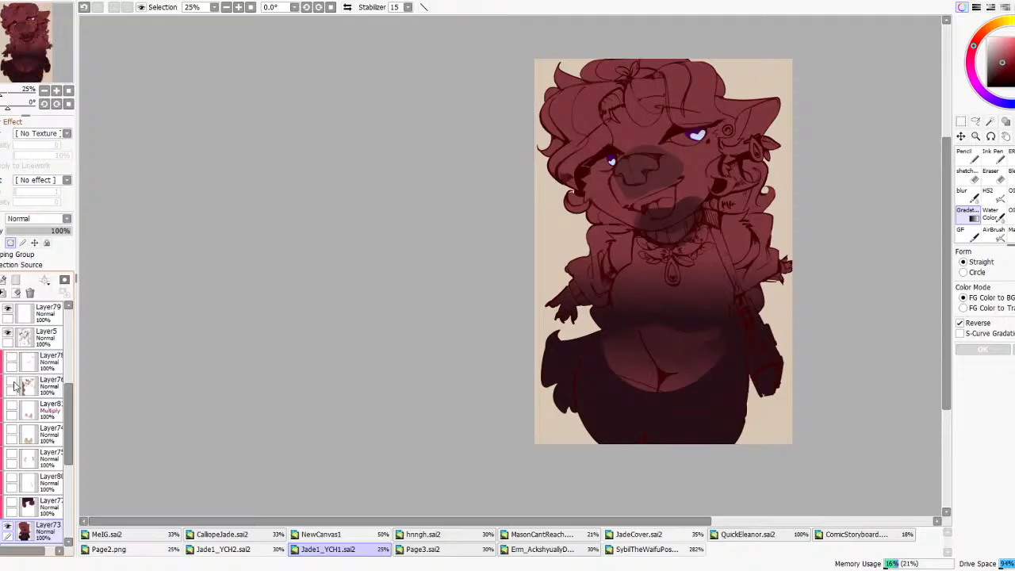
click(12, 384)
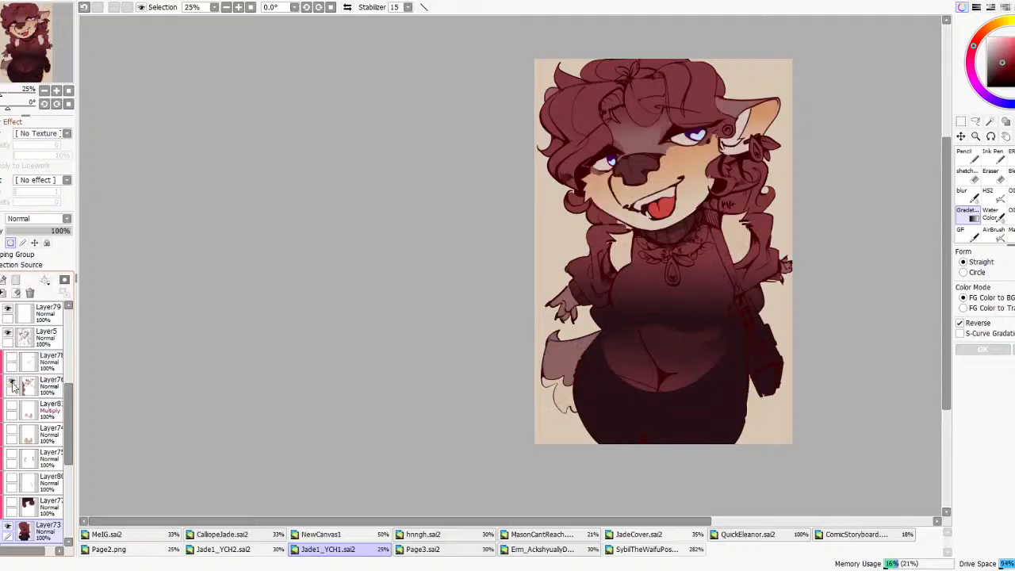
- Toggle the dark hair colour on Layer77 for comparison, leave it hidden, and show the sleeves on Layer75
click(12, 504)
click(12, 503)
click(12, 503)
click(11, 503)
click(12, 504)
click(12, 504)
click(12, 454)
click(12, 455)
click(12, 454)
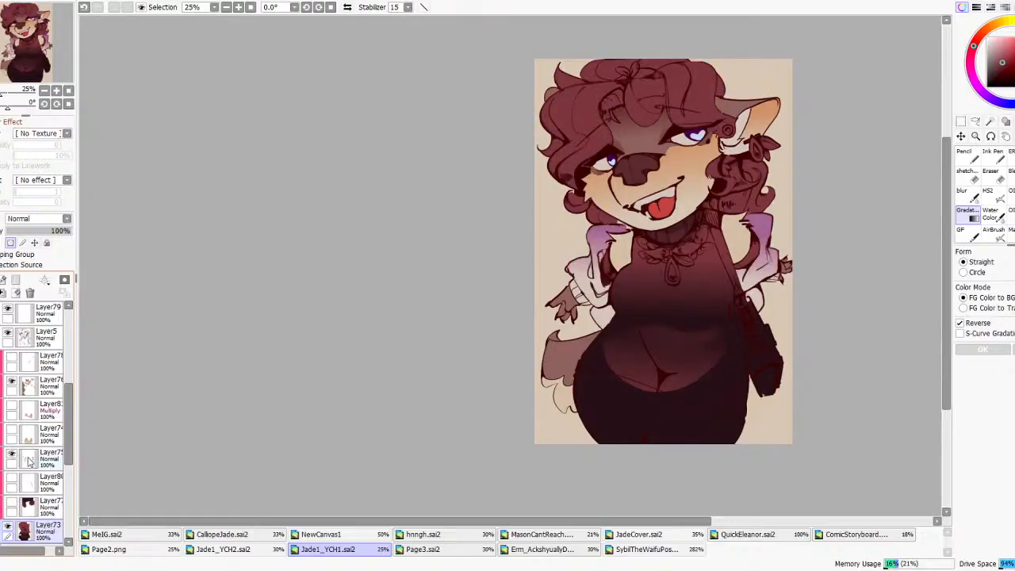
- Draw a straight reversed gradient in bright red down both sleeves on Layer75
click(28, 460)
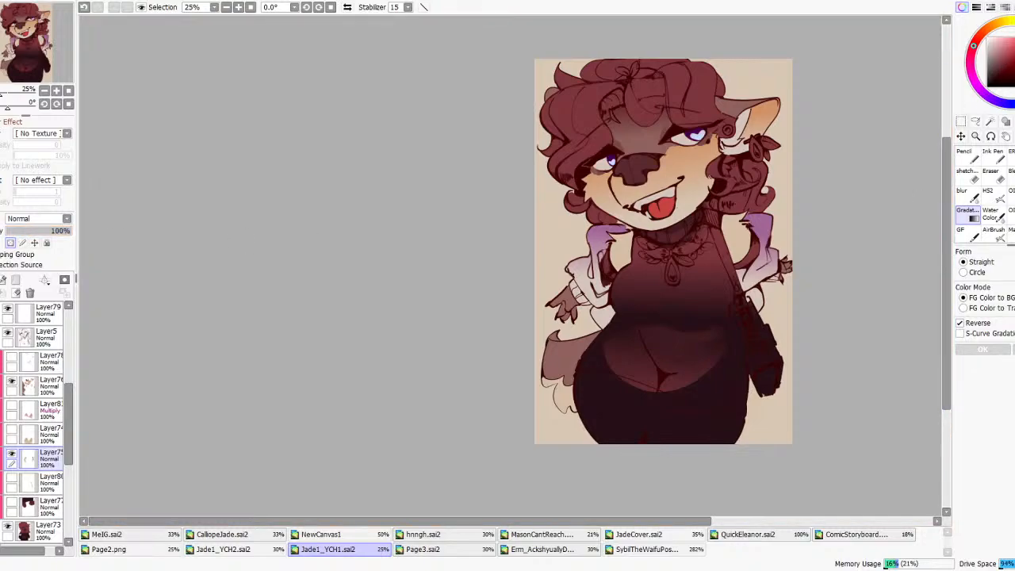
drag(973, 48, 979, 35)
drag(616, 226, 609, 310)
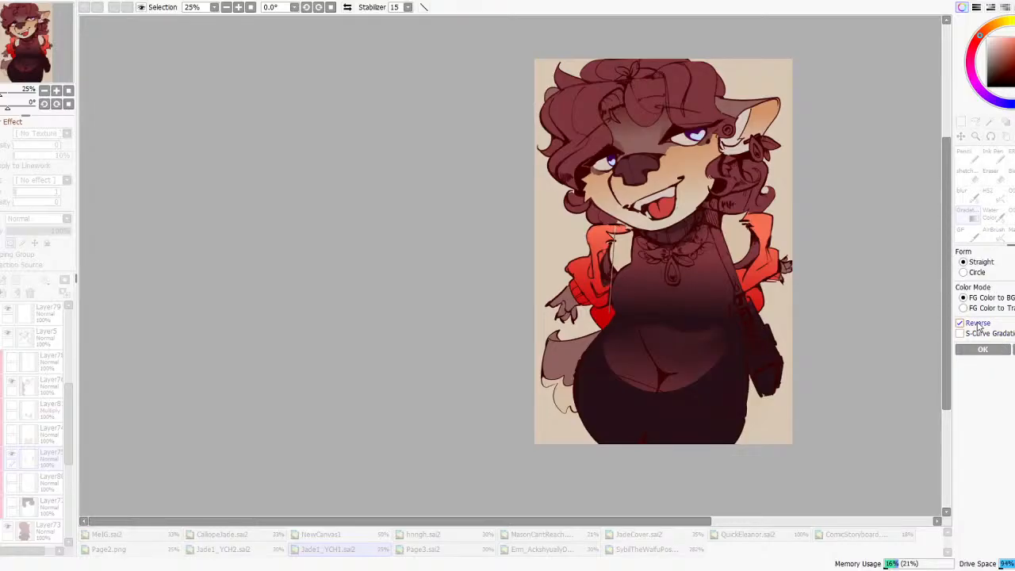
click(975, 43)
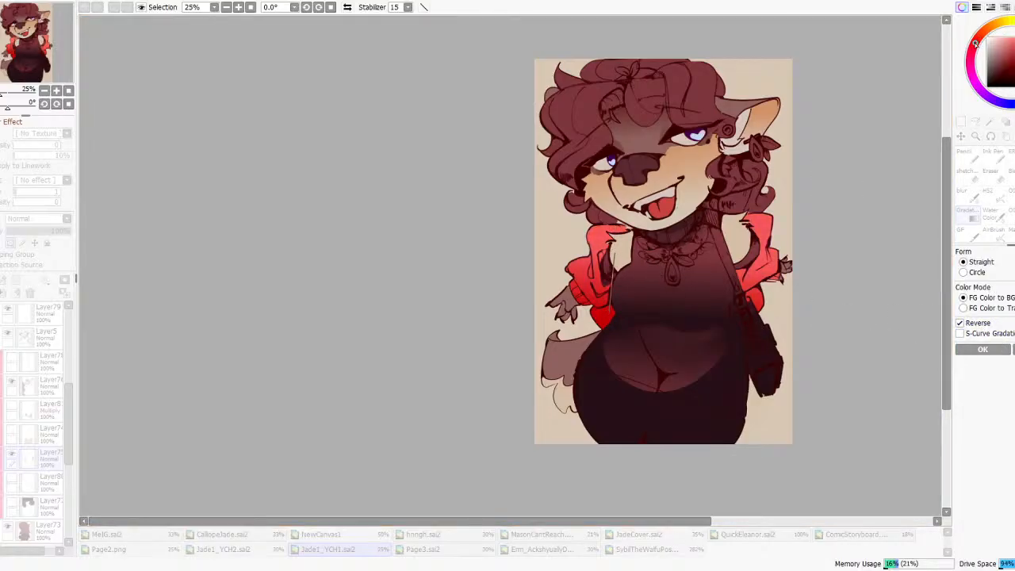
drag(1013, 44, 1014, 45)
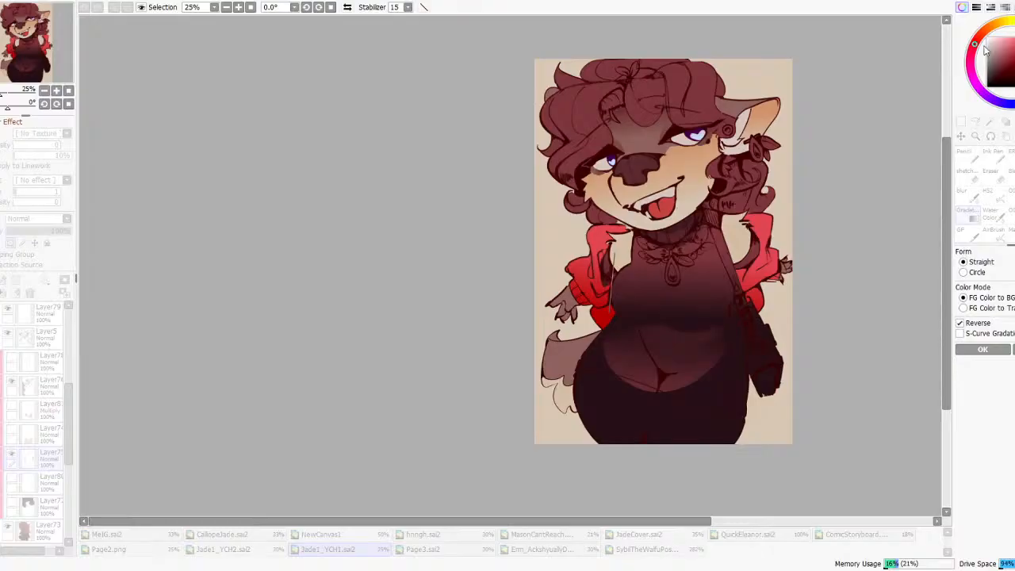
- Shift the sleeve gradient to orange-red fading into deeper red, adjust its direction and apply it
click(983, 34)
mouse_move(980, 36)
mouse_down()
mouse_move(964, 43)
mouse_move(977, 26)
mouse_up()
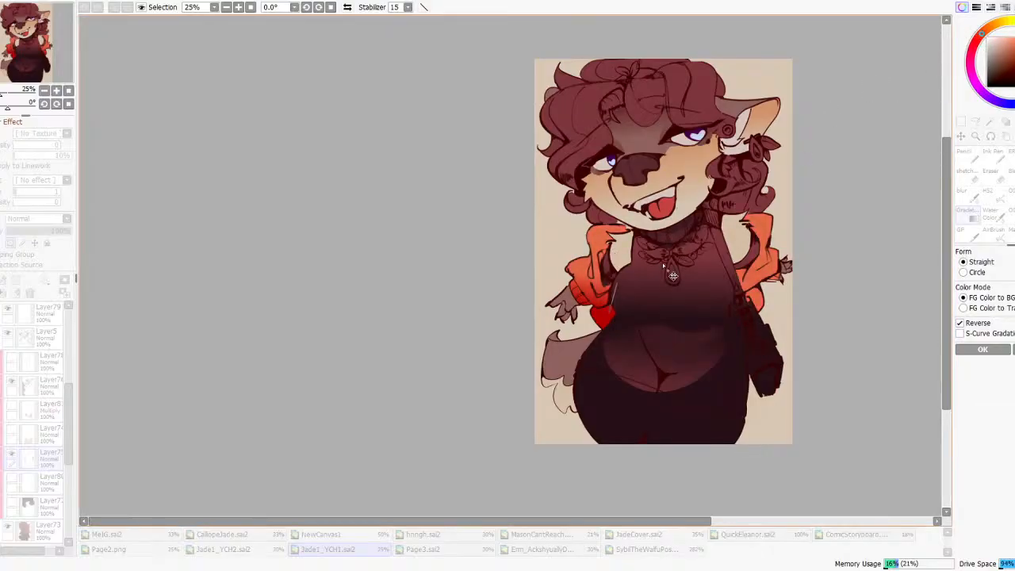
drag(634, 337, 640, 327)
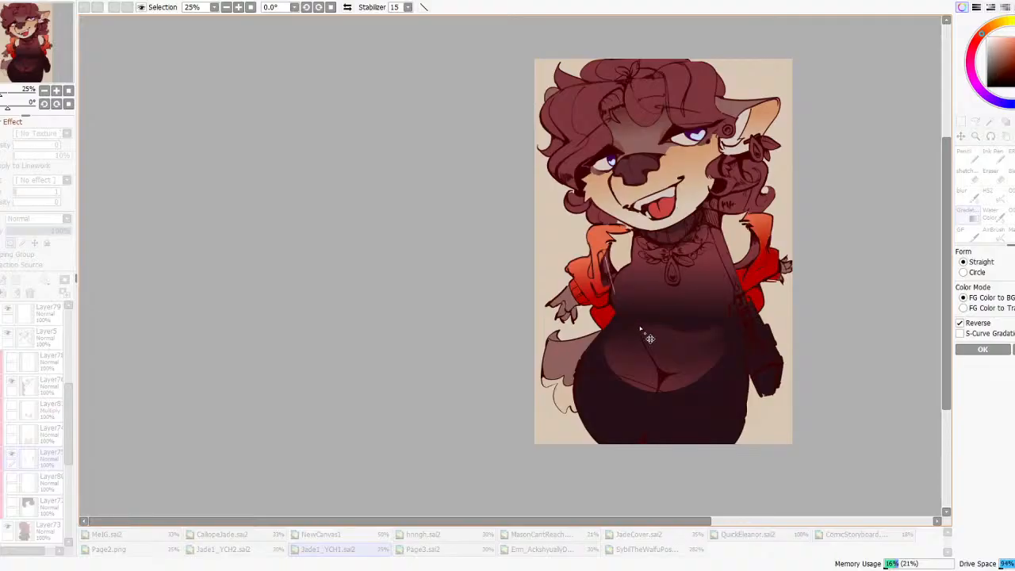
click(982, 350)
mouse_move(981, 33)
mouse_down()
mouse_move(978, 41)
mouse_move(981, 33)
mouse_up()
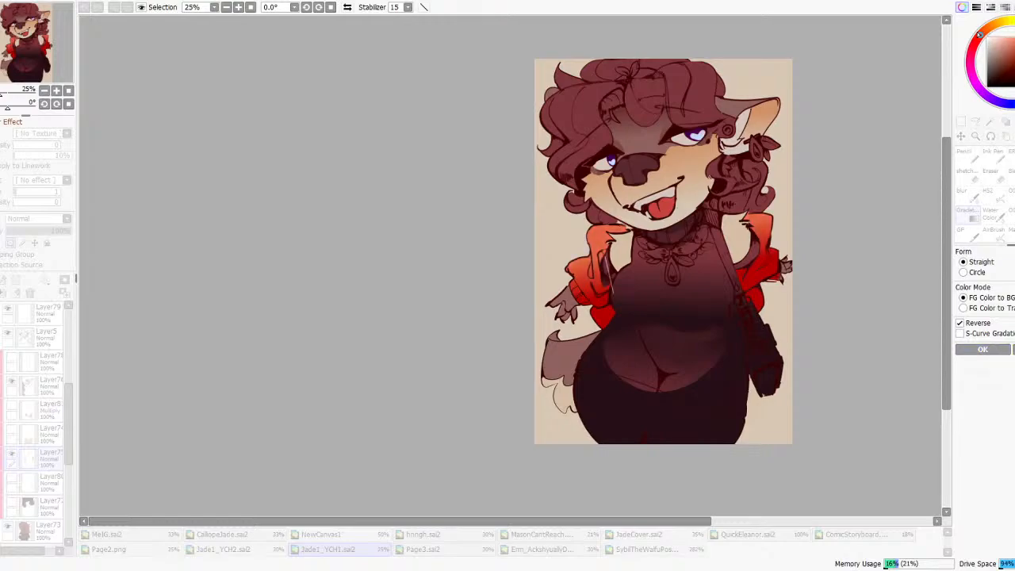
click(983, 352)
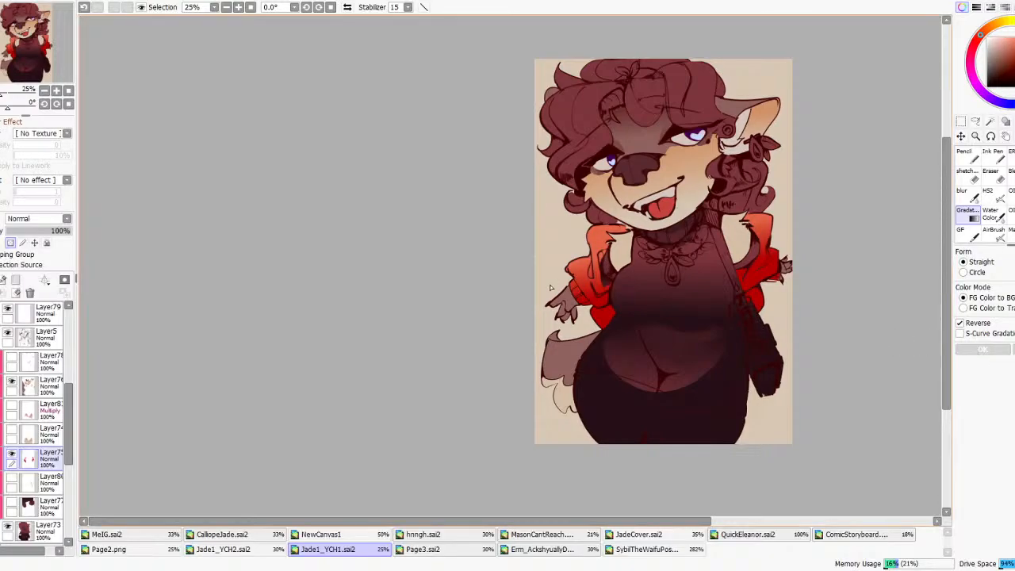
scroll(556, 280, down, 5)
scroll(600, 295, up, 3)
mouse_move(620, 272)
mouse_down()
mouse_move(611, 231)
mouse_move(615, 263)
mouse_up()
click(974, 353)
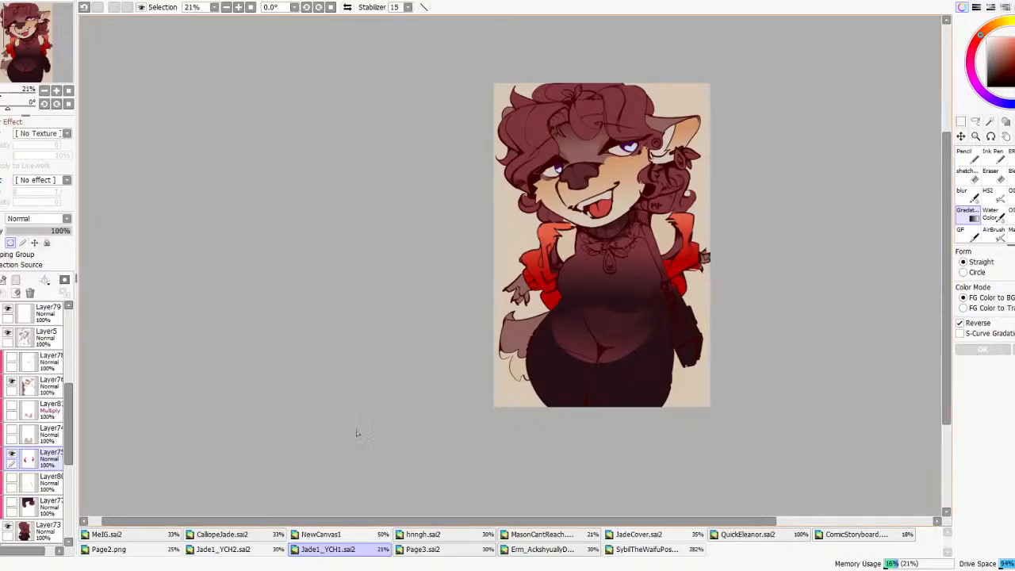
- Show Layer80 and recolour the bag strap and its lettering orange-red with the Pencil at size 1200
click(9, 479)
click(29, 482)
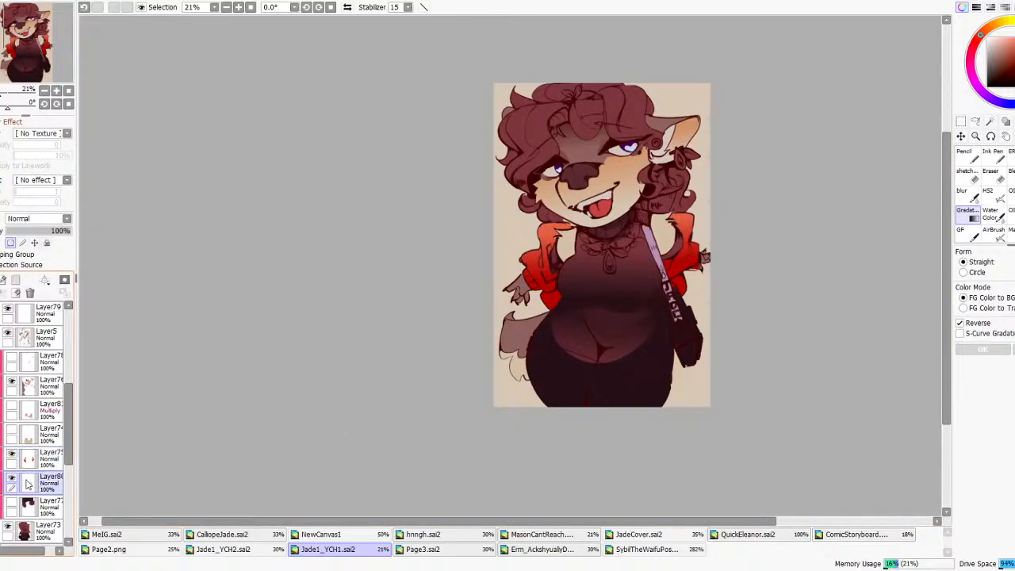
key(n)
click(10, 243)
drag(651, 247, 717, 355)
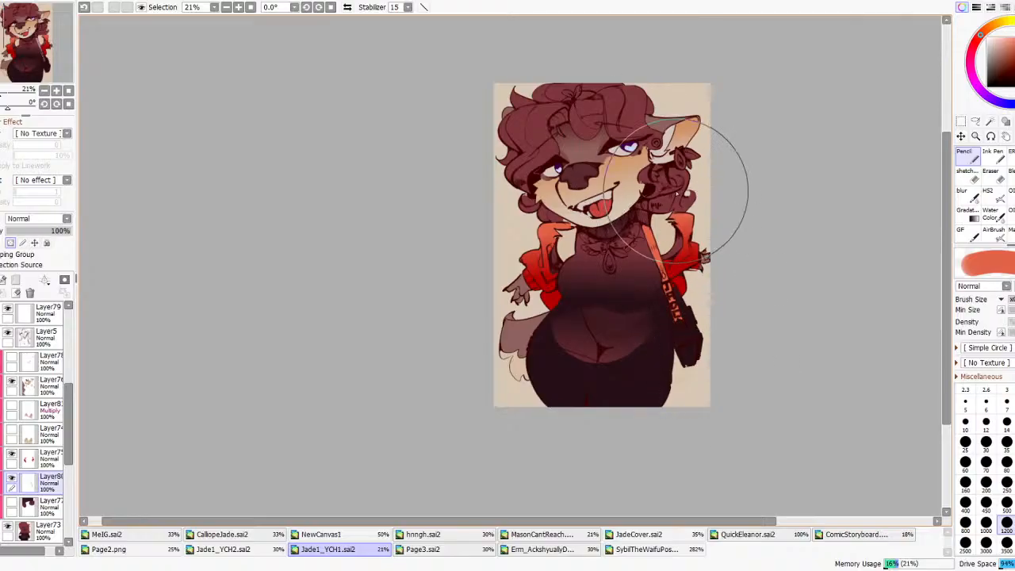
scroll(679, 218, down, 4)
scroll(679, 218, up, 4)
scroll(631, 174, up, 2)
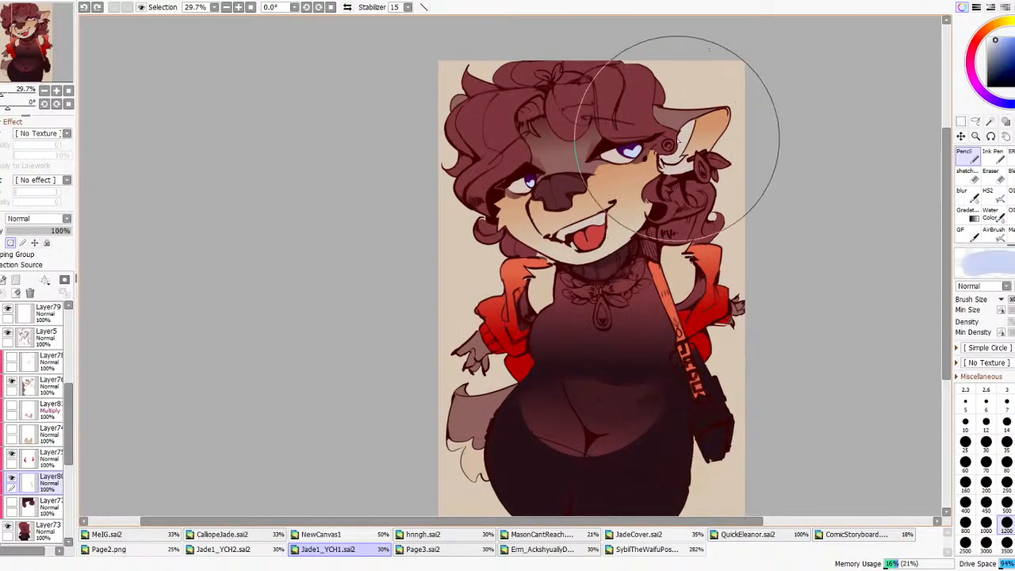
- Try a sampled pale beige on the bag strap, and undo it
right_click(680, 136)
mouse_move(655, 252)
mouse_down()
mouse_move(690, 419)
mouse_move(716, 434)
mouse_up()
scroll(686, 218, down, 2)
scroll(687, 217, down, 1)
key(ctrl+z)
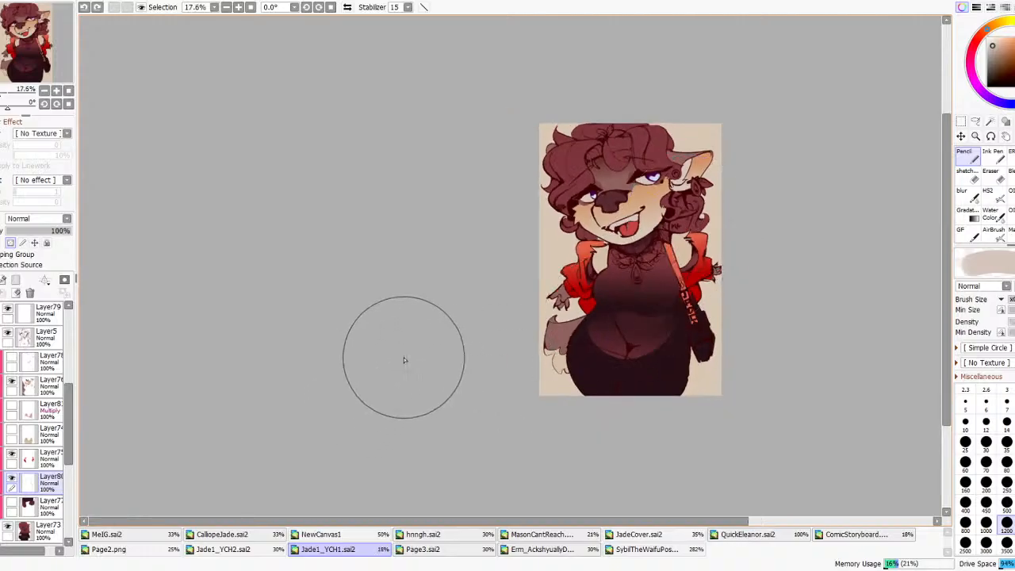
- Show the leg colours on Layer74 and the hair on Layer77, preview the Multiply skirt shading, and make Layer77 active
click(12, 431)
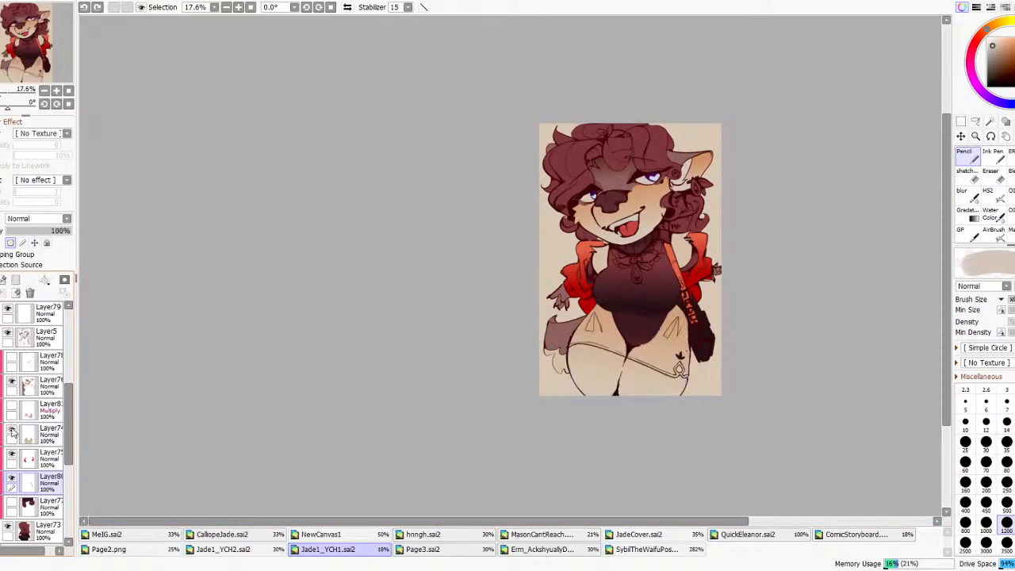
click(12, 406)
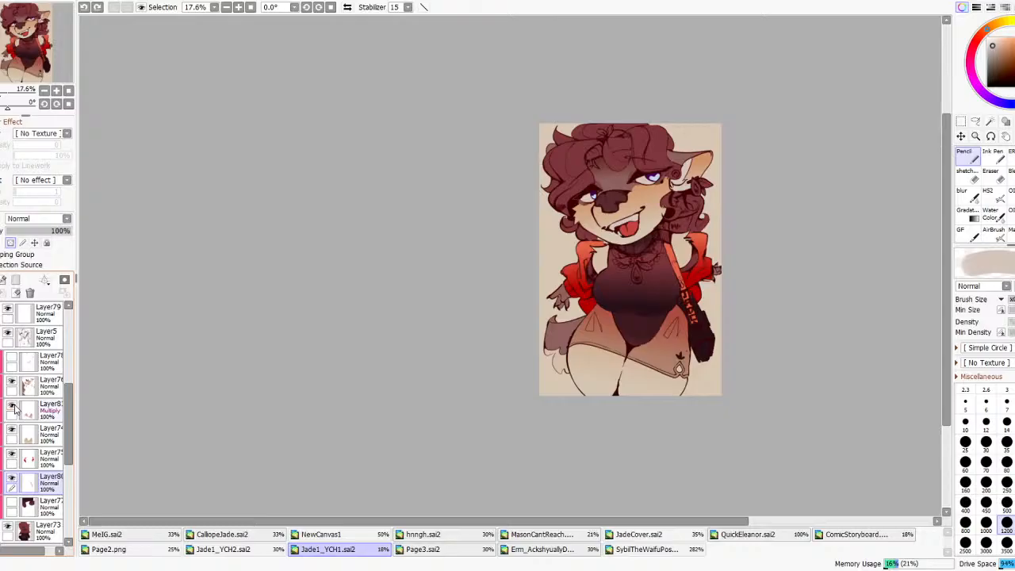
click(11, 503)
click(28, 506)
- Draw a straight gradient over the hair on Layer77, running from the dark crown to red at the lower curls
scroll(697, 174, up, 2)
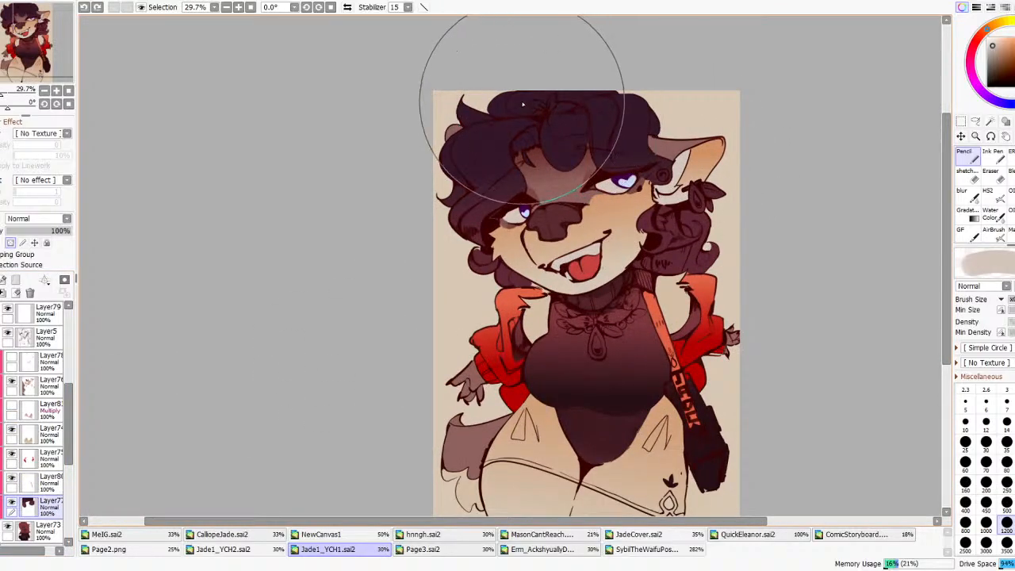
click(967, 214)
drag(607, 145, 632, 258)
scroll(634, 167, down, 3)
scroll(642, 178, up, 1)
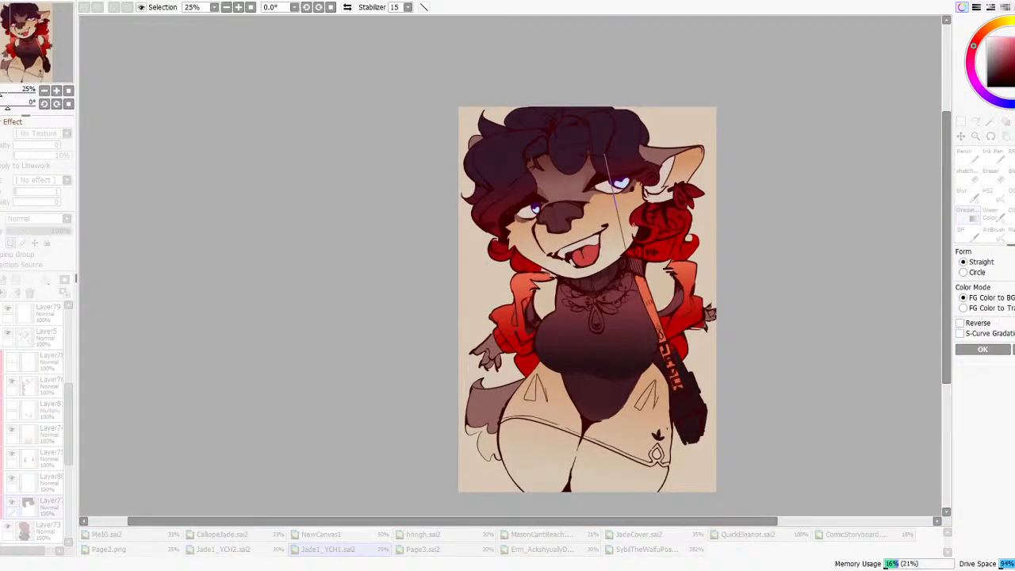
- Darken the hair gradient's lower colour to deep maroon, adjust its extent across the face and apply it
click(999, 62)
mouse_move(999, 63)
mouse_down()
mouse_move(1013, 61)
mouse_move(999, 57)
mouse_move(1000, 68)
mouse_up()
scroll(655, 248, down, 2)
scroll(656, 249, up, 2)
drag(640, 273, 621, 258)
scroll(696, 170, down, 2)
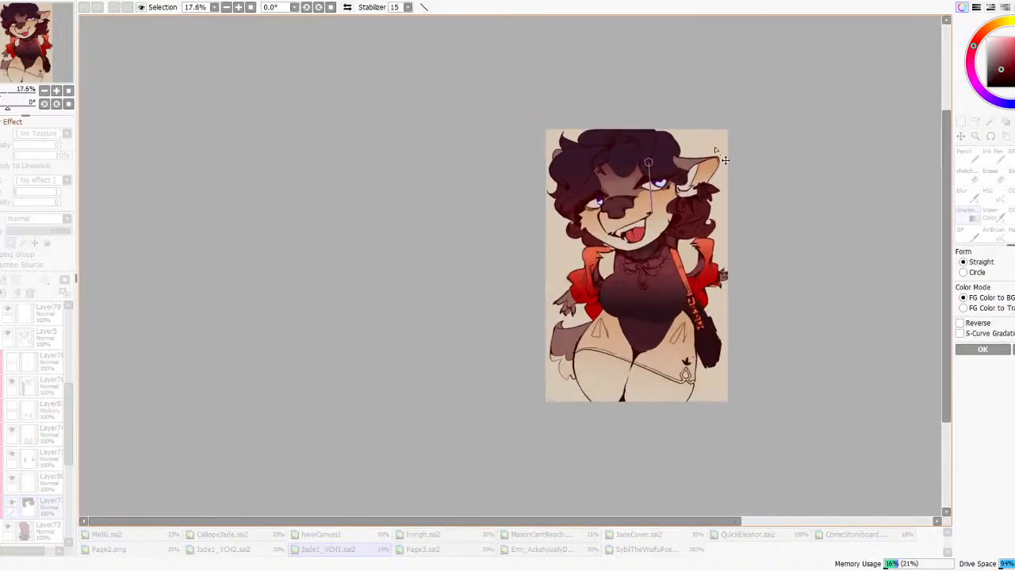
drag(652, 213, 680, 223)
scroll(713, 190, up, 1)
click(980, 349)
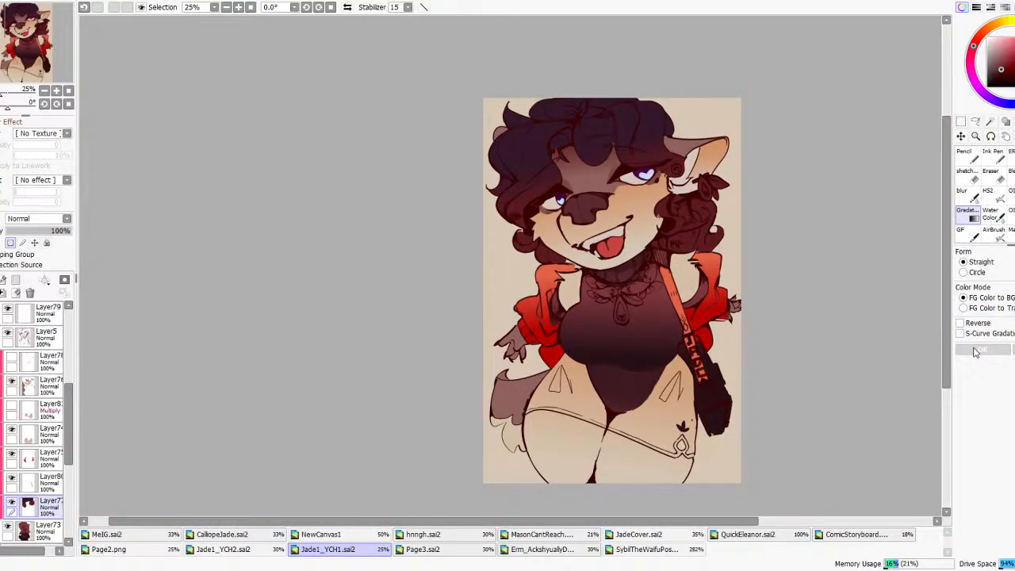
- Select the tongue on Layer76 with the Magic Wand
scroll(626, 280, down, 3)
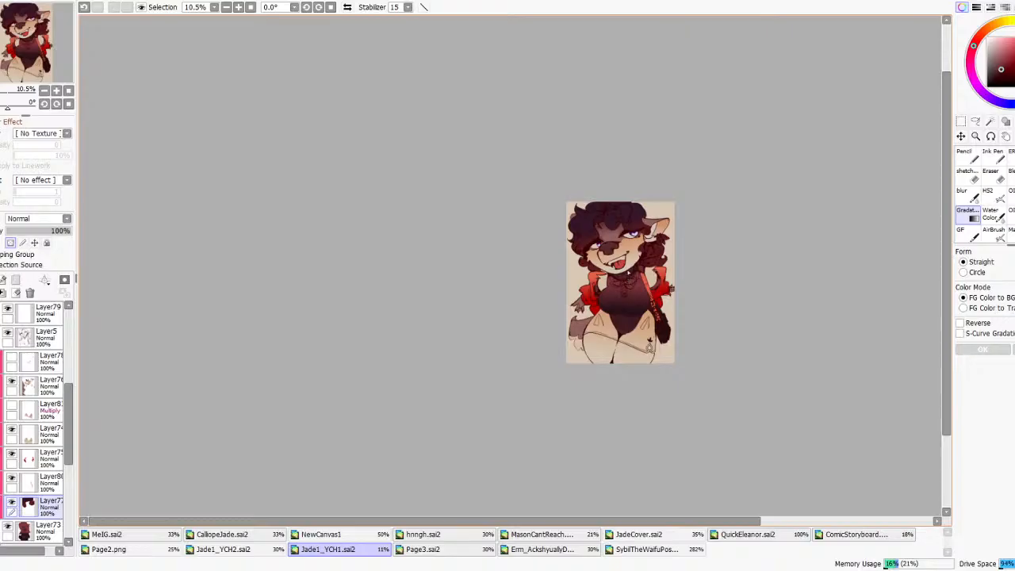
scroll(627, 273, up, 3)
scroll(626, 251, down, 3)
scroll(626, 250, up, 2)
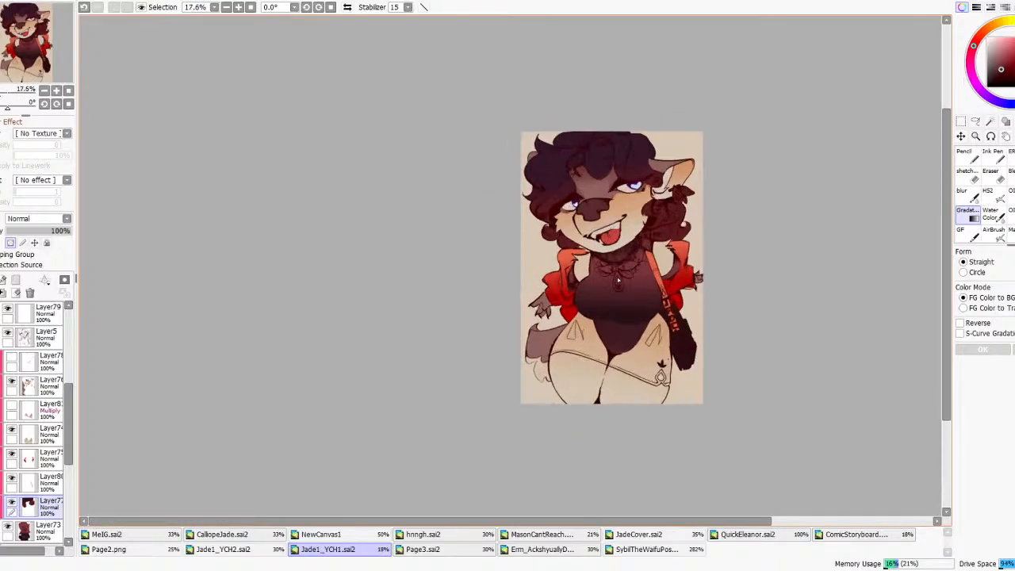
click(25, 378)
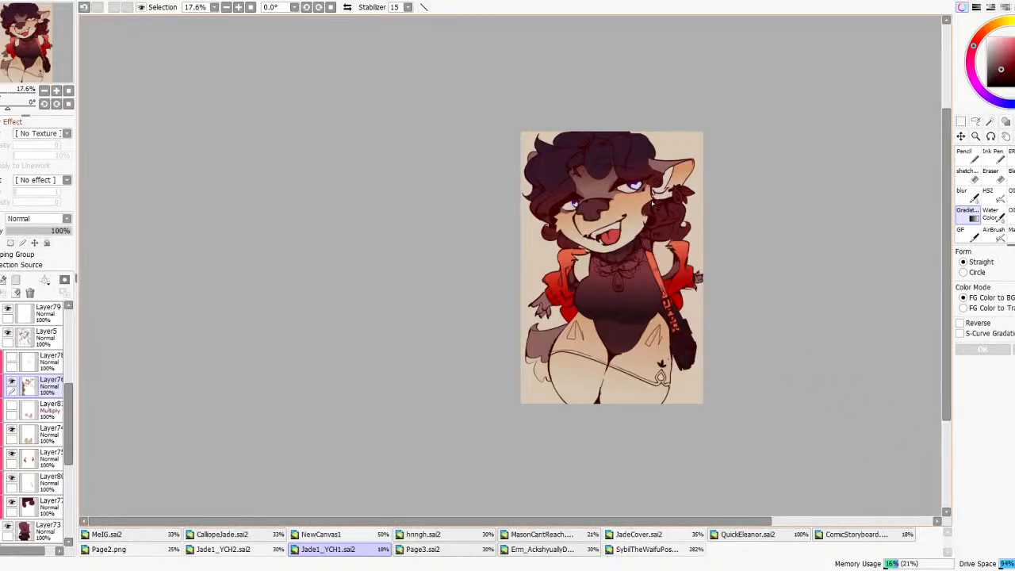
scroll(624, 202, up, 1)
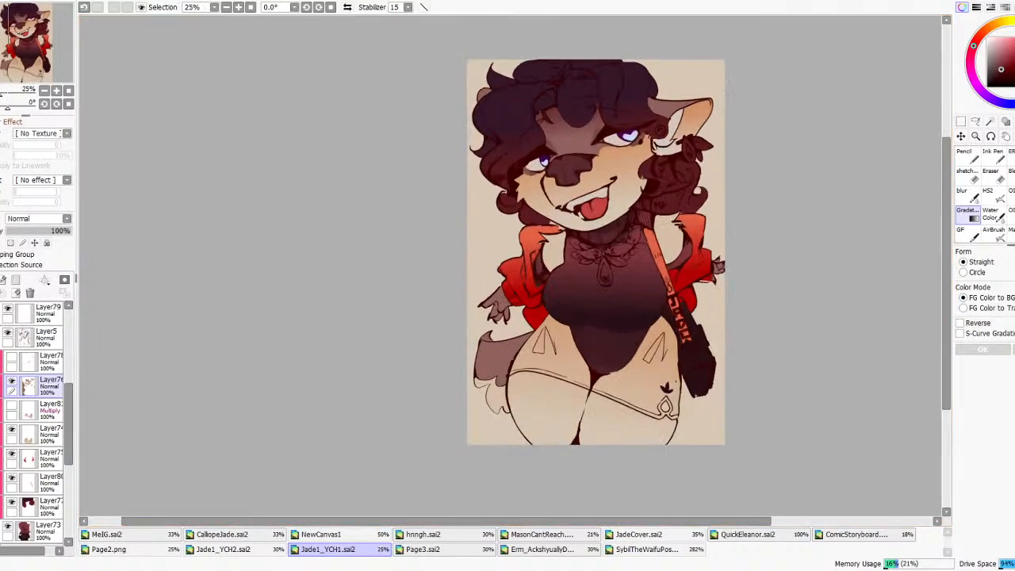
click(990, 121)
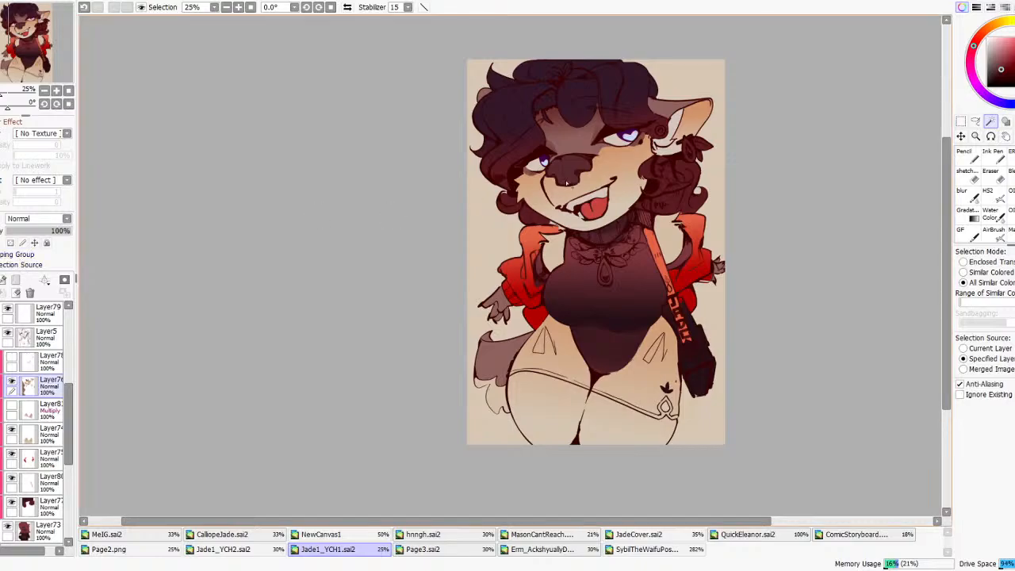
scroll(611, 218, up, 1)
- Try a reversed straight gradient down the selected tongue, using orange-red with a darker red shade
click(974, 213)
key(ctrl+z)
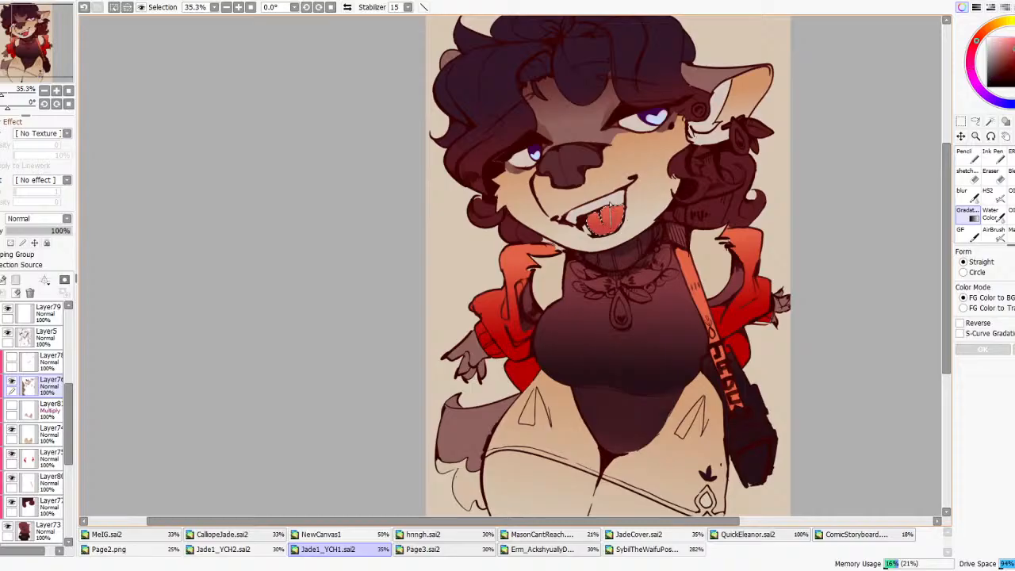
drag(608, 200, 609, 232)
click(960, 323)
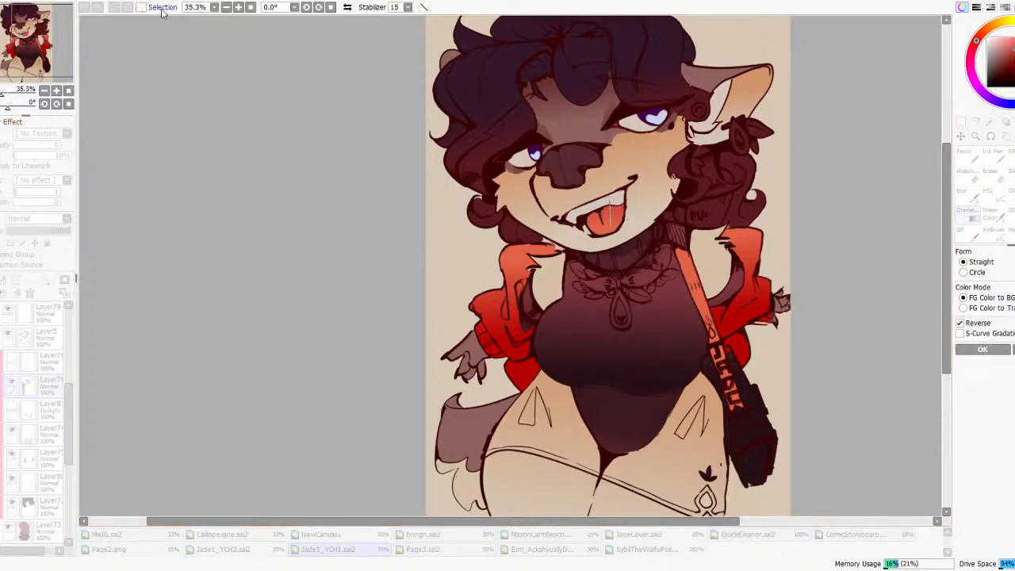
click(994, 60)
click(996, 70)
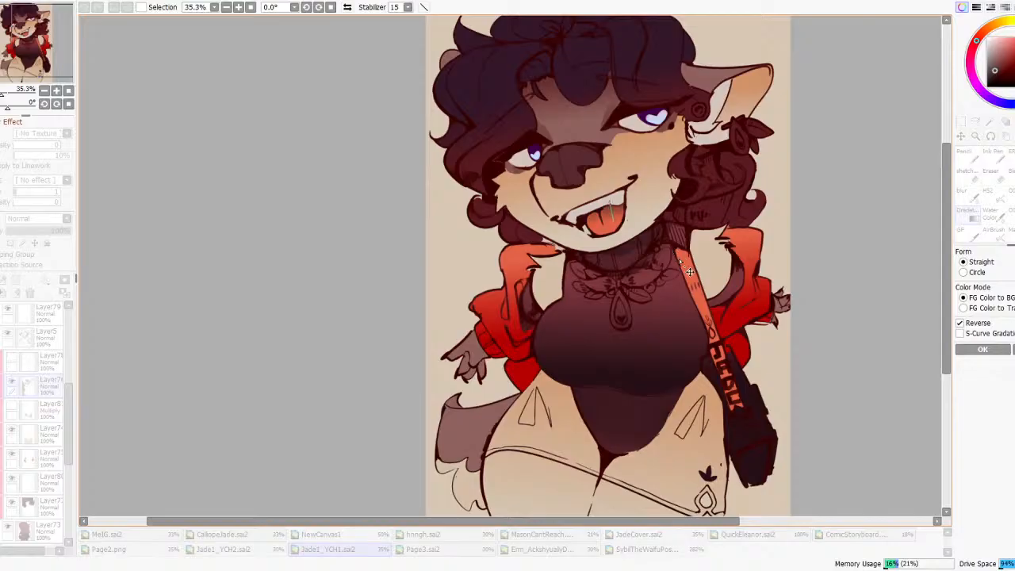
- Try the tongue gradient in a warmer orange with a dark crimson upper end, extending it up towards the teeth
click(980, 37)
click(959, 323)
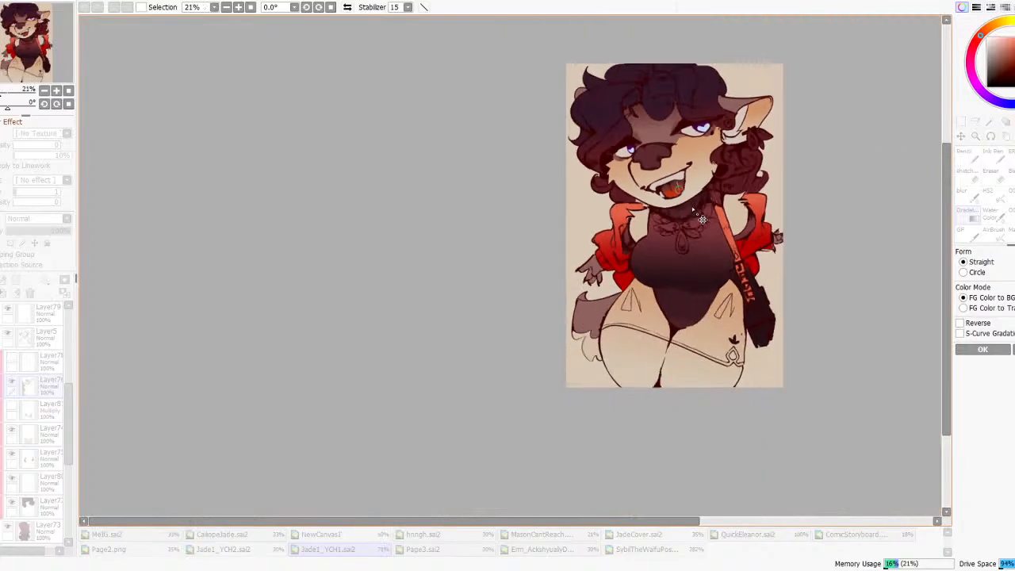
scroll(690, 198, up, 2)
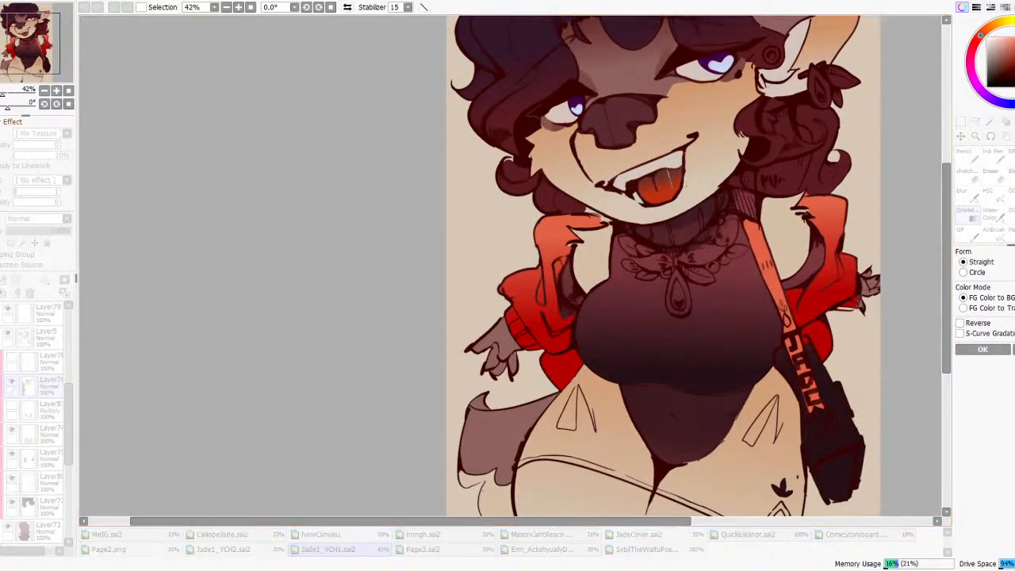
key(x)
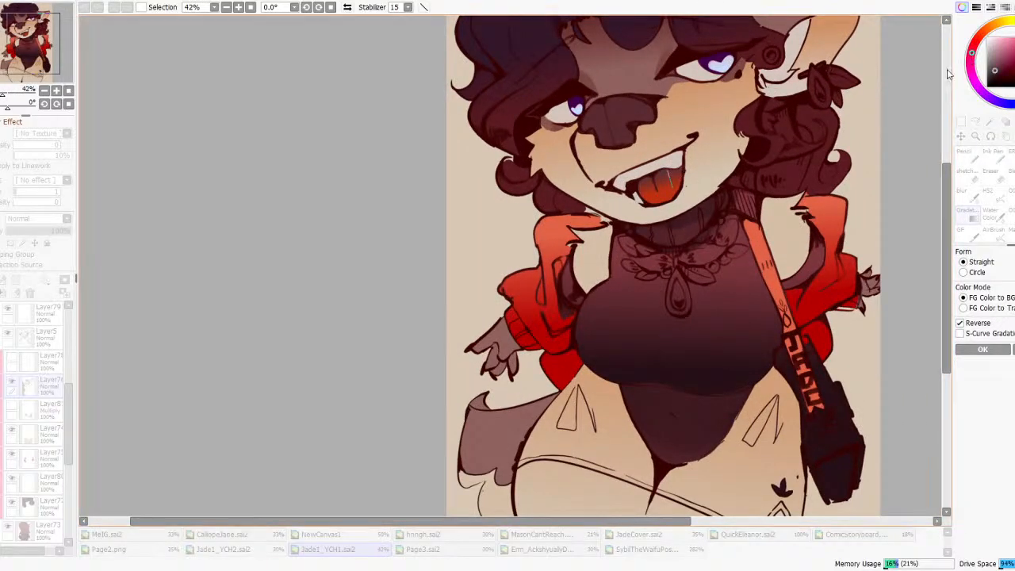
scroll(745, 153, down, 2)
scroll(693, 188, up, 1)
drag(694, 176, 690, 153)
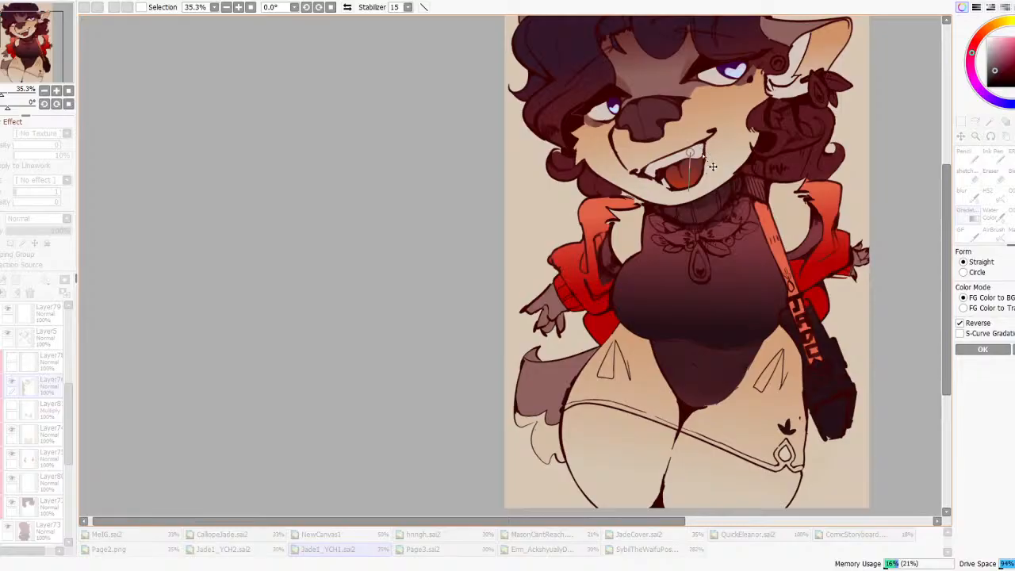
key(Return)
- Show the jewellery on Layer78 and make that layer active
scroll(711, 233, down, 5)
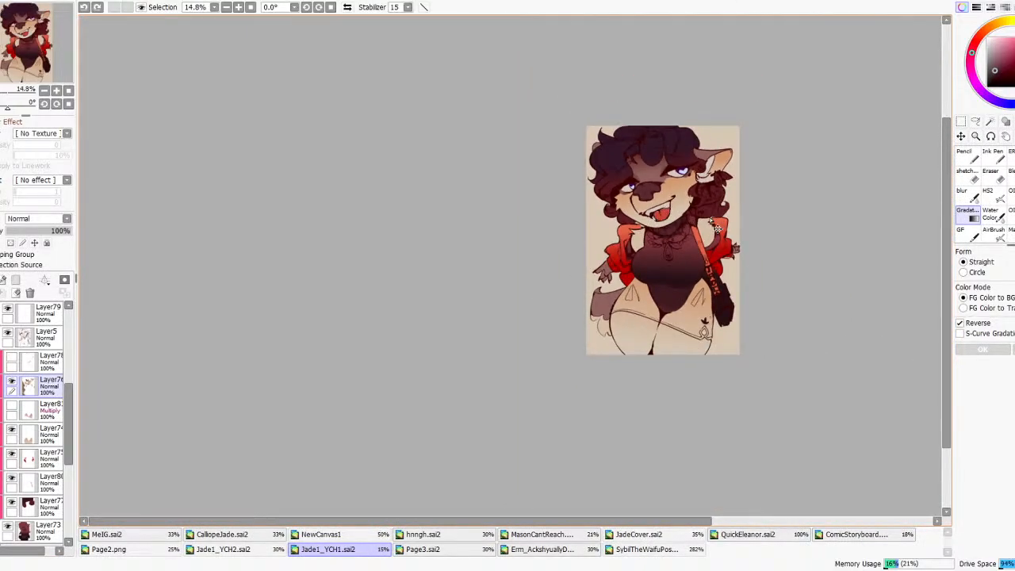
scroll(716, 226, up, 2)
scroll(716, 217, down, 3)
scroll(674, 226, up, 4)
scroll(634, 234, down, 4)
scroll(623, 236, up, 1)
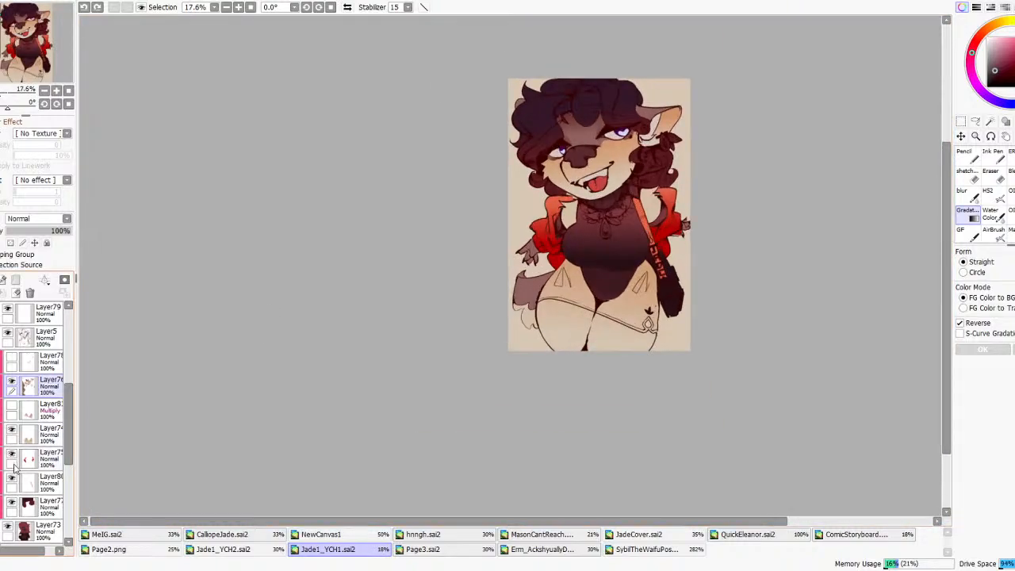
click(24, 529)
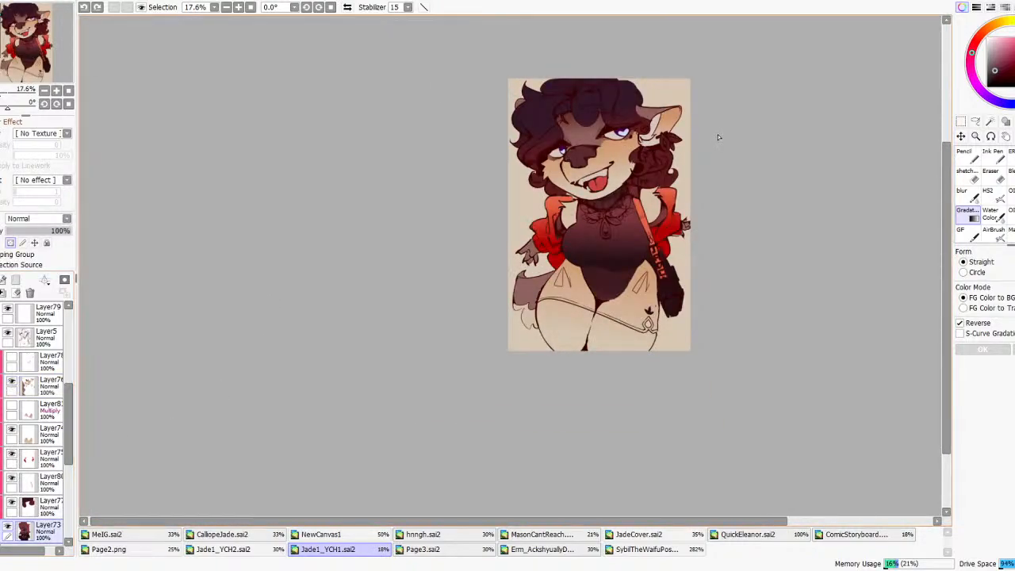
click(21, 408)
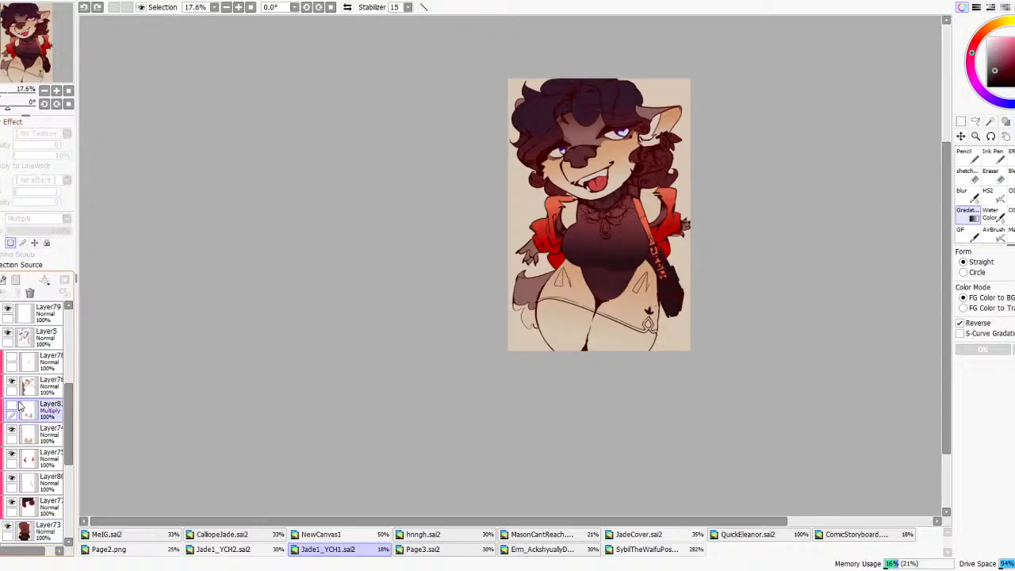
click(12, 359)
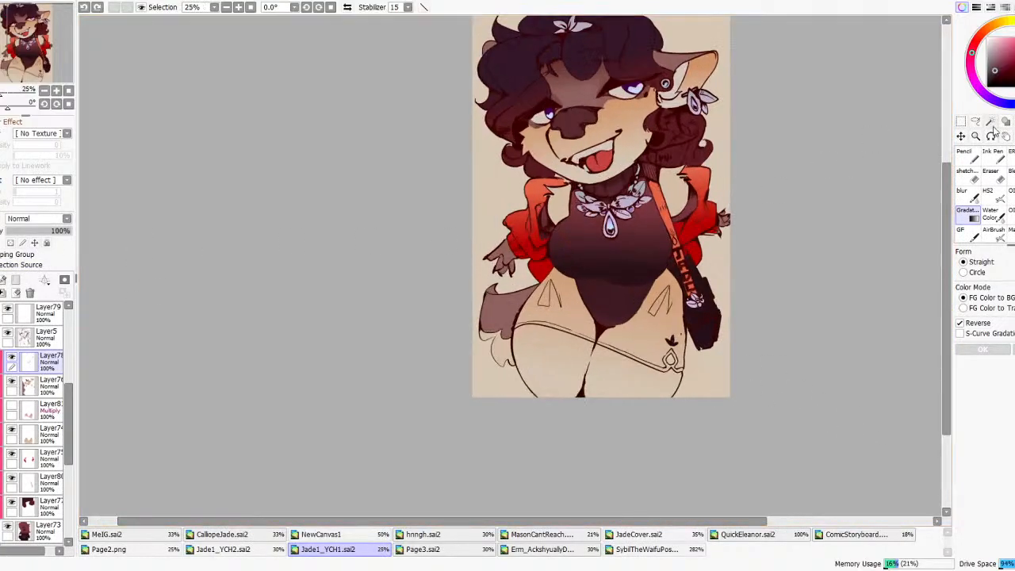
- Select the jewellery's leaves and pendant frame on Layer78 with the Magic Wand, matching all similar colours
click(990, 122)
scroll(612, 233, up, 2)
click(608, 216)
key(ctrl+z)
click(613, 210)
click(617, 196)
click(616, 198)
click(614, 191)
click(613, 188)
click(612, 186)
click(555, 183)
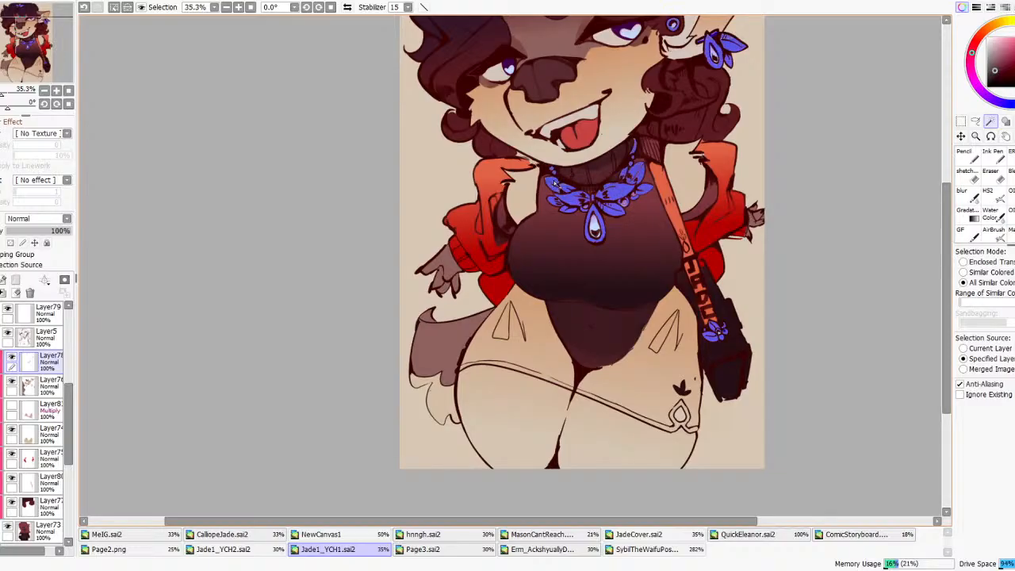
click(558, 186)
scroll(560, 186, up, 2)
key(ctrl+z)
click(564, 183)
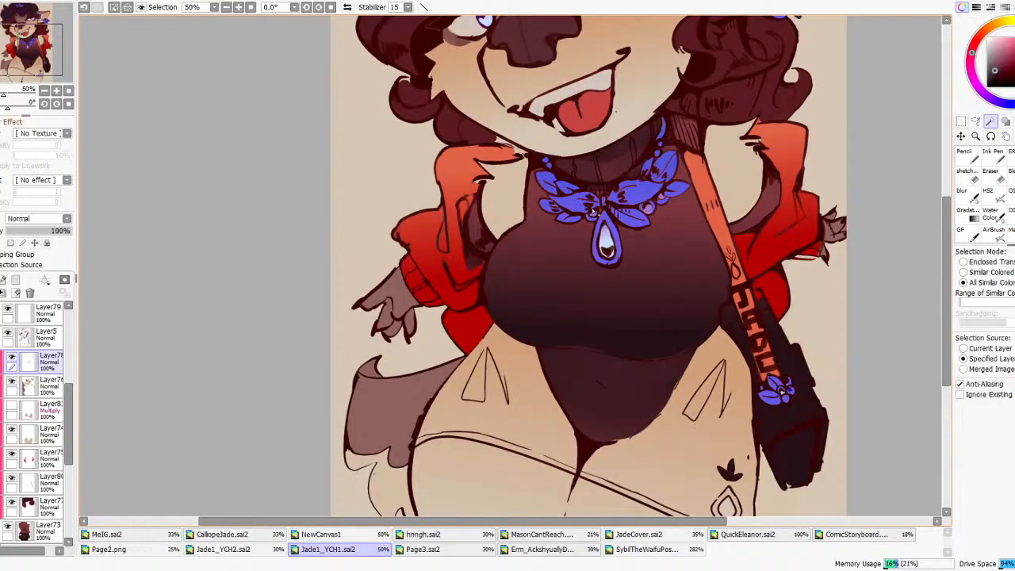
- Hide the selection outline and try shifting the jewellery's hue to light green
scroll(587, 207, down, 7)
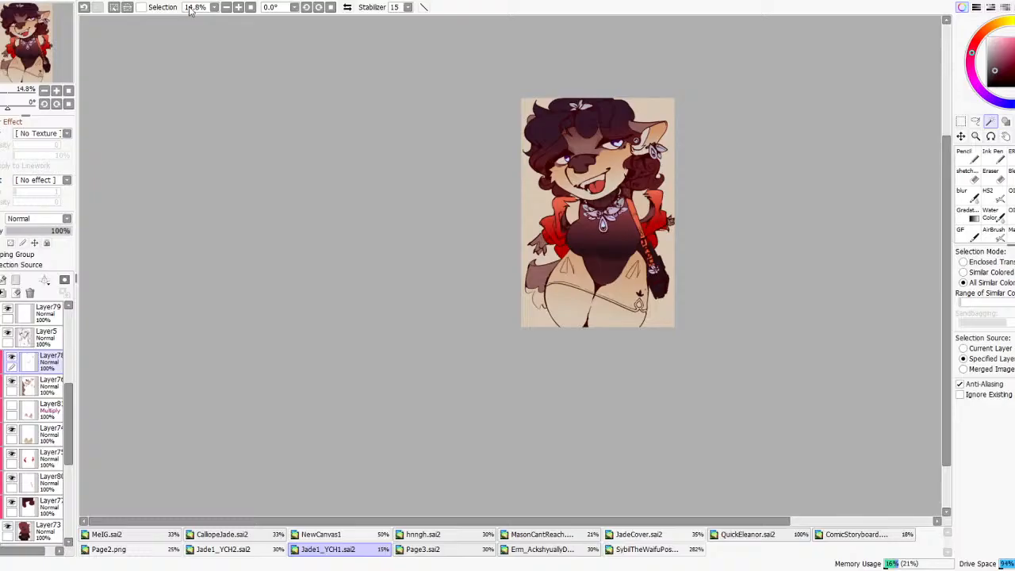
scroll(846, 350, up, 2)
drag(829, 367, 701, 360)
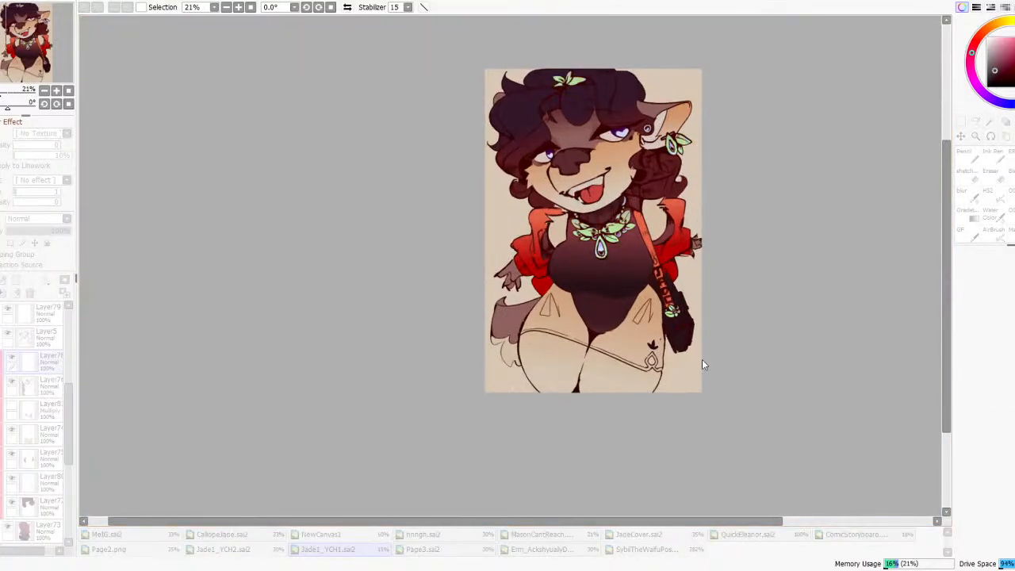
click(880, 427)
- Try a straight gradient over the necklace and shift its colour to golden yellow
click(971, 216)
scroll(597, 95, up, 2)
drag(612, 277, 611, 296)
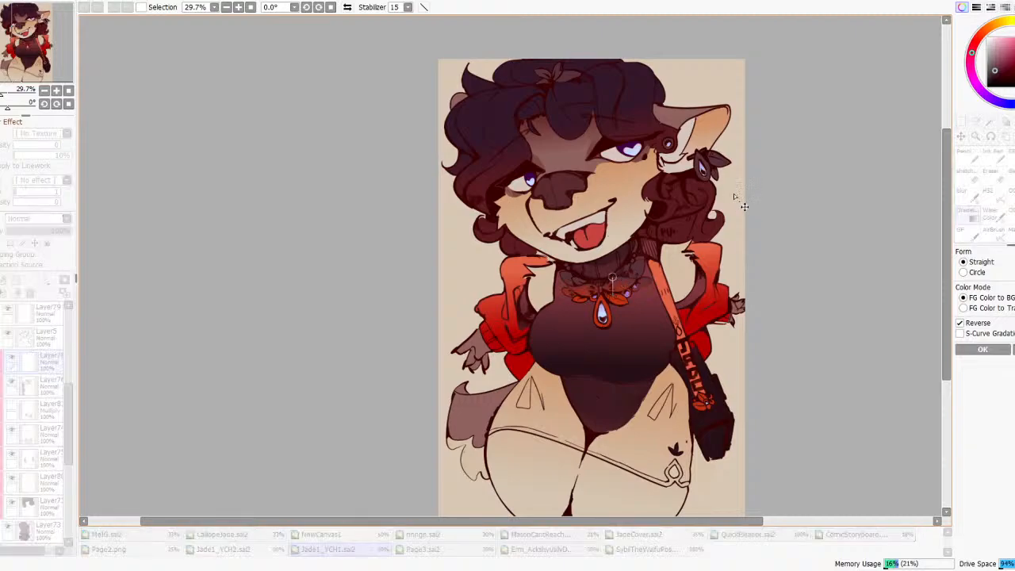
scroll(745, 207, down, 2)
drag(981, 54, 996, 22)
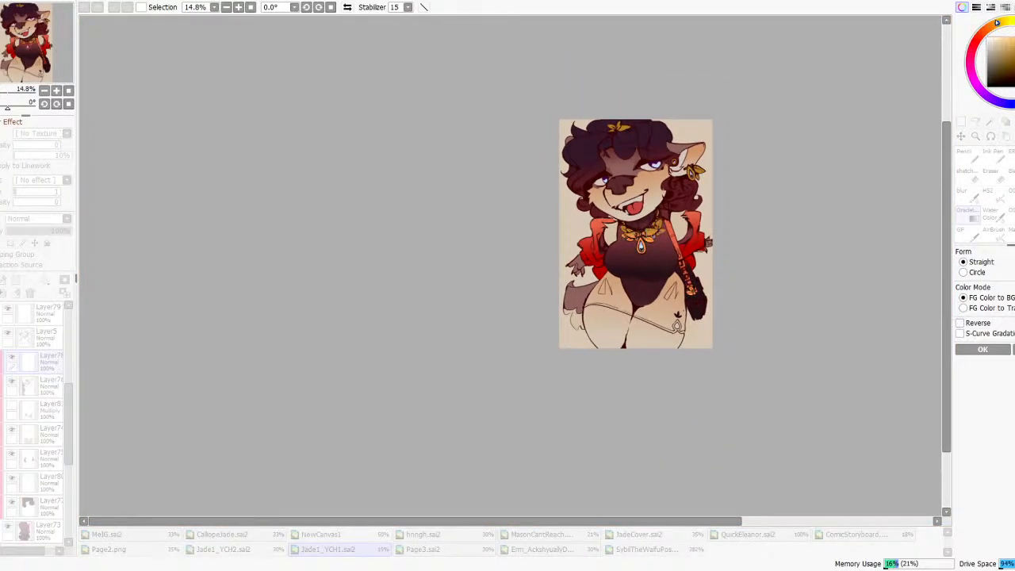
scroll(624, 225, up, 2)
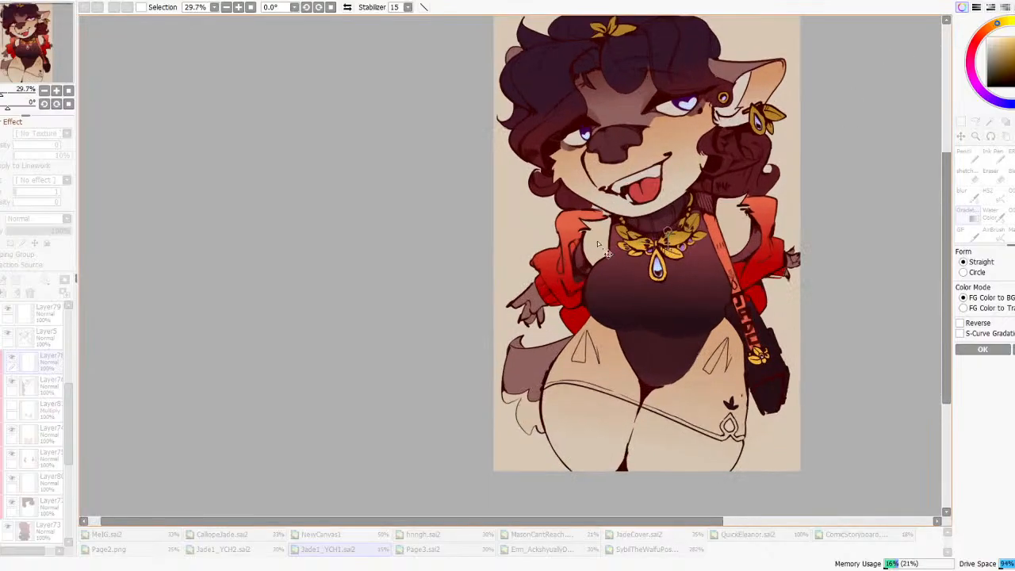
- Try an orange-brown shade as the other colour of the gold jewellery gradient, testing it reversed
mouse_move(990, 49)
mouse_down()
mouse_move(988, 28)
mouse_move(1008, 60)
mouse_up()
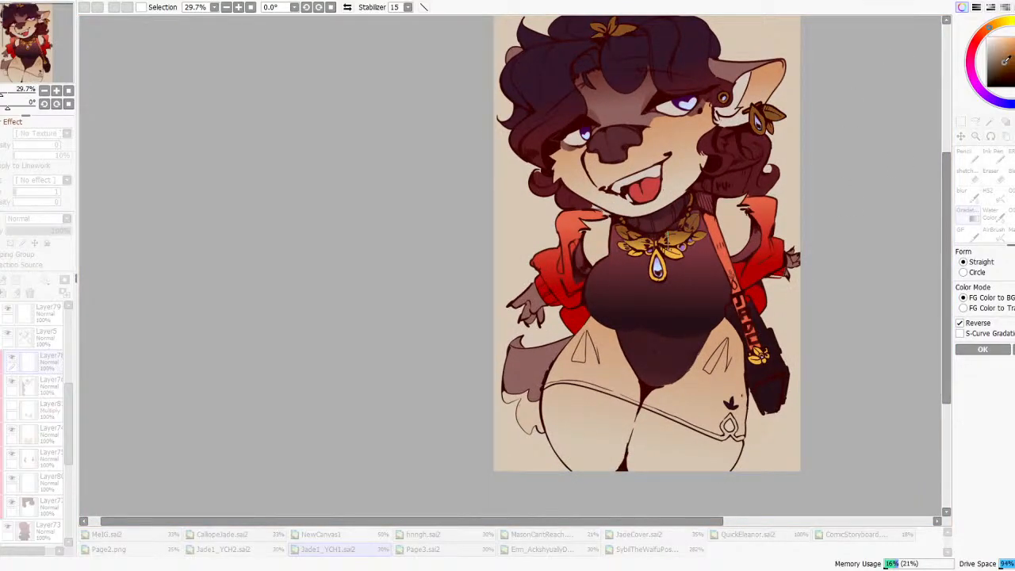
key(x)
drag(995, 24, 990, 26)
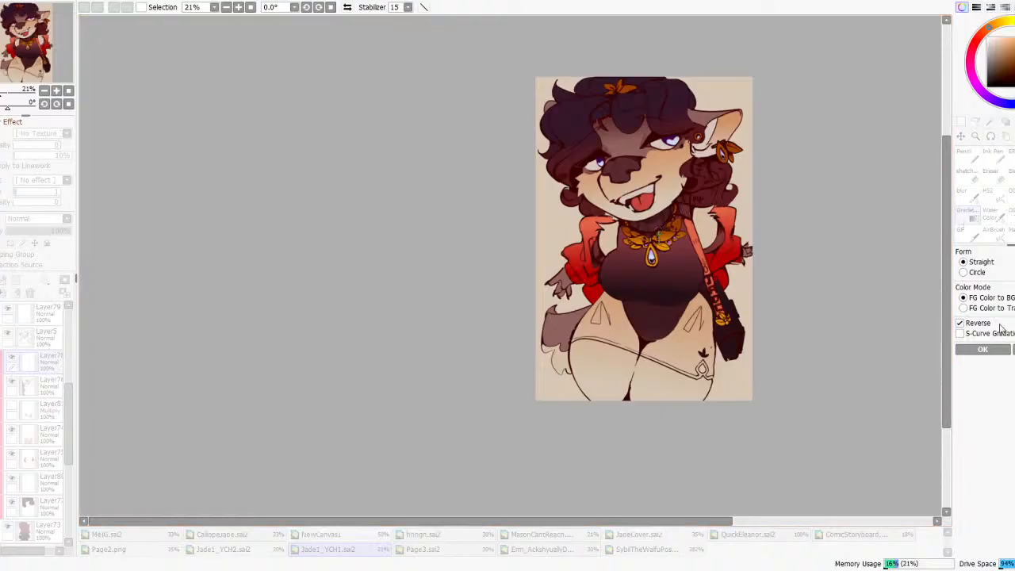
click(973, 325)
click(974, 324)
- Try muted, desaturated colours for the jewellery gradient and turn off its reversed direction
drag(992, 69, 986, 68)
click(996, 24)
click(1001, 58)
click(973, 324)
click(996, 55)
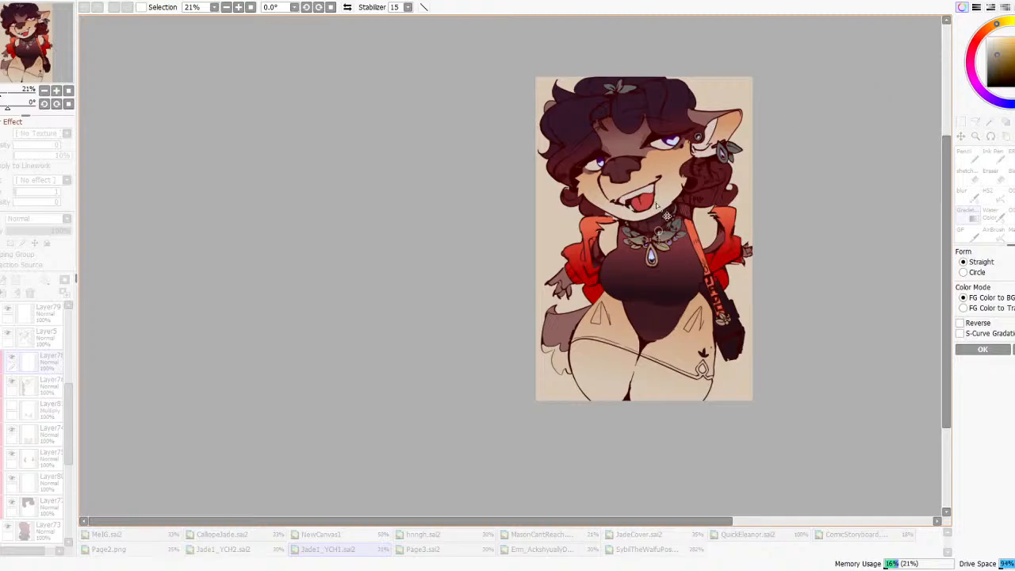
scroll(658, 213, down, 3)
scroll(675, 222, up, 5)
- Try a greyish purple shade in the reversed jewellery gradient
click(960, 324)
click(989, 27)
click(986, 67)
drag(1001, 104, 976, 94)
drag(1012, 57, 996, 57)
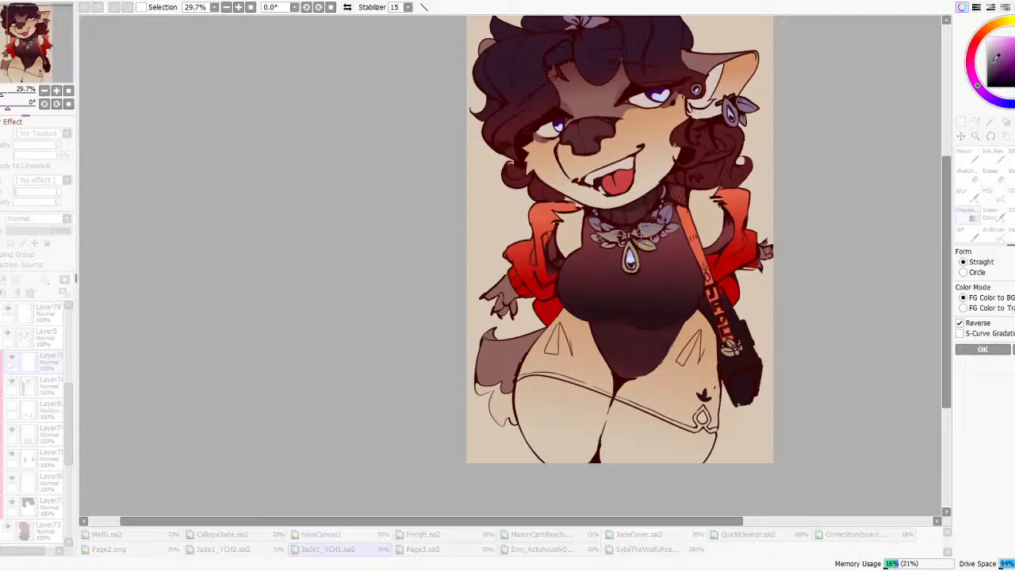
- Swap the jewellery gradient's colours and try a muted red as its other shade
scroll(659, 173, down, 4)
scroll(662, 158, up, 3)
key(x)
click(970, 69)
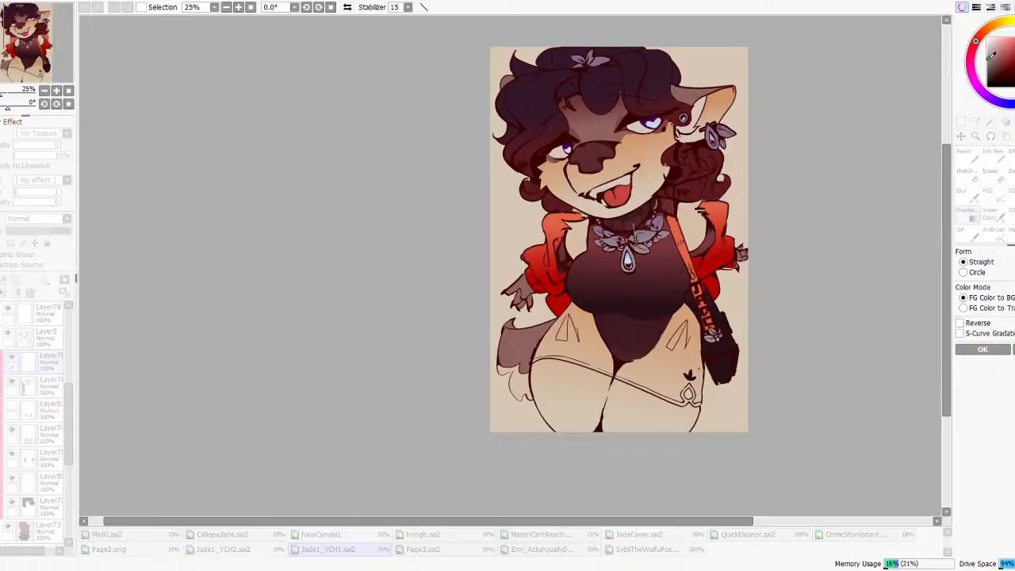
scroll(722, 242, down, 3)
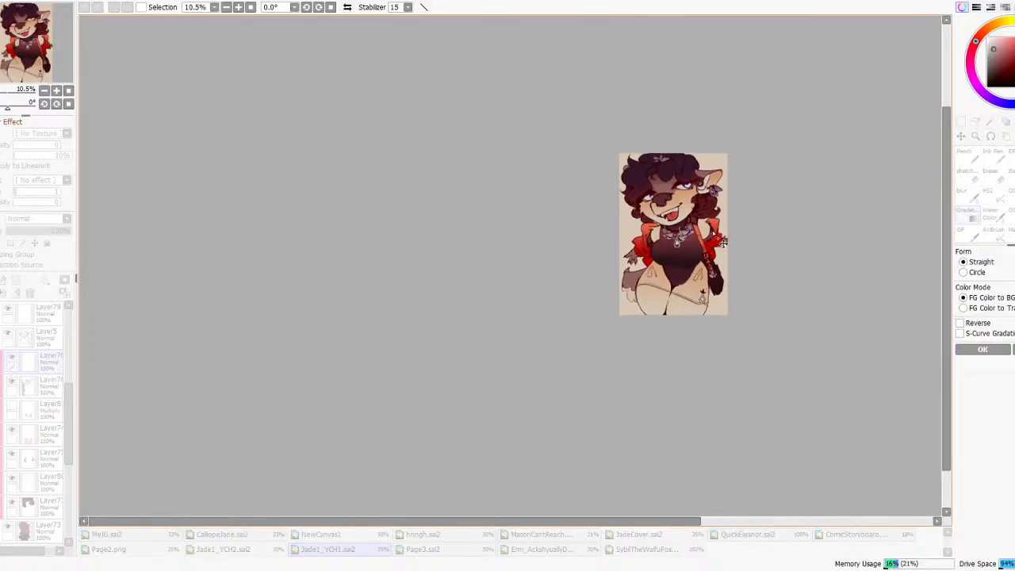
scroll(722, 241, up, 3)
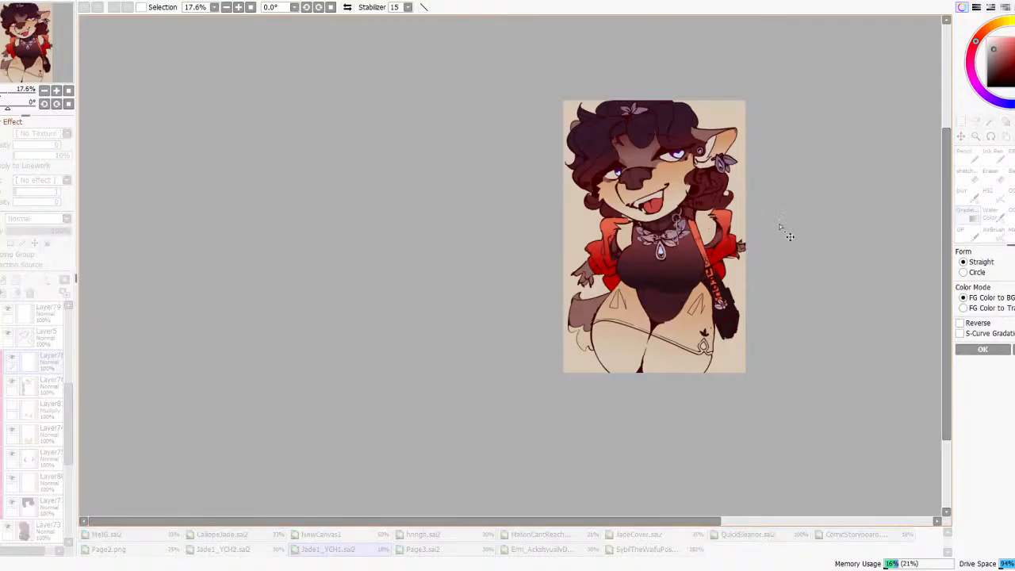
- Redraw the jewellery gradient from the hair ornament down towards the bag charm and apply it
scroll(784, 228, down, 2)
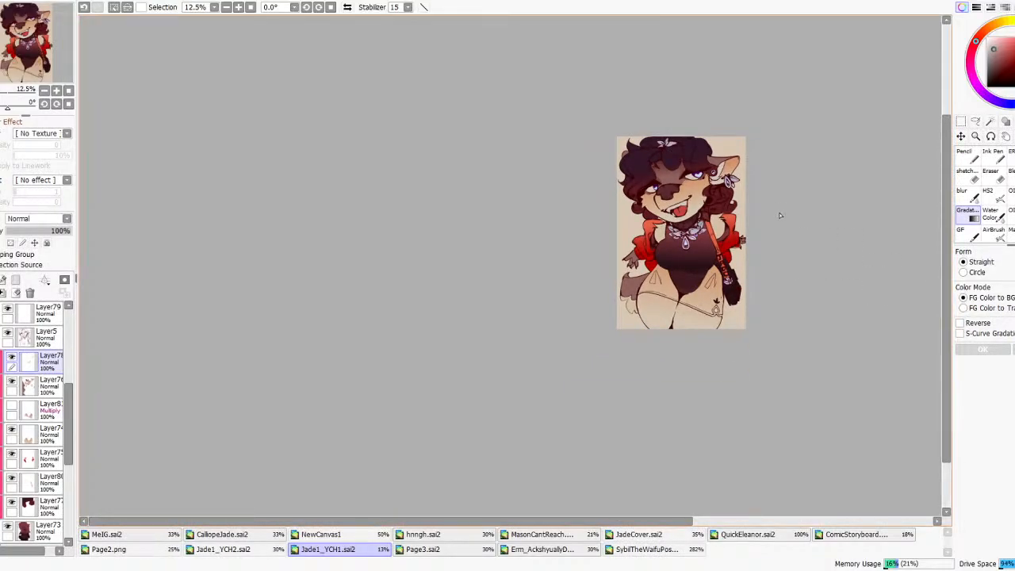
scroll(779, 214, up, 3)
scroll(745, 171, down, 2)
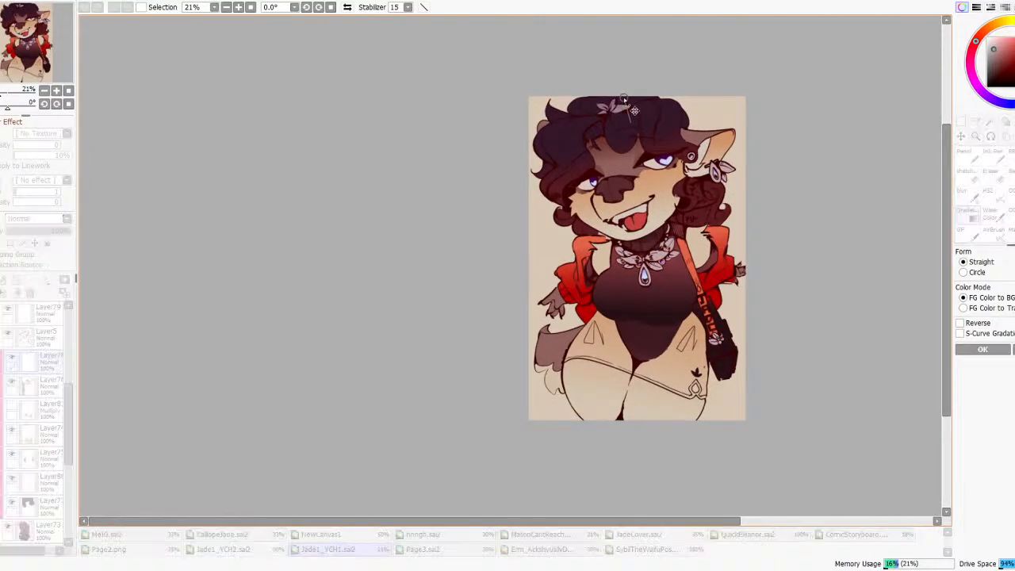
drag(668, 167, 719, 314)
click(982, 350)
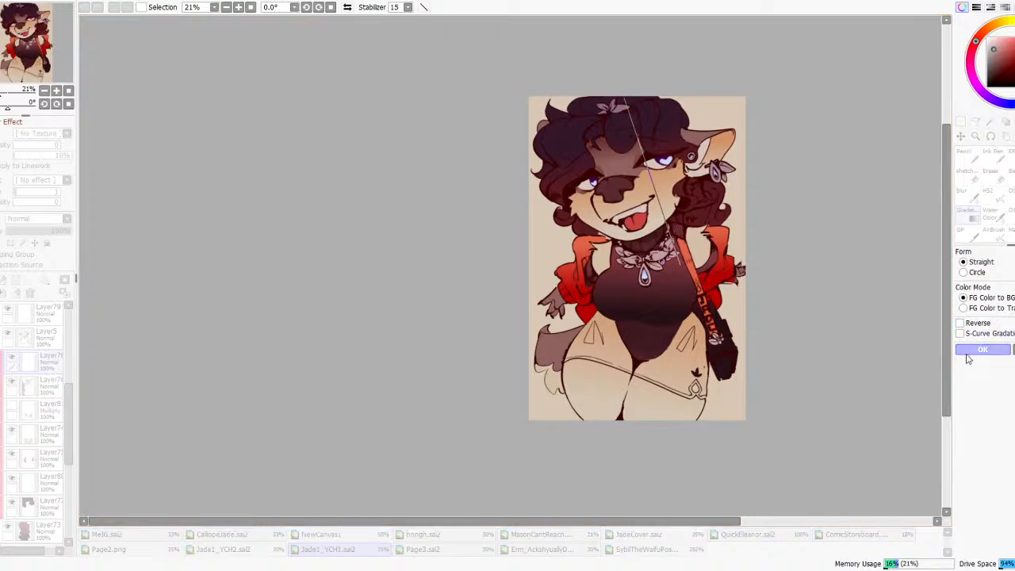
- Show the selection outline, try another straight gradient over the jewellery, undo the recolouring and clear the selection
click(975, 122)
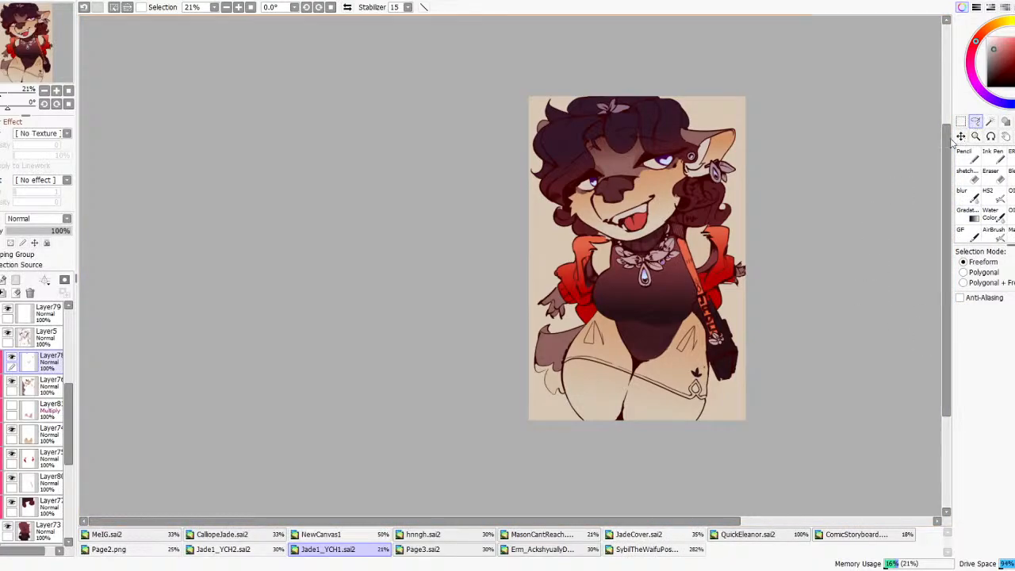
key(ctrl+h)
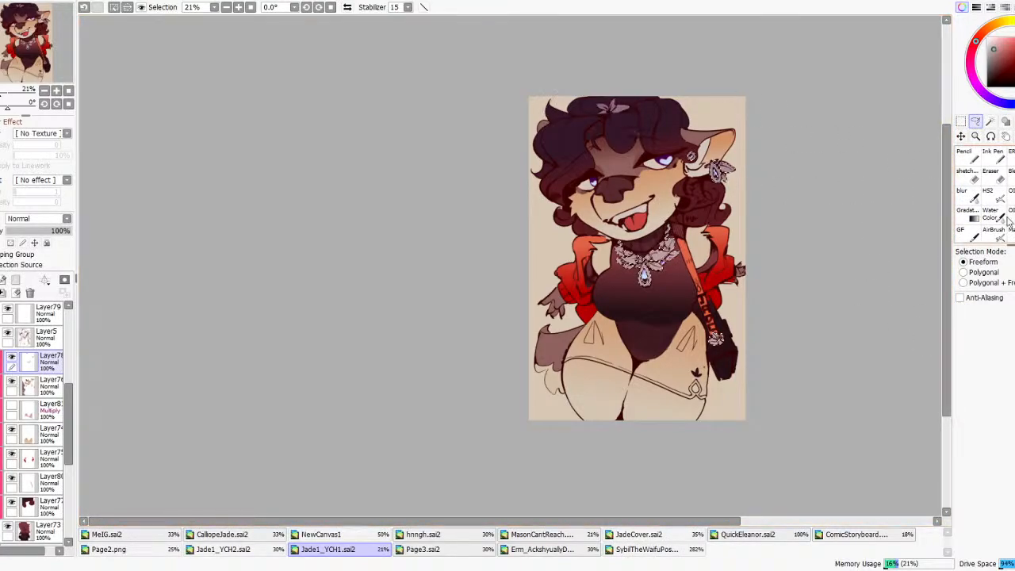
click(967, 214)
scroll(660, 241, up, 2)
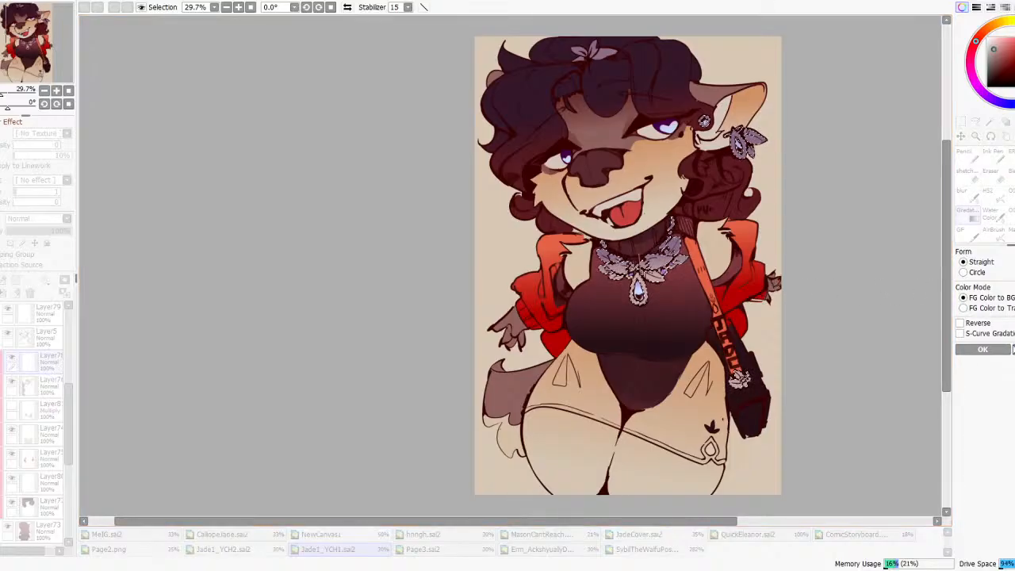
scroll(788, 226, down, 4)
scroll(802, 225, up, 2)
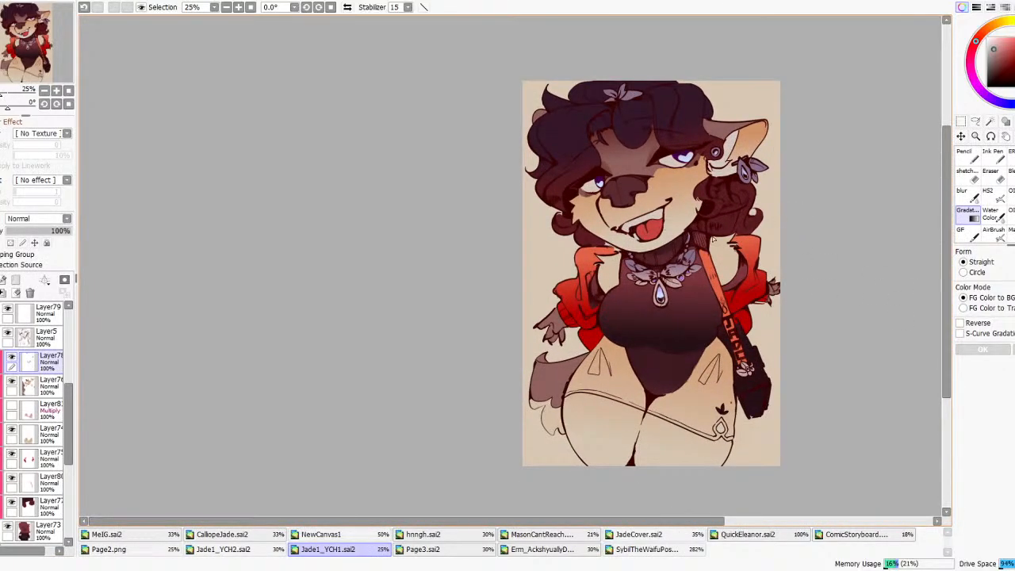
click(84, 10)
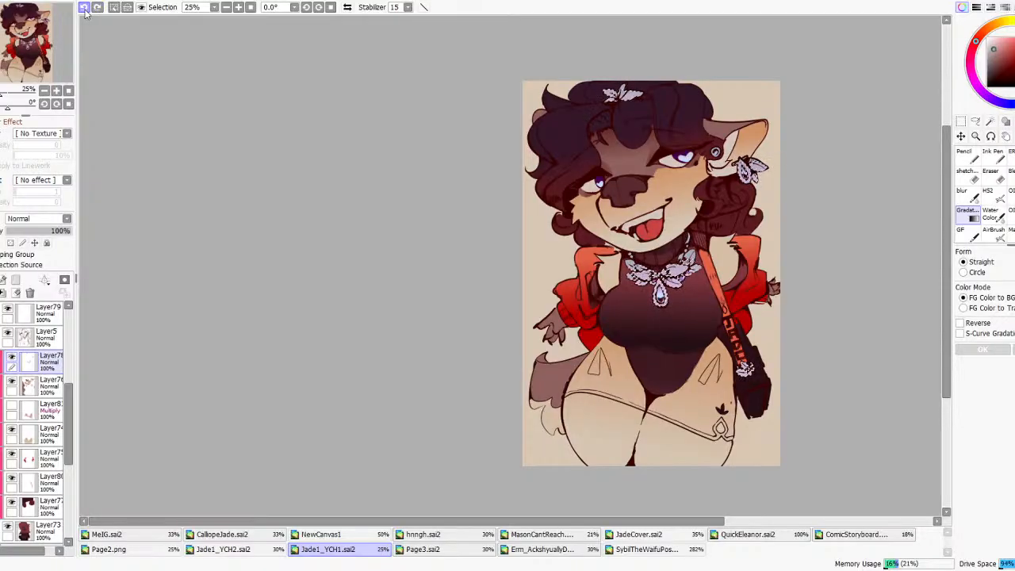
click(114, 8)
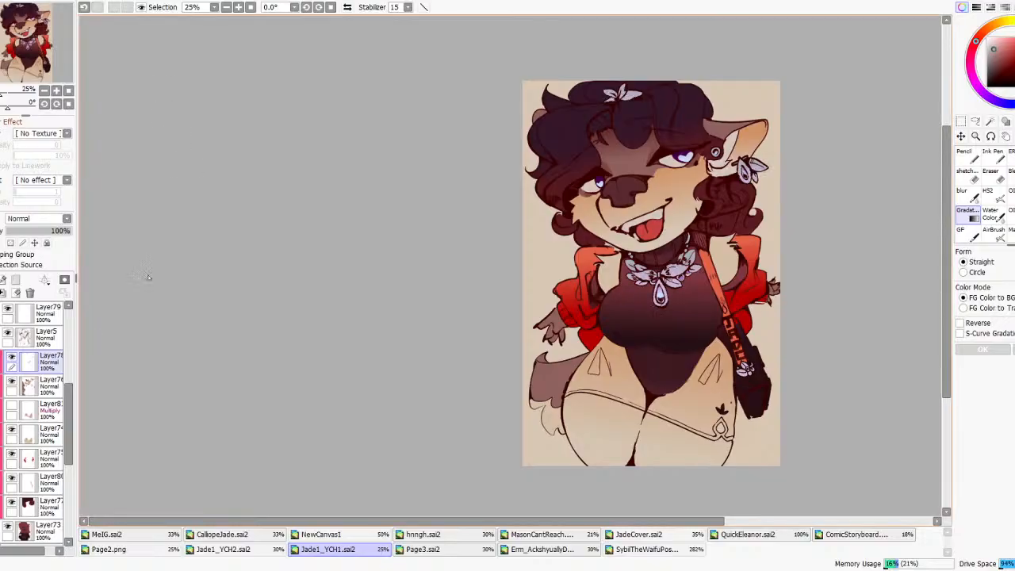
- Draw a short straight gradient across the curls below the ear on Layer77 and adjust its colour to dark maroon
click(19, 507)
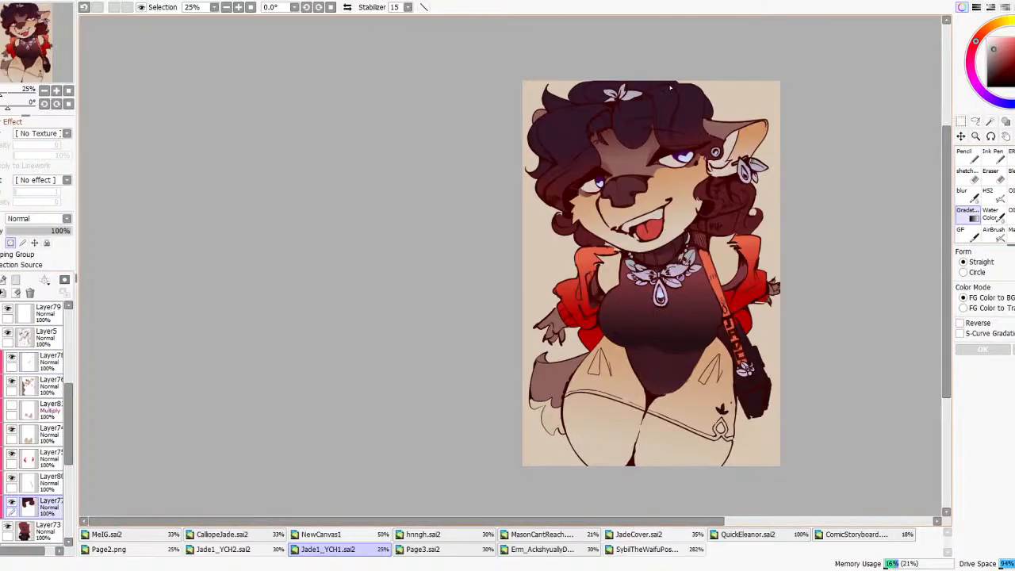
drag(707, 213, 695, 168)
mouse_move(1004, 58)
mouse_down()
mouse_move(1010, 63)
mouse_move(996, 72)
mouse_move(1005, 67)
mouse_move(974, 45)
mouse_move(999, 67)
mouse_up()
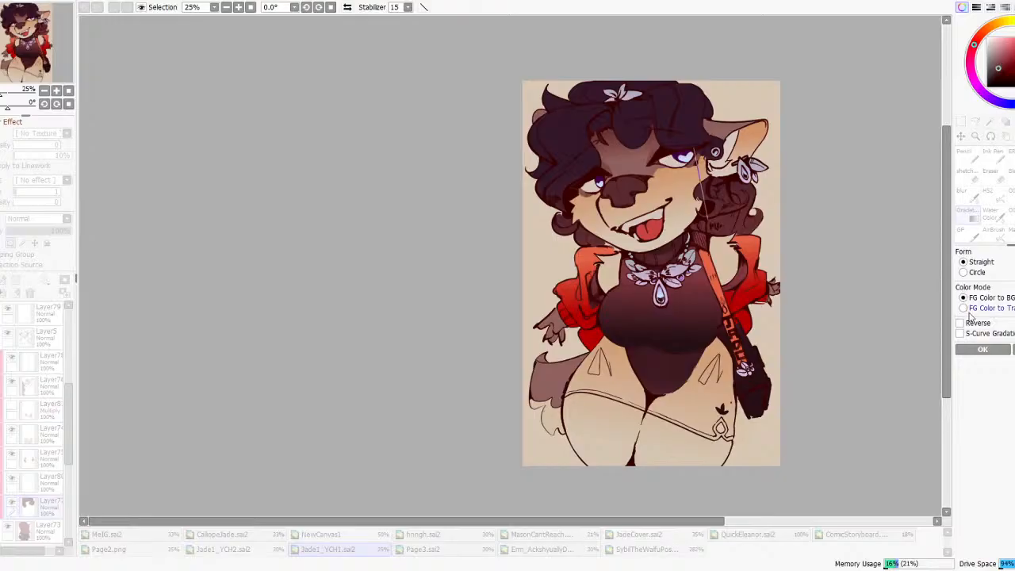
- Redraw the straight gradient line over the hair, darken its maroon foreground colour, and keep the gradient unreversed
click(960, 322)
drag(720, 122, 717, 104)
scroll(735, 173, down, 2)
click(992, 68)
mouse_move(991, 68)
mouse_down()
mouse_move(987, 27)
mouse_move(974, 41)
mouse_up()
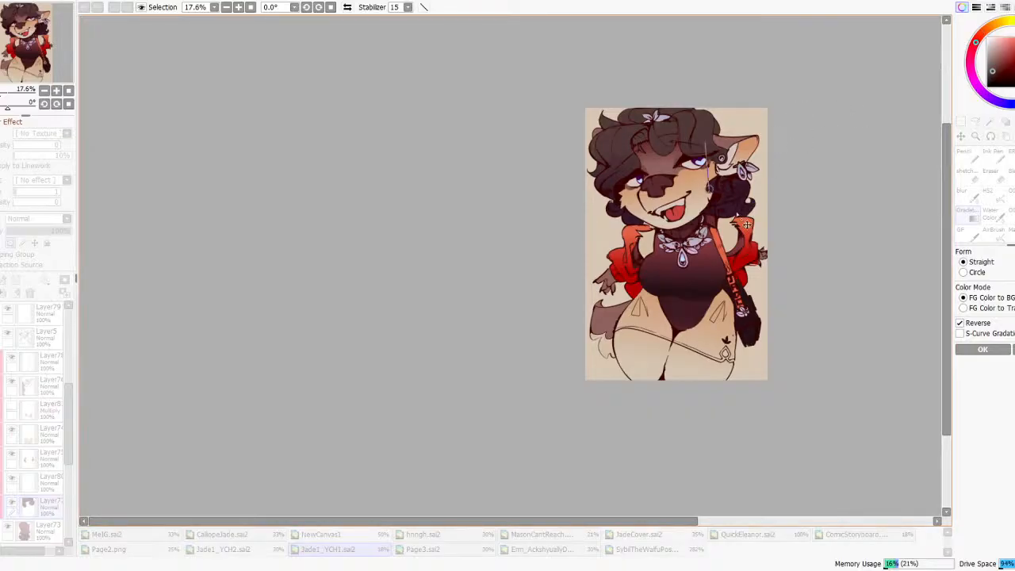
click(973, 325)
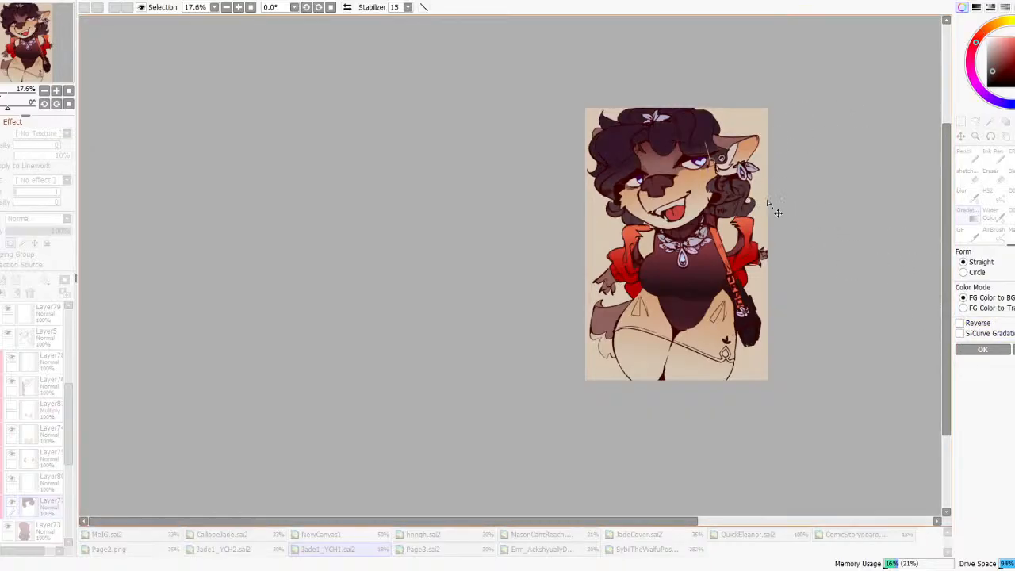
- Lighten the foreground maroon slightly, reposition the gradient line beside the face, and apply the gradient to the hair
scroll(776, 204, down, 2)
scroll(714, 182, up, 4)
mouse_move(995, 68)
mouse_down()
mouse_move(1005, 62)
mouse_move(994, 69)
mouse_up()
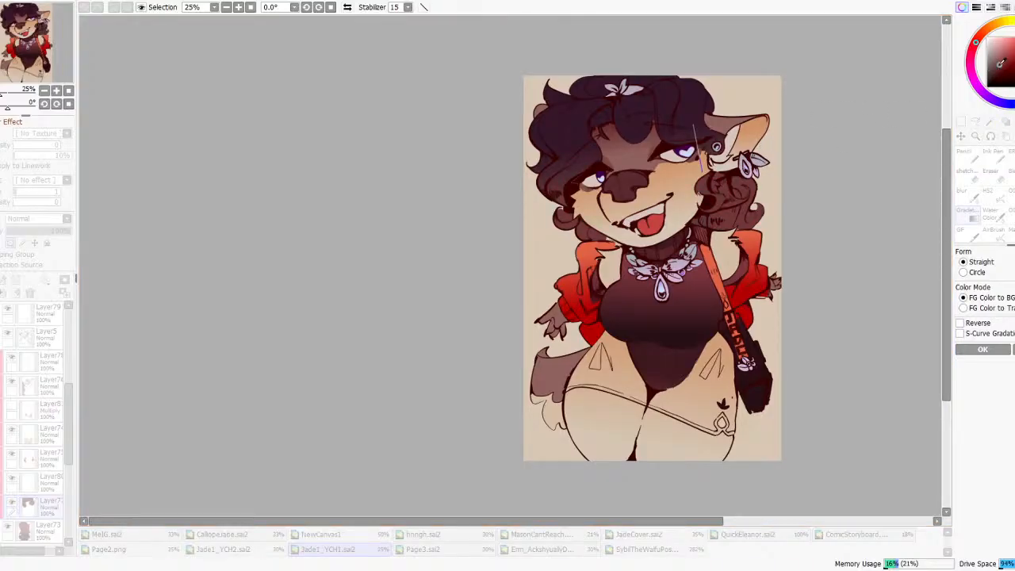
drag(702, 172, 697, 167)
scroll(730, 132, down, 1)
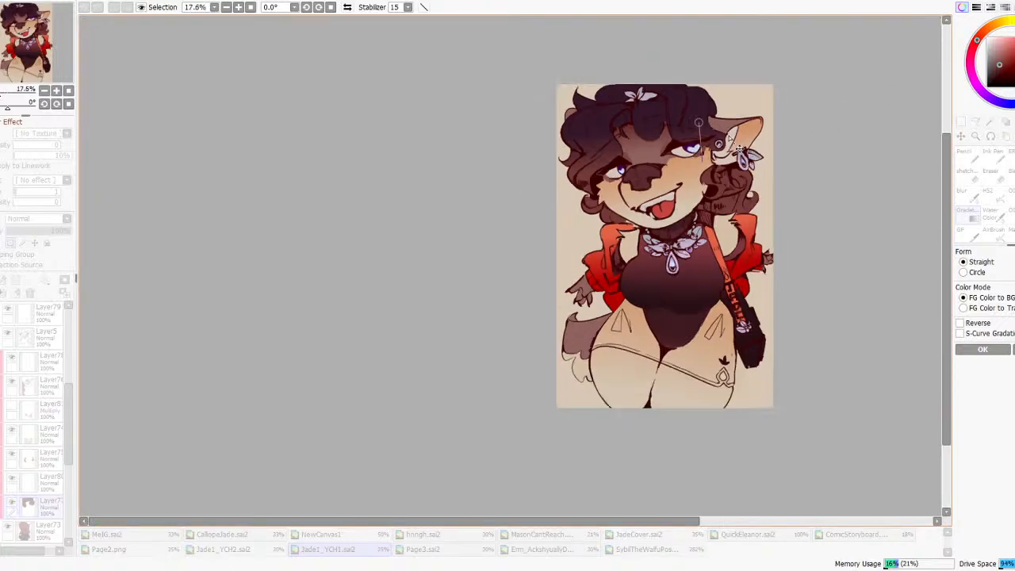
scroll(735, 151, down, 1)
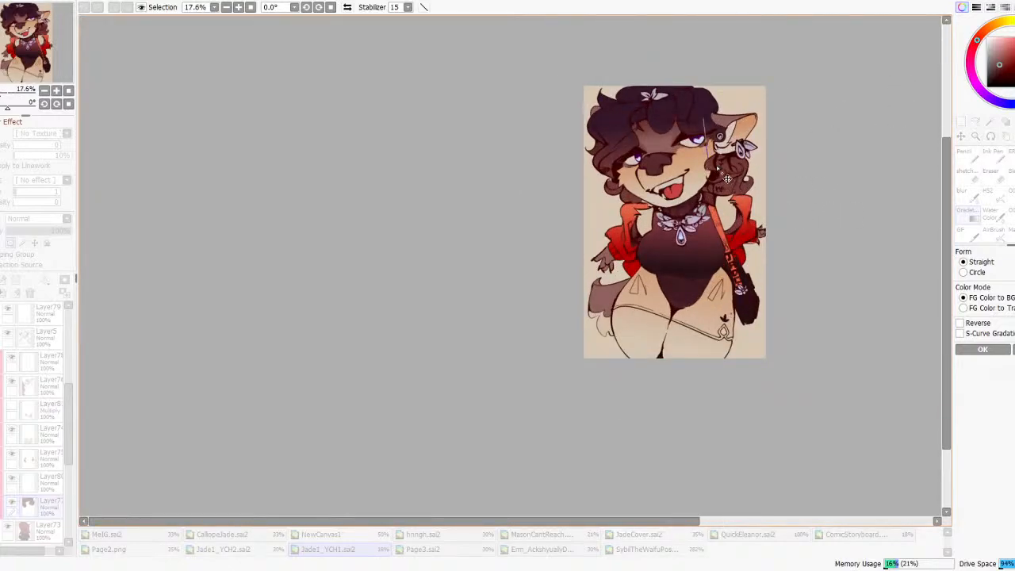
click(974, 350)
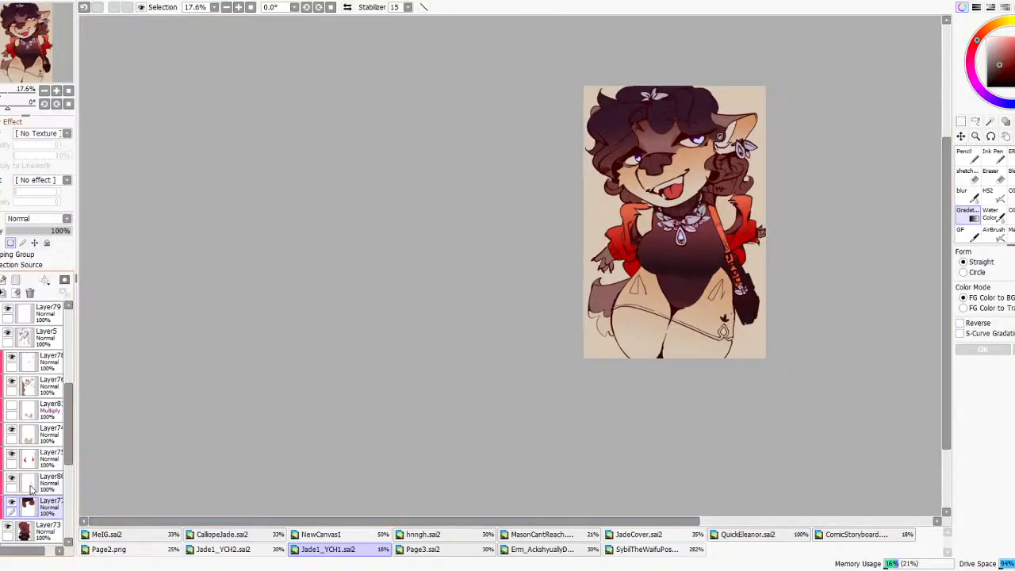
- Shift the hue of the jacket layer to golden yellow
click(32, 460)
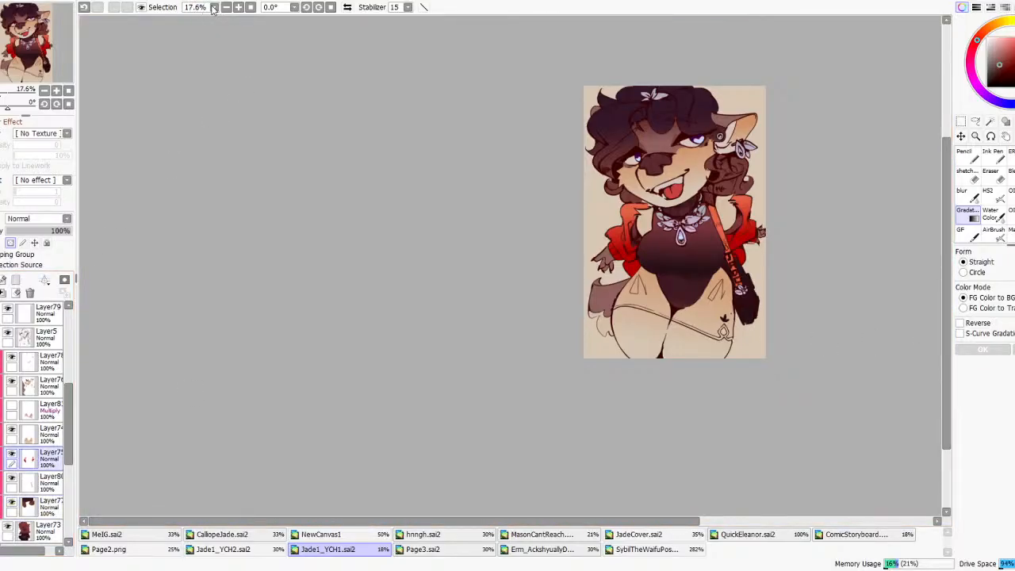
click(290, 7)
click(780, 351)
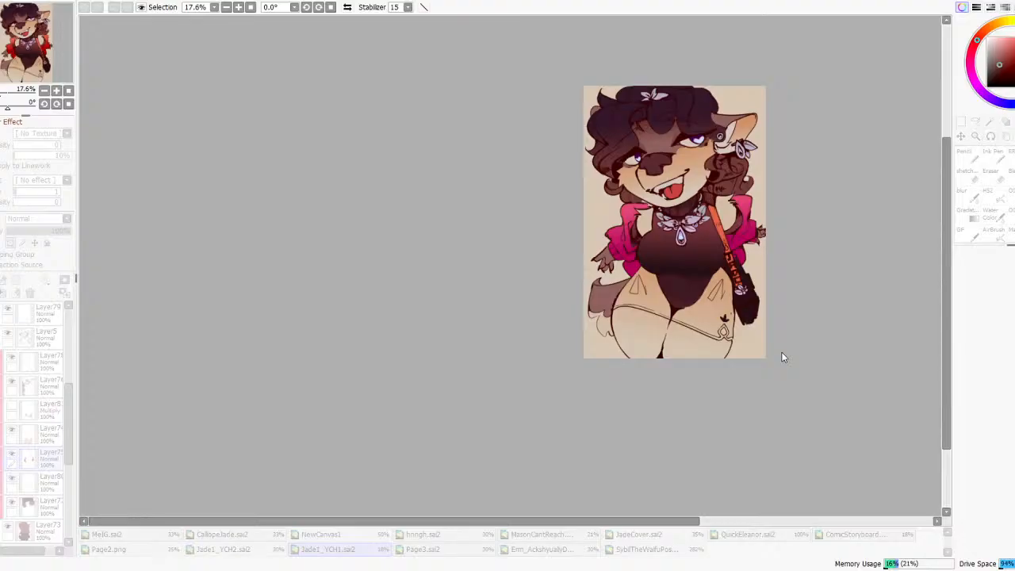
drag(781, 356, 819, 351)
scroll(737, 247, down, 4)
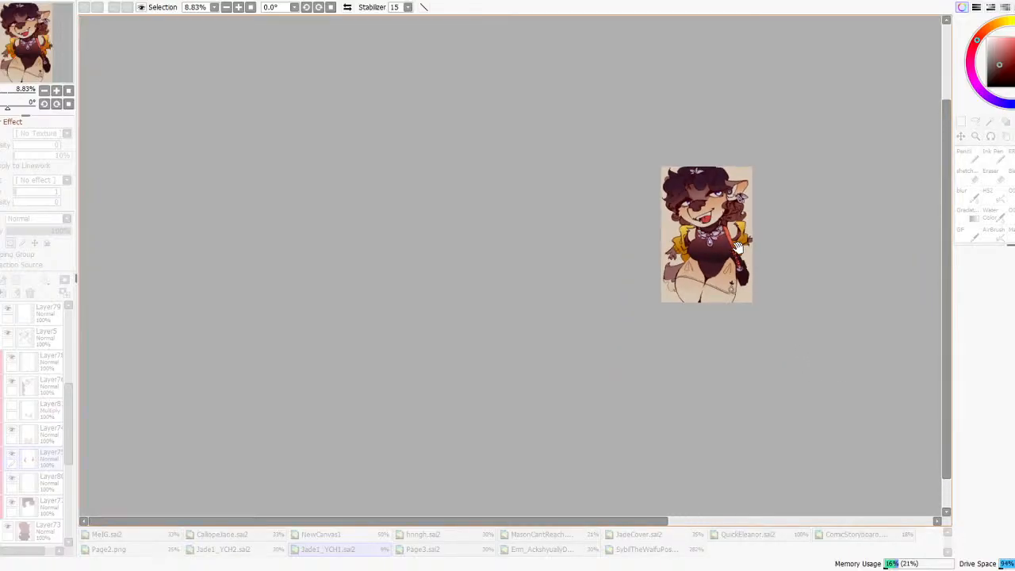
scroll(737, 247, up, 4)
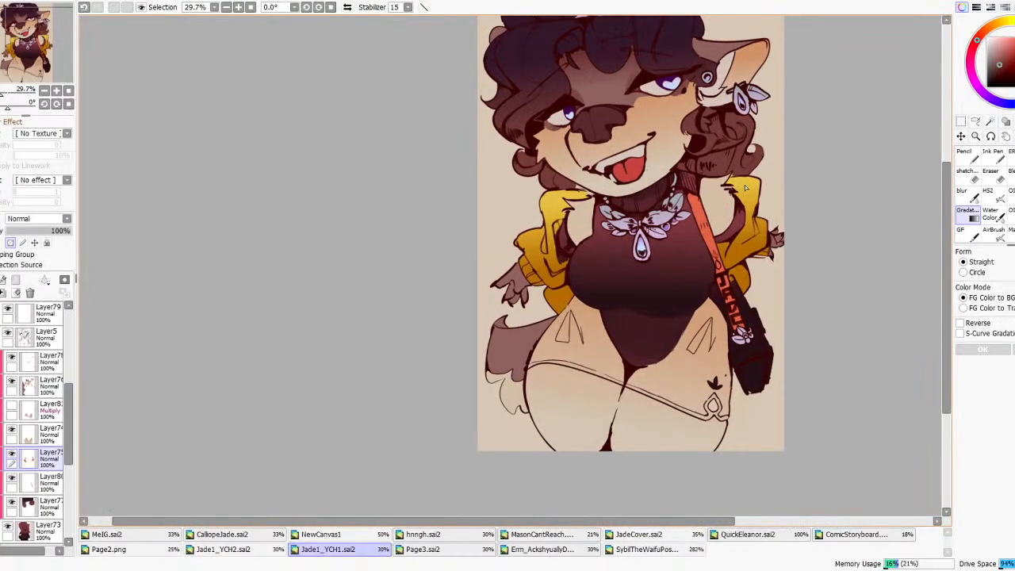
- Sample the jacket's yellow and recolour the bag strap on its own layer with it, using the Pencil
right_click(745, 188)
scroll(771, 195, down, 2)
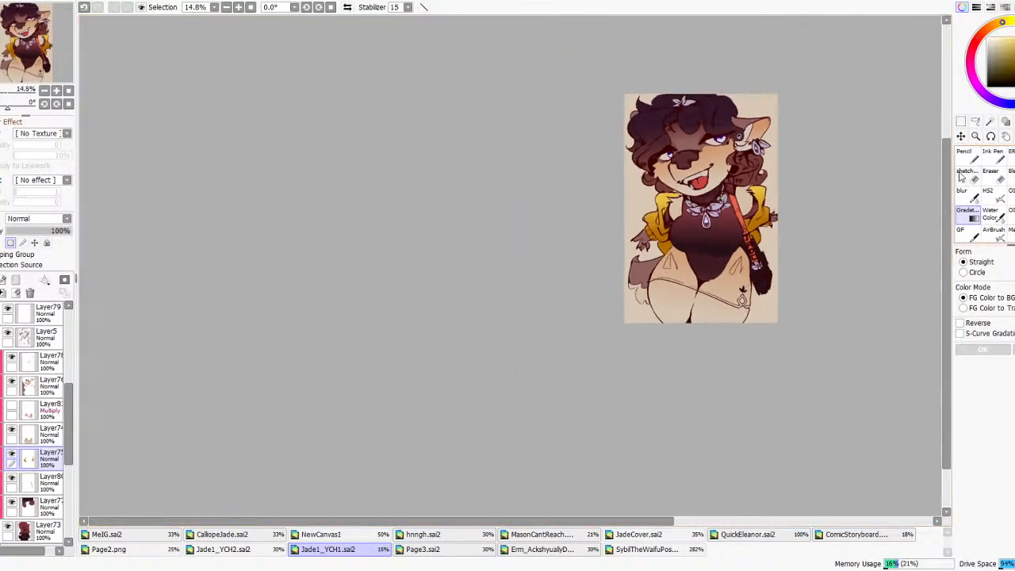
click(978, 161)
scroll(52, 392, up, 3)
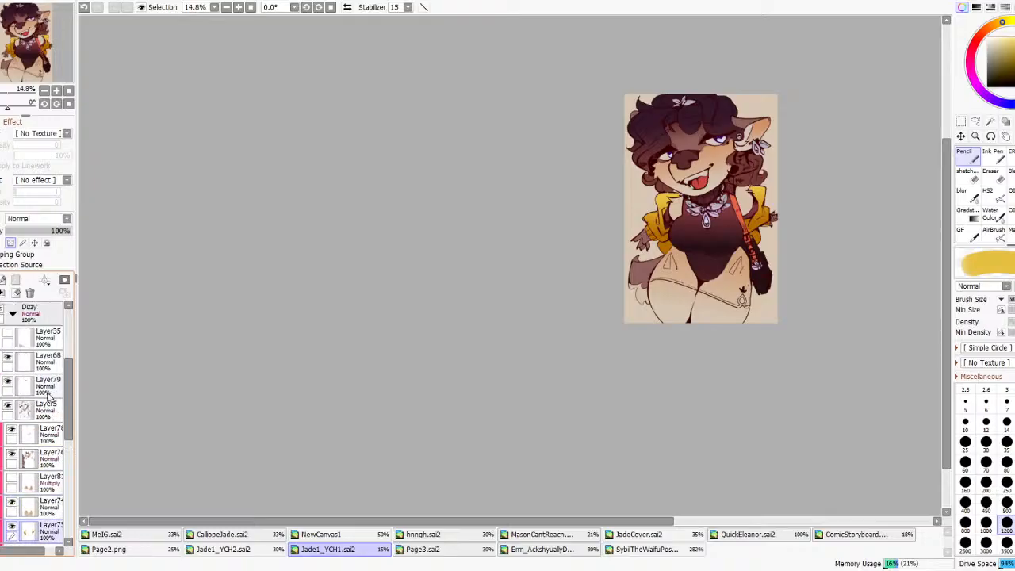
scroll(47, 432, down, 3)
click(35, 481)
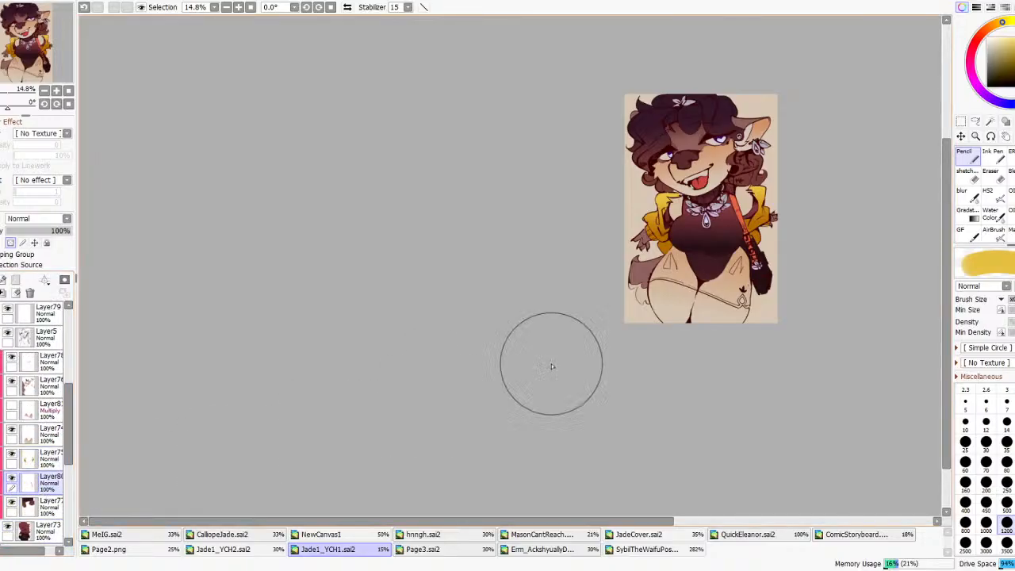
scroll(765, 298, up, 1)
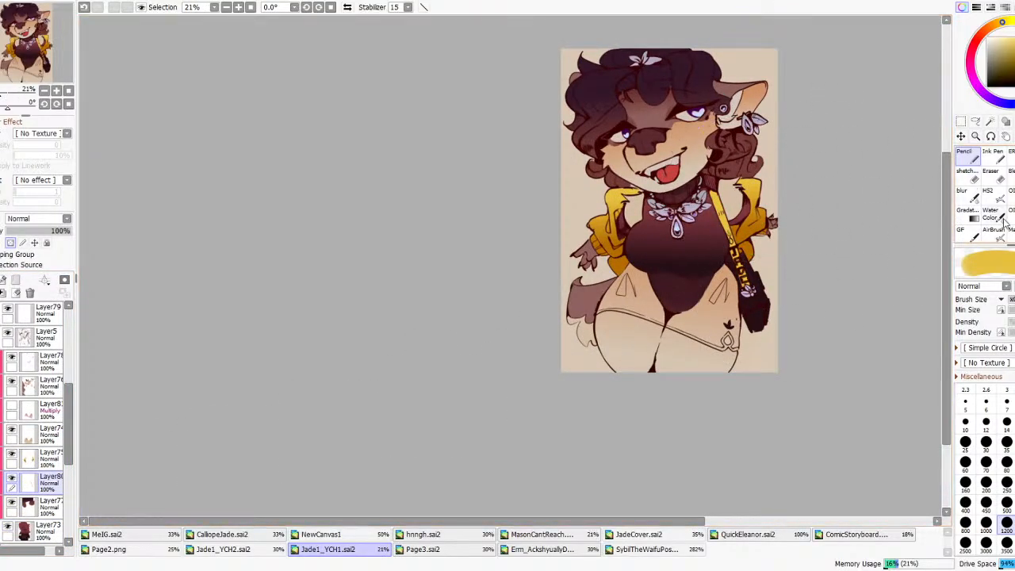
- Try a straight gradient along the bag strap, toggling its Reverse option and choosing a muted orange-brown foreground colour
click(967, 213)
scroll(767, 246, up, 1)
drag(747, 284, 735, 206)
scroll(756, 210, down, 2)
click(960, 323)
click(970, 69)
drag(1013, 60, 984, 28)
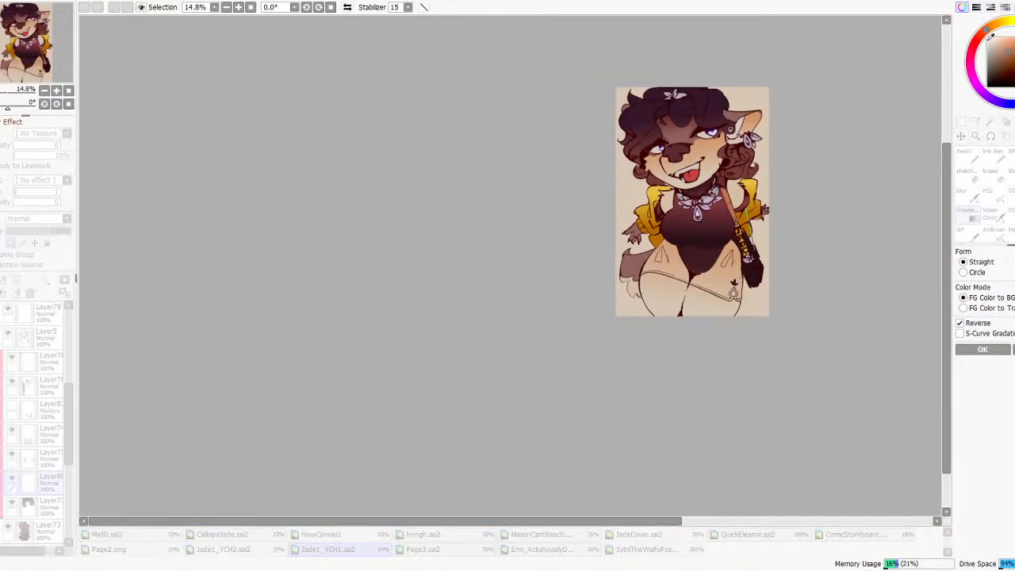
click(992, 46)
- Try the unreversed gradient with a longer line along the bag strap, apply it, and undo it
scroll(748, 211, up, 3)
drag(758, 274, 746, 171)
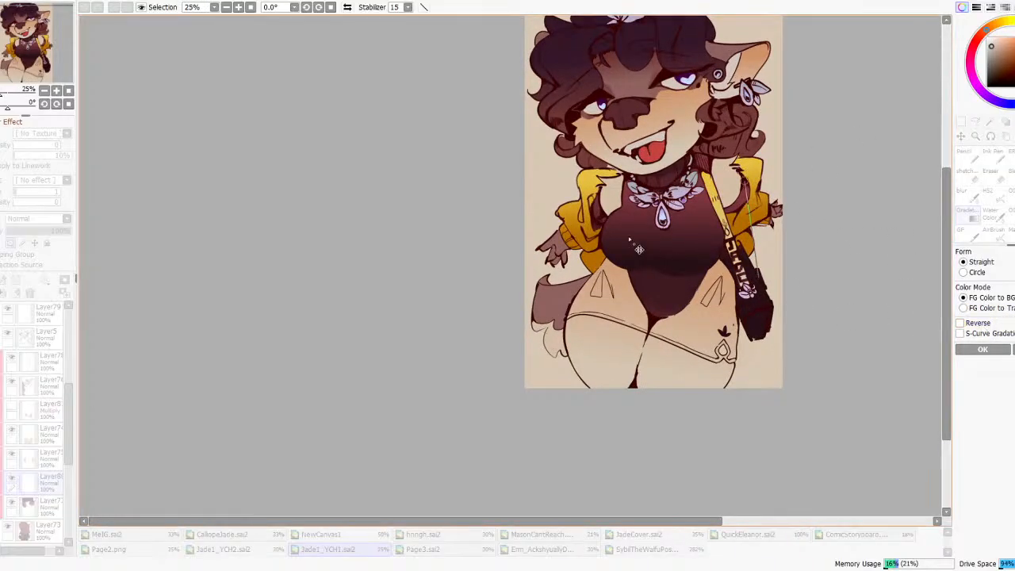
scroll(589, 266, down, 1)
click(982, 350)
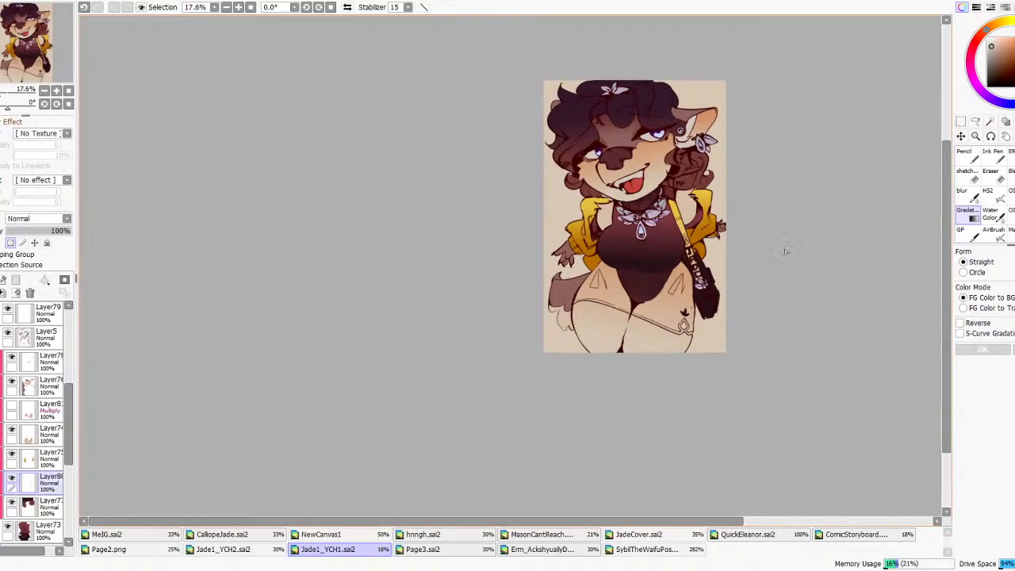
scroll(718, 226, up, 3)
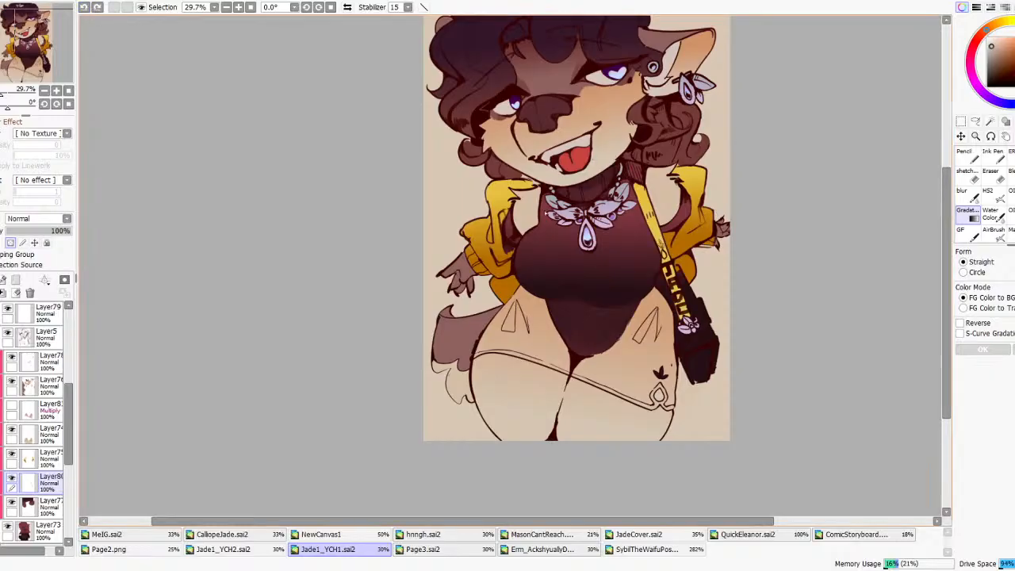
scroll(682, 247, down, 4)
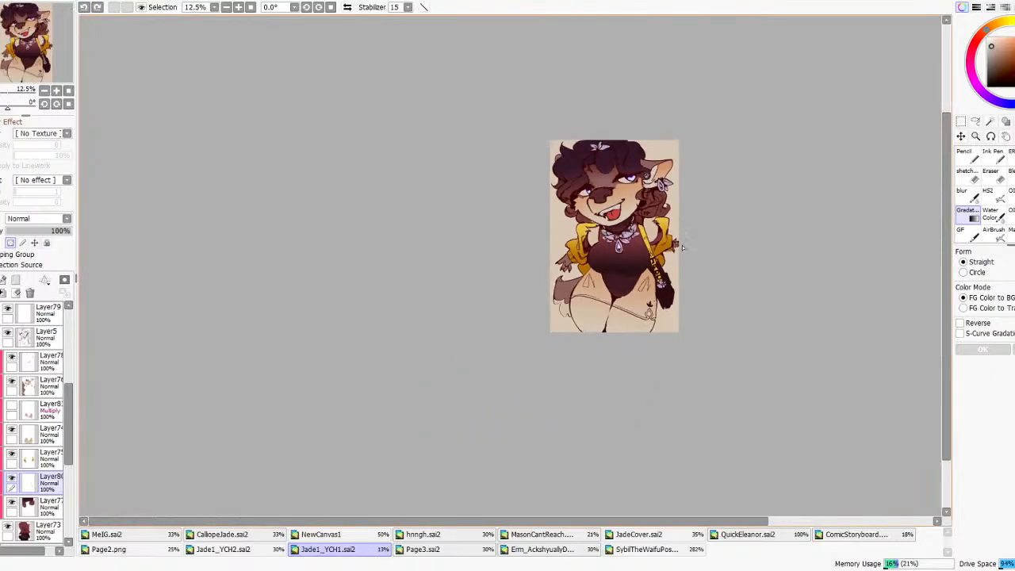
- Show the shorts' Multiply layer and apply a straight orange-brown gradient over the shorts
click(11, 406)
click(29, 408)
drag(615, 322, 620, 269)
scroll(734, 261, down, 4)
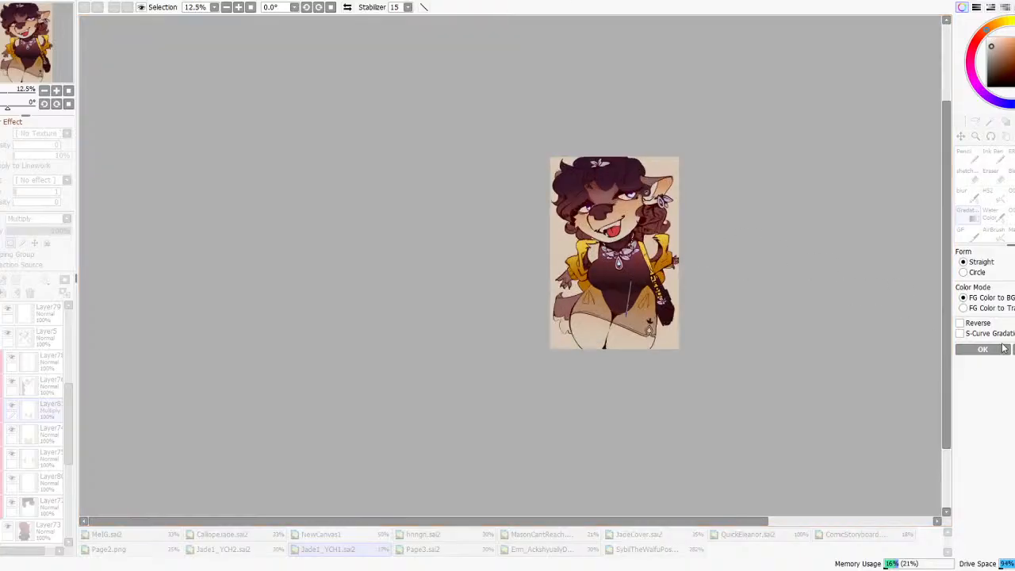
scroll(640, 258, up, 2)
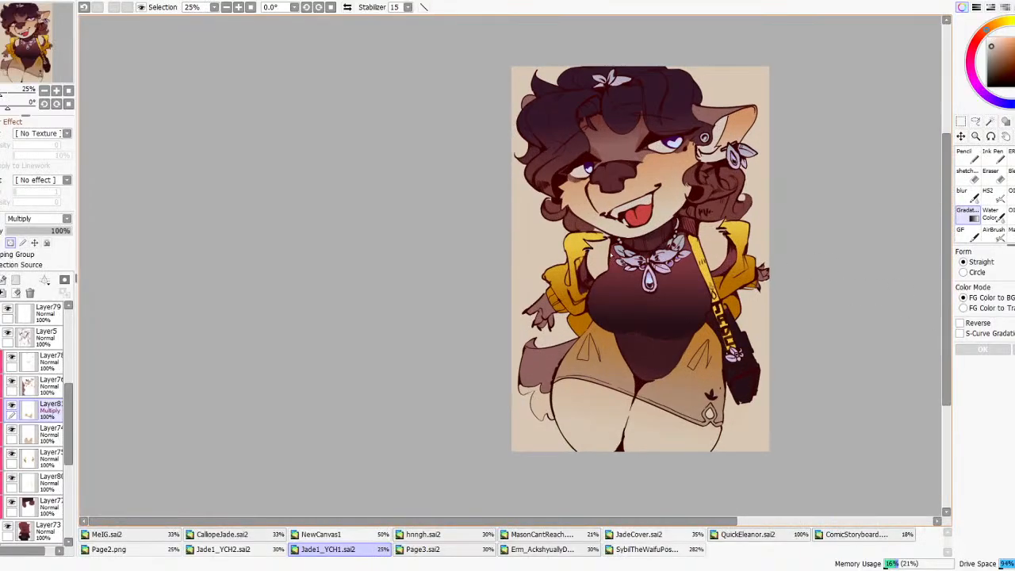
- Start a new straight gradient on the shorts from a dark red foreground colour, testing Reverse and leaving it off
right_click(612, 256)
click(1002, 62)
drag(665, 388, 664, 328)
scroll(685, 299, down, 5)
click(969, 325)
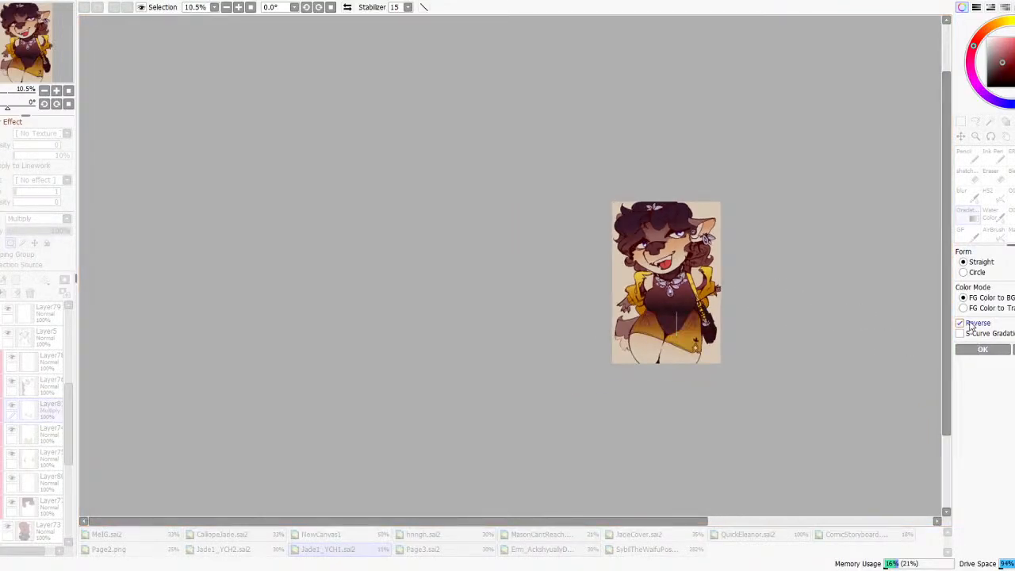
scroll(740, 324, up, 3)
click(960, 323)
- Change the shorts gradient's foreground to a desaturated orange-brown, slant the gradient line slightly, and apply it
click(1002, 22)
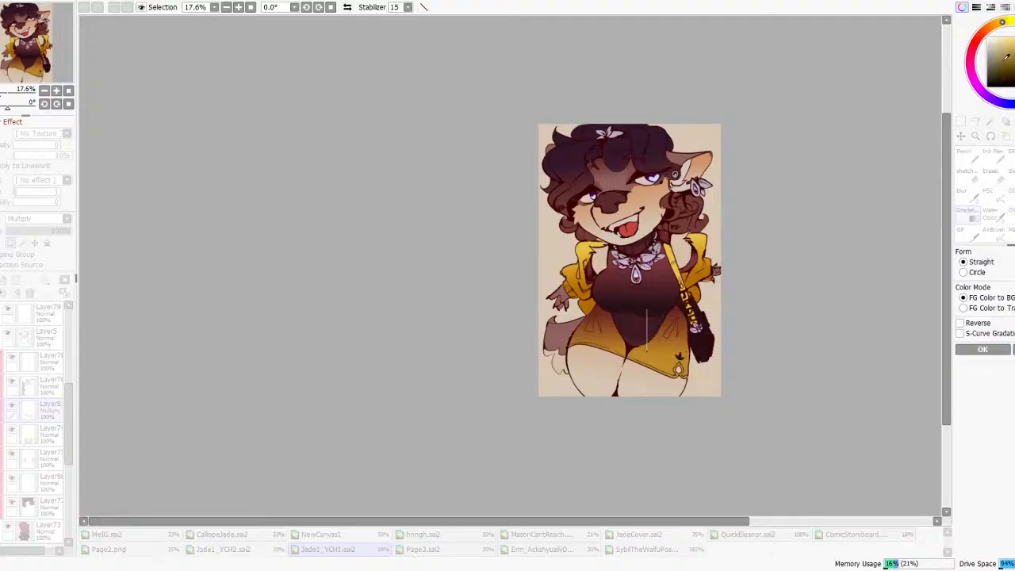
click(991, 55)
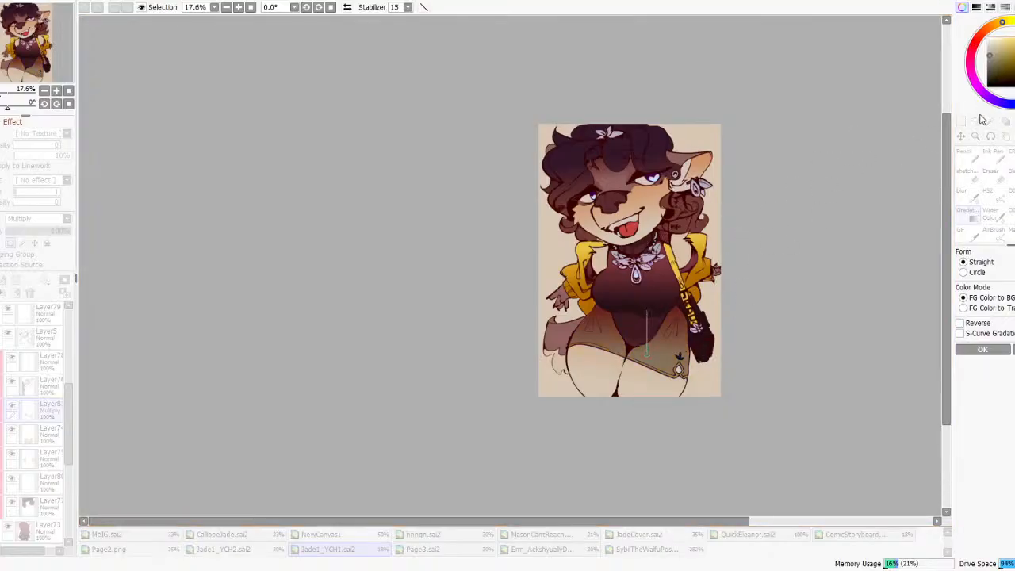
click(989, 30)
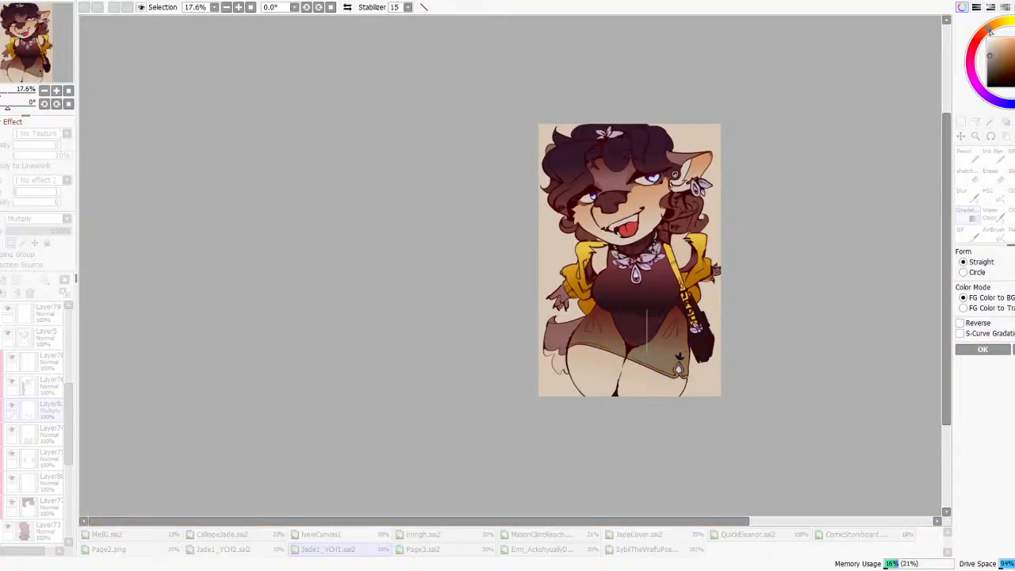
scroll(673, 294, up, 1)
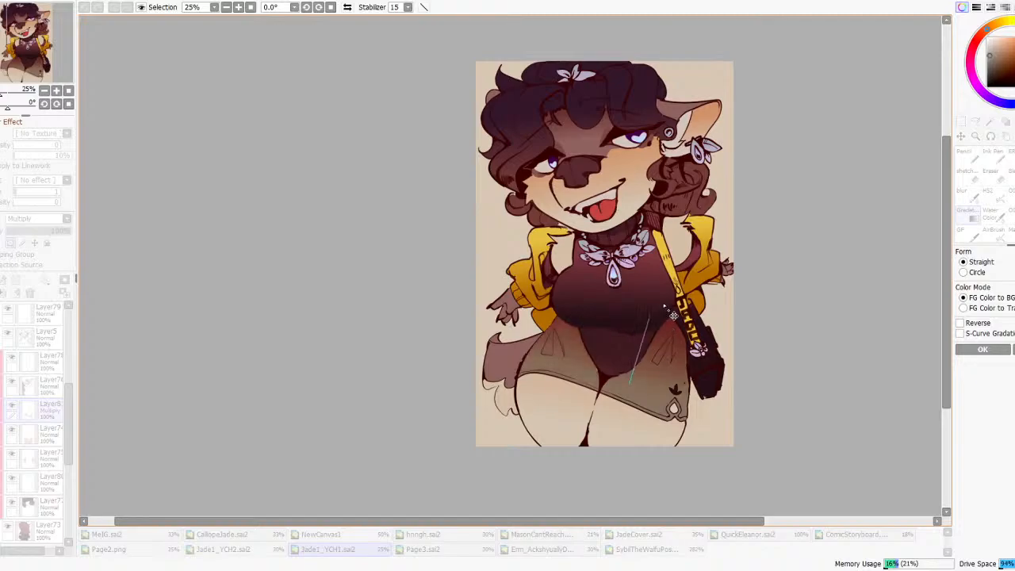
scroll(670, 305, down, 2)
scroll(713, 323, up, 1)
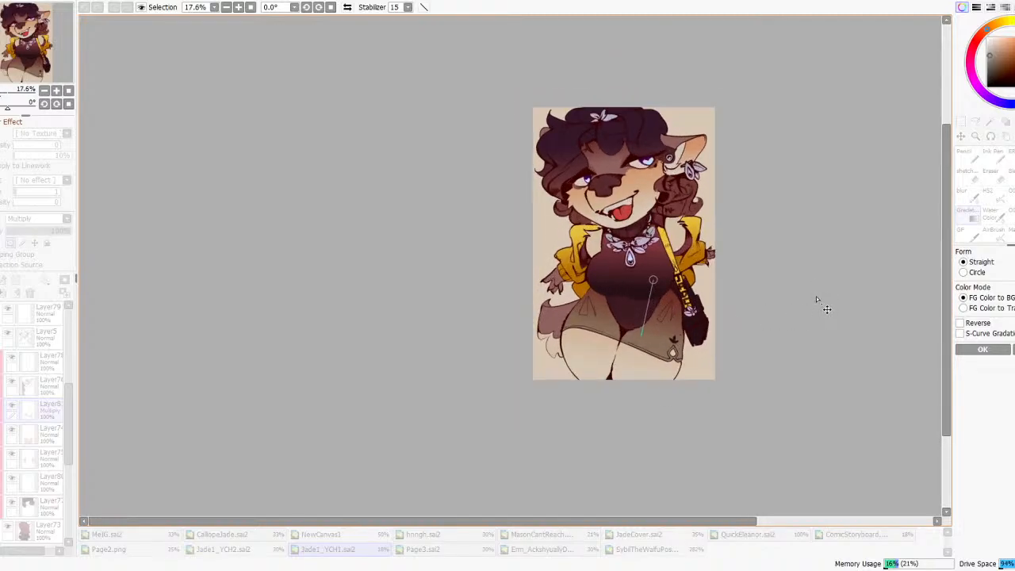
click(982, 349)
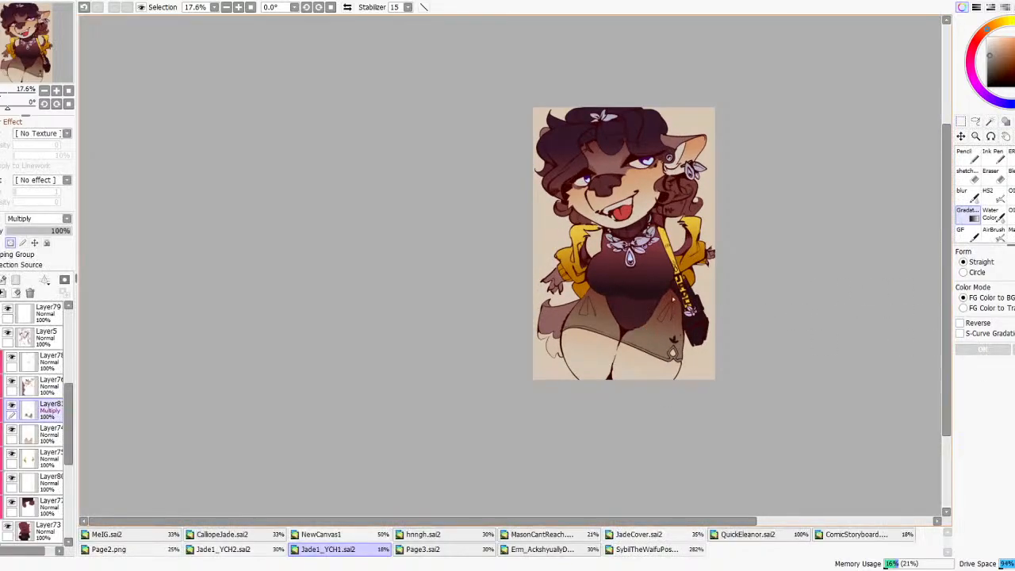
- Toggle the Lexie folder, preview the character against the Bg(2) background, and hide that background again
scroll(586, 265, down, 3)
scroll(595, 273, up, 3)
scroll(2, 441, down, 3)
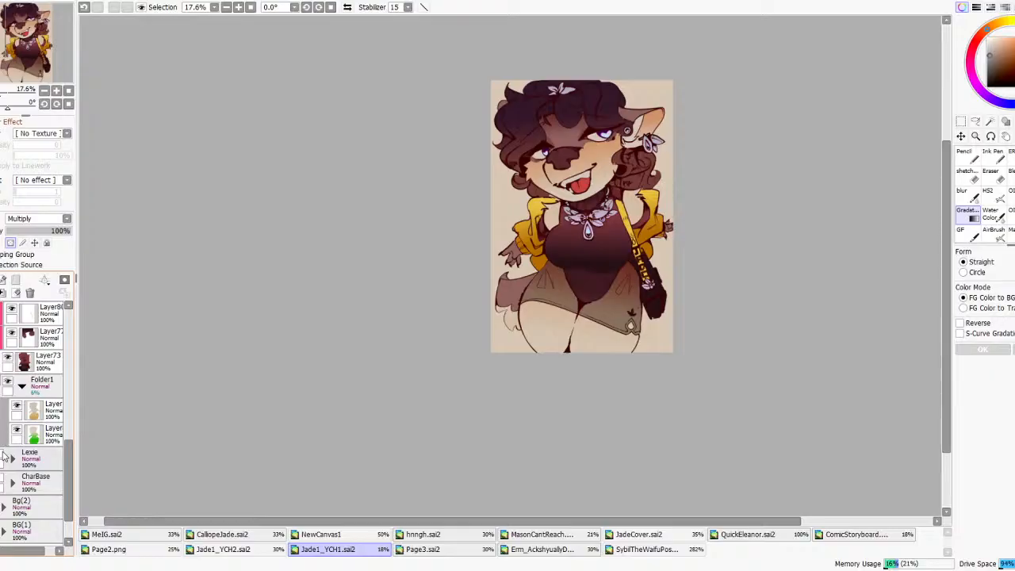
click(4, 457)
click(4, 458)
scroll(2, 420, down, 2)
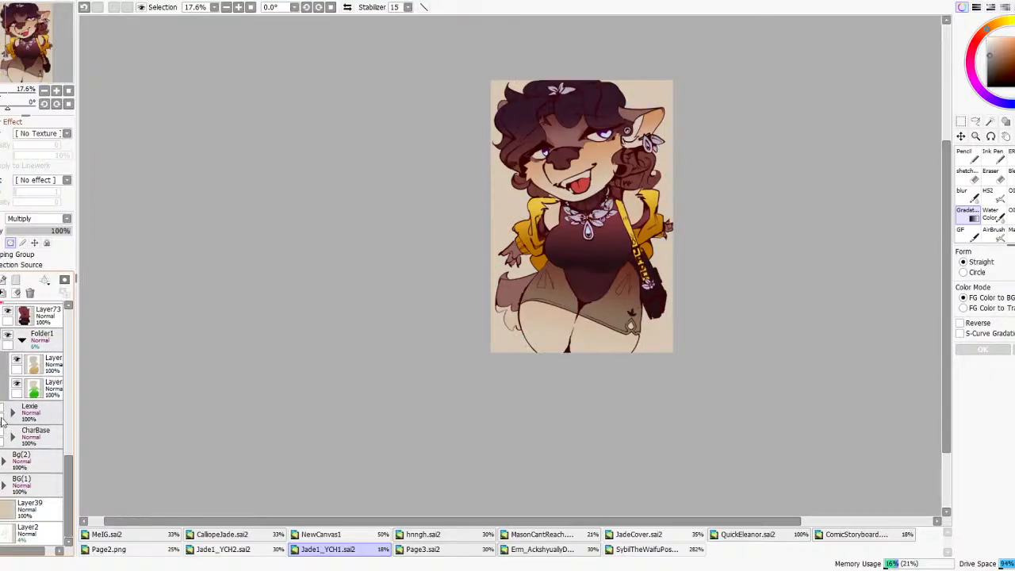
click(3, 459)
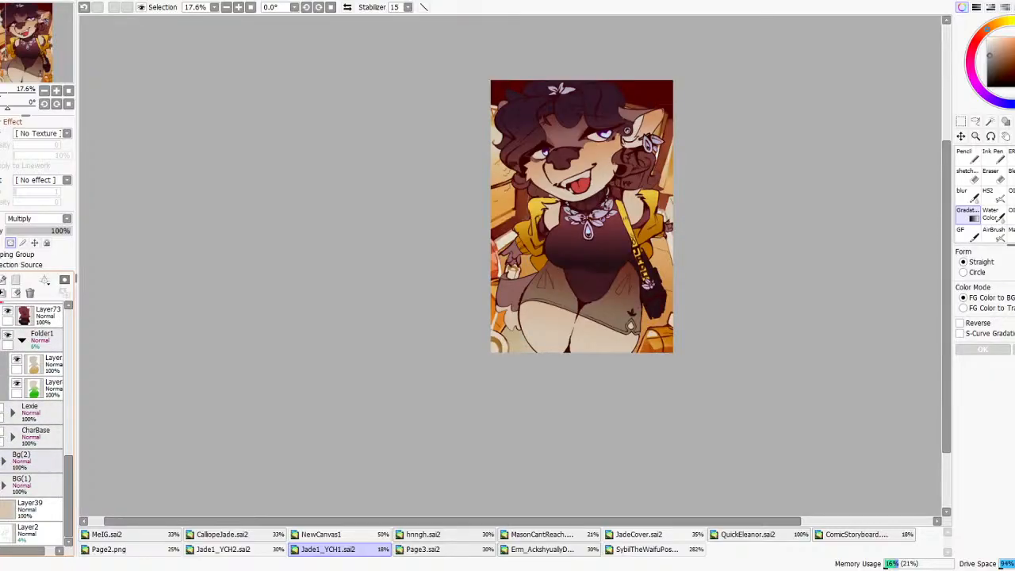
click(3, 460)
scroll(2, 444, up, 5)
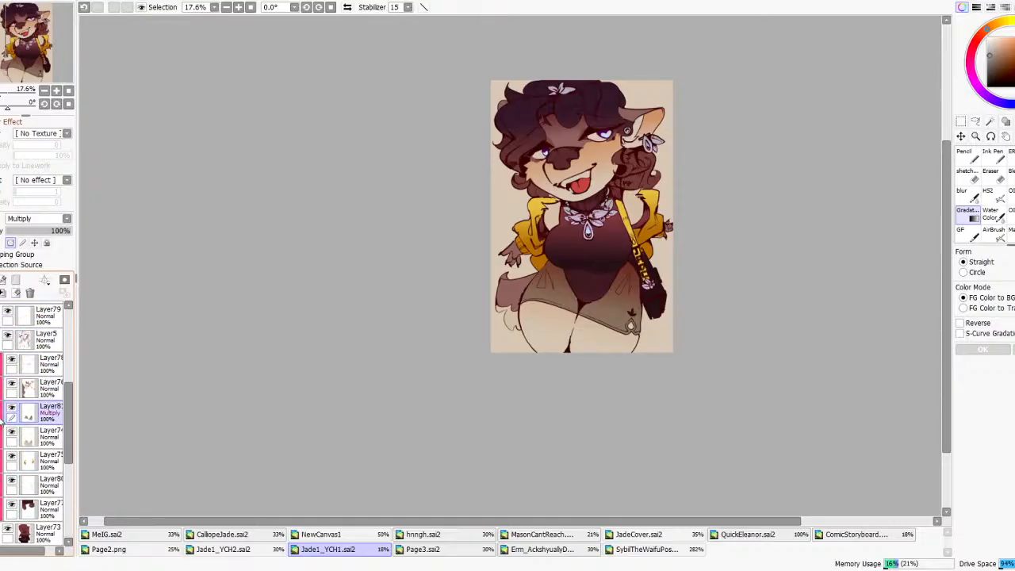
- Fill the leaf emblem near the shorts' lower hem with lilac on Layer78, using the shared line art as selection boundary
scroll(620, 318, up, 2)
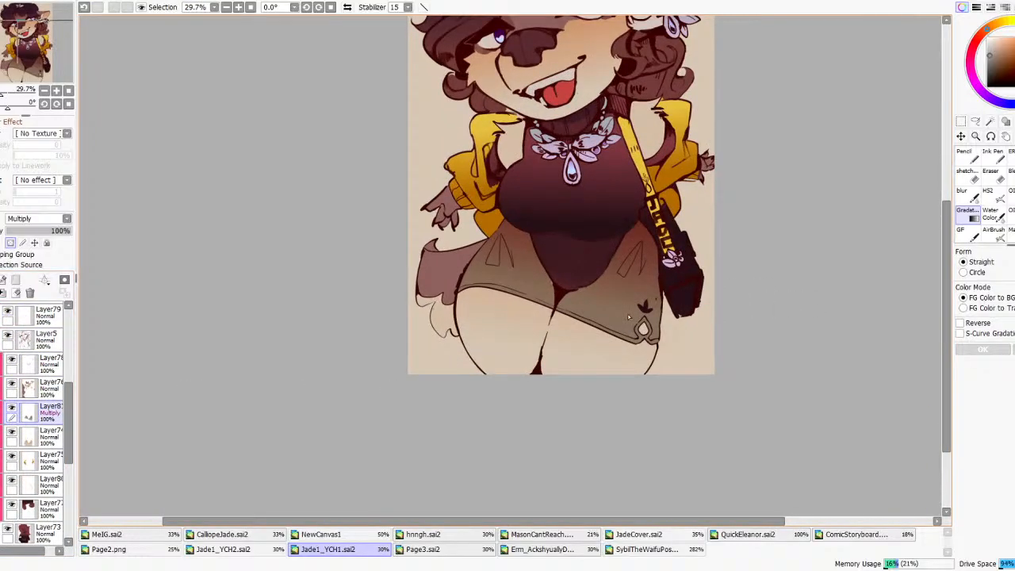
key(w)
scroll(596, 175, up, 2)
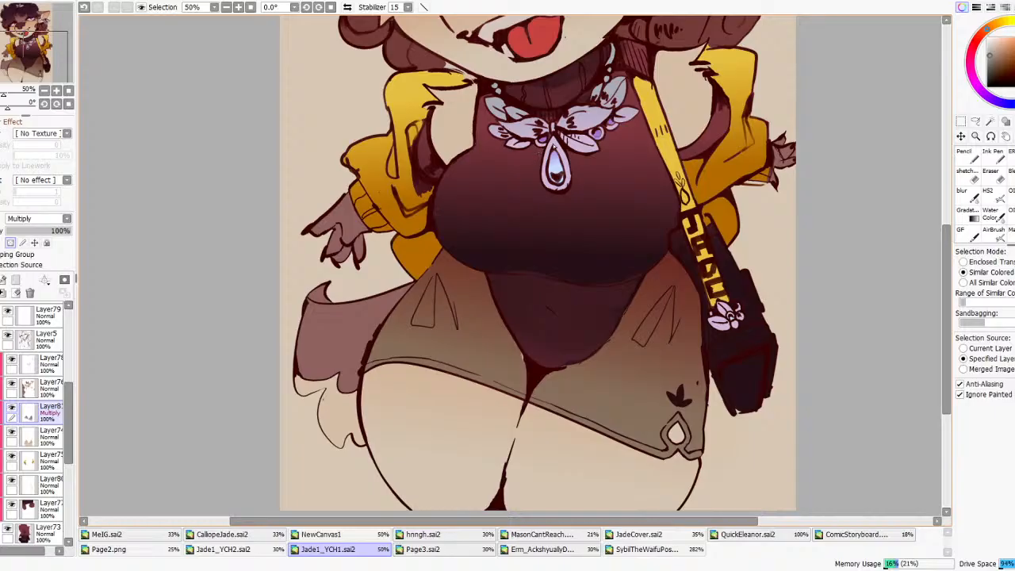
click(36, 366)
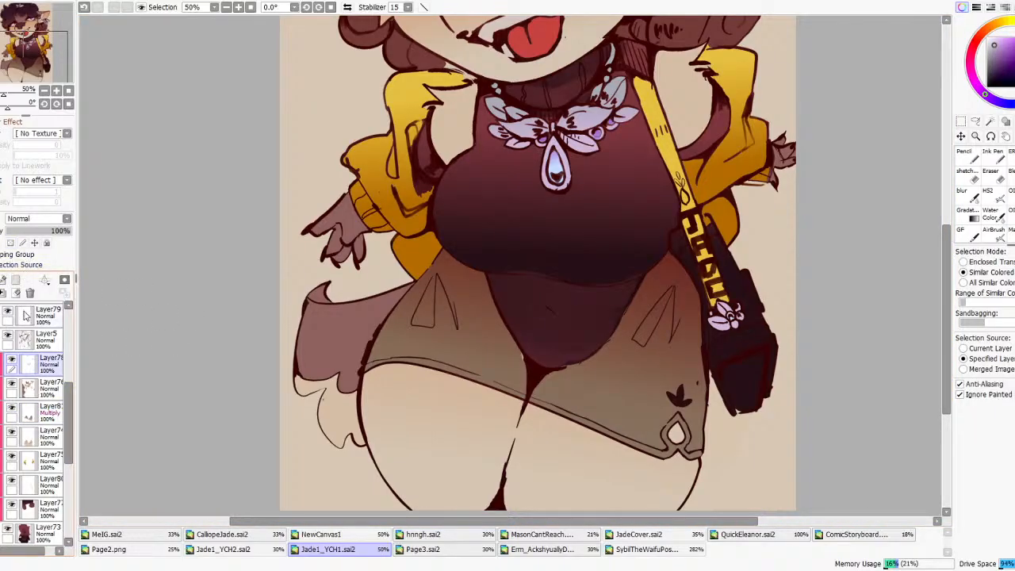
scroll(566, 469, up, 5)
click(480, 475)
click(526, 453)
click(557, 502)
scroll(564, 339, down, 5)
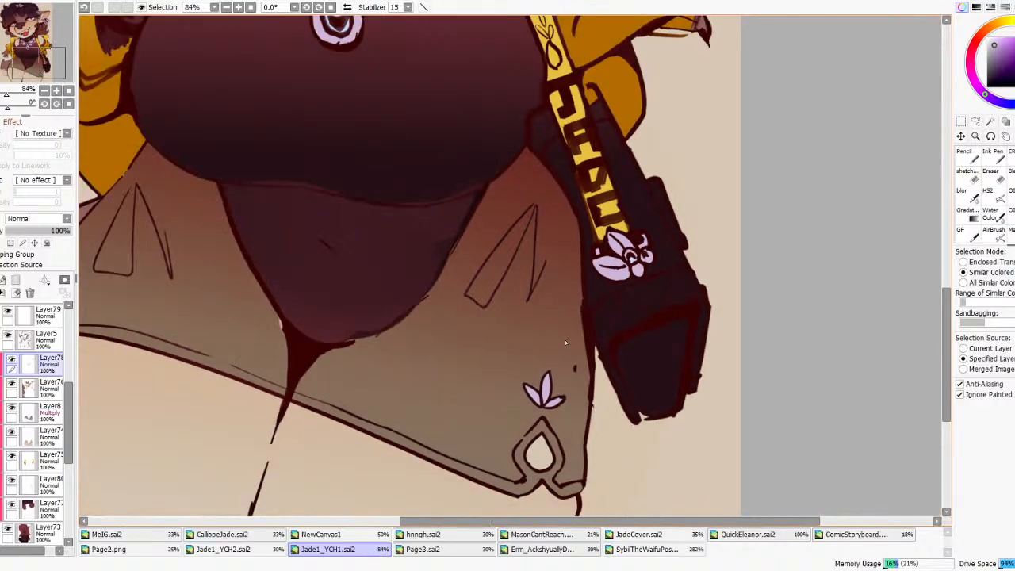
- Try lilac on the shorts' hem trim and teardrop border, checking it against the whole character
scroll(564, 340, down, 2)
scroll(564, 339, up, 3)
scroll(561, 343, down, 3)
scroll(558, 346, up, 2)
scroll(558, 346, down, 2)
scroll(585, 181, up, 2)
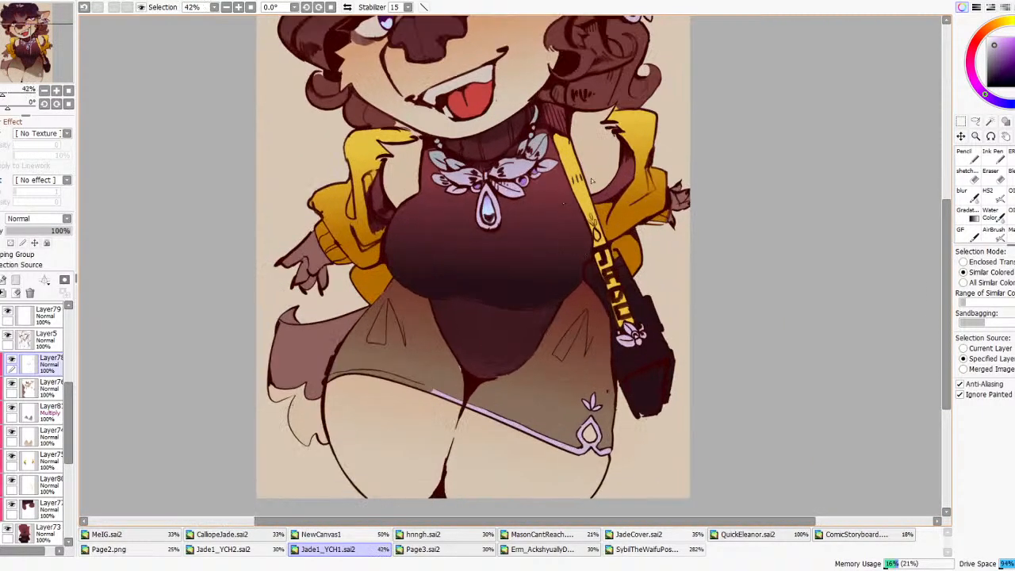
- Try filling the shorts' hem trim with yellow sampled from the jacket, then undo the fill
alt+click(642, 129)
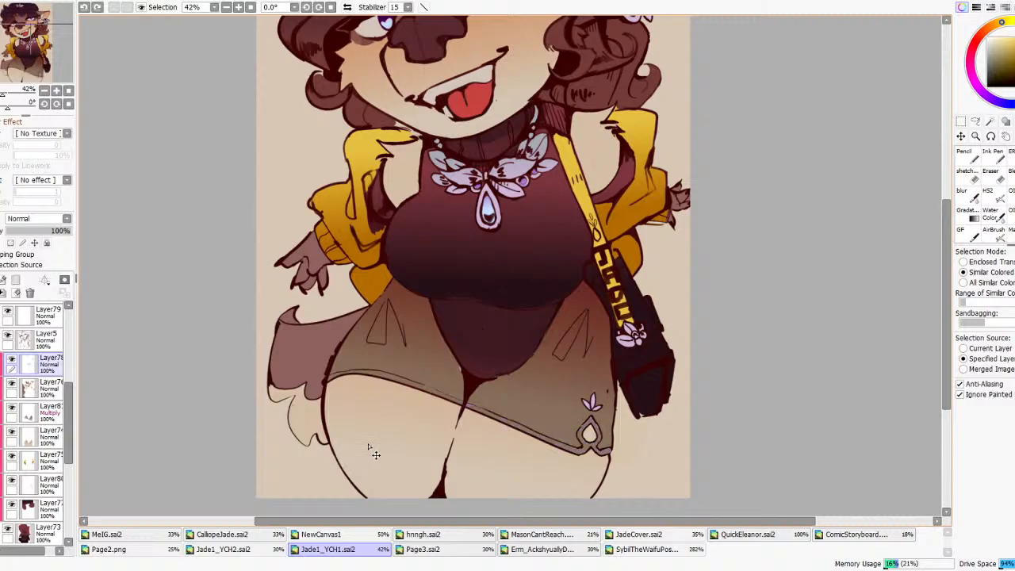
scroll(383, 380, up, 4)
click(382, 377)
click(502, 398)
click(474, 385)
key(ctrl+z)
click(564, 423)
scroll(710, 360, down, 5)
scroll(712, 361, down, 3)
scroll(738, 361, up, 4)
scroll(738, 361, down, 4)
key(ctrl+z)
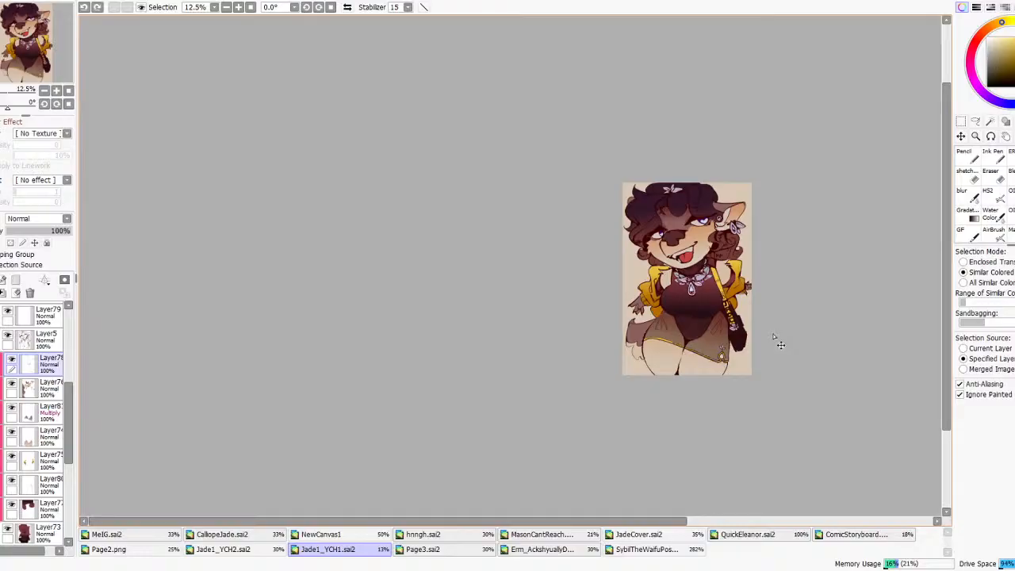
- Try a flat yellow fill on the character's legs and undo it
scroll(772, 334, up, 2)
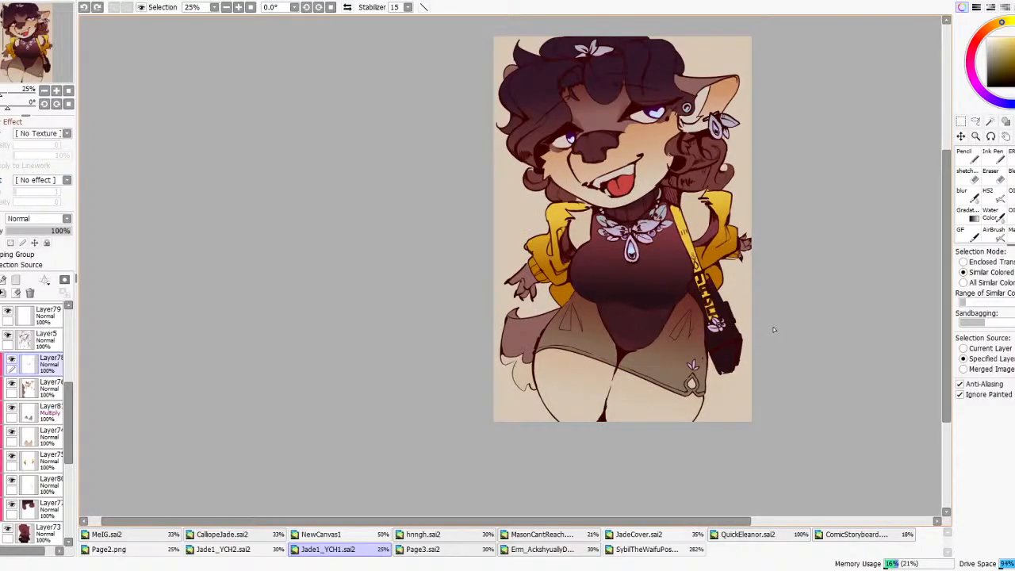
scroll(773, 329, down, 2)
scroll(763, 381, up, 2)
click(697, 348)
scroll(703, 347, down, 3)
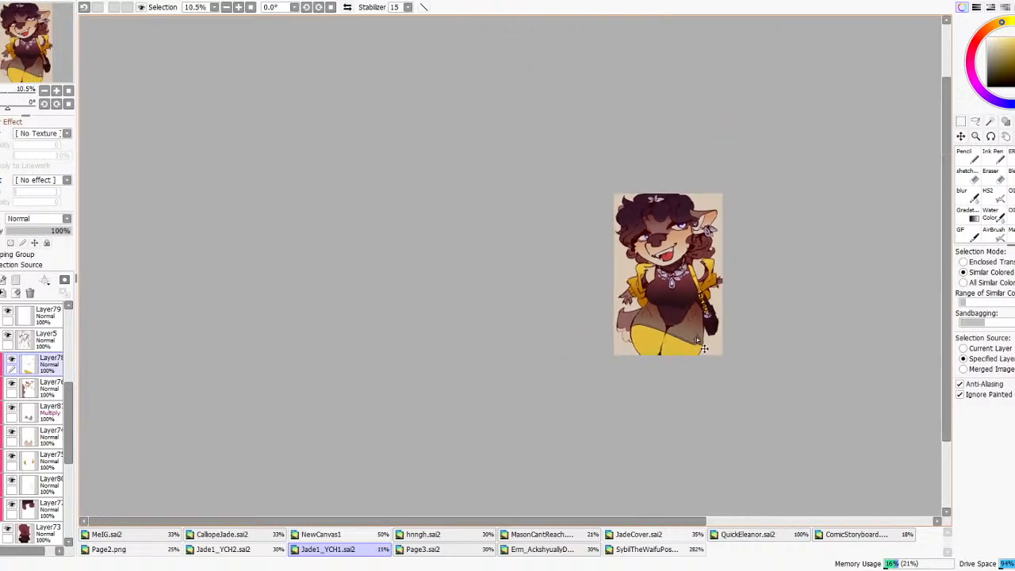
key(ctrl+z)
scroll(682, 373, up, 3)
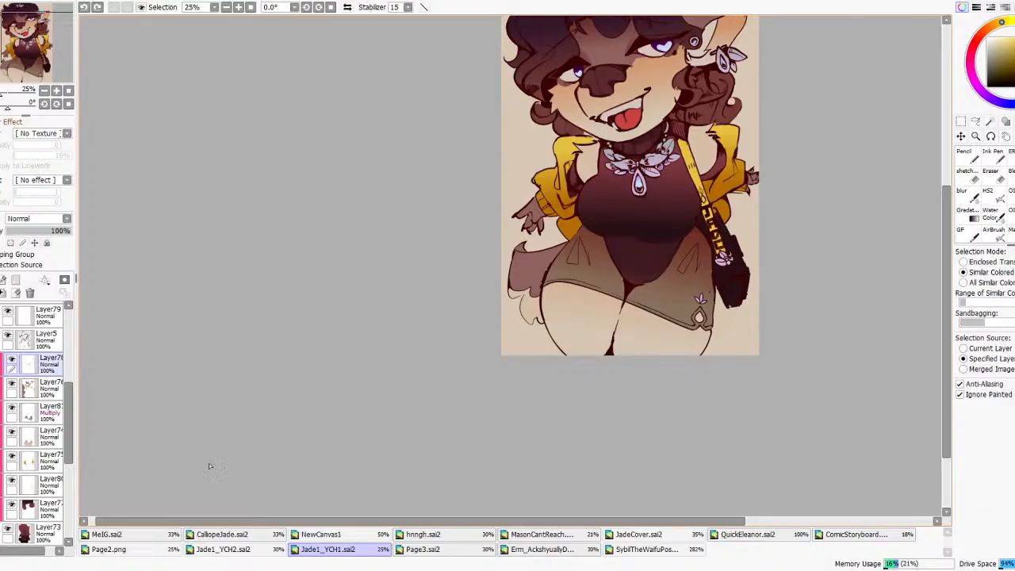
- Test a straight yellow gradient over the legs and shorts area on Layer74, then undo it
click(40, 435)
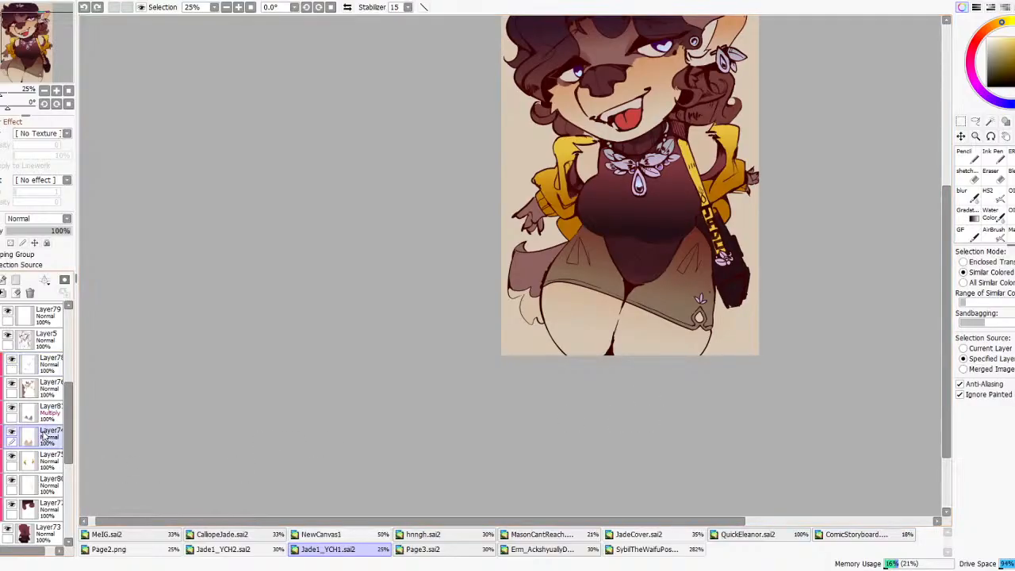
click(971, 218)
drag(660, 251, 658, 311)
scroll(727, 278, down, 2)
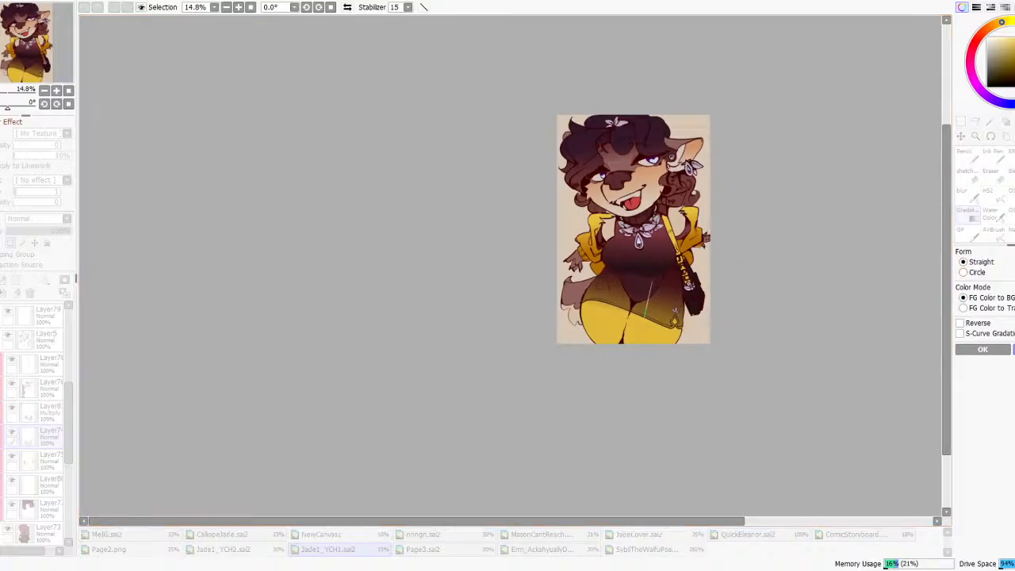
key(ctrl+z)
- Start an orange straight gradient running from the thighs up to the waist, testing Reverse and leaving it off
scroll(666, 243, up, 2)
drag(599, 404, 616, 302)
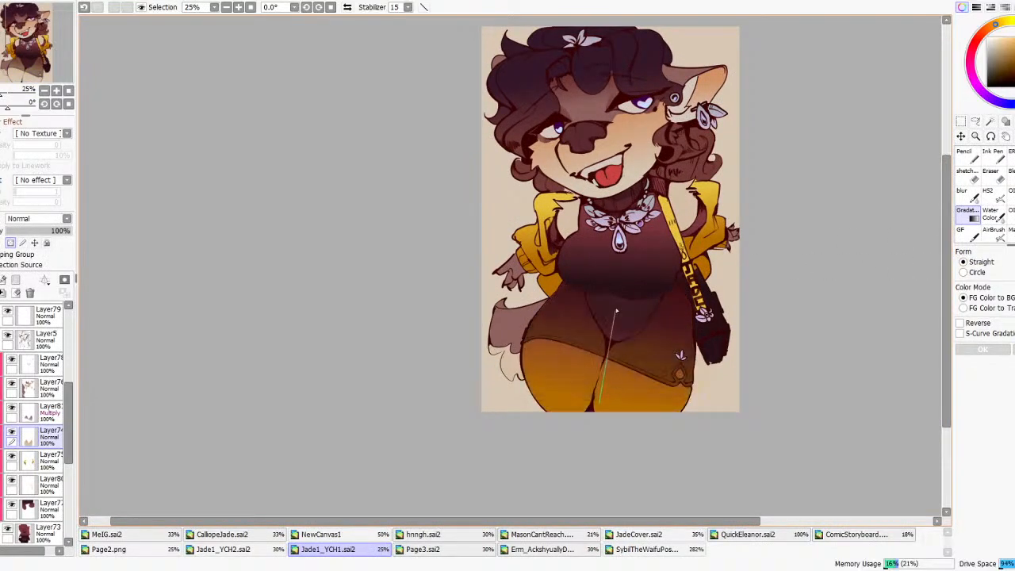
scroll(660, 300, down, 5)
scroll(665, 273, up, 3)
click(967, 323)
click(972, 322)
- Change the leg gradient to a dark orange-brown foreground with Reverse on, adjust its line, and apply it
drag(1009, 60, 1000, 61)
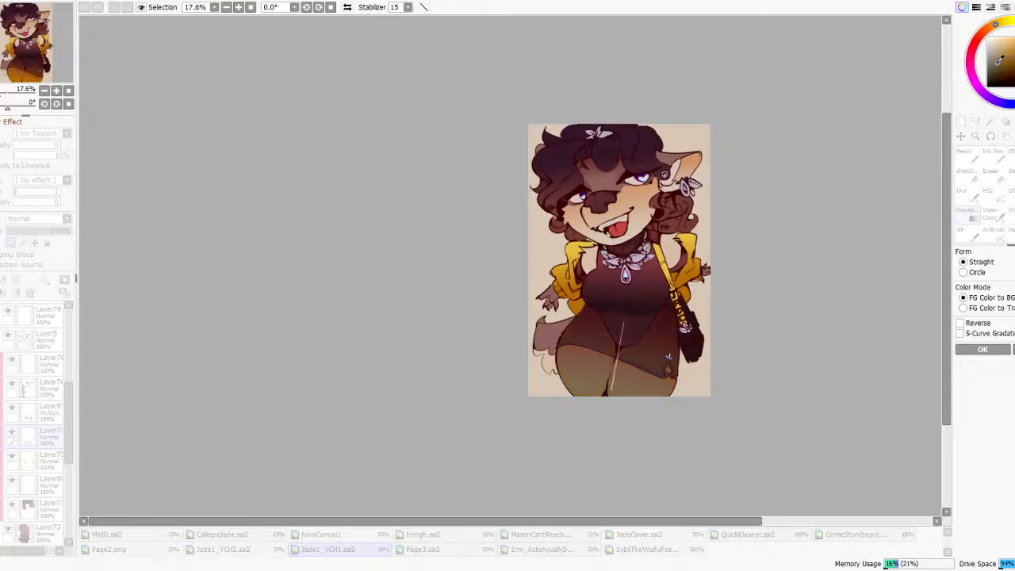
click(973, 46)
click(960, 323)
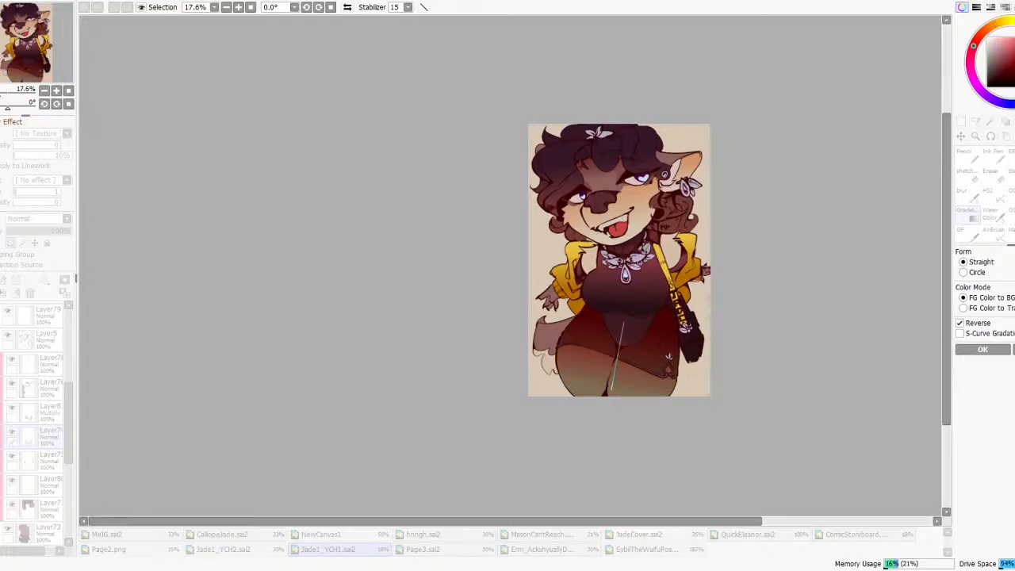
click(989, 30)
scroll(600, 320, up, 2)
drag(632, 323, 631, 363)
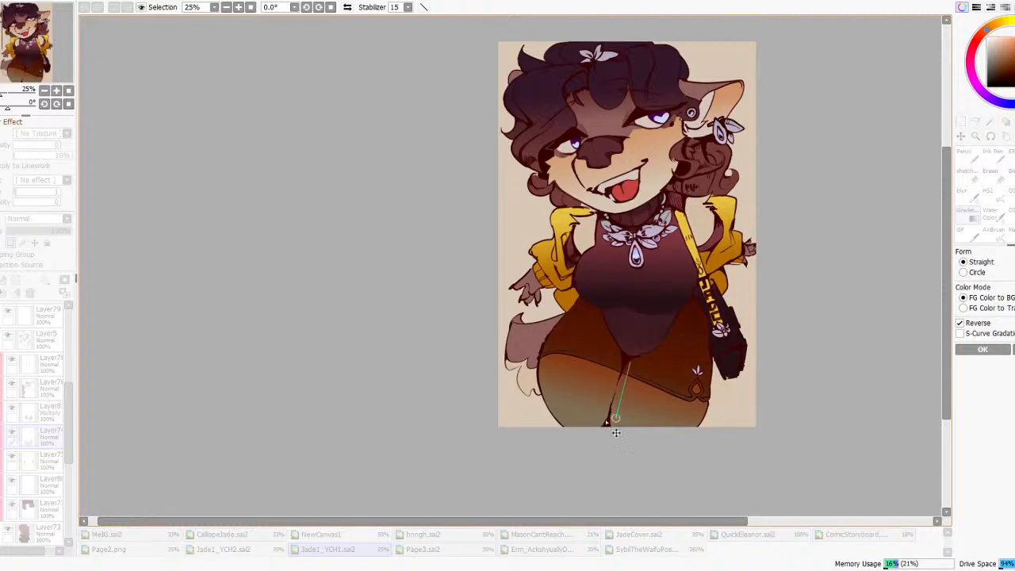
drag(615, 419, 615, 405)
key(ctrl+z)
key(ctrl+z)
scroll(673, 279, down, 3)
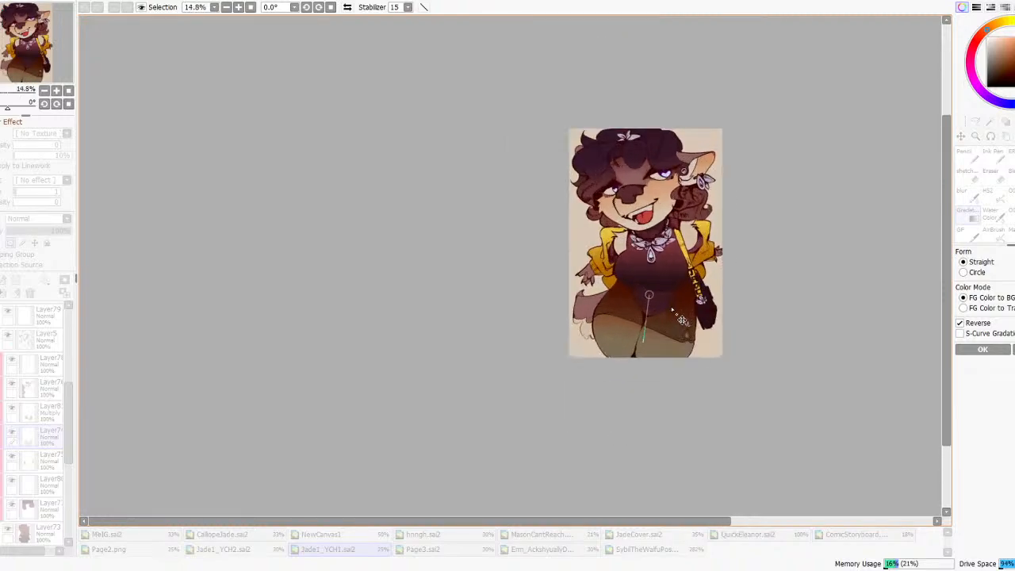
key(Return)
- Apply another straight gradient down the legs with Reverse off and a muted golden-brown foreground, lengthening its line slightly
scroll(618, 230, down, 2)
scroll(643, 280, up, 2)
drag(645, 279, 632, 358)
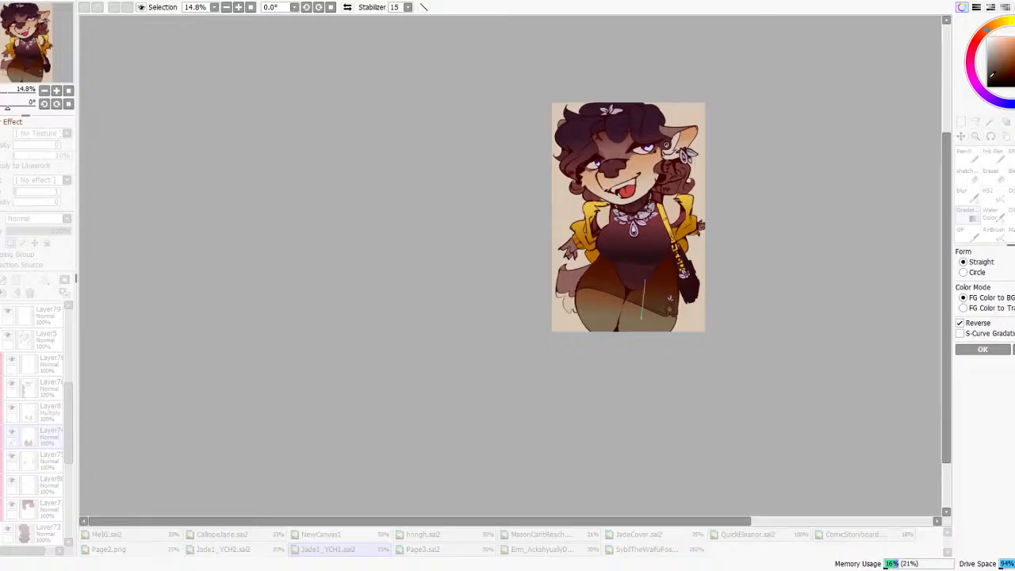
click(960, 322)
click(995, 25)
click(997, 66)
mouse_move(997, 65)
mouse_down()
mouse_move(1013, 76)
mouse_move(1009, 50)
mouse_up()
drag(702, 282, 699, 293)
drag(659, 379, 656, 397)
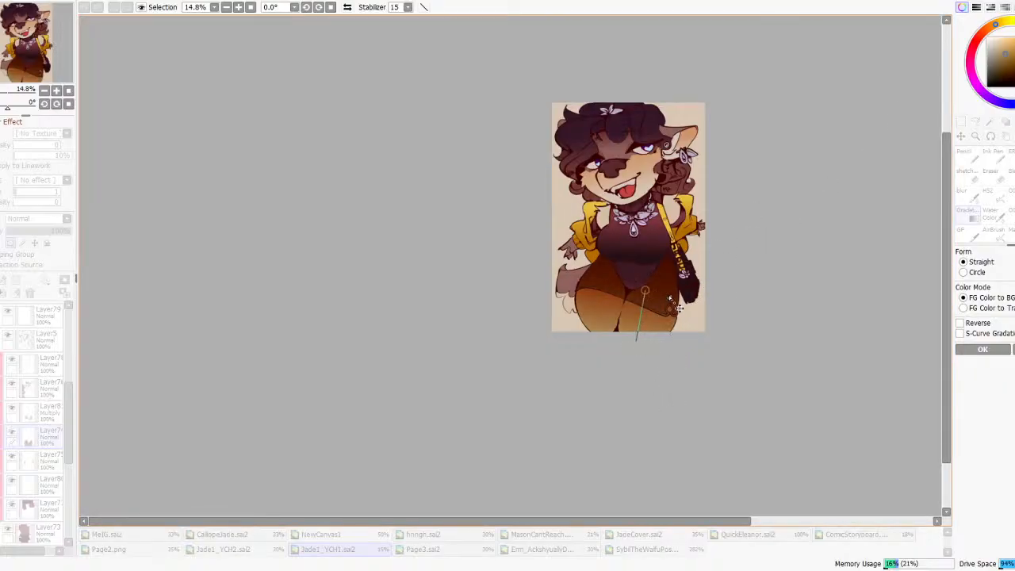
scroll(745, 290, down, 1)
click(987, 354)
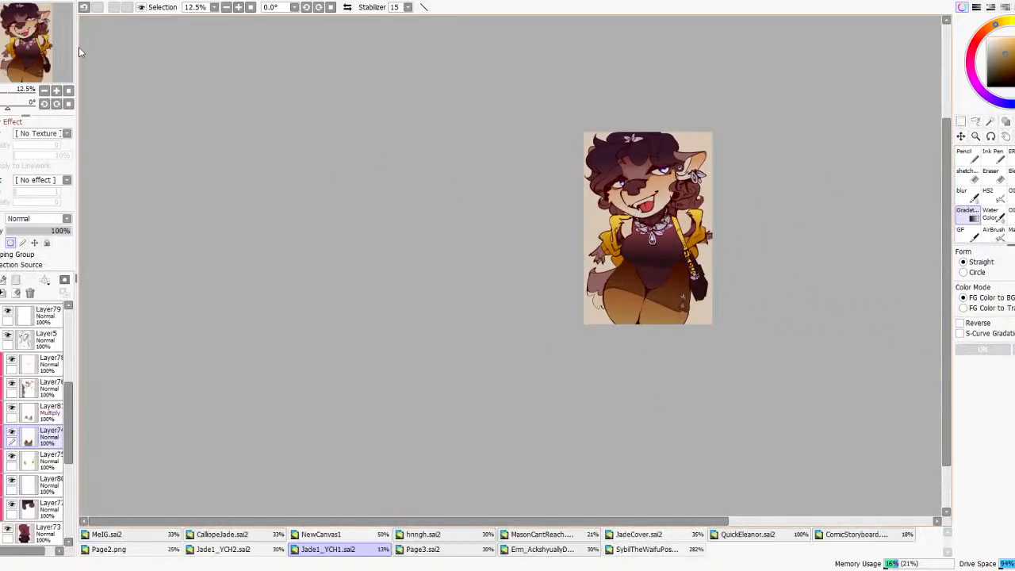
- Compare the legs with and without the brown gradient, leaving the gradient undone
click(86, 10)
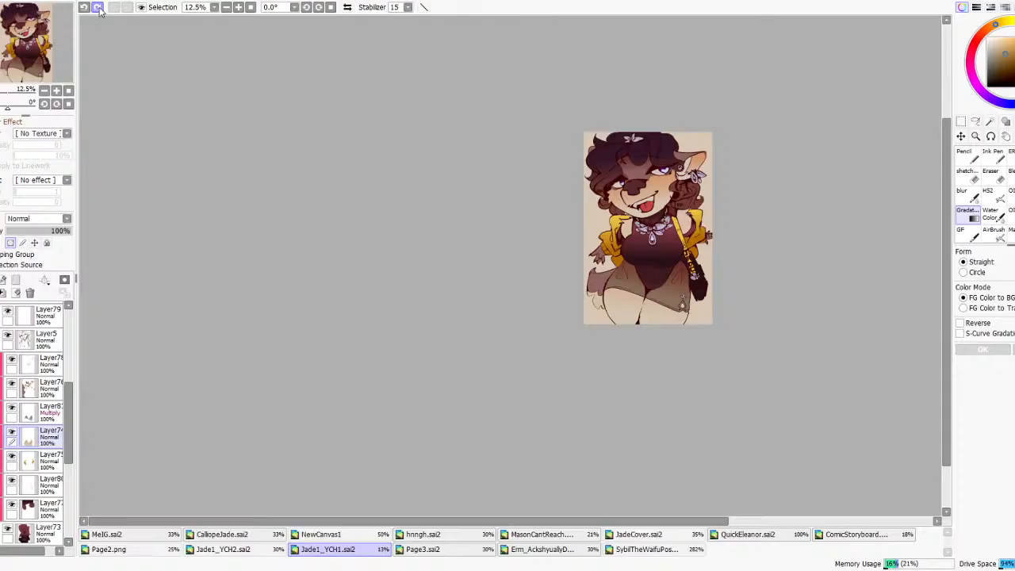
click(99, 8)
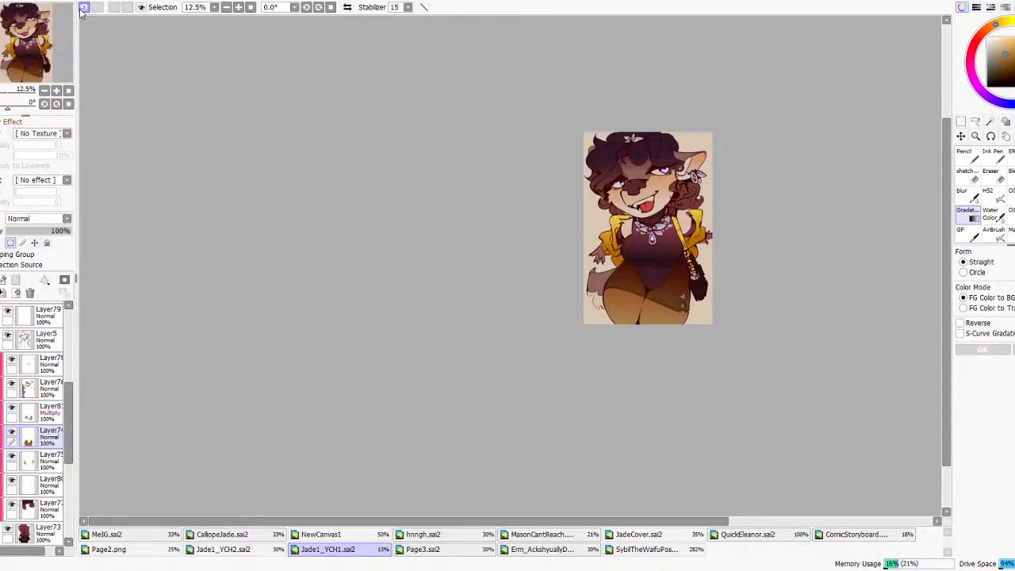
click(84, 8)
- Start a straight blue-violet gradient down the legs, sampling colour from the pendant gem and turning Reverse on
scroll(626, 270, up, 5)
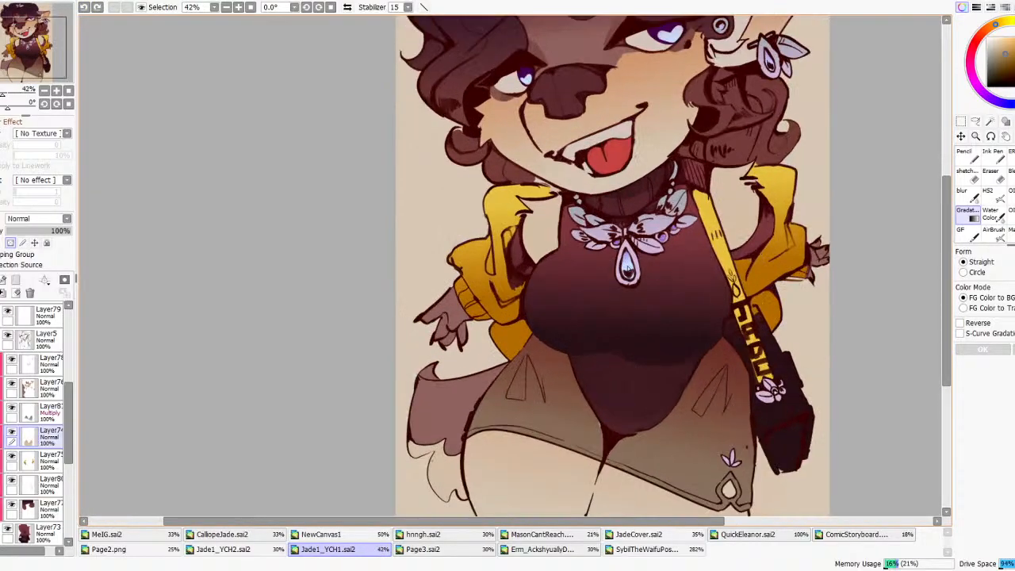
right_click(626, 267)
scroll(674, 295, up, 1)
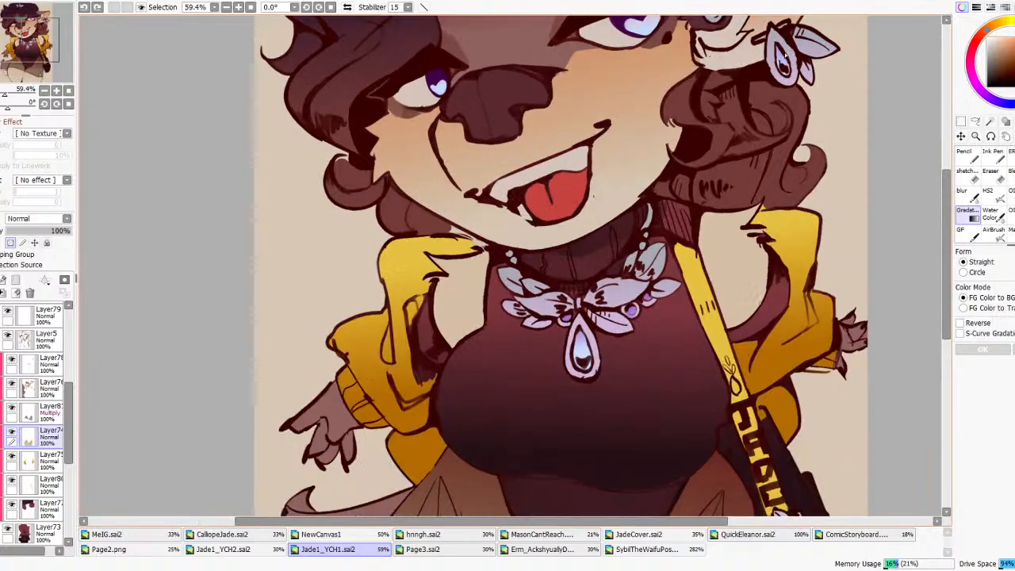
scroll(674, 295, down, 3)
drag(633, 278, 622, 388)
click(977, 324)
- Judge the blue-violet leg gradient against the whole illustration and discard it
scroll(708, 252, down, 5)
scroll(716, 264, up, 1)
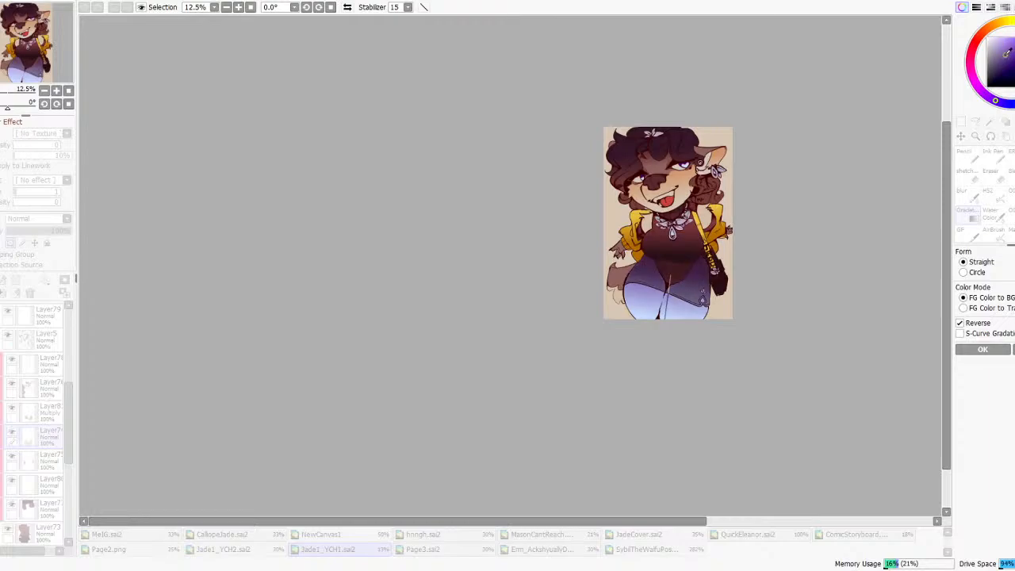
scroll(779, 200, up, 2)
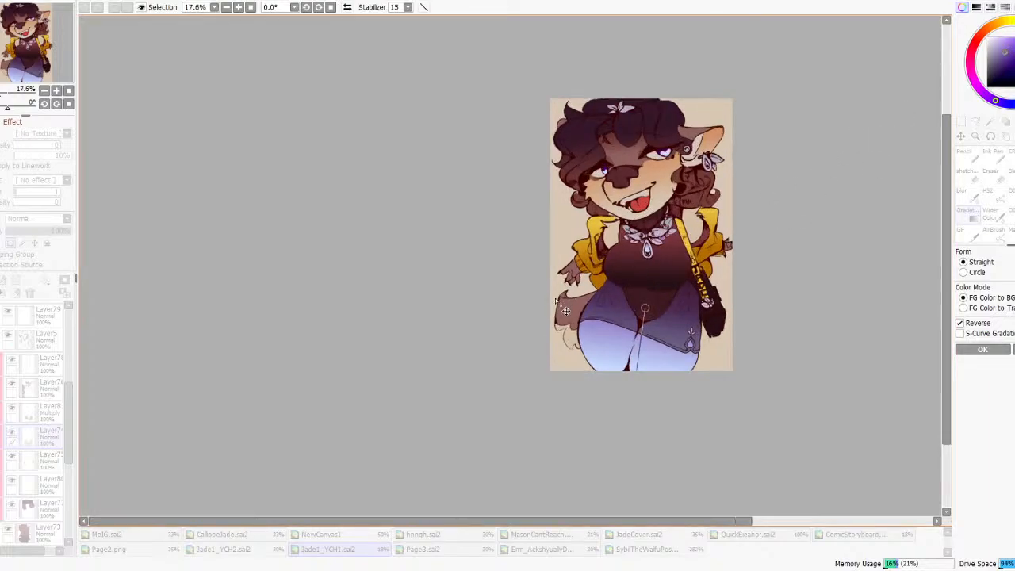
scroll(565, 310, down, 4)
scroll(663, 305, up, 3)
scroll(663, 303, up, 2)
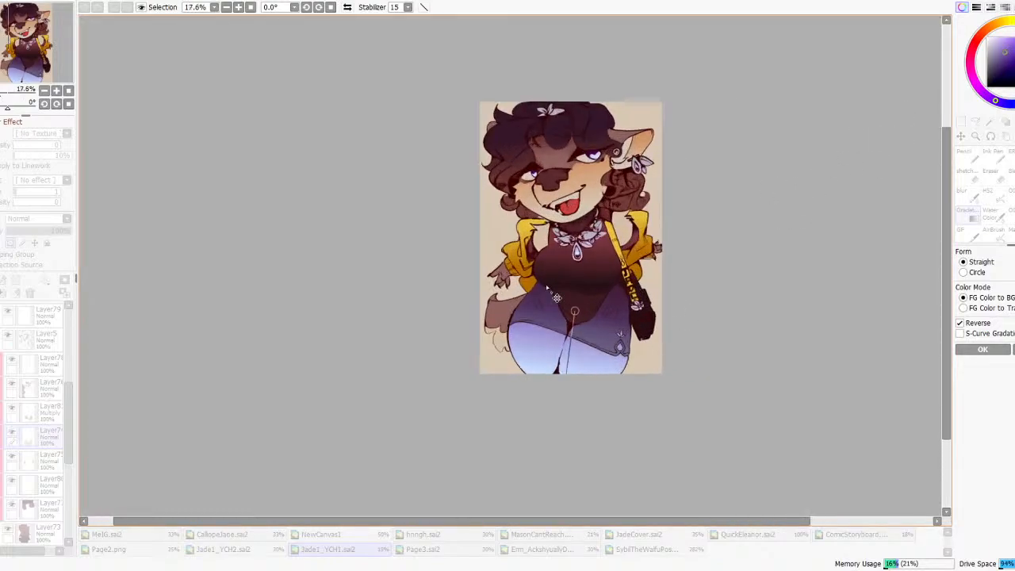
scroll(559, 284, down, 3)
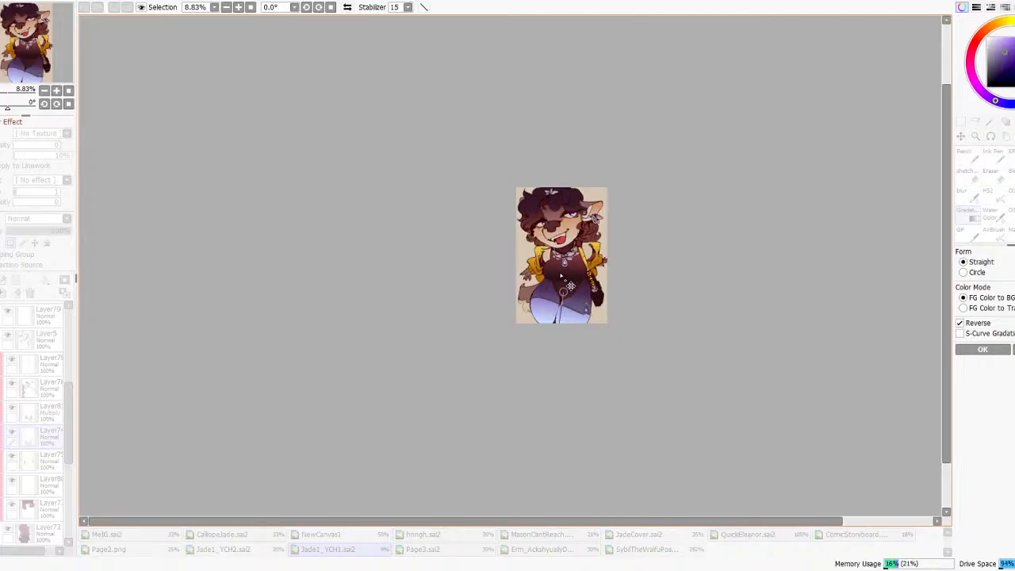
scroll(570, 285, up, 3)
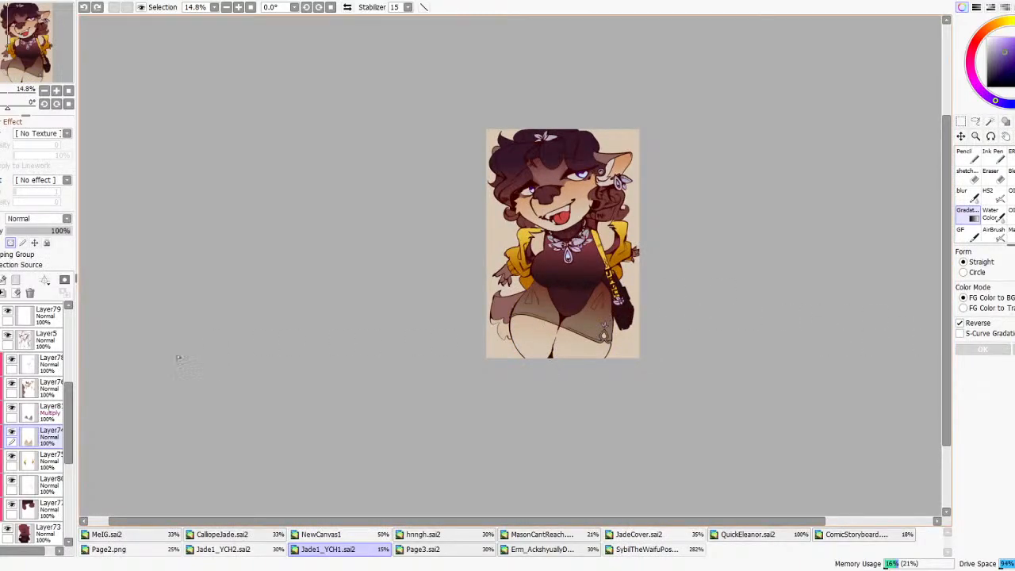
- Show the Dizzy reference layer, examine the character's leg and fur colours, and hide the reference again
scroll(14, 512, up, 8)
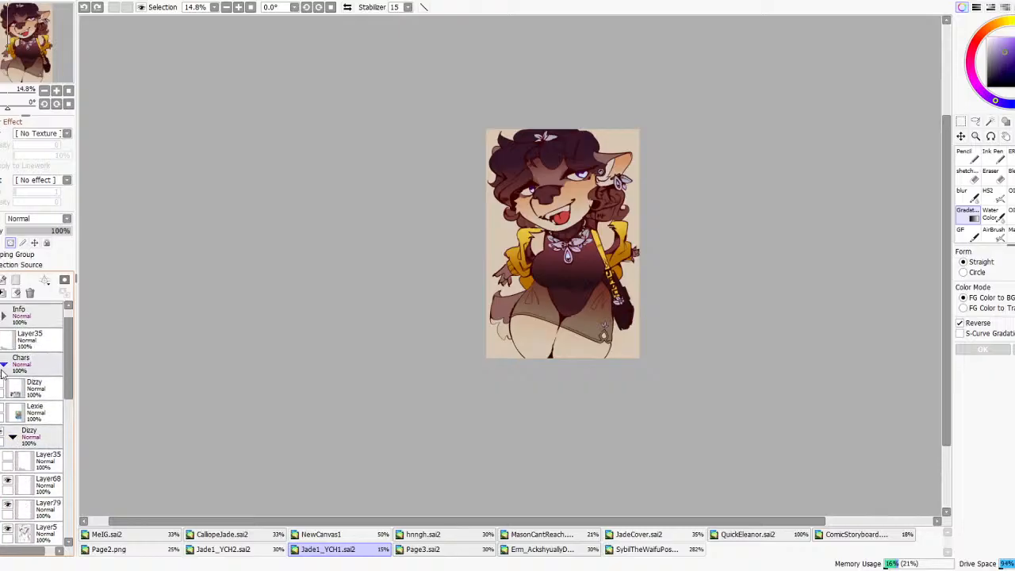
click(1, 382)
scroll(603, 339, up, 5)
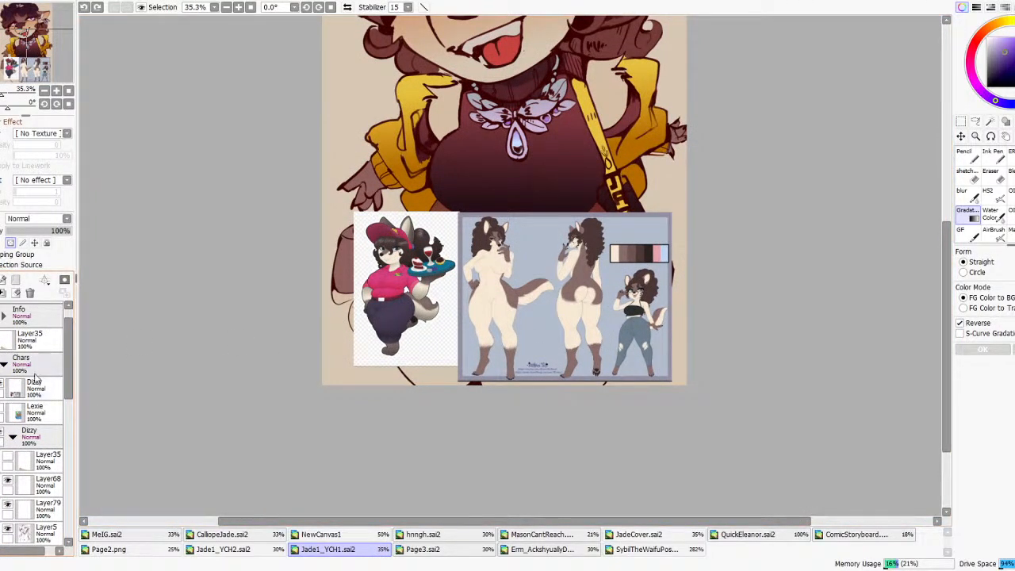
scroll(576, 270, up, 2)
scroll(536, 293, down, 1)
click(4, 386)
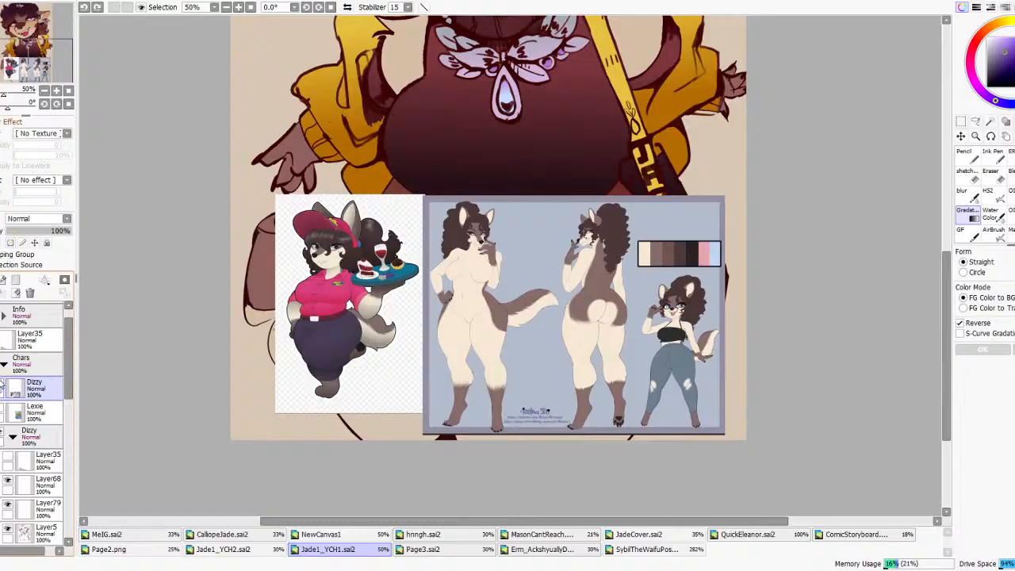
click(1, 383)
- Sample a muted brown from the character's fur and make Layer74 with the shorts and legs active
scroll(516, 331, down, 3)
scroll(543, 158, up, 1)
right_click(474, 159)
scroll(491, 164, down, 2)
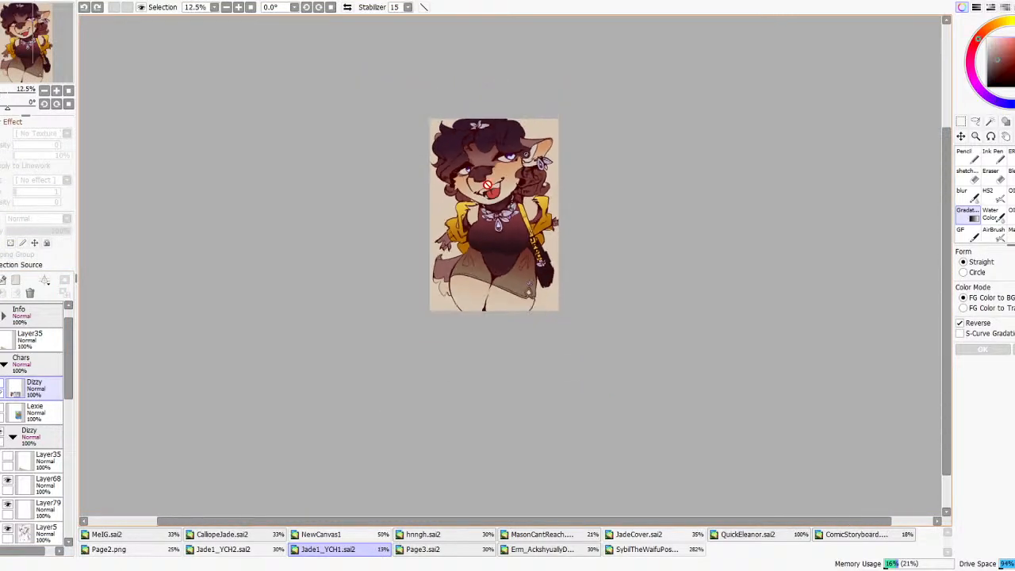
scroll(459, 241, up, 1)
scroll(31, 459, down, 4)
scroll(24, 489, down, 3)
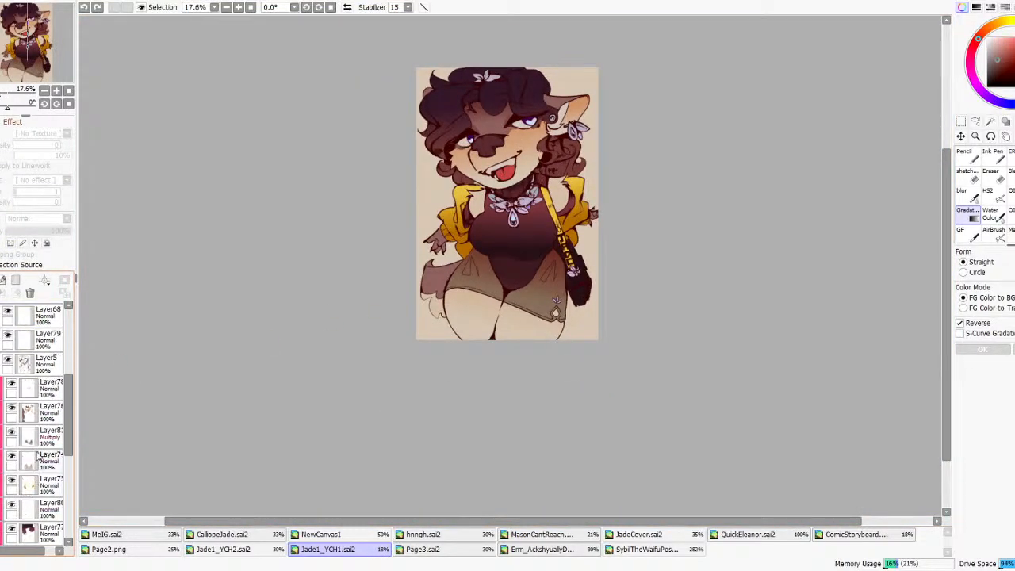
click(29, 466)
scroll(335, 295, up, 1)
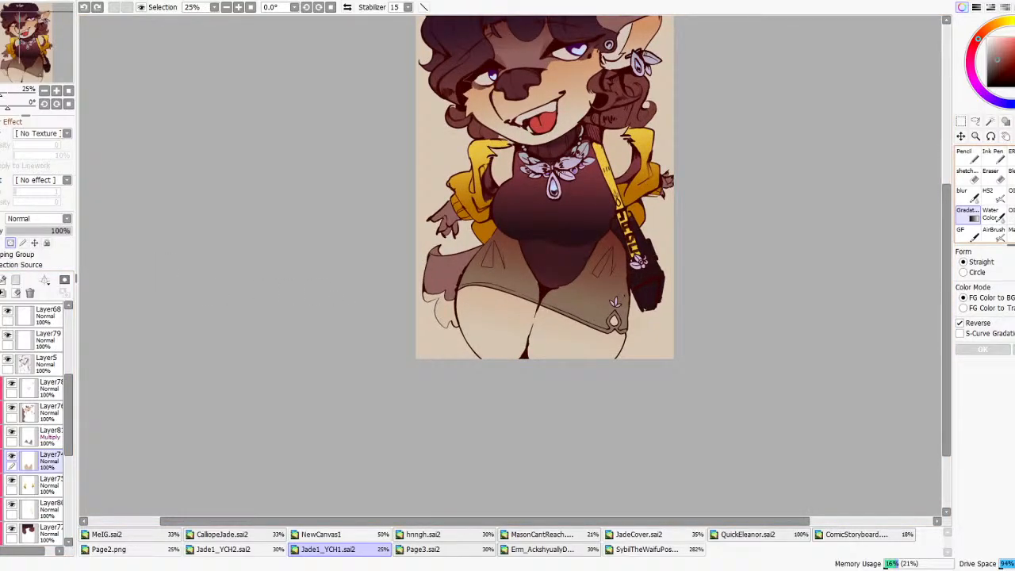
- Try shading the shorts below the bag strap and at the hips with the Water Color brush
click(990, 212)
mouse_move(605, 241)
mouse_down()
mouse_move(610, 227)
mouse_move(613, 246)
mouse_up()
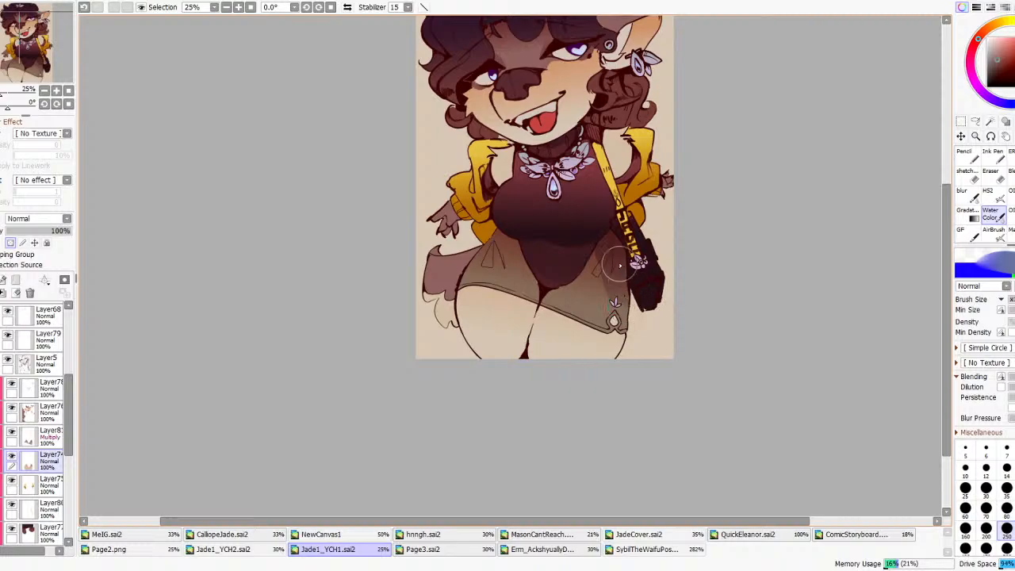
key(ctrl+z)
key(ctrl+z)
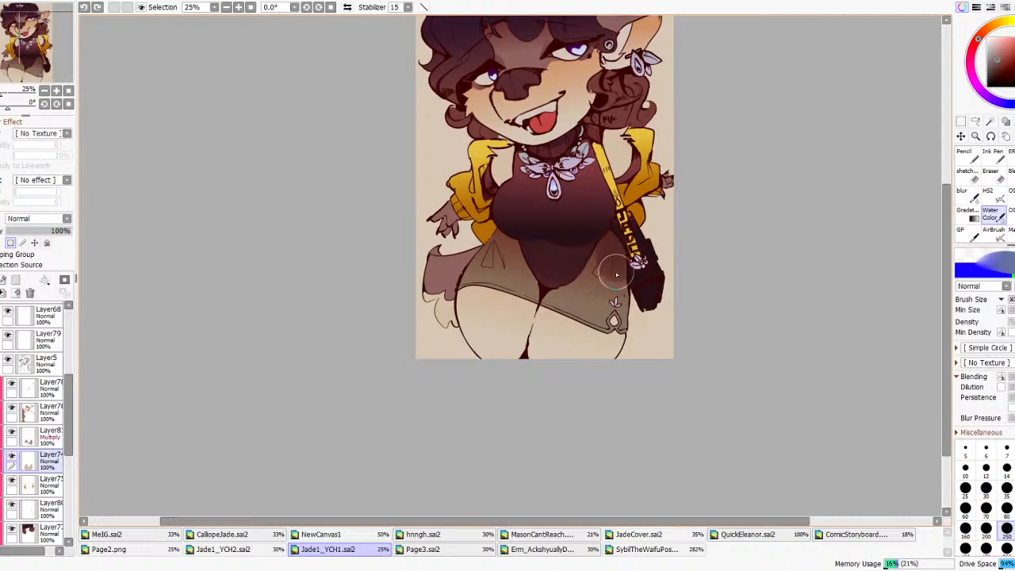
key(ctrl+z)
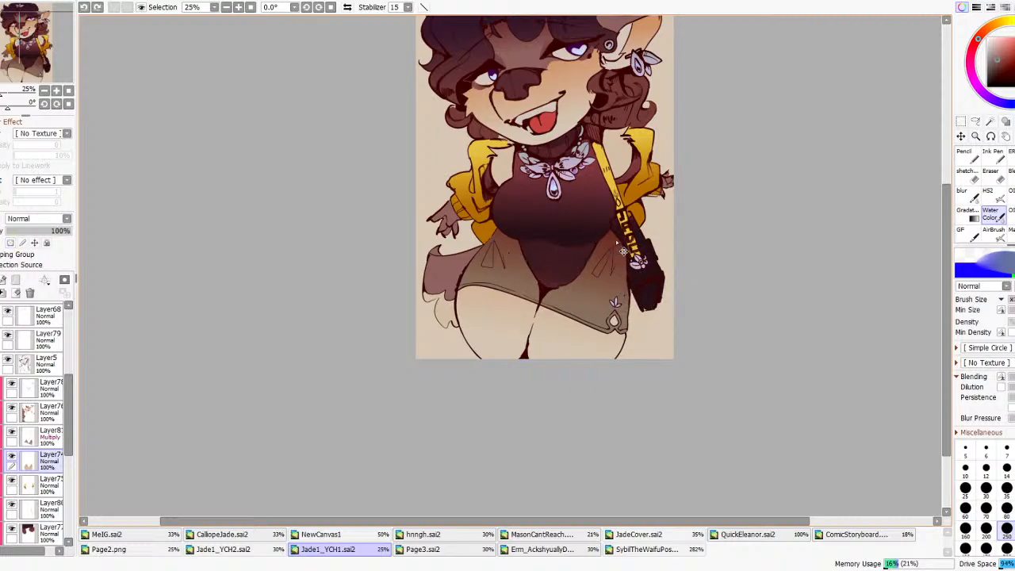
key(ctrl+y)
key(ctrl+y)
key(ctrl+z)
drag(613, 235, 633, 301)
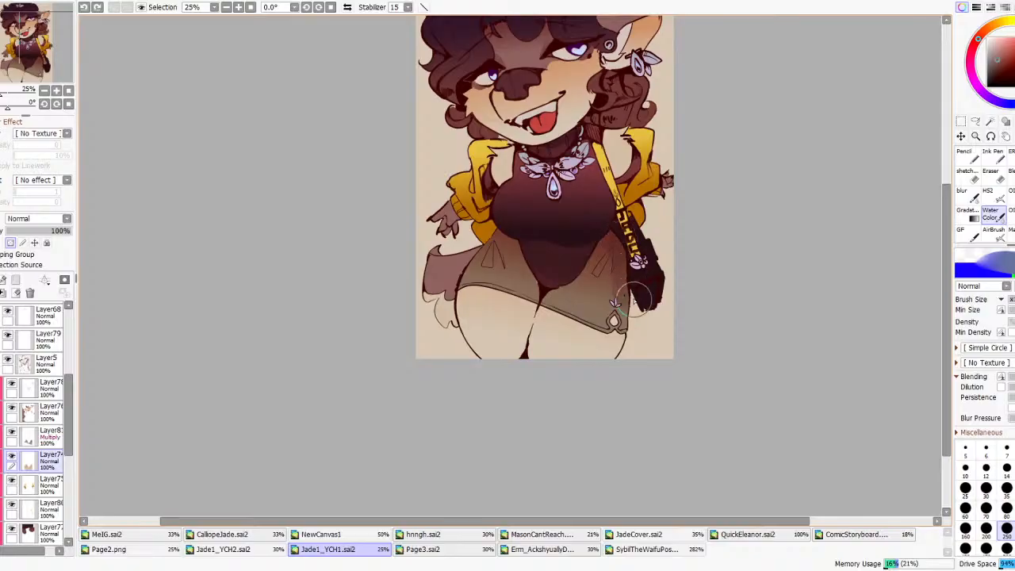
key(ctrl+z)
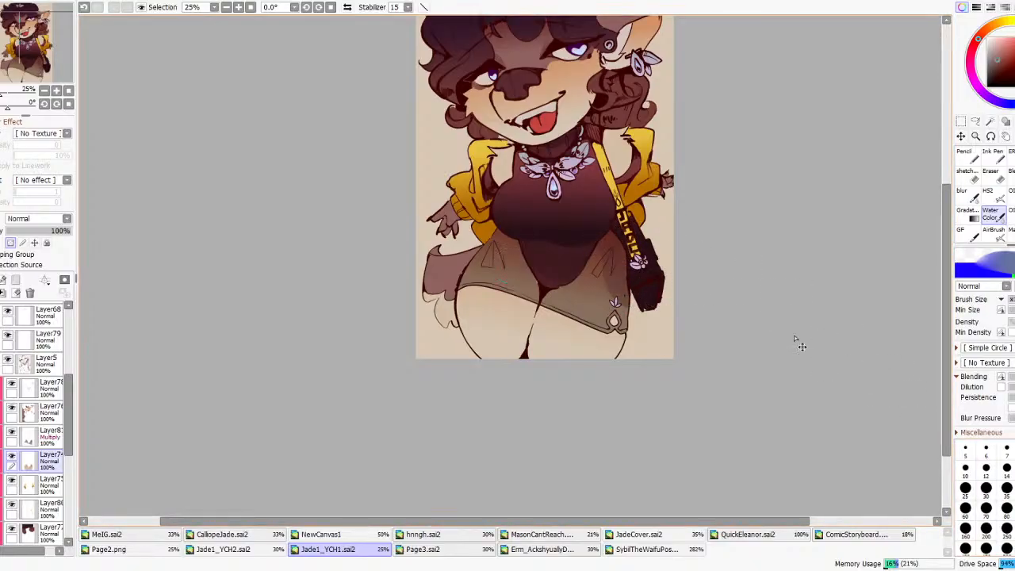
drag(600, 265, 617, 239)
mouse_move(469, 279)
mouse_down()
mouse_move(514, 223)
mouse_move(487, 241)
mouse_move(503, 260)
mouse_move(503, 244)
mouse_move(467, 265)
mouse_move(502, 257)
mouse_move(515, 277)
mouse_up()
key(ctrl+z)
- Shade both hips of the shorts in muted brown with the Ink Pen, undoing the strokes that do not fit
click(992, 156)
key(ctrl+z)
key(ctrl+z)
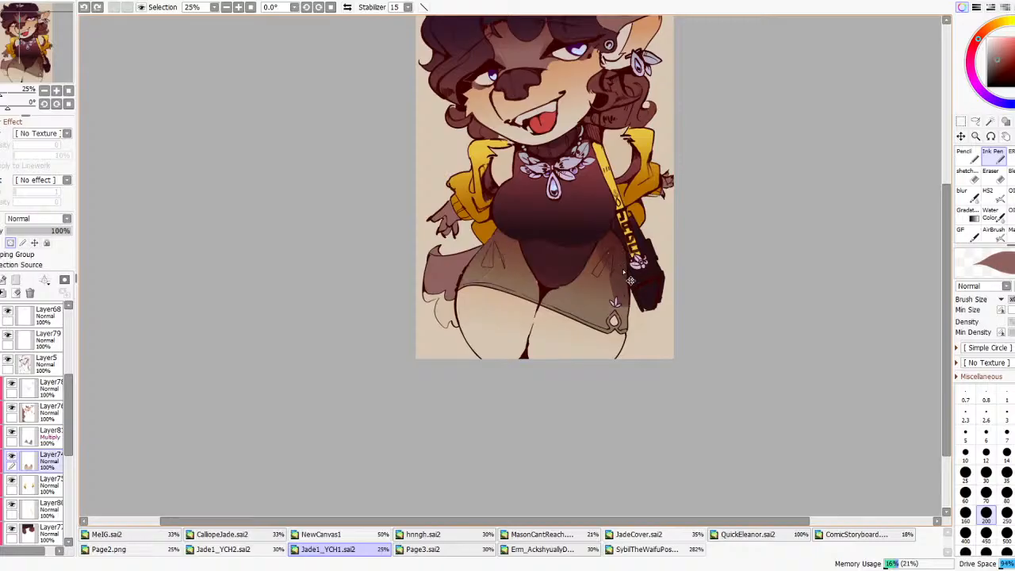
key(ctrl+z)
mouse_move(620, 239)
mouse_down()
mouse_move(604, 265)
mouse_move(611, 281)
mouse_up()
key(ctrl+z)
key(ctrl+z)
mouse_move(619, 240)
mouse_down()
mouse_move(598, 273)
mouse_move(631, 297)
mouse_up()
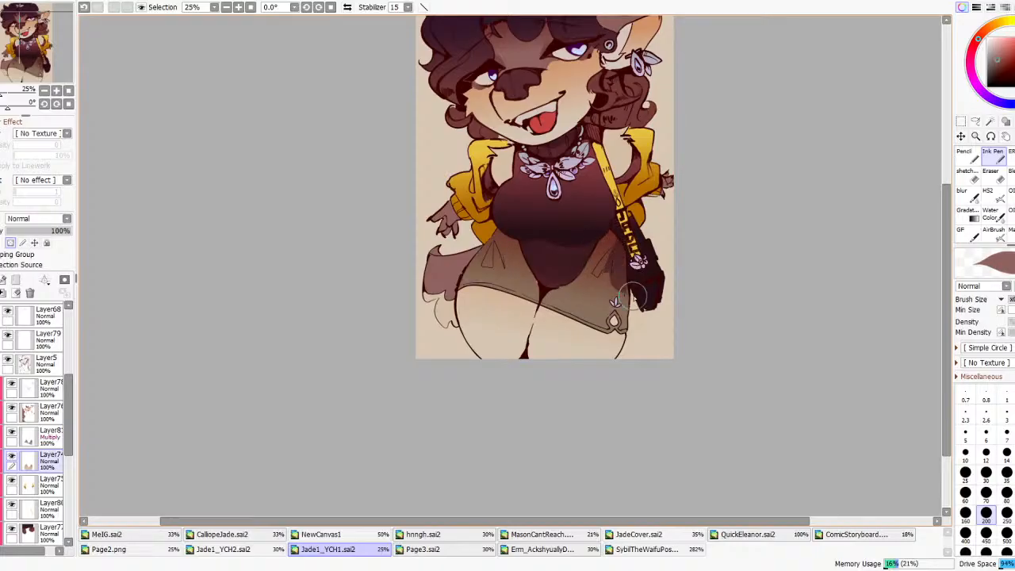
key(ctrl+z)
drag(616, 247, 644, 307)
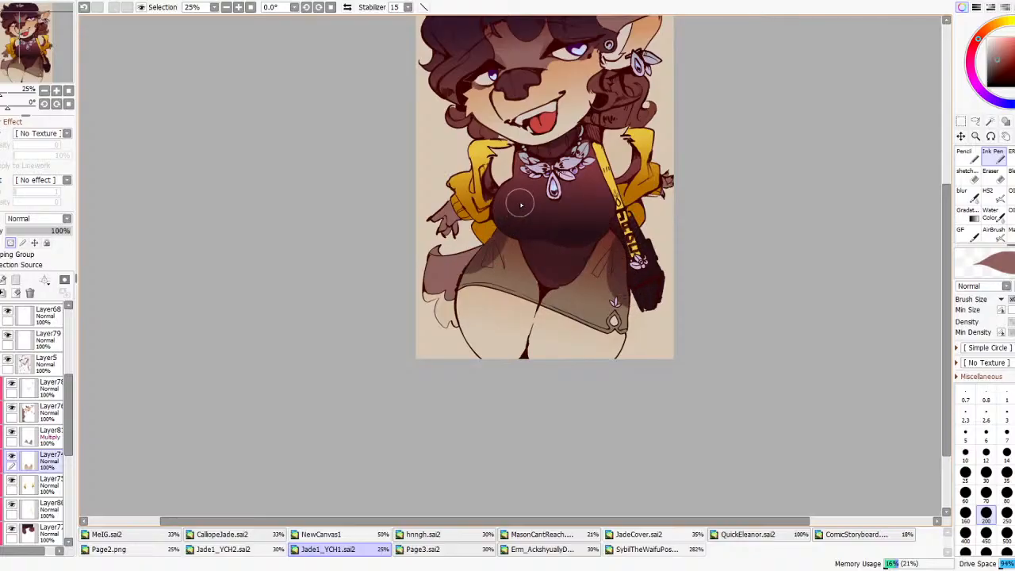
- Blend the edges of the brown shading on both hips with the Flat 1 brush, undoing unwanted strokes
scroll(521, 205, down, 5)
scroll(449, 183, up, 5)
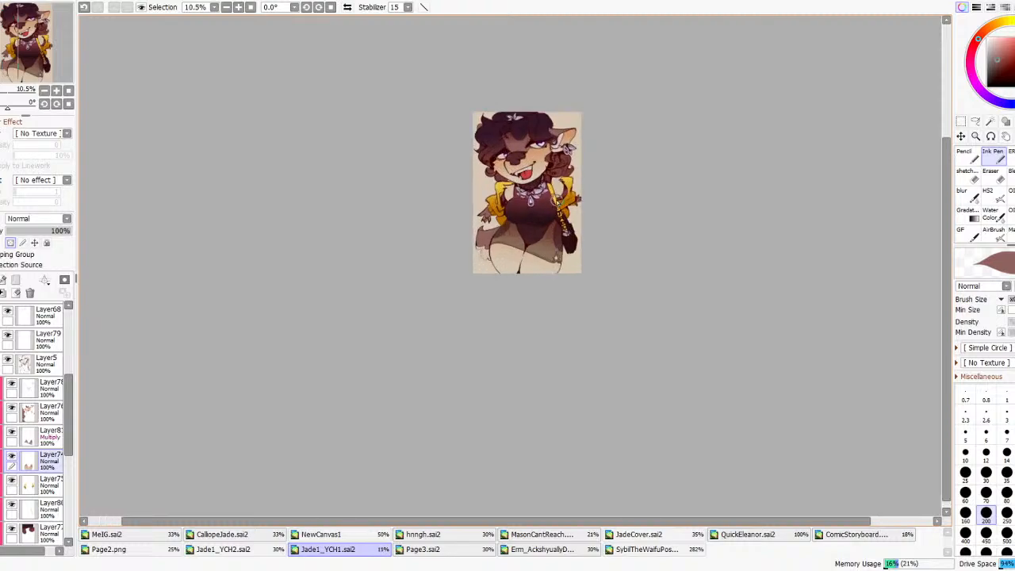
click(1000, 197)
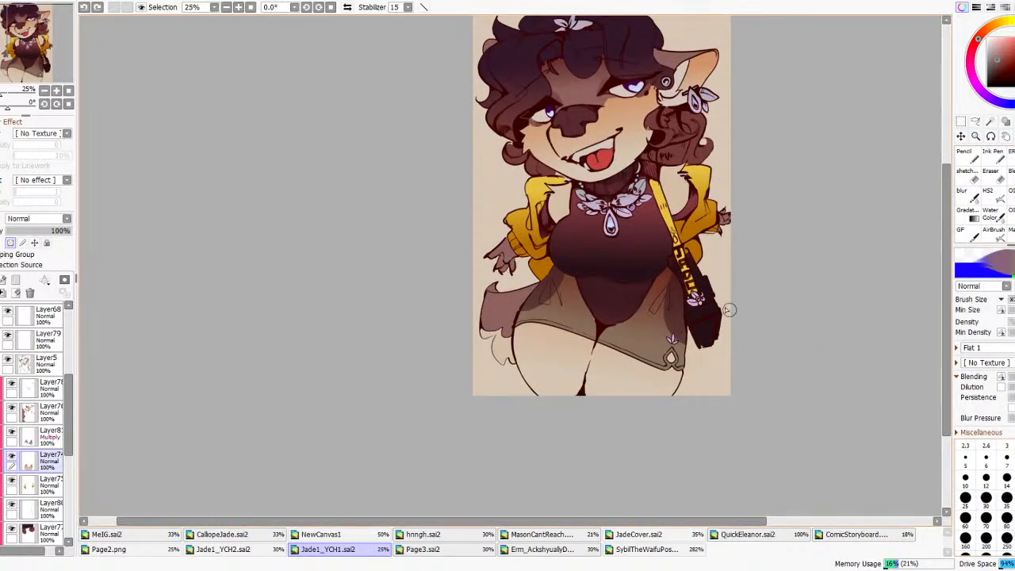
mouse_move(653, 316)
mouse_down()
mouse_move(660, 304)
mouse_move(669, 313)
mouse_up()
key(ctrl+z)
drag(677, 272, 679, 285)
key(ctrl+z)
mouse_move(569, 284)
mouse_down()
mouse_move(580, 309)
mouse_move(553, 290)
mouse_move(552, 321)
mouse_move(536, 297)
mouse_move(526, 315)
mouse_move(553, 305)
mouse_up()
key(ctrl+z)
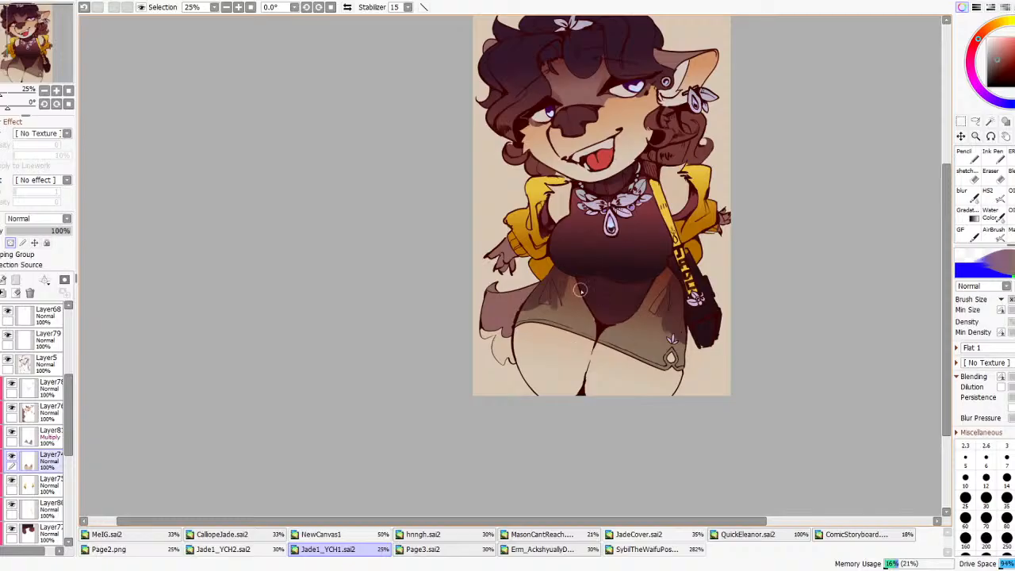
- Compare the shorts with and without the brown hip shading against the whole illustration
scroll(679, 283, down, 6)
scroll(684, 351, up, 5)
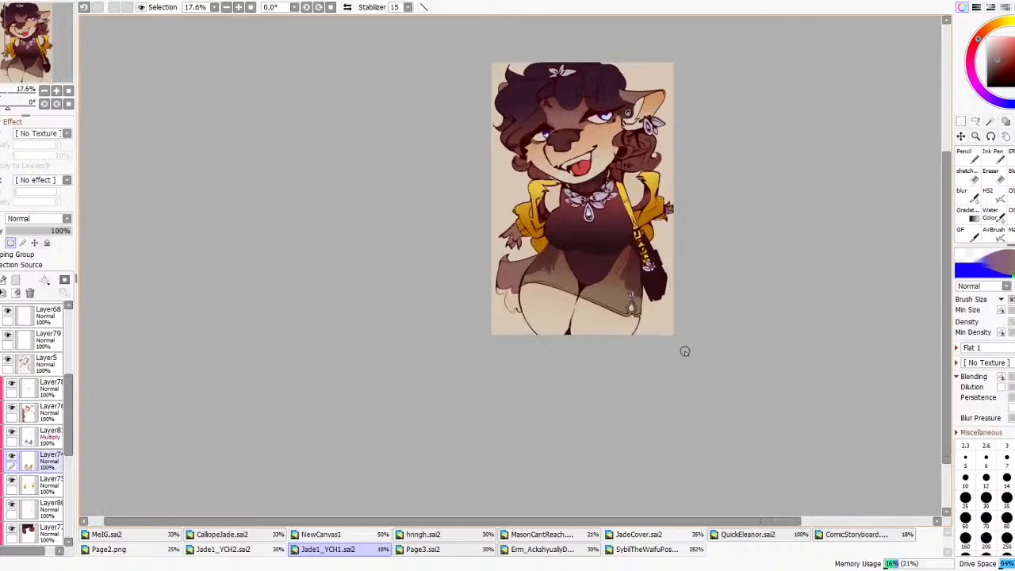
scroll(632, 358, up, 1)
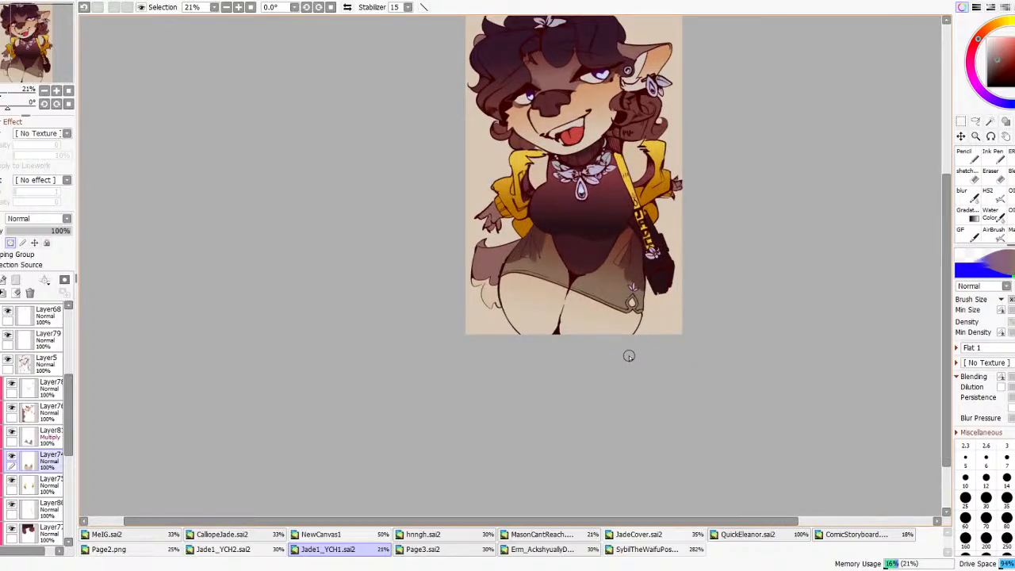
scroll(630, 348, down, 4)
scroll(634, 336, up, 4)
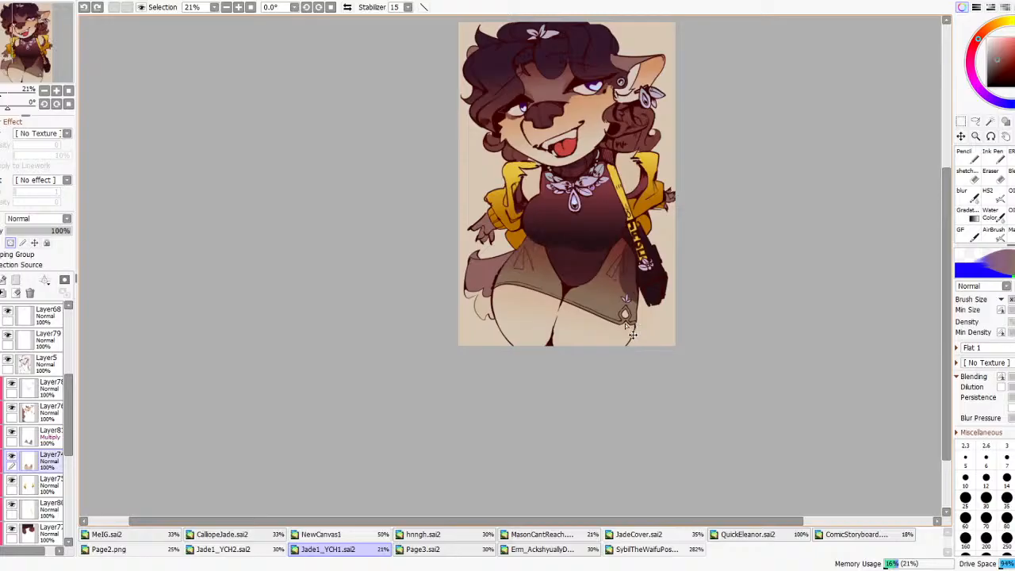
scroll(632, 335, down, 2)
scroll(577, 293, up, 4)
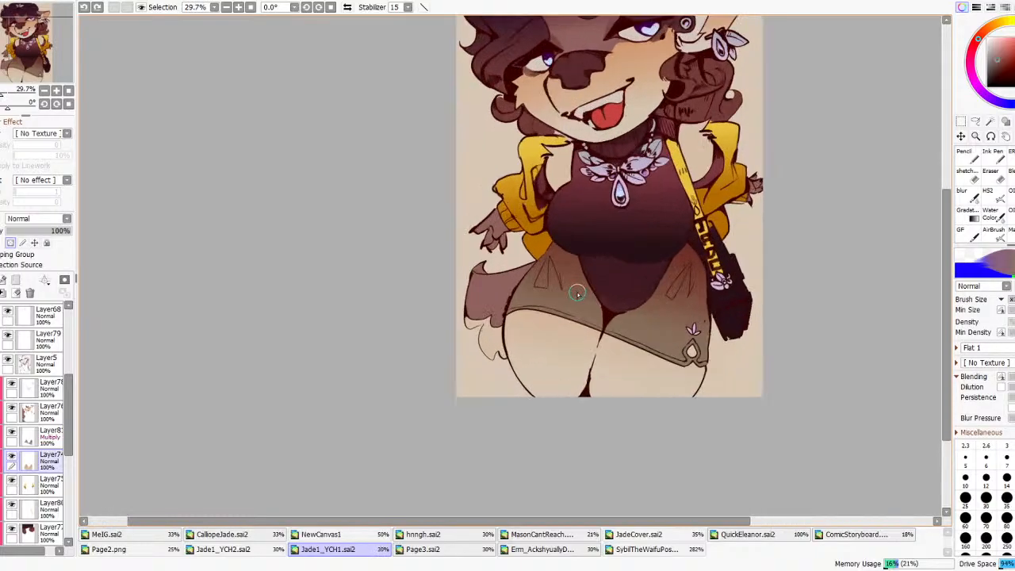
scroll(587, 287, down, 5)
scroll(589, 288, up, 3)
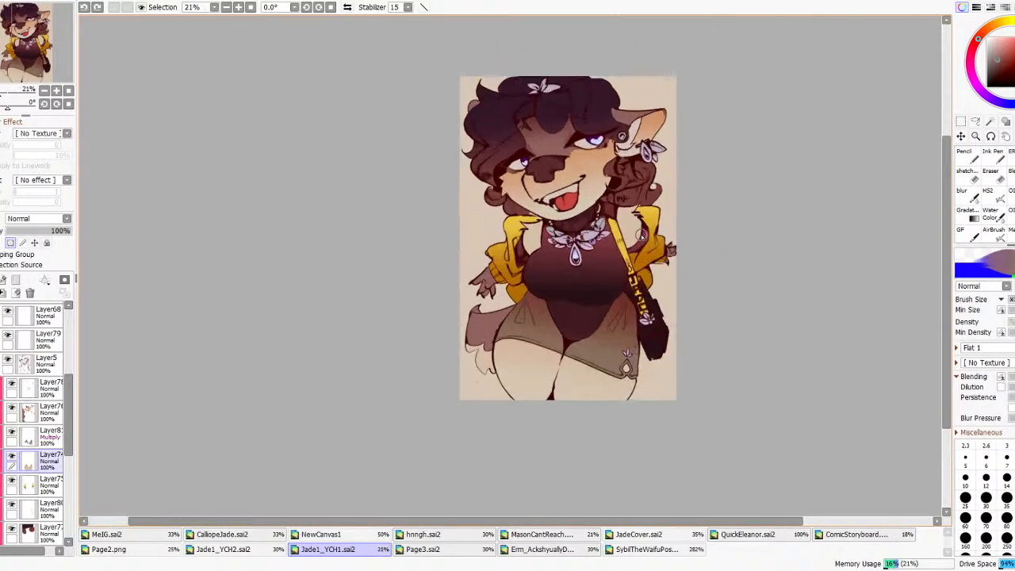
- Step back through the edit history to earlier colours of the shorts and their hem trim
click(57, 531)
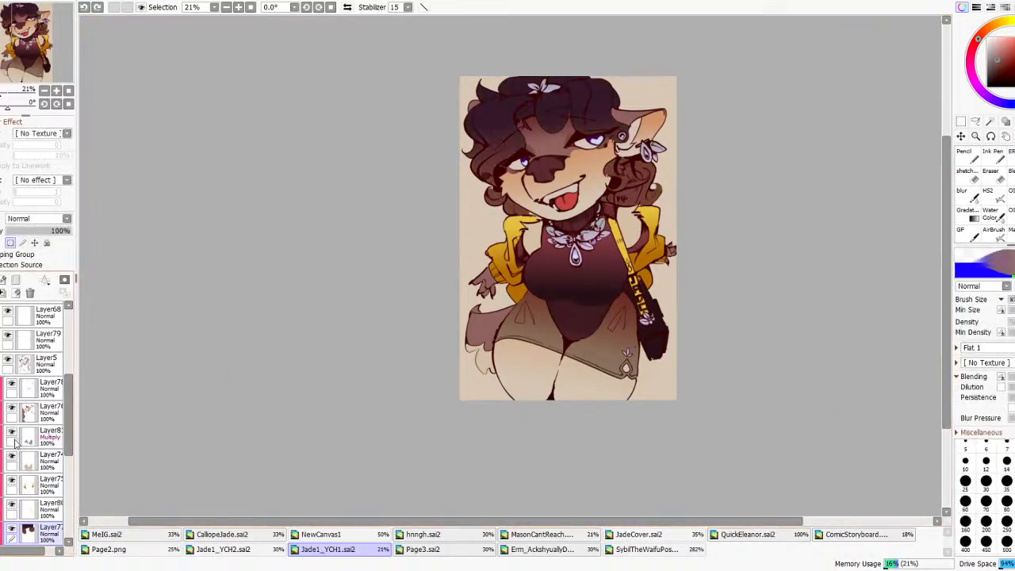
scroll(24, 440, down, 3)
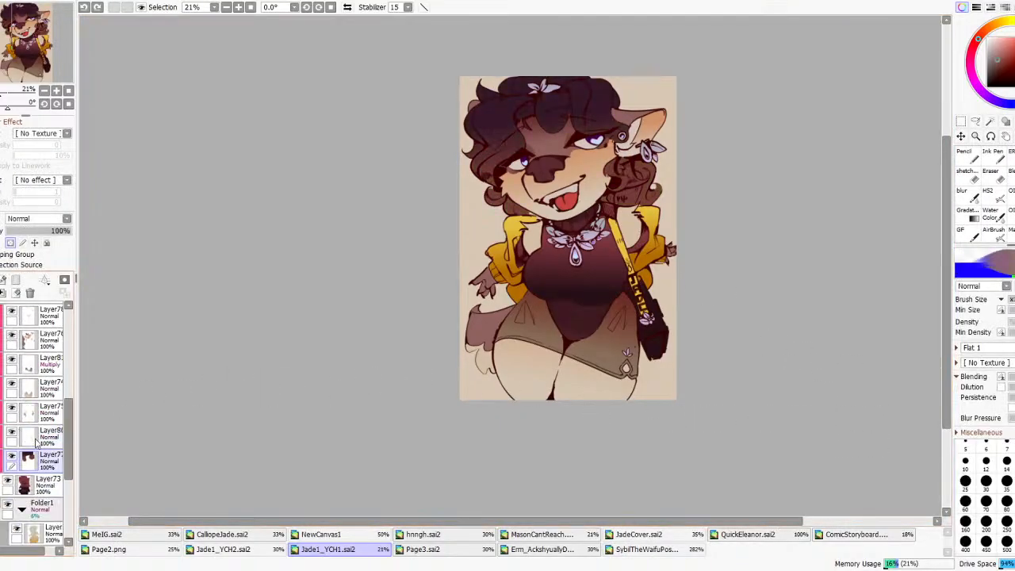
click(44, 485)
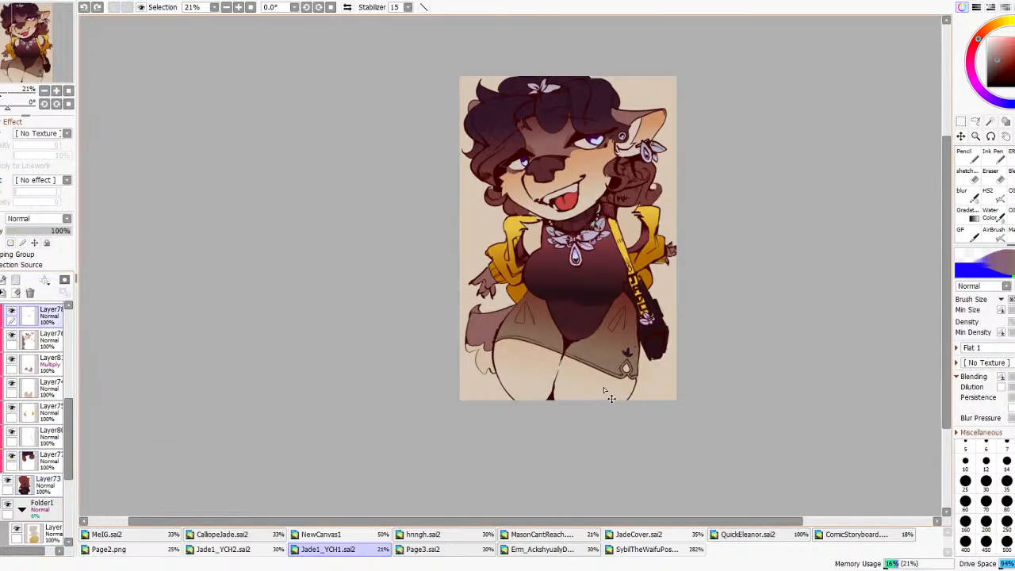
key(ctrl+z)
key(ctrl+z)
key(ctrl+z)
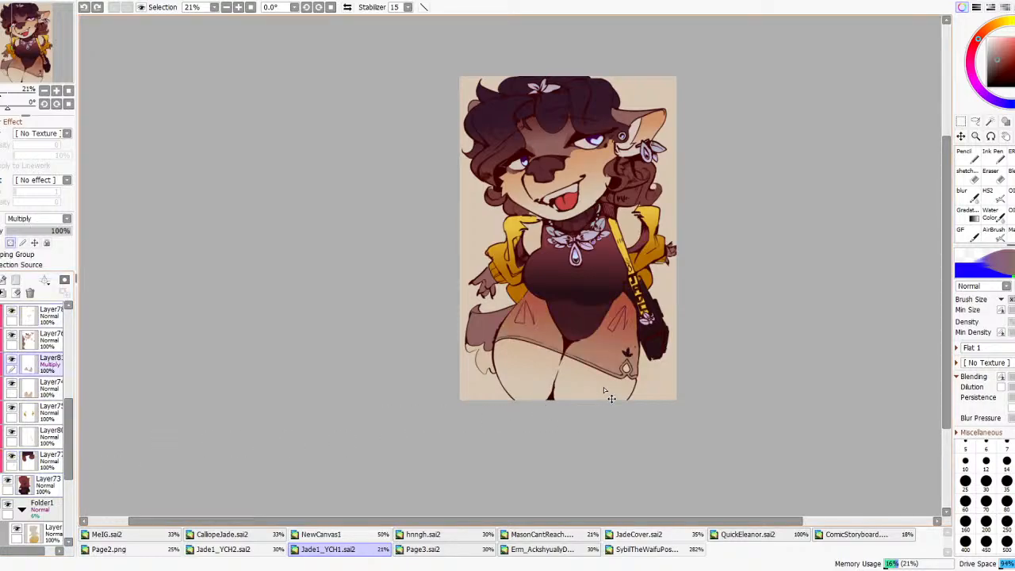
key(ctrl+z)
key(ctrl+z)
key(ctrl+z)
- Return to Layer74 and redo the edits up to the blended brown shading on both hips
scroll(597, 324, down, 5)
ctrl+shift+click(606, 324)
scroll(608, 324, up, 4)
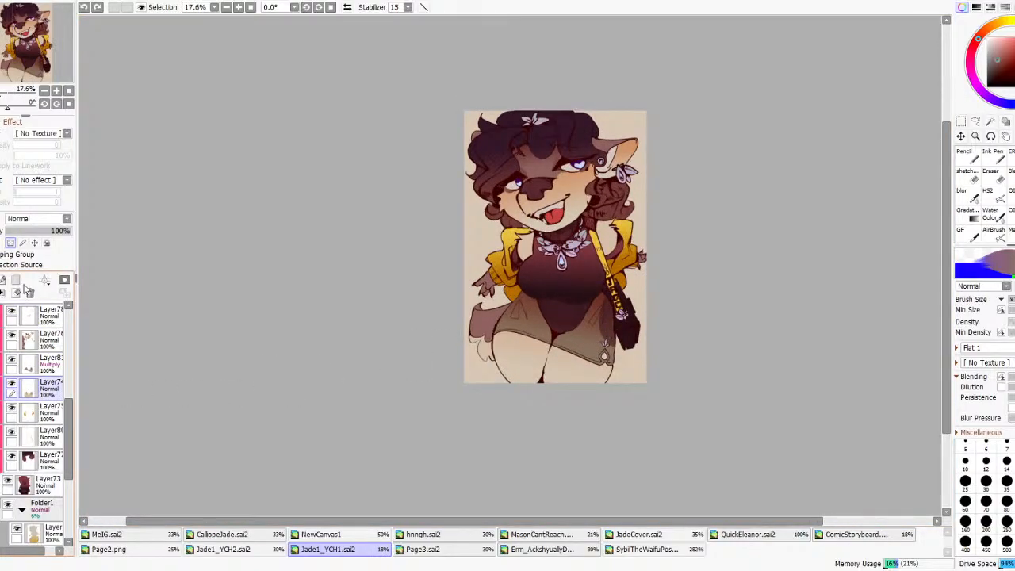
scroll(632, 330, up, 1)
key(ctrl+y)
key(ctrl+y)
key(ctrl+y)
key(ctrl+y)
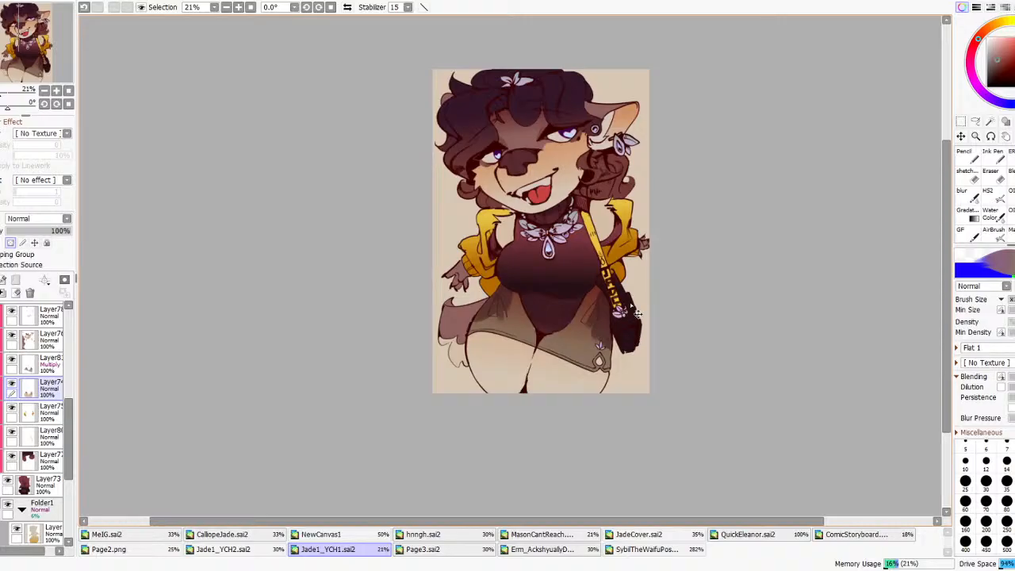
- Sample the thigh's beige and paint it along the hip's outer edge beside the tail with the Ink Pen, finishing at size 80
scroll(478, 370, up, 3)
right_click(507, 323)
click(994, 195)
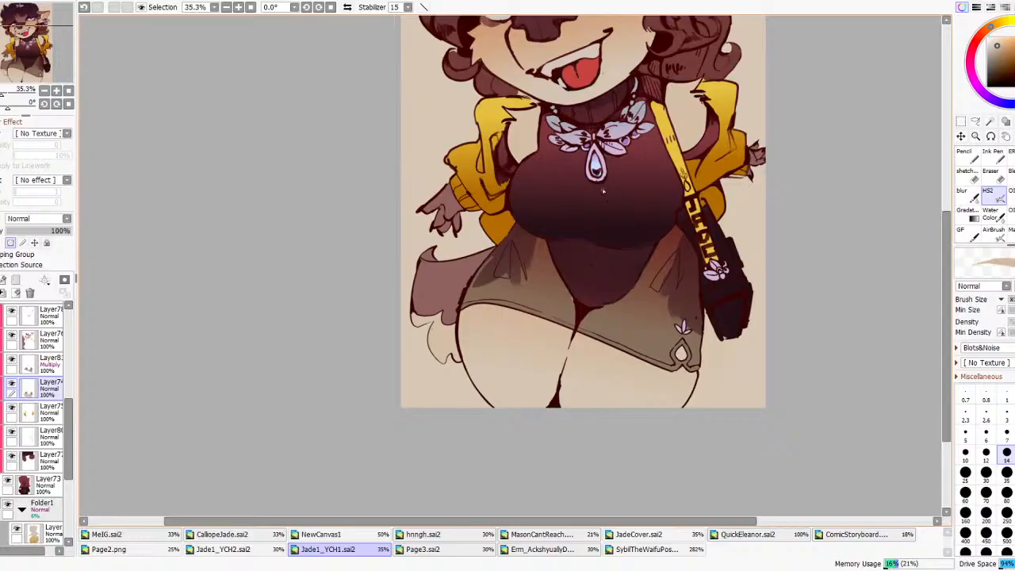
click(993, 157)
key(ctrl+z)
key(ctrl+z)
drag(469, 291, 472, 286)
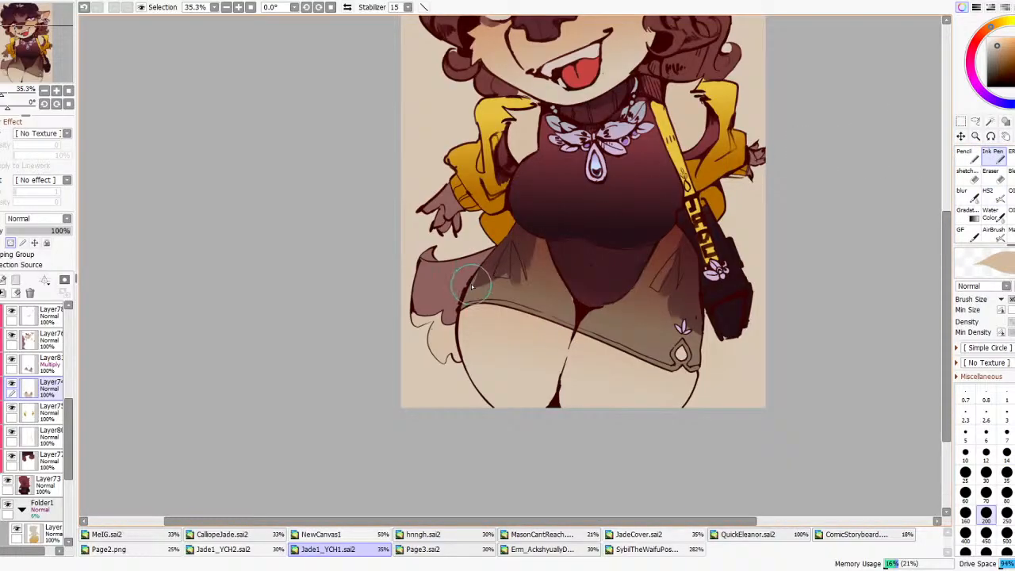
scroll(524, 236, down, 1)
scroll(525, 235, down, 3)
scroll(498, 255, up, 5)
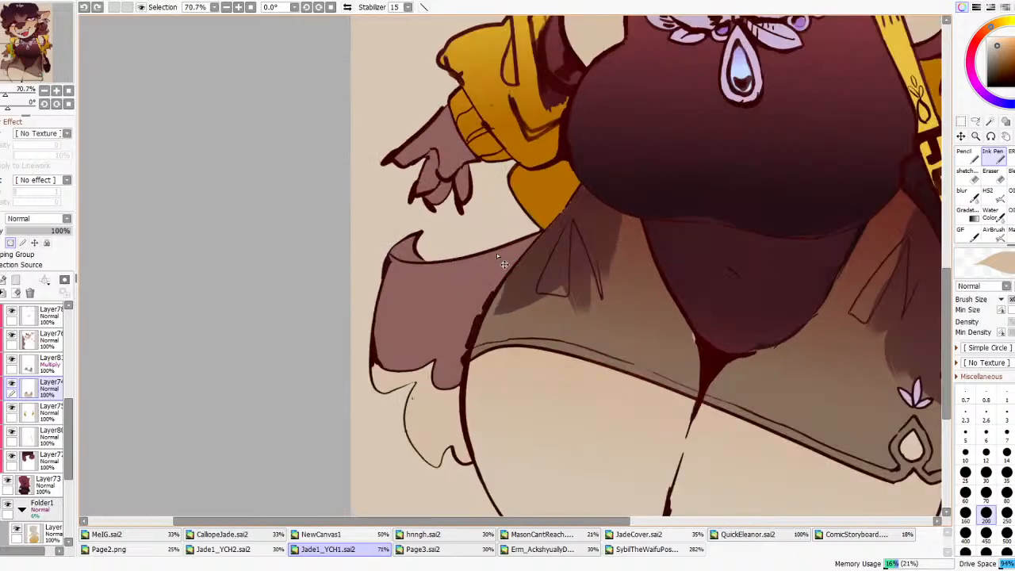
click(1006, 495)
mouse_move(488, 319)
mouse_down()
mouse_move(581, 184)
mouse_move(519, 267)
mouse_move(573, 205)
mouse_up()
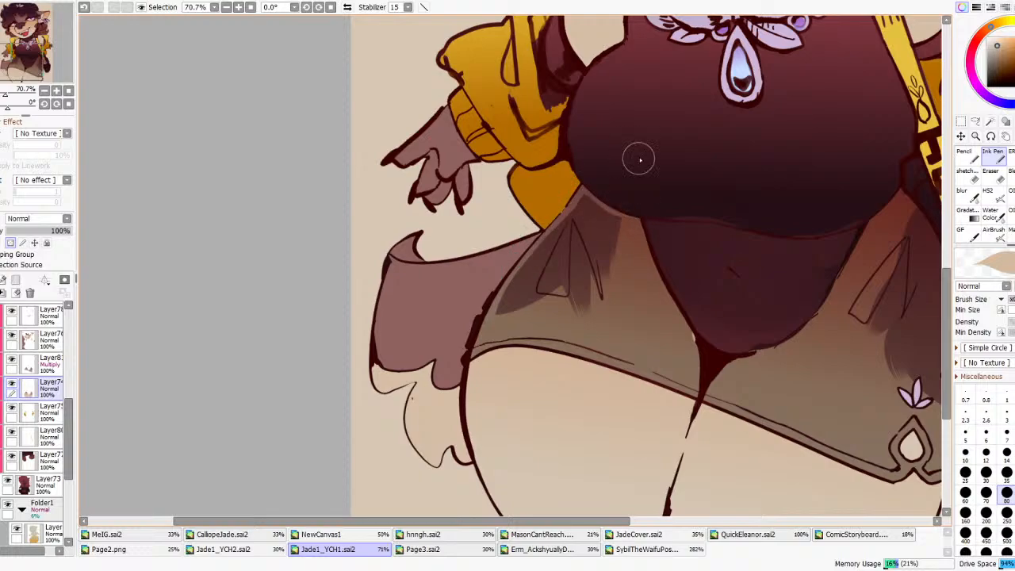
- Examine the hip shading in the whole illustration, including a horizontally flipped view, and restore the normal orientation
scroll(639, 159, down, 8)
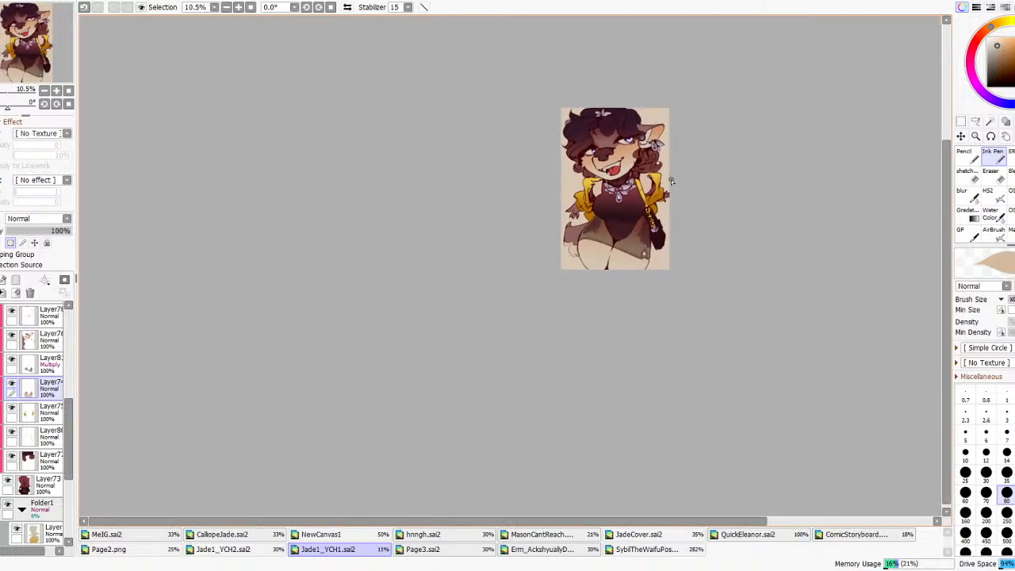
scroll(670, 181, up, 2)
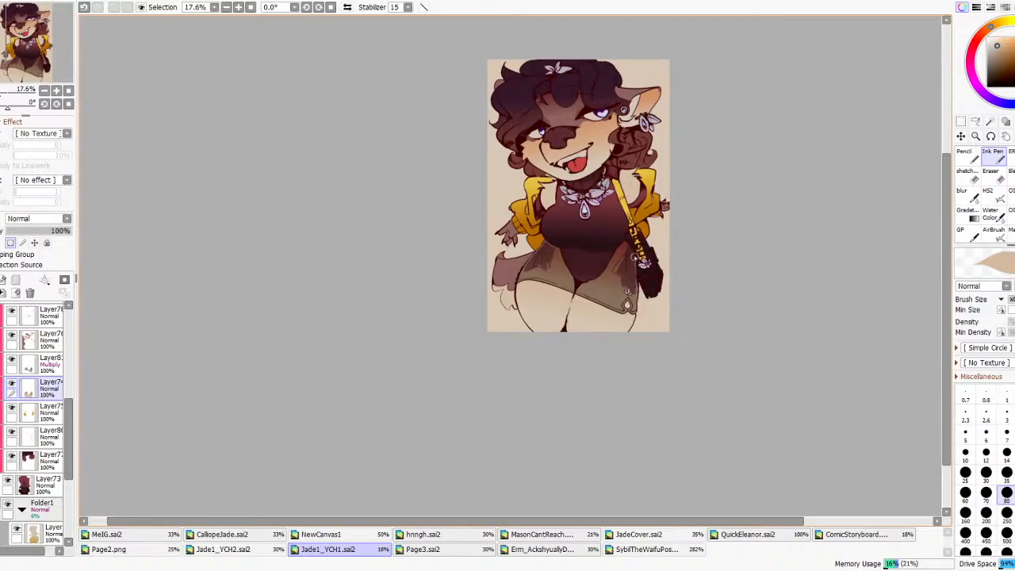
scroll(670, 187, down, 3)
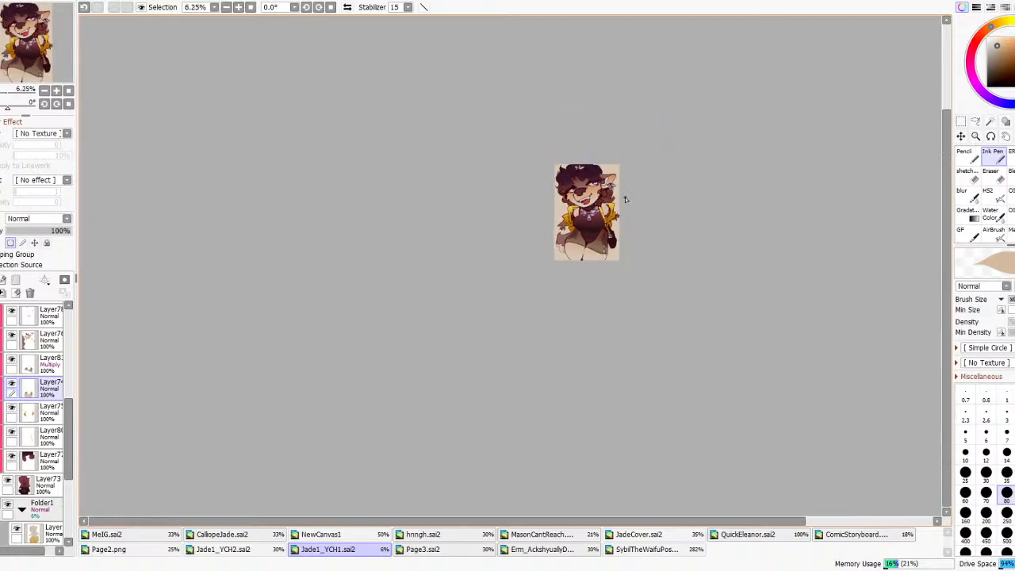
scroll(571, 159, up, 2)
click(347, 7)
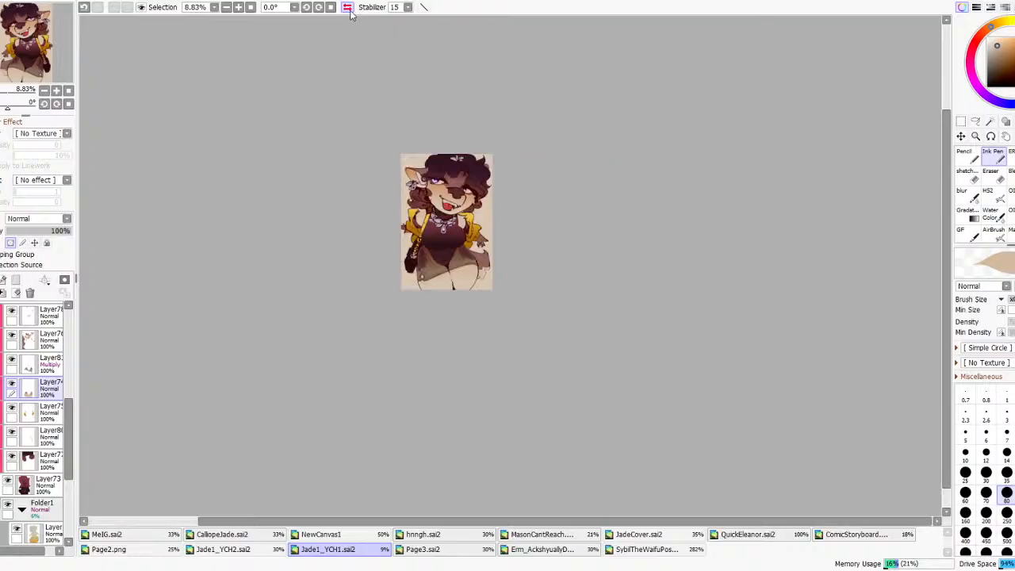
click(348, 8)
scroll(622, 286, up, 1)
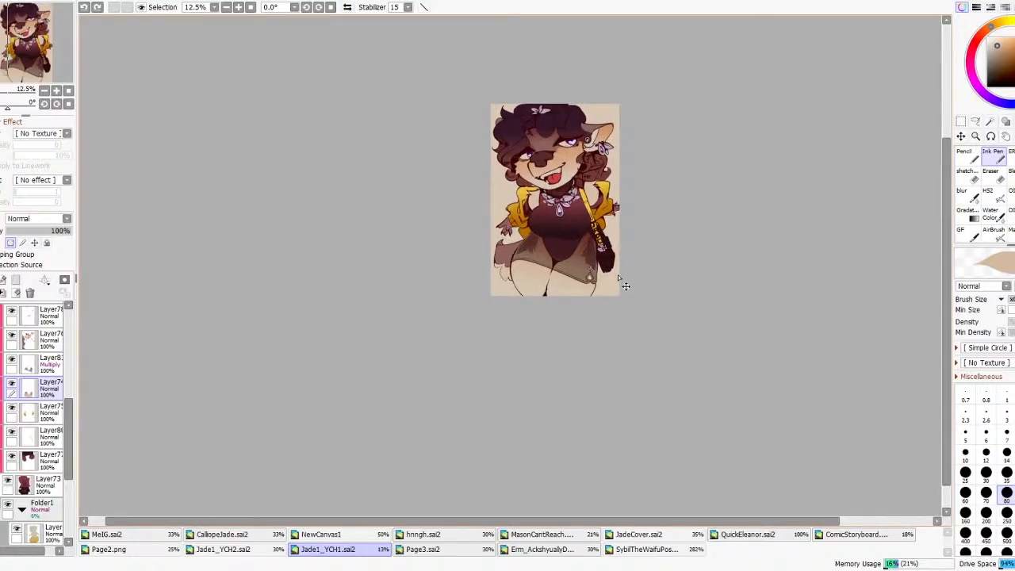
scroll(620, 279, up, 2)
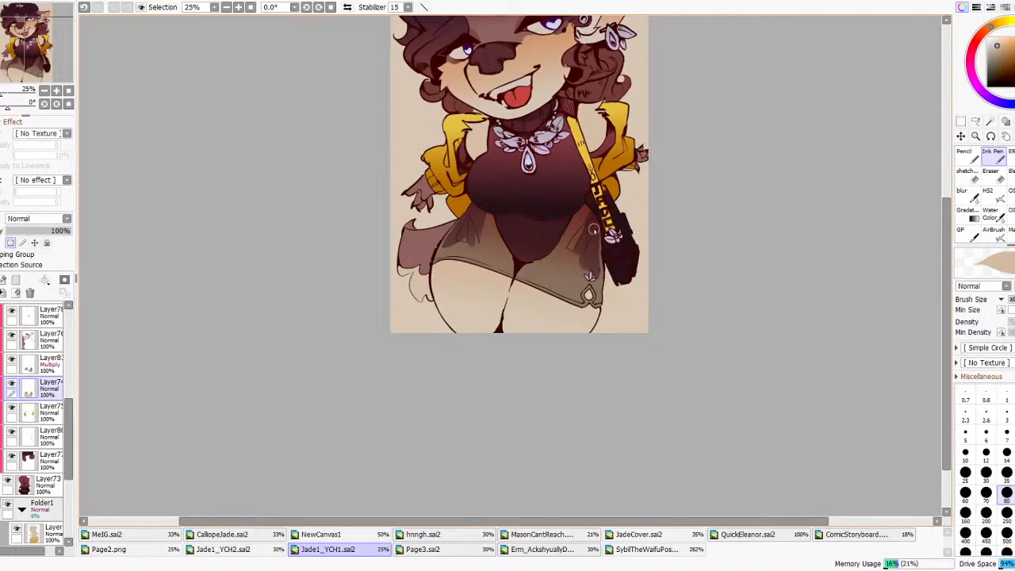
- Shift the hue of the yellow jacket on Layer75 to red with a colour adjustment
scroll(593, 230, down, 4)
scroll(568, 202, up, 3)
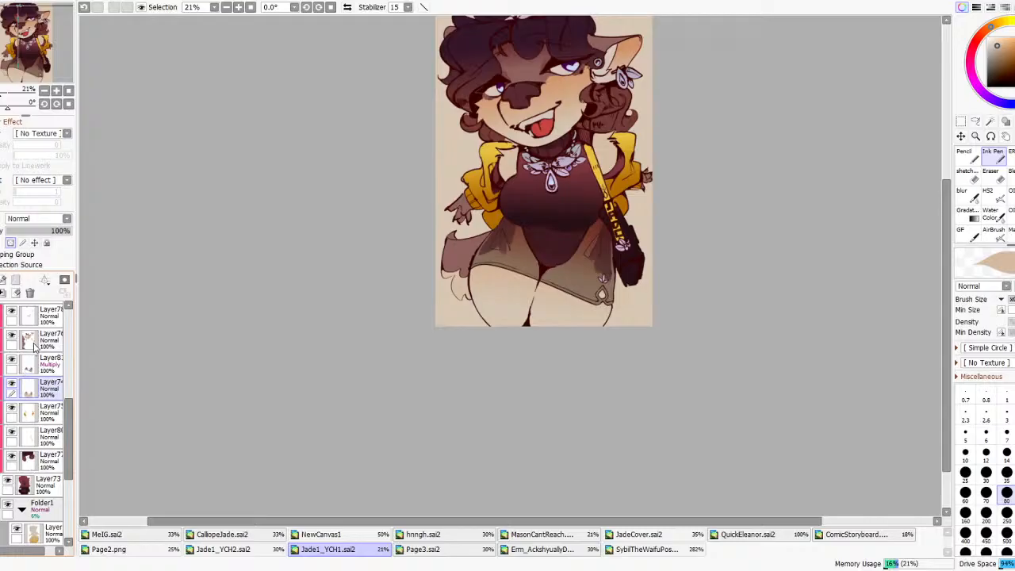
scroll(34, 357, up, 1)
click(29, 460)
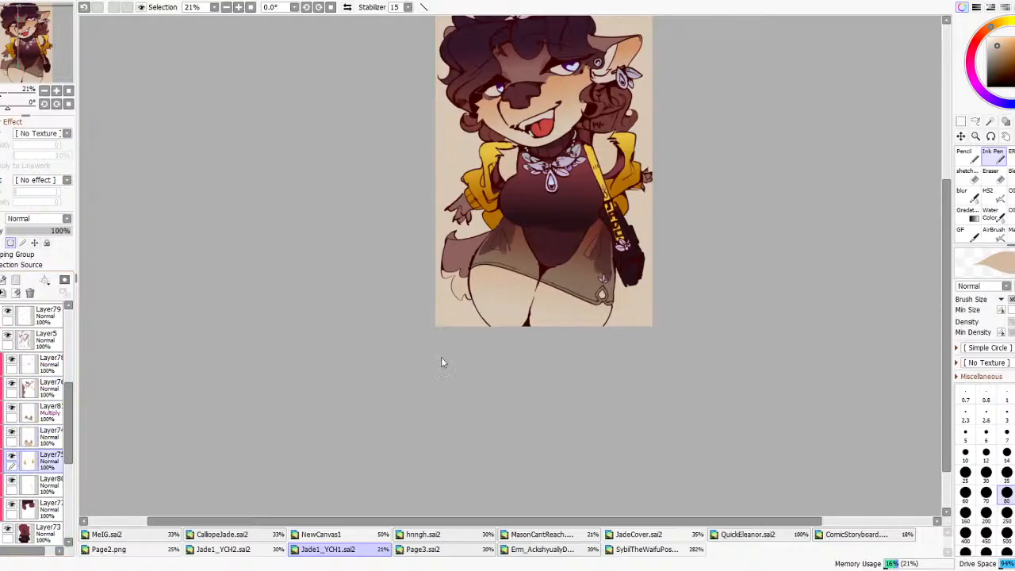
click(13, 456)
click(12, 457)
click(291, 6)
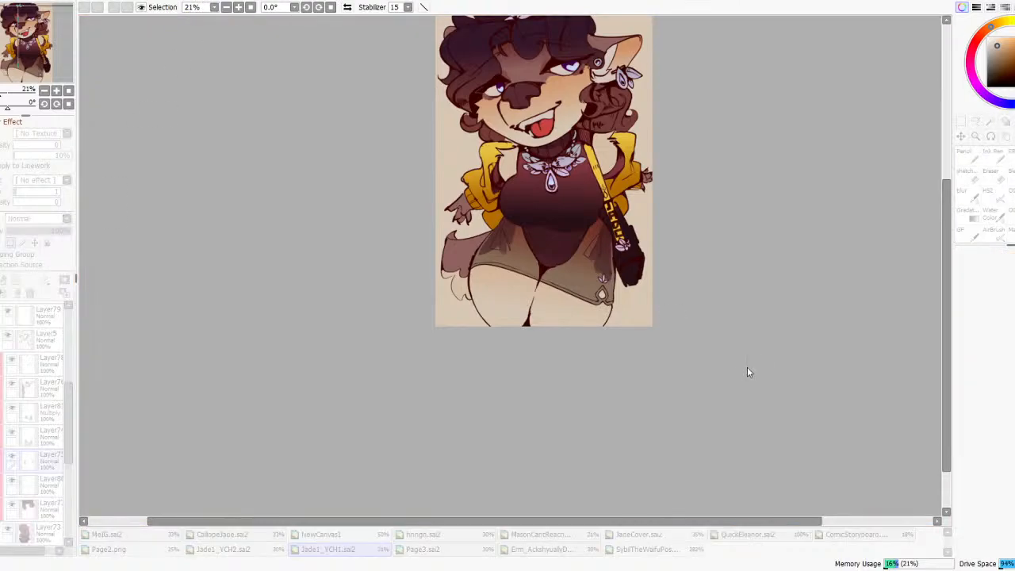
drag(742, 367, 762, 357)
scroll(775, 362, down, 2)
scroll(774, 361, up, 1)
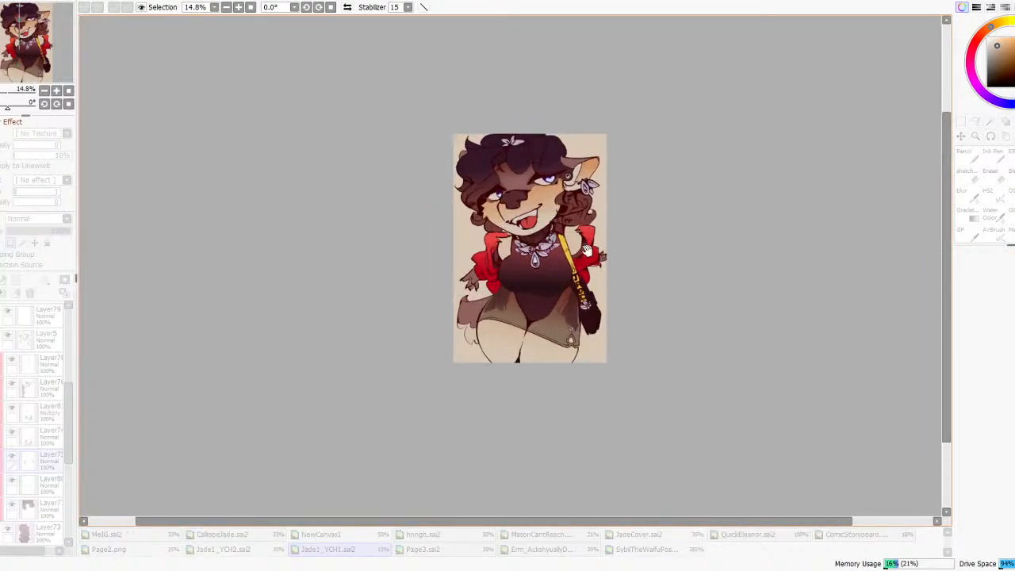
mouse_move(774, 362)
mouse_down()
mouse_move(917, 367)
mouse_move(754, 357)
mouse_move(753, 373)
mouse_move(729, 374)
mouse_move(792, 381)
mouse_move(786, 357)
mouse_move(798, 362)
mouse_move(781, 362)
mouse_up()
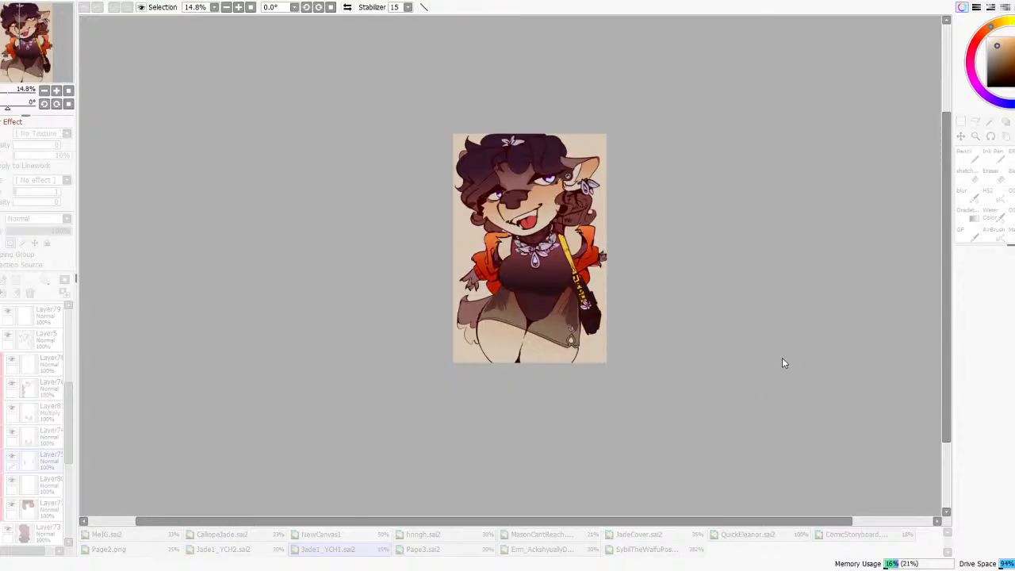
click(852, 426)
- Recolour the bag strap on Layer80 with the jacket's light red, using the Pencil at size 1200
click(13, 478)
click(13, 478)
click(29, 483)
key(n)
scroll(584, 231, up, 2)
alt+click(584, 231)
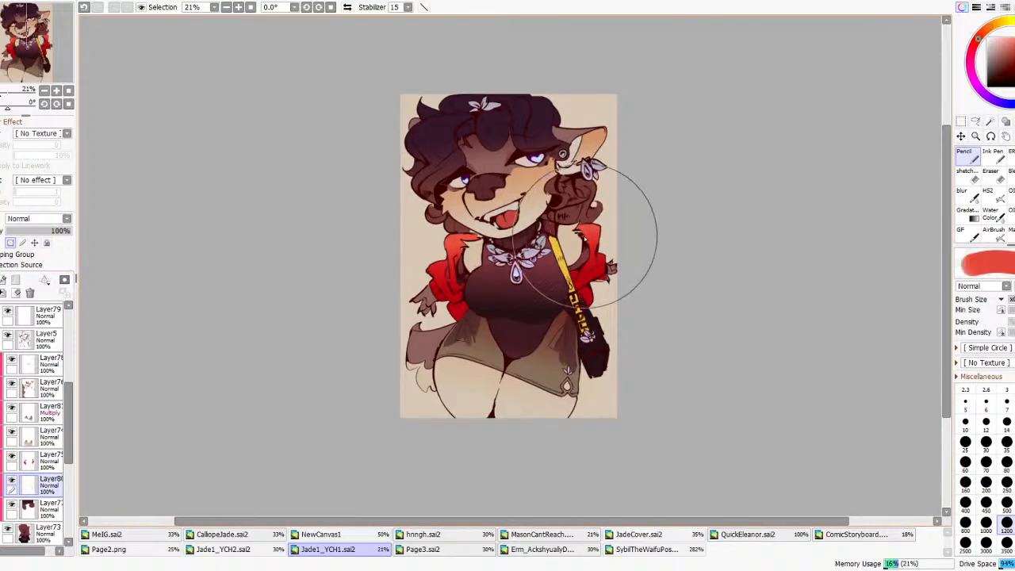
scroll(643, 242, down, 4)
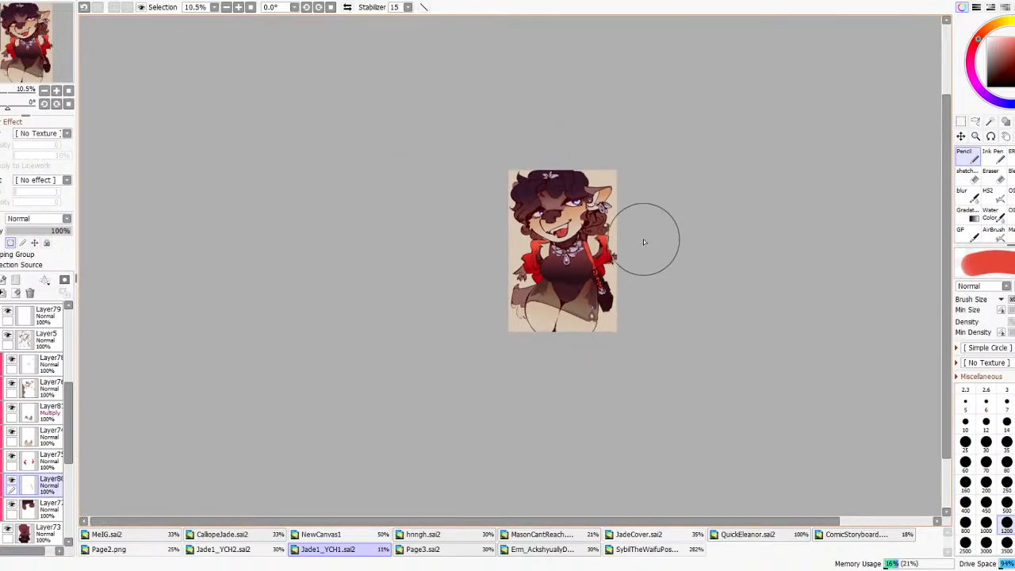
scroll(644, 241, up, 4)
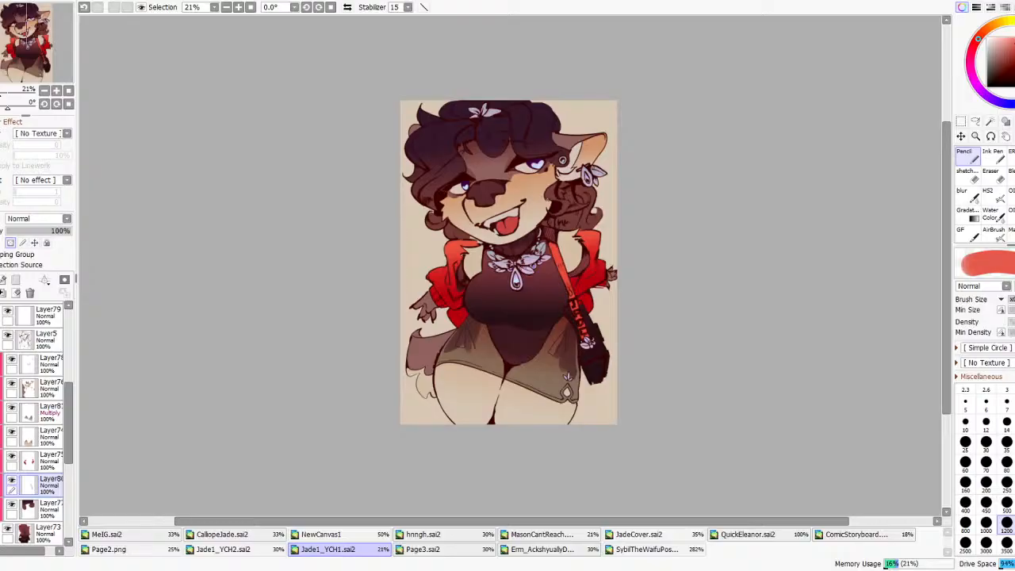
scroll(587, 253, down, 4)
scroll(592, 219, up, 3)
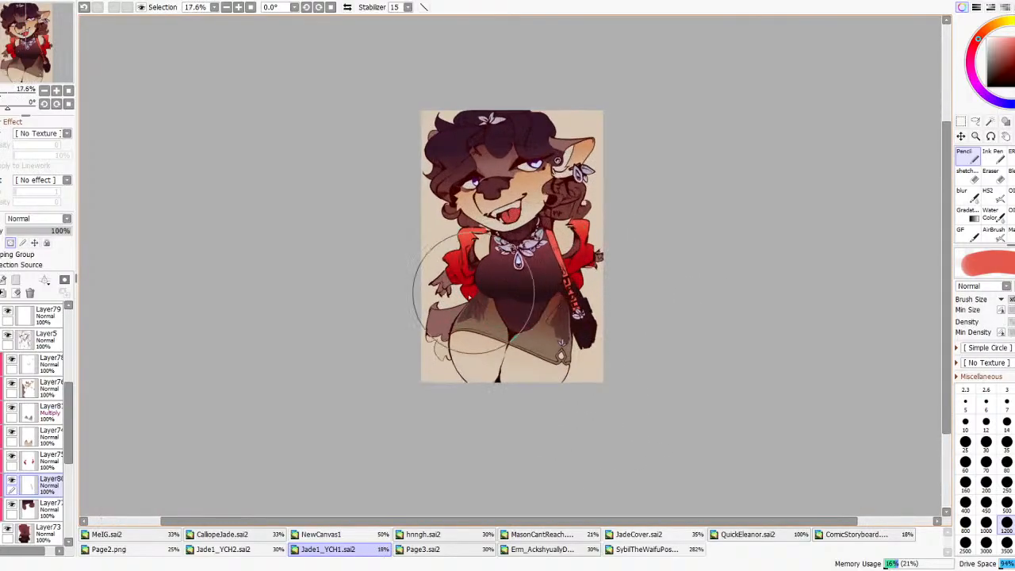
- Identify the shorts' colour on Layer74 and the Multiply shading layer above it, and shift both to a reddish plum
click(29, 439)
click(10, 432)
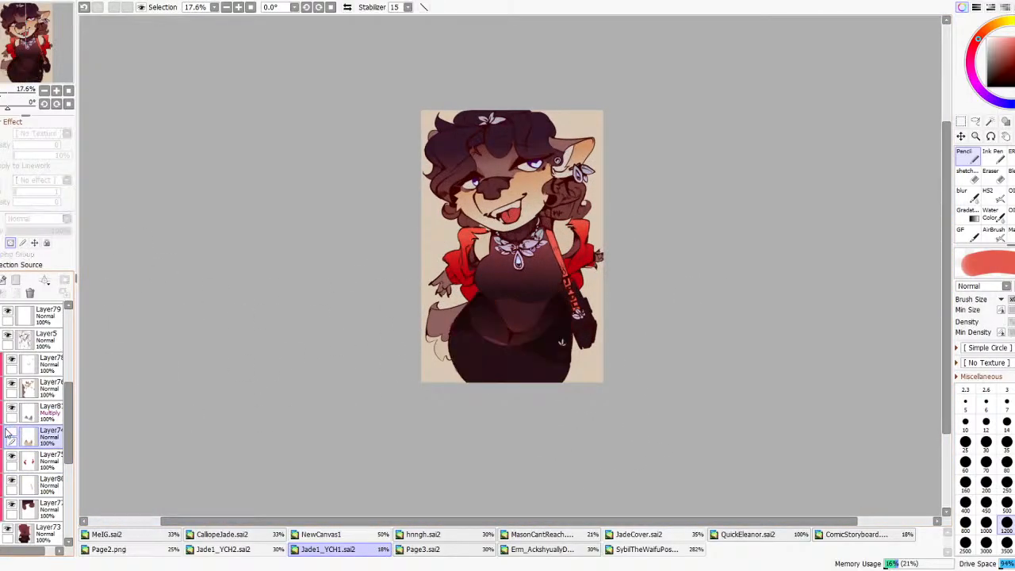
click(11, 434)
click(11, 407)
click(11, 408)
click(32, 412)
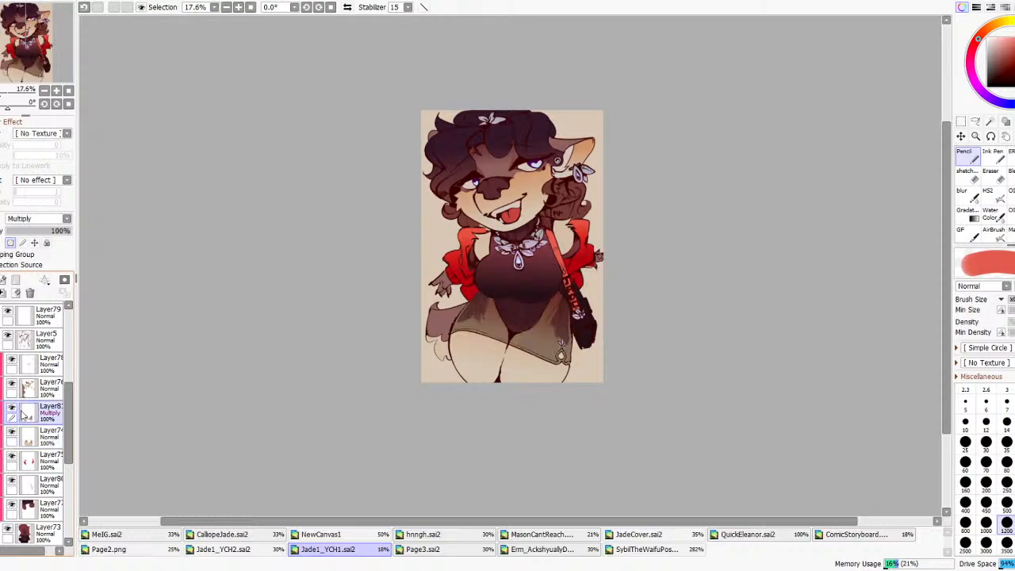
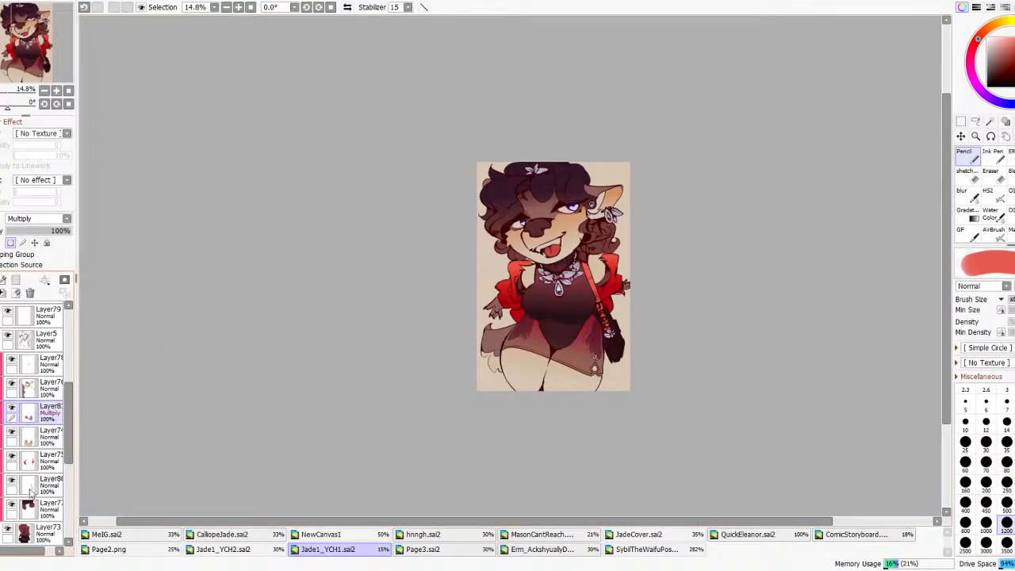
- Lay a straight foreground-to-background gradient down the hair on Layer77 and tint the lower curls violet-blue
click(13, 508)
scroll(456, 287, up, 2)
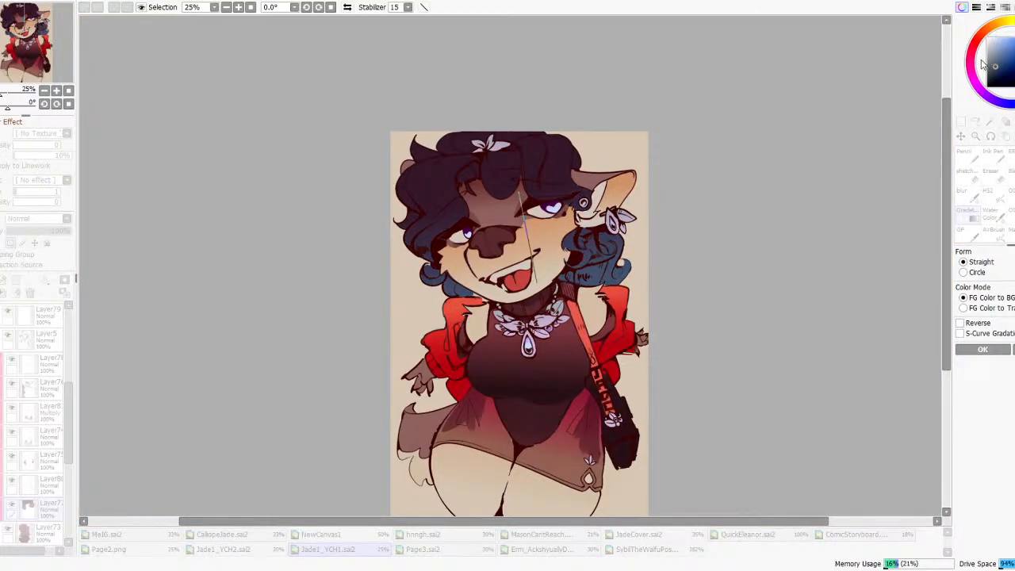
click(993, 102)
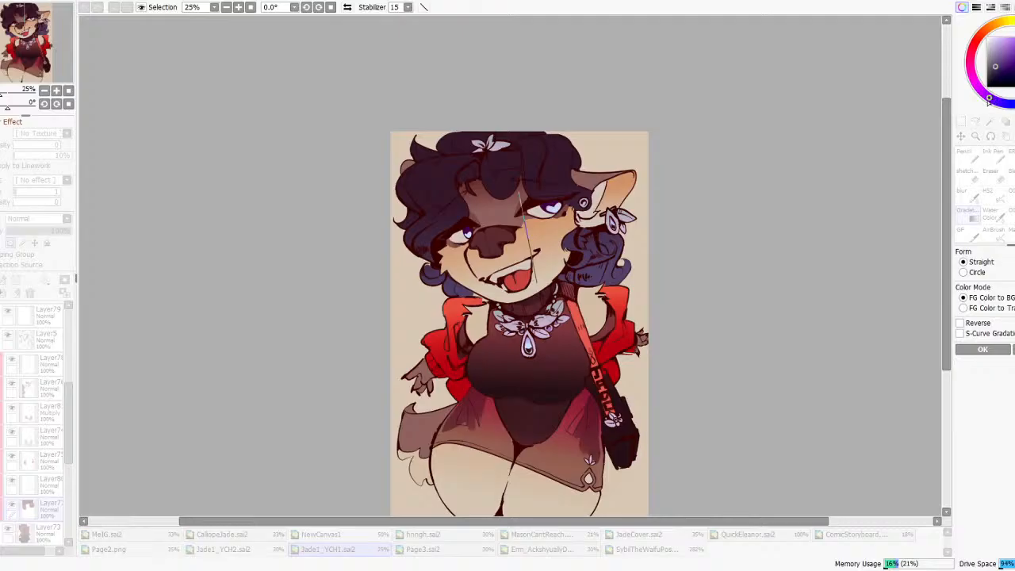
scroll(644, 209, down, 5)
scroll(598, 259, up, 3)
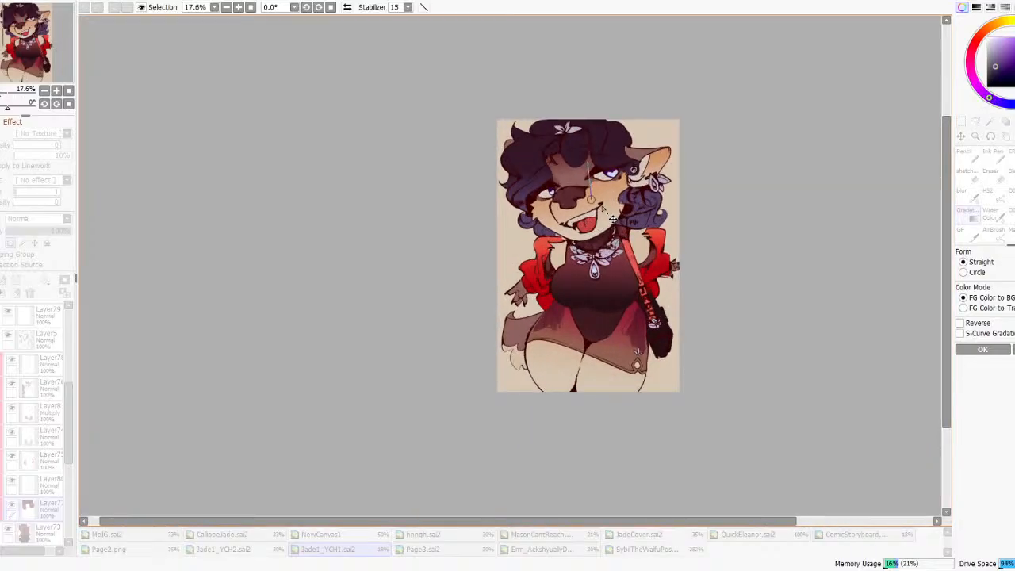
- Change the hair gradient's lower colour to a darker muted plum and apply the gradient
scroll(607, 151, up, 3)
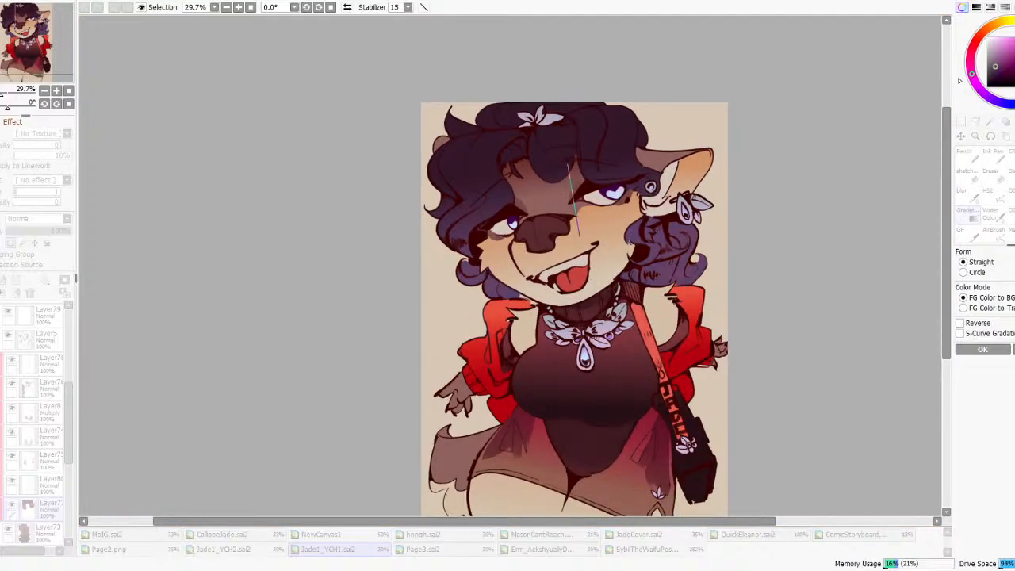
scroll(611, 232, down, 5)
scroll(622, 229, up, 4)
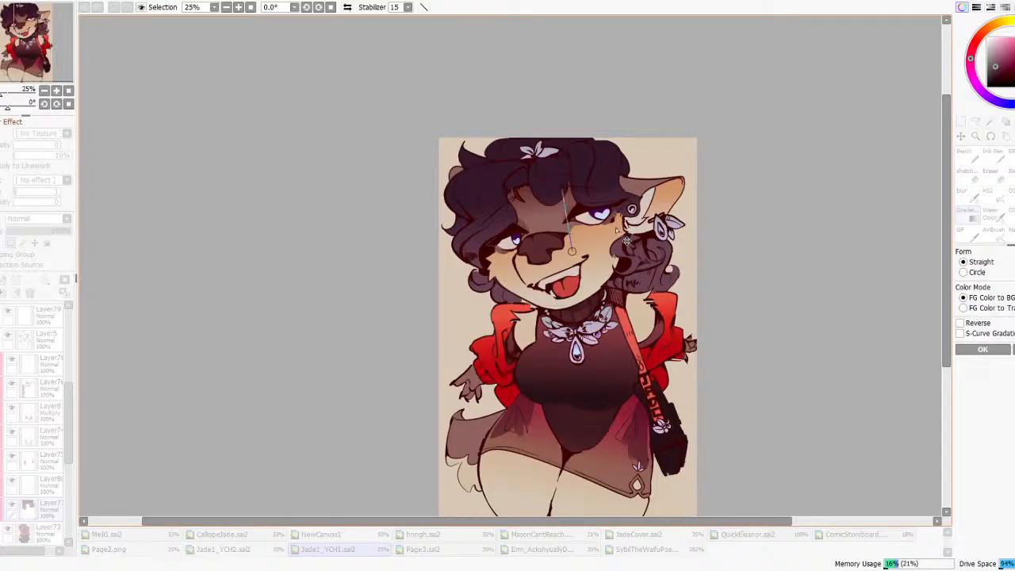
scroll(626, 239, down, 5)
scroll(600, 265, up, 5)
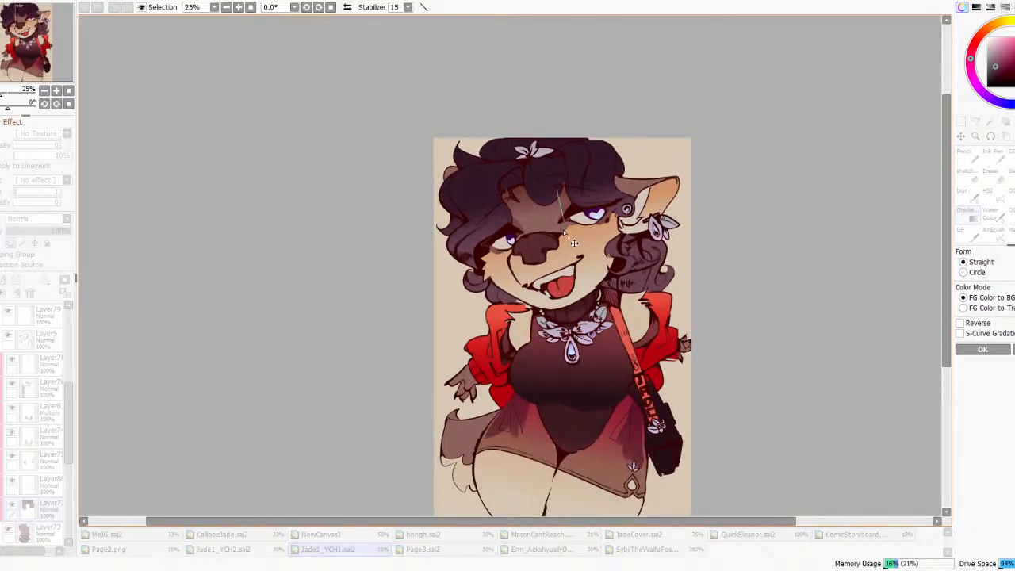
scroll(576, 178, down, 5)
scroll(634, 211, up, 4)
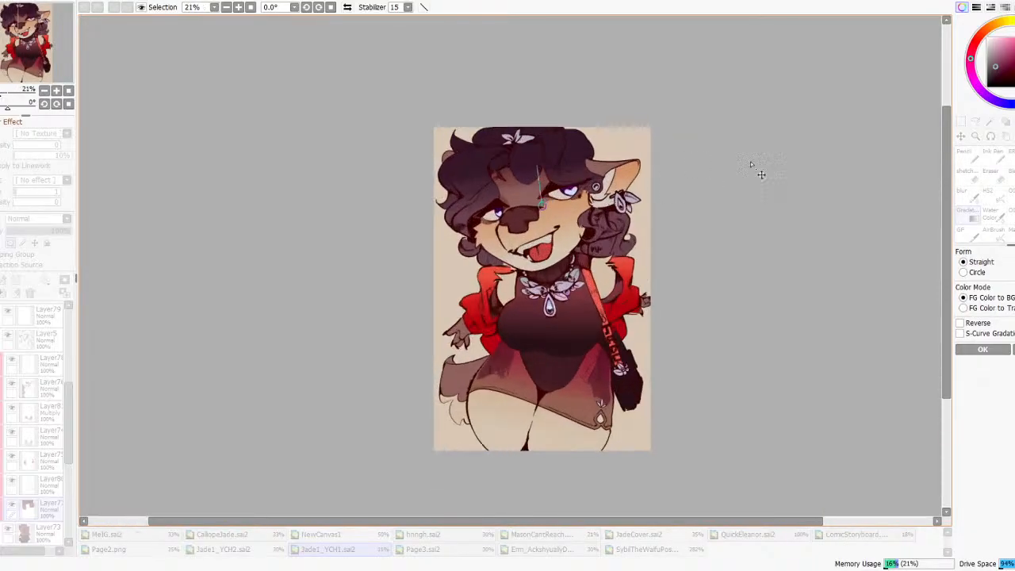
drag(991, 69, 994, 70)
scroll(668, 226, up, 2)
scroll(615, 217, down, 2)
scroll(606, 244, up, 2)
click(982, 349)
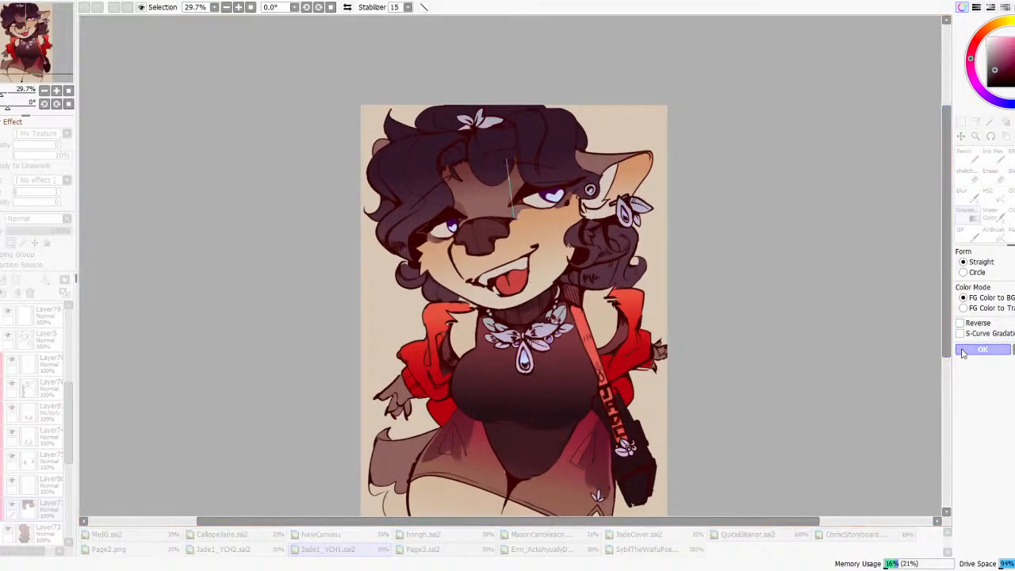
- Set the Magic Wand to similar-coloured areas and select the small gap between the cheek and the lower curls on Layer73
click(991, 121)
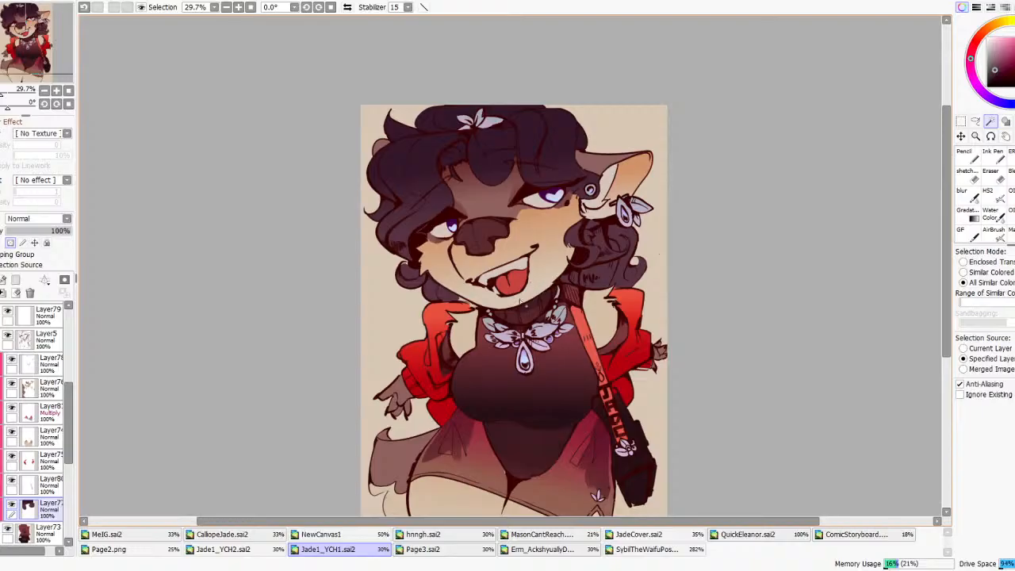
click(36, 337)
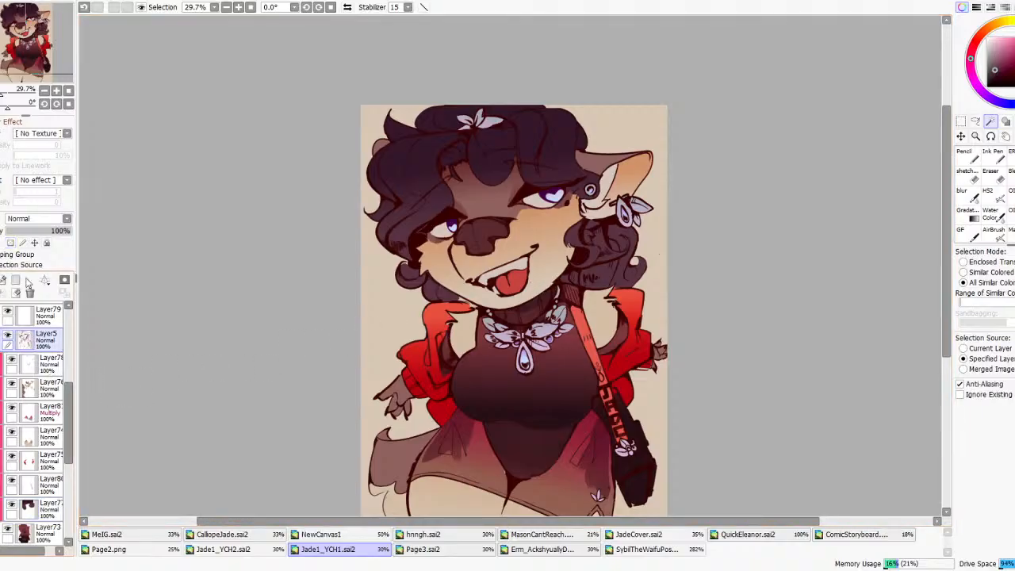
click(25, 539)
scroll(617, 203, up, 3)
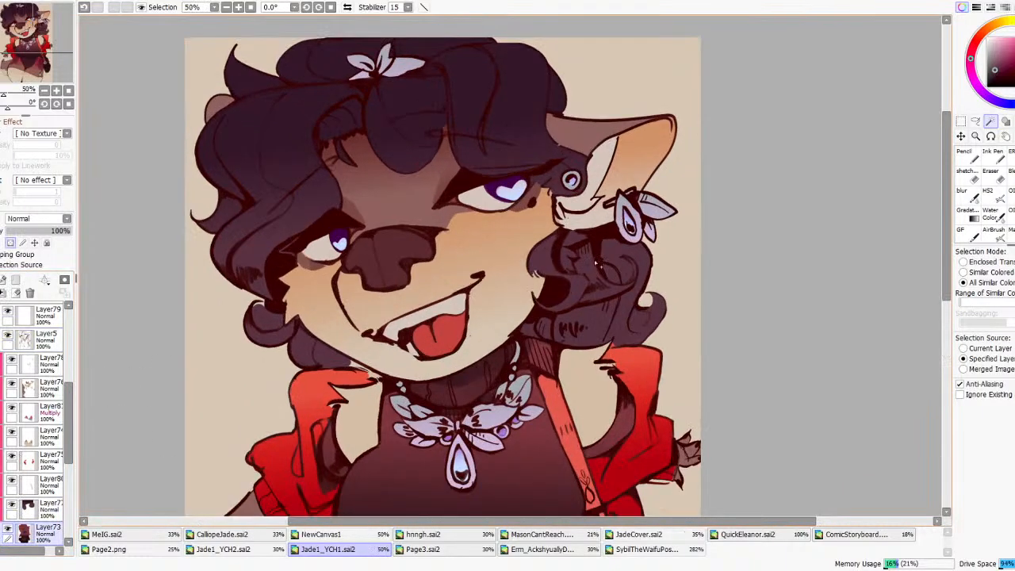
click(963, 271)
scroll(547, 314, up, 2)
click(542, 313)
scroll(542, 312, down, 2)
scroll(574, 264, up, 4)
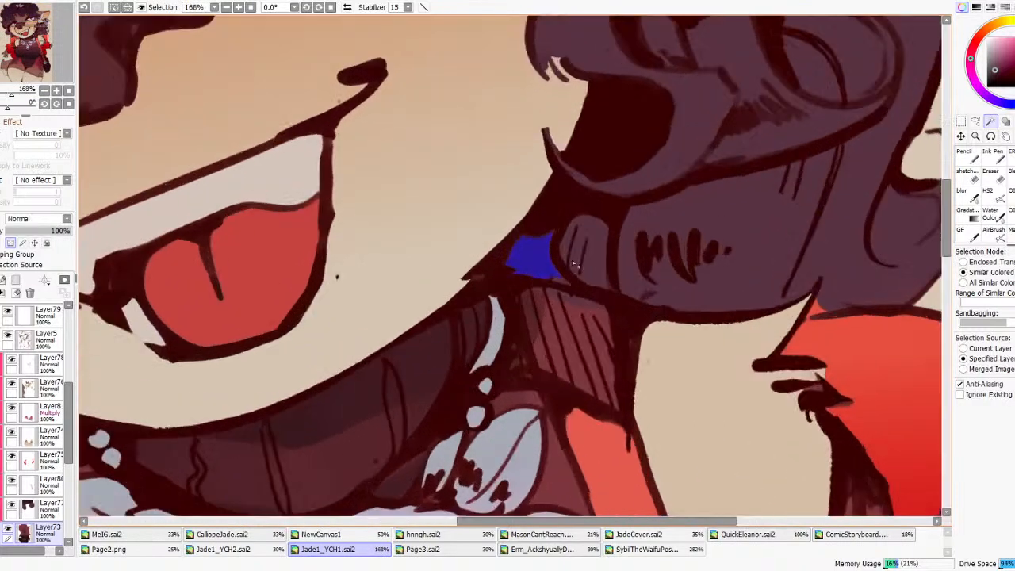
scroll(558, 283, down, 5)
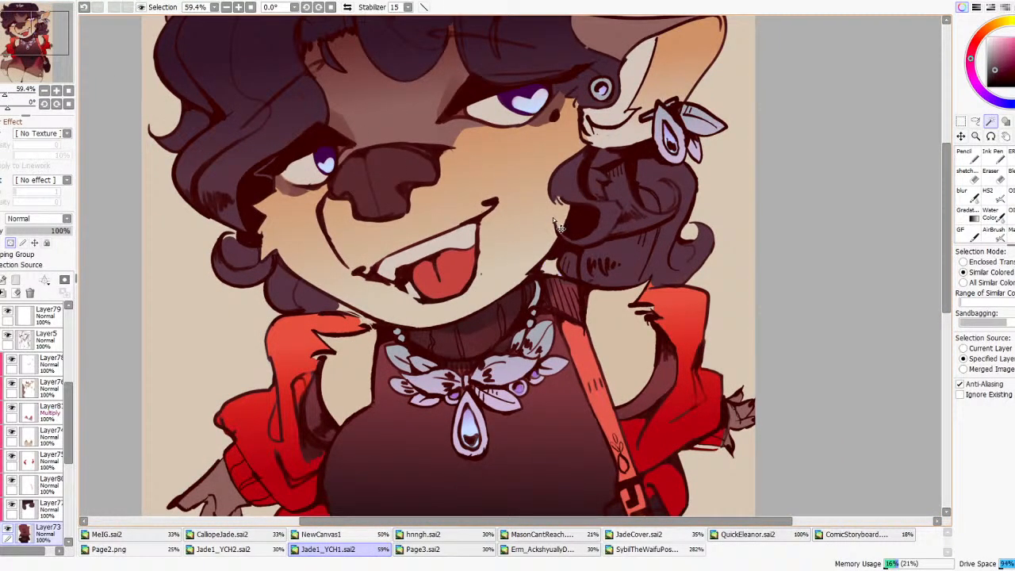
scroll(555, 269, down, 4)
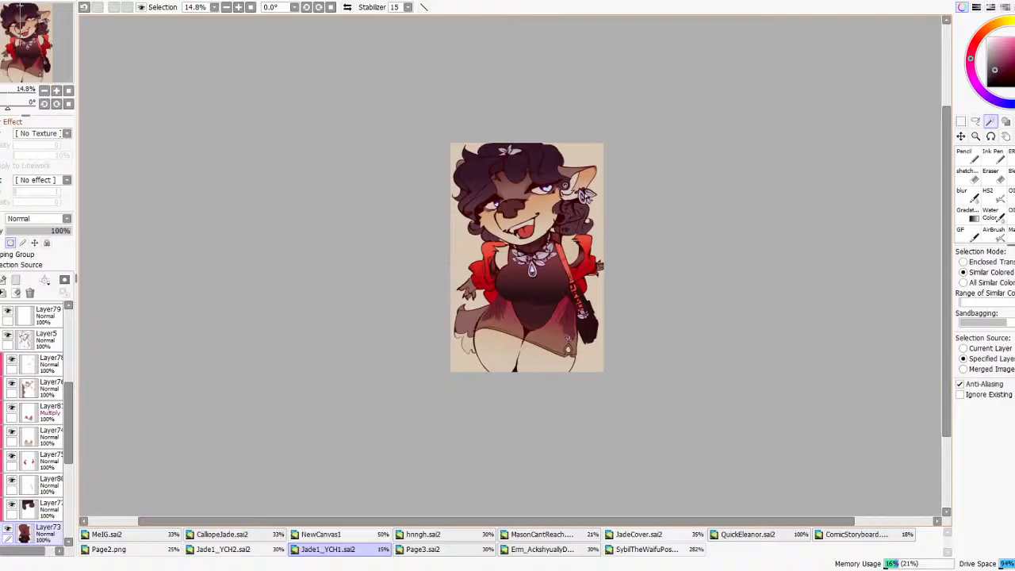
scroll(583, 196, up, 4)
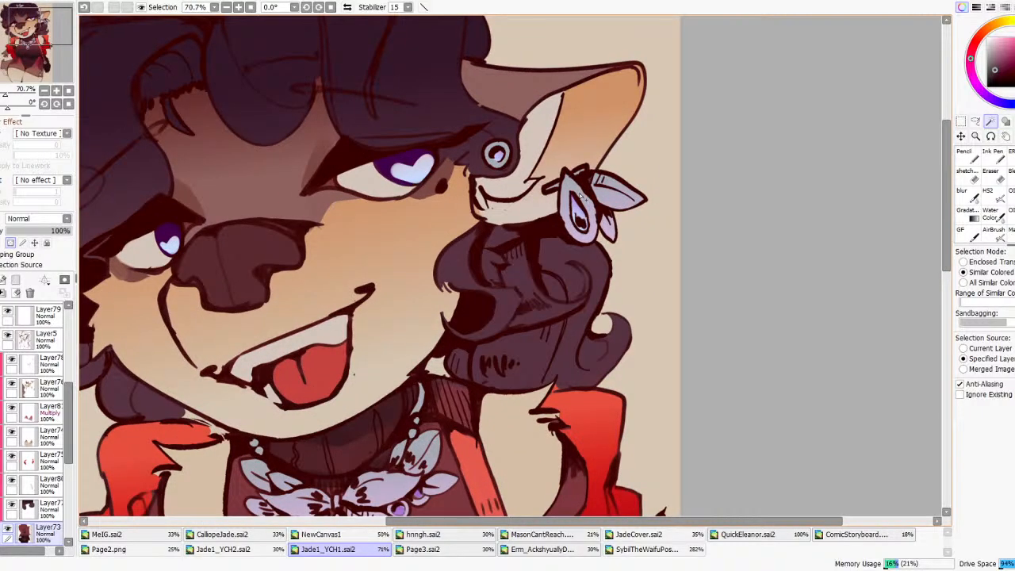
- Select the two small gaps in the curls below the ear and fill them with sampled beige on Layer76 using the Pencil
scroll(582, 197, down, 2)
scroll(555, 212, up, 2)
click(533, 236)
click(542, 211)
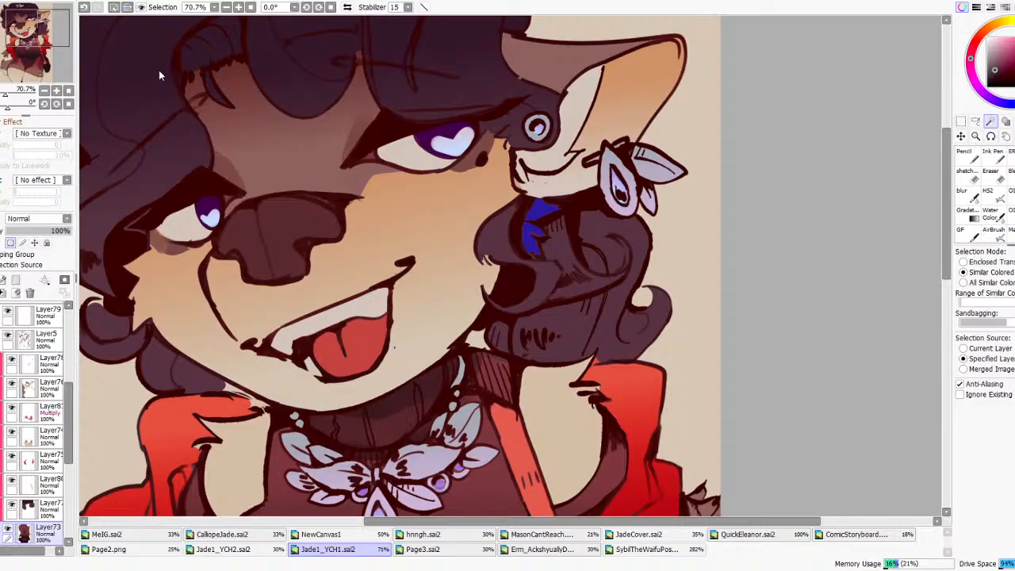
click(45, 508)
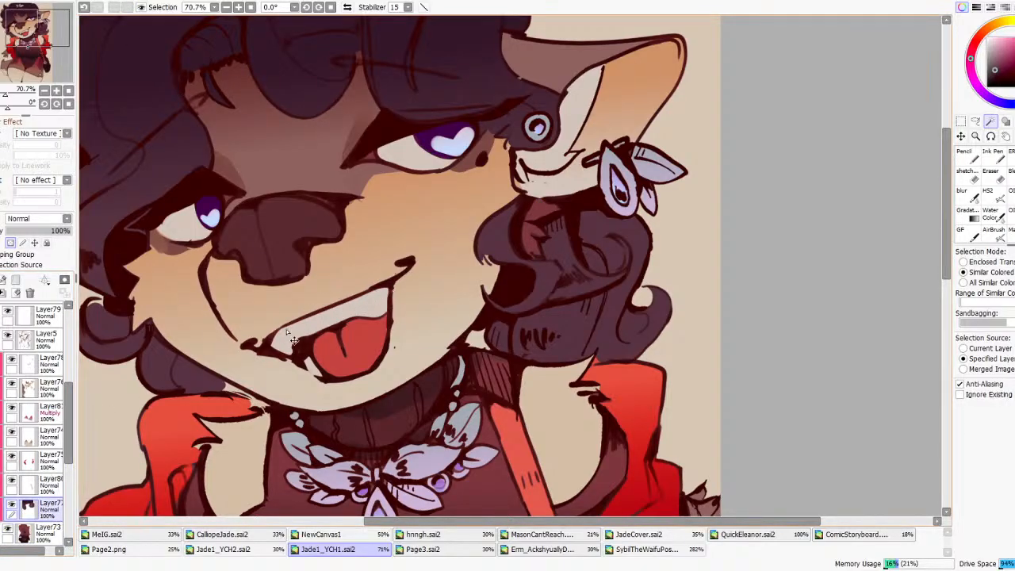
click(48, 396)
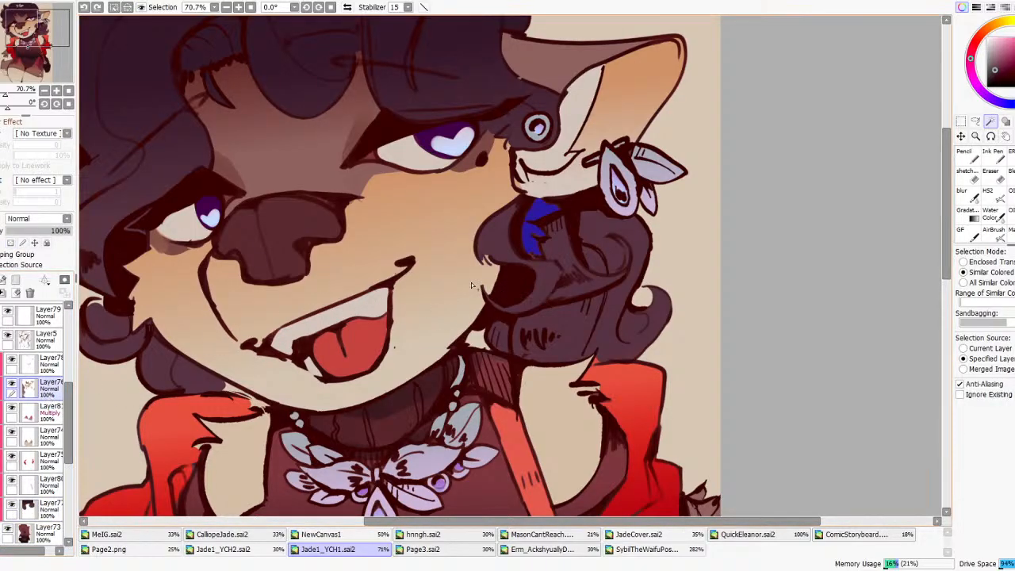
right_click(547, 381)
click(967, 156)
click(515, 206)
- Display the recoloured character against the green and dark red backdrop by toggling the background folders' visibility
scroll(604, 194, down, 2)
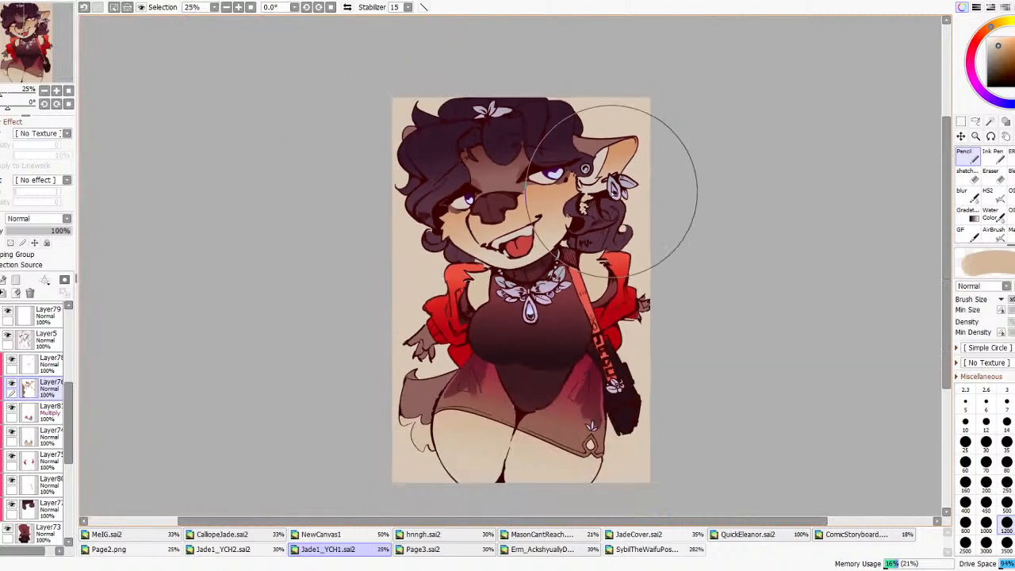
scroll(618, 182, down, 2)
scroll(625, 186, up, 3)
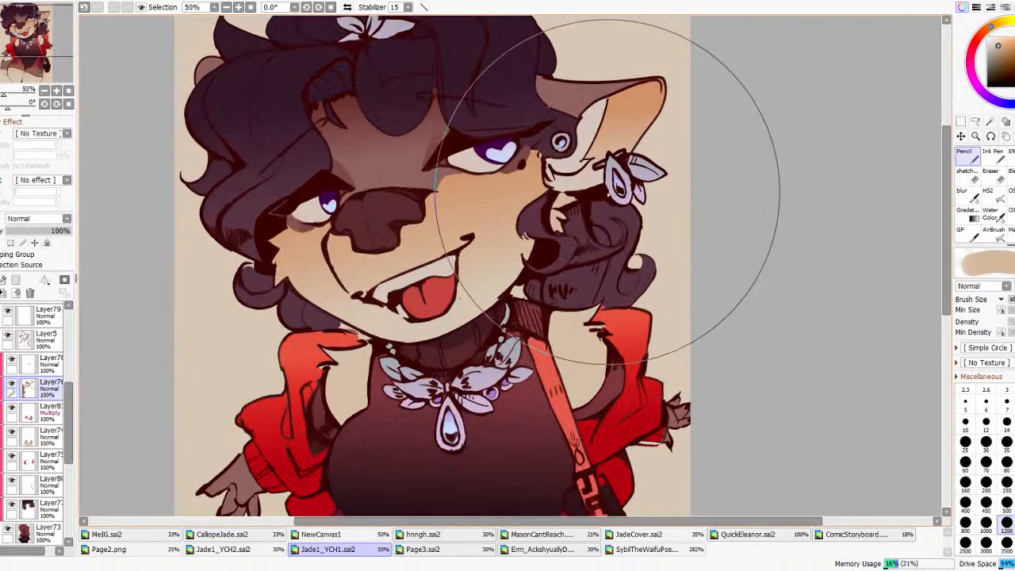
scroll(642, 166, down, 4)
scroll(626, 170, up, 3)
scroll(593, 175, down, 3)
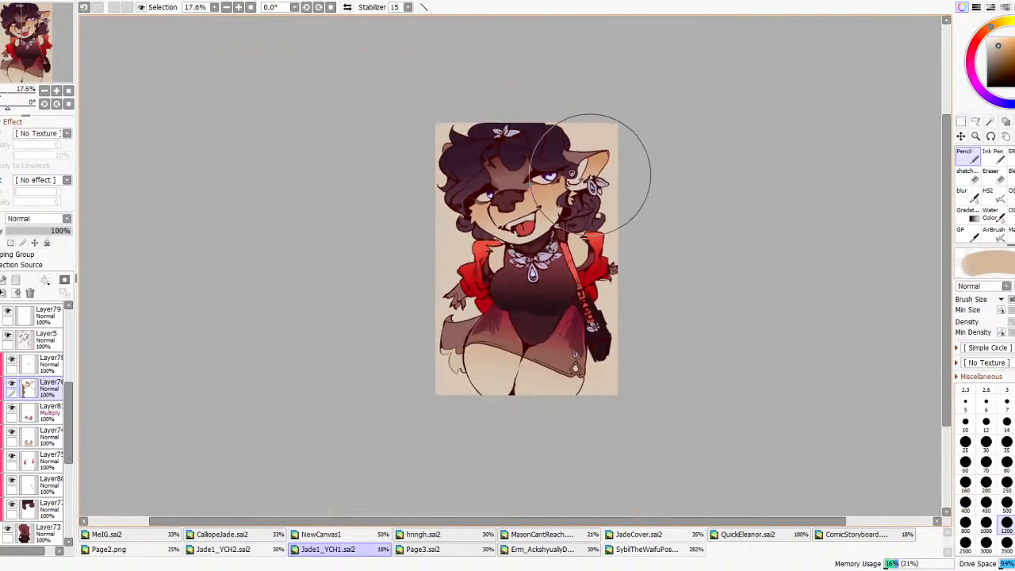
scroll(31, 420, down, 3)
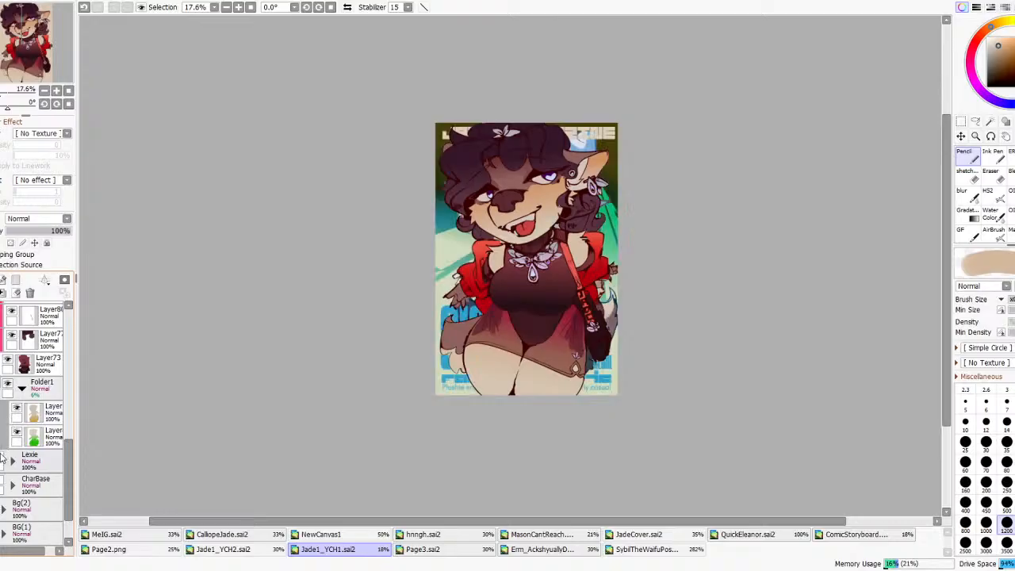
scroll(2, 458, down, 1)
click(1, 478)
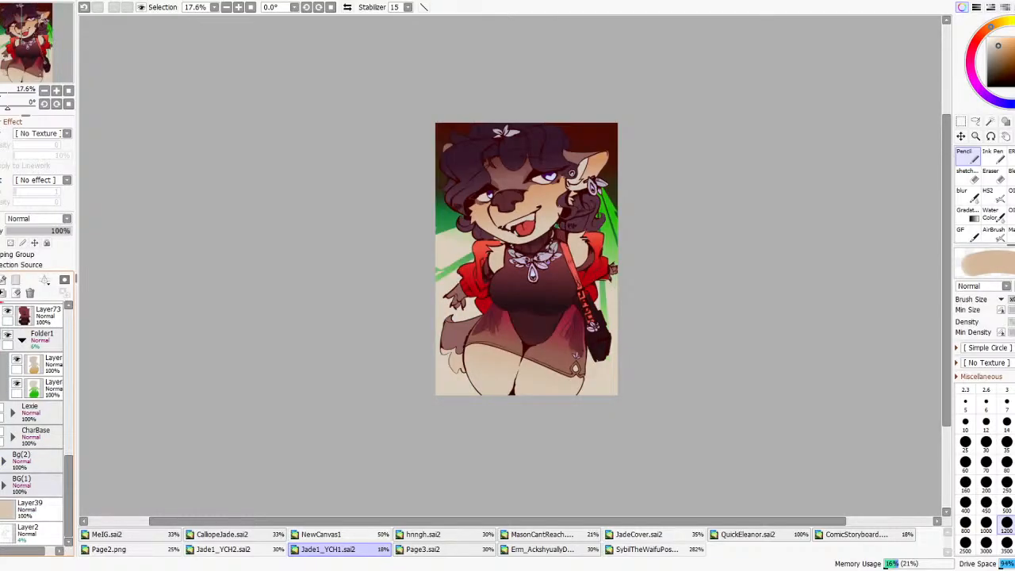
- Hide the BG(1) folder, preview the character against the Bg(2) room background, and hide that folder as well
click(0, 478)
click(21, 459)
click(0, 454)
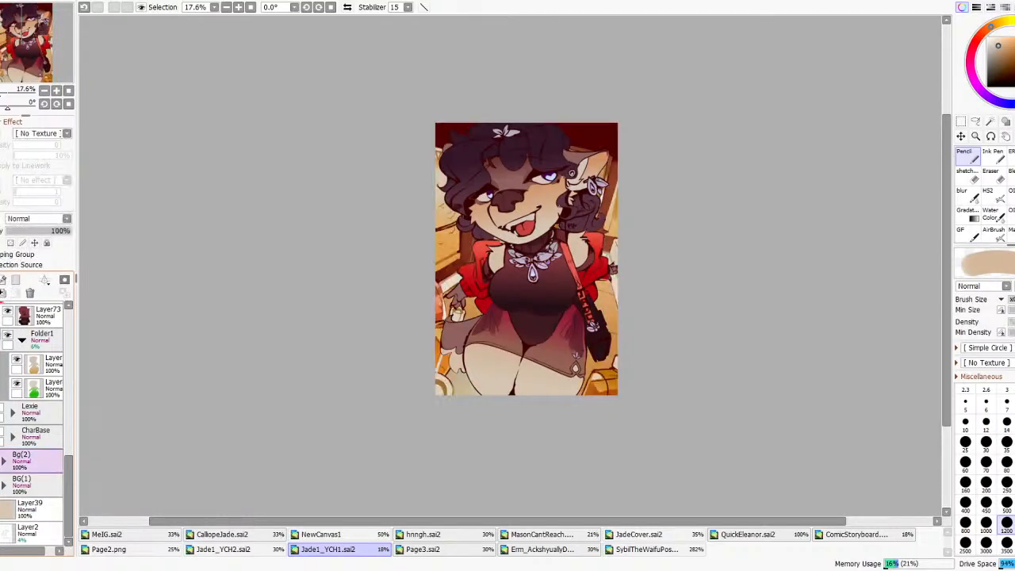
click(1, 455)
- Try a golden yellow jacket by shifting the hue of Layer75
scroll(12, 433, up, 6)
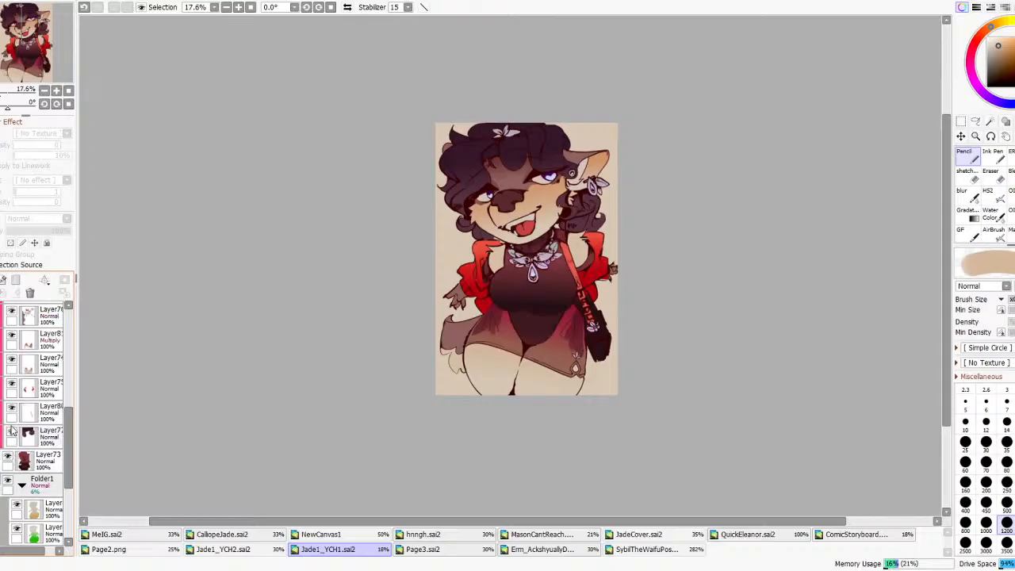
click(12, 336)
click(12, 336)
click(40, 341)
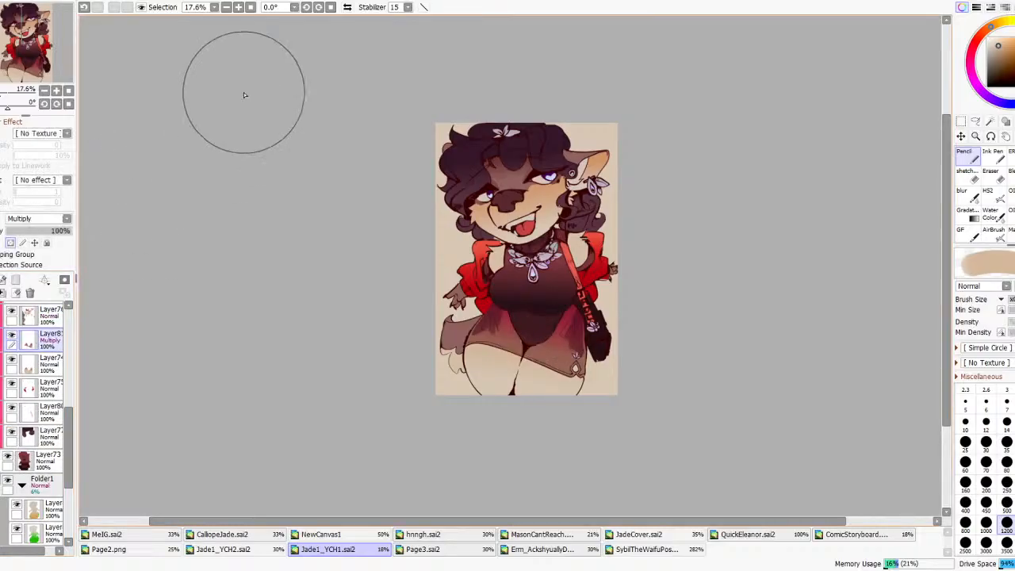
click(43, 383)
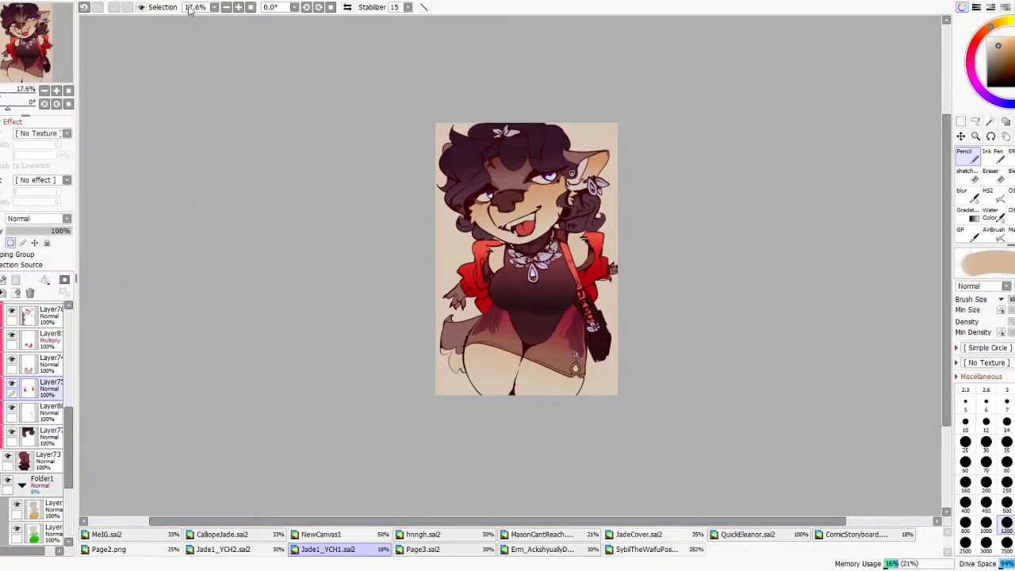
click(284, 7)
drag(797, 362, 817, 369)
click(817, 421)
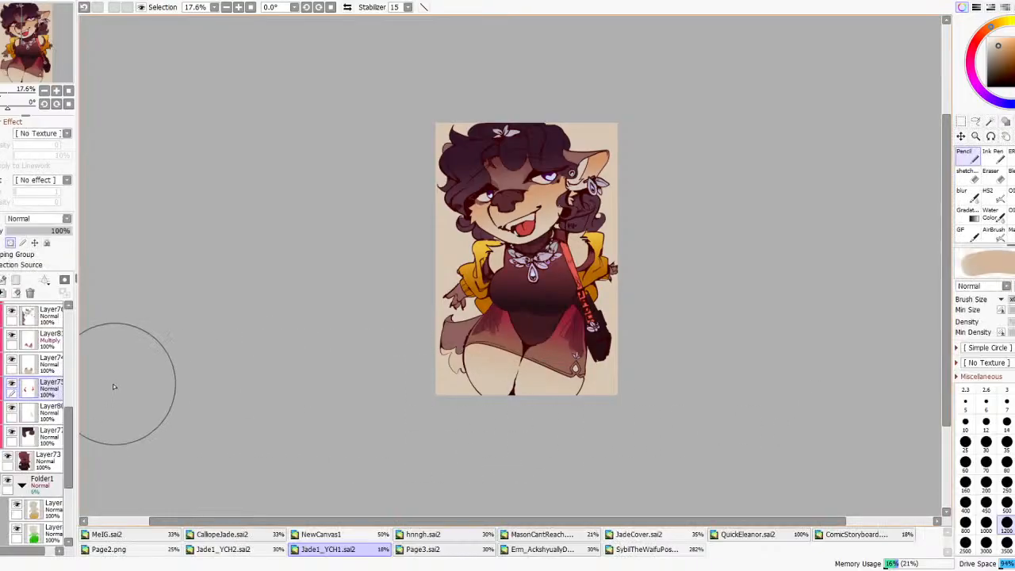
- Try shifting the hue of the shorts' Multiply layer, Layer81, from magenta towards a warmer red
click(41, 366)
click(54, 339)
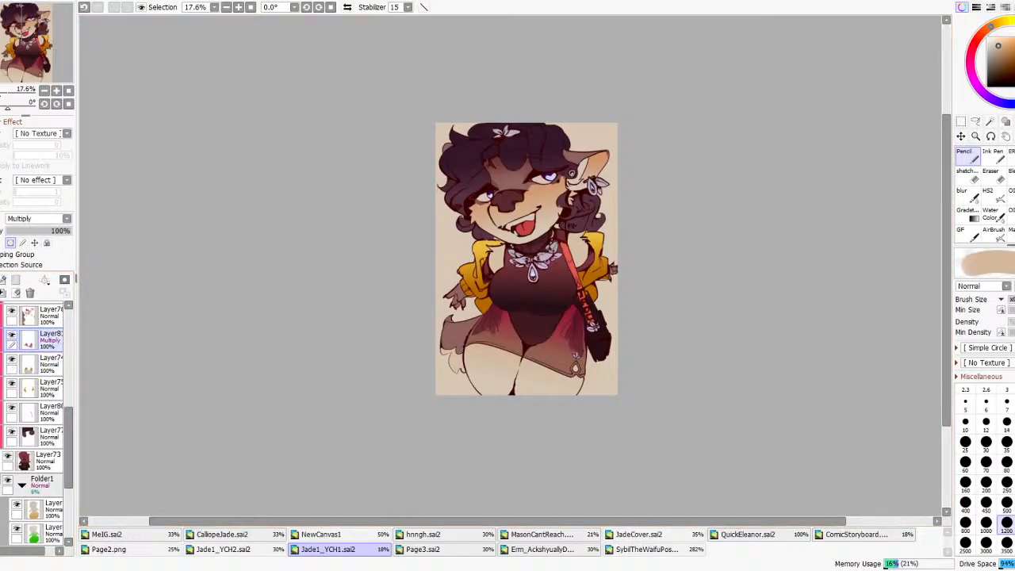
click(343, 12)
mouse_move(805, 358)
mouse_down()
mouse_move(824, 355)
mouse_move(812, 356)
mouse_up()
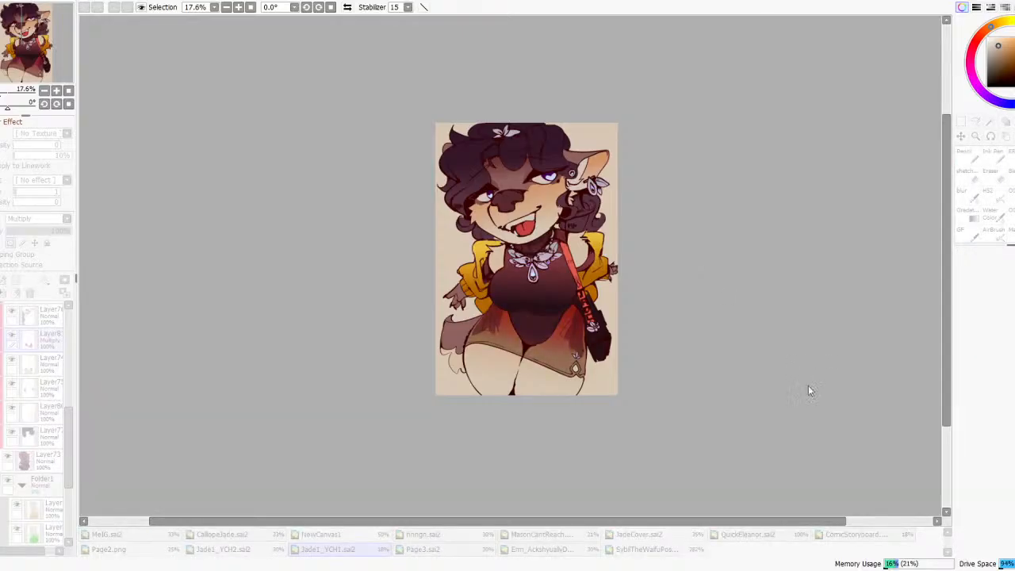
click(834, 429)
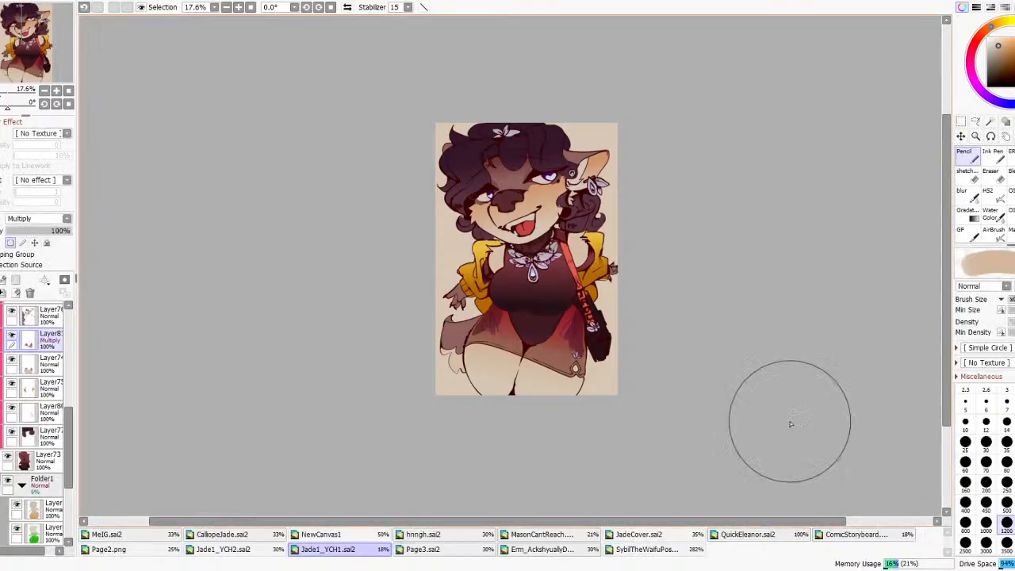
- Move the bag strap's Layer80 above the jacket's Layer75 and try shifting the strap's hue to yellow
drag(33, 415, 35, 383)
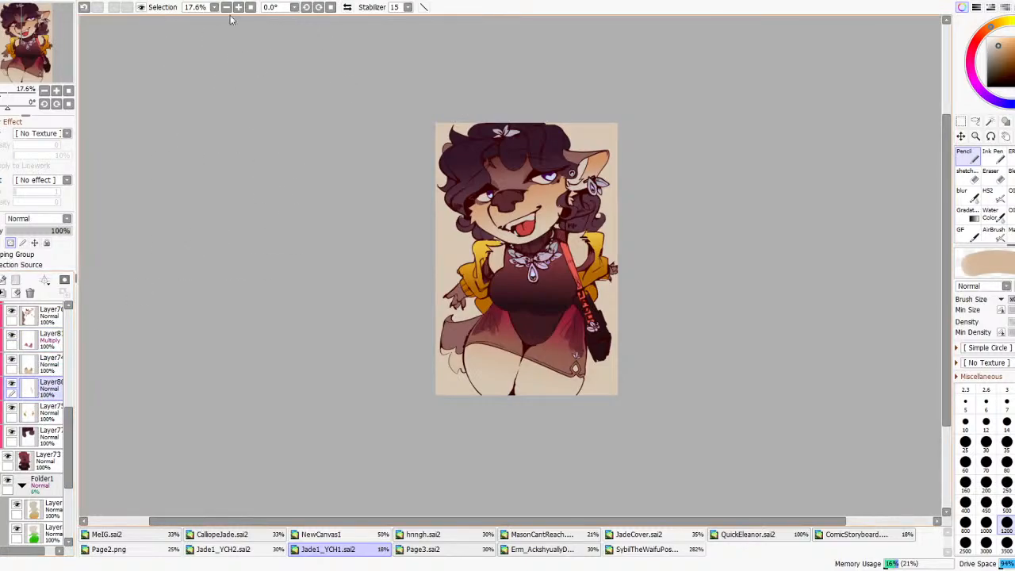
click(276, 12)
mouse_move(809, 360)
mouse_down()
mouse_move(828, 361)
mouse_move(818, 357)
mouse_up()
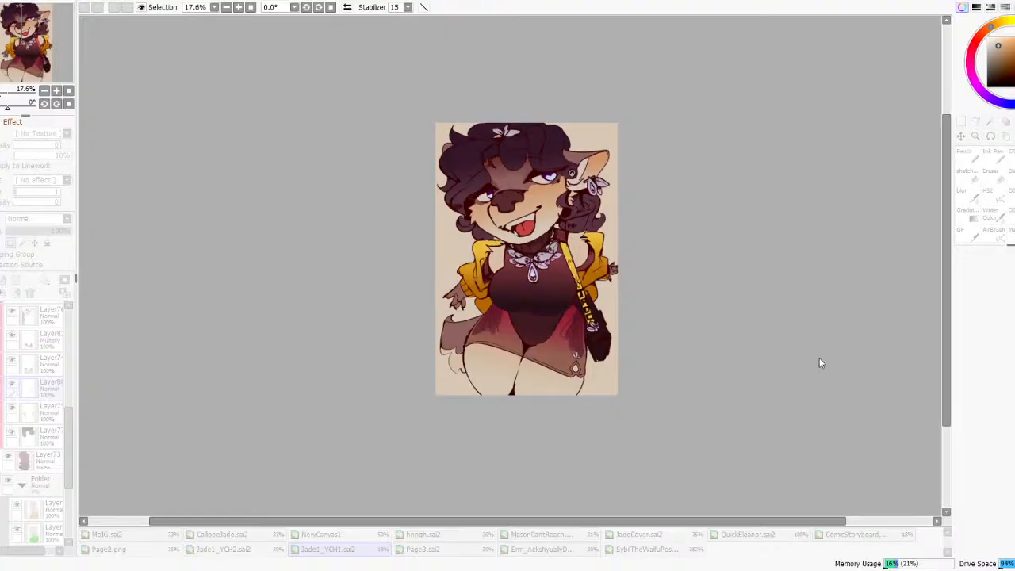
scroll(617, 259, down, 5)
key(Return)
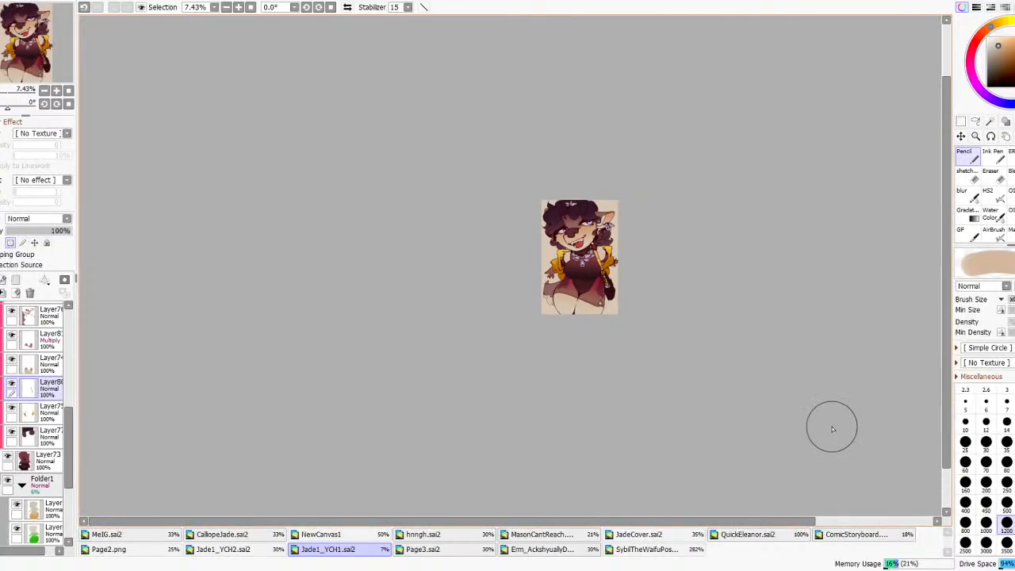
- Try recolouring the shorts on Layer81 with a straight gradient in orange and ochre tones
scroll(607, 254, up, 5)
scroll(589, 306, up, 1)
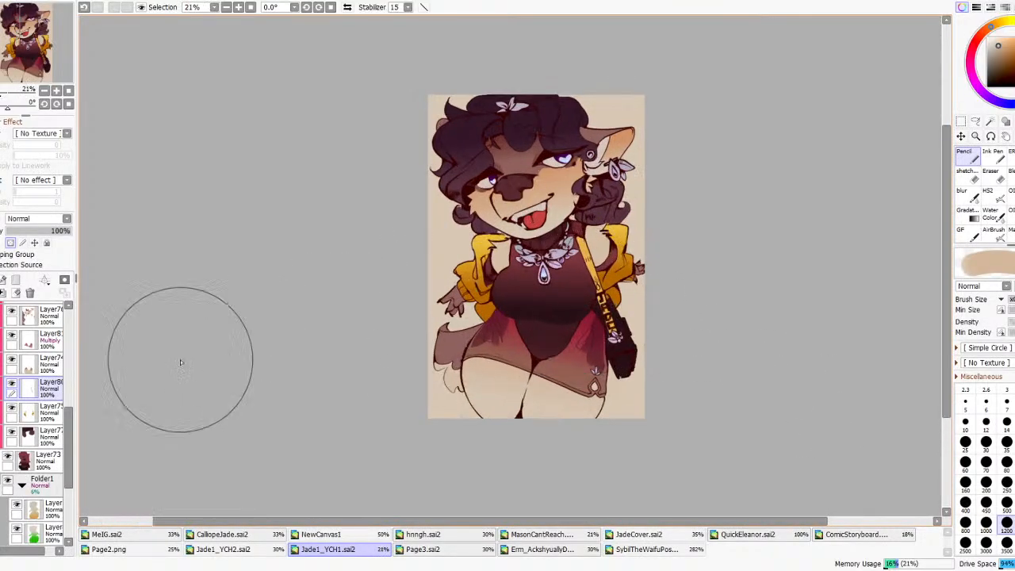
click(40, 344)
click(969, 214)
drag(556, 349, 561, 327)
click(1011, 48)
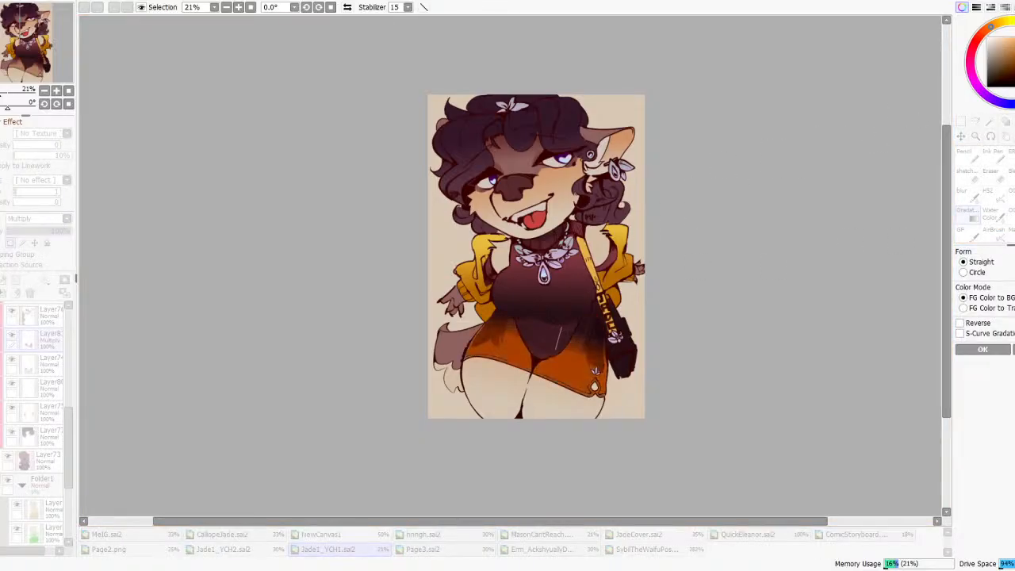
click(959, 322)
key(x)
click(1011, 52)
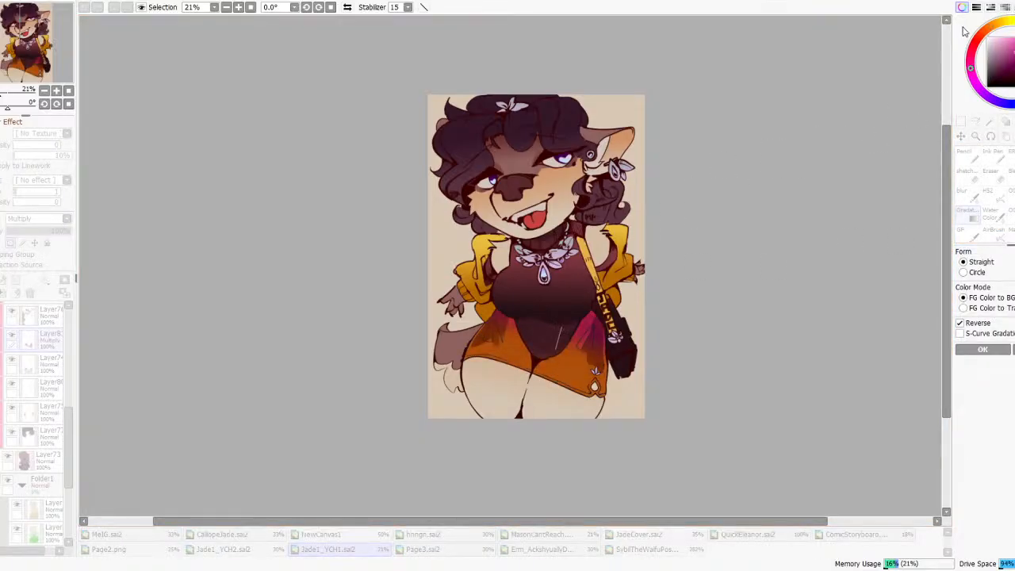
click(995, 25)
click(980, 323)
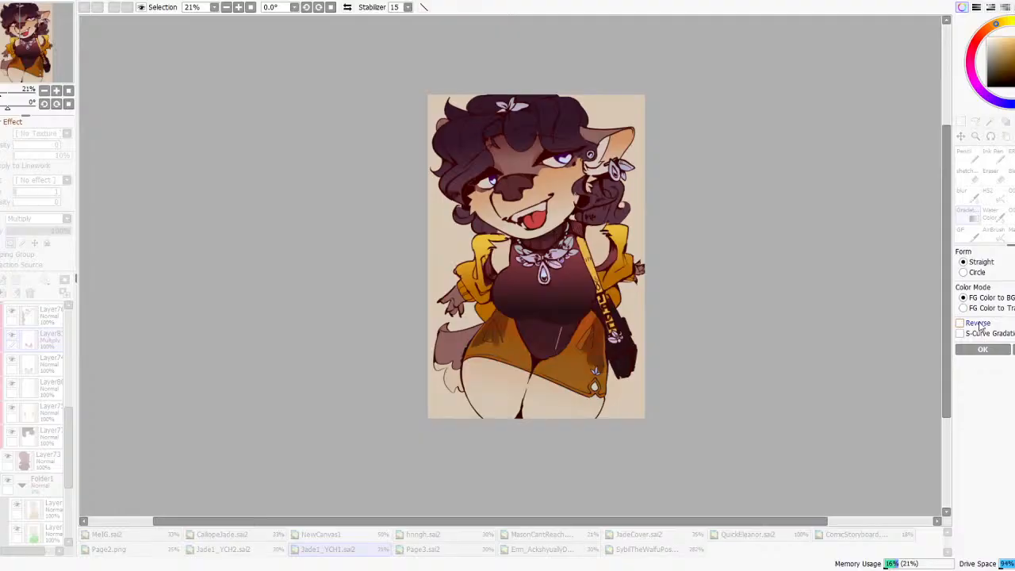
scroll(644, 249, down, 2)
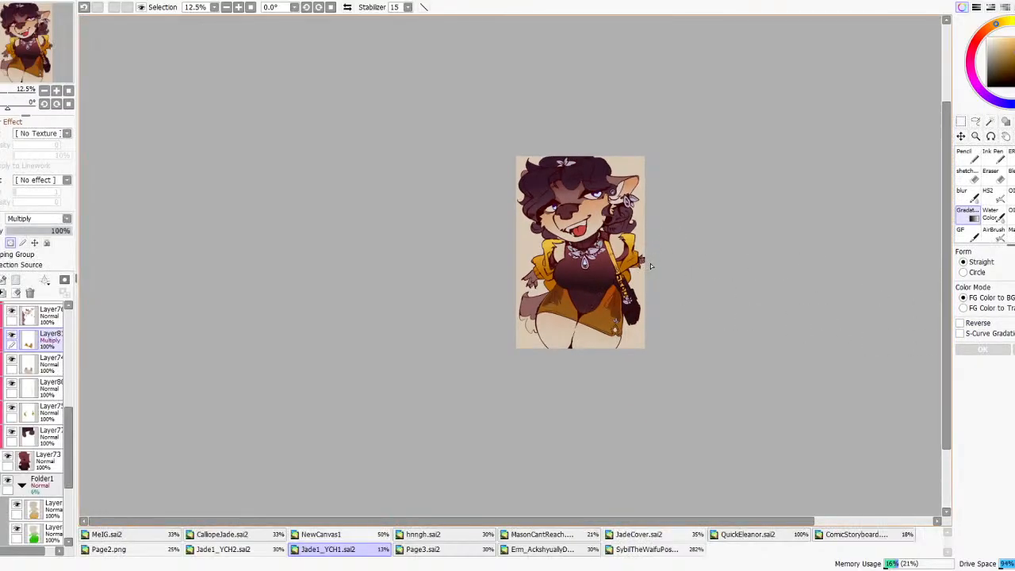
- Undo the yellow recolouring, redo it to compare both versions, and return to the red jacket, strap and shorts
scroll(580, 233, up, 2)
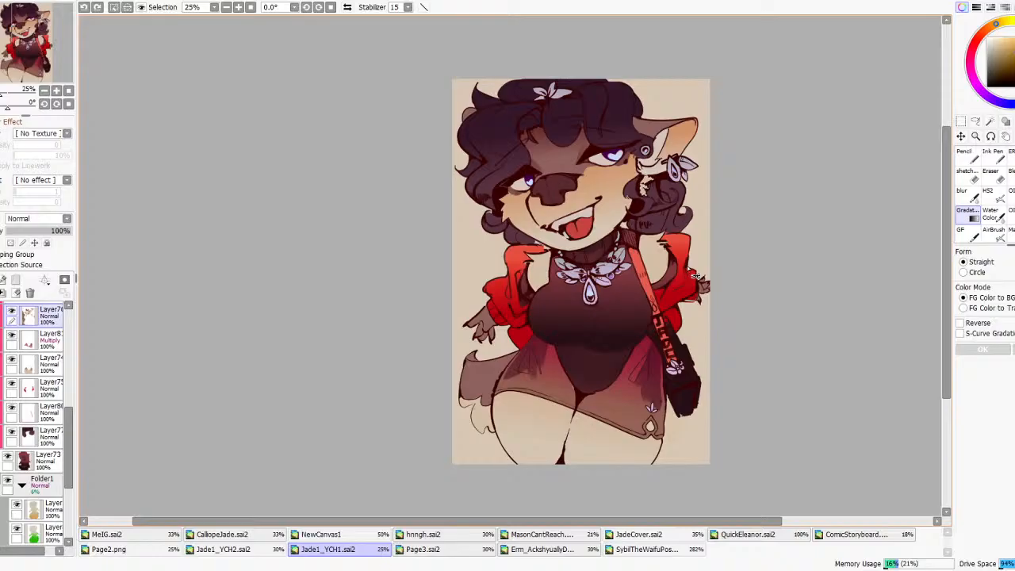
key(ctrl+d)
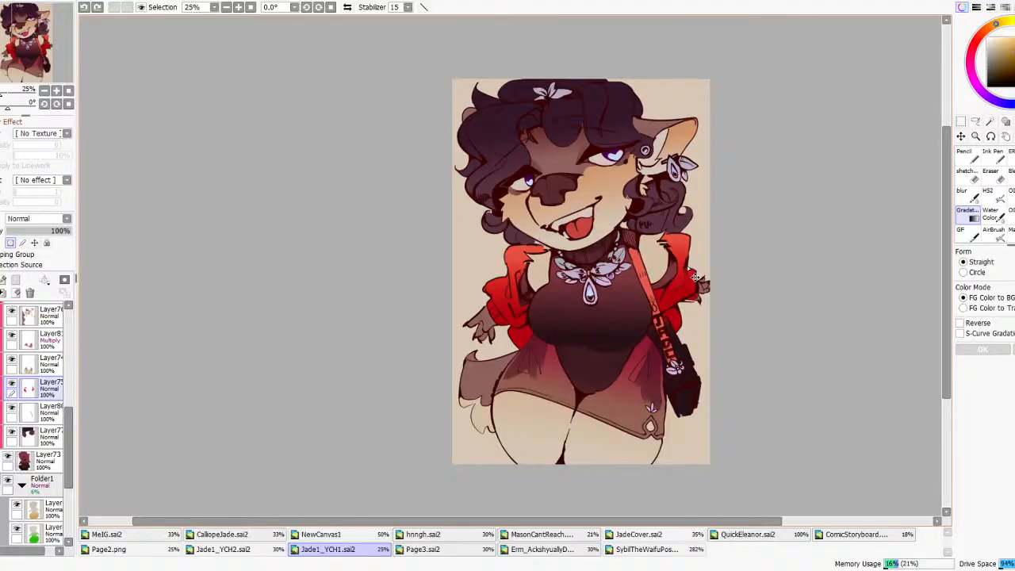
key(ctrl+y)
key(ctrl+y)
key(ctrl+y)
key(ctrl+y)
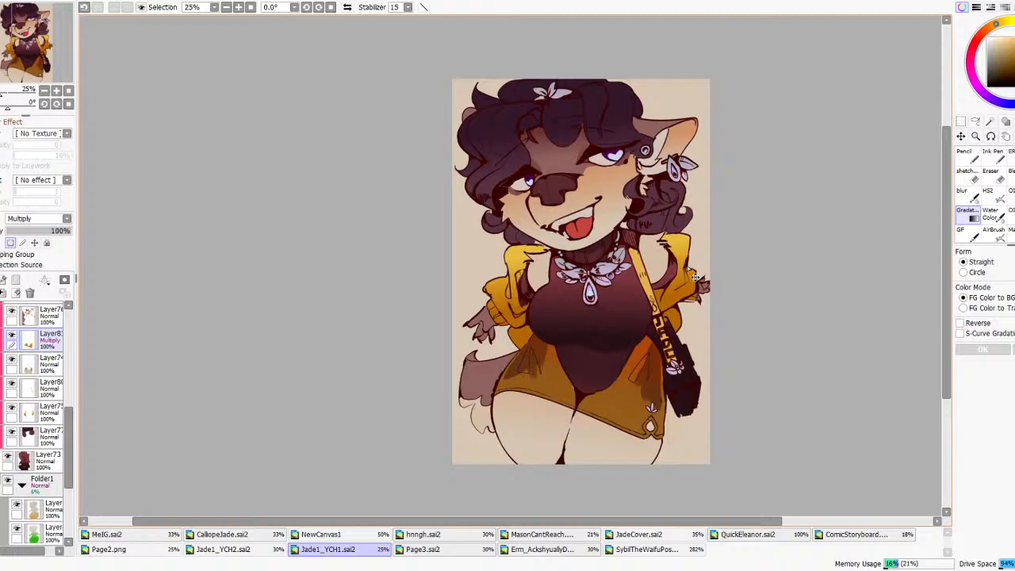
key(ctrl+z)
key(ctrl+z)
key(ctrl+z)
key(ctrl+z)
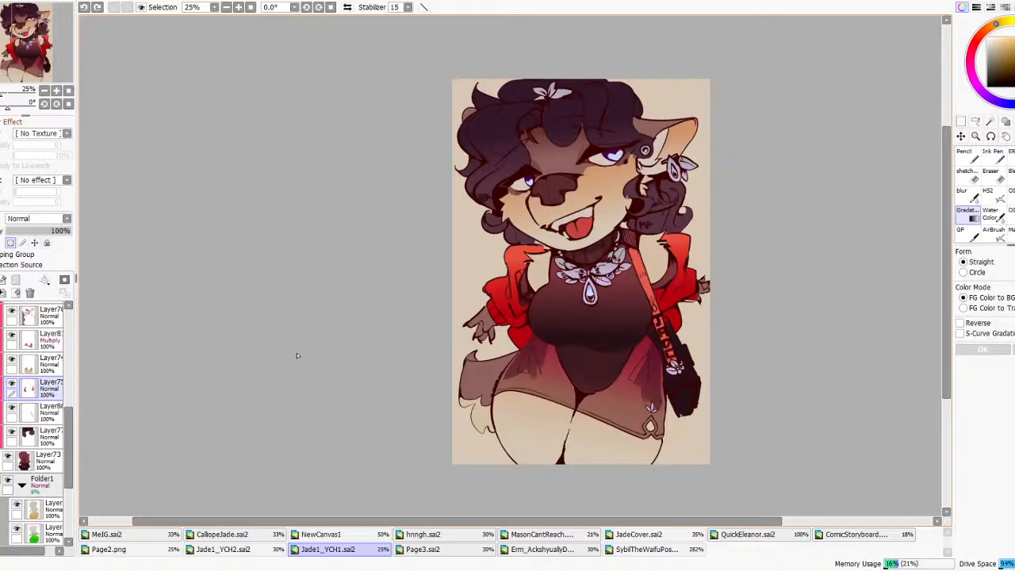
- Recolour the bag strap on Layer80 with a sampled pale beige using the Pencil
click(49, 412)
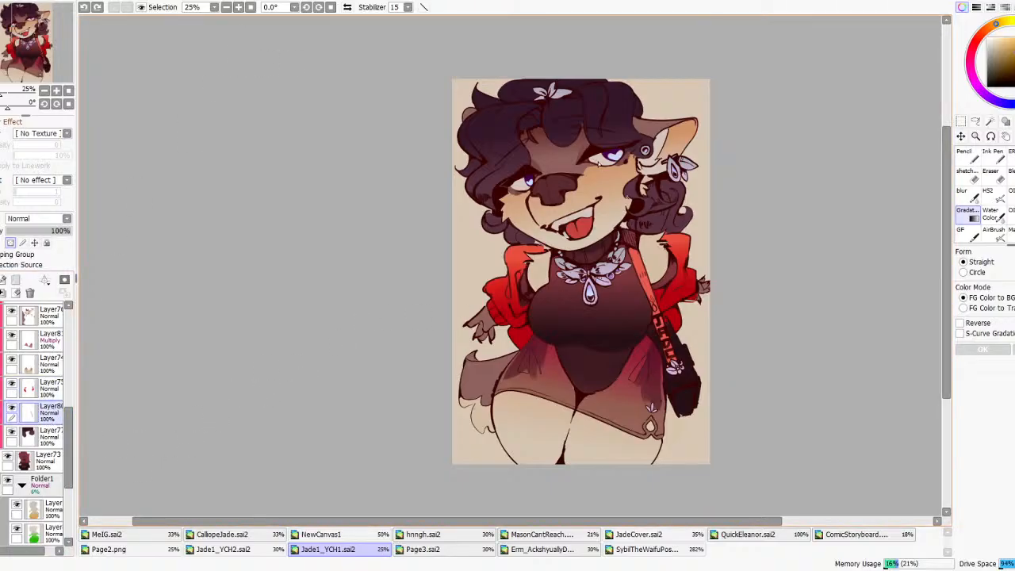
key(n)
scroll(683, 194, down, 3)
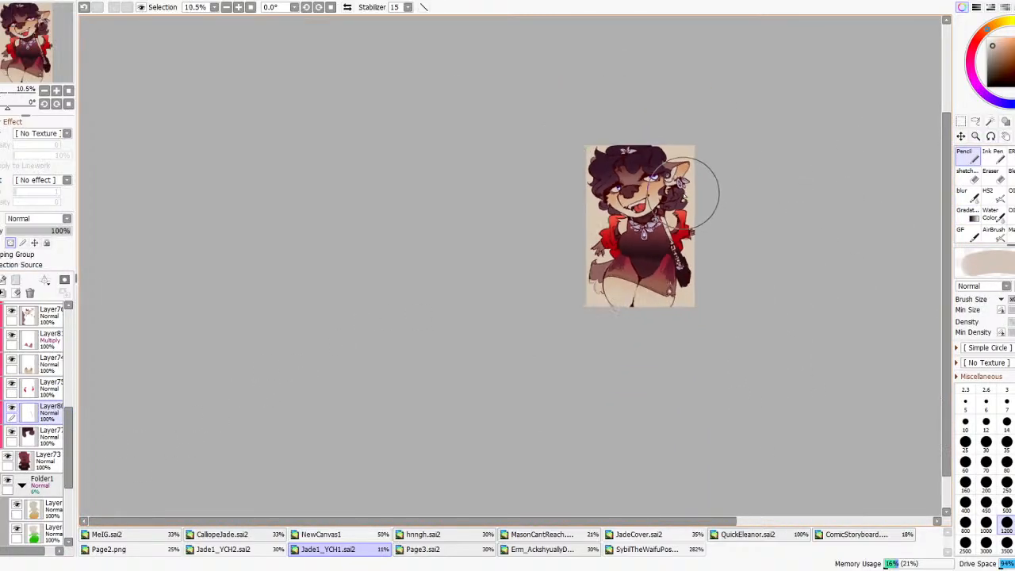
scroll(683, 194, up, 2)
scroll(670, 267, down, 1)
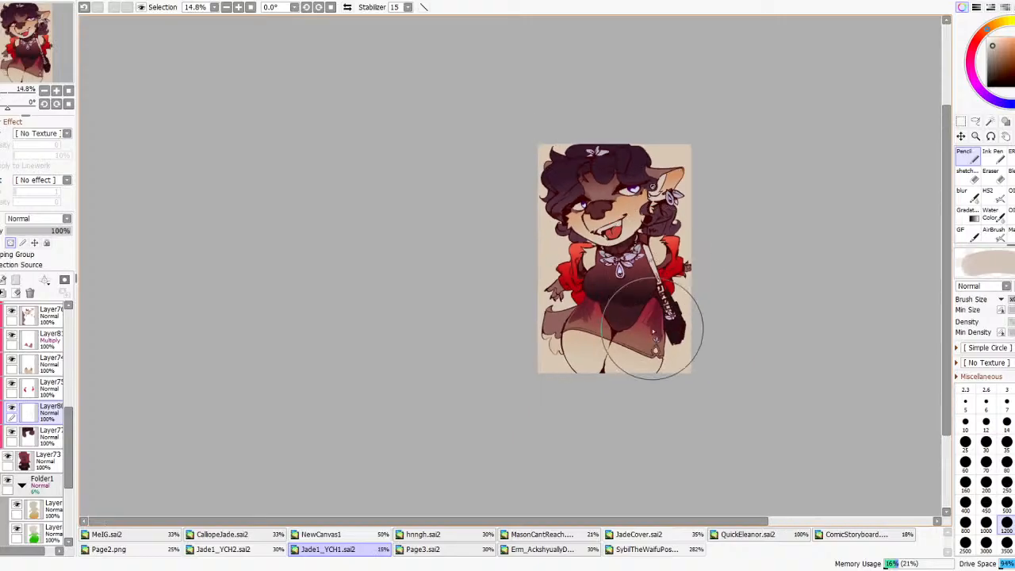
scroll(655, 325, up, 1)
- Try drawing a small pale beige ornament above the shorts' hem on Layer78 with the HS2 brush, and undo it
click(993, 198)
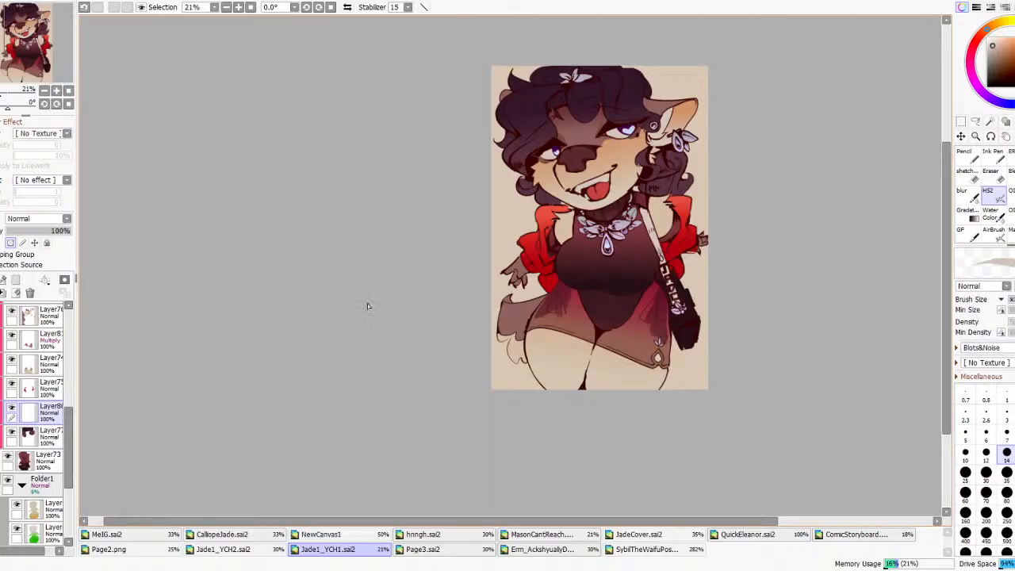
click(32, 388)
click(11, 386)
click(11, 385)
scroll(29, 386, up, 1)
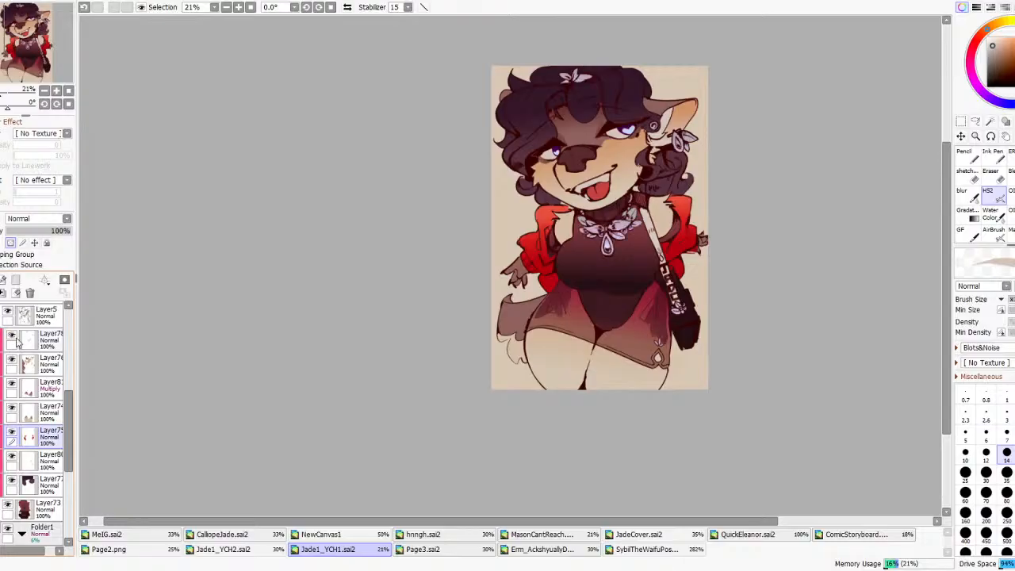
click(18, 339)
scroll(616, 351, up, 2)
scroll(626, 305, down, 3)
scroll(626, 305, up, 4)
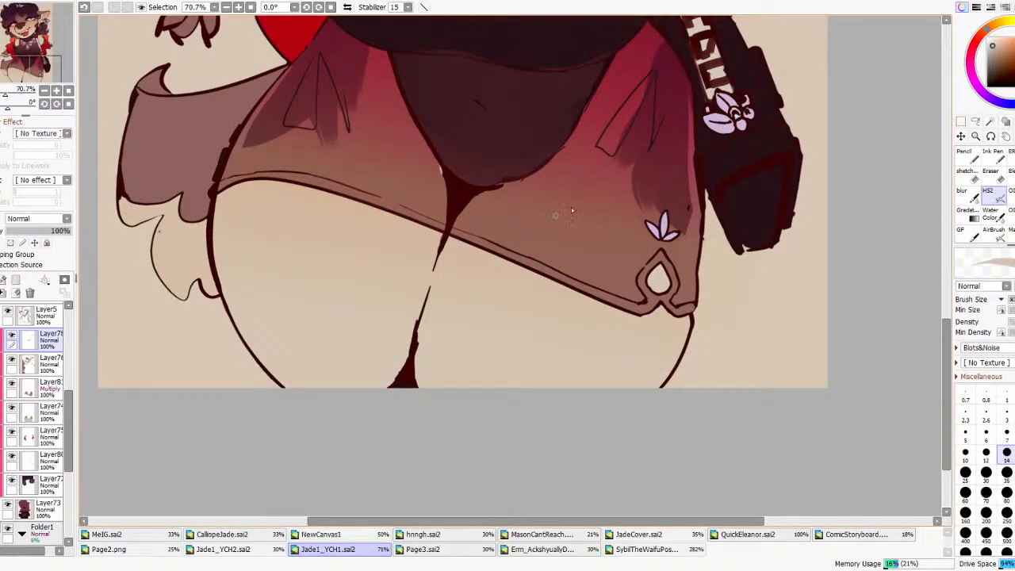
drag(574, 268, 574, 230)
key(ctrl+z)
key(ctrl+z)
drag(578, 266, 579, 267)
key(ctrl+z)
- Try a row of beige loops and dots along the hem beside the teardrop cutout, and undo the strokes
drag(588, 270, 627, 295)
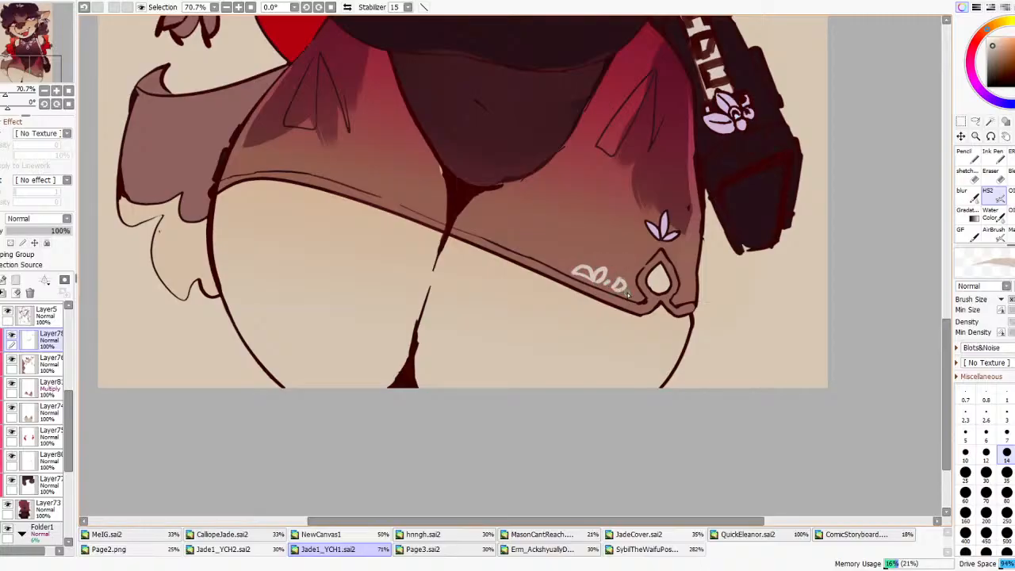
scroll(596, 236, down, 9)
scroll(586, 242, up, 10)
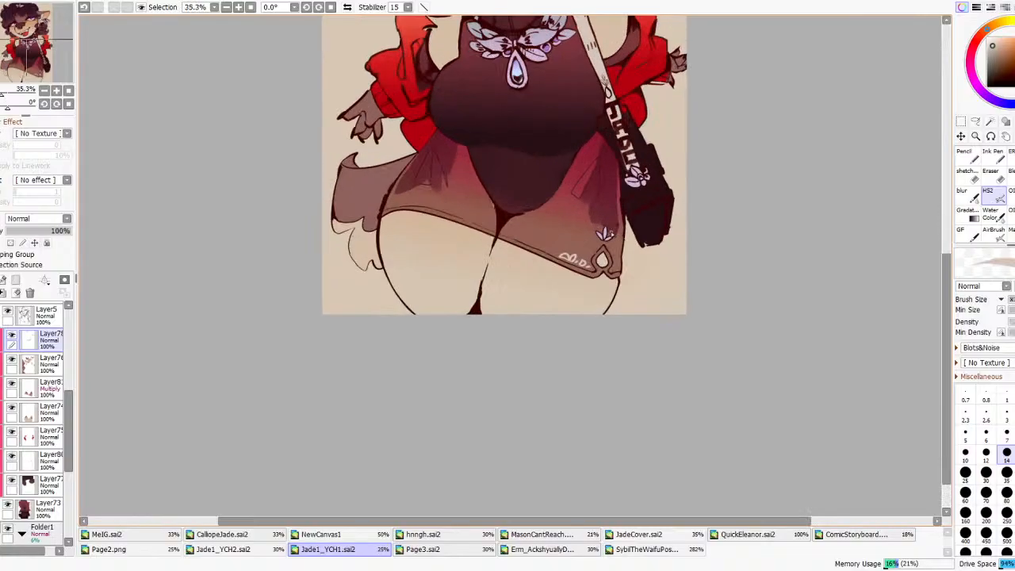
key(ctrl+z)
key(ctrl+z)
key(ctrl+z)
key(ctrl+z)
key(ctrl+z)
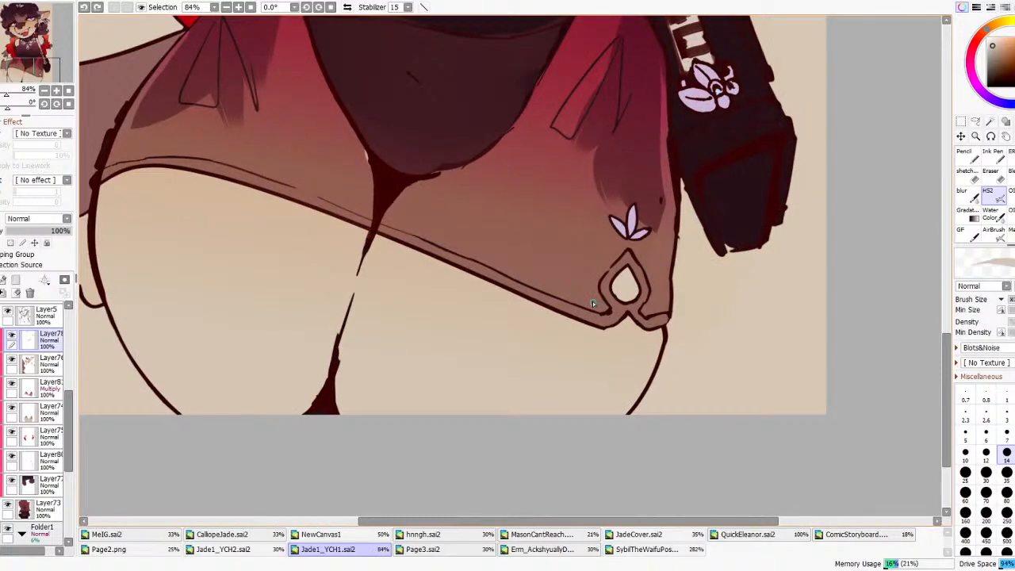
- Try another small beige motif on the hem near the teardrop cutout, and undo it
drag(577, 288, 575, 292)
drag(578, 295, 553, 285)
scroll(600, 244, down, 8)
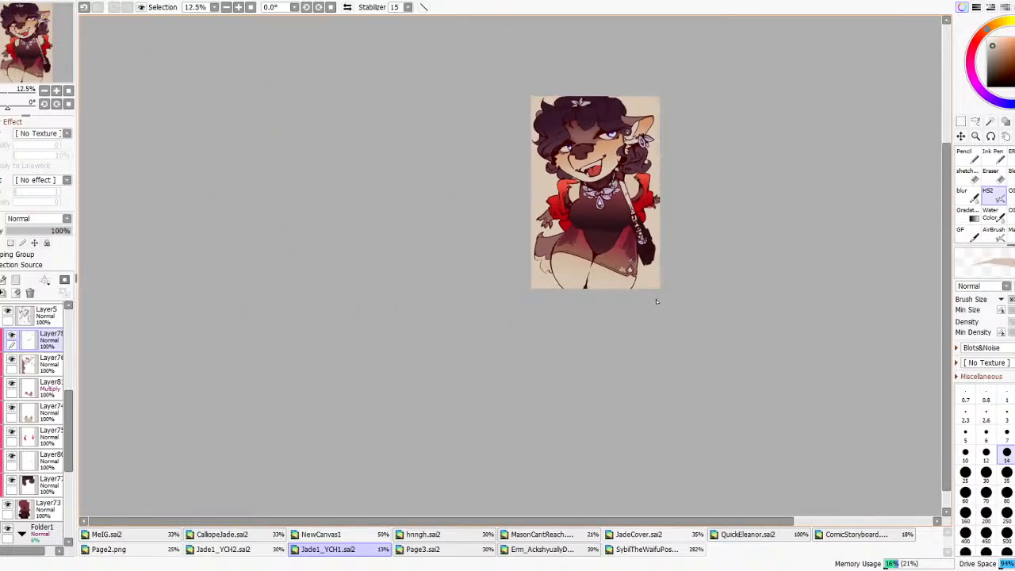
scroll(611, 168, up, 2)
key(ctrl+z)
- Try selecting the lower part of the dark bodysuit with the Magic Wand, and undo the selection
key(w)
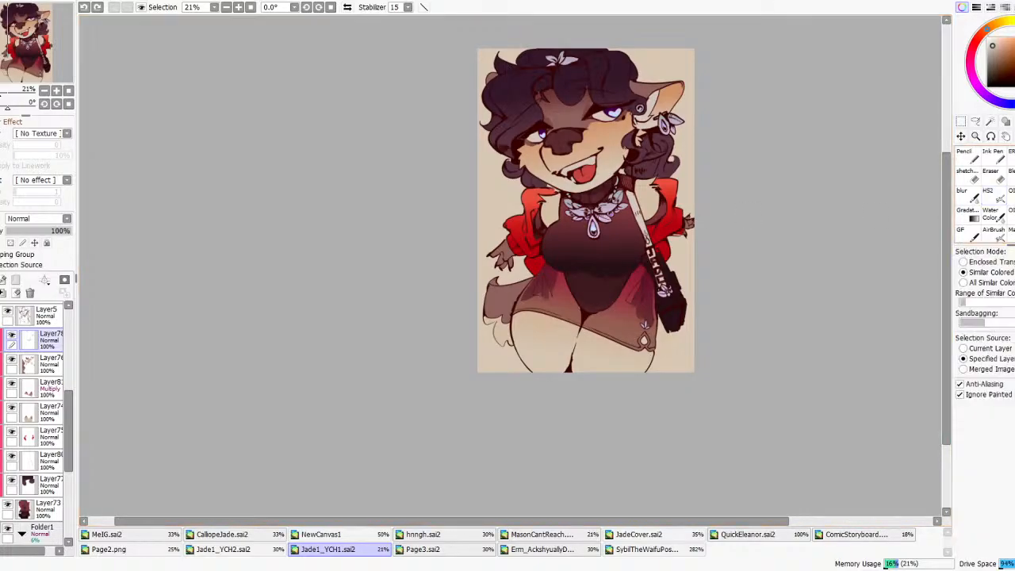
click(610, 295)
key(ctrl+z)
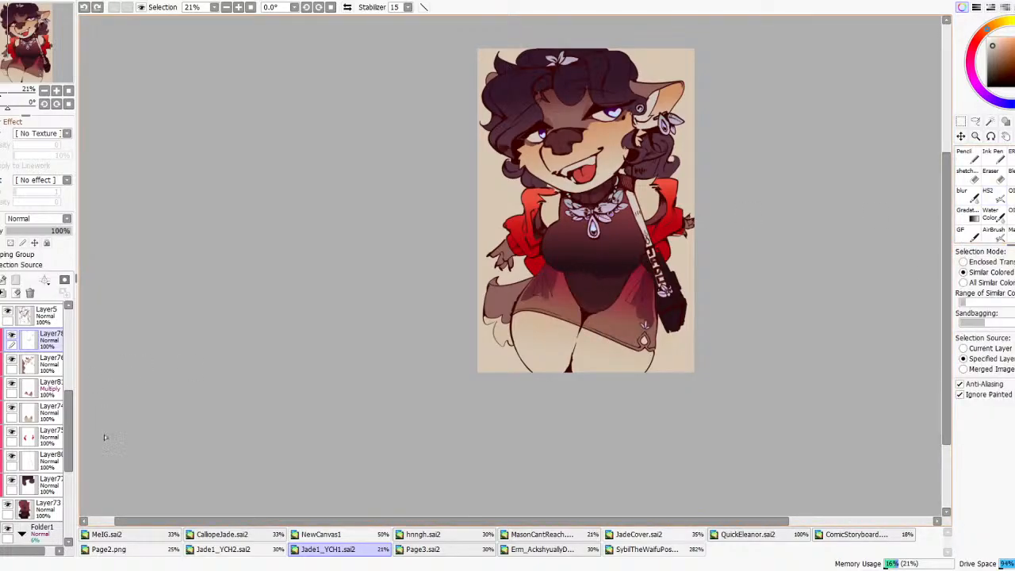
- Try an Ink Pen stroke over the lower bodysuit on Layer73, and undo it
click(46, 508)
click(993, 157)
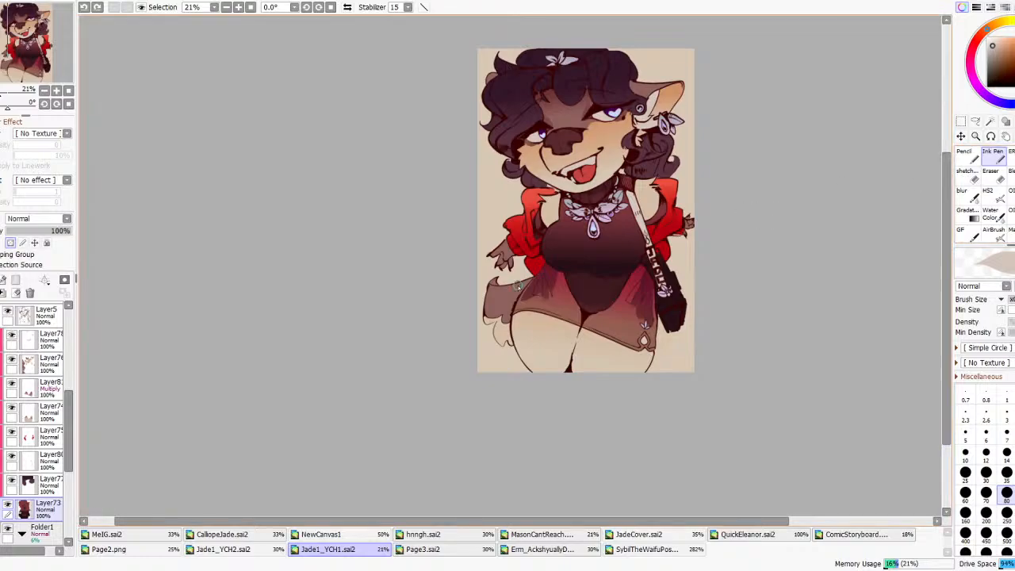
mouse_move(604, 316)
mouse_down()
mouse_move(570, 276)
mouse_move(581, 271)
mouse_move(600, 283)
mouse_move(602, 306)
mouse_move(573, 279)
mouse_move(597, 313)
mouse_move(628, 279)
mouse_up()
key(ctrl+z)
key(w)
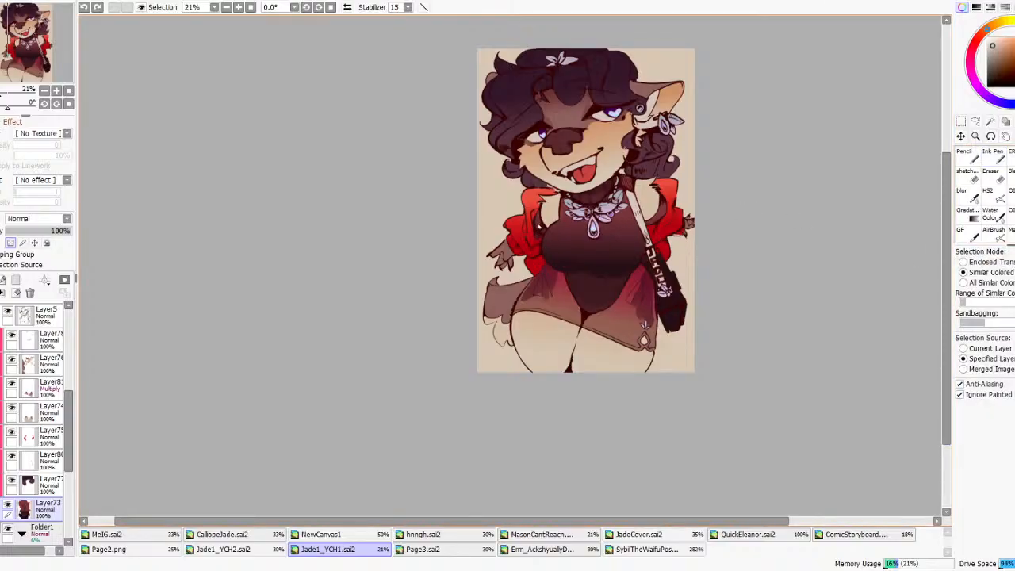
- Try painting the bag red on Layer73 with the Ink Pen at size 70, sampling the jacket's red, and undo it
click(991, 161)
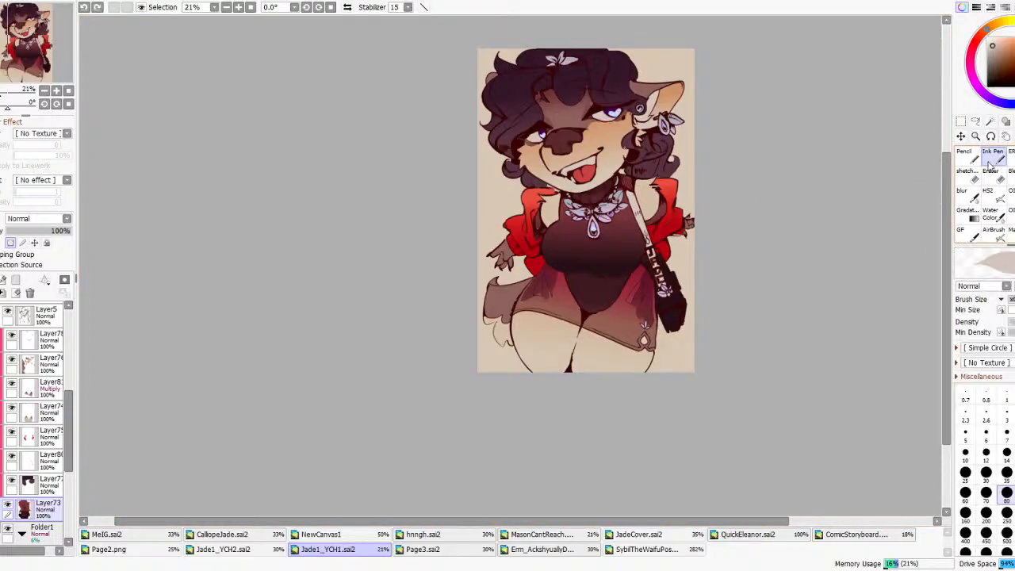
click(985, 492)
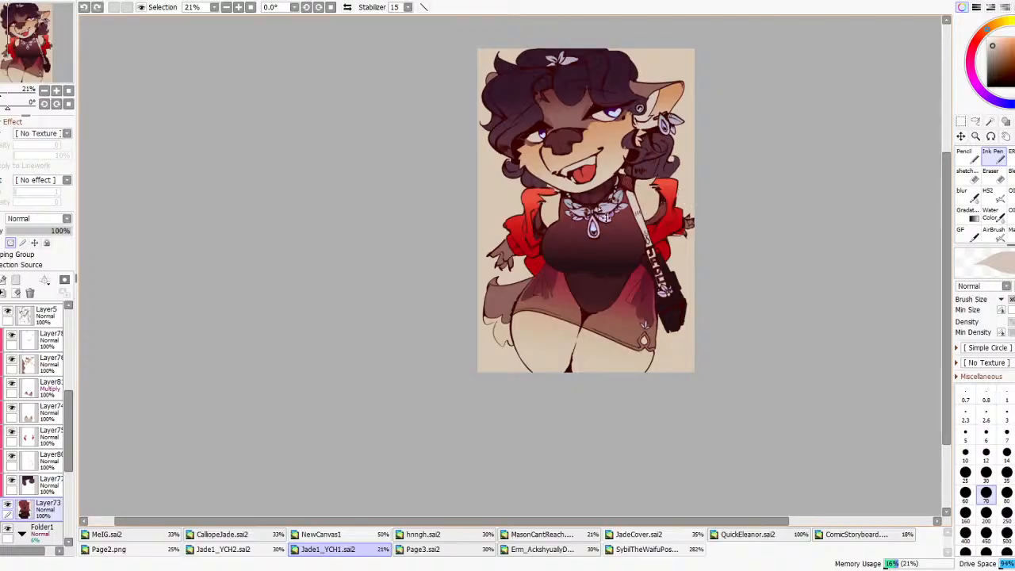
scroll(638, 242, up, 1)
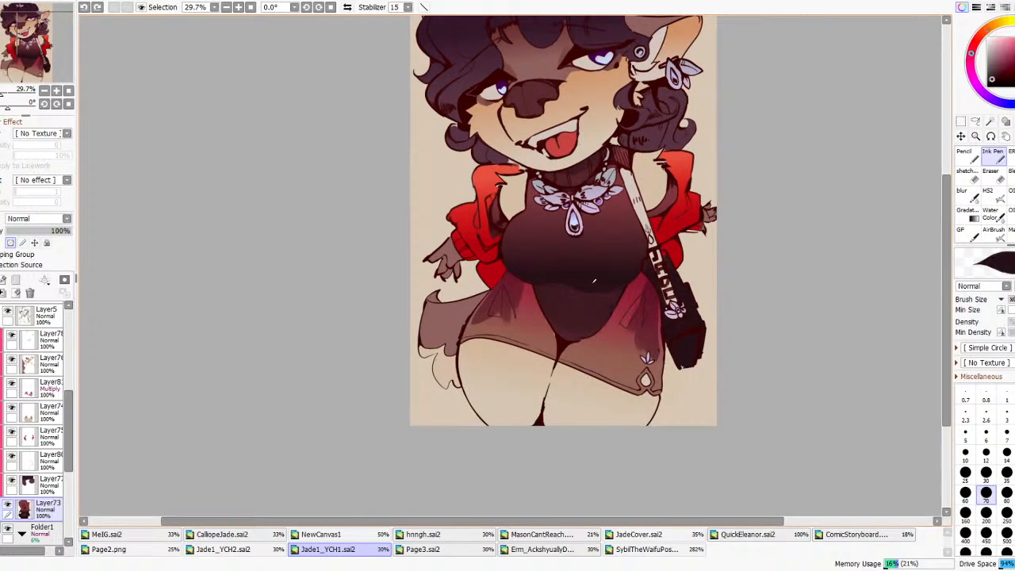
drag(644, 216, 677, 184)
alt+click(674, 258)
mouse_move(675, 361)
mouse_down()
mouse_move(673, 282)
mouse_move(661, 291)
mouse_move(695, 372)
mouse_up()
scroll(689, 211, down, 6)
scroll(701, 211, up, 3)
key(ctrl+z)
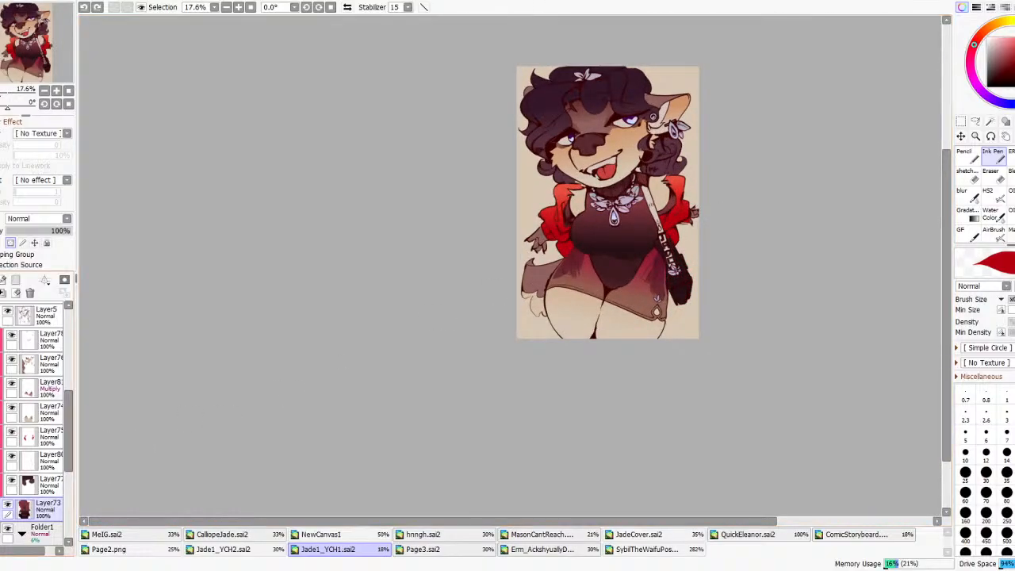
- Paint the bag red on a new layer above Layer73 and erase the red that spills onto the bodysuit
click(3, 280)
mouse_move(674, 276)
mouse_down()
mouse_move(679, 317)
mouse_move(680, 303)
mouse_move(698, 306)
mouse_move(671, 275)
mouse_up()
scroll(577, 270, up, 3)
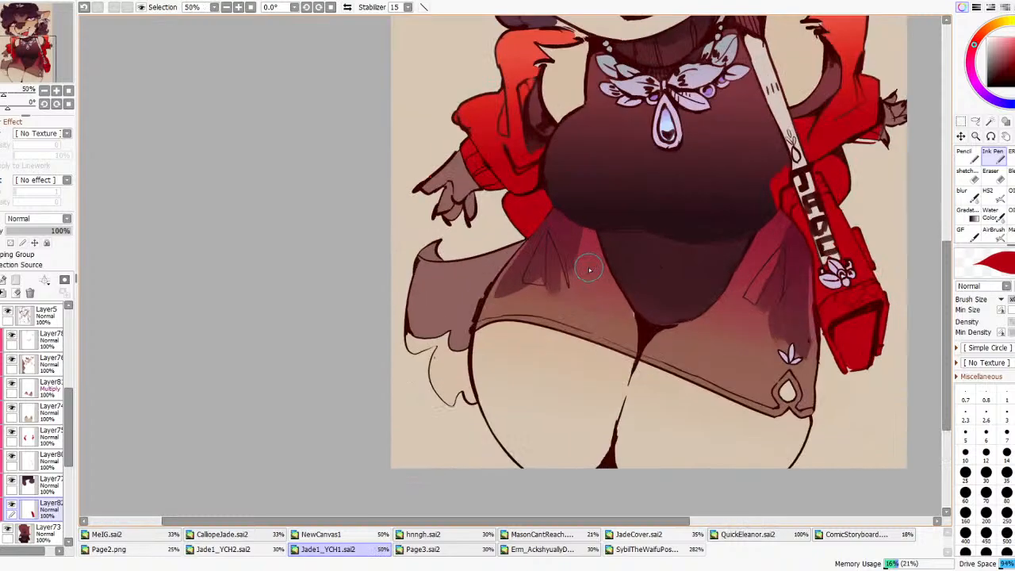
key(e)
mouse_move(774, 182)
mouse_down()
mouse_move(775, 208)
mouse_move(778, 178)
mouse_up()
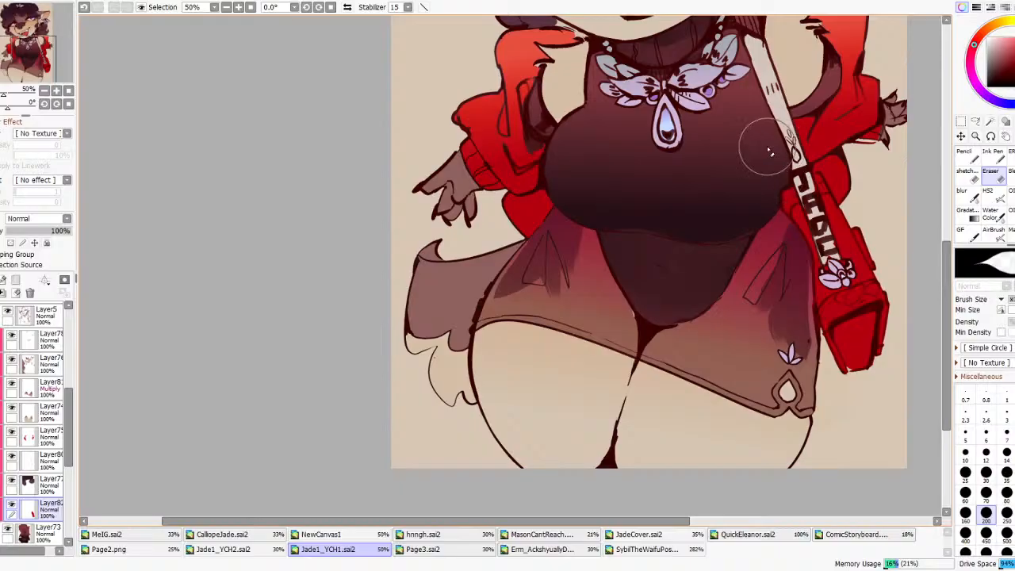
- Try a straight red-to-orange gradient on the bag, and cancel it
scroll(622, 164, down, 6)
scroll(699, 106, up, 3)
scroll(720, 290, down, 4)
click(967, 213)
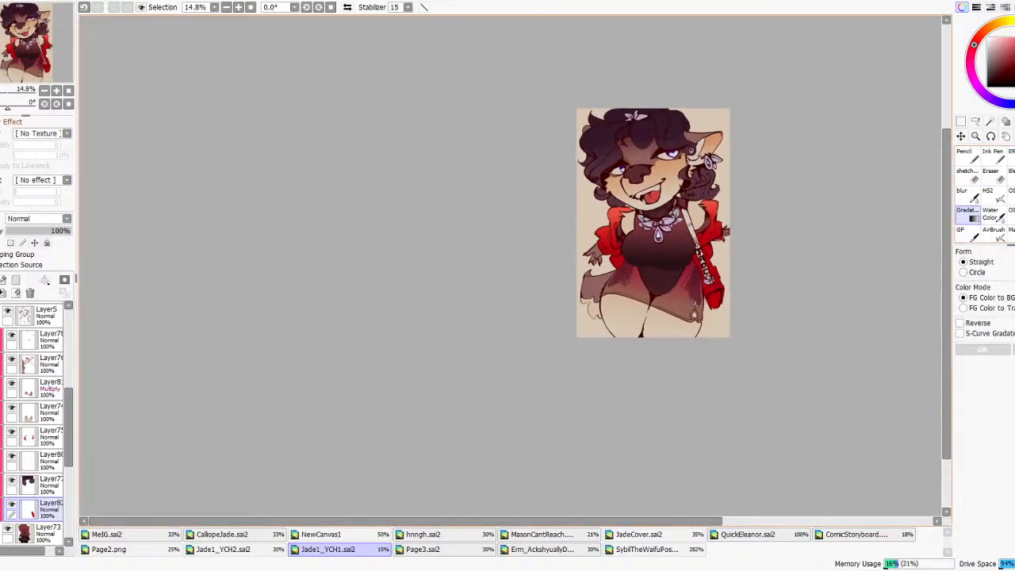
scroll(669, 276, up, 2)
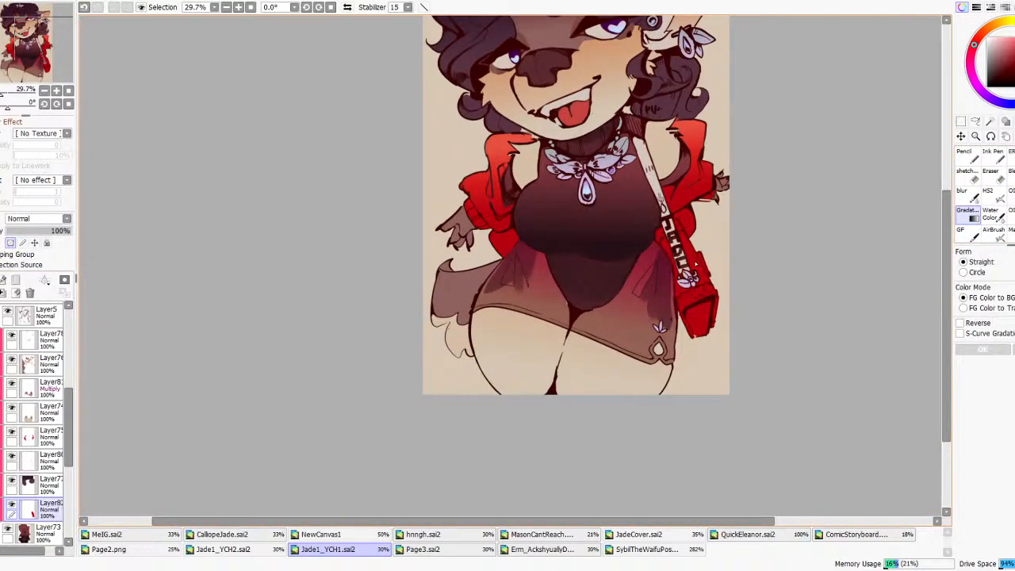
drag(707, 299, 712, 242)
scroll(716, 236, down, 3)
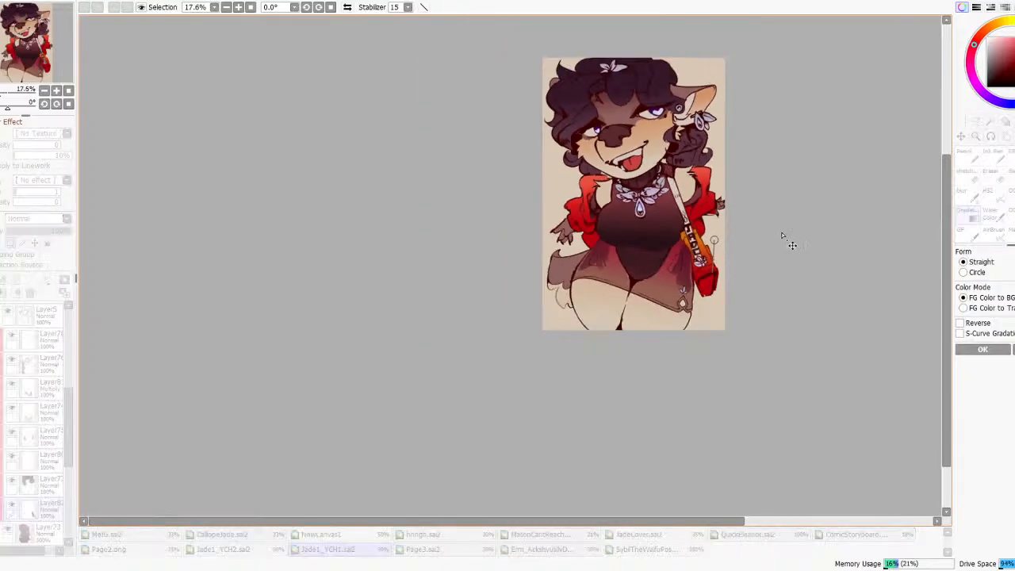
scroll(671, 214, up, 3)
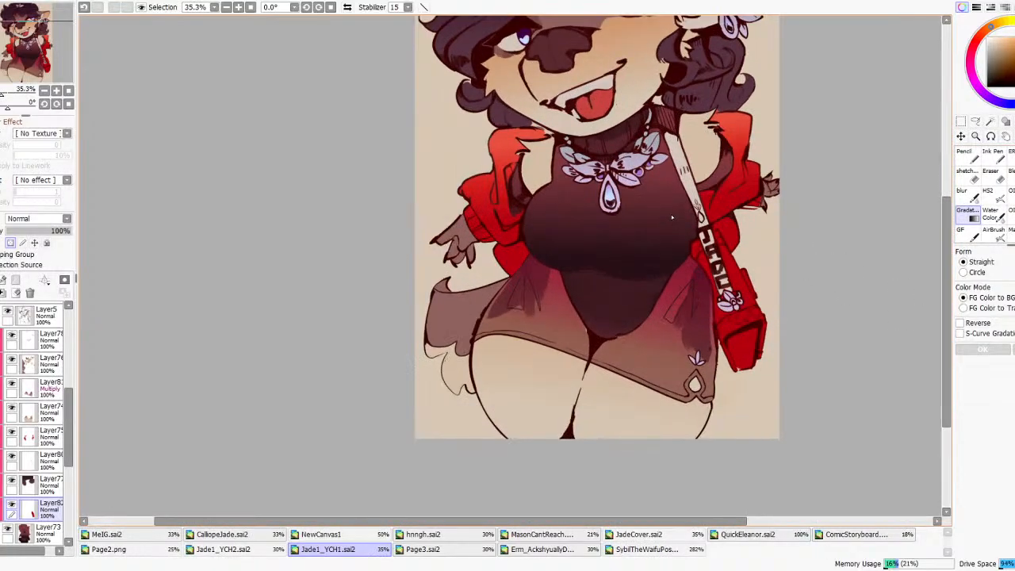
scroll(670, 214, up, 2)
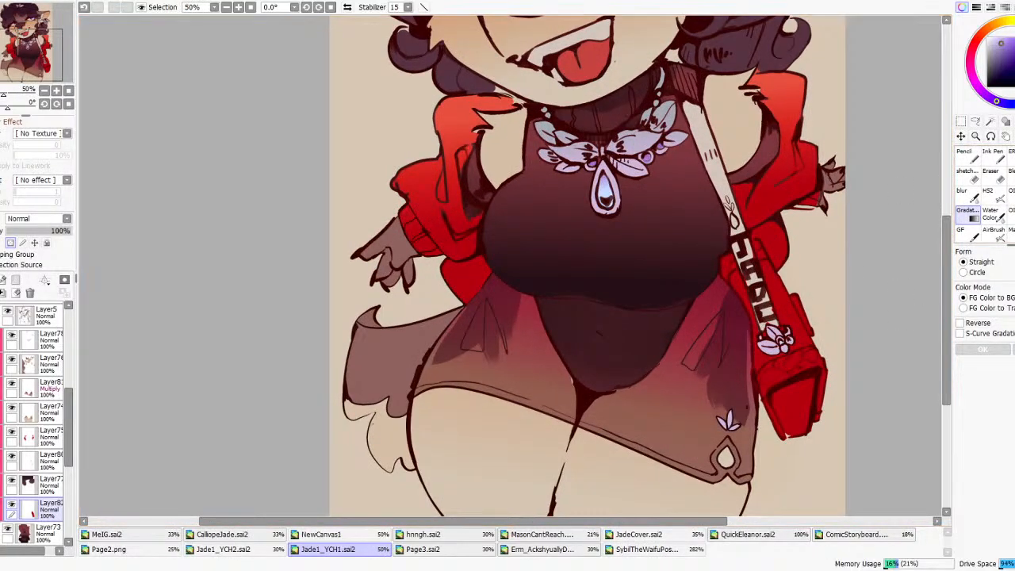
- Try a gradient from grey-blue to lavender on the bag, and cancel it
key(x)
right_click(660, 120)
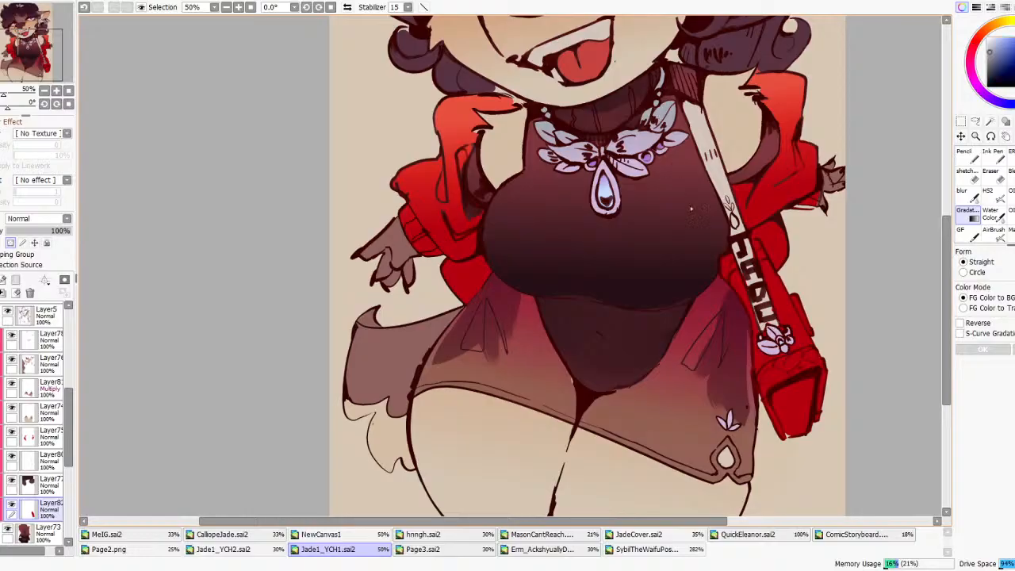
scroll(712, 222, down, 1)
drag(793, 327, 790, 251)
scroll(800, 262, down, 3)
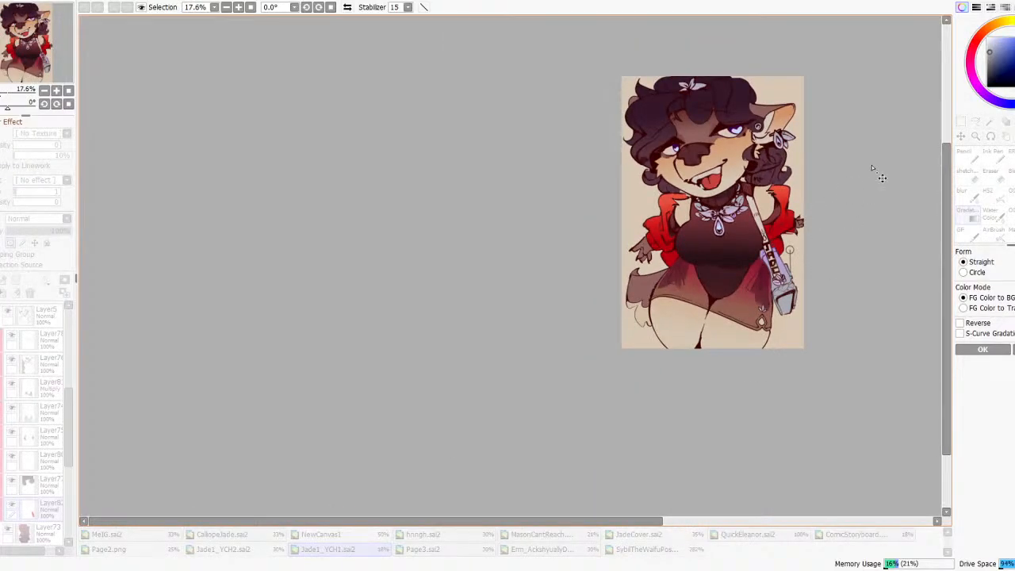
click(1014, 349)
scroll(741, 185, up, 3)
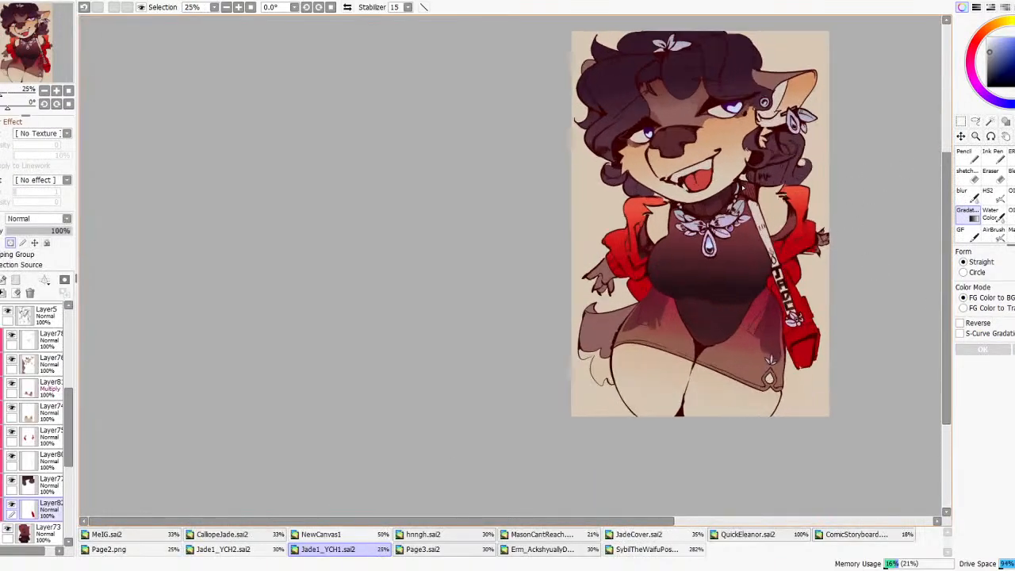
- Try a beige and lavender gradient on the bag, paling the lavender and toggling the reversed direction, and cancel it
right_click(759, 214)
drag(835, 363, 813, 277)
scroll(812, 274, down, 3)
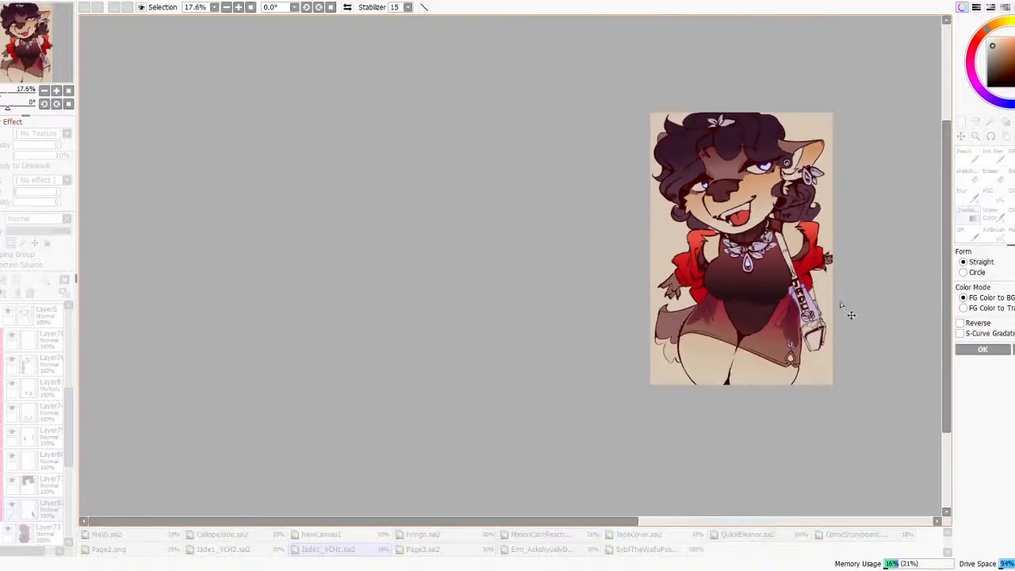
scroll(850, 314, up, 2)
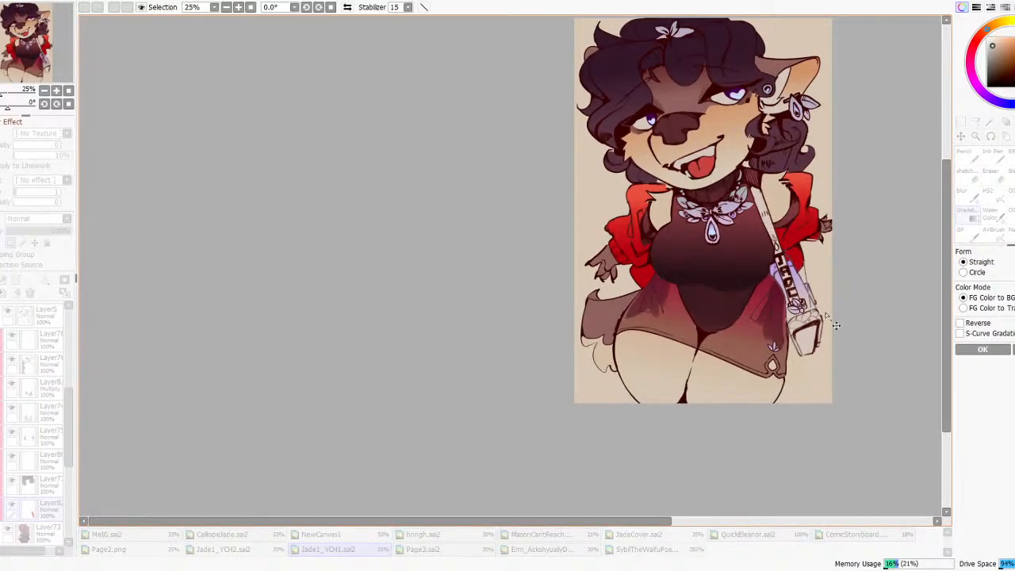
key(x)
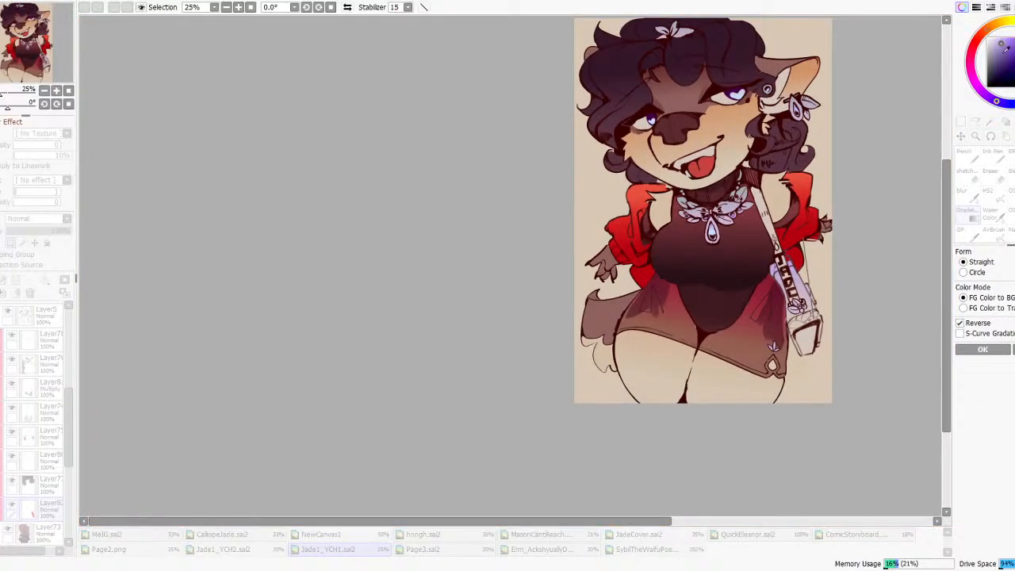
drag(995, 44, 991, 45)
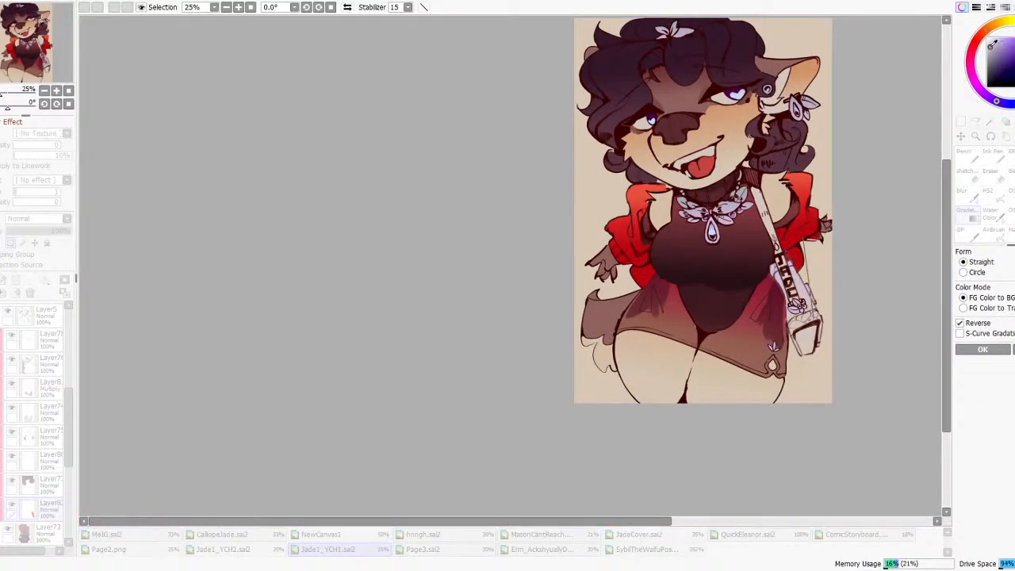
click(982, 325)
key(Escape)
- Apply a reversed straight gradient to the bag on Layer82 to turn it grey-brown
scroll(775, 215, up, 8)
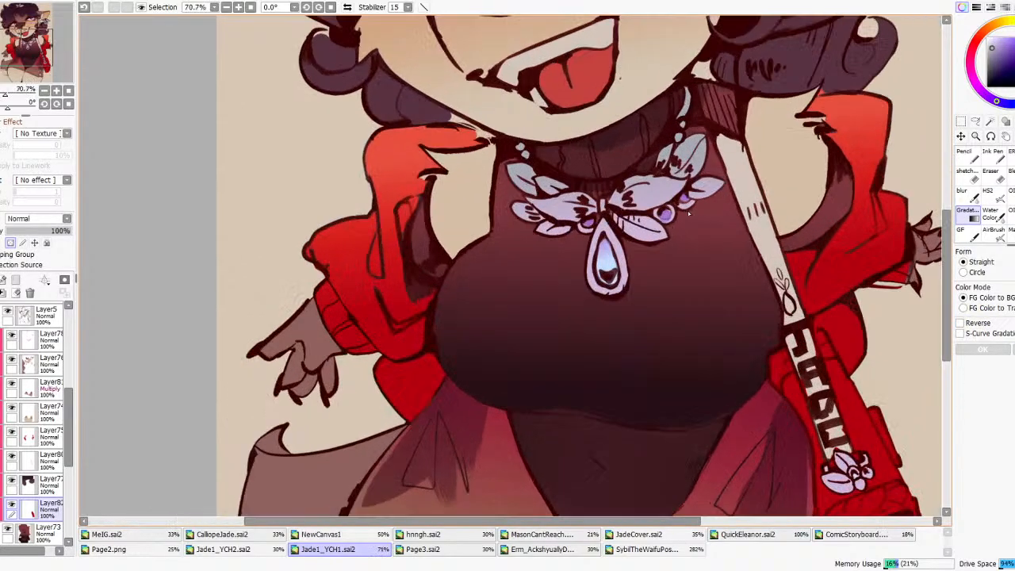
right_click(623, 181)
scroll(621, 181, down, 5)
drag(745, 377, 730, 262)
scroll(730, 261, down, 4)
click(961, 333)
click(968, 323)
click(961, 334)
scroll(772, 275, up, 2)
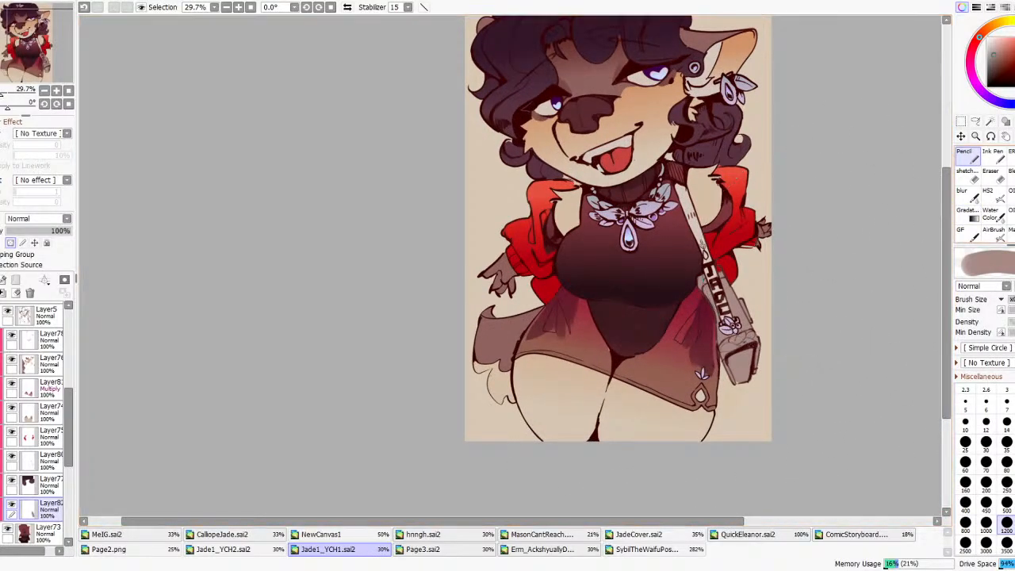
- Select the bag's front panel and upper body with the Magic Wand and fill both with pale beige on Layer82
key(w)
click(39, 317)
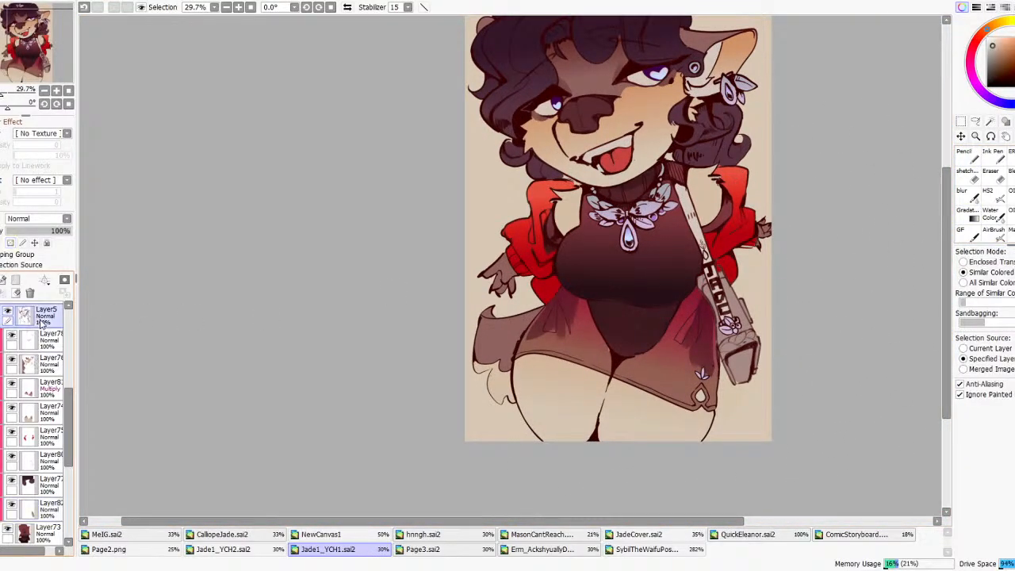
click(40, 509)
scroll(772, 351, up, 1)
click(743, 366)
scroll(768, 308, down, 4)
scroll(759, 316, up, 4)
click(735, 287)
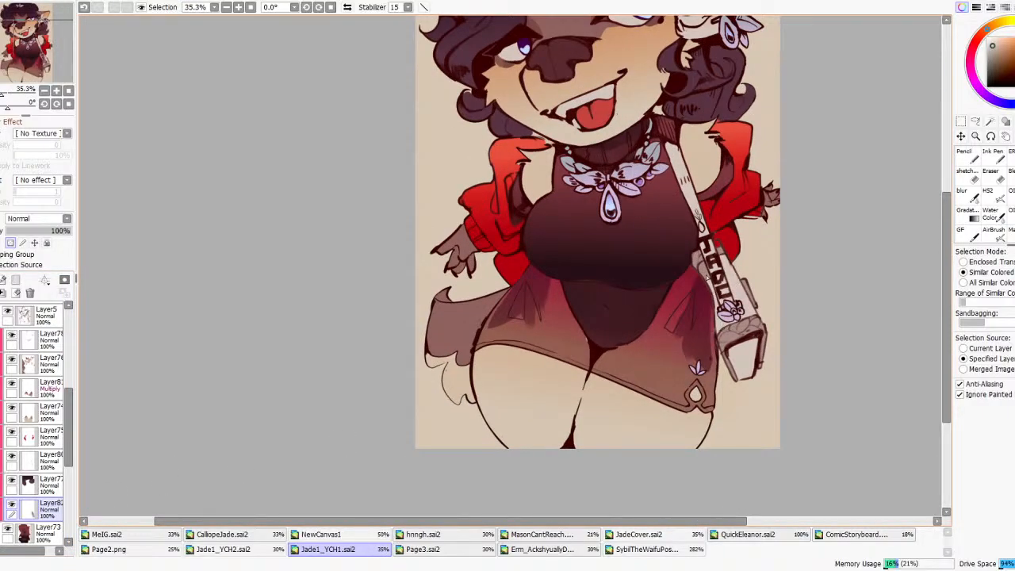
scroll(706, 274, down, 5)
scroll(737, 282, up, 5)
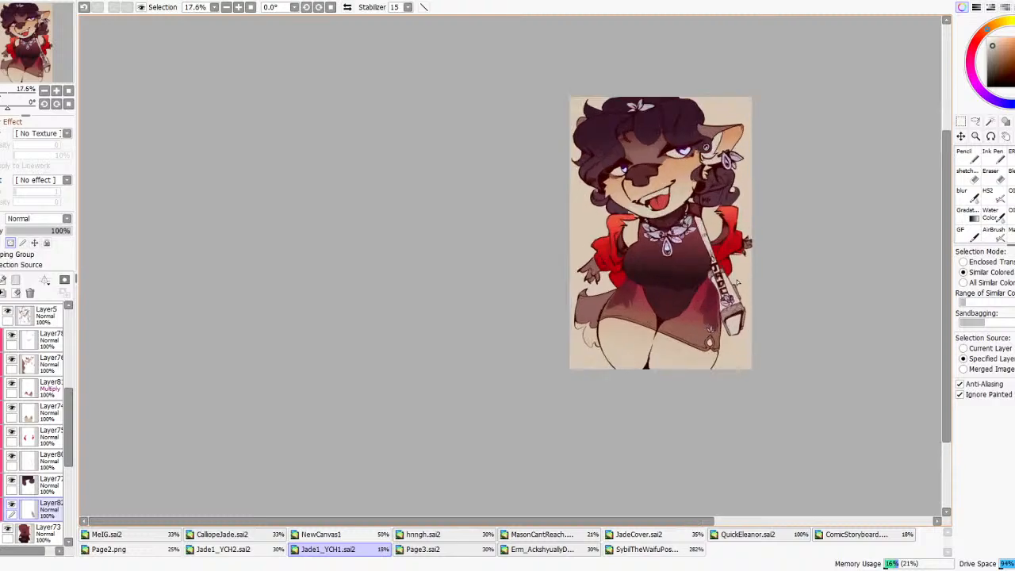
- Apply a straight, non-reversed gradient to the strap on Layer80, blending beige with the grey-brown sampled from the bag
key(g)
scroll(705, 236, up, 1)
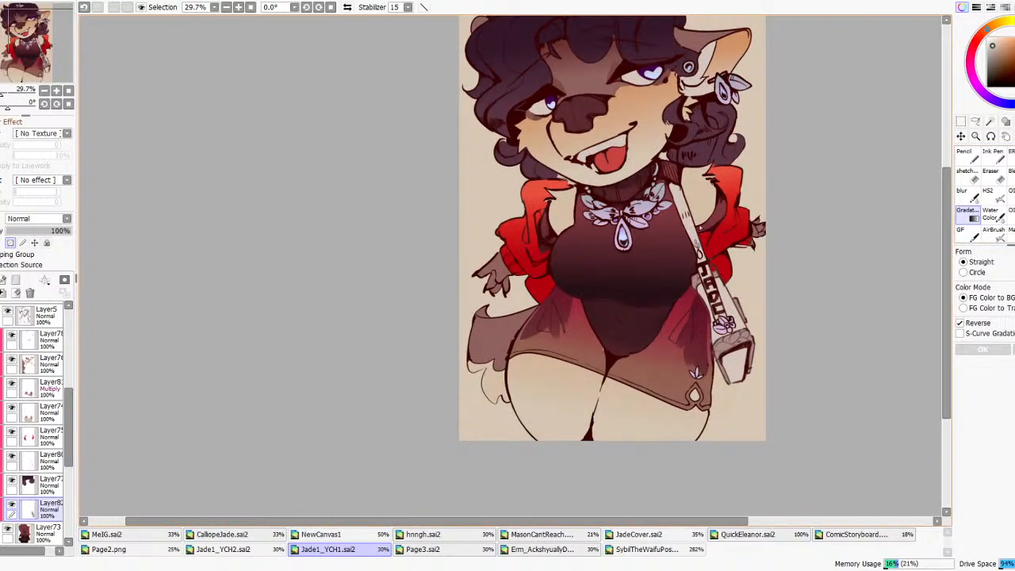
right_click(731, 343)
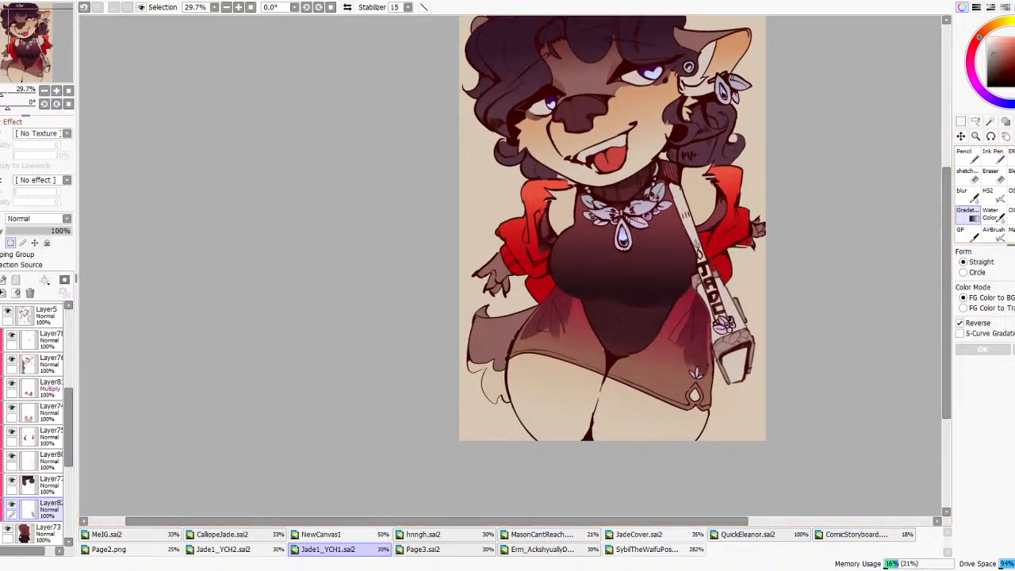
click(26, 471)
drag(725, 310, 705, 195)
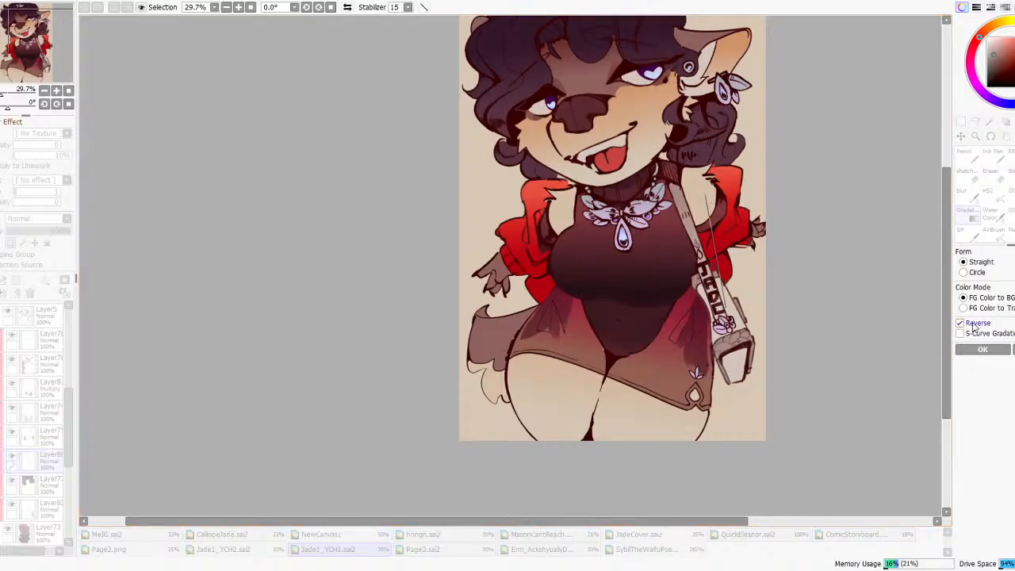
click(974, 327)
scroll(702, 250, down, 4)
scroll(713, 254, up, 3)
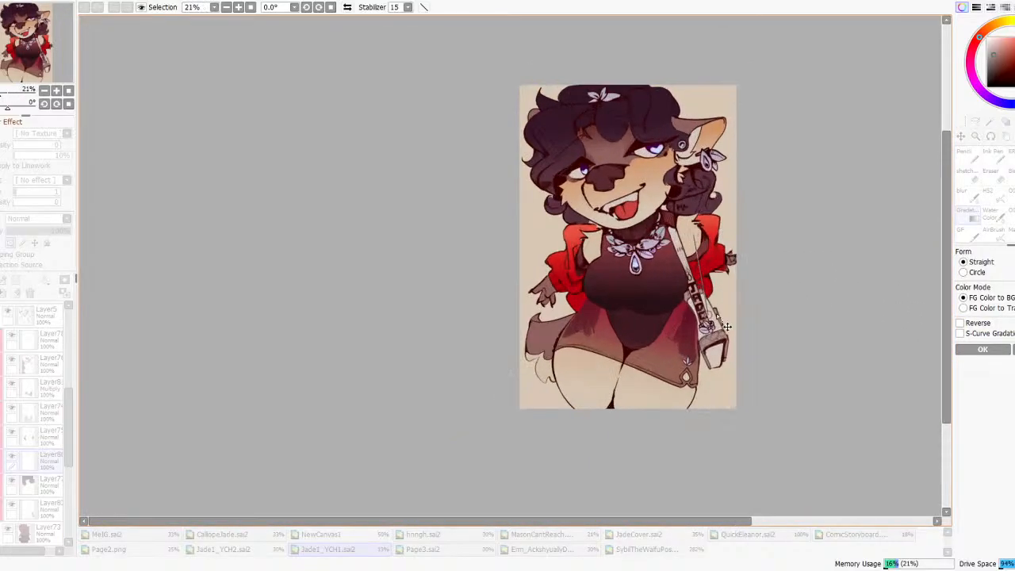
click(982, 349)
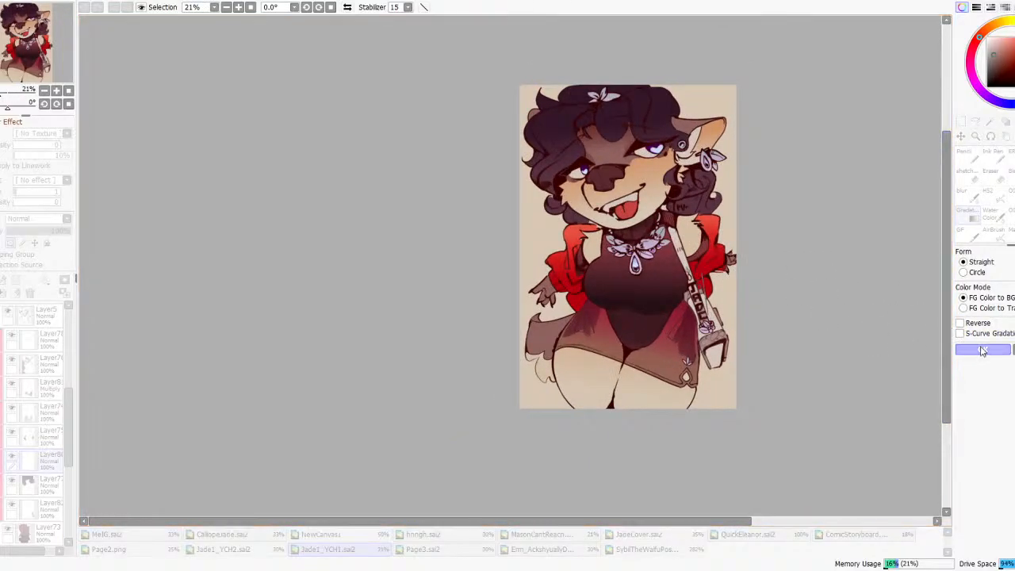
scroll(718, 289, down, 5)
scroll(718, 290, up, 3)
scroll(718, 289, up, 2)
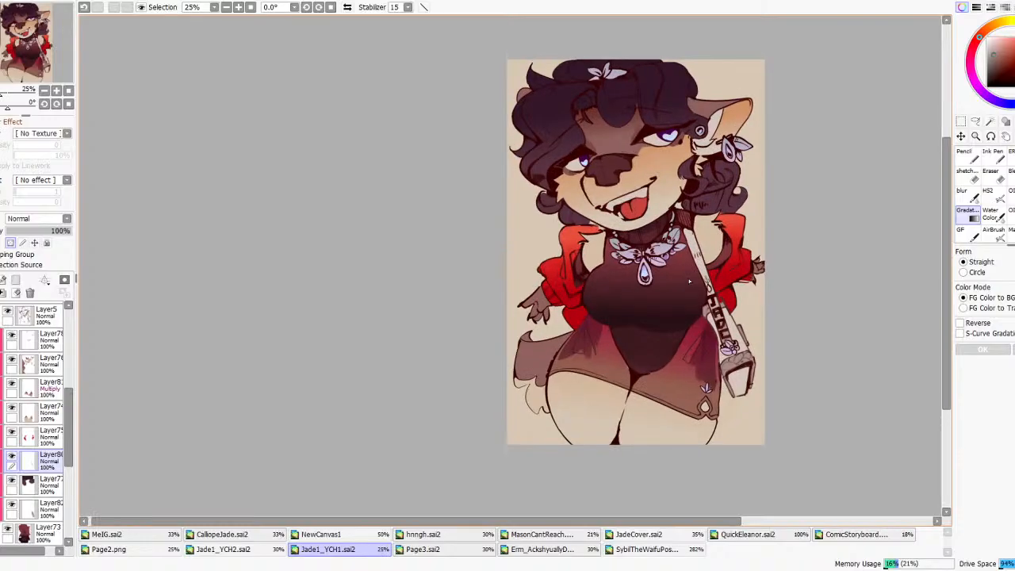
- Try purple and grey-blue hues for the bodysuit on Layer73 with a hue and saturation adjustment
click(44, 529)
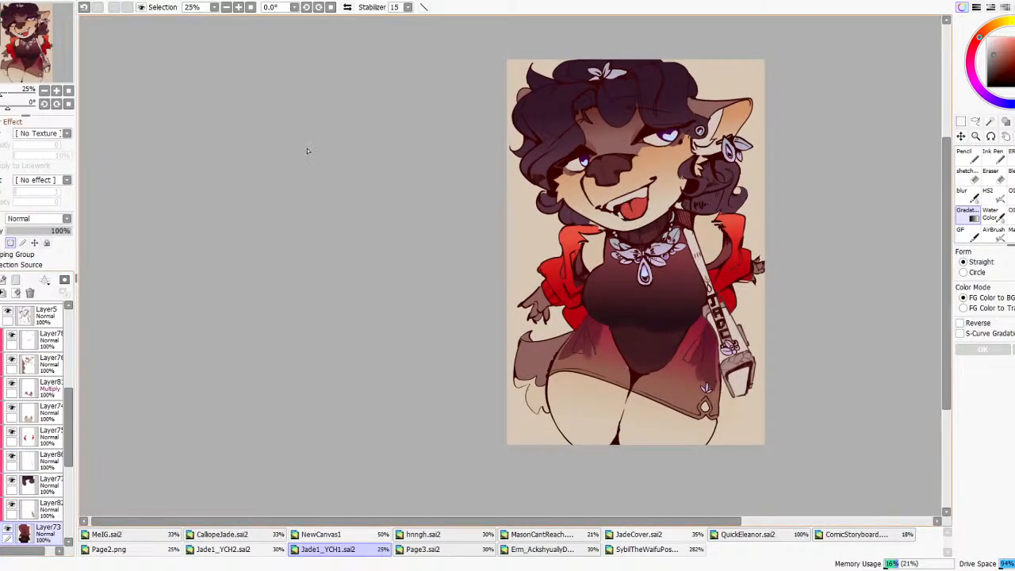
click(307, 16)
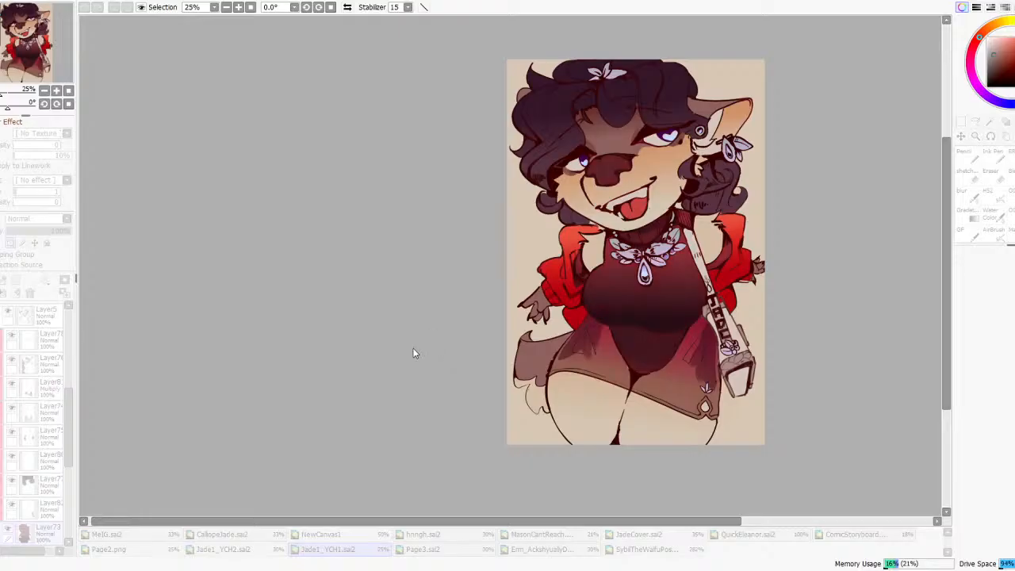
scroll(413, 353, down, 5)
scroll(336, 328, up, 3)
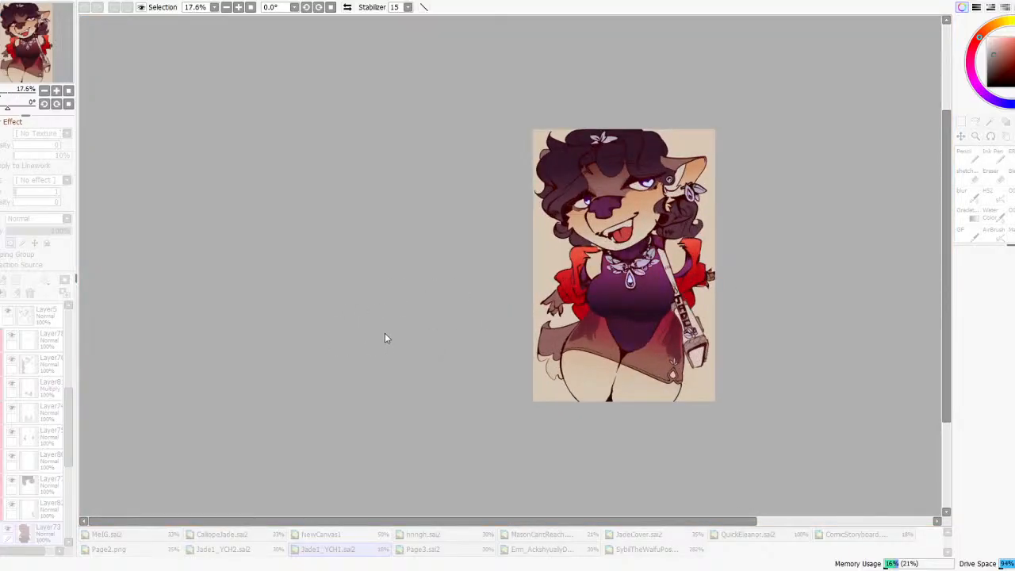
drag(391, 362, 411, 363)
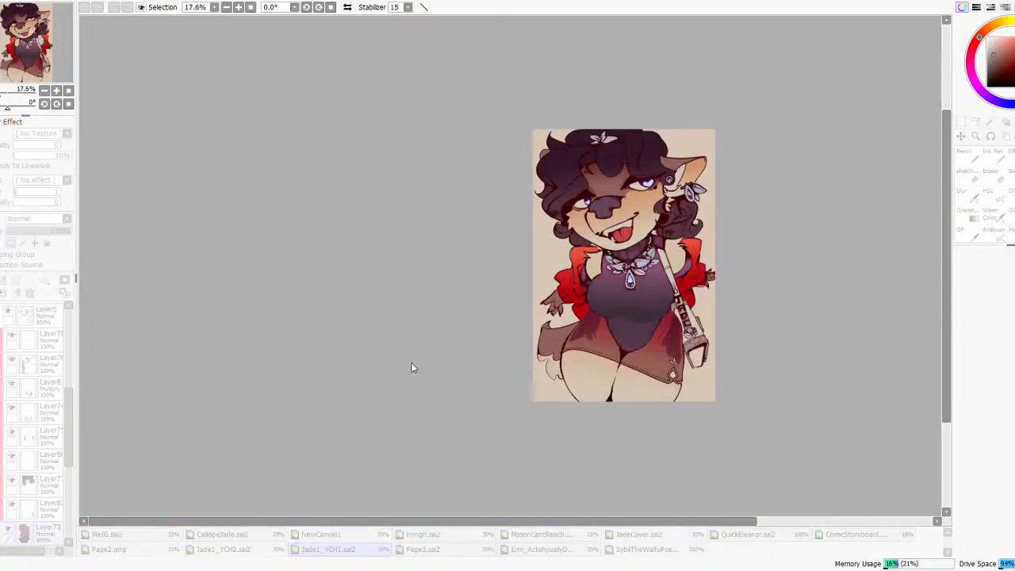
click(488, 399)
scroll(650, 267, up, 2)
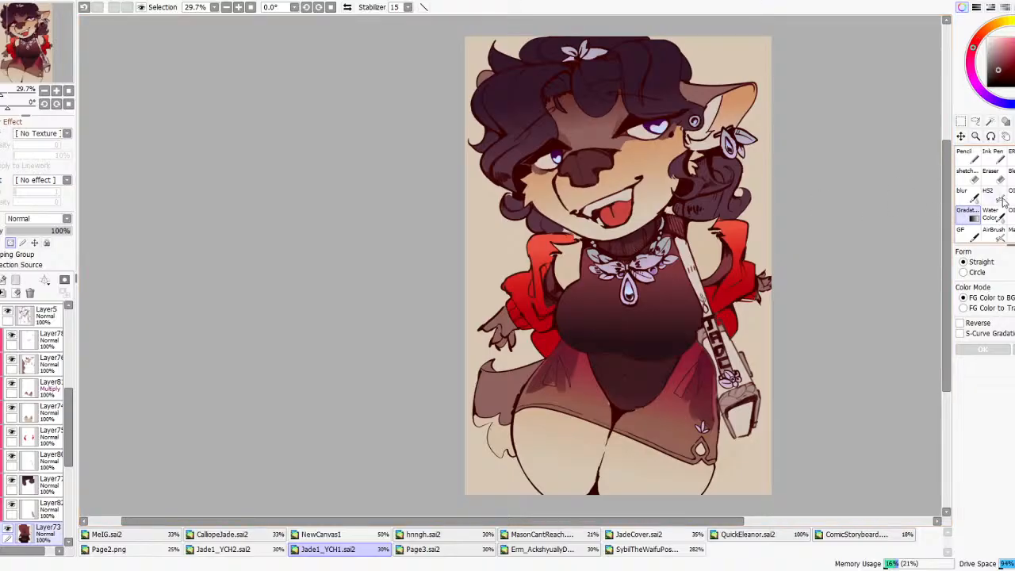
- Choose the HS2 brush at size 14 and add a new clipped layer directly above Layer73 for bodysuit details
key(n)
scroll(648, 236, down, 5)
scroll(626, 246, up, 3)
drag(623, 249, 602, 266)
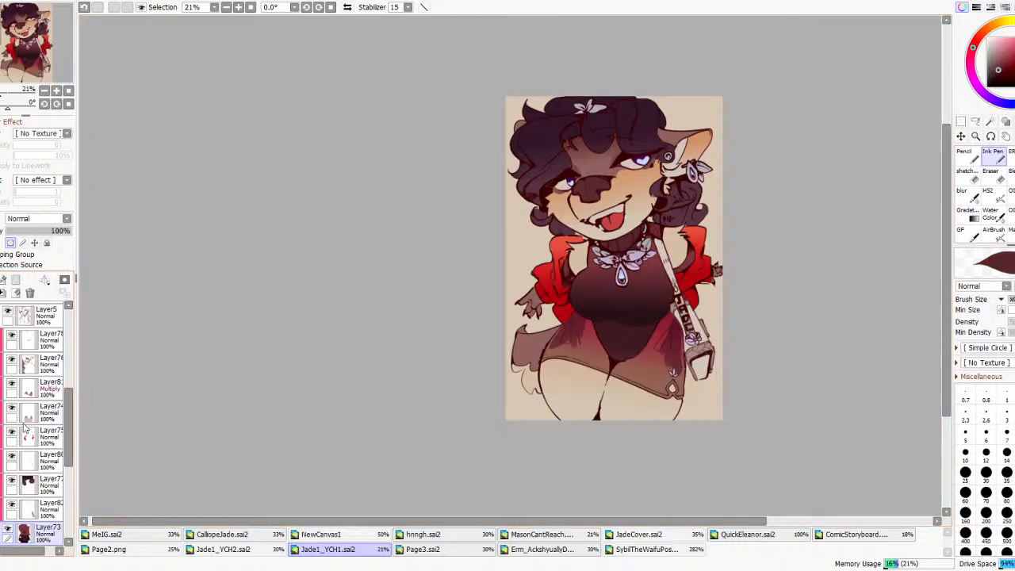
scroll(13, 459, up, 3)
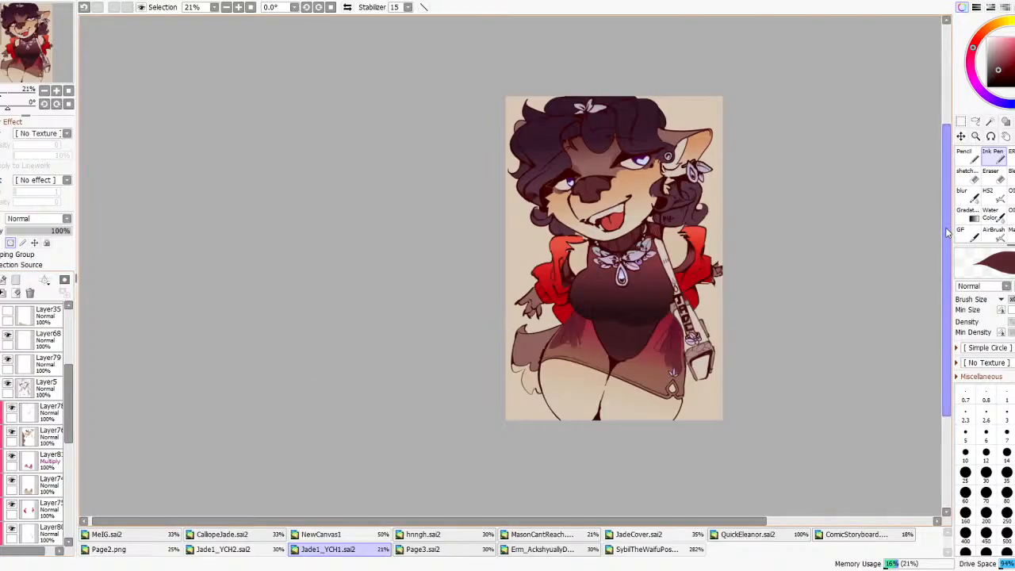
click(992, 195)
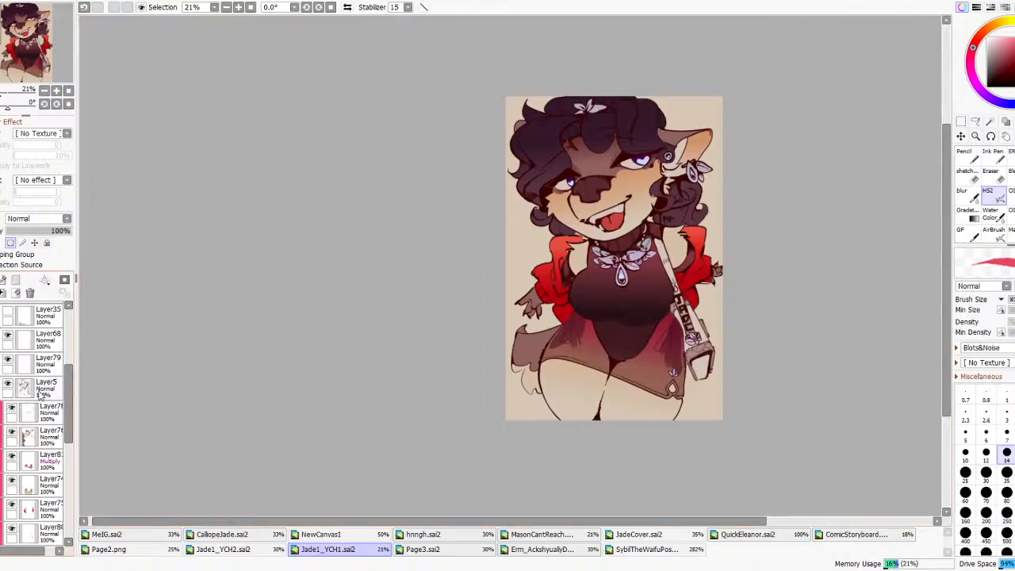
scroll(57, 414, down, 2)
scroll(57, 414, down, 1)
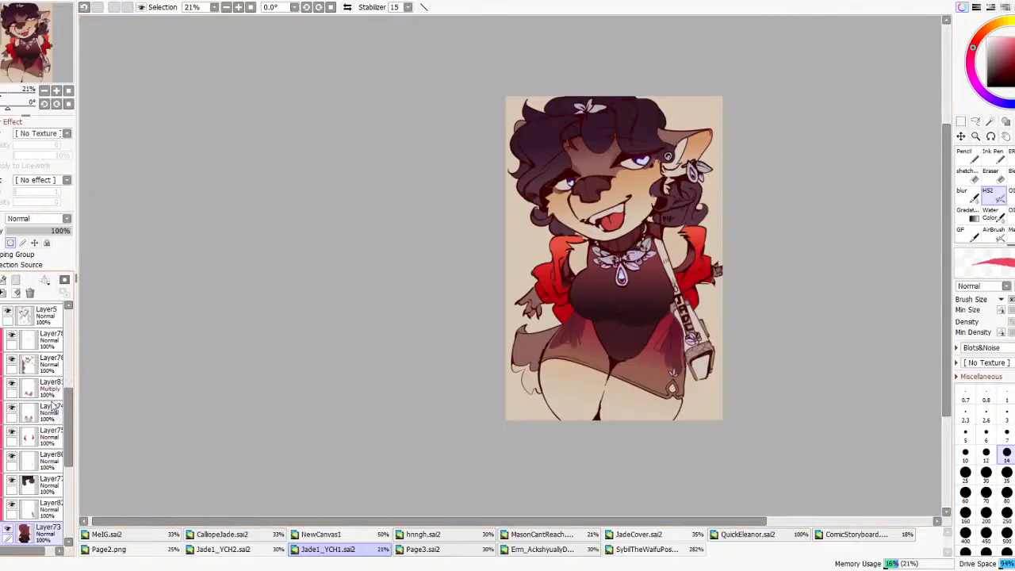
click(17, 481)
click(30, 532)
click(2, 280)
- Try sketching a small pink diamond and leaf-shaped outlines on the chest beside the necklace, undoing the attempts
scroll(624, 268, up, 3)
scroll(709, 277, up, 2)
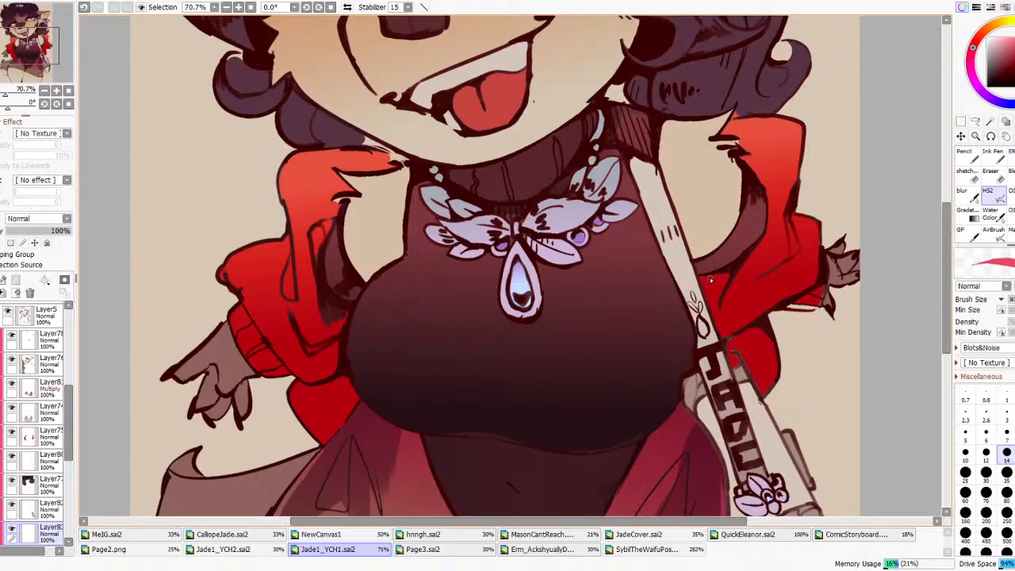
mouse_move(615, 260)
mouse_down()
mouse_move(636, 271)
mouse_move(641, 242)
mouse_up()
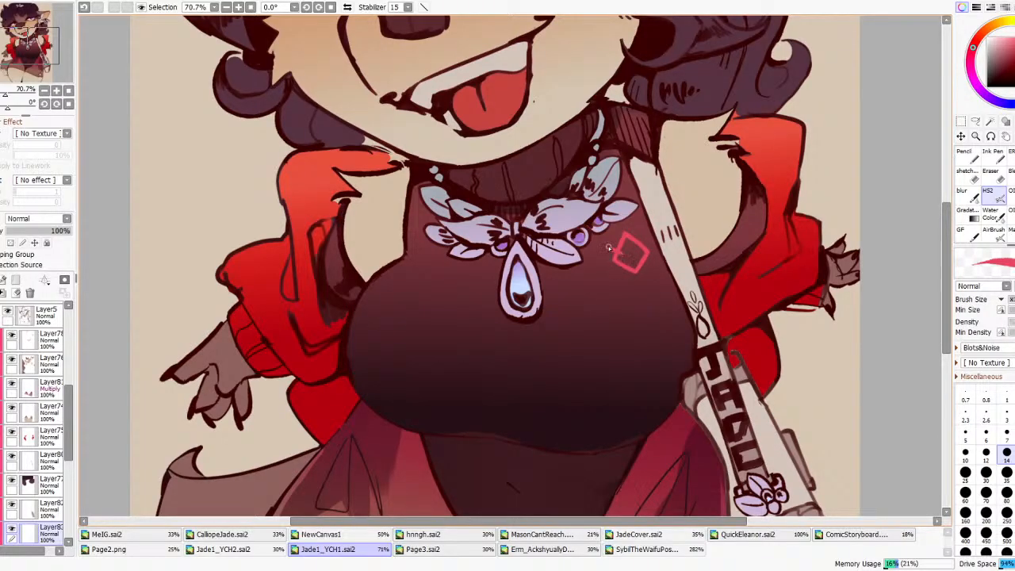
key(ctrl+z)
key(ctrl+z)
key(ctrl+z)
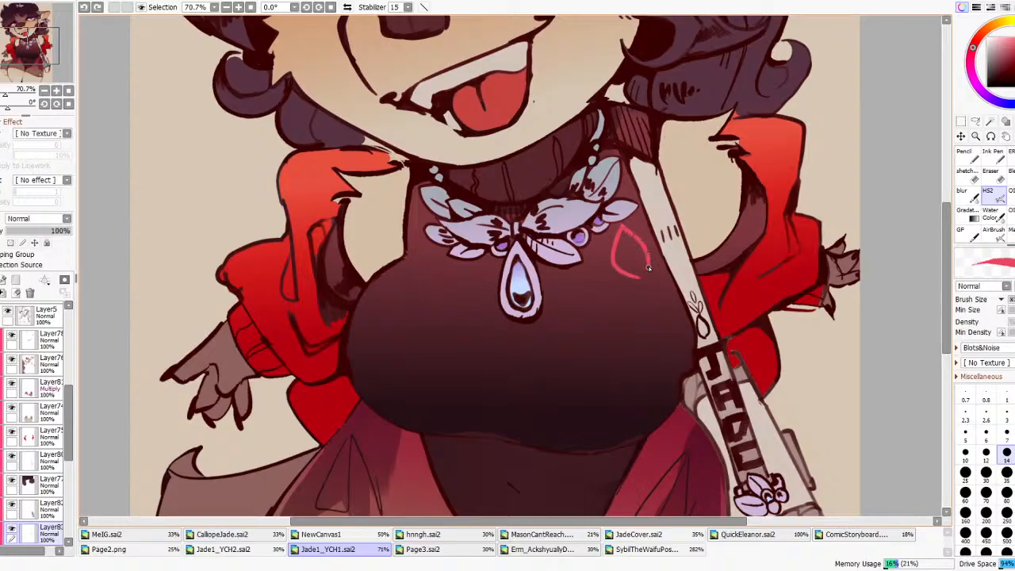
key(ctrl+z)
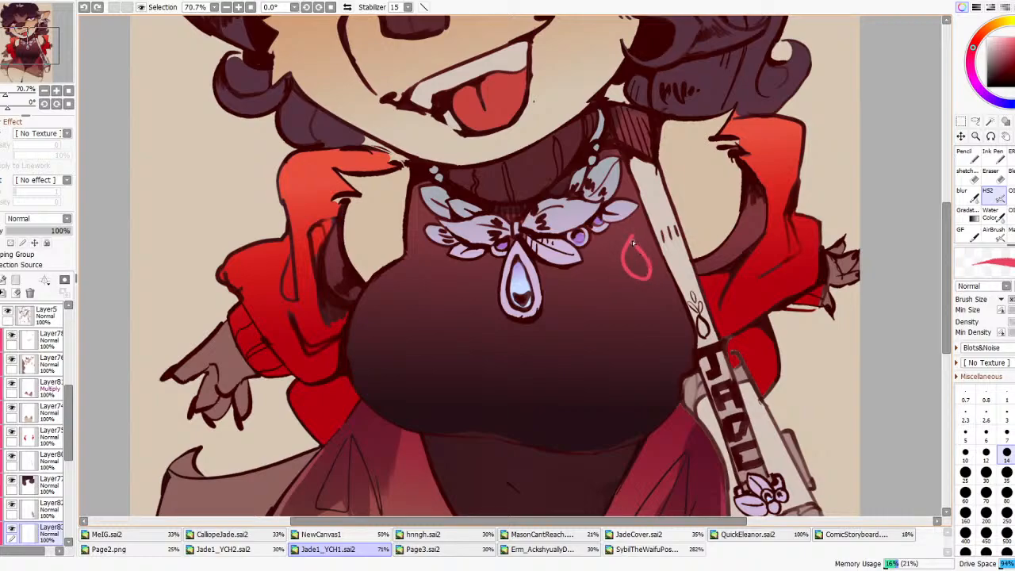
- Try a cluster of small pink teardrop and petal motifs on the chest between the necklace and the strap
drag(633, 239, 634, 250)
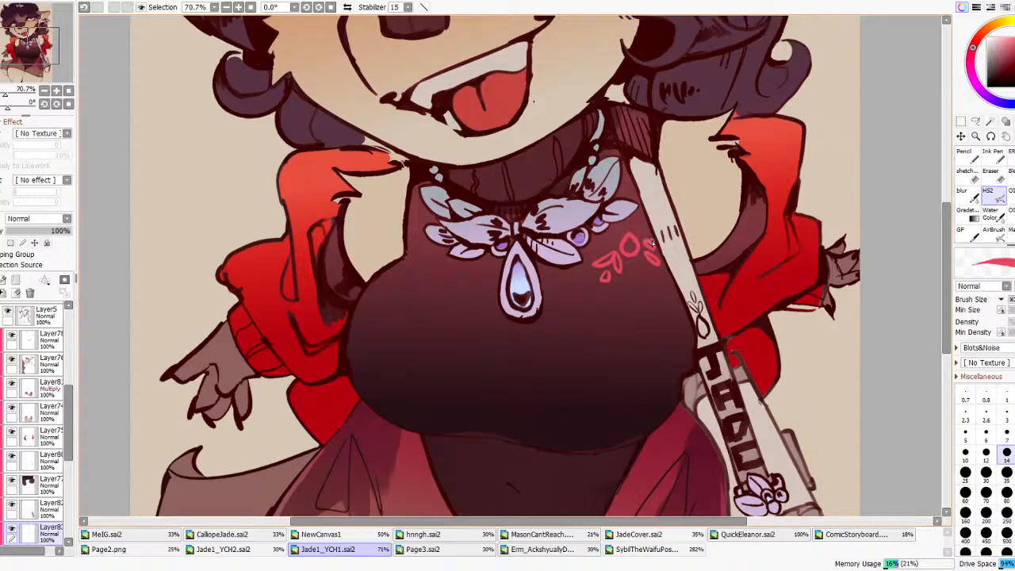
scroll(653, 239, down, 8)
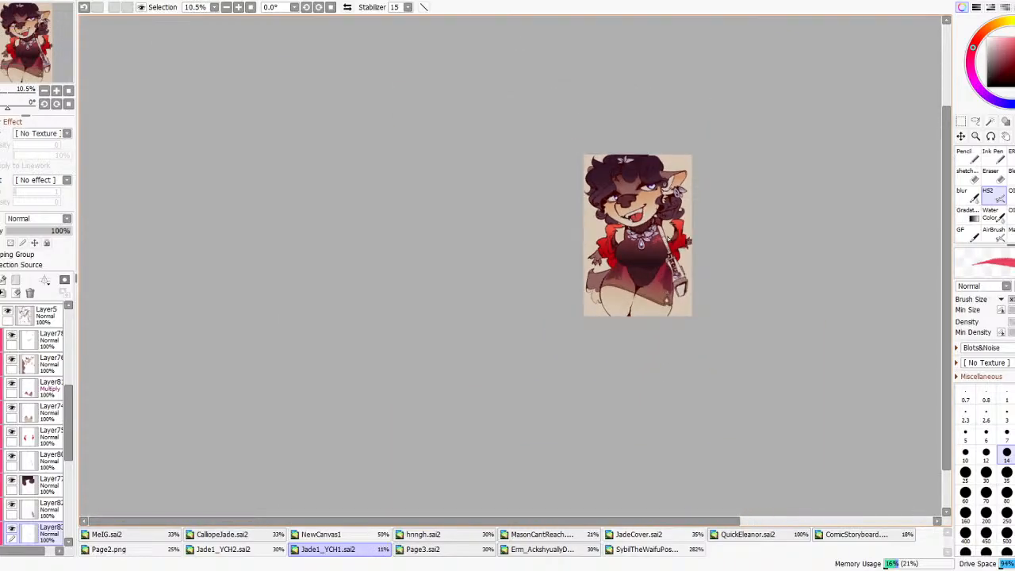
scroll(668, 239, up, 6)
scroll(655, 251, down, 4)
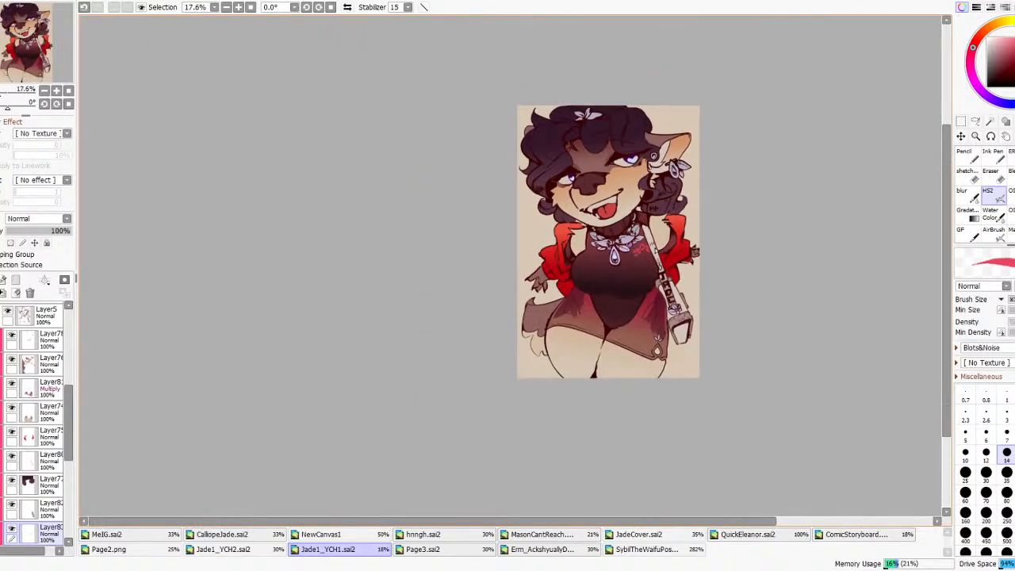
scroll(655, 251, down, 3)
- Try pink hatch marks and a trim line across the upper chest of the bodysuit, undoing them
scroll(665, 250, up, 6)
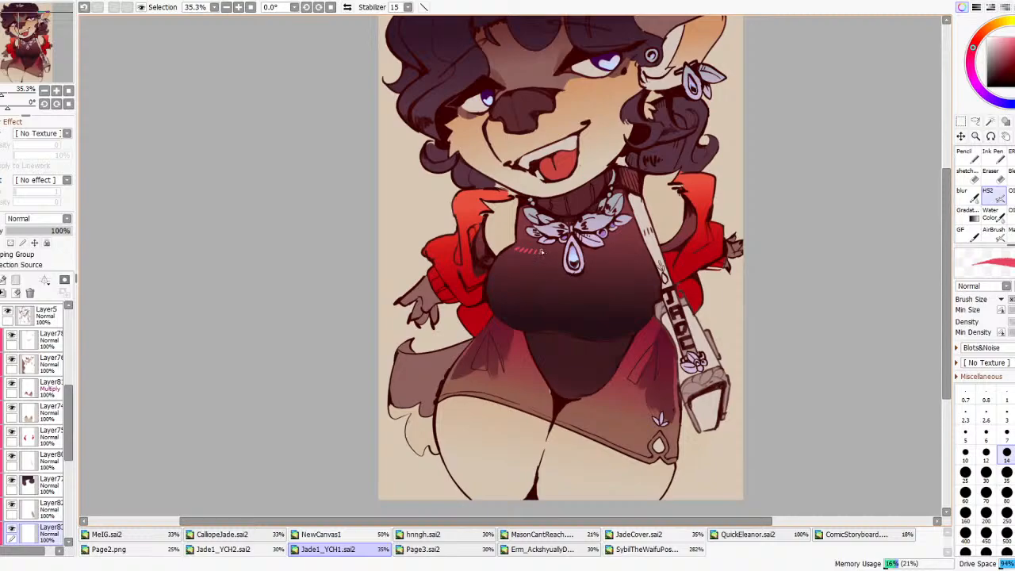
key(ctrl+z)
mouse_move(529, 250)
mouse_down()
mouse_move(561, 265)
mouse_move(550, 265)
mouse_move(569, 293)
mouse_move(642, 247)
mouse_up()
key(ctrl+z)
scroll(655, 238, down, 4)
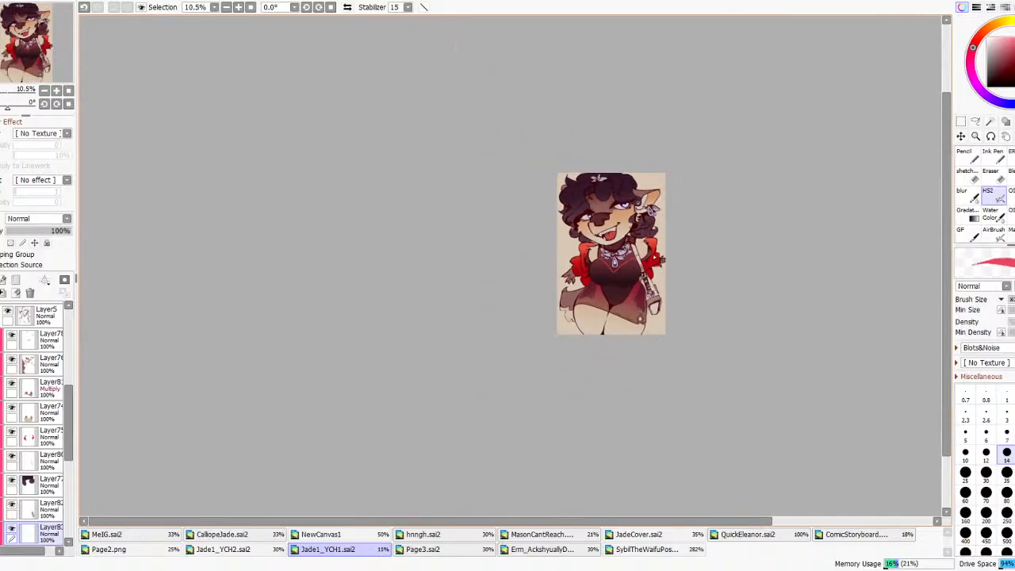
- Draw a pink sweetheart-shaped trim line across the chest, dipping to a point below the pendant
scroll(471, 279, up, 4)
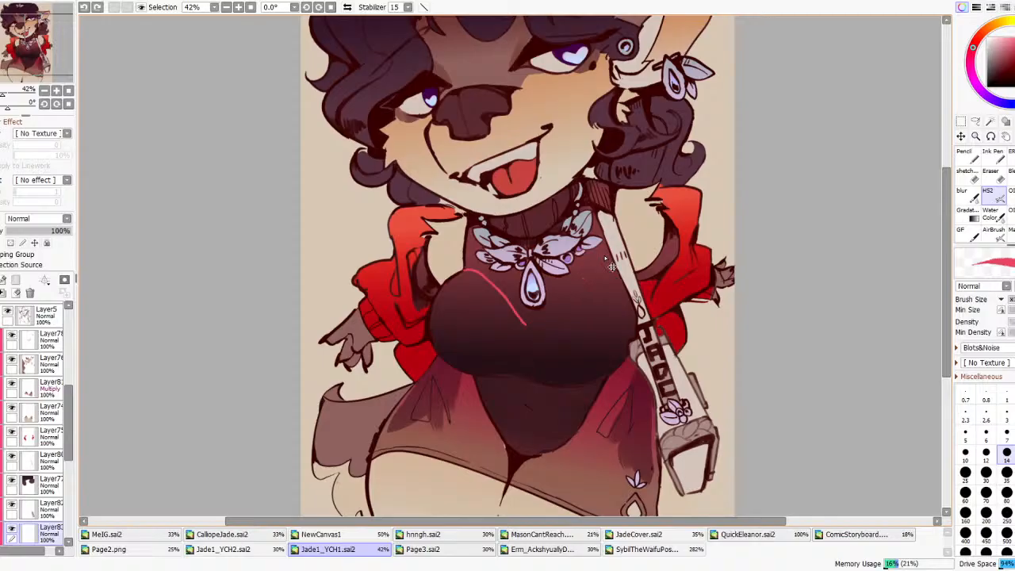
mouse_move(440, 285)
mouse_down()
mouse_move(525, 342)
mouse_move(546, 334)
mouse_move(528, 343)
mouse_move(619, 295)
mouse_up()
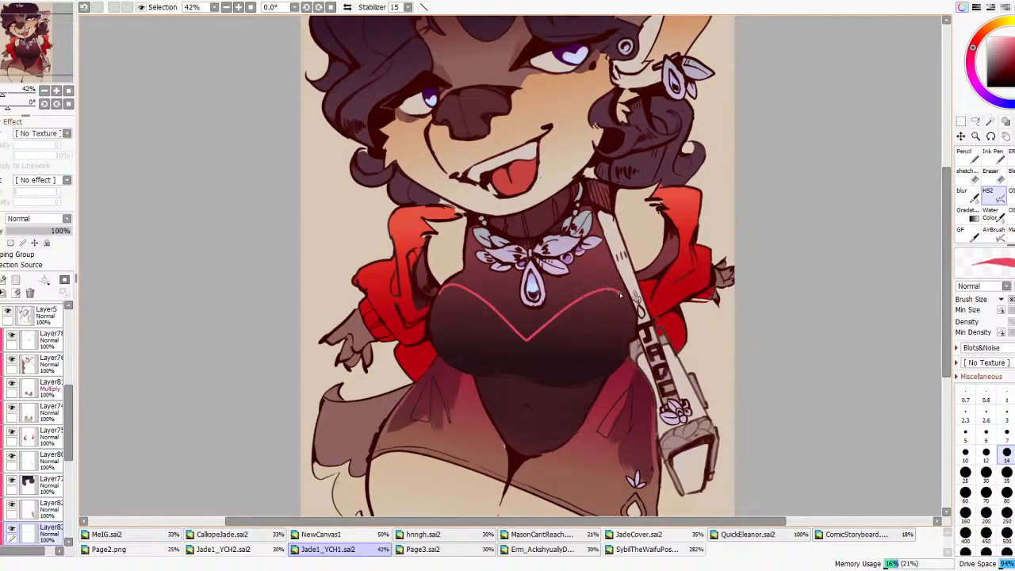
scroll(664, 274, down, 6)
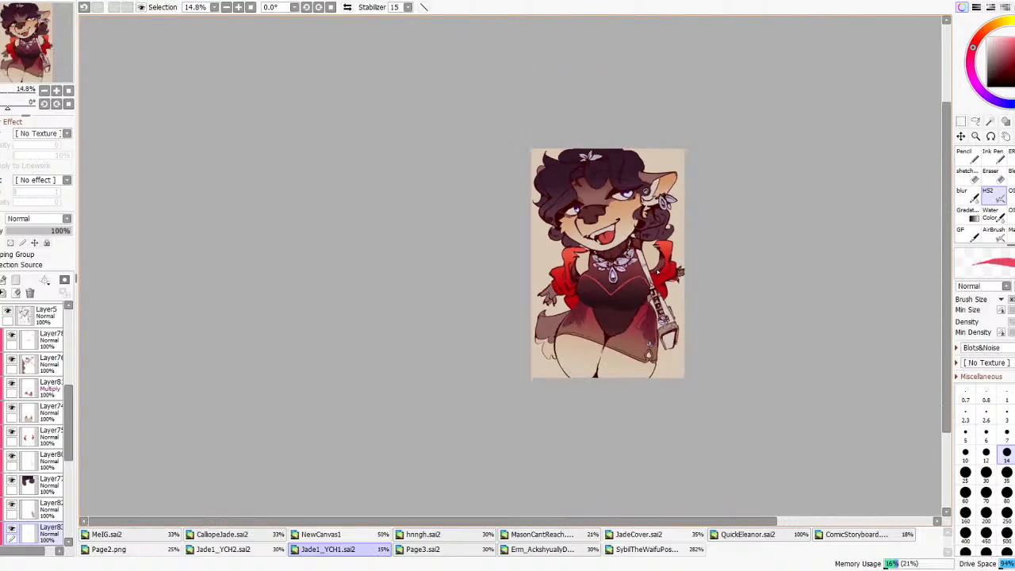
- Preserve the opacity of the trim line's layer and choose the Gradation tool
click(970, 216)
scroll(605, 314, up, 3)
click(11, 243)
- Try a straight, reversed gradient on the chest trim line, testing yellow, tan and pink hues, and cancel it
drag(580, 252, 630, 264)
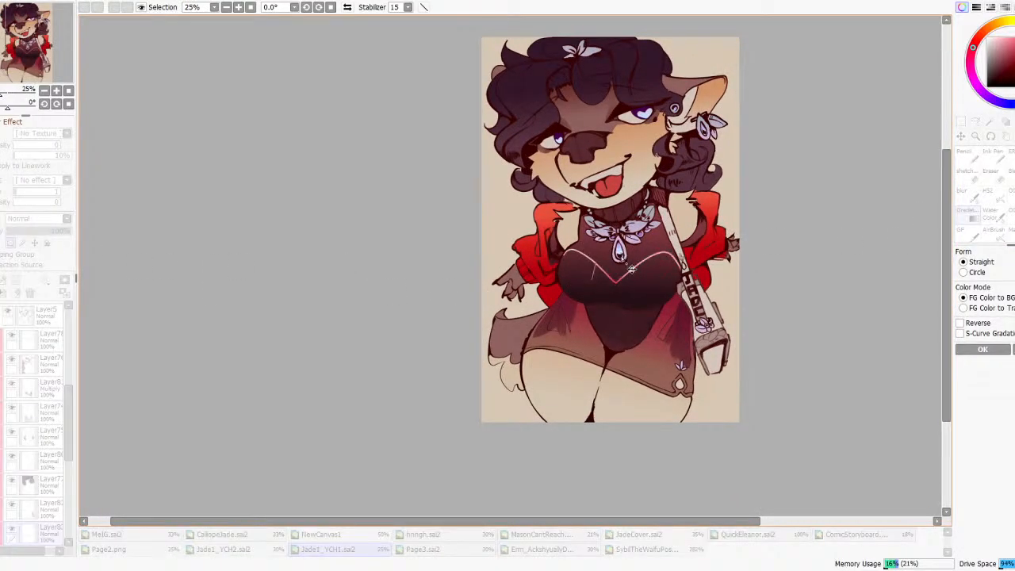
click(959, 322)
scroll(680, 308, down, 3)
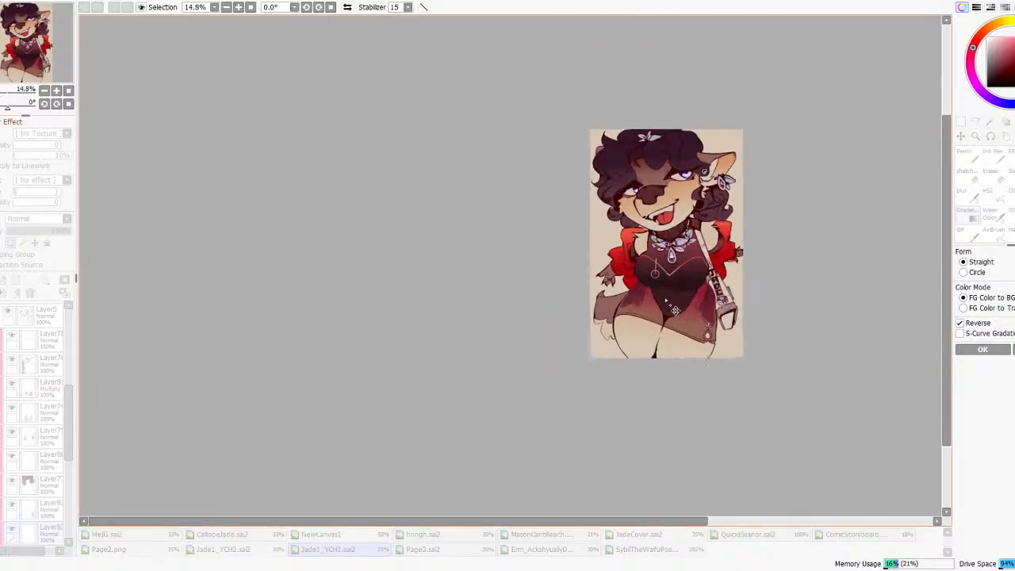
scroll(680, 307, up, 3)
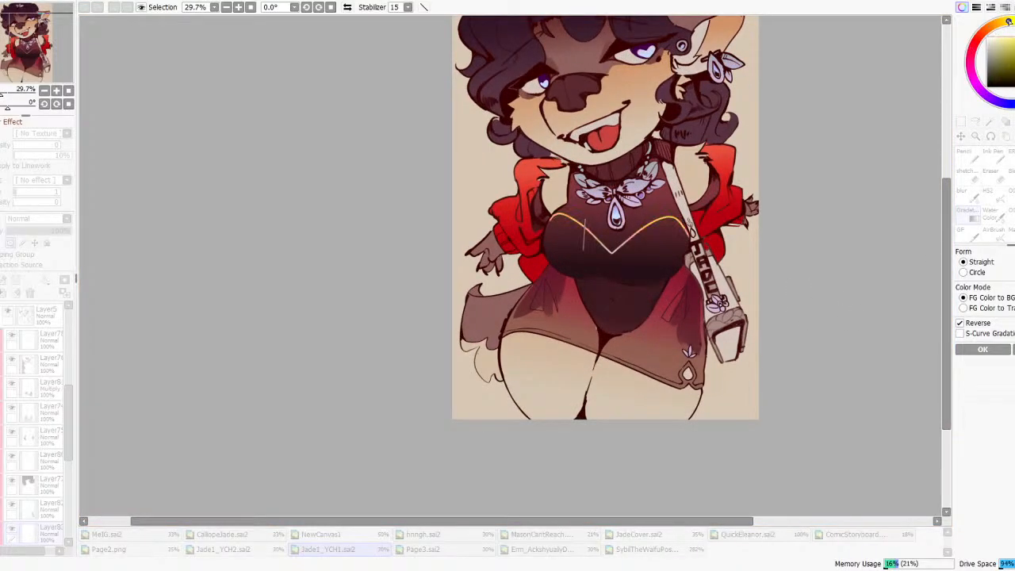
scroll(669, 261, down, 2)
scroll(669, 261, up, 2)
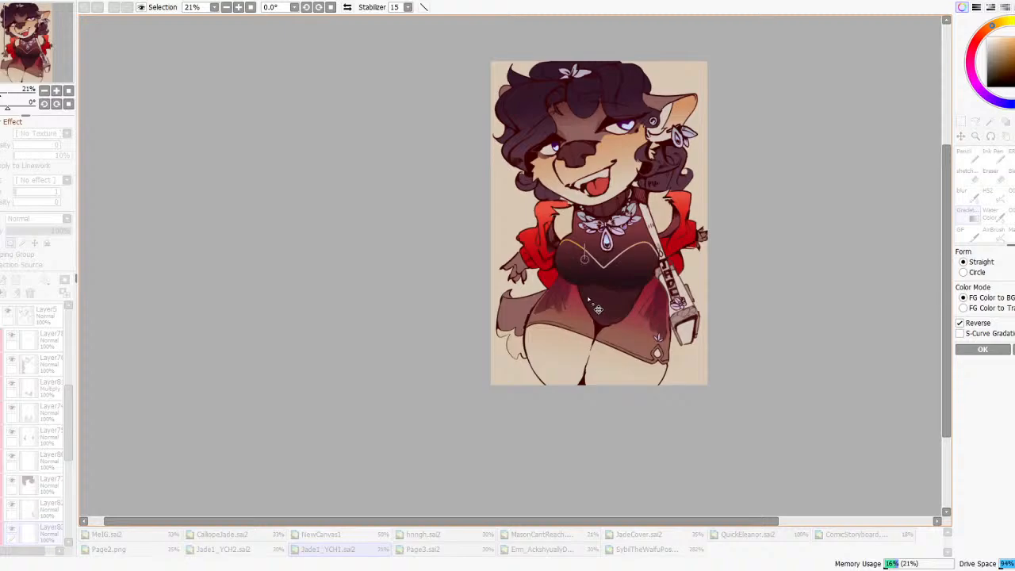
click(968, 55)
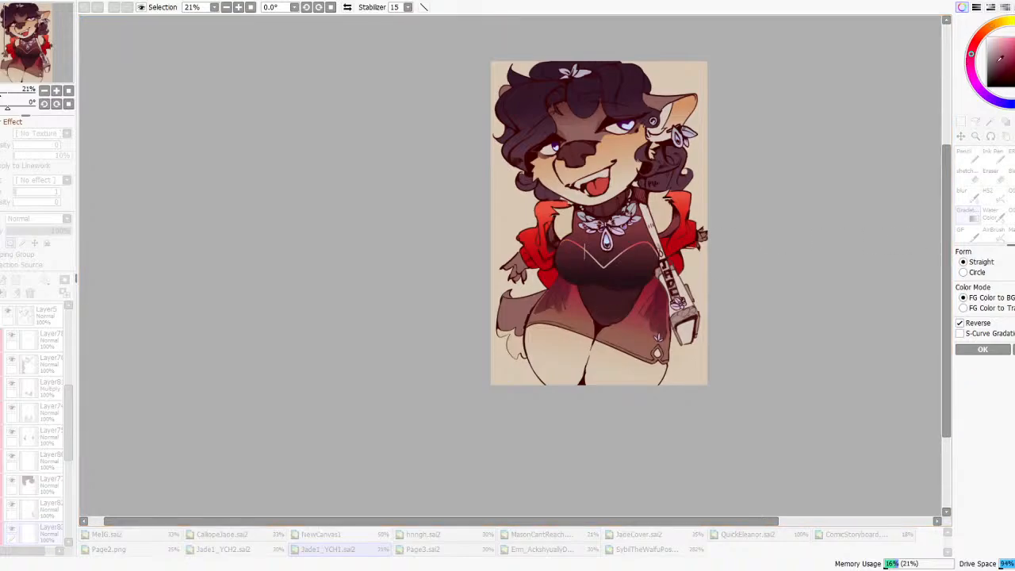
key(Escape)
- Recolour the chest trim line with the Pencil at size 1200, testing beige and settling on pale lavender
click(968, 157)
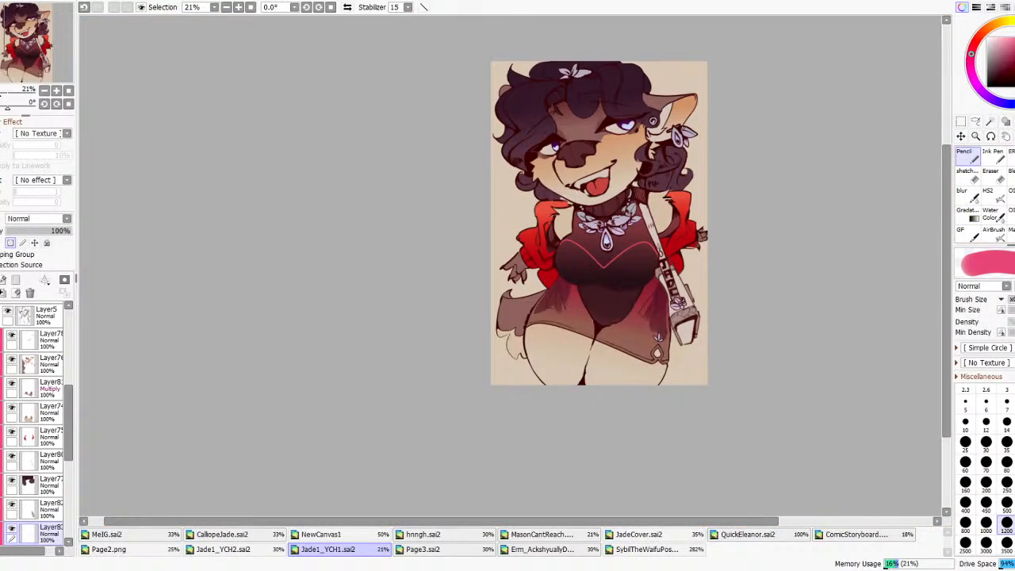
scroll(619, 224, down, 3)
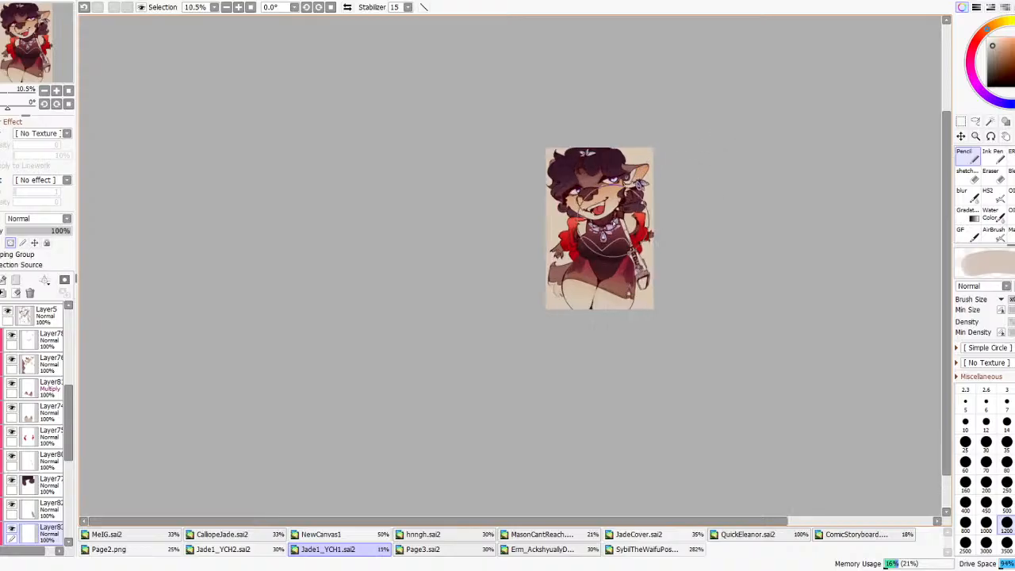
scroll(650, 202, up, 4)
scroll(634, 240, down, 2)
scroll(634, 240, down, 2)
- Compare the illustration with the trim line's layer hidden and shown, and examine the lavender line close up and from afar
click(11, 531)
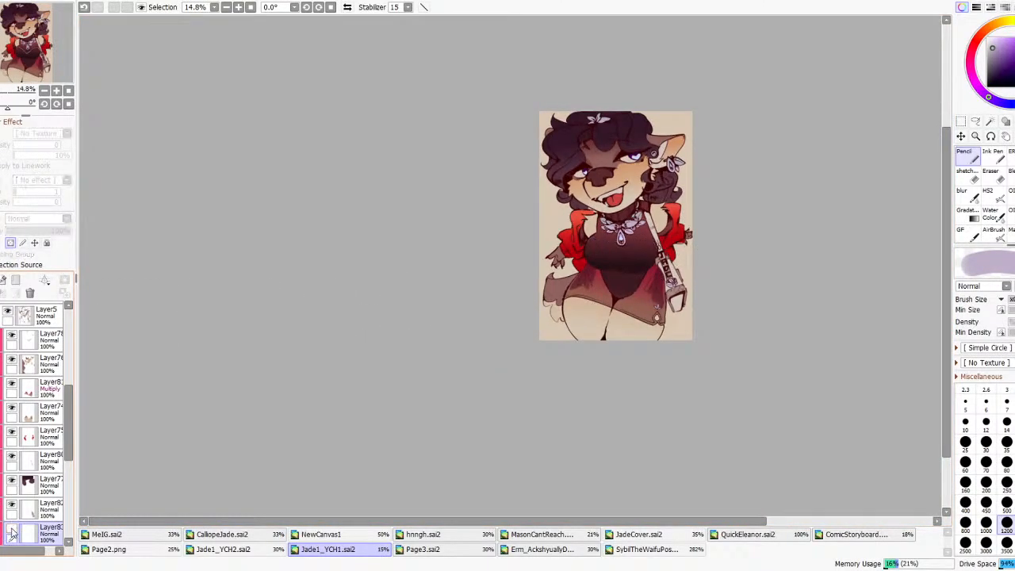
click(12, 532)
scroll(608, 349, down, 2)
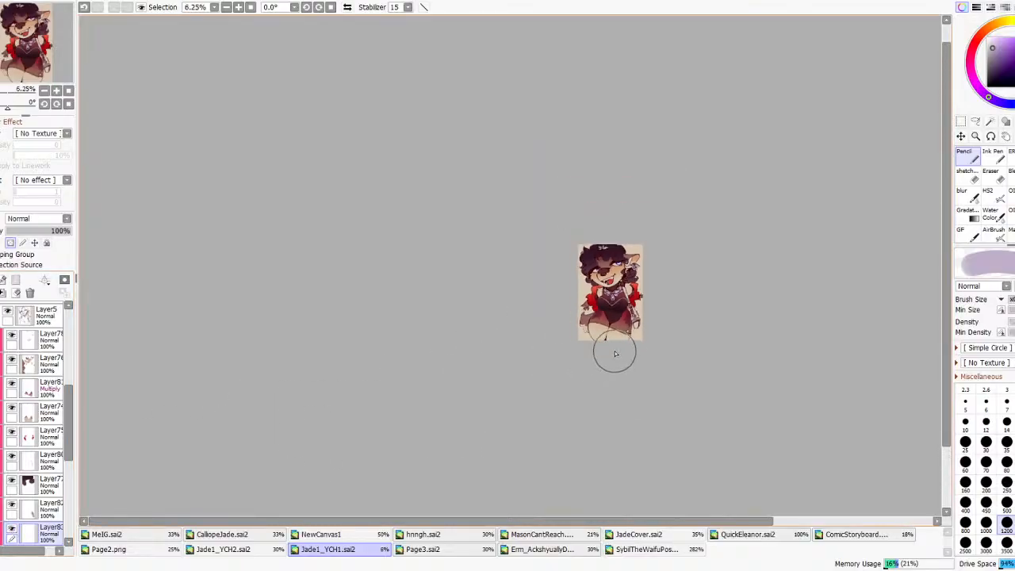
scroll(610, 324, up, 5)
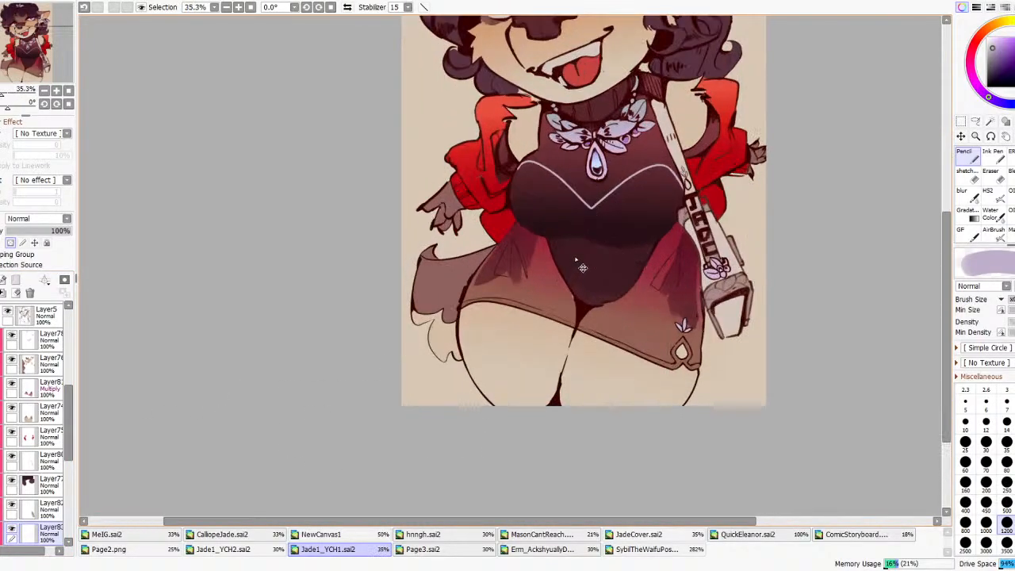
scroll(585, 260, down, 4)
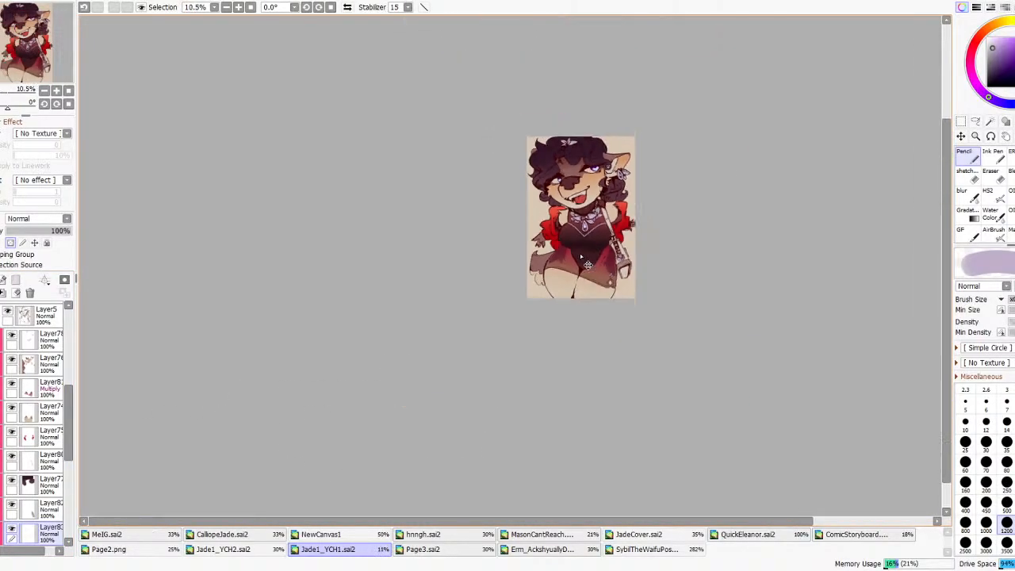
scroll(626, 249, up, 3)
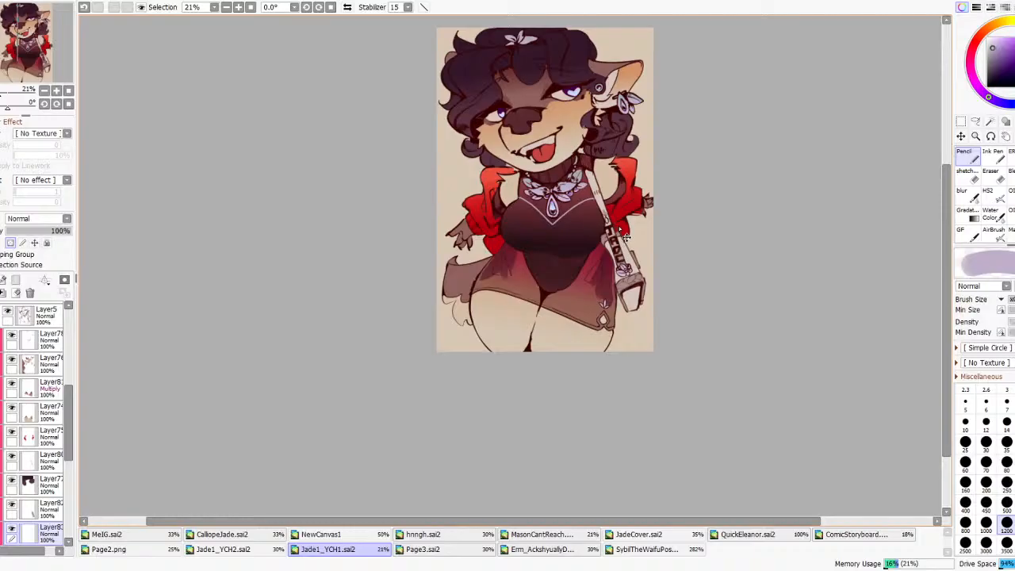
scroll(610, 229, down, 2)
scroll(634, 218, up, 2)
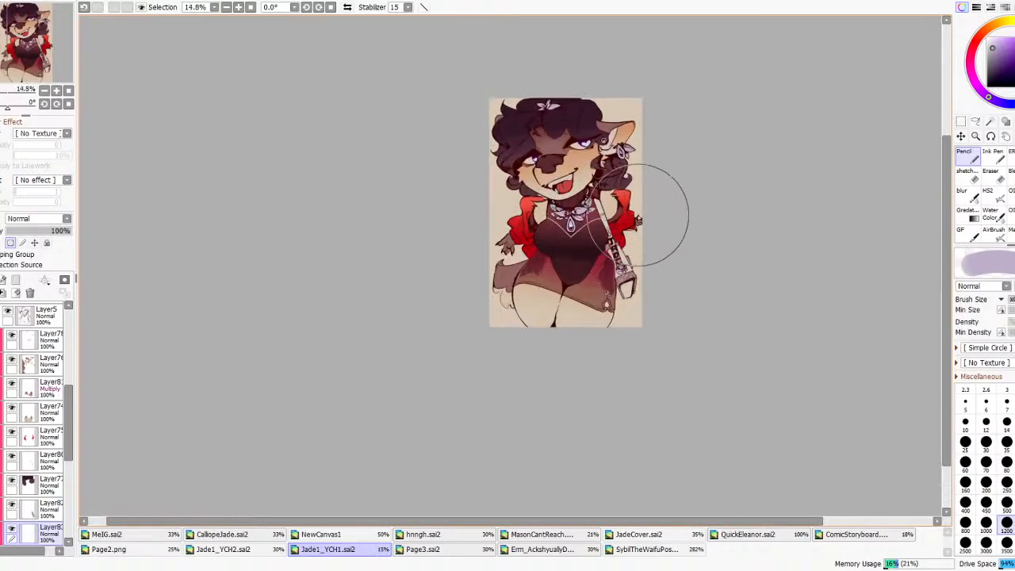
scroll(636, 215, down, 3)
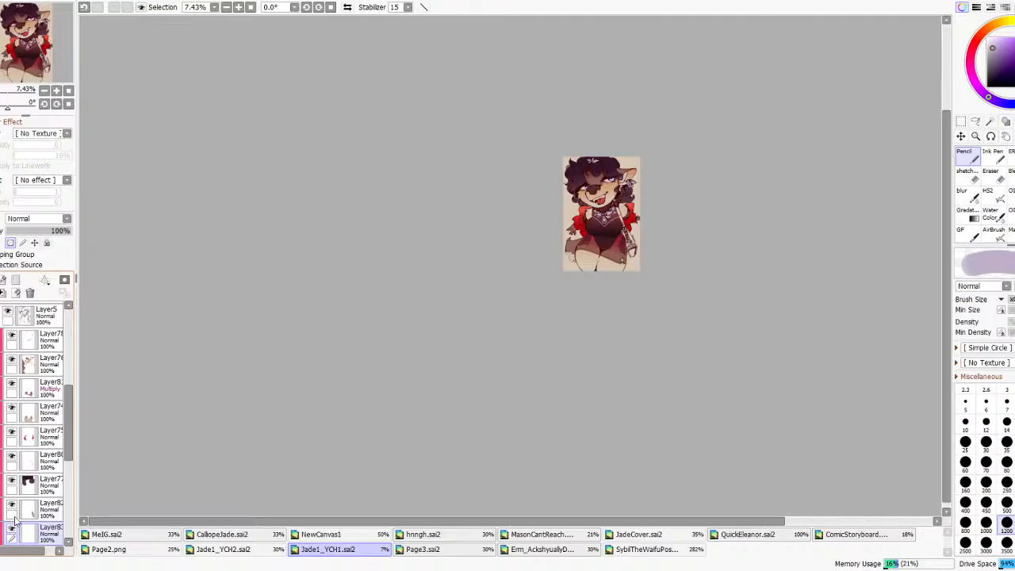
- Examine the lavender trim line on the whole illustration from near and far, and look through the clipped colour layers
scroll(636, 214, up, 3)
scroll(635, 214, down, 2)
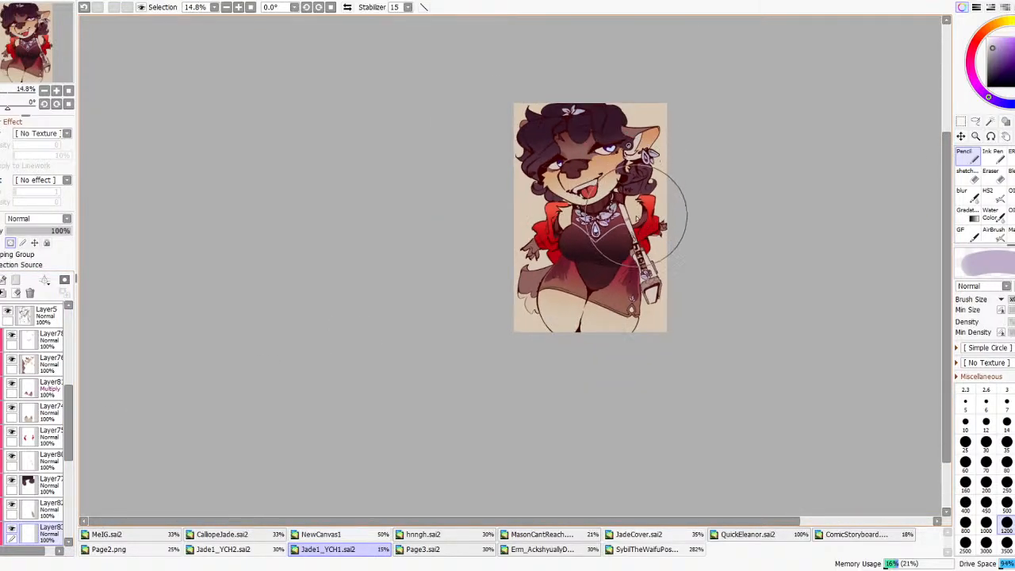
scroll(635, 214, up, 1)
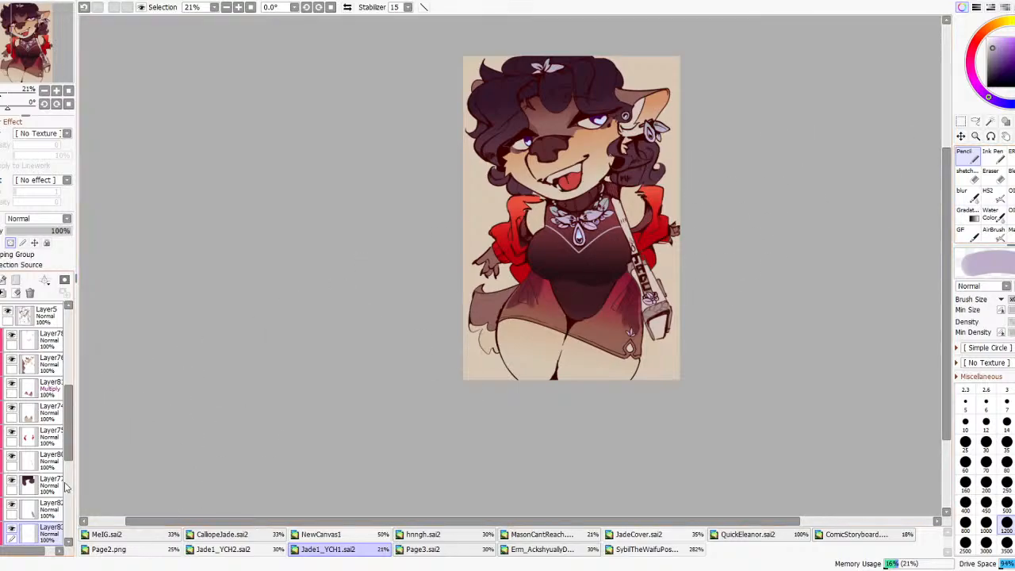
scroll(14, 458, down, 2)
scroll(14, 458, down, 1)
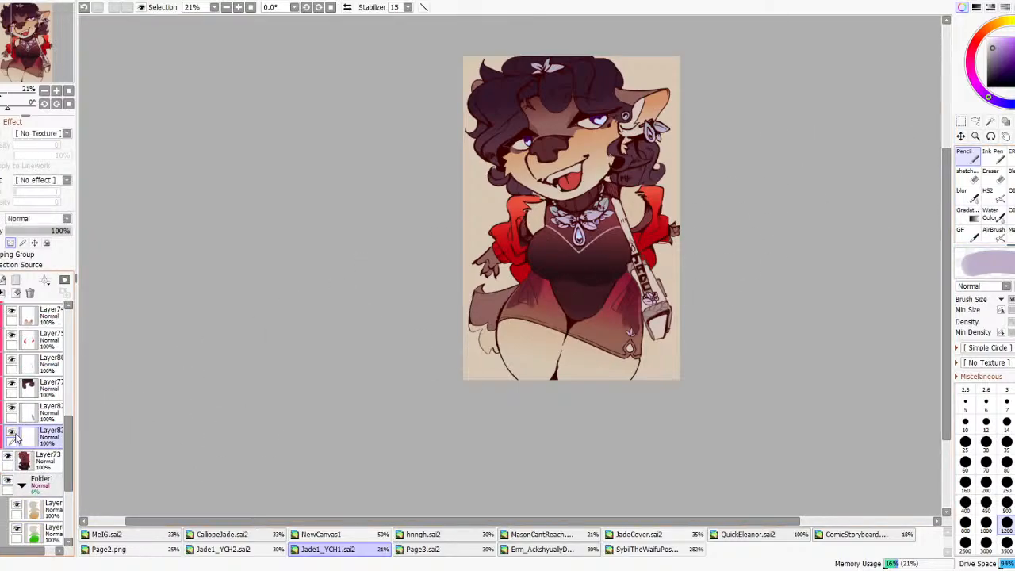
scroll(539, 364, down, 1)
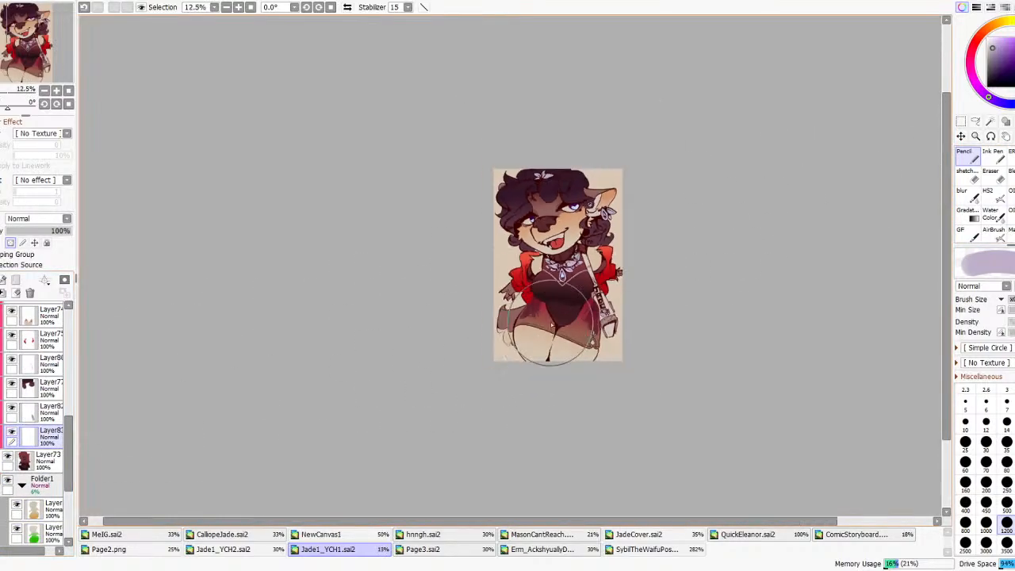
scroll(555, 191, up, 2)
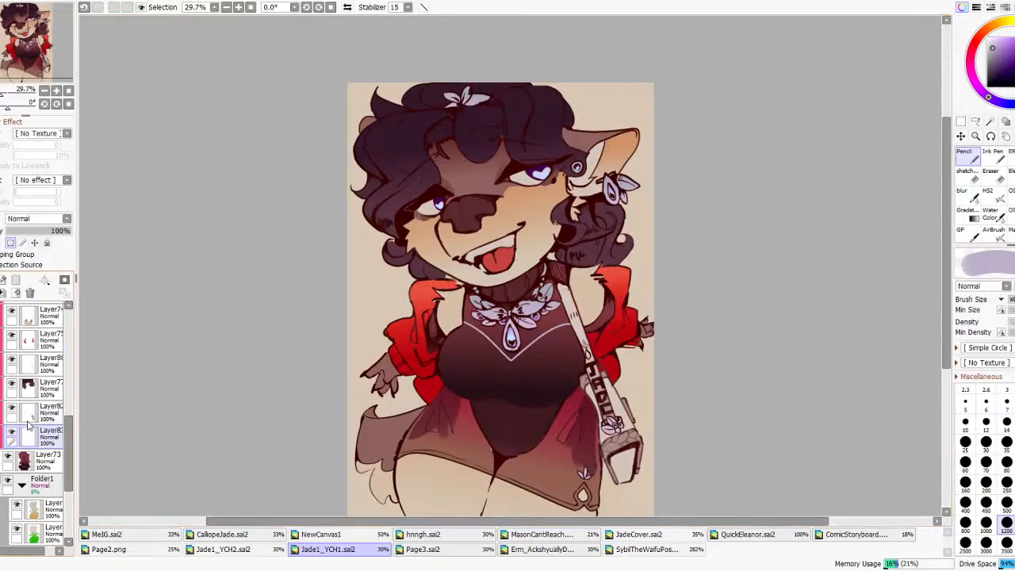
scroll(20, 438, up, 3)
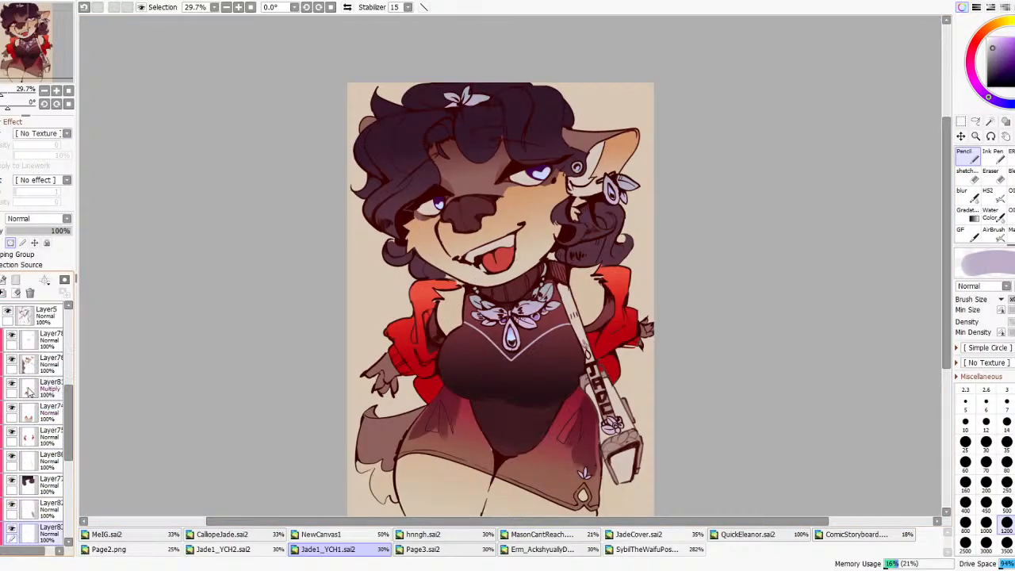
scroll(19, 400, down, 1)
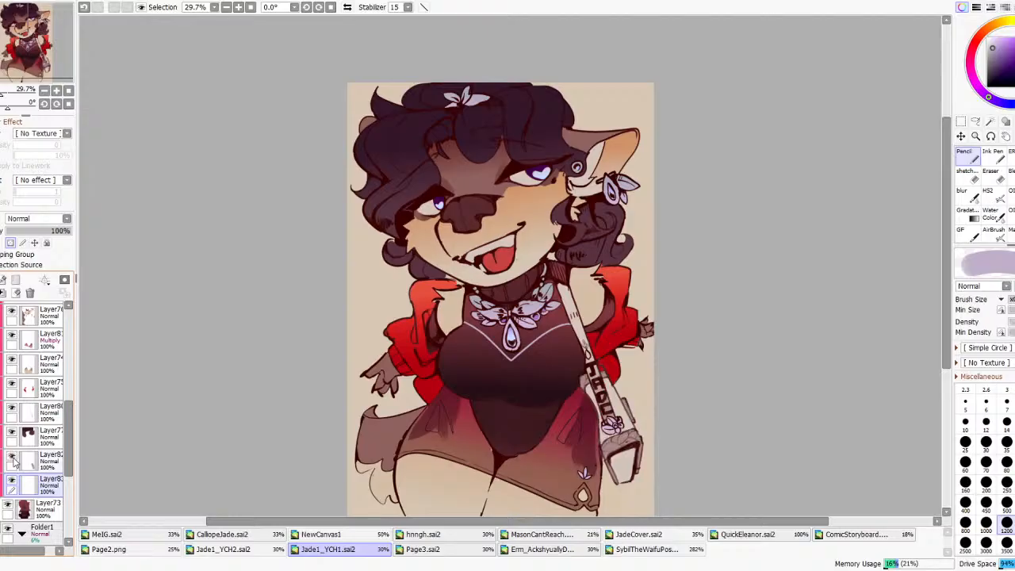
- Move Layer80 below the hair layer and merge it down into the bag's layer, Layer82
drag(33, 412, 30, 445)
click(29, 436)
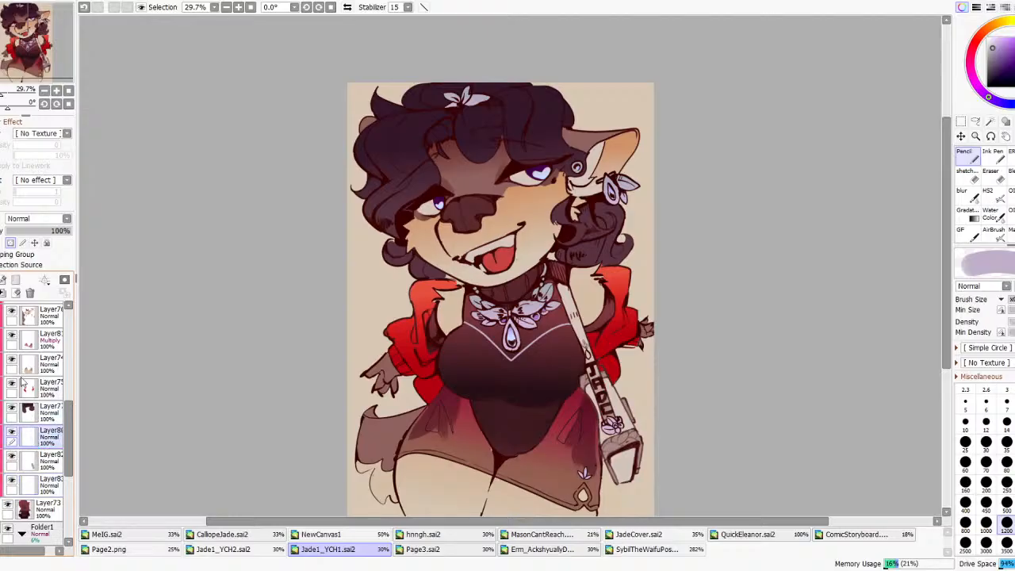
click(4, 293)
- Try shifting the hue of the red jacket's layer, Layer75, towards orange
click(12, 384)
click(12, 384)
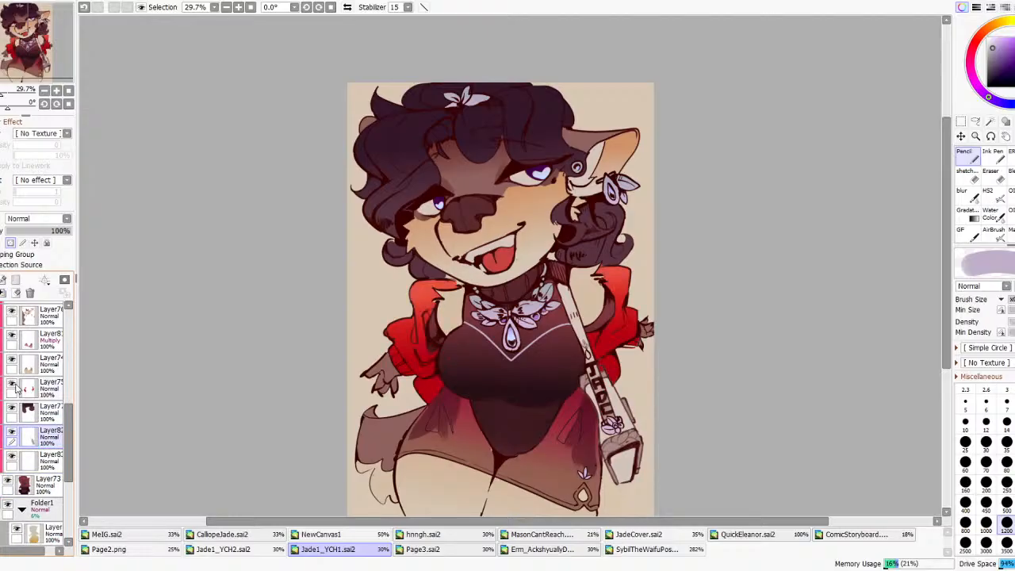
click(40, 386)
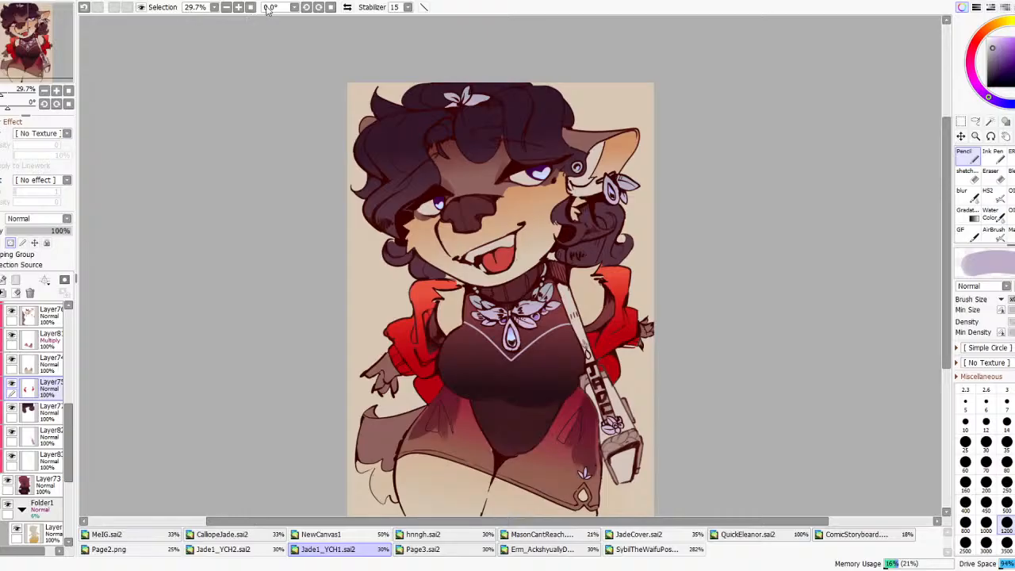
click(333, 9)
mouse_move(787, 341)
mouse_down()
mouse_move(814, 343)
mouse_move(762, 337)
mouse_move(804, 338)
mouse_move(796, 340)
mouse_up()
scroll(584, 276, down, 3)
scroll(584, 276, up, 3)
scroll(585, 276, down, 5)
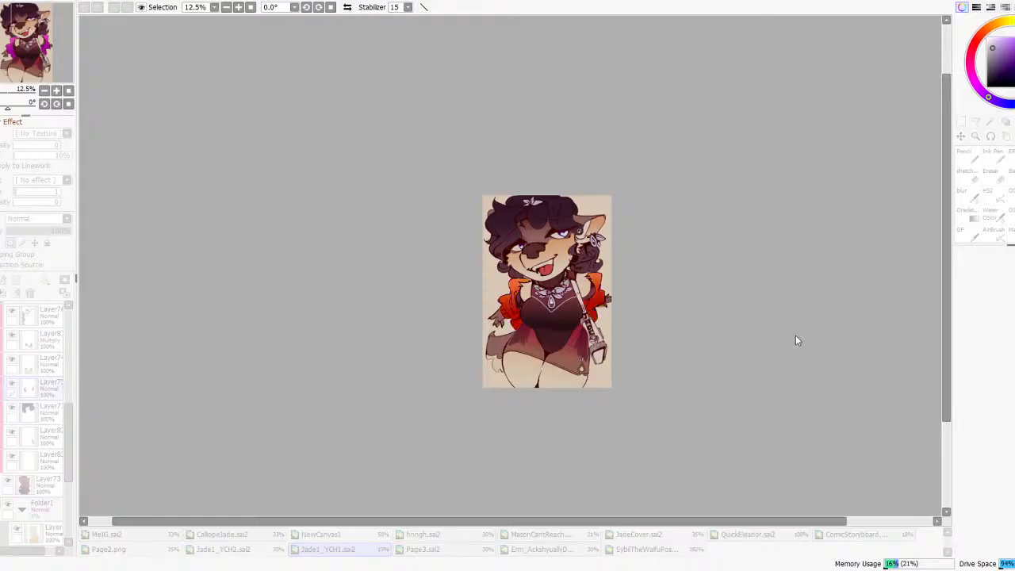
click(879, 412)
scroll(578, 325, up, 2)
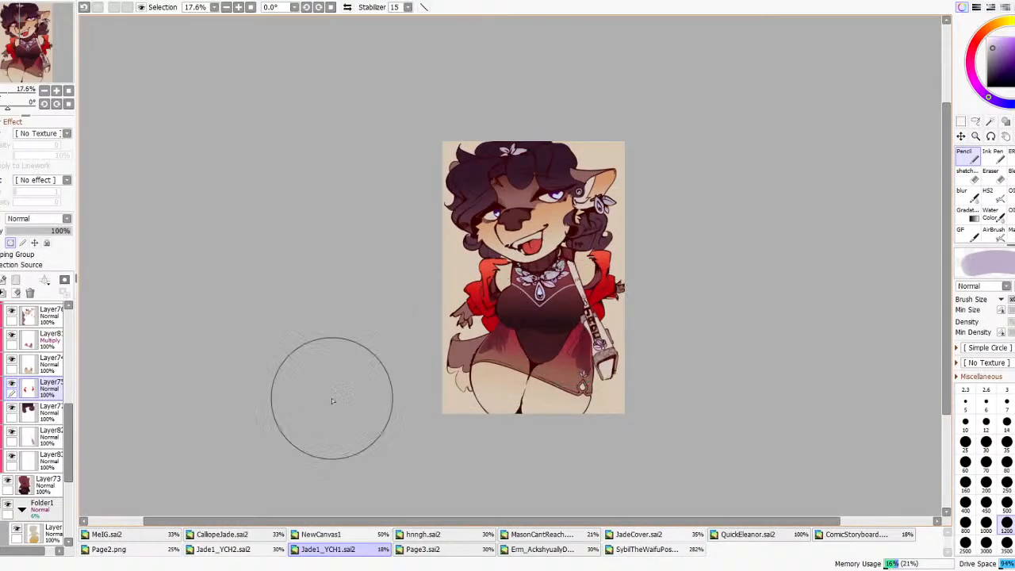
- Move Layer76 below the Multiply layer and merge it down into Layer74
scroll(25, 411, up, 1)
click(12, 408)
click(12, 407)
click(12, 359)
click(12, 359)
drag(34, 366, 42, 399)
click(41, 393)
click(4, 292)
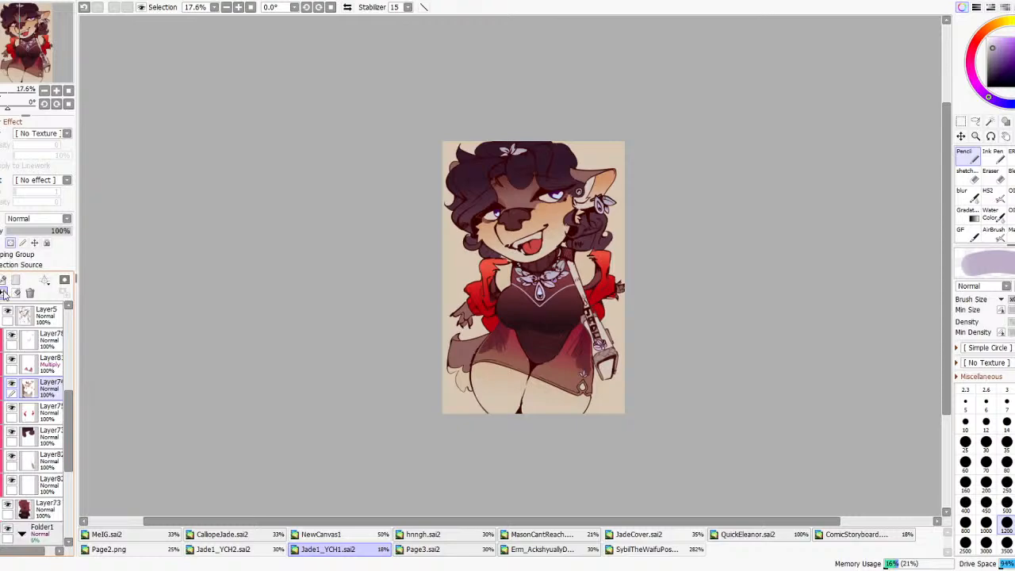
- Apply a straight, reversed lavender-to-red gradient to the skirt's Multiply layer, testing it unreversed as well
scroll(15, 386, up, 1)
click(13, 408)
click(12, 409)
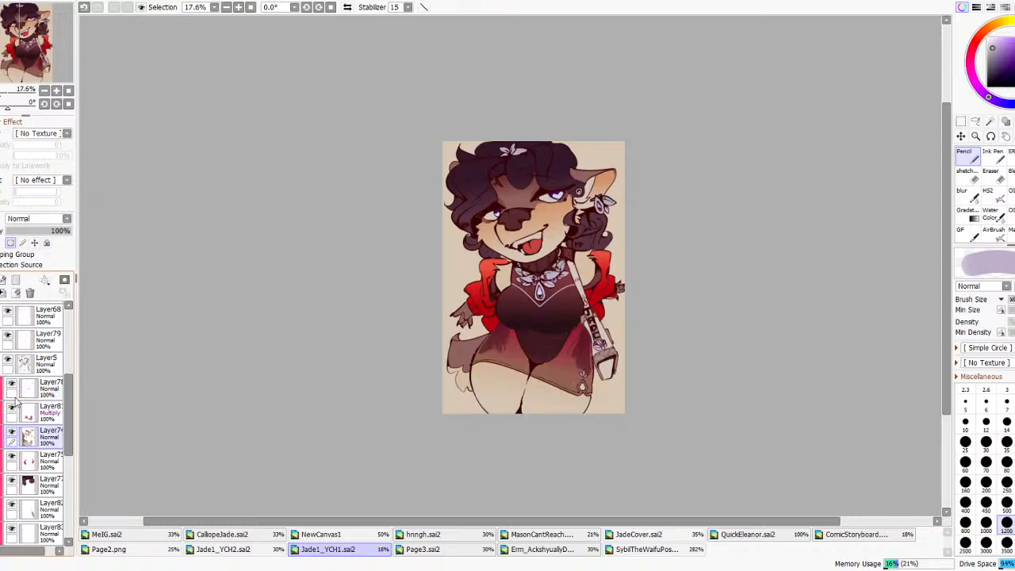
click(36, 412)
scroll(625, 323, up, 2)
click(972, 216)
drag(514, 396, 517, 359)
scroll(539, 325, down, 2)
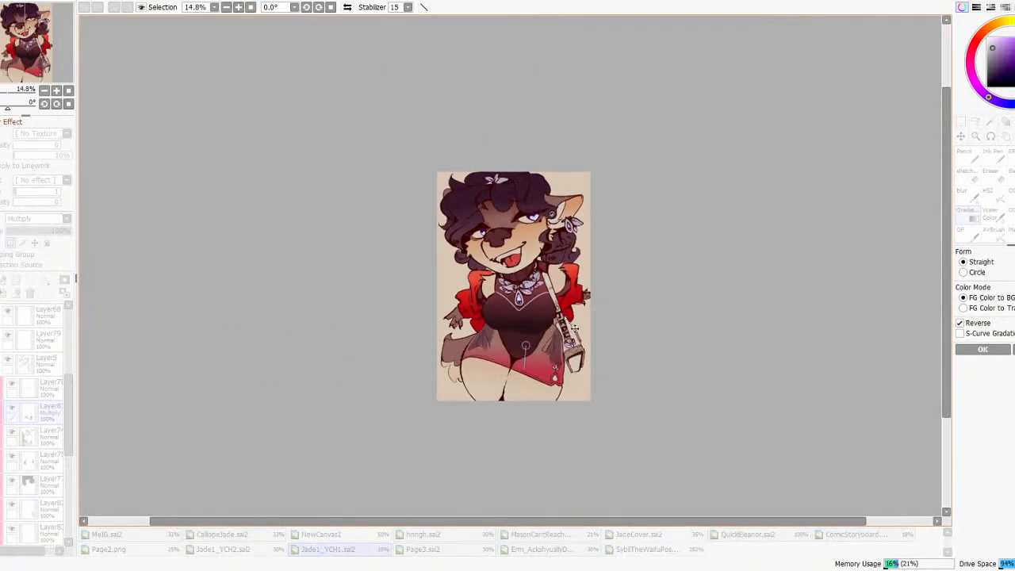
click(979, 324)
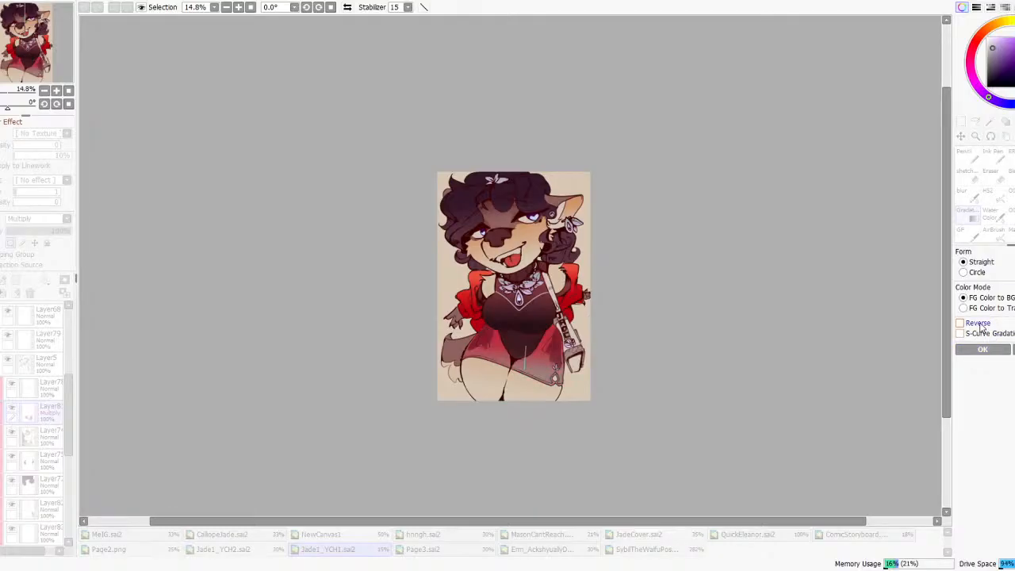
scroll(586, 360, up, 2)
scroll(634, 278, down, 2)
click(969, 325)
click(982, 349)
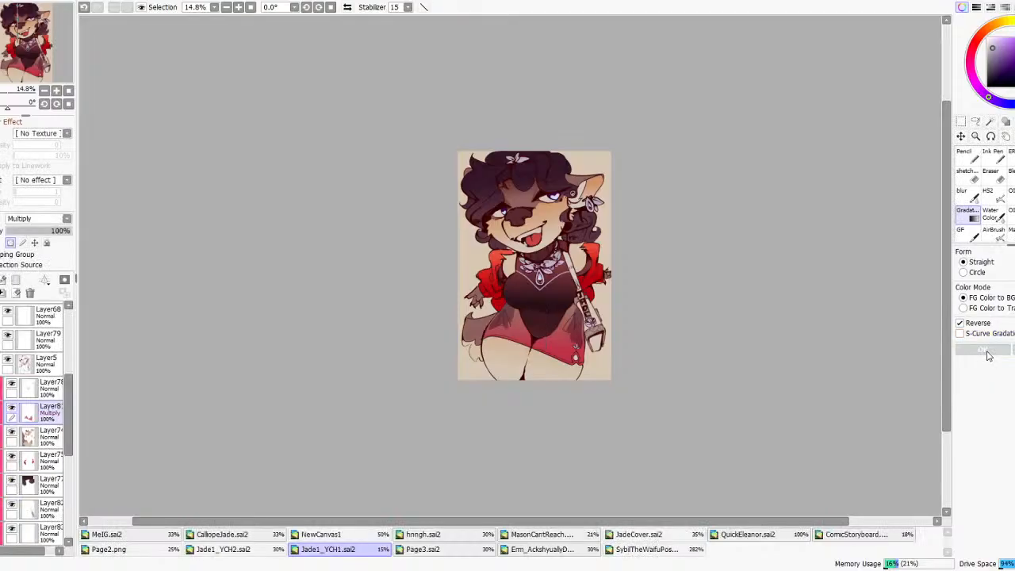
- Compare the illustration before and after the skirt gradient by undoing and redoing the last three changes, and examine it at several scales
click(84, 10)
click(84, 9)
click(84, 10)
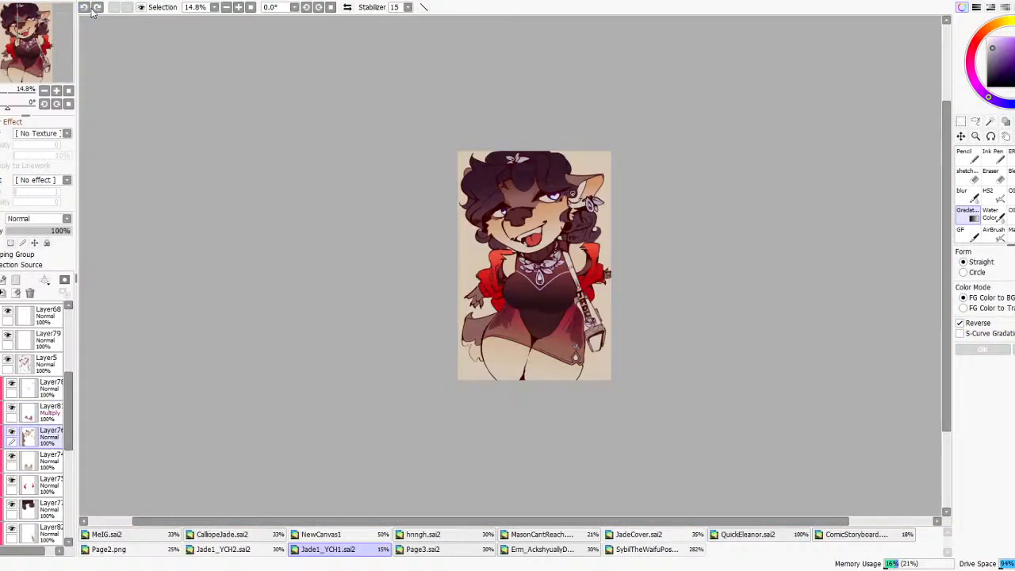
click(97, 10)
click(97, 10)
click(97, 9)
scroll(636, 290, down, 4)
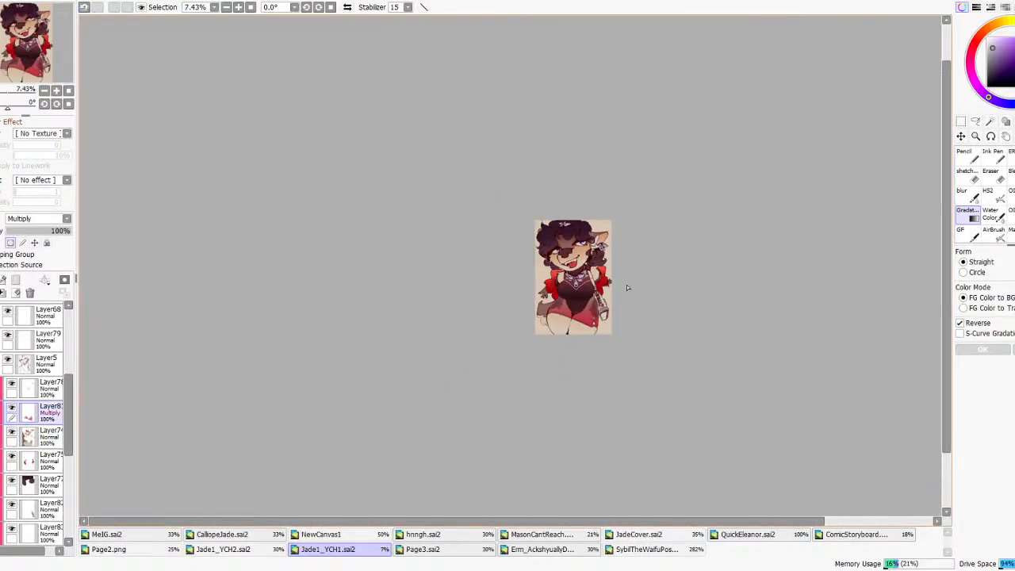
scroll(603, 293, up, 6)
scroll(602, 294, down, 1)
scroll(602, 293, up, 2)
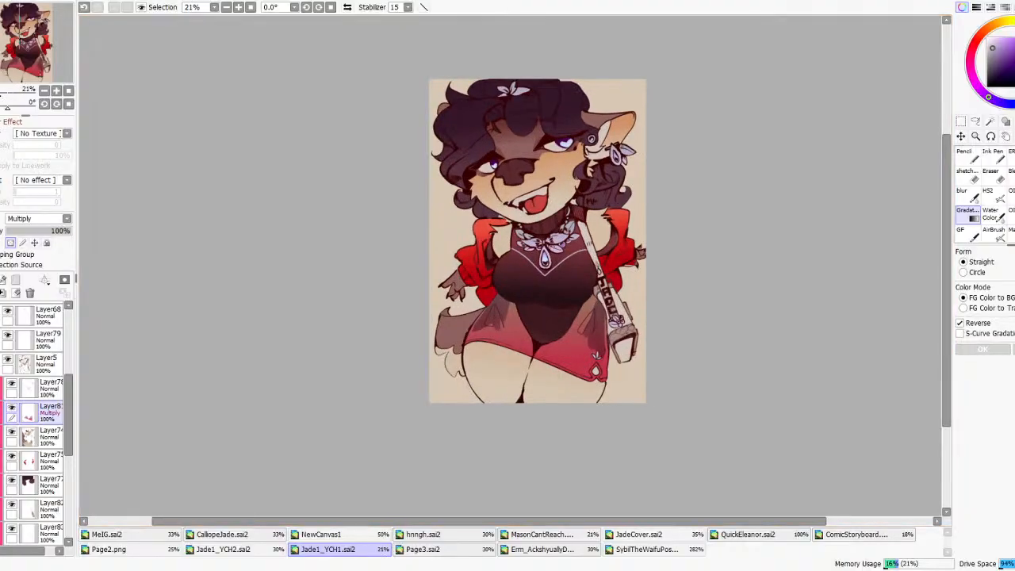
- Replace the skirt's gradient with a straight, non-reversed one that fades from a greyish waist to a crimson hem
mouse_move(528, 349)
mouse_down()
mouse_move(526, 305)
mouse_move(543, 305)
mouse_up()
scroll(733, 304, down, 4)
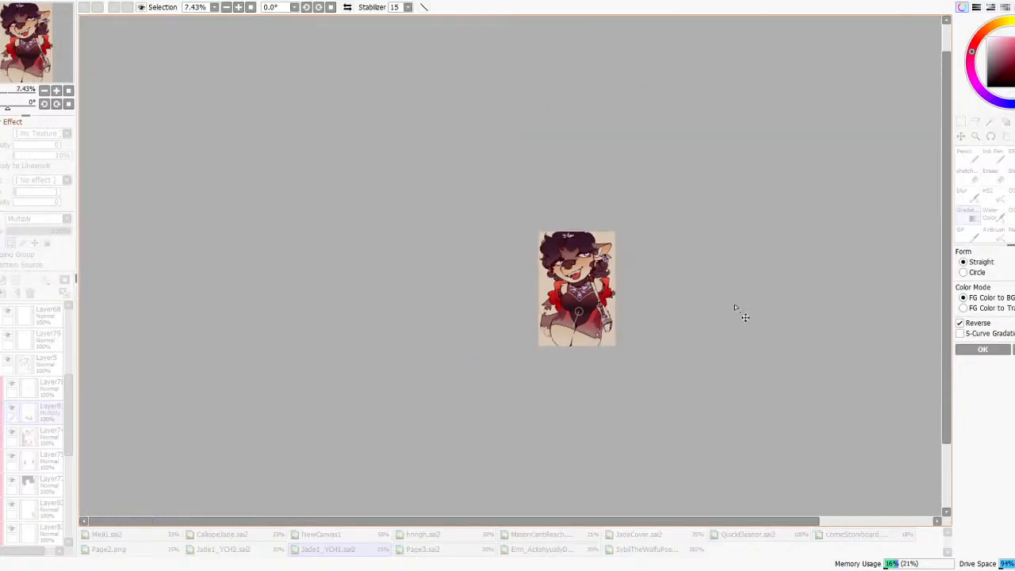
scroll(619, 349, up, 3)
click(961, 322)
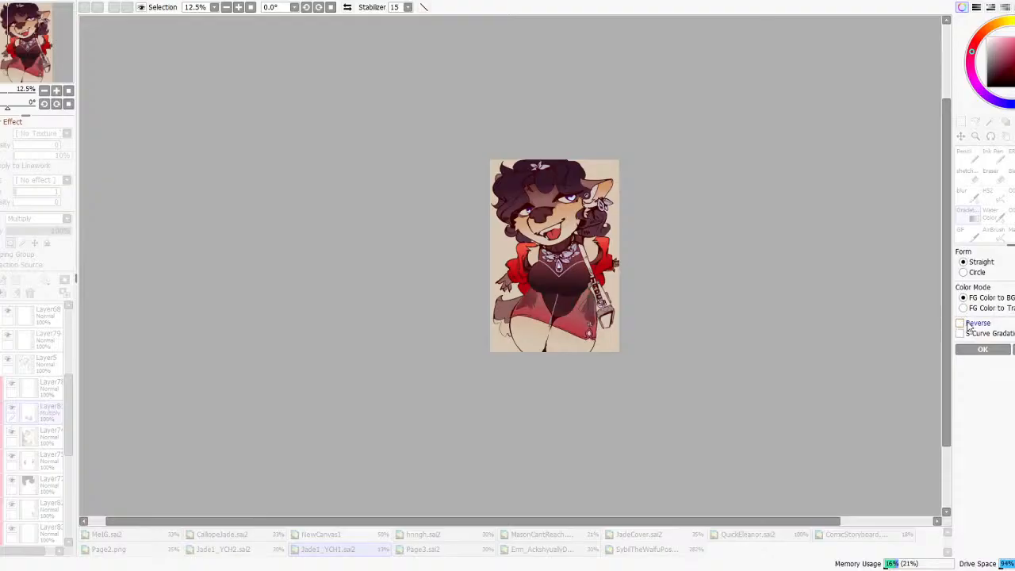
click(982, 349)
scroll(421, 298, down, 2)
scroll(421, 298, up, 3)
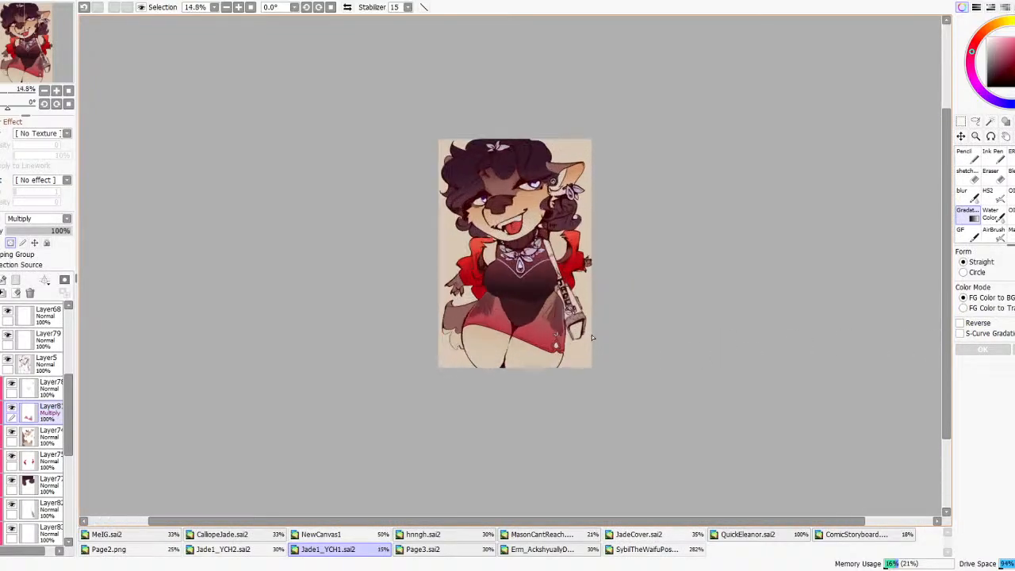
- Try painting a dark brown sampled from the artwork over the line art layer, Layer5, with the Pencil at size 1200
scroll(48, 440, down, 2)
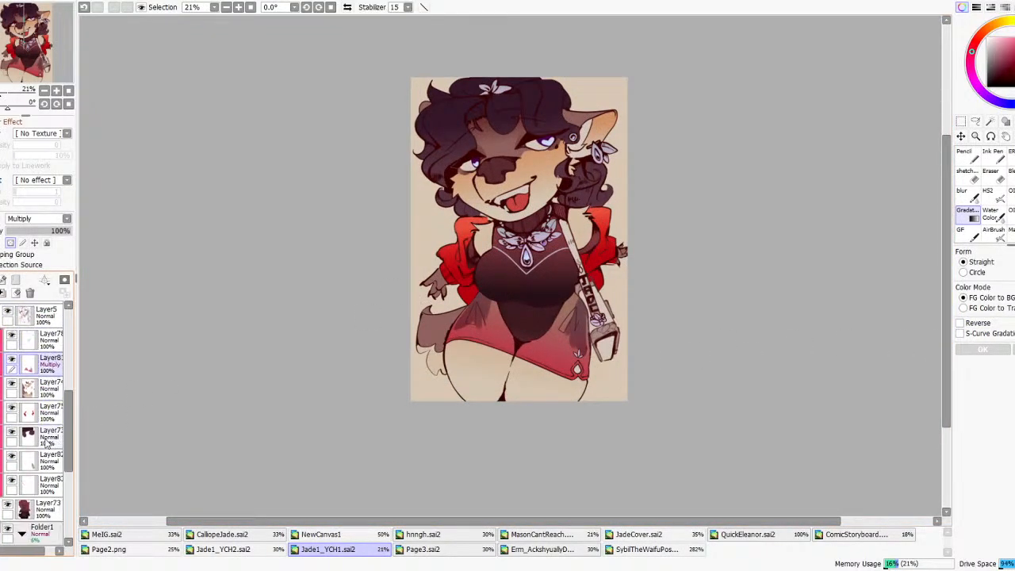
click(47, 459)
scroll(30, 404, up, 3)
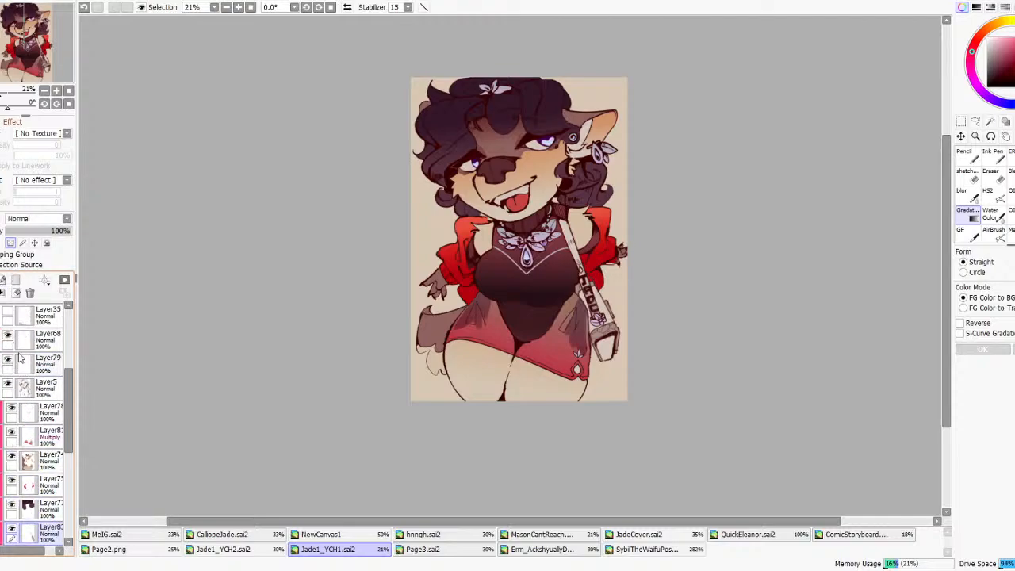
click(24, 396)
scroll(602, 258, down, 3)
scroll(596, 204, up, 4)
click(967, 156)
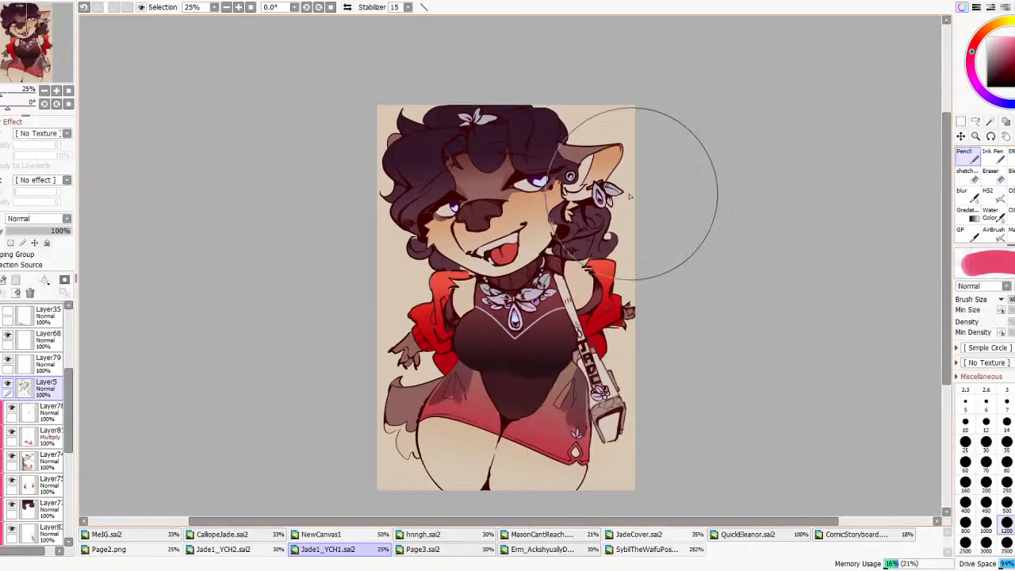
right_click(560, 233)
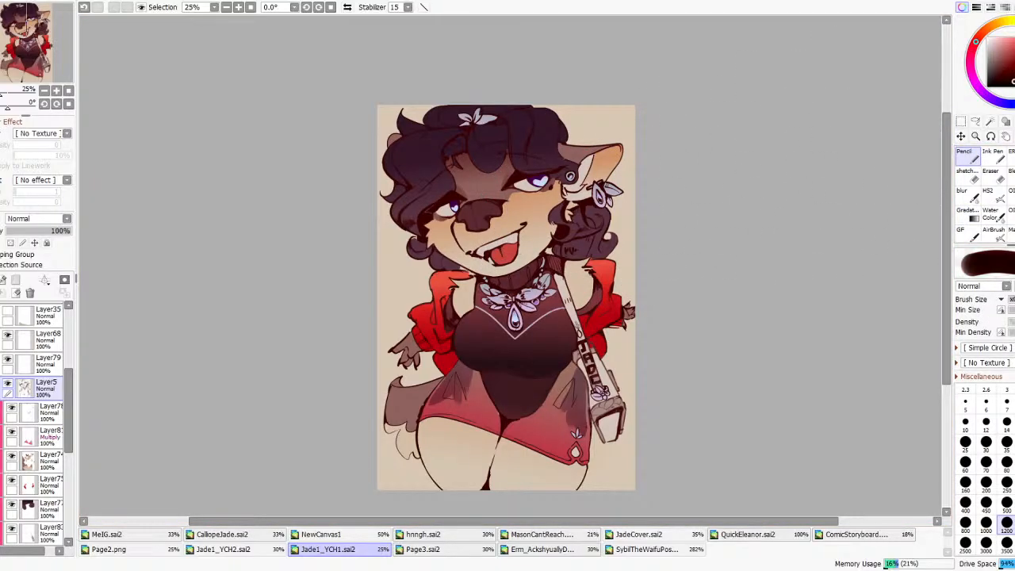
drag(639, 185, 502, 160)
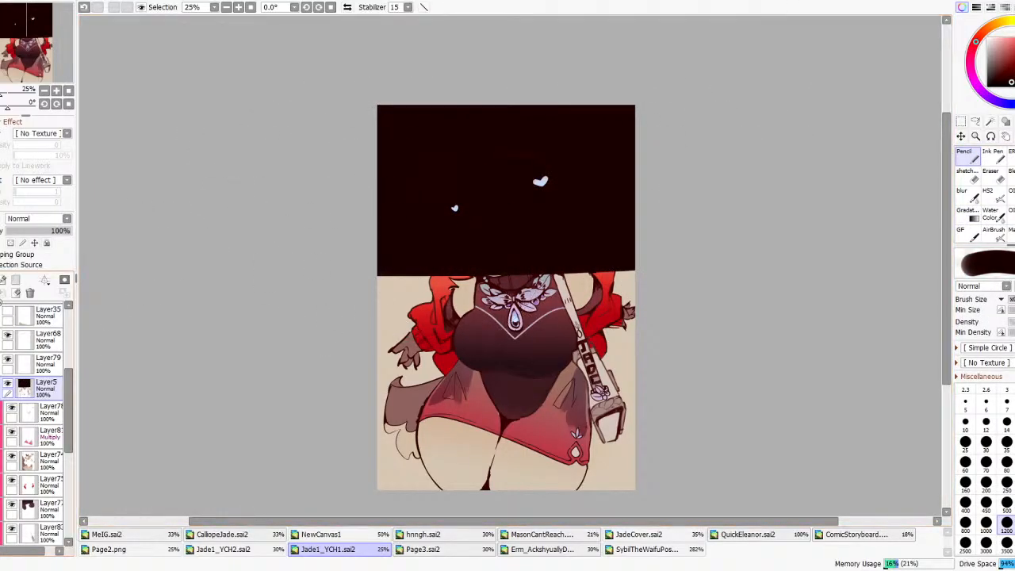
- Undo the dark brown stroke and preserve the opacity of the line art layer, Layer5
key(ctrl+z)
scroll(648, 178, down, 3)
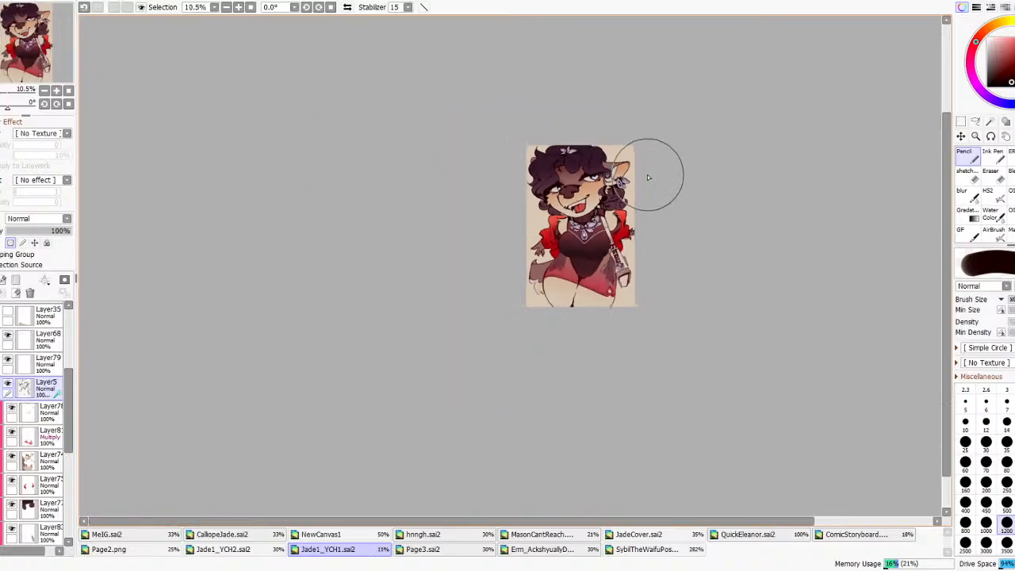
scroll(649, 178, up, 3)
scroll(602, 204, down, 1)
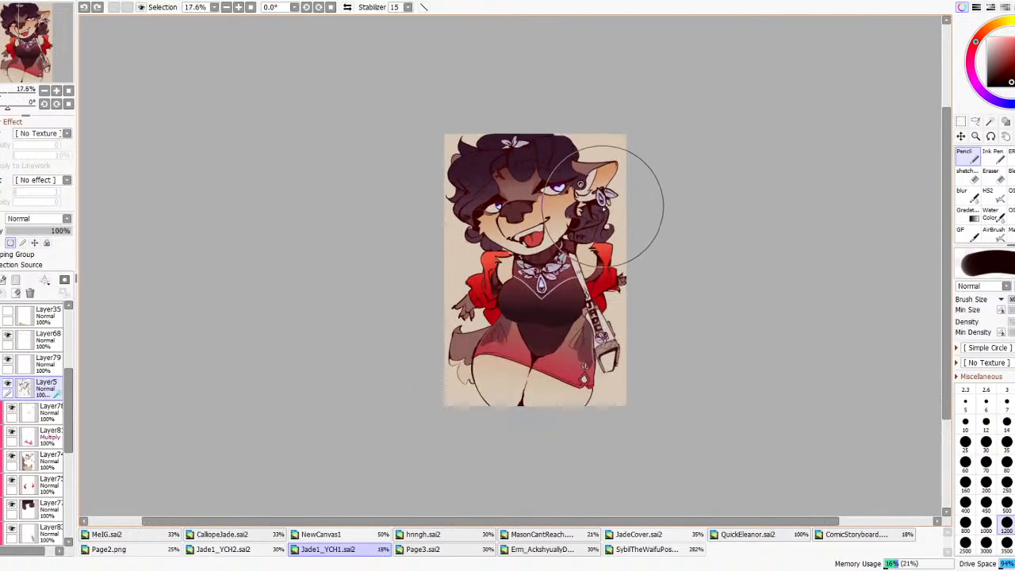
scroll(602, 205, up, 1)
scroll(533, 184, up, 3)
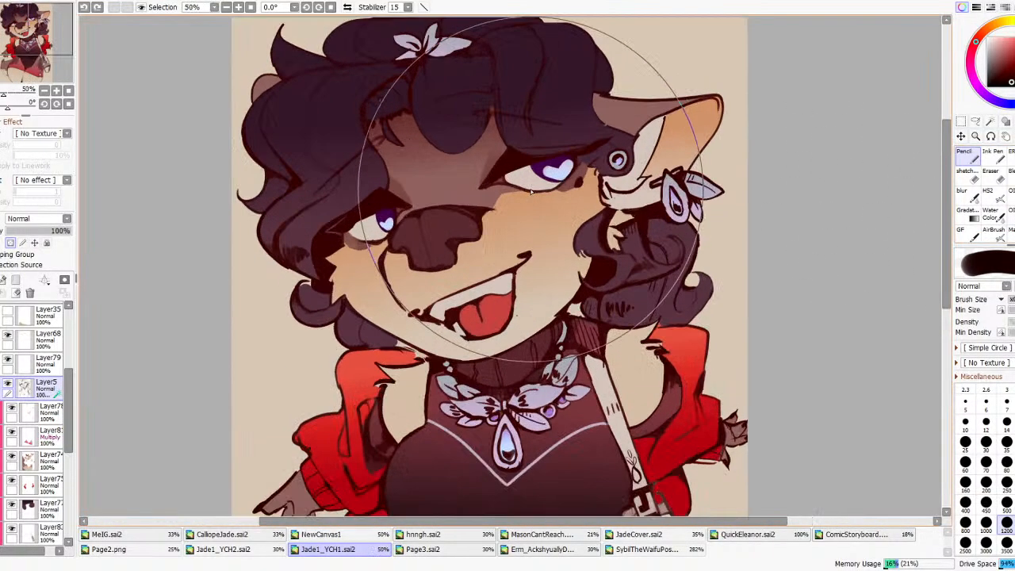
- Recolour the line art around both irises with the Ink Pen, using a dark purple sampled from the eye
right_click(541, 166)
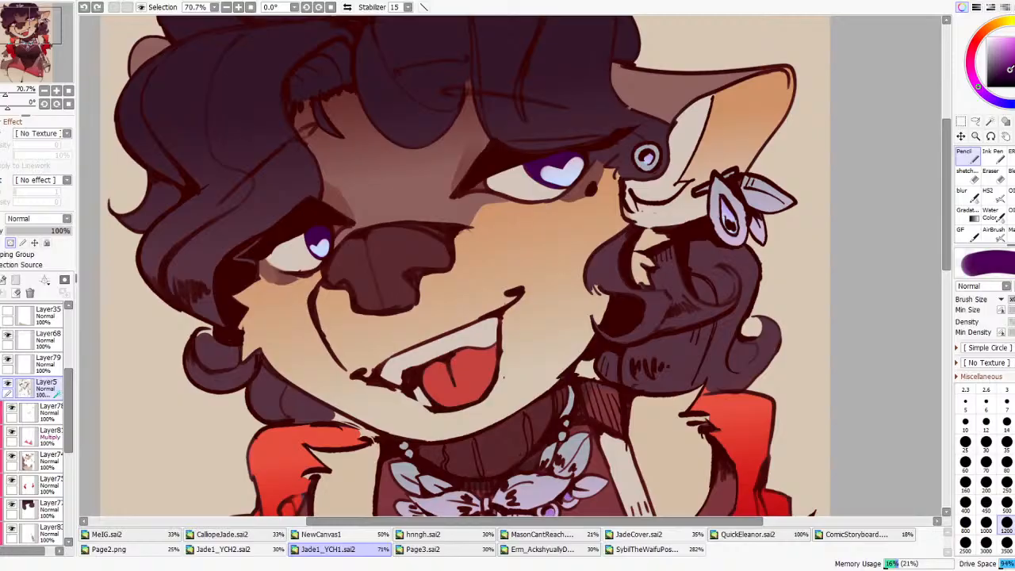
click(993, 157)
drag(399, 198, 505, 196)
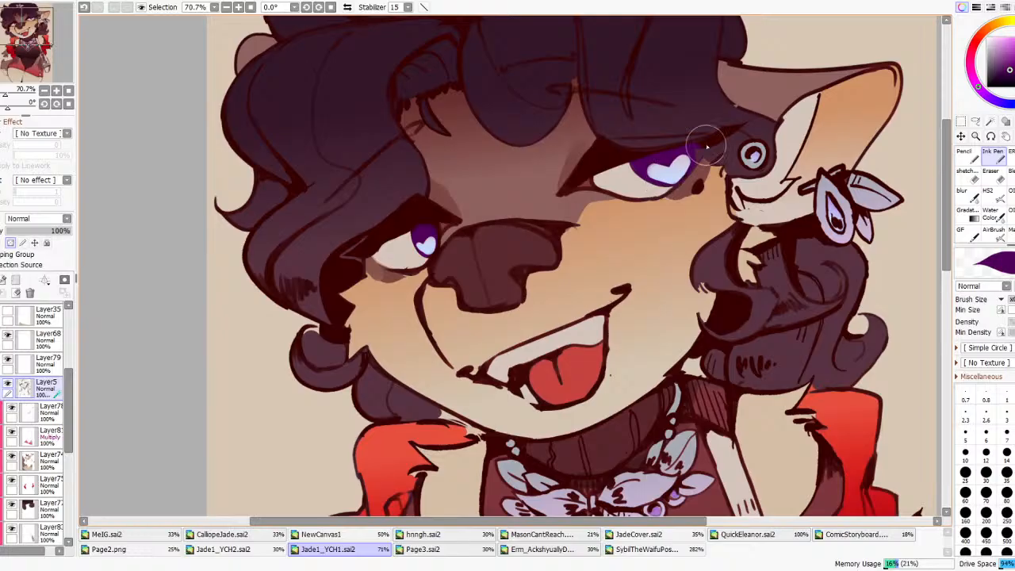
scroll(706, 146, down, 3)
scroll(657, 119, up, 3)
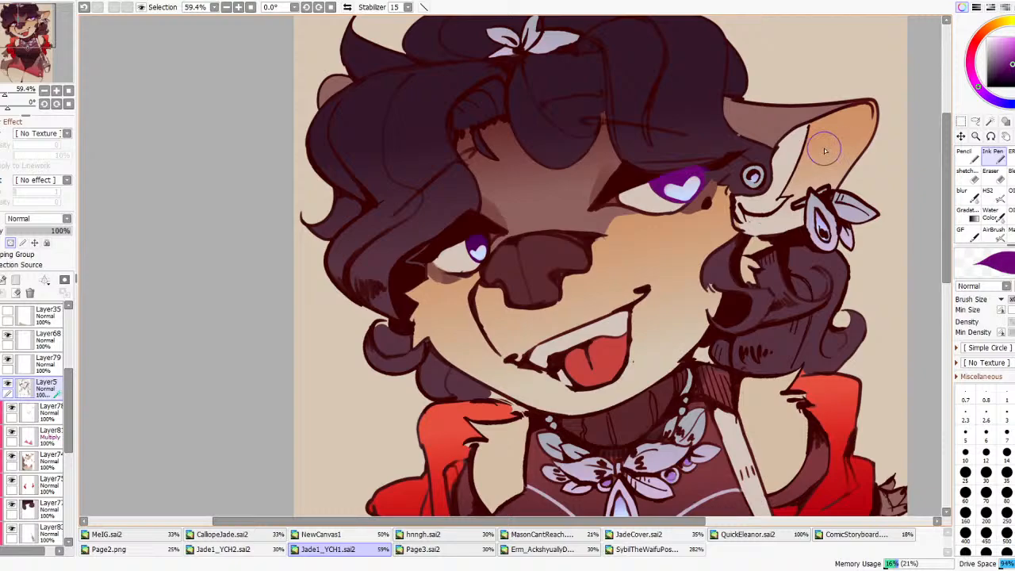
scroll(824, 151, down, 4)
scroll(831, 162, up, 2)
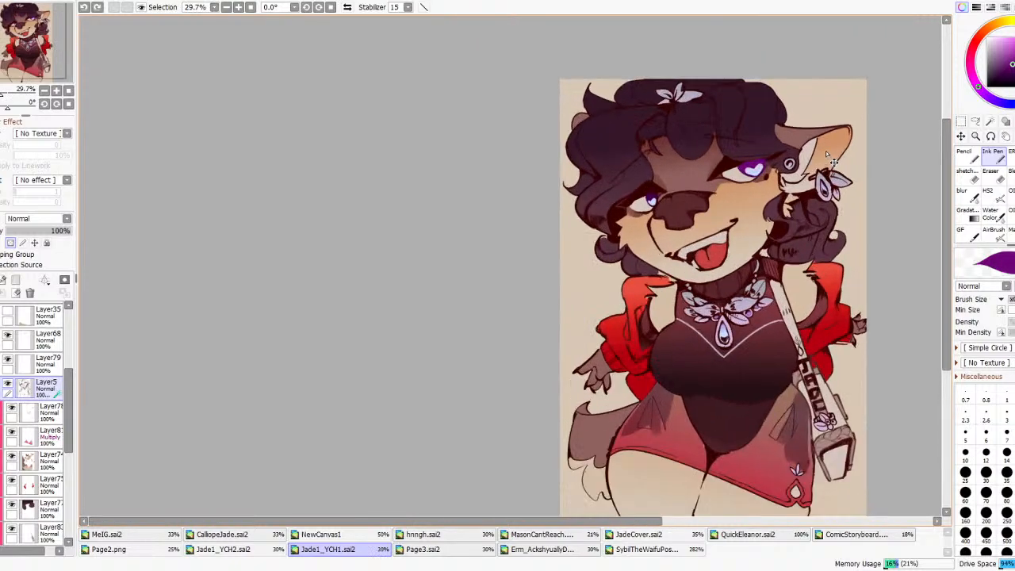
- Brush over the hair's line art with Water Color in a dark red-brown sampled from the hair, and set the brush size to 200
scroll(826, 153, up, 2)
scroll(673, 189, down, 3)
scroll(673, 148, up, 2)
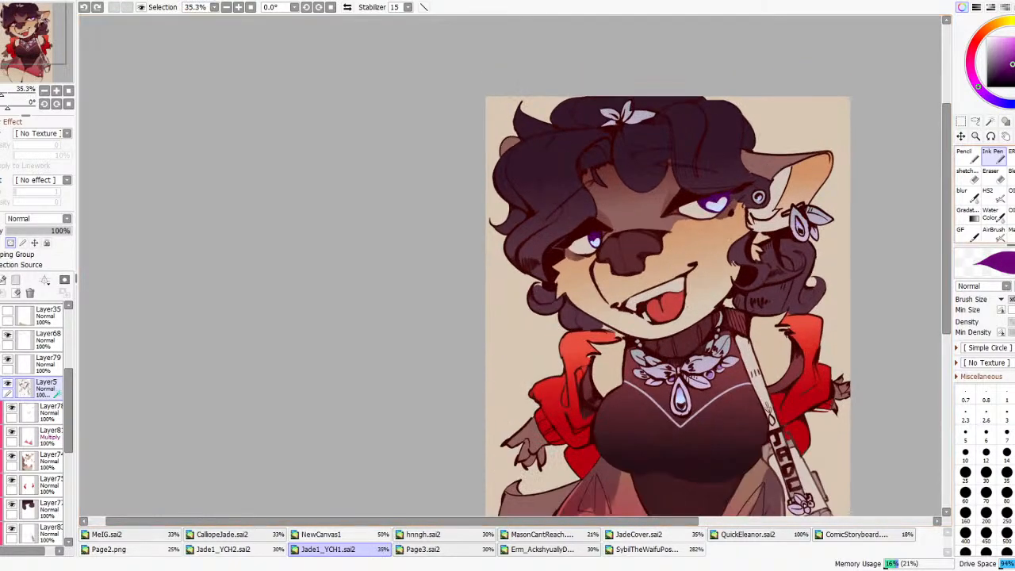
right_click(677, 105)
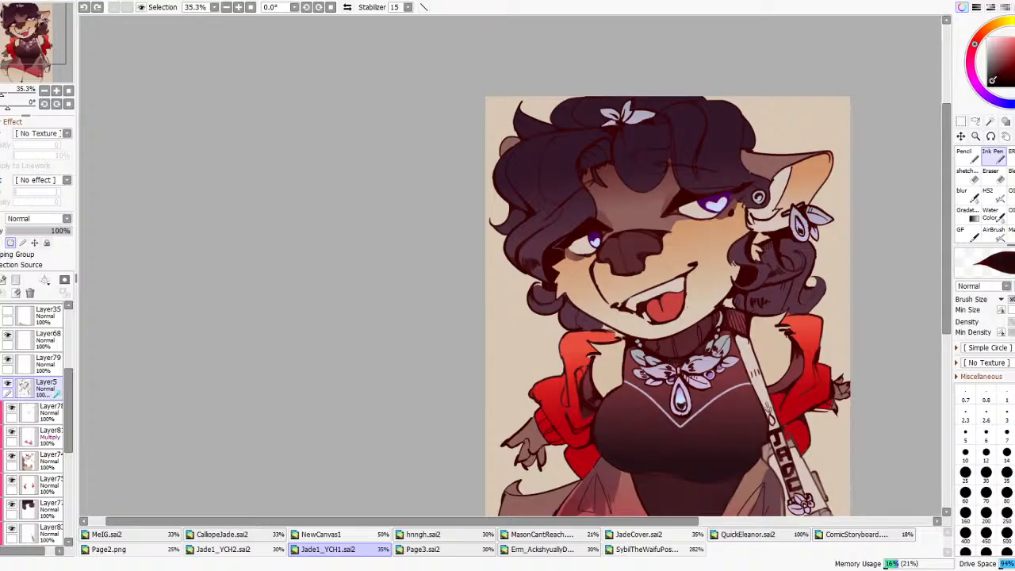
click(990, 212)
click(1004, 523)
drag(684, 123, 582, 149)
click(985, 541)
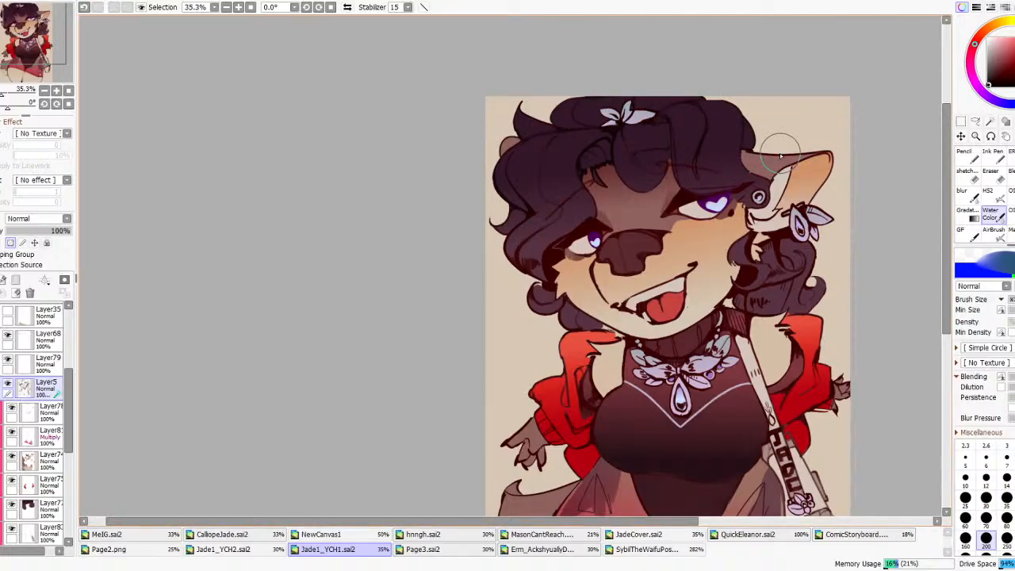
- Tint the line art of both red jacket sleeves dark magenta with Water Color at size 200
scroll(781, 157, down, 5)
scroll(780, 277, up, 4)
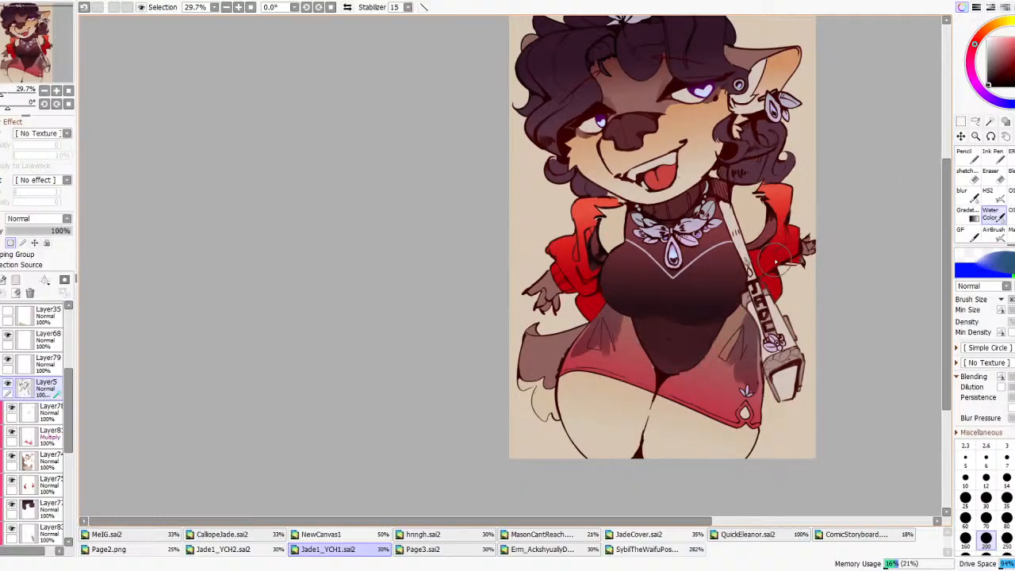
click(970, 66)
mouse_move(798, 248)
mouse_down()
mouse_move(764, 270)
mouse_move(780, 303)
mouse_move(794, 260)
mouse_up()
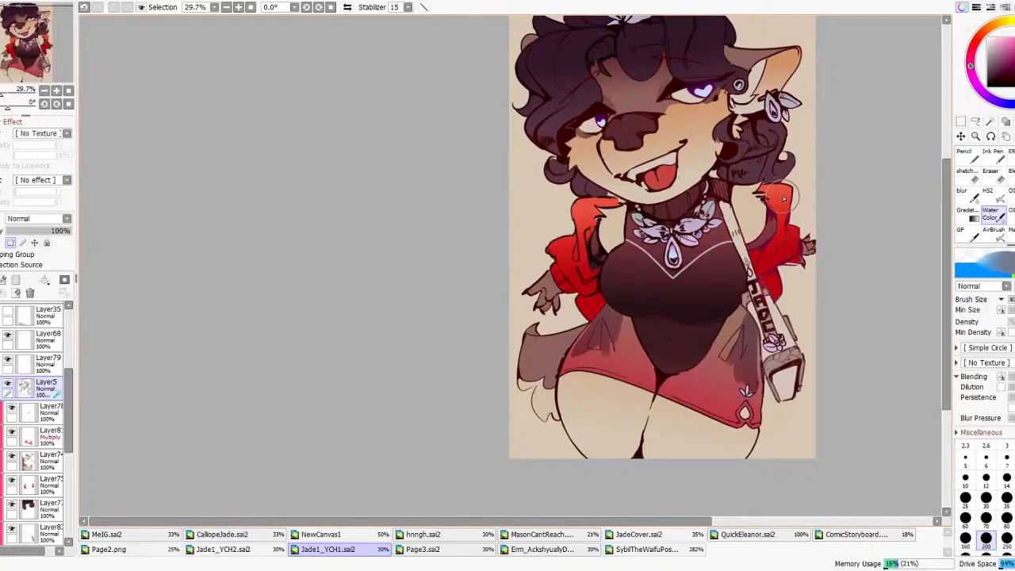
drag(572, 288, 600, 211)
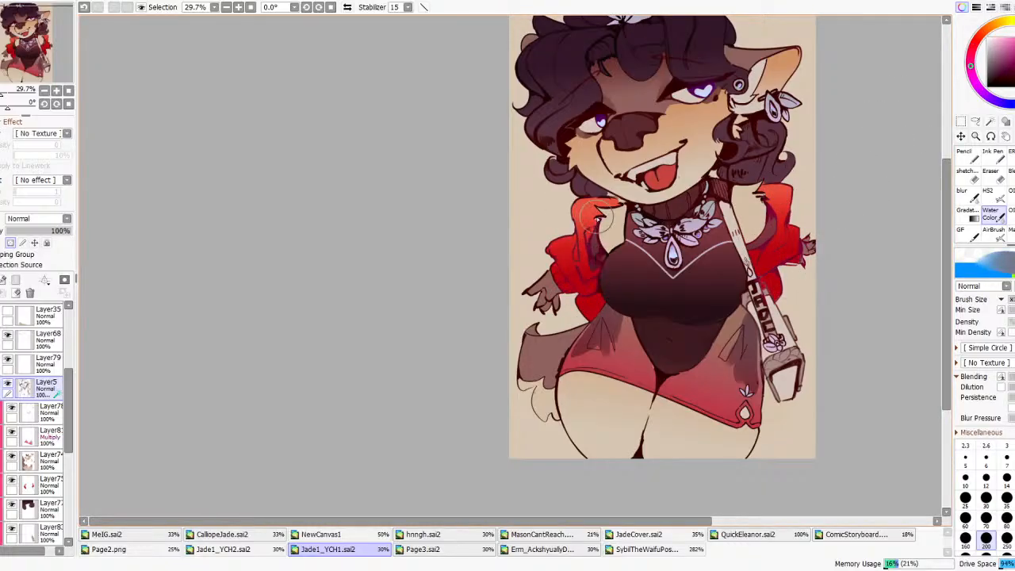
- Tint the line art along the skirt's sides and hem dark magenta, undoing the strokes that do not fit
mouse_move(593, 336)
mouse_down()
mouse_move(664, 418)
mouse_move(704, 403)
mouse_move(721, 421)
mouse_move(657, 357)
mouse_move(707, 388)
mouse_up()
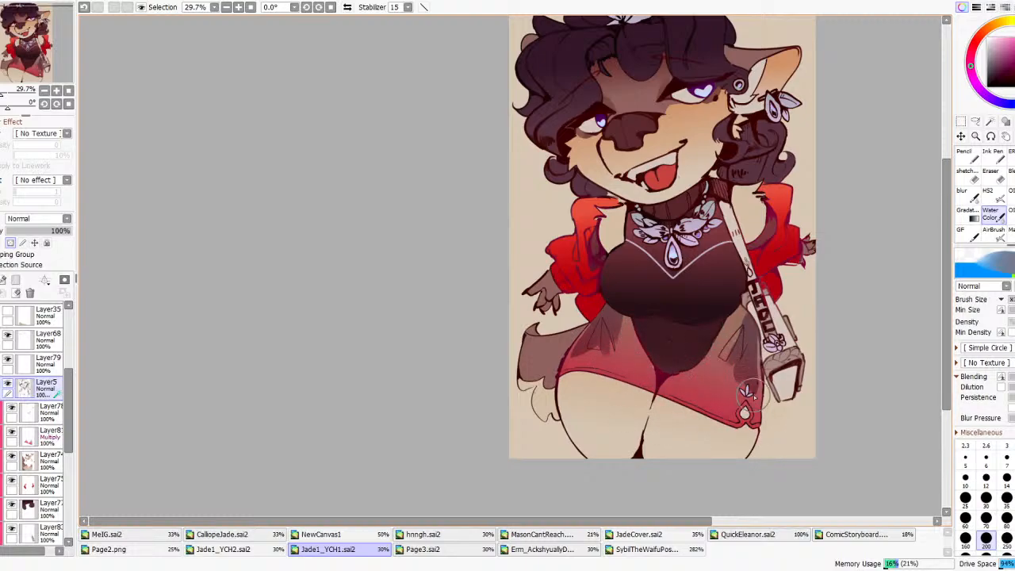
key(ctrl+z)
drag(755, 421, 758, 425)
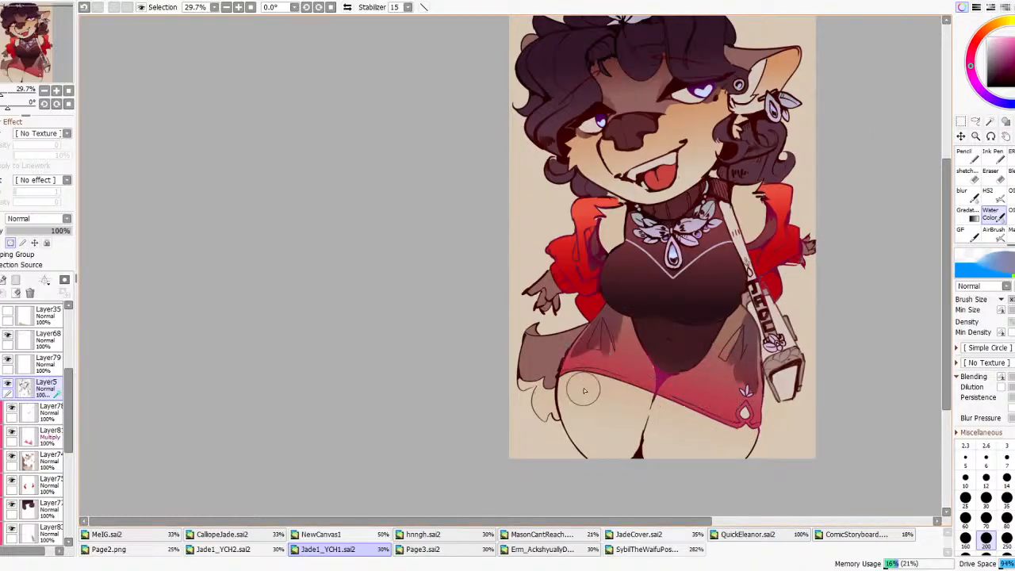
key(ctrl+z)
drag(632, 374, 658, 361)
key(ctrl+z)
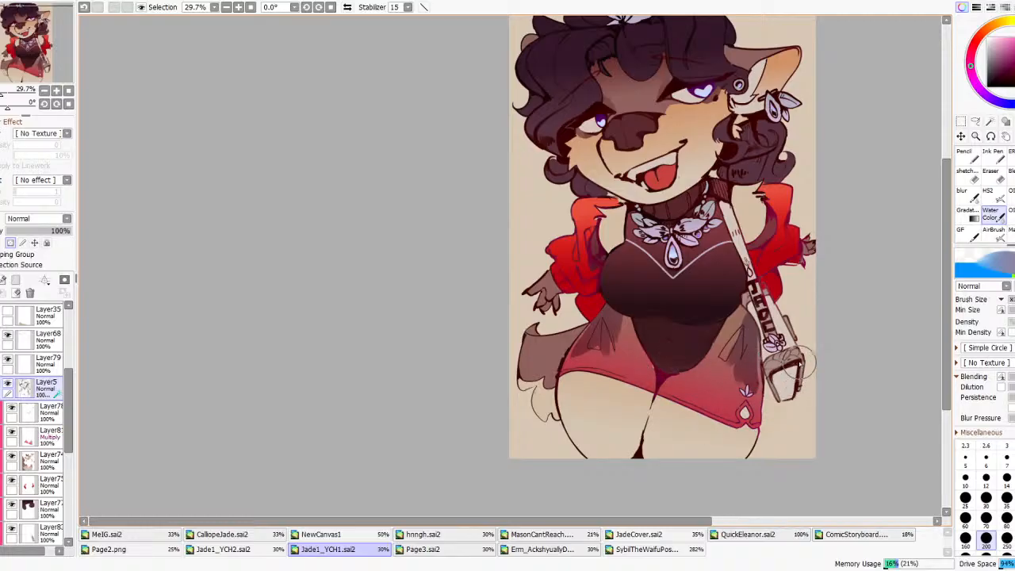
- Recolour the line art of the bag and its strap with a warm brown, replacing the first attempt
right_click(800, 363)
click(993, 77)
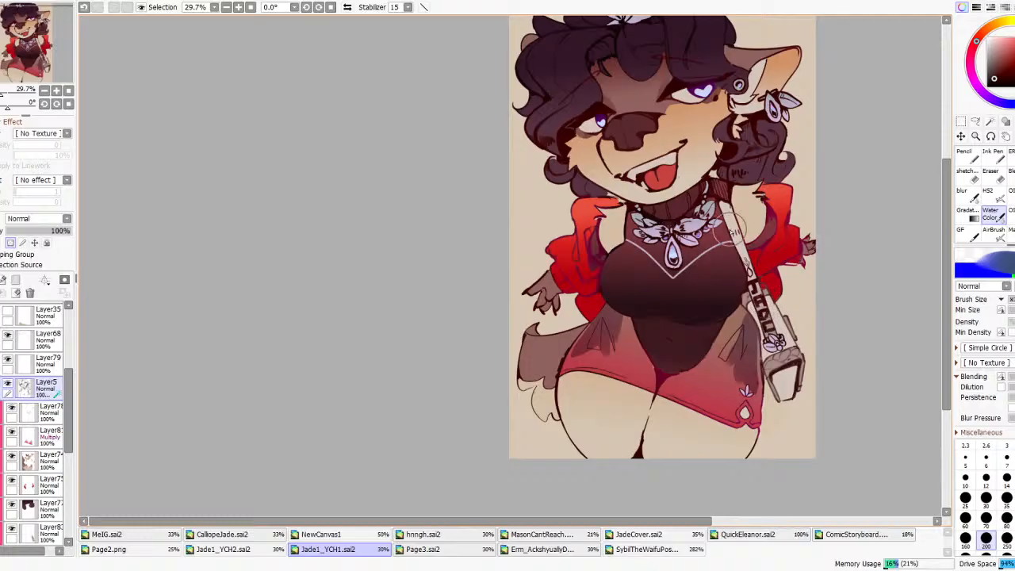
click(991, 46)
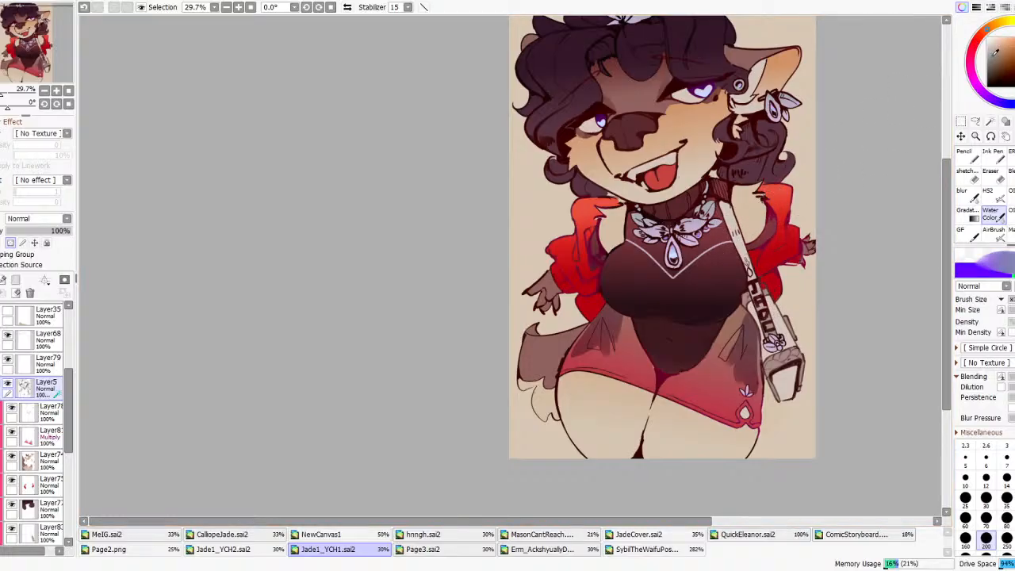
drag(775, 330, 761, 290)
key(ctrl+z)
drag(787, 343, 797, 396)
- Soften the line art of the hand beside the tail with brown, and pick a darker reddish brown based on that hand's colour
drag(562, 304, 541, 301)
right_click(549, 292)
click(997, 66)
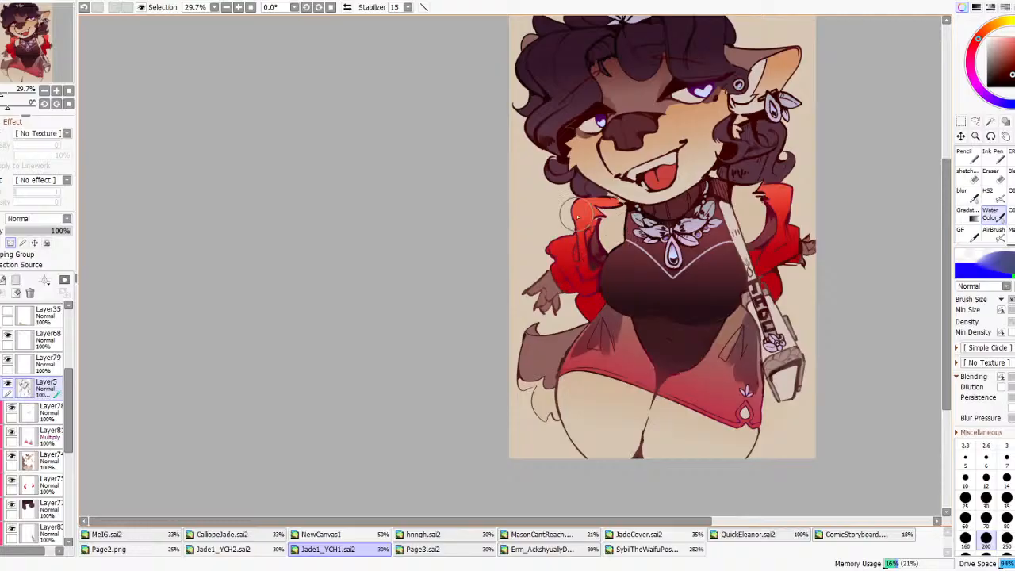
- Try tinting the line art around the smaller eye and the hair curls, including with a light lavender sampled near the hair flower
scroll(558, 262, down, 5)
scroll(611, 157, up, 4)
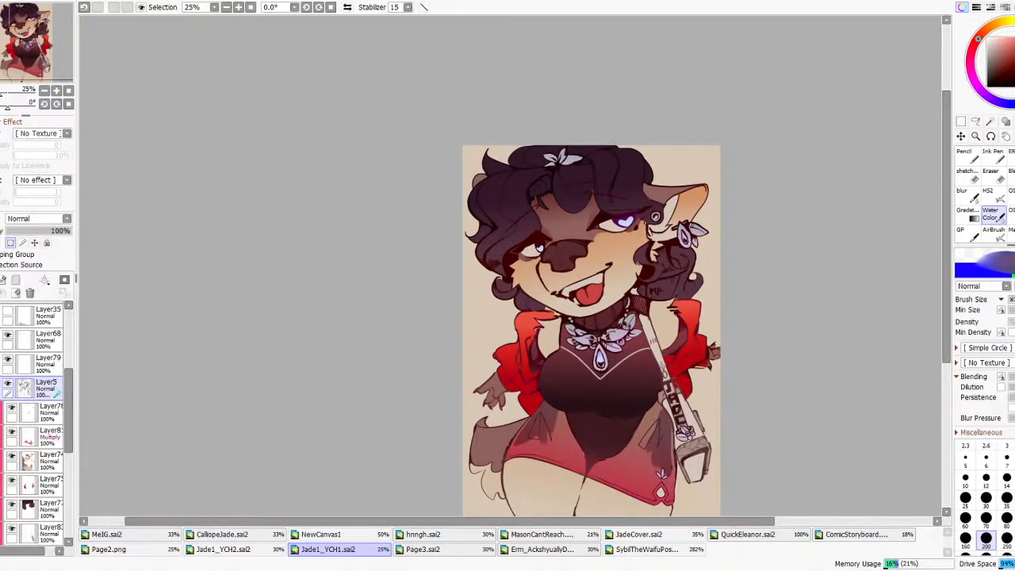
drag(520, 248, 534, 241)
key(ctrl+z)
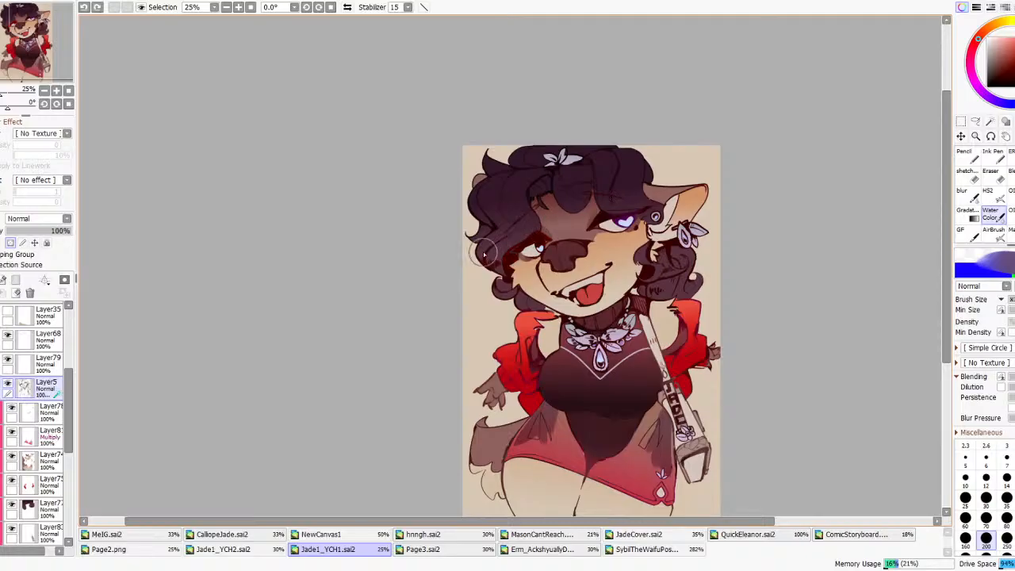
right_click(573, 160)
drag(478, 235, 498, 225)
drag(495, 182, 482, 241)
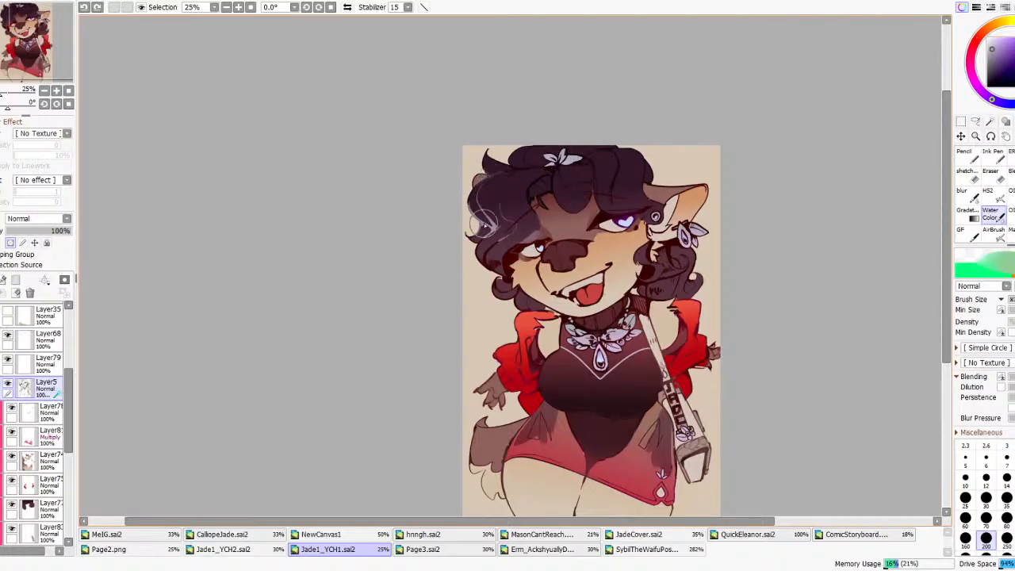
key(ctrl+z)
key(ctrl+z)
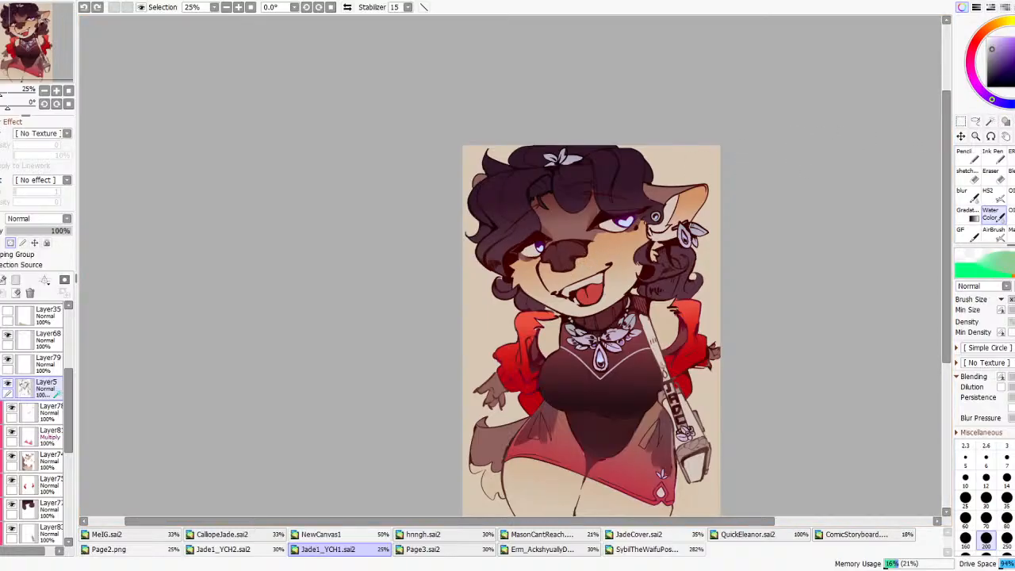
- Tint the line art around both eyes and the nearby hair with a dark blue-purple using Water Color
click(1012, 80)
mouse_move(592, 200)
mouse_down()
mouse_move(505, 249)
mouse_move(506, 260)
mouse_move(480, 225)
mouse_up()
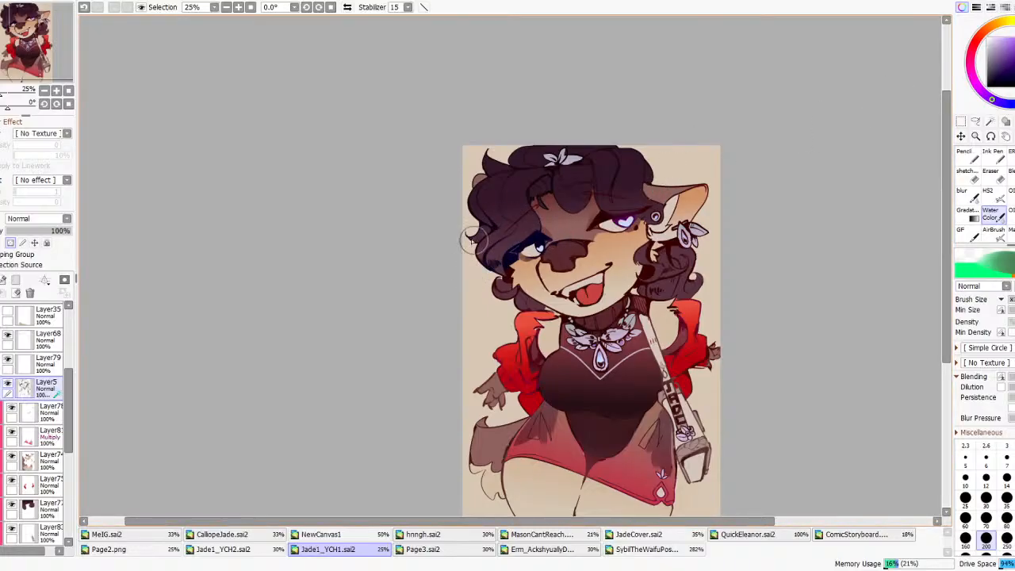
mouse_move(635, 232)
mouse_down()
mouse_move(623, 210)
mouse_move(580, 225)
mouse_up()
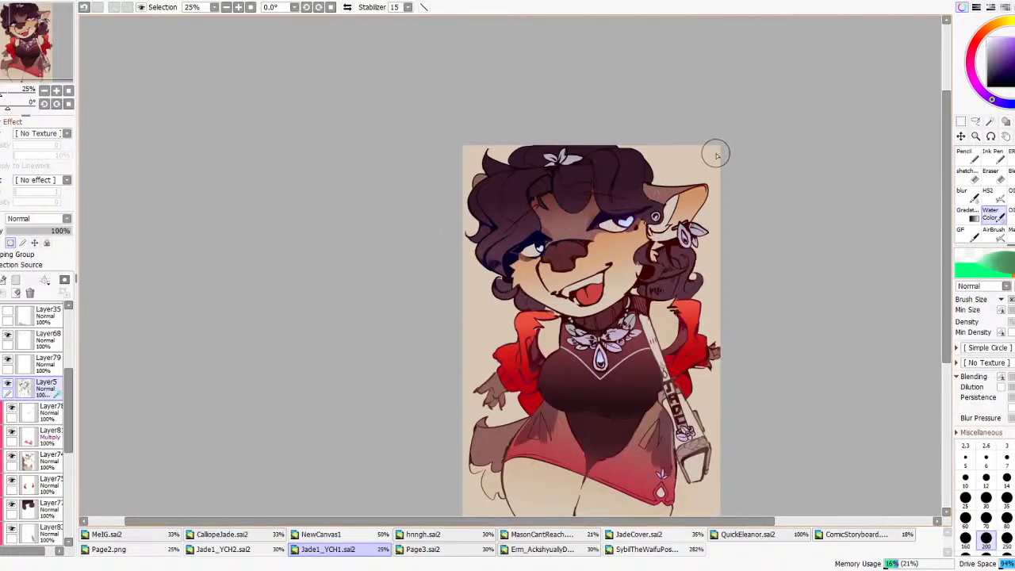
scroll(732, 137, down, 2)
scroll(730, 152, up, 2)
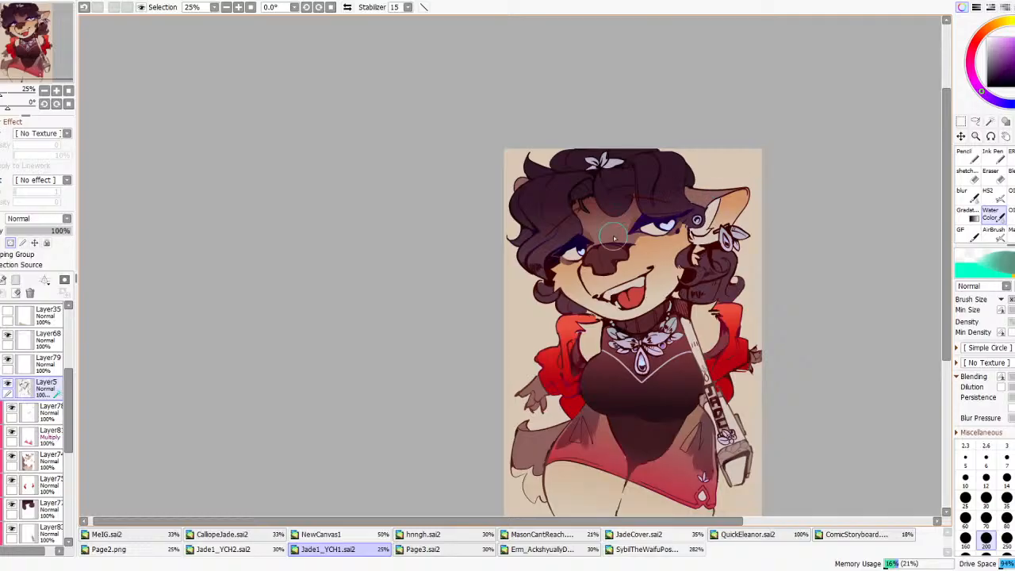
- Duplicate the eyebrow layer, Layer68, and merge the copy back down into it
click(36, 363)
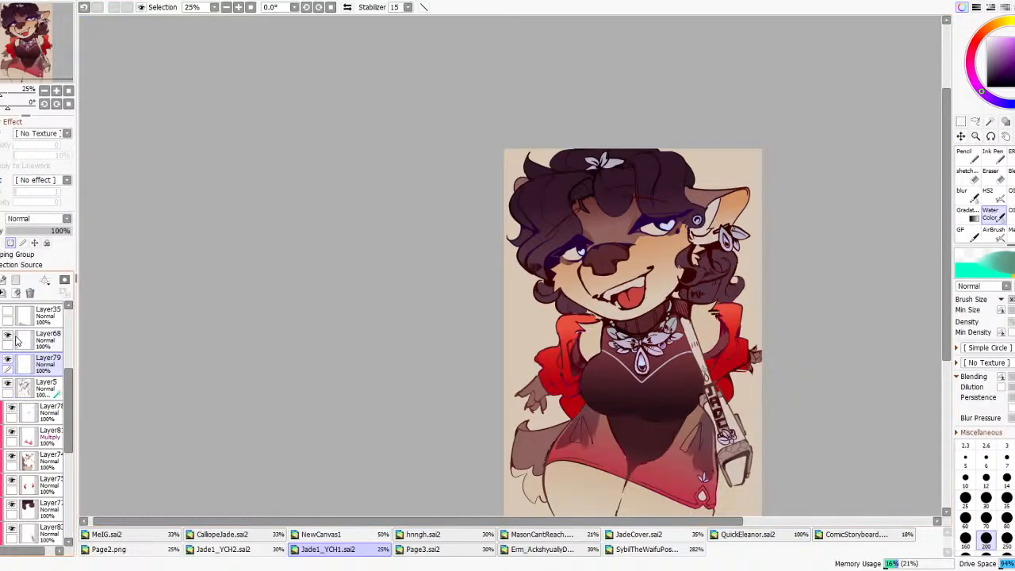
click(14, 339)
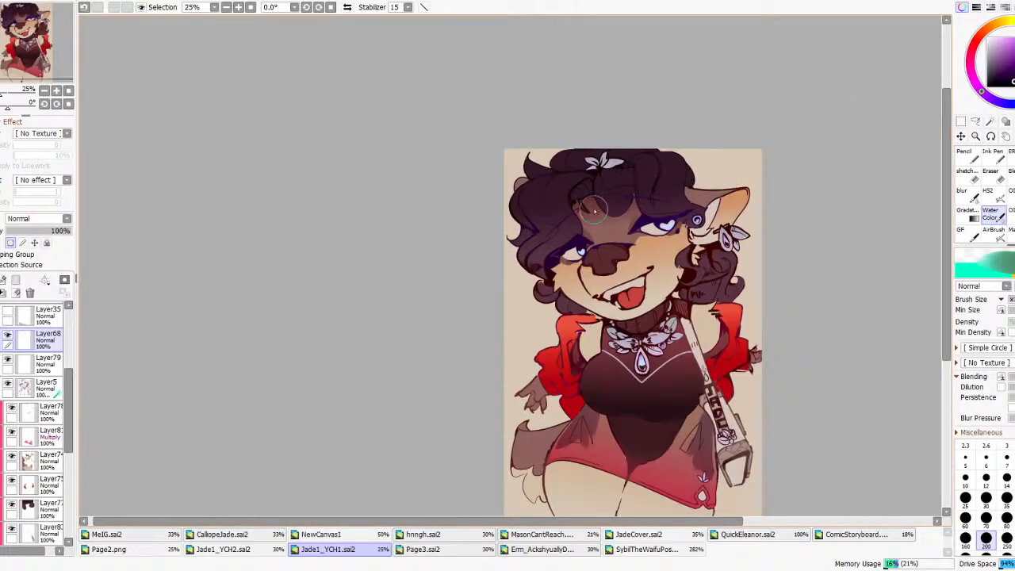
scroll(650, 198, up, 7)
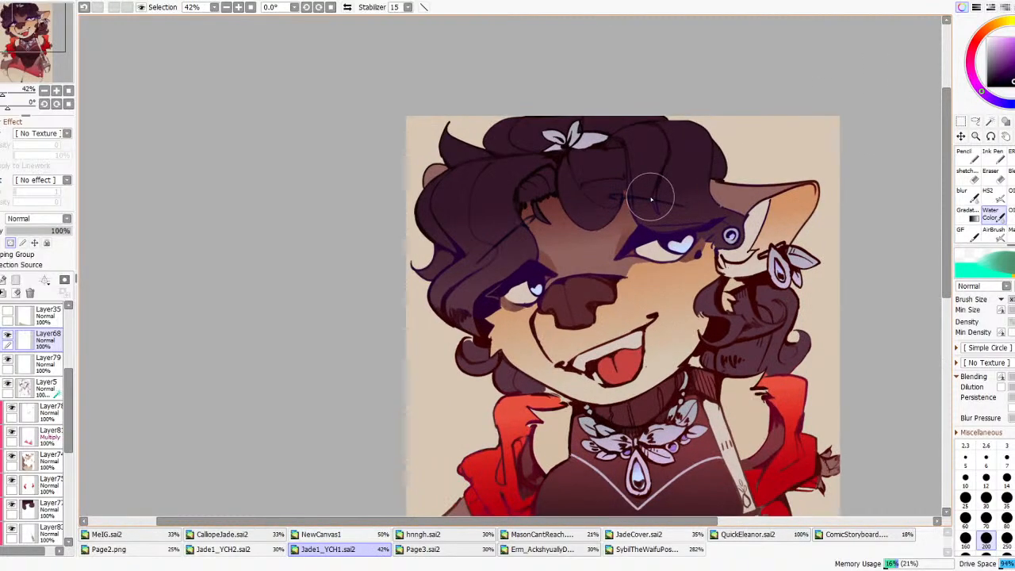
scroll(636, 198, down, 6)
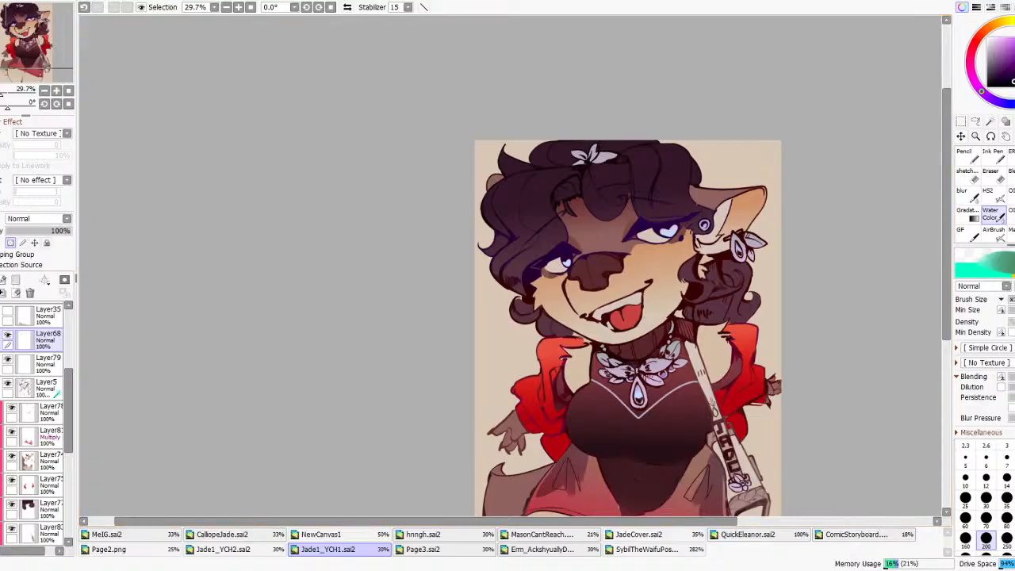
click(107, 48)
drag(562, 186, 549, 179)
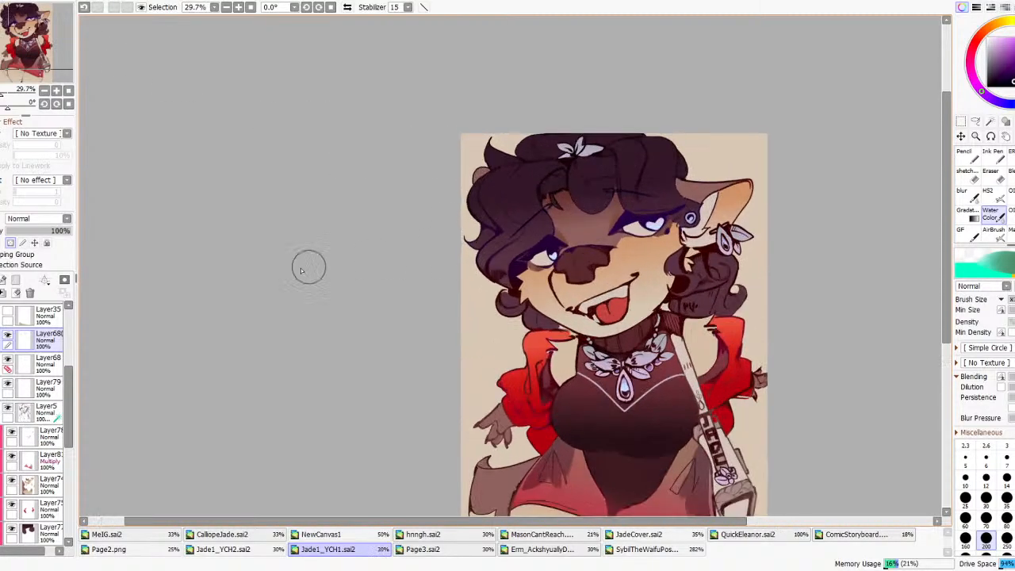
click(5, 293)
- Strengthen both eyebrows on Layer68 in dark navy with the HS2 brush at size 14
scroll(408, 181, up, 4)
click(996, 194)
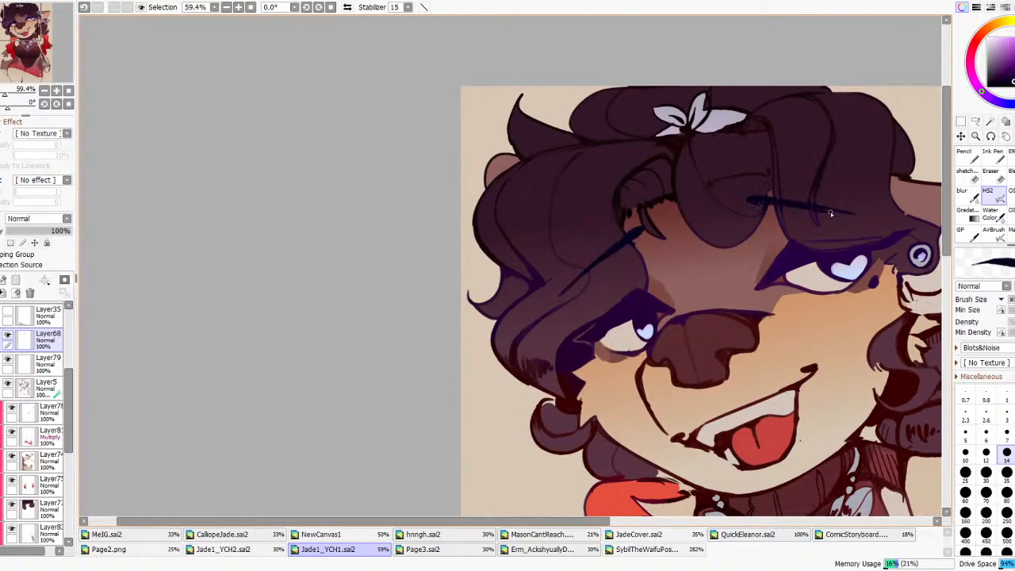
scroll(664, 230, down, 9)
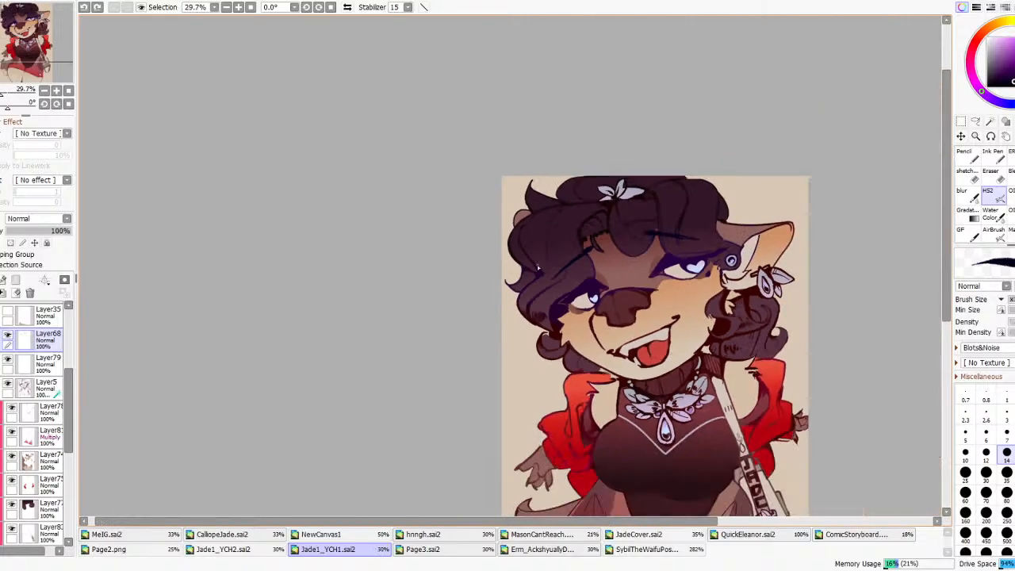
scroll(592, 301, up, 8)
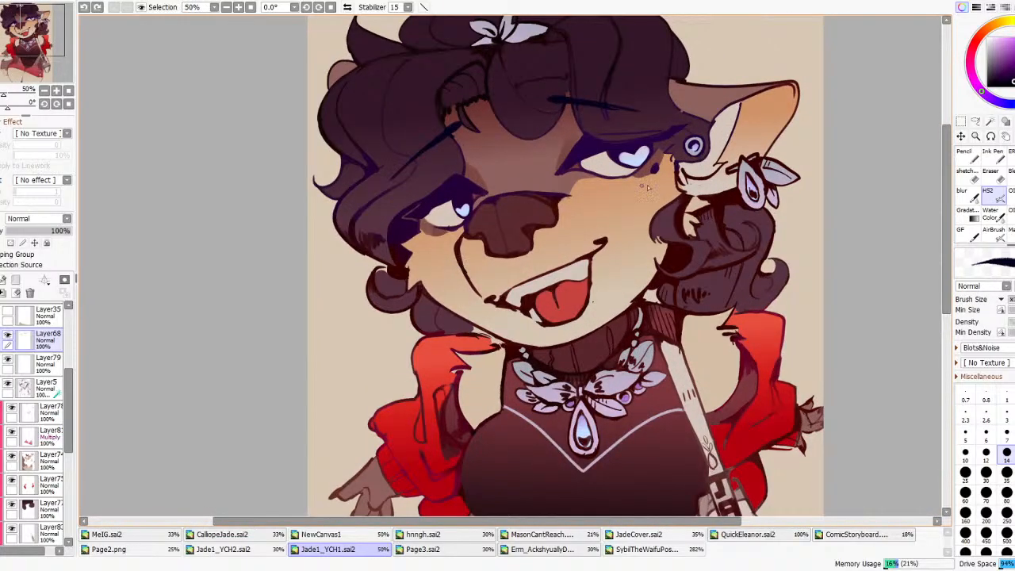
- Recolour the line art around both irises on Layer5 in a brighter purple with the Ink Pen, redoing the first stroke
click(990, 153)
scroll(626, 159, up, 3)
click(1011, 61)
click(44, 388)
scroll(512, 272, down, 2)
scroll(511, 272, up, 1)
mouse_move(513, 273)
mouse_down()
mouse_move(539, 248)
mouse_move(517, 262)
mouse_up()
key(ctrl+z)
mouse_move(726, 207)
mouse_down()
mouse_move(754, 189)
mouse_move(720, 198)
mouse_move(773, 186)
mouse_move(752, 207)
mouse_move(751, 184)
mouse_up()
scroll(740, 186, down, 9)
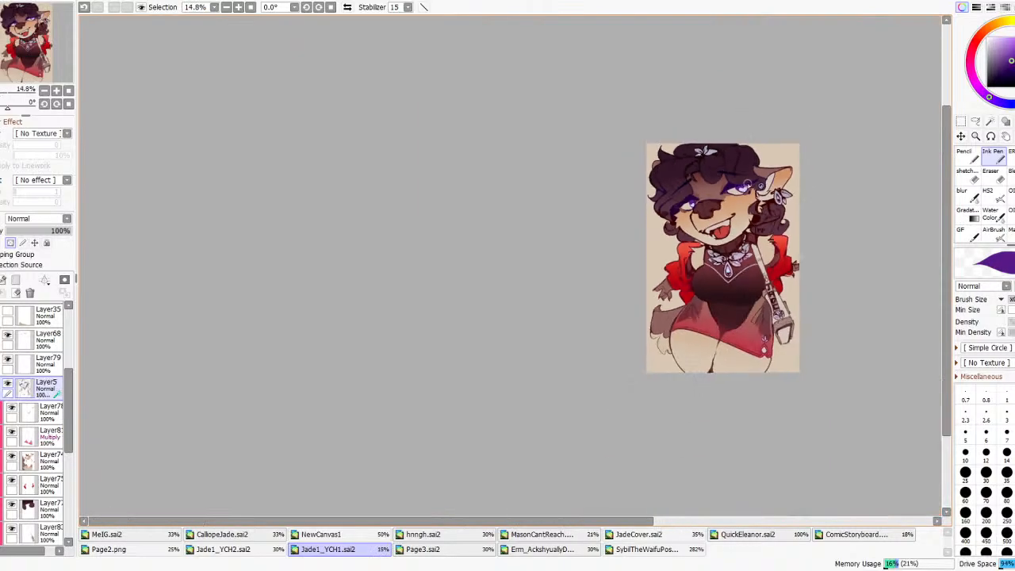
- Add a new layer above Layer5 and dab dark yellow highlights in both irises with the HS2 brush at size 14
click(996, 197)
scroll(758, 200, up, 4)
mouse_move(986, 72)
mouse_down()
mouse_move(978, 33)
mouse_move(1003, 22)
mouse_up()
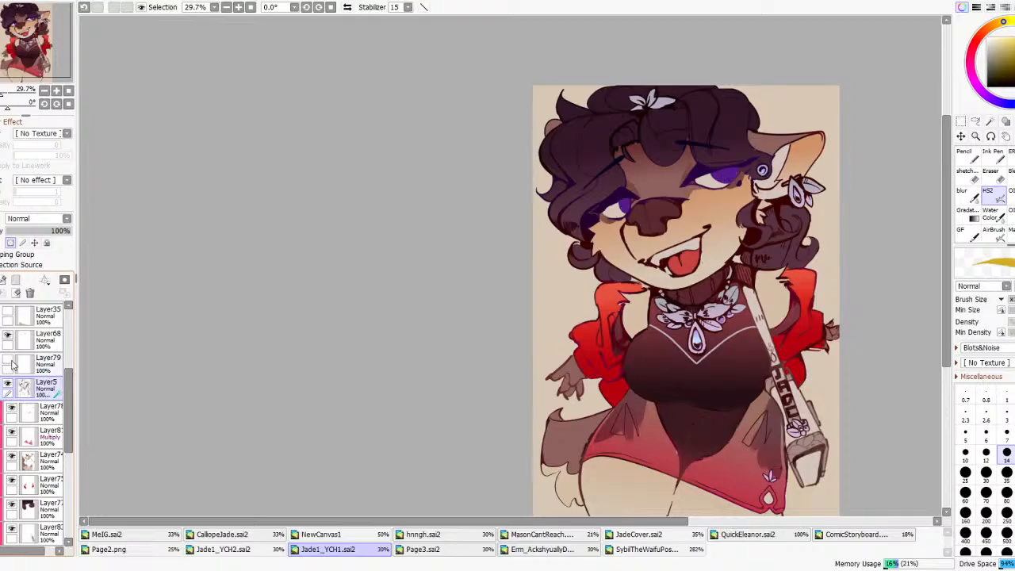
click(1, 279)
scroll(637, 182, up, 5)
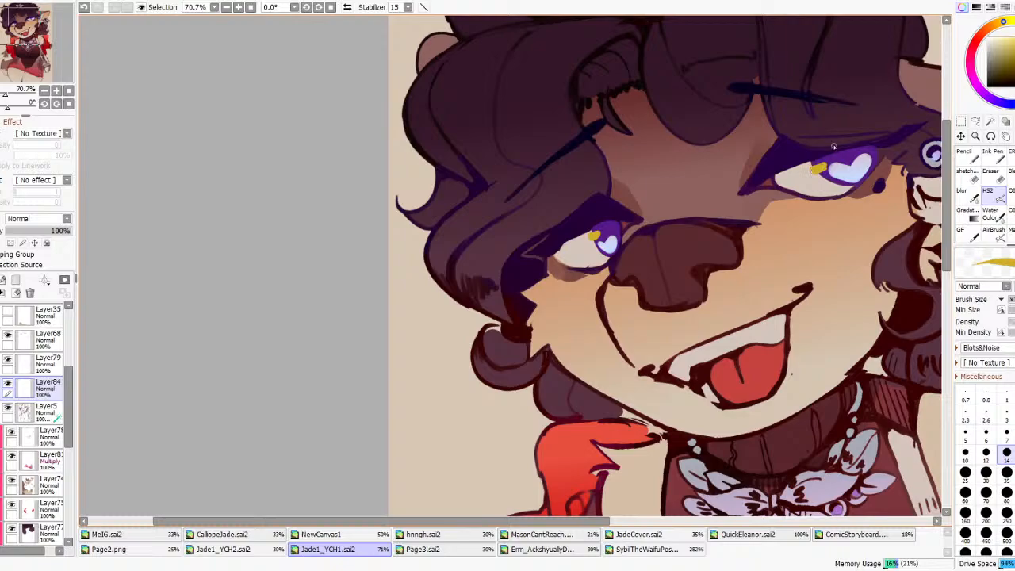
- Replace the yellow dabs with a single small yellow spot beside the heart pupil of the larger eye
scroll(639, 219, down, 7)
scroll(712, 199, up, 9)
key(ctrl+z)
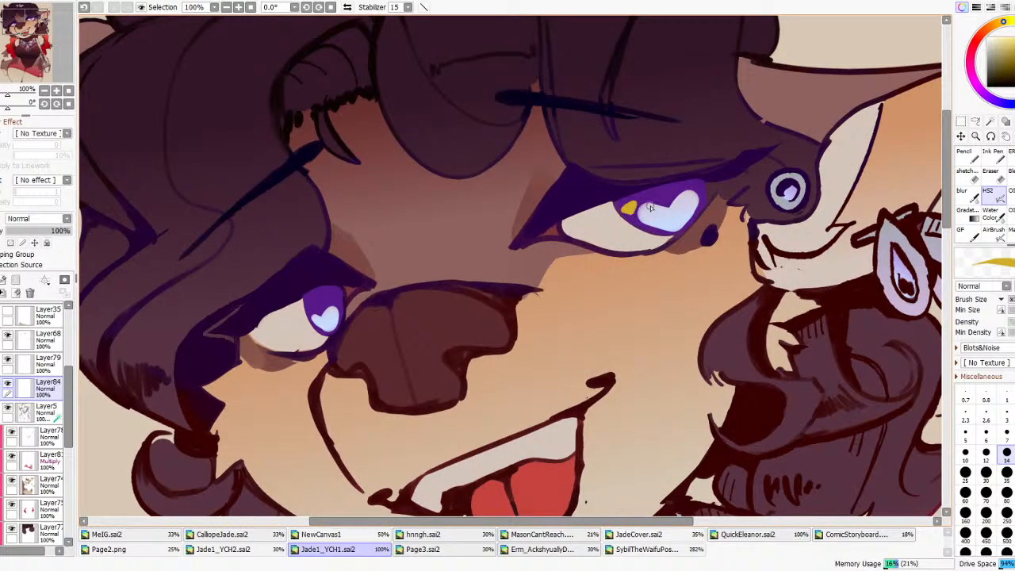
scroll(650, 207, down, 12)
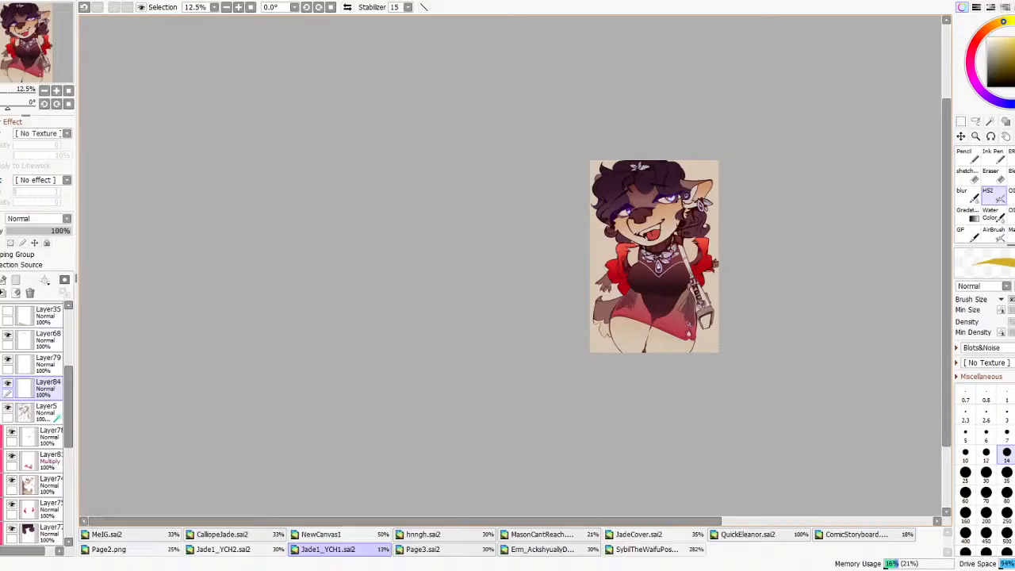
scroll(646, 213, up, 6)
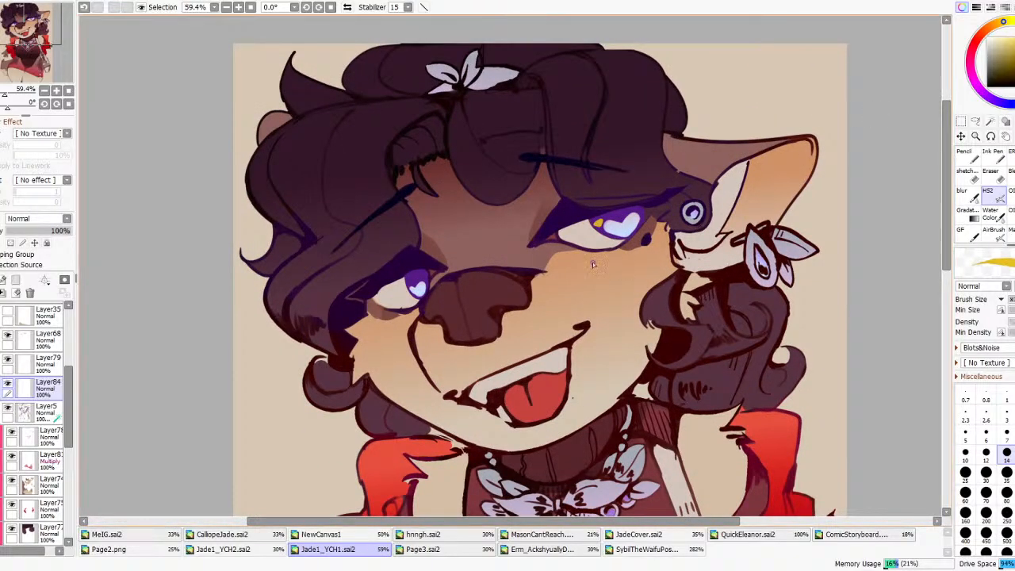
- Replace the yellow spot beside the larger eye's heart pupil with a small hollow yellow oval
scroll(527, 282, up, 3)
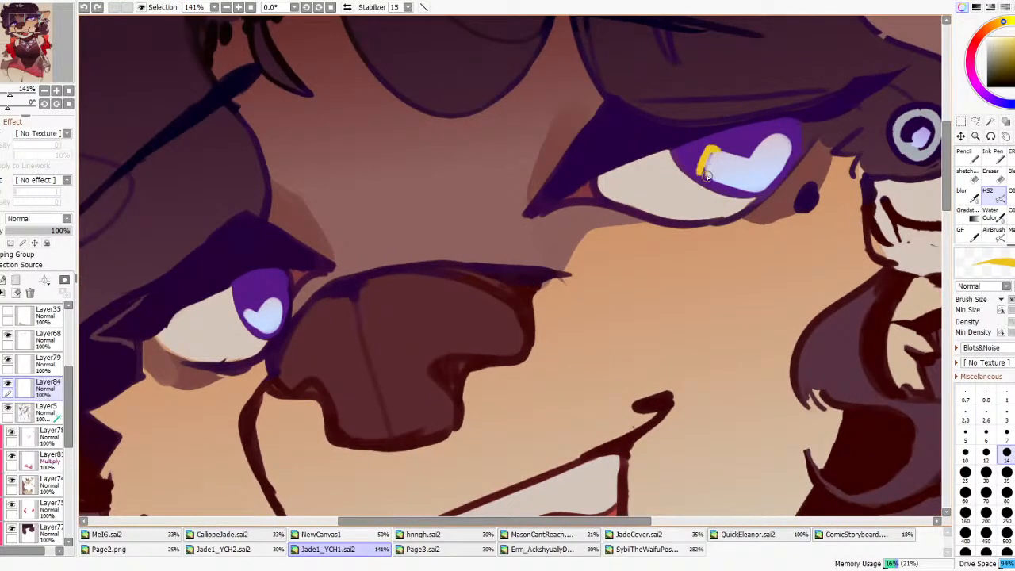
key(ctrl+z)
drag(690, 167, 696, 156)
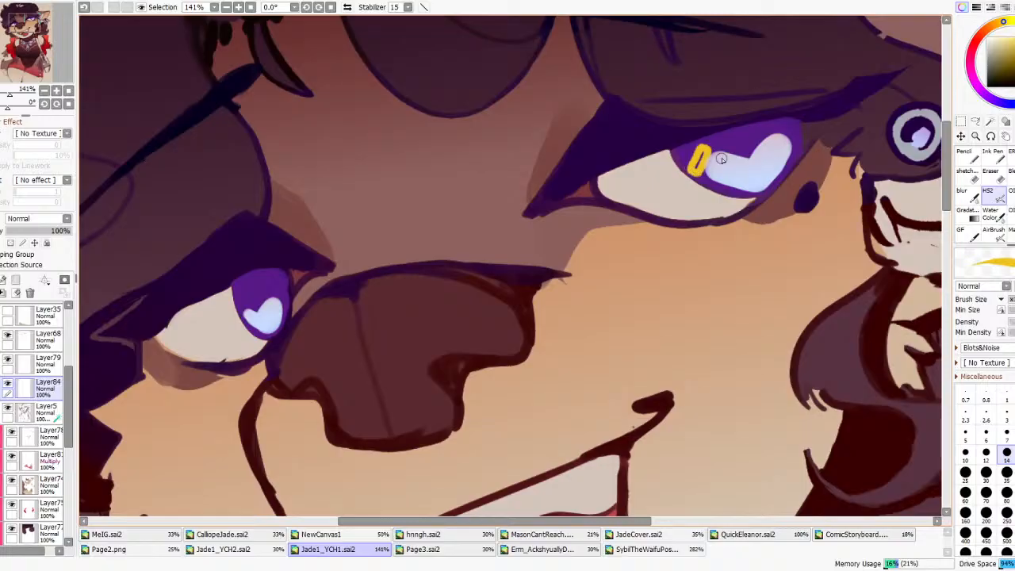
scroll(698, 172, down, 10)
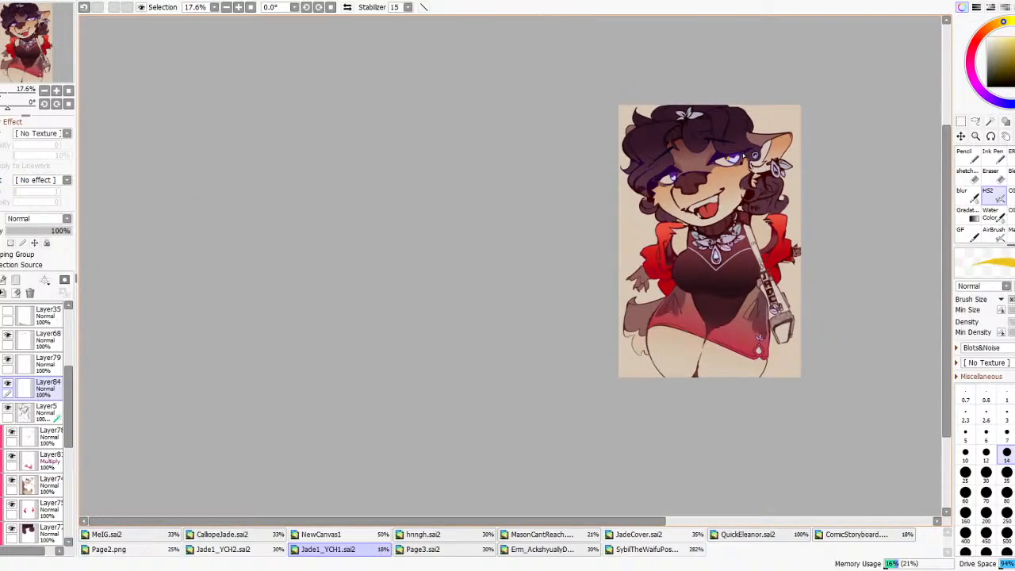
- Move Layer84 above Layer68 in the layer stack
scroll(741, 154, up, 3)
drag(37, 389, 36, 340)
scroll(557, 147, up, 8)
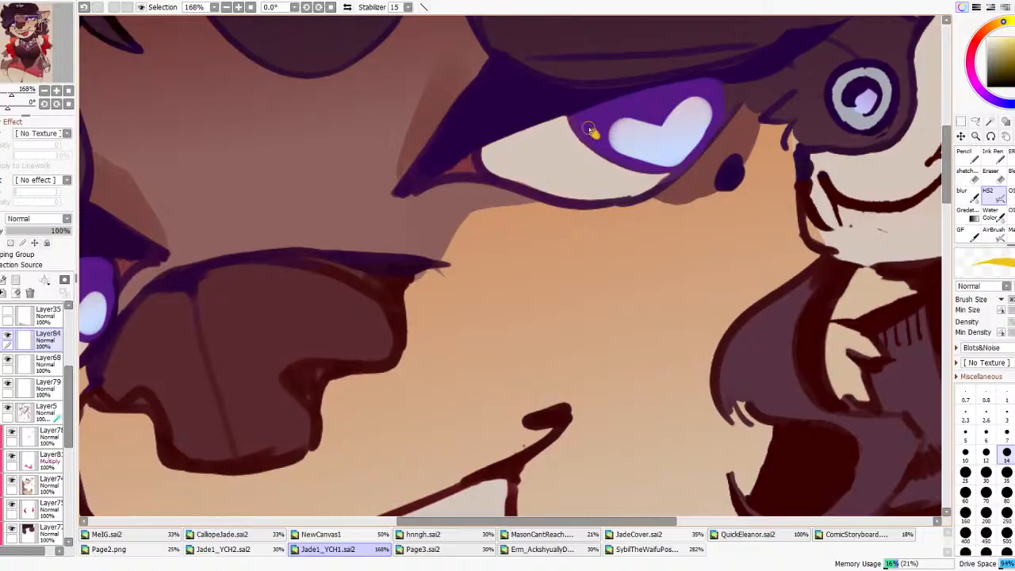
- Redraw the yellow highlights as small hollow shapes beside the heart pupils of both eyes with the HS2 brush
scroll(623, 99, down, 8)
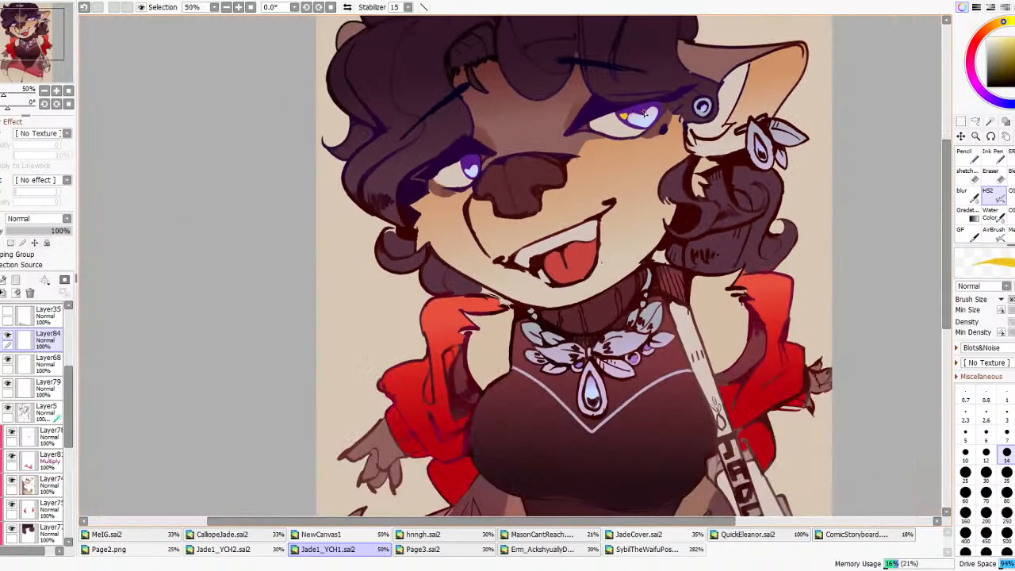
scroll(677, 93, down, 1)
scroll(659, 89, up, 5)
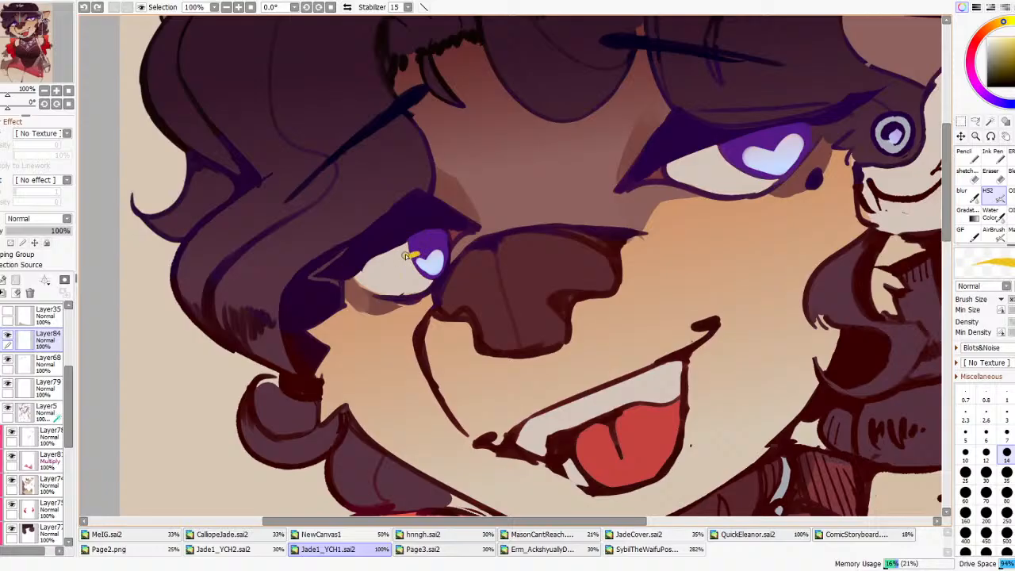
scroll(427, 208, down, 2)
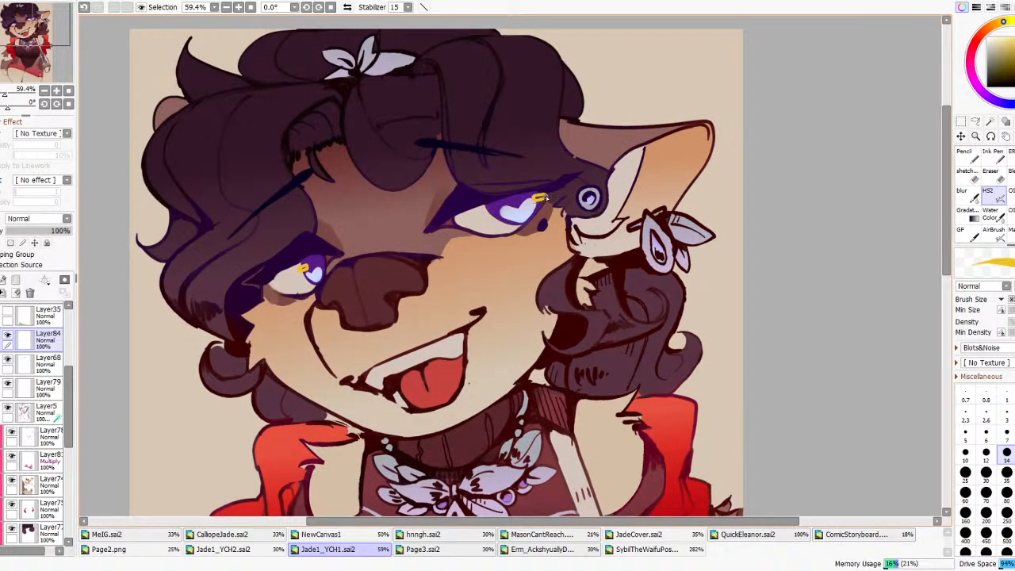
scroll(494, 222, down, 3)
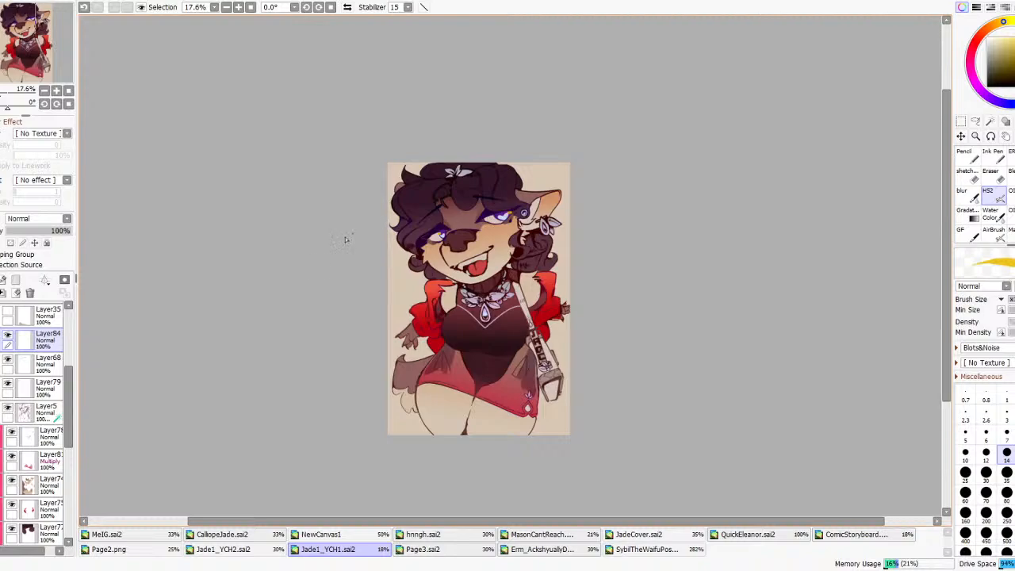
- Recolour the yellow highlights in both eyes to a pale bluish lavender with the Pencil at size 1200
scroll(373, 225, down, 1)
scroll(475, 301, up, 4)
click(966, 151)
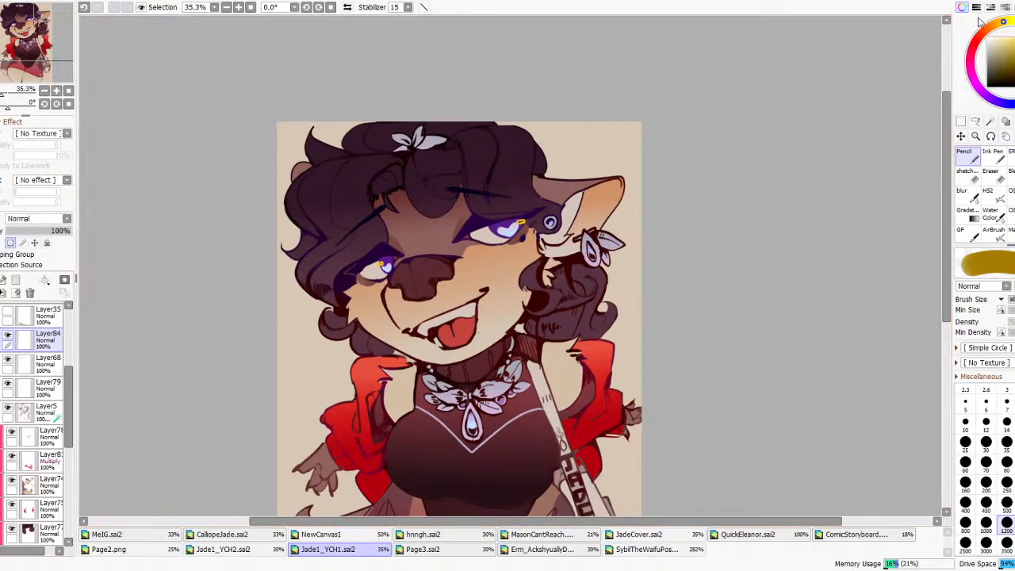
click(997, 23)
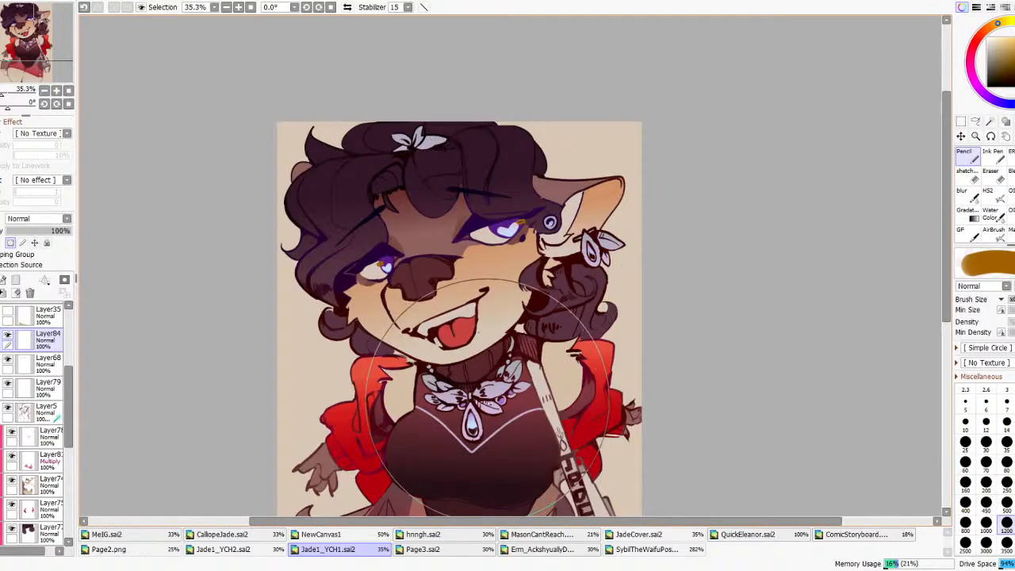
right_click(550, 403)
mouse_move(342, 256)
mouse_down()
mouse_move(261, 260)
mouse_move(546, 241)
mouse_move(476, 239)
mouse_up()
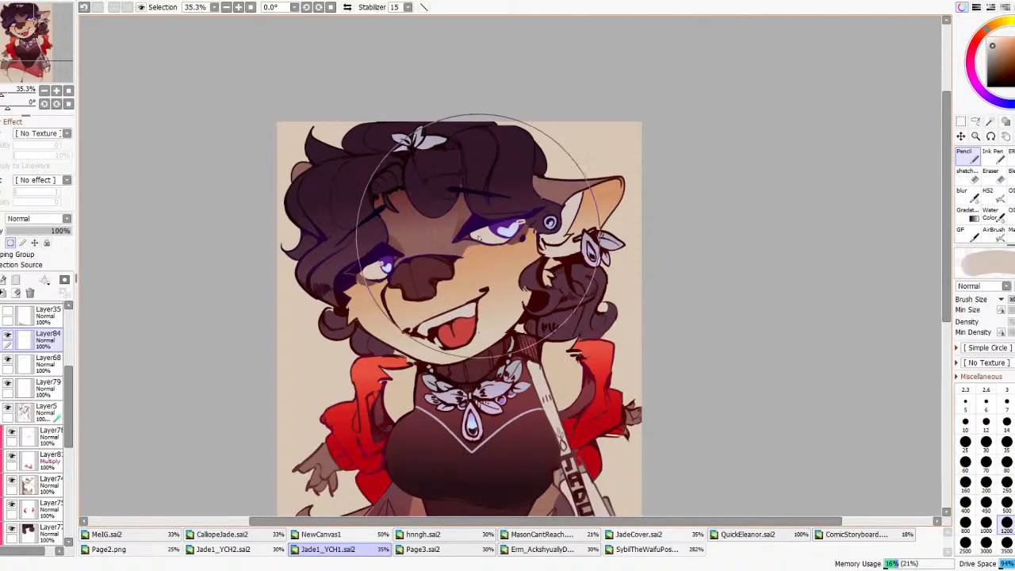
scroll(517, 211, down, 3)
scroll(517, 211, up, 5)
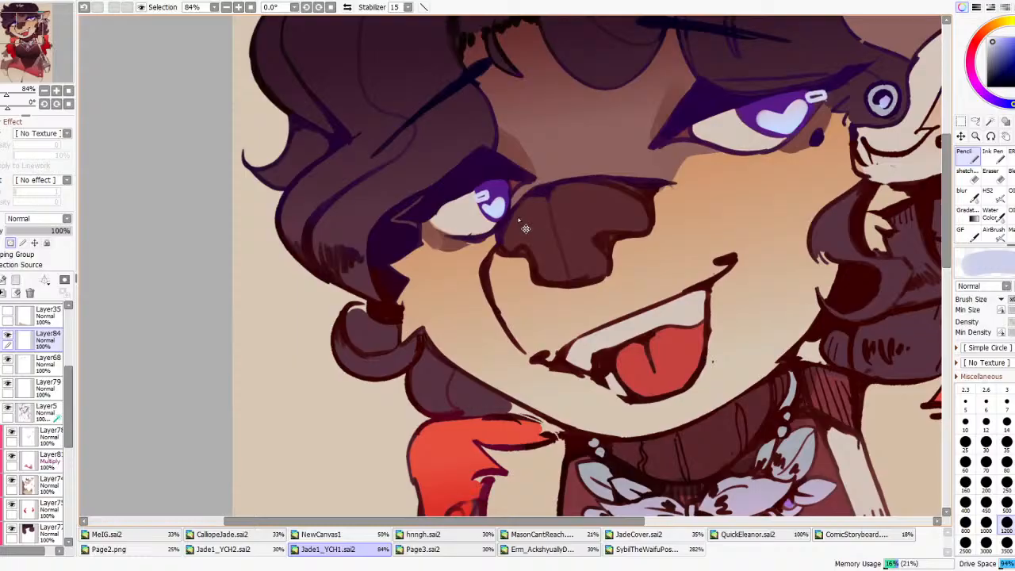
- Select the pale highlight in the larger eye and move it to the inner side of the heart pupil
scroll(519, 222, down, 6)
scroll(600, 209, up, 7)
click(961, 121)
scroll(602, 131, down, 2)
scroll(586, 168, down, 4)
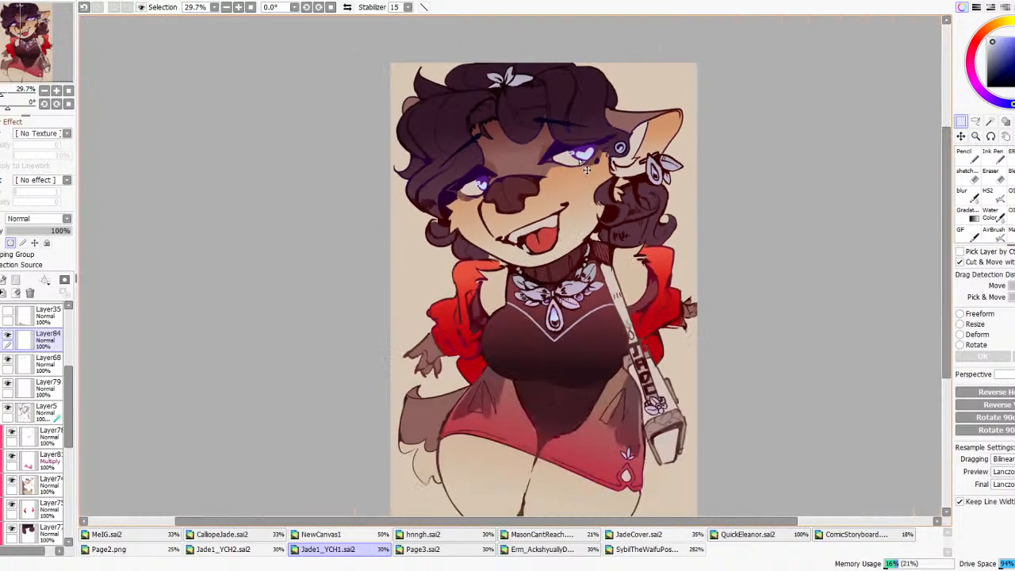
scroll(609, 162, down, 2)
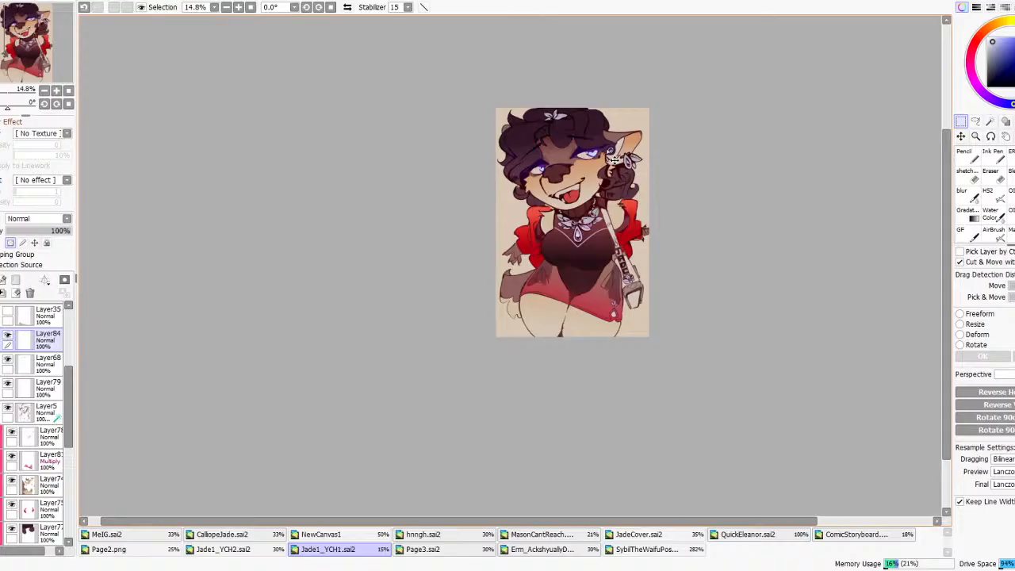
- Draw a thin pale highlight along the upper eyelid edge of the smaller eye with the HS2 brush at size 14
scroll(614, 158, up, 5)
key(b)
scroll(409, 239, up, 1)
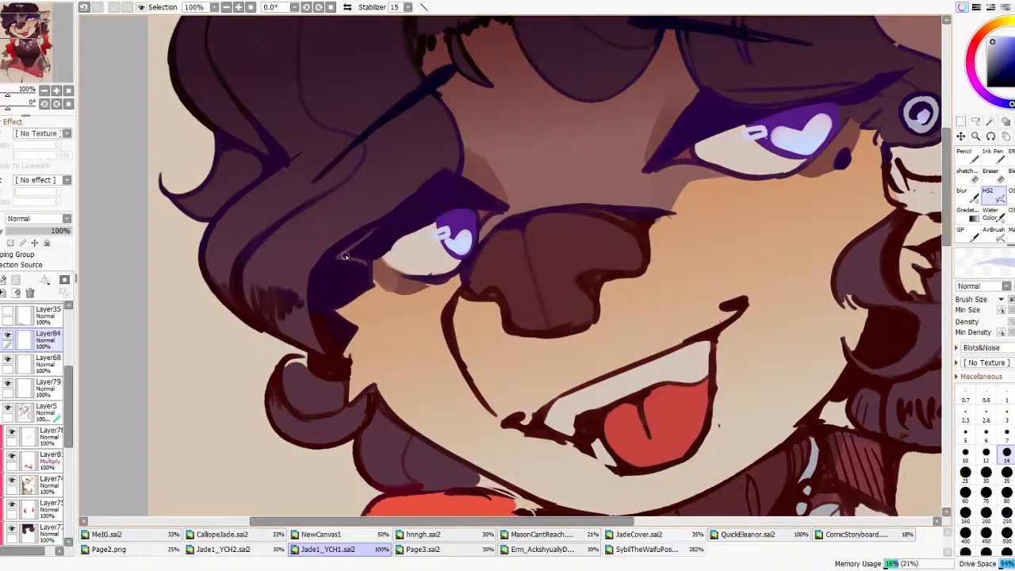
key(ctrl+z)
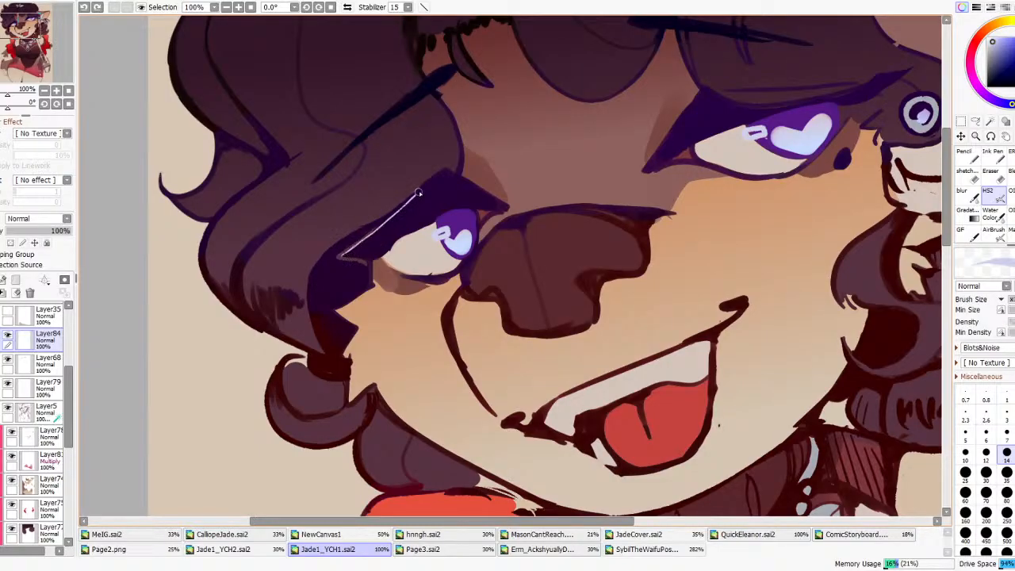
key(ctrl+z)
drag(339, 257, 417, 192)
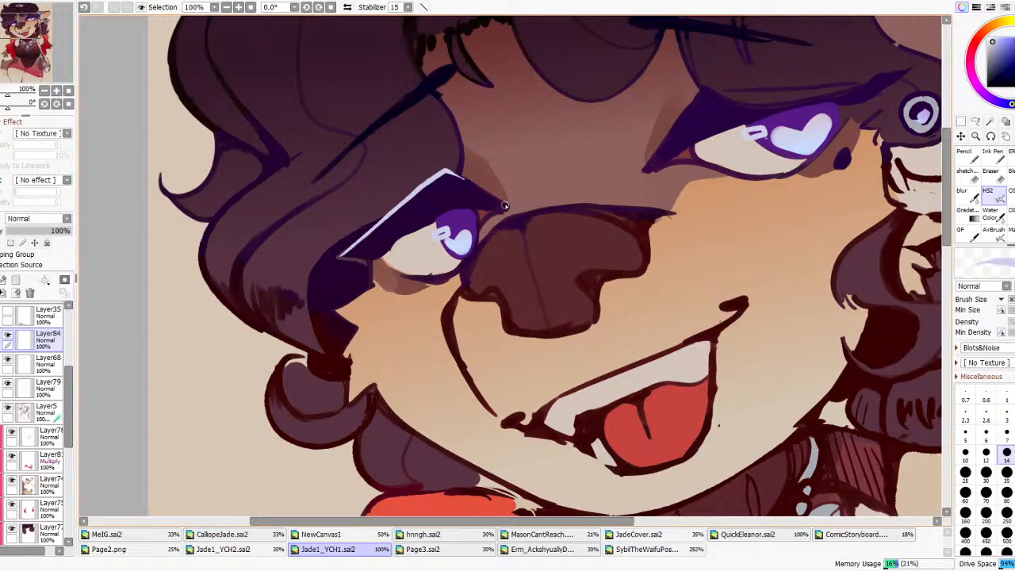
scroll(504, 206, down, 6)
scroll(515, 171, up, 5)
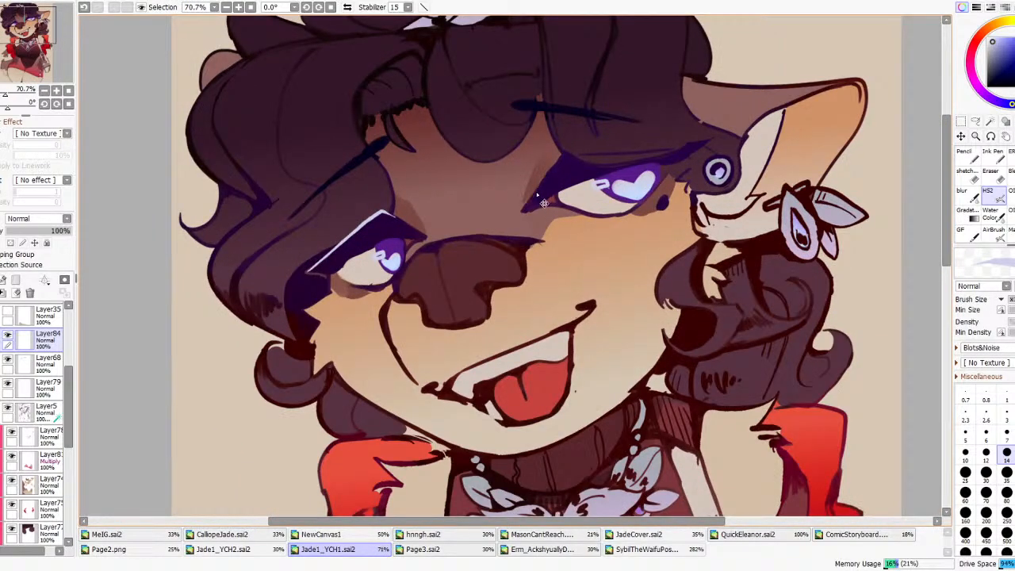
- Add a matching pale highlight line to the larger eye's upper eyelid, undoing the rejected strokes
key(ctrl+z)
scroll(665, 164, down, 5)
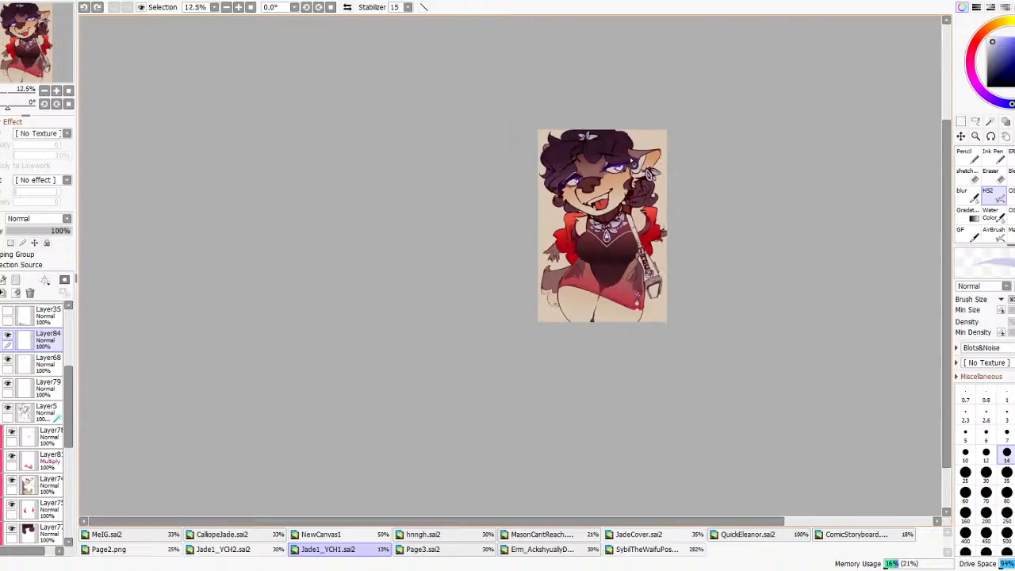
scroll(633, 163, up, 3)
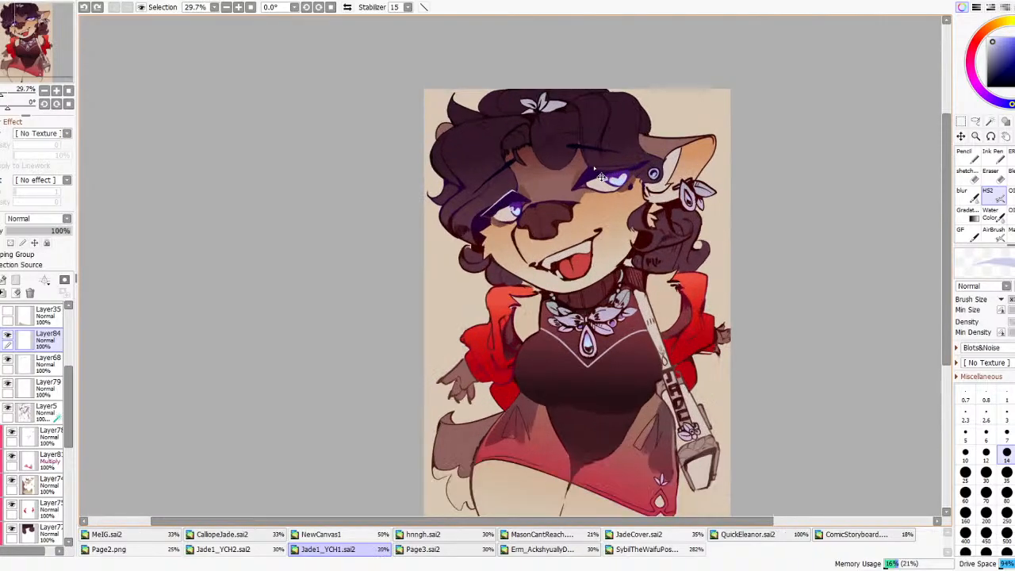
key(ctrl+z)
scroll(621, 182, down, 3)
scroll(600, 156, up, 2)
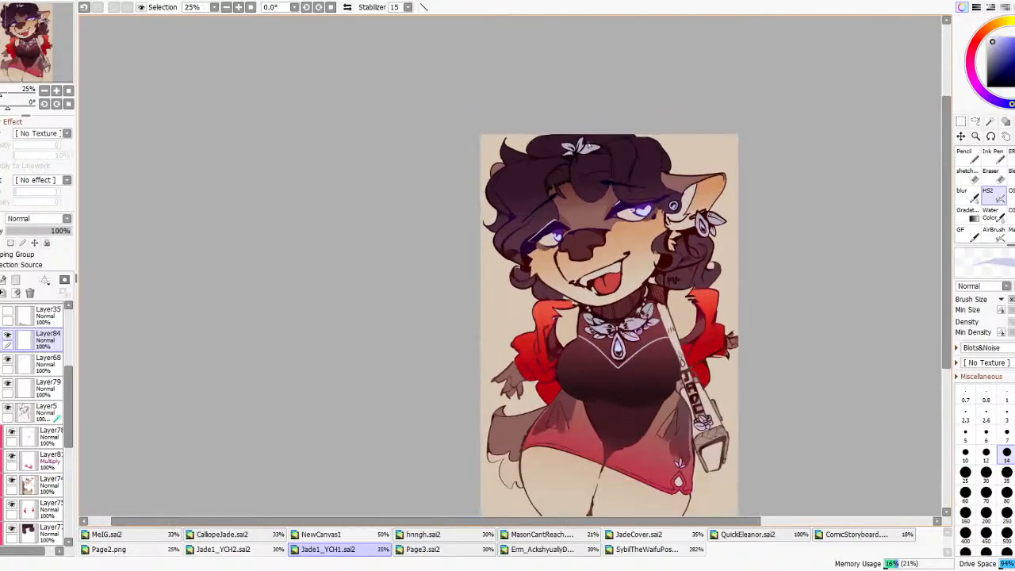
- Select and remove the small pale highlights beside the heart pupils of both eyes
click(961, 121)
scroll(651, 178, up, 2)
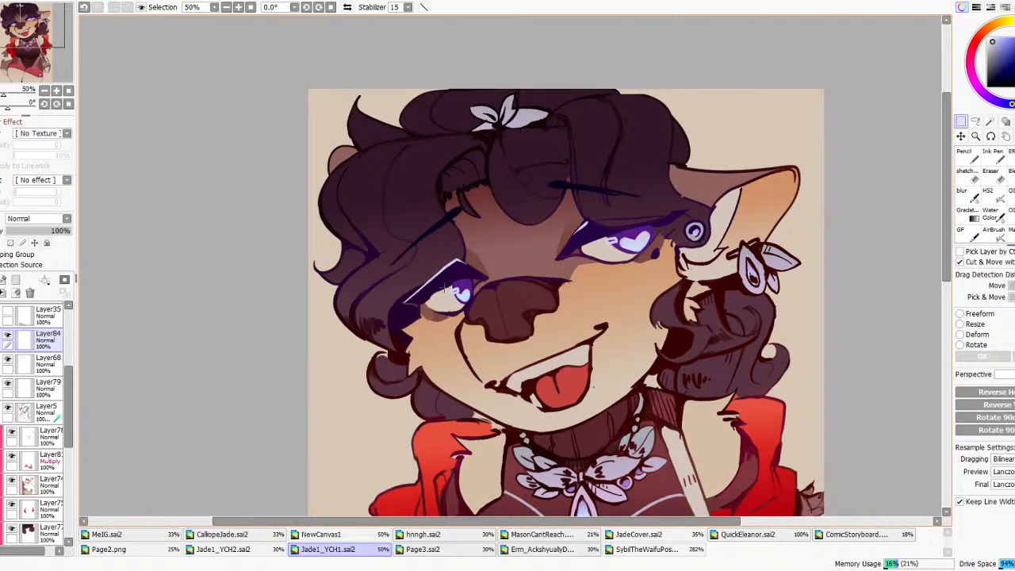
scroll(528, 269, up, 2)
drag(779, 289, 777, 291)
key(ctrl+z)
scroll(723, 197, down, 6)
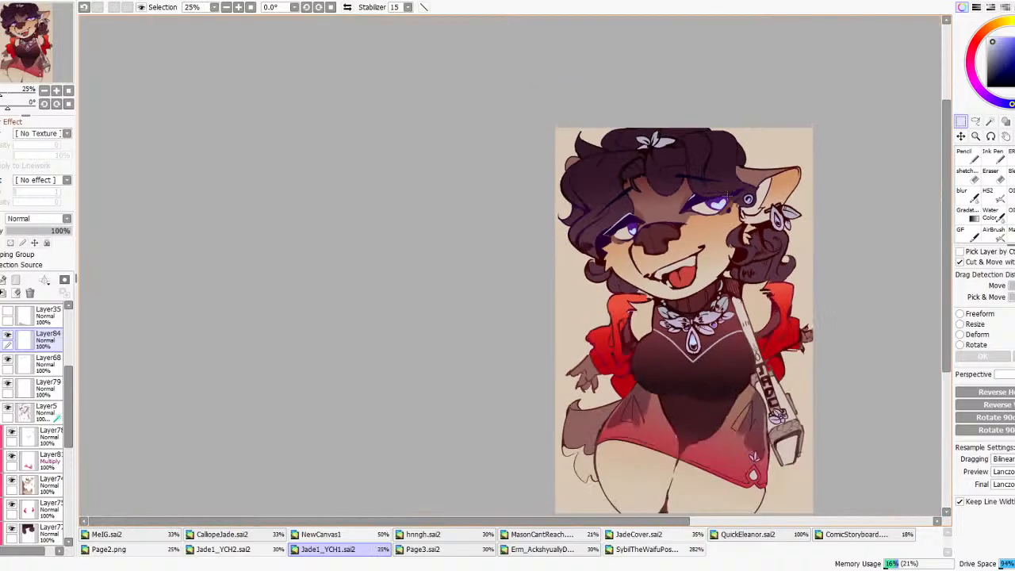
- Brush a soft red tint below the open mouth on Layer74 with the Water Color brush, using red sampled from the tongue
scroll(780, 208, up, 3)
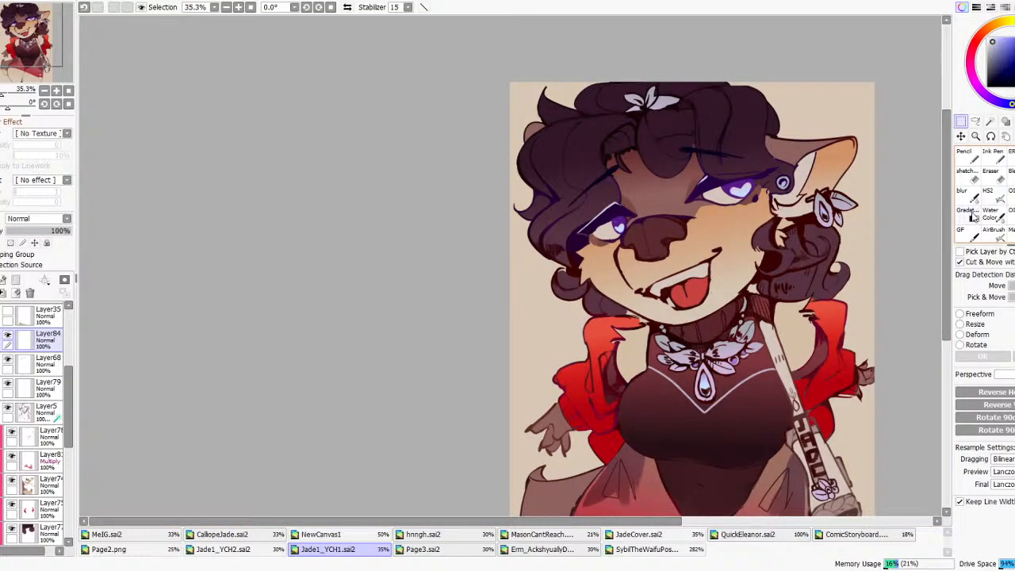
scroll(664, 294, up, 4)
right_click(691, 296)
scroll(393, 252, down, 5)
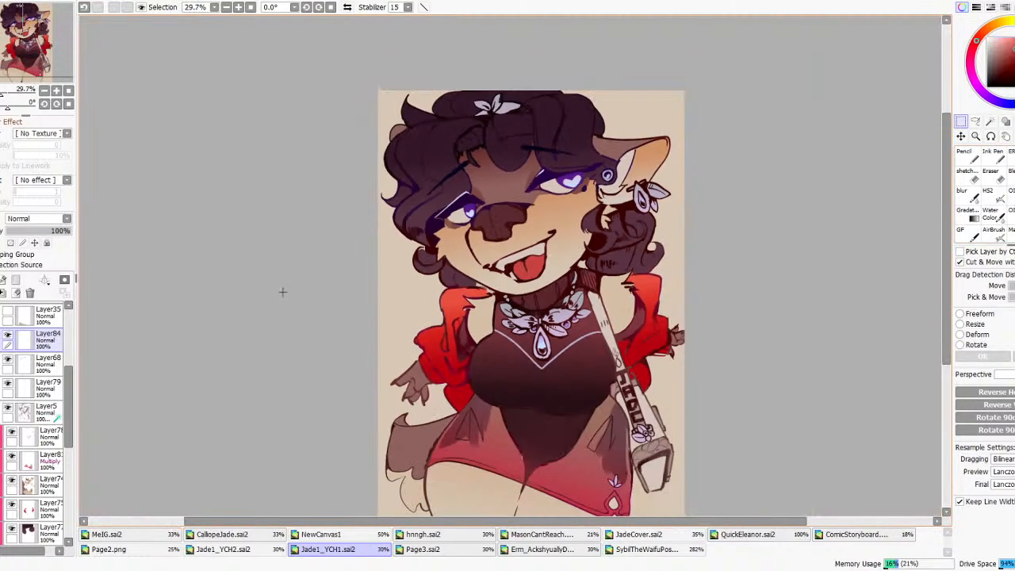
scroll(34, 400, down, 3)
click(46, 407)
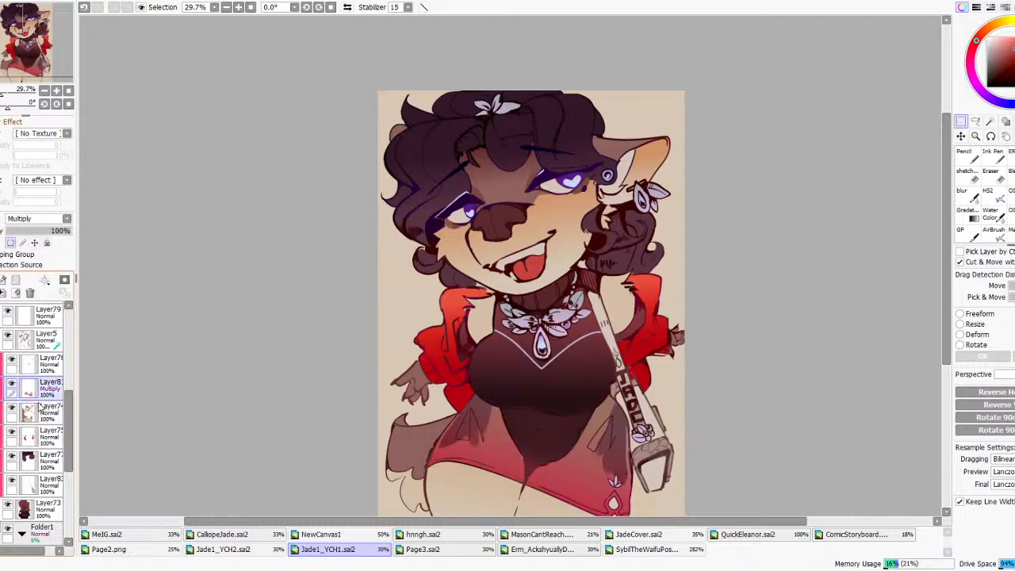
scroll(475, 274, up, 4)
click(990, 213)
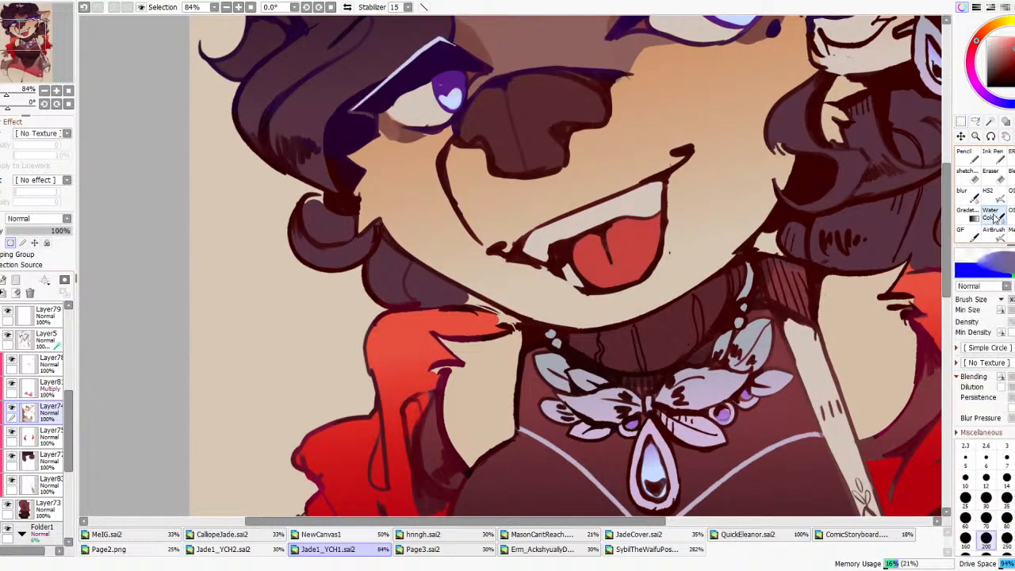
click(968, 520)
click(1014, 501)
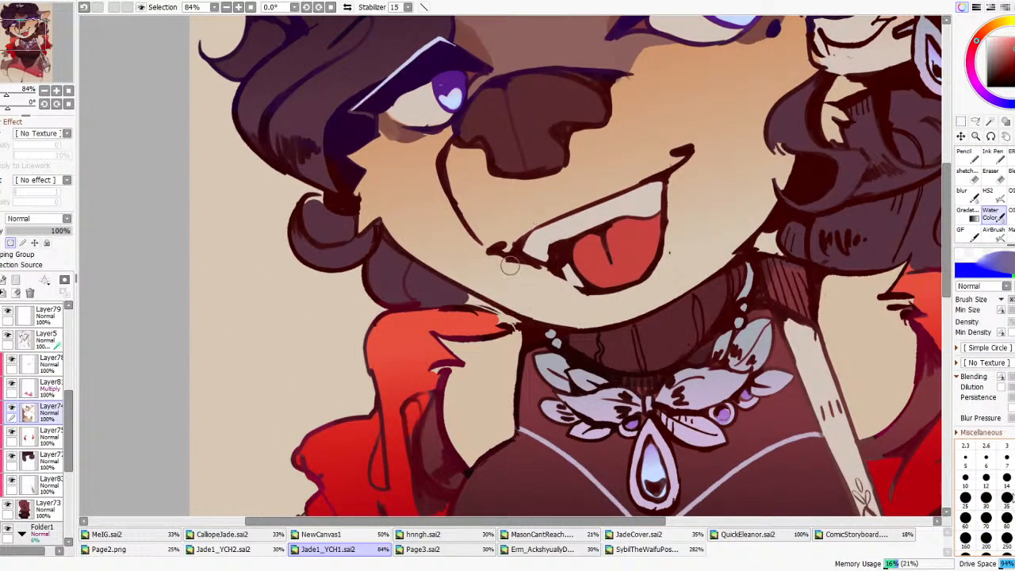
mouse_move(594, 304)
mouse_down()
mouse_move(668, 286)
mouse_move(605, 303)
mouse_move(647, 295)
mouse_move(621, 298)
mouse_move(669, 275)
mouse_up()
key(ctrl+z)
drag(624, 300, 670, 260)
drag(623, 304, 576, 299)
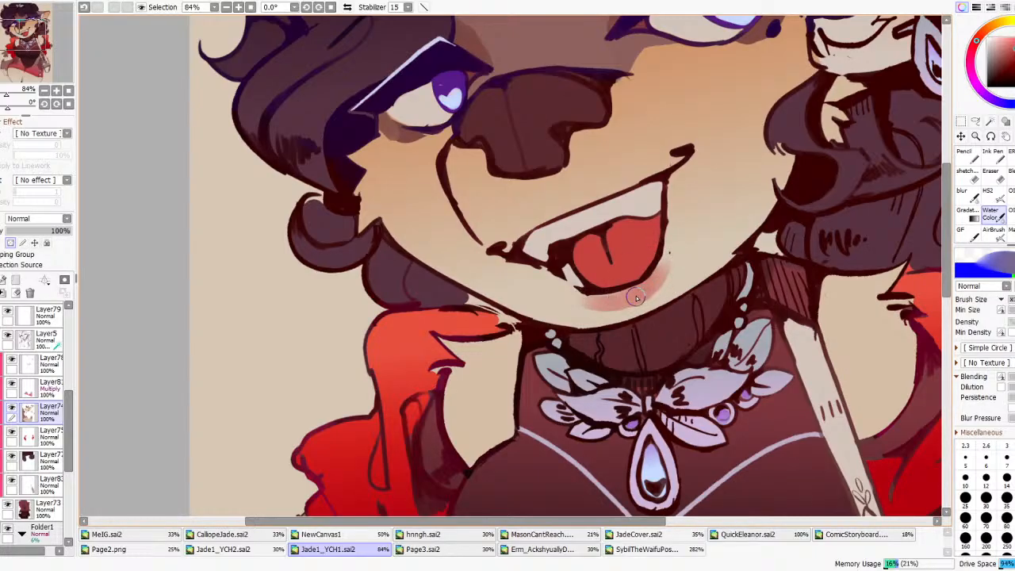
- Undo the red tint and repaint it as a smaller, fainter patch under the lower lip, undoing the surplus stroke
scroll(549, 239, down, 8)
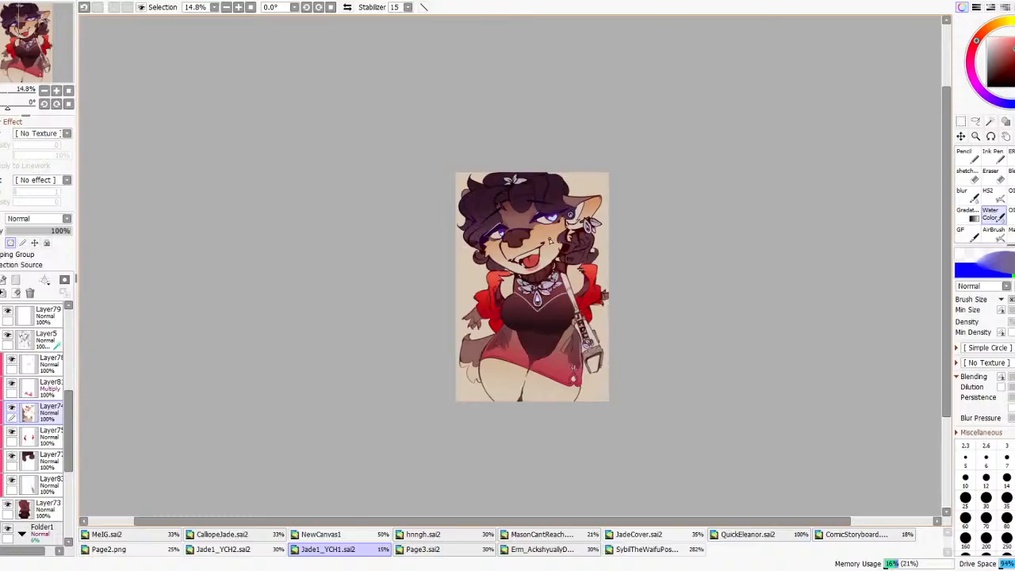
scroll(549, 239, up, 4)
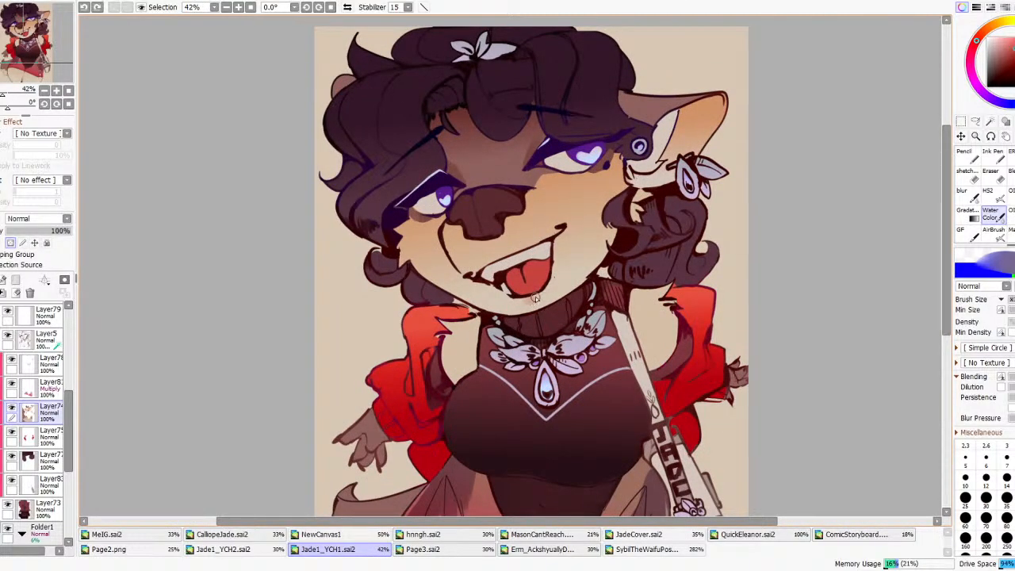
drag(537, 299, 498, 301)
scroll(546, 228, down, 5)
scroll(586, 234, up, 4)
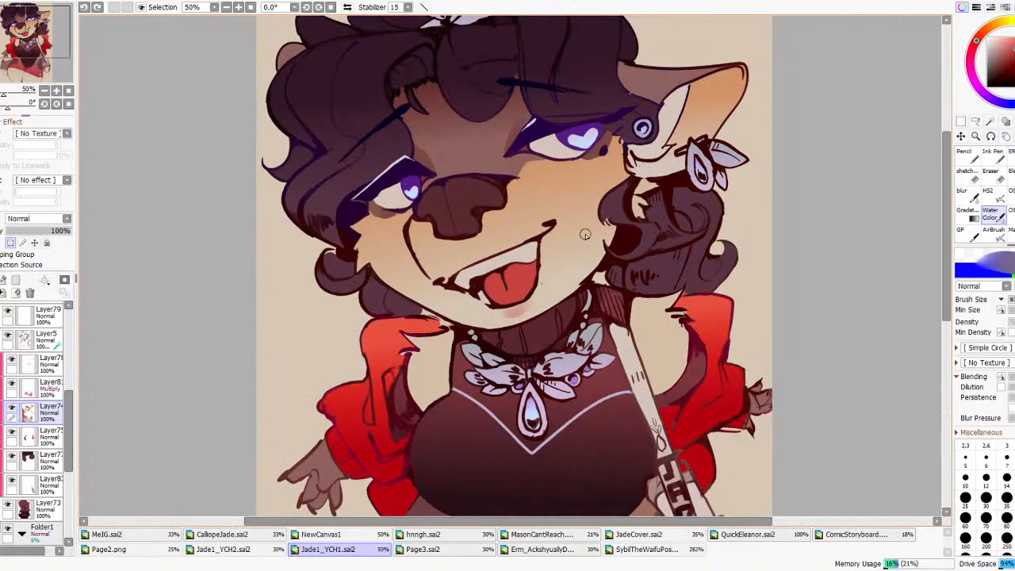
drag(513, 311, 486, 308)
key(ctrl+z)
- Check the whole illustration with the view flipped horizontally, and restore the original orientation
scroll(555, 267, down, 8)
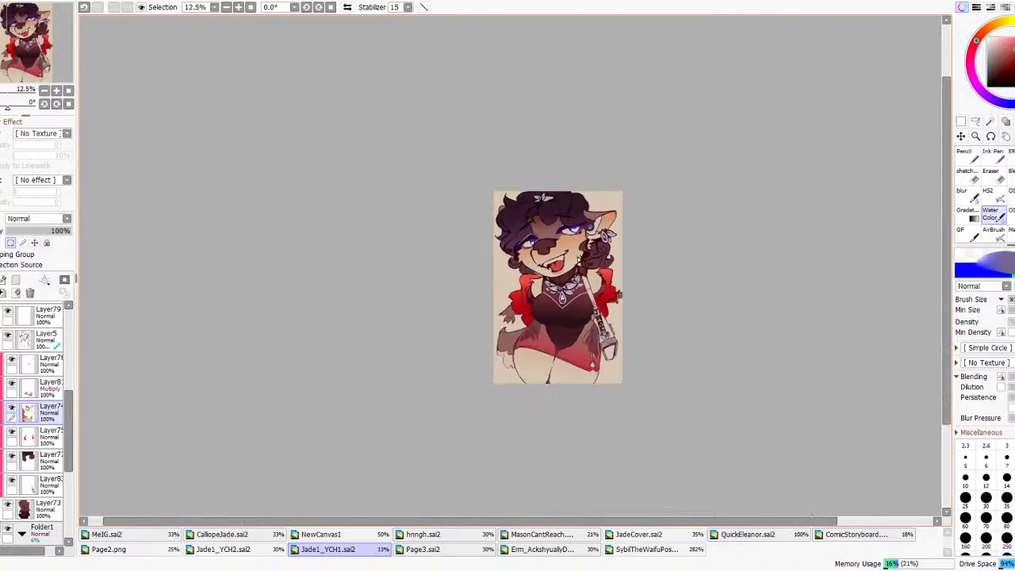
click(347, 8)
click(347, 8)
scroll(610, 225, up, 3)
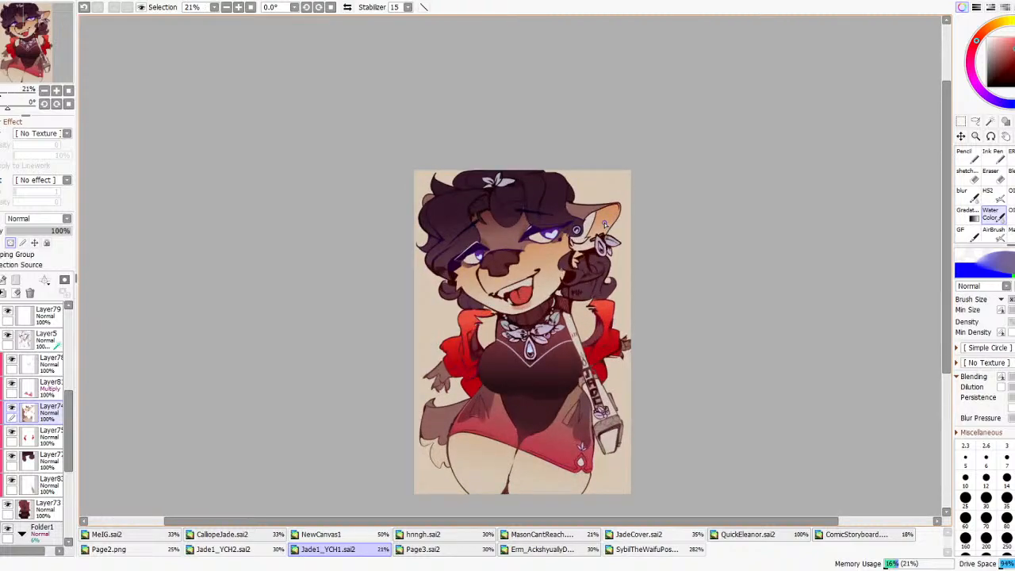
scroll(605, 226, down, 5)
scroll(600, 268, up, 3)
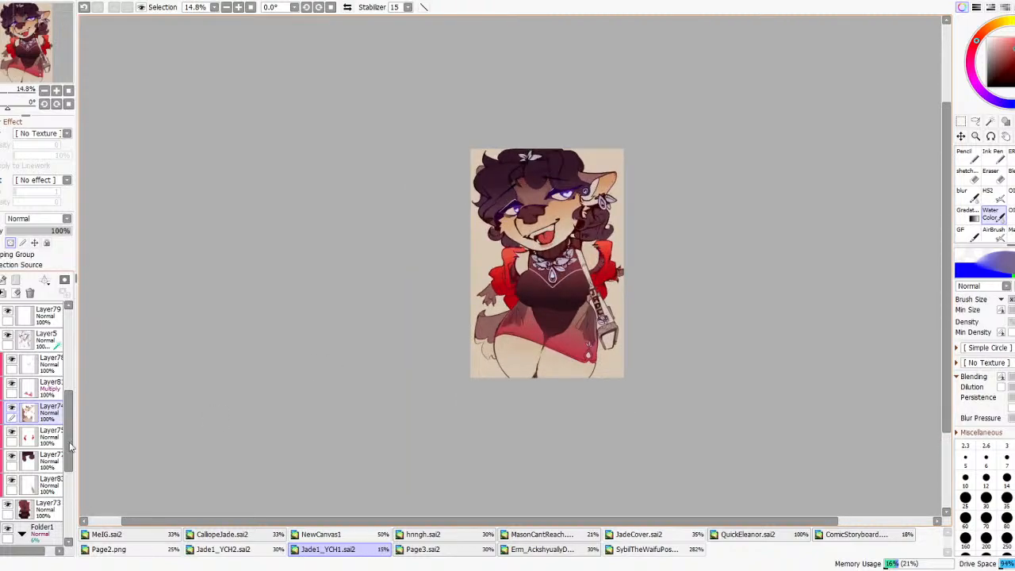
- Group the character's layers from Layer5 down to Layer73 into a new folder and expand it
scroll(30, 384, up, 2)
click(39, 434)
scroll(39, 436, down, 3)
shift+click(40, 463)
drag(40, 463, 20, 295)
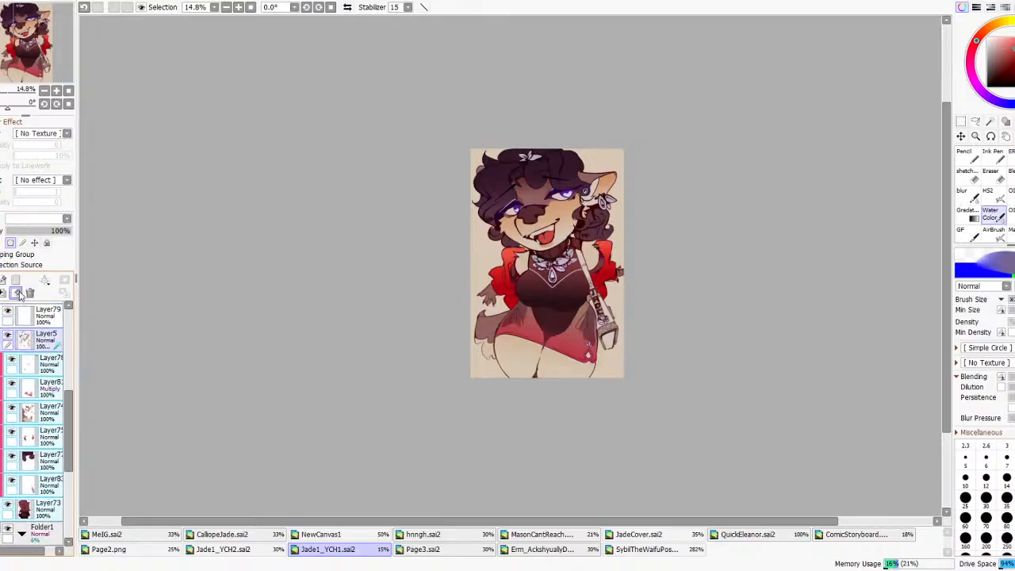
click(17, 292)
click(22, 340)
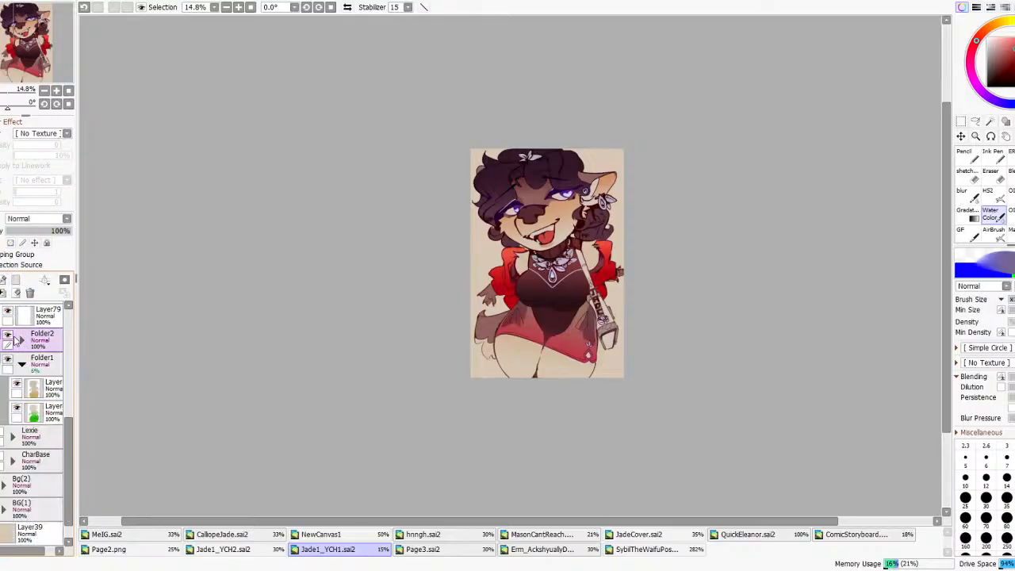
scroll(27, 372, up, 2)
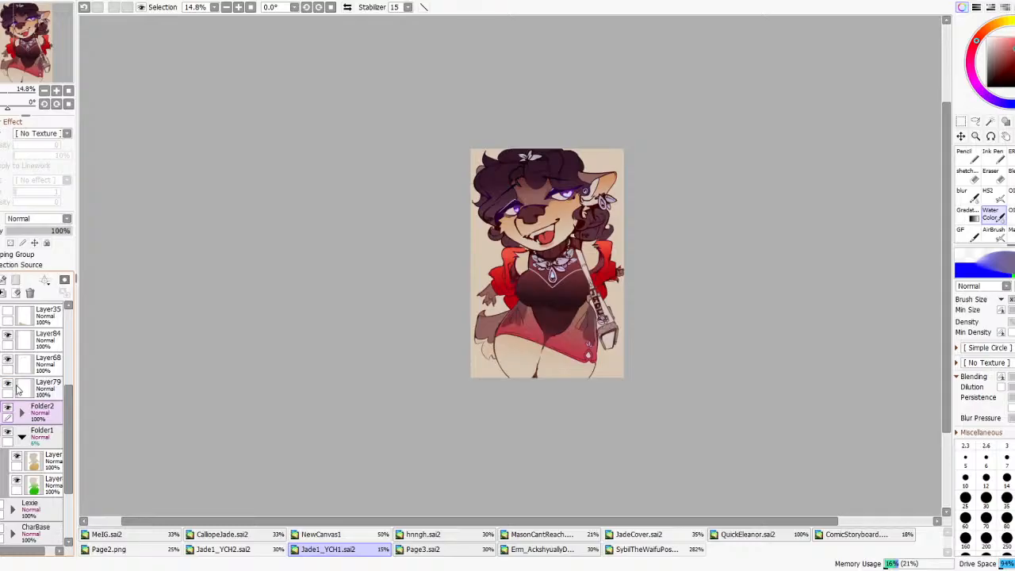
click(22, 413)
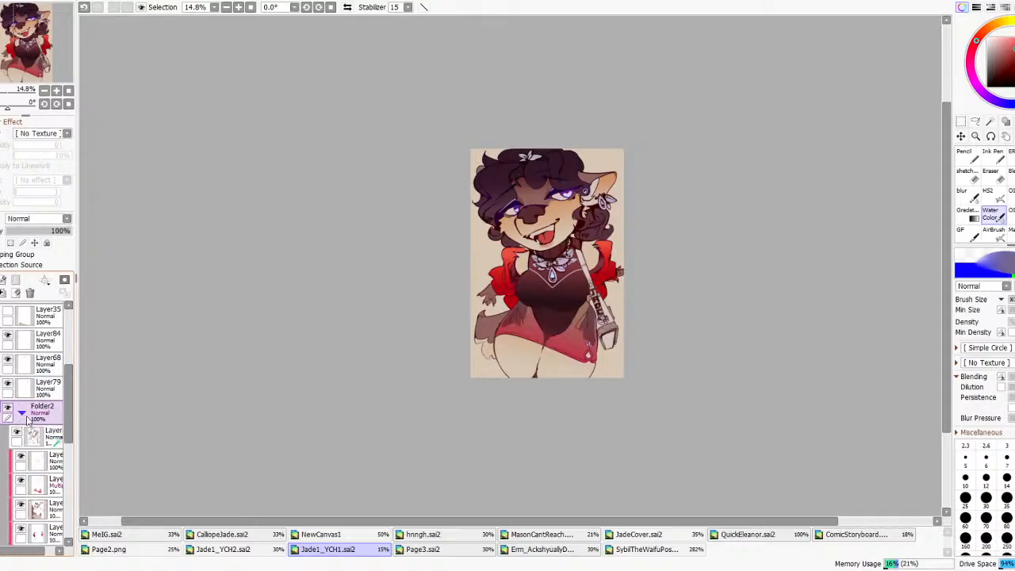
- Select the violet iris areas of both eyes around the heart pupils with the Magic Wand
scroll(32, 428, down, 1)
scroll(459, 233, up, 4)
scroll(759, 148, up, 3)
click(990, 121)
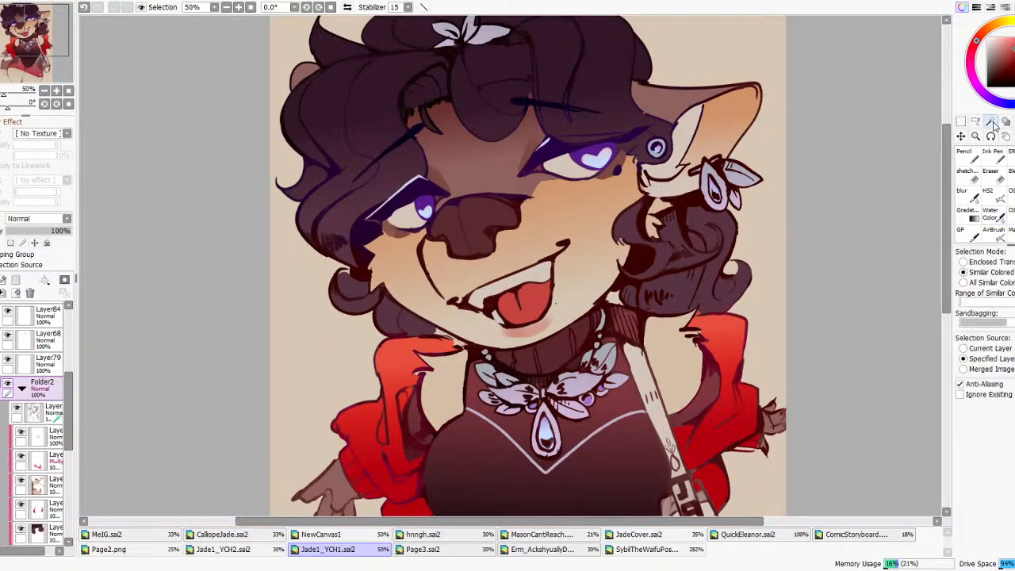
scroll(461, 168, up, 1)
click(653, 145)
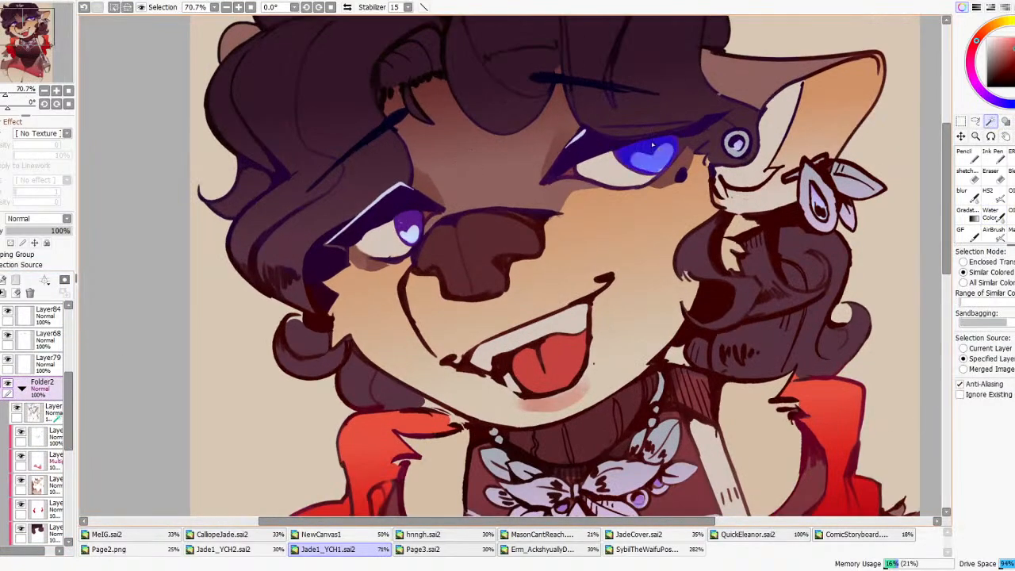
- Apply a straight, reversed gradient to the irises on the line layer, dark blue fading into violet, and clear the selection
click(966, 212)
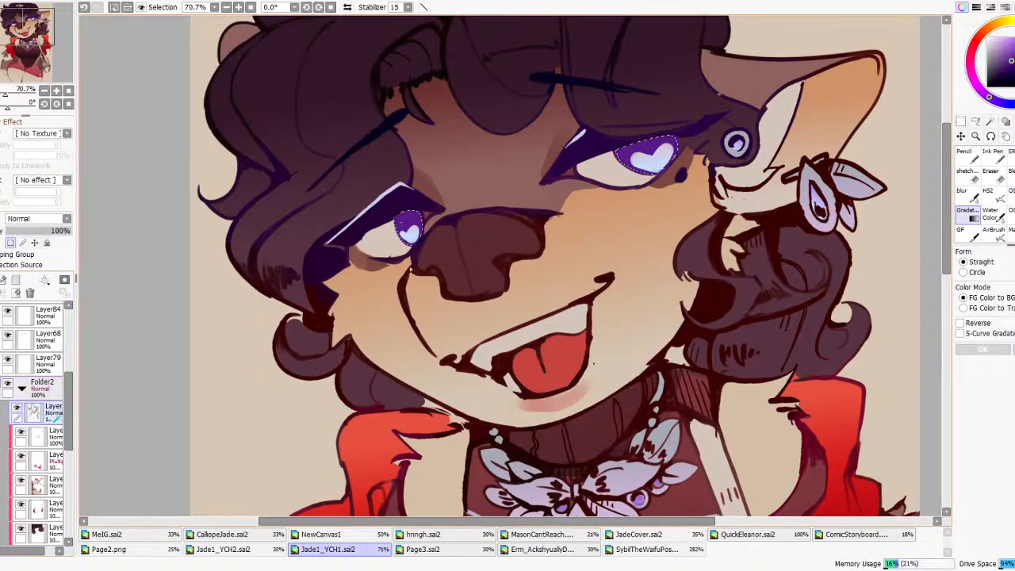
drag(470, 189, 481, 222)
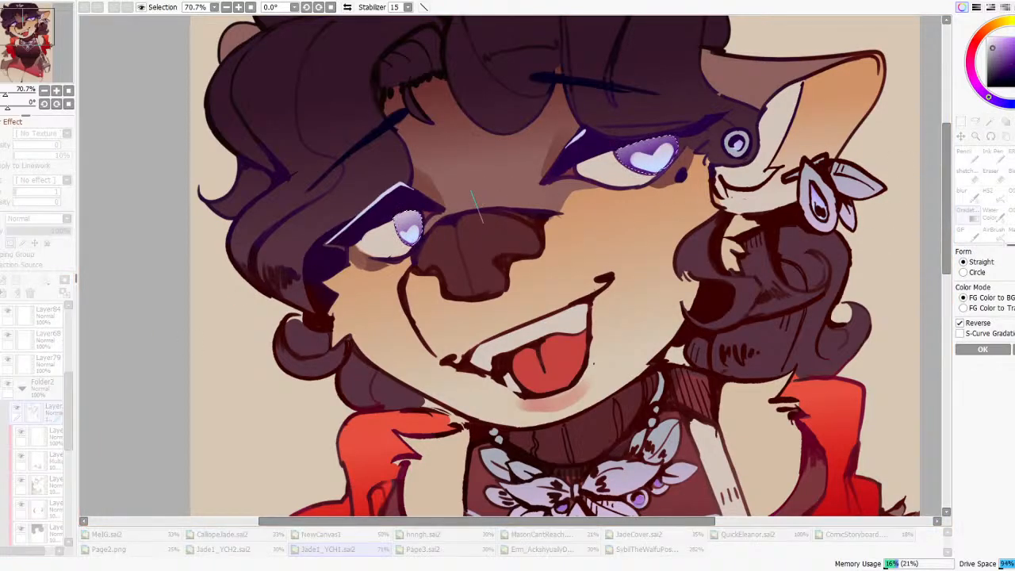
click(959, 322)
drag(496, 226, 498, 234)
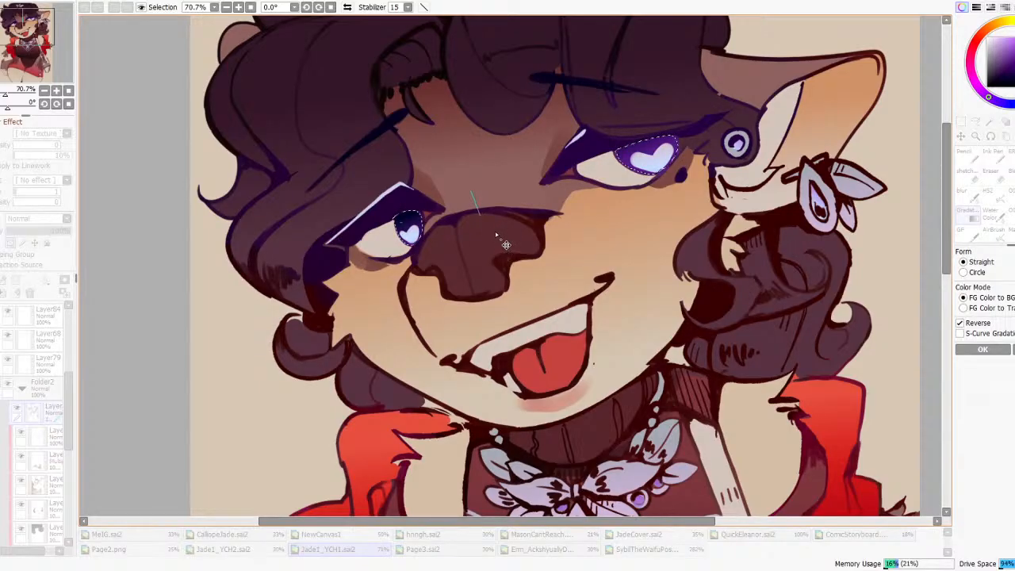
click(975, 351)
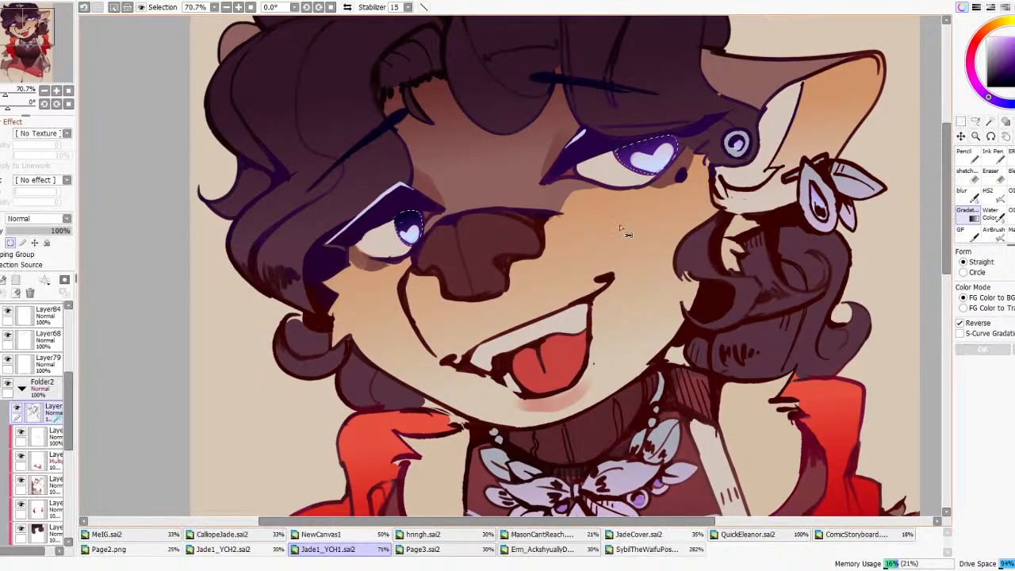
key(ctrl+d)
- Collapse the new character folder and rename it Dizzy
scroll(596, 209, down, 9)
scroll(604, 203, up, 7)
scroll(623, 201, down, 5)
click(22, 387)
click(47, 385)
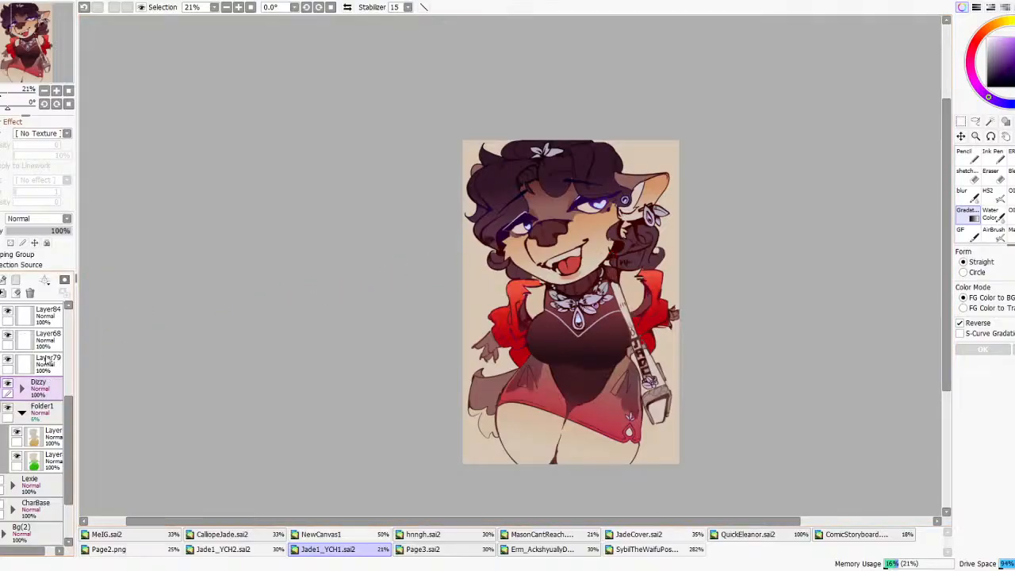
- Check the visibility of the small detail layers, and merge Layer84 and Layer68 down into Layer79
click(9, 362)
click(8, 361)
scroll(29, 367, up, 3)
click(8, 407)
click(7, 407)
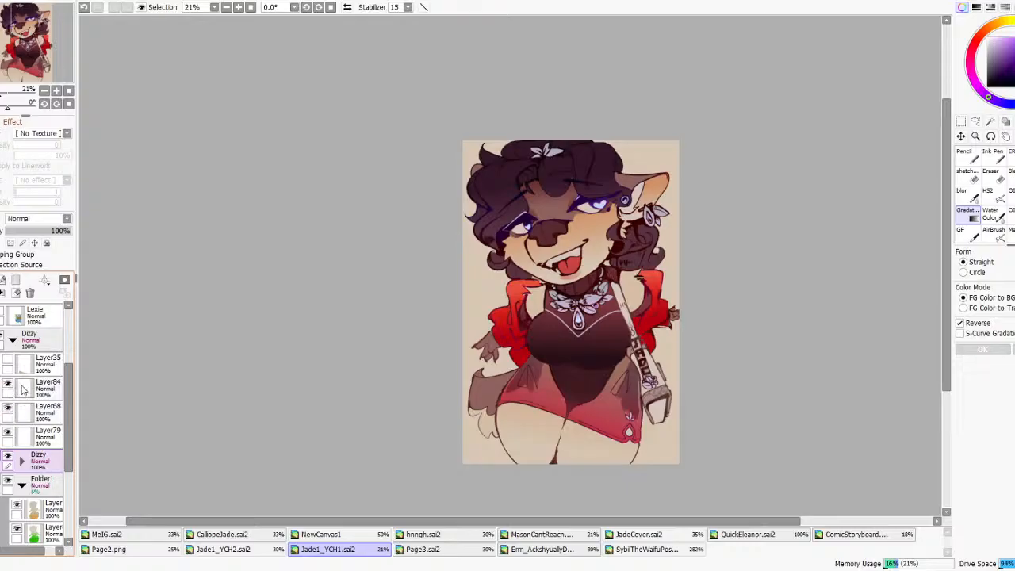
click(23, 388)
click(3, 293)
click(9, 407)
click(9, 407)
click(2, 293)
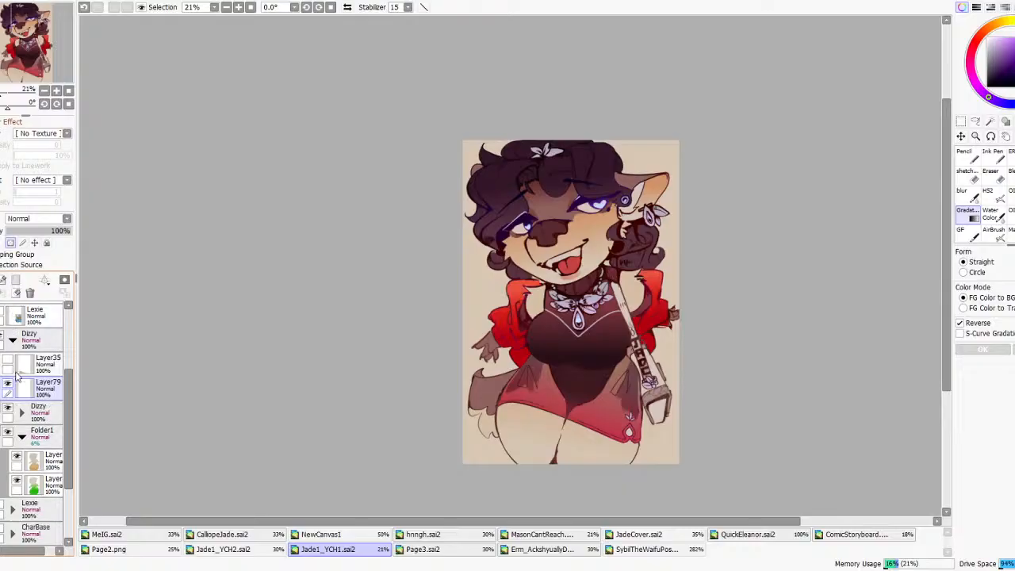
- Create a new layer directly above the Dizzy folder and delete Folder1
click(41, 411)
click(2, 280)
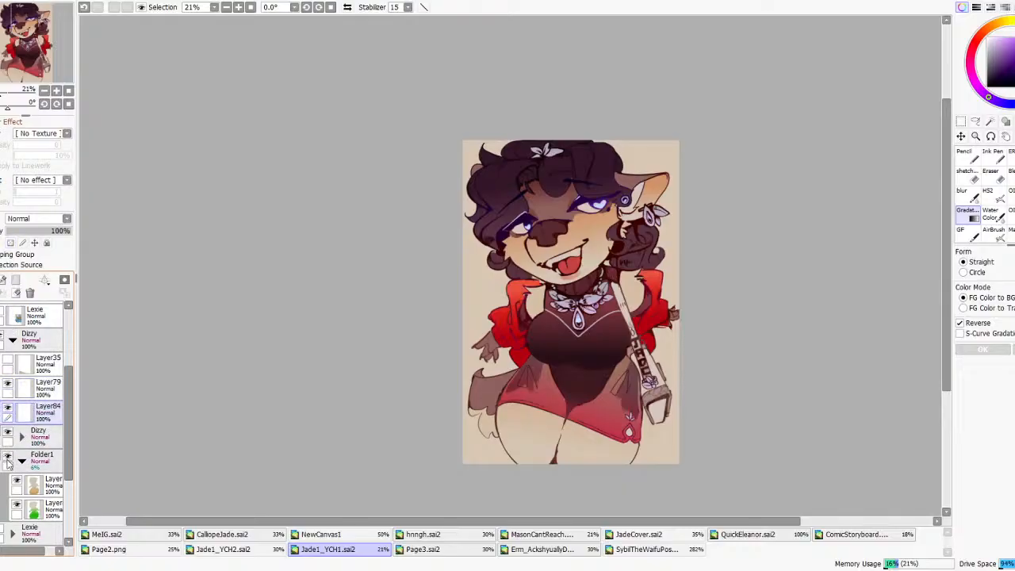
drag(39, 460, 30, 292)
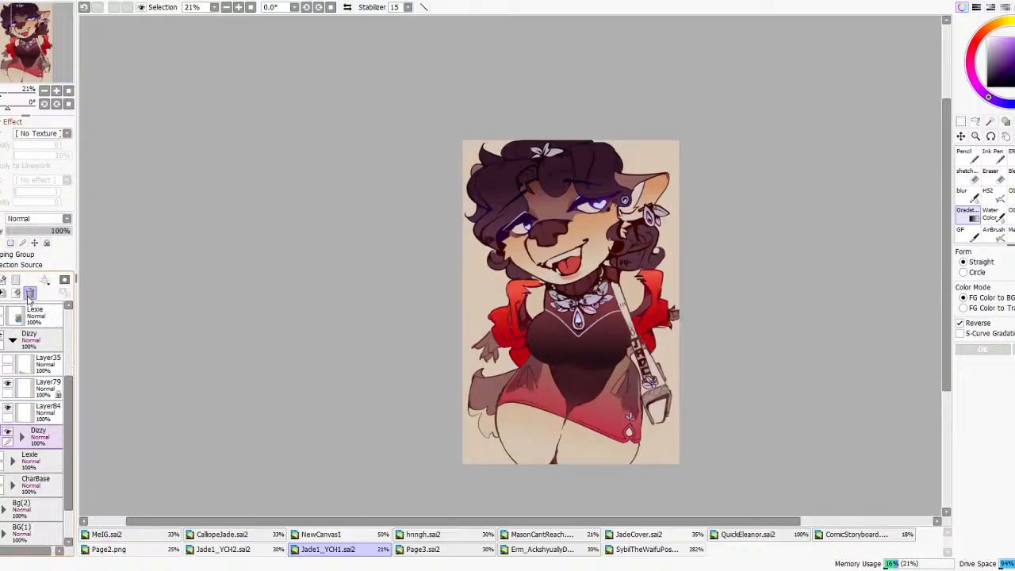
- Clip the new layer to the Dizzy folder, cover the whole character with the background's beige, and set the layer to Multiply
key(n)
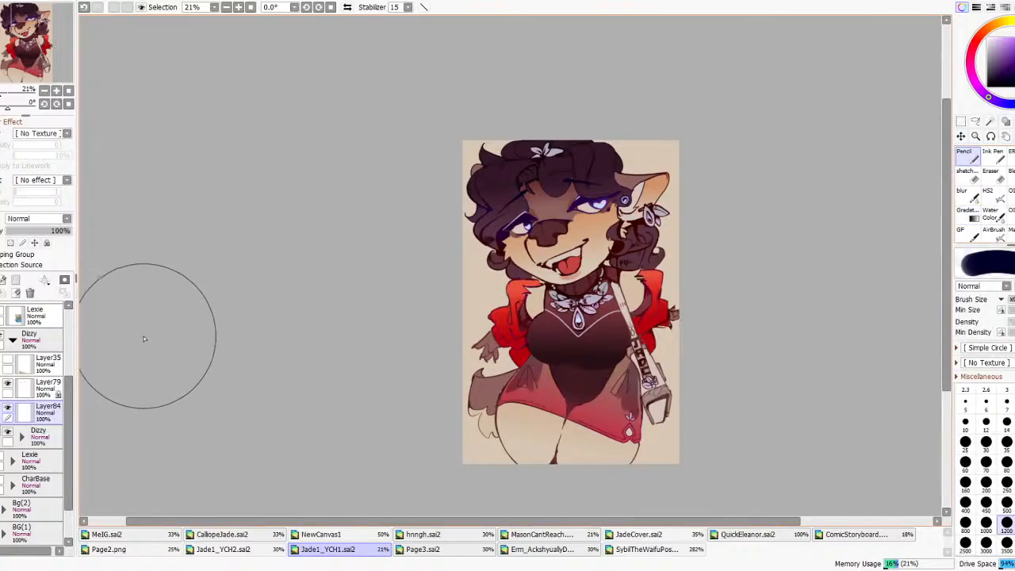
click(10, 258)
mouse_move(493, 367)
mouse_down()
mouse_move(378, 447)
mouse_move(765, 257)
mouse_move(795, 180)
mouse_up()
right_click(587, 155)
right_click(672, 161)
mouse_move(618, 169)
mouse_down()
mouse_move(774, 334)
mouse_move(716, 426)
mouse_move(479, 443)
mouse_up()
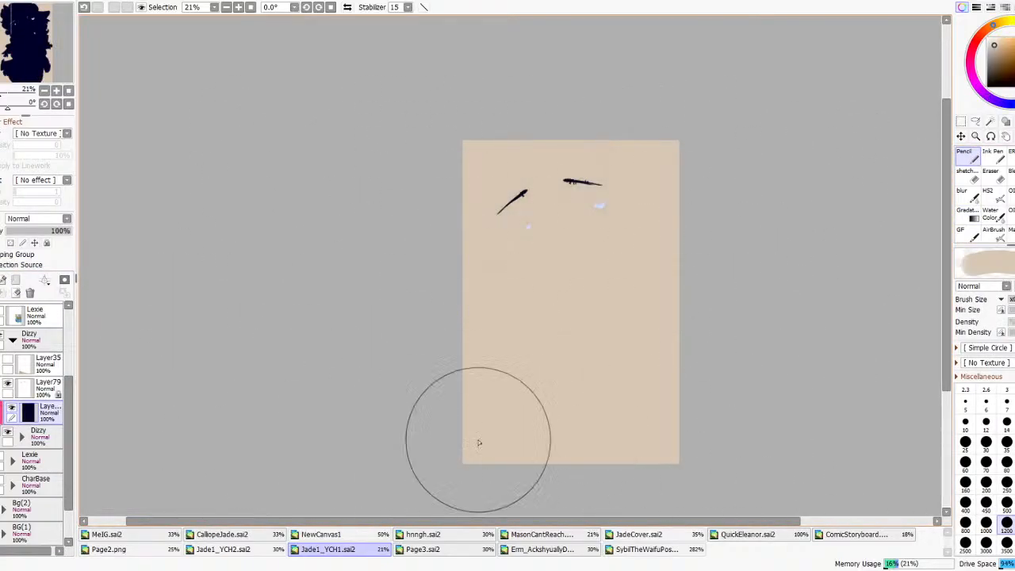
click(22, 245)
scroll(564, 225, down, 6)
scroll(565, 227, up, 5)
- Link the Dizzy folder and Layer79 to the Multiply layer for a joint transform
key(e)
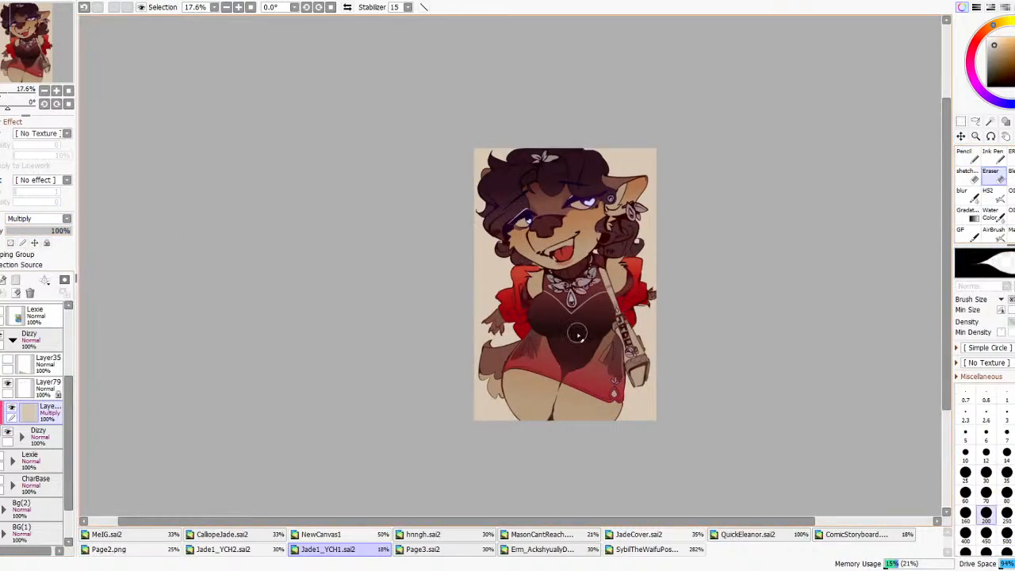
scroll(71, 432, down, 2)
scroll(23, 440, up, 5)
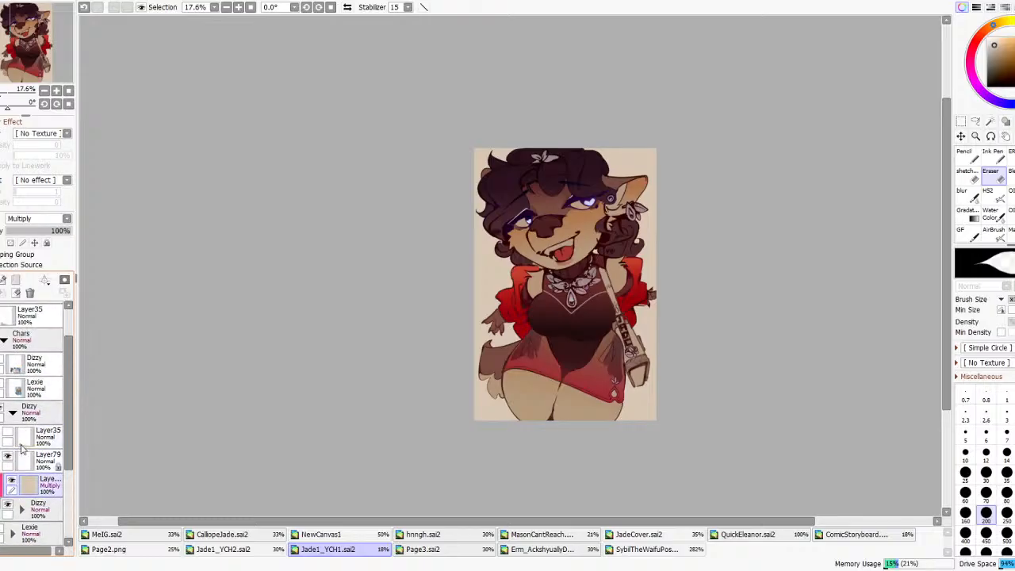
scroll(26, 438, down, 5)
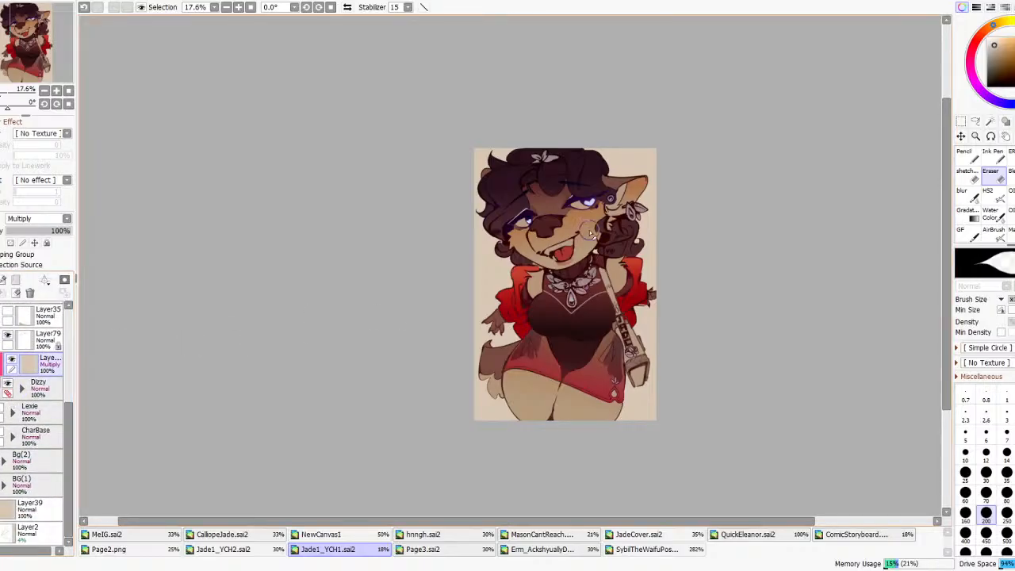
key(ctrl+t)
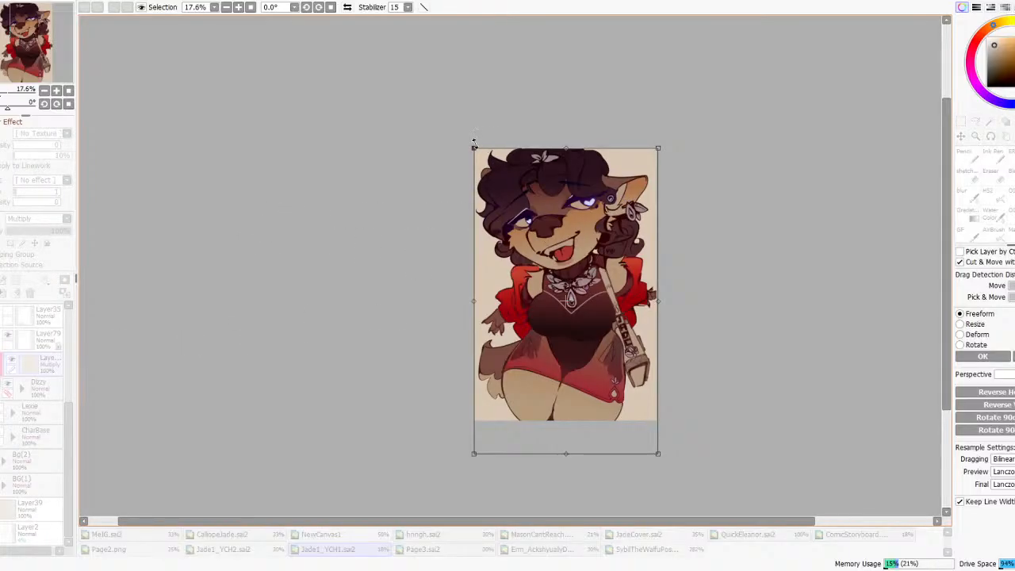
key(Return)
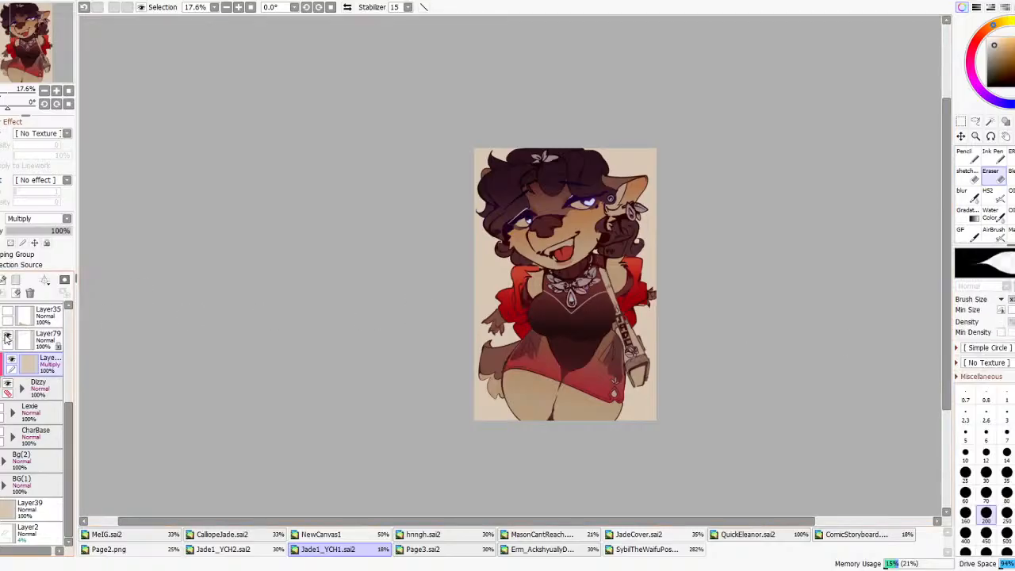
click(13, 347)
click(27, 361)
- Scale the linked character layers down slightly with a freeform transform from the upper-left corner
key(ctrl+t)
drag(481, 148, 483, 149)
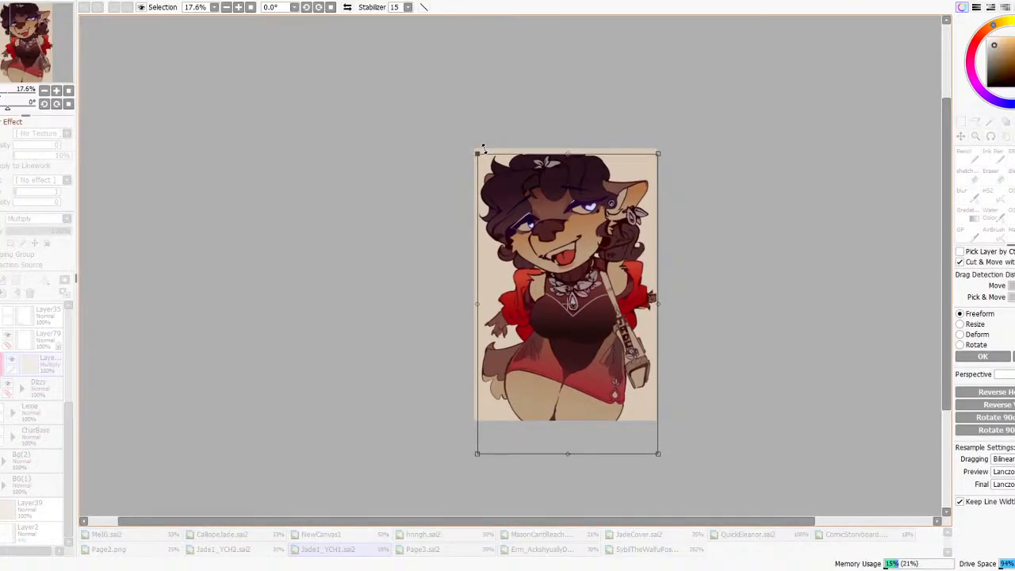
scroll(557, 167, up, 2)
click(986, 357)
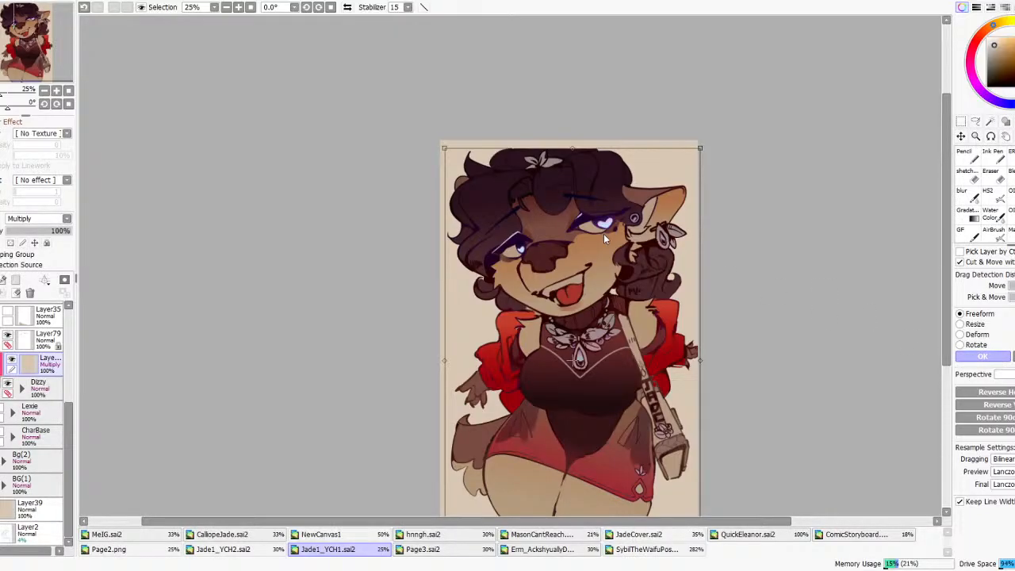
- Rotate the linked character layers slightly clockwise and nudge them into place on the canvas
scroll(603, 233, down, 2)
key(ctrl+t)
drag(739, 292, 741, 296)
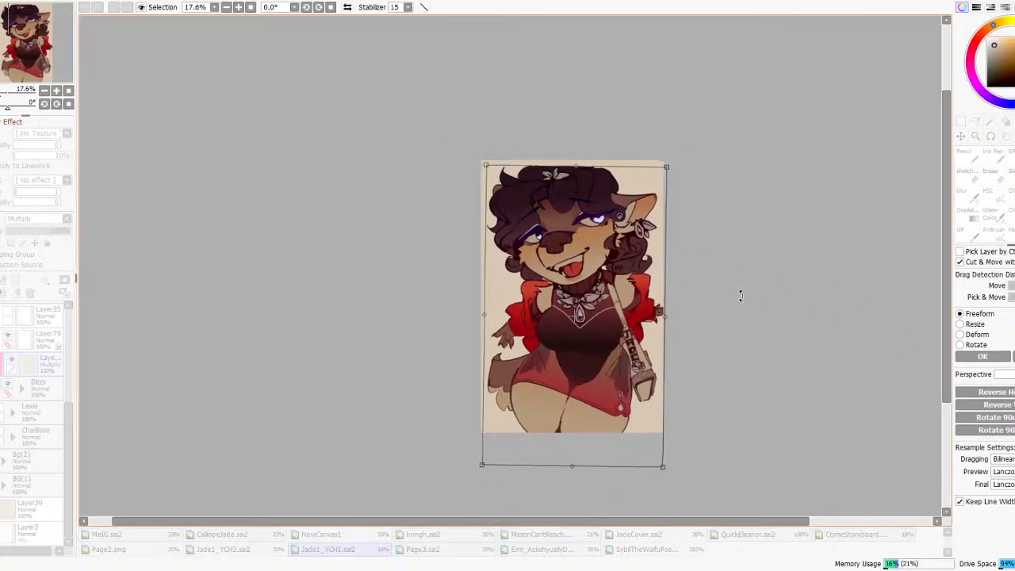
scroll(563, 296, up, 1)
drag(563, 296, 561, 295)
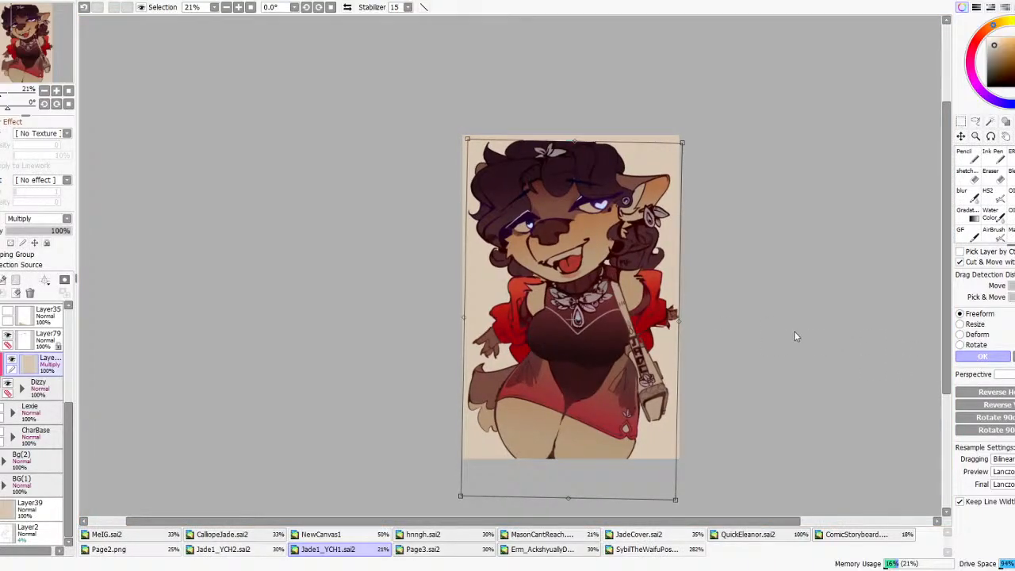
key(Return)
- Add a new layer beneath the base colour layer at the bottom of the Dizzy folder
click(32, 393)
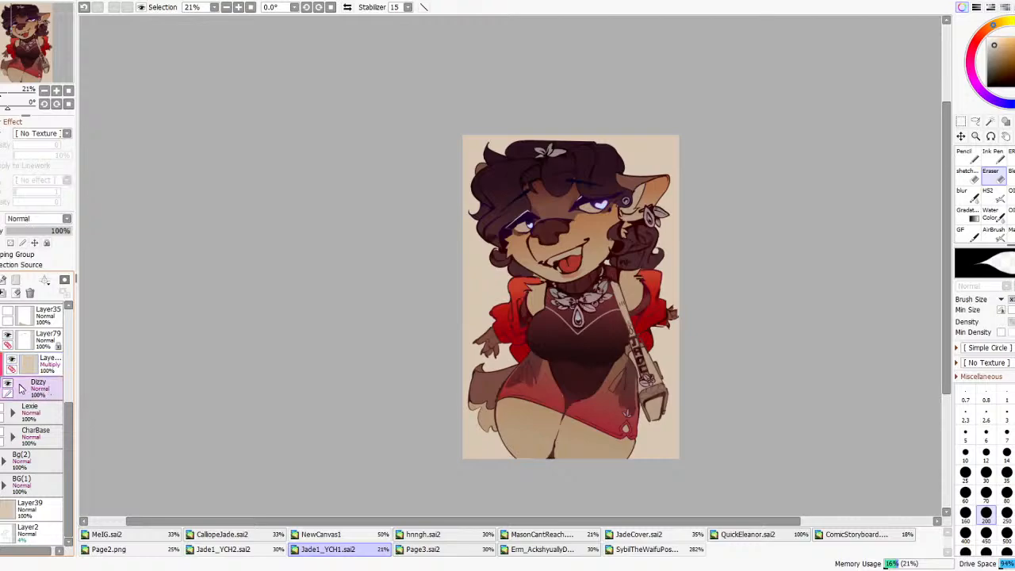
click(22, 389)
scroll(46, 408, down, 1)
scroll(47, 407, down, 3)
click(47, 442)
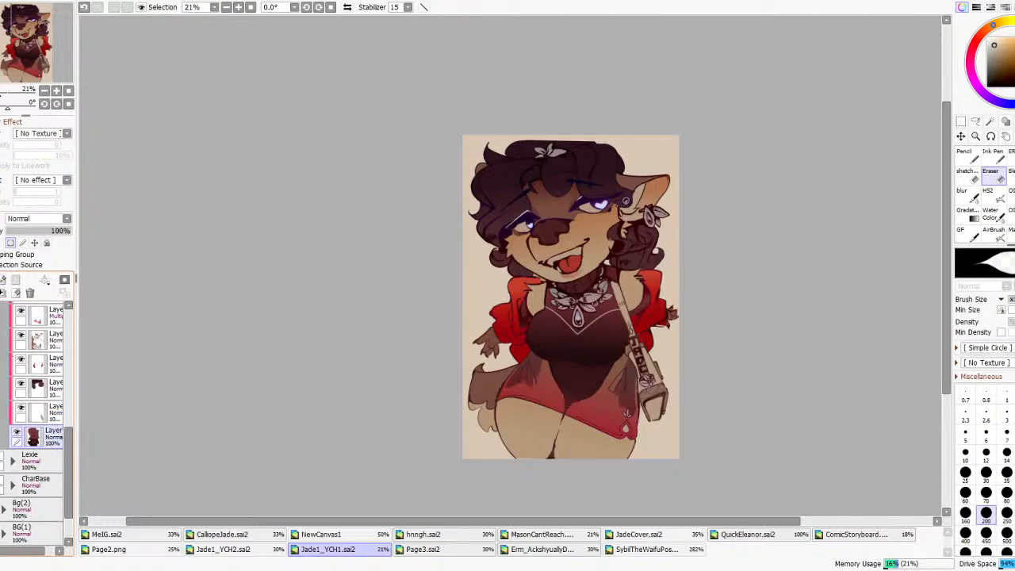
click(15, 294)
click(2, 254)
- Extend the top of the hair to the canvas's upper edge with the Ink Pen, using the dark hair colour
scroll(646, 206, up, 1)
right_click(555, 147)
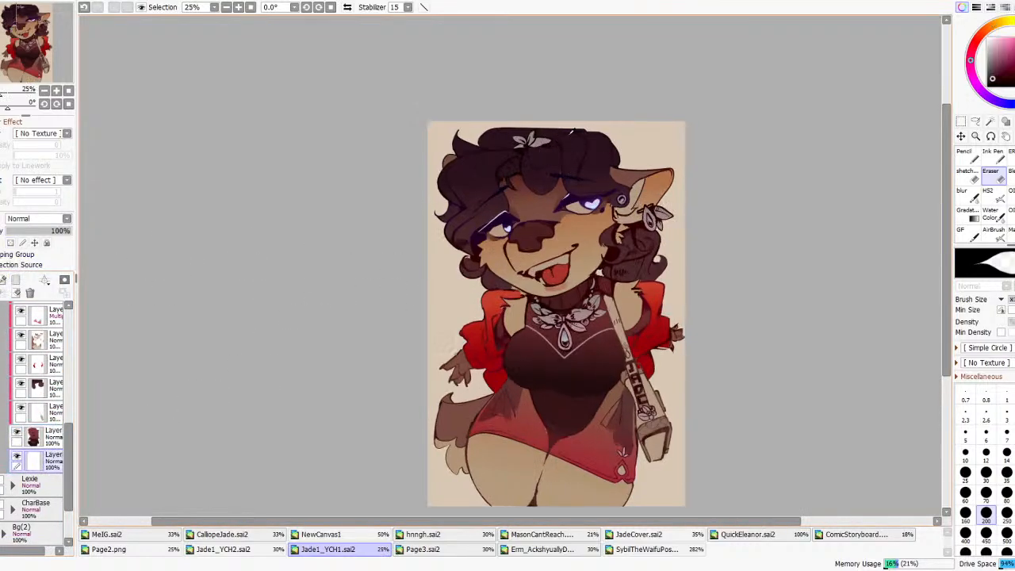
click(987, 160)
mouse_move(520, 117)
mouse_down()
mouse_move(492, 141)
mouse_move(540, 117)
mouse_move(557, 129)
mouse_move(512, 118)
mouse_move(530, 131)
mouse_move(546, 126)
mouse_move(497, 140)
mouse_move(503, 120)
mouse_move(488, 143)
mouse_up()
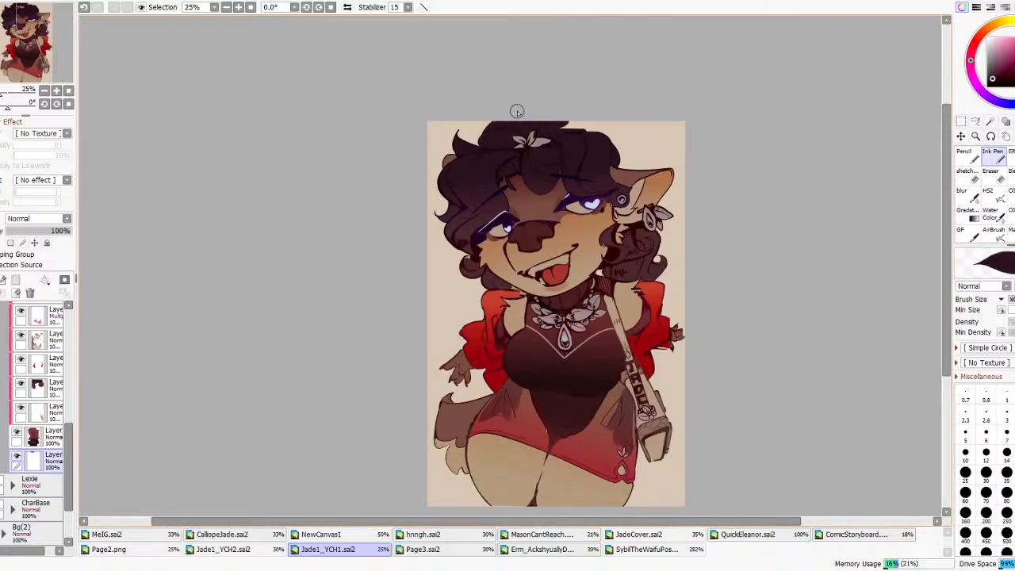
mouse_move(544, 120)
mouse_down()
mouse_move(605, 143)
mouse_move(595, 128)
mouse_move(613, 153)
mouse_move(629, 147)
mouse_move(614, 139)
mouse_move(628, 150)
mouse_move(626, 169)
mouse_move(619, 140)
mouse_up()
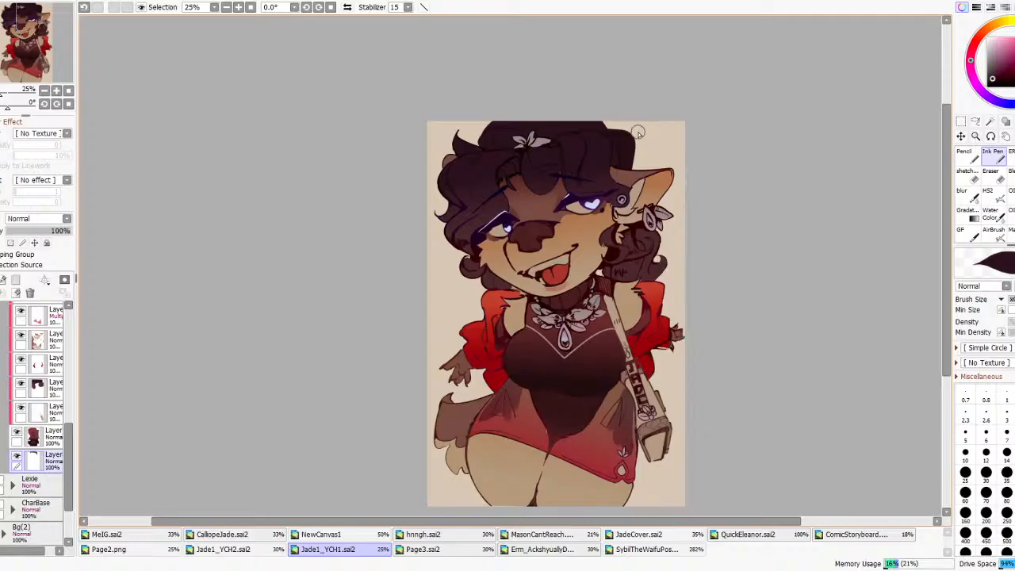
- Start retouching the cut-off fingertips at the canvas's edge with a brown sampled from the hand and the Eraser
scroll(634, 320, up, 4)
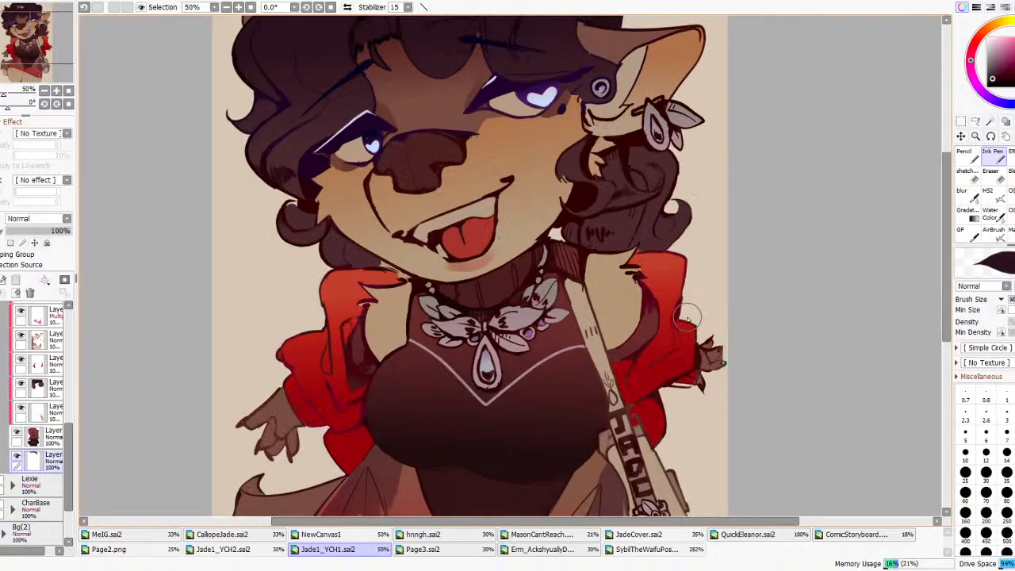
scroll(691, 320, down, 6)
scroll(570, 362, up, 4)
scroll(851, 301, up, 4)
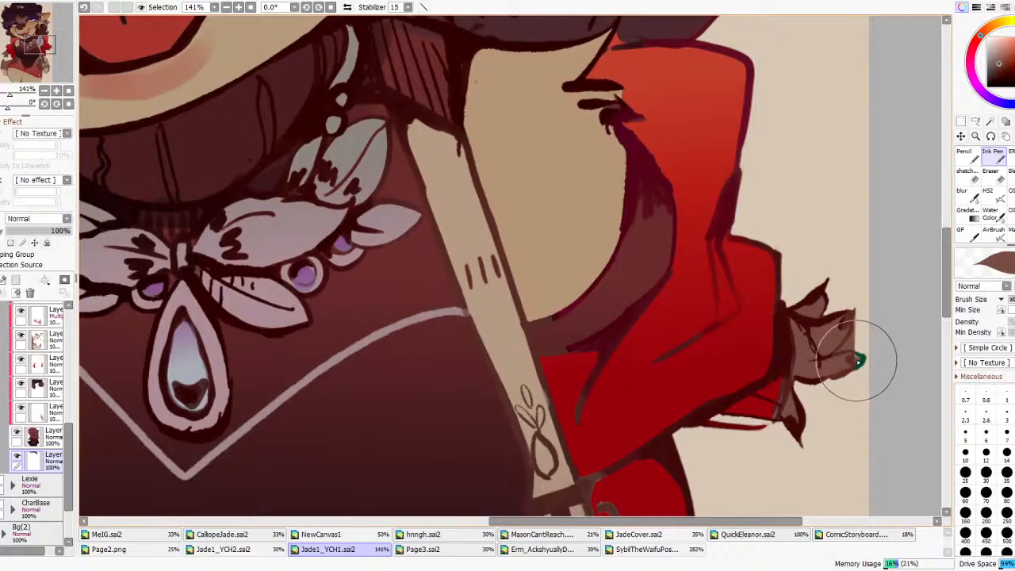
click(997, 176)
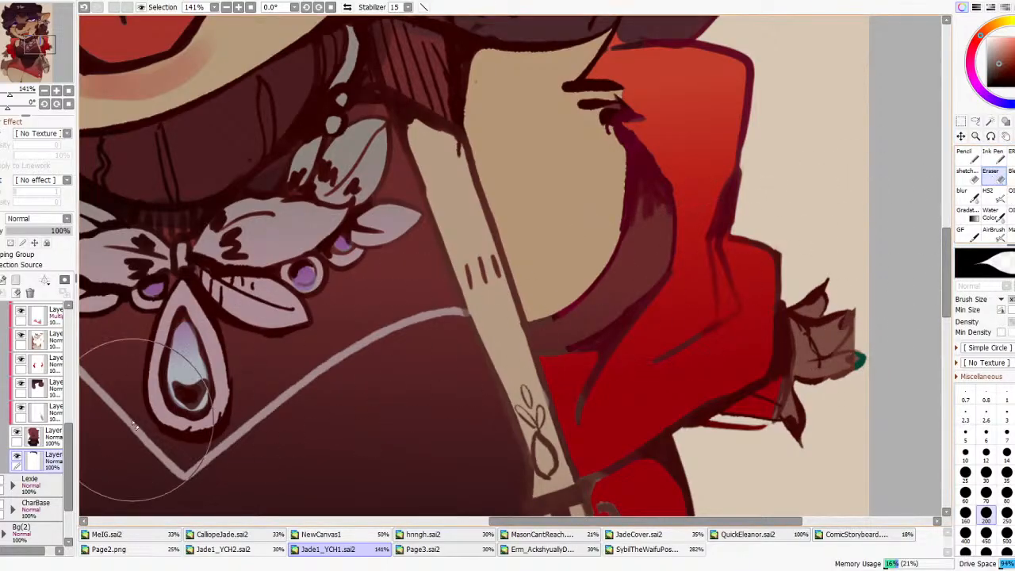
- Ink over the green-tipped finger of the raised hand on the line-art layer using the dark red-brown colour
click(43, 436)
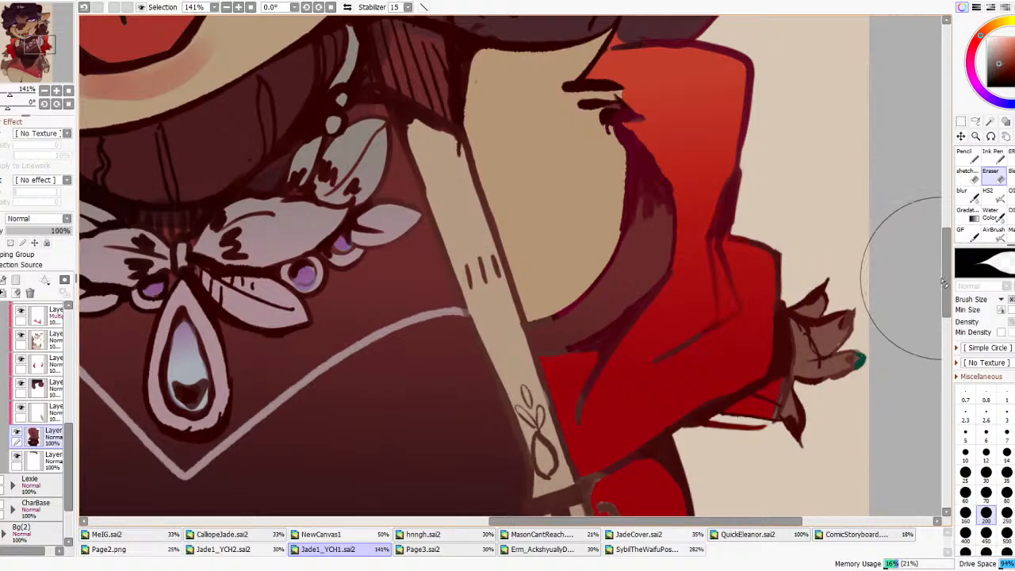
click(989, 191)
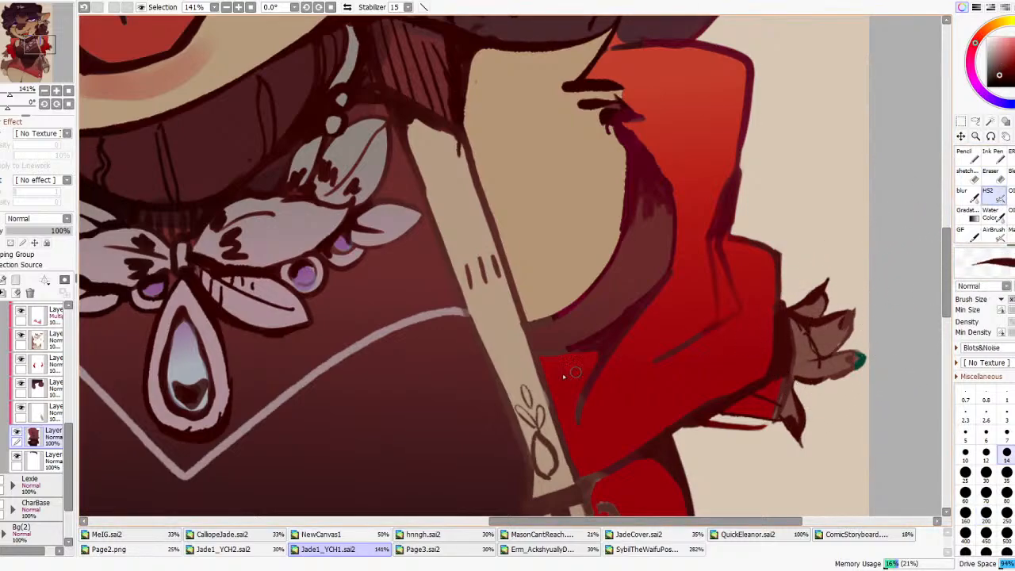
scroll(56, 404, up, 4)
click(55, 404)
click(992, 156)
drag(858, 359, 859, 379)
scroll(626, 314, down, 9)
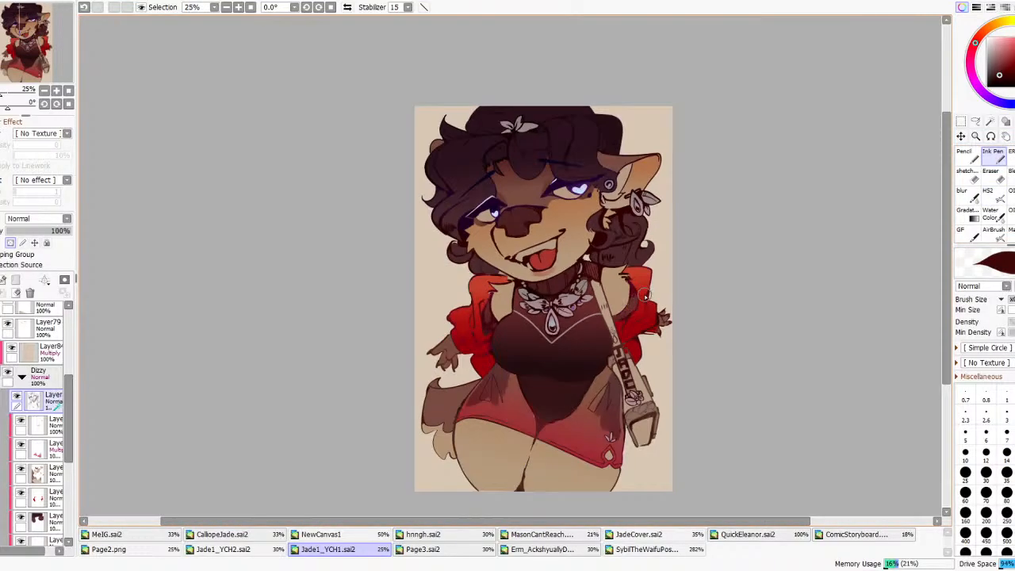
- Try painting the lower edge of the jacket sleeve beside the bag strap in red on the base colour layer
scroll(630, 313, up, 4)
scroll(36, 444, down, 2)
scroll(36, 444, down, 1)
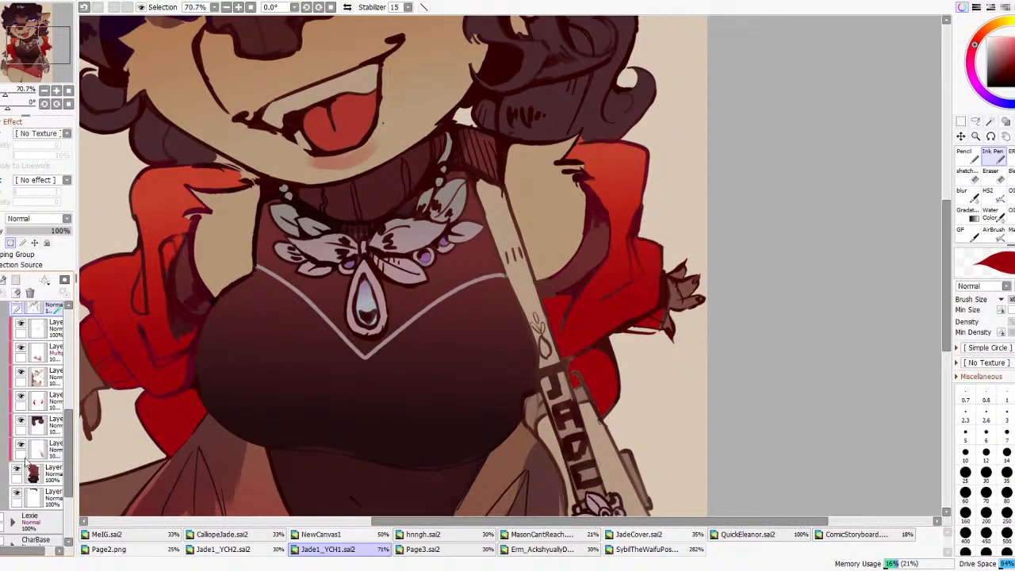
click(53, 473)
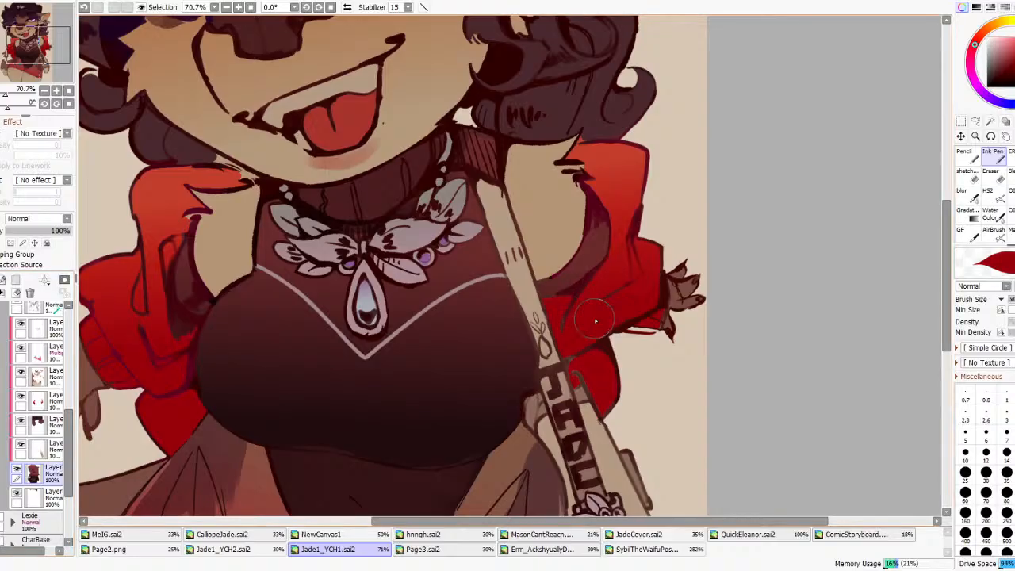
key(ctrl+z)
mouse_move(633, 327)
mouse_down()
mouse_move(658, 329)
mouse_move(630, 330)
mouse_up()
key(ctrl+z)
scroll(650, 292, down, 5)
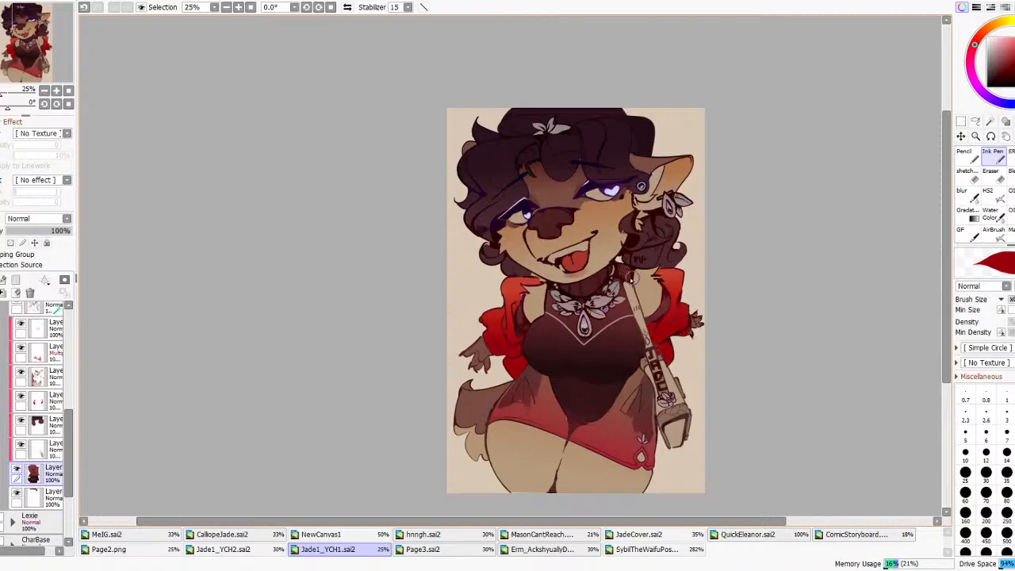
- Collapse the inner Dizzy folder and select the Multiply shading layer above it
scroll(38, 393, up, 3)
click(21, 400)
click(50, 372)
- Try erasing a stroke of shading across the chest on the Multiply layer
key(e)
drag(620, 337, 541, 331)
scroll(708, 320, down, 3)
key(ctrl+z)
scroll(708, 319, up, 3)
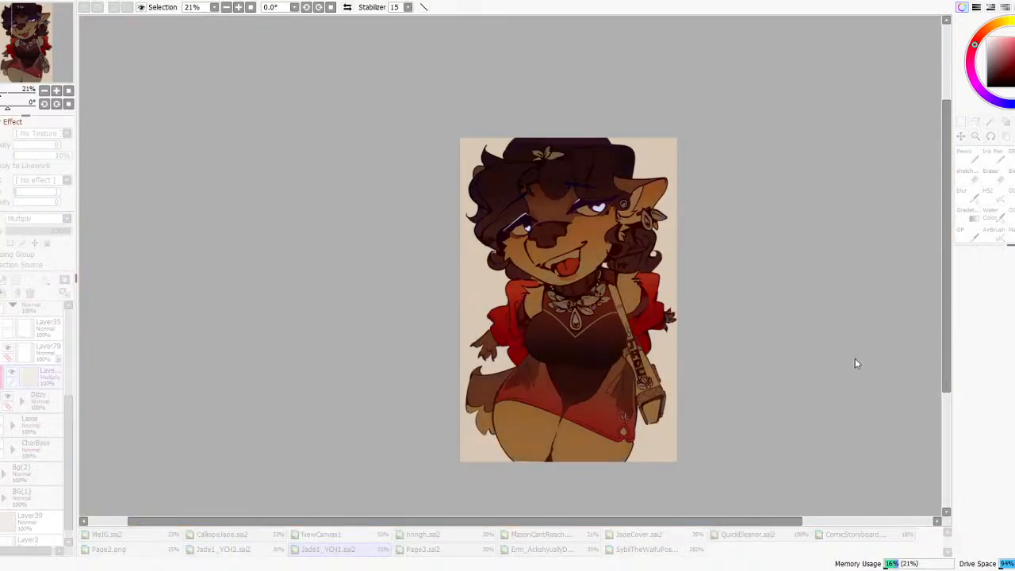
- Adjust the Multiply shading layer's colour to a darker brown
drag(782, 341, 776, 338)
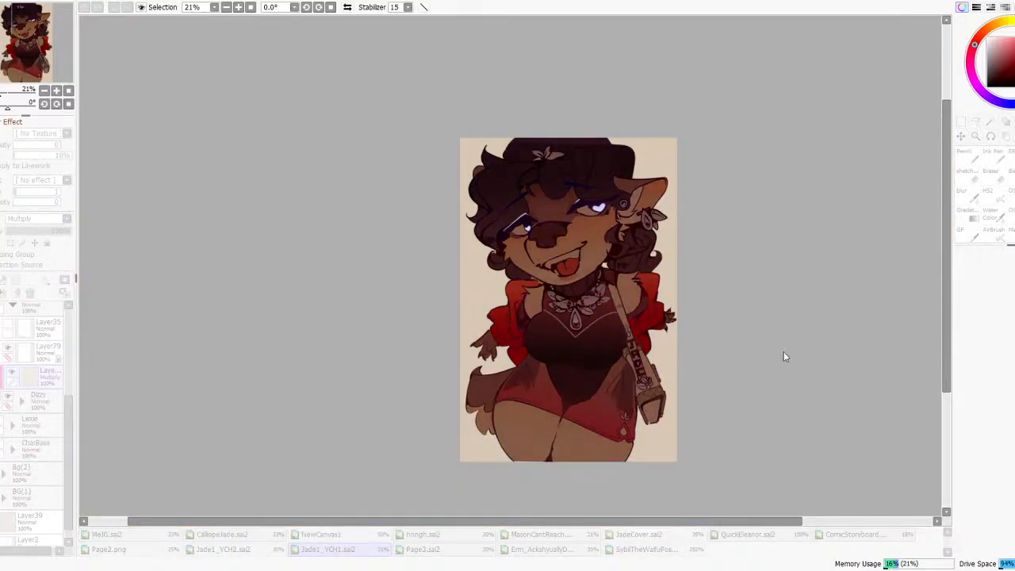
click(790, 406)
- Erase a diagonal band of light across the chest and a patch on the cheek under the eye from the Multiply shading
drag(512, 339, 653, 328)
scroll(699, 307, down, 1)
scroll(651, 336, up, 2)
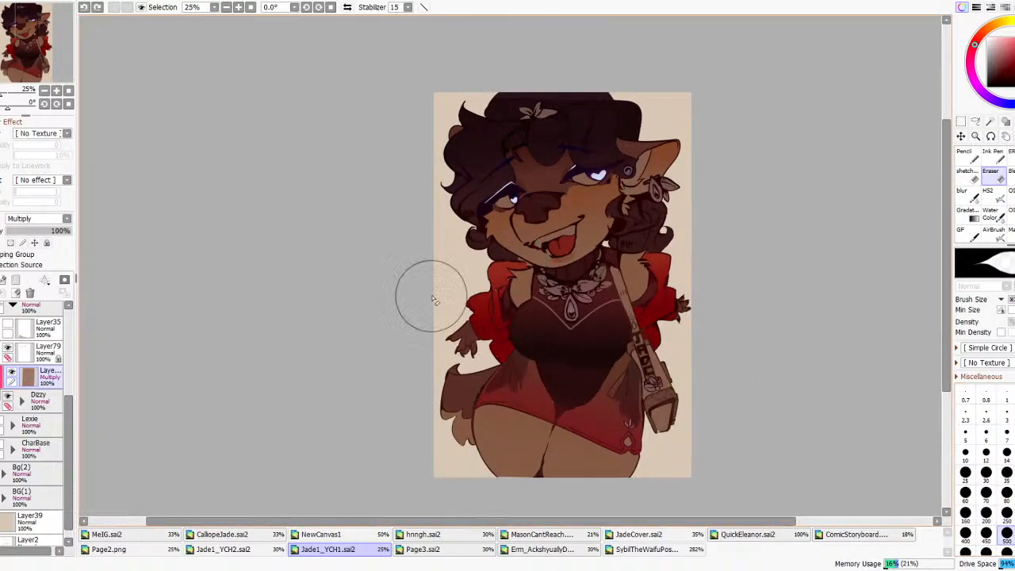
mouse_move(450, 305)
mouse_down()
mouse_move(573, 346)
mouse_move(855, 482)
mouse_up()
key(ctrl+z)
drag(346, 207, 882, 442)
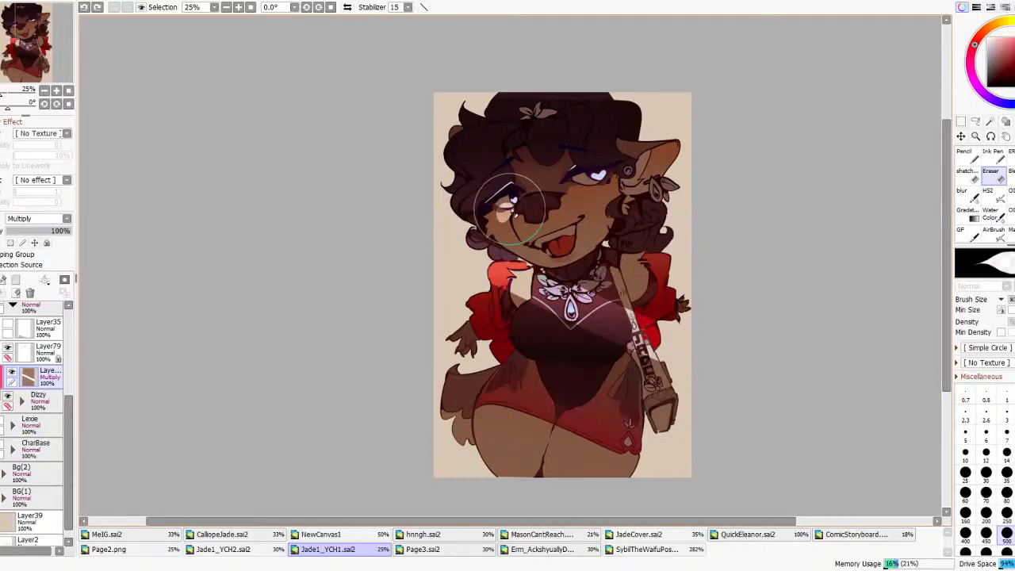
drag(490, 217, 512, 230)
- Pick the brown of the Multiply shading layer as the Ink Pen colour
click(992, 157)
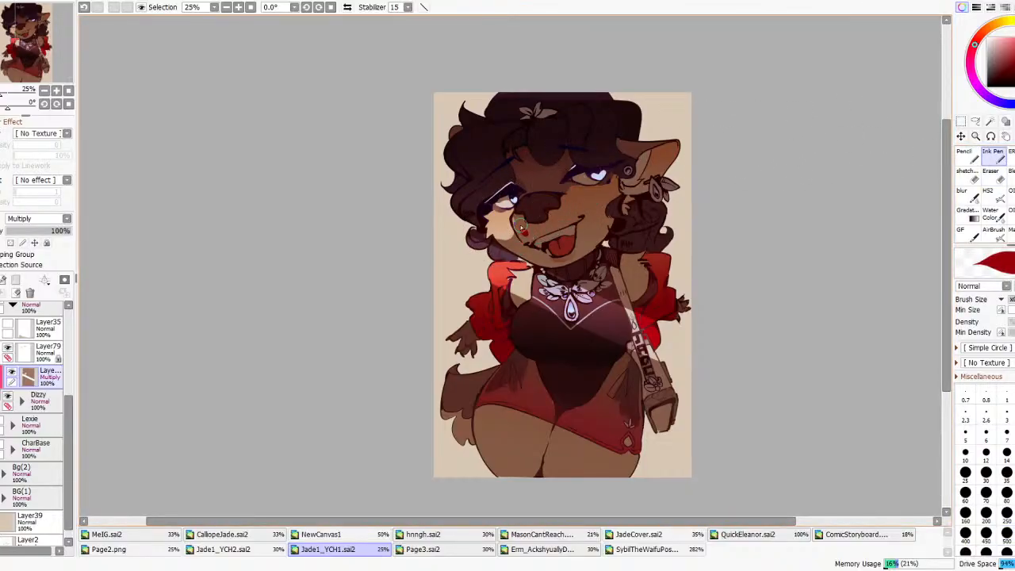
key(ctrl+z)
click(57, 235)
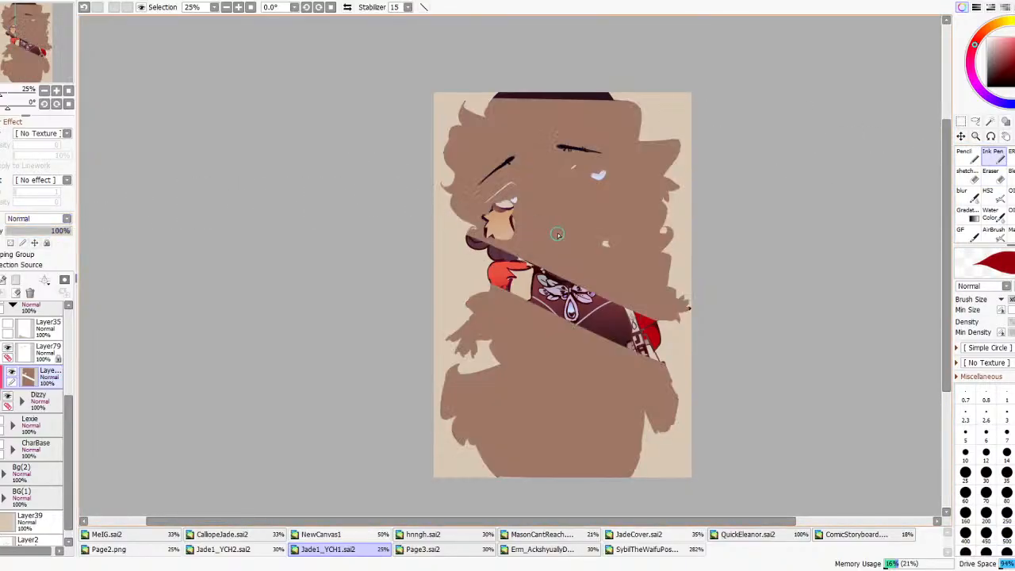
right_click(554, 233)
key(ctrl+z)
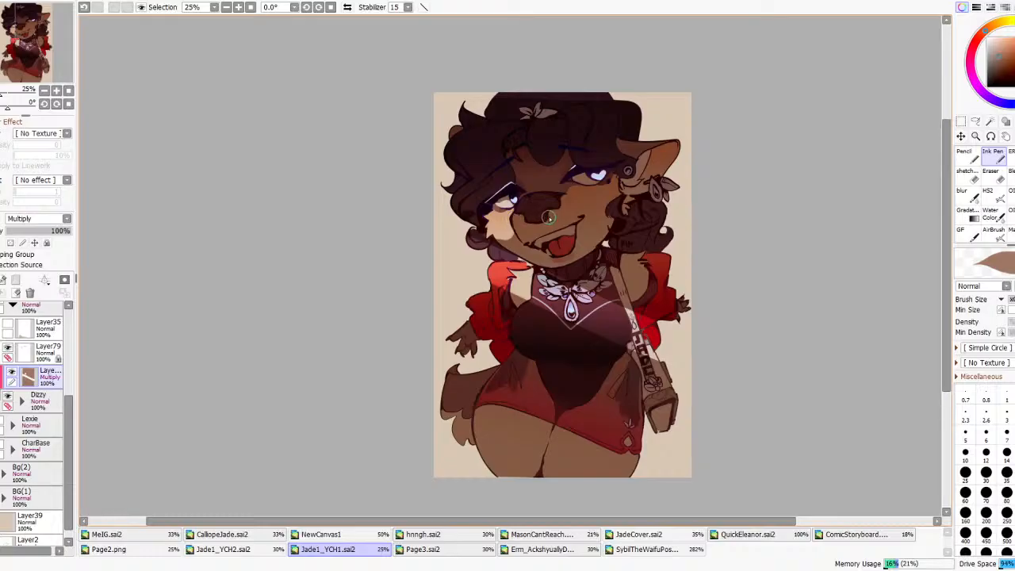
- Try erasing the shading between the cheek and the mouth with the large eraser
click(991, 175)
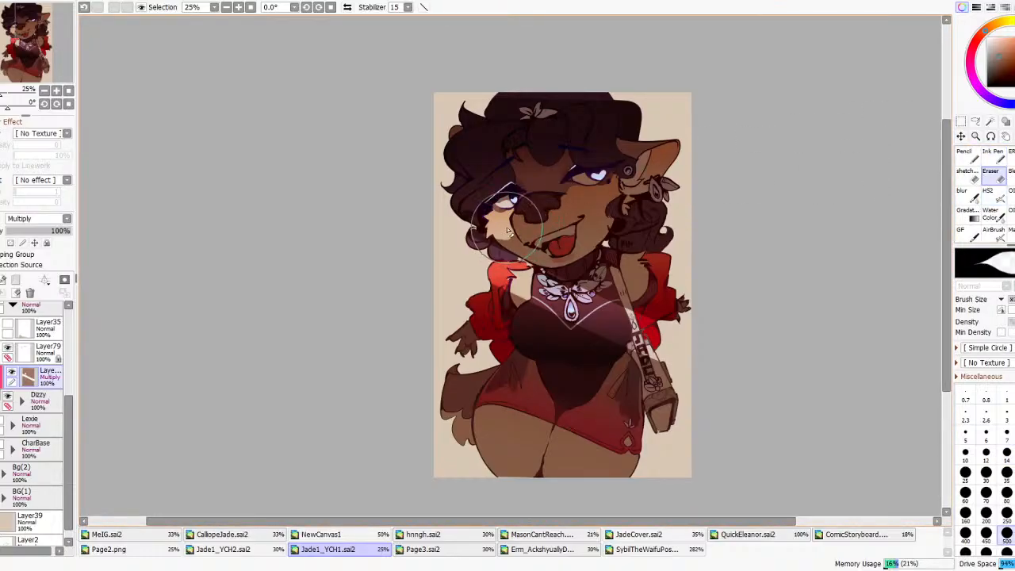
mouse_move(514, 222)
mouse_down()
mouse_move(528, 250)
mouse_move(540, 241)
mouse_up()
key(ctrl+z)
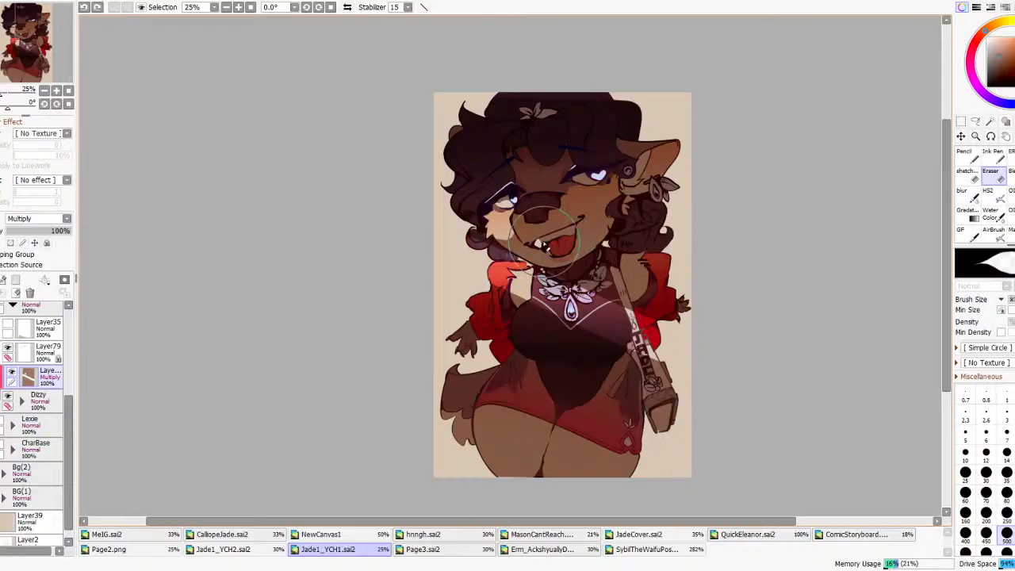
- Examine the lighting and shading on the Sybil poster document as reference, and return to Jade1_YCH1.sai2
click(646, 548)
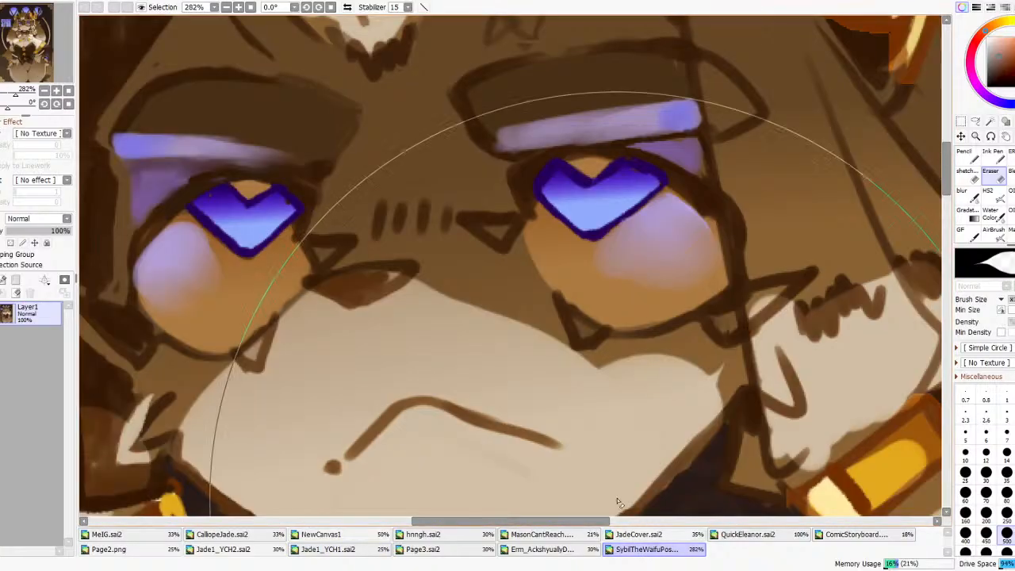
scroll(566, 159, down, 4)
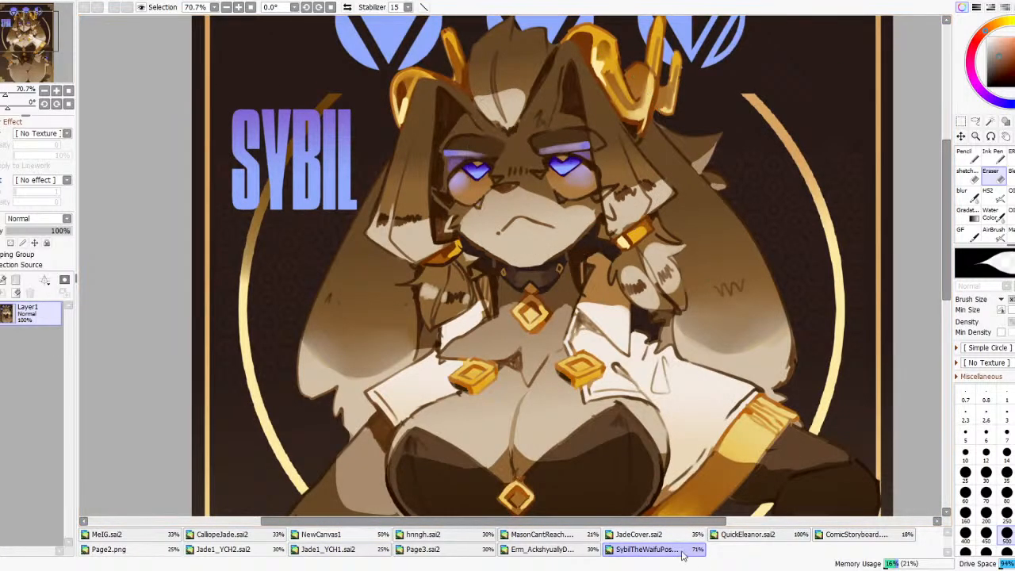
scroll(573, 149, down, 5)
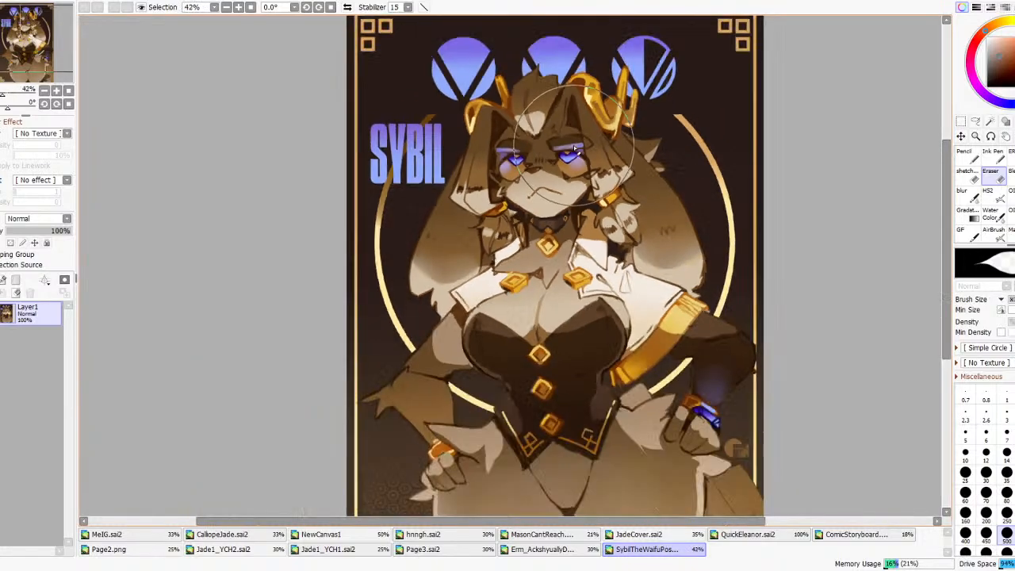
scroll(547, 371, up, 4)
scroll(543, 383, down, 4)
scroll(547, 188, up, 4)
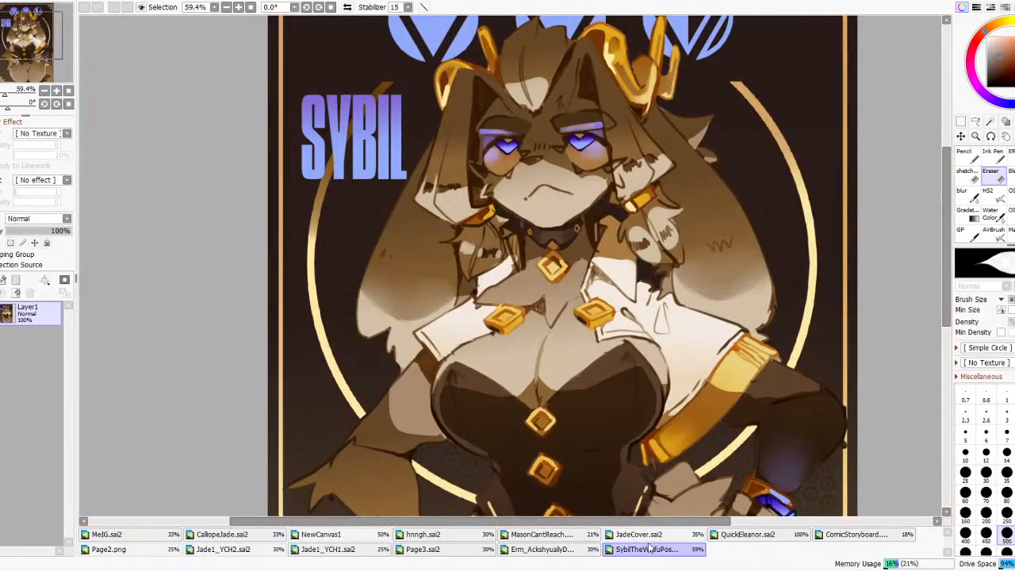
click(338, 550)
scroll(616, 231, up, 3)
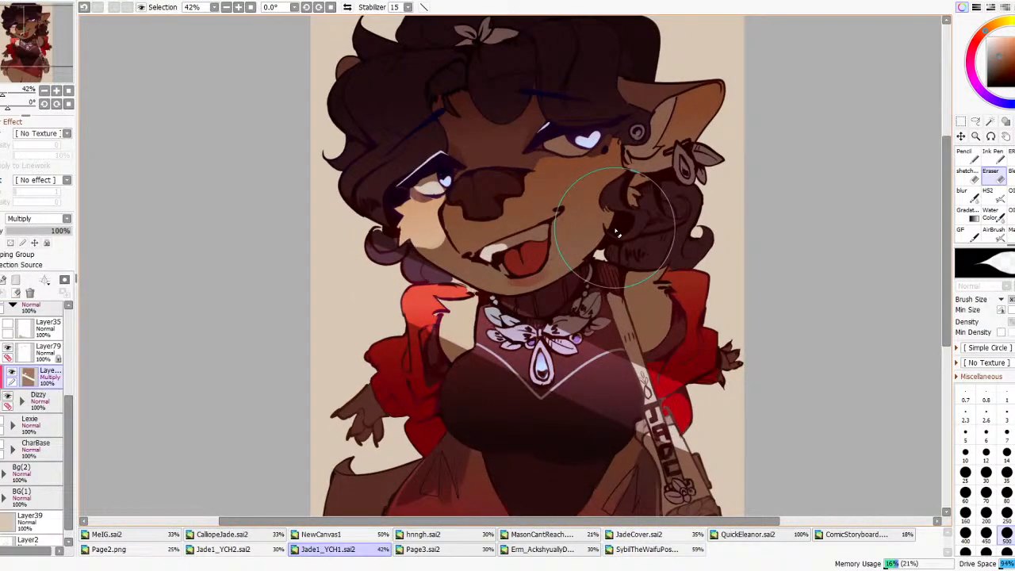
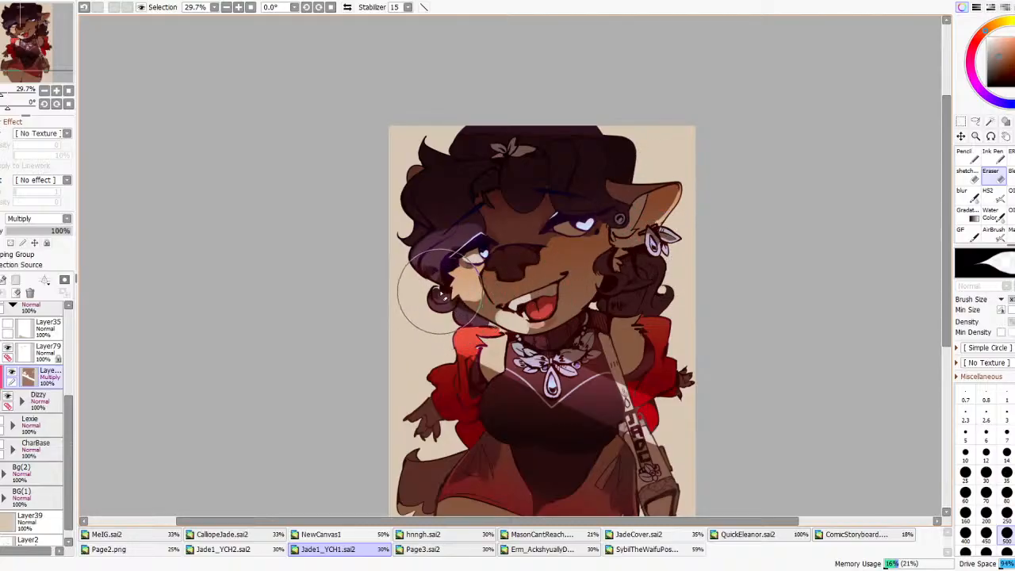
- Lasso the interior of the small hair curl beside the cheek and delete its fill on the base colour layer
click(975, 122)
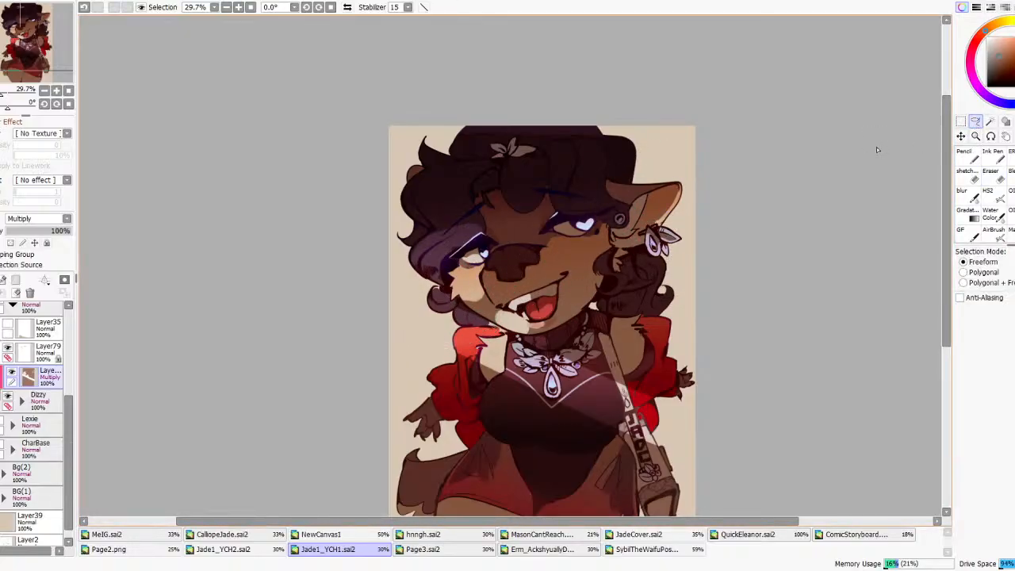
click(20, 398)
drag(67, 416, 68, 466)
click(45, 442)
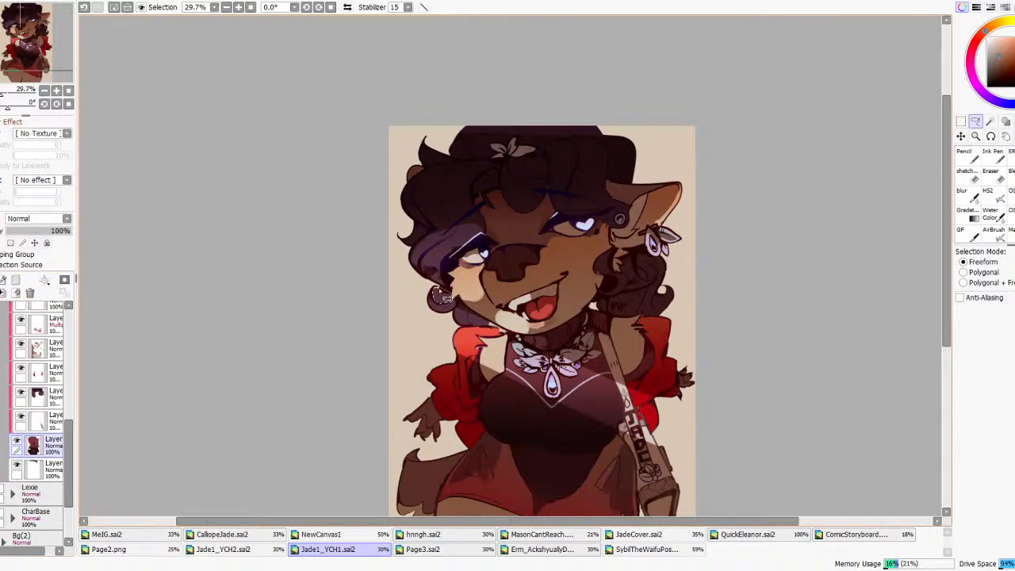
scroll(495, 294, down, 4)
scroll(506, 287, up, 4)
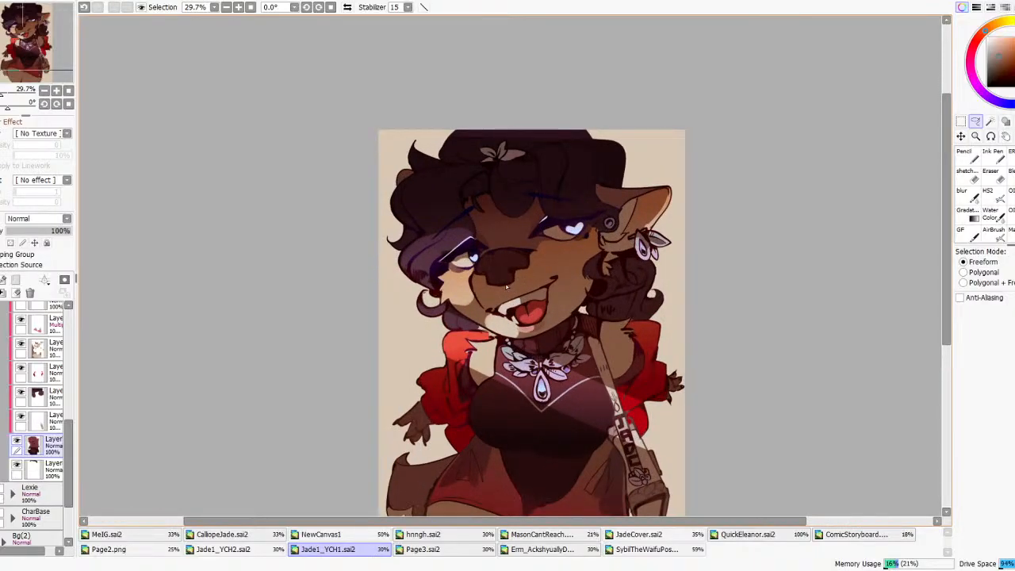
- Clear the stray marks inside the same hair curl on the line-art layer and reselect the base colour layer
scroll(68, 365, up, 3)
click(44, 420)
scroll(436, 287, up, 5)
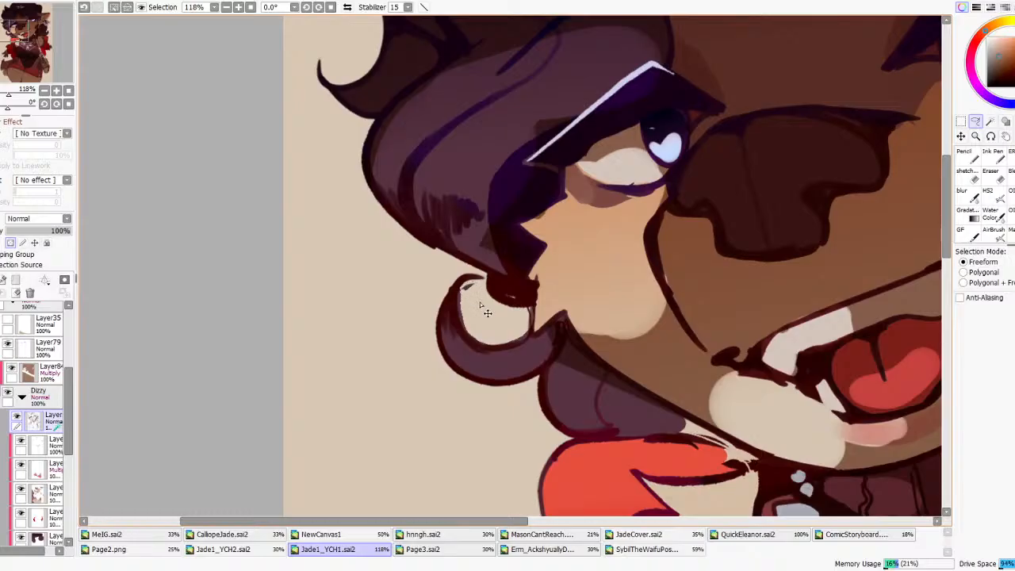
scroll(48, 444, down, 3)
click(49, 466)
click(49, 455)
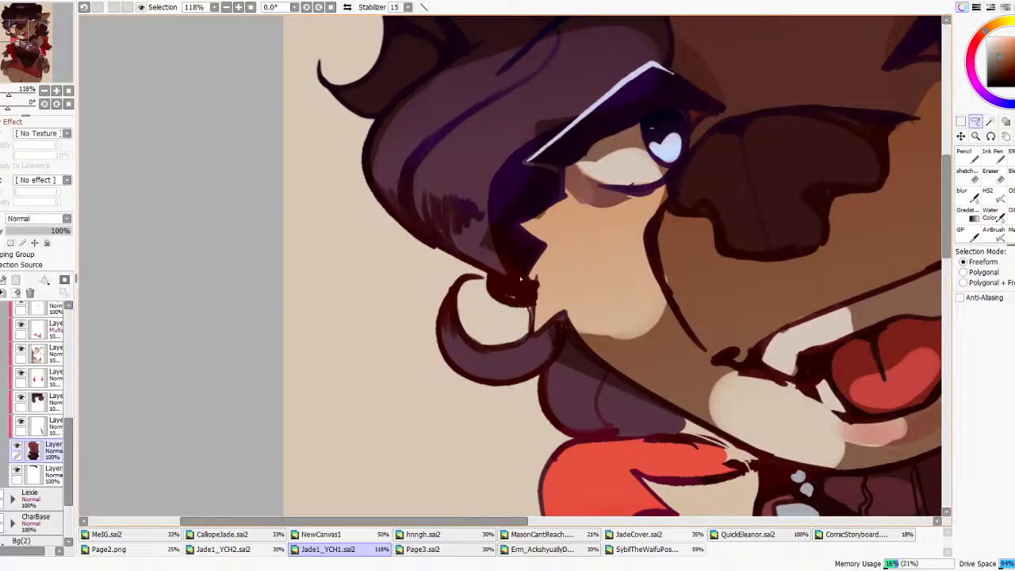
- Erase the shading from the hair above the shadowed eye on the Multiply layer to extend the lit area
scroll(520, 278, down, 6)
scroll(503, 317, up, 2)
scroll(34, 396, up, 3)
click(21, 355)
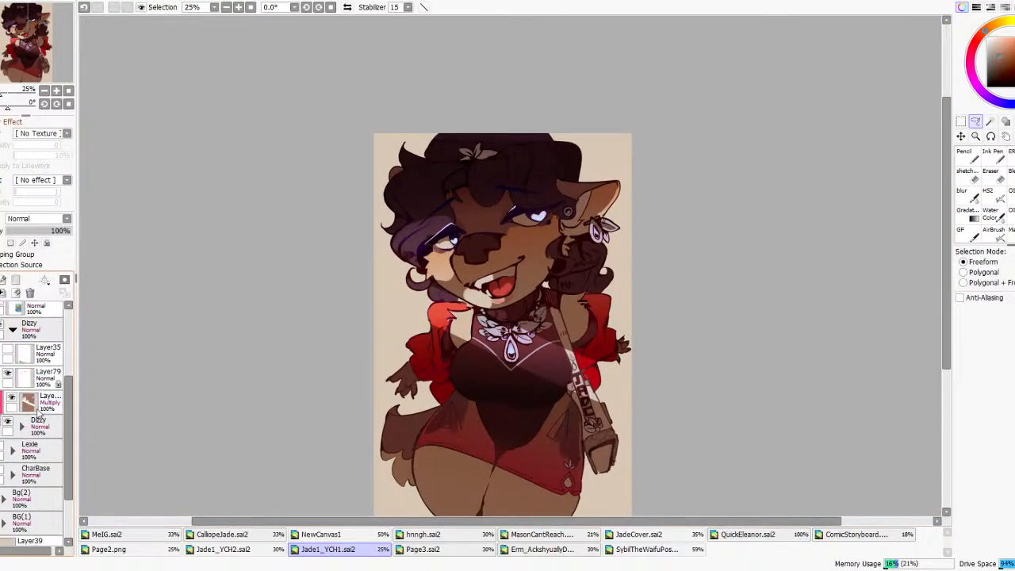
click(37, 410)
scroll(475, 257, up, 3)
click(1002, 158)
scroll(517, 245, down, 4)
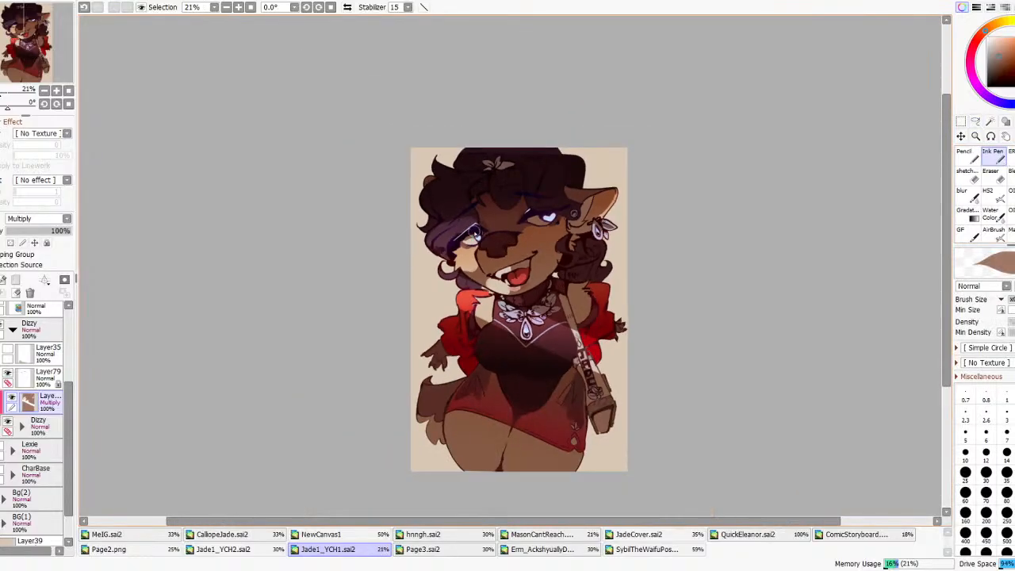
scroll(477, 236, up, 3)
key(e)
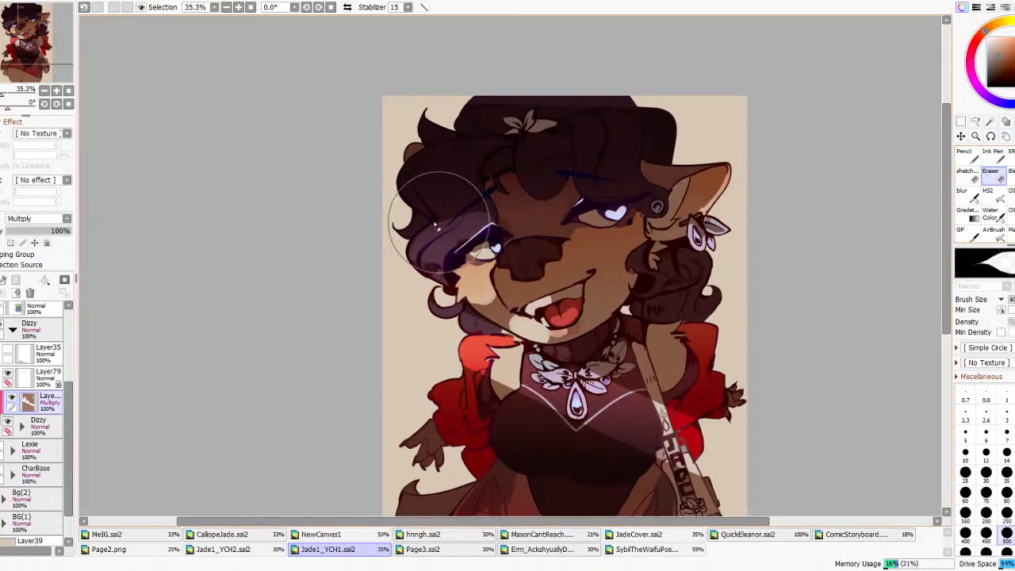
mouse_move(448, 199)
mouse_down()
mouse_move(479, 212)
mouse_move(447, 232)
mouse_up()
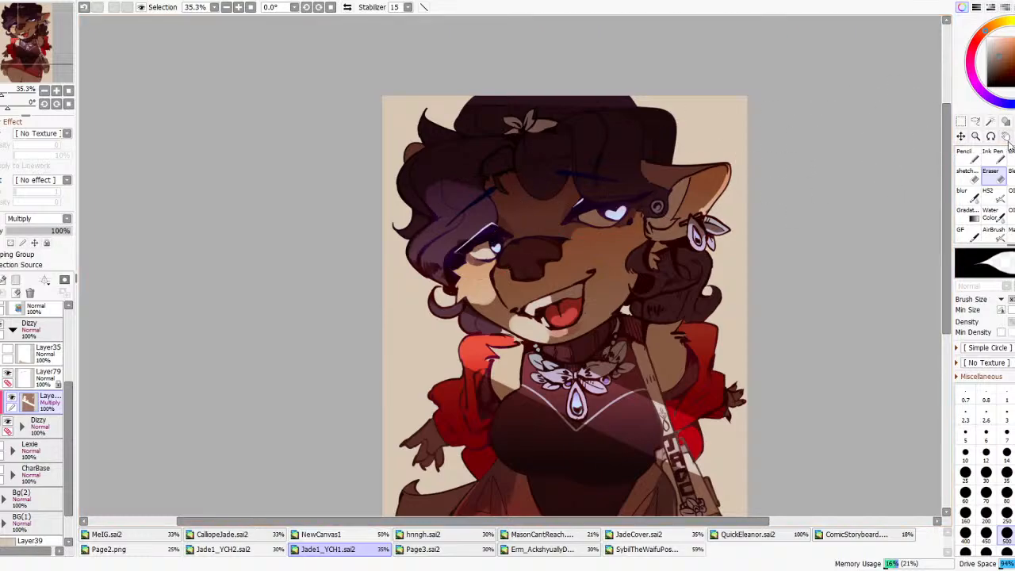
- Erase the shading from the muzzle below the nose on the Multiply layer and soften its edge with the Water Color brush
click(991, 157)
click(986, 174)
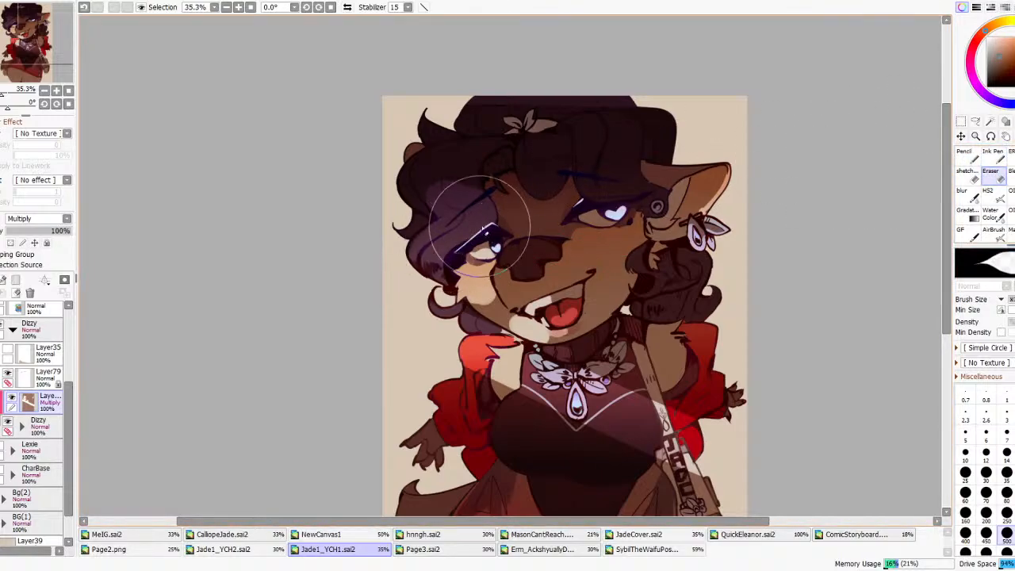
click(1002, 160)
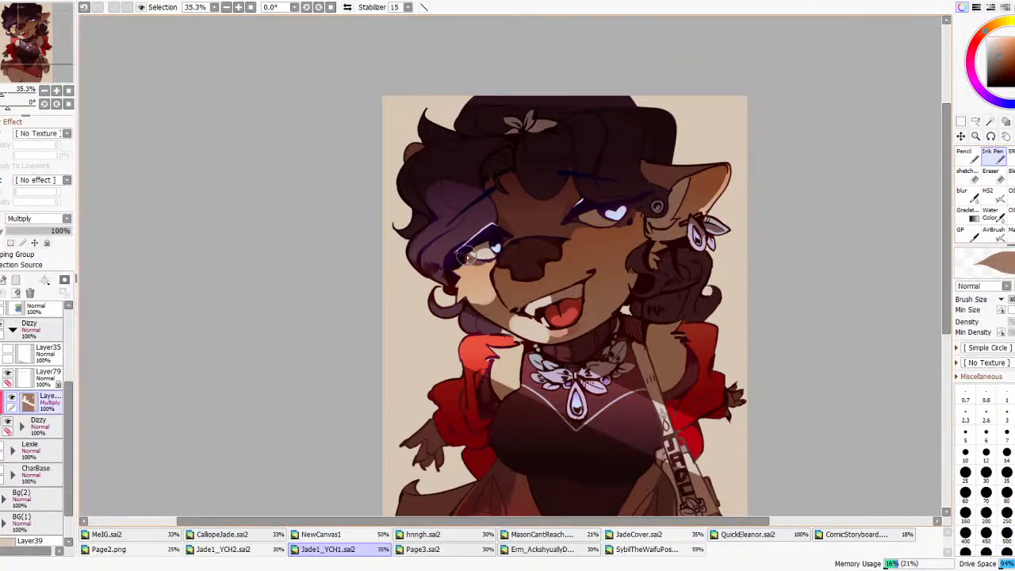
click(990, 171)
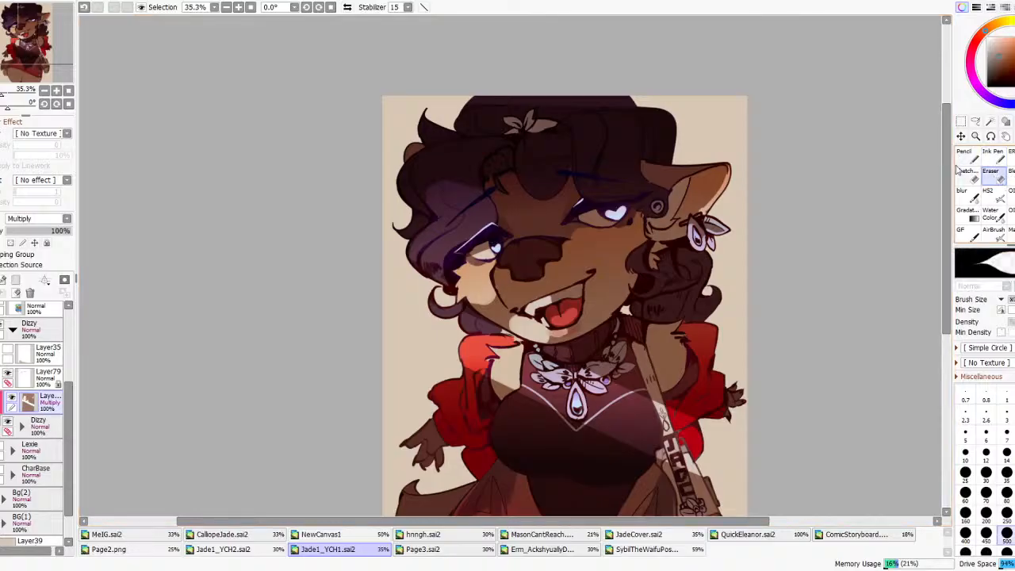
mouse_move(503, 274)
mouse_down()
mouse_move(514, 292)
mouse_move(508, 305)
mouse_move(520, 300)
mouse_move(514, 288)
mouse_move(521, 302)
mouse_up()
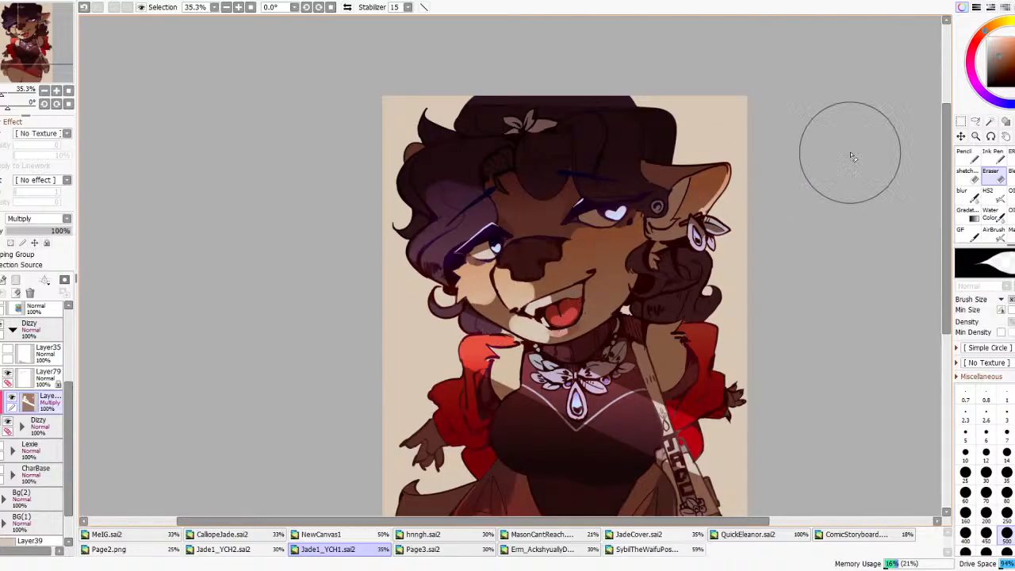
click(997, 214)
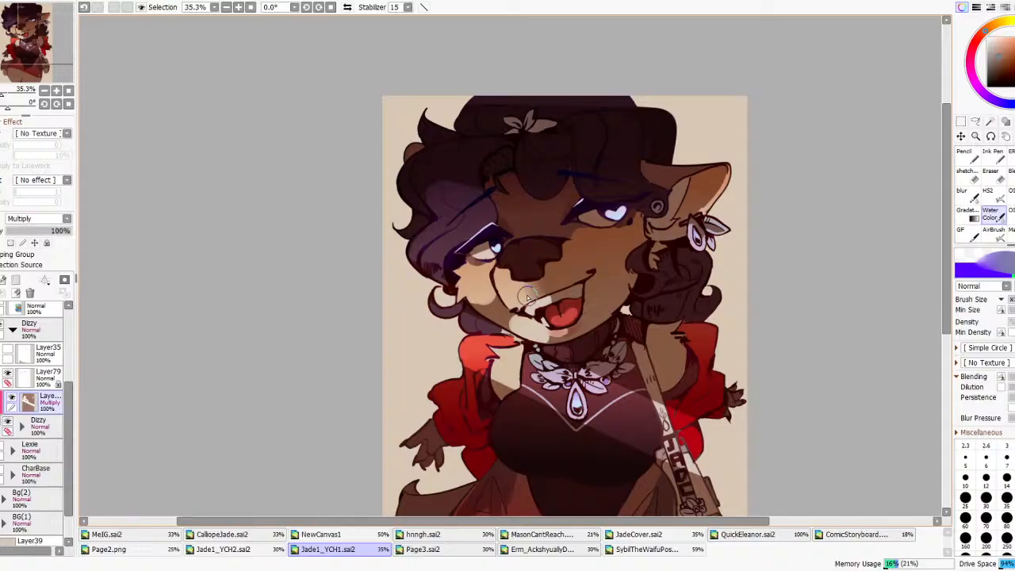
scroll(593, 218, down, 7)
scroll(583, 228, up, 8)
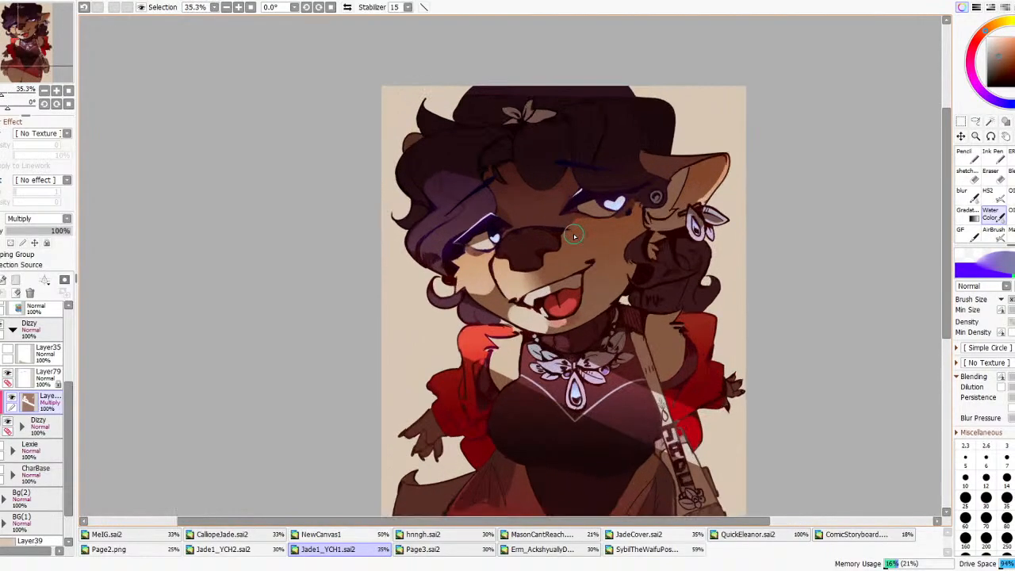
- Erase a band of shading across the nose bridge towards the heart-pupil eye and check the illustration mirrored
click(991, 175)
drag(588, 260, 584, 229)
key(ctrl+z)
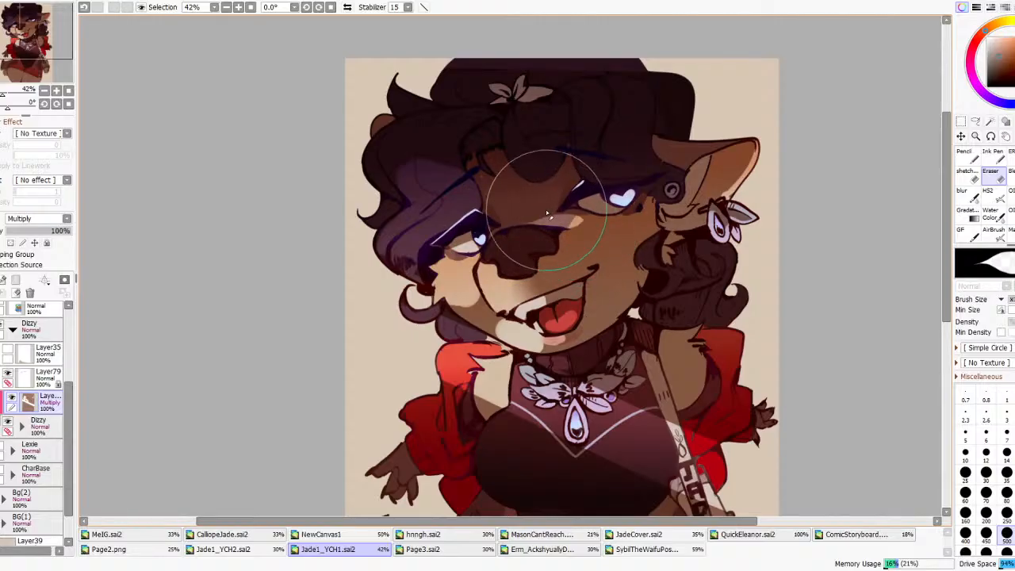
scroll(634, 169, down, 3)
click(347, 8)
click(347, 8)
scroll(647, 178, up, 1)
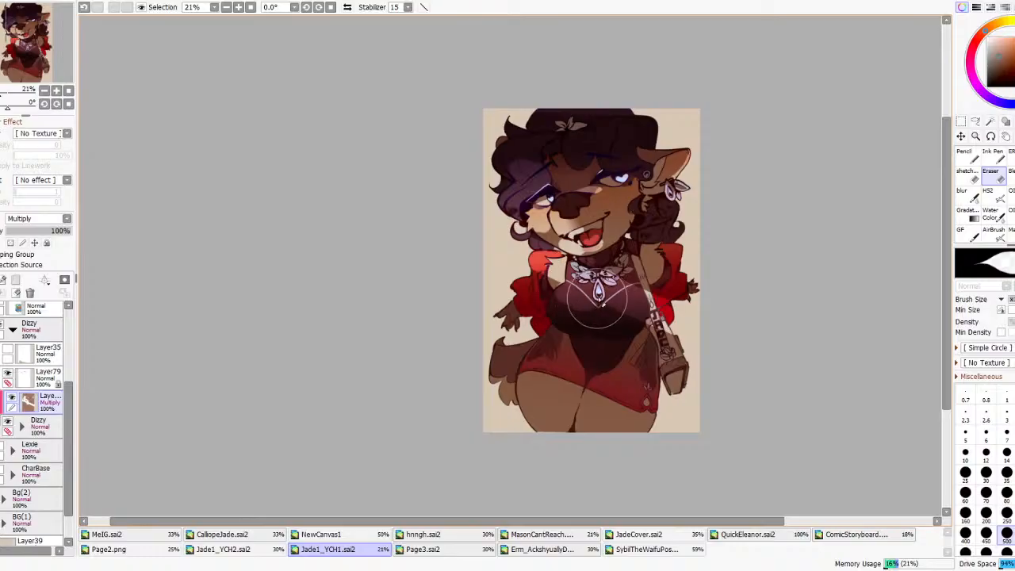
- Erase the shading from the red jacket sleeve beneath the lit shoulder
key(ctrl+z)
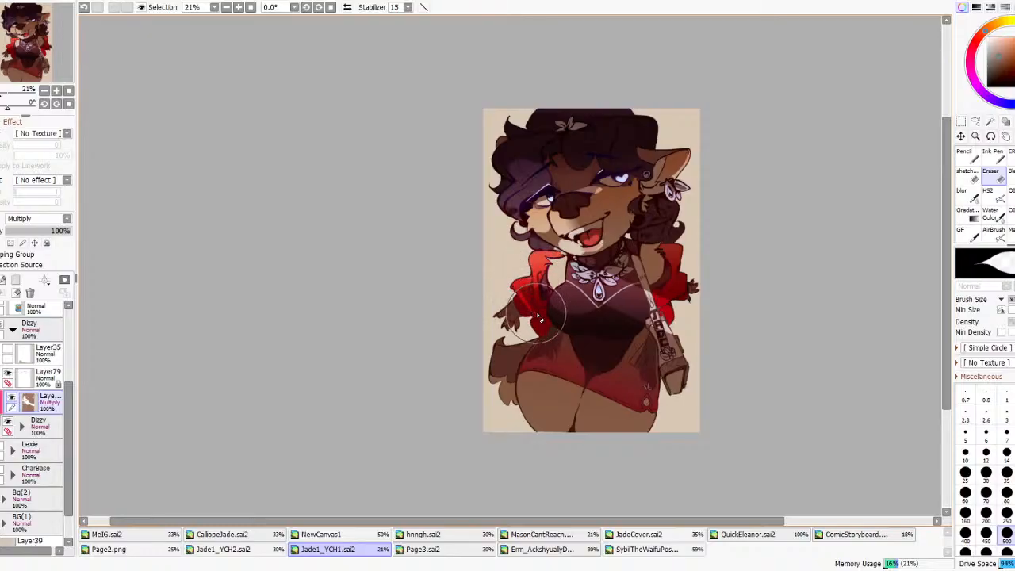
drag(516, 281, 535, 291)
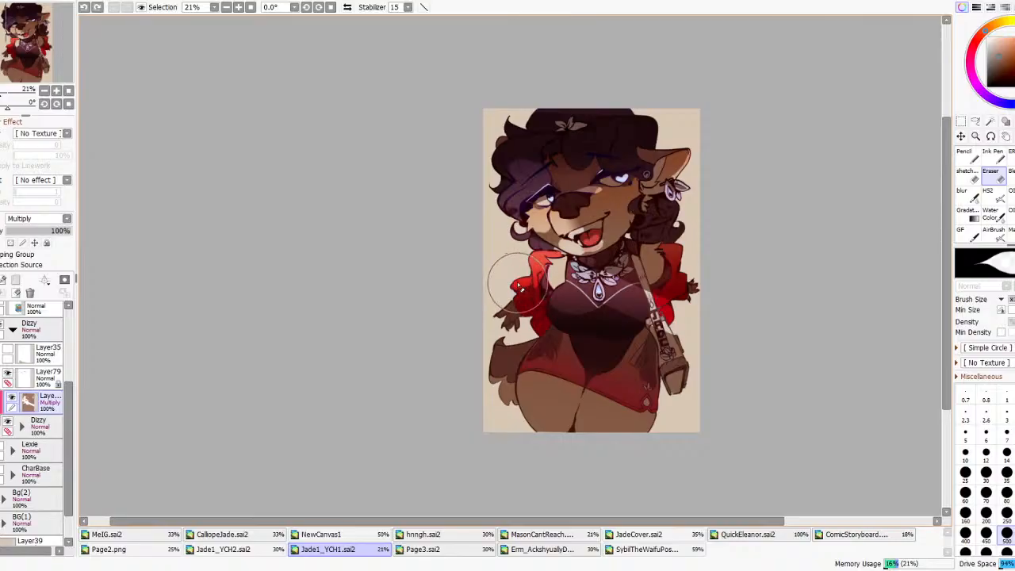
key(ctrl+z)
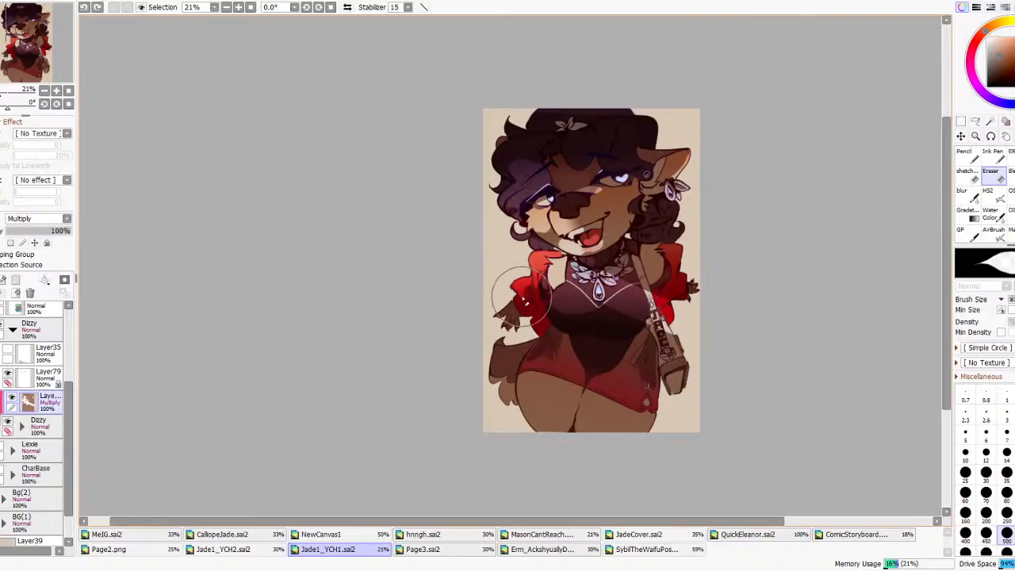
drag(537, 315, 555, 320)
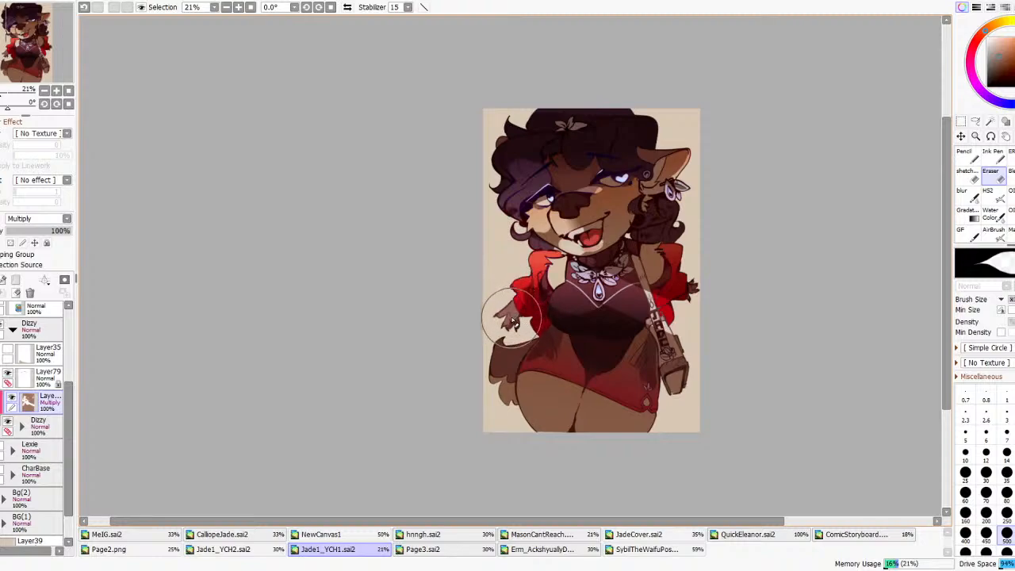
- Erase the shading from the hand below that sleeve, the tail and the outer edge of the thigh, discarding the broad lit bands
mouse_move(519, 336)
mouse_down()
mouse_move(556, 315)
mouse_move(542, 358)
mouse_move(522, 373)
mouse_move(547, 342)
mouse_move(553, 371)
mouse_move(531, 365)
mouse_move(546, 359)
mouse_move(535, 406)
mouse_move(534, 372)
mouse_move(548, 397)
mouse_move(565, 382)
mouse_move(557, 363)
mouse_move(522, 377)
mouse_move(537, 348)
mouse_move(496, 348)
mouse_move(530, 320)
mouse_move(512, 375)
mouse_move(494, 373)
mouse_move(594, 326)
mouse_move(504, 387)
mouse_move(488, 369)
mouse_move(510, 402)
mouse_up()
mouse_move(502, 381)
mouse_down()
mouse_move(500, 395)
mouse_move(519, 411)
mouse_up()
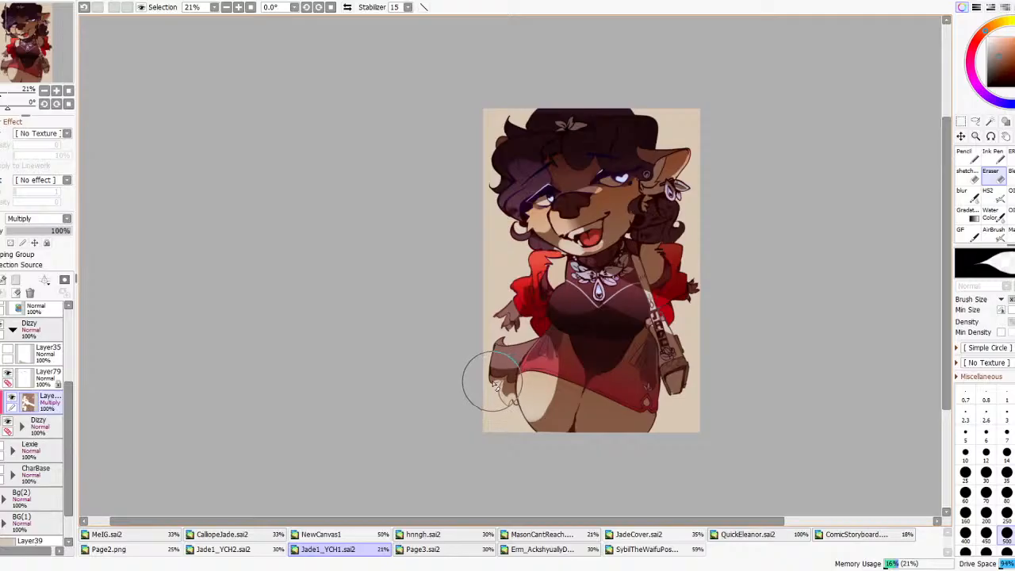
scroll(631, 325, down, 5)
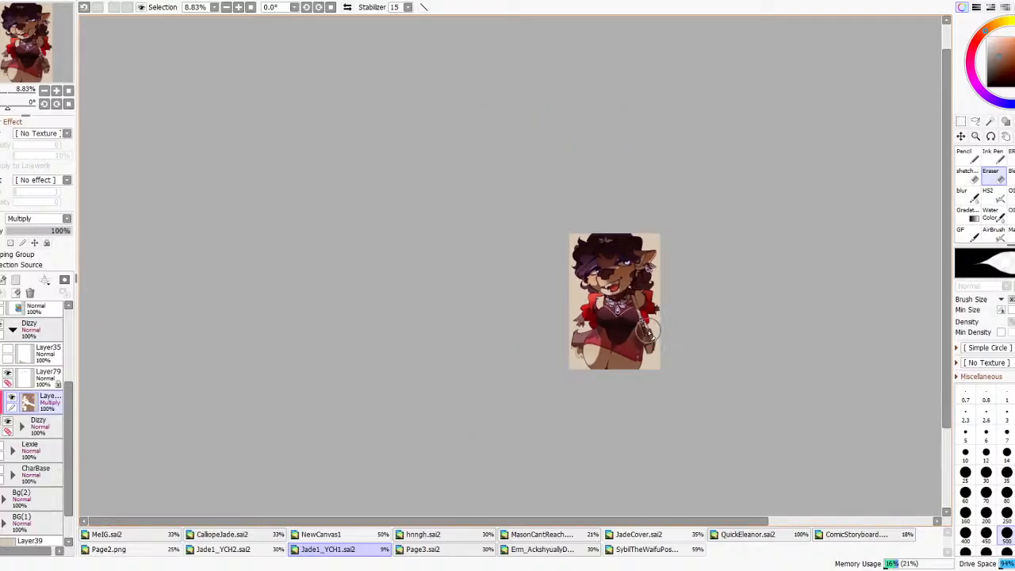
scroll(631, 325, up, 5)
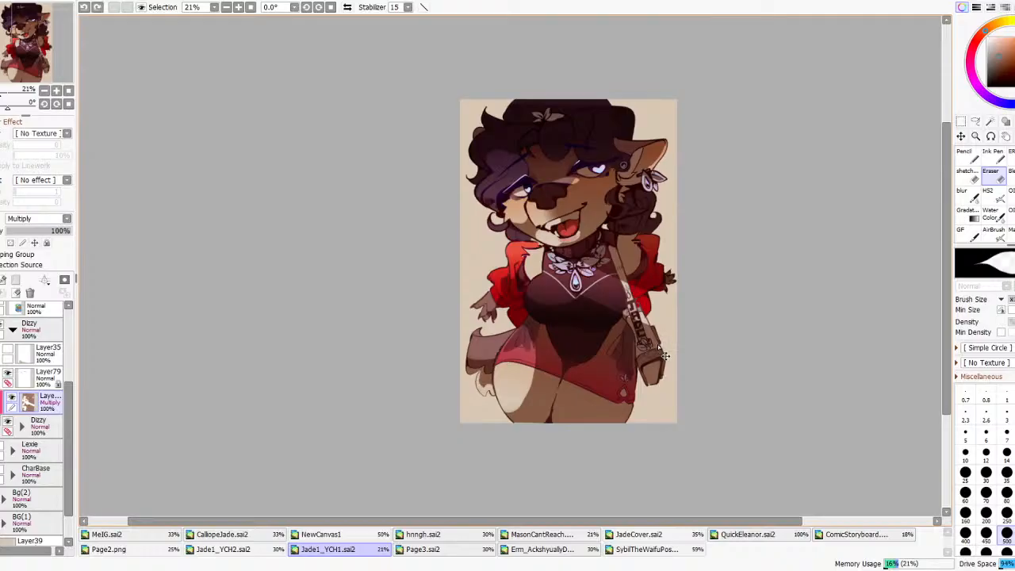
key(ctrl+z)
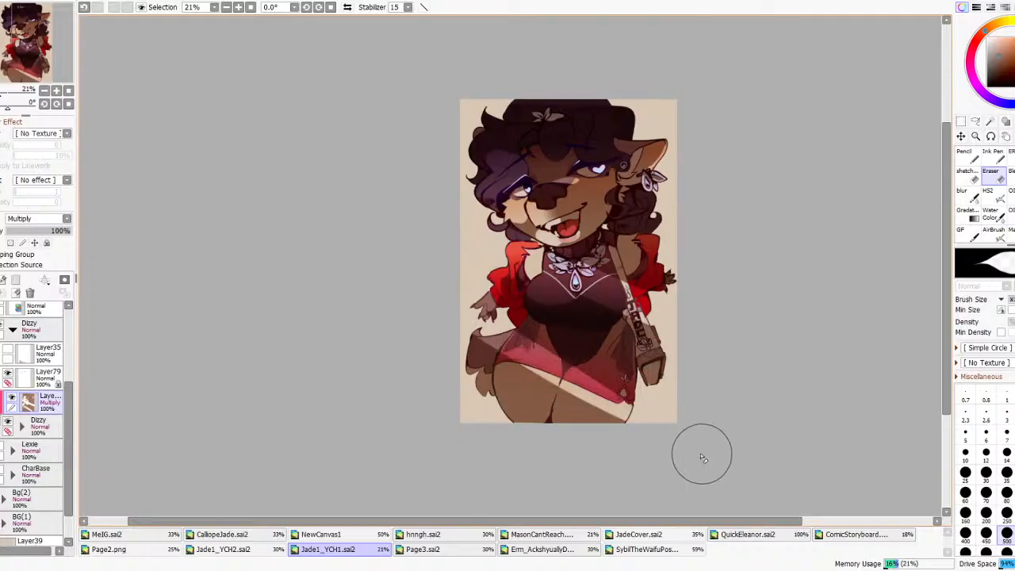
key(ctrl+z)
mouse_move(523, 428)
mouse_down()
mouse_move(498, 348)
mouse_move(527, 318)
mouse_up()
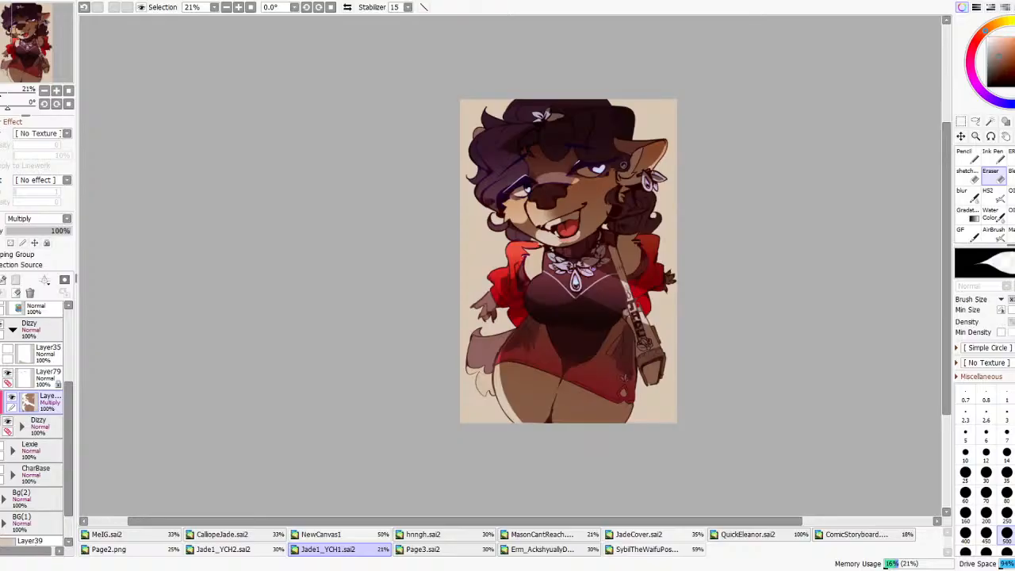
- Set the eraser size to 80 and erase the shading along the tip of the ear
scroll(684, 116, up, 1)
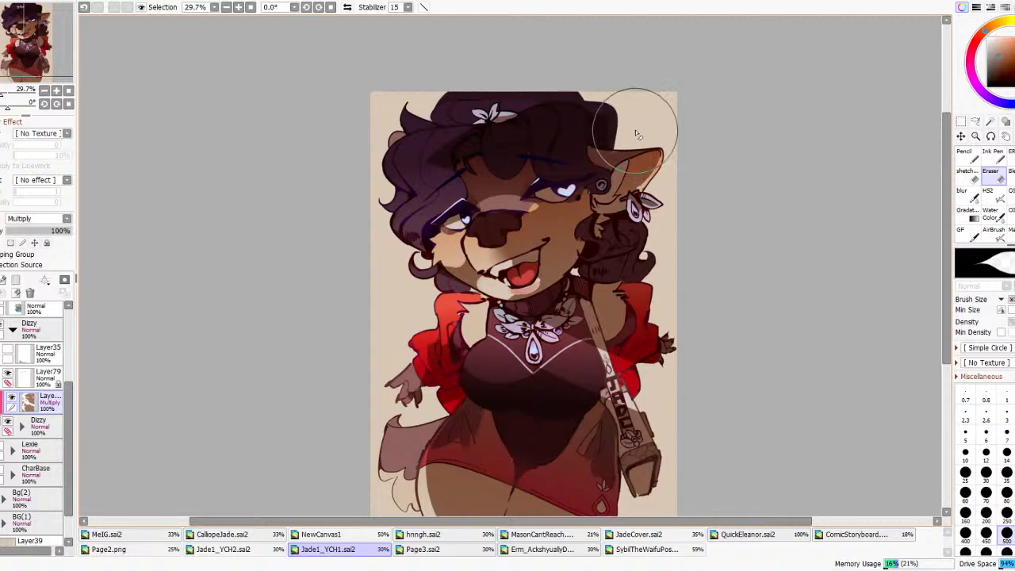
key(ctrl+z)
drag(612, 102, 620, 110)
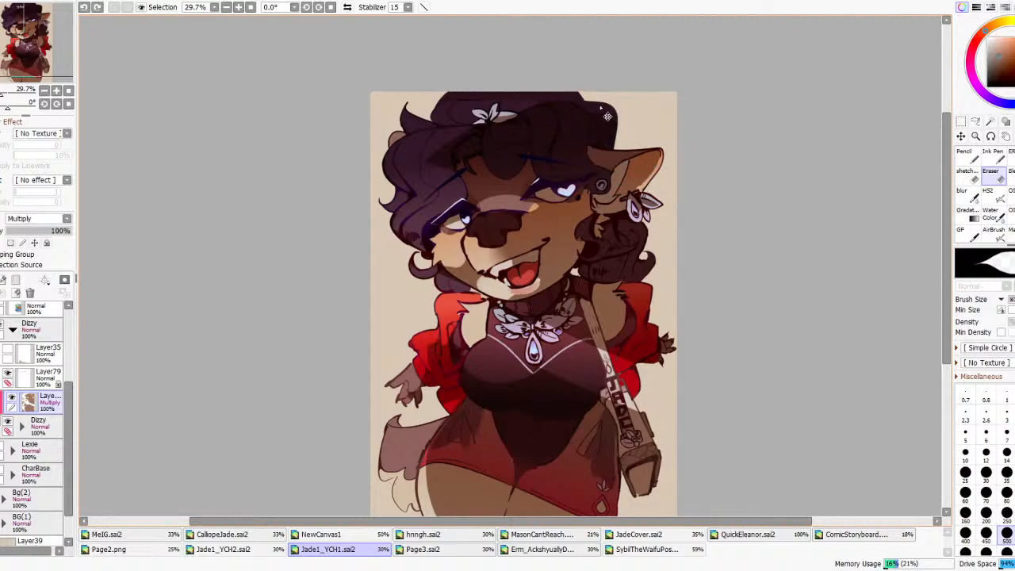
drag(588, 147, 615, 150)
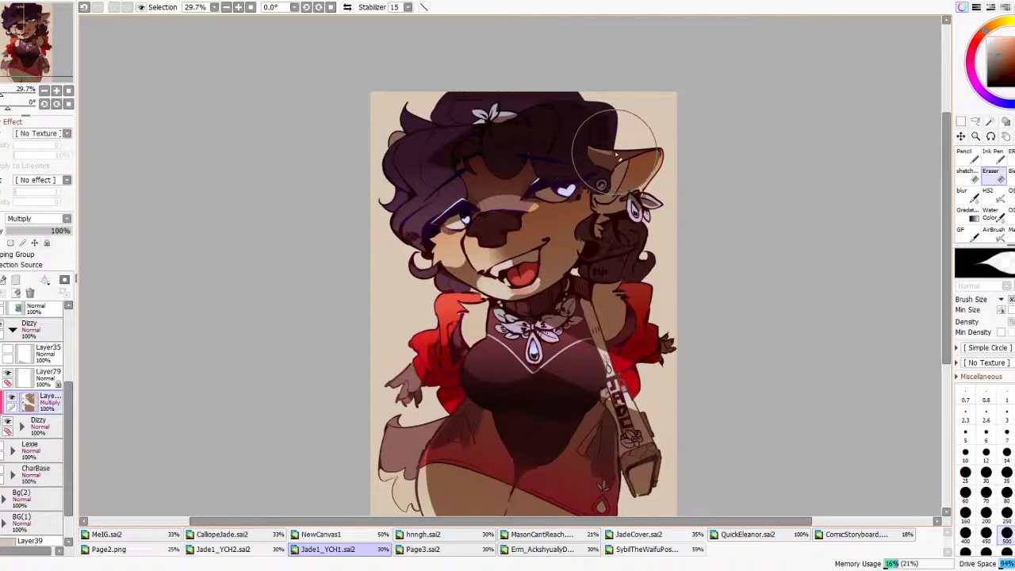
click(1006, 493)
key(ctrl+z)
drag(655, 152, 666, 158)
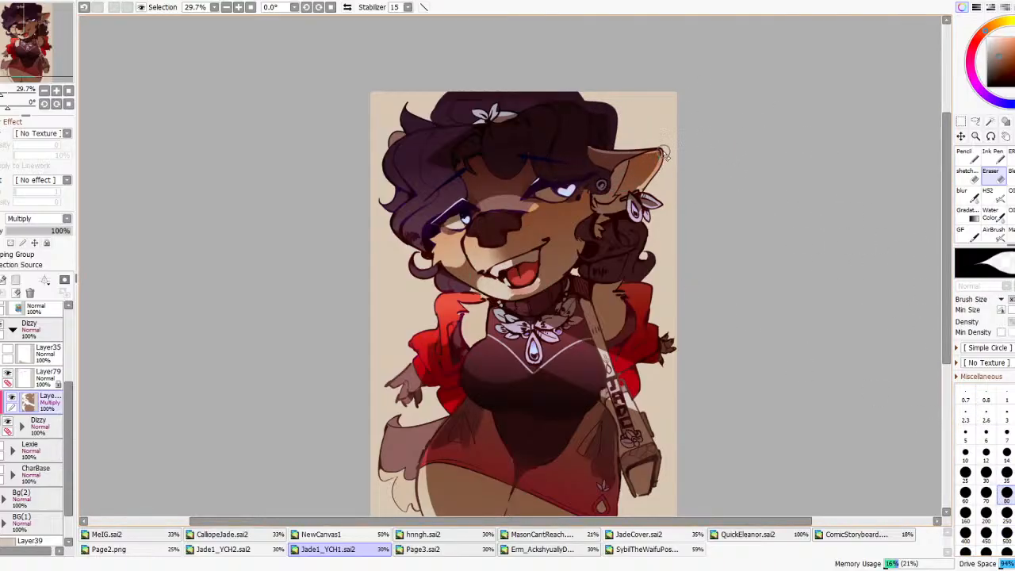
- Erase the shading from the ear's inner rim, the fur tuft below it and the nearby hair, discarding unwanted strokes
drag(614, 195, 626, 169)
key(ctrl+z)
mouse_move(600, 202)
mouse_down()
mouse_move(588, 241)
mouse_move(578, 234)
mouse_move(619, 245)
mouse_up()
key(ctrl+z)
key(ctrl+z)
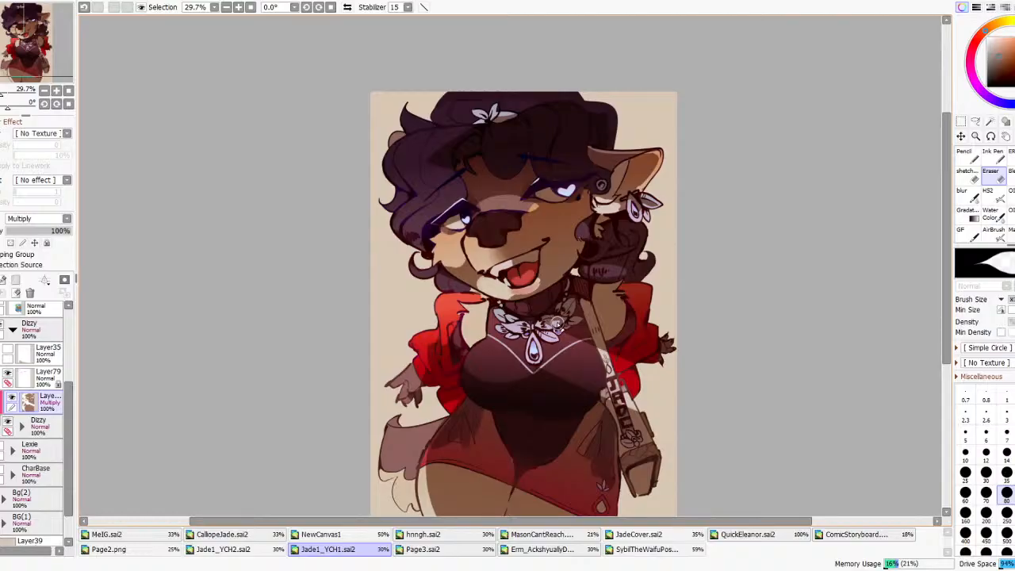
- Erase the shading from the shaded side of the necklace and refine the lit area around the bag strap
key(ctrl+z)
drag(566, 329, 578, 321)
scroll(643, 281, down, 5)
scroll(645, 361, up, 5)
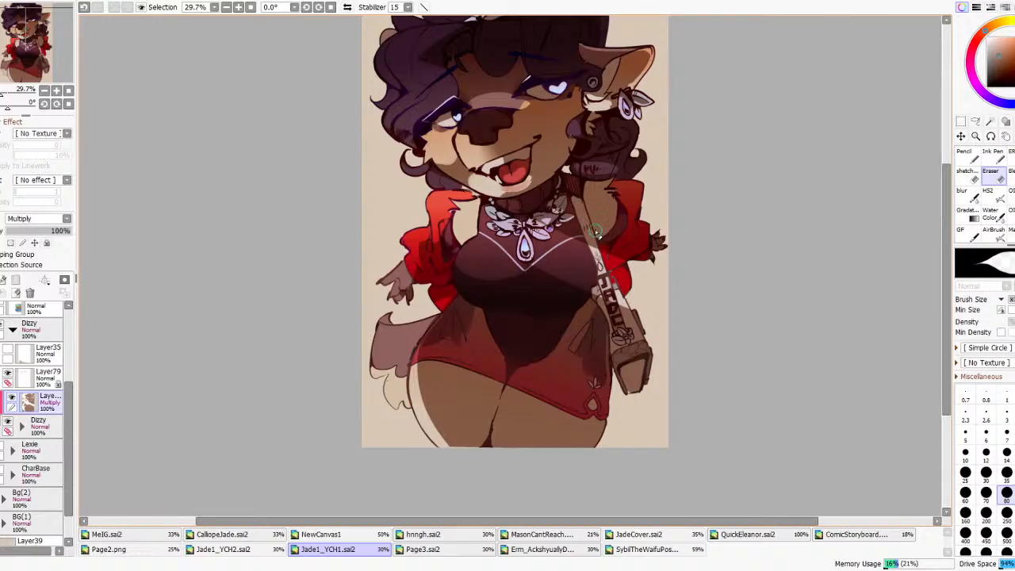
drag(607, 285, 588, 309)
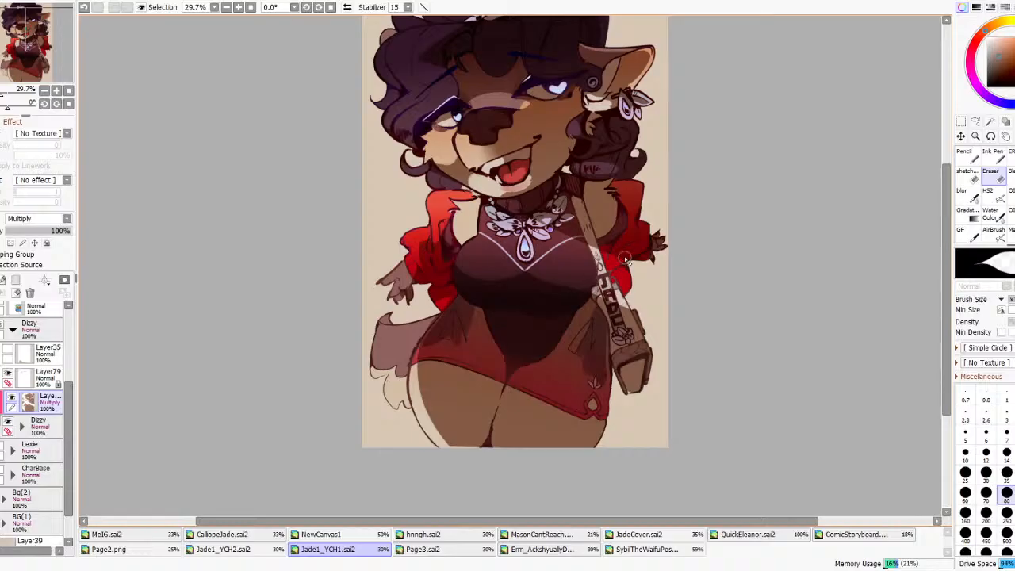
click(995, 159)
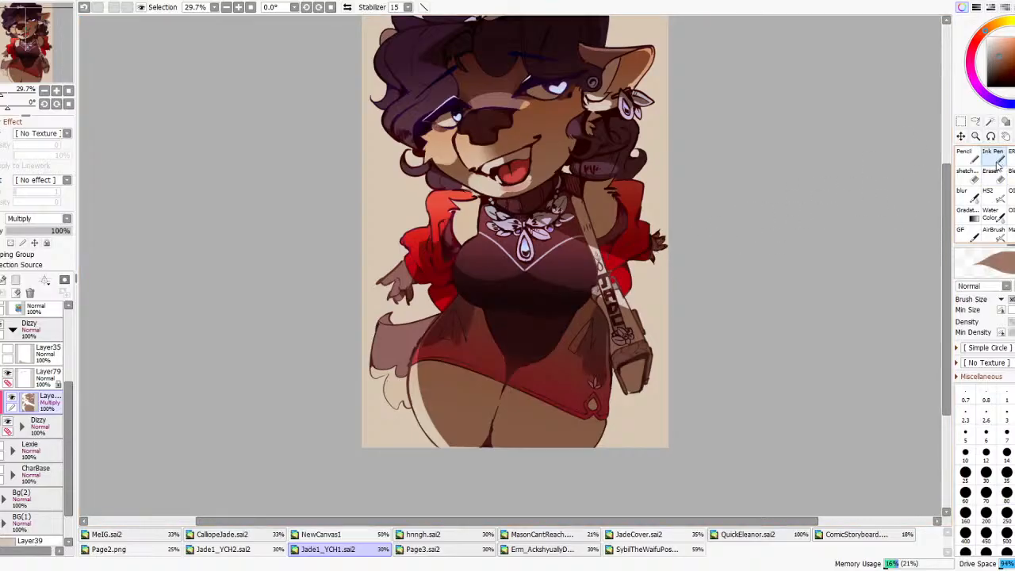
click(997, 179)
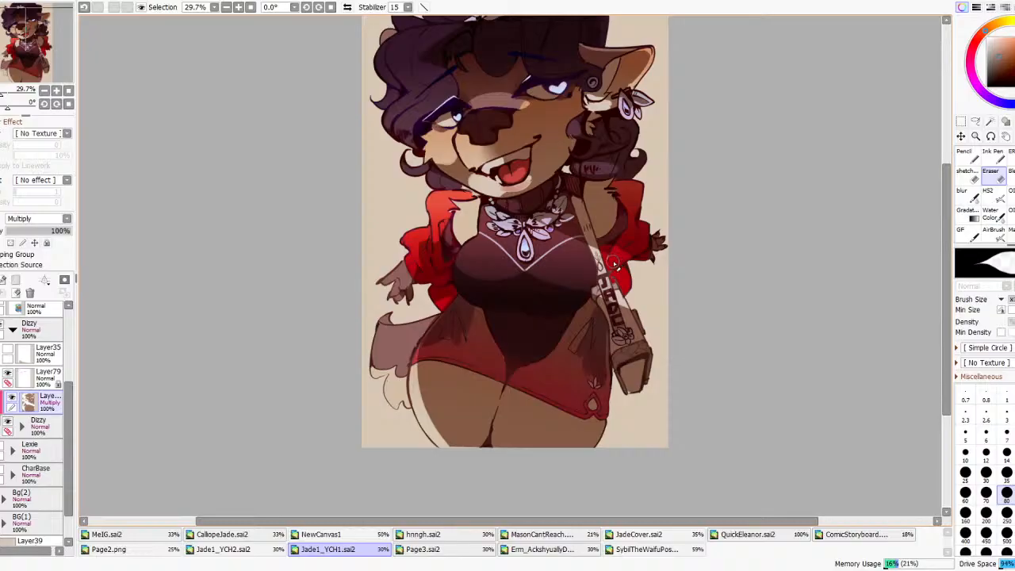
- Expand the lower Dizzy group, select its line-art layer and adjust the line colour
scroll(626, 235, down, 2)
click(21, 426)
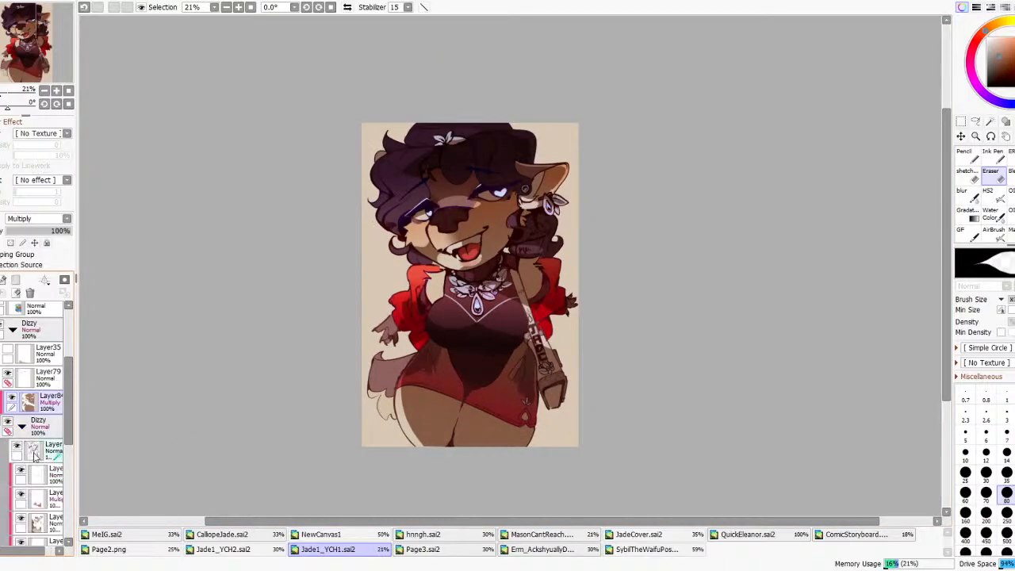
click(43, 450)
click(286, 12)
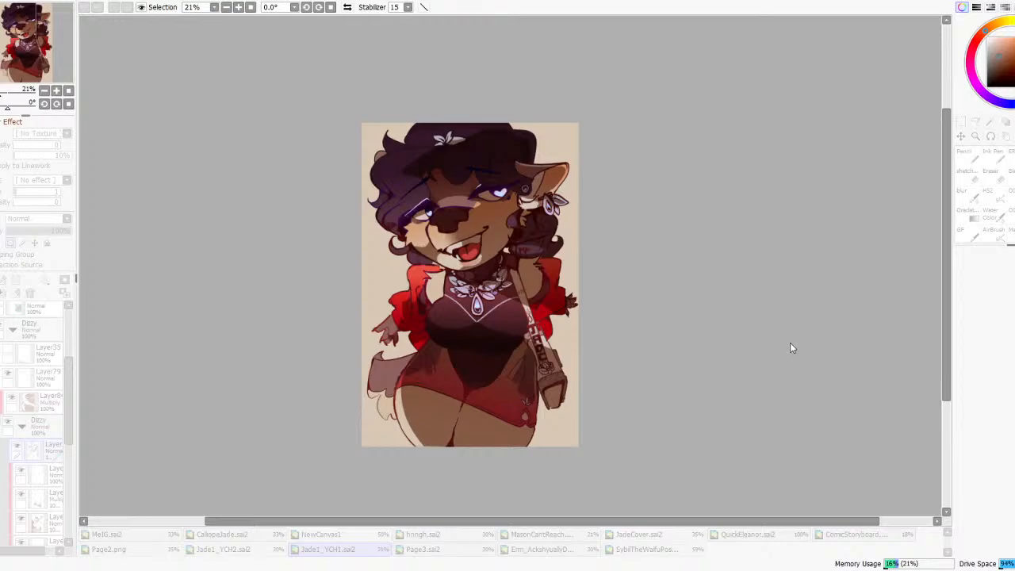
click(821, 409)
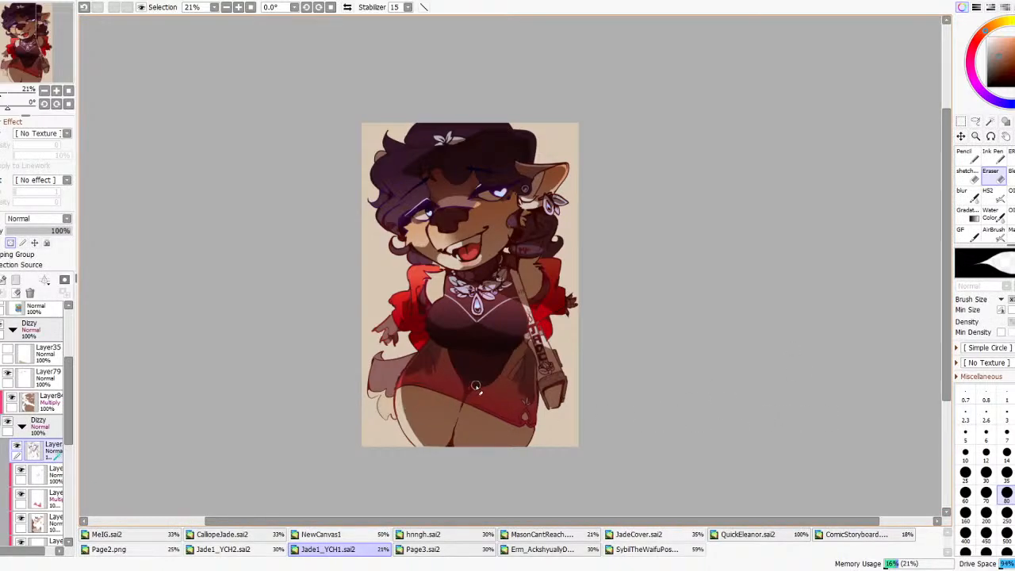
- Recolour the line art around the bag and strap with the Ink Pen at size 450, testing progressively darker browns
scroll(482, 349, up, 2)
click(994, 156)
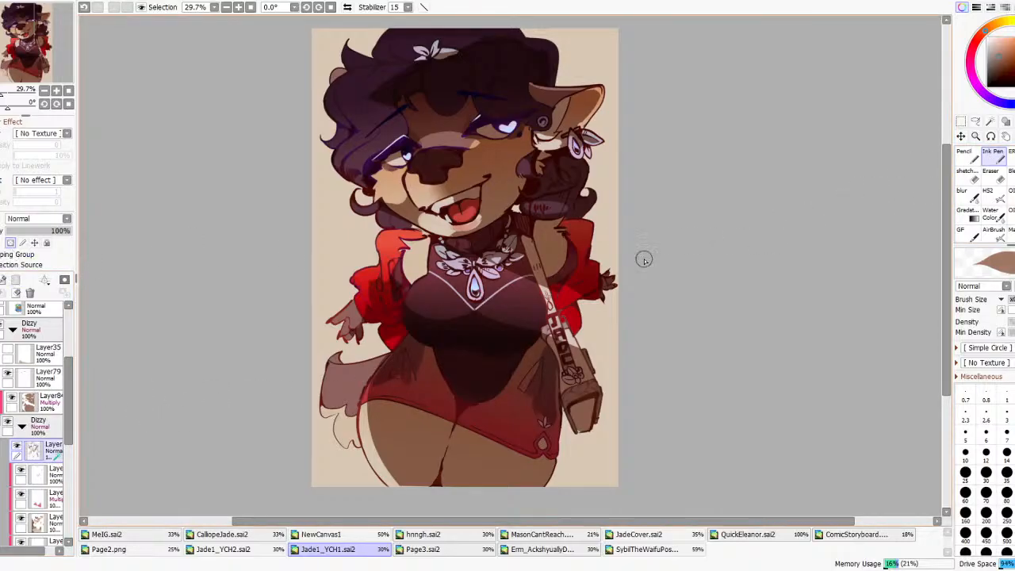
click(992, 46)
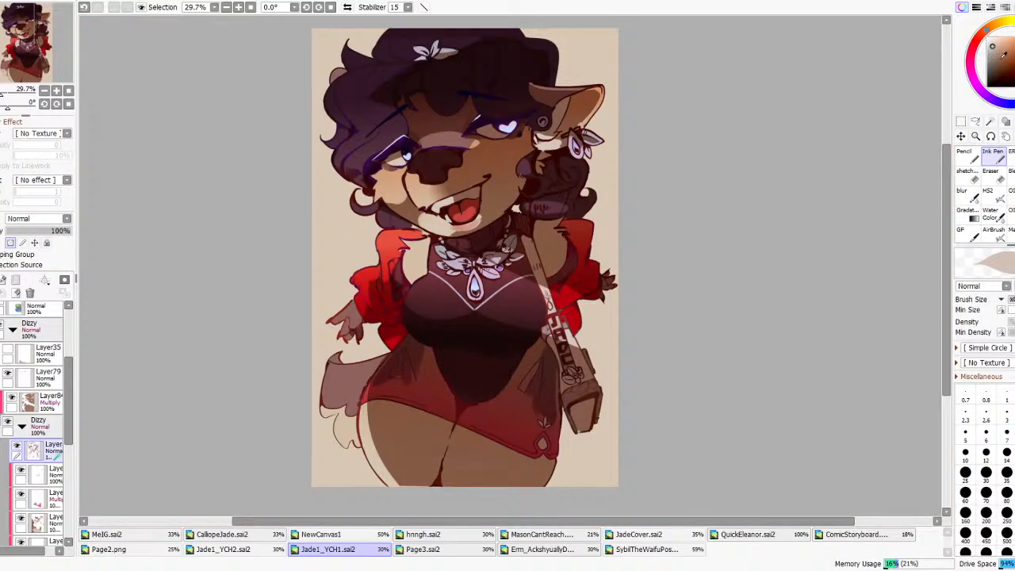
drag(991, 48, 992, 62)
drag(591, 376, 602, 453)
key(ctrl+z)
click(991, 72)
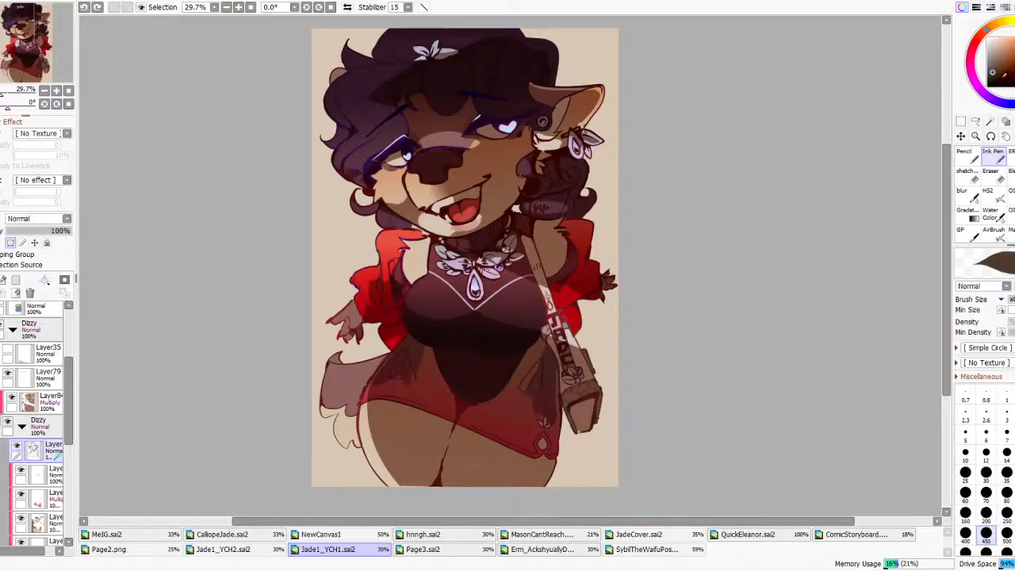
mouse_move(556, 337)
mouse_down()
mouse_move(591, 433)
mouse_move(590, 386)
mouse_move(588, 403)
mouse_move(567, 349)
mouse_up()
key(ctrl+z)
click(996, 74)
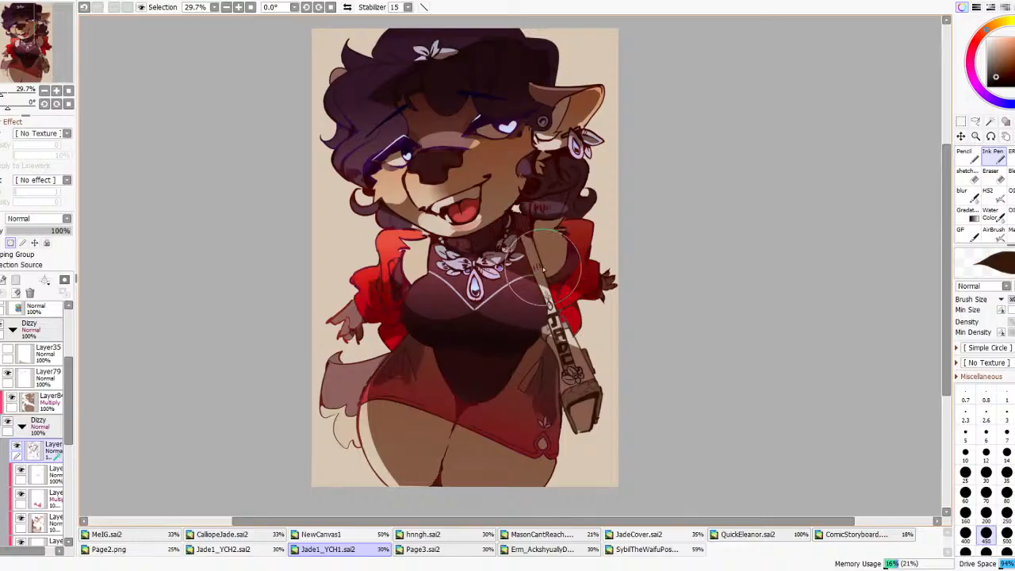
- Compare the illustration with and without the Multiply shading layer and try a different opacity for that layer
scroll(582, 233, down, 3)
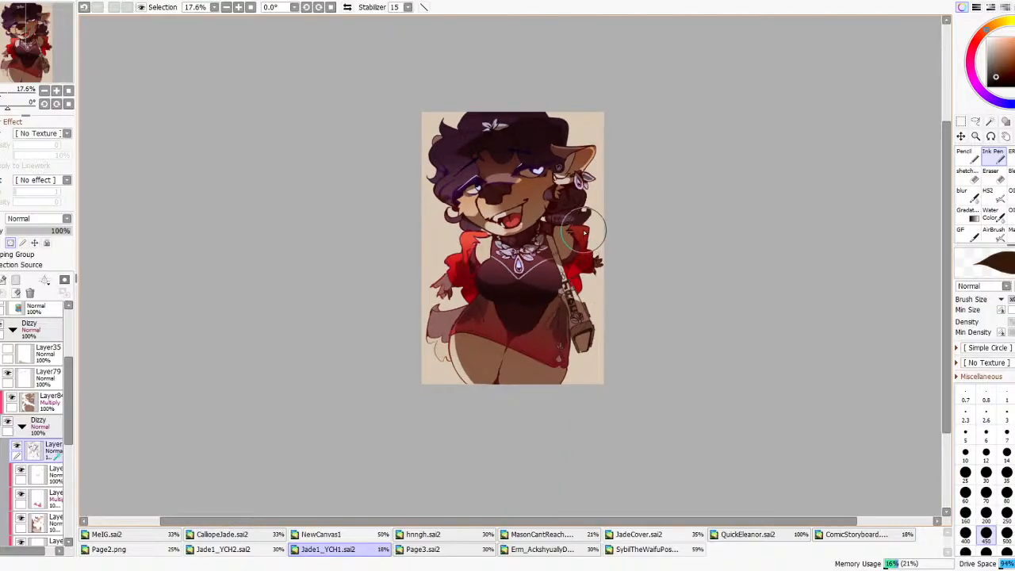
scroll(582, 233, up, 2)
click(10, 400)
click(10, 400)
click(43, 402)
click(41, 220)
click(40, 234)
key(ctrl+z)
key(ctrl+y)
key(ctrl+z)
key(ctrl+y)
key(ctrl+z)
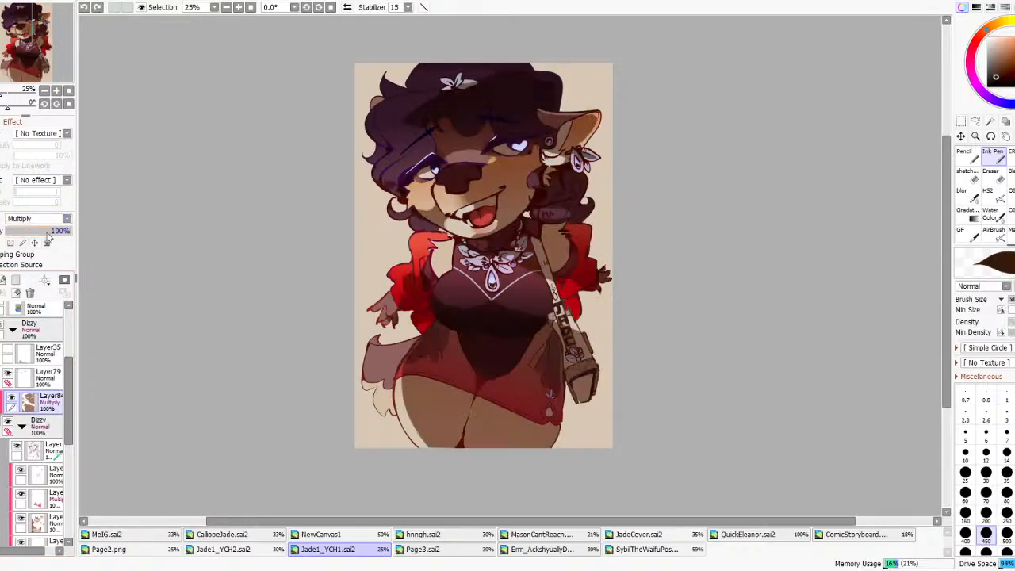
- Try the Darken blending mode on the shading layer and return it to Multiply
click(29, 406)
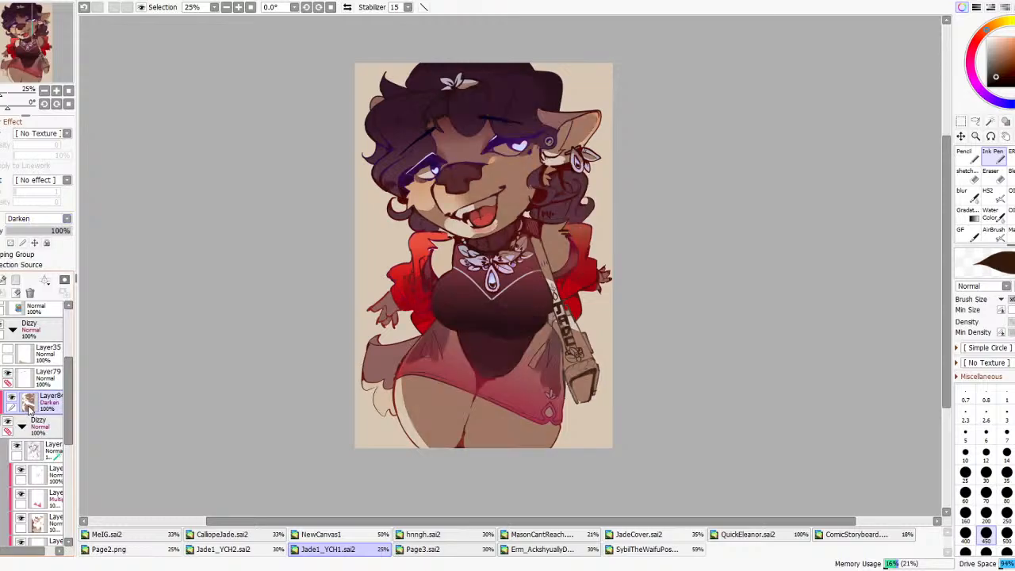
key(ctrl+z)
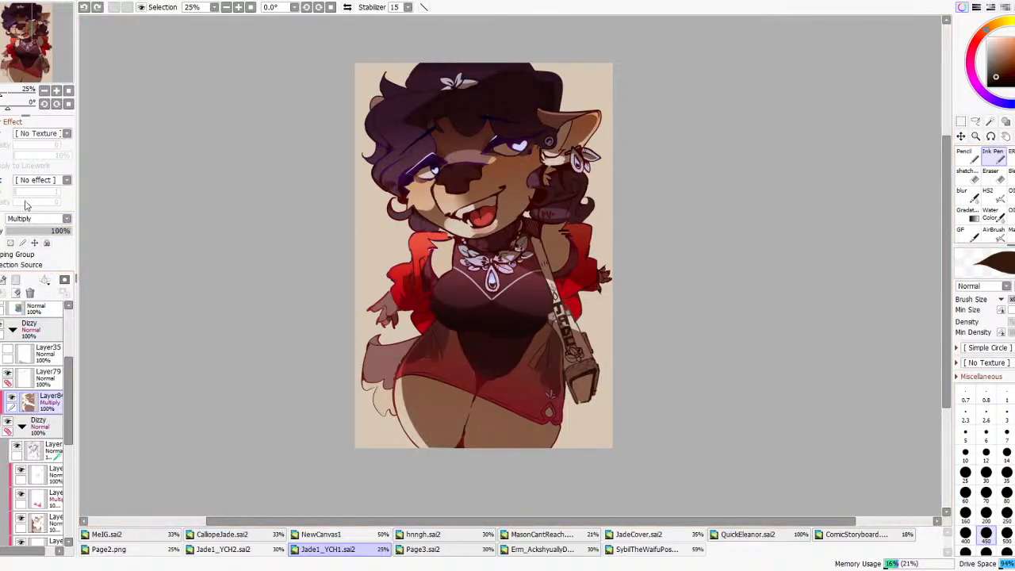
click(42, 222)
click(44, 235)
right_click(500, 168)
key(ctrl+z)
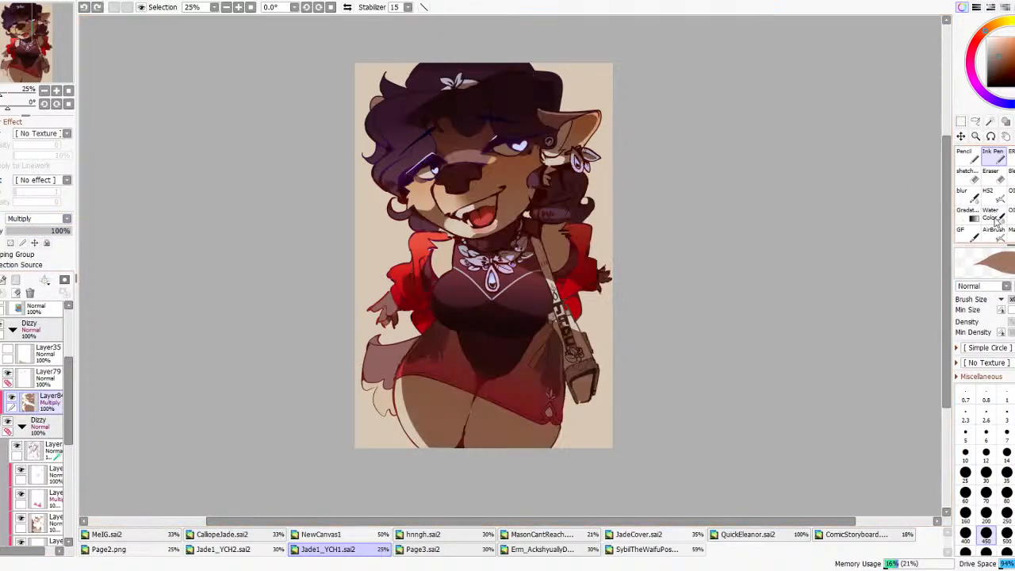
- Hide the Multiply shading layer and select the hair colour layer for use with the Gradation tool
click(969, 219)
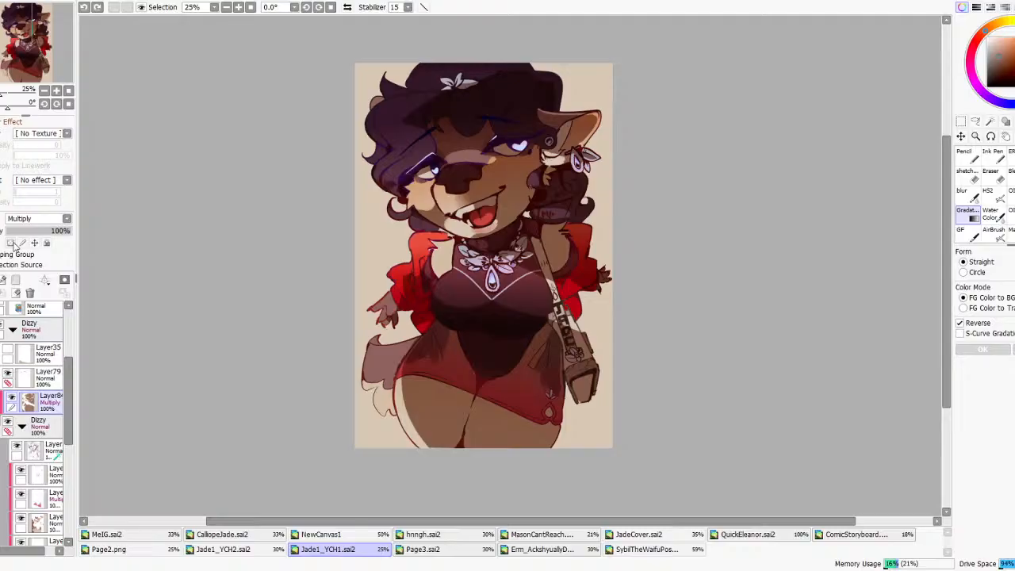
scroll(31, 405, down, 2)
scroll(31, 405, down, 2)
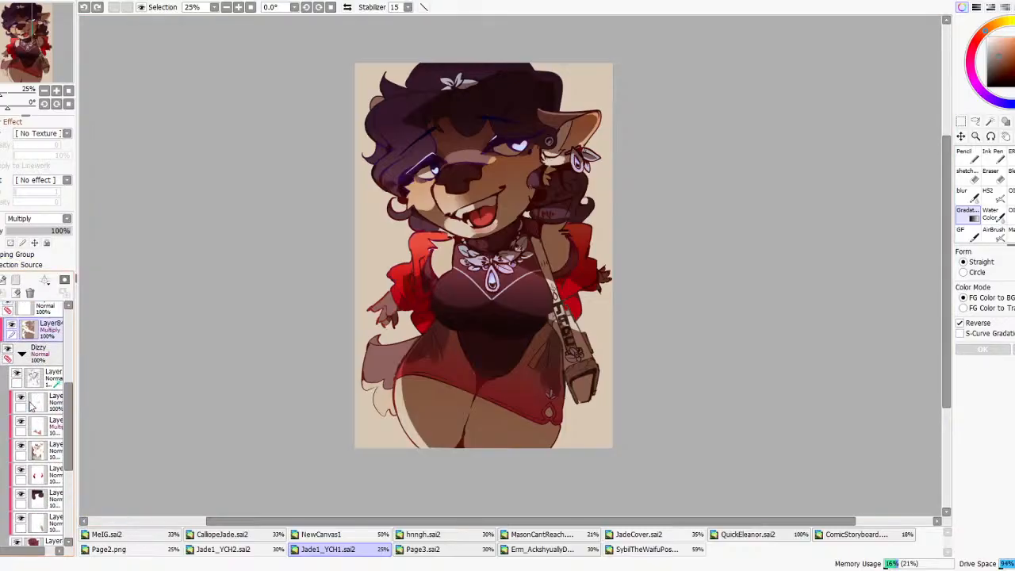
click(12, 328)
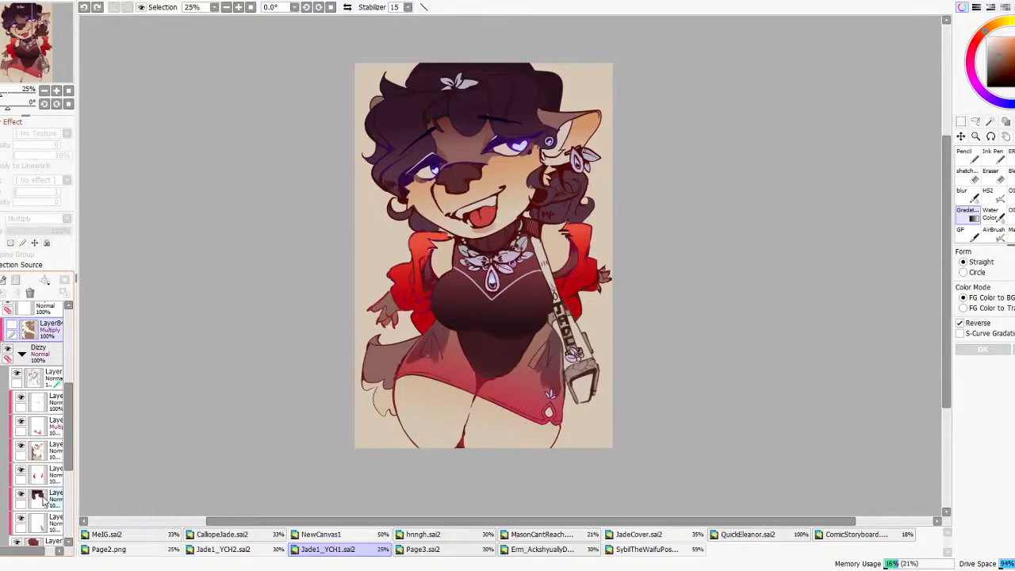
click(46, 499)
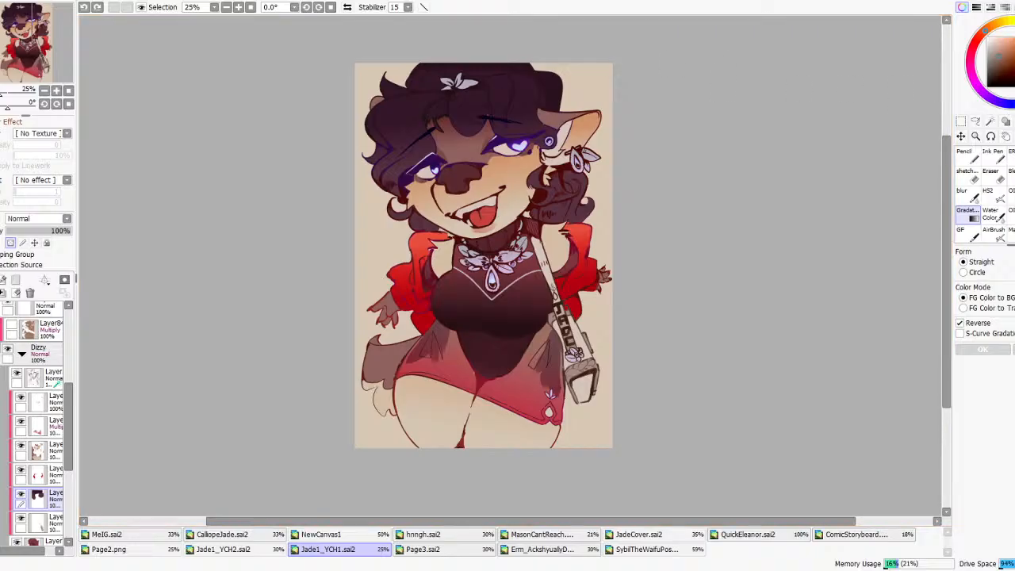
- Apply a straight, non-reversed gradient in a muted dark red to the hair and show the shading layer again
click(1013, 119)
click(993, 77)
click(1013, 118)
right_click(421, 162)
click(1003, 55)
drag(493, 186, 489, 84)
click(961, 323)
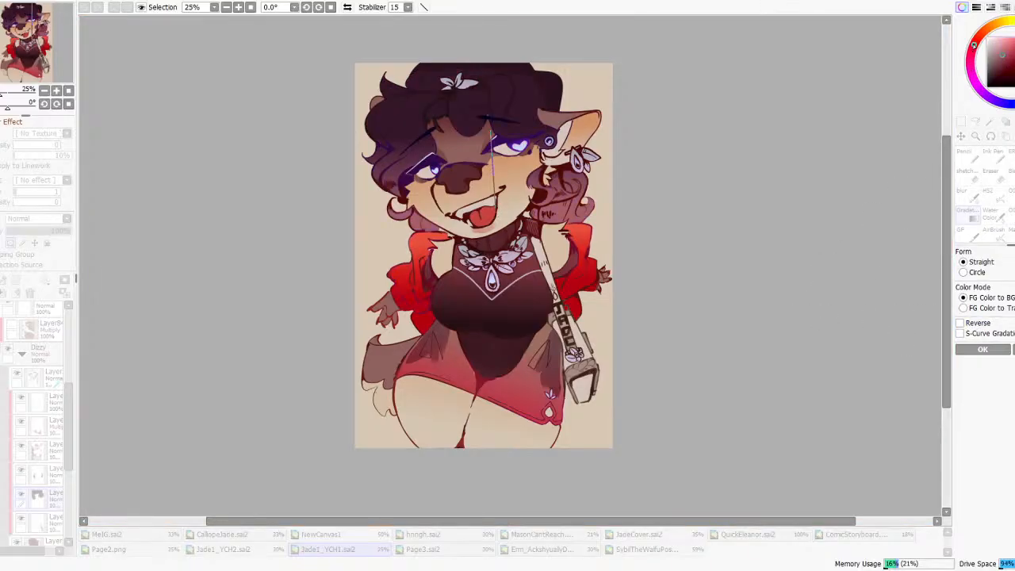
drag(1006, 68, 998, 64)
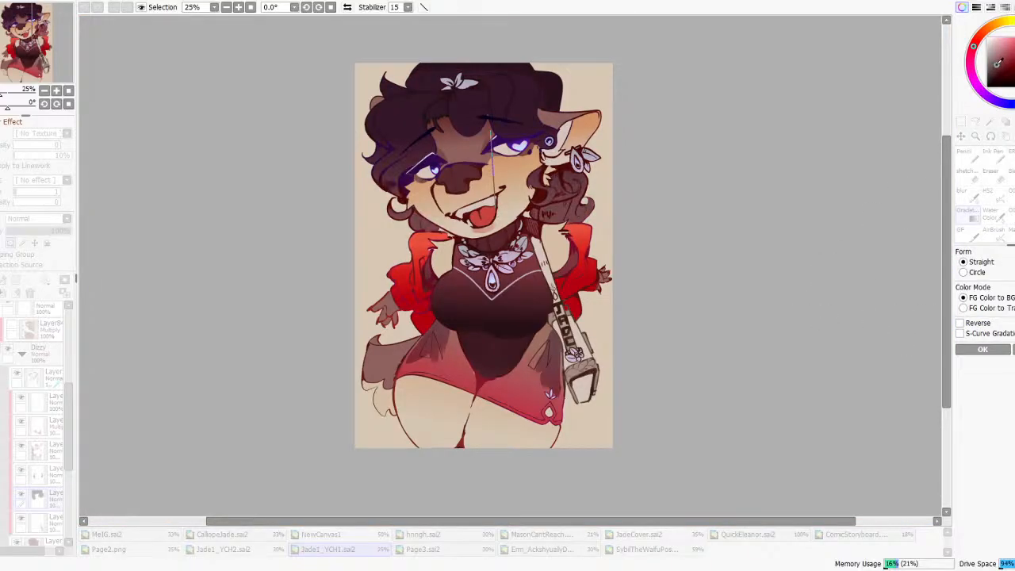
click(981, 350)
click(12, 331)
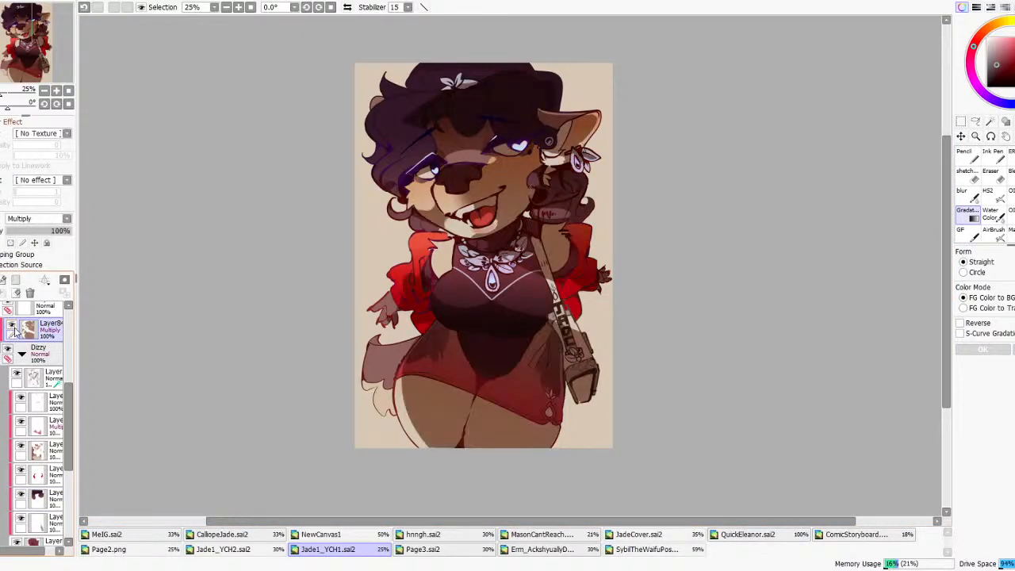
- Replace the hair gradient with a shorter upward one running from about nose height to the brow
scroll(551, 238, down, 2)
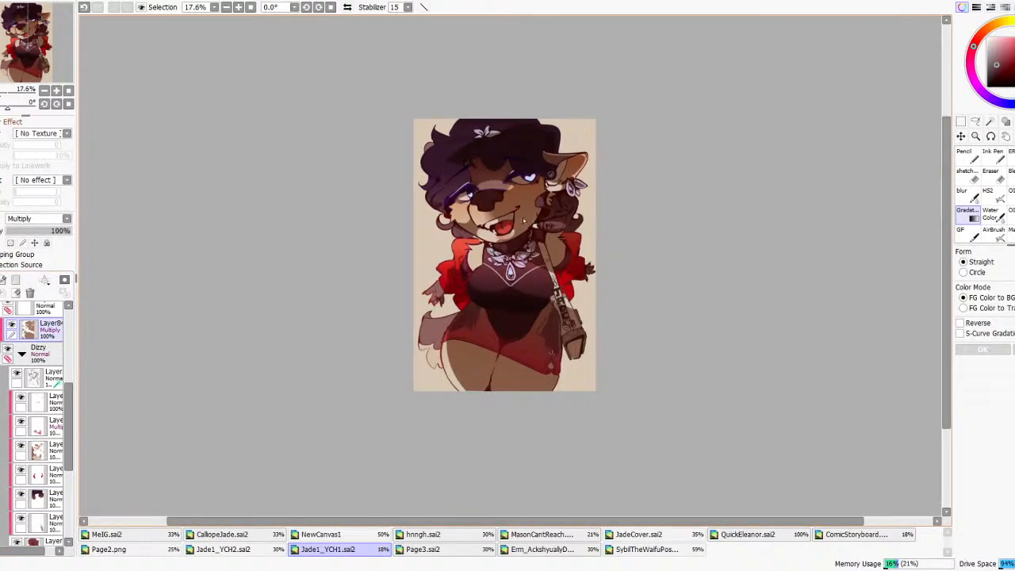
scroll(527, 220, up, 1)
key(ctrl+z)
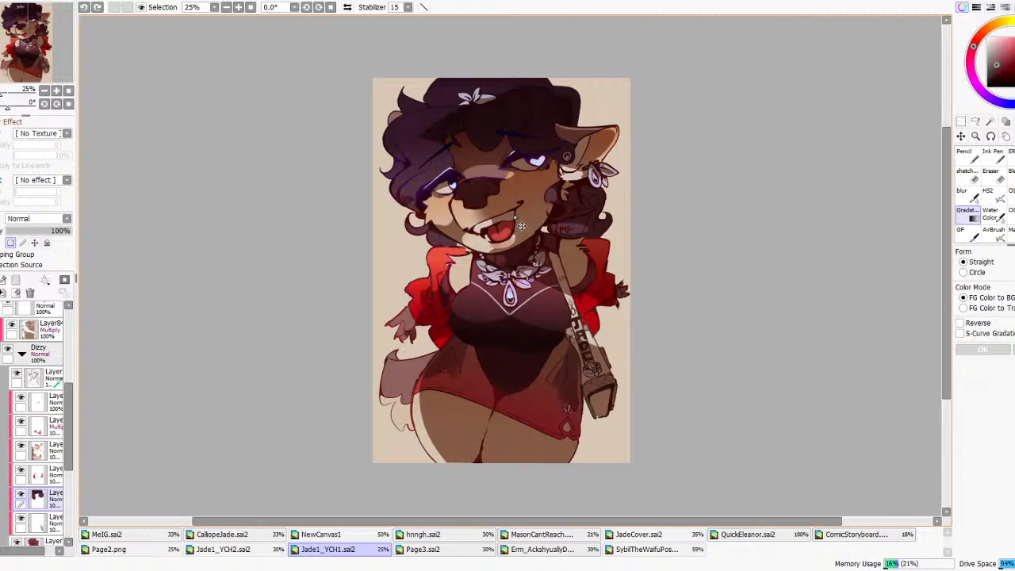
key(ctrl+y)
key(ctrl+z)
drag(511, 188, 507, 138)
click(982, 350)
scroll(466, 240, down, 1)
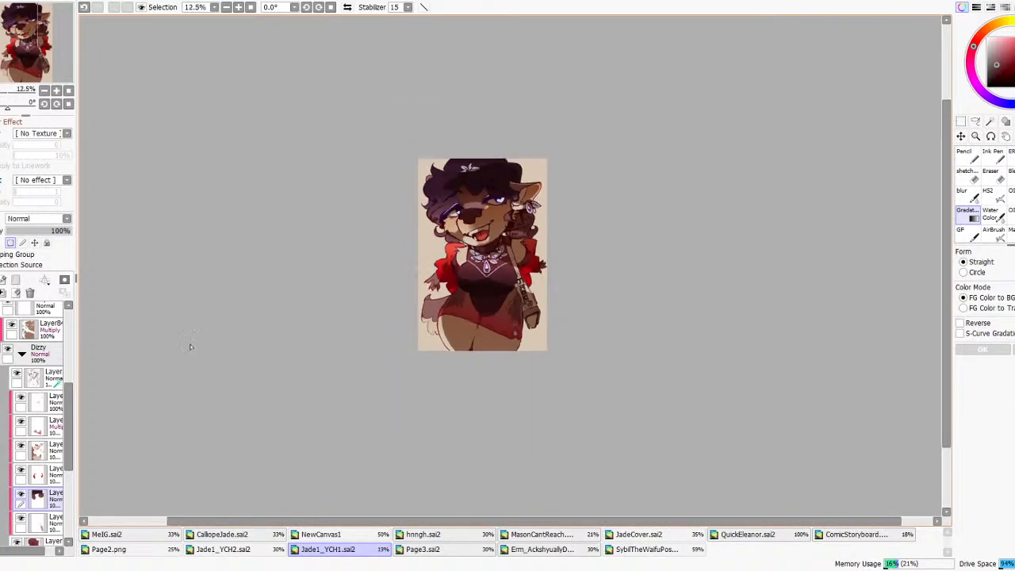
scroll(514, 231, up, 1)
scroll(476, 230, up, 1)
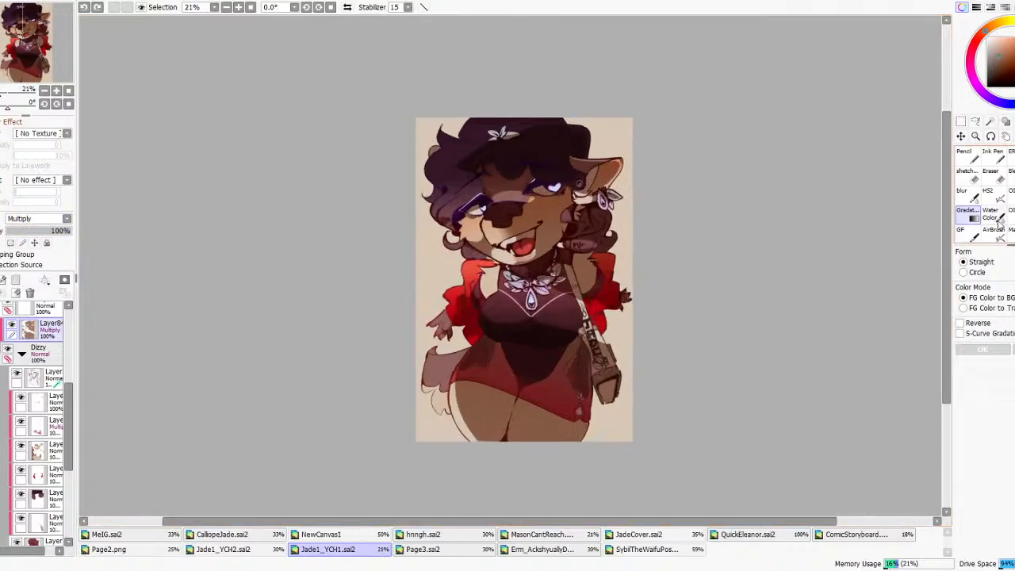
- Erase shading from the lower curls above the shoulder with the Eraser at size 80 and check the mirrored canvas
key(e)
scroll(621, 267, up, 1)
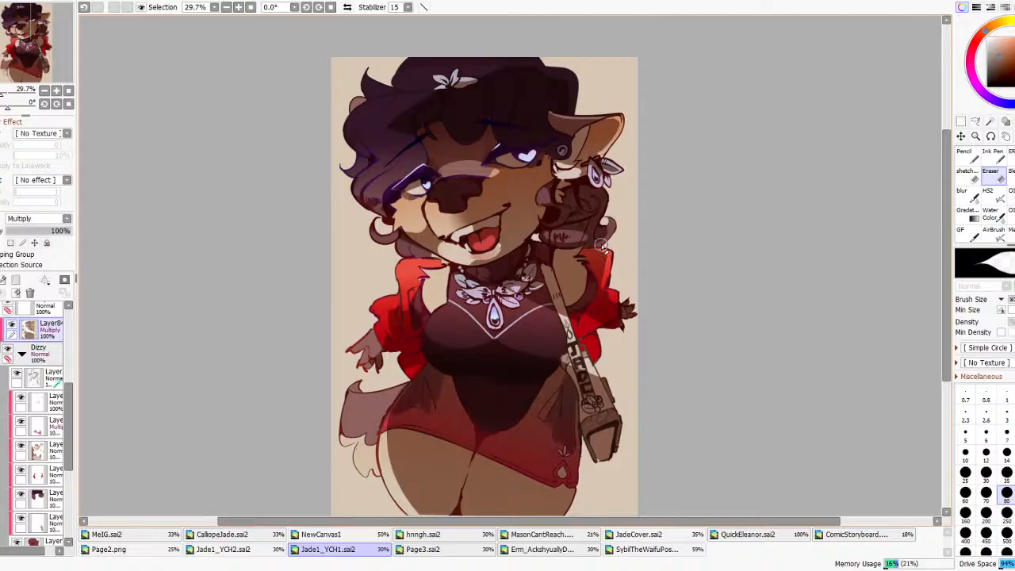
key(ctrl+z)
drag(544, 247, 586, 248)
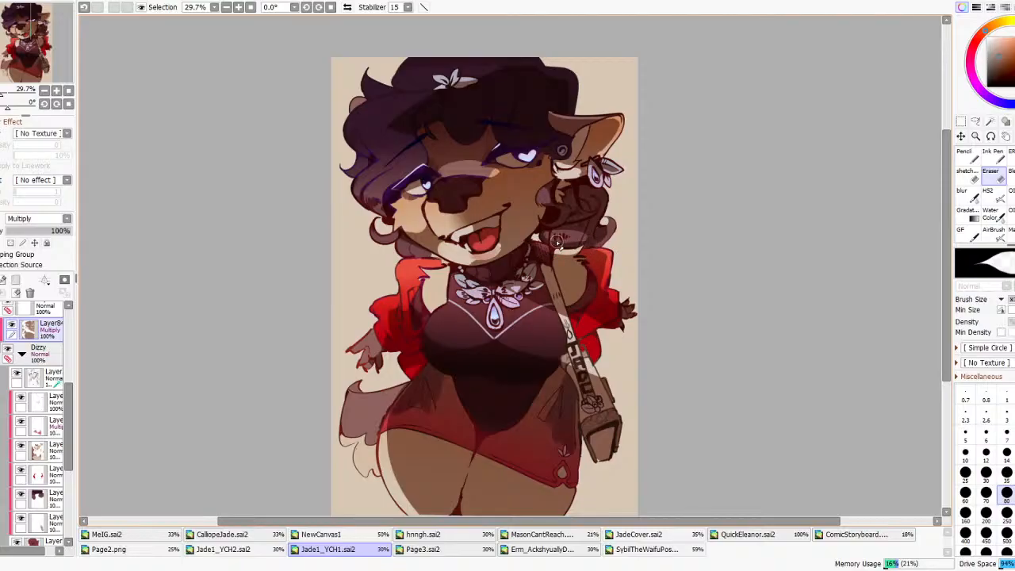
scroll(535, 168, down, 3)
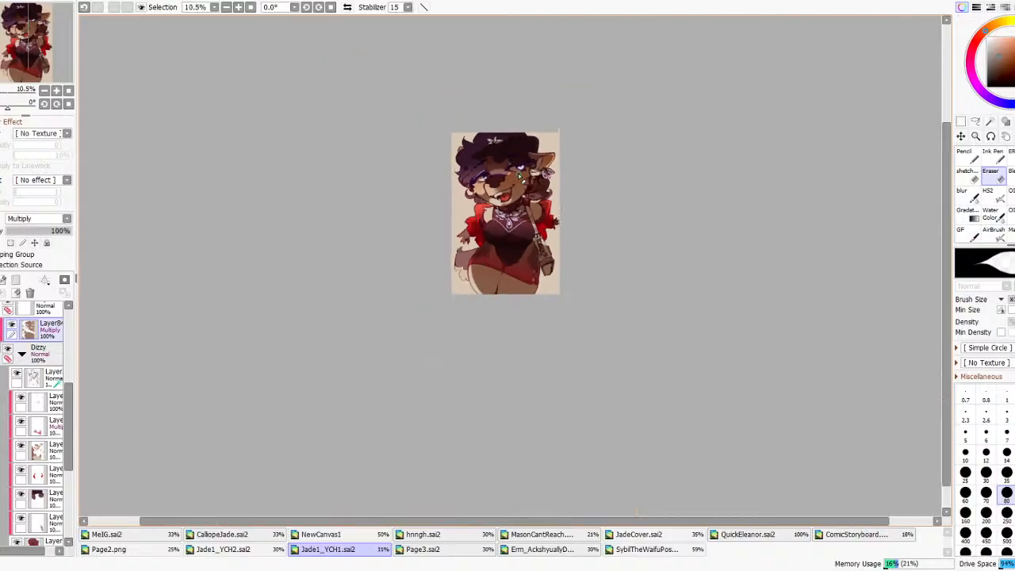
click(347, 8)
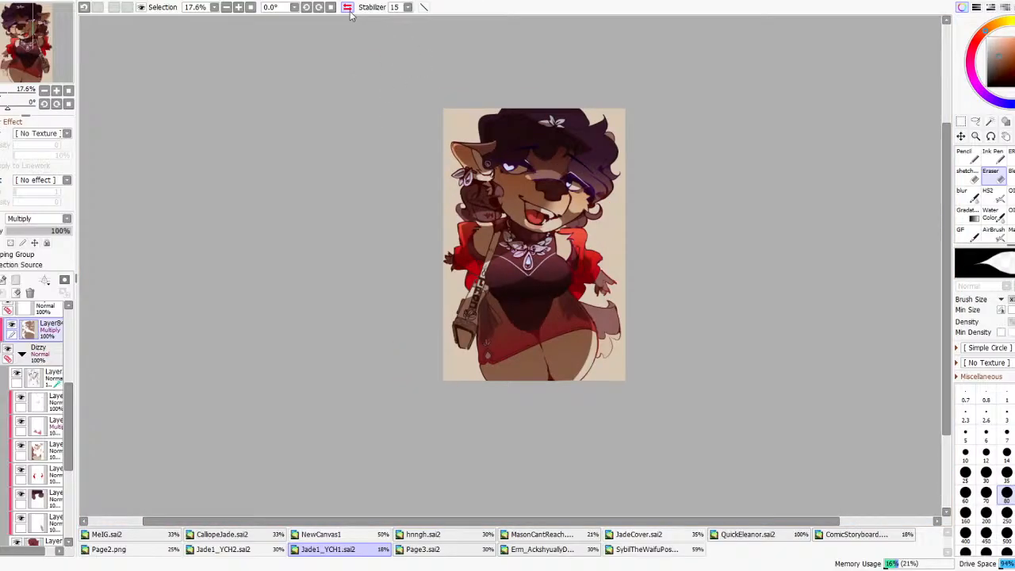
click(348, 10)
click(349, 9)
click(349, 9)
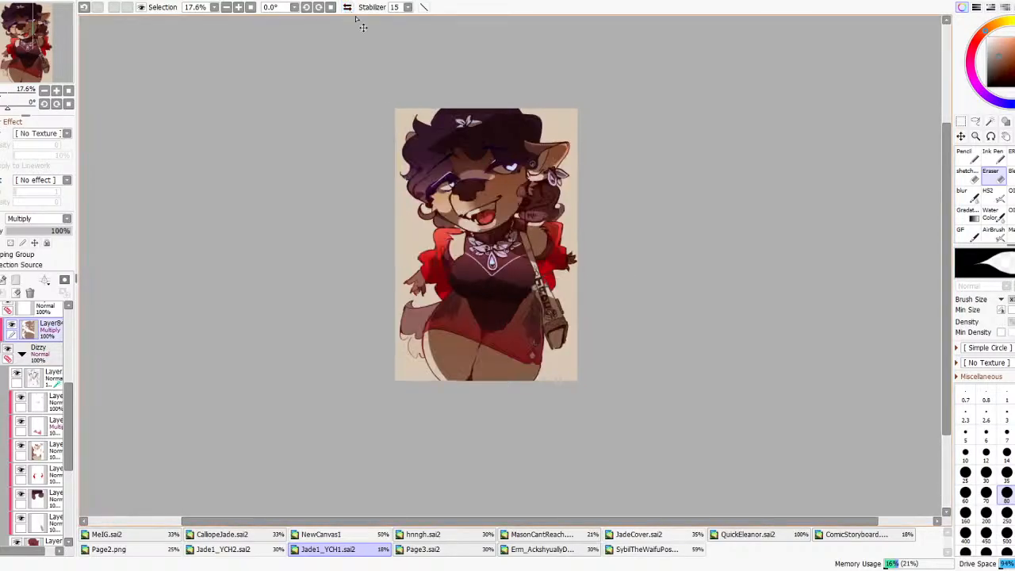
- Erase shading at the base of the ear beside the hair and along the outer thigh below the skirt's charm
scroll(534, 215, up, 5)
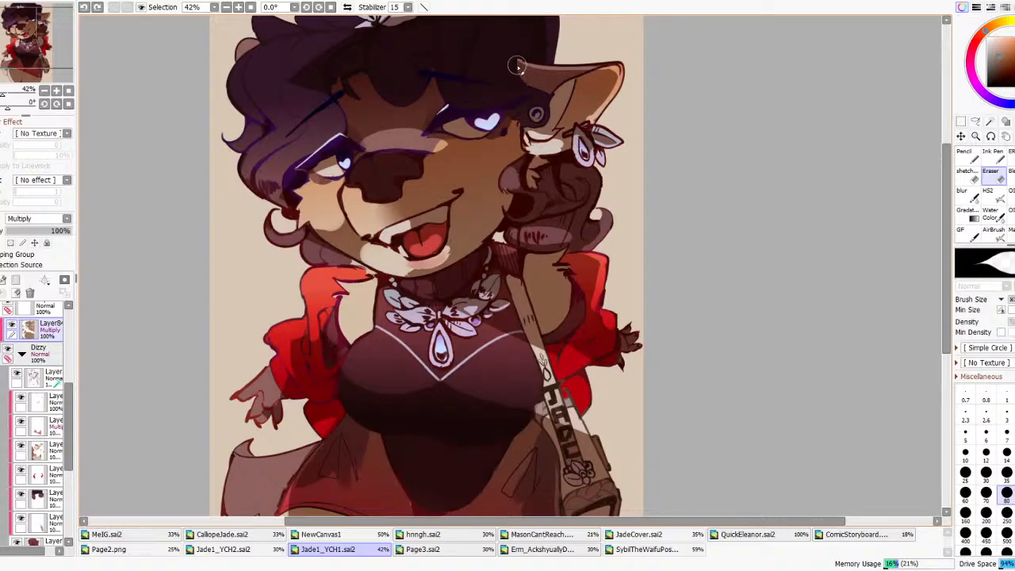
drag(520, 63, 524, 69)
scroll(663, 179, down, 3)
scroll(589, 356, up, 2)
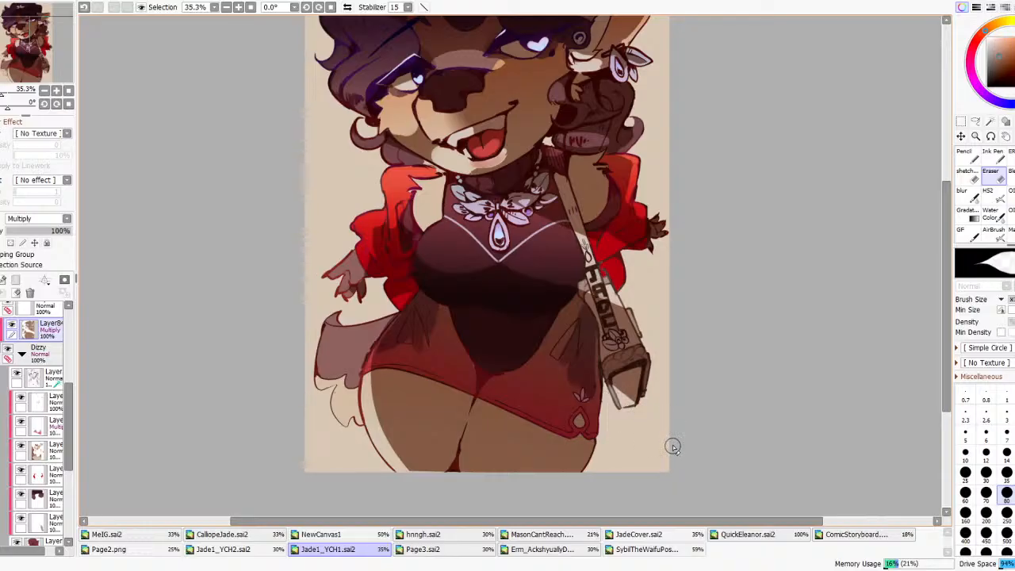
drag(571, 481, 599, 435)
scroll(671, 368, down, 2)
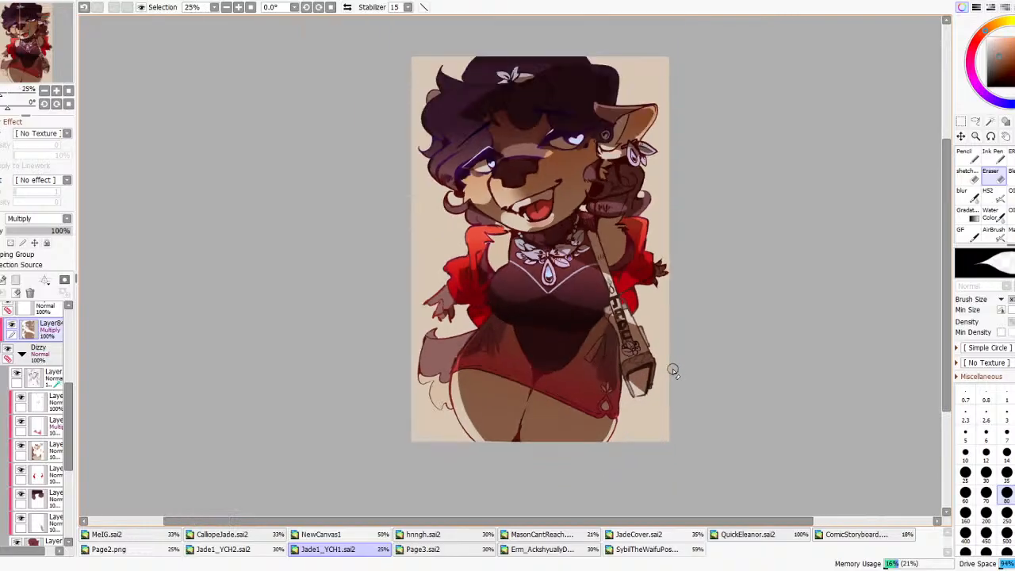
- Fade the shading over the thighs with the soft eraser at size 1000
click(1013, 173)
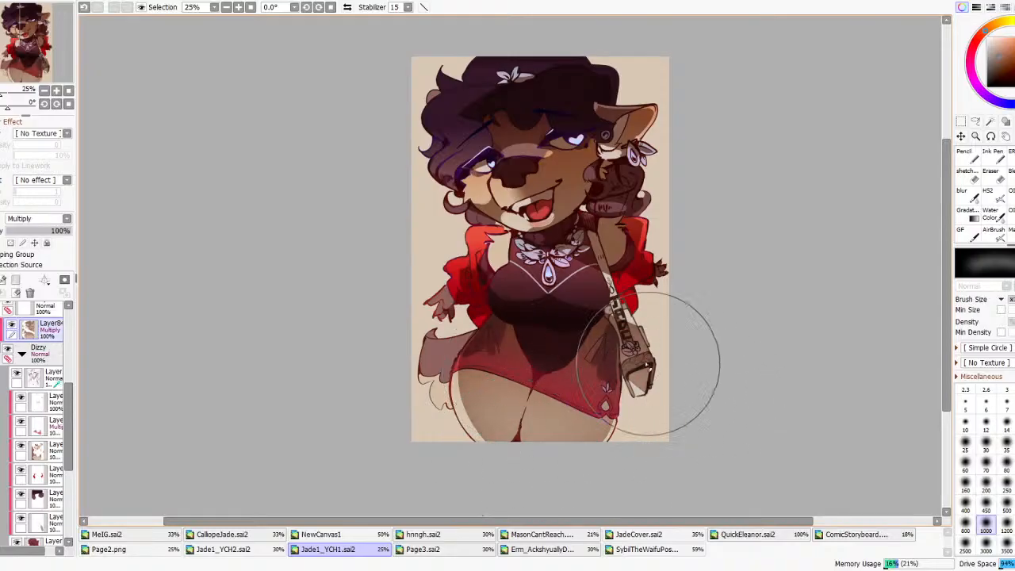
scroll(623, 359, down, 4)
scroll(590, 412, up, 3)
scroll(634, 306, down, 3)
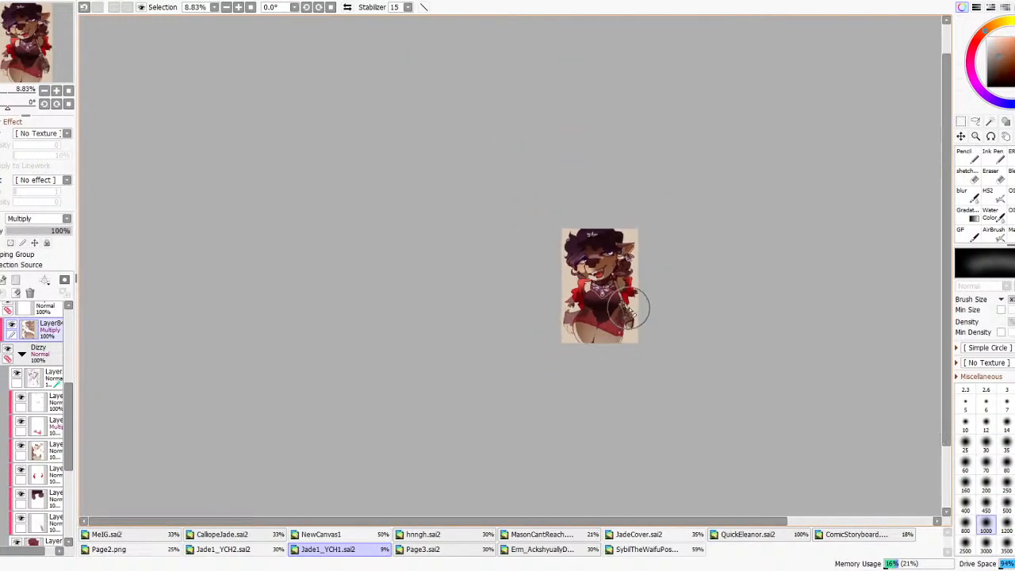
scroll(650, 294, up, 2)
- Try strengthening the shading by duplicating the Multiply layer, merging the copies and adjusting the merged layer's colour
click(99, 49)
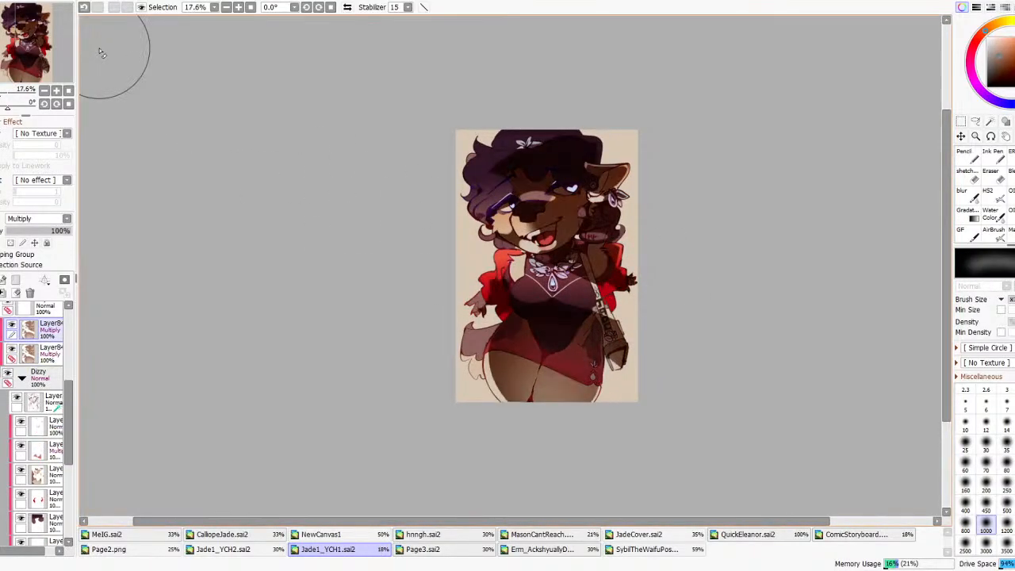
click(4, 293)
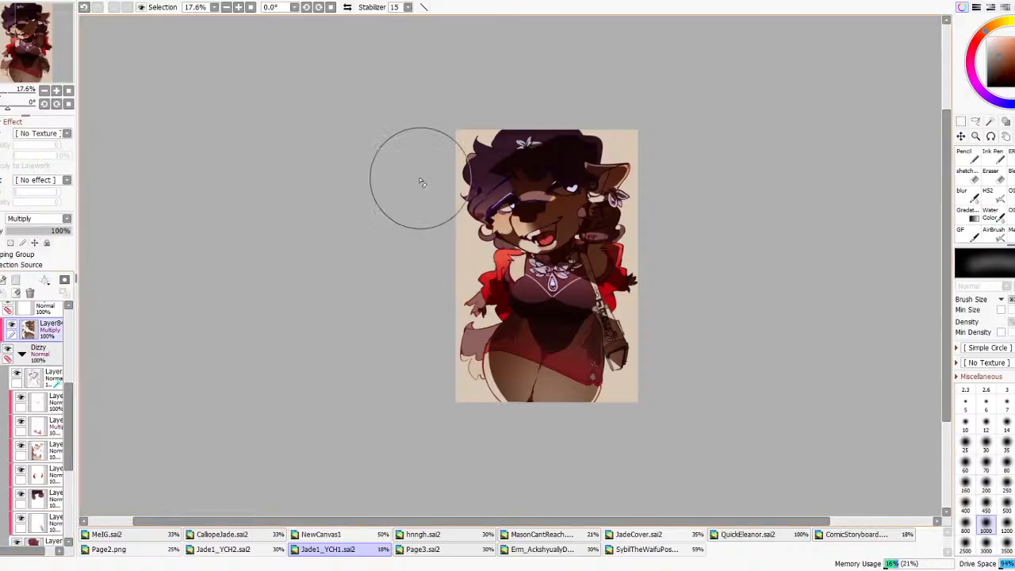
click(284, 5)
drag(802, 379, 799, 356)
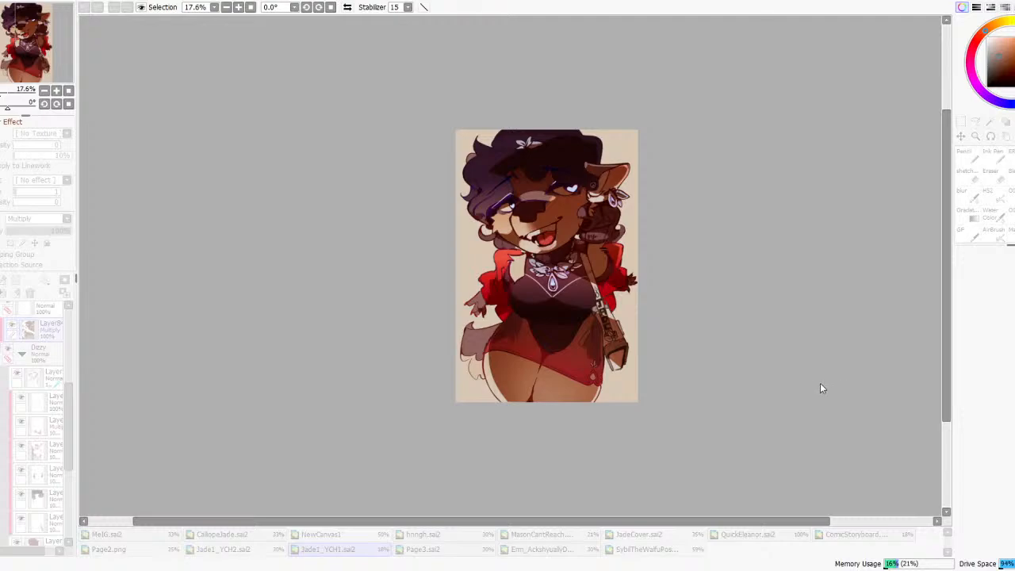
click(675, 375)
key(ctrl+z)
key(ctrl+z)
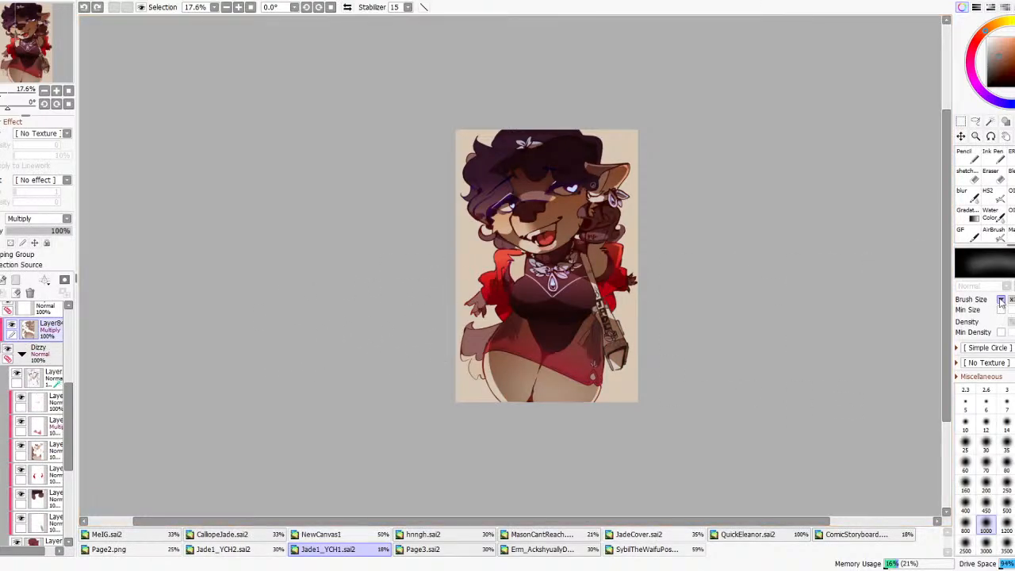
- Erase lit shapes from the shading across the fringe beneath the hat with the Eraser at size 80
scroll(544, 226, up, 2)
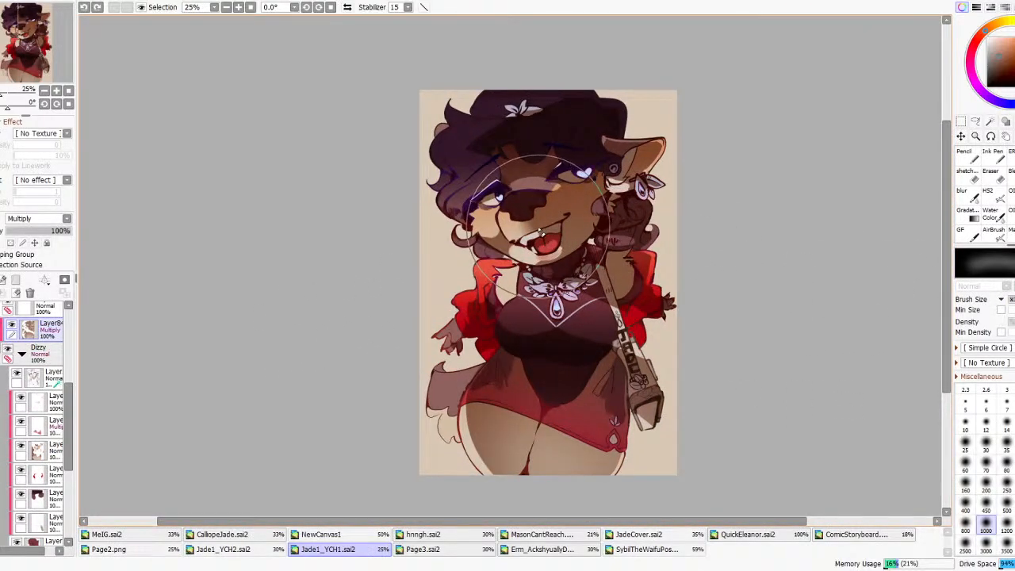
key(e)
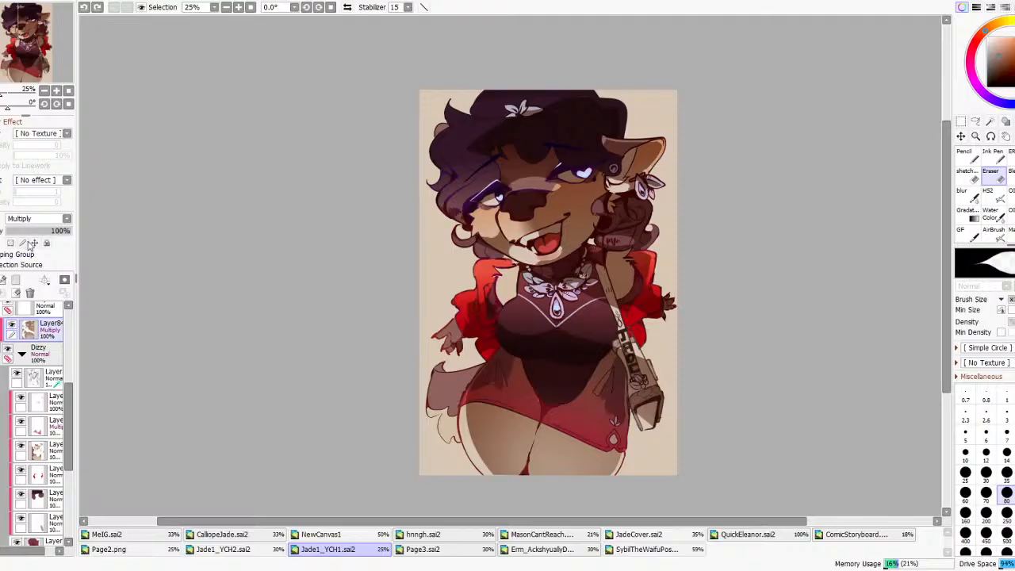
scroll(621, 119, up, 1)
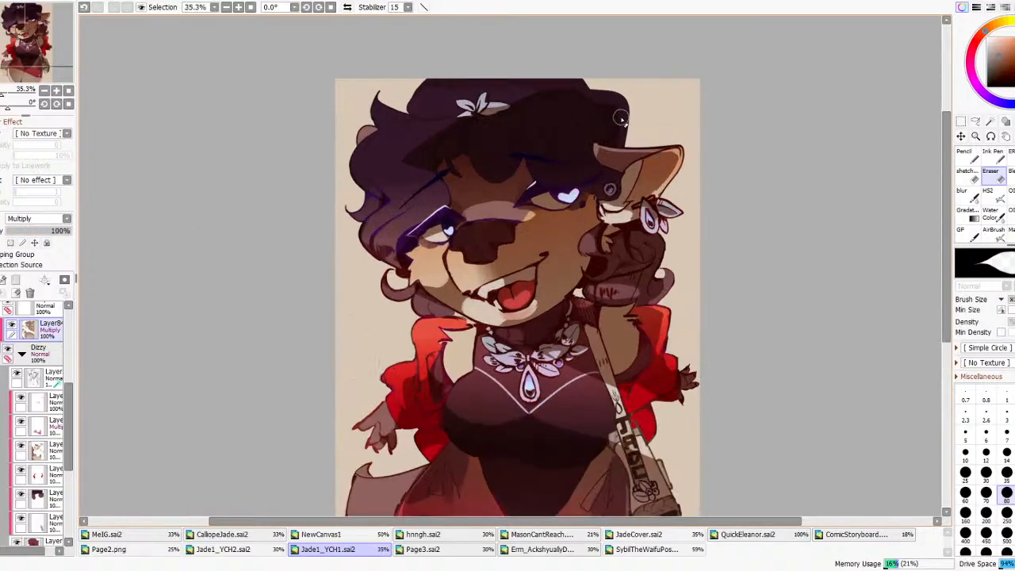
mouse_move(468, 140)
mouse_down()
mouse_move(492, 173)
mouse_move(501, 168)
mouse_move(475, 142)
mouse_move(500, 168)
mouse_move(479, 144)
mouse_move(580, 175)
mouse_up()
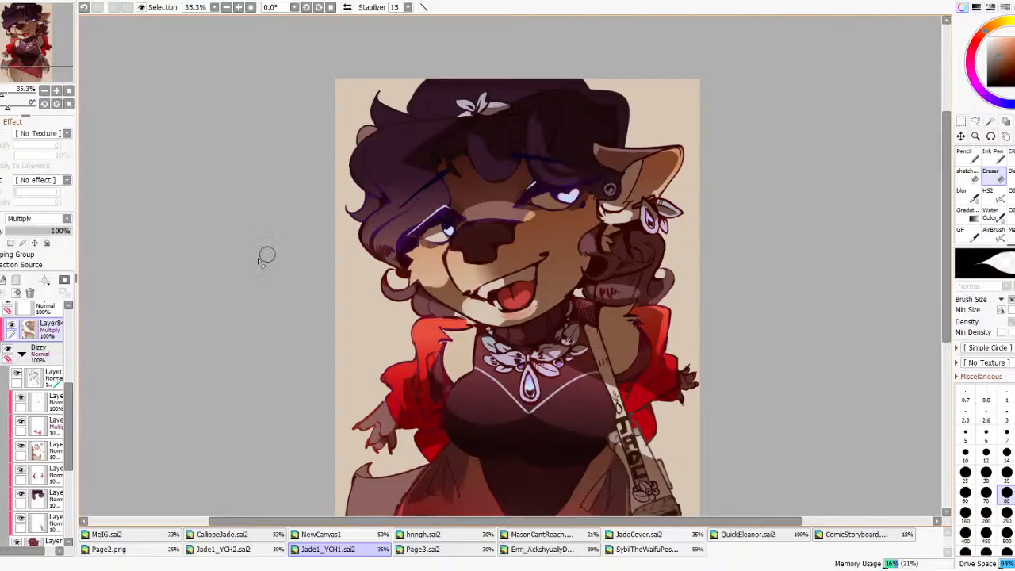
- Add a clipped Luminosity layer above the shading layer and set the Ink Pen to size 250
click(4, 279)
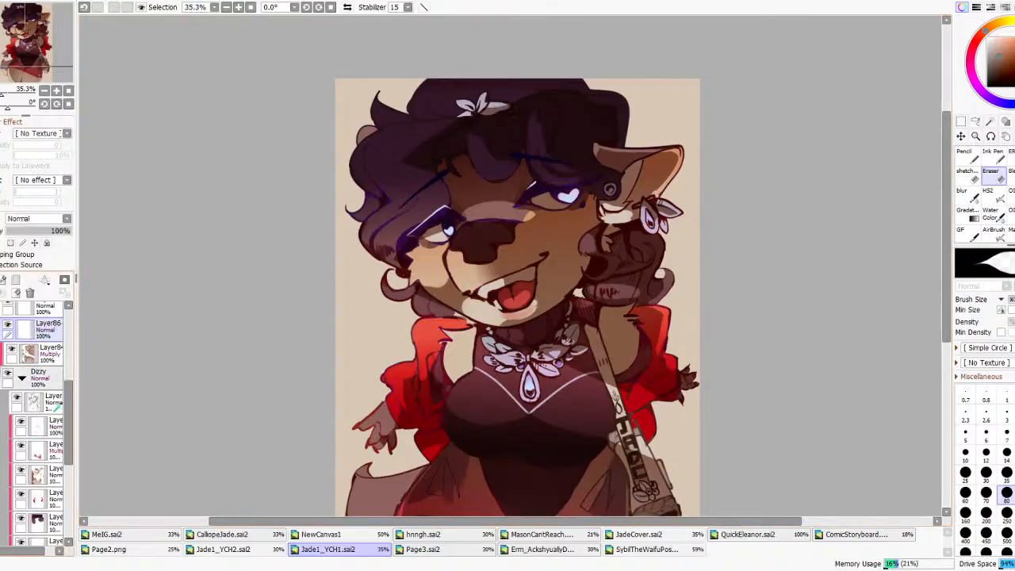
click(989, 156)
click(27, 529)
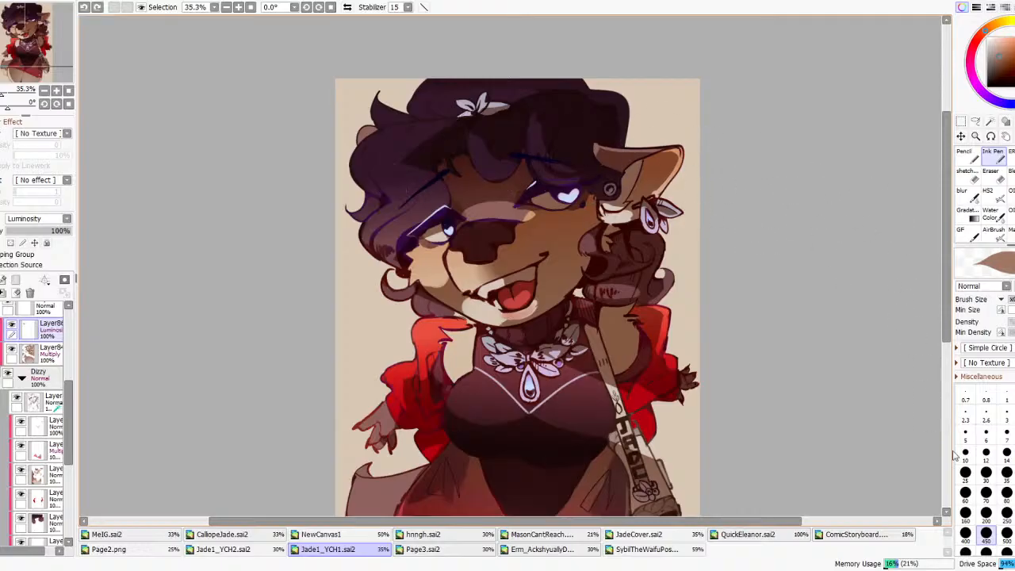
click(1005, 513)
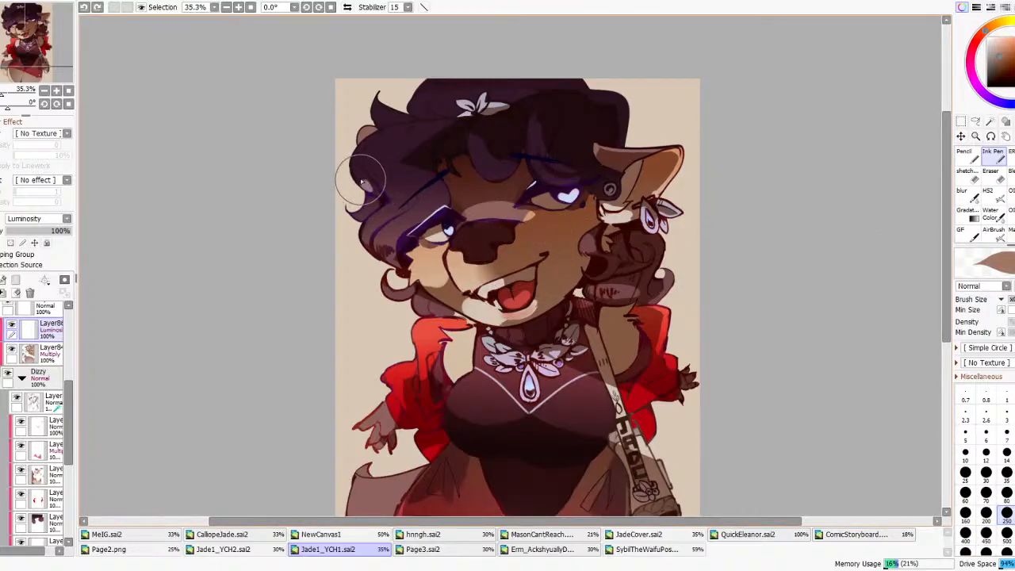
- Try painting a zigzag highlight on the side hair and a small fringe stroke with the size 250 Ink Pen
mouse_move(364, 179)
mouse_down()
mouse_move(382, 176)
mouse_move(401, 191)
mouse_move(400, 173)
mouse_move(415, 190)
mouse_move(435, 168)
mouse_up()
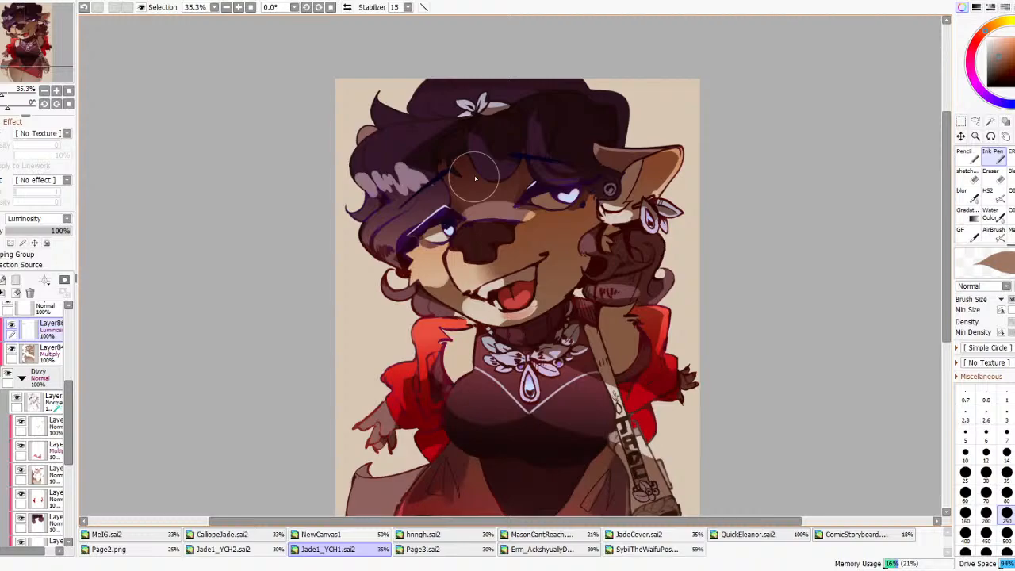
scroll(492, 184, down, 5)
scroll(532, 156, up, 6)
drag(464, 202, 463, 195)
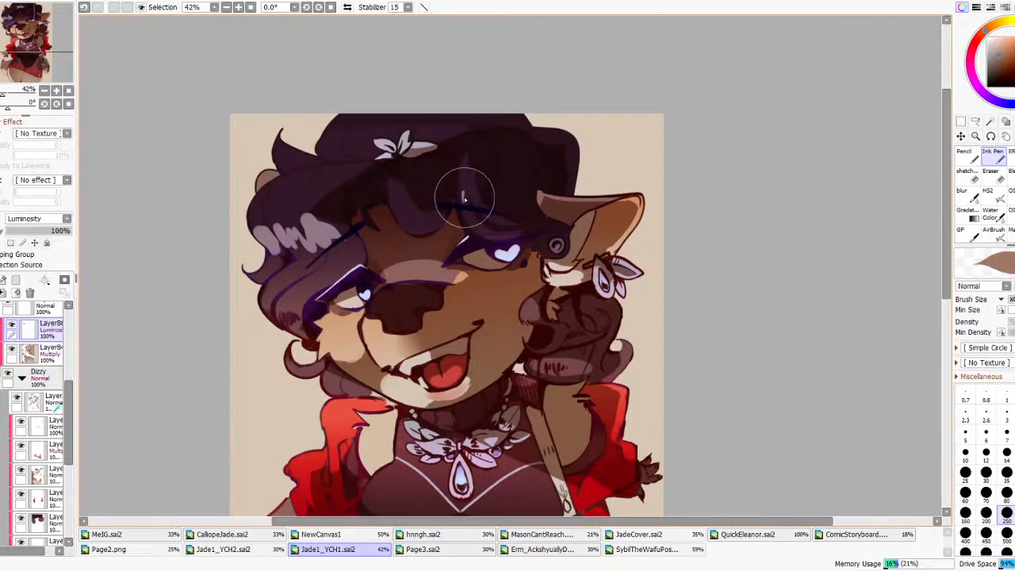
scroll(479, 149, down, 7)
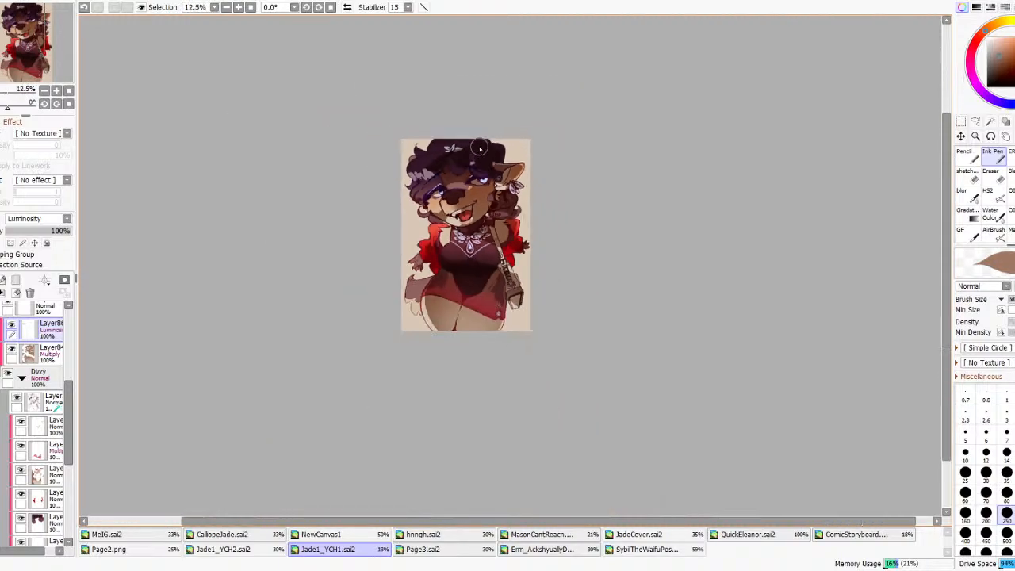
scroll(480, 148, up, 4)
key(ctrl+z)
key(ctrl+z)
key(ctrl+z)
key(ctrl+z)
key(ctrl+z)
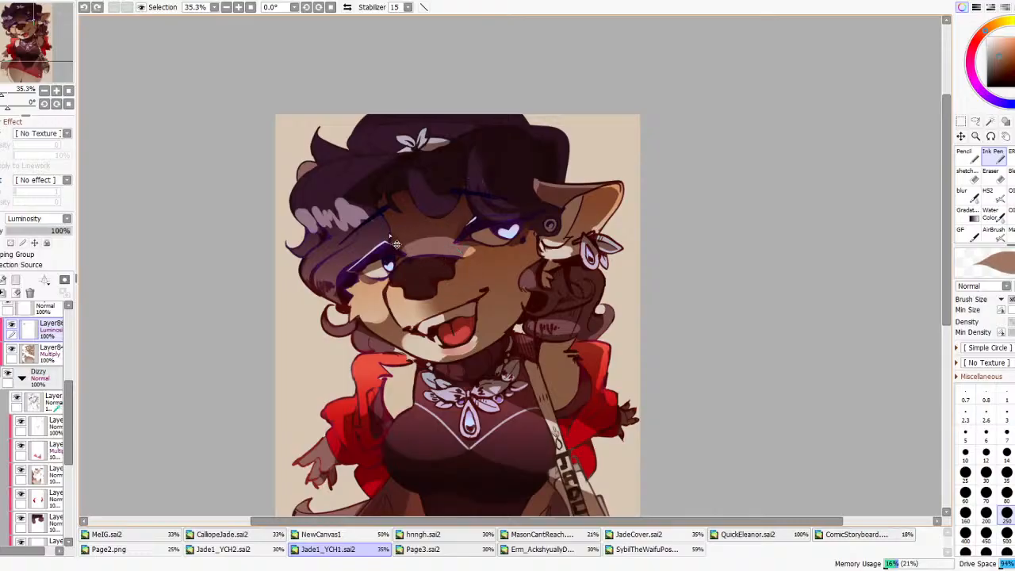
- Try reworking the side hair highlight into separate pointed strokes, and undo them
mouse_move(310, 228)
mouse_down()
mouse_move(305, 218)
mouse_move(326, 222)
mouse_move(321, 208)
mouse_move(359, 208)
mouse_move(384, 224)
mouse_up()
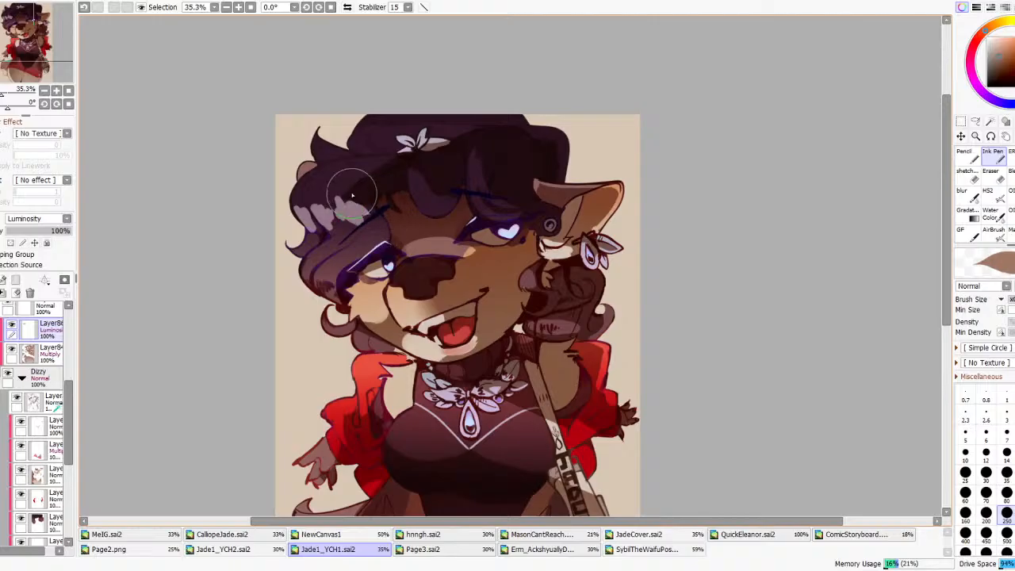
key(ctrl+z)
key(ctrl+z)
key(ctrl+z)
mouse_move(311, 225)
mouse_down()
mouse_move(297, 210)
mouse_move(330, 222)
mouse_move(314, 221)
mouse_up()
key(ctrl+z)
key(ctrl+z)
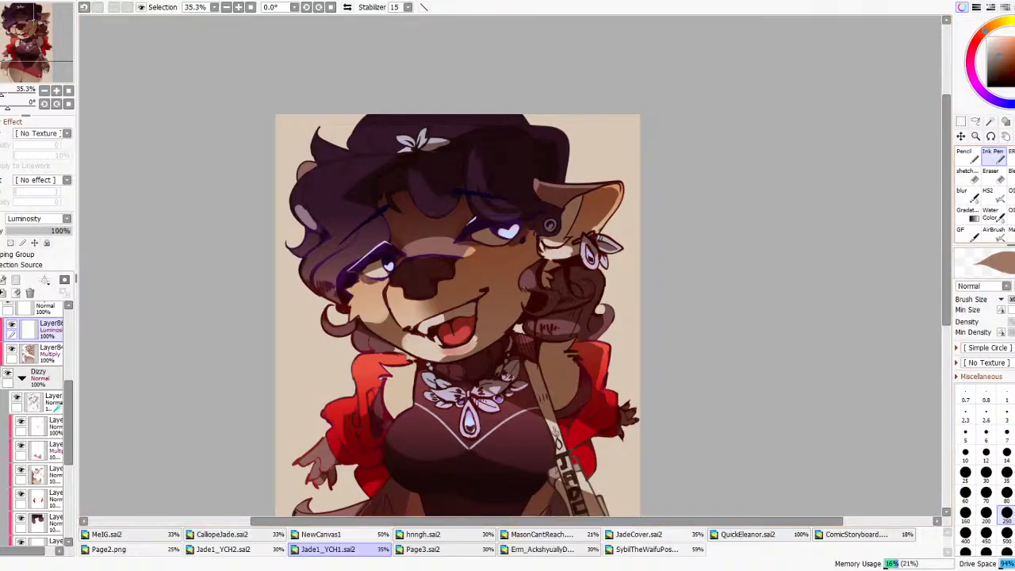
- Try a broad side hair highlight using the blending brush and the Ink Pen
click(1010, 176)
mouse_move(319, 209)
mouse_down()
mouse_move(330, 226)
mouse_move(322, 211)
mouse_move(399, 236)
mouse_up()
key(ctrl+z)
scroll(399, 236, down, 5)
scroll(354, 215, up, 4)
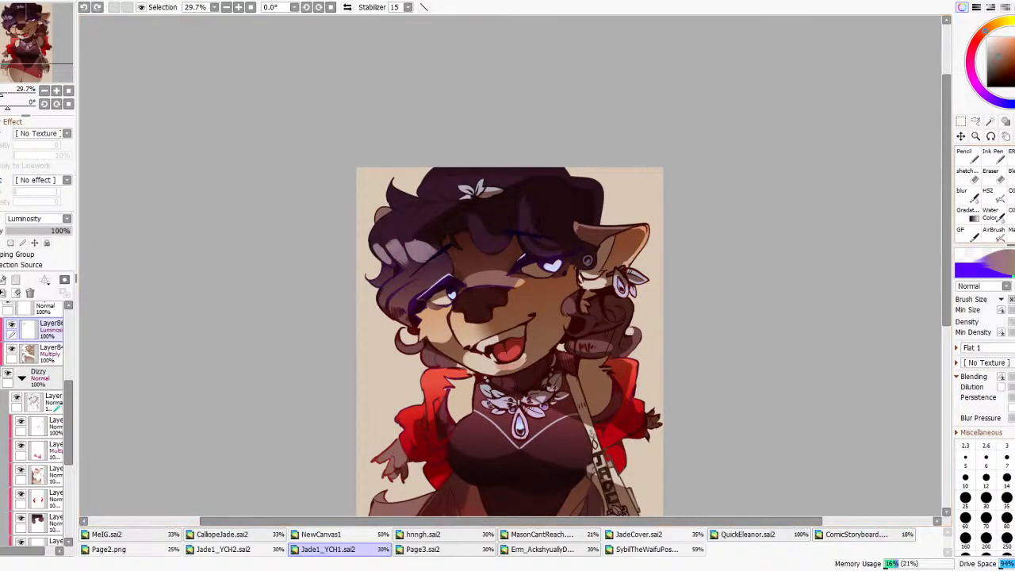
click(996, 157)
key(ctrl+z)
drag(387, 256, 417, 267)
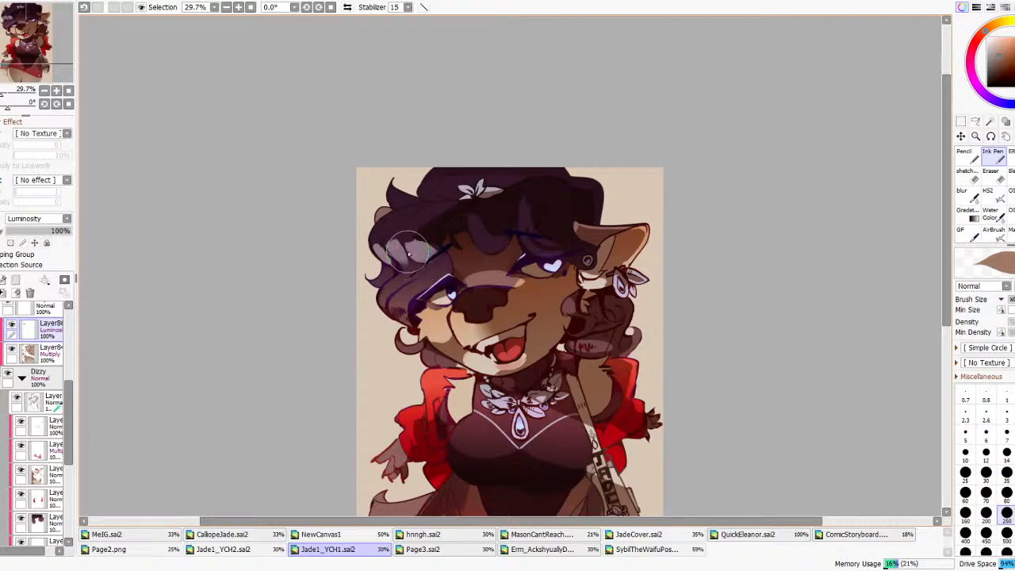
- Clear the Luminosity layer and try a narrower zigzag highlight that reaches up the side hair towards the hat
click(17, 293)
mouse_move(376, 245)
mouse_down()
mouse_move(460, 269)
mouse_move(429, 247)
mouse_move(397, 242)
mouse_move(414, 207)
mouse_up()
key(ctrl+z)
key(ctrl+z)
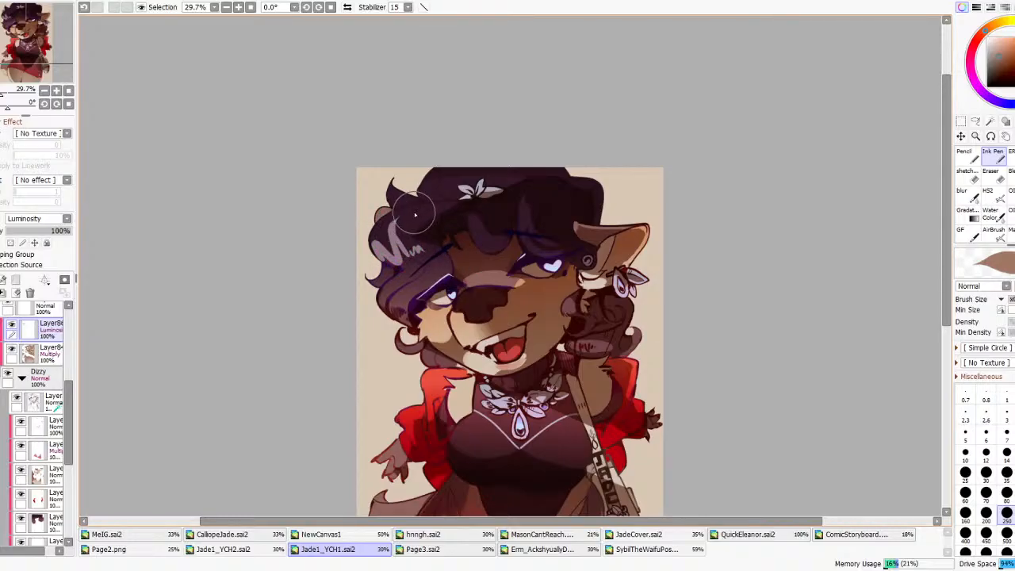
drag(376, 250, 392, 222)
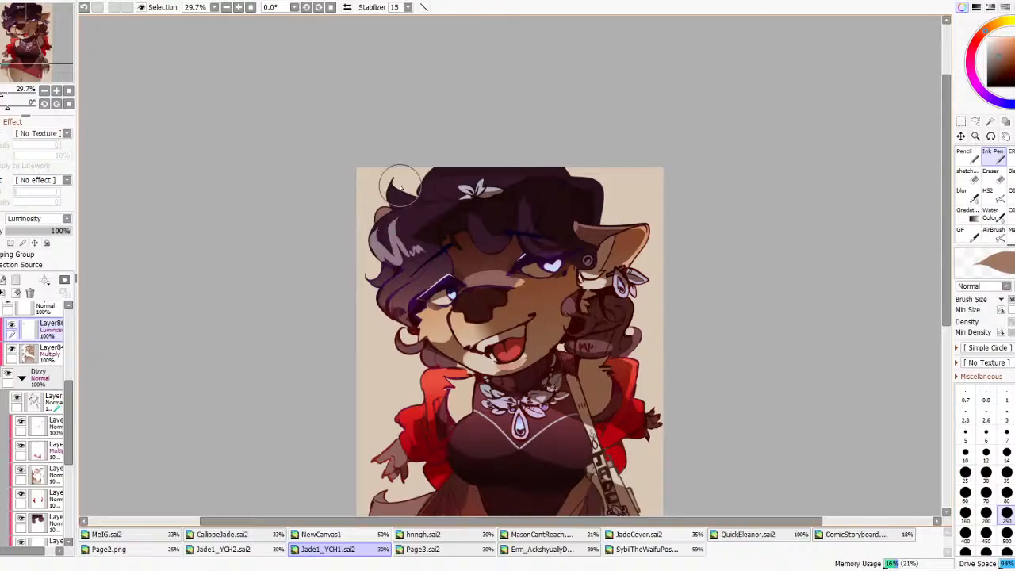
scroll(421, 183, down, 2)
key(h)
key(h)
scroll(420, 215, up, 2)
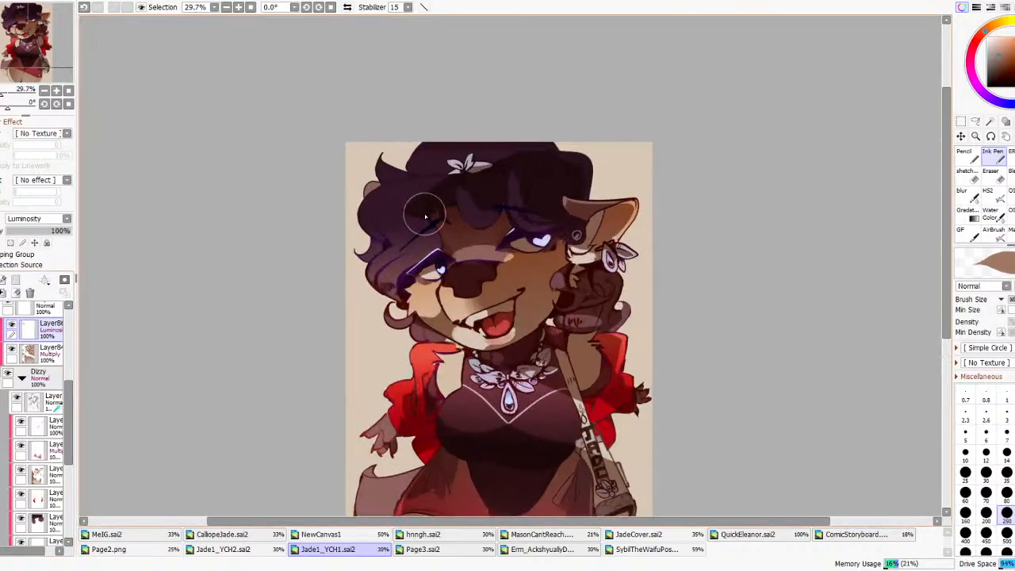
- Try placing the hair highlight lower, on the curl beside the eye
drag(382, 263, 390, 273)
scroll(531, 131, down, 4)
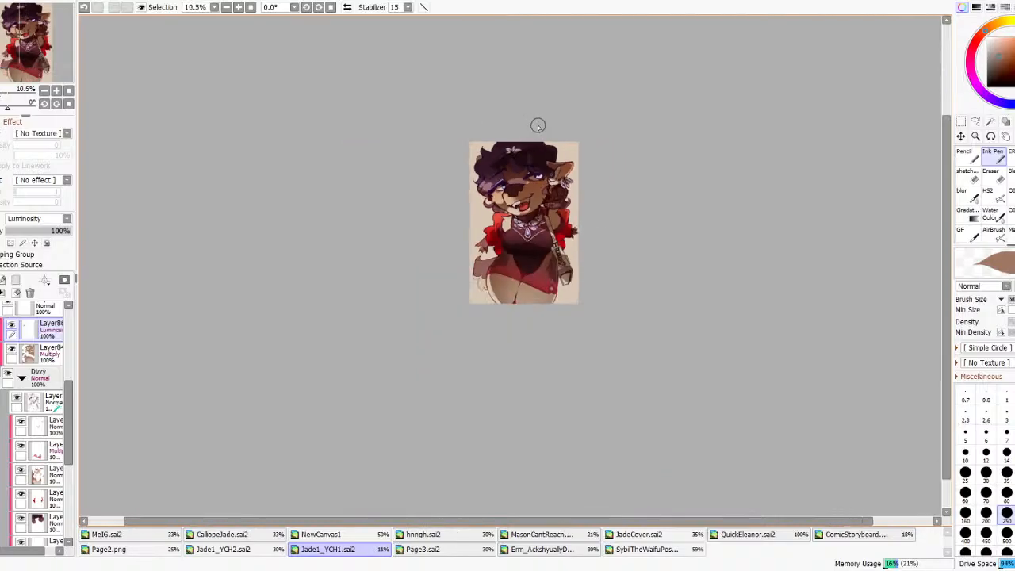
scroll(484, 170, up, 4)
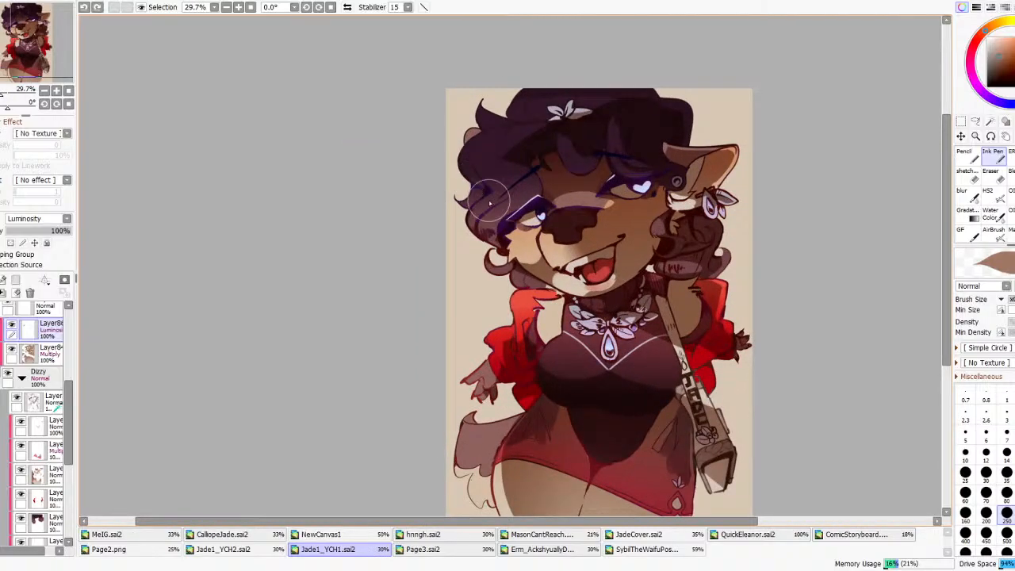
drag(478, 211, 525, 230)
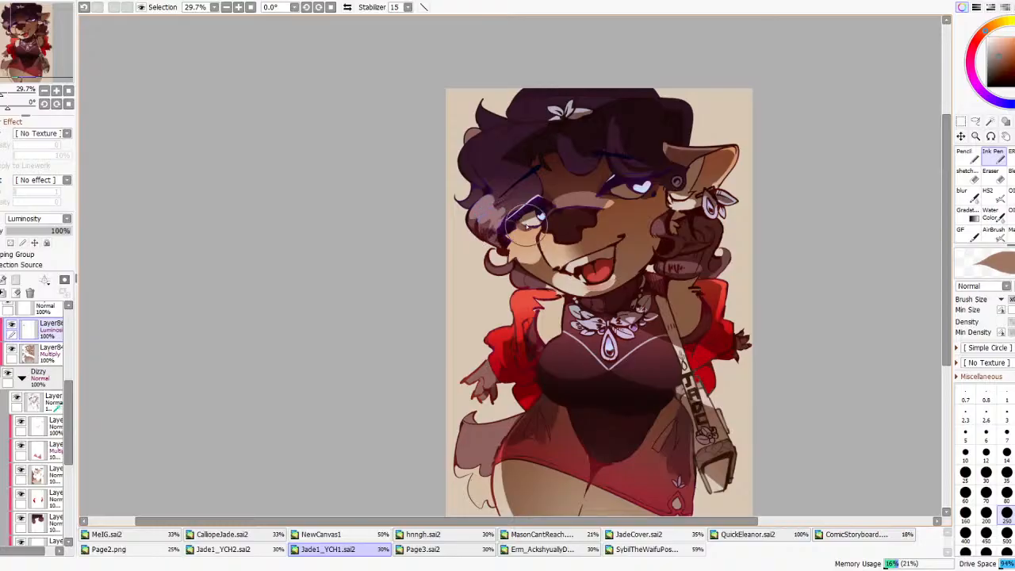
- Paint a zigzag highlight across the upper side hair and a small pointed highlight on the fringe
drag(463, 176, 523, 171)
key(ctrl+z)
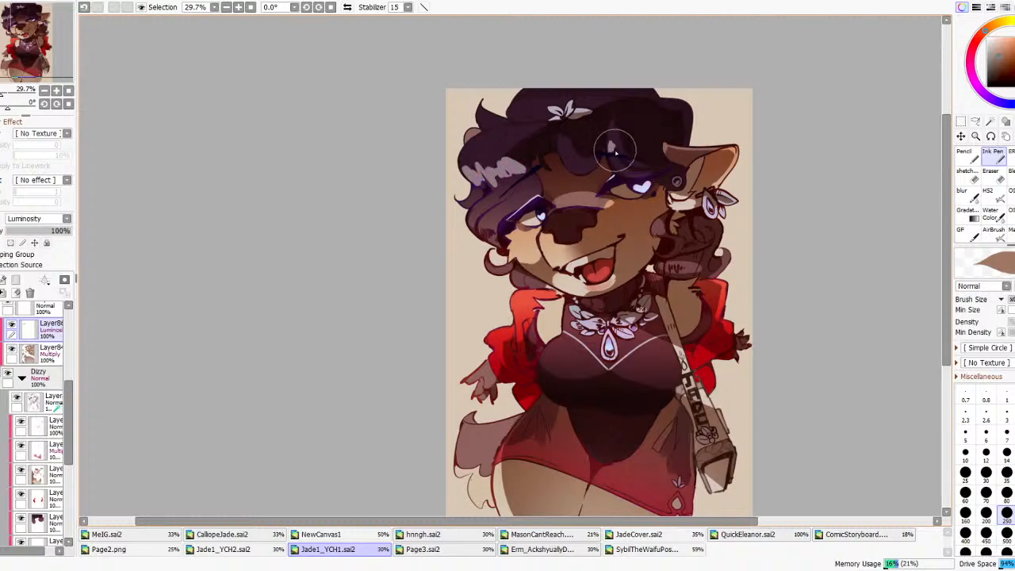
drag(617, 144, 632, 151)
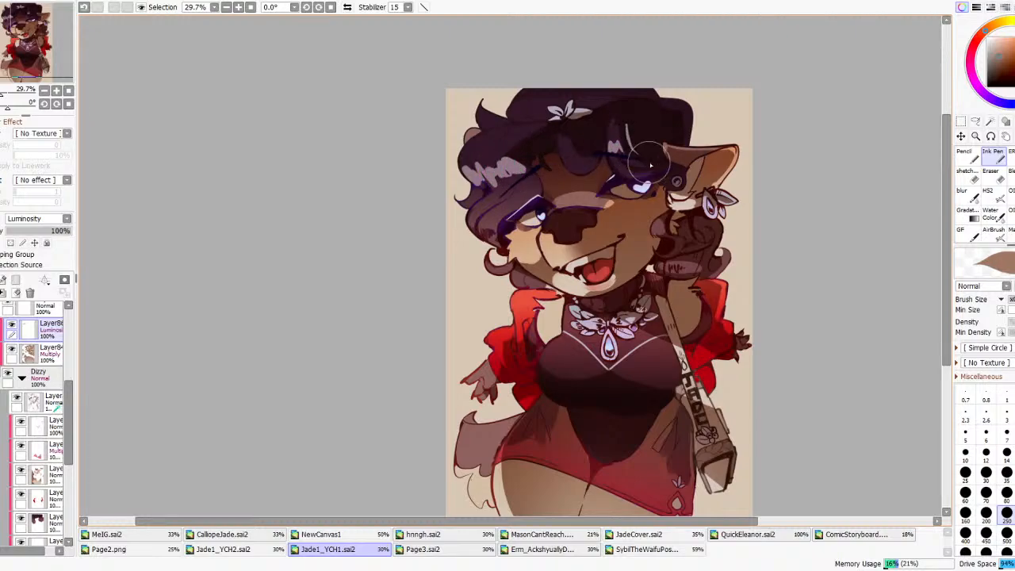
scroll(584, 134, down, 3)
scroll(623, 93, up, 3)
- Draw a thin curved highlight from the hat down to the ear piercing with the Ink Pen at size 80
click(1008, 498)
key(ctrl+z)
drag(568, 134, 612, 203)
key(ctrl+z)
drag(565, 133, 611, 208)
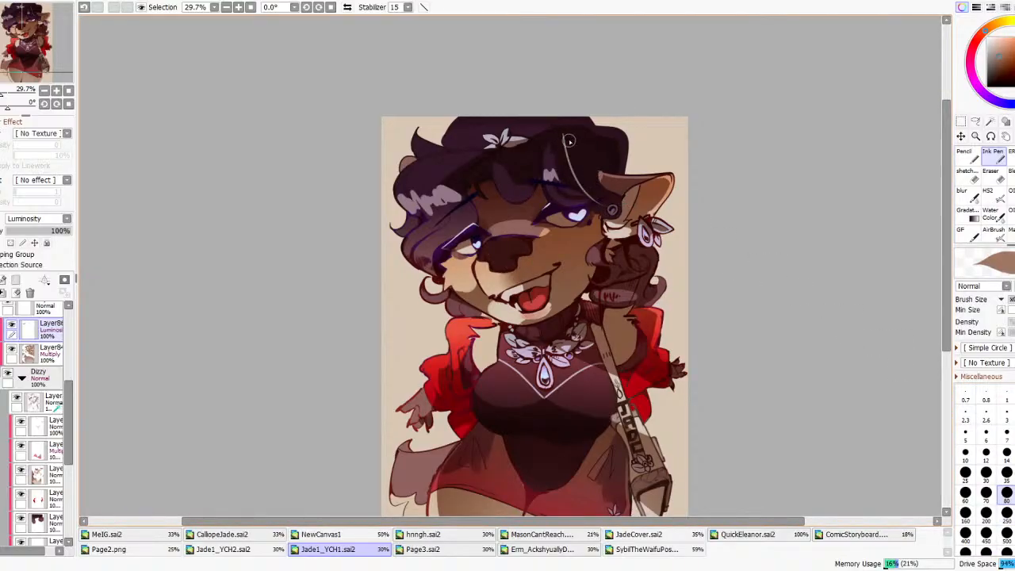
key(ctrl+z)
drag(593, 293, 614, 295)
key(ctrl+z)
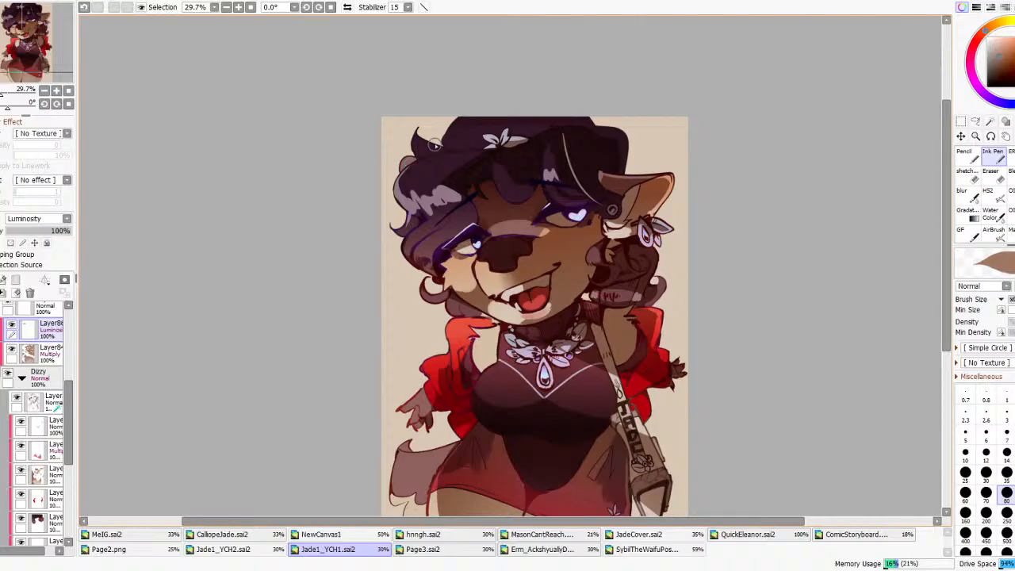
- Consult the Sybil artwork for reference and soften the side hair highlight with the blending and Water Color brushes
scroll(428, 203, down, 4)
click(642, 549)
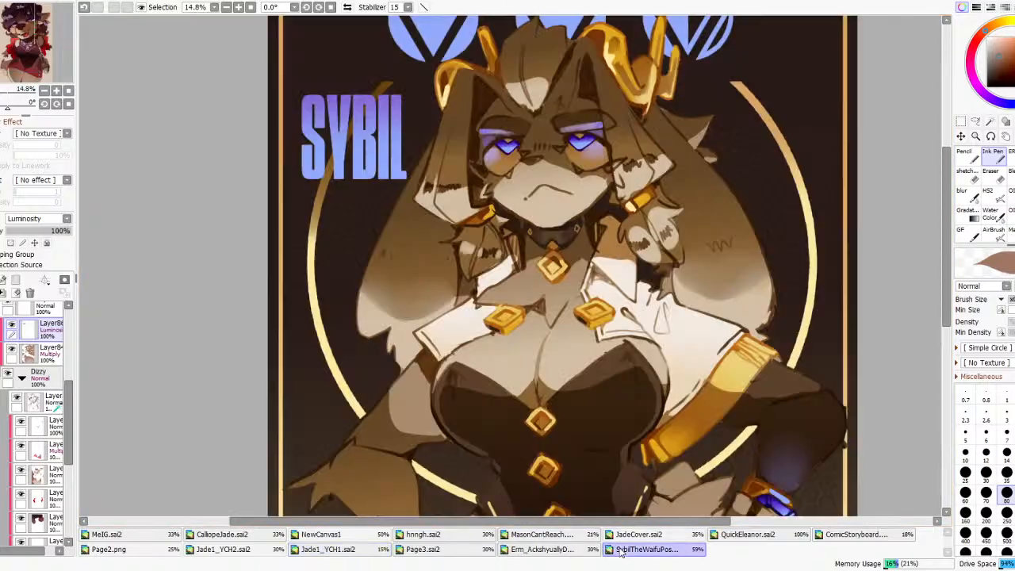
click(325, 550)
scroll(449, 179, up, 6)
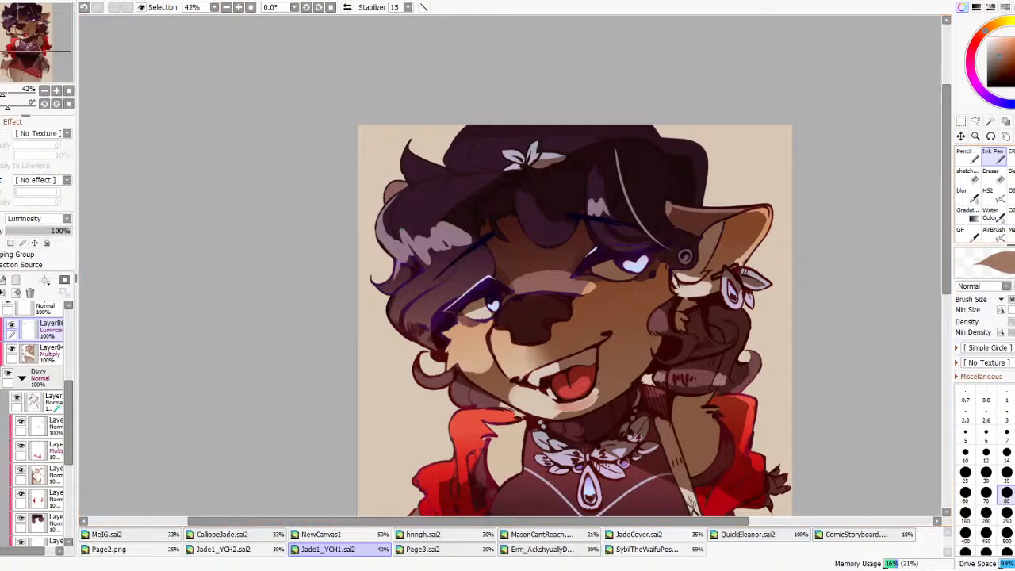
click(1009, 175)
mouse_move(404, 252)
mouse_down()
mouse_move(419, 279)
mouse_move(406, 262)
mouse_move(401, 283)
mouse_move(427, 260)
mouse_move(435, 270)
mouse_move(463, 254)
mouse_move(443, 248)
mouse_move(451, 245)
mouse_move(479, 271)
mouse_up()
click(990, 214)
mouse_move(453, 239)
mouse_down()
mouse_move(481, 266)
mouse_move(463, 244)
mouse_move(477, 274)
mouse_move(447, 265)
mouse_up()
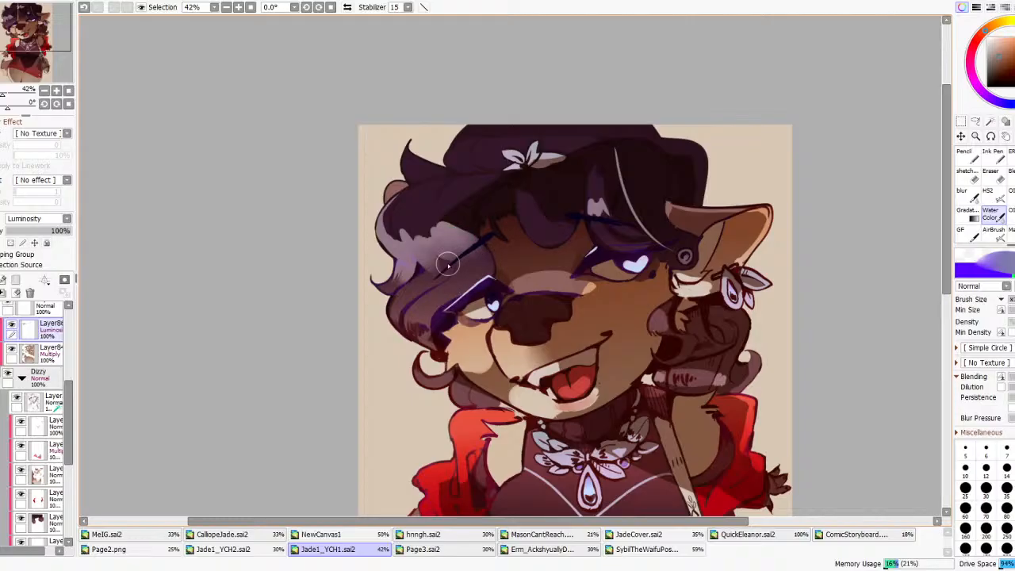
scroll(448, 264, down, 8)
scroll(452, 230, up, 6)
scroll(455, 232, down, 5)
scroll(482, 247, up, 6)
scroll(481, 261, down, 3)
scroll(481, 260, up, 1)
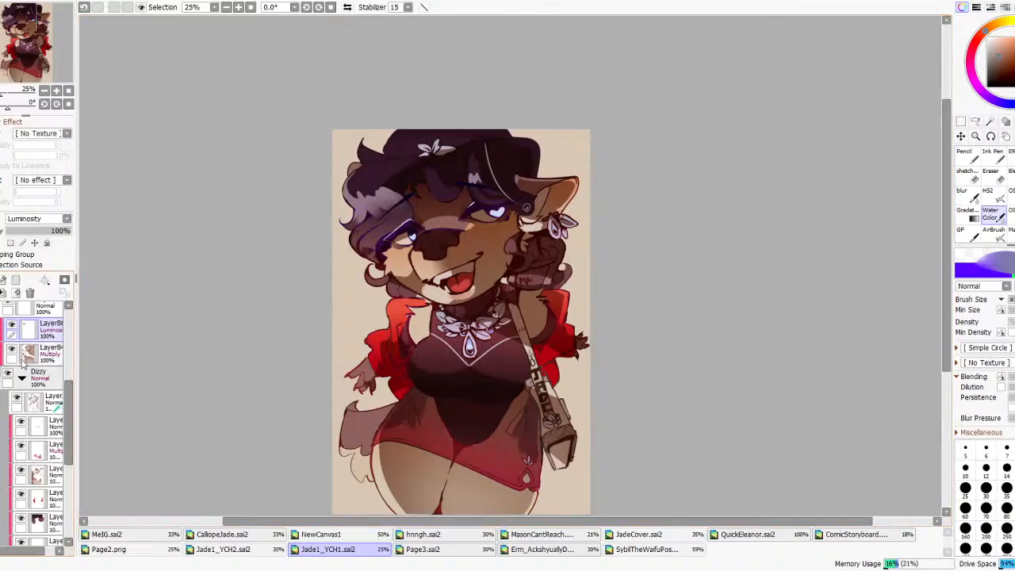
- Start a straight gradient on the Multiply shading layer, running from the neck up to the face
click(47, 350)
click(50, 231)
drag(53, 235, 78, 234)
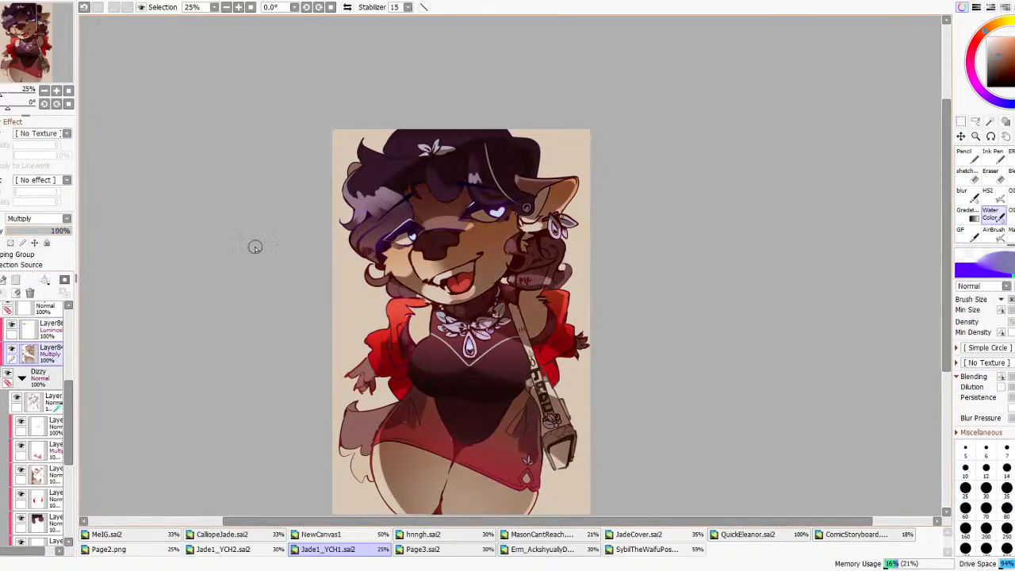
scroll(397, 268, down, 4)
scroll(432, 259, up, 3)
click(974, 218)
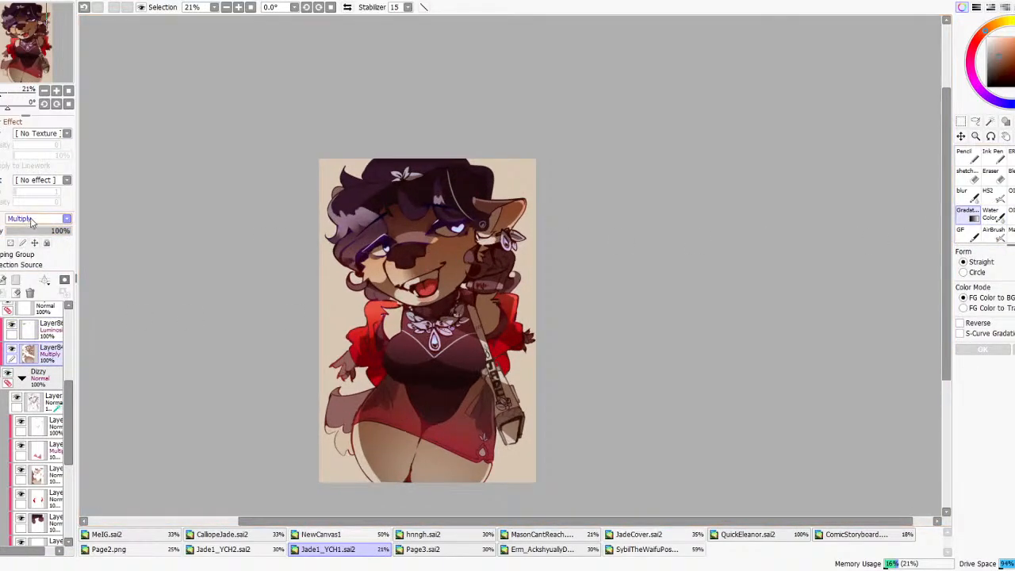
drag(456, 292, 458, 263)
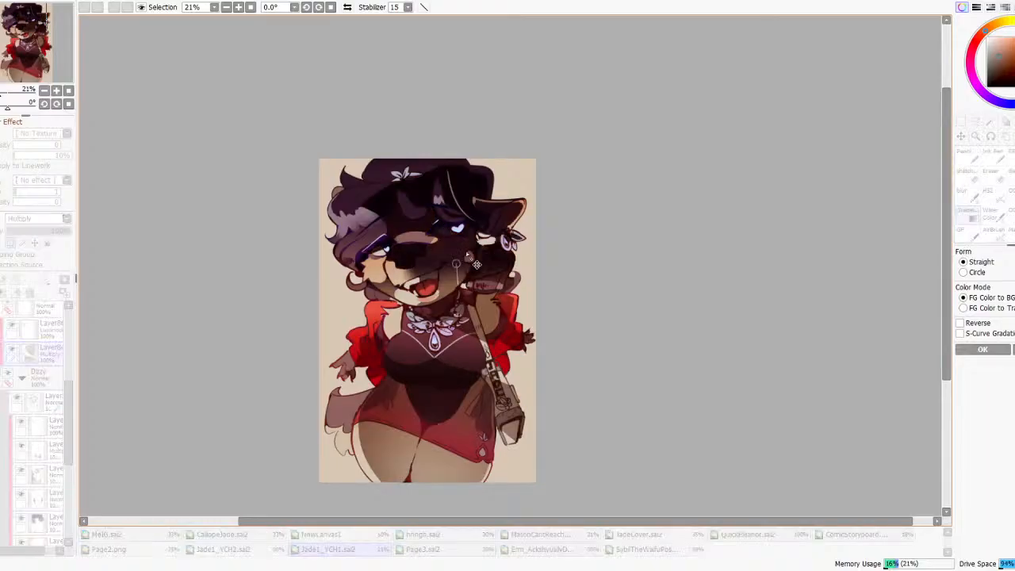
- Reverse the gradient, lengthen it between face and chest, recolour it to a warm orange-brown and apply it
click(959, 322)
key(x)
click(1013, 52)
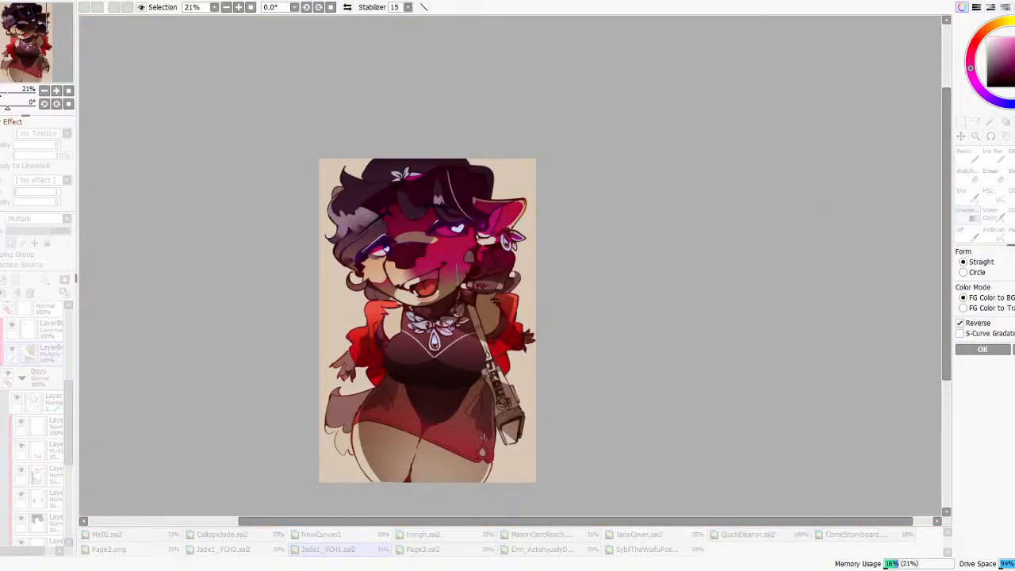
drag(458, 263, 458, 244)
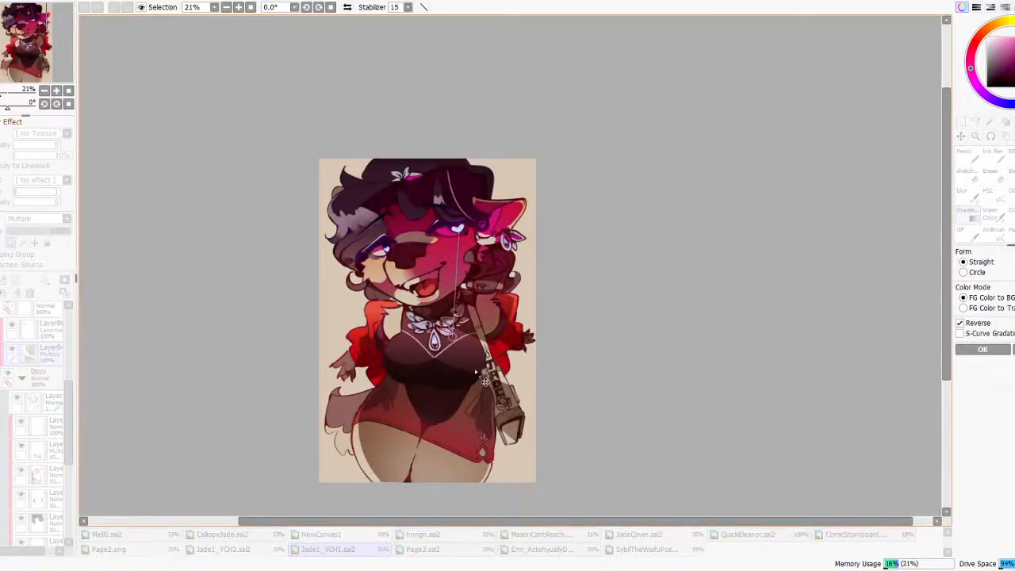
click(981, 24)
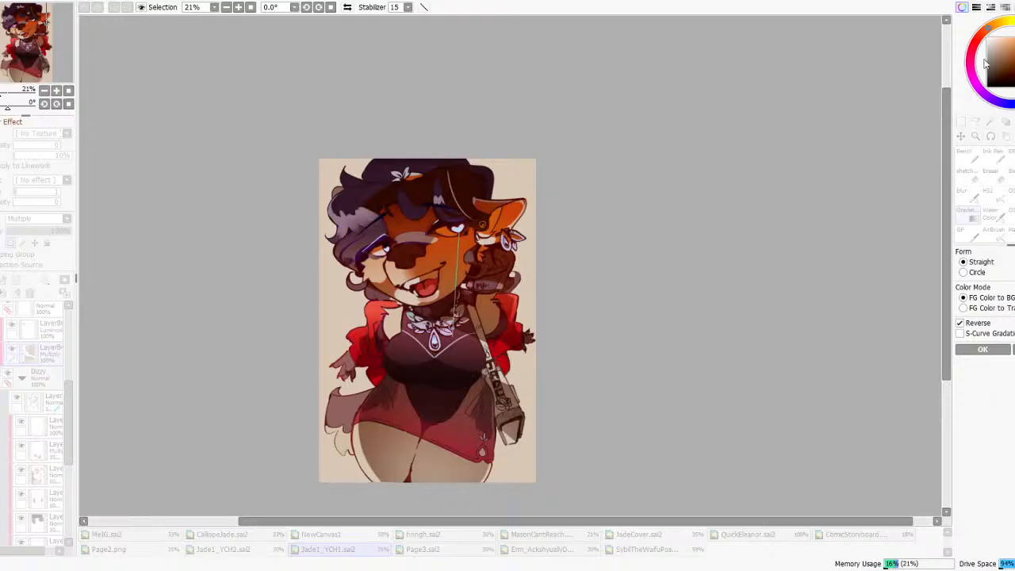
click(1004, 54)
click(1009, 50)
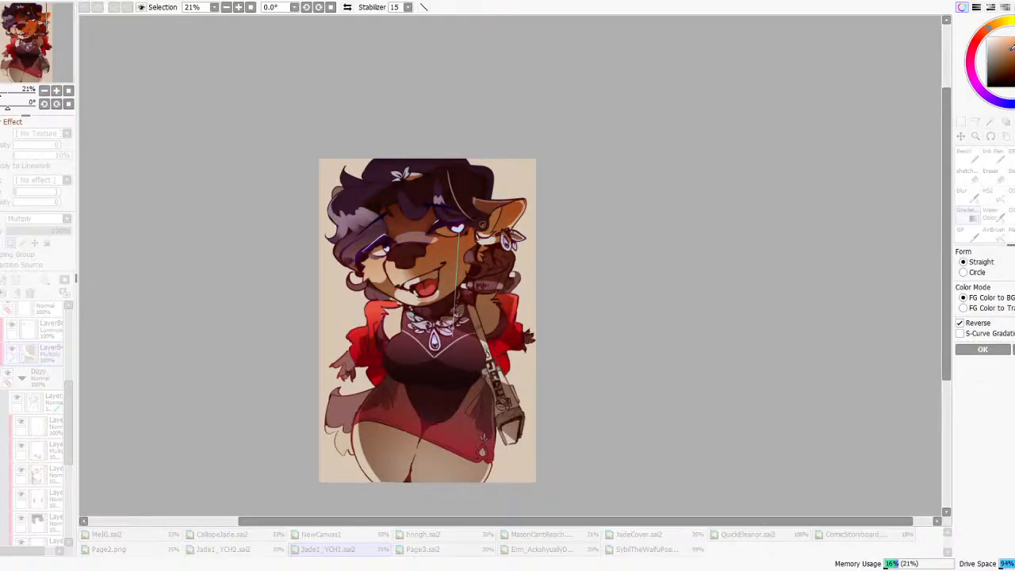
drag(503, 164, 534, 152)
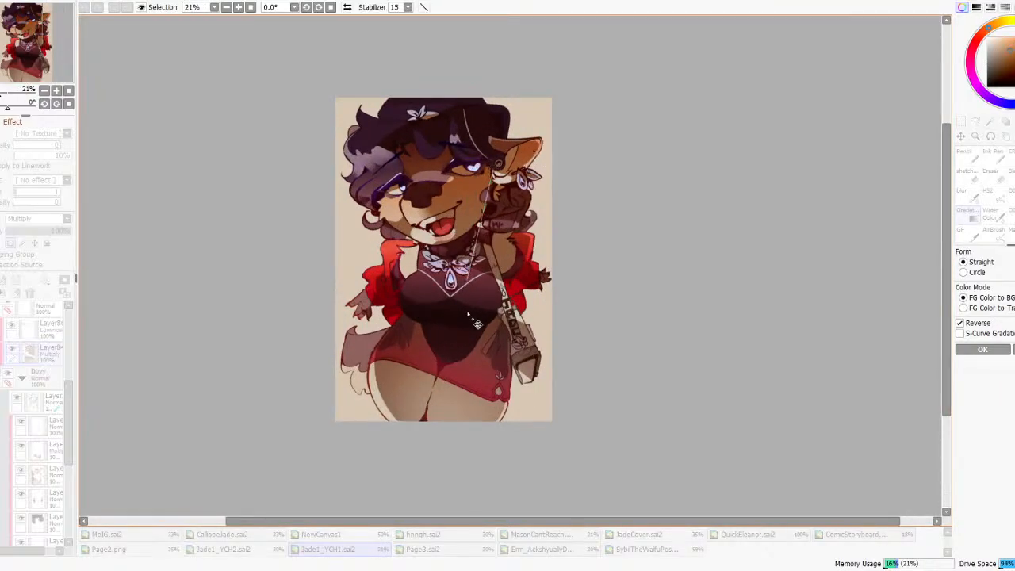
click(982, 348)
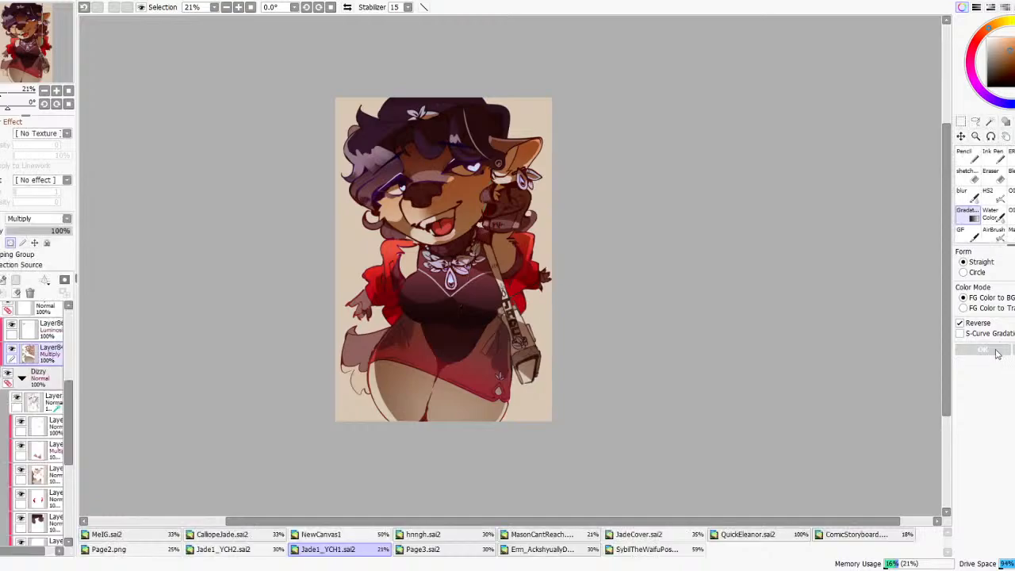
- Lasso-select the body from the chest down and apply an unreversed straight gradient from the thighs up to the waist
click(976, 121)
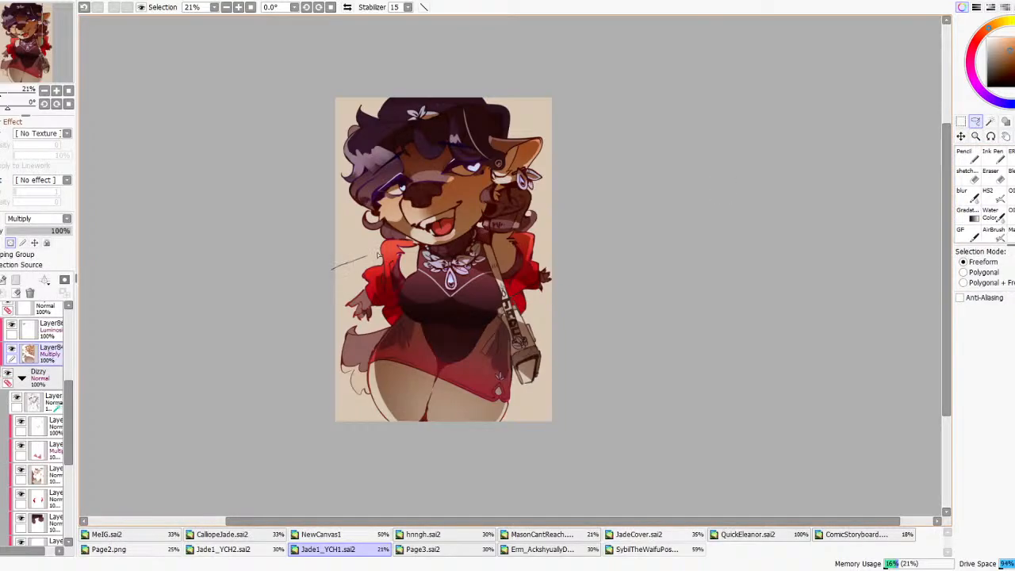
mouse_move(486, 291)
mouse_down()
mouse_move(201, 420)
mouse_move(208, 406)
mouse_up()
click(969, 216)
drag(441, 390, 429, 327)
click(968, 322)
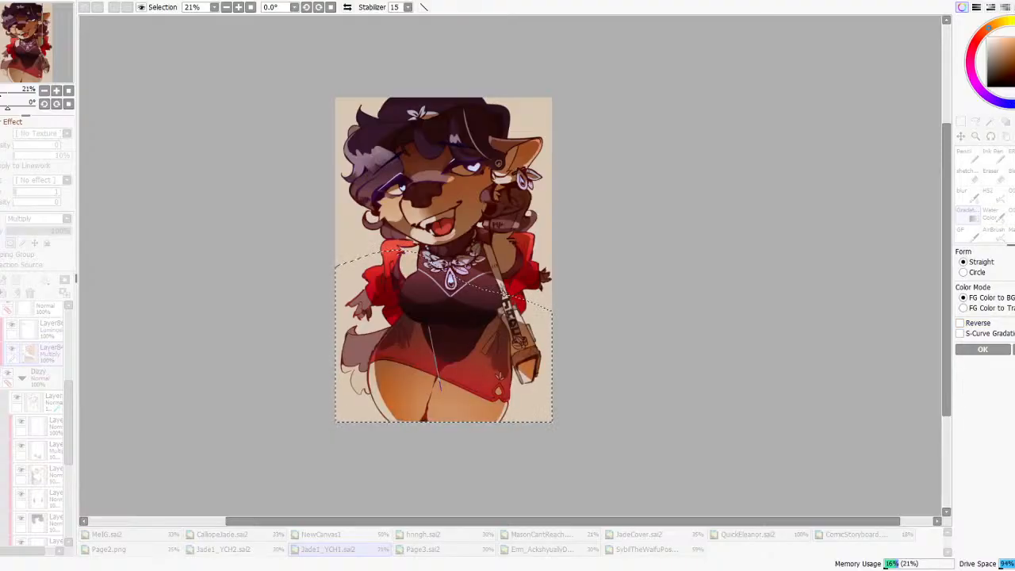
click(982, 349)
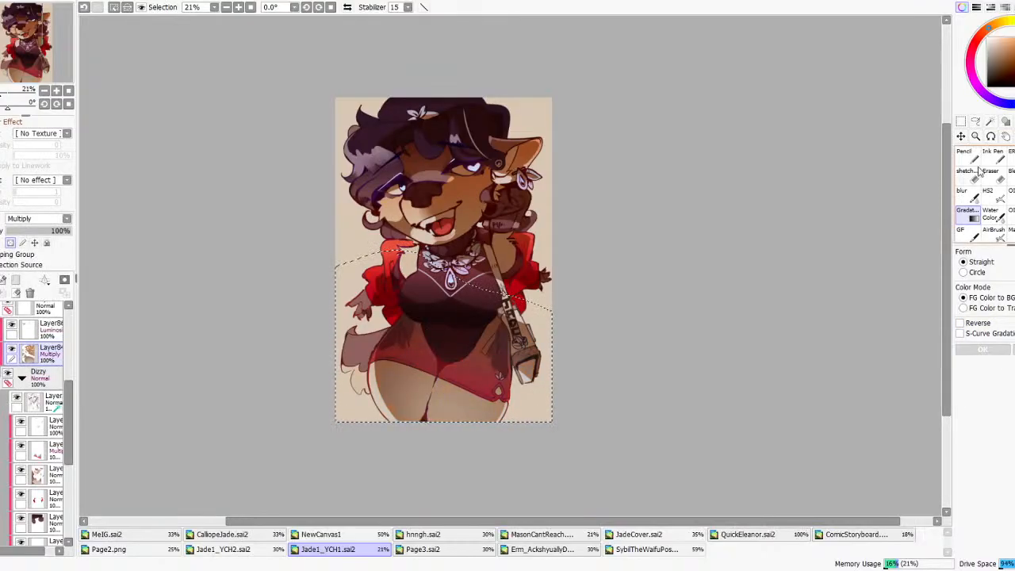
- Copy the selected lower-body shading and paste it as a separate Multiply layer above the original
key(ctrl+c)
key(ctrl+v)
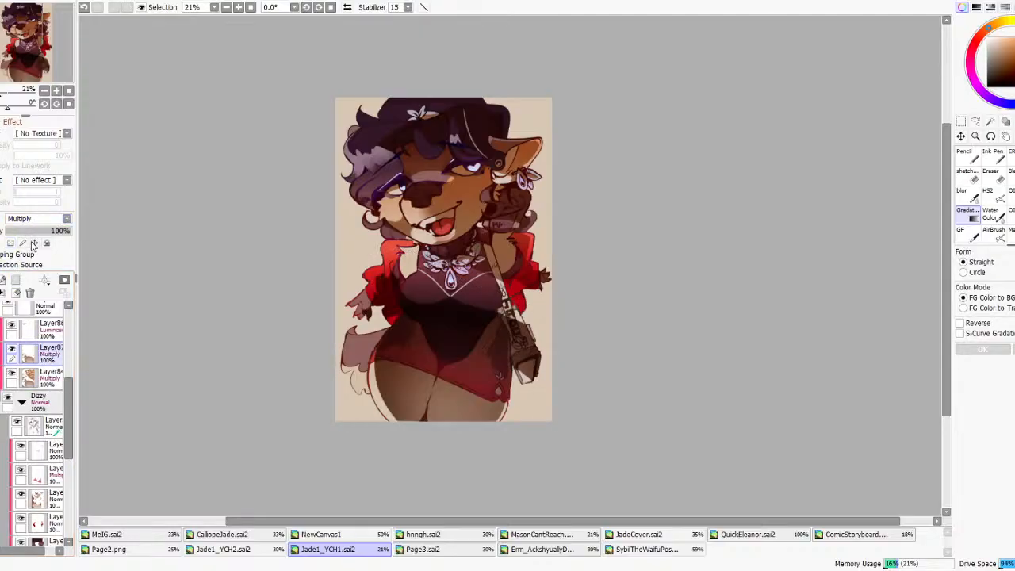
- Undo the pasted Multiply copy and paint the selected lower-body shading flat brown with the Pencil at size 450
key(ctrl+z)
key(n)
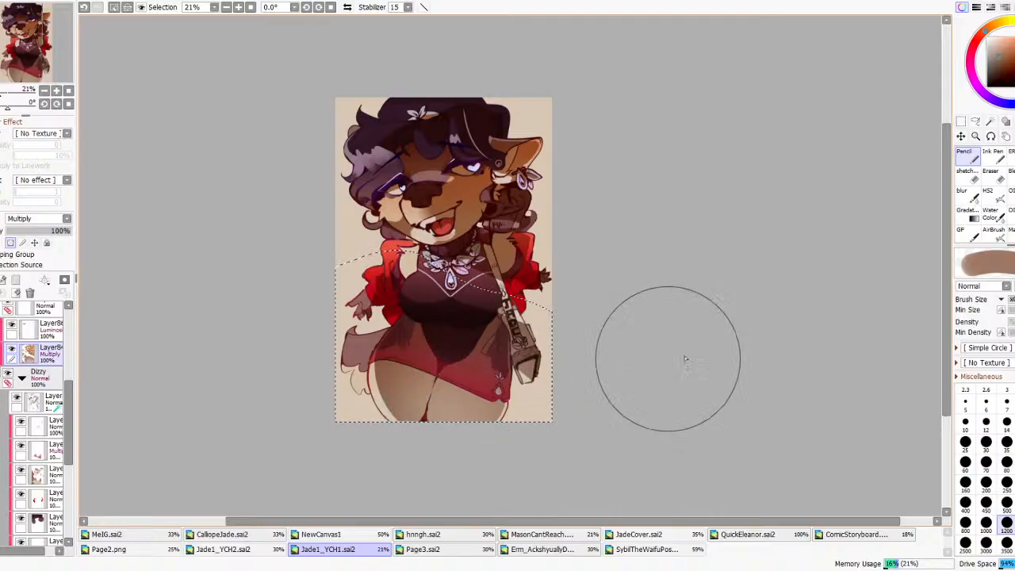
click(986, 501)
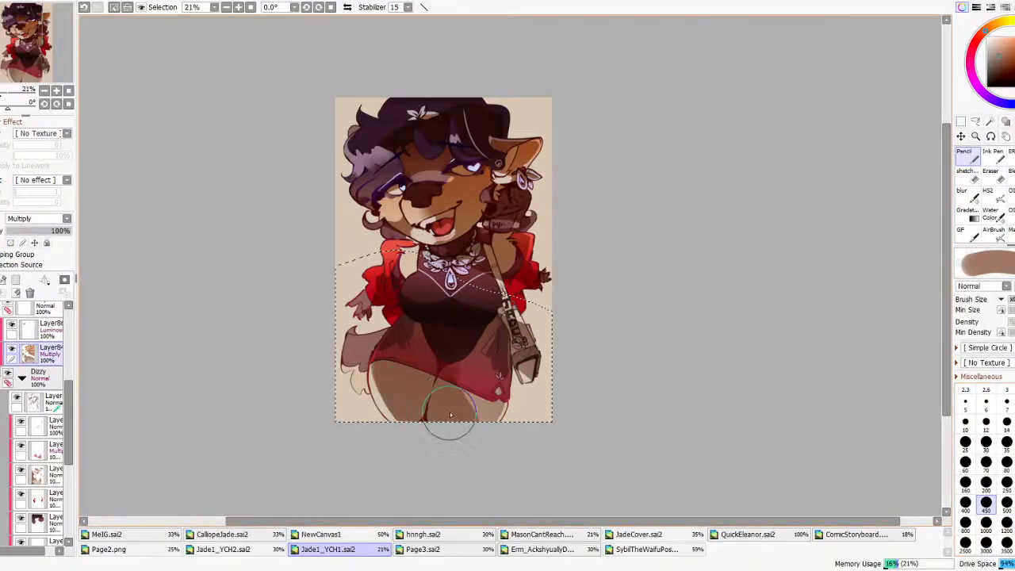
drag(468, 414, 493, 396)
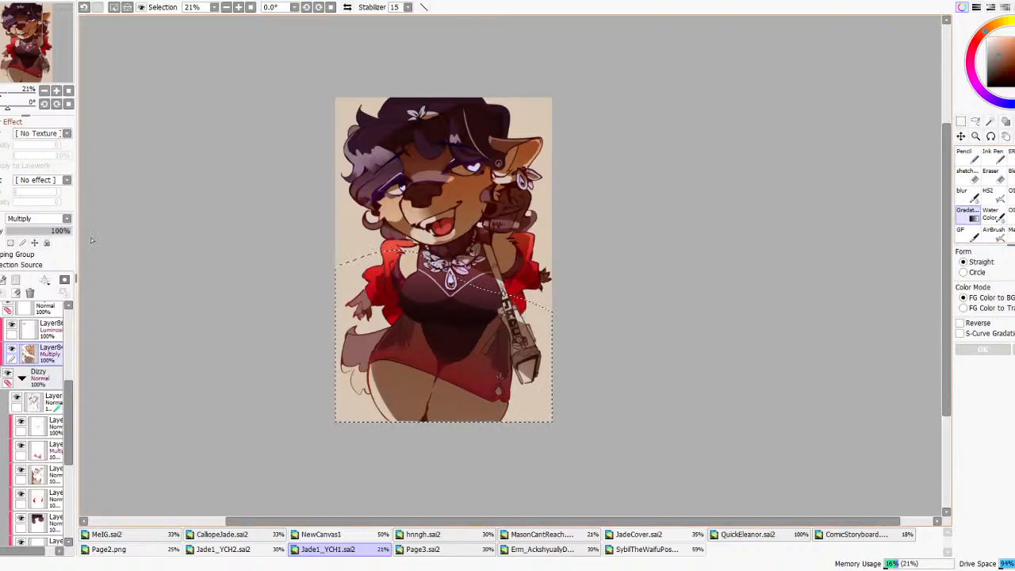
- Draw a straight gradient from the waist down to the thighs inside the selected shading, trying it reversed and then unreversed
drag(435, 318, 432, 392)
click(980, 325)
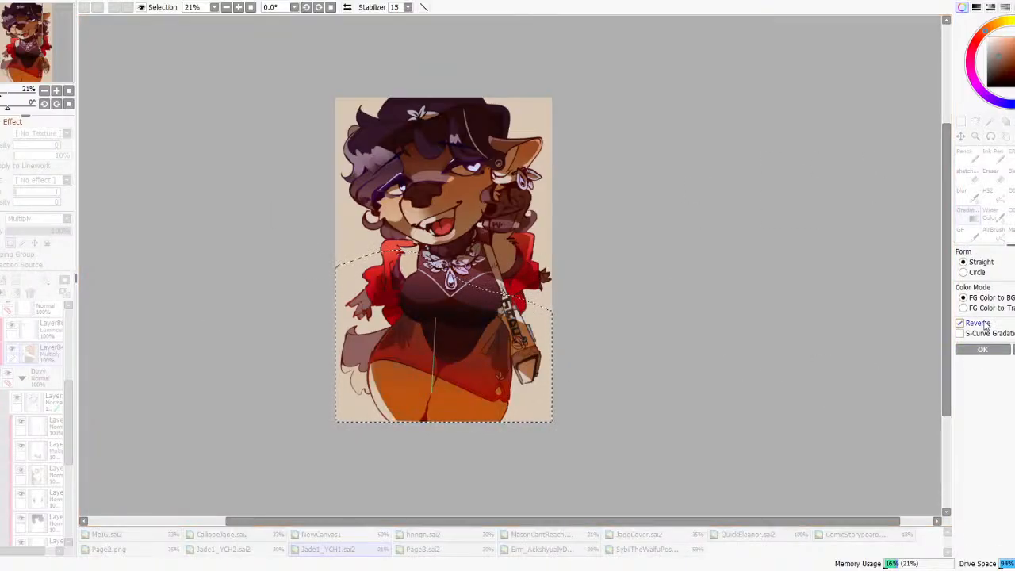
drag(512, 416, 515, 487)
drag(886, 167, 888, 164)
click(961, 323)
- Recolour the gradient to a pale grey-brown, keep it between the thighs and the lower canvas edge, apply it and deselect
mouse_move(1003, 55)
mouse_down()
mouse_move(998, 64)
mouse_move(1001, 54)
mouse_move(983, 41)
mouse_move(991, 34)
mouse_up()
mouse_move(502, 447)
mouse_down()
mouse_move(510, 356)
mouse_move(511, 416)
mouse_up()
drag(475, 294, 487, 351)
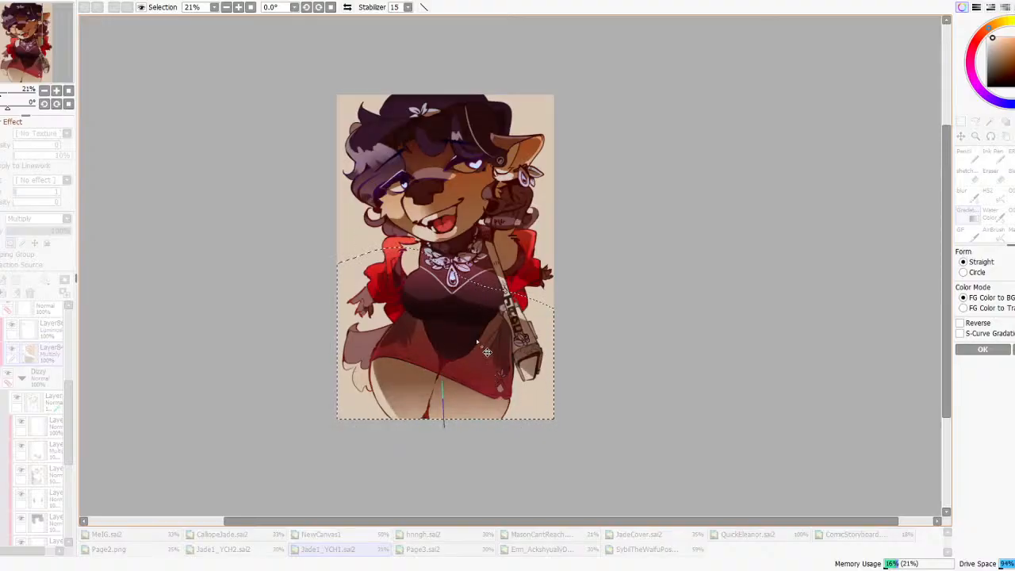
click(993, 44)
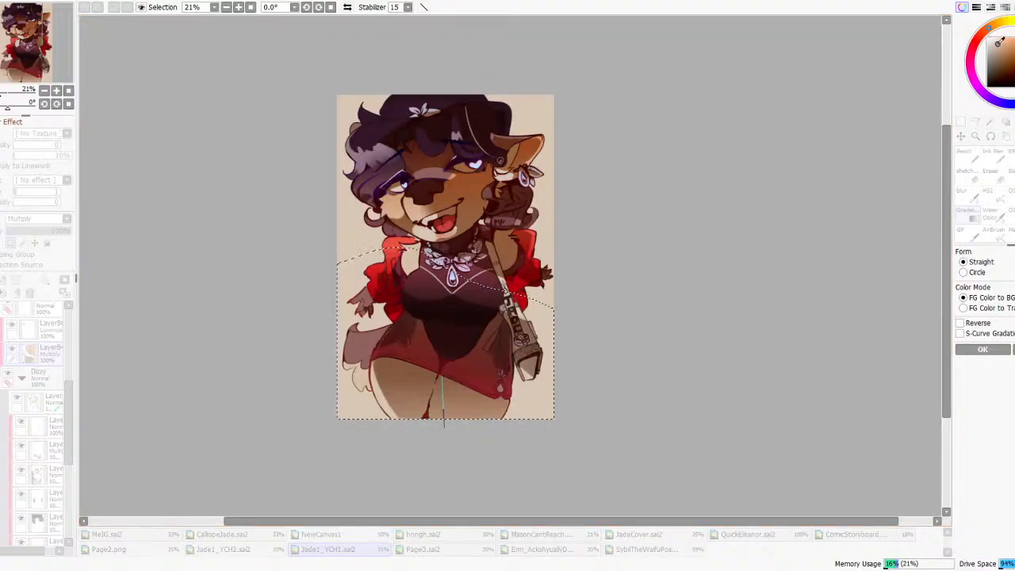
click(983, 350)
key(ctrl+d)
scroll(466, 254, down, 1)
scroll(352, 299, up, 2)
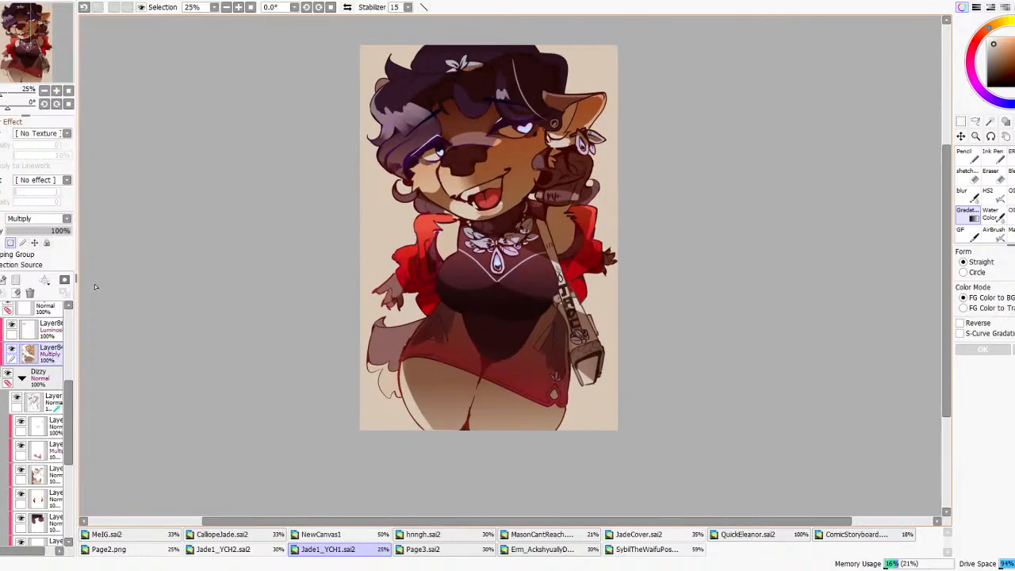
- Add a Water Fringe effect with a width of 8 to the Multiply shading layer
click(33, 180)
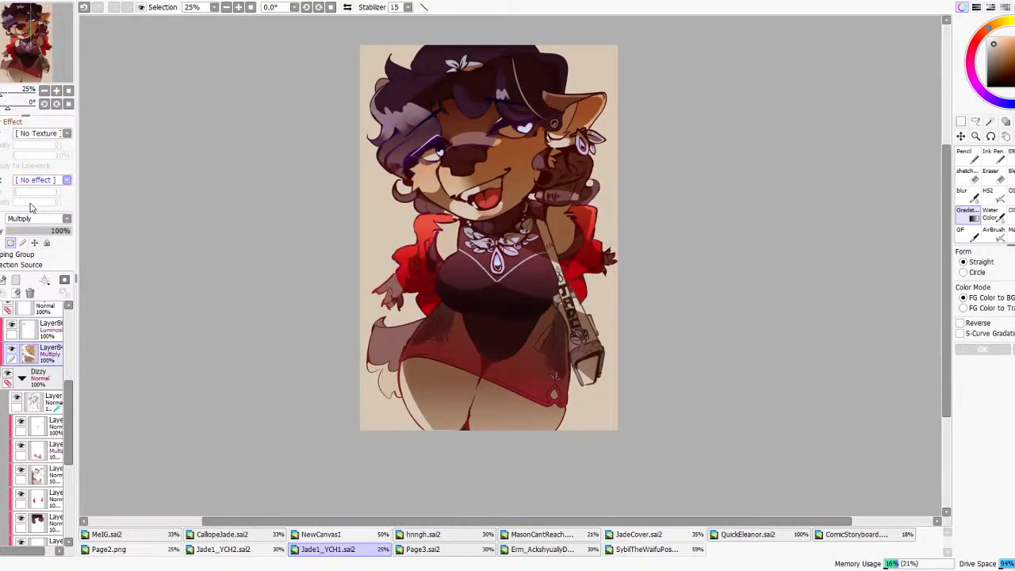
click(30, 203)
drag(27, 191, 43, 188)
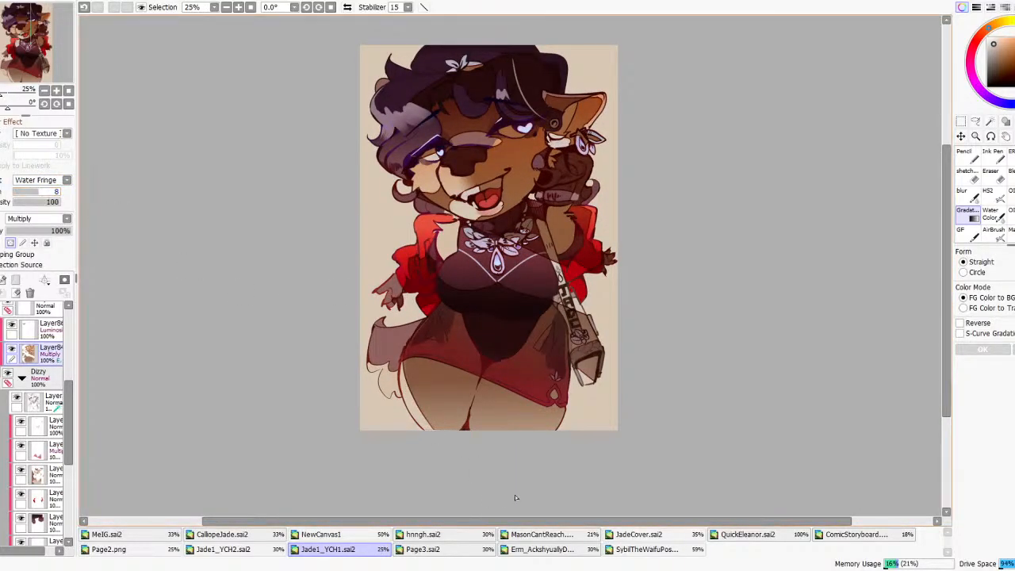
- Check the Sybil poster document, return to Jade1_YCH1 and set the Multiply layer's Water Fringe width to 3
click(646, 549)
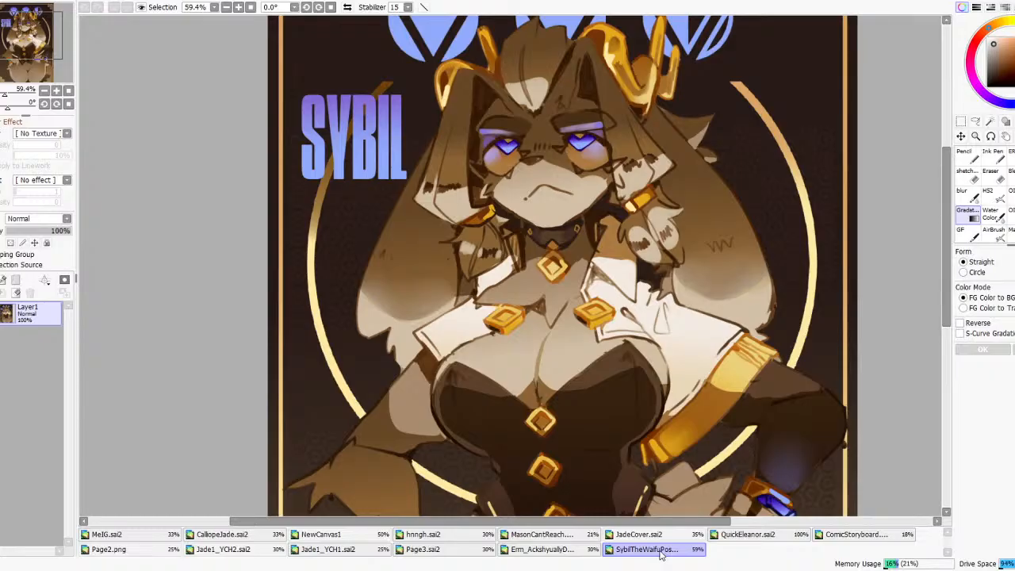
click(328, 549)
key(ctrl+z)
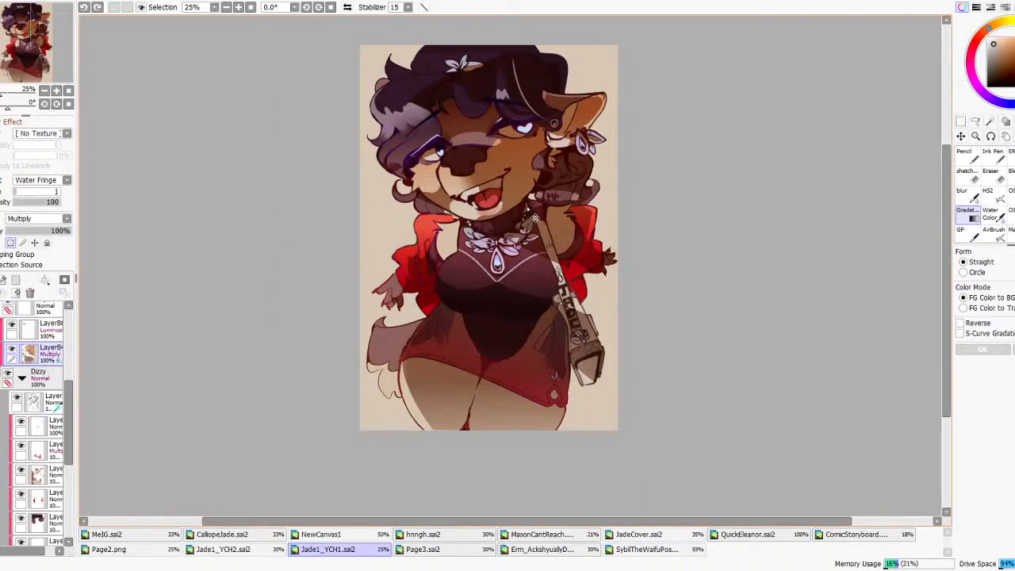
key(ctrl+y)
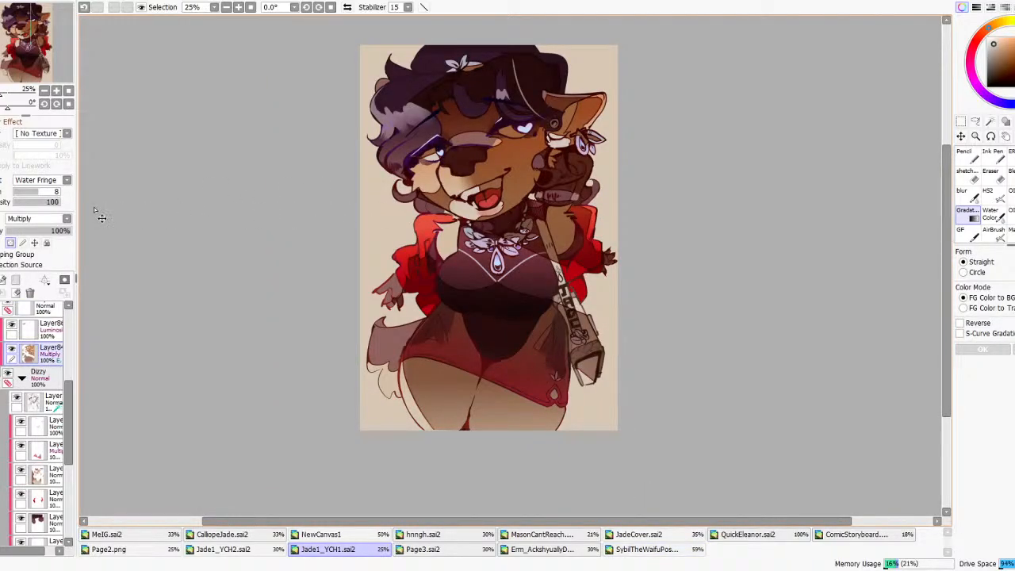
drag(21, 193, 22, 198)
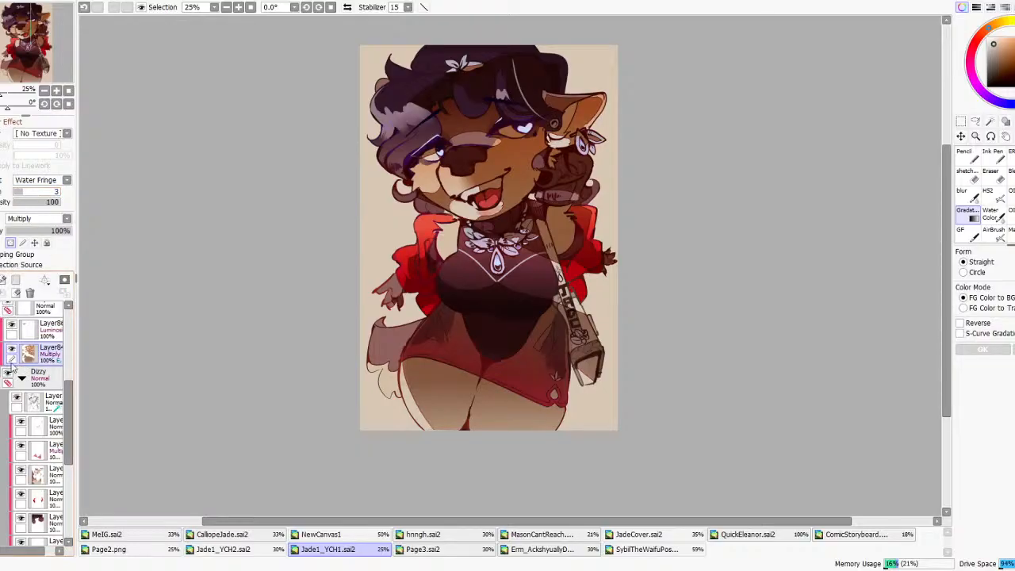
- Try a straight gradient from the nose bridge up to the forehead hair on the Luminosity highlight layer
click(16, 329)
scroll(24, 219, up, 4)
scroll(343, 201, up, 3)
right_click(342, 201)
key(ctrl+z)
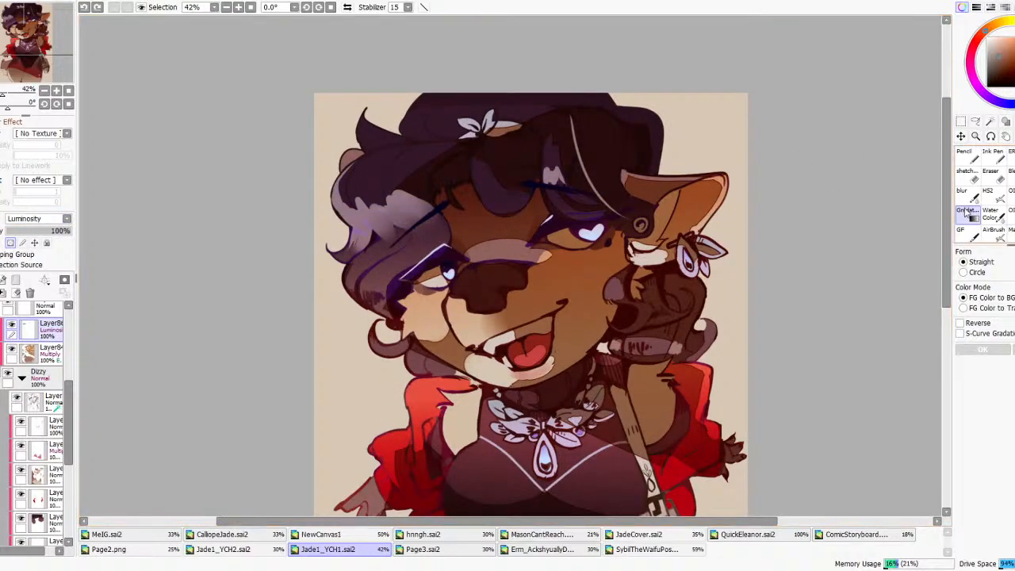
drag(495, 233, 483, 183)
mouse_move(997, 60)
mouse_down()
mouse_move(991, 66)
mouse_move(977, 41)
mouse_move(933, 109)
mouse_up()
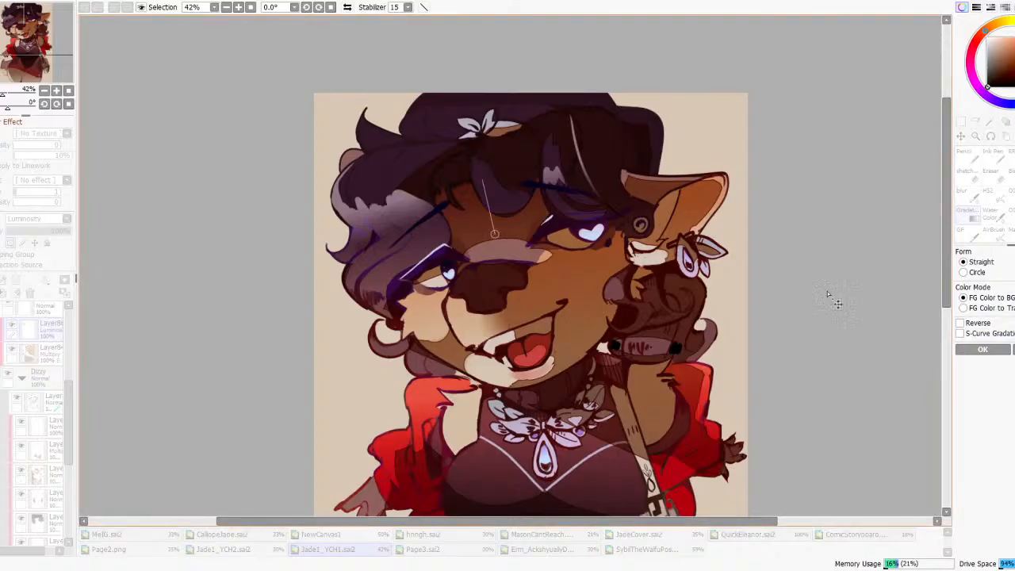
scroll(544, 208, down, 6)
scroll(547, 210, up, 3)
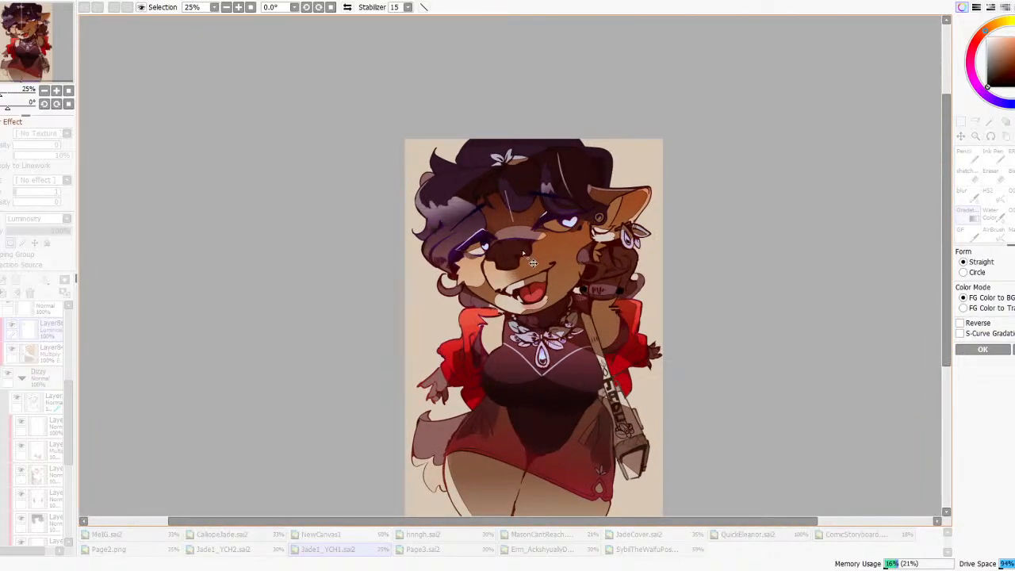
click(982, 350)
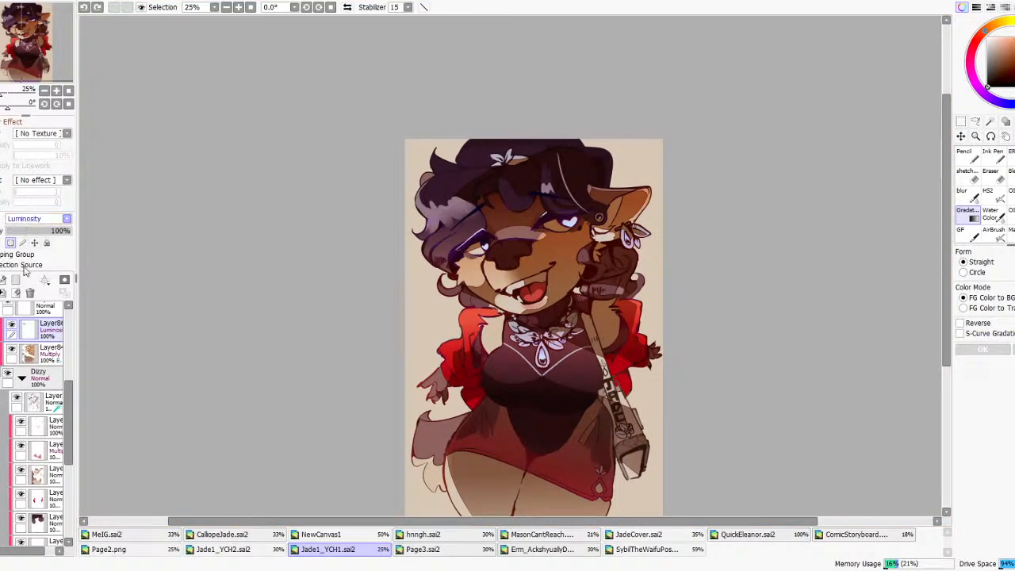
- Try the hair highlight layer in Shine blending mode at 51% opacity
click(27, 295)
scroll(422, 224, down, 5)
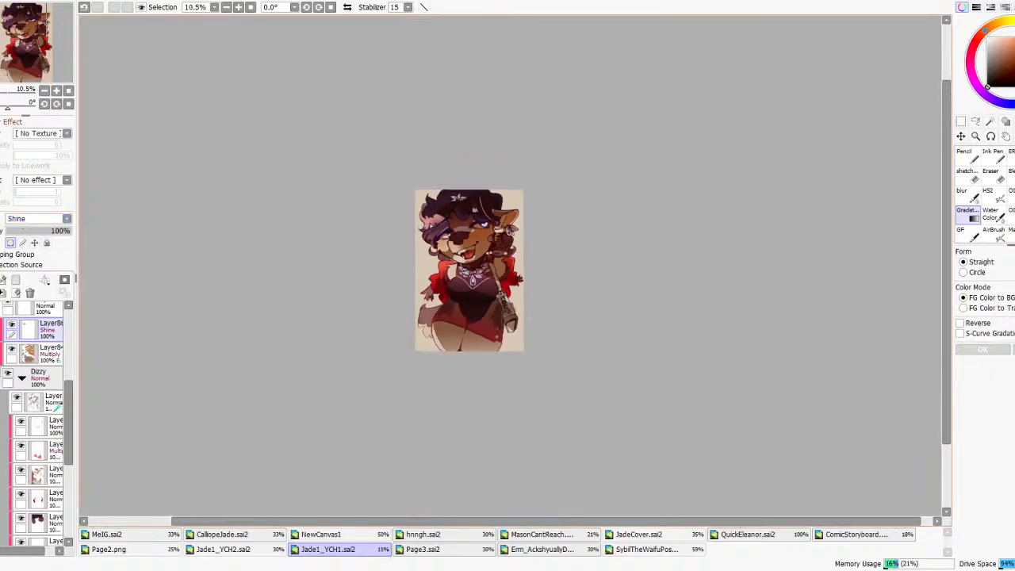
scroll(454, 222, up, 4)
drag(35, 231, 34, 232)
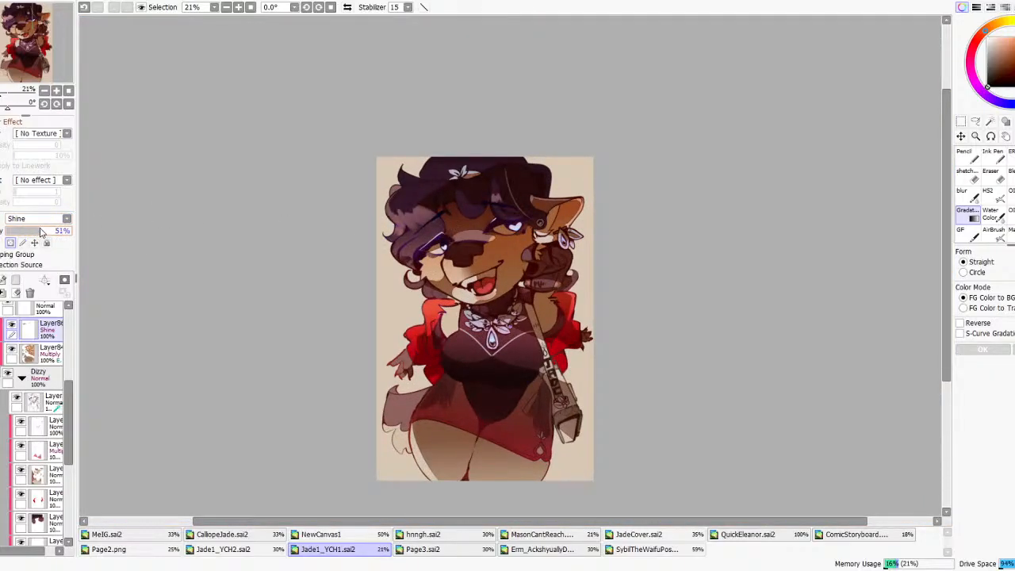
- Try a reversed straight gradient with a purple hue over the hair highlights on the Shine layer
scroll(444, 224, up, 3)
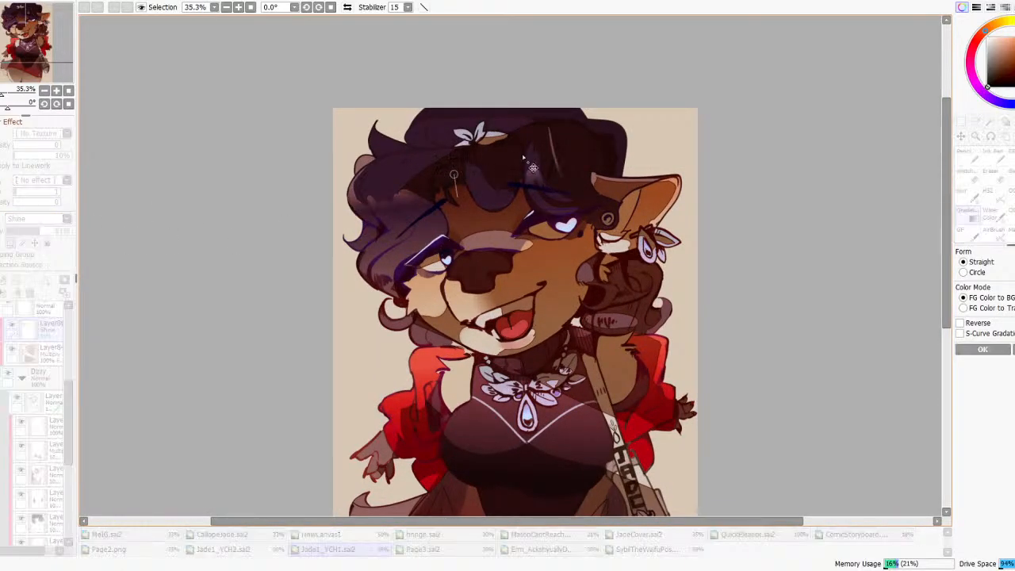
scroll(581, 204, down, 4)
scroll(581, 204, down, 1)
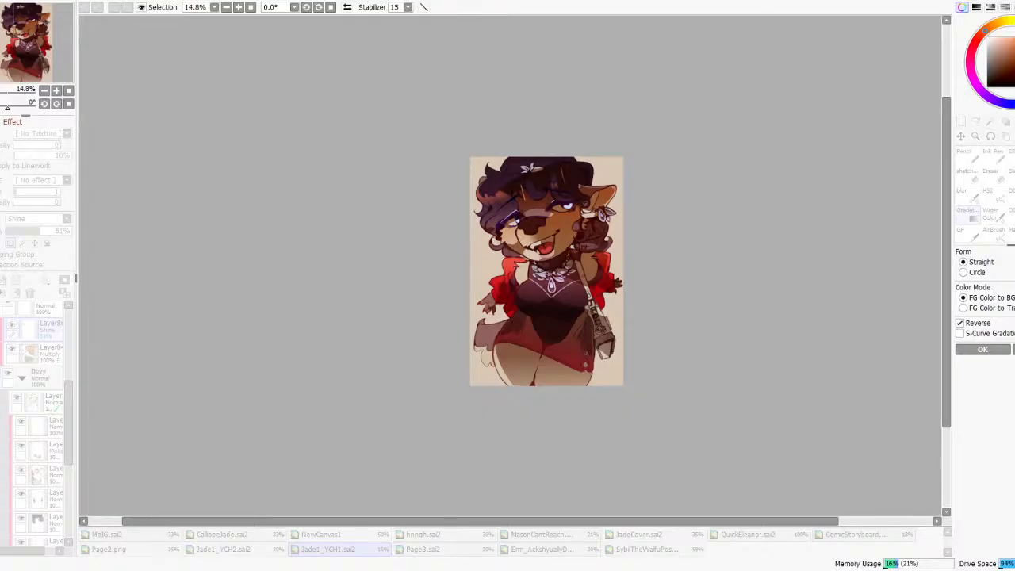
drag(1001, 111, 986, 101)
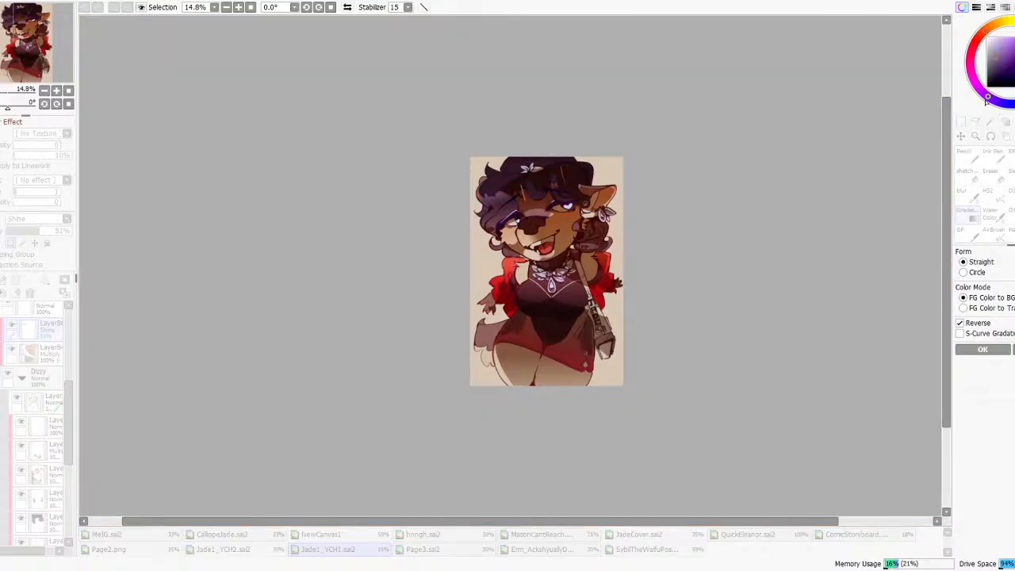
click(982, 348)
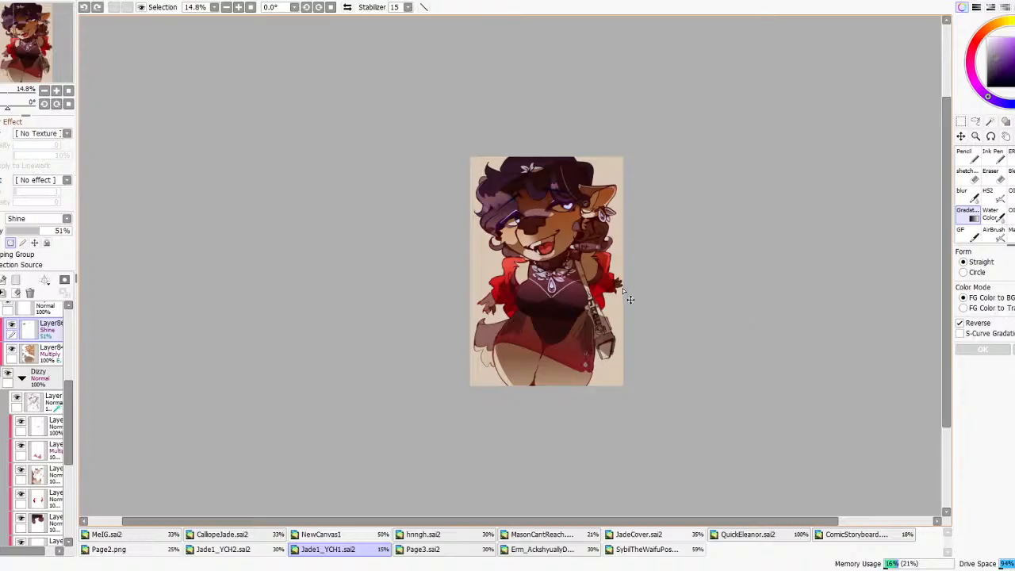
- Return the hair highlight layer to Luminosity blending at 100% opacity
scroll(630, 297, down, 2)
scroll(602, 210, up, 7)
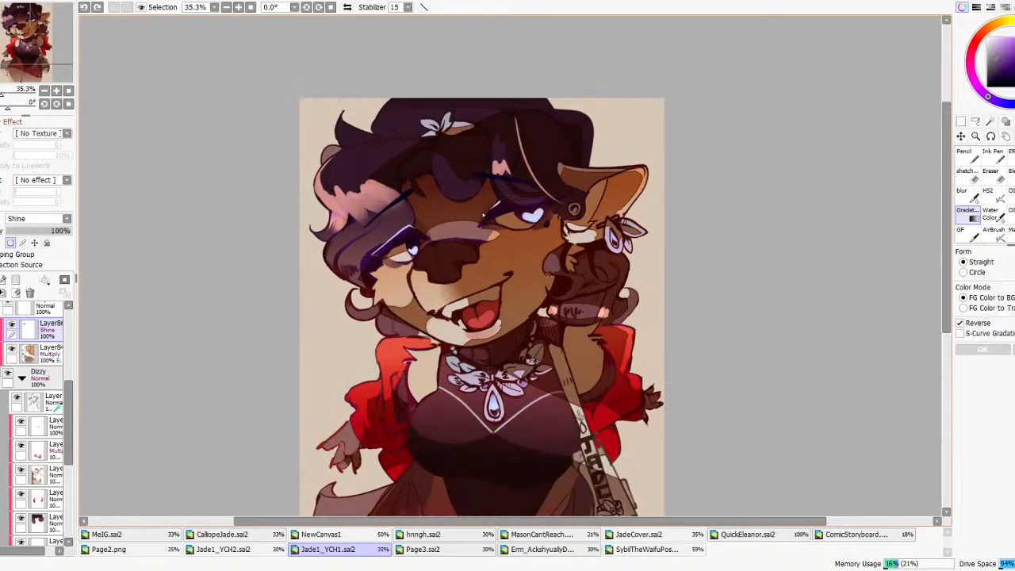
scroll(468, 238, down, 1)
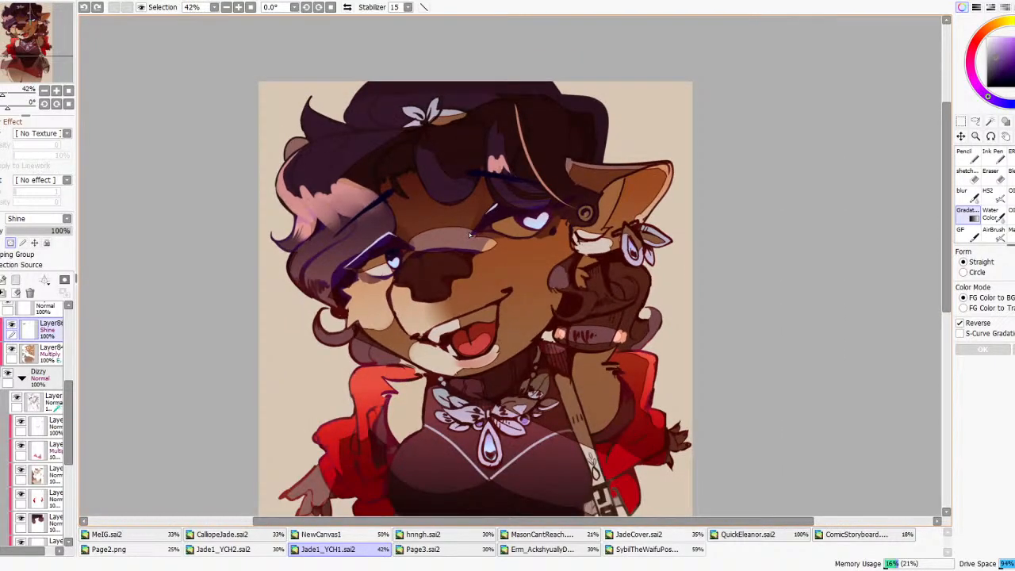
scroll(456, 235, down, 2)
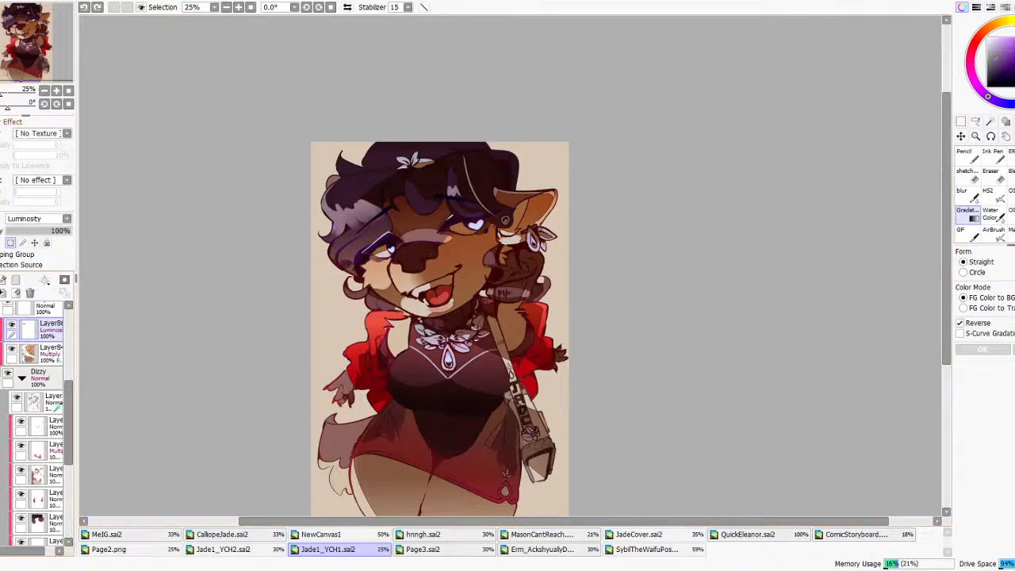
- Select the unshaded areas of the Multiply layer with the Magic Wand, using All Similar Color and a wider colour range
click(11, 357)
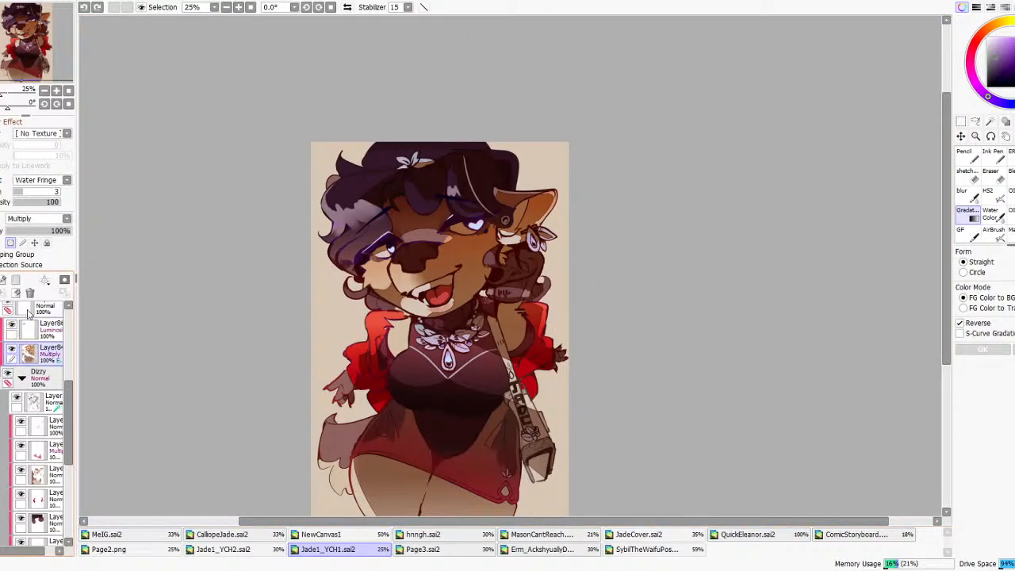
click(990, 121)
click(963, 283)
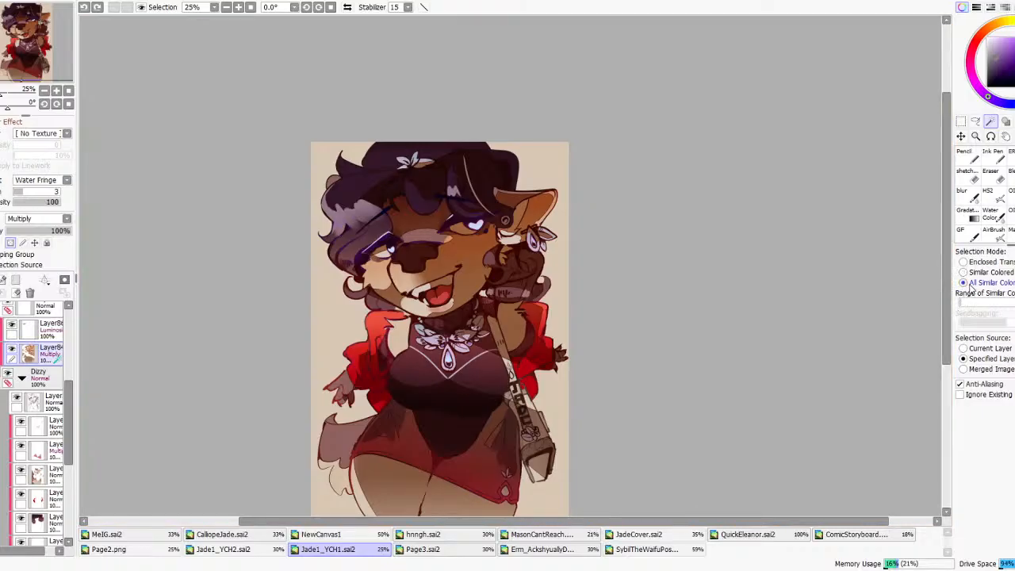
click(507, 364)
key(ctrl+d)
click(969, 302)
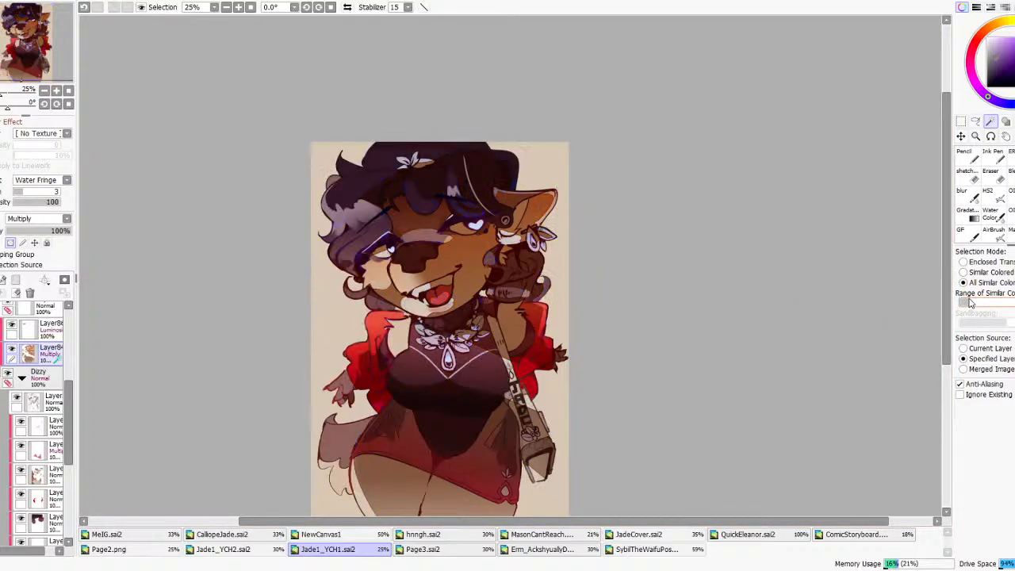
click(332, 342)
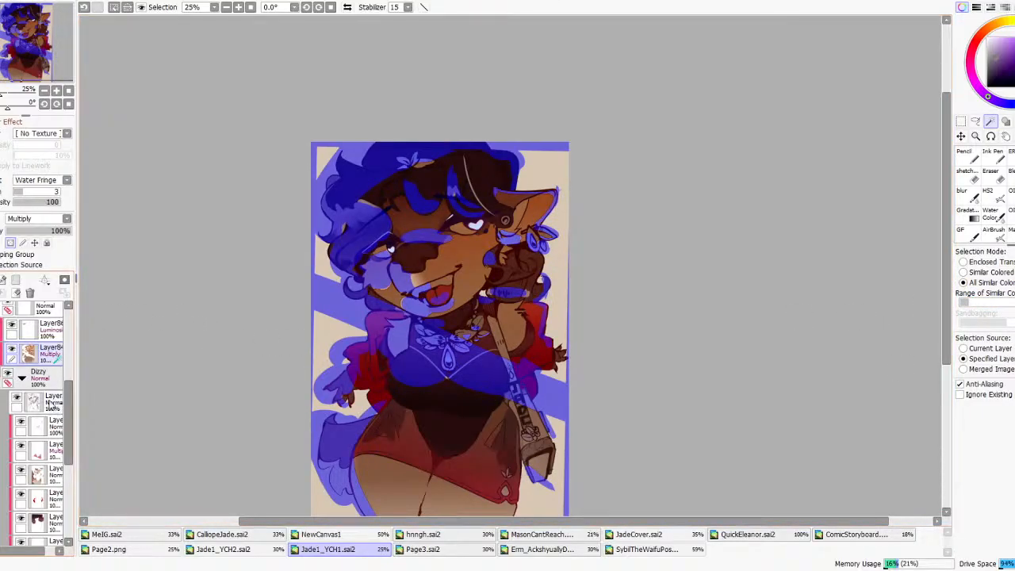
- Add a new layer above the Multiply shading, fill the selected lit areas with muted purple using the Pencil, and deselect
click(2, 280)
click(967, 156)
mouse_move(390, 297)
mouse_down()
mouse_move(467, 339)
mouse_move(511, 266)
mouse_move(831, 409)
mouse_move(243, 394)
mouse_up()
click(1006, 543)
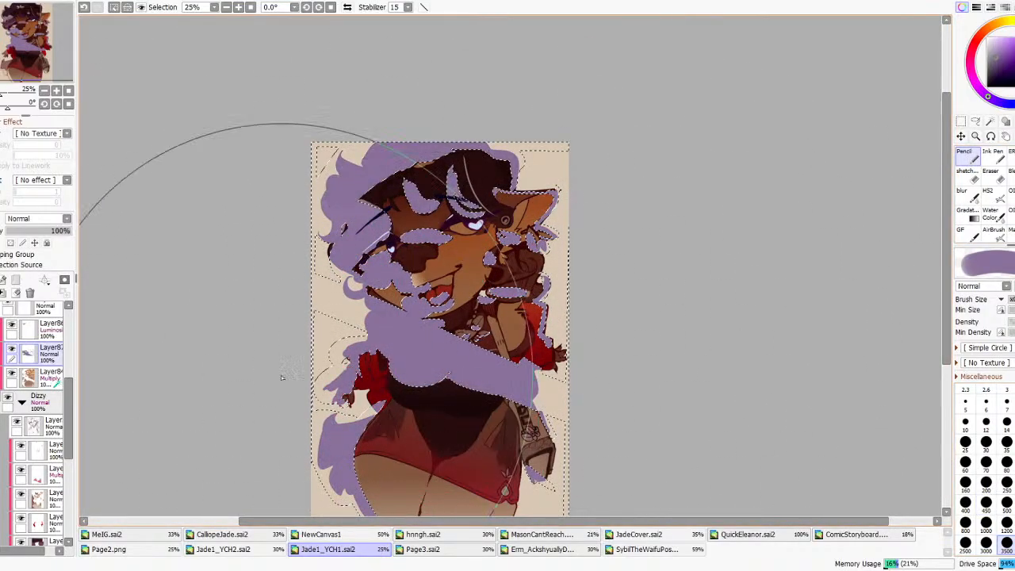
scroll(360, 192, down, 2)
key(ctrl+d)
- Lower the purple light layer's opacity to 22% and duplicate the layer above the original
scroll(372, 322, up, 2)
click(33, 230)
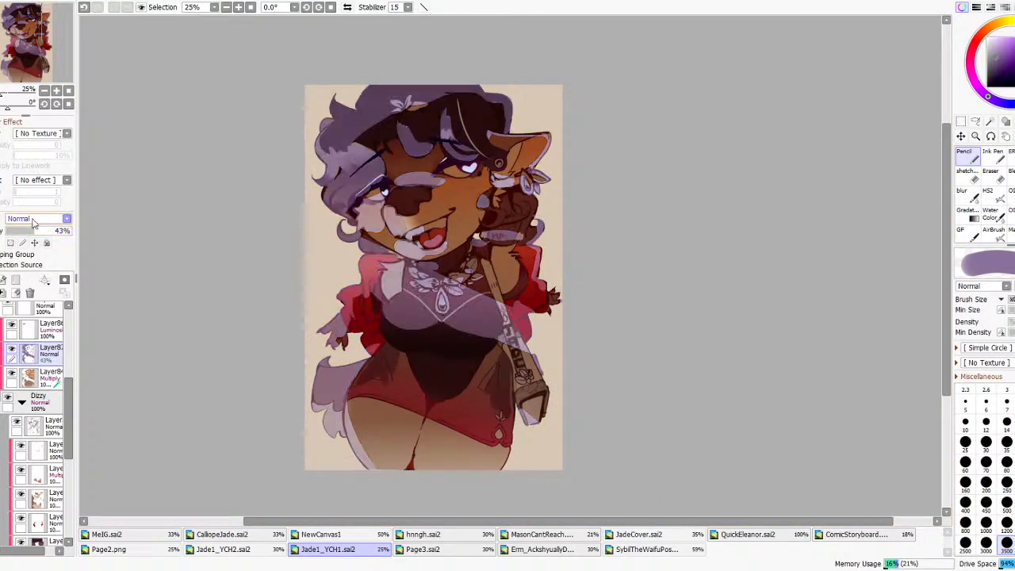
drag(32, 227, 19, 230)
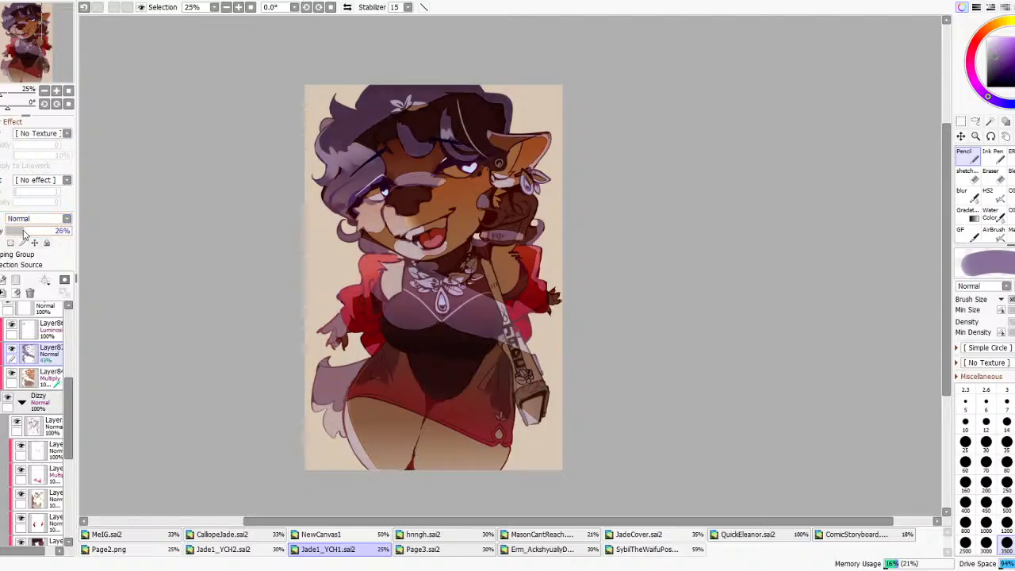
scroll(544, 249, down, 2)
scroll(530, 253, up, 2)
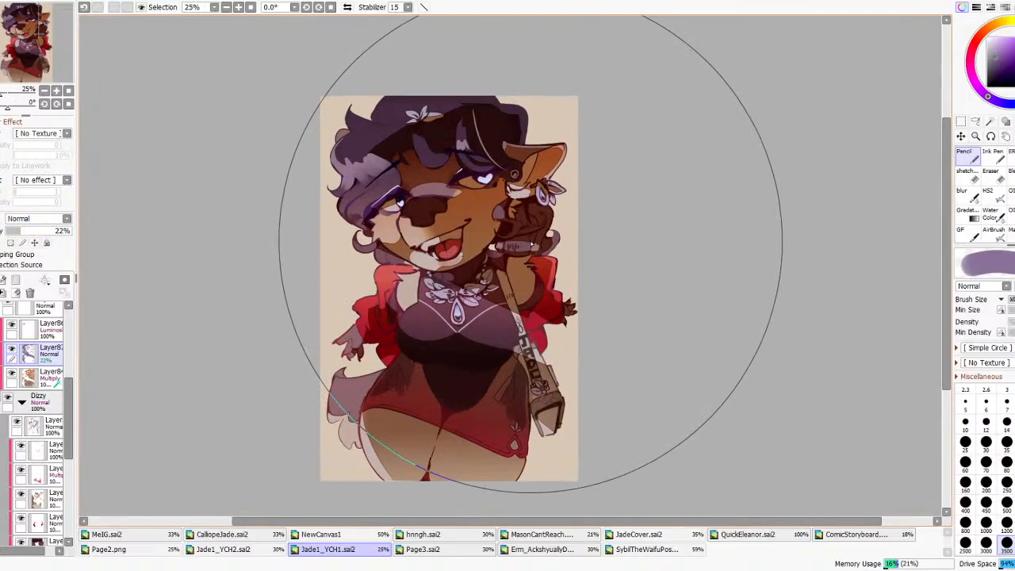
click(969, 212)
click(84, 8)
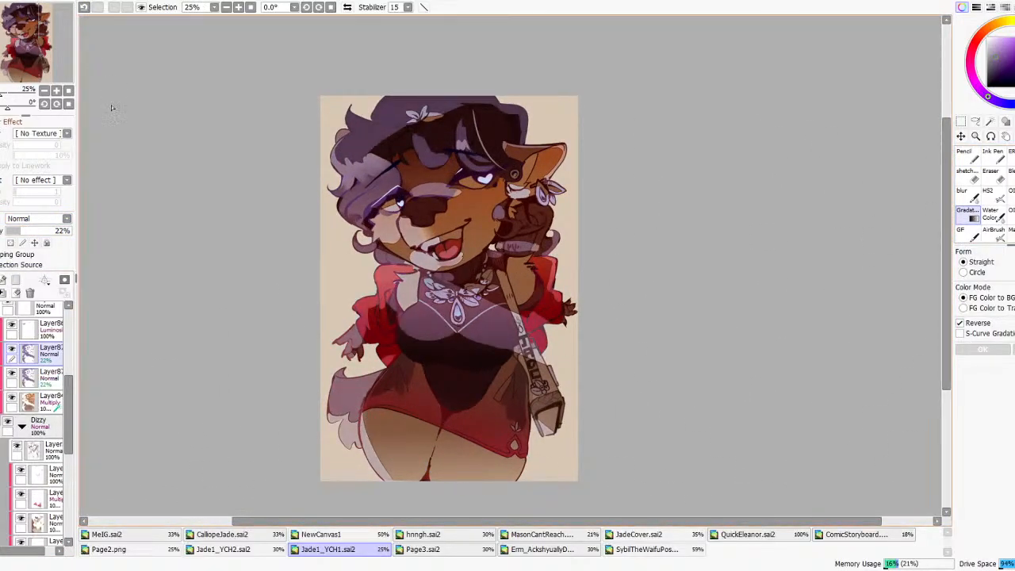
- Set the duplicated light layer to Overlay, lock its transparency and apply a diagonal orange gradient from the face towards the handbag
click(29, 272)
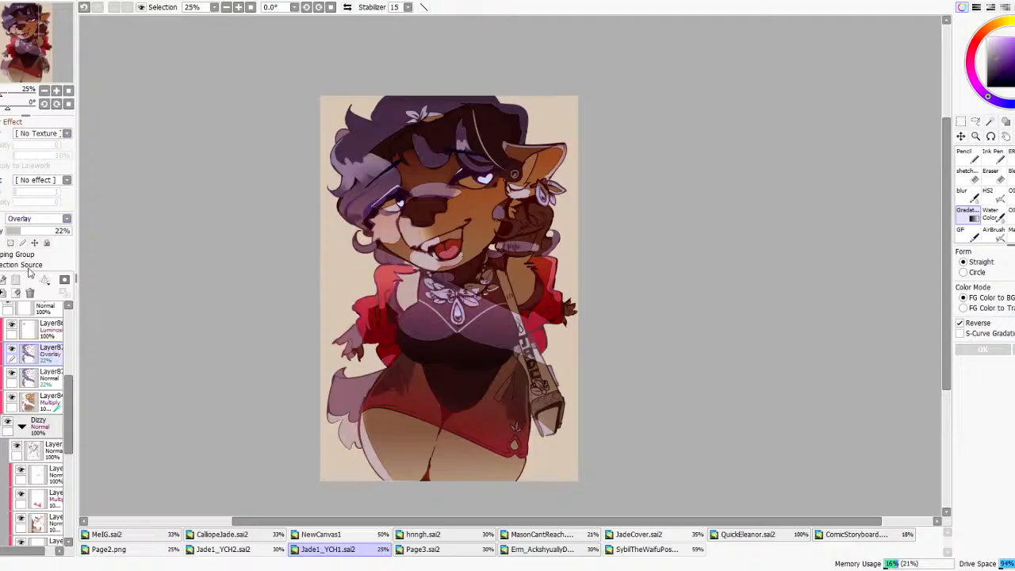
click(11, 242)
drag(466, 211, 517, 365)
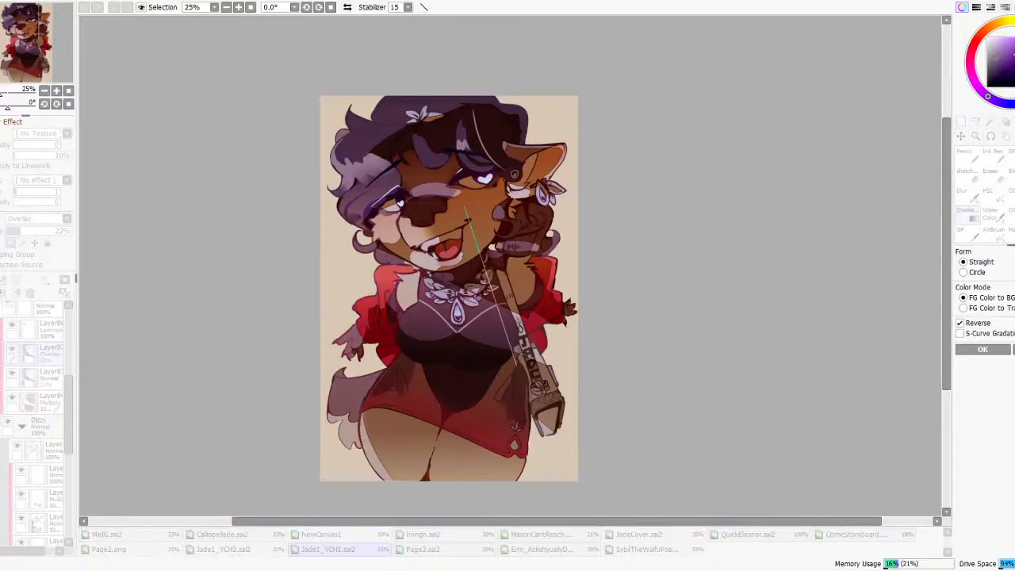
drag(1002, 46, 982, 32)
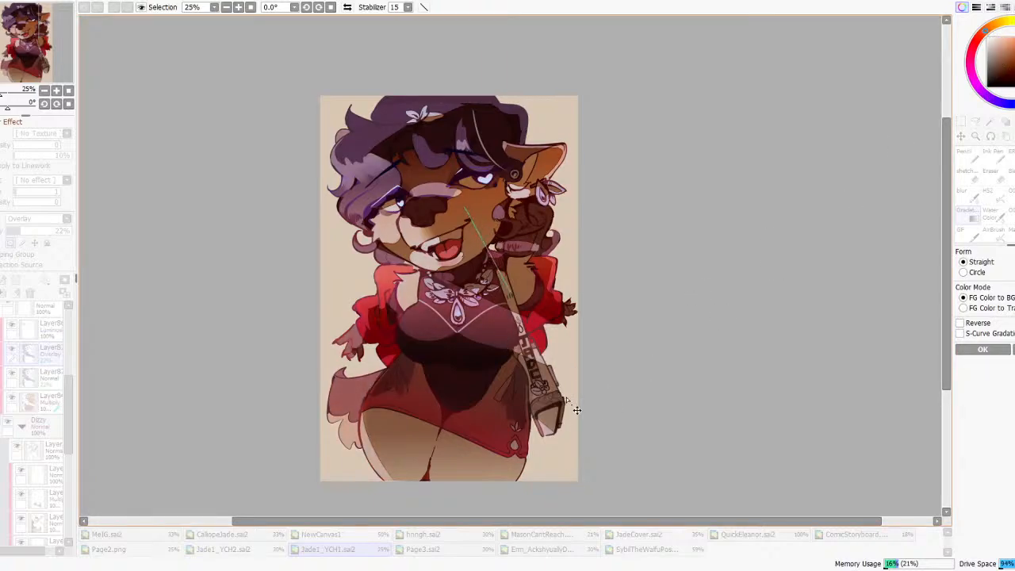
click(980, 351)
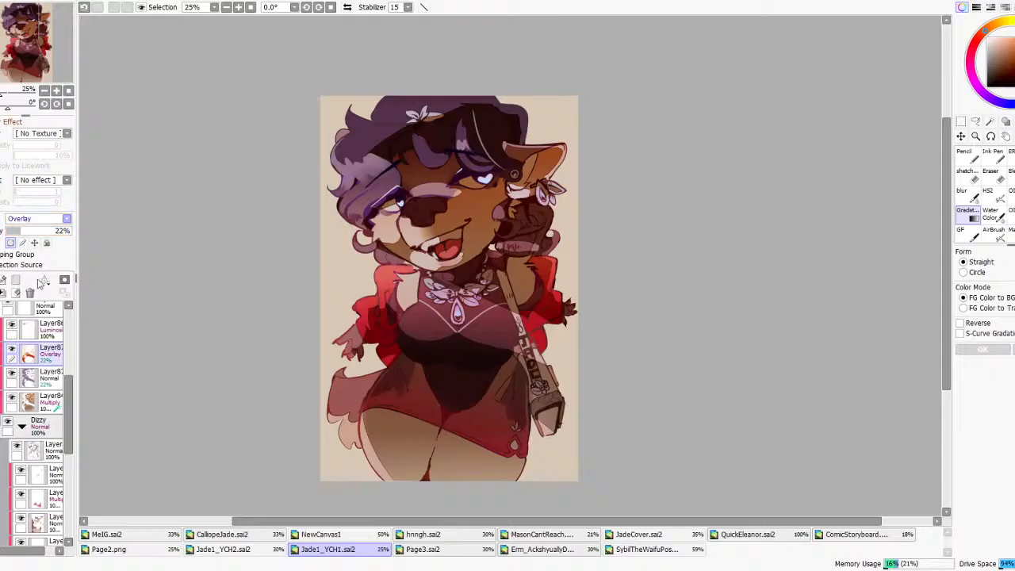
- Try Hard Light blending and a higher opacity on the orange gradient light layer
mouse_move(28, 228)
mouse_down()
mouse_move(56, 229)
mouse_move(44, 229)
mouse_up()
key(ctrl+z)
click(11, 349)
click(11, 349)
key(ctrl+z)
key(ctrl+y)
click(43, 365)
drag(30, 232, 32, 236)
- Try a short, paler orange reversed gradient from the muzzle to the neck, and undo back to the Overlay version at 22% opacity
drag(437, 222, 447, 284)
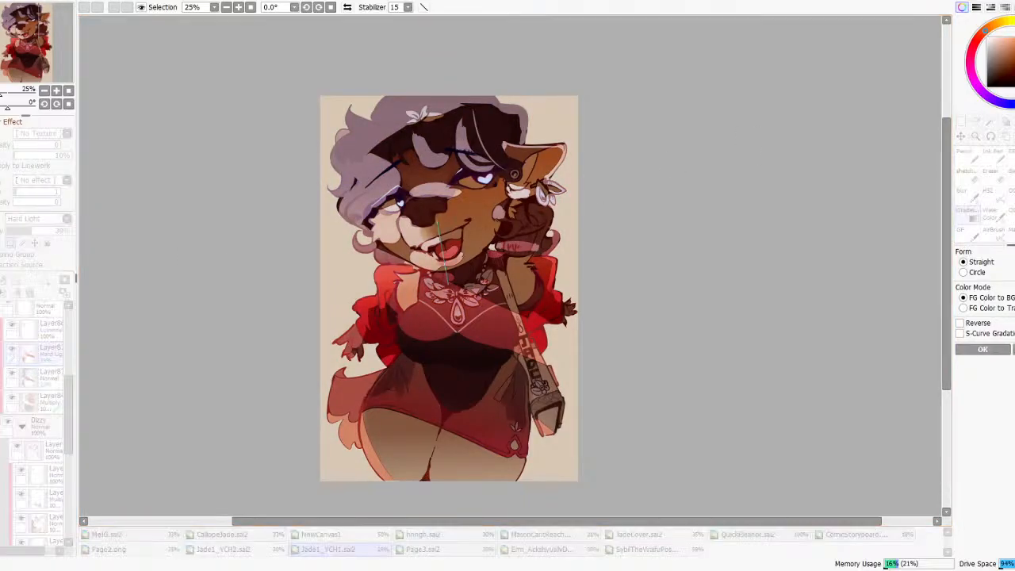
drag(1009, 41, 997, 43)
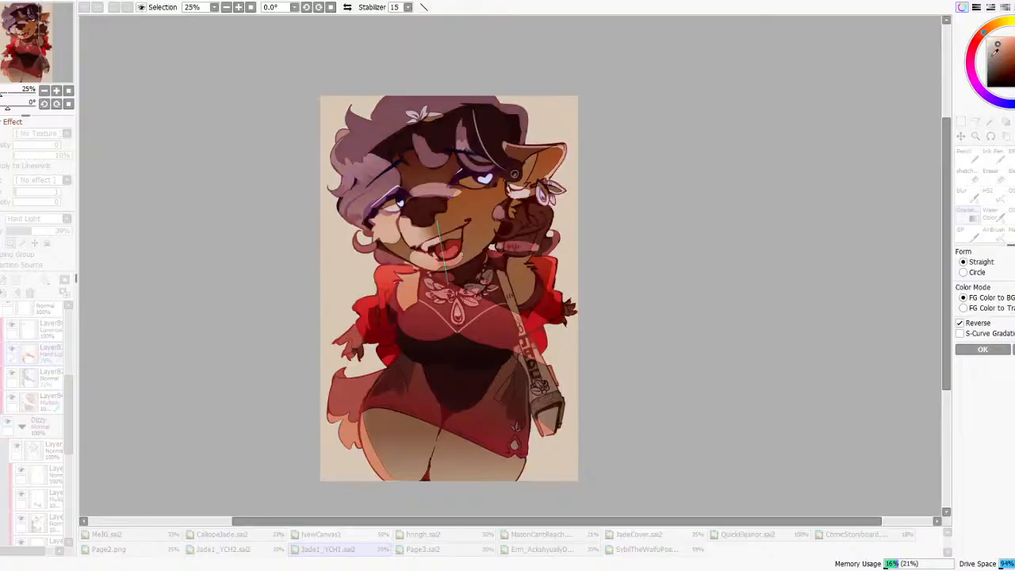
scroll(532, 190, down, 3)
scroll(500, 198, up, 3)
click(992, 350)
drag(32, 232, 20, 231)
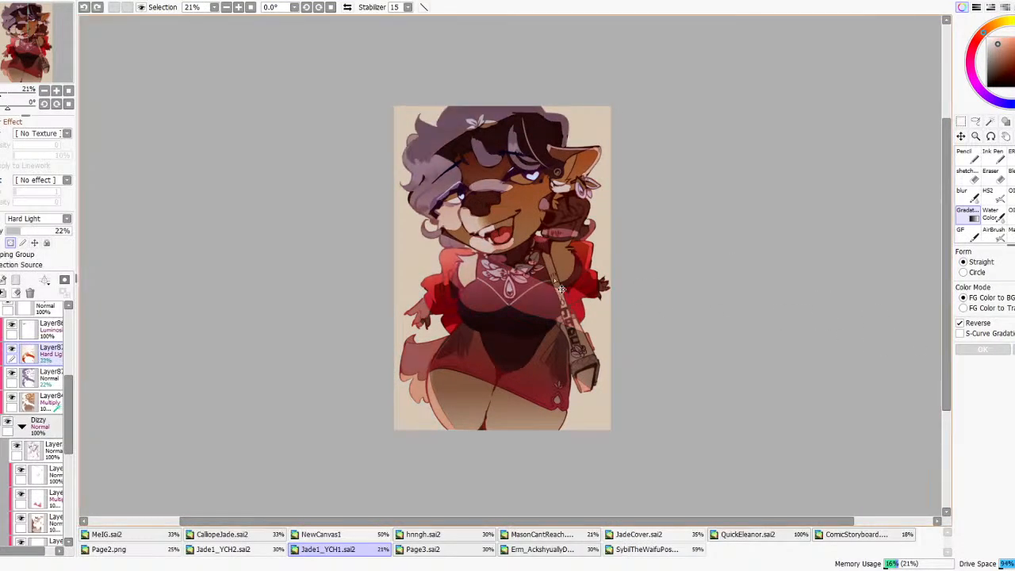
click(14, 330)
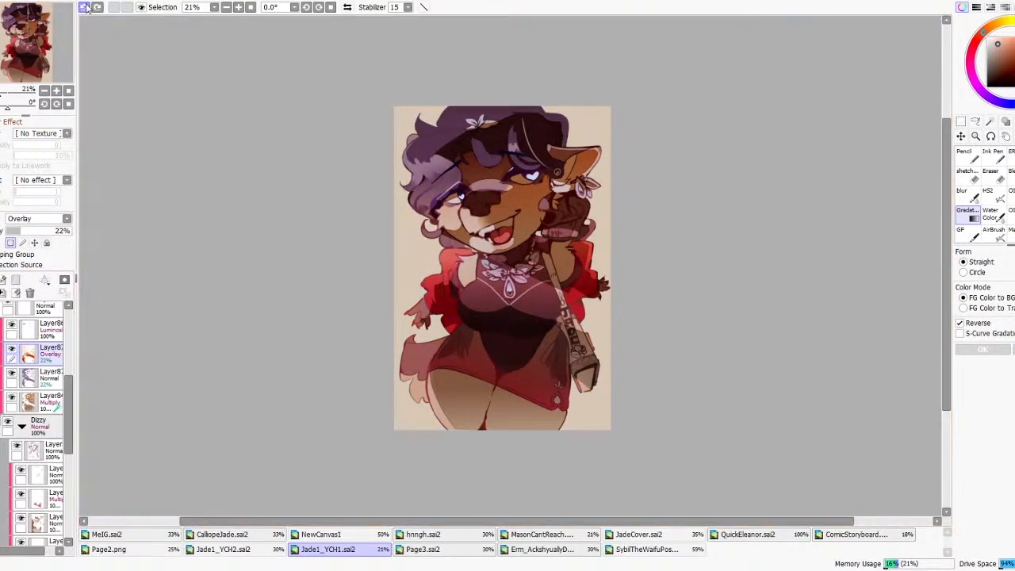
- Duplicate the Overlay gradient layer twice and merge the upper copies into one Overlay layer at 100% opacity
click(92, 44)
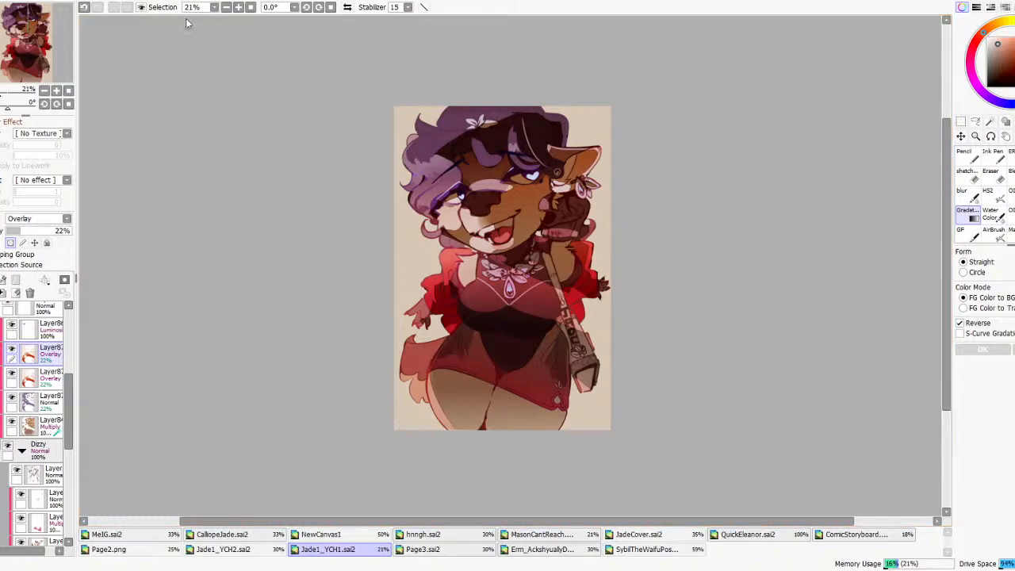
click(290, 22)
click(290, 33)
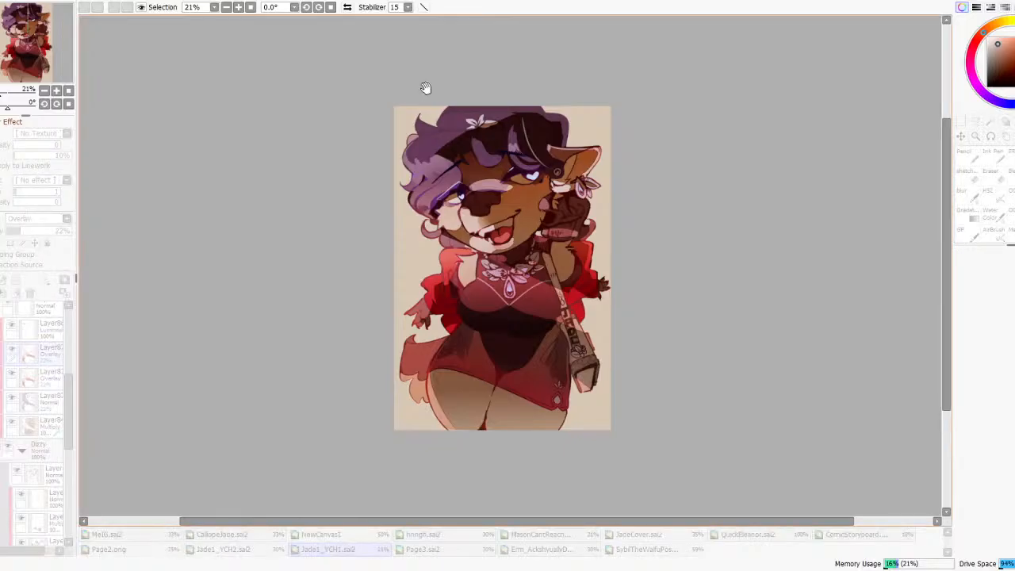
scroll(507, 230, up, 9)
scroll(467, 278, down, 2)
scroll(370, 128, up, 2)
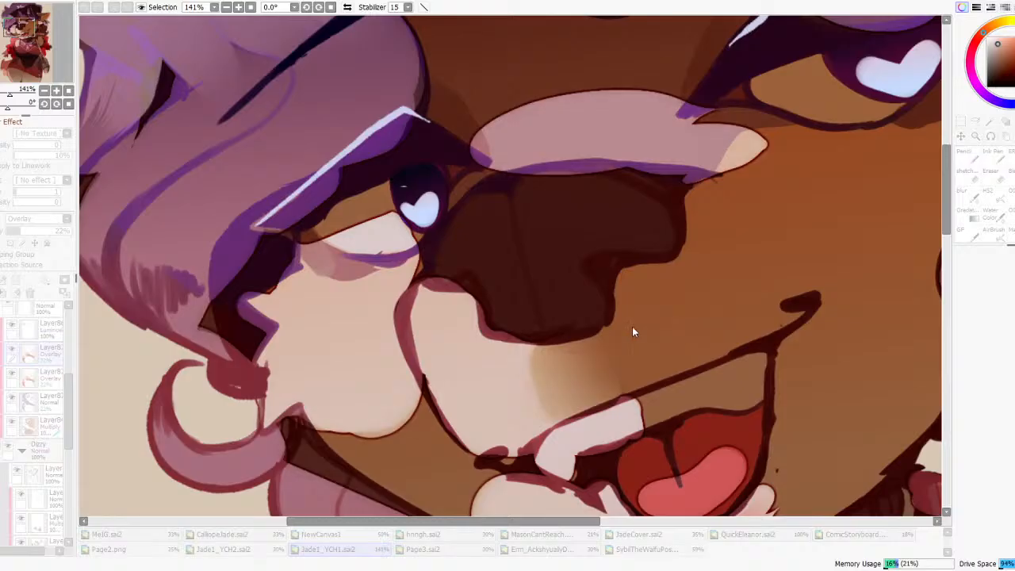
click(811, 356)
key(ctrl+j)
scroll(314, 192, down, 11)
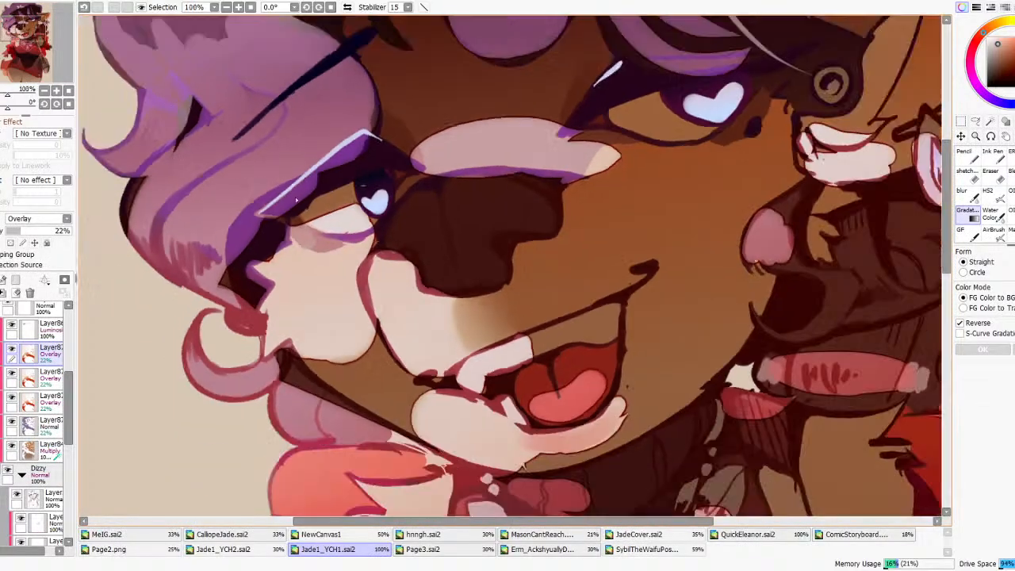
click(3, 293)
scroll(88, 215, up, 3)
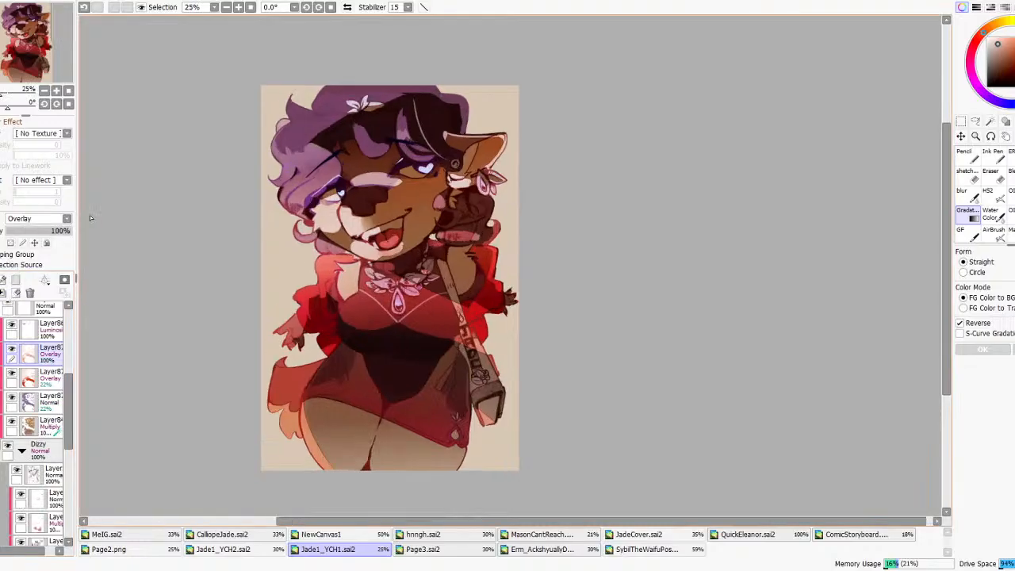
- Compare the artwork with and without the lower 22% Overlay layer, and leave that layer hidden
scroll(522, 180, down, 3)
scroll(459, 201, up, 2)
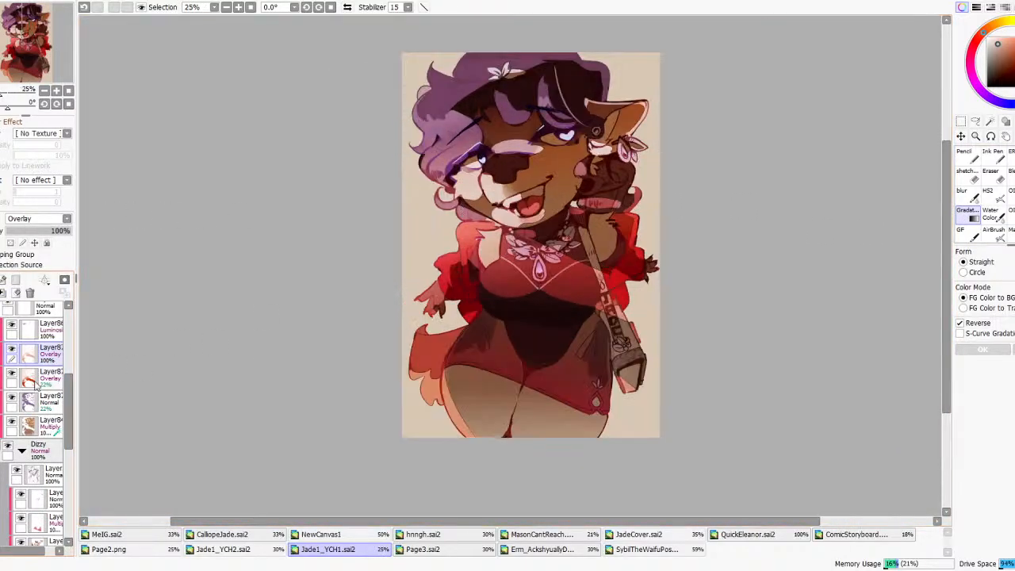
click(11, 374)
click(11, 374)
click(11, 374)
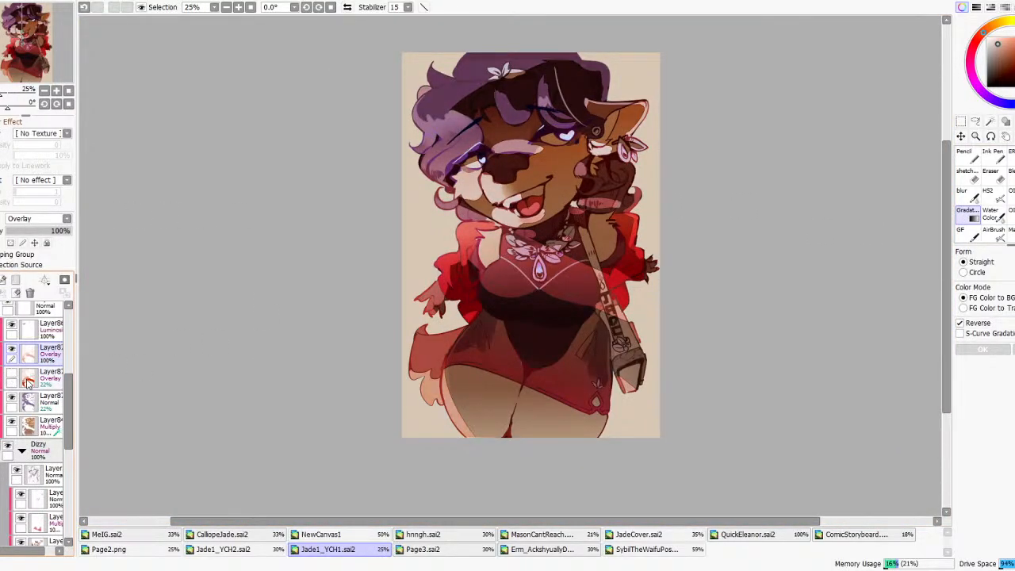
click(26, 380)
- Lock the merged Overlay layer's transparency and apply a pale orange reversed gradient diagonally from the chest to above the ear
click(27, 351)
click(10, 243)
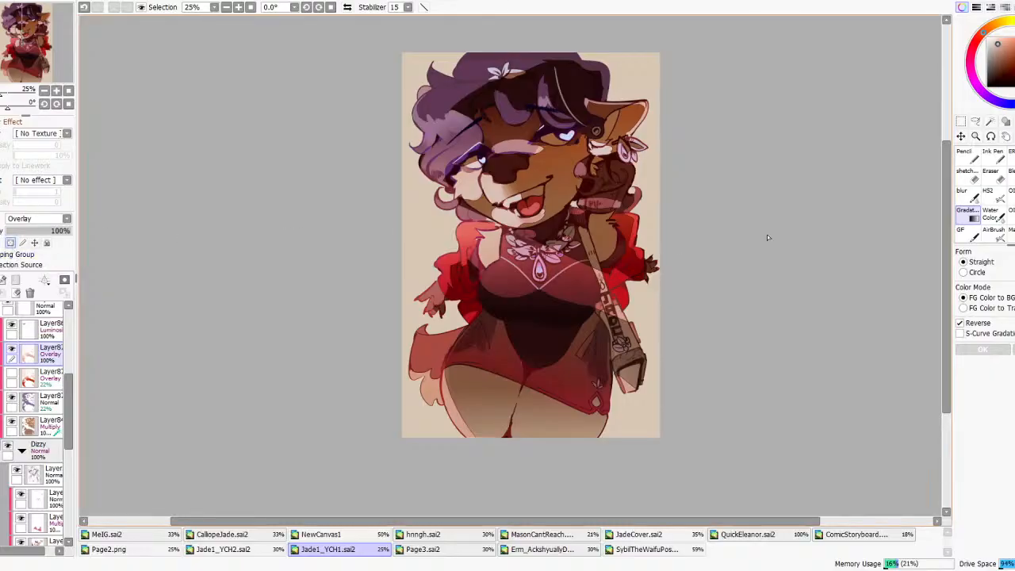
drag(507, 282, 646, 60)
scroll(616, 189, down, 5)
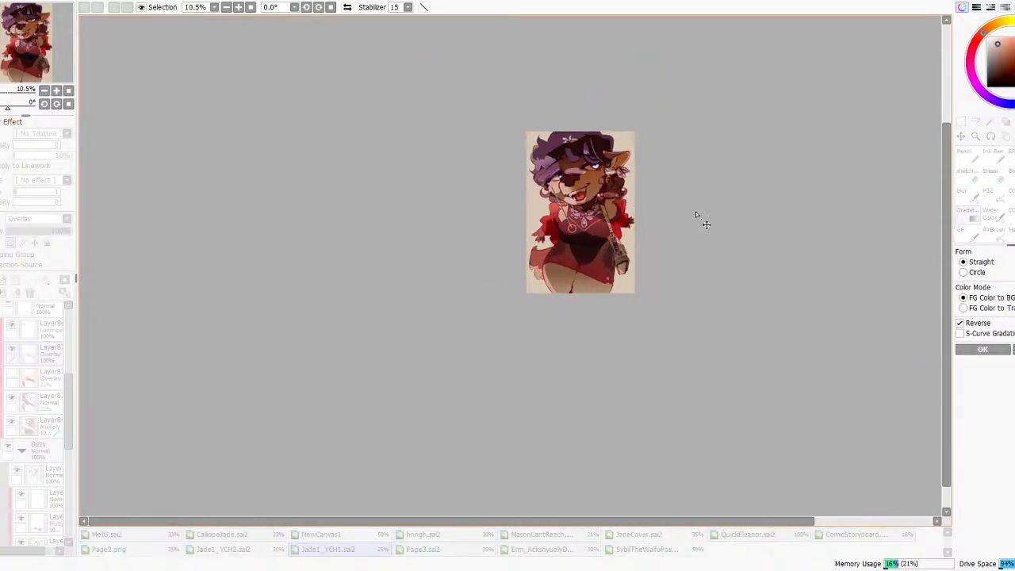
click(977, 349)
scroll(646, 172, up, 4)
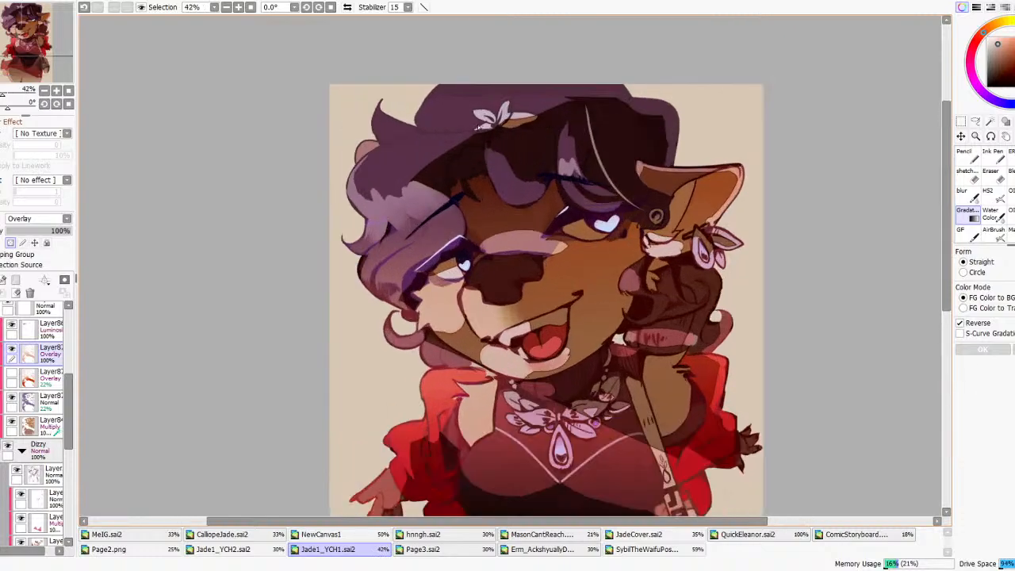
scroll(460, 121, down, 3)
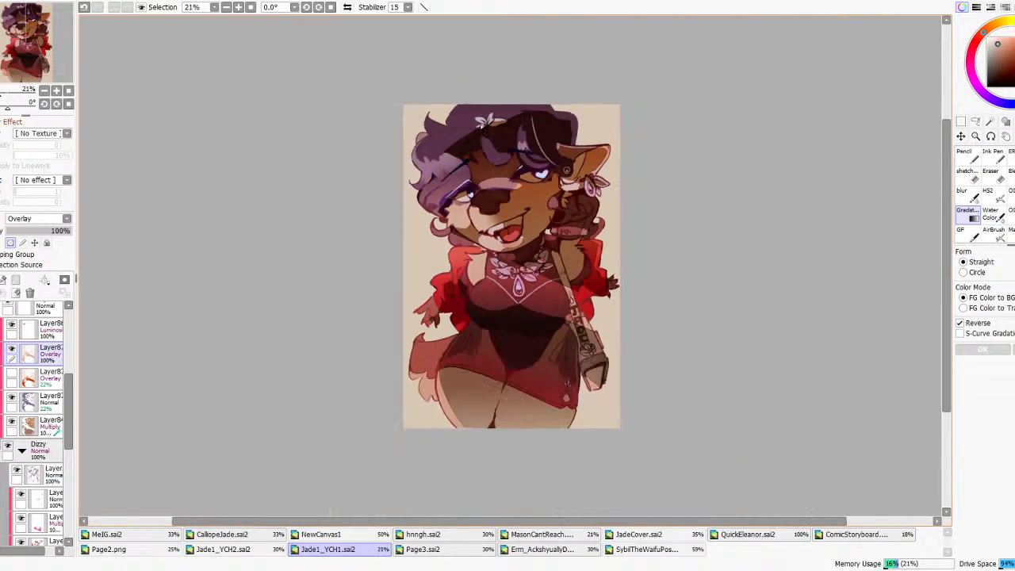
scroll(447, 125, up, 2)
scroll(53, 440, up, 4)
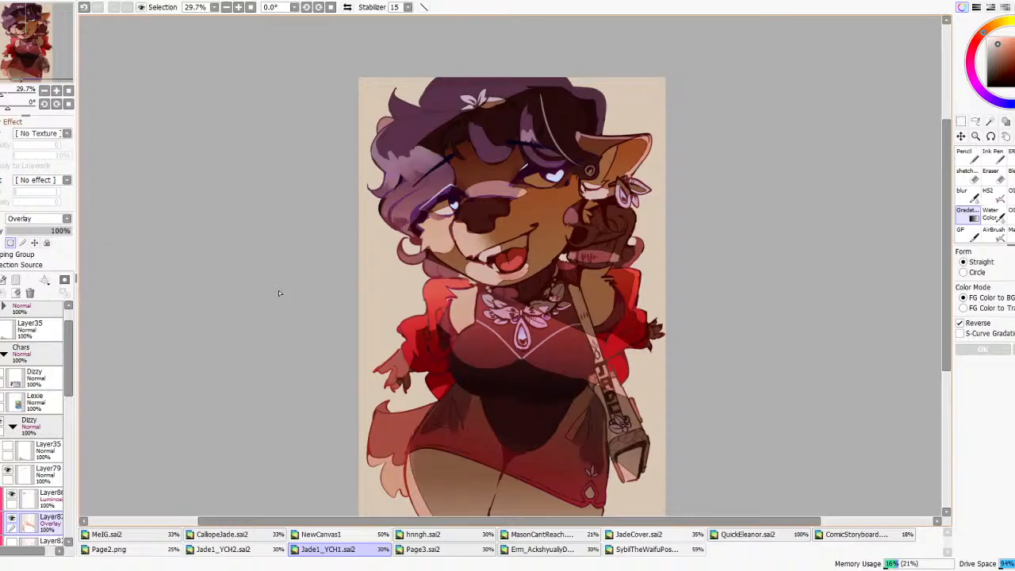
- Collapse the inner Dizzy folder, preview the Bg(2) background, and show the BG(1) background behind the character instead
scroll(278, 293, down, 3)
scroll(328, 336, up, 1)
scroll(16, 393, down, 3)
scroll(4, 392, down, 3)
scroll(10, 388, up, 3)
click(21, 366)
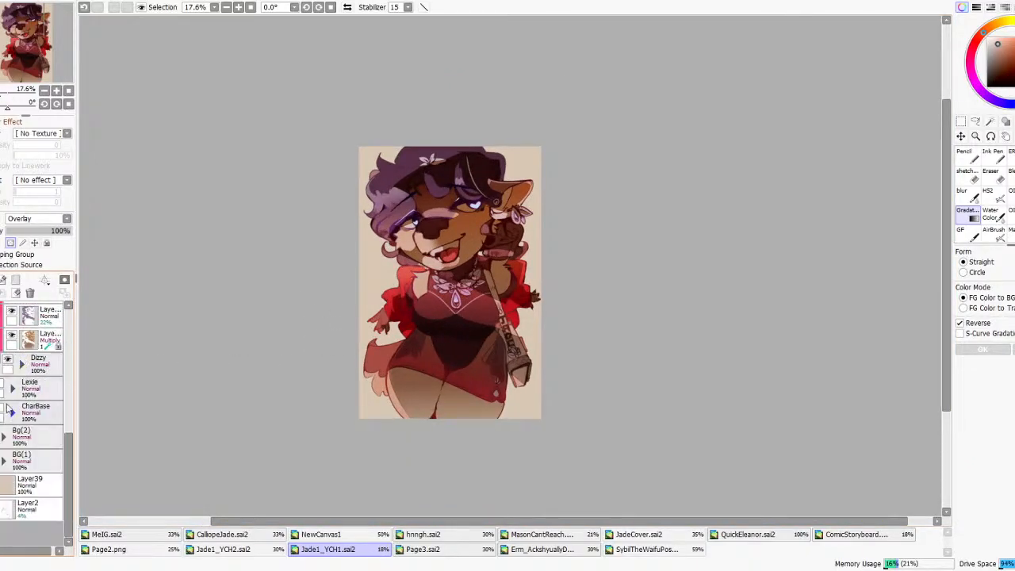
click(0, 432)
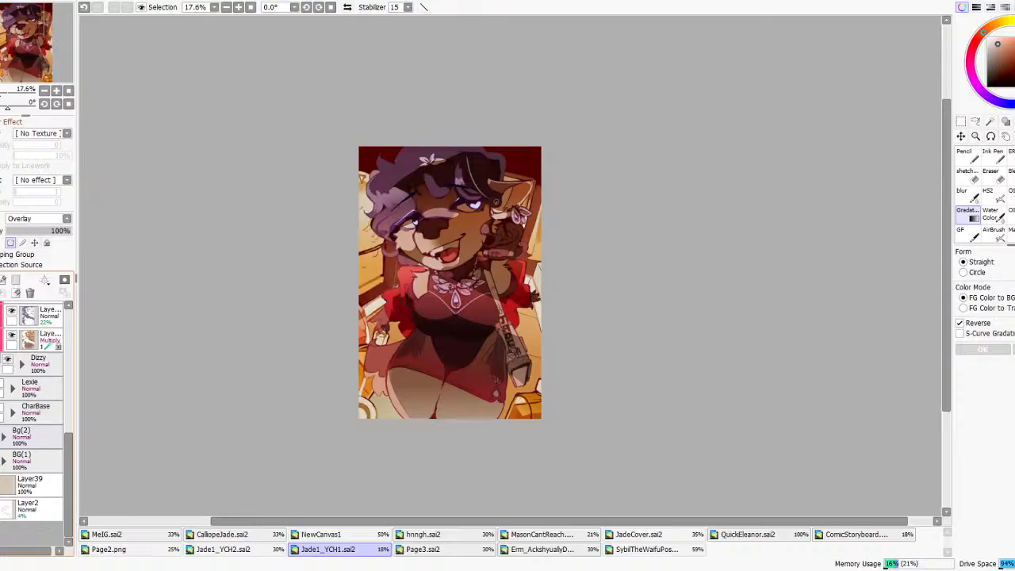
click(1, 433)
click(0, 456)
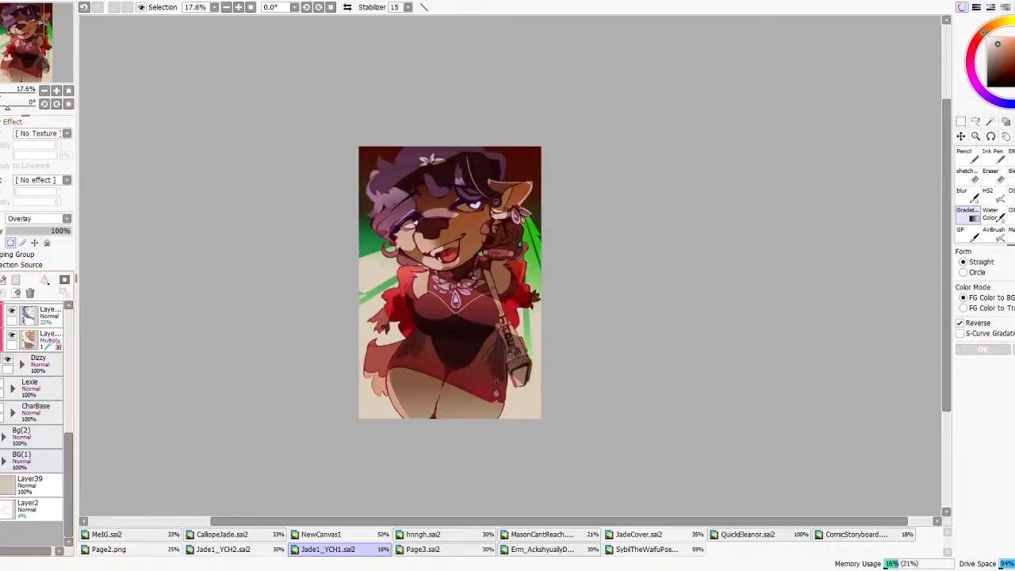
click(17, 460)
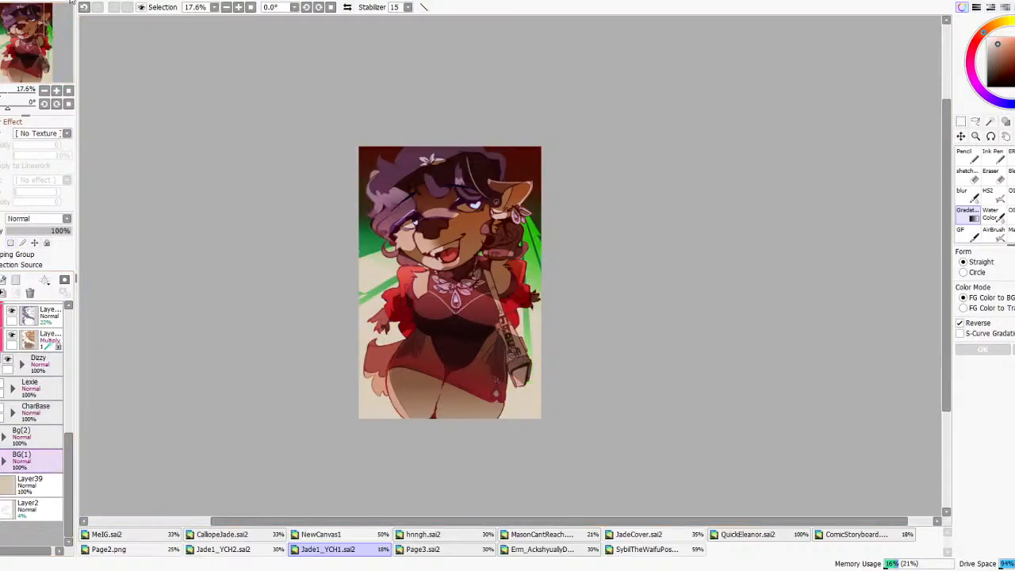
- Duplicate the BG(1) folder, flatten the copy into a single layer and move it directly below the inner Dizzy folder
click(83, 50)
click(3, 292)
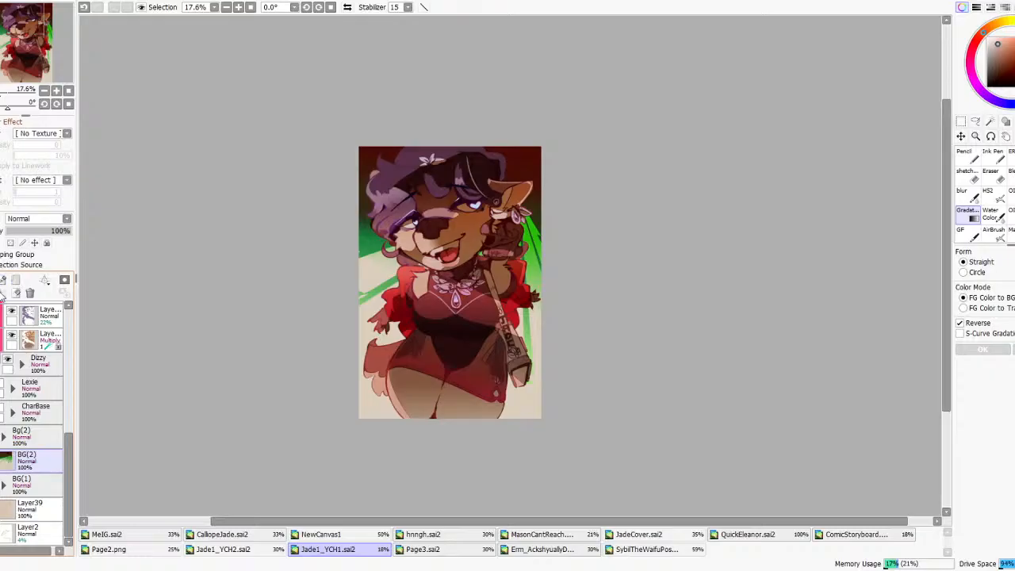
drag(47, 471, 49, 385)
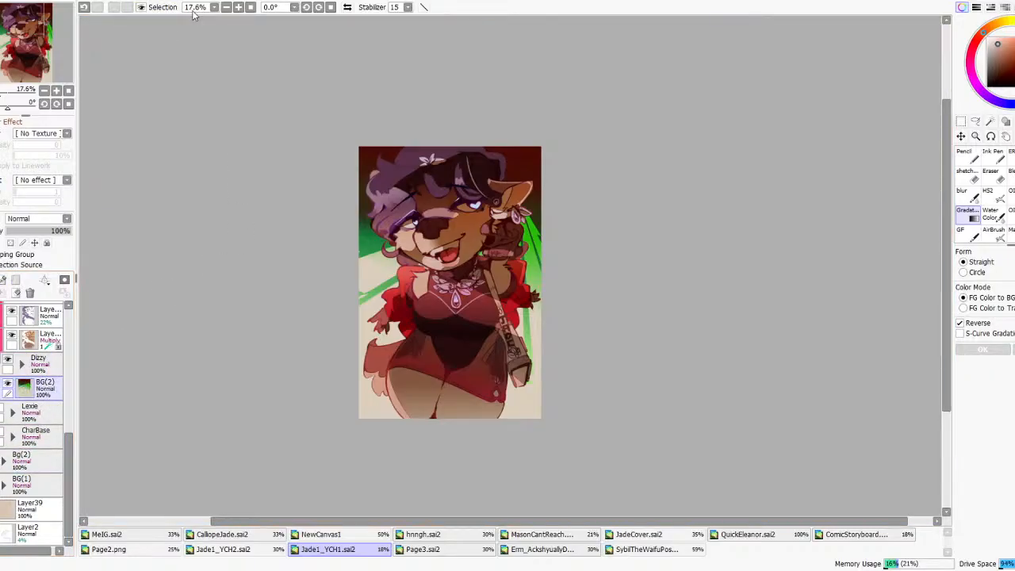
- Try shifting the flattened background's hue to blue and pink tones
click(298, 13)
drag(799, 355, 724, 330)
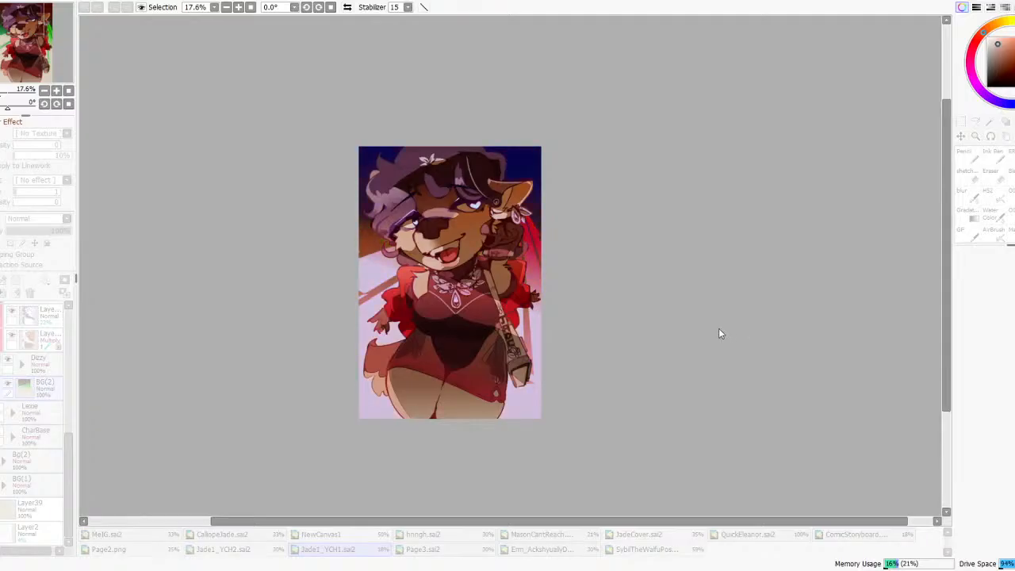
scroll(354, 268, up, 1)
drag(753, 334, 793, 344)
scroll(555, 280, up, 2)
scroll(585, 279, down, 2)
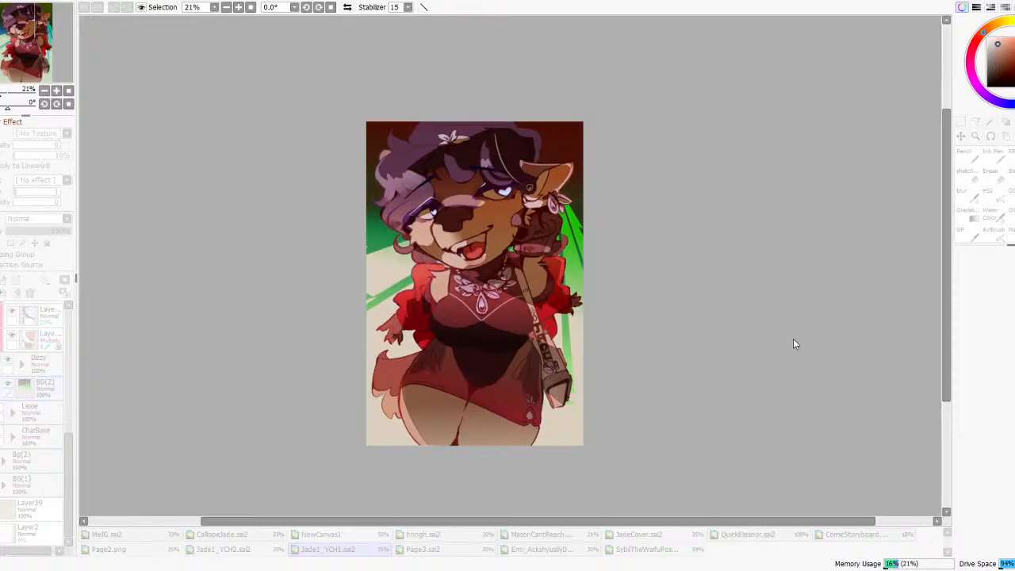
click(870, 410)
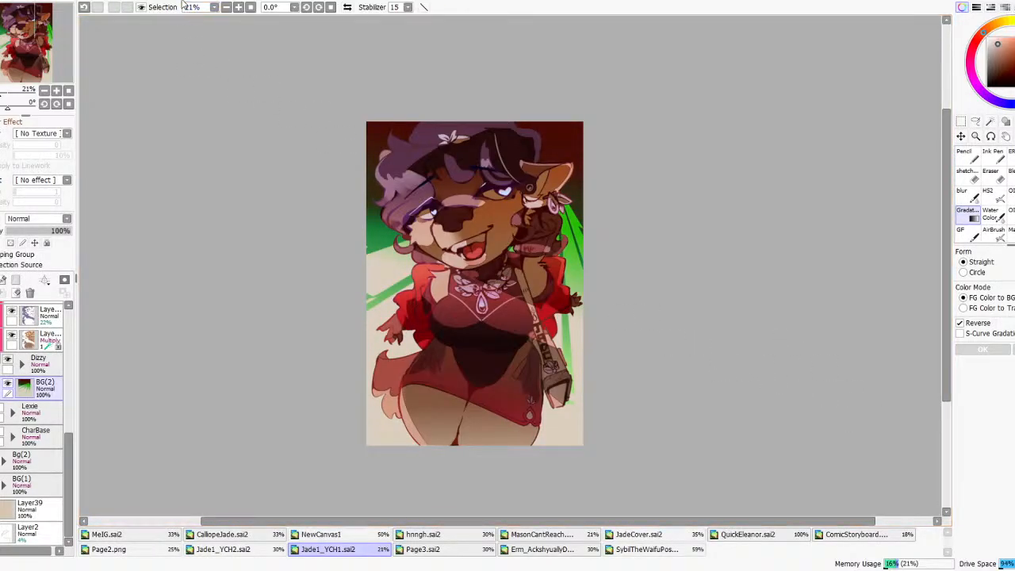
- Shift the flattened background's hue slightly to a magenta-purple top with yellow-green streaks and a pink base
click(311, 21)
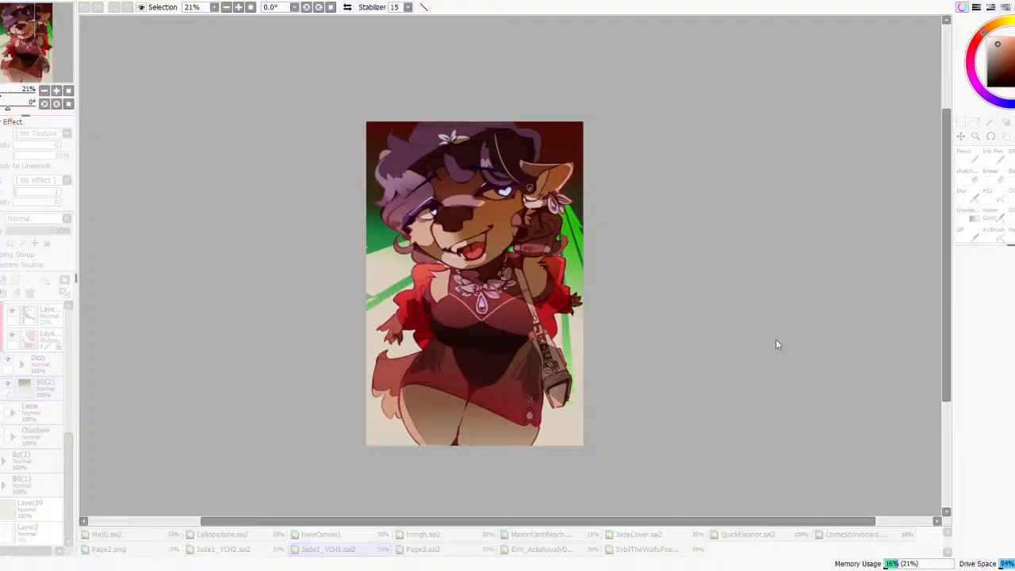
mouse_move(767, 338)
mouse_down()
mouse_move(750, 339)
mouse_move(774, 345)
mouse_up()
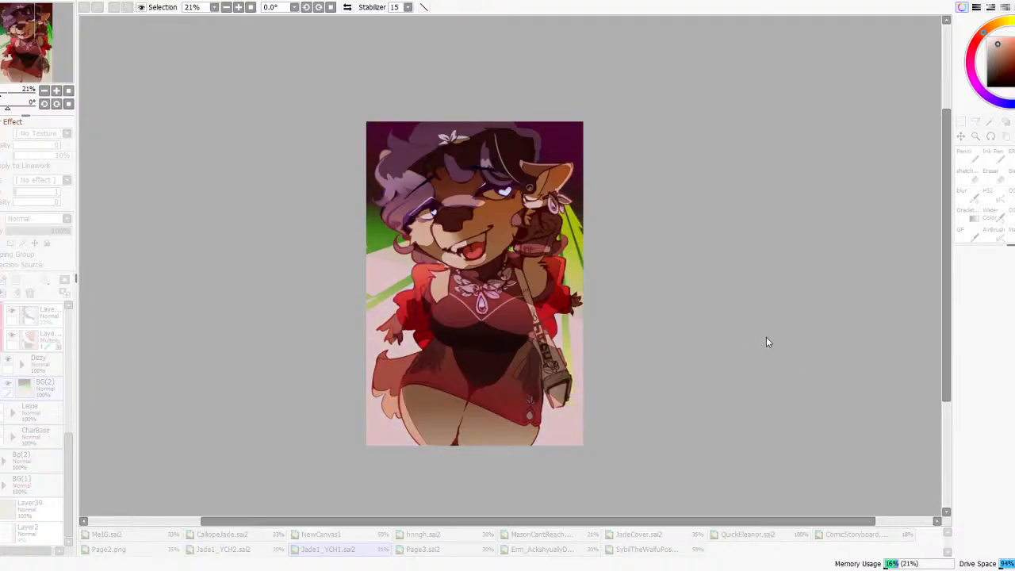
click(822, 411)
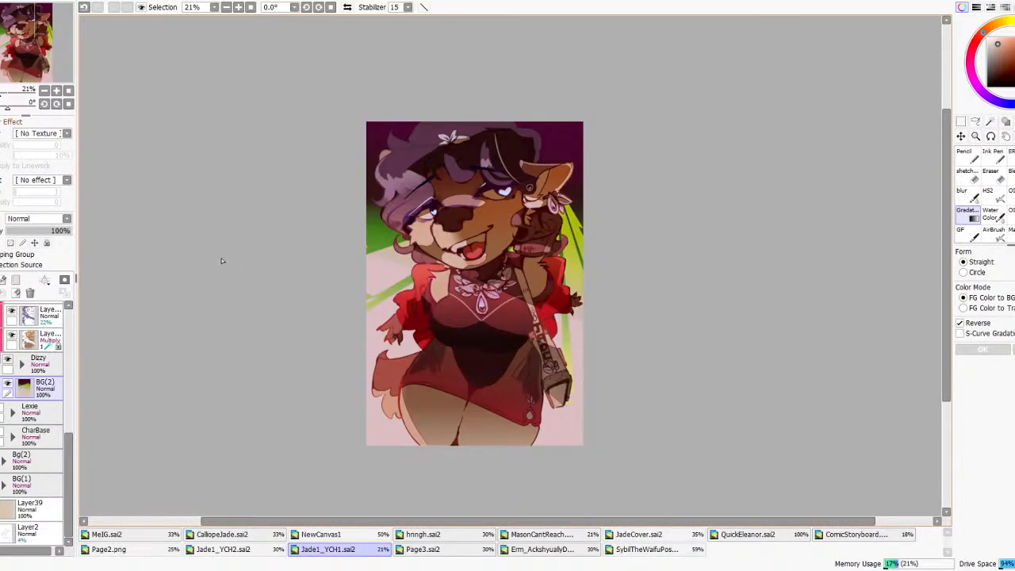
- Compare the hair with and without the Luminosity highlight layer, keep it shown and lower its opacity to 24%
scroll(48, 354, up, 3)
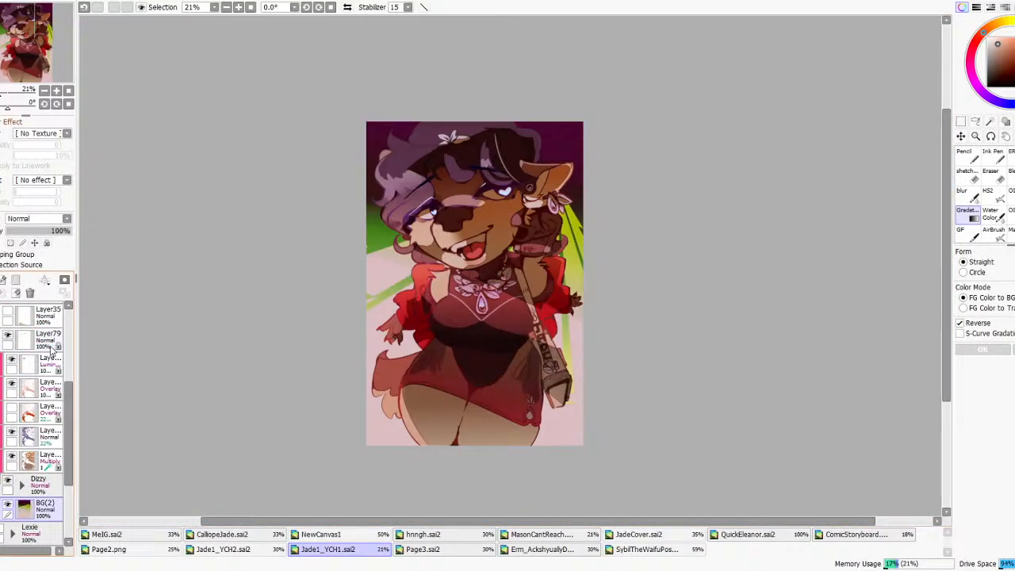
click(12, 362)
click(12, 362)
click(12, 362)
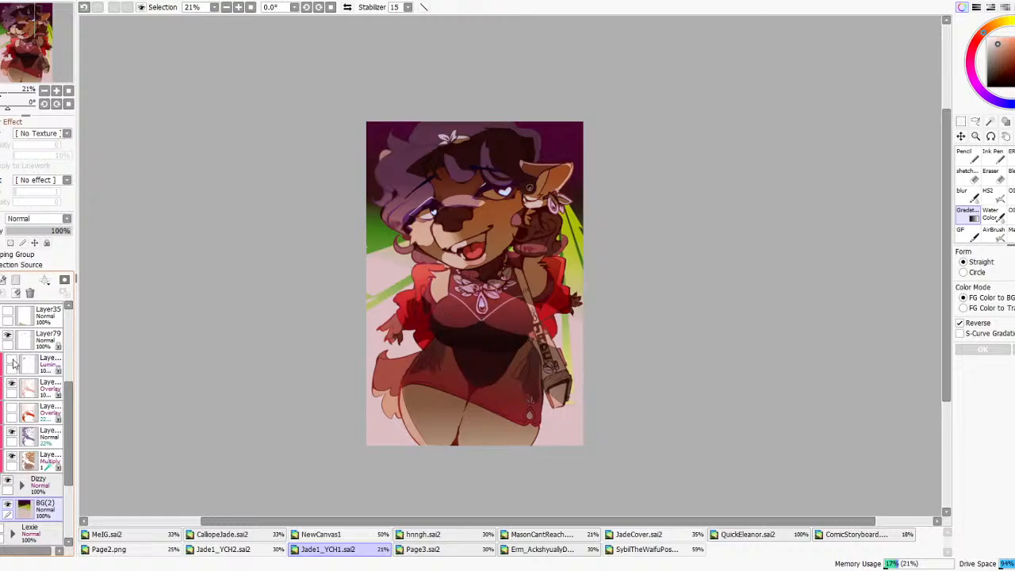
click(11, 360)
click(32, 363)
drag(22, 232, 20, 231)
scroll(416, 210, down, 2)
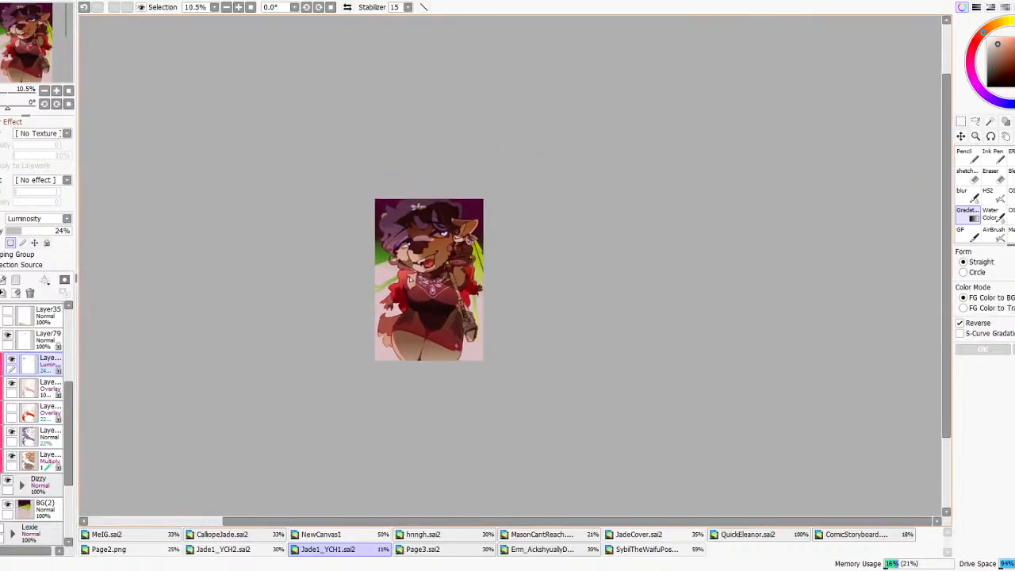
- Compare the eyes with Layer79 hidden and shown, keep it visible and select that layer
scroll(415, 210, up, 4)
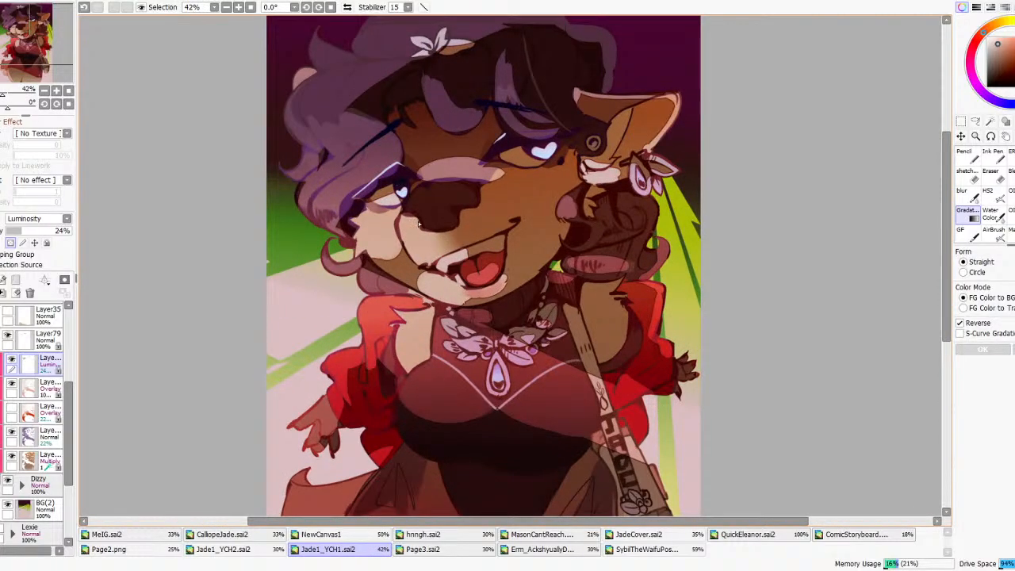
scroll(410, 223, up, 3)
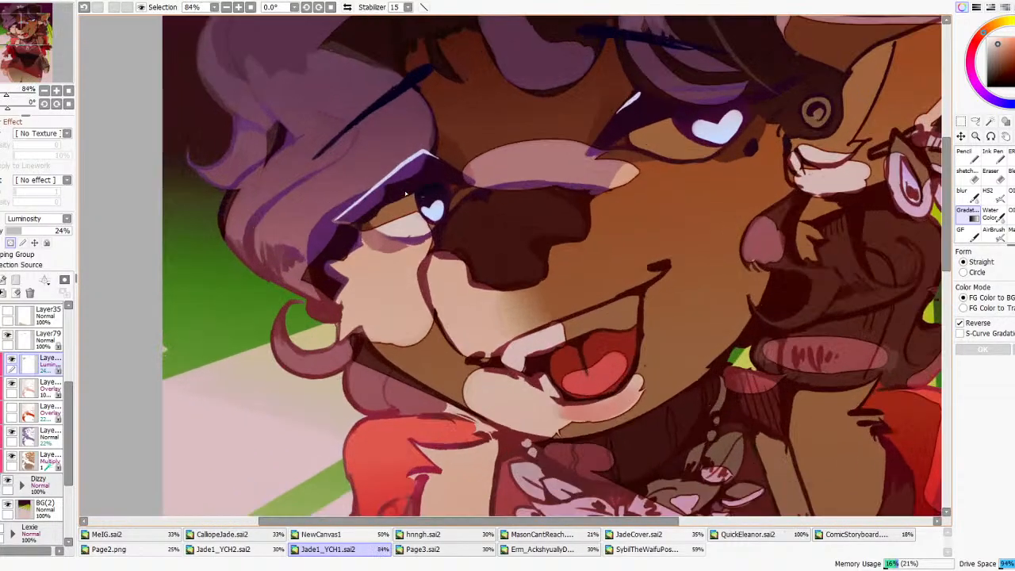
scroll(434, 206, down, 5)
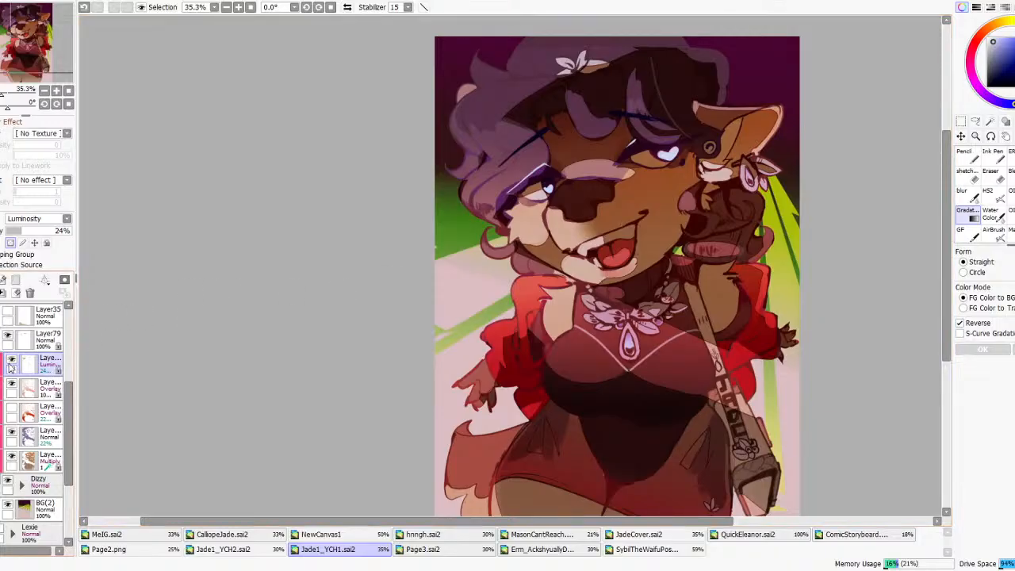
scroll(9, 408, up, 3)
click(10, 407)
click(9, 408)
click(25, 411)
click(5, 255)
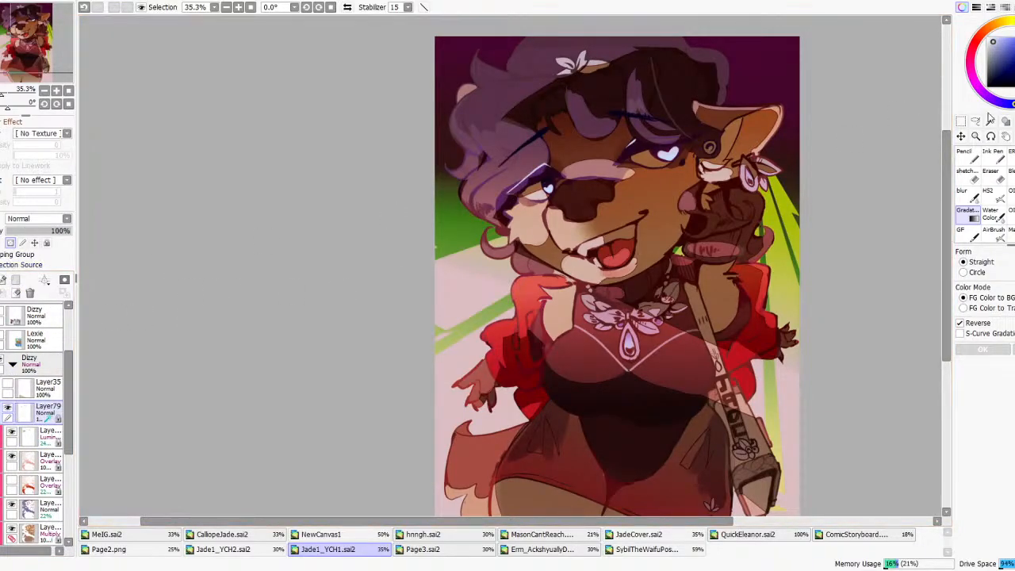
- Select the pale blue eye highlights by similar color and add a new layer above Layer79 for their glow
key(w)
scroll(638, 162, up, 2)
click(670, 167)
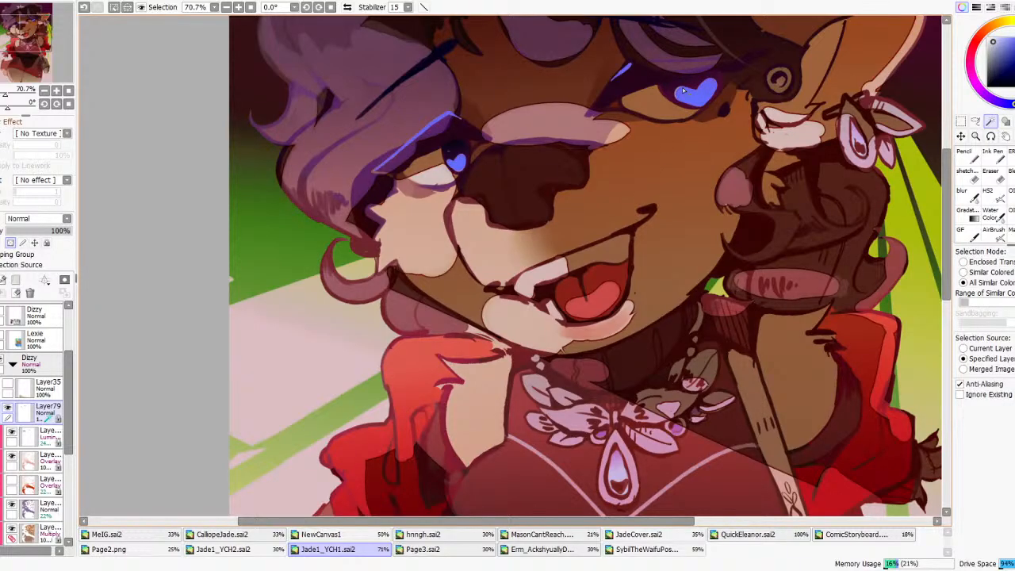
key(ctrl+d)
click(1, 279)
scroll(418, 214, down, 4)
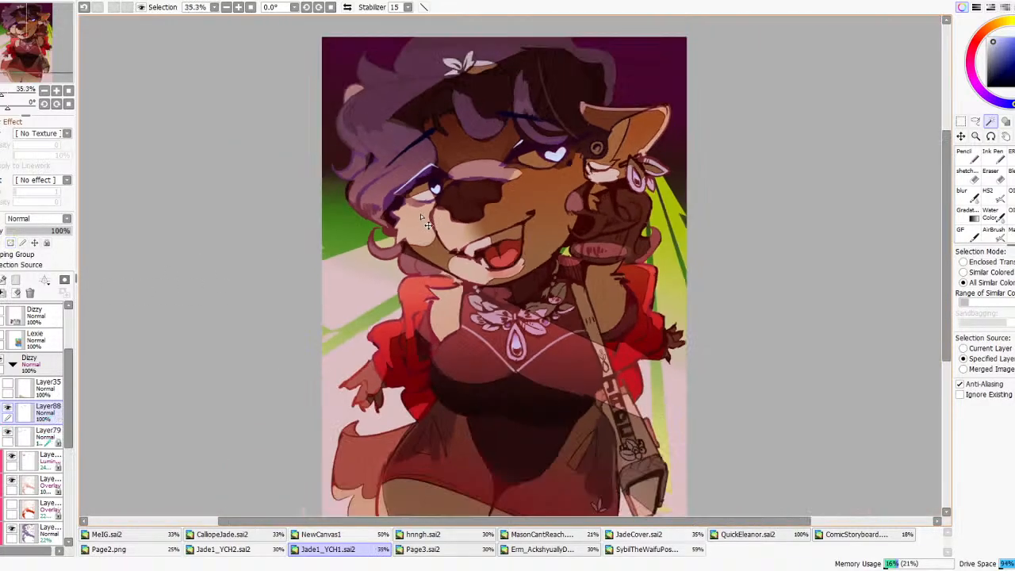
- Give the heart-shaped pupils and the eyelid highlight strokes a soft bluish glow on Layer88
scroll(418, 214, up, 1)
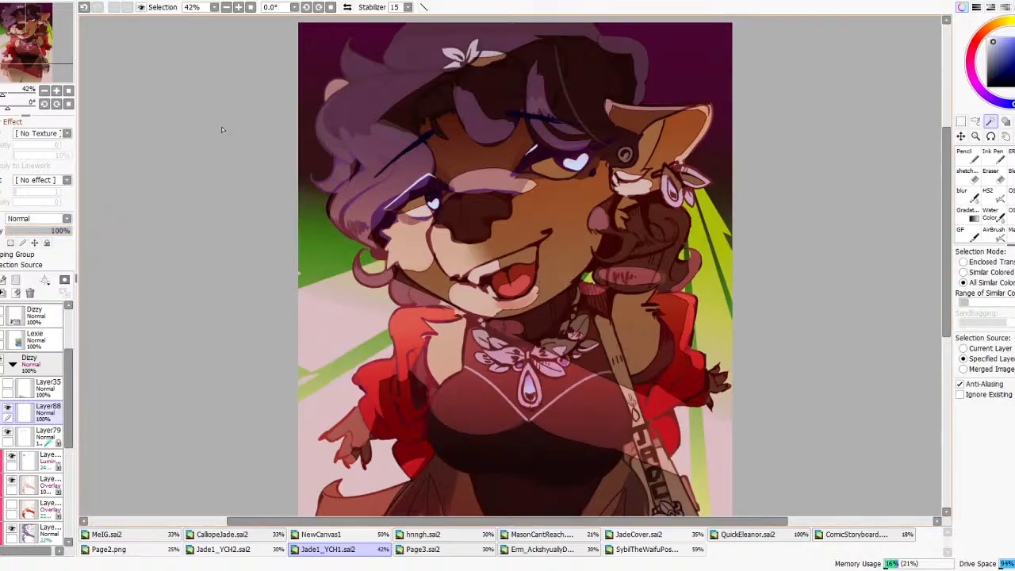
click(963, 156)
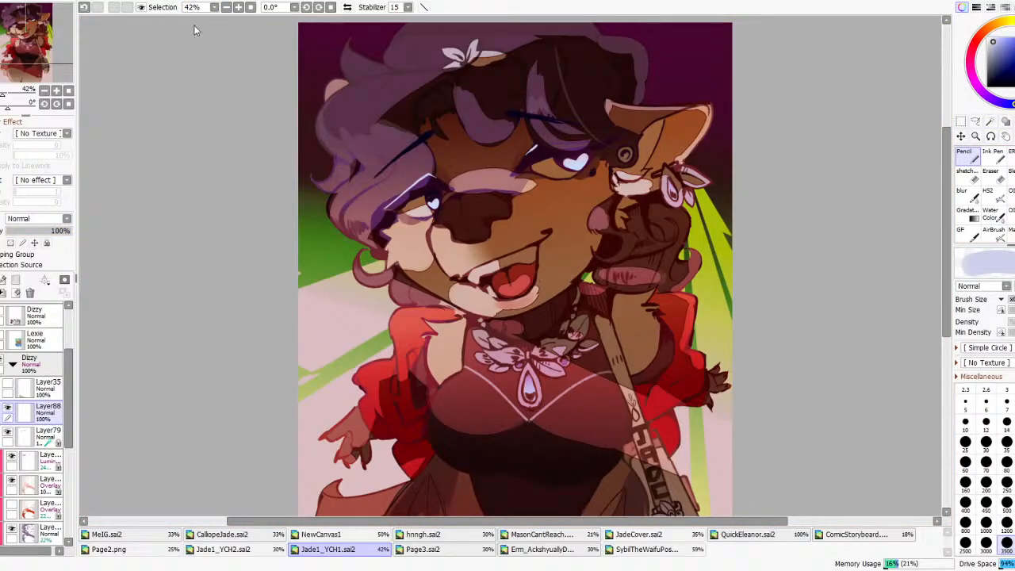
click(271, 28)
scroll(535, 162, up, 4)
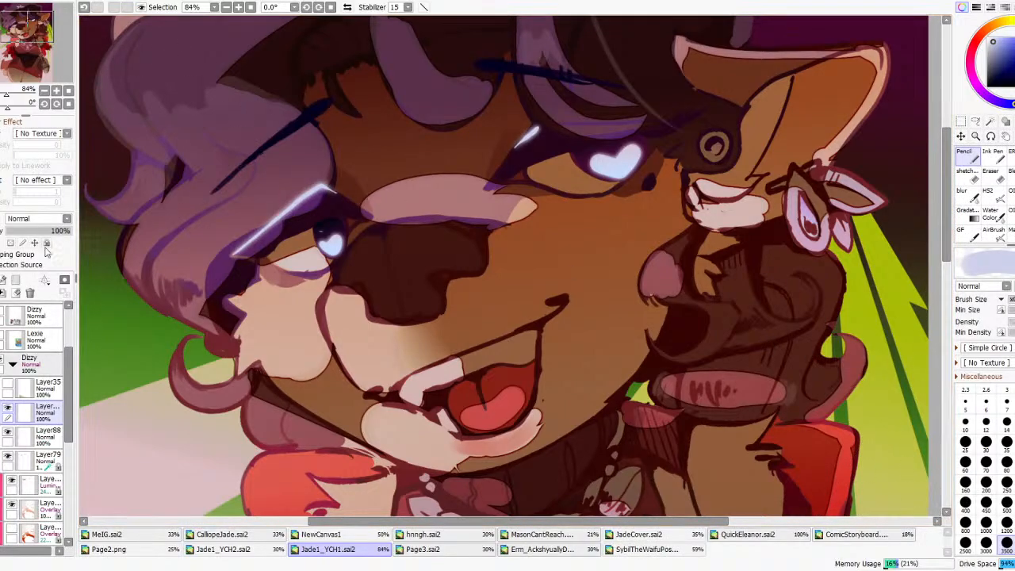
scroll(475, 153, down, 4)
scroll(475, 153, up, 2)
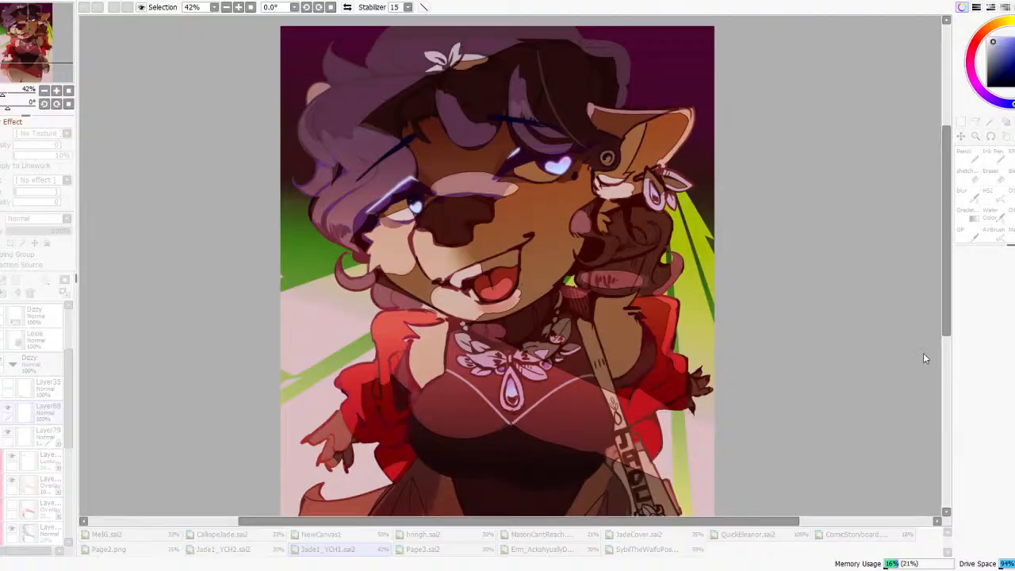
scroll(773, 367, down, 5)
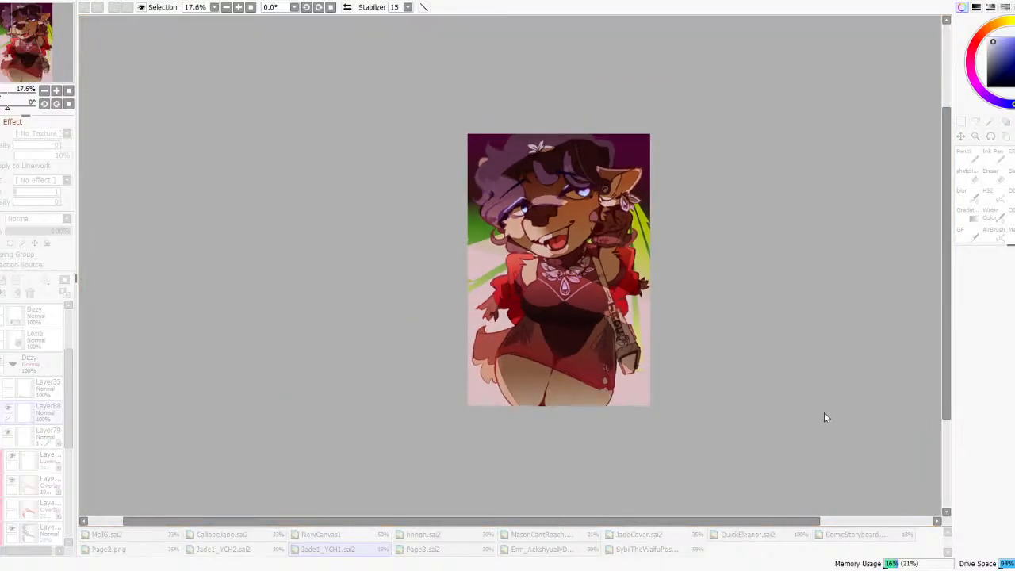
scroll(495, 236, up, 7)
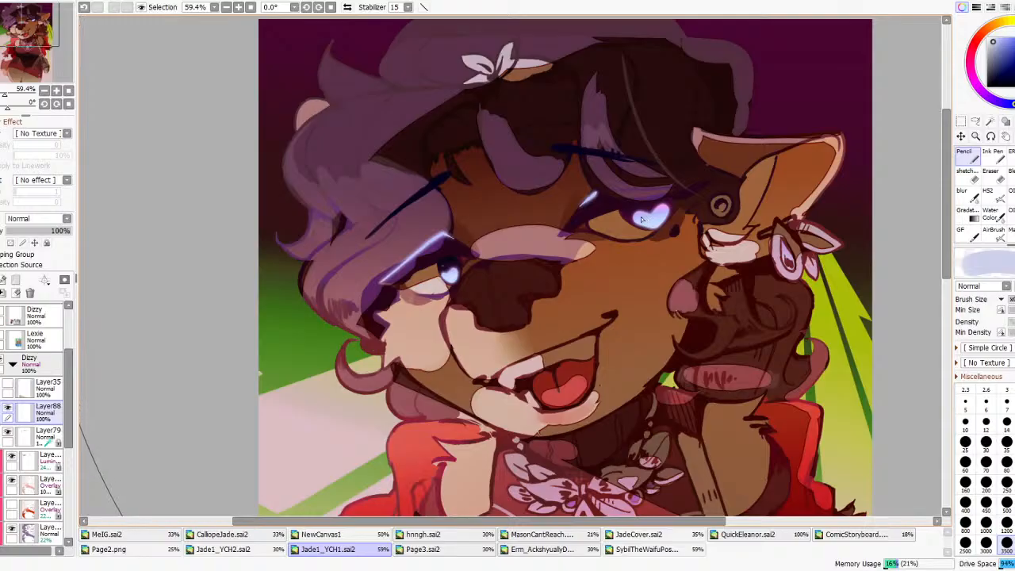
- Pick a magenta-purple, add a layer below Layer79 and paint the irises around the heart pupils with the Ink Pen at size 80
right_click(645, 212)
click(1012, 62)
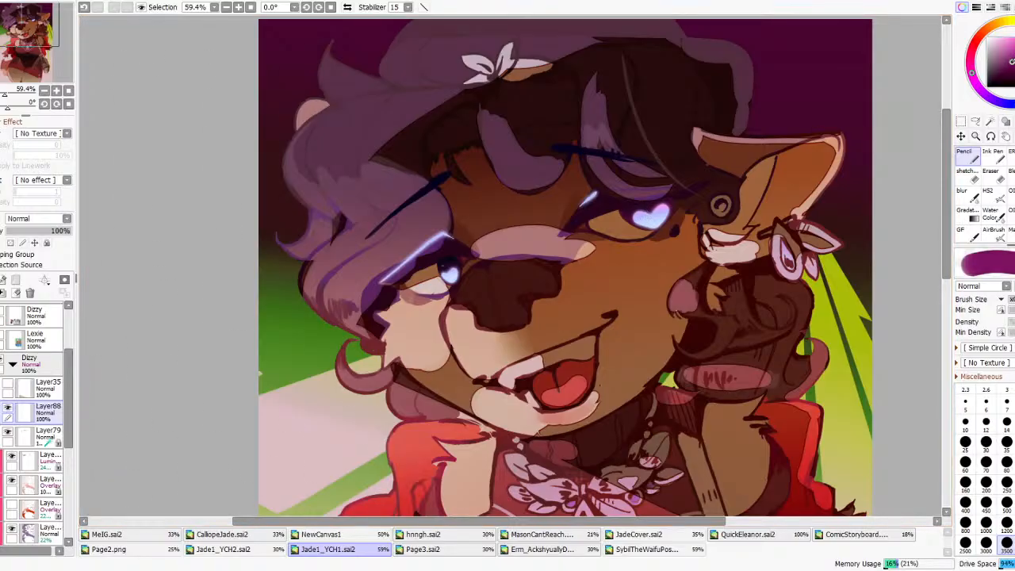
click(999, 157)
click(47, 438)
click(11, 430)
click(10, 431)
click(33, 466)
click(0, 280)
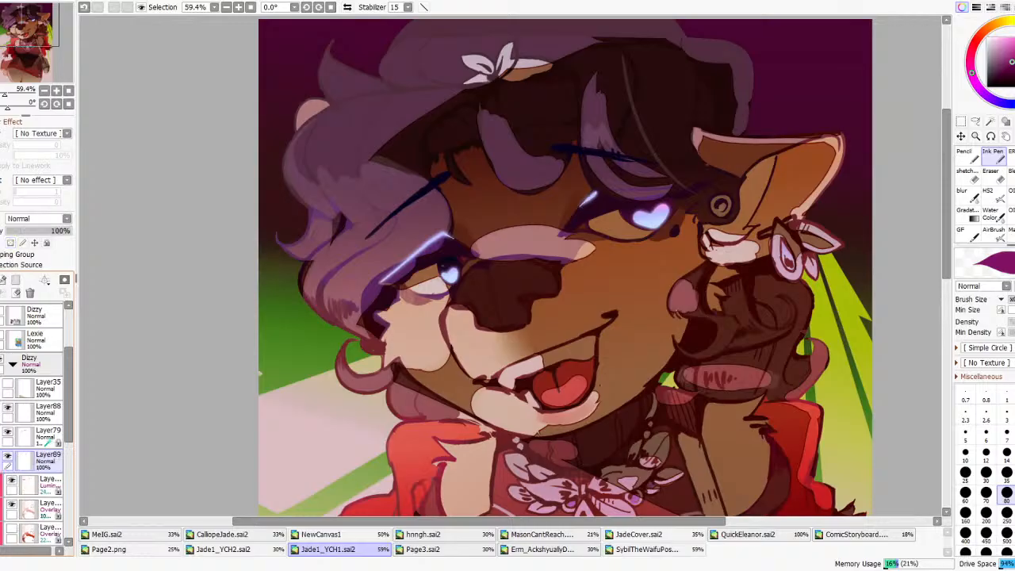
mouse_move(644, 221)
mouse_down()
mouse_move(632, 216)
mouse_move(664, 210)
mouse_up()
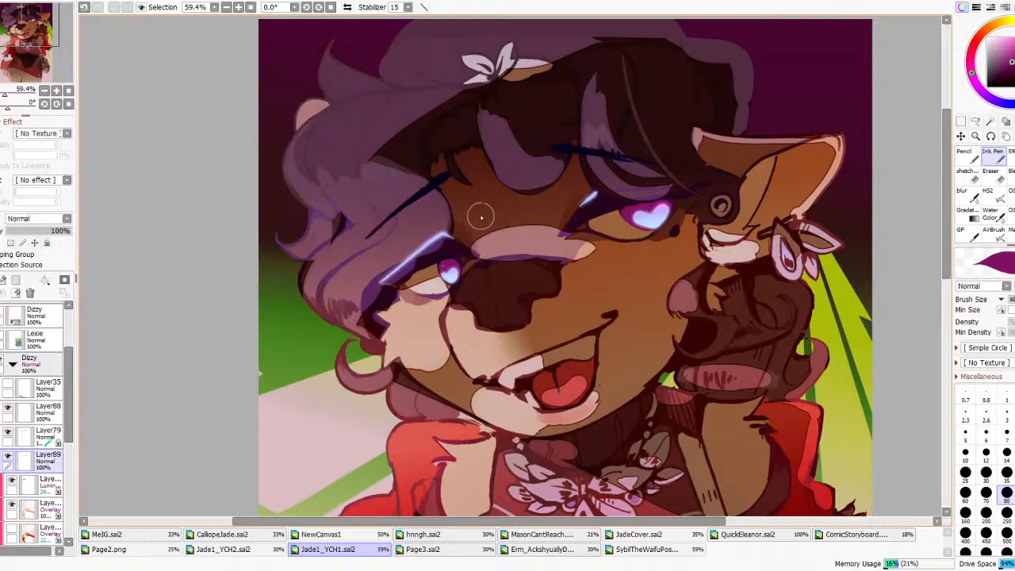
- Lower the magenta iris layer's opacity to 60%
scroll(516, 215, down, 3)
mouse_move(62, 231)
mouse_down()
mouse_move(35, 230)
mouse_move(44, 231)
mouse_up()
scroll(539, 179, up, 4)
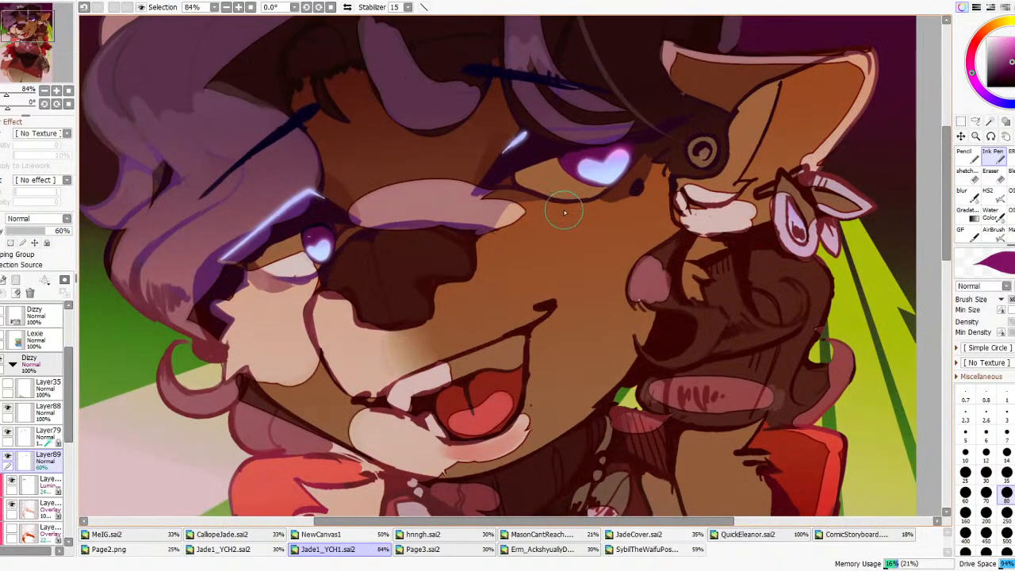
- Try brightening the eye whites around the irises with the Water Color brush
click(997, 219)
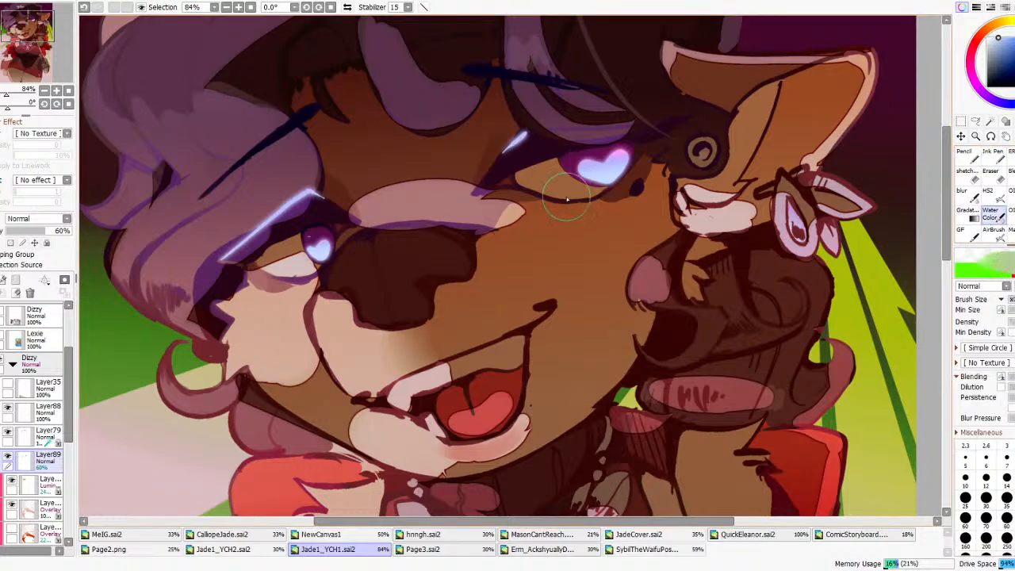
mouse_move(569, 184)
mouse_down()
mouse_move(529, 176)
mouse_move(544, 167)
mouse_move(581, 187)
mouse_move(558, 180)
mouse_up()
scroll(585, 146, down, 6)
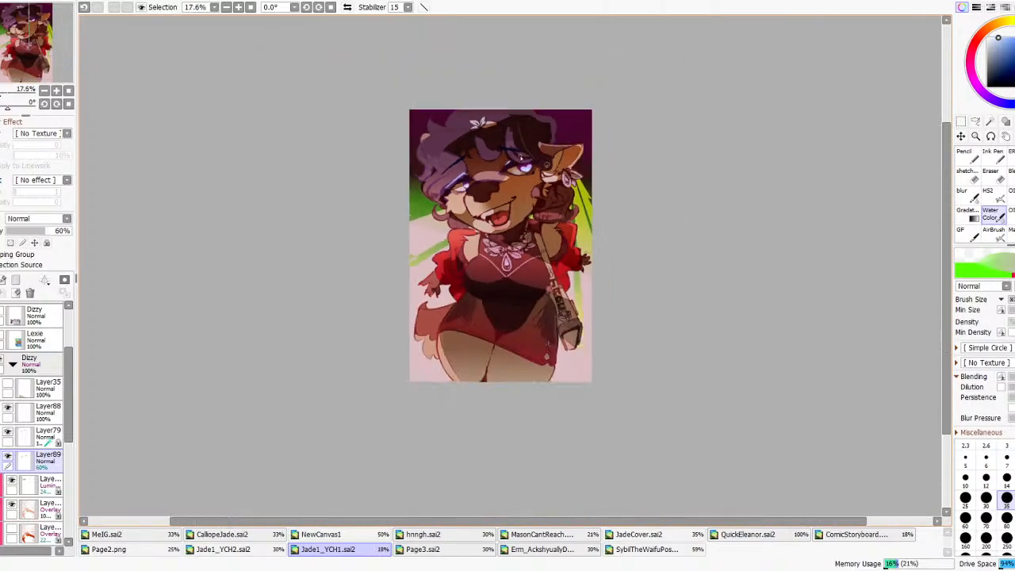
scroll(523, 150, down, 3)
scroll(464, 183, up, 8)
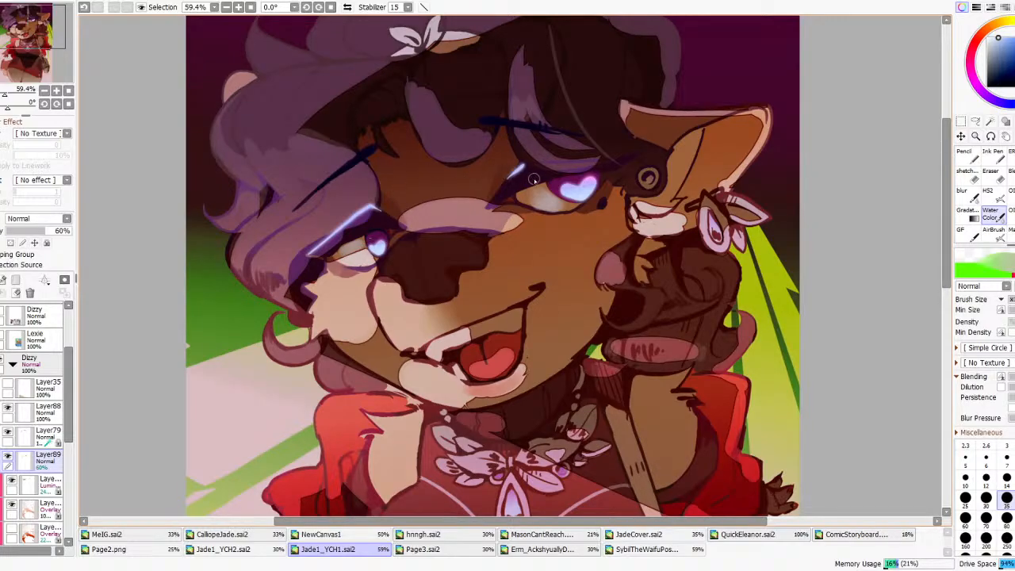
scroll(535, 179, down, 4)
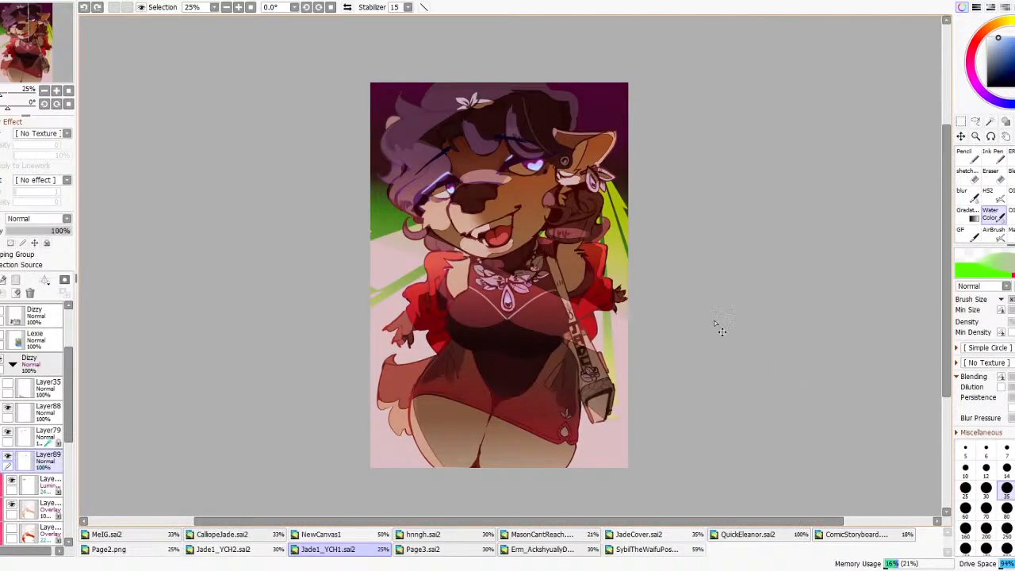
- Set the iris layer to 100% opacity, lock its transparency and recolor the irises with a reversed straight gradient
click(70, 231)
click(12, 243)
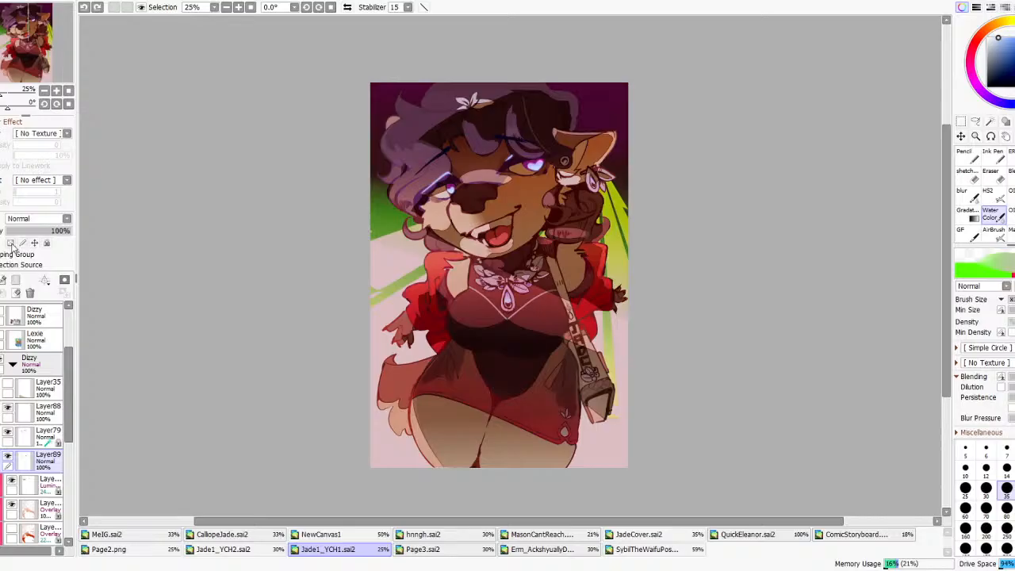
scroll(559, 163, up, 8)
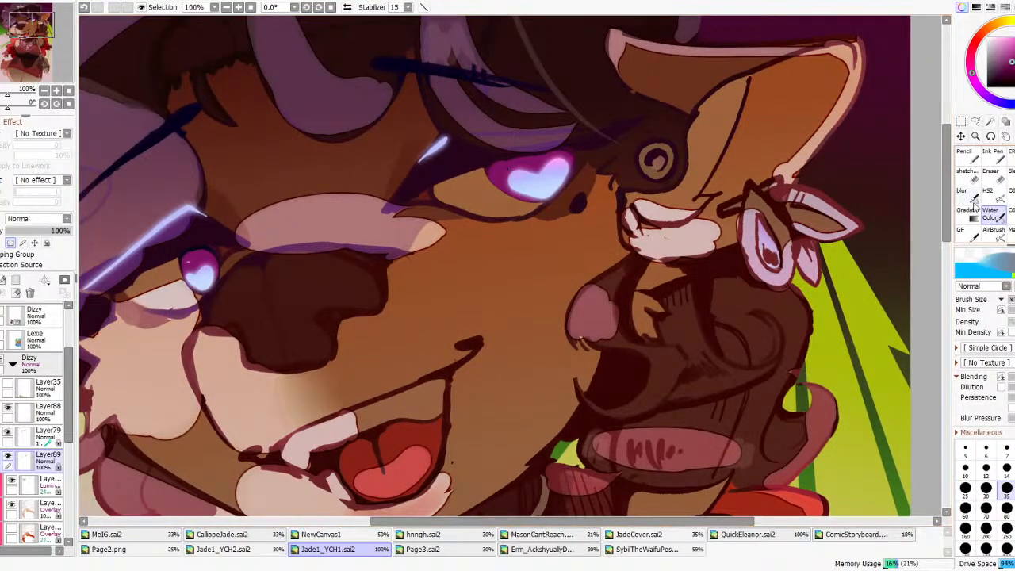
click(967, 212)
drag(459, 226, 443, 172)
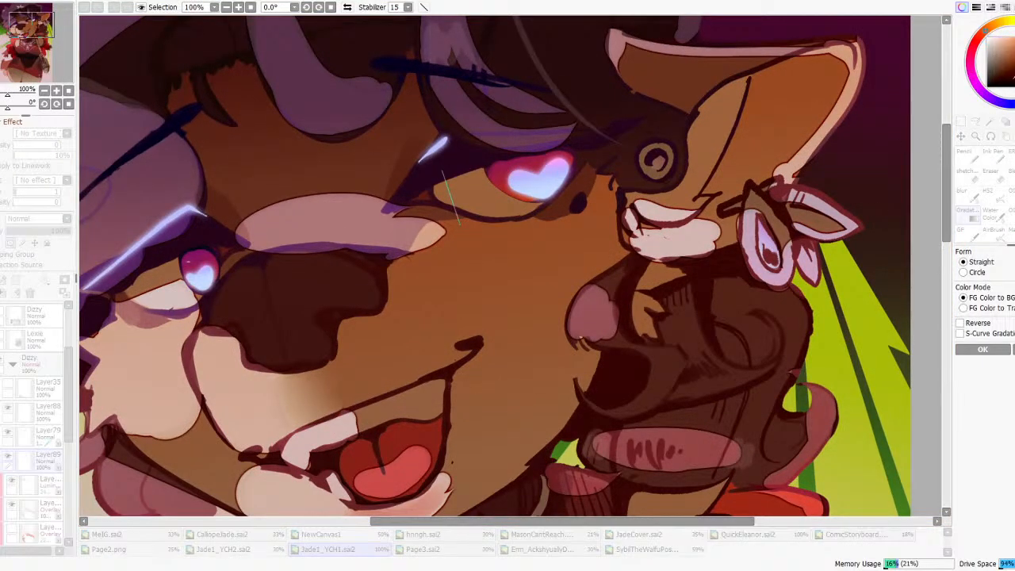
click(960, 323)
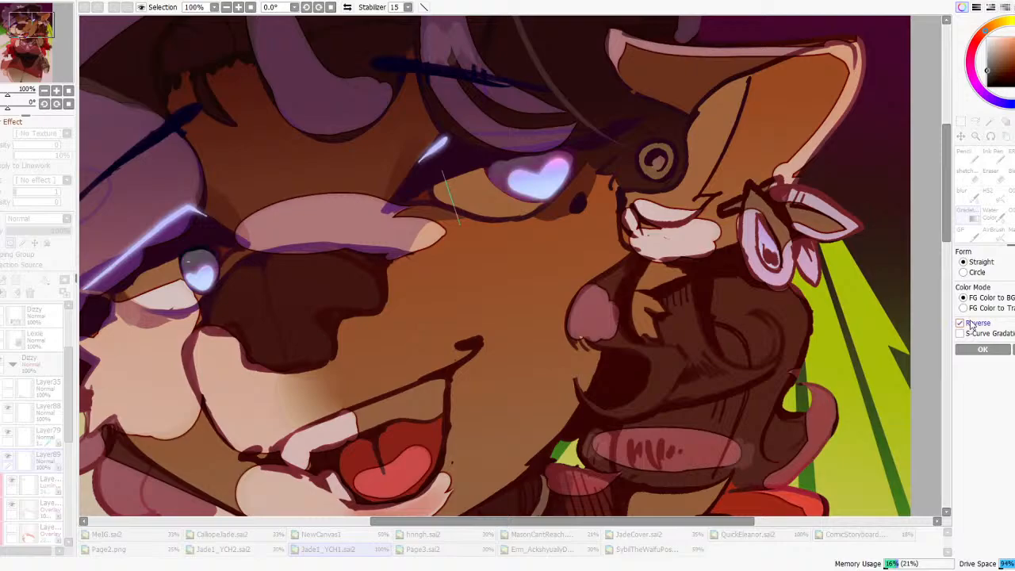
mouse_move(459, 226)
mouse_down()
mouse_move(462, 236)
mouse_move(459, 228)
mouse_up()
scroll(591, 191, down, 7)
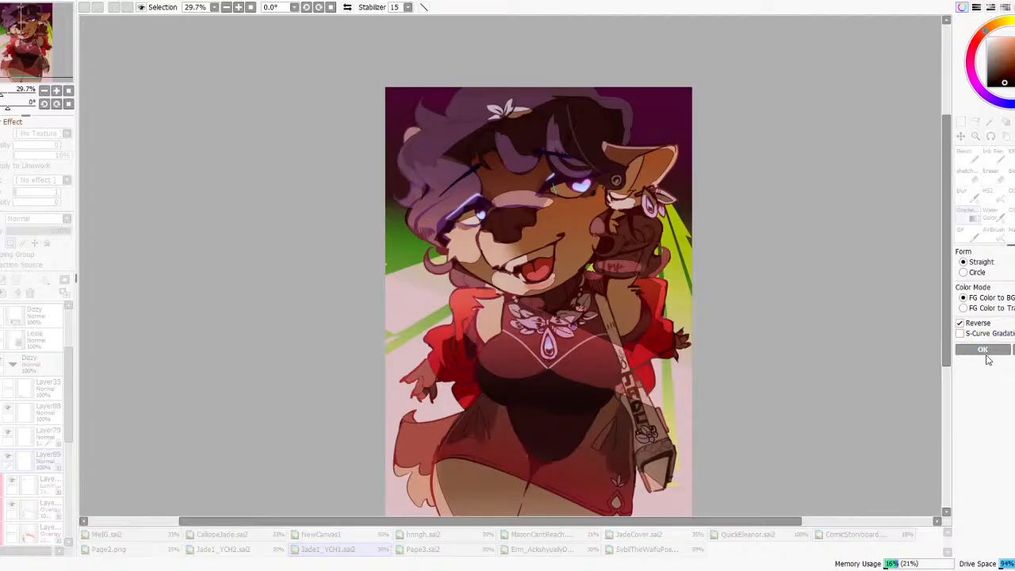
click(984, 352)
scroll(595, 236, down, 1)
scroll(593, 233, down, 2)
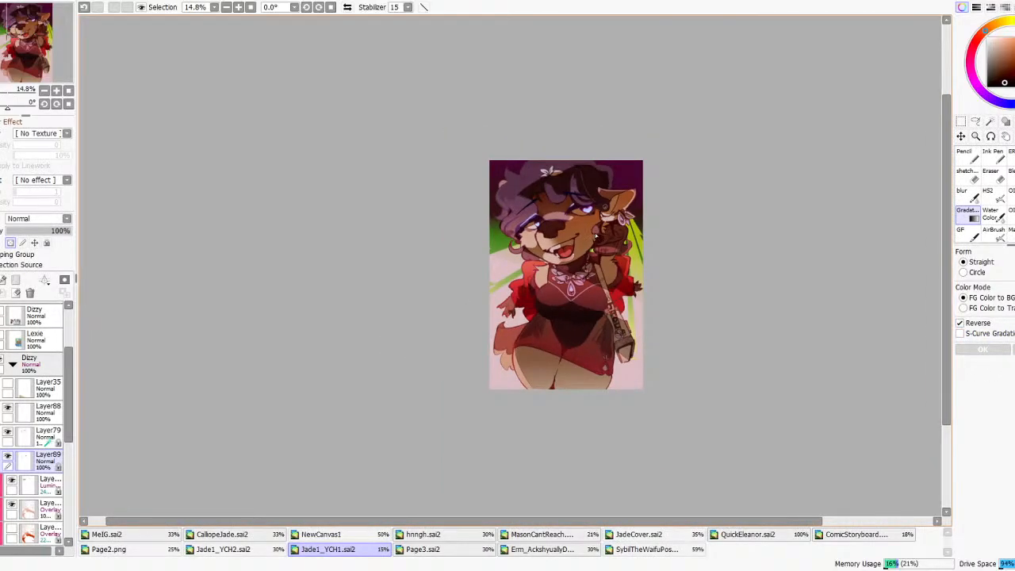
- Compare the character with and without the Multiply shading layer, keep it shown and turn off its transparency lock
scroll(596, 236, up, 2)
scroll(35, 428, down, 3)
click(12, 483)
click(11, 482)
click(11, 481)
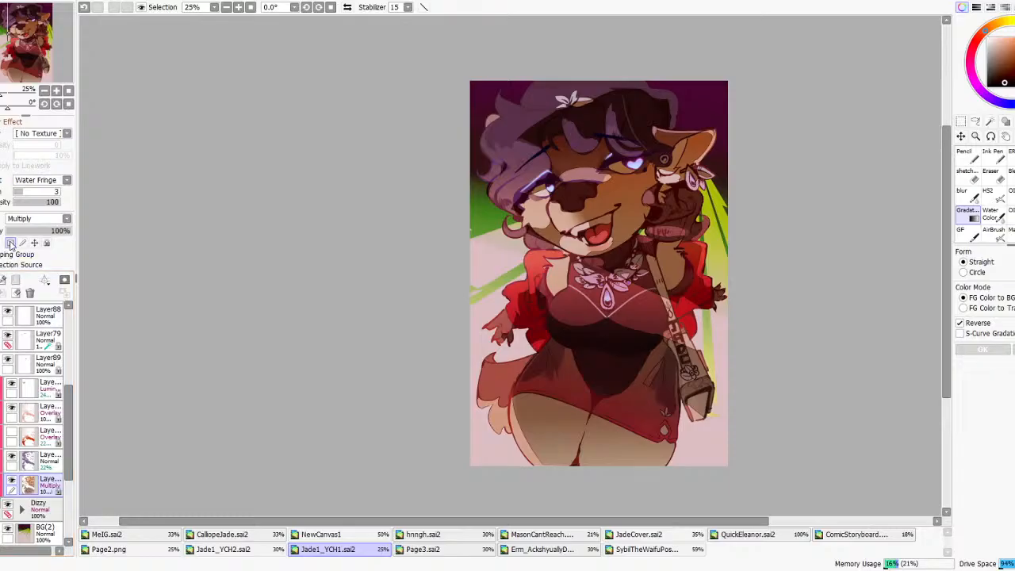
- Softly erase the Multiply shading over the hair, face and lower body with a size 1000 soft brush
click(1010, 174)
click(1011, 154)
drag(510, 220, 481, 172)
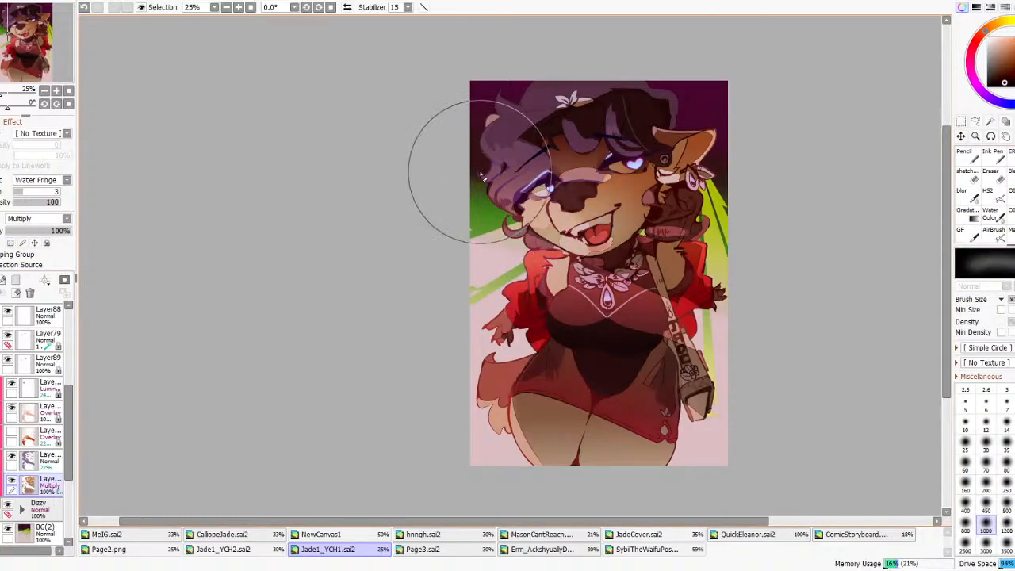
scroll(653, 184, down, 3)
scroll(654, 187, up, 2)
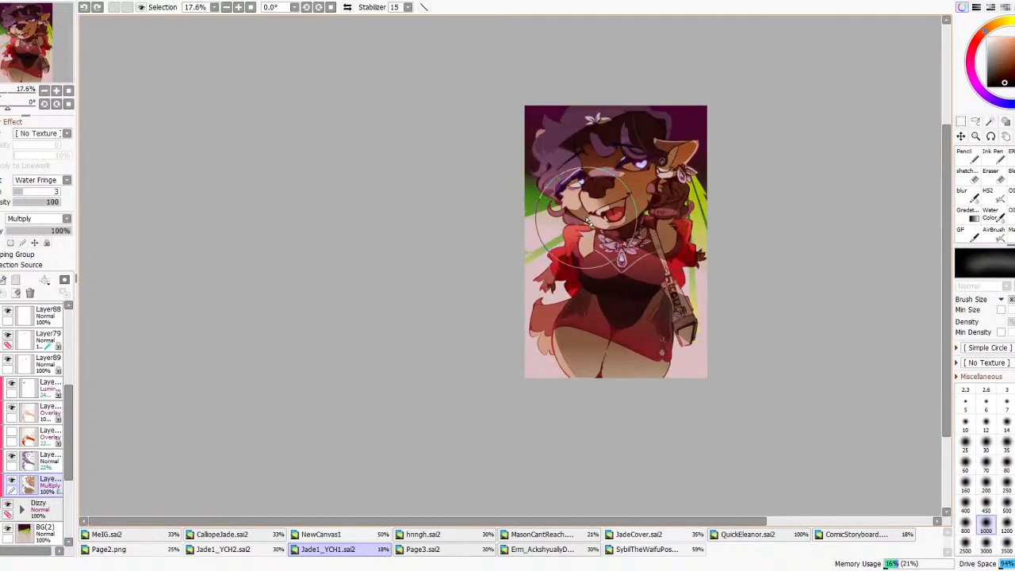
drag(646, 189, 630, 185)
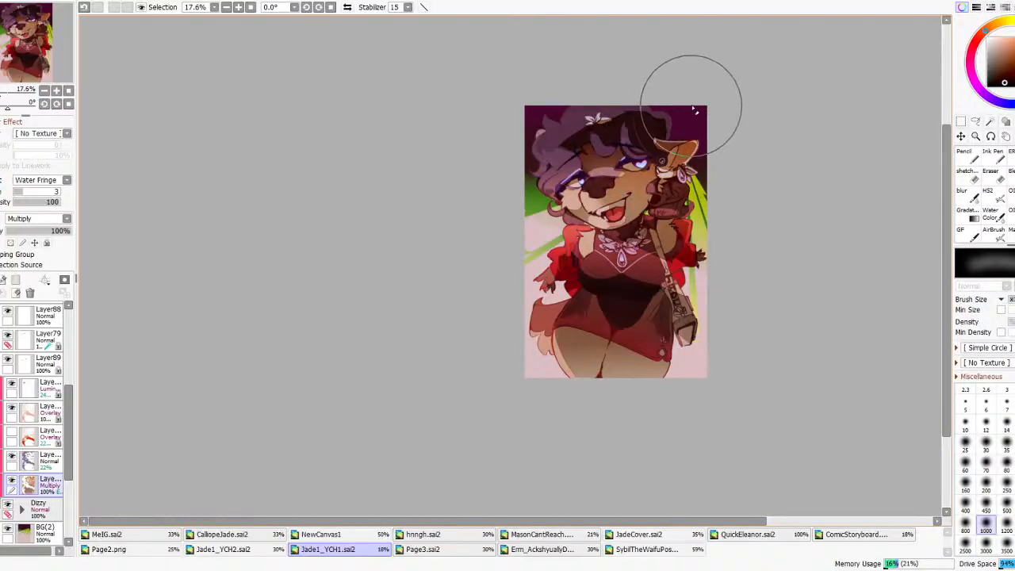
mouse_move(626, 290)
mouse_down()
mouse_move(677, 308)
mouse_move(673, 317)
mouse_up()
drag(671, 220, 671, 209)
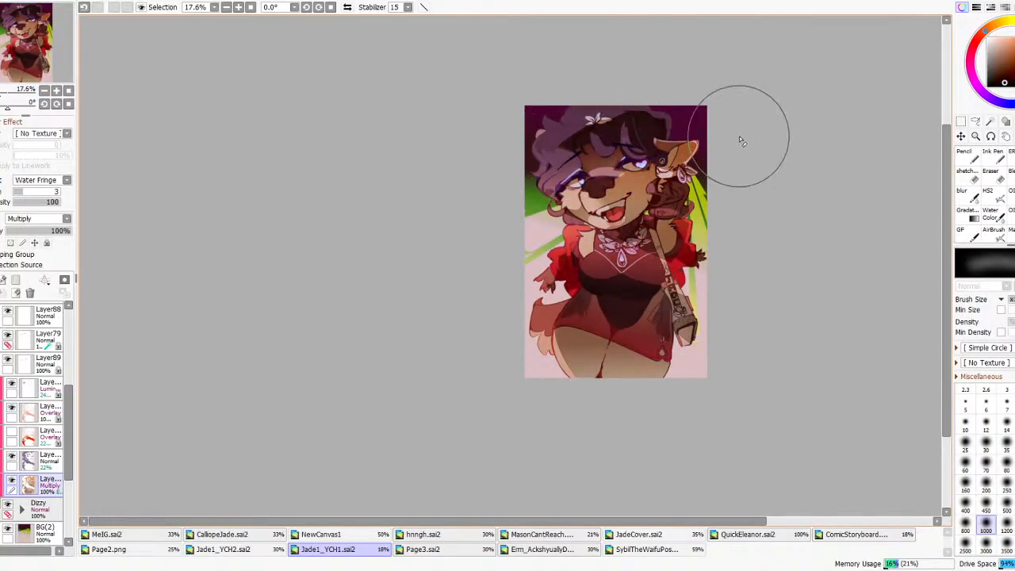
scroll(738, 138, down, 2)
scroll(733, 130, up, 1)
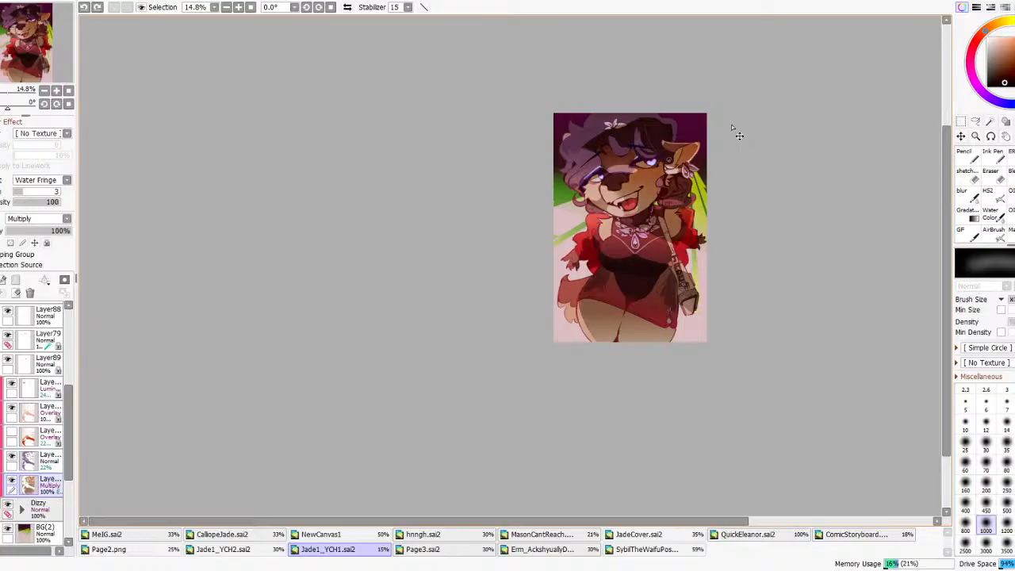
scroll(738, 135, up, 4)
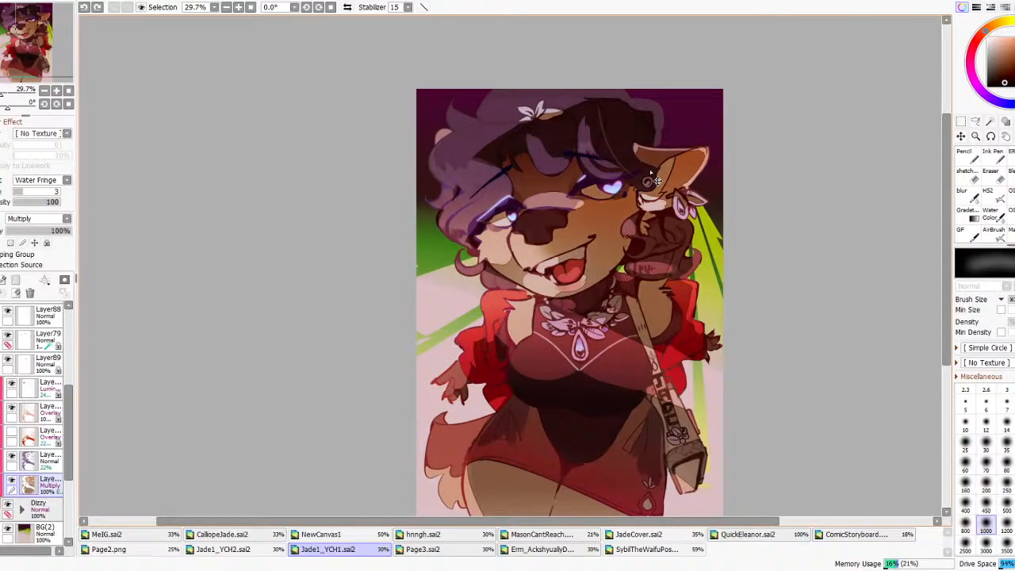
scroll(648, 173, down, 4)
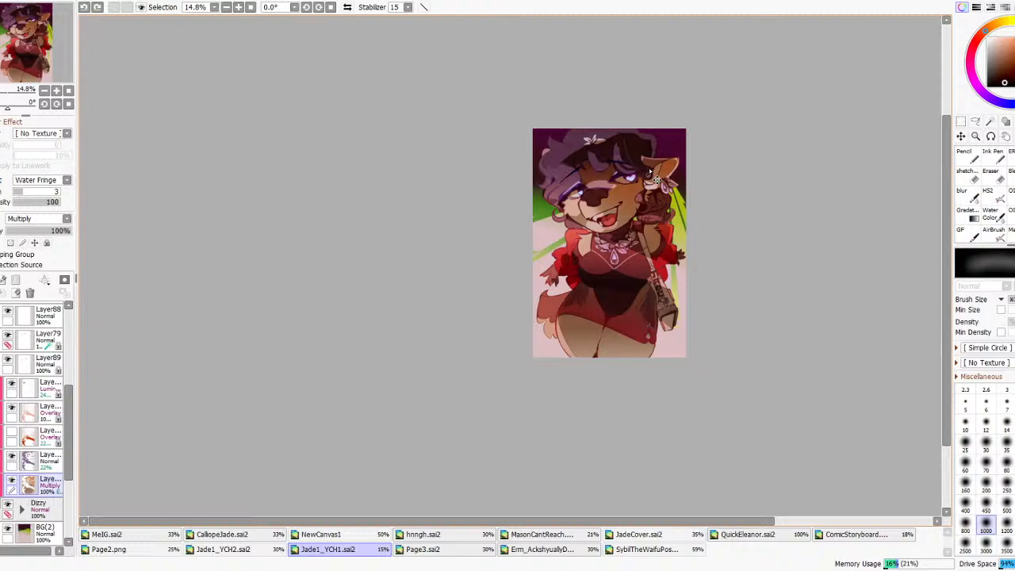
scroll(648, 172, up, 3)
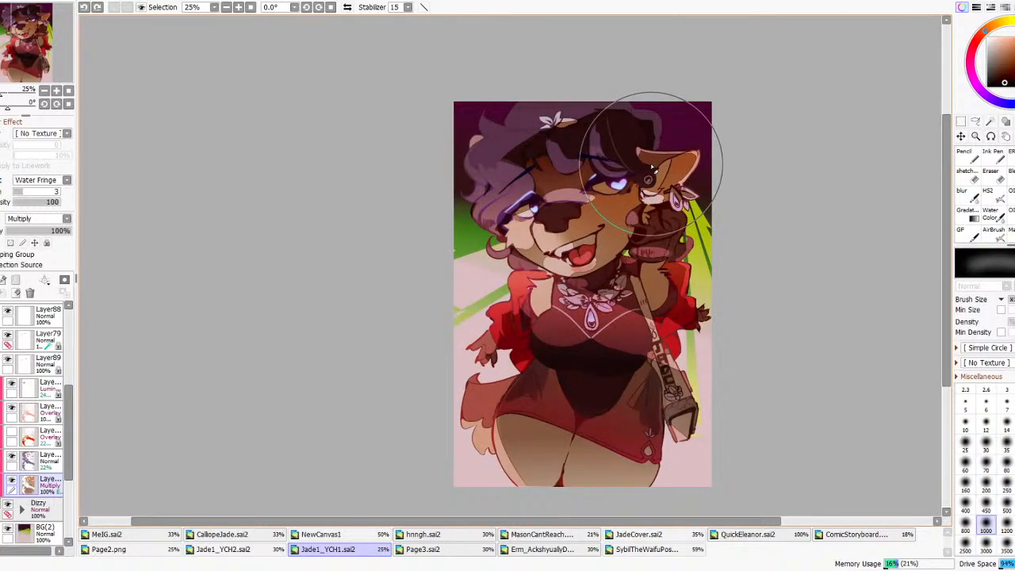
- Sample the light blue eyelid highlight, choose the HS2 brush and add a new layer above Layer35 in the Dizzy folder
scroll(524, 166, up, 3)
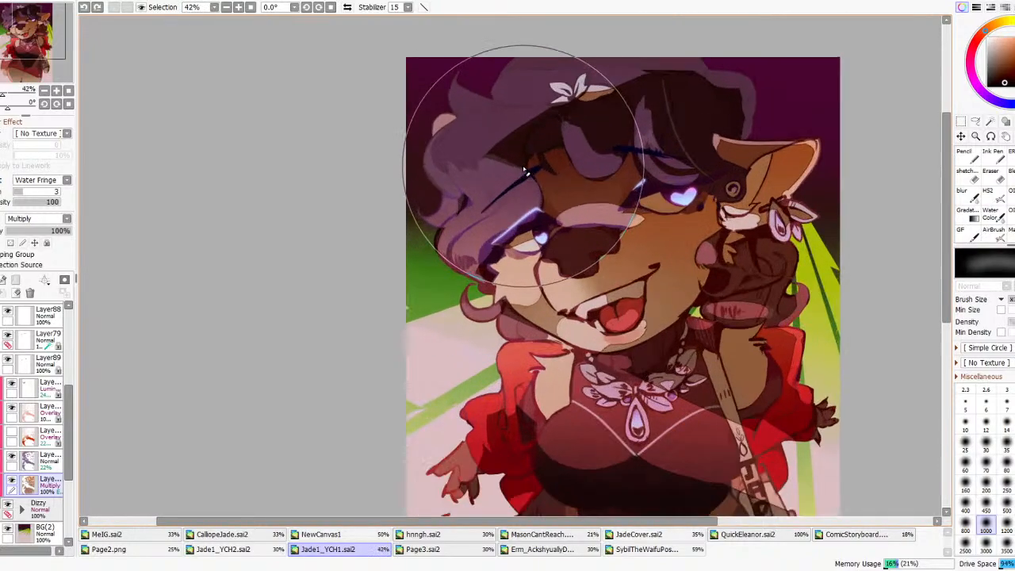
right_click(527, 214)
click(994, 196)
scroll(1, 364, up, 2)
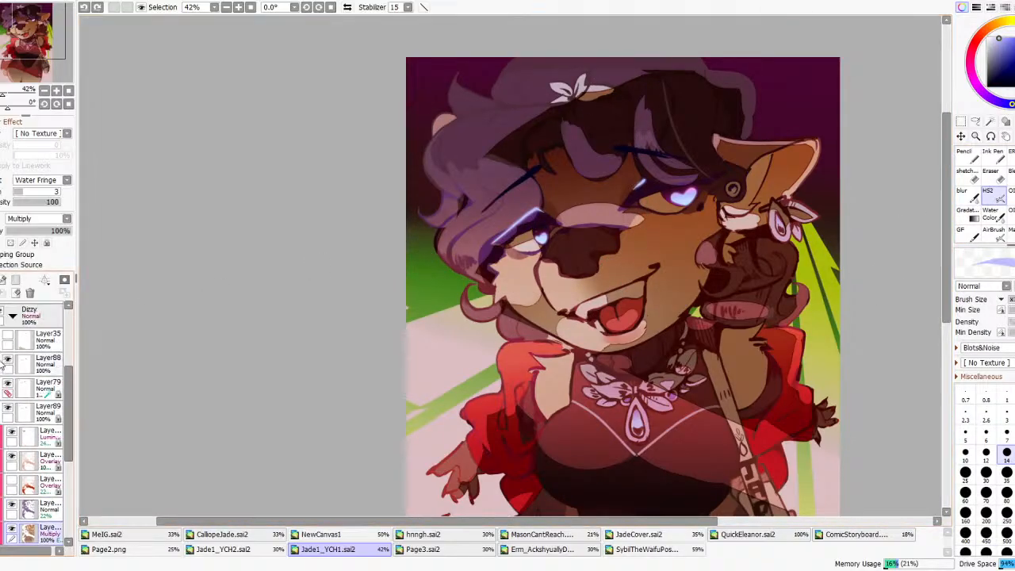
scroll(1, 364, up, 1)
click(32, 364)
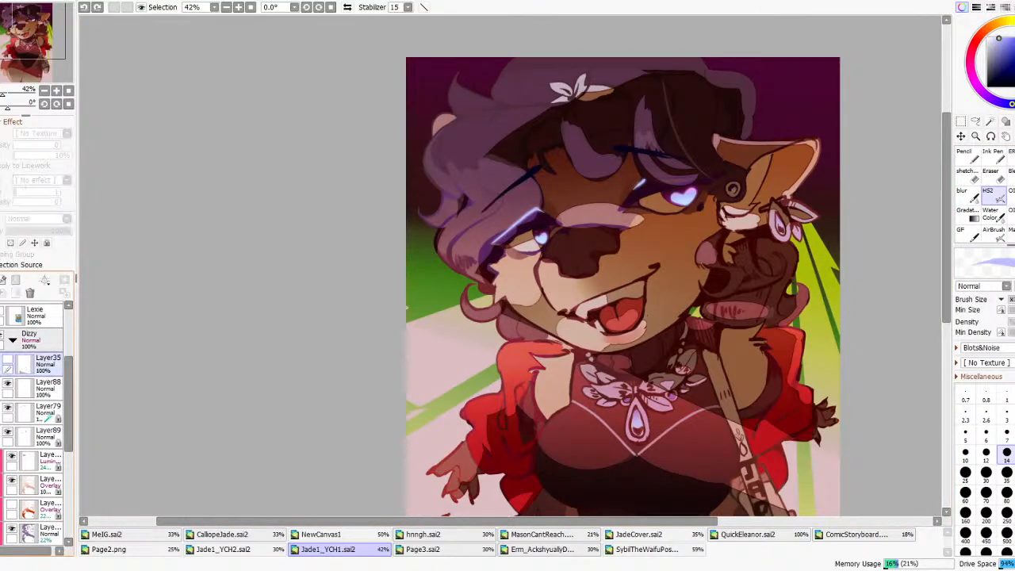
click(1, 279)
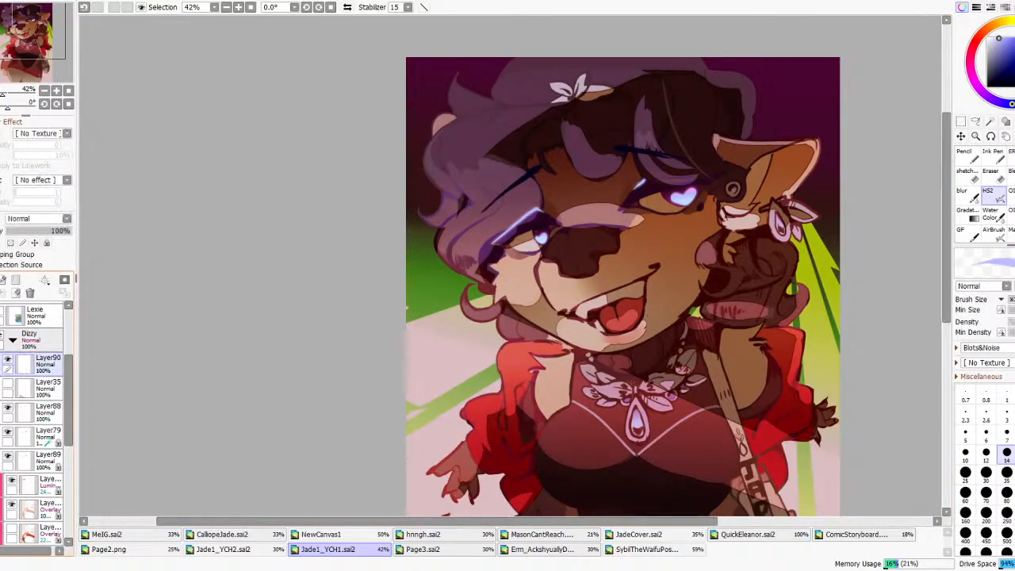
- Paint a light blue rim highlight along the outer edge of the hair with a size 70 brush
click(985, 491)
mouse_move(460, 196)
mouse_down()
mouse_move(427, 141)
mouse_move(447, 124)
mouse_up()
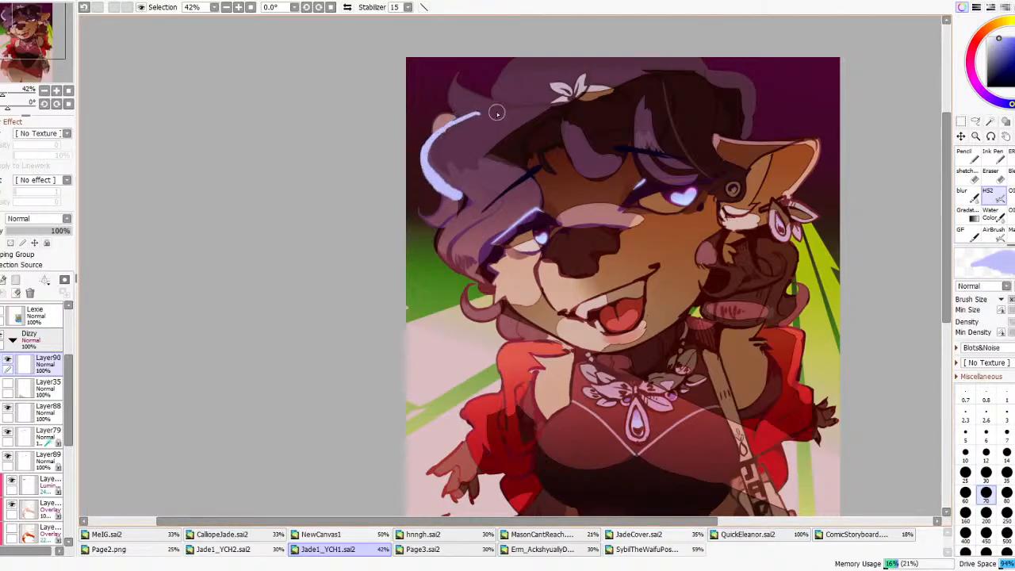
scroll(602, 115, down, 4)
scroll(613, 115, up, 4)
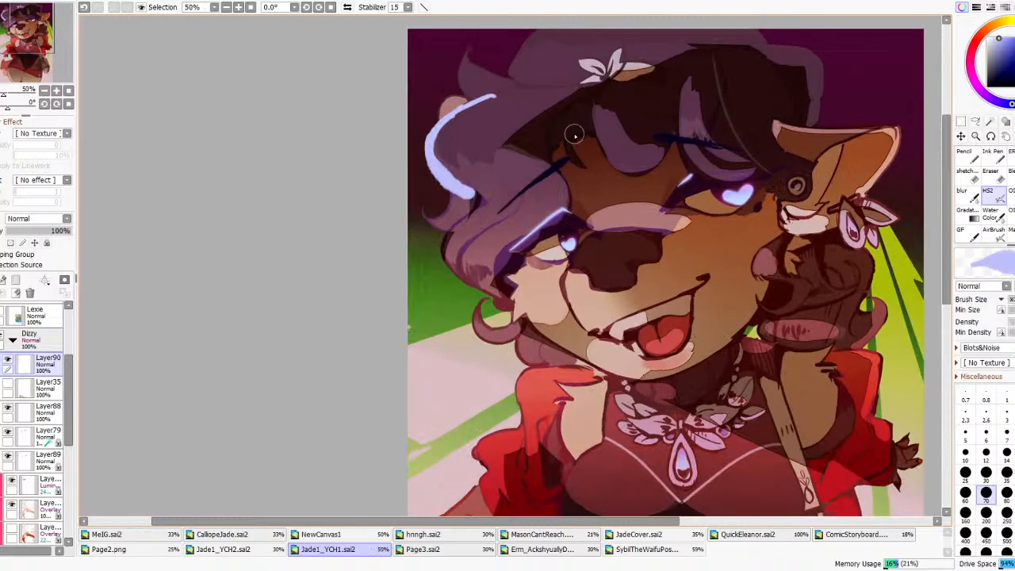
key(ctrl+z)
drag(434, 137, 505, 92)
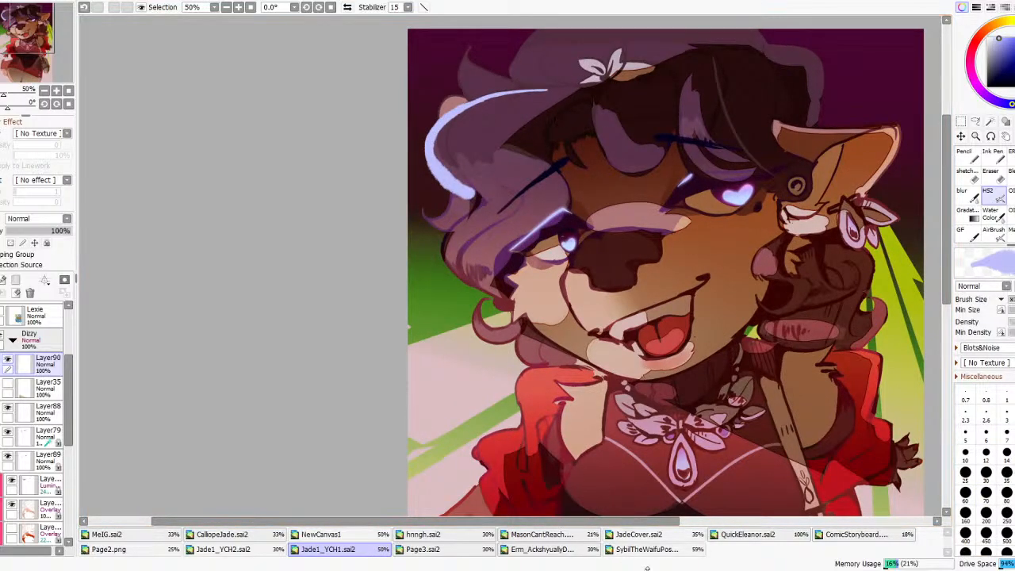
- Check the Sybil poster for reference and extend the light blue rim highlights onto Jade1_YCH1's lower curl tip and upper hair tuft
click(647, 550)
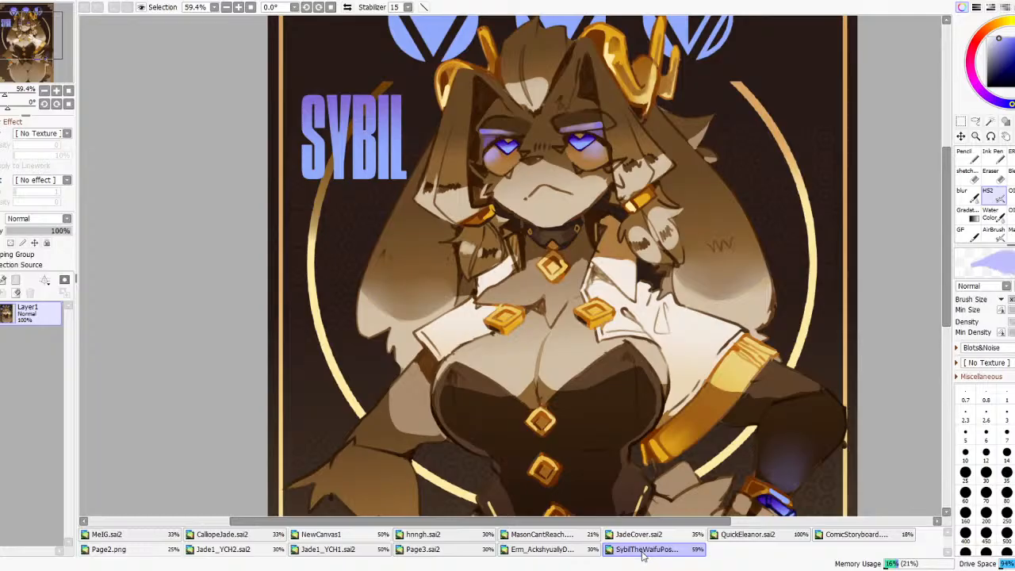
click(327, 548)
mouse_move(479, 198)
mouse_down()
mouse_move(442, 226)
mouse_move(419, 214)
mouse_move(439, 200)
mouse_move(435, 225)
mouse_move(425, 221)
mouse_move(449, 224)
mouse_up()
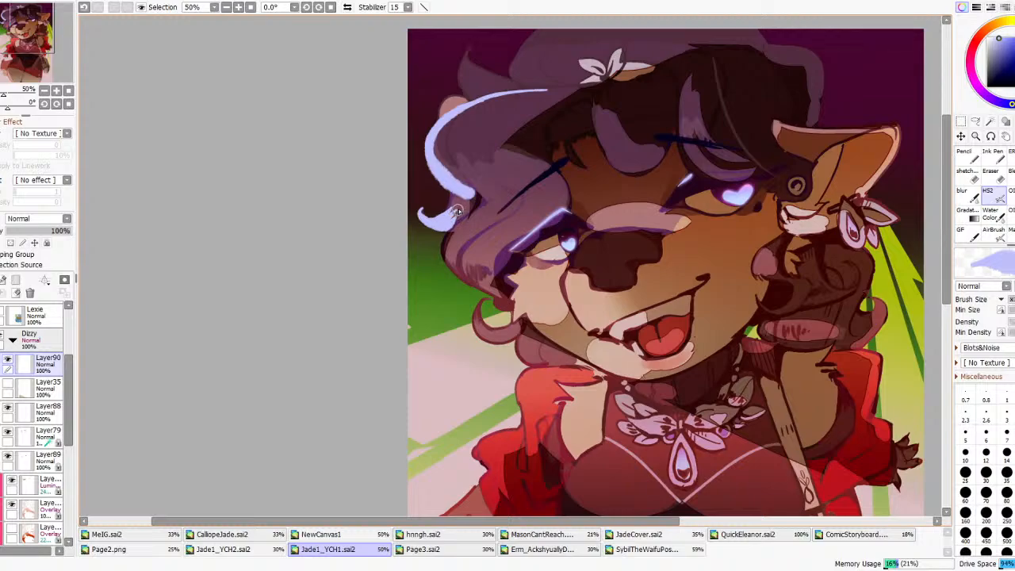
scroll(524, 195, down, 3)
scroll(524, 196, up, 3)
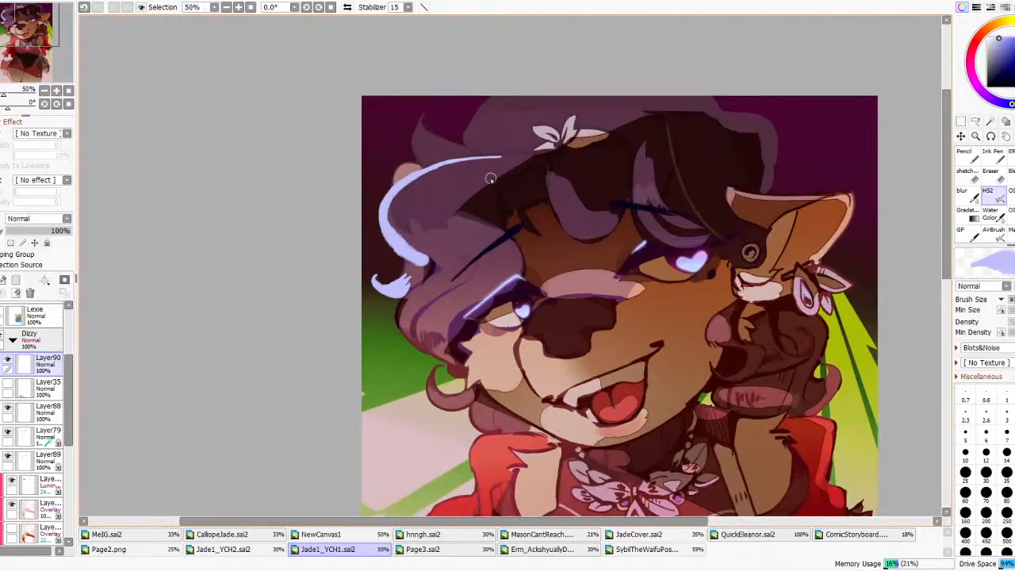
mouse_move(436, 156)
mouse_down()
mouse_move(416, 132)
mouse_move(414, 147)
mouse_up()
key(ctrl+z)
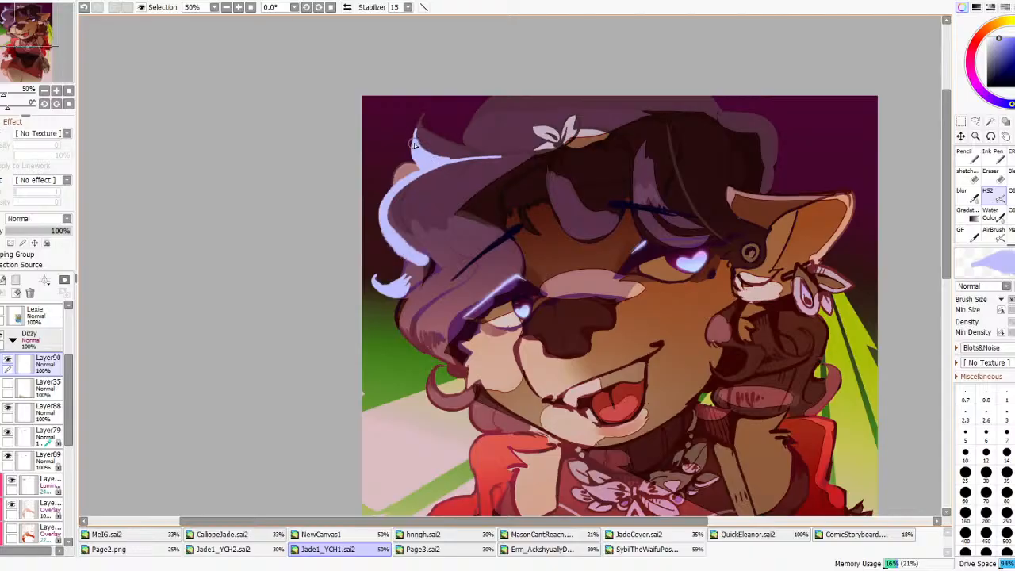
- Try adding more light blue highlight strokes across the inner hair beside the forehead
scroll(446, 113, down, 5)
scroll(455, 113, up, 4)
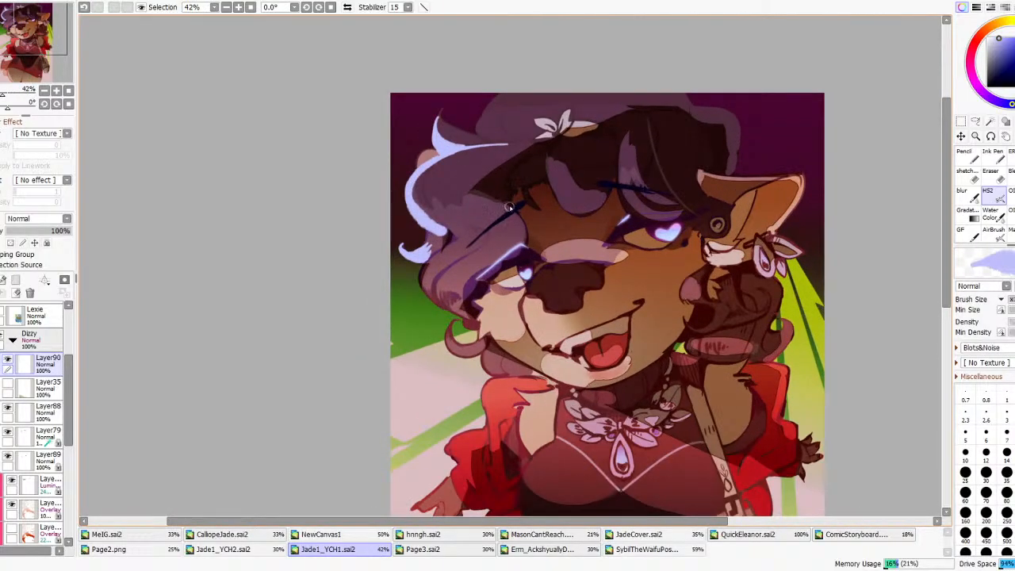
drag(470, 195, 541, 145)
key(ctrl+z)
mouse_move(518, 213)
mouse_down()
mouse_move(468, 199)
mouse_move(542, 139)
mouse_up()
scroll(570, 170, down, 4)
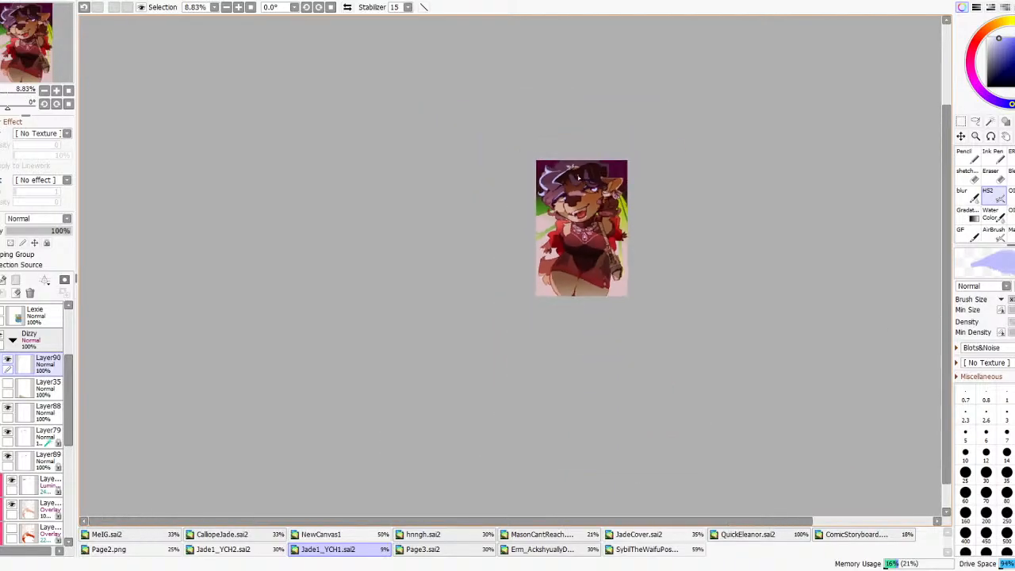
scroll(568, 166, up, 4)
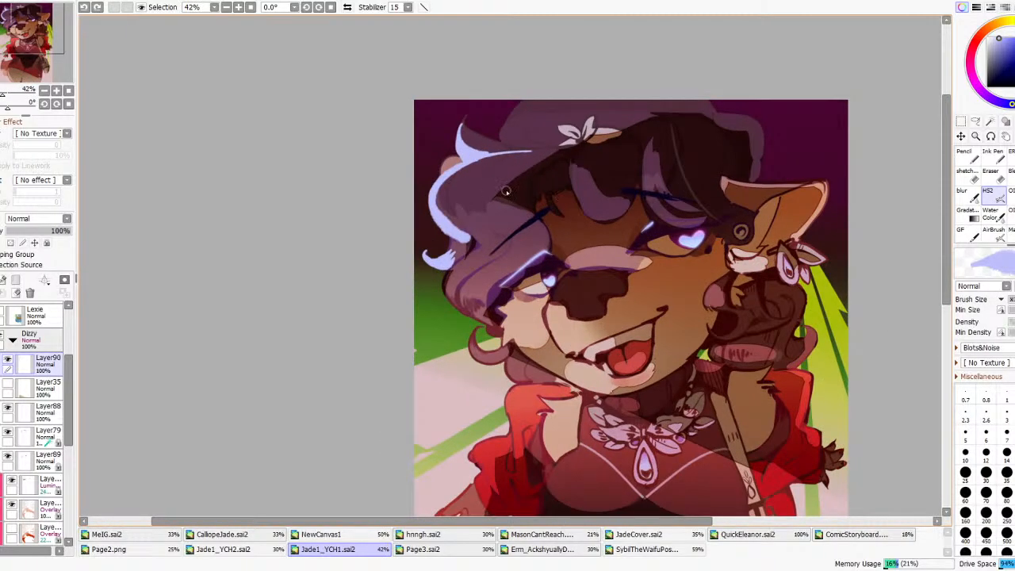
- Extend the muted purple hair over the dark area beside the forehead and draw a dark brown strand line behind the rim highlight
alt+click(508, 205)
drag(496, 198, 524, 210)
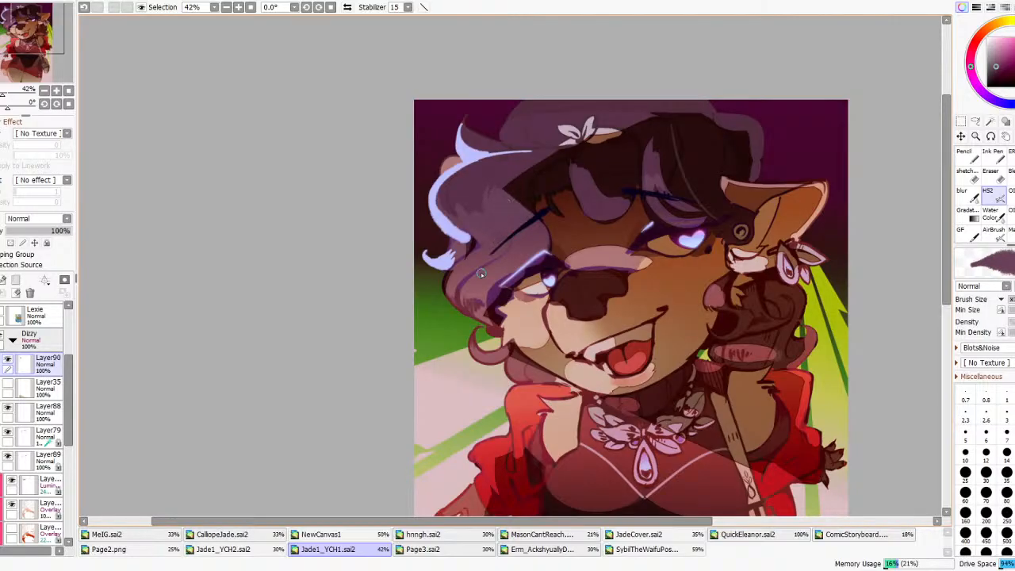
alt+click(459, 282)
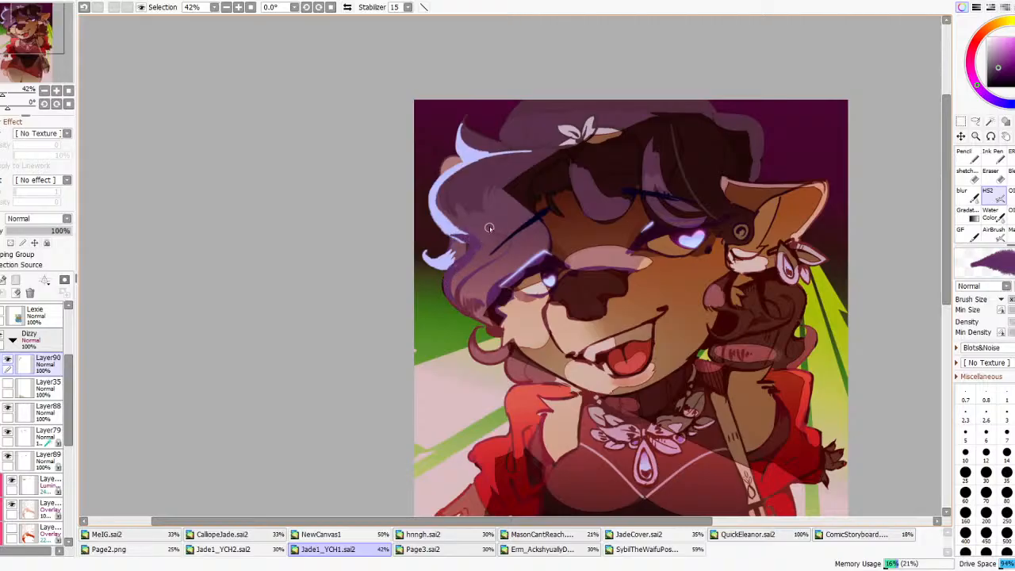
key(ctrl+z)
alt+click(522, 181)
mouse_move(453, 178)
mouse_down()
mouse_move(474, 242)
mouse_move(452, 270)
mouse_move(449, 297)
mouse_move(465, 306)
mouse_up()
key(ctrl+z)
scroll(503, 207, down, 4)
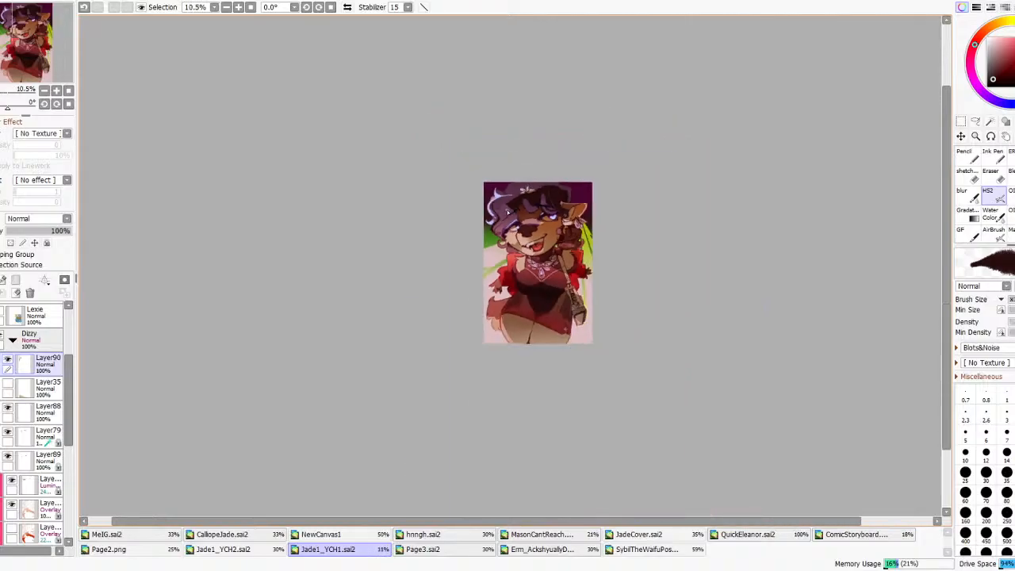
scroll(497, 199, up, 3)
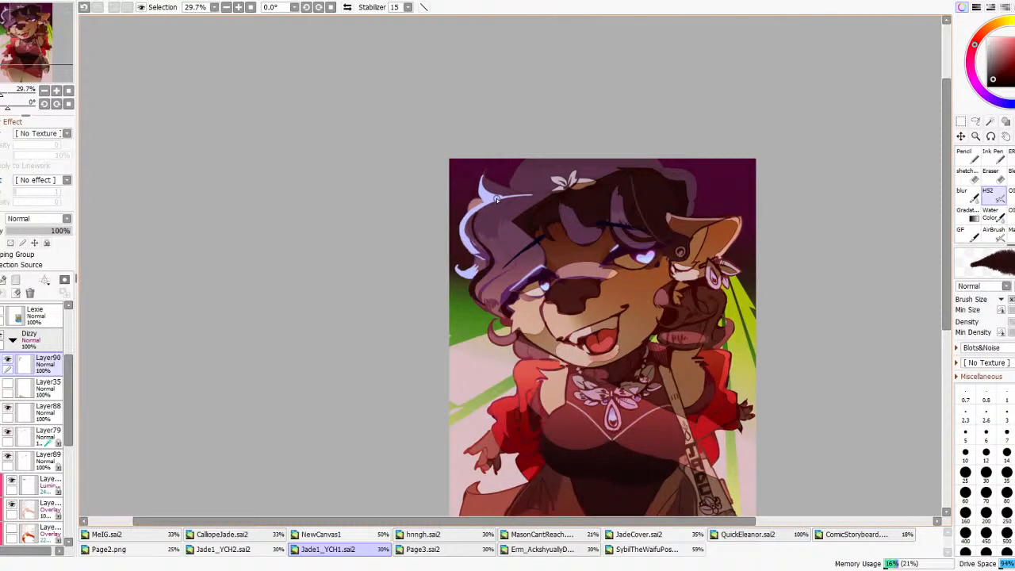
- Refine the hair edge beside the brow with sampled muted purple and draw a dark brown strand line above the eye
alt+click(502, 242)
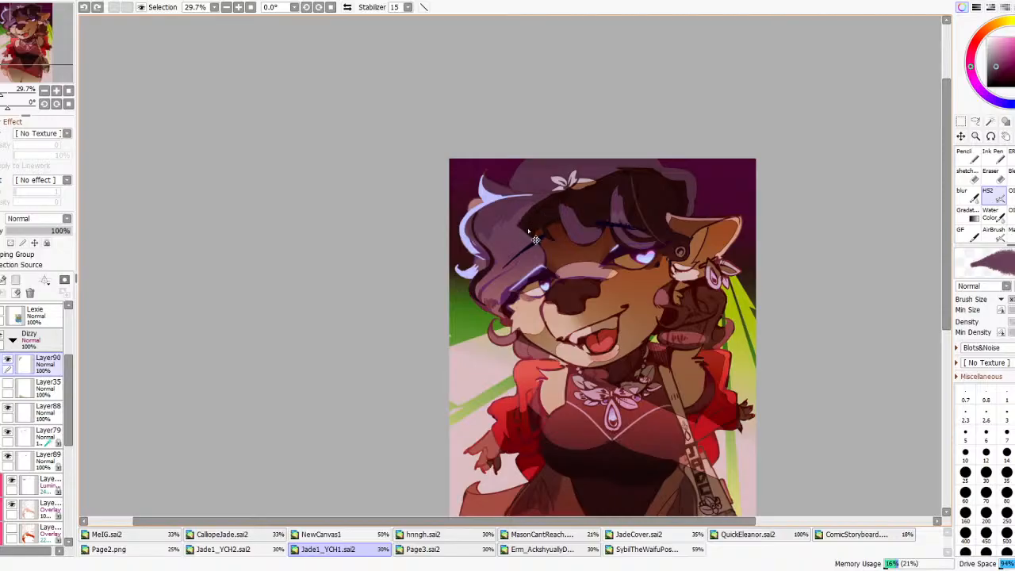
alt+click(527, 229)
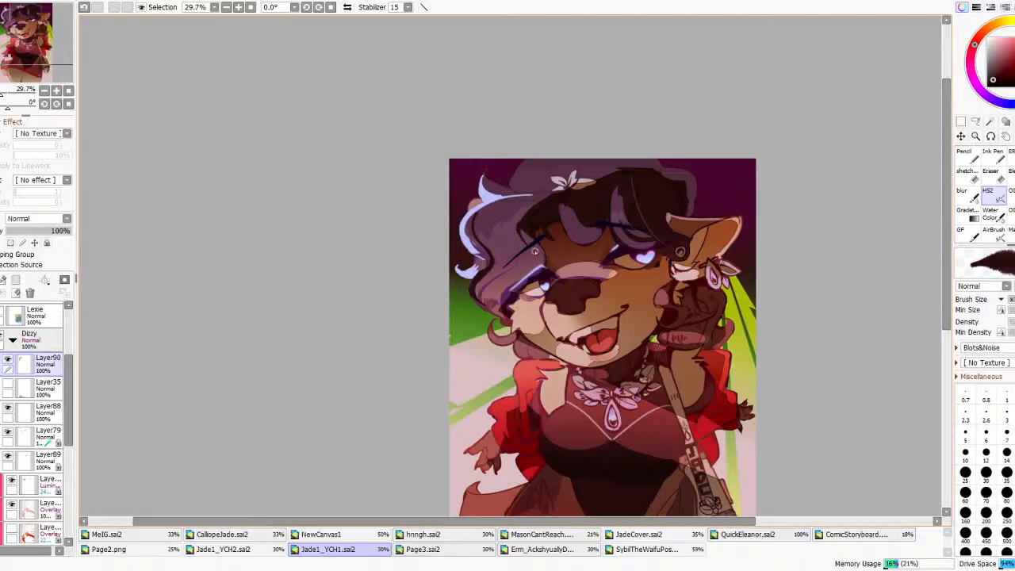
drag(531, 252, 522, 278)
alt+click(580, 185)
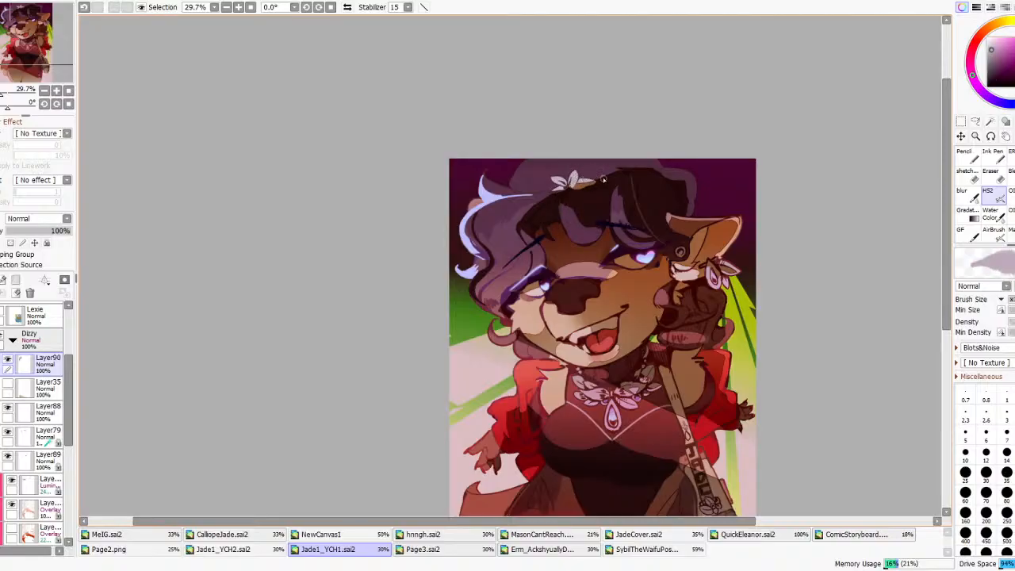
- Examine the highlights, gold accents and face rendering on the Sybil poster, then return to the Jade1_YCH1 illustration
click(701, 549)
scroll(638, 279, down, 1)
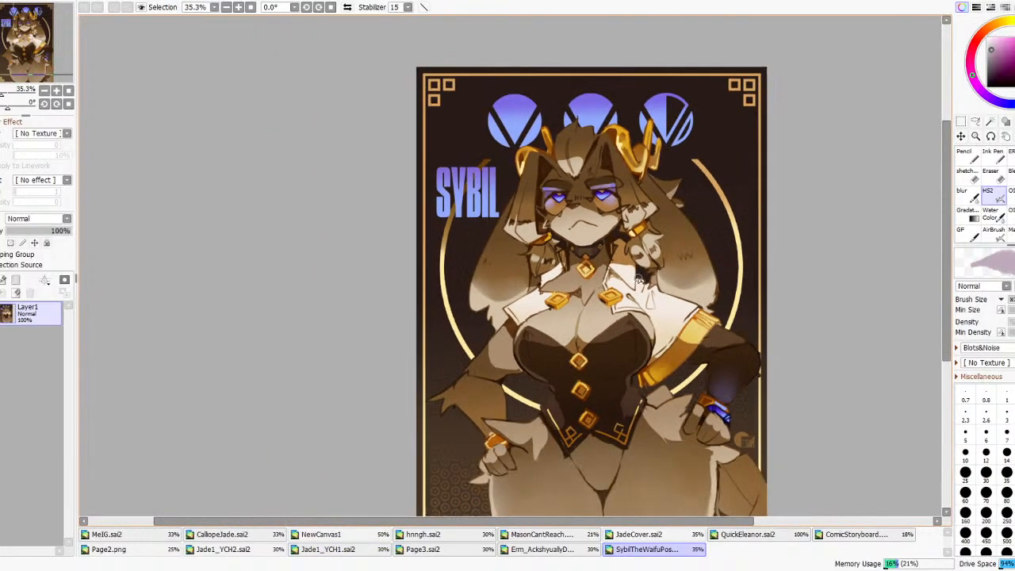
scroll(638, 279, up, 1)
scroll(625, 205, up, 1)
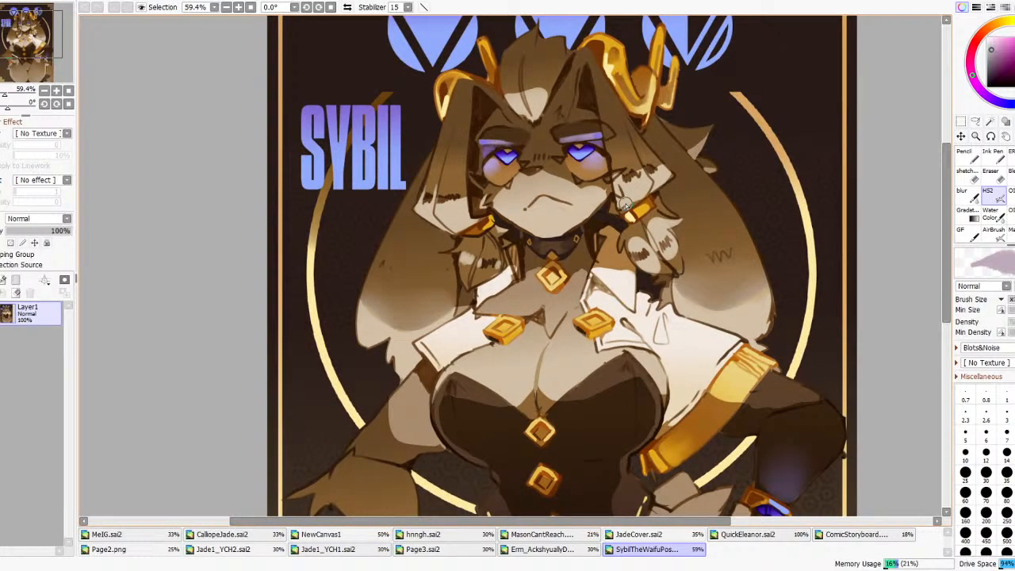
scroll(624, 204, up, 2)
scroll(624, 204, down, 5)
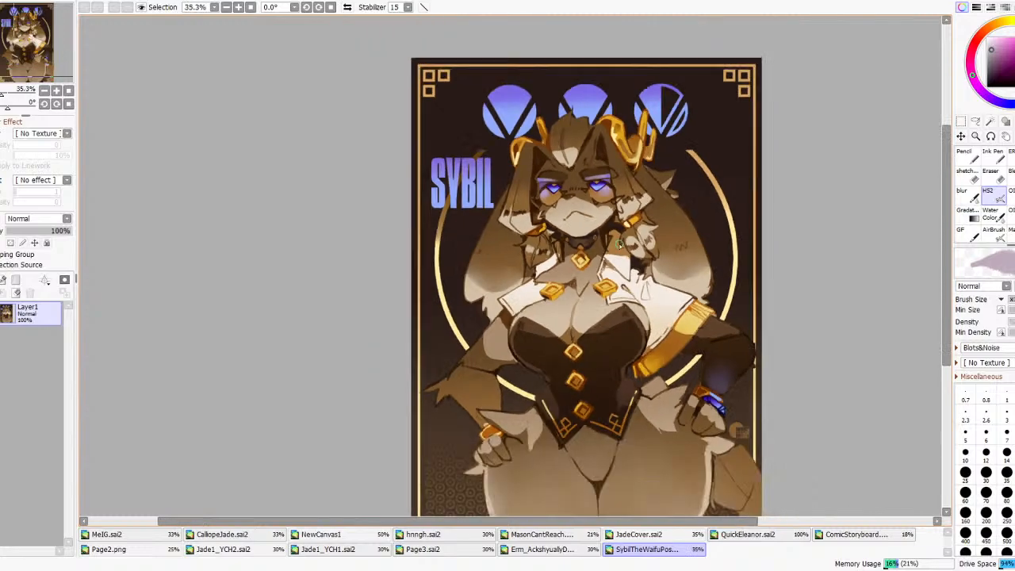
scroll(676, 295, up, 5)
scroll(701, 467, down, 2)
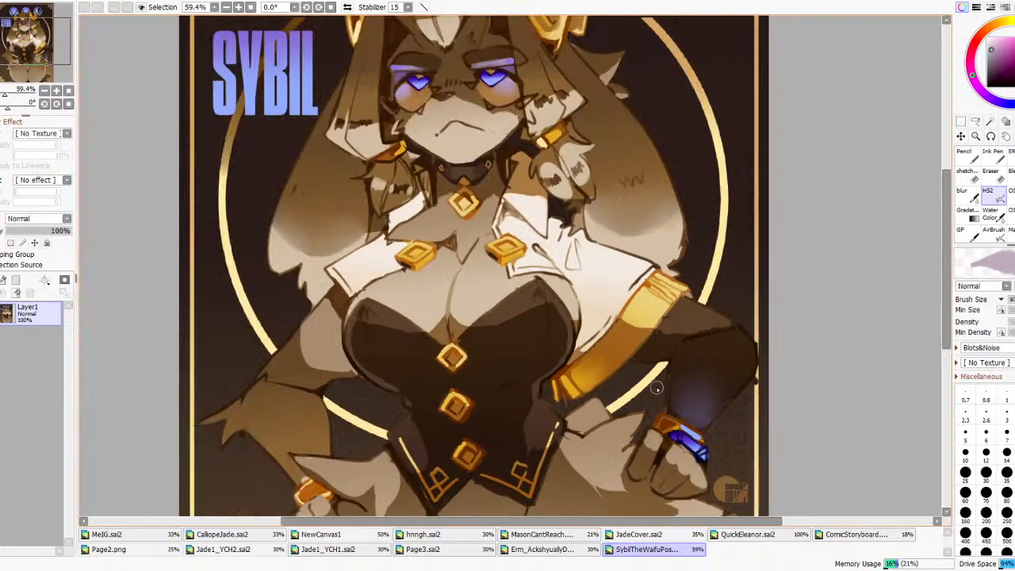
scroll(702, 468, up, 2)
scroll(701, 468, down, 4)
scroll(558, 218, up, 1)
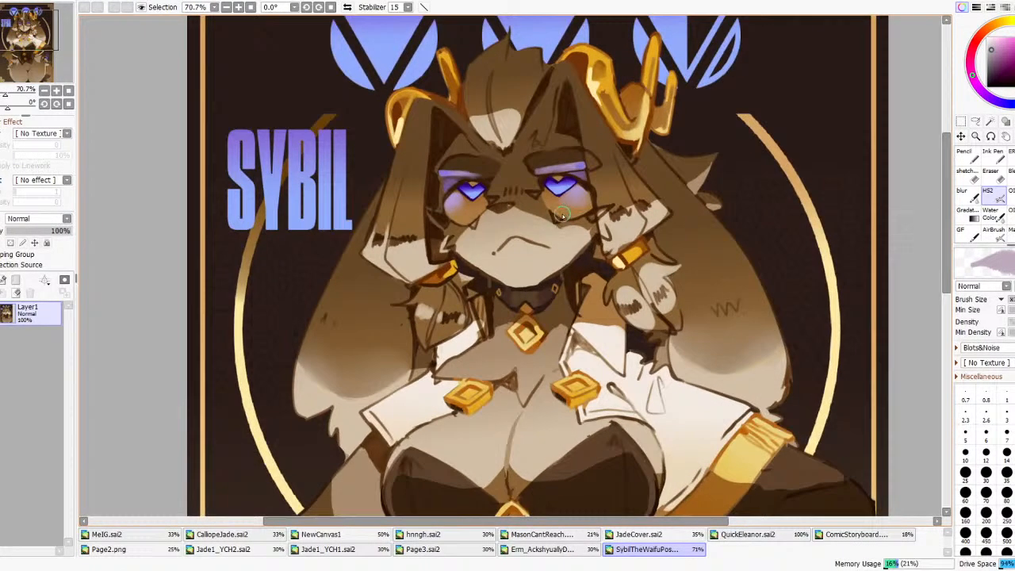
scroll(570, 66, up, 2)
scroll(569, 66, down, 1)
scroll(607, 185, up, 3)
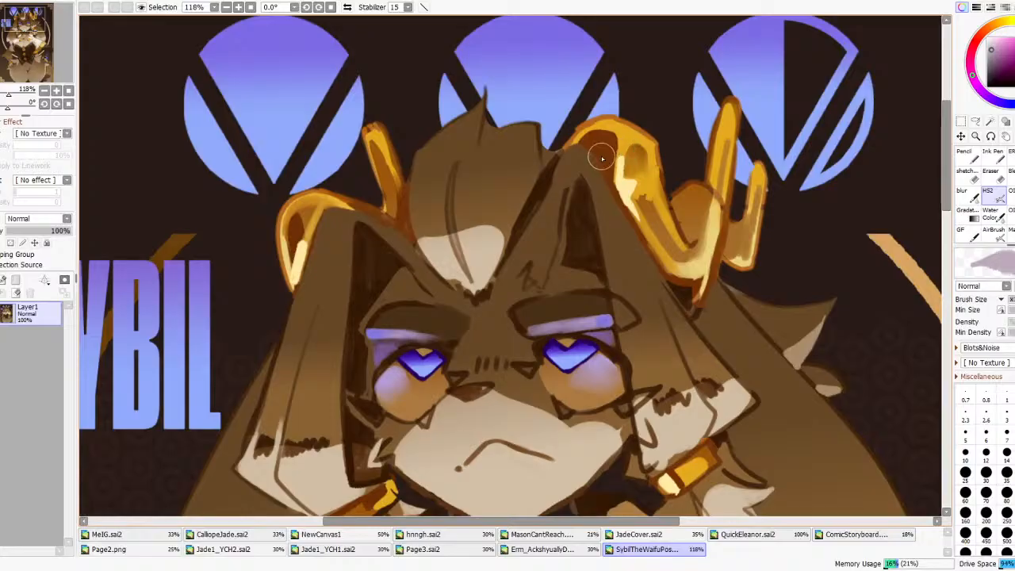
click(643, 549)
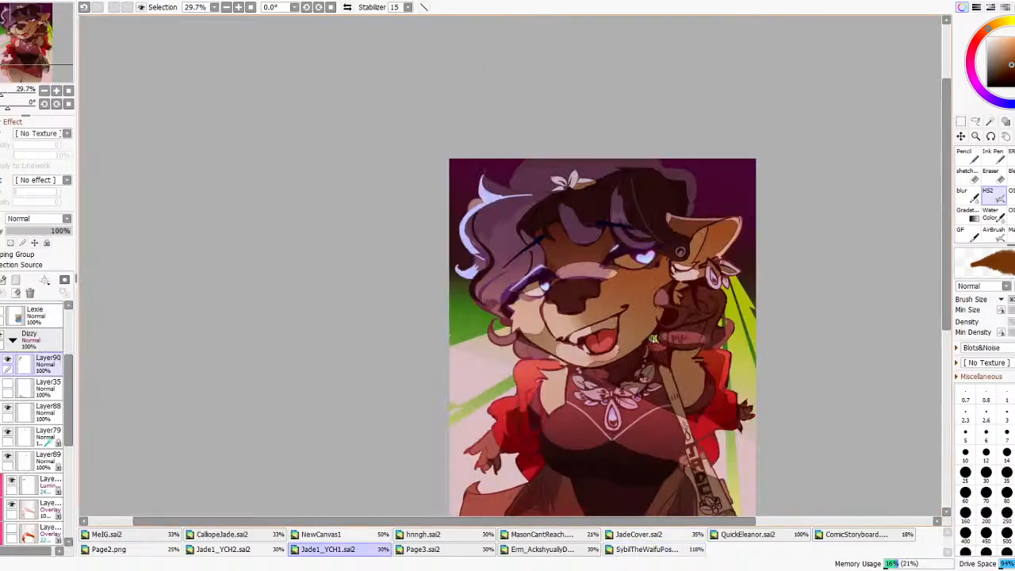
- Repaint the teardrop earring with a sampled dark brown outline, a lilac body and a deeper magenta-purple centre
scroll(687, 258, up, 3)
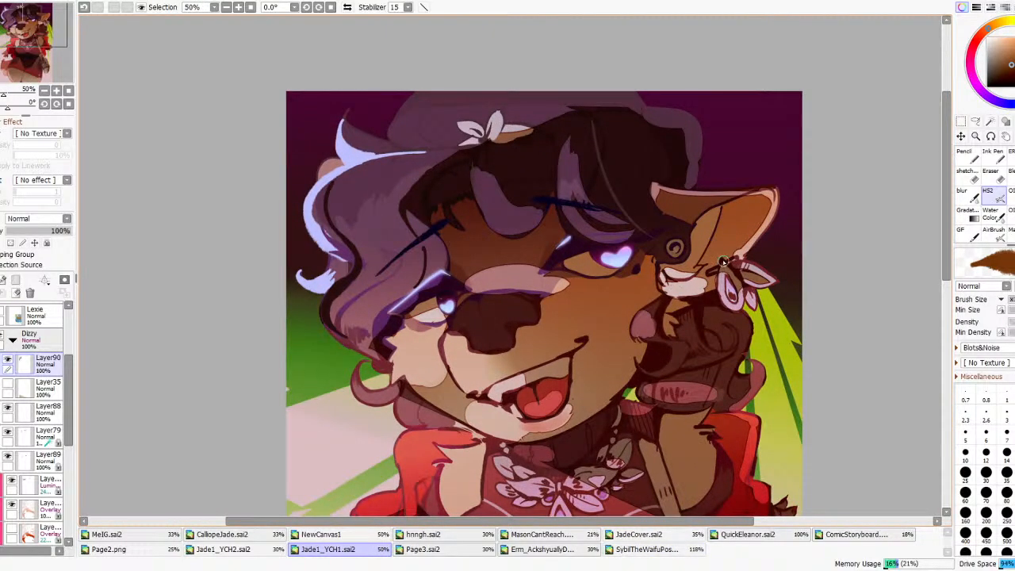
alt+click(721, 262)
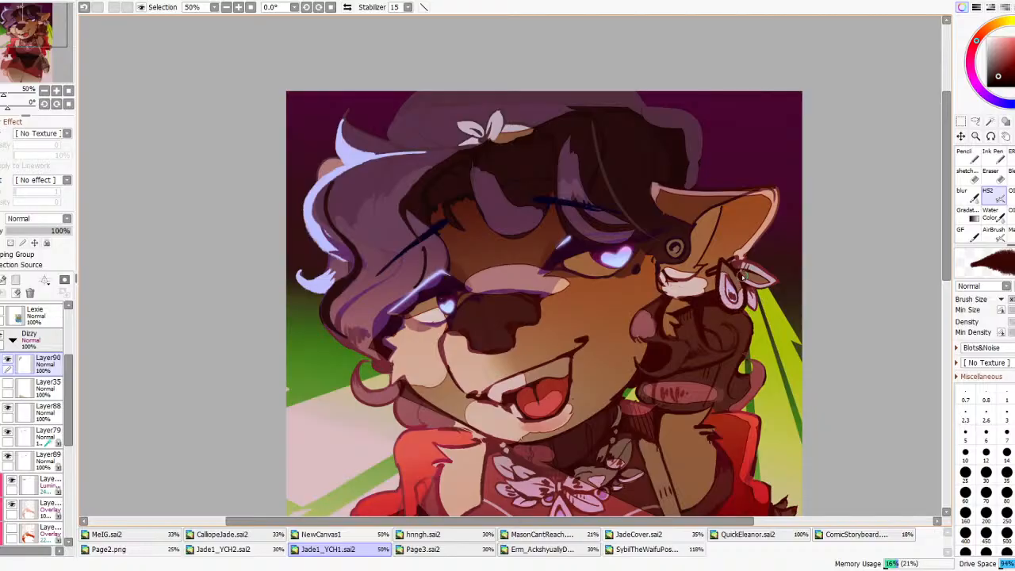
alt+click(723, 287)
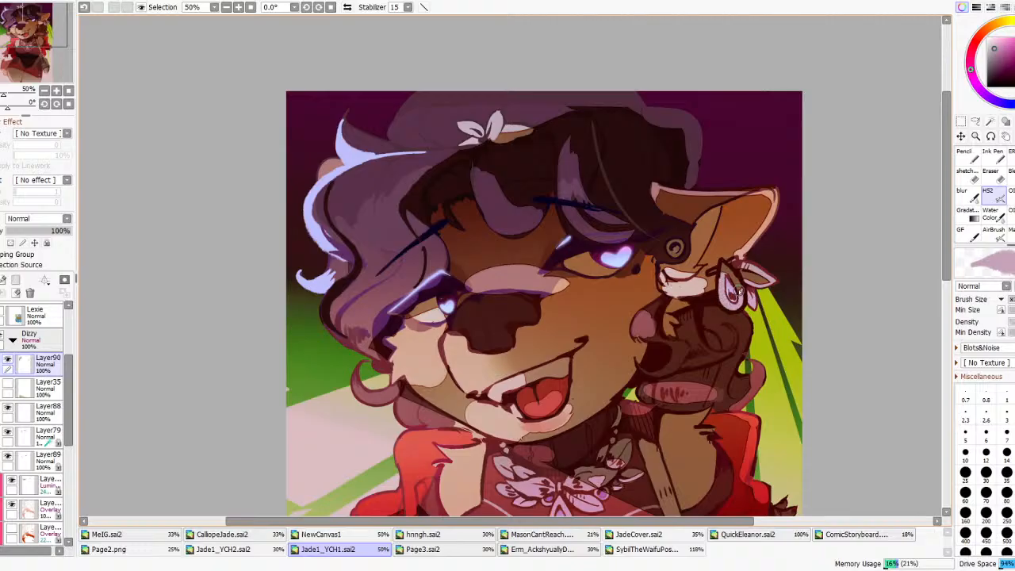
drag(736, 308, 741, 287)
drag(1006, 44, 1005, 55)
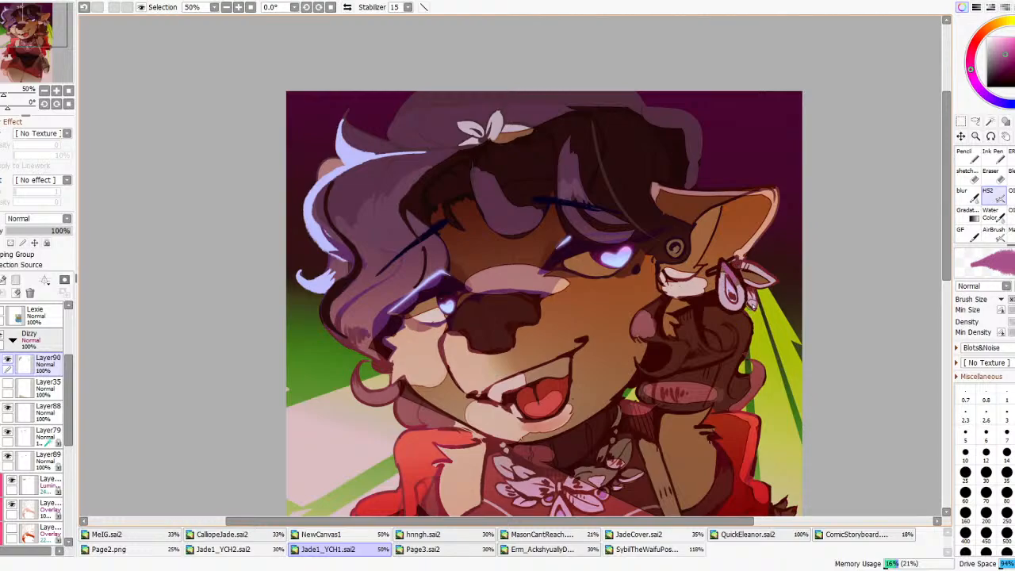
alt+click(718, 279)
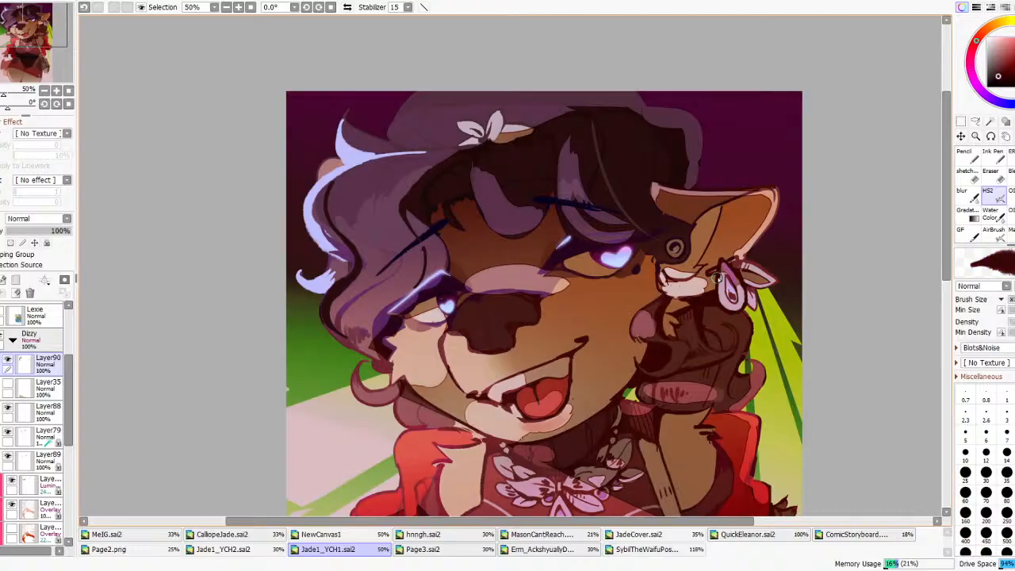
- Undo the latest dark brown and purple strokes in the centre of the teardrop earring
key(ctrl+z)
mouse_move(727, 278)
mouse_down()
mouse_move(719, 272)
mouse_move(733, 279)
mouse_up()
key(ctrl+z)
key(ctrl+z)
scroll(733, 305, down, 5)
scroll(744, 311, up, 3)
scroll(744, 310, up, 2)
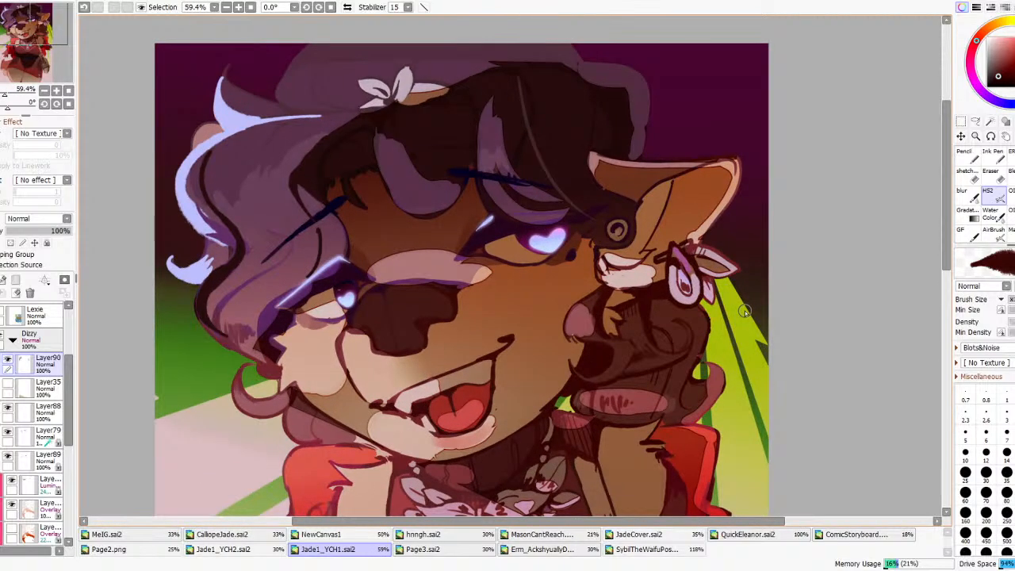
drag(682, 257, 689, 268)
key(ctrl+z)
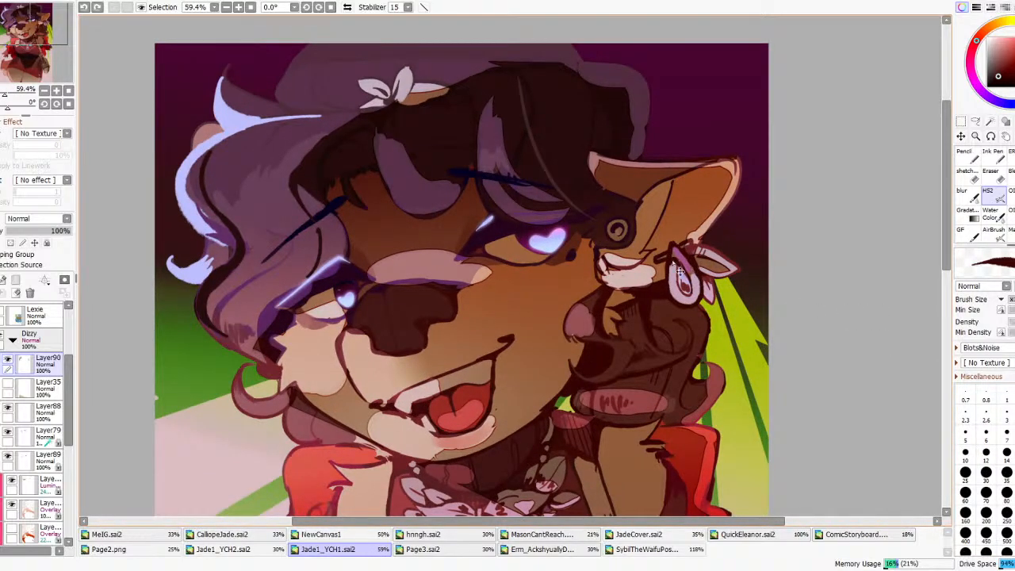
- Redraw the inner details of the teardrop earring with sampled lilac and dark brown strokes
alt+click(680, 267)
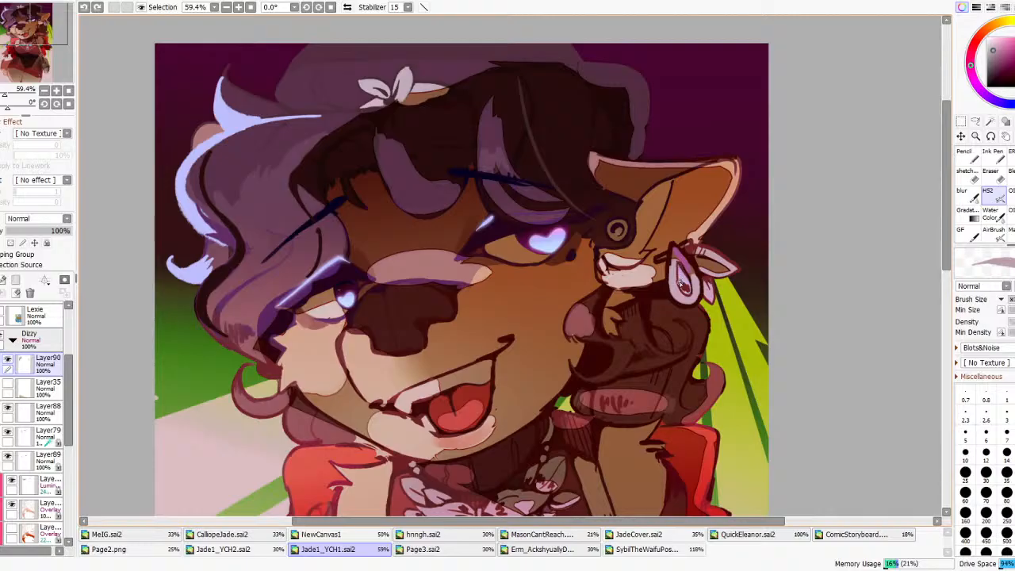
alt+click(682, 270)
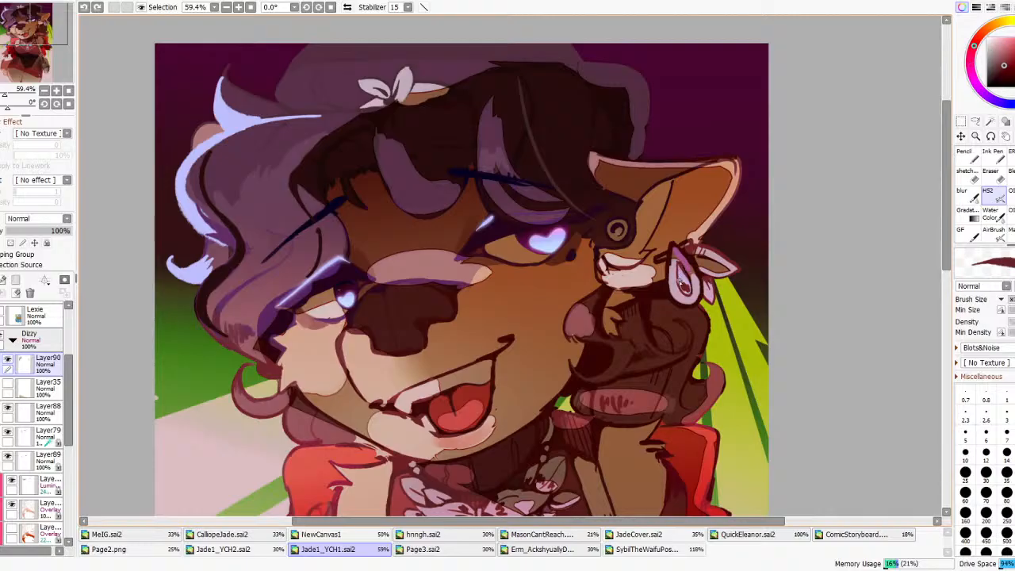
drag(680, 270, 680, 278)
alt+click(686, 278)
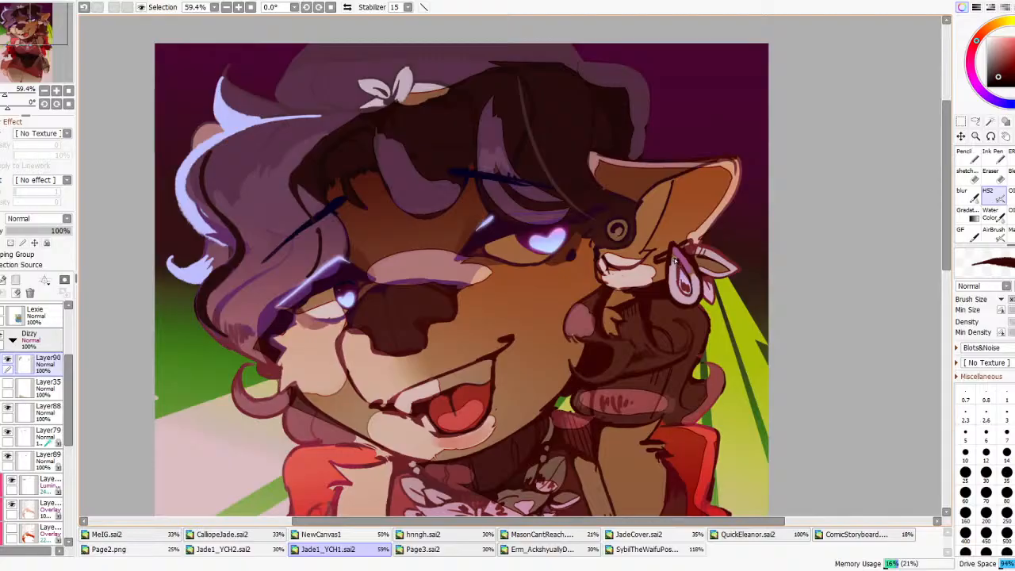
key(ctrl+z)
drag(671, 266, 679, 266)
scroll(619, 272, down, 5)
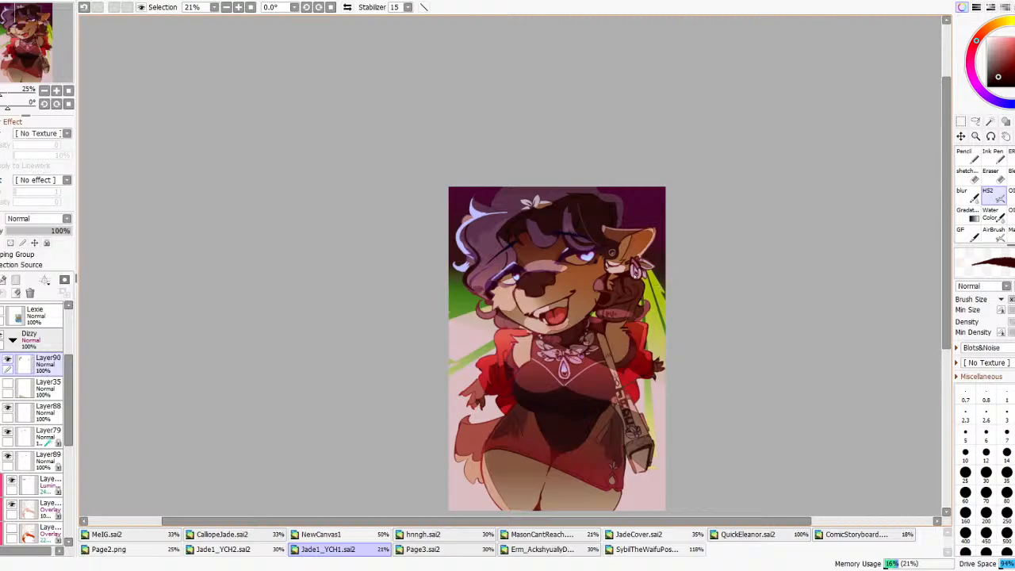
scroll(636, 271, up, 4)
drag(634, 249, 639, 276)
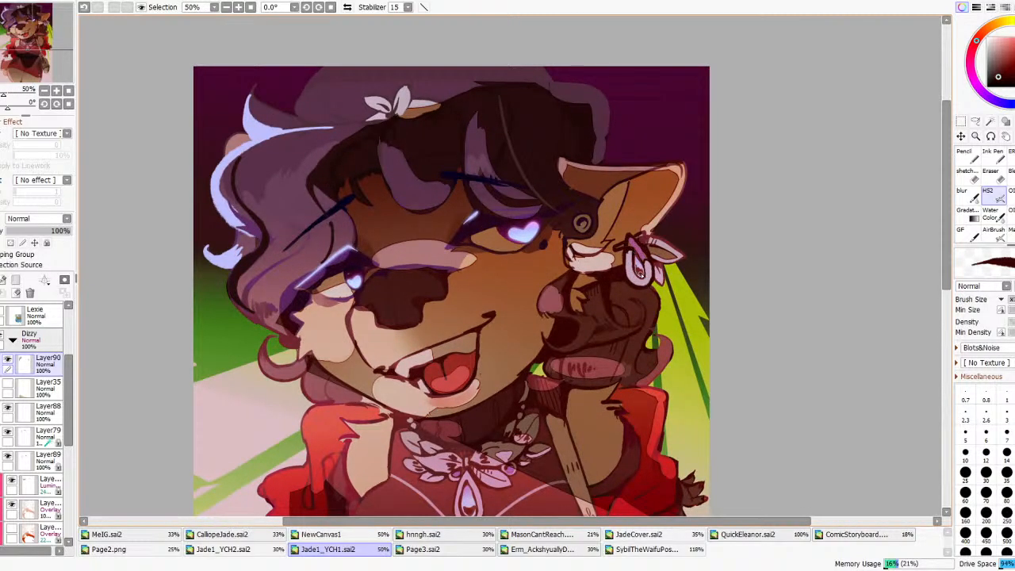
- Paint the centre of the teardrop earring light blue, sampling the colour from the heart highlight in the eye
alt+click(511, 238)
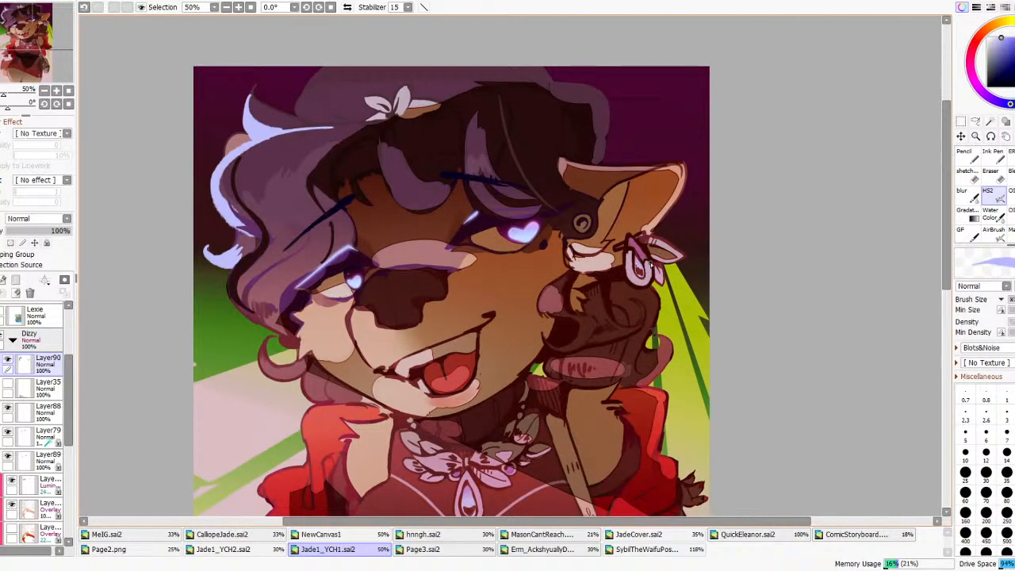
key(ctrl+z)
key(ctrl+z)
drag(639, 275, 634, 258)
key(ctrl+z)
key(ctrl+z)
drag(640, 274, 634, 251)
key(ctrl+z)
key(ctrl+z)
- Choose a saturated blue and select the light blue earring gem and hair rim highlights by colour
click(1013, 42)
scroll(693, 245, down, 6)
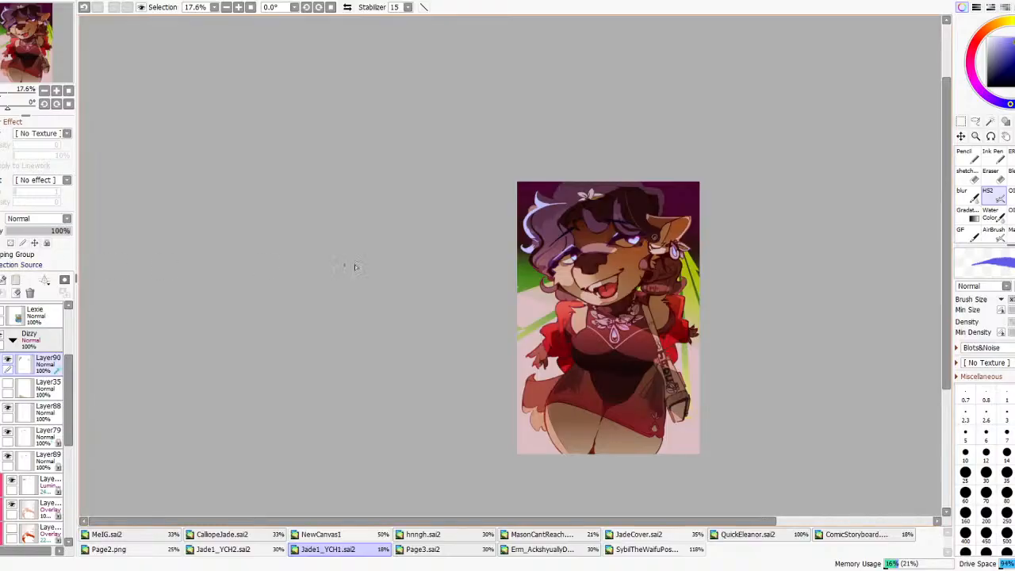
scroll(673, 265, up, 4)
click(990, 121)
scroll(670, 237, up, 2)
click(668, 236)
click(975, 121)
key(ctrl+d)
scroll(582, 186, down, 2)
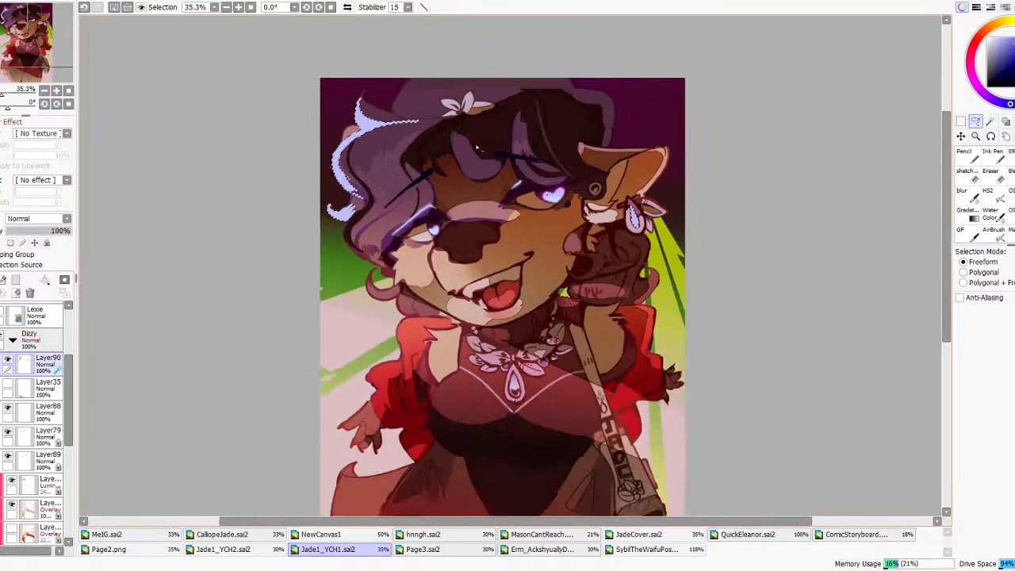
scroll(773, 222, up, 2)
click(968, 215)
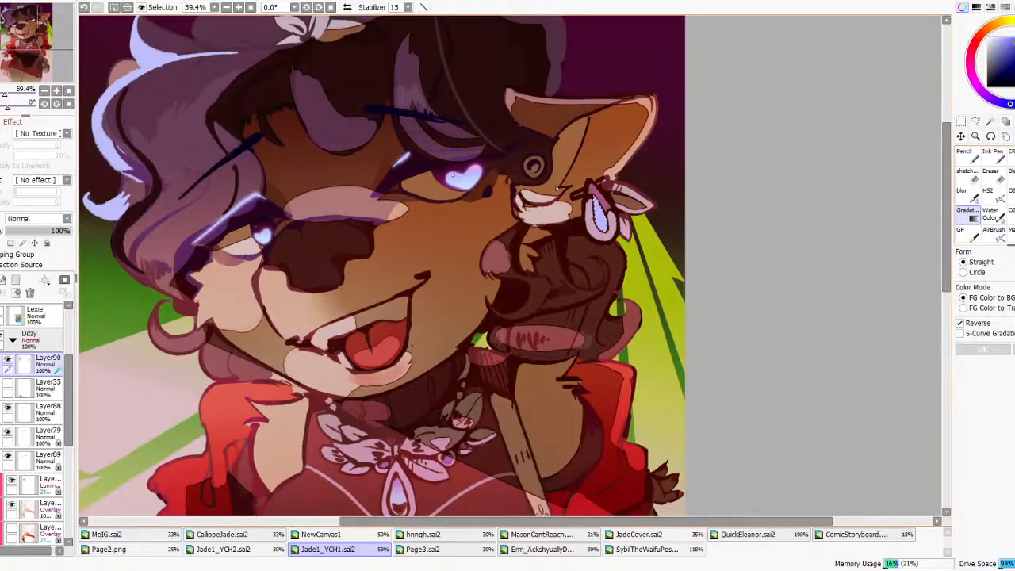
scroll(770, 226, down, 2)
scroll(667, 202, up, 2)
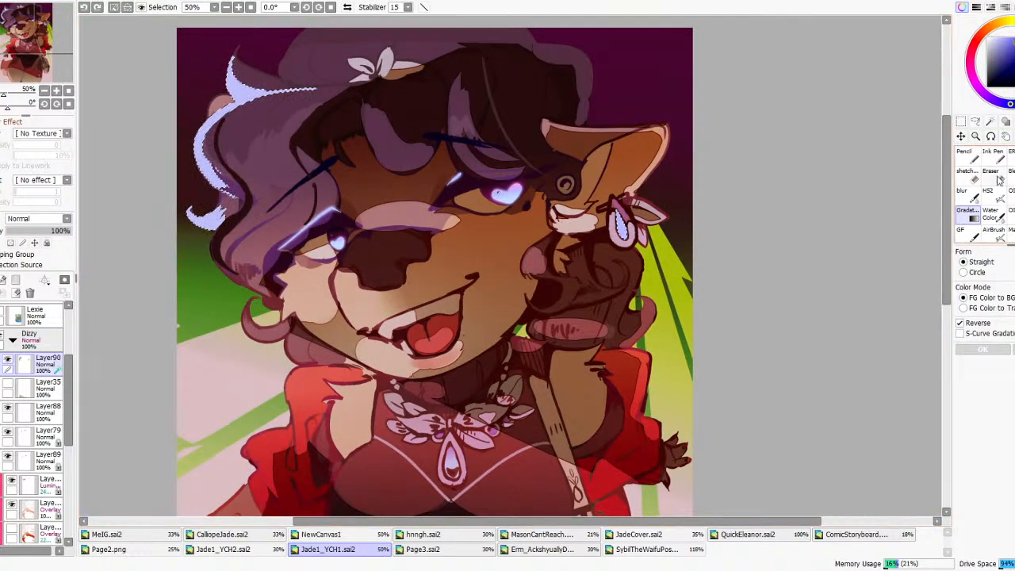
right_click(504, 193)
right_click(498, 192)
drag(615, 236, 613, 204)
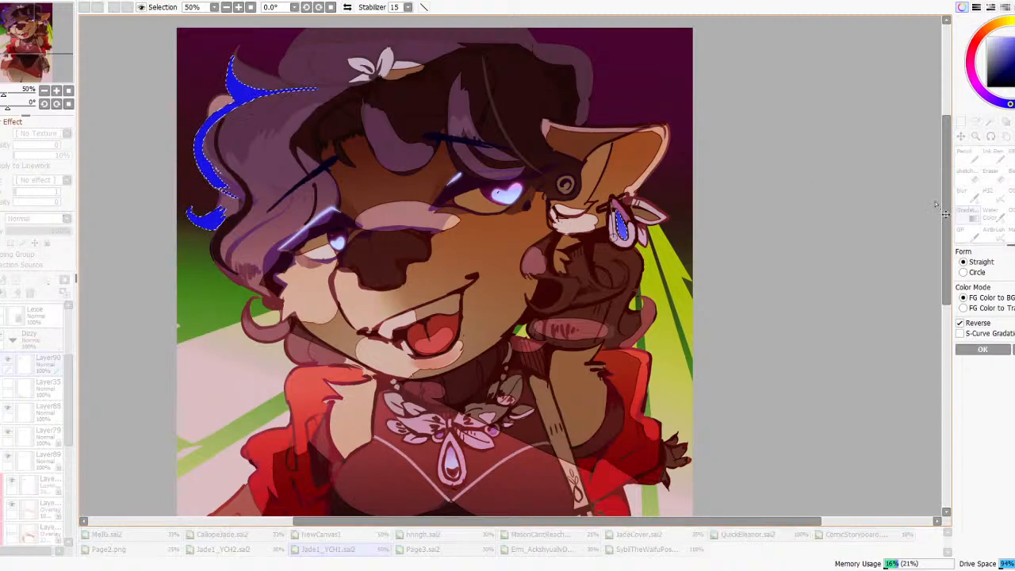
click(1013, 349)
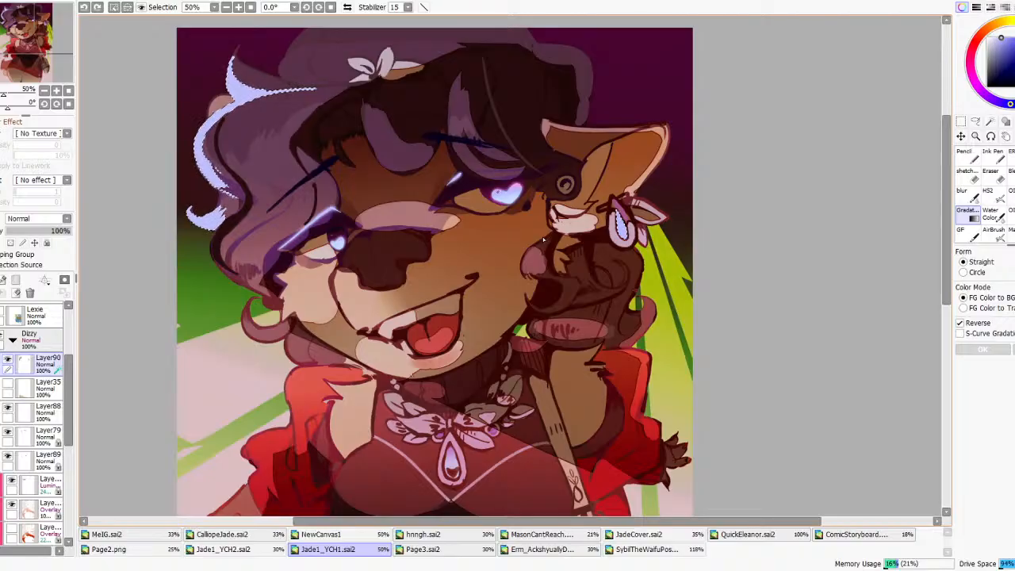
- Apply a straight gradient between light blue and saturated blue over the selected hair rim highlights and earring gem
scroll(494, 215, up, 2)
scroll(538, 230, down, 2)
drag(462, 220, 465, 189)
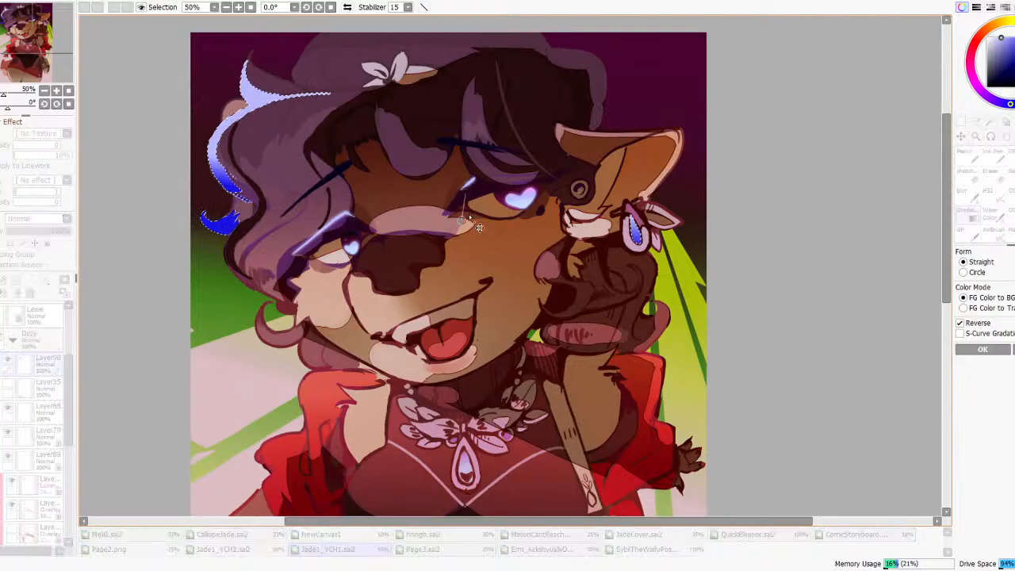
click(982, 350)
key(ctrl+d)
scroll(565, 236, down, 5)
scroll(571, 218, down, 2)
scroll(571, 218, up, 7)
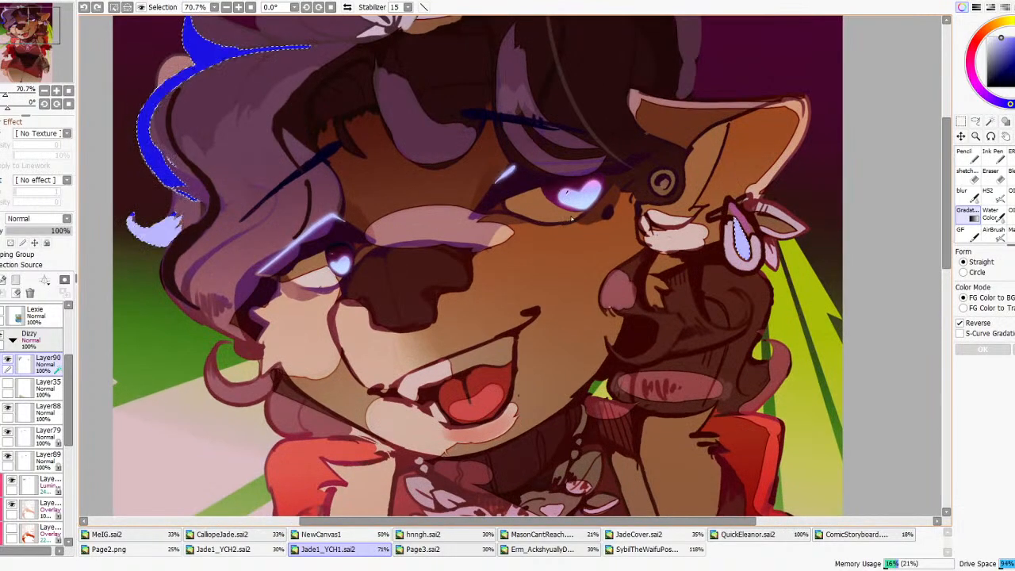
- Try another blue gradient angle on the selected highlights and brush light blue over the earring gem
drag(566, 231, 585, 211)
key(Return)
scroll(664, 248, down, 7)
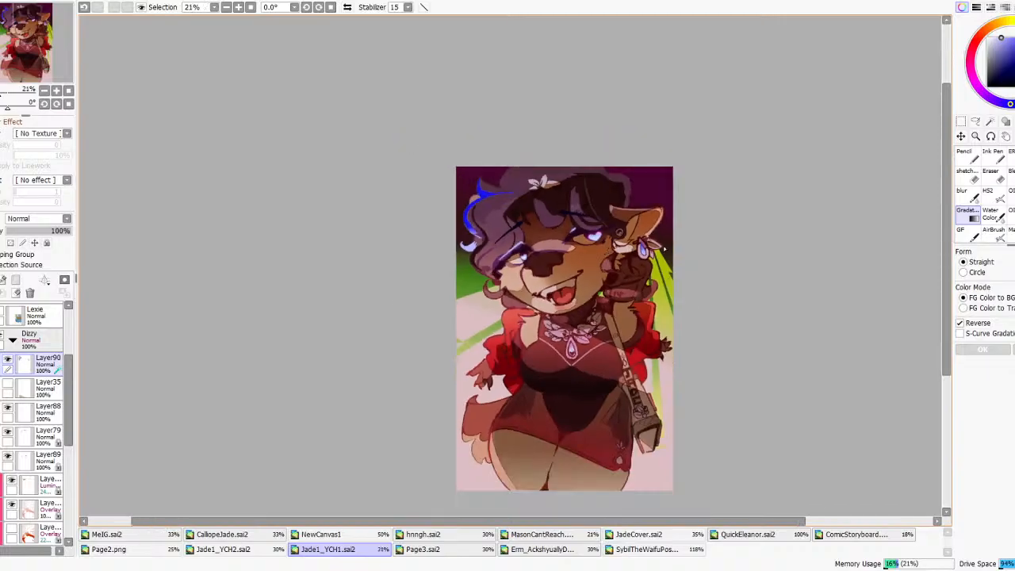
scroll(626, 258, up, 6)
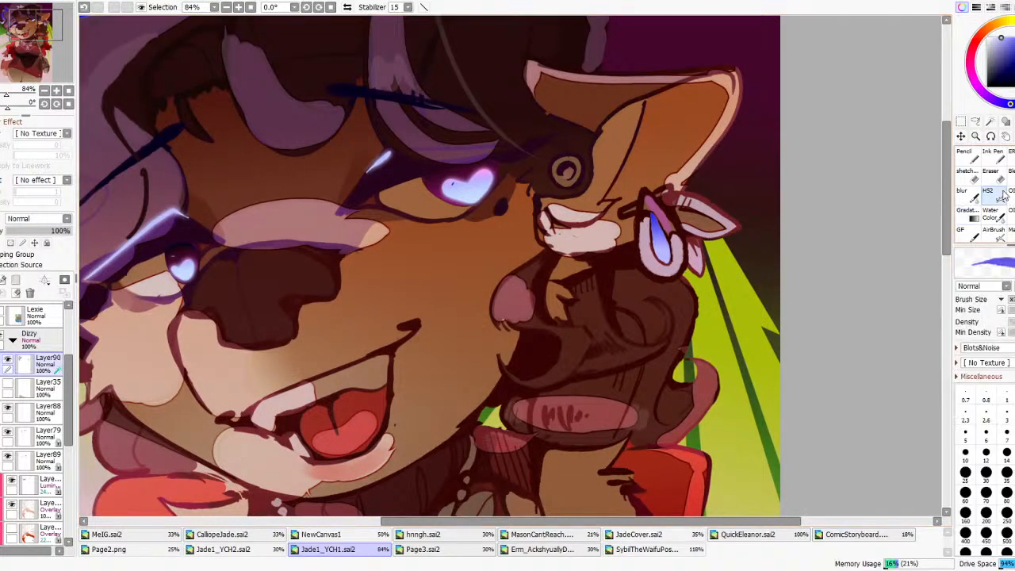
click(989, 198)
scroll(637, 242, up, 1)
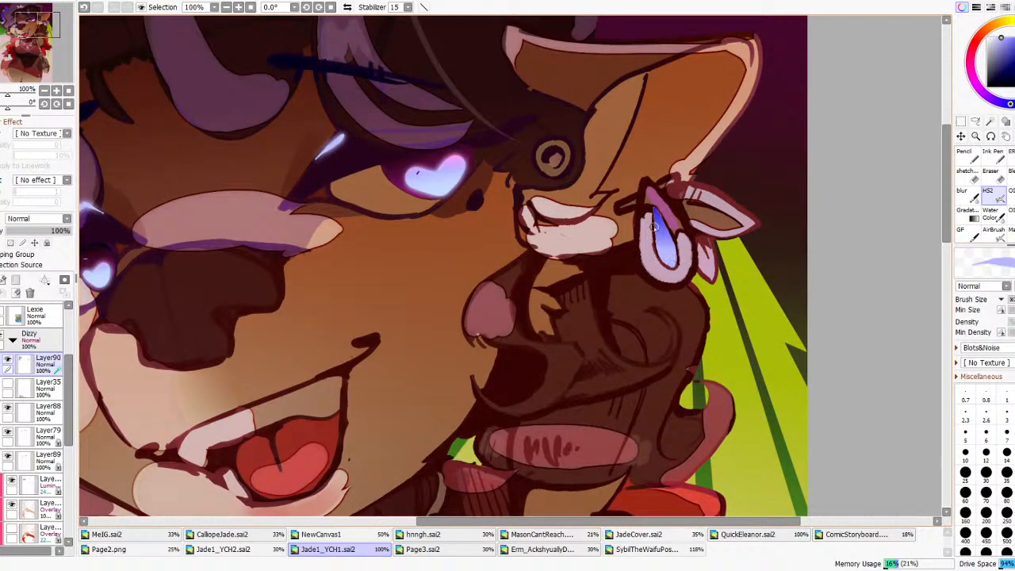
mouse_move(655, 219)
mouse_down()
mouse_move(657, 237)
mouse_move(676, 252)
mouse_up()
scroll(691, 169, down, 8)
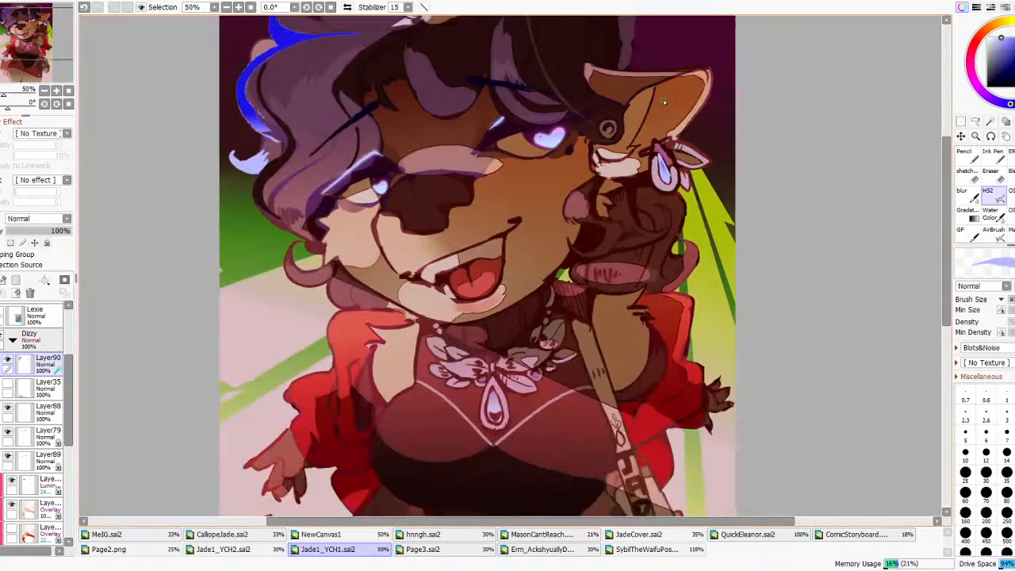
key(ctrl+z)
- Hide the selection outline and apply a softer straight gradient from periwinkle blue to light blue across the hair rim highlights and earring gem
scroll(650, 144, down, 2)
scroll(653, 98, up, 3)
click(146, 8)
scroll(573, 197, down, 2)
scroll(669, 153, up, 2)
click(1014, 45)
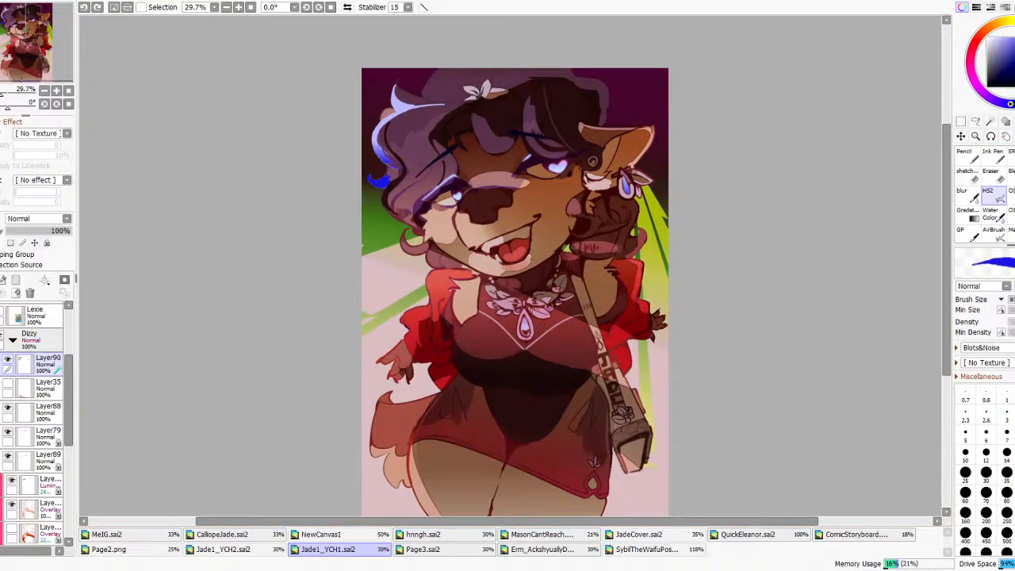
click(967, 212)
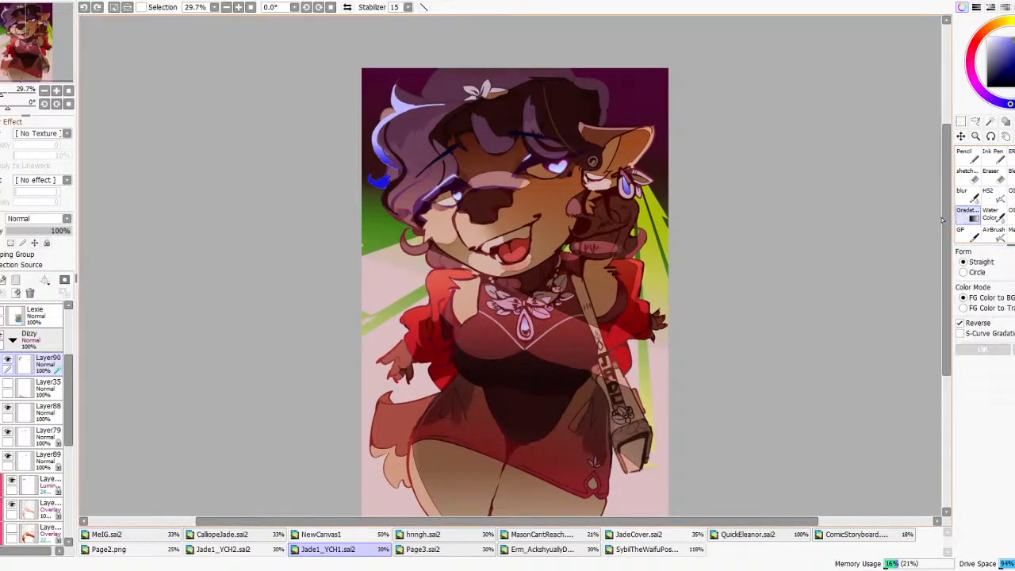
scroll(589, 180, up, 2)
drag(510, 153, 510, 185)
drag(526, 151, 527, 150)
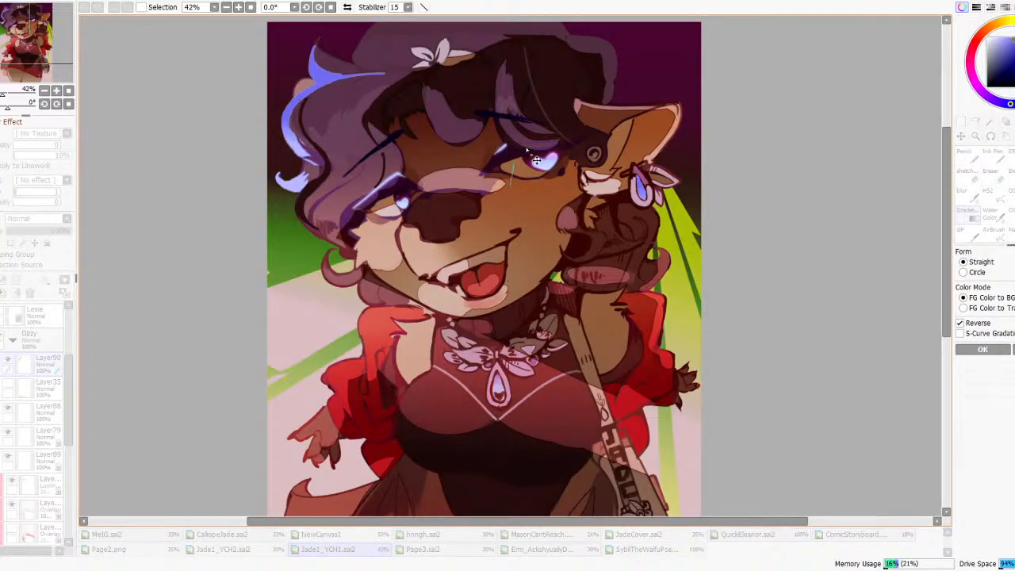
scroll(526, 150, down, 6)
scroll(537, 204, up, 6)
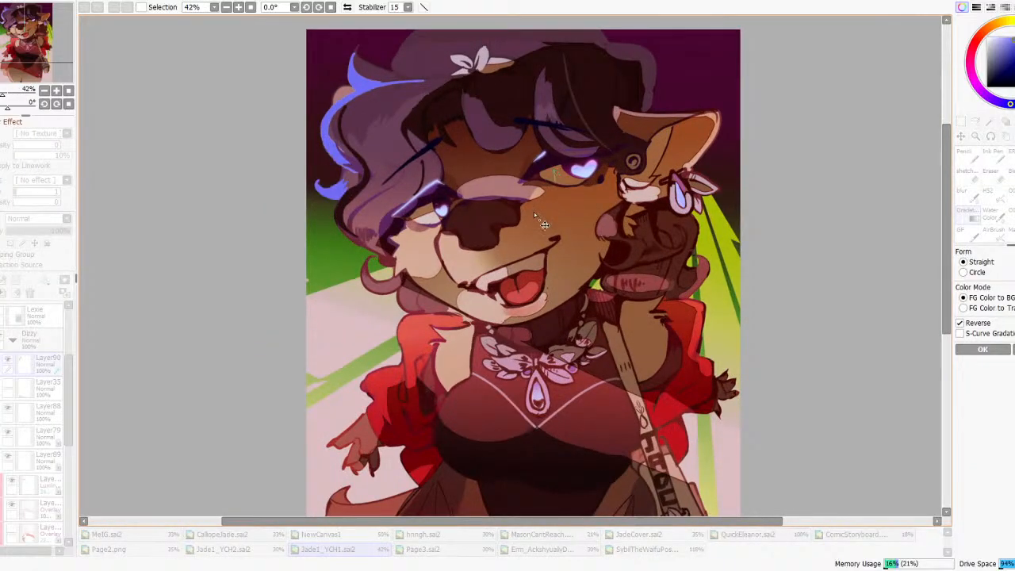
click(995, 351)
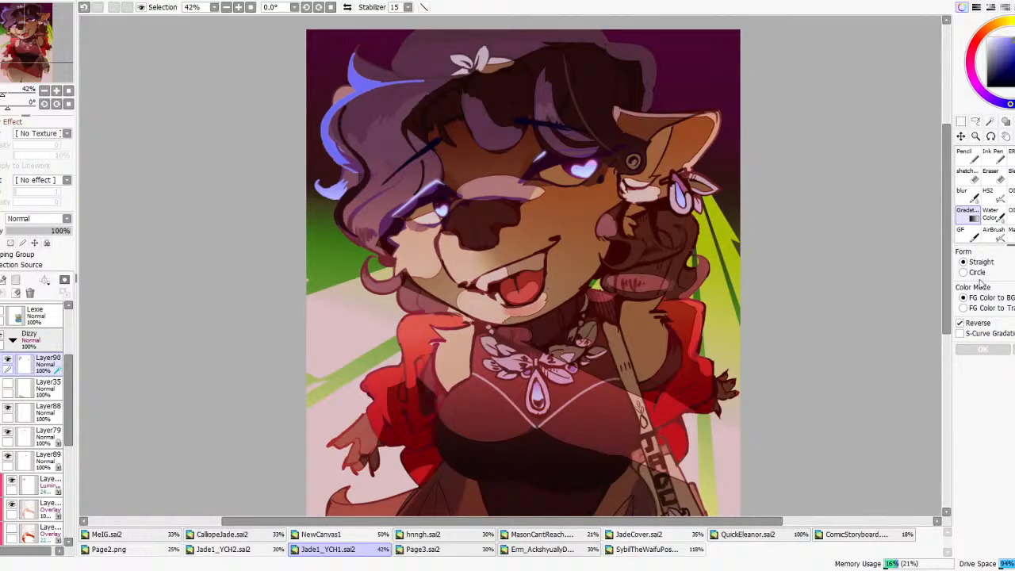
- Touch up the lower part of the earring gem with a periwinkle blue HS2 brush stroke
scroll(735, 190, down, 5)
scroll(708, 189, up, 4)
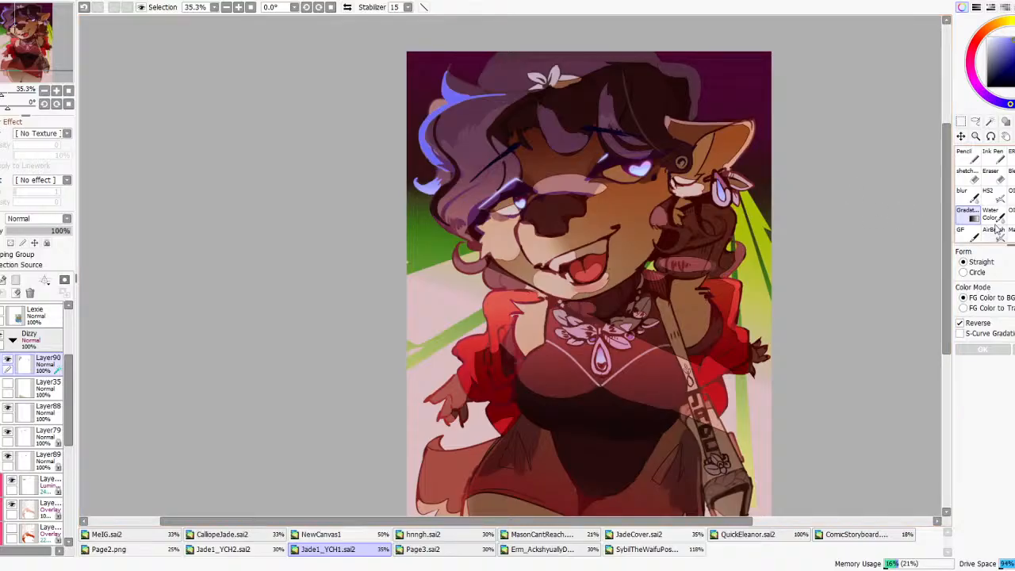
click(993, 197)
scroll(720, 190, up, 4)
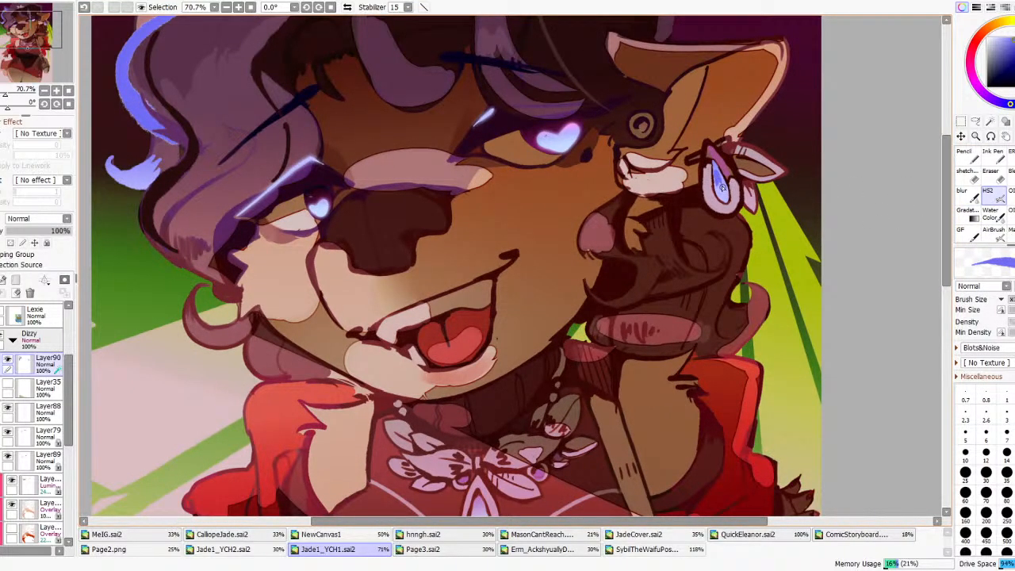
key(ctrl+z)
drag(720, 195, 726, 200)
scroll(666, 210, down, 5)
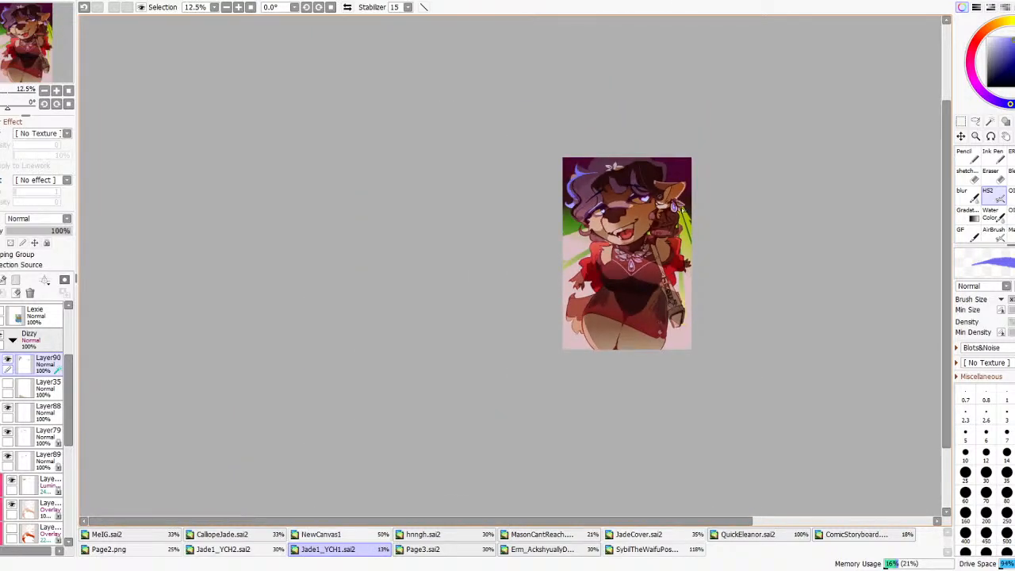
- Try painting the necklace pendant's gem periwinkle blue with the Ink Pen
scroll(640, 267, up, 4)
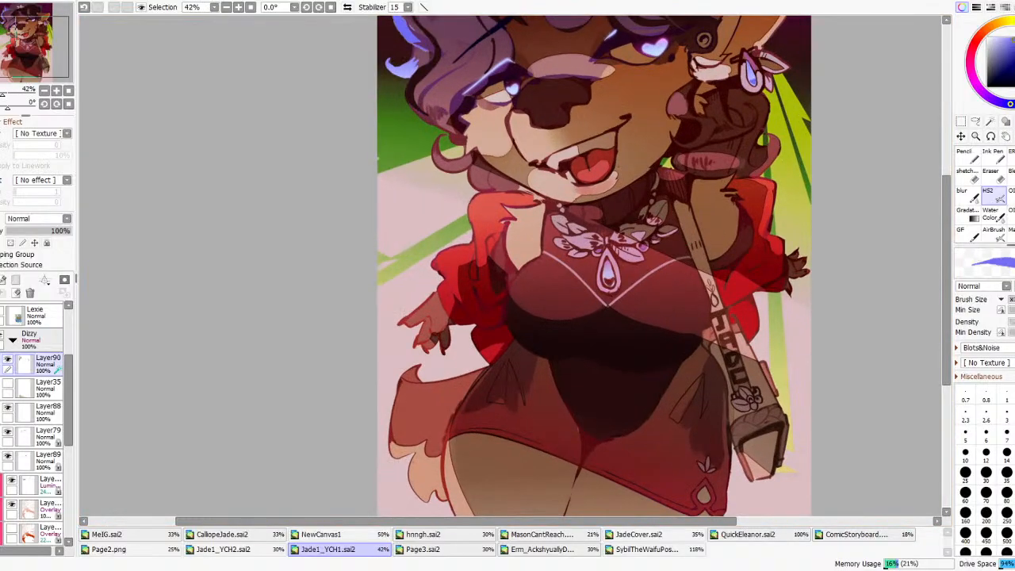
scroll(543, 294, down, 1)
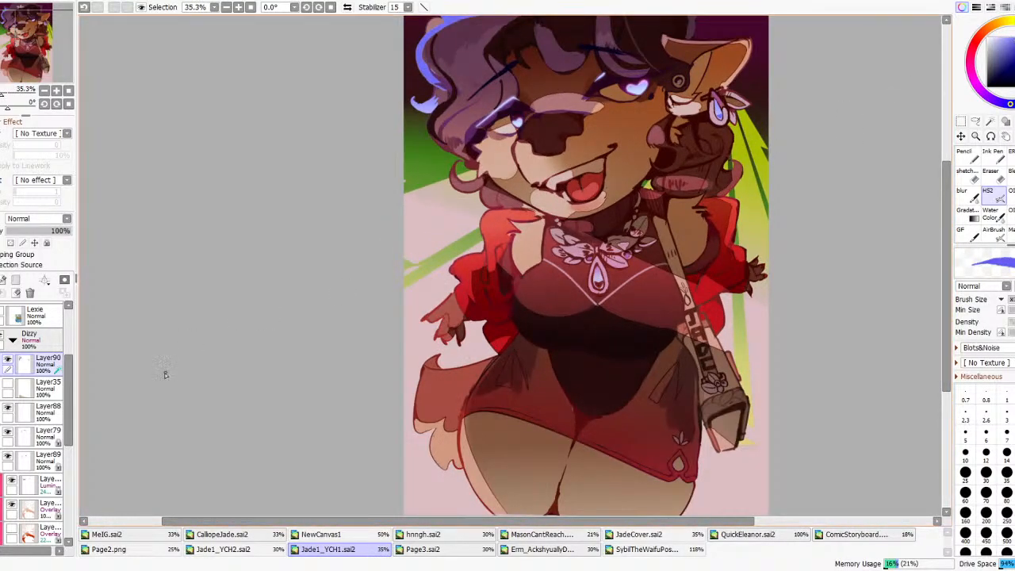
scroll(692, 353, up, 3)
click(993, 156)
drag(525, 236, 523, 235)
key(ctrl+z)
key(ctrl+z)
key(ctrl+z)
- Shift the colour to a lighter sky blue and paint the upper part of the necklace pendant's gem
drag(1012, 49, 1007, 38)
click(1010, 101)
mouse_move(532, 232)
mouse_down()
mouse_move(527, 238)
mouse_move(529, 209)
mouse_up()
key(ctrl+z)
key(ctrl+z)
drag(527, 229, 527, 219)
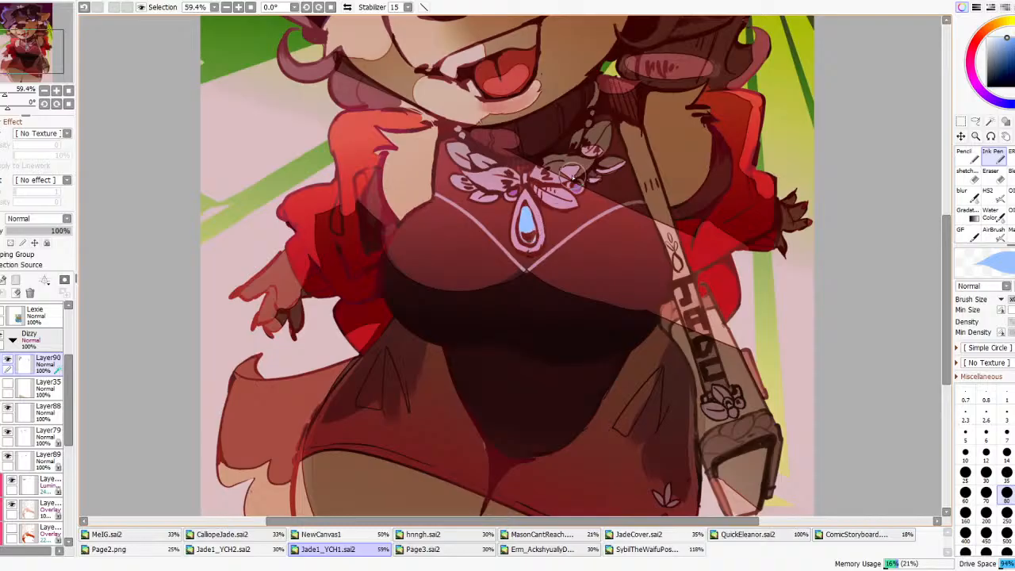
mouse_move(522, 214)
mouse_down()
mouse_move(529, 230)
mouse_move(546, 216)
mouse_up()
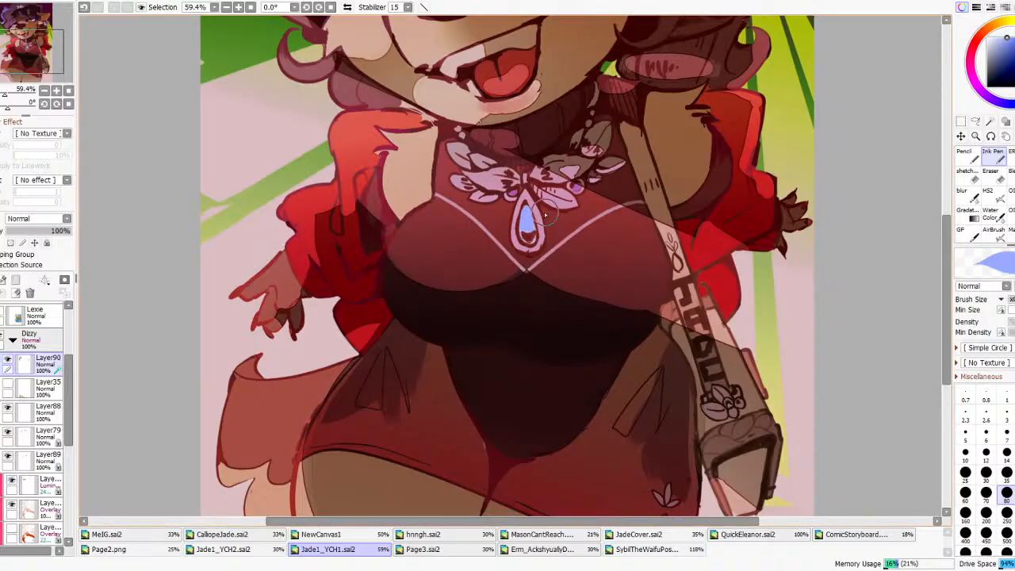
- Undo the last pendant stroke and brighten the pendant's gem with a paler blue
scroll(579, 191, down, 9)
scroll(578, 192, up, 6)
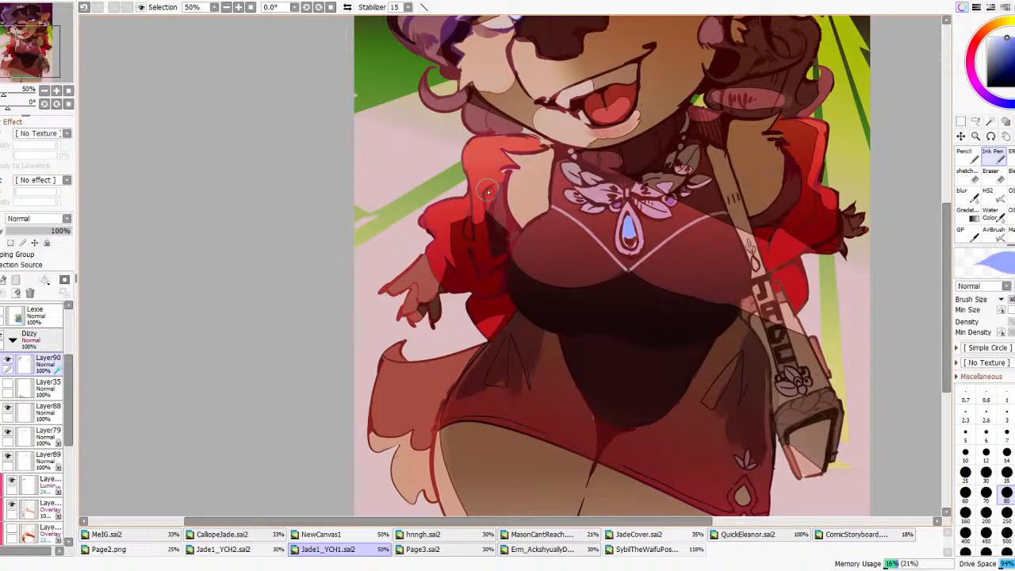
key(ctrl+z)
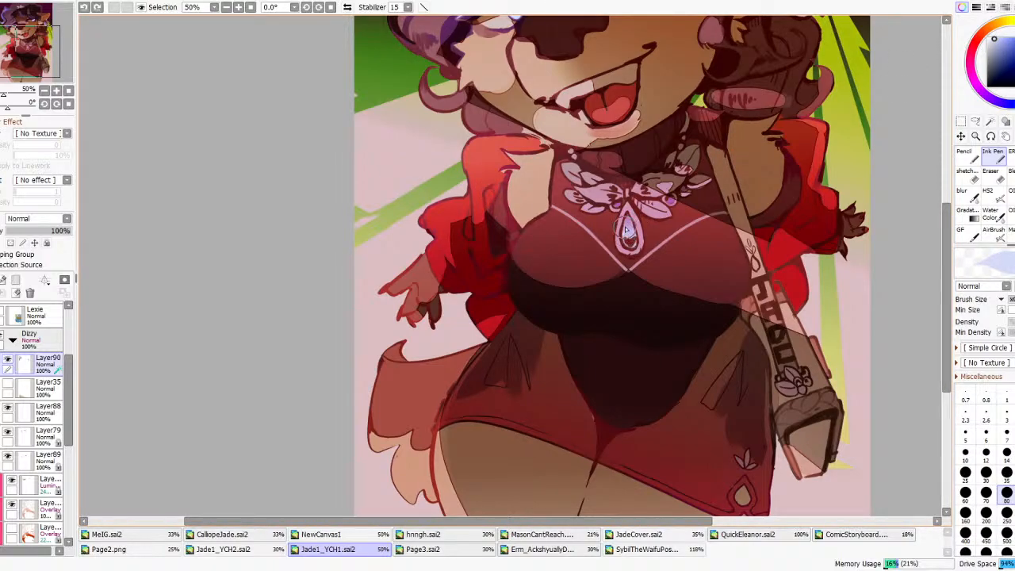
drag(628, 230, 621, 229)
key(ctrl+z)
key(ctrl+y)
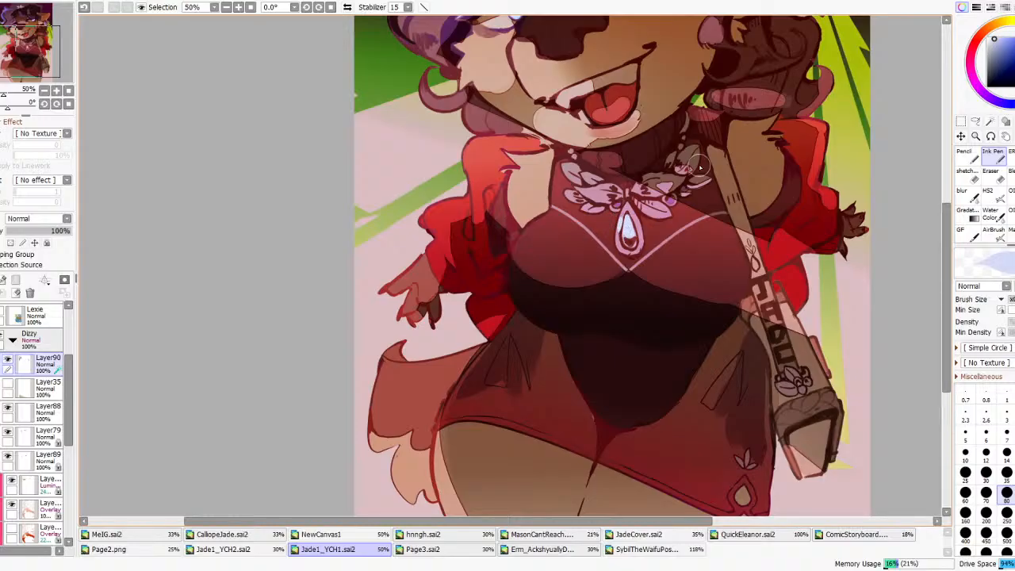
- Switch to the HS2 brush and shade the necklace's small left gem and the top of the earring with a sampled magenta-purple
scroll(699, 166, down, 4)
scroll(678, 201, up, 4)
click(992, 196)
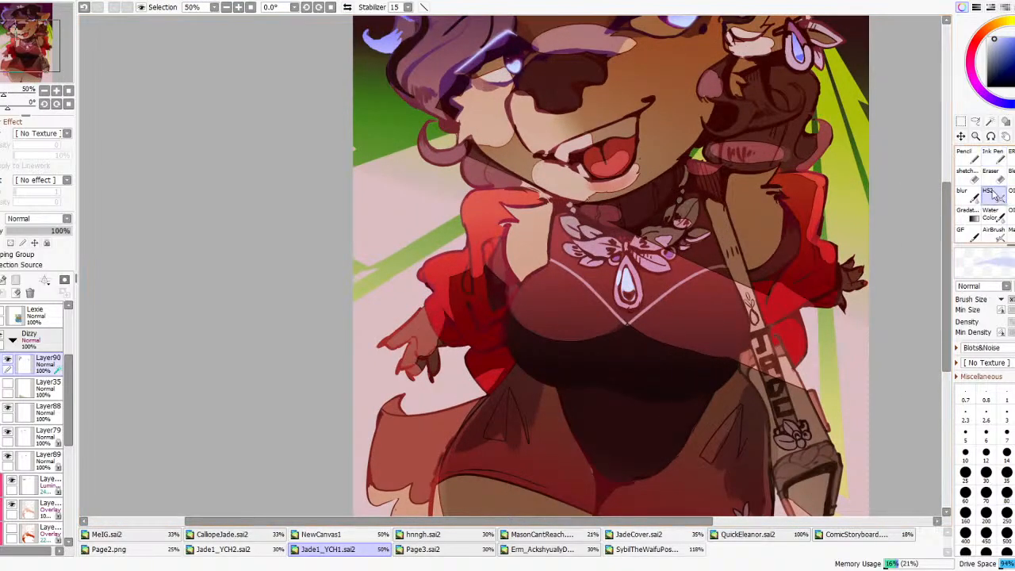
alt+click(792, 30)
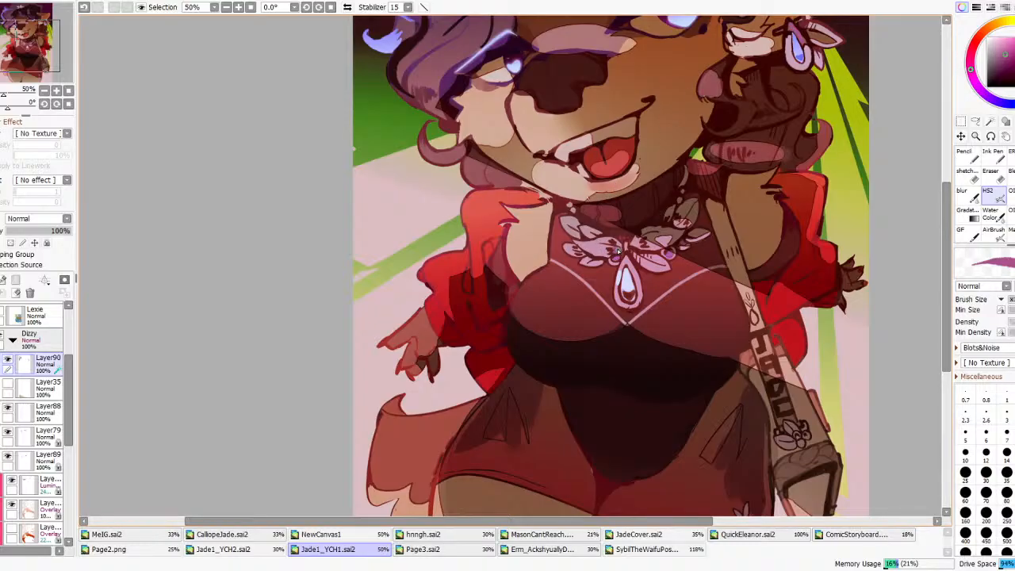
scroll(632, 257, down, 4)
scroll(562, 267, up, 5)
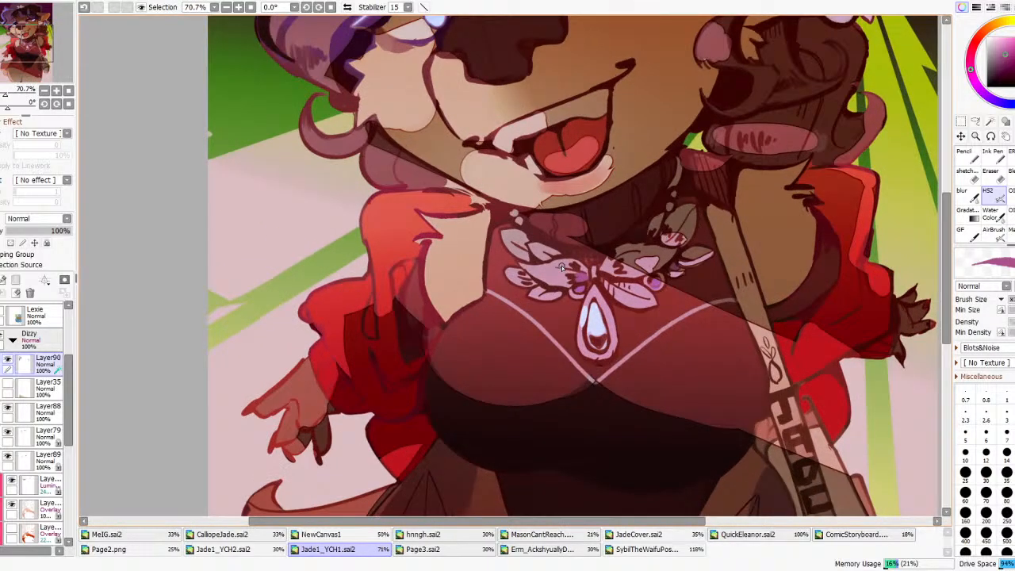
scroll(476, 332, down, 2)
scroll(529, 321, up, 4)
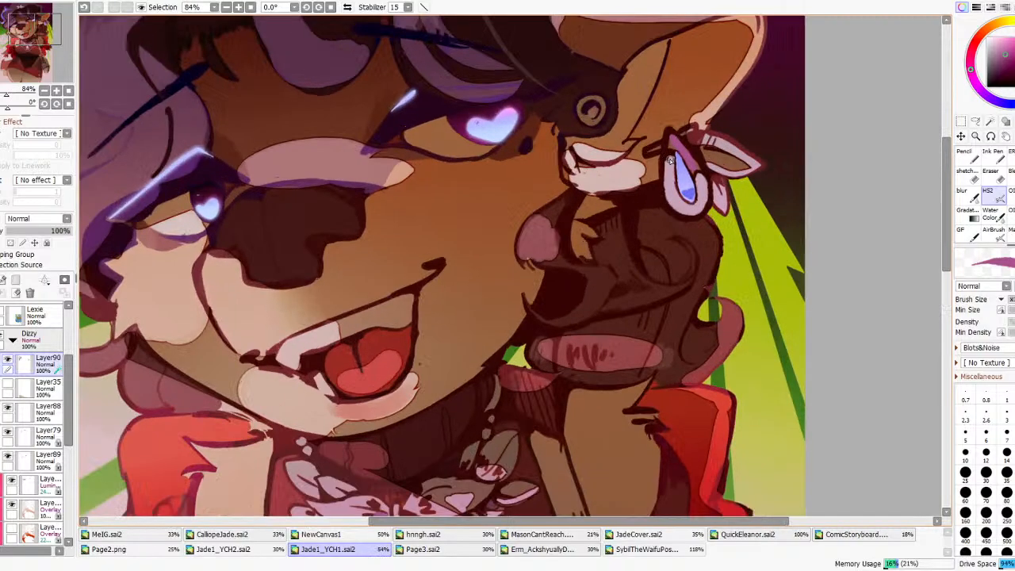
- Sample a muted greyish mauve and touch up the necklace's left leaves, checking them against the whole illustration
scroll(529, 321, down, 4)
scroll(530, 321, up, 4)
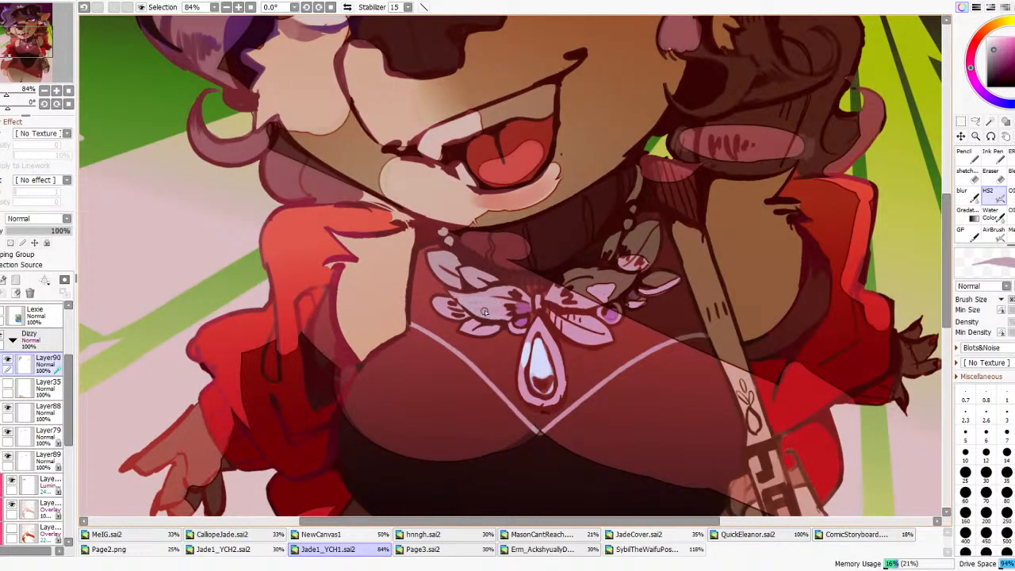
scroll(493, 308, down, 6)
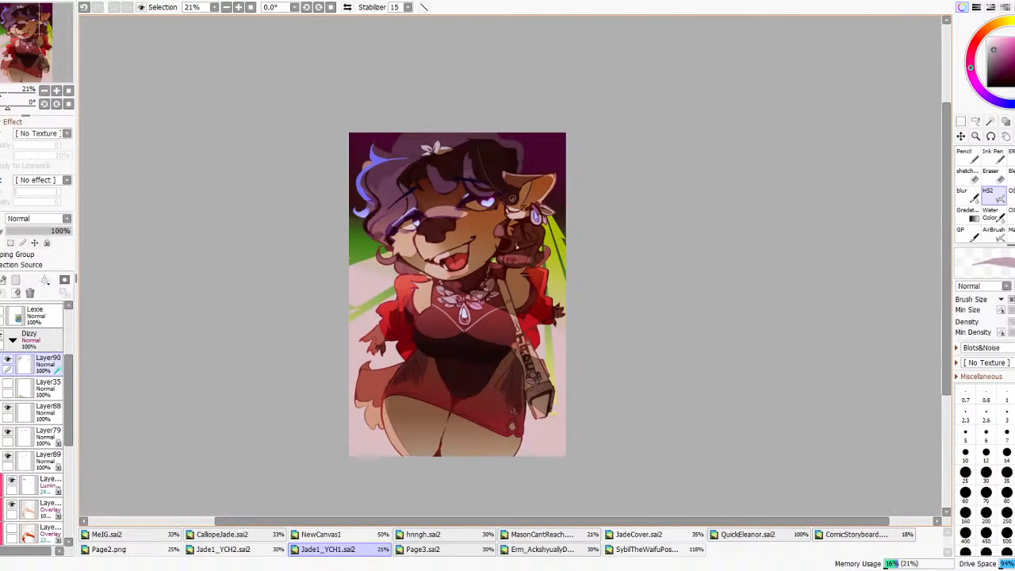
scroll(517, 250, up, 1)
scroll(495, 231, down, 4)
scroll(468, 276, up, 9)
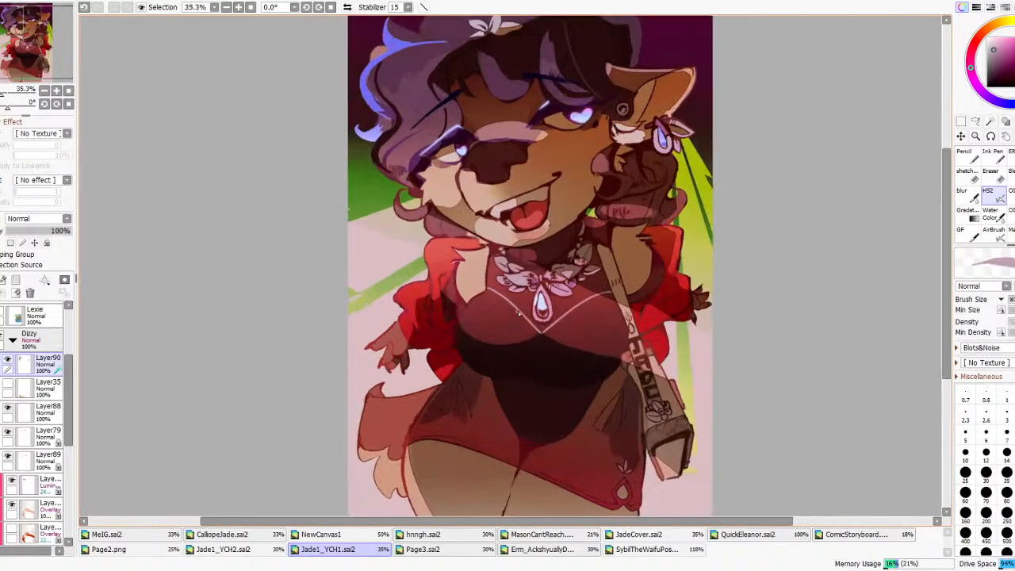
scroll(555, 305, down, 5)
scroll(559, 183, up, 3)
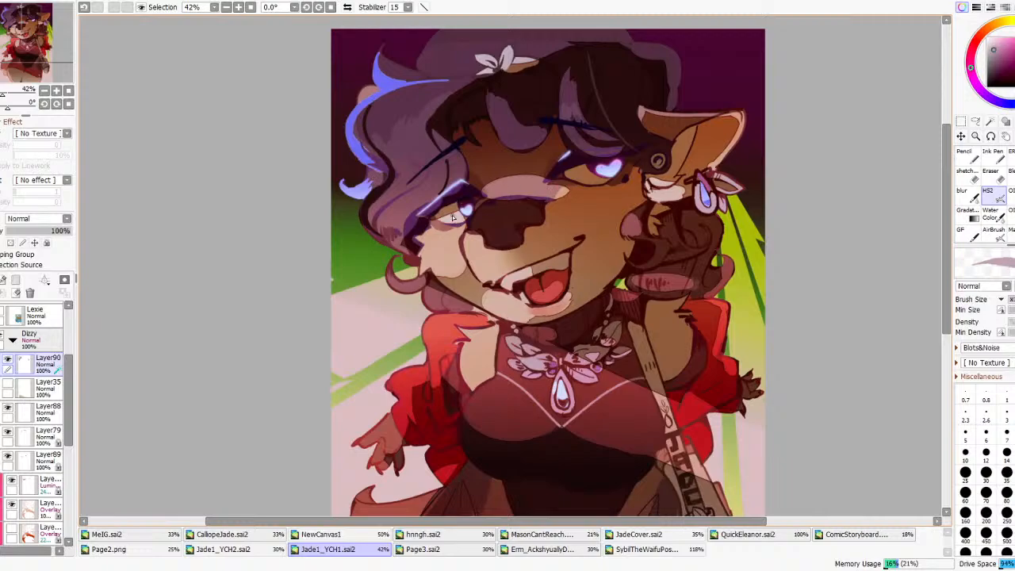
- Dot pale blue highlights onto the two small round gems on either side of the necklace pendant
scroll(574, 368, up, 4)
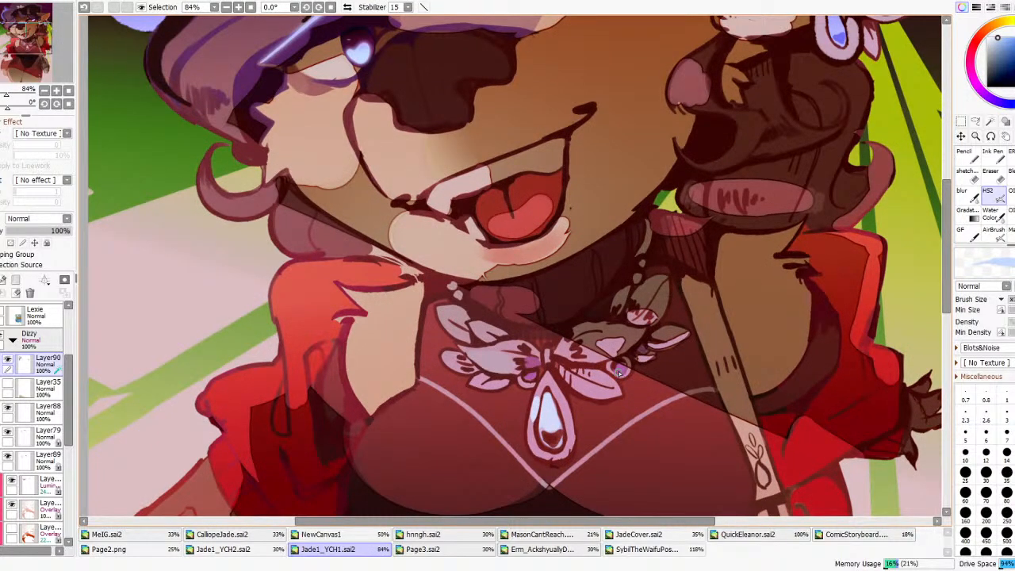
key(ctrl+z)
drag(616, 369, 618, 367)
key(ctrl+z)
key(ctrl+z)
key(ctrl+z)
drag(524, 374, 527, 376)
scroll(665, 333, down, 4)
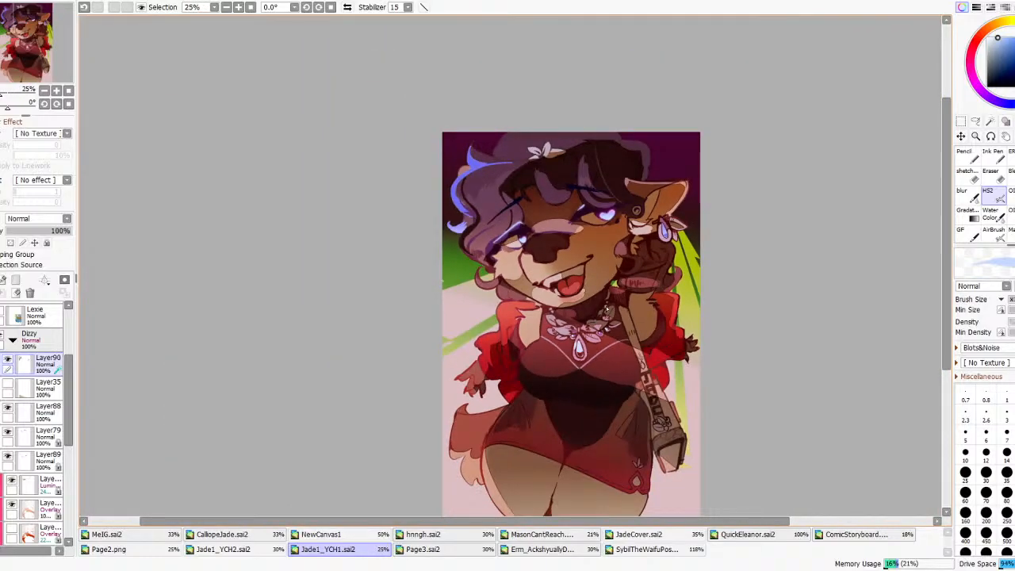
- Try a pale pinkish-grey highlight along the rim of the necklace pendant
scroll(606, 308, up, 3)
alt+click(665, 182)
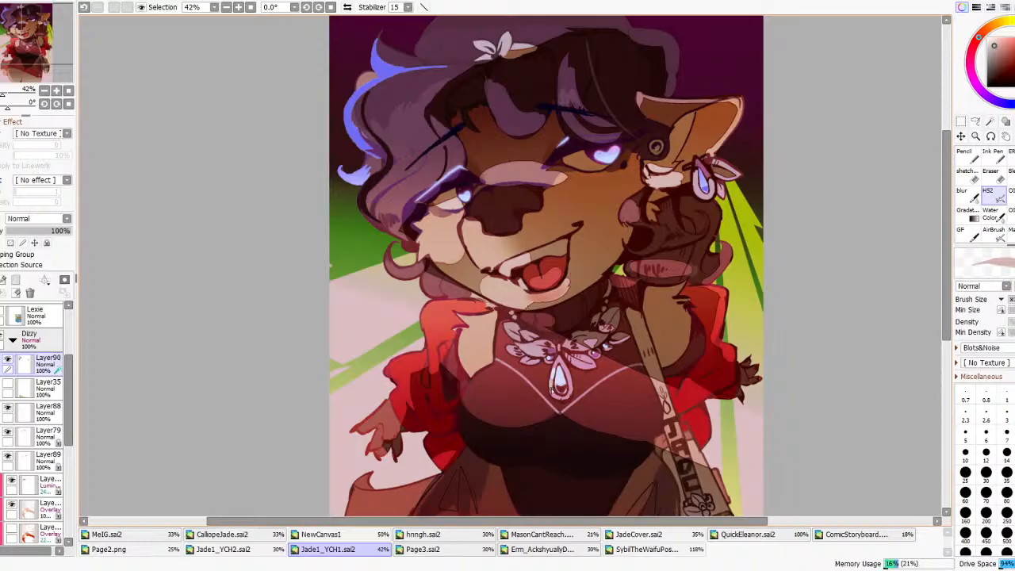
key(ctrl+z)
click(989, 42)
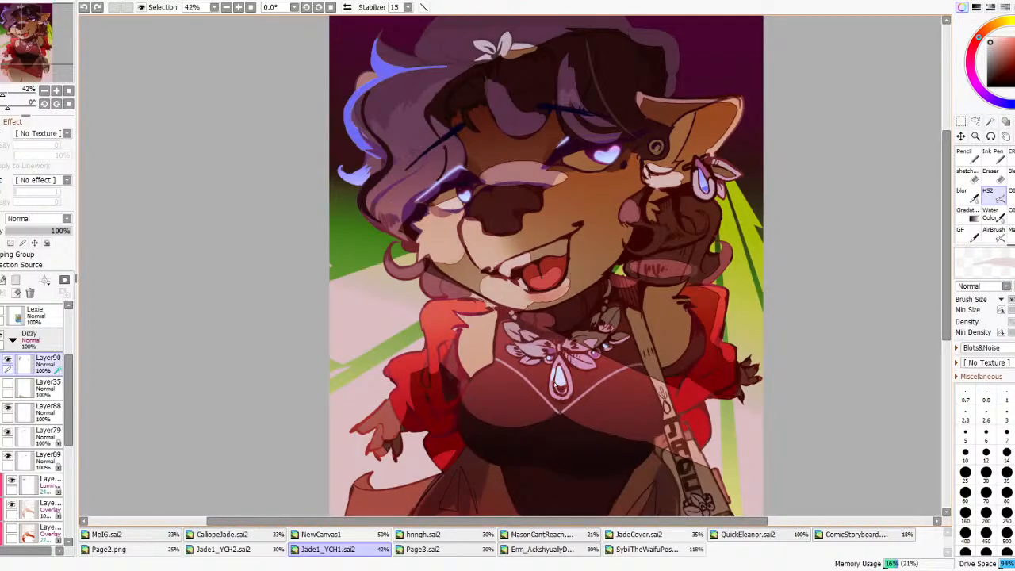
drag(551, 386, 553, 393)
key(ctrl+z)
- Shift the colour to a near-white cool blue and paint highlights on the pendant's rim and the necklace's left leaves
click(1013, 104)
click(987, 42)
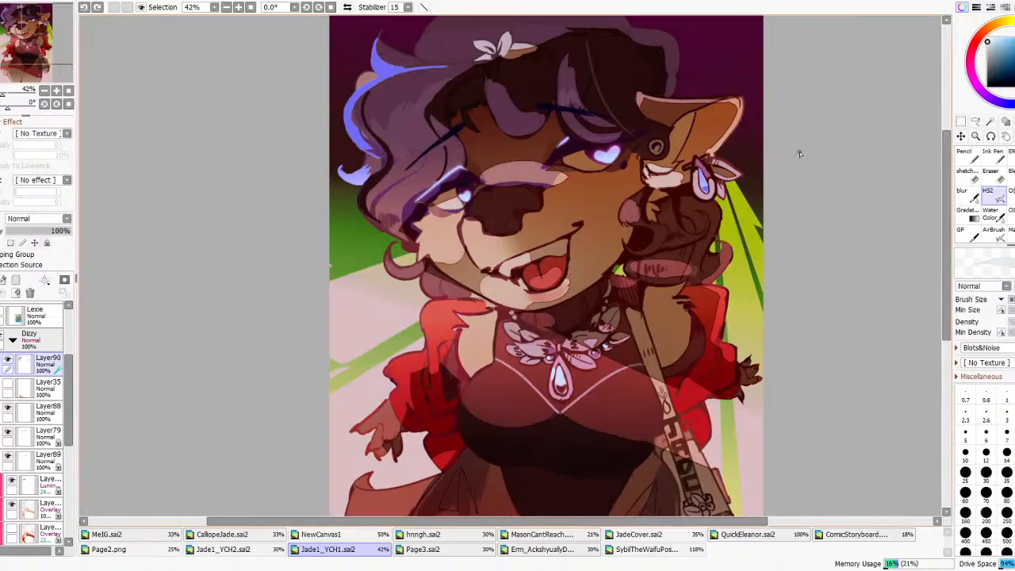
mouse_move(551, 385)
mouse_down()
mouse_move(552, 394)
mouse_move(556, 362)
mouse_move(529, 350)
mouse_up()
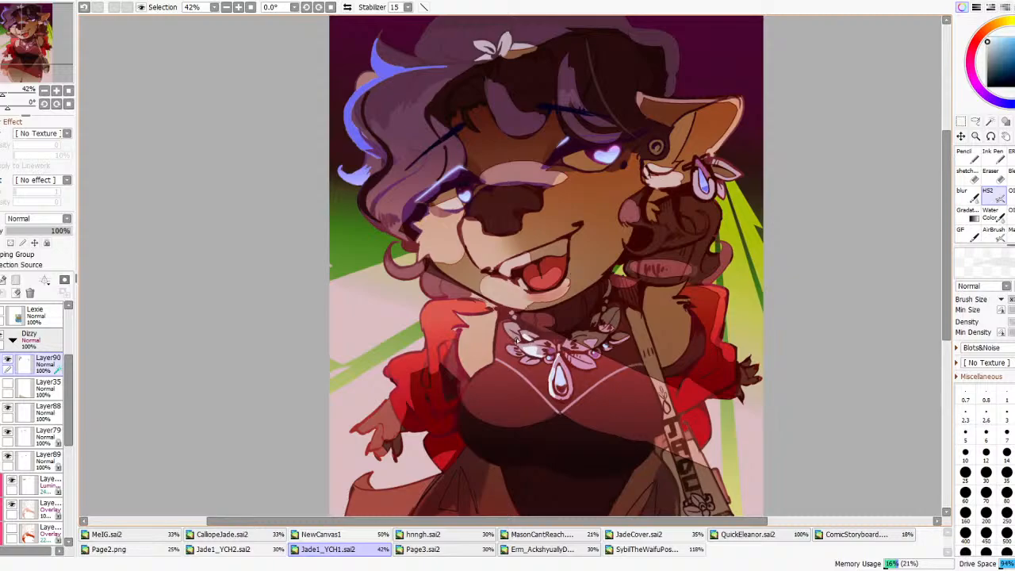
key(ctrl+z)
drag(523, 337, 528, 339)
scroll(543, 340, down, 5)
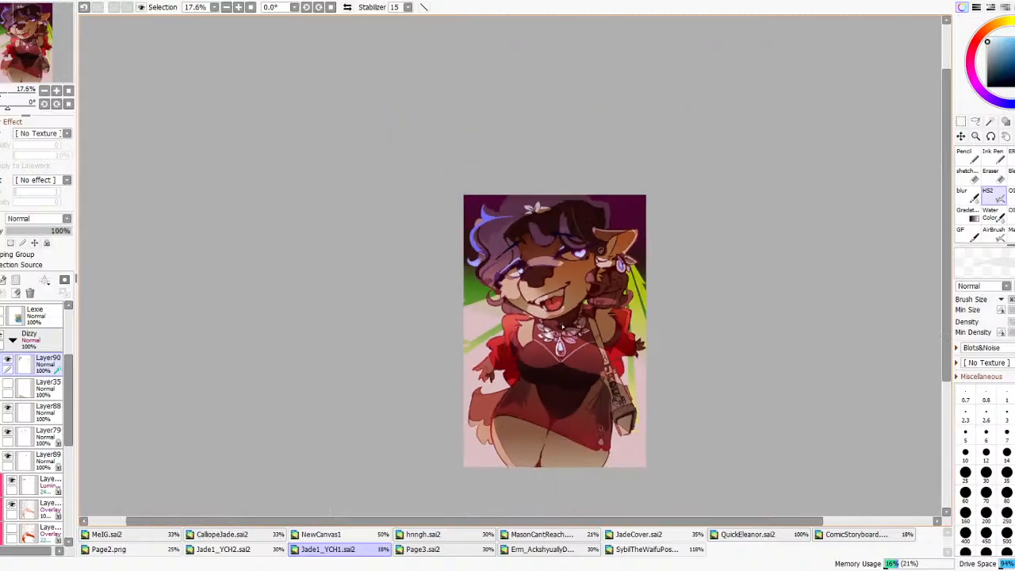
scroll(577, 337, up, 5)
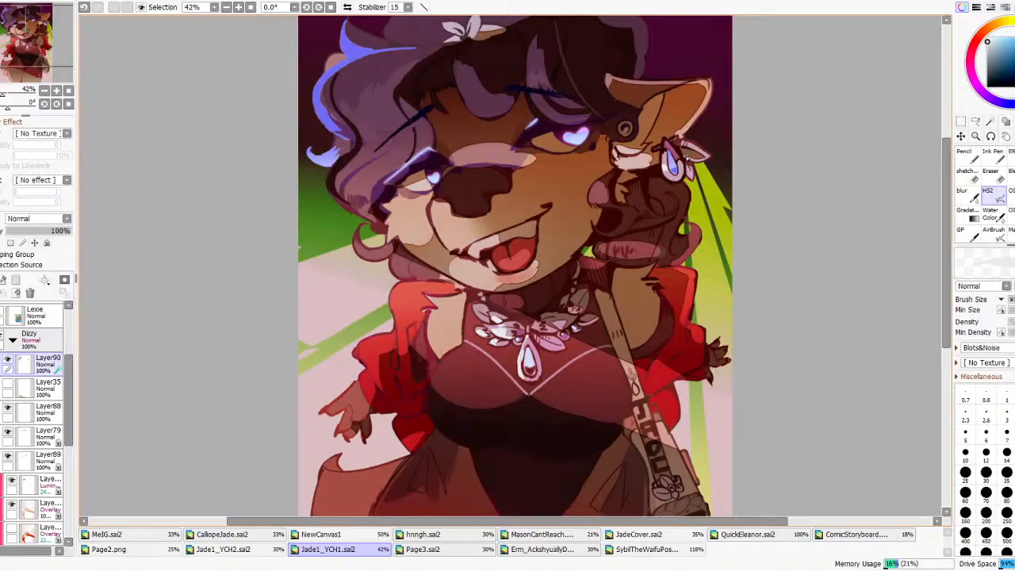
- Sample a magenta-purple from the earring and shade the earring's leaves
alt+click(678, 149)
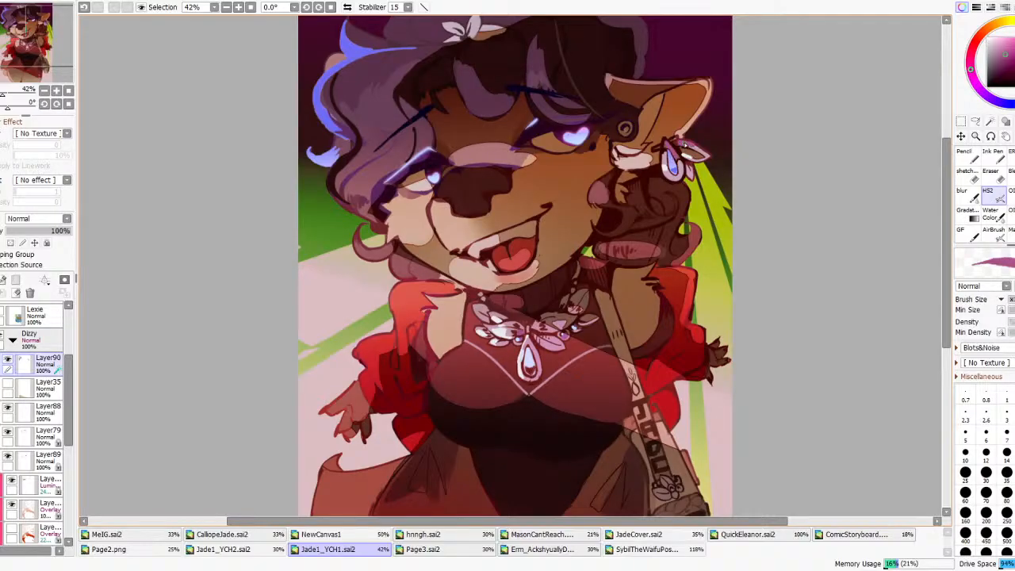
scroll(700, 124, down, 5)
scroll(558, 113, up, 6)
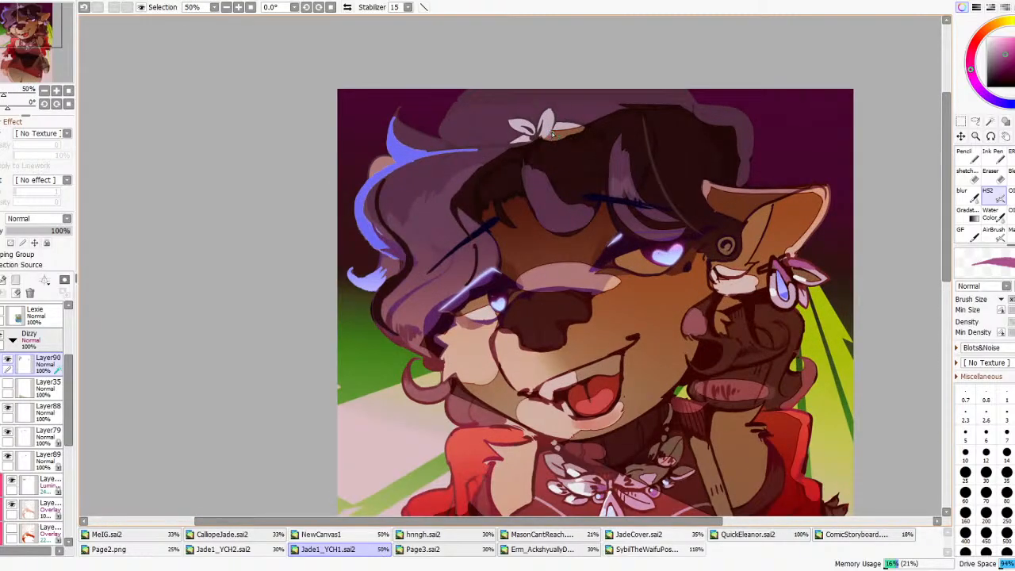
- Paint near-white highlights with mauve and dusty rose shading on the petals of the hair flower
alt+click(774, 290)
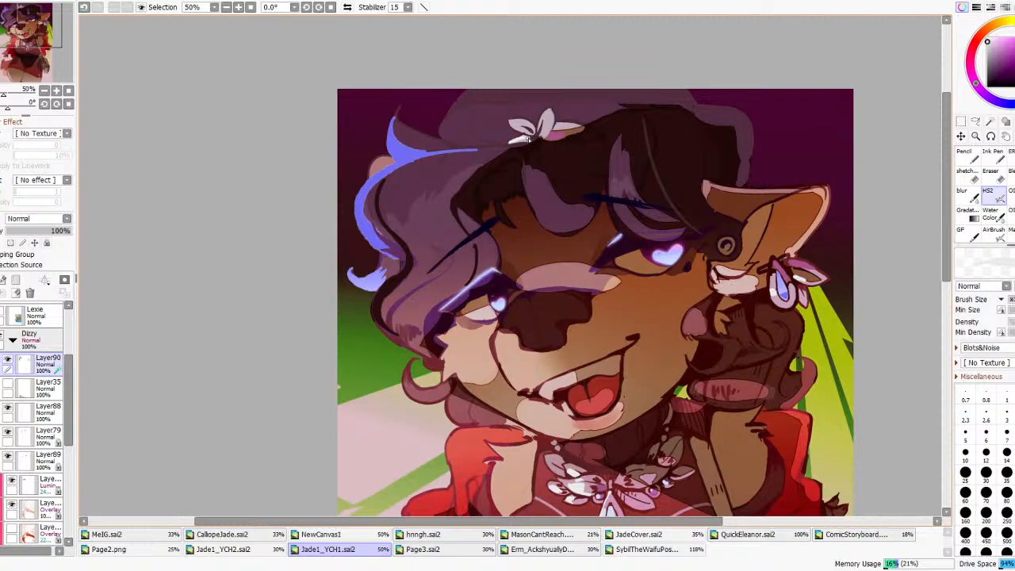
click(993, 50)
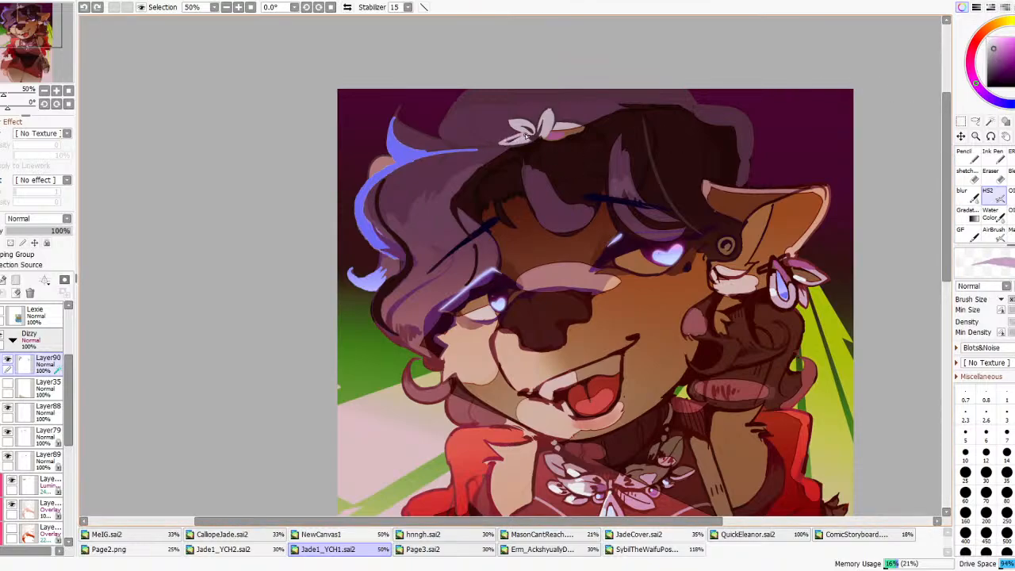
alt+click(552, 138)
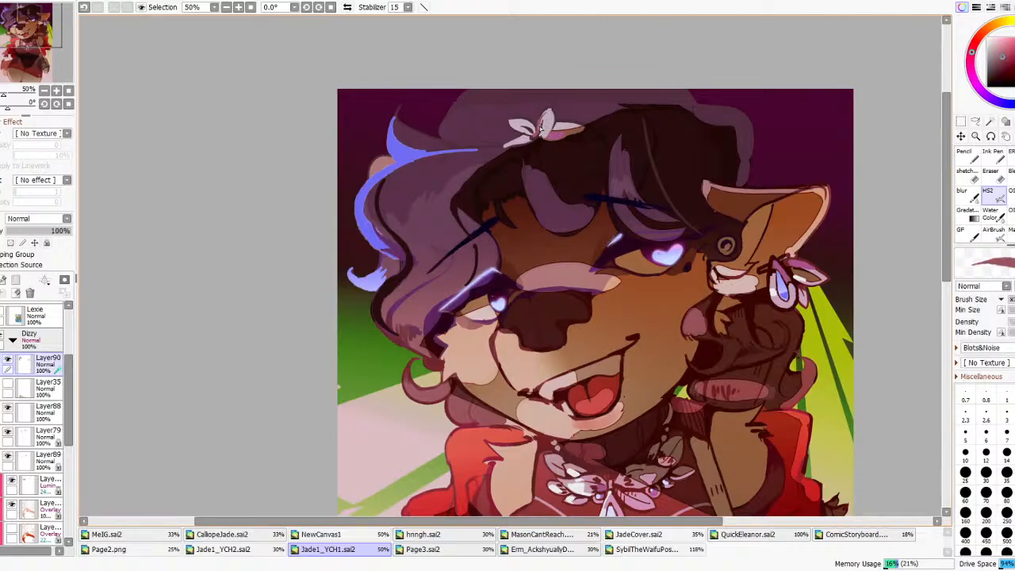
scroll(546, 123, down, 8)
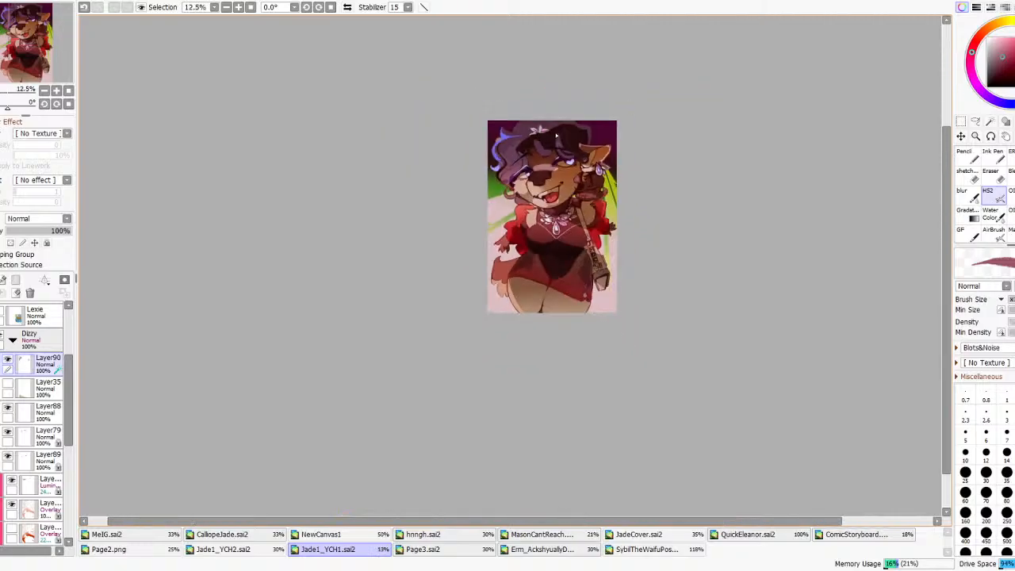
scroll(591, 161, up, 3)
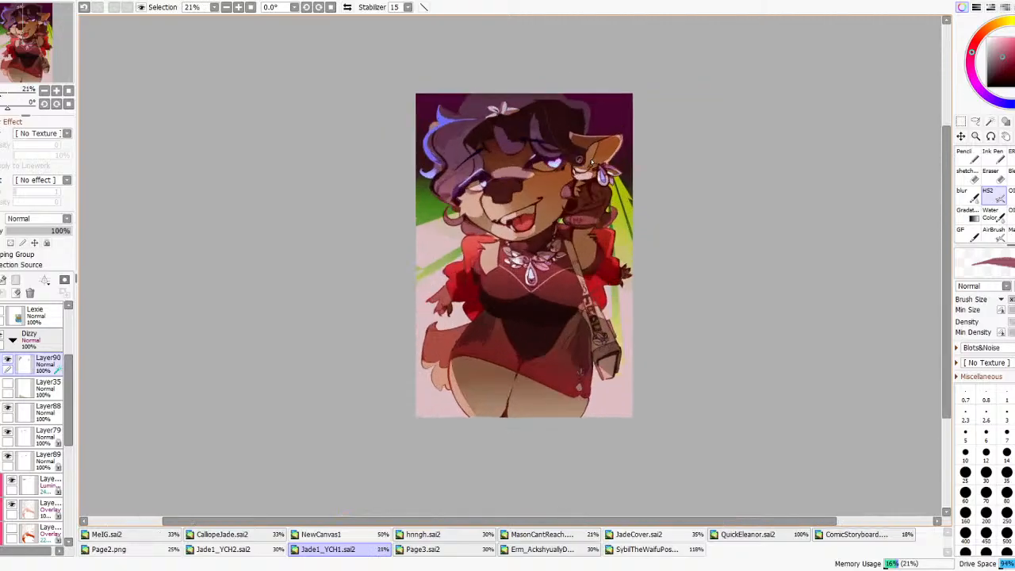
- Adjust the colours of Layer90's jewellery and flower accents with a colour filter and apply it
click(335, 11)
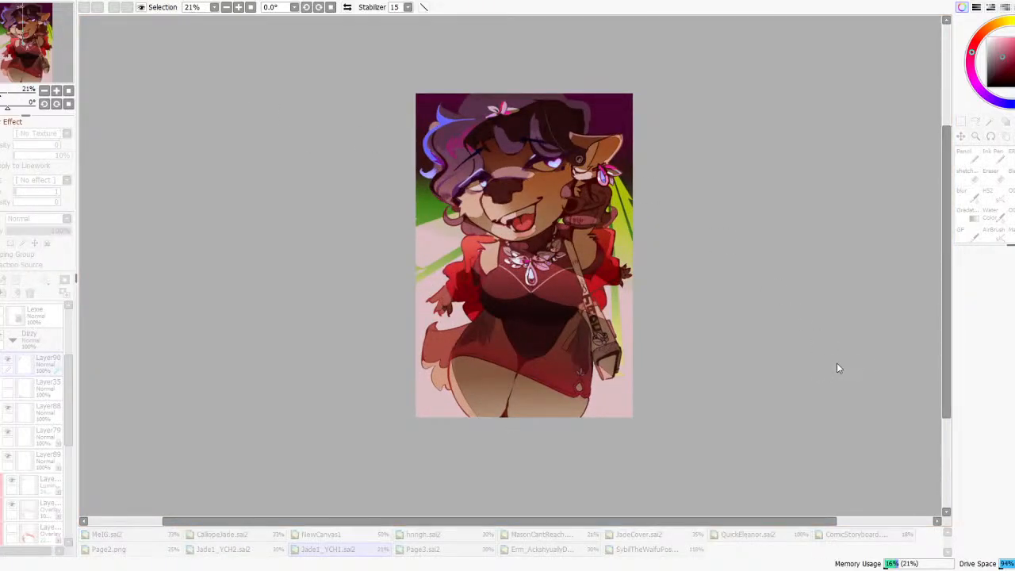
scroll(634, 257, down, 5)
scroll(600, 233, up, 5)
click(864, 406)
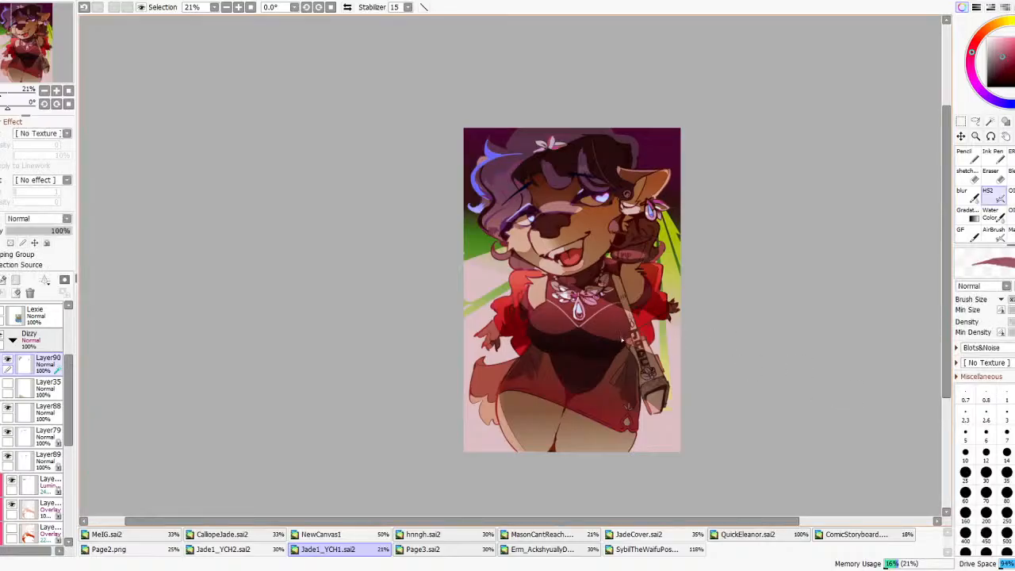
- Paint the round gem at the centre of the bag strap's flower ornament pale blue
scroll(622, 341, up, 3)
scroll(623, 341, down, 3)
scroll(630, 345, up, 3)
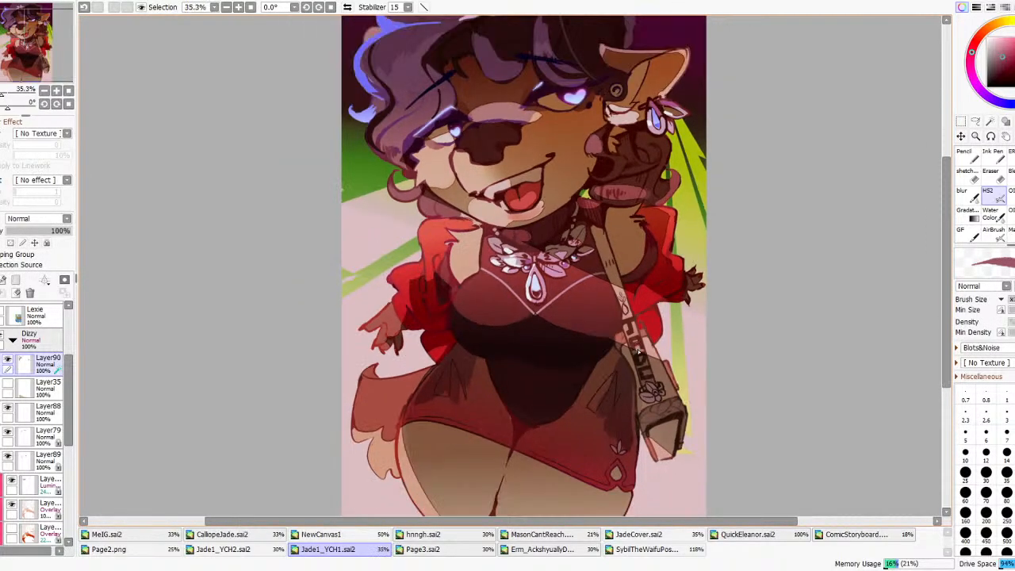
scroll(697, 450, up, 5)
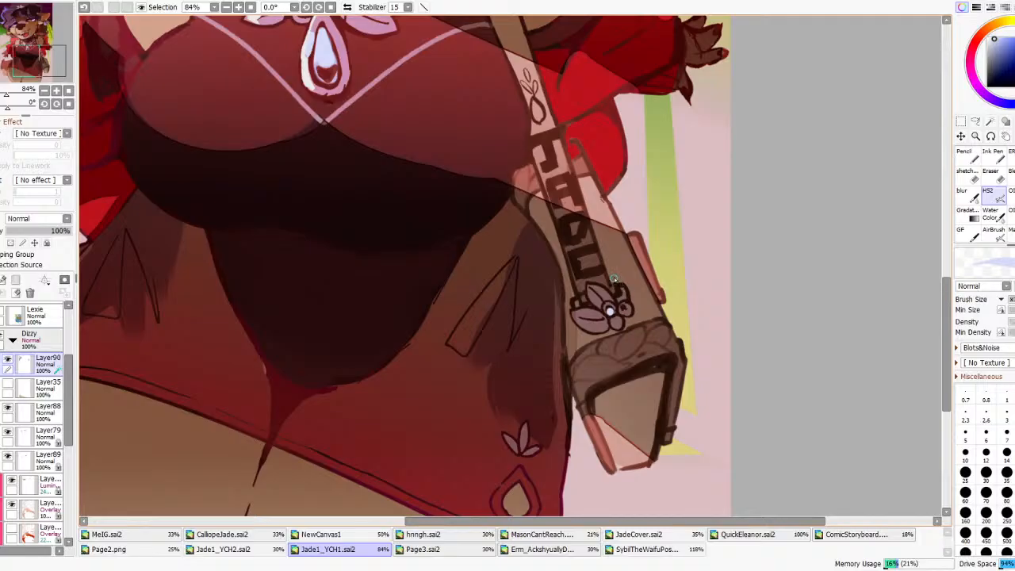
- Sample the mauve-pink from the pendant's rim and paint the petals of the bag strap's flower ornament with it
alt+click(331, 77)
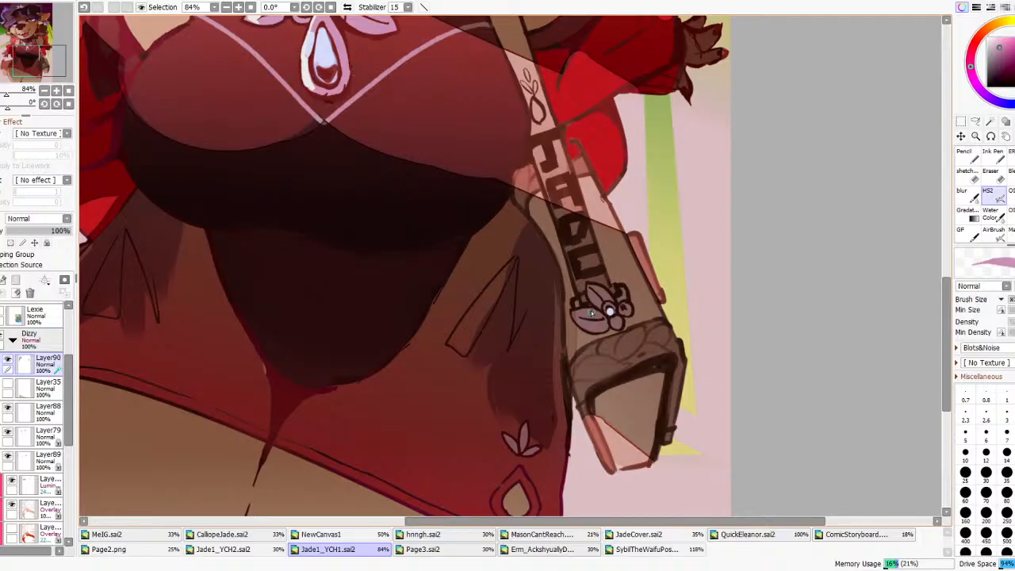
mouse_move(589, 295)
mouse_down()
mouse_move(596, 319)
mouse_move(573, 315)
mouse_move(580, 327)
mouse_move(616, 327)
mouse_move(623, 309)
mouse_up()
scroll(663, 281, down, 6)
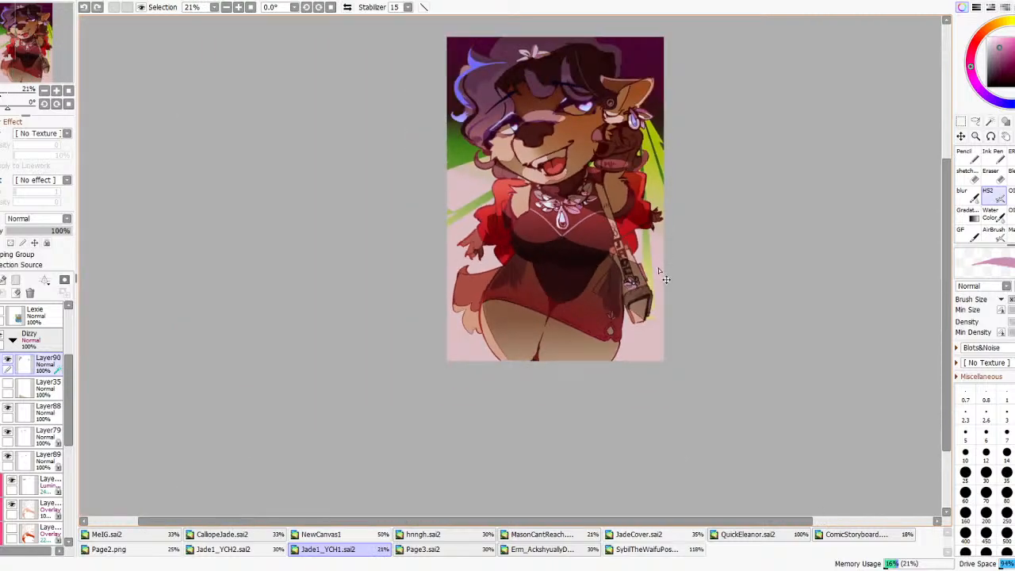
scroll(661, 272, up, 6)
mouse_move(596, 249)
mouse_down()
mouse_move(594, 239)
mouse_move(615, 252)
mouse_up()
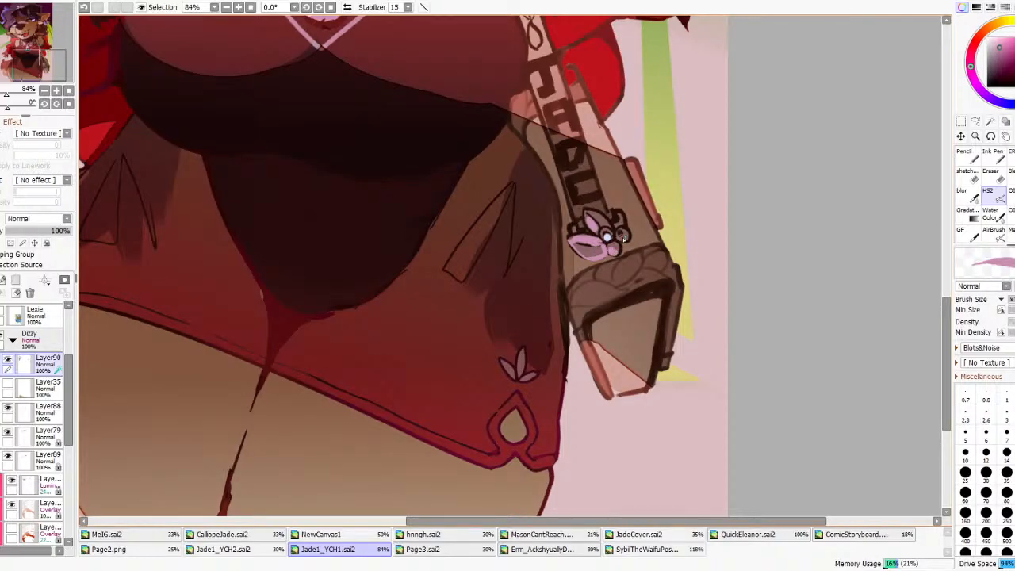
scroll(624, 236, down, 5)
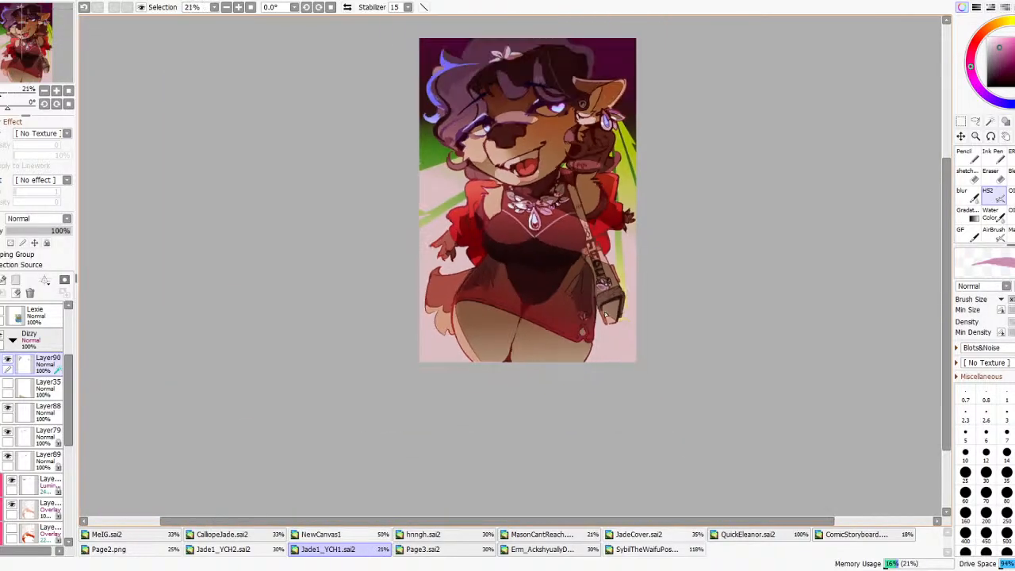
- Try dark maroon strokes on the dress beside the waist near the bag
scroll(611, 248, up, 4)
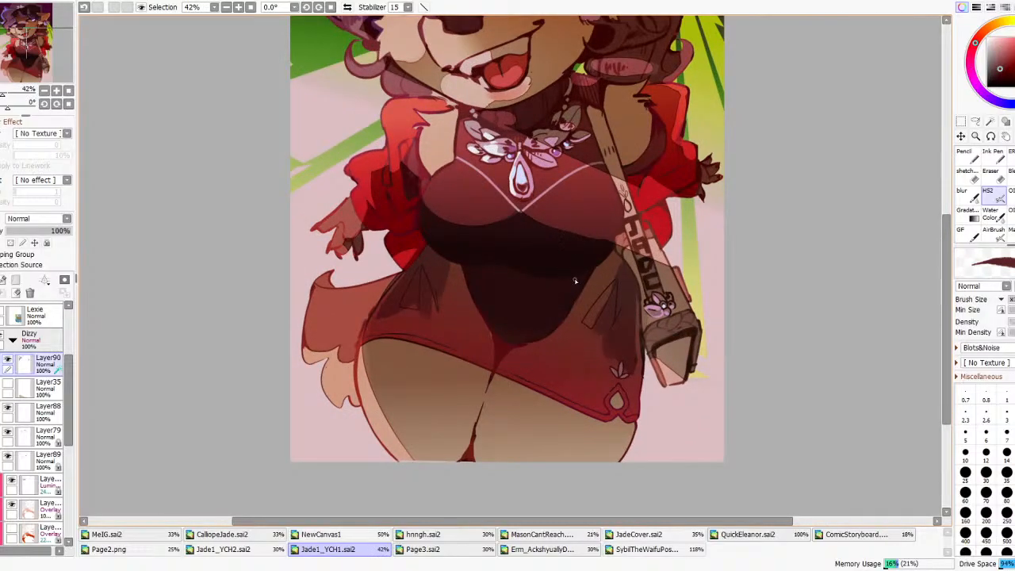
key(ctrl+z)
mouse_move(591, 272)
mouse_down()
mouse_move(541, 339)
mouse_move(583, 286)
mouse_up()
key(ctrl+z)
key(ctrl+z)
scroll(600, 253, down, 7)
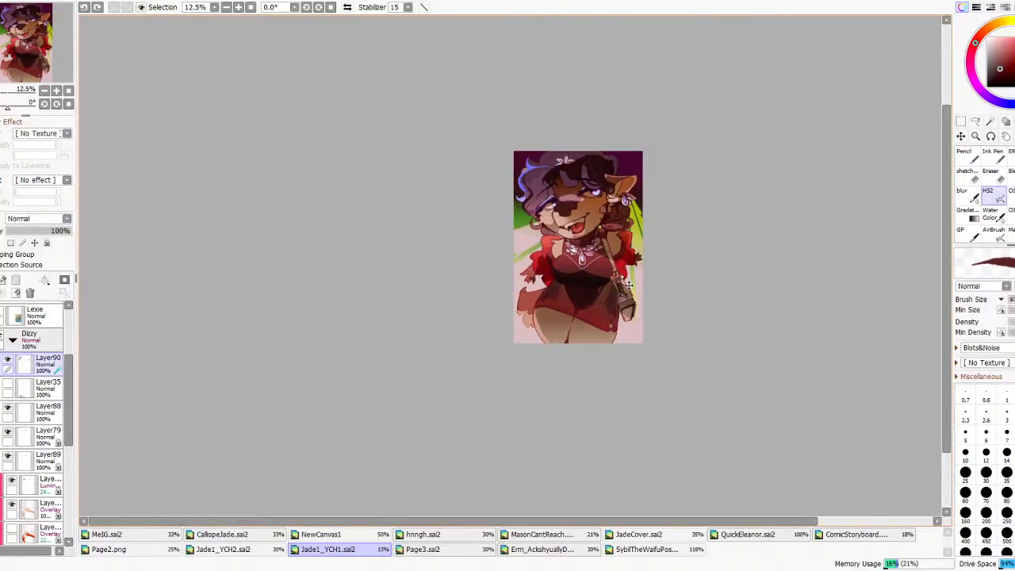
- Dab bright red onto the dress's hip beside the tail and try blending it upward with the Flat 1 brush
scroll(628, 284, up, 5)
scroll(557, 337, down, 3)
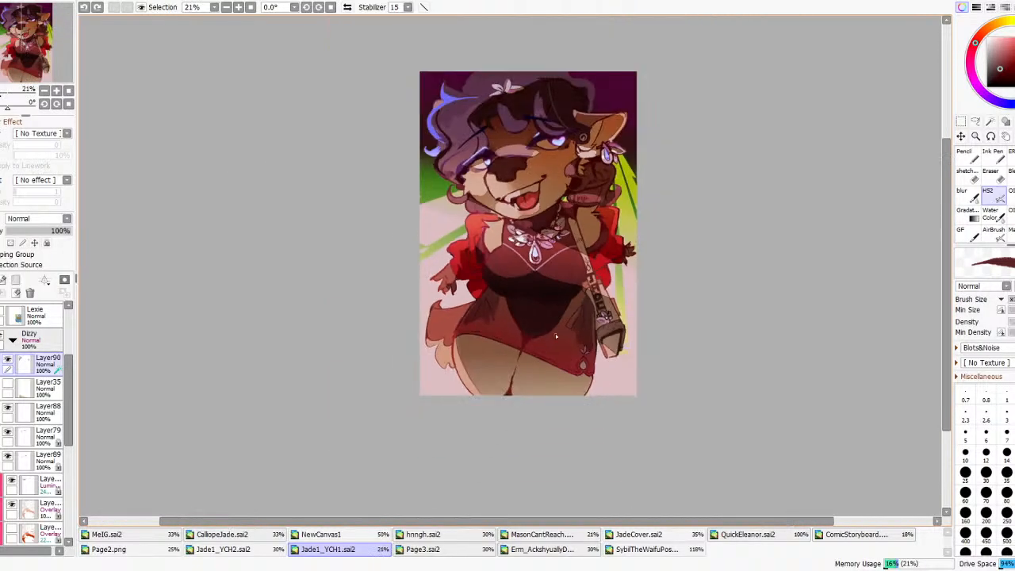
scroll(557, 337, up, 1)
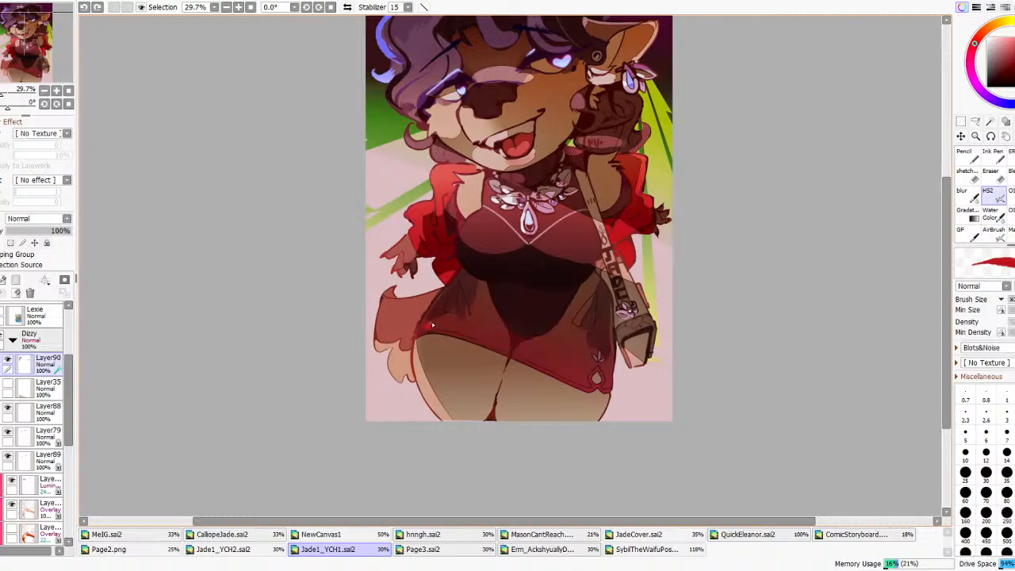
key(c)
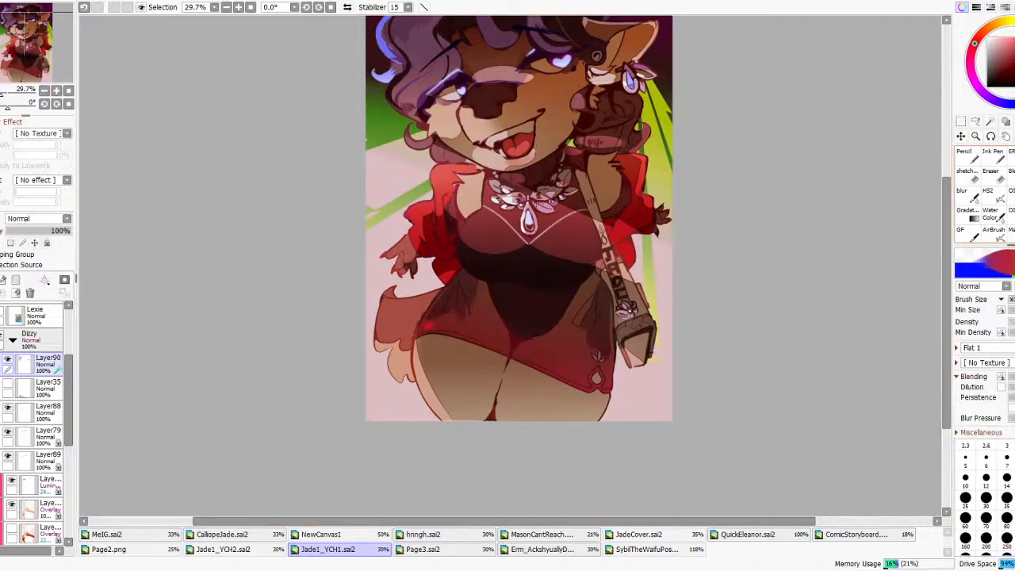
mouse_move(428, 325)
mouse_down()
mouse_move(447, 295)
mouse_move(432, 320)
mouse_move(450, 309)
mouse_up()
key(ctrl+z)
scroll(474, 269, down, 5)
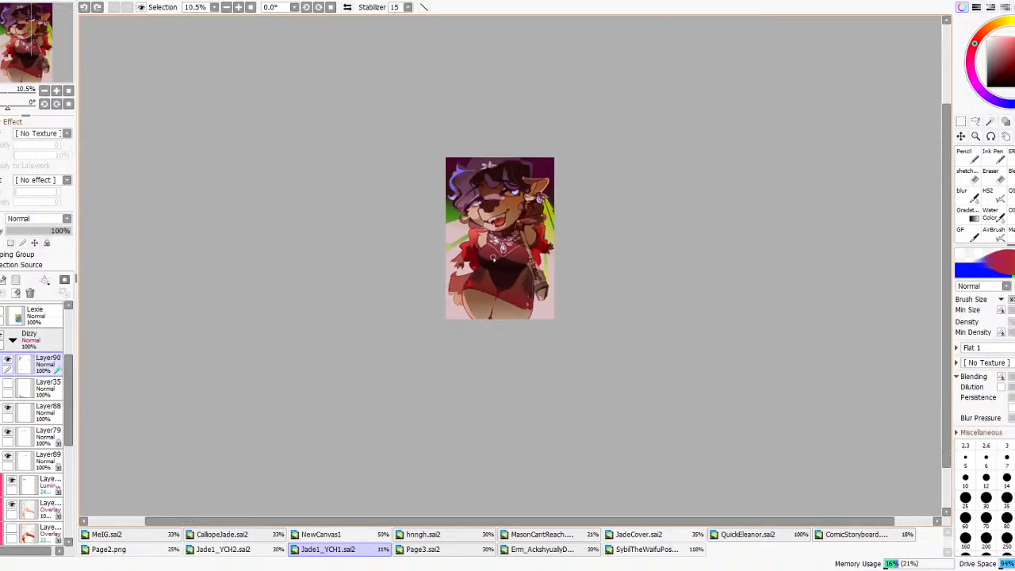
- Paint a bright red highlight up the dress's hip edge beside the tail, using brush size 60
scroll(435, 280, up, 3)
scroll(435, 280, up, 3)
drag(489, 321, 516, 366)
key(ctrl+z)
drag(490, 325, 507, 388)
scroll(559, 365, down, 3)
scroll(546, 363, up, 2)
scroll(535, 360, up, 2)
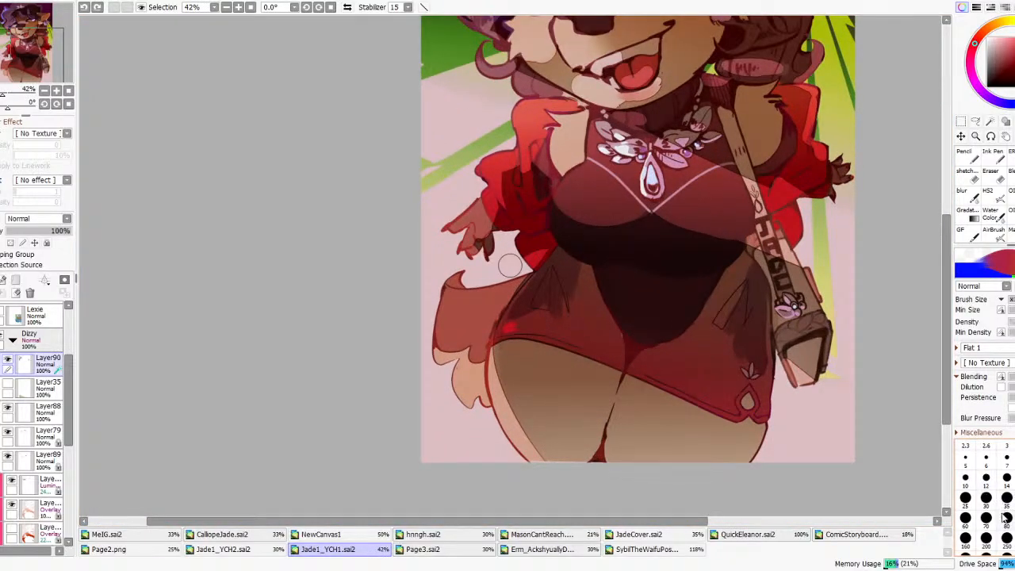
click(965, 521)
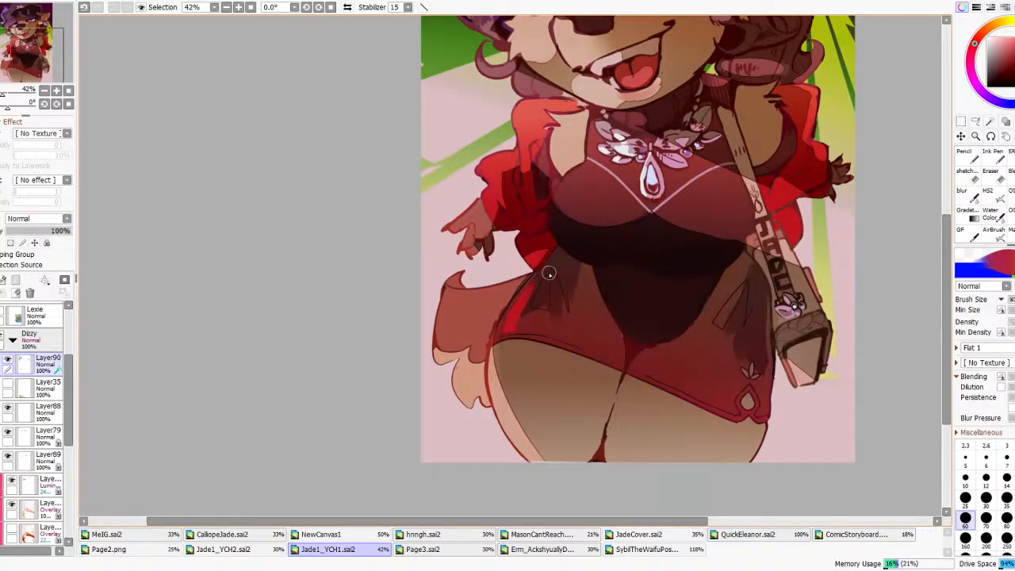
- Examine the dress's red hip highlight close up and against the whole figure
scroll(558, 262, down, 7)
scroll(523, 291, up, 5)
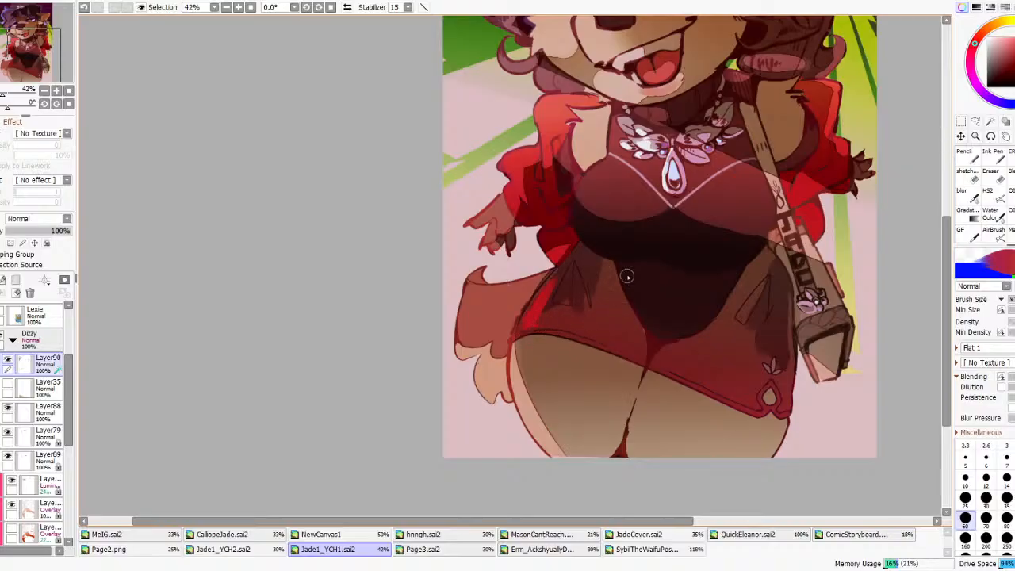
scroll(615, 307, down, 9)
scroll(627, 302, up, 6)
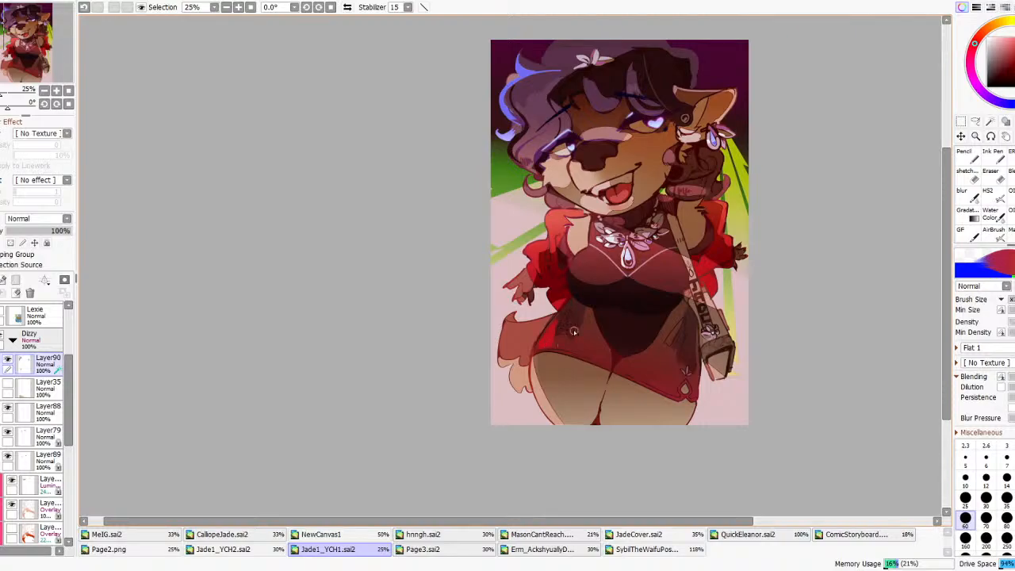
scroll(590, 318, down, 2)
scroll(594, 316, down, 2)
scroll(603, 309, up, 7)
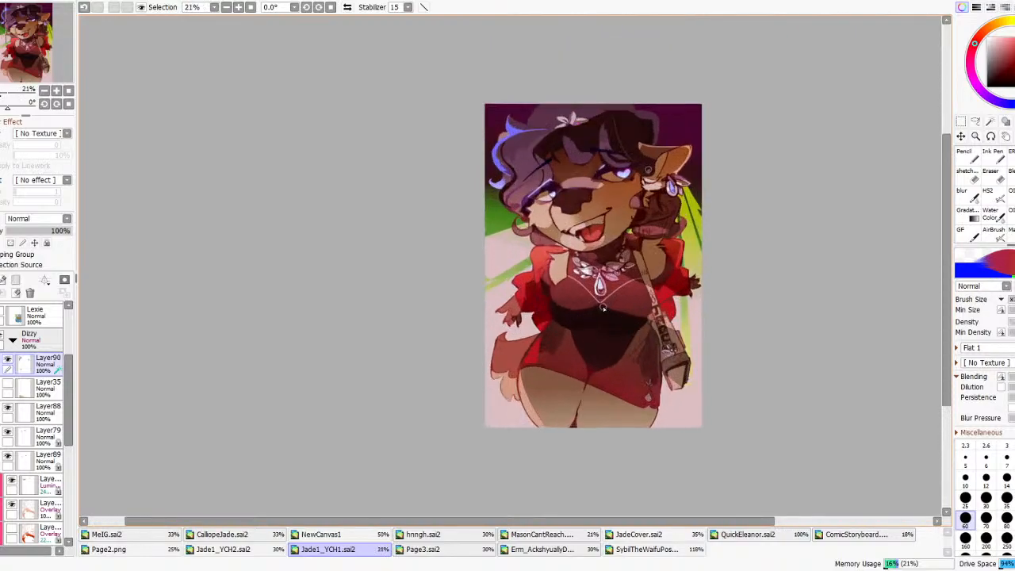
scroll(603, 309, down, 2)
- Paint a blue-violet rim highlight on the curl over the forehead with the HS2 brush at size 30
scroll(570, 214, up, 3)
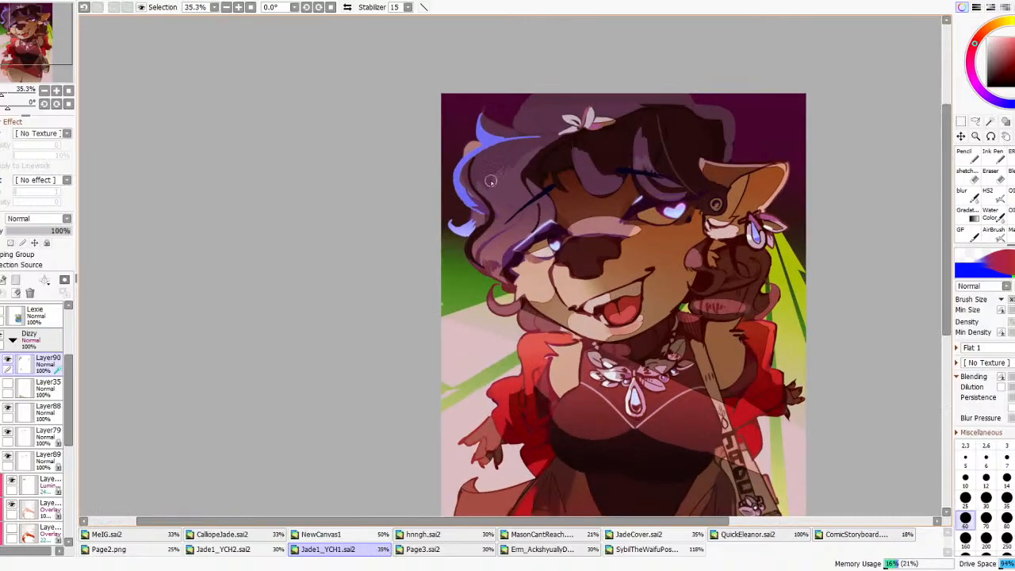
click(988, 195)
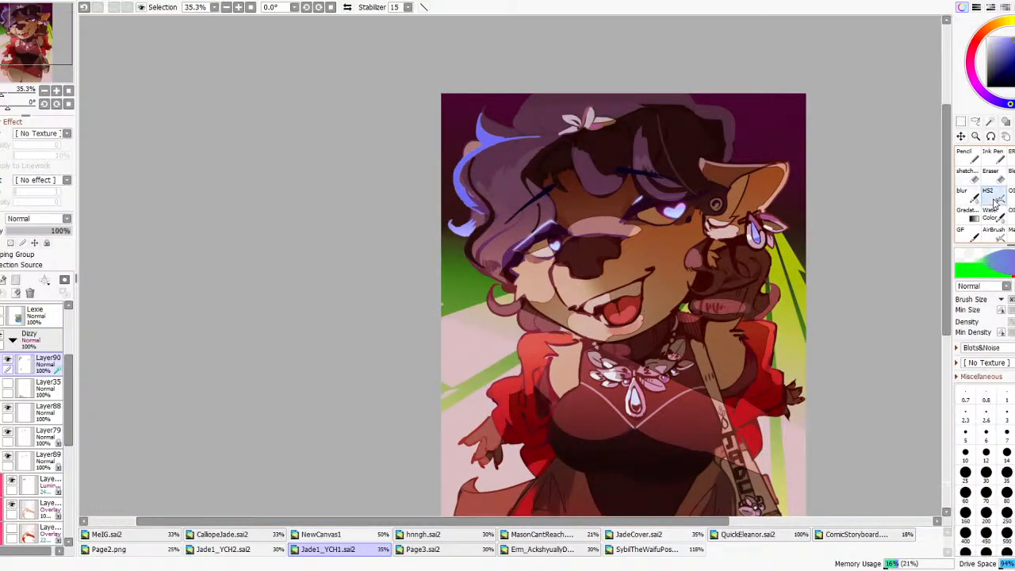
click(986, 479)
drag(596, 194, 571, 134)
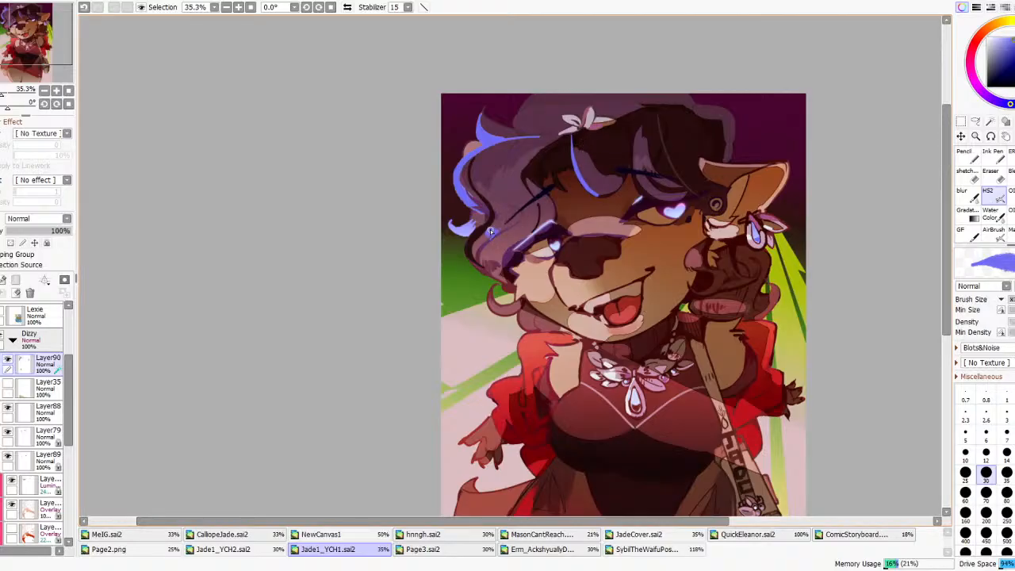
drag(500, 206, 478, 183)
scroll(510, 161, down, 4)
key(ctrl+z)
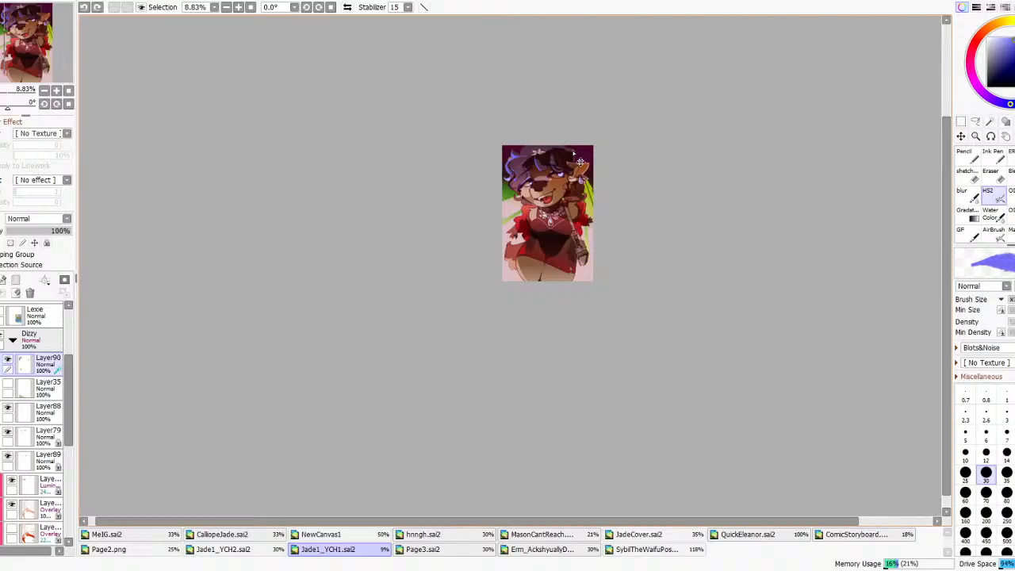
scroll(579, 162, up, 3)
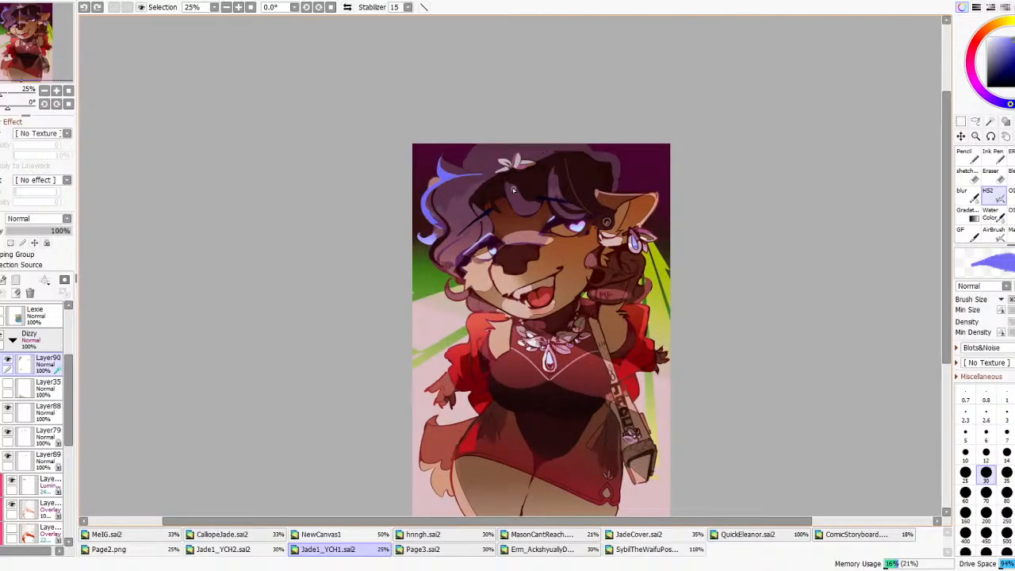
drag(520, 187, 557, 198)
- Paint a blue-violet rim light along the top of the dark hair, from the hair flower to the ear
drag(619, 159, 614, 189)
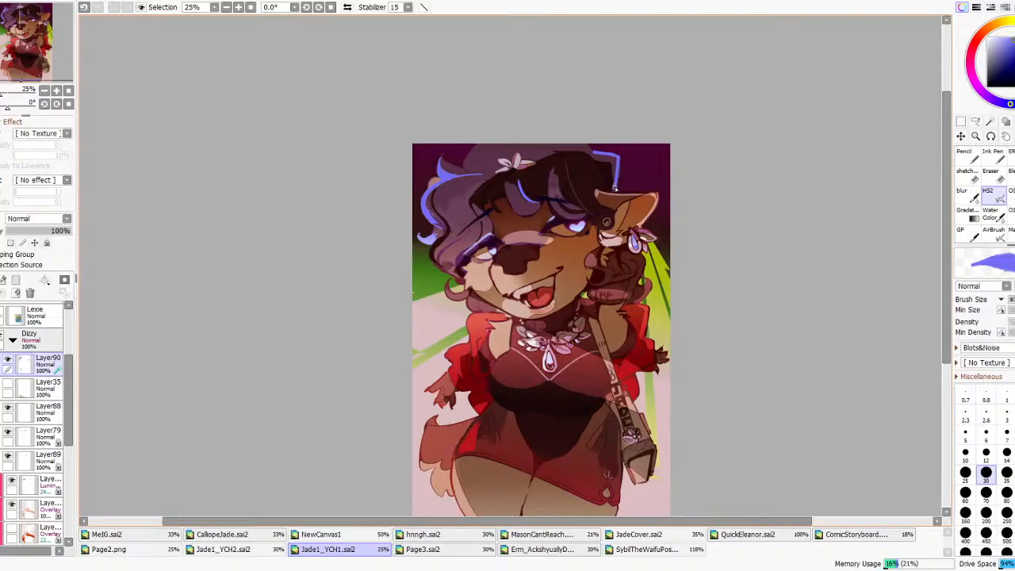
mouse_move(589, 149)
mouse_down()
mouse_move(606, 183)
mouse_move(568, 146)
mouse_move(594, 154)
mouse_up()
key(ctrl+z)
key(ctrl+z)
mouse_move(537, 161)
mouse_down()
mouse_move(616, 156)
mouse_move(581, 145)
mouse_move(612, 180)
mouse_move(599, 157)
mouse_up()
key(ctrl+z)
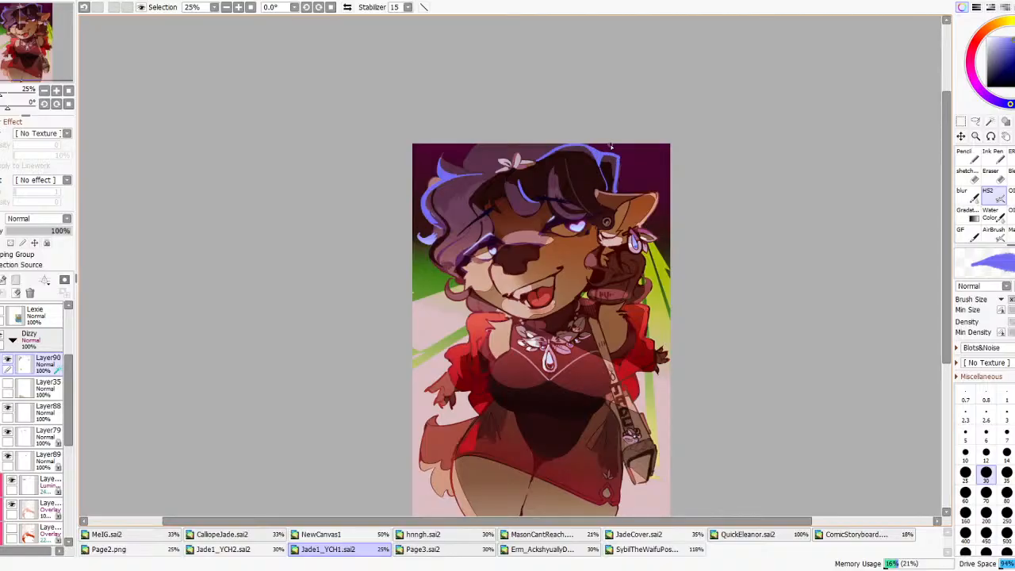
scroll(610, 145, down, 3)
scroll(622, 169, up, 4)
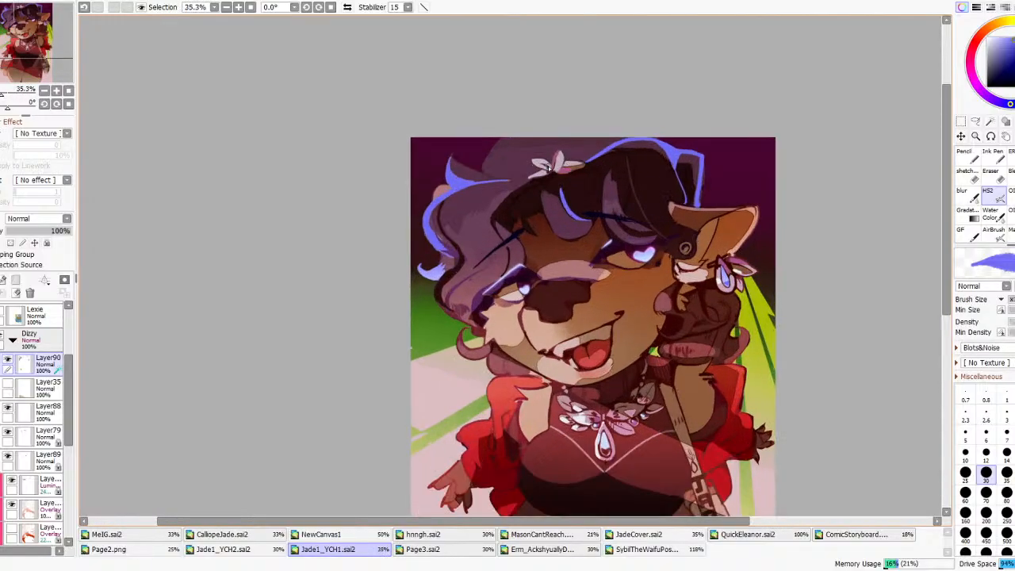
- Paint a small blue-violet highlight on the hair tuft beside the hair flower
drag(492, 164, 500, 161)
scroll(537, 109, down, 3)
scroll(534, 115, up, 2)
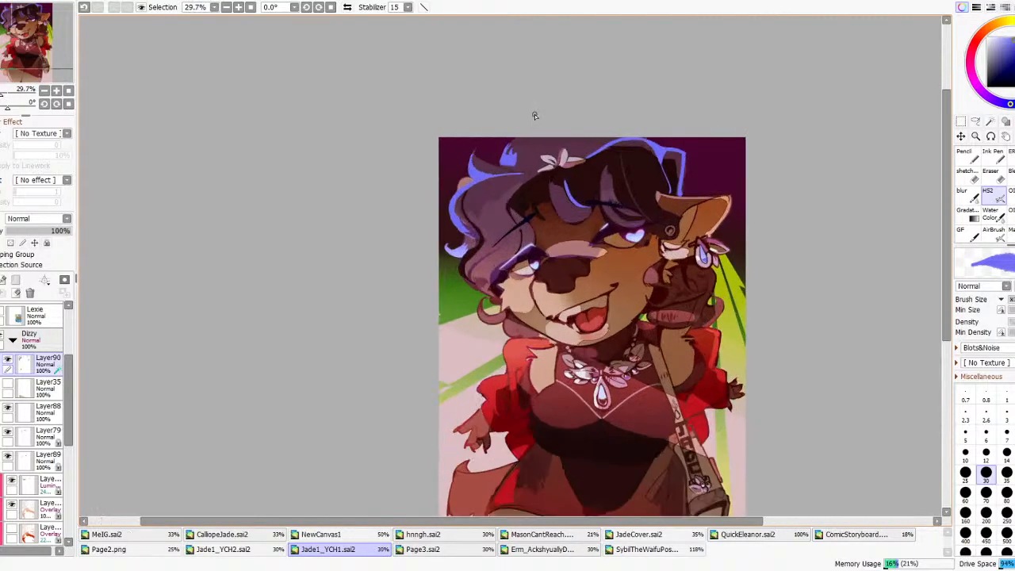
- Sample the dark maroon from the hair and paint shading strokes on the crown around the hair flower
alt+click(566, 174)
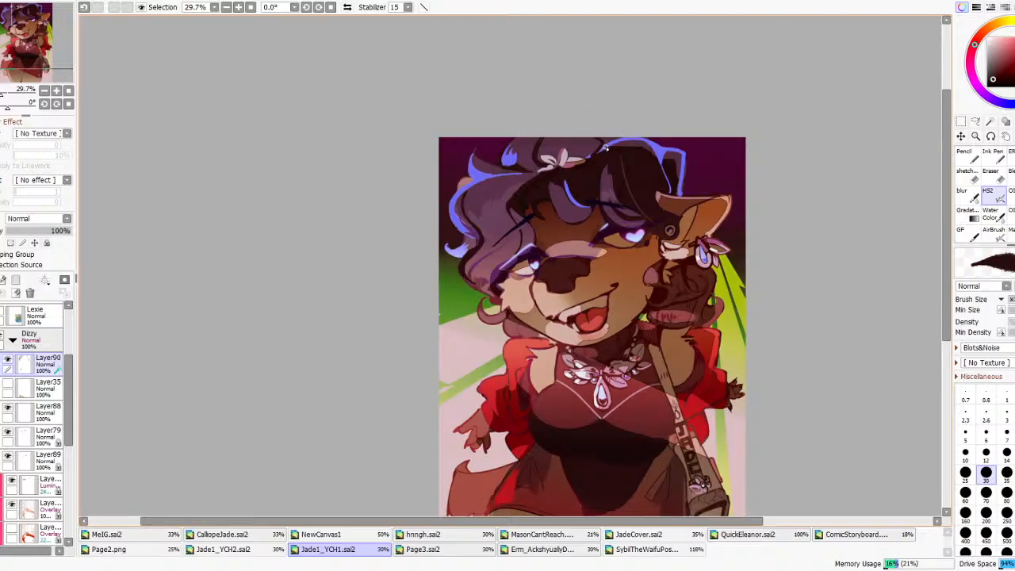
key(ctrl+z)
drag(595, 154, 594, 135)
scroll(630, 121, down, 5)
scroll(636, 120, up, 5)
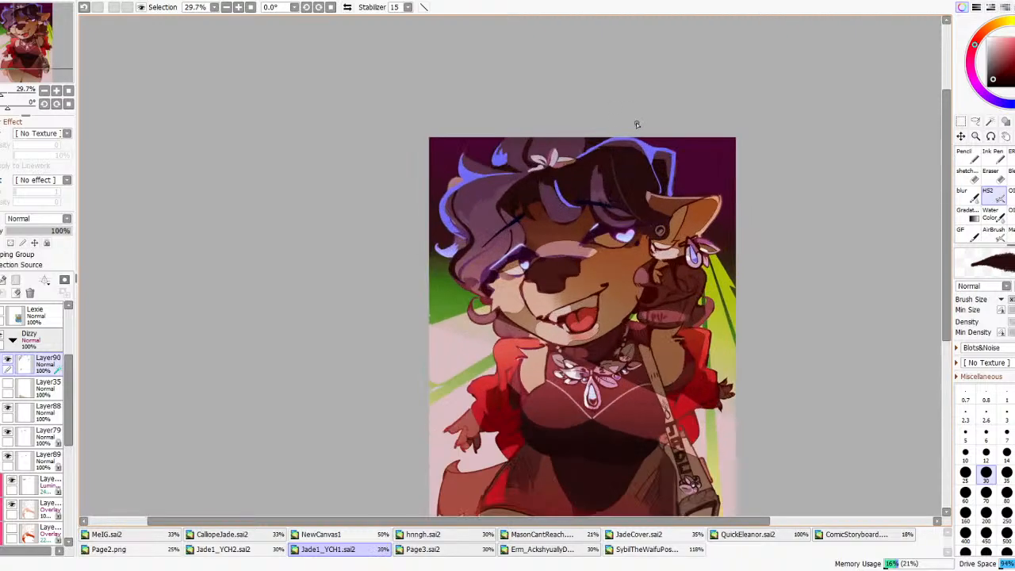
- Try dusty pink strokes along the upper part of the bag strap
scroll(631, 144, down, 5)
scroll(628, 159, up, 5)
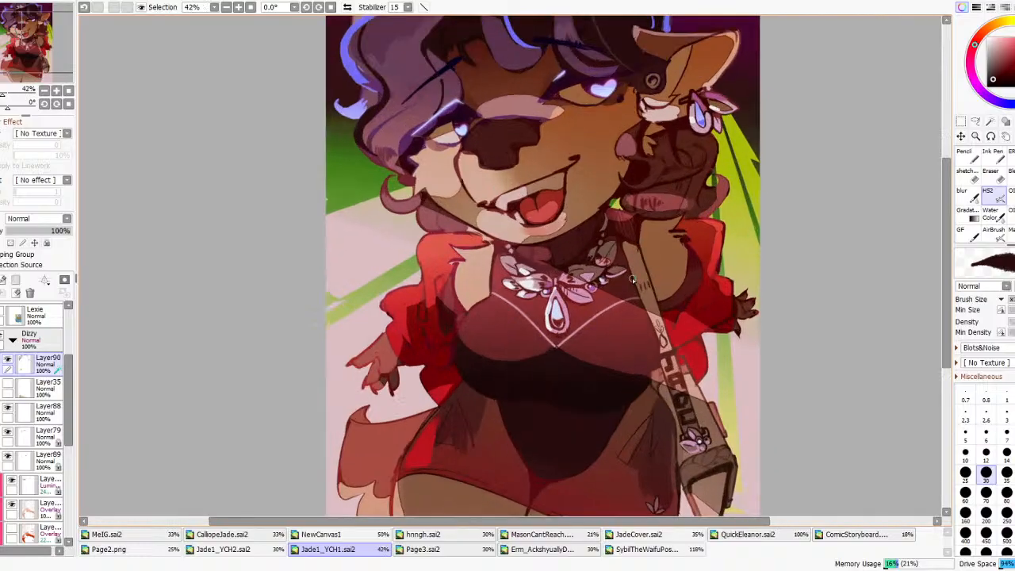
scroll(676, 392, down, 3)
scroll(695, 477, up, 2)
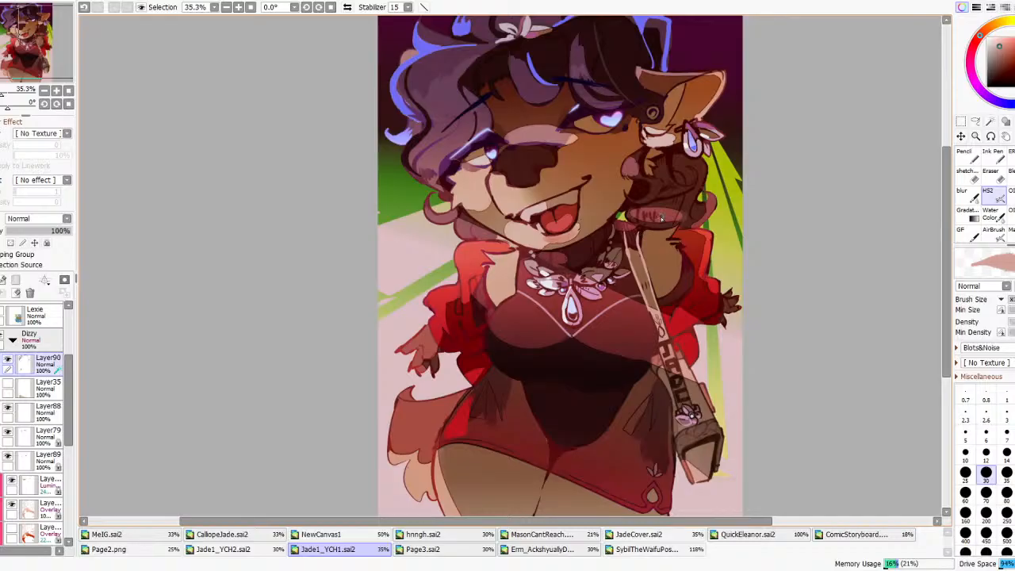
scroll(730, 255, down, 6)
key(ctrl+z)
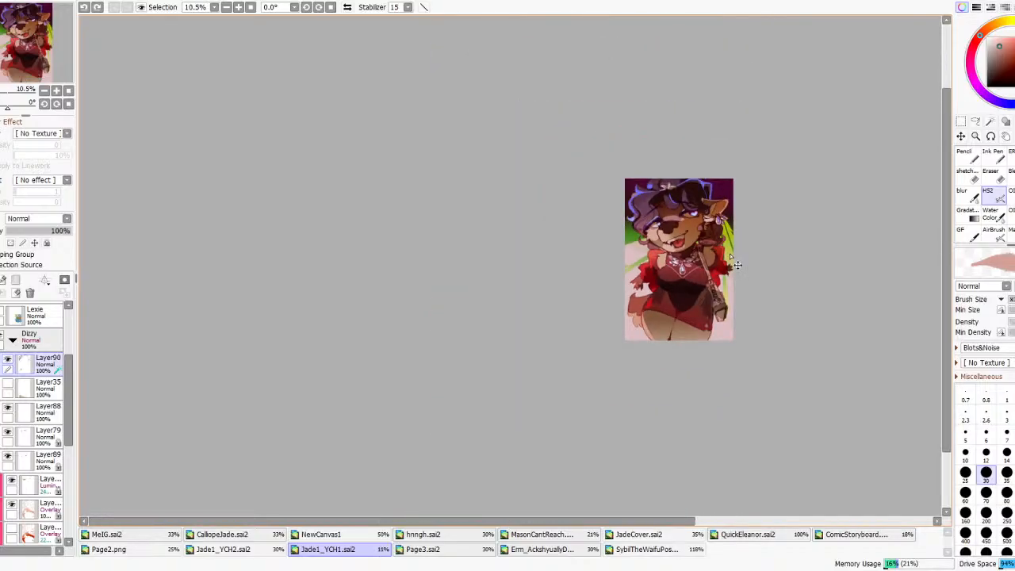
scroll(730, 255, up, 4)
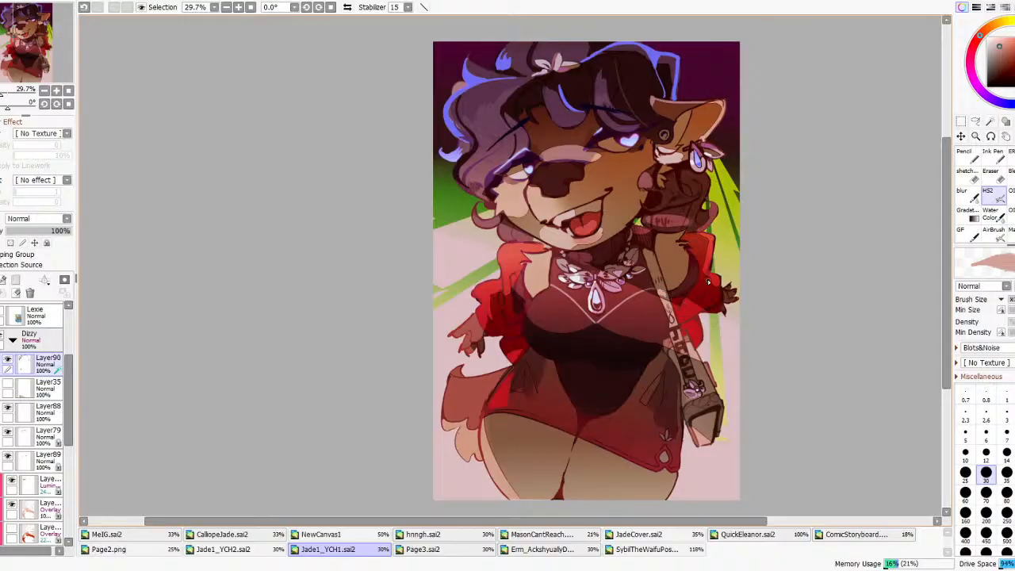
- Sample the blue-violet from the hair's rim light and dab it into the centre of the necklace pendant's gem
scroll(708, 282, down, 3)
scroll(651, 284, up, 3)
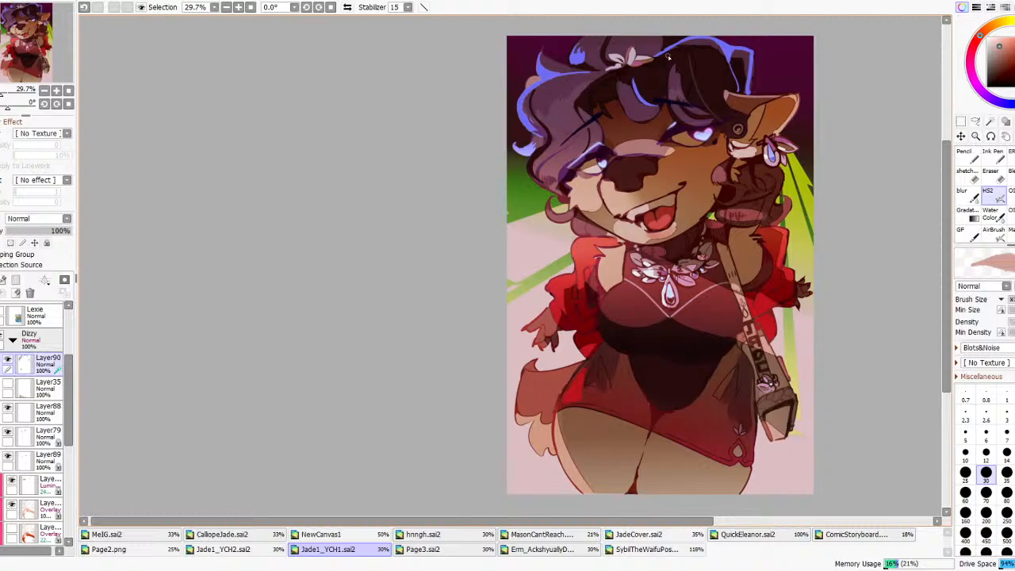
right_click(729, 52)
drag(1003, 43, 1003, 37)
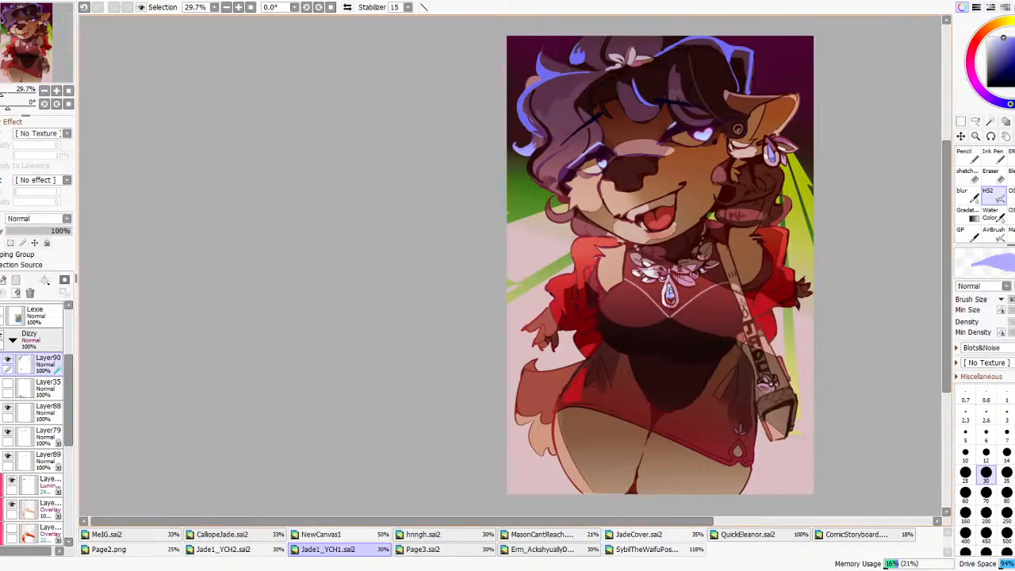
right_click(669, 293)
click(671, 293)
key(ctrl+z)
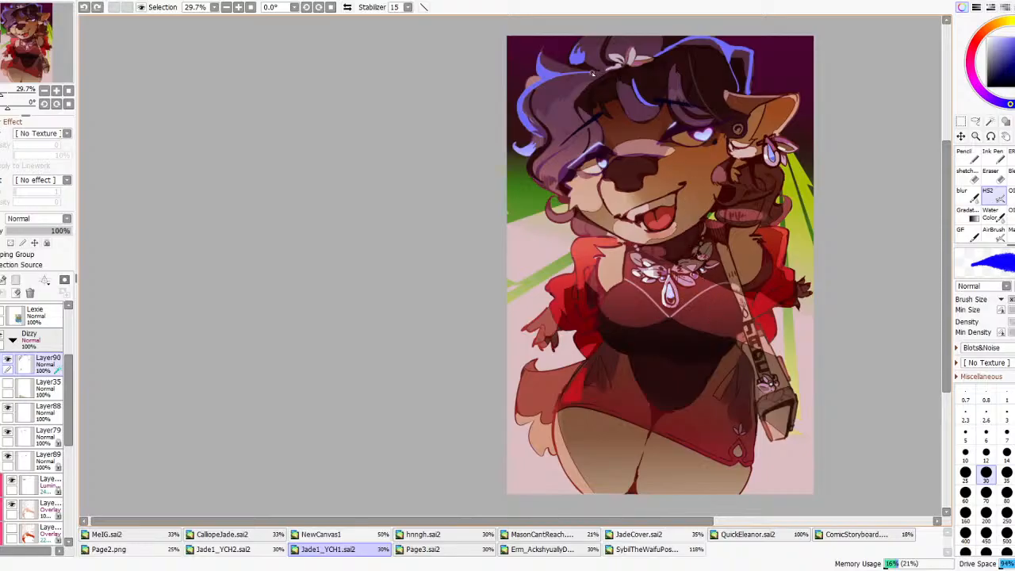
right_click(547, 77)
click(670, 295)
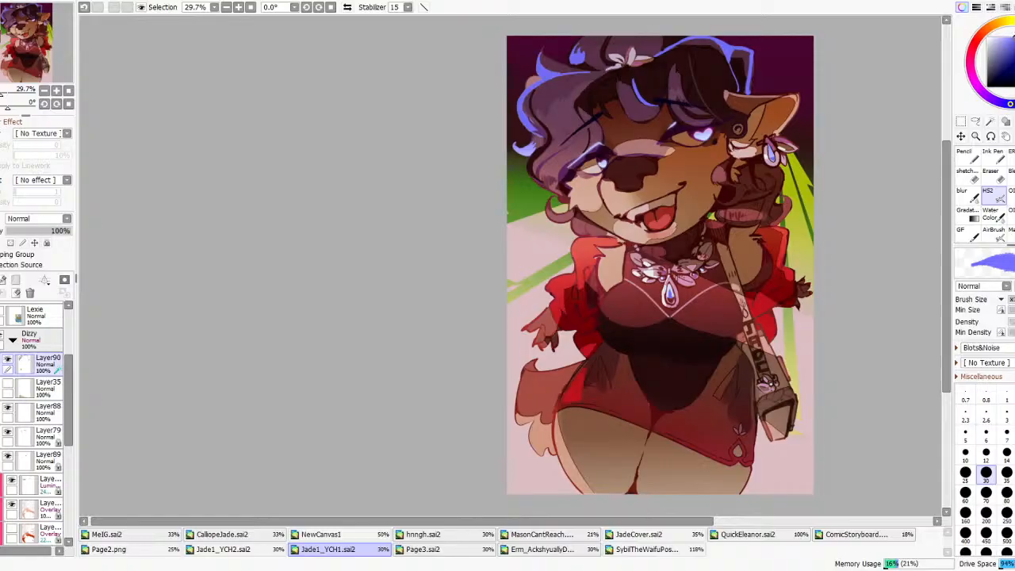
- Undo the latest blue strokes on the teardrop pendant of the necklace
key(ctrl+z)
drag(670, 290, 671, 297)
key(ctrl+z)
key(ctrl+z)
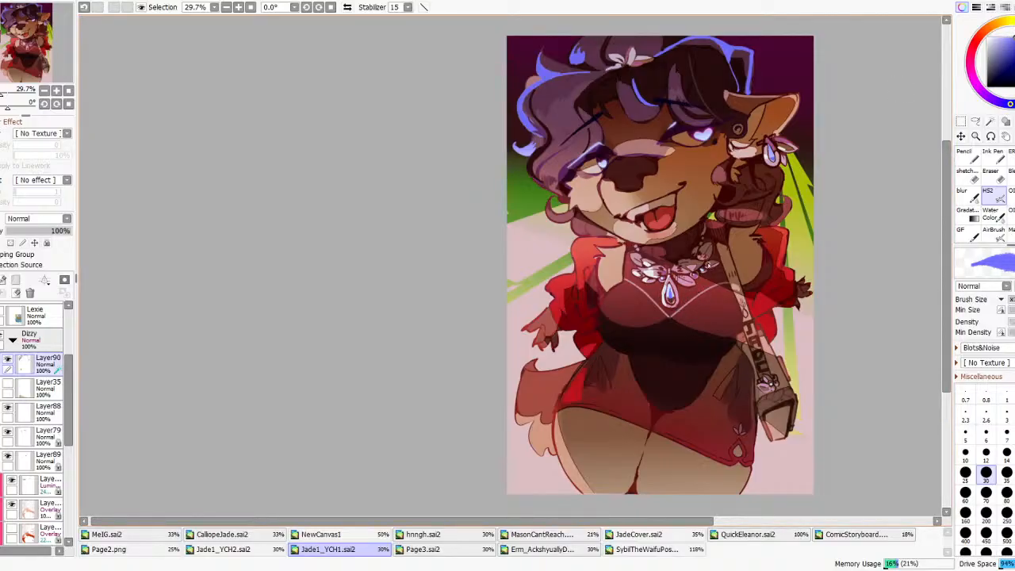
scroll(708, 264, up, 6)
key(ctrl+z)
drag(600, 332, 606, 349)
scroll(627, 291, down, 7)
scroll(634, 291, up, 2)
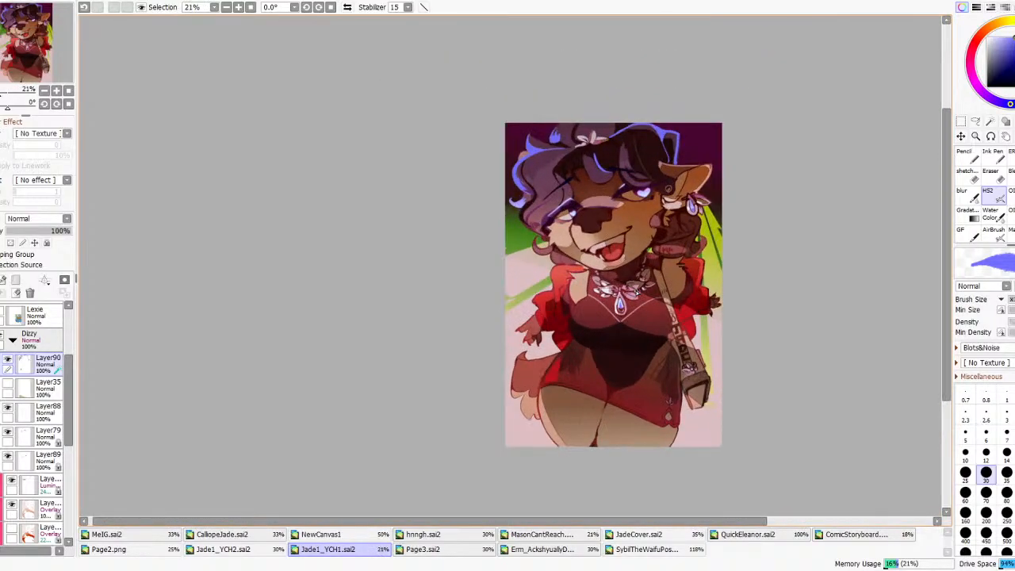
scroll(612, 315, up, 8)
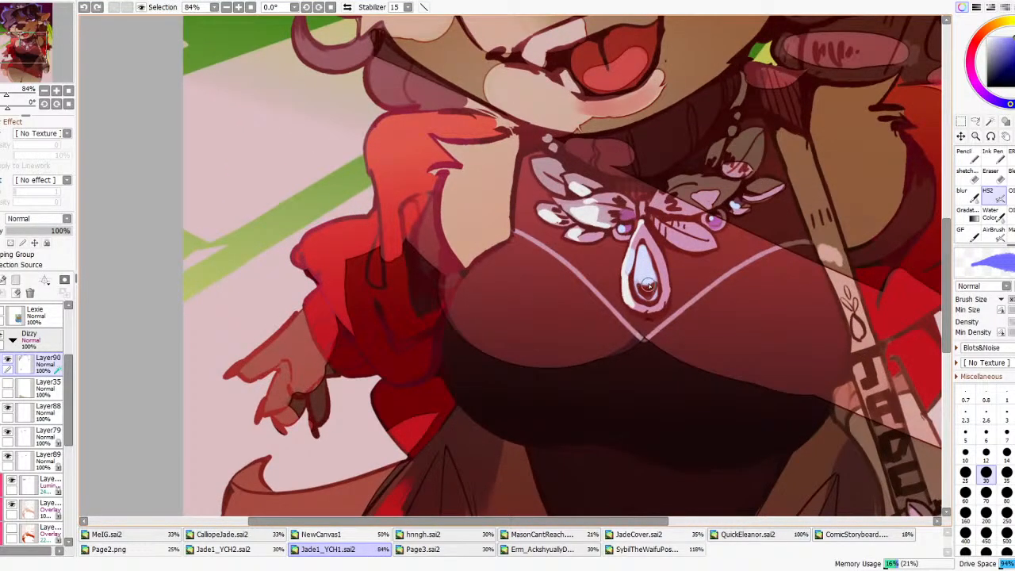
- Try dabbing a saturated blue into the centre of the teardrop pendant
click(644, 276)
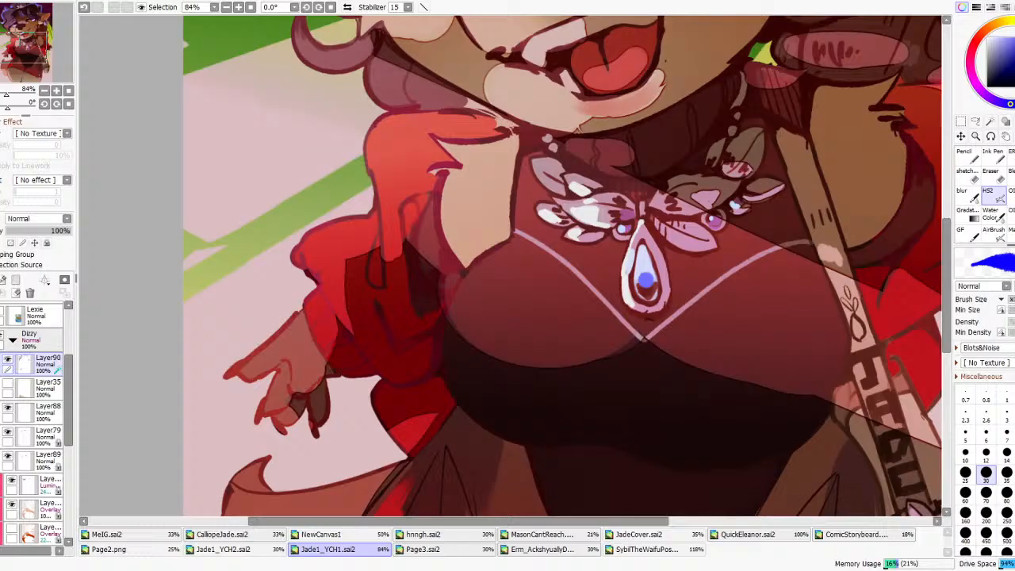
drag(646, 277, 717, 324)
key(ctrl+z)
key(ctrl+z)
click(646, 276)
key(ctrl+z)
- Pick a softer blue and paint a vertical stroke down the centre of the teardrop pendant
click(1003, 37)
drag(642, 271, 645, 287)
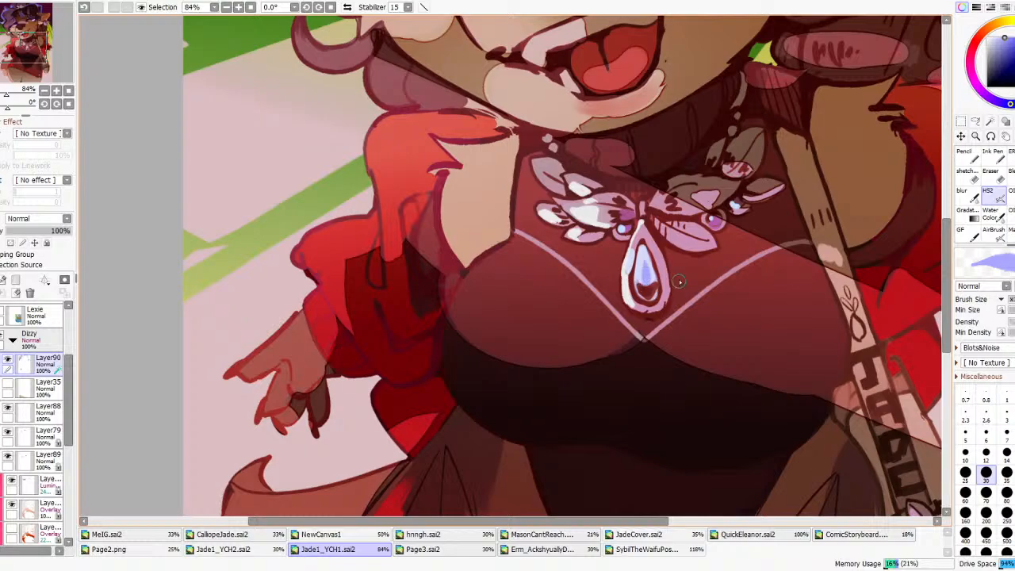
scroll(612, 247, down, 4)
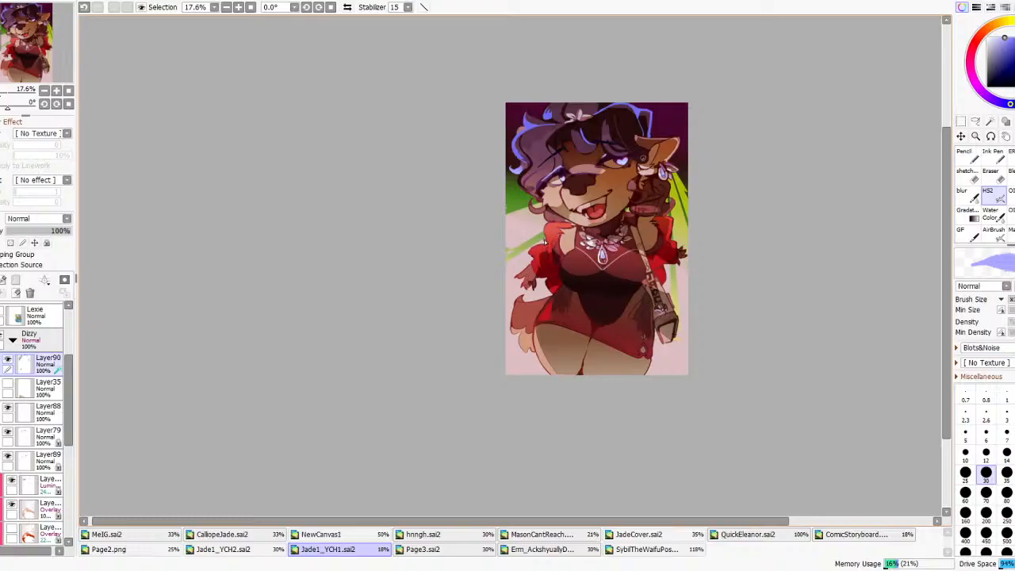
scroll(568, 266, up, 3)
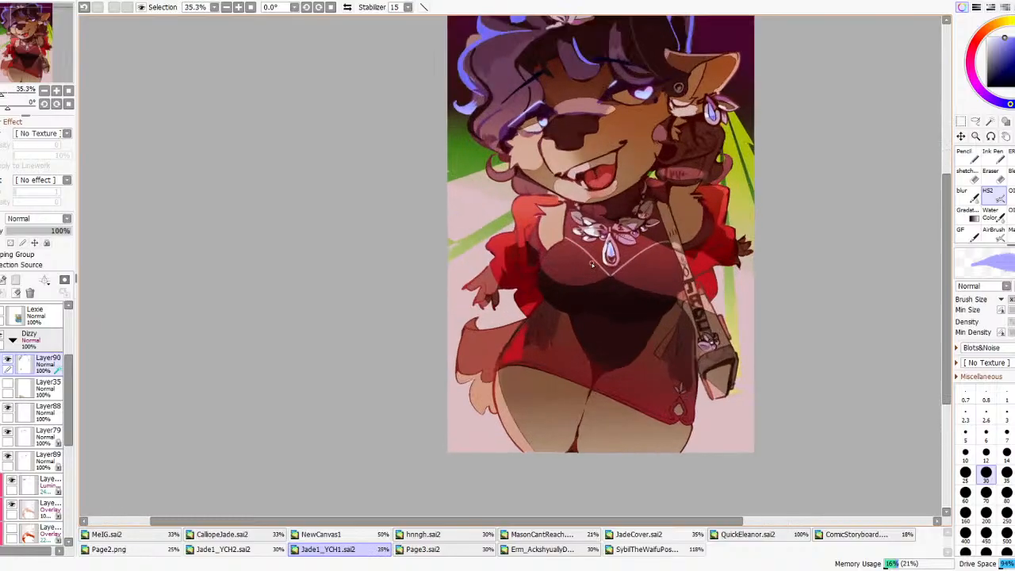
scroll(585, 208, down, 3)
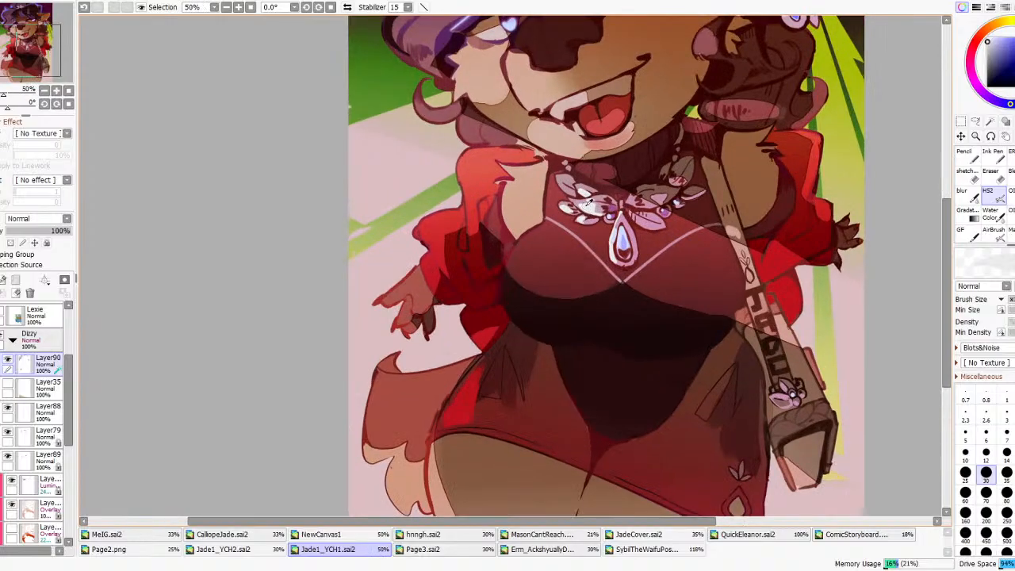
- Try retouching the bodysuit below the chest with the Ink Pen in a dark colour sampled from it
alt+click(537, 119)
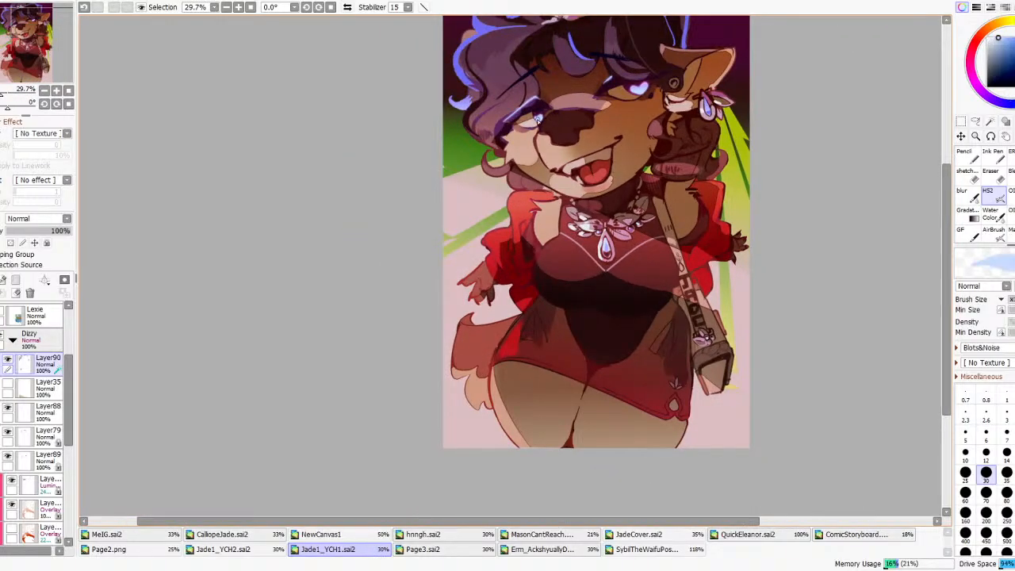
alt+click(592, 334)
key(n)
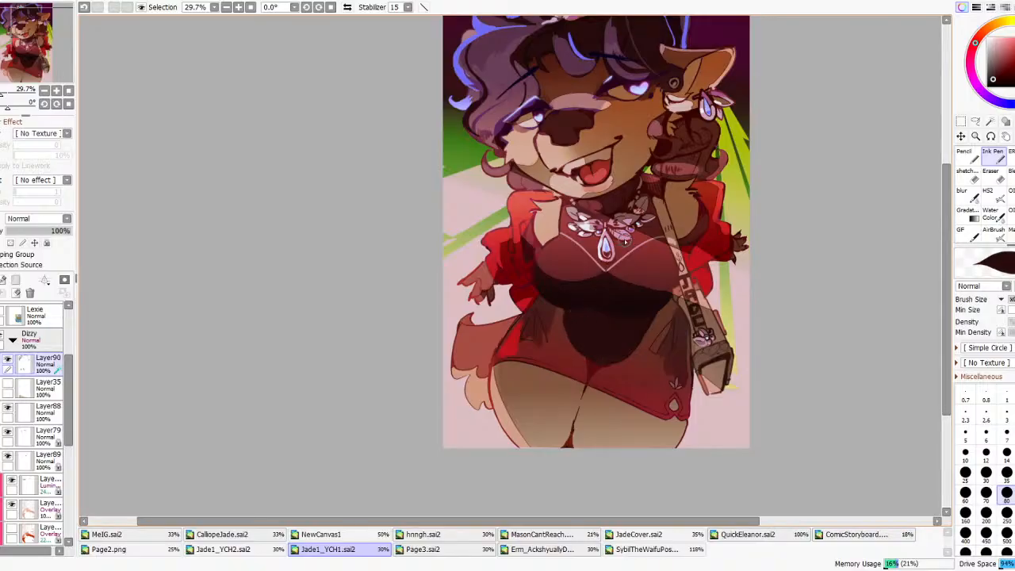
scroll(626, 241, down, 6)
scroll(644, 222, up, 4)
key(ctrl+z)
key(ctrl+z)
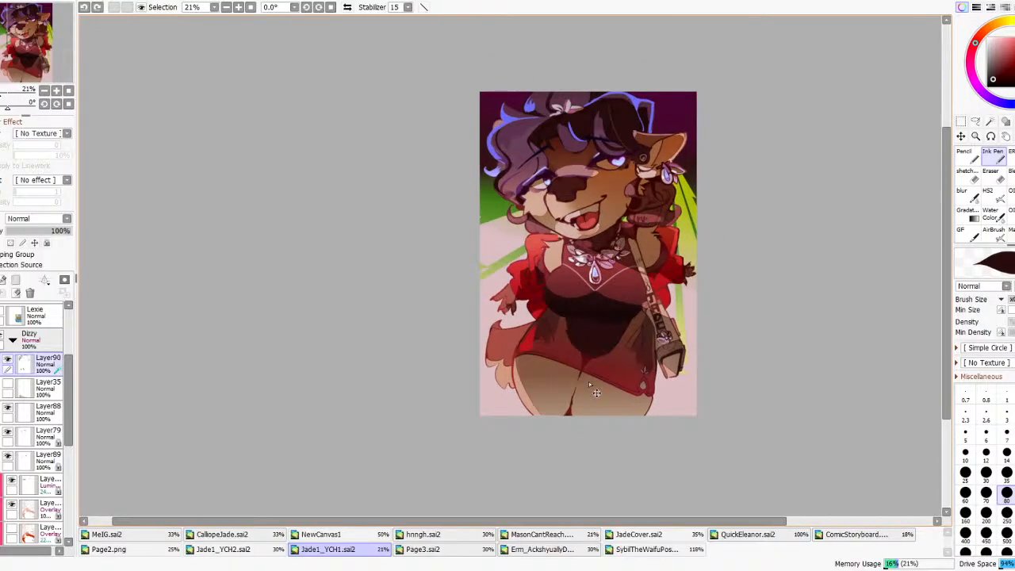
scroll(588, 381, up, 3)
key(ctrl+z)
- Switch to the HS2 brush at size 30 and try a dark stroke along the bodysuit's waist edge
click(988, 194)
click(986, 472)
scroll(576, 233, up, 3)
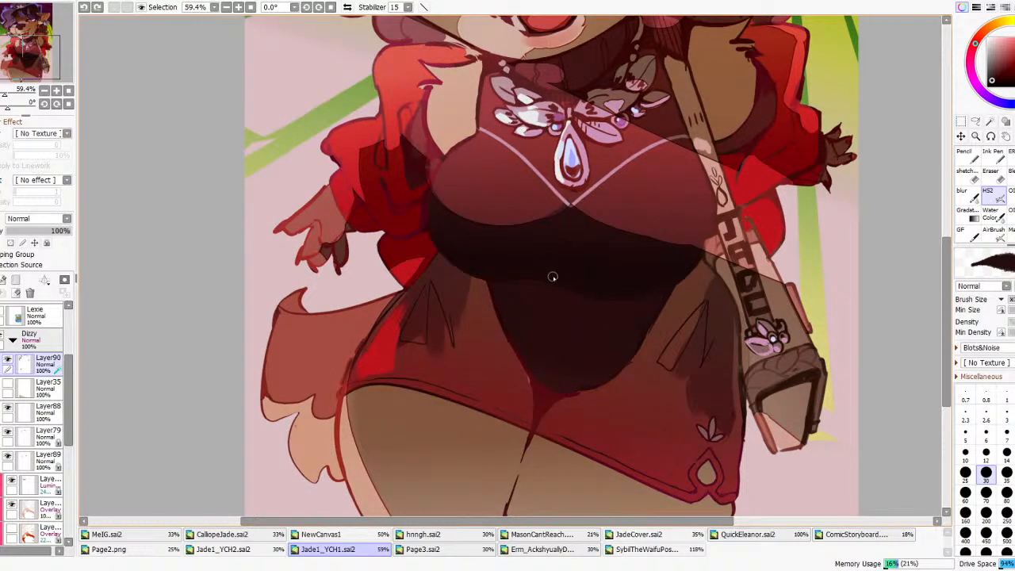
drag(493, 284, 506, 325)
key(ctrl+z)
scroll(382, 336, down, 5)
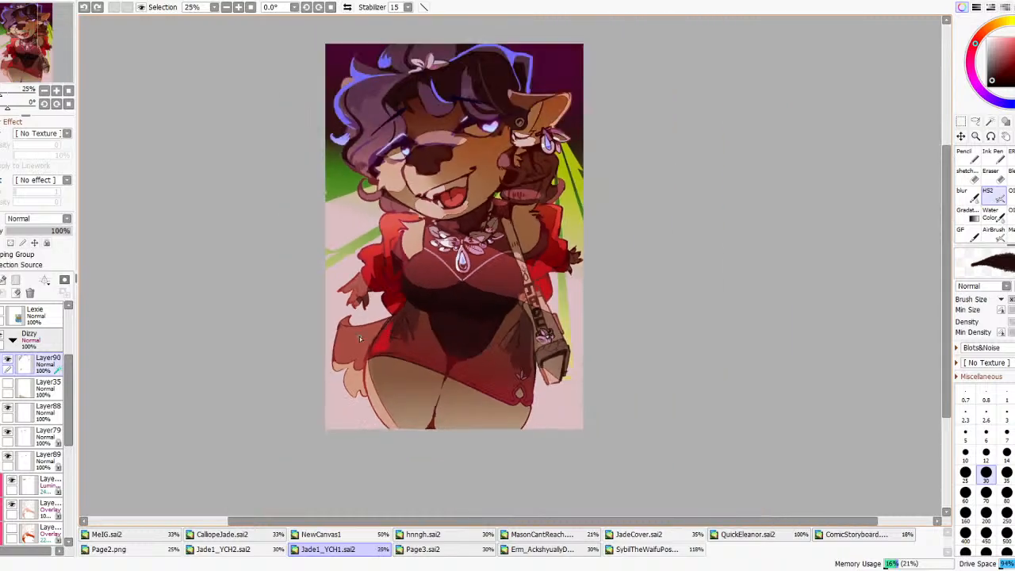
- Redraw the hip outline beside the tail from skirt hem to waist, using dark red and near-black sampled from the artwork
scroll(350, 339, up, 6)
alt+click(481, 359)
mouse_move(398, 389)
mouse_down()
mouse_move(425, 325)
mouse_move(455, 294)
mouse_move(427, 334)
mouse_move(423, 362)
mouse_move(410, 357)
mouse_move(481, 263)
mouse_up()
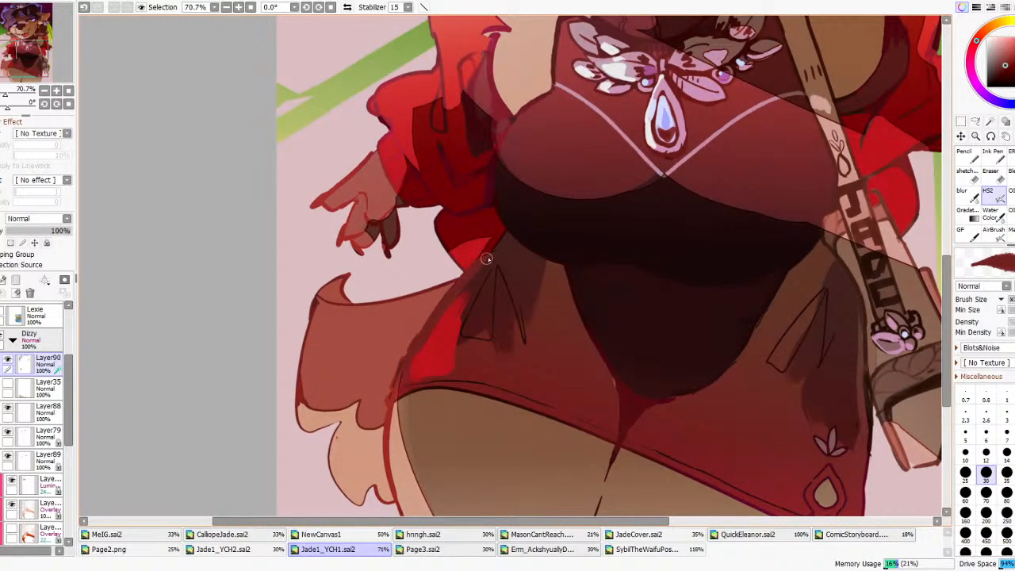
alt+click(535, 236)
mouse_move(507, 229)
mouse_down()
mouse_move(400, 352)
mouse_move(509, 223)
mouse_up()
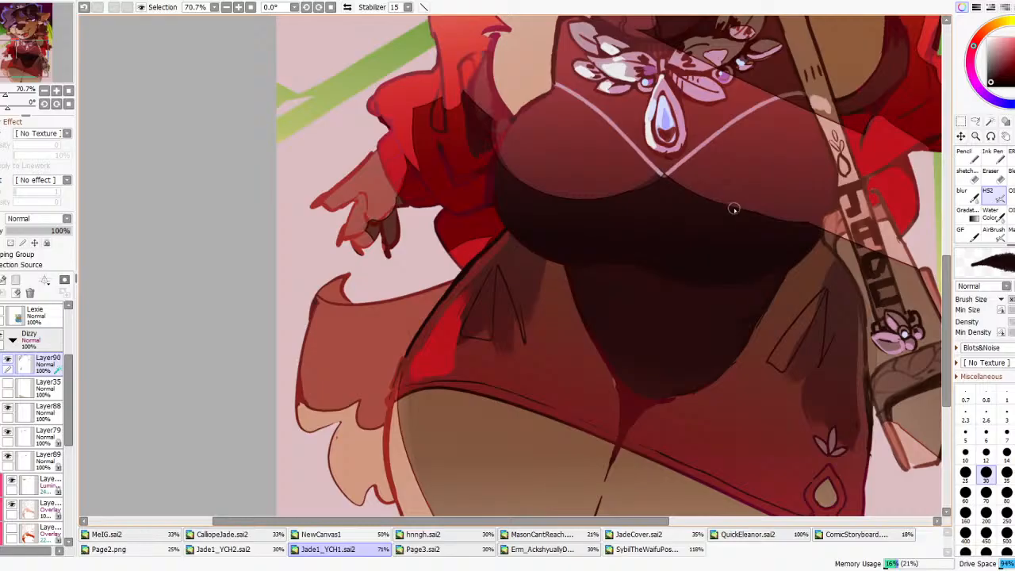
scroll(665, 239, down, 4)
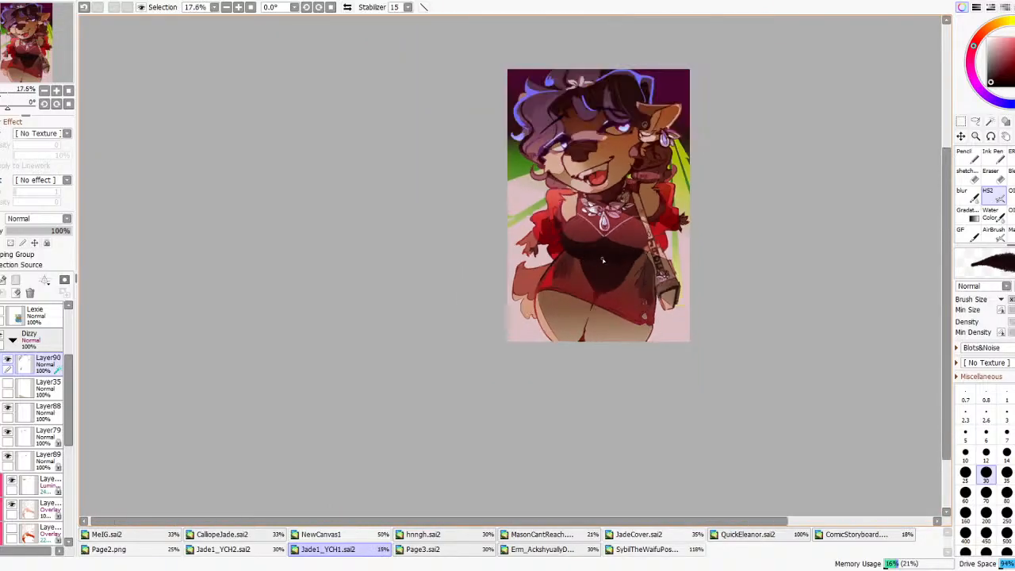
- Try additional dark strokes along the hip outline beside the tail and the bodysuit's opposite waist edge
scroll(553, 257, up, 4)
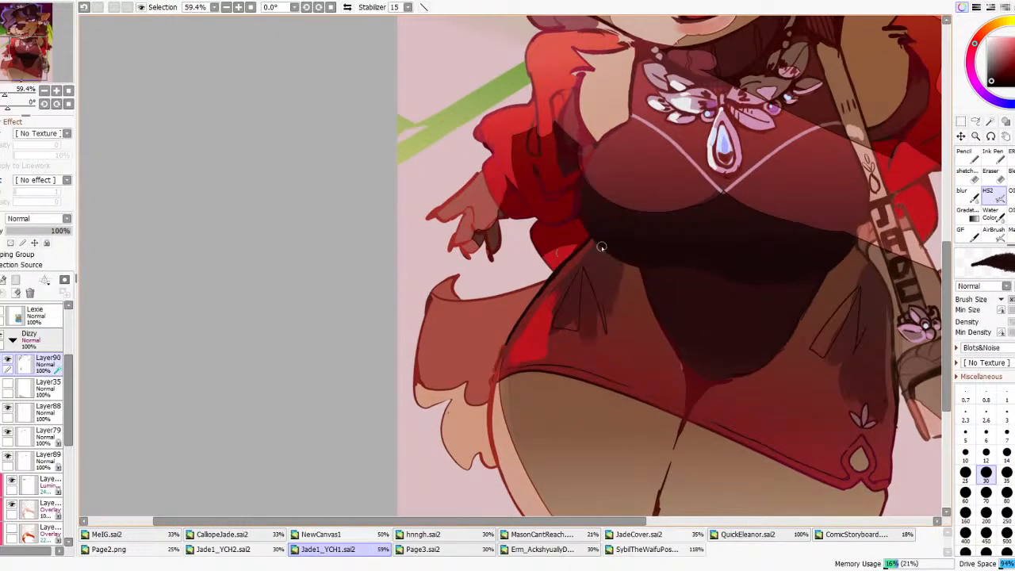
mouse_move(583, 249)
mouse_down()
mouse_move(581, 267)
mouse_move(534, 309)
mouse_up()
key(ctrl+z)
mouse_move(569, 257)
mouse_down()
mouse_move(529, 296)
mouse_move(579, 282)
mouse_move(555, 323)
mouse_move(580, 267)
mouse_up()
key(ctrl+z)
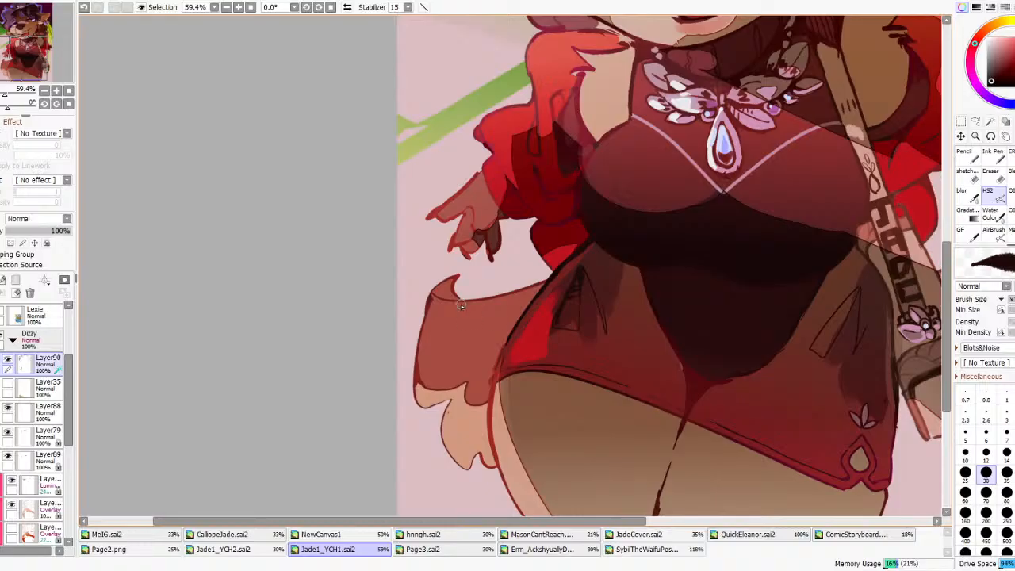
scroll(495, 312, down, 3)
scroll(494, 312, down, 3)
scroll(569, 302, up, 5)
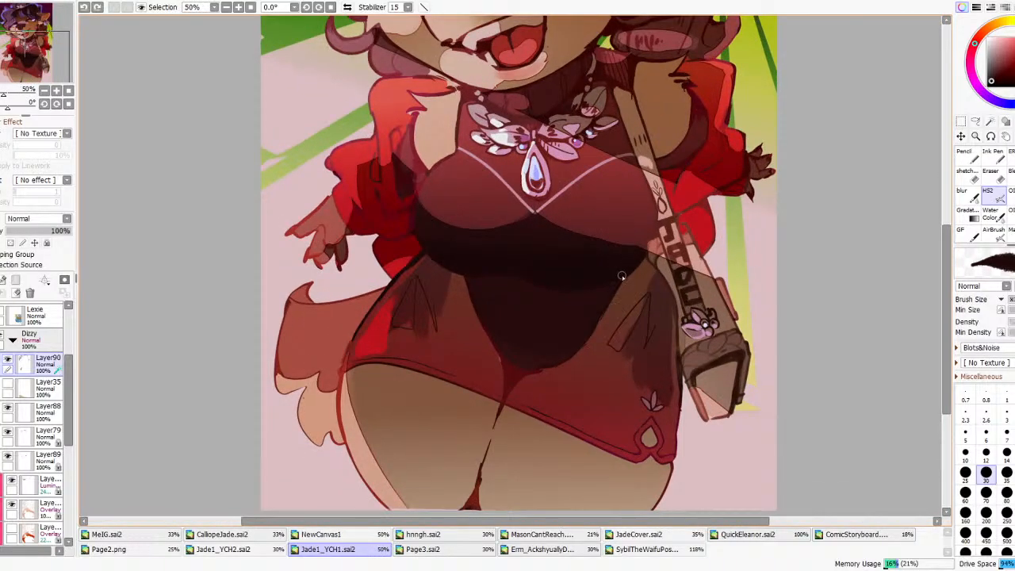
drag(604, 307, 608, 287)
key(ctrl+z)
- Sample a dark brown near the bag strap and paint a thick curved shadow around the raised arm's inner edge
scroll(687, 147, up, 1)
alt+click(664, 222)
alt+click(644, 233)
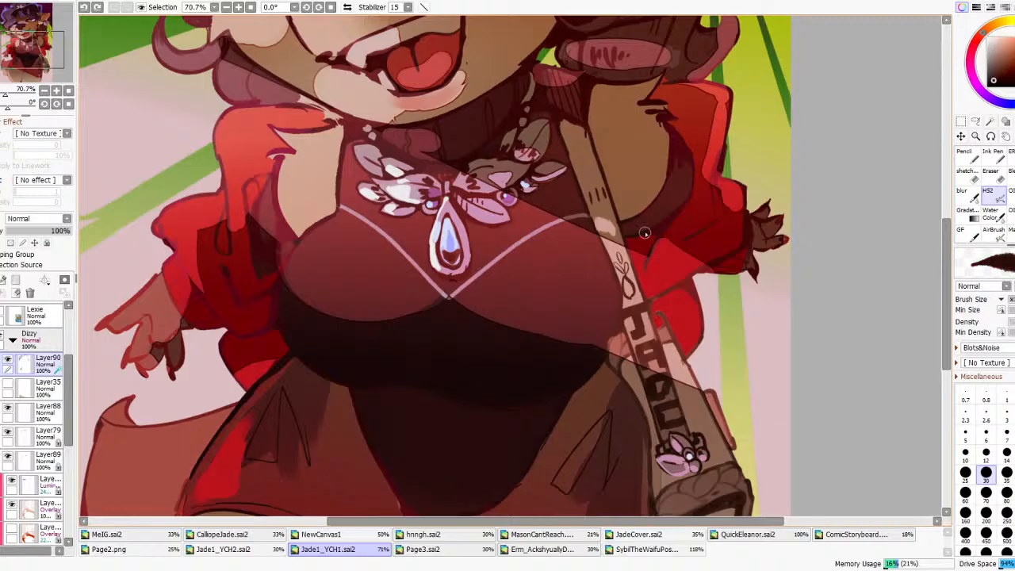
drag(637, 226, 670, 175)
mouse_move(646, 209)
mouse_down()
mouse_move(671, 170)
mouse_move(666, 132)
mouse_move(662, 231)
mouse_move(648, 237)
mouse_move(685, 196)
mouse_move(660, 225)
mouse_move(640, 218)
mouse_move(661, 209)
mouse_move(654, 225)
mouse_move(654, 208)
mouse_move(665, 225)
mouse_move(665, 198)
mouse_move(676, 211)
mouse_move(691, 171)
mouse_move(689, 186)
mouse_move(680, 133)
mouse_up()
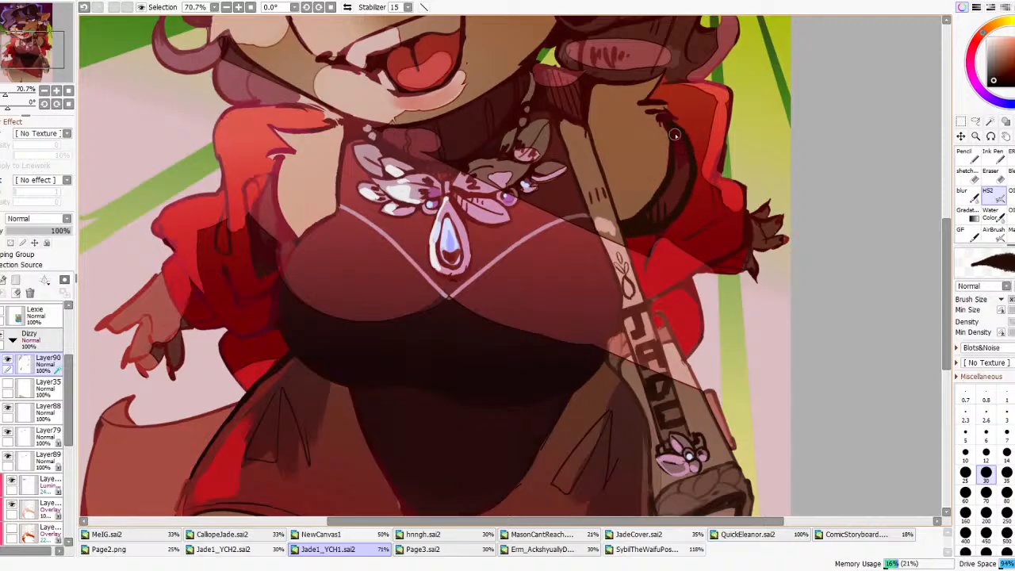
scroll(553, 195, down, 5)
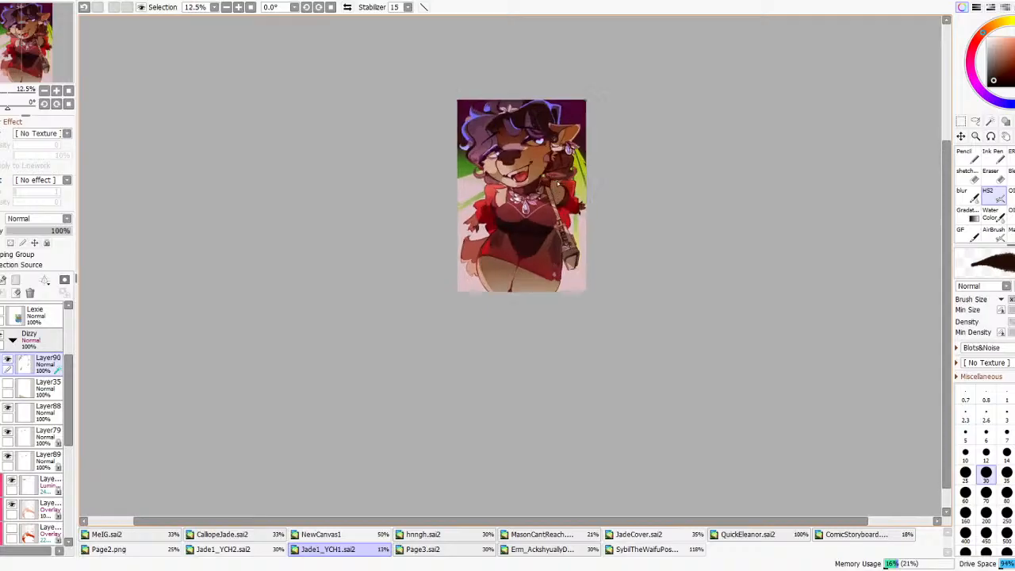
- Try dark brown and dark red accent strokes on the red jacket sleeve behind the raised arm
scroll(553, 194, up, 4)
mouse_move(587, 287)
mouse_down()
mouse_move(581, 303)
mouse_move(592, 308)
mouse_up()
key(ctrl+z)
key(ctrl+z)
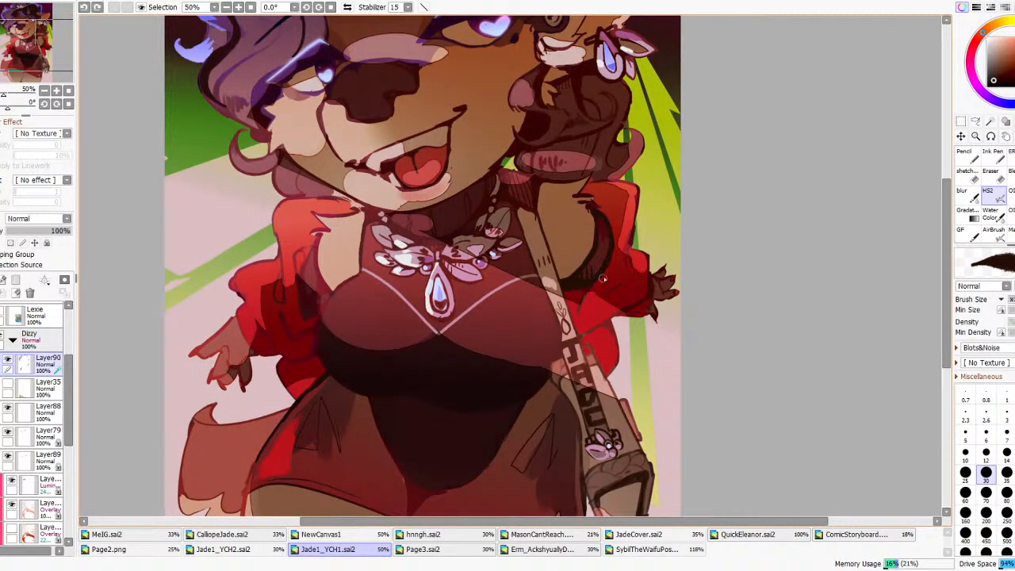
drag(628, 256, 631, 245)
key(ctrl+z)
right_click(631, 239)
drag(623, 258, 627, 249)
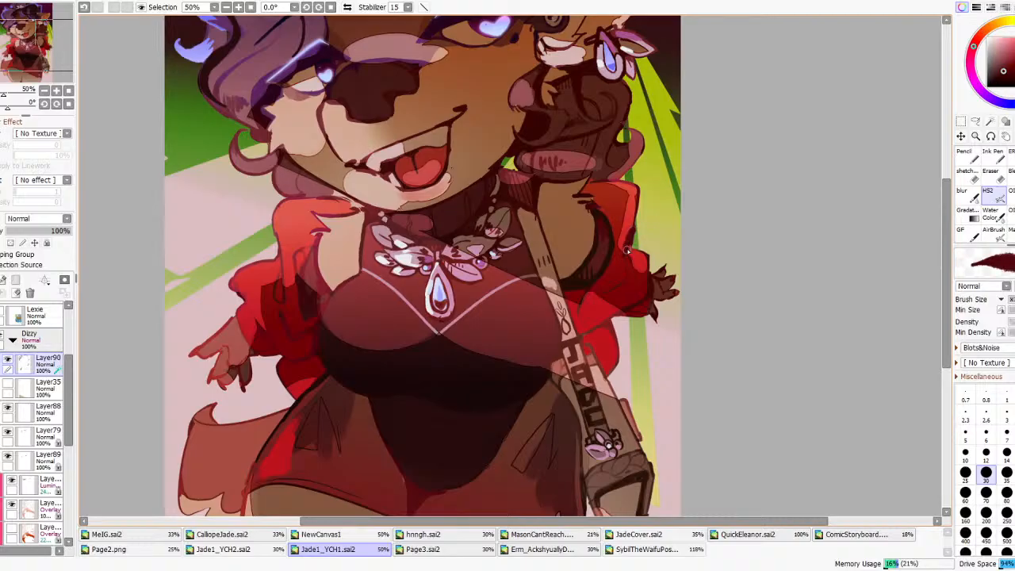
scroll(634, 261, down, 7)
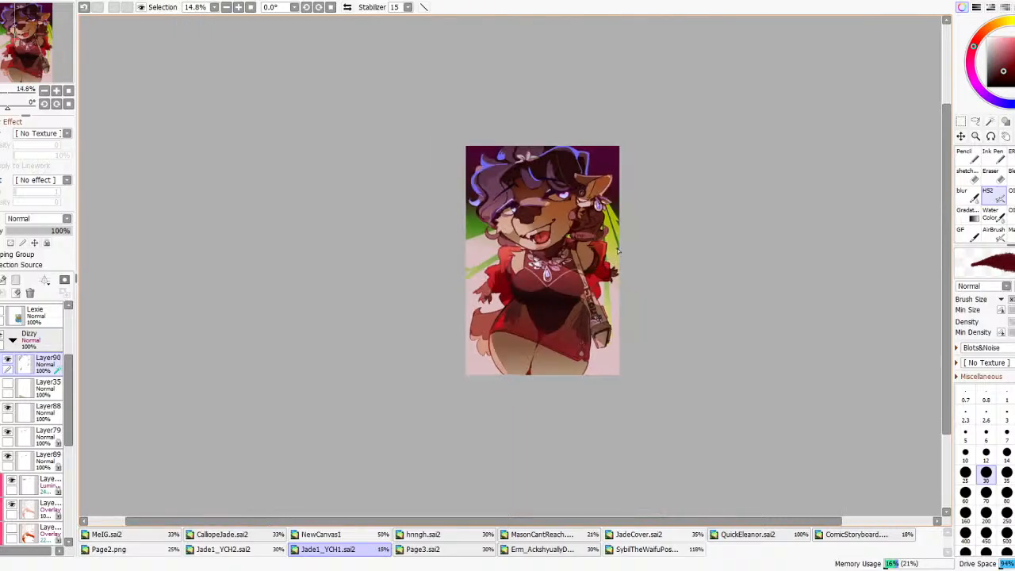
scroll(552, 261, up, 6)
key(ctrl+z)
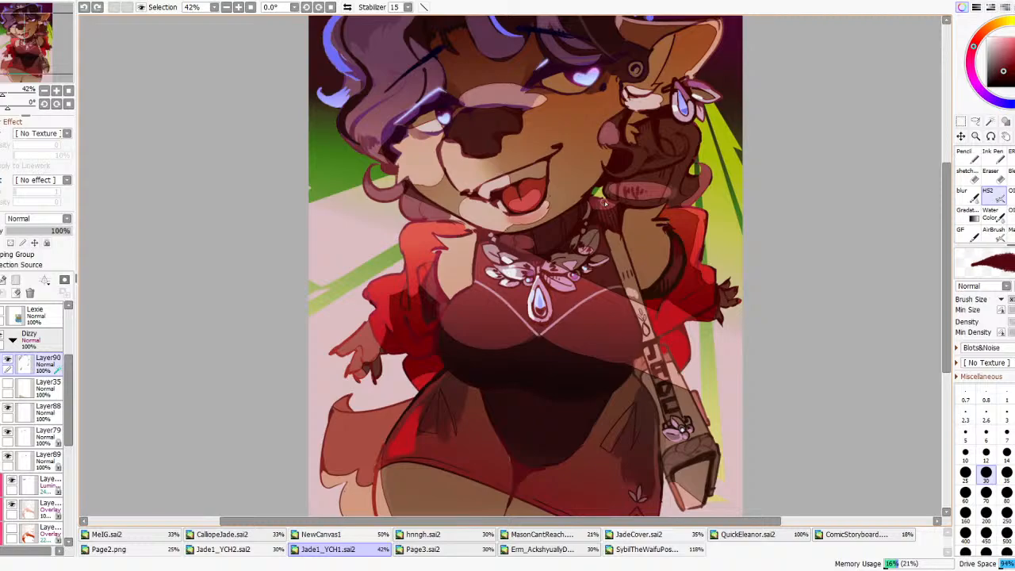
- Darken the area beneath the hair tie at the top of the bag strap with a sampled dark brown
right_click(595, 213)
drag(595, 203, 623, 206)
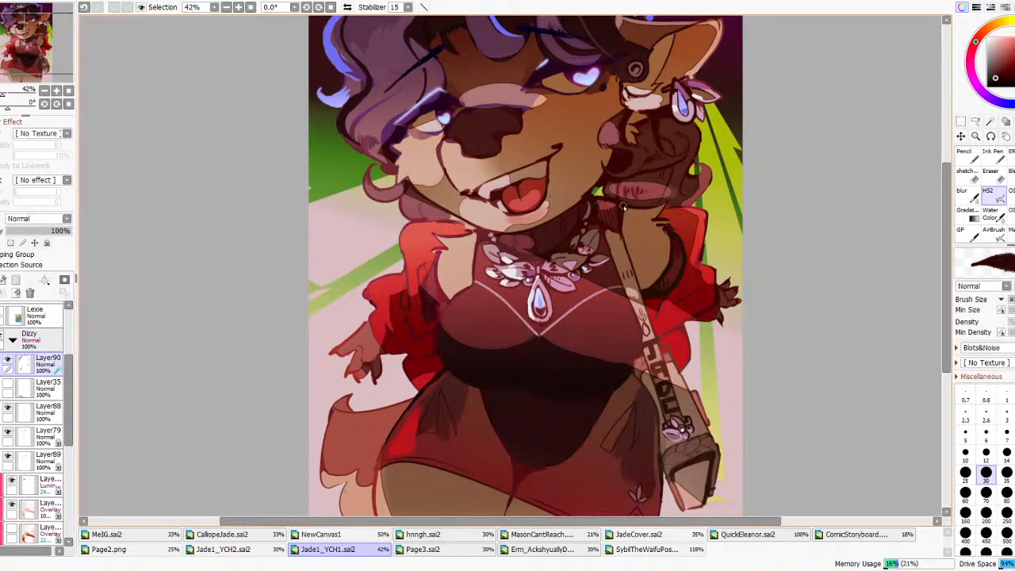
right_click(618, 251)
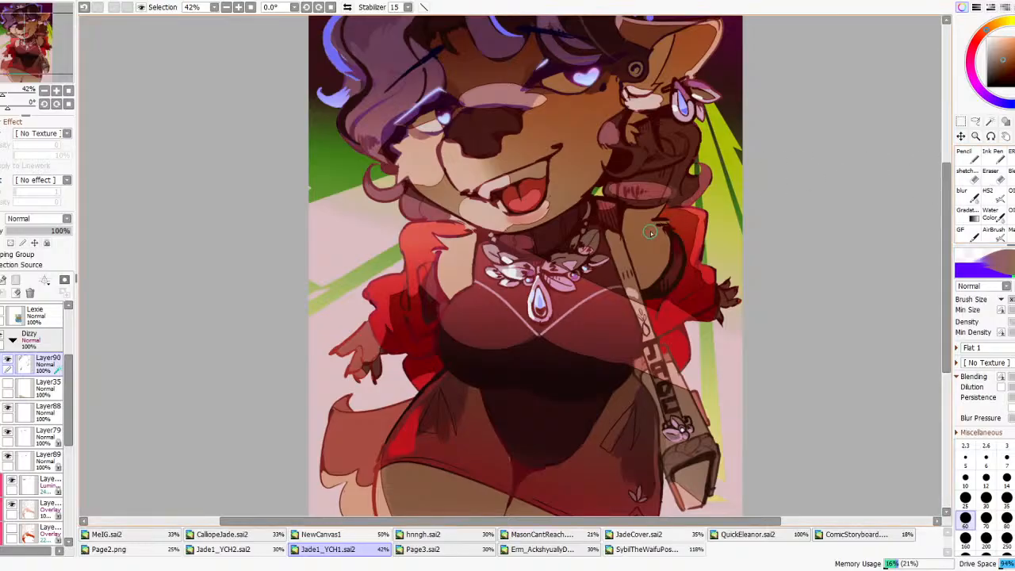
key(ctrl+z)
mouse_move(603, 206)
mouse_down()
mouse_move(613, 239)
mouse_move(615, 200)
mouse_up()
key(ctrl+z)
scroll(616, 200, down, 4)
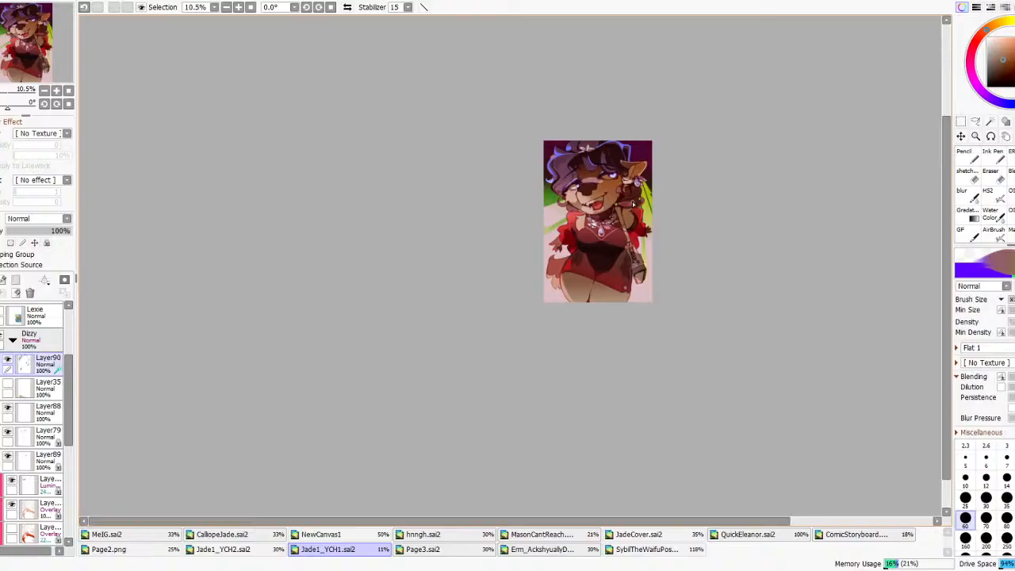
scroll(633, 204, up, 3)
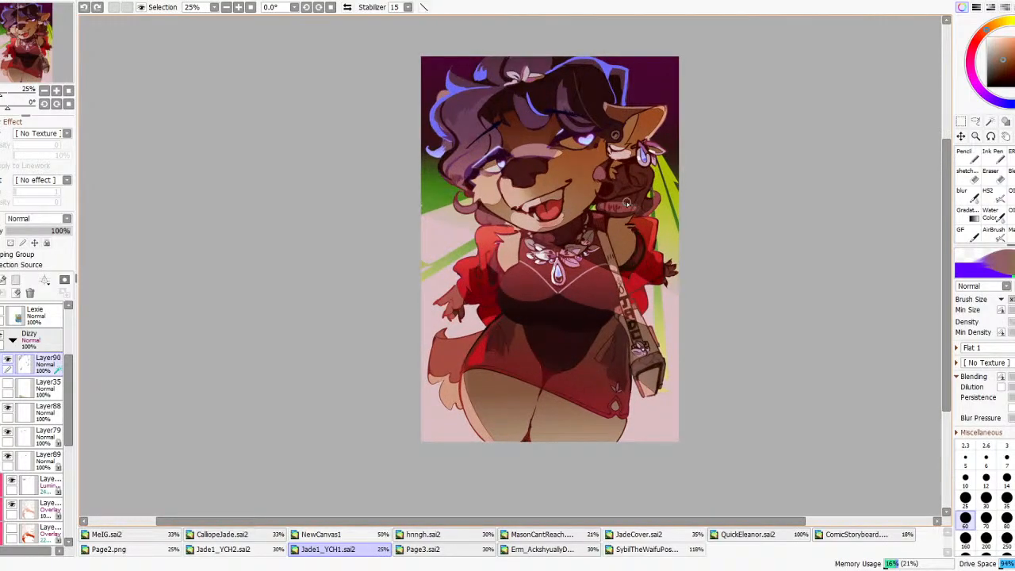
- Extend the top of the bag strap towards the hair tie in brown and touch up its edge with dark brown using HS2
drag(604, 237, 605, 226)
click(995, 198)
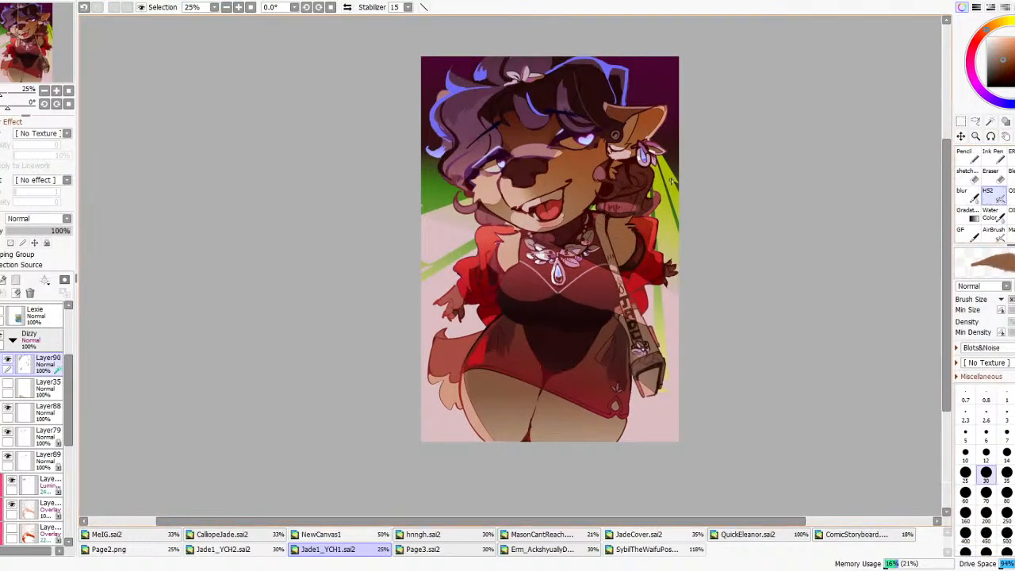
alt+click(607, 223)
key(ctrl+z)
drag(594, 220, 597, 223)
scroll(618, 213, down, 3)
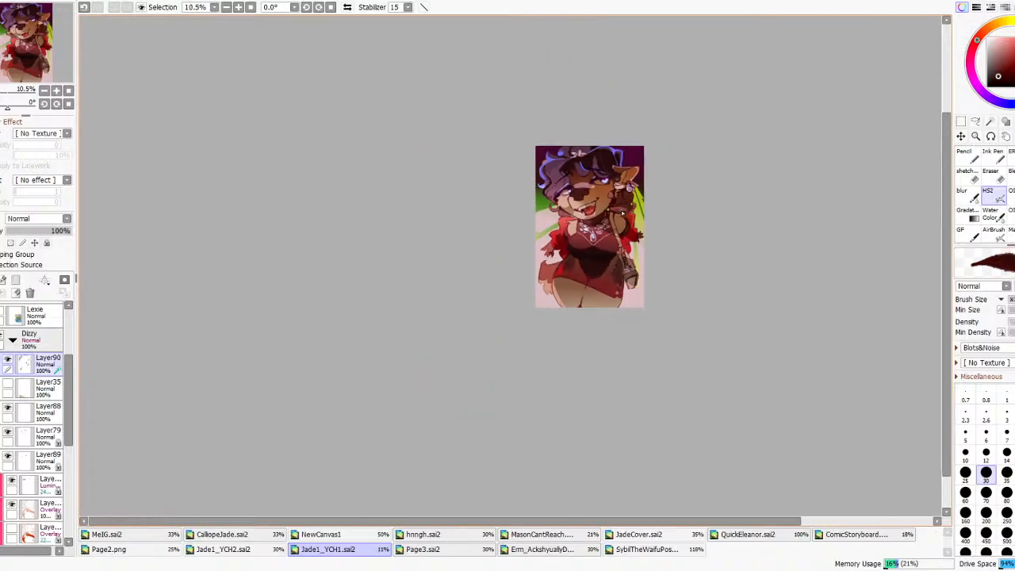
- Check the illustration in a mirrored view and undo the latest touch-ups at the top of the bag strap
scroll(508, 150, up, 1)
click(347, 7)
click(347, 8)
scroll(686, 261, up, 4)
key(ctrl+z)
drag(565, 231, 576, 210)
key(ctrl+z)
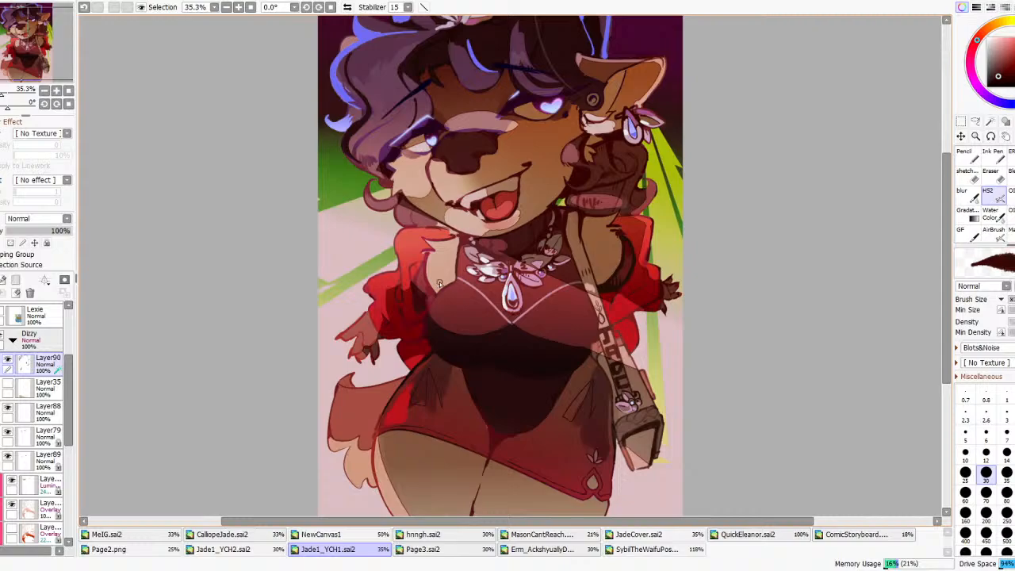
scroll(538, 314, up, 2)
key(ctrl+z)
- Repaint the top of the bag strap below the hair tie with sampled brown and dark brown HS2 strokes
drag(595, 168, 590, 112)
drag(591, 148, 593, 109)
mouse_move(622, 161)
mouse_down()
mouse_move(627, 181)
mouse_move(592, 141)
mouse_up()
right_click(608, 165)
key(ctrl+z)
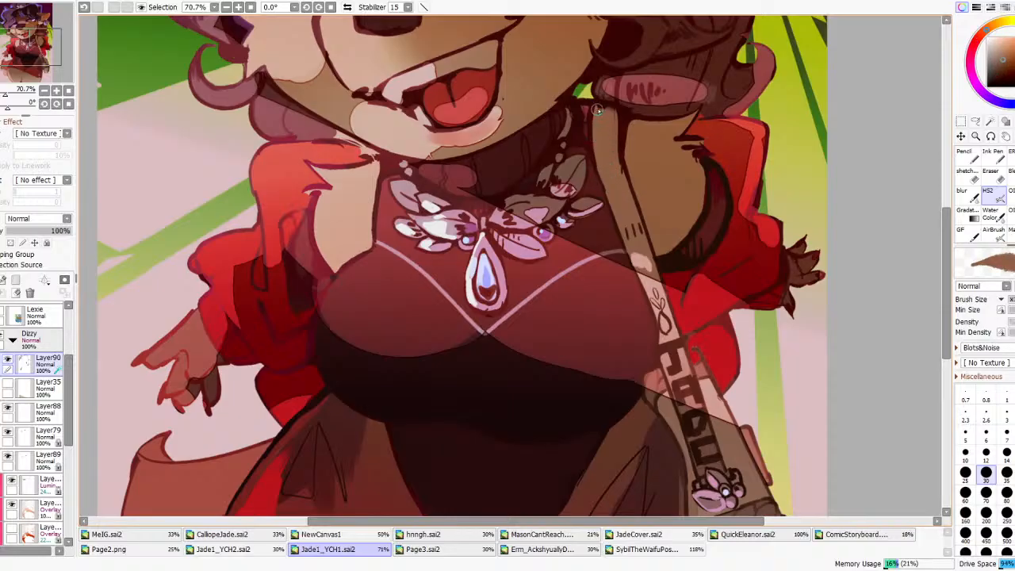
right_click(623, 151)
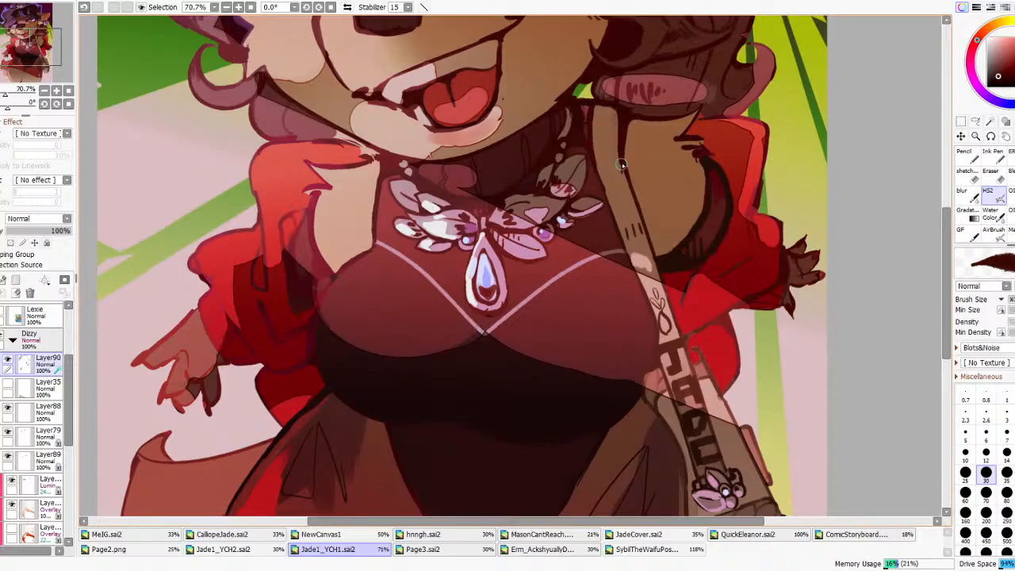
right_click(626, 181)
drag(618, 138, 614, 118)
right_click(616, 119)
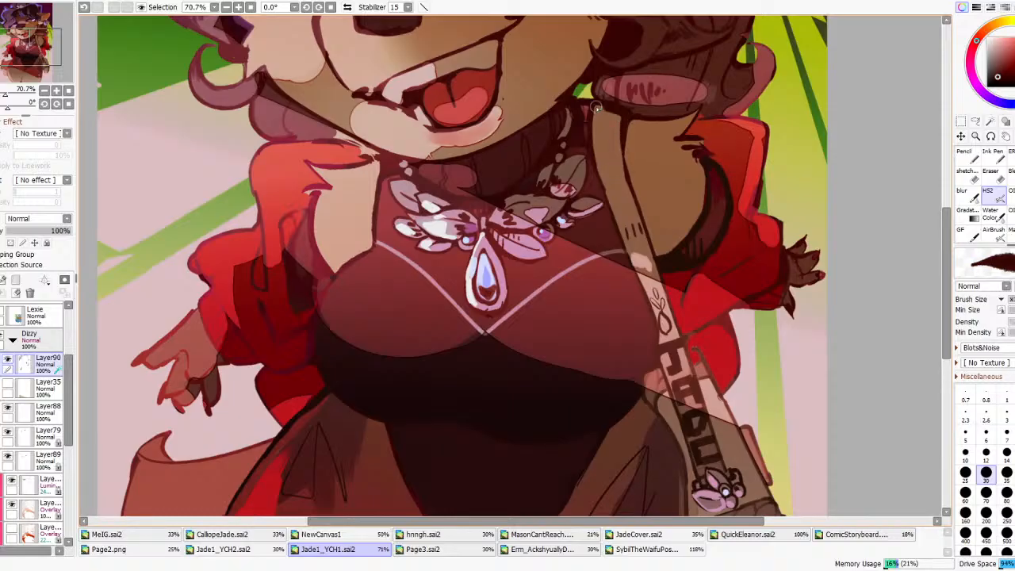
drag(594, 119, 617, 122)
scroll(600, 224, down, 12)
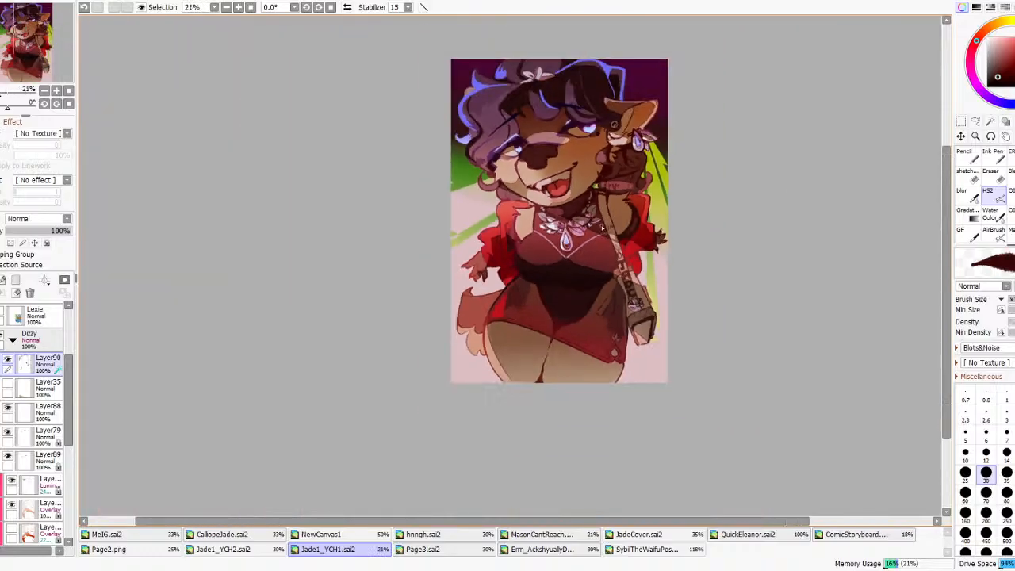
- Paint sampled red along the dress's edge at the hip beside the tail and down the outer thigh outline
scroll(615, 208, up, 5)
scroll(516, 285, up, 3)
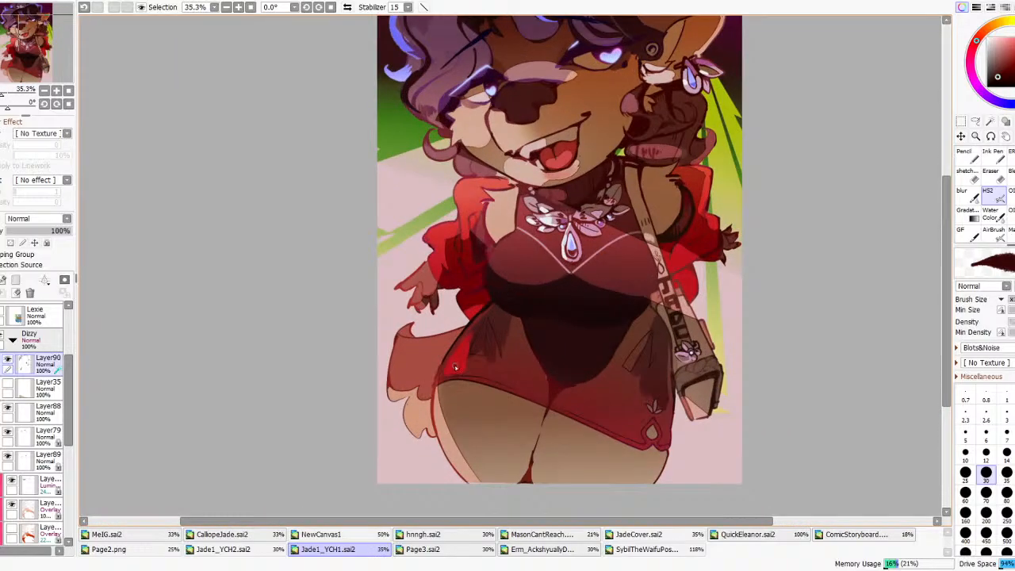
scroll(453, 370, up, 1)
drag(449, 362, 509, 297)
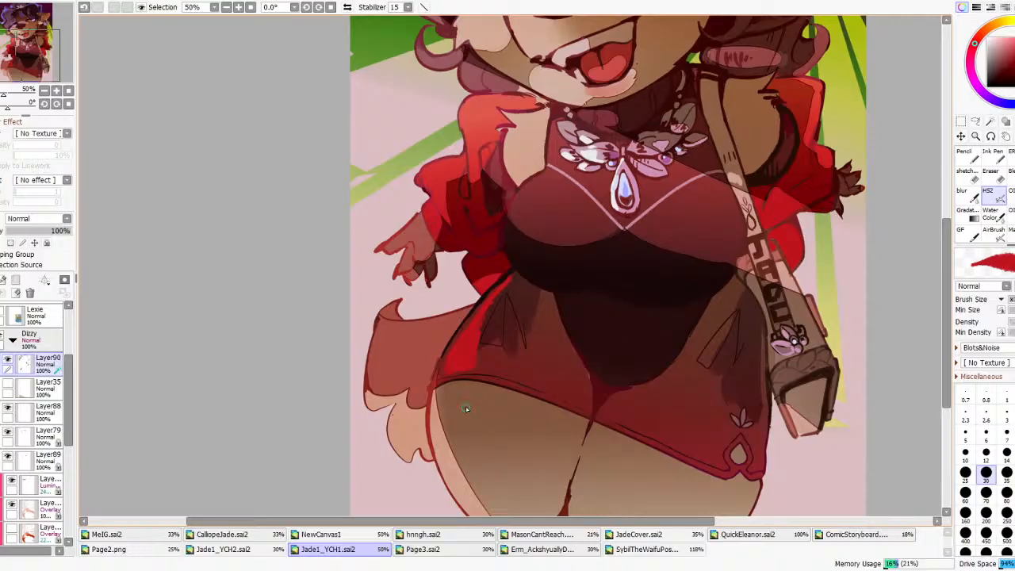
drag(449, 452, 470, 484)
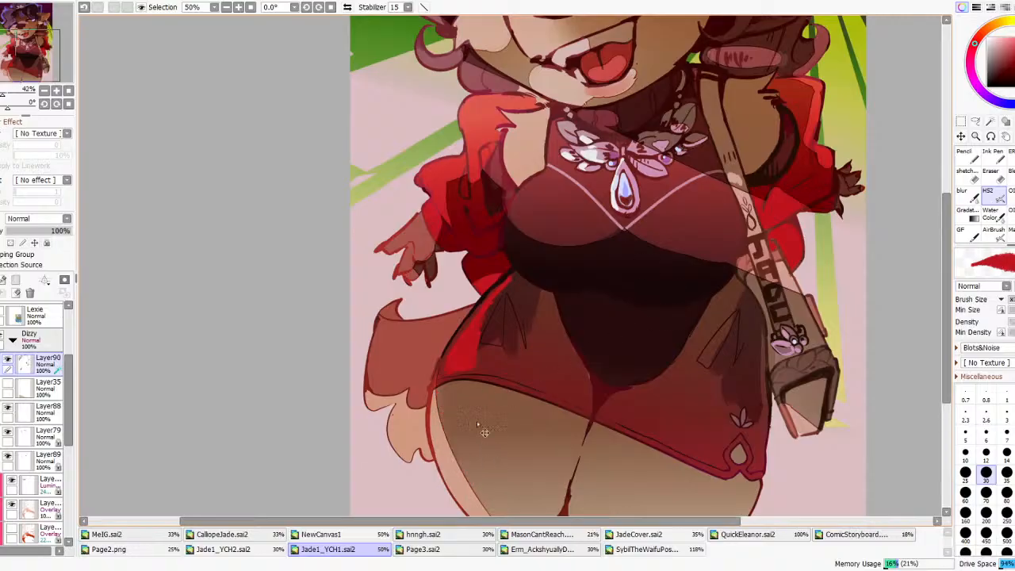
scroll(478, 443, down, 4)
scroll(520, 375, up, 4)
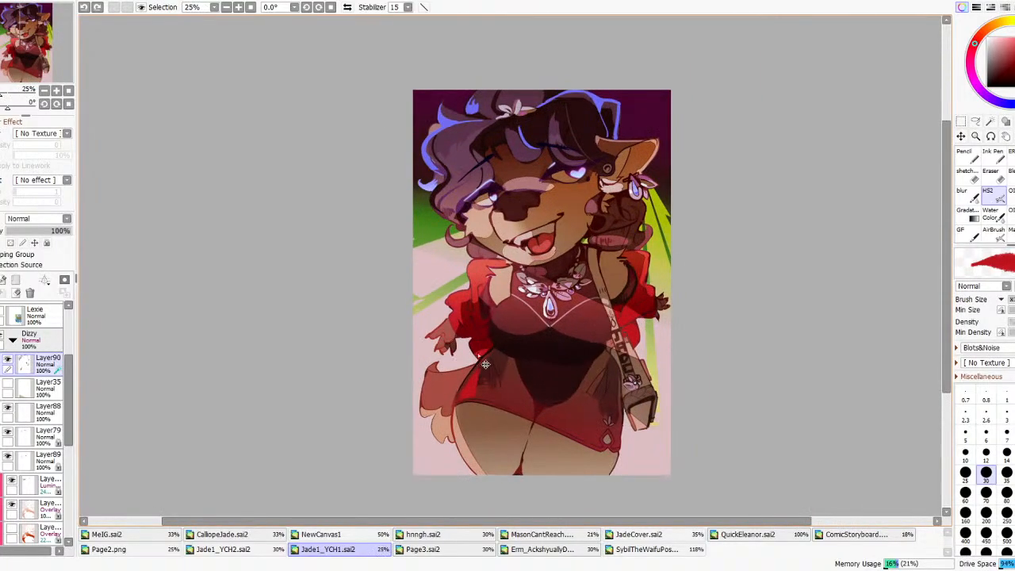
- Try blue highlight strokes, sampled from the hair's rim light, along the dress's hip beside the tail
alt+click(343, 46)
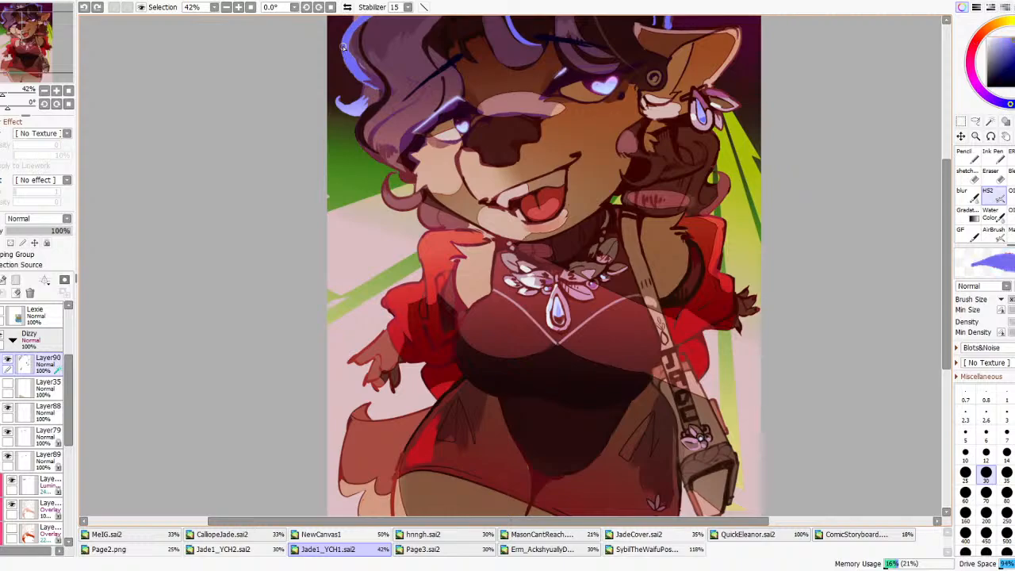
drag(432, 420, 463, 384)
mouse_move(441, 424)
mouse_down()
mouse_move(462, 405)
mouse_move(457, 388)
mouse_up()
scroll(464, 379, down, 4)
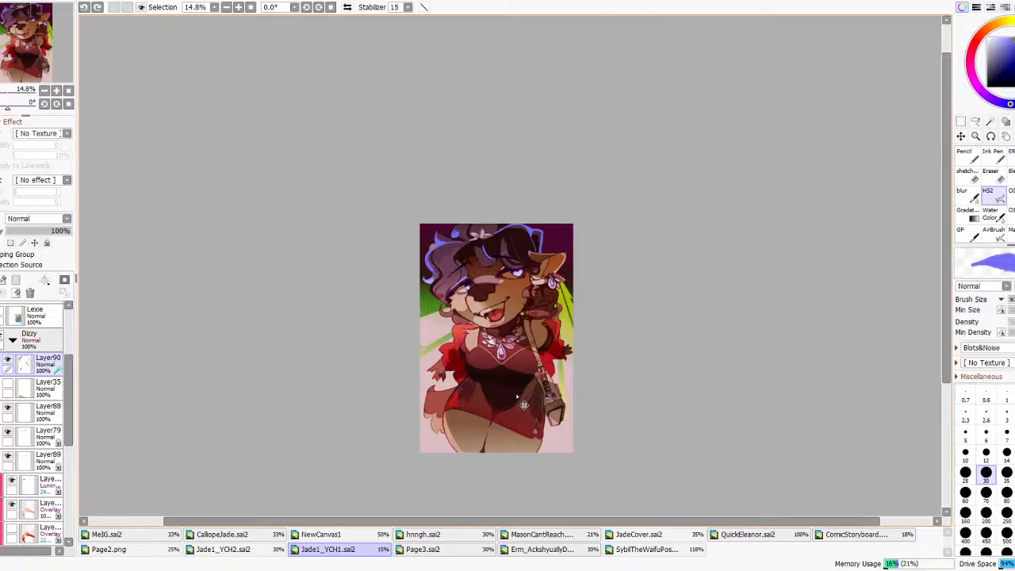
scroll(450, 386, up, 5)
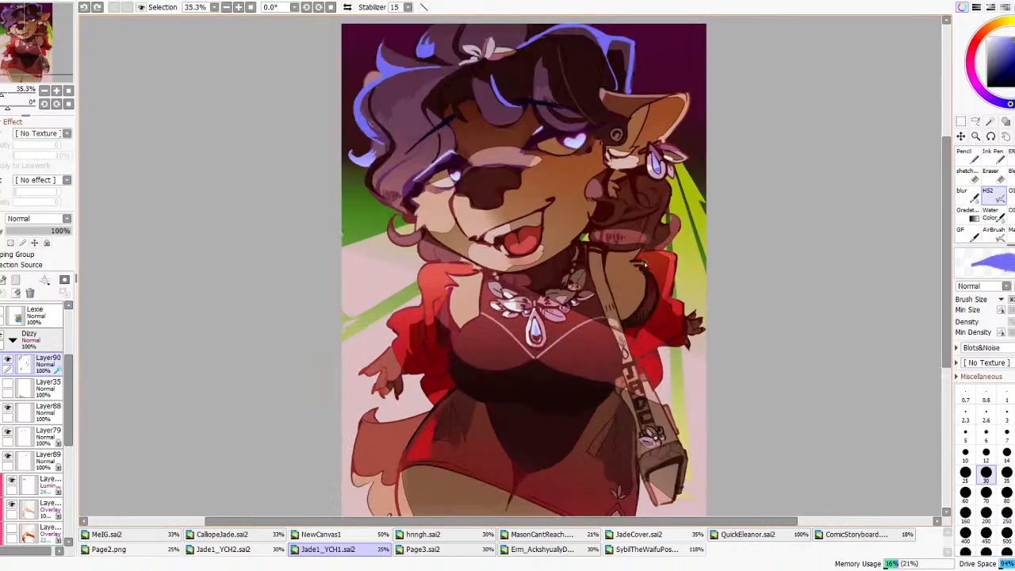
- Repaint the hair tie above the raised arm in mauve with the size 60 Flat 1 brush, covering its old oval outline
click(1011, 215)
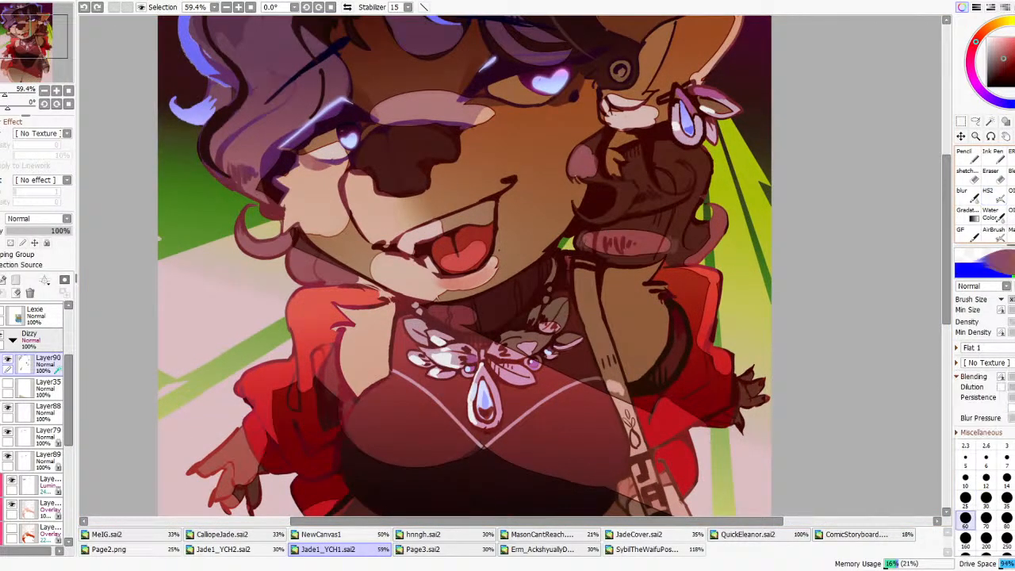
mouse_move(620, 236)
mouse_down()
mouse_move(654, 235)
mouse_move(672, 224)
mouse_move(668, 250)
mouse_move(686, 220)
mouse_up()
mouse_move(642, 244)
mouse_down()
mouse_move(586, 237)
mouse_move(592, 253)
mouse_move(649, 258)
mouse_up()
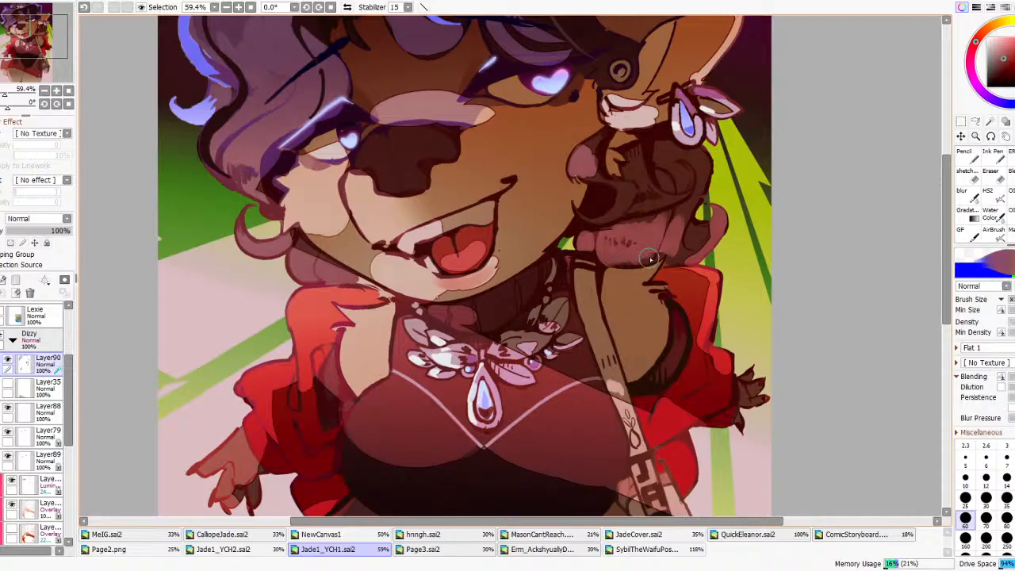
- Try a sampled dark brown jagged line across the hair tie with the HS2 brush at size 30
click(991, 195)
alt+click(626, 211)
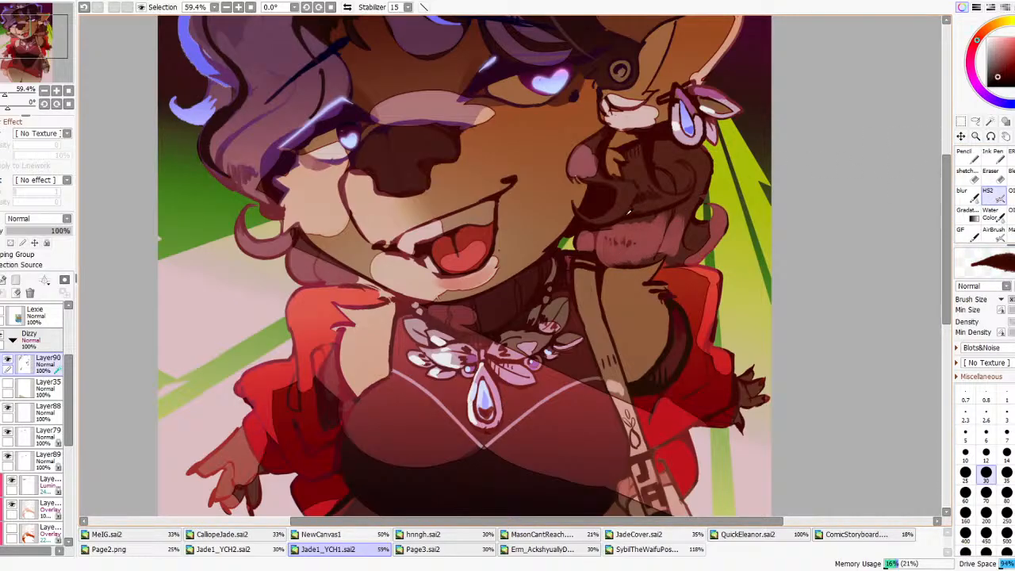
mouse_move(579, 260)
mouse_down()
mouse_move(658, 262)
mouse_move(670, 223)
mouse_move(659, 254)
mouse_move(664, 225)
mouse_move(597, 253)
mouse_move(597, 238)
mouse_move(662, 238)
mouse_up()
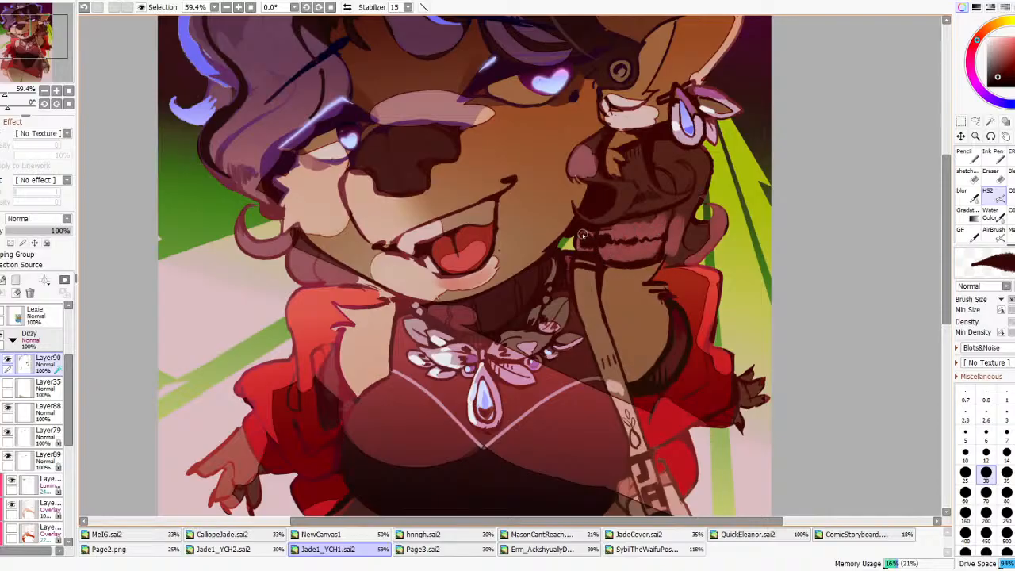
scroll(587, 190, down, 4)
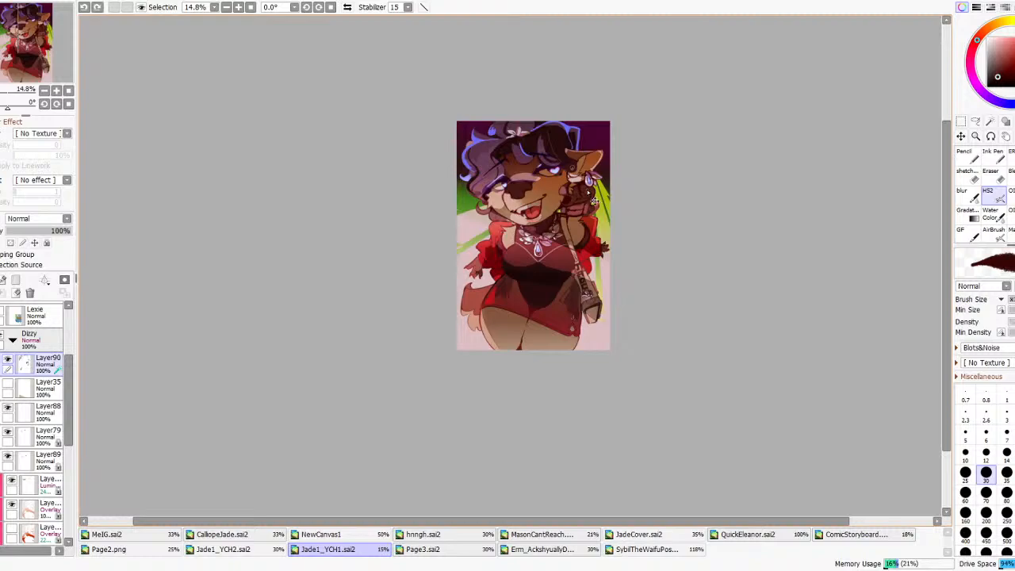
scroll(553, 195, up, 4)
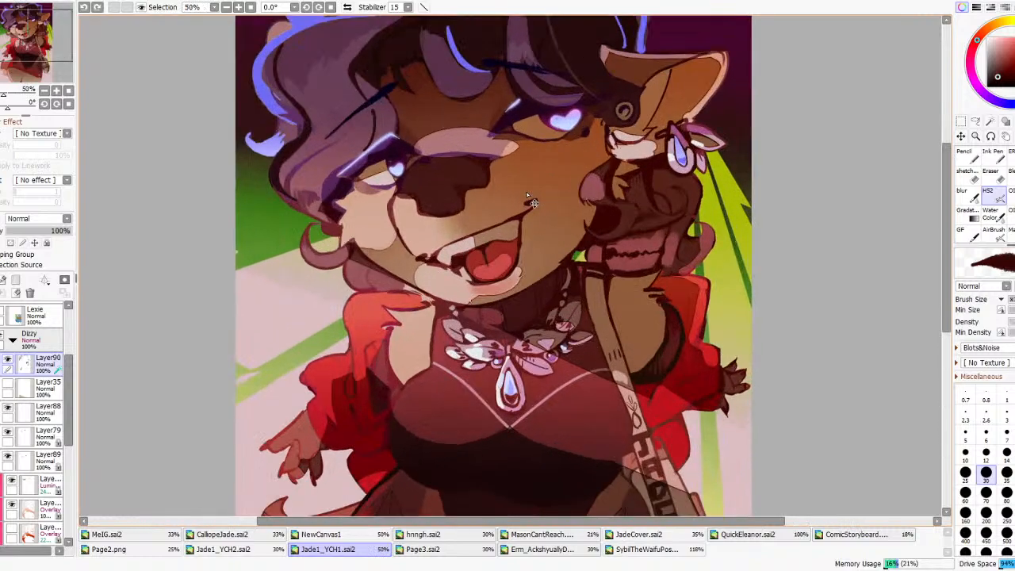
- Try a line in dark red sampled from the hair tie across its middle
alt+click(634, 252)
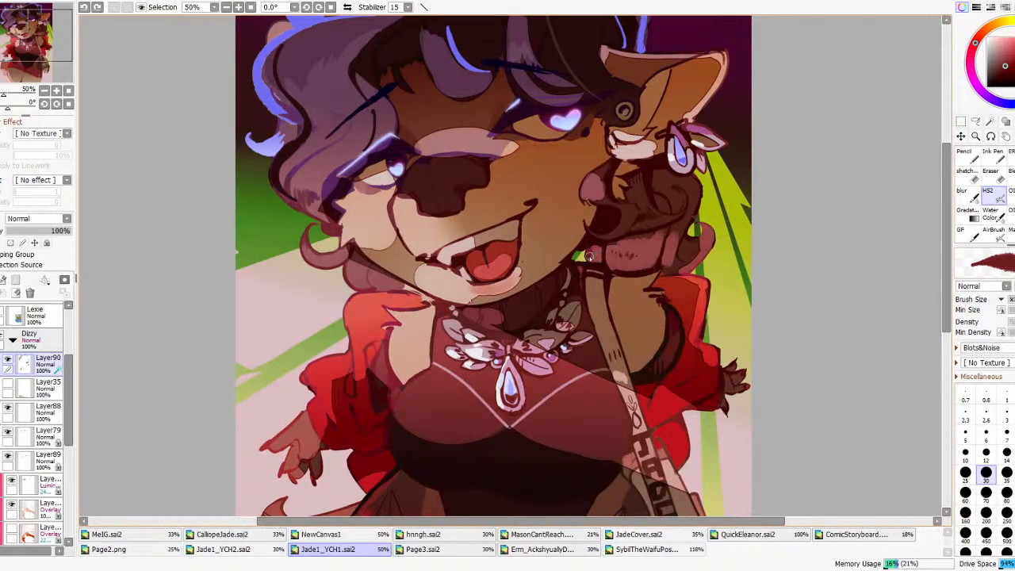
drag(596, 252, 651, 255)
scroll(698, 216, down, 4)
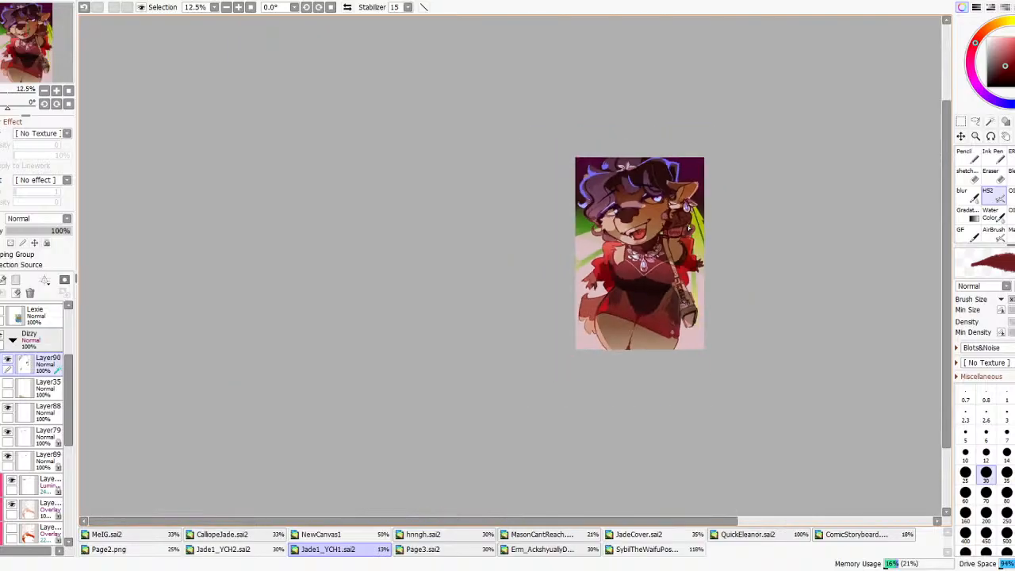
scroll(673, 234, up, 6)
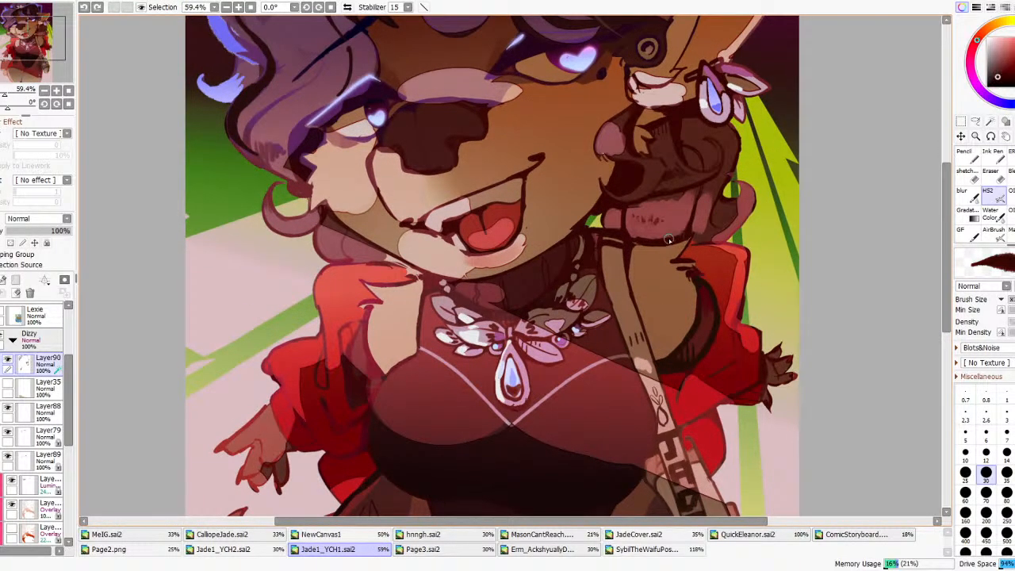
- Draw a dark brown zigzag line across the hair tie
mouse_move(610, 219)
mouse_down()
mouse_move(651, 228)
mouse_move(663, 208)
mouse_move(668, 224)
mouse_move(702, 222)
mouse_up()
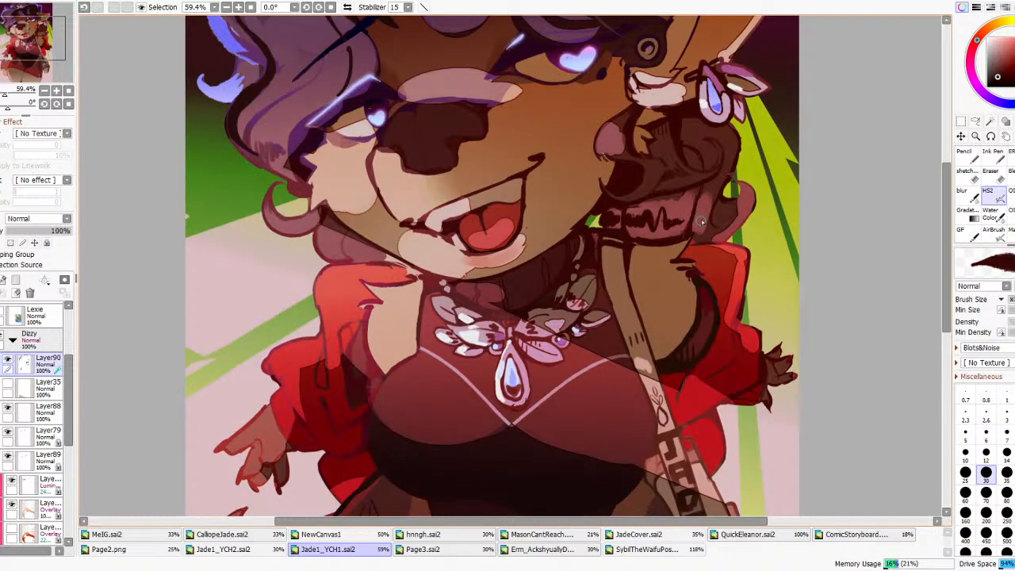
scroll(729, 196, down, 5)
scroll(690, 194, up, 3)
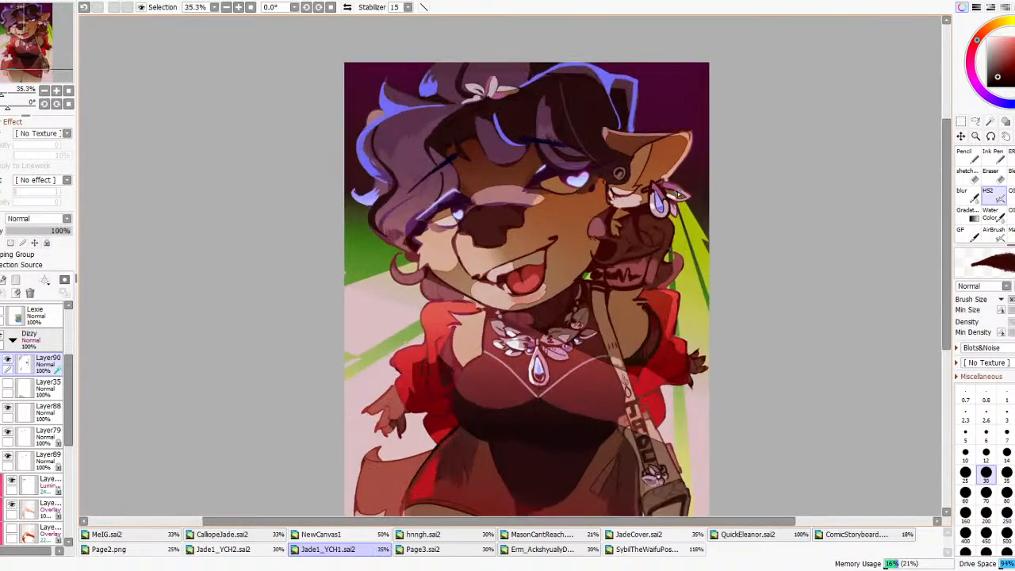
scroll(678, 194, down, 2)
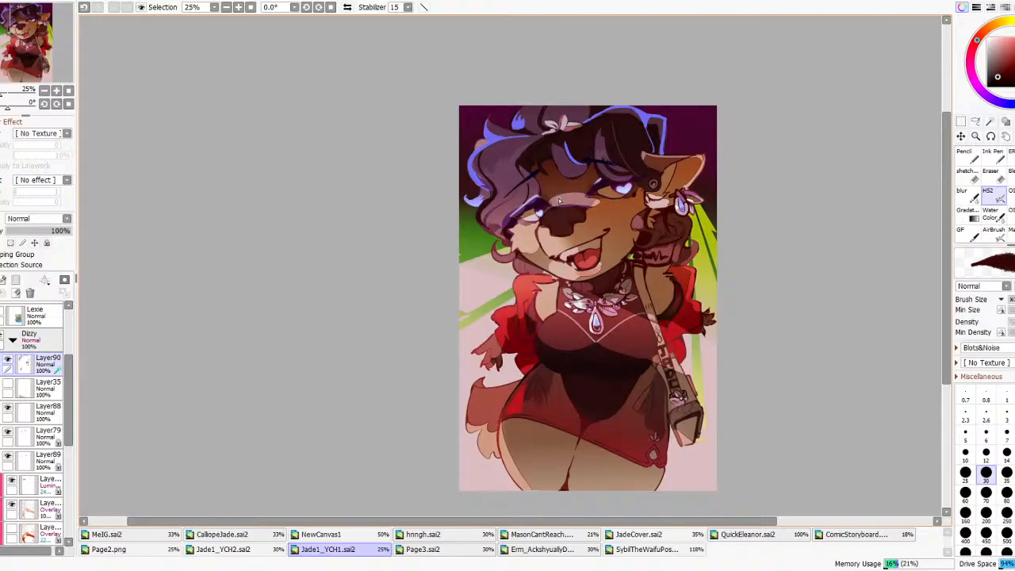
- Try a colour adjustment on the BG(2) background layer
scroll(559, 195, up, 1)
scroll(571, 146, down, 2)
scroll(2, 421, down, 3)
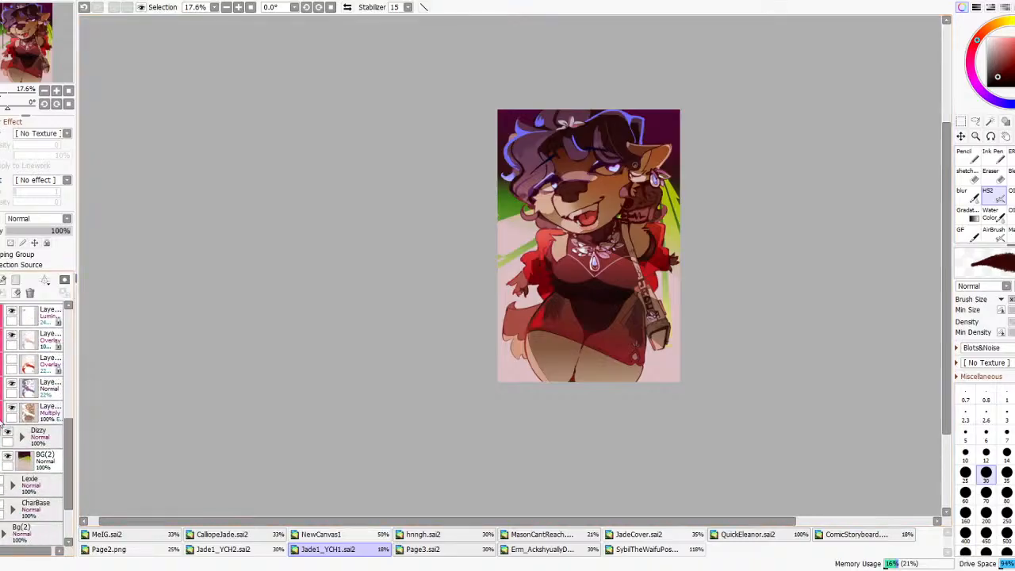
click(35, 468)
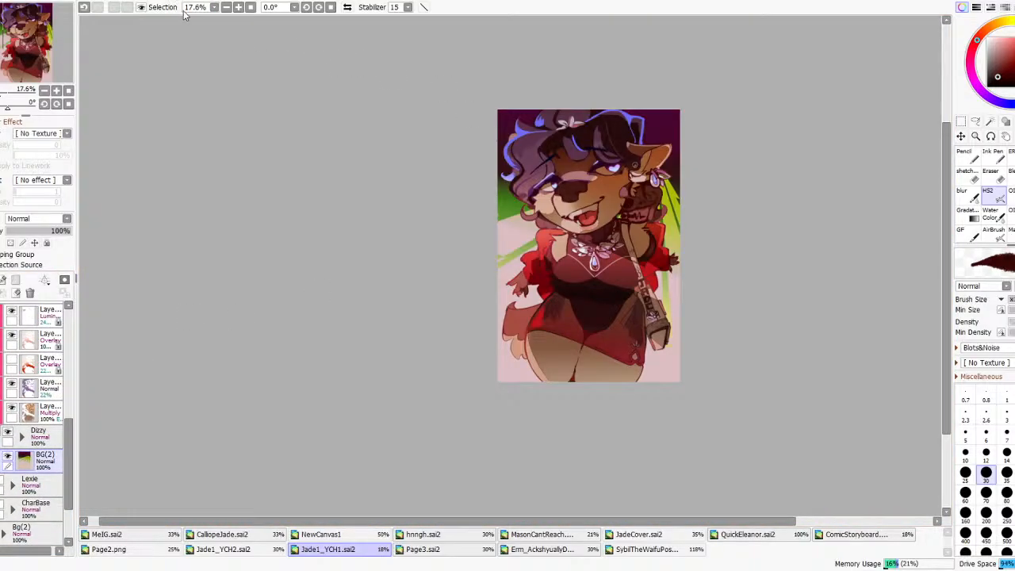
click(304, 10)
drag(791, 342, 863, 395)
scroll(641, 235, down, 4)
scroll(651, 244, up, 4)
click(801, 390)
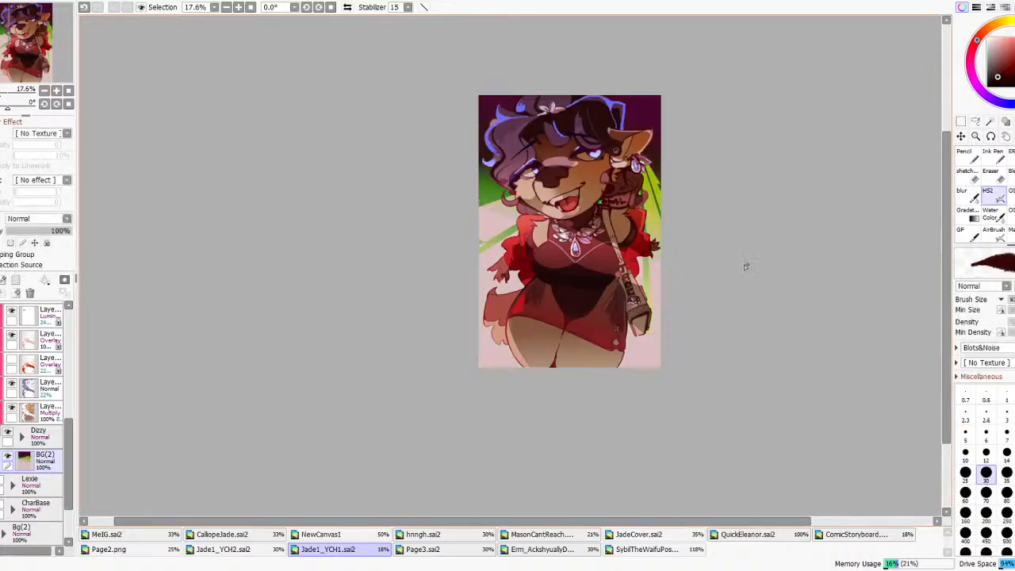
- Sample a red from the illustration and add a new layer above BG(2)
right_click(627, 257)
click(1, 280)
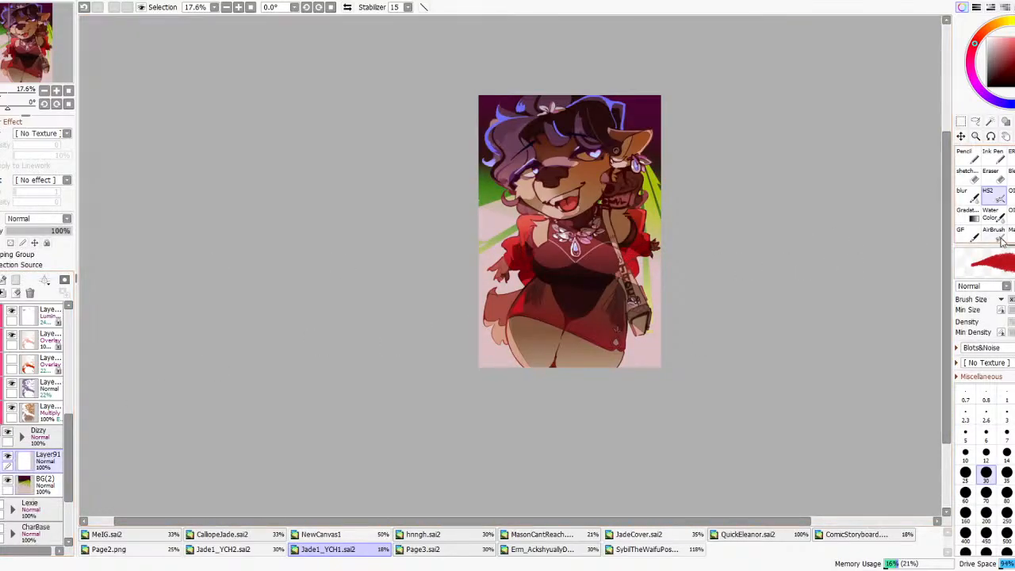
- Try a straight red-to-blue gradient on the new layer with its blending mode set to Color
click(971, 217)
drag(589, 271, 586, 143)
click(982, 349)
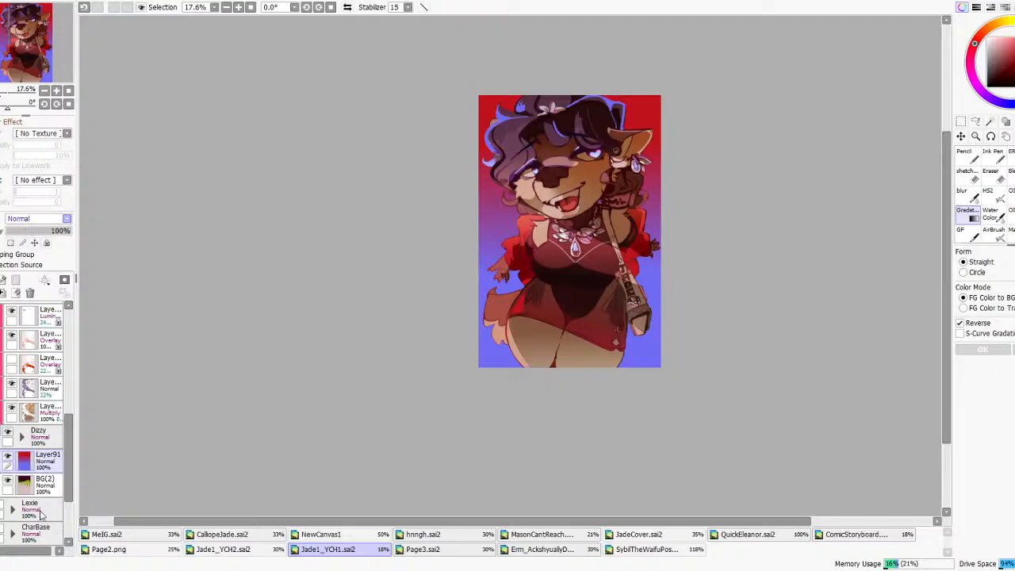
click(37, 527)
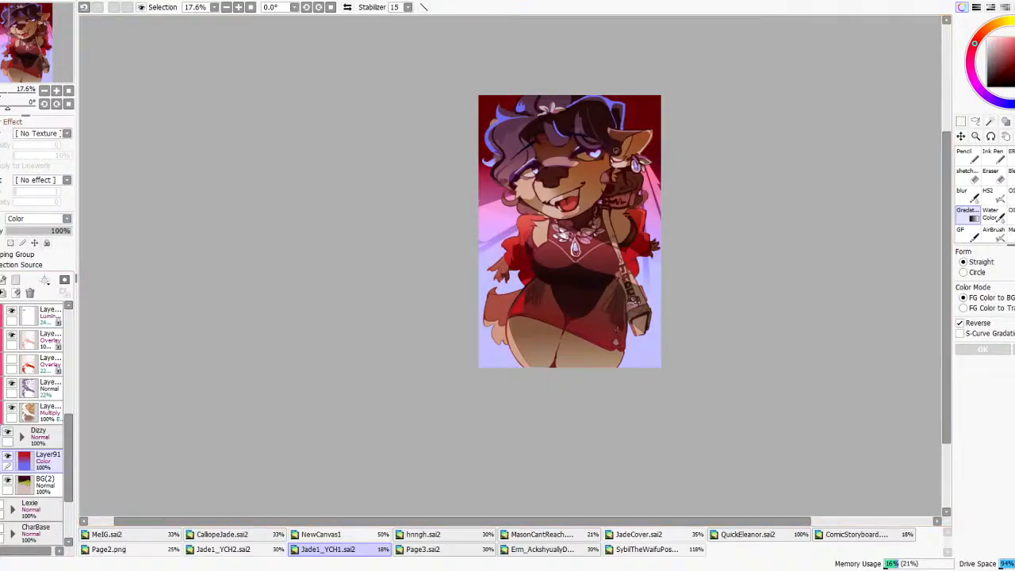
- Try replacing the layer's gradient with an all-red one, with Reverse turned off
click(1012, 127)
click(978, 38)
drag(491, 193, 480, 326)
click(975, 326)
click(978, 350)
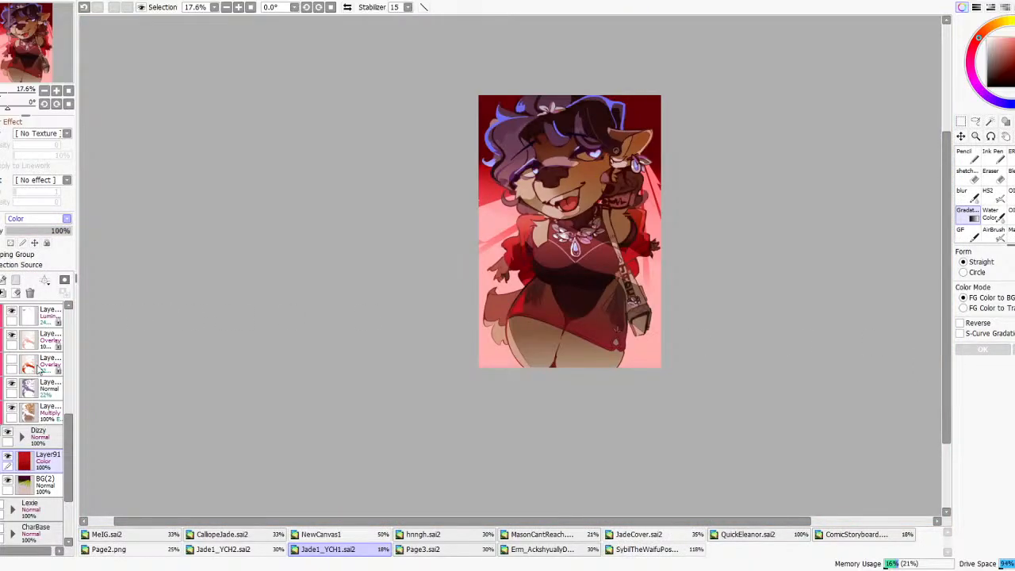
- Lower the red Color layer's opacity to 34% and merge it down into BG(2)
click(21, 291)
drag(22, 232, 33, 232)
key(ctrl+z)
key(ctrl+z)
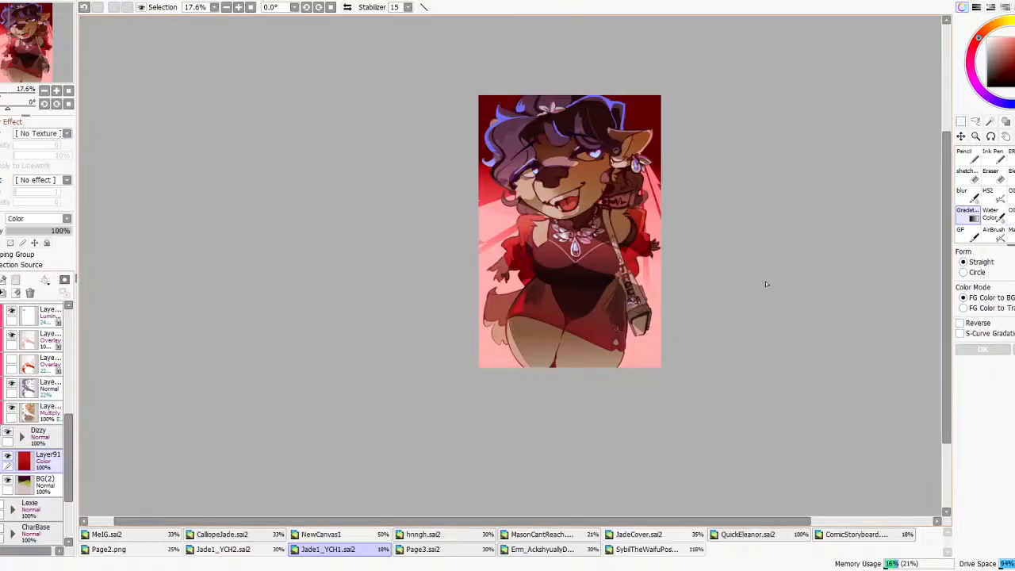
drag(23, 232, 28, 233)
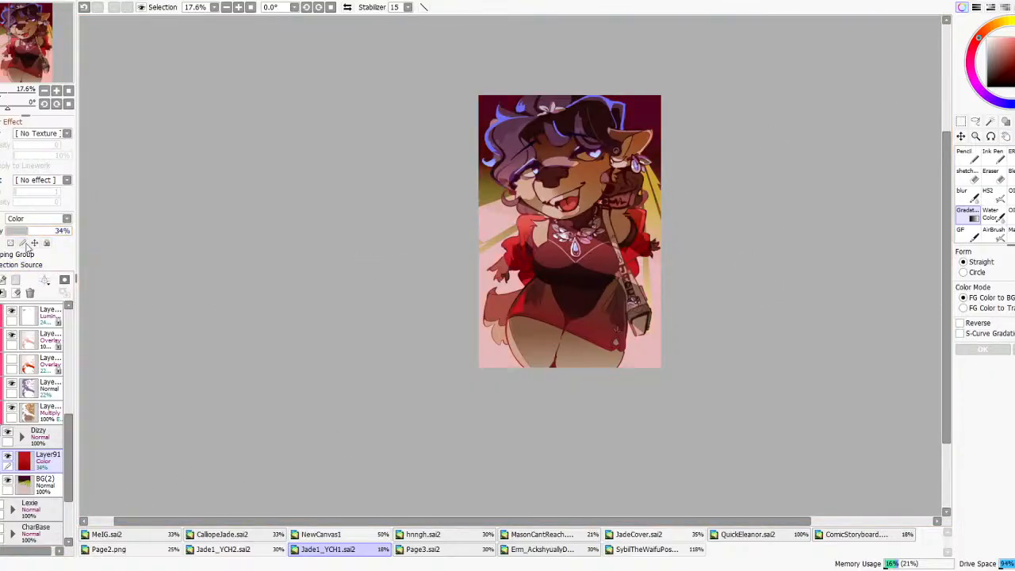
click(3, 293)
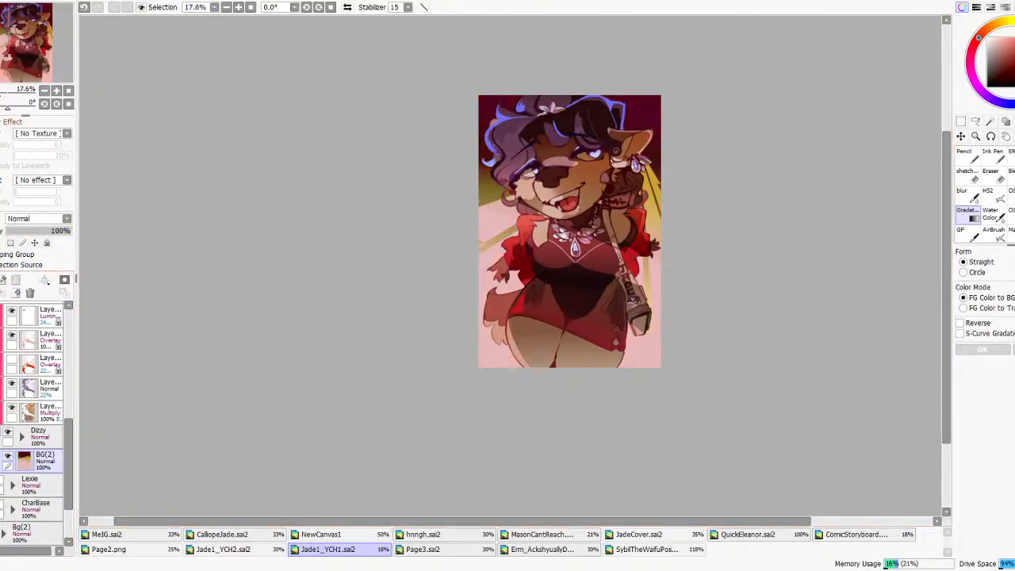
- Try shifting the merged background's colours to bright green and teal
click(293, 5)
drag(798, 339, 876, 353)
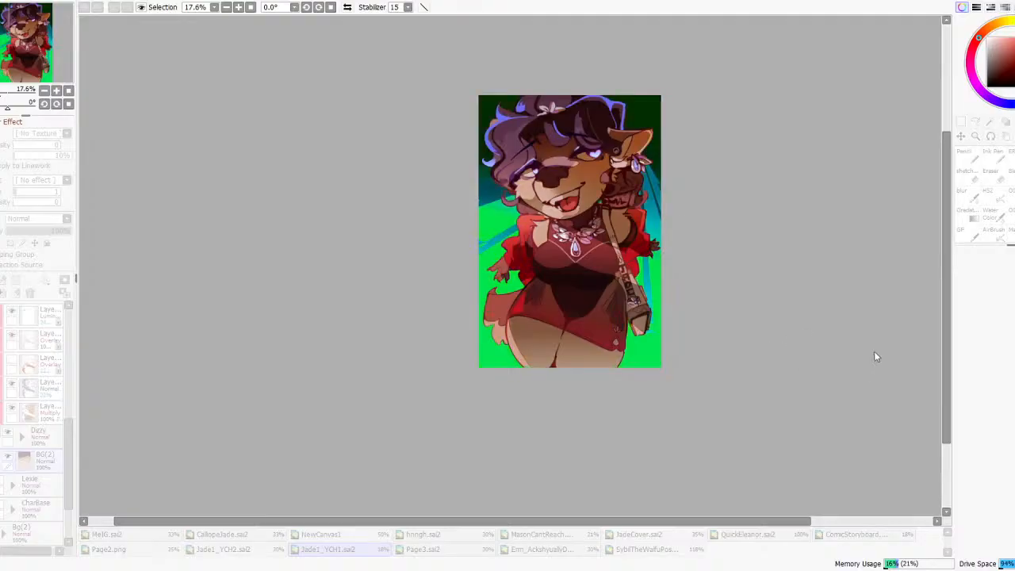
click(881, 405)
- Undo the background recolouring back to the empty layer above BG(2)
click(86, 9)
click(86, 9)
click(87, 10)
click(87, 9)
click(87, 9)
click(87, 10)
click(87, 9)
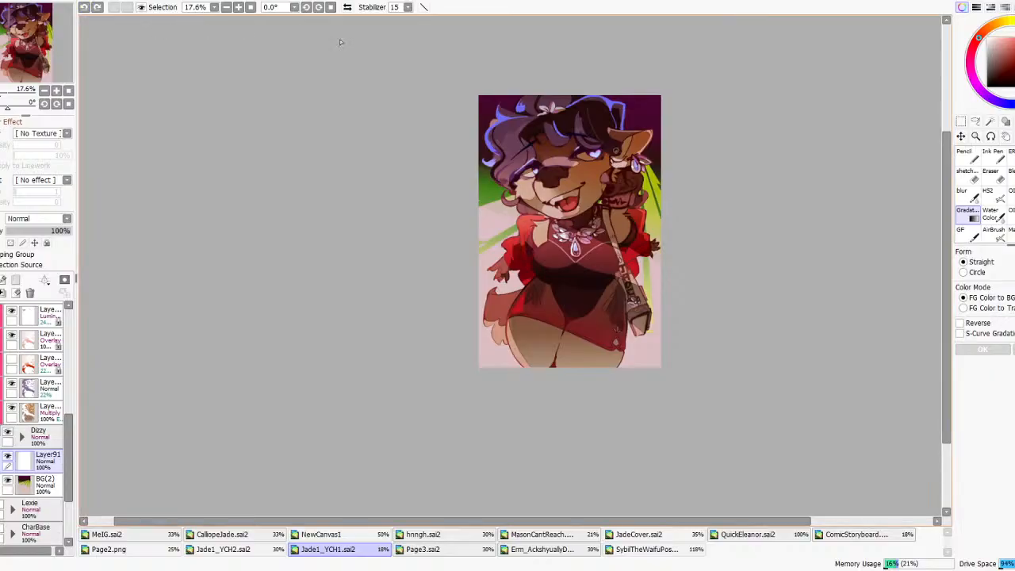
- Delete the empty layer above BG(2)
click(961, 137)
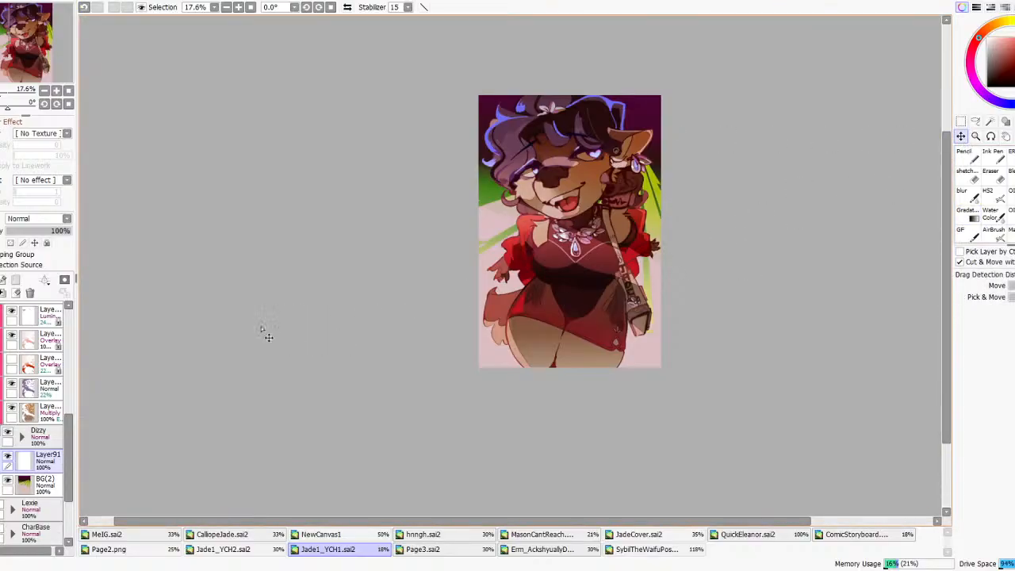
click(30, 293)
drag(649, 254, 668, 278)
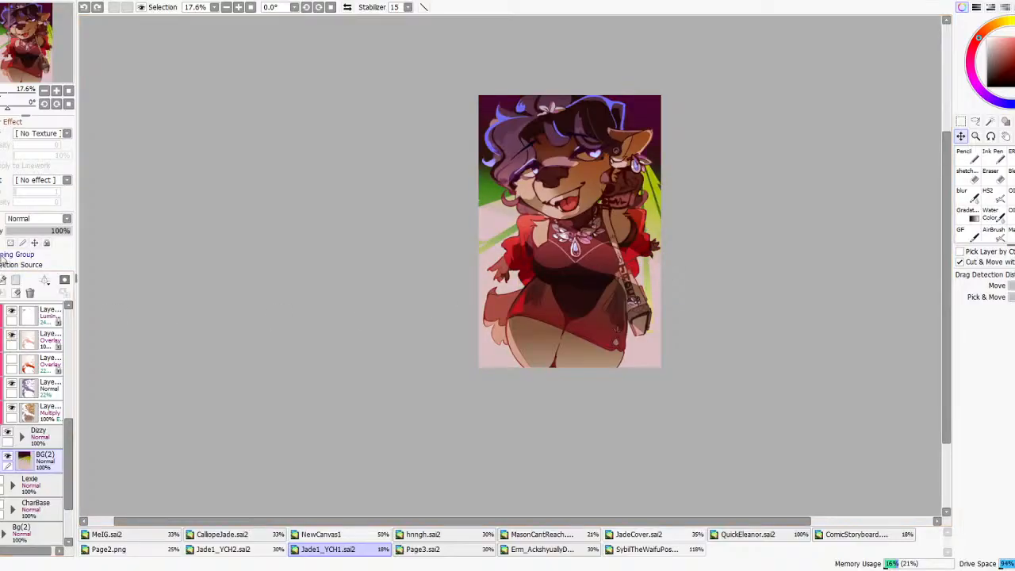
- Select the pale pink lower areas of BG(2) with the Magic Wand at a reduced similar-color range, and hide the selection overlay
click(990, 121)
click(654, 348)
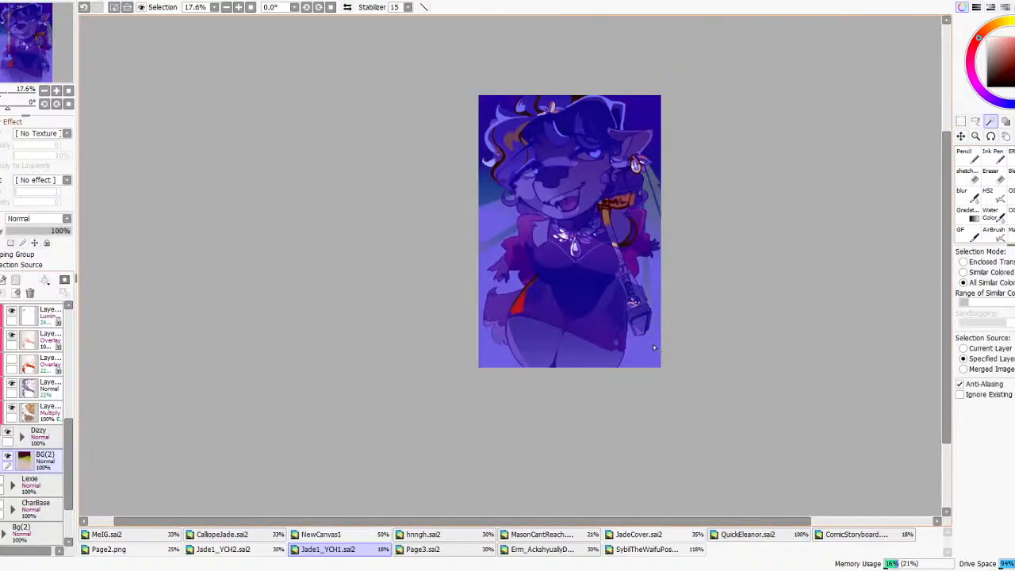
key(ctrl+d)
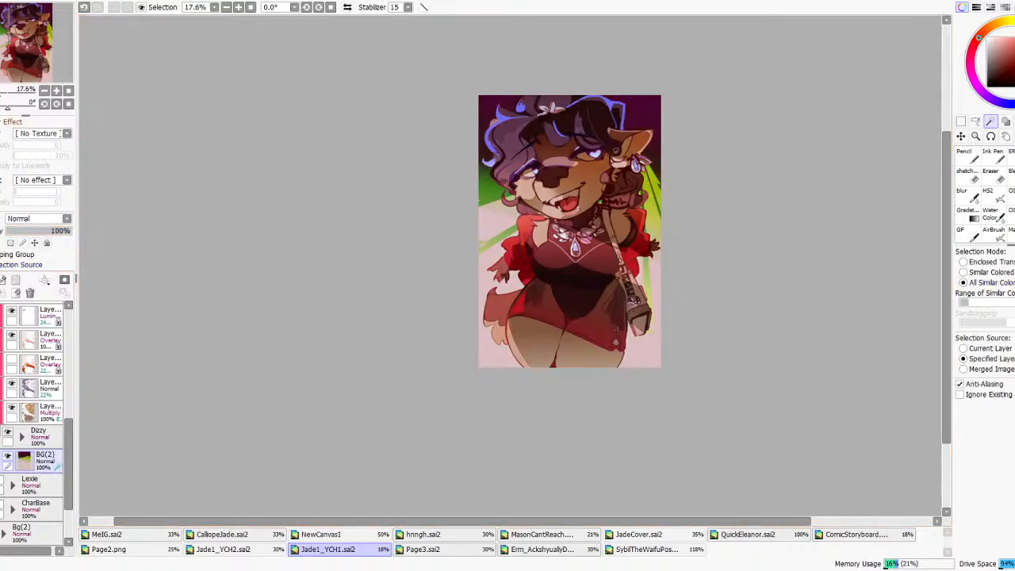
click(642, 341)
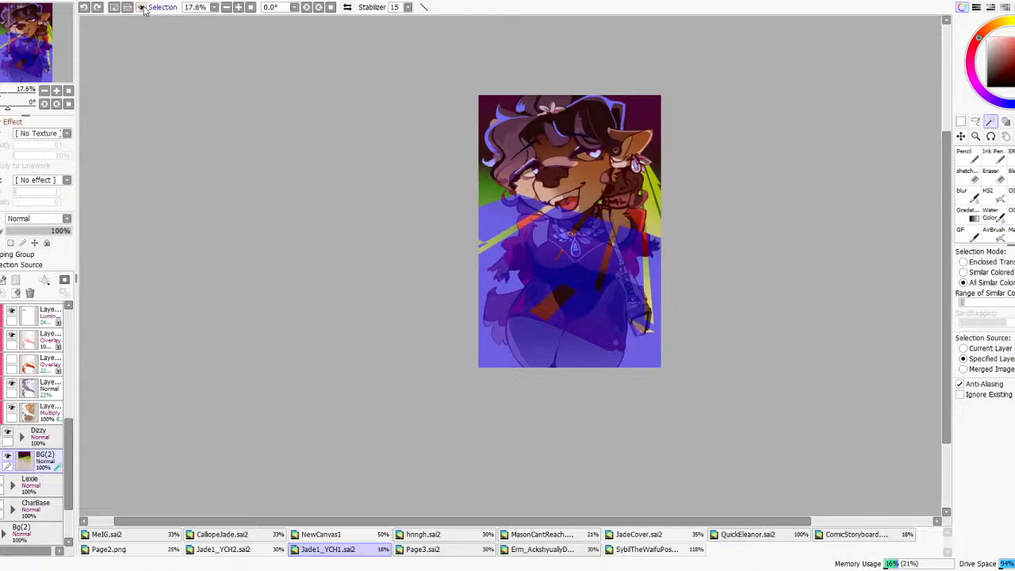
key(ctrl+d)
- Try a reddish gradient rising from the bottom of the selected background area
right_click(657, 276)
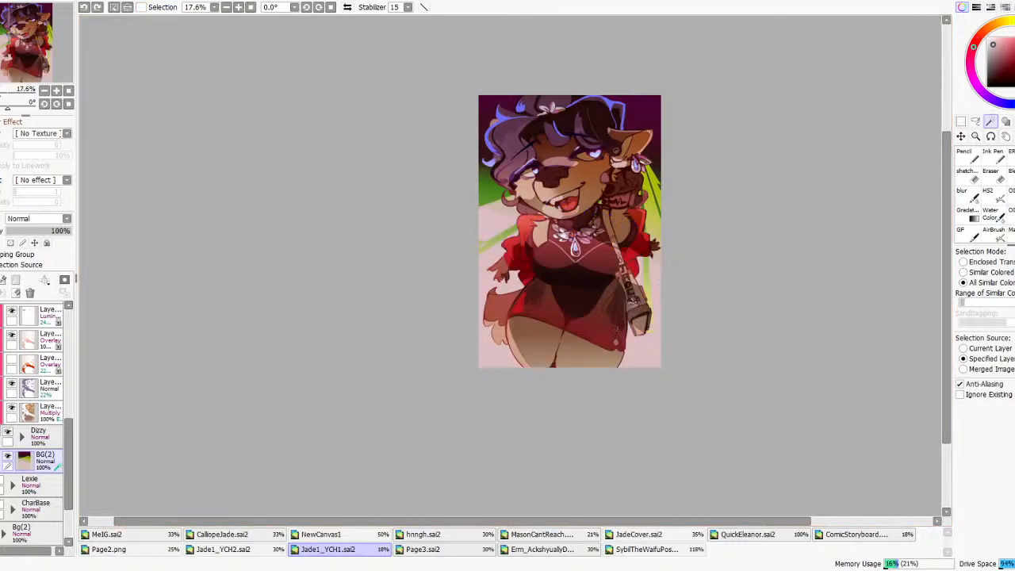
key(x)
click(968, 215)
mouse_move(637, 361)
mouse_down()
mouse_move(600, 258)
mouse_move(560, 402)
mouse_up()
click(1012, 47)
drag(1013, 48, 1012, 41)
drag(628, 241, 608, 292)
drag(580, 406, 591, 401)
click(1013, 349)
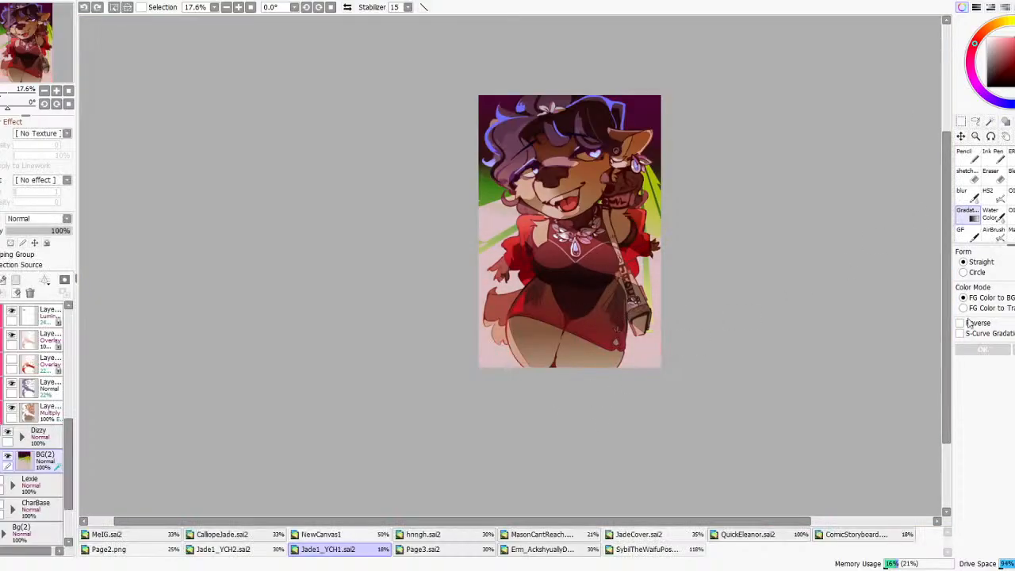
- Try a blue gradient, sampled from the hair highlight, along the bottom of the selected background area
scroll(499, 108, up, 4)
right_click(502, 147)
scroll(507, 151, down, 2)
scroll(565, 254, down, 3)
drag(597, 397, 607, 357)
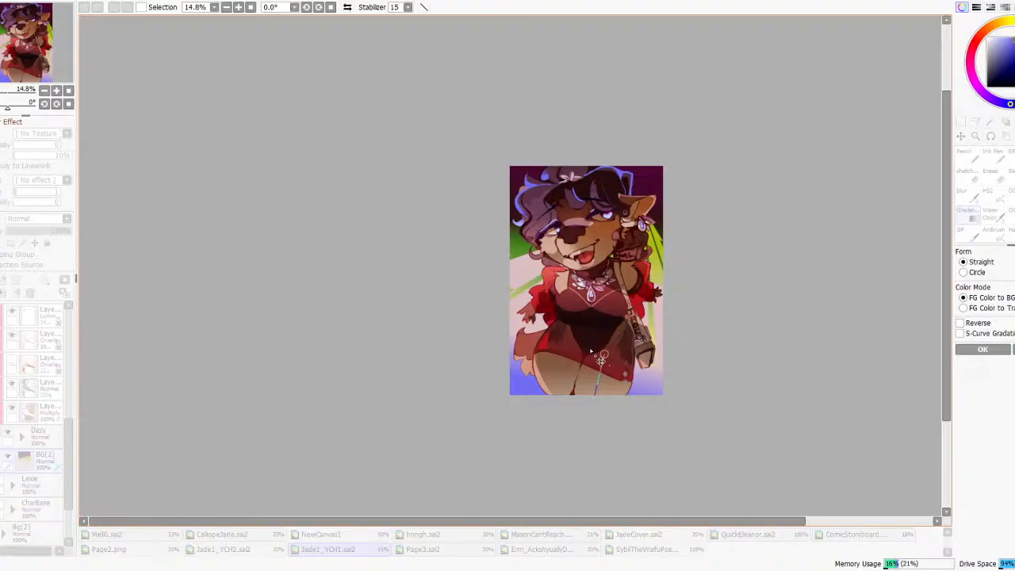
drag(596, 394, 585, 418)
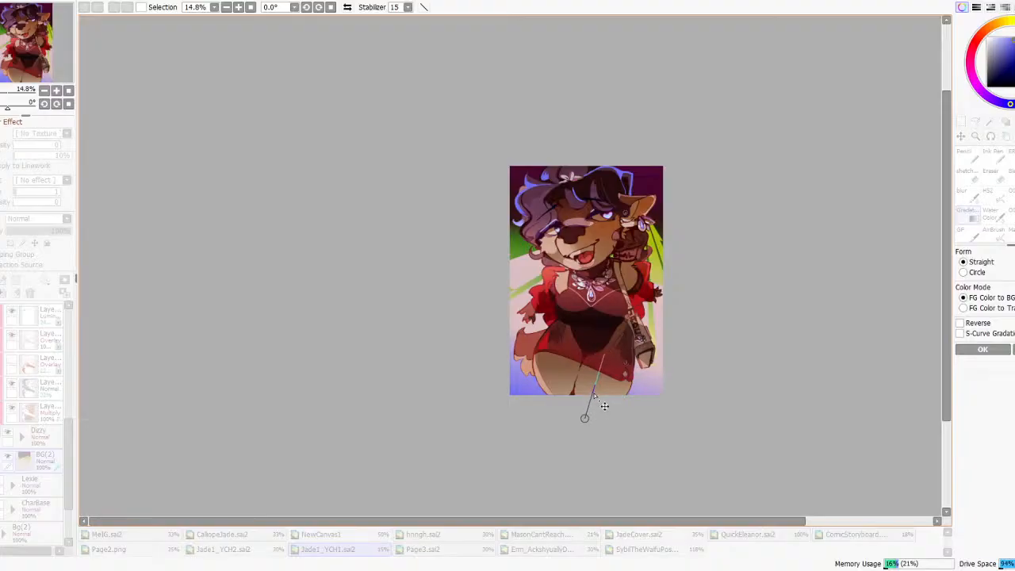
key(Escape)
- Apply a straight red gradient that fades upward from the bottom edge of the selected background area on BG(2)
scroll(623, 303, up, 3)
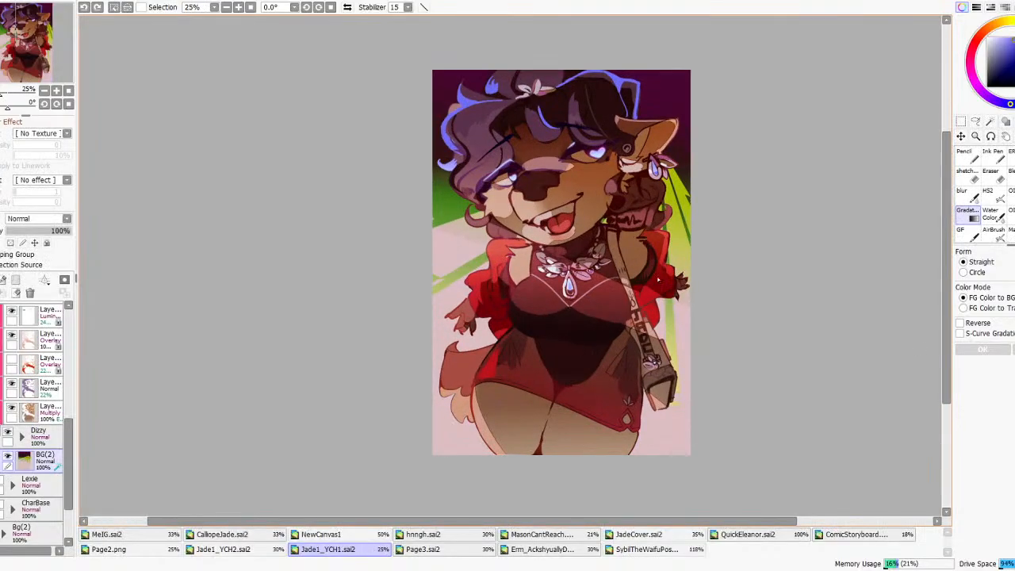
drag(556, 448, 558, 422)
drag(569, 375, 568, 375)
drag(556, 449, 553, 484)
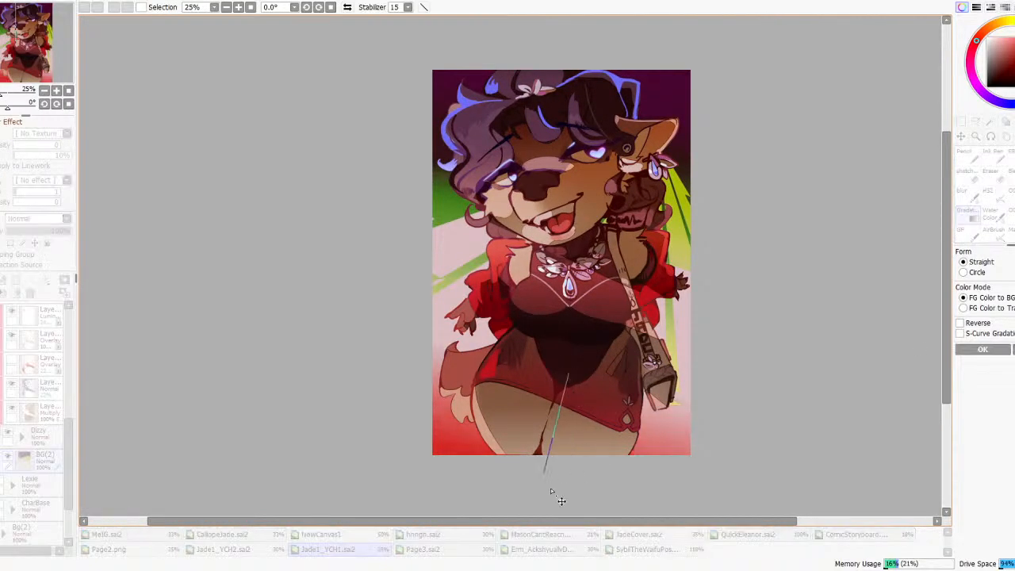
scroll(587, 412, down, 4)
mouse_move(583, 412)
mouse_down()
mouse_move(594, 413)
mouse_move(586, 431)
mouse_up()
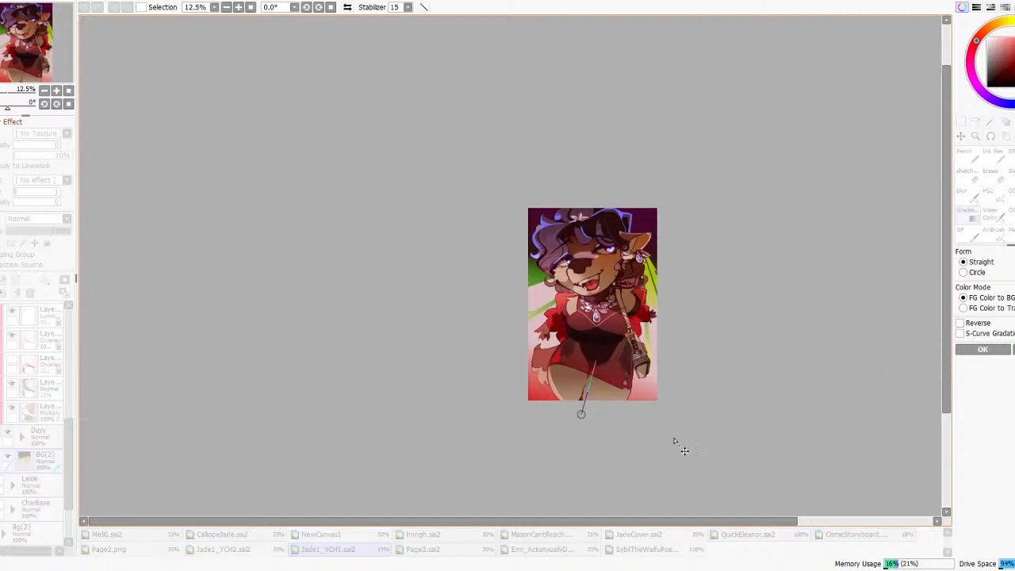
drag(610, 372, 608, 376)
drag(589, 430, 594, 418)
drag(608, 376, 606, 370)
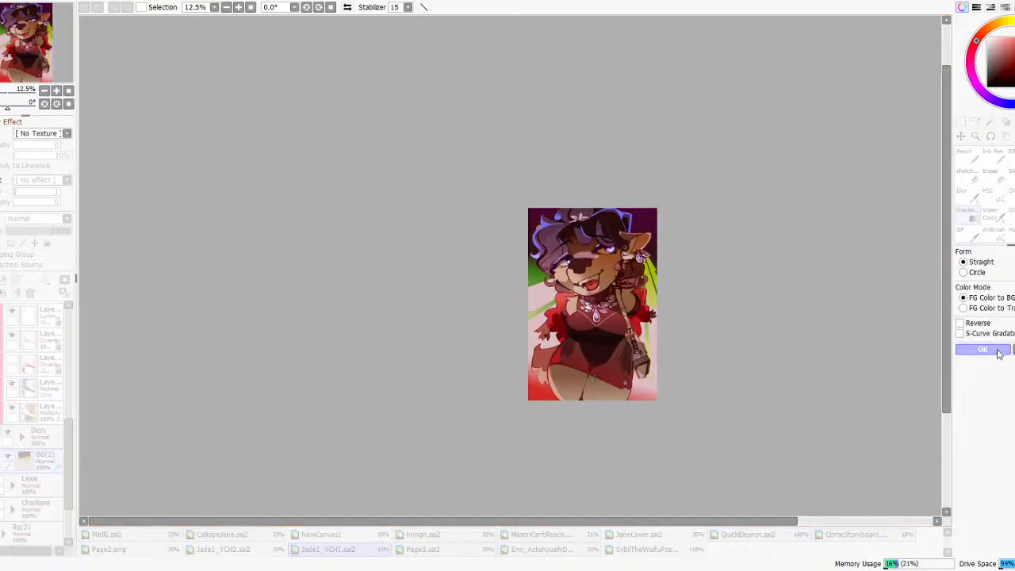
click(987, 349)
- Compare the character's shading with the 22% Overlay layer shown and hidden
scroll(36, 396, up, 2)
click(11, 456)
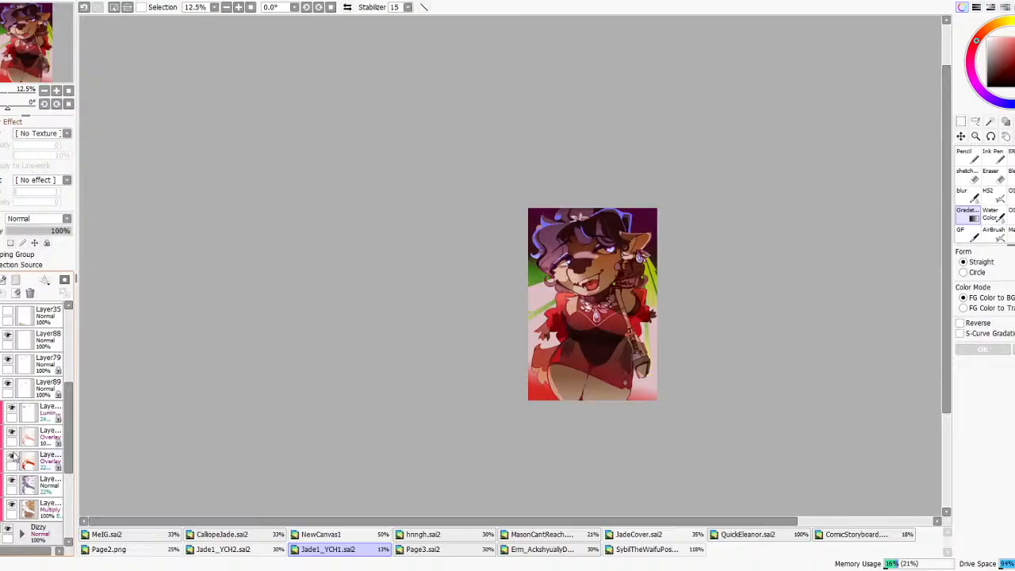
scroll(591, 309, up, 5)
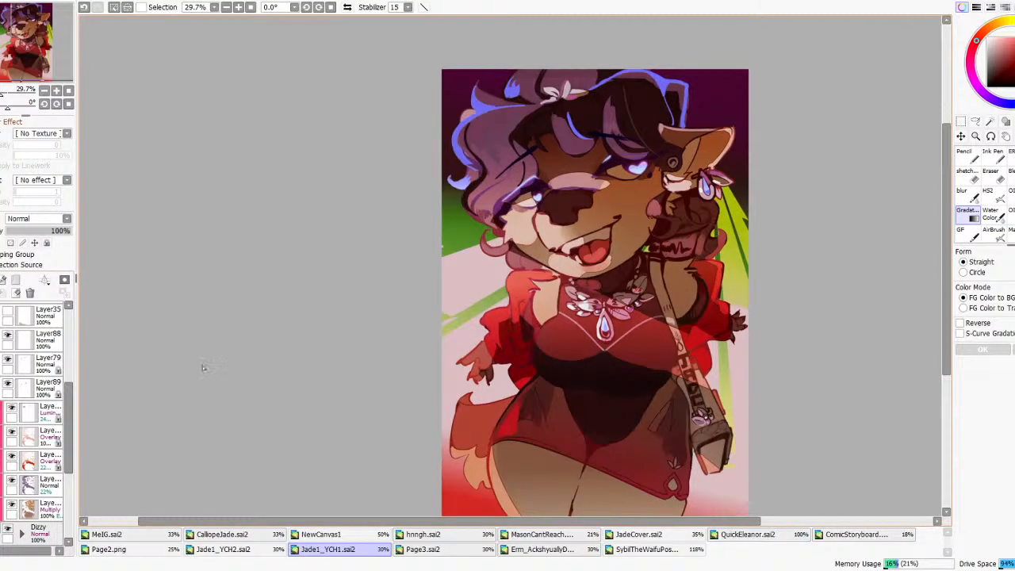
click(11, 458)
click(10, 457)
click(11, 457)
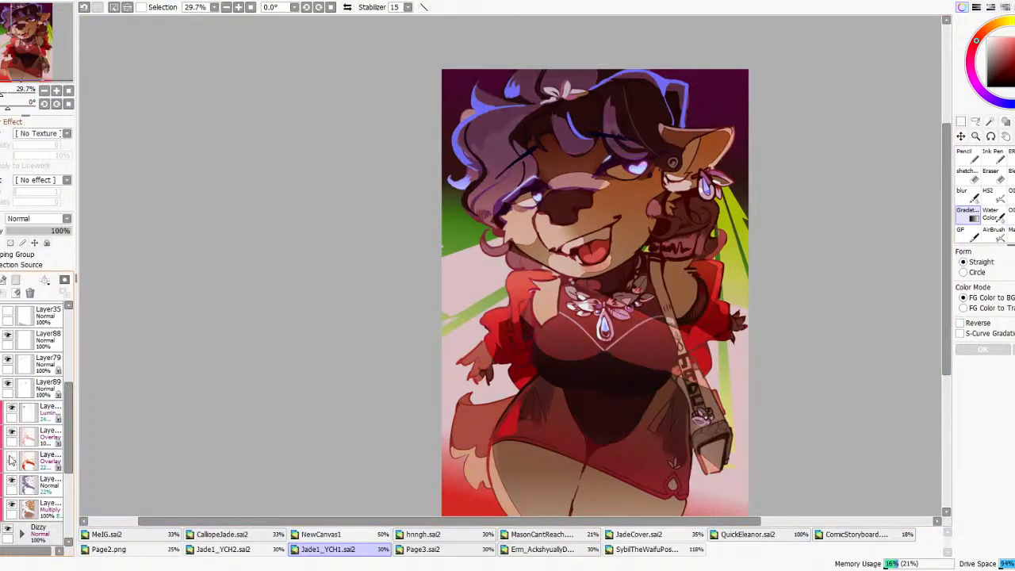
- Clear the selection, try doubling the upper Overlay layer, and settle on showing the 22% Overlay layer
click(32, 439)
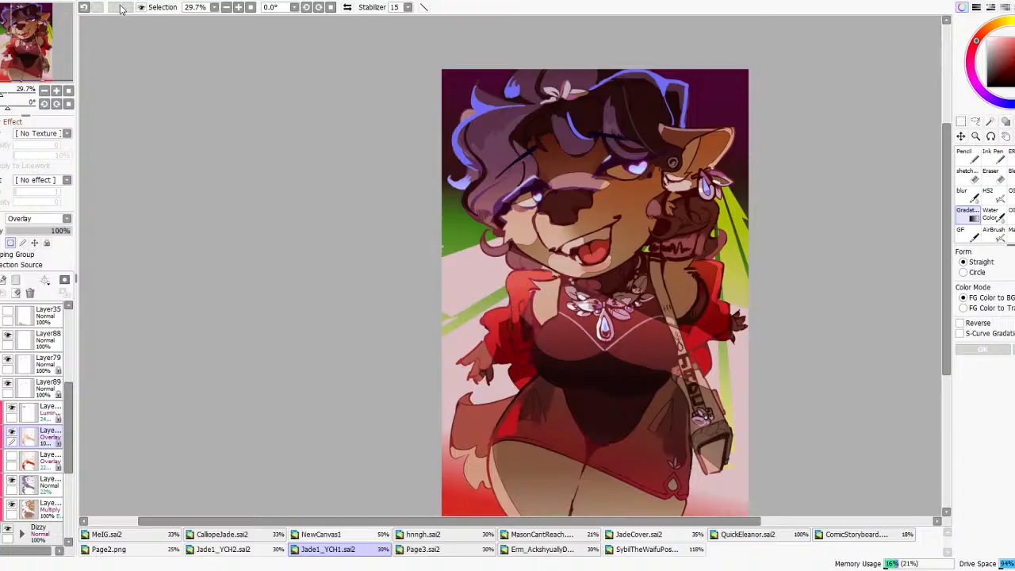
scroll(556, 208, down, 7)
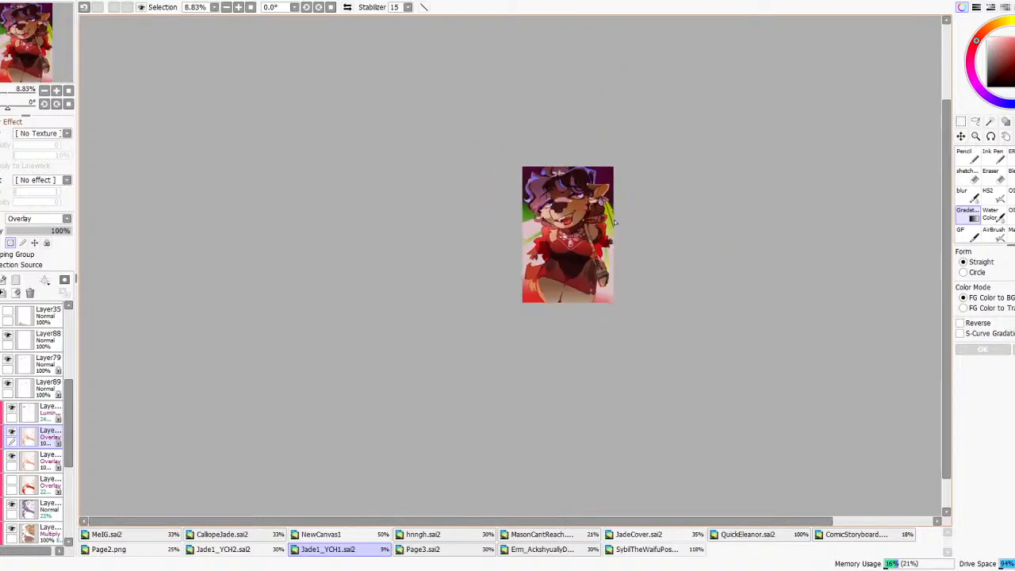
scroll(610, 219, up, 3)
click(11, 459)
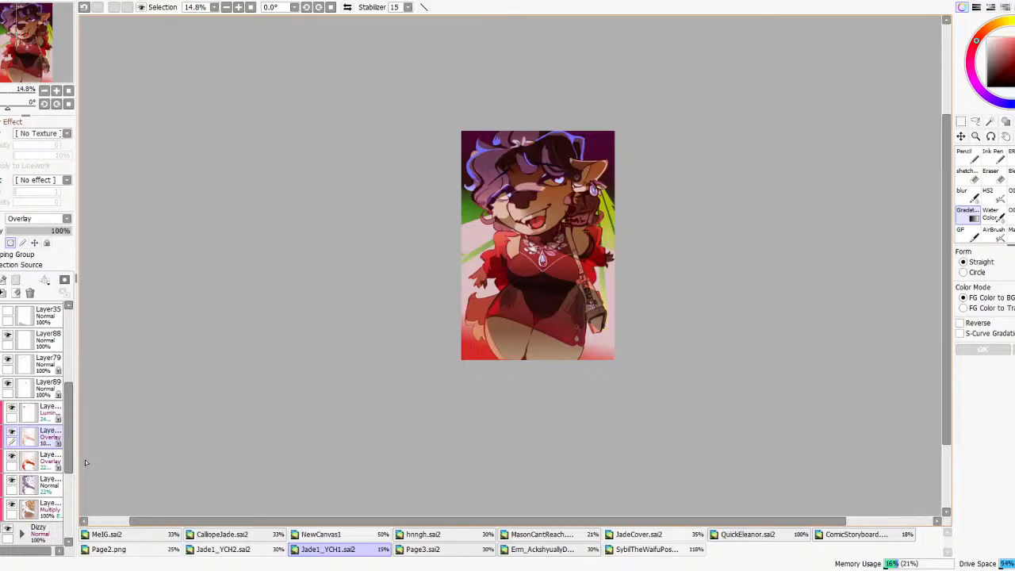
- Try duplicating the Info(2) folder and discard the copy
scroll(546, 188, up, 4)
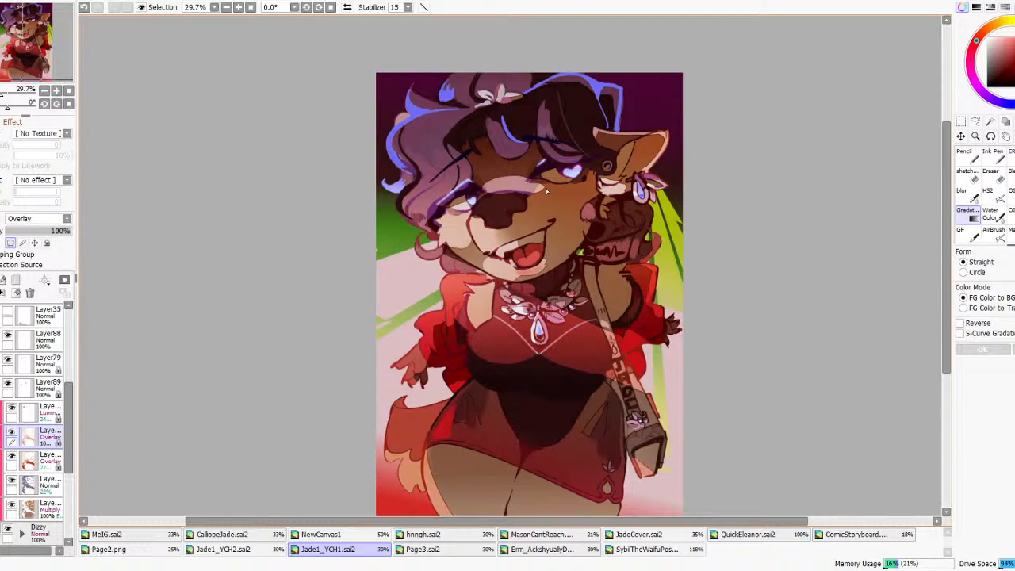
scroll(29, 414, up, 3)
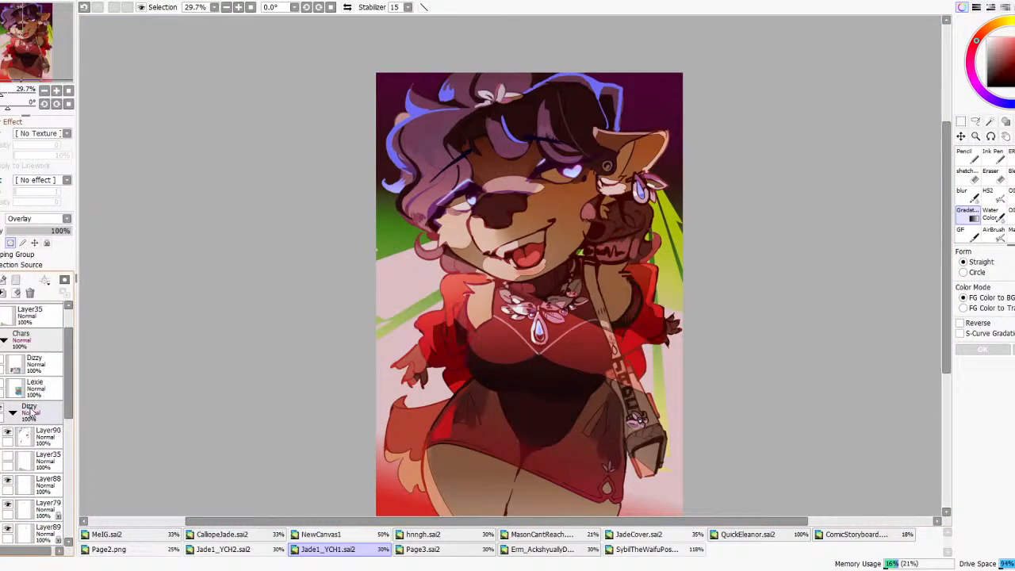
scroll(30, 409, up, 2)
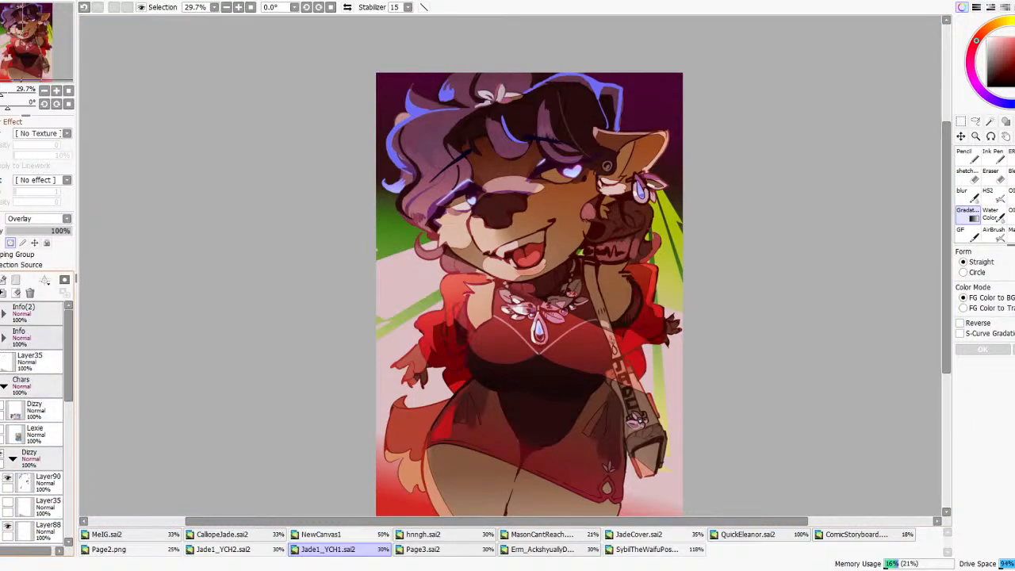
click(1, 333)
click(2, 313)
click(40, 317)
click(96, 55)
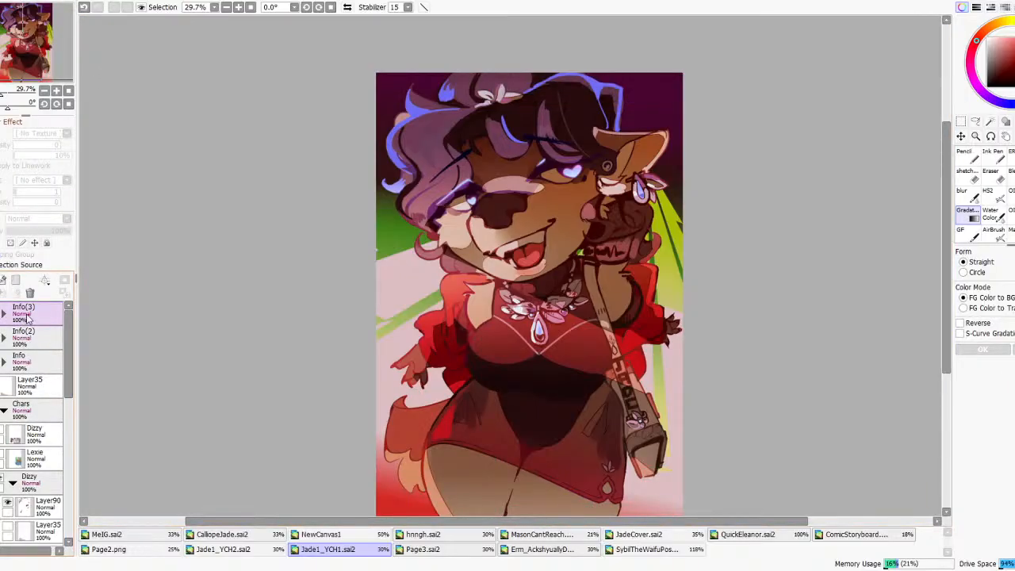
click(30, 294)
- Try a duplicate of the Info folder at the top of the layer stack to preview the poster text over the artwork
click(33, 335)
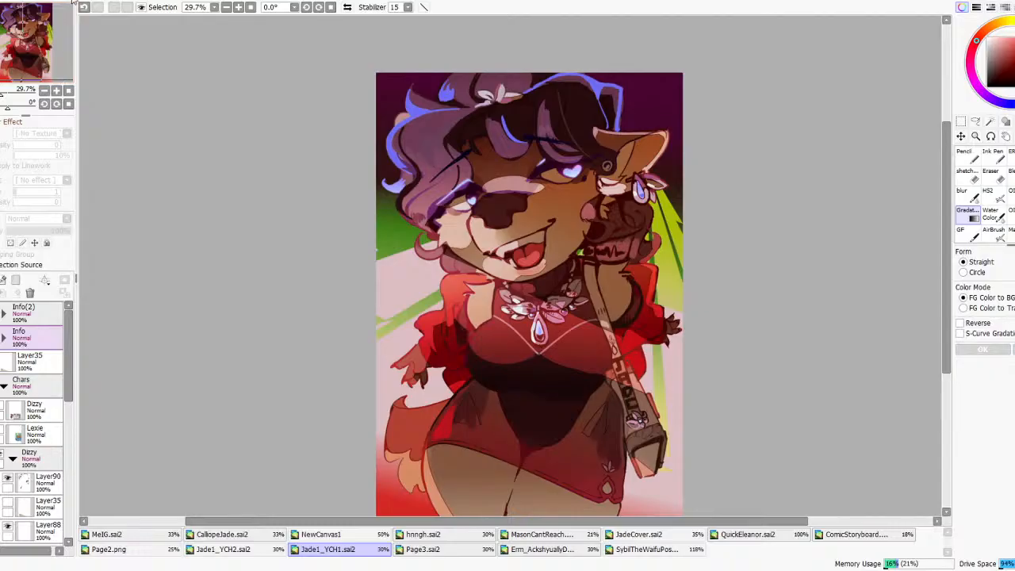
click(86, 57)
drag(29, 344, 30, 307)
click(2, 313)
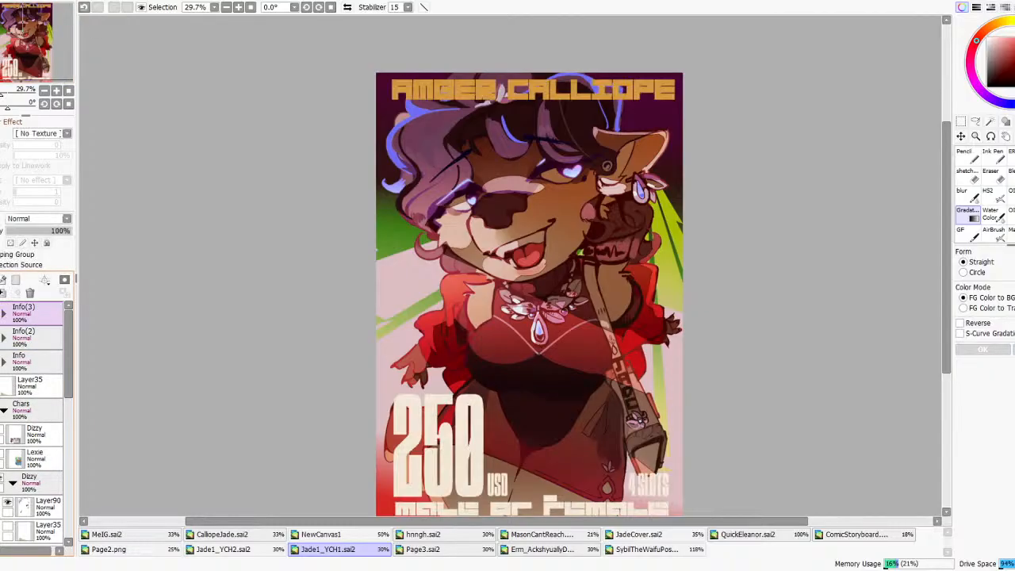
scroll(480, 198, down, 4)
scroll(492, 232, up, 1)
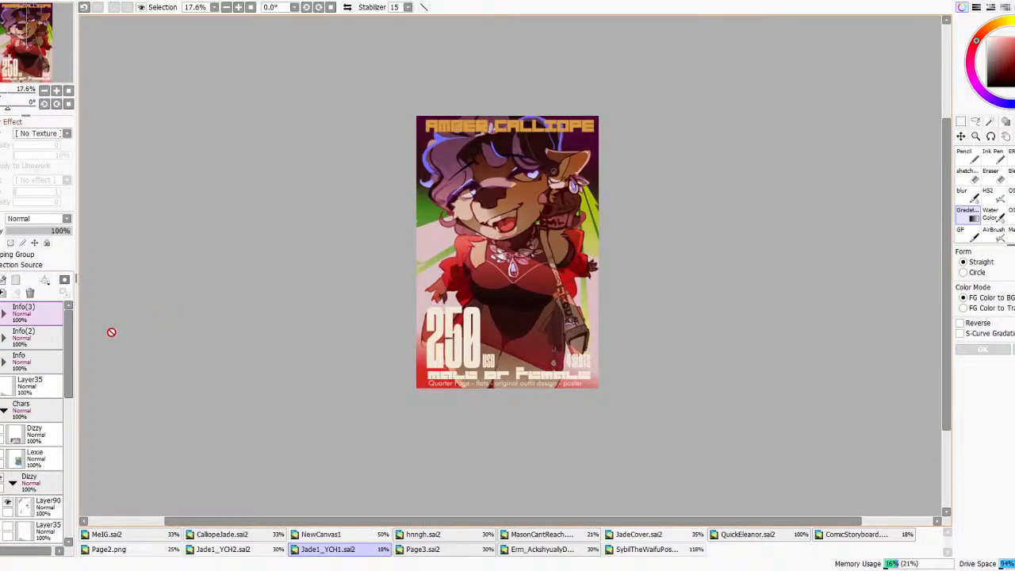
click(31, 293)
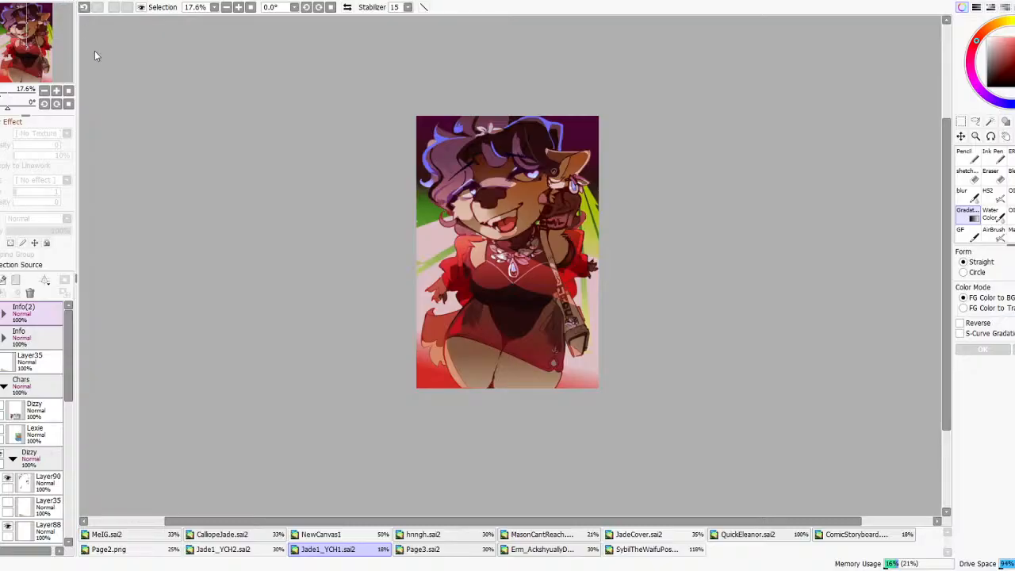
- Bring back an Info(3) folder above Info(2), check its visibility, and move it into Chars between Lexie and the Dizzy folder
key(ctrl+z)
key(ctrl+z)
scroll(16, 361, down, 1)
scroll(16, 361, up, 1)
click(5, 313)
click(5, 314)
click(0, 309)
click(0, 309)
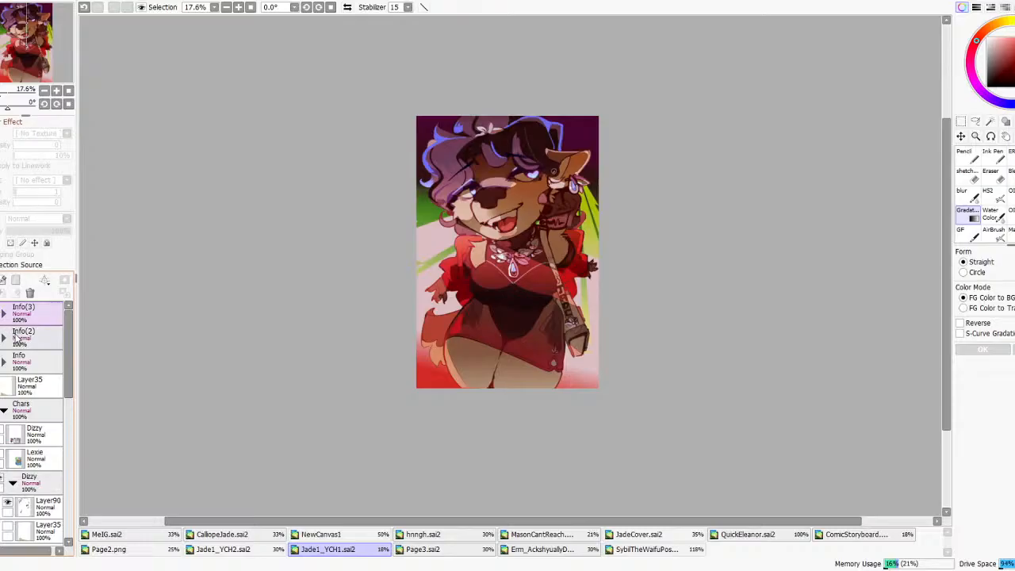
drag(44, 323, 46, 376)
- Merge Layer88 down into Layer79 inside the Dizzy folder
scroll(41, 371, down, 4)
scroll(42, 371, up, 1)
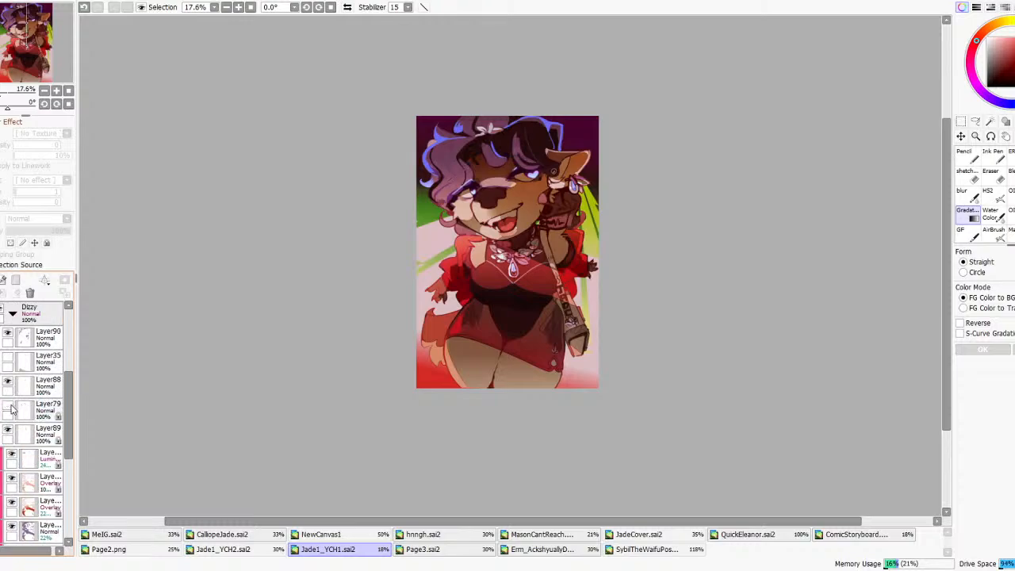
click(29, 388)
click(3, 293)
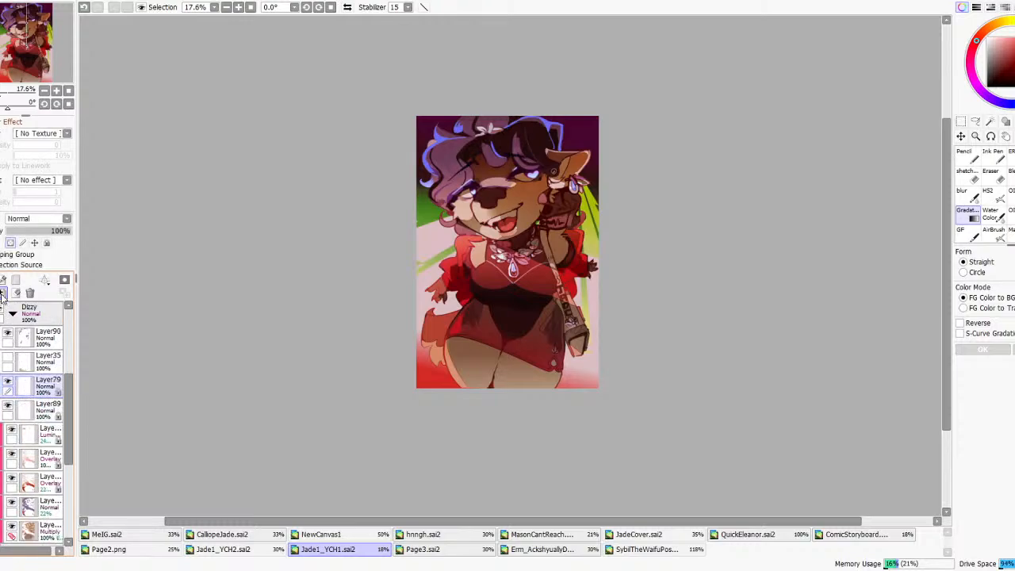
- Compare the artwork with and without BG(2), and leave it hidden with the warm brown room background showing
click(10, 357)
scroll(9, 389, down, 5)
click(8, 407)
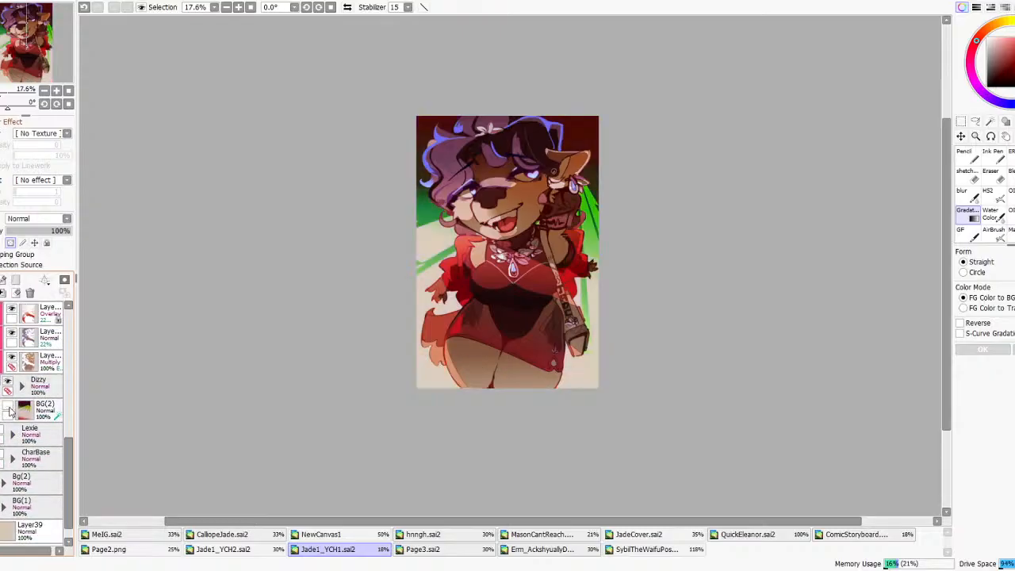
click(8, 407)
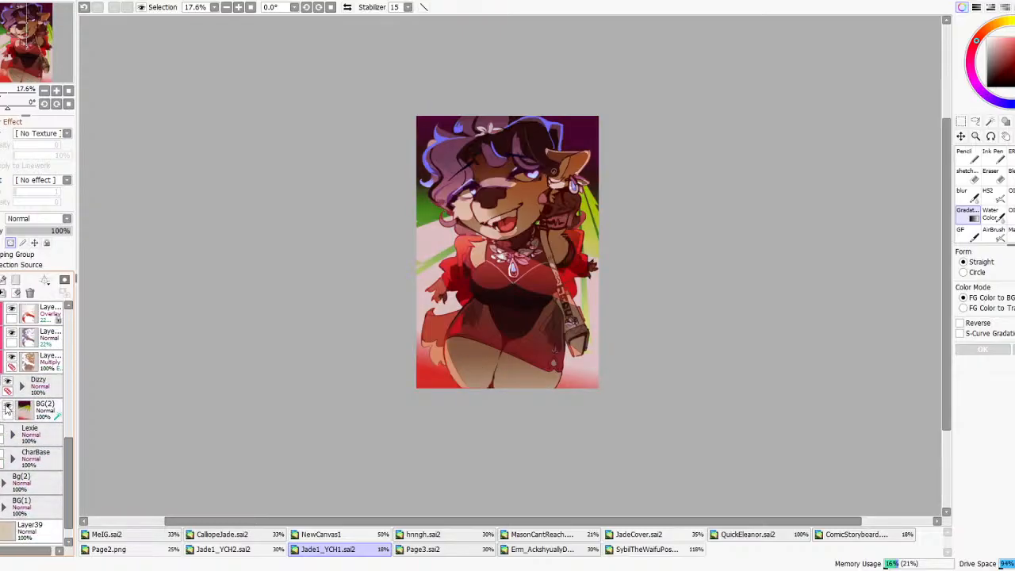
click(8, 407)
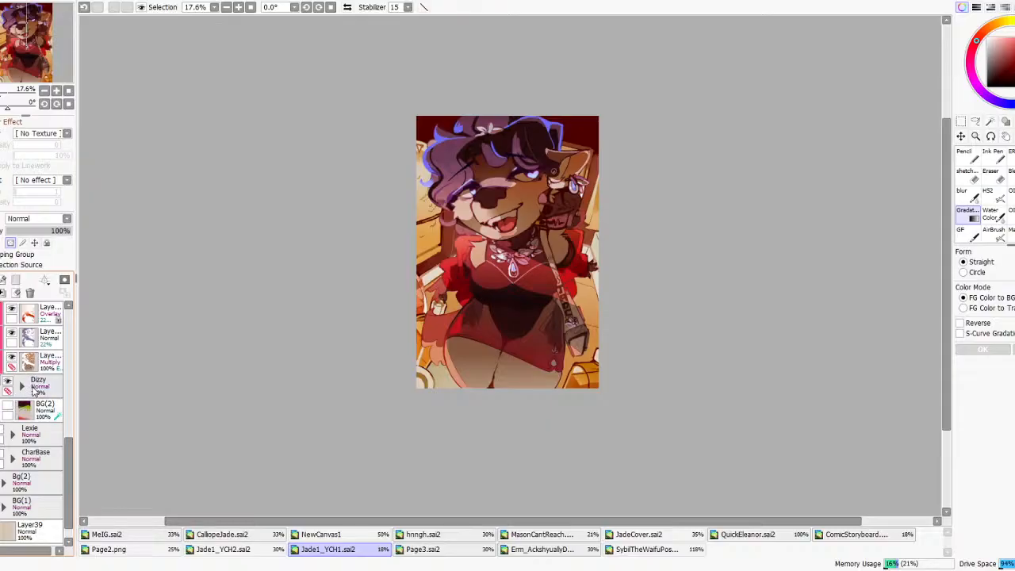
- Select the Dizzy reference layer in the Chars folder and show it over the artwork
scroll(13, 379, up, 5)
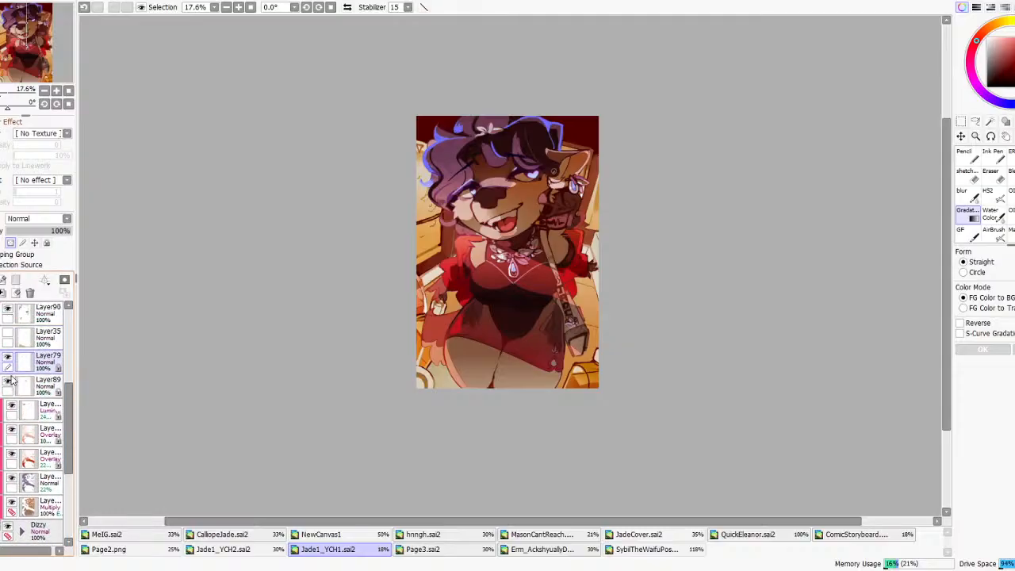
click(48, 405)
click(2, 405)
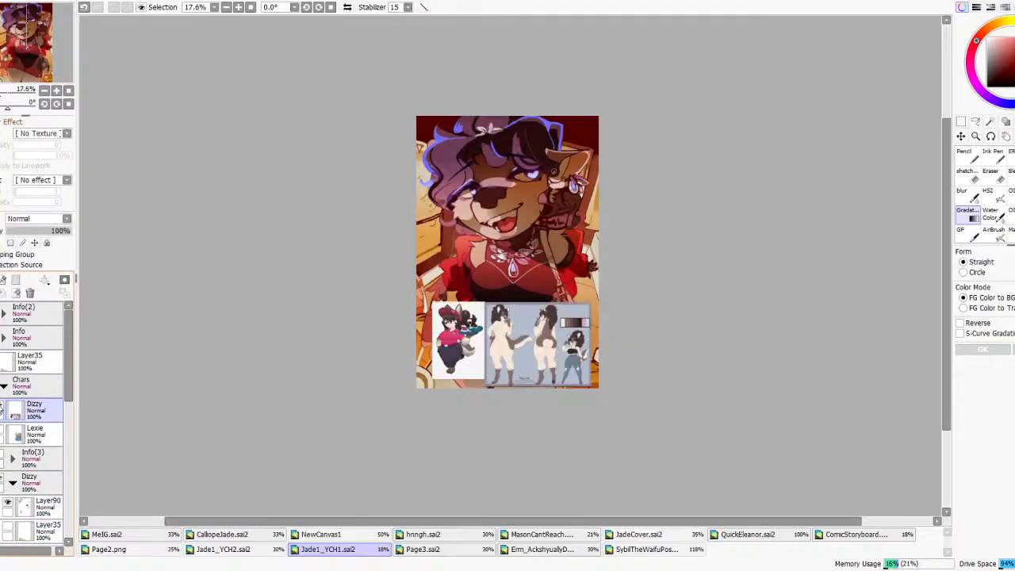
- Inspect the artist's signature on the Dizzy reference sheet, and hide the Dizzy reference layer
scroll(468, 367, up, 11)
scroll(623, 383, up, 3)
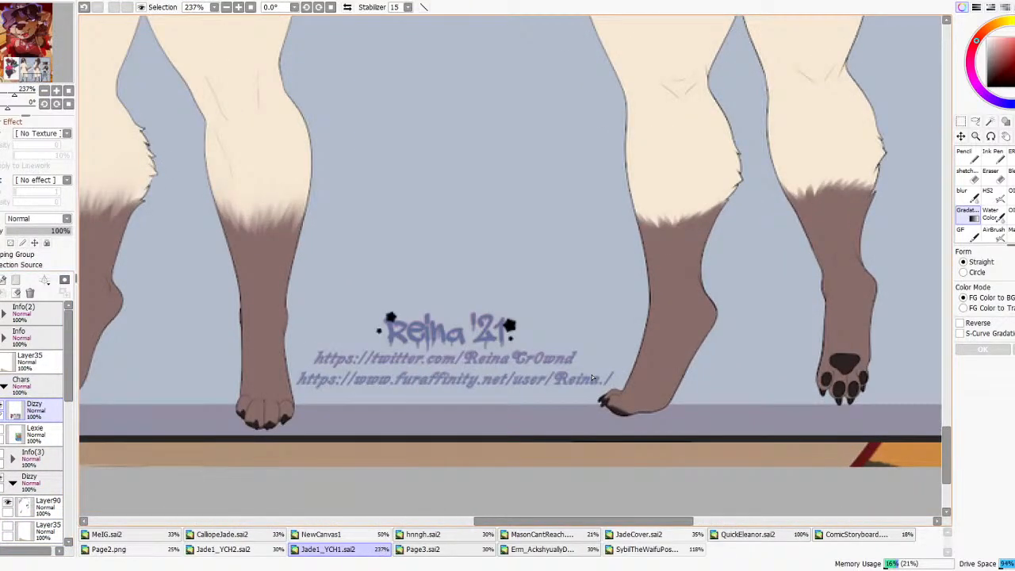
scroll(499, 390, down, 6)
scroll(500, 390, up, 4)
scroll(500, 389, down, 5)
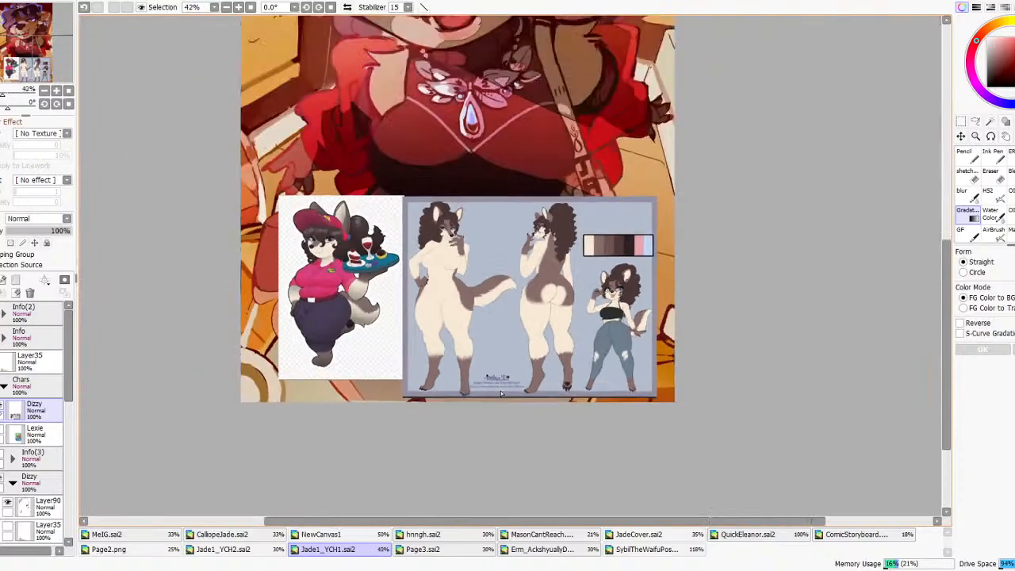
click(4, 406)
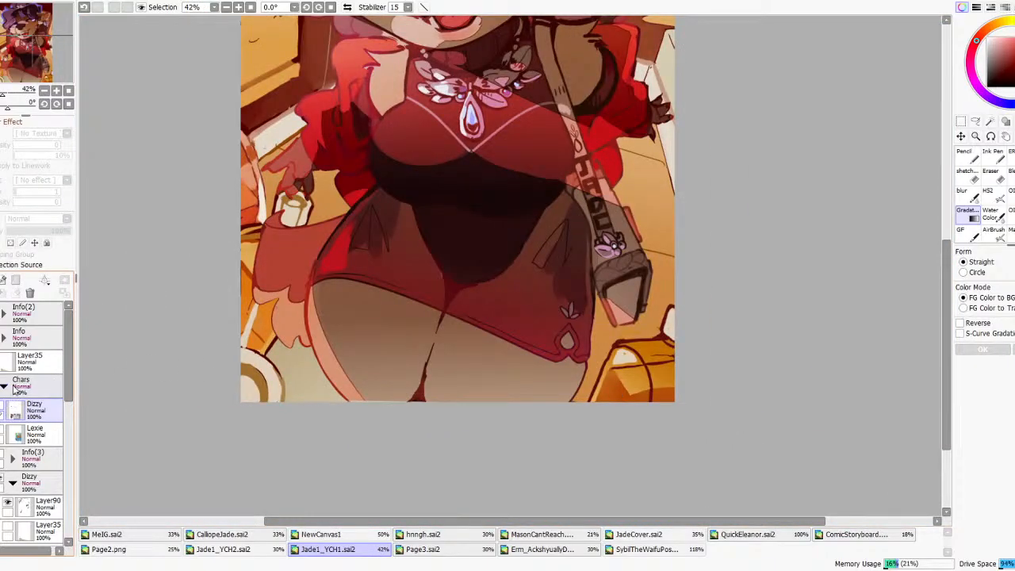
- Check the Info group's poster text, hide it again, and show the Info(3) group over the artwork instead
click(1, 332)
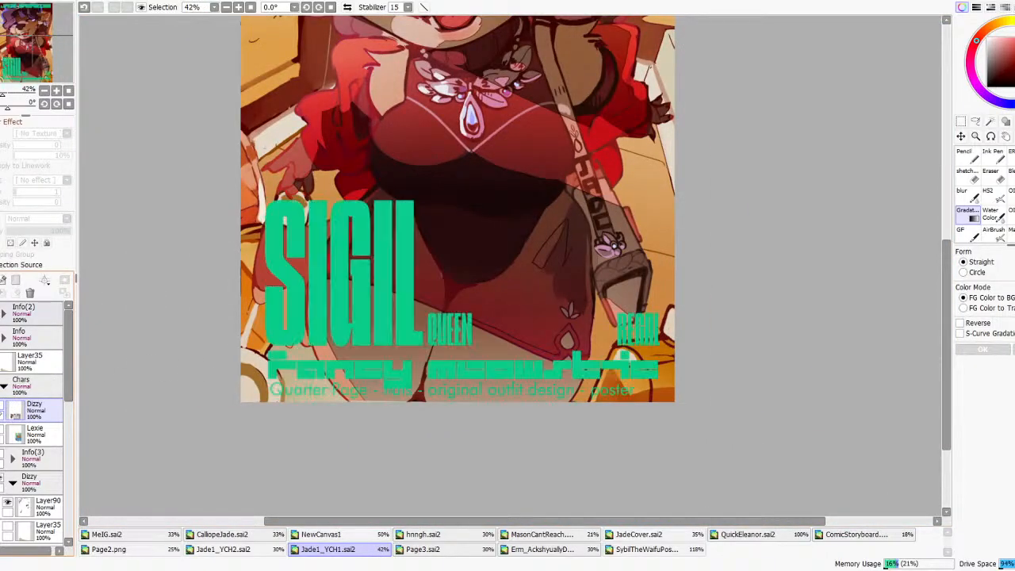
click(1, 332)
scroll(4, 333, down, 6)
scroll(3, 333, up, 1)
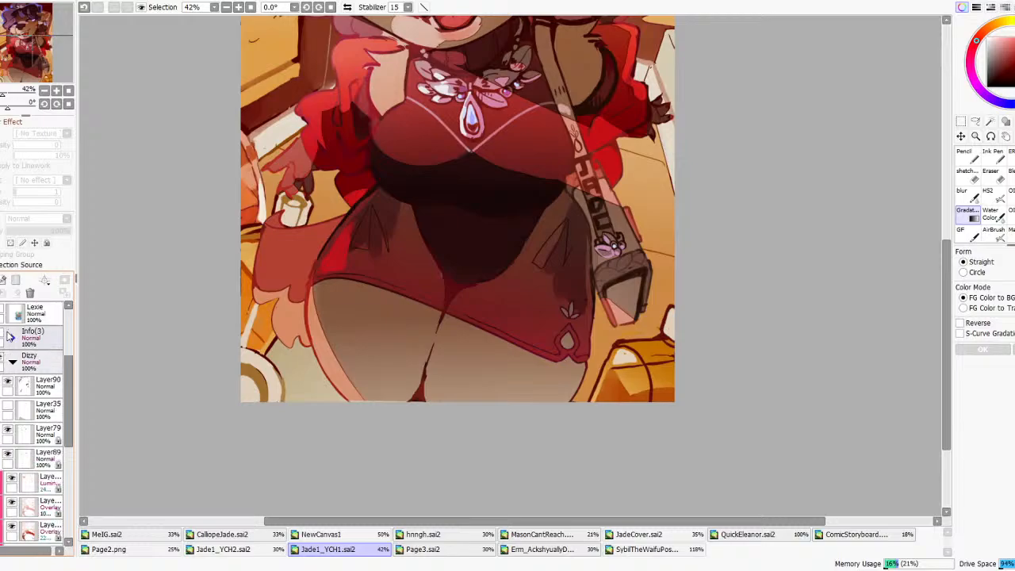
click(0, 333)
scroll(461, 348, down, 3)
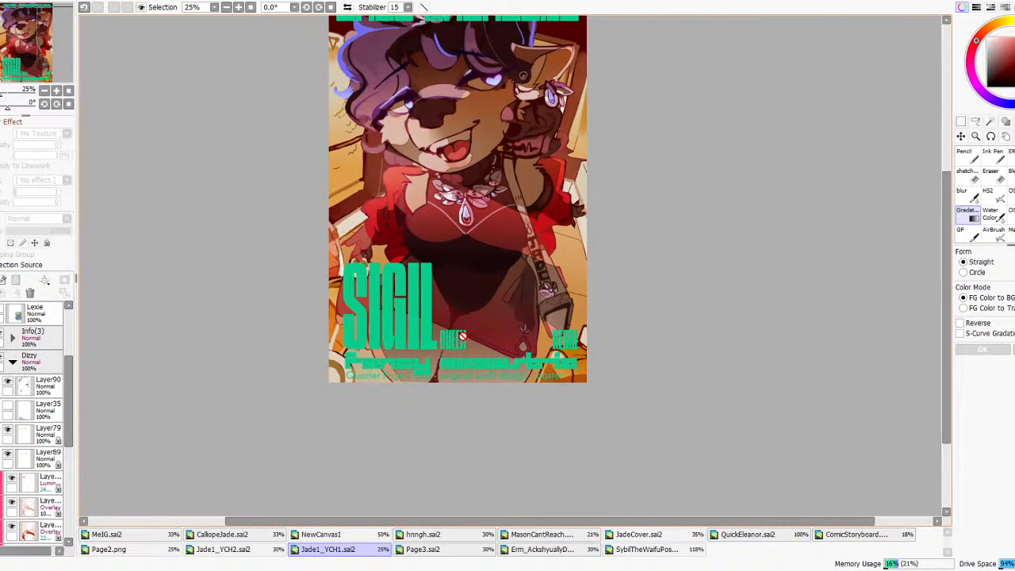
scroll(509, 305, up, 1)
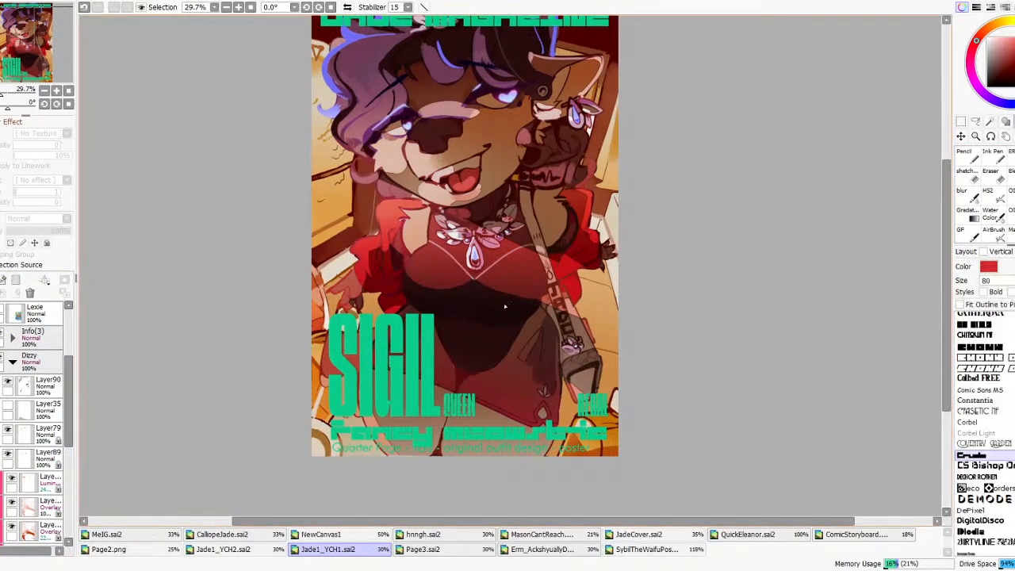
- Replace the large SIGIL heading in Info(3) with REINA
click(421, 334)
key(ctrl+a)
text(REINA)
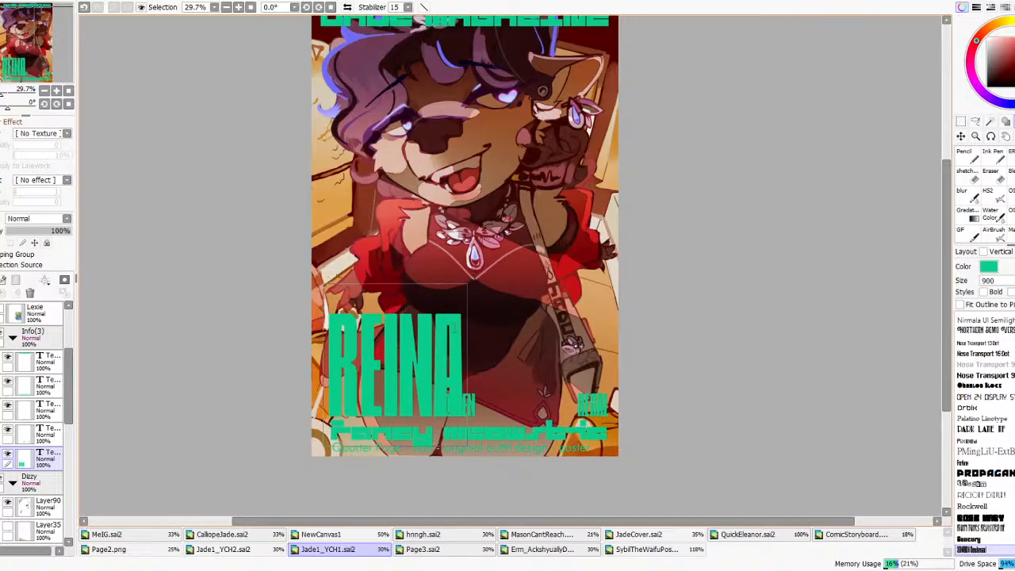
- Shift the words QUEEN and REGAL to the right with extra spaces so QUEEN clears the REINA heading
click(466, 419)
scroll(452, 414, up, 3)
click(503, 398)
click(422, 398)
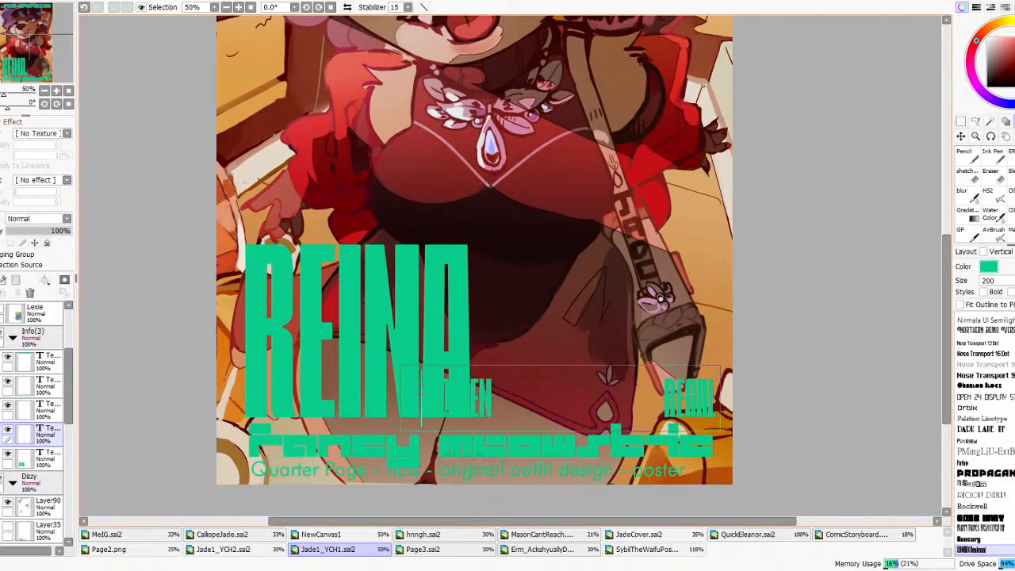
scroll(611, 273, down, 4)
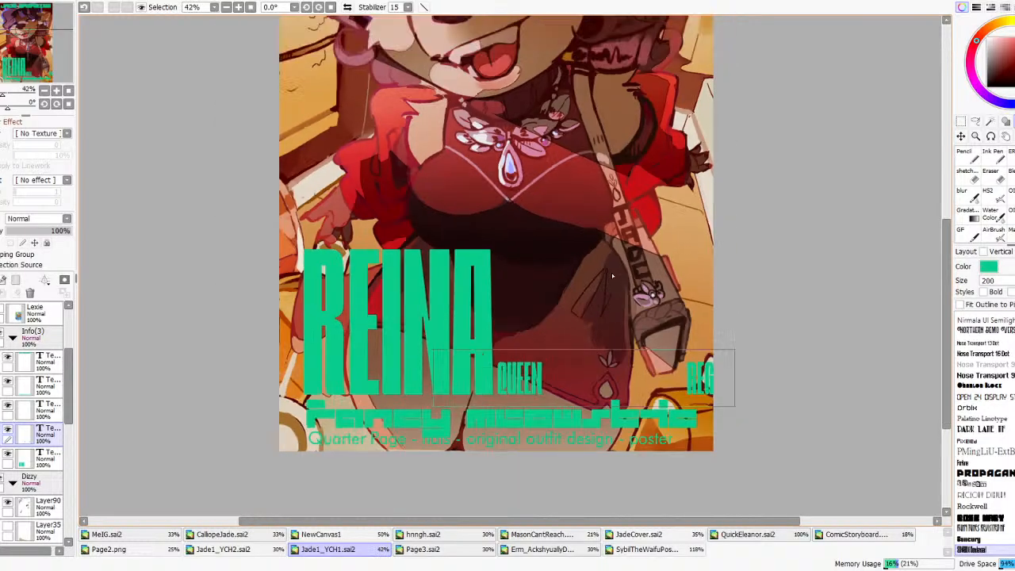
scroll(521, 273, up, 2)
- Set the REINA heading's text size to 700 and move it down to sit just above the tagline
click(499, 284)
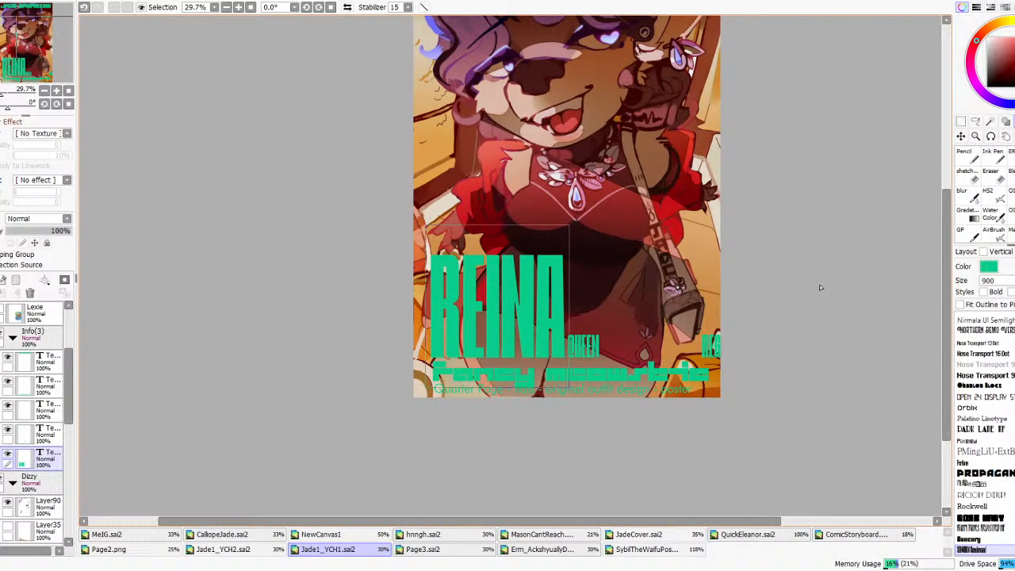
scroll(874, 286, down, 3)
scroll(875, 286, up, 2)
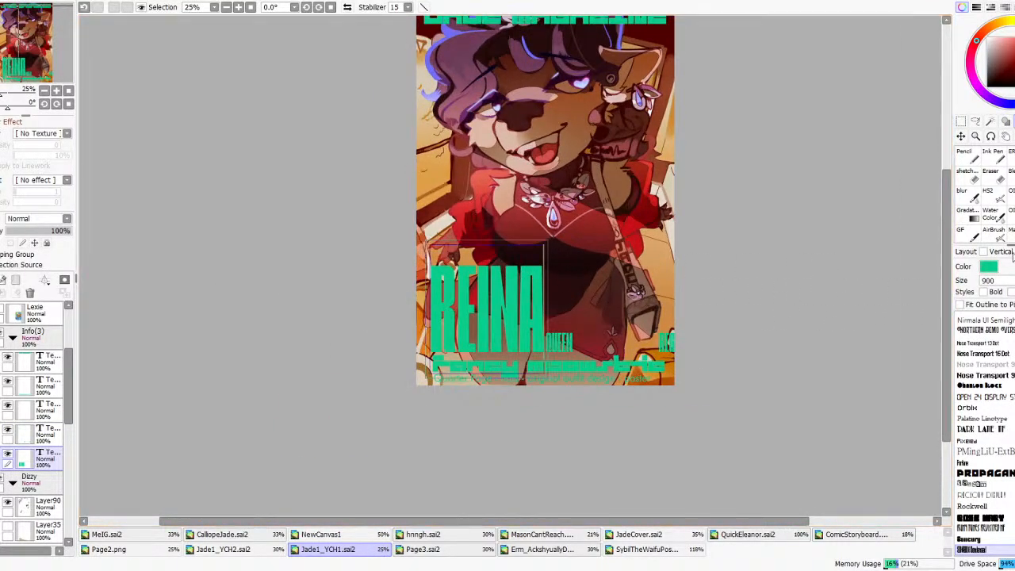
drag(997, 281, 766, 283)
text(700)
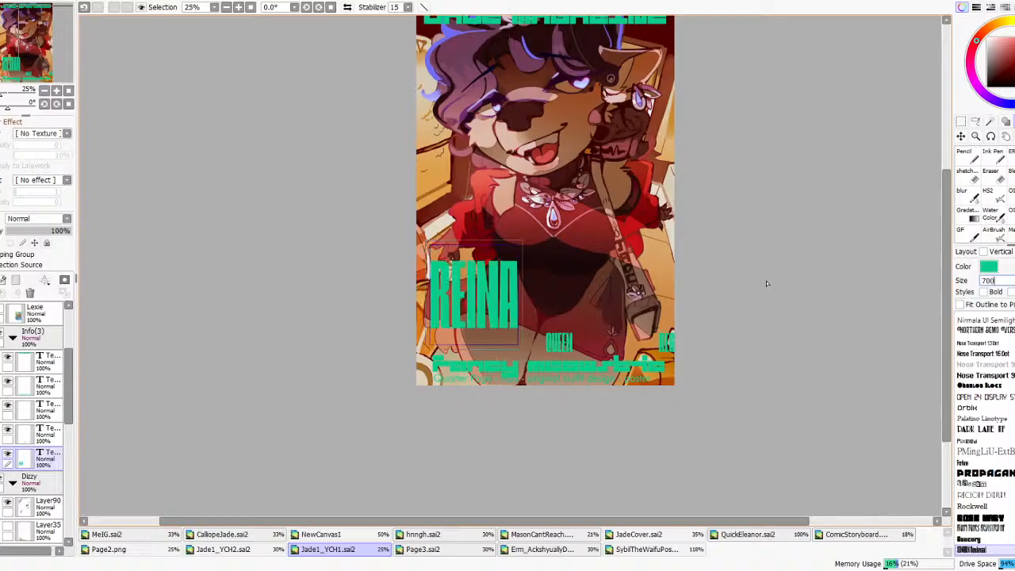
click(961, 137)
drag(708, 212, 713, 240)
scroll(702, 234, down, 2)
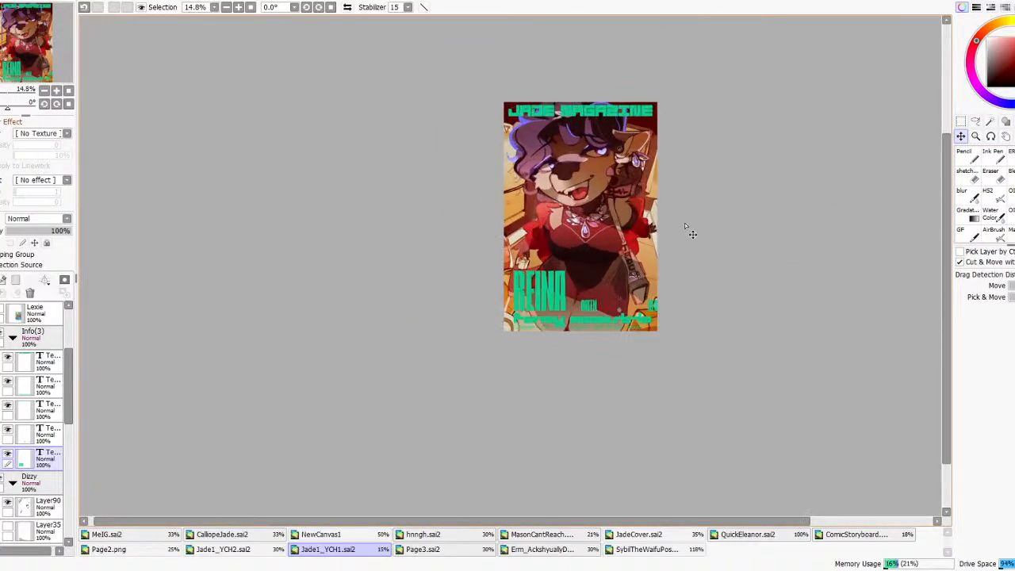
scroll(596, 247, up, 2)
- Change the wording of the large heading from REINA to CLAIRE
click(1014, 121)
click(491, 317)
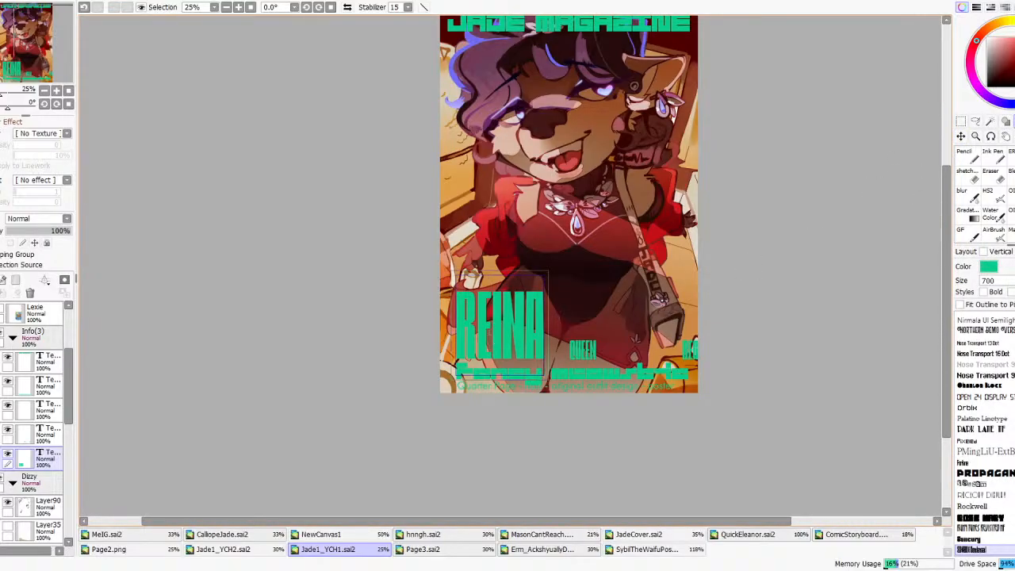
key(BackSpace)
key(BackSpace)
key(BackSpace)
key(BackSpace)
key(BackSpace)
text(CLAIRE)
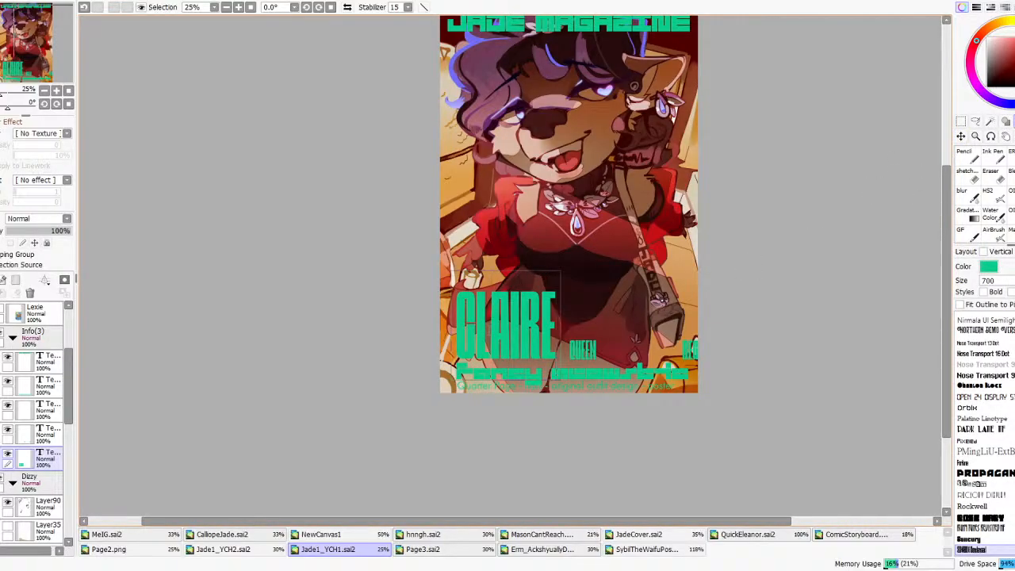
- Enlarge the CLAIRE heading by setting its text size to 720
scroll(690, 139, up, 1)
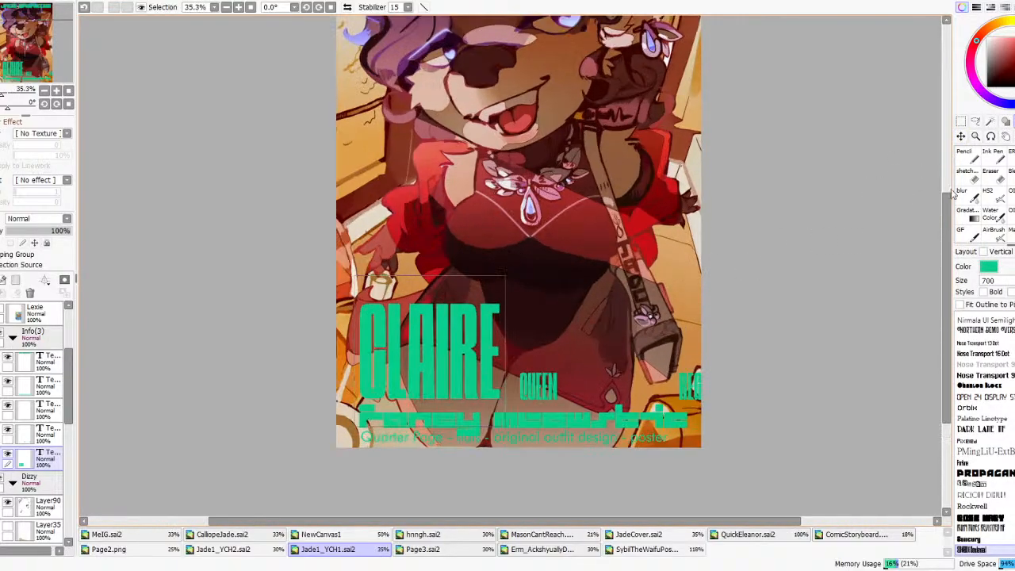
click(959, 136)
scroll(837, 164, down, 2)
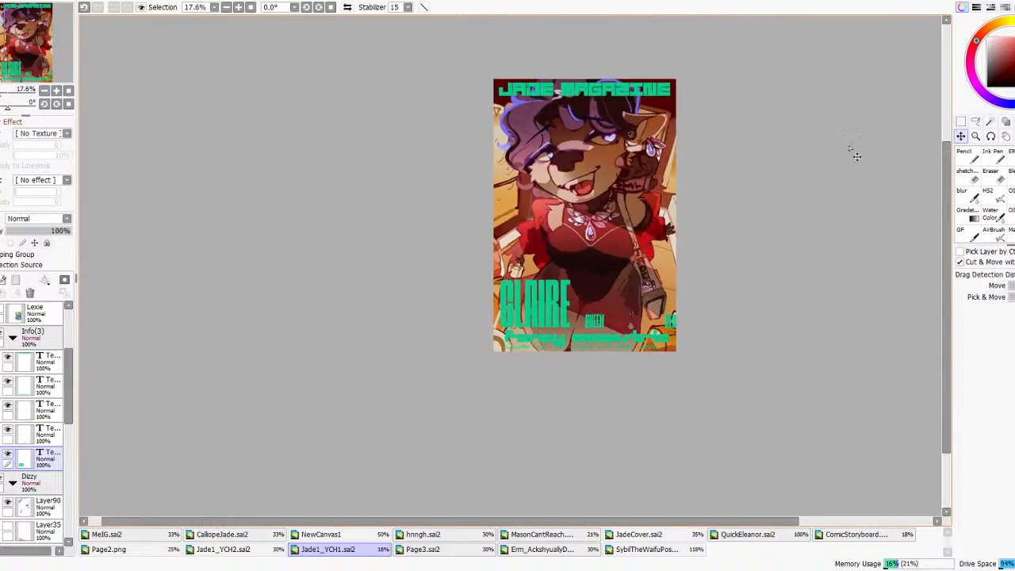
click(1011, 124)
click(540, 303)
key(ctrl+a)
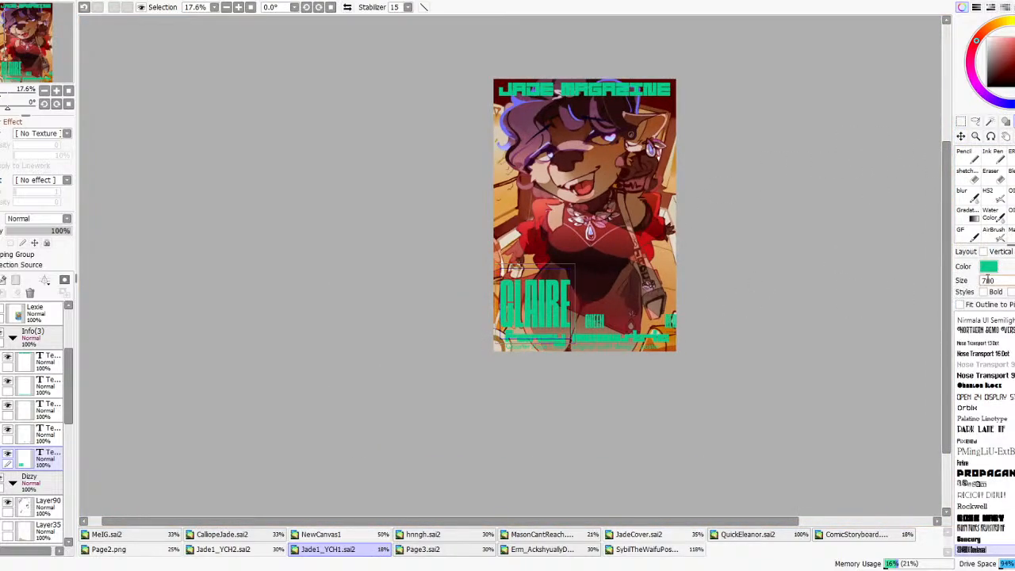
scroll(989, 280, up, 2)
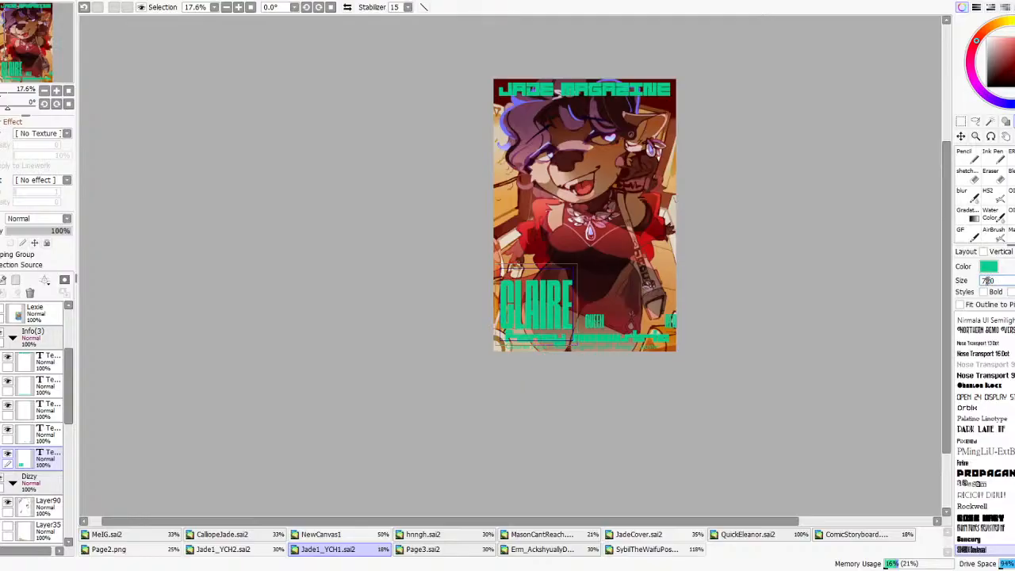
- Move the enlarged CLAIRE heading closer to the poster's left edge, keeping it just above the tagline
click(960, 135)
scroll(659, 300, up, 2)
drag(658, 299, 654, 301)
scroll(596, 286, down, 2)
scroll(493, 316, up, 2)
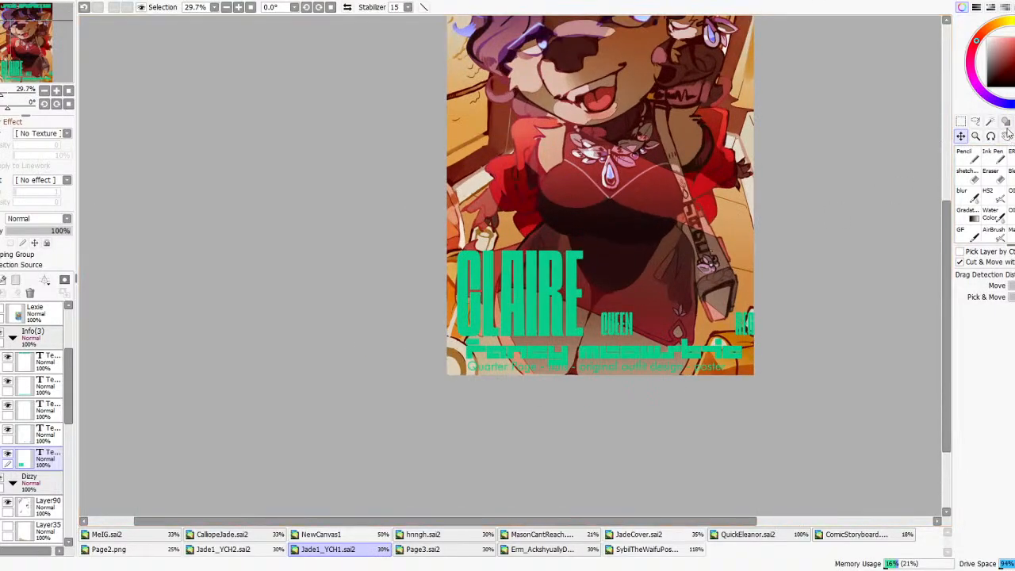
- Remove the extra spaces in front of QUEEN so it sits directly beside the CLAIRE heading
click(1013, 122)
click(637, 327)
click(600, 324)
key(BackSpace)
key(BackSpace)
key(BackSpace)
key(BackSpace)
key(BackSpace)
key(BackSpace)
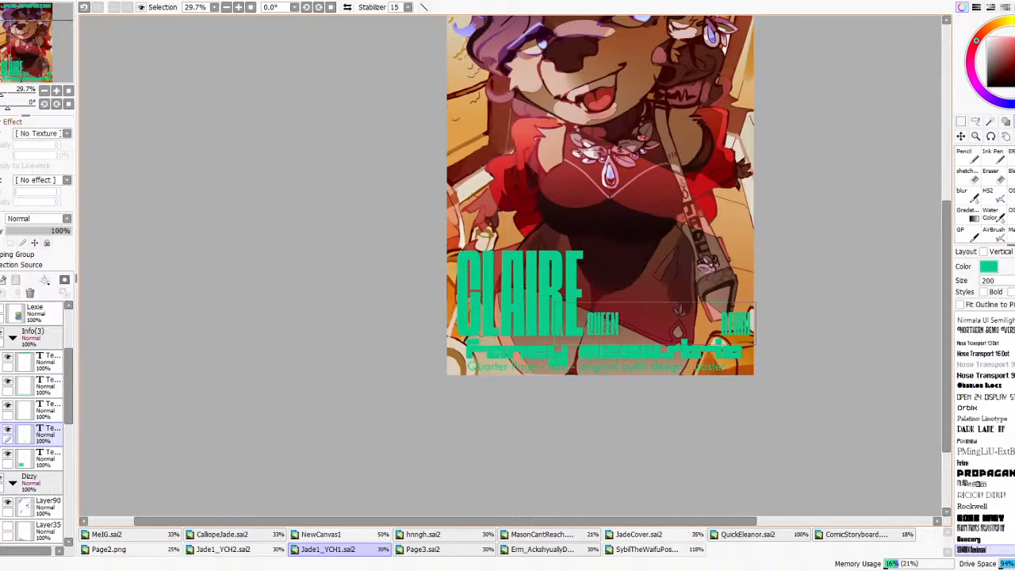
- Replace the words QUEEN and REGAL beside the heading with CASUAL and FANCY
drag(585, 323, 835, 320)
text(cn)
key(BackSpace)
key(BackSpace)
text(AN)
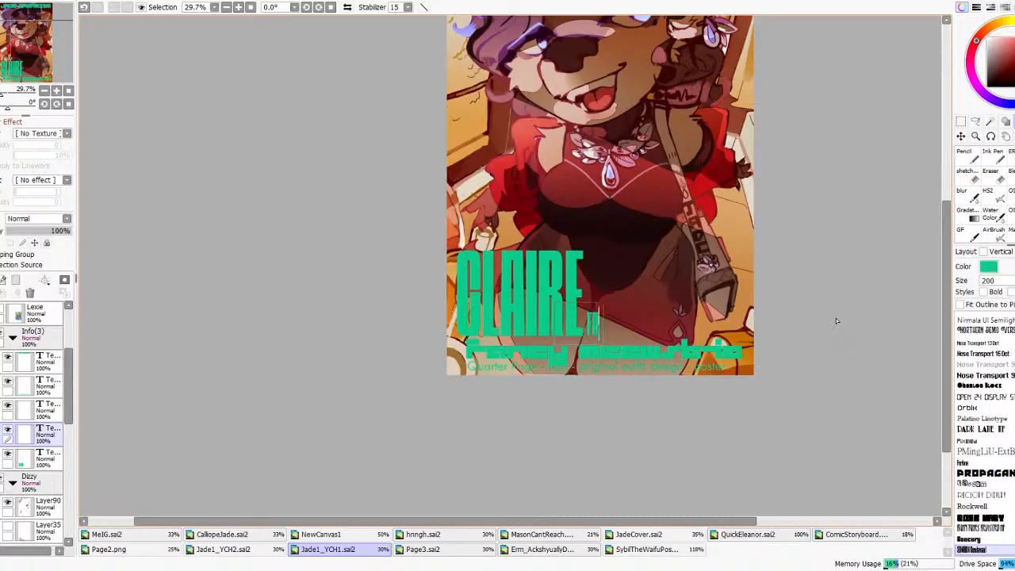
text(N)
key(BackSpace)
key(BackSpace)
key(BackSpace)
text(CASUAL)
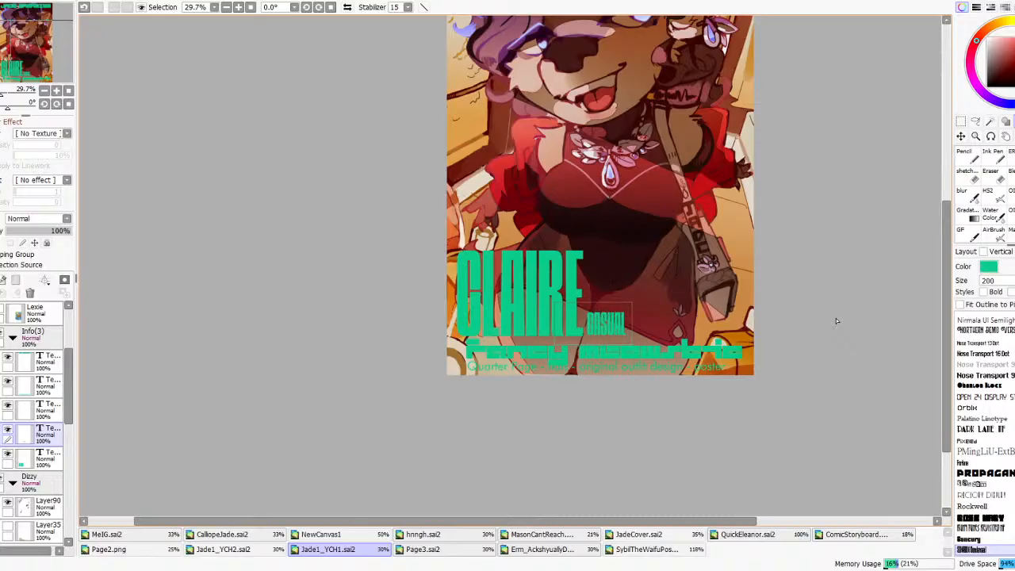
text( FANCY)
- Widen the gap after CASUAL so FANCY sits towards the poster's right side
scroll(880, 315, up, 2)
scroll(880, 314, up, 1)
click(541, 333)
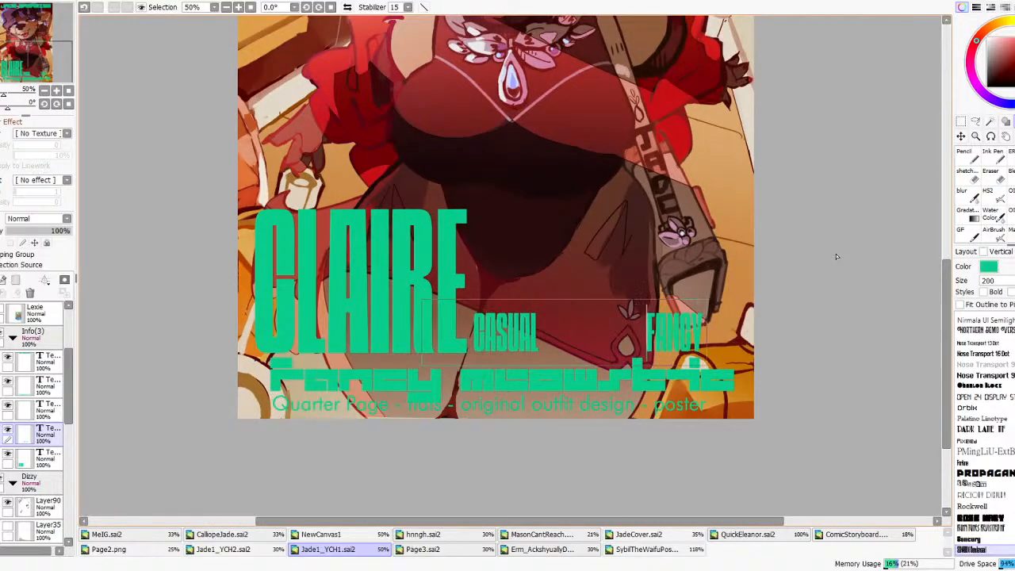
- Try deleting the blank spacing in front of CASUAL, and undo the deletion
drag(474, 333, 426, 333)
key(BackSpace)
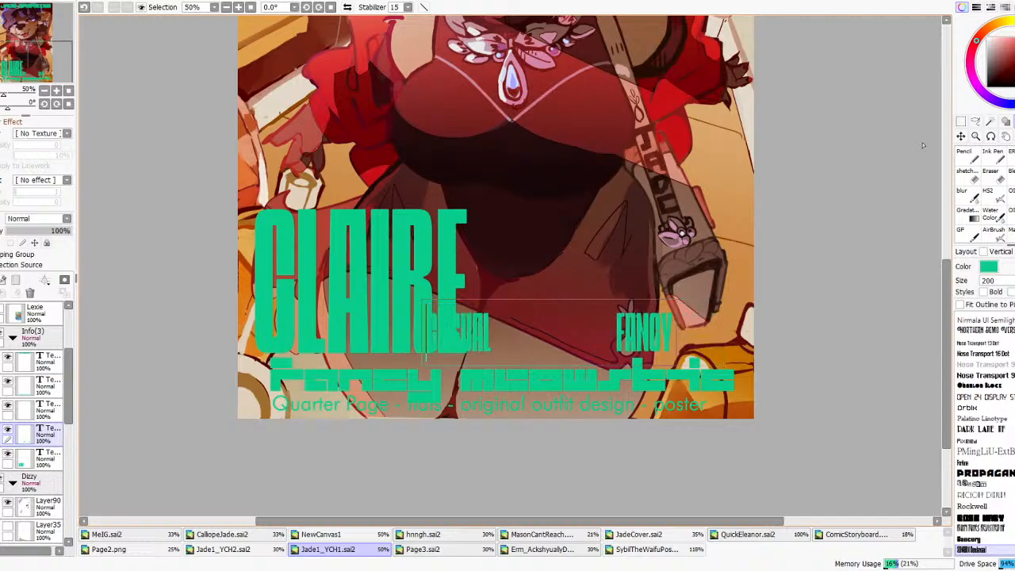
key(ctrl+z)
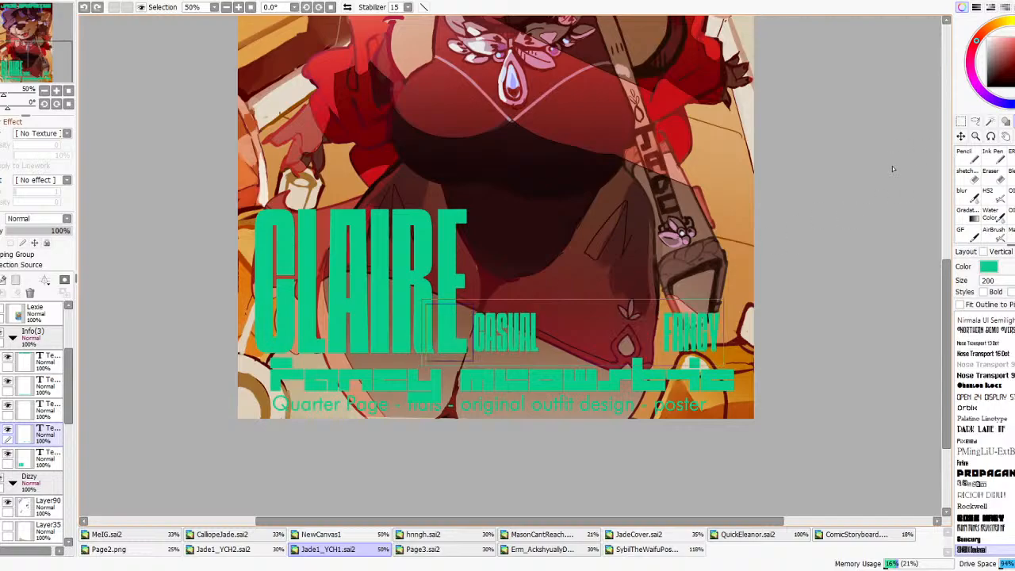
- Nudge the CASUAL FANCY line down slightly and add spaces before FANCY to bring it nearer the poster's right edge
click(961, 136)
drag(822, 249, 821, 251)
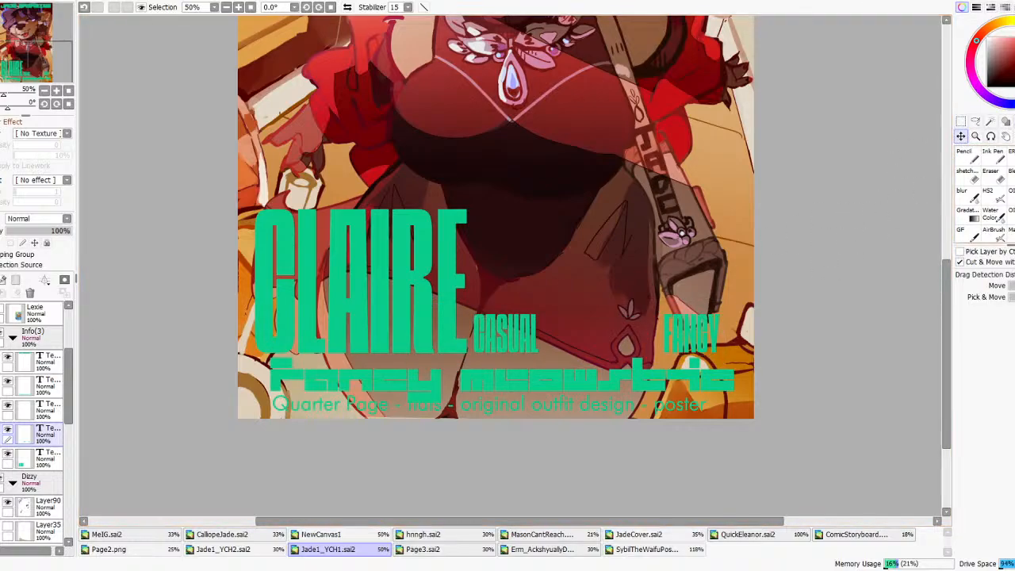
click(1013, 121)
click(627, 323)
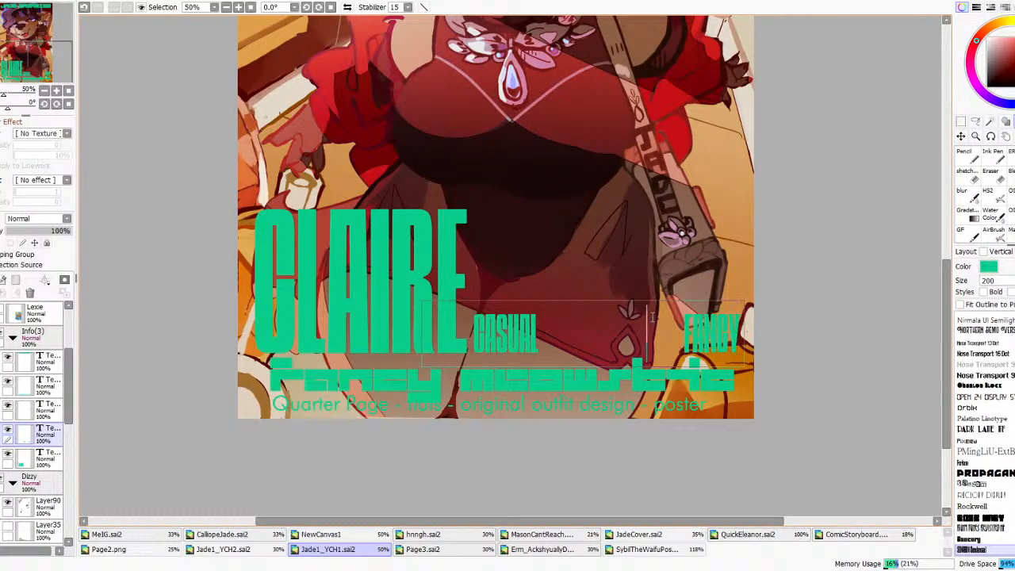
- Clear the old tagline beneath the CLAIRE heading, trying "House" as a new opening and removing it
click(544, 376)
scroll(545, 376, down, 6)
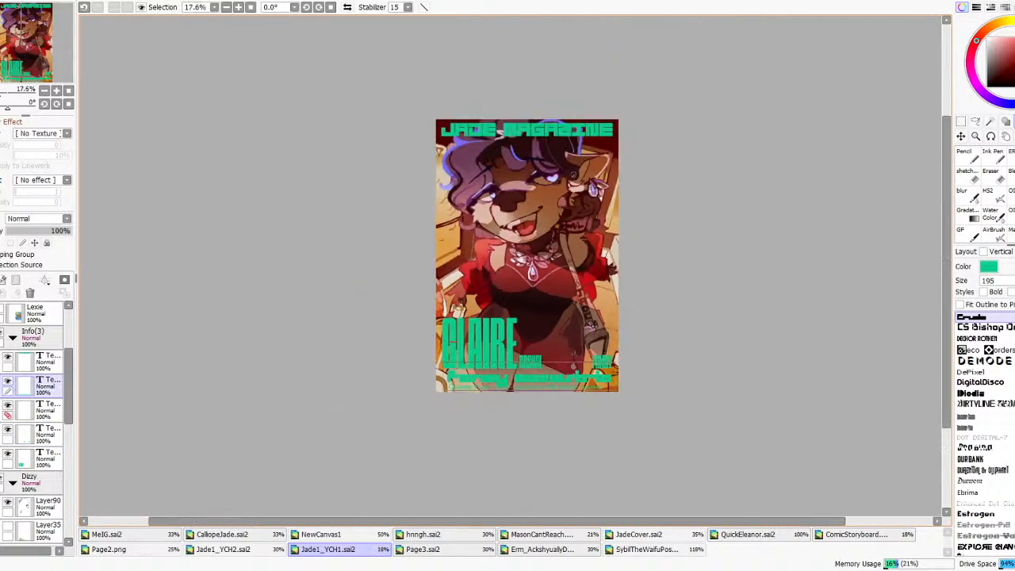
scroll(548, 374, up, 2)
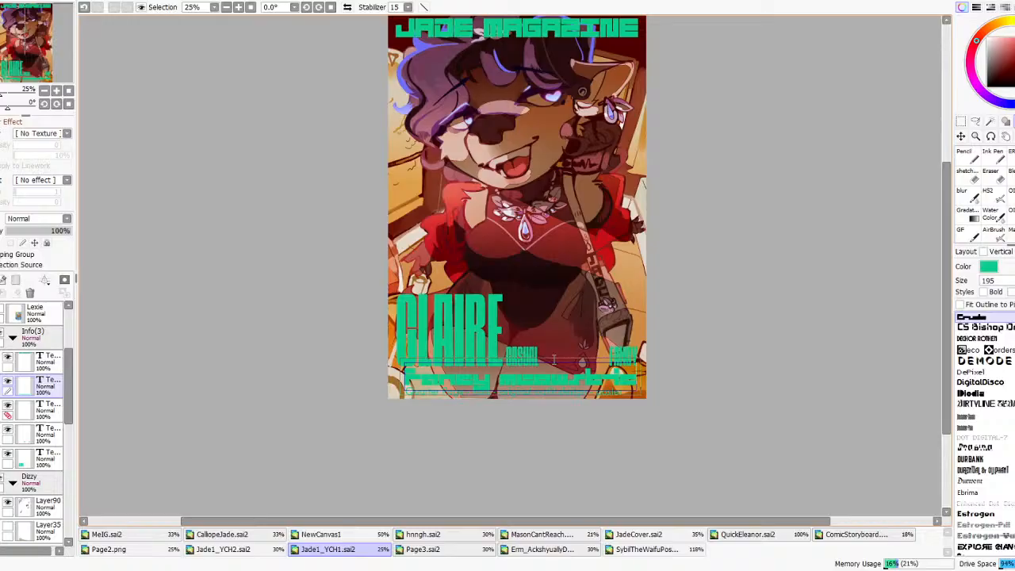
text(C)
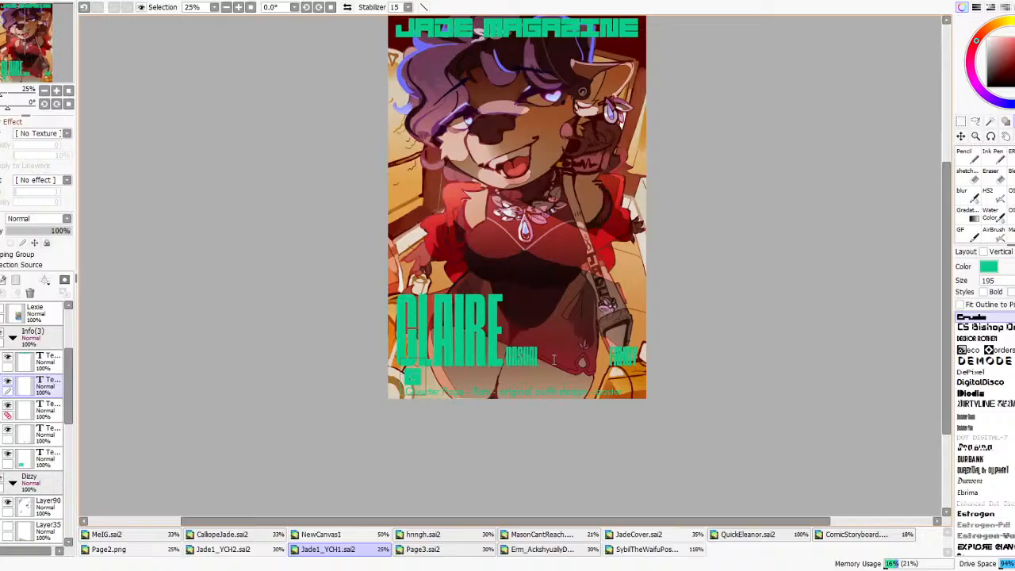
key(BackSpace)
text(House)
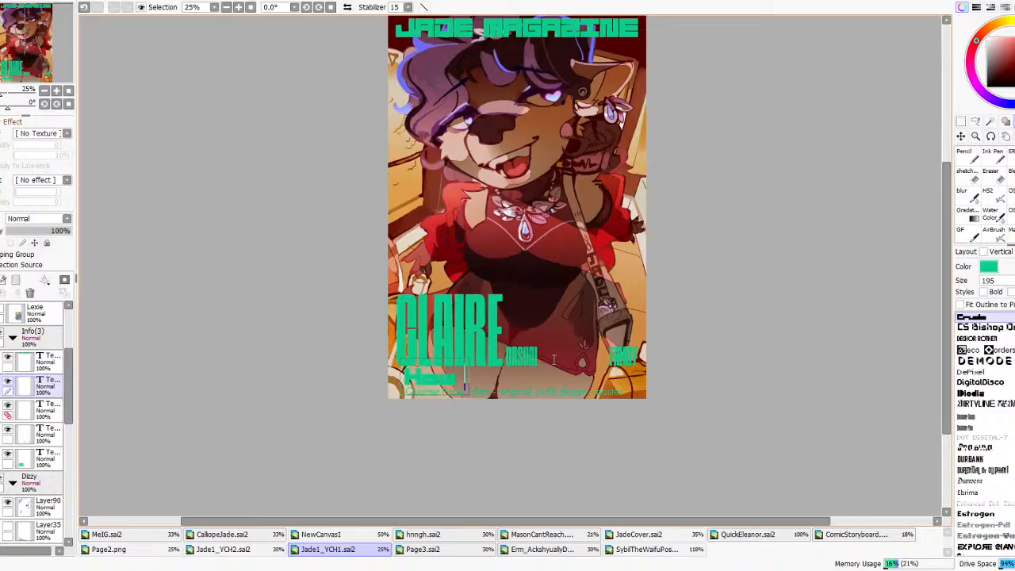
key(BackSpace)
key(BackSpace)
key(BackSpace)
key(BackSpace)
key(BackSpace)
key(BackSpace)
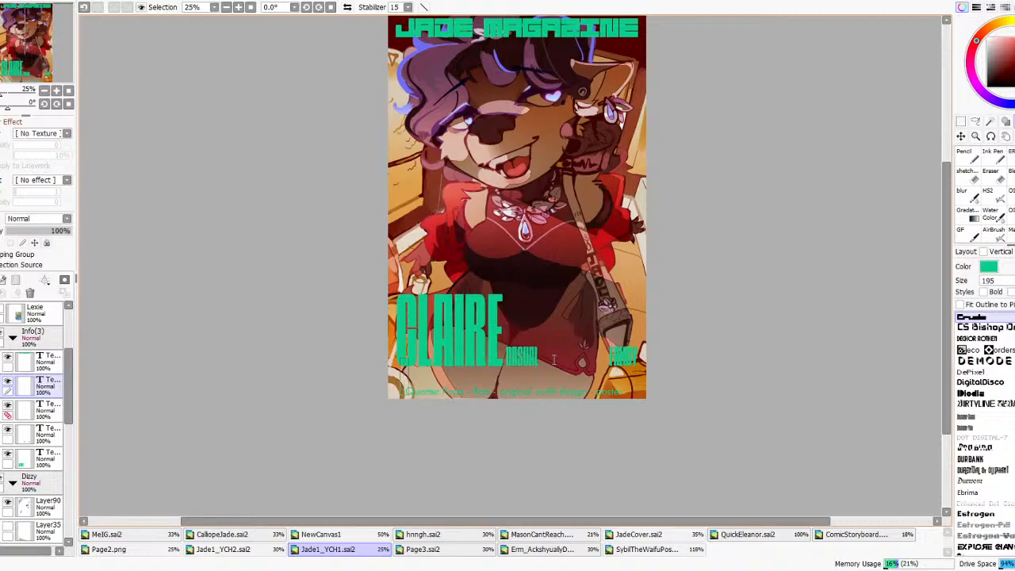
text(Are where going)
key(BackSpace)
key(BackSpace)
key(BackSpace)
key(BackSpace)
key(BackSpace)
key(BackSpace)
key(BackSpace)
key(BackSpace)
key(BackSpace)
key(BackSpace)
key(BackSpace)
key(BackSpace)
key(BackSpace)
key(BackSpace)
key(BackSpace)
- Write "will there be snacks?" as the tagline beneath the CLAIRE heading and set its size to 150
text(will there be)
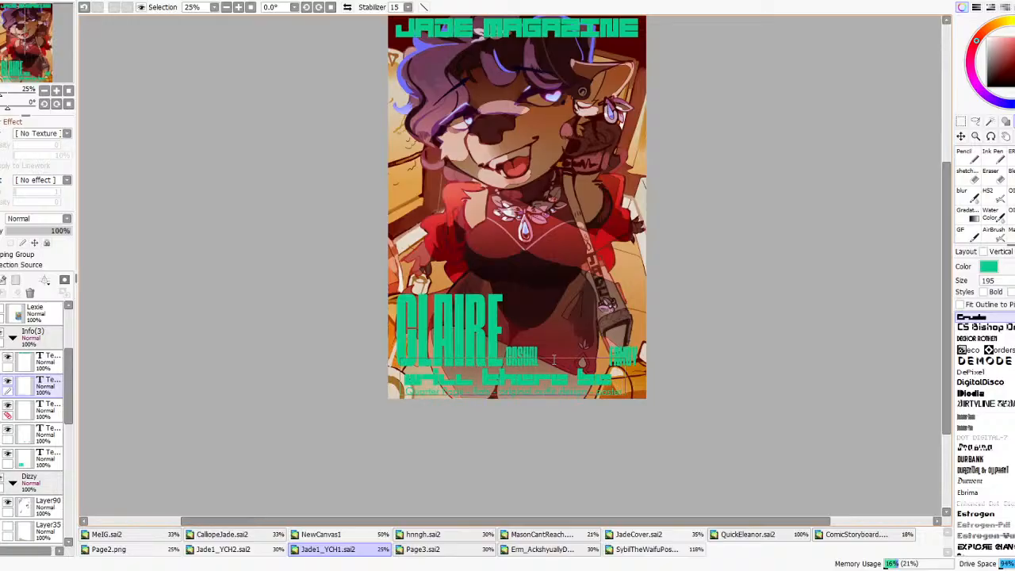
text(snacks?)
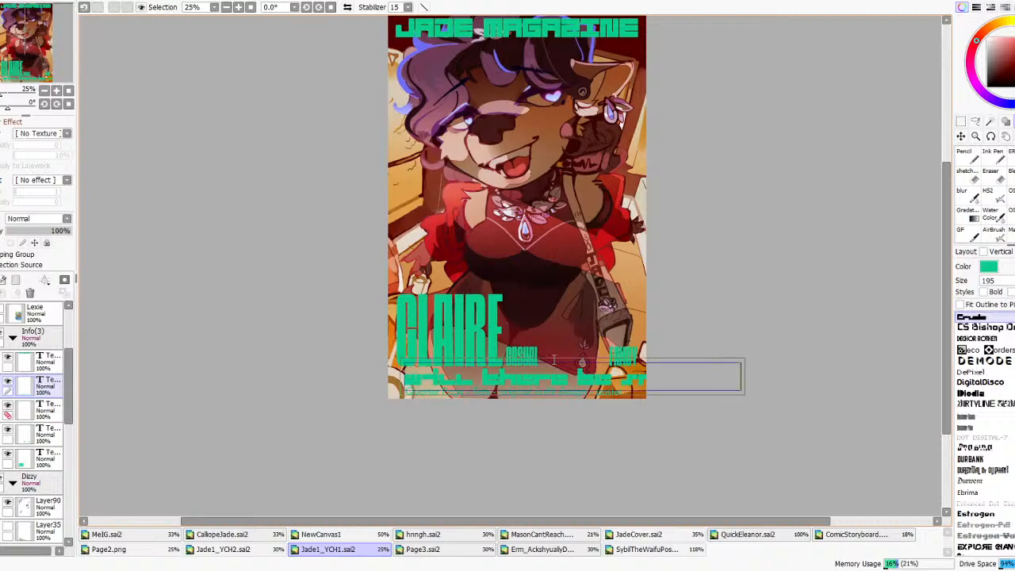
drag(1001, 281, 818, 282)
text(150)
scroll(543, 325, up, 3)
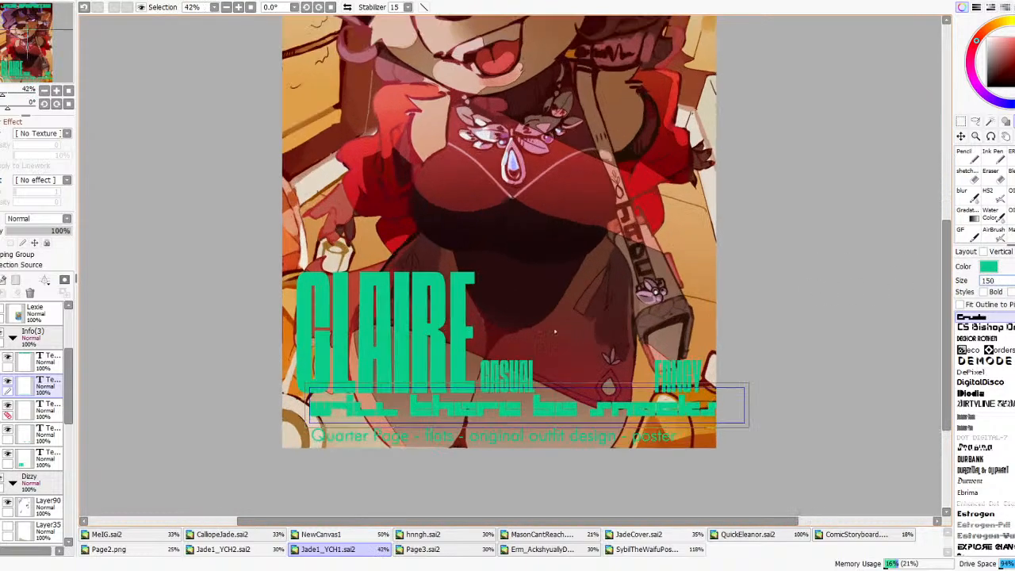
- Reduce the "will there be snacks?" tagline to size 134 so it fits within the poster's width
click(960, 136)
drag(815, 315, 812, 317)
key(ctrl+z)
click(1014, 121)
drag(1008, 281, 768, 287)
text(134)
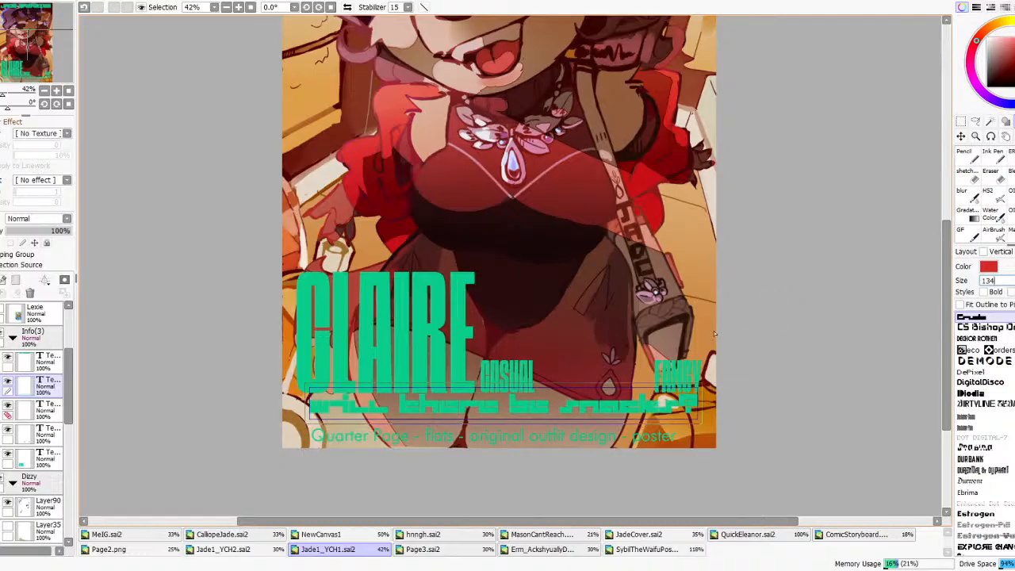
- Unpin the details line's text layer and shift the tagline left to line up with the CLAIRE heading's left edge
click(8, 414)
click(960, 136)
drag(622, 354, 612, 354)
scroll(719, 285, down, 4)
scroll(617, 340, up, 4)
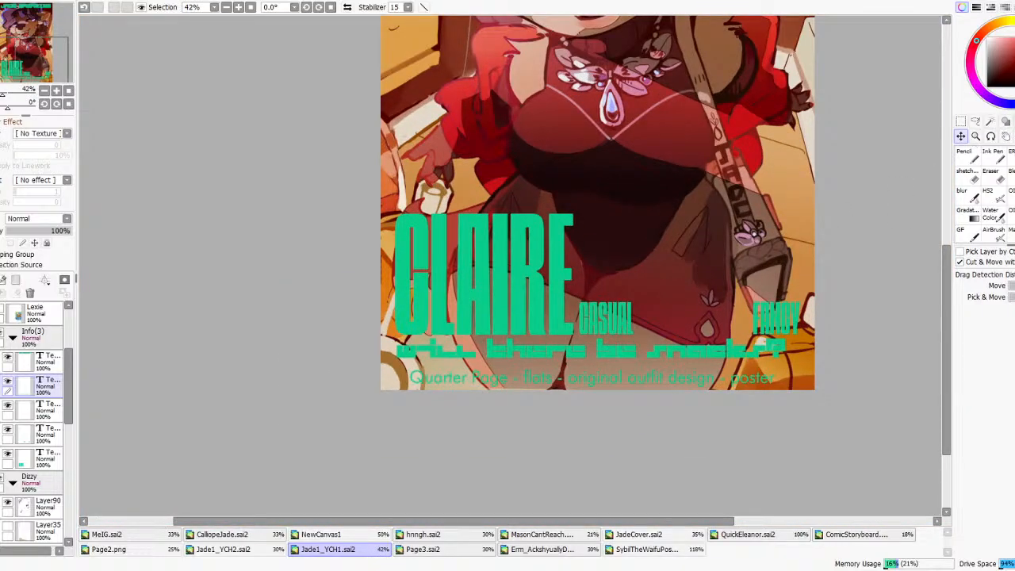
- Enlarge the tagline to size 139 after trying 140, so it spans the CLAIRE to FANCY width
click(1013, 122)
click(733, 349)
click(995, 280)
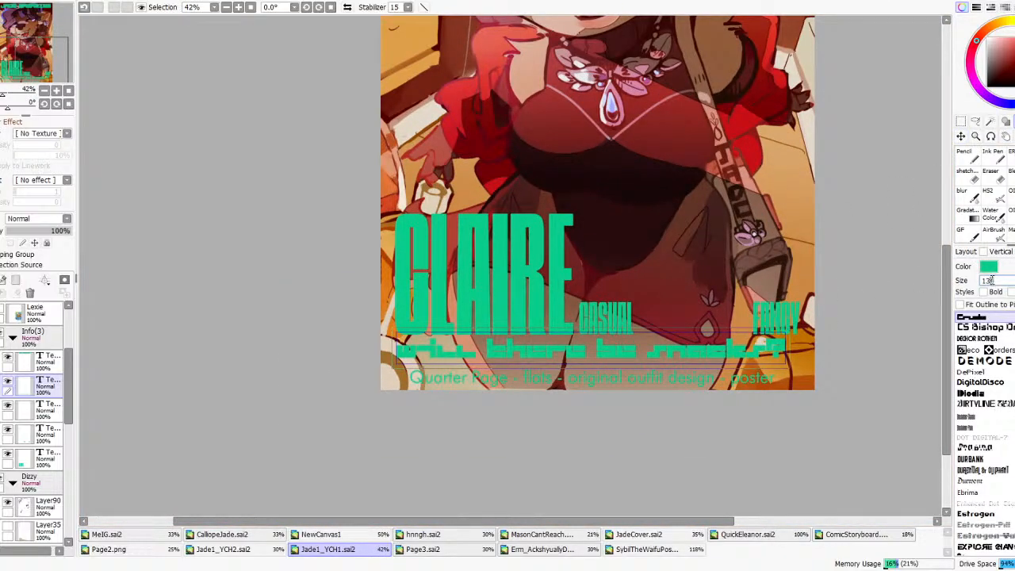
click(989, 279)
key(BackSpace)
text(0)
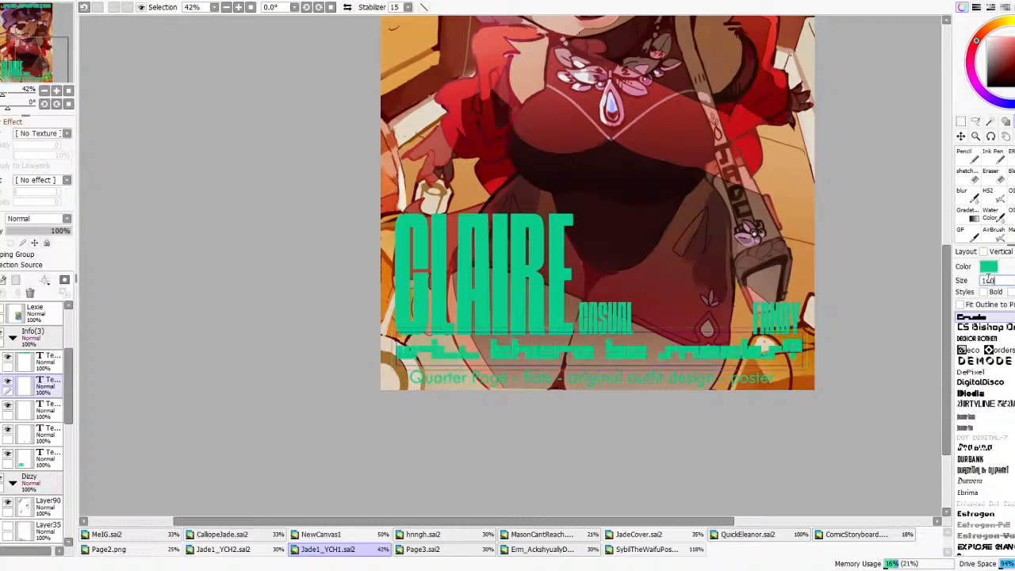
key(BackSpace)
key(BackSpace)
text(39)
click(960, 135)
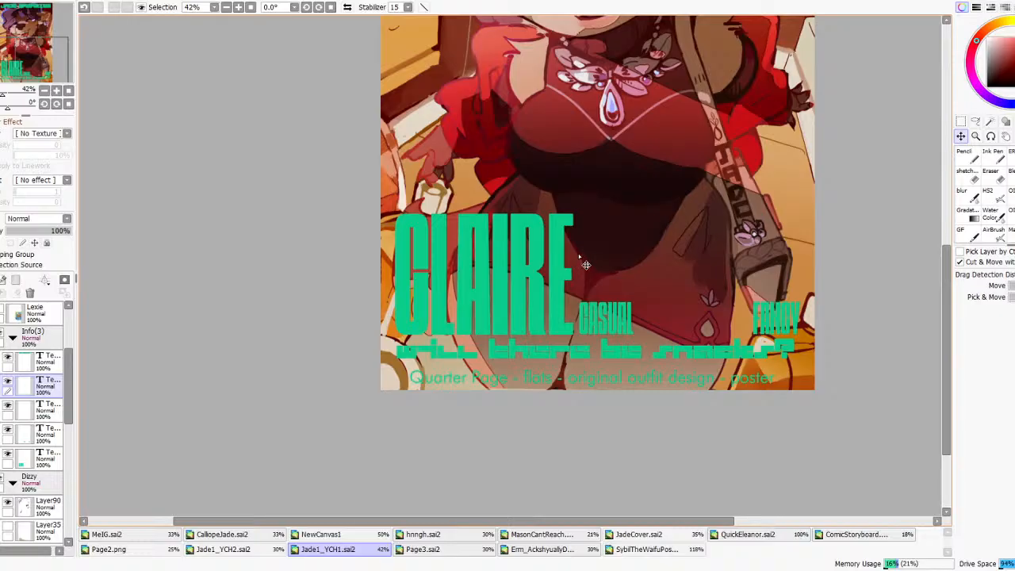
scroll(586, 265, up, 1)
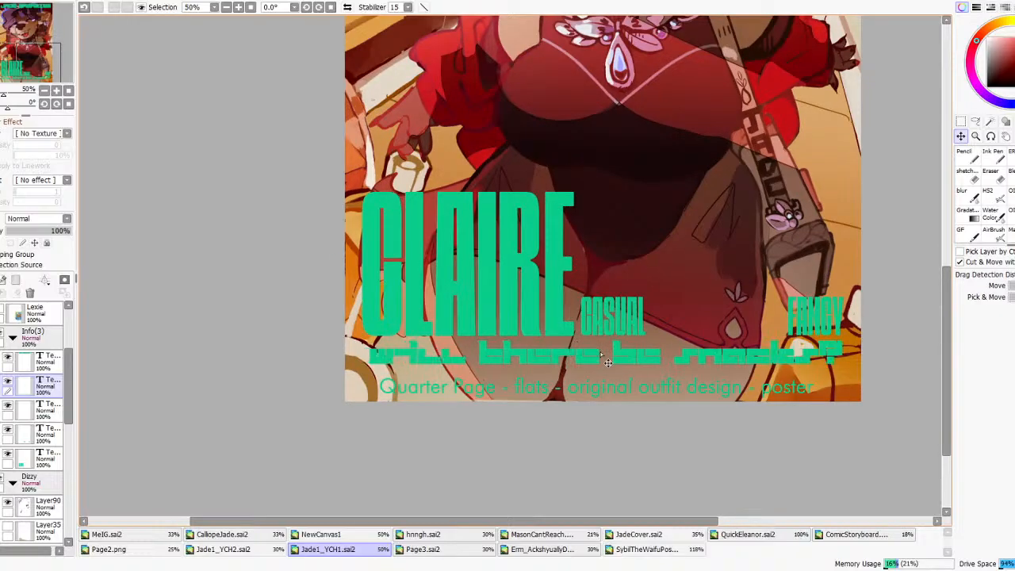
scroll(602, 362, down, 1)
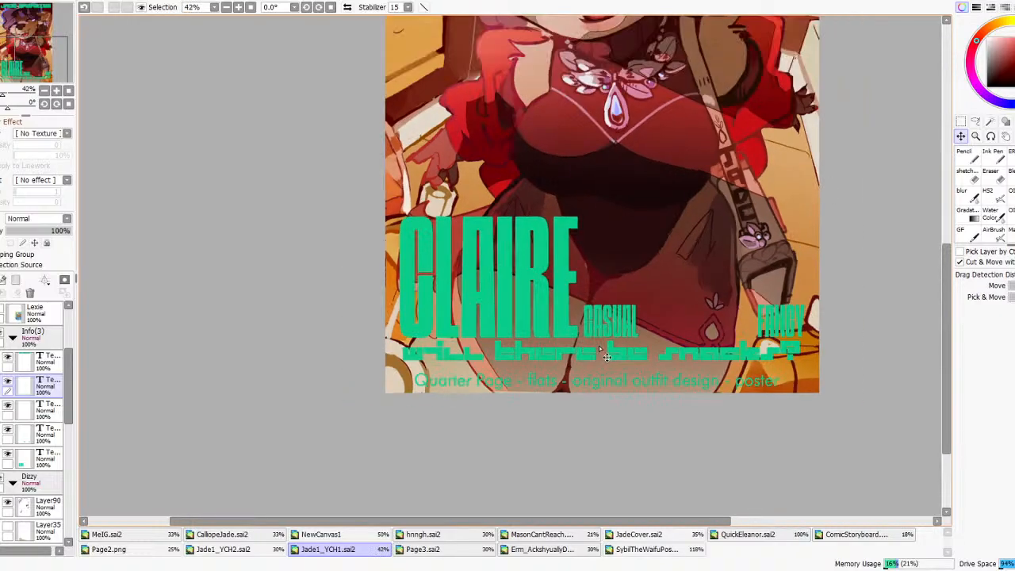
- Move the "Quarter Page - flats" details line slightly up and left to line up beneath the tagline
key(t)
click(737, 380)
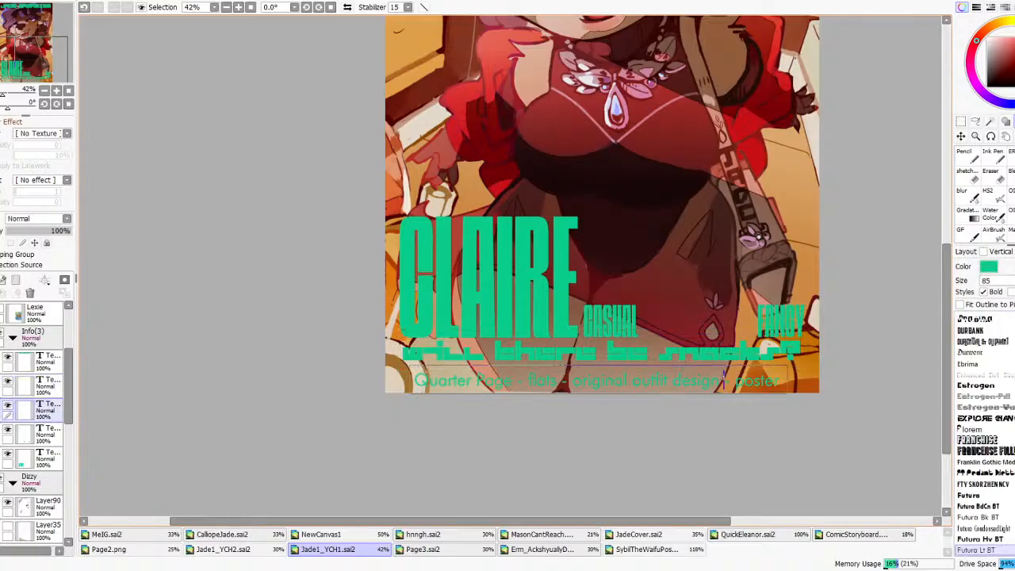
click(961, 136)
mouse_move(649, 362)
mouse_down()
mouse_move(646, 354)
mouse_move(642, 366)
mouse_up()
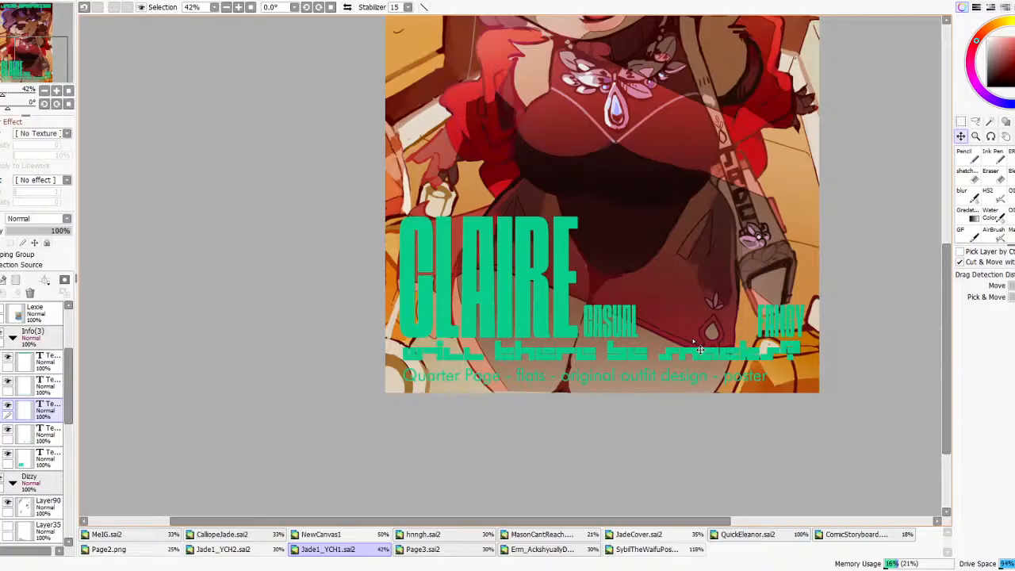
scroll(551, 361, down, 5)
scroll(592, 143, up, 3)
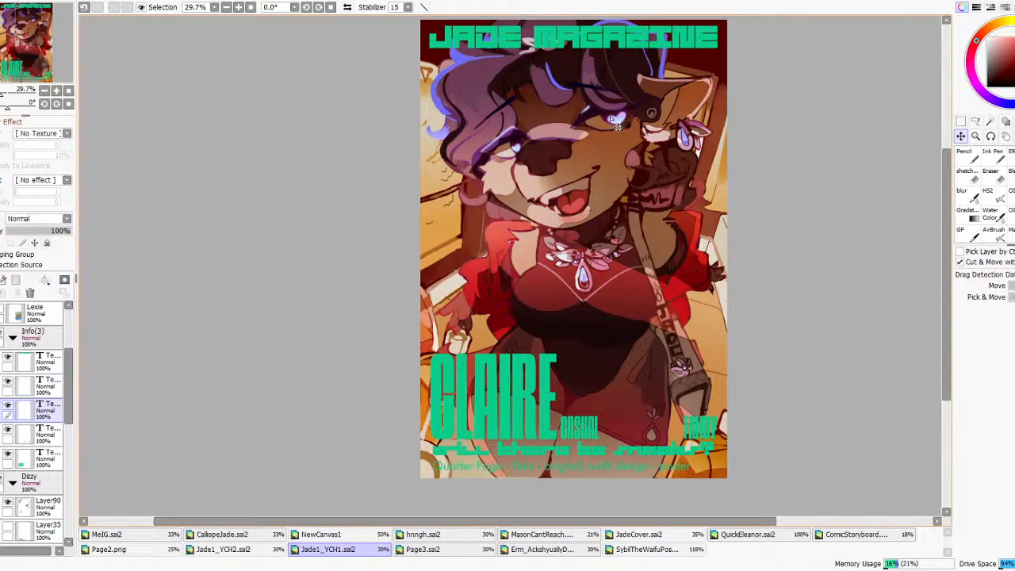
scroll(617, 126, down, 2)
scroll(618, 300, up, 6)
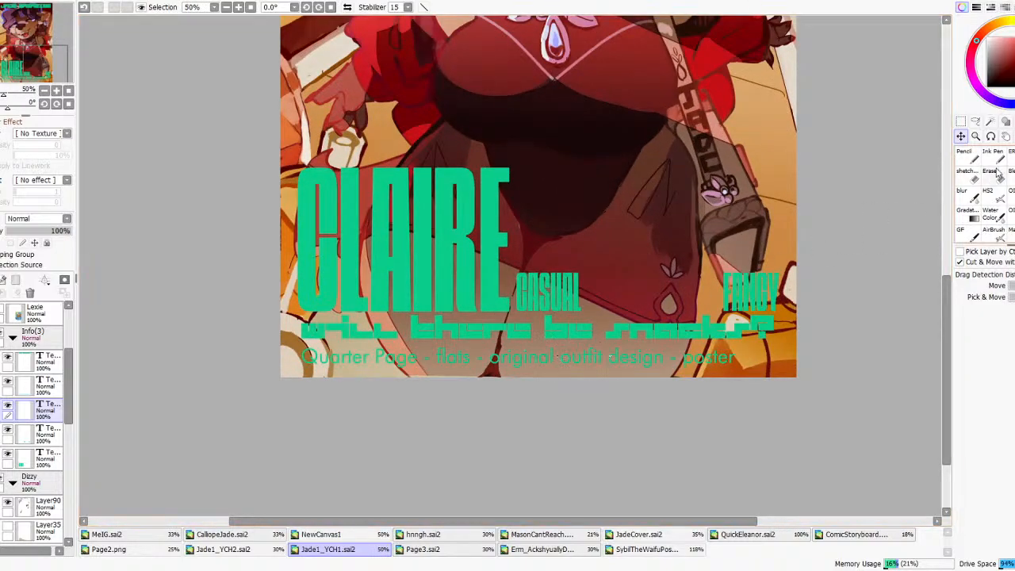
- Select the whole text of the details line beneath the tagline for replacement
click(1013, 123)
click(641, 355)
drag(740, 357, 200, 373)
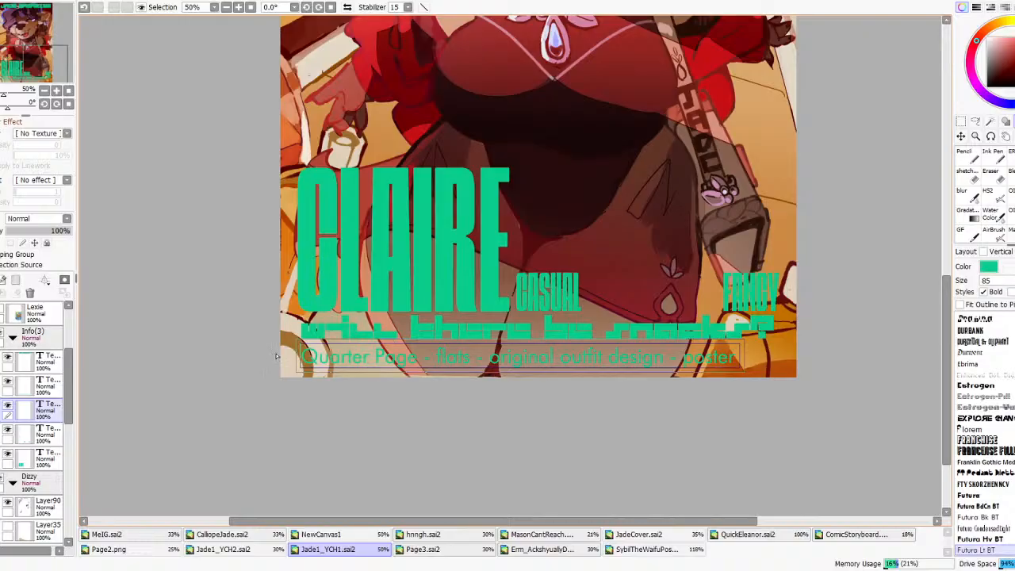
- Examine the whole poster and its lower text block at several magnifications, and look through the layer list
scroll(581, 325, down, 3)
scroll(638, 239, up, 2)
scroll(636, 377, down, 3)
scroll(595, 221, up, 1)
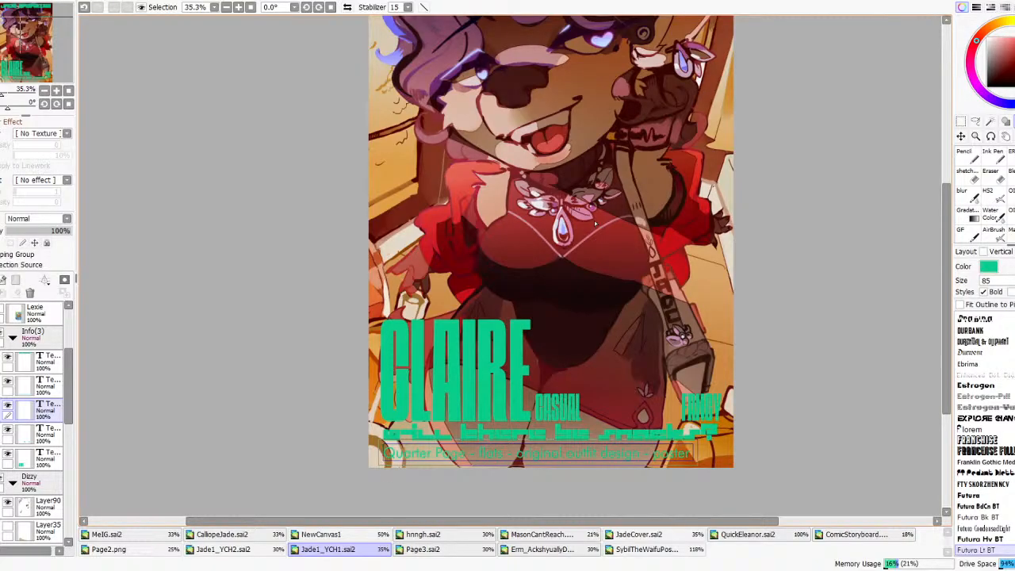
scroll(587, 224, down, 1)
scroll(546, 169, up, 1)
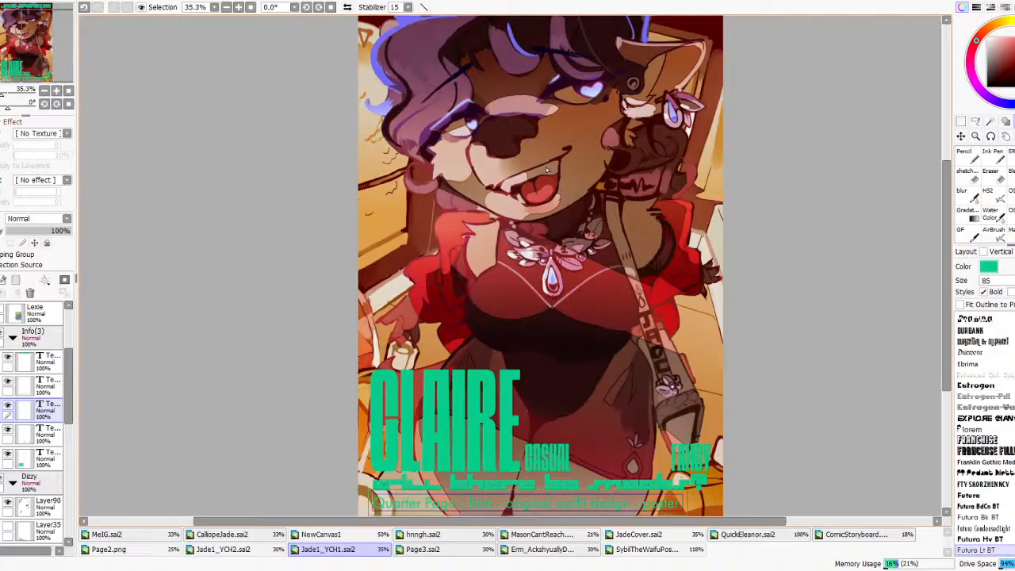
scroll(444, 148, down, 3)
scroll(515, 65, up, 2)
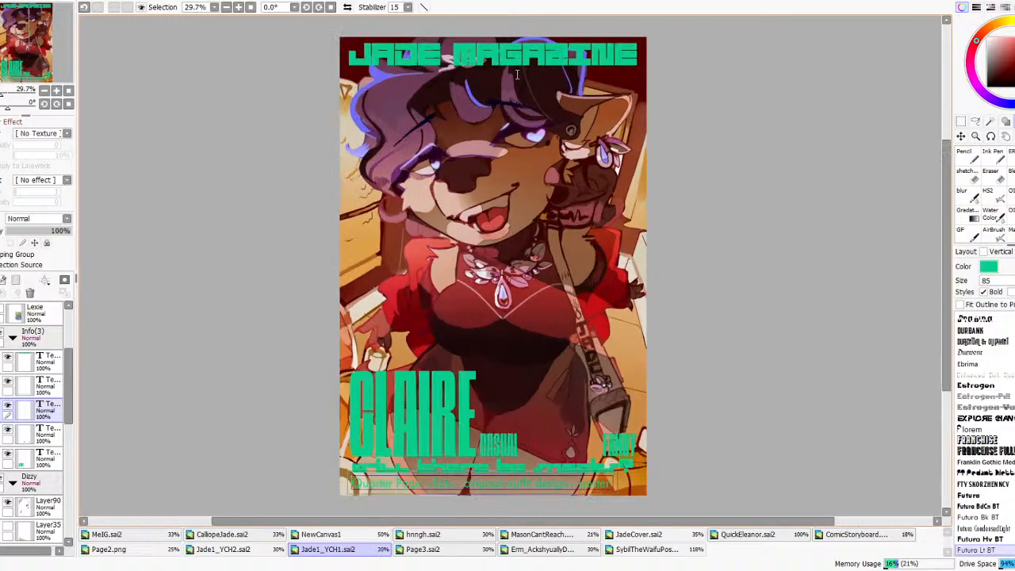
click(11, 407)
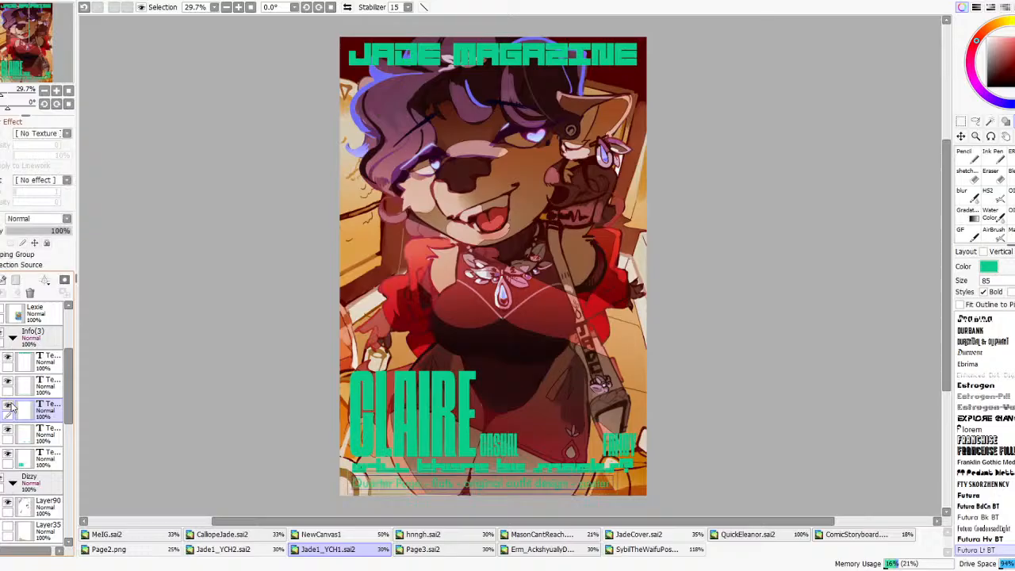
scroll(27, 408, down, 2)
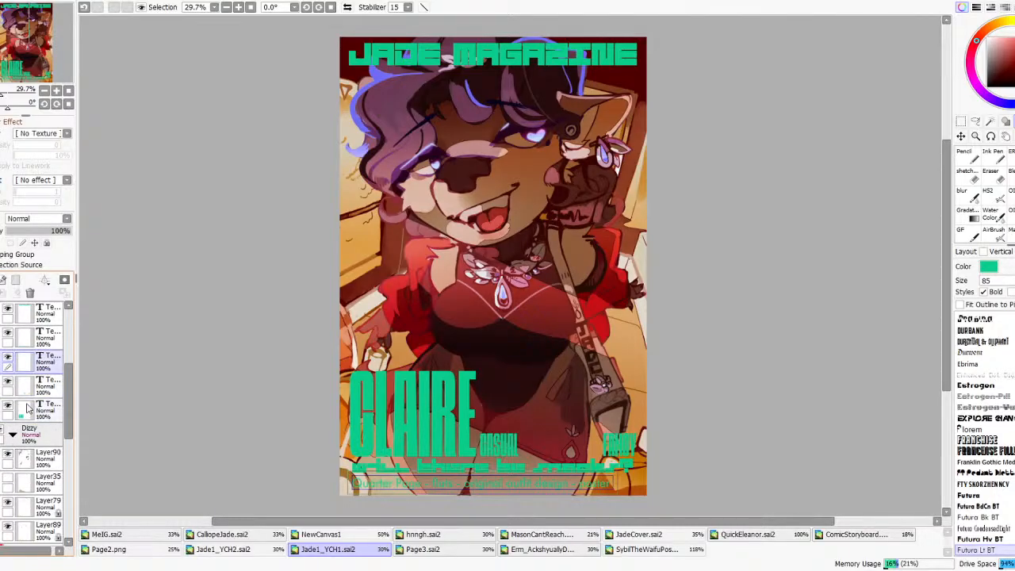
scroll(27, 407, up, 2)
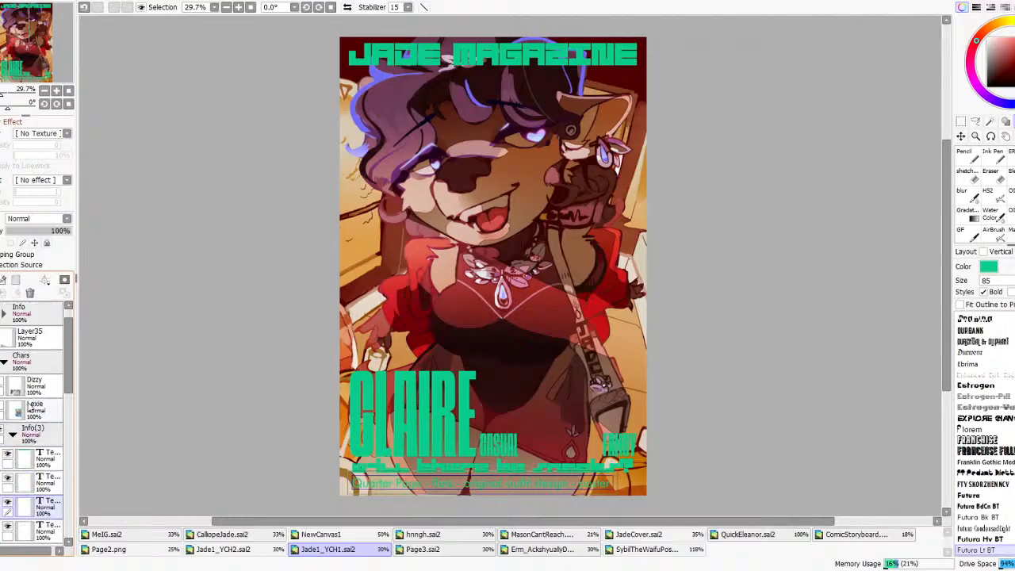
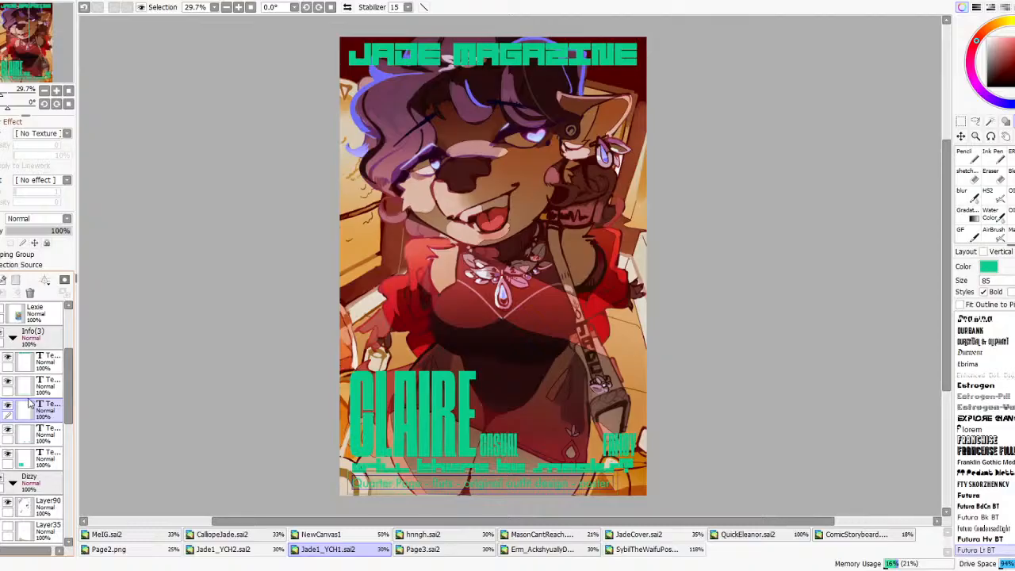
scroll(823, 222, up, 12)
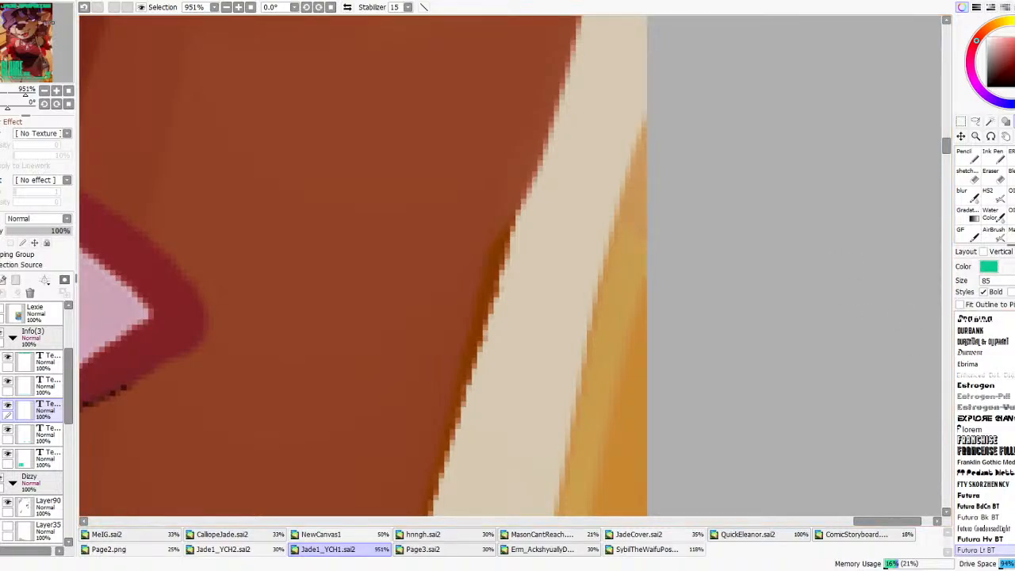
scroll(752, 199, down, 13)
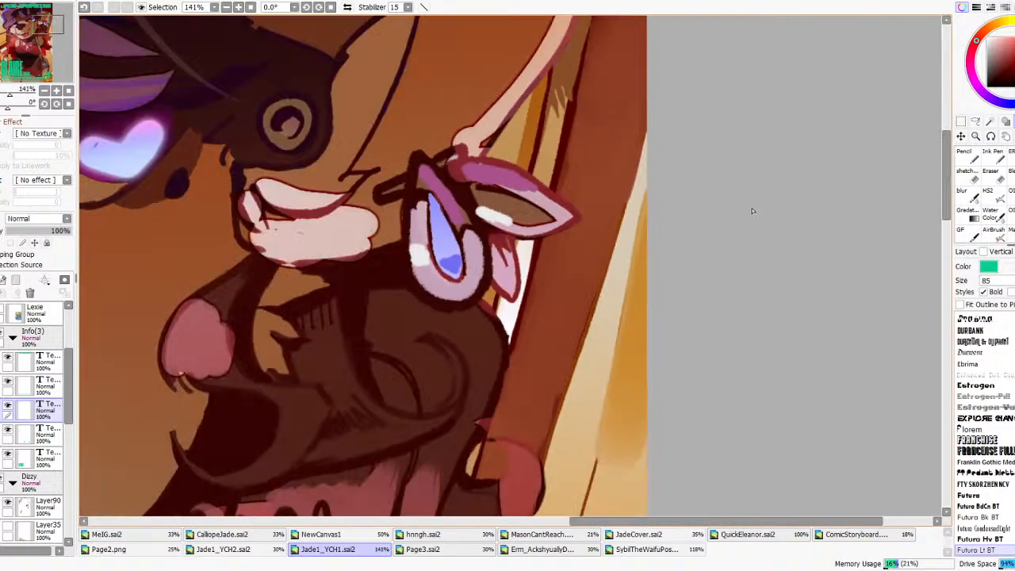
scroll(695, 263, up, 3)
scroll(650, 356, down, 2)
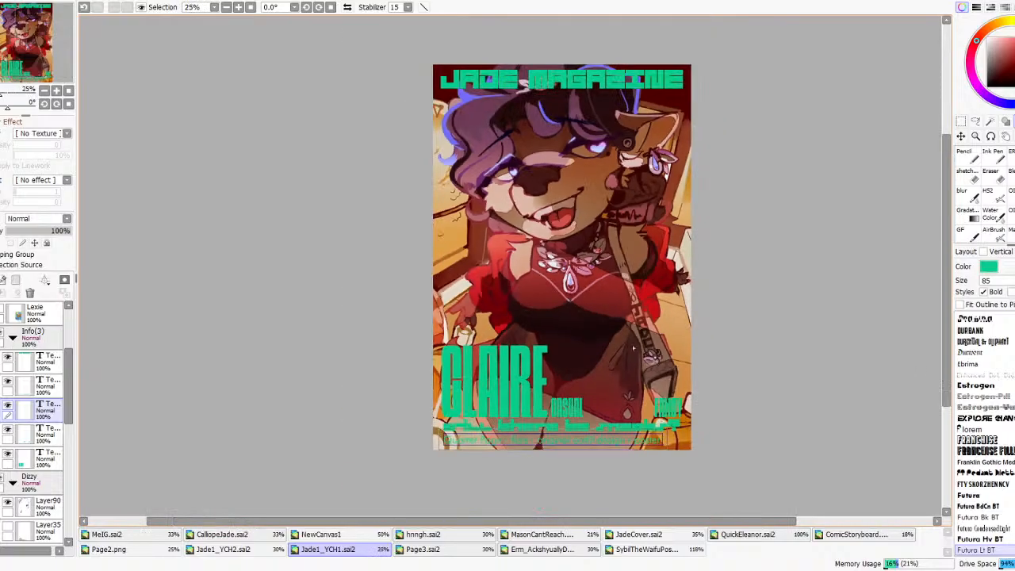
scroll(617, 453, up, 3)
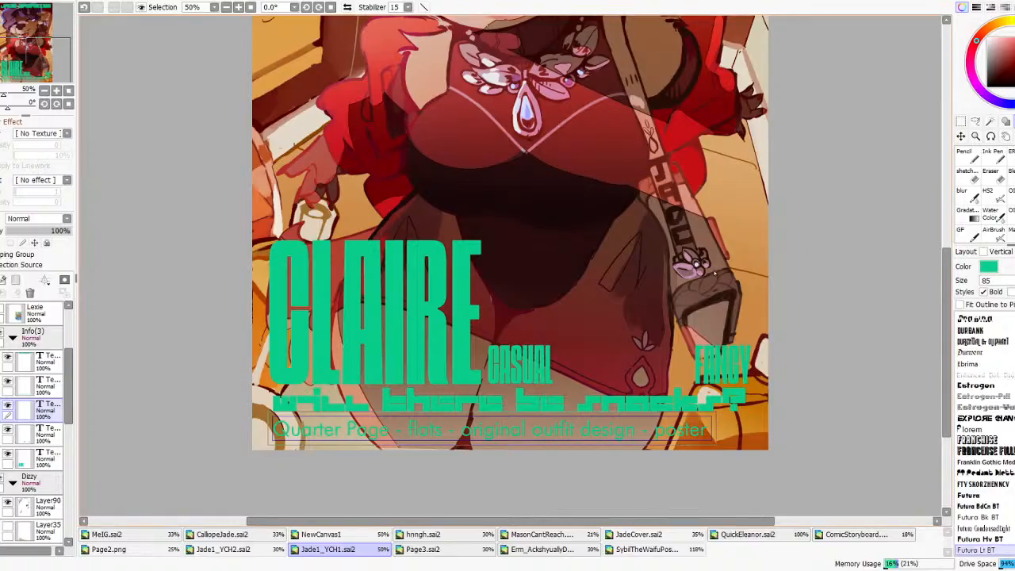
scroll(715, 287, down, 2)
scroll(668, 383, up, 4)
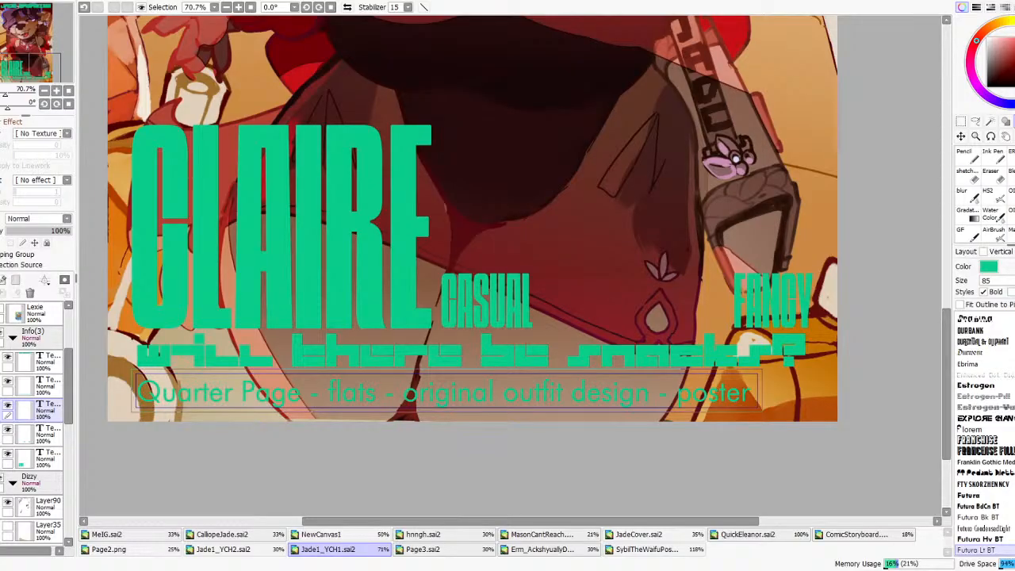
scroll(547, 168, down, 4)
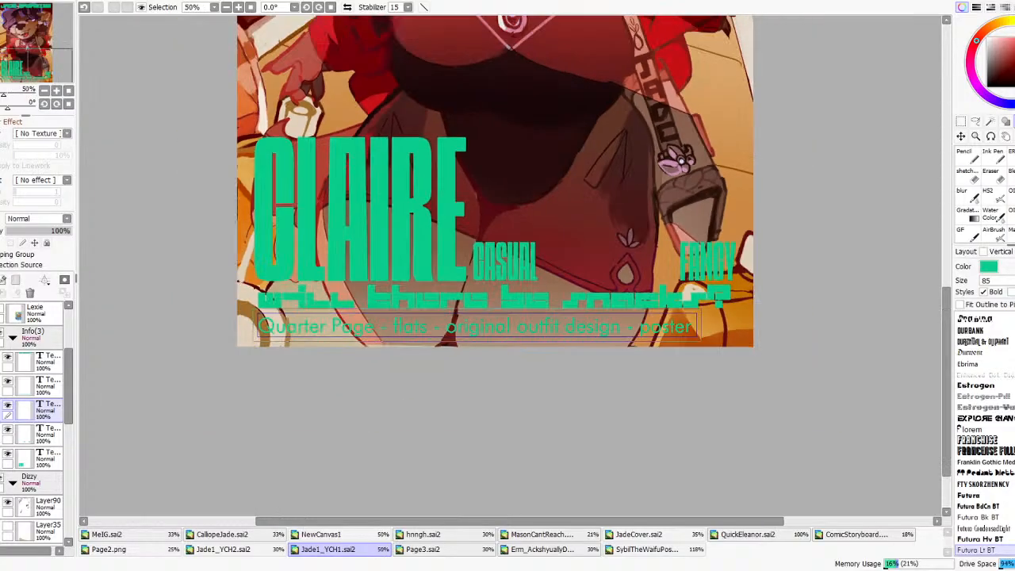
scroll(369, 301, up, 3)
scroll(368, 306, down, 4)
scroll(401, 285, up, 3)
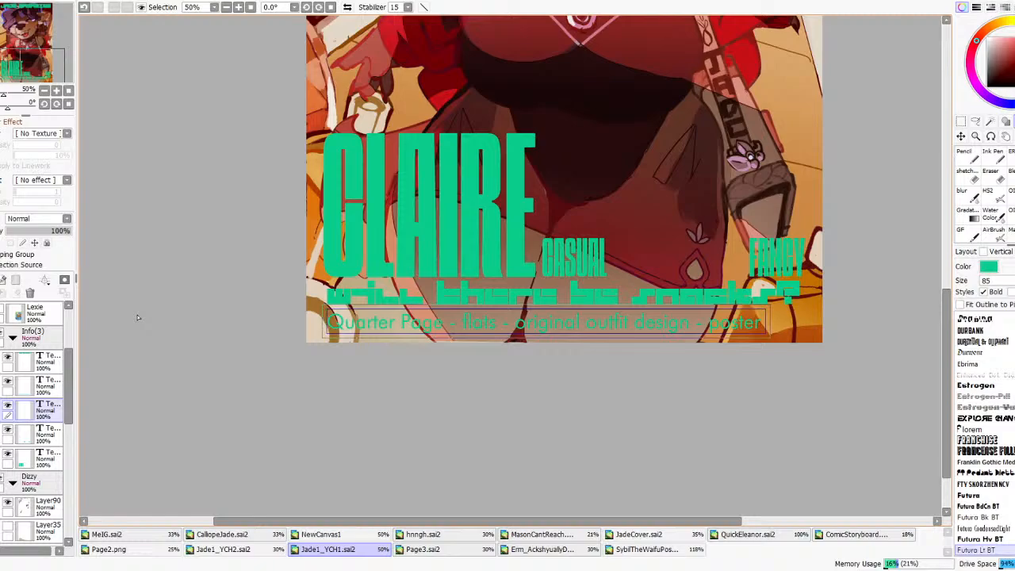
- Replace the details line with "Life of the party - Sweet tooth -"
text(Lik)
key(BackSpace)
text(fe)
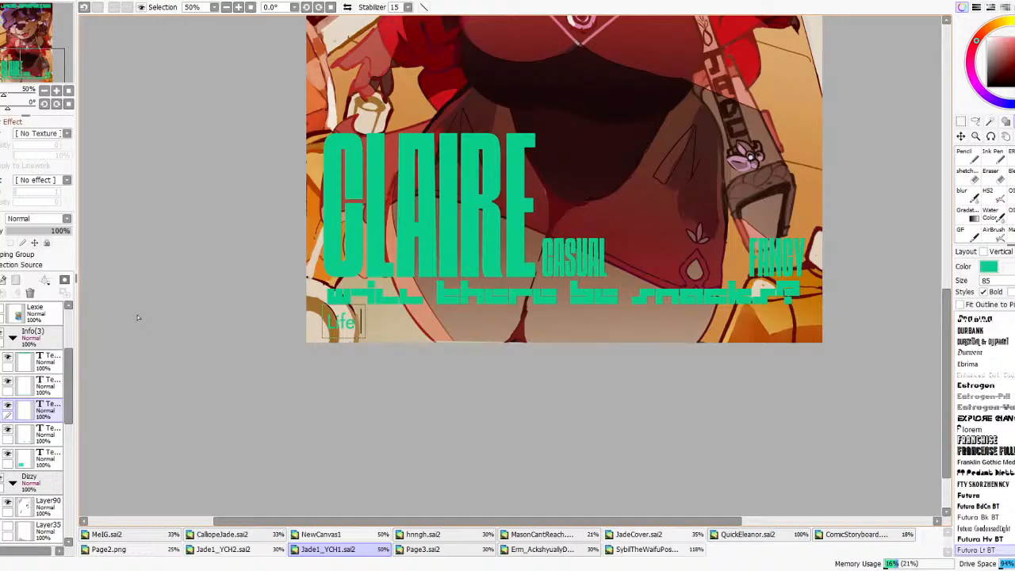
text(of the party -)
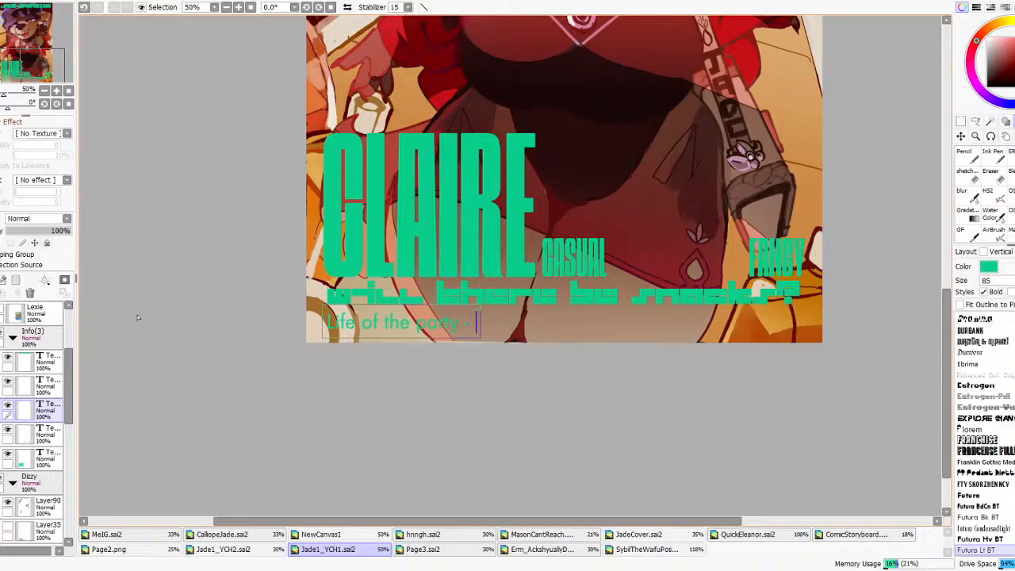
text(Sweet tooth -)
- Hide the Info(3) group so the poster shows only the character artwork
scroll(543, 222, down, 4)
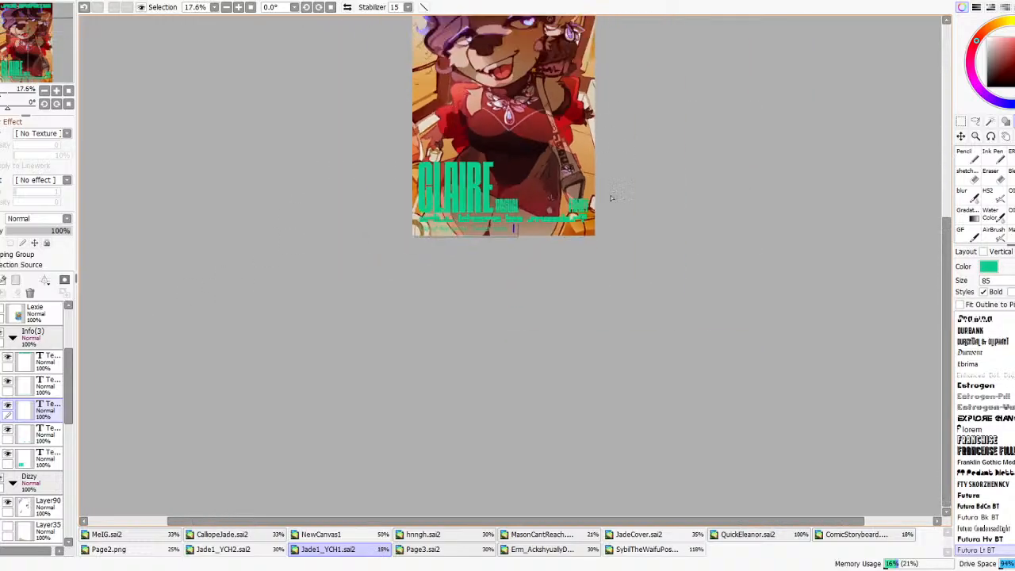
scroll(543, 221, down, 3)
scroll(544, 184, up, 2)
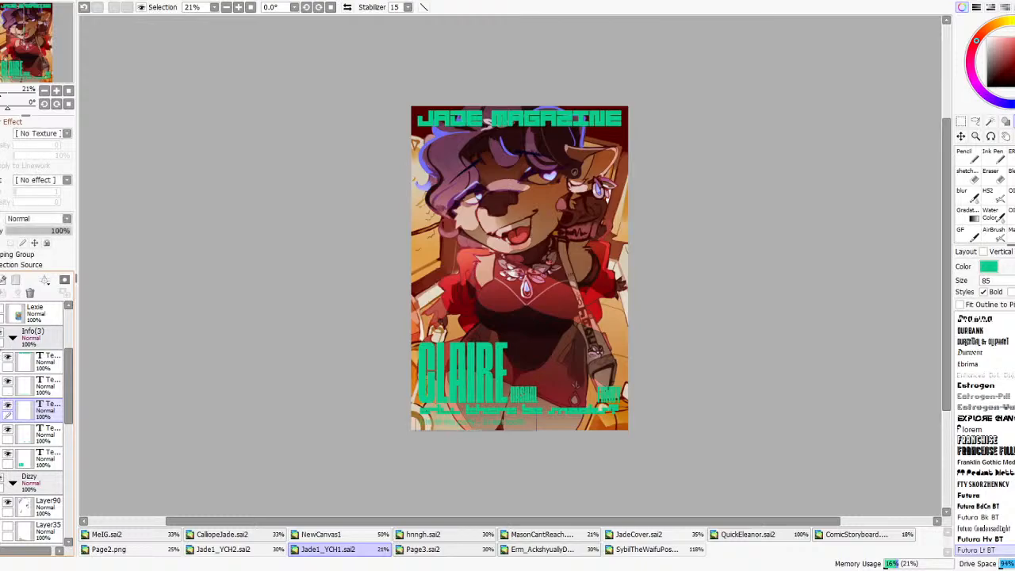
click(34, 333)
click(4, 337)
scroll(13, 388, down, 4)
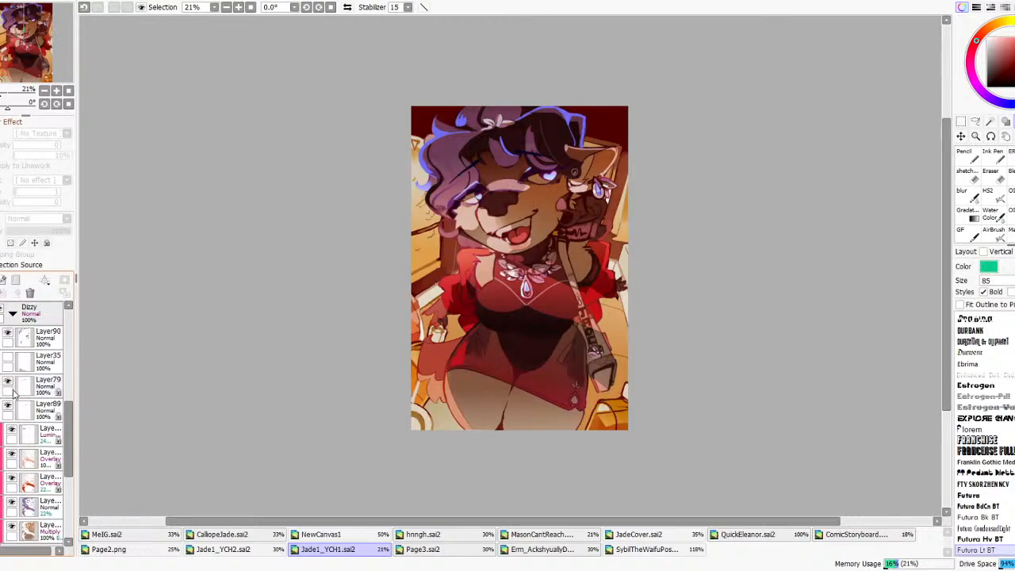
- Check what Layer90 in the Dizzy group contains by briefly hiding it, and make it the active layer
click(7, 333)
click(7, 333)
click(35, 337)
scroll(579, 323, up, 3)
scroll(553, 307, down, 3)
scroll(428, 136, up, 1)
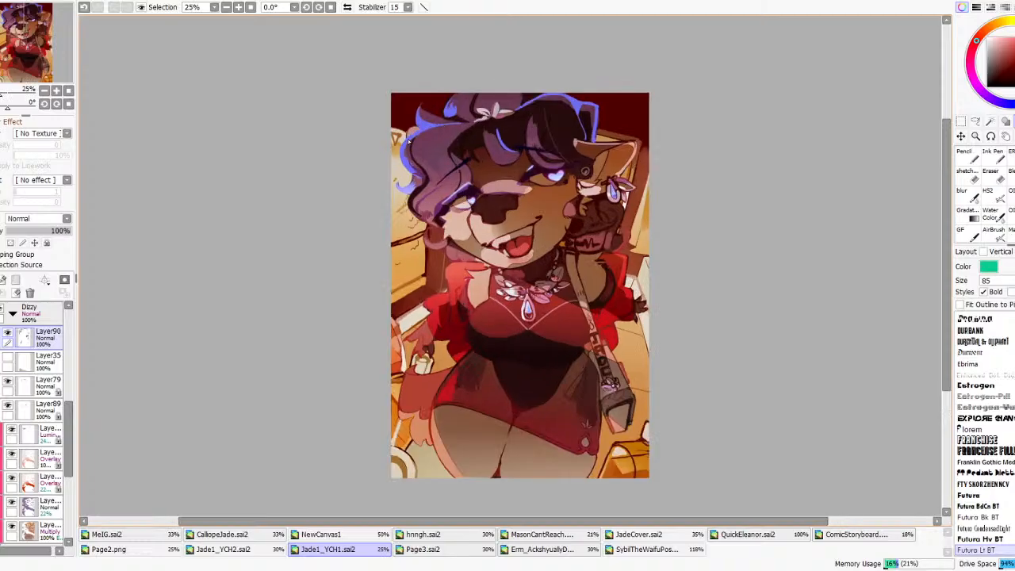
- Sample the blue rim-light colour from the hair and paint a thin curved line with the HS2 brush along the dark bodysuit's lower-left edge
alt+click(409, 142)
scroll(498, 313, down, 3)
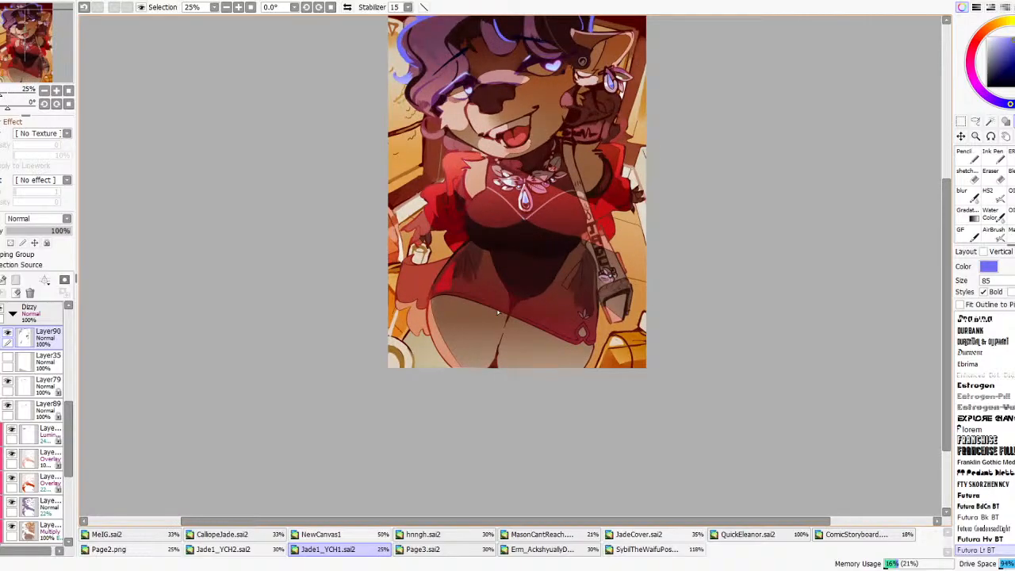
click(992, 195)
drag(514, 295, 494, 249)
key(ctrl+z)
drag(519, 293, 498, 255)
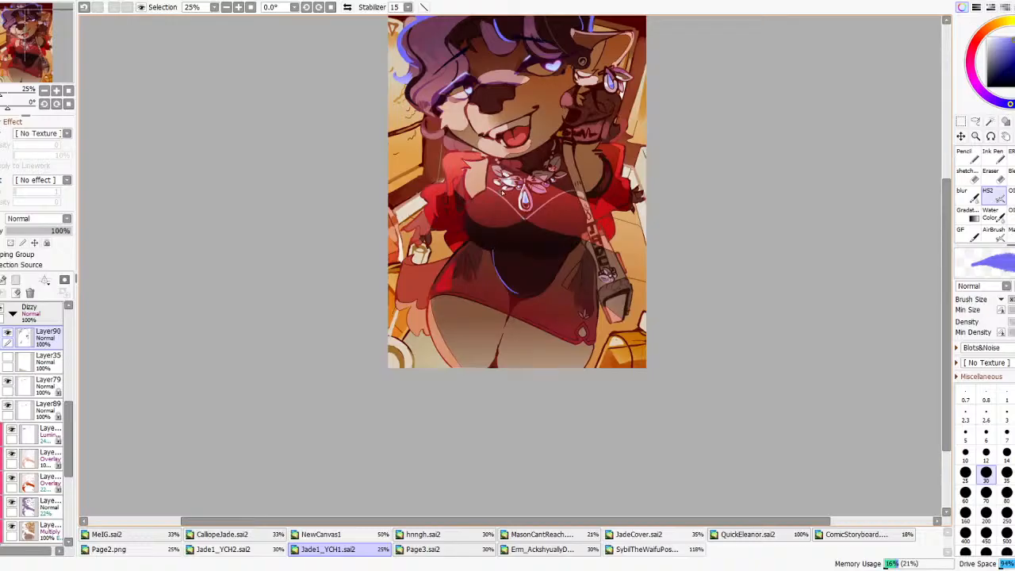
scroll(524, 215, down, 2)
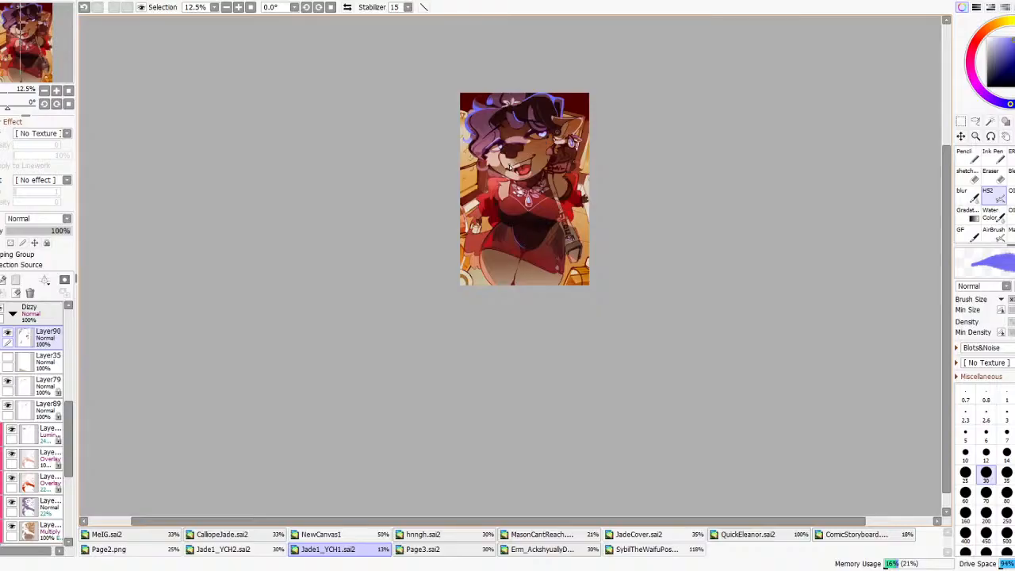
scroll(353, 274, up, 3)
scroll(450, 354, down, 3)
scroll(533, 206, up, 8)
scroll(558, 255, up, 1)
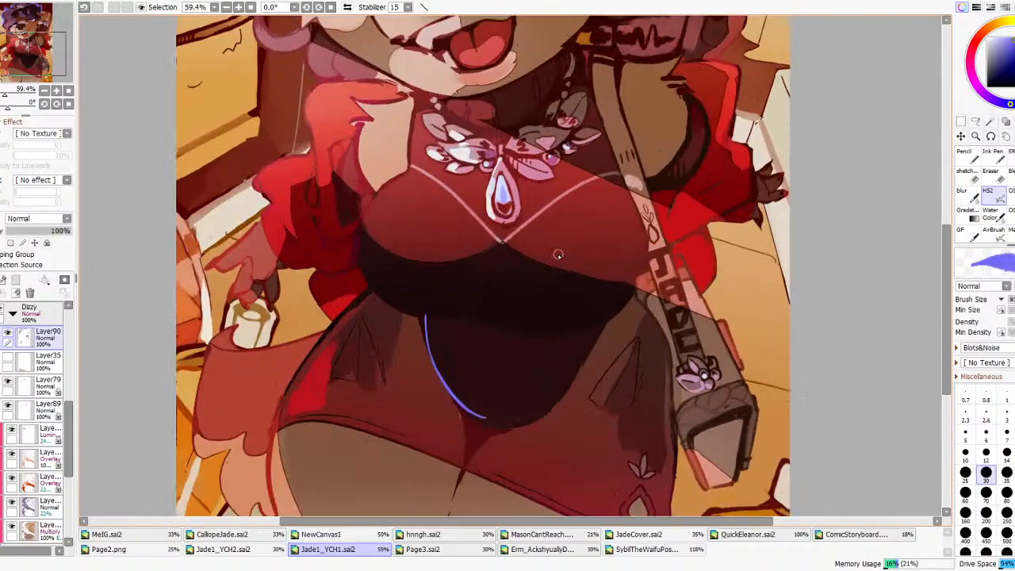
- Redraw the blue rim line as one longer curve along the bodysuit's lower-left edge and tidy its inner side with the sampled dark colour
mouse_move(502, 424)
mouse_down()
mouse_move(430, 371)
mouse_move(418, 320)
mouse_up()
key(ctrl+z)
mouse_move(497, 426)
mouse_down()
mouse_move(420, 324)
mouse_move(415, 349)
mouse_move(410, 321)
mouse_up()
key(ctrl+z)
key(ctrl+z)
drag(501, 428, 414, 313)
alt+click(444, 362)
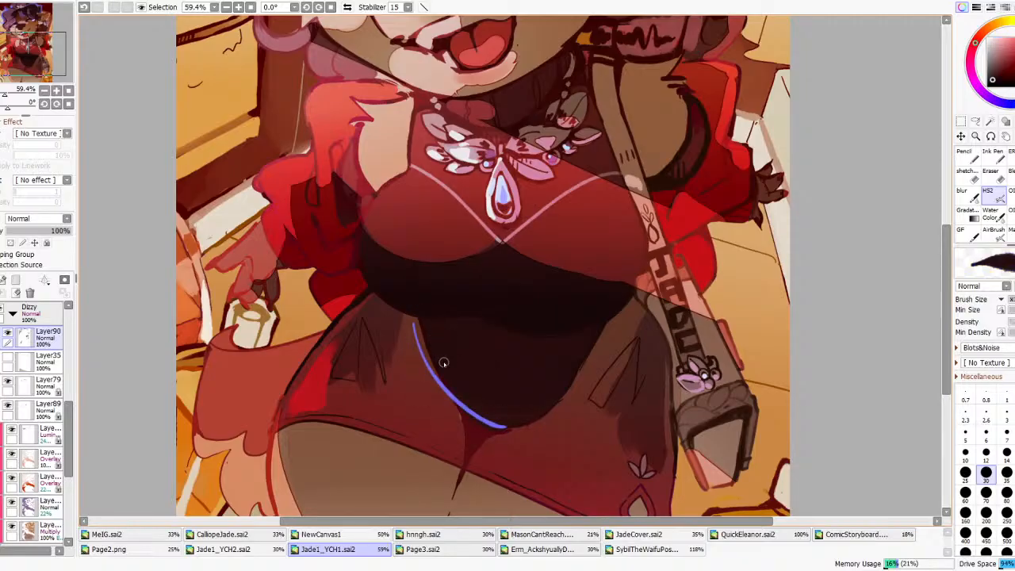
drag(444, 377, 421, 326)
scroll(423, 302, down, 5)
scroll(495, 303, up, 1)
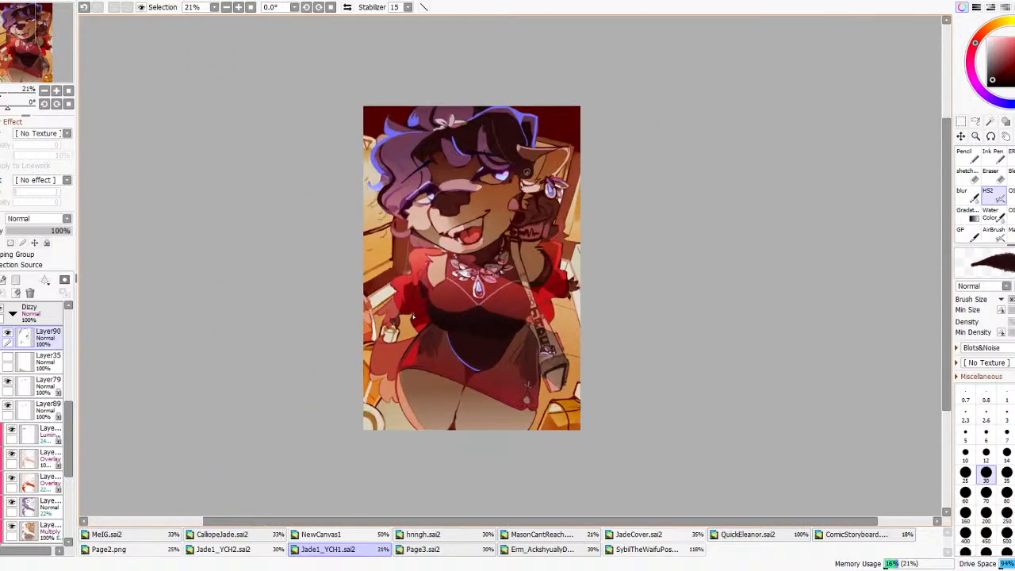
scroll(23, 373, down, 3)
scroll(25, 371, up, 6)
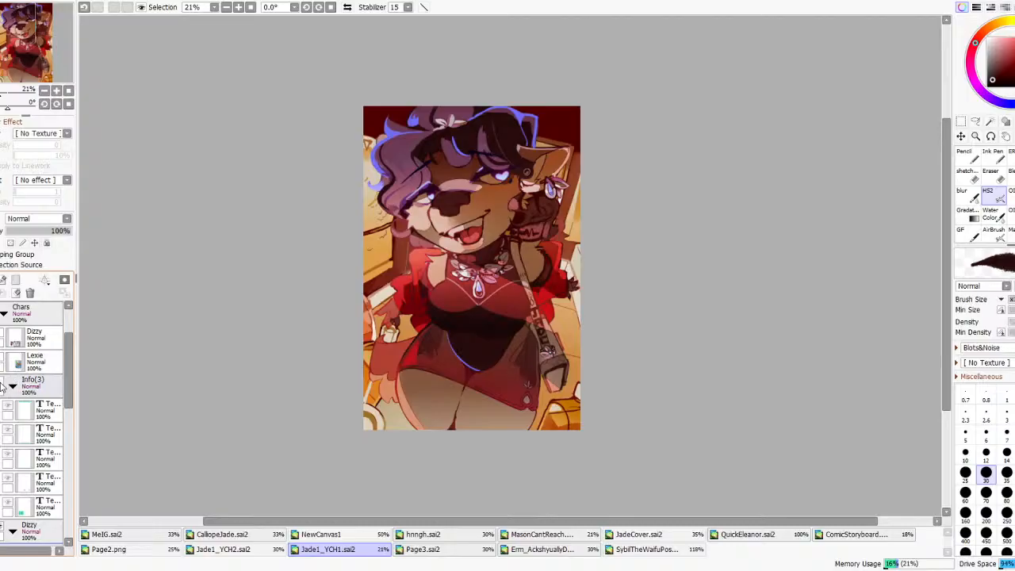
- Show the Info(3) group and change the details line to "Life of the party - A Shepsky that needs sweets - Now Pls"
click(2, 381)
scroll(366, 430, up, 4)
key(t)
scroll(542, 345, up, 2)
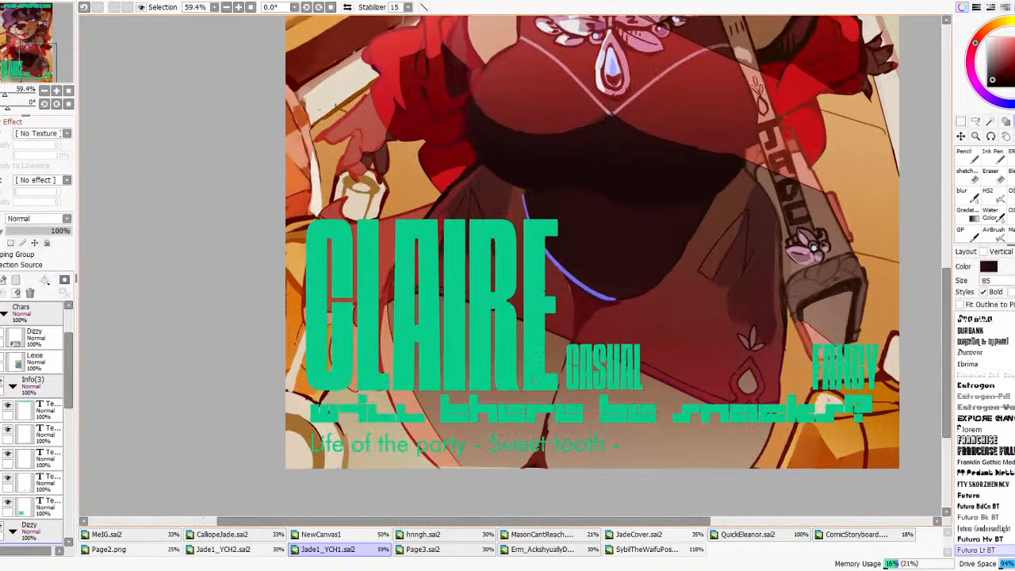
click(497, 445)
drag(488, 446, 627, 446)
text(S)
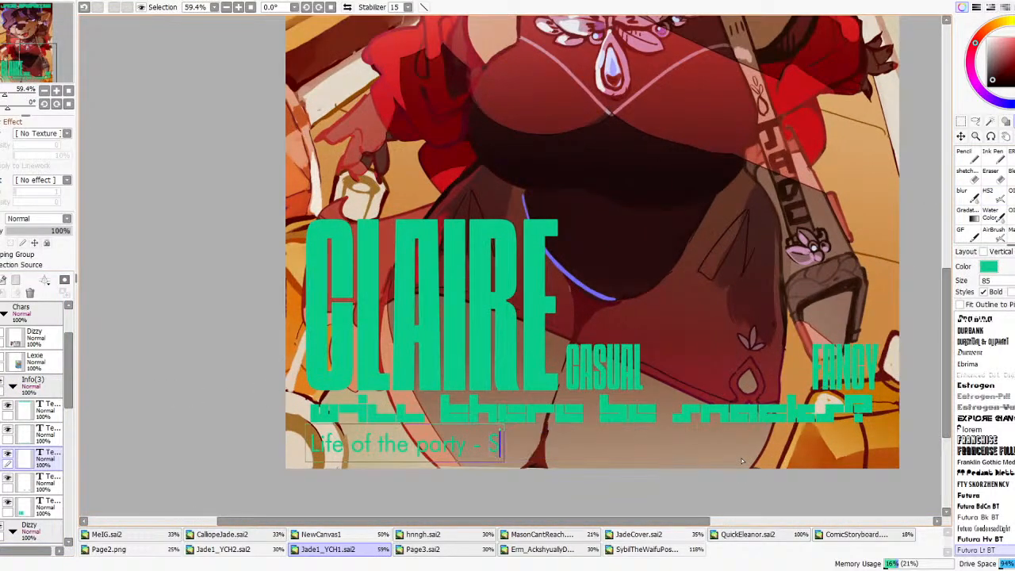
key(BackSpace)
text(A Shepsk)
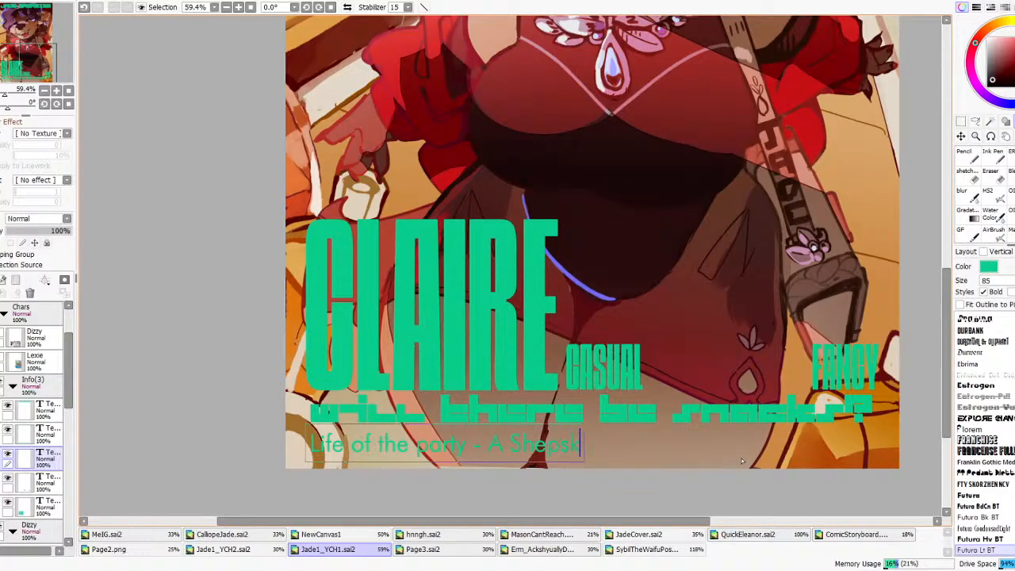
text(y that needs sweet)
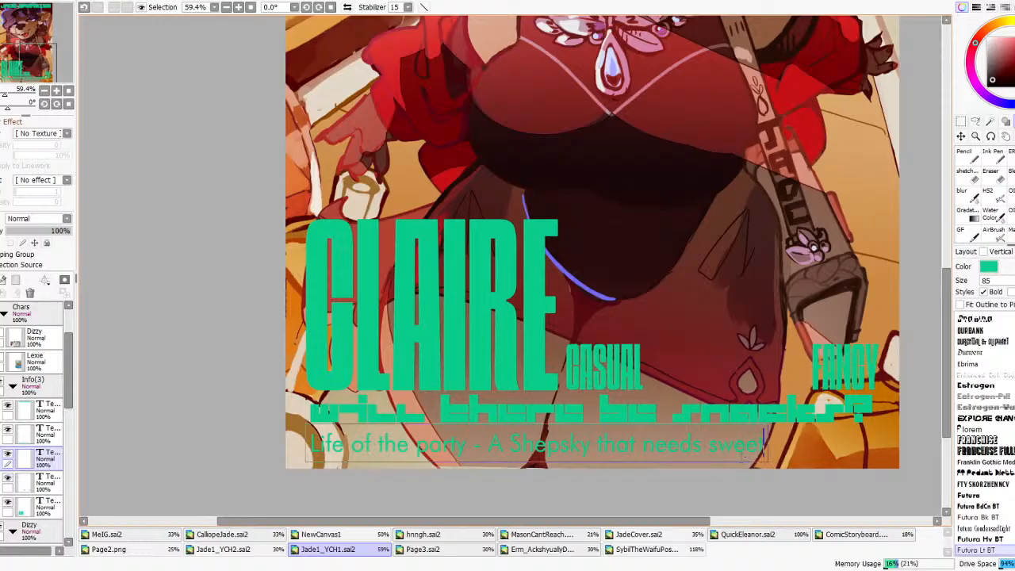
text(s - Now Pls)
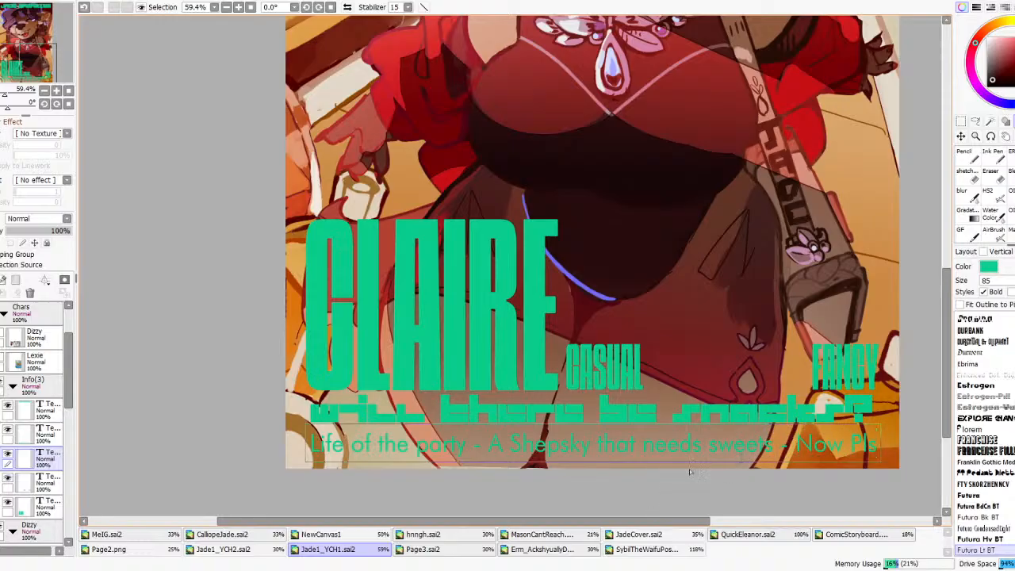
click(962, 135)
scroll(318, 407, down, 7)
- Collapse the Info(3) group and move it out of Chars to the very top of the layer stack
click(11, 387)
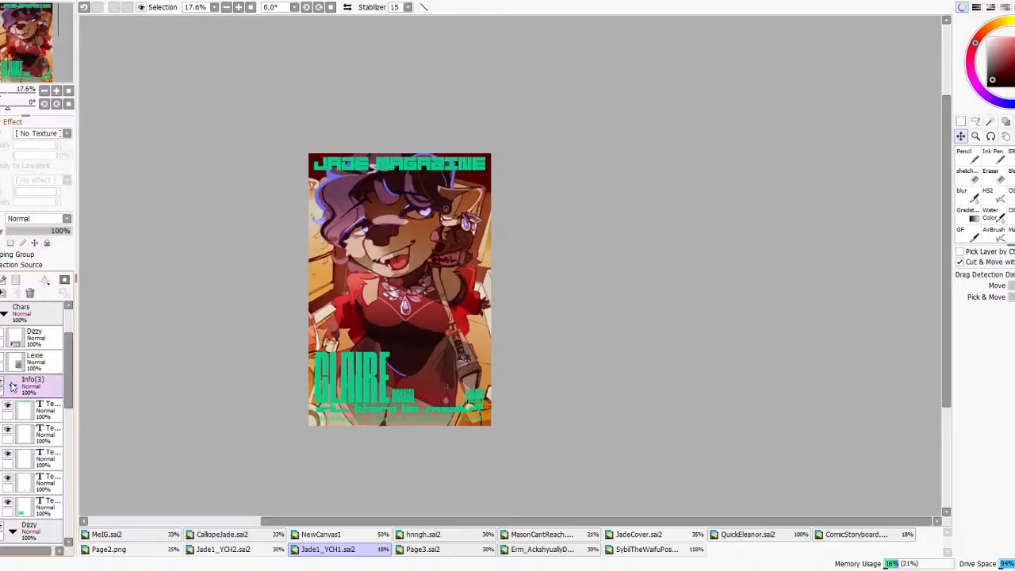
click(11, 386)
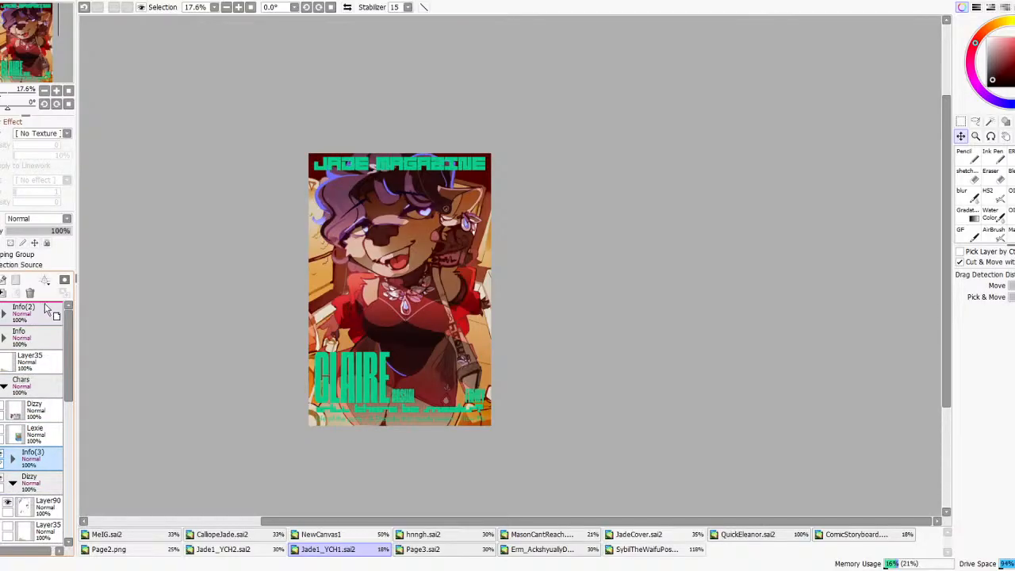
drag(48, 309, 47, 309)
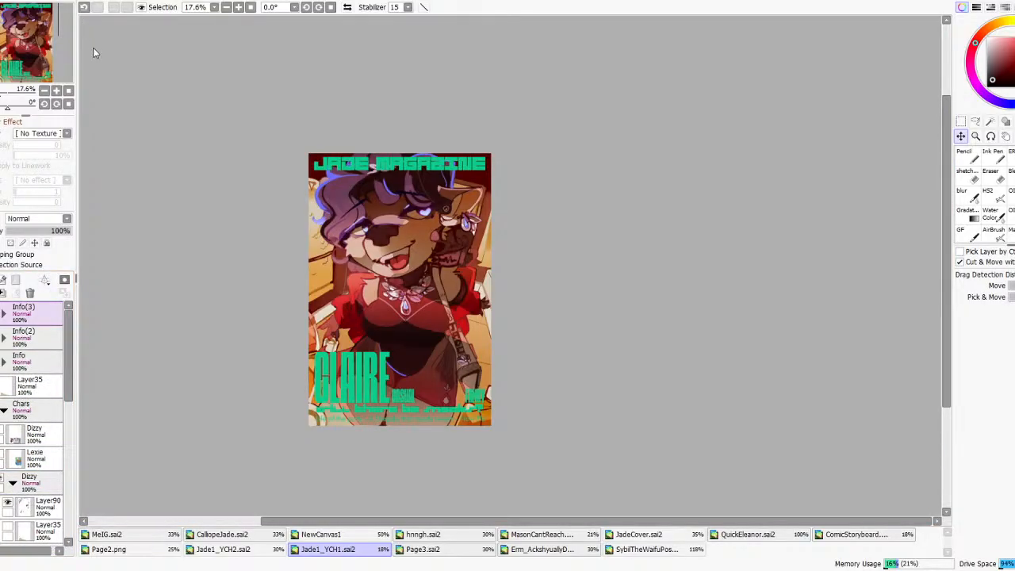
- Make a merged single-layer copy of Info(3) and place it in the Dizzy group directly above Layer90
click(94, 48)
click(3, 292)
scroll(33, 323, down, 3)
mouse_move(32, 321)
mouse_down()
mouse_move(46, 368)
mouse_move(39, 454)
mouse_move(49, 385)
mouse_up()
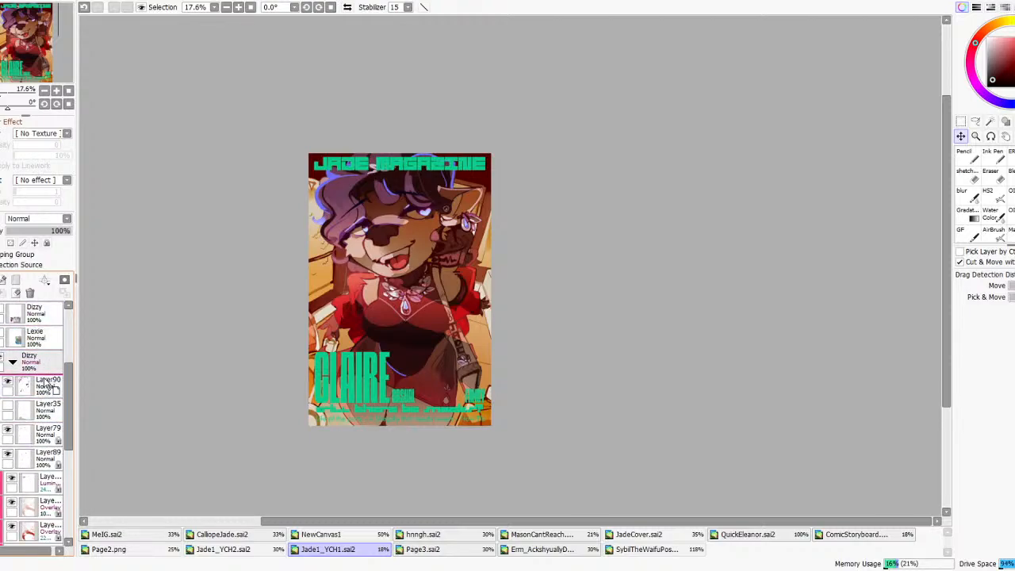
drag(48, 384, 51, 386)
drag(51, 386, 51, 387)
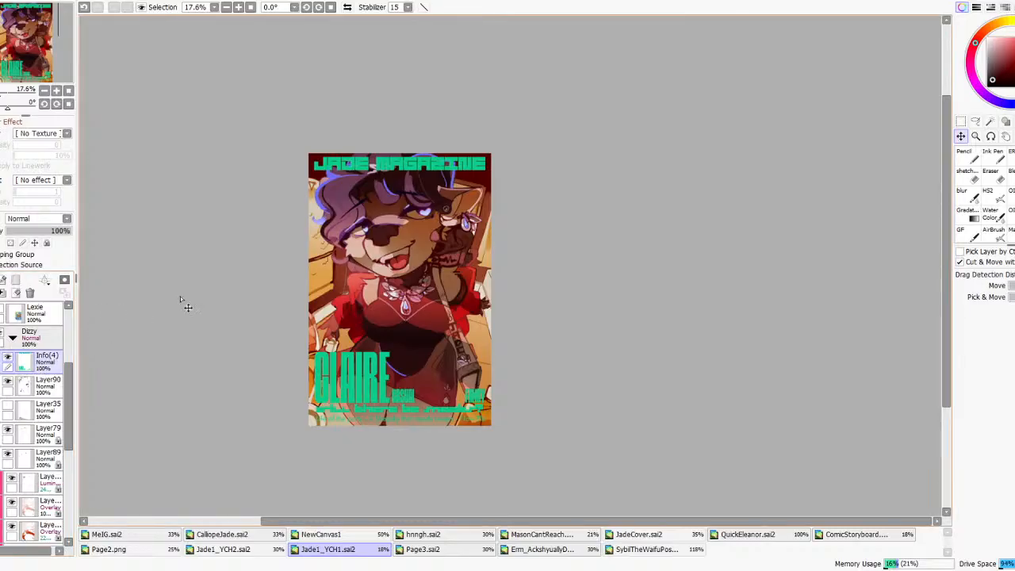
- Lock the transparency of Info(4) and recolour all its lettering with the blue sampled from the hair outline
click(967, 156)
scroll(396, 171, up, 3)
right_click(265, 251)
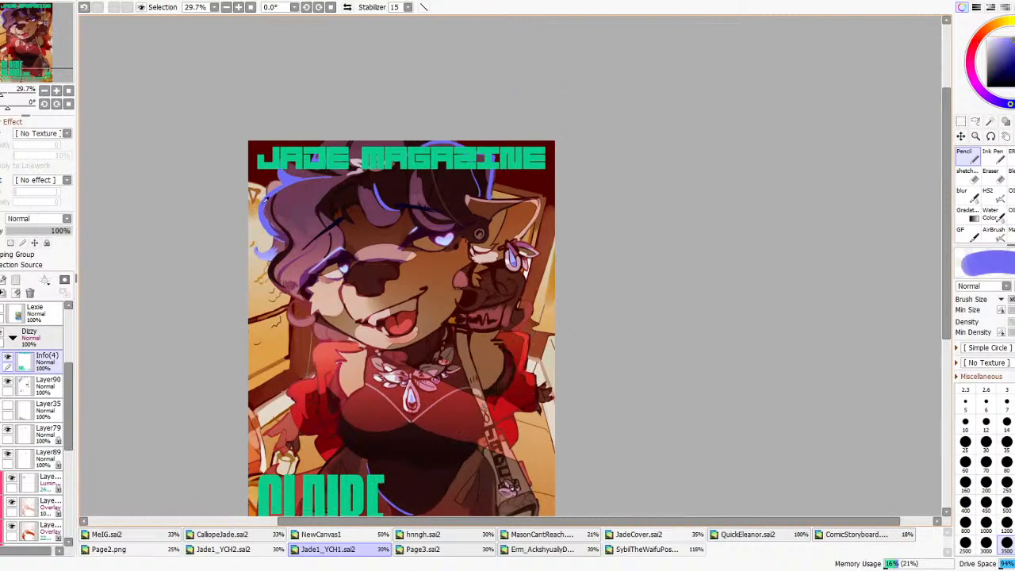
scroll(317, 317, down, 2)
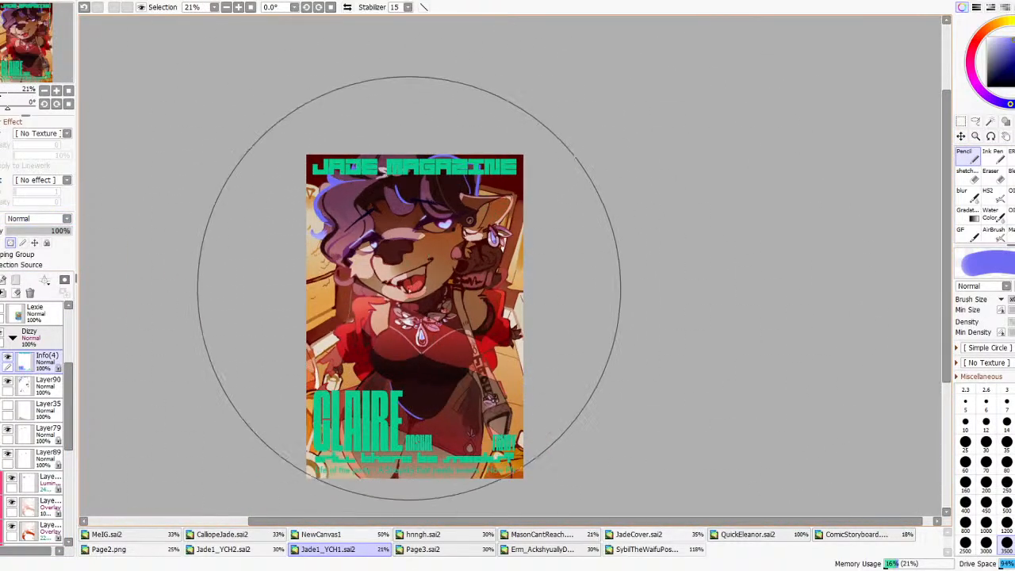
scroll(23, 337, up, 3)
key(ctrl+f)
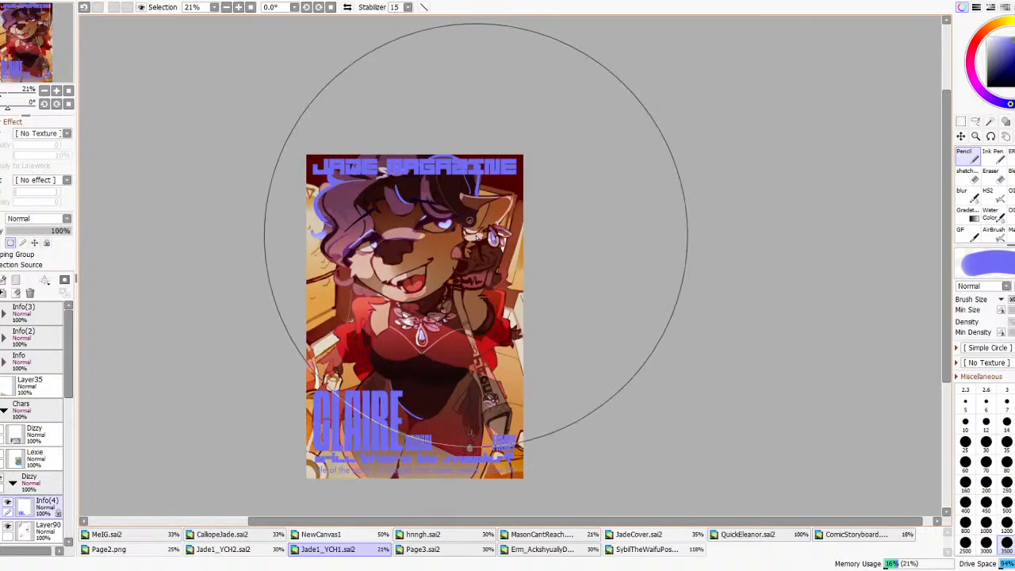
- Recolour all the Info(4) lettering pale pink with the oversized Pencil brush, using a colour sampled from the artwork
right_click(477, 236)
drag(477, 238, 252, 166)
scroll(502, 199, down, 2)
scroll(554, 198, up, 4)
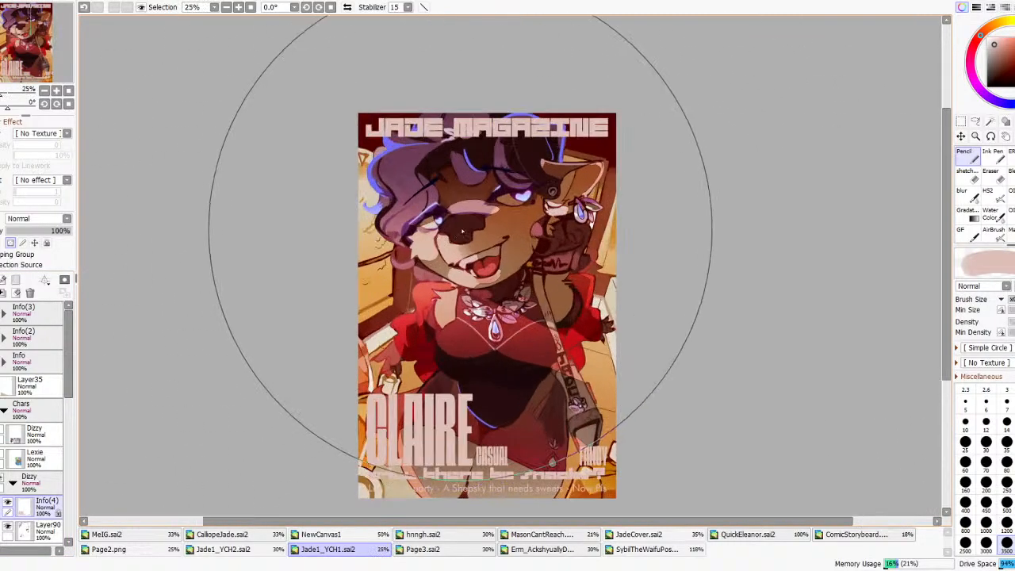
drag(595, 107, 594, 109)
scroll(616, 182, down, 4)
scroll(611, 283, up, 1)
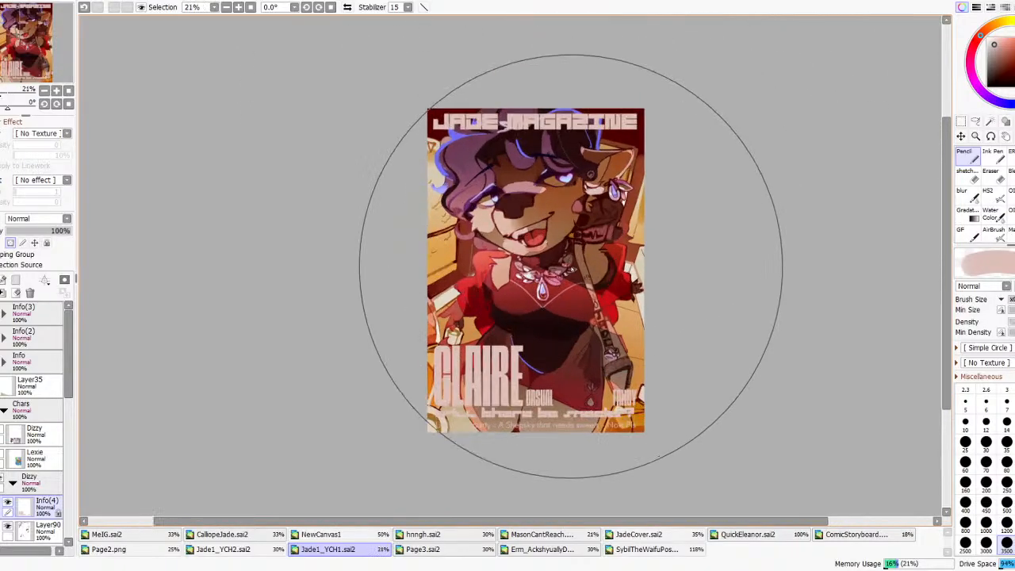
scroll(565, 346, up, 2)
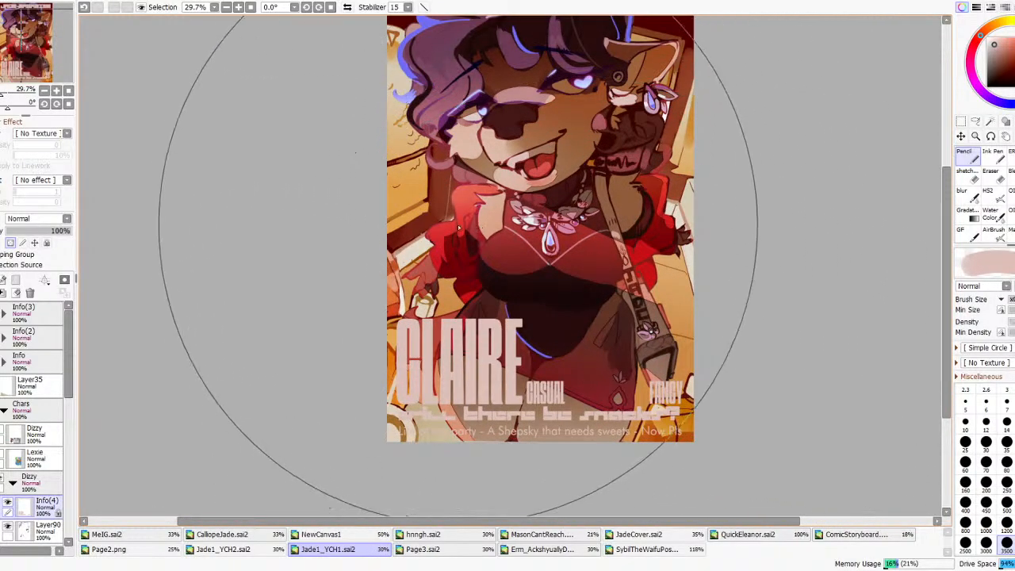
- Try red on the CLAIRE heading and the lines below it, and restore the pale pink lettering
scroll(555, 321, down, 3)
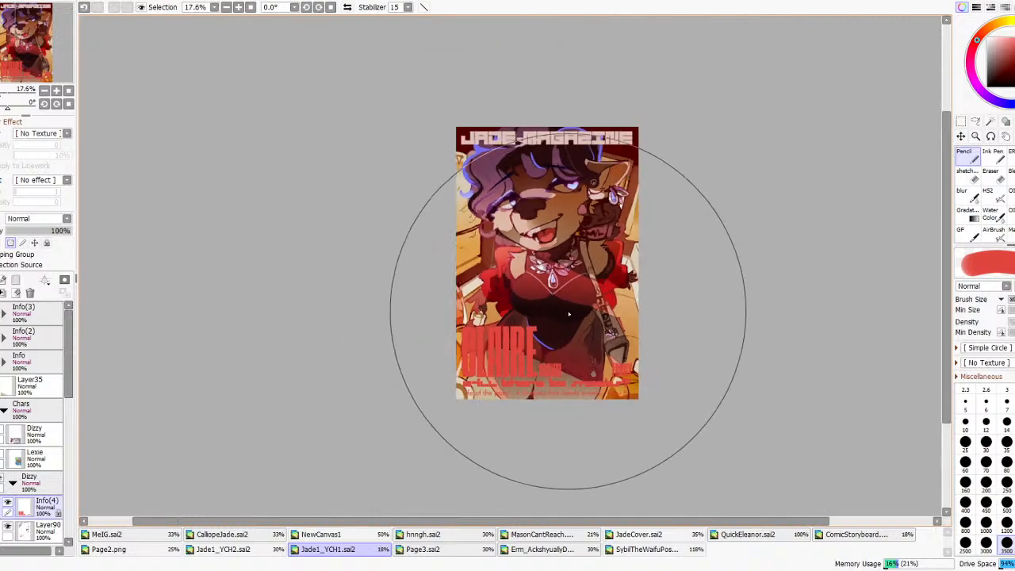
key(ctrl+z)
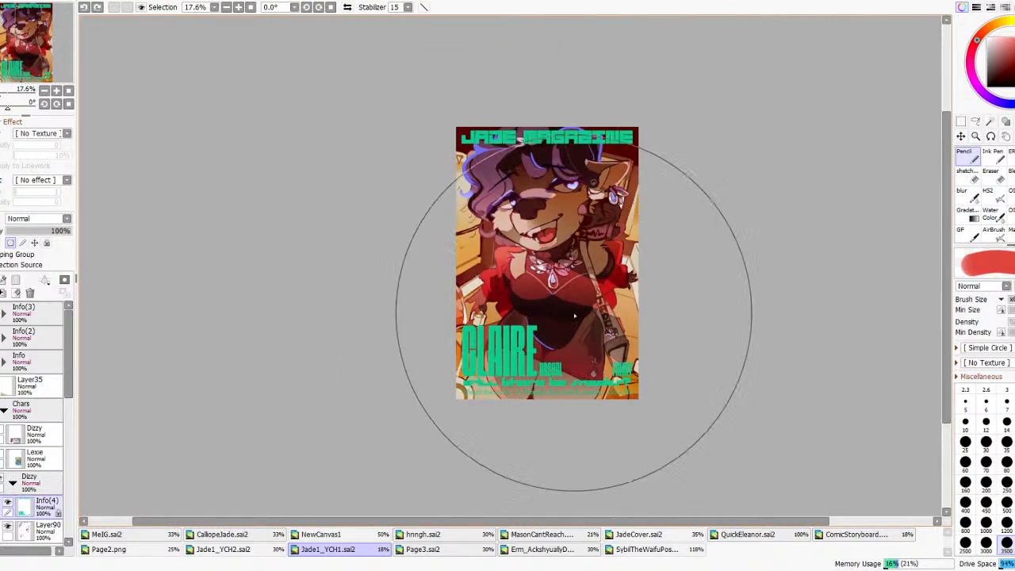
alt+click(590, 386)
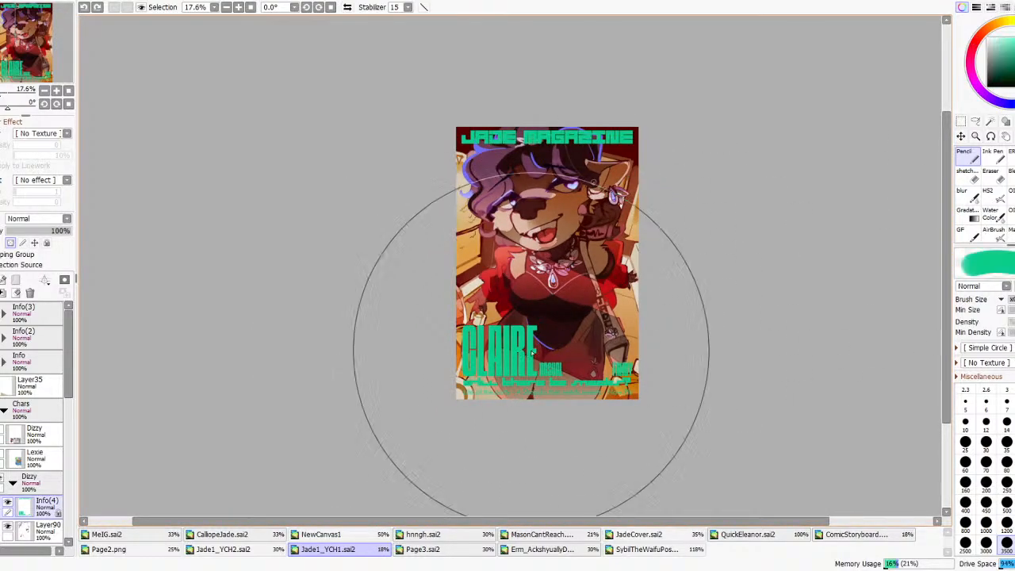
key(ctrl+z)
key(ctrl+z)
key(ctrl+z)
scroll(563, 206, up, 3)
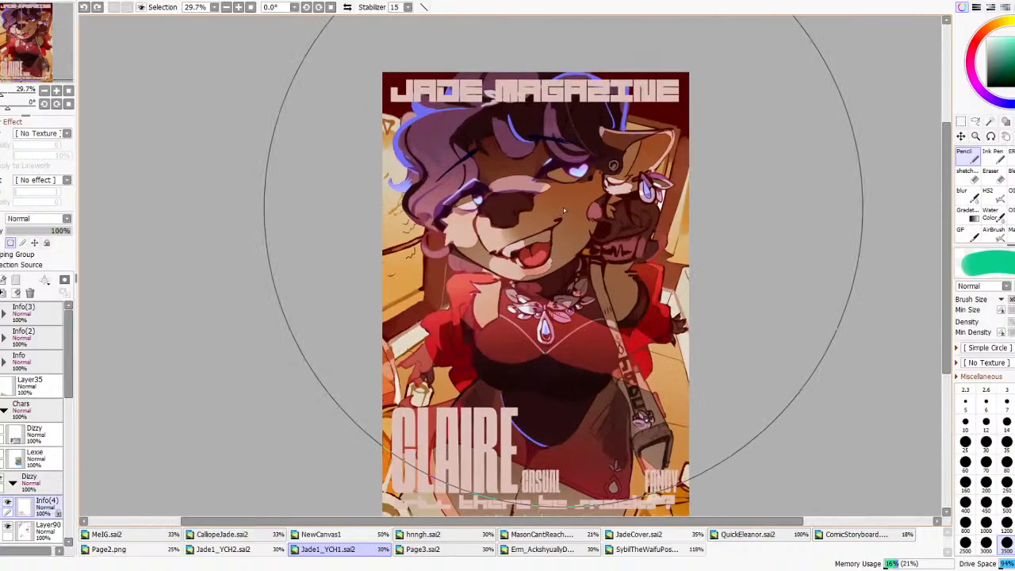
- Hide the Info(4) lettering layer in the Dizzy group and check the bare character artwork
click(12, 481)
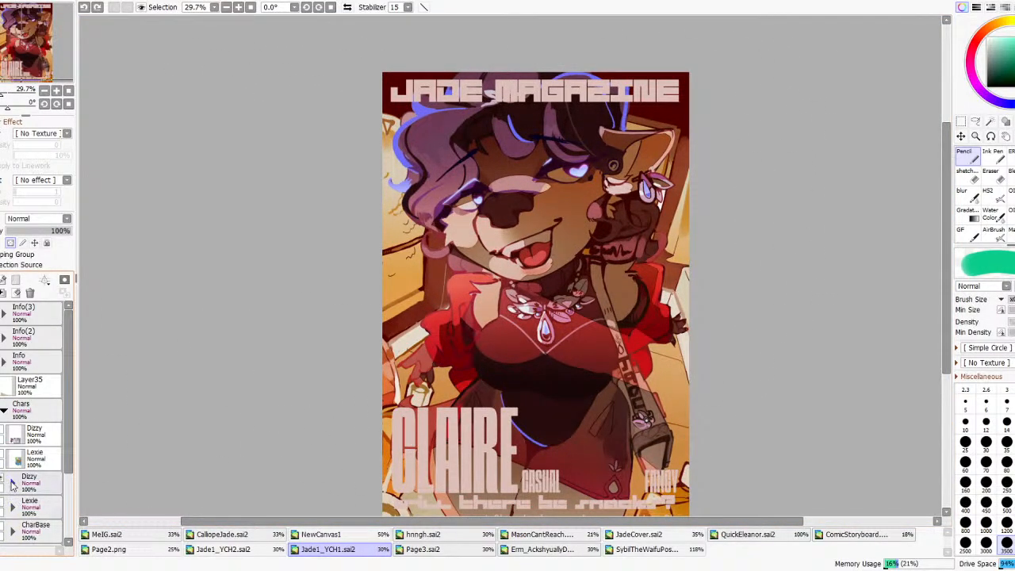
click(12, 483)
click(7, 502)
scroll(131, 407, down, 3)
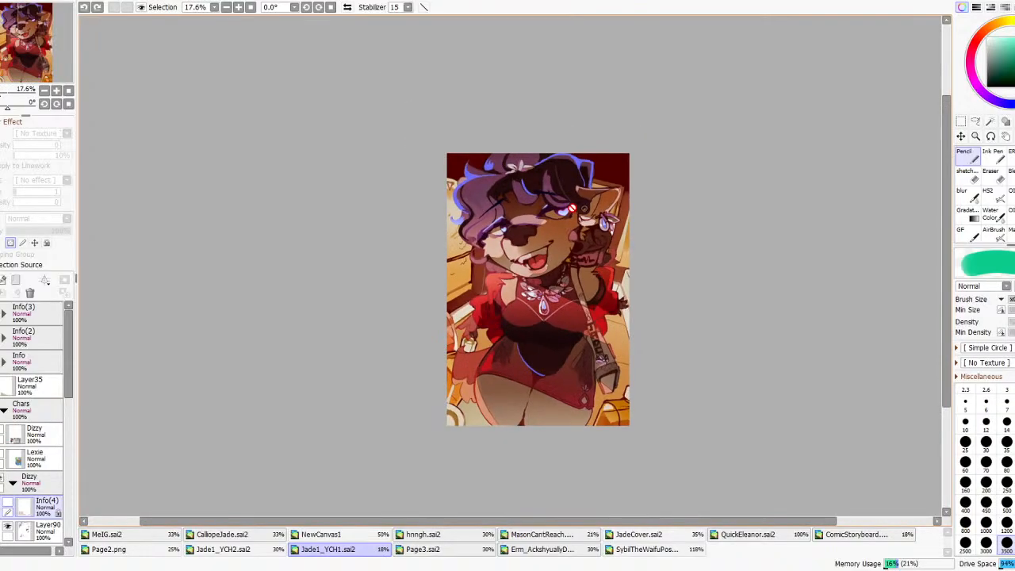
scroll(570, 208, up, 4)
scroll(570, 207, down, 2)
scroll(545, 339, up, 1)
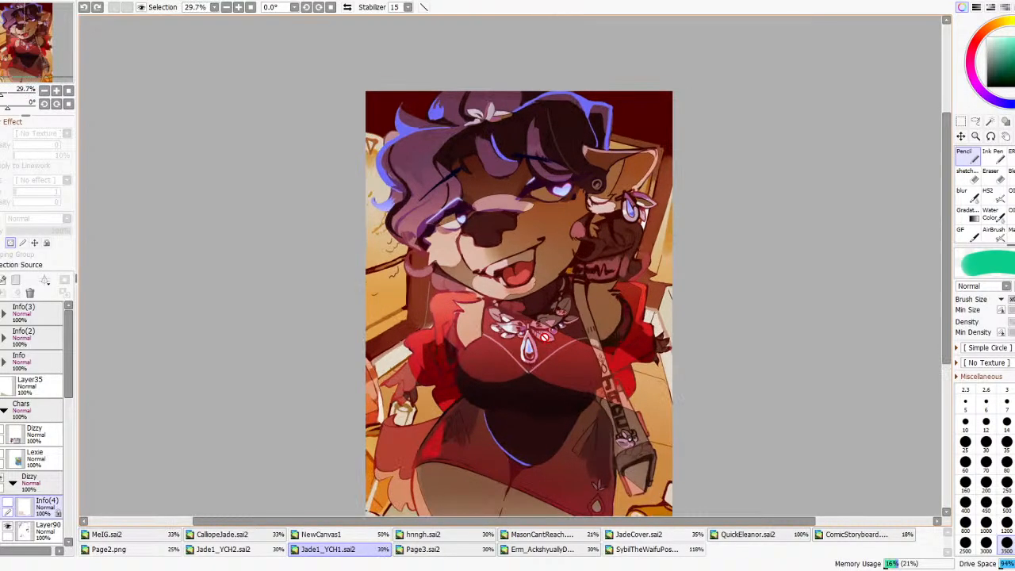
scroll(457, 248, down, 2)
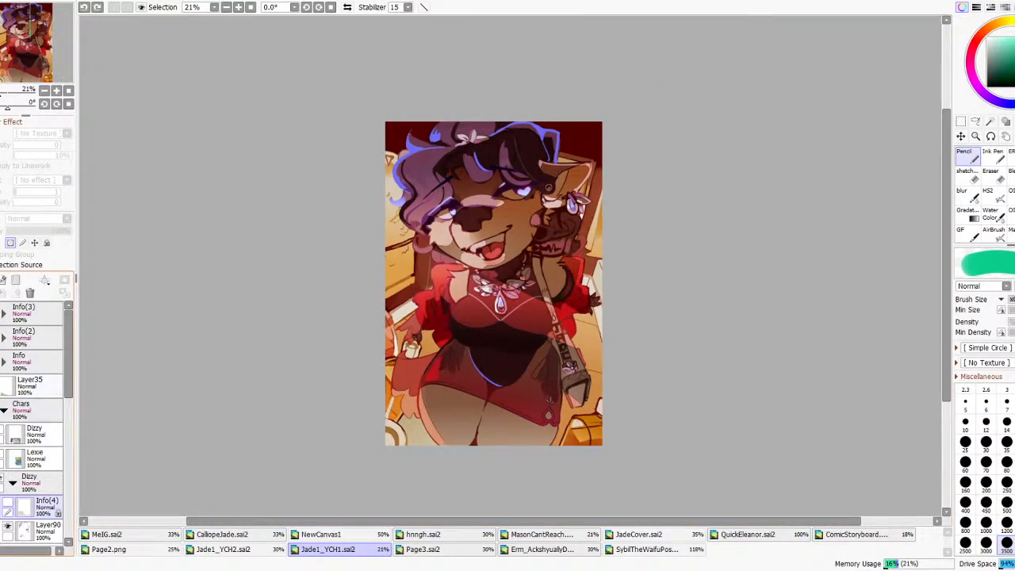
- Show the Layer35 above the Chars group and move its pale sheet down and left toward the artwork's lower-left corner
click(4, 388)
click(24, 386)
click(959, 136)
scroll(426, 434, up, 2)
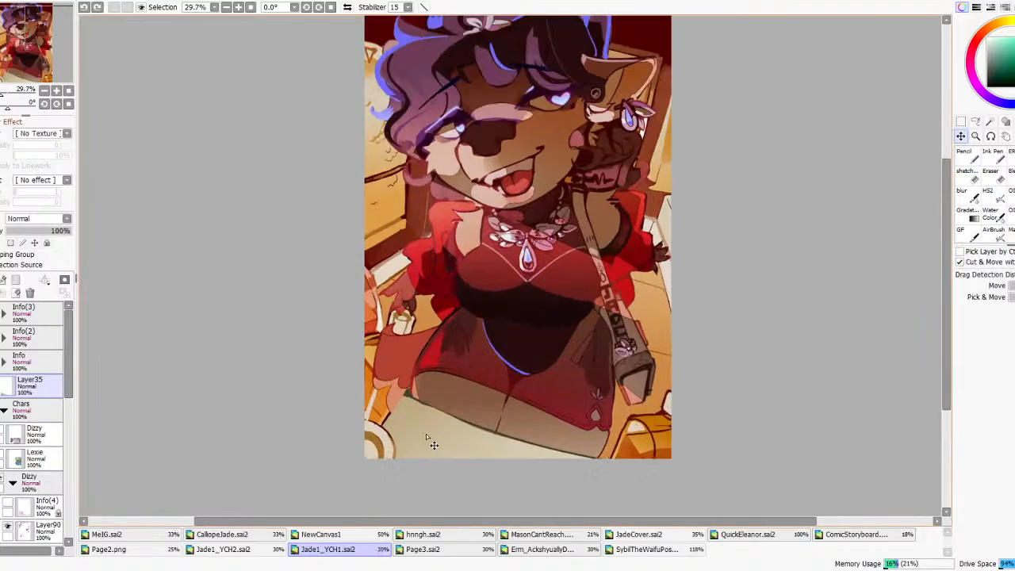
mouse_move(452, 450)
mouse_down()
mouse_move(428, 495)
mouse_move(450, 429)
mouse_move(442, 442)
mouse_up()
scroll(531, 285, down, 3)
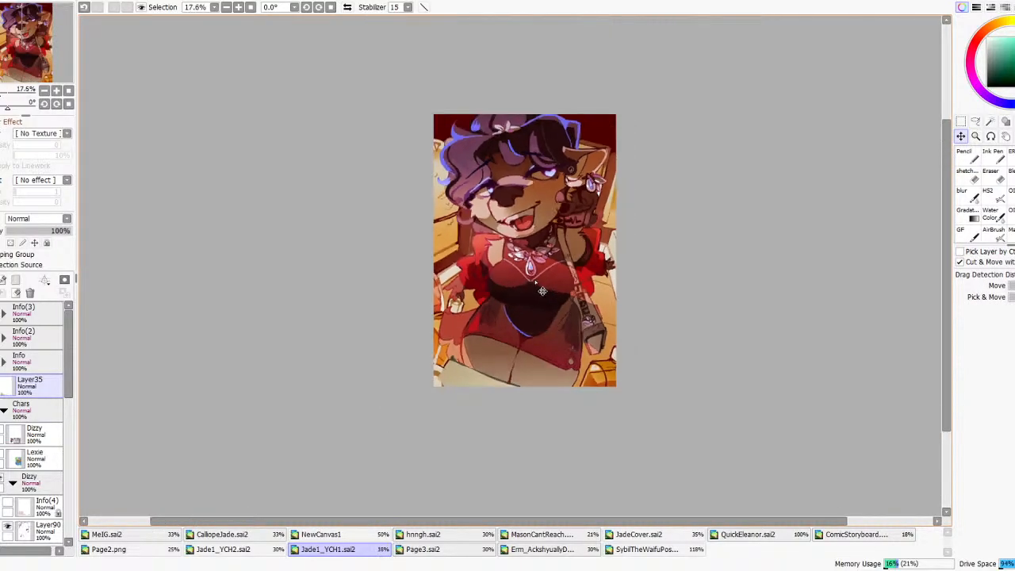
- Lower the opacity of the Layer35 sheet to 48%
click(975, 121)
scroll(531, 265, up, 2)
click(35, 231)
drag(35, 232, 38, 232)
scroll(383, 439, up, 4)
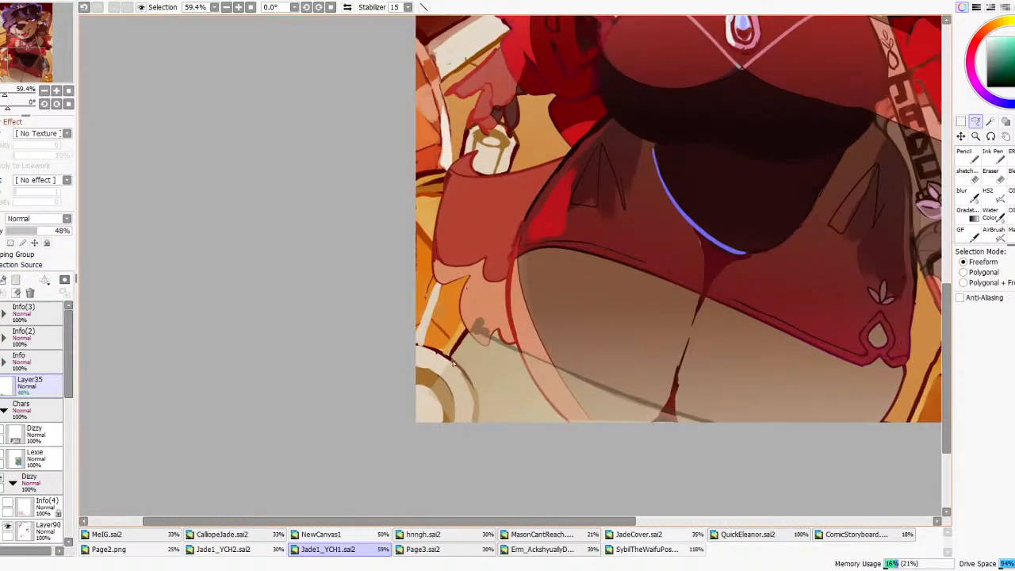
- Lasso the part of the Layer35 sheet over the round plate in the artwork's lower-left corner, delete it and deselect
drag(471, 438, 373, 397)
key(Delete)
key(ctrl+d)
scroll(555, 386, down, 2)
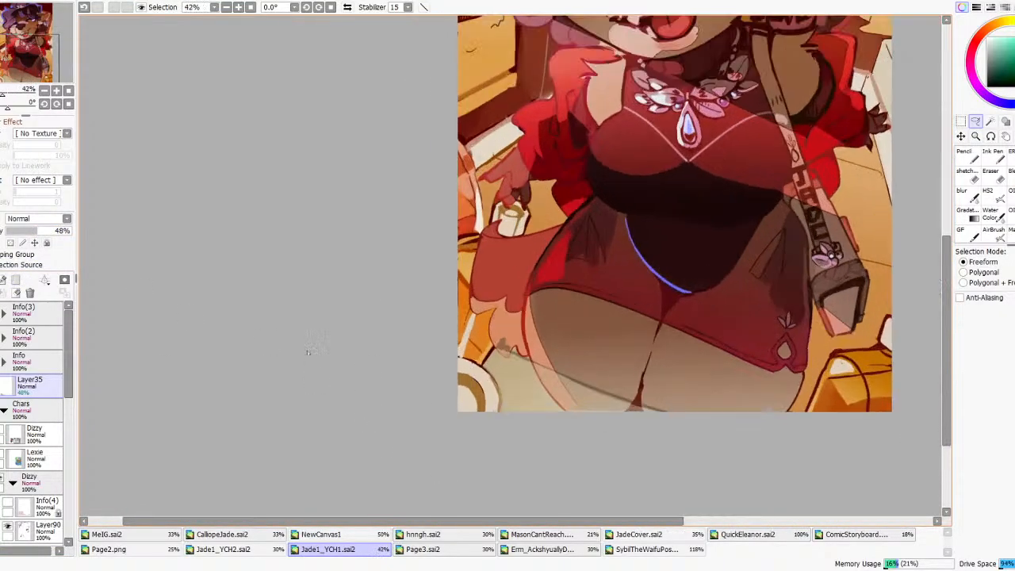
- Restore the Layer35 sheet's opacity to 100%
drag(41, 232, 72, 232)
scroll(631, 308, down, 4)
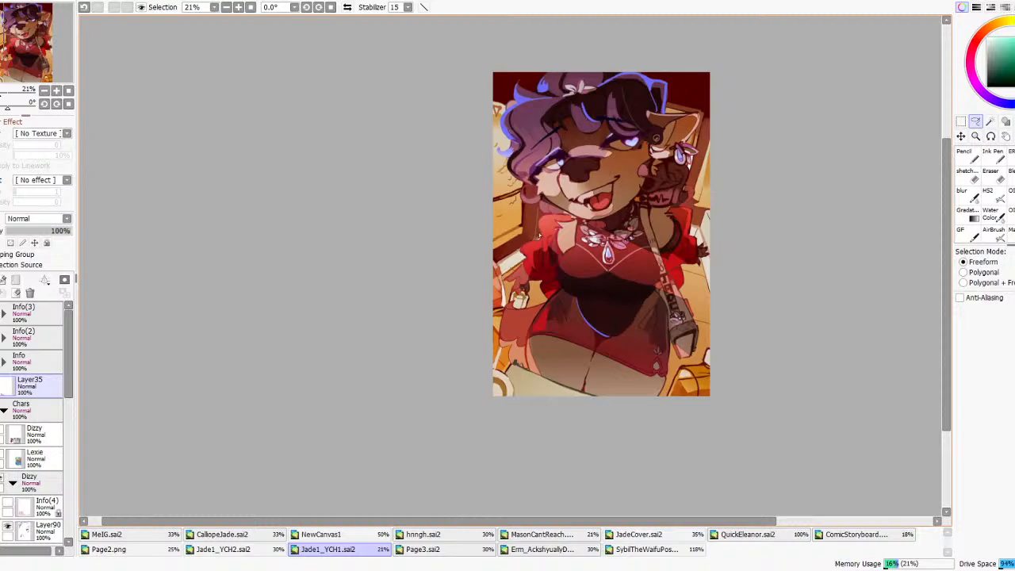
scroll(607, 314, up, 2)
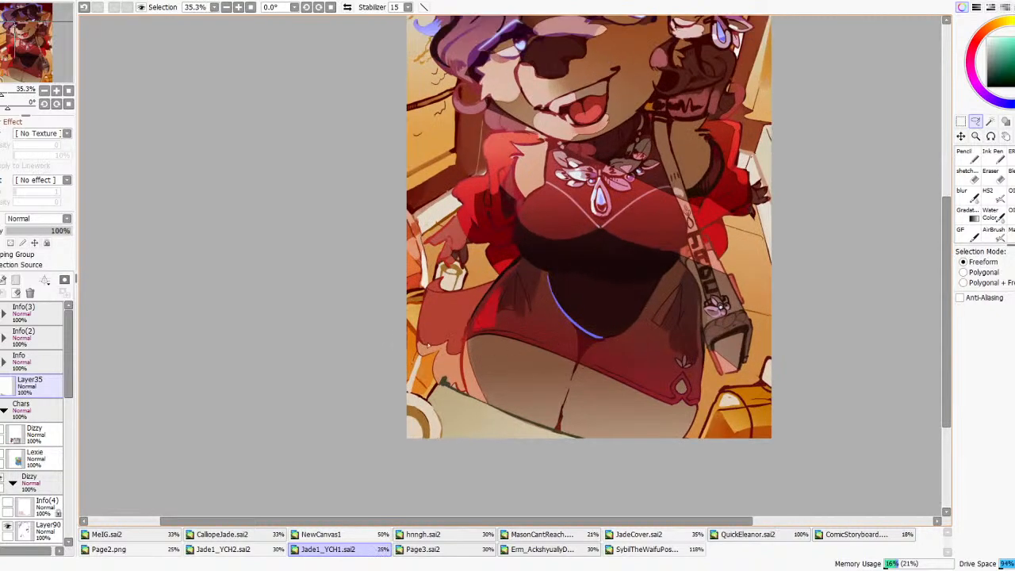
- Show the Info(4) lettering layer and move it out of the Dizzy group to directly above the Layer35 sheet
scroll(32, 396, down, 5)
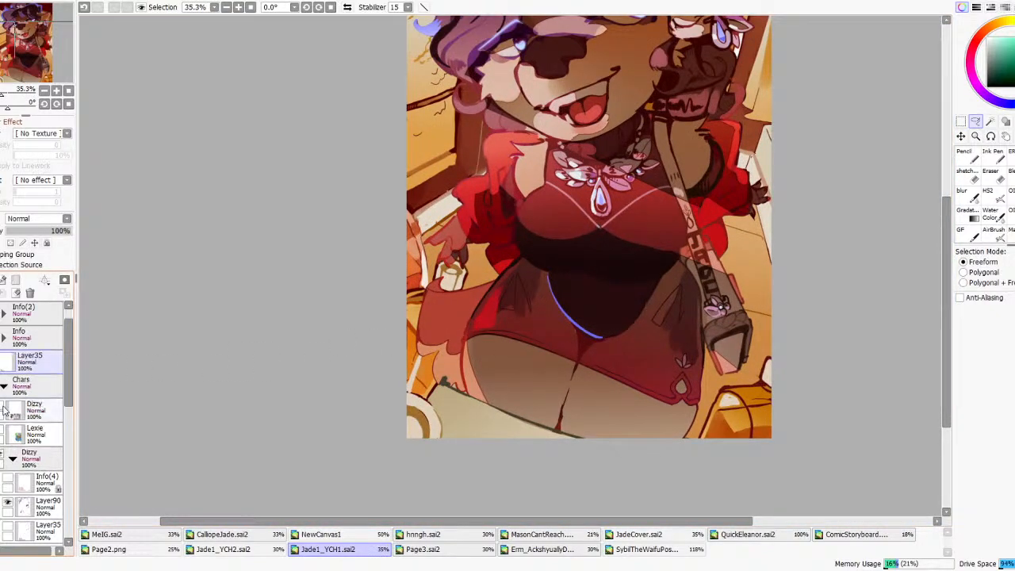
click(7, 358)
scroll(602, 328, down, 6)
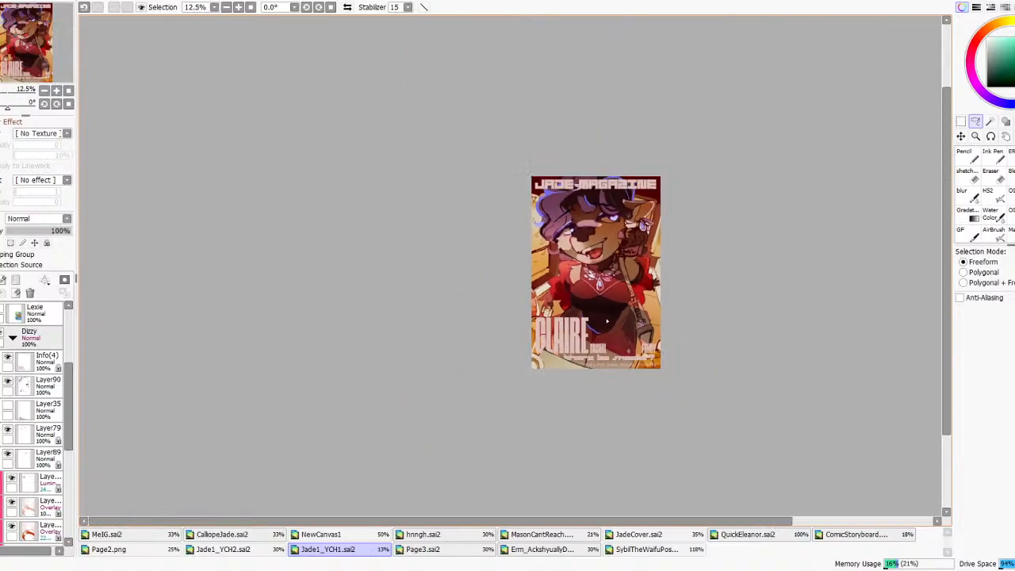
scroll(608, 315, up, 4)
scroll(55, 416, up, 3)
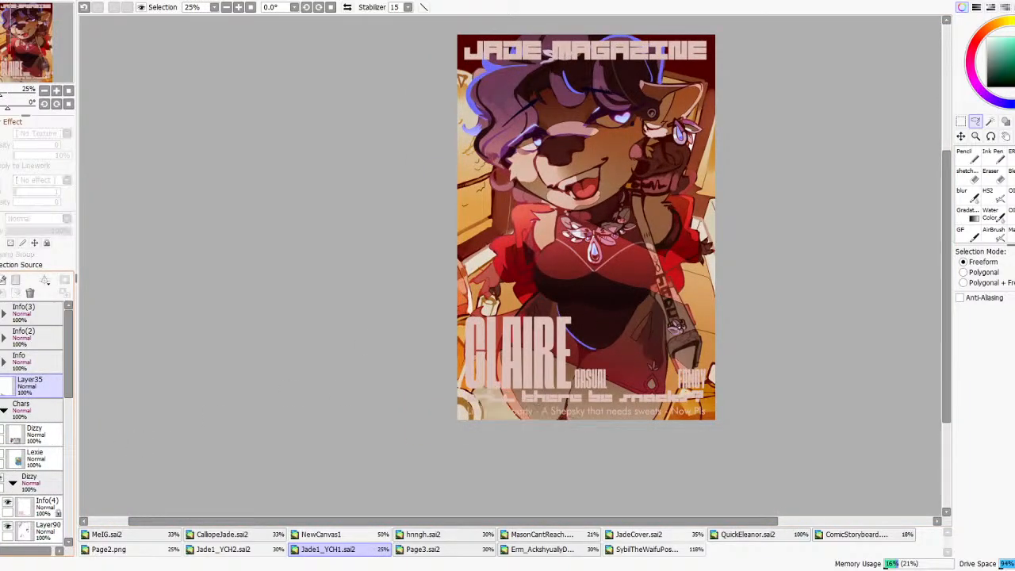
scroll(35, 444, down, 1)
drag(39, 460, 36, 328)
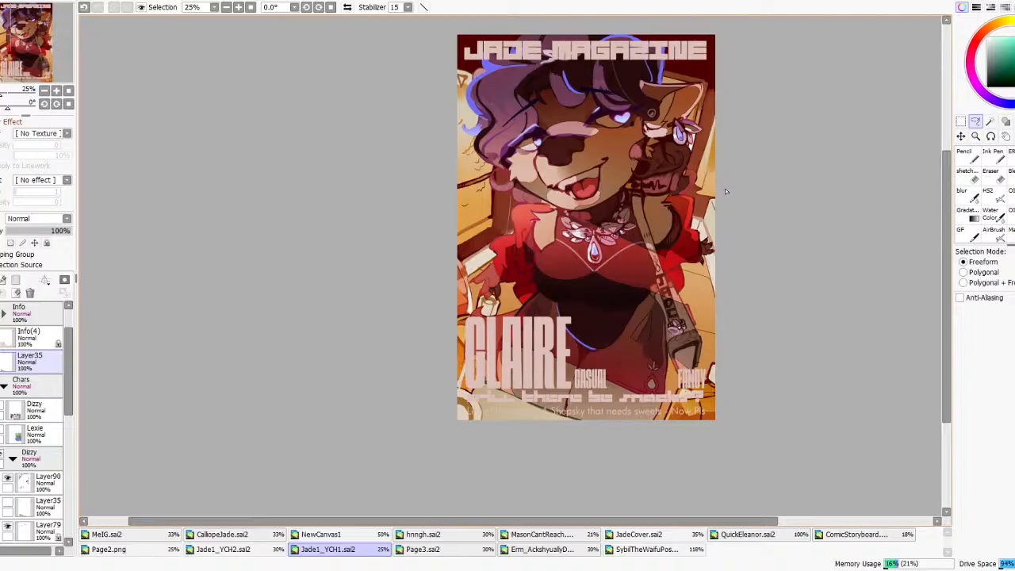
- Cover the whole Layer35 canvas with solid green using the Pencil at size 3500
click(974, 161)
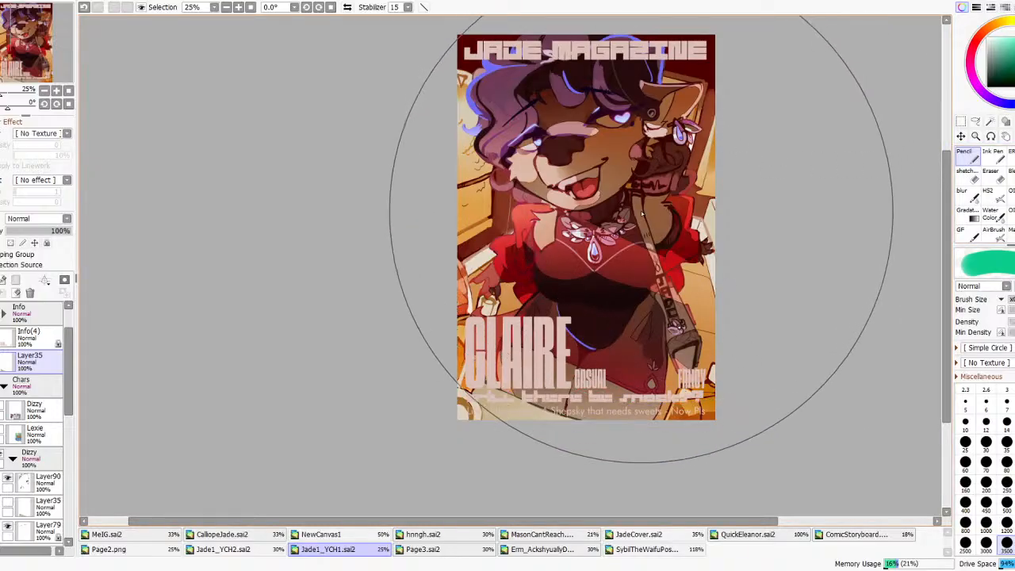
scroll(620, 238, down, 4)
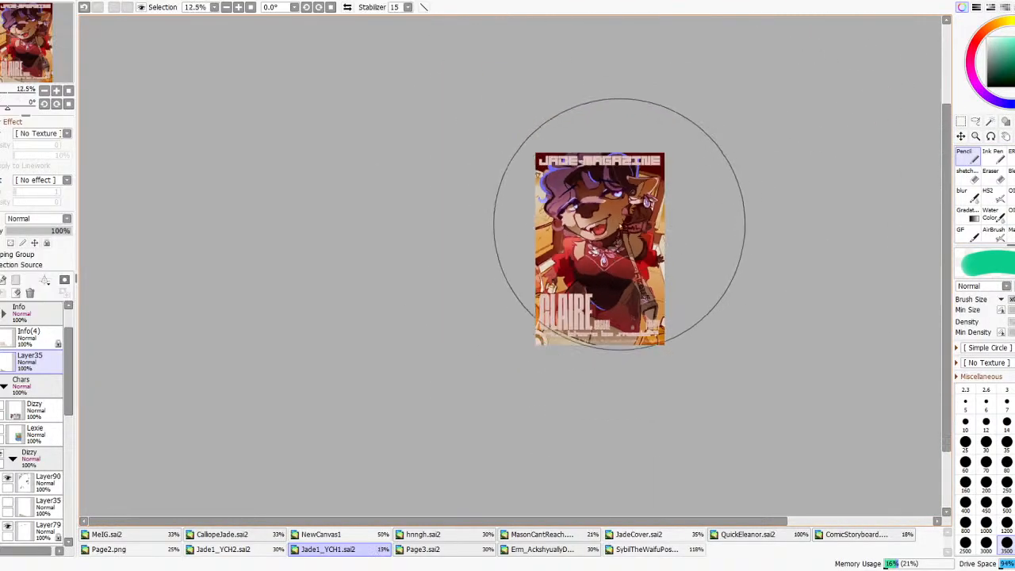
scroll(634, 245, up, 3)
mouse_move(689, 316)
mouse_down()
mouse_move(660, 180)
mouse_move(488, 258)
mouse_up()
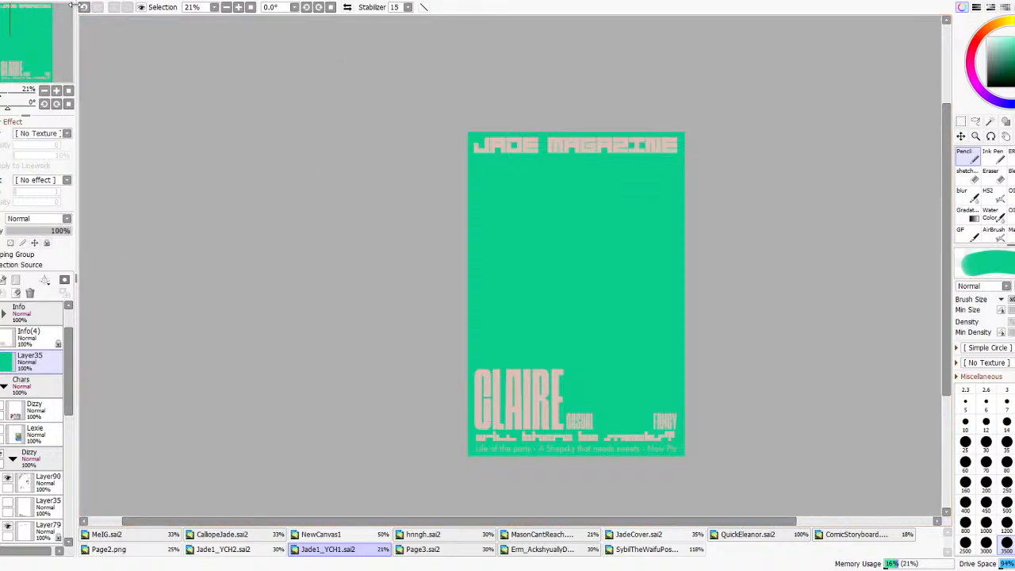
- Examine the title, name and tagline lettering against the plain green backing, and undo the green fill
scroll(575, 434, up, 8)
scroll(426, 344, down, 3)
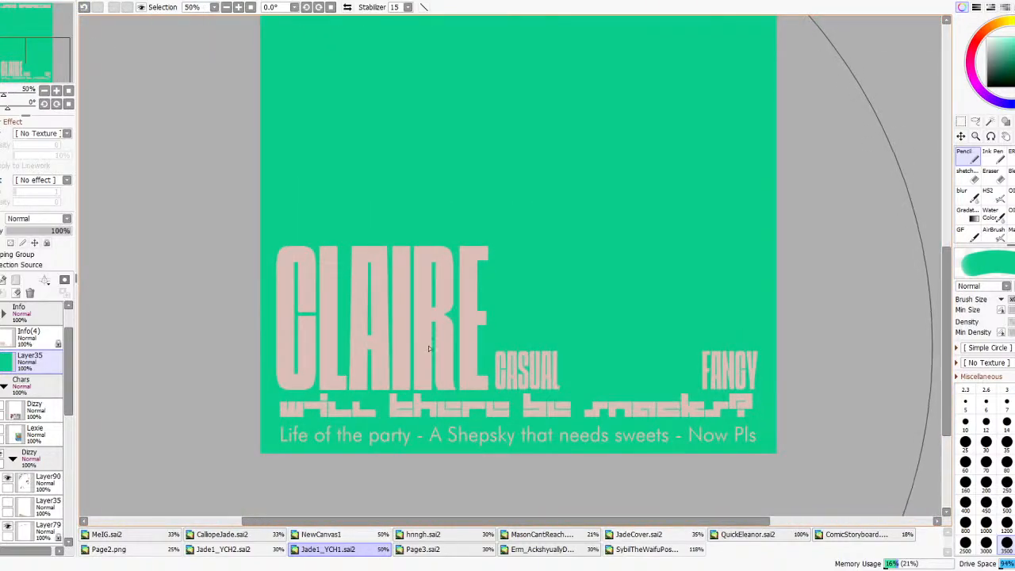
scroll(474, 358, down, 2)
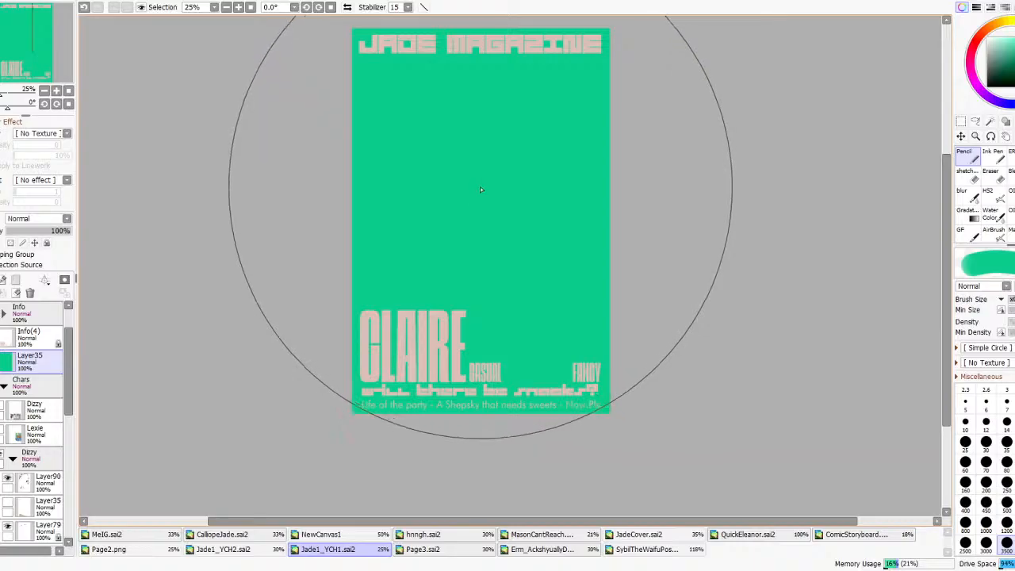
scroll(471, 349, up, 2)
scroll(468, 449, up, 1)
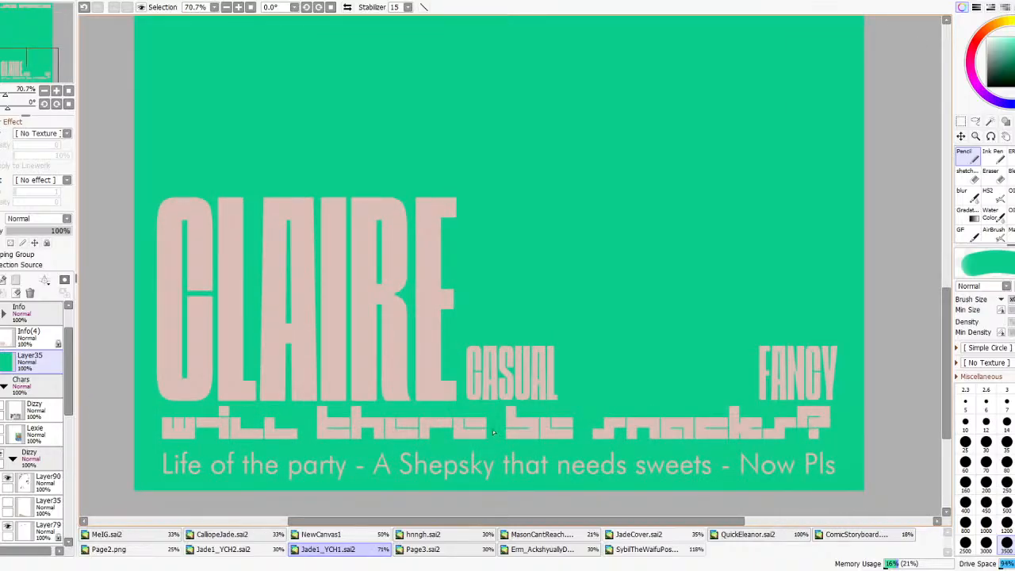
scroll(574, 348, down, 3)
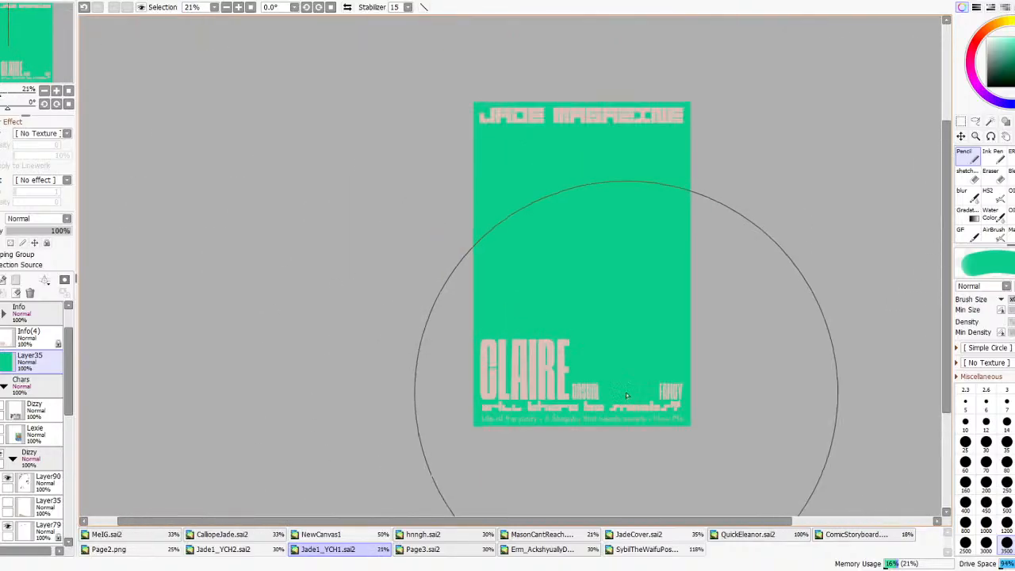
scroll(567, 482, up, 2)
scroll(555, 396, down, 2)
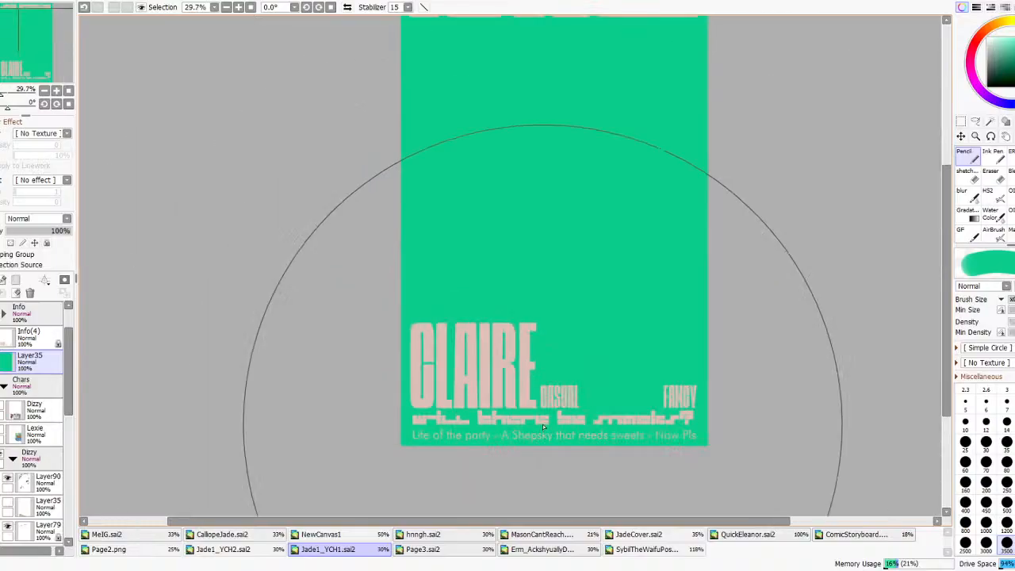
scroll(589, 241, down, 1)
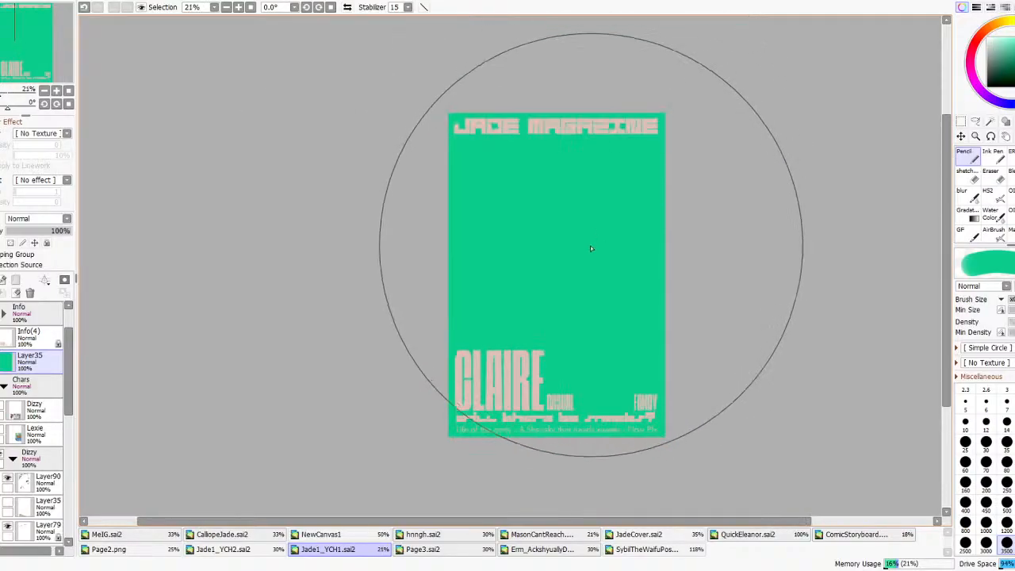
scroll(552, 432, up, 6)
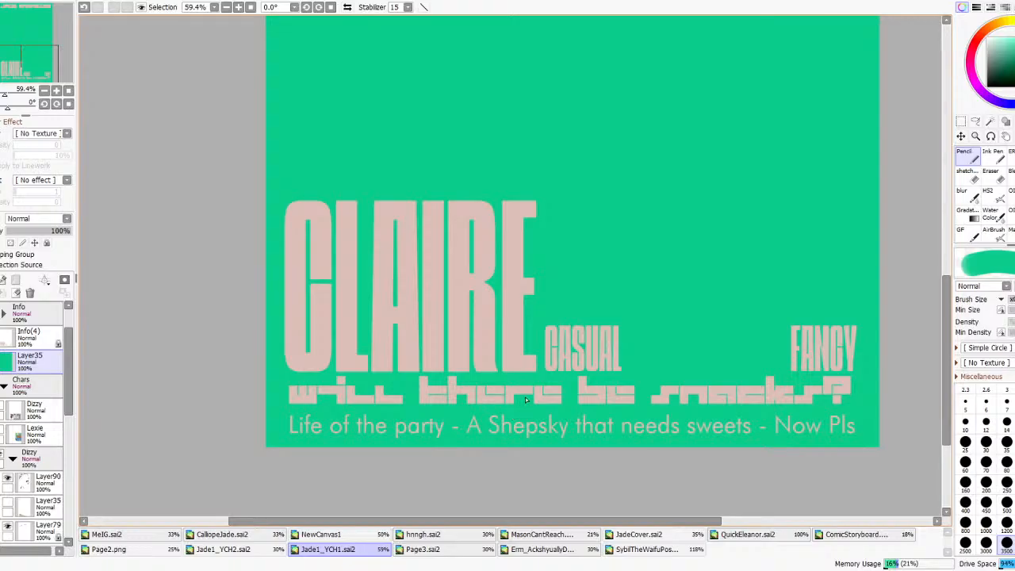
scroll(512, 418, up, 5)
scroll(655, 440, down, 8)
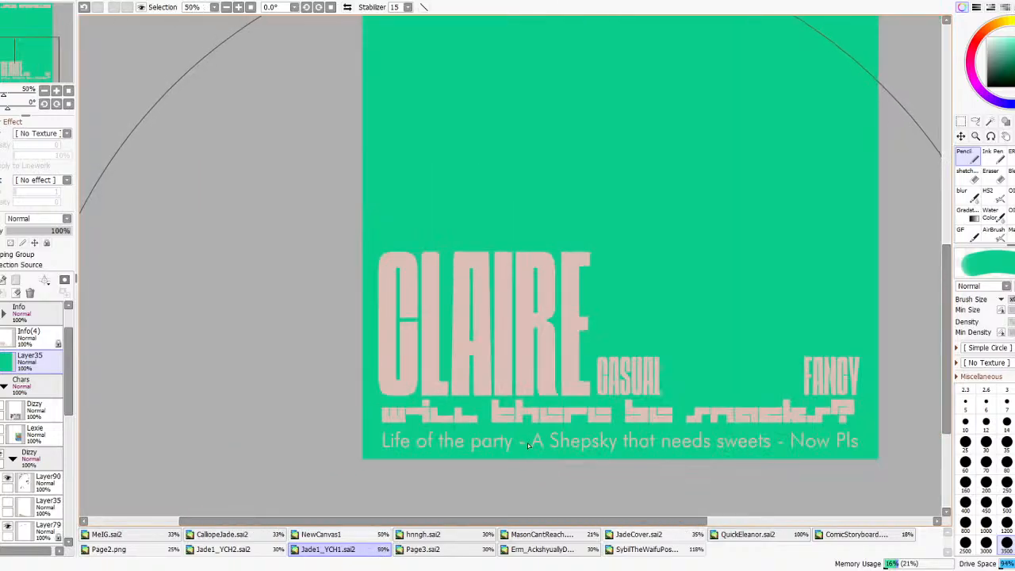
scroll(460, 388, up, 3)
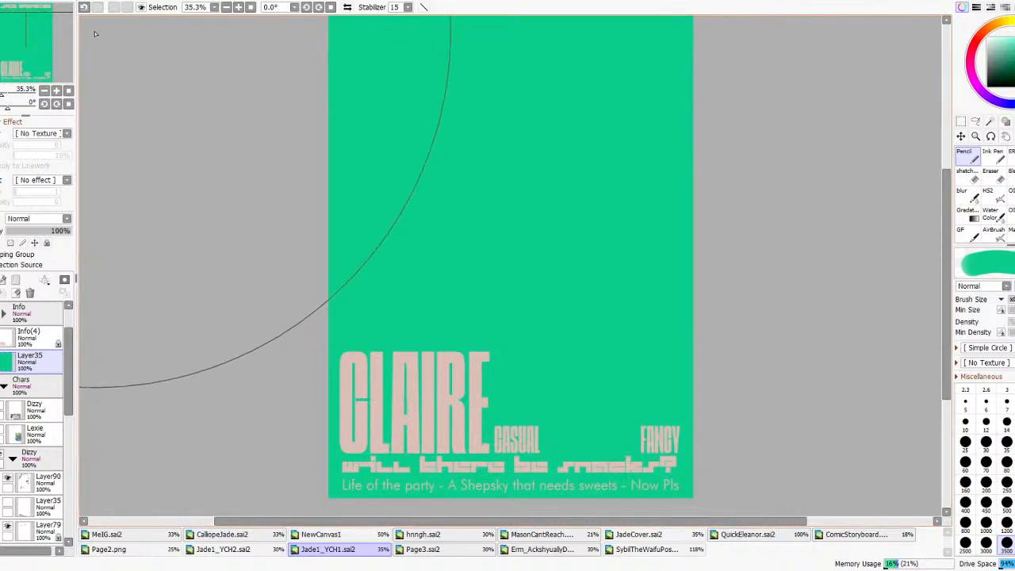
click(84, 8)
- Select the Info(4) layer and repaint all its lettering in a light blue sampled from the artwork
scroll(434, 301, down, 3)
click(22, 344)
mouse_move(508, 386)
mouse_down()
mouse_move(518, 385)
mouse_move(304, 210)
mouse_up()
right_click(510, 164)
mouse_move(509, 164)
mouse_down()
mouse_move(344, 154)
mouse_move(819, 287)
mouse_up()
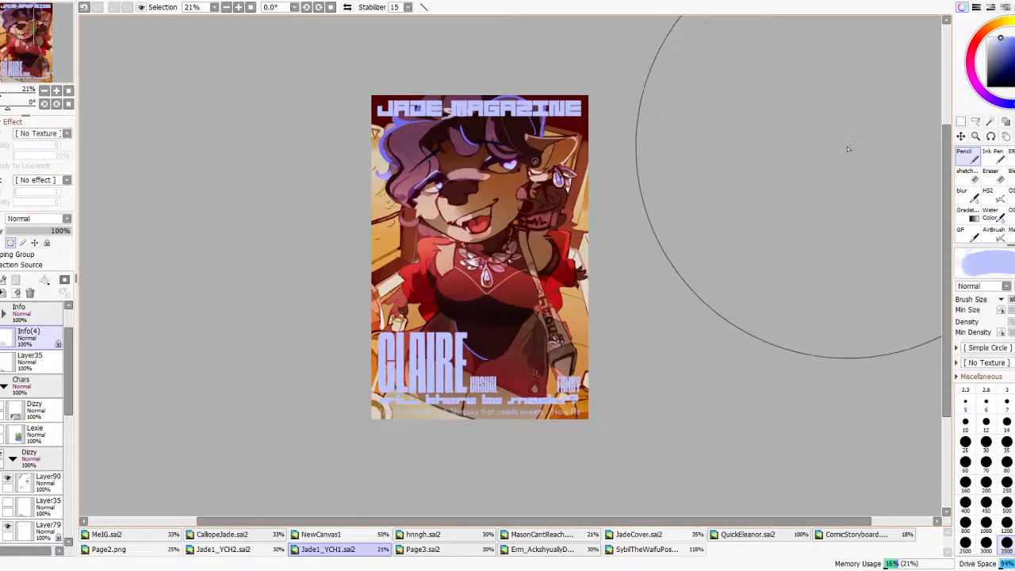
- Recolour all the Info(4) lettering bright yellow and check it over the artwork
click(1014, 42)
drag(289, 190, 582, 340)
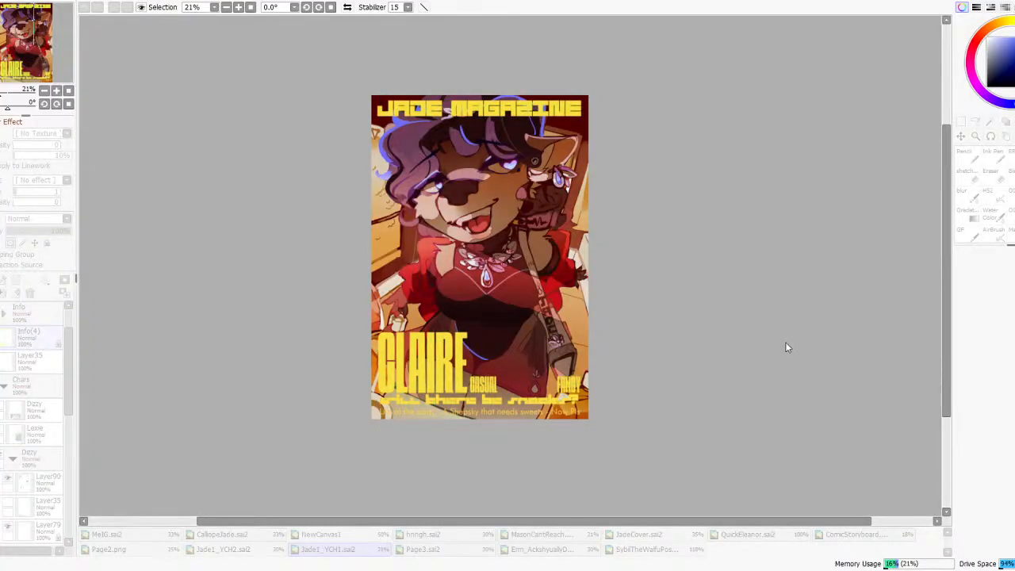
scroll(661, 251, down, 4)
scroll(591, 260, up, 3)
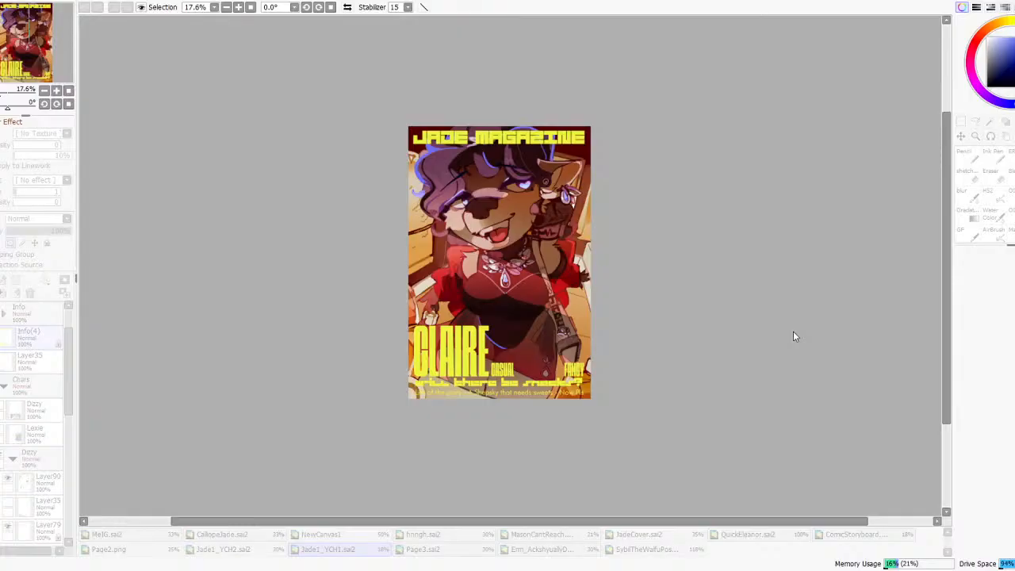
scroll(515, 220, up, 3)
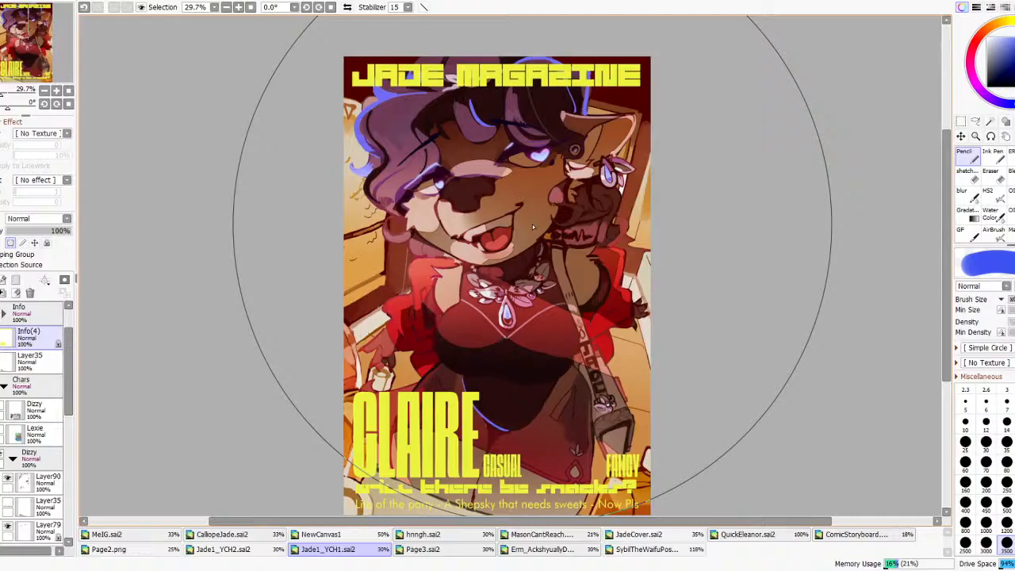
scroll(441, 262, down, 2)
scroll(475, 282, up, 2)
scroll(472, 276, down, 1)
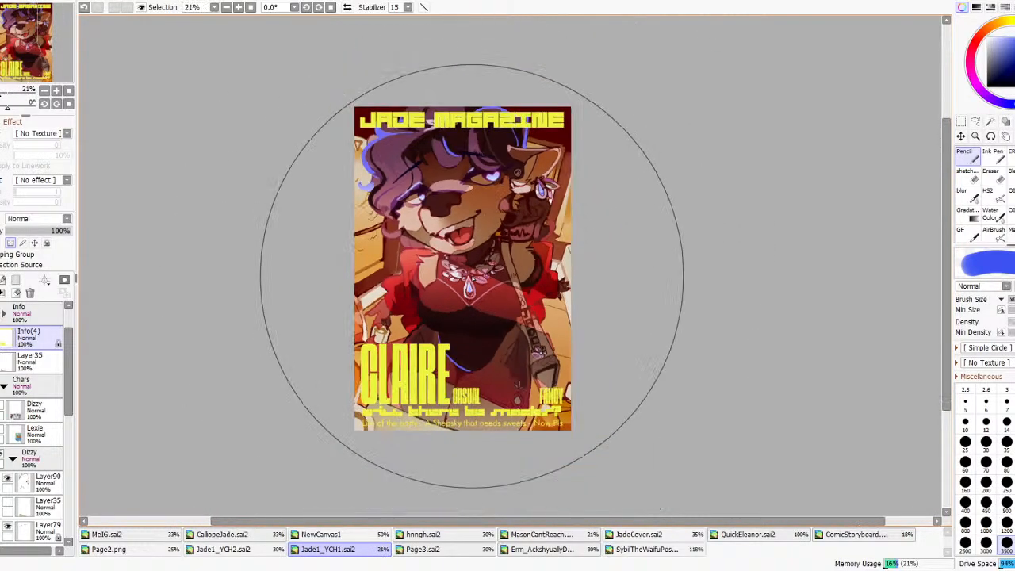
scroll(546, 341, up, 2)
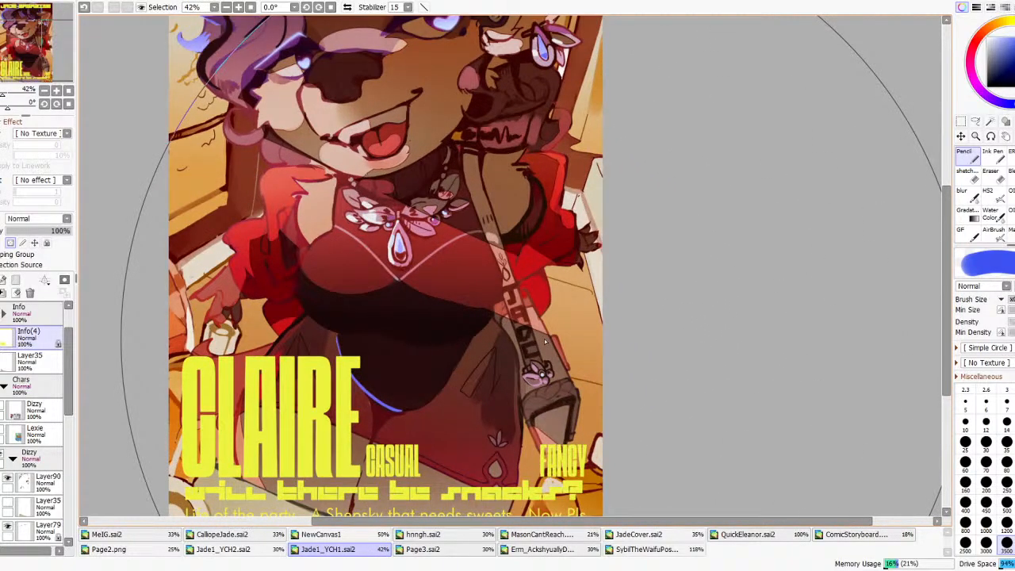
scroll(545, 341, down, 2)
- Choose the HS2 brush, compare the artwork with and without the Layer90 rim light, and select Layer90
click(996, 200)
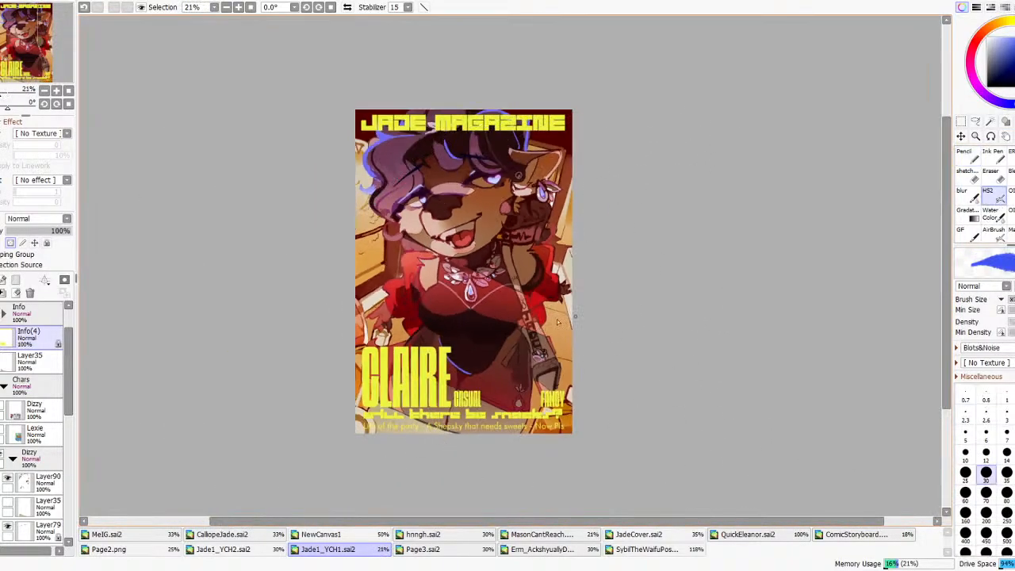
scroll(30, 405, down, 1)
click(10, 404)
click(11, 404)
click(10, 405)
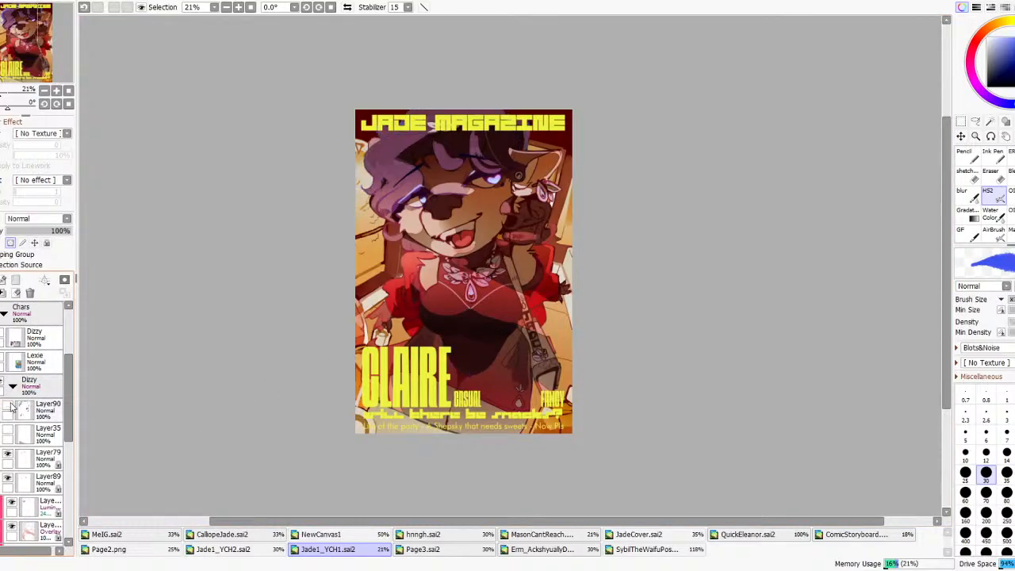
click(10, 404)
click(40, 409)
- Try an HS2 brush stroke along the bag's edge on Layer90 in a reddish tone sampled from the artwork
scroll(546, 400, up, 5)
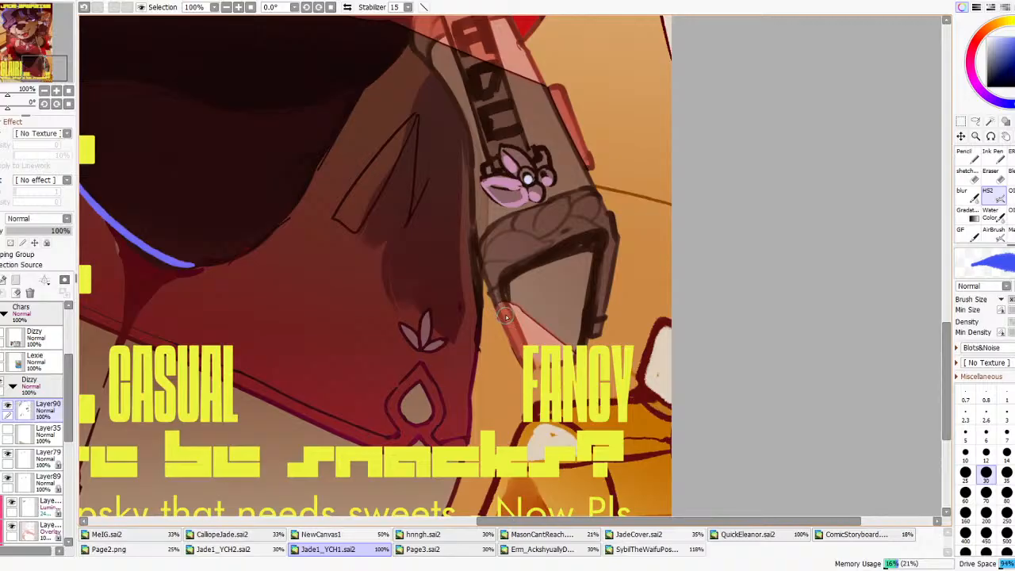
alt+click(503, 314)
key(ctrl+z)
mouse_move(504, 307)
mouse_down()
mouse_move(508, 267)
mouse_move(525, 269)
mouse_move(507, 269)
mouse_move(579, 237)
mouse_up()
key(ctrl+z)
- Toggle the BG(2) image layer below the Dizzy group to compare the two backgrounds behind the character
scroll(607, 215, down, 8)
scroll(607, 215, down, 1)
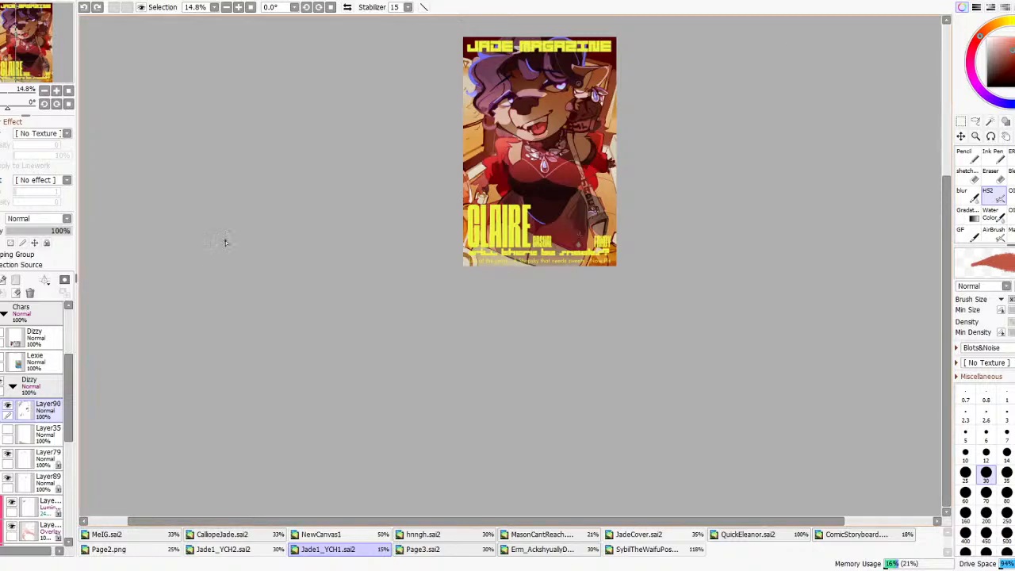
scroll(79, 402, down, 5)
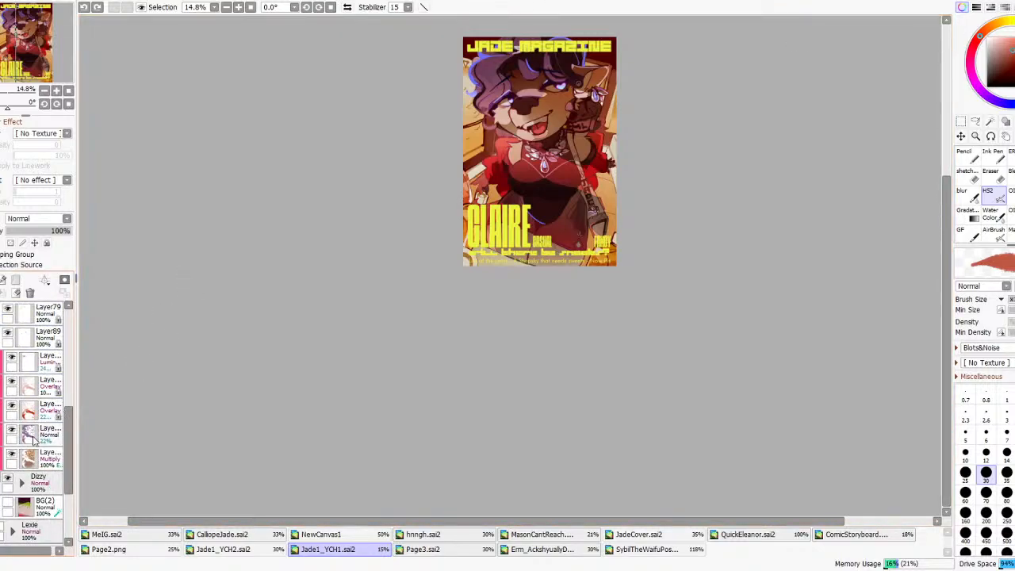
click(8, 504)
click(8, 504)
click(8, 504)
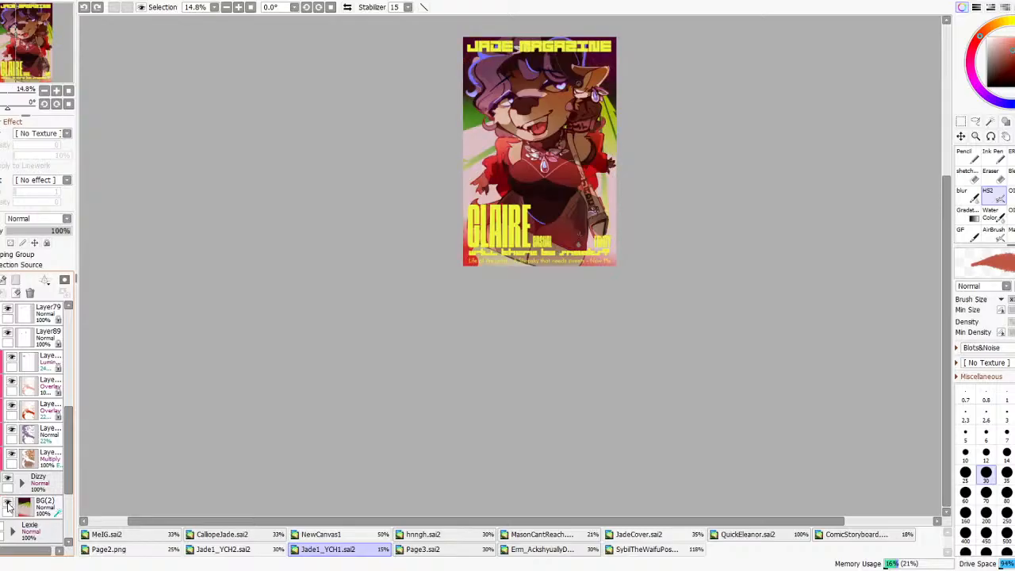
- Delete the BG(2) image layer below the Dizzy group
click(26, 507)
scroll(32, 476, down, 3)
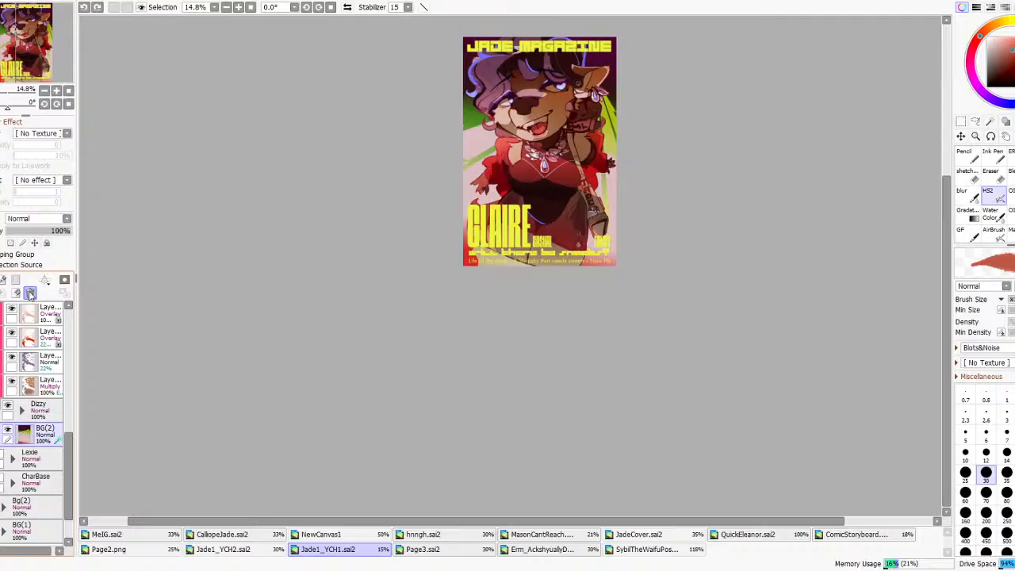
click(30, 294)
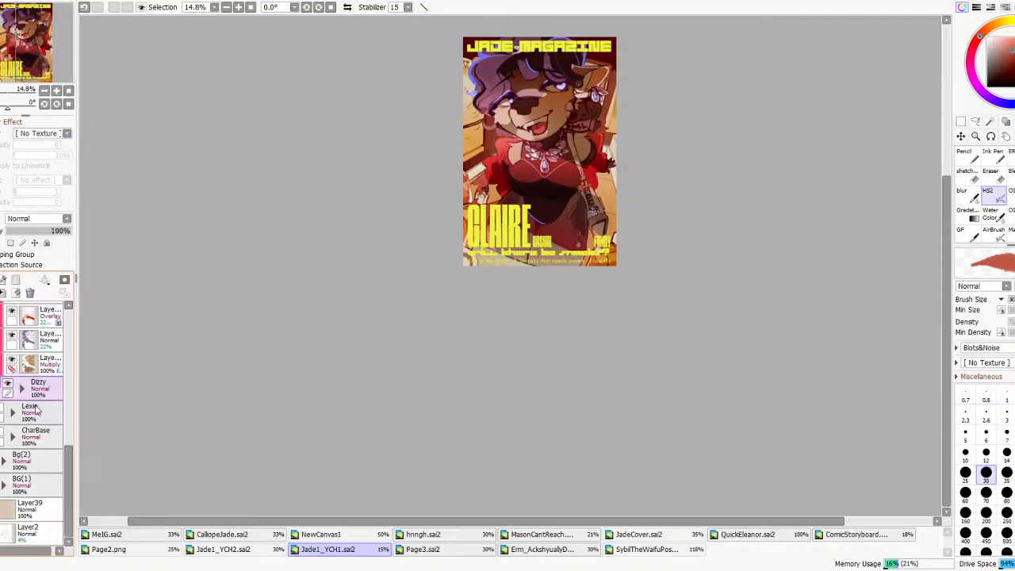
- Copy the BG(1) group as a single merged layer and place it above the Bg(2) group
scroll(11, 409, up, 2)
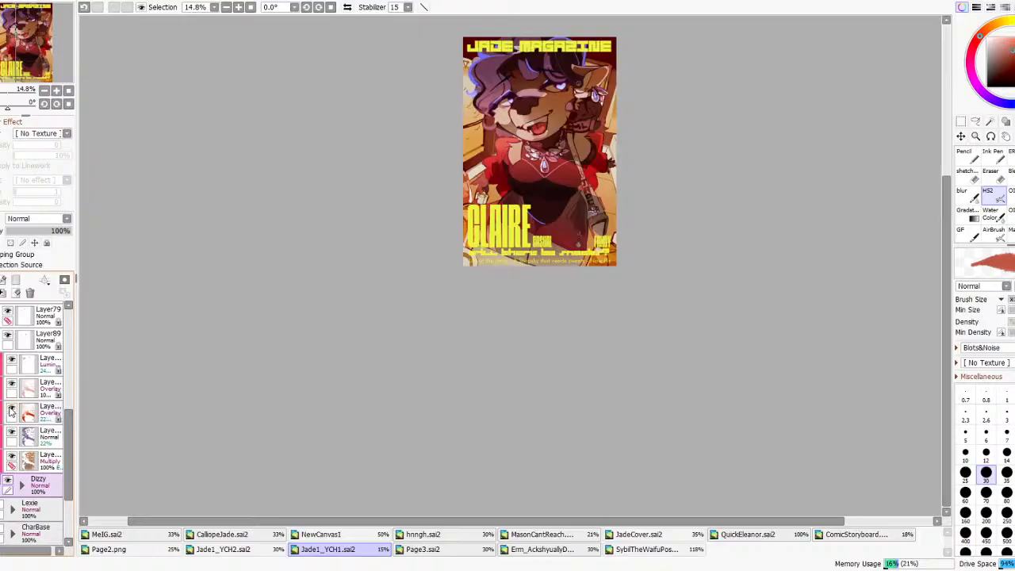
scroll(11, 409, down, 3)
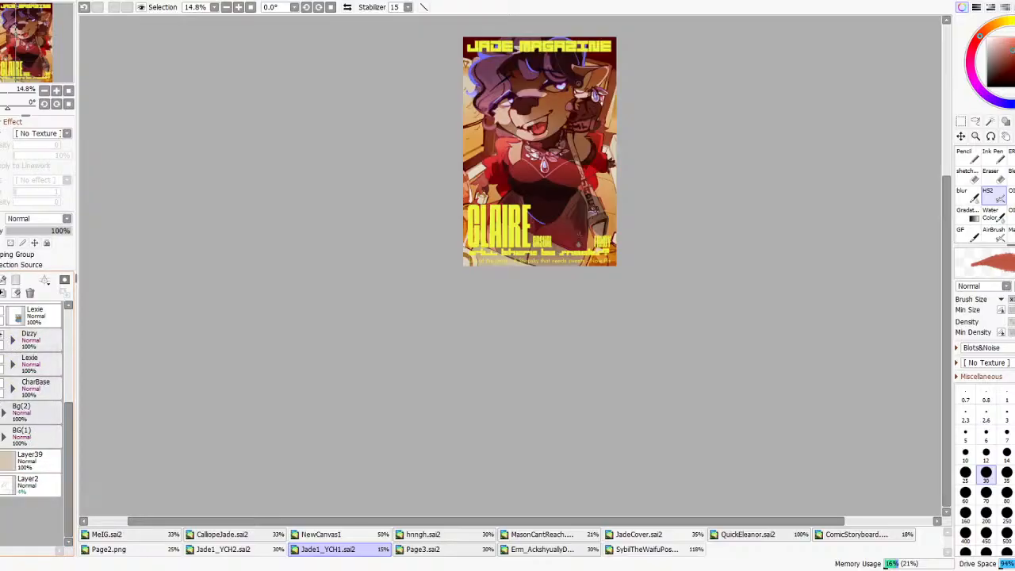
click(20, 435)
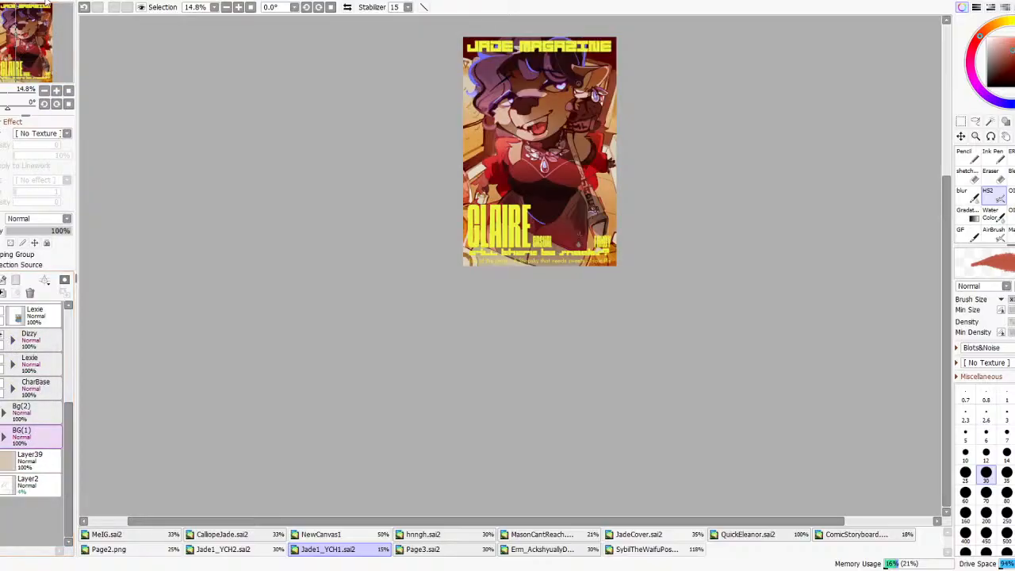
click(86, 46)
click(4, 294)
drag(51, 446, 44, 403)
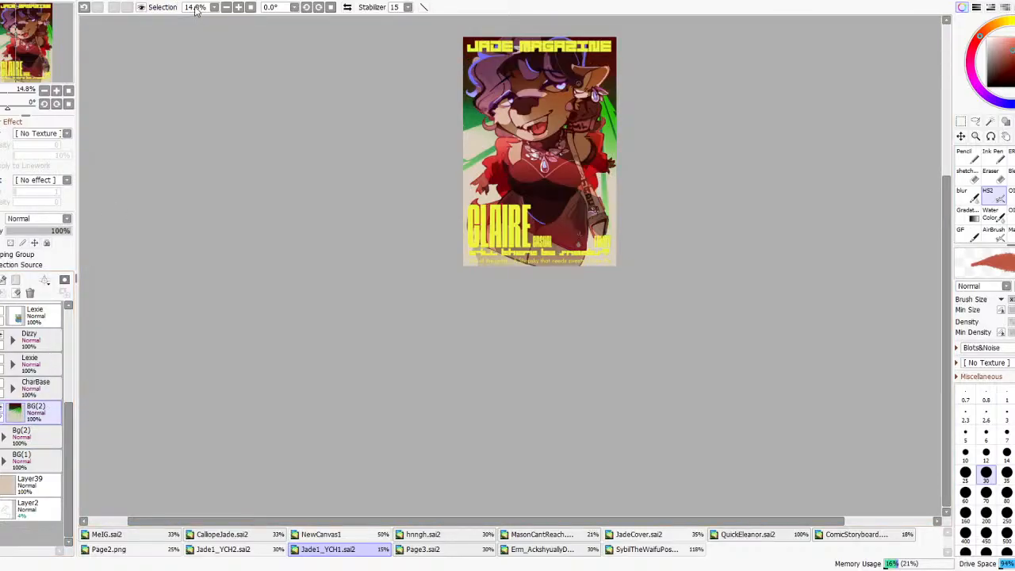
- Shift the hue of the merged background copy from green towards purple and red tones
click(326, 12)
drag(775, 338, 734, 339)
scroll(586, 249, down, 5)
scroll(607, 232, up, 8)
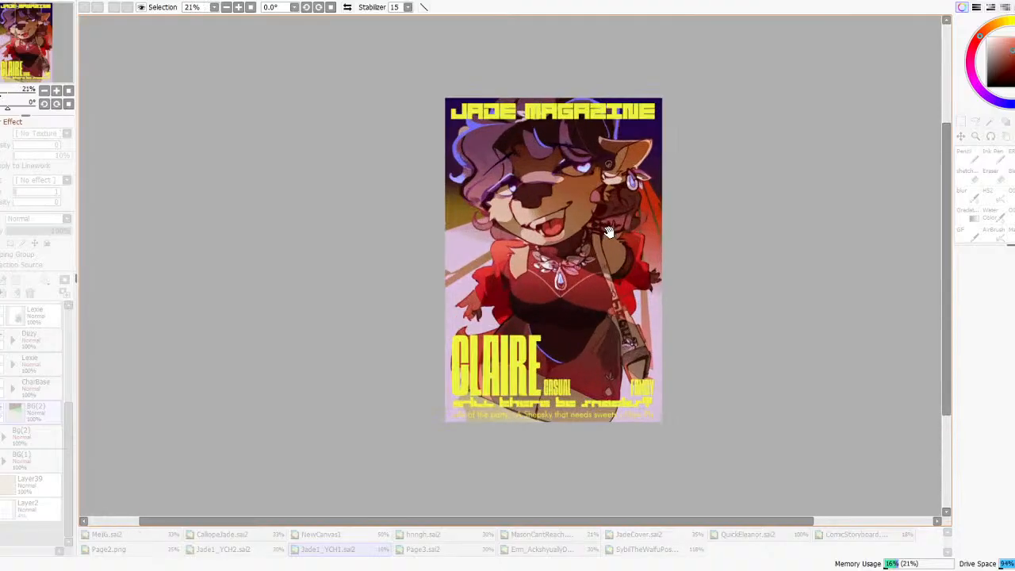
click(811, 412)
- Shift the merged background's hue again to a purple, green and golden-yellow palette
scroll(584, 295, down, 6)
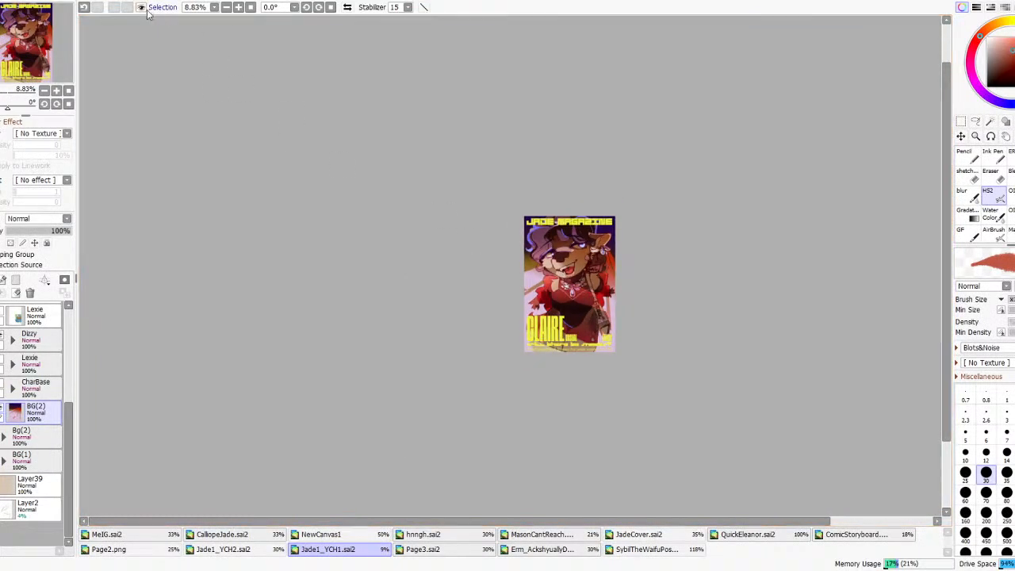
click(340, 7)
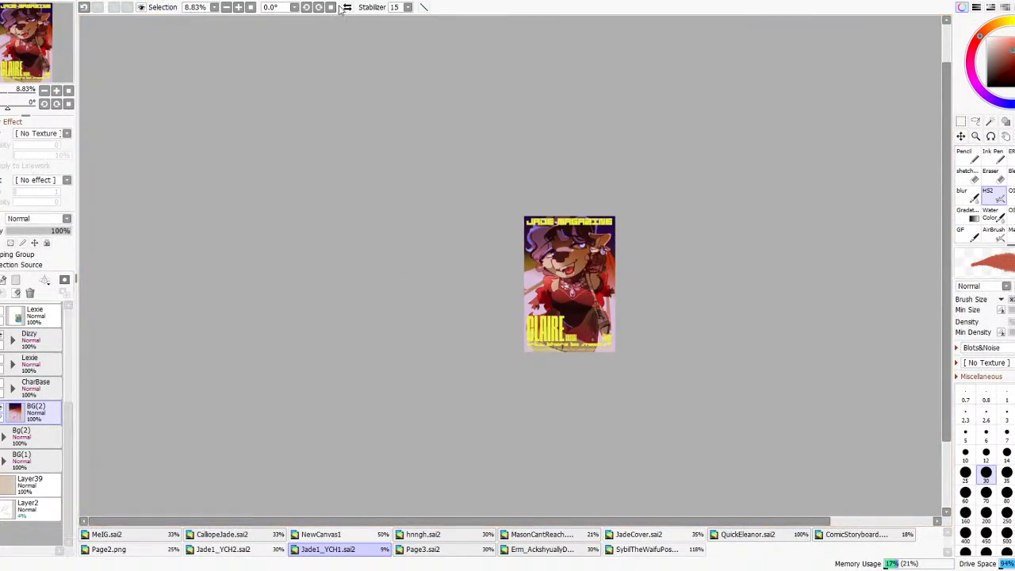
scroll(821, 337, up, 5)
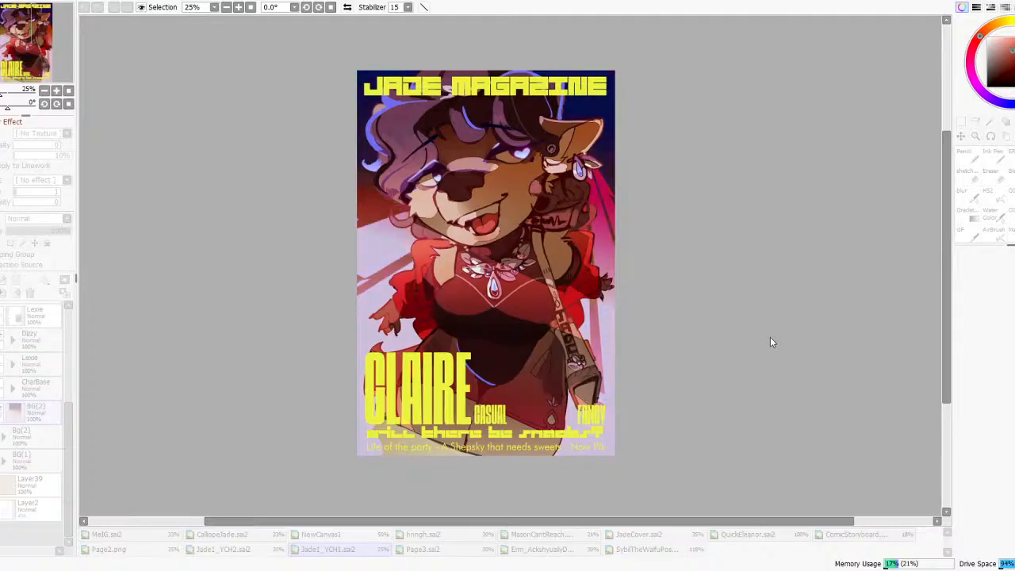
drag(769, 336, 672, 345)
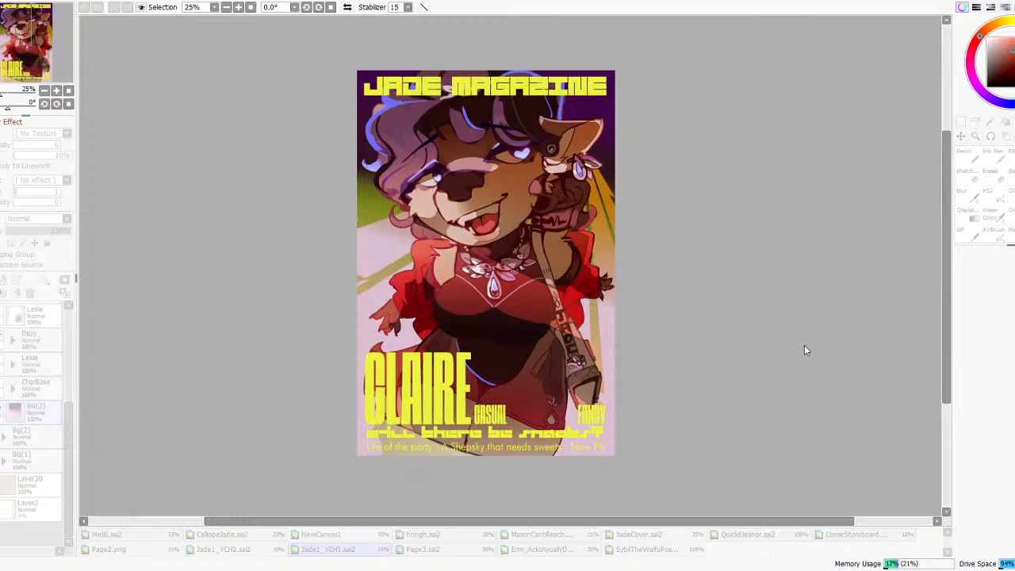
scroll(711, 354, up, 2)
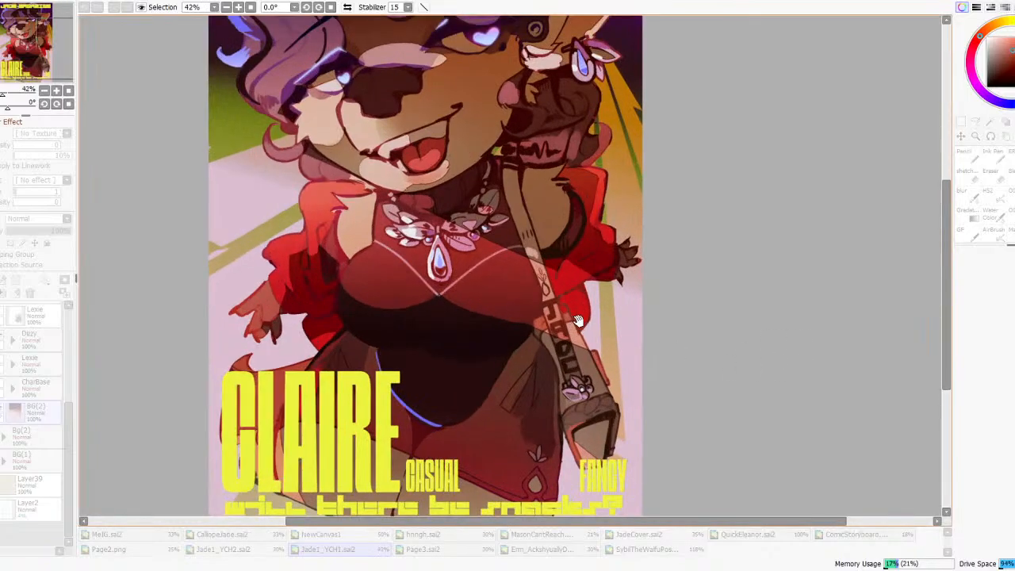
scroll(808, 350, down, 3)
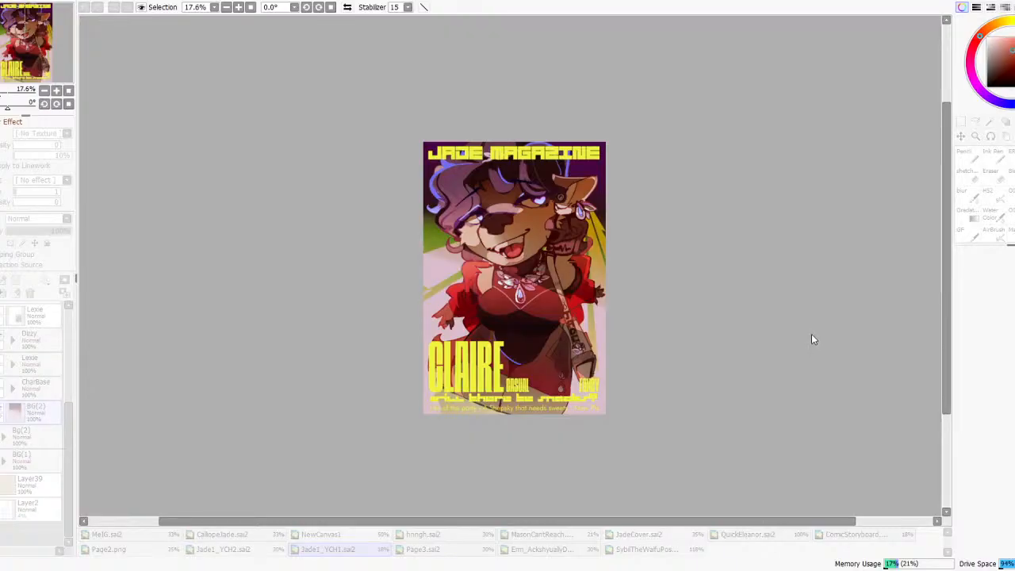
scroll(583, 281, up, 3)
scroll(583, 278, down, 2)
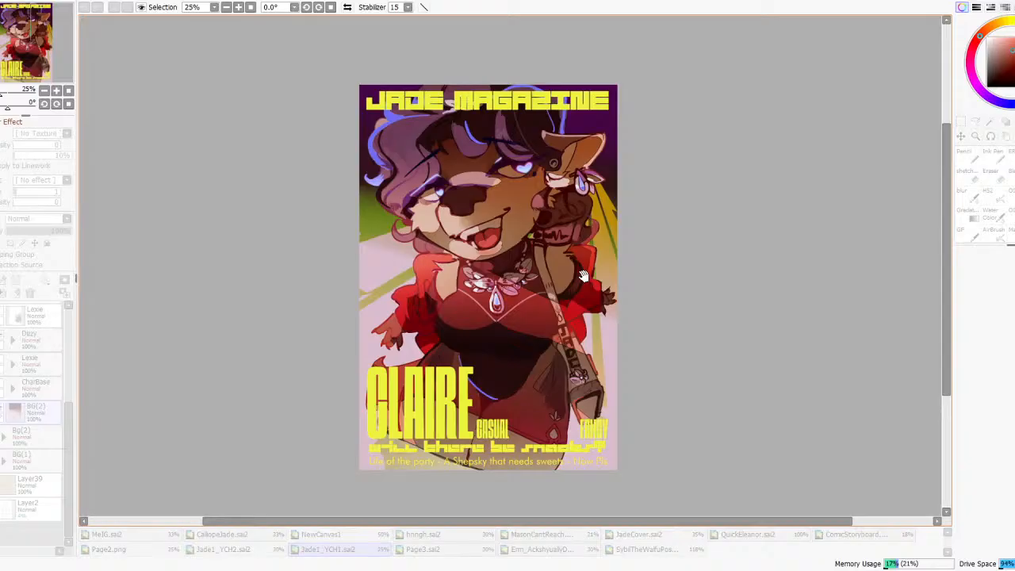
click(818, 408)
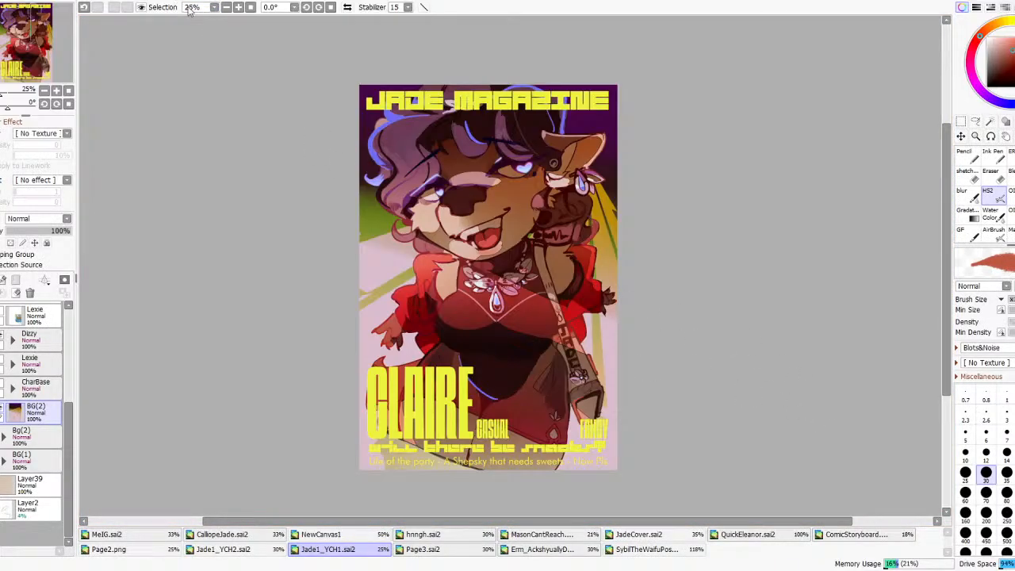
click(275, 6)
mouse_move(780, 340)
mouse_down()
mouse_move(695, 340)
mouse_move(778, 334)
mouse_up()
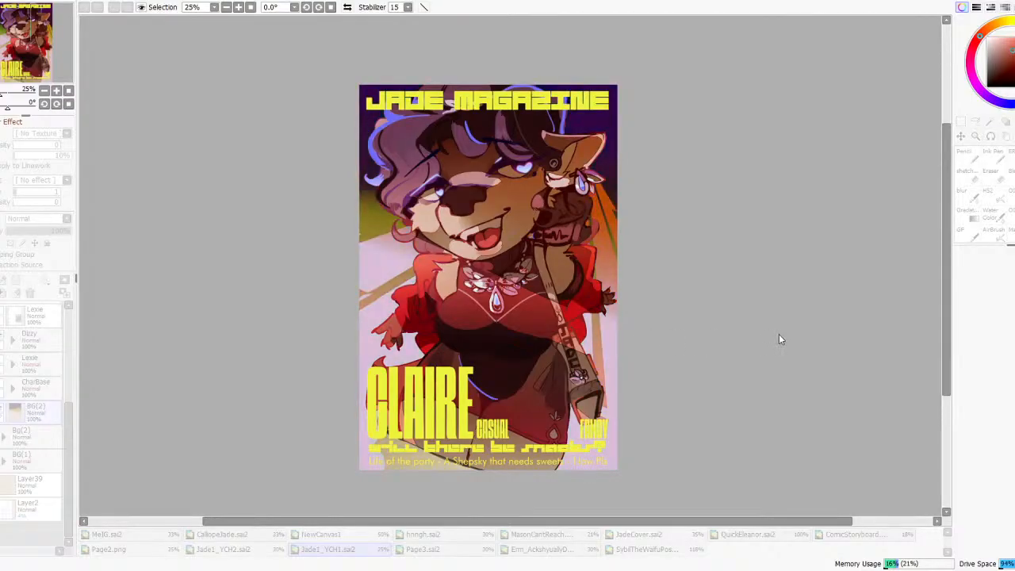
click(873, 416)
scroll(607, 282, down, 4)
scroll(606, 282, up, 1)
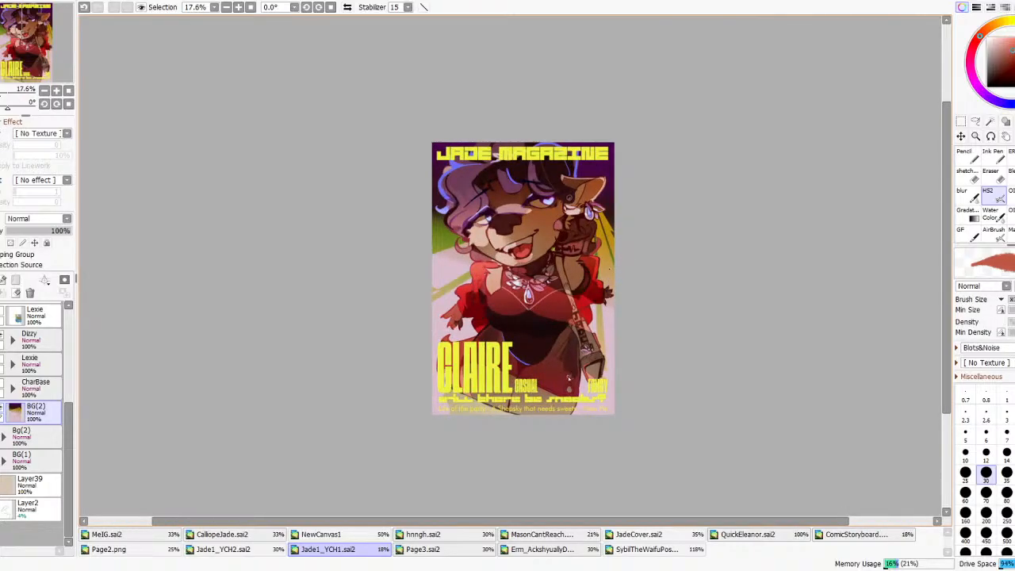
scroll(567, 379, up, 1)
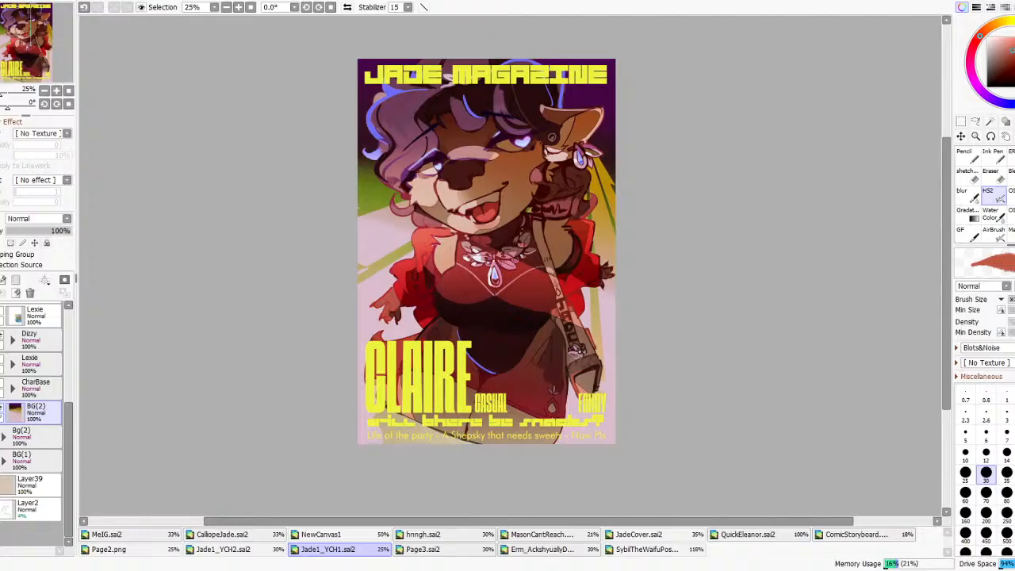
- Select Layer90 in the Dizzy group and paint the ear stud's centre light blue, sampled from the earring gem
scroll(31, 381, up, 1)
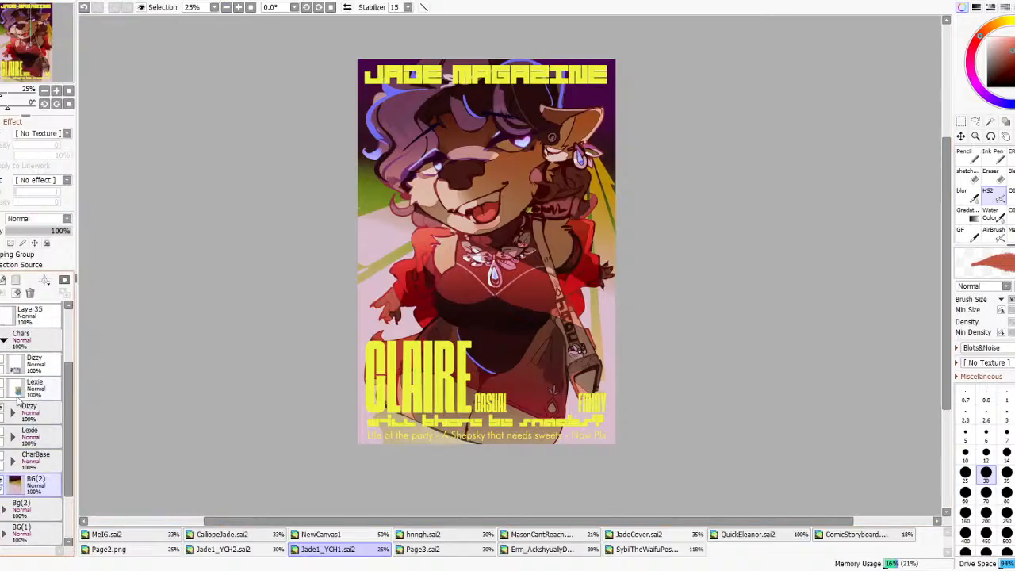
click(11, 406)
click(40, 439)
scroll(542, 148, up, 6)
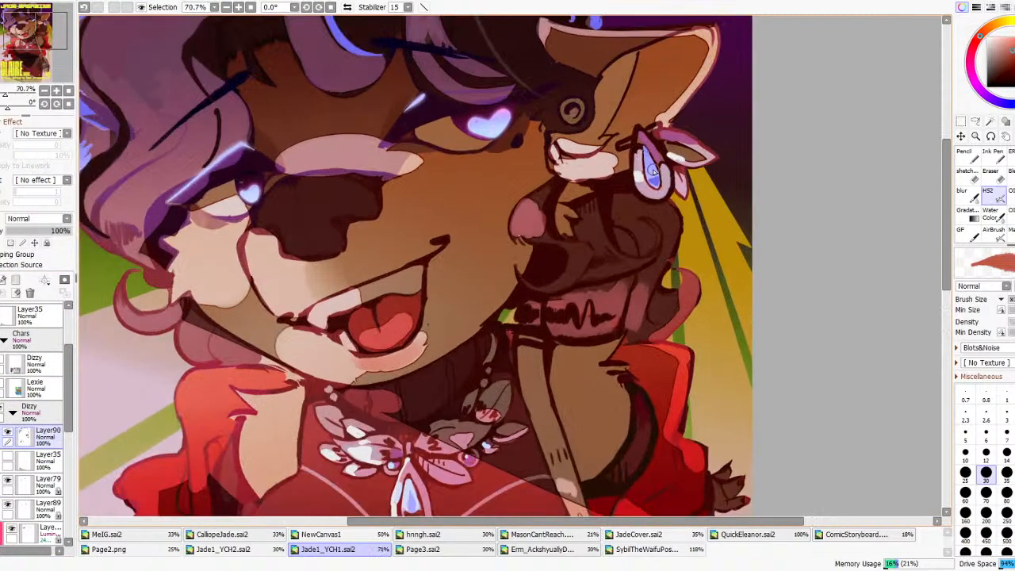
right_click(652, 170)
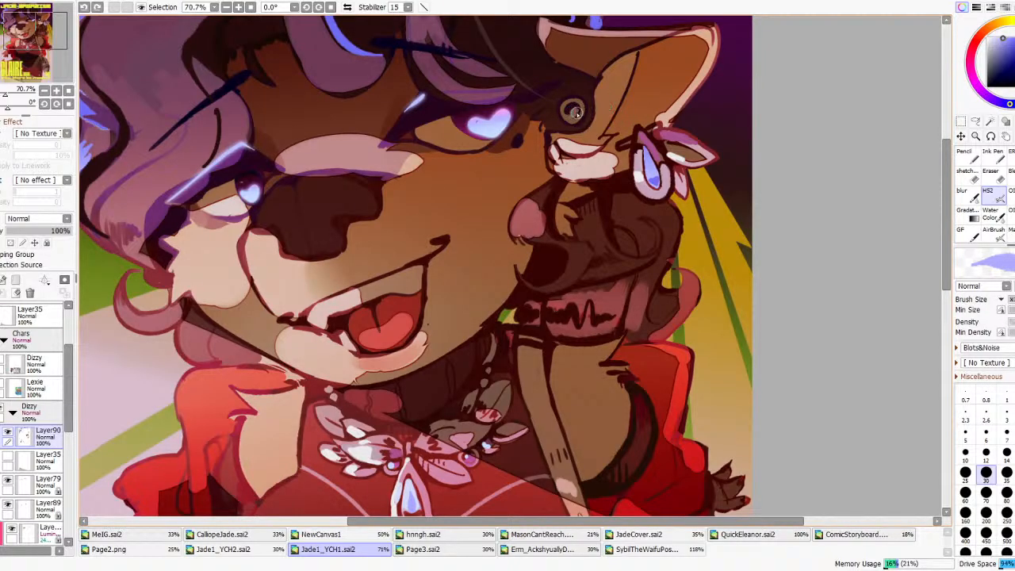
- Shade the lower edge of the ear stud's centre with a more saturated violet-blue
right_click(595, 25)
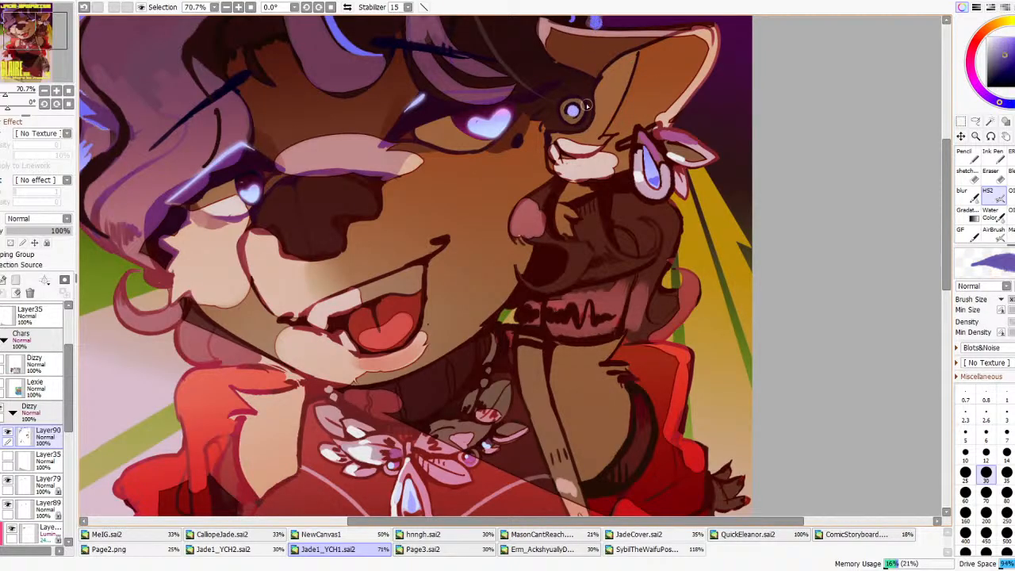
drag(1013, 52, 1014, 40)
drag(576, 116, 569, 113)
scroll(571, 111, down, 3)
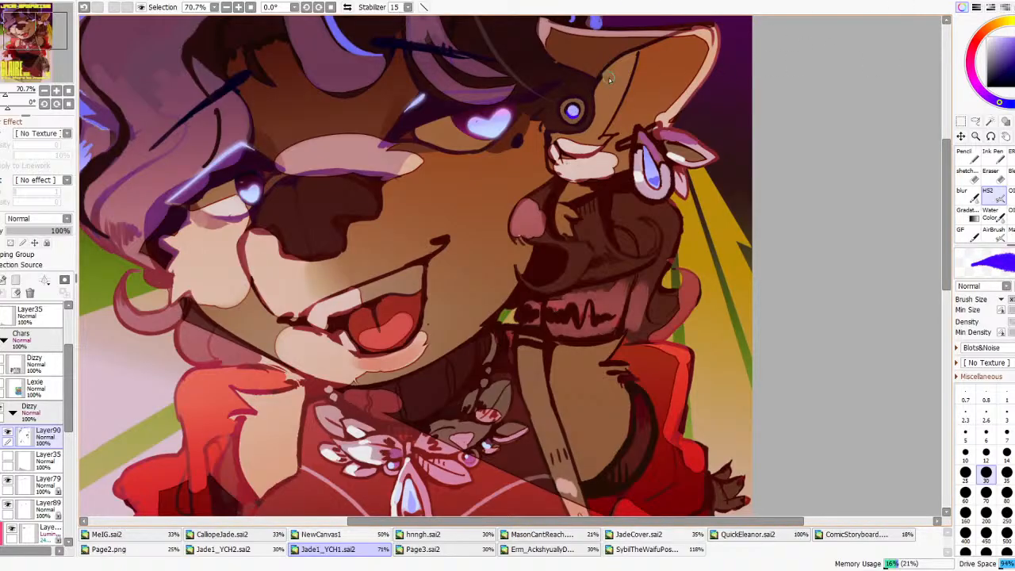
scroll(573, 99, up, 2)
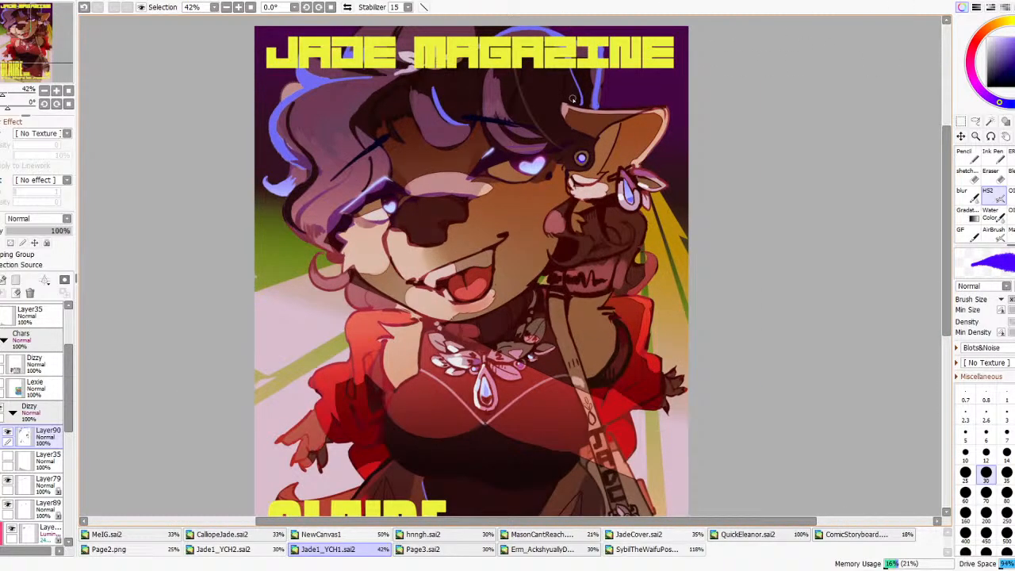
scroll(572, 99, up, 6)
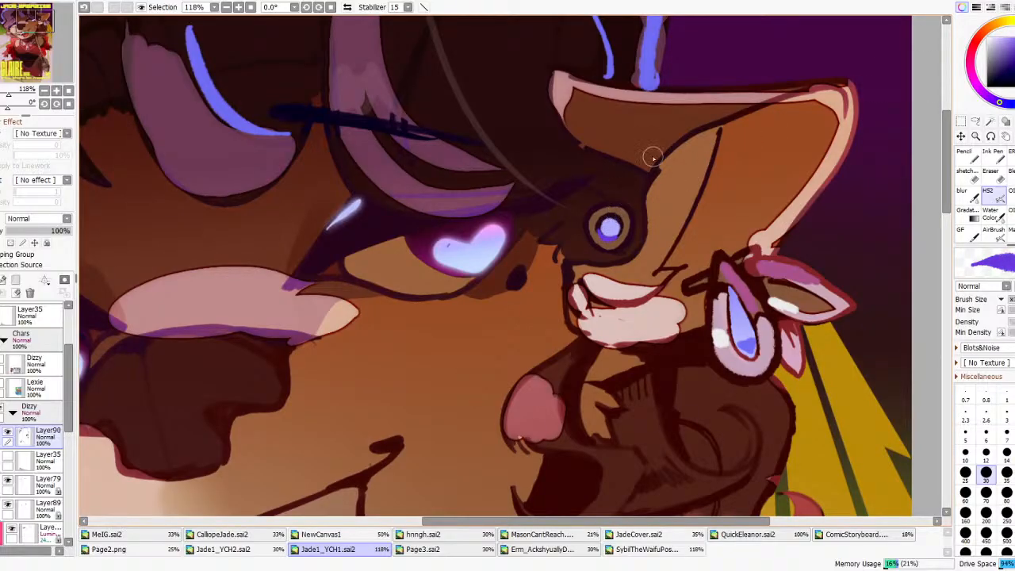
scroll(651, 157, down, 9)
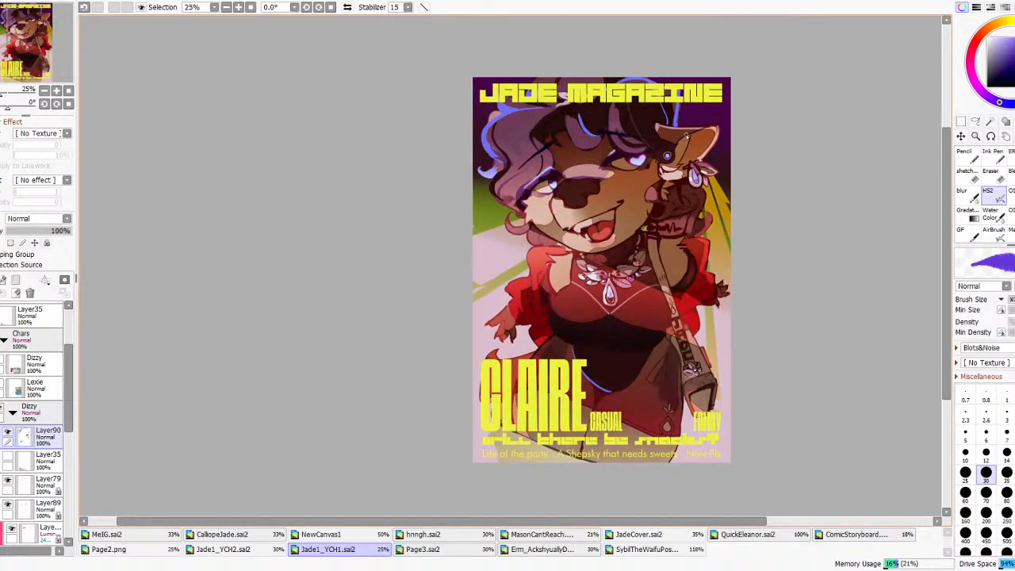
- Undo the last stroke and touch up the ear stud's centre in pale blue sampled from the eye highlight
scroll(688, 135, up, 6)
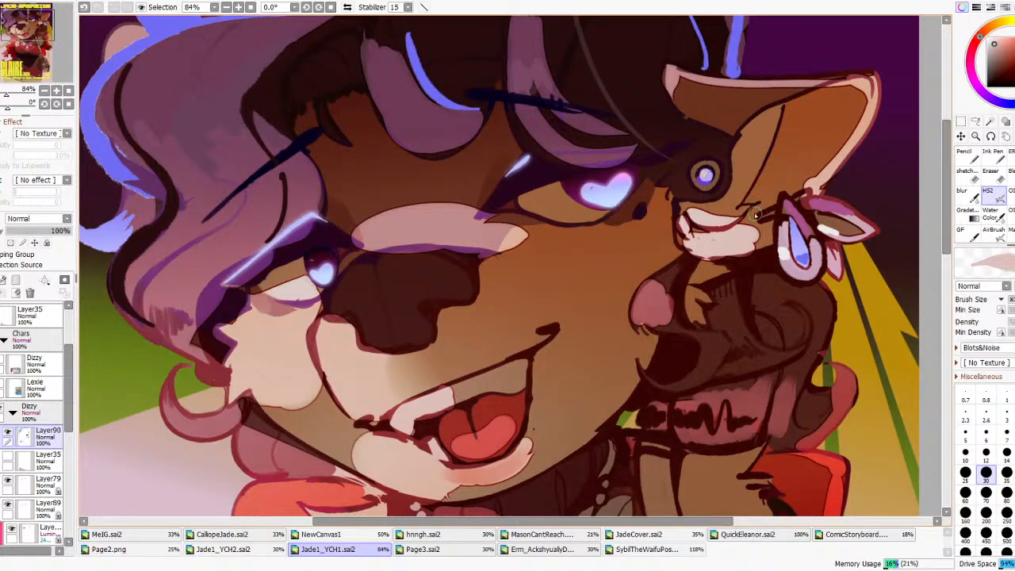
key(ctrl+z)
alt+click(298, 220)
alt+click(296, 225)
drag(704, 176, 703, 173)
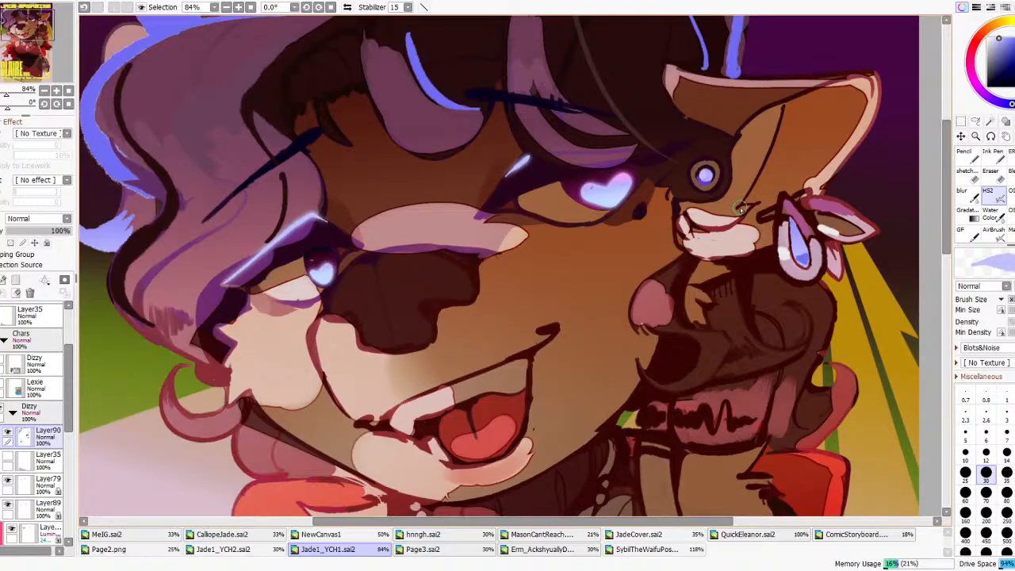
- Try a near-white highlight on the ear stud's centre and undo it
click(990, 38)
click(705, 174)
key(ctrl+z)
scroll(798, 107, down, 6)
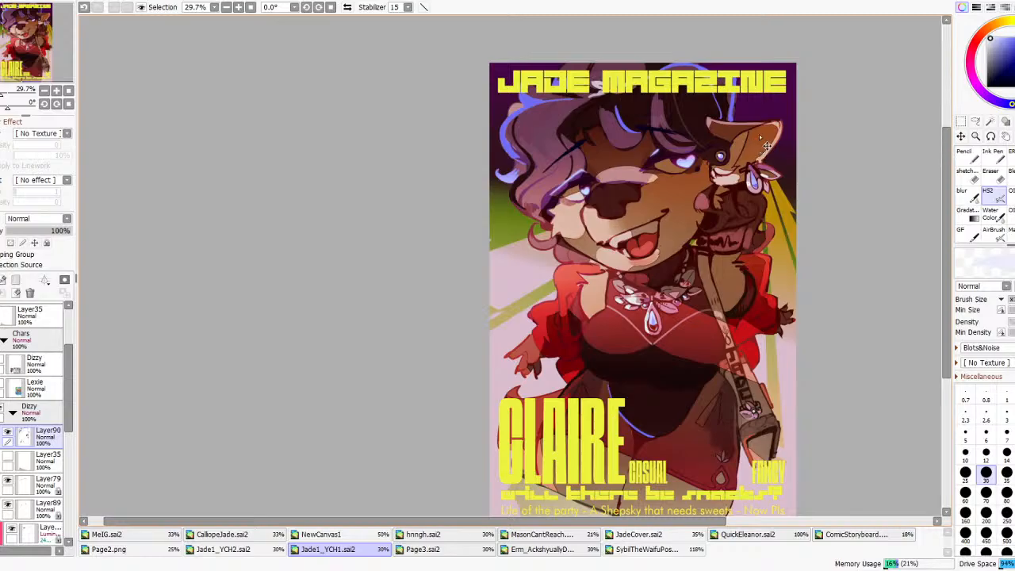
scroll(763, 145, up, 3)
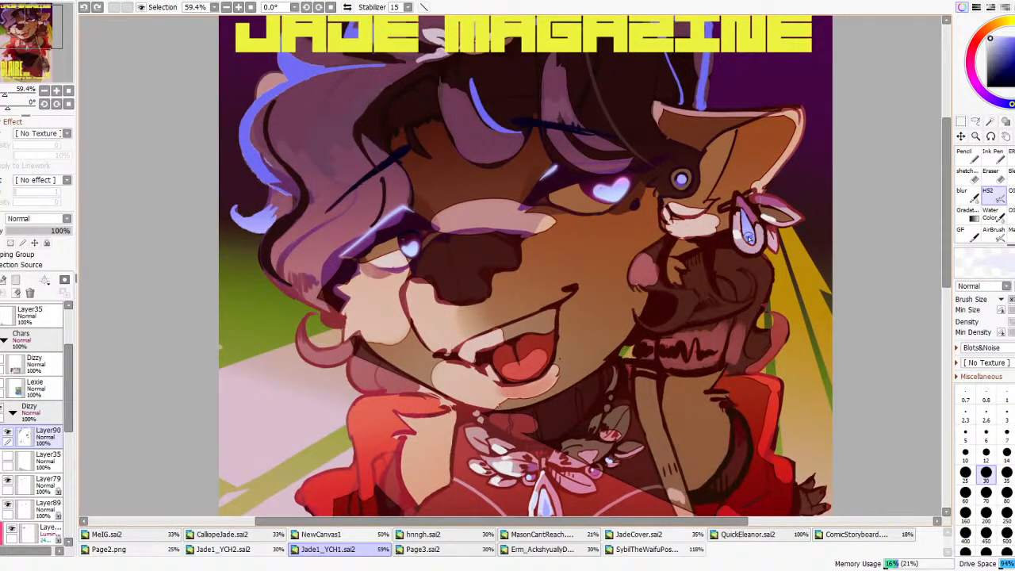
scroll(787, 242, down, 3)
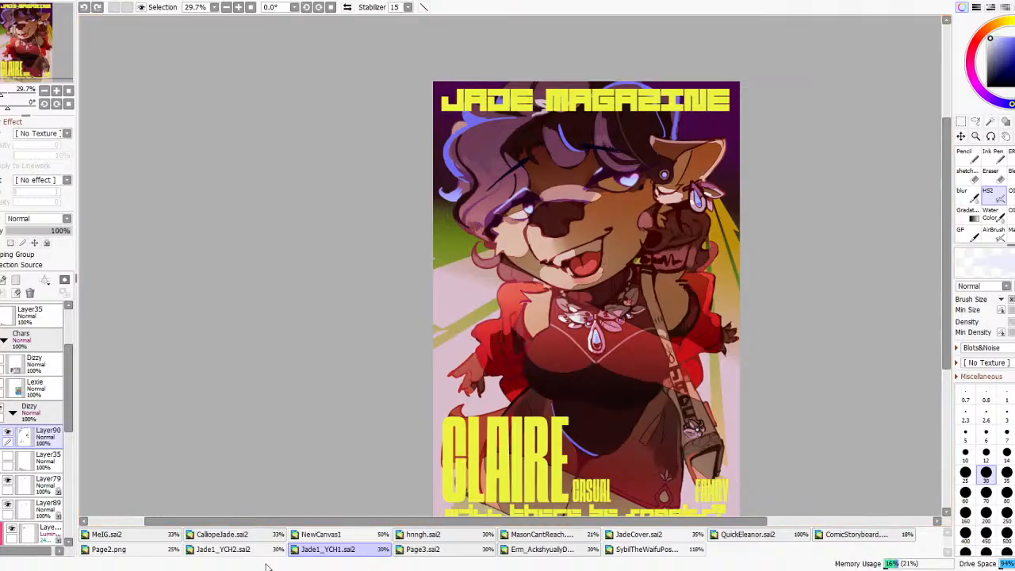
- Compare the cover with the PINK cover in Jade1_YCH2.sai2 and return to Jade1_YCH1.sai2
click(222, 548)
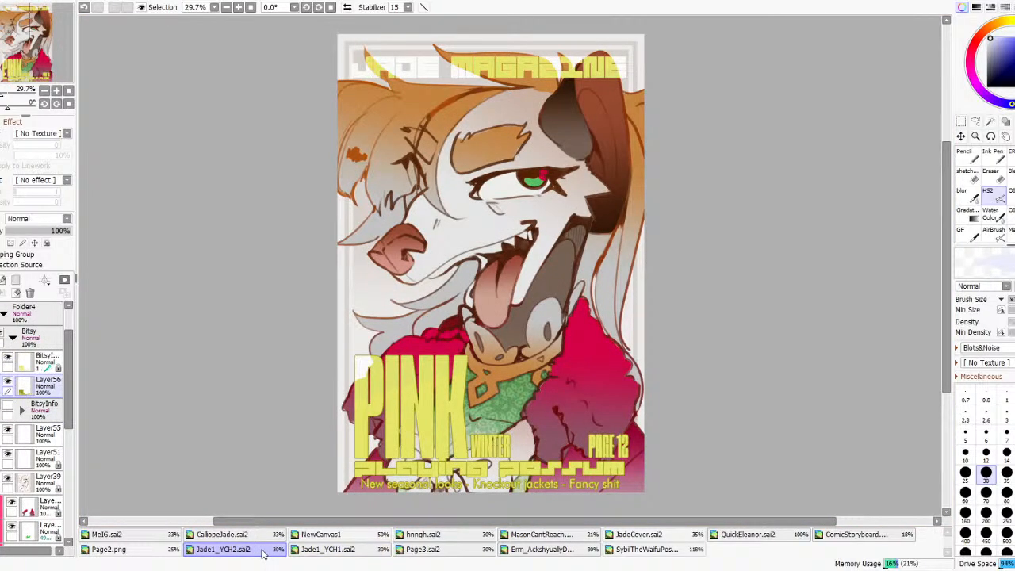
click(328, 549)
scroll(328, 370, down, 1)
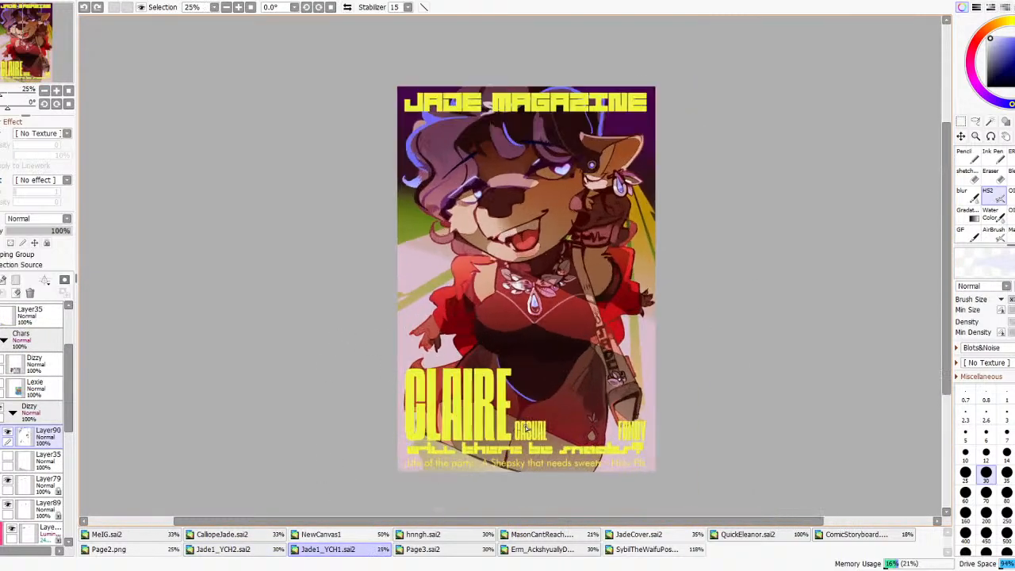
- Try a warmer golden-yellow hue on the cover lettering of the Info(4) layer
scroll(45, 449, up, 2)
click(31, 363)
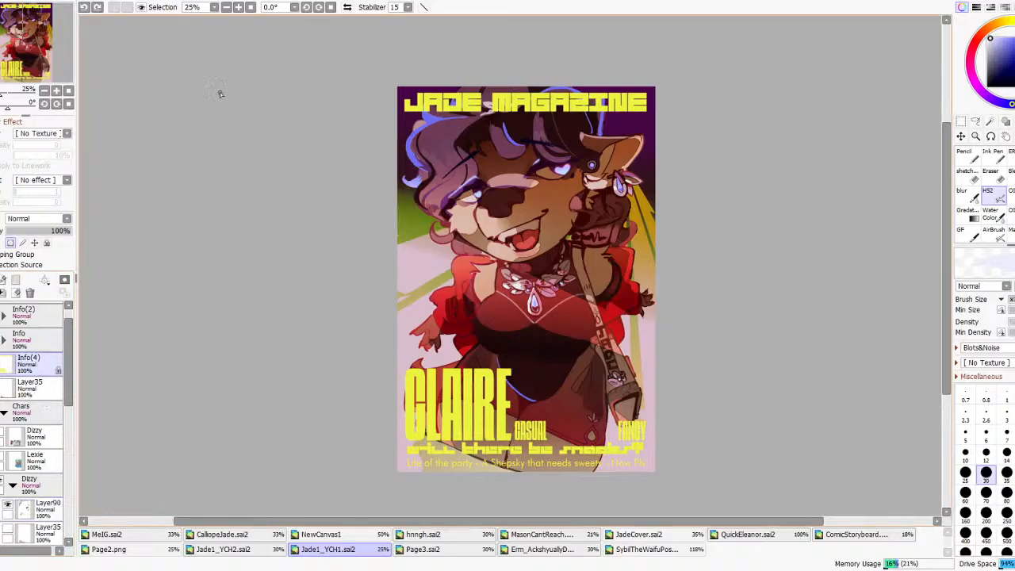
click(174, 1)
click(299, 6)
mouse_move(797, 346)
mouse_down()
mouse_move(774, 341)
mouse_move(874, 344)
mouse_move(754, 347)
mouse_move(778, 344)
mouse_up()
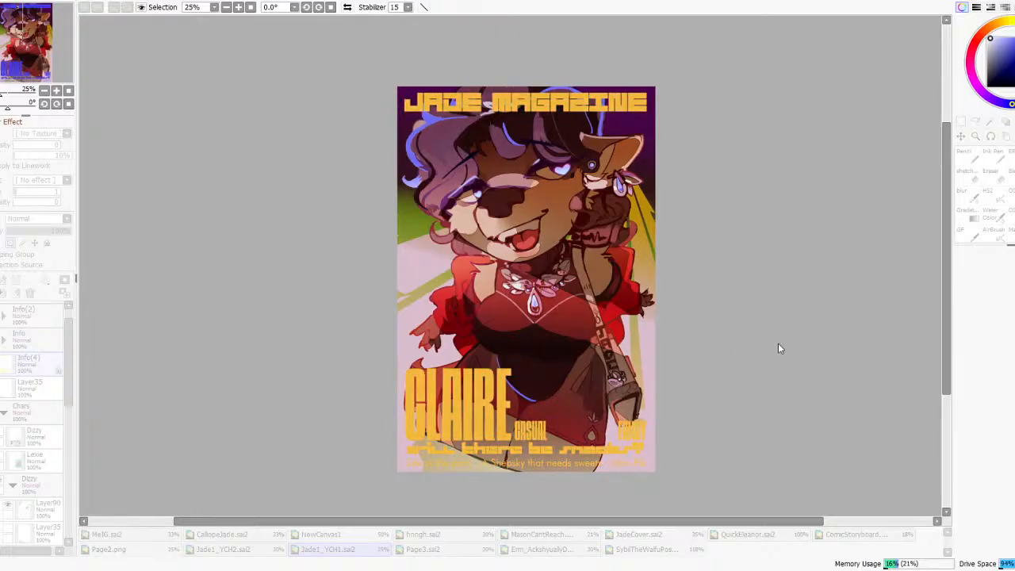
scroll(547, 259, down, 1)
click(782, 344)
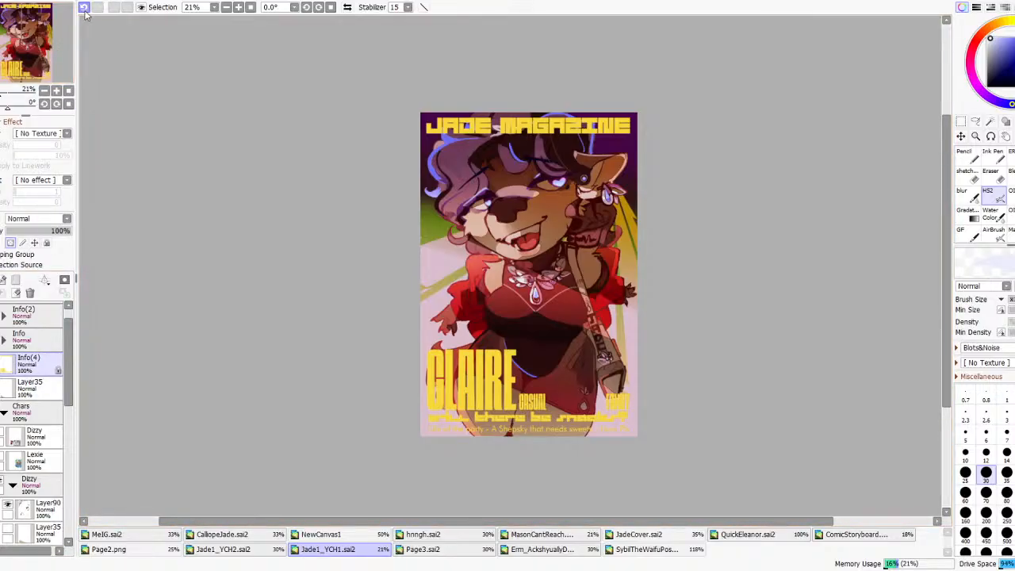
scroll(13, 363, down, 3)
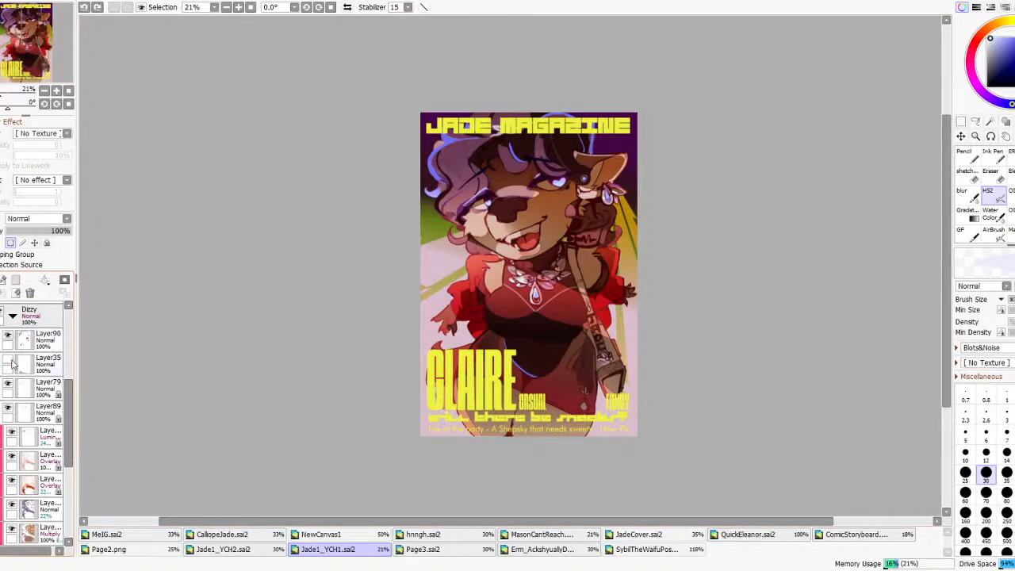
- Show and select Layer35 inside the Dizzy group
click(12, 363)
scroll(19, 367, up, 3)
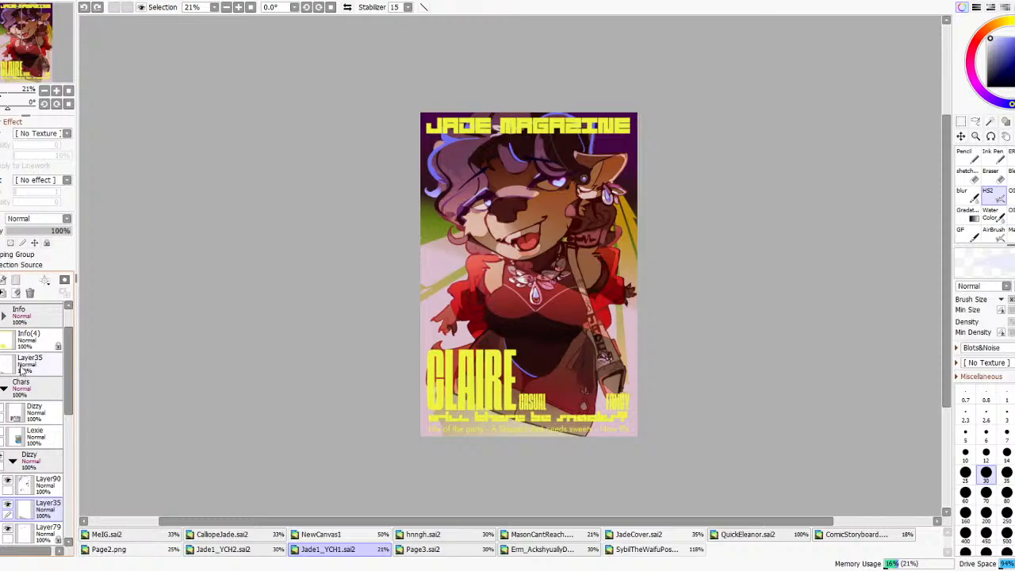
scroll(21, 369, down, 3)
scroll(24, 372, down, 3)
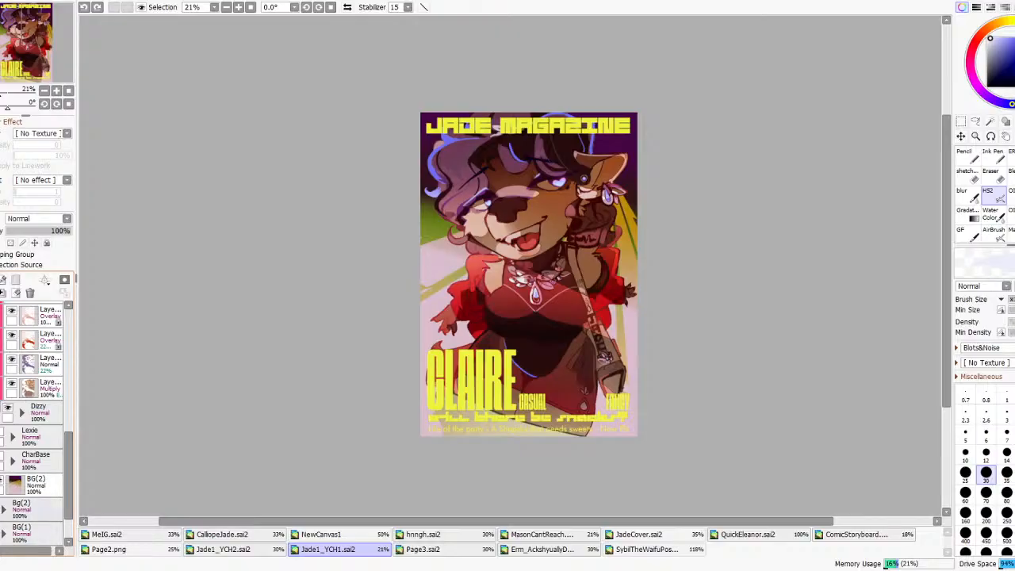
- Duplicate the Bg(2) folder, flatten the copy into one layer and make it visible behind the character
click(37, 511)
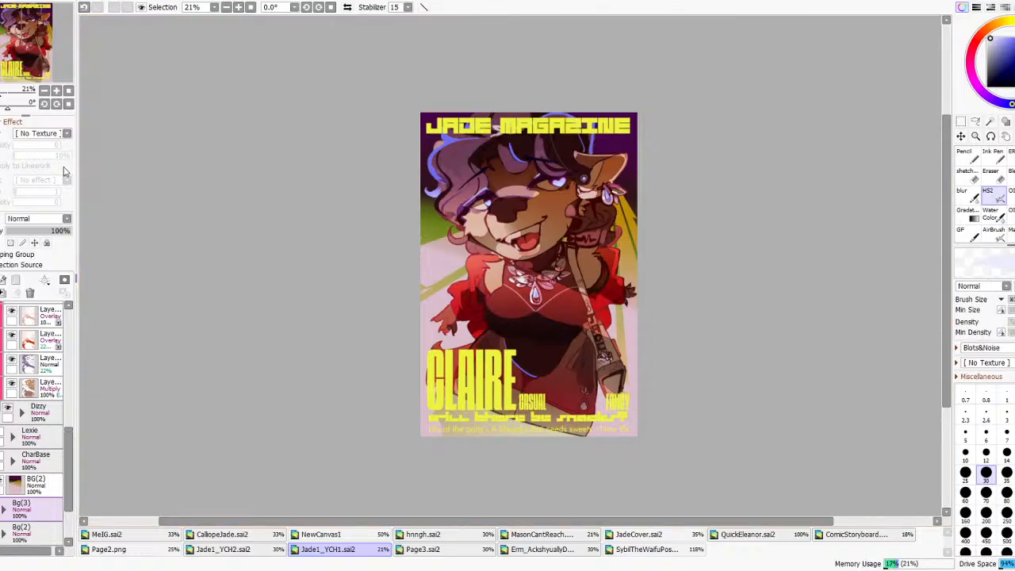
click(4, 295)
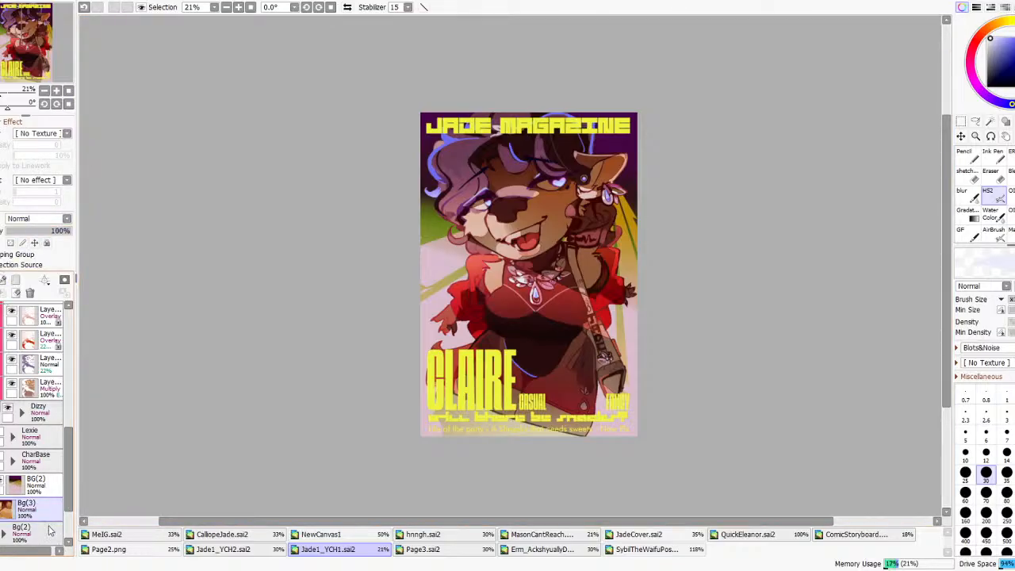
mouse_move(42, 503)
mouse_down()
mouse_move(50, 482)
mouse_move(51, 492)
mouse_up()
click(3, 481)
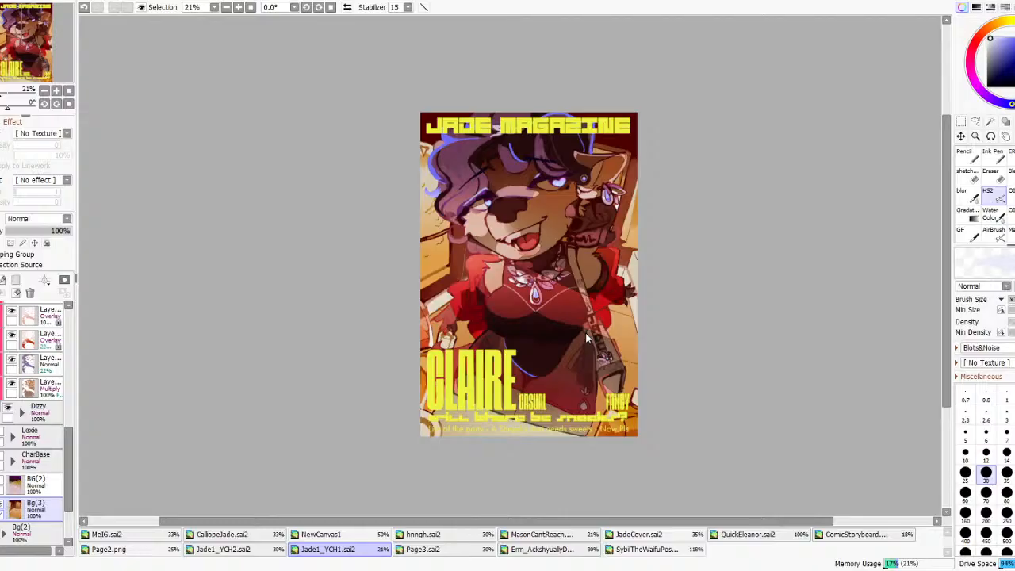
- Hide Layer90 and the five clipped shading layers, from Luminosity down to Multiply, in the Dizzy group
scroll(45, 395, up, 3)
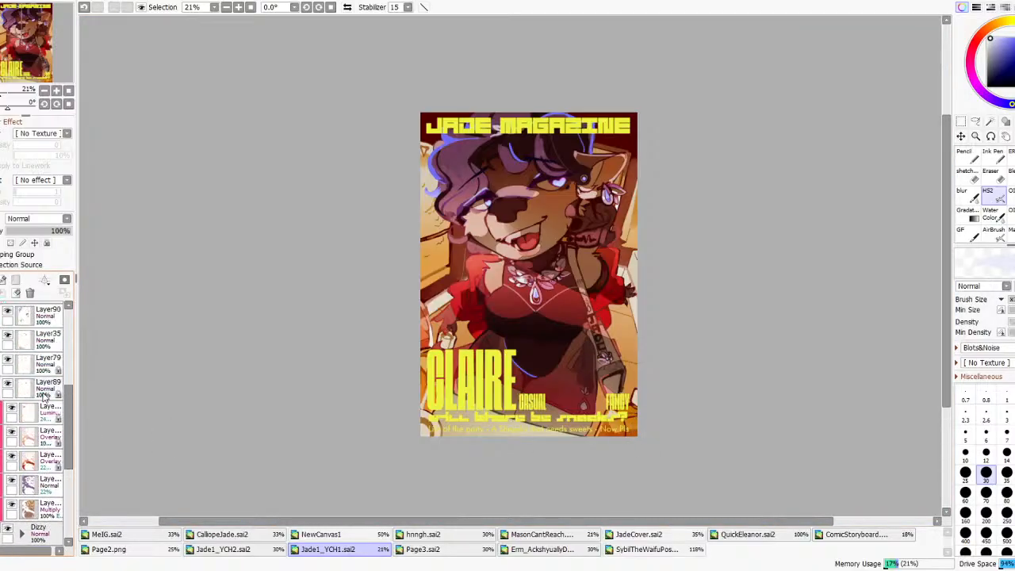
scroll(45, 395, up, 1)
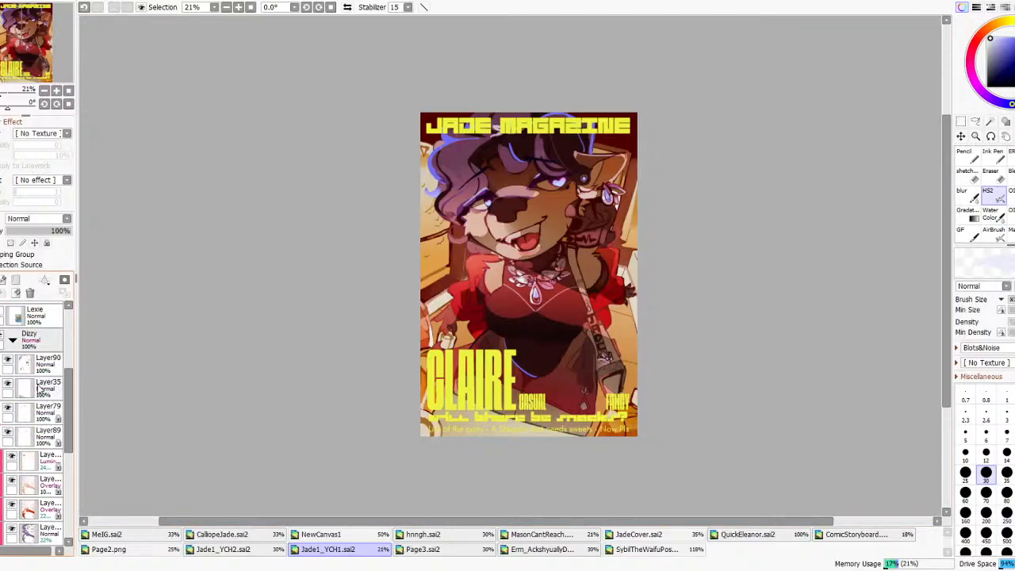
click(9, 361)
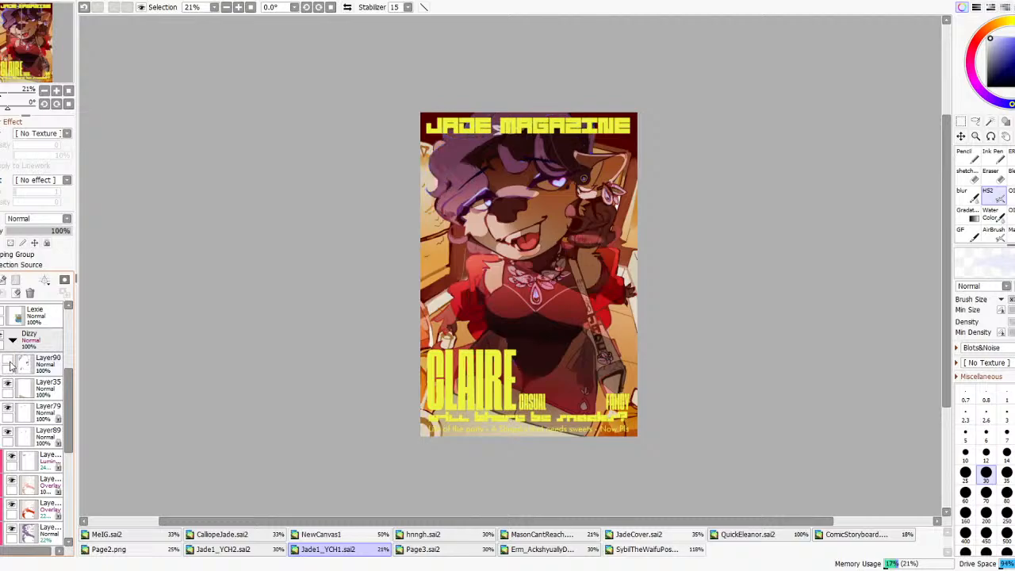
scroll(14, 389, down, 2)
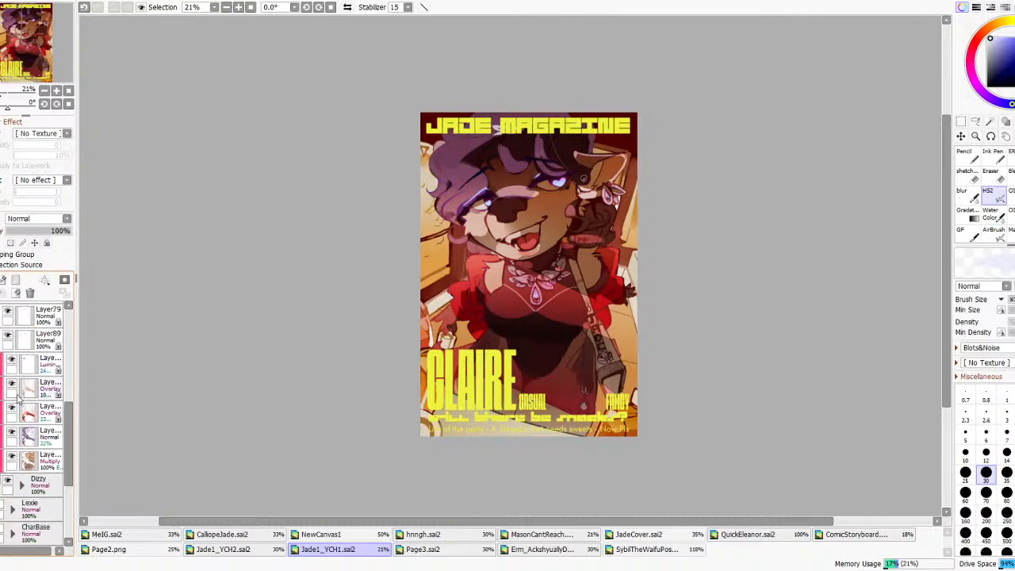
click(10, 360)
click(11, 385)
click(11, 409)
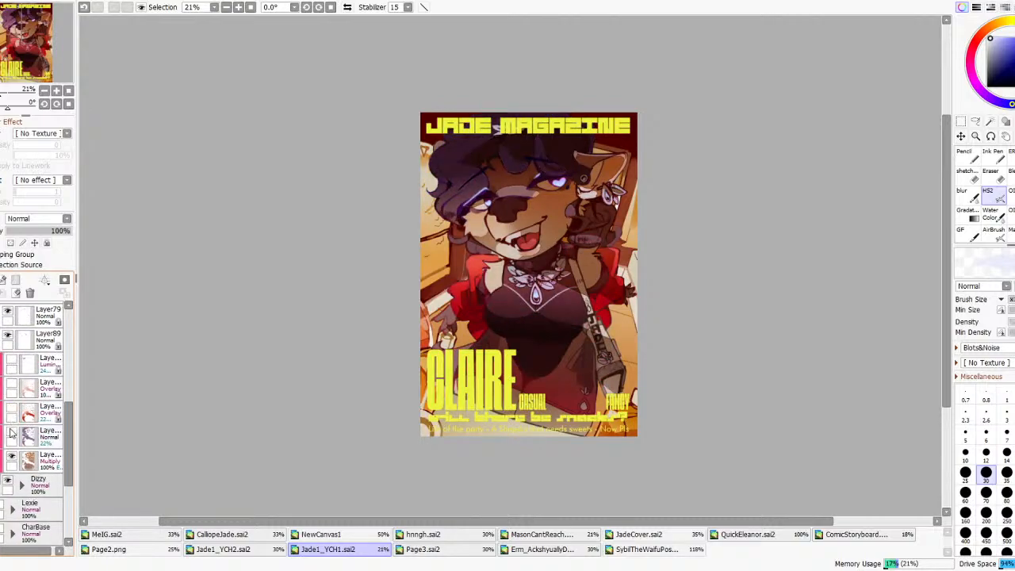
click(11, 433)
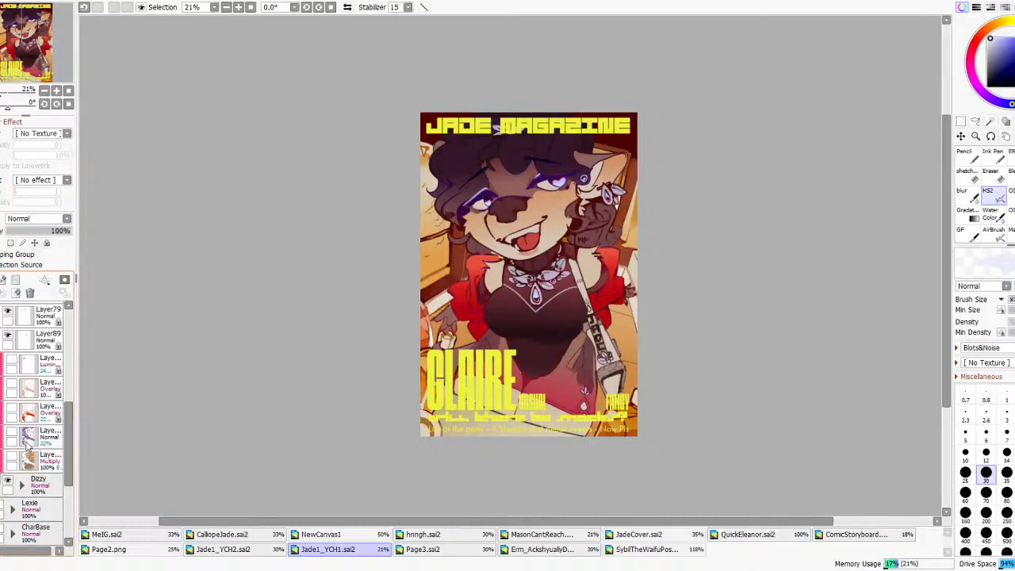
- Hide the cover lettering on the Info(4) layer
scroll(26, 439, up, 3)
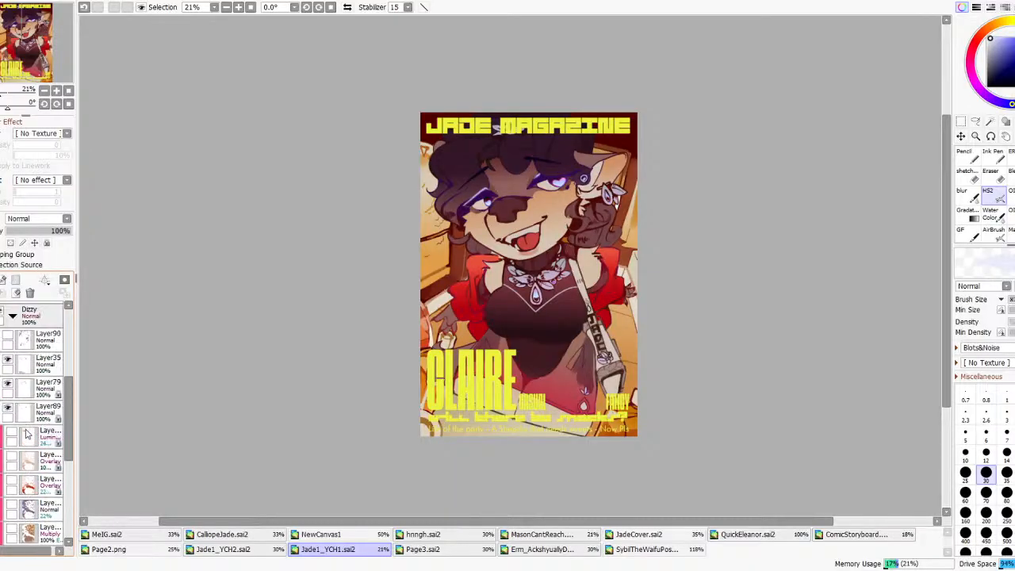
scroll(15, 369, up, 4)
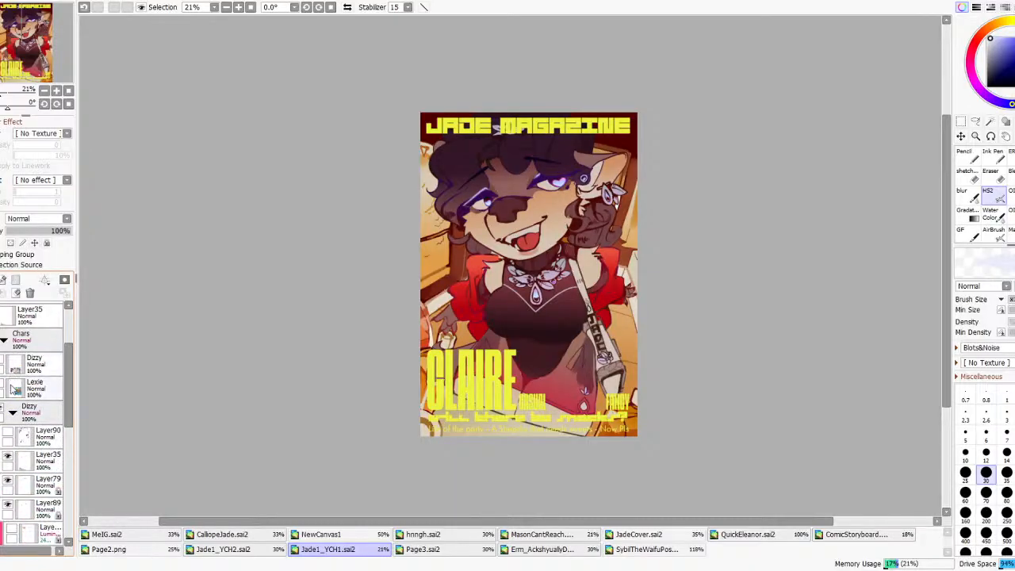
scroll(15, 377, down, 5)
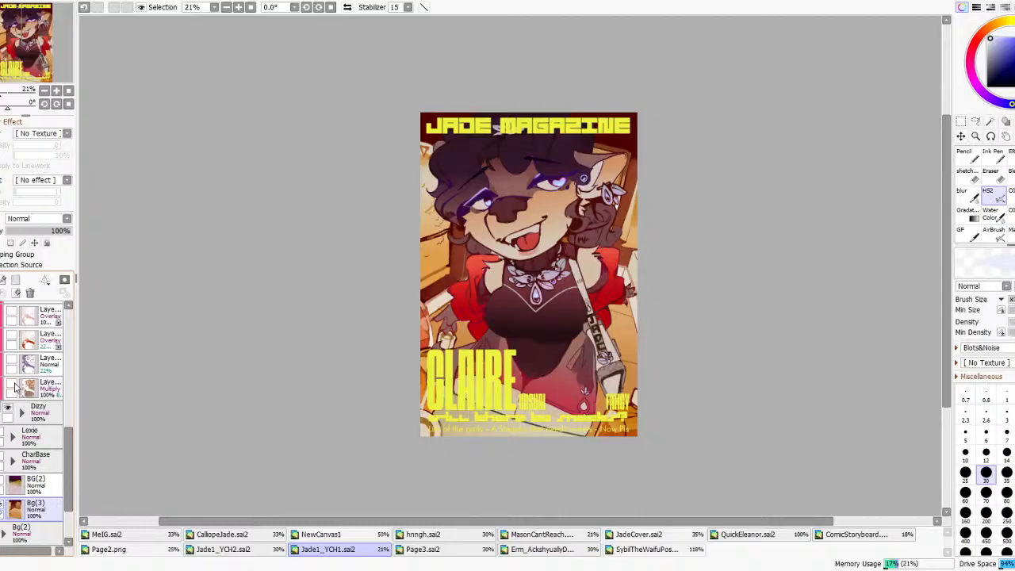
scroll(16, 387, up, 8)
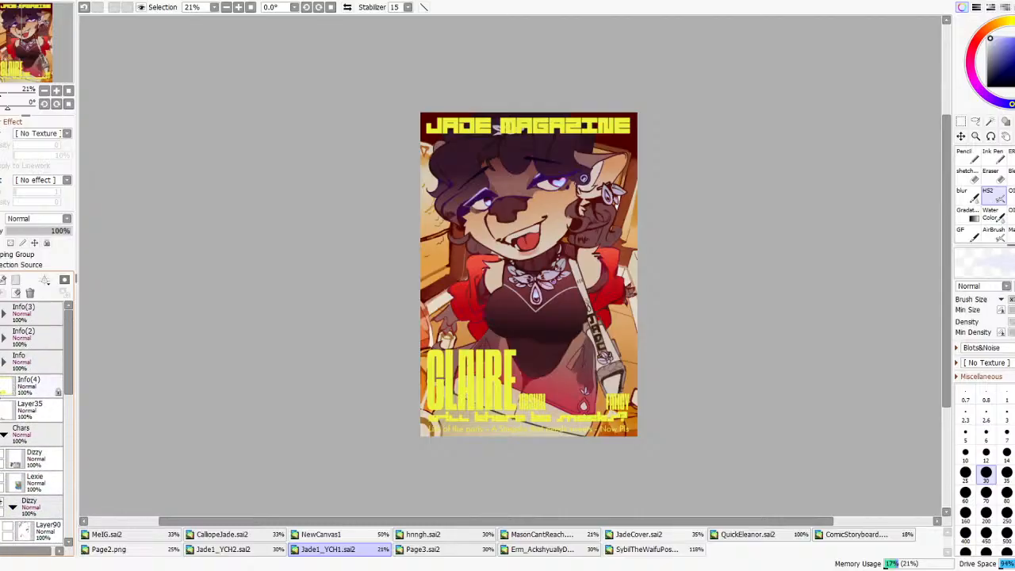
click(6, 388)
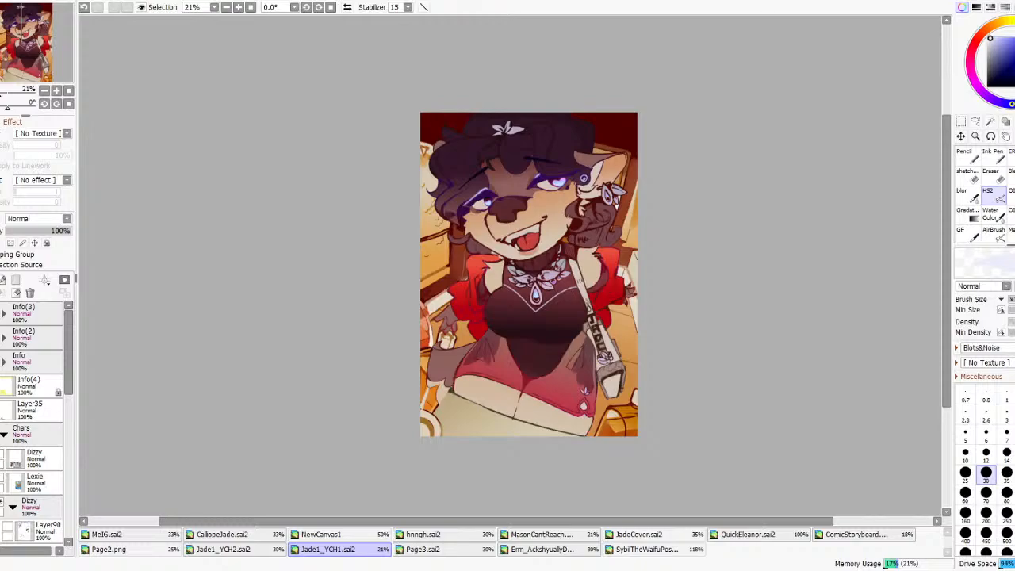
- Lower the Dizzy group's opacity to 73% and lasso the background objects showing through beside the character's skirt and hand
scroll(49, 384, down, 4)
scroll(49, 384, up, 1)
click(41, 367)
scroll(31, 399, down, 2)
scroll(32, 400, up, 1)
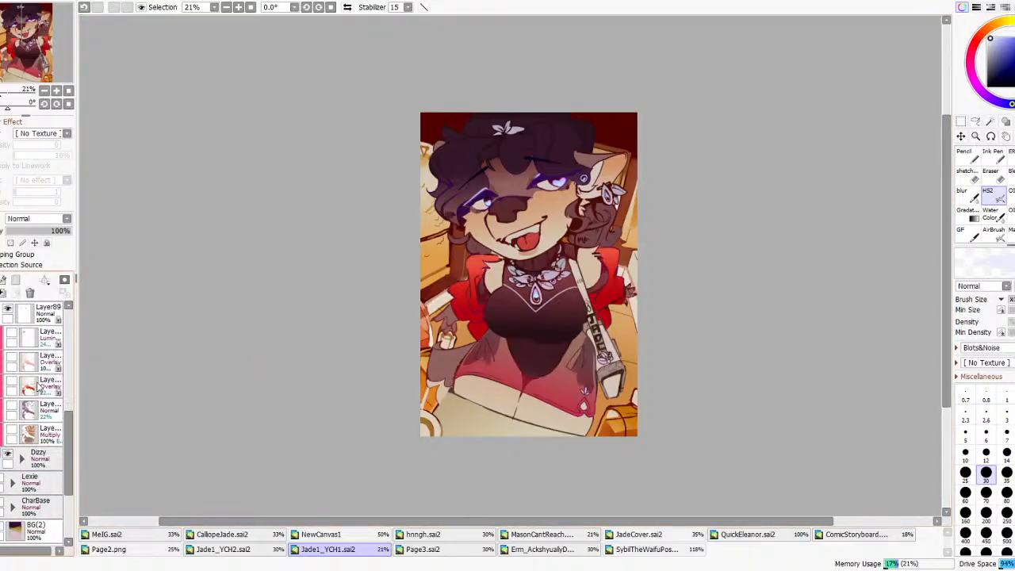
click(975, 123)
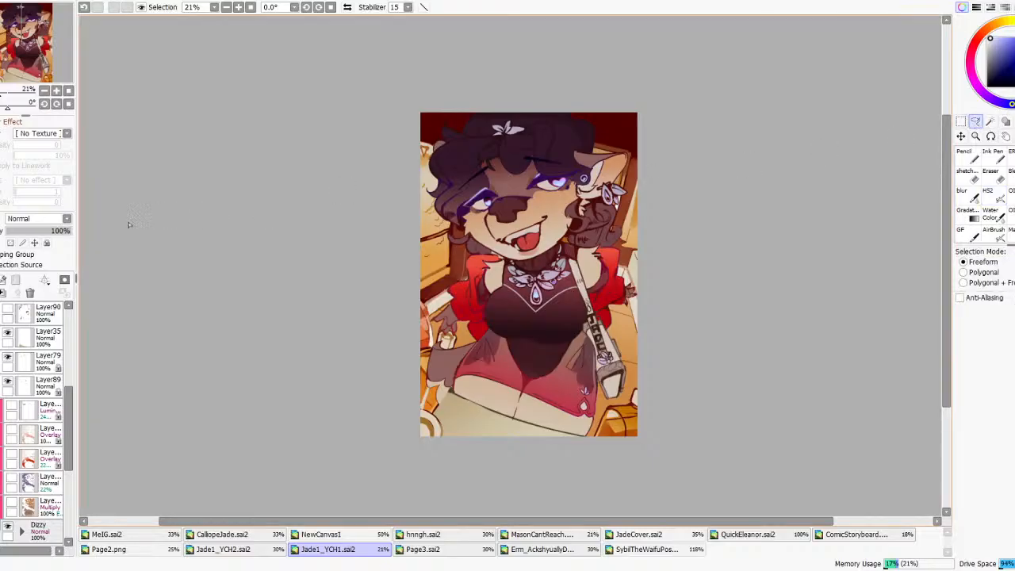
drag(41, 232, 54, 233)
scroll(394, 328, up, 3)
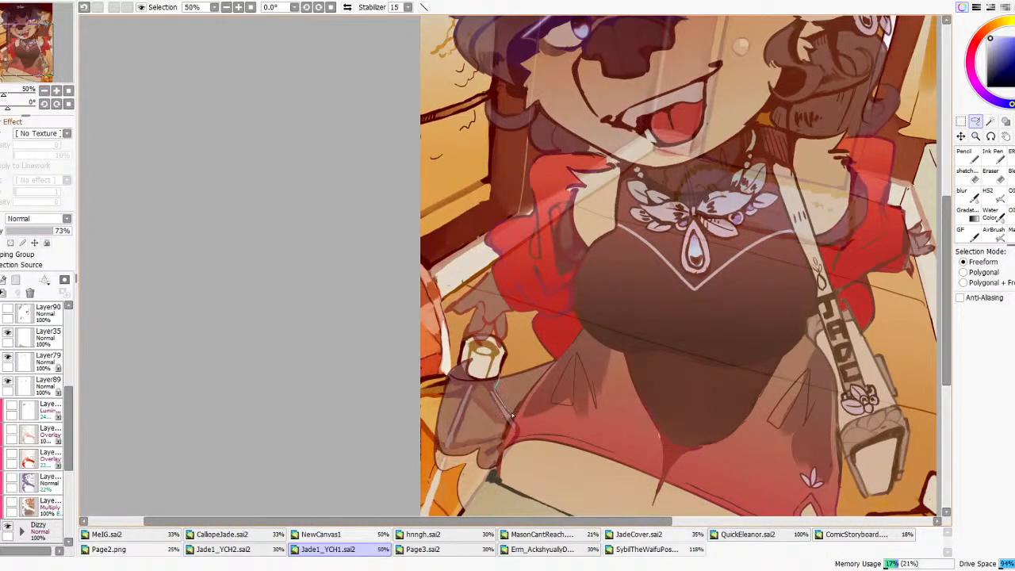
mouse_move(496, 476)
mouse_down()
mouse_move(394, 387)
mouse_move(441, 350)
mouse_move(501, 363)
mouse_up()
scroll(38, 387, up, 3)
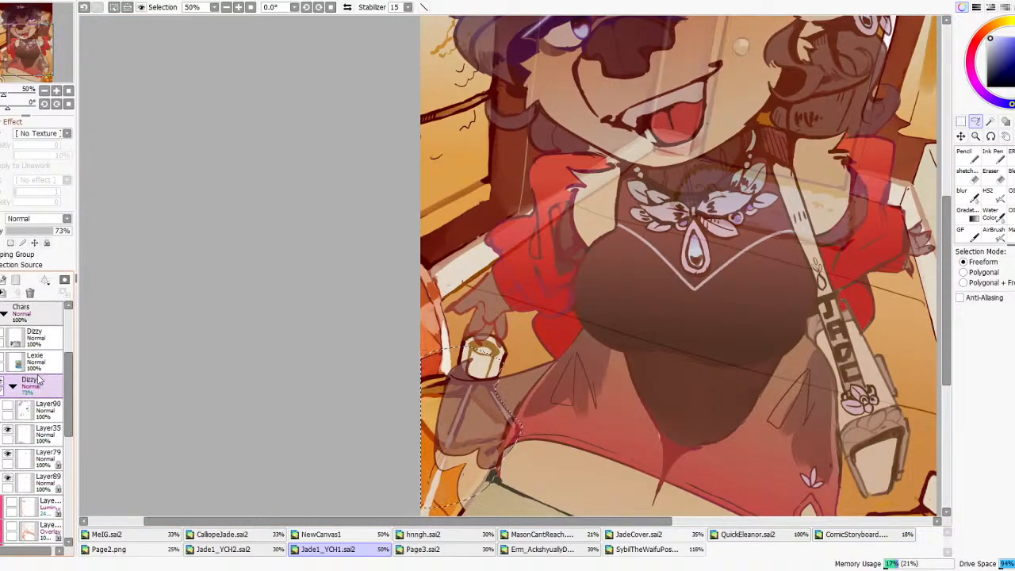
- Show Layer90 again and briefly switch the five clipped shading layers on and back off
click(8, 407)
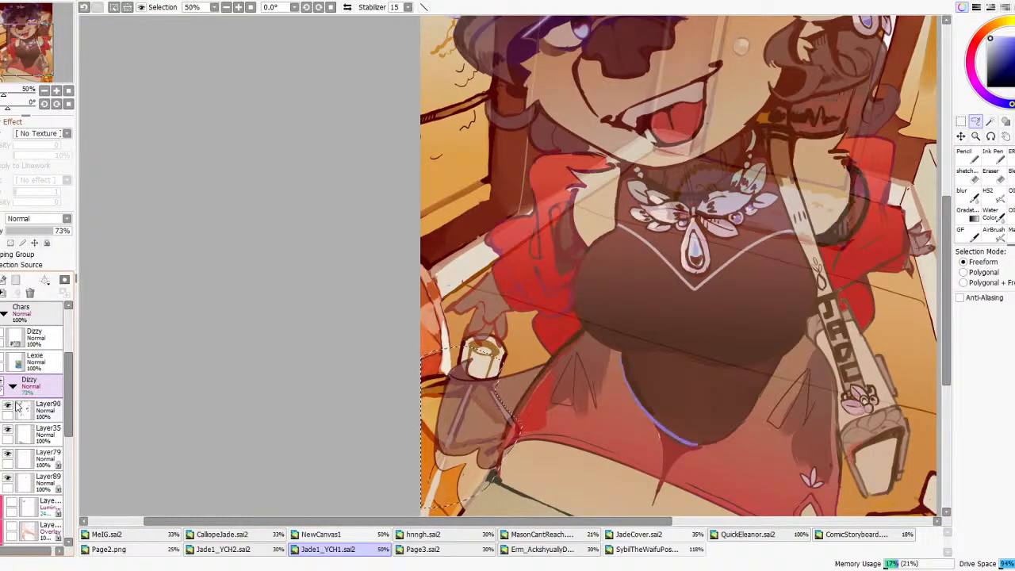
scroll(13, 410, down, 3)
drag(11, 409, 11, 500)
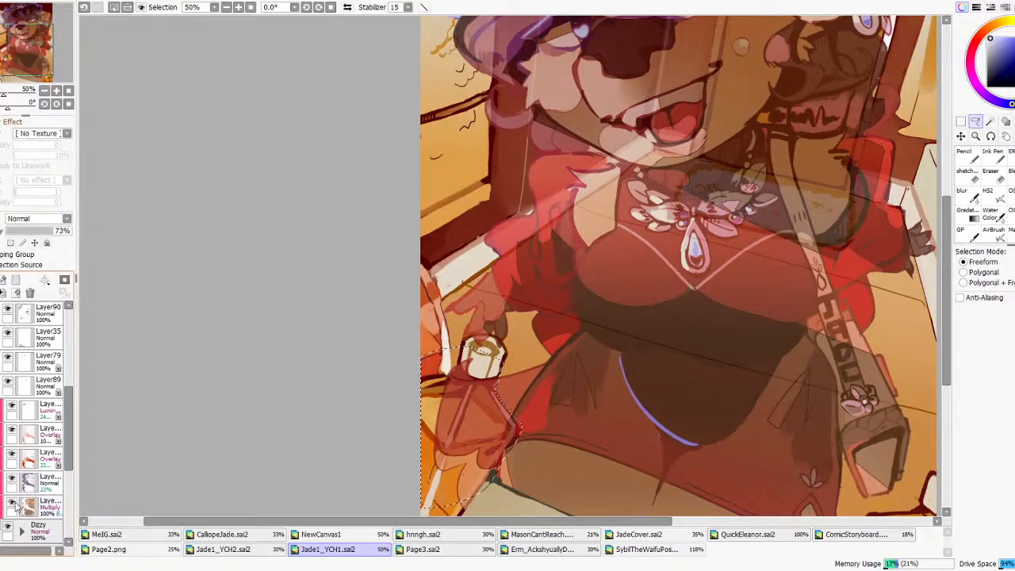
drag(11, 501, 11, 409)
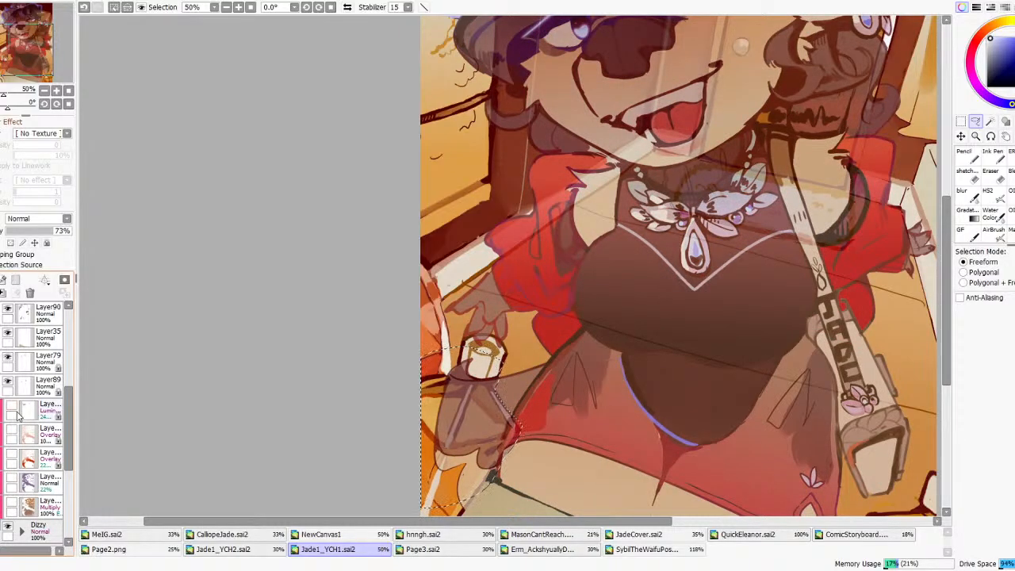
scroll(521, 339, down, 4)
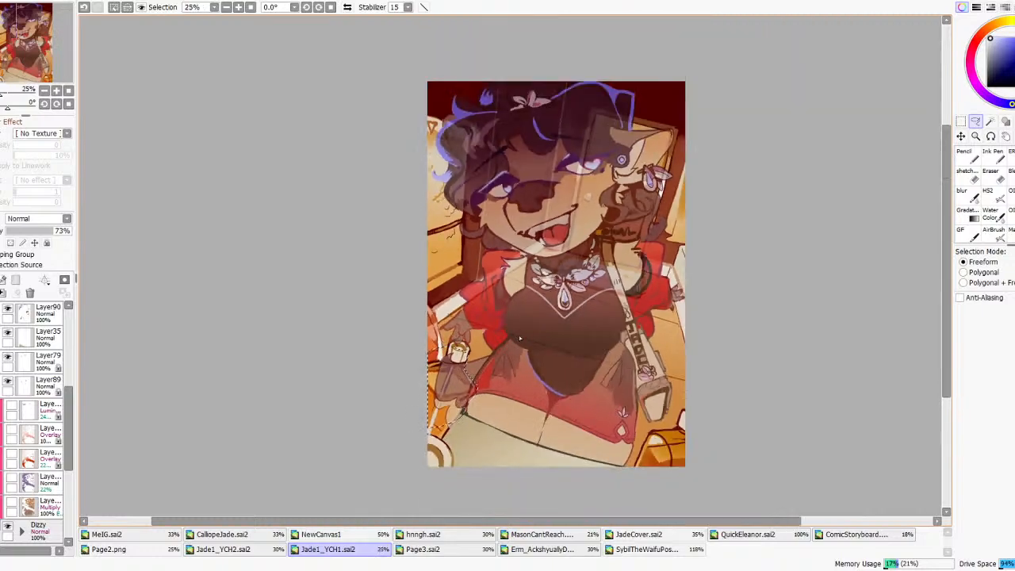
- Undo the Dizzy group's opacity change and the lasso selection, and redo both
key(ctrl+z)
key(ctrl+z)
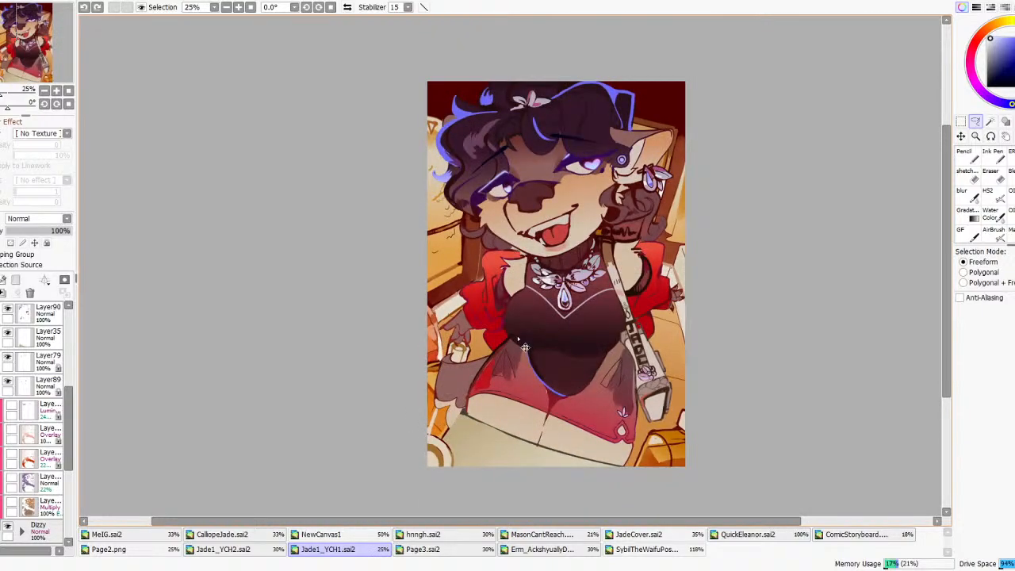
key(ctrl+y)
key(ctrl+y)
scroll(445, 406, up, 4)
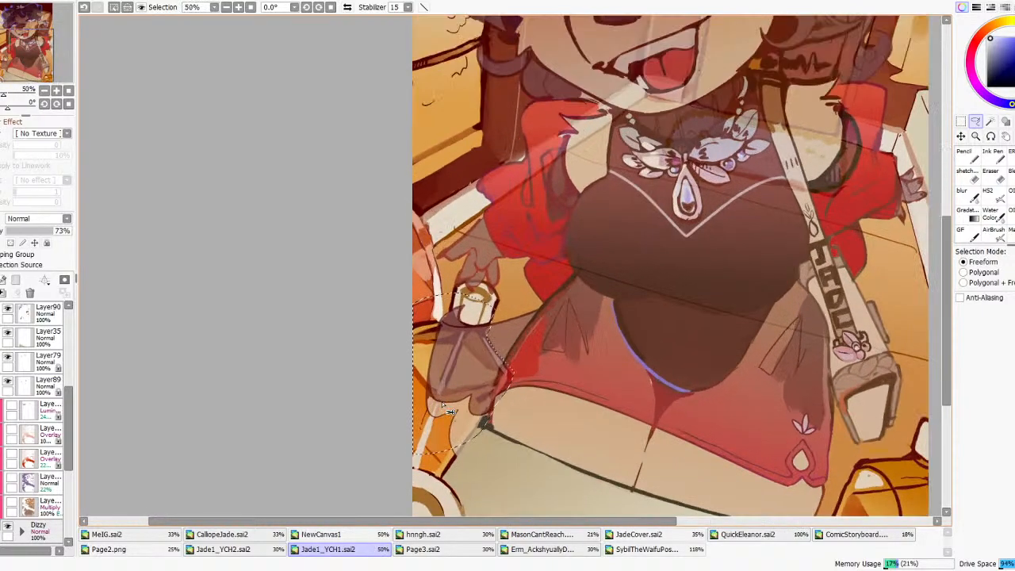
- Copy the lassoed area from the flattened Bg(3) layer and paste it as a new layer above Layer35 in the Dizzy group
scroll(24, 444, down, 3)
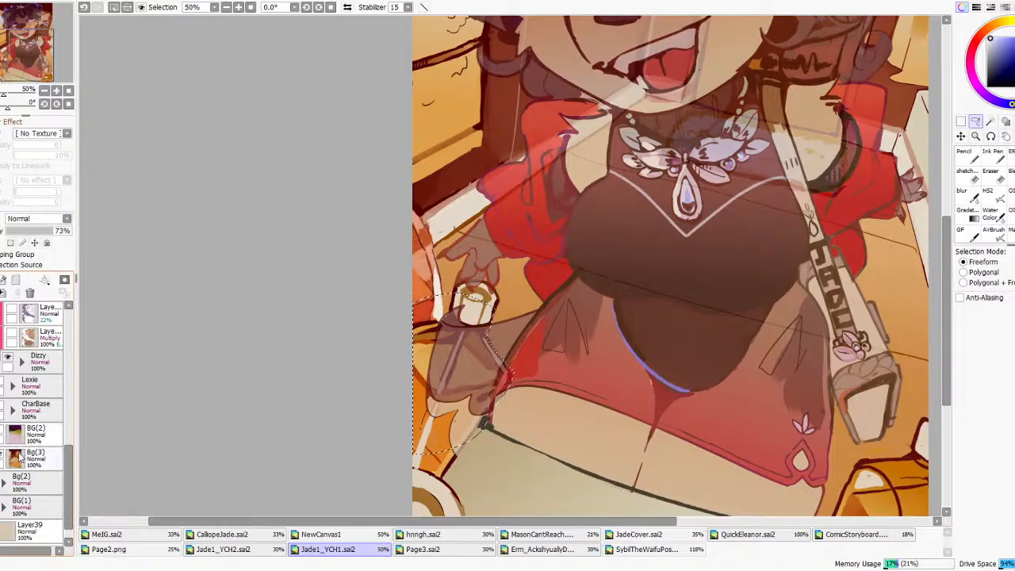
click(20, 458)
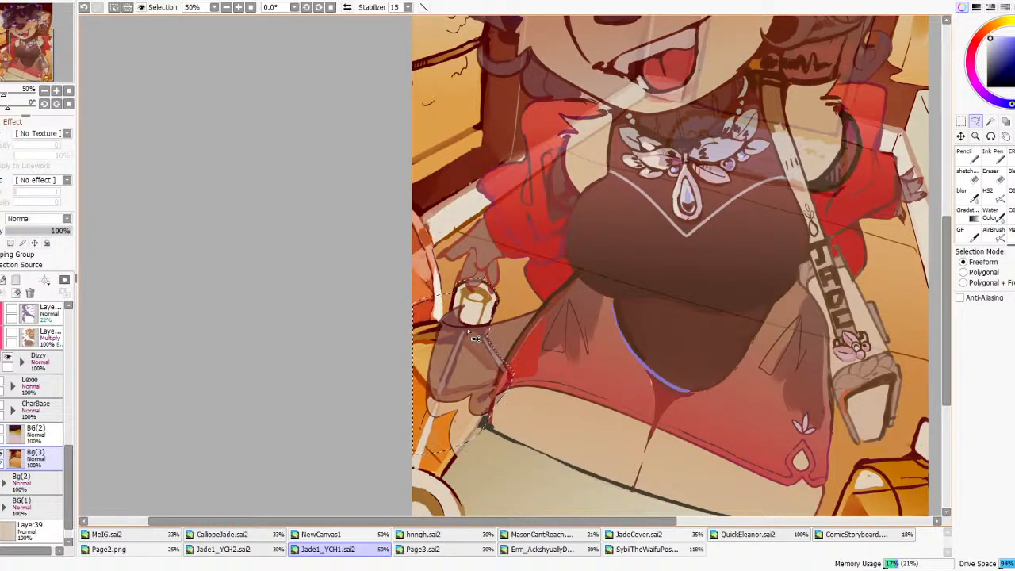
scroll(41, 426, up, 3)
click(42, 419)
key(ctrl+v)
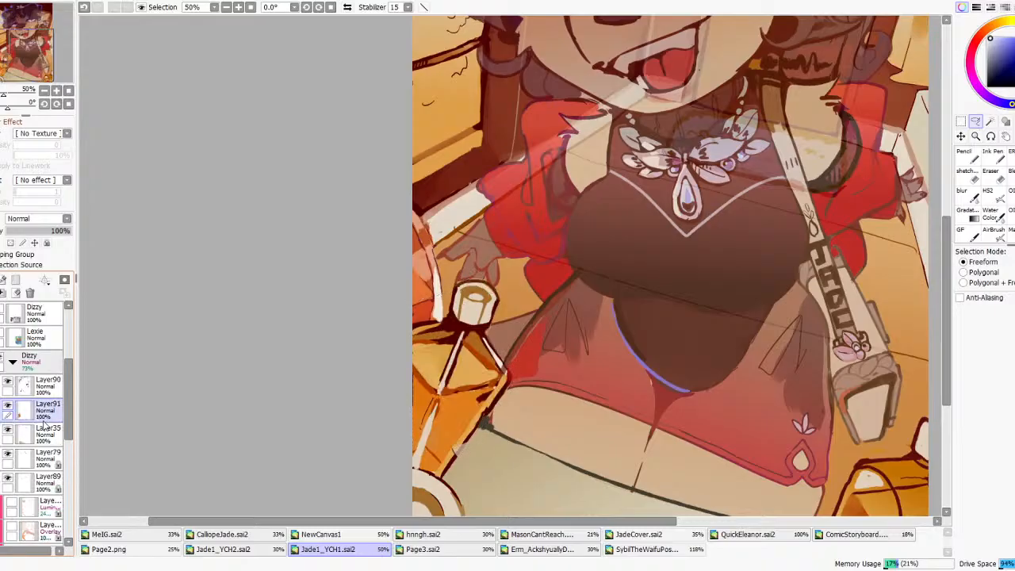
- Show the five clipped shading layers again and merge the pasted background piece into Layer35
scroll(440, 373, down, 6)
scroll(481, 402, up, 2)
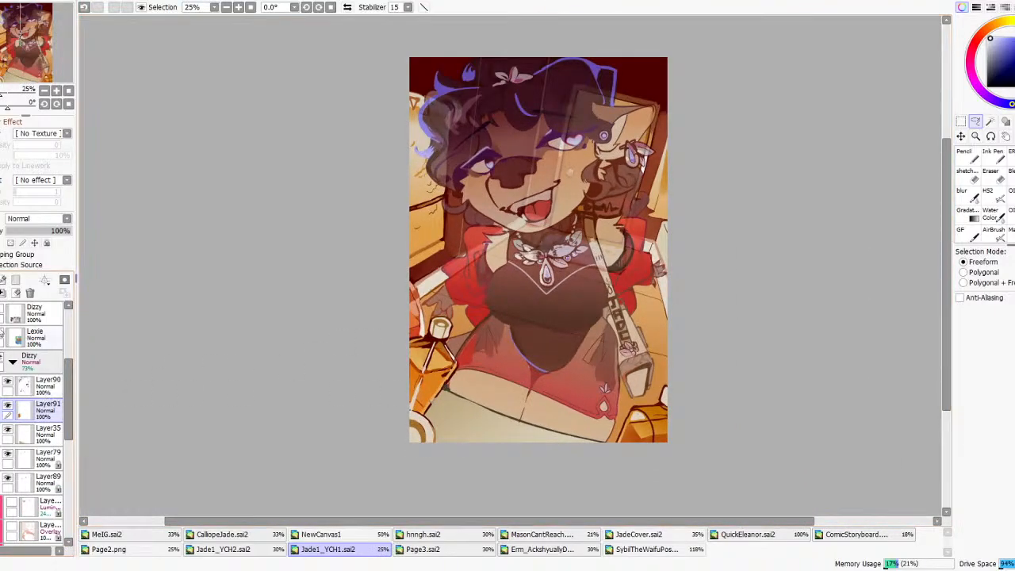
scroll(8, 388, down, 3)
drag(11, 357, 12, 454)
scroll(30, 428, up, 3)
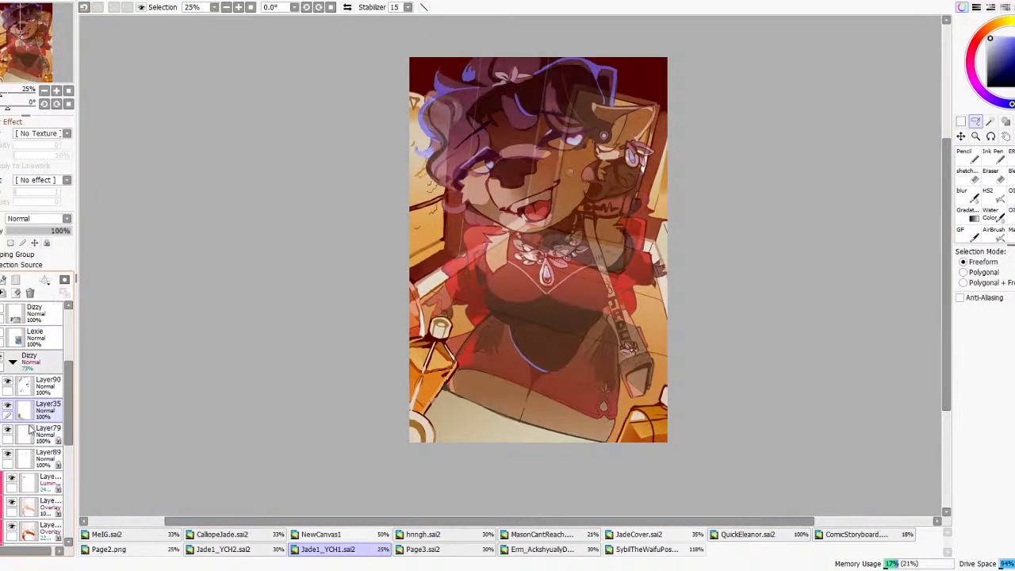
- Restore the Dizzy group's opacity to 100%
click(33, 362)
scroll(41, 407, down, 4)
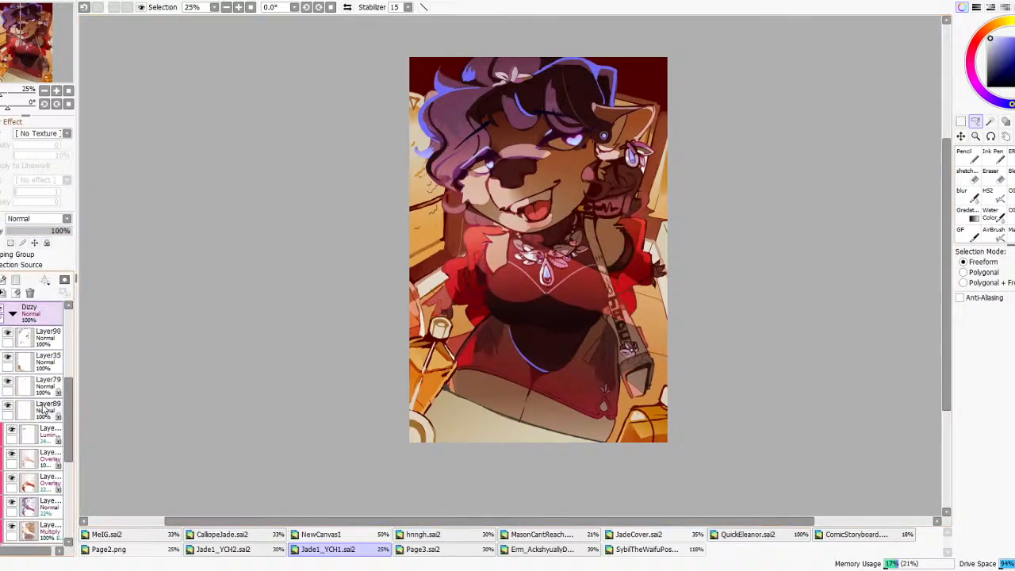
scroll(43, 398, up, 5)
scroll(40, 400, up, 3)
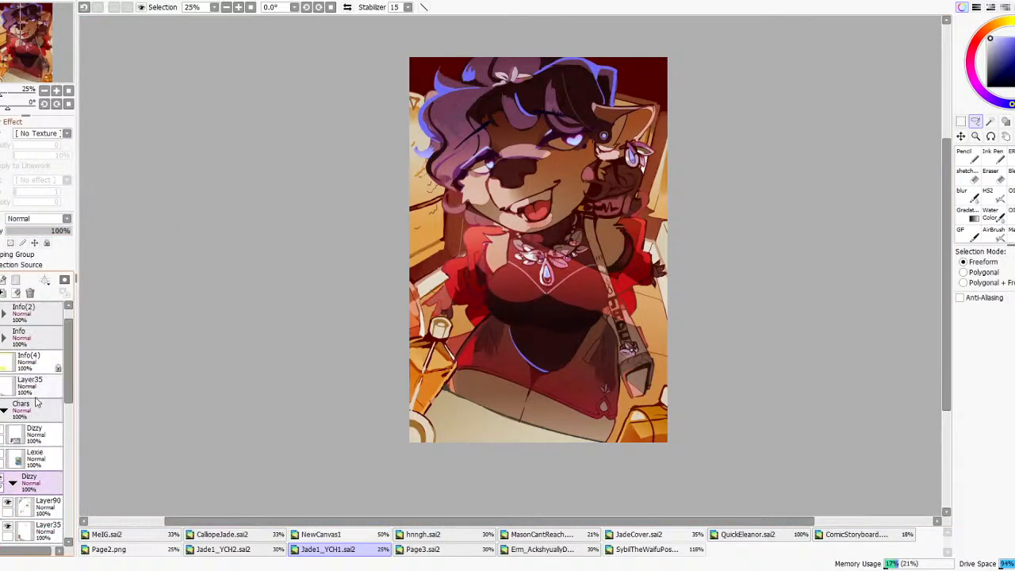
- Toggle Layer35's visibility to compare the cover with and without the foreground objects
scroll(22, 394, down, 6)
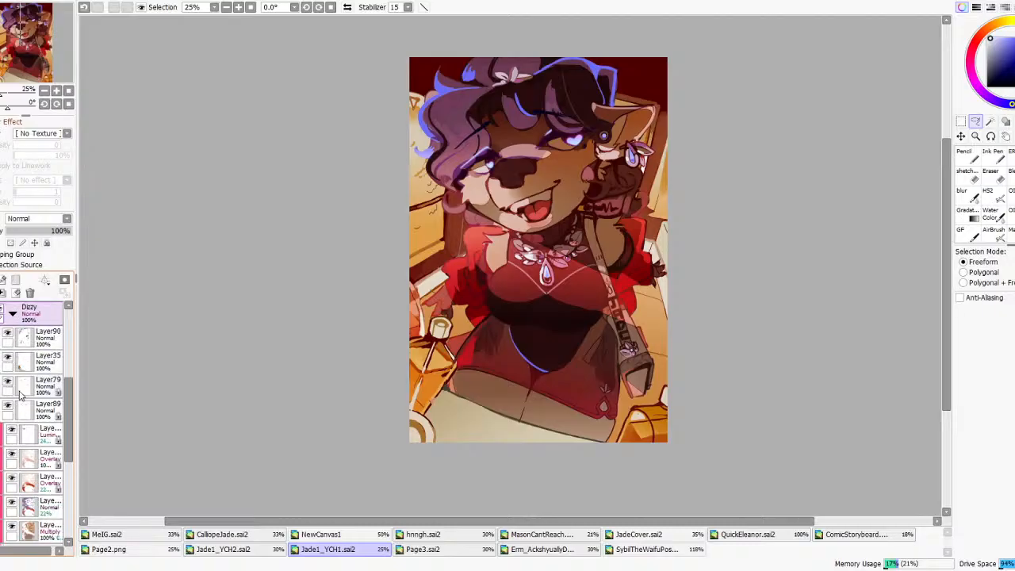
click(8, 336)
click(8, 336)
click(8, 336)
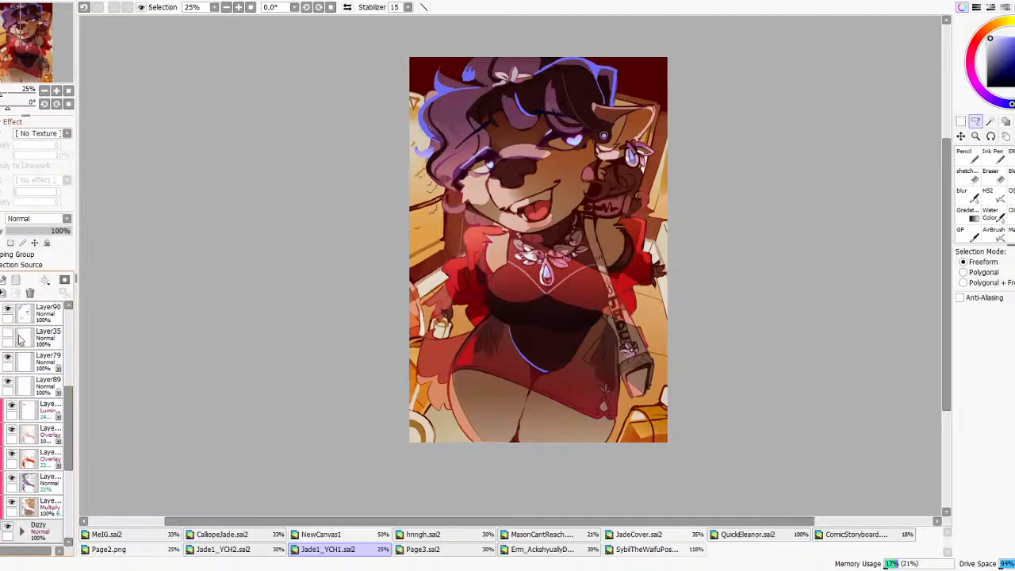
- Move Layer35 out of the Dizzy group to just above the other Layer35, over the Chars group
click(24, 339)
scroll(24, 339, up, 3)
scroll(29, 391, up, 3)
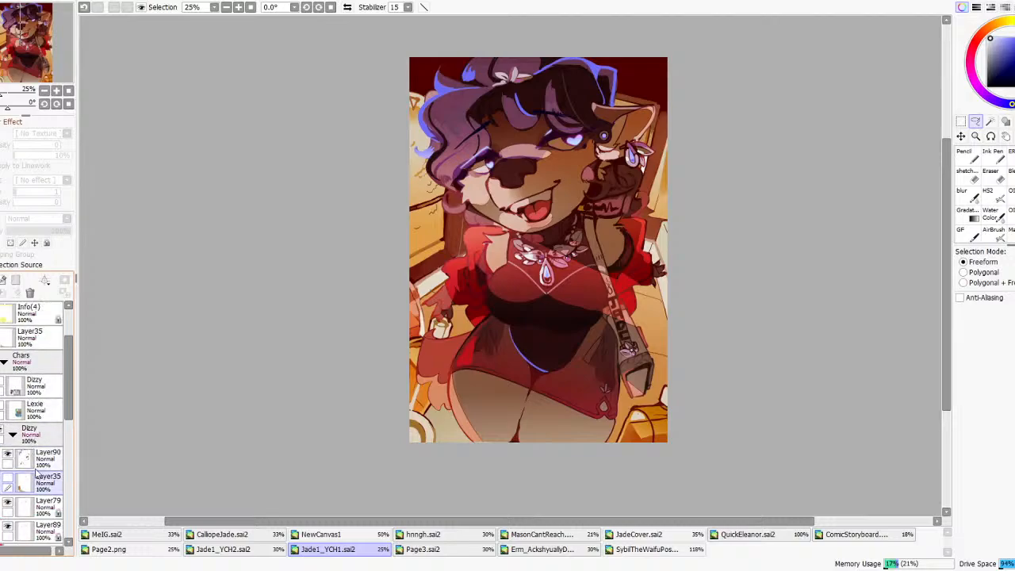
scroll(38, 448, up, 2)
drag(39, 479, 40, 404)
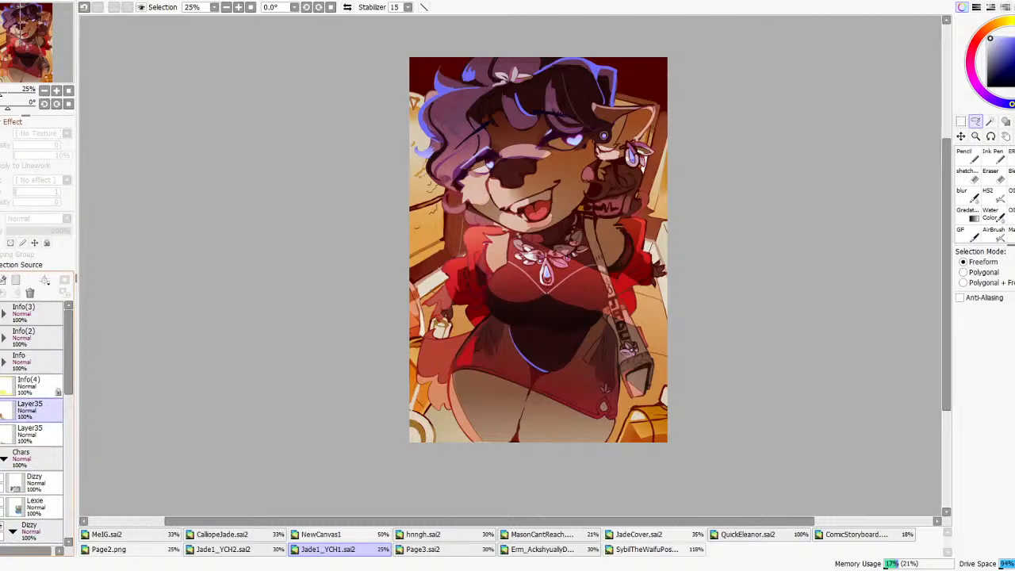
- Show the moved foreground-objects Layer35 and delete the other Layer35 directly beneath it
click(0, 405)
click(0, 405)
click(0, 406)
click(0, 406)
click(0, 405)
click(40, 434)
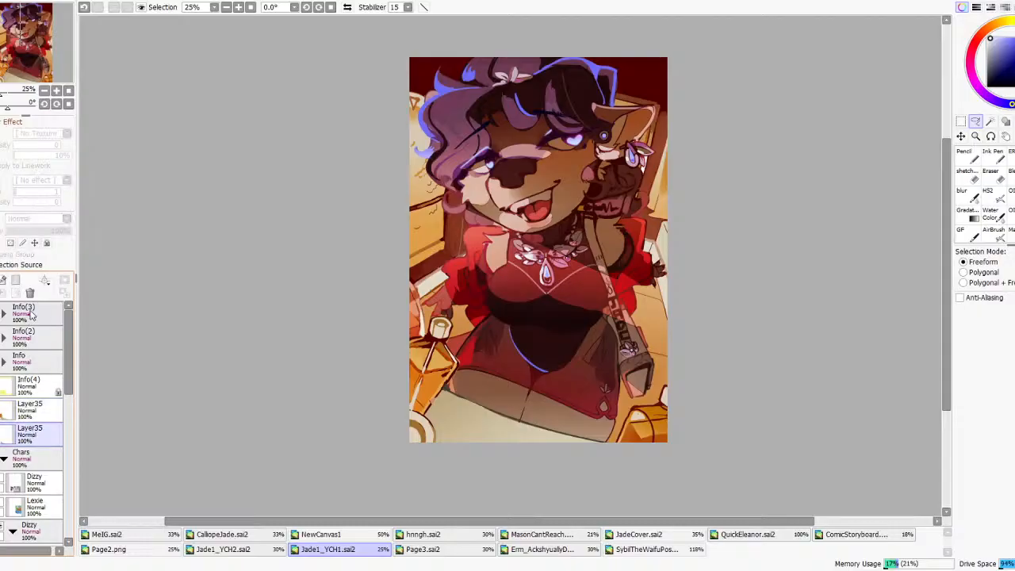
click(30, 294)
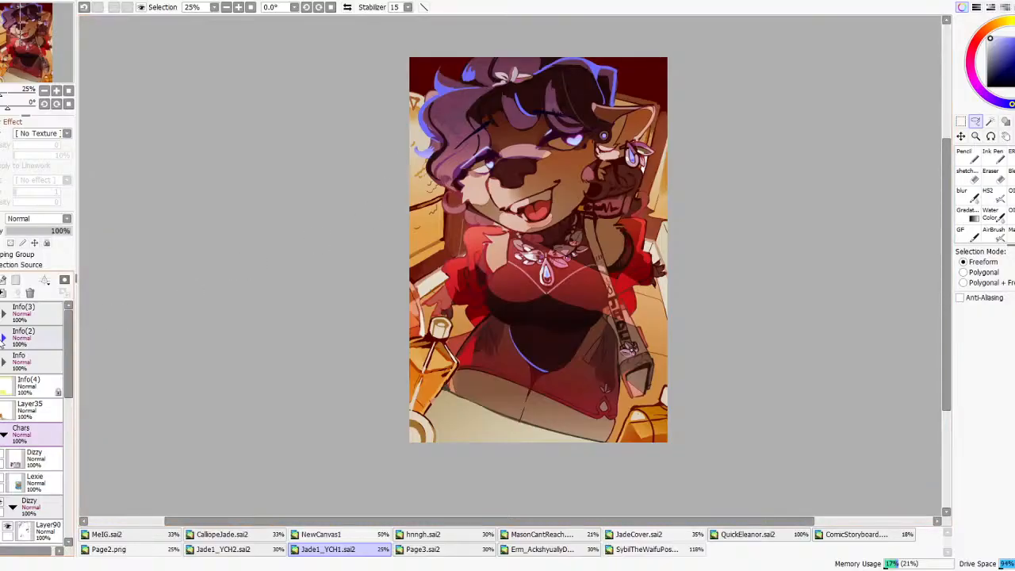
- Hide the five clipped shading layers, Layer90 and Layer89 in the Dizzy group, and toggle Layer79 to inspect its effect
scroll(40, 378, down, 5)
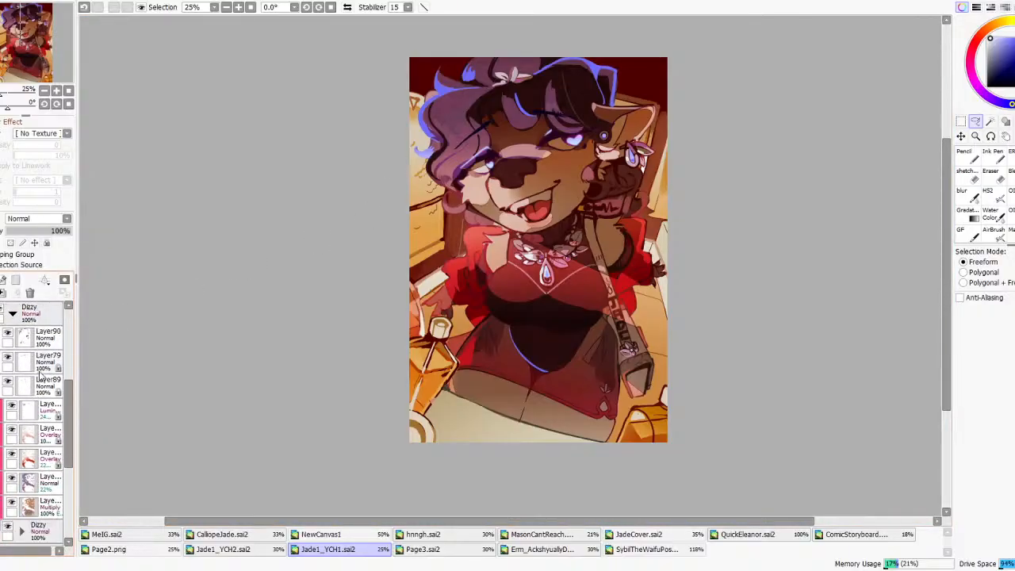
scroll(28, 441, up, 1)
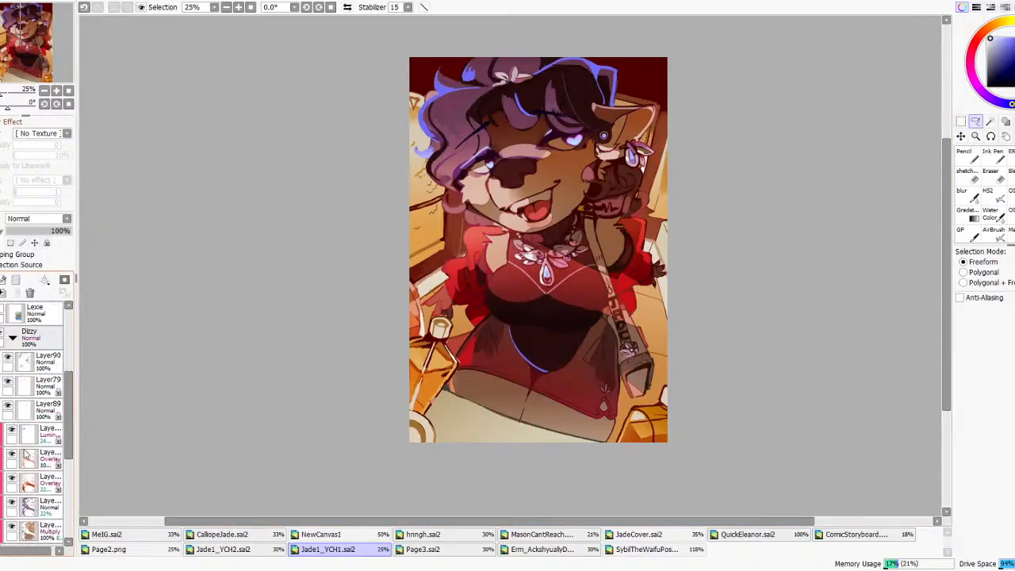
scroll(24, 443, down, 1)
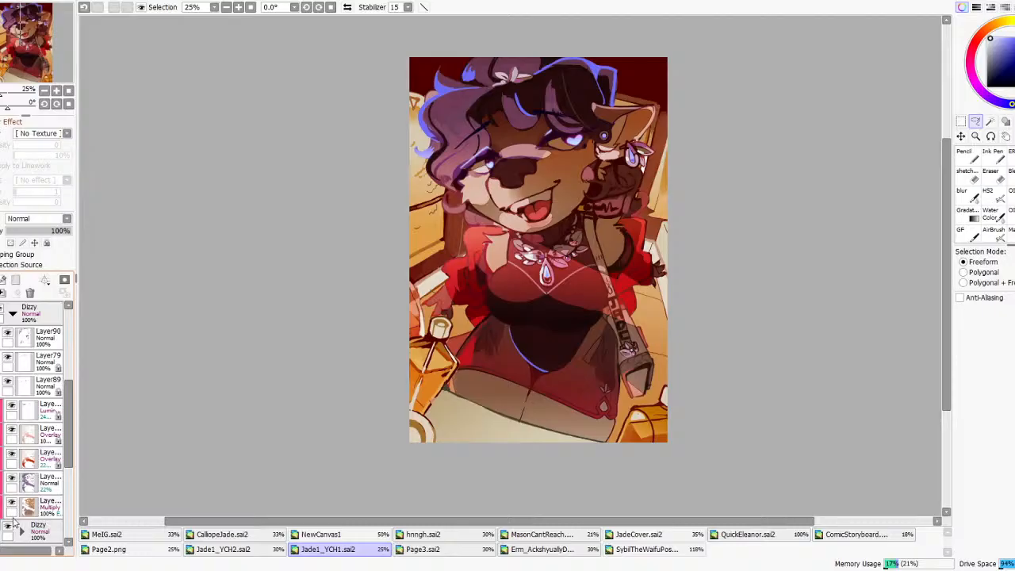
click(12, 503)
drag(14, 504, 13, 408)
click(8, 337)
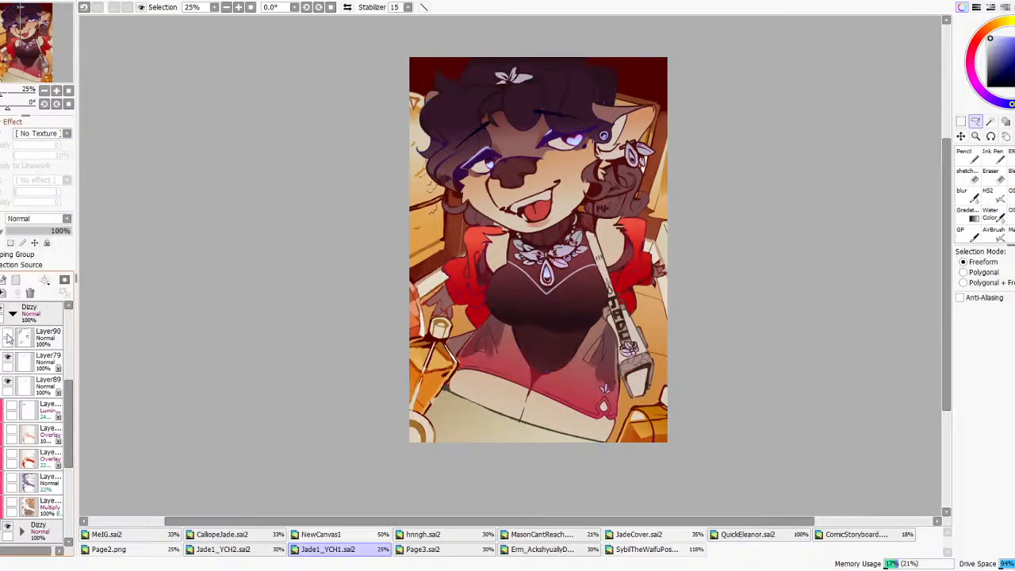
click(8, 357)
click(8, 357)
click(8, 359)
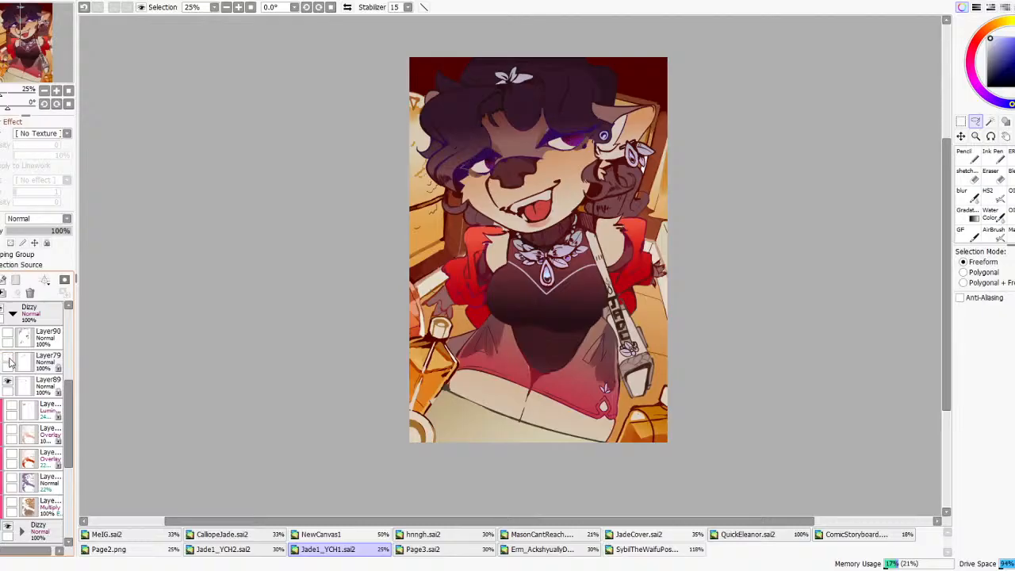
click(9, 358)
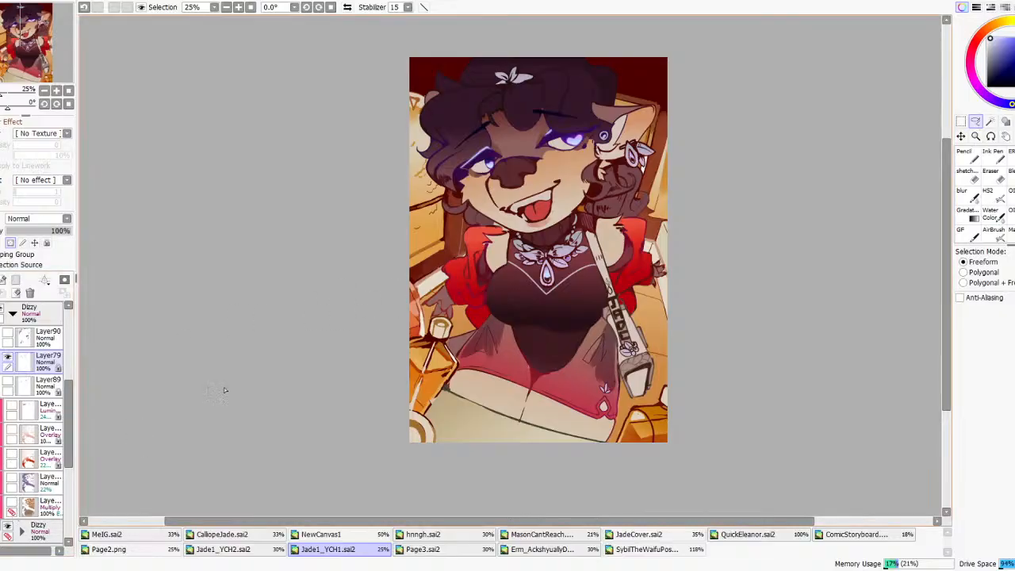
- Show the five clipped shading layers, Layer89 and Layer90 of the Dizzy group again
scroll(616, 225, up, 1)
scroll(616, 225, down, 1)
scroll(637, 118, up, 1)
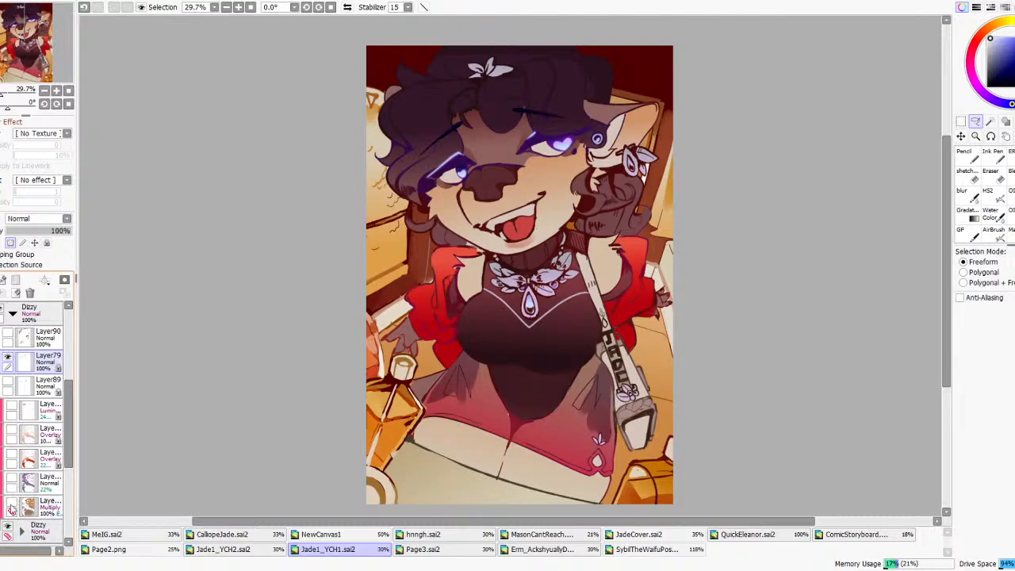
click(11, 505)
drag(14, 505, 10, 336)
scroll(41, 395, up, 1)
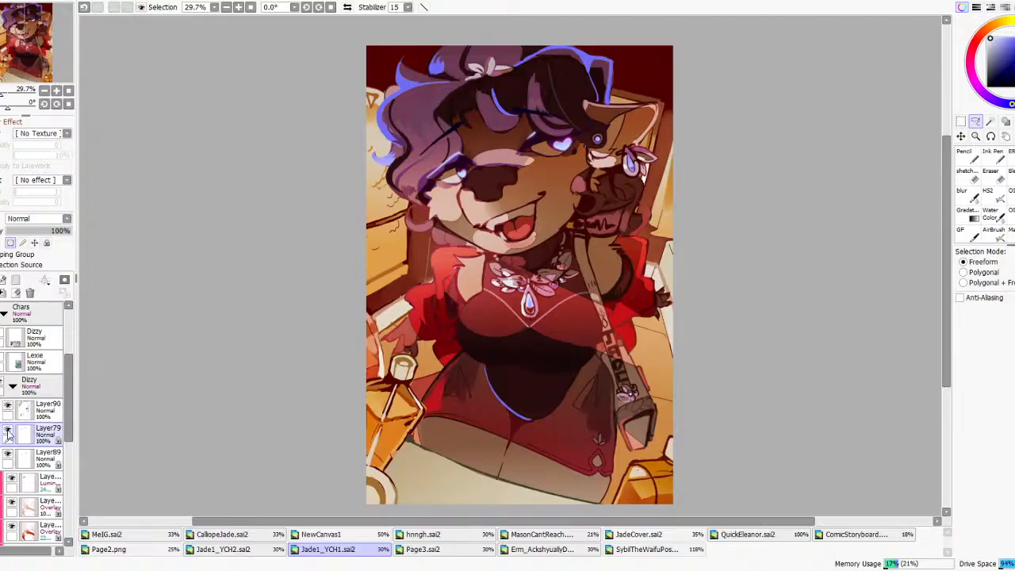
- Show the Info(4) cover text layer and try moving it into the Dizzy group above Layer90
scroll(2, 363, up, 3)
click(4, 363)
drag(15, 390, 36, 434)
click(39, 412)
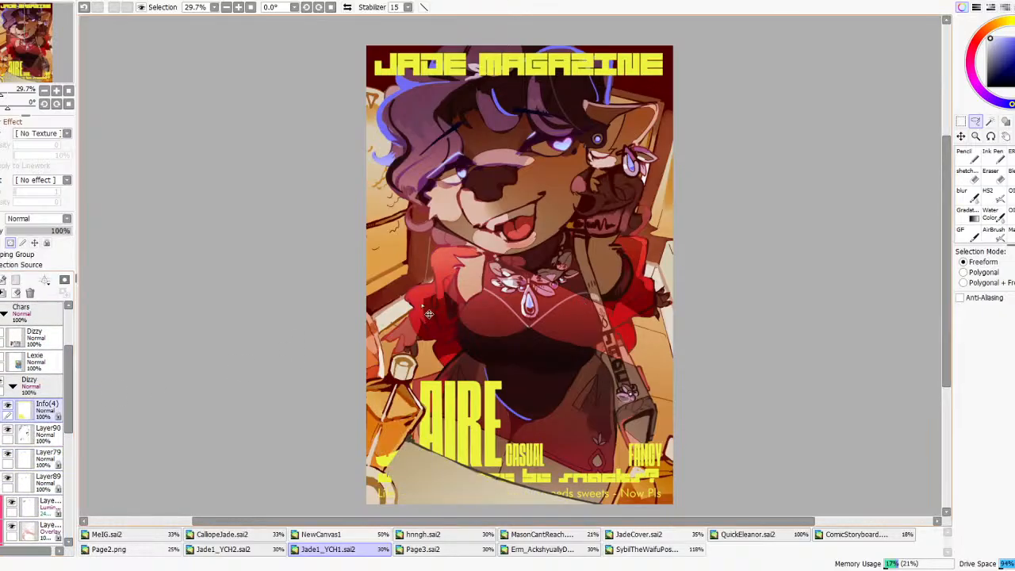
key(ctrl+z)
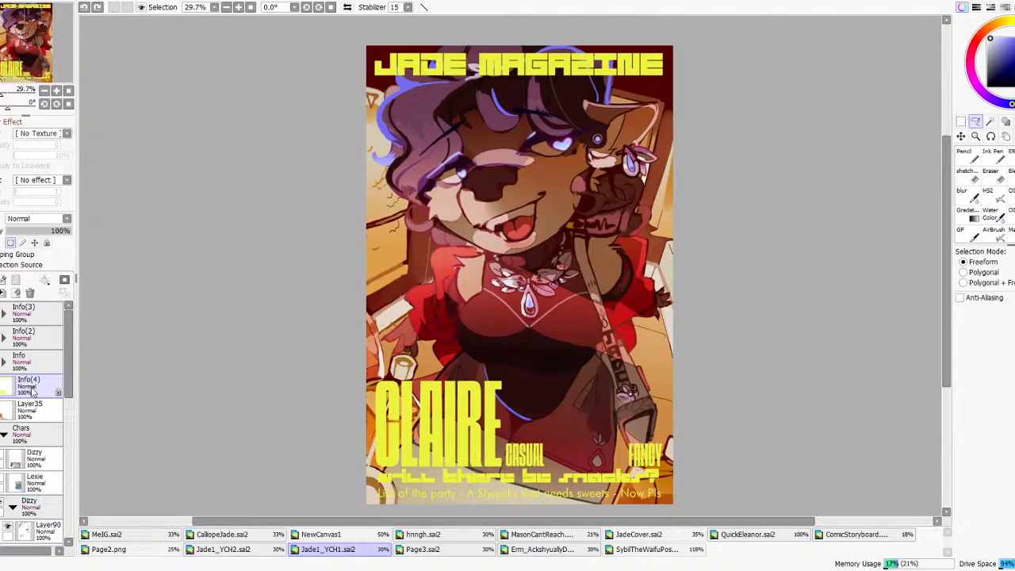
- Rename the Info(4) layer as DizzyInfo and select its lettering by inverting a Magic Wand selection of the empty area
key(Return)
click(990, 121)
click(587, 253)
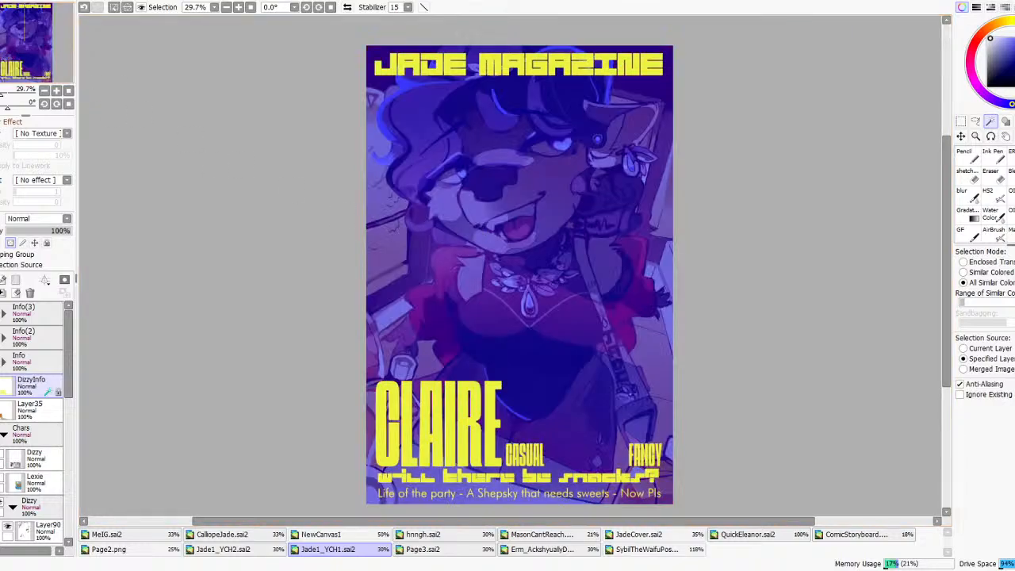
click(127, 7)
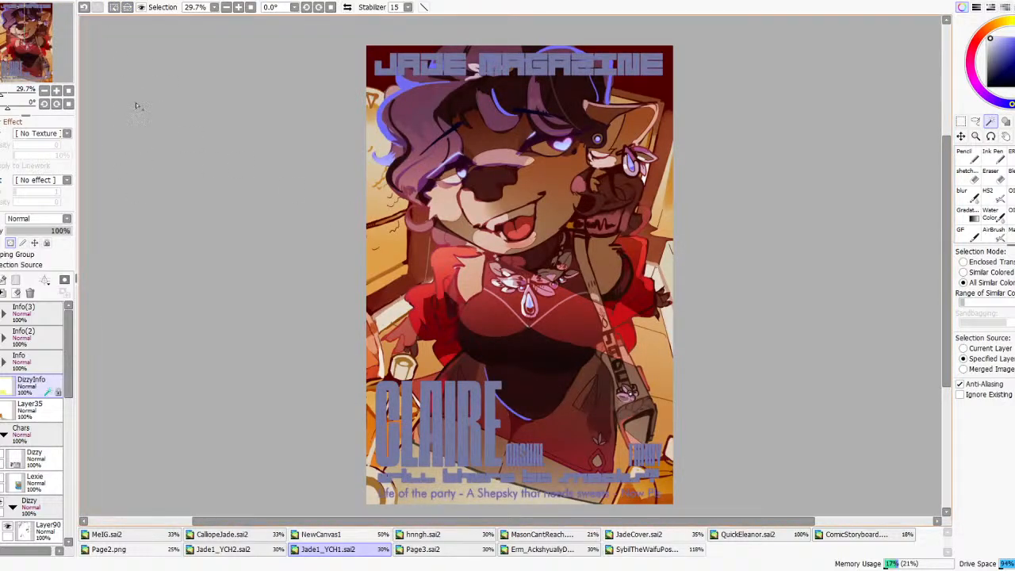
- Create a layer between DizzyInfo and Layer35 and paint the selected lettering on it with the Pencil in red sampled from the jacket
click(23, 407)
click(2, 279)
click(967, 156)
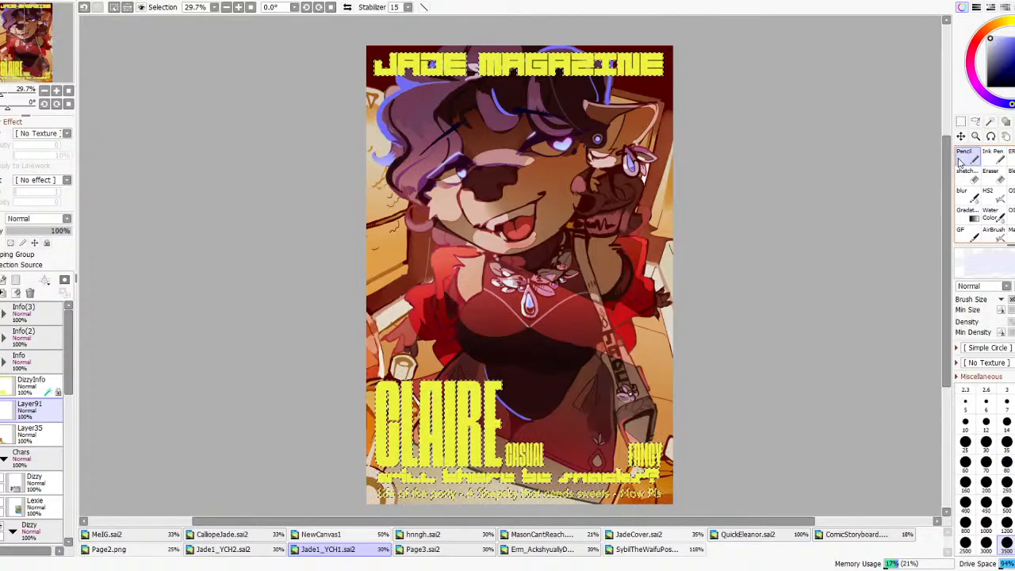
key(ctrl+d)
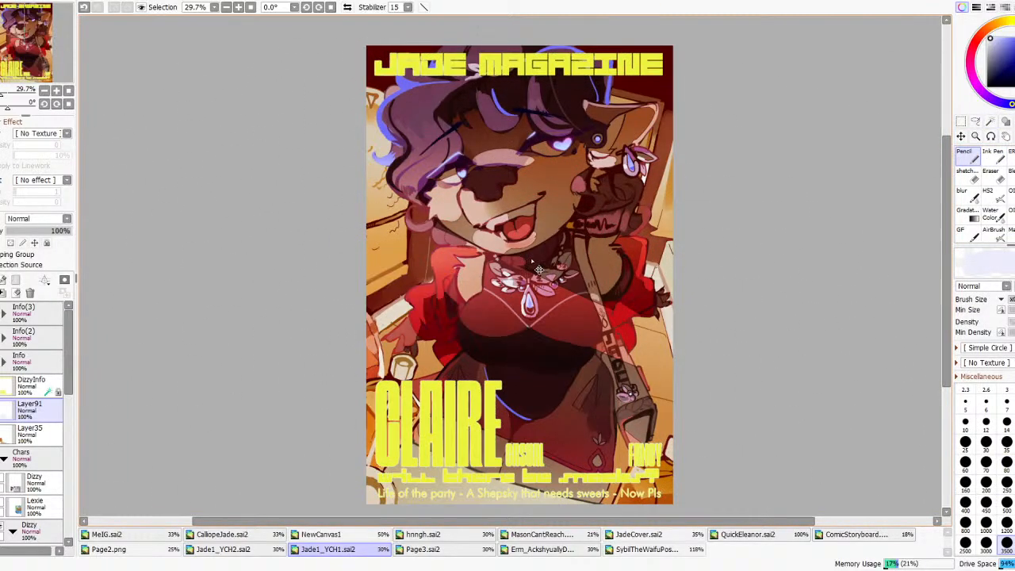
key(ctrl+z)
right_click(636, 257)
drag(462, 450, 583, 440)
key(ctrl+d)
scroll(467, 338, down, 4)
scroll(520, 376, up, 3)
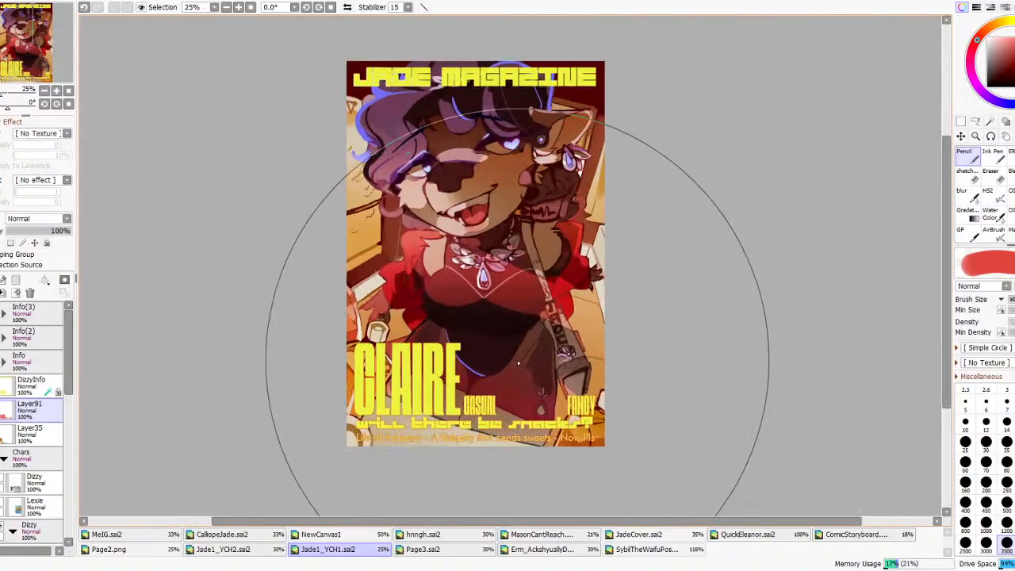
- Clear the lettering selection and soften the red backing on Layer91 with the soft eraser at size 1000
click(964, 501)
key(ctrl+z)
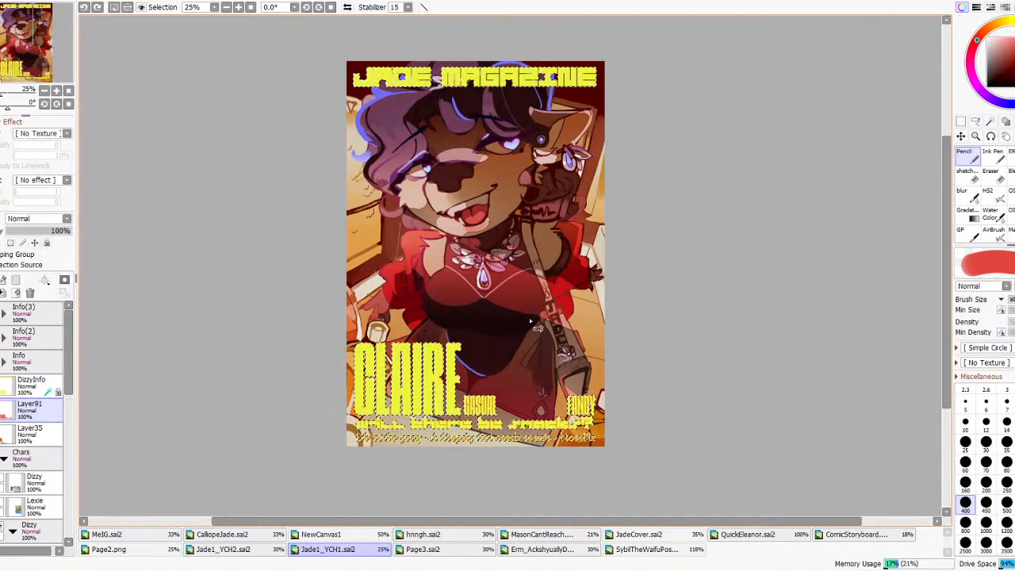
key(ctrl+d)
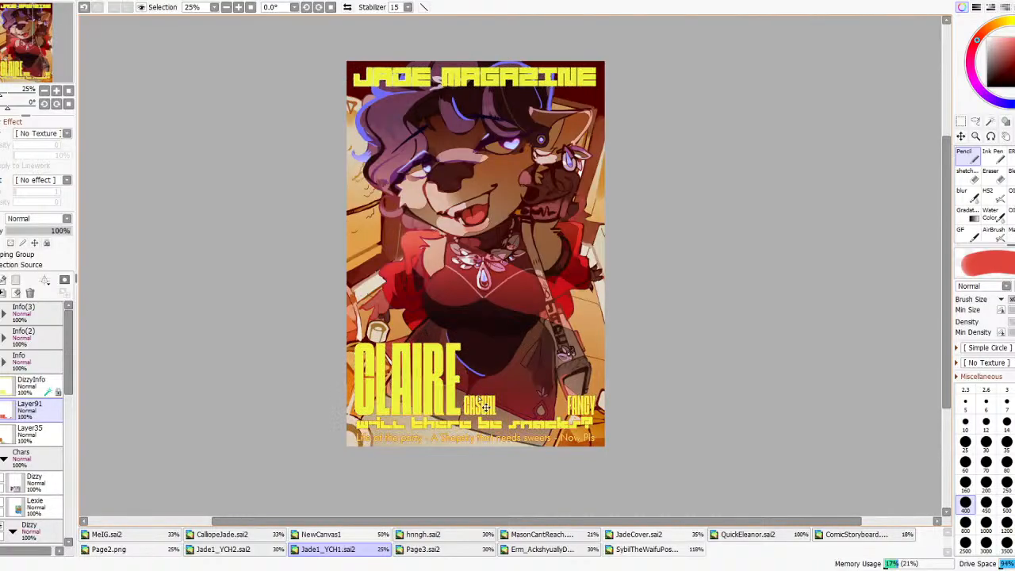
click(1012, 157)
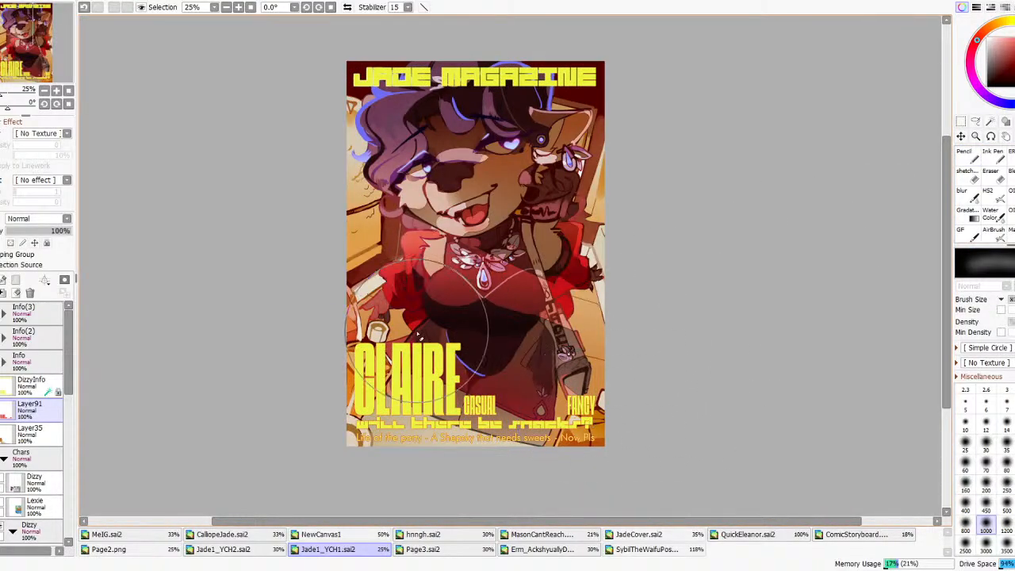
scroll(579, 319, down, 2)
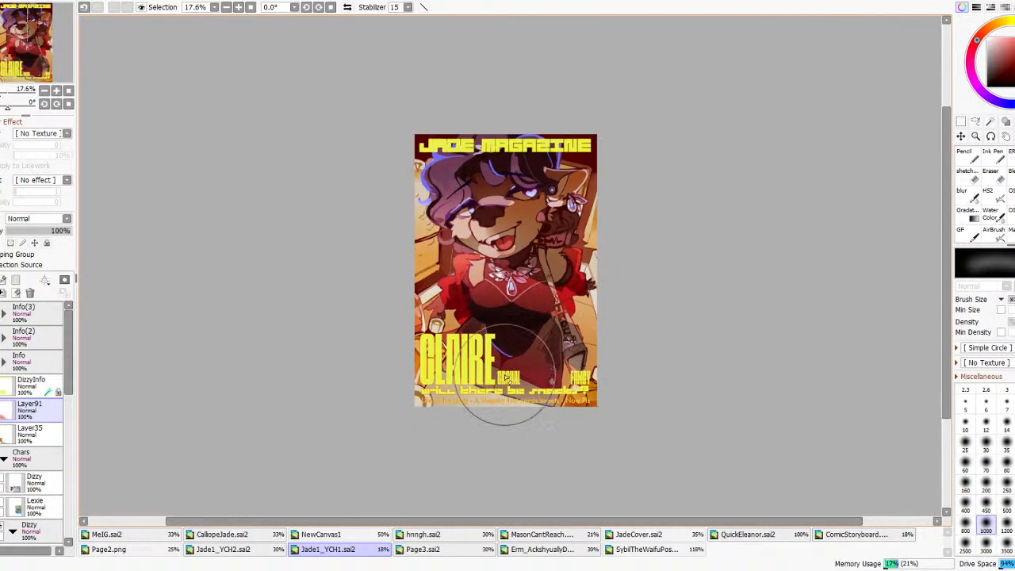
scroll(444, 371, up, 7)
scroll(332, 367, down, 5)
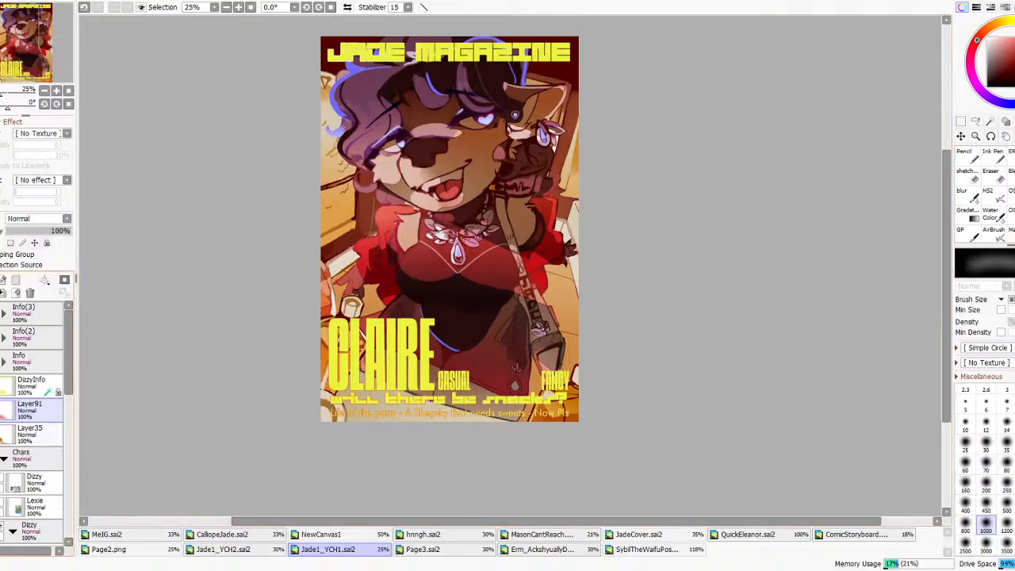
- Hide the Dizzy group's five clipped shading layers, Layer90 and Layer89, keeping Layer79 shown
scroll(22, 438, down, 6)
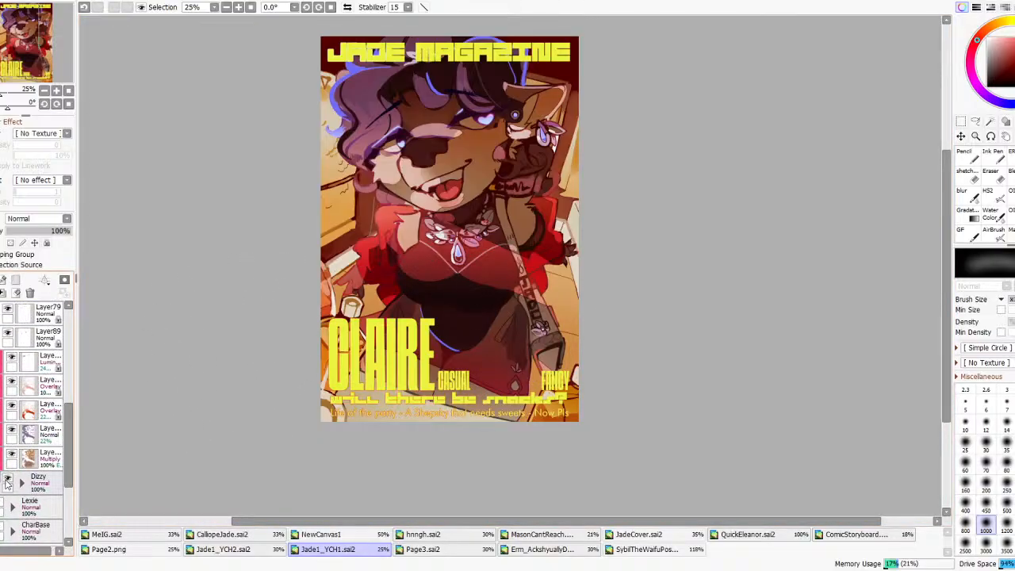
drag(13, 456, 16, 409)
scroll(15, 410, up, 3)
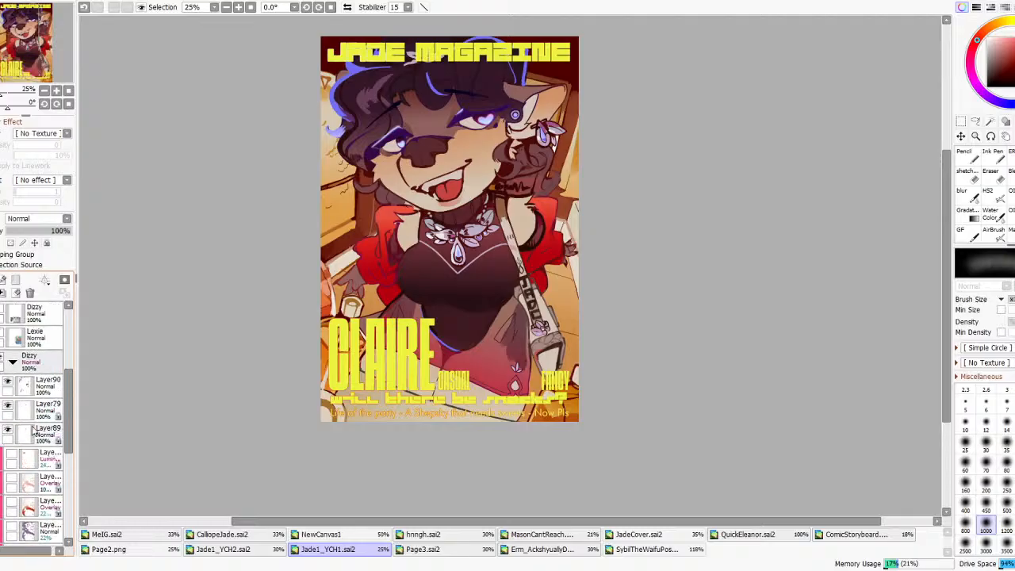
click(8, 405)
click(8, 384)
click(8, 430)
click(9, 408)
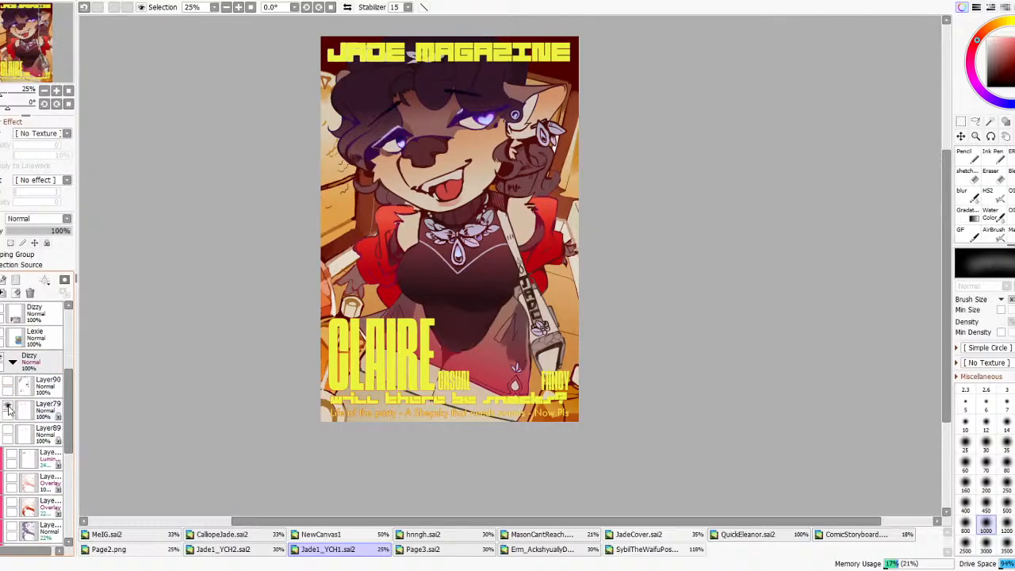
- Hide the DizzyInfo cover text and its red backing on Layer91
scroll(13, 412, up, 3)
click(0, 310)
click(0, 310)
drag(0, 310, 0, 337)
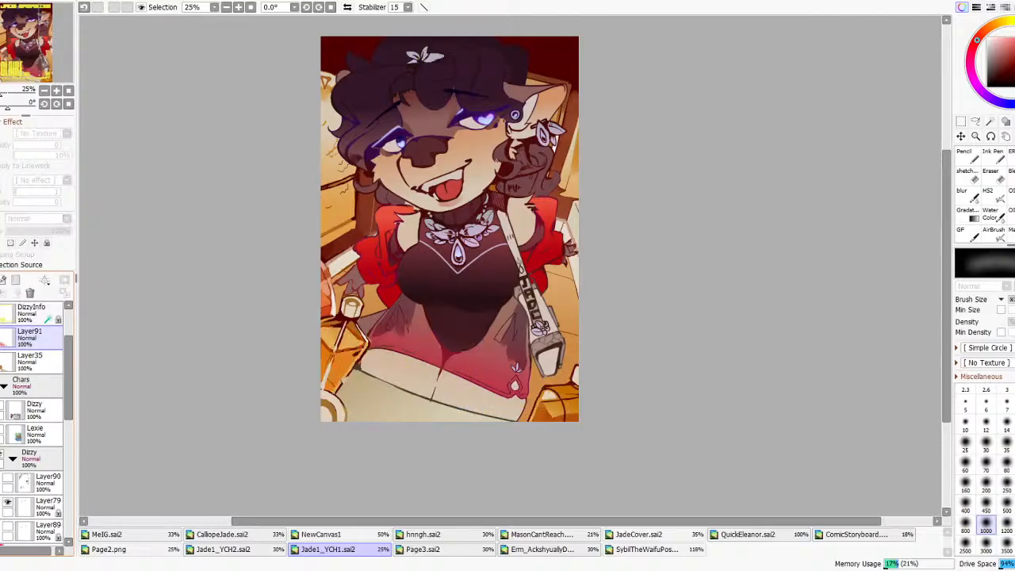
- Swap the Bg(3) room background for BG(2) and hide the foreground objects on Layer35
scroll(6, 359, down, 10)
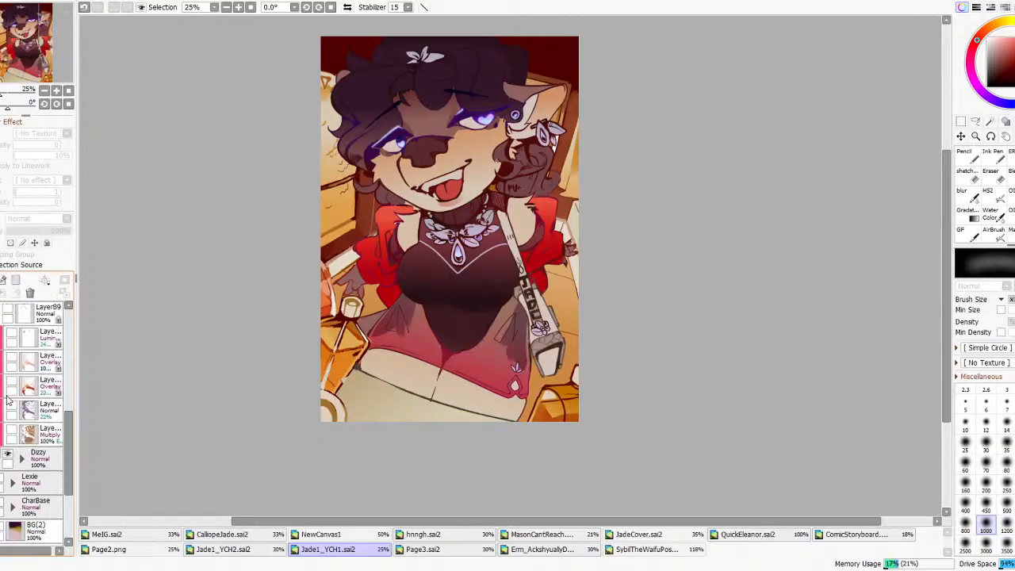
click(2, 457)
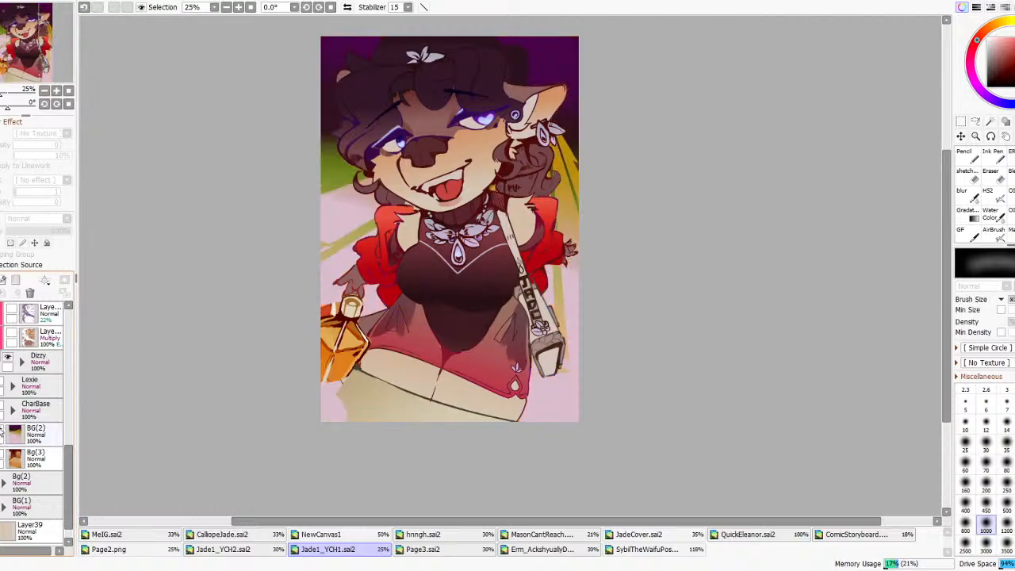
scroll(34, 408, up, 3)
scroll(34, 408, up, 3)
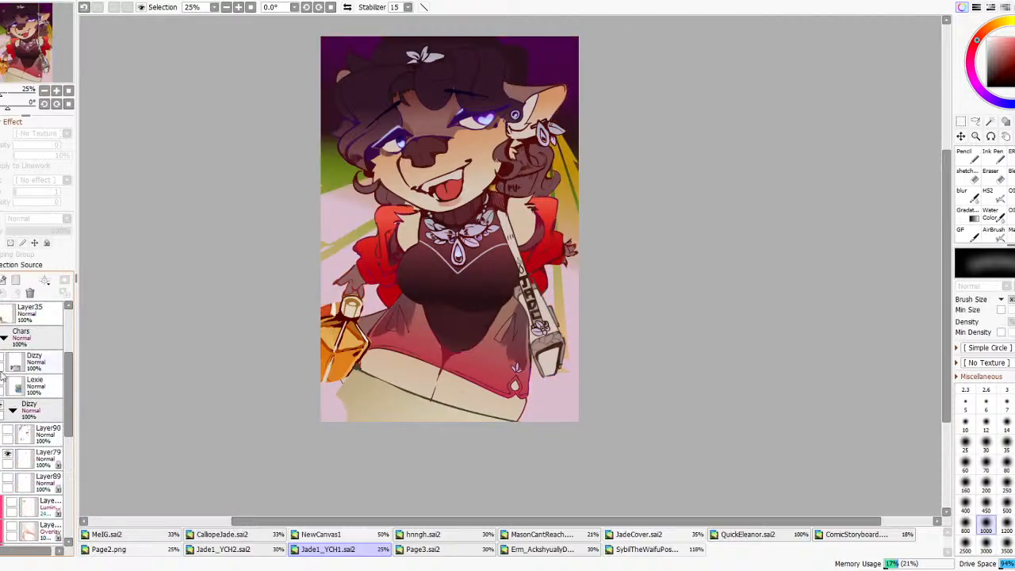
click(1, 309)
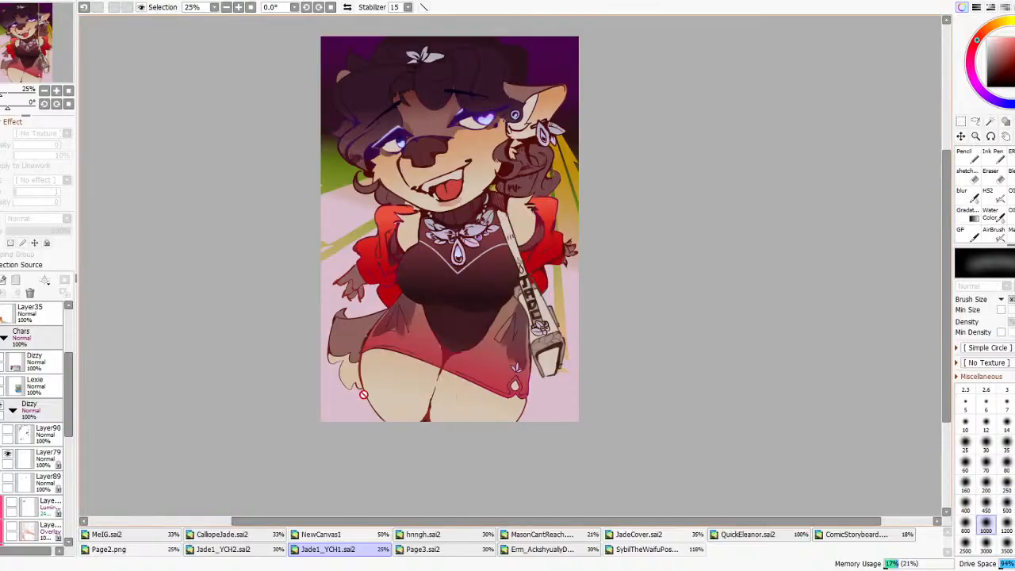
- Restore the visibility of the clipped shading layers, Layer89 and Layer90 over the character on the BG(2) background
scroll(31, 396, down, 4)
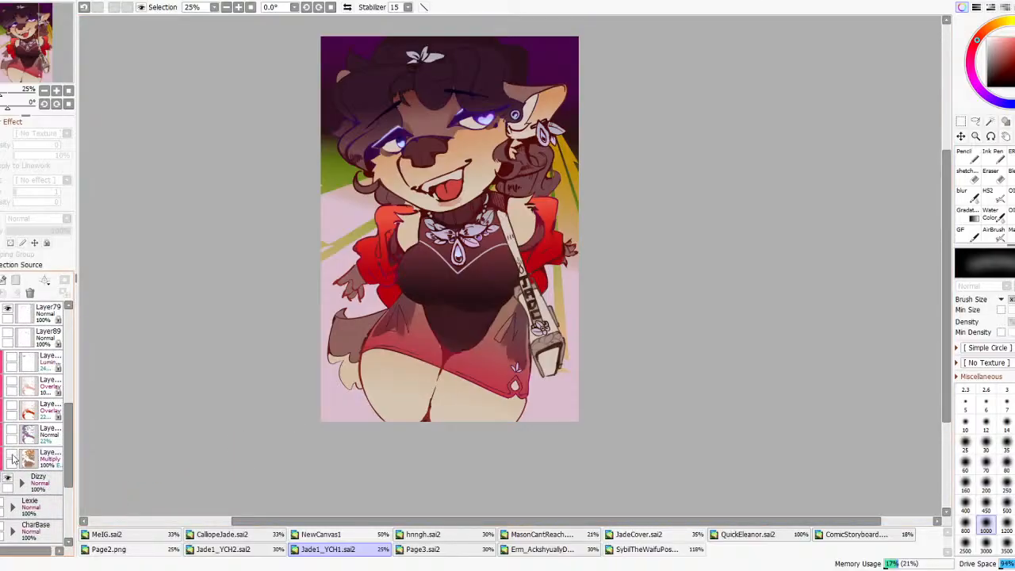
drag(12, 454, 8, 336)
scroll(22, 375, up, 3)
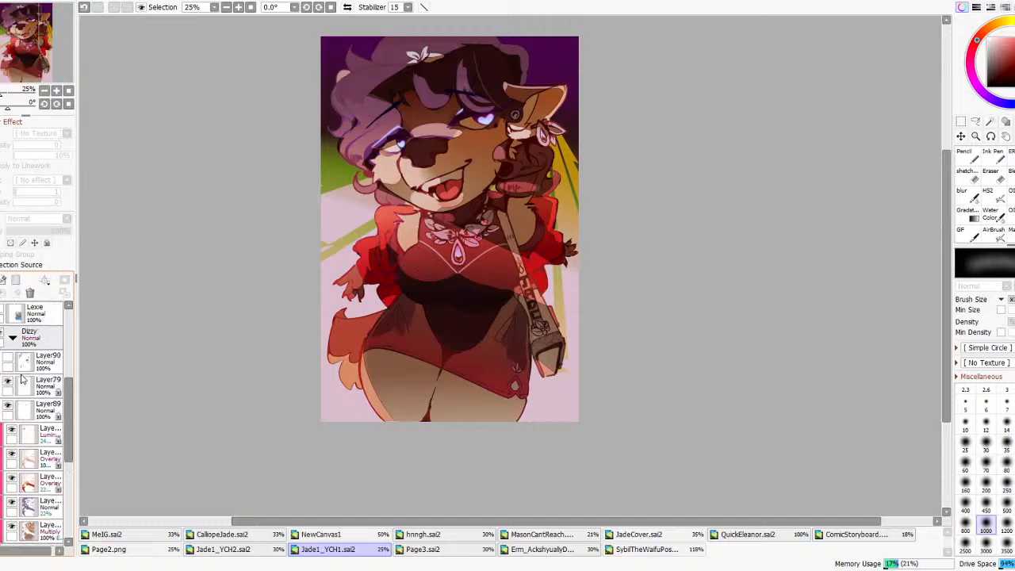
click(8, 361)
scroll(24, 364, up, 2)
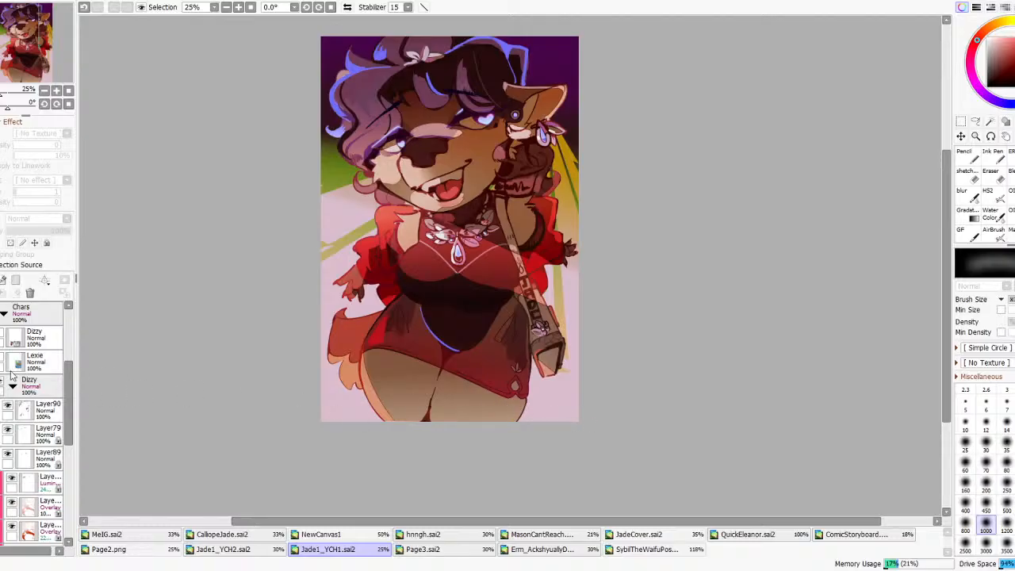
- Show the DizzyInfo cover text and its red backing on Layer91 again
scroll(11, 374, up, 3)
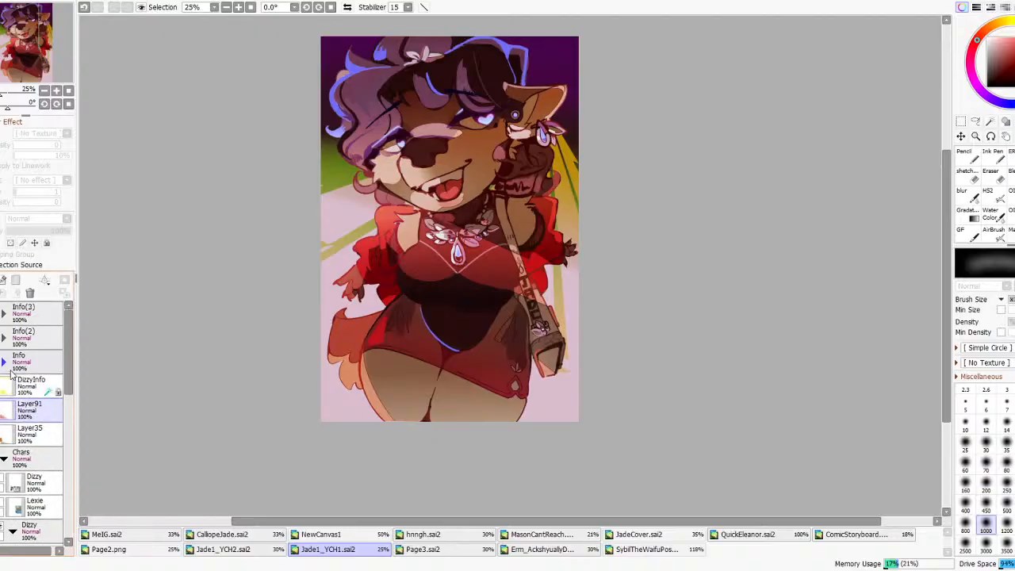
click(0, 382)
click(0, 405)
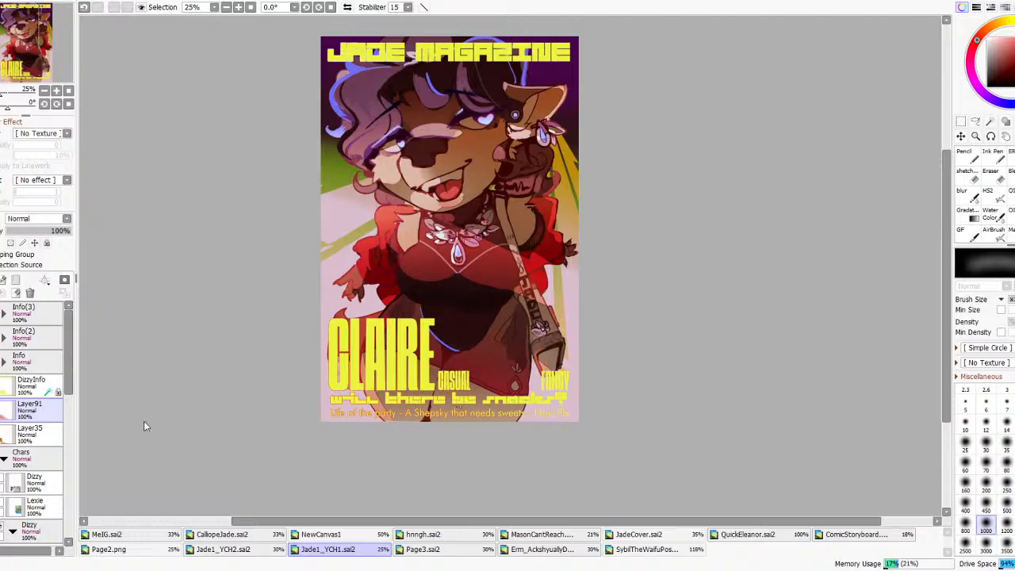
- Check the visibility of Layer35 and swap the BG(2) background for the Bg(3) room background
scroll(19, 421, down, 3)
scroll(22, 409, up, 2)
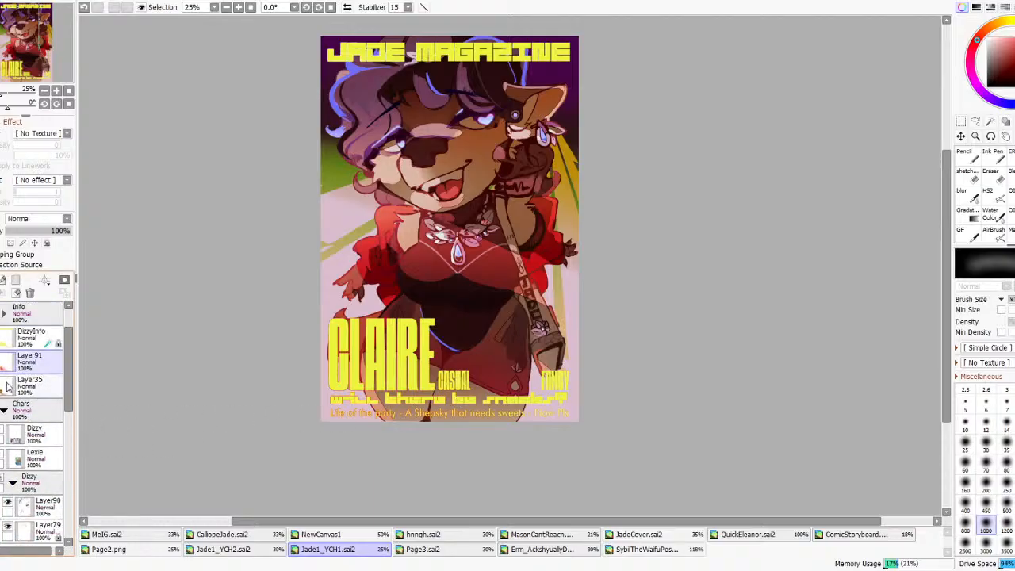
click(1, 381)
click(1, 382)
scroll(10, 395, down, 7)
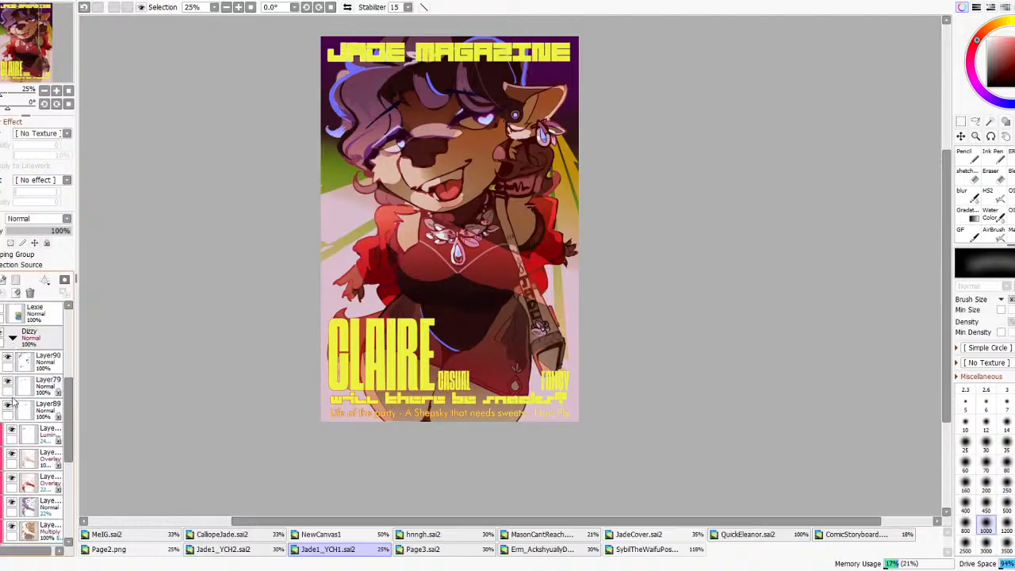
scroll(19, 438, down, 3)
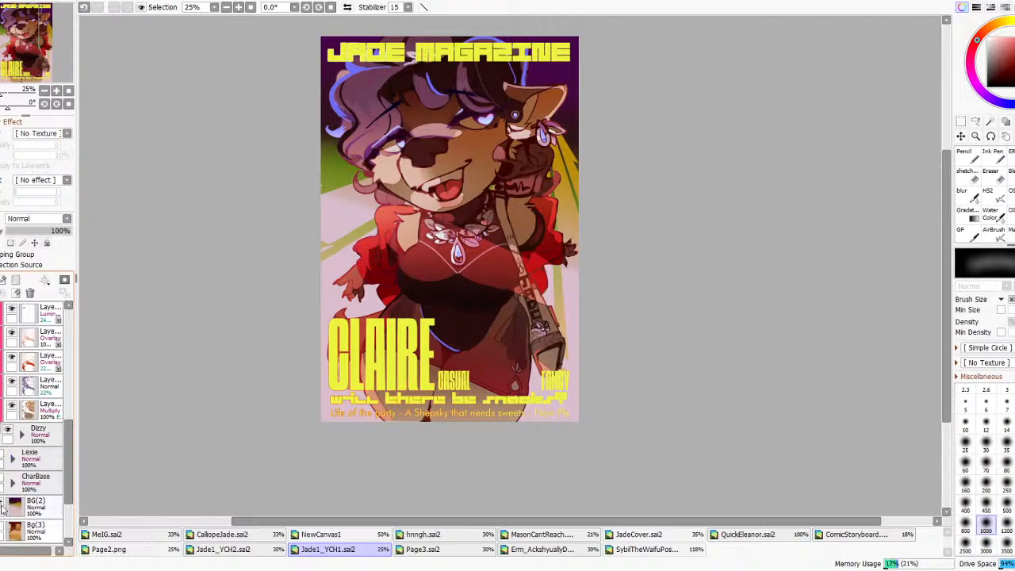
click(4, 510)
scroll(5, 524, up, 5)
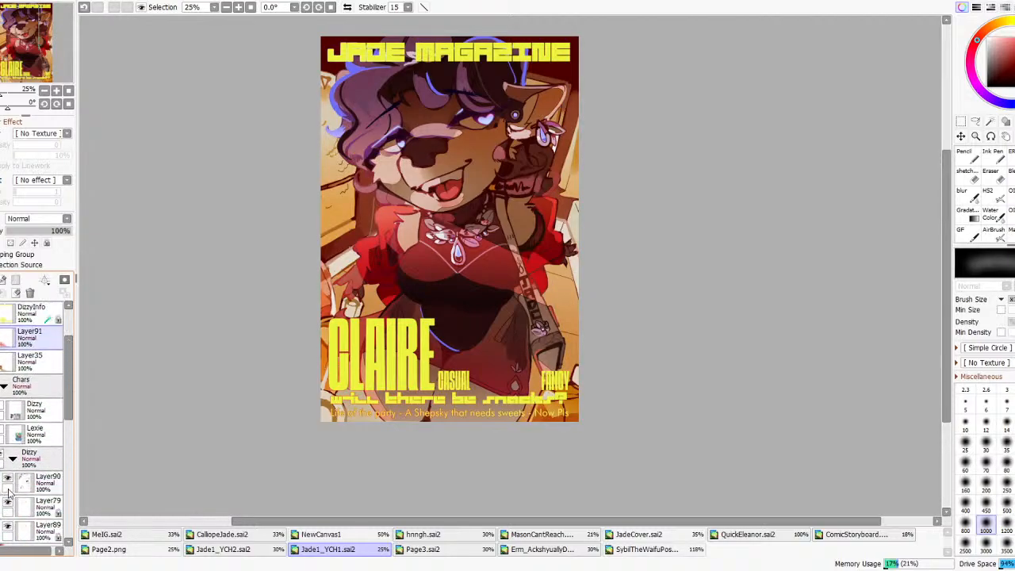
- Select Layer35 and toggle its visibility to compare the cover with and without its foreground objects
scroll(6, 490, up, 2)
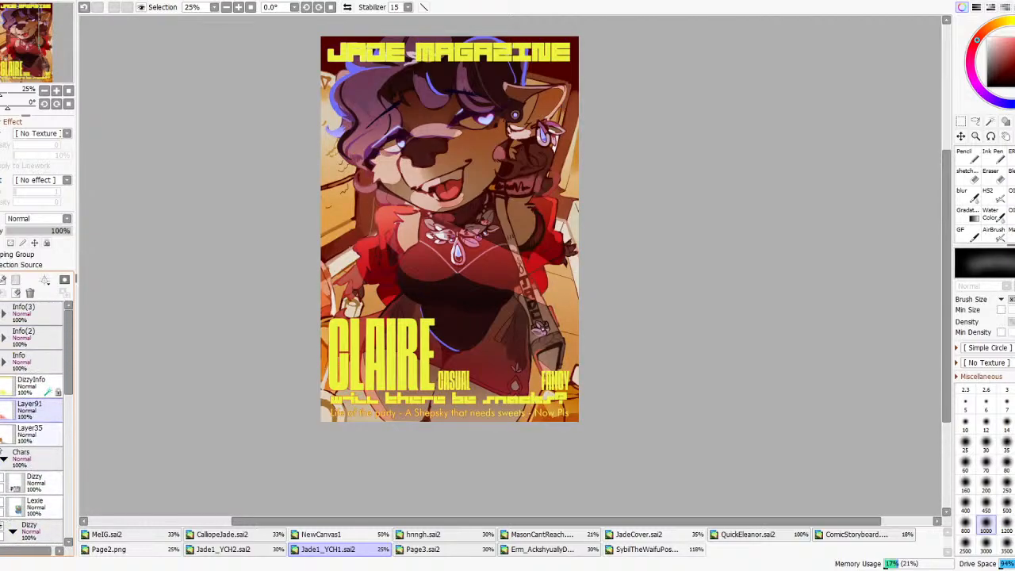
click(30, 433)
click(1, 434)
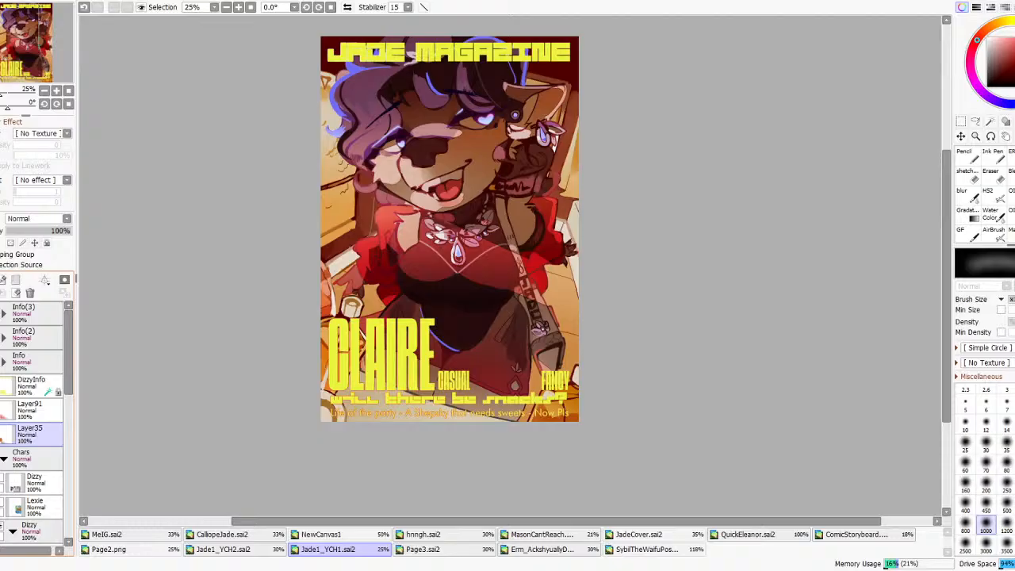
click(1, 434)
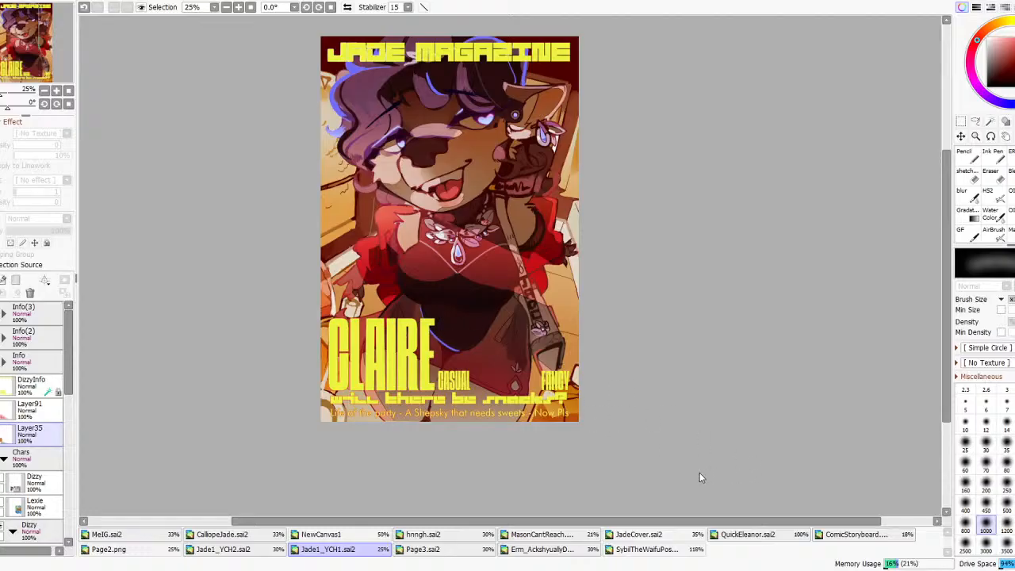
- Collapse the Dizzy character group and toggle its visibility to inspect the room background behind the character
scroll(12, 397, down, 2)
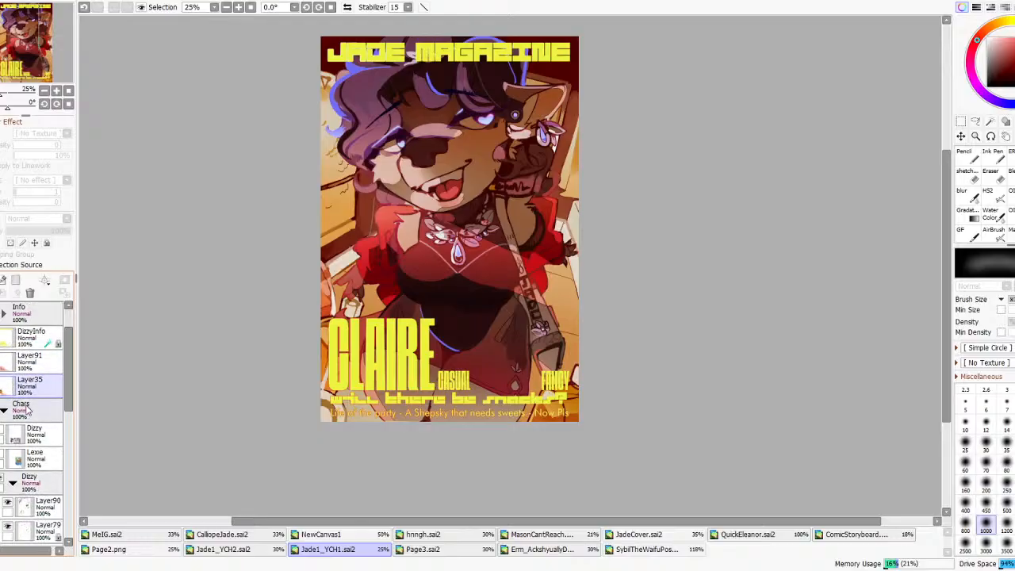
scroll(26, 408, down, 3)
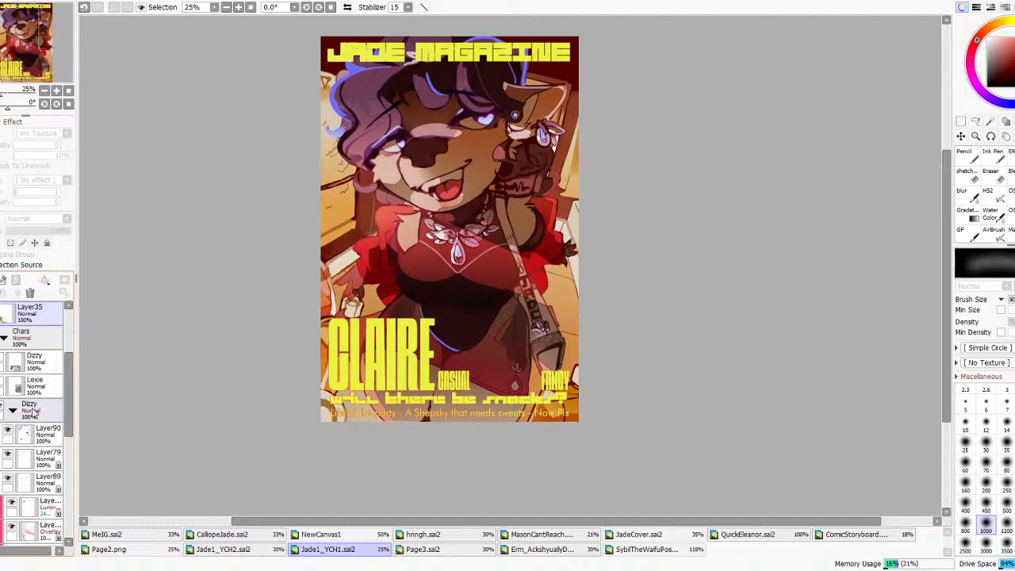
click(12, 410)
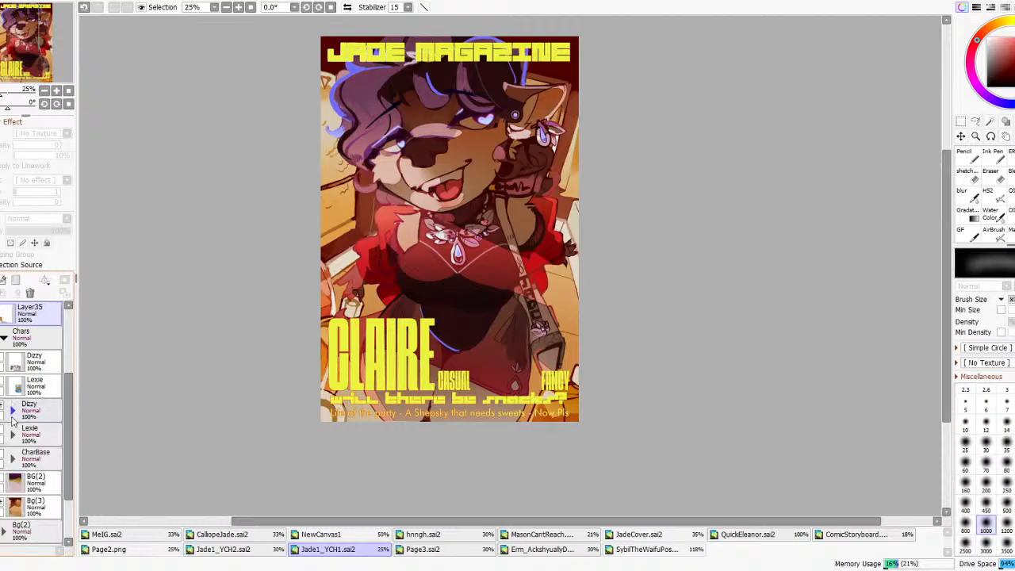
click(2, 412)
click(2, 413)
click(3, 412)
click(2, 436)
click(3, 436)
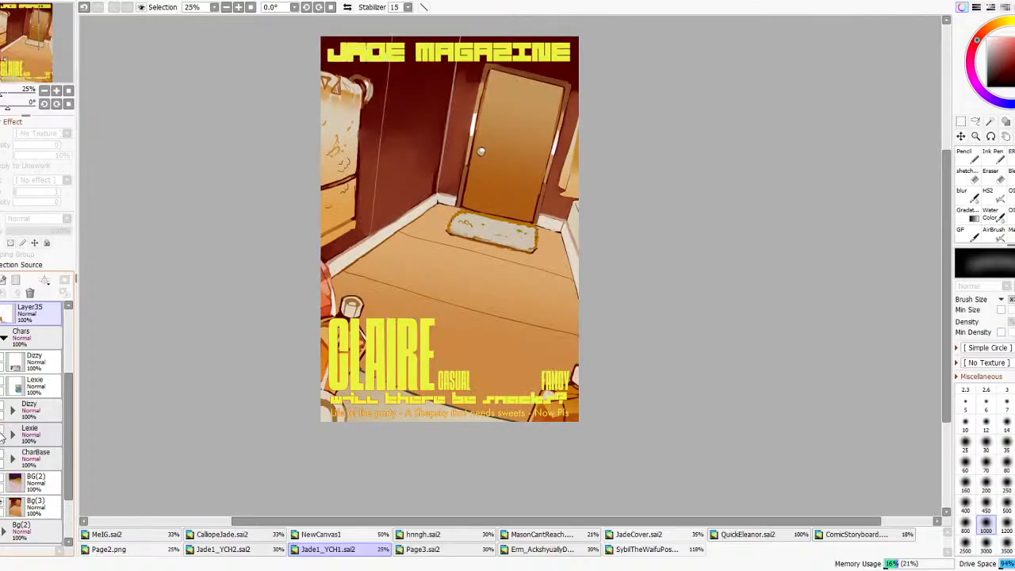
click(3, 412)
- Expand the Lexie group, show it, and hide the Dizzy group to bring up the SIGIL cover character
click(12, 434)
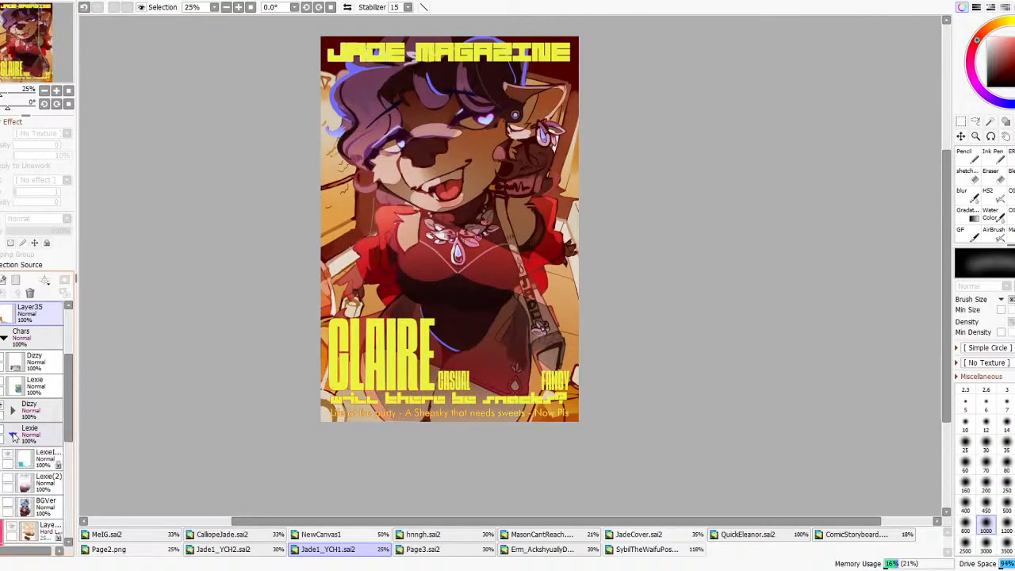
scroll(14, 432, down, 2)
click(3, 361)
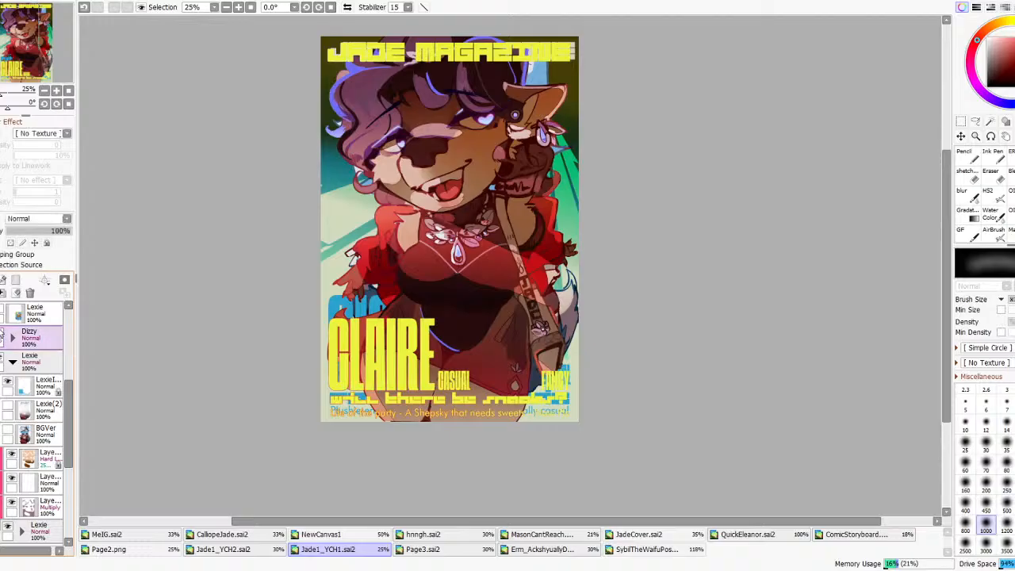
click(4, 341)
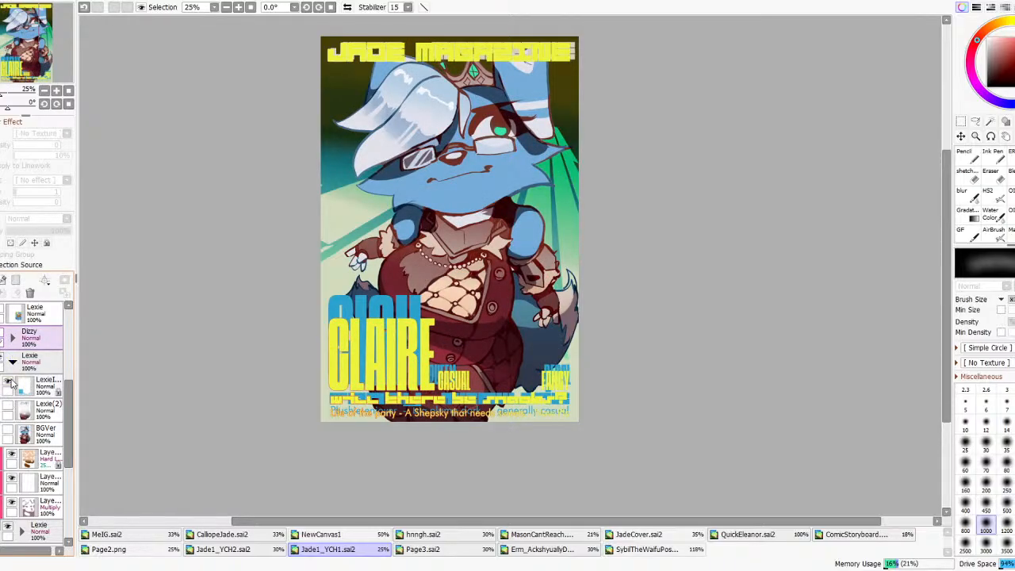
- Show BGVer in the Lexie group and hide its green Lexie background, checking the Hard Light shading and Lexie info text by toggling them
scroll(12, 383, down, 3)
click(11, 385)
click(11, 385)
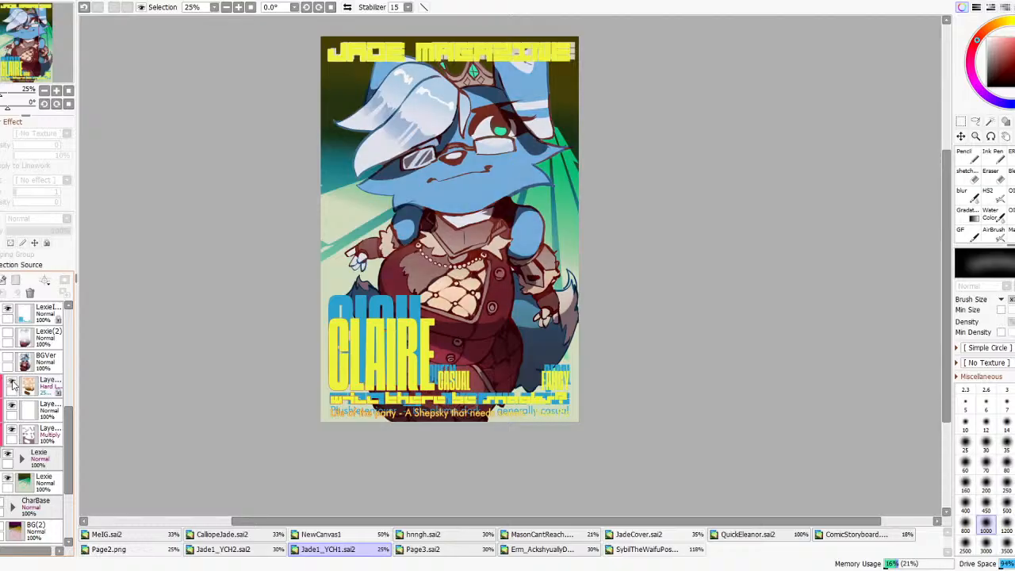
click(9, 314)
click(9, 360)
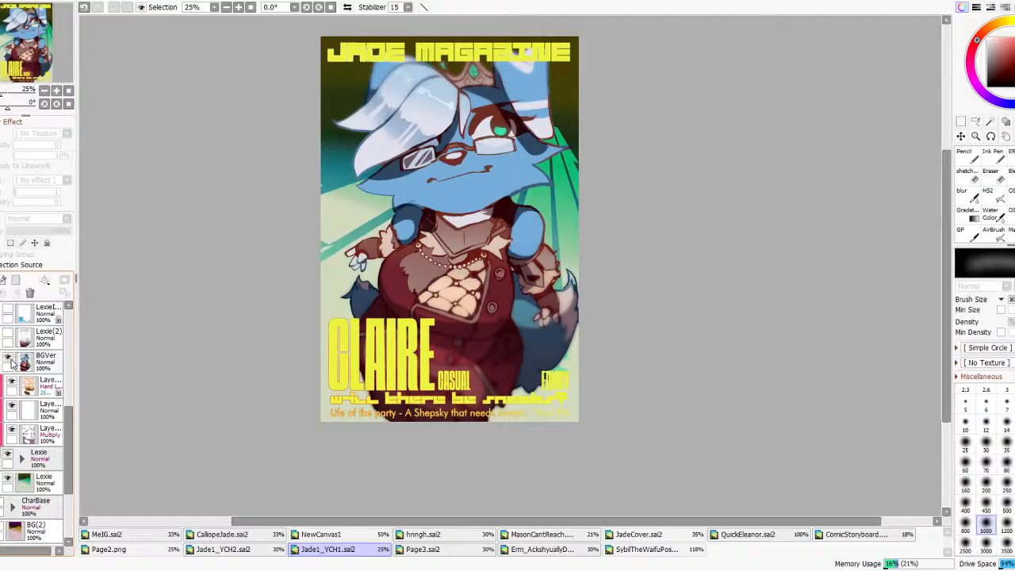
click(8, 478)
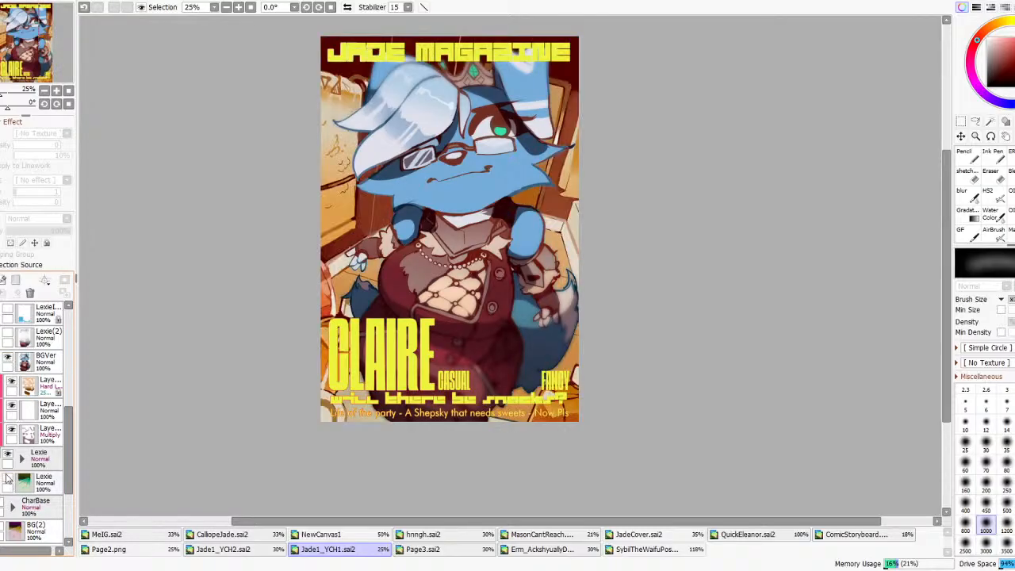
scroll(24, 459, up, 2)
click(8, 405)
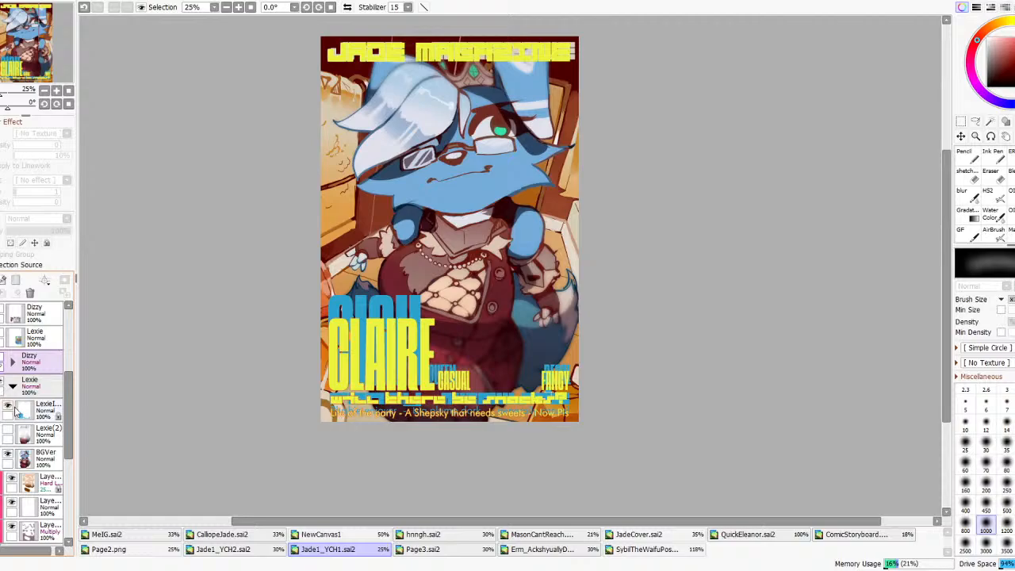
- Move Layer91 and the DizzyInfo cover text into the top of the expanded Dizzy group
scroll(11, 408, up, 3)
click(12, 482)
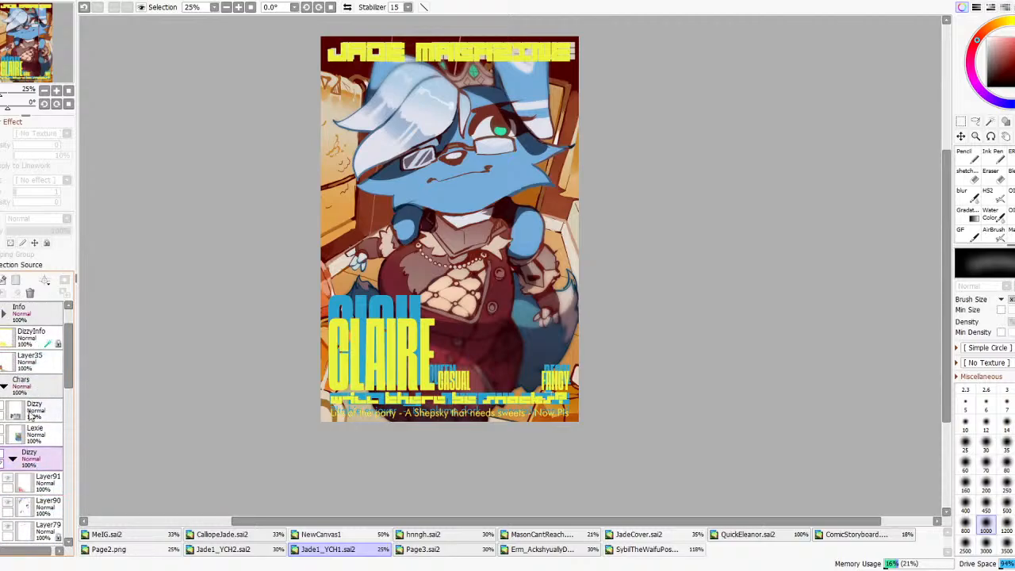
drag(30, 358, 39, 474)
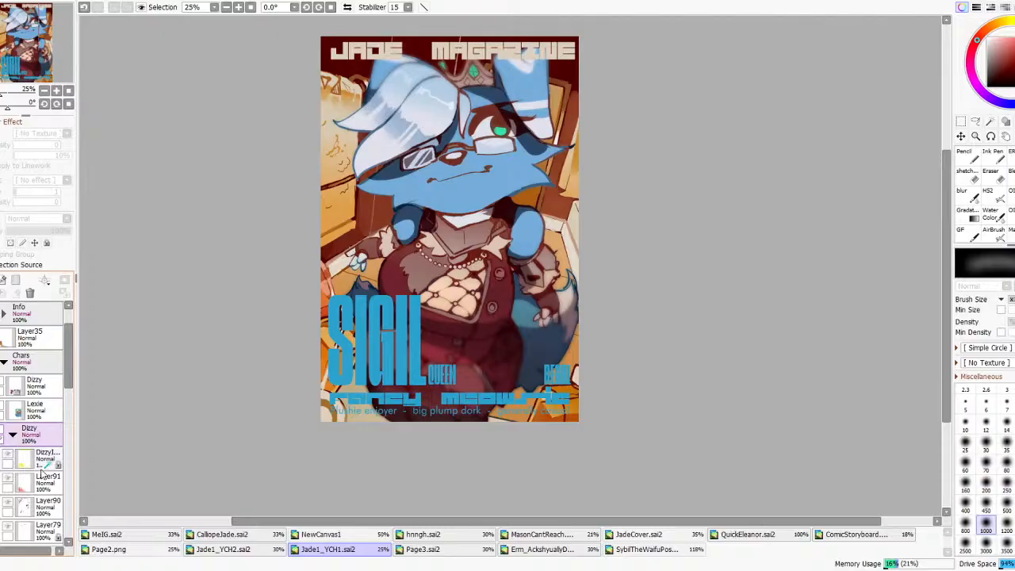
- Hide and collapse the Lexie group, and show the Dizzy group again for the CLAIRE cover
click(15, 437)
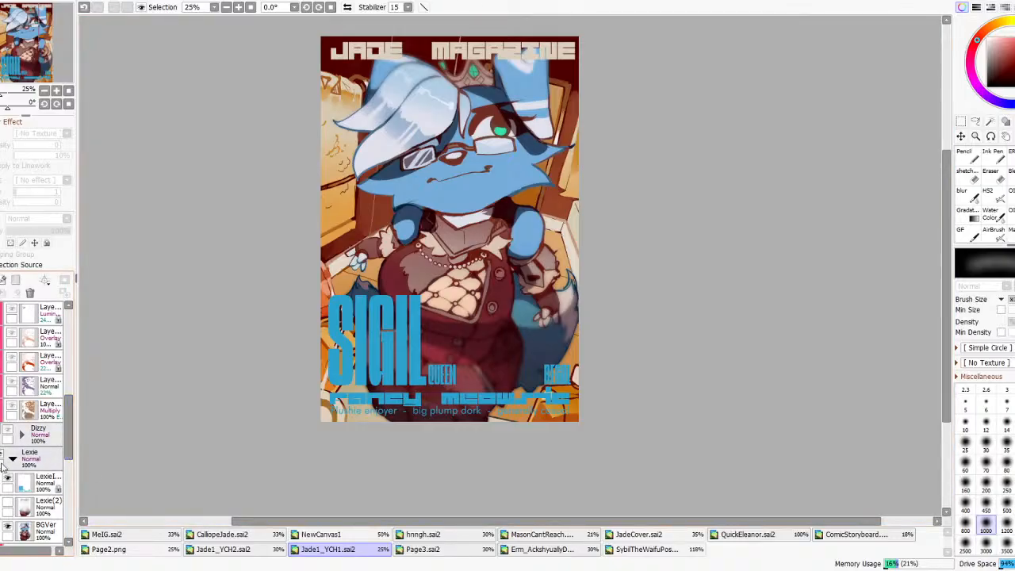
click(12, 460)
click(3, 455)
scroll(5, 444, up, 7)
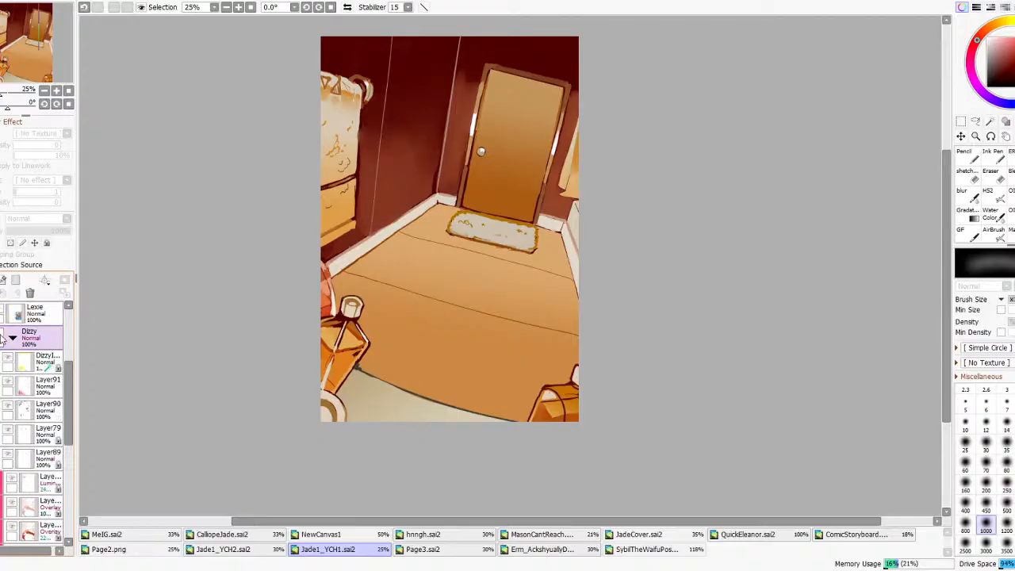
click(2, 334)
scroll(442, 188, up, 2)
scroll(443, 188, down, 1)
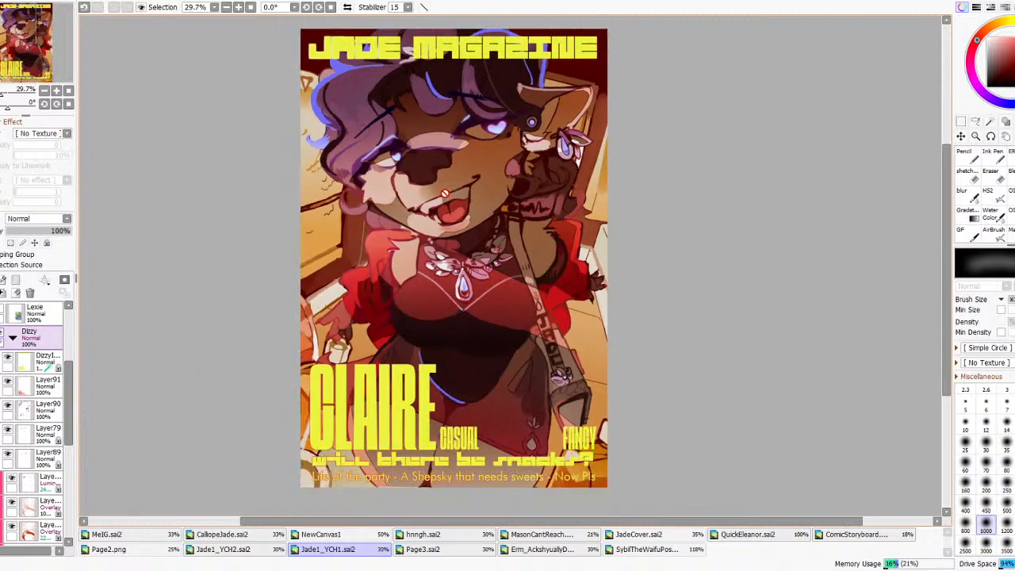